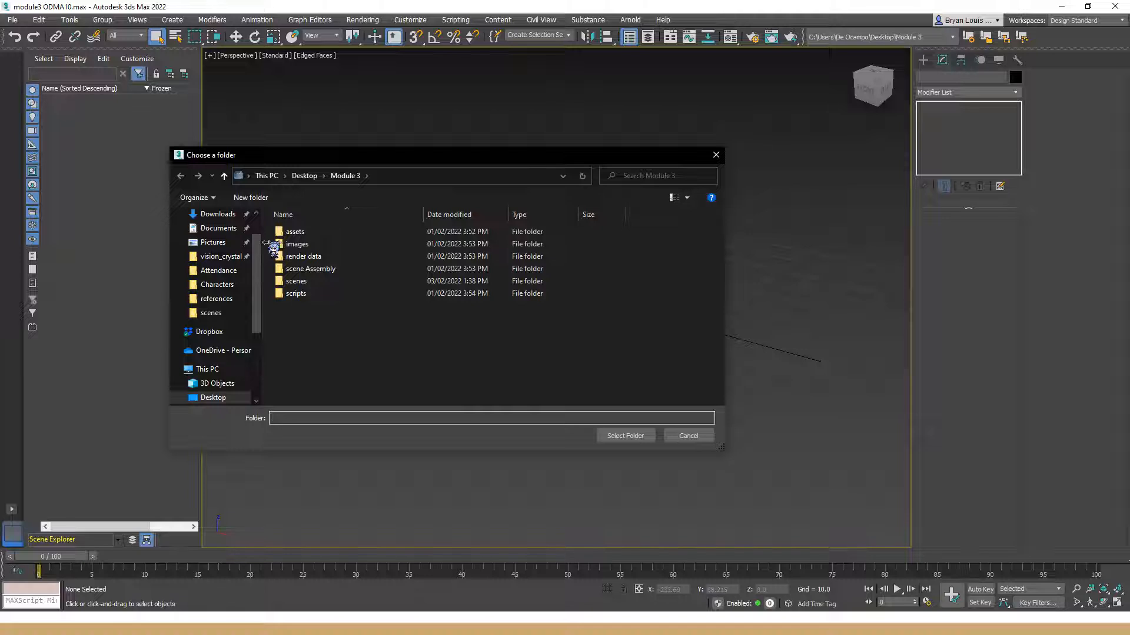
- Look over the Module 3 project's subfolders: assets, images, render data, scene Assembly, scenes and scripts
click(314, 232)
click(321, 244)
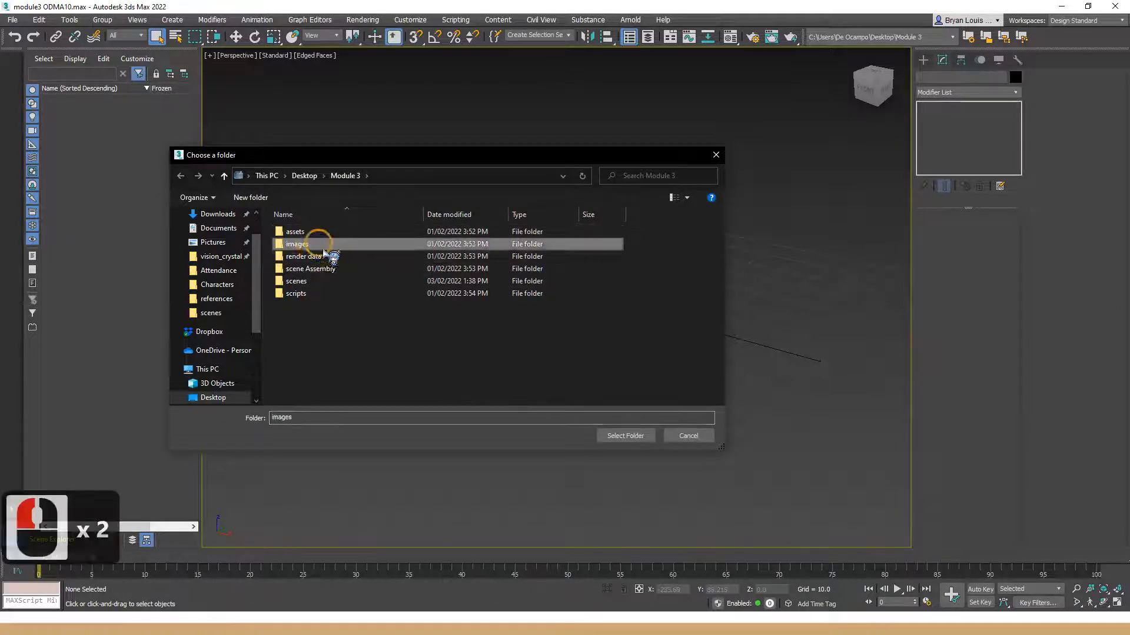
click(324, 256)
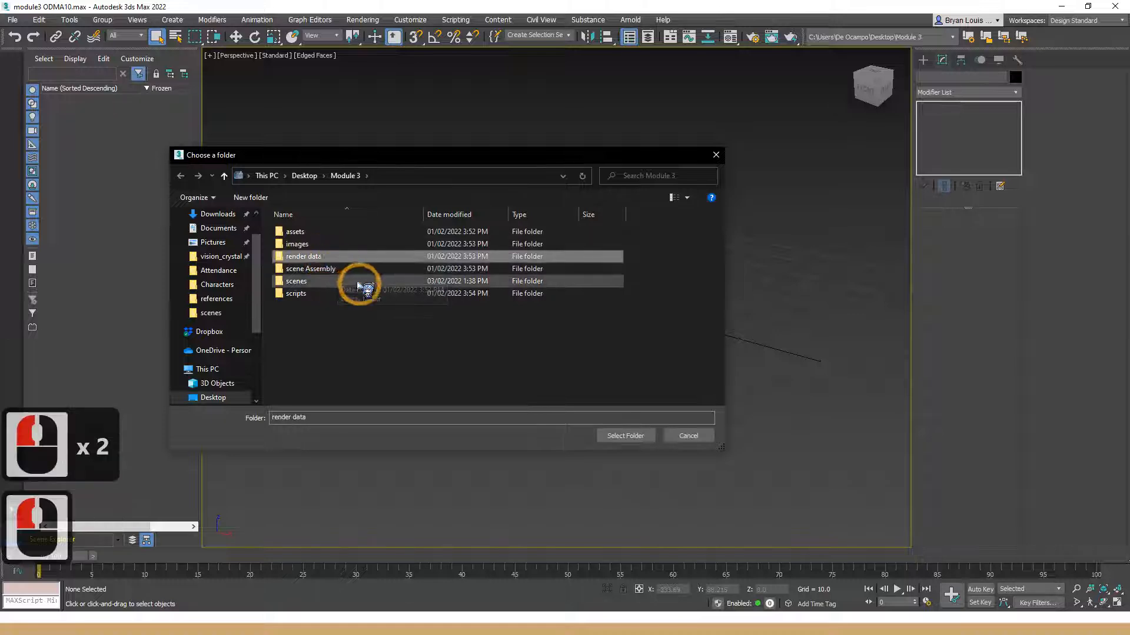
click(327, 269)
click(314, 281)
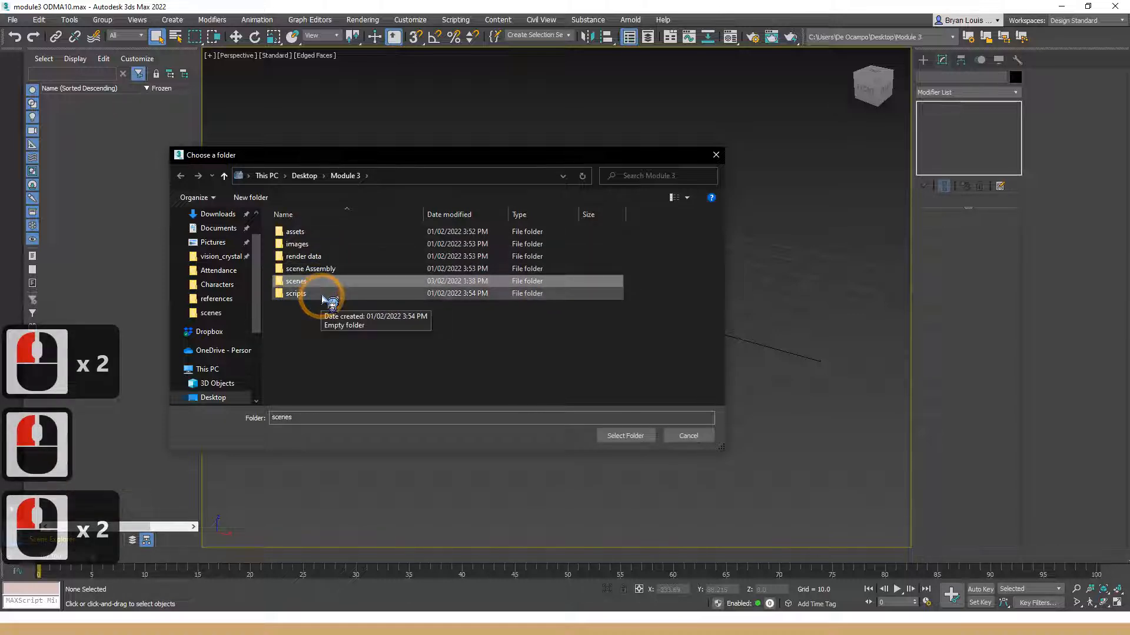
click(323, 296)
click(363, 344)
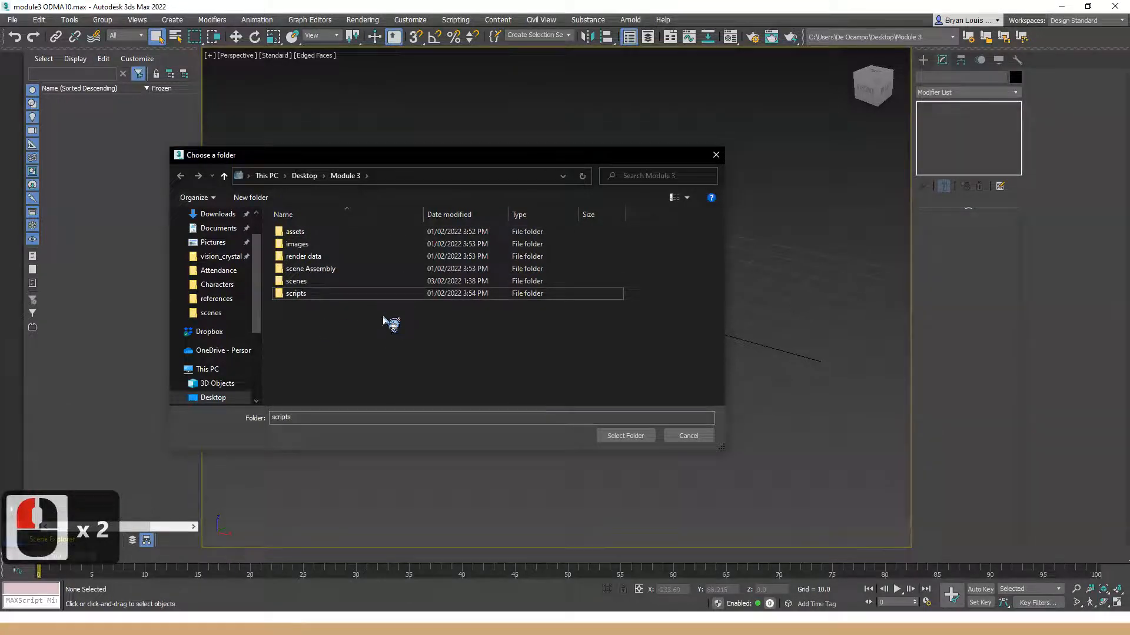
click(317, 297)
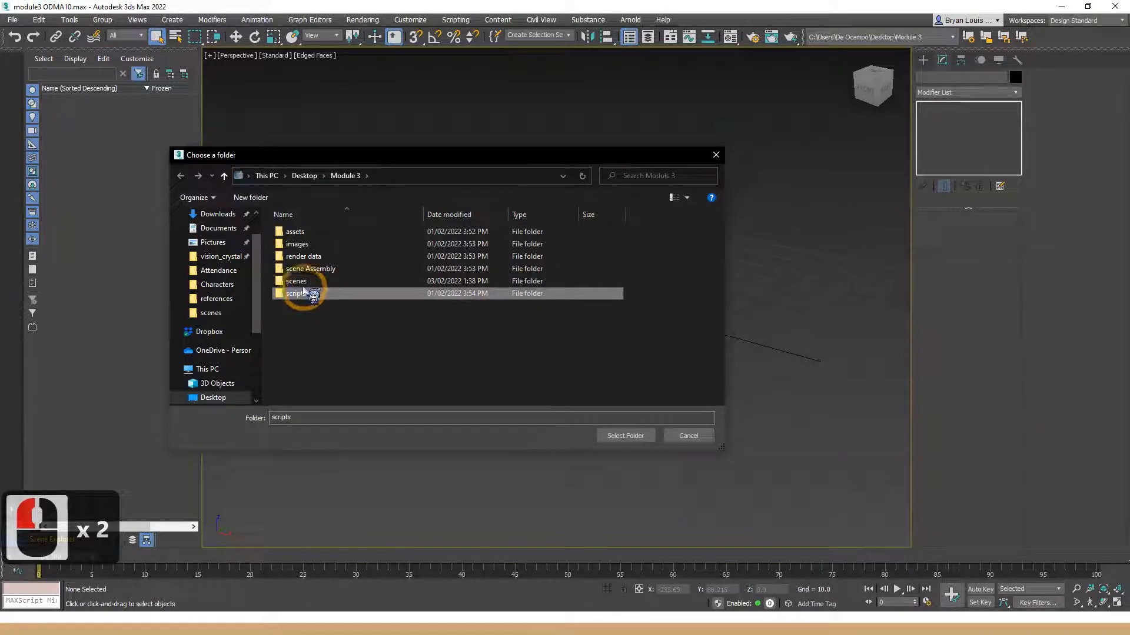
click(300, 281)
click(318, 267)
click(322, 256)
click(323, 280)
click(320, 292)
click(318, 281)
click(312, 269)
click(319, 257)
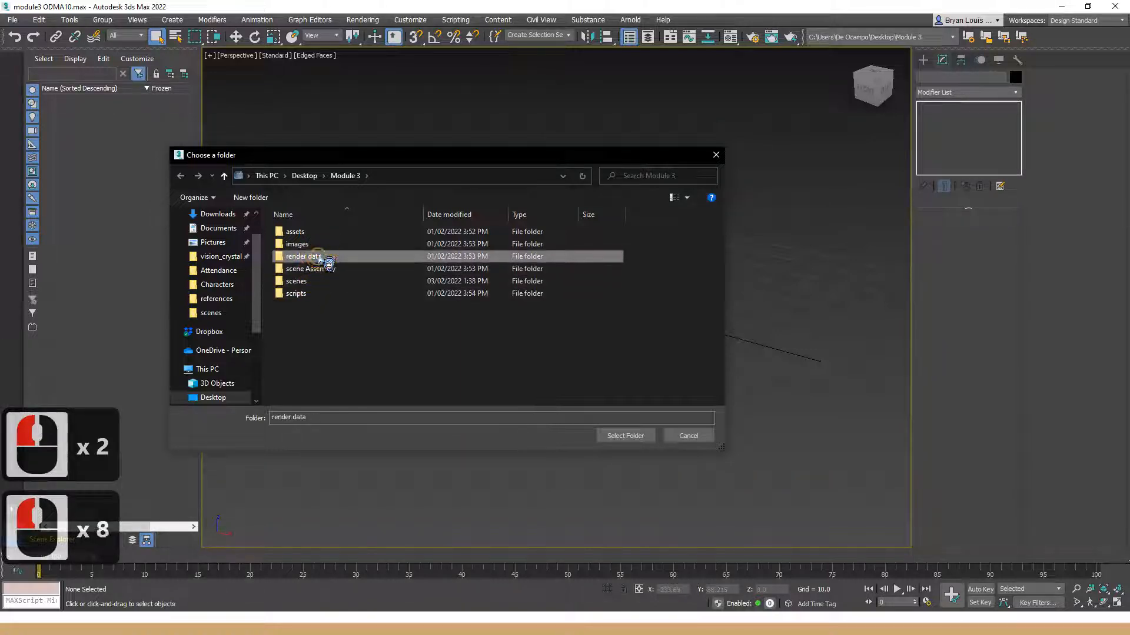
click(315, 245)
click(306, 234)
click(305, 245)
click(312, 257)
click(313, 269)
click(310, 282)
click(298, 294)
click(304, 282)
click(314, 271)
click(313, 270)
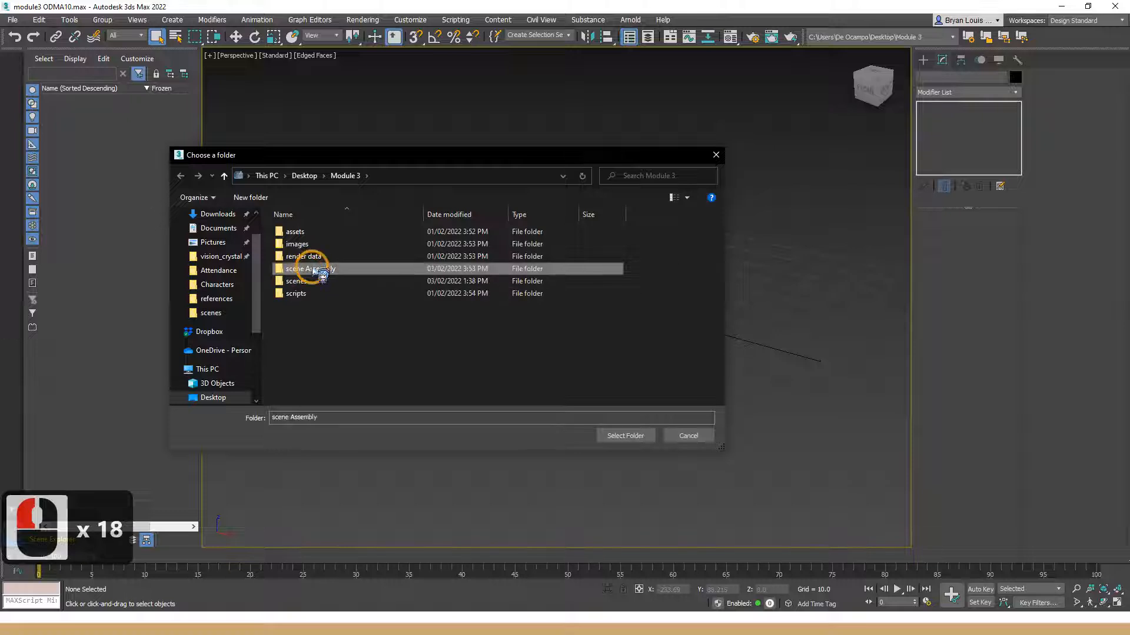
click(298, 293)
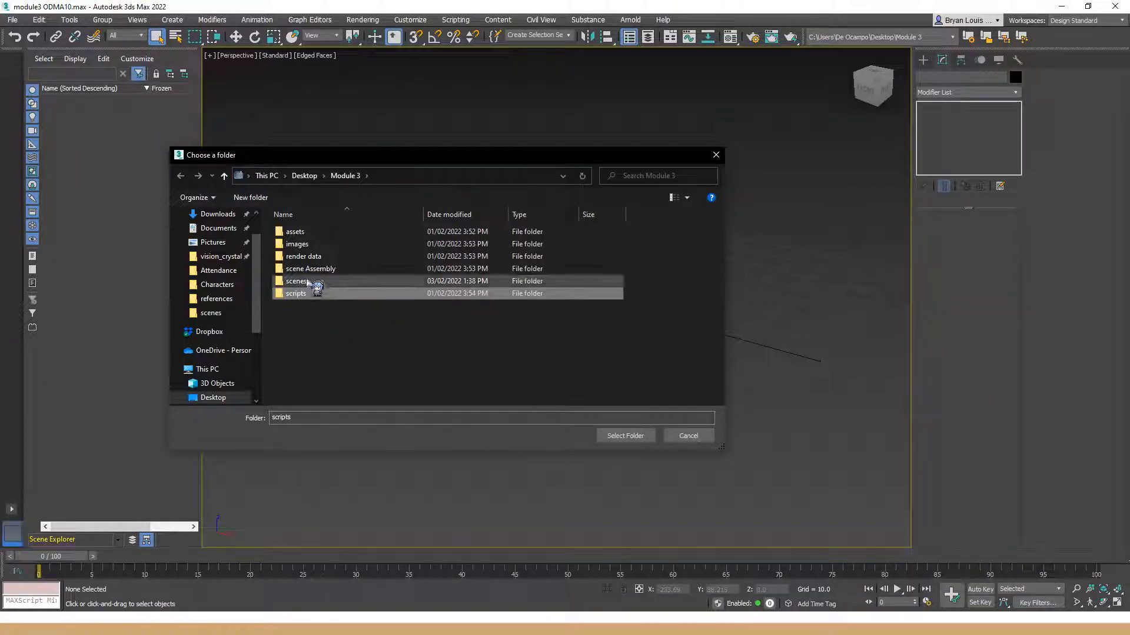
- Open the assets folder and examine its Export and Import subfolders
double_click(314, 233)
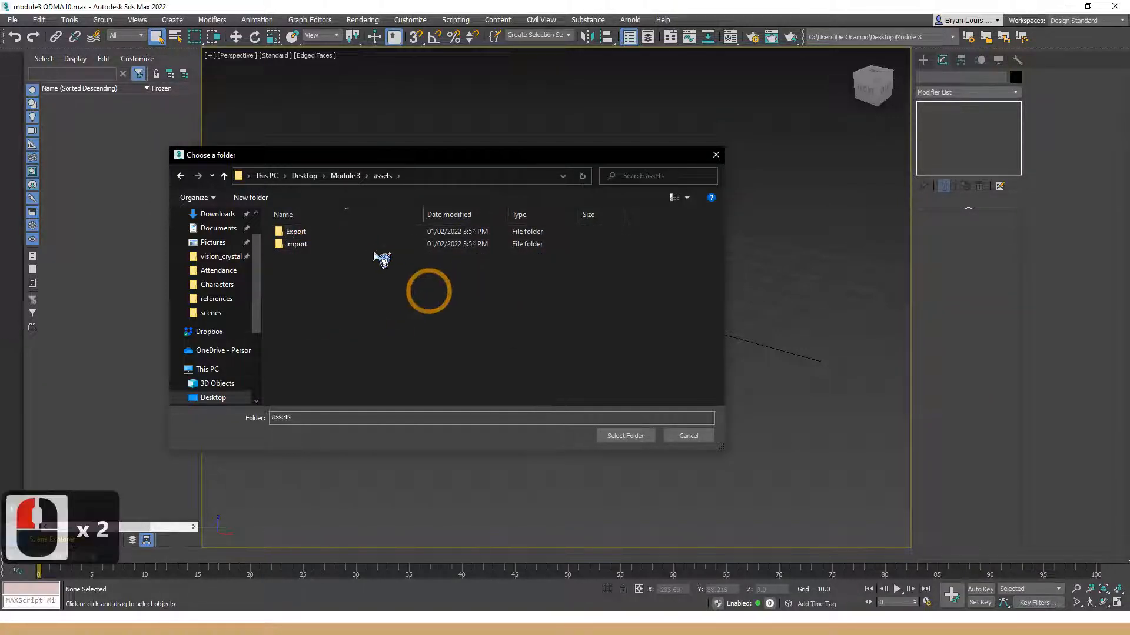
click(352, 294)
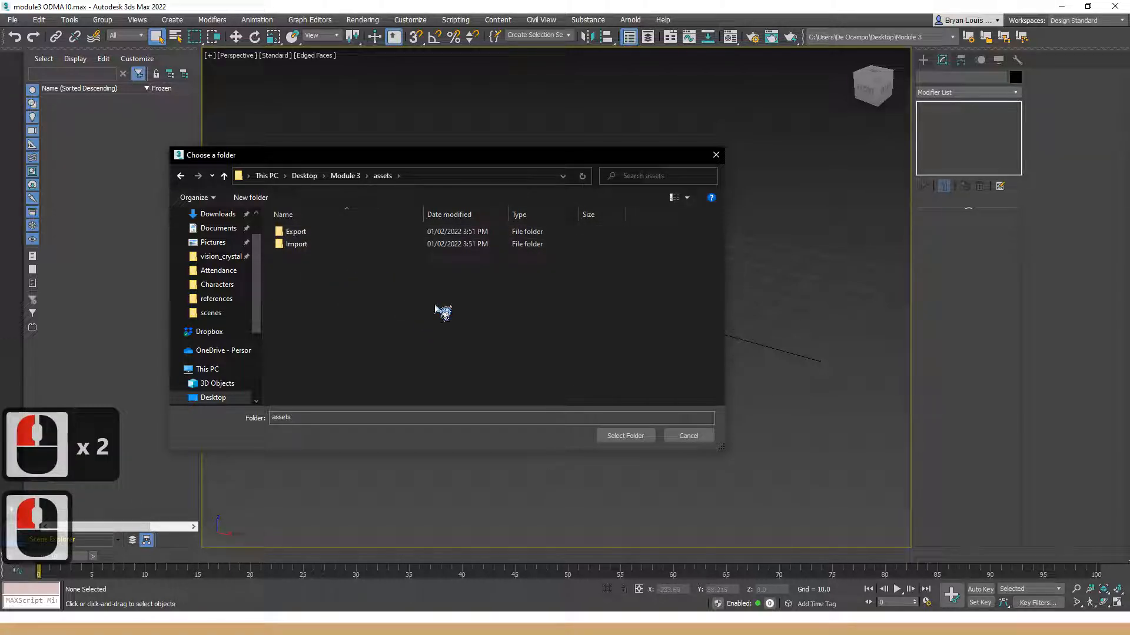
drag(376, 245, 305, 234)
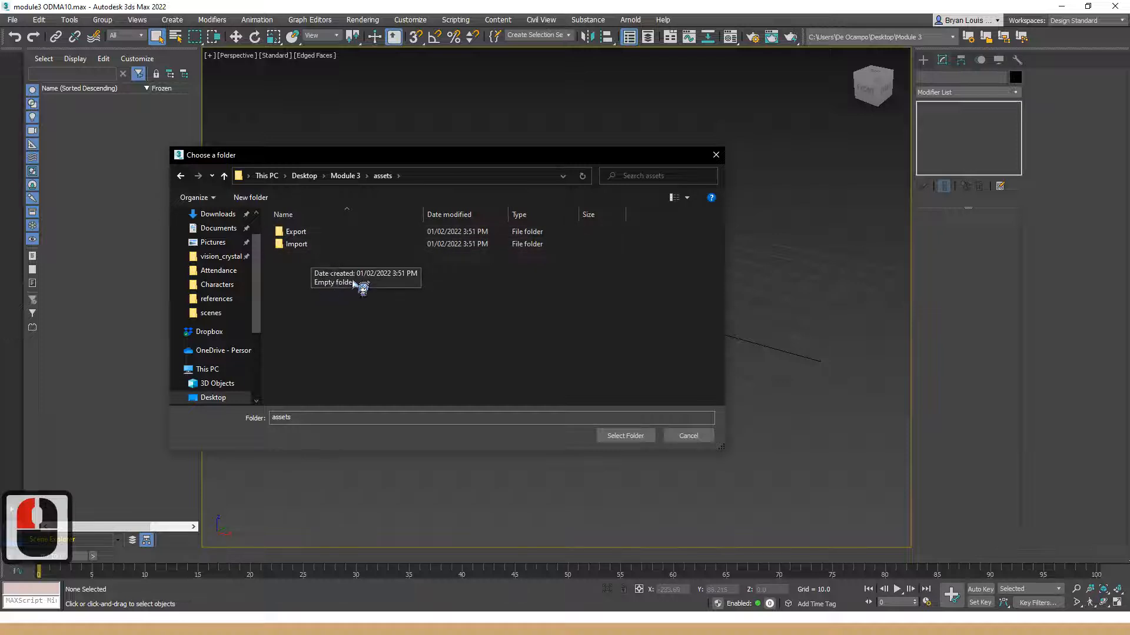
click(296, 233)
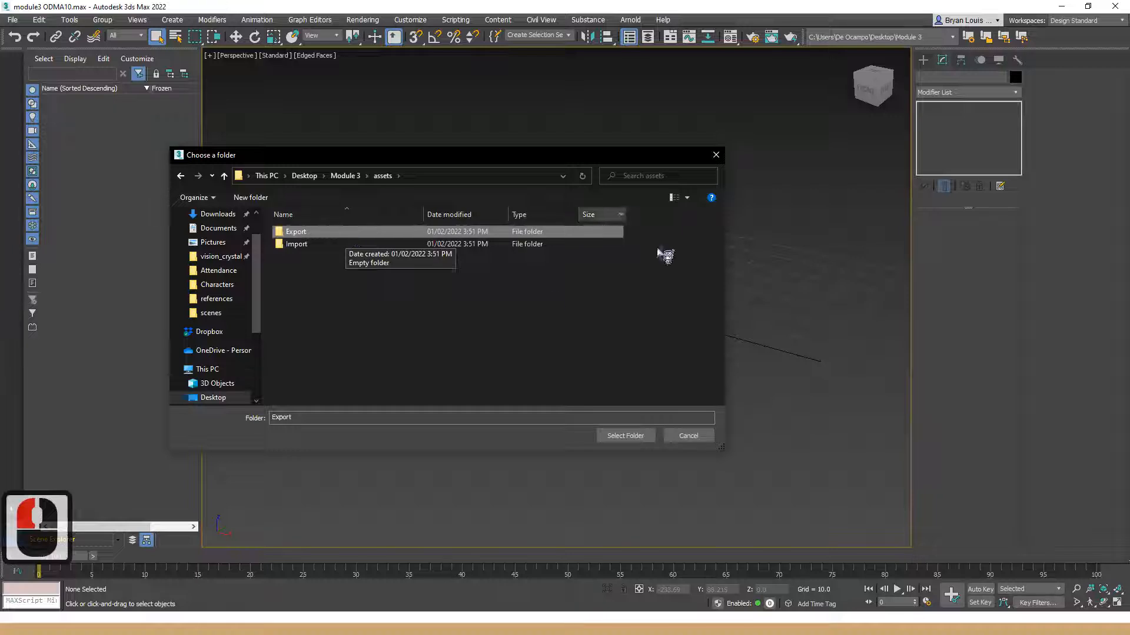
click(300, 244)
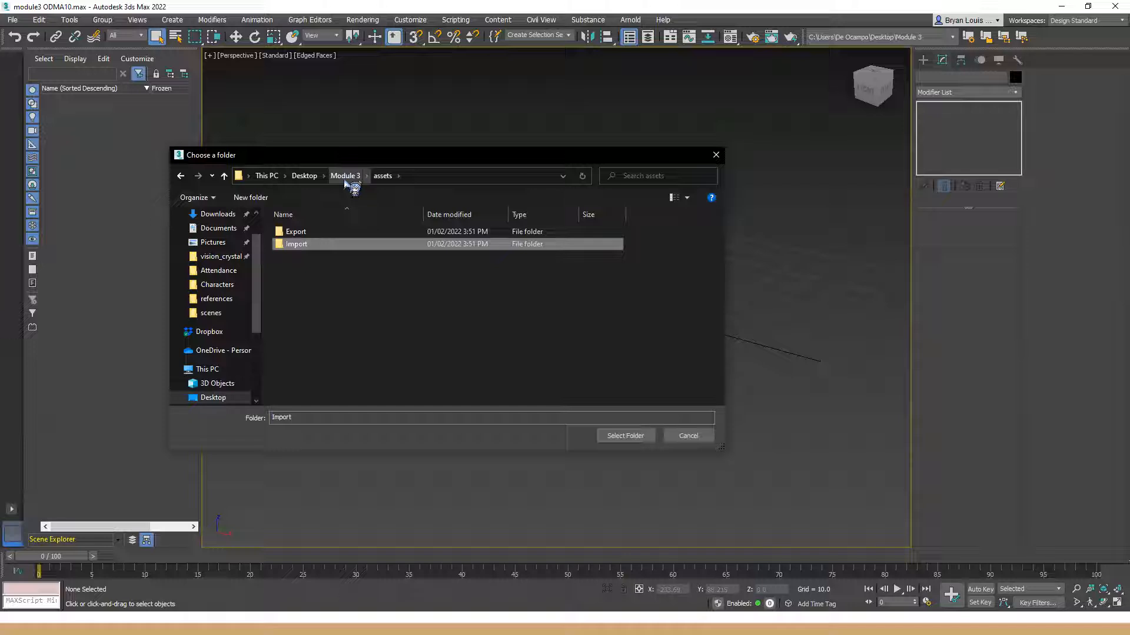
- Go back to Module 3, open the images folder and examine its references, textures and uv maps subfolders
click(345, 177)
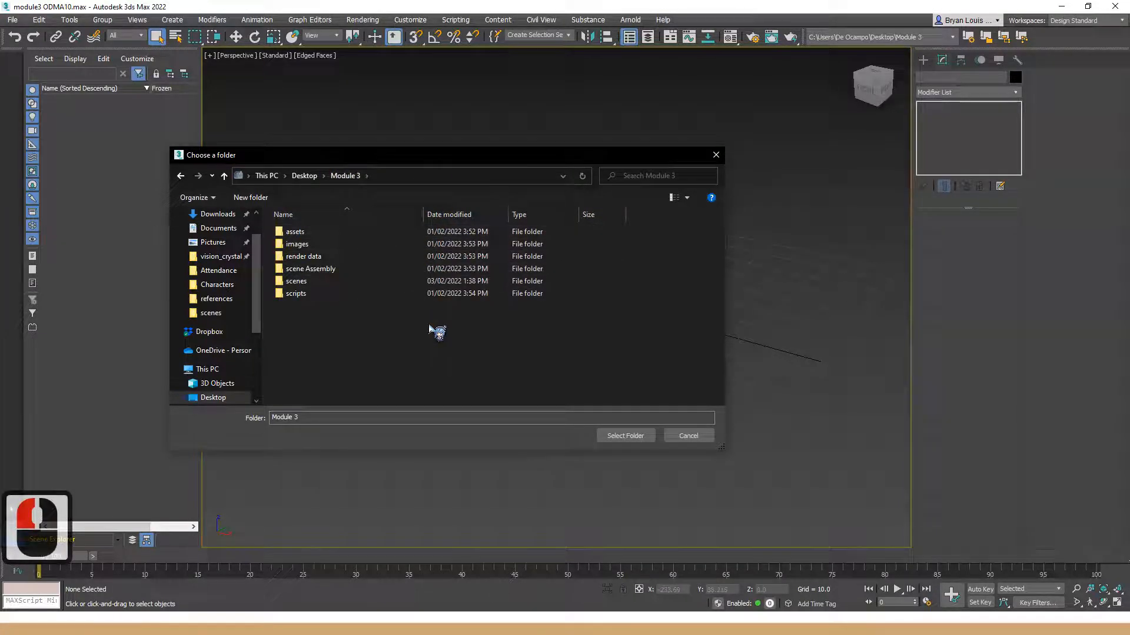
double_click(312, 244)
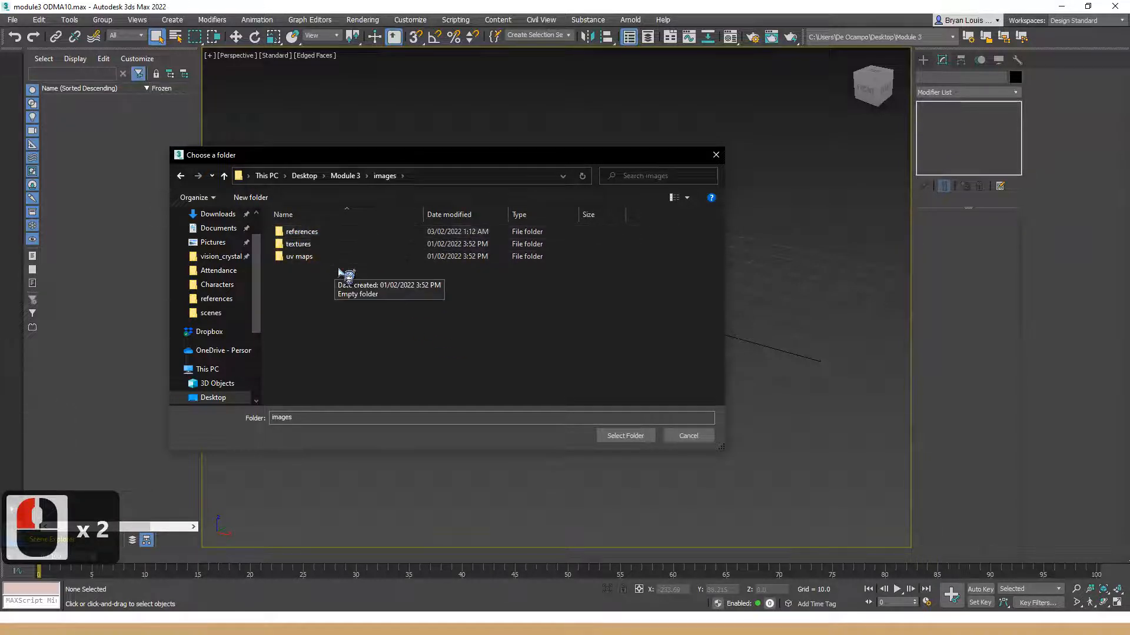
click(332, 232)
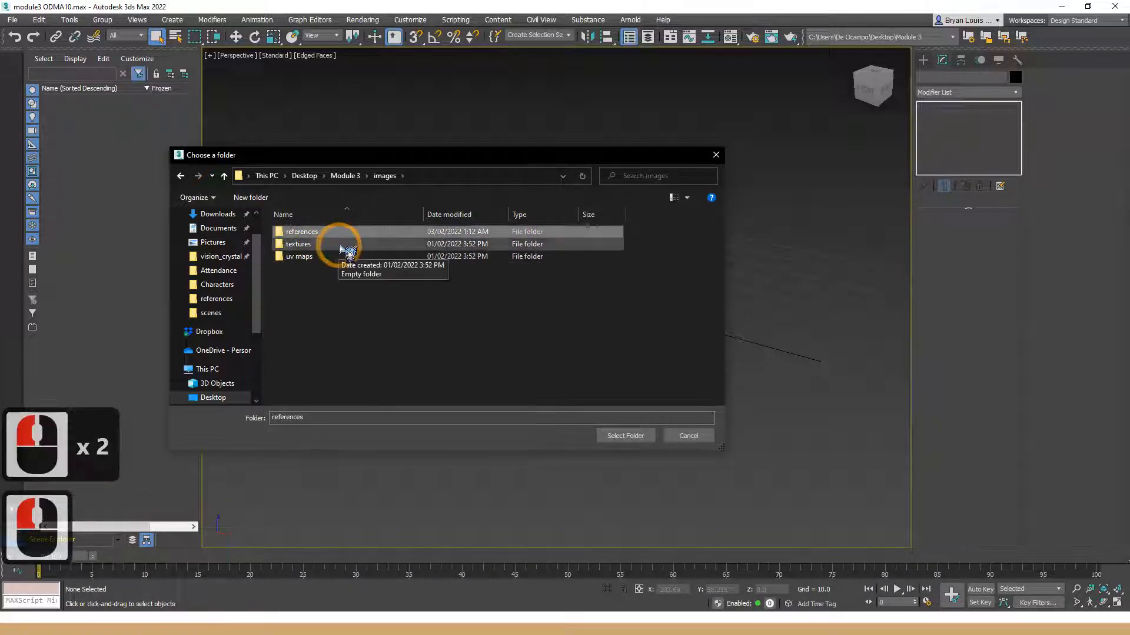
click(341, 244)
click(343, 256)
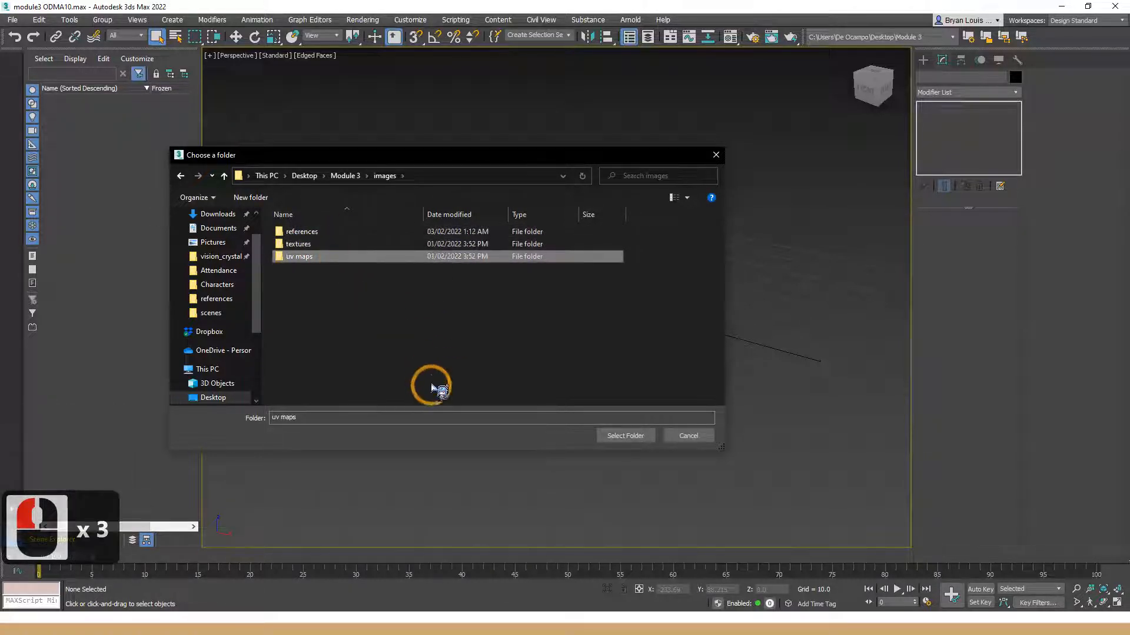
click(353, 232)
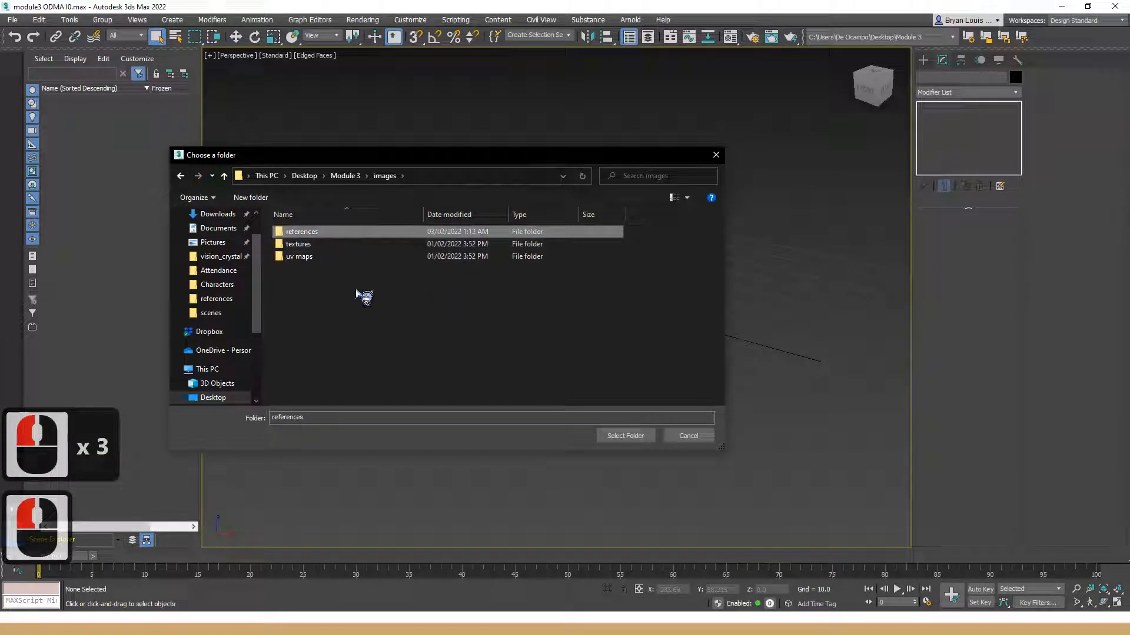
click(299, 245)
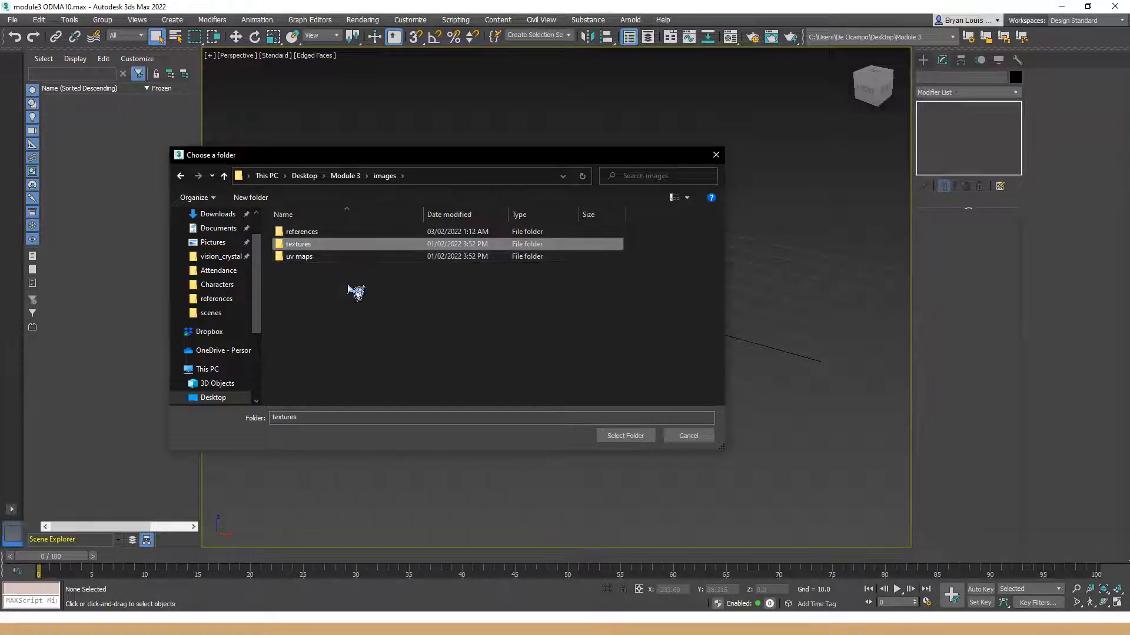
click(296, 258)
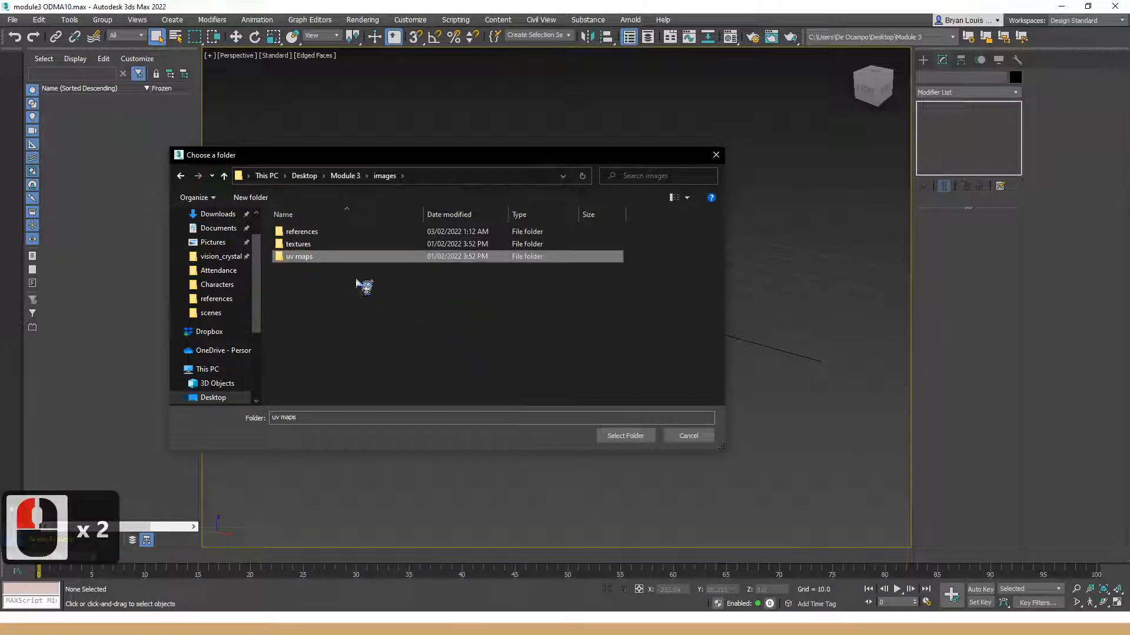
click(310, 255)
click(306, 246)
click(335, 277)
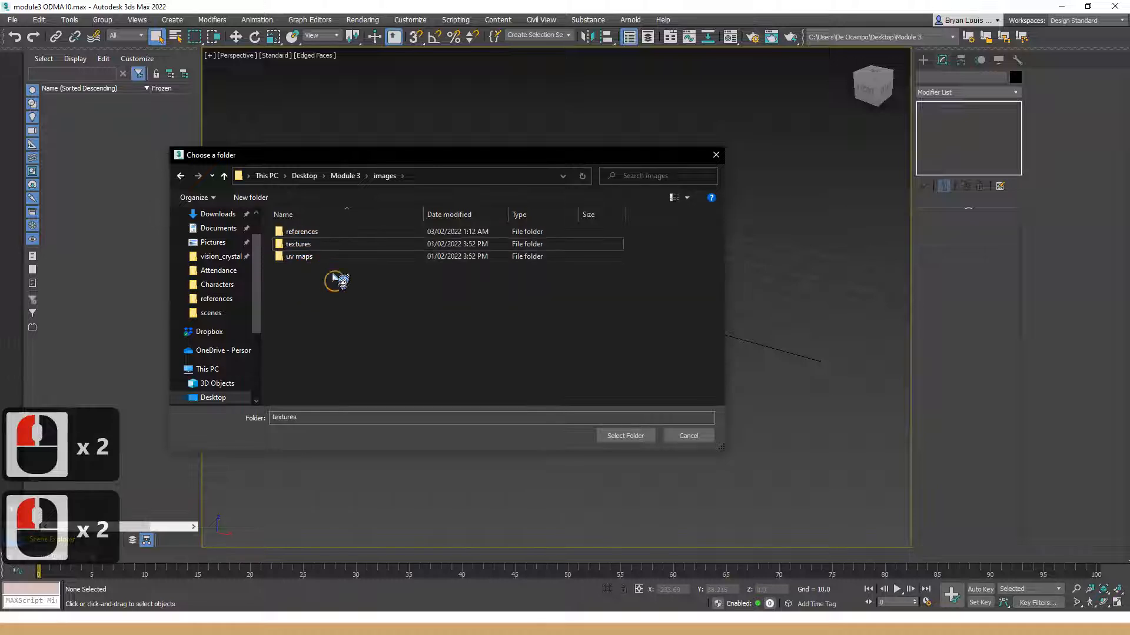
click(317, 256)
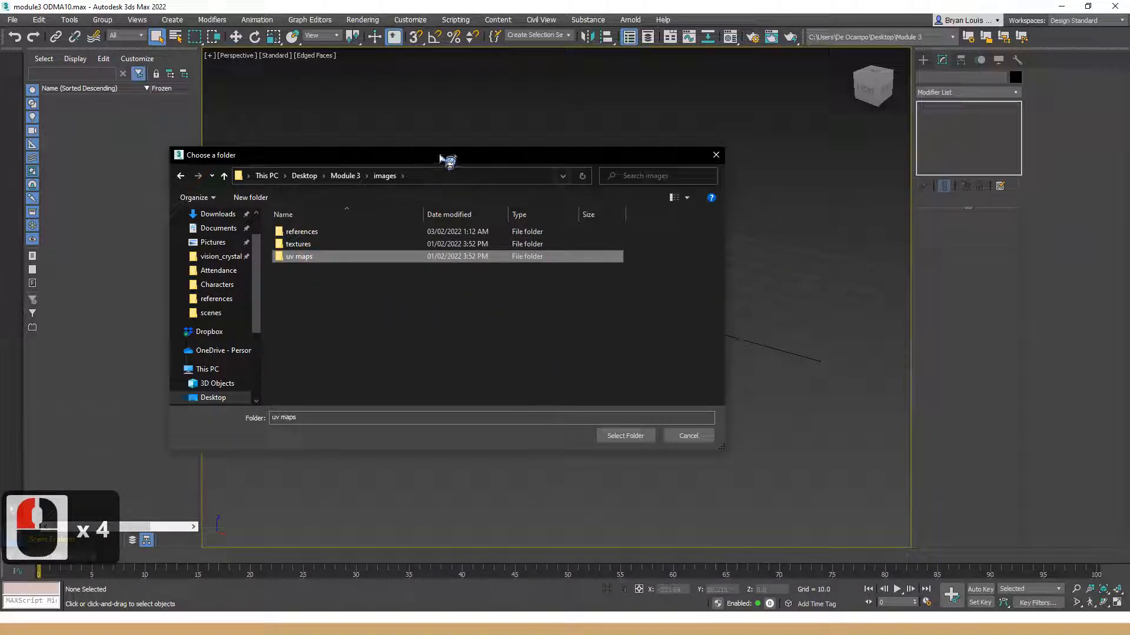
drag(456, 154, 482, 151)
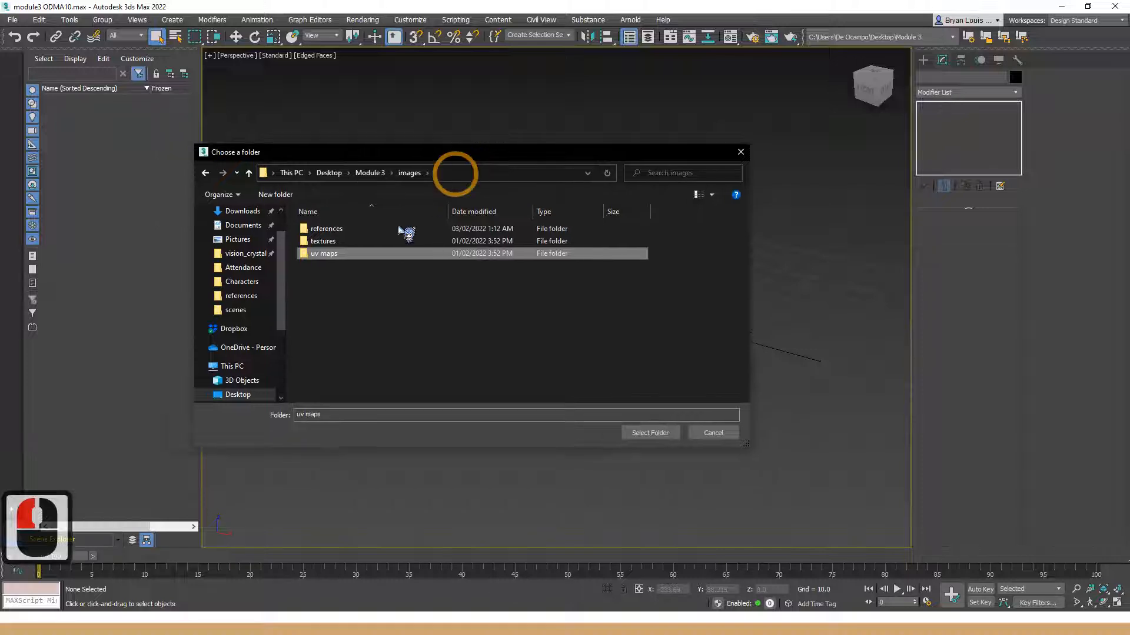
click(374, 279)
click(335, 251)
click(368, 287)
click(349, 250)
click(385, 295)
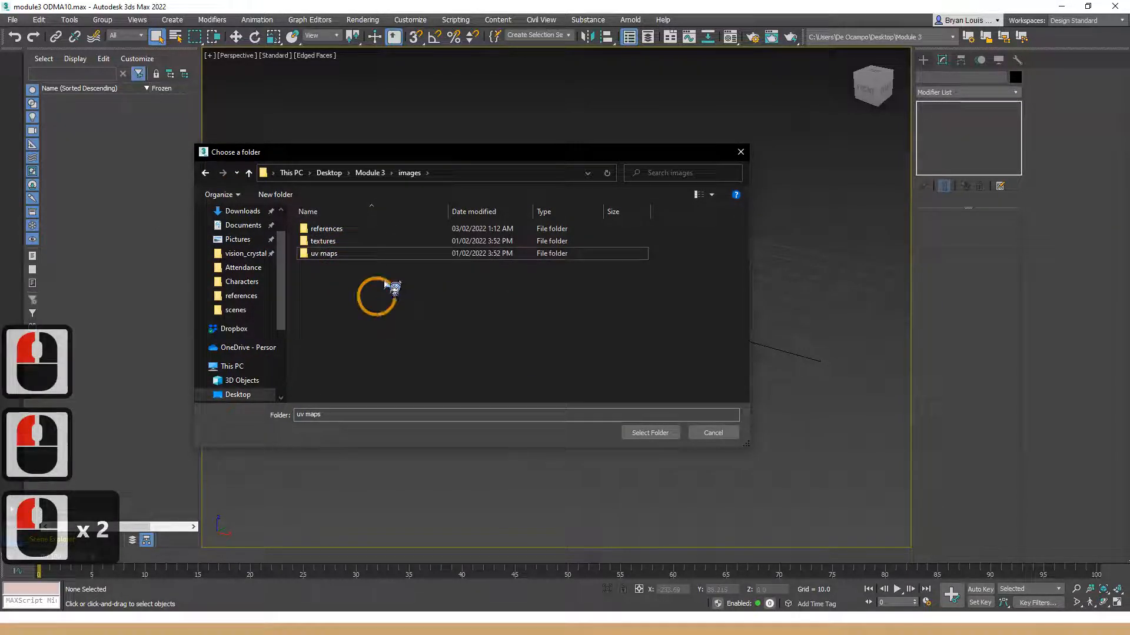
click(324, 253)
click(368, 276)
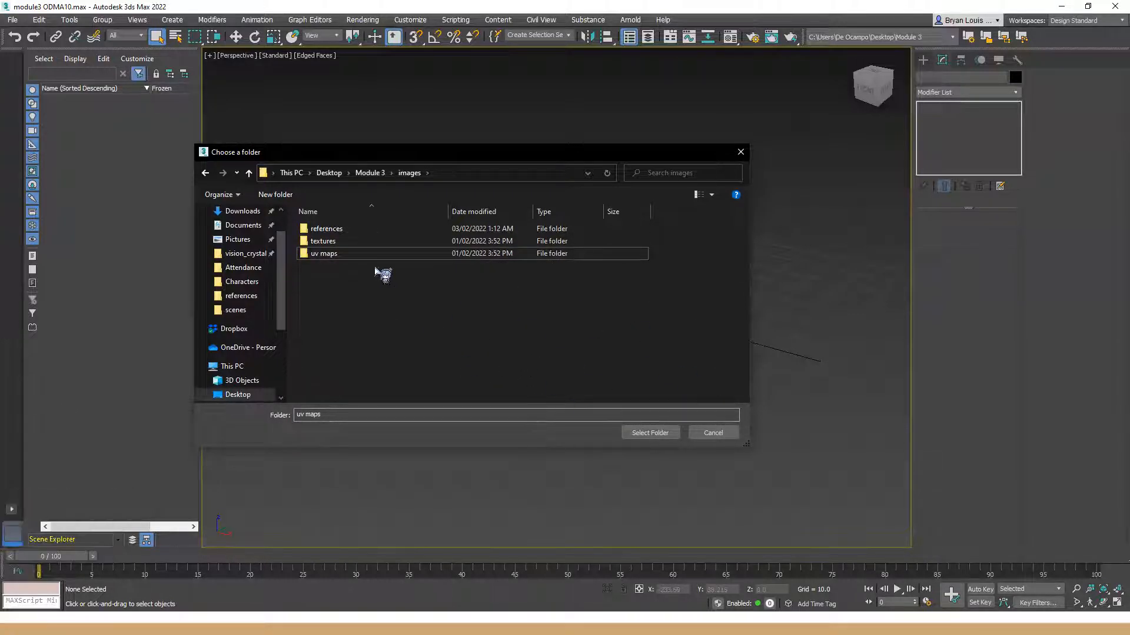
click(325, 241)
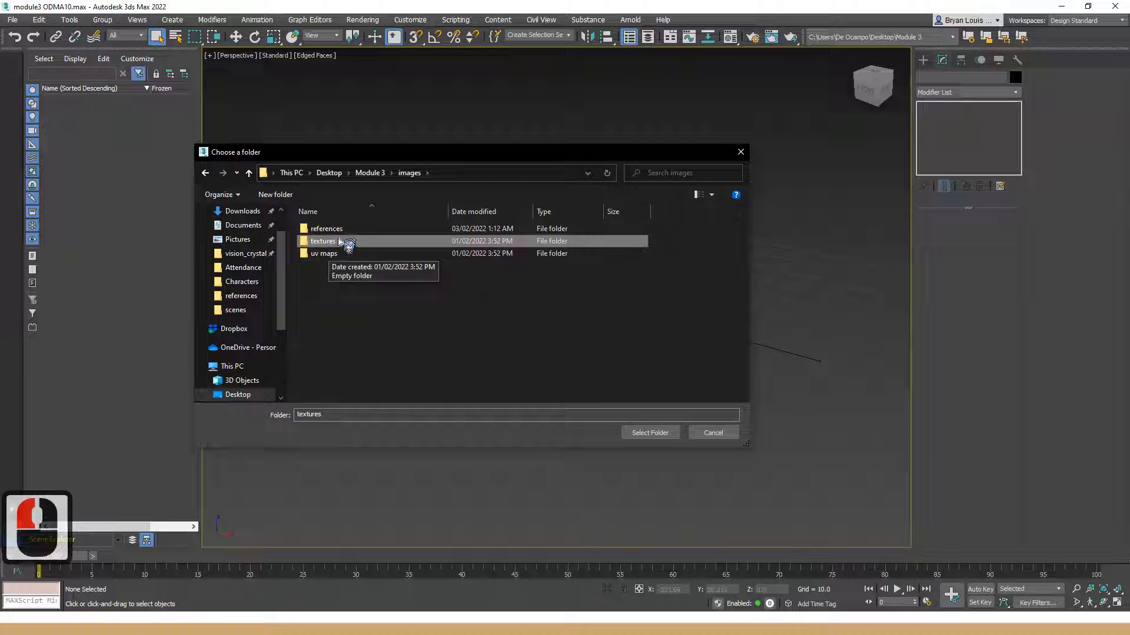
- Return to the Module 3 folder and open the scene Assembly folder to check its contents
click(370, 173)
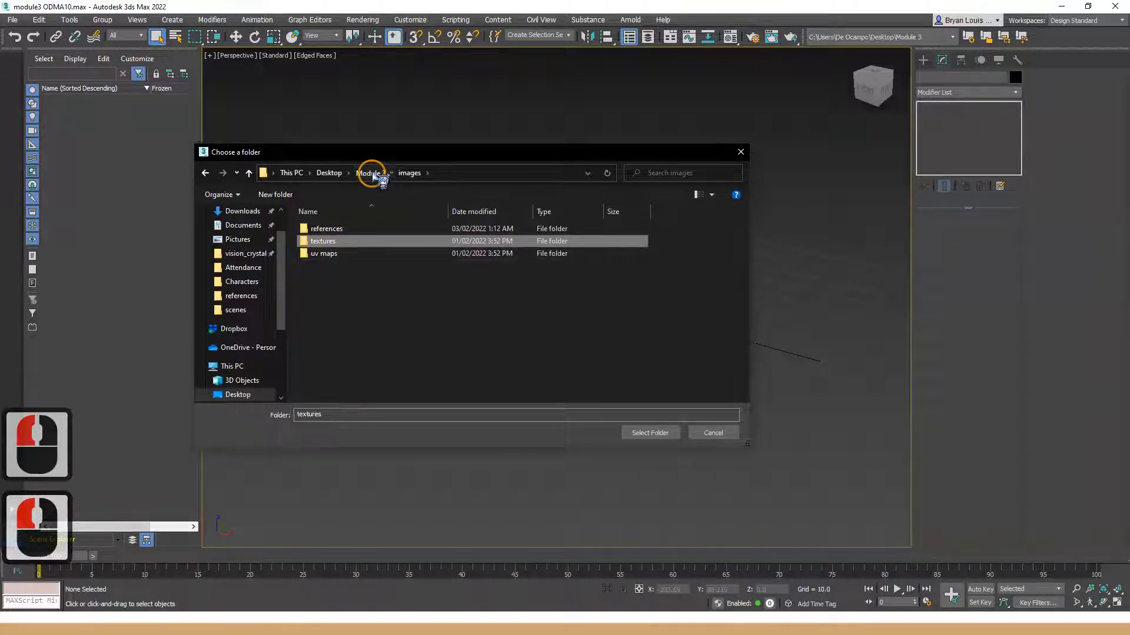
click(365, 266)
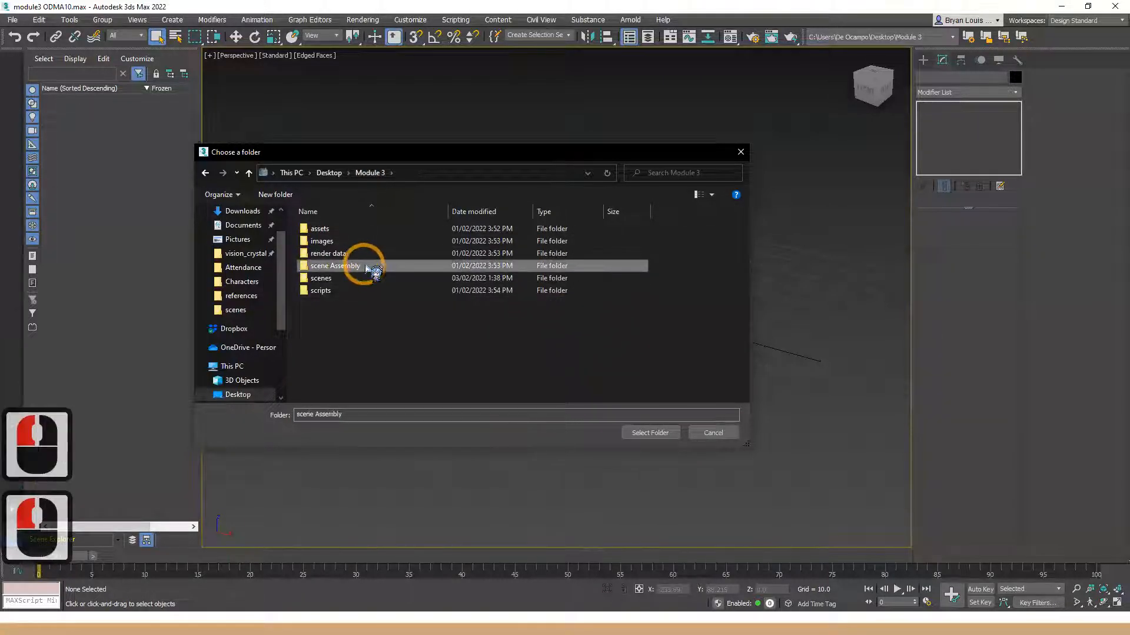
double_click(366, 266)
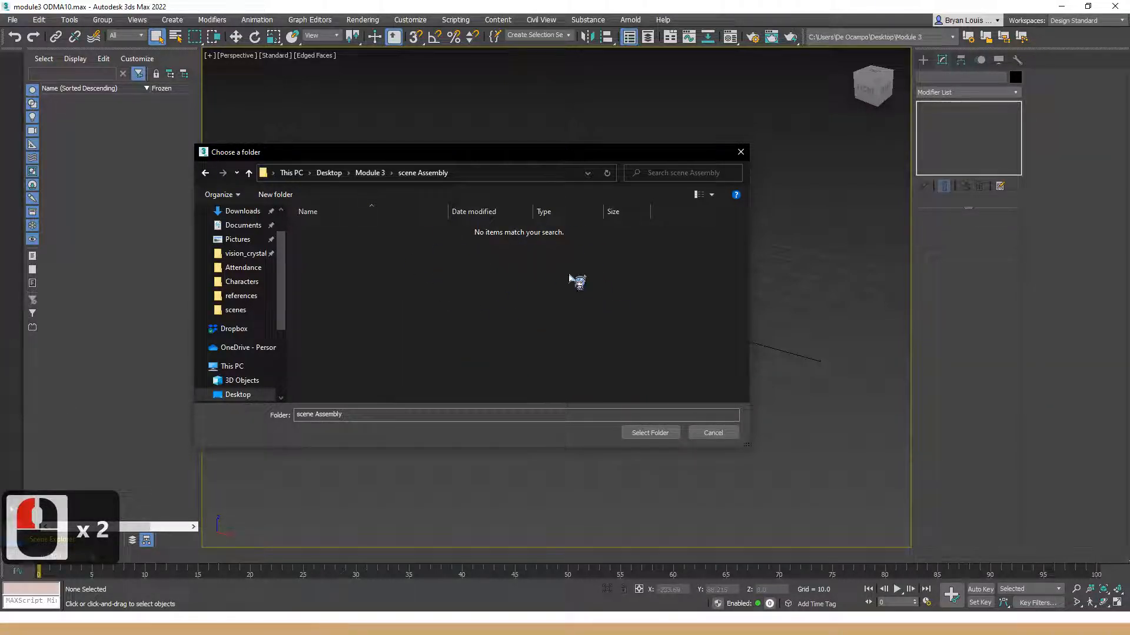
- Check the scenes and scripts folders inside Module 3 and close the folder chooser without selecting a folder
click(370, 173)
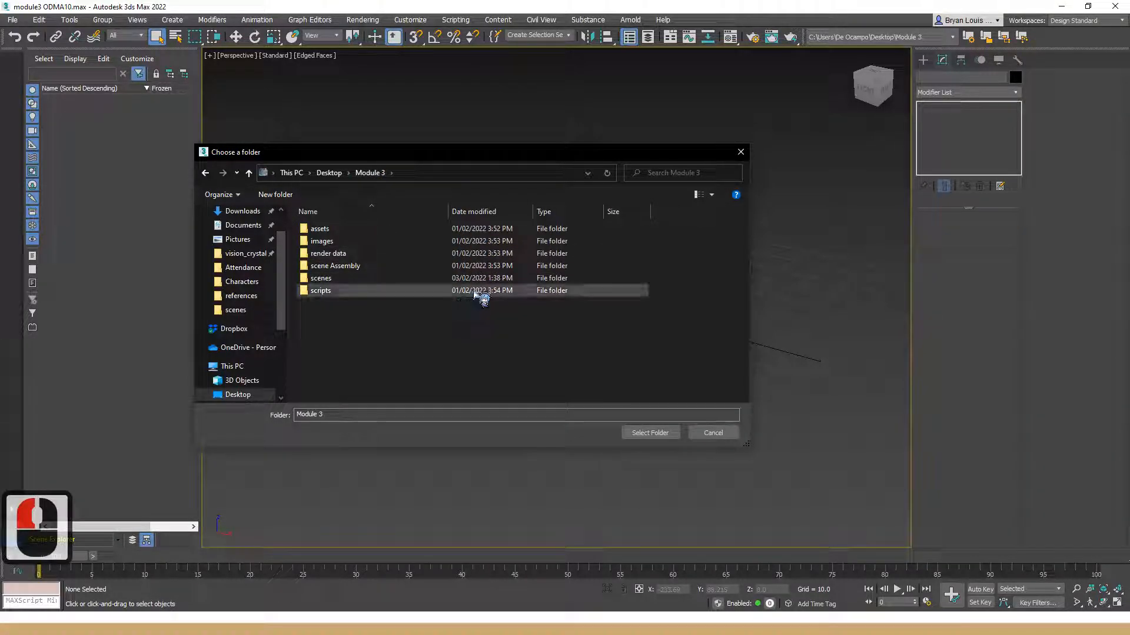
double_click(337, 279)
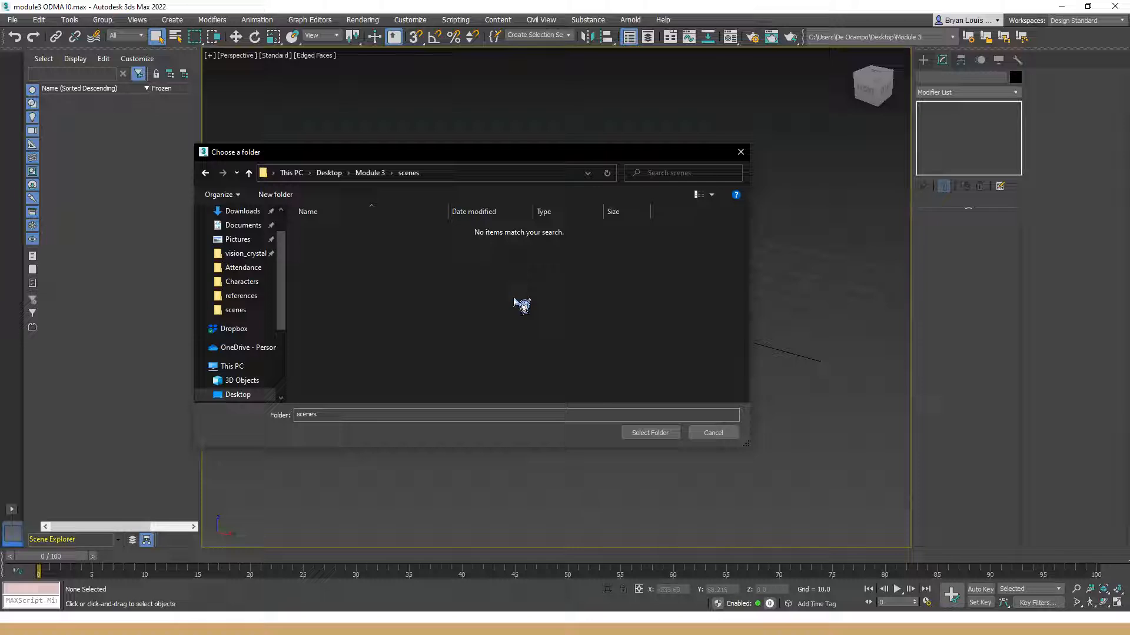
click(377, 177)
click(344, 291)
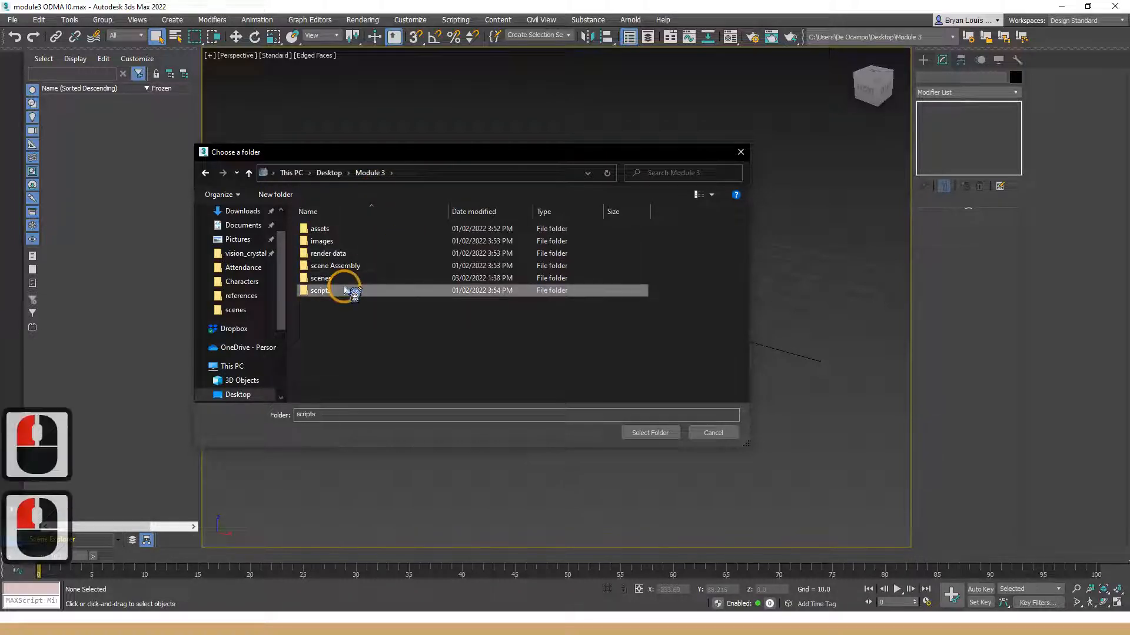
click(318, 279)
click(353, 330)
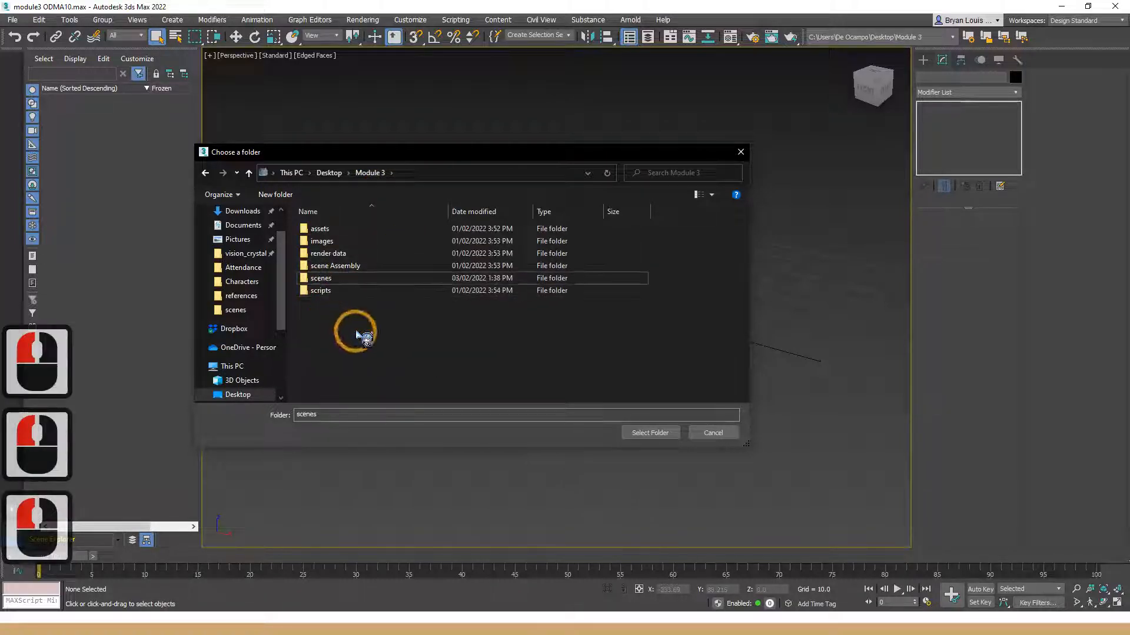
click(329, 292)
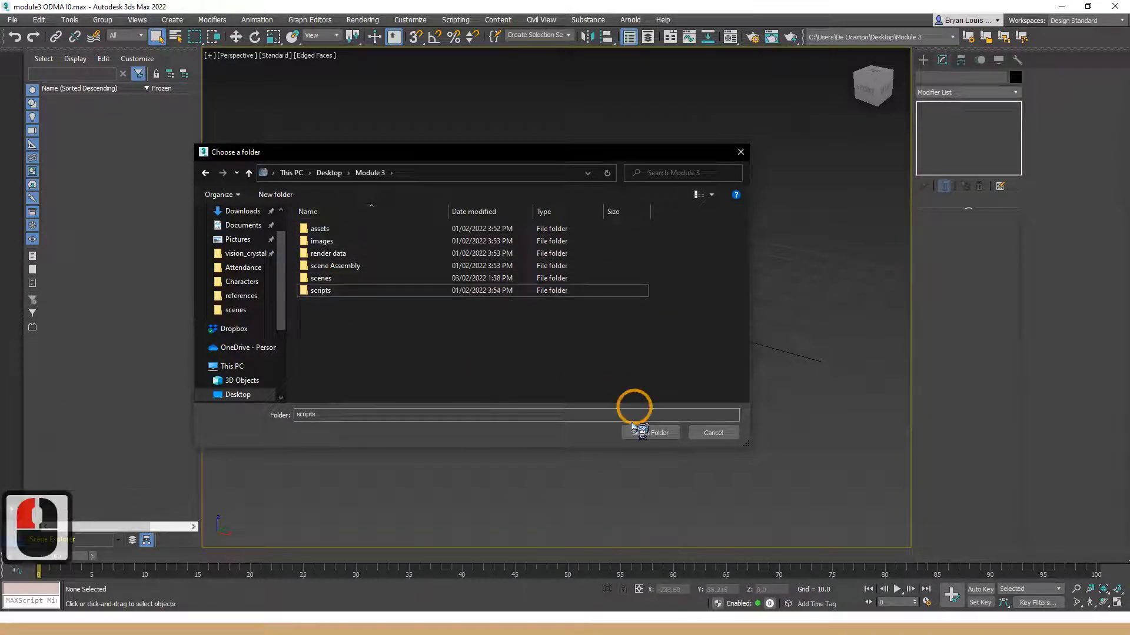
click(740, 152)
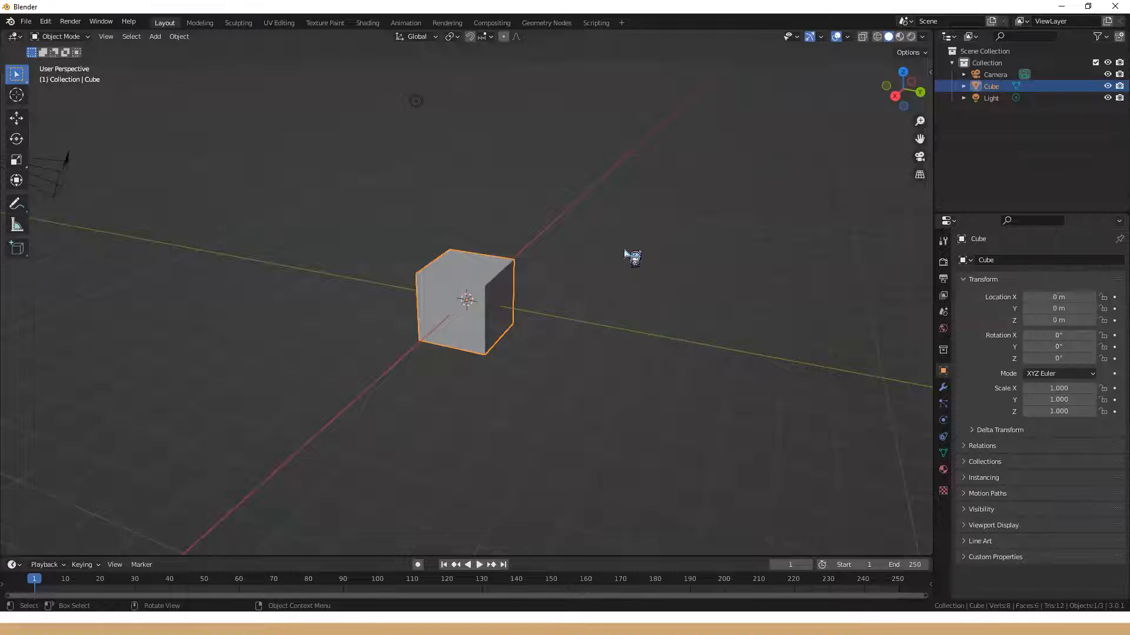
click(25, 24)
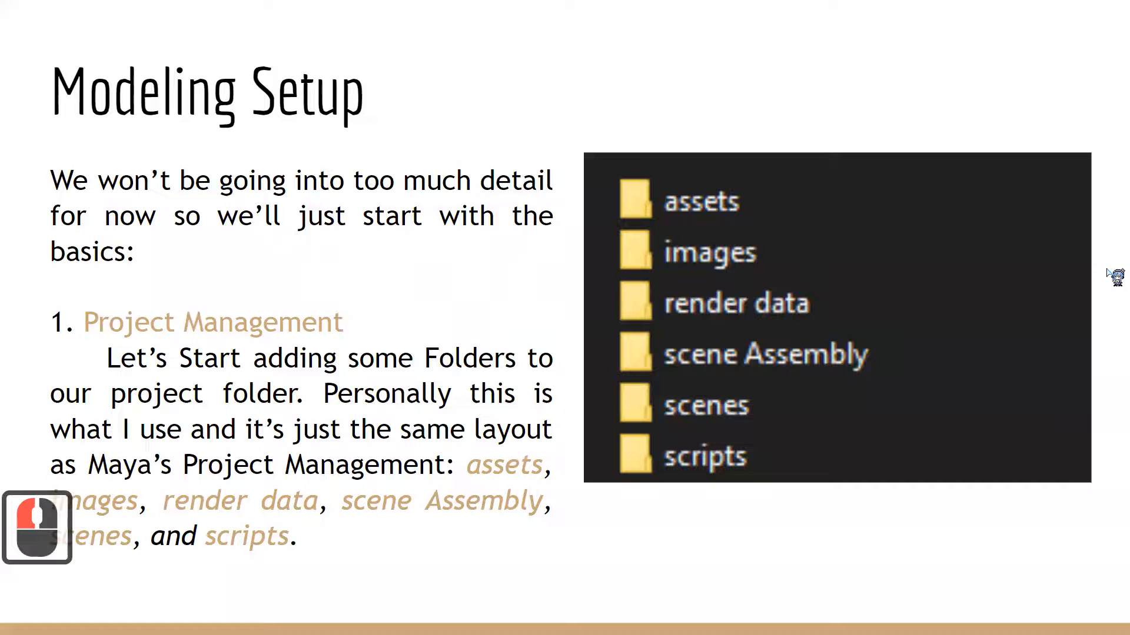
key(Right)
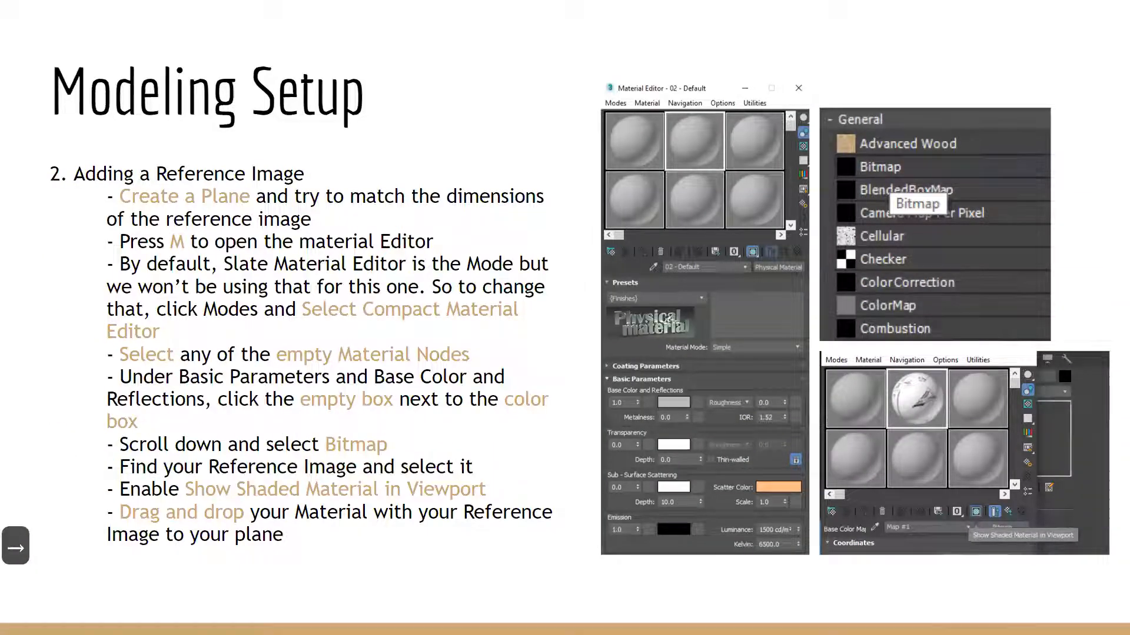
key(Right)
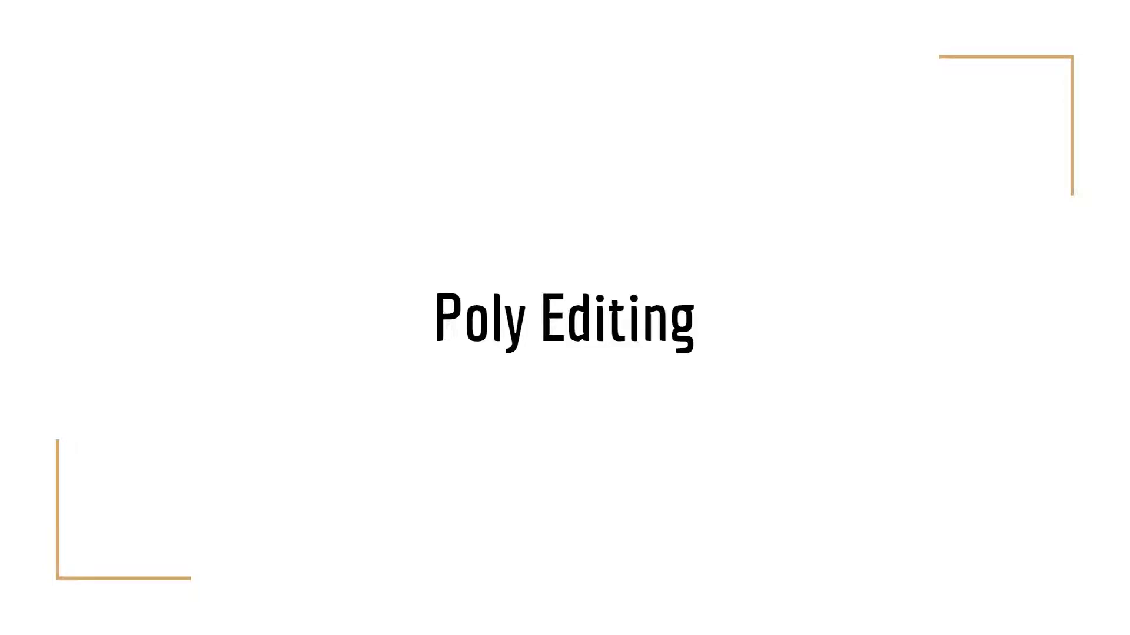
key(Right)
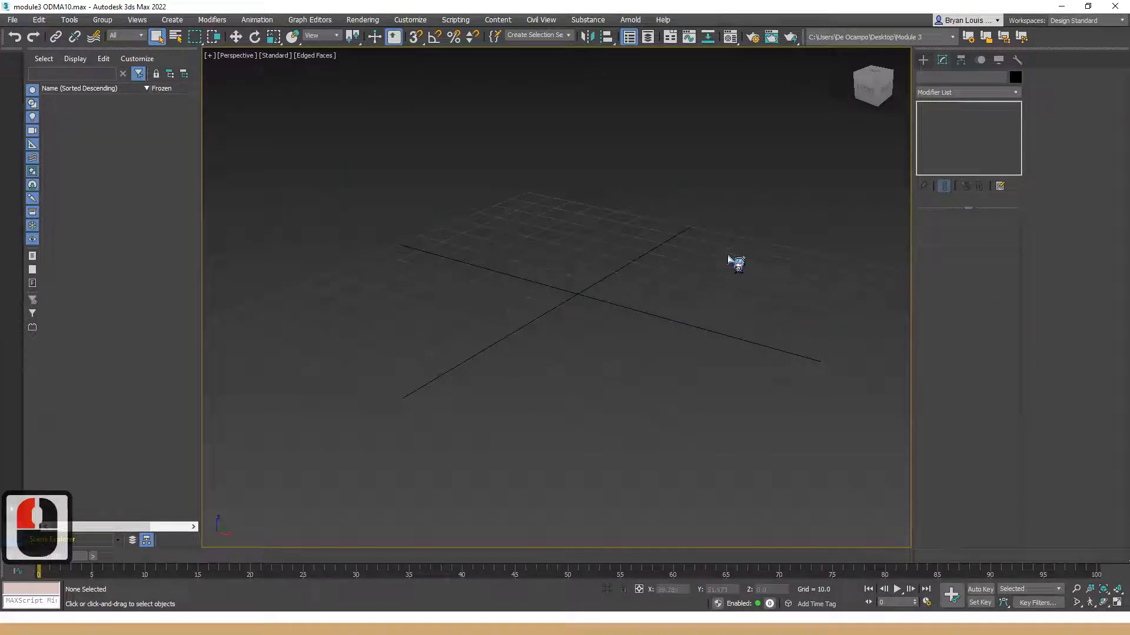
- Create a standard primitive box about 46 long, 51 wide and 45 high near the grid's centre
click(922, 59)
click(943, 138)
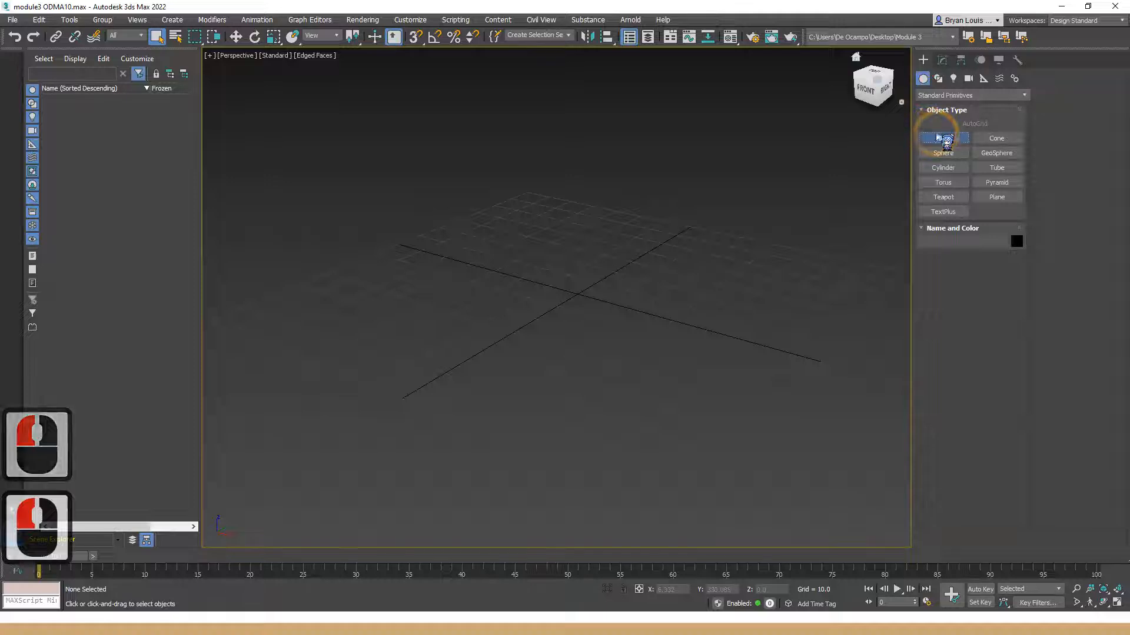
drag(562, 270, 631, 381)
click(627, 335)
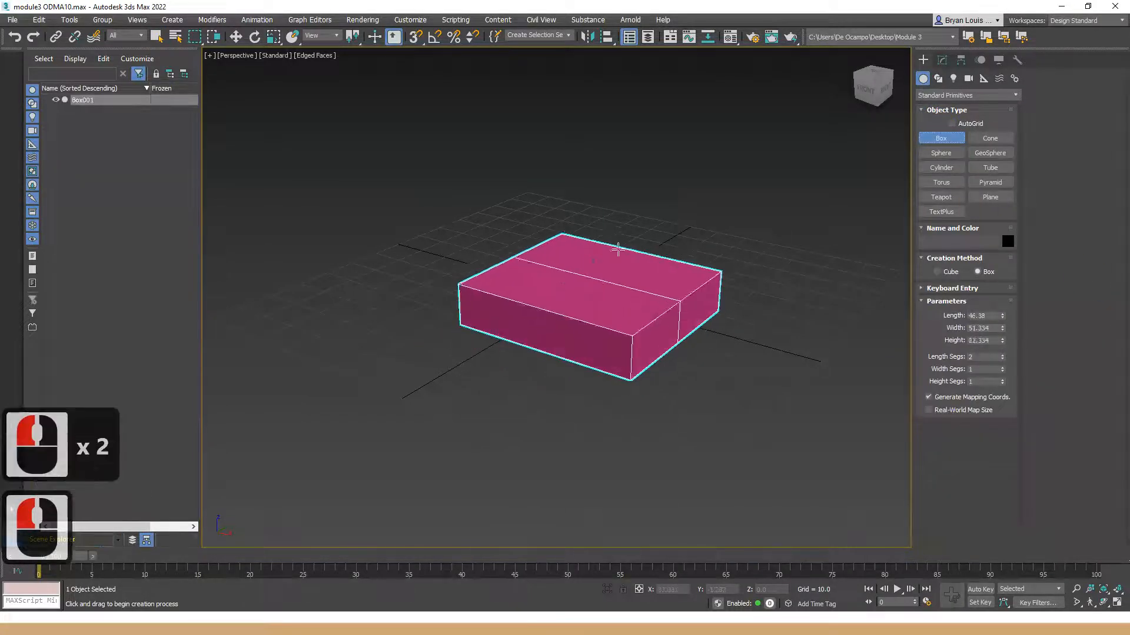
click(627, 229)
- Set the box's length segments to 1 and finish box creation
drag(992, 357, 947, 357)
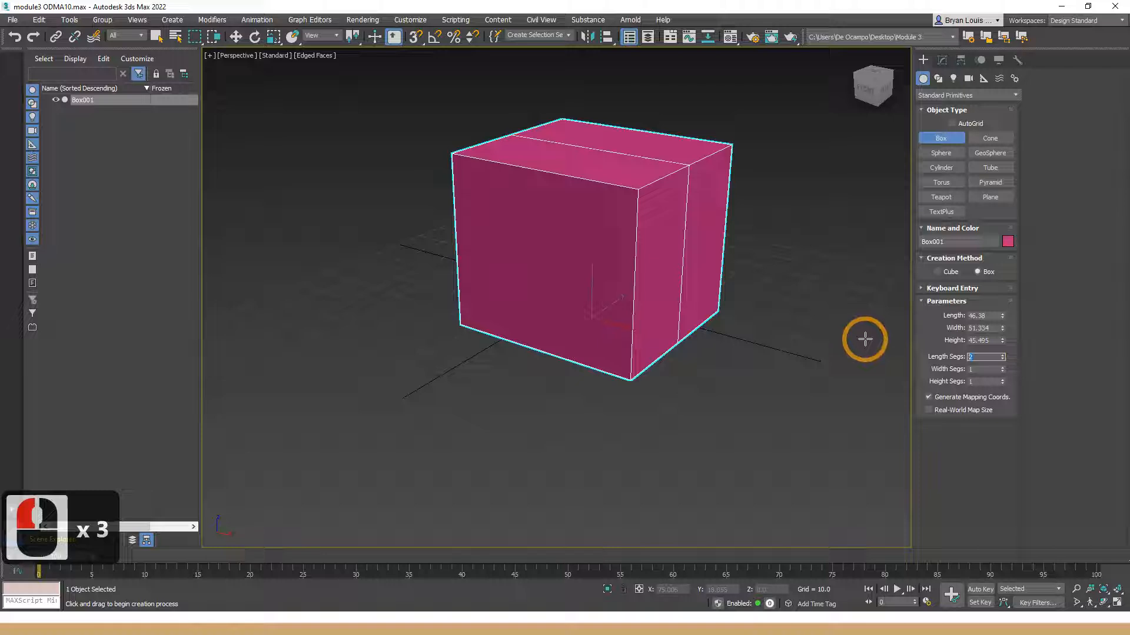
text(1)
key(Return)
middle_drag(751, 240, 702, 252)
right_click(559, 213)
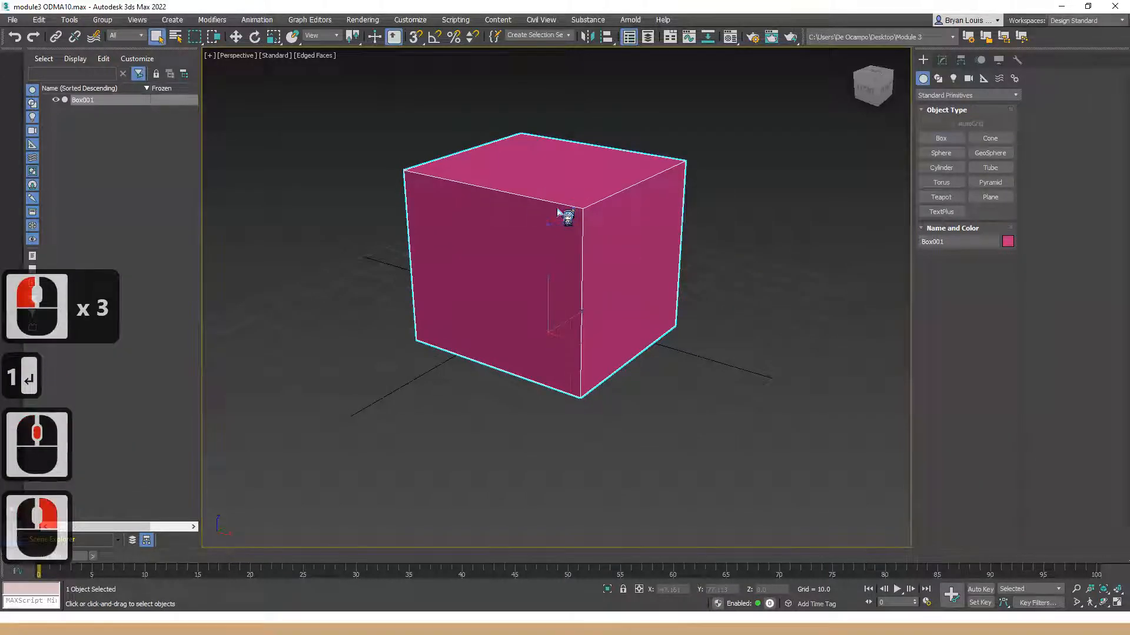
- Examine the box's Convert To options and the list of available modifiers without applying any
right_click(581, 220)
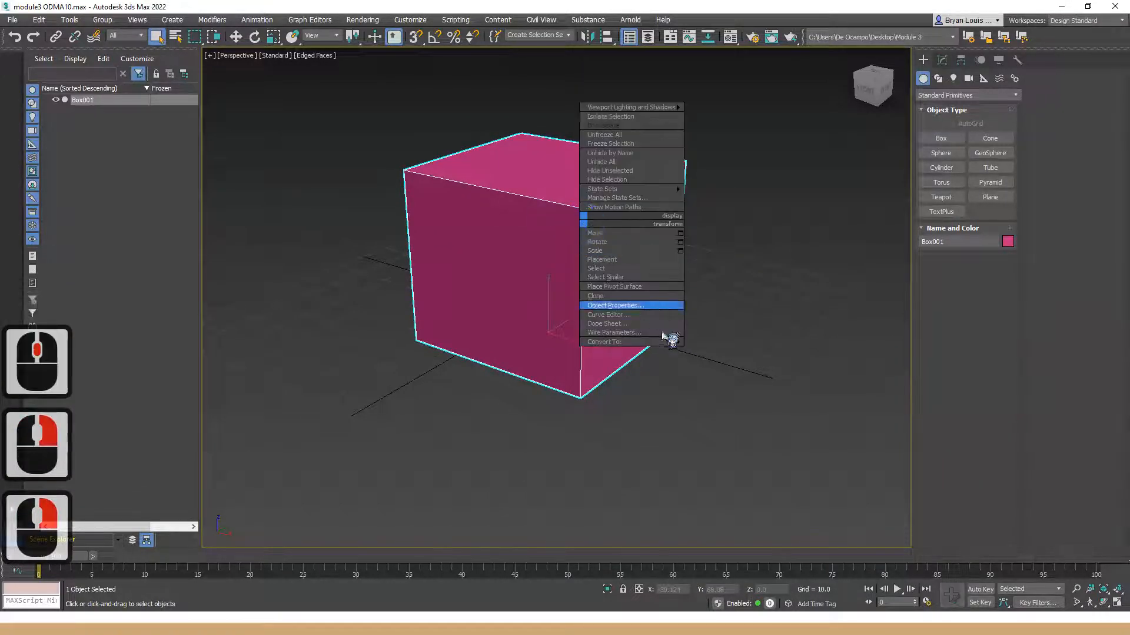
mouse_move(668, 341)
click(722, 352)
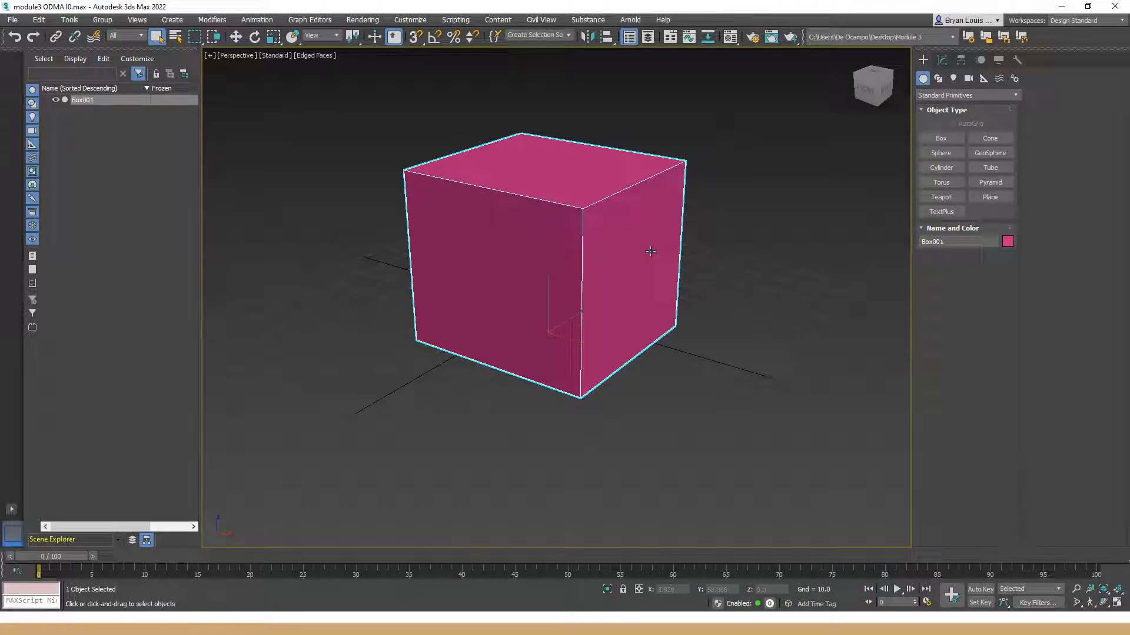
key(2)
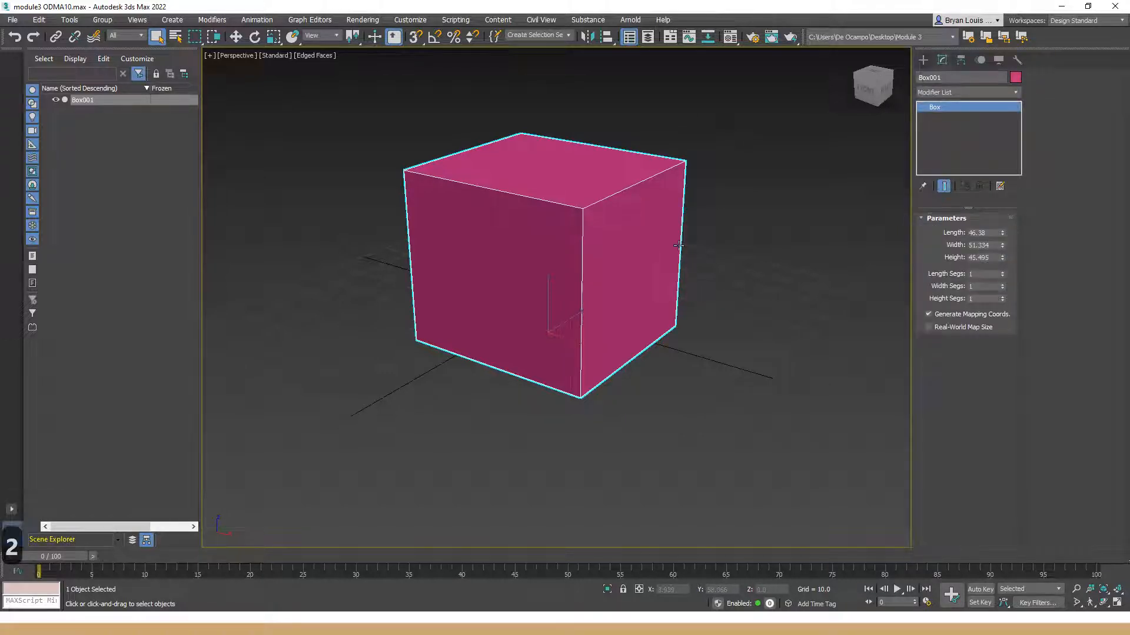
click(1017, 93)
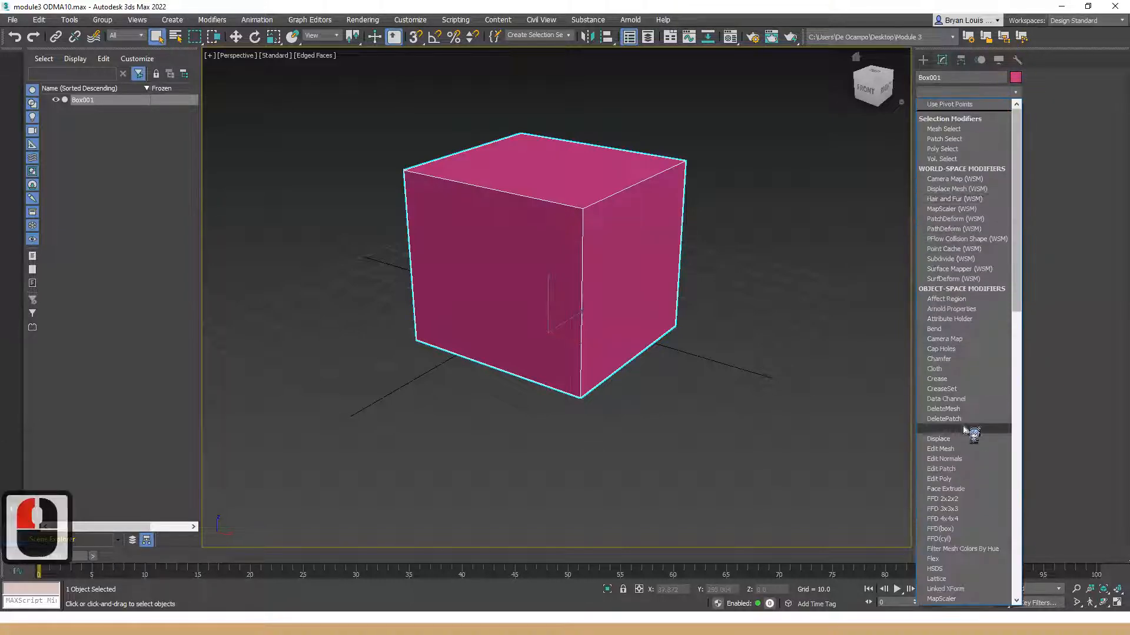
click(923, 60)
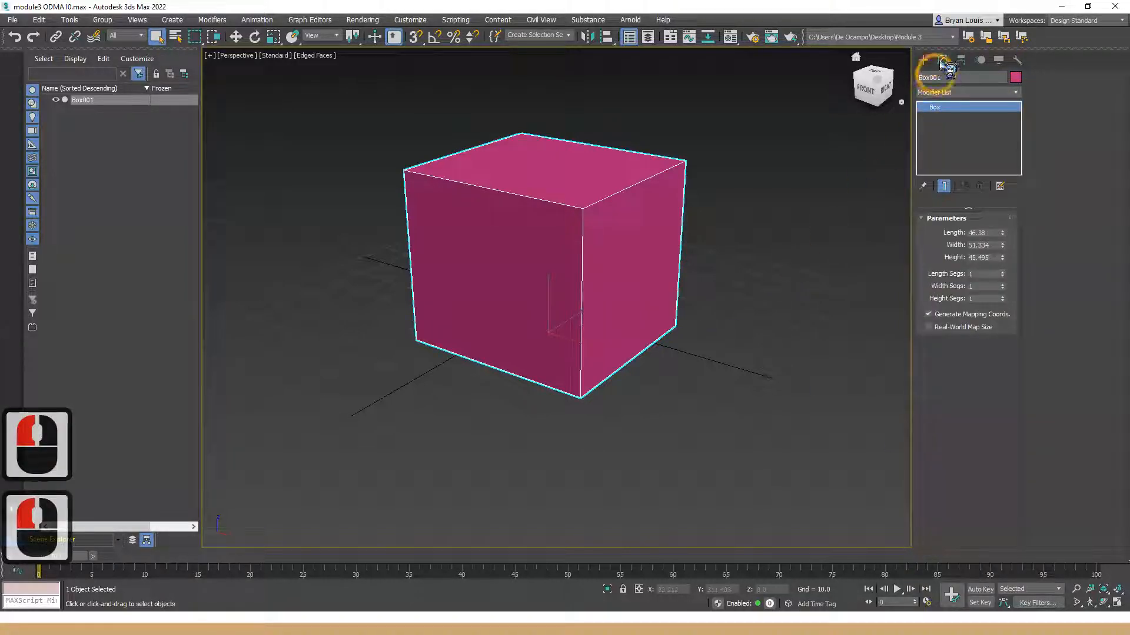
click(488, 209)
click(646, 309)
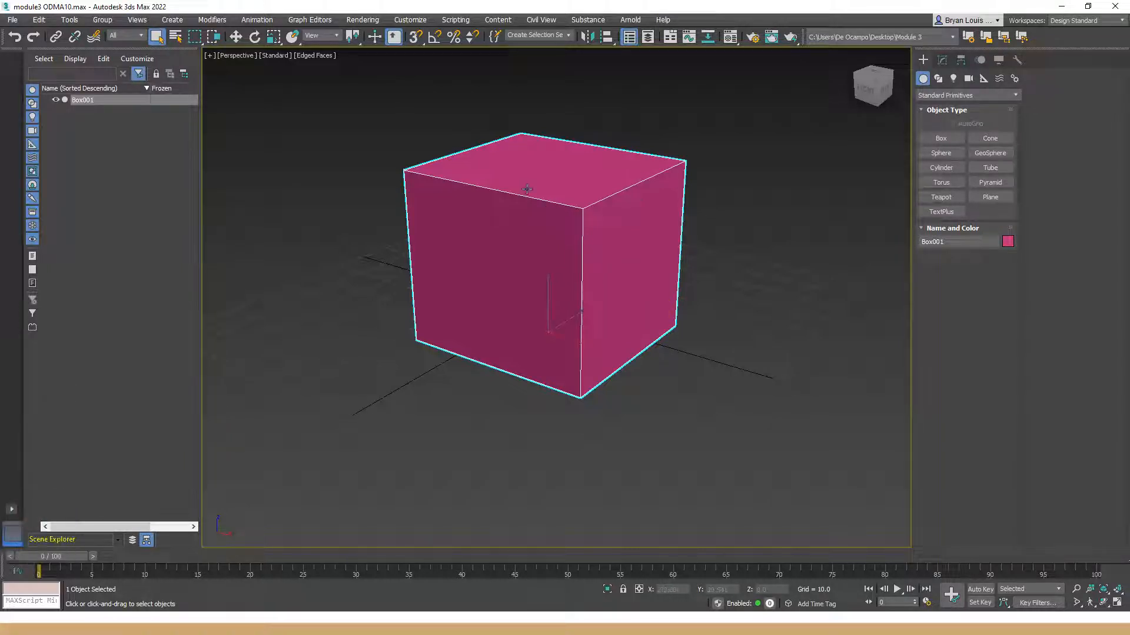
- Convert the box to an Editable Poly
right_click(556, 193)
mouse_move(624, 314)
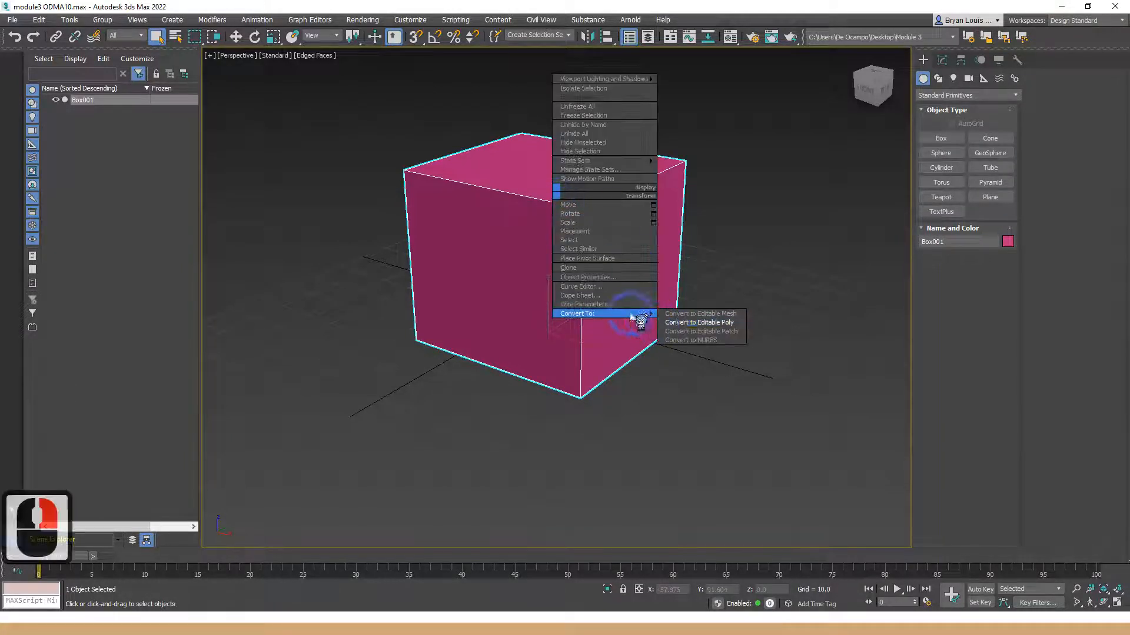
click(738, 323)
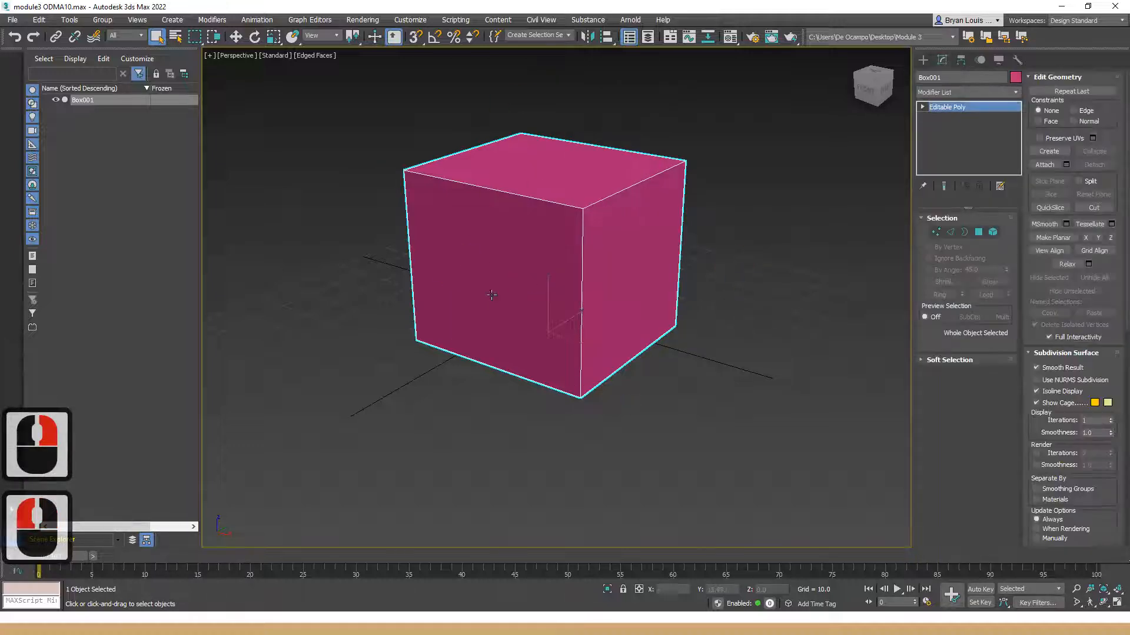
middle_drag(526, 348, 508, 341)
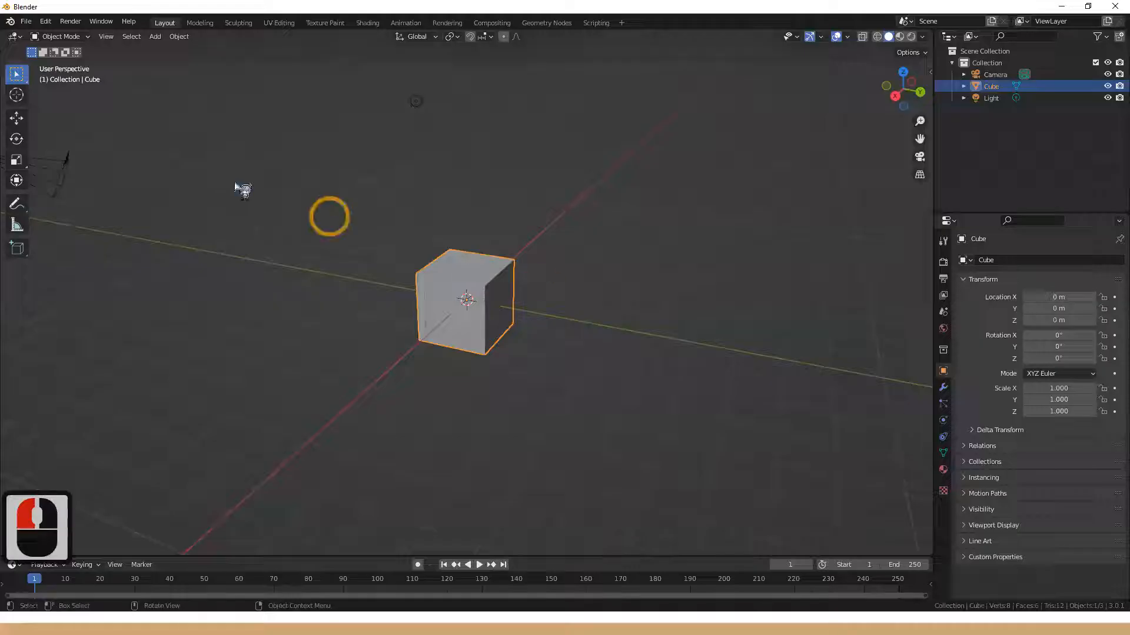
- Switch to Blender and toggle the default cube between Object Mode and Edit Mode, ending in Edit Mode
click(513, 302)
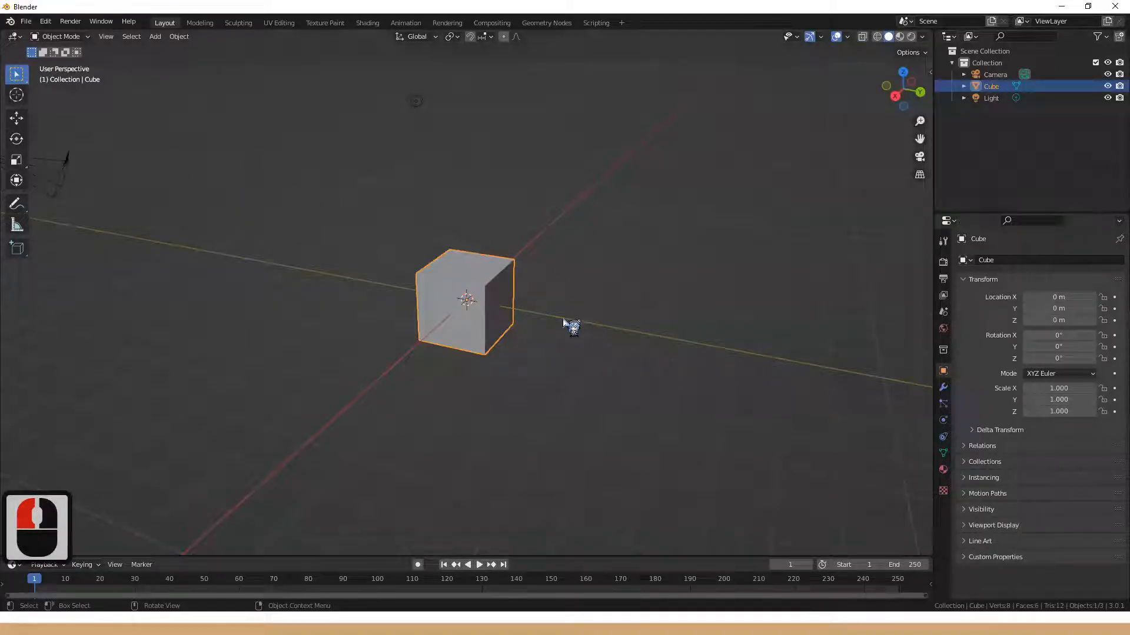
middle_drag(546, 310, 537, 314)
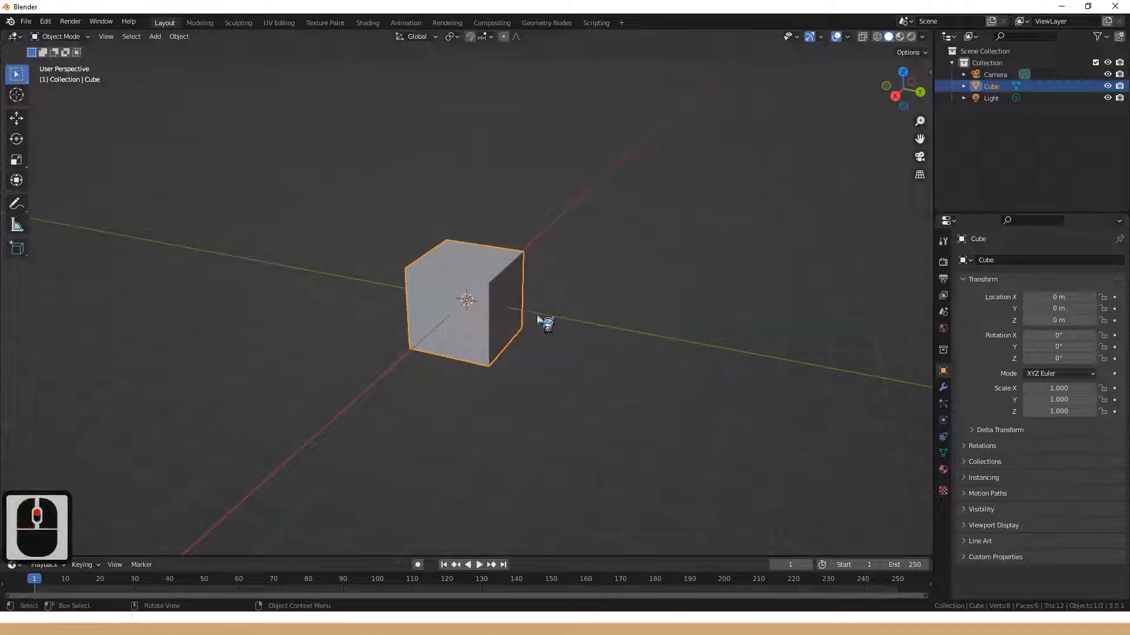
click(620, 319)
click(473, 279)
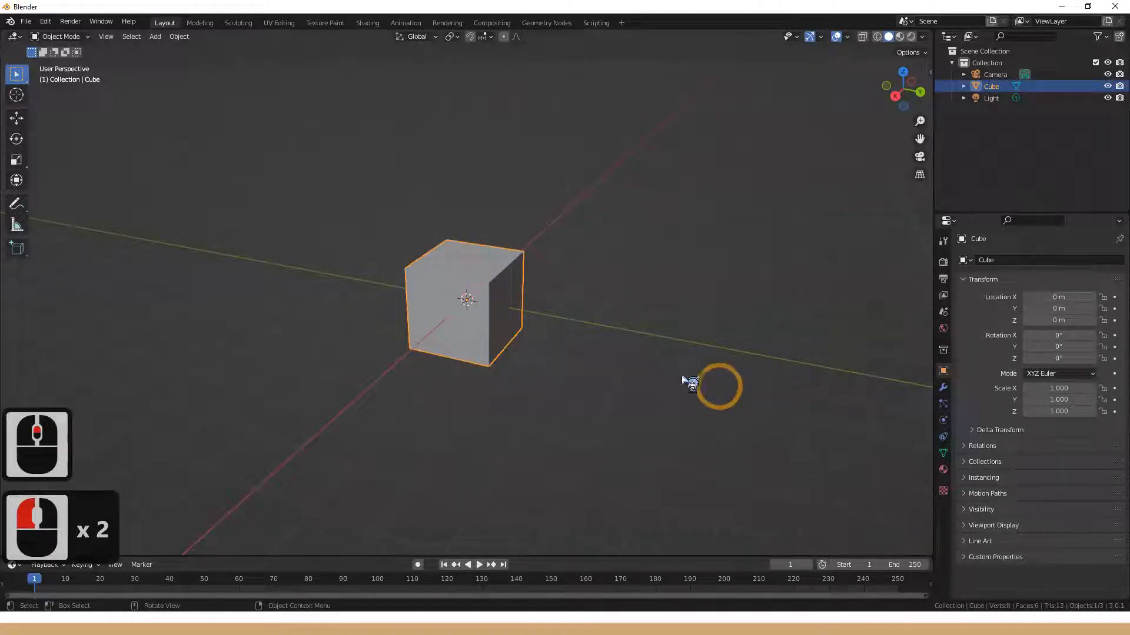
key(Tab)
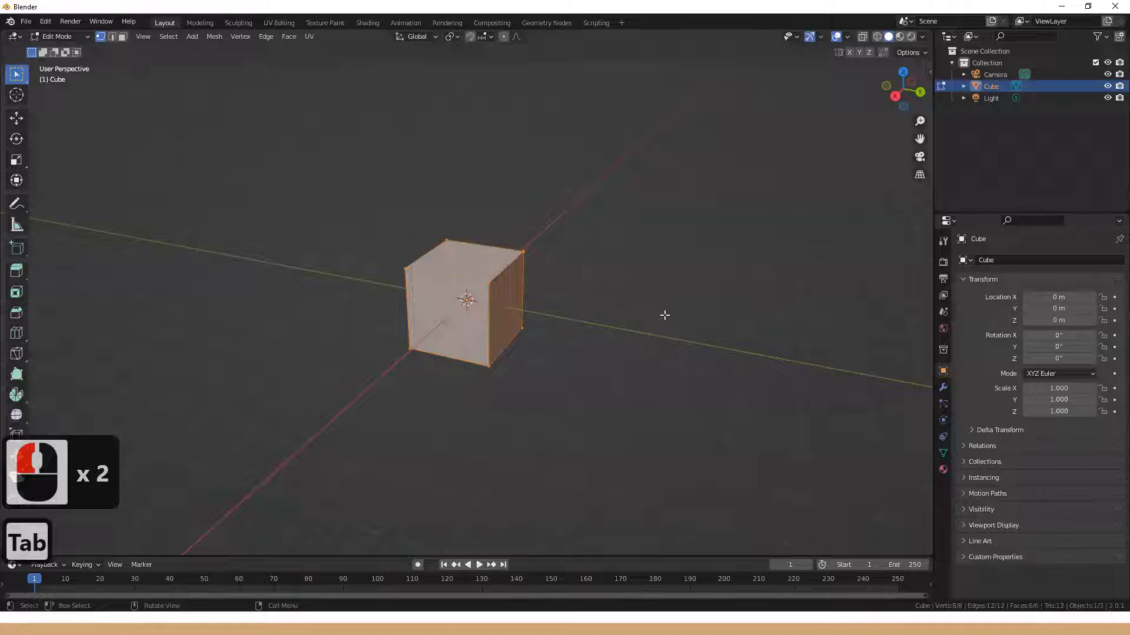
middle_drag(524, 344, 472, 396)
scroll(507, 324, up, 4)
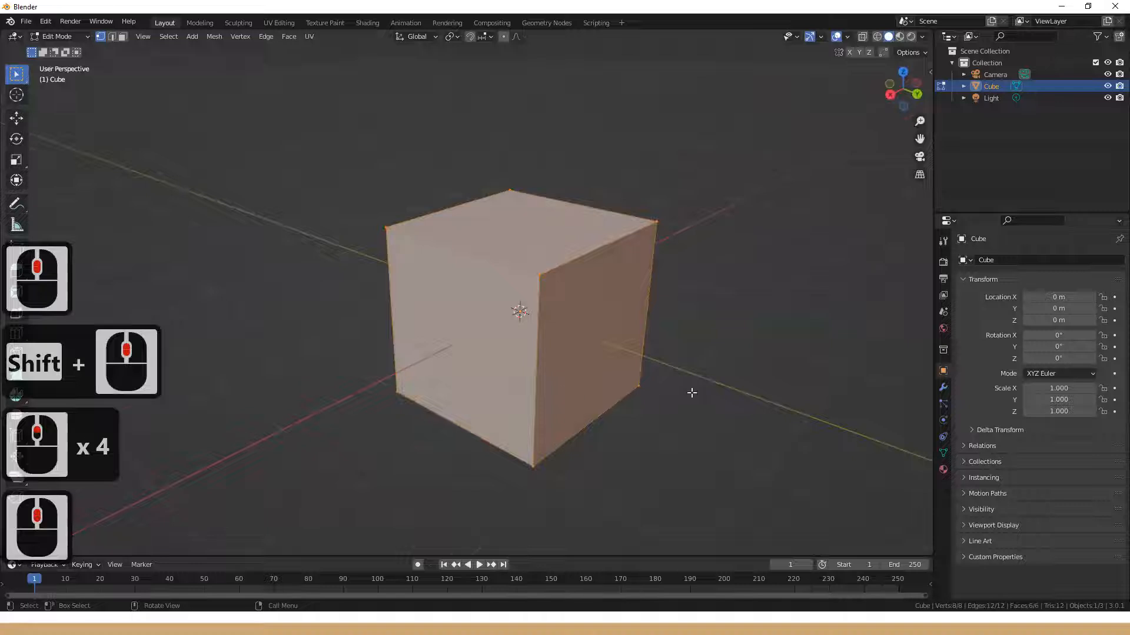
shift+middle_drag(691, 392, 562, 379)
mouse_move(415, 375)
middle_down()
mouse_move(522, 366)
mouse_move(404, 360)
mouse_move(424, 370)
middle_up()
key(Tab)
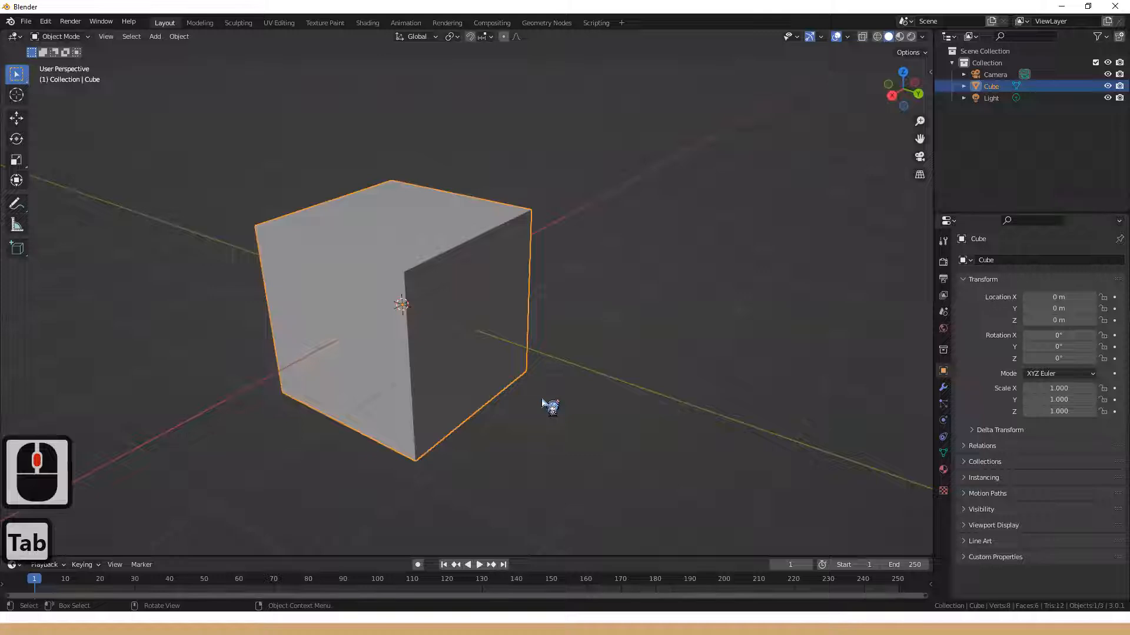
key(Tab)
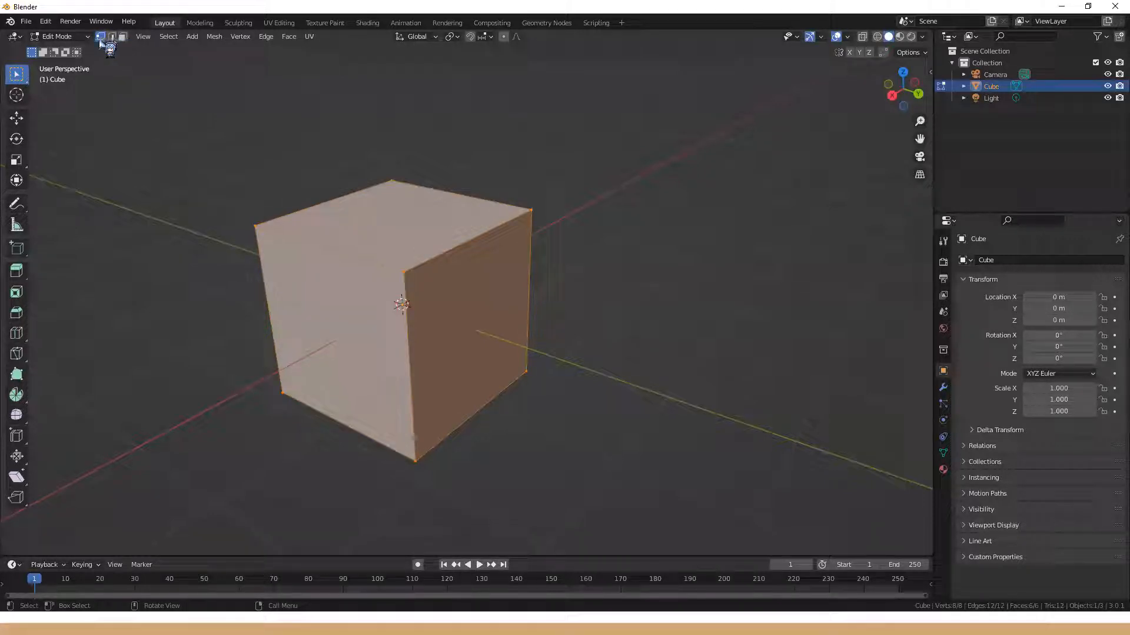
- Change the cube's selection mode to edges and on to faces, and pick several of its faces one by one
key(2)
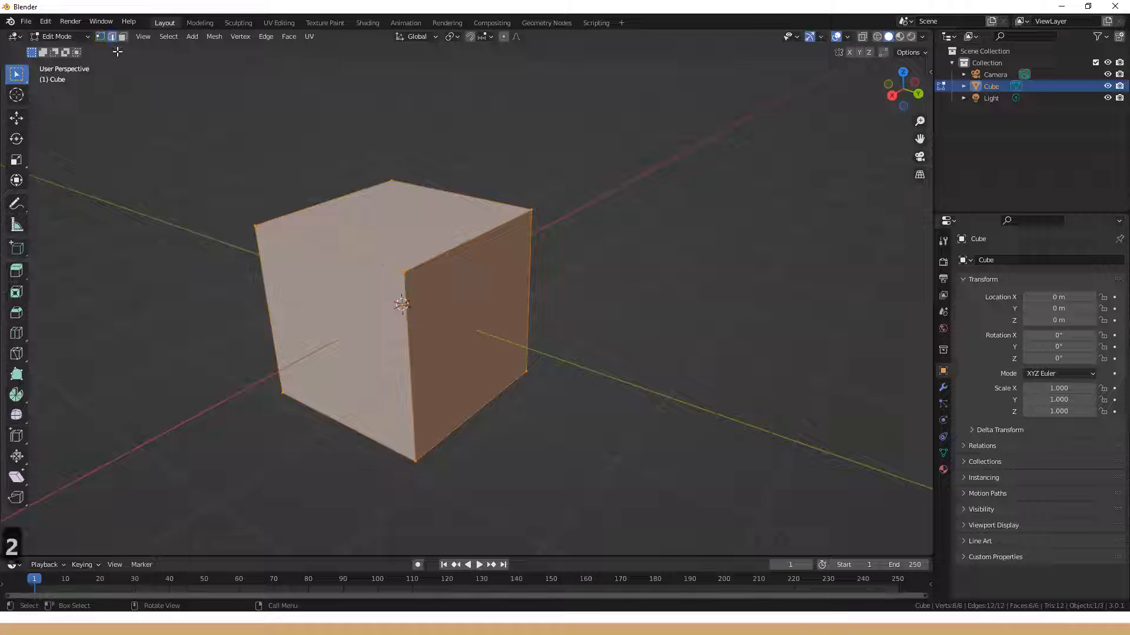
key(3)
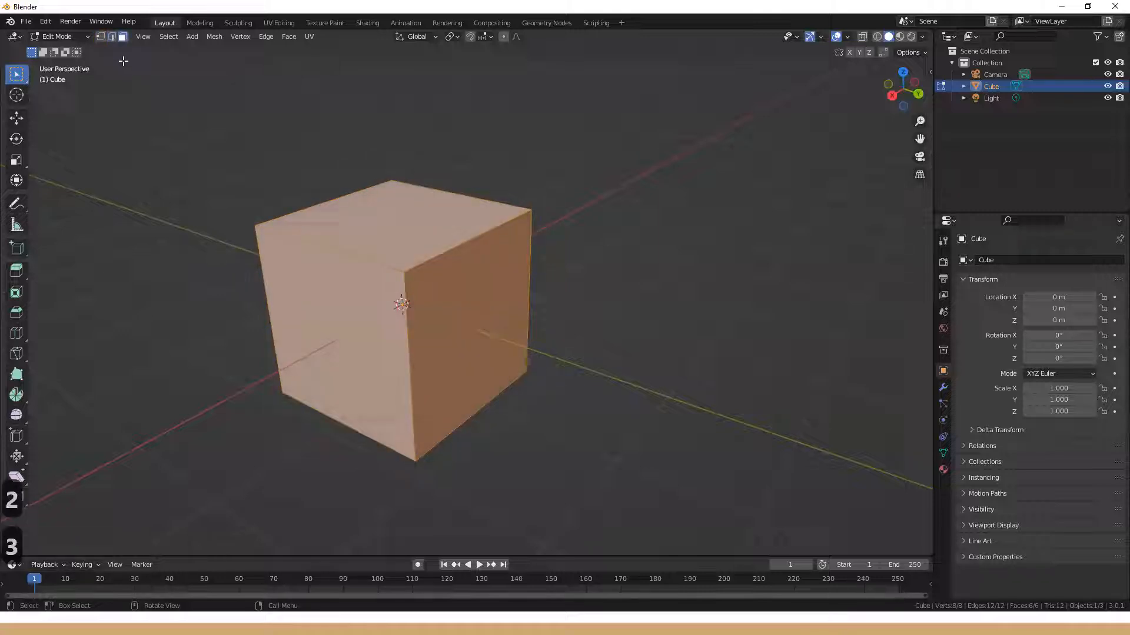
click(383, 247)
click(340, 320)
click(499, 308)
mouse_move(518, 259)
middle_down()
mouse_move(348, 243)
mouse_move(482, 242)
mouse_move(519, 253)
middle_up()
click(396, 371)
middle_drag(269, 322, 371, 338)
click(408, 344)
middle_drag(500, 345, 382, 323)
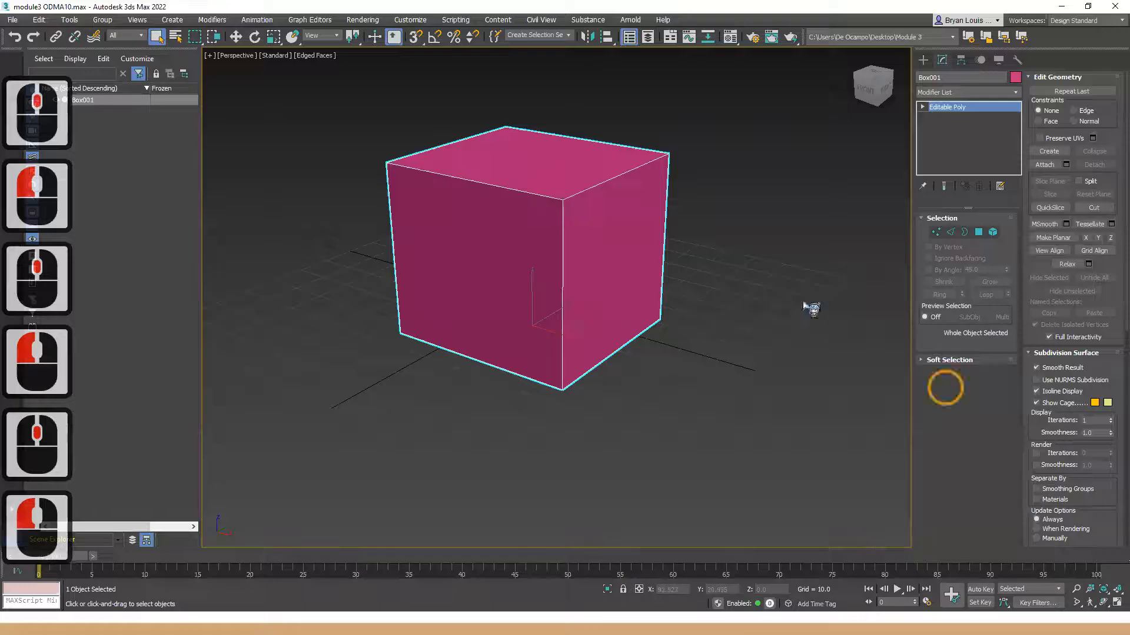
- Switch back to 3ds Max and cycle the box through Vertex, Edge, Border, Polygon and Element levels, ending at Vertex
click(524, 143)
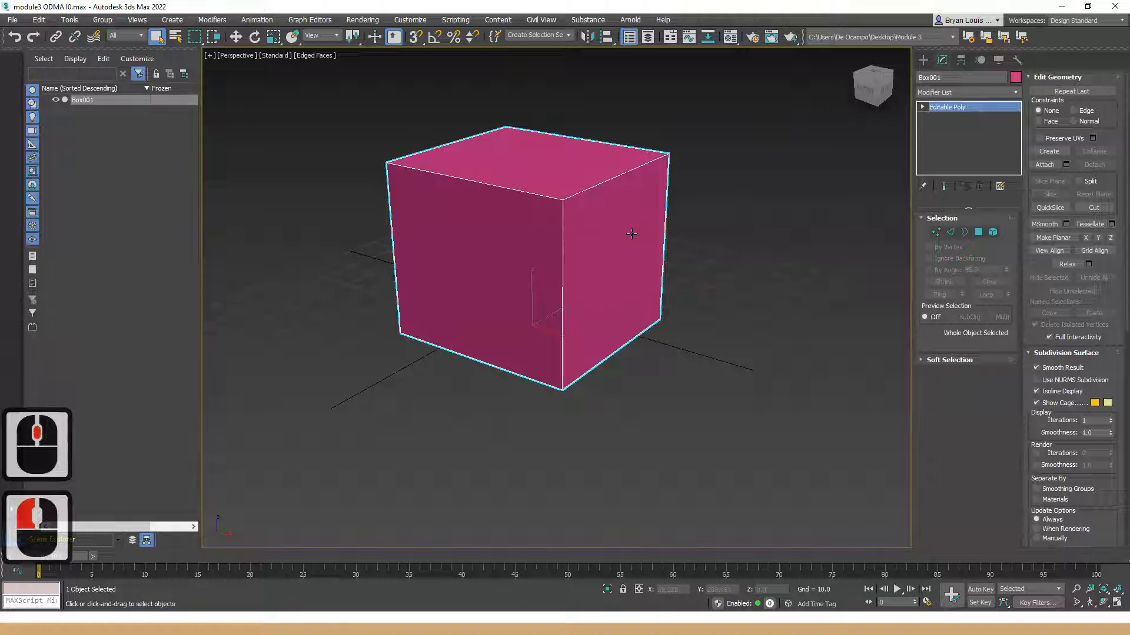
key(1)
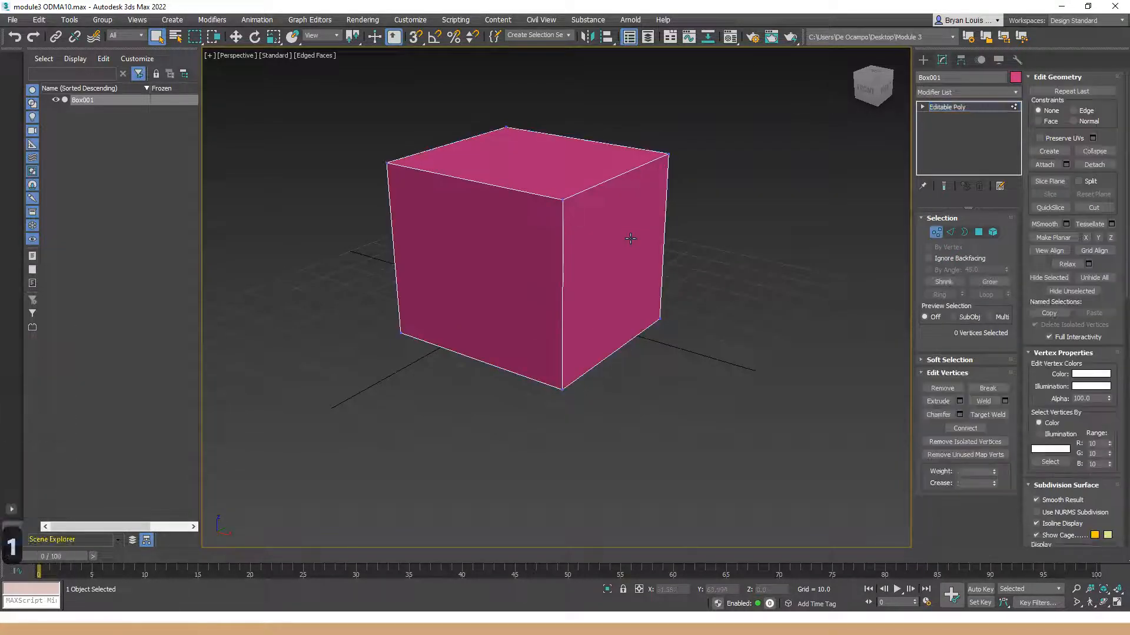
key(2)
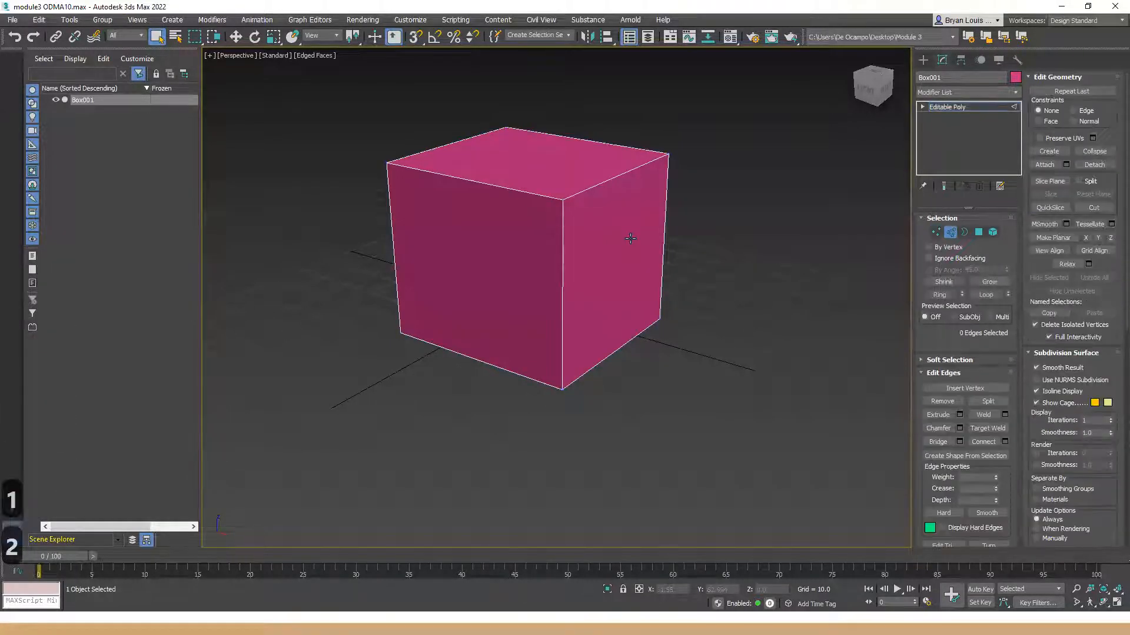
key(3)
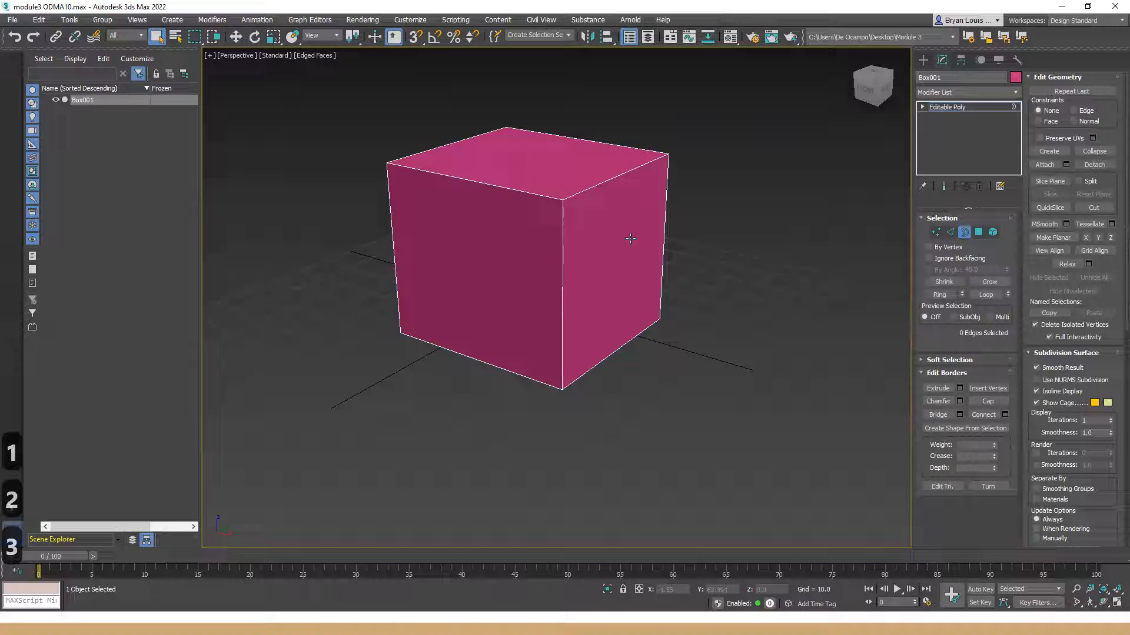
key(4)
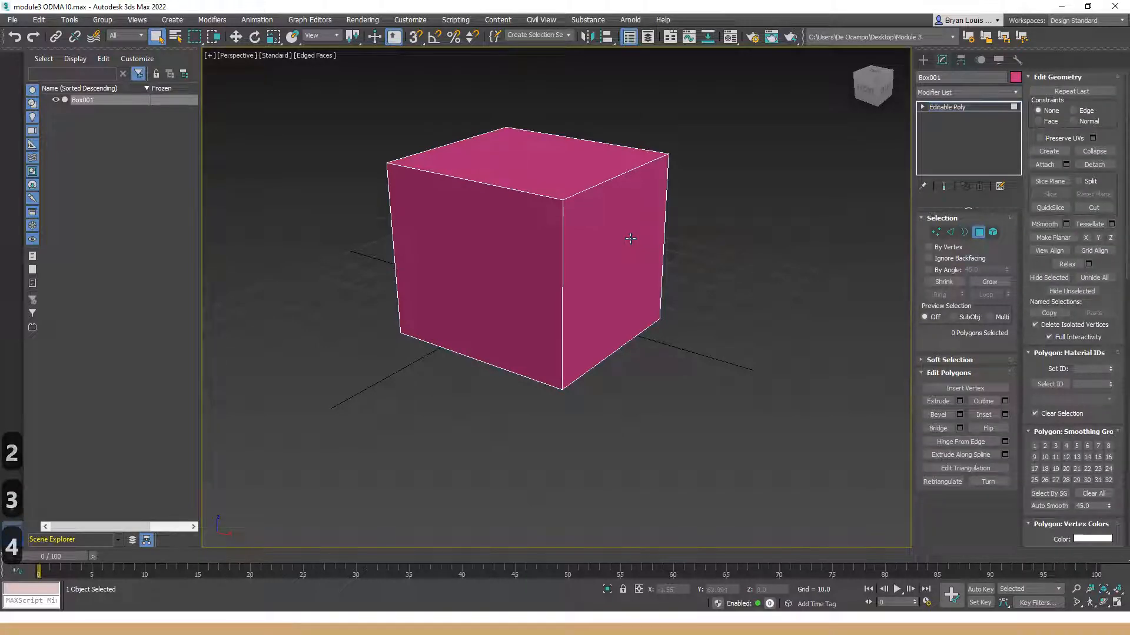
key(5)
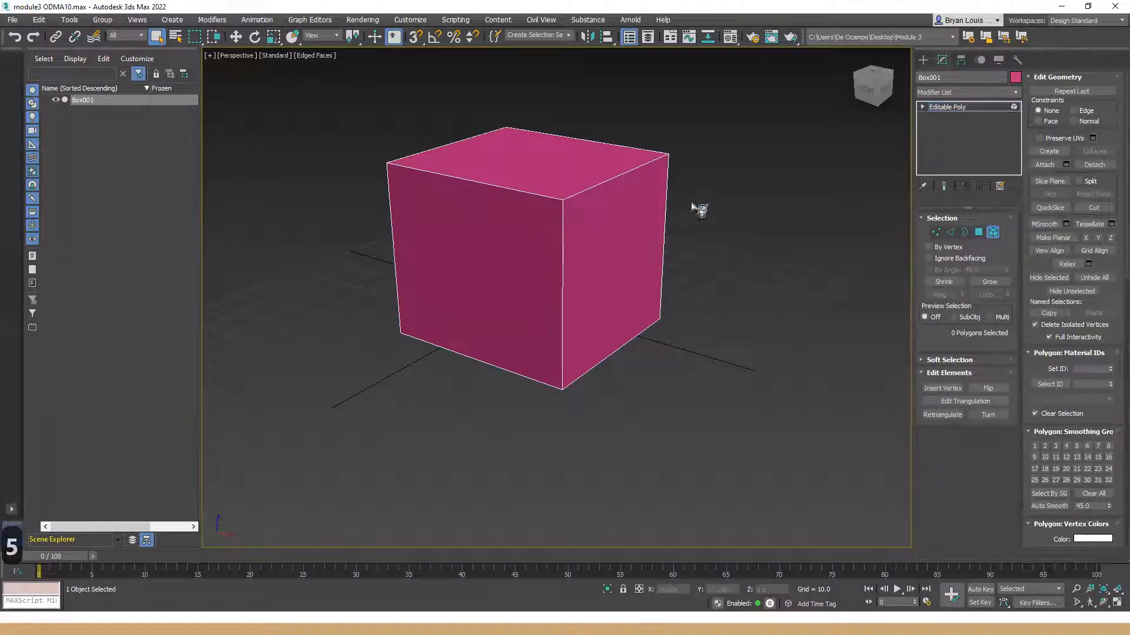
middle_drag(554, 252, 550, 260)
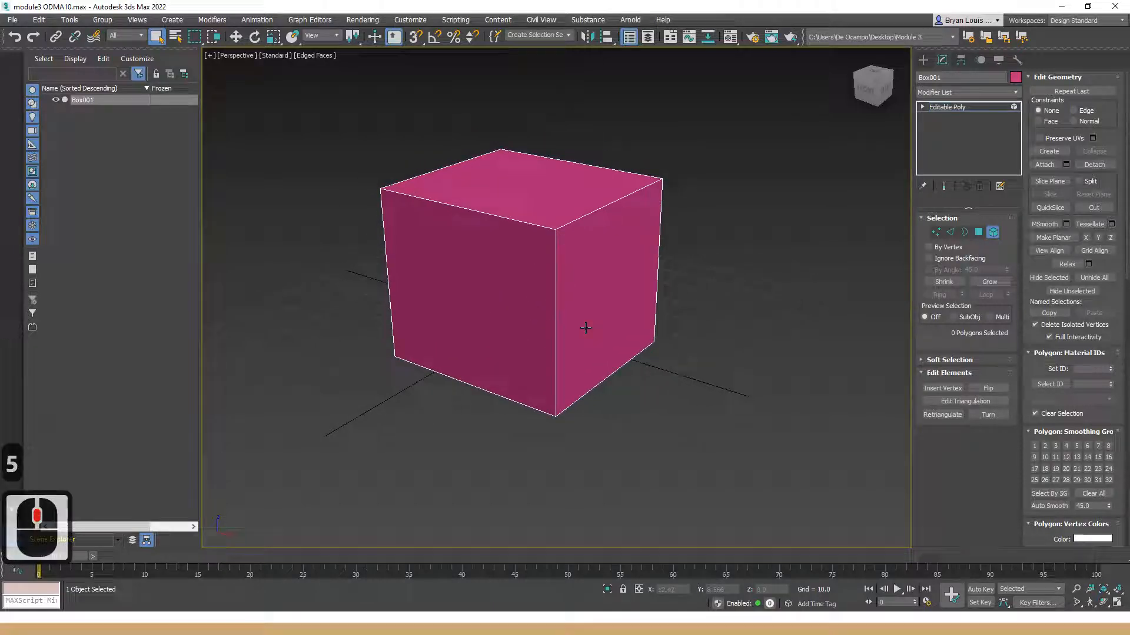
click(938, 234)
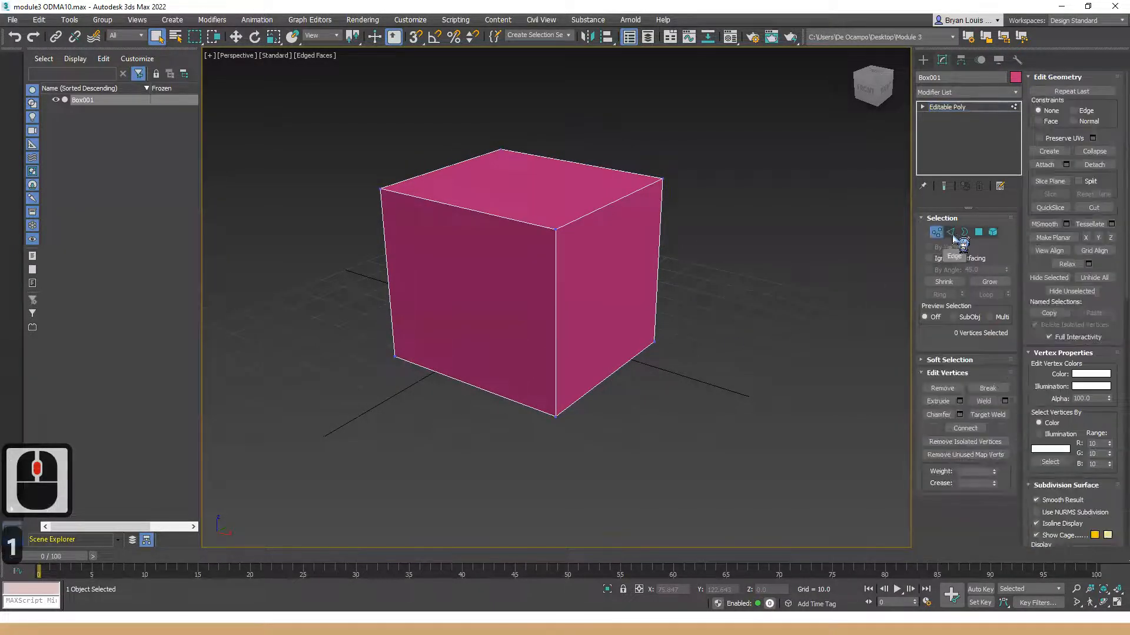
- Change the box's sub-object level to Edge and on to Polygon
click(954, 238)
key(4)
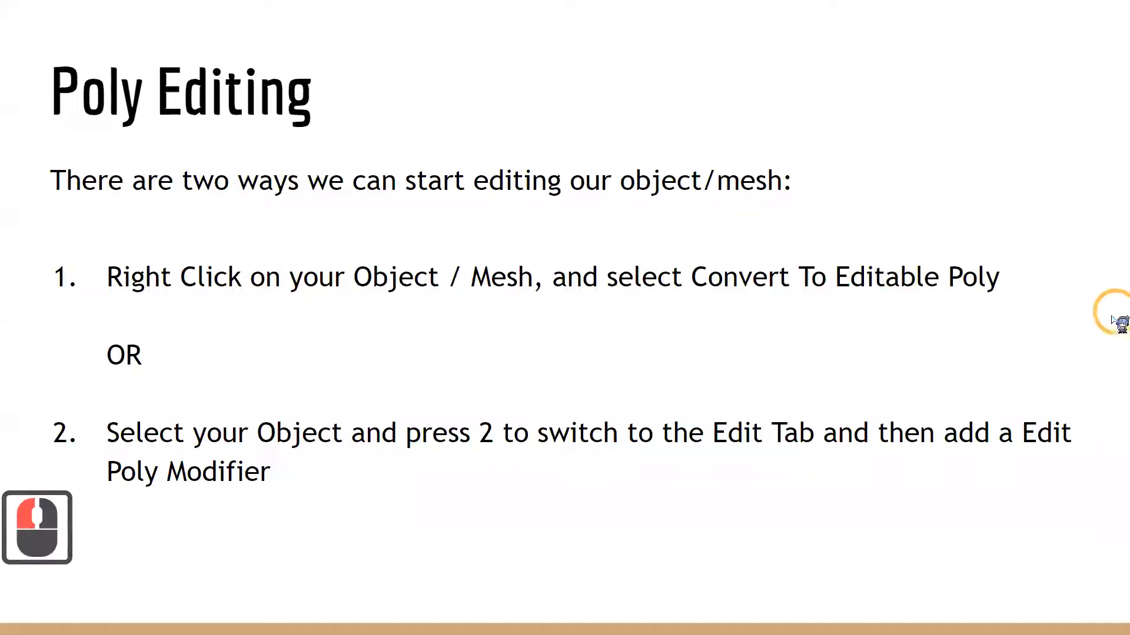
click(1110, 321)
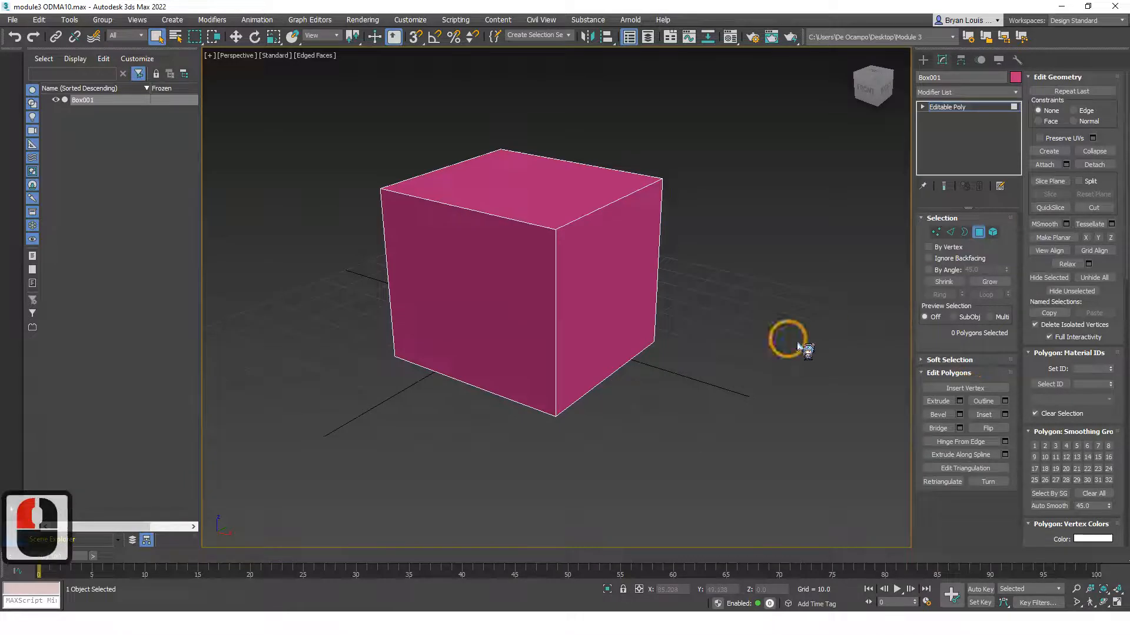
- Undo the Editable Poly conversion and the creation of the original box, leaving an empty scene
middle_drag(518, 335, 542, 374)
click(686, 383)
alt+middle_drag(686, 382, 550, 331)
key(ctrl+z)
key(ctrl+z)
key(ctrl+z)
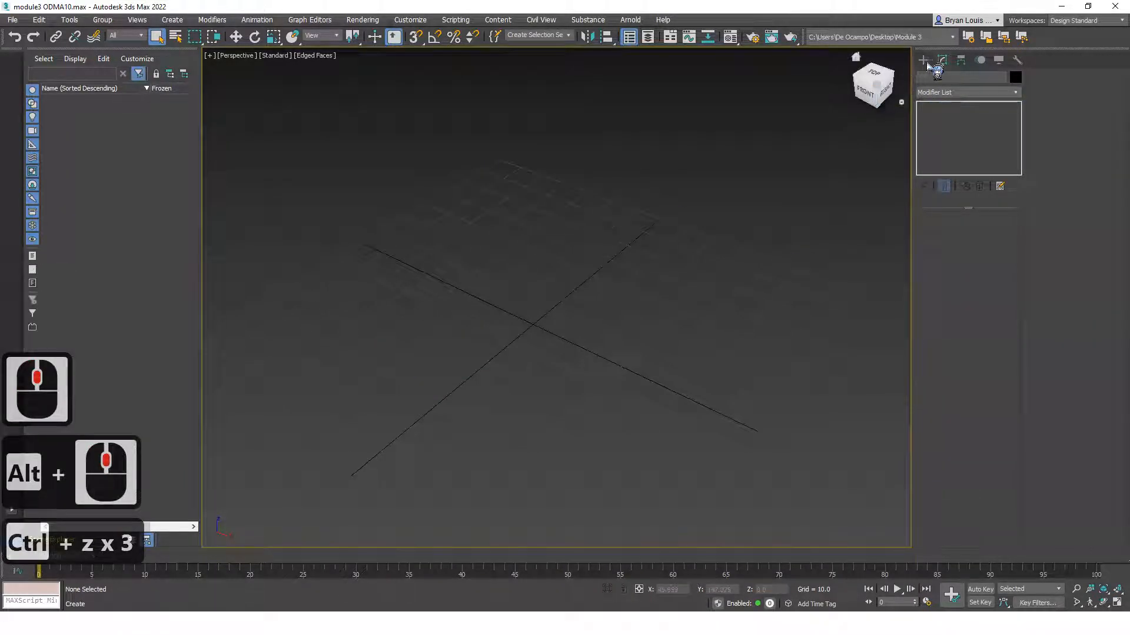
- Create a box about 38 long, 38.6 wide and 26 high near the grid's centre, with 1 length segment
click(924, 61)
click(941, 137)
drag(528, 290, 547, 412)
click(711, 317)
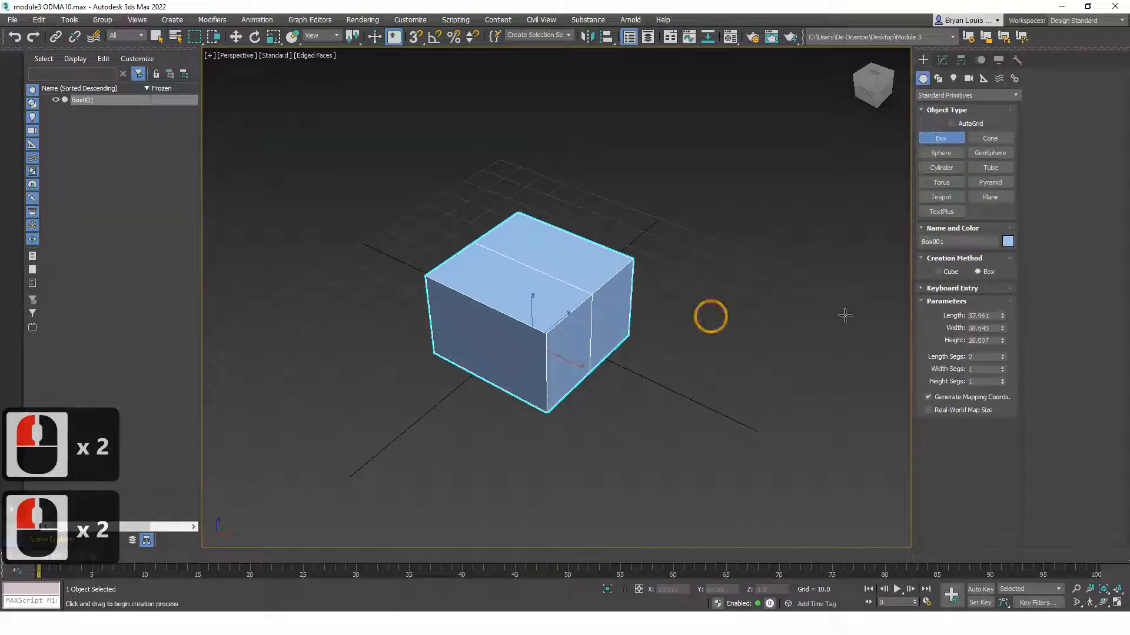
text(1)
key(Return)
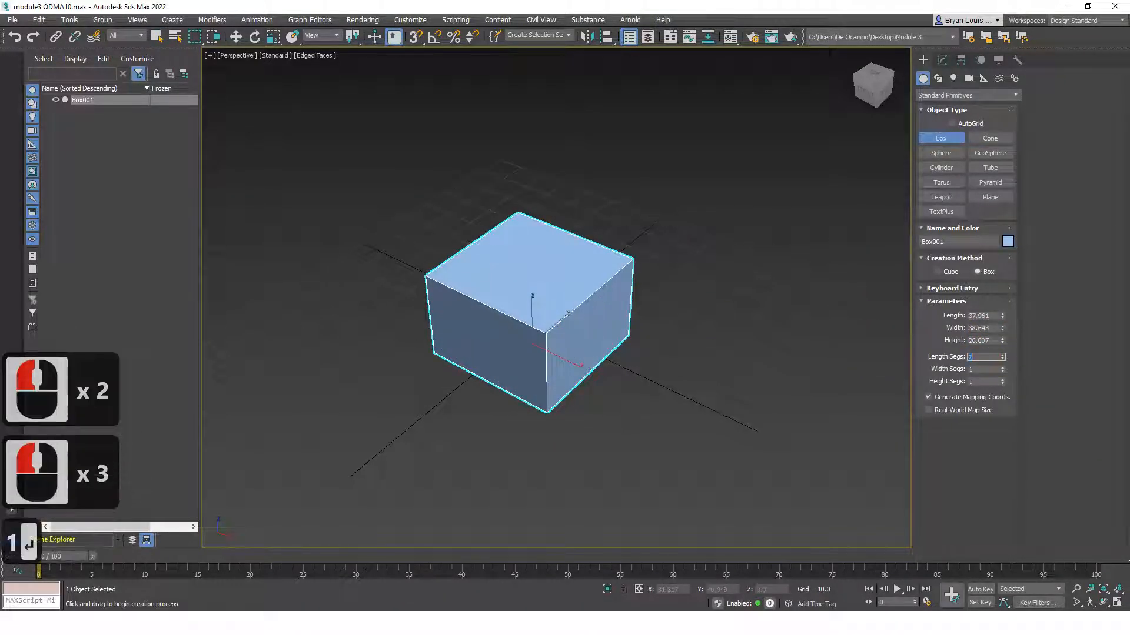
- Set the box's length, width and height to 30 each
double_click(988, 318)
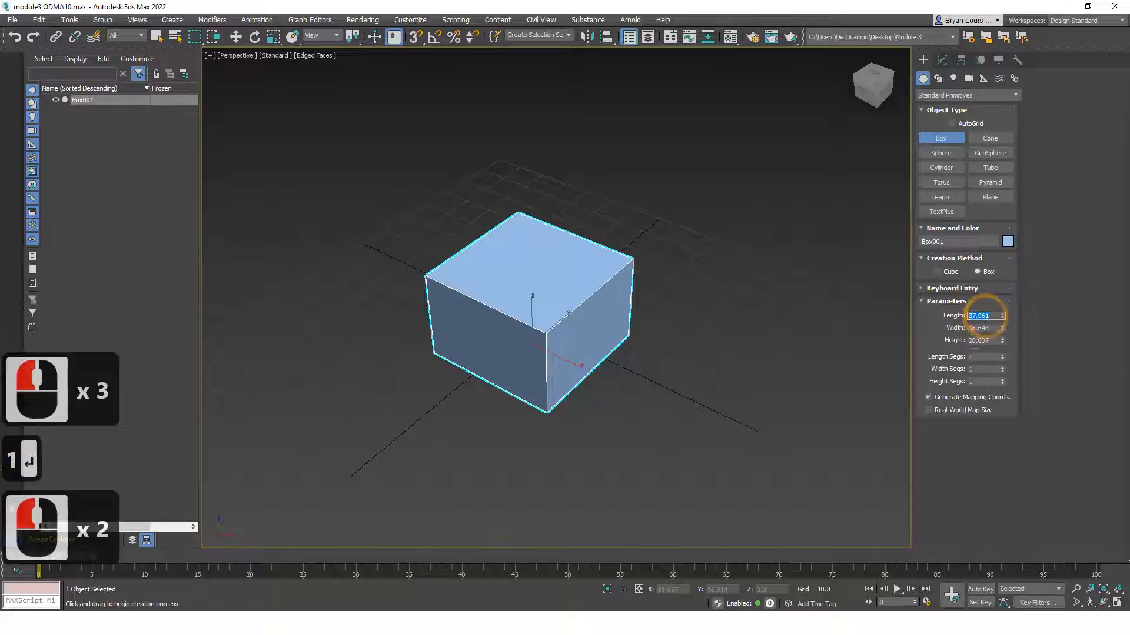
text(30)
double_click(988, 328)
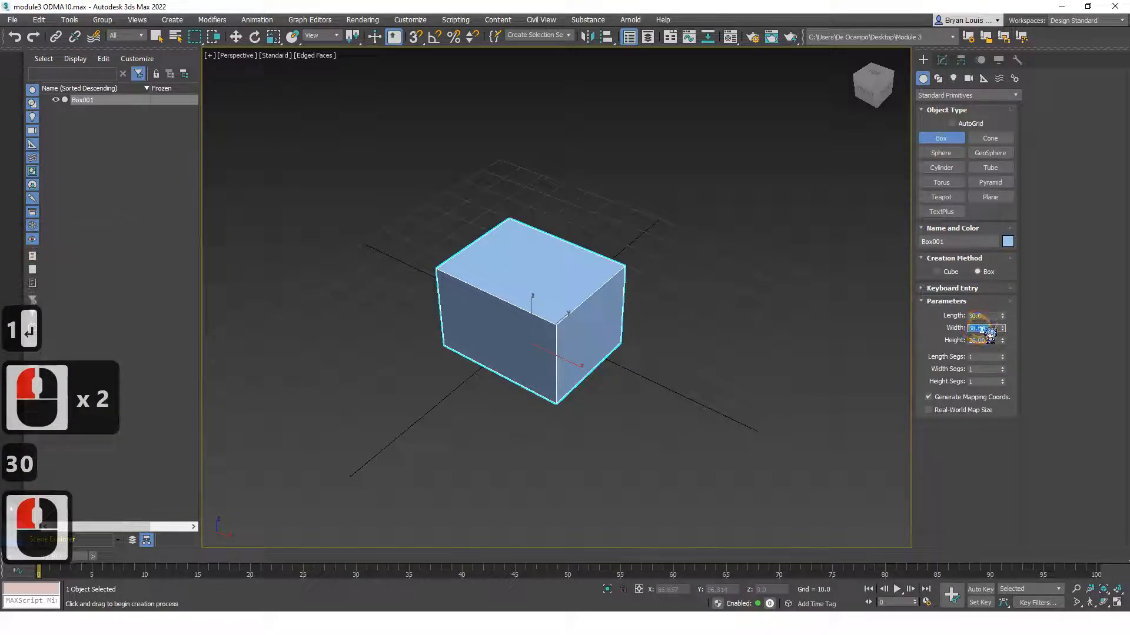
text(30)
double_click(988, 340)
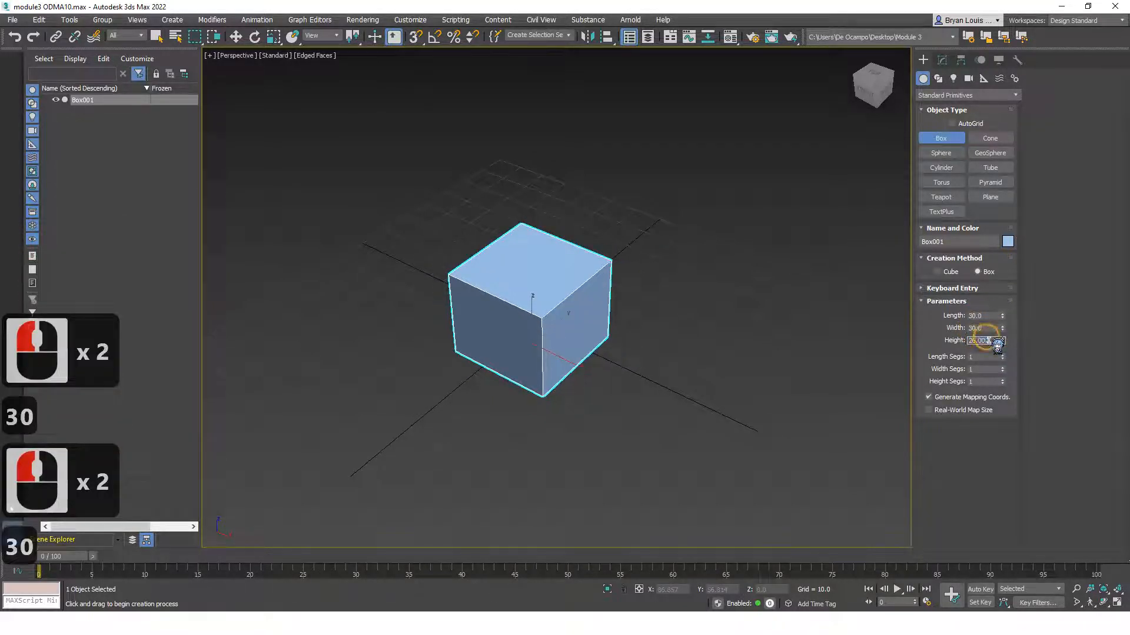
text(30)
key(Return)
- Move the box to the world origin by setting its X and Y position to 0
middle_drag(757, 300, 565, 376)
key(w)
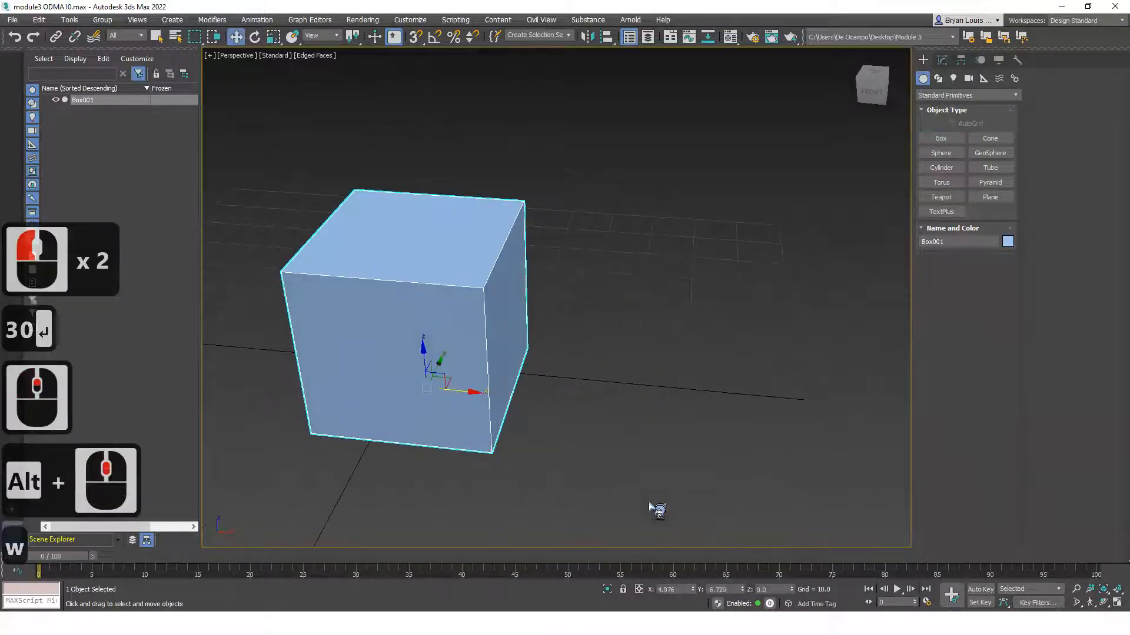
double_click(665, 590)
text(0)
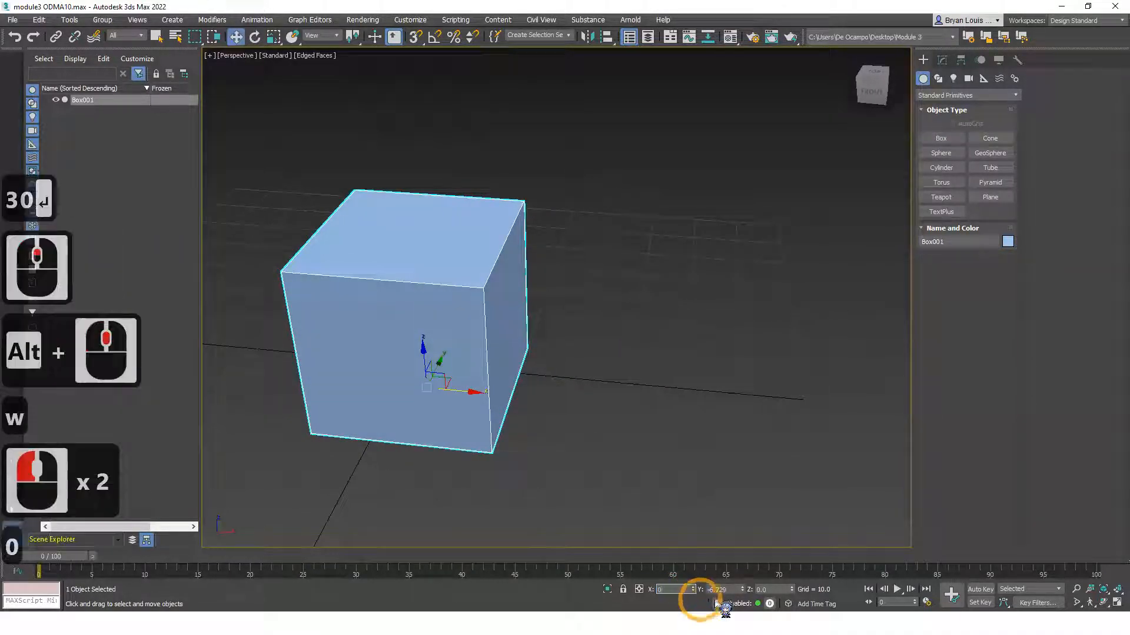
double_click(725, 589)
text(0)
key(Return)
- Reselect the box and open its base parameters for modification
click(681, 365)
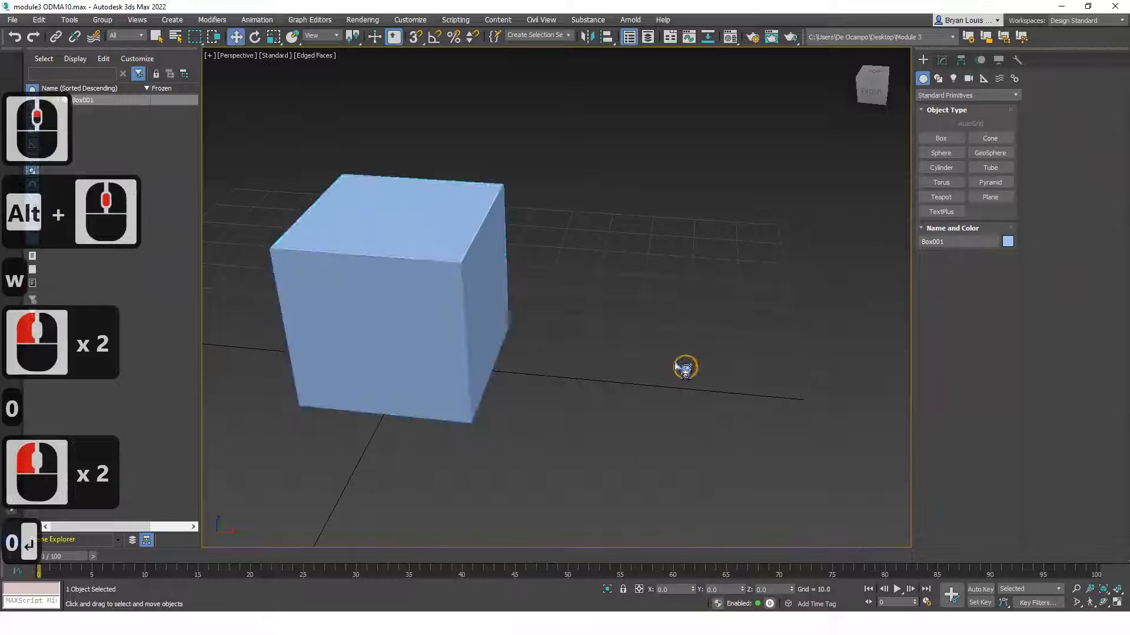
click(487, 283)
click(941, 60)
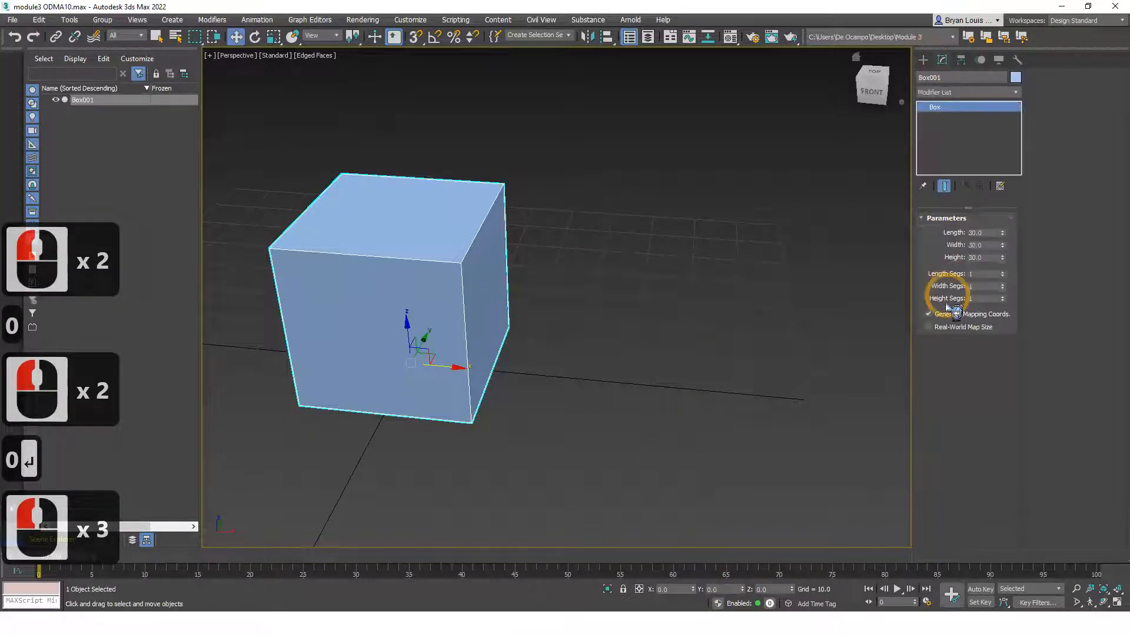
alt+middle_drag(677, 264, 630, 279)
middle_click(985, 306)
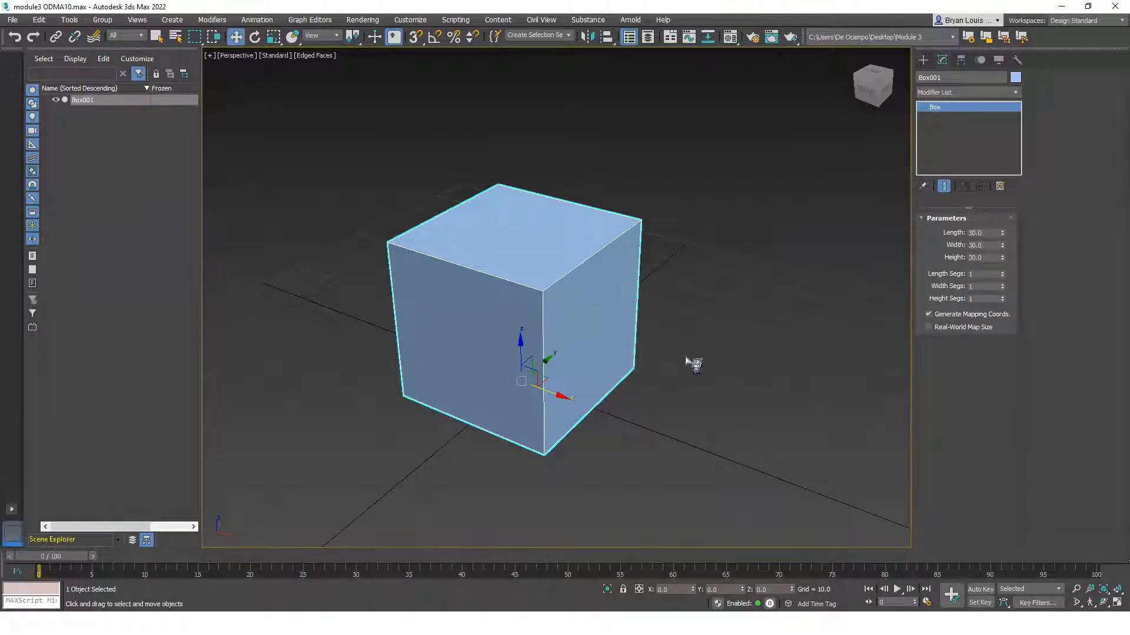
- Deselect and reselect the box repeatedly to compare its selected and unselected display with edged faces on
click(739, 341)
click(534, 316)
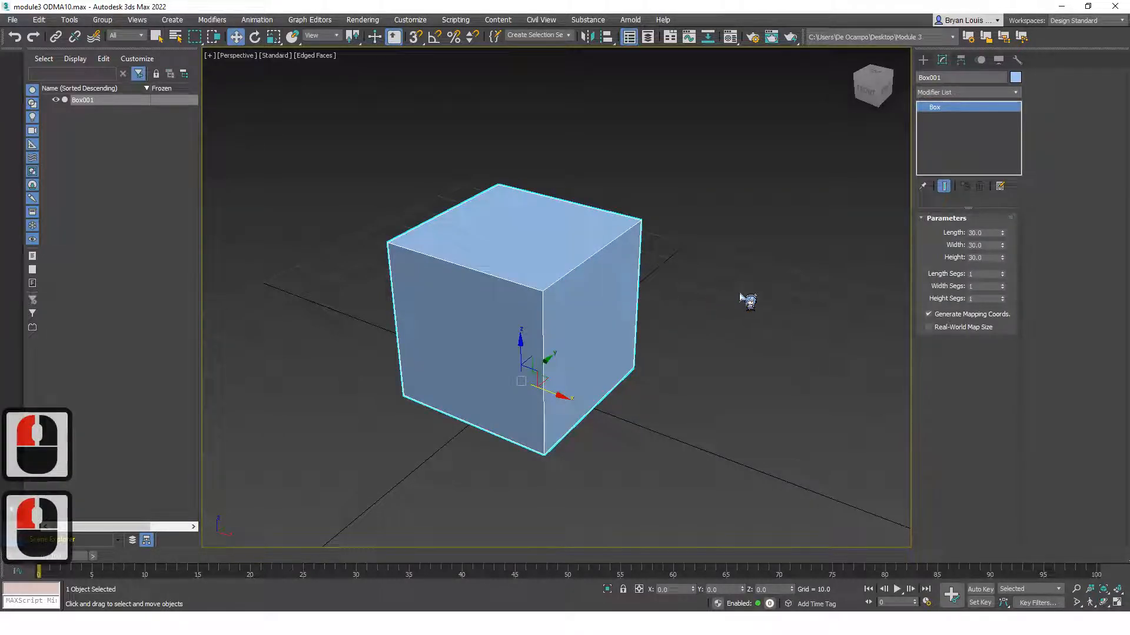
click(745, 314)
click(575, 257)
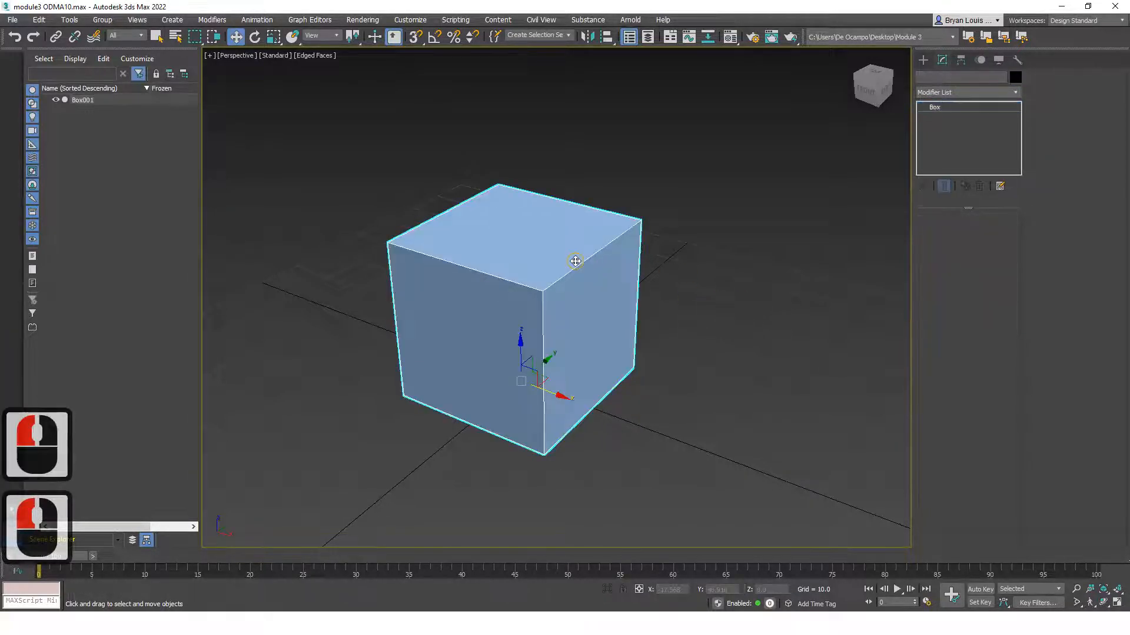
click(718, 344)
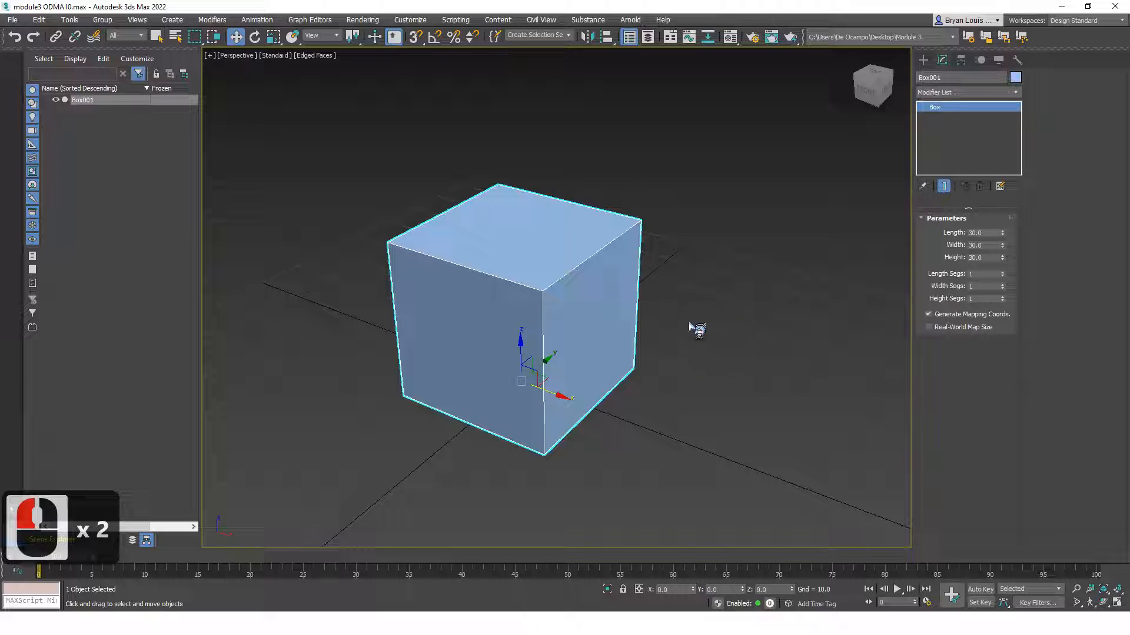
click(756, 306)
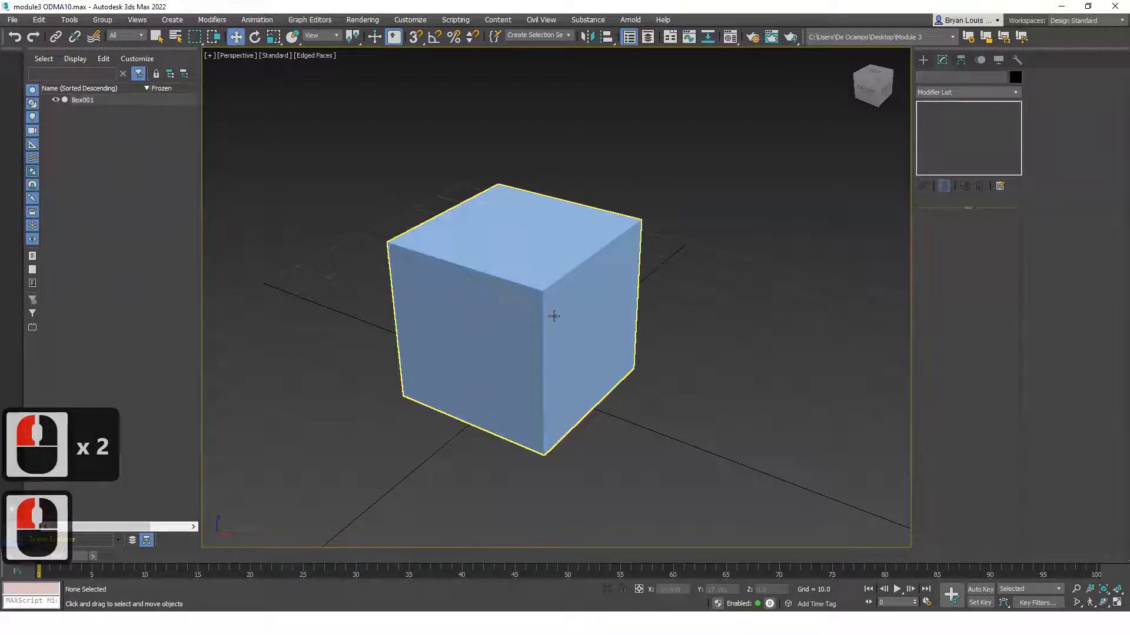
click(623, 339)
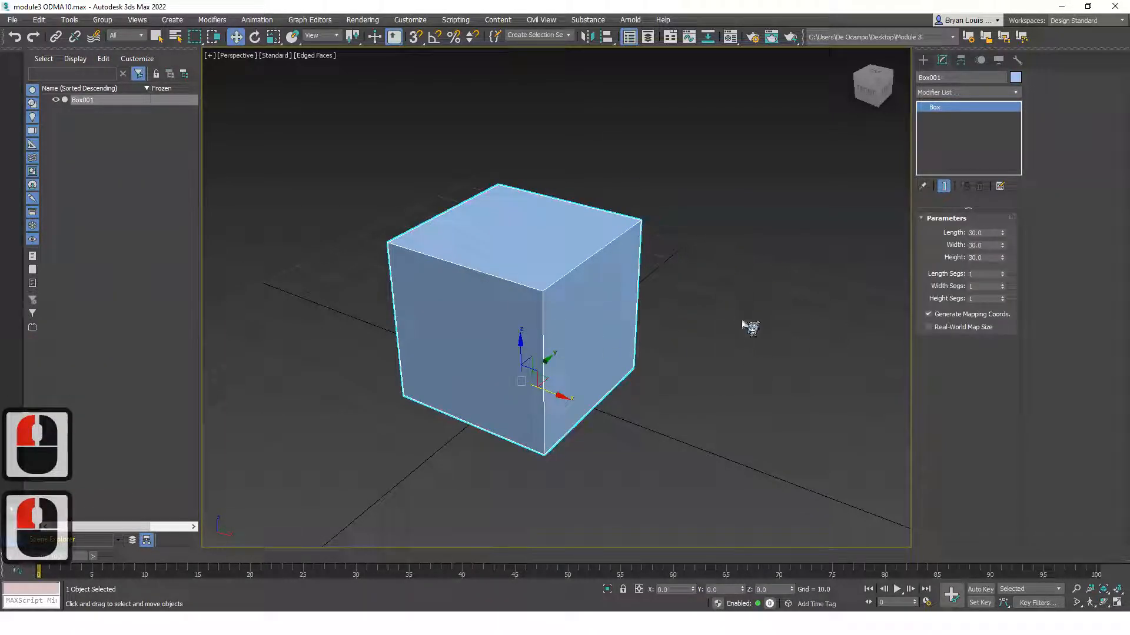
click(741, 328)
- Turn edged faces off, compare the box selected and unselected, and turn edged faces back on
key(F4)
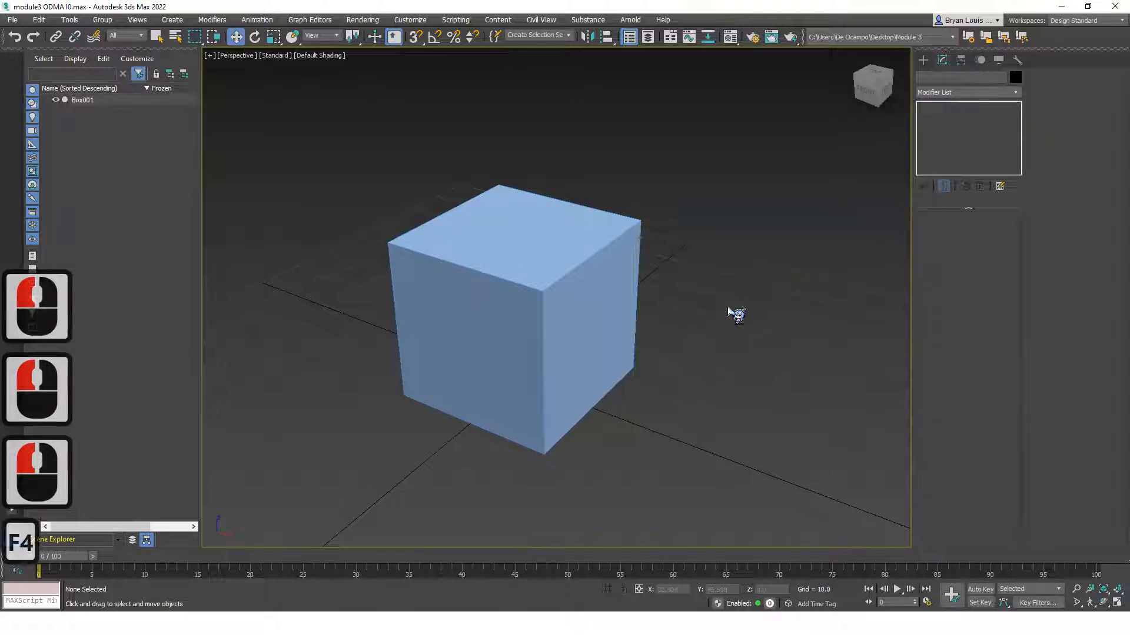
click(606, 284)
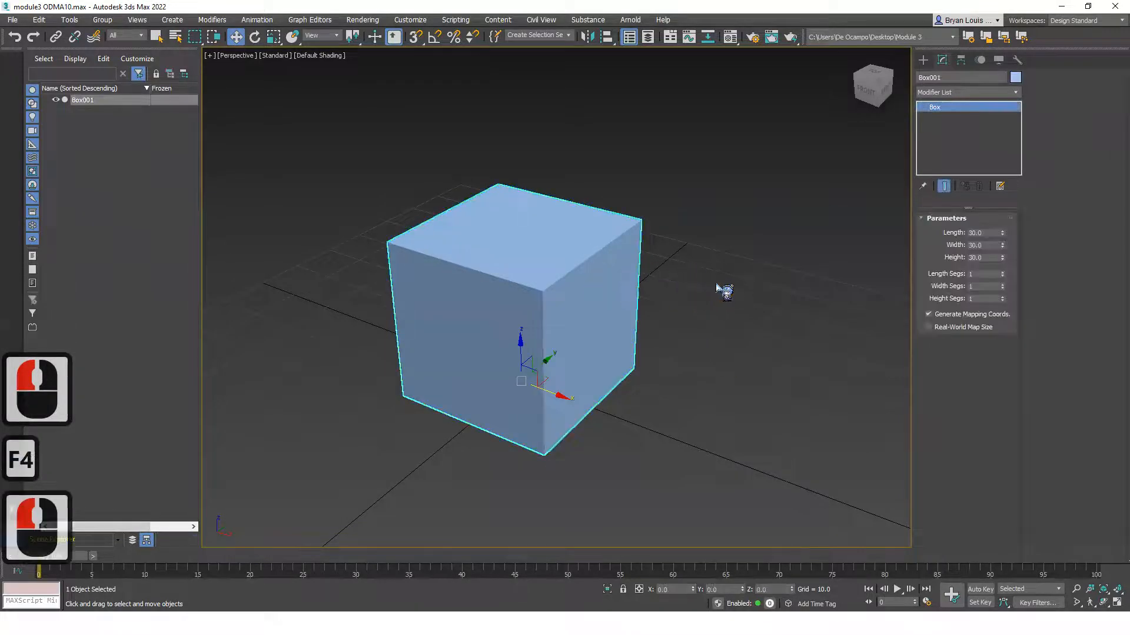
click(694, 304)
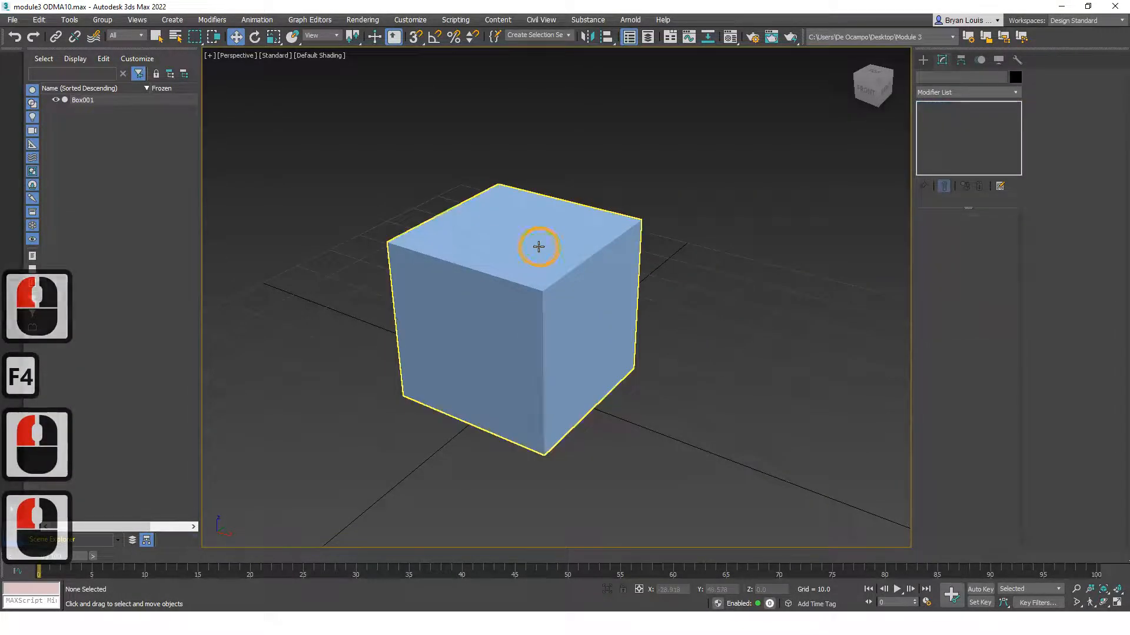
click(562, 290)
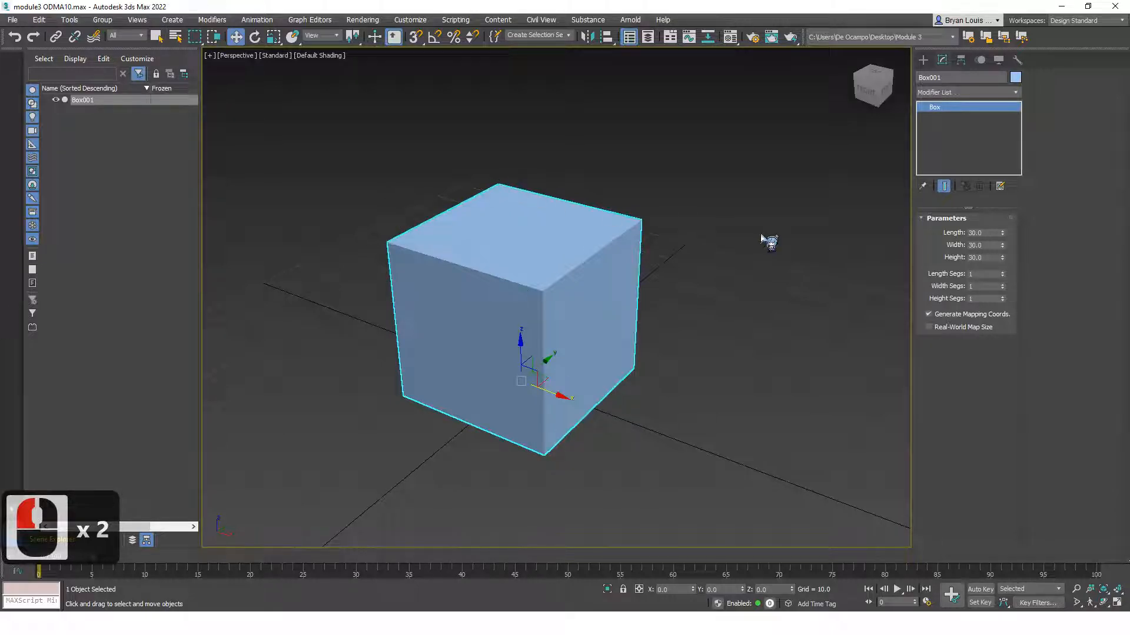
key(F4)
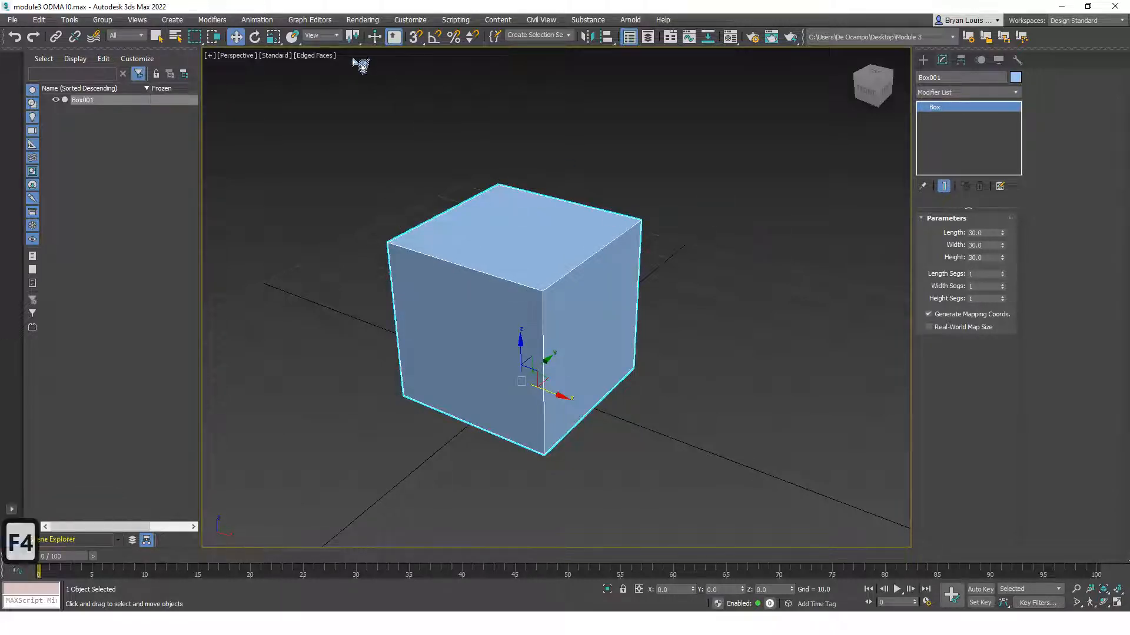
click(731, 348)
click(544, 255)
click(546, 189)
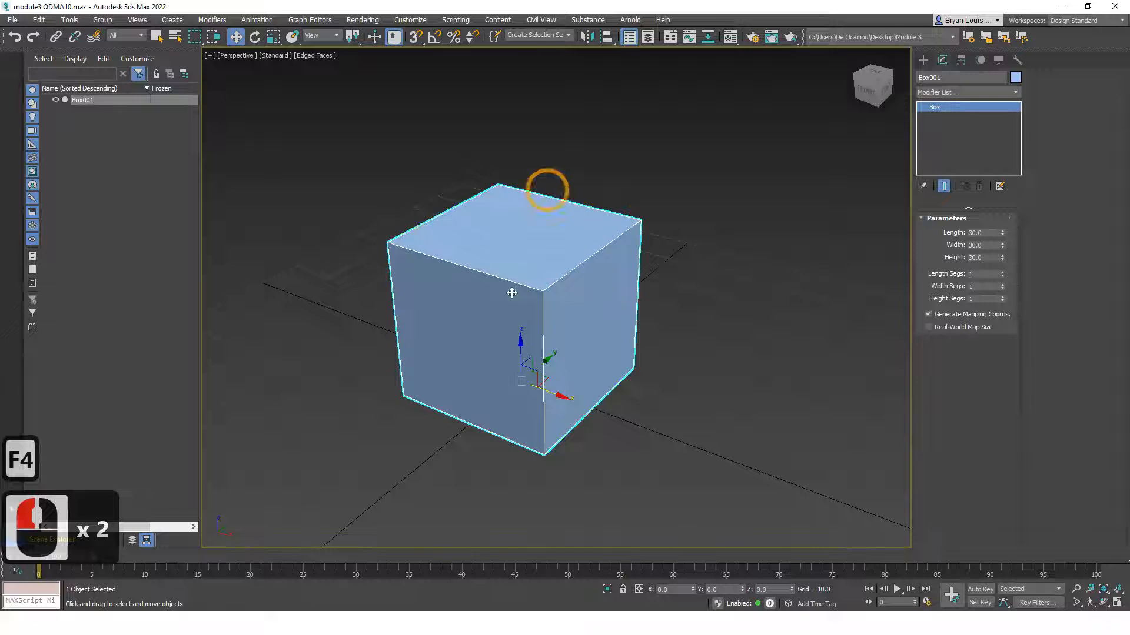
- Switch the viewport to default shading, re-enable Edged Faces from the shading options, and toggle the edge display off and on again
key(F4)
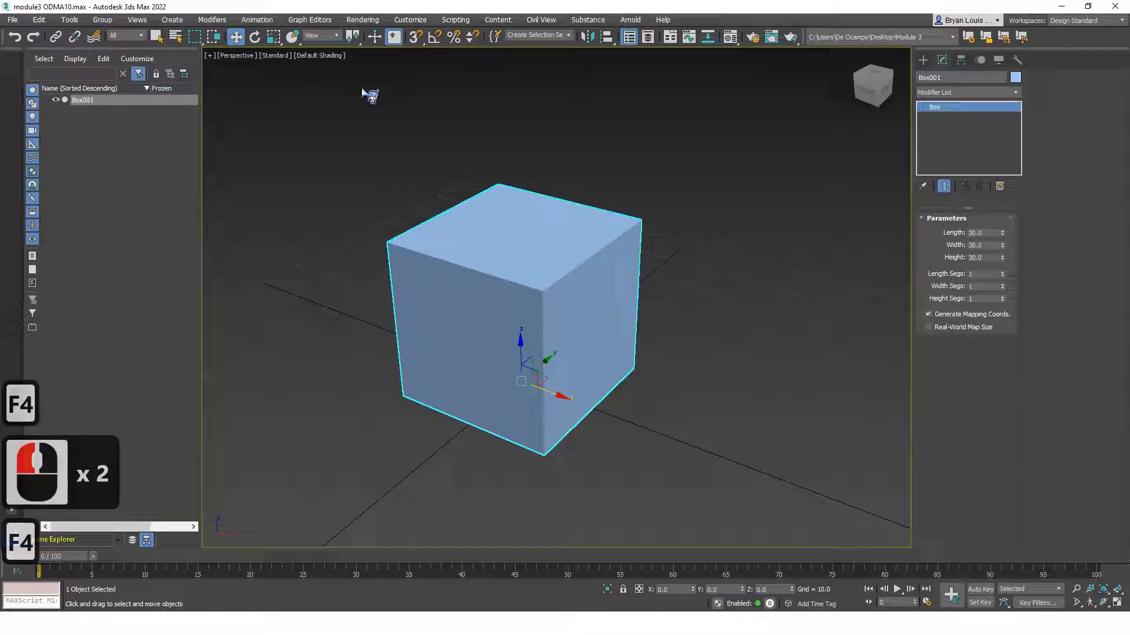
click(318, 57)
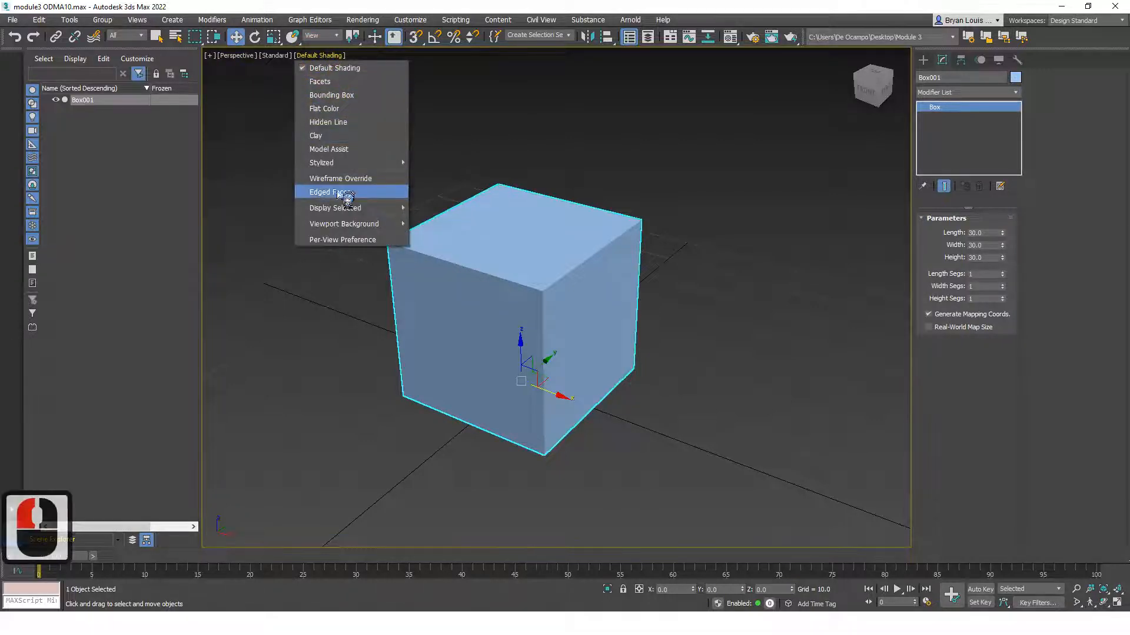
click(343, 194)
click(661, 320)
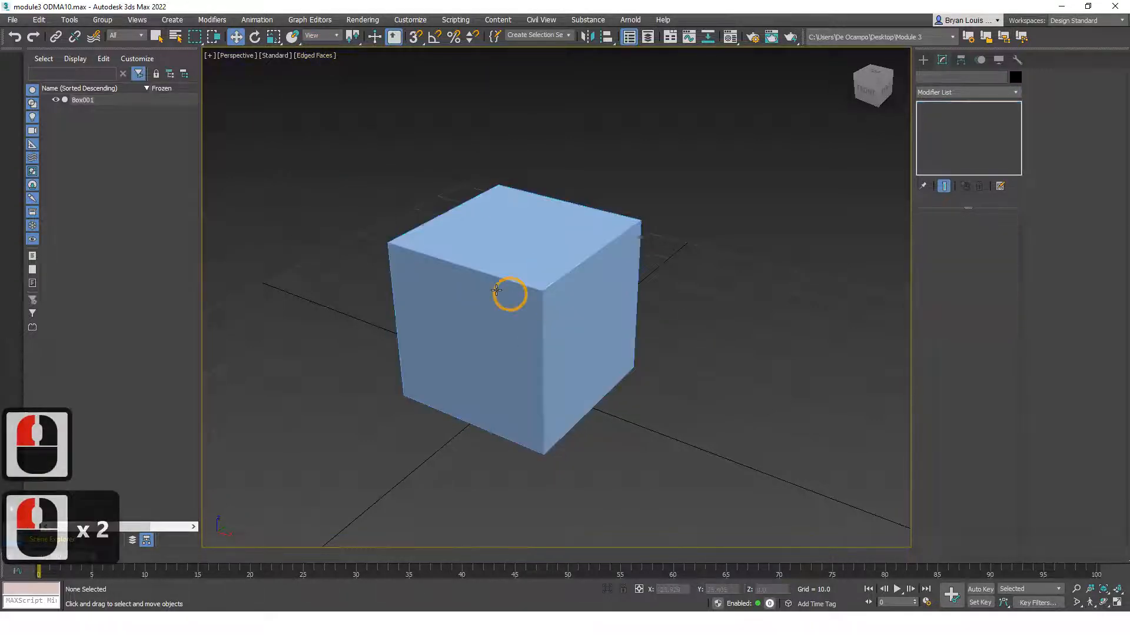
scroll(487, 284, up, 3)
scroll(533, 318, down, 2)
click(534, 320)
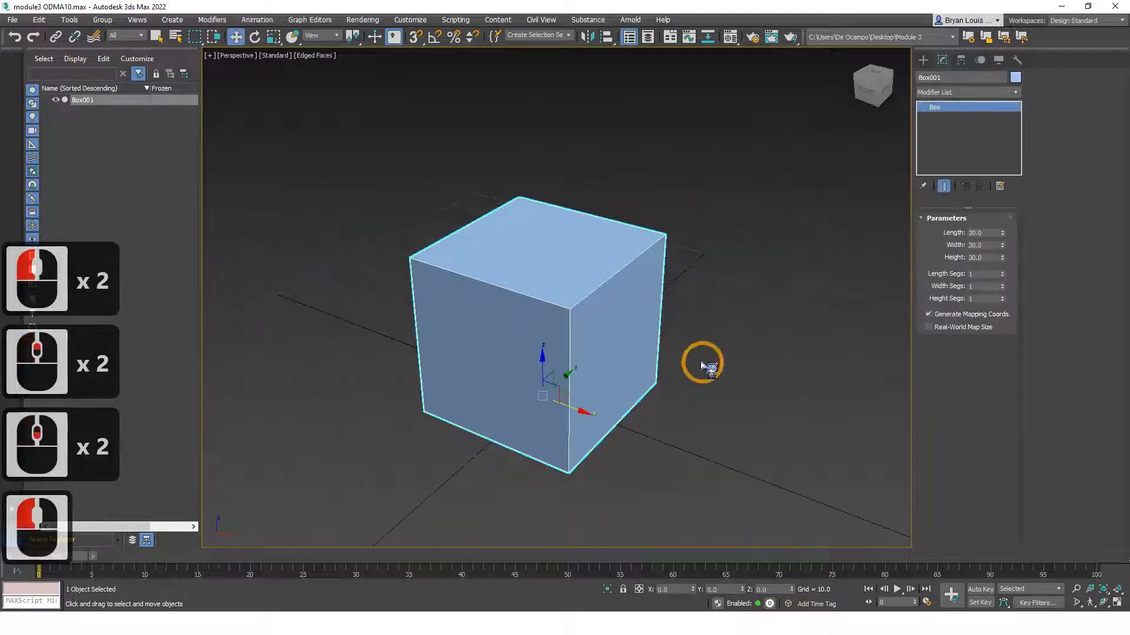
key(F4)
key(F4)
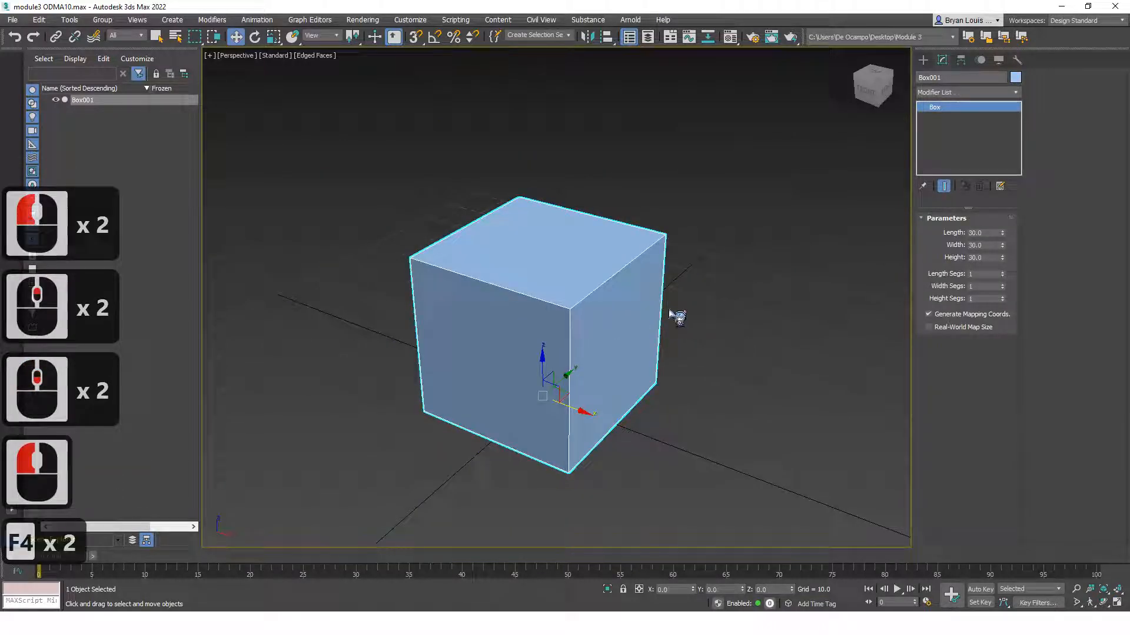
- Set the box's length segments to 2 and examine the new dividing edge around the box
scroll(579, 329, up, 2)
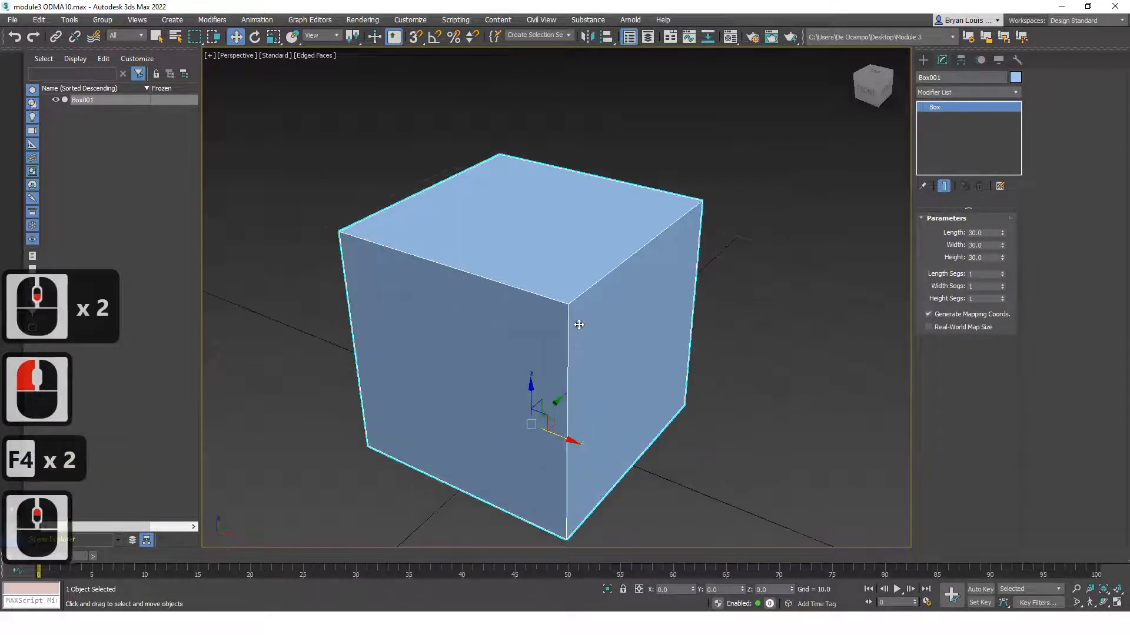
mouse_move(620, 343)
alt+middle_down()
mouse_move(585, 353)
mouse_move(603, 328)
mouse_move(544, 313)
mouse_move(595, 323)
mouse_move(574, 336)
mouse_move(610, 359)
mouse_move(615, 350)
alt+middle_up()
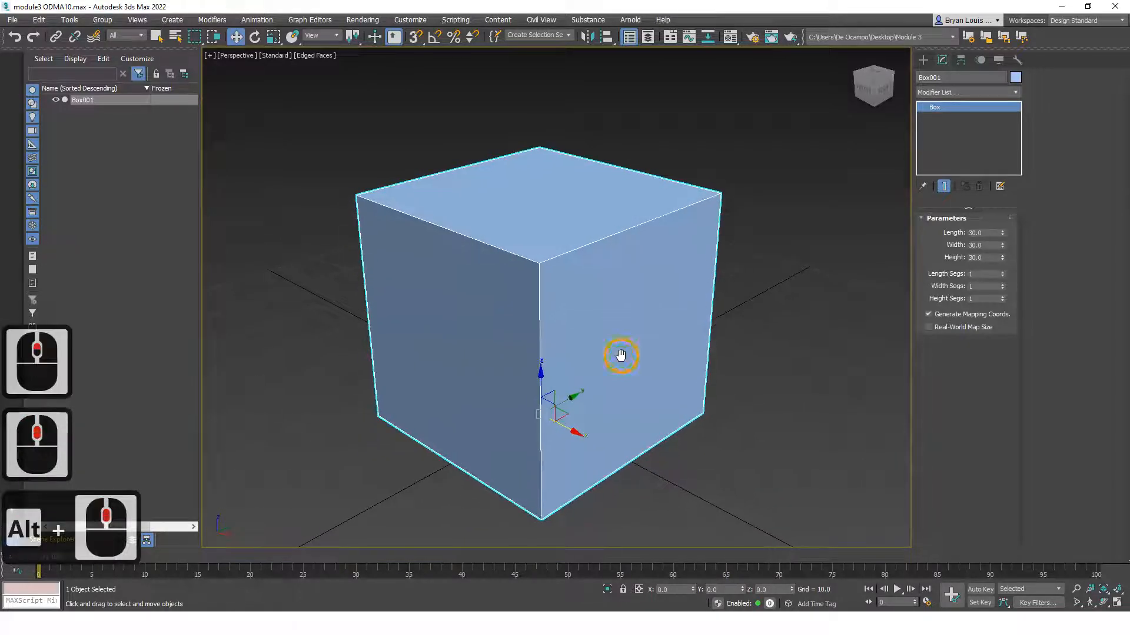
click(1002, 273)
alt+middle_drag(649, 315, 904, 310)
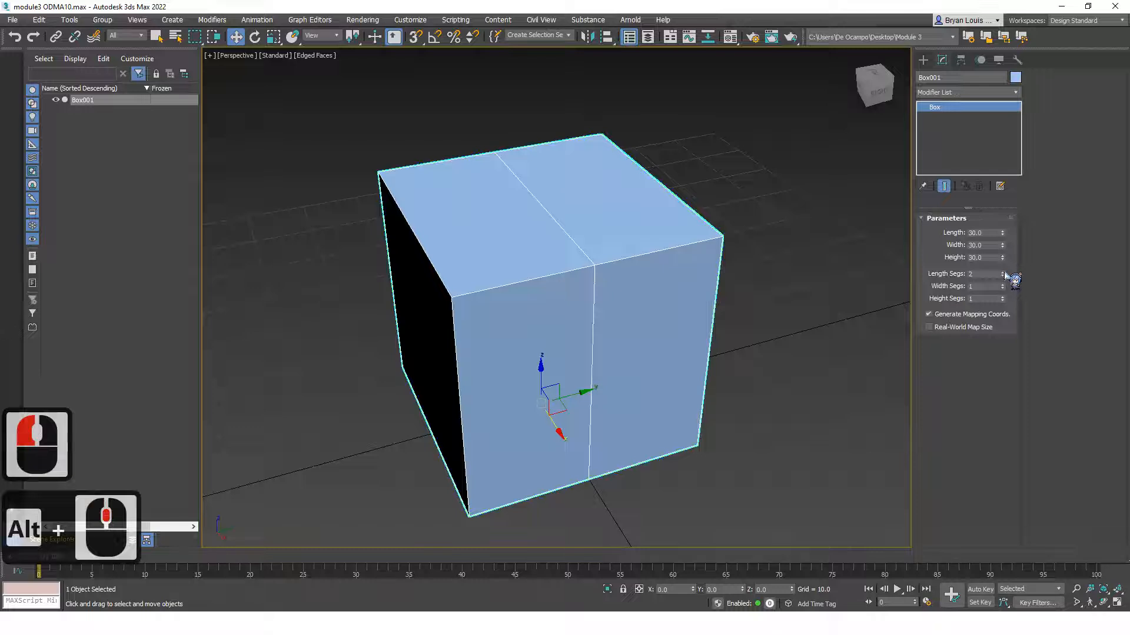
alt+middle_drag(808, 282, 516, 154)
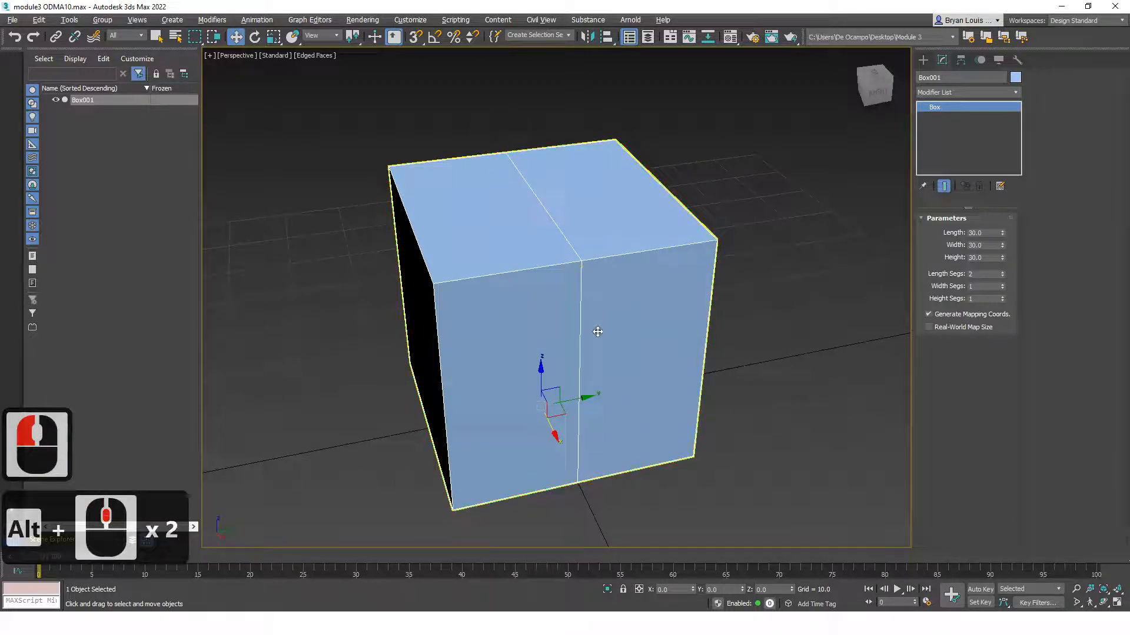
alt+middle_drag(591, 428, 495, 195)
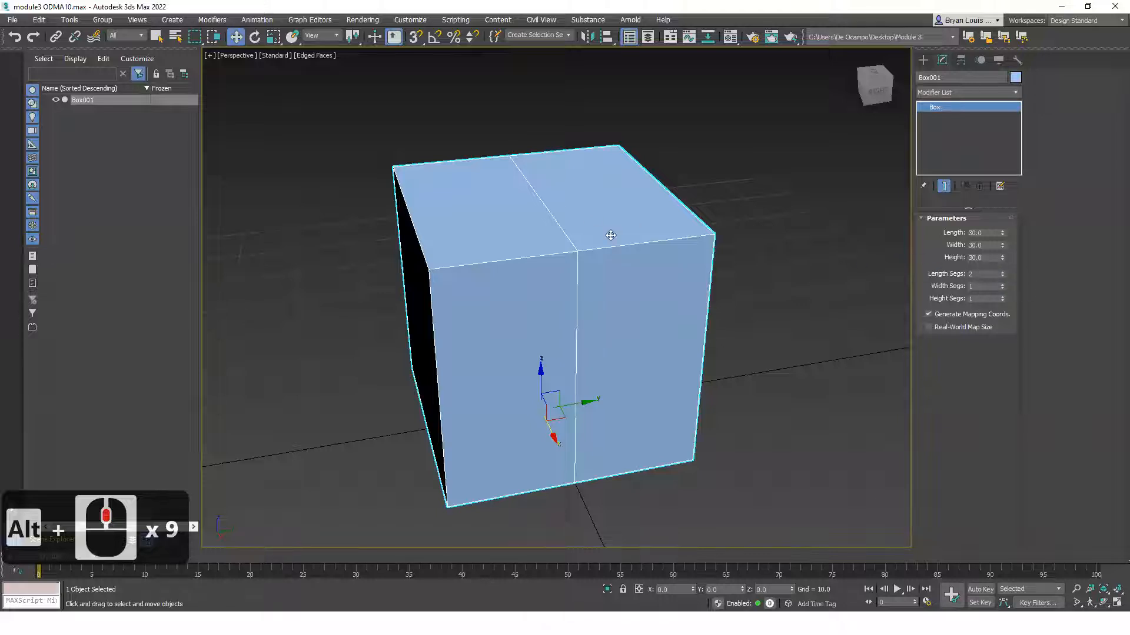
- Set the box's length segments back to 1
alt+middle_drag(610, 234, 628, 263)
alt+middle_click(1052, 294)
click(1003, 276)
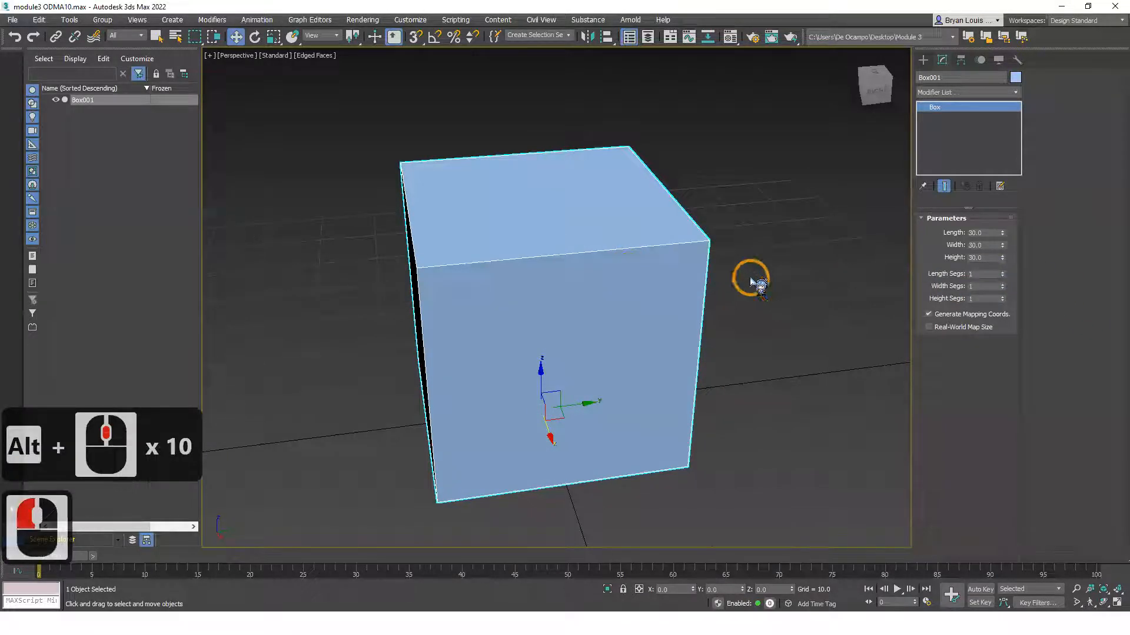
- Make an independent copy of the box and move it along X to about 44.5 units, beside the original
scroll(659, 266, down, 5)
key(w)
middle_drag(772, 275, 633, 281)
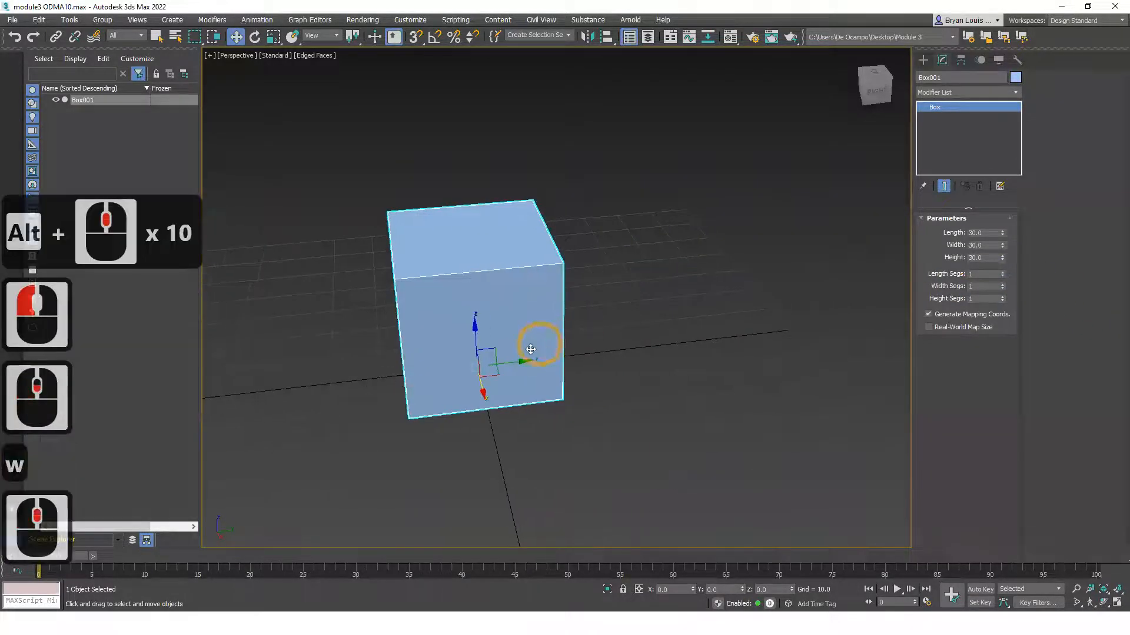
drag(528, 364, 707, 334)
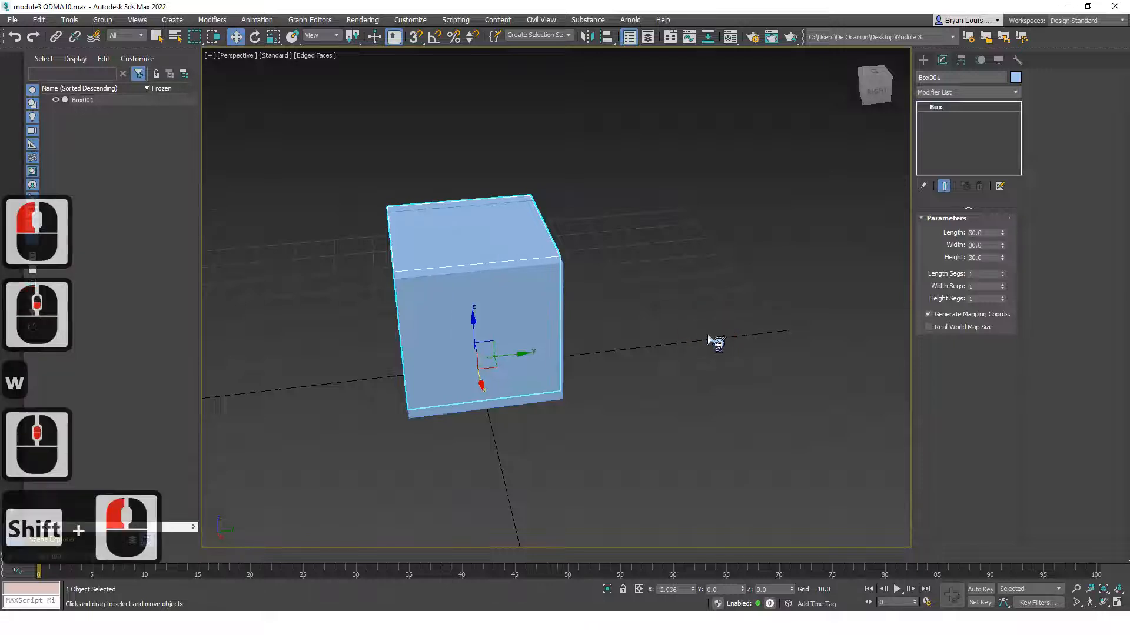
click(613, 362)
key(ctrl+v)
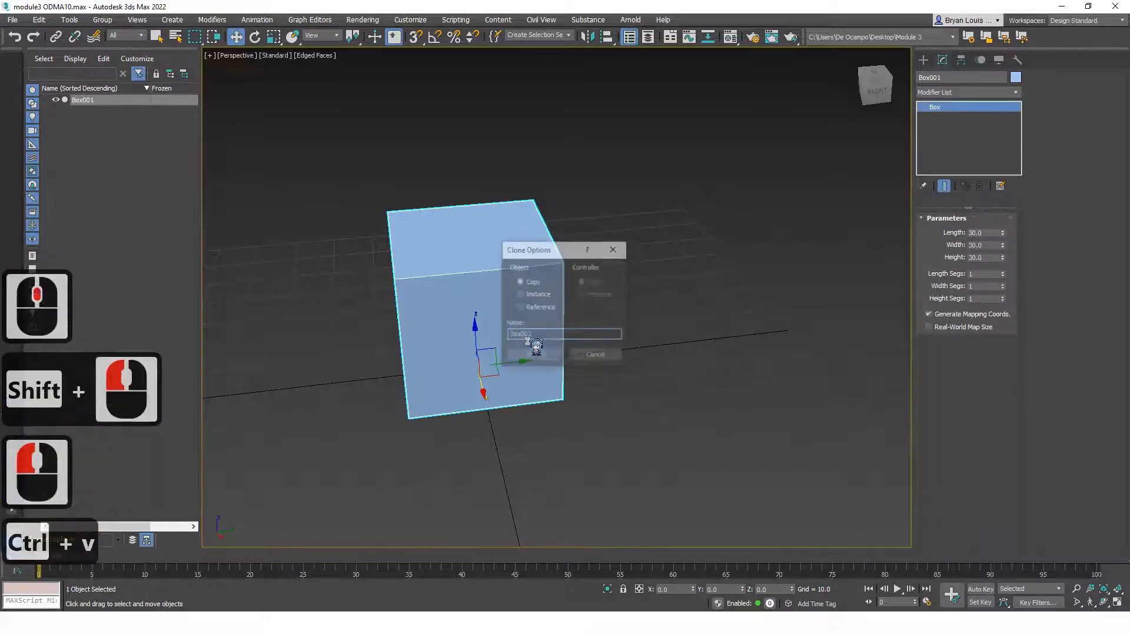
click(537, 357)
middle_drag(488, 393, 508, 401)
drag(508, 404, 586, 546)
middle_drag(439, 328, 524, 277)
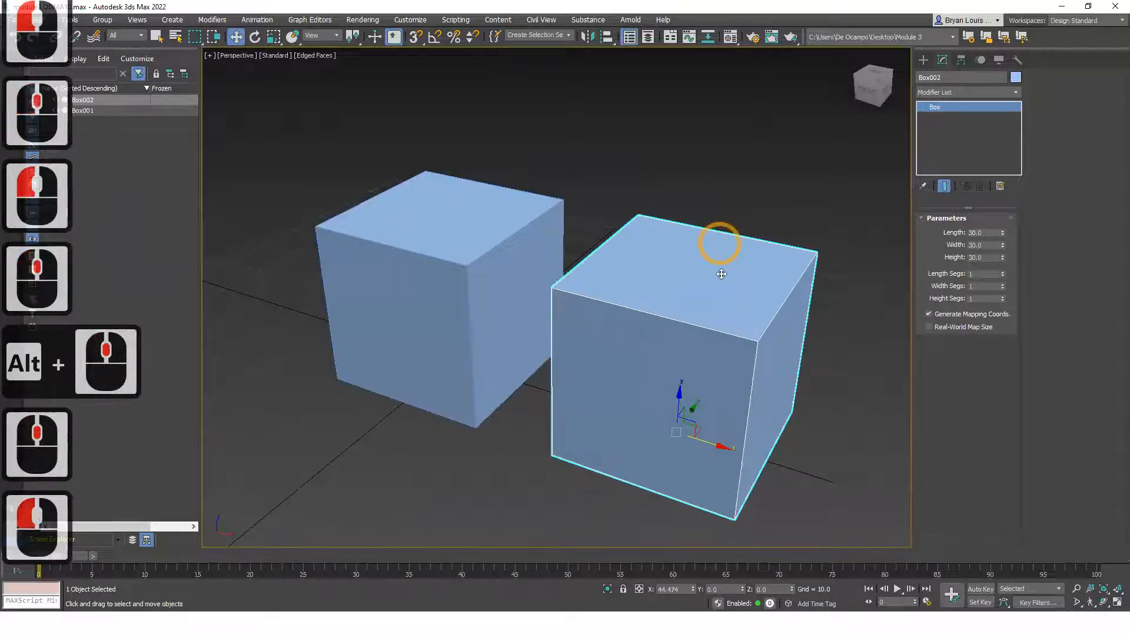
- Try converting the copied box to Editable Poly, and undo the conversion
right_click(721, 275)
click(813, 393)
click(849, 403)
alt+middle_drag(839, 398, 648, 298)
key(ctrl+z)
alt+middle_drag(693, 335, 433, 230)
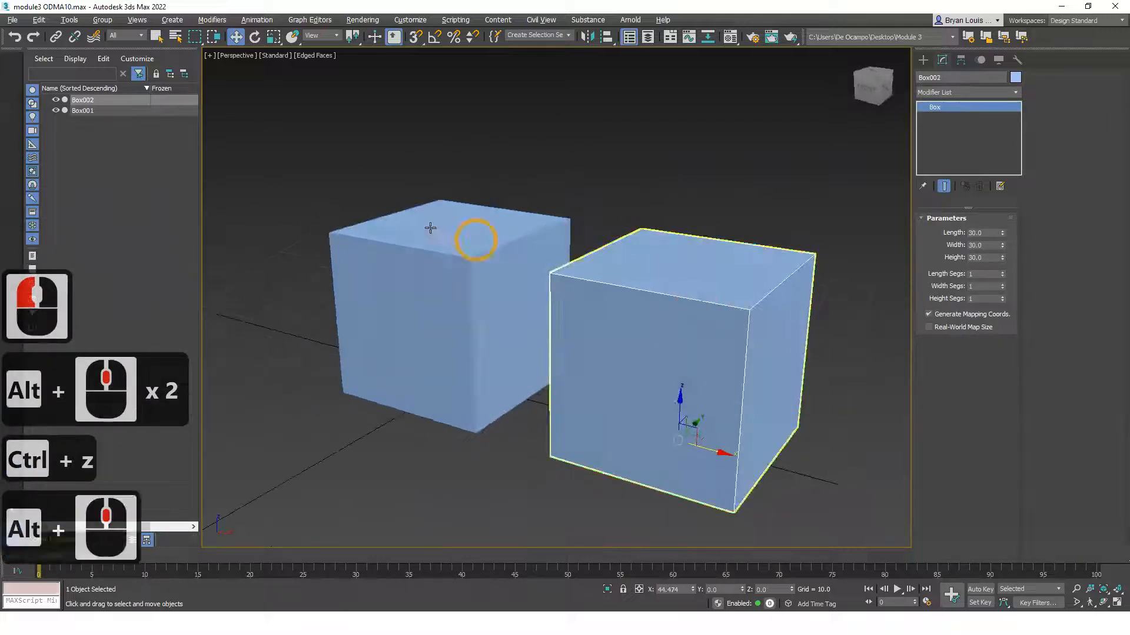
- Set the original box's length segments to 2
click(443, 238)
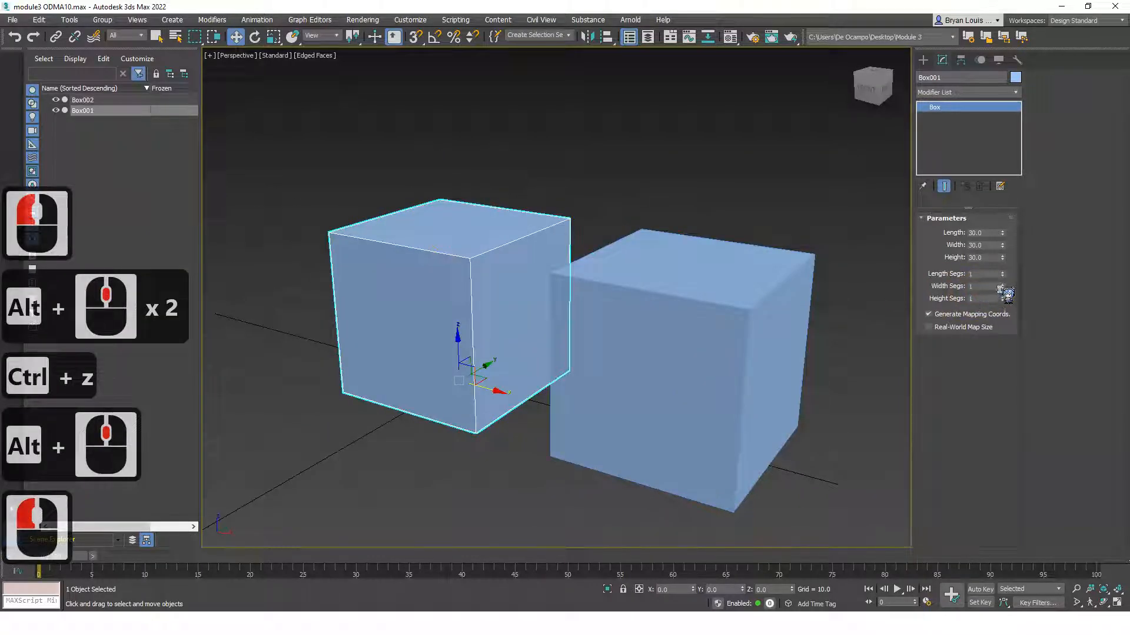
click(1002, 272)
alt+middle_drag(595, 267, 605, 270)
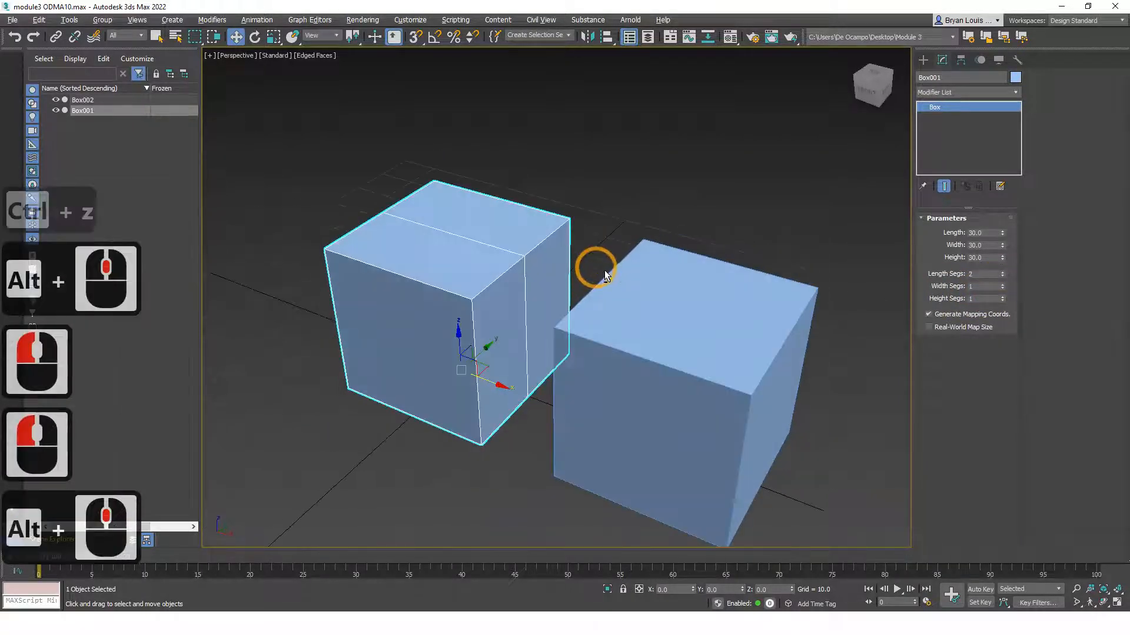
- Convert the copied box and the original two-segment box to Editable Poly
click(676, 330)
right_click(727, 312)
mouse_move(802, 434)
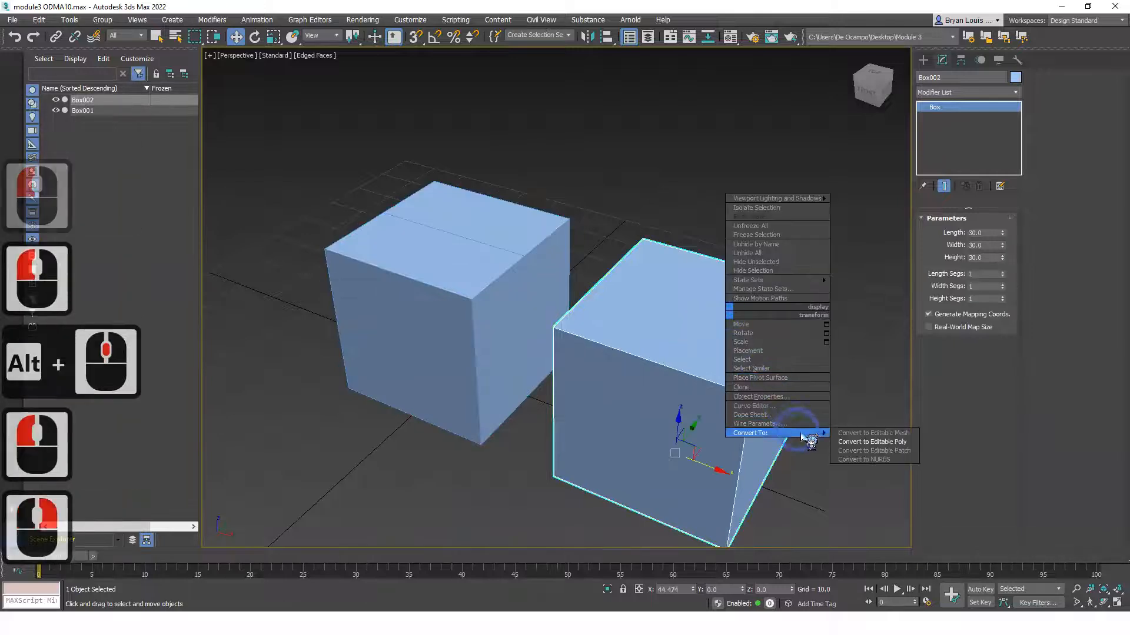
click(871, 442)
click(555, 253)
right_click(494, 229)
mouse_move(553, 361)
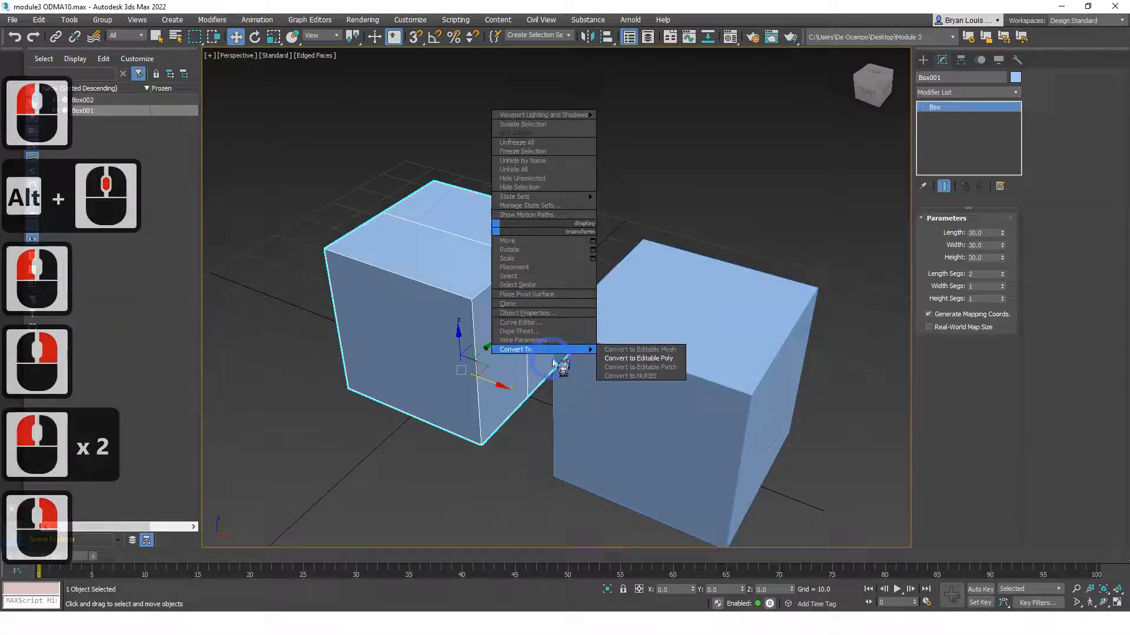
click(612, 358)
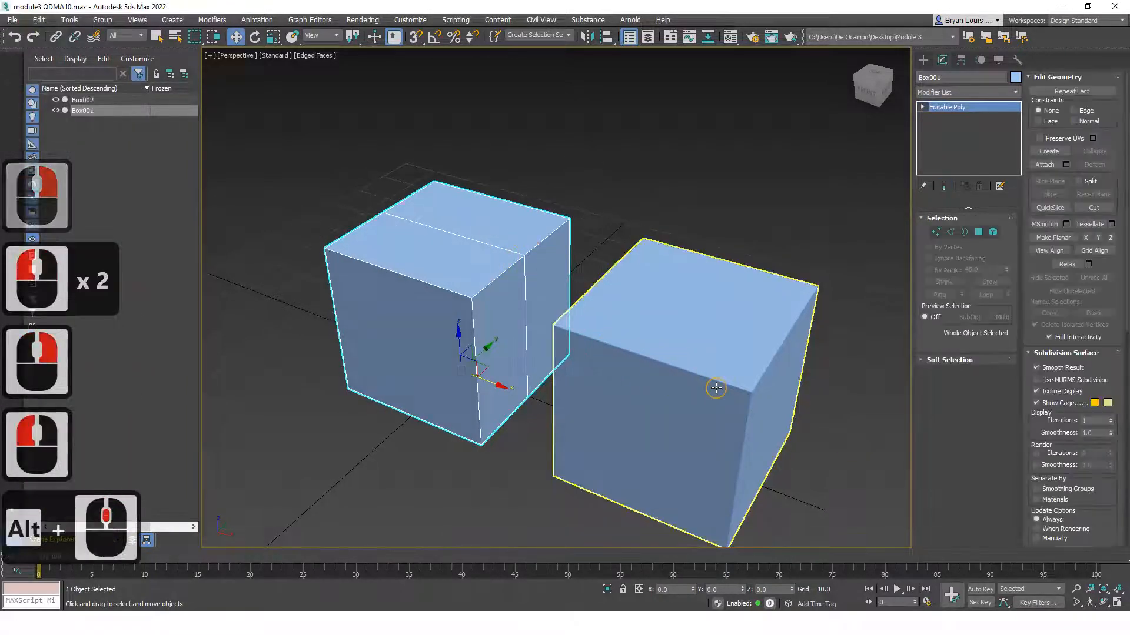
- Enter Vertex level on the copied box, examine its corners against the segmented box, and leave sub-object editing
click(716, 388)
middle_drag(755, 350, 704, 323)
key(1)
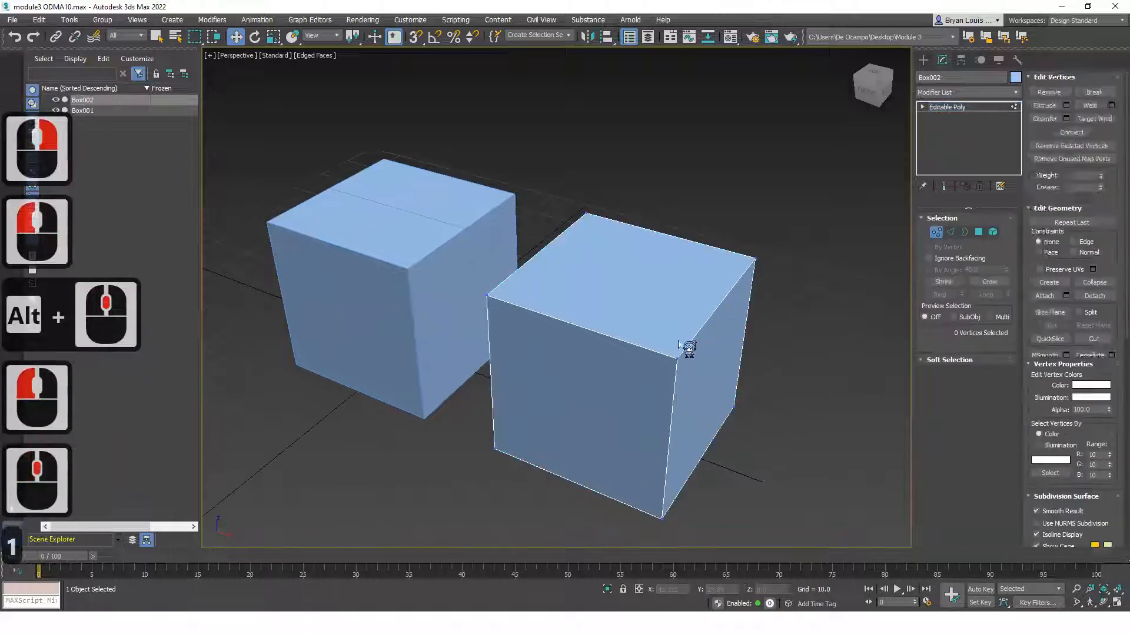
scroll(688, 348, up, 3)
alt+middle_drag(600, 199, 718, 446)
alt+middle_drag(477, 404, 516, 386)
alt+middle_drag(389, 397, 436, 394)
scroll(447, 279, down, 3)
middle_drag(446, 278, 580, 320)
scroll(566, 303, up, 2)
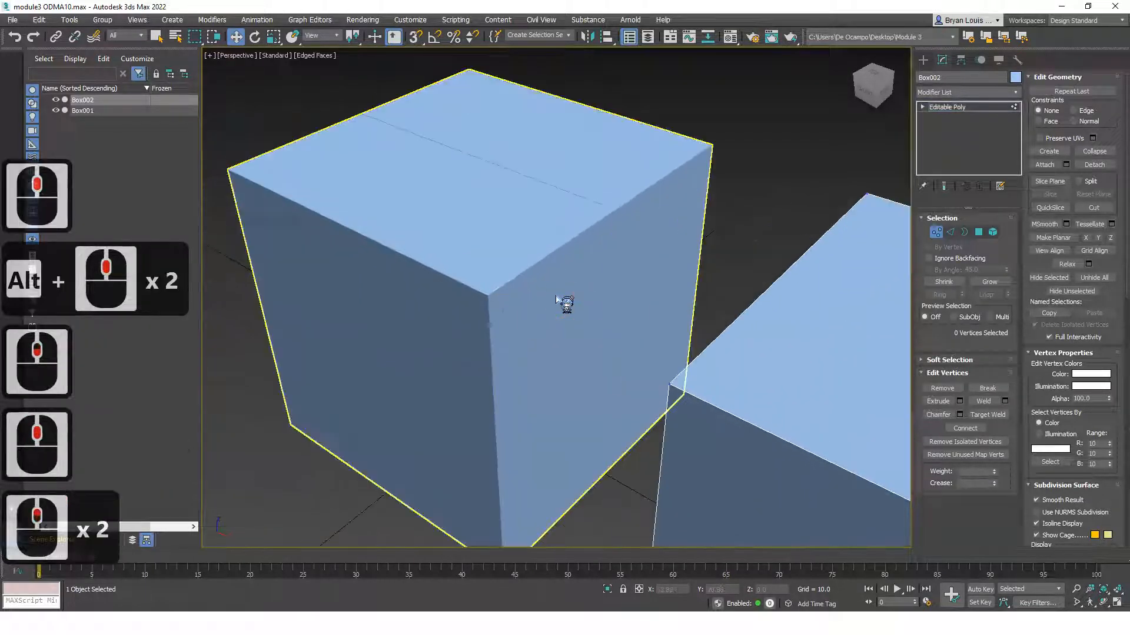
click(540, 275)
key(Escape)
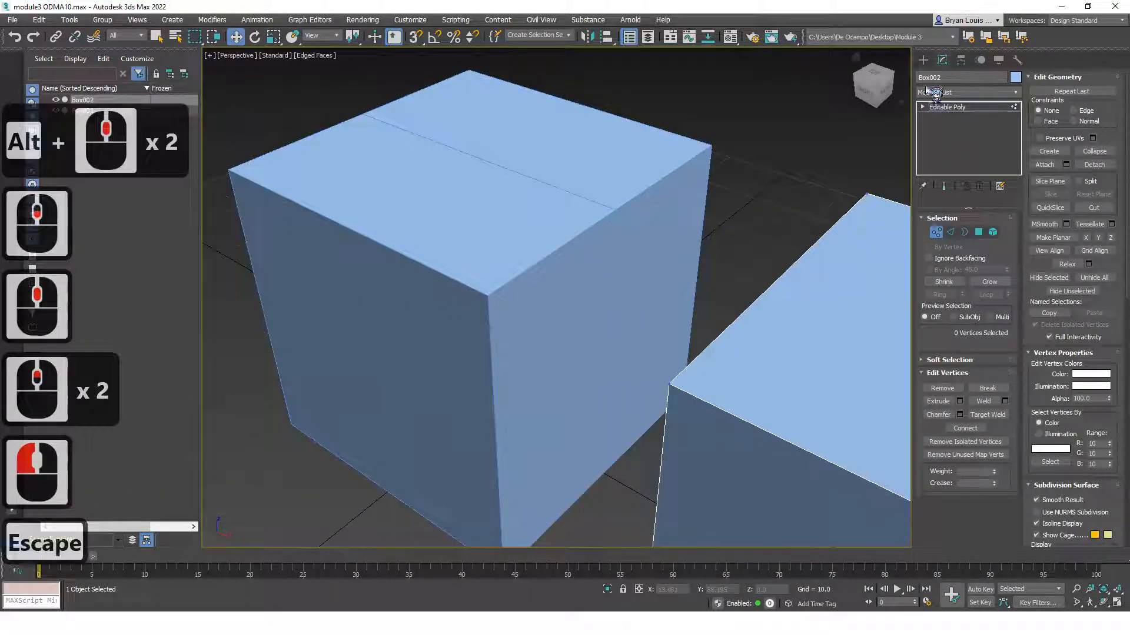
click(923, 60)
- Select the segmented original box, enter its Vertex level, and examine the vertices along the dividing edge
click(500, 228)
scroll(505, 126, down, 2)
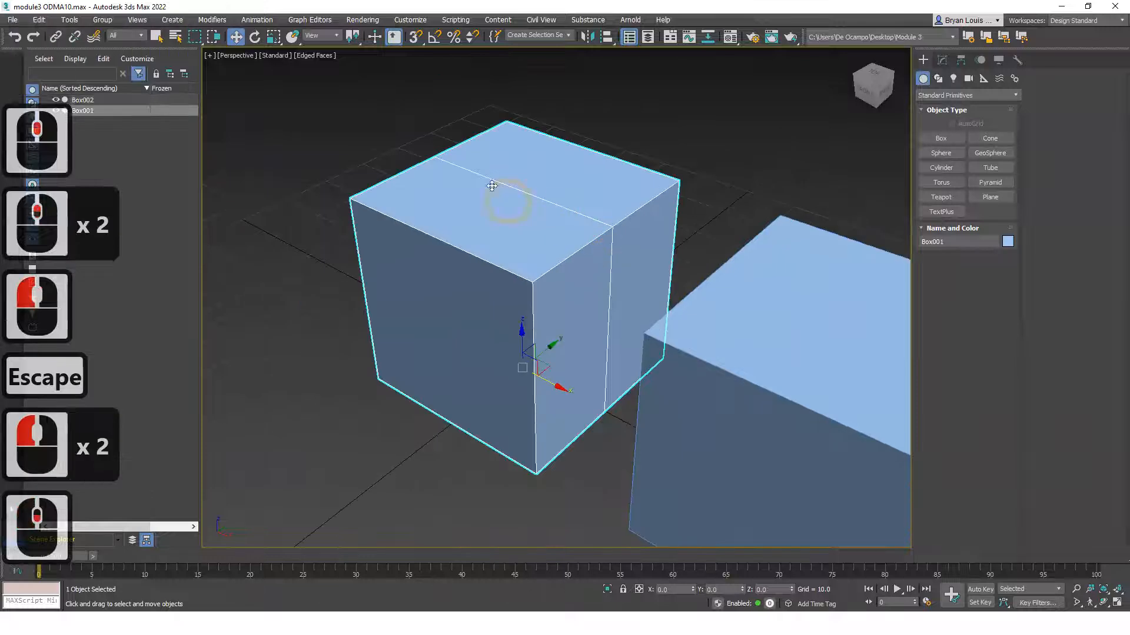
alt+middle_drag(493, 182, 903, 121)
click(942, 59)
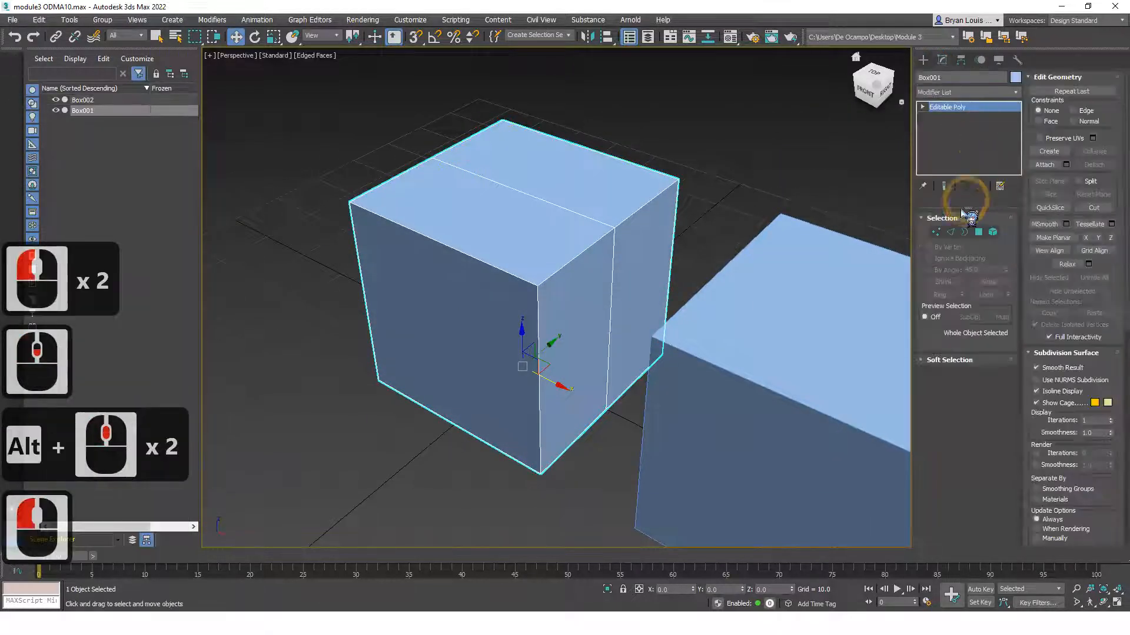
click(936, 233)
alt+middle_drag(537, 212, 630, 232)
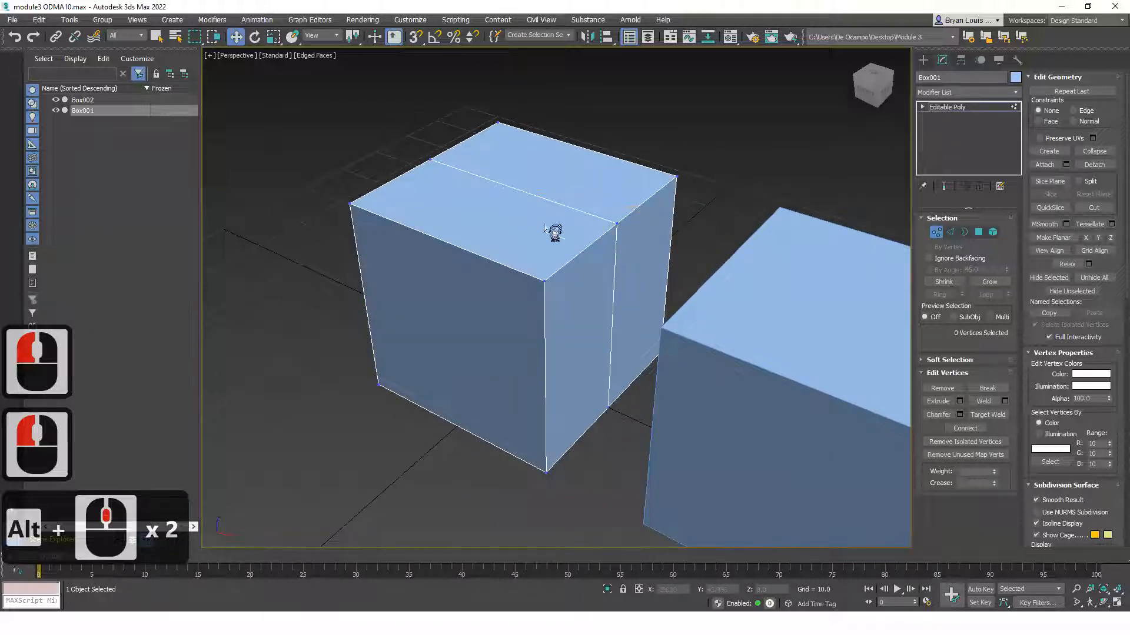
alt+middle_drag(462, 305, 622, 290)
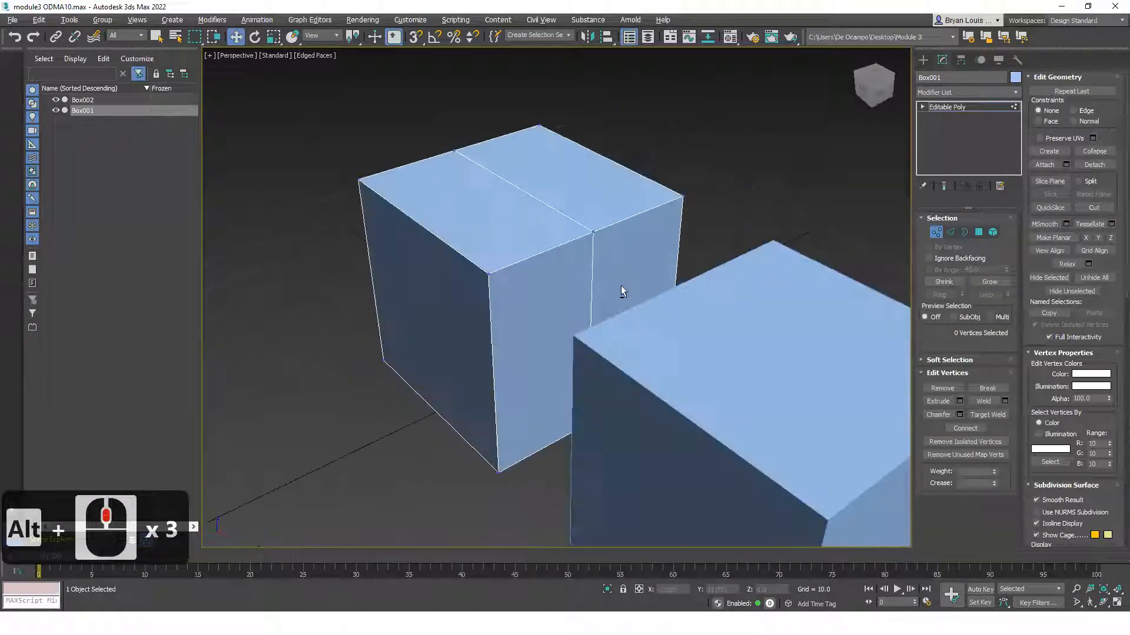
- Switch the segmented box to Polygon level and select the top polygons on either side of the dividing edge in turn
click(978, 232)
click(500, 200)
click(575, 184)
click(450, 265)
click(490, 219)
click(570, 189)
click(627, 198)
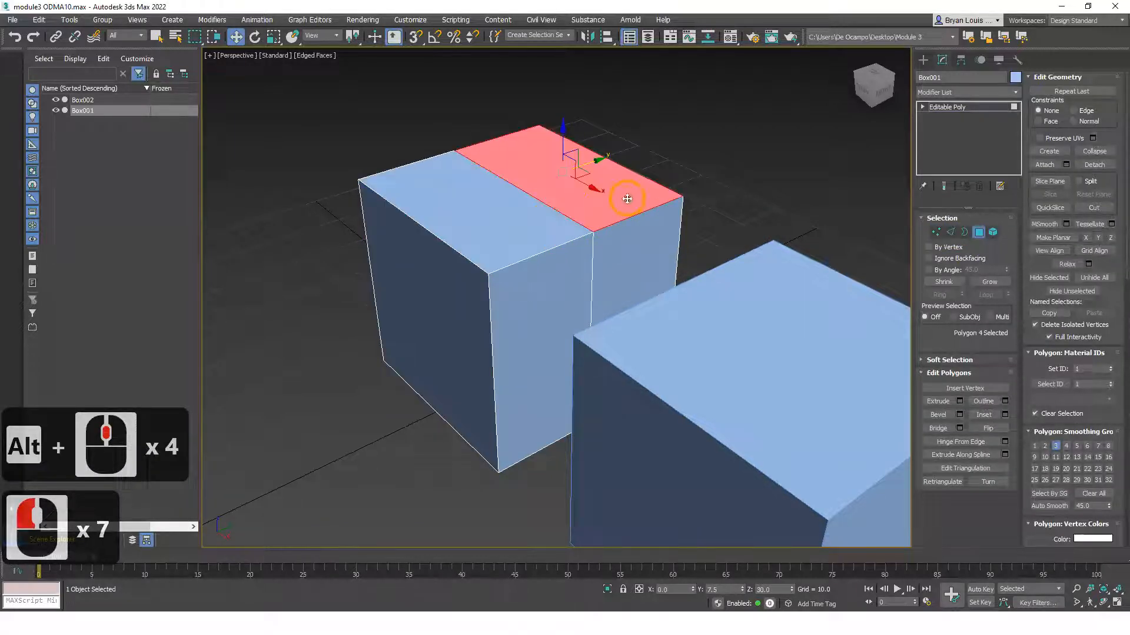
- Clear the polygon selection and exit Polygon level on the segmented box
key(Escape)
click(700, 260)
middle_drag(724, 313, 542, 257)
click(541, 256)
click(676, 378)
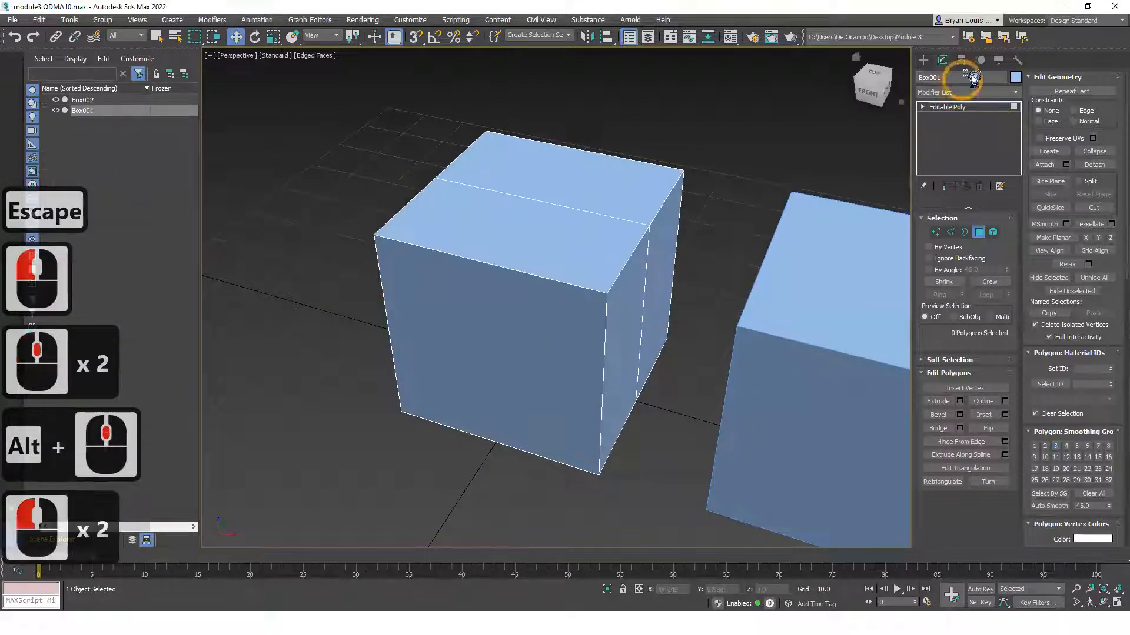
click(923, 59)
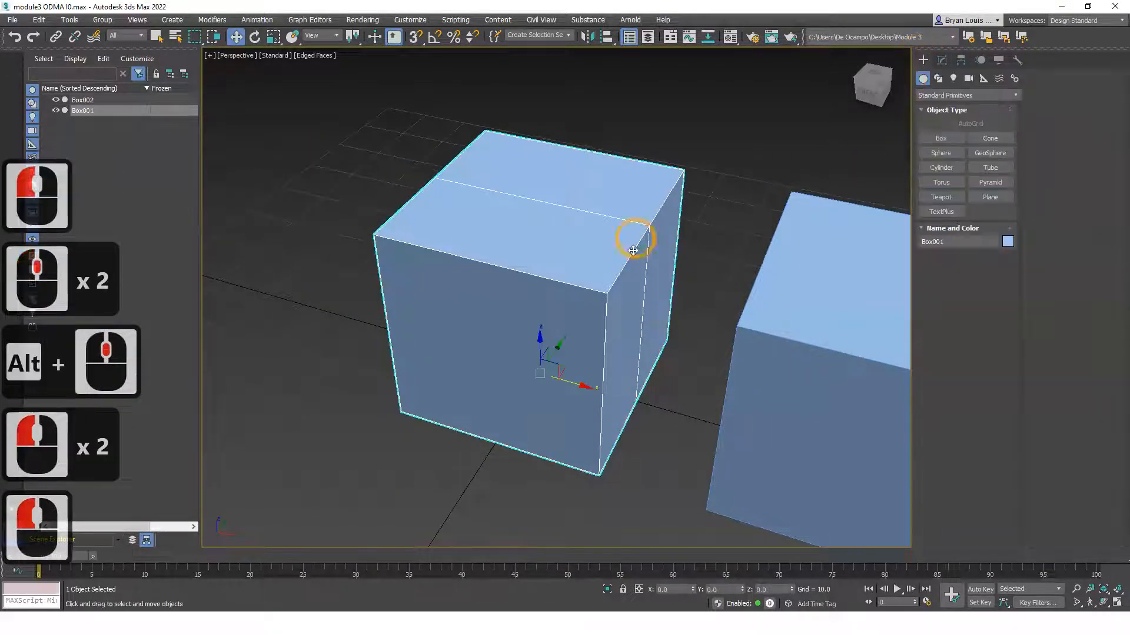
- Create a new box about 31.2 long, 34.5 wide and 41.8 high beside the segmented box
click(925, 142)
scroll(480, 217, down, 2)
alt+middle_drag(366, 269, 530, 305)
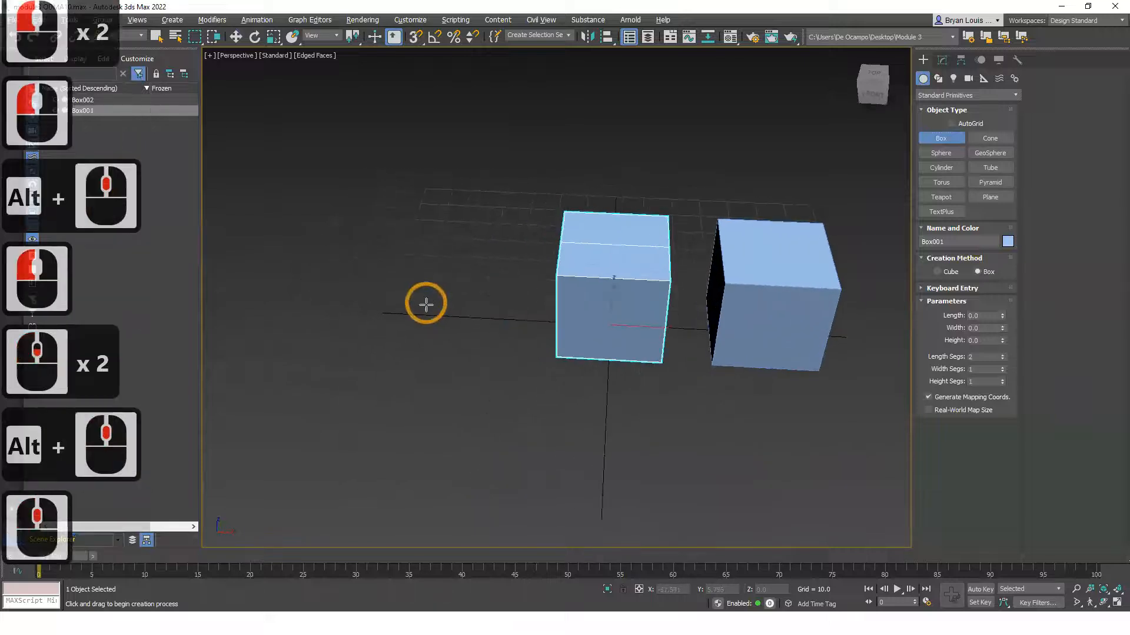
drag(426, 305, 525, 382)
click(525, 242)
alt+middle_drag(680, 262, 554, 249)
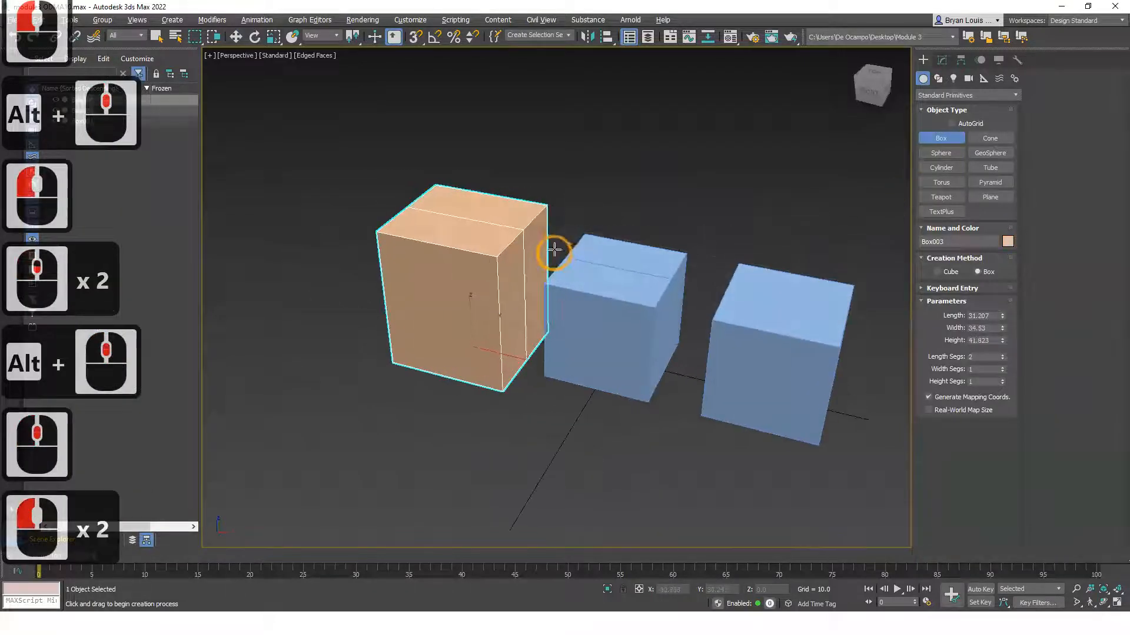
- Set the new box's length segments to 1 and examine its undivided faces
click(942, 60)
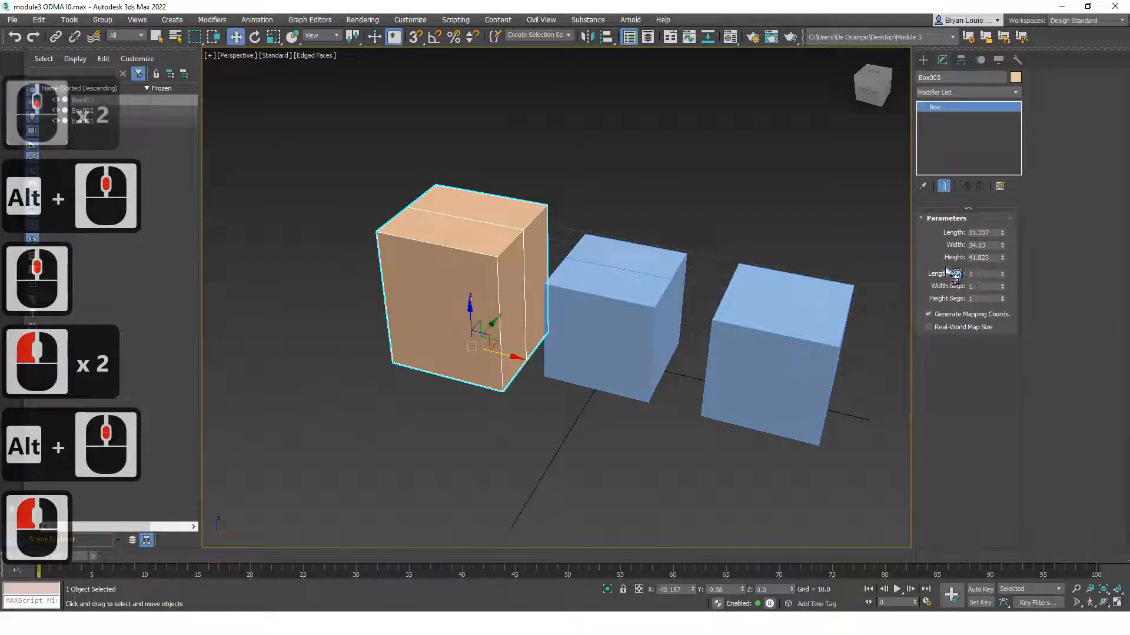
click(1002, 277)
alt+middle_drag(517, 252, 494, 246)
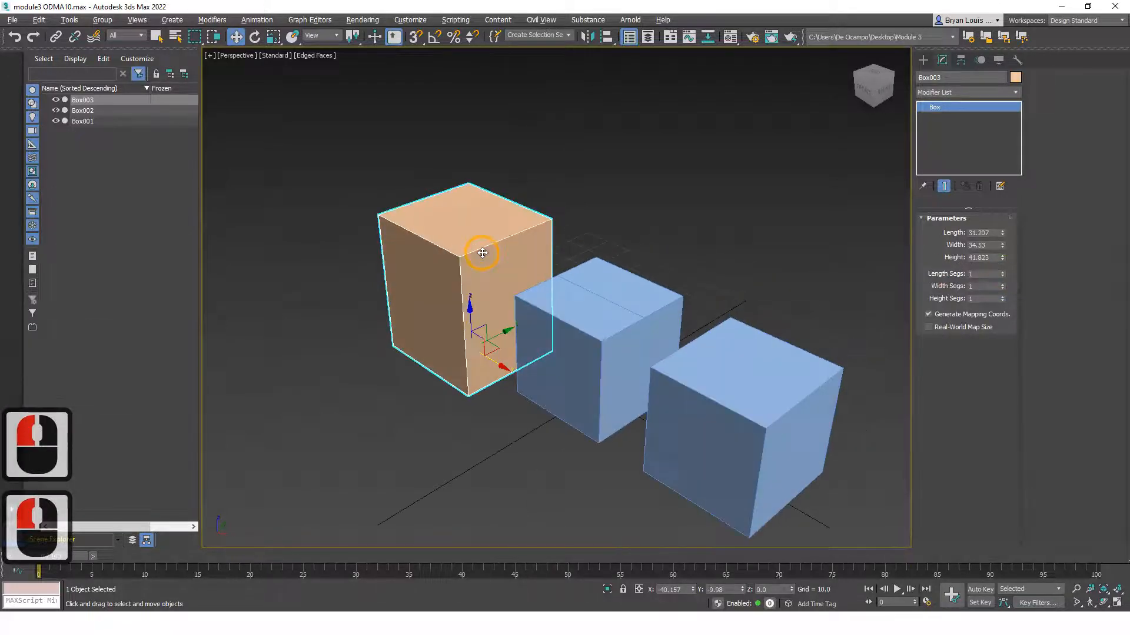
scroll(464, 292, up, 2)
alt+middle_drag(463, 291, 416, 293)
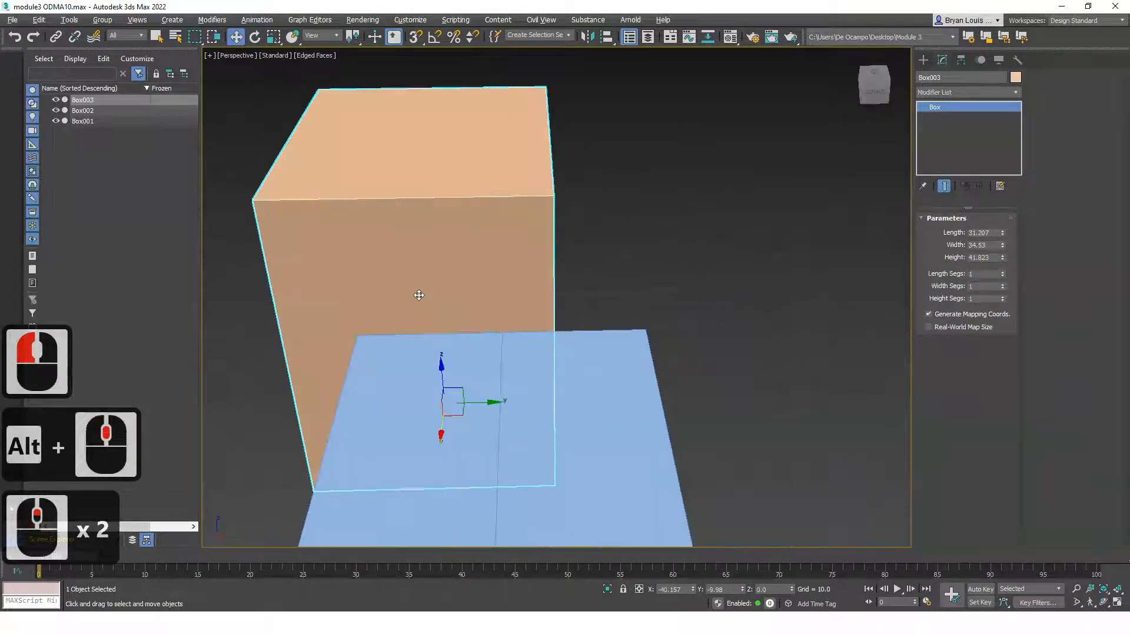
- Set the new box's length, width and height segments to 2 each
click(1002, 272)
alt+middle_drag(504, 227, 527, 219)
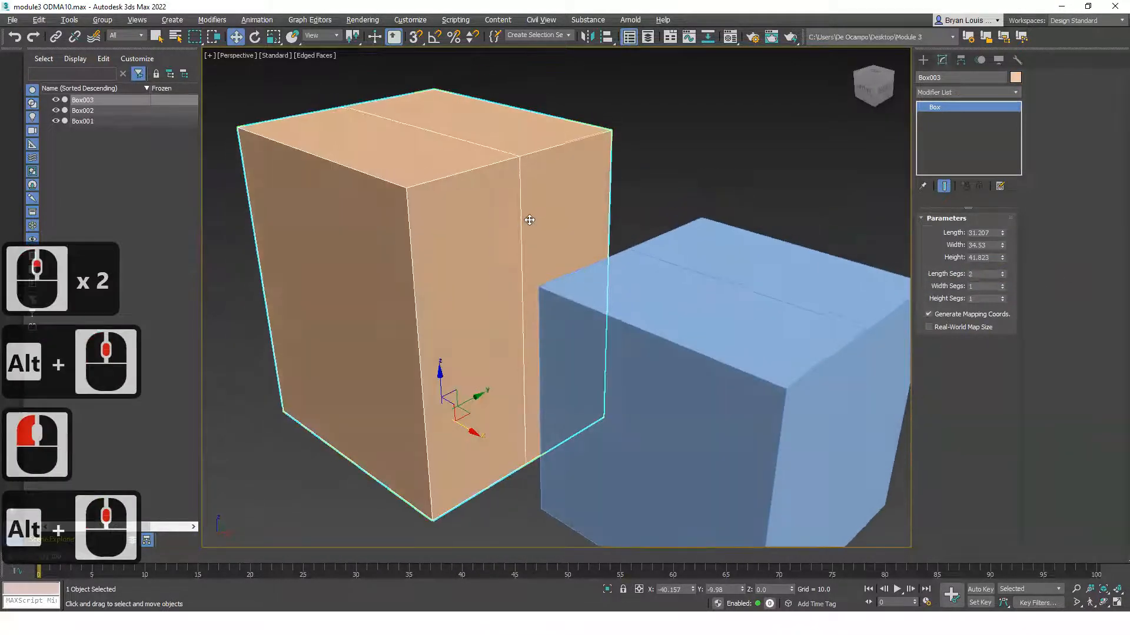
click(1002, 297)
alt+middle_drag(683, 277, 921, 269)
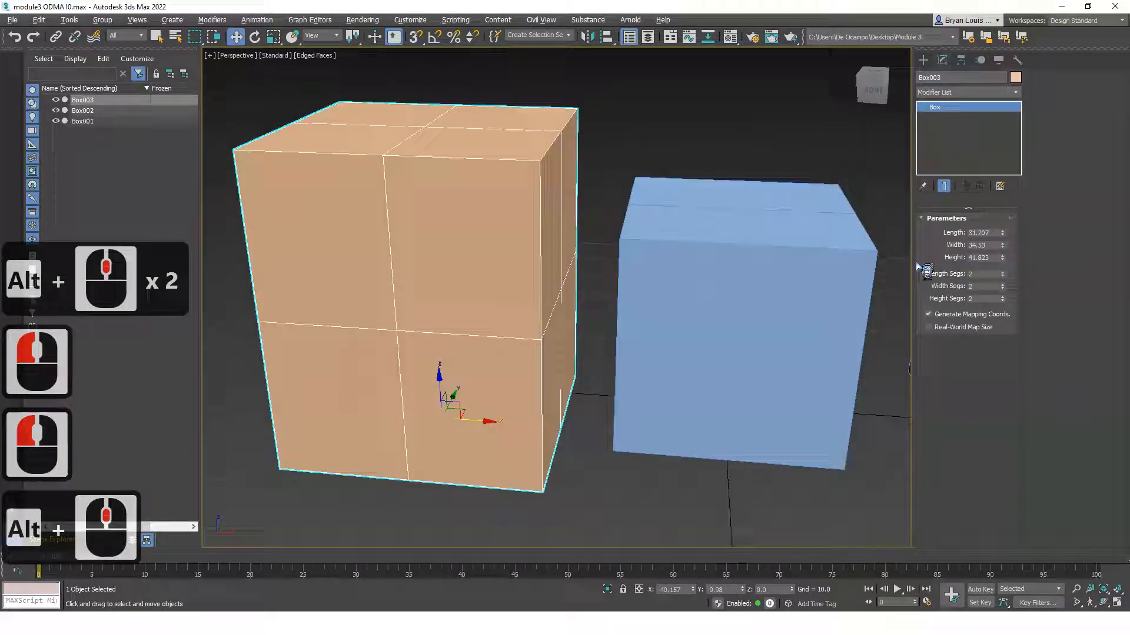
- Set the new box's length and width segments to 5 and inspect the divisions from several sides
click(1002, 271)
click(1002, 272)
click(1002, 271)
alt+middle_drag(764, 271, 612, 234)
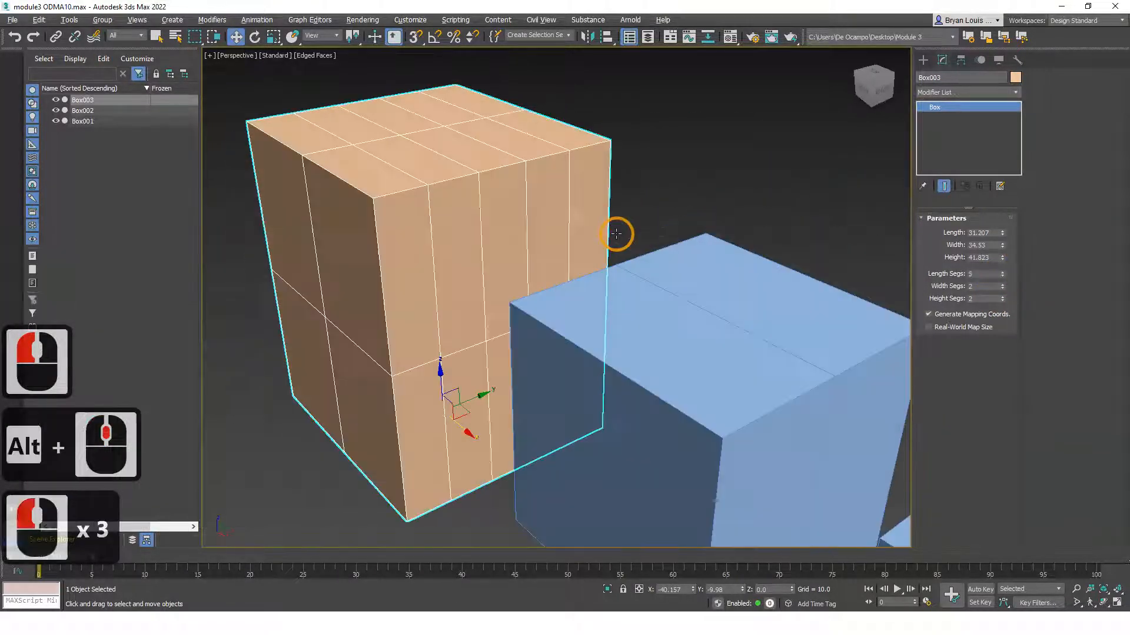
click(1002, 283)
click(1002, 284)
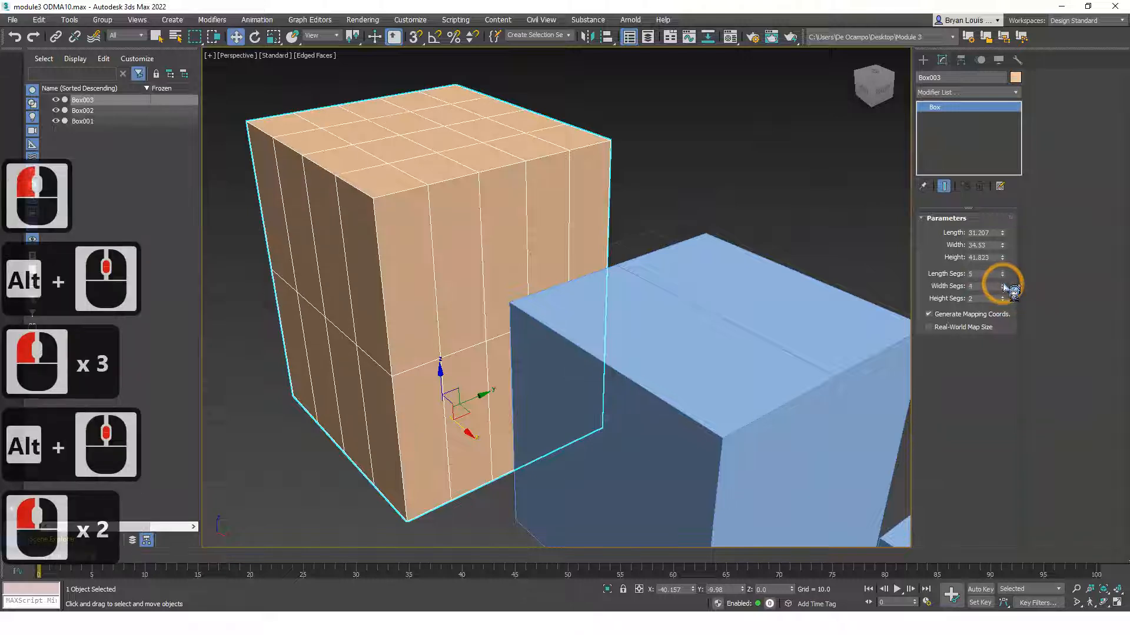
click(1002, 284)
scroll(612, 270, down, 1)
alt+middle_drag(431, 262, 465, 277)
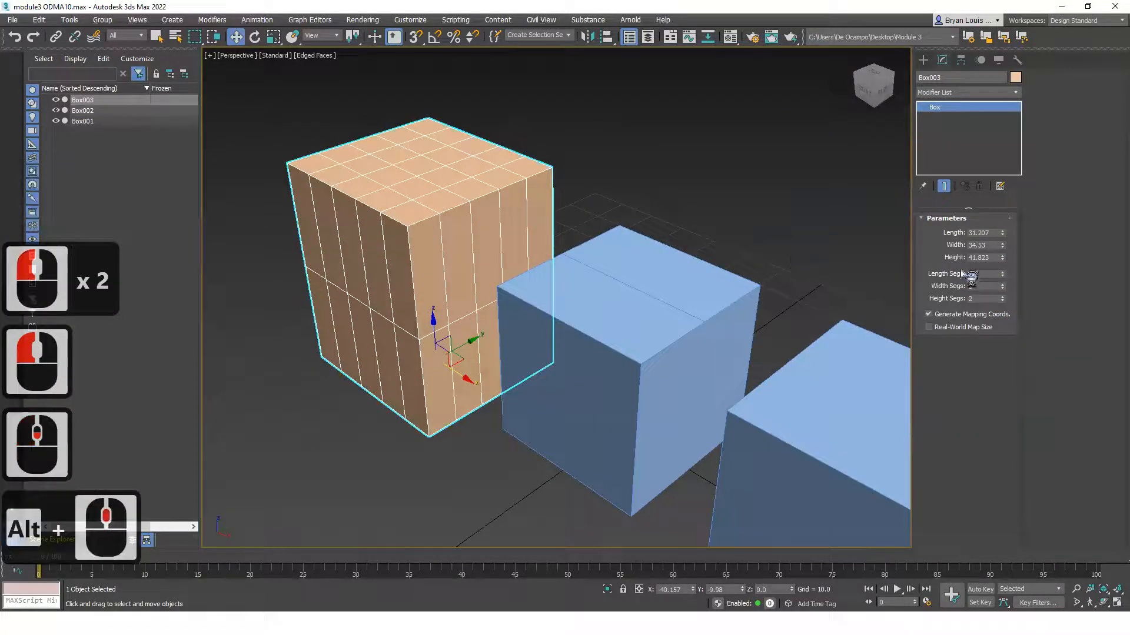
alt+middle_drag(402, 201, 476, 250)
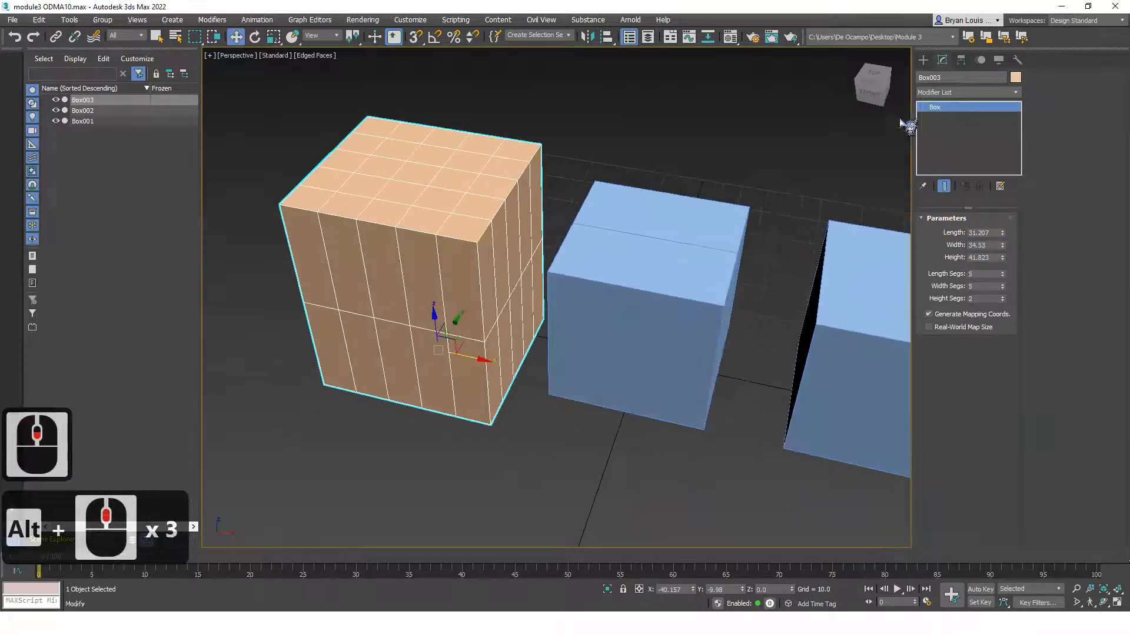
alt+middle_drag(473, 199, 509, 211)
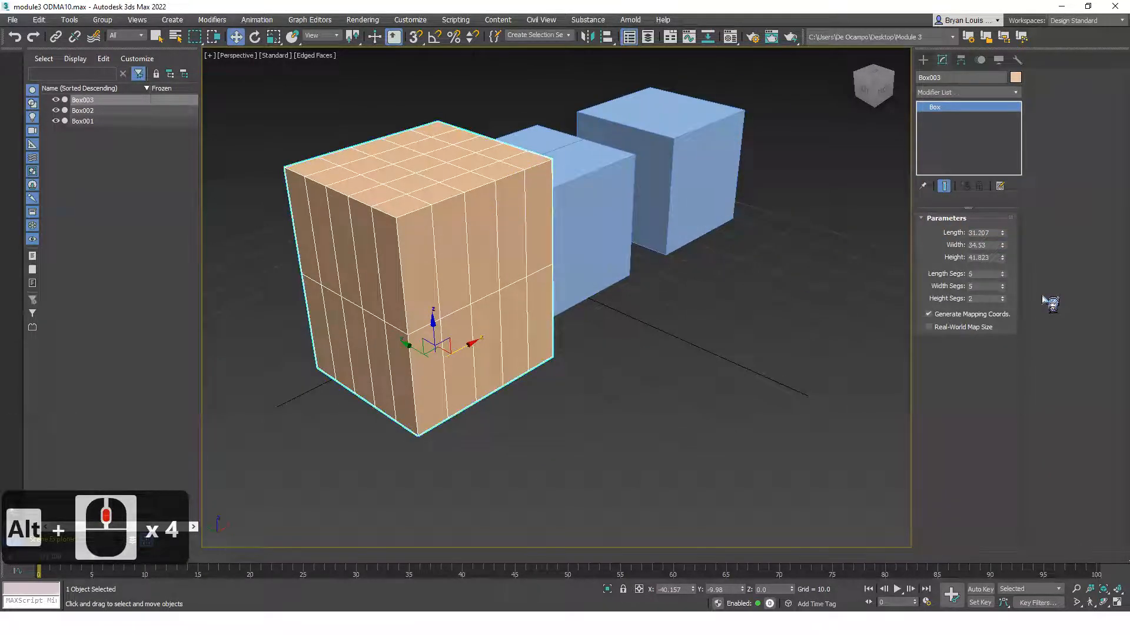
- Set the new box's height segments to 5 and examine the grid of faces around it
click(1002, 296)
click(1002, 296)
click(1002, 296)
alt+middle_drag(704, 302, 489, 353)
alt+middle_drag(553, 432, 580, 400)
middle_drag(510, 393, 471, 368)
middle_drag(471, 368, 610, 427)
alt+middle_drag(610, 426, 600, 412)
click(487, 263)
alt+middle_drag(487, 263, 391, 207)
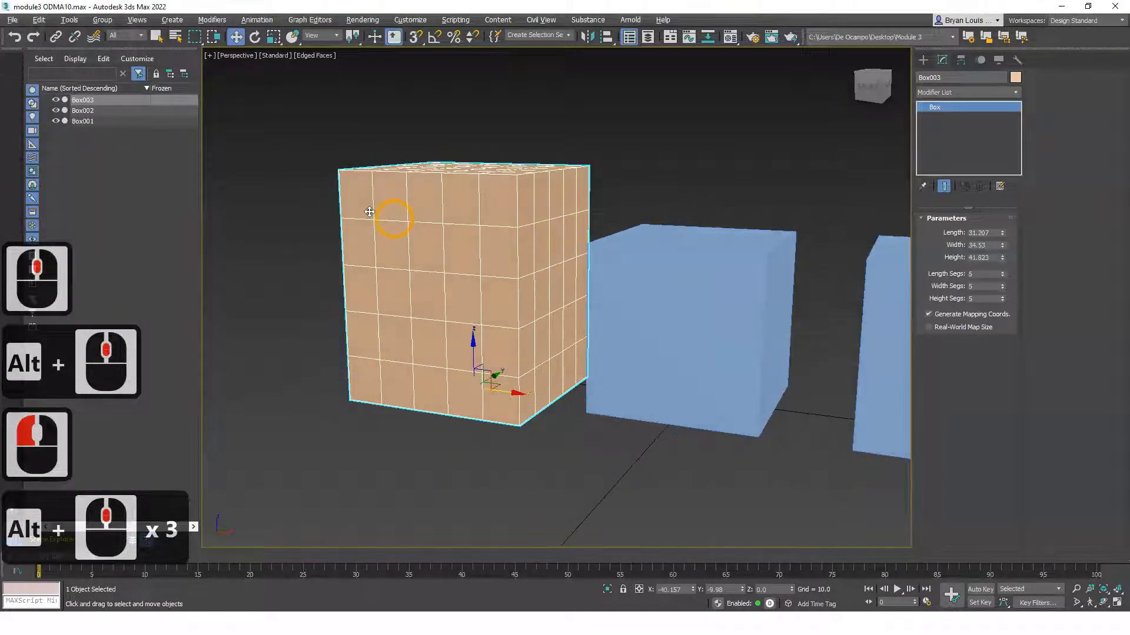
- Convert the box with five segments per side to Editable Poly
right_click(559, 214)
mouse_move(623, 278)
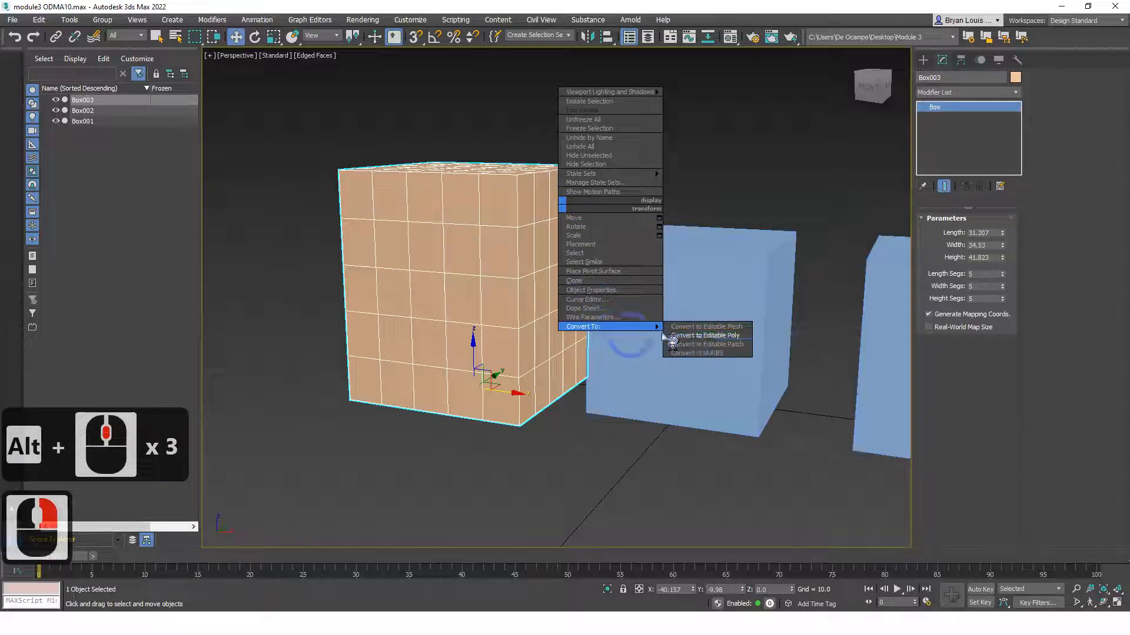
click(689, 336)
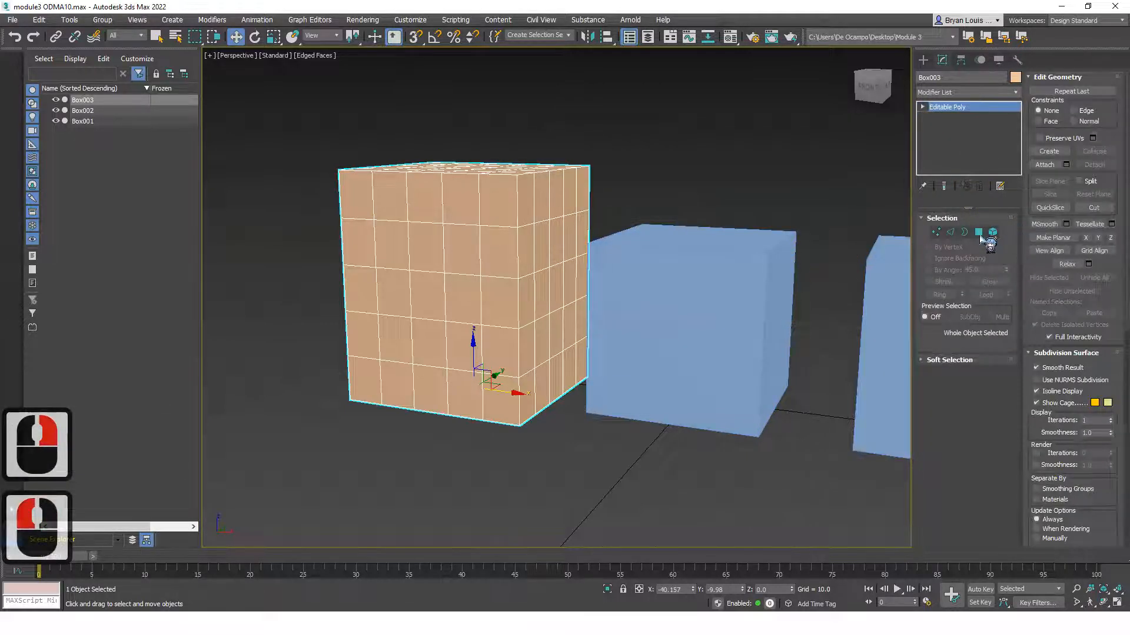
- Enter Polygon level on the box with five segments per side and select polygons one at a time across its front face
click(980, 233)
click(385, 197)
click(460, 226)
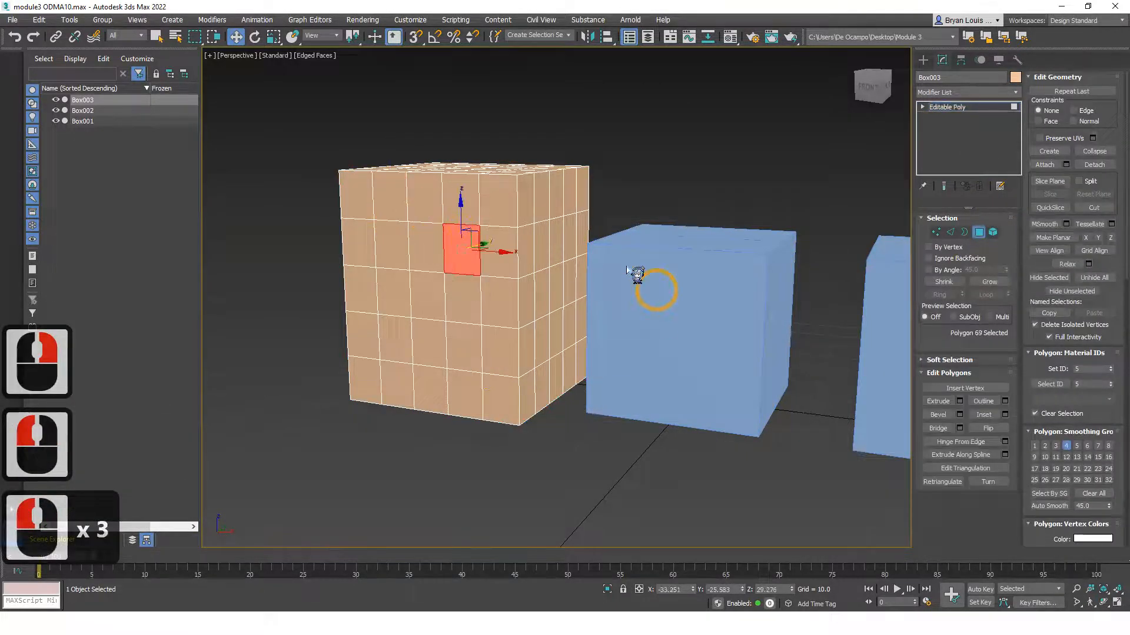
click(396, 203)
click(424, 197)
click(460, 197)
click(497, 197)
click(494, 253)
click(462, 250)
click(426, 249)
click(393, 248)
click(360, 247)
click(360, 288)
click(400, 307)
click(435, 315)
click(467, 317)
click(499, 321)
click(502, 352)
click(464, 352)
click(423, 355)
click(364, 346)
click(365, 381)
click(402, 383)
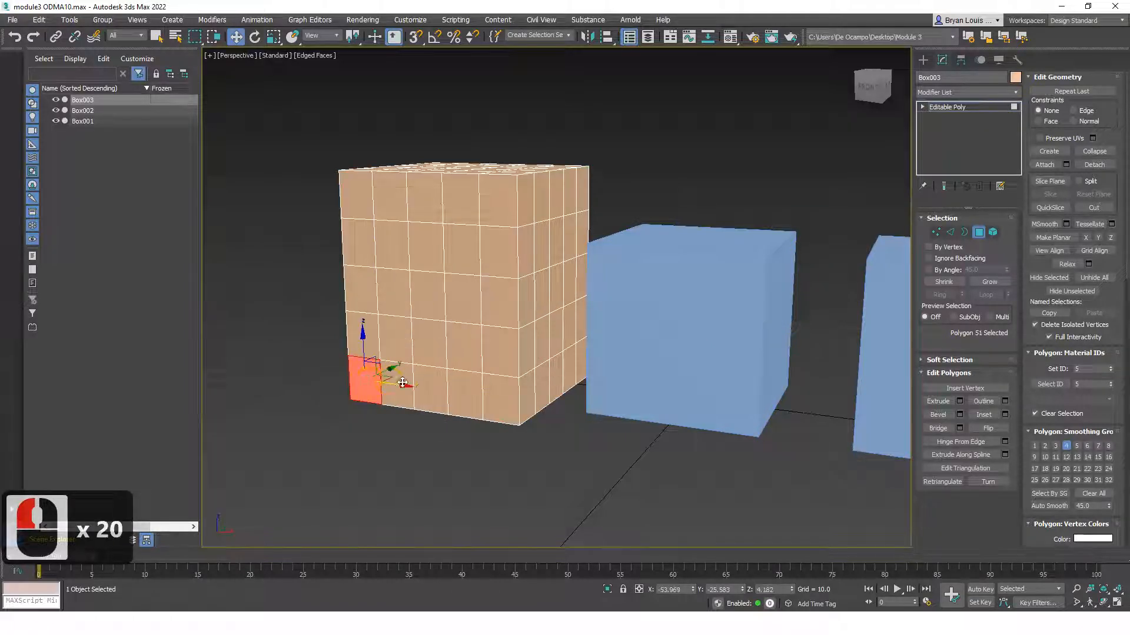
click(458, 406)
click(506, 412)
click(496, 340)
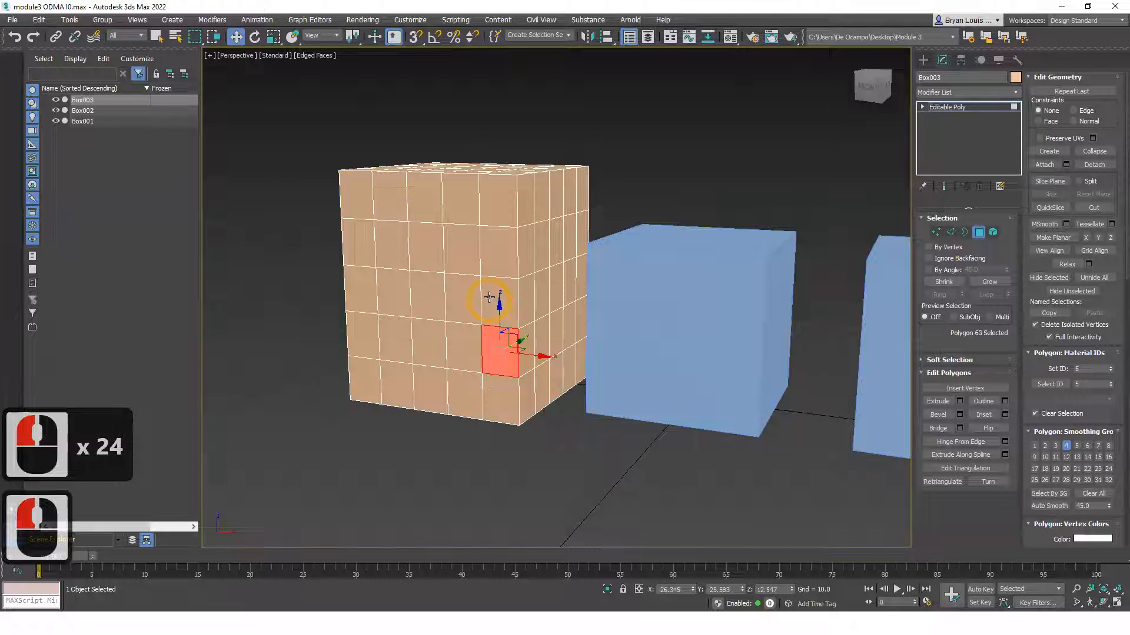
click(498, 251)
click(467, 252)
click(460, 203)
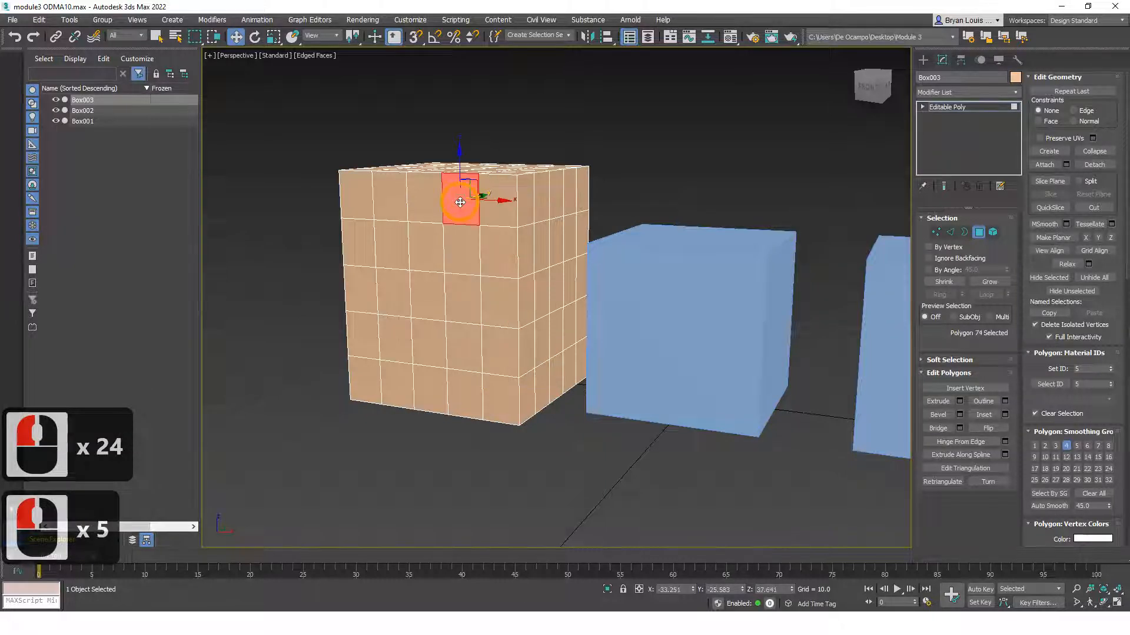
click(365, 207)
click(414, 268)
click(473, 270)
- Select single polygons along the front face's upper edge, exit Polygon level and inspect the box's divisions from several sides
alt+middle_drag(530, 286, 492, 290)
click(360, 194)
click(396, 209)
click(450, 229)
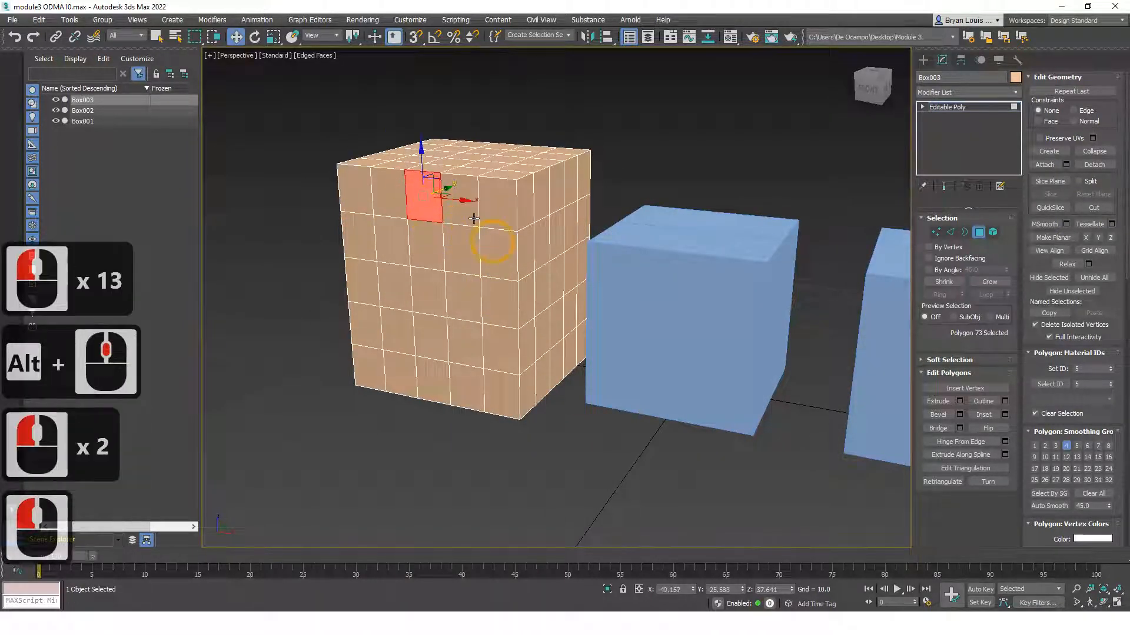
alt+middle_drag(527, 335, 641, 379)
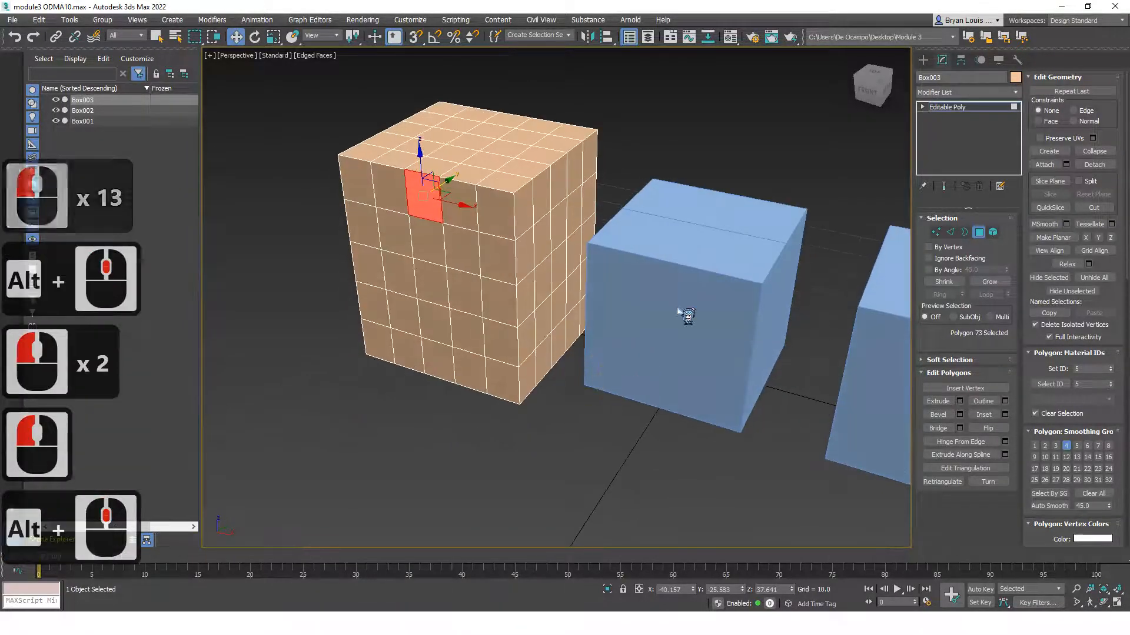
mouse_move(489, 341)
alt+middle_down()
mouse_move(507, 368)
mouse_move(490, 340)
alt+middle_up()
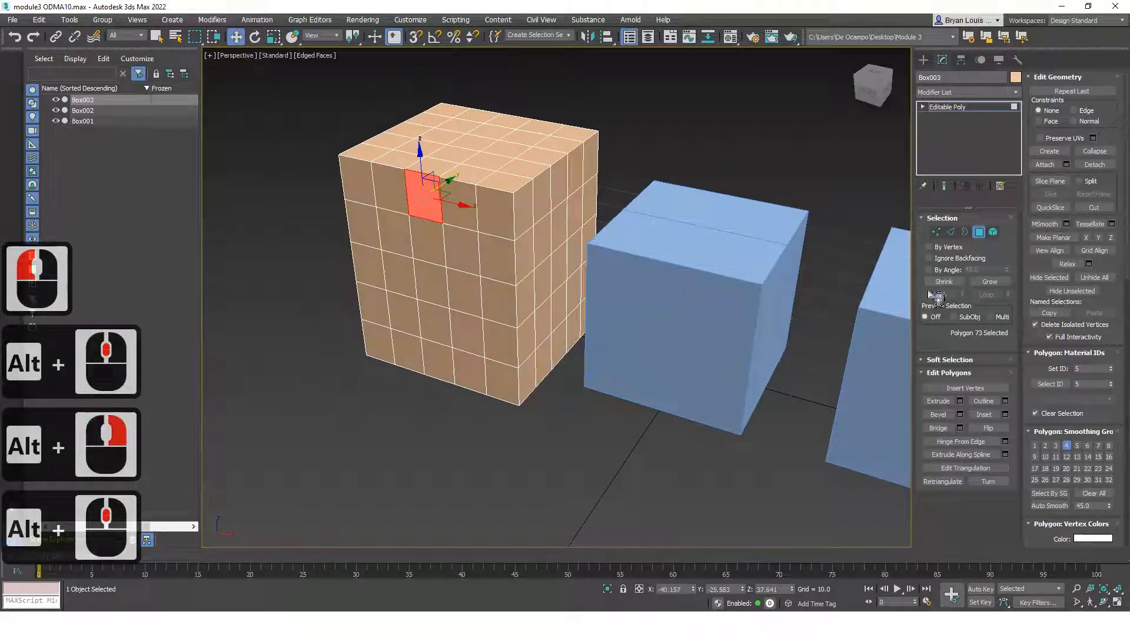
click(923, 62)
alt+middle_drag(711, 265, 600, 302)
scroll(588, 302, up, 5)
alt+middle_drag(521, 296, 681, 446)
scroll(605, 400, down, 4)
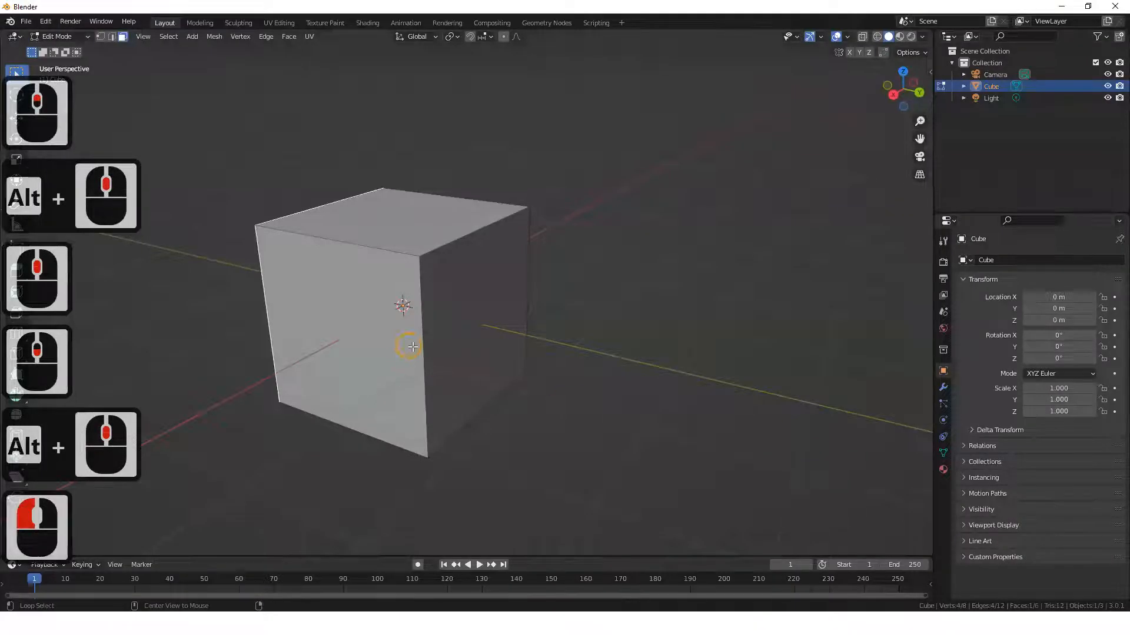
- Switch to Blender and deselect the cube's selected face while viewing the cube from another side
alt+middle_drag(404, 396, 542, 403)
middle_click(643, 399)
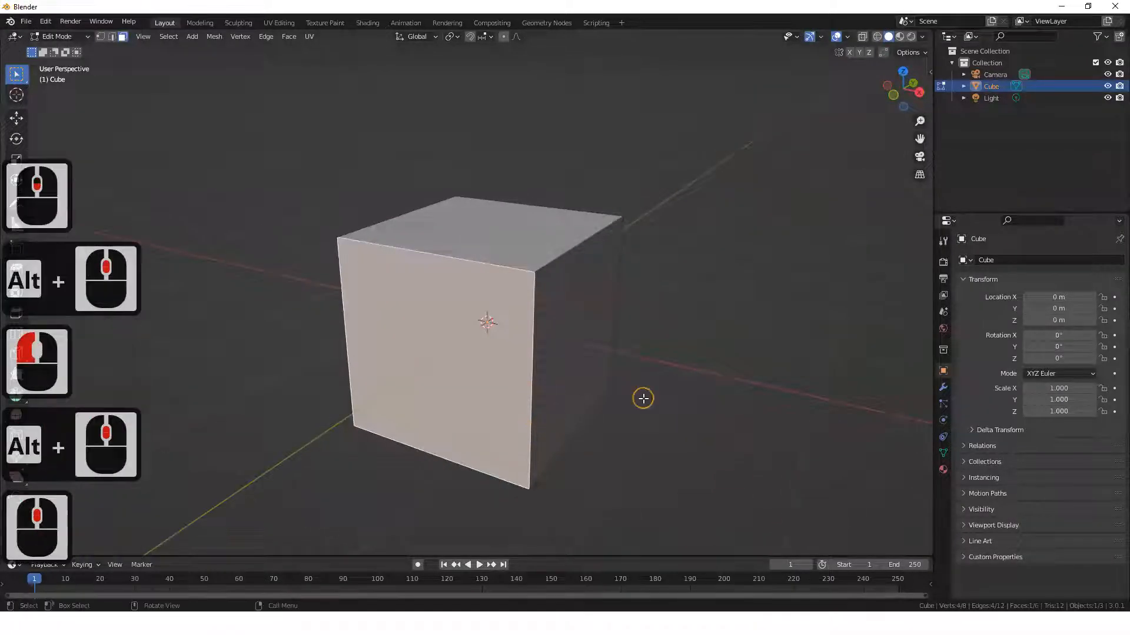
click(643, 398)
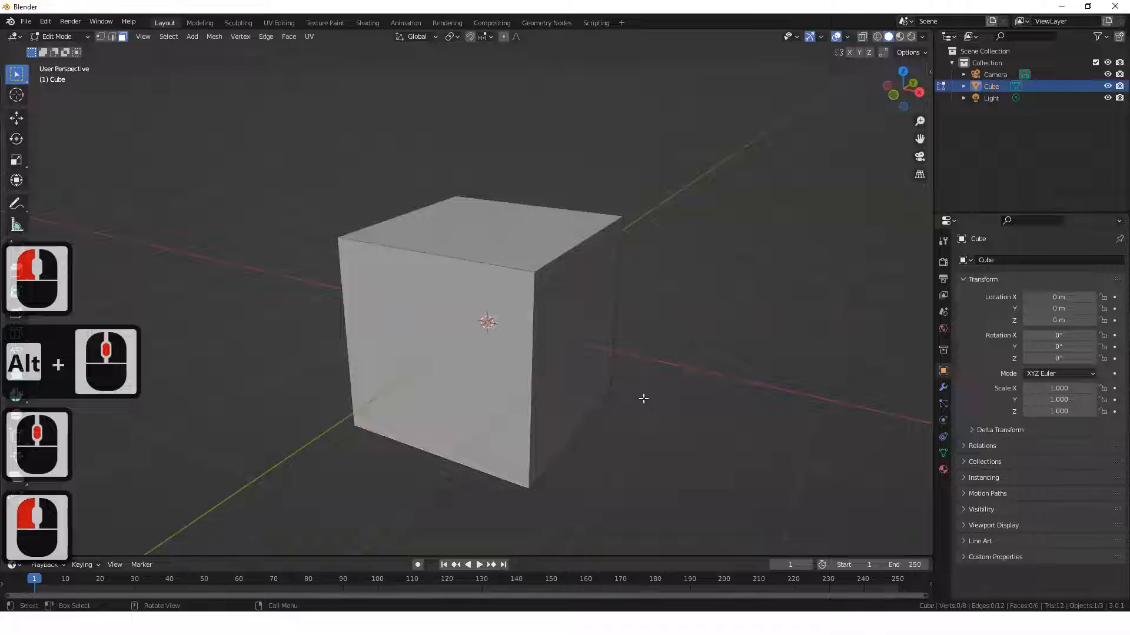
alt+middle_drag(557, 345, 498, 281)
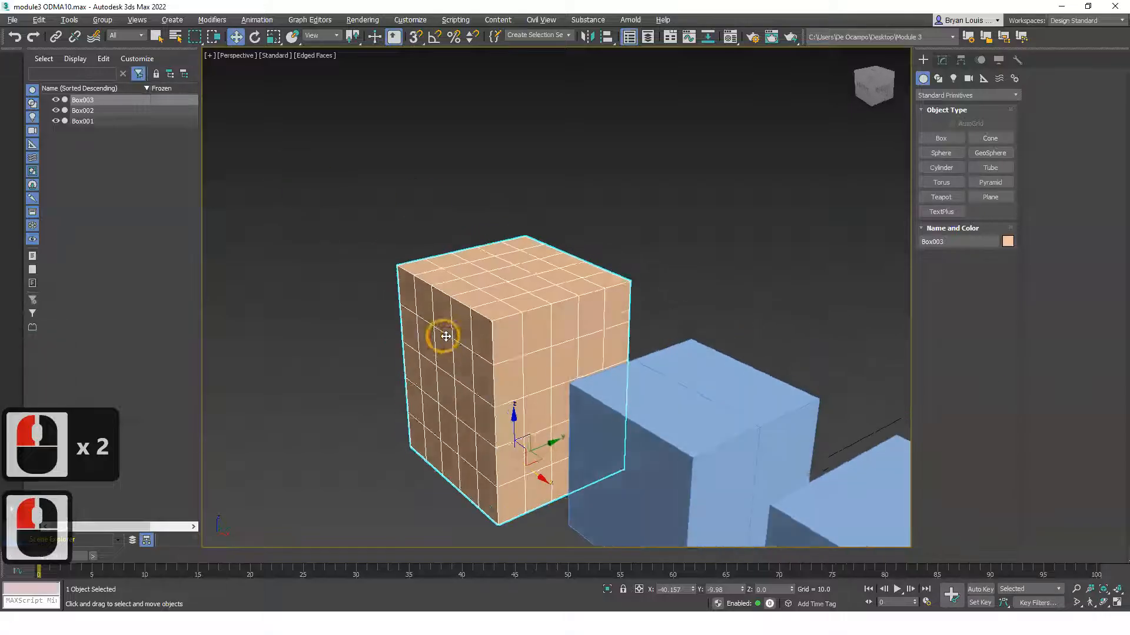
- Switch to 3ds Max and examine the box with five segments per side from several angles
alt+middle_drag(444, 338, 518, 282)
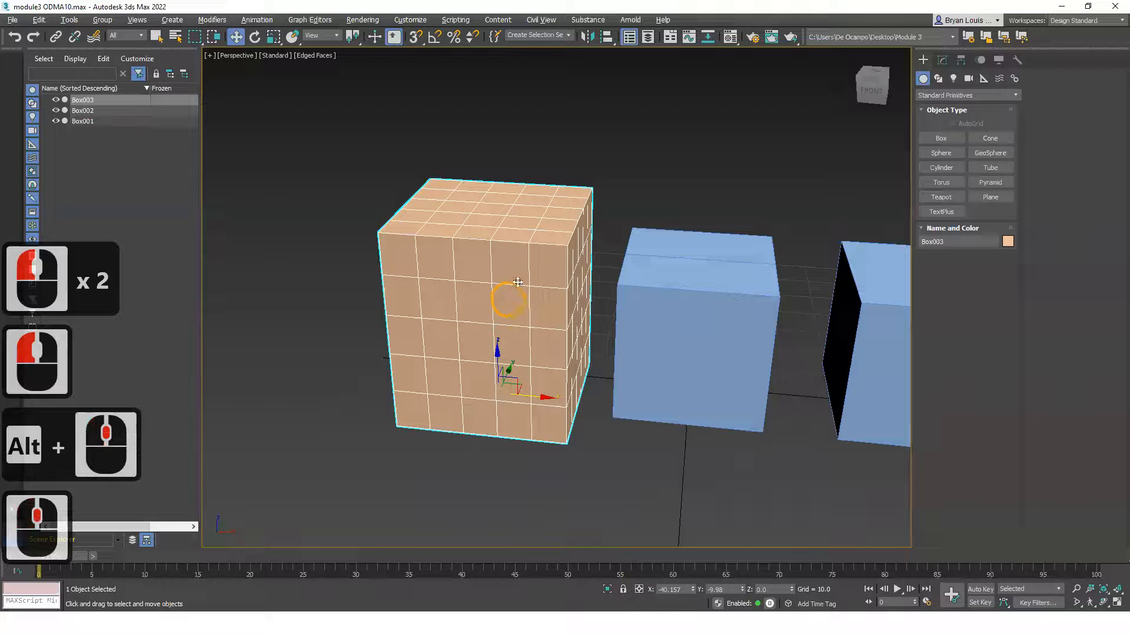
alt+middle_drag(569, 318, 540, 335)
middle_drag(570, 403, 434, 360)
middle_drag(434, 360, 579, 422)
alt+middle_drag(577, 384, 624, 359)
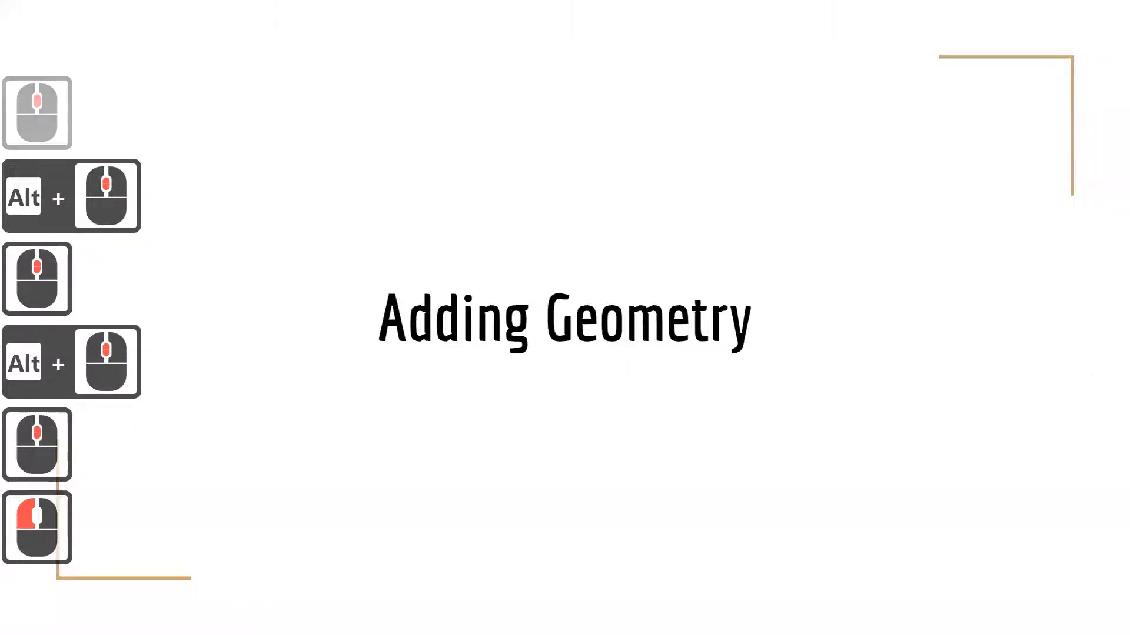
click(1111, 340)
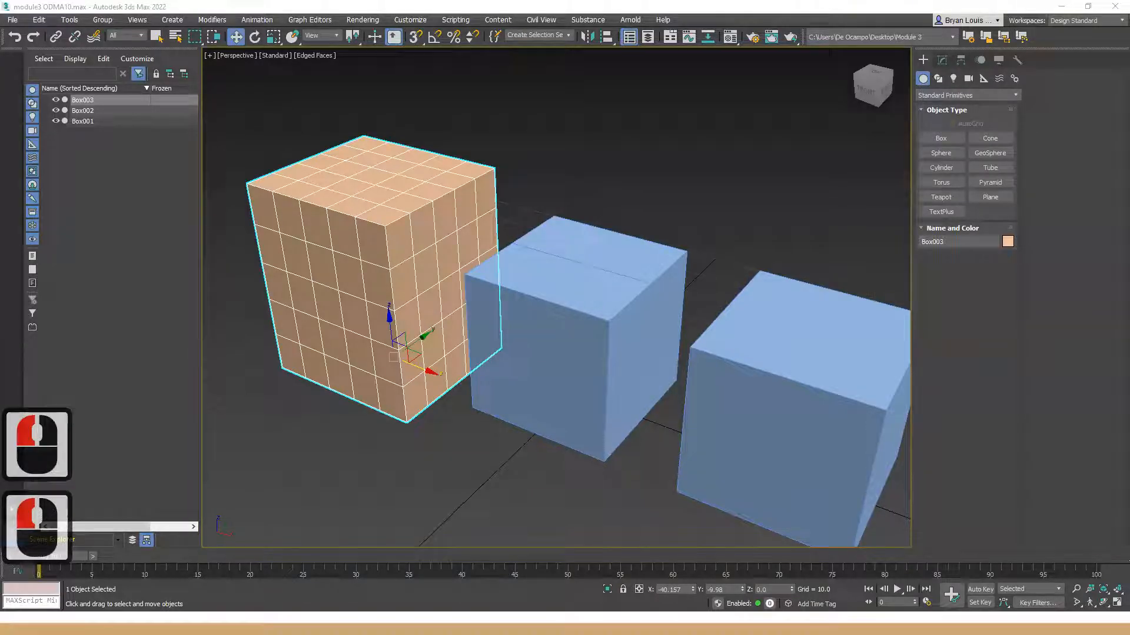
- Convert Box002, the undivided blue box at the end of the row, to Editable Poly
middle_drag(749, 377, 609, 330)
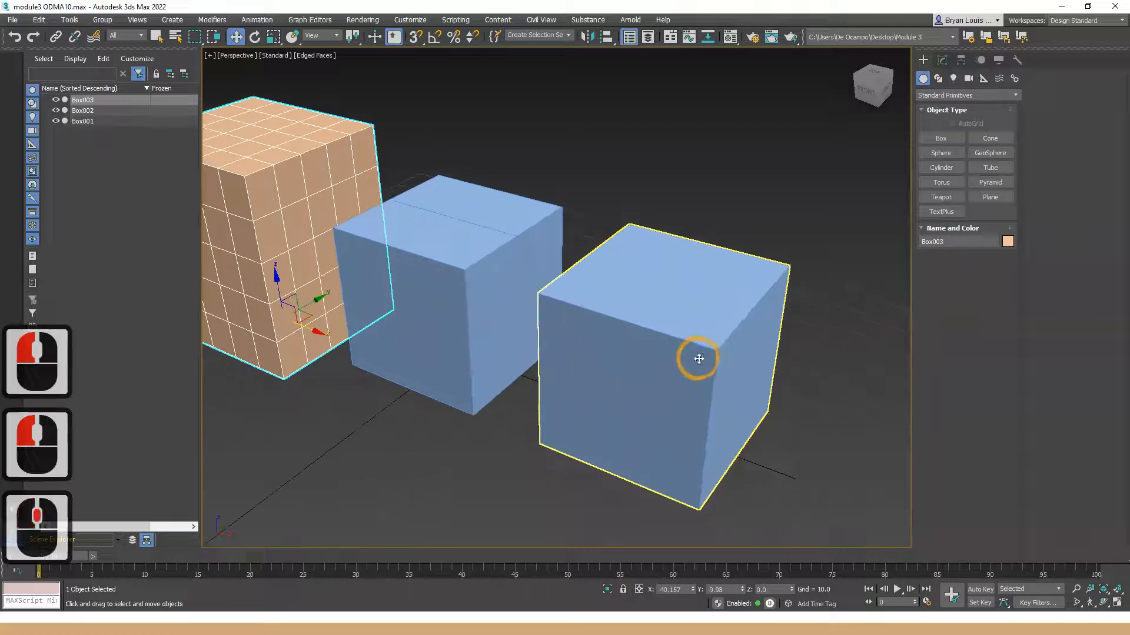
click(698, 359)
mouse_move(712, 390)
alt+middle_down()
mouse_move(682, 381)
mouse_move(695, 388)
alt+middle_up()
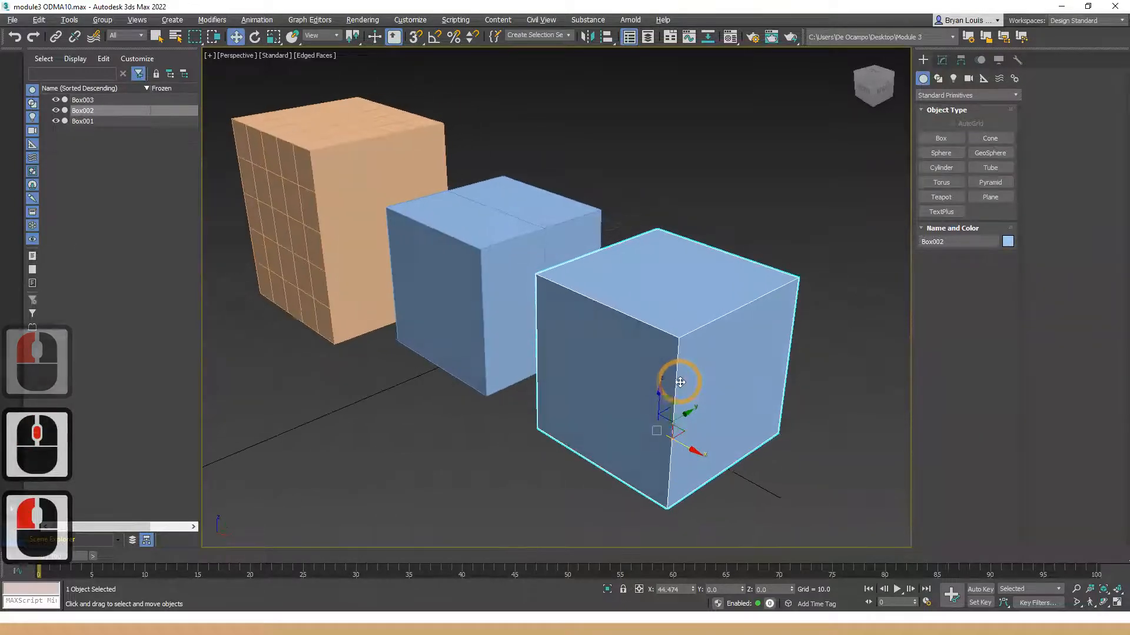
alt+middle_drag(674, 300, 699, 300)
right_click(677, 299)
mouse_move(764, 421)
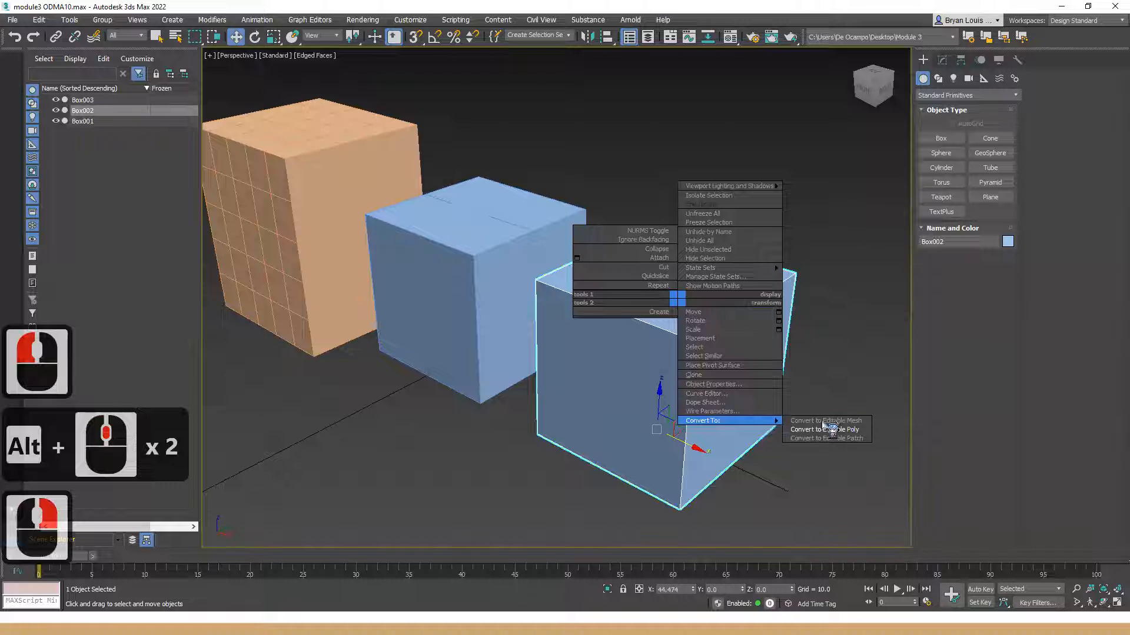
click(824, 429)
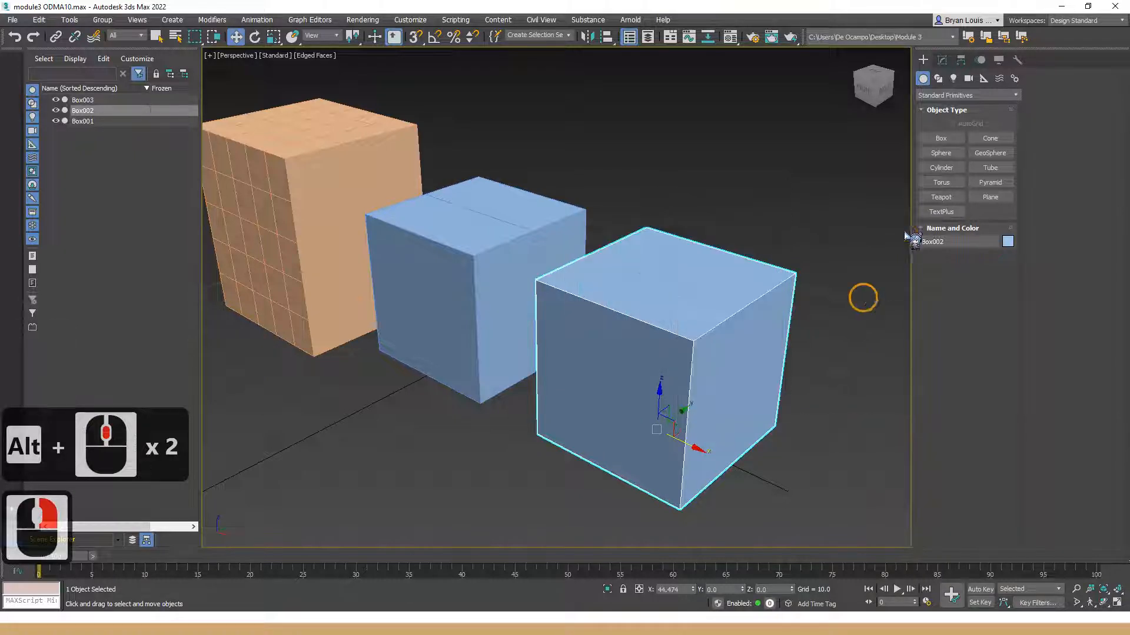
- Enter Polygon level on the converted box and select its top polygon
click(942, 60)
alt+middle_drag(747, 299, 703, 352)
middle_drag(703, 352, 651, 327)
click(978, 233)
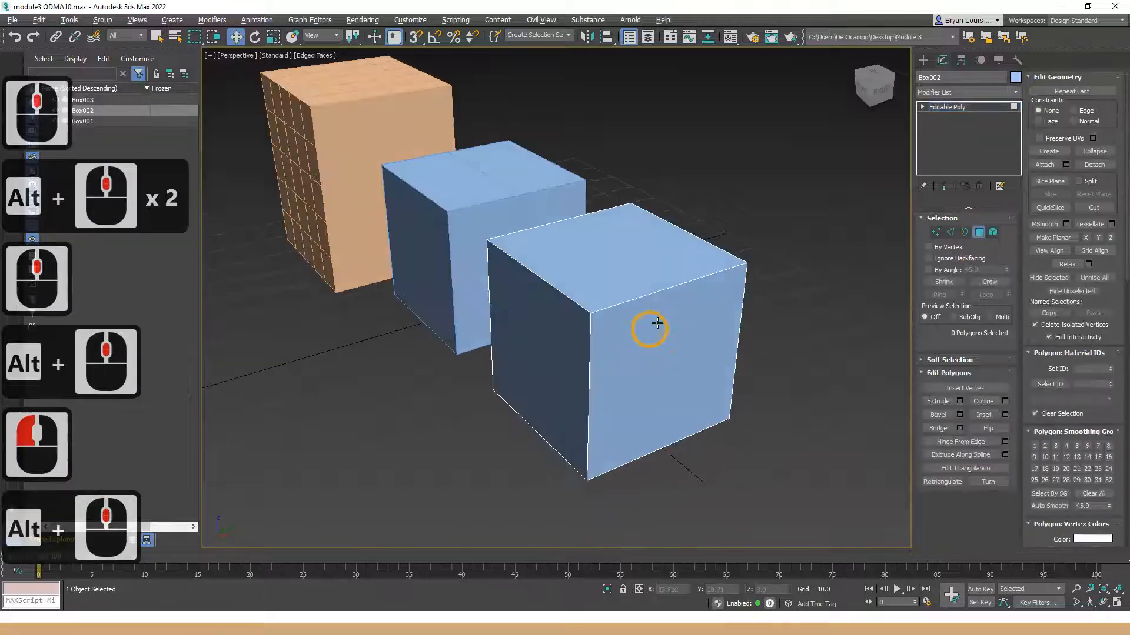
key(4)
key(4)
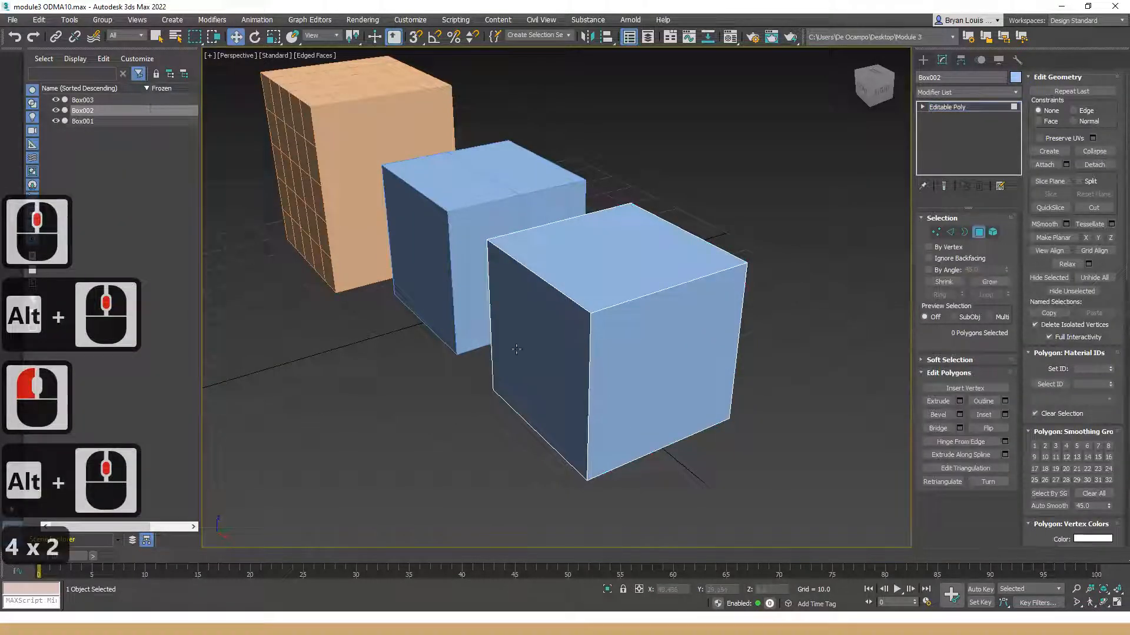
alt+middle_drag(619, 320, 520, 285)
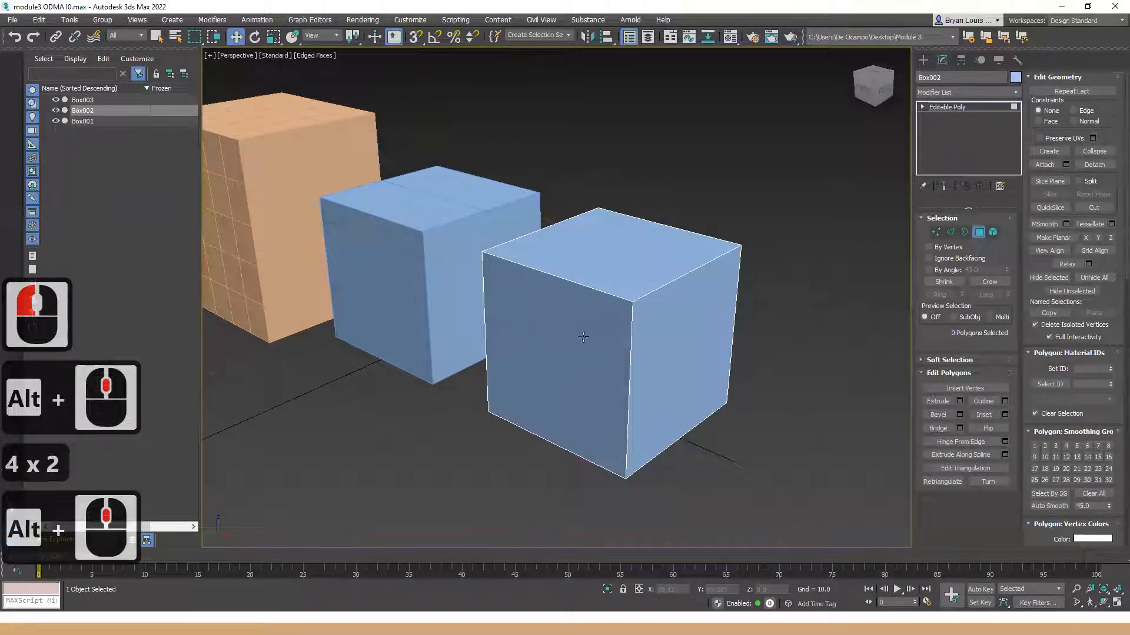
alt+middle_drag(637, 330, 666, 331)
click(624, 264)
alt+middle_drag(590, 359, 615, 345)
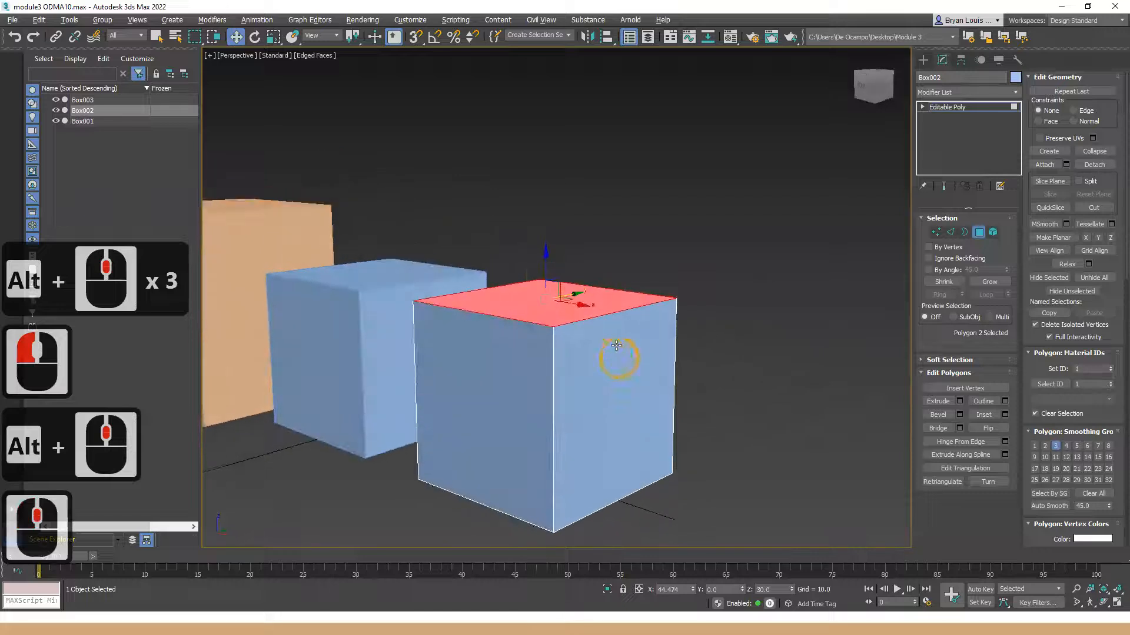
- Try extruding the top polygon upward freehand by about 20 units, and undo the extrusion
click(937, 402)
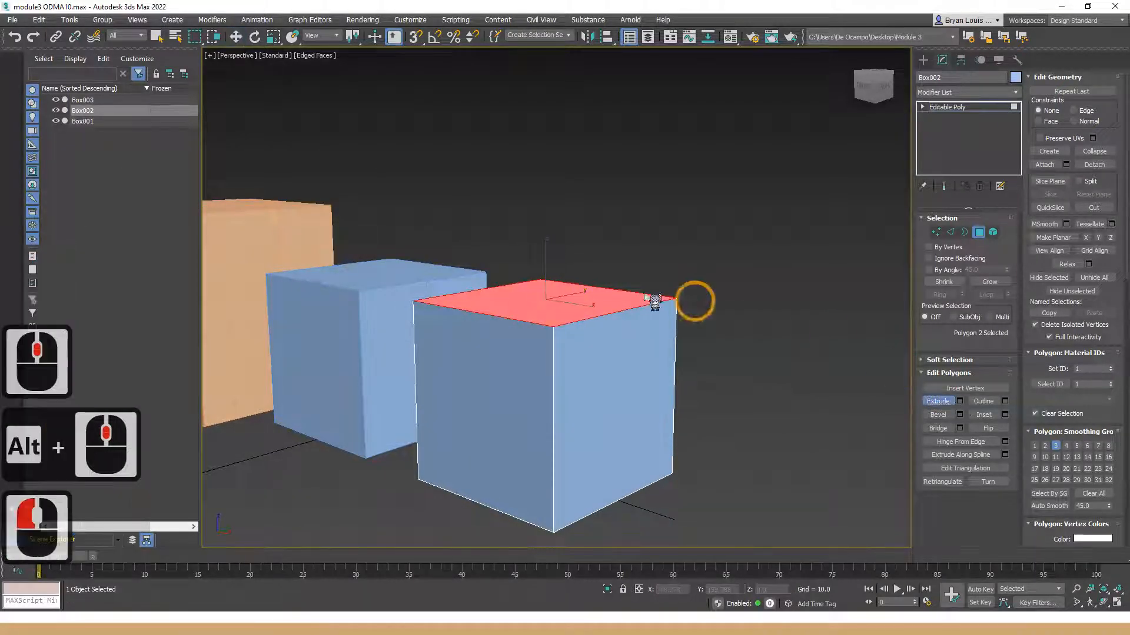
drag(574, 297, 589, 203)
key(Escape)
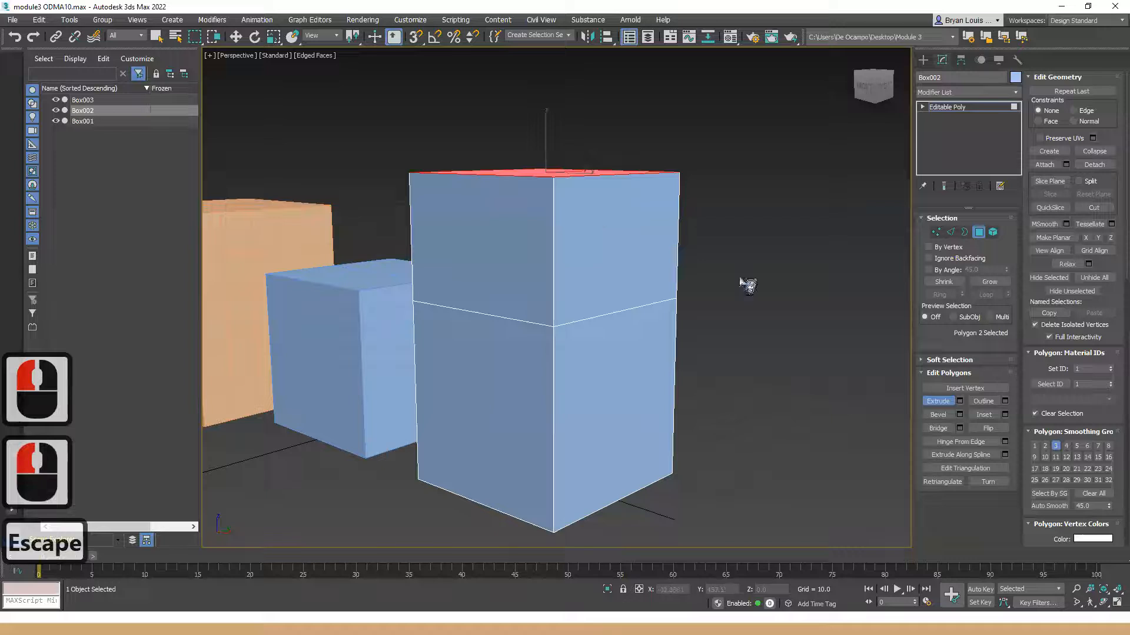
key(ctrl+z)
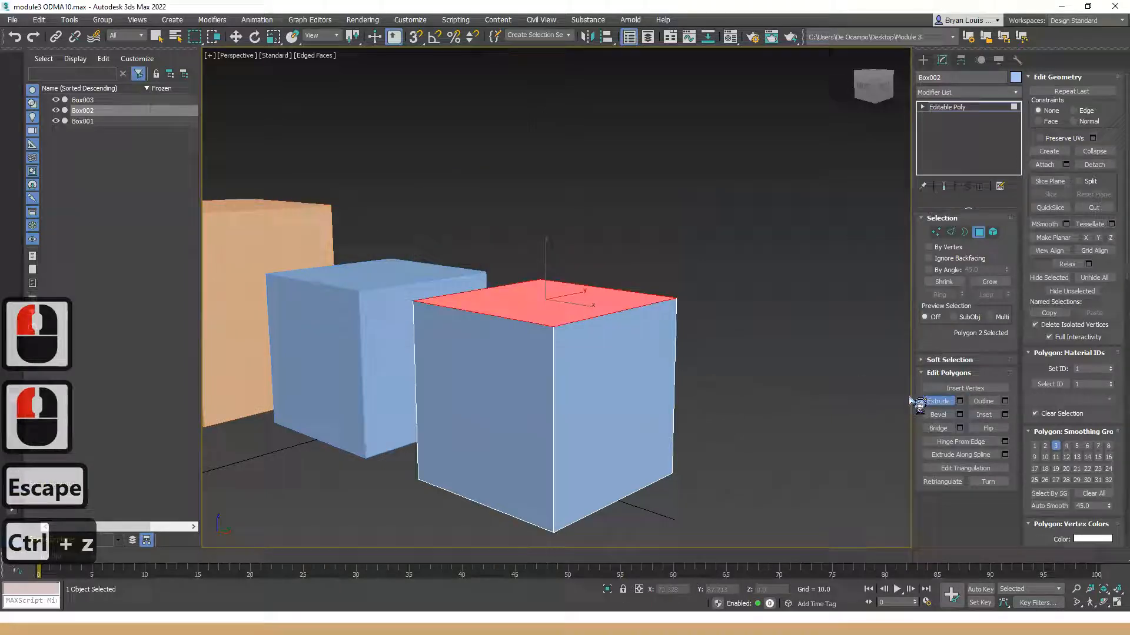
- Extrude the top polygon with an exact height of 20 using the Extrude settings
click(960, 401)
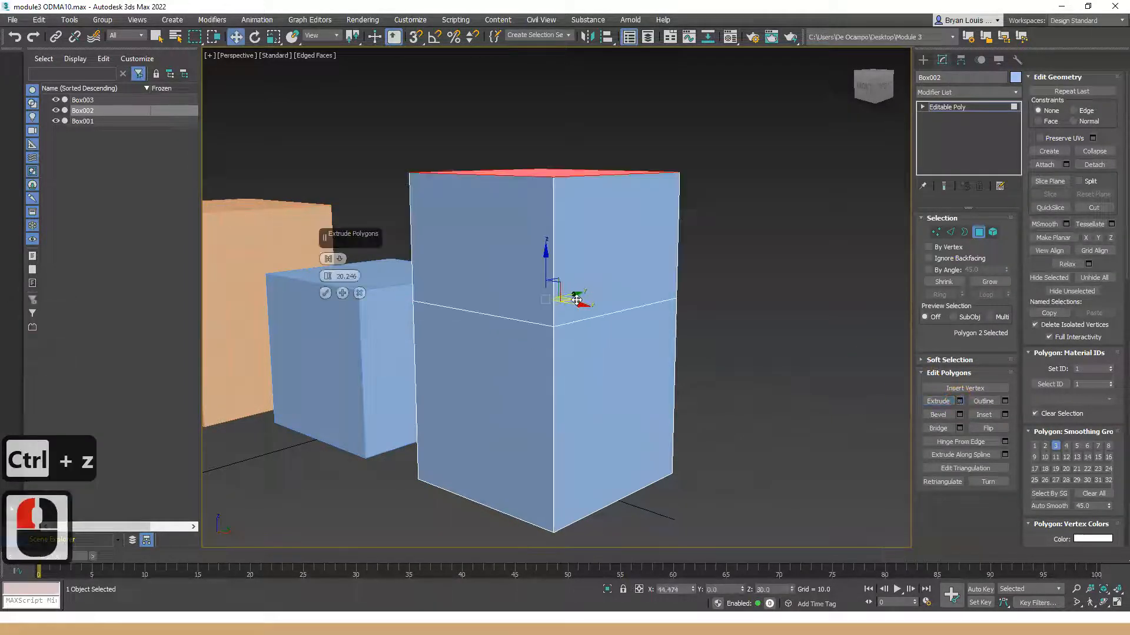
drag(354, 242, 780, 233)
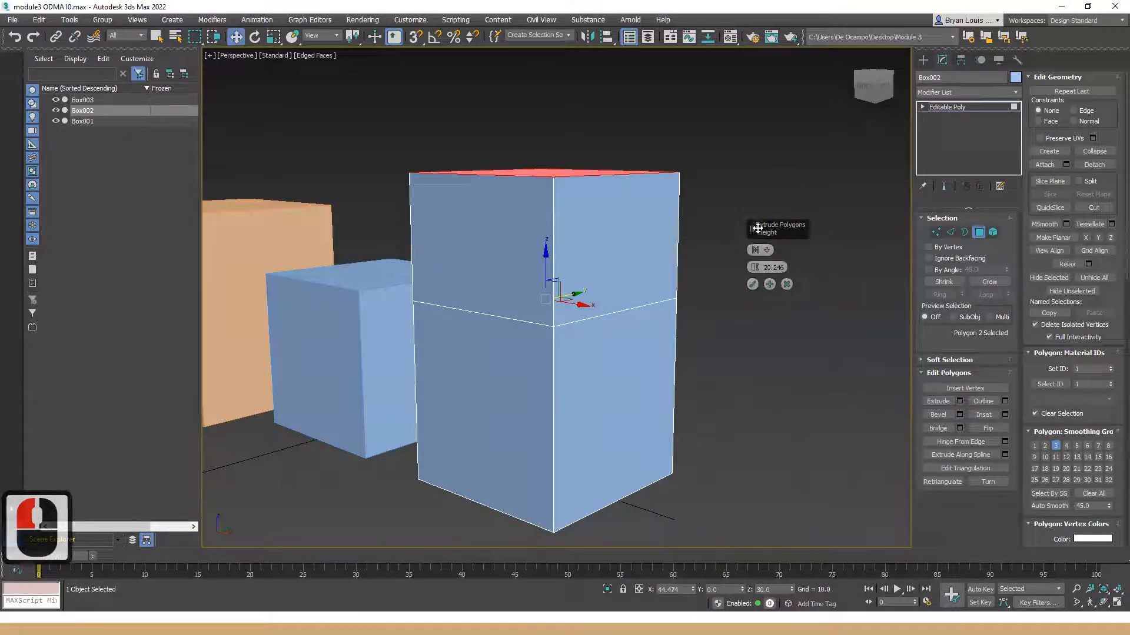
double_click(780, 271)
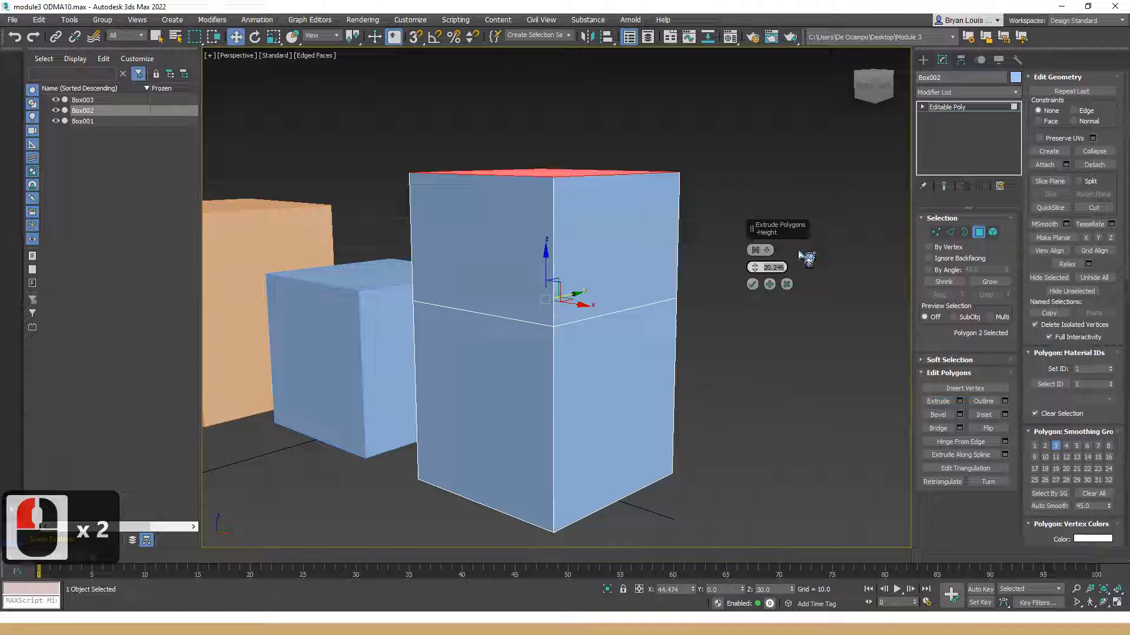
text(20)
key(Return)
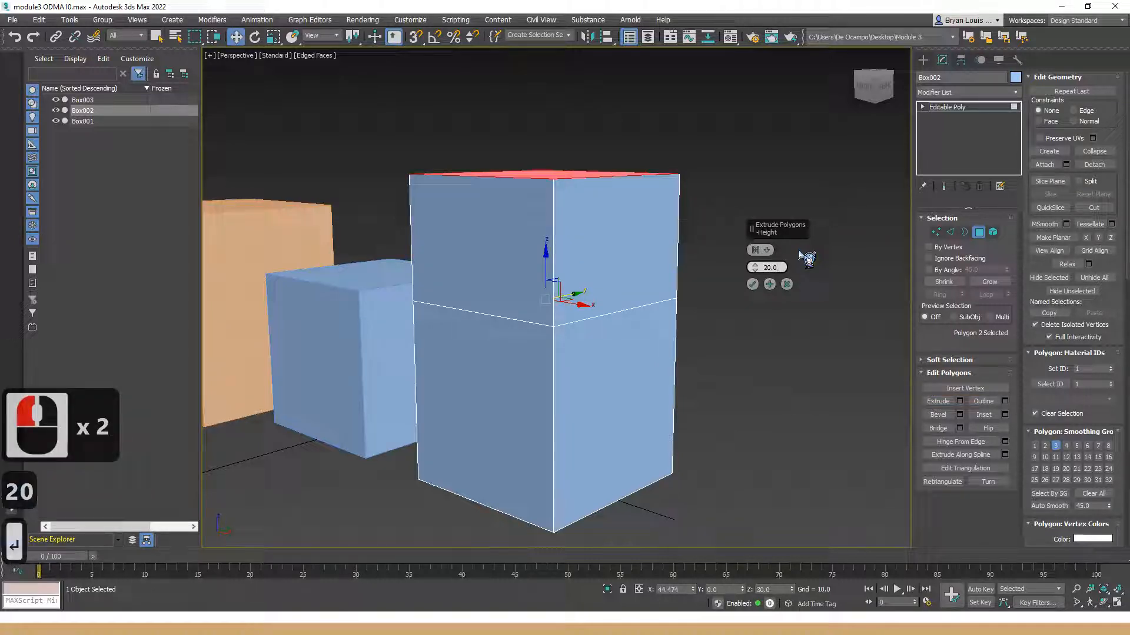
click(753, 284)
- Pull the top polygon up with Move to about Z 58.5, adding another short section above the extrusion
alt+middle_drag(751, 283, 705, 306)
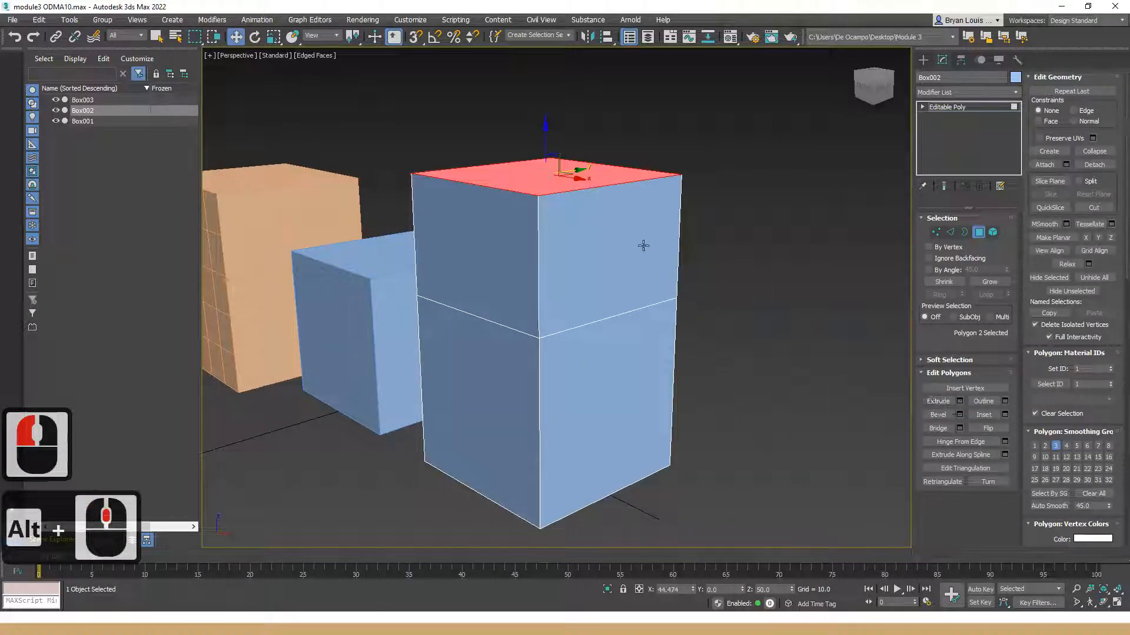
alt+middle_drag(675, 202, 704, 243)
alt+middle_drag(703, 243, 712, 246)
key(w)
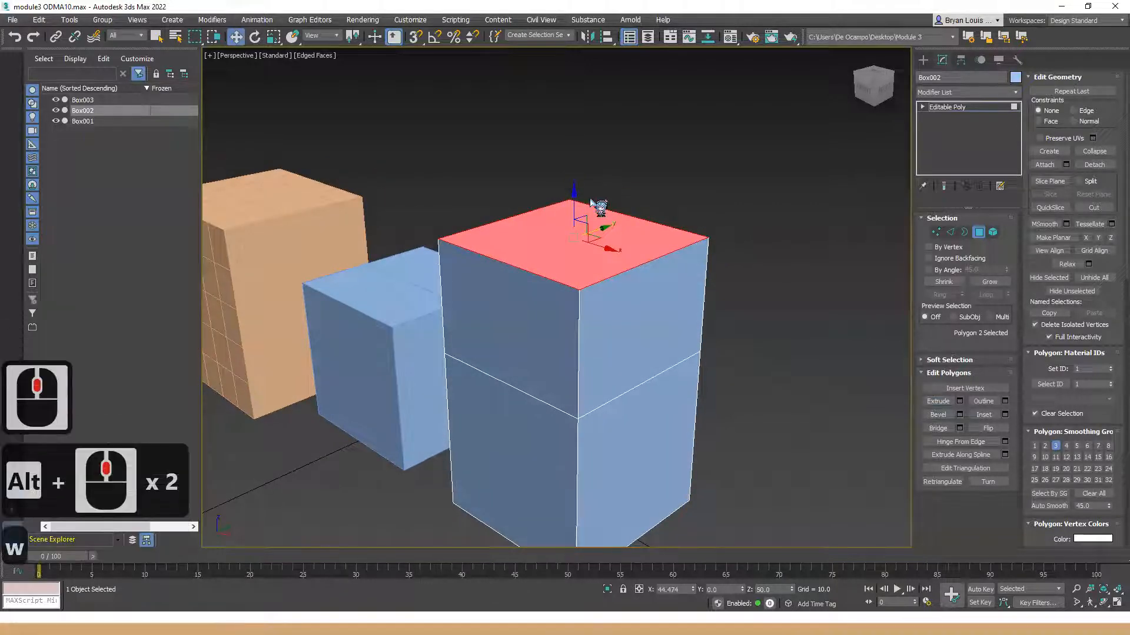
double_click(639, 242)
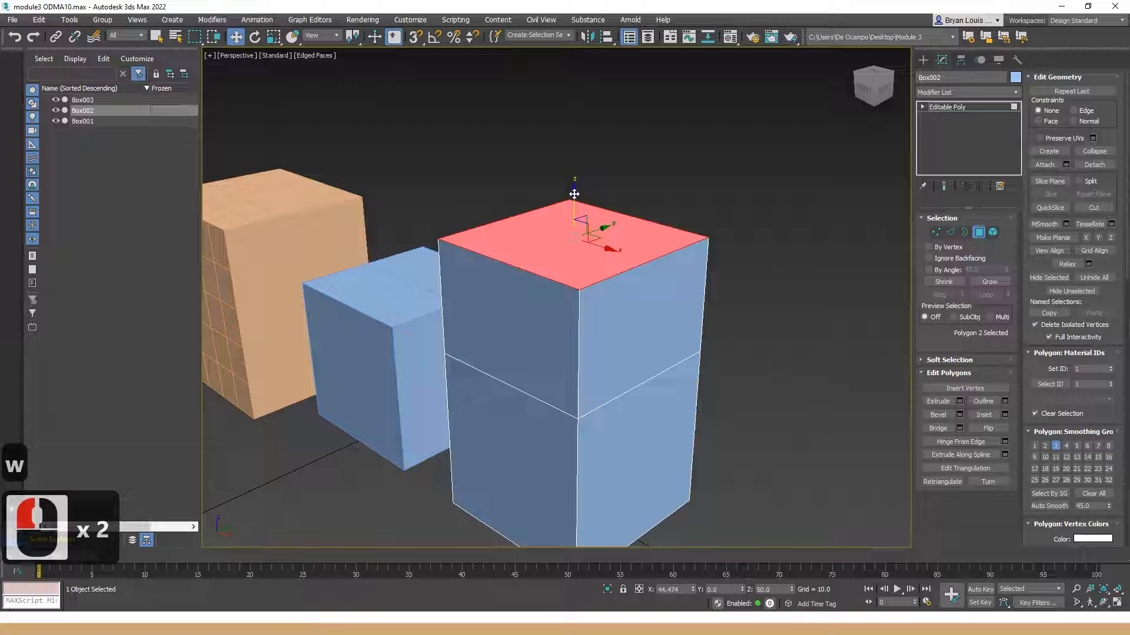
drag(574, 195, 580, 144)
alt+middle_drag(603, 199, 578, 148)
drag(578, 148, 601, 208)
- Move the top polygon along Y to about 0.33 so the uppermost section lines up with the box's sides
alt+middle_drag(500, 318, 657, 359)
scroll(588, 327, down, 3)
alt+middle_drag(537, 454, 493, 302)
alt+middle_drag(496, 233, 458, 319)
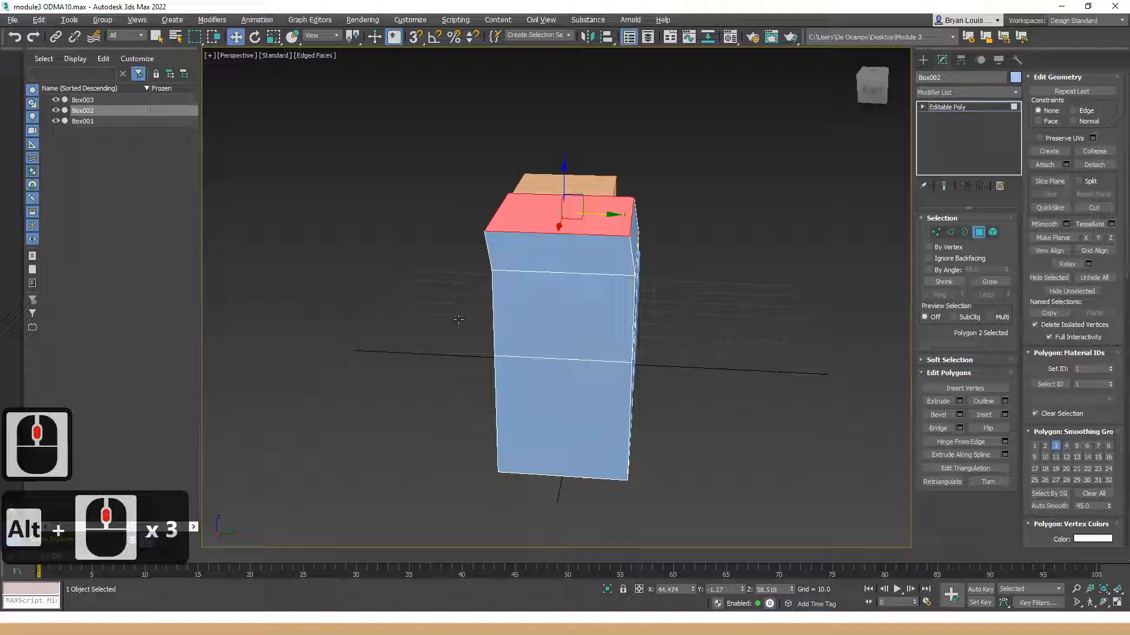
click(612, 215)
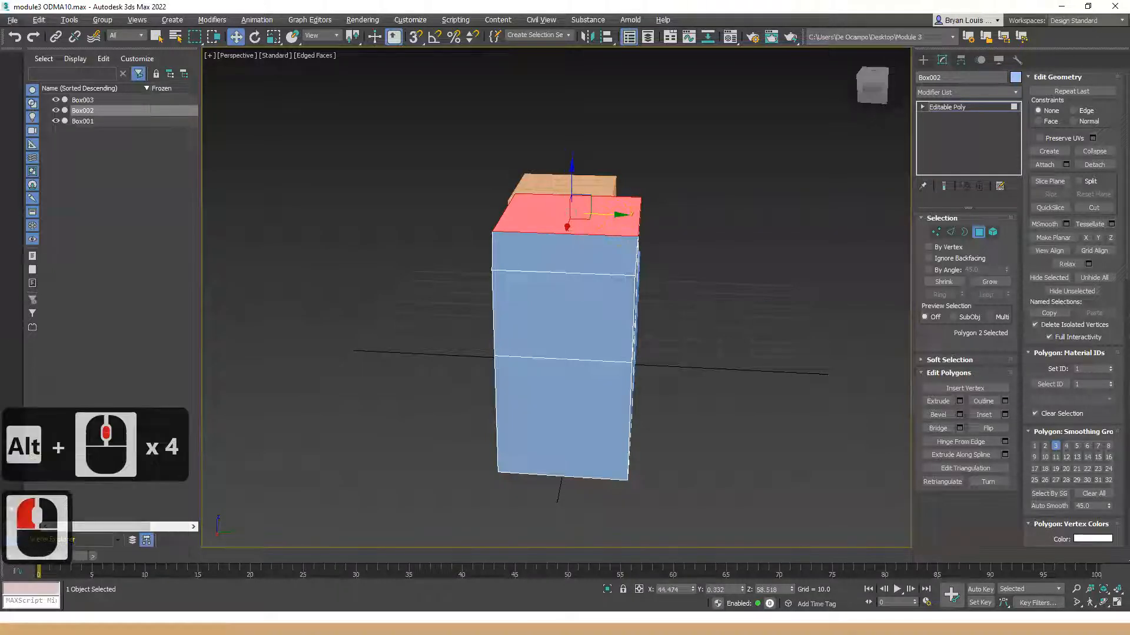
alt+middle_drag(799, 410, 865, 318)
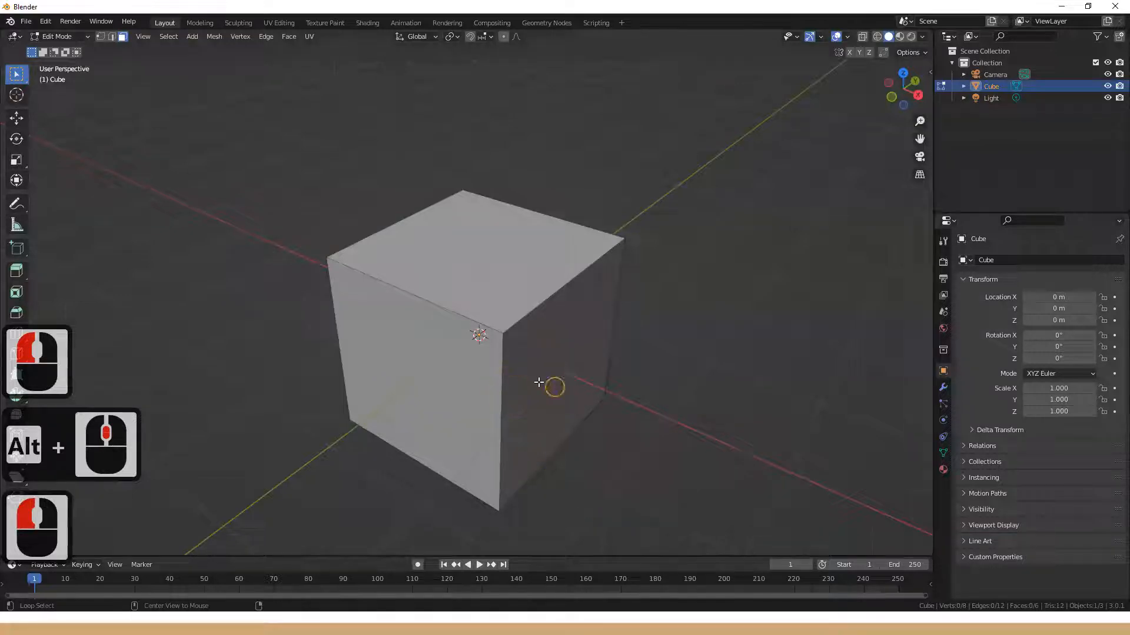
- Select two of the cube's top corner vertices one after the other in vertex selection mode
alt+middle_drag(539, 382, 547, 369)
middle_drag(374, 360, 446, 386)
mouse_move(582, 381)
middle_down()
mouse_move(681, 389)
mouse_move(589, 388)
mouse_move(658, 383)
mouse_move(622, 384)
mouse_move(612, 400)
mouse_move(585, 378)
middle_up()
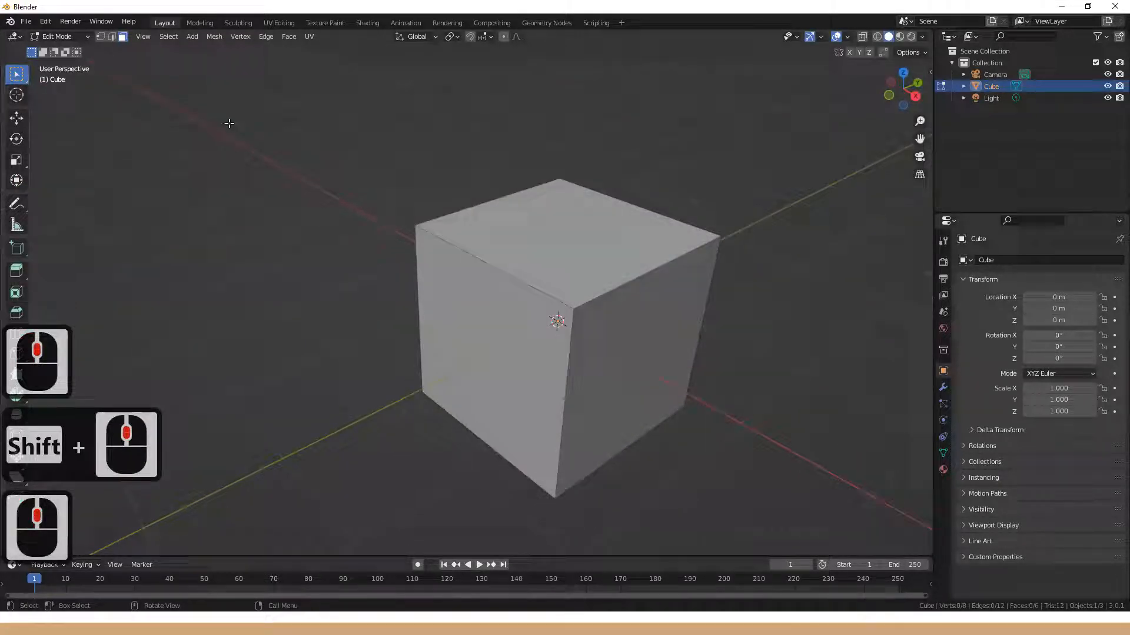
key(1)
key(2)
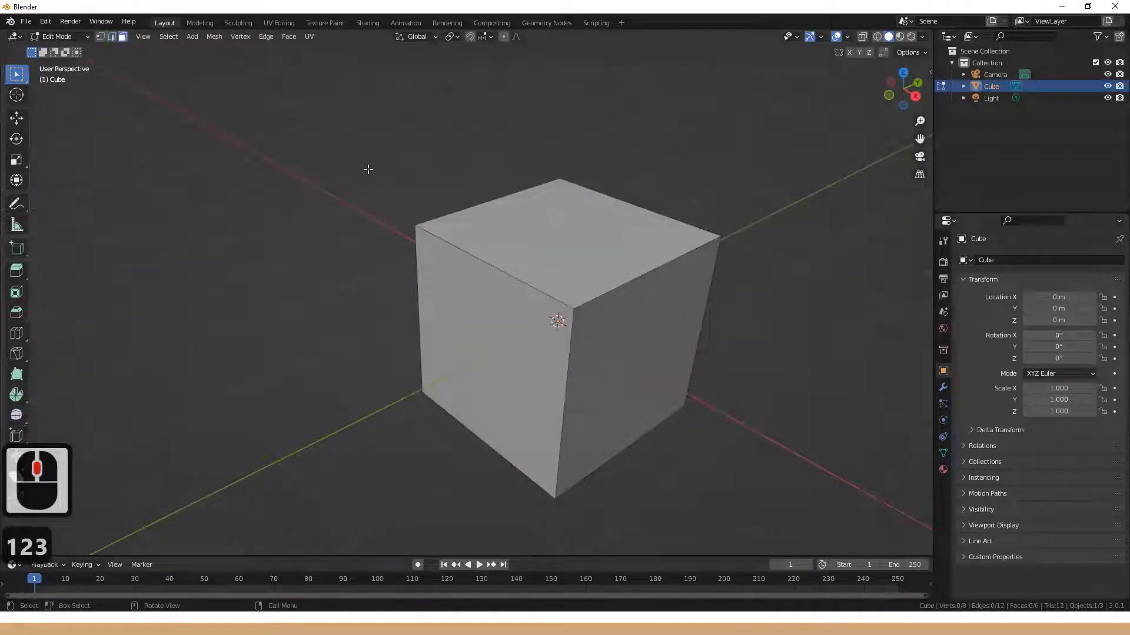
click(419, 222)
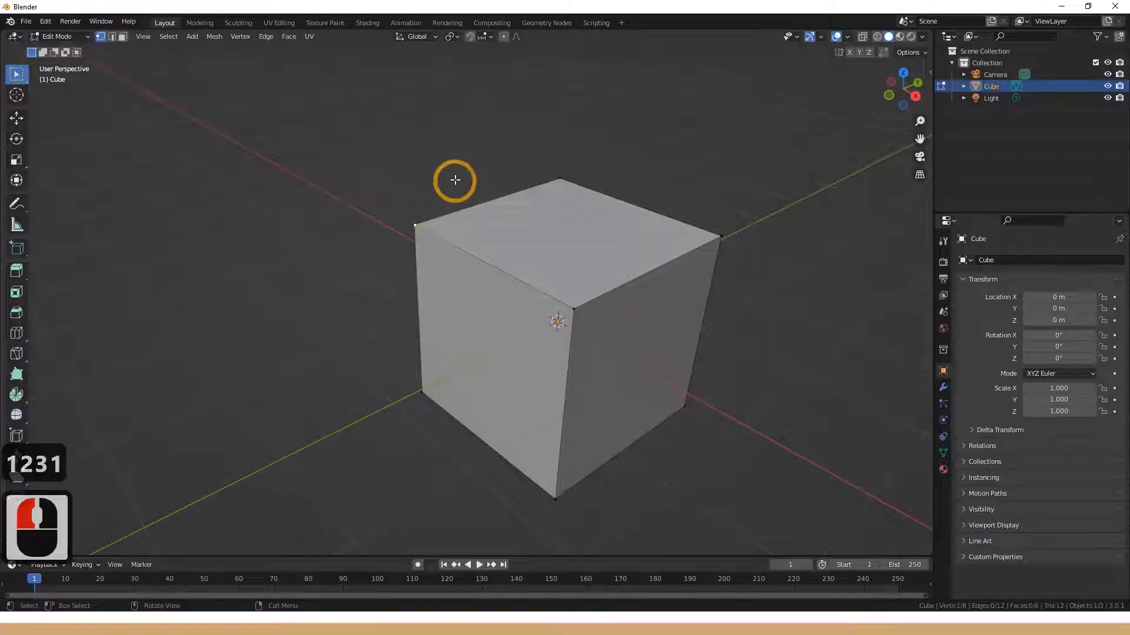
click(418, 219)
click(415, 226)
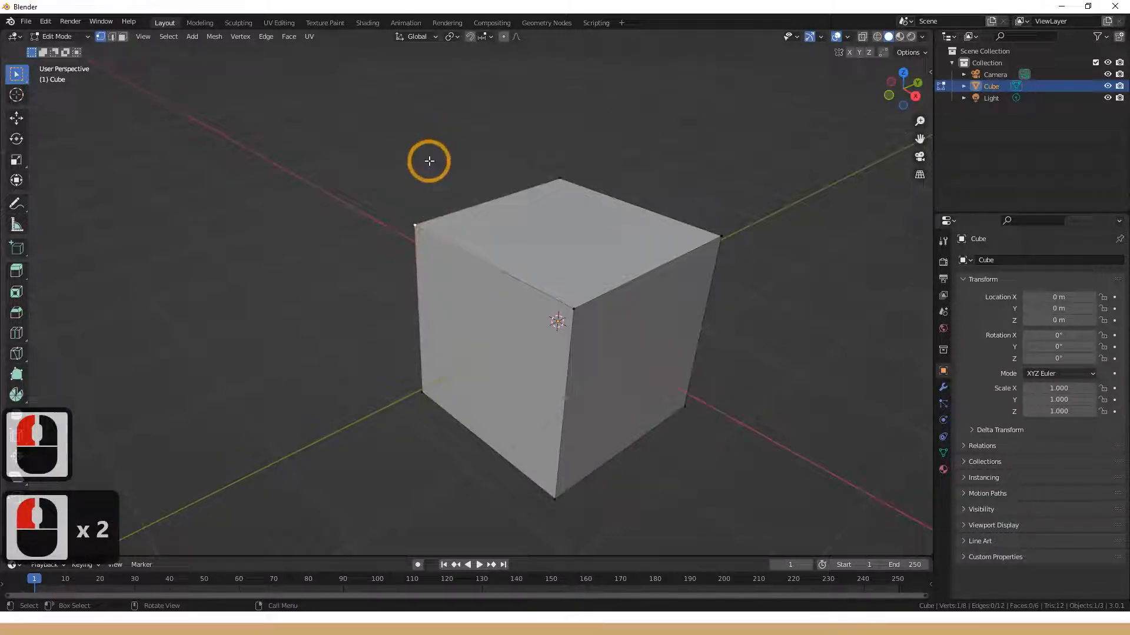
middle_drag(376, 254, 489, 290)
click(700, 280)
middle_drag(538, 320, 531, 320)
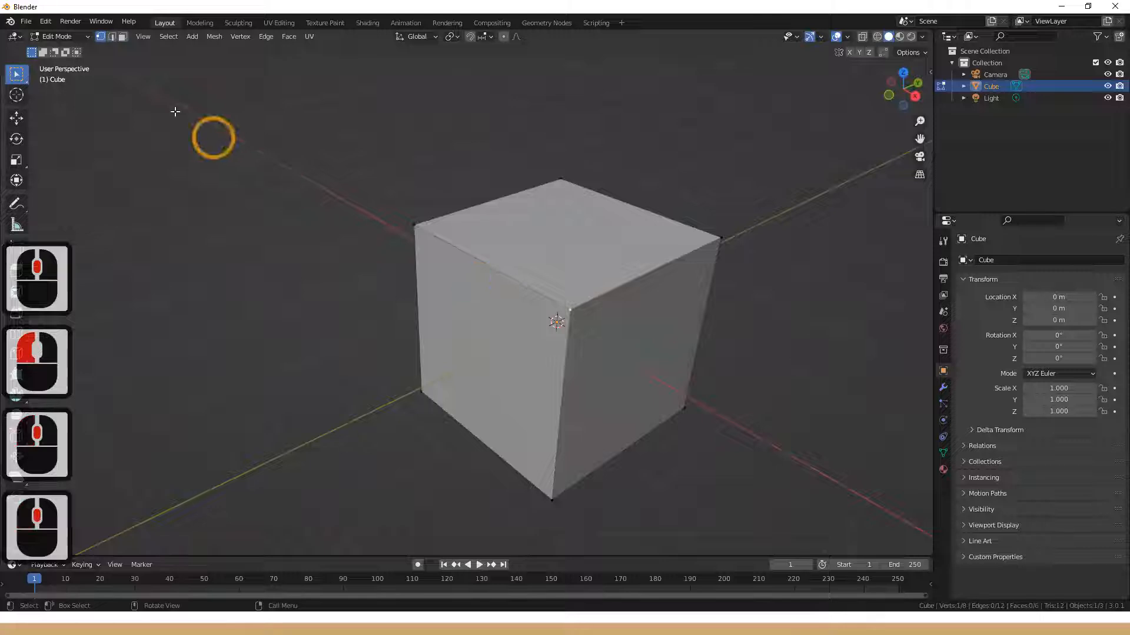
- Select the cube's −Y side face in face mode, try edge selection mode, and return to face mode
click(124, 39)
click(518, 372)
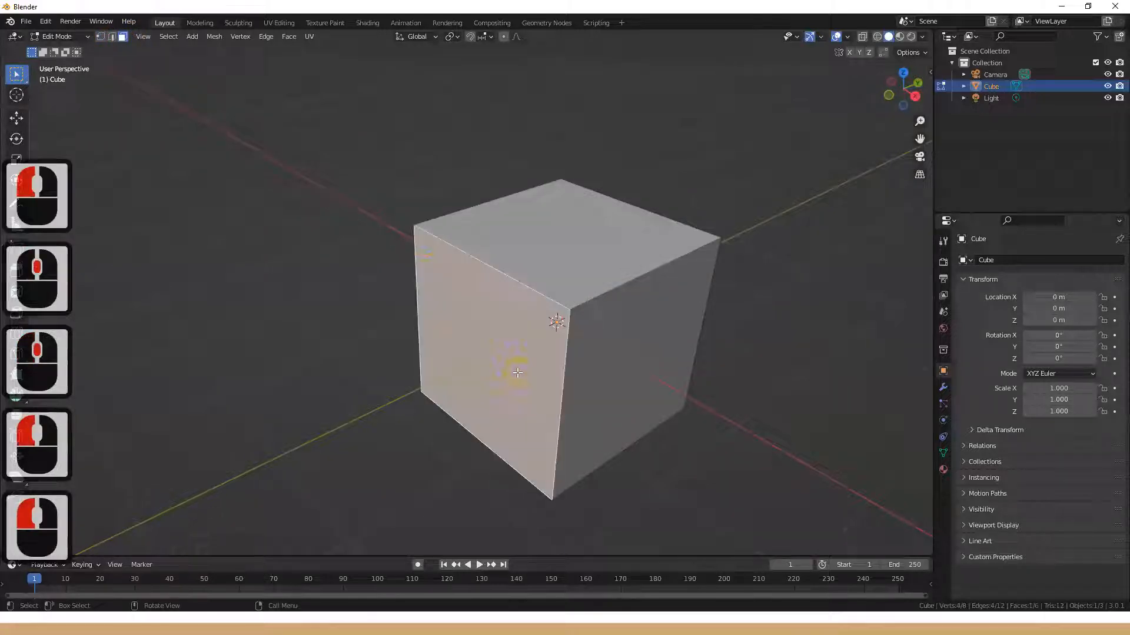
mouse_move(465, 311)
middle_down()
mouse_move(439, 316)
mouse_move(453, 320)
middle_up()
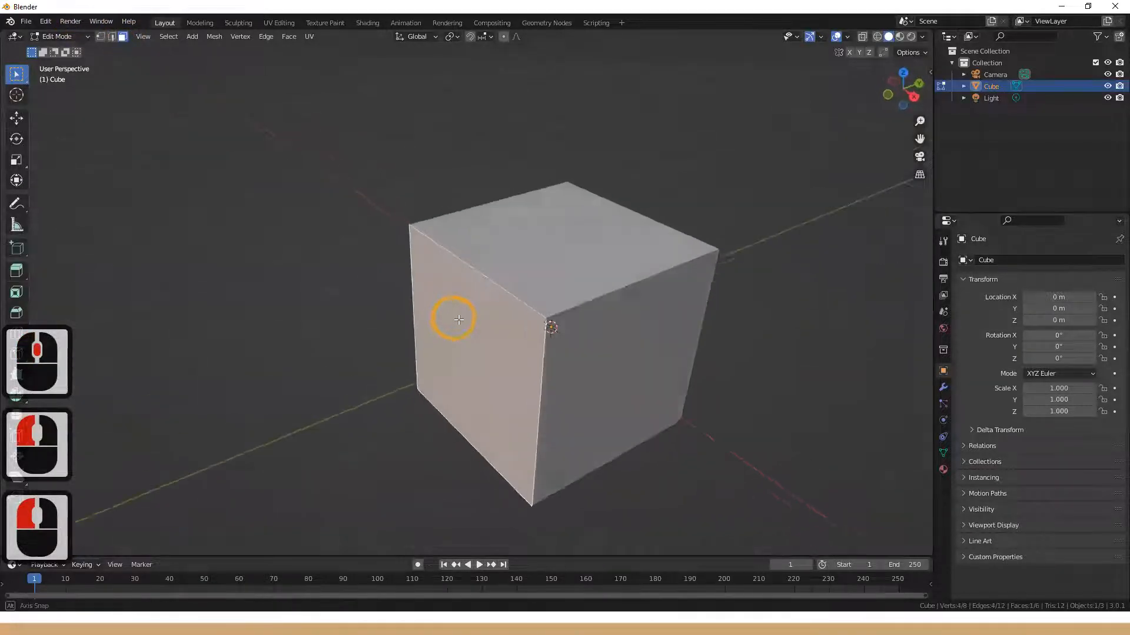
click(112, 36)
click(569, 323)
click(123, 37)
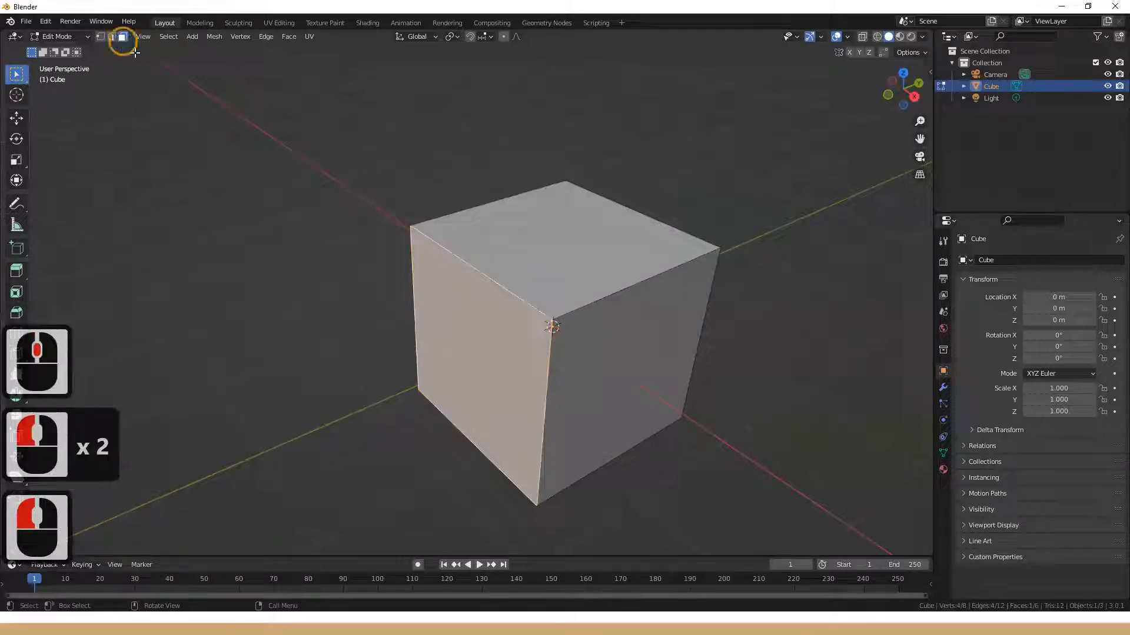
- Extrude the cube's top face straight up by roughly one cube height
click(601, 244)
middle_drag(663, 253, 624, 277)
key(e)
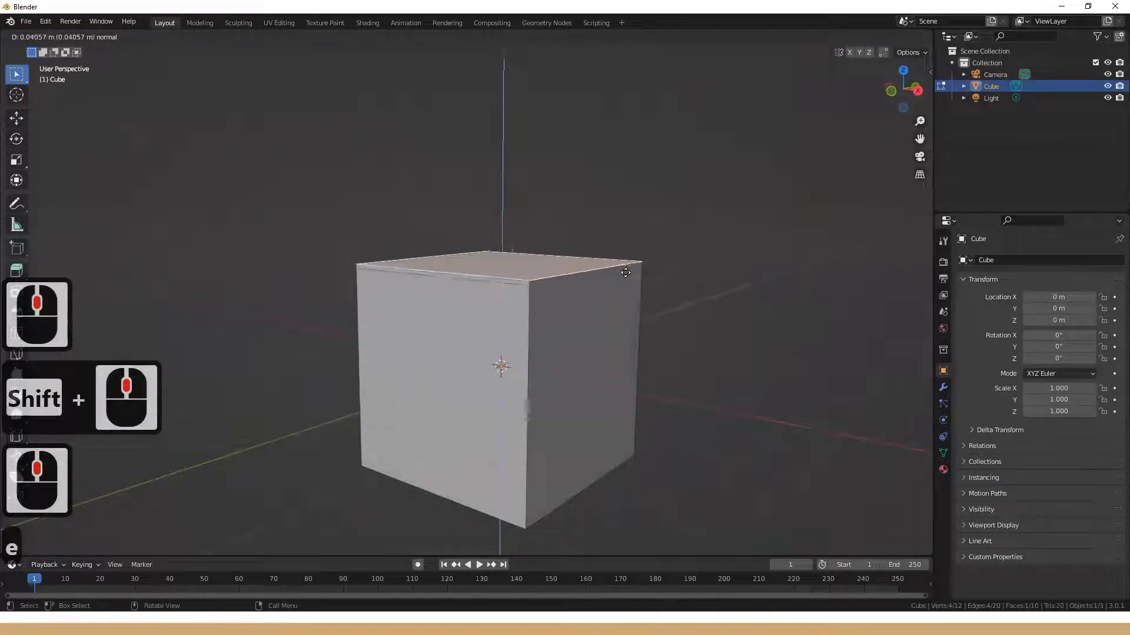
click(619, 216)
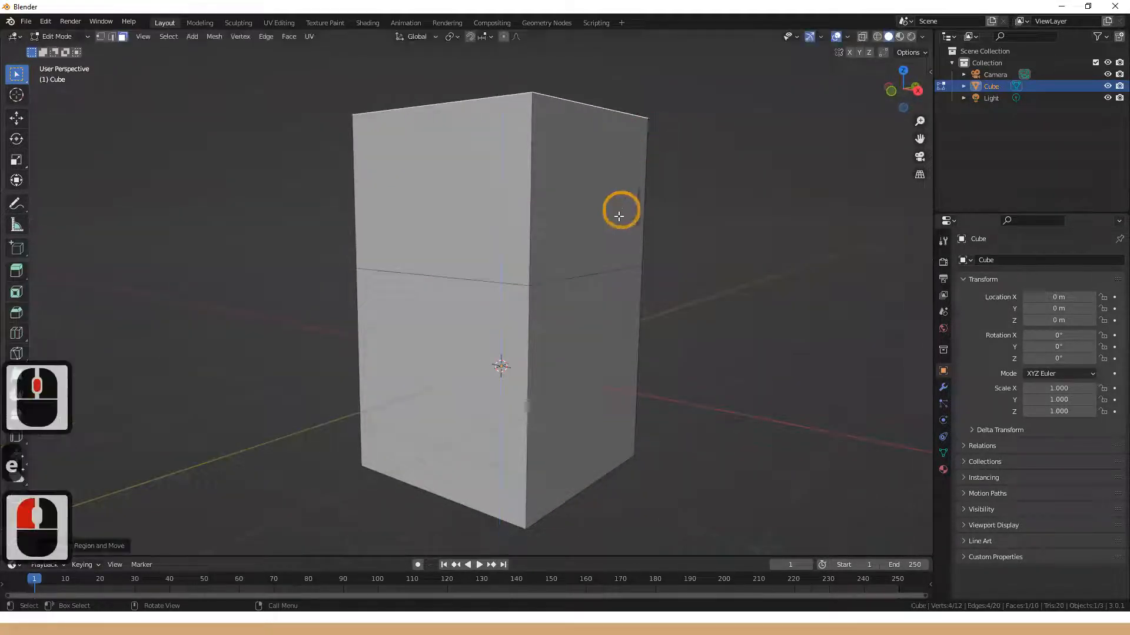
- Try a second upward extrusion of the top face, about 0.65 m high, and cancel it
middle_drag(618, 256, 576, 301)
key(e)
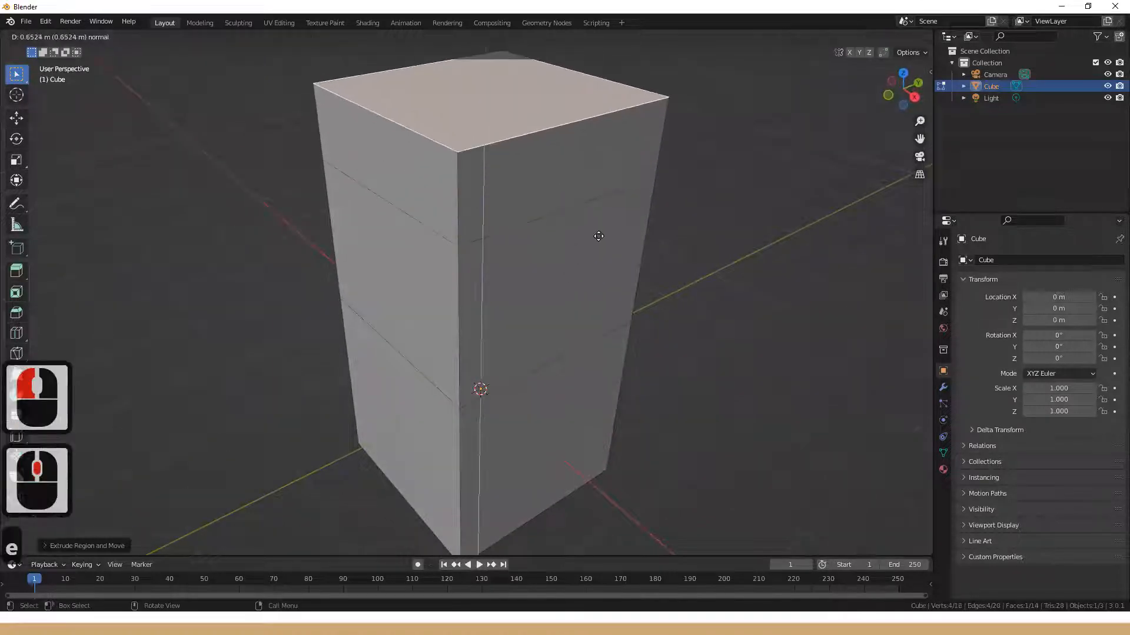
key(Escape)
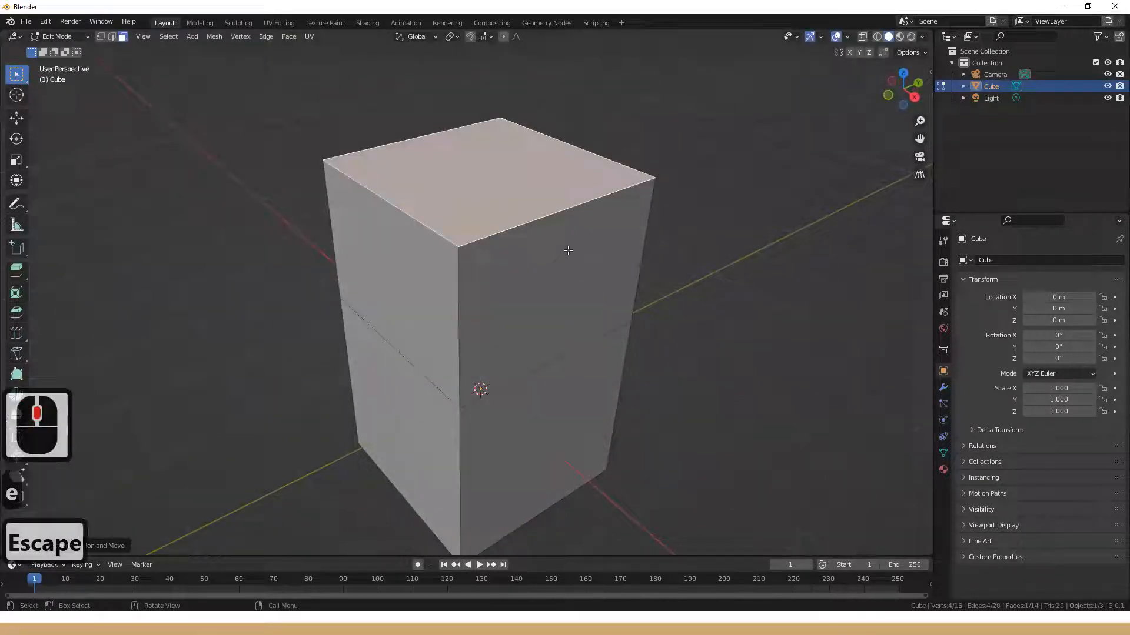
middle_drag(553, 285, 532, 265)
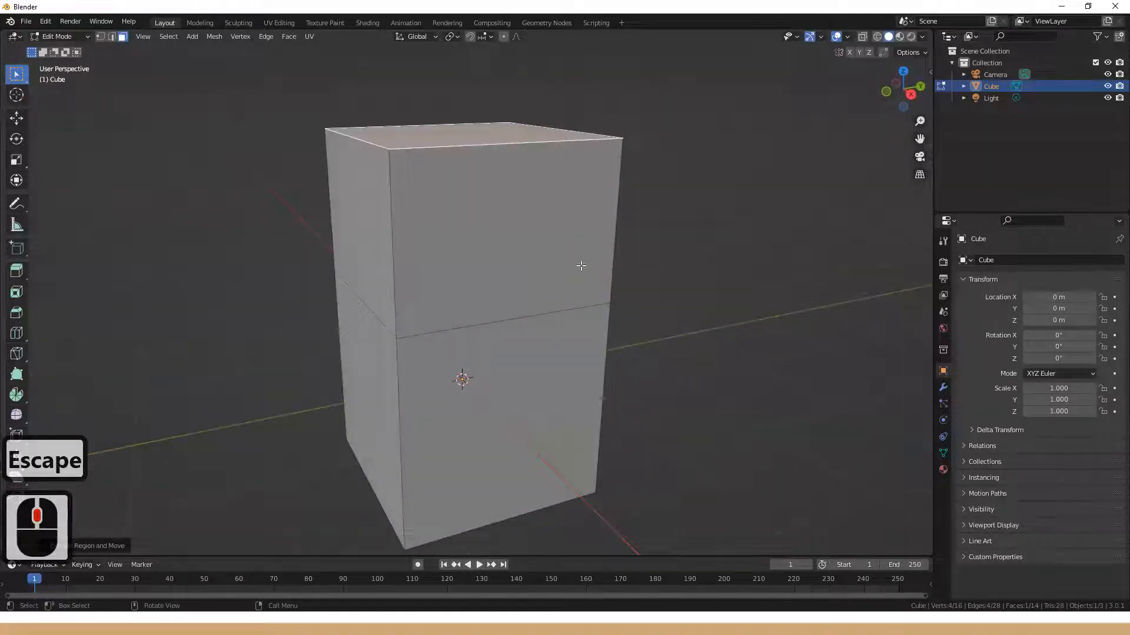
middle_drag(465, 292, 517, 292)
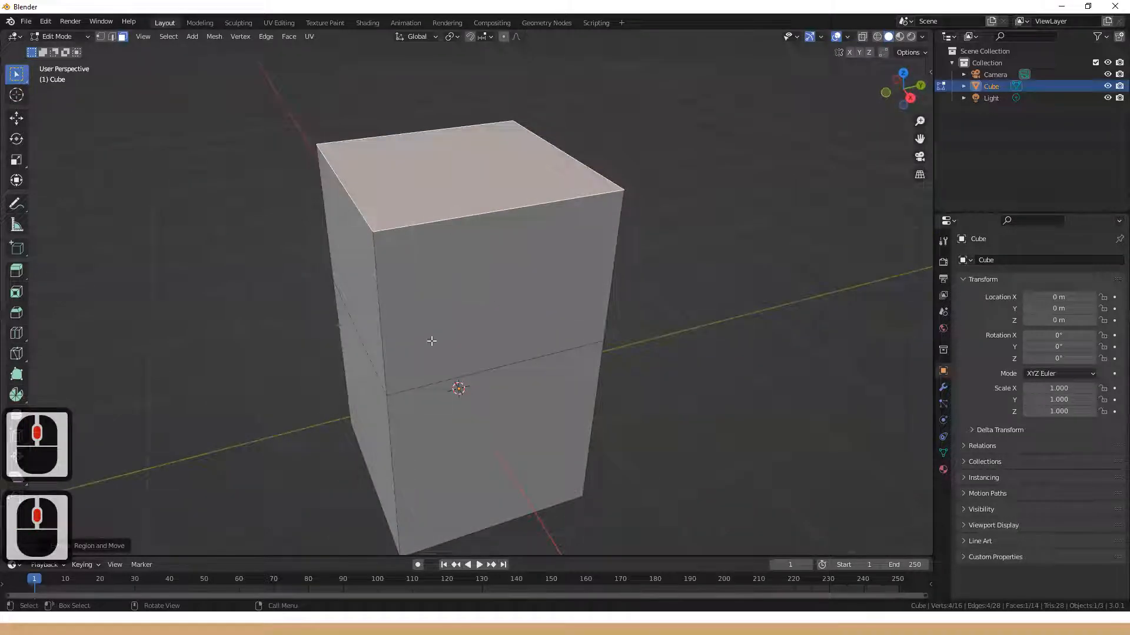
middle_drag(452, 321, 464, 164)
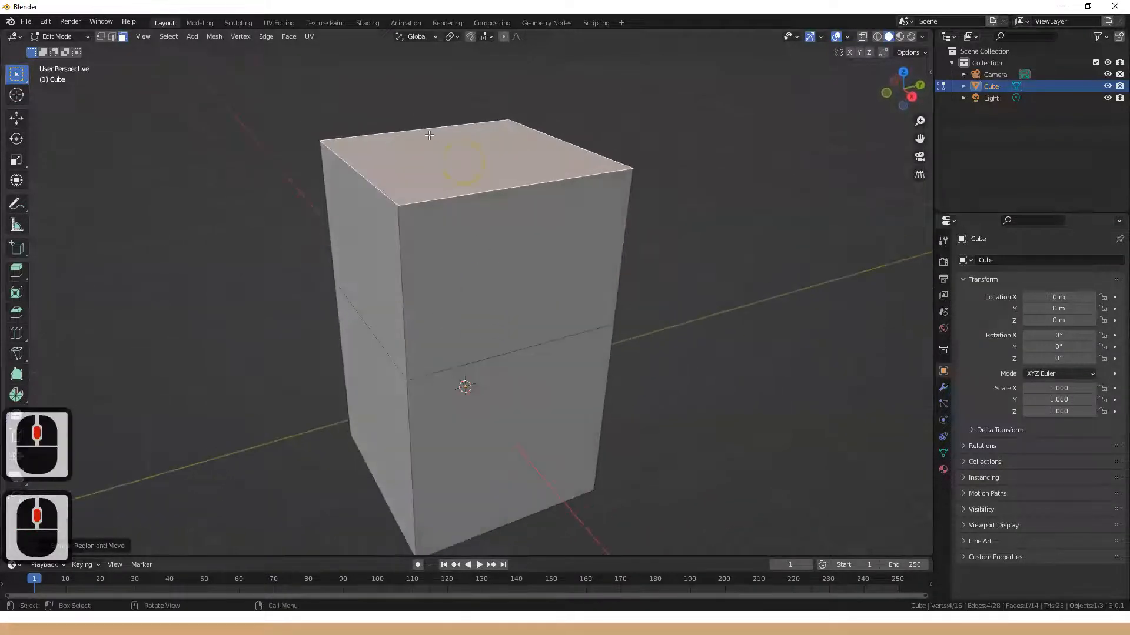
- Try extruding the top face again along its normal by about 0.44 m, and cancel the extrusion
middle_drag(478, 245, 483, 131)
click(489, 208)
scroll(489, 215, down, 2)
click(487, 239)
middle_drag(486, 82, 497, 225)
key(e)
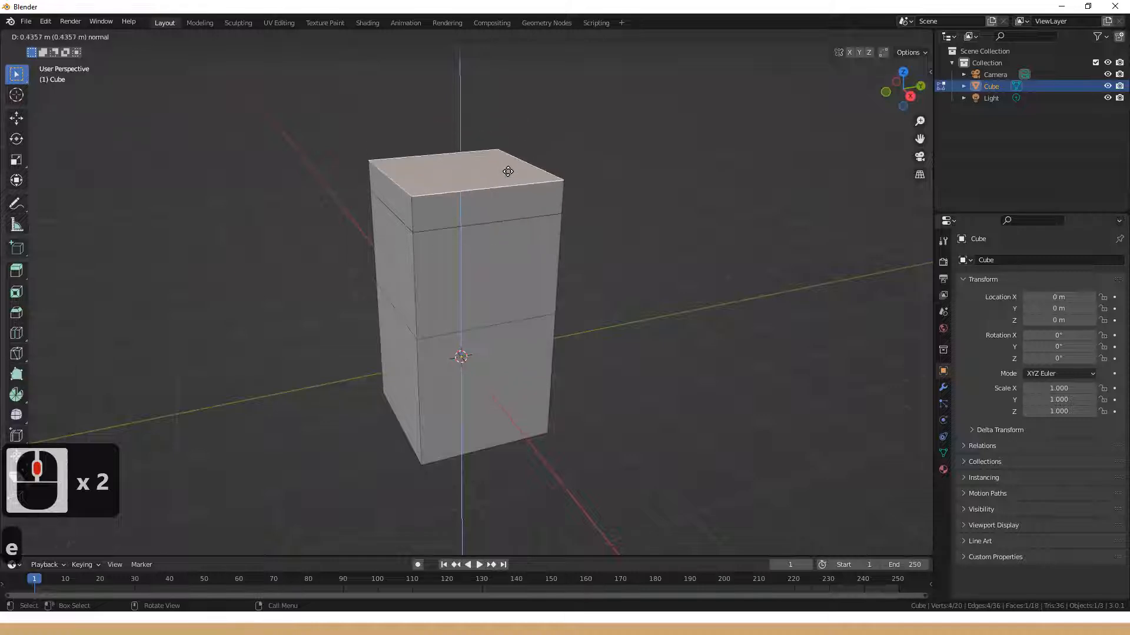
key(Escape)
- Extrude the upper section's −Y side face outward to form a horizontal block overhanging the base
middle_drag(458, 256, 424, 305)
click(476, 279)
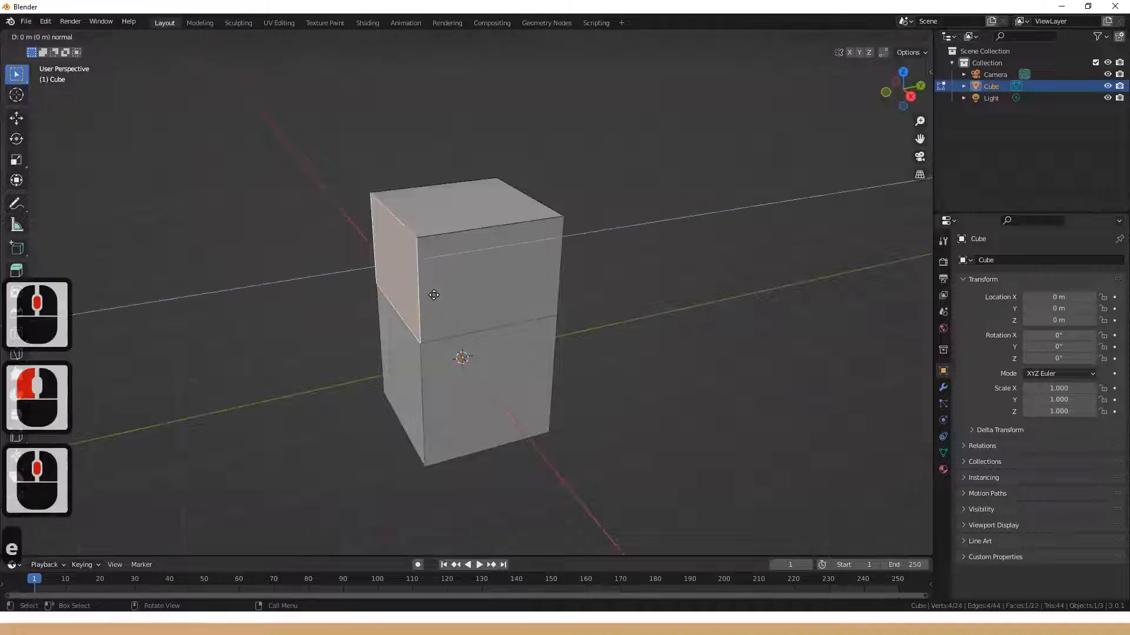
key(e)
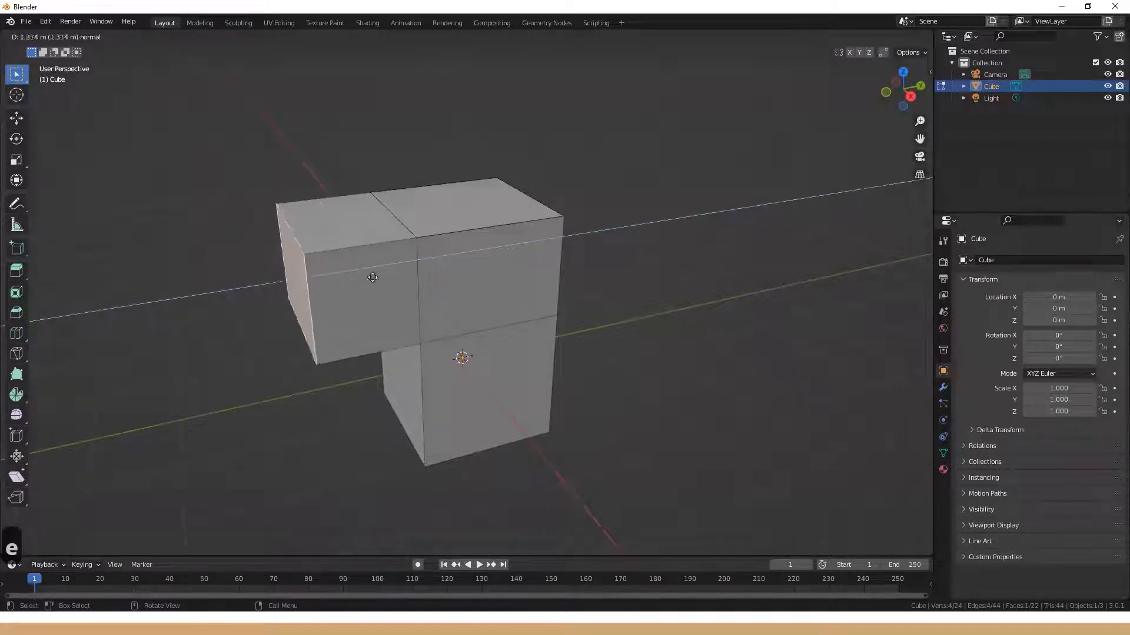
click(323, 273)
- Extrude the lower section's +X side face outward into a block roughly as long as the base cube
mouse_move(548, 381)
middle_down()
mouse_move(557, 372)
mouse_move(512, 340)
mouse_move(550, 373)
middle_up()
click(510, 393)
middle_drag(537, 411, 547, 404)
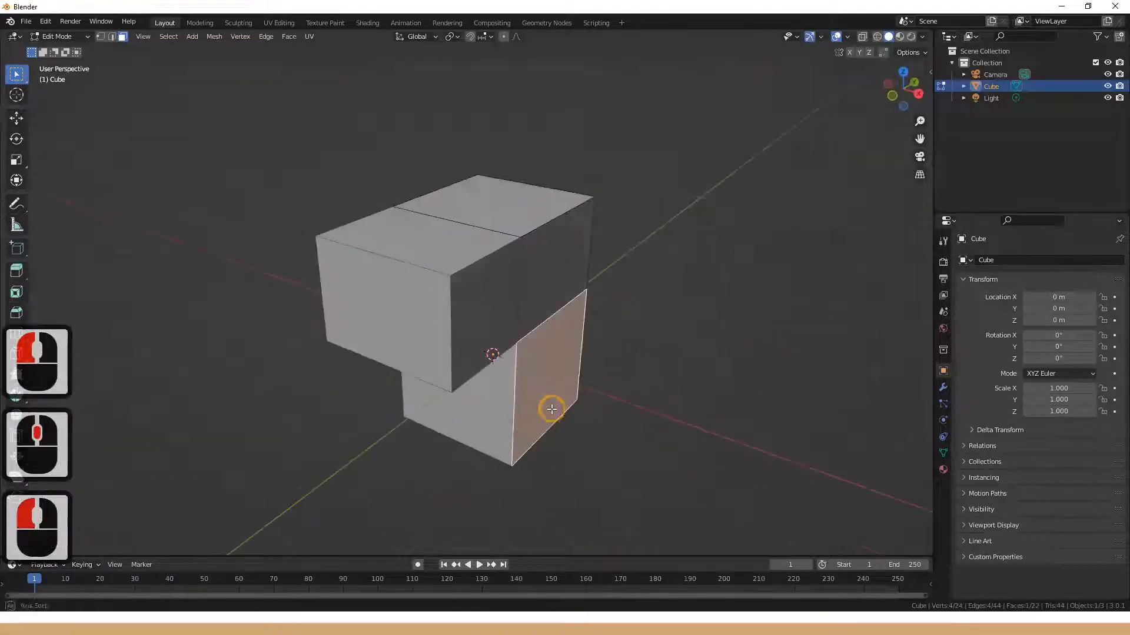
key(e)
click(676, 373)
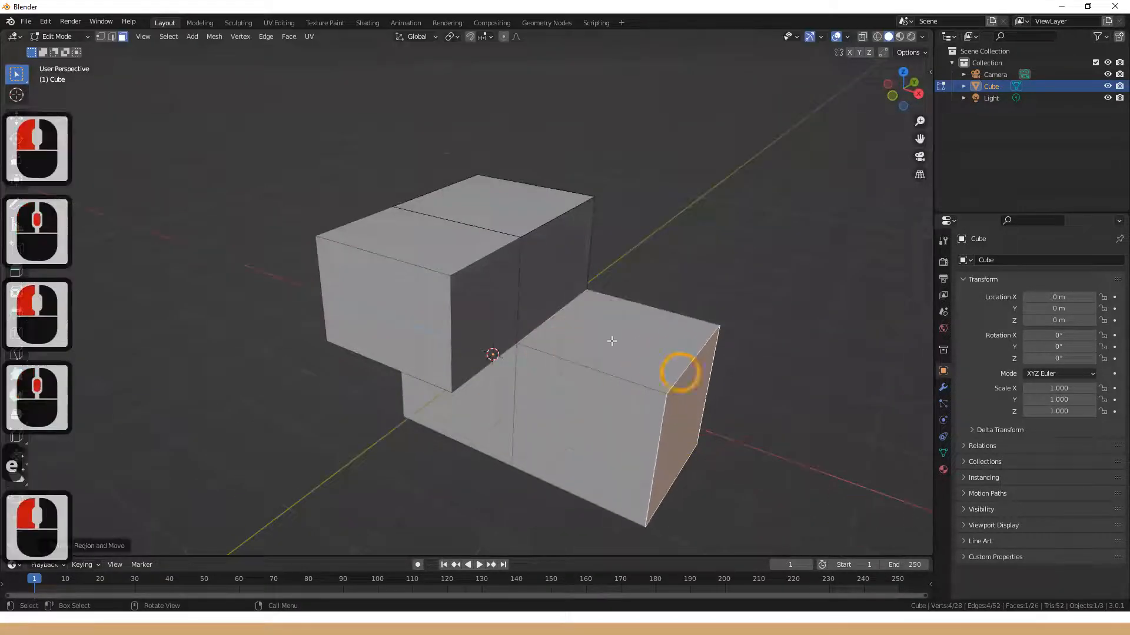
middle_drag(617, 434, 964, 437)
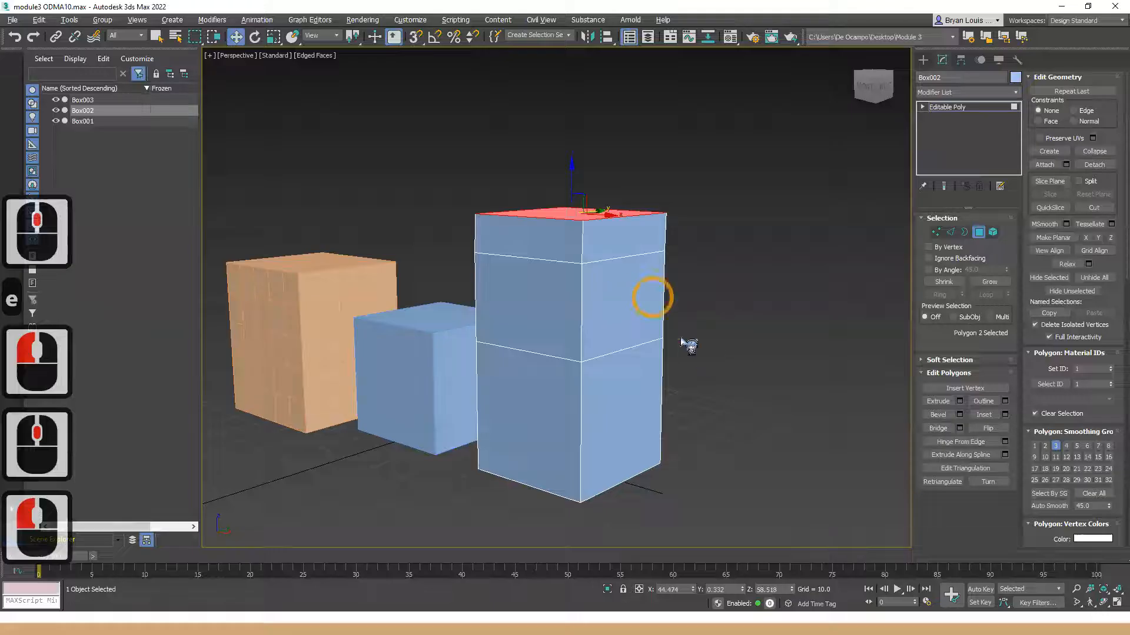
- Try shift-moving Box002's middle −Y side polygon up to about Z 68.8, and undo the move
alt+middle_drag(686, 343, 556, 332)
click(553, 336)
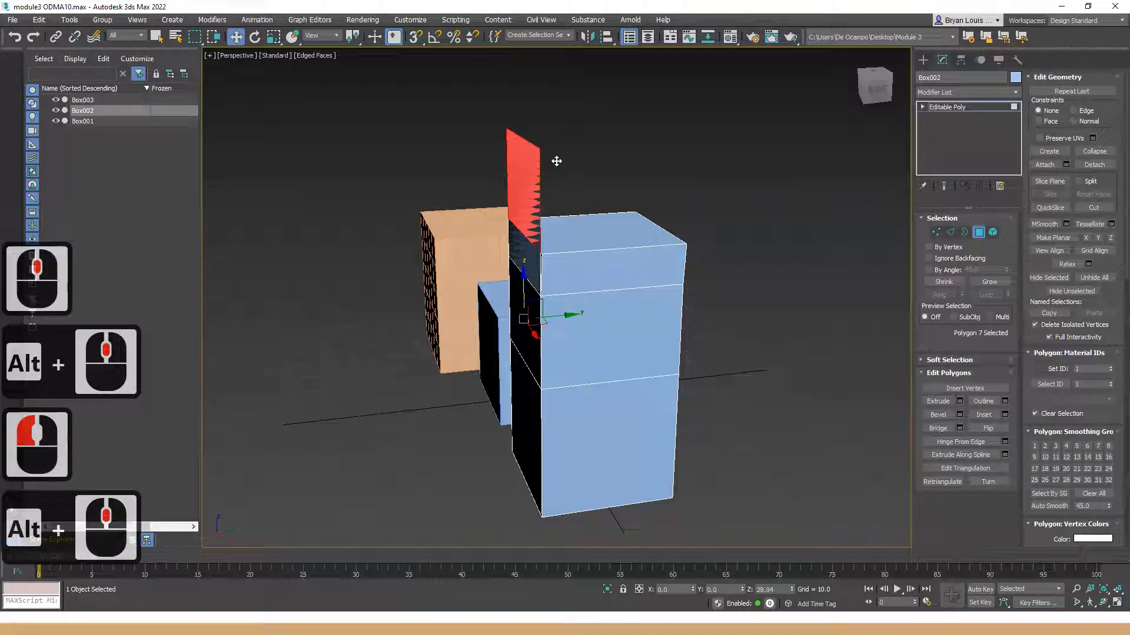
shift+drag(556, 161, 556, 161)
alt+middle_drag(518, 251, 569, 266)
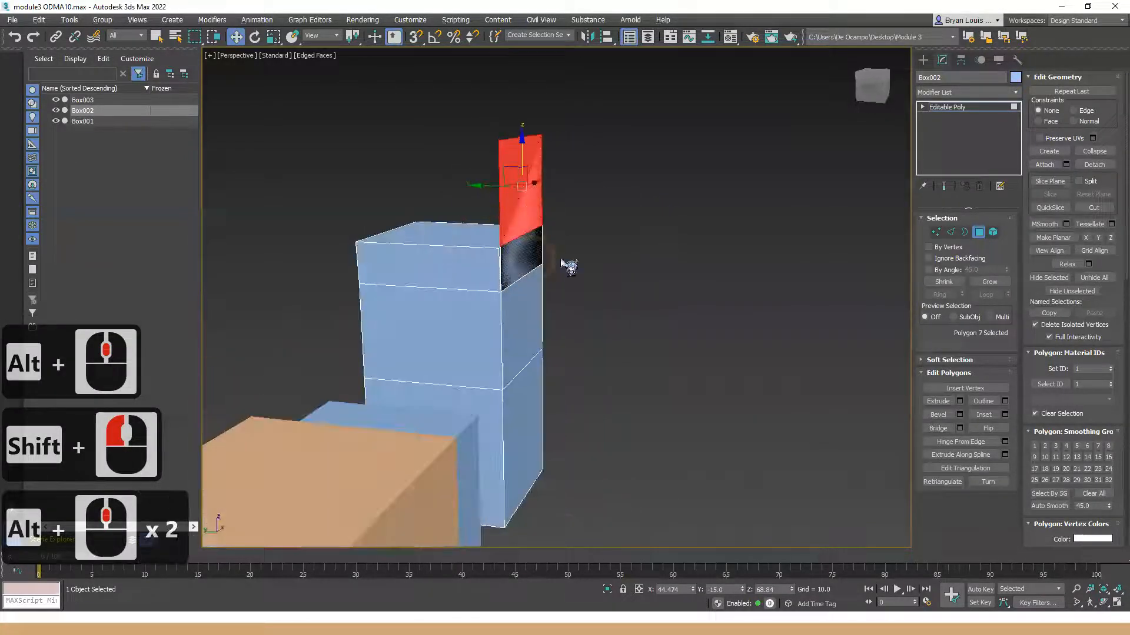
key(ctrl+z)
- Shift-move Box002's middle −Y side polygon outward to about Y −35.4, and pull it further outward again
alt+middle_drag(647, 330, 554, 322)
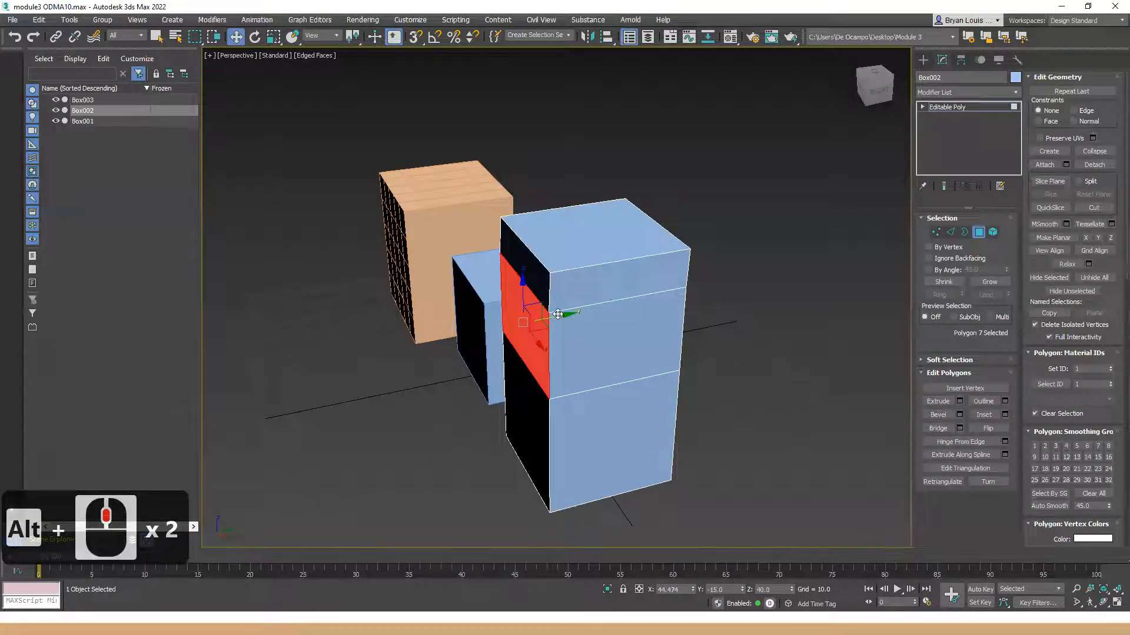
shift+drag(563, 316, 475, 328)
alt+middle_drag(504, 336, 646, 308)
alt+middle_drag(412, 330, 366, 334)
alt+middle_drag(633, 334, 544, 335)
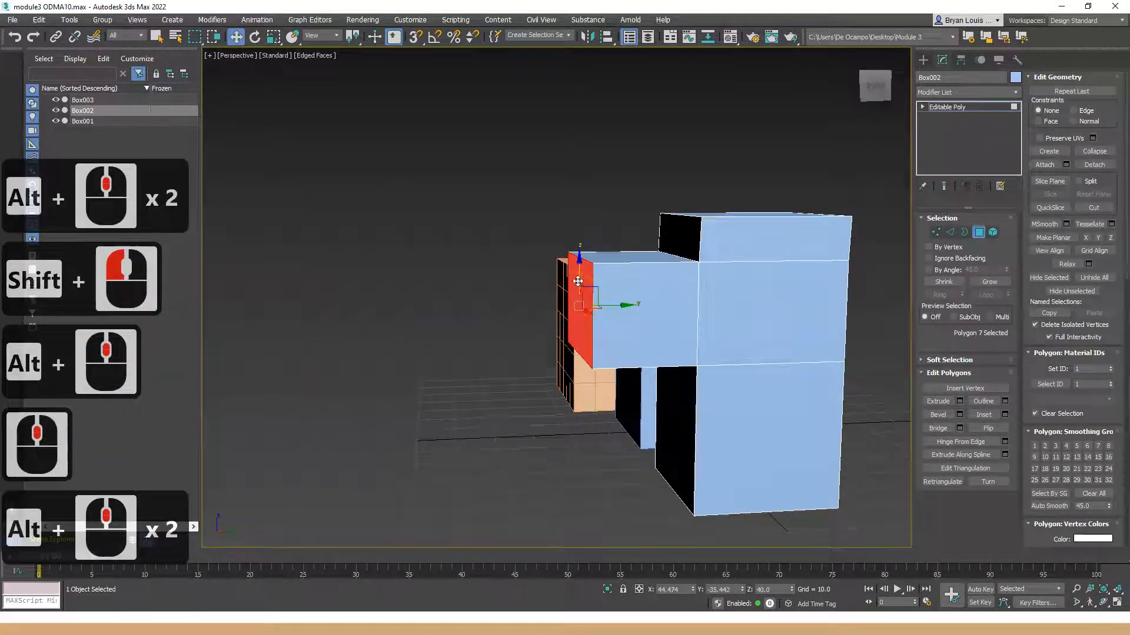
mouse_move(568, 308)
mouse_down()
mouse_move(575, 321)
mouse_move(521, 300)
mouse_move(584, 319)
mouse_up()
alt+middle_drag(587, 321, 596, 294)
shift+drag(600, 294, 540, 286)
alt+middle_drag(540, 286, 767, 501)
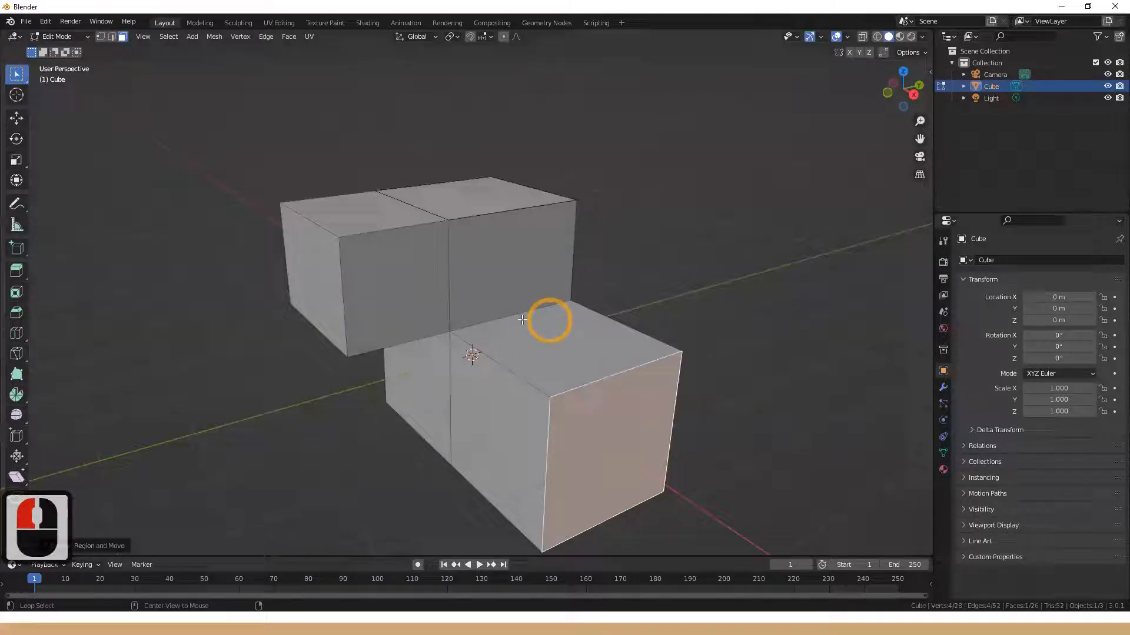
- Select the overhanging block's outer top edge in edge mode and try a free extrusion of it
alt+middle_drag(522, 320, 570, 330)
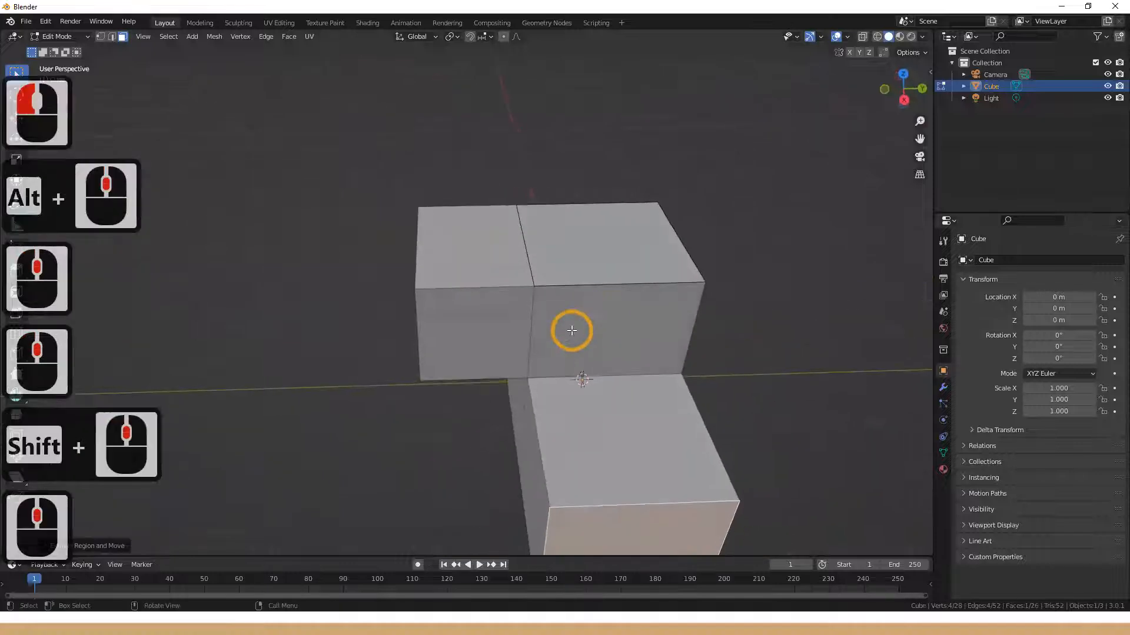
key(2)
middle_drag(353, 162, 450, 225)
click(625, 252)
middle_drag(429, 176, 385, 165)
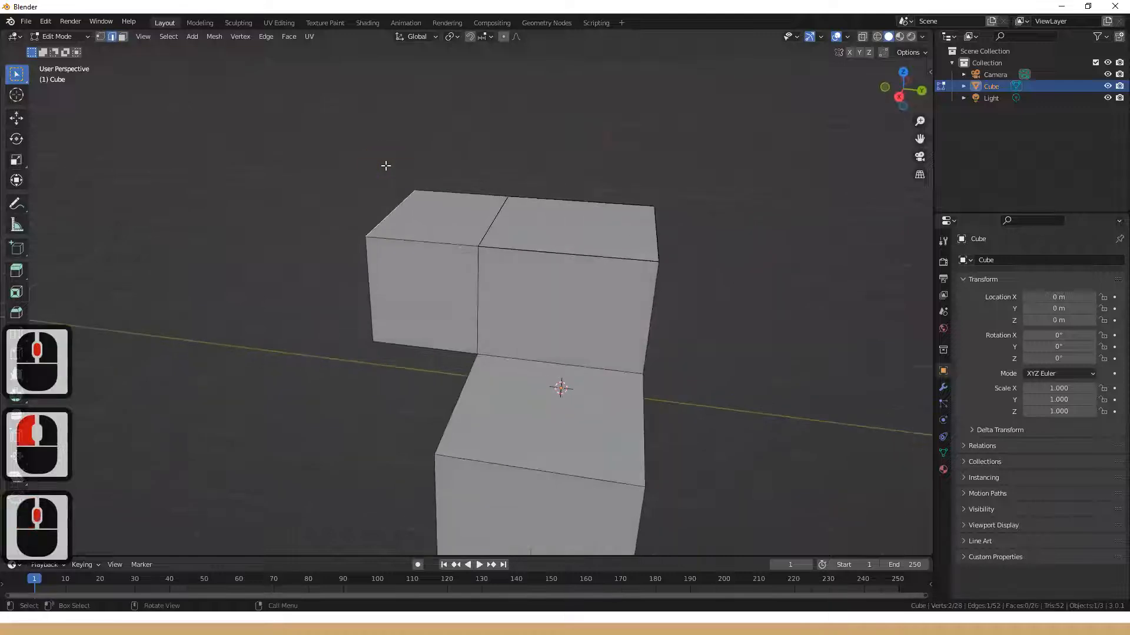
key(e)
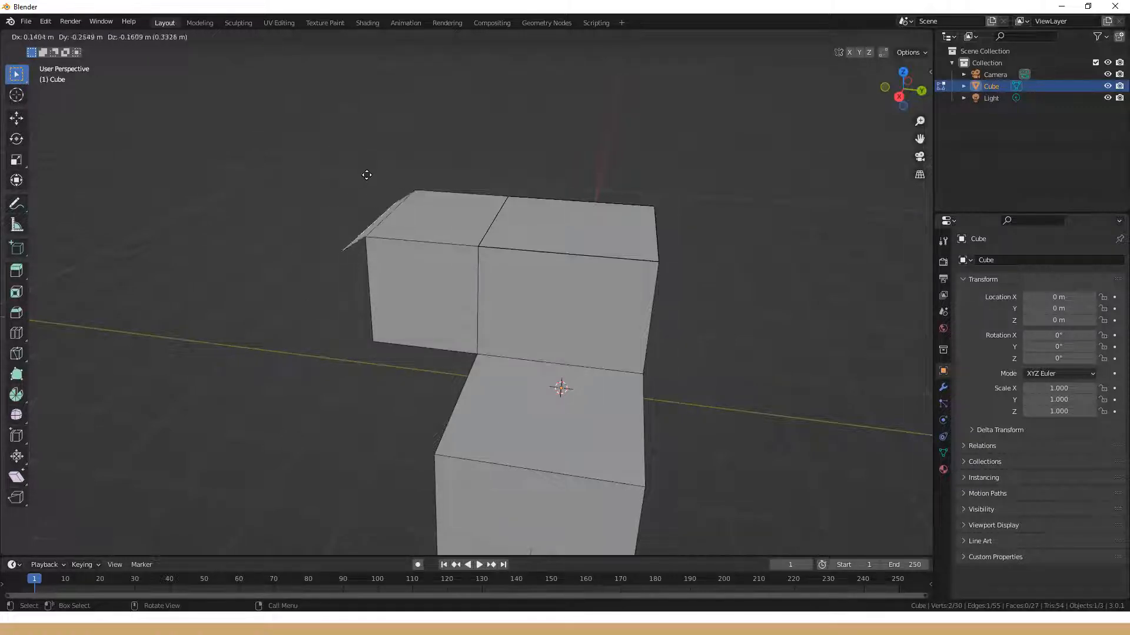
key(Escape)
- Extrude the overhanging block's outer top edge outward along the global Y axis into a flat horizontal panel
middle_drag(338, 212, 441, 232)
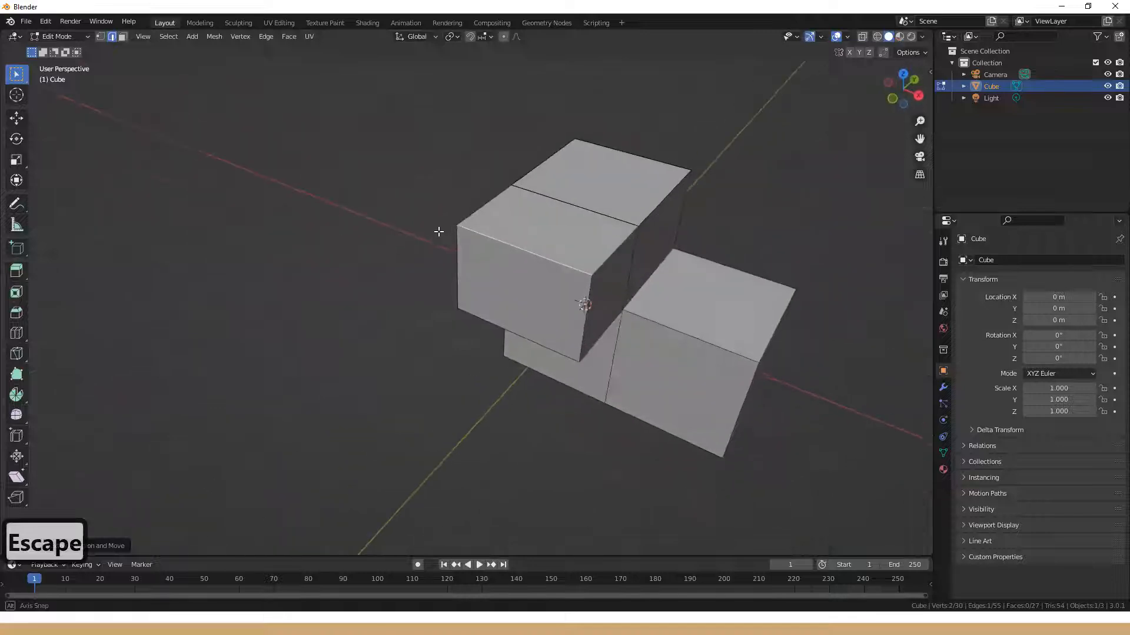
key(e)
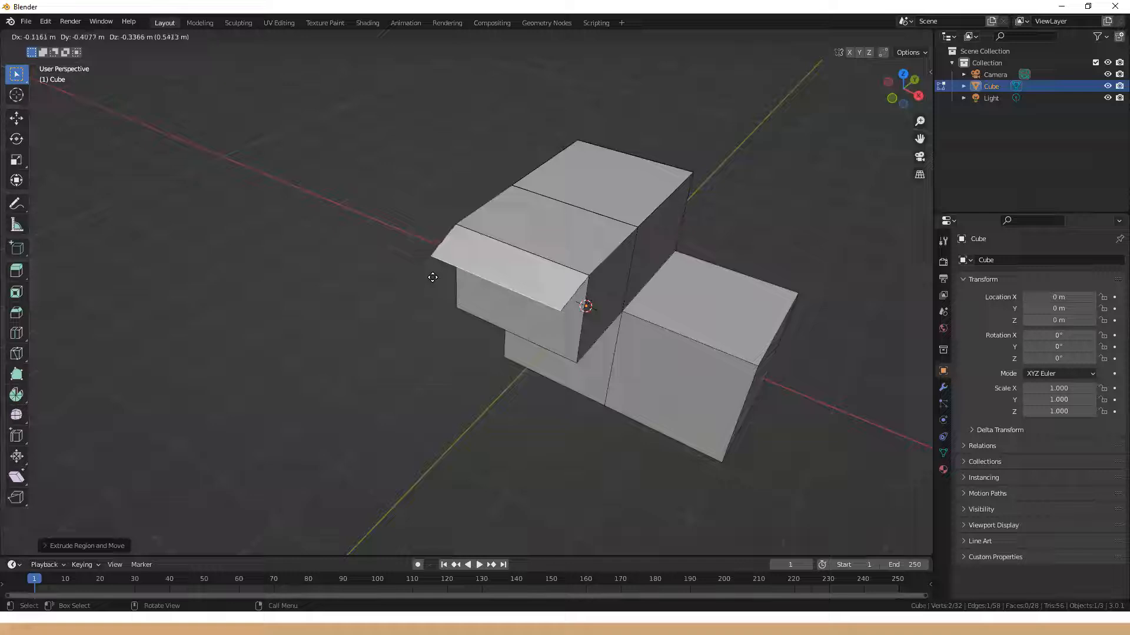
key(y)
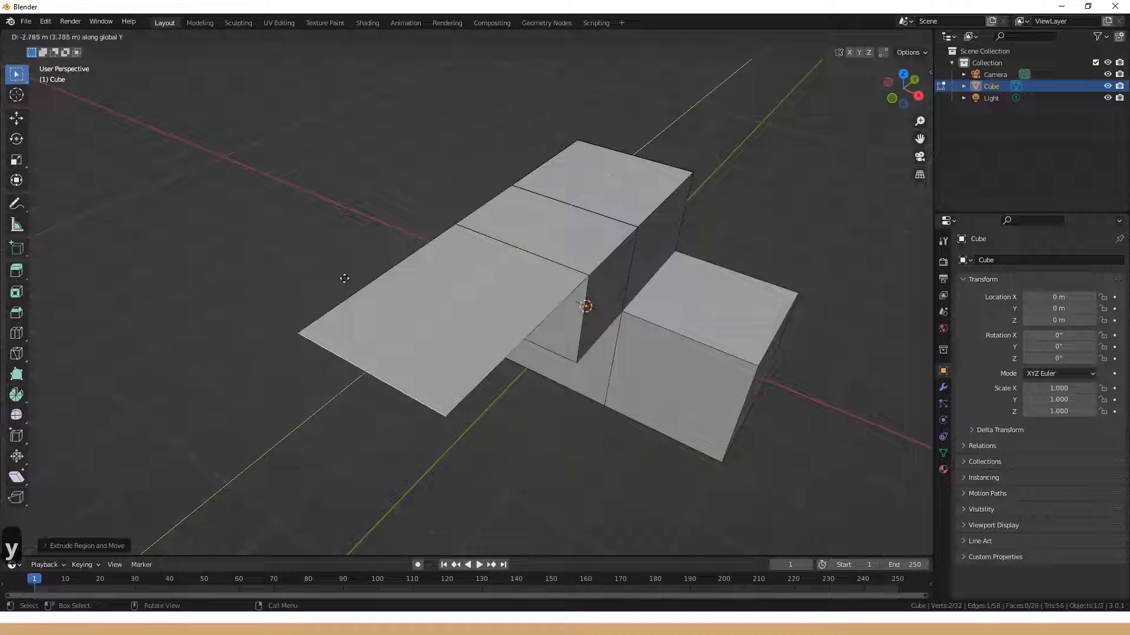
click(294, 304)
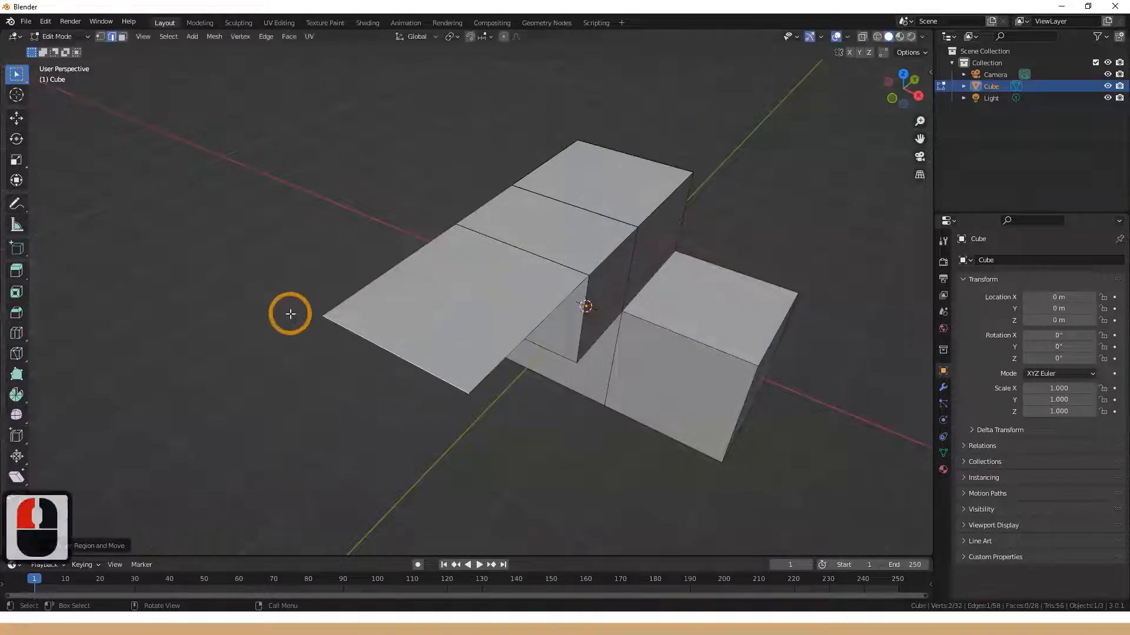
- Extrude the flat panel's outer edge straight up along the Z axis to form a tall vertical panel
key(e)
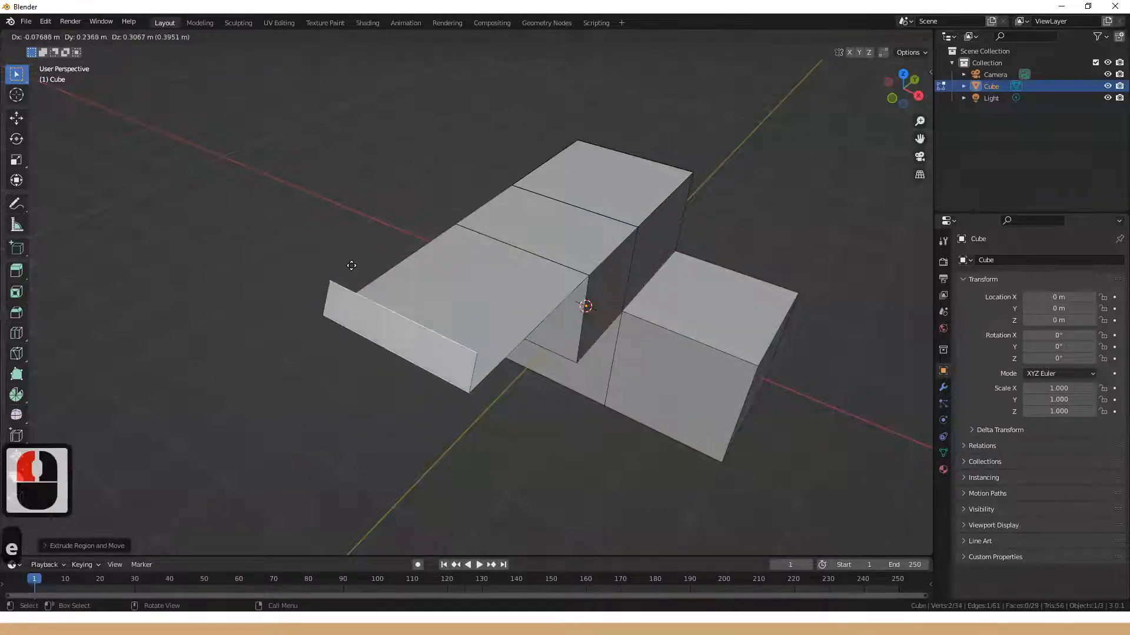
key(z)
click(329, 97)
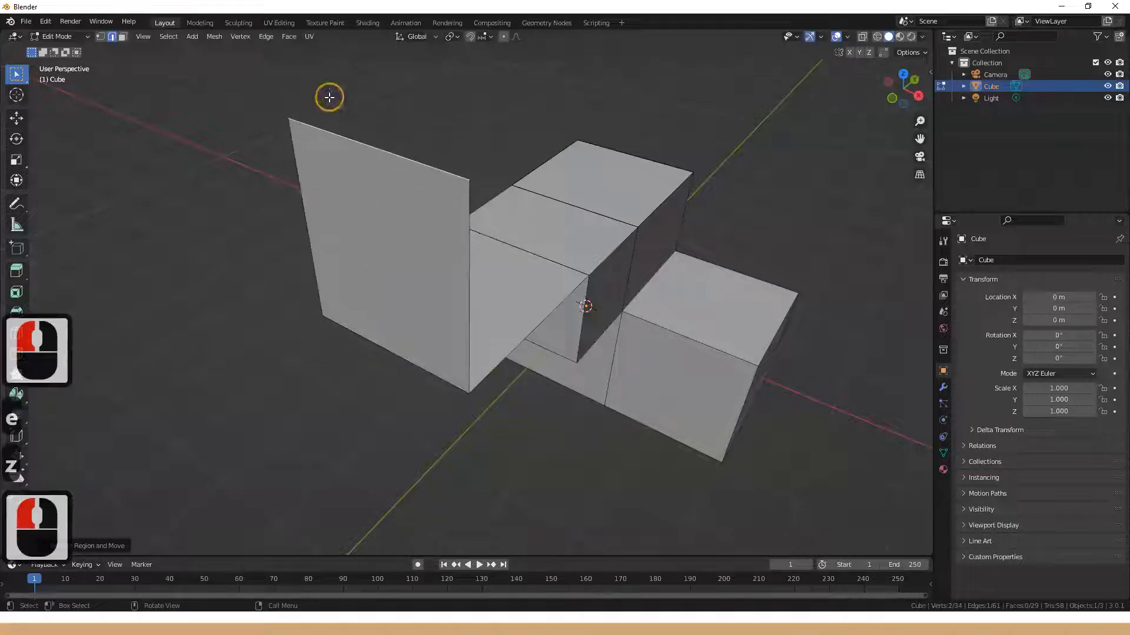
- Switch to 3ds Max, select the slanted side polygon of Box002's extrusion, and clear the selection
middle_drag(447, 251, 590, 199)
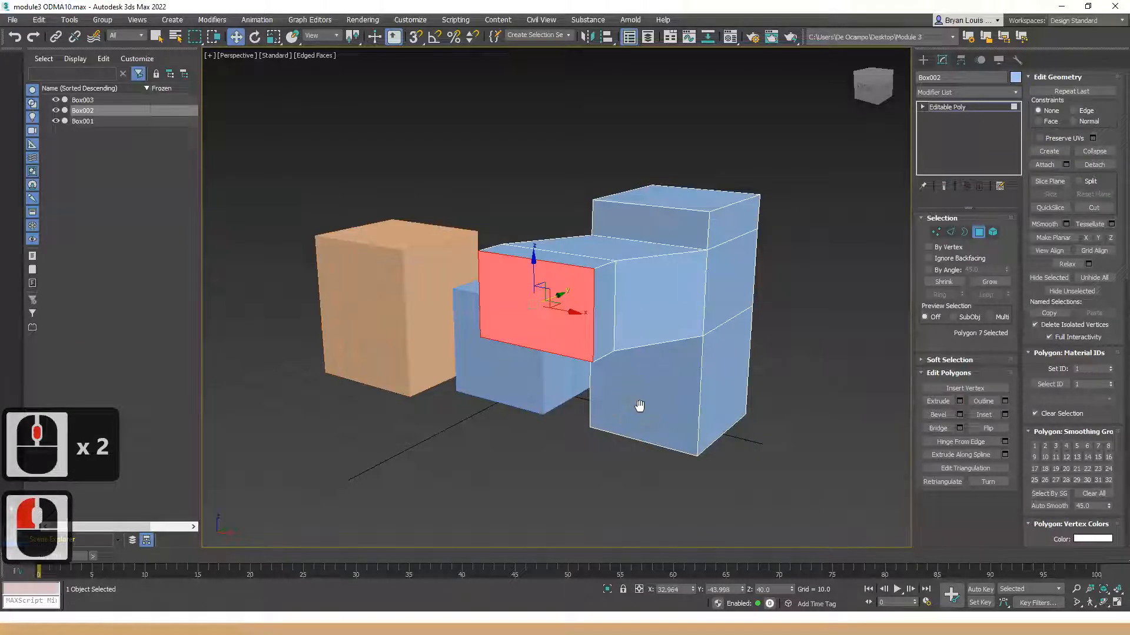
middle_drag(640, 406, 505, 406)
click(759, 435)
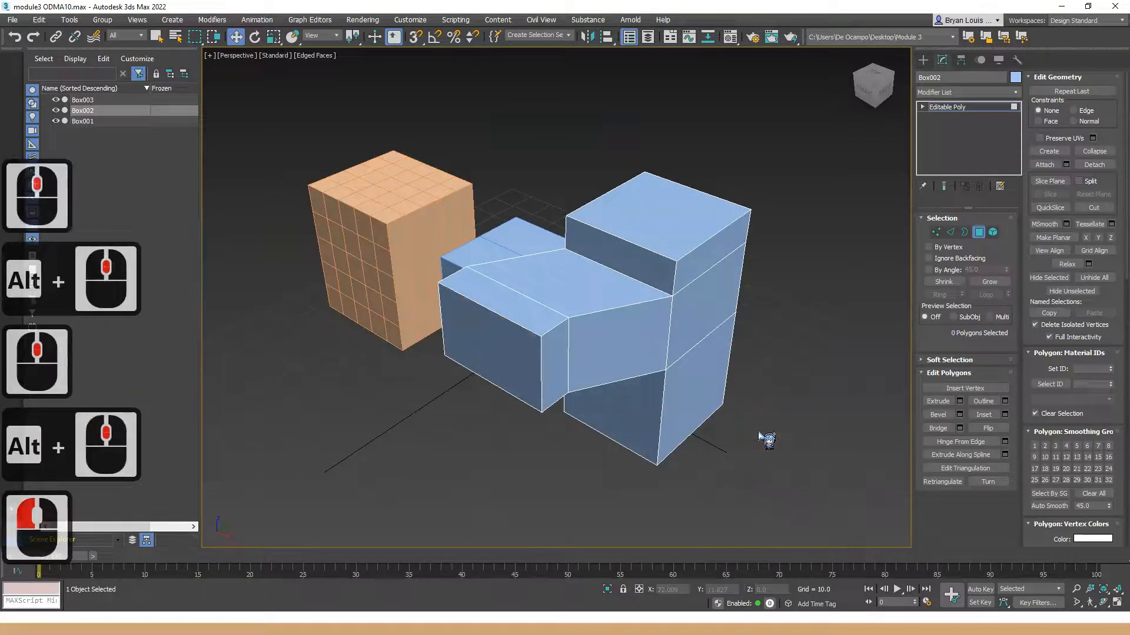
click(635, 329)
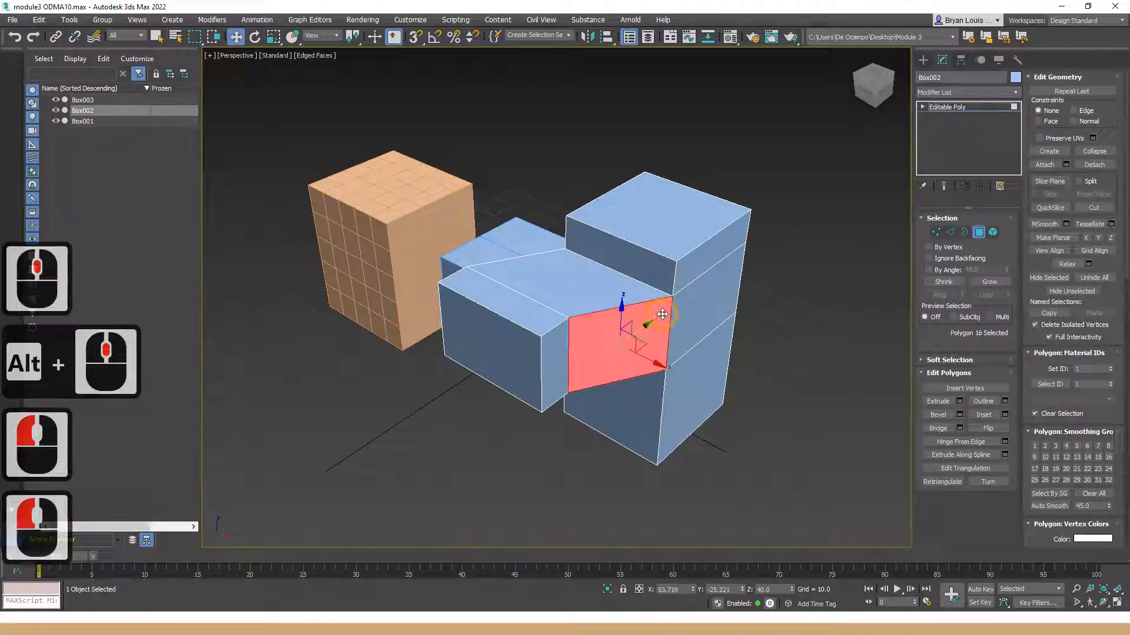
click(792, 333)
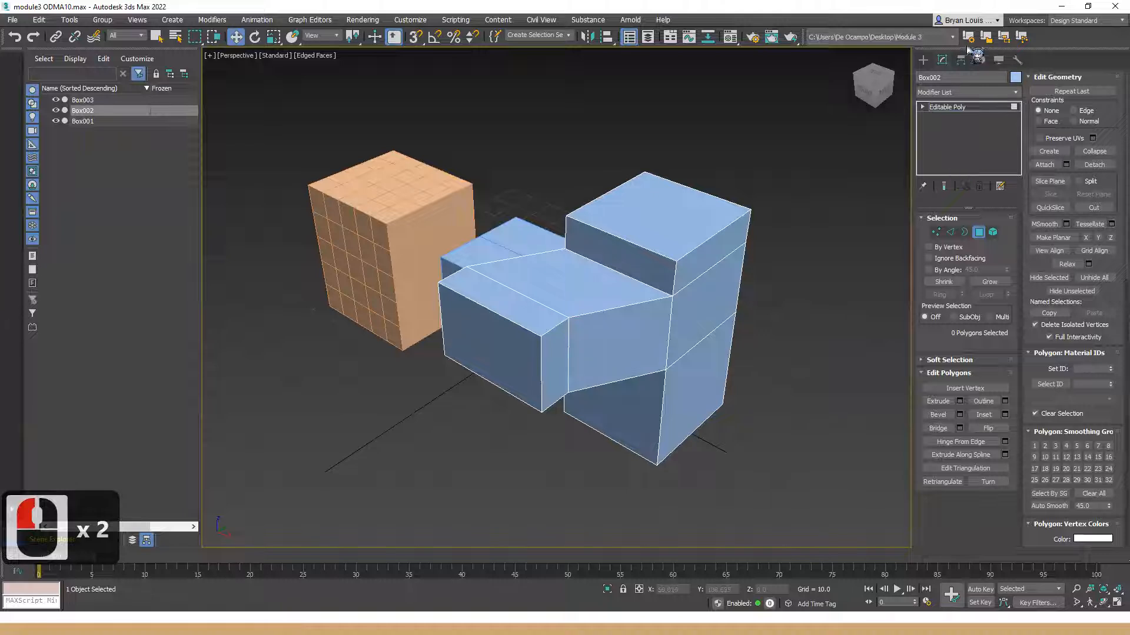
- Leave polygon editing and delete all three boxes from the scene
click(924, 61)
click(772, 398)
drag(752, 430, 318, 123)
key(Delete)
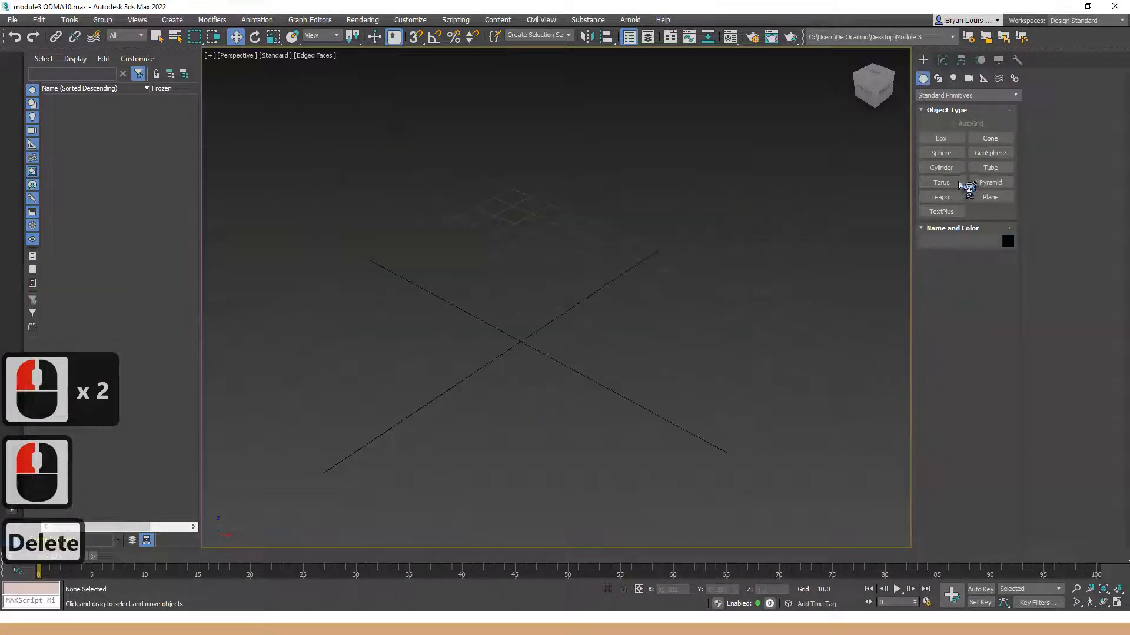
- Create a new box about 25.4 long, 33.3 wide and 25.4 high near the grid origin
click(947, 140)
drag(509, 312, 525, 406)
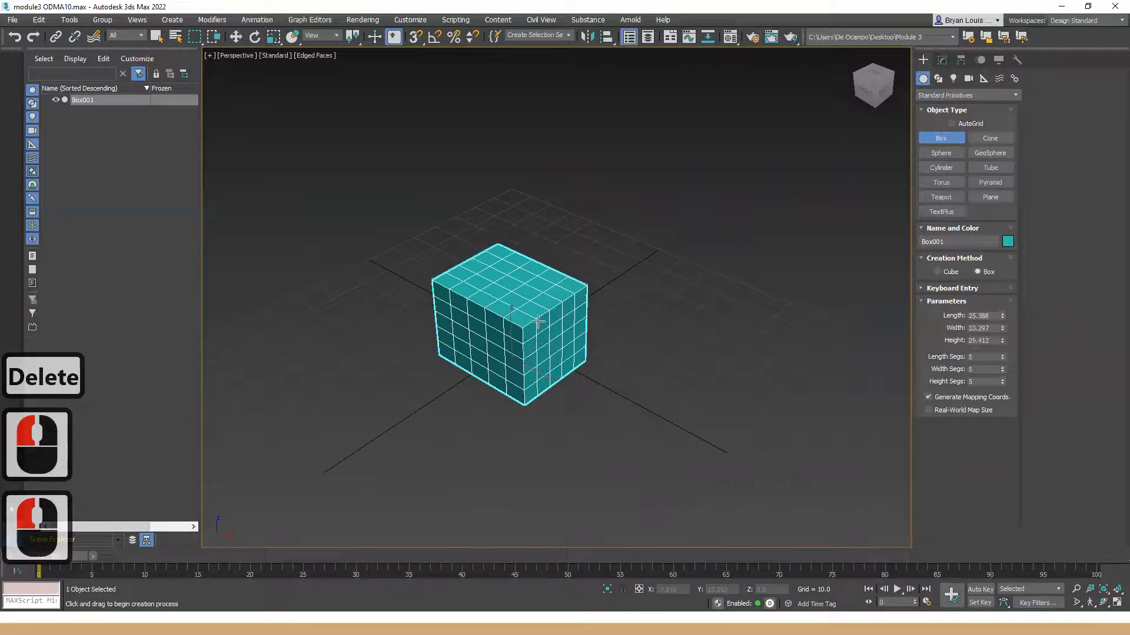
click(525, 327)
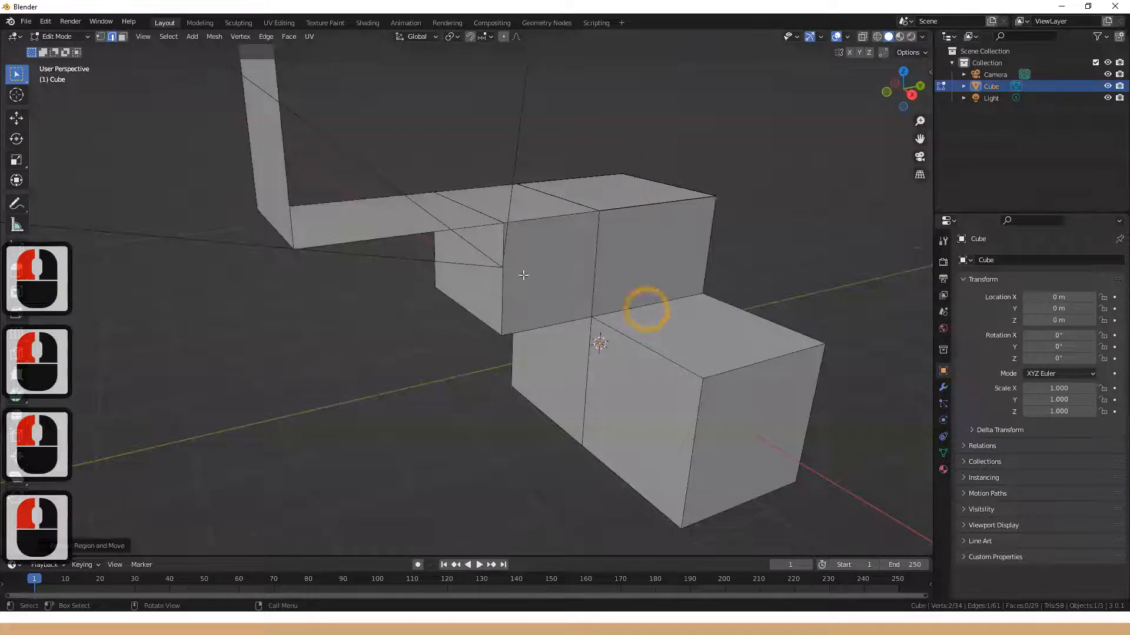
- Switch to Blender and extrude the top edge at the upper block's +Y end straight up along the global Z axis
middle_drag(617, 304, 559, 383)
shift+middle_drag(713, 430, 685, 394)
middle_drag(516, 346, 530, 361)
key(2)
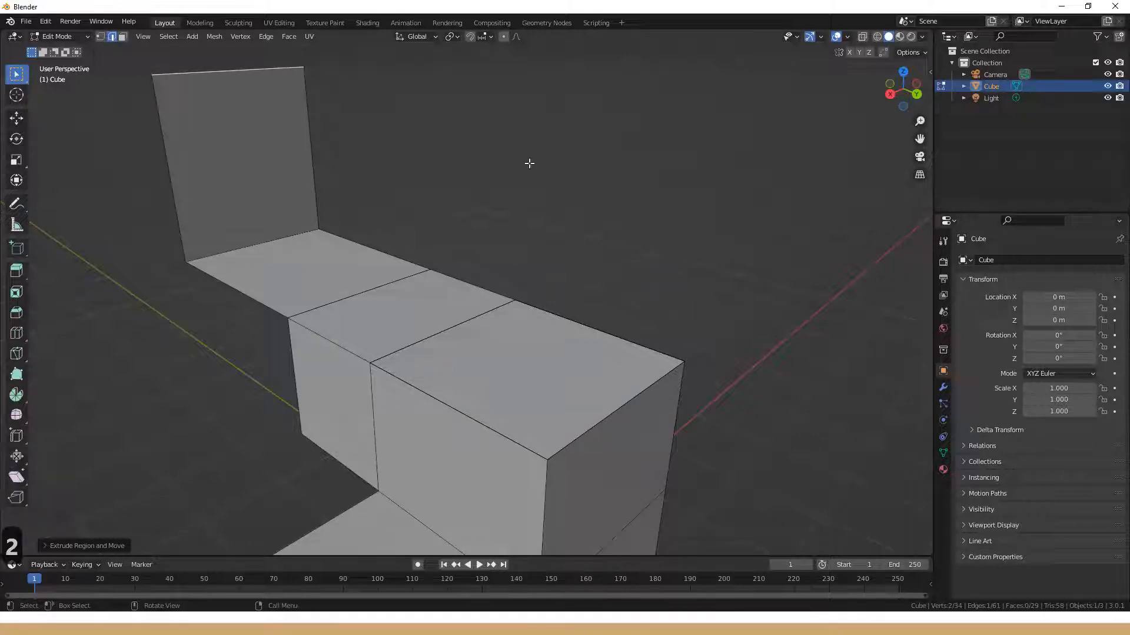
middle_drag(631, 404, 515, 322)
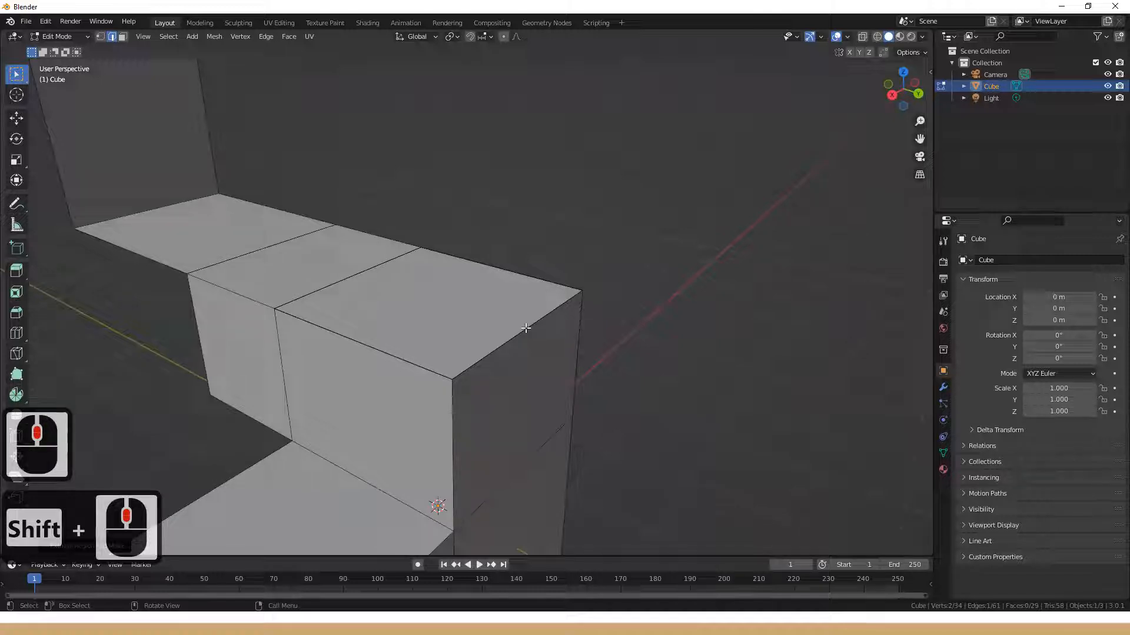
middle_drag(525, 328, 540, 357)
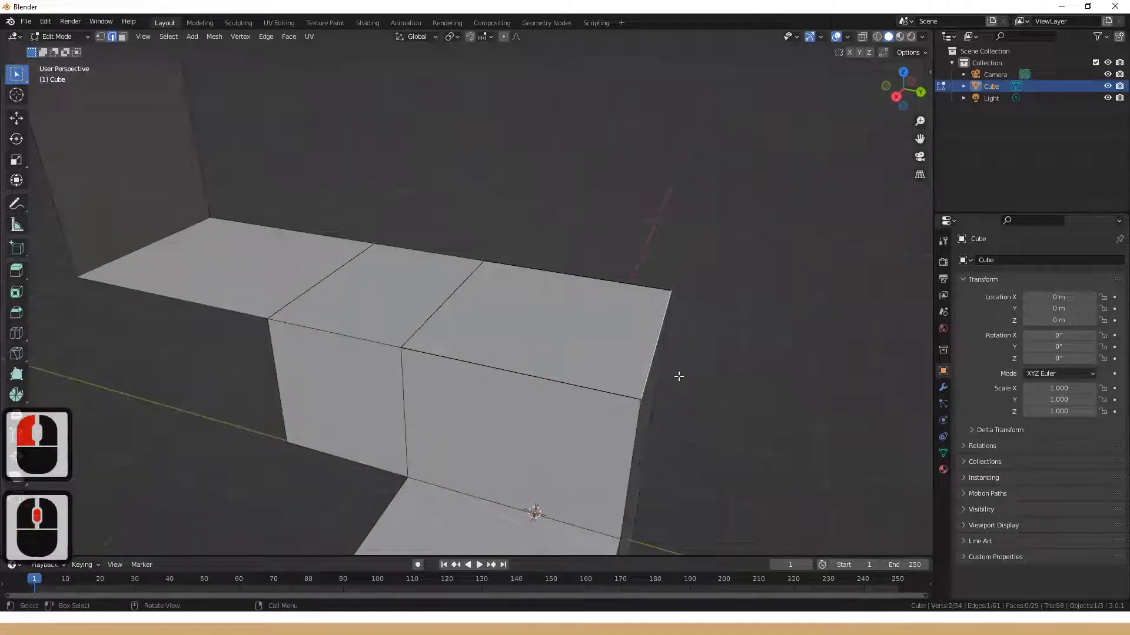
key(e)
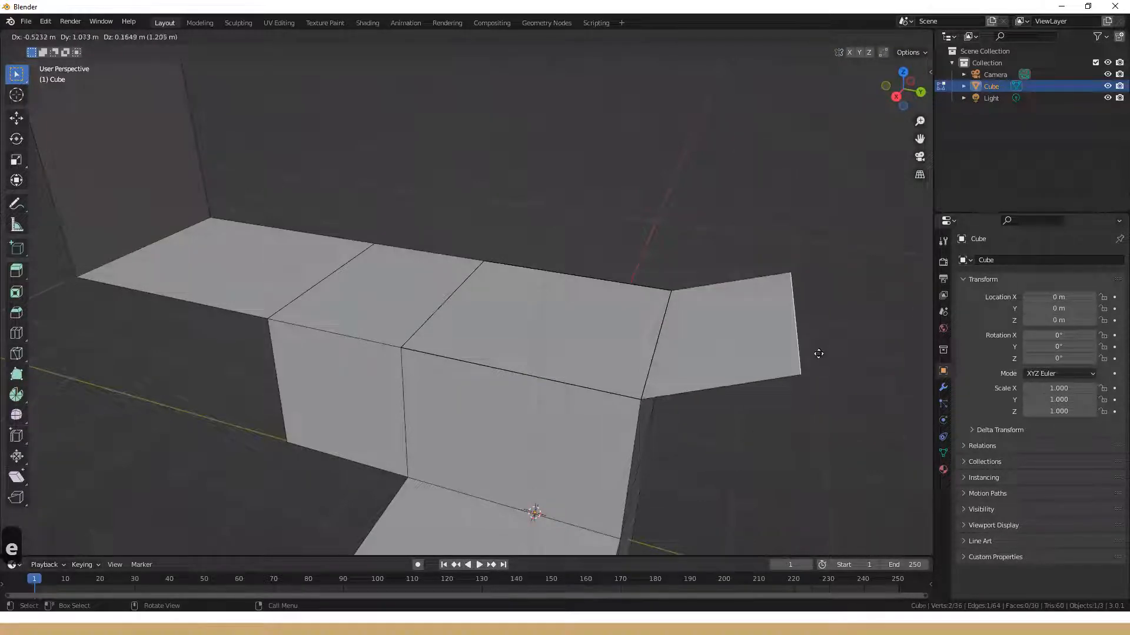
scroll(837, 363, down, 1)
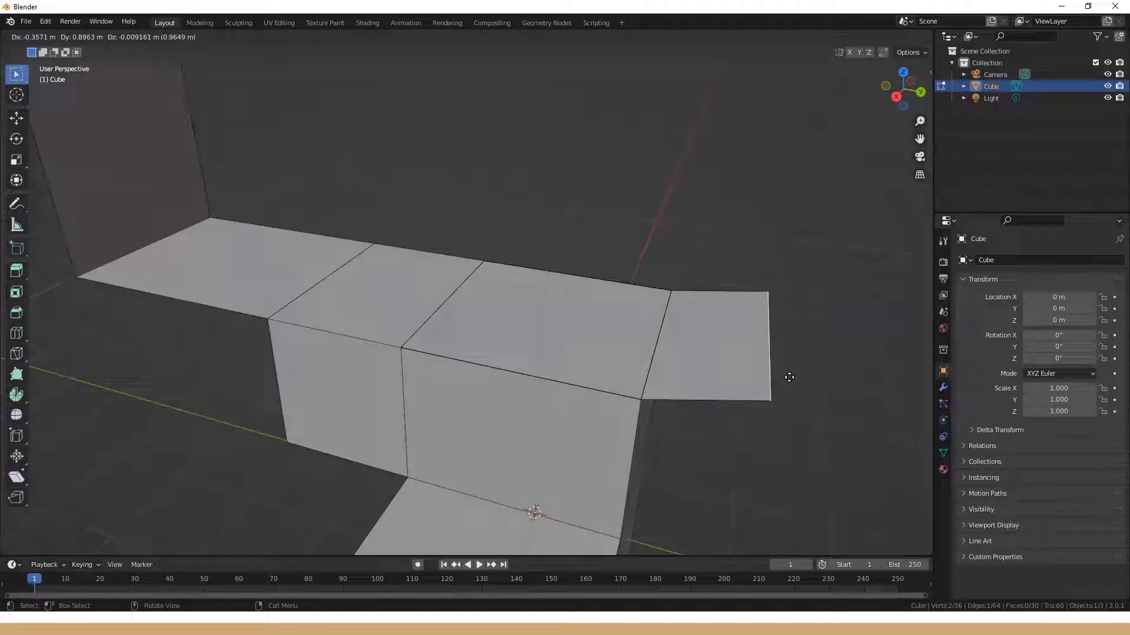
key(z)
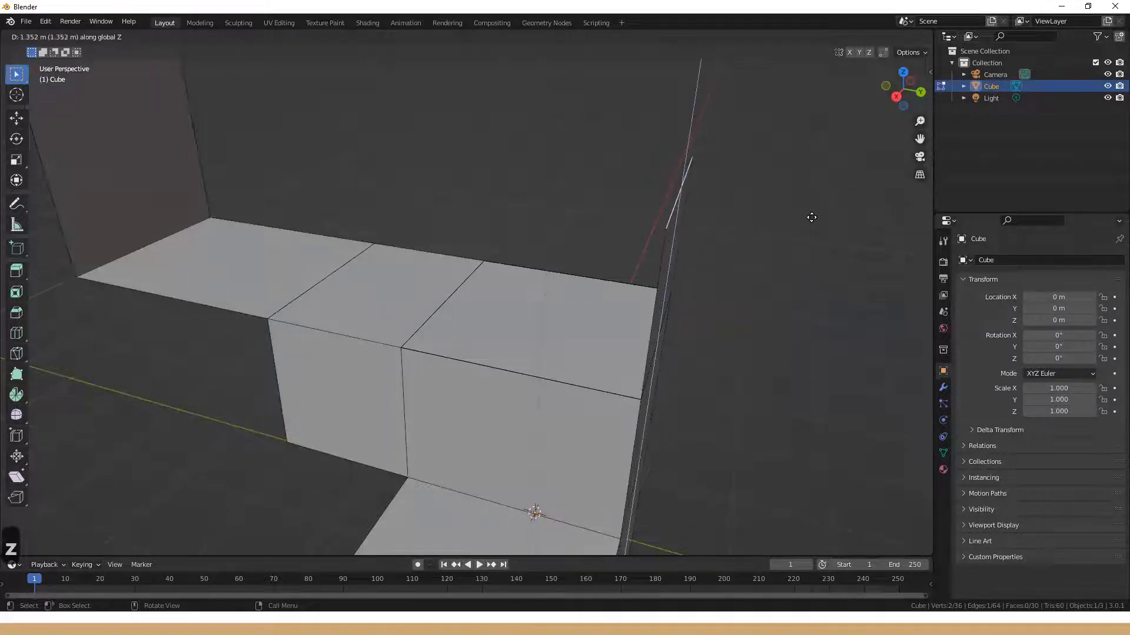
click(676, 242)
middle_drag(676, 242, 606, 238)
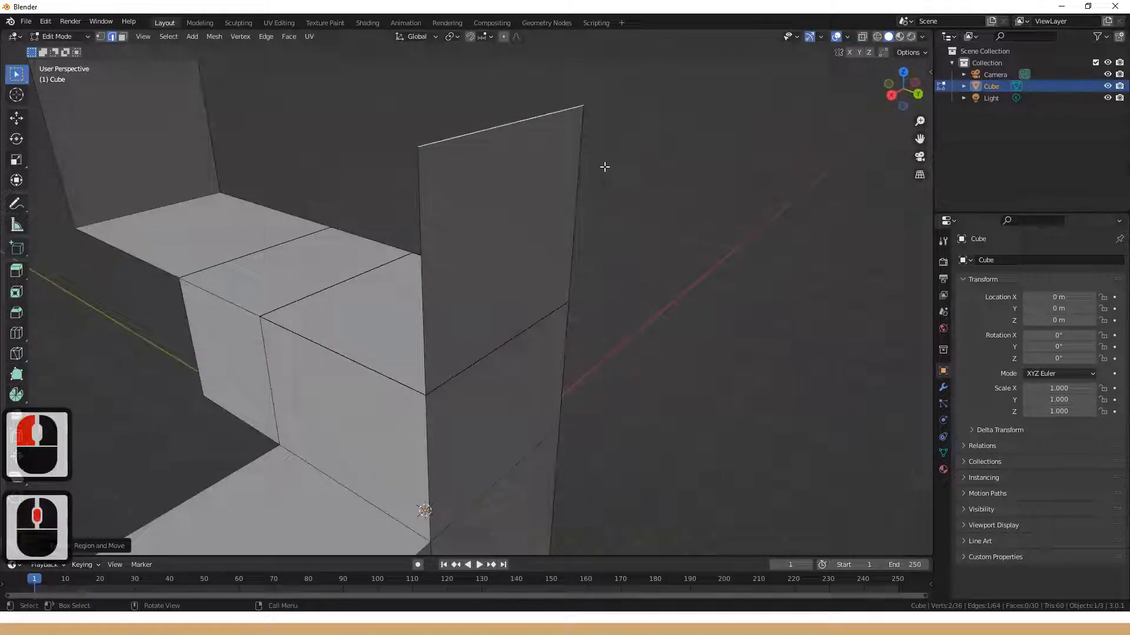
- Extrude the new vertical panel's top edge outward along the global Y axis into a horizontal panel
key(w)
key(e)
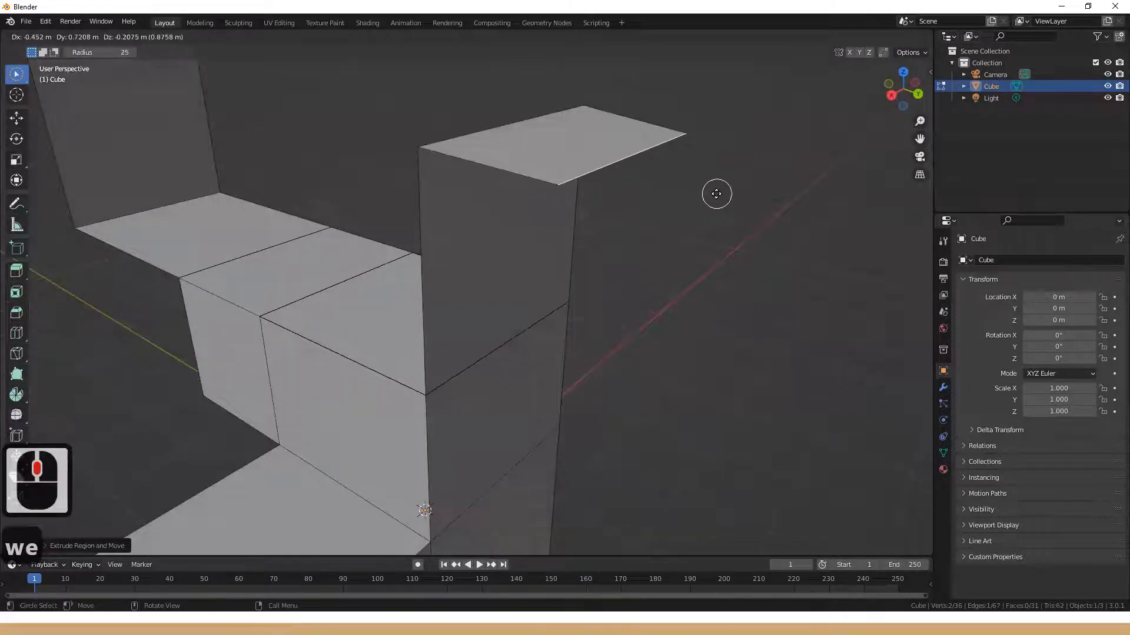
key(y)
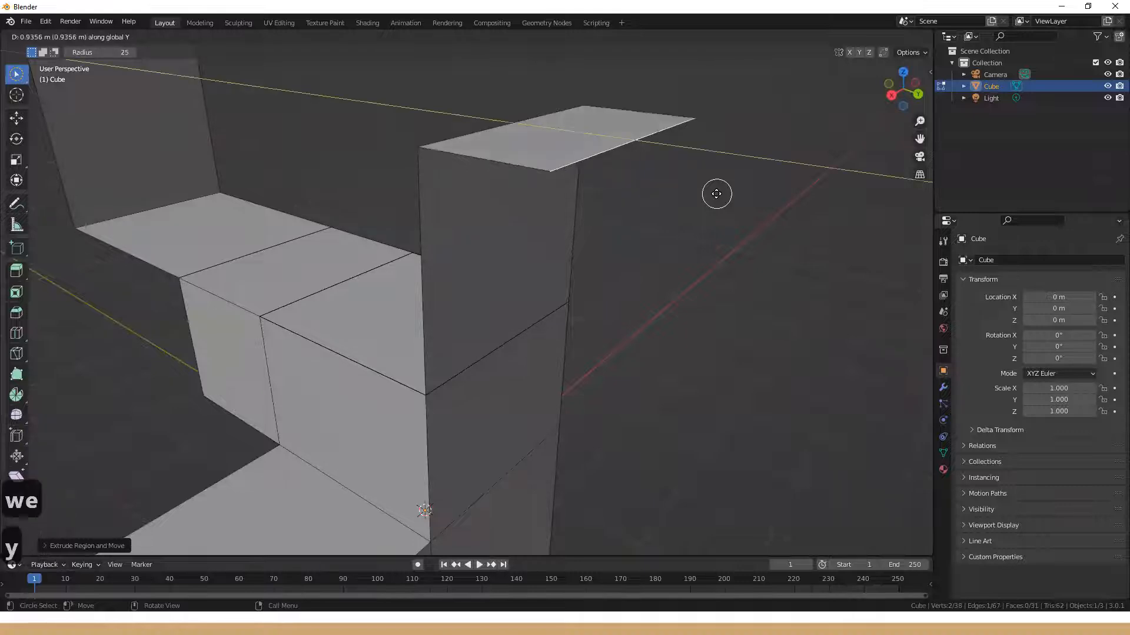
click(895, 265)
- Extrude the raised horizontal panel's −X side edge sideways along the global X axis
middle_drag(900, 270, 191, 302)
click(194, 309)
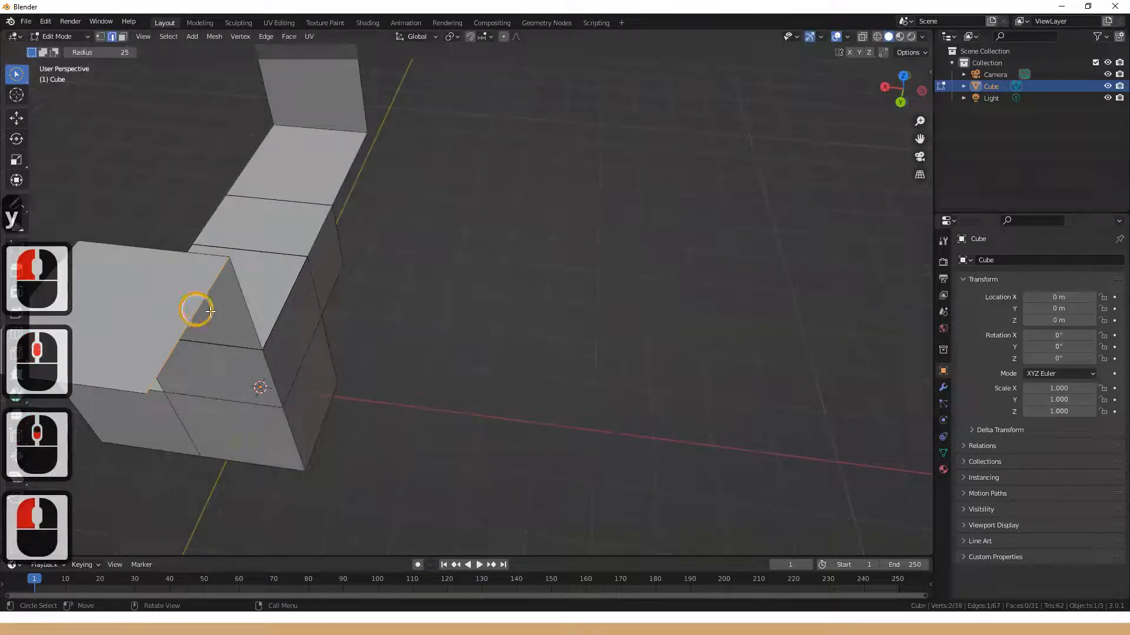
key(e)
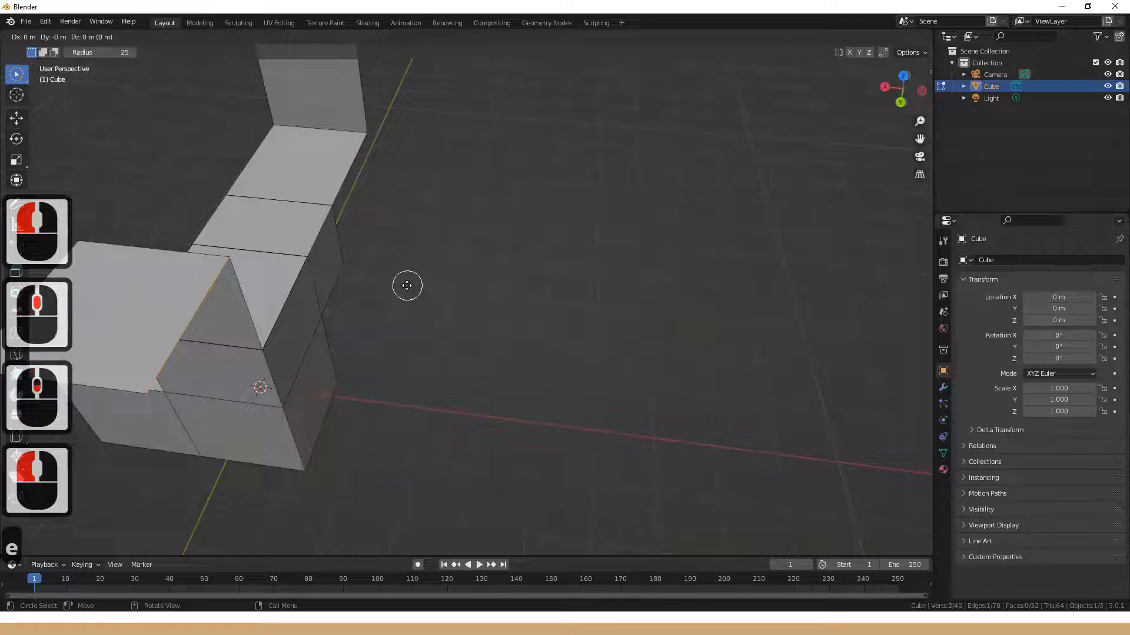
key(x)
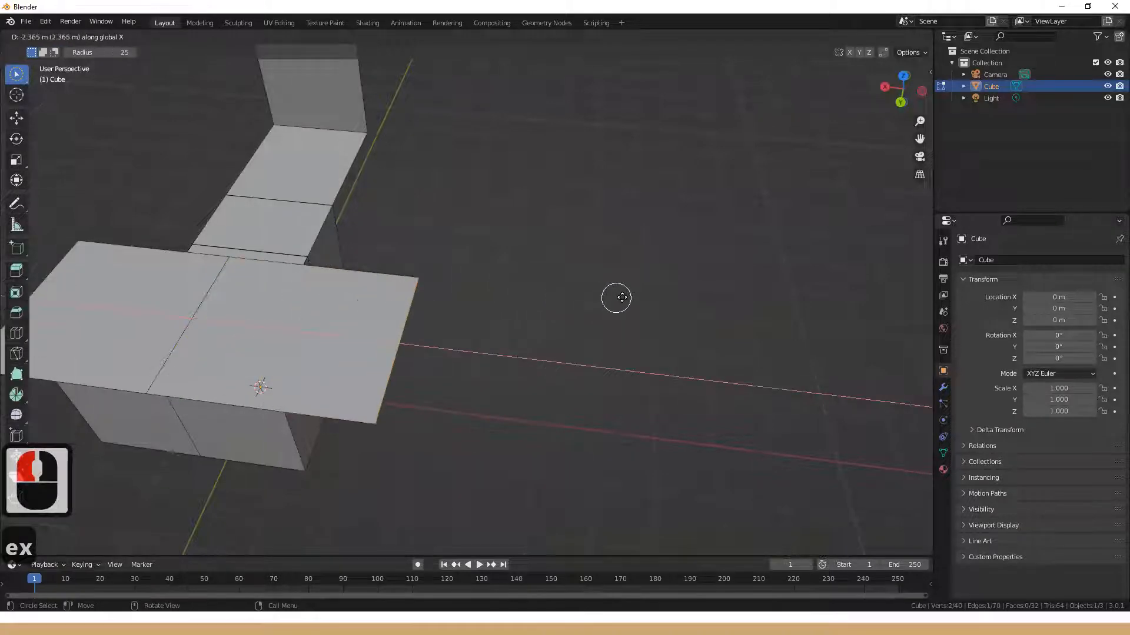
click(461, 390)
middle_drag(461, 390, 343, 316)
middle_drag(429, 315, 528, 369)
middle_drag(612, 388, 506, 356)
scroll(615, 390, up, 2)
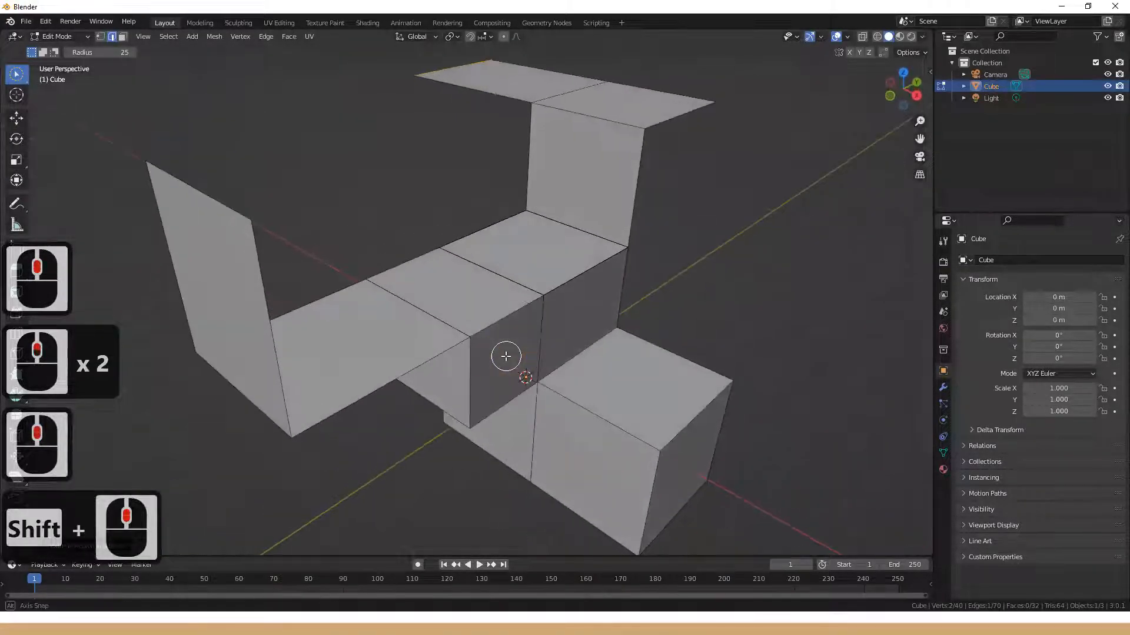
middle_click(506, 357)
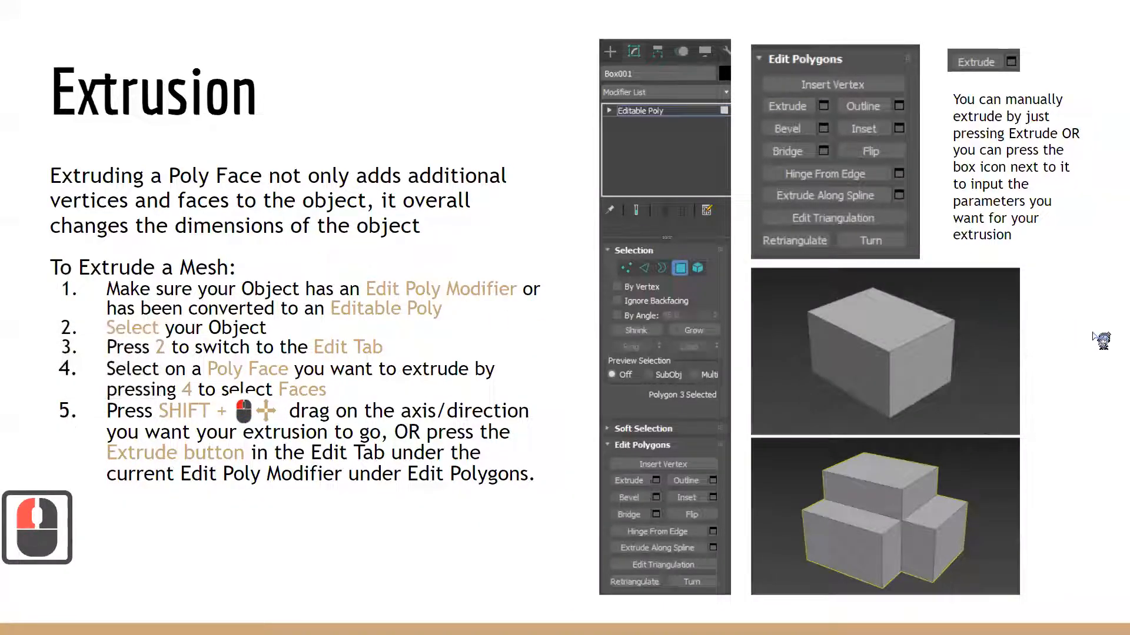
click(1100, 340)
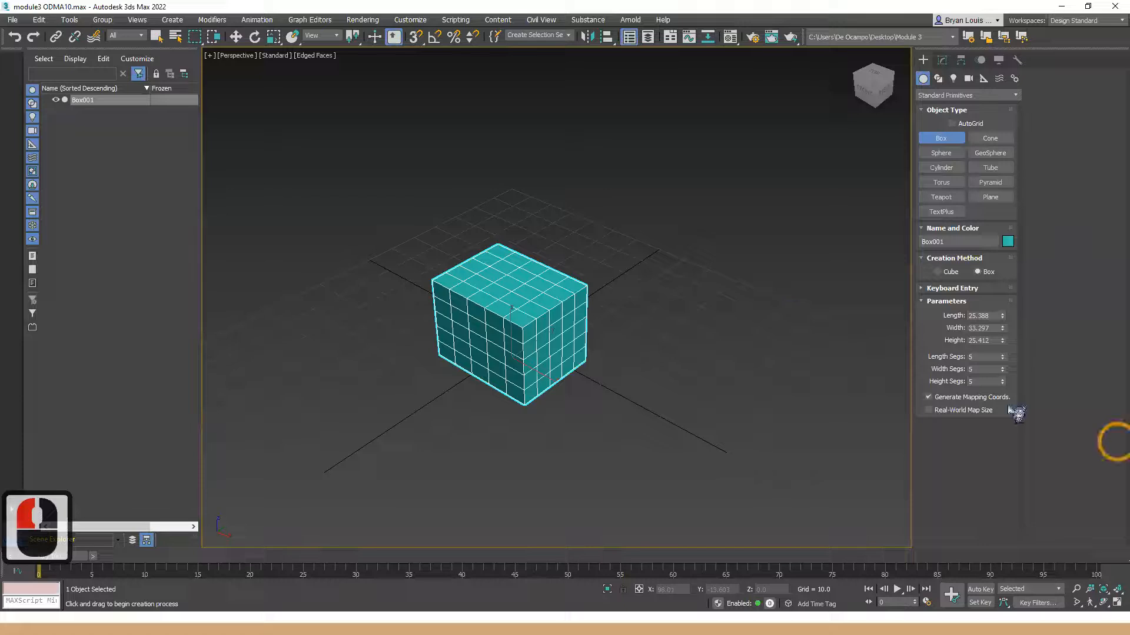
- In 3ds Max, set Box001's length segments to 2 and its width and height segments to 1
scroll(597, 317, up, 2)
drag(917, 358, 890, 356)
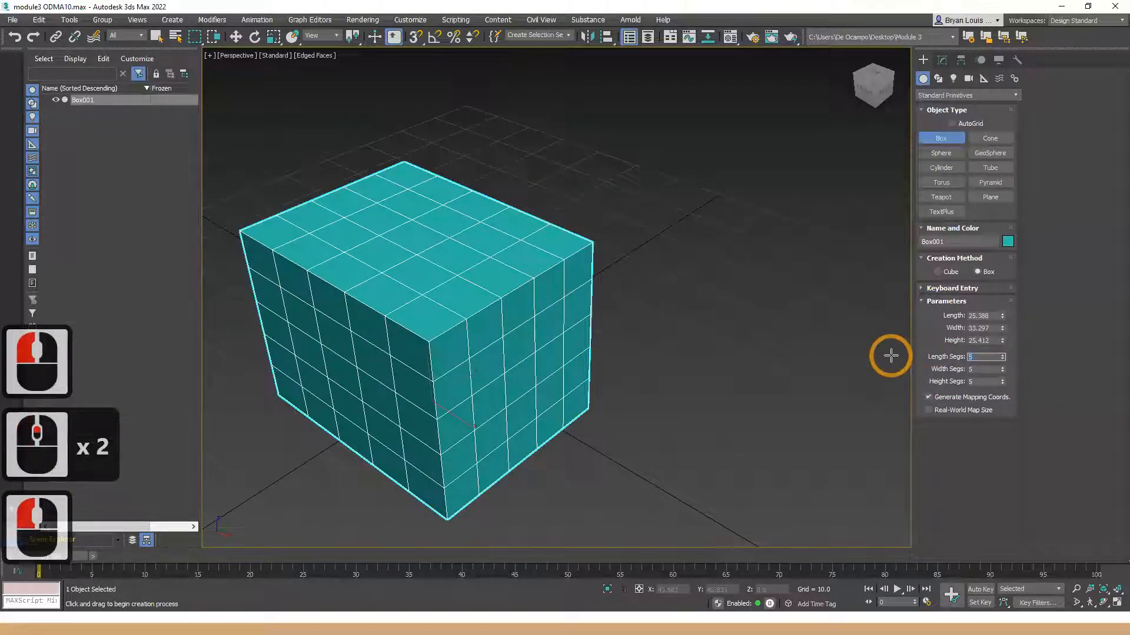
text(1)
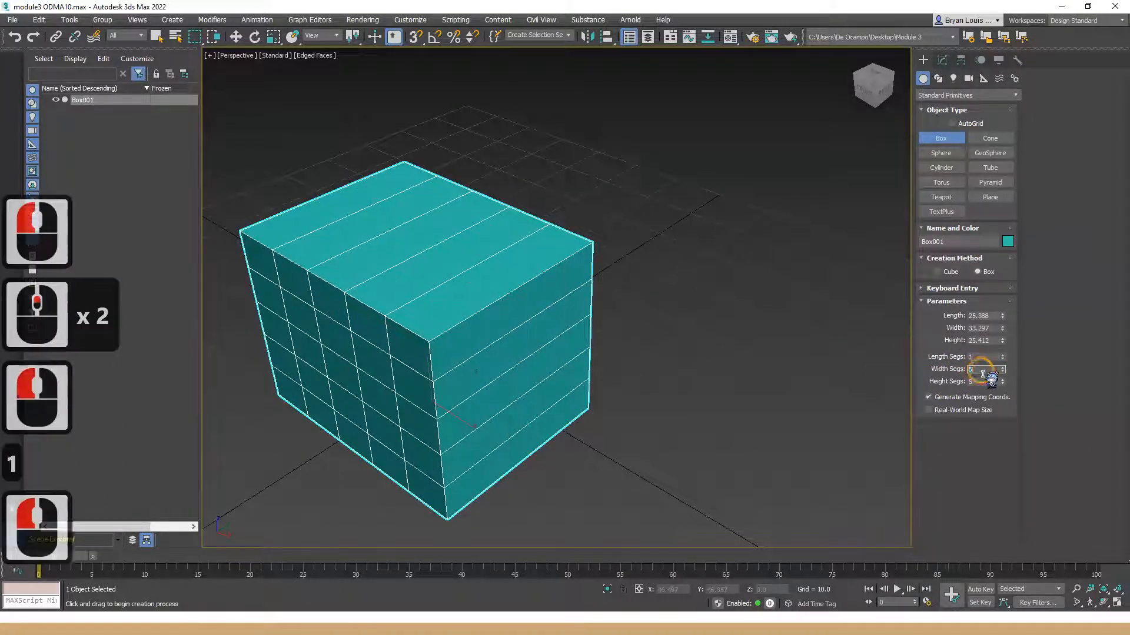
double_click(981, 370)
text(1)
double_click(984, 382)
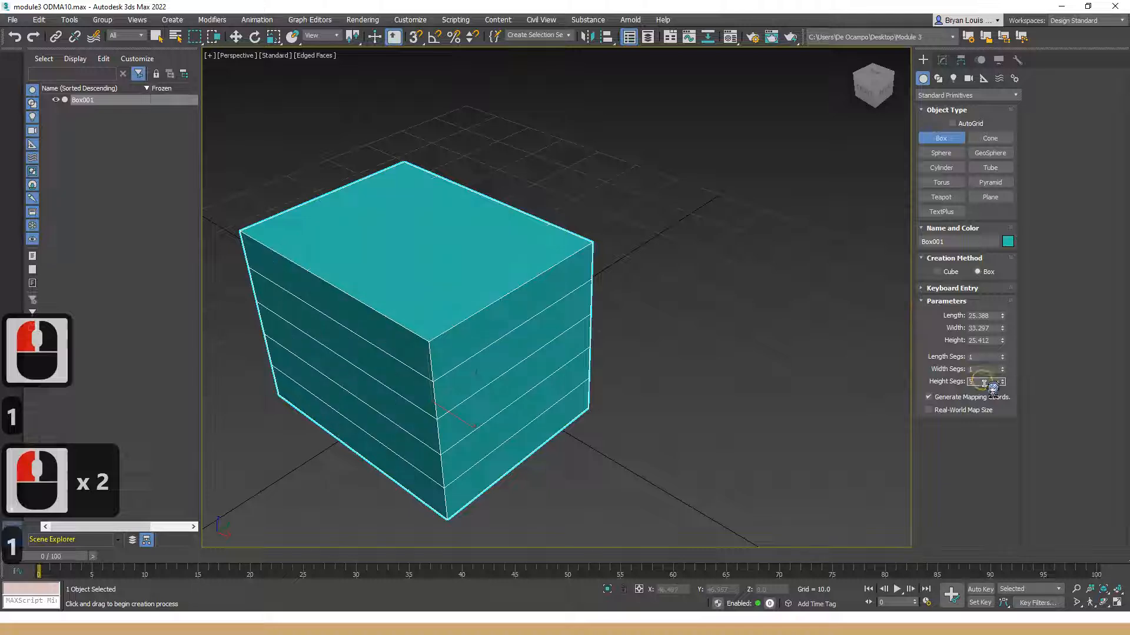
click(1001, 355)
- Convert Box001 to an Editable Poly and show its modifier settings
middle_drag(535, 344, 608, 365)
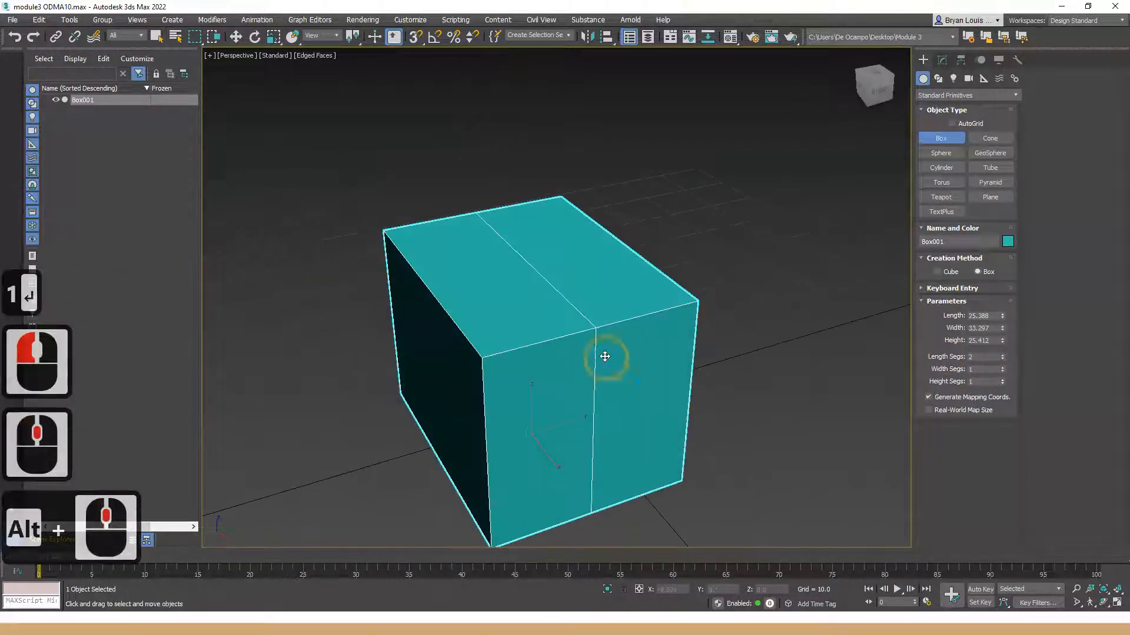
right_click(618, 358)
right_click(627, 351)
mouse_move(704, 473)
click(755, 475)
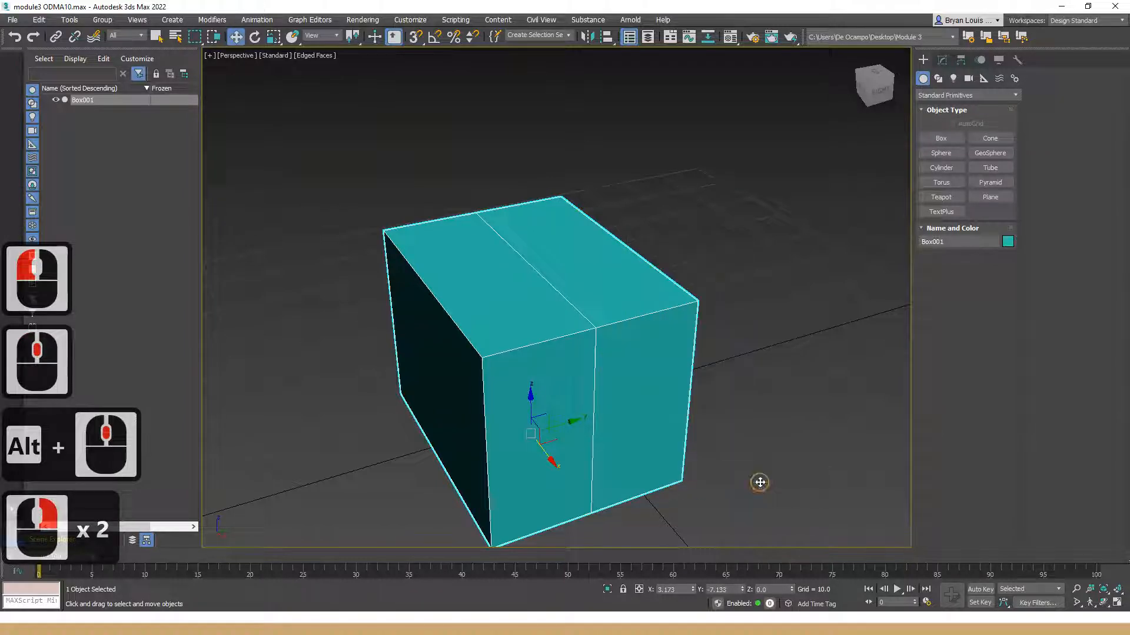
click(946, 106)
key(2)
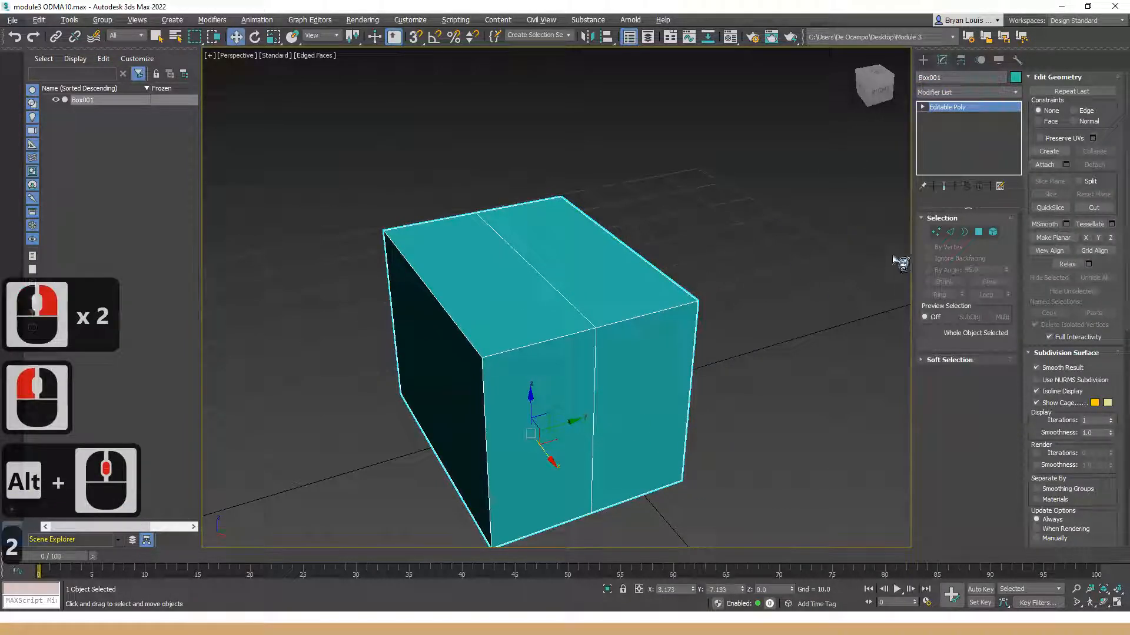
- Select the edge loop around the box's middle in edge mode, examine it from several sides, and clear the selection
click(950, 233)
double_click(557, 289)
ctrl+double_click(606, 378)
alt+middle_drag(606, 378, 457, 233)
alt+middle_drag(672, 309, 636, 246)
alt+middle_drag(743, 403, 597, 391)
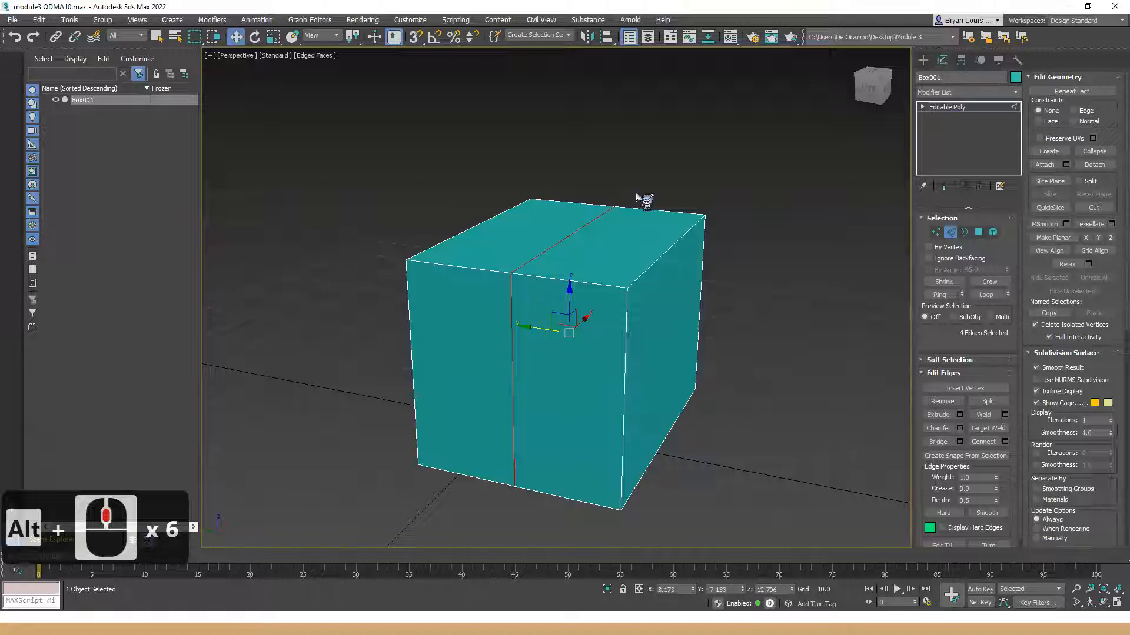
alt+middle_drag(591, 434, 544, 246)
alt+middle_drag(632, 310, 726, 373)
click(812, 378)
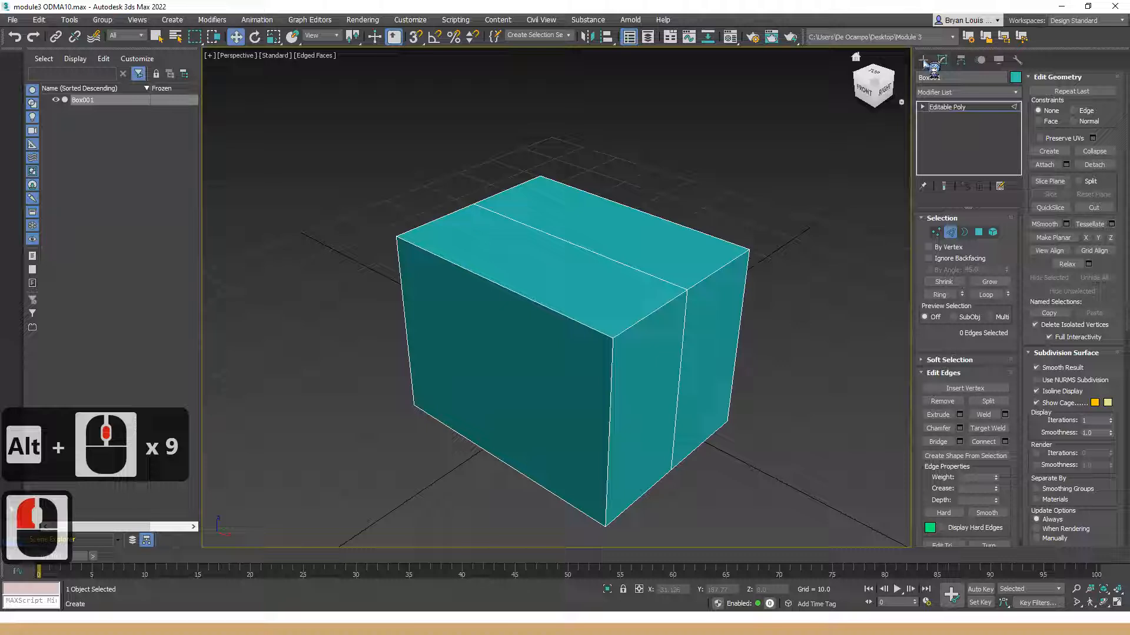
- Review the conversion options for the box and return to its Editable Poly modifier settings
alt+middle_drag(714, 225, 612, 293)
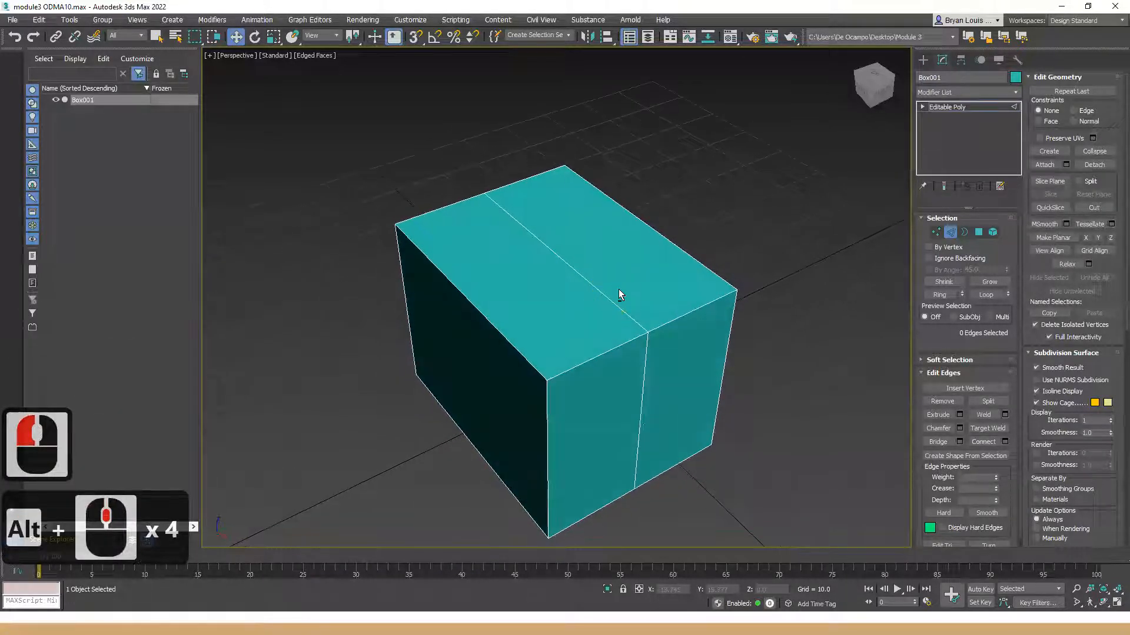
click(924, 60)
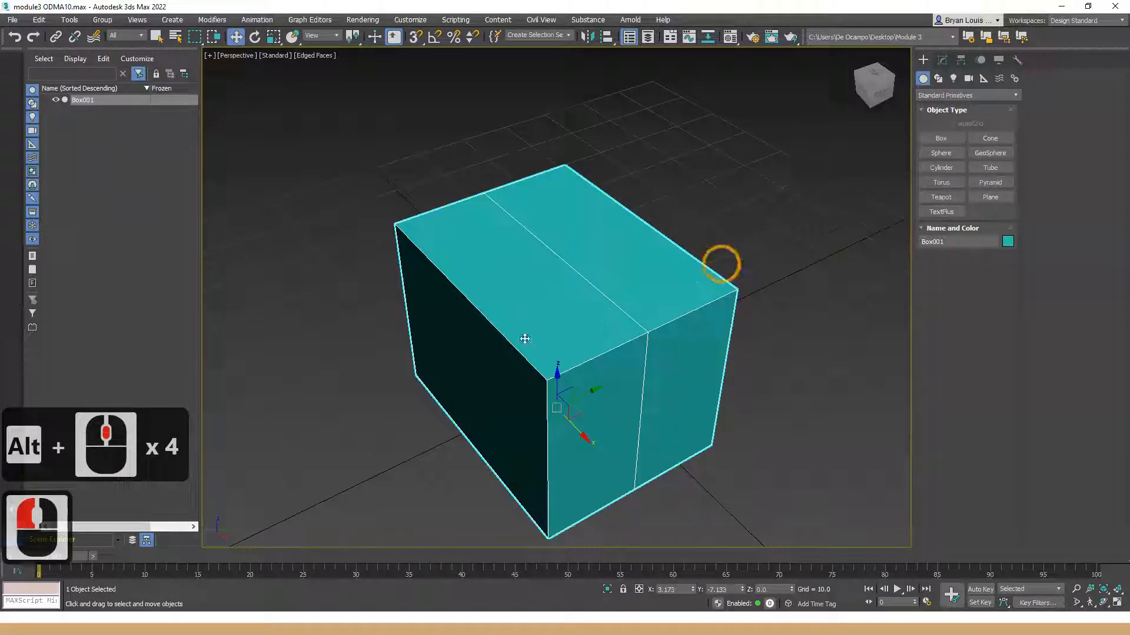
alt+middle_drag(531, 328, 554, 302)
right_click(604, 284)
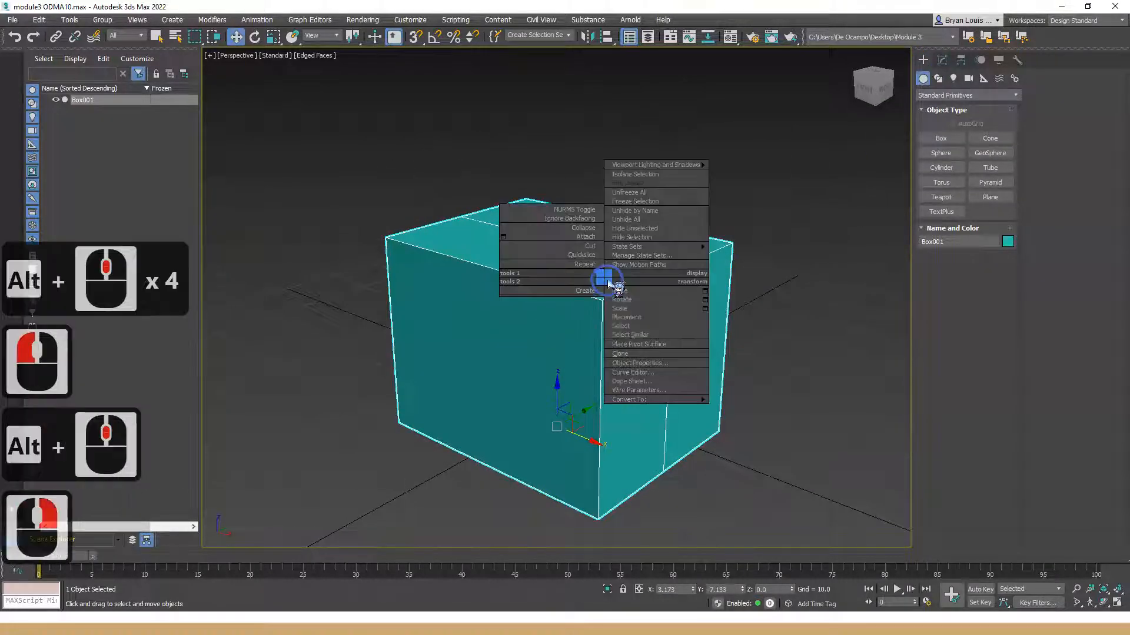
mouse_move(705, 399)
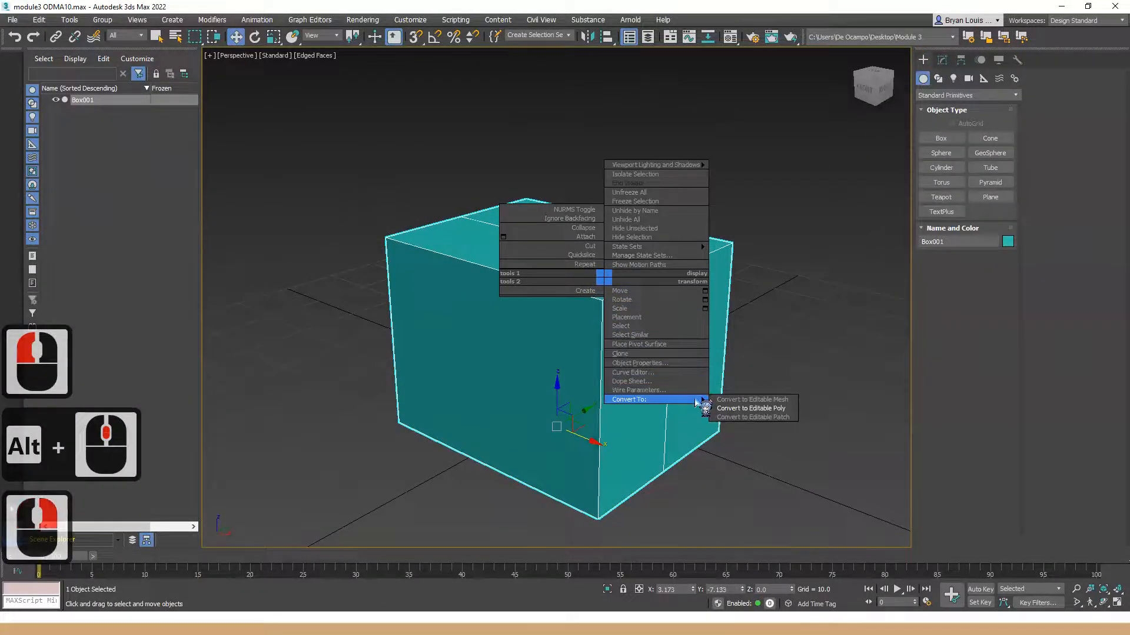
click(941, 59)
click(943, 61)
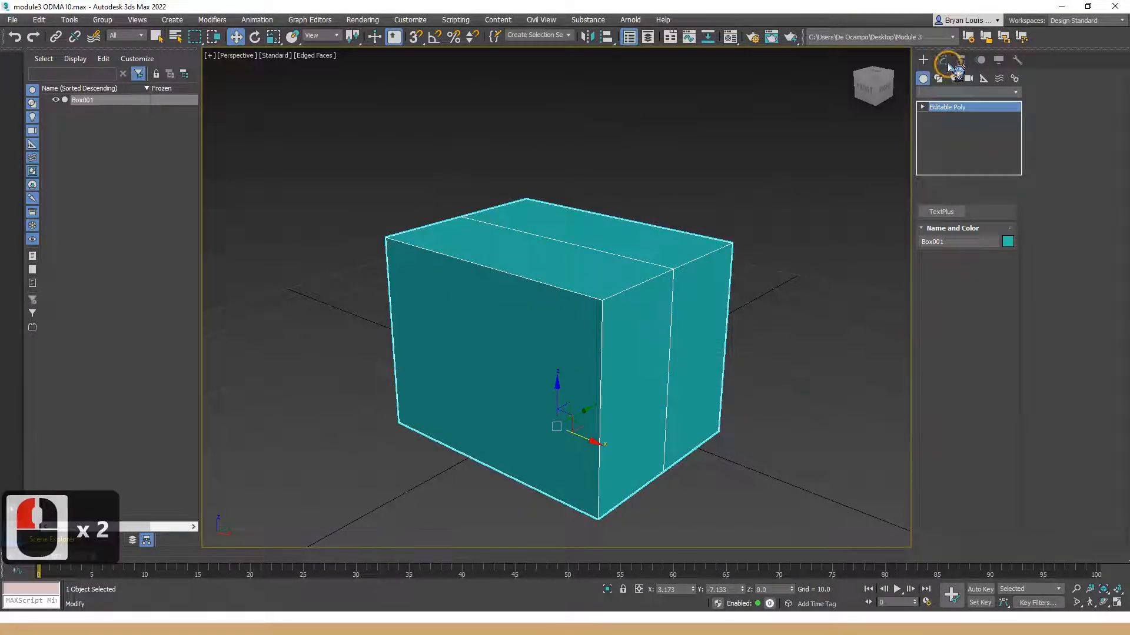
- Insert three crosswise edge loops around Box001 with SwiftLoop, one near one end and two toward the other end
alt+middle_drag(625, 373, 696, 348)
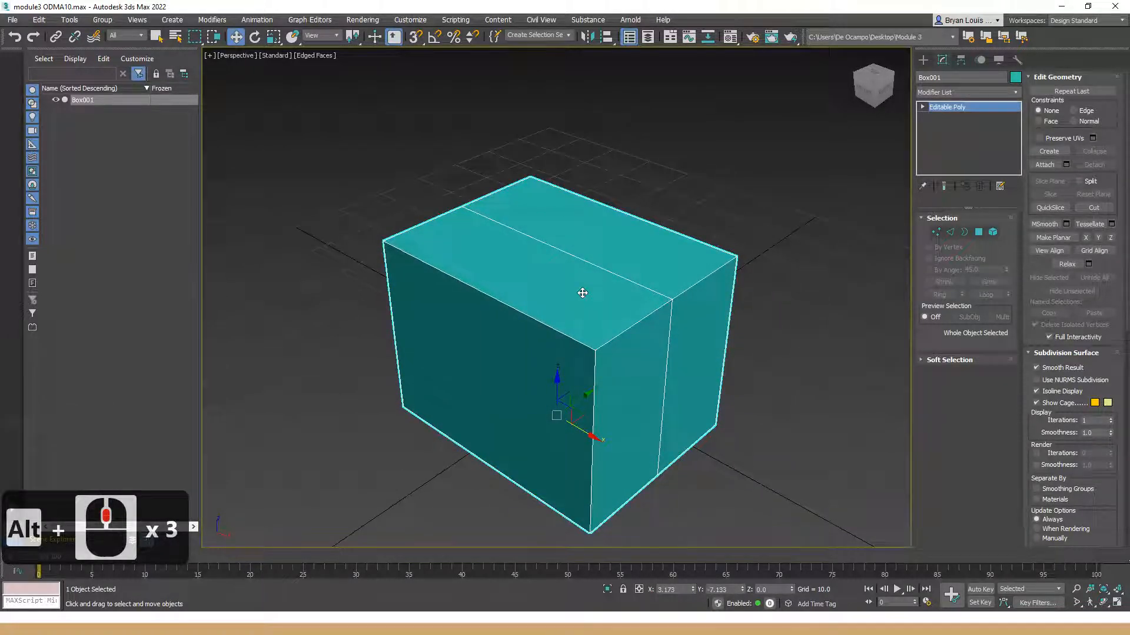
key(alt+1)
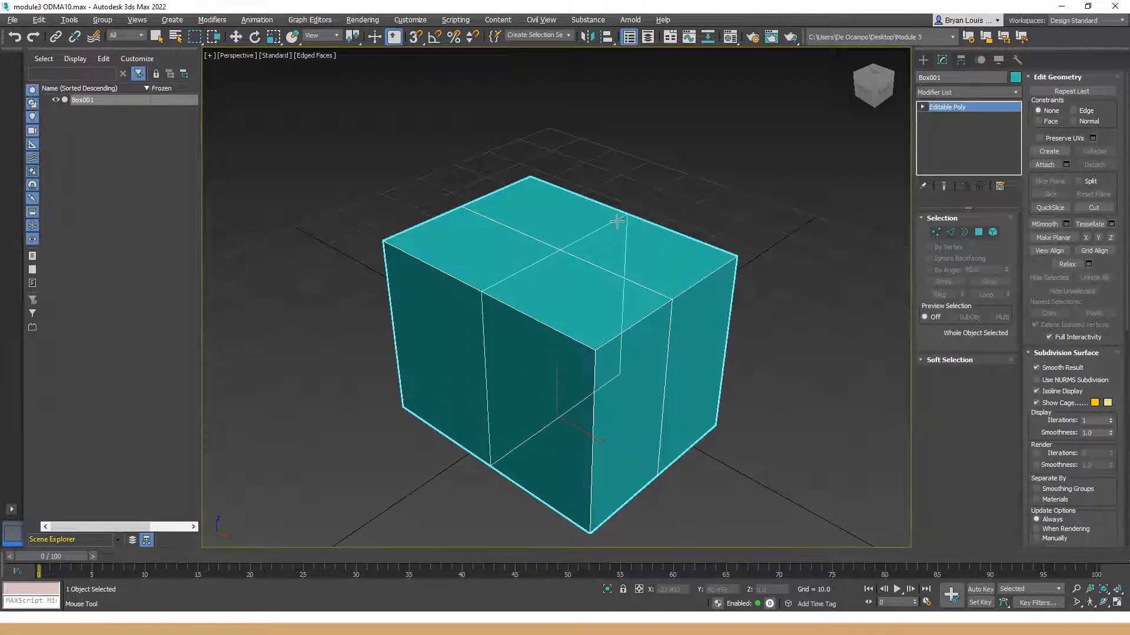
click(560, 191)
drag(561, 192, 469, 284)
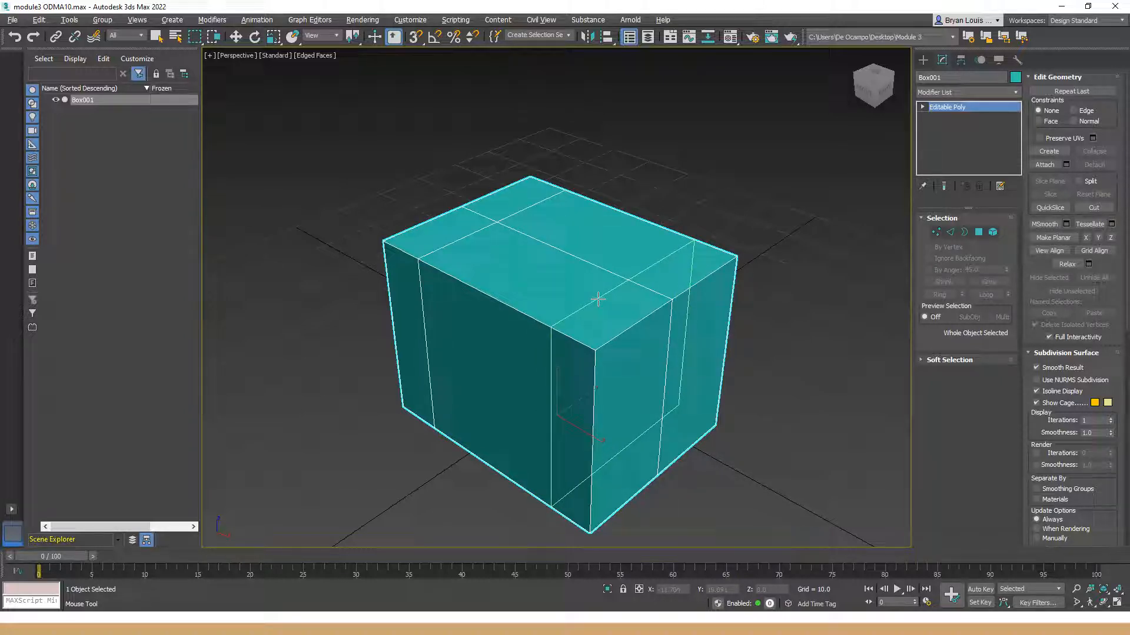
click(577, 285)
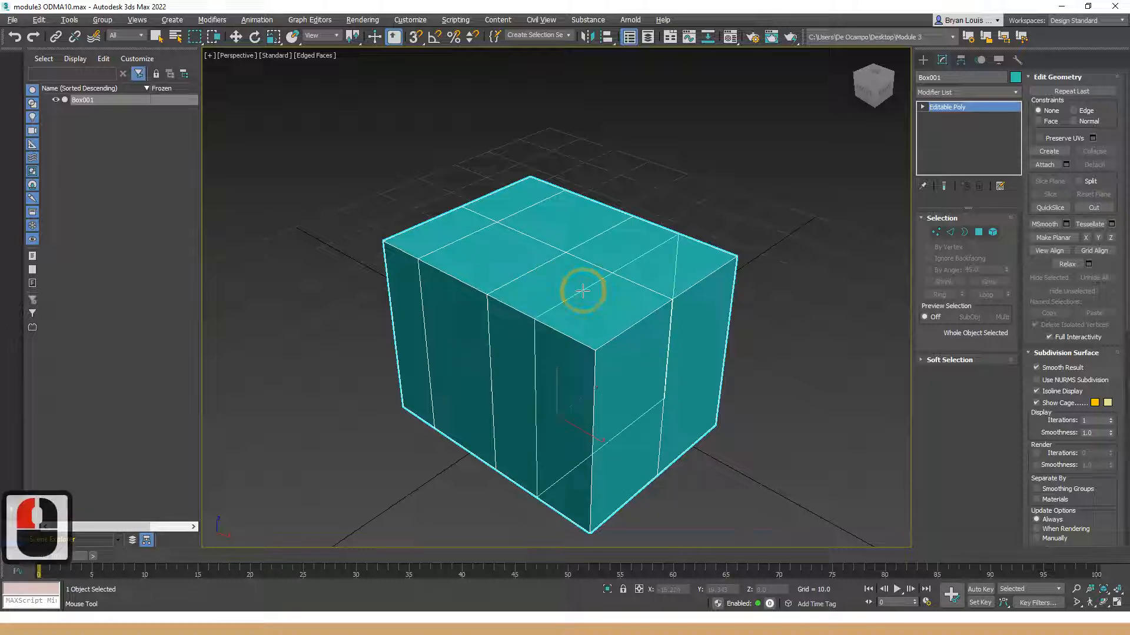
click(575, 281)
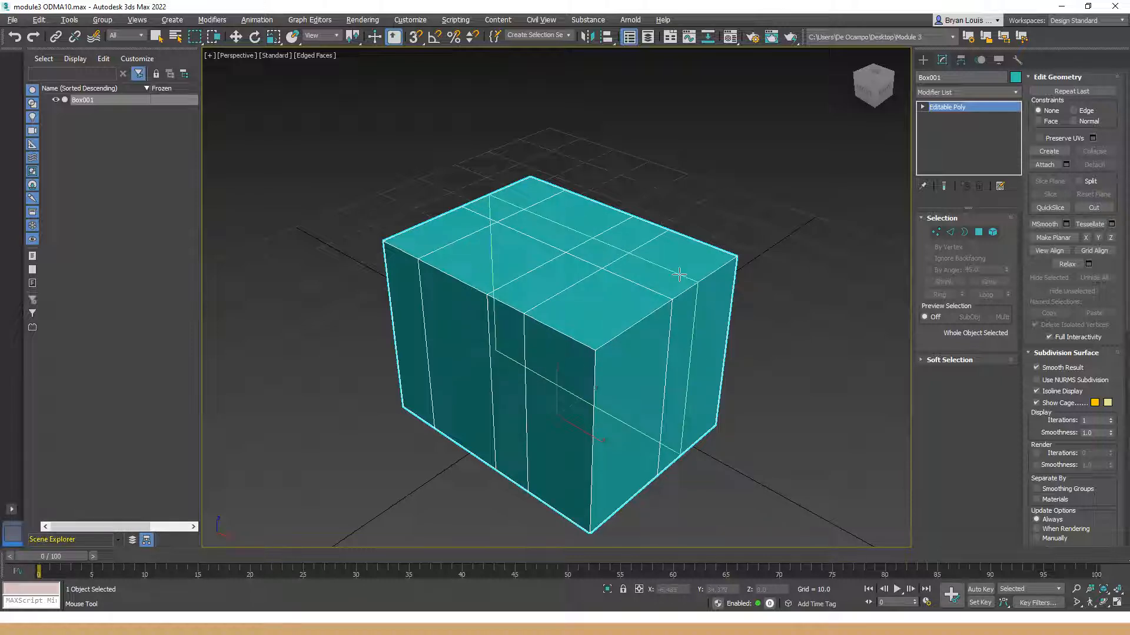
right_click(681, 278)
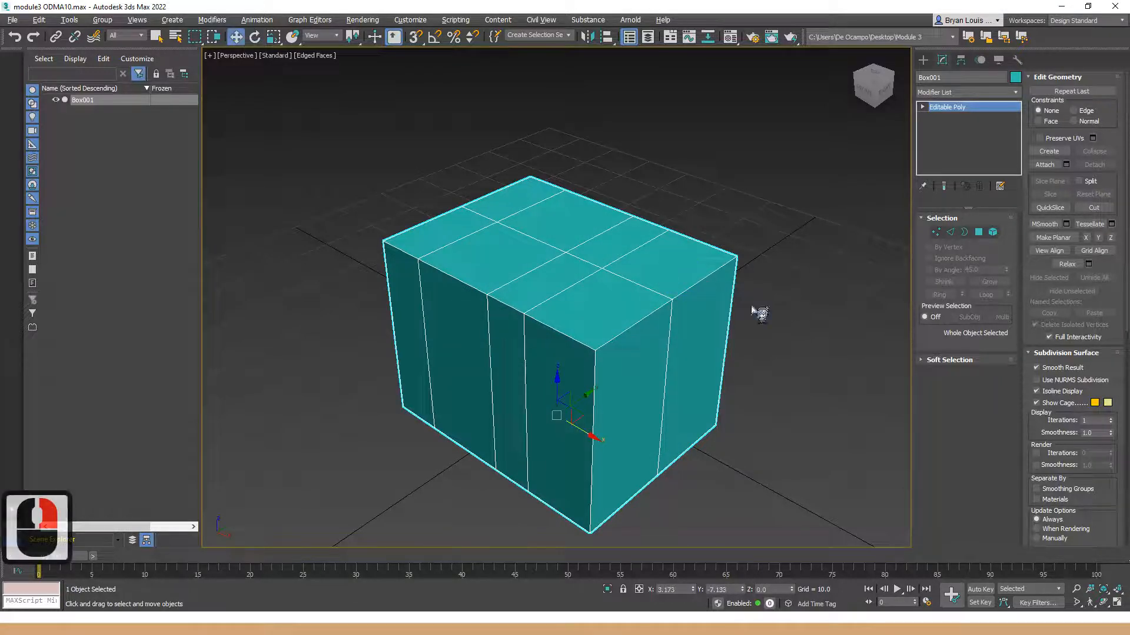
- Select the crosswise edge loop closest to the box's right end in edge mode
mouse_move(618, 348)
alt+middle_down()
mouse_move(689, 272)
mouse_move(689, 327)
mouse_move(618, 348)
alt+middle_up()
alt+middle_drag(534, 371, 548, 373)
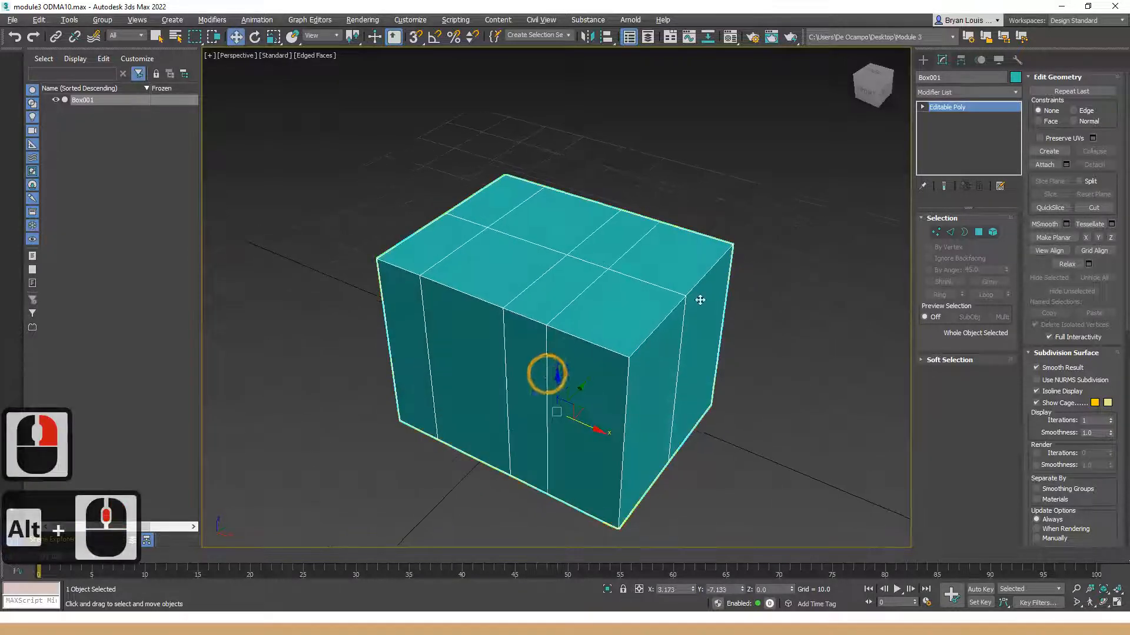
click(949, 233)
double_click(581, 297)
- Try deleting the selected edge loop outright, inspect the mesh, and undo the deletion
alt+middle_drag(583, 305, 620, 338)
key(Delete)
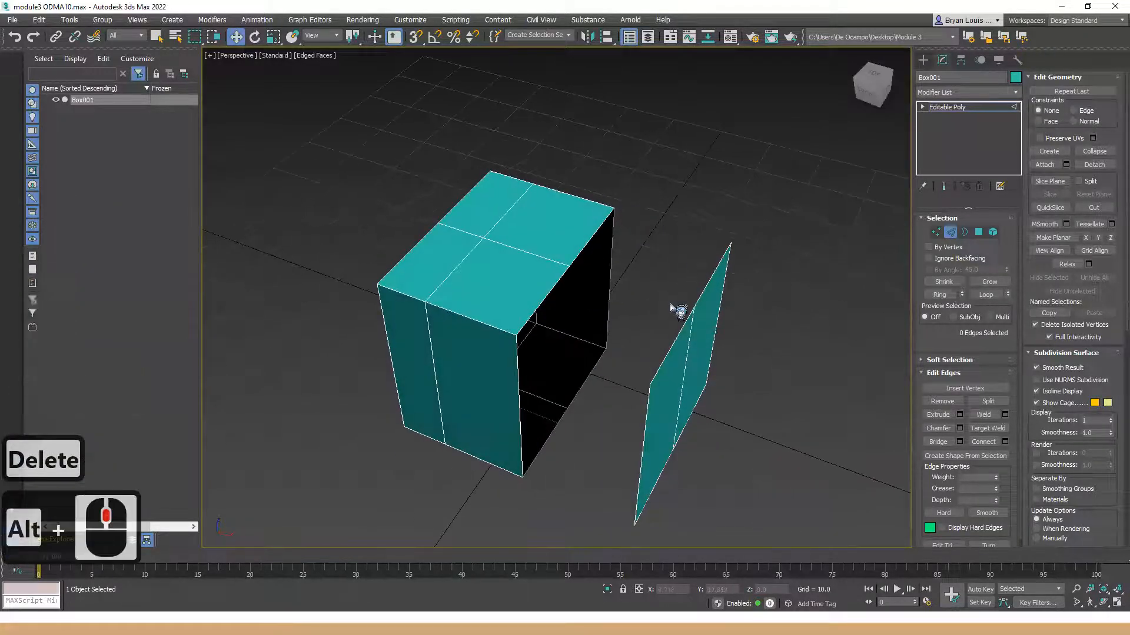
alt+middle_drag(659, 223, 600, 276)
key(ctrl+z)
- Remove the selected edge loop with the Remove command and examine its leftover vertices in vertex mode
right_click(596, 275)
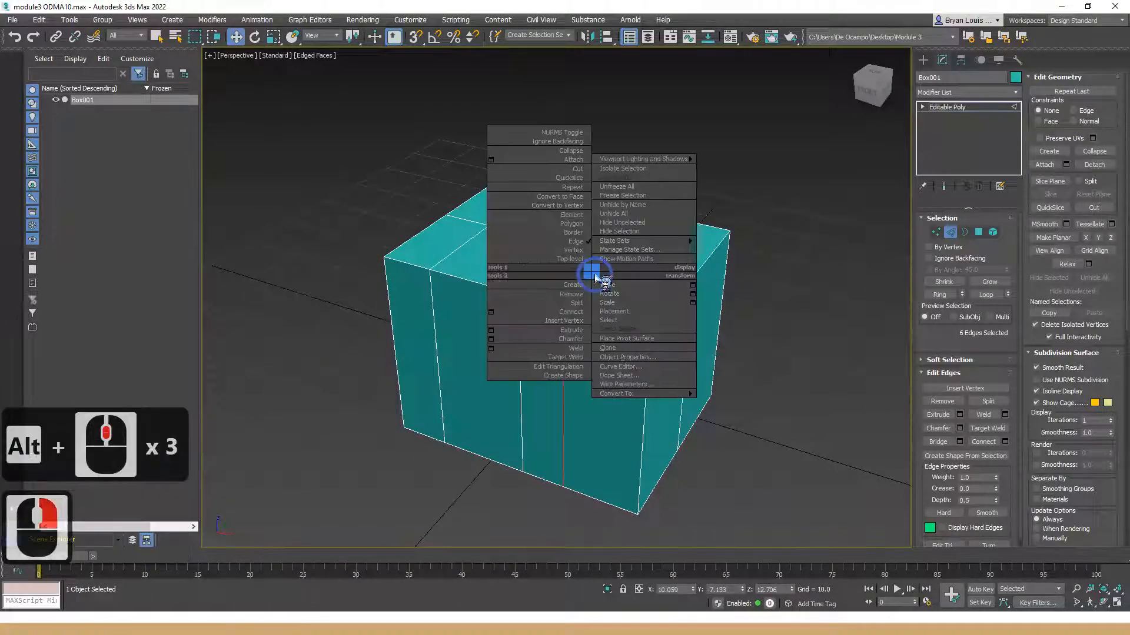
click(570, 294)
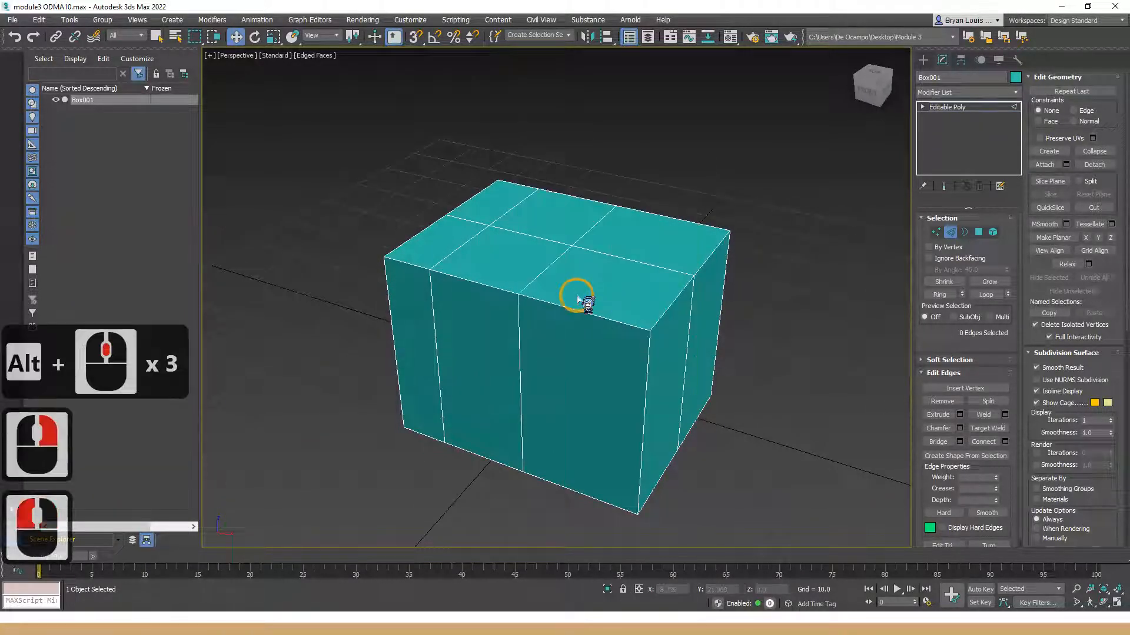
alt+middle_drag(618, 303, 632, 265)
key(1)
scroll(633, 265, up, 3)
scroll(638, 282, down, 2)
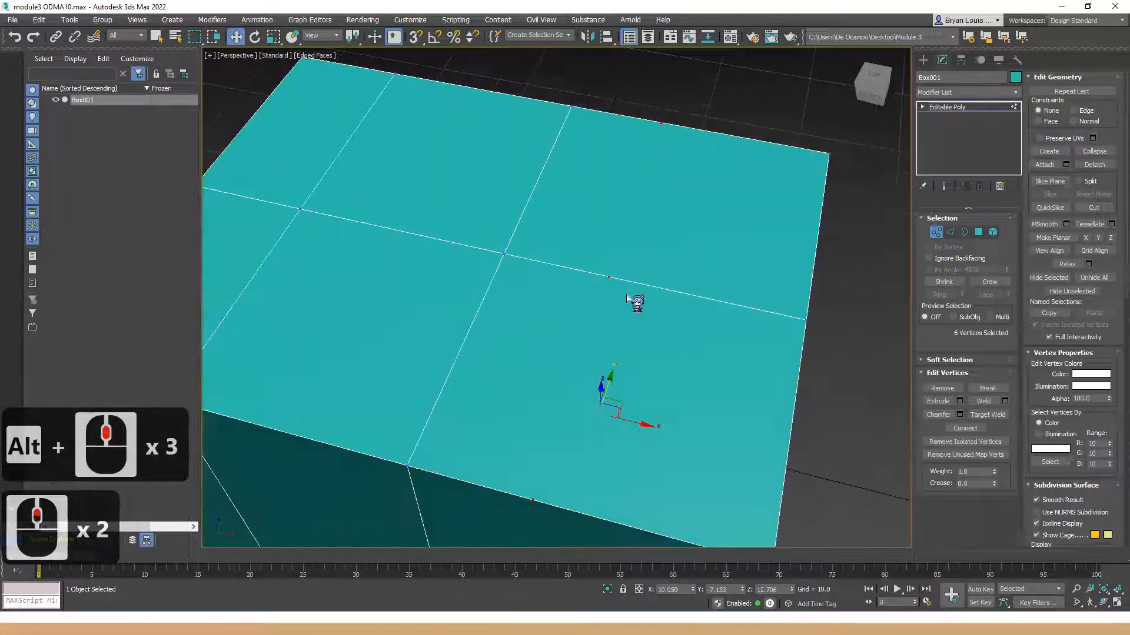
scroll(624, 311, down, 2)
alt+middle_drag(615, 323, 618, 235)
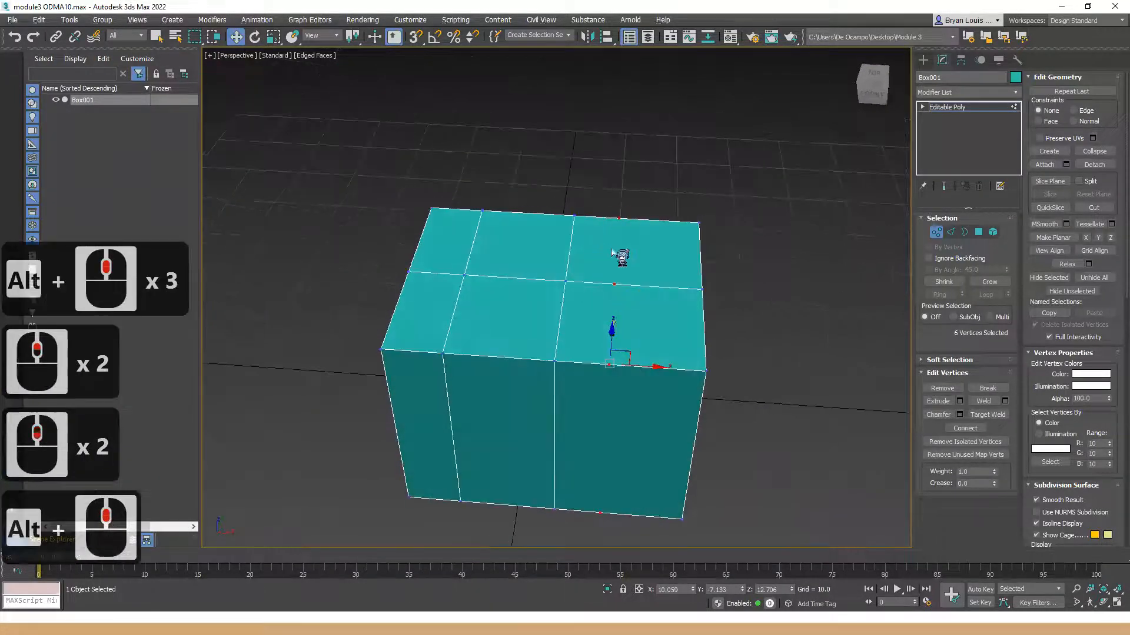
alt+middle_drag(607, 368, 578, 310)
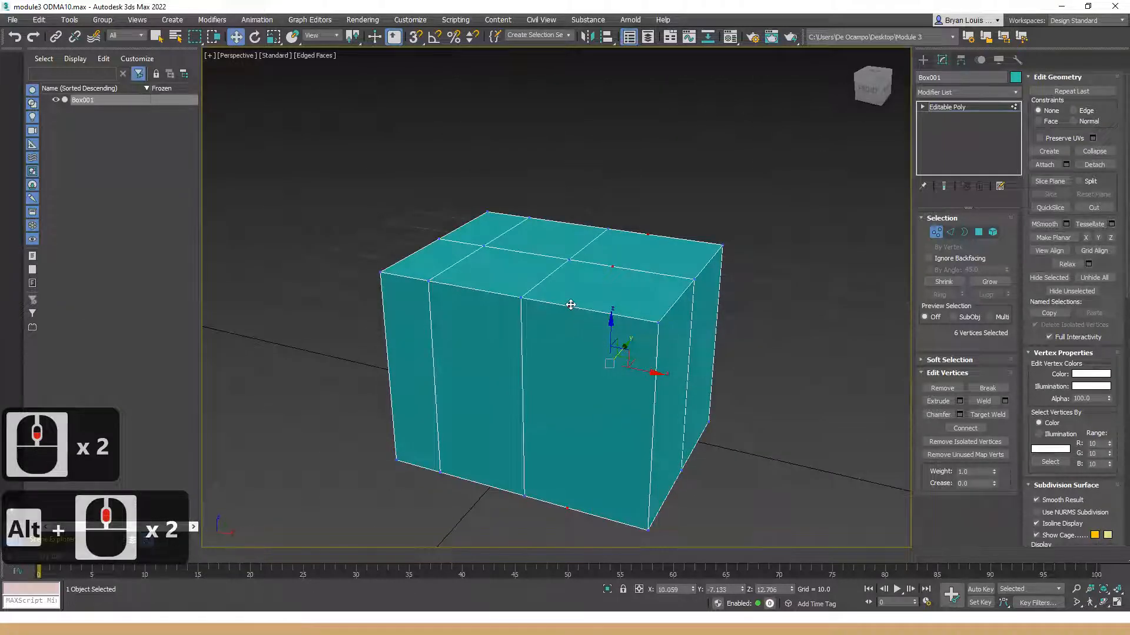
- Remove the leftover vertices from the box, look it over, and undo that removal
right_click(568, 302)
click(557, 326)
alt+middle_drag(685, 335, 791, 371)
key(ctrl+z)
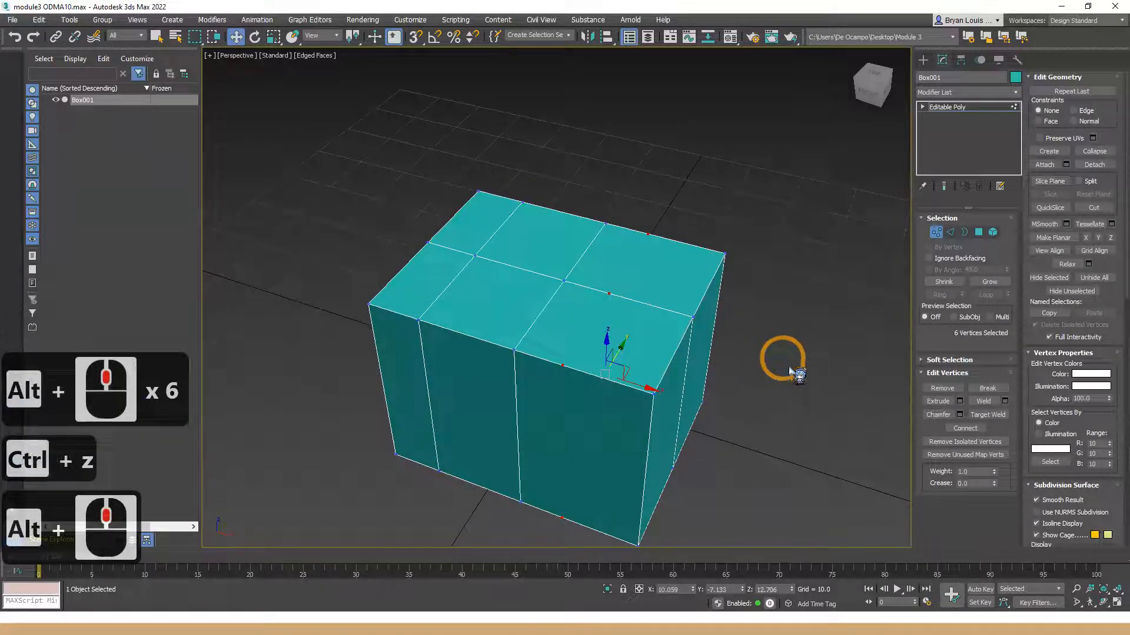
- Clear the vertex selection and insert a lengthwise edge loop between the box's front side and middle line with SwiftLoop
click(565, 234)
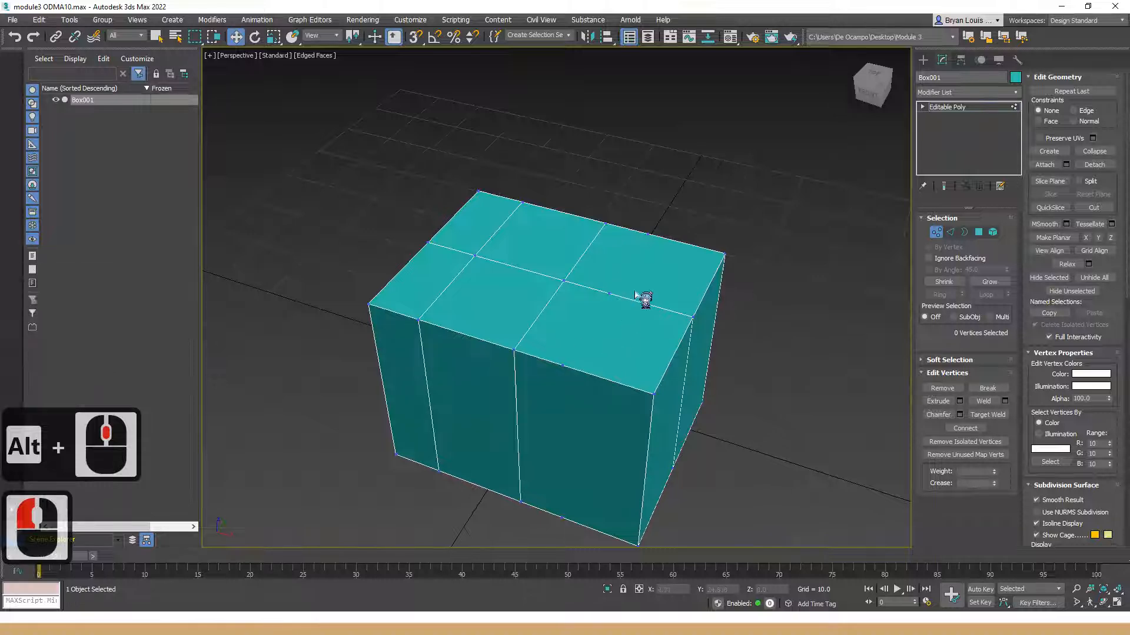
key(alt+1)
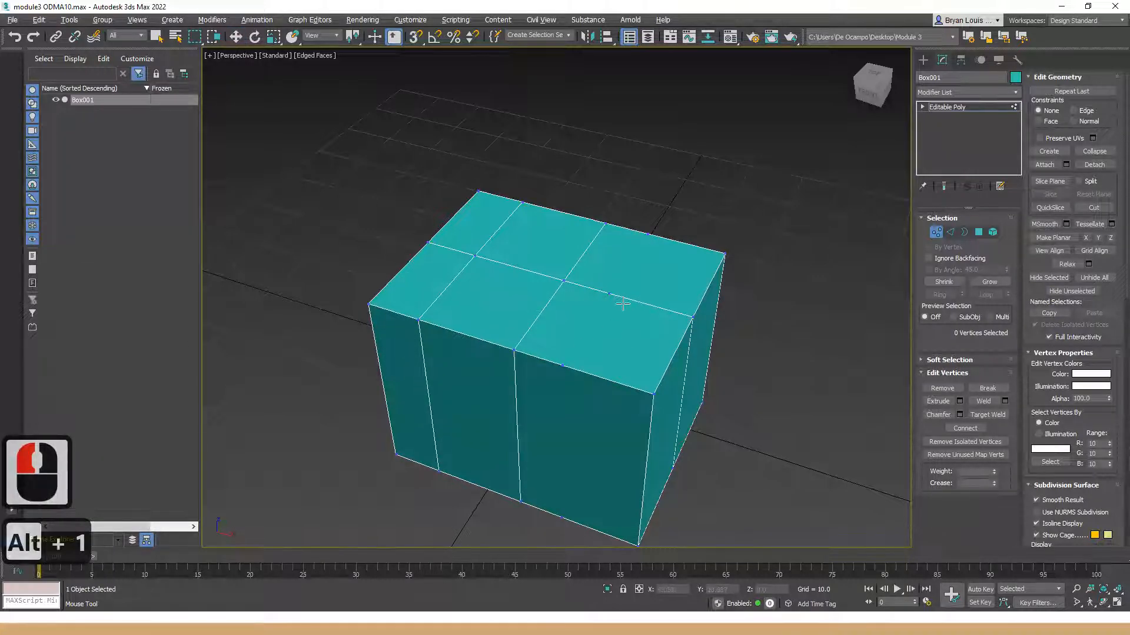
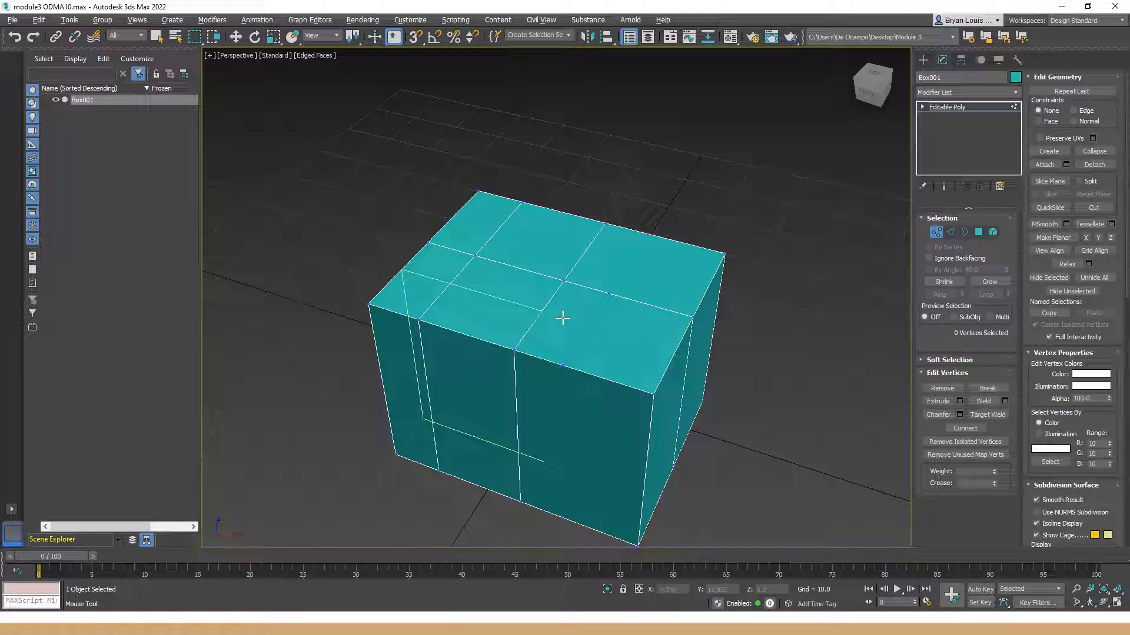
click(561, 318)
middle_drag(627, 344, 625, 227)
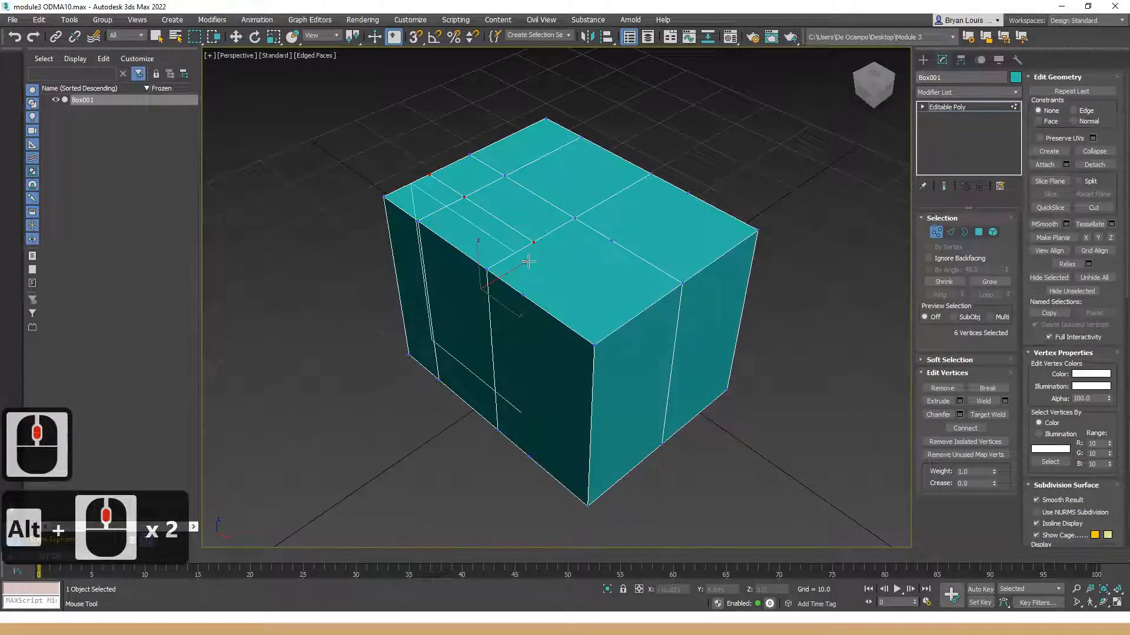
key(Escape)
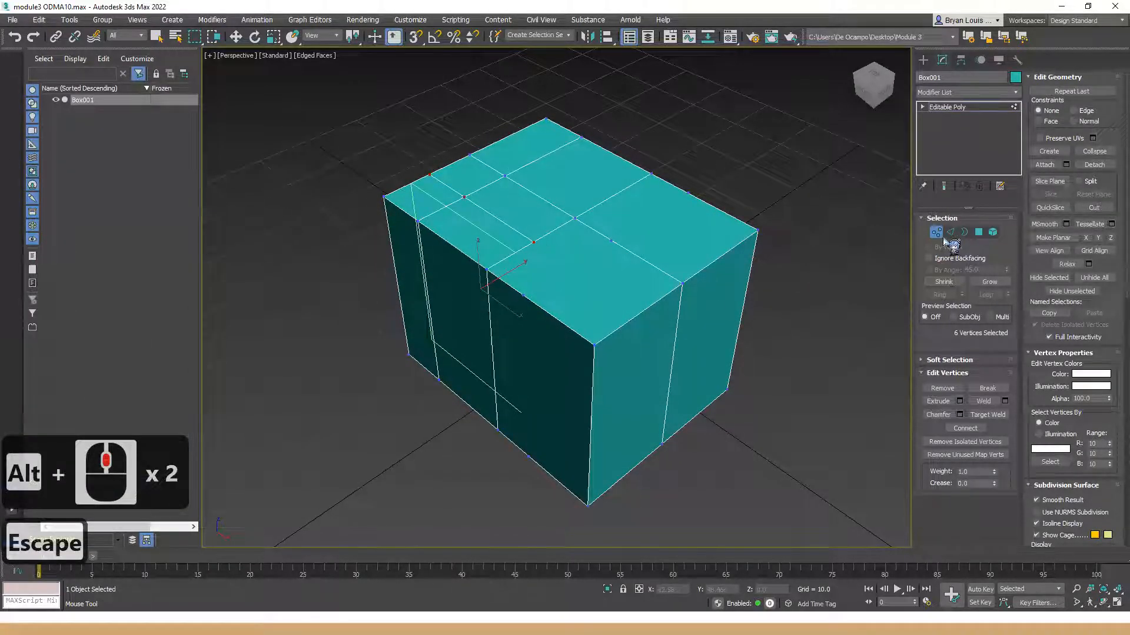
right_click(845, 268)
right_click(838, 262)
click(858, 245)
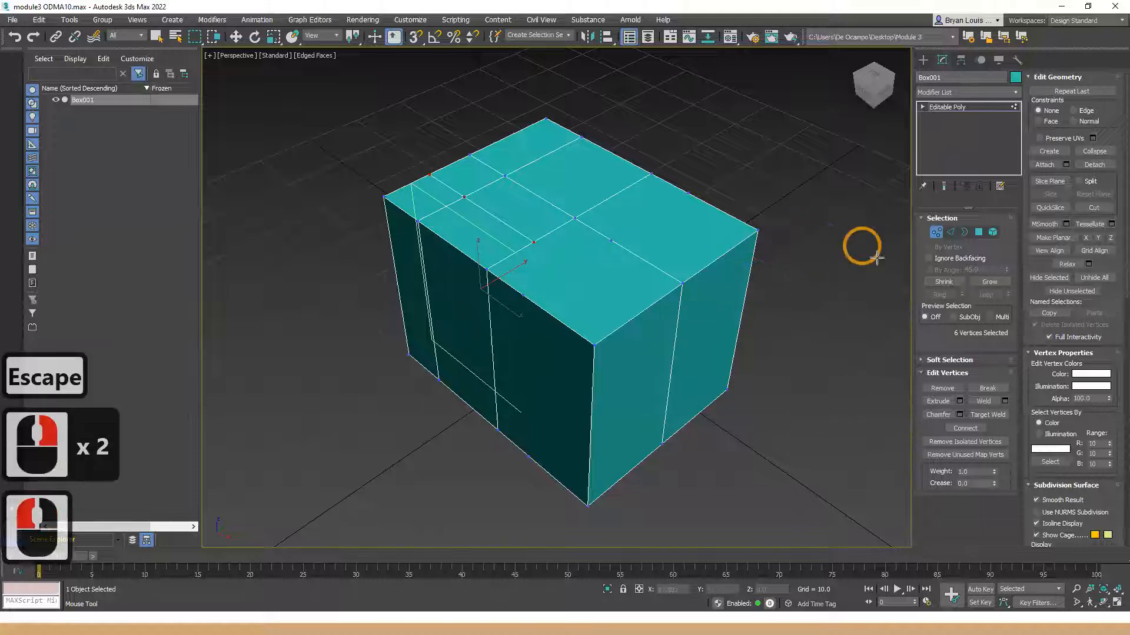
- Examine in edge mode how far the new lengthwise edge loop runs around the box, viewing it from several sides
click(951, 233)
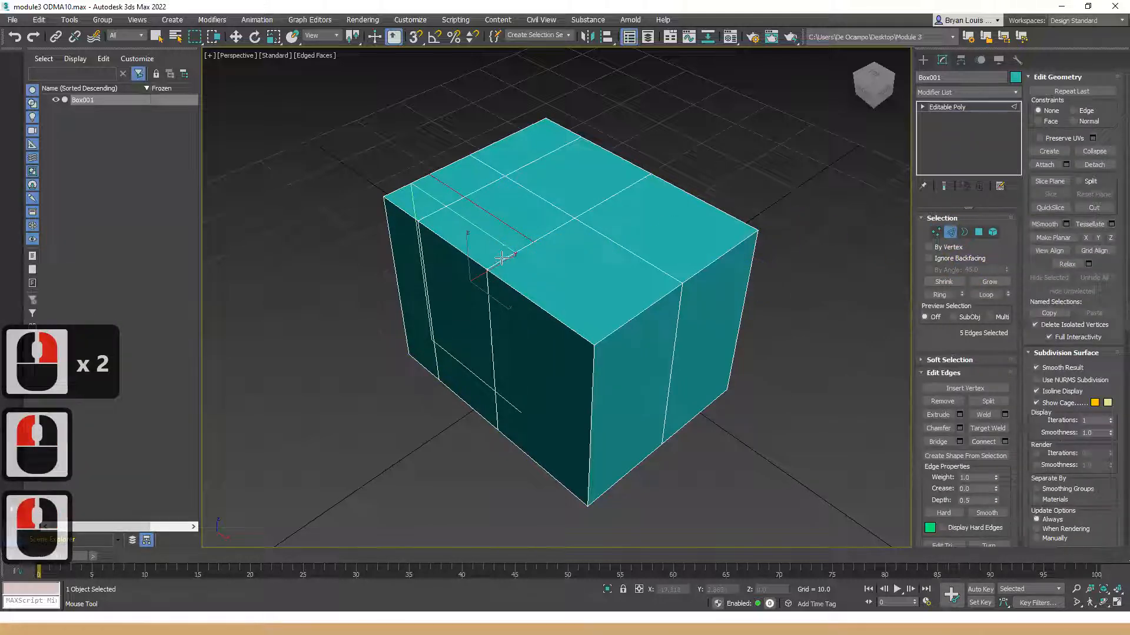
click(531, 245)
scroll(529, 245, up, 2)
click(506, 250)
click(570, 217)
click(700, 208)
scroll(789, 322, down, 3)
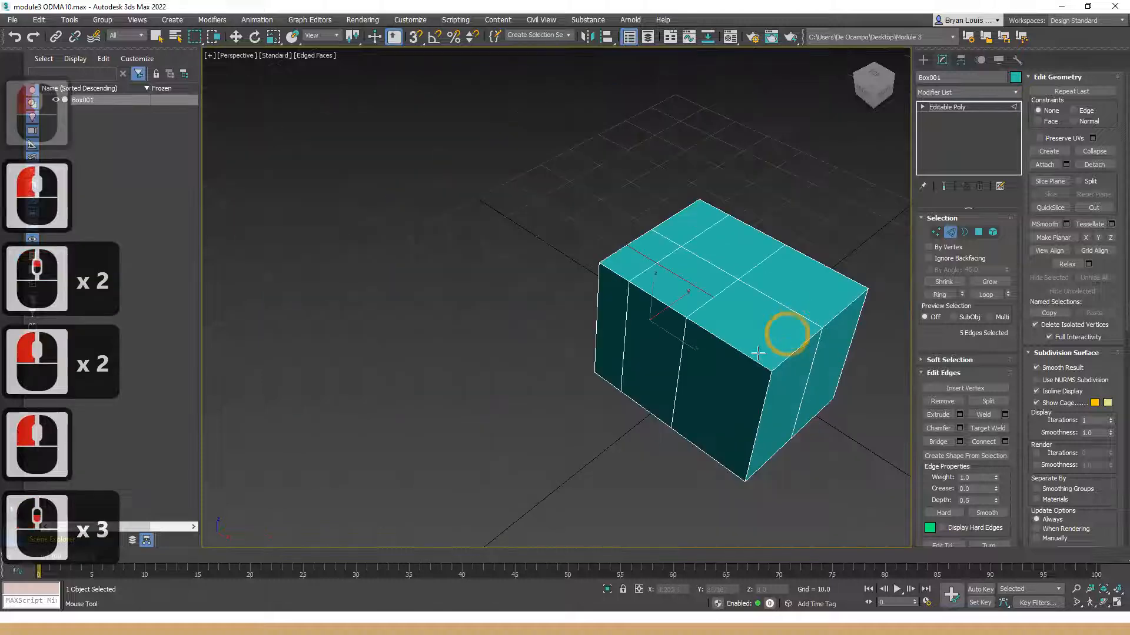
click(787, 357)
click(749, 357)
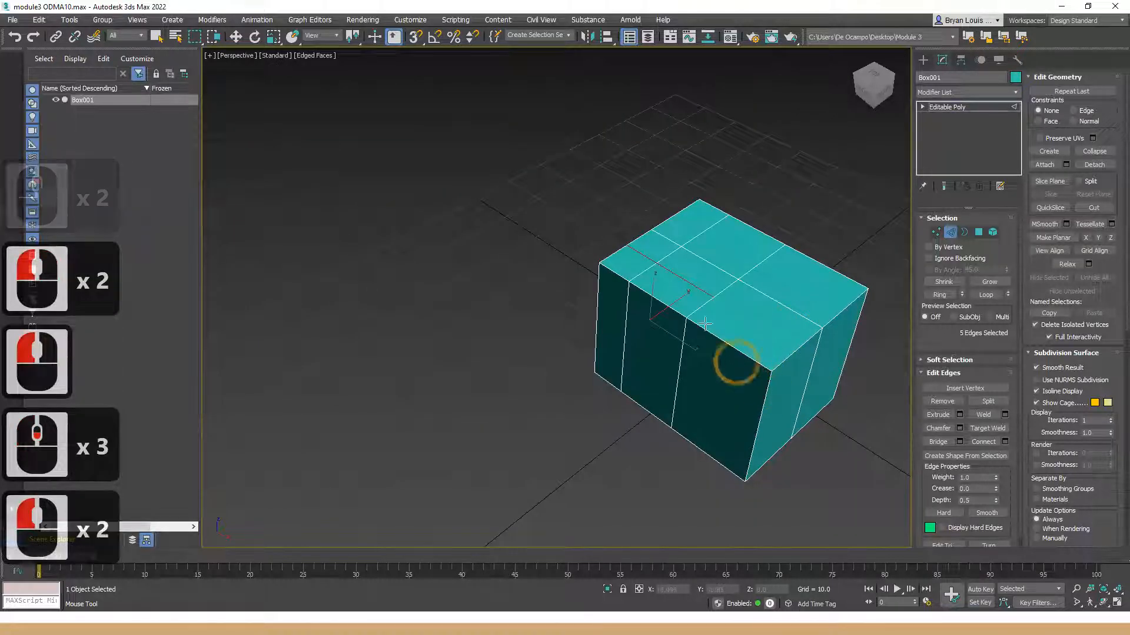
alt+middle_drag(732, 335, 671, 321)
scroll(644, 321, up, 2)
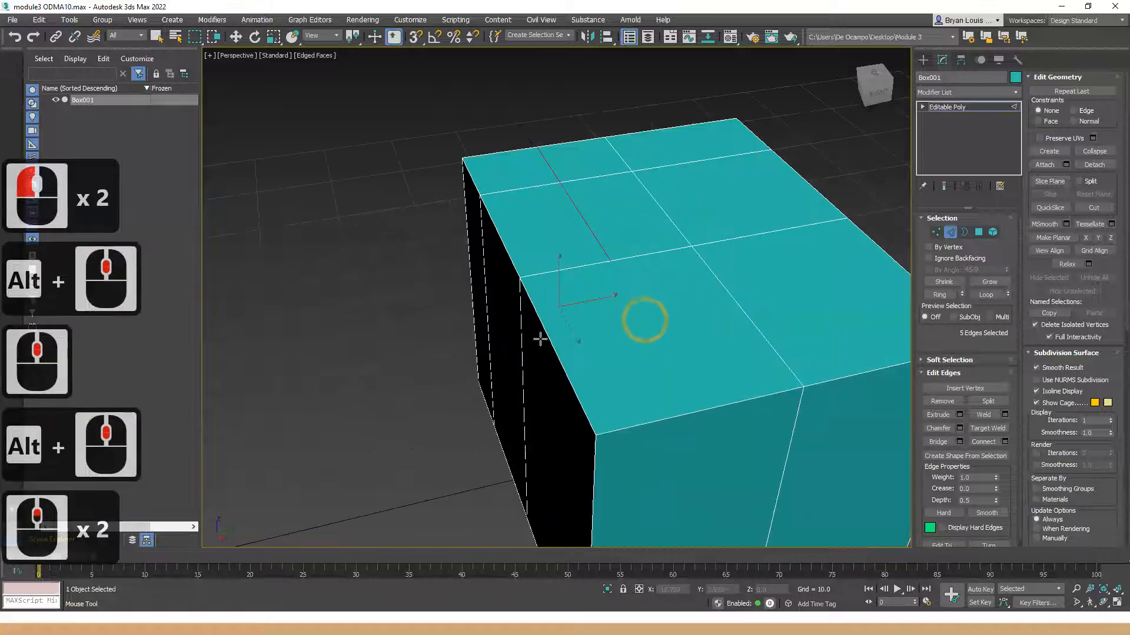
alt+middle_drag(540, 339, 557, 368)
middle_drag(718, 363, 605, 327)
click(663, 270)
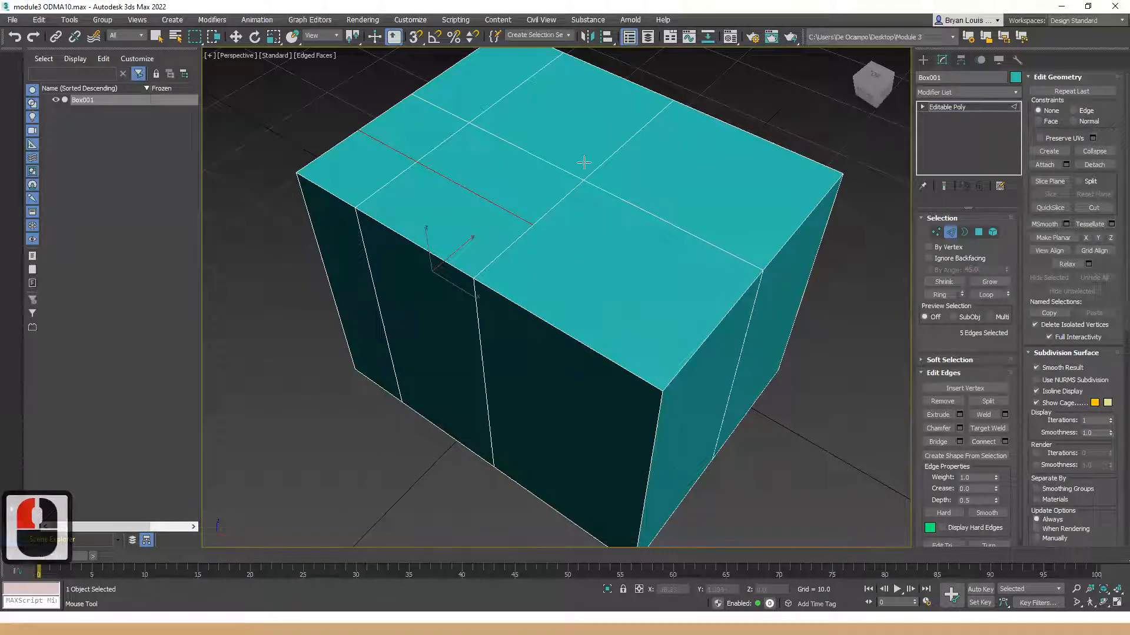
alt+middle_drag(723, 318, 736, 318)
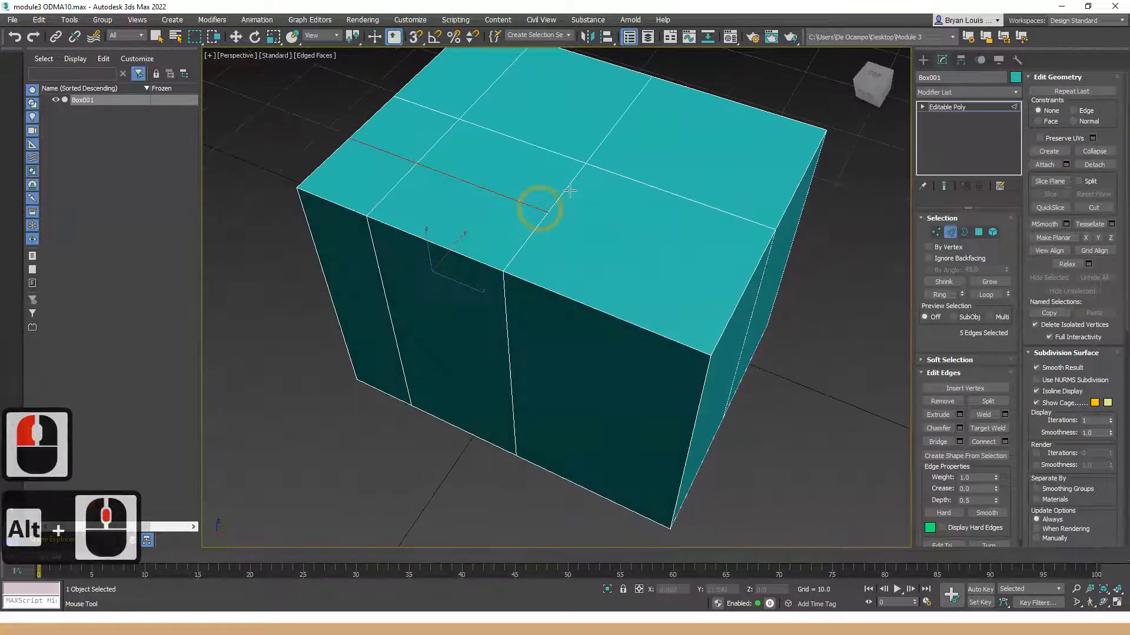
scroll(682, 291, down, 2)
alt+middle_drag(658, 280, 597, 284)
- Undo the insertion of the lengthwise edge loop
key(ctrl+z)
key(ctrl+z)
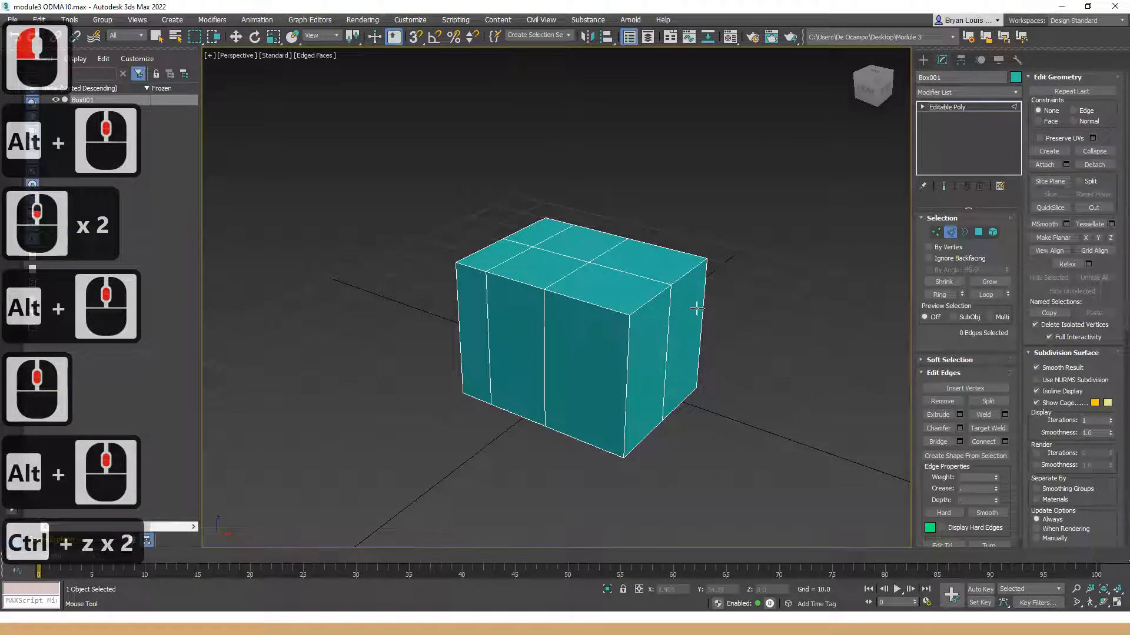
key(ctrl+z)
- Switch to Blender, view the cube's lower extruded block up close, and clear the edge selection
click(1003, 537)
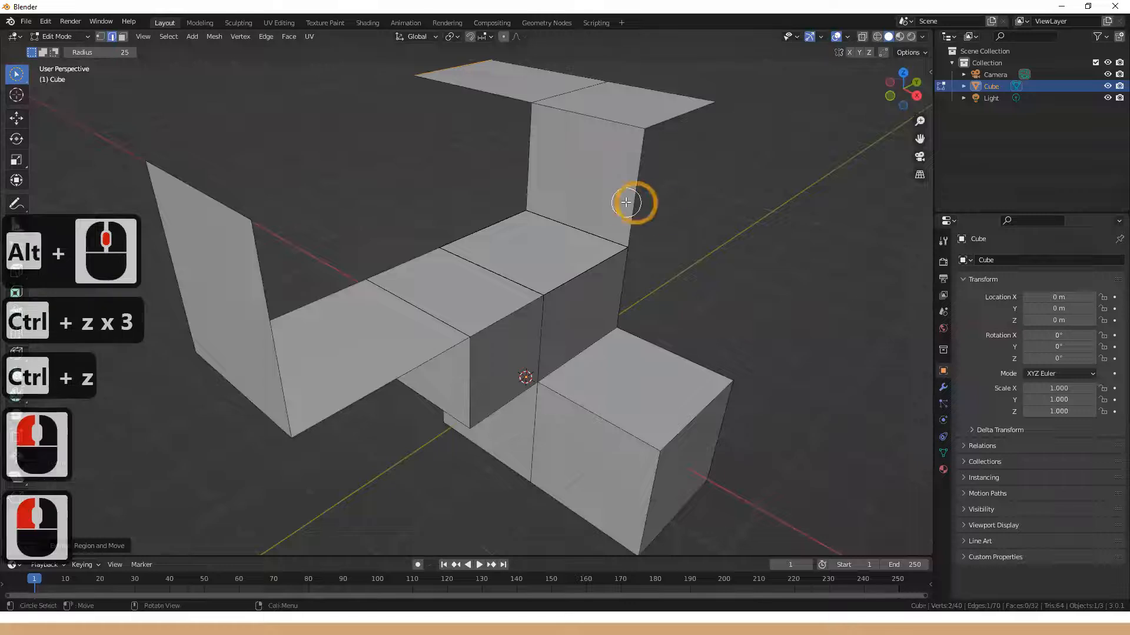
alt+middle_click(693, 352)
middle_drag(693, 352, 524, 323)
scroll(588, 356, up, 4)
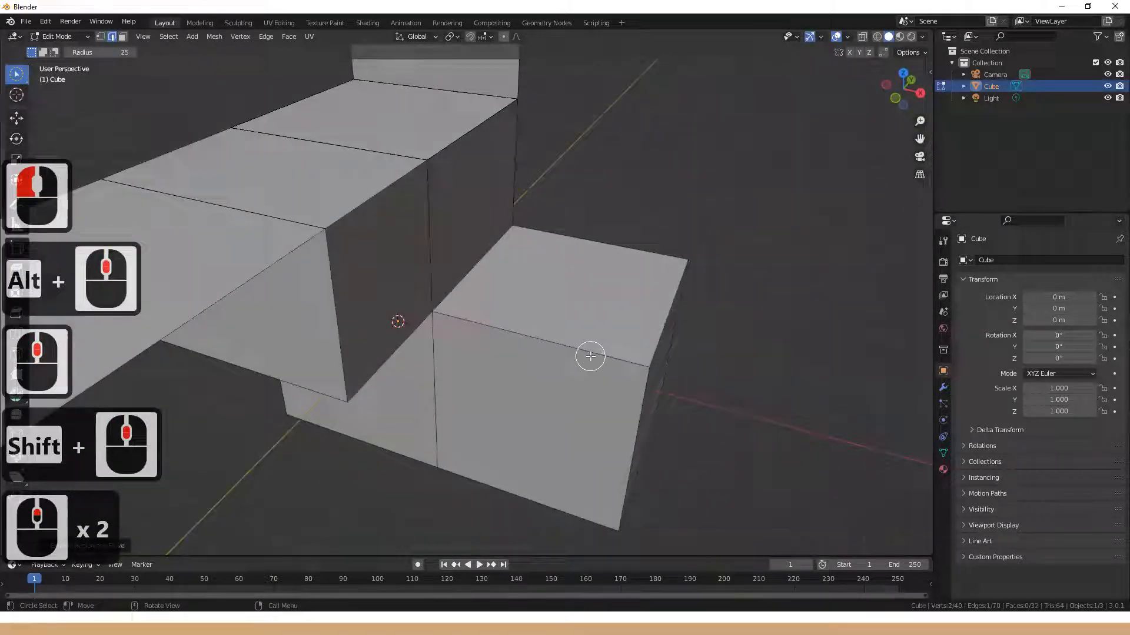
scroll(590, 360, down, 2)
mouse_move(588, 363)
middle_down()
mouse_move(582, 376)
mouse_move(553, 370)
mouse_move(606, 367)
middle_up()
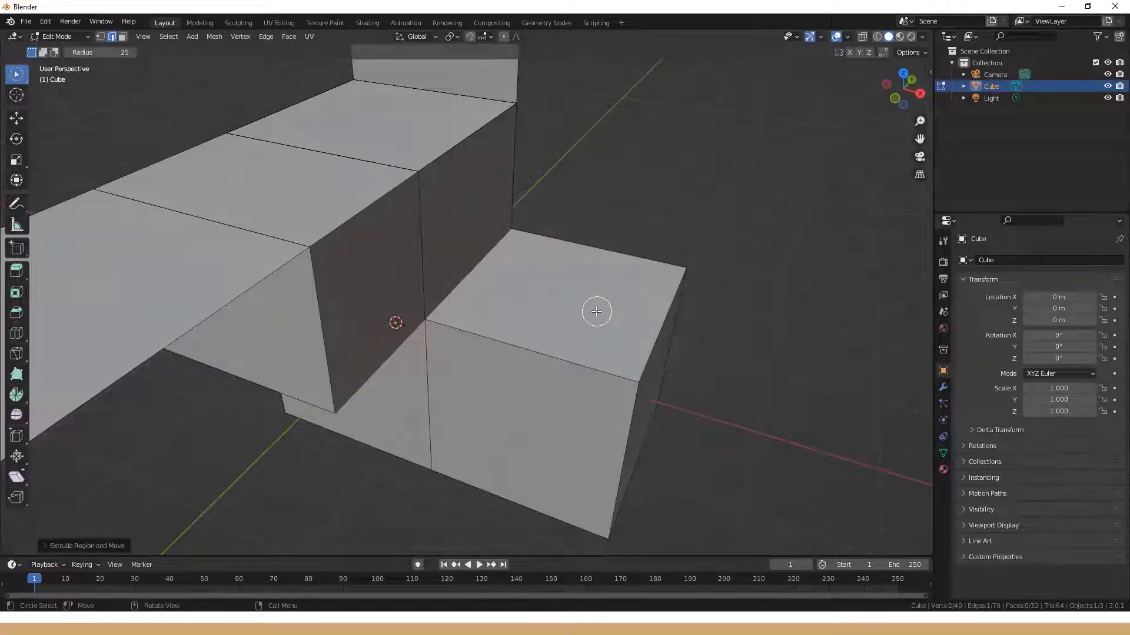
drag(767, 408, 788, 389)
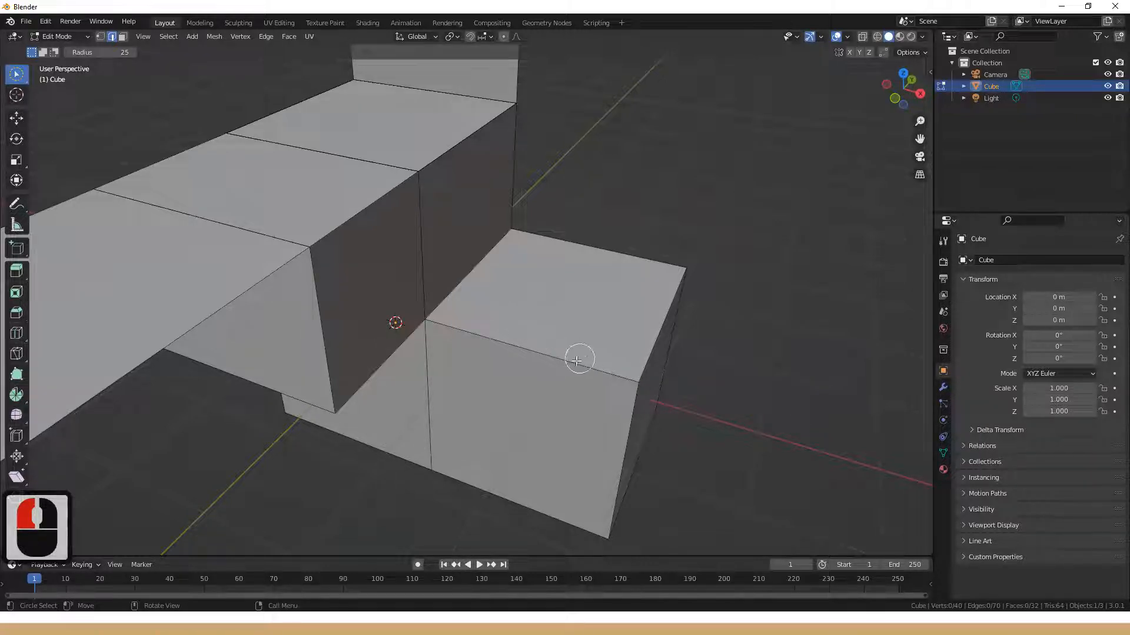
middle_drag(659, 350, 640, 335)
- Insert a centred loop cut across the lower extruded block in edge mode
key(Tab)
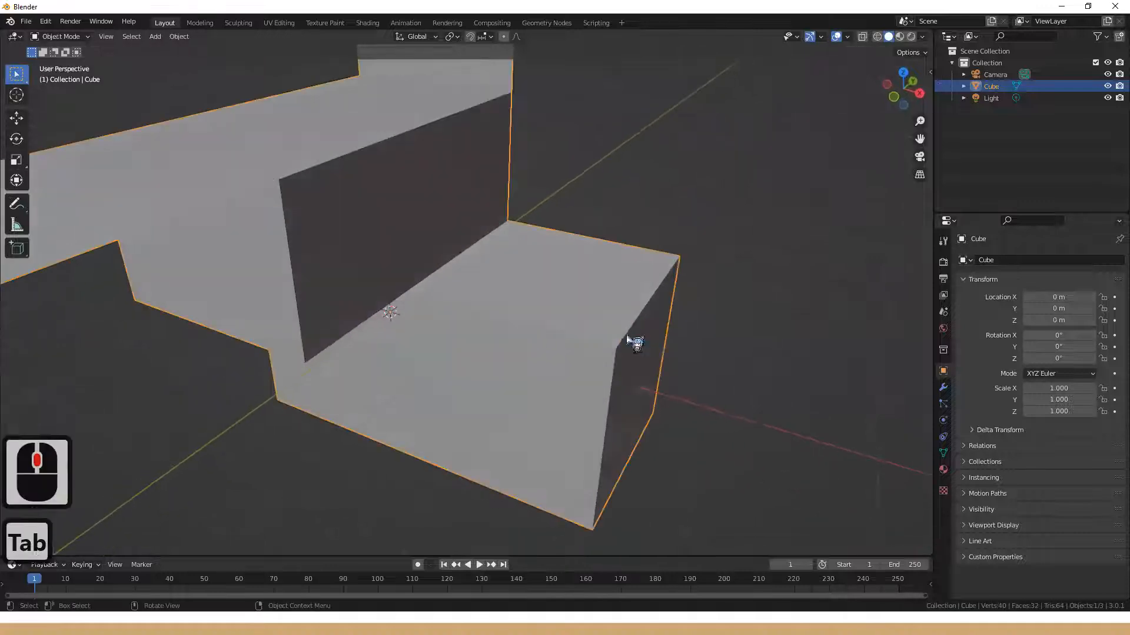
click(625, 253)
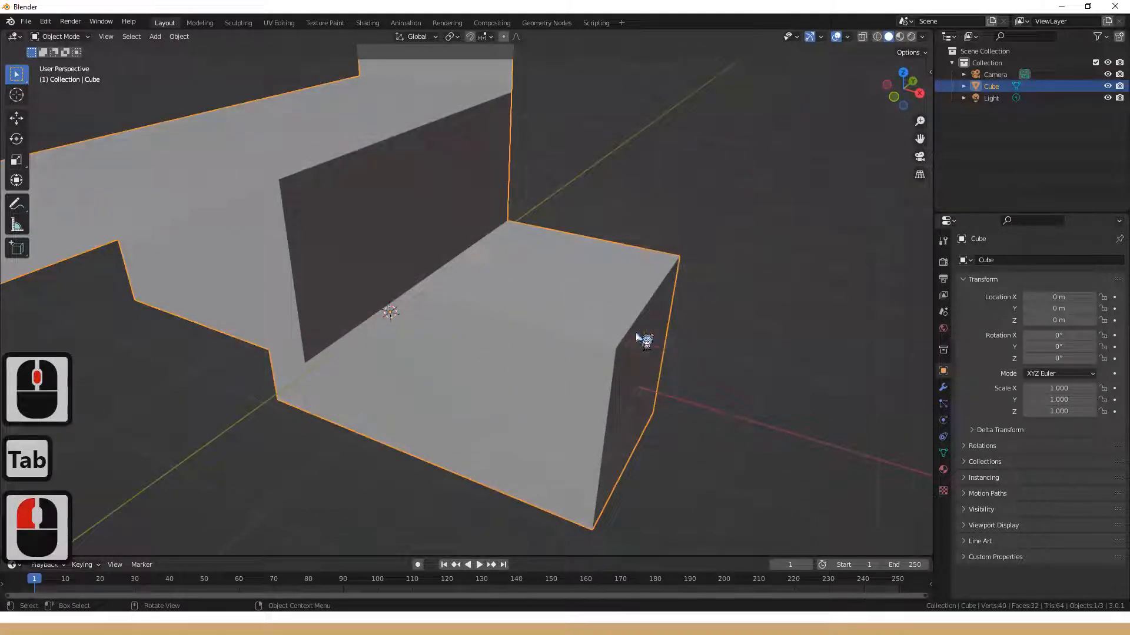
key(Tab)
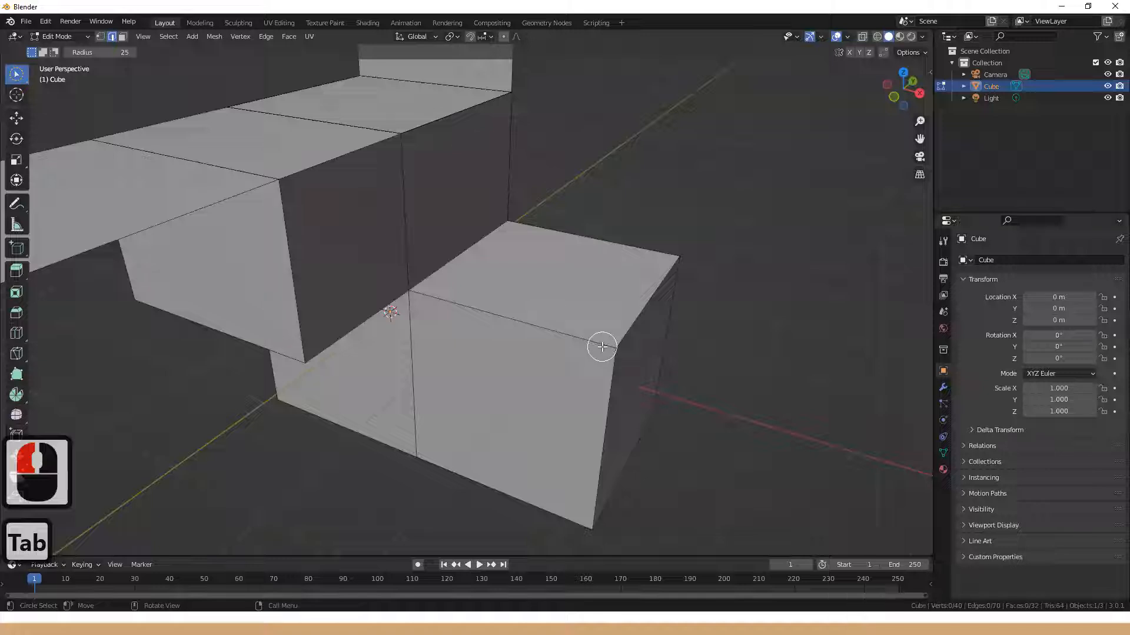
key(ctrl+r)
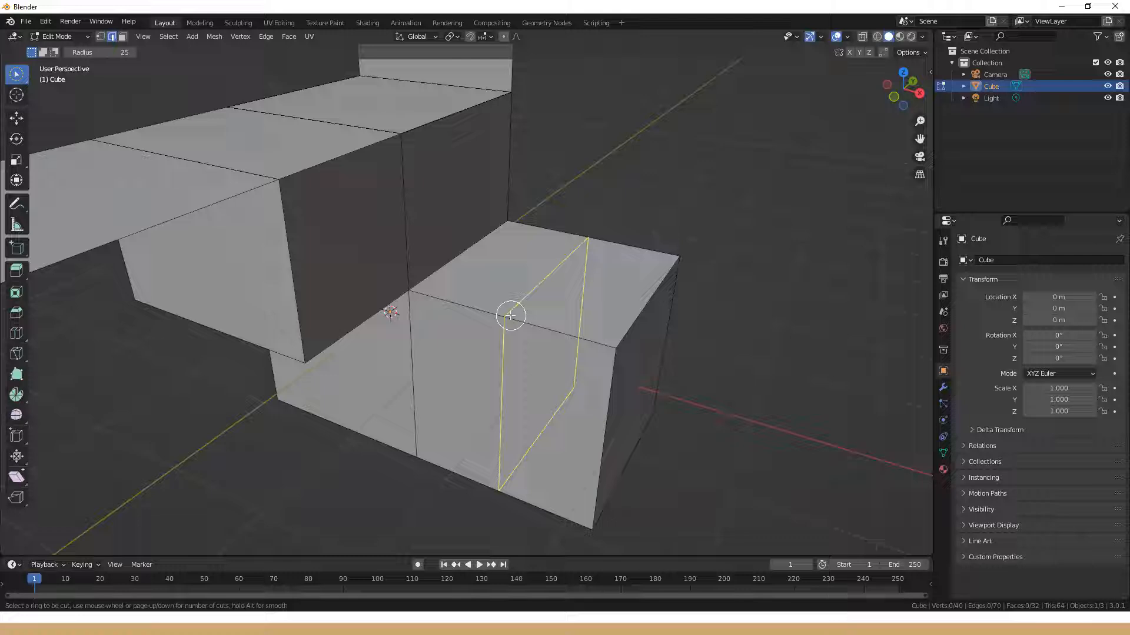
key(Return)
key(Return)
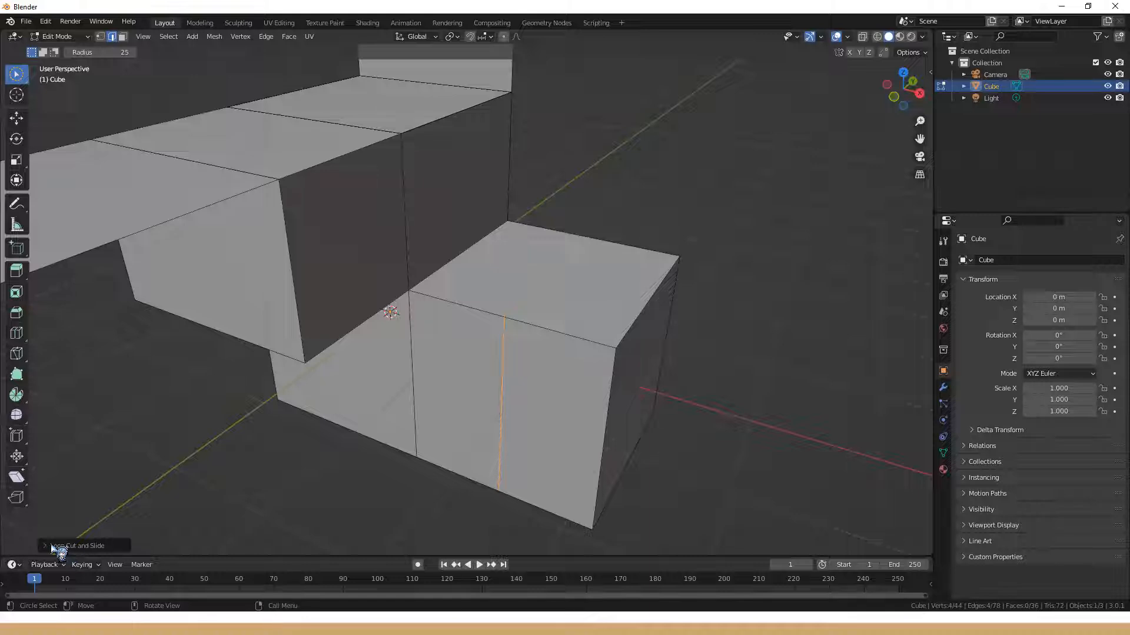
- Set the loop cut's number of cuts to 6 on the lower block and clear the edge selection
click(90, 545)
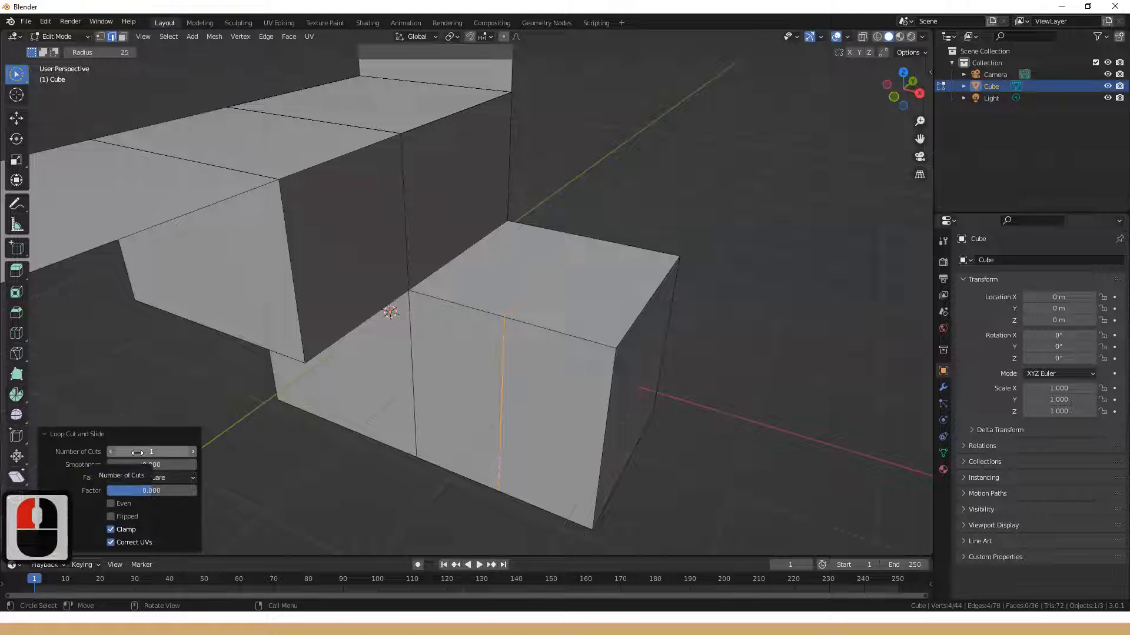
click(196, 452)
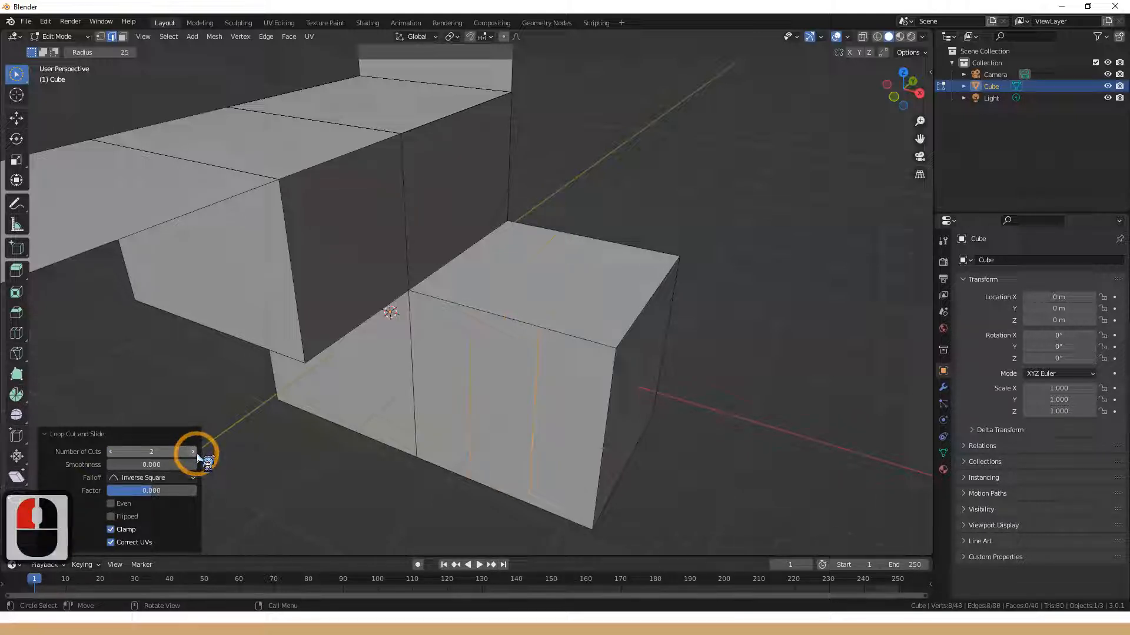
click(194, 452)
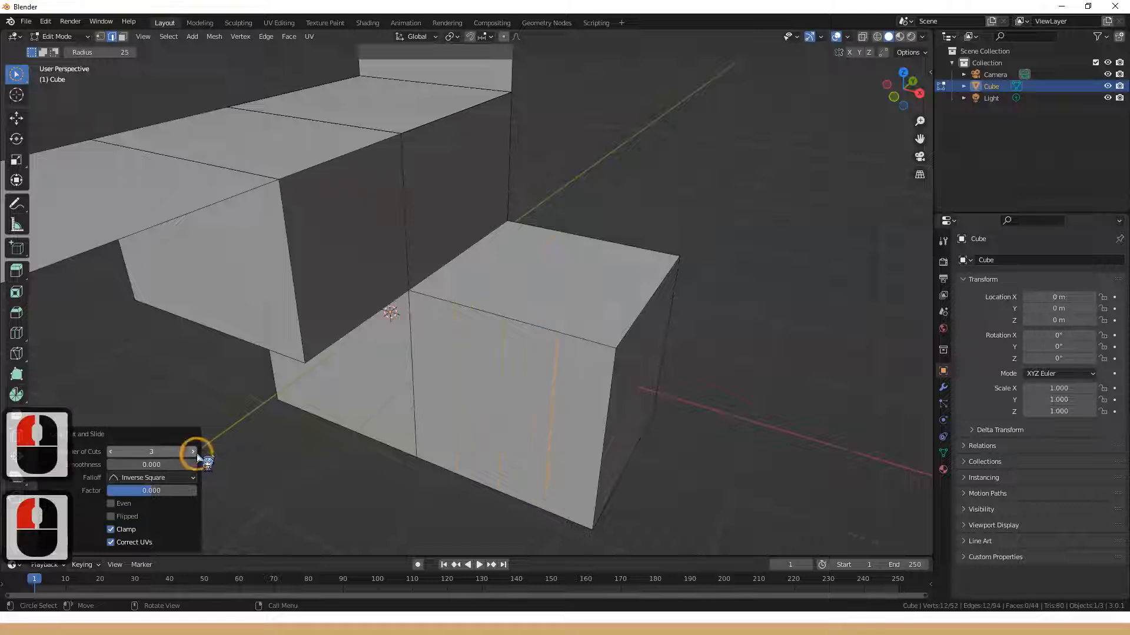
click(194, 452)
click(195, 452)
click(194, 452)
click(194, 452)
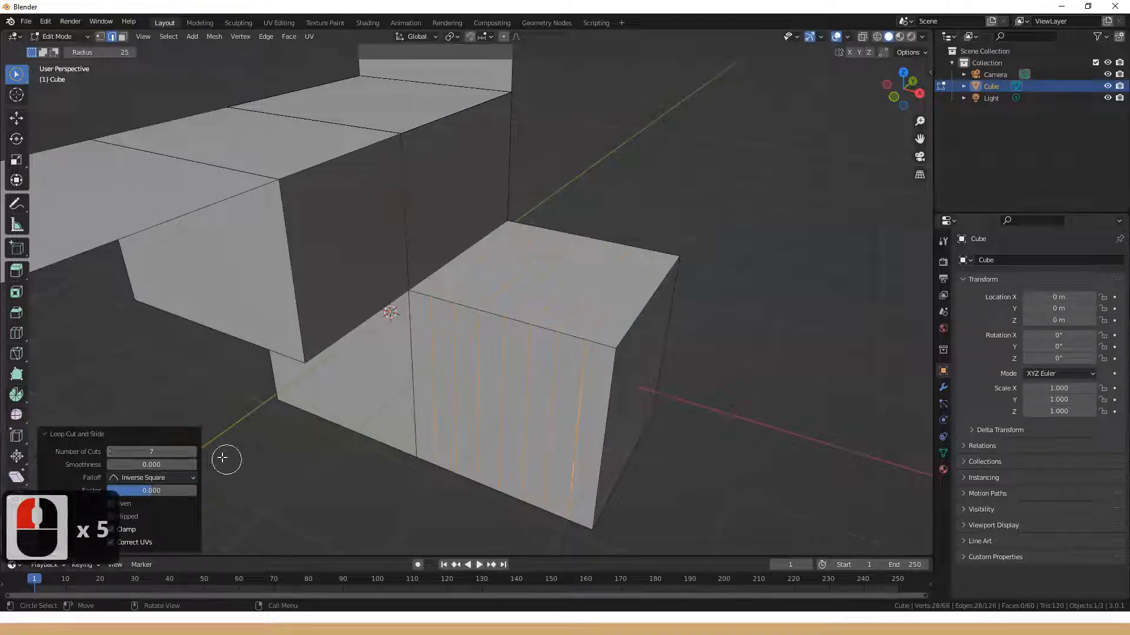
click(112, 452)
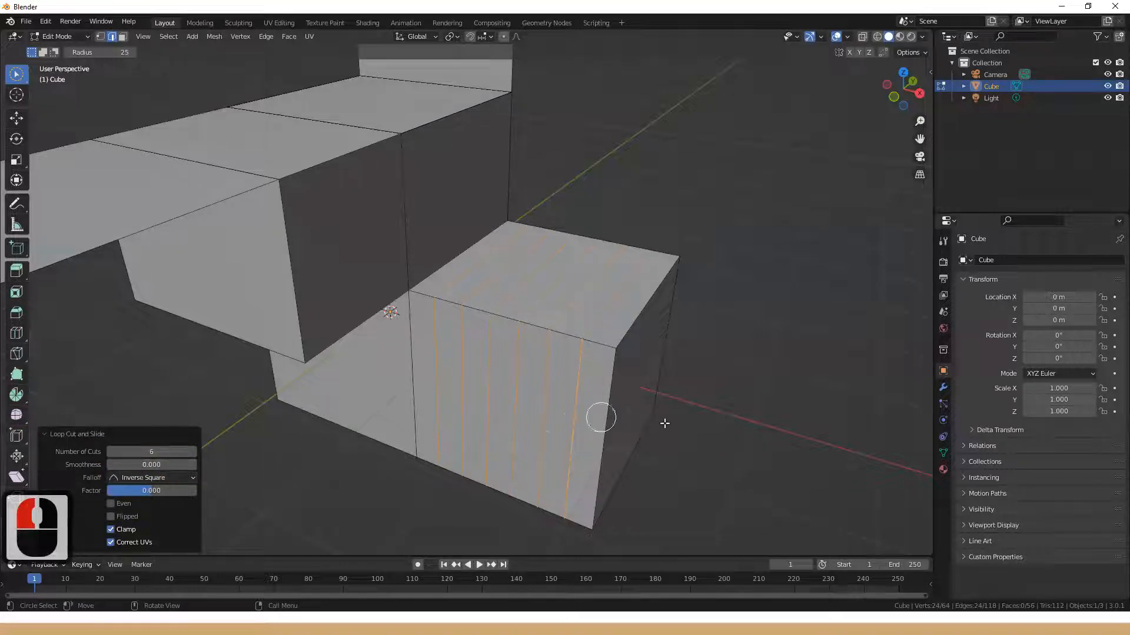
click(769, 411)
click(646, 408)
- Insert a loop cut along the block's length, perpendicular to the six cuts, slide it off-centre by a factor of -0.495, and deselect it
alt+middle_drag(643, 396, 427, 412)
middle_drag(458, 368, 542, 381)
scroll(538, 377, up, 2)
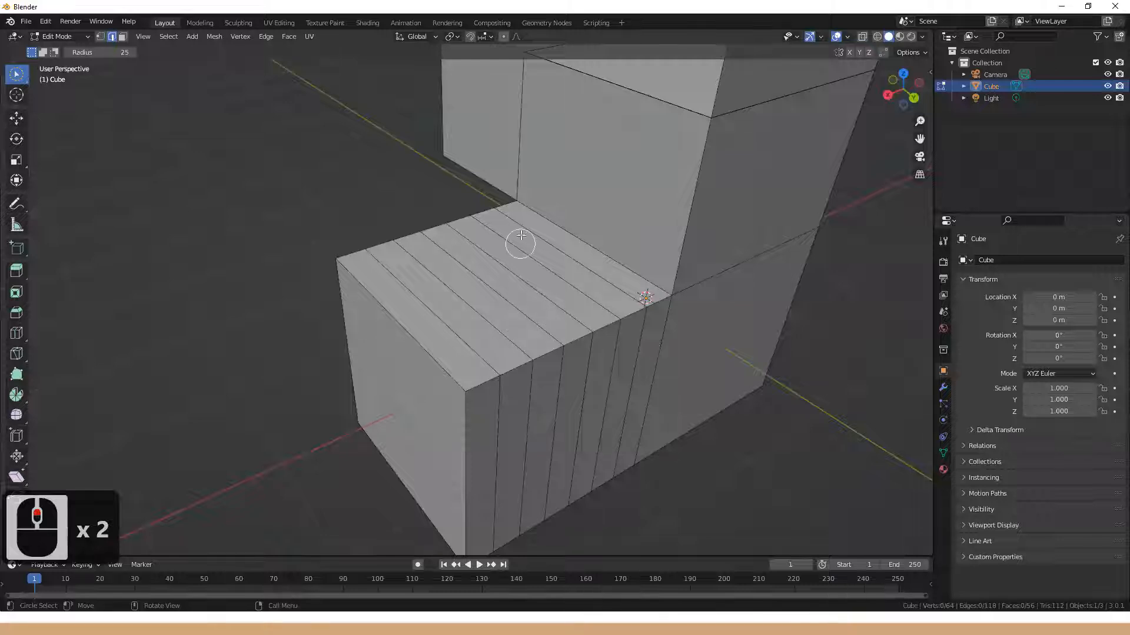
key(ctrl+r)
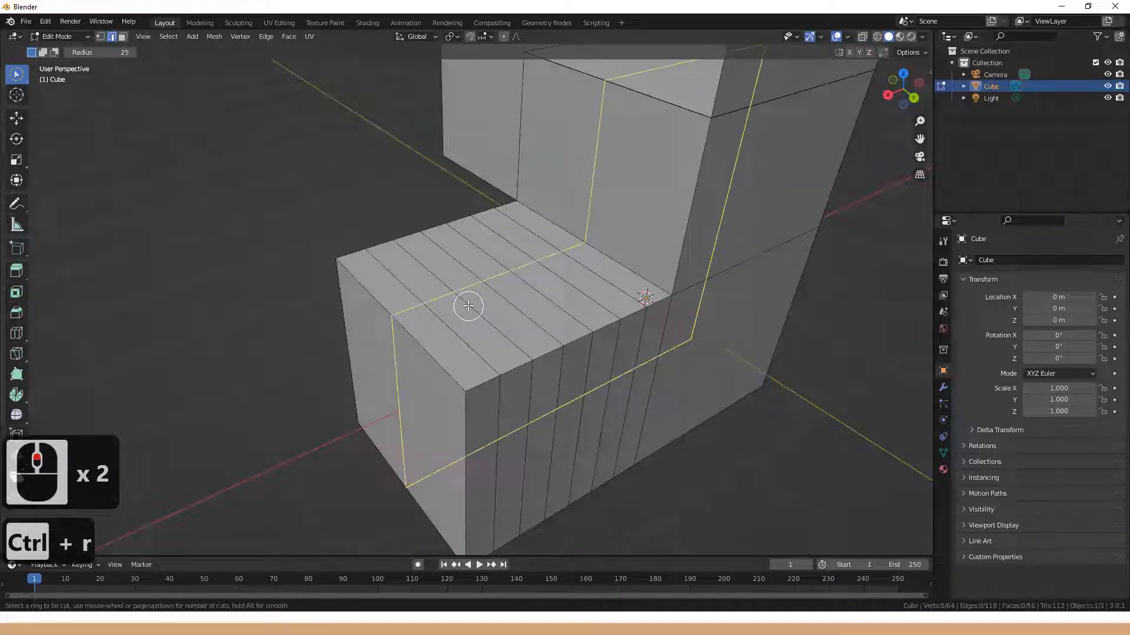
click(468, 305)
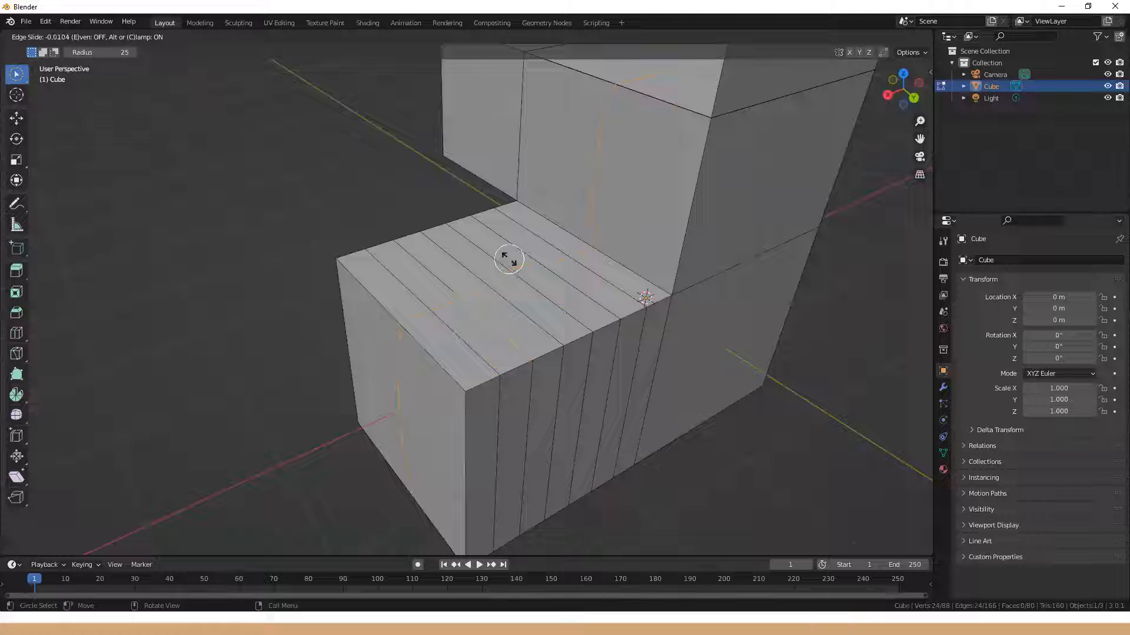
click(543, 288)
mouse_move(467, 323)
middle_down()
mouse_move(517, 323)
mouse_move(475, 308)
mouse_move(474, 329)
middle_up()
middle_drag(474, 329, 457, 330)
scroll(457, 330, up, 1)
middle_drag(442, 372, 461, 378)
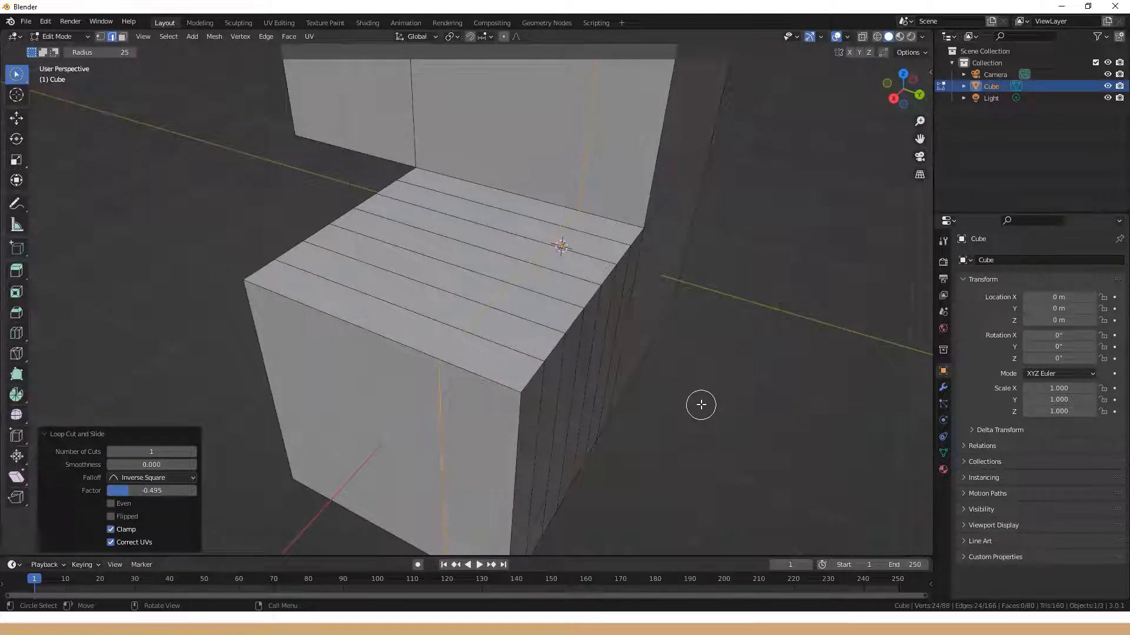
click(724, 431)
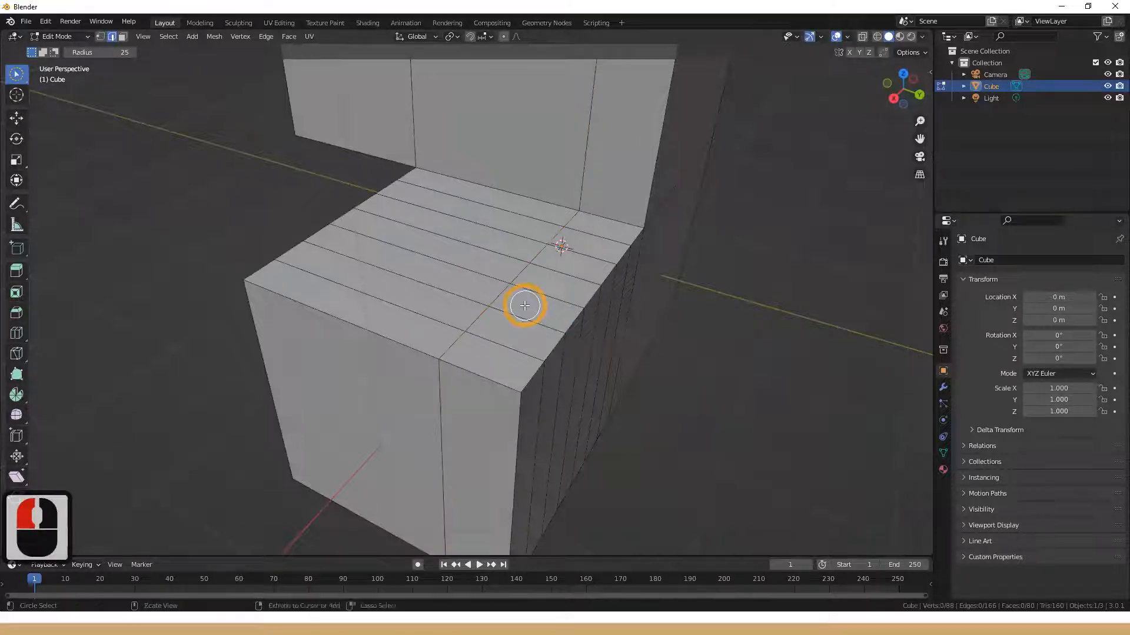
- Insert another lengthwise loop cut in the narrow strip between the off-centre loop and the block's nearest side, cancelling its slide
key(ctrl+r)
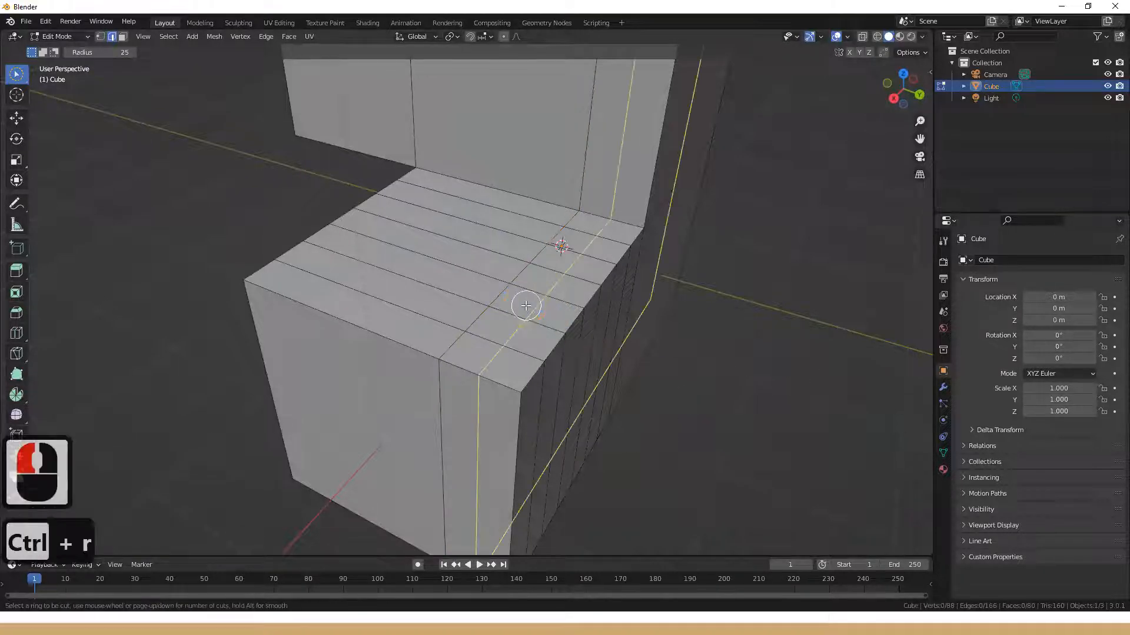
click(477, 377)
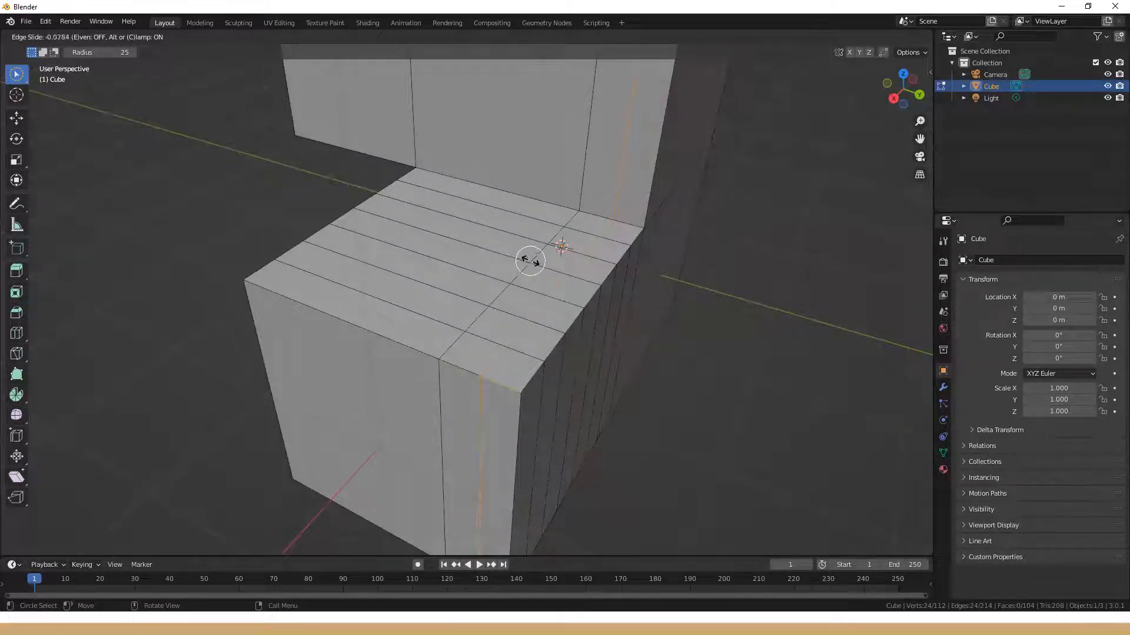
key(Escape)
middle_drag(608, 323, 721, 379)
click(426, 373)
middle_drag(426, 373, 473, 360)
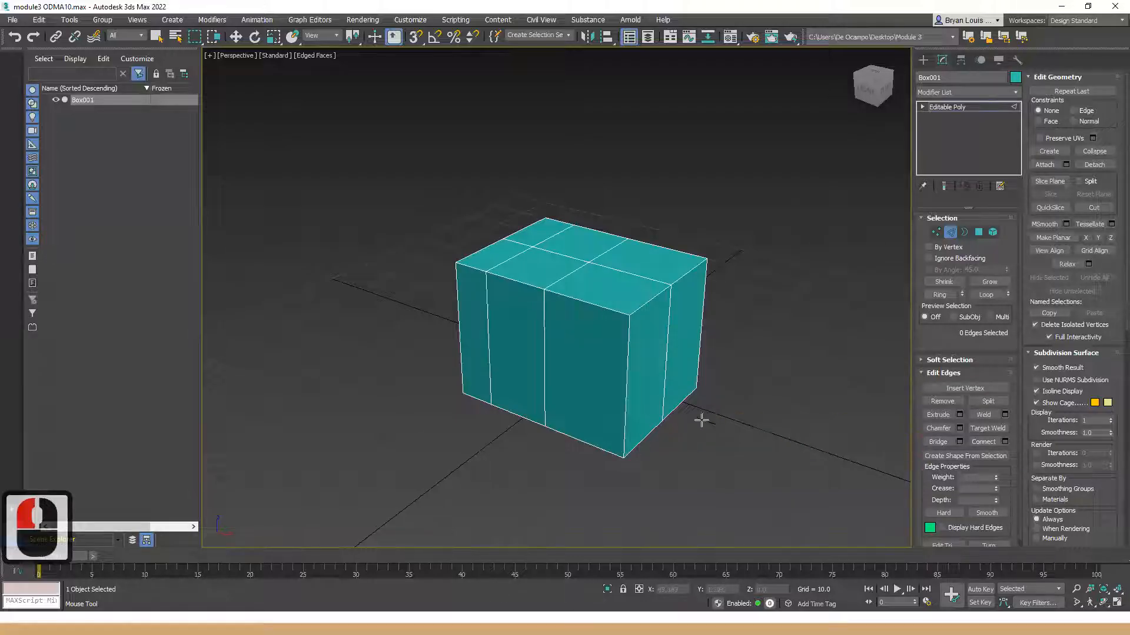
- Switch to 3ds Max and examine the segmented box from several sides at vertex and edge level
alt+middle_drag(774, 418, 546, 364)
middle_click(567, 383)
middle_click(567, 383)
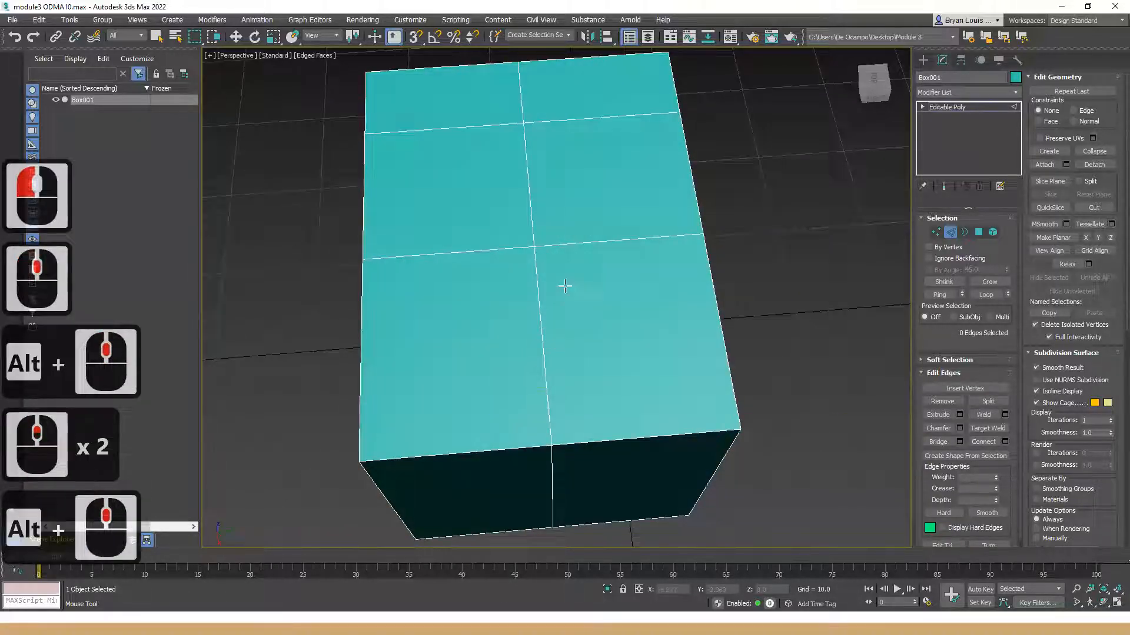
alt+middle_drag(552, 304, 594, 294)
click(645, 265)
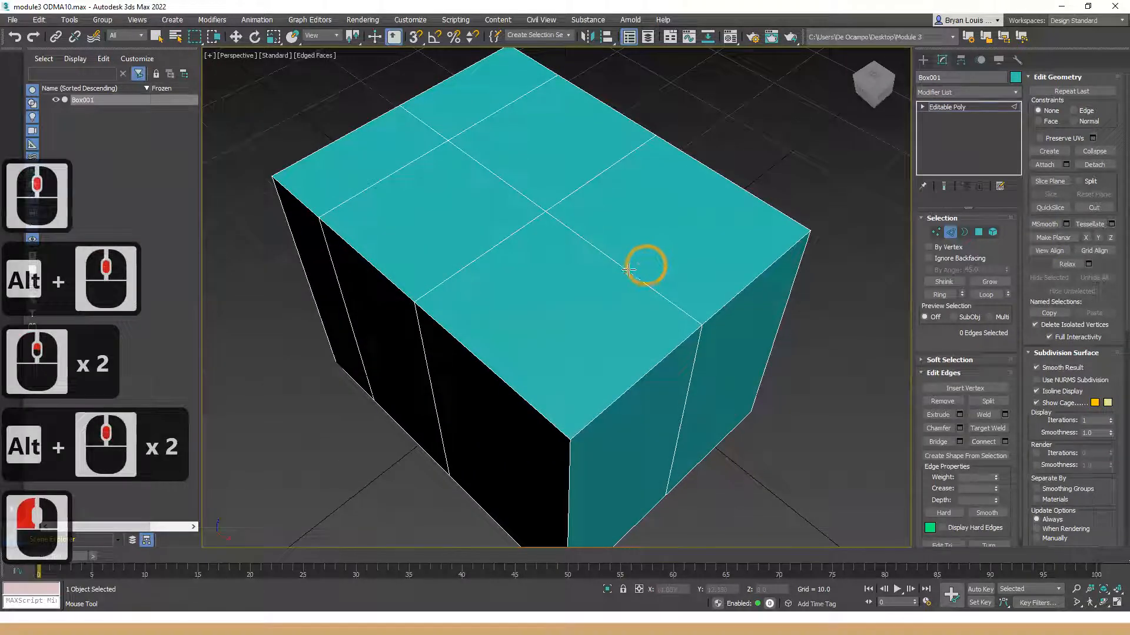
click(936, 232)
alt+middle_drag(505, 252, 559, 259)
alt+middle_drag(762, 271, 787, 252)
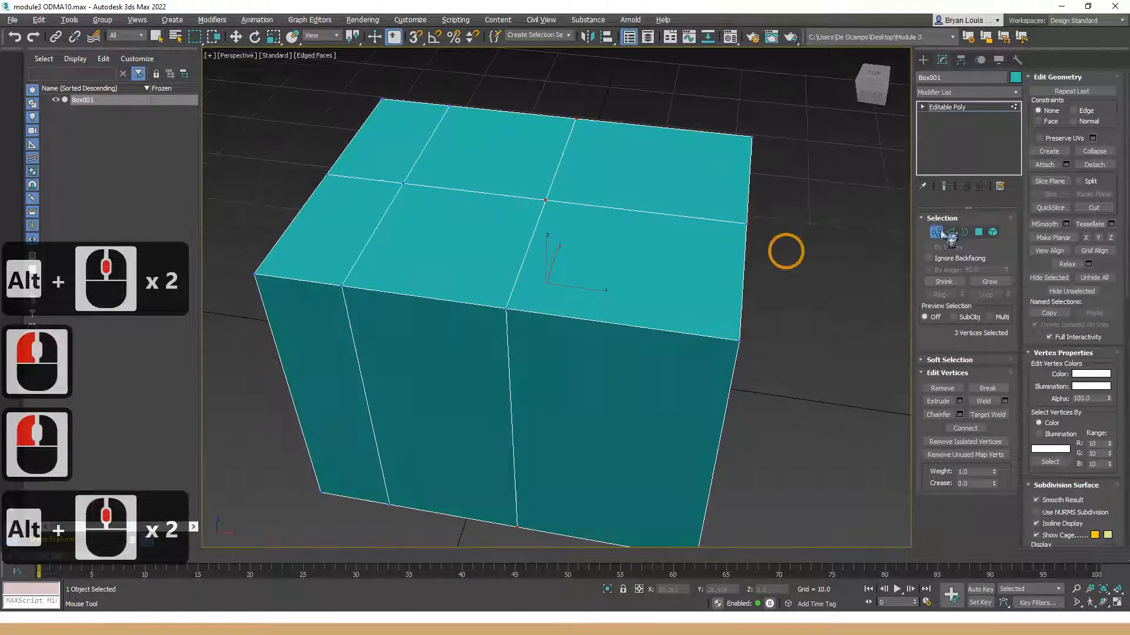
click(950, 232)
click(593, 227)
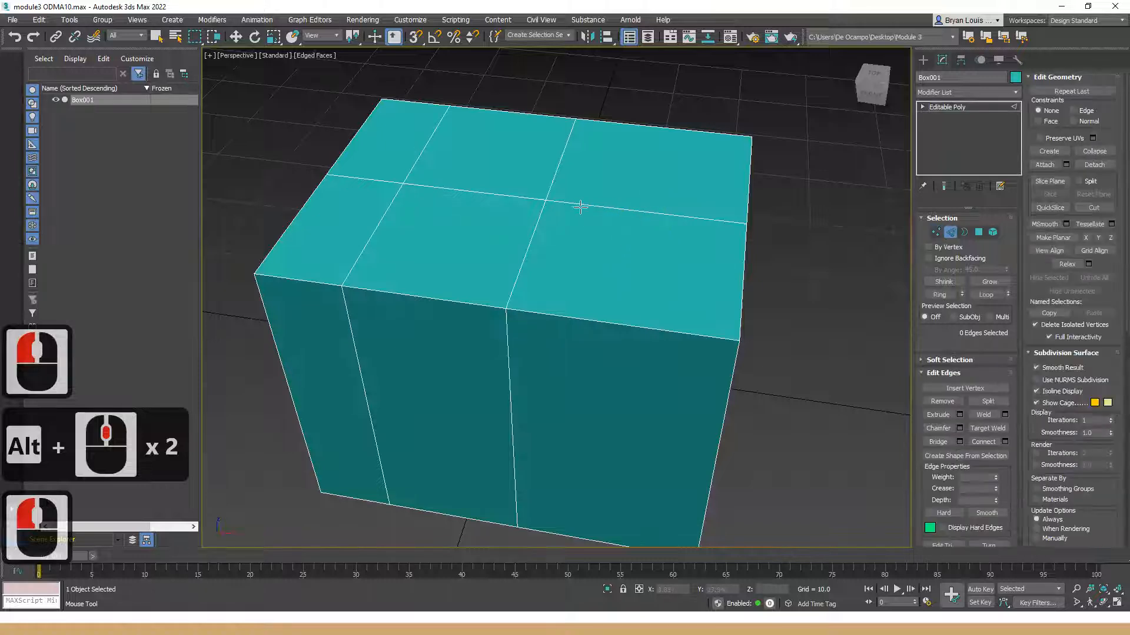
key(Escape)
alt+middle_drag(524, 238, 695, 267)
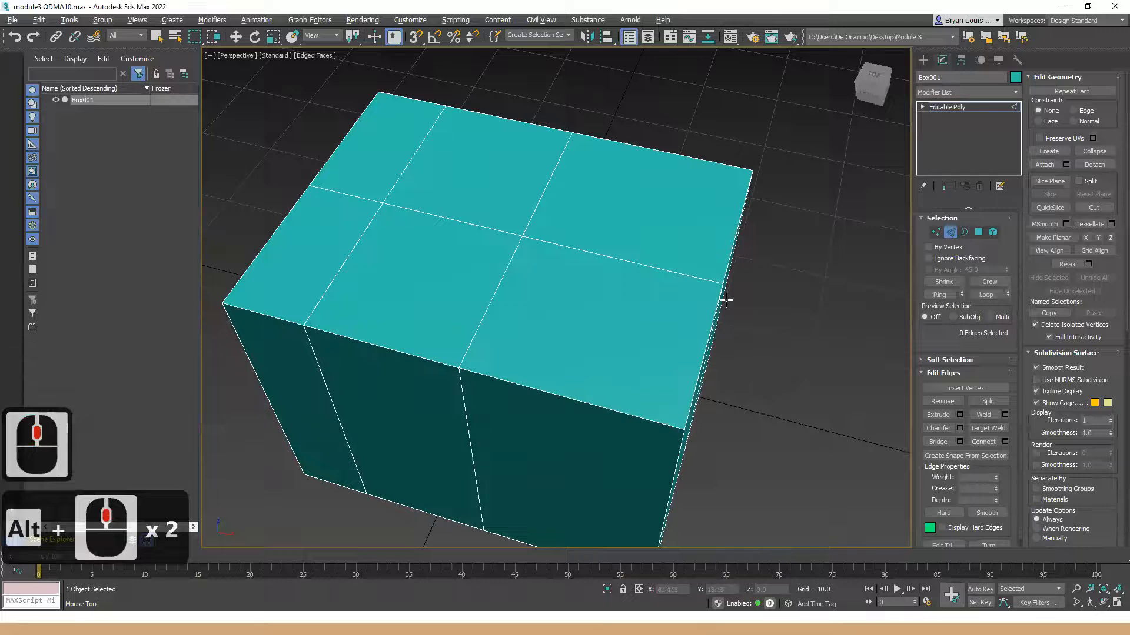
- Insert a crosswise edge loop through the middle of the box's widest segment with SwiftLoop and leave the tool
key(alt+1)
click(617, 257)
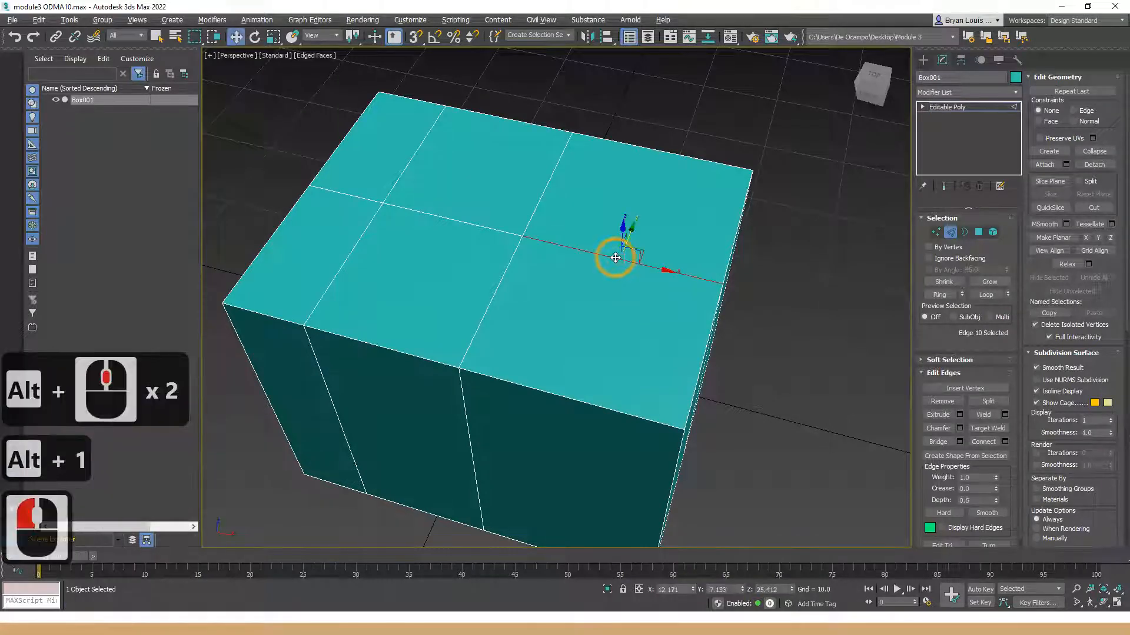
click(628, 261)
key(alt+1)
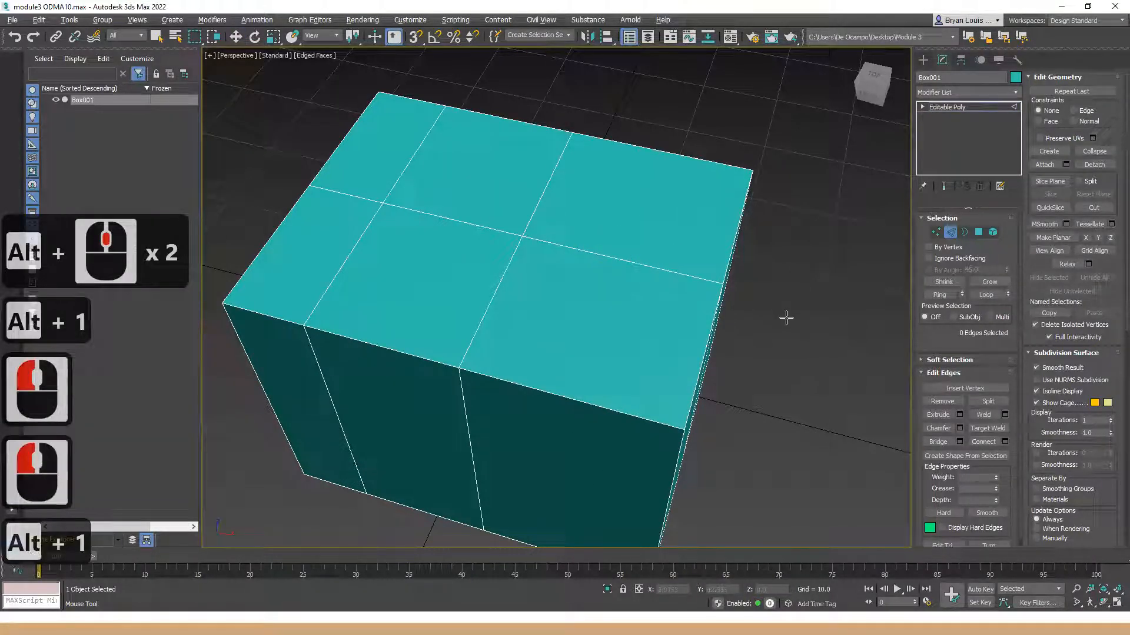
click(595, 287)
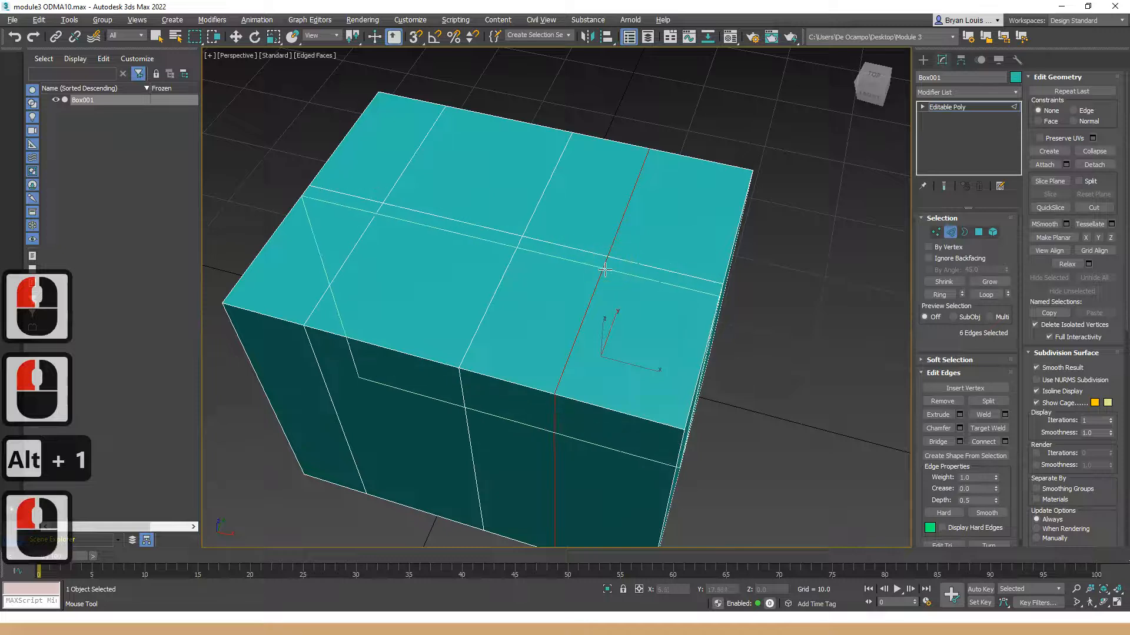
key(Escape)
click(771, 279)
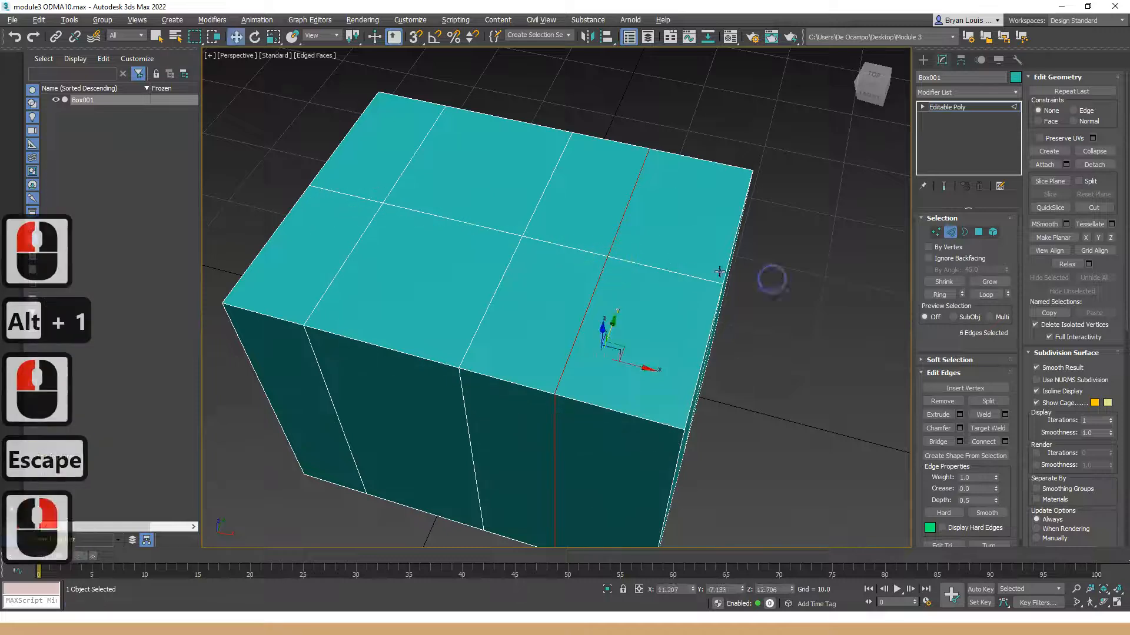
- Remove the selected crosswise edge loop without its vertices and switch to vertex level to inspect the leftover vertices
right_click(597, 271)
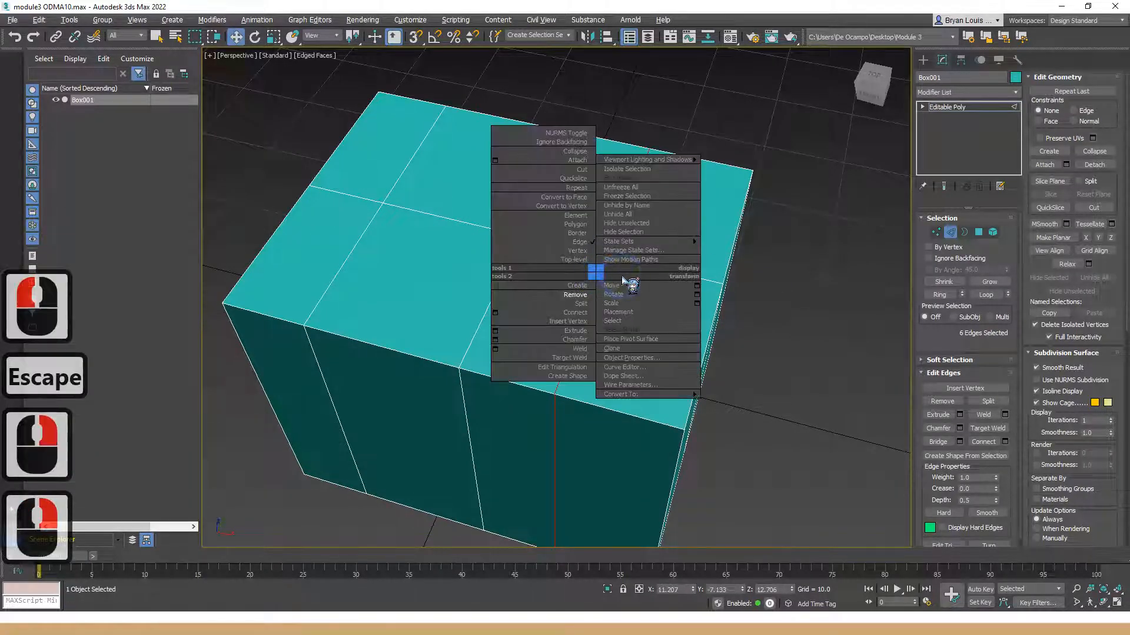
click(570, 295)
click(630, 313)
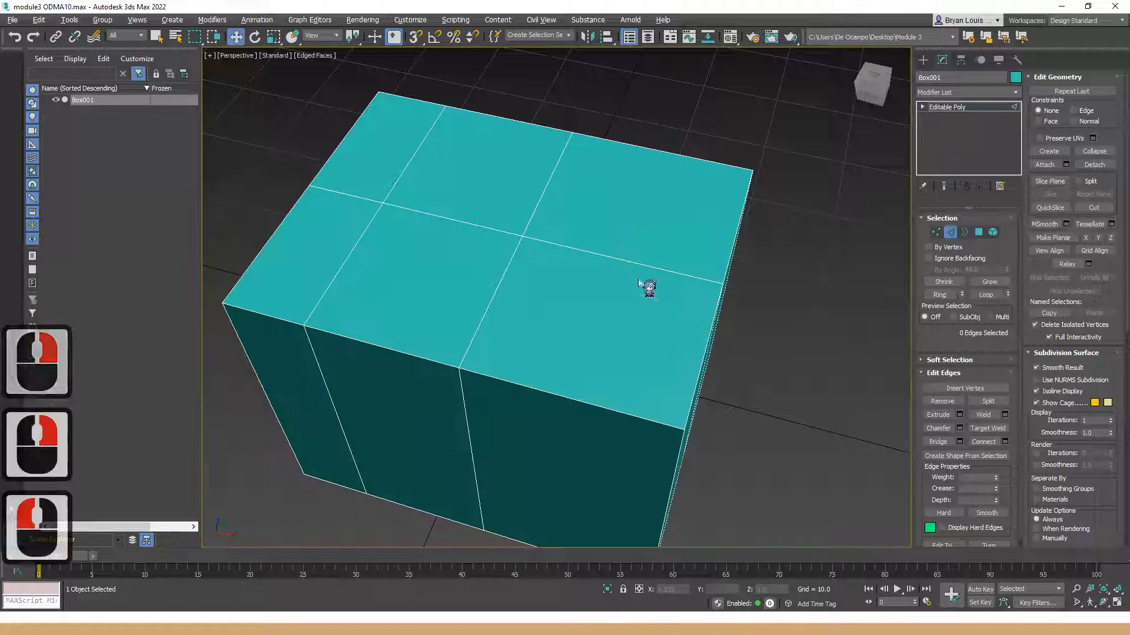
key(1)
alt+middle_drag(646, 296, 555, 294)
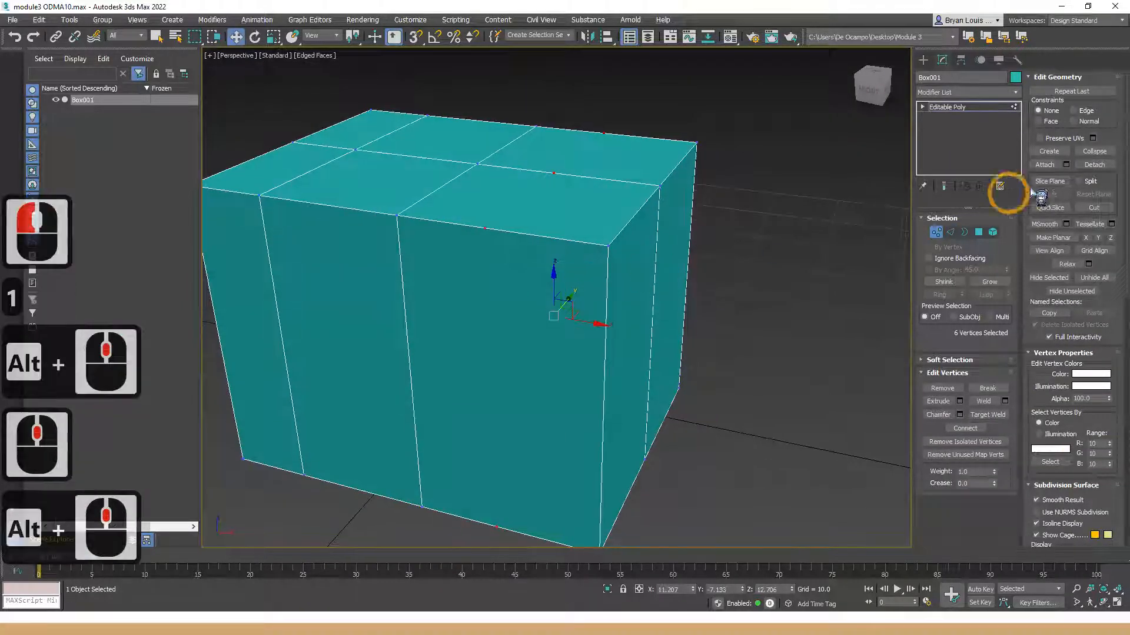
- With snapping on, cut edges across the box's top face, joining its three leftover vertices
click(1098, 208)
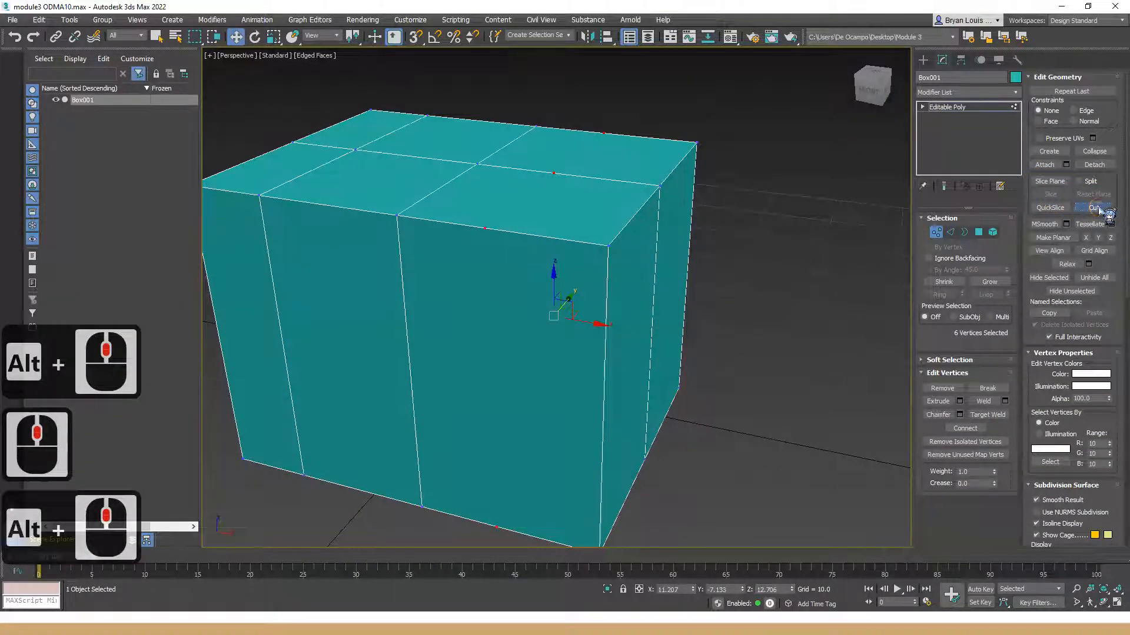
alt+middle_drag(575, 207, 550, 227)
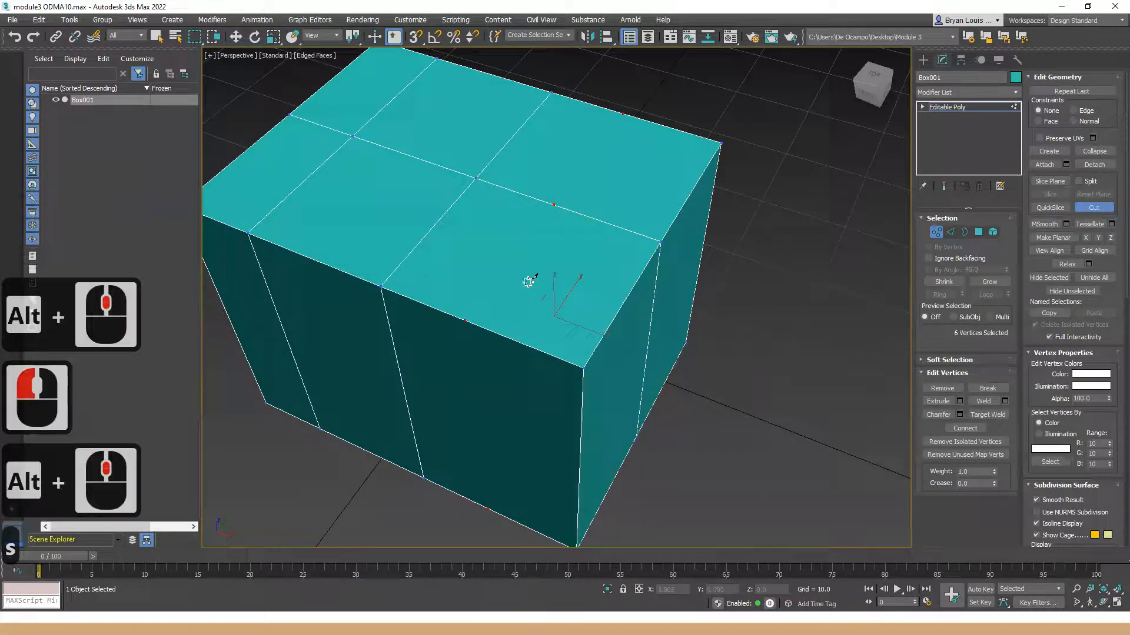
key(s)
click(464, 321)
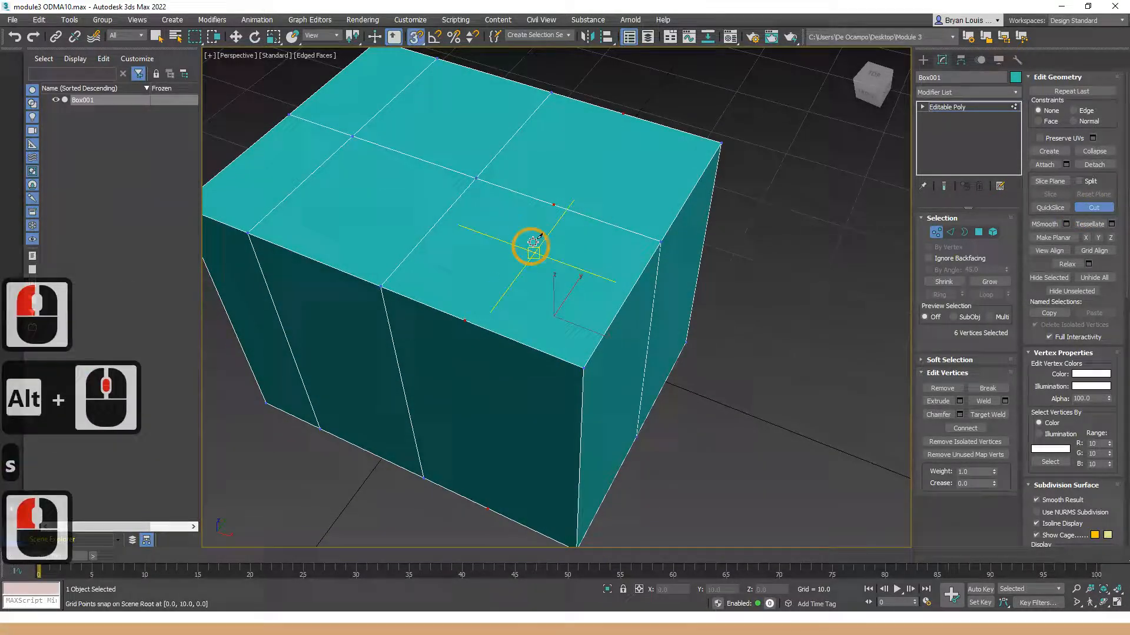
click(568, 200)
click(622, 113)
- Continue the snapped cut down the sides and across the underside through the leftover vertices to close the loop, and leave the Cut tool
alt+middle_drag(622, 146, 579, 273)
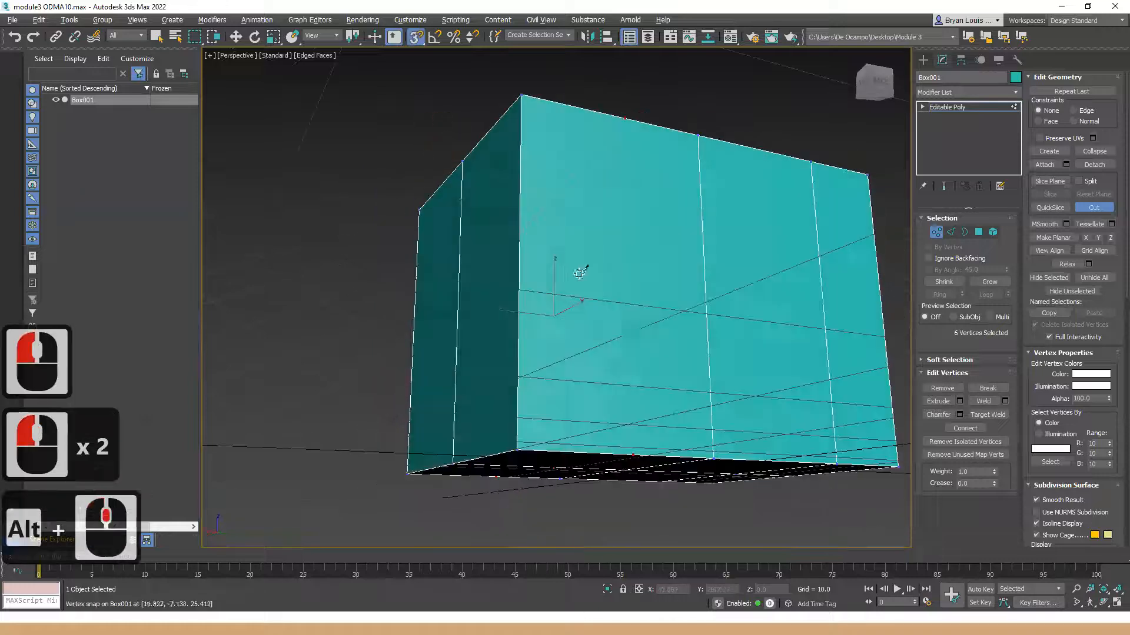
click(631, 452)
alt+middle_drag(632, 452, 556, 350)
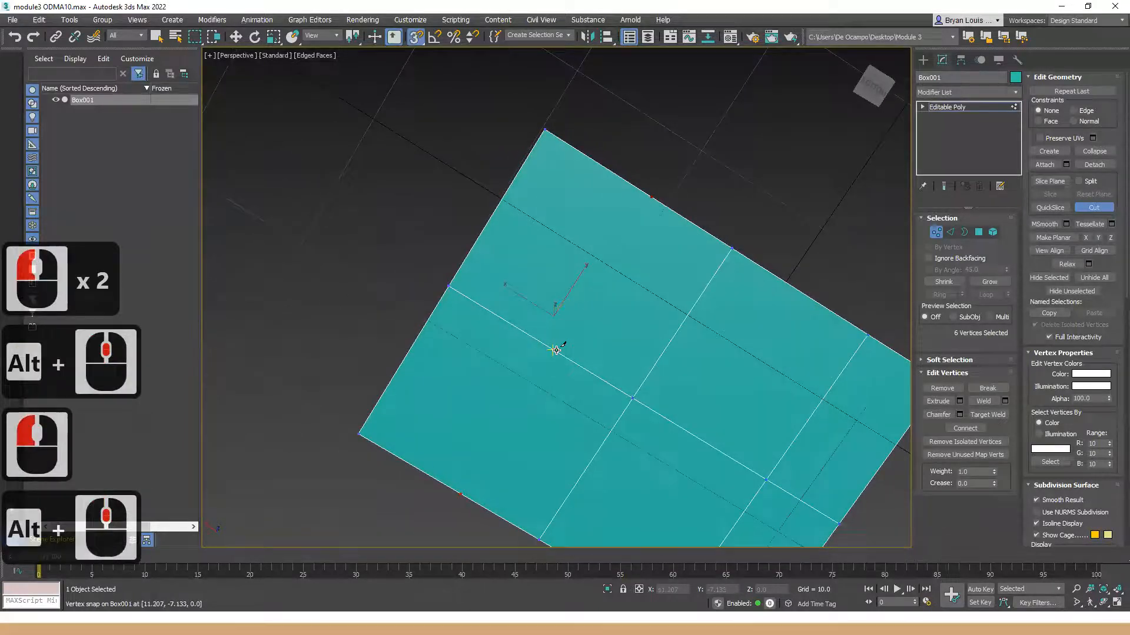
click(556, 350)
alt+middle_drag(529, 396, 618, 396)
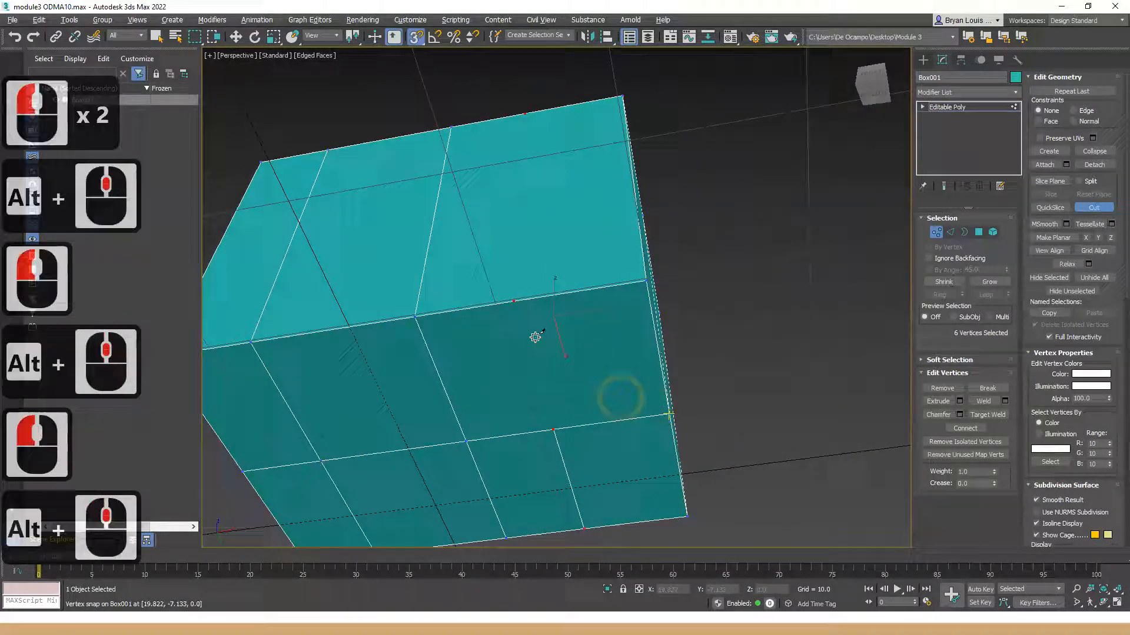
mouse_move(517, 295)
alt+middle_down()
mouse_move(532, 215)
mouse_move(533, 310)
alt+middle_up()
click(516, 295)
alt+middle_drag(600, 371, 462, 256)
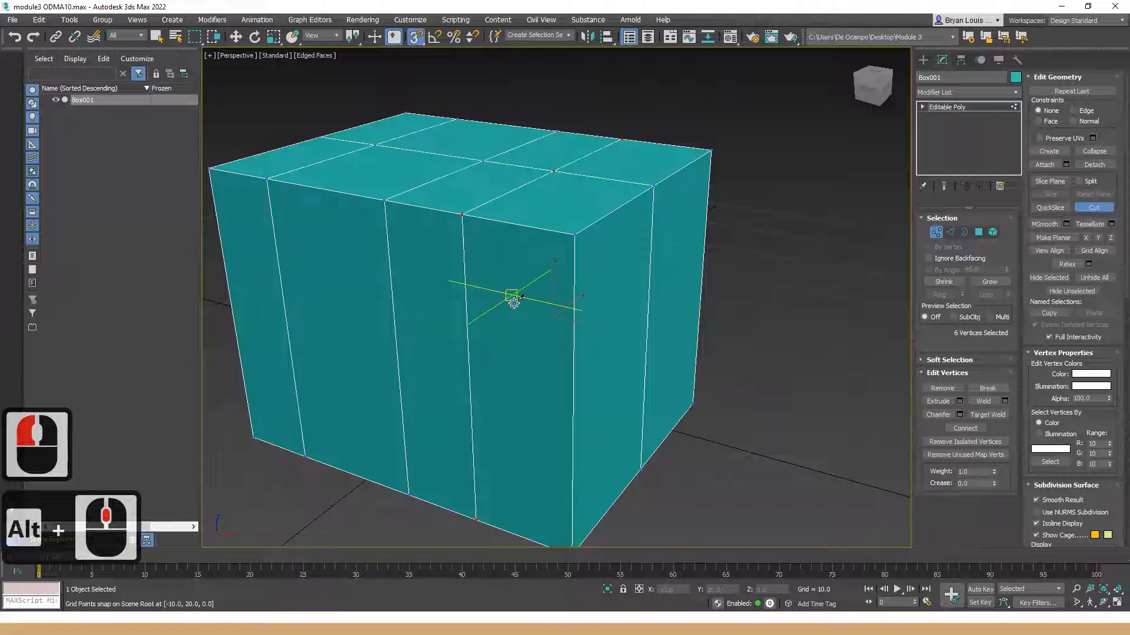
key(Escape)
click(1092, 207)
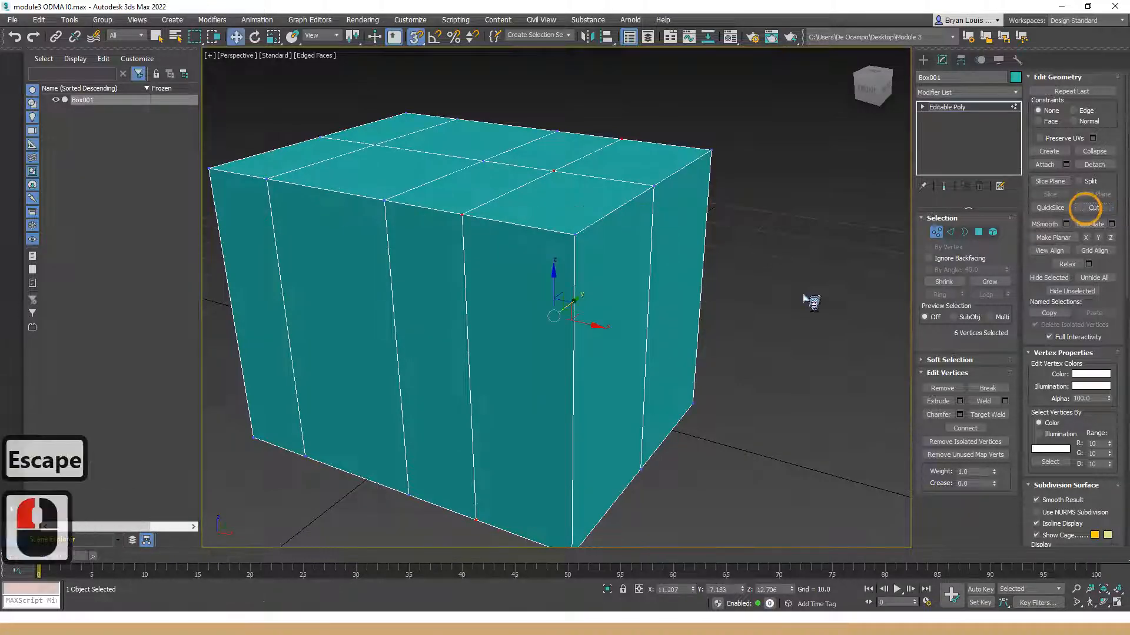
- Undo the cuts joining the leftover vertices around the box
mouse_move(609, 333)
alt+middle_down()
mouse_move(588, 353)
mouse_move(673, 355)
mouse_move(594, 335)
mouse_move(546, 358)
mouse_move(600, 346)
alt+middle_up()
scroll(600, 341, down, 2)
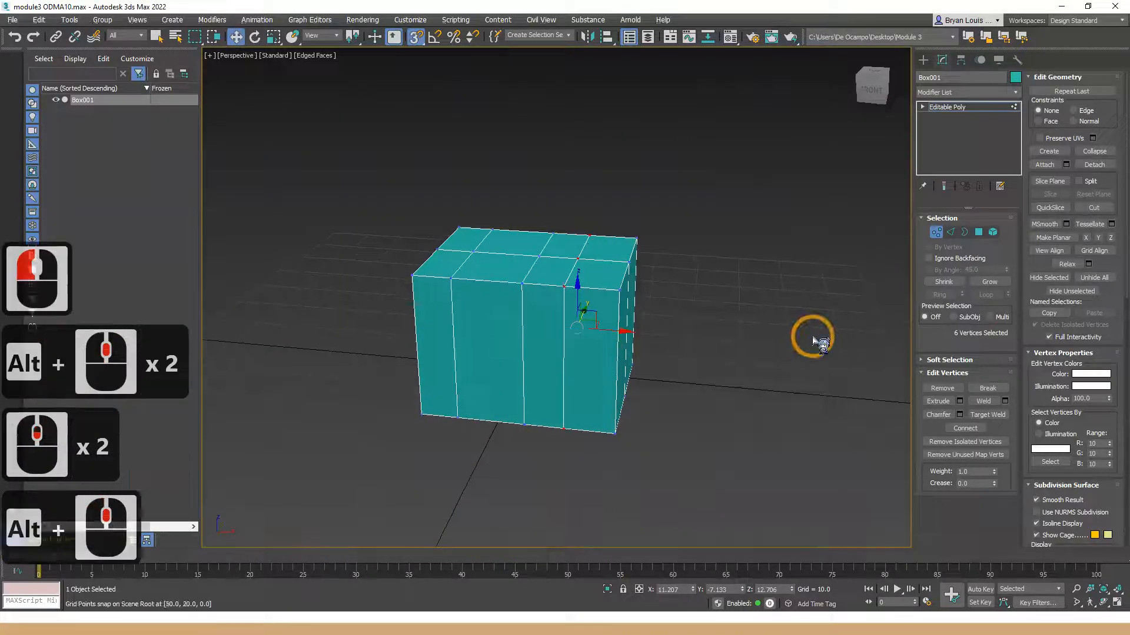
click(813, 337)
alt+middle_drag(684, 364, 695, 340)
key(ctrl+z)
key(ctrl+z)
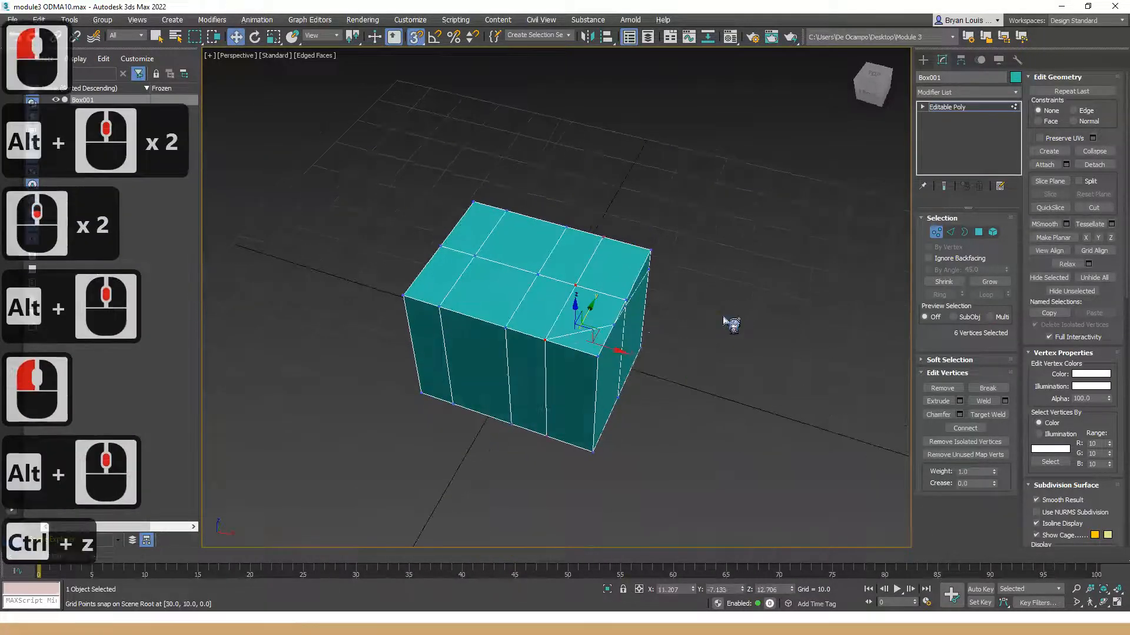
key(ctrl+z)
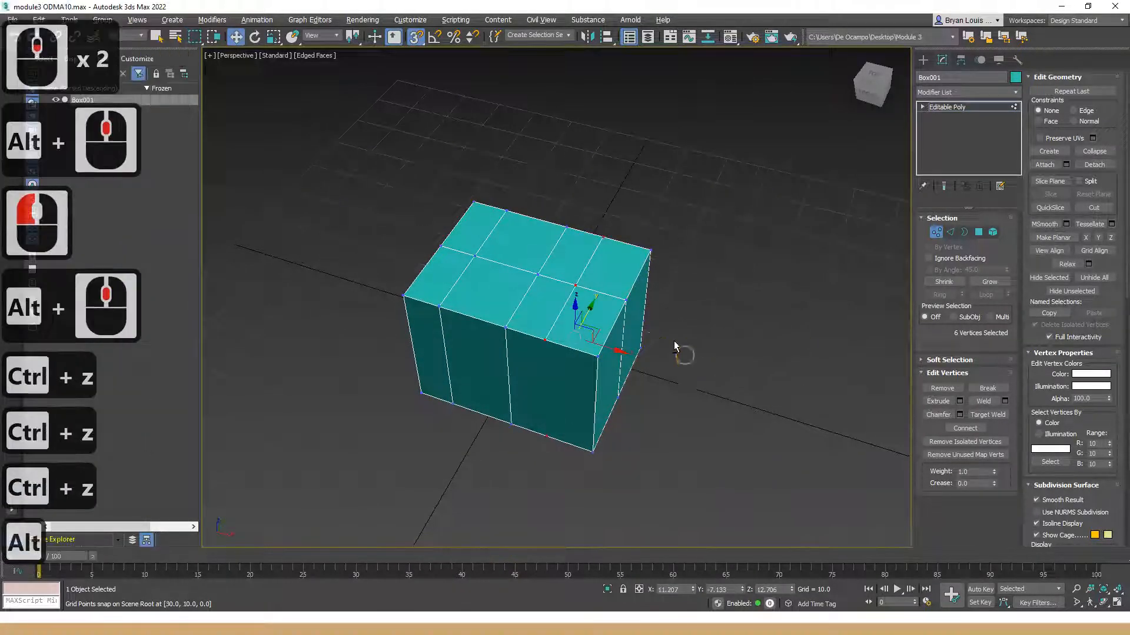
alt+middle_drag(676, 353, 790, 247)
right_click(784, 243)
click(725, 391)
key(Escape)
key(Escape)
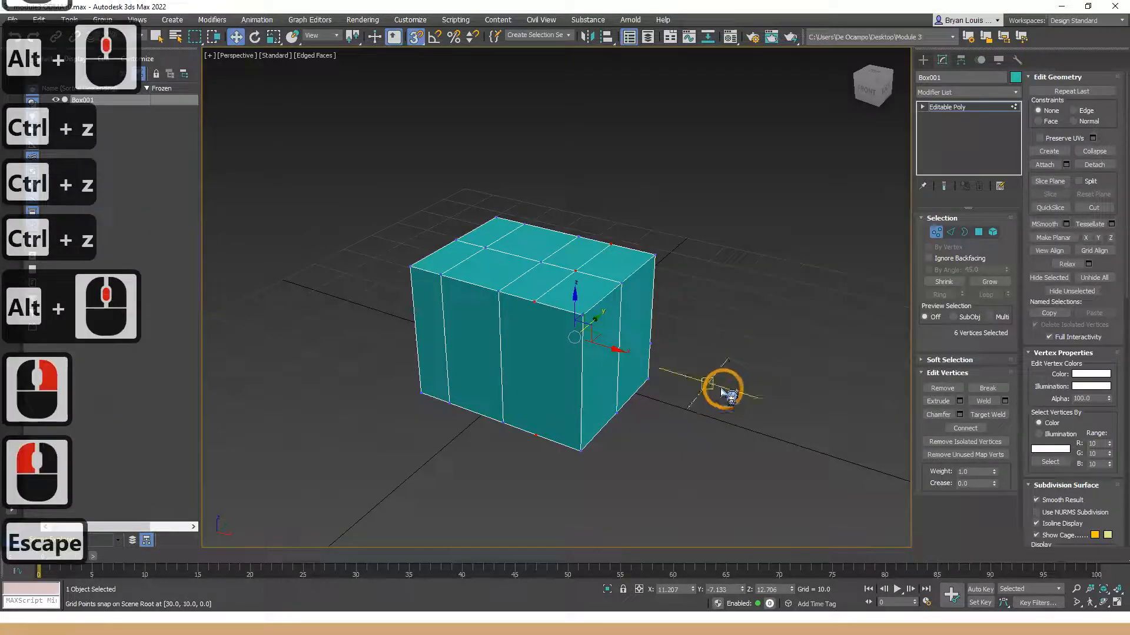
- Undo the earlier edits until the box keeps only its single lengthwise edge loop
key(ctrl+z)
key(ctrl+z)
key(ctrl+z)
key(ctrl+z)
key(ctrl+z)
key(ctrl+z)
key(ctrl+z)
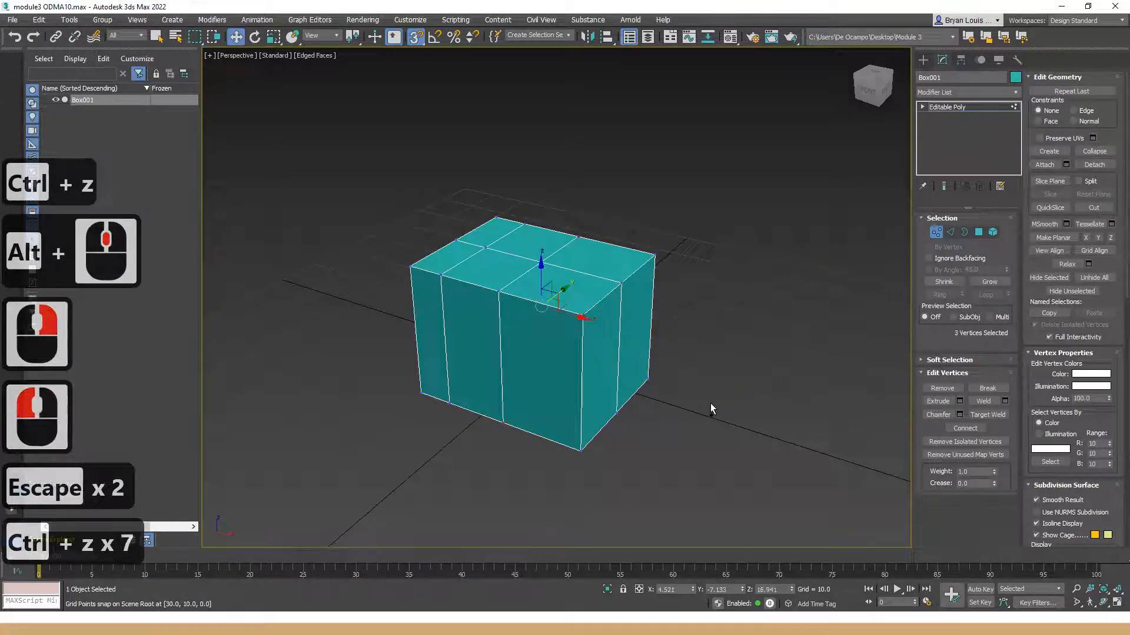
key(ctrl+z)
key(ctrl+z)
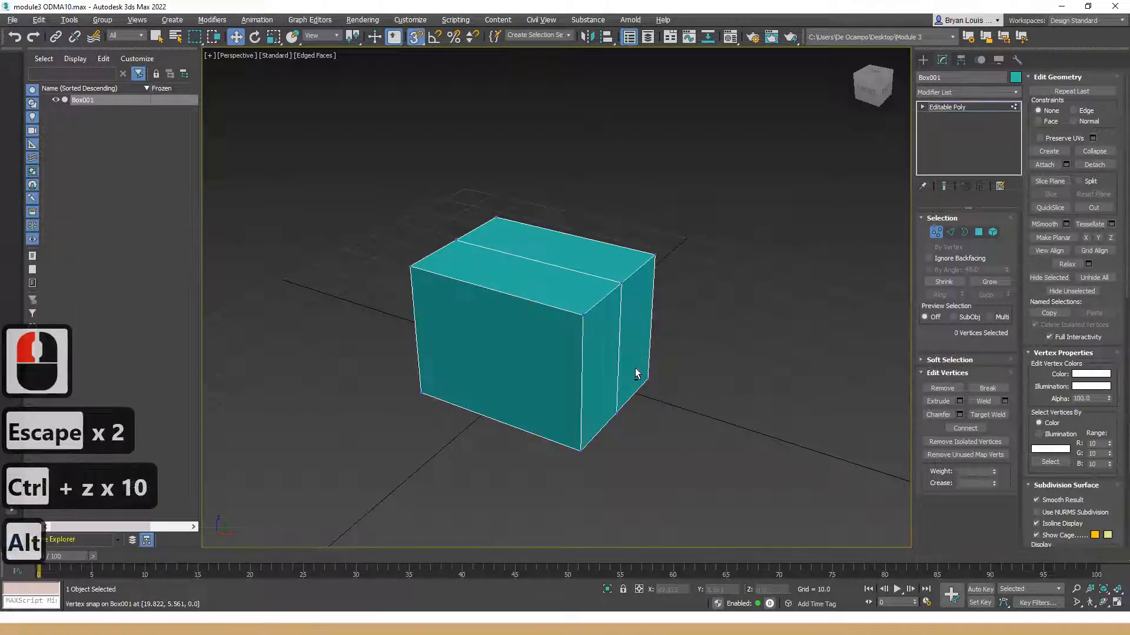
alt+middle_drag(635, 373, 718, 351)
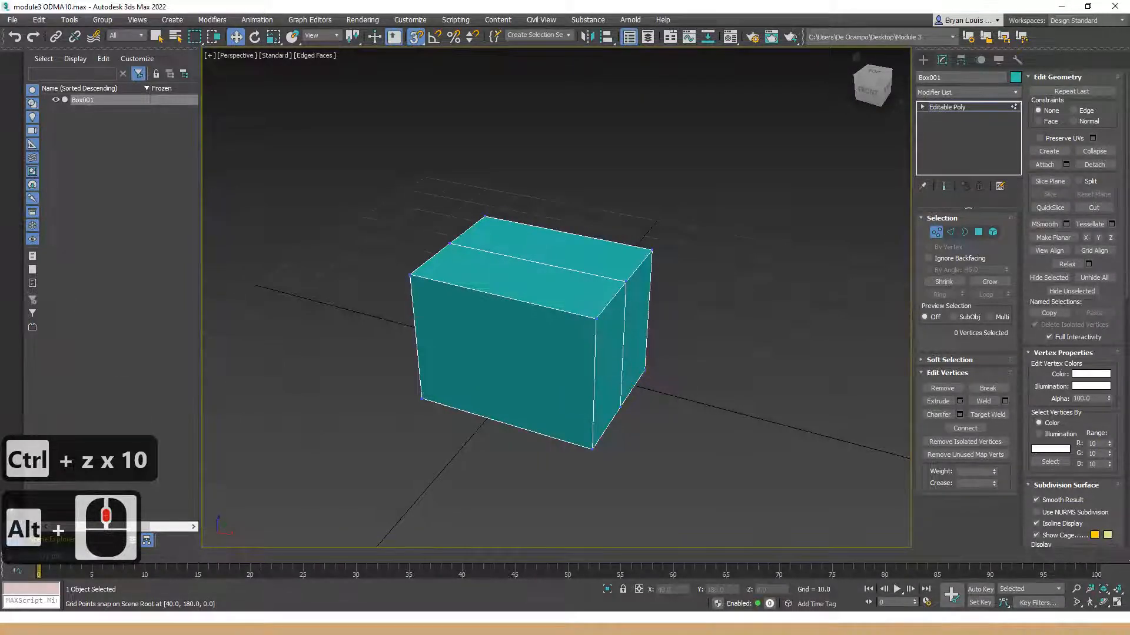
click(1051, 618)
click(991, 319)
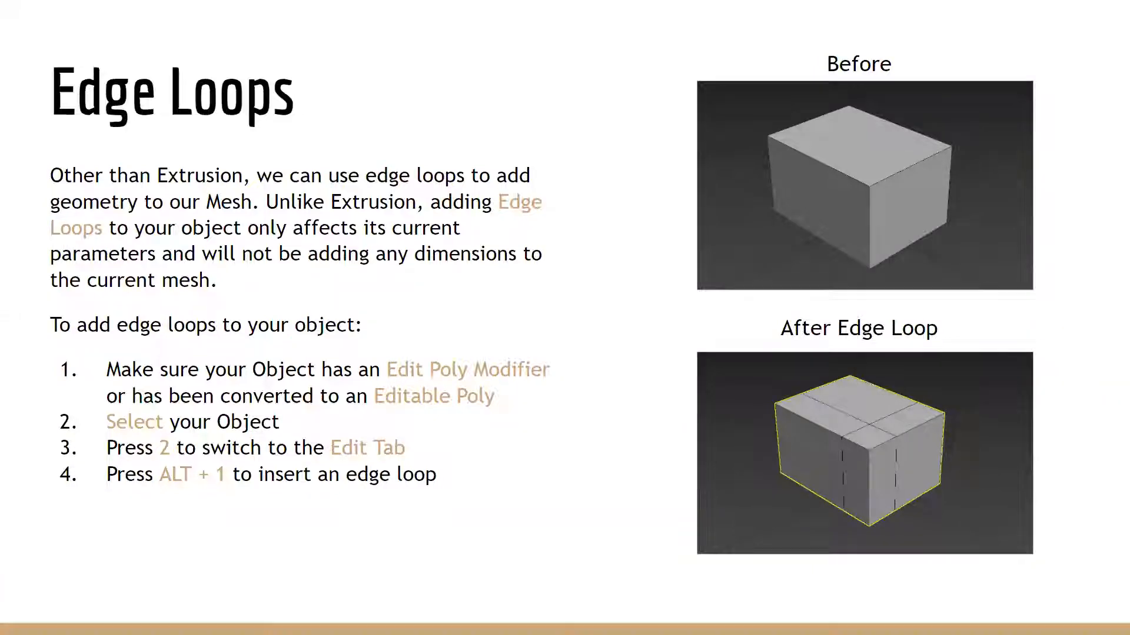
click(1036, 424)
click(794, 340)
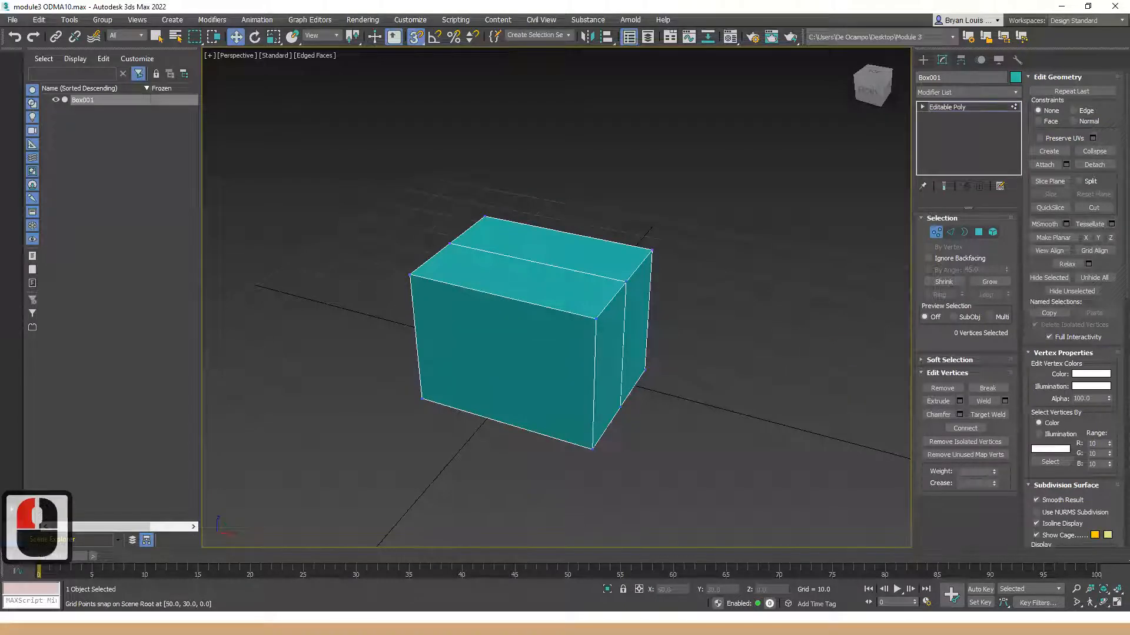
- Turn off snapping and extrude the top polygon on one side of the lengthwise loop upward by about 13 units
middle_drag(708, 393, 621, 399)
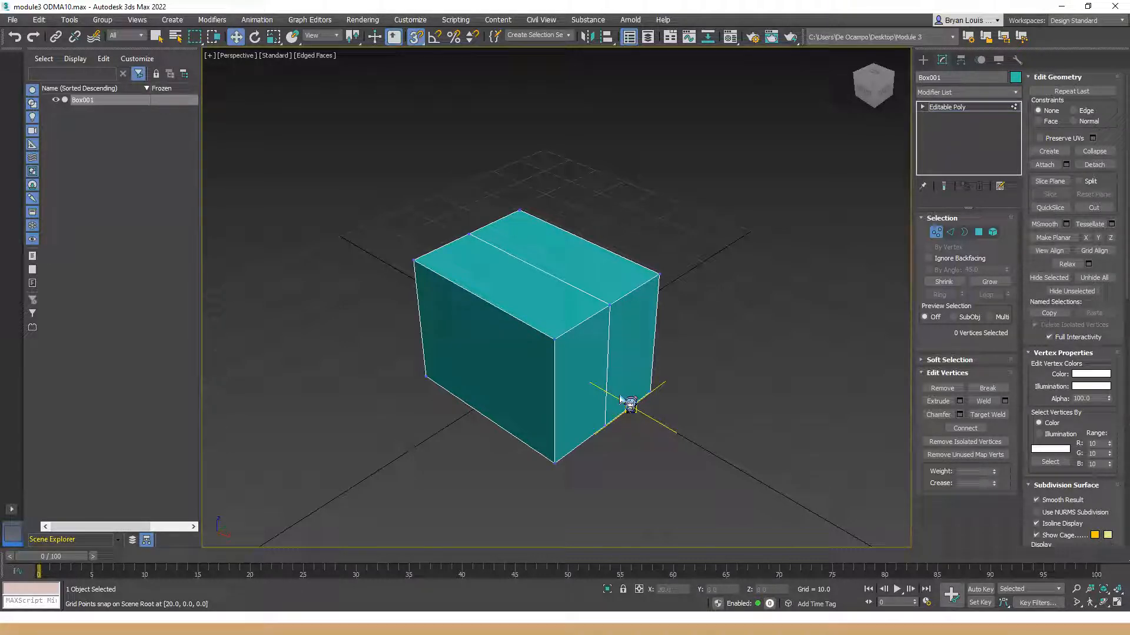
alt+middle_drag(623, 400, 689, 268)
click(517, 277)
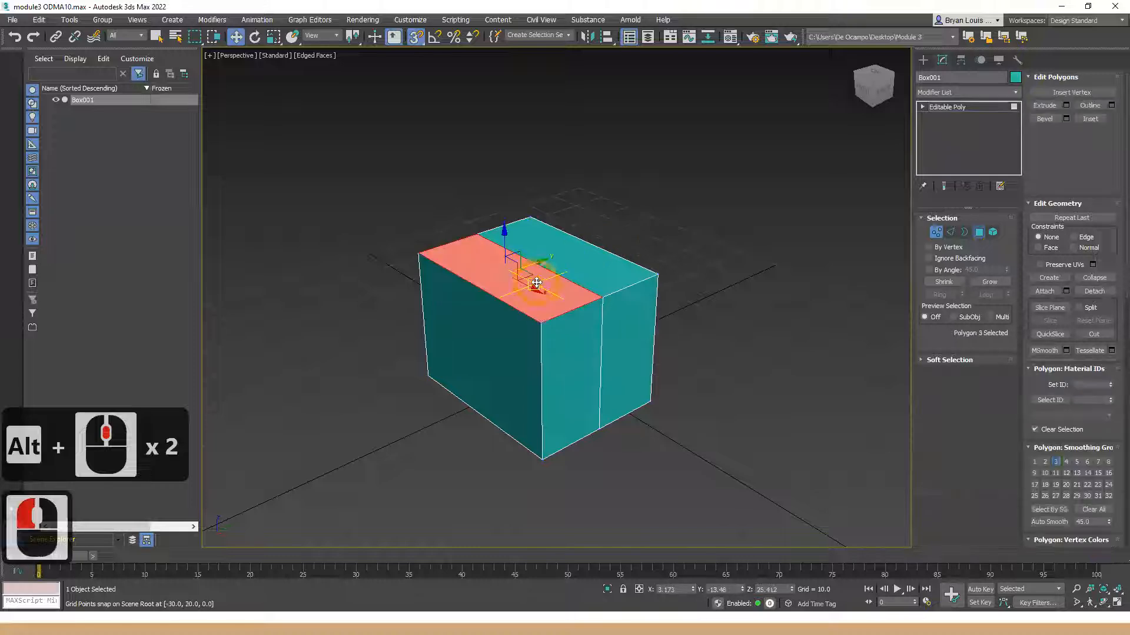
key(s)
shift+click(594, 260)
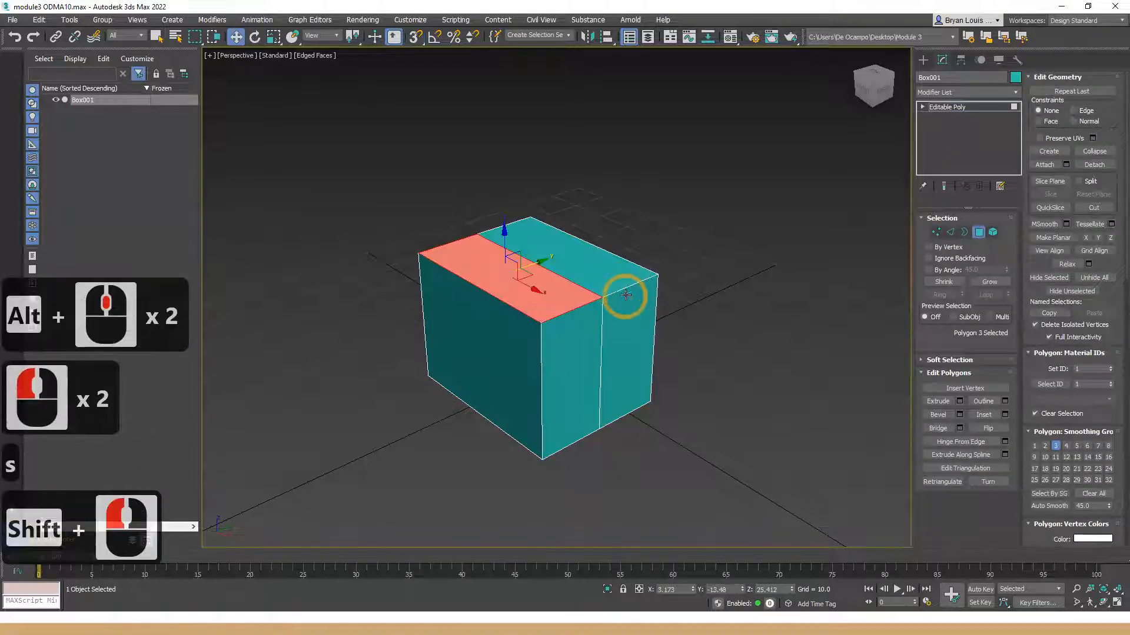
ctrl+click(620, 284)
scroll(551, 292, up, 2)
scroll(552, 292, up, 1)
middle_drag(673, 259, 650, 307)
alt+middle_drag(559, 304, 586, 265)
click(488, 321)
alt+middle_drag(629, 364, 437, 277)
shift+drag(438, 277, 447, 126)
scroll(574, 232, down, 1)
alt+middle_drag(574, 231, 562, 211)
- Insert a horizontal edge loop around the middle of the raised block with SwiftLoop and leave the tool
key(alt+1)
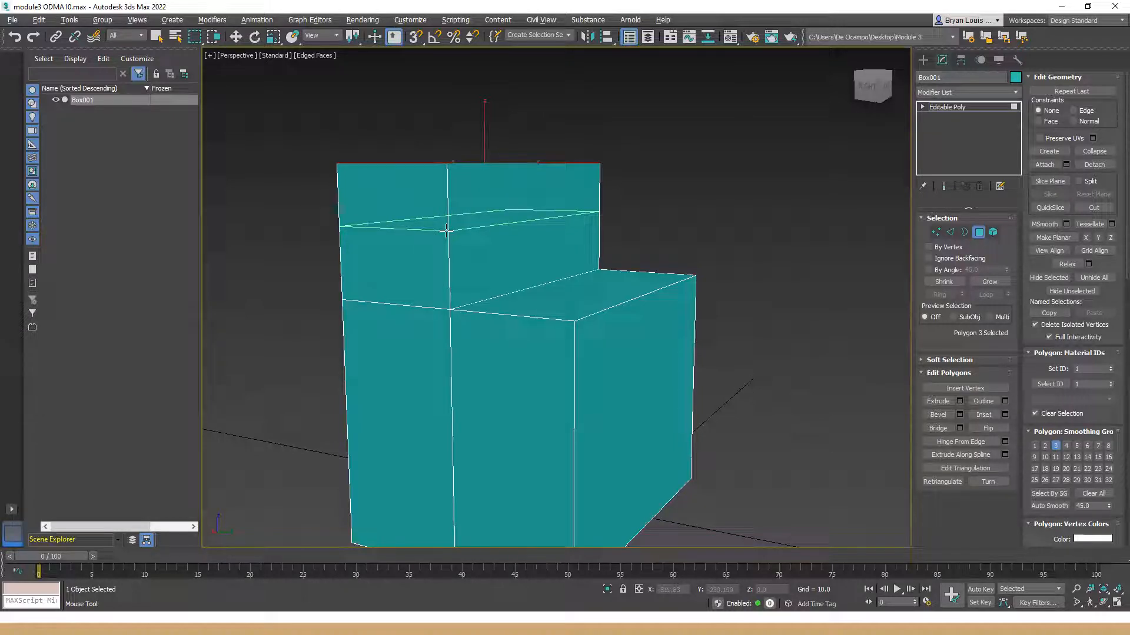
click(446, 231)
alt+middle_drag(435, 252, 523, 231)
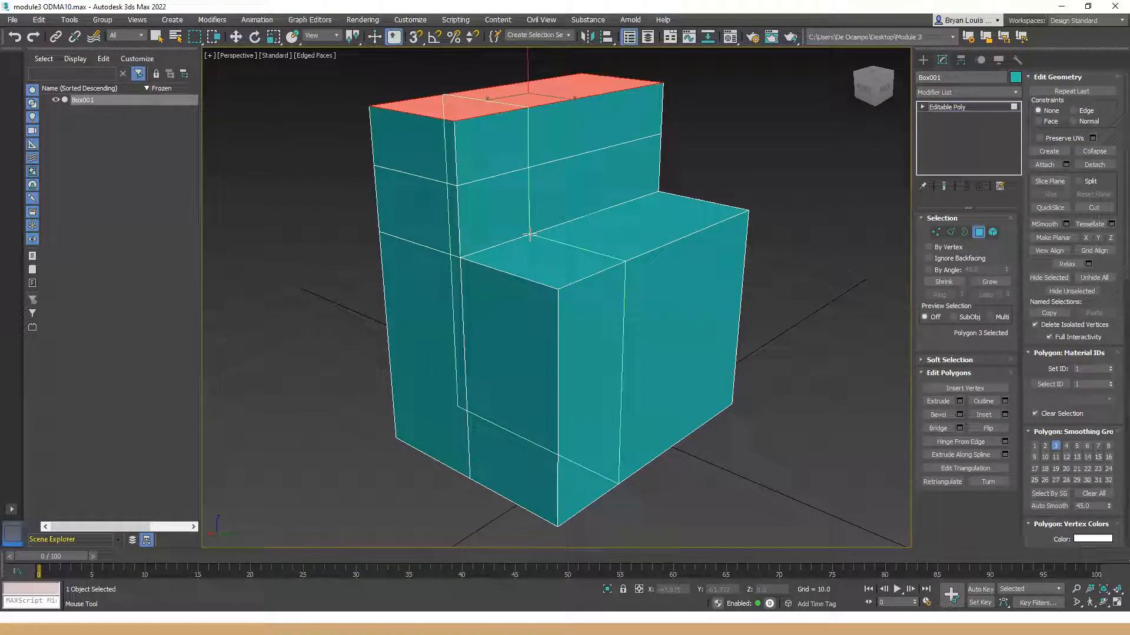
alt+middle_drag(577, 257, 532, 255)
key(Escape)
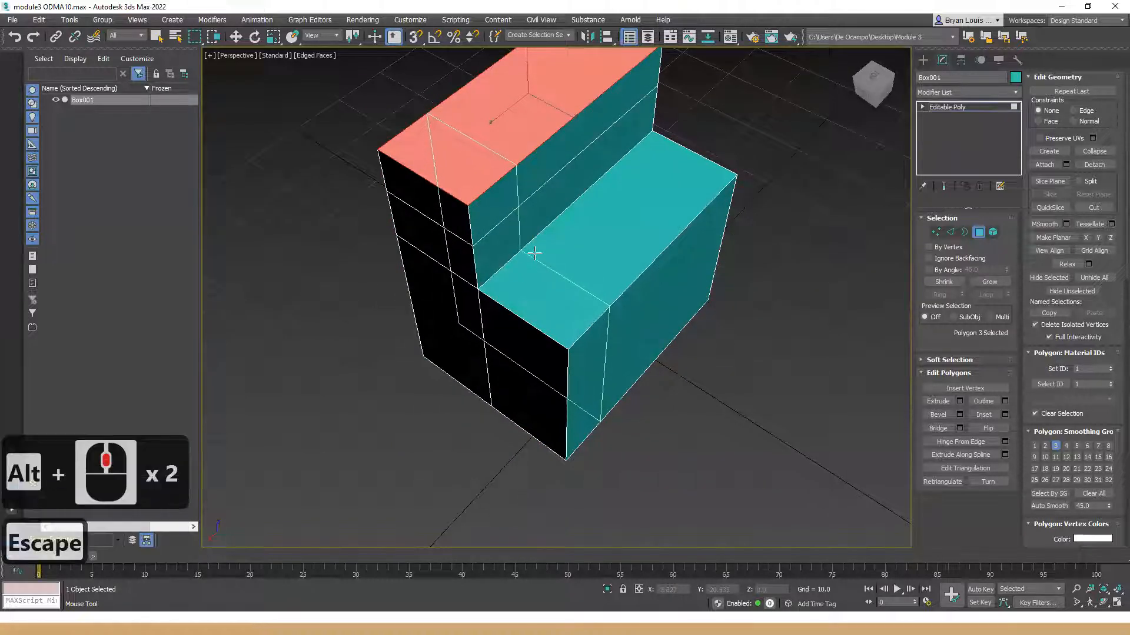
right_click(537, 255)
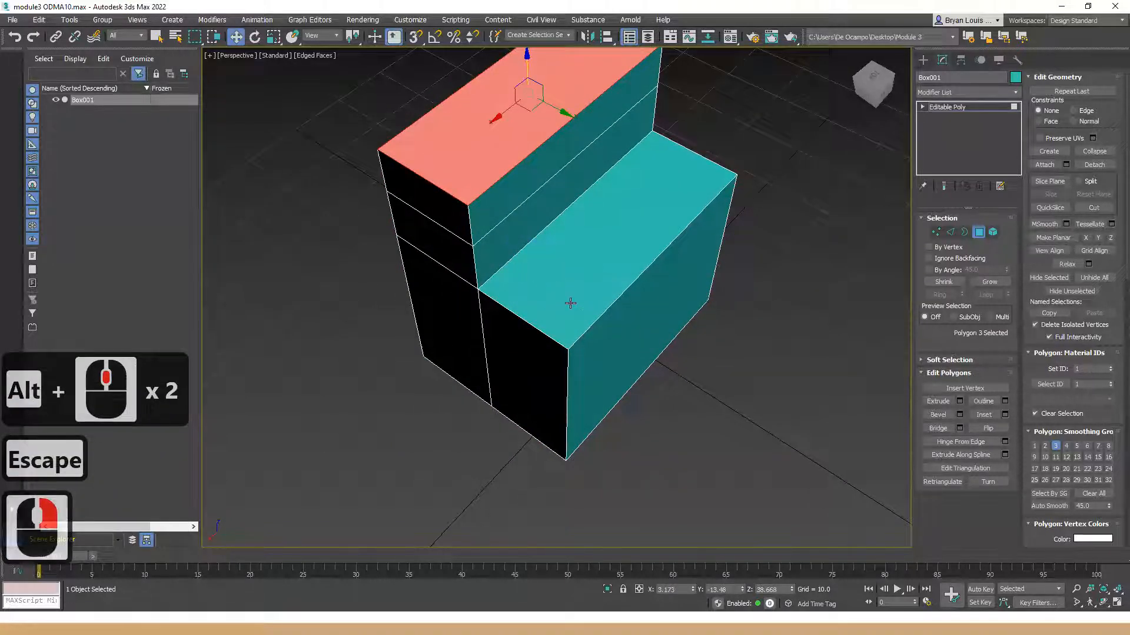
- Cut a single edge across the lower ledge's top face, from the base of the riser to the outer edge
alt+middle_drag(590, 285, 521, 232)
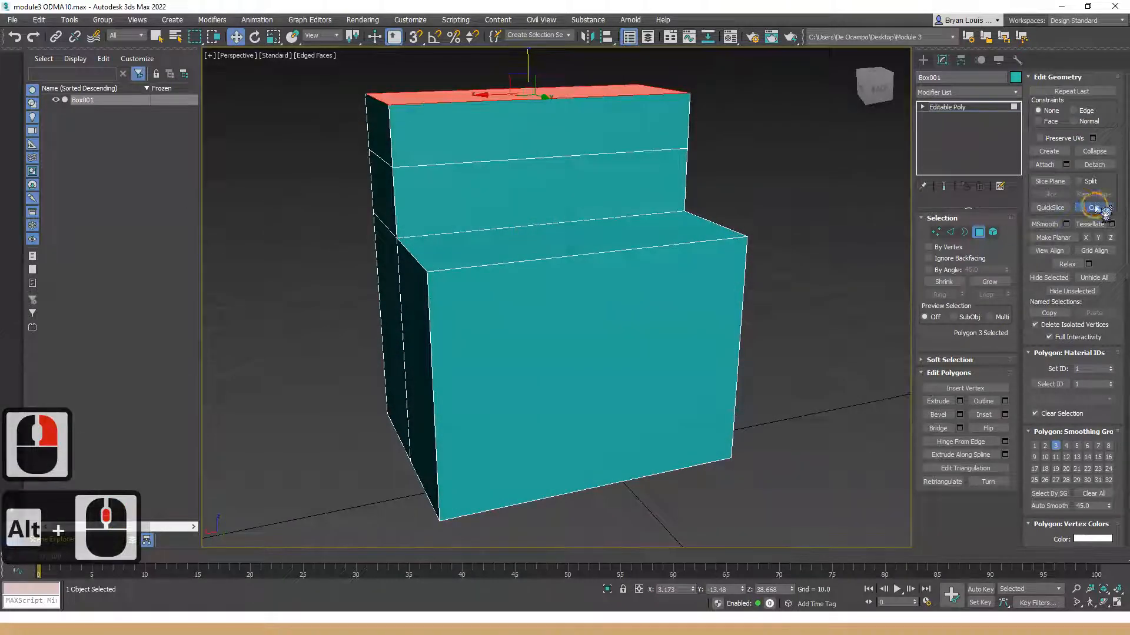
click(1095, 209)
alt+middle_drag(488, 271, 449, 278)
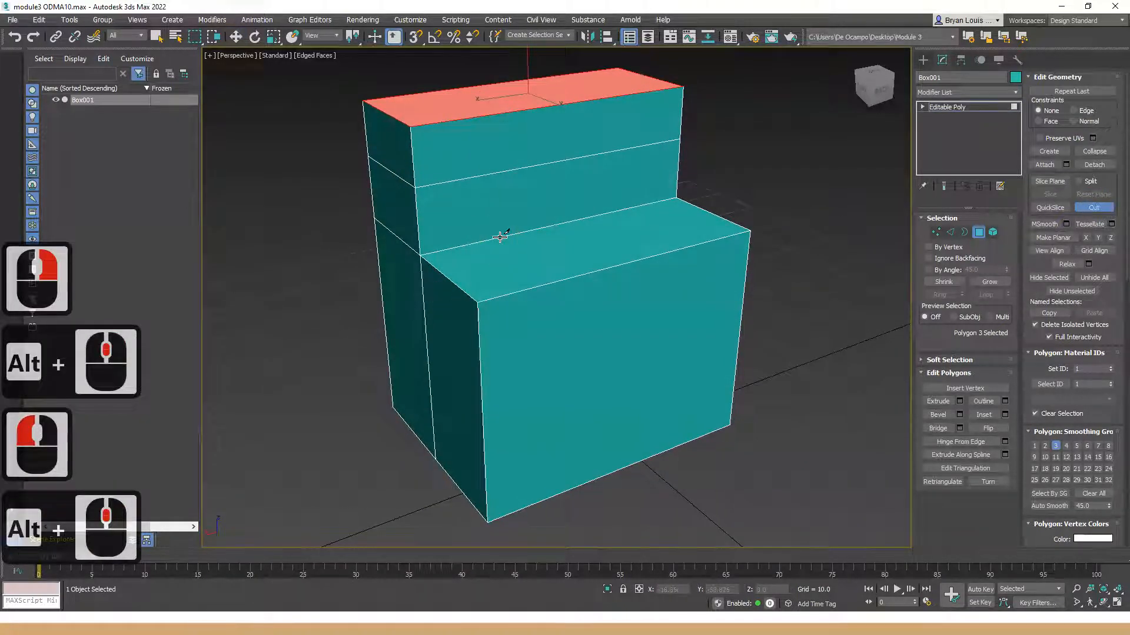
click(500, 237)
alt+middle_drag(567, 262, 568, 282)
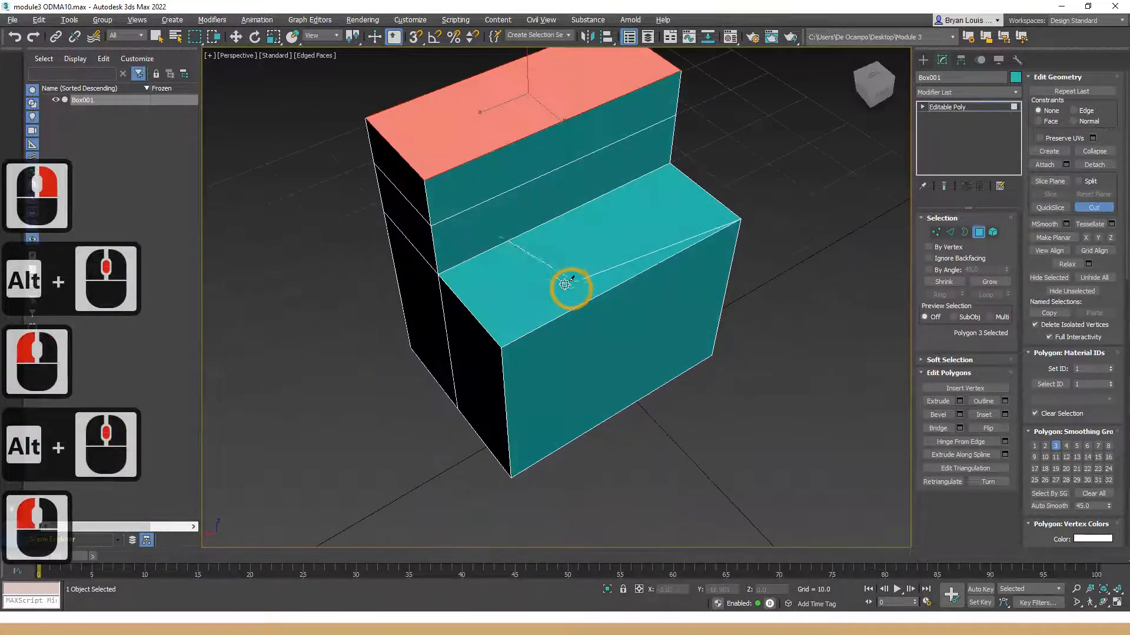
click(570, 311)
alt+middle_drag(629, 338, 622, 307)
key(Escape)
right_click(575, 345)
- Try to start another cut at the base of the riser, leave the Cut tool and select the riser's lower polygon
alt+middle_drag(542, 320, 447, 201)
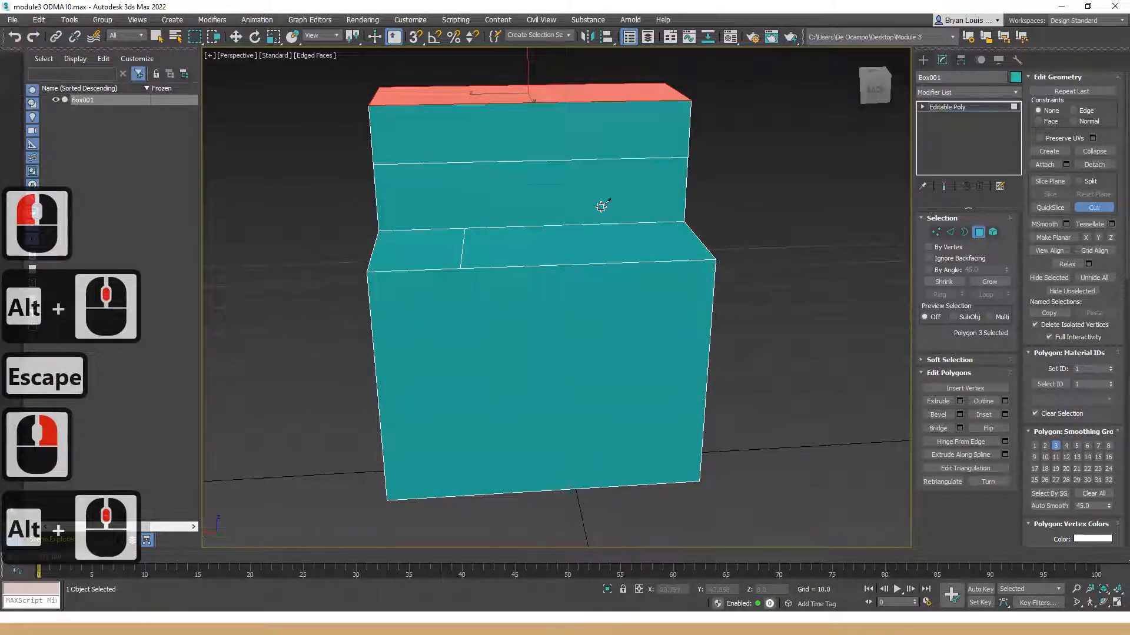
click(515, 232)
key(Escape)
click(991, 234)
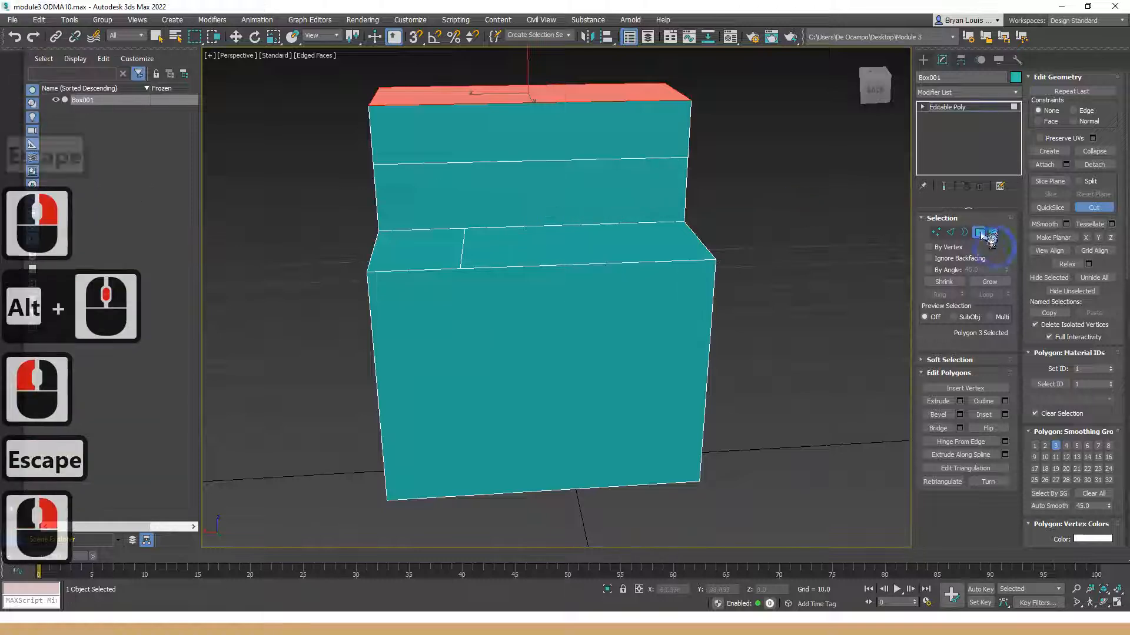
click(1094, 207)
click(527, 207)
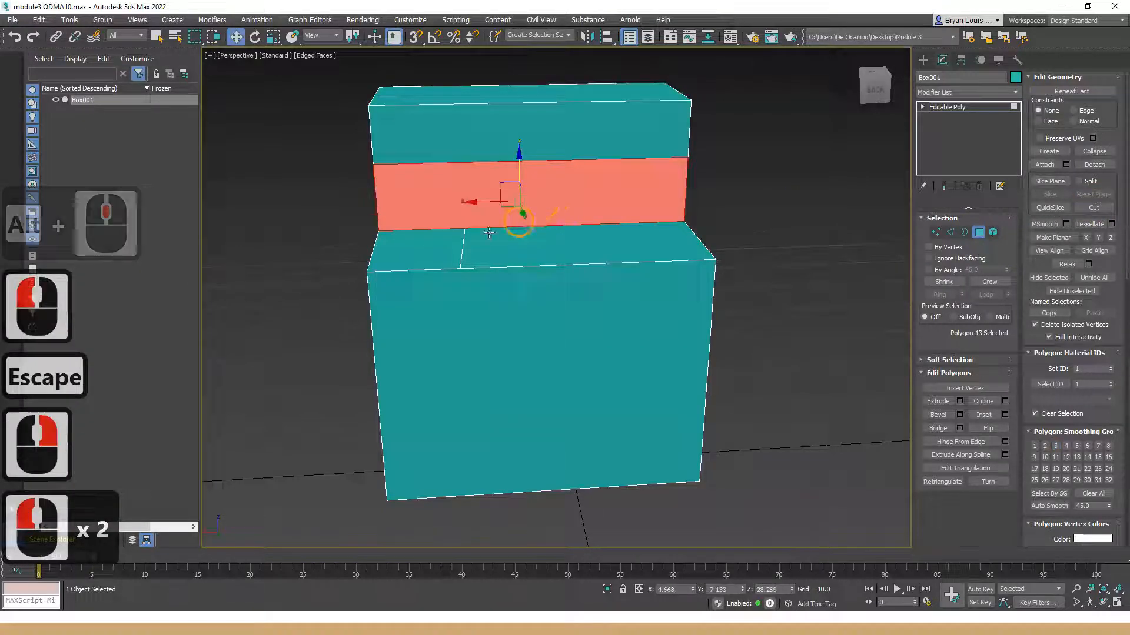
- Inspect the single cut on the ledge, and undo the riser polygon selection and the cut
alt+middle_drag(516, 215, 525, 233)
scroll(506, 228, up, 3)
alt+middle_drag(397, 199, 605, 177)
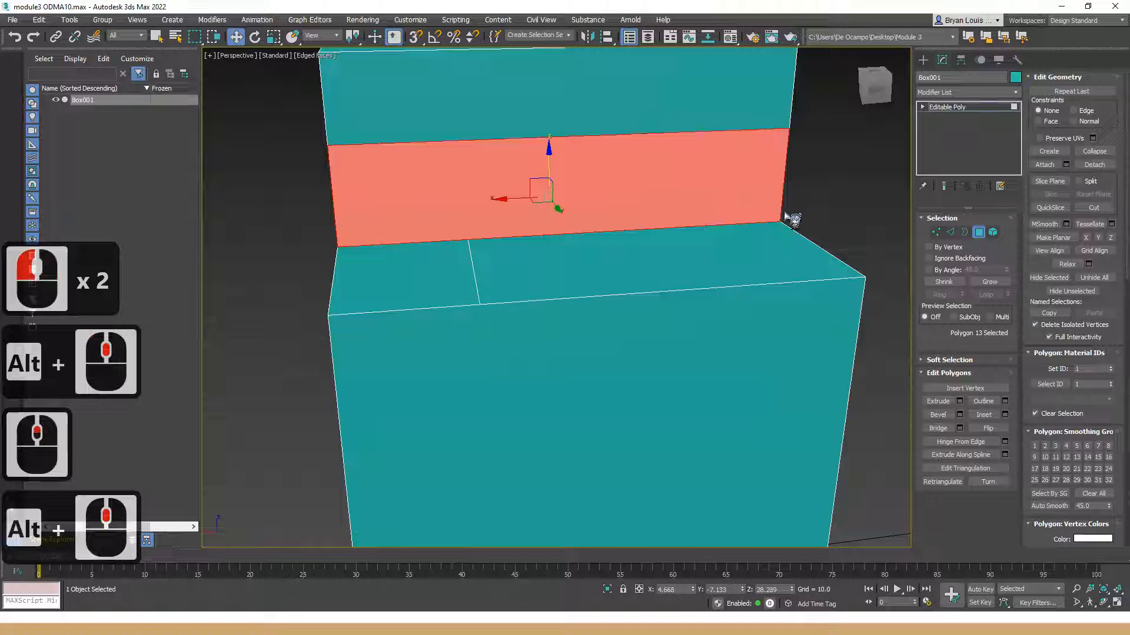
alt+middle_drag(345, 179, 497, 216)
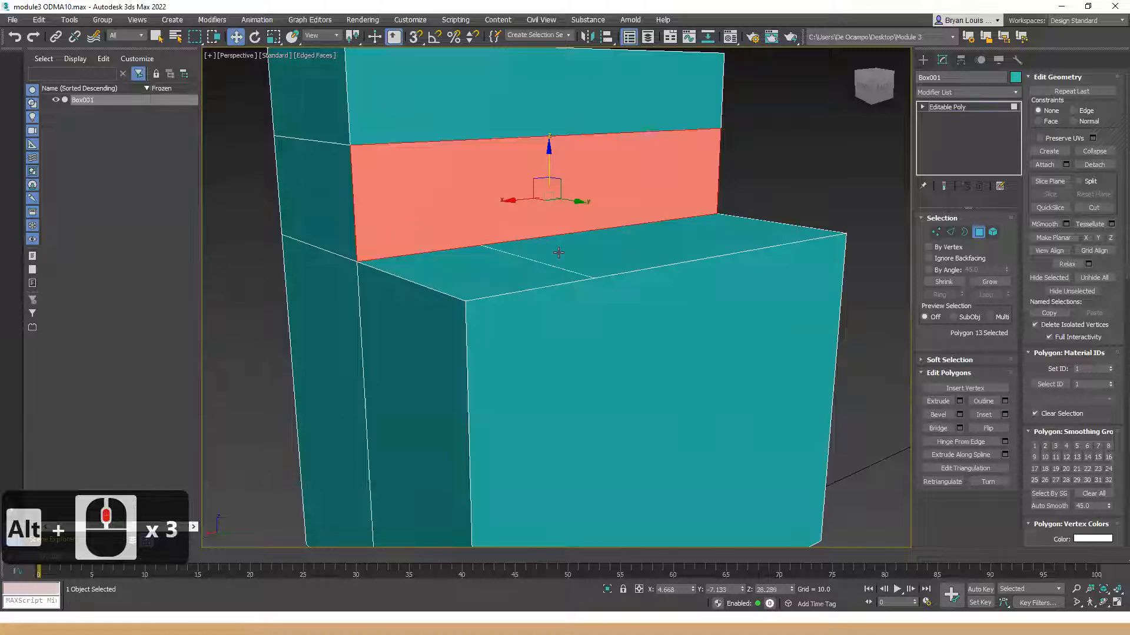
key(ctrl+z)
alt+middle_drag(602, 254, 593, 277)
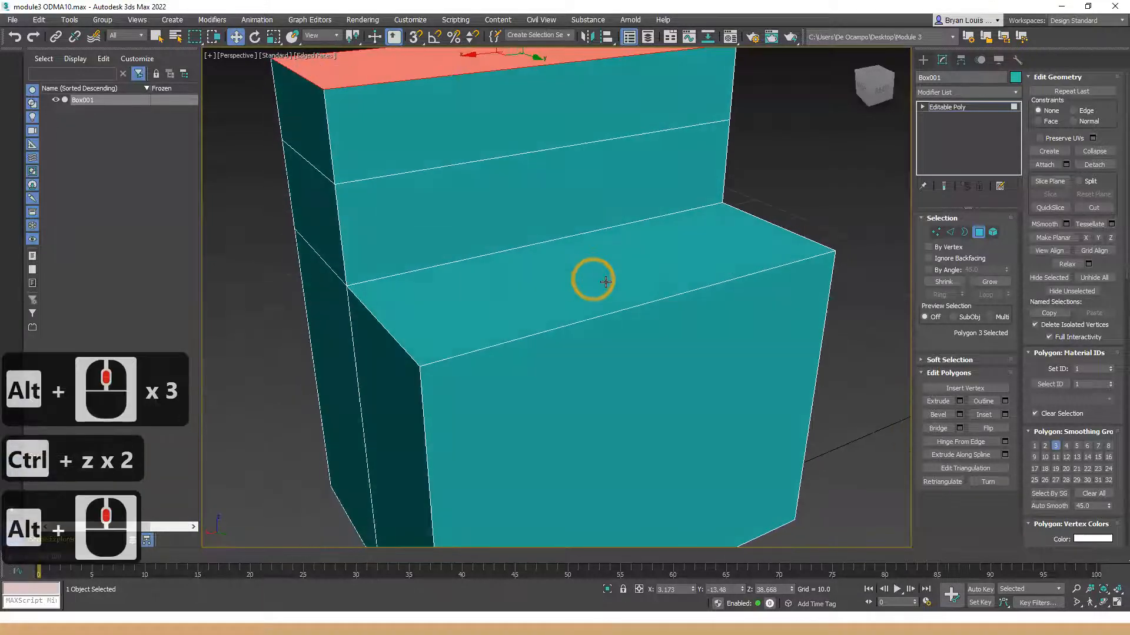
- Insert two crosswise edge loops with SwiftLoop that divide the whole stepped block into three segments along its length
key(alt+1)
click(507, 285)
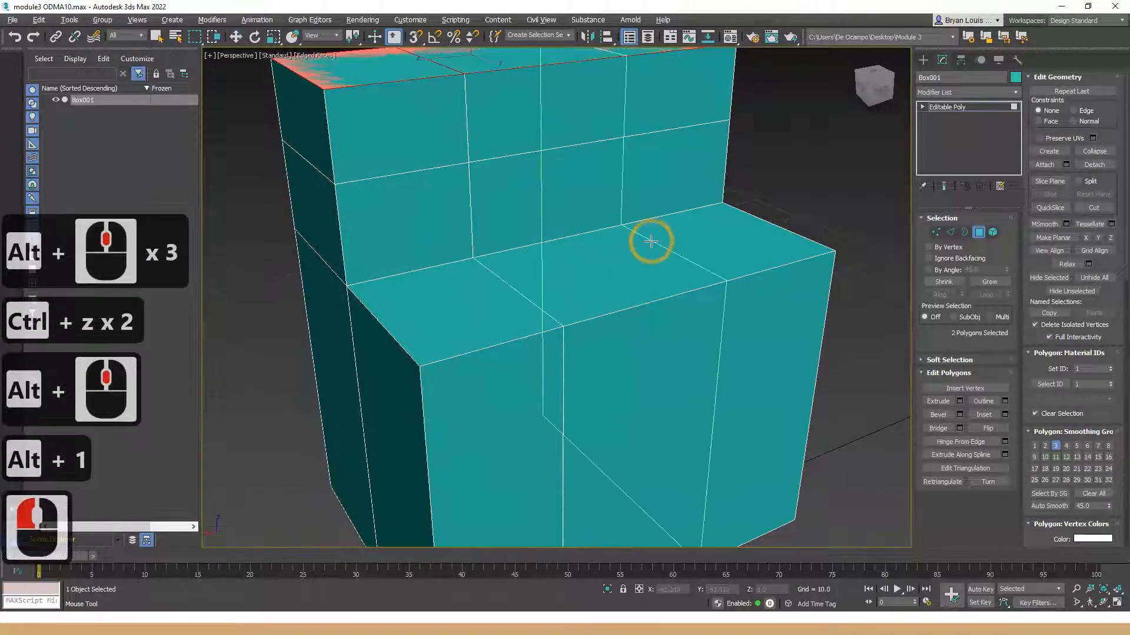
click(651, 242)
alt+middle_drag(710, 257, 661, 272)
scroll(385, 285, down, 3)
alt+middle_drag(385, 285, 495, 287)
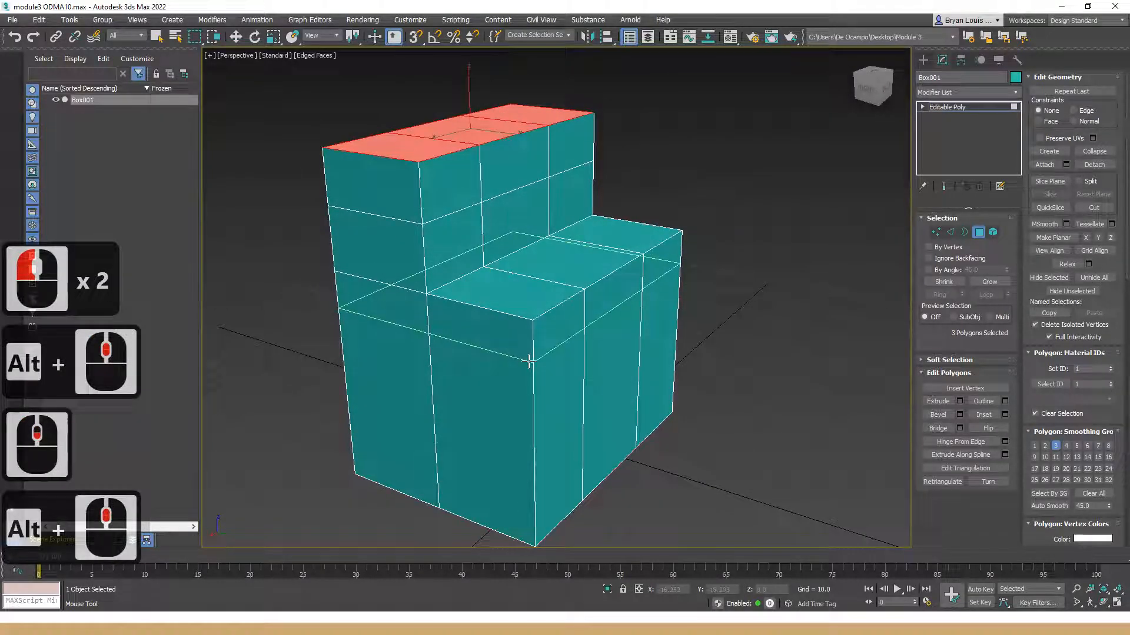
- Insert four horizontal edge loops around the lower part of the stepped block
click(537, 474)
click(539, 461)
click(540, 516)
click(540, 516)
middle_drag(652, 389, 630, 401)
- Insert eight more crosswise edge loops, dividing the stepped block into eleven segments along its length
click(547, 320)
click(443, 330)
click(425, 332)
click(668, 321)
alt+middle_drag(668, 320, 516, 304)
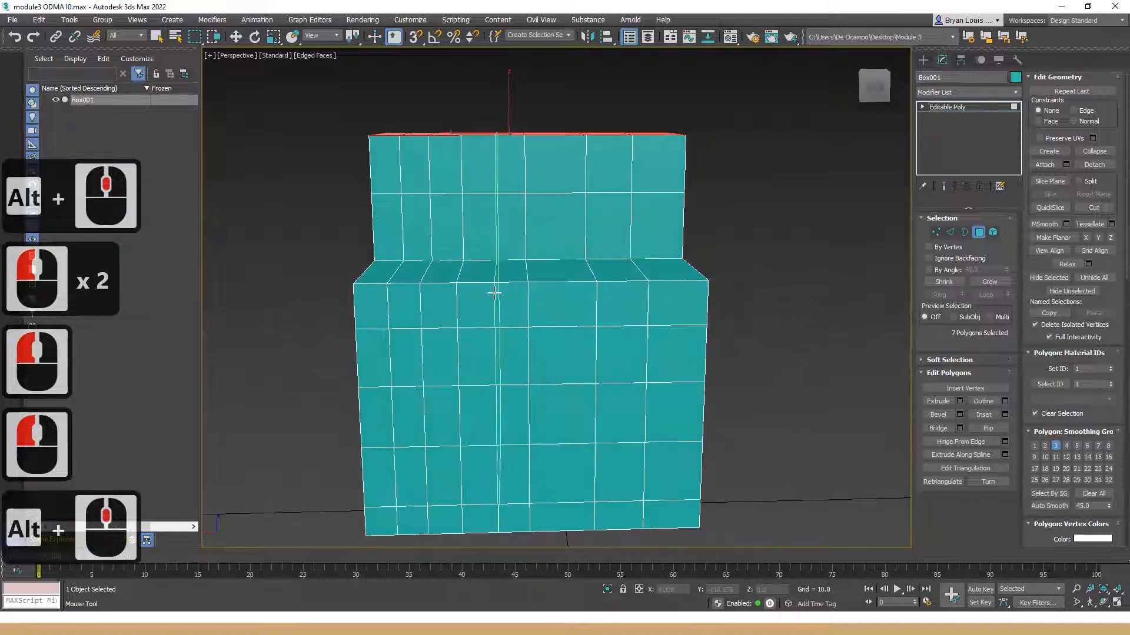
click(553, 291)
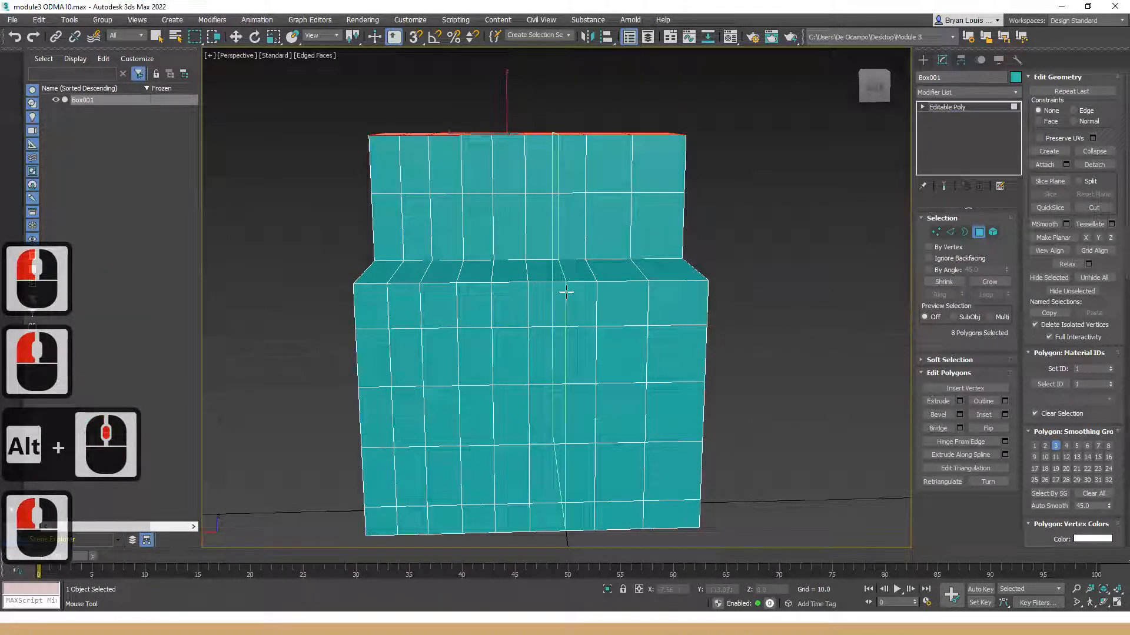
click(671, 291)
click(680, 292)
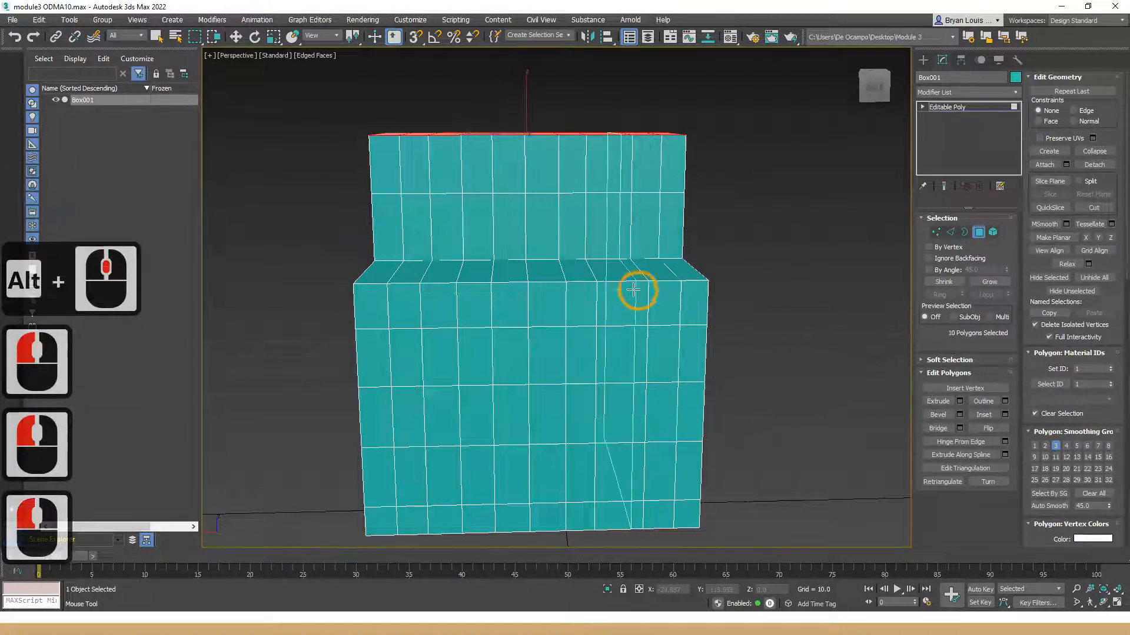
click(626, 288)
- Insert three more horizontal edge loops around the lower block and one around the riser
alt+middle_drag(626, 288, 569, 343)
click(401, 318)
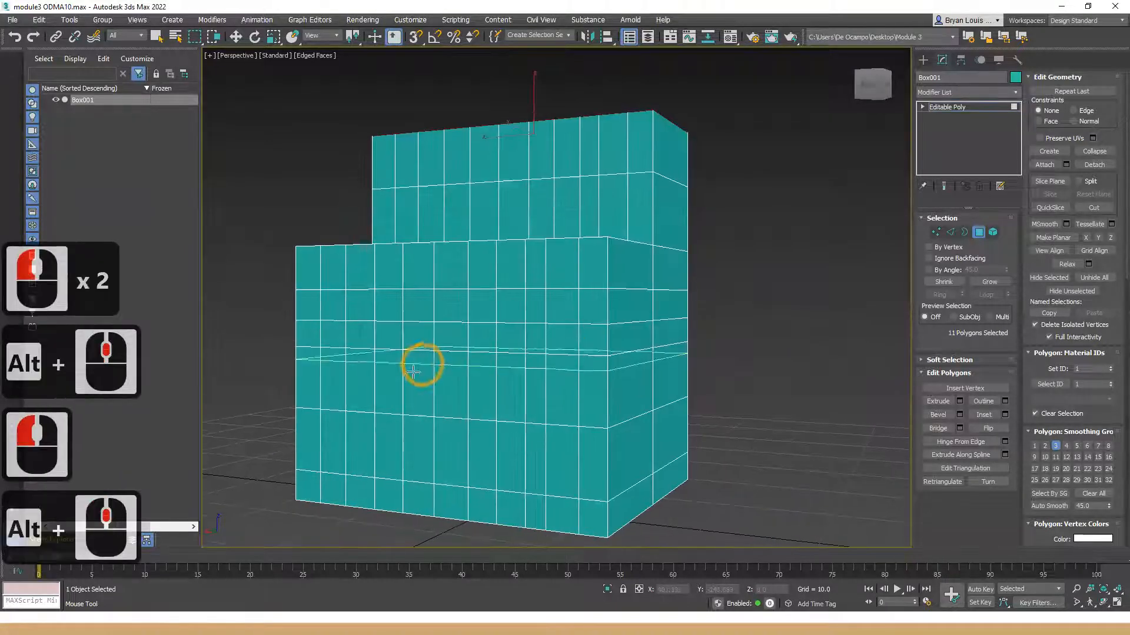
click(392, 381)
alt+middle_drag(394, 382, 594, 383)
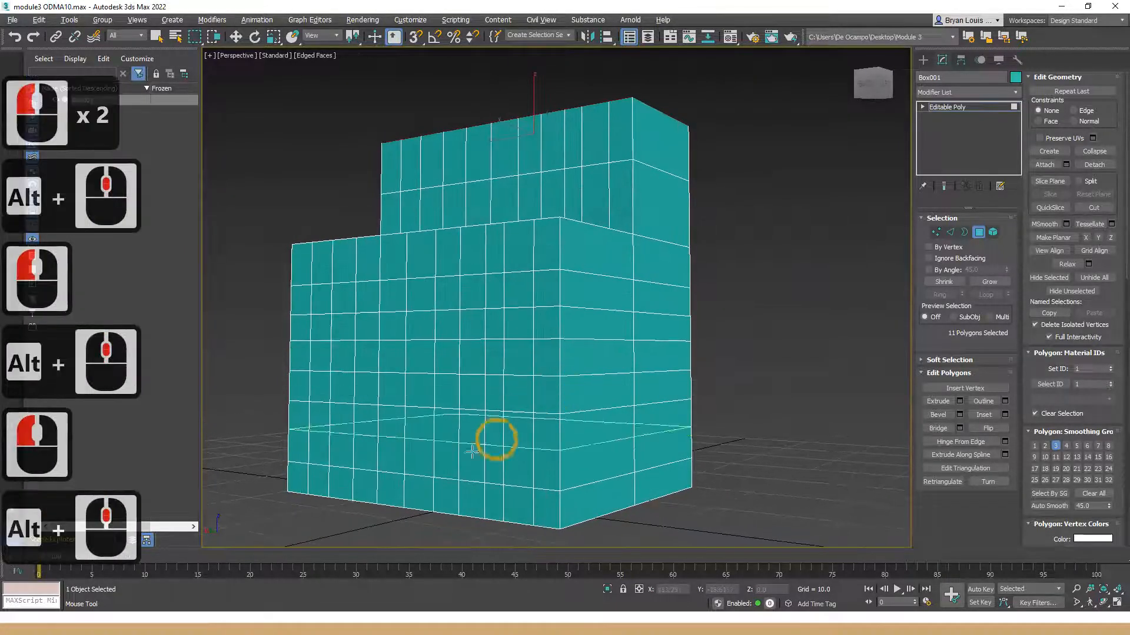
click(437, 443)
alt+middle_drag(491, 433, 541, 369)
scroll(432, 295, up, 2)
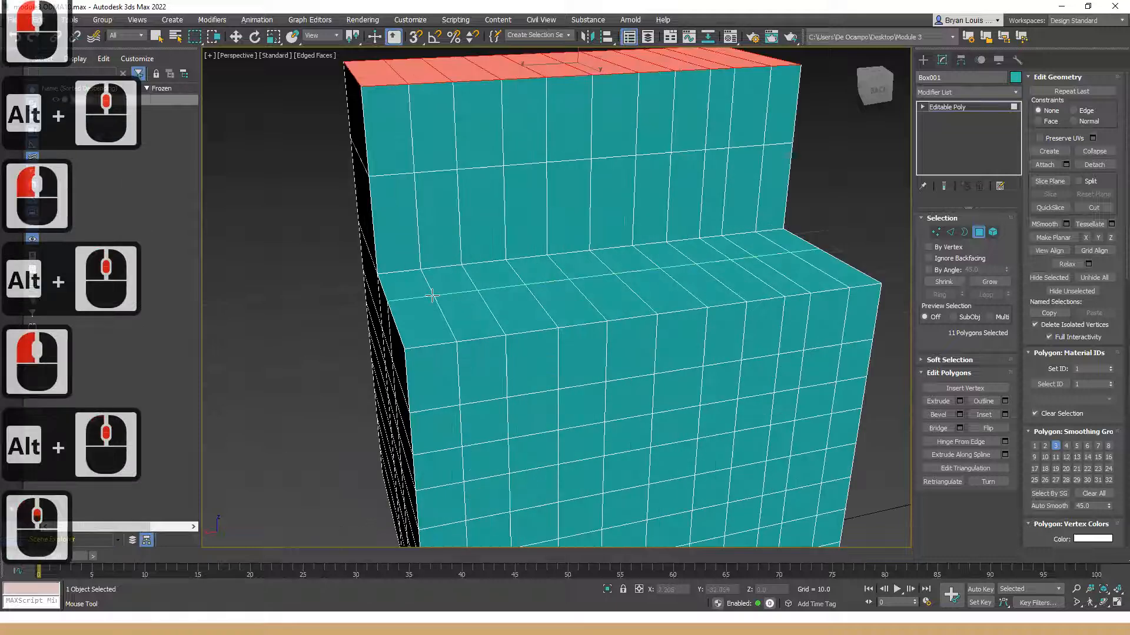
click(383, 230)
alt+middle_drag(383, 229, 421, 205)
scroll(459, 213, down, 2)
alt+middle_drag(816, 63, 799, 76)
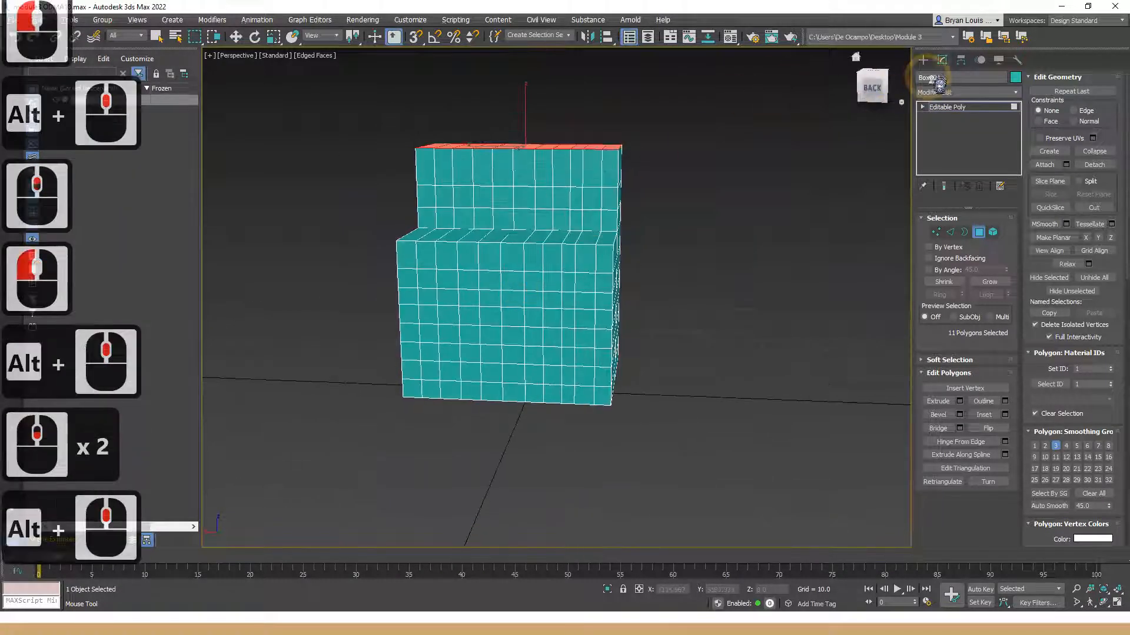
- Create an eight-sided cylinder beside the stepped block, with a radius of about 5 and a height of about 13.7
click(923, 59)
mouse_move(500, 327)
alt+middle_down()
mouse_move(599, 317)
mouse_move(493, 318)
alt+middle_up()
click(944, 169)
drag(590, 428, 613, 438)
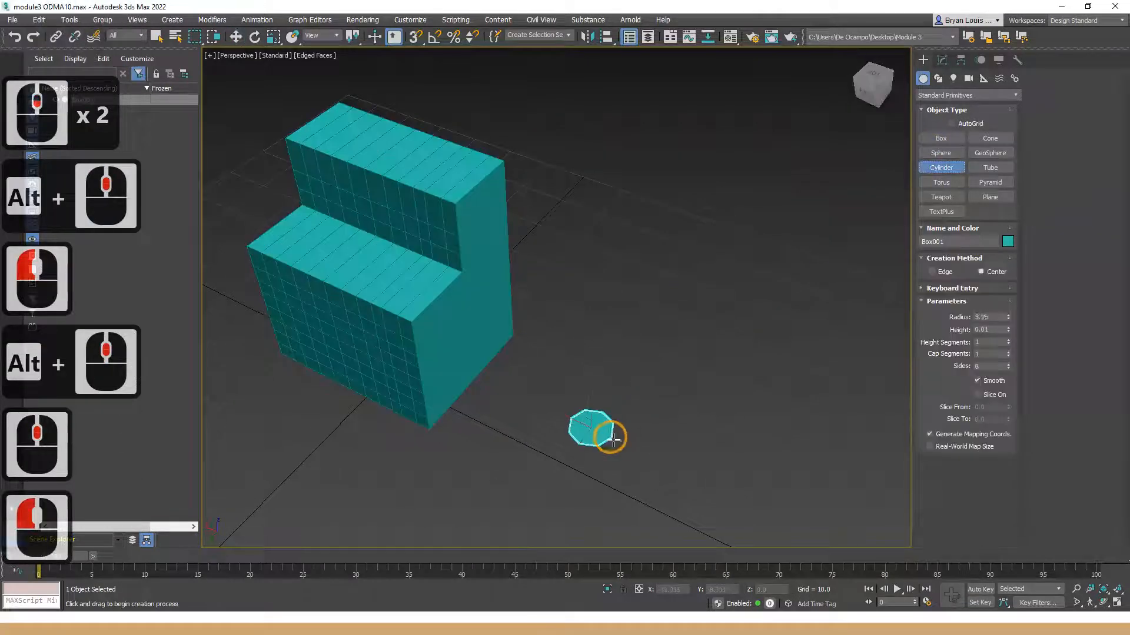
click(618, 370)
- Examine the cylinder's top cap and side faces from several angles
alt+middle_drag(618, 371, 611, 399)
scroll(610, 399, up, 4)
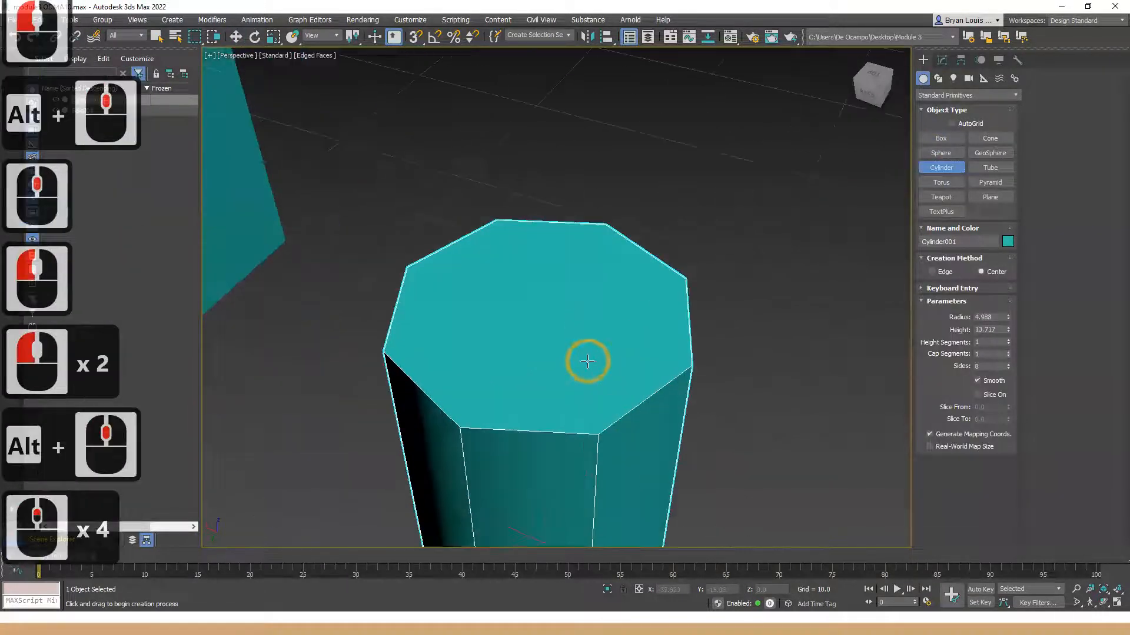
alt+middle_drag(584, 361, 585, 382)
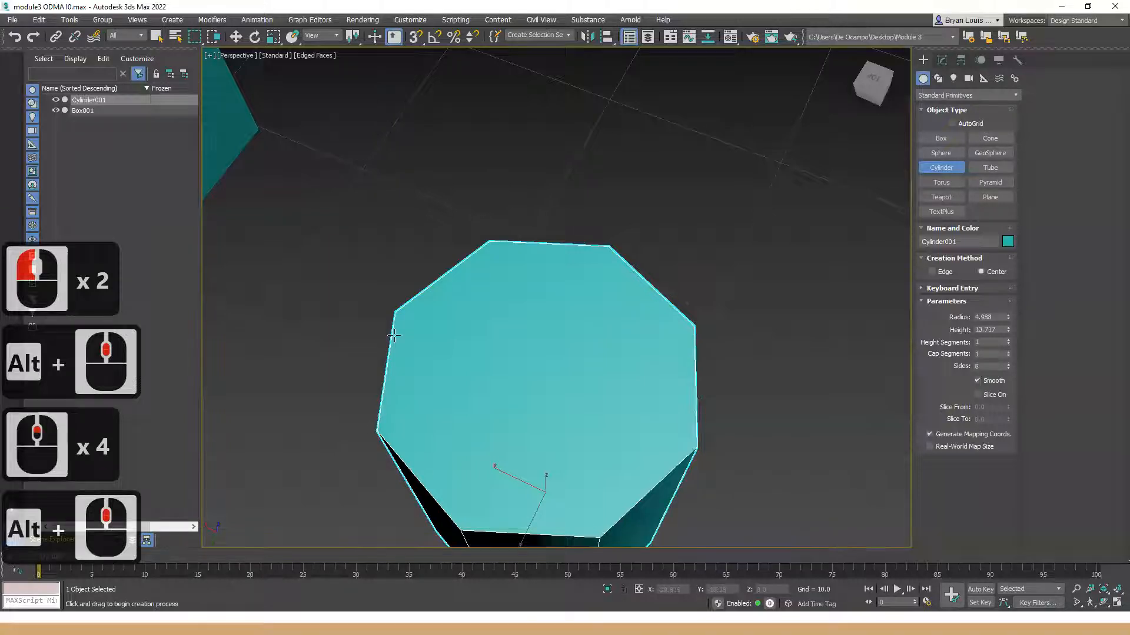
scroll(491, 277, down, 2)
alt+middle_drag(483, 366, 429, 343)
alt+middle_drag(537, 287, 596, 281)
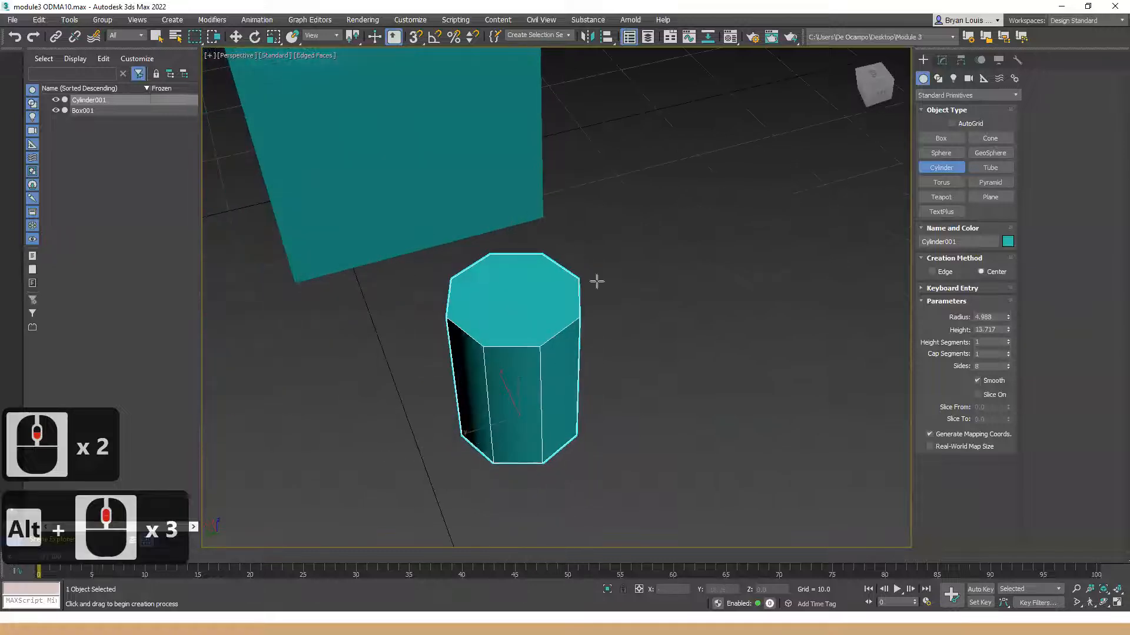
alt+middle_drag(507, 356, 570, 350)
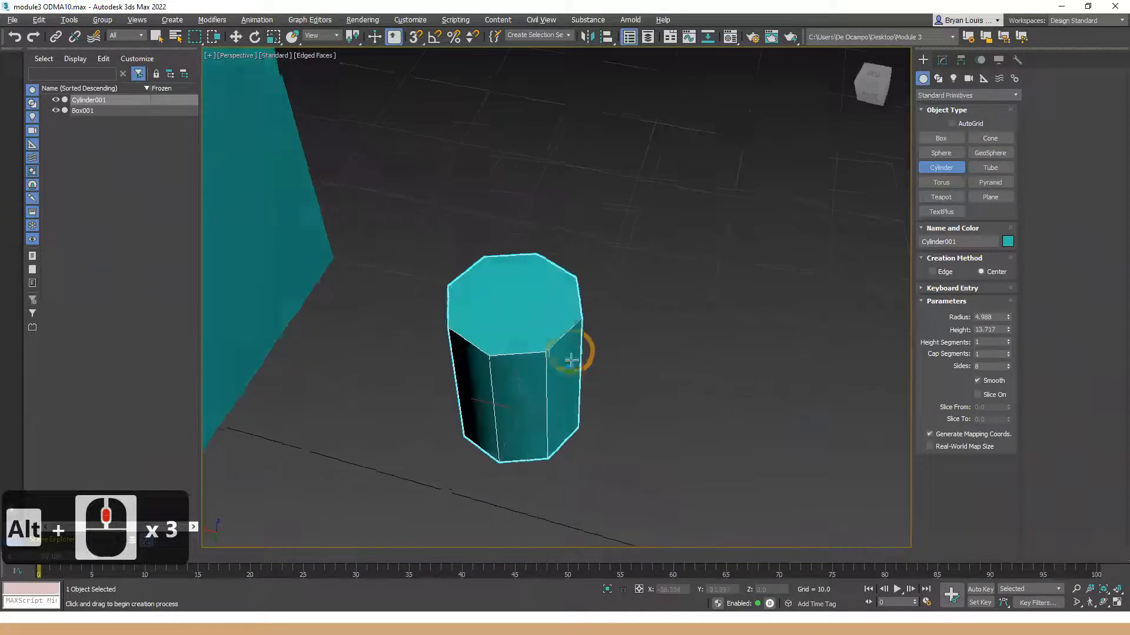
alt+middle_drag(545, 404, 513, 287)
- Leave cylinder creation and select the stepped block for editing
click(941, 64)
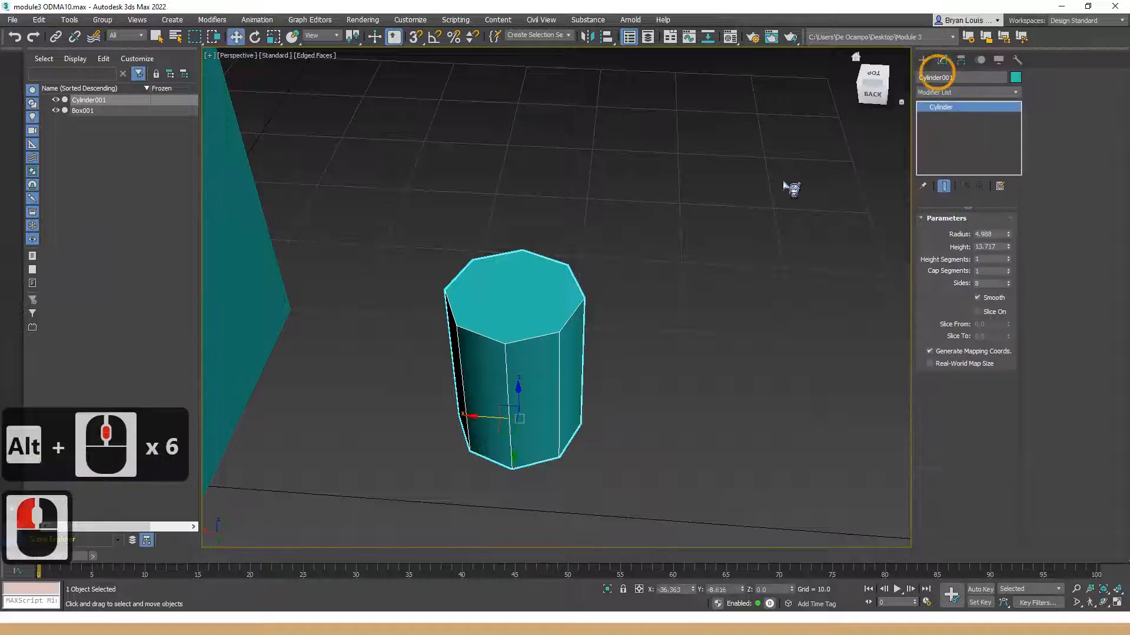
scroll(494, 326, down, 3)
alt+middle_drag(361, 328, 564, 303)
scroll(507, 359, up, 2)
click(546, 363)
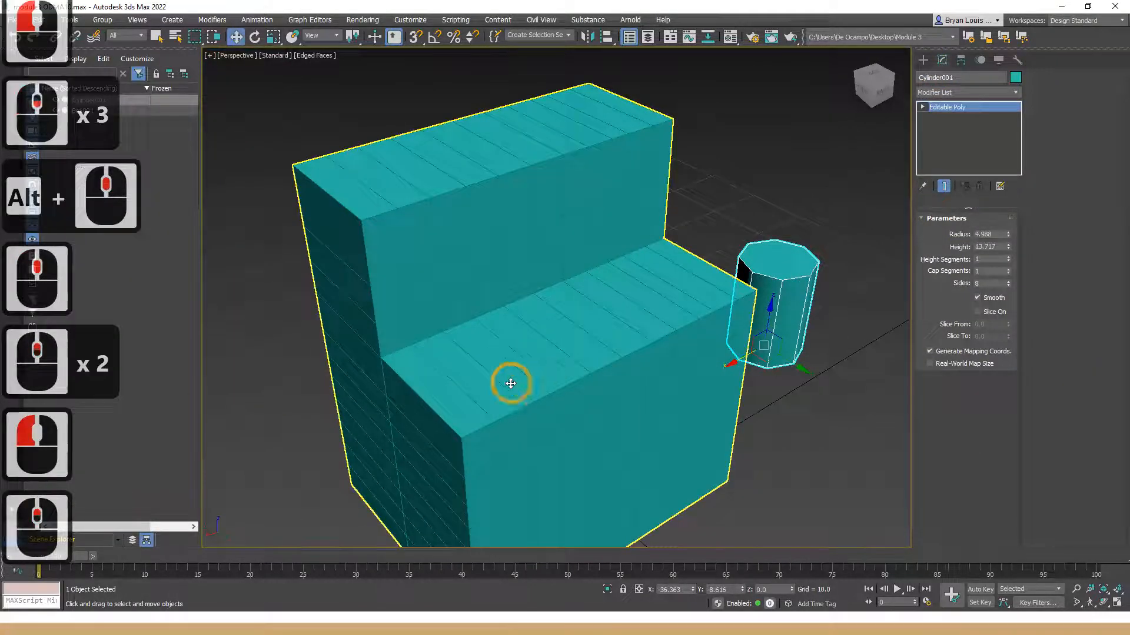
scroll(509, 383, up, 2)
alt+middle_drag(612, 379, 606, 373)
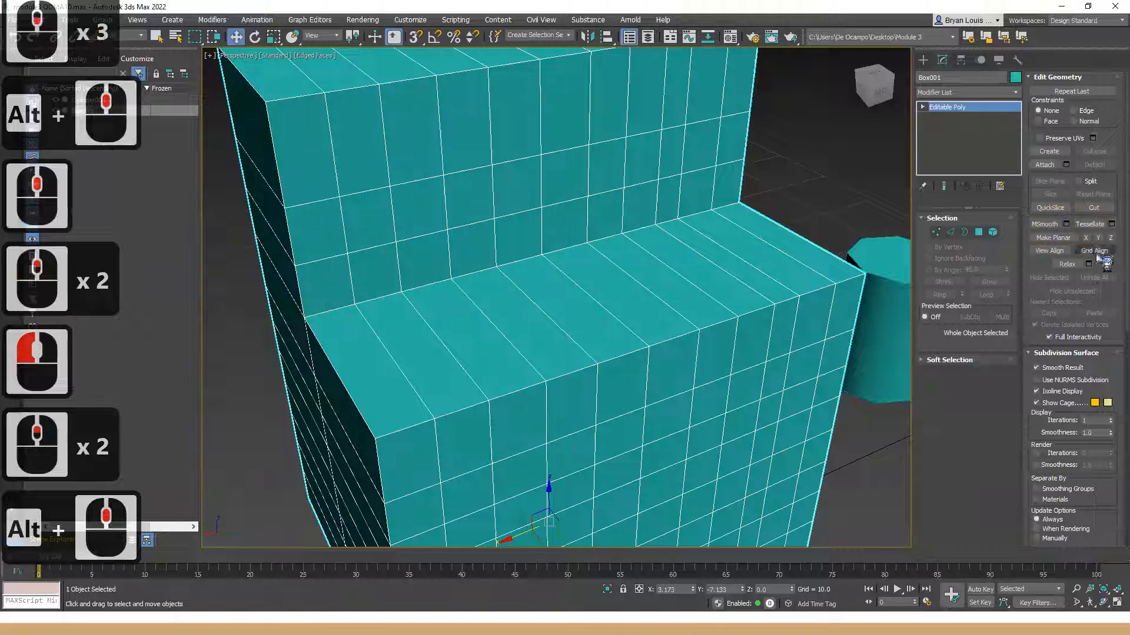
- Cut a single edge across the second strip of the ledge's top face, between its two long edges
click(1095, 208)
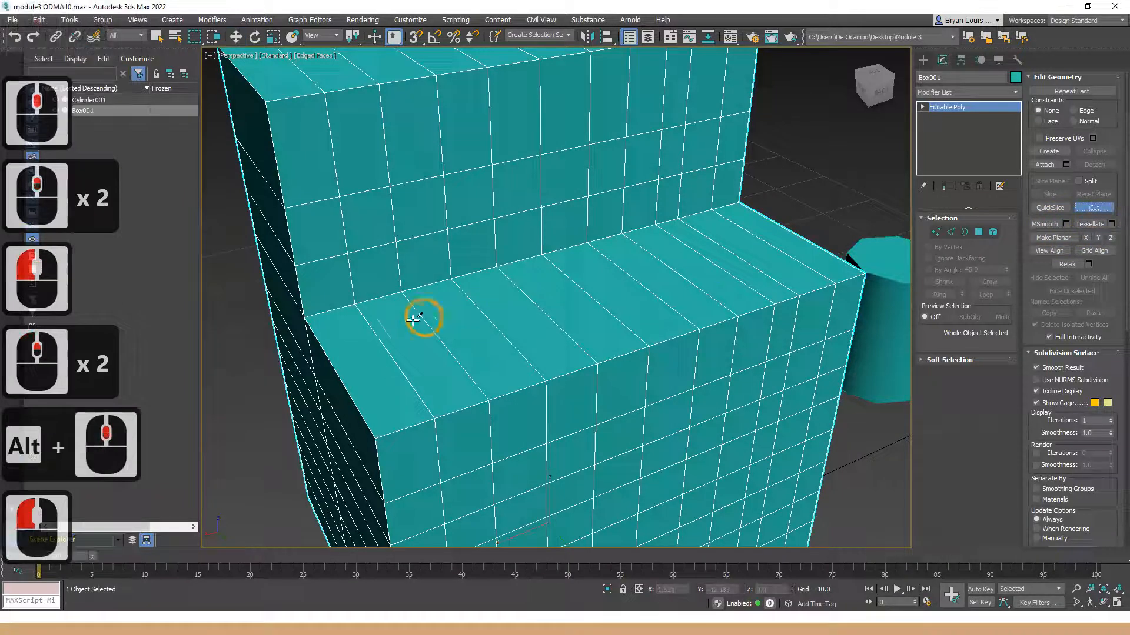
click(389, 353)
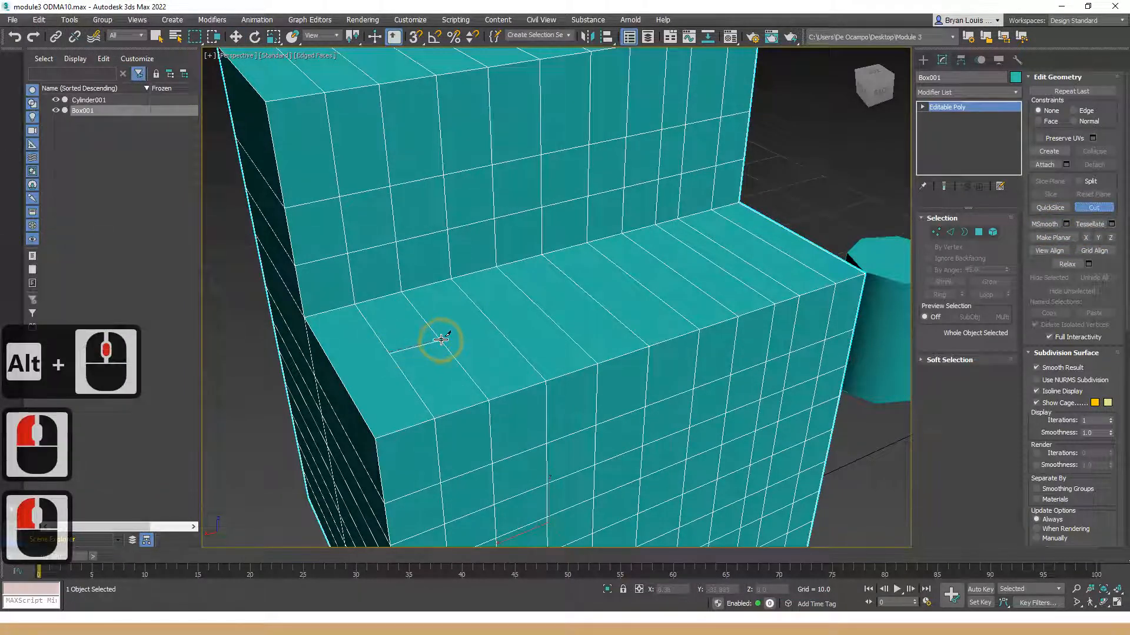
click(442, 341)
right_click(643, 303)
- At polygon level, select the ledge strips beside the cut and the divided strip's outer half in turn to compare them
scroll(412, 343, up, 2)
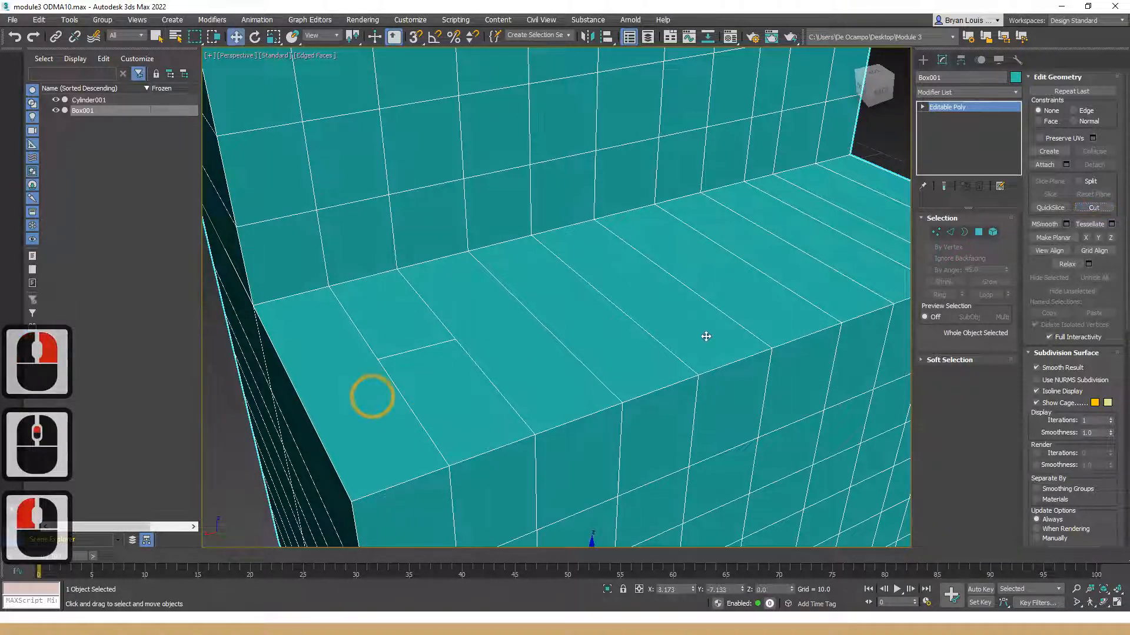
click(979, 231)
click(366, 383)
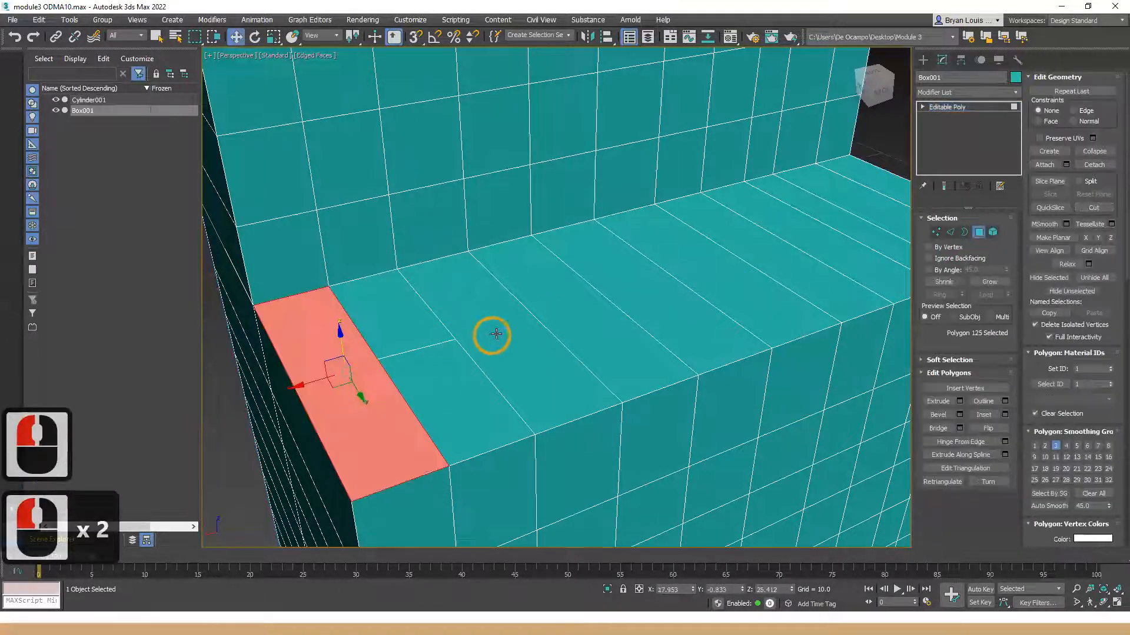
click(495, 334)
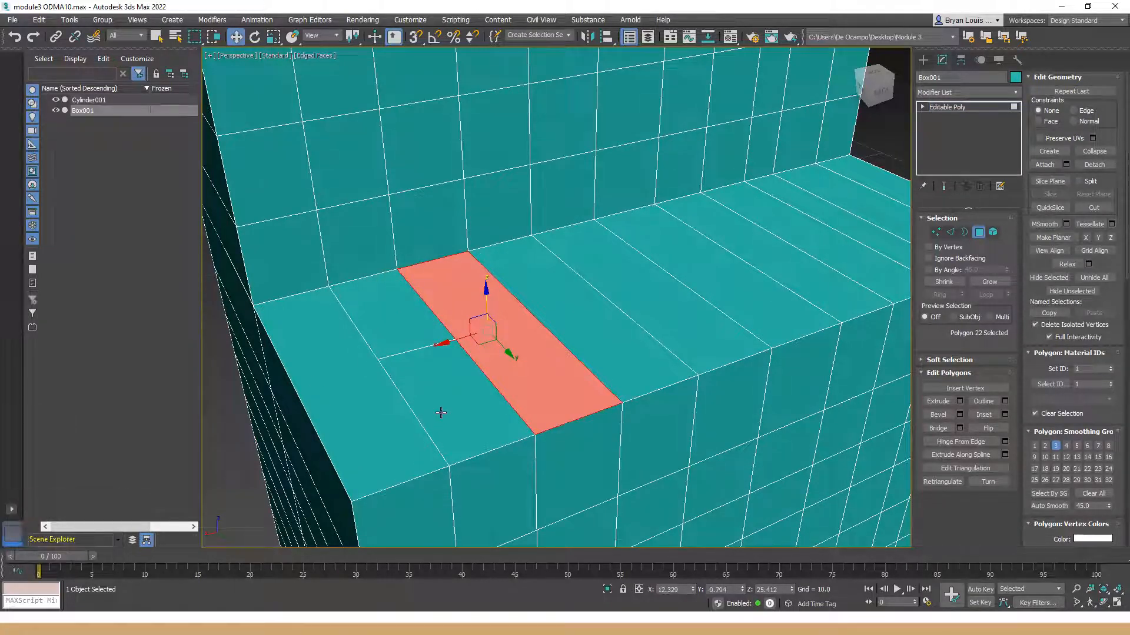
click(438, 458)
click(449, 408)
click(455, 356)
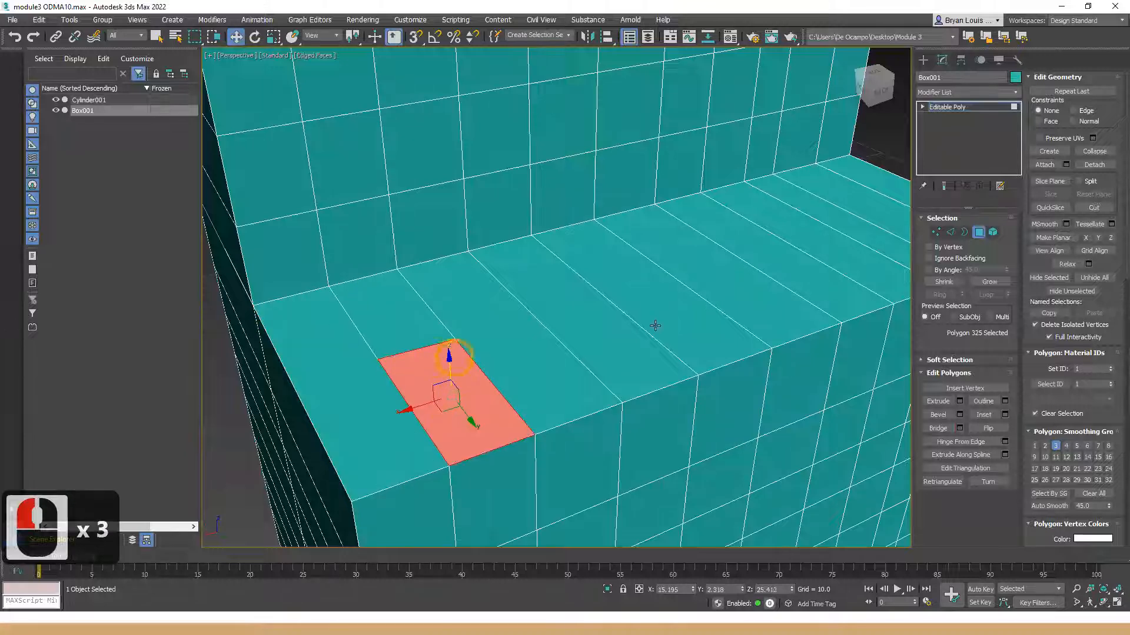
- Switch to edge level, undo the cut on the ledge's second strip and clear the edge selection
click(949, 234)
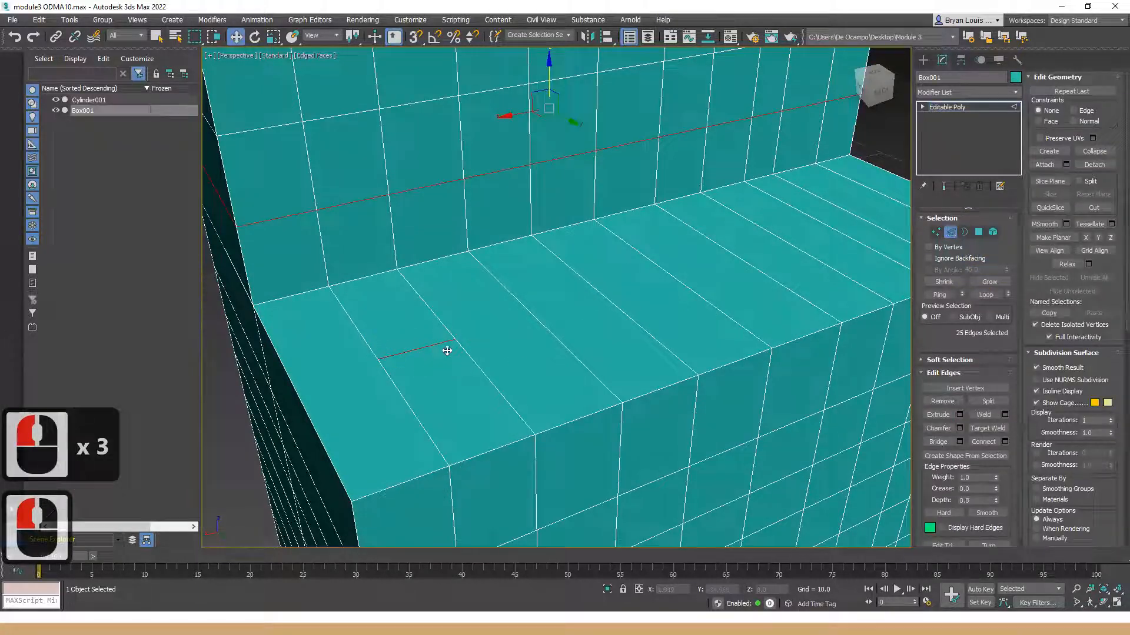
key(ctrl+z)
scroll(483, 348, down, 2)
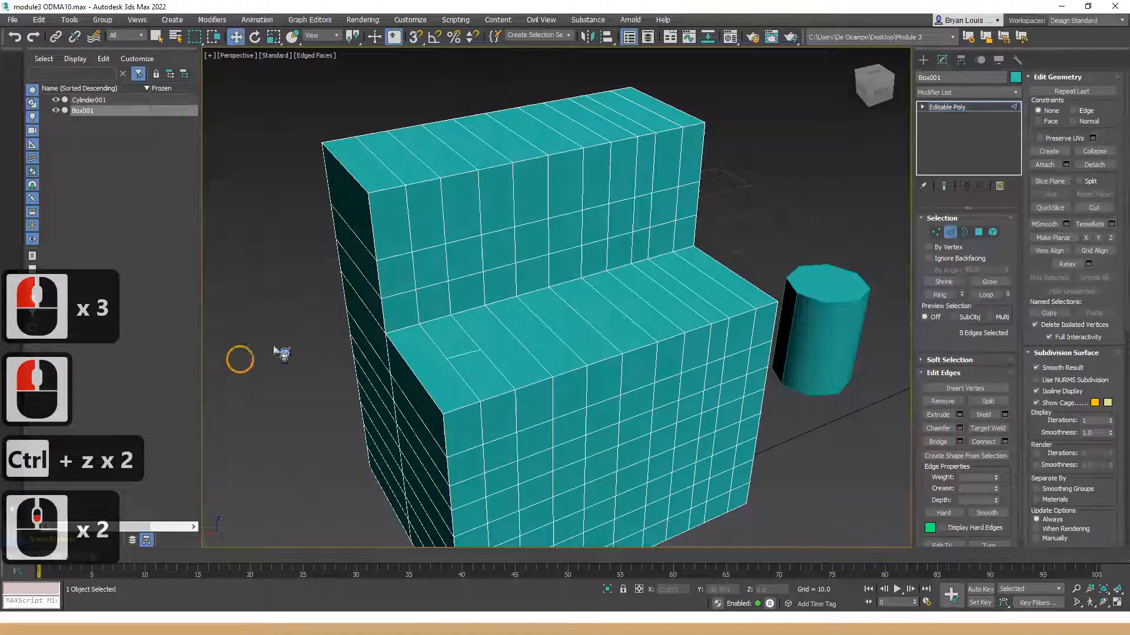
click(435, 346)
key(ctrl+z)
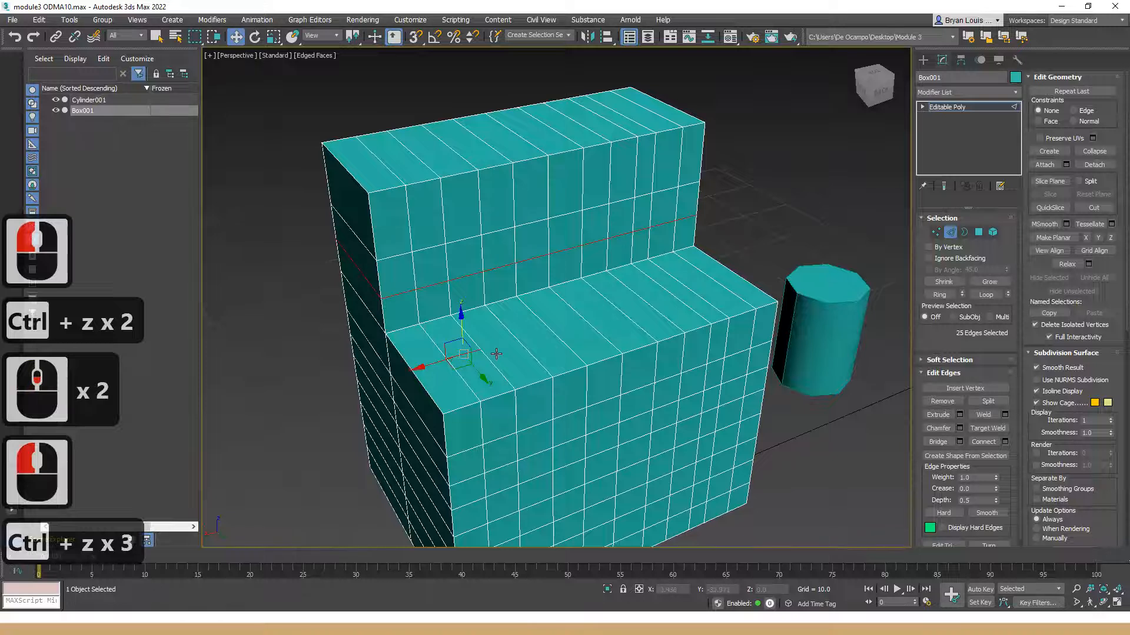
scroll(482, 363, up, 1)
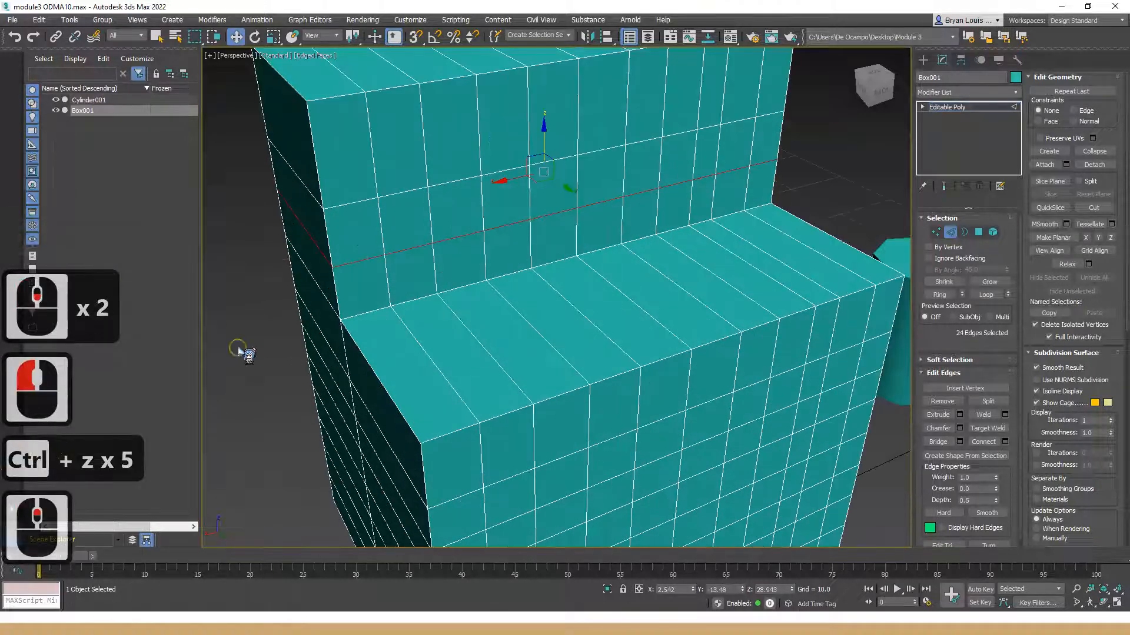
click(449, 370)
scroll(449, 370, down, 1)
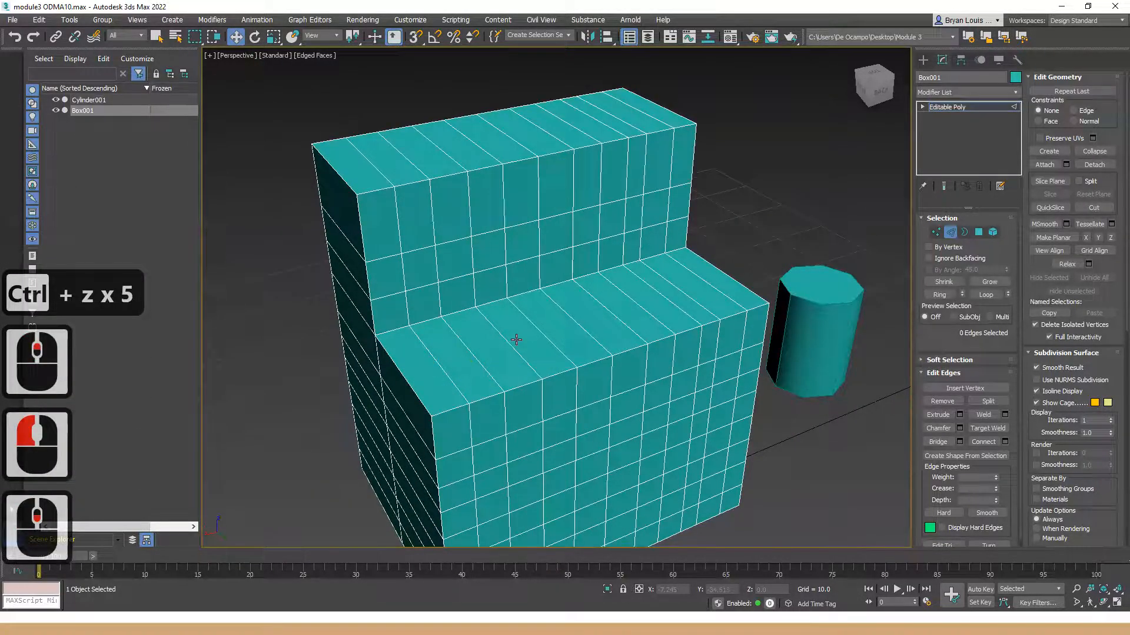
- Switch the stepped block to vertex level and clear the vertex selection
mouse_move(509, 377)
alt+middle_down()
mouse_move(529, 360)
mouse_move(487, 373)
mouse_move(430, 351)
mouse_move(479, 358)
mouse_move(499, 383)
mouse_move(603, 358)
mouse_move(495, 373)
alt+middle_up()
scroll(494, 373, down, 3)
alt+middle_drag(617, 386, 547, 367)
scroll(553, 362, up, 3)
click(936, 232)
alt+middle_drag(835, 356, 679, 407)
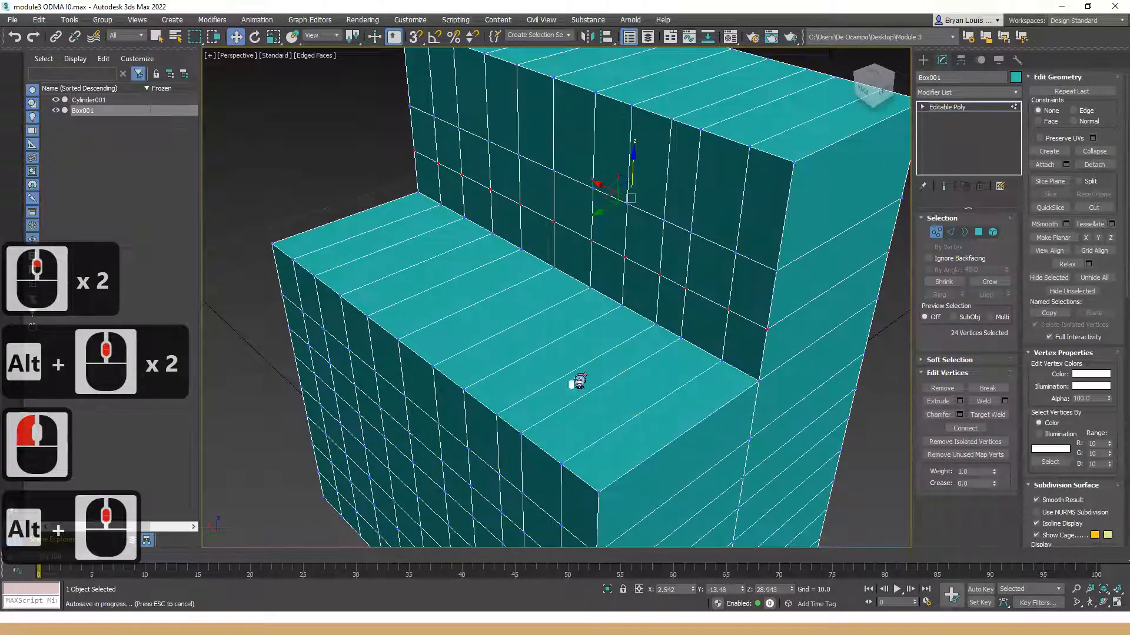
click(566, 371)
scroll(583, 393, up, 2)
scroll(584, 393, down, 3)
alt+middle_drag(585, 393, 660, 427)
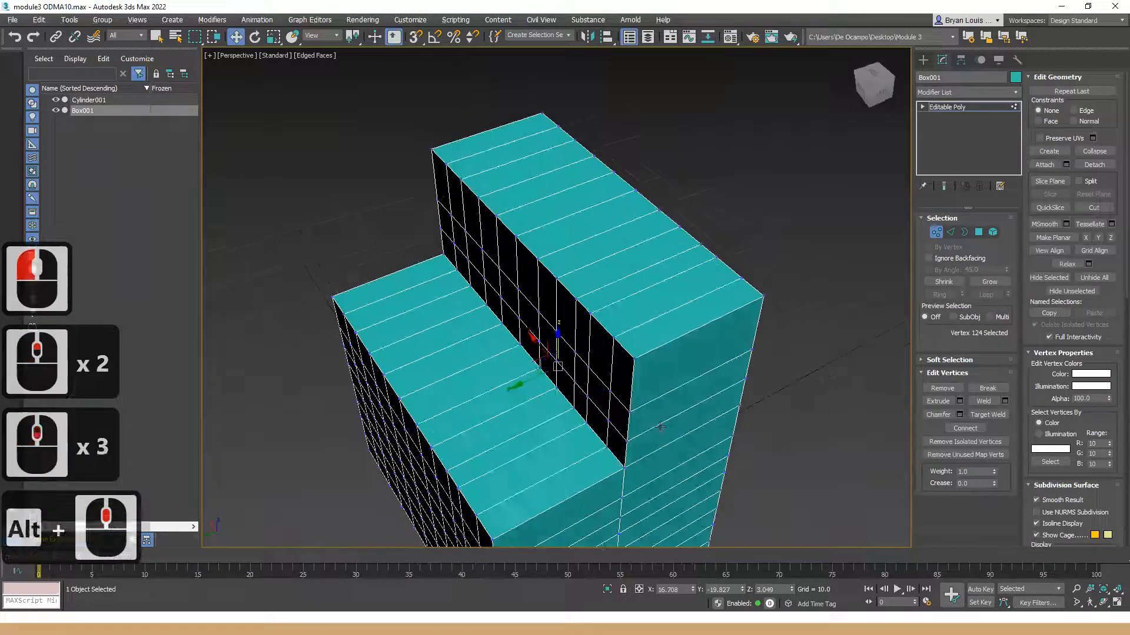
click(559, 462)
- Examine the vertices and edge loops around the ledge's top face from several angles
scroll(559, 468, up, 3)
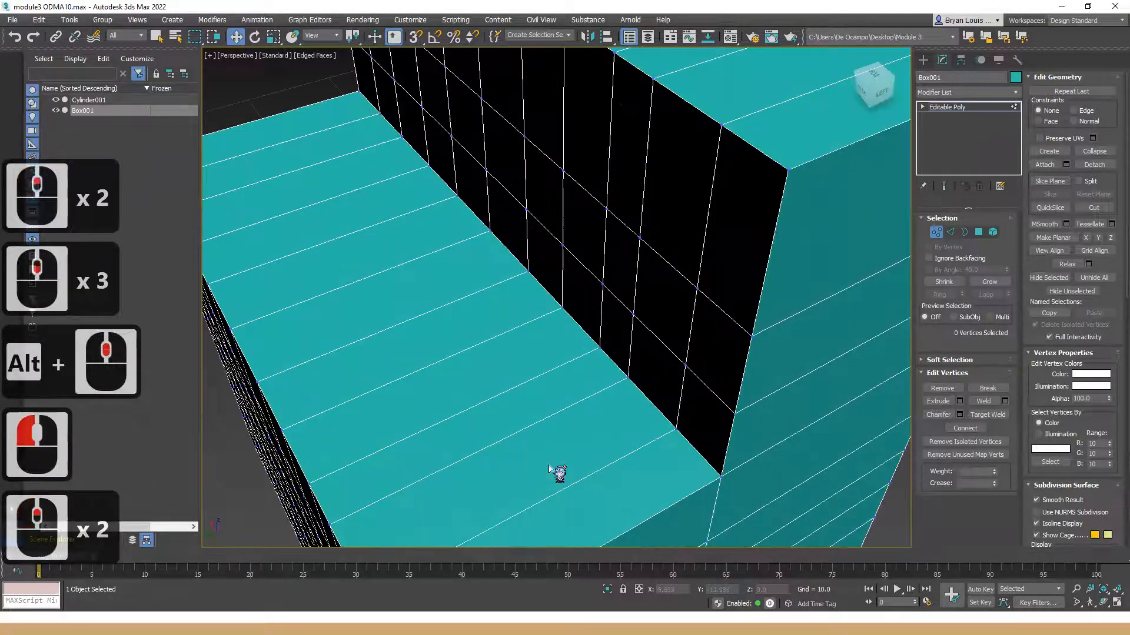
alt+middle_drag(560, 461, 610, 373)
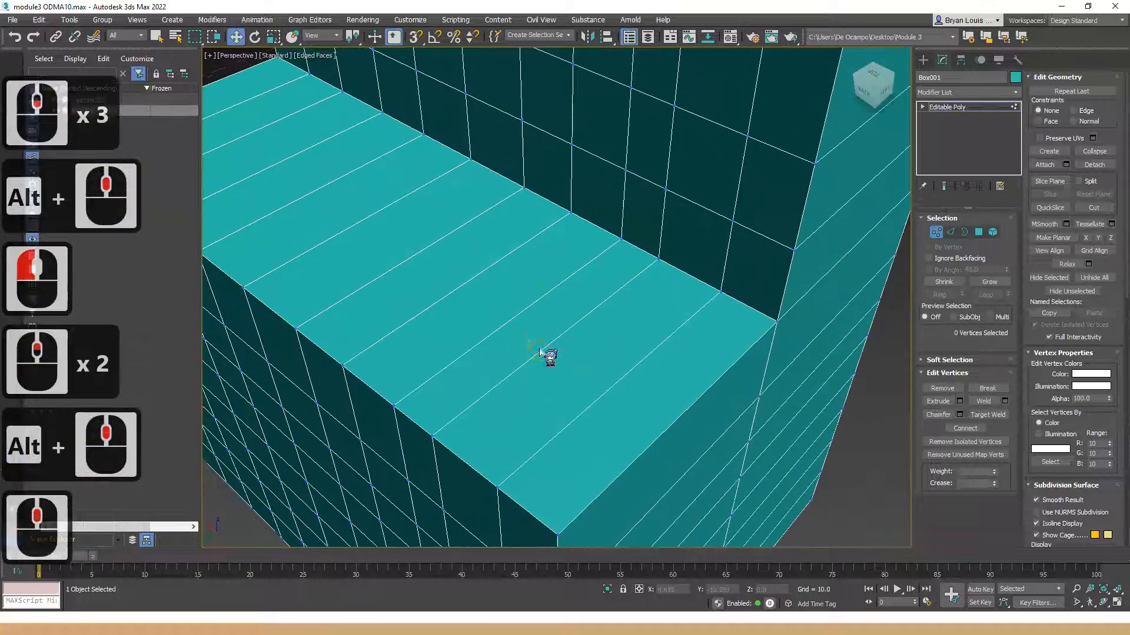
click(539, 352)
click(545, 353)
click(978, 376)
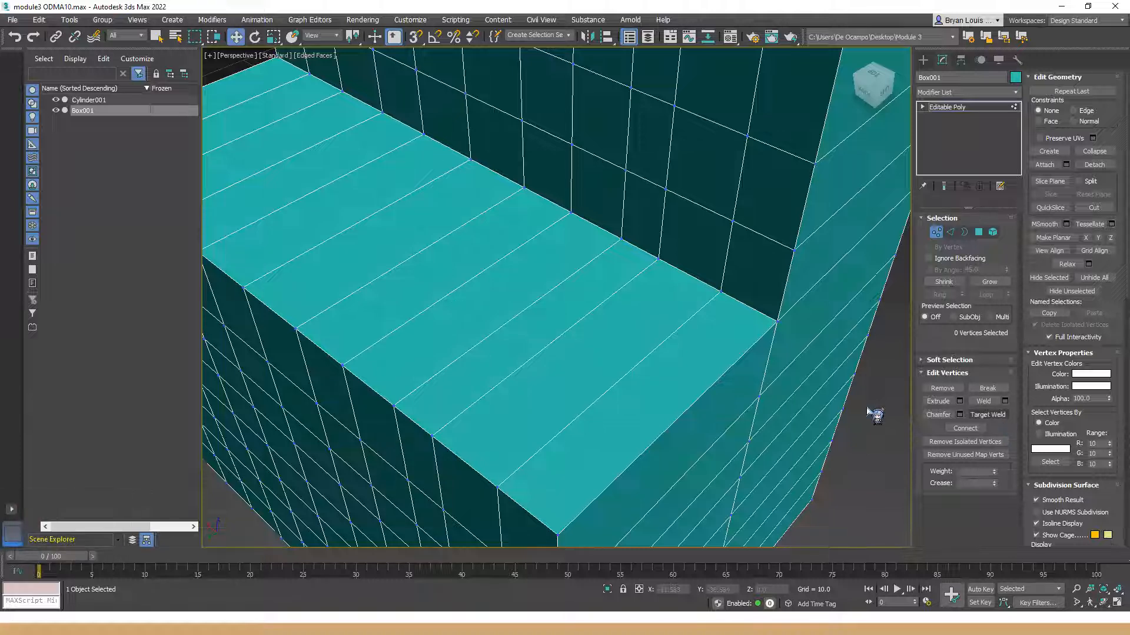
alt+middle_drag(511, 323, 647, 340)
click(617, 339)
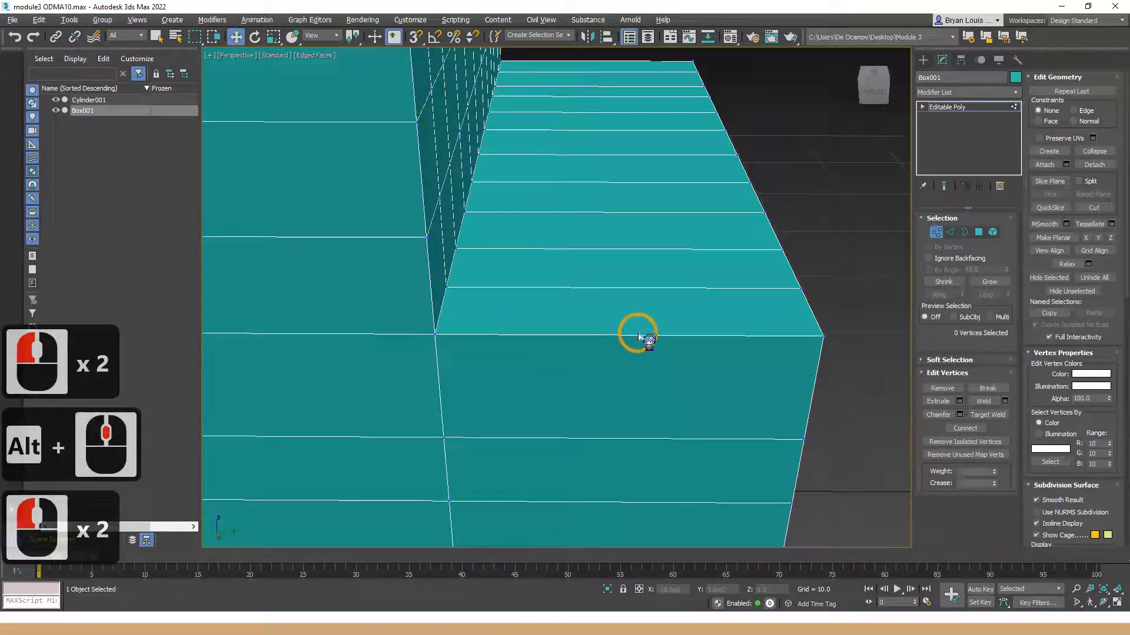
scroll(637, 336, down, 5)
click(514, 363)
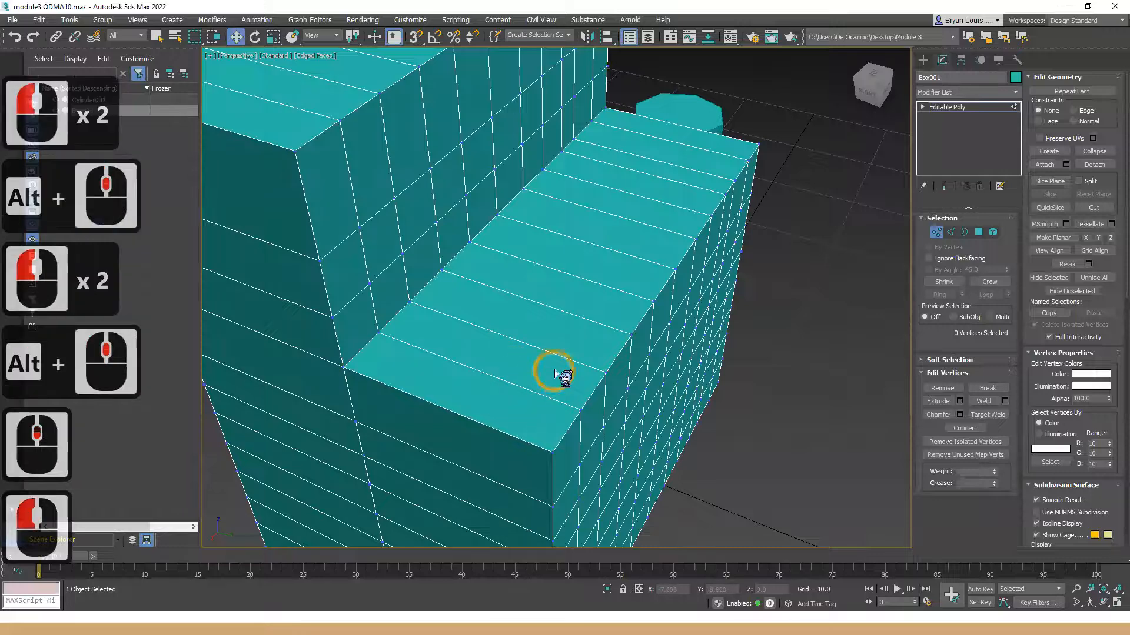
scroll(516, 368, up, 5)
alt+middle_drag(406, 360, 445, 270)
double_click(450, 262)
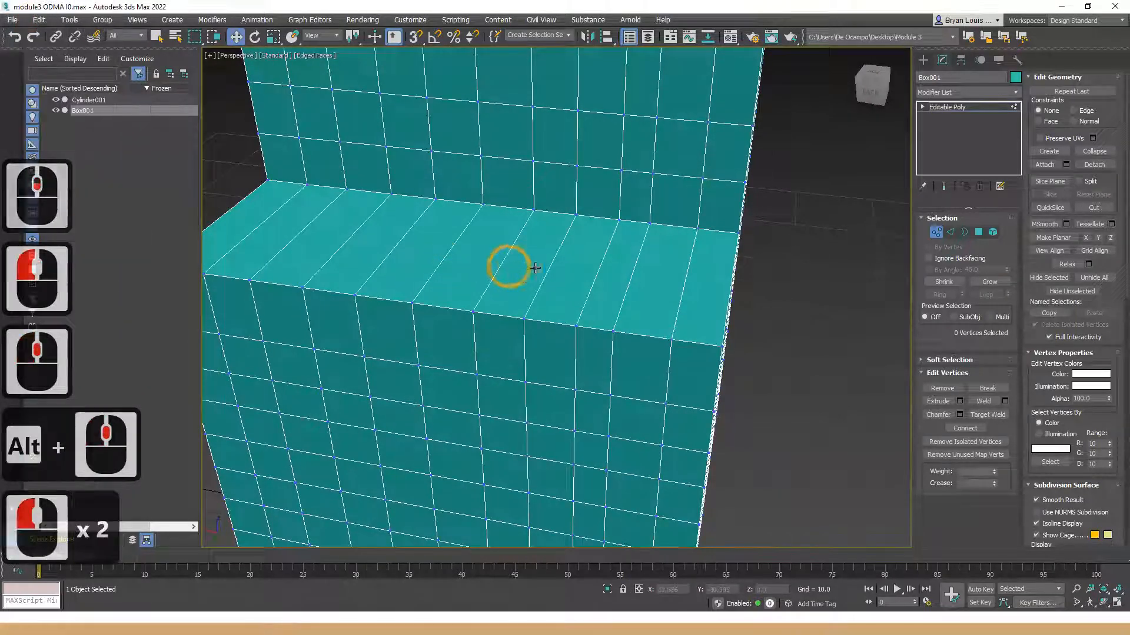
- Examine the stepped box's ledge from several sides for places where lengthwise edge loops are missing
alt+middle_drag(640, 254, 534, 353)
click(493, 347)
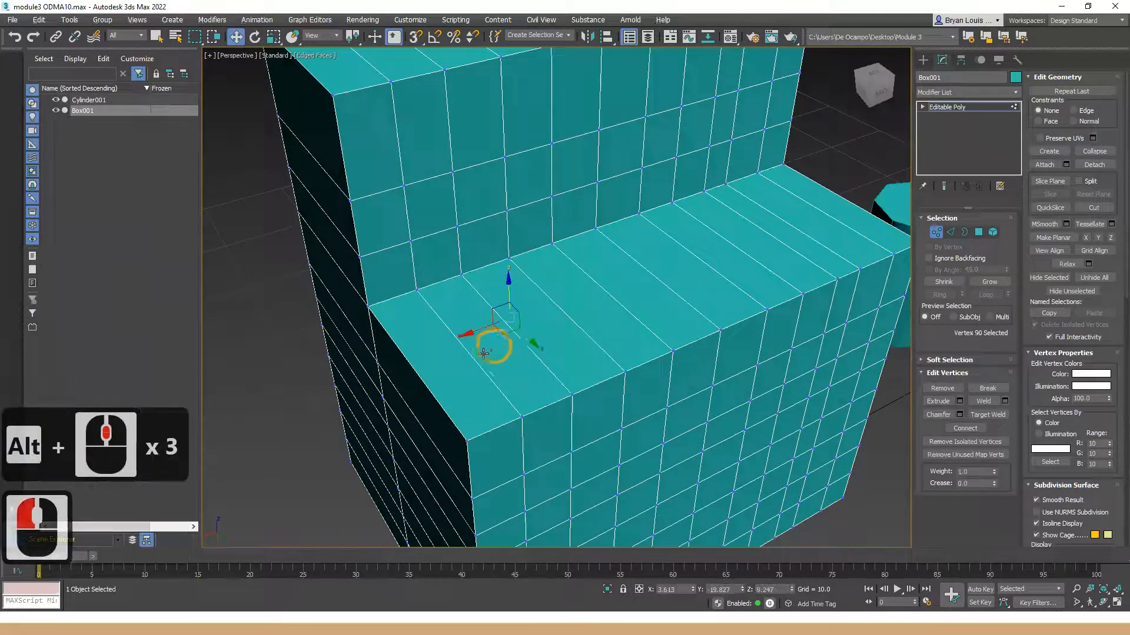
click(478, 358)
alt+middle_drag(441, 358, 536, 395)
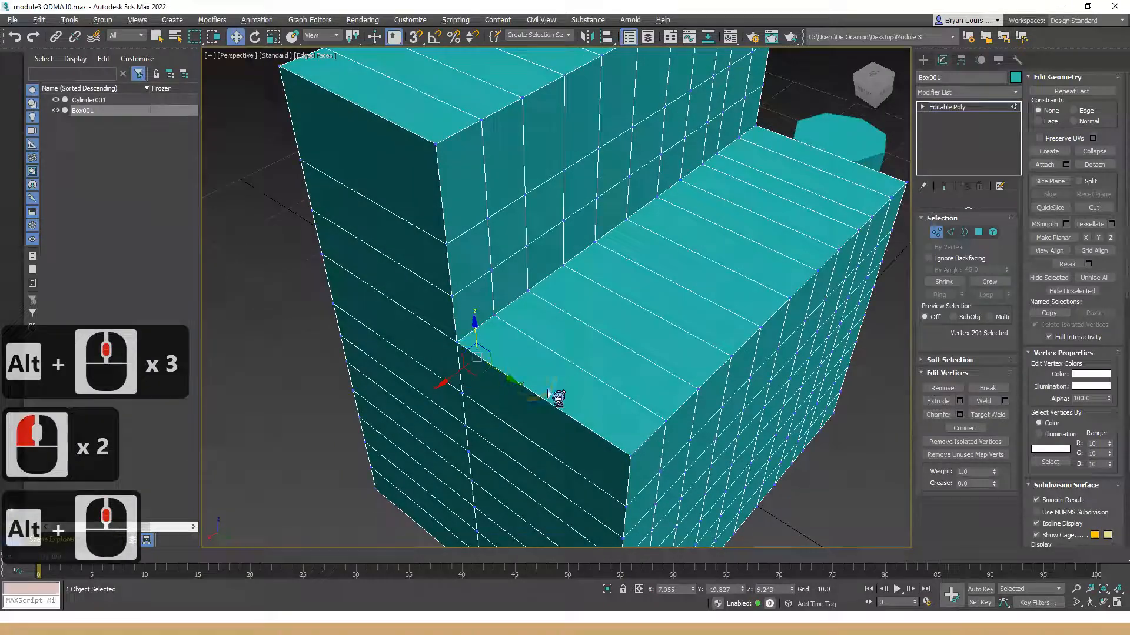
click(540, 401)
click(542, 401)
click(565, 383)
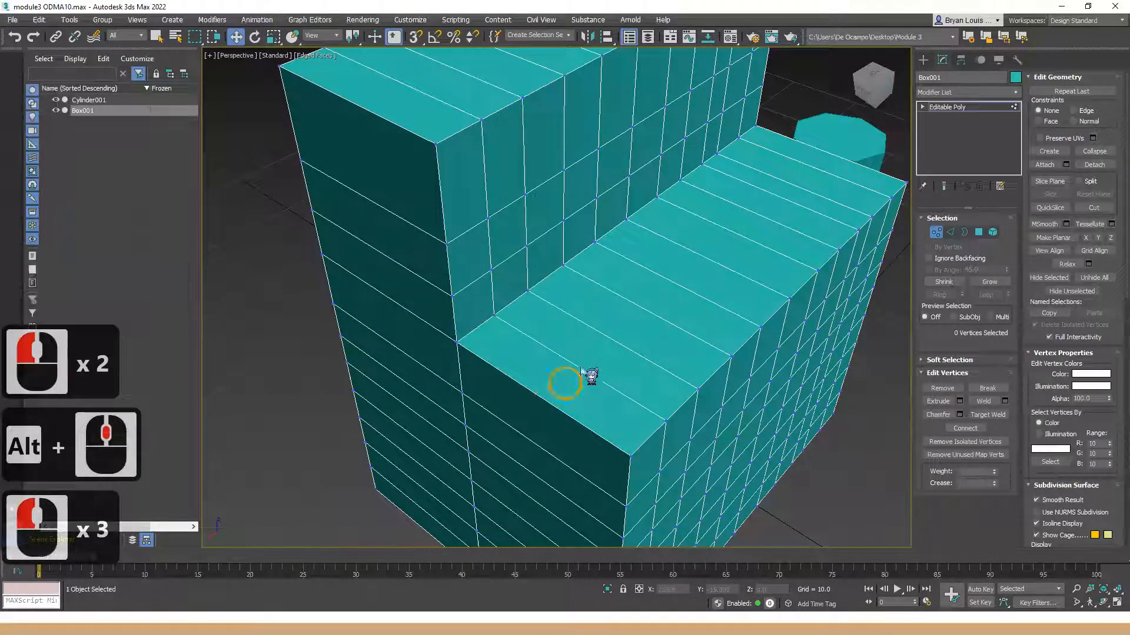
scroll(584, 370, up, 1)
alt+middle_drag(575, 379, 628, 328)
alt+middle_drag(683, 396, 616, 284)
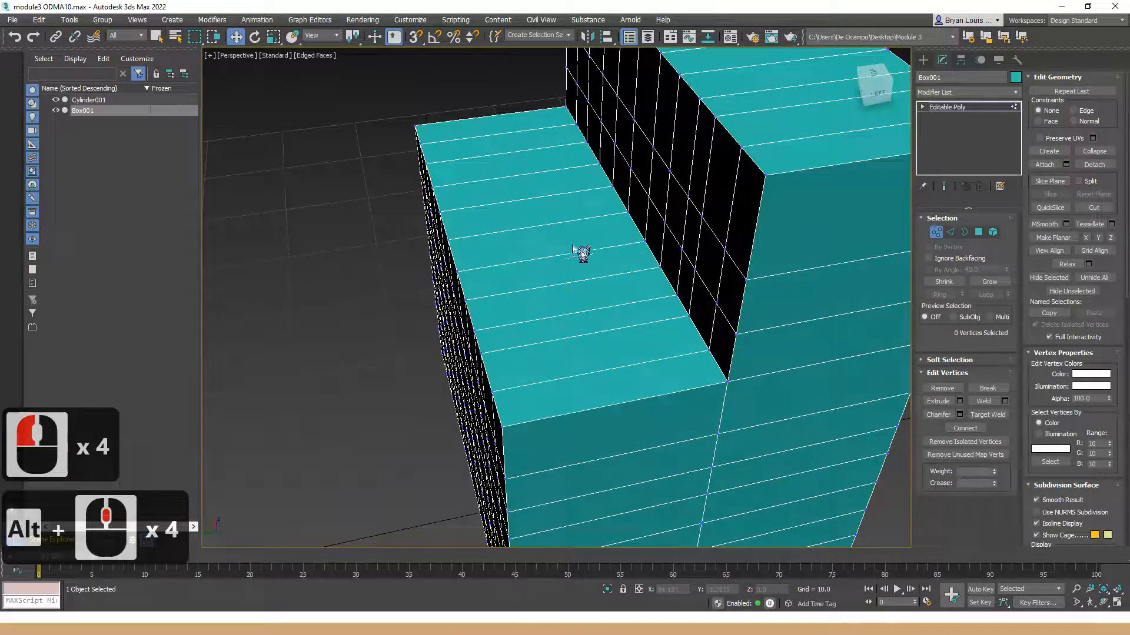
alt+middle_drag(566, 278, 675, 273)
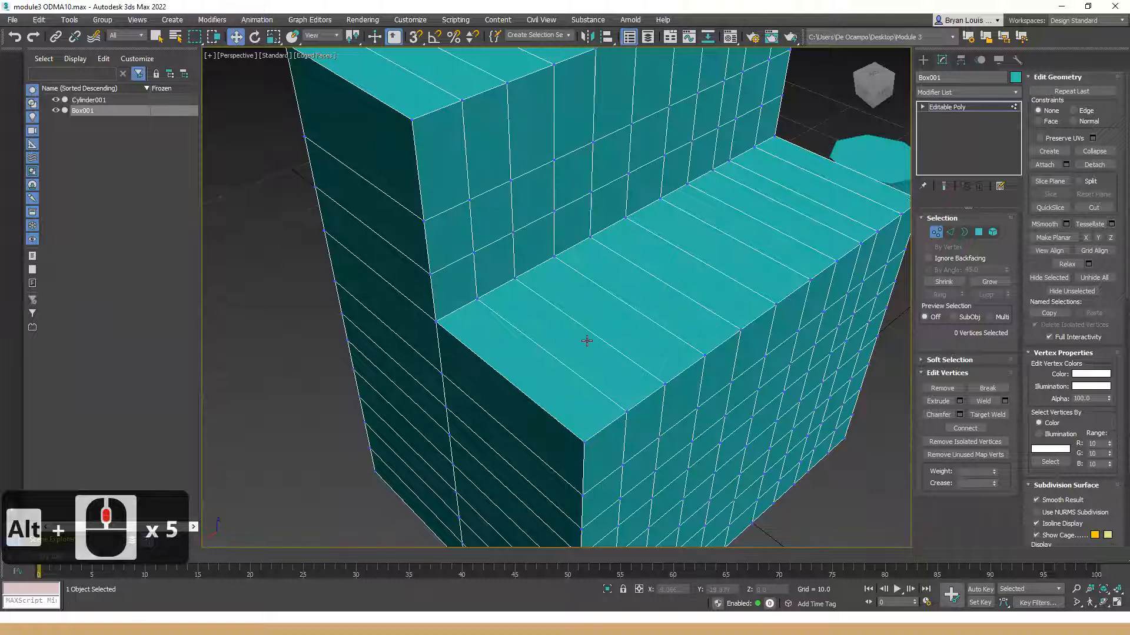
click(542, 344)
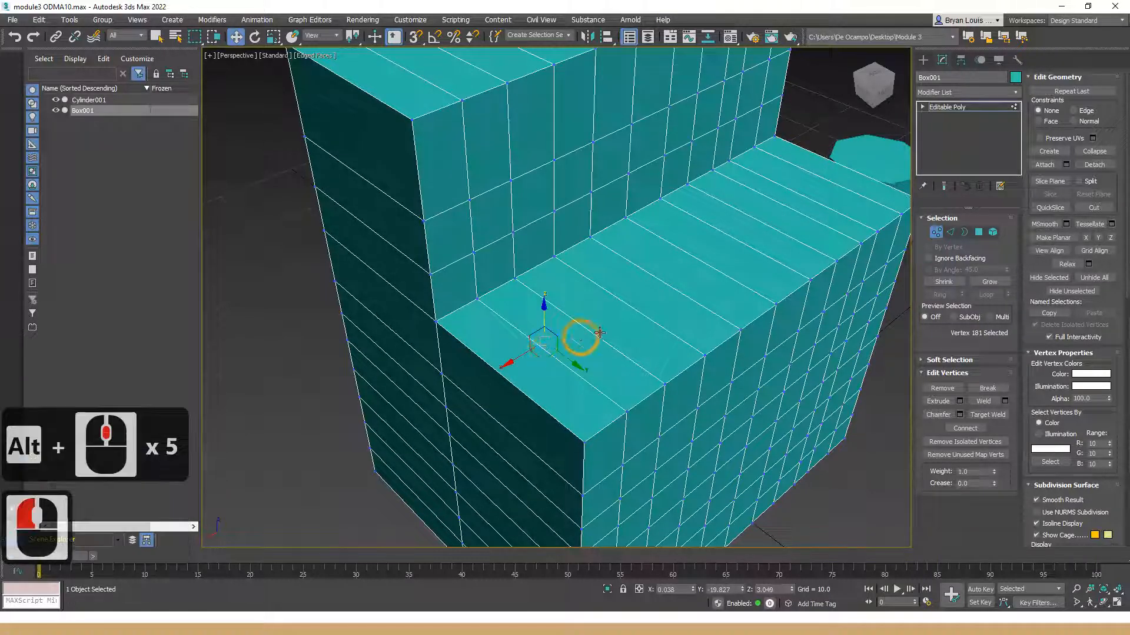
click(596, 392)
alt+middle_drag(580, 341, 575, 339)
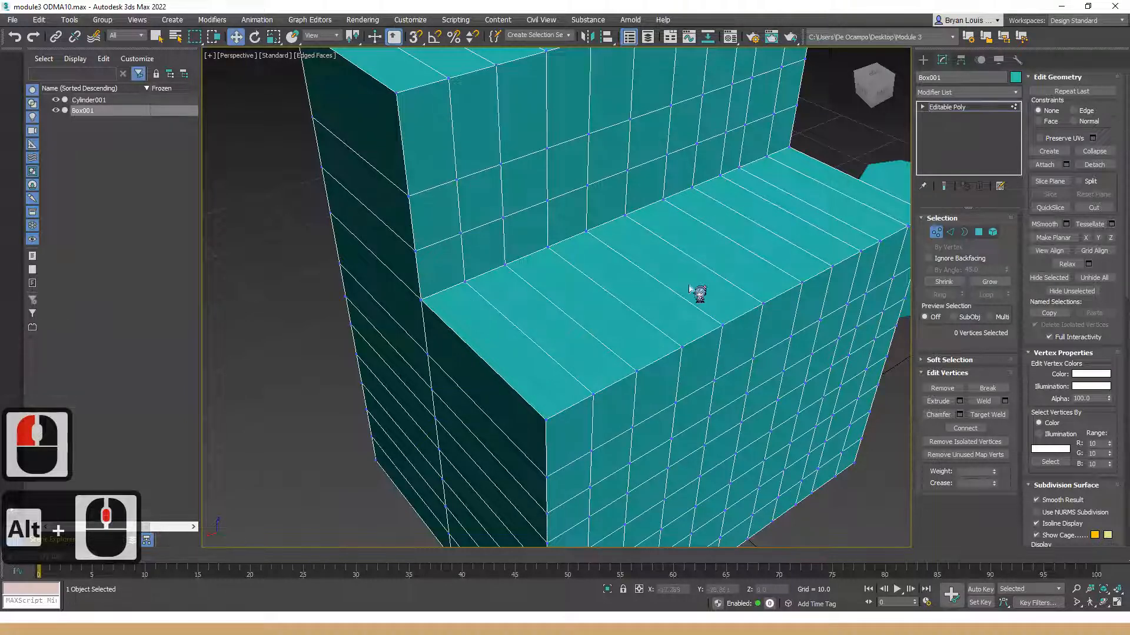
alt+middle_drag(675, 302, 283, 203)
alt+middle_drag(721, 352, 650, 312)
scroll(574, 345, up, 5)
scroll(693, 311, down, 1)
scroll(697, 314, up, 1)
scroll(634, 312, down, 2)
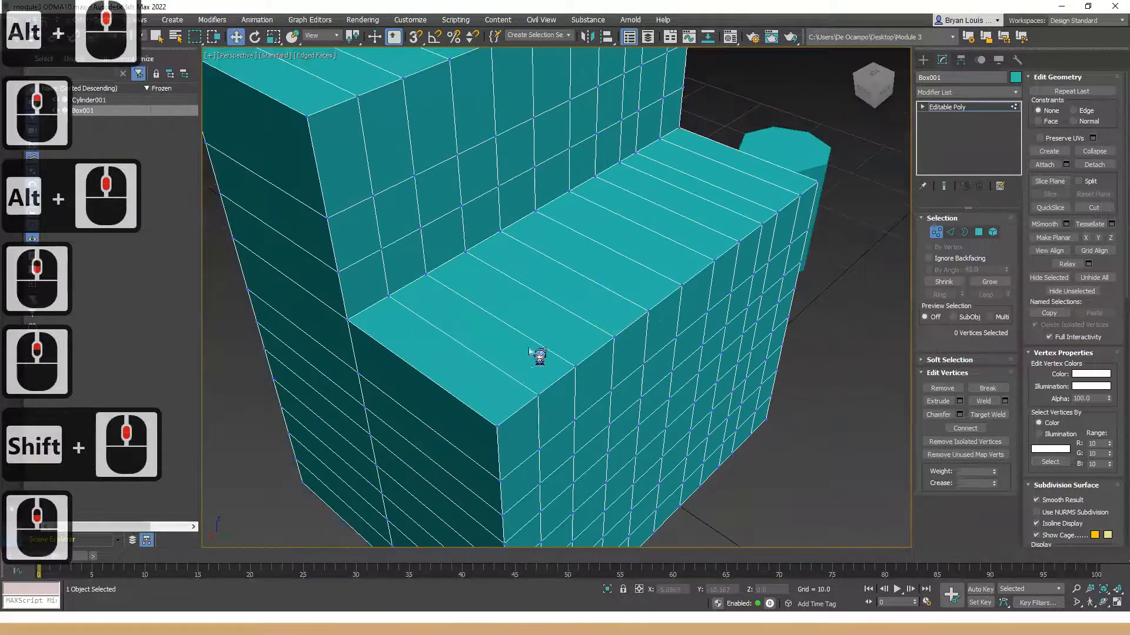
- Insert three lengthwise edge loops along the ledge of the stepped box with SwiftLoop
key(alt+1)
click(488, 321)
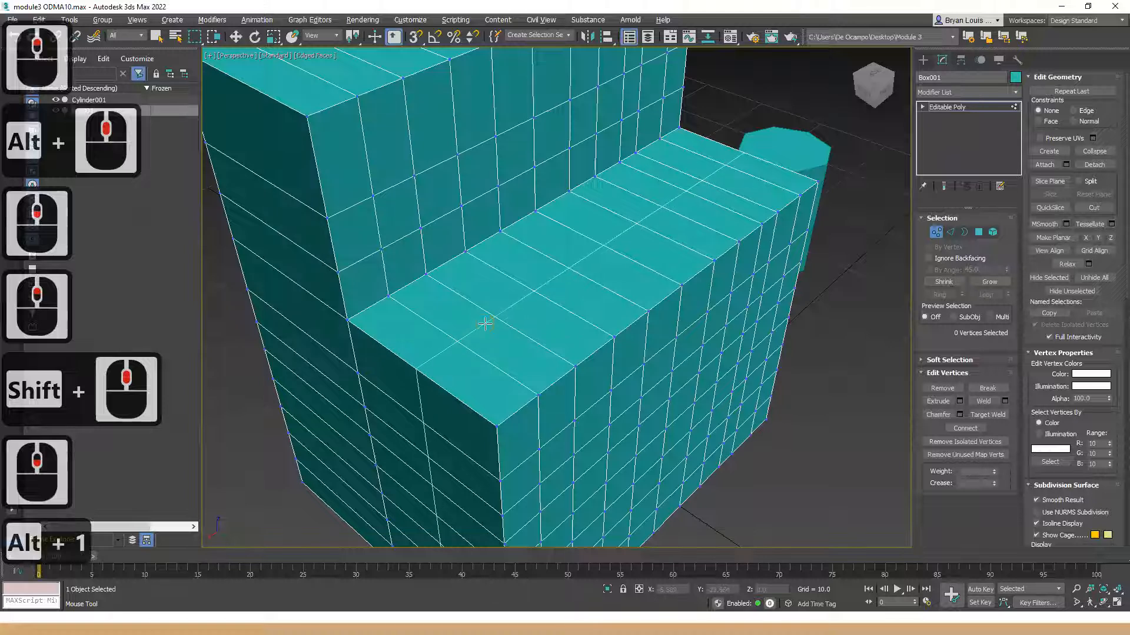
click(517, 354)
key(Escape)
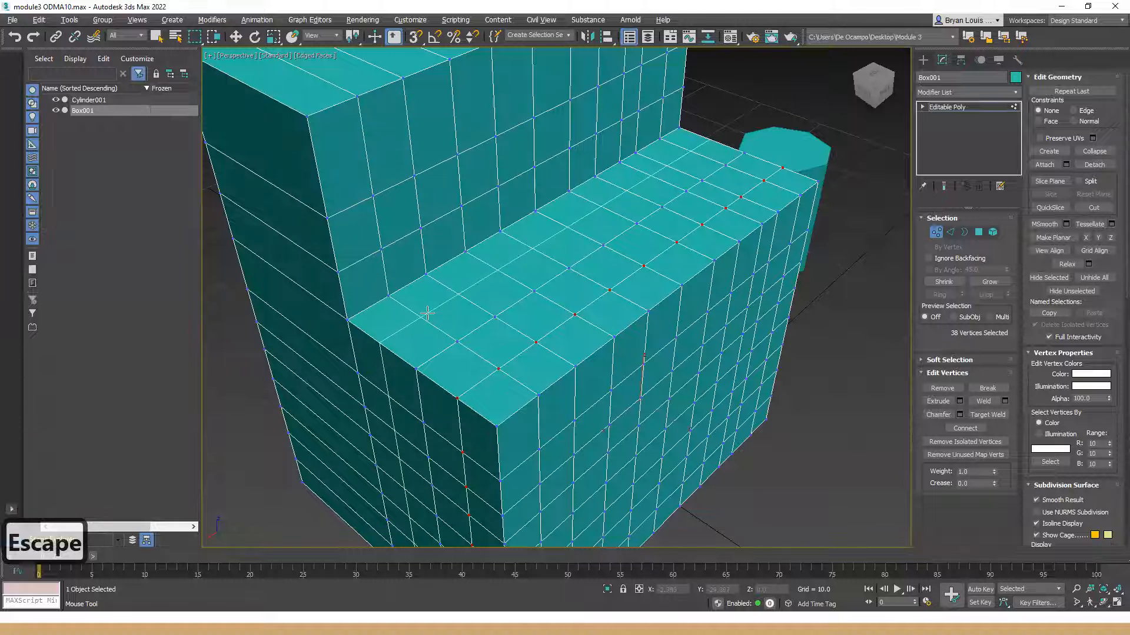
- Insert three vertical edge loops through the side of the stepped box's tall back section, dividing its depth into four columns
alt+middle_drag(497, 379, 575, 351)
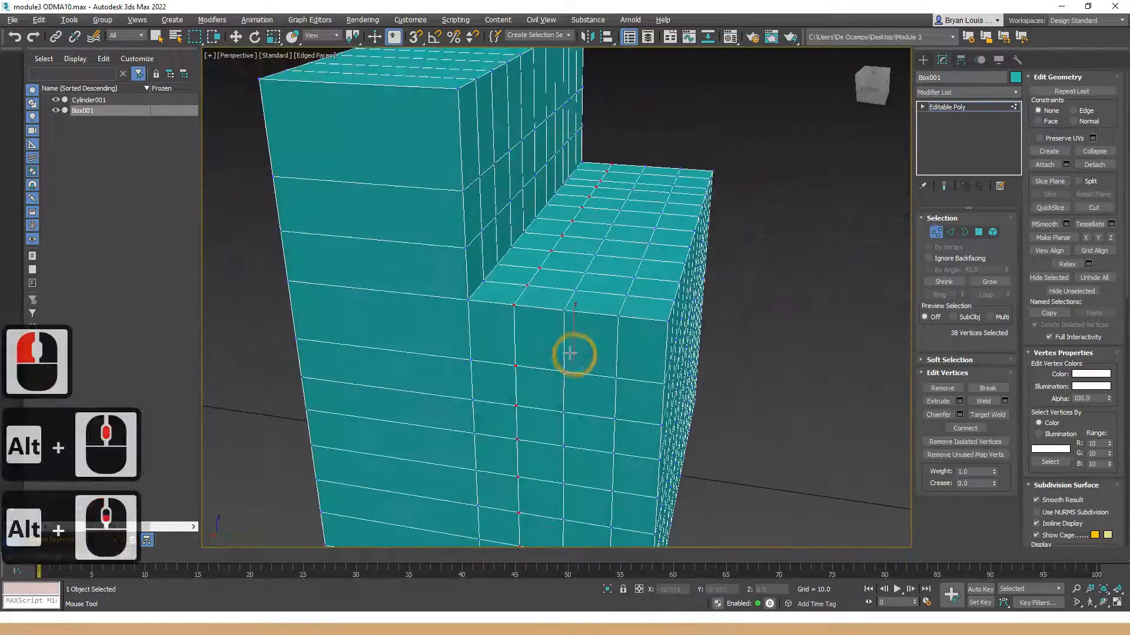
click(381, 291)
scroll(472, 320, down, 3)
click(437, 305)
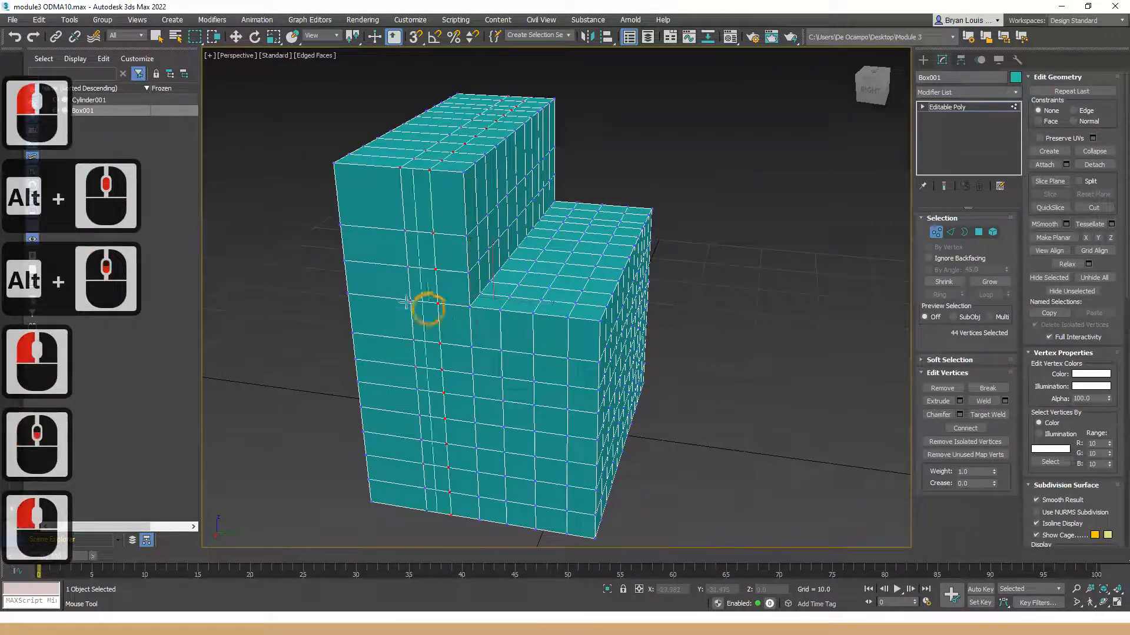
click(384, 297)
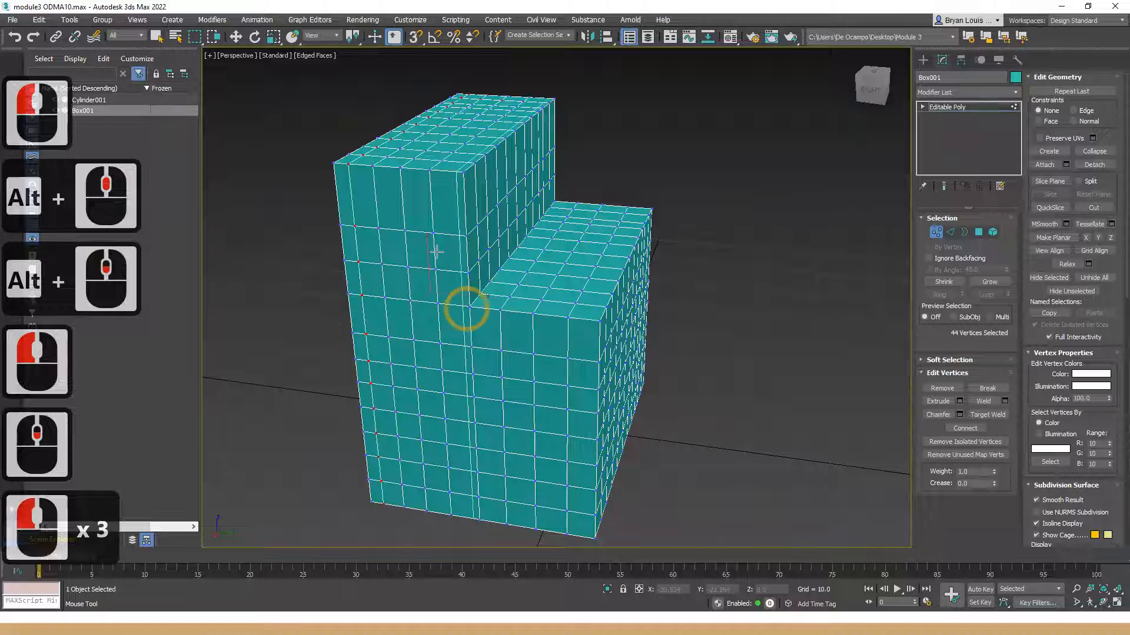
- Insert horizontal edge loops around the top of the back section and just below the ledge's front edge
click(424, 201)
click(545, 286)
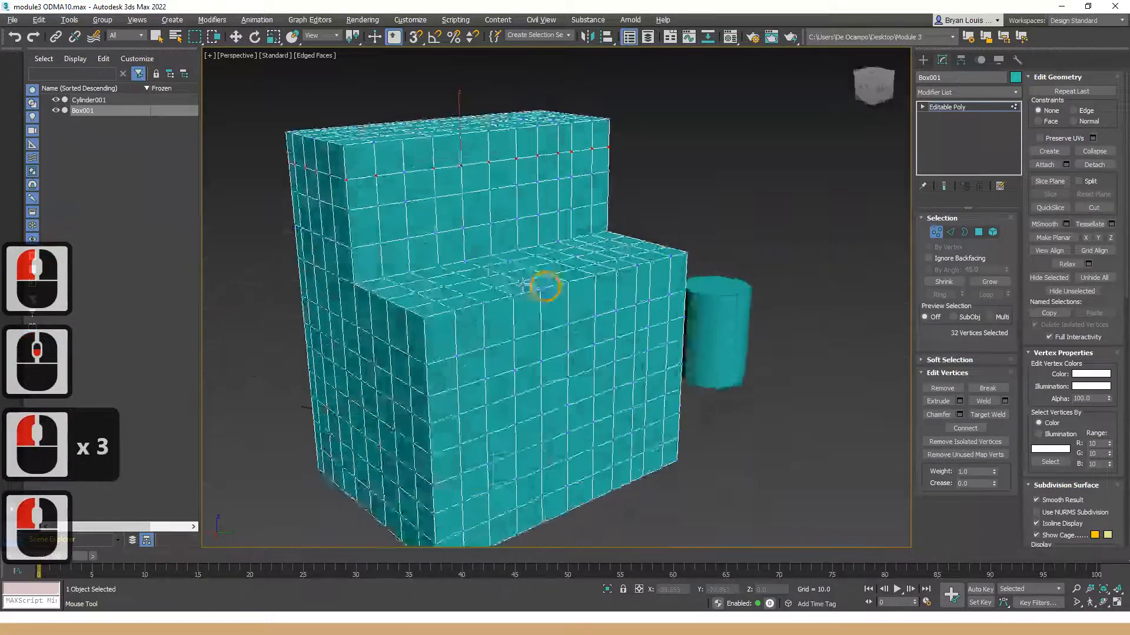
alt+middle_drag(522, 285, 454, 300)
middle_drag(481, 340, 638, 353)
click(441, 347)
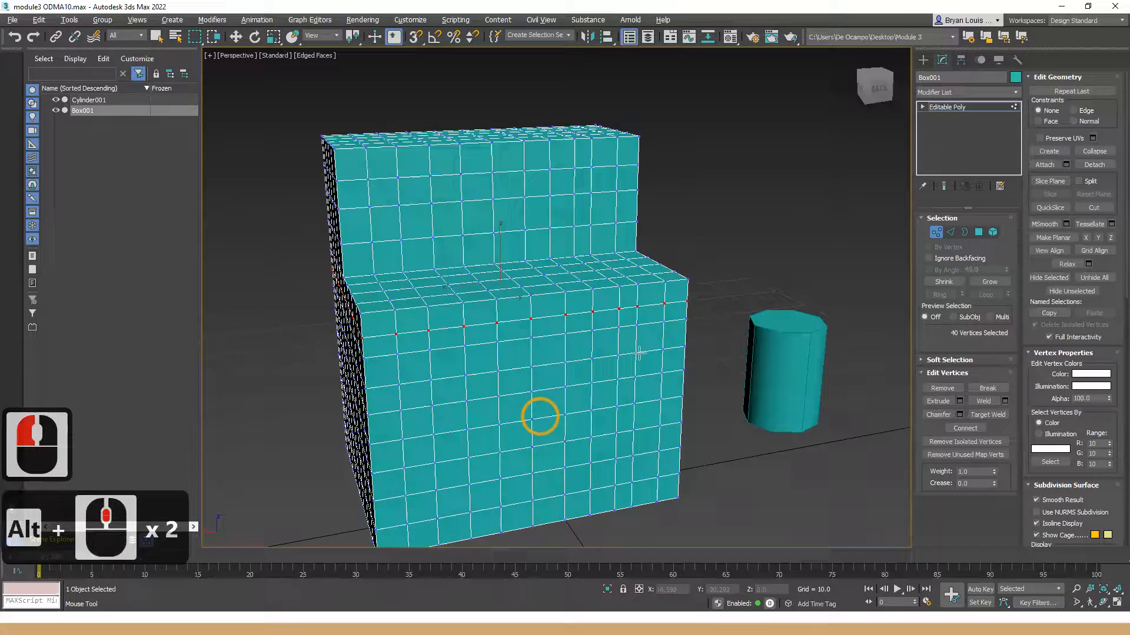
click(786, 256)
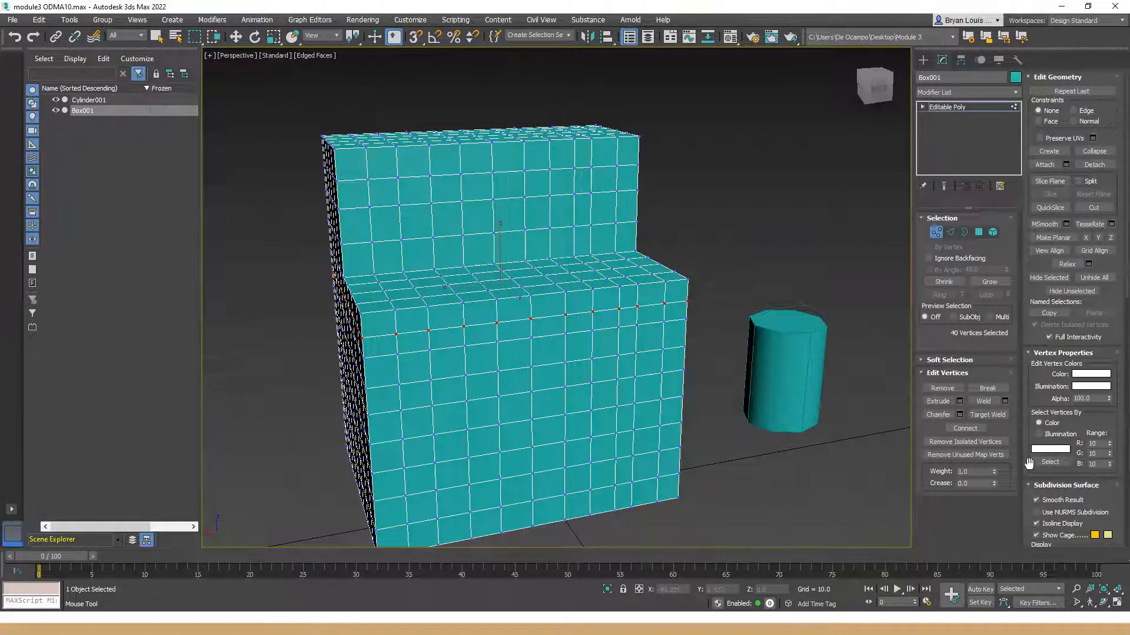
click(764, 443)
- Create a box beside the cylinder, about 13.3 long, 18.4 wide and 18.9 high
alt+middle_drag(764, 444, 709, 445)
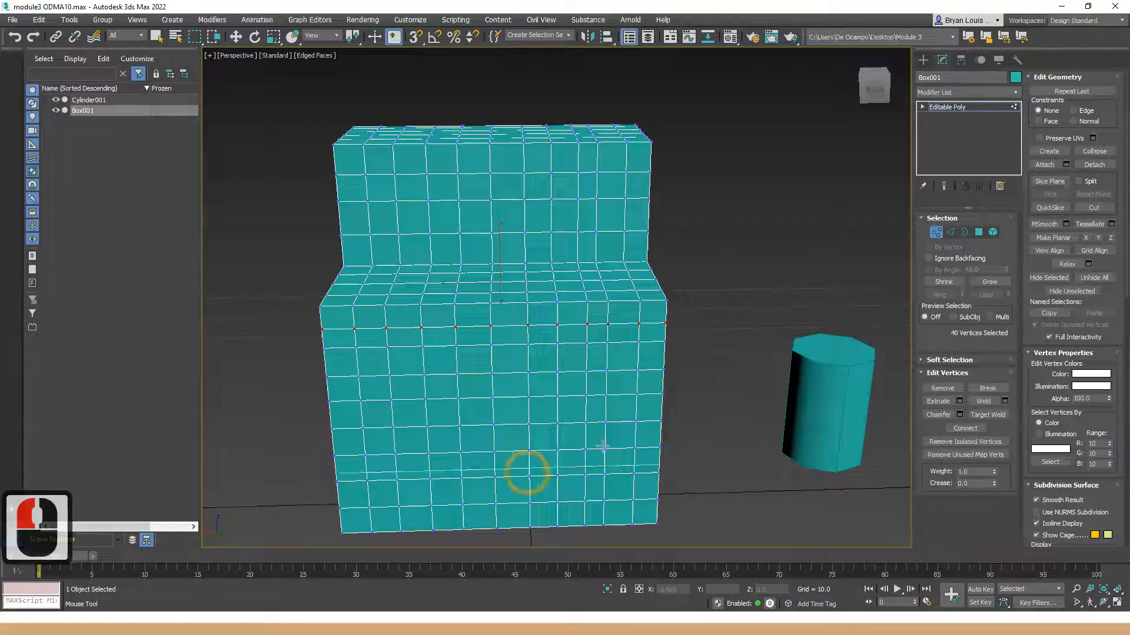
middle_drag(529, 471, 651, 425)
scroll(631, 435, down, 2)
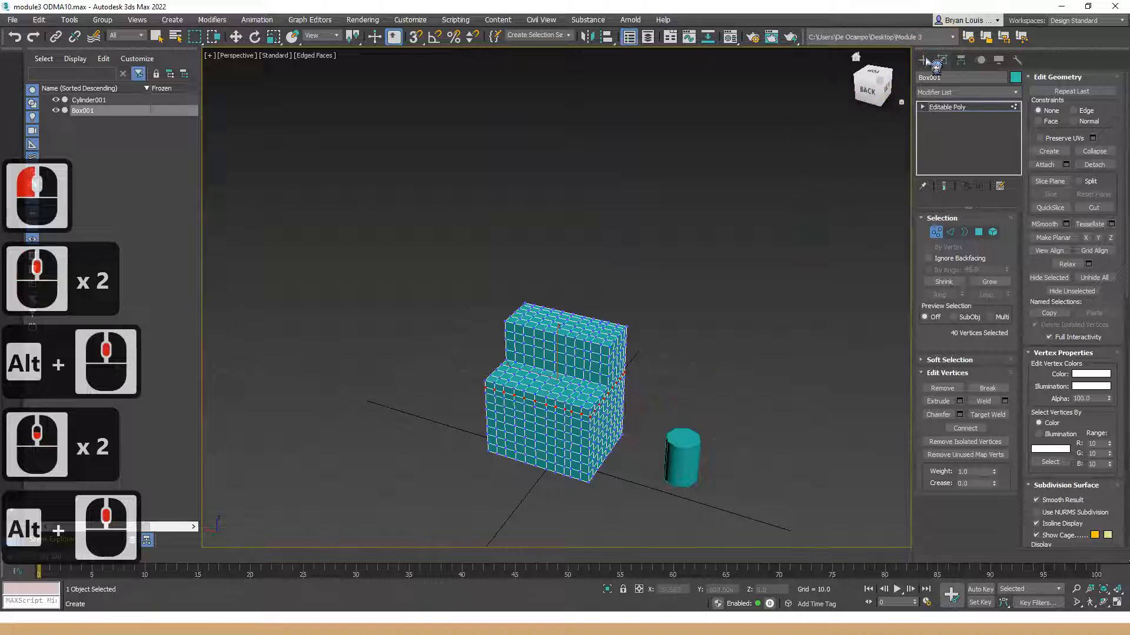
click(922, 60)
click(941, 137)
scroll(764, 433, up, 3)
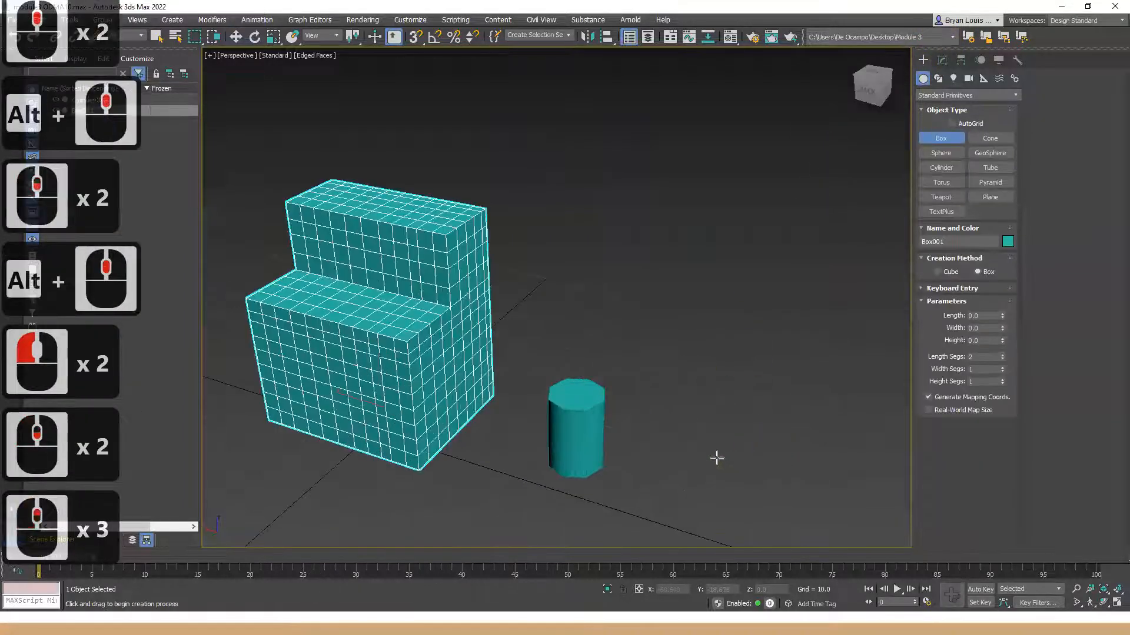
drag(681, 506, 756, 554)
click(796, 449)
middle_drag(796, 449, 640, 342)
alt+middle_drag(595, 410, 581, 405)
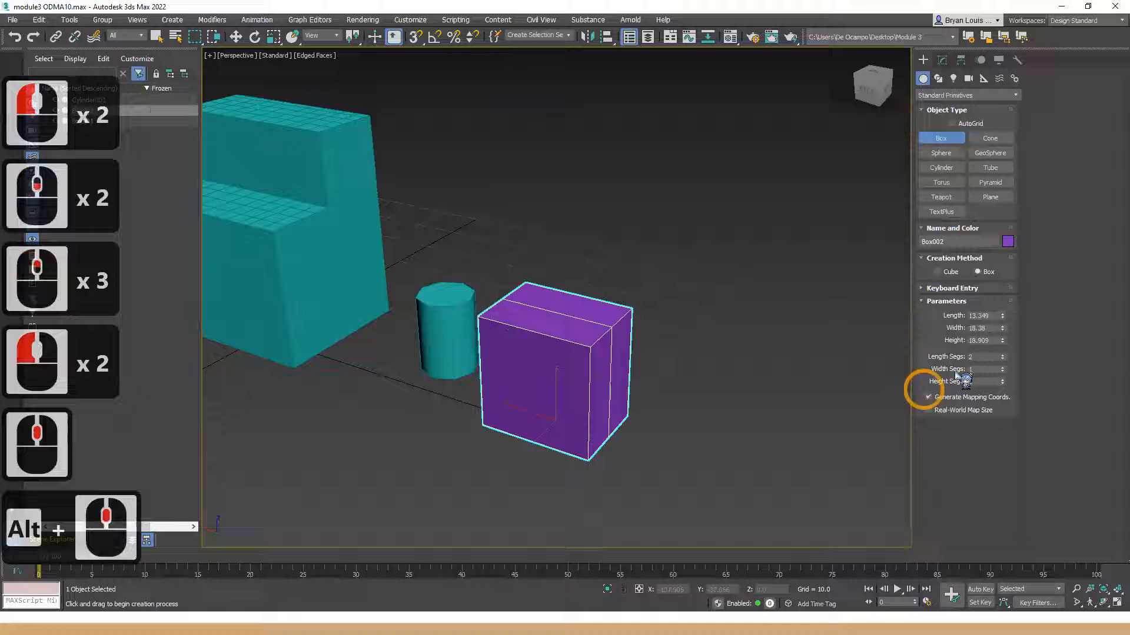
- Set the new box's length segments to 1 and convert it to Editable Poly
click(1003, 359)
click(944, 60)
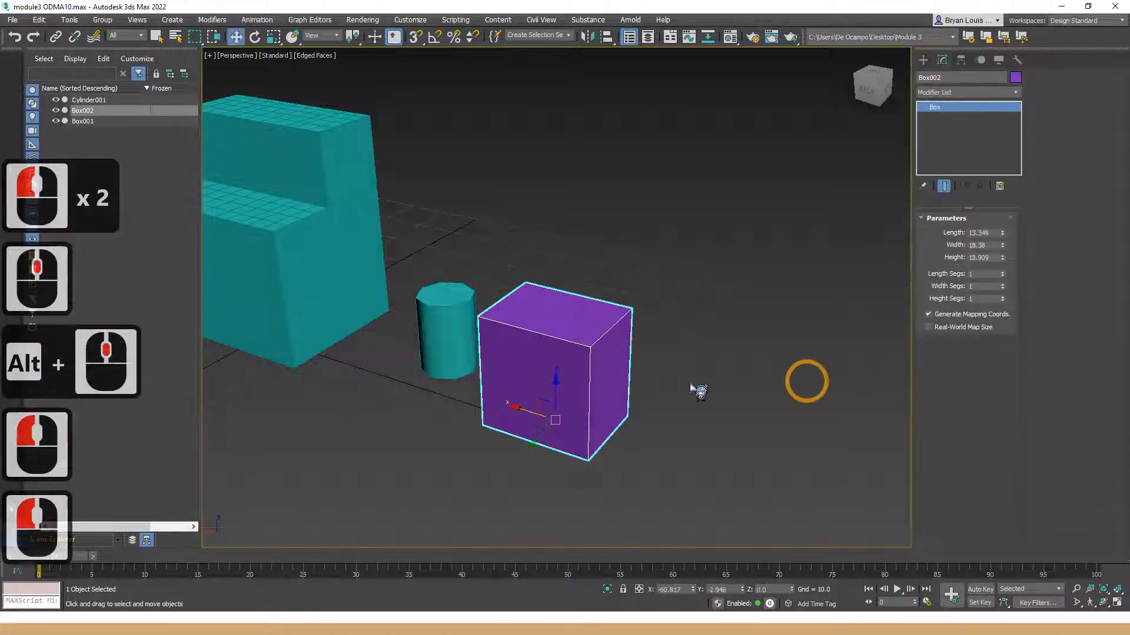
right_click(587, 331)
mouse_move(677, 451)
click(729, 468)
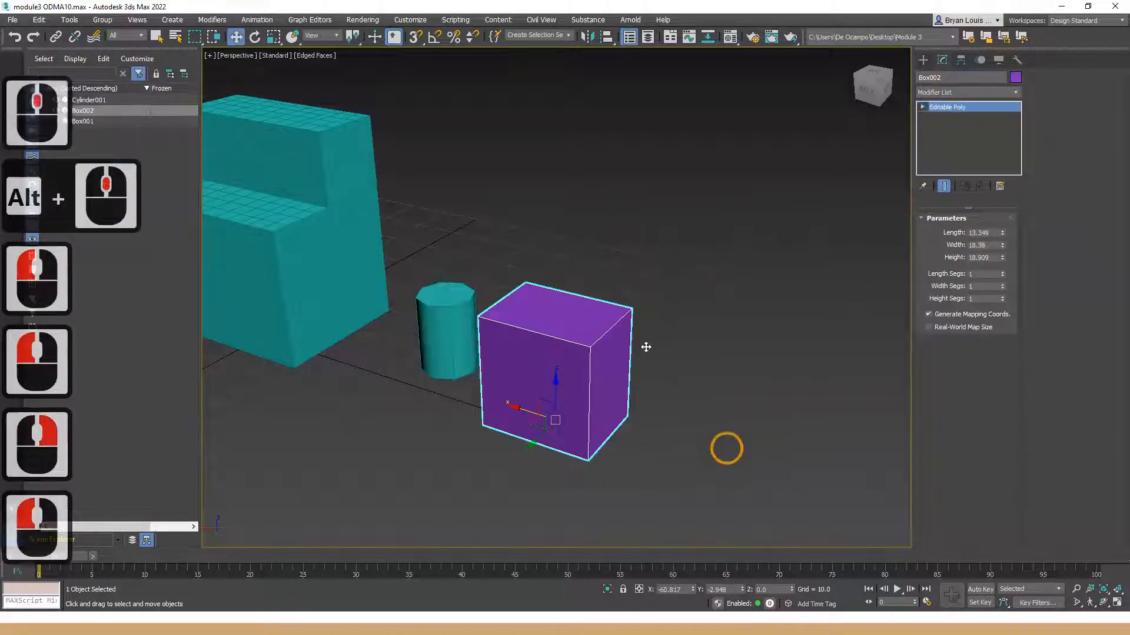
- Enter edge level on the purple box and select the long upper edge facing away from the cylinder
alt+middle_drag(603, 327, 676, 295)
key(2)
scroll(613, 341, up, 3)
scroll(547, 341, down, 1)
click(568, 269)
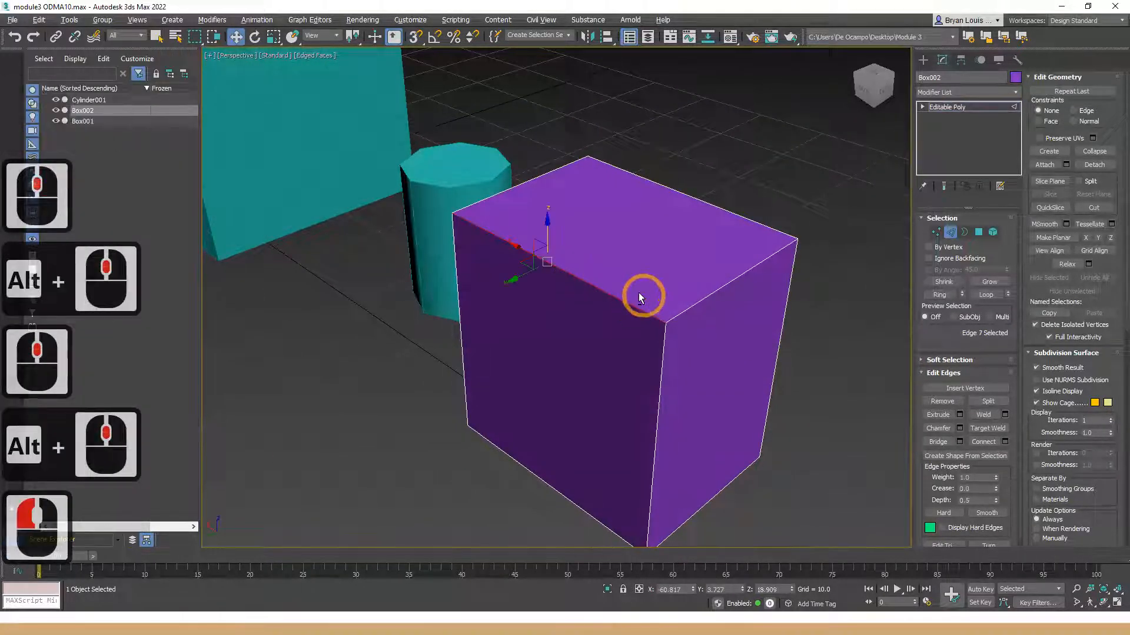
key(z)
alt+middle_drag(609, 287, 609, 285)
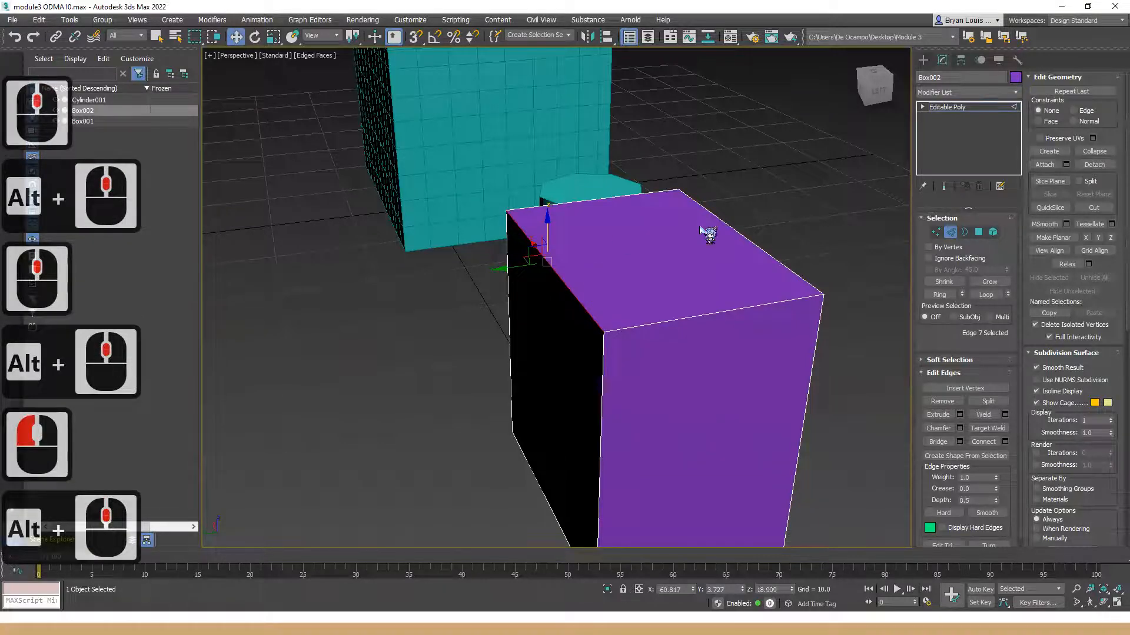
alt+middle_drag(686, 259, 643, 299)
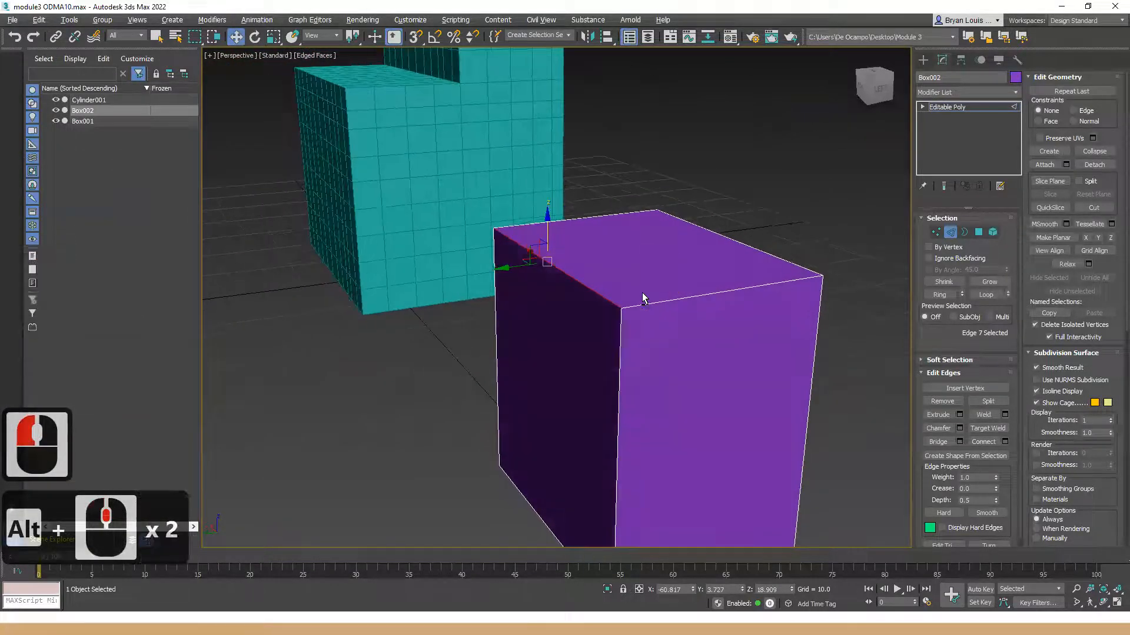
- Try to chamfer the selected edge of the purple box freehand
click(940, 430)
drag(562, 263, 752, 351)
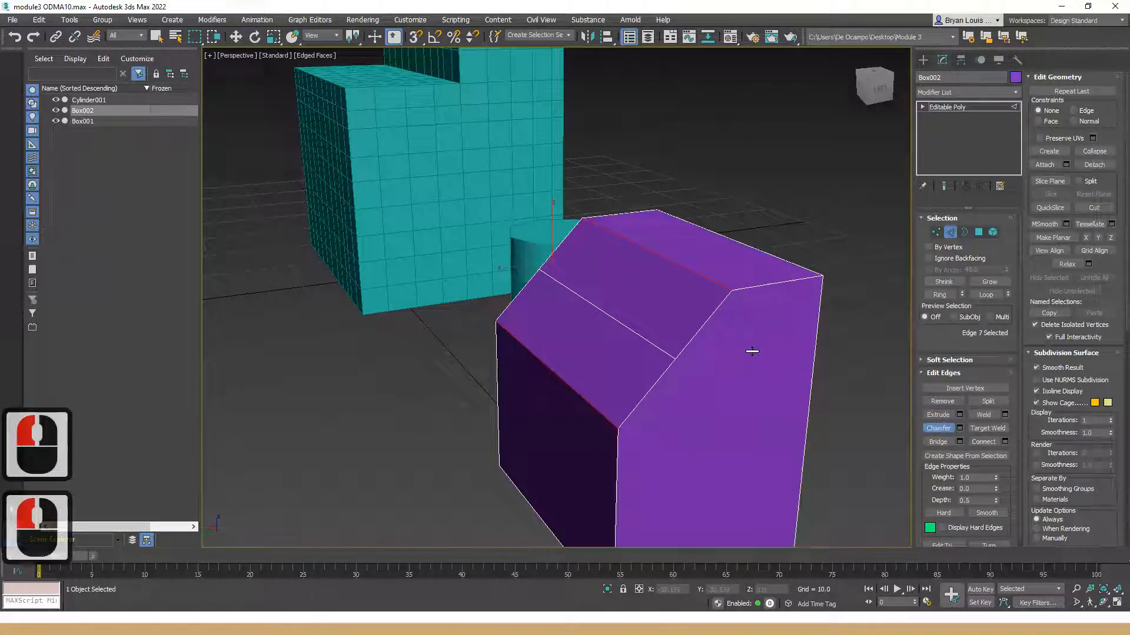
key(Escape)
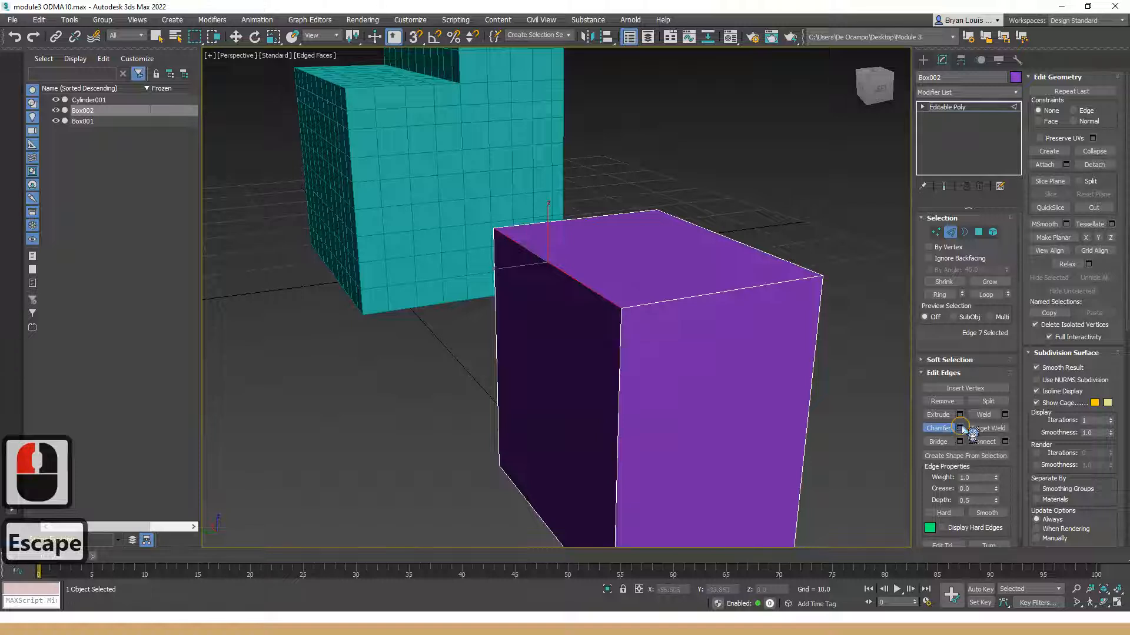
- Try a chamfer on the selected edge through the Chamfer settings, with 0 connect edge segments
click(960, 427)
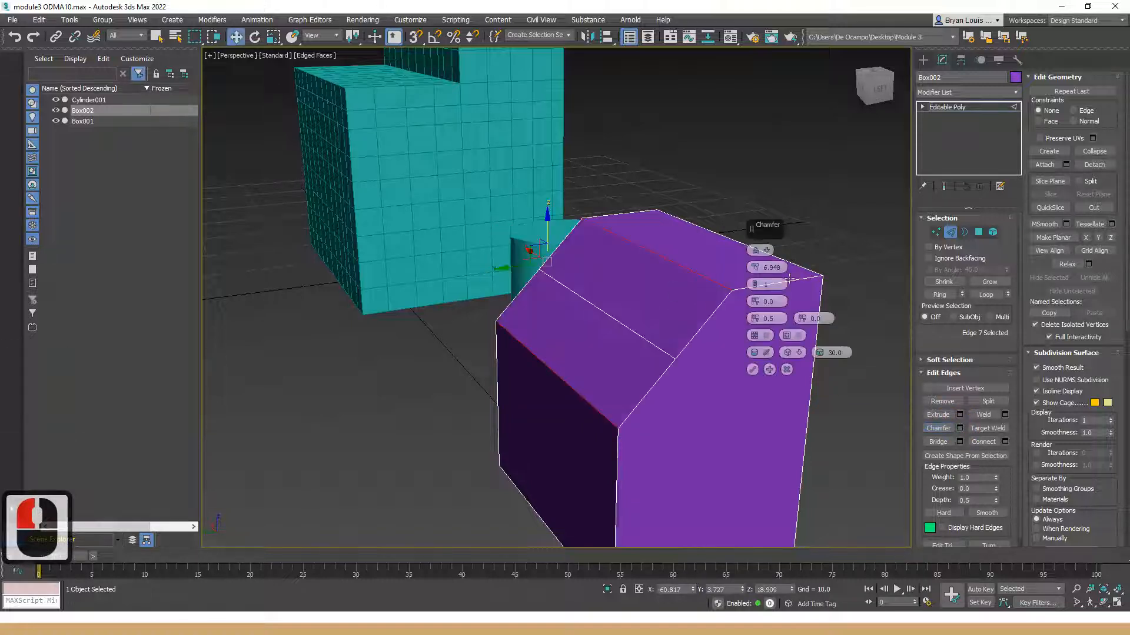
click(756, 297)
alt+middle_drag(609, 285, 598, 277)
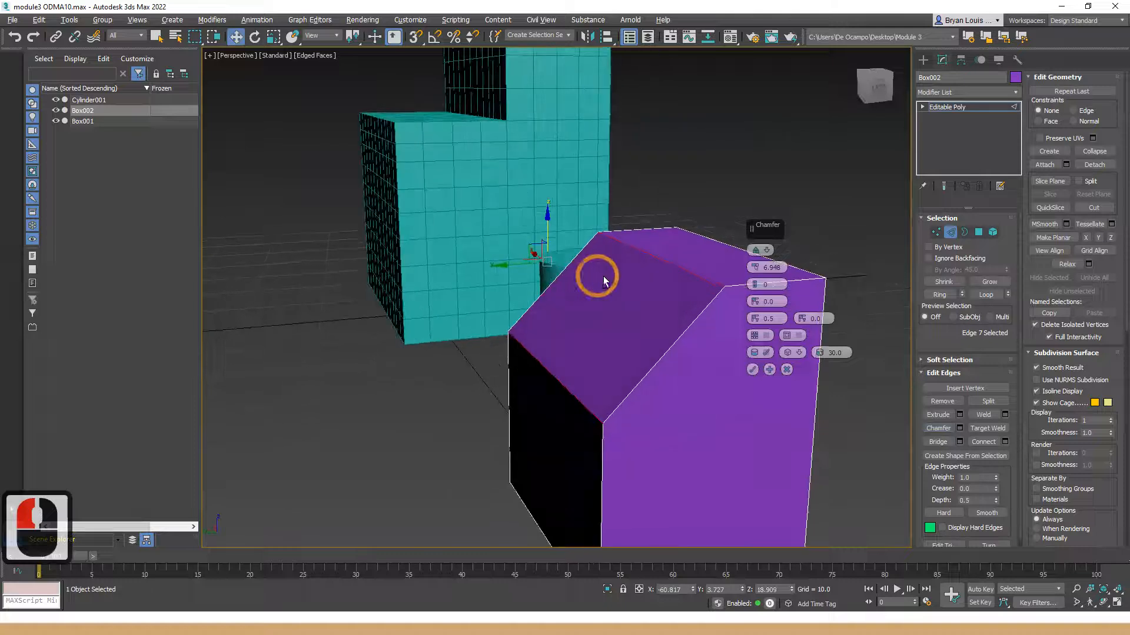
click(773, 286)
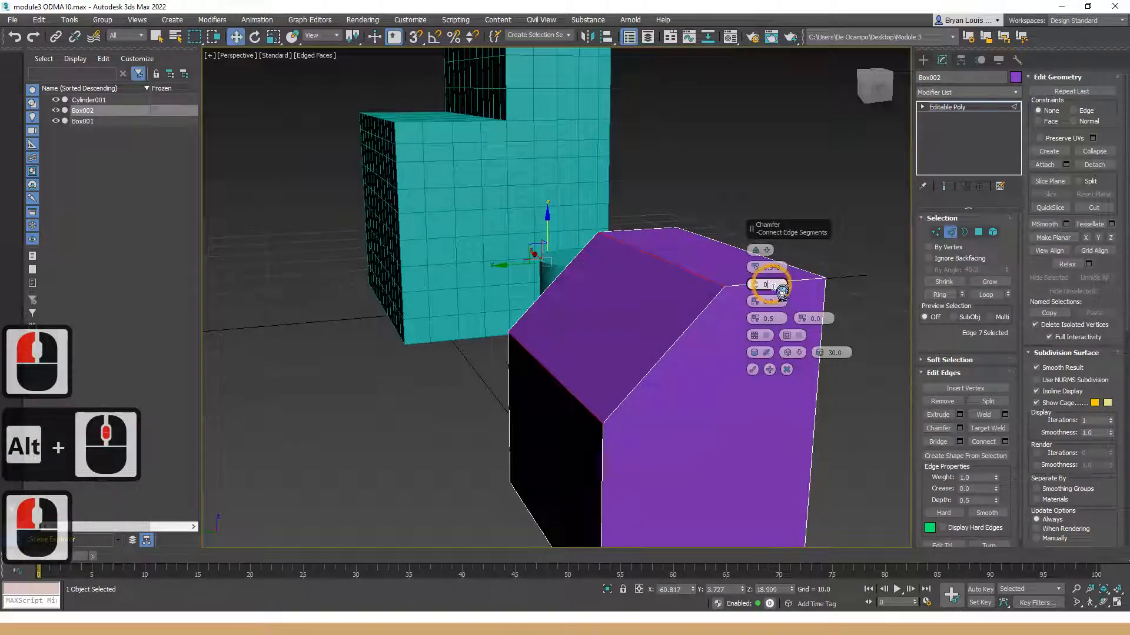
click(765, 288)
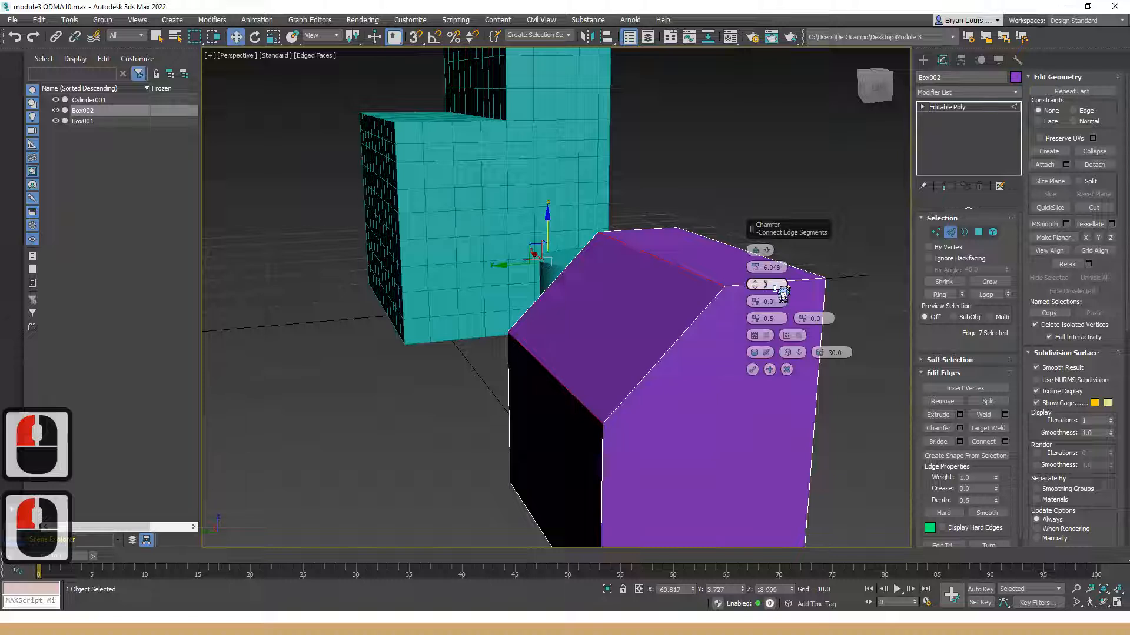
mouse_move(689, 308)
alt+middle_down()
mouse_move(650, 287)
mouse_move(628, 293)
mouse_move(683, 295)
alt+middle_up()
alt+middle_drag(624, 330, 822, 257)
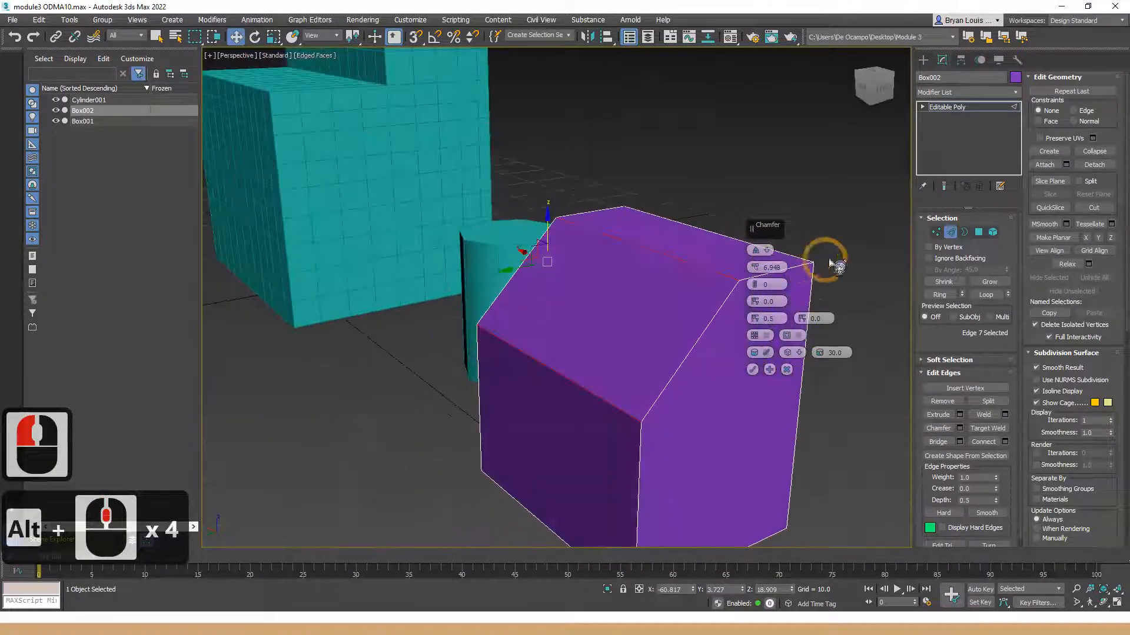
- Try a smaller chamfer of 1.852 with 5 connect edge segments, cancelling it and clearing the edge selection
drag(755, 268, 765, 299)
alt+middle_drag(517, 310, 800, 307)
click(773, 284)
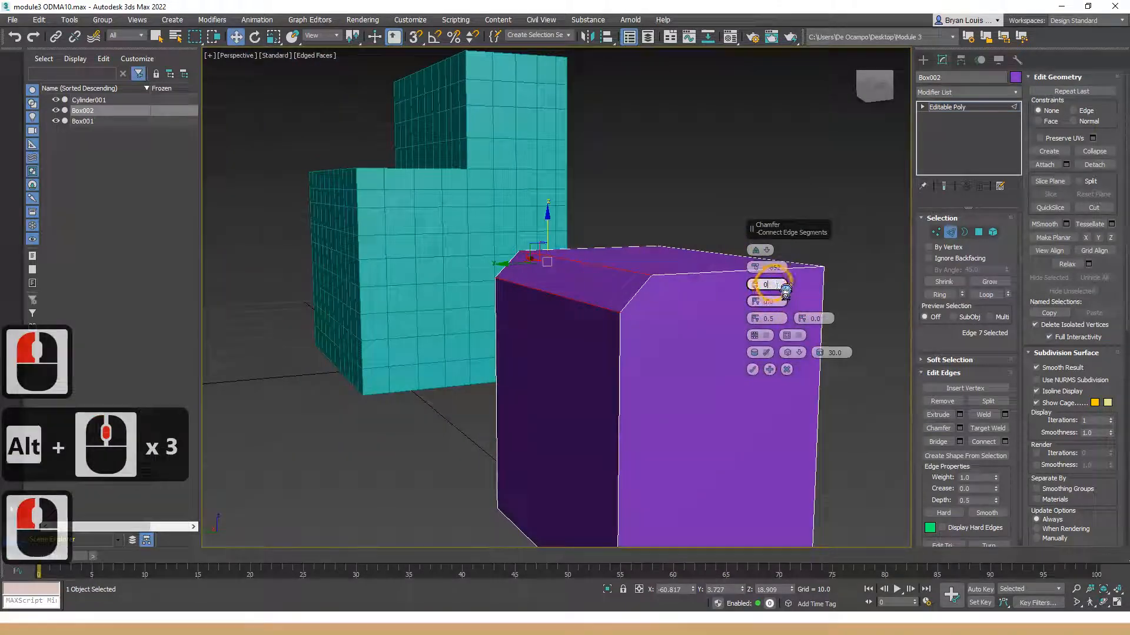
drag(768, 287, 773, 276)
alt+middle_drag(773, 274, 771, 276)
mouse_move(756, 269)
mouse_down()
mouse_move(757, 255)
mouse_move(759, 267)
mouse_up()
key(ctrl+z)
click(786, 368)
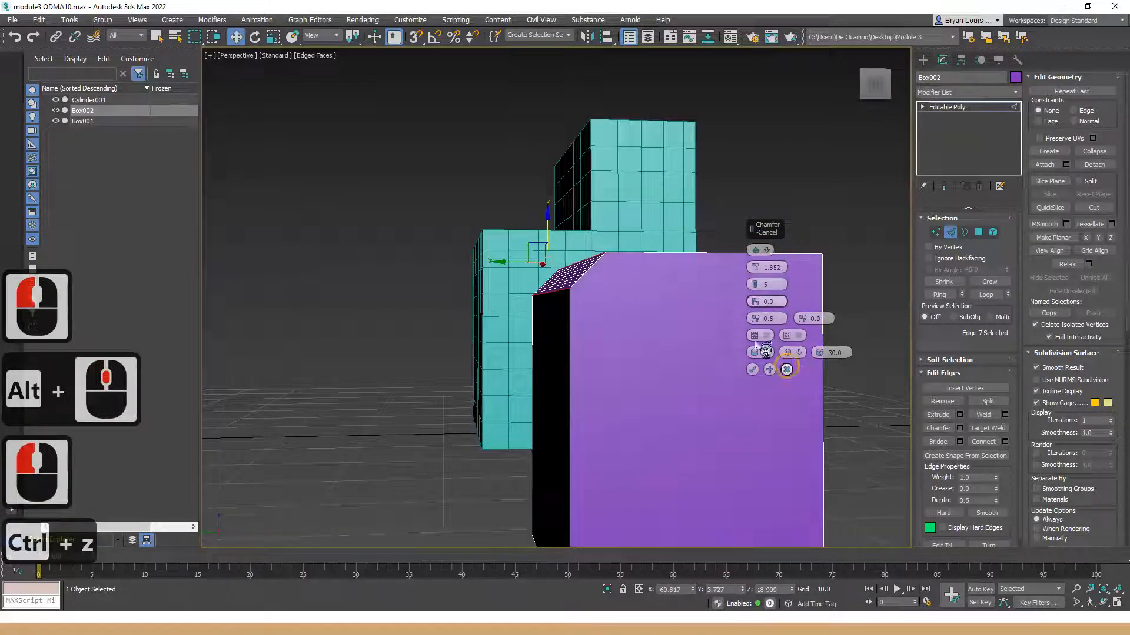
alt+middle_drag(636, 318, 633, 336)
click(727, 189)
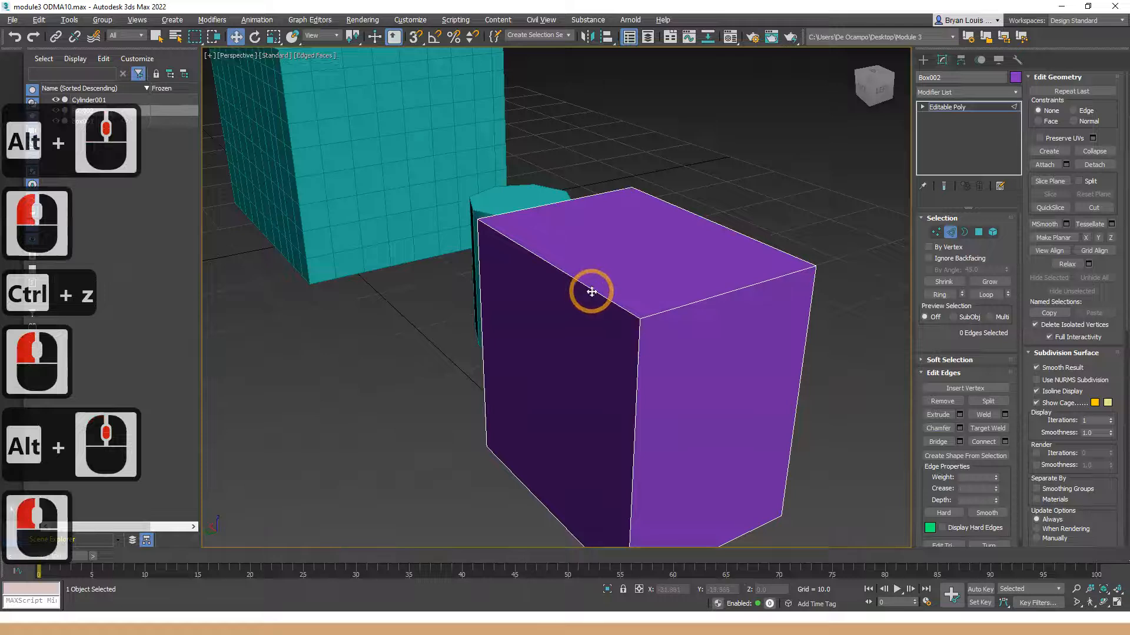
- Start a 1.852 chamfer with 5 connect edge segments on the purple box's long upper edge, setting its edge depth to 0.5
click(591, 292)
click(942, 413)
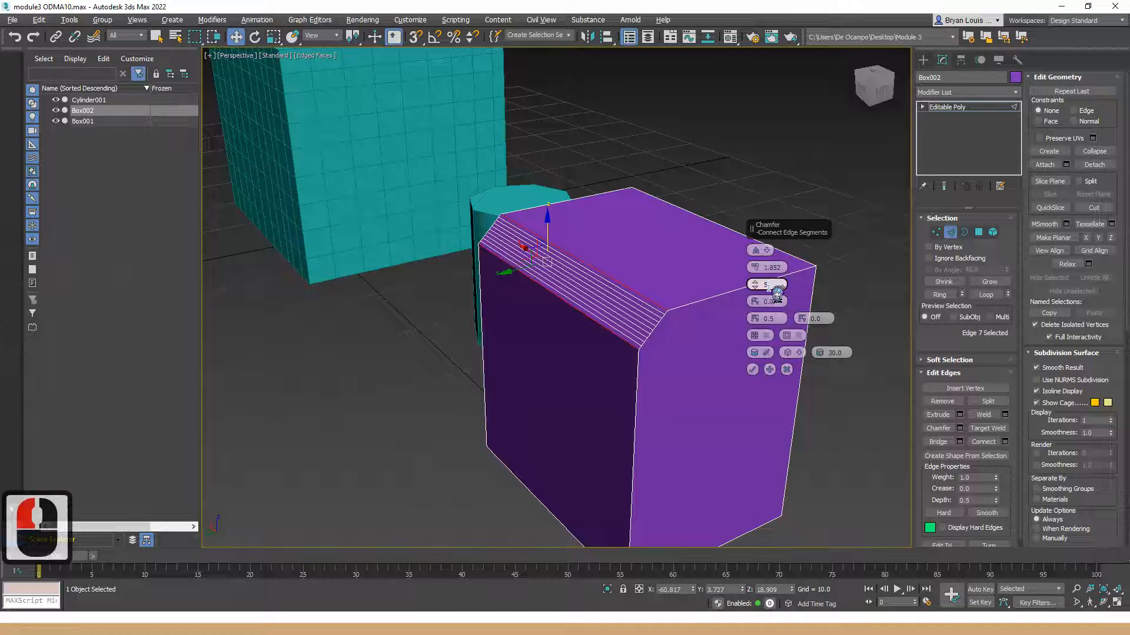
drag(768, 306, 769, 288)
triple_click(776, 301)
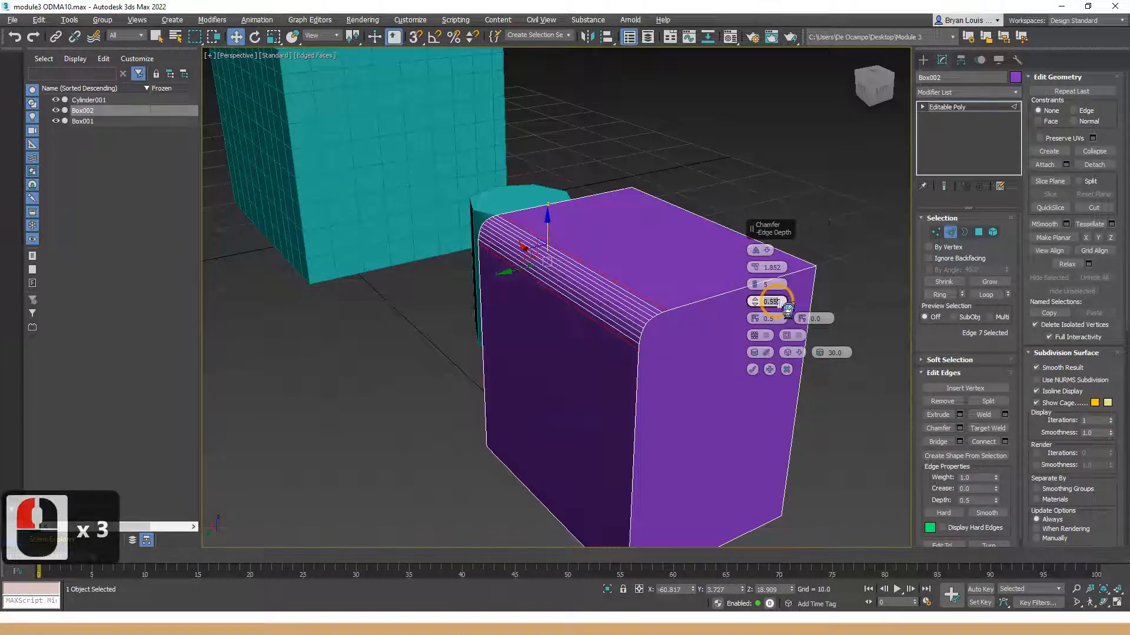
text(0.5)
key(Return)
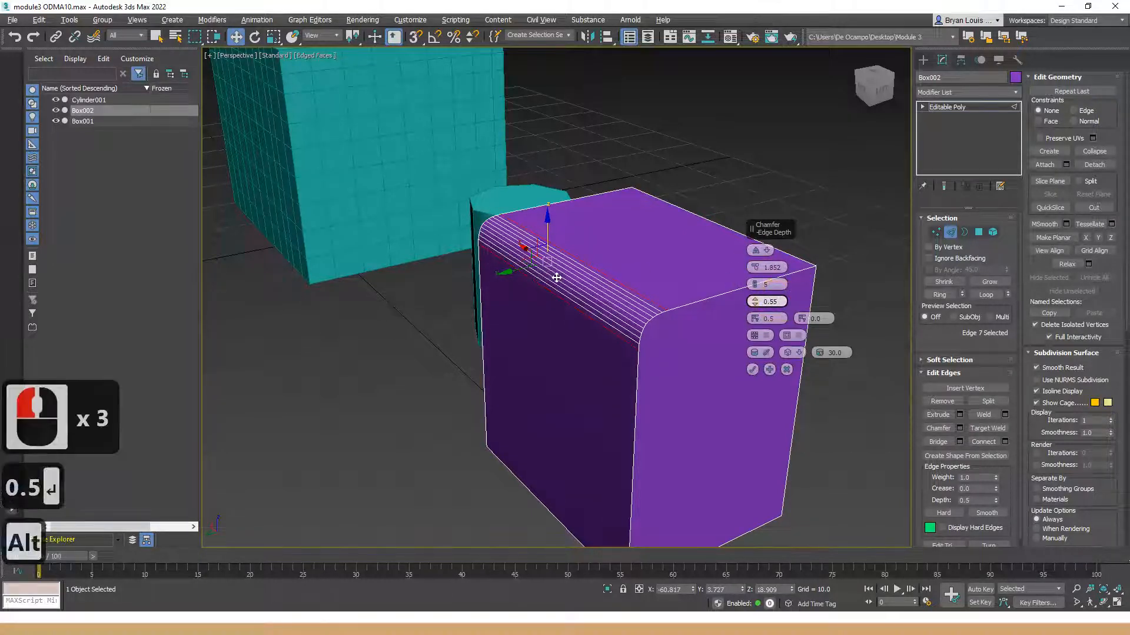
alt+middle_drag(518, 224, 782, 325)
double_click(778, 301)
key(BackSpace)
key(Return)
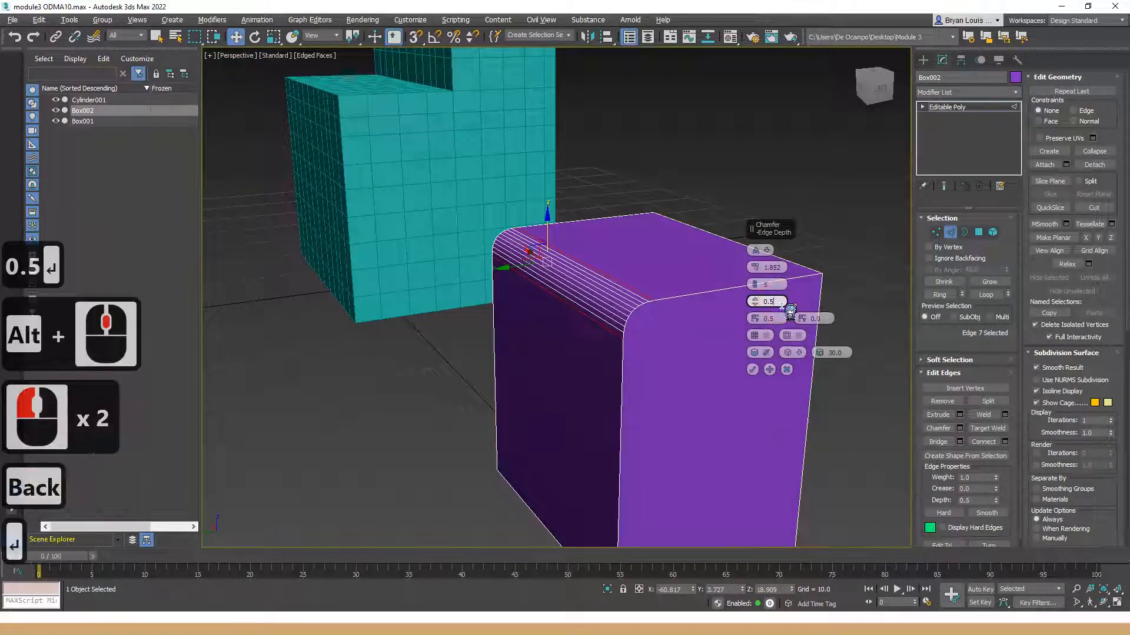
- Increase the edge chamfer amount to about 5.708
scroll(553, 276, up, 1)
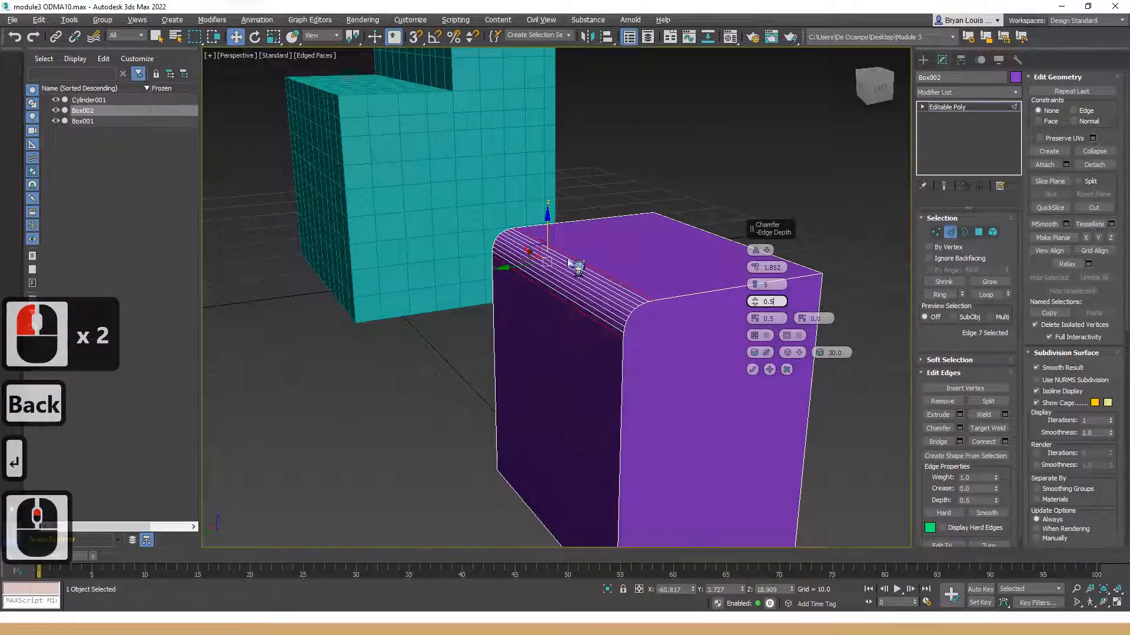
scroll(573, 257, up, 4)
alt+middle_drag(543, 254, 728, 281)
click(762, 272)
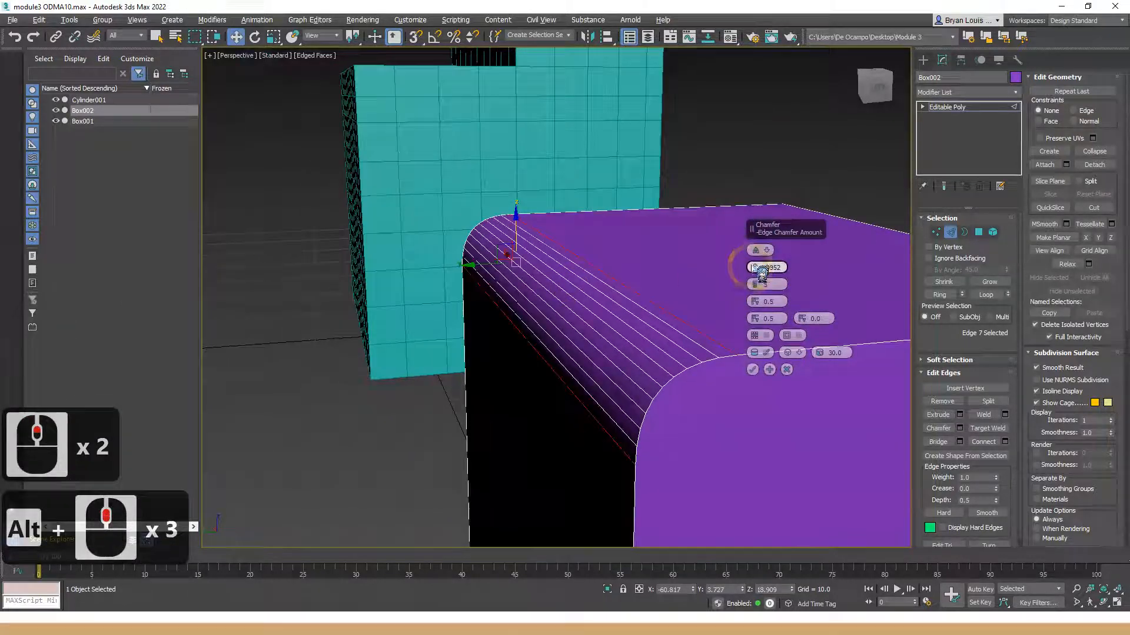
drag(764, 272, 758, 238)
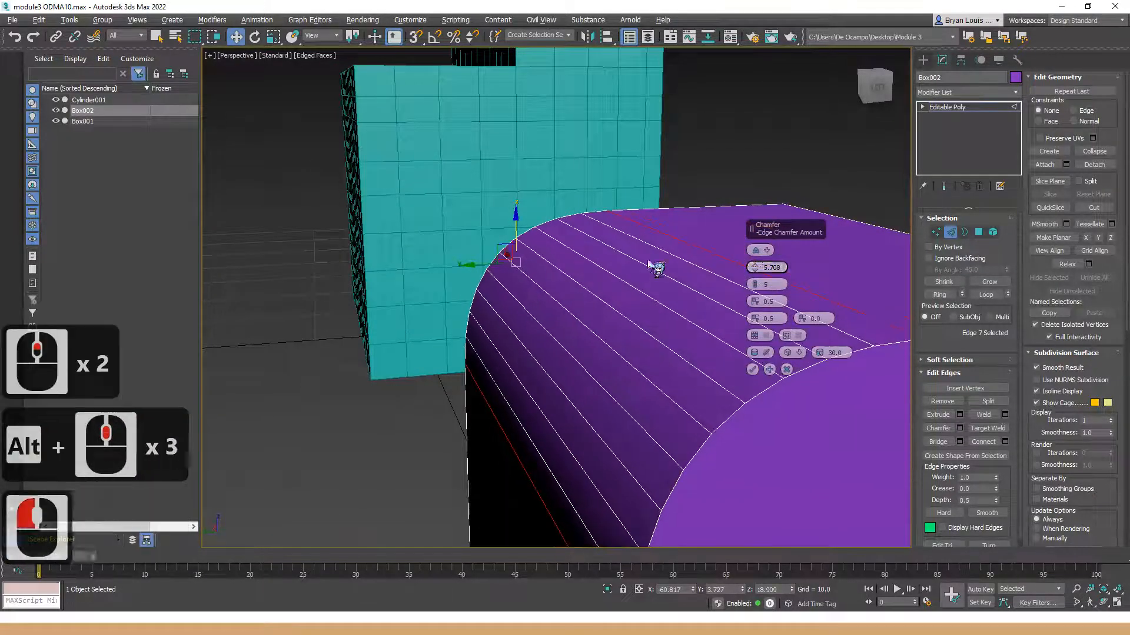
scroll(649, 261, down, 2)
alt+middle_drag(650, 262, 559, 231)
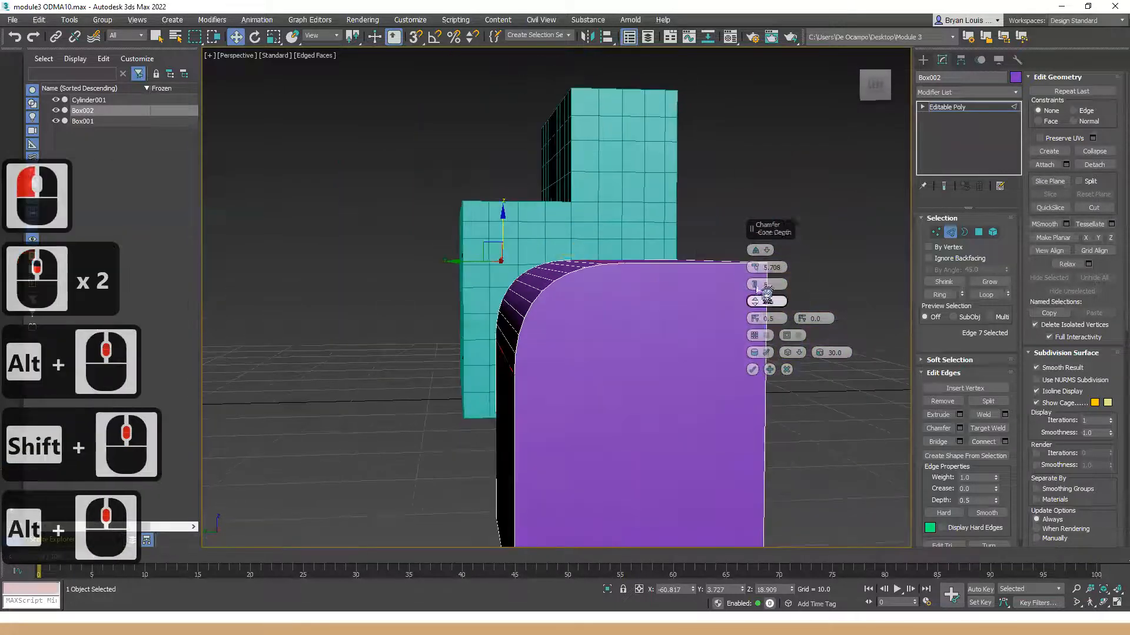
- Try the chamfer with 0 connect edge segments, set it to 4 segments, and apply it
drag(778, 290, 771, 269)
drag(770, 283, 749, 347)
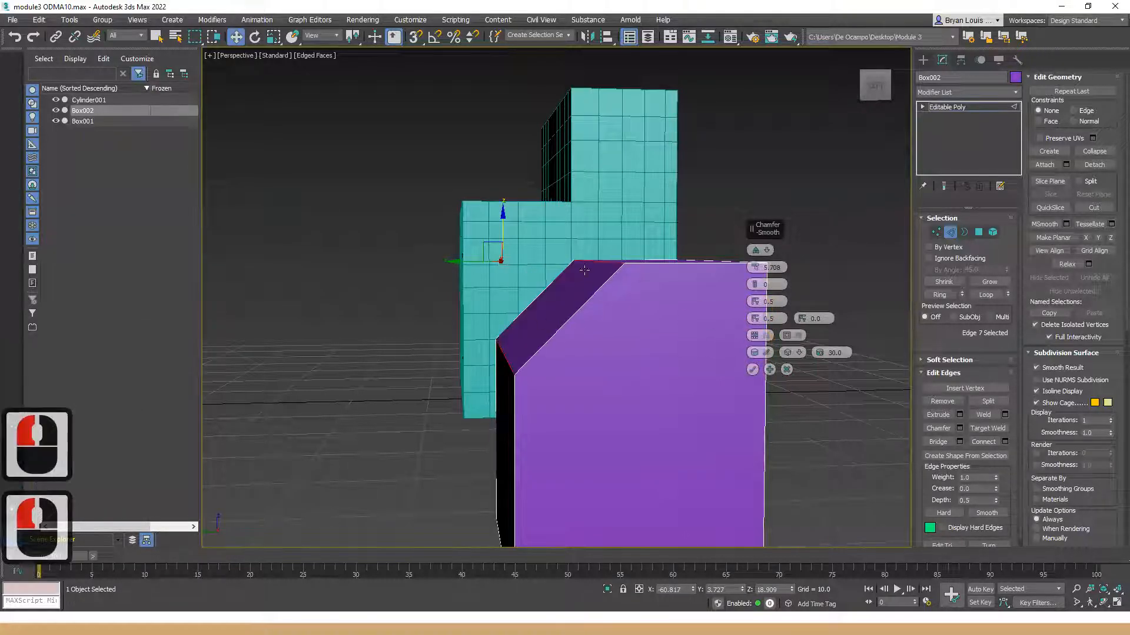
alt+middle_drag(606, 284, 605, 298)
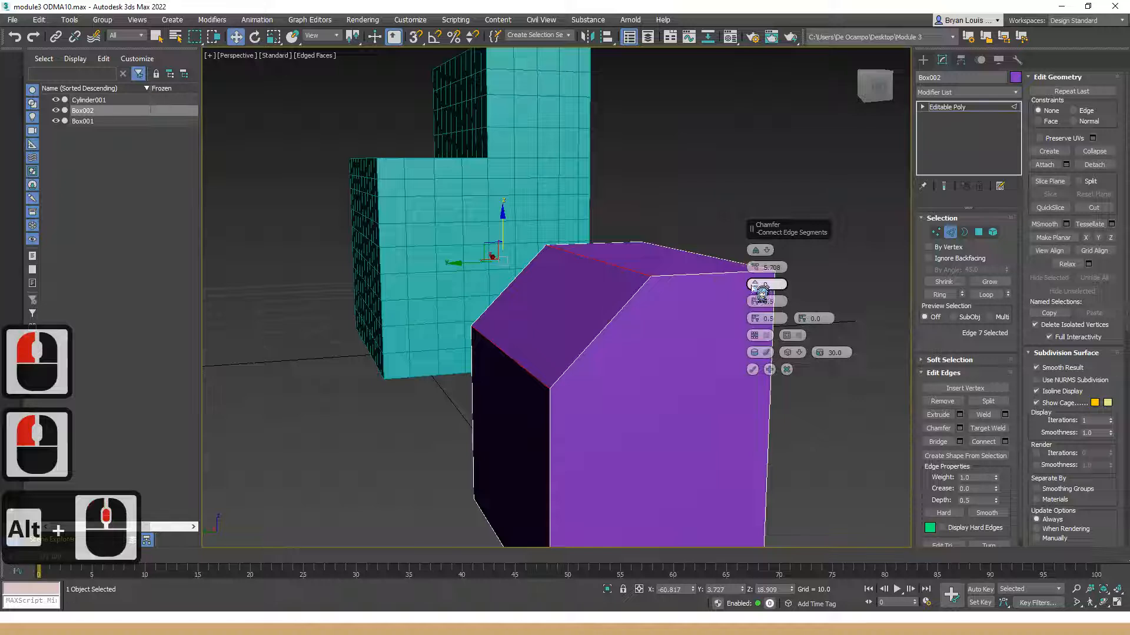
drag(765, 287, 767, 284)
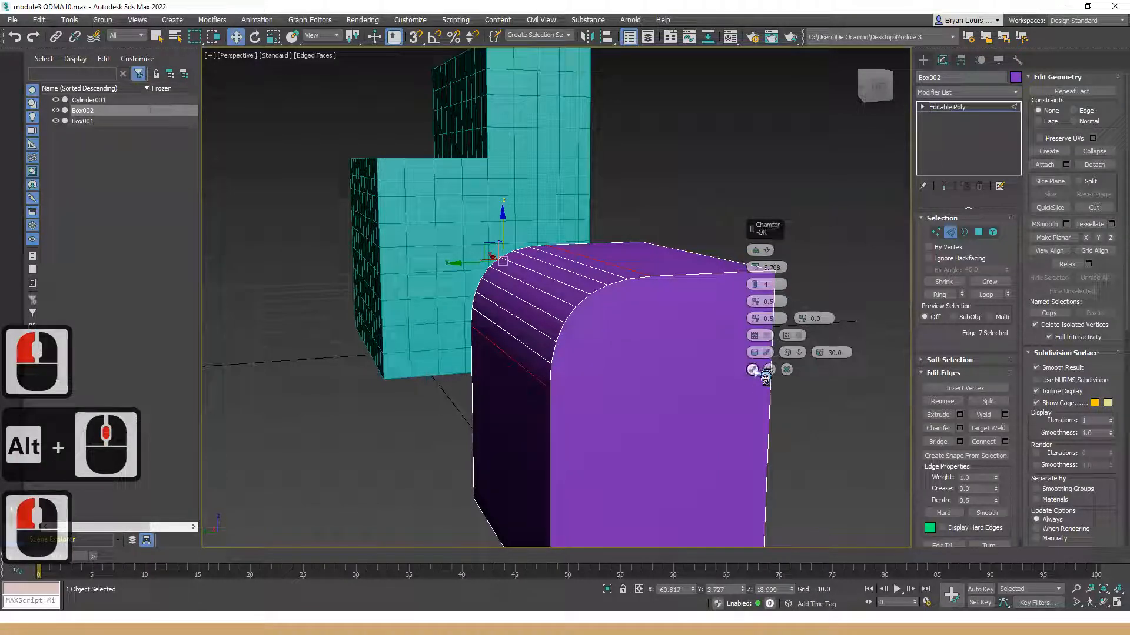
click(753, 369)
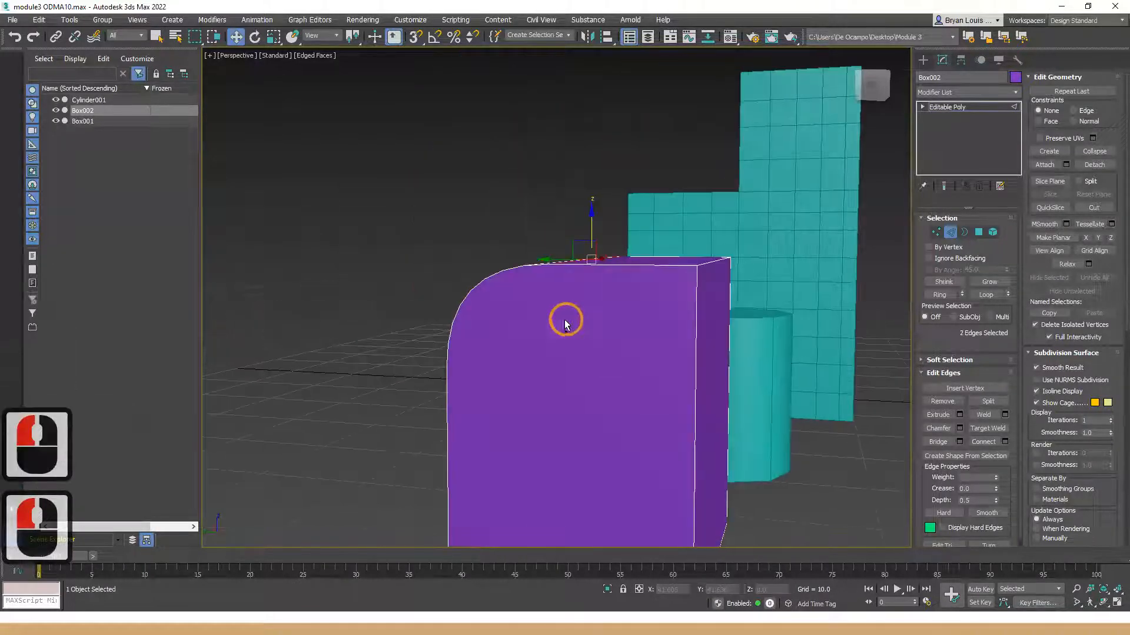
- Chamfer the opposite long upper edge of the purple box with 0 connect edge segments and an amount smaller than 5.708
alt+middle_drag(565, 324, 524, 332)
click(628, 290)
alt+middle_drag(593, 351, 639, 348)
click(959, 427)
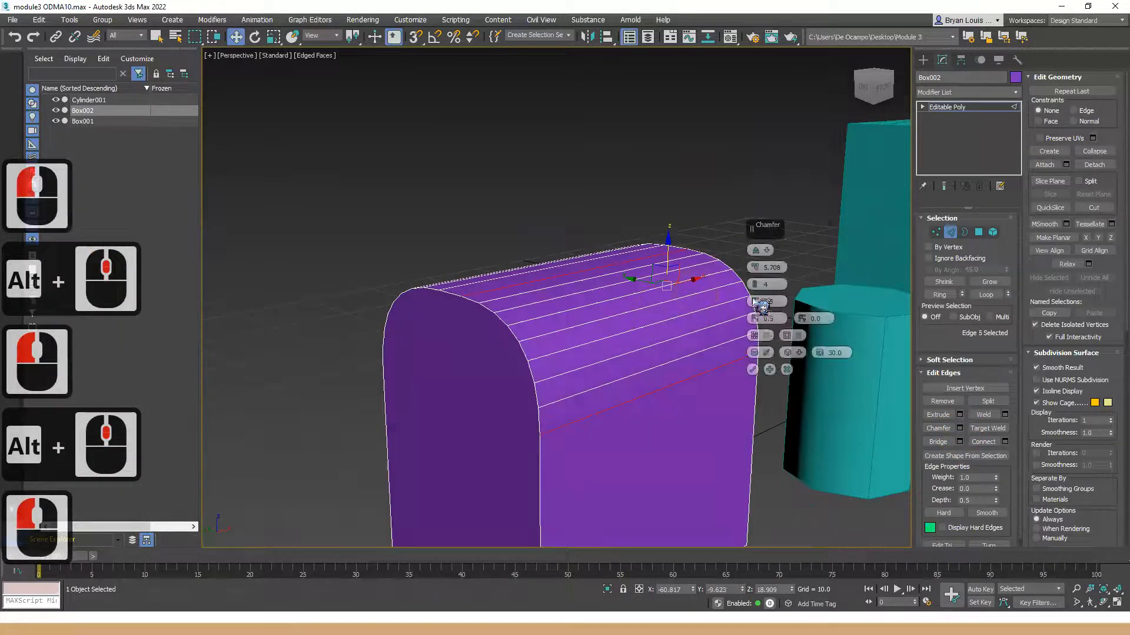
drag(755, 285, 761, 356)
alt+middle_drag(527, 327, 574, 321)
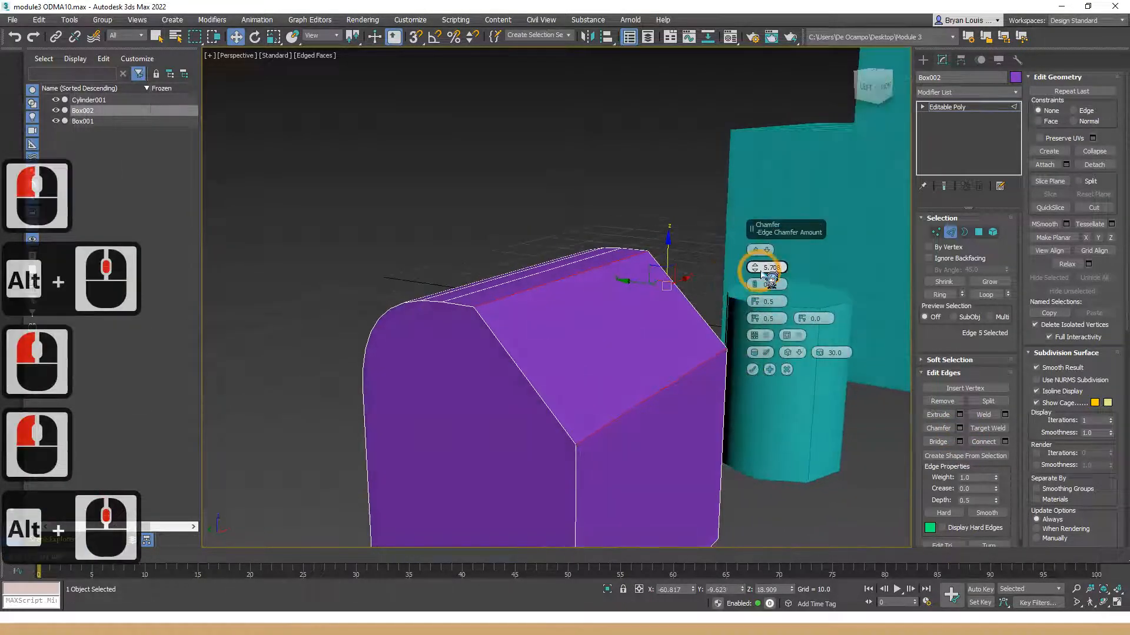
drag(758, 282, 775, 289)
click(752, 370)
alt+middle_drag(507, 337, 676, 385)
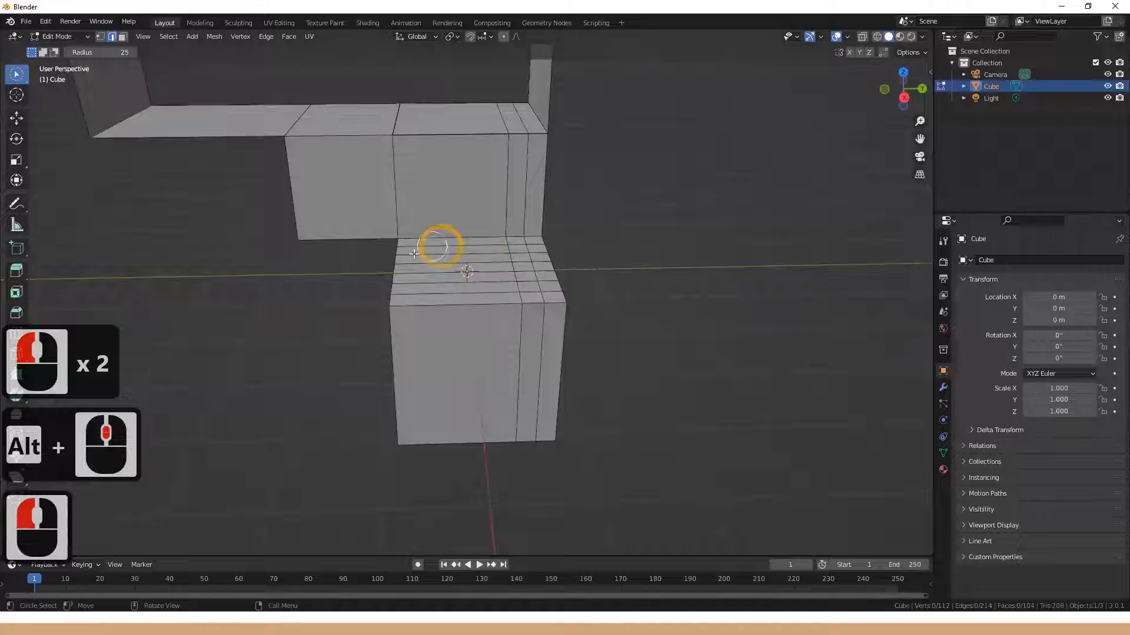
- Switch to Blender and select the lower outer edge of the overhanging block on the cube mesh
mouse_move(441, 252)
alt+middle_down()
mouse_move(590, 277)
mouse_move(529, 242)
mouse_move(532, 287)
mouse_move(566, 307)
alt+middle_up()
middle_drag(423, 204, 511, 165)
mouse_move(204, 294)
middle_down()
mouse_move(253, 272)
mouse_move(473, 313)
middle_up()
mouse_move(473, 312)
alt+middle_down()
mouse_move(449, 300)
mouse_move(488, 320)
alt+middle_up()
scroll(488, 319, up, 1)
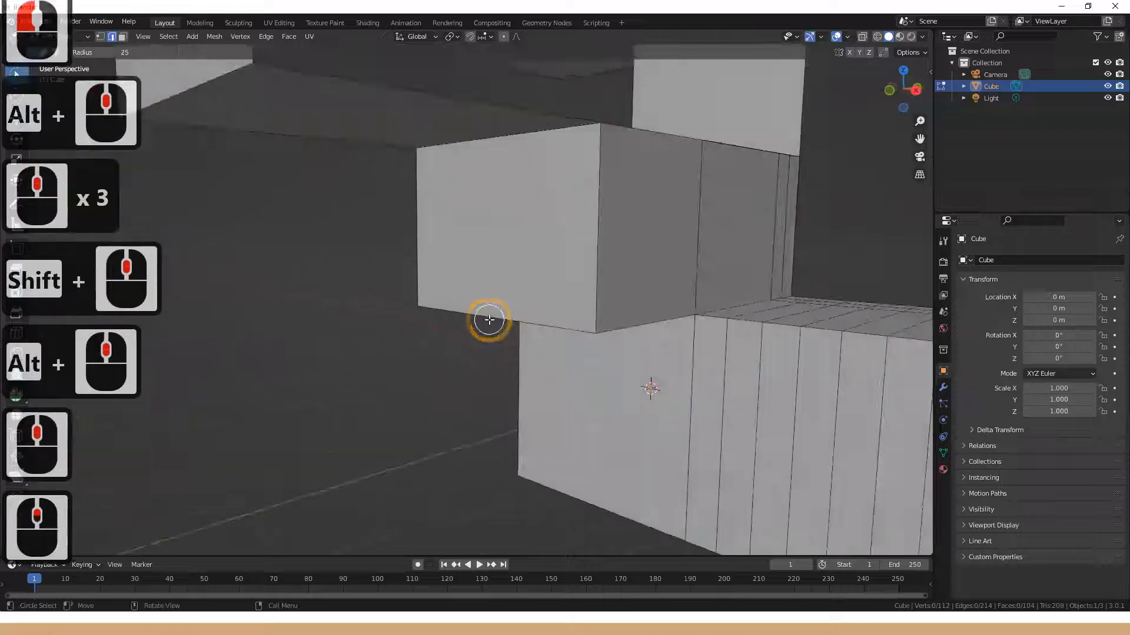
scroll(489, 320, up, 1)
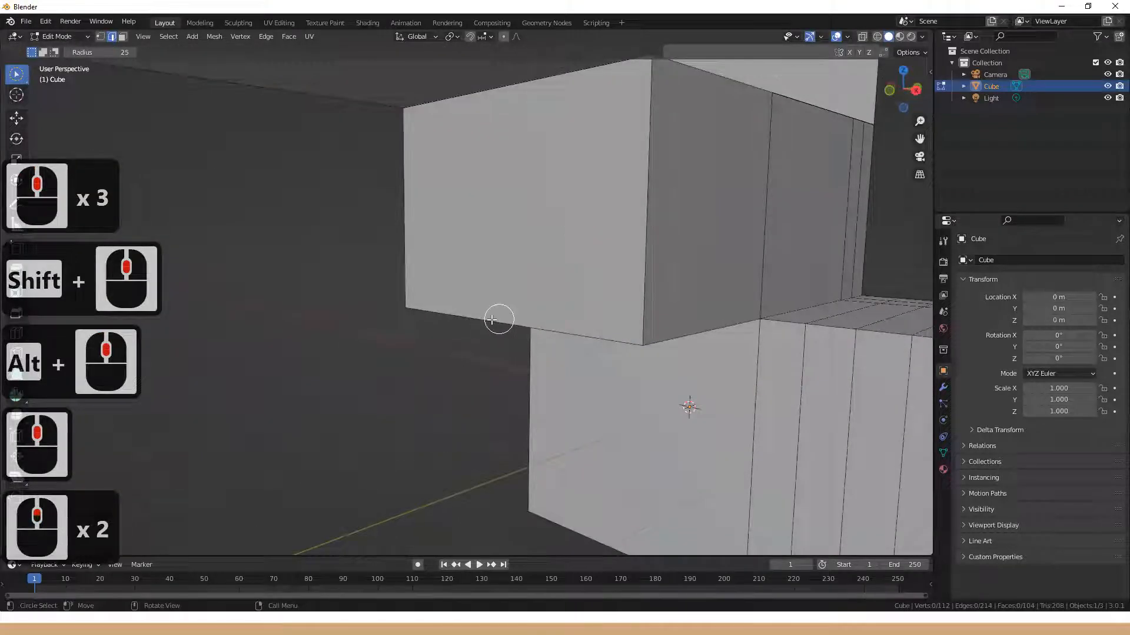
click(487, 320)
alt+middle_drag(492, 305, 521, 295)
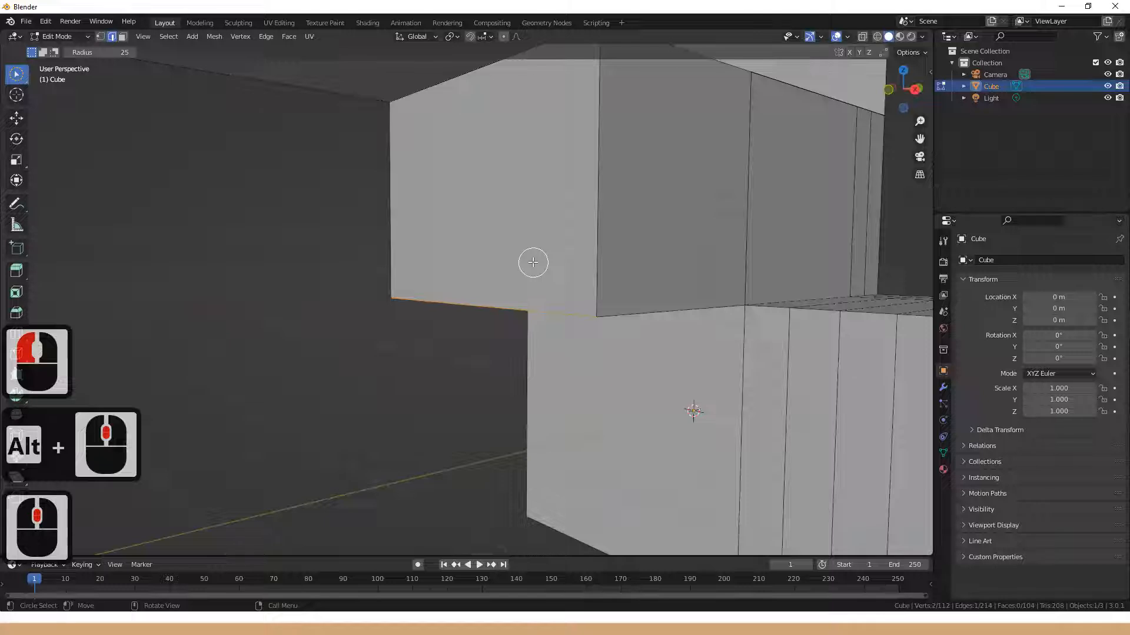
- Bevel the selected edge by about 0.37 m and open the bevel options
key(ctrl+b)
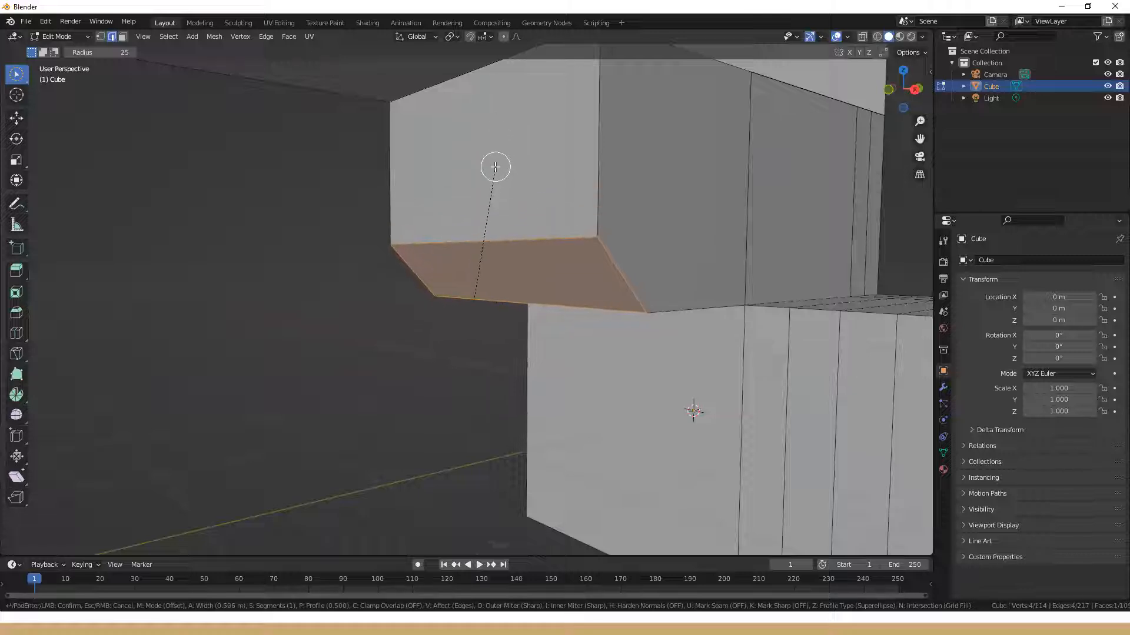
click(494, 170)
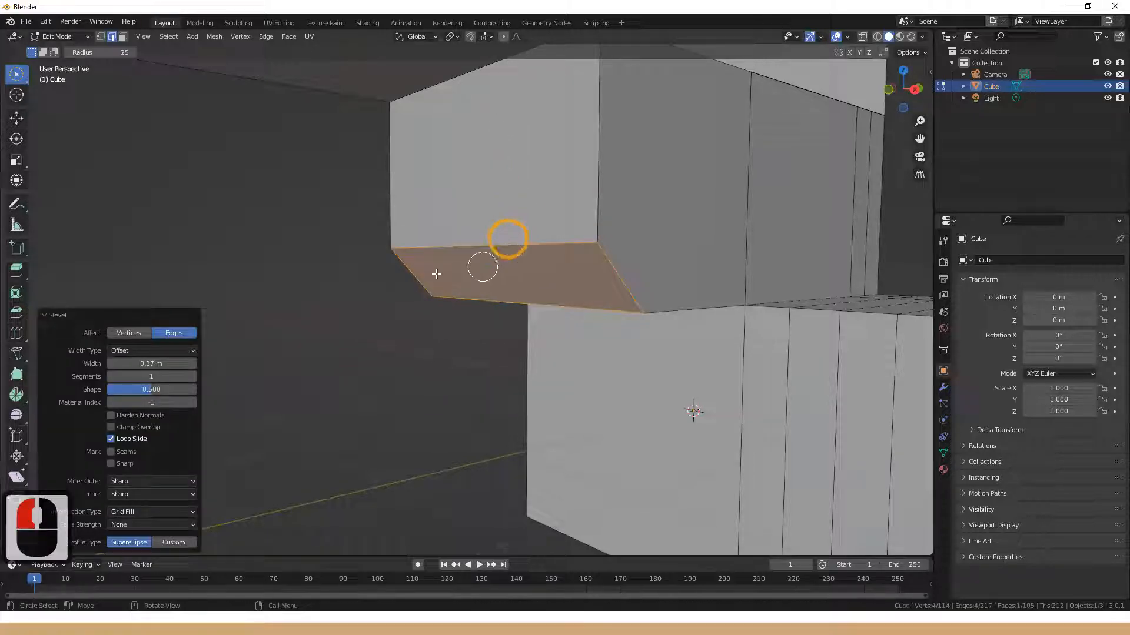
click(59, 313)
click(135, 548)
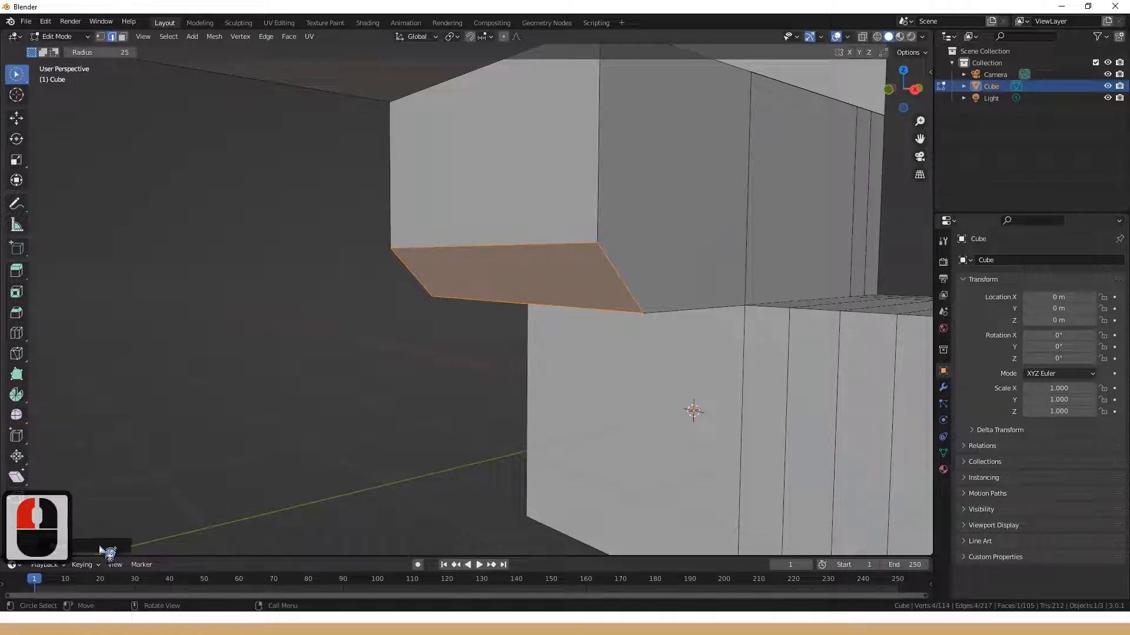
click(65, 549)
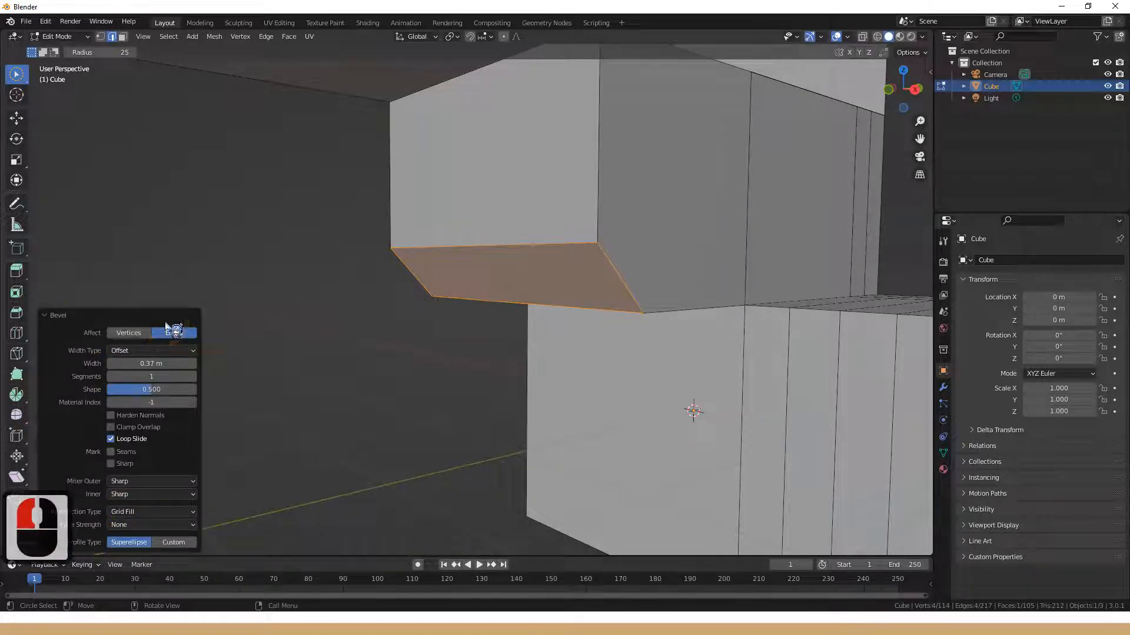
- Try the bevel with 10 segments, reduce it to 1, and adjust the segment count once more
drag(148, 376, 161, 378)
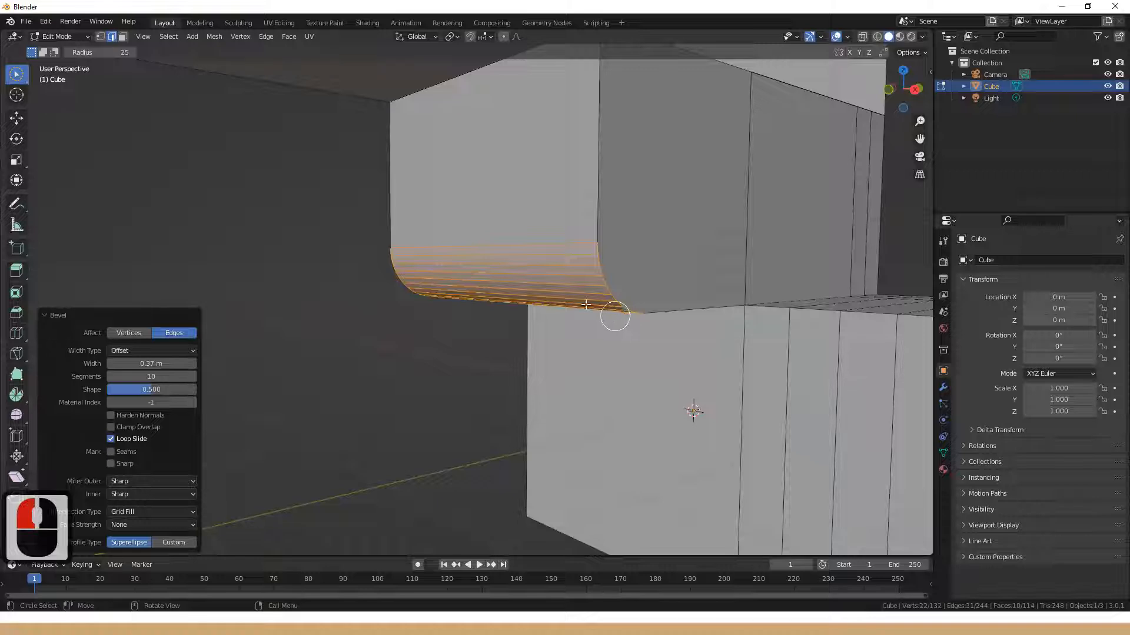
drag(158, 376, 119, 379)
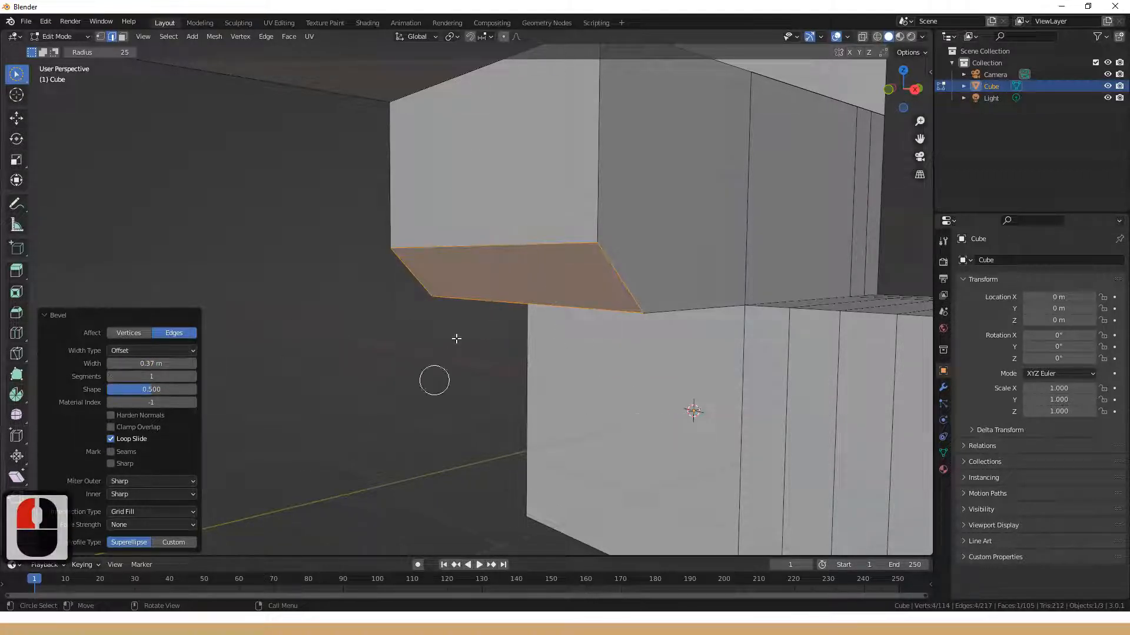
drag(151, 377, 172, 376)
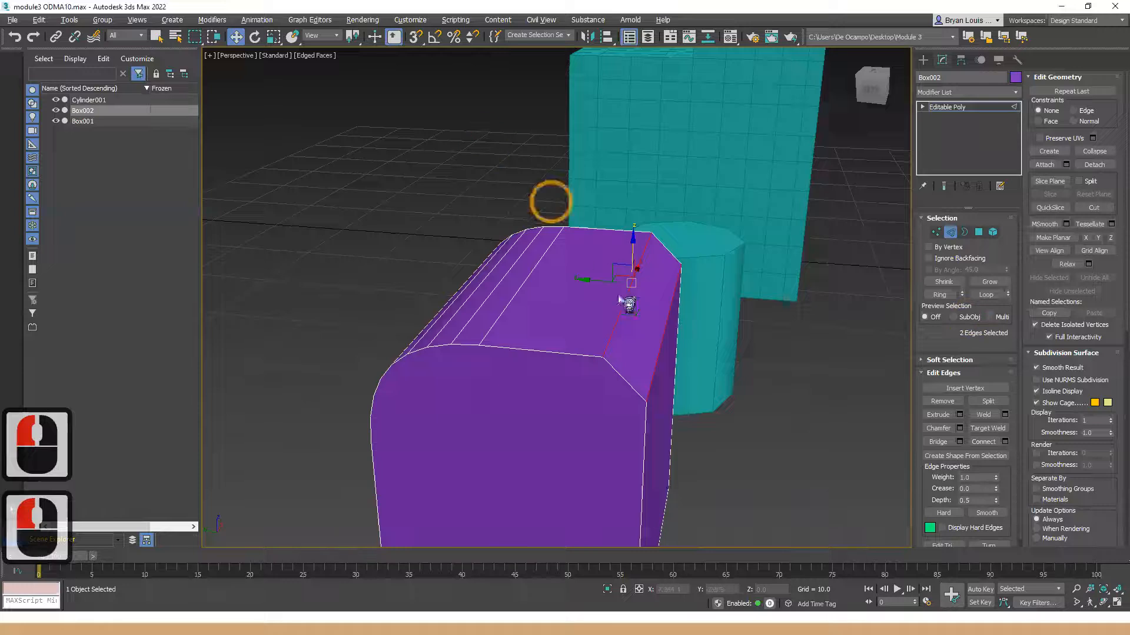
- Switch to 3ds Max and create a cone in front of the cylinder, about 9.5 base radius, 0.3 top radius and 23.9 high
alt+middle_drag(550, 197, 706, 206)
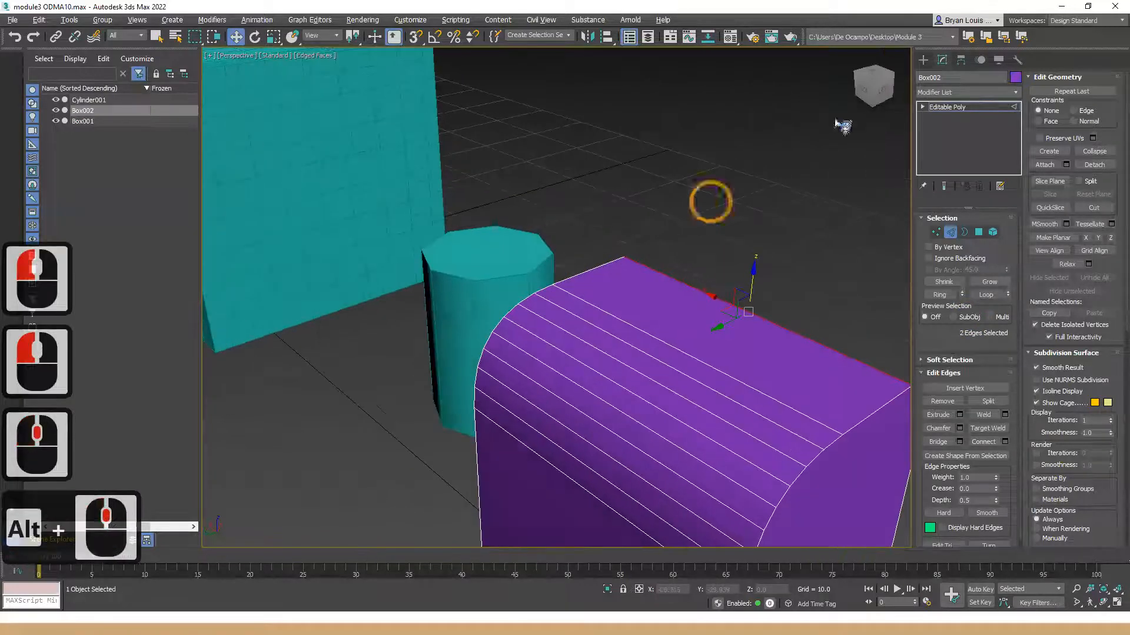
click(923, 60)
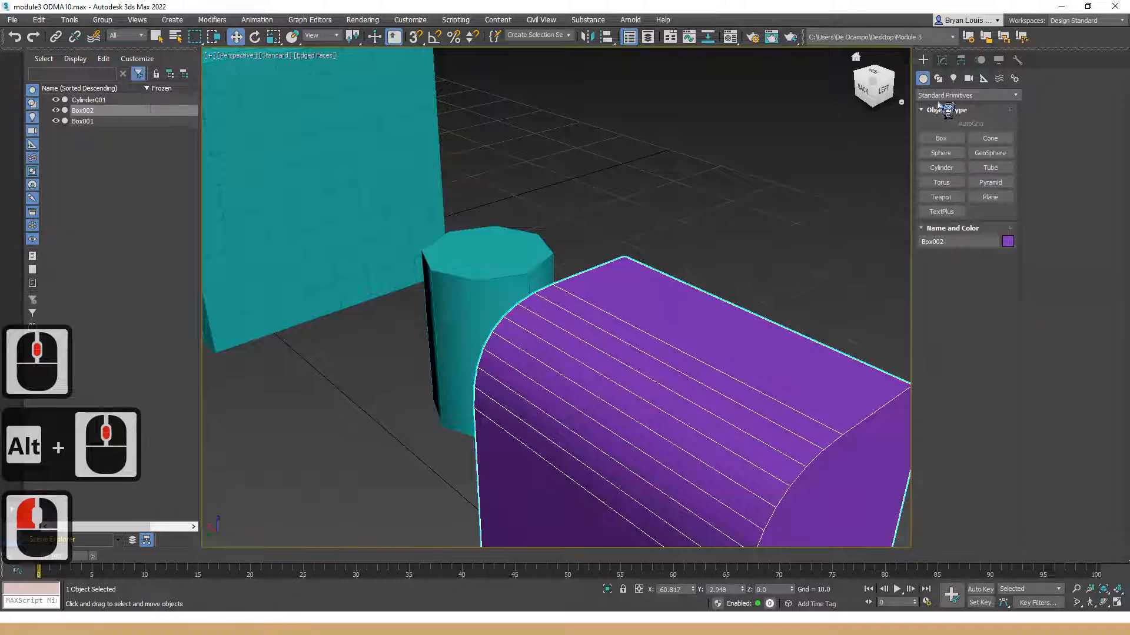
click(990, 182)
scroll(638, 335, down, 2)
alt+middle_drag(638, 336, 565, 396)
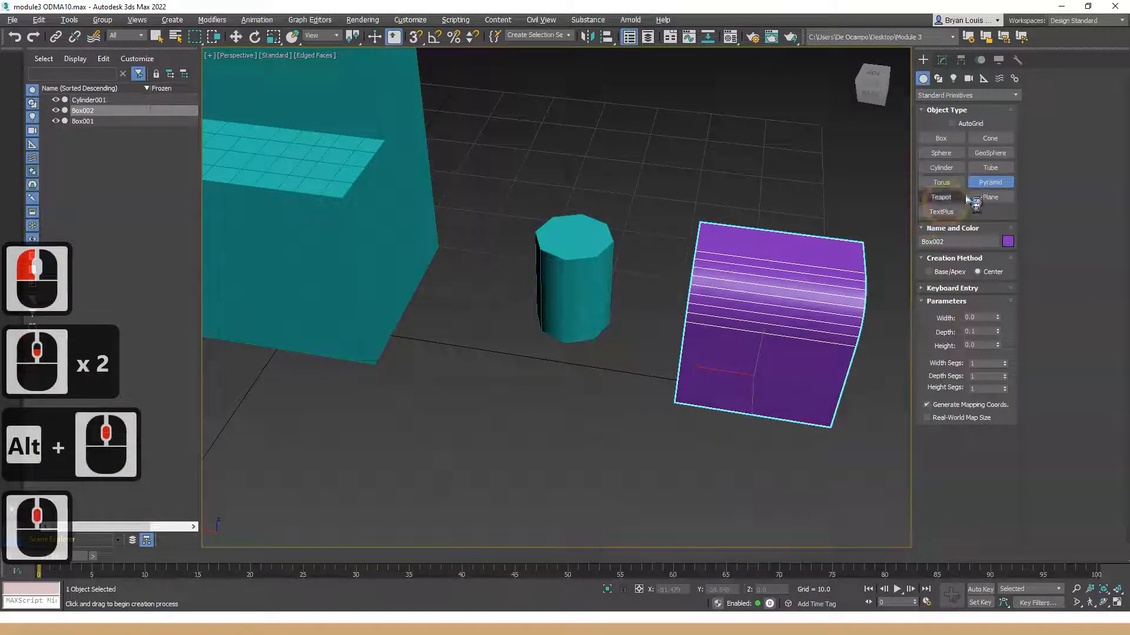
click(1000, 139)
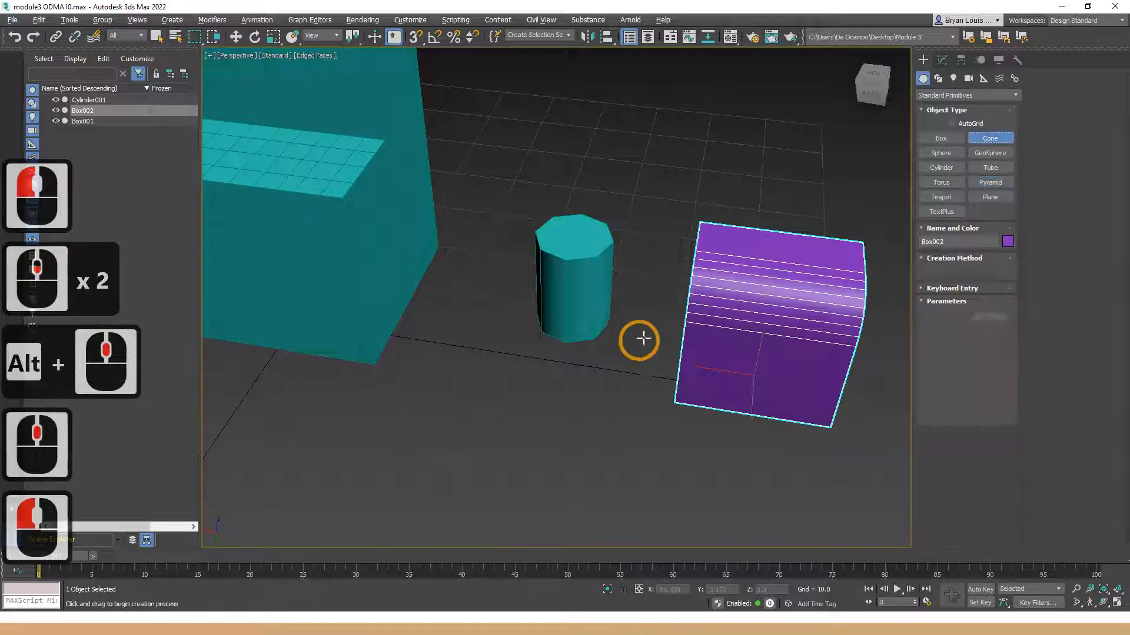
scroll(660, 330, up, 1)
scroll(504, 326, up, 1)
scroll(508, 344, down, 2)
drag(508, 344, 542, 370)
click(514, 230)
click(480, 222)
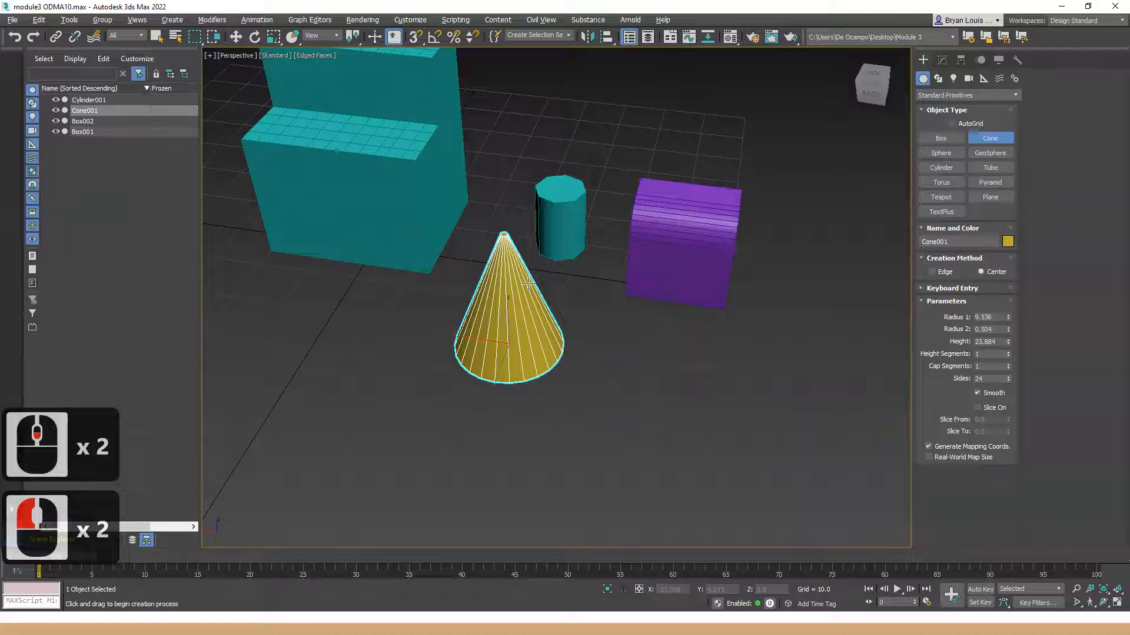
click(523, 278)
- Convert the cone to an editable poly
alt+middle_drag(523, 277, 605, 265)
scroll(490, 318, up, 2)
scroll(490, 317, up, 1)
right_click(606, 265)
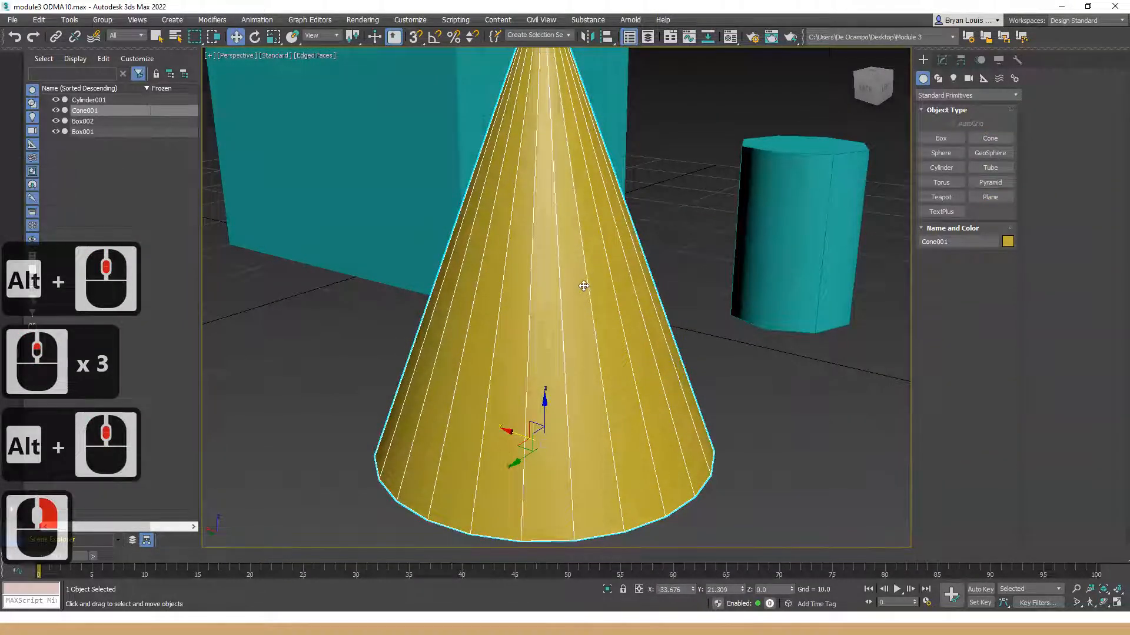
alt+middle_drag(582, 273, 552, 288)
right_click(627, 223)
mouse_move(591, 347)
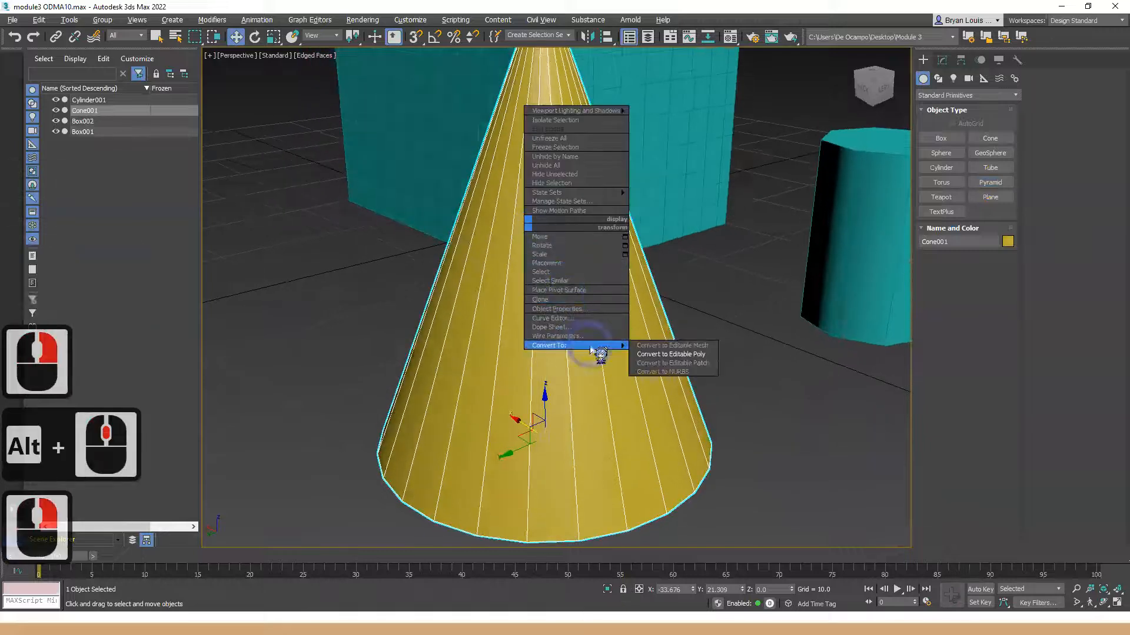
click(656, 354)
- Enter edge level on the cone and select one of its long side edges
alt+middle_drag(573, 286, 556, 279)
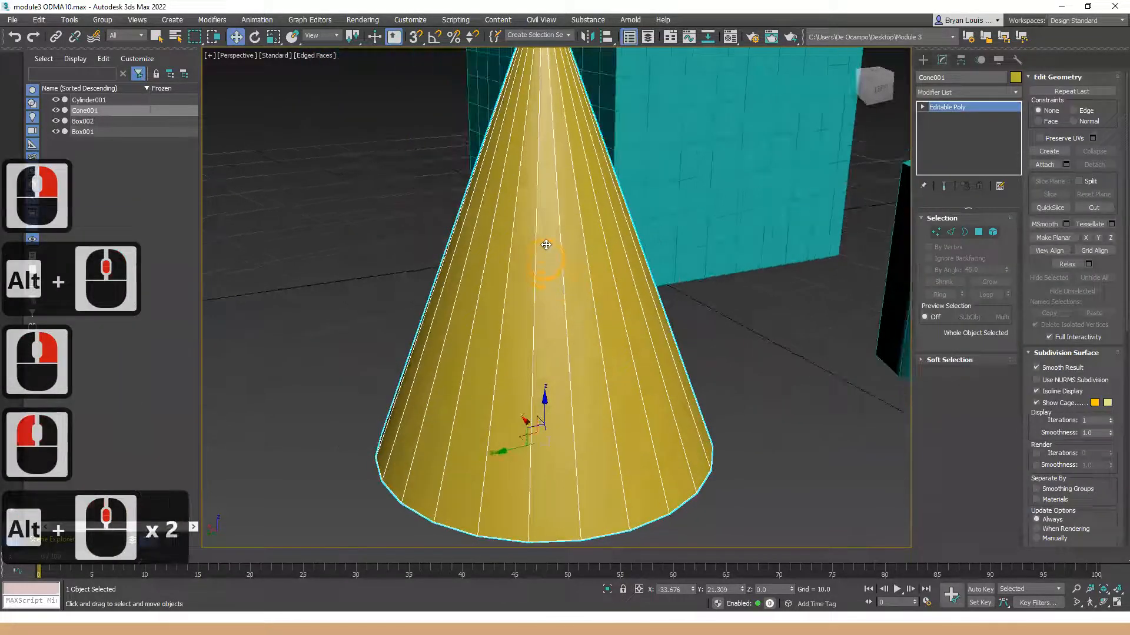
scroll(554, 277, down, 1)
scroll(542, 319, up, 1)
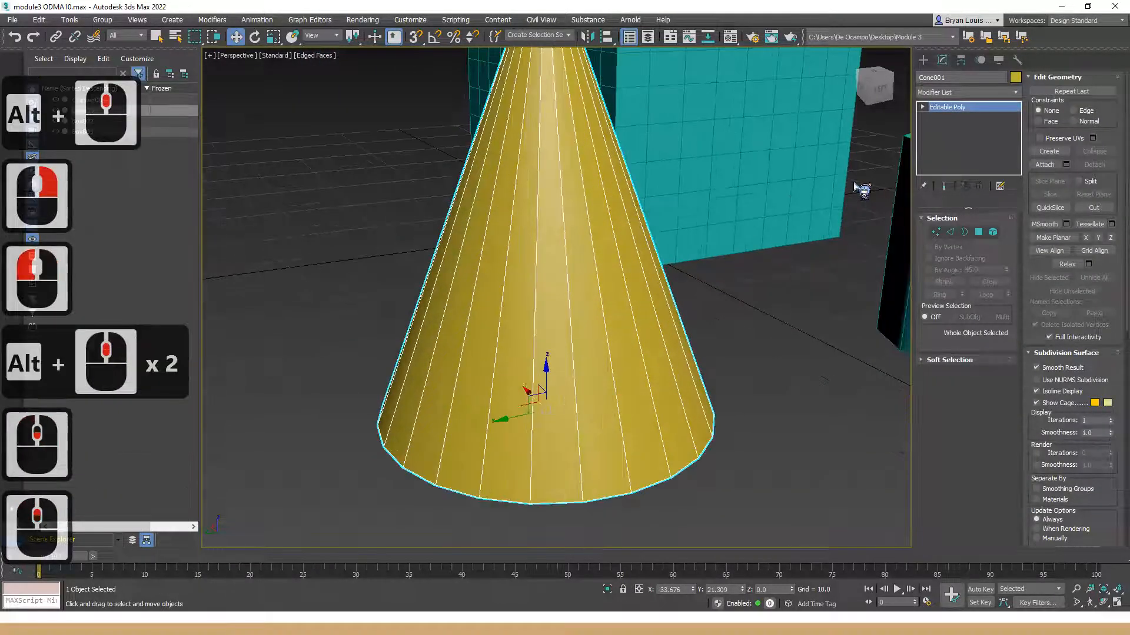
click(951, 234)
click(502, 323)
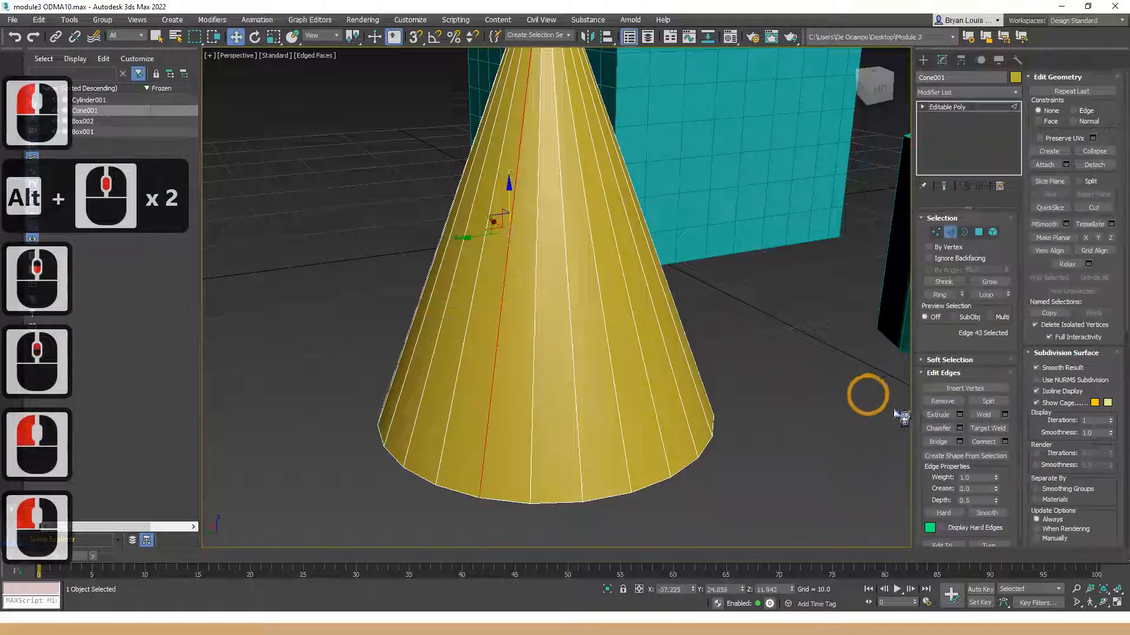
- Start a chamfer on the cone's selected side edge with an amount of about 1.102
click(961, 429)
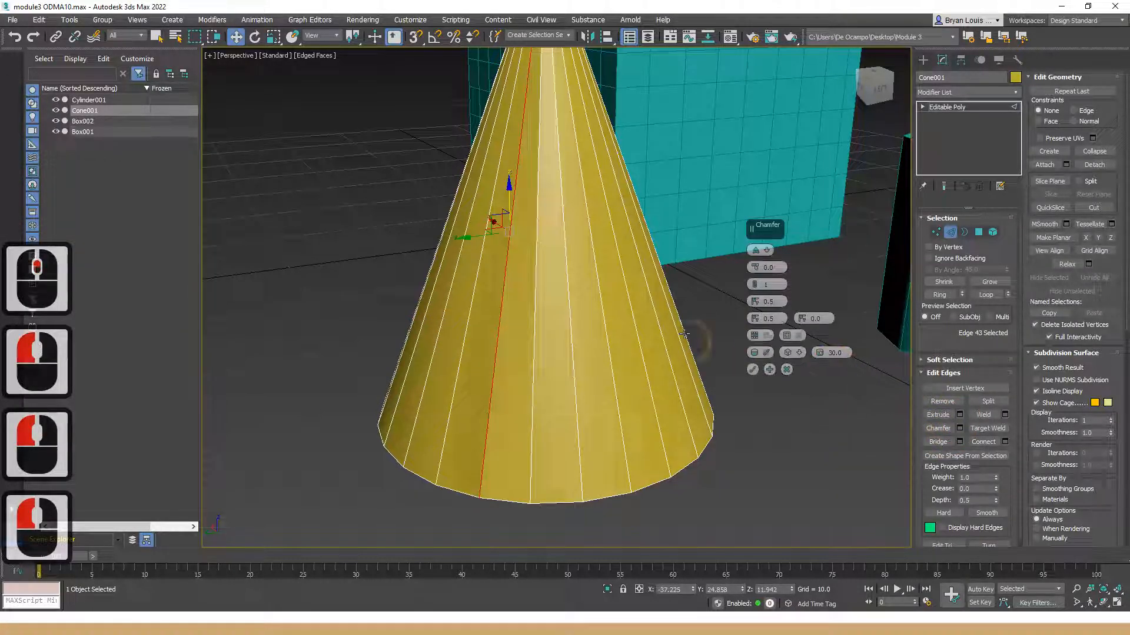
drag(764, 268, 773, 269)
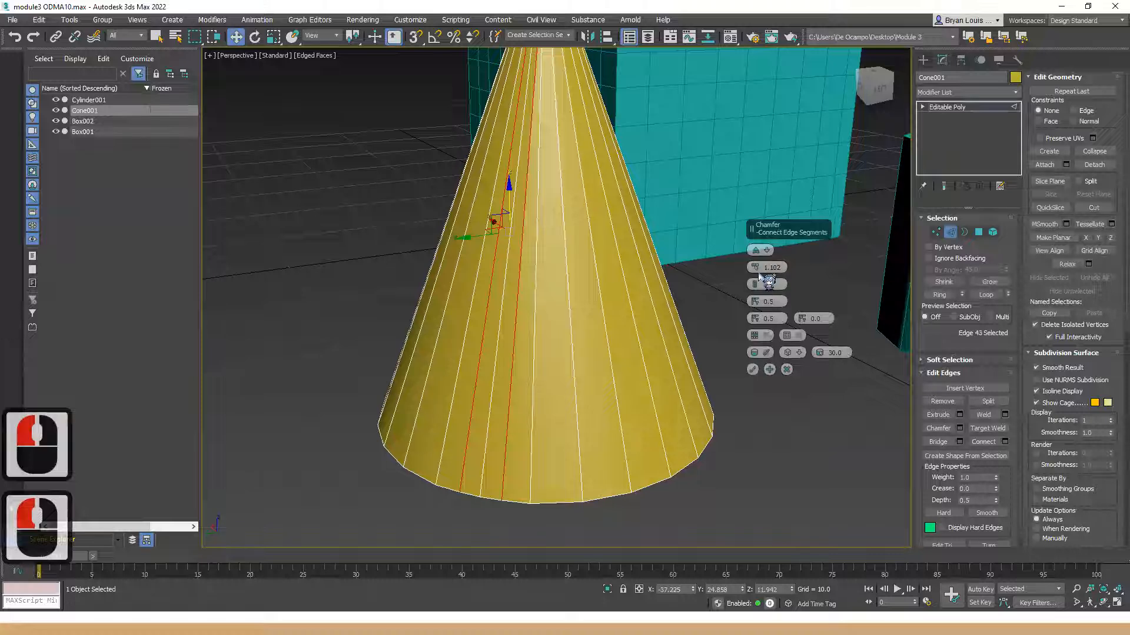
alt+middle_drag(533, 292, 559, 187)
scroll(504, 285, down, 1)
scroll(493, 280, up, 2)
scroll(493, 323, down, 2)
alt+middle_drag(493, 323, 478, 392)
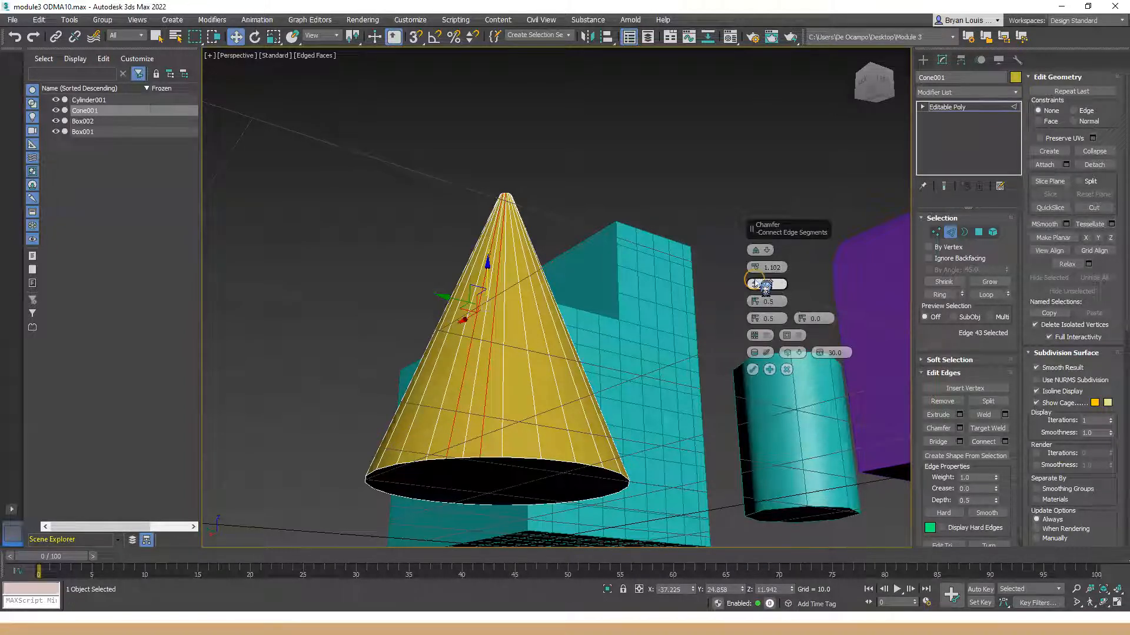
- Set the cone edge's chamfer to 3 segments and apply it
drag(759, 281, 768, 286)
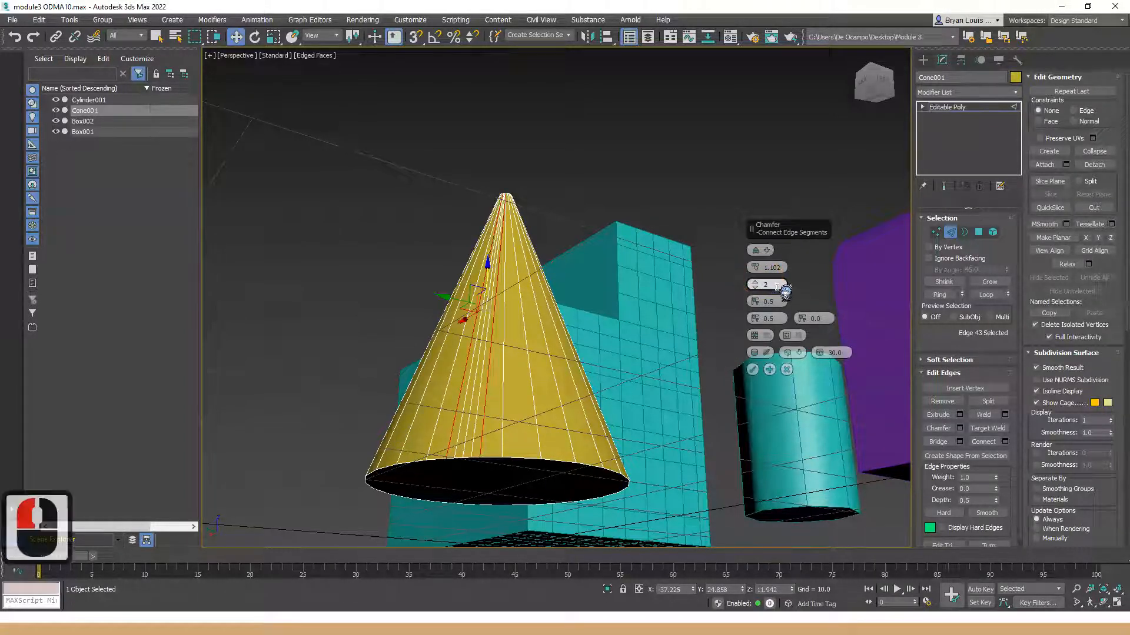
click(774, 285)
click(754, 282)
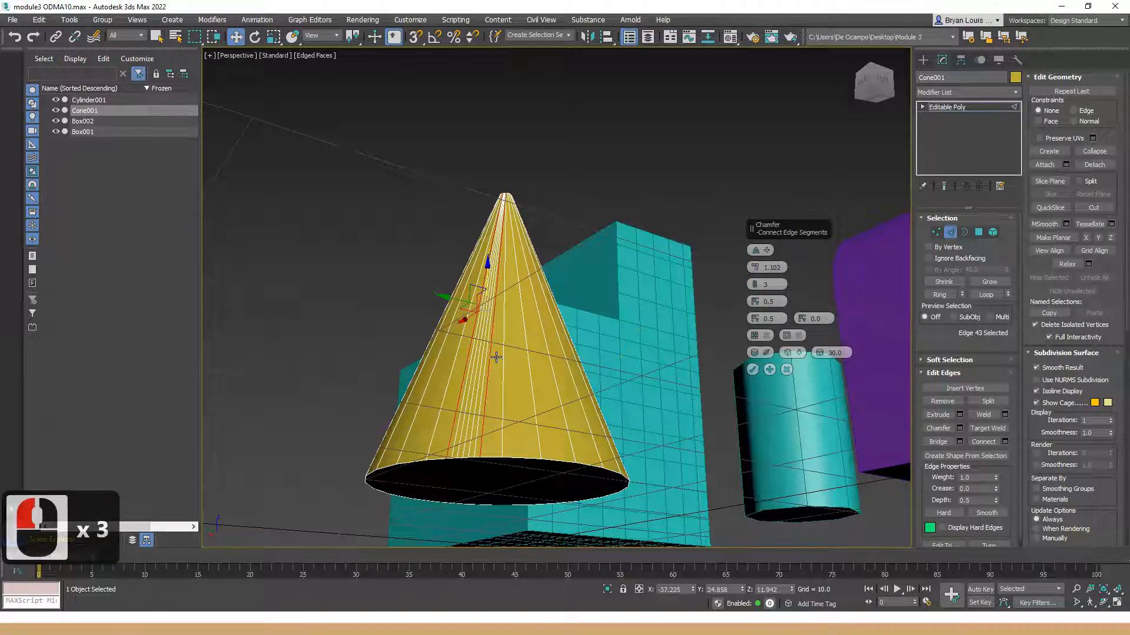
scroll(496, 357, up, 2)
scroll(489, 377, down, 1)
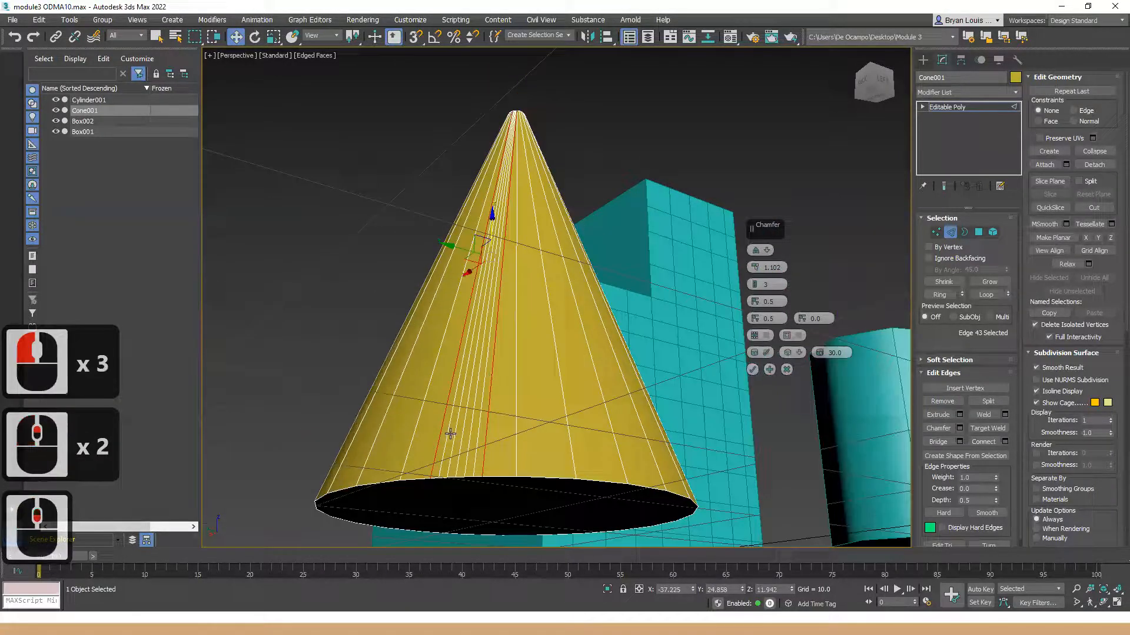
alt+middle_drag(505, 376, 519, 409)
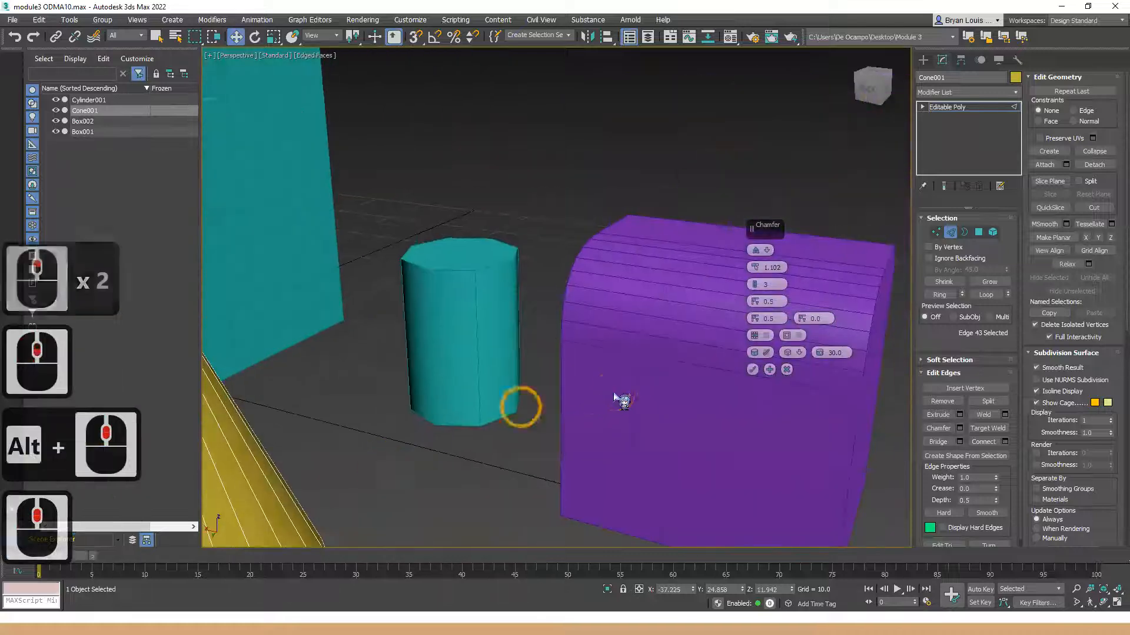
scroll(622, 402, up, 1)
alt+middle_drag(622, 408, 600, 410)
scroll(601, 414, down, 1)
alt+middle_drag(337, 375, 424, 365)
middle_drag(445, 351, 839, 378)
click(751, 370)
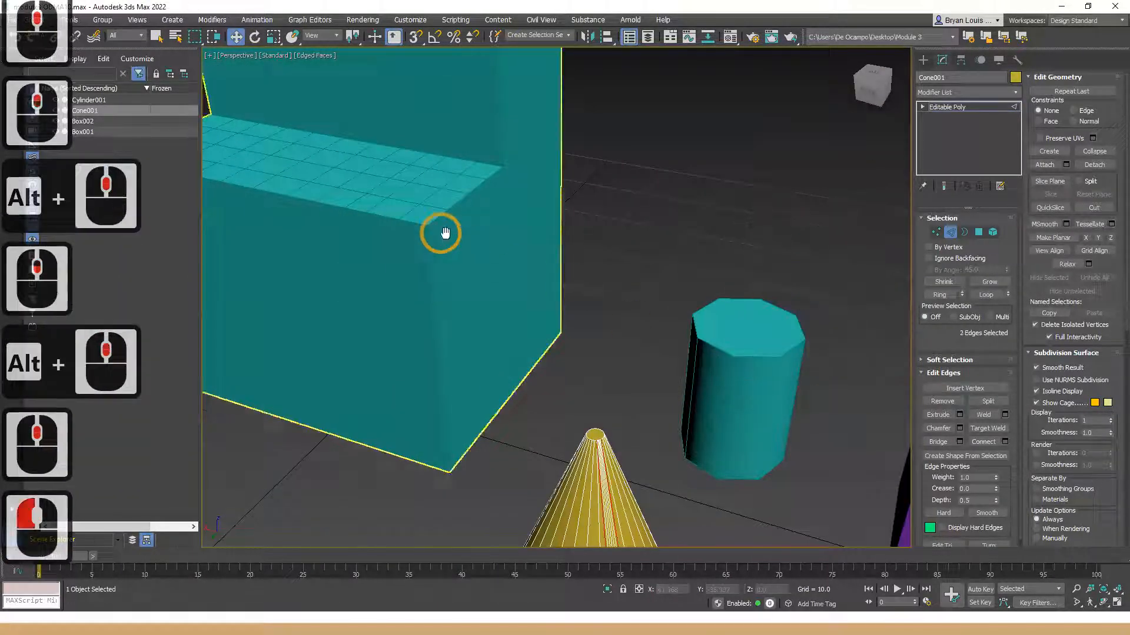
- Leave the cone's edge level, select the stepped box and enter edge level on it
middle_drag(444, 234, 528, 295)
click(518, 309)
scroll(519, 311, up, 2)
scroll(525, 320, down, 2)
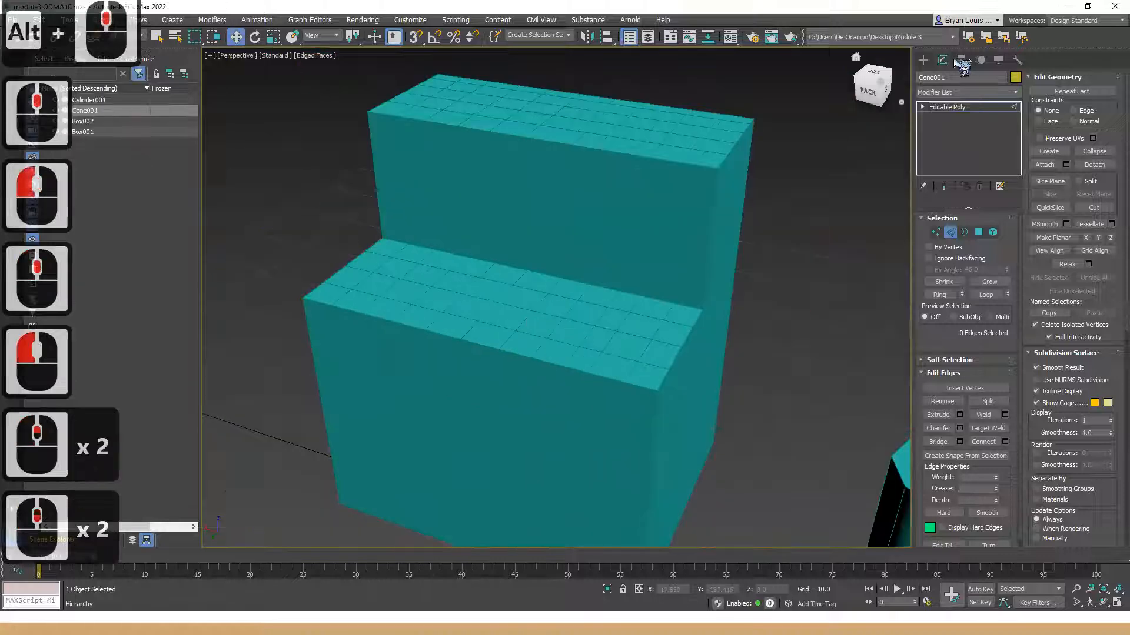
click(923, 61)
click(601, 324)
scroll(482, 307, up, 2)
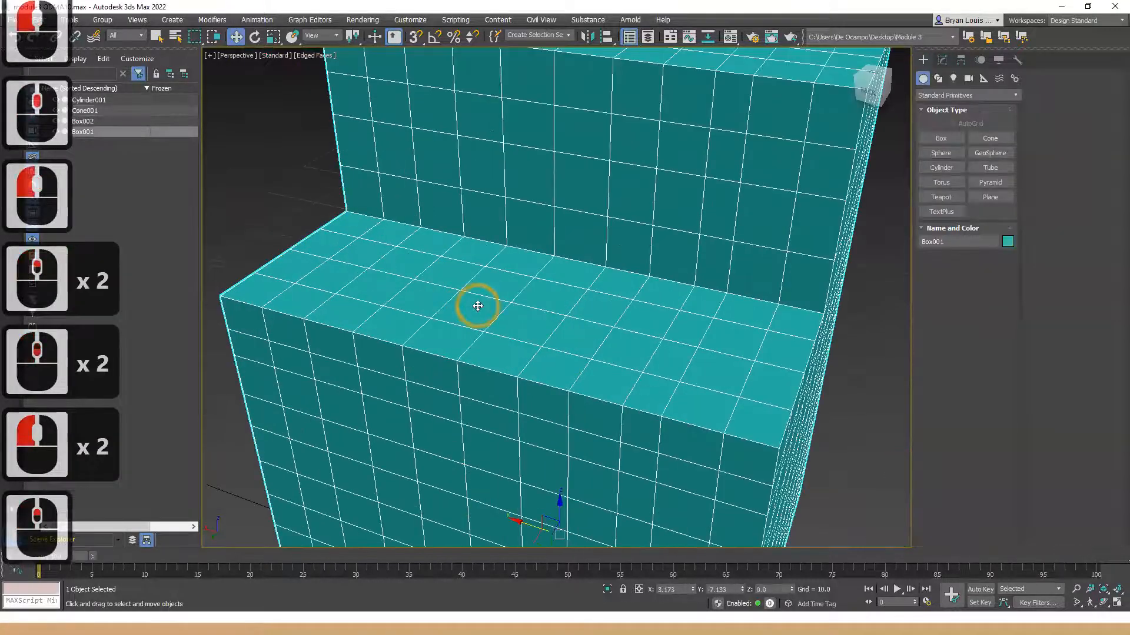
click(942, 59)
click(950, 232)
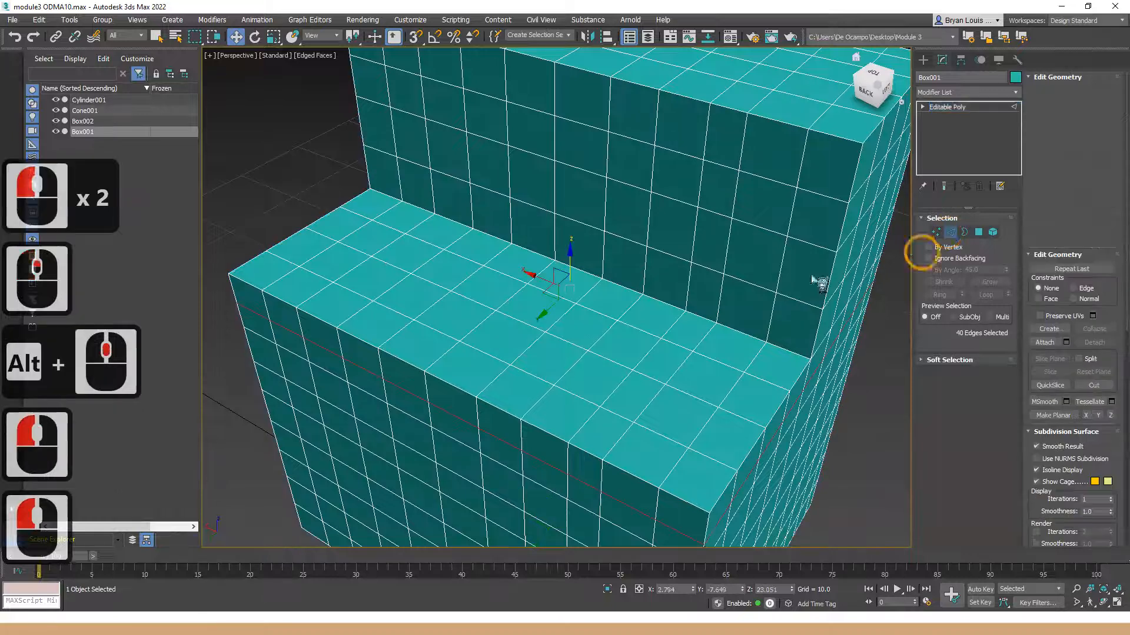
- Chamfer the selected horizontal edge loop around the stepped box's lower block with several segments
alt+middle_drag(595, 312, 623, 320)
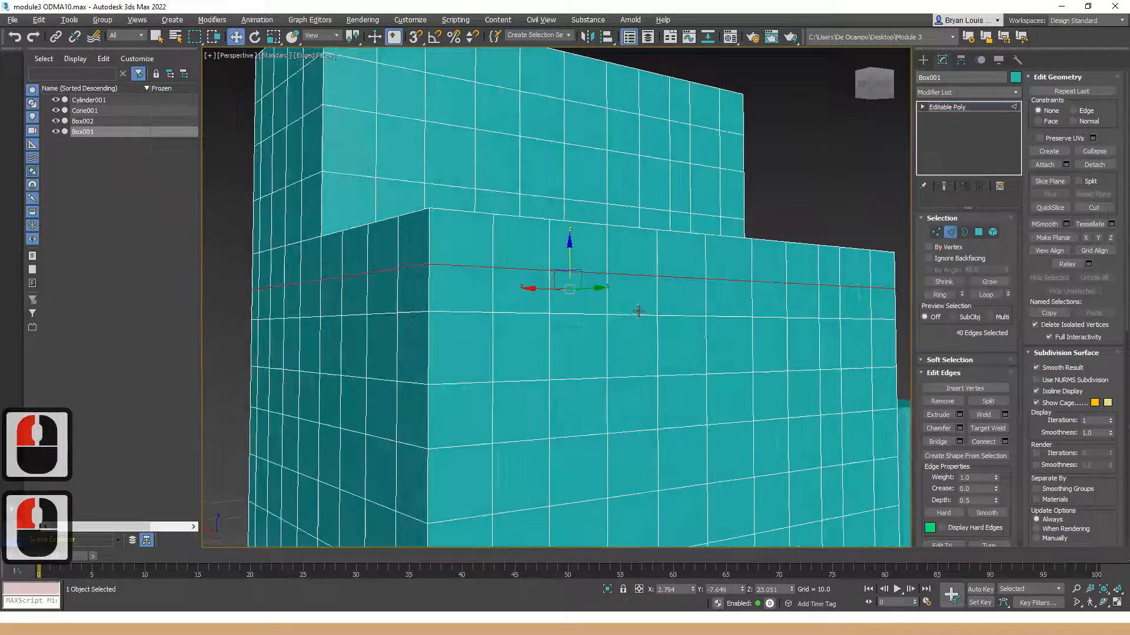
click(960, 428)
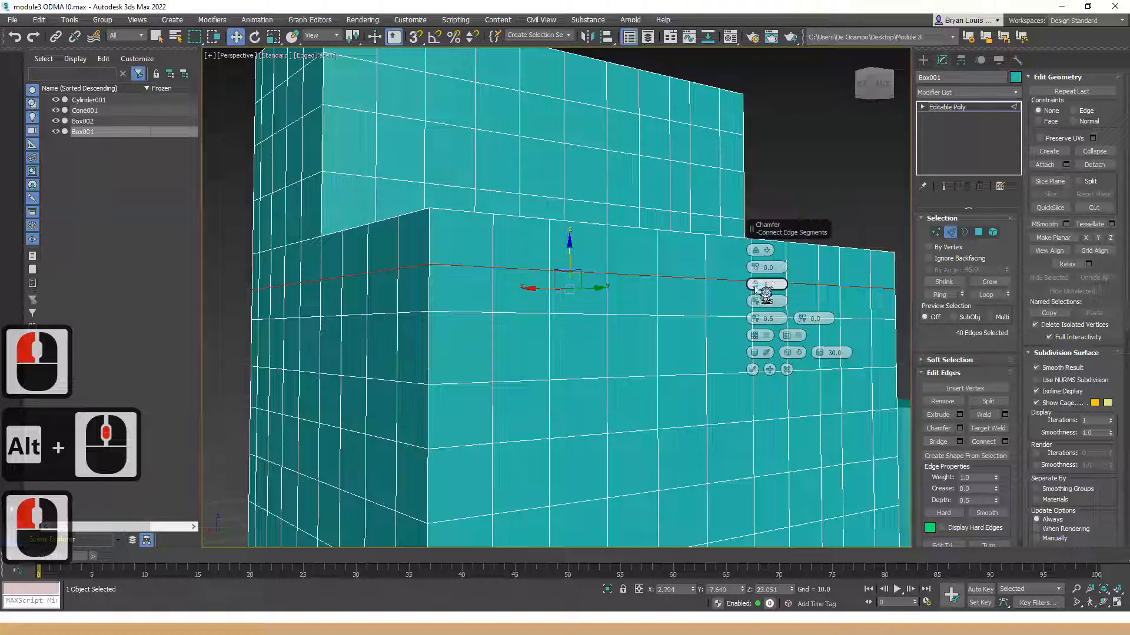
drag(756, 281, 779, 264)
scroll(455, 297, down, 3)
mouse_move(411, 317)
alt+middle_down()
mouse_move(552, 320)
mouse_move(393, 321)
alt+middle_up()
alt+middle_drag(426, 322, 529, 318)
click(752, 369)
- Examine the chamfered band of edges around the stepped box from several angles and distances
alt+middle_drag(467, 284, 517, 330)
middle_drag(452, 353, 525, 348)
scroll(525, 348, down, 2)
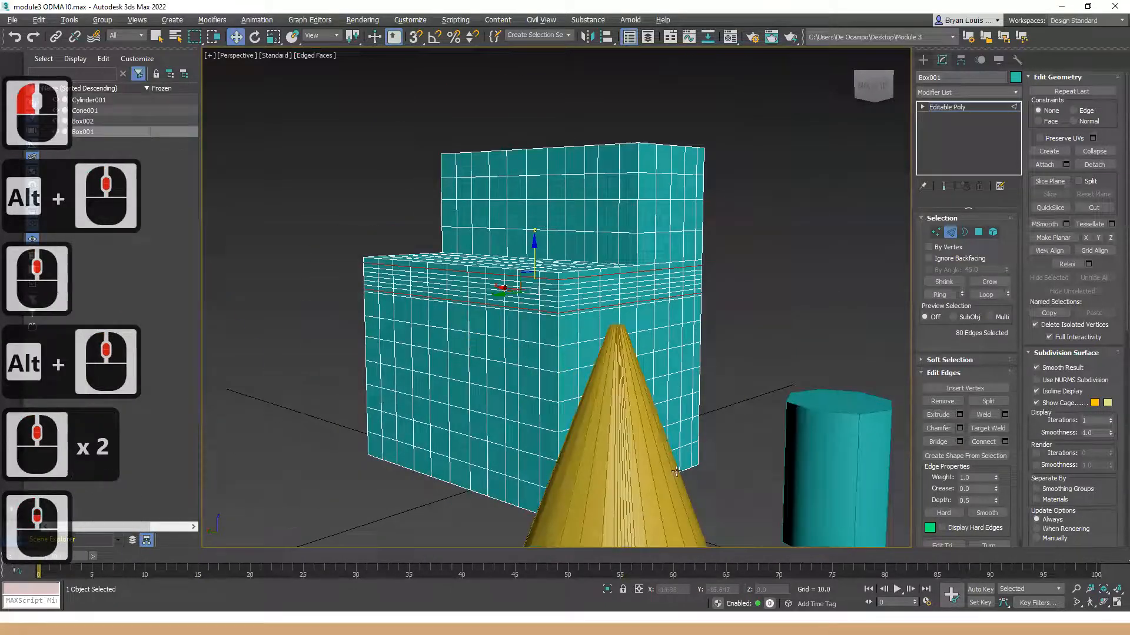
alt+middle_drag(680, 473, 669, 449)
scroll(617, 407, down, 1)
alt+middle_drag(574, 381, 532, 312)
scroll(496, 379, up, 2)
scroll(588, 341, up, 3)
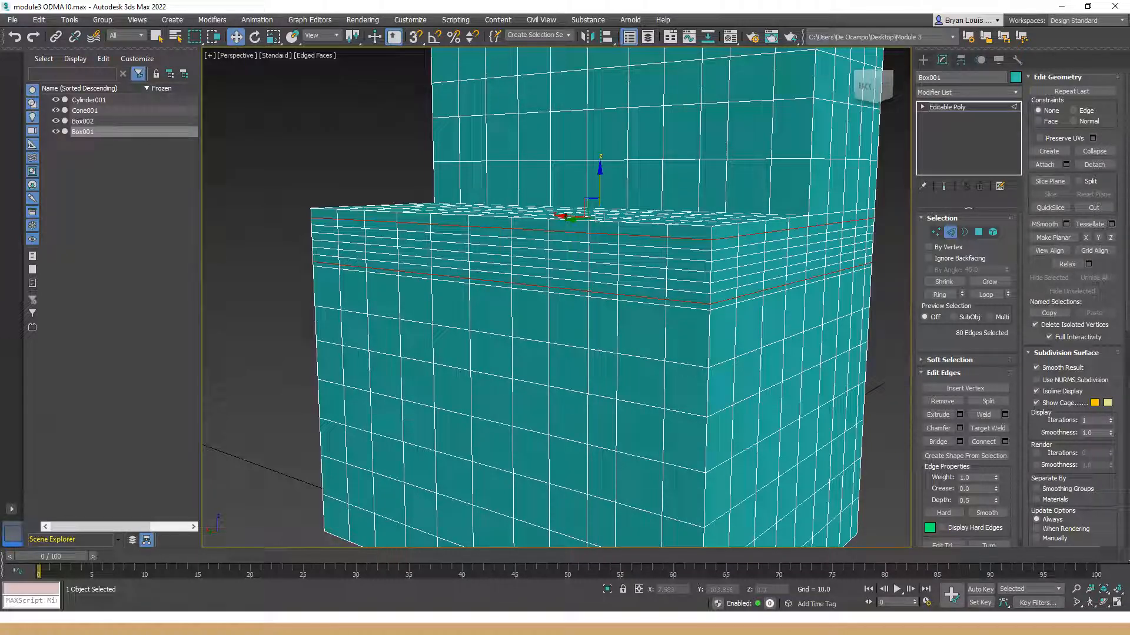
scroll(678, 411, down, 2)
middle_drag(741, 376, 429, 315)
middle_drag(711, 336, 829, 354)
scroll(607, 364, up, 2)
scroll(669, 383, down, 2)
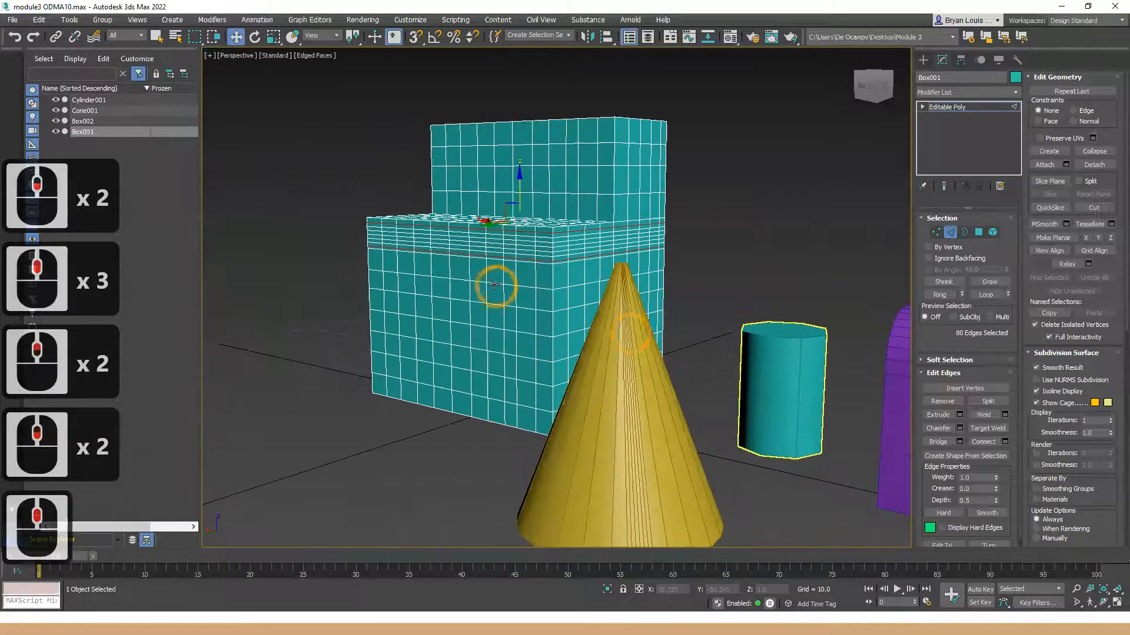
scroll(494, 284, up, 2)
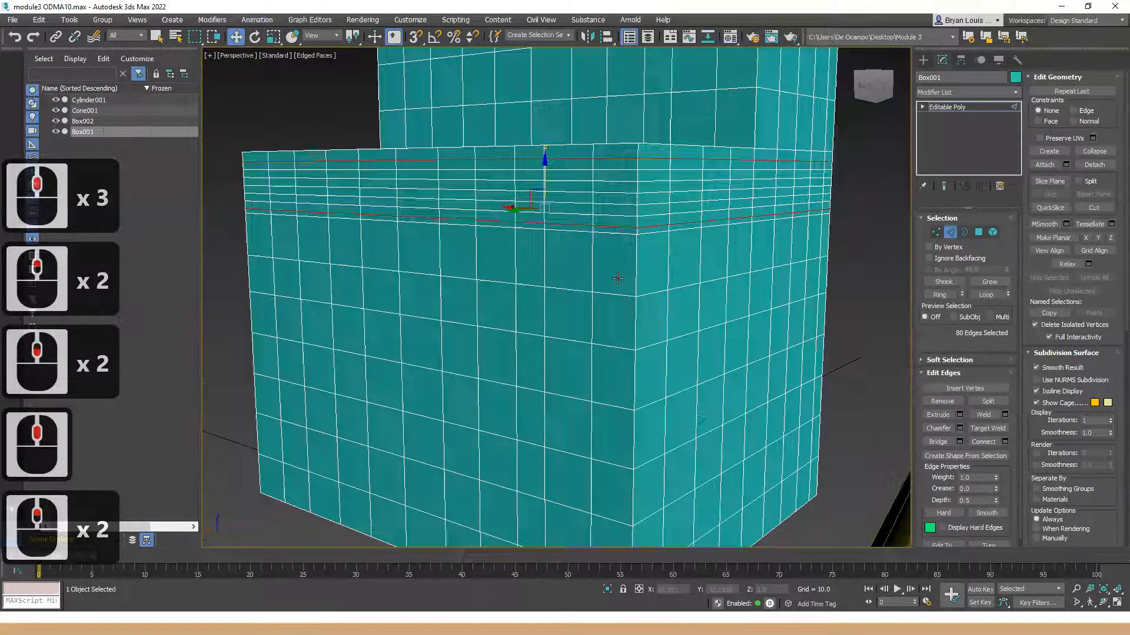
scroll(558, 195, down, 4)
scroll(438, 236, down, 1)
middle_drag(448, 283, 506, 259)
scroll(577, 305, up, 3)
scroll(624, 341, down, 2)
middle_drag(658, 360, 594, 332)
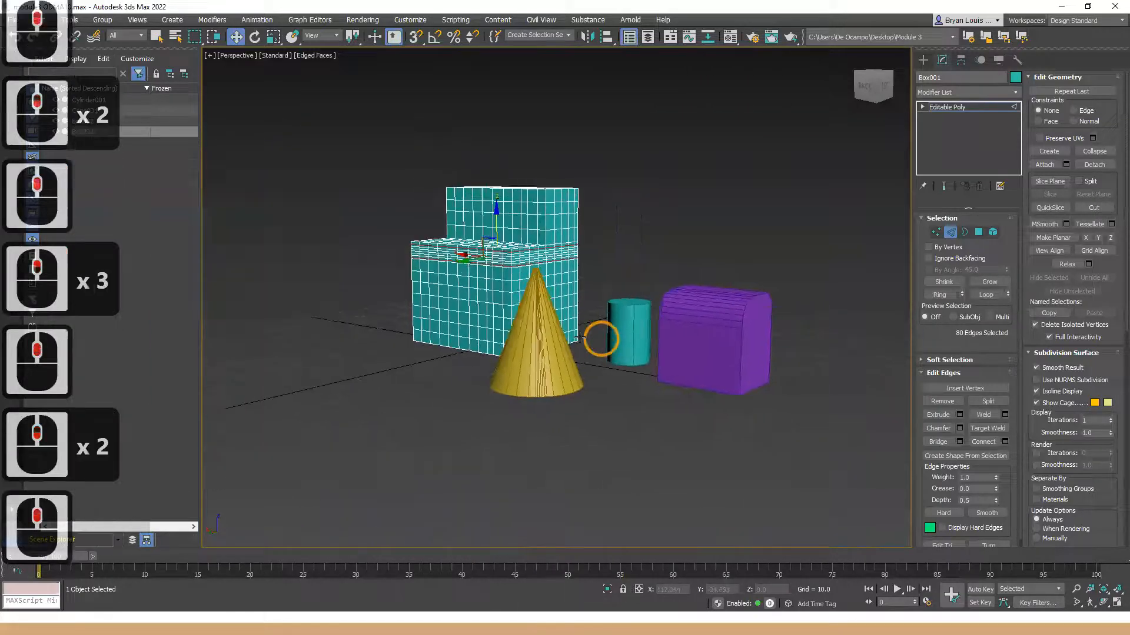
- Examine the purple box's rounded chamfer and compare it with the chamfers on the cone and stepped box
scroll(613, 335, up, 2)
middle_drag(662, 348, 490, 386)
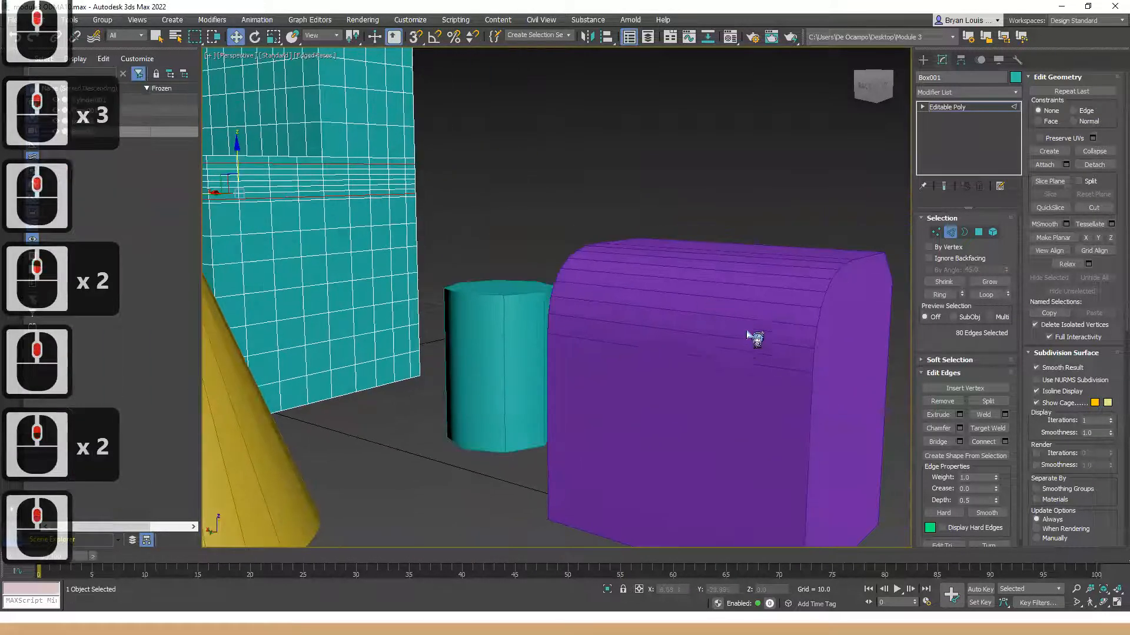
middle_drag(659, 337, 697, 327)
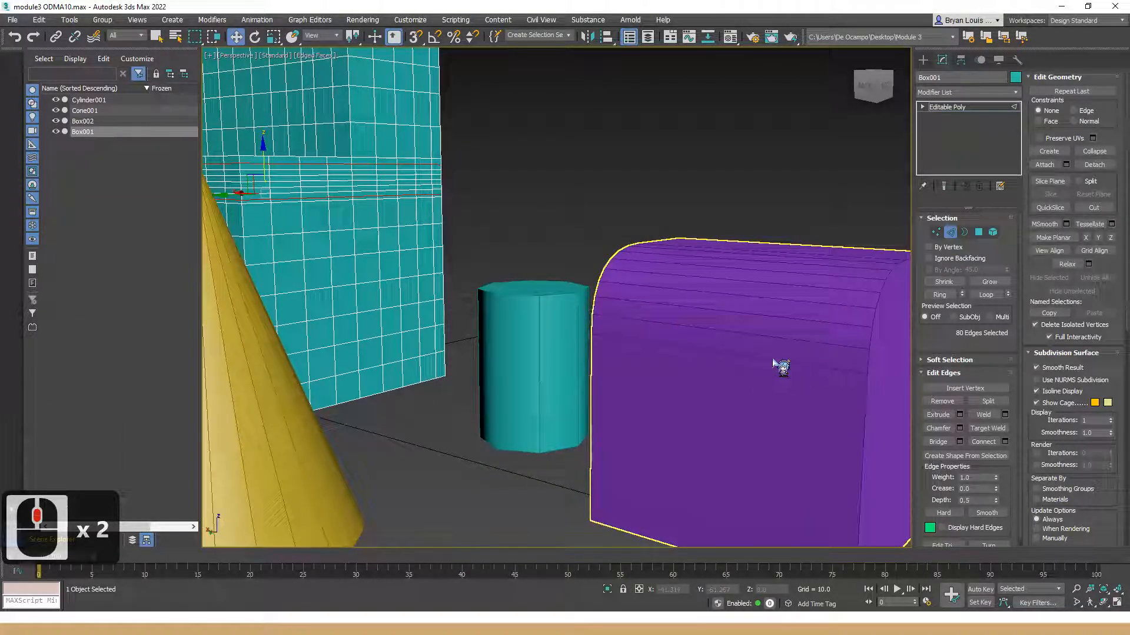
scroll(734, 350, down, 2)
mouse_move(691, 351)
middle_down()
mouse_move(729, 351)
mouse_move(698, 354)
middle_up()
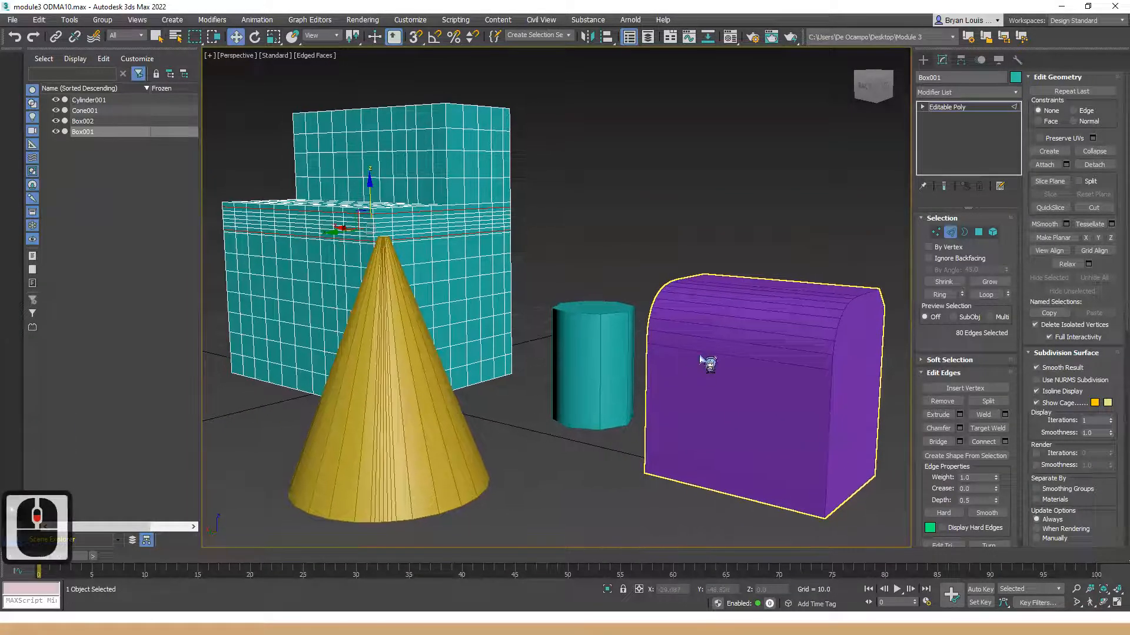
alt+middle_drag(722, 404, 494, 353)
scroll(535, 352, up, 3)
scroll(650, 373, down, 5)
scroll(638, 386, up, 4)
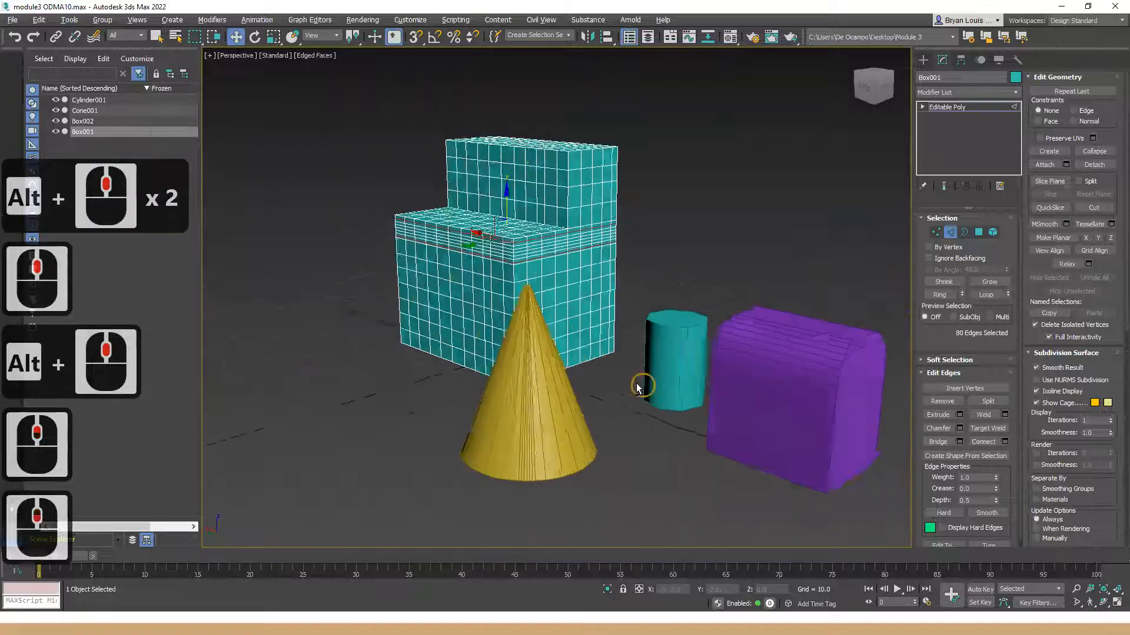
alt+middle_drag(625, 386, 626, 386)
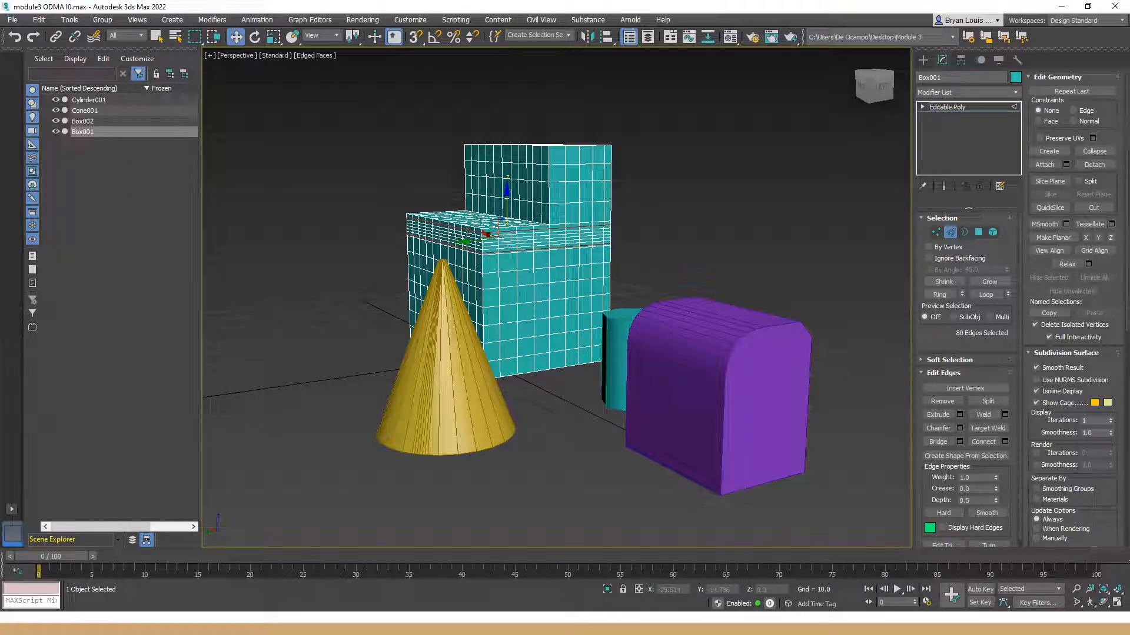
scroll(680, 309, up, 3)
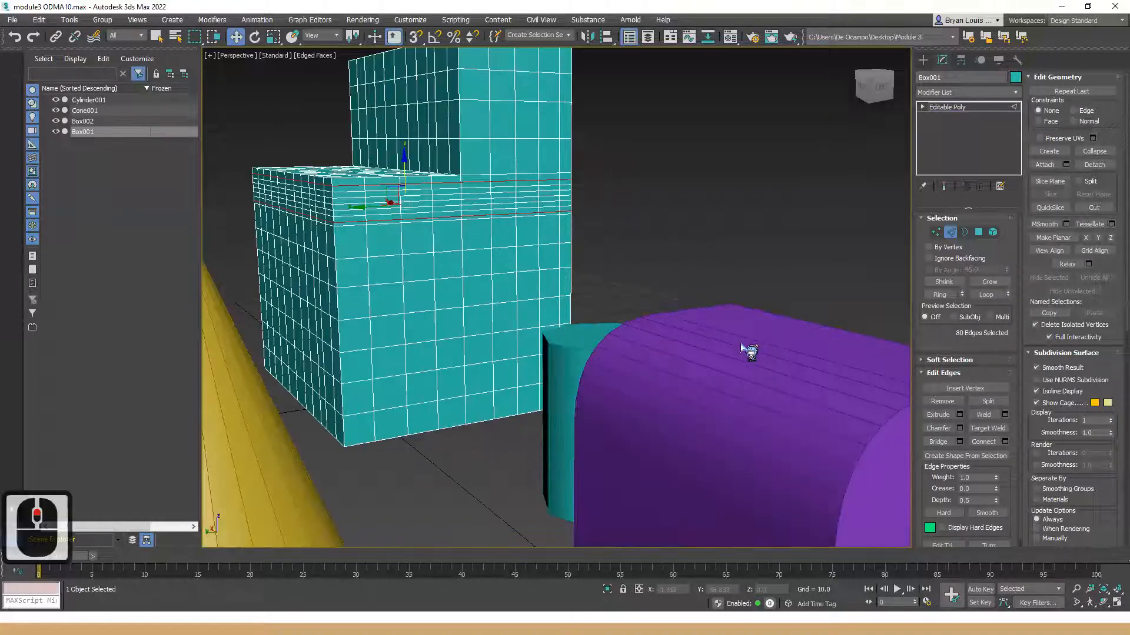
scroll(738, 343, down, 3)
alt+middle_drag(726, 358, 669, 372)
alt+middle_drag(479, 346, 612, 363)
middle_drag(612, 363, 517, 355)
middle_drag(619, 389, 567, 366)
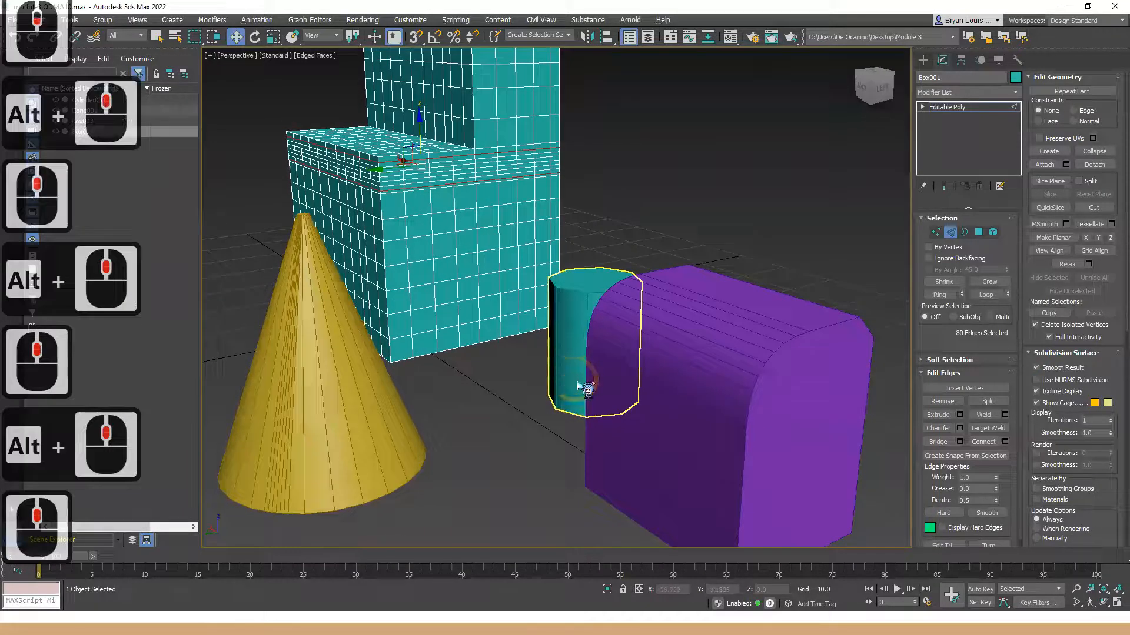
scroll(577, 385, down, 2)
scroll(574, 352, up, 2)
scroll(384, 298, up, 1)
- Leave the stepped box's edge level, select the cone and enter its edge level
middle_drag(386, 298, 535, 336)
scroll(550, 464, up, 1)
scroll(536, 333, up, 3)
click(507, 258)
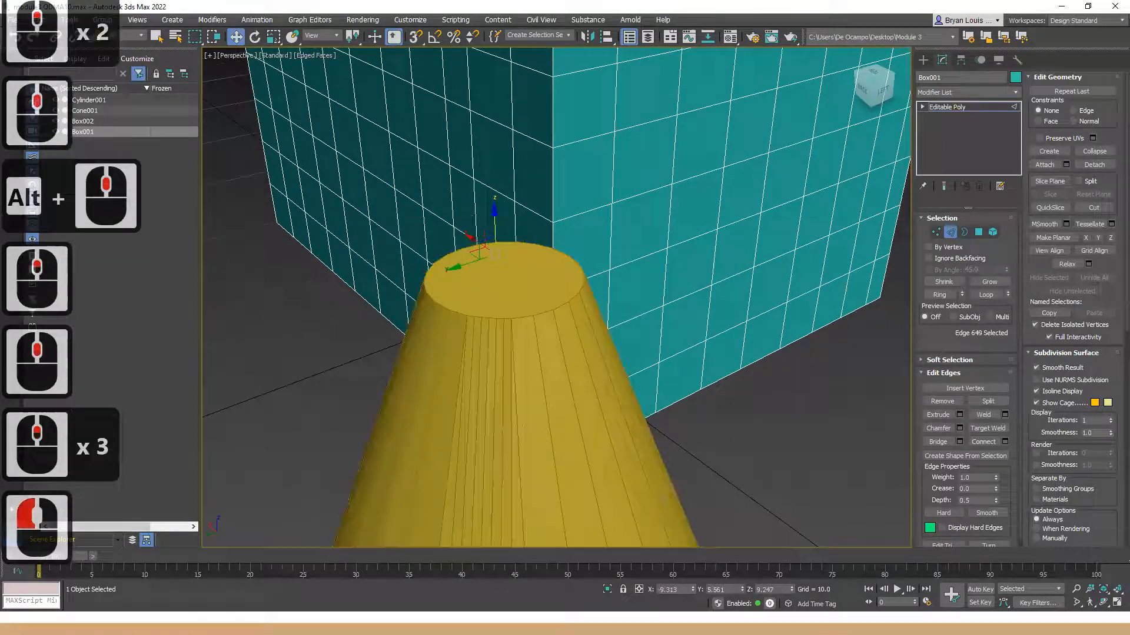
click(950, 232)
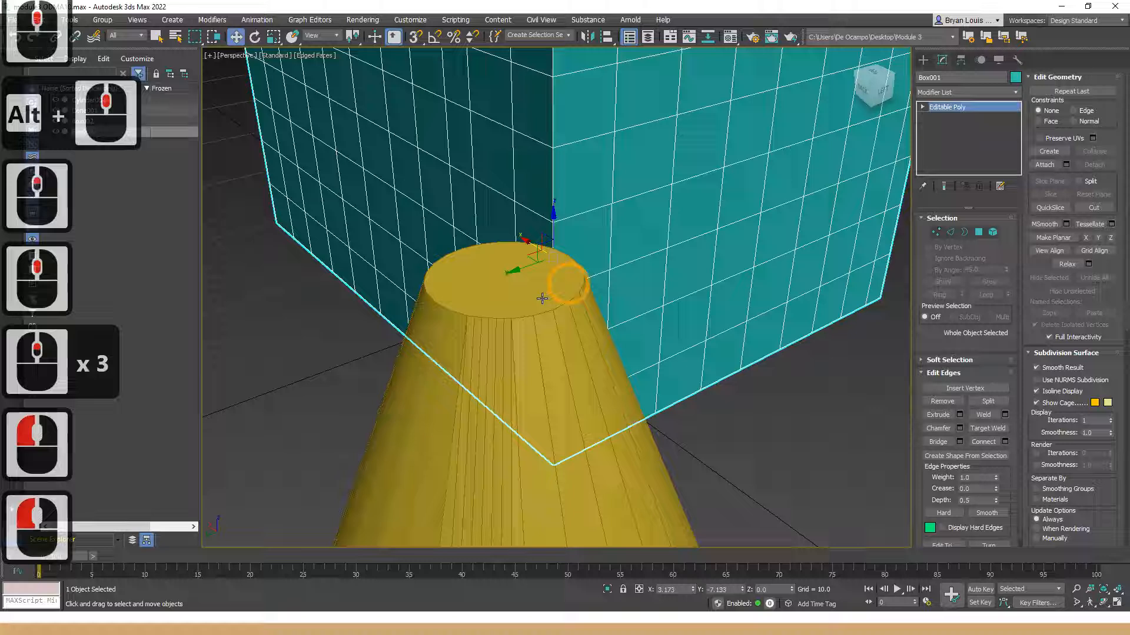
click(520, 322)
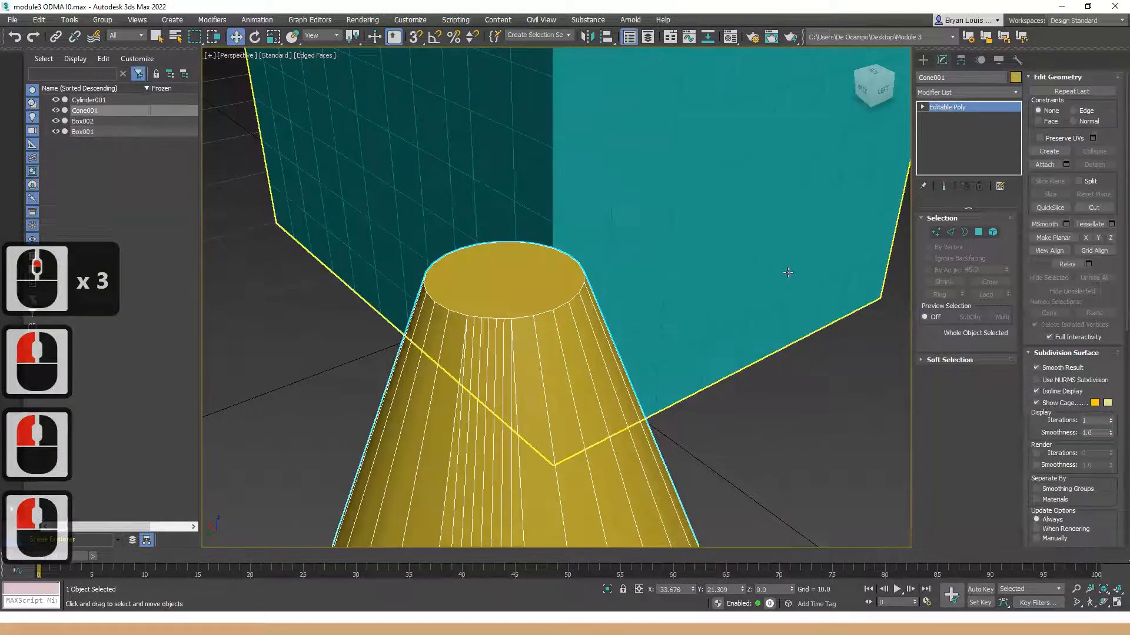
key(2)
- Try to select several edges along the front of the cone's top rim
click(525, 318)
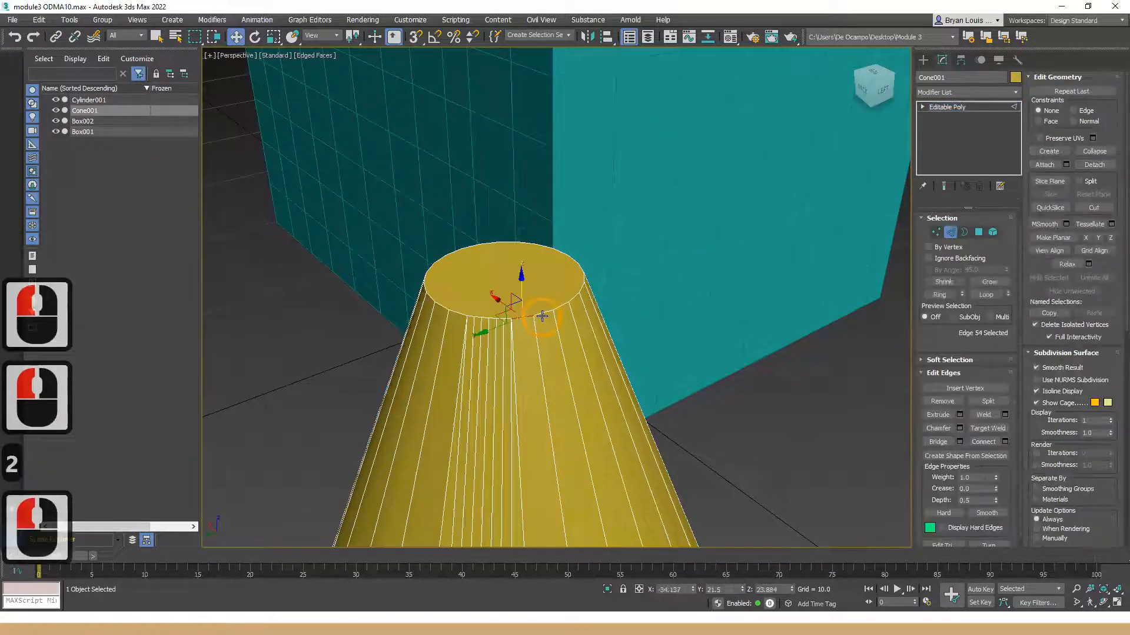
ctrl+click(541, 316)
ctrl+click(564, 315)
ctrl+click(559, 308)
ctrl+click(500, 318)
ctrl+click(463, 311)
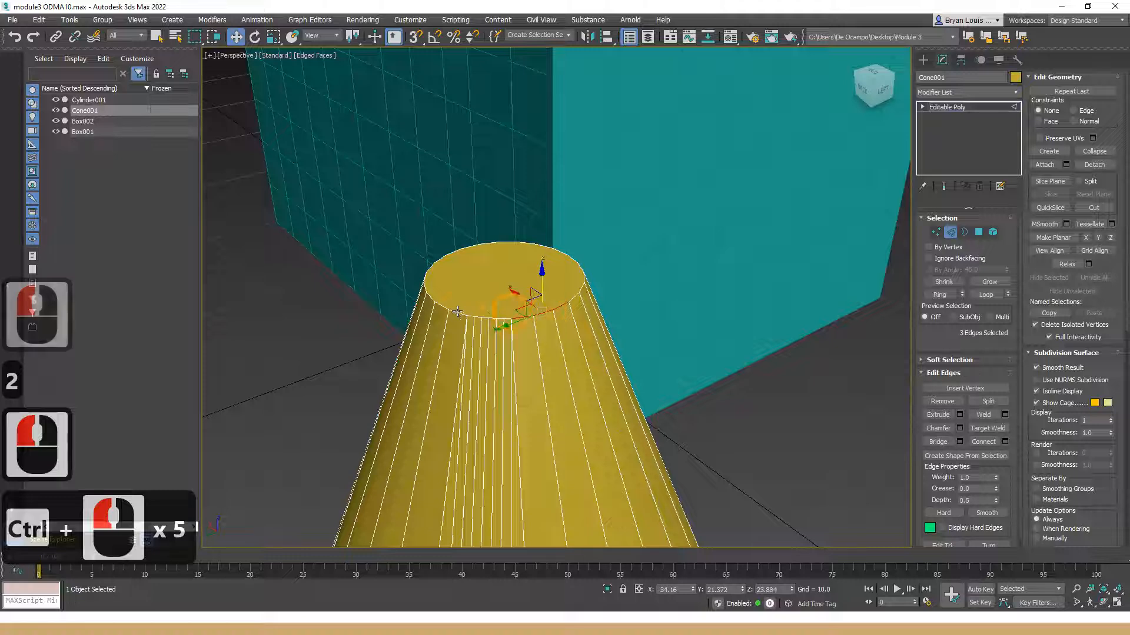
ctrl+click(459, 312)
ctrl+click(456, 306)
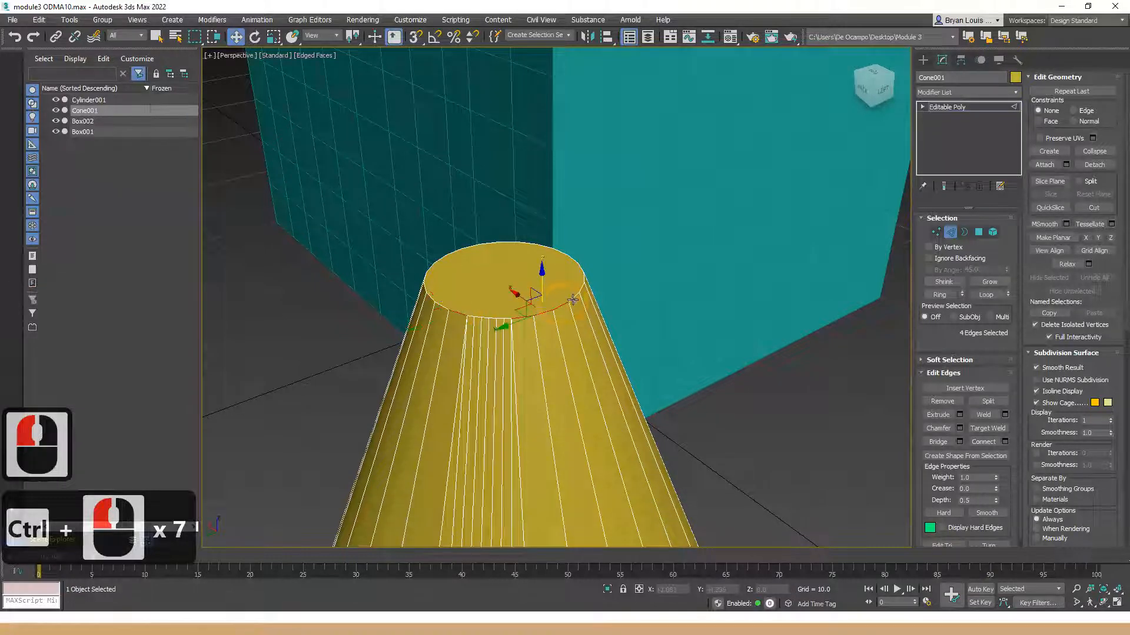
ctrl+click(584, 286)
ctrl+click(588, 289)
- Select a single edge on the cone's top rim and frame it in the view
alt+middle_drag(591, 290, 614, 268)
click(610, 260)
scroll(870, 278, up, 1)
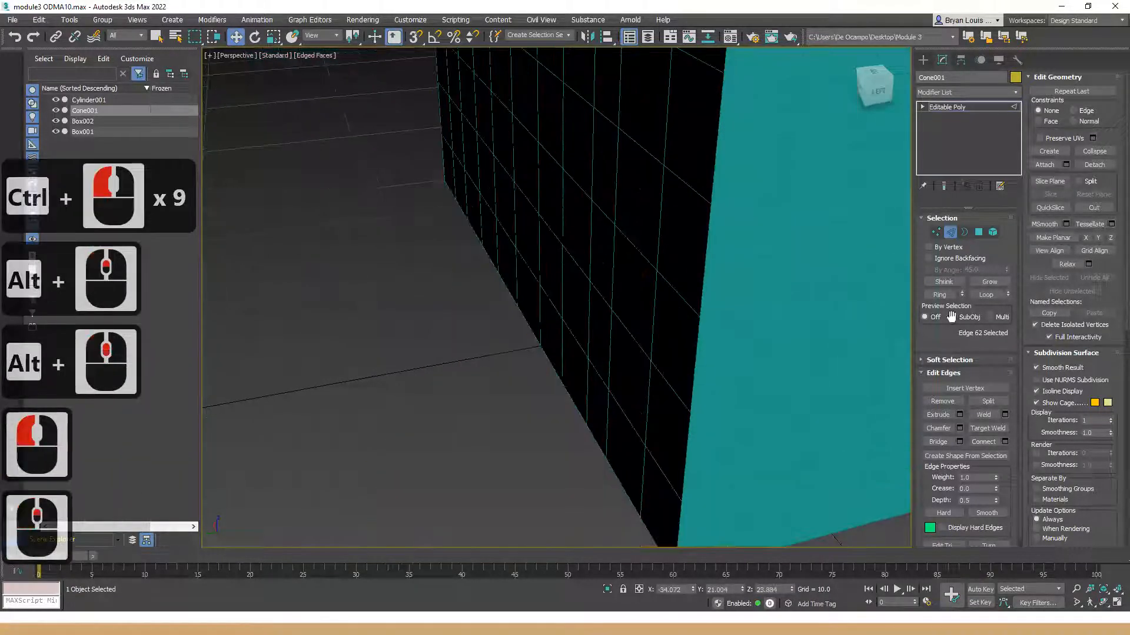
scroll(774, 311, down, 1)
key(z)
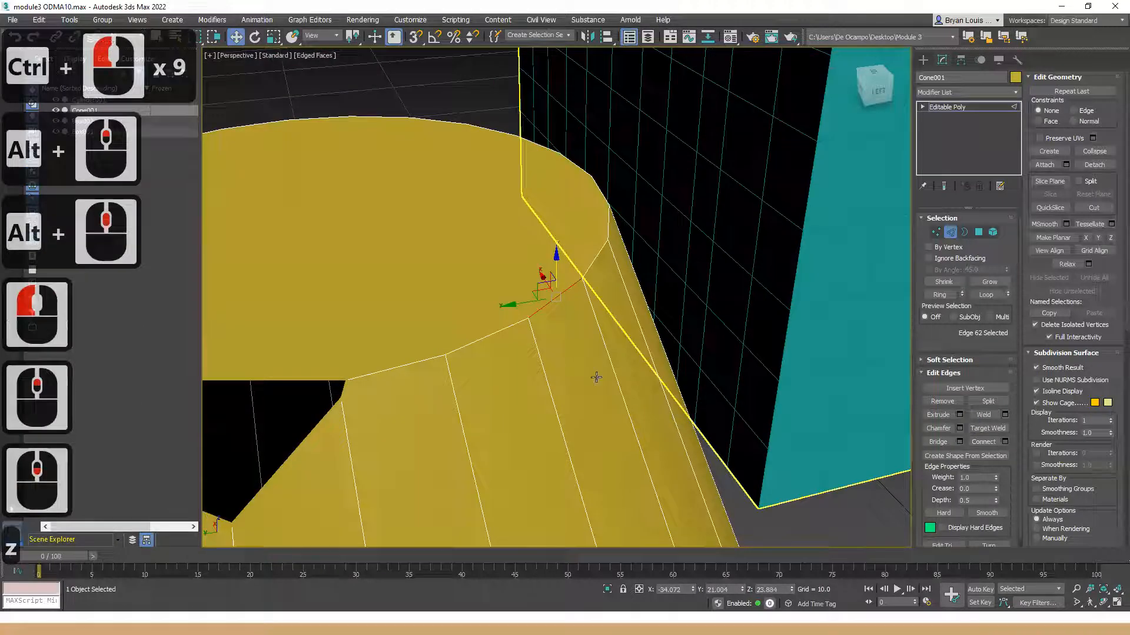
- Try a chamfer of 1.102 with 3 segments on the selected rim edge and examine its preview along the cone
click(959, 429)
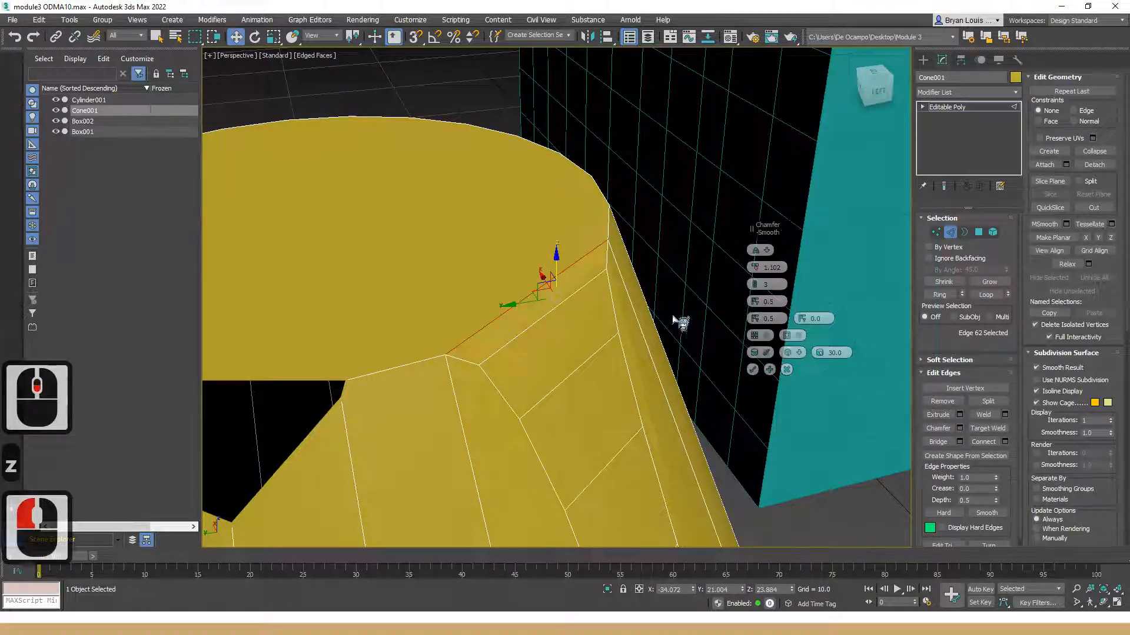
click(786, 370)
click(960, 428)
alt+middle_drag(521, 387, 564, 322)
scroll(564, 323, down, 2)
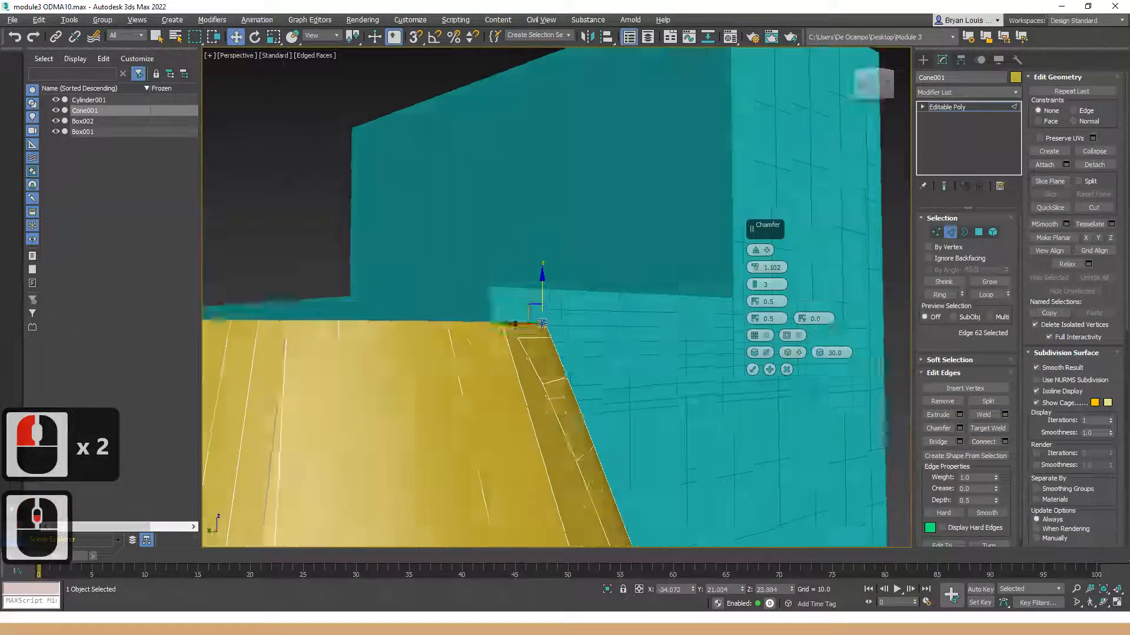
alt+middle_drag(578, 417, 556, 453)
middle_drag(556, 453, 535, 285)
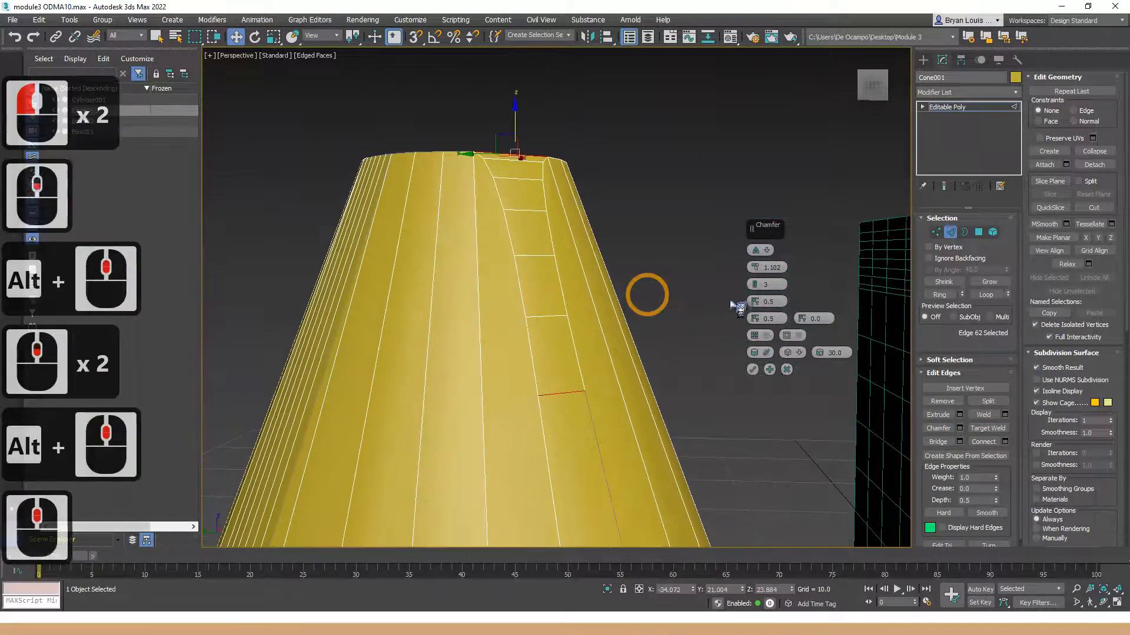
scroll(717, 305, down, 2)
alt+middle_drag(608, 352, 672, 351)
scroll(645, 298, up, 2)
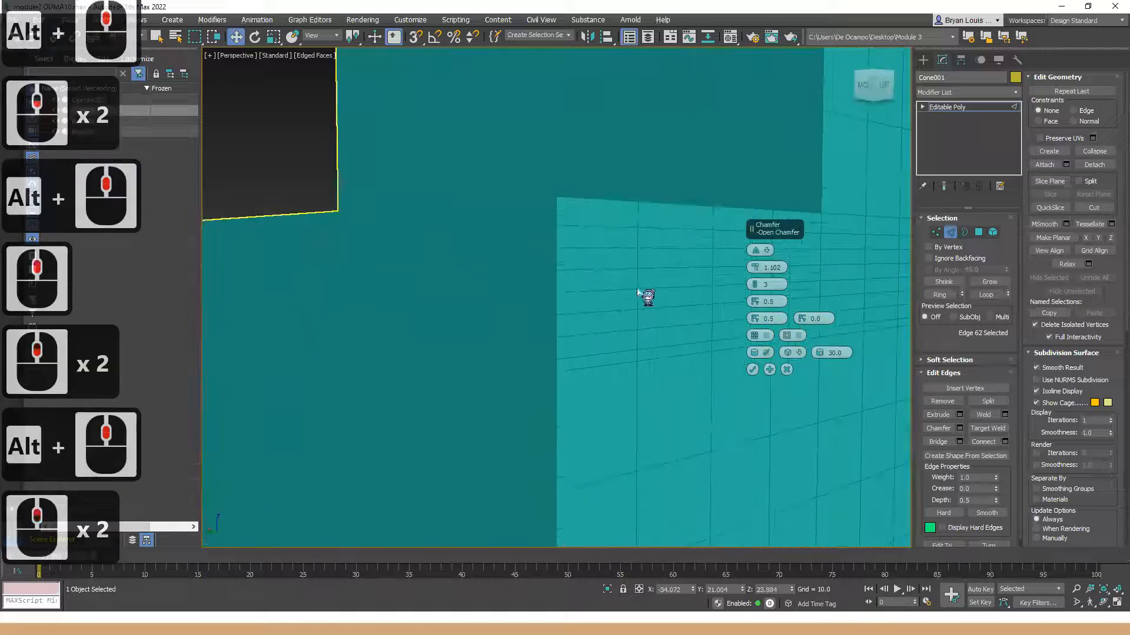
scroll(622, 302, down, 2)
alt+middle_drag(622, 302, 719, 335)
scroll(504, 315, up, 3)
key(z)
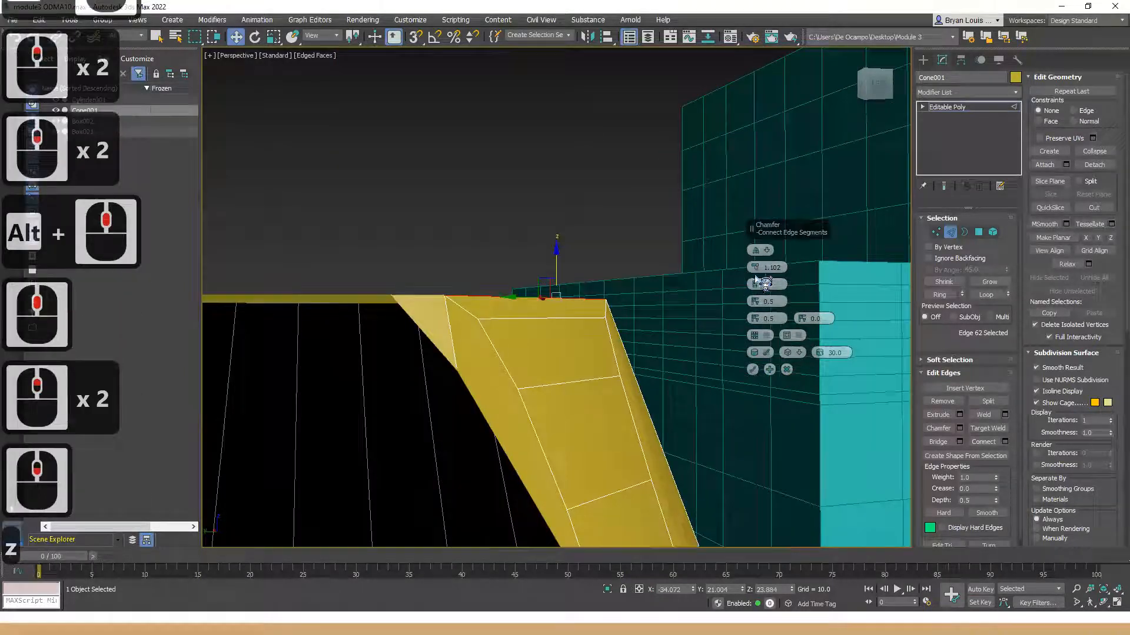
- Try the rim edge chamfer with 0 segments and an amount of 5.923, and cancel it
drag(755, 269, 765, 279)
alt+middle_drag(479, 368, 593, 342)
scroll(704, 379, down, 2)
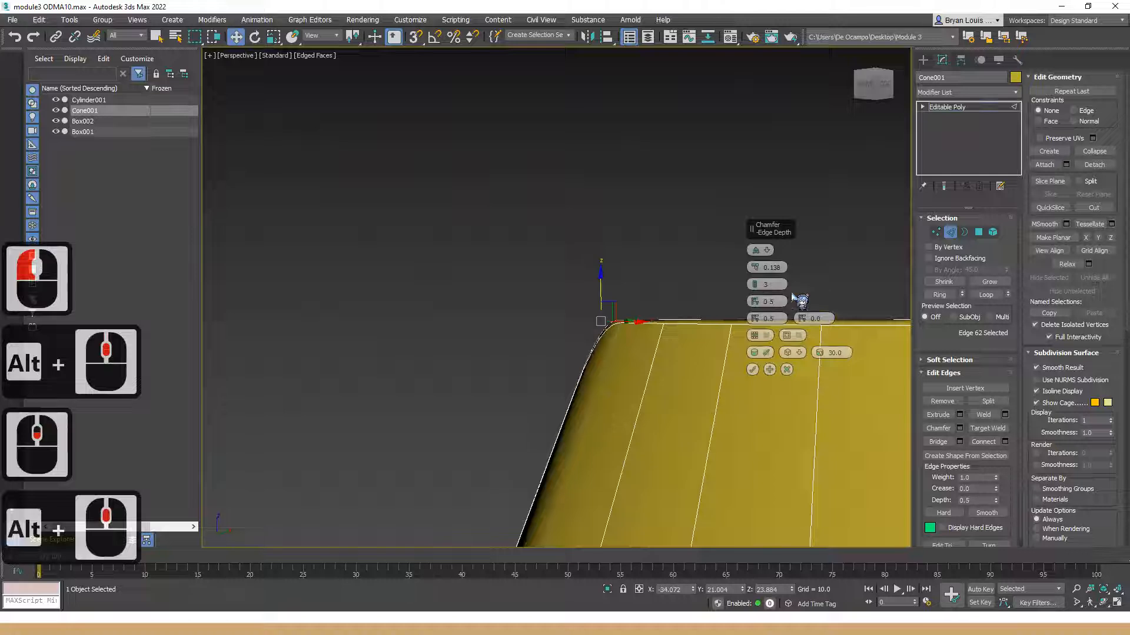
drag(756, 288, 756, 304)
alt+middle_drag(584, 350, 714, 302)
mouse_move(763, 271)
mouse_down()
mouse_move(759, 259)
mouse_move(769, 286)
mouse_move(770, 265)
mouse_up()
alt+middle_drag(530, 353, 474, 373)
scroll(575, 398, down, 5)
middle_drag(593, 435, 542, 295)
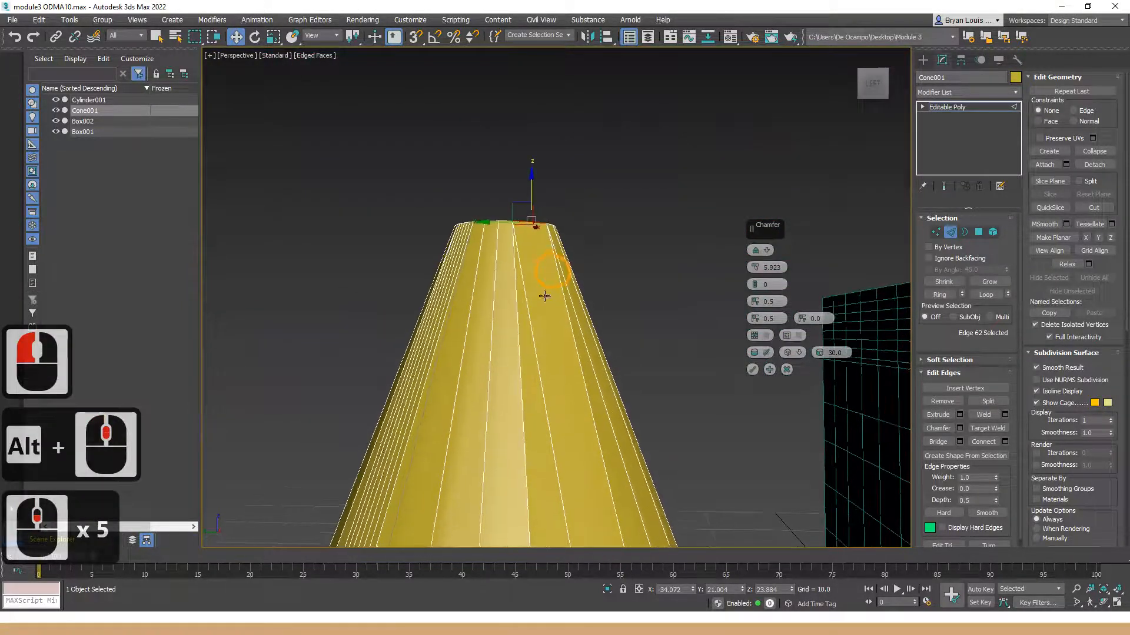
scroll(549, 403, down, 3)
middle_drag(550, 404, 562, 361)
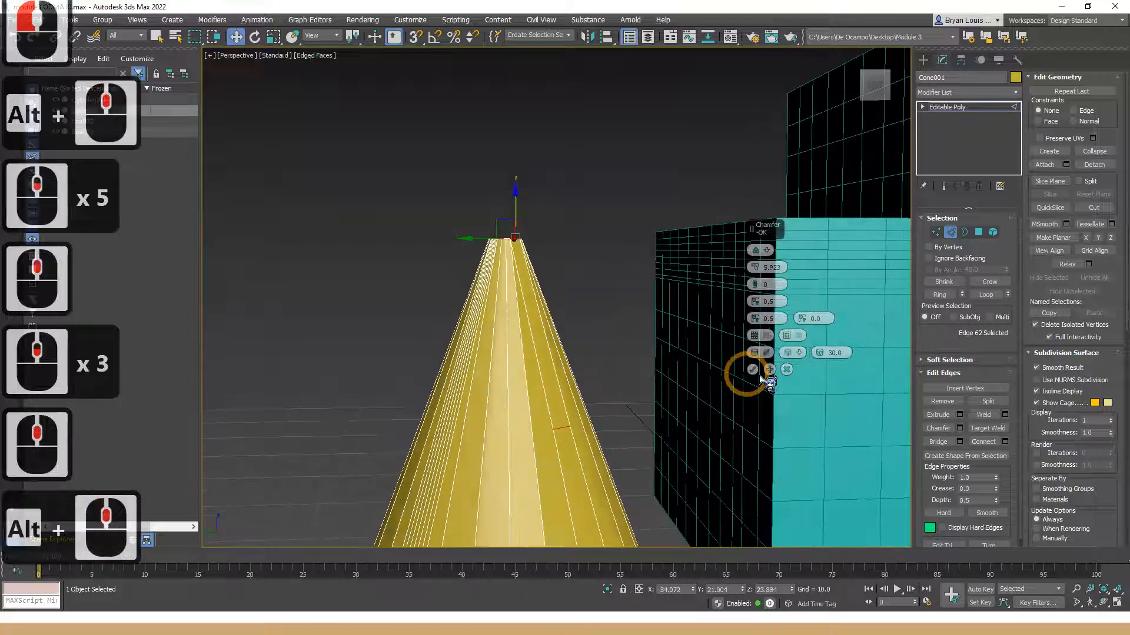
click(788, 371)
- Examine the cone alongside the cylinder and the two boxes, and select one edge on the cone's side
alt+middle_drag(460, 281, 391, 328)
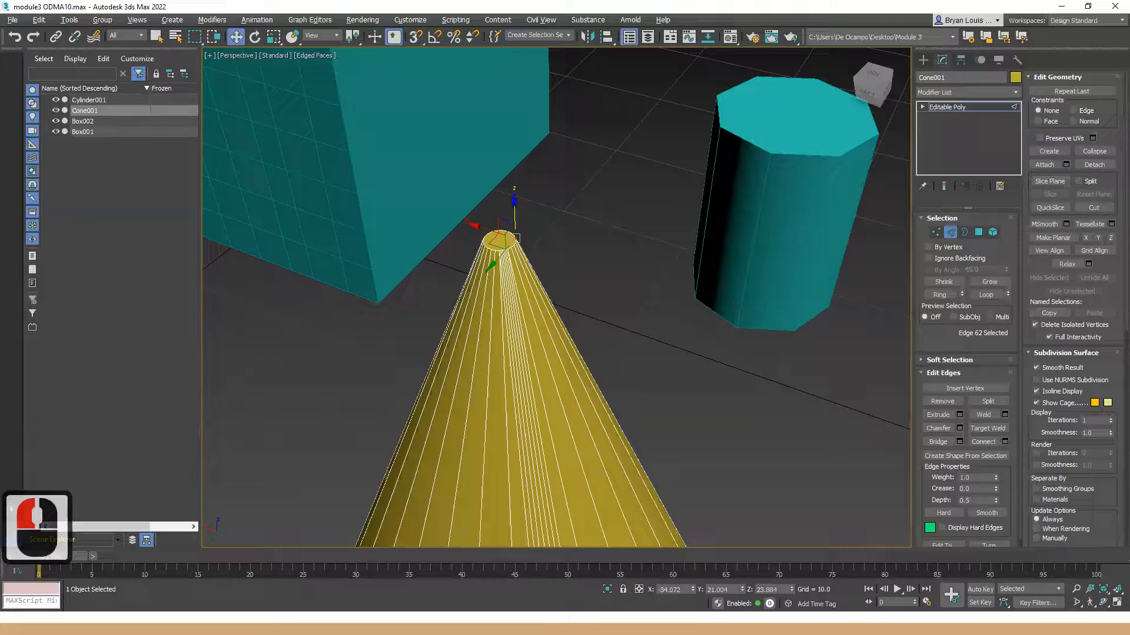
alt+middle_drag(690, 224, 652, 292)
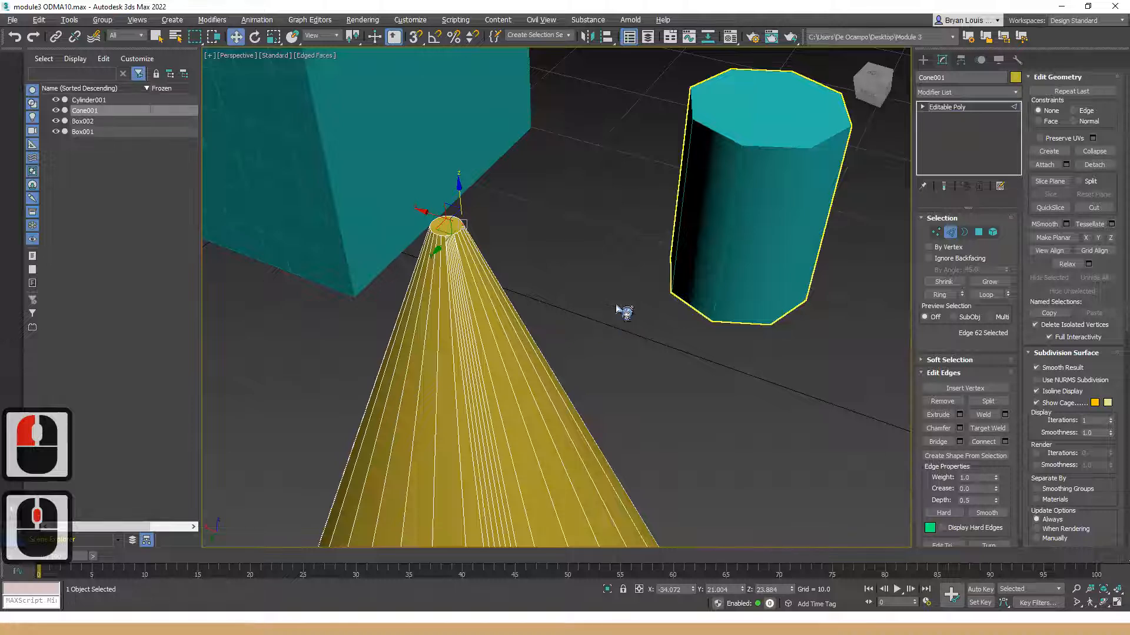
alt+middle_drag(608, 283, 549, 304)
alt+middle_drag(625, 308, 434, 285)
alt+scroll(599, 303, down, 1)
scroll(591, 290, up, 2)
scroll(608, 303, down, 2)
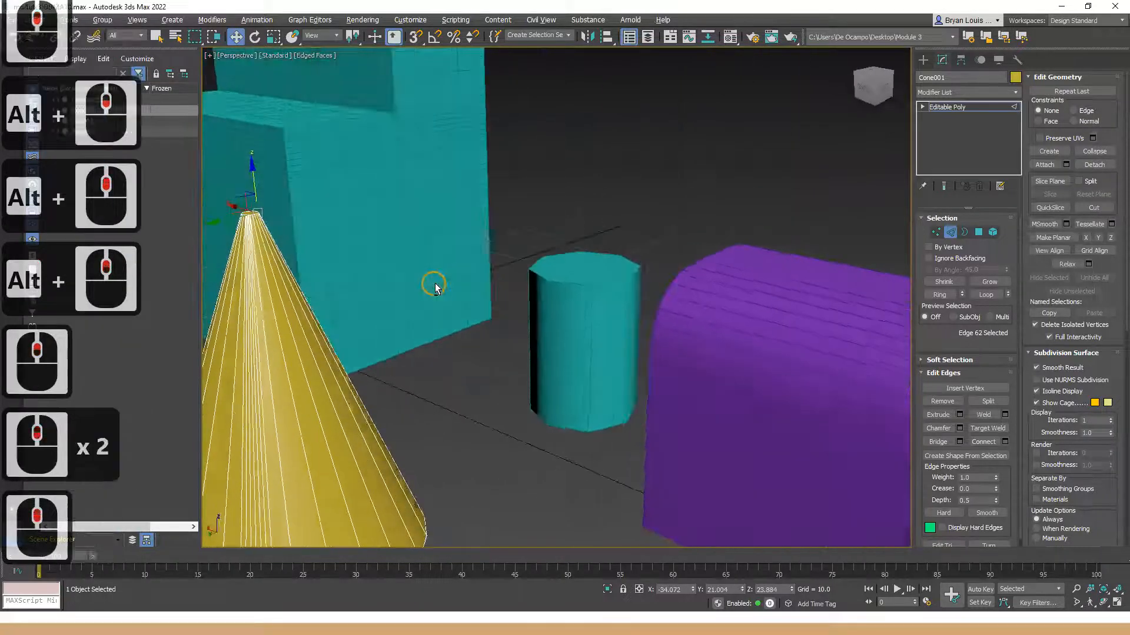
click(421, 106)
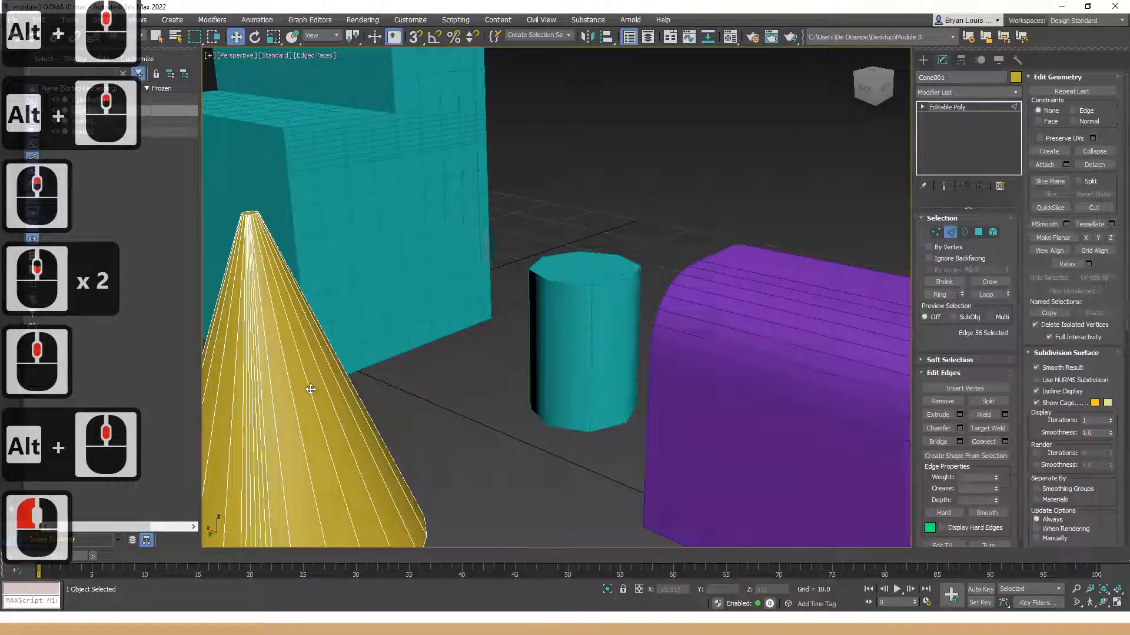
scroll(310, 389, down, 5)
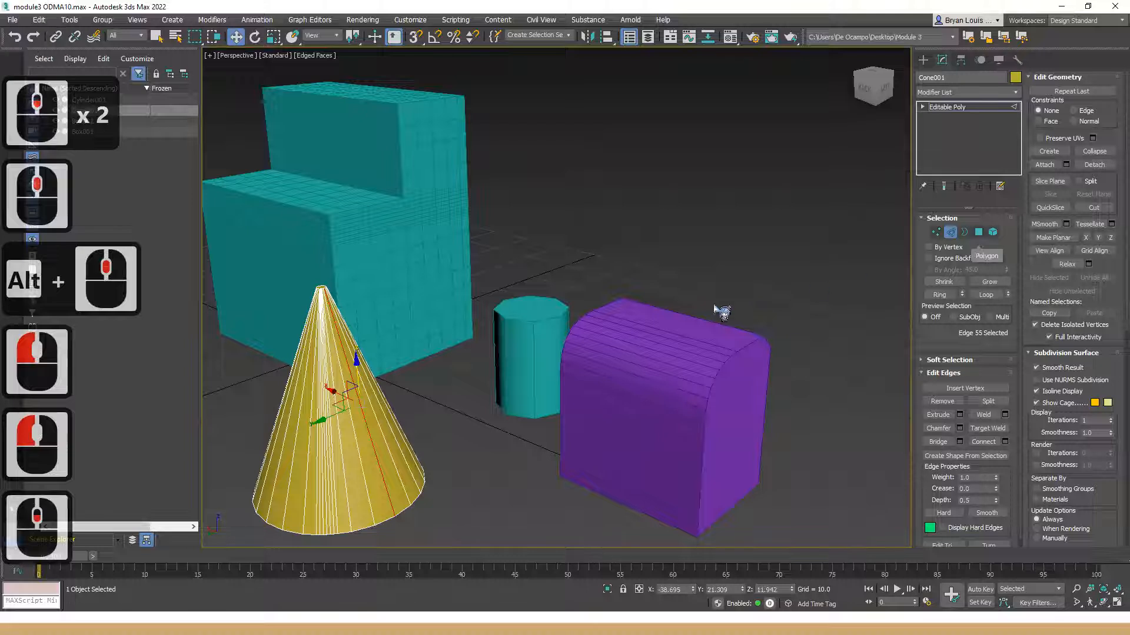
- Leave the cone's edge level and attach the rounded box, the cylinder and the stepped box to the cone
key(2)
middle_drag(401, 407, 426, 381)
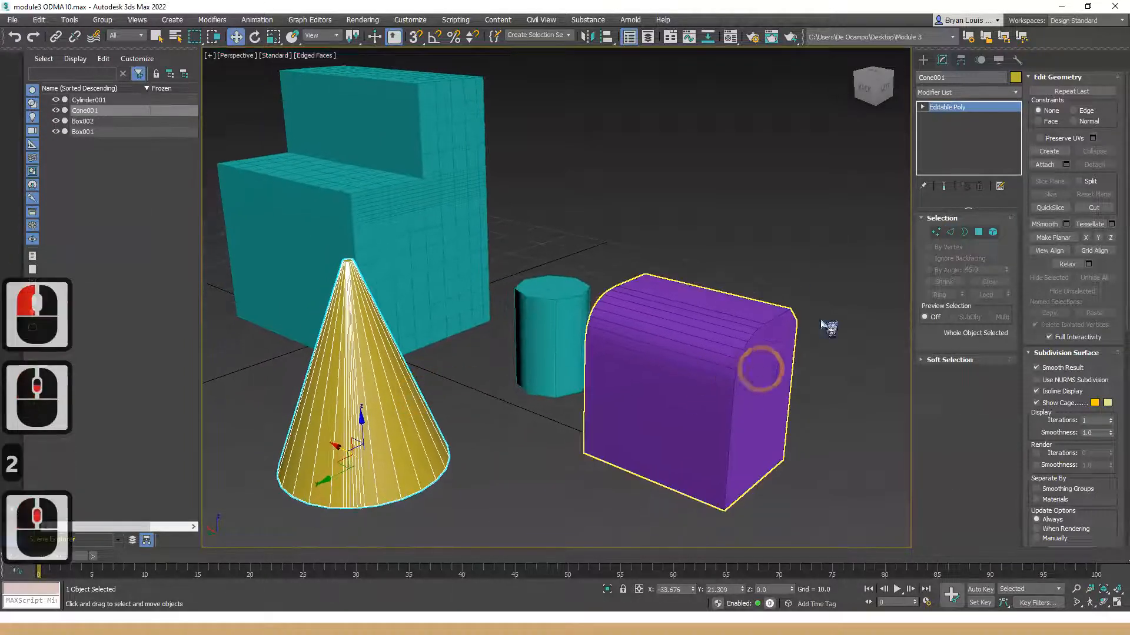
click(1048, 165)
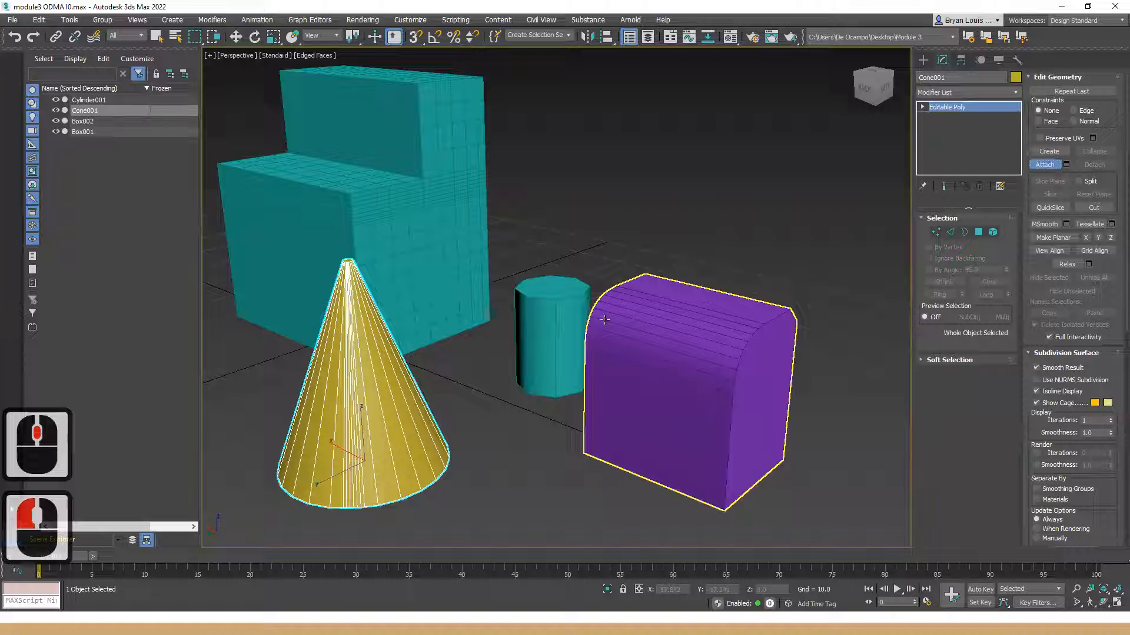
click(638, 347)
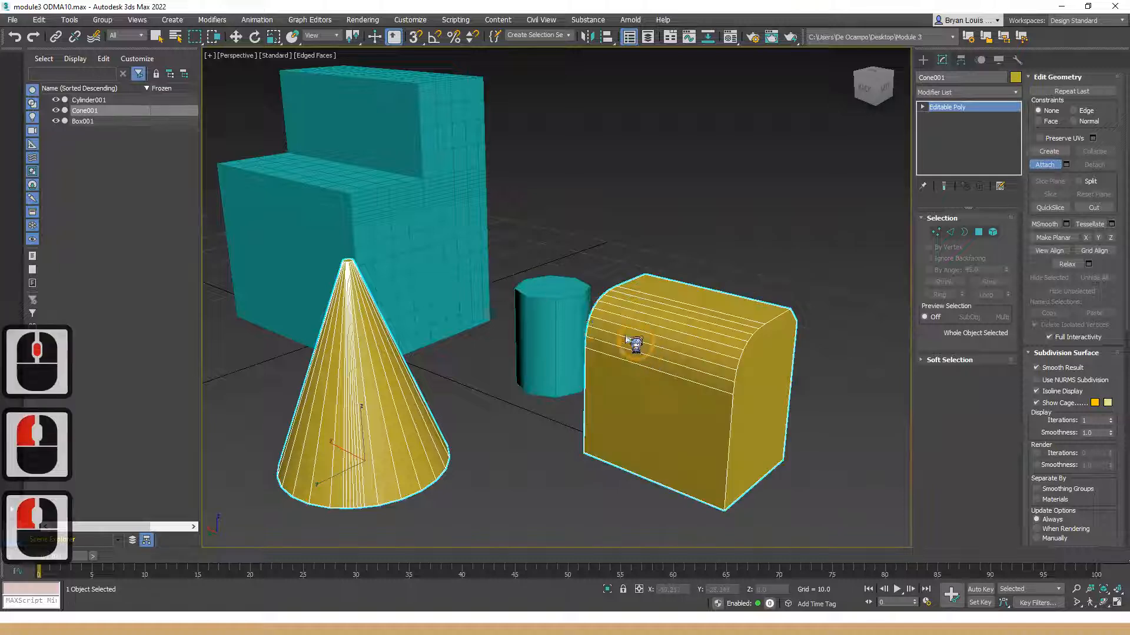
click(541, 301)
click(360, 192)
middle_drag(528, 298, 598, 279)
alt+middle_drag(567, 324, 753, 282)
alt+middle_drag(517, 327, 537, 323)
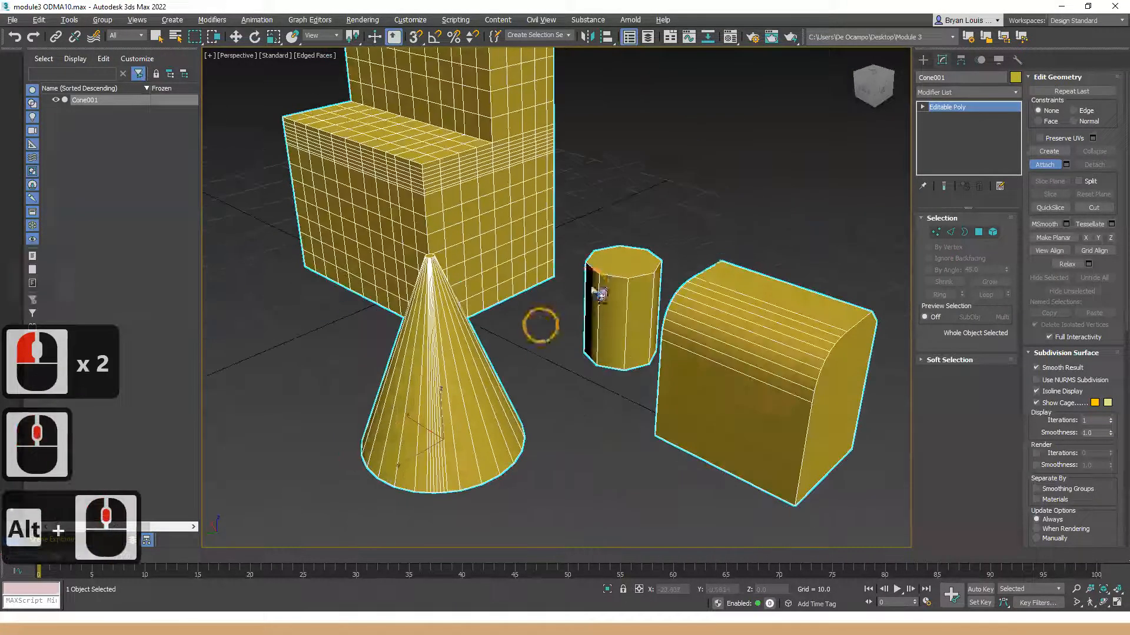
- Enter the element level and select the attached shapes one by one, ending with the rounded box
click(993, 233)
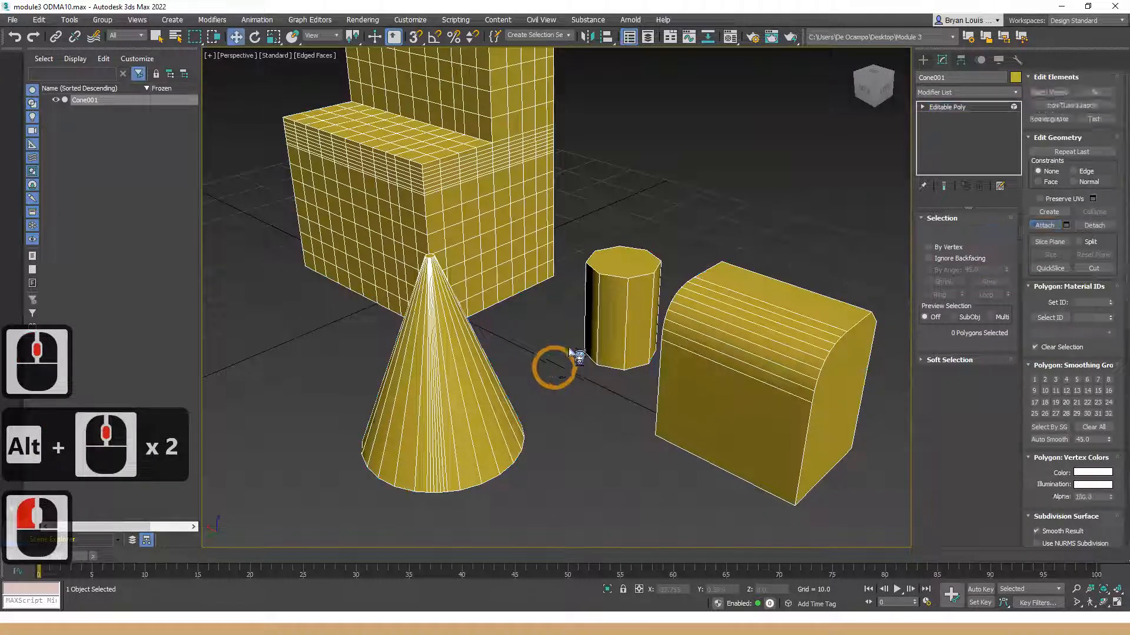
click(606, 312)
click(743, 357)
click(424, 408)
click(633, 282)
click(391, 171)
scroll(619, 236, down, 2)
click(619, 236)
click(664, 253)
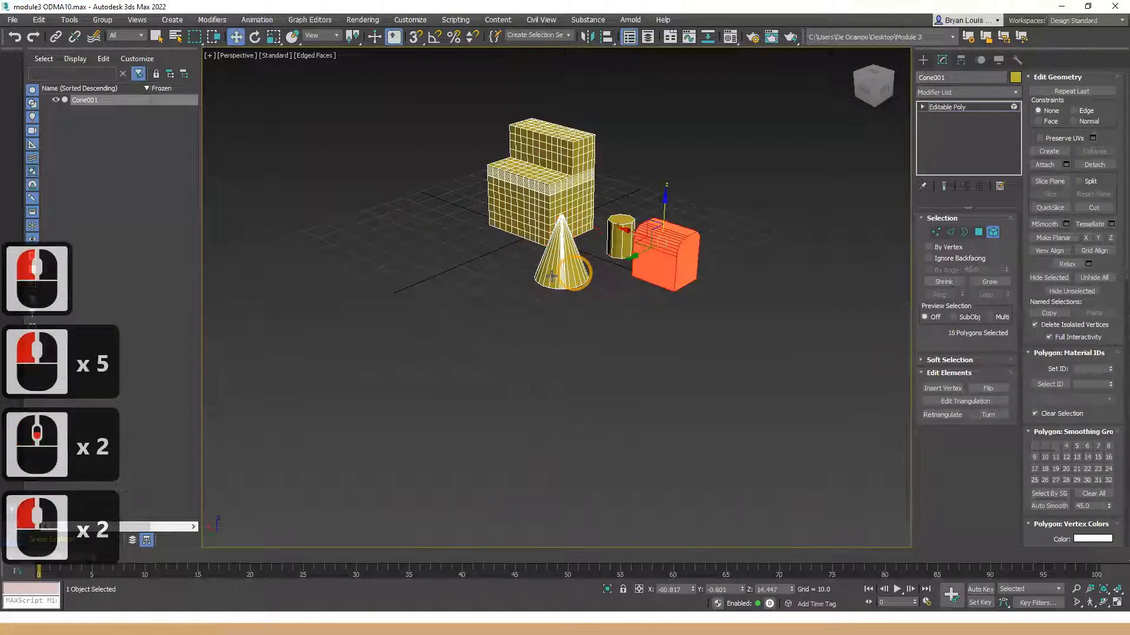
scroll(698, 257, up, 3)
middle_drag(698, 258, 662, 295)
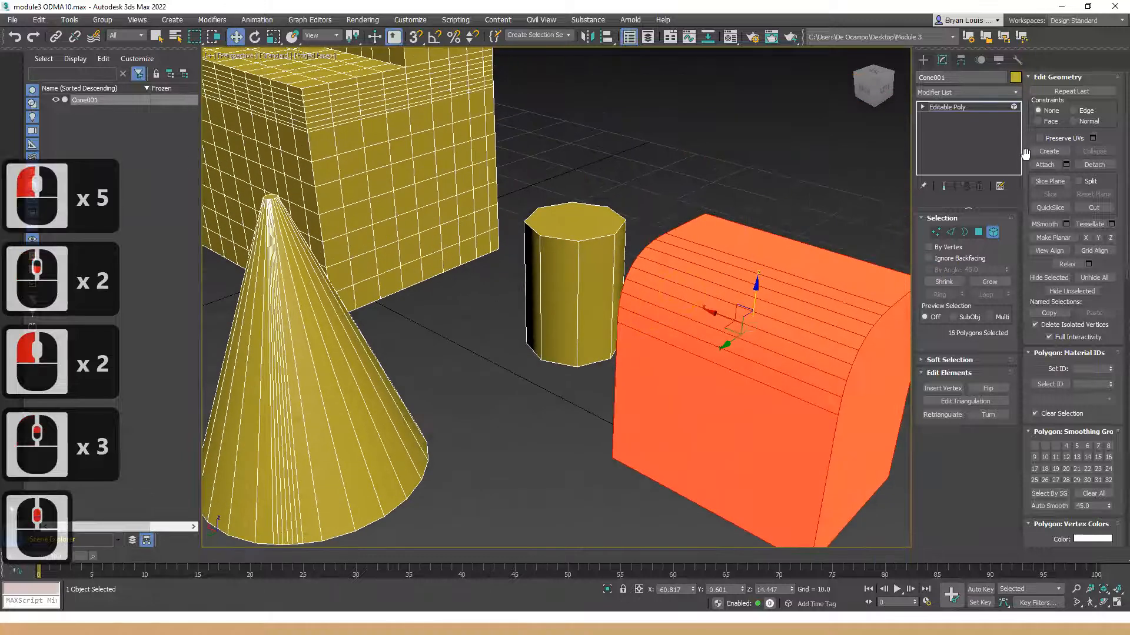
- Detach the selected rounded box element as a separate object named Object001
click(1096, 166)
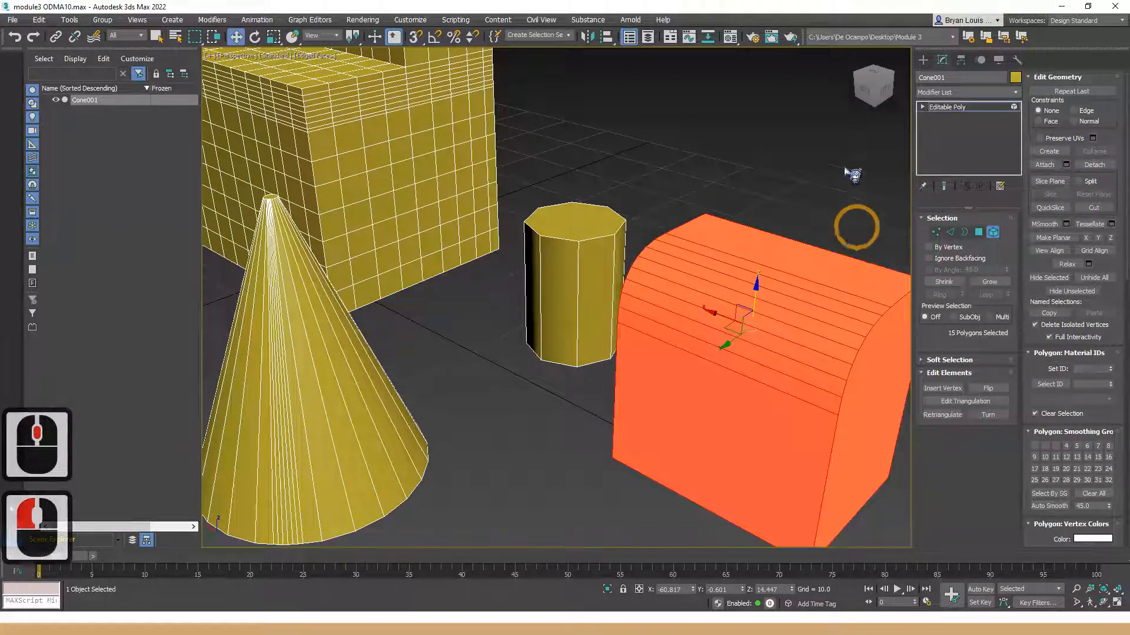
click(846, 176)
click(831, 277)
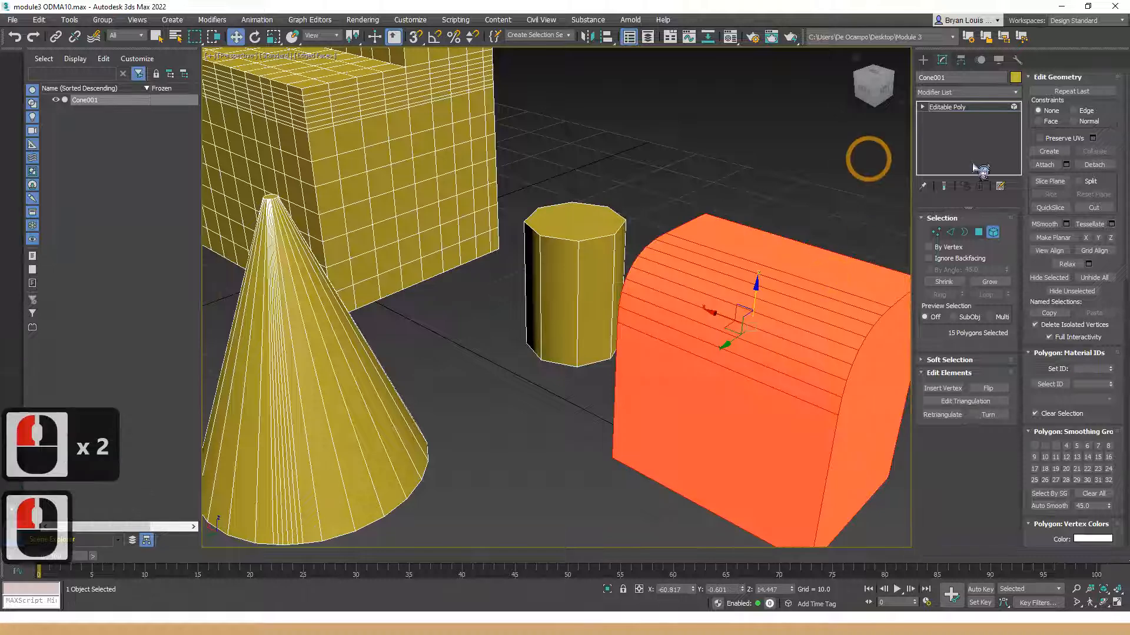
click(1095, 165)
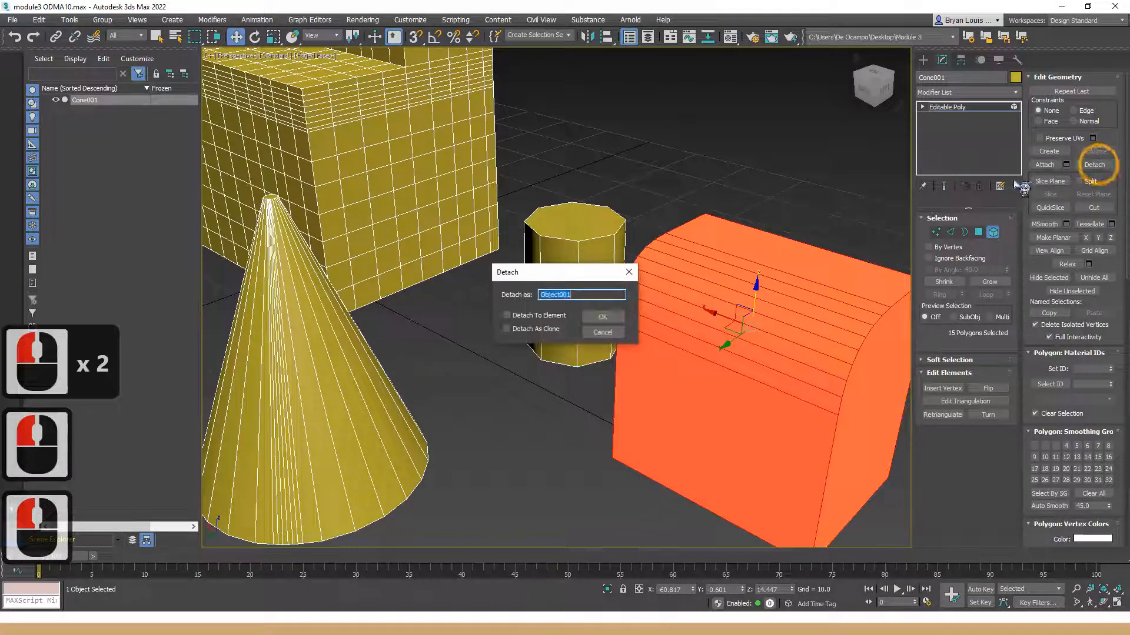
click(600, 318)
scroll(670, 294, down, 3)
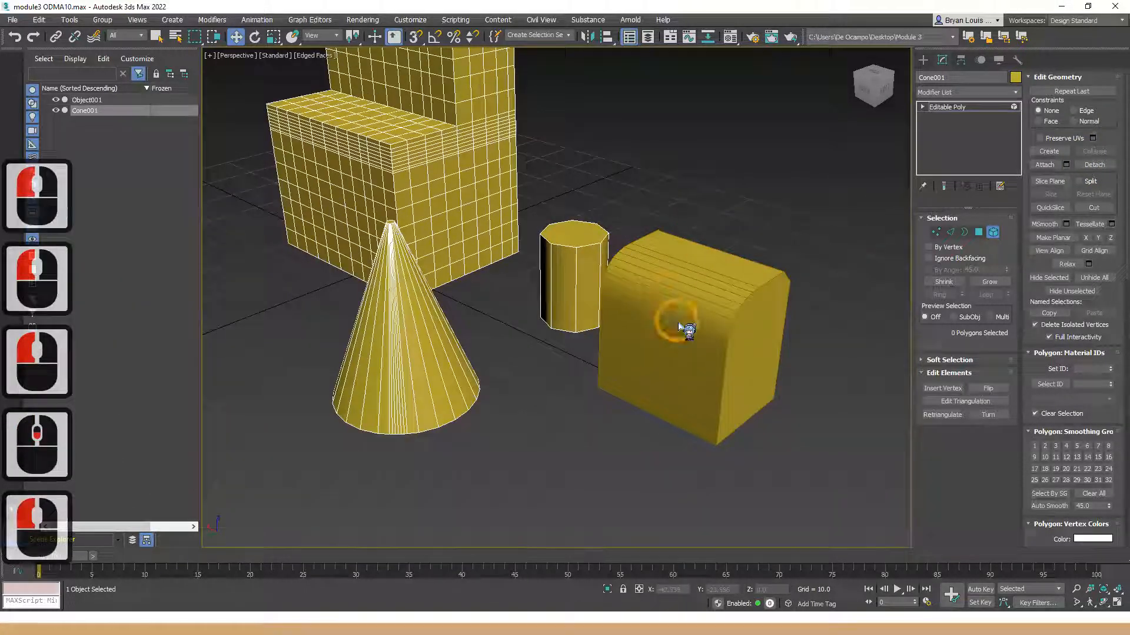
- Undo the detach, the element selections and the attachments so that the four shapes are separate objects again
key(ctrl+z)
key(ctrl+z)
key(ctrl+z)
key(ctrl+z)
key(ctrl+z)
key(ctrl+z)
key(ctrl+z)
key(ctrl+z)
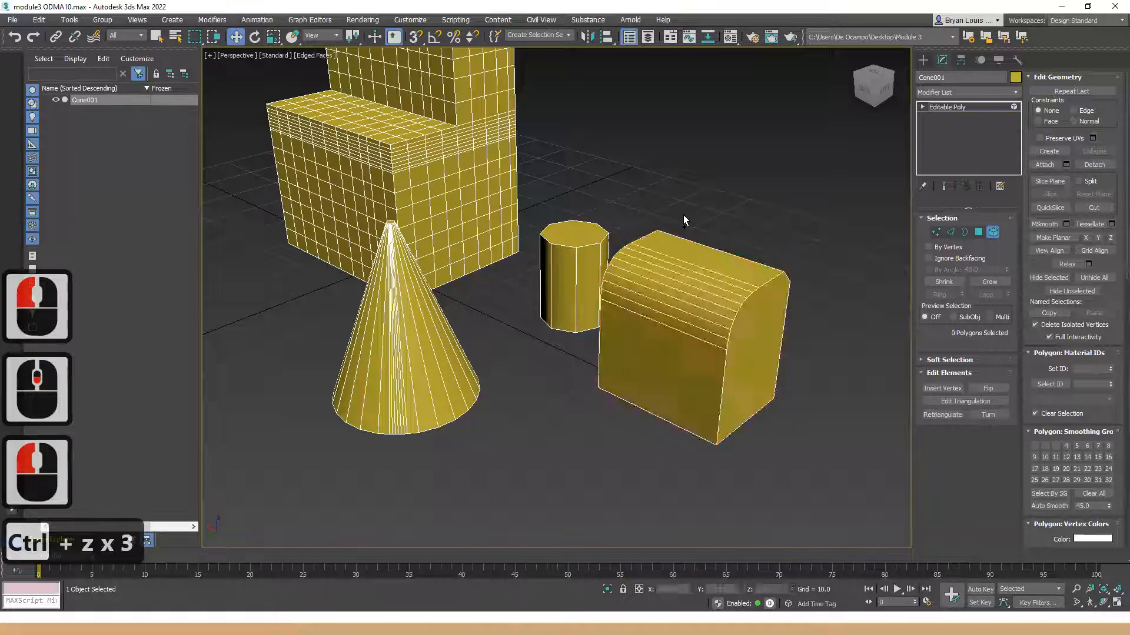
key(ctrl+z)
key(ctrl+z)
key(ctrl+z)
key(ctrl+z)
key(ctrl+z)
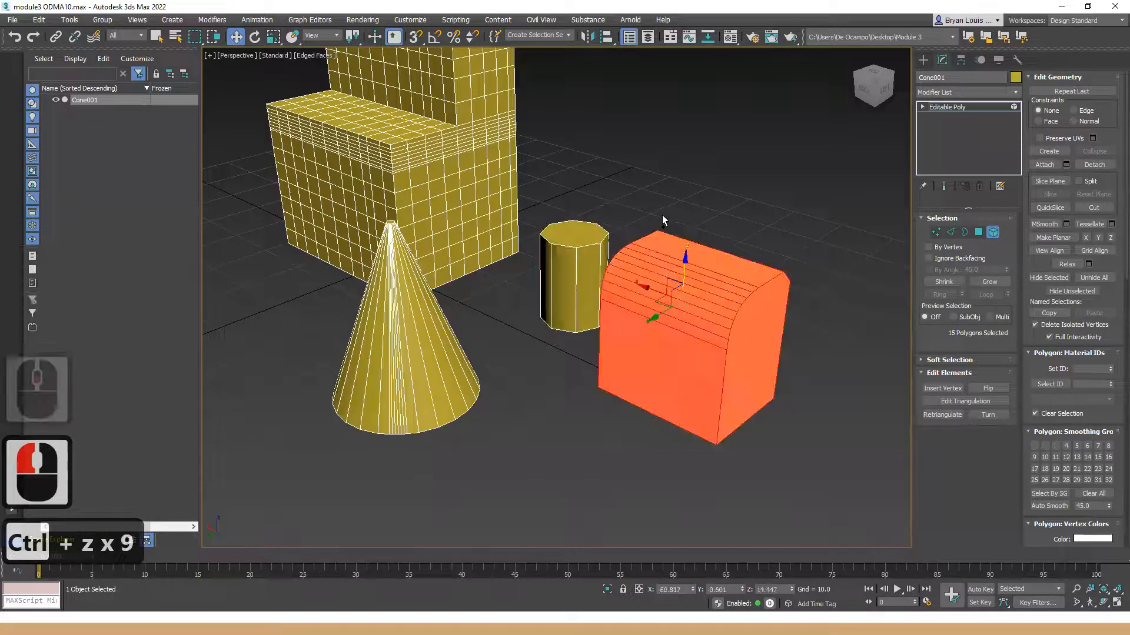
key(ctrl+z)
key(ctrl+z)
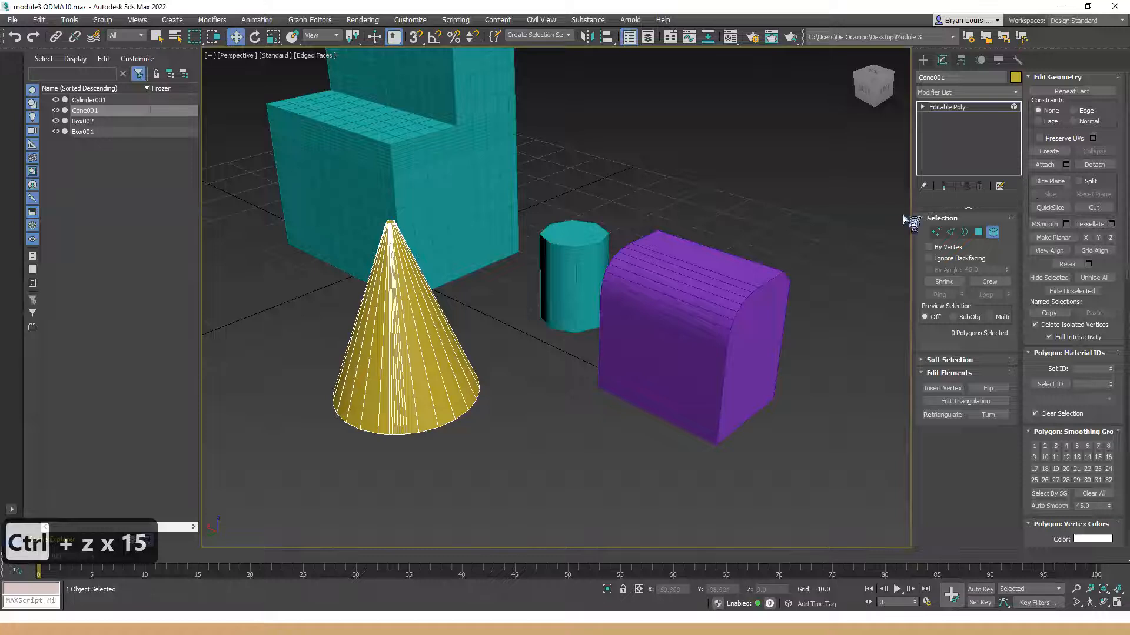
alt+middle_drag(579, 221, 523, 271)
scroll(558, 310, up, 2)
scroll(555, 306, down, 2)
alt+middle_drag(557, 326, 551, 426)
scroll(568, 424, up, 2)
scroll(577, 411, down, 2)
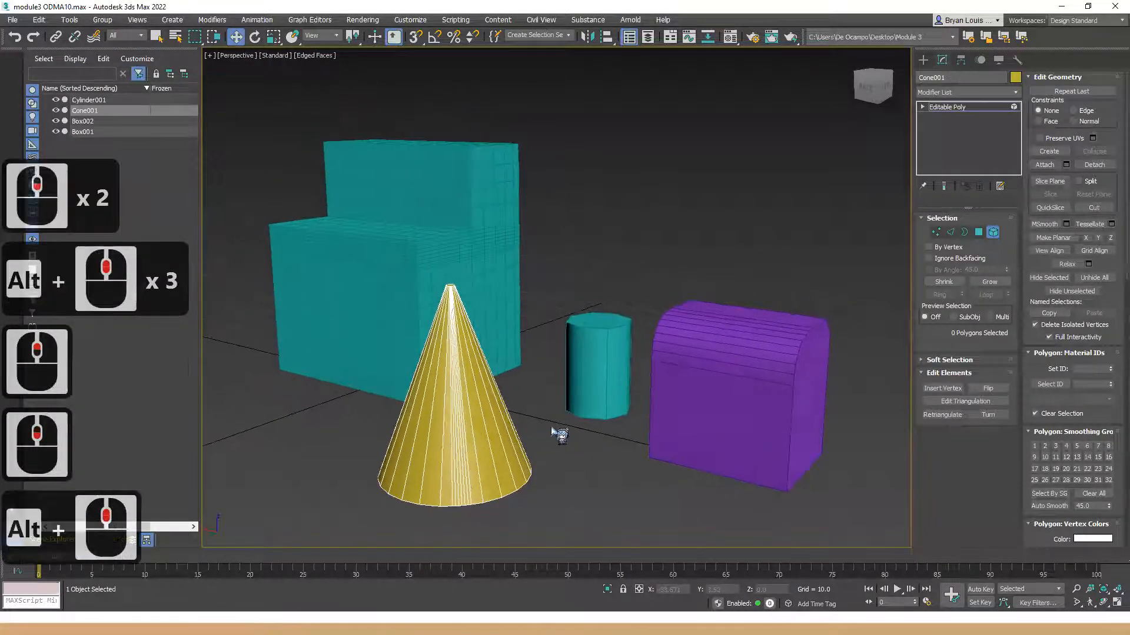
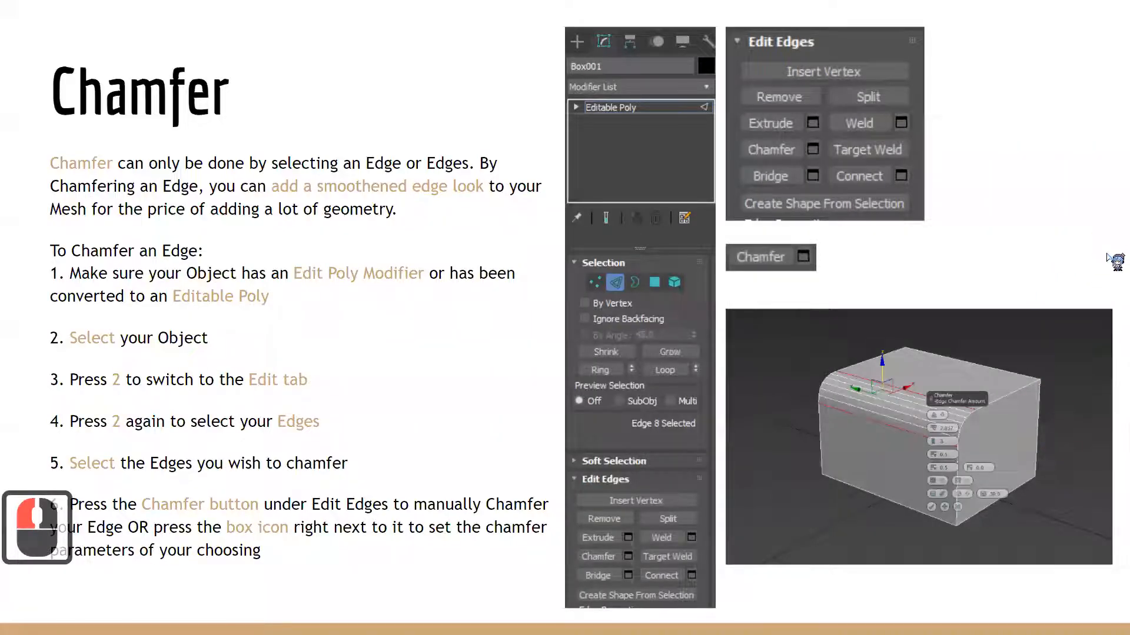
key(Right)
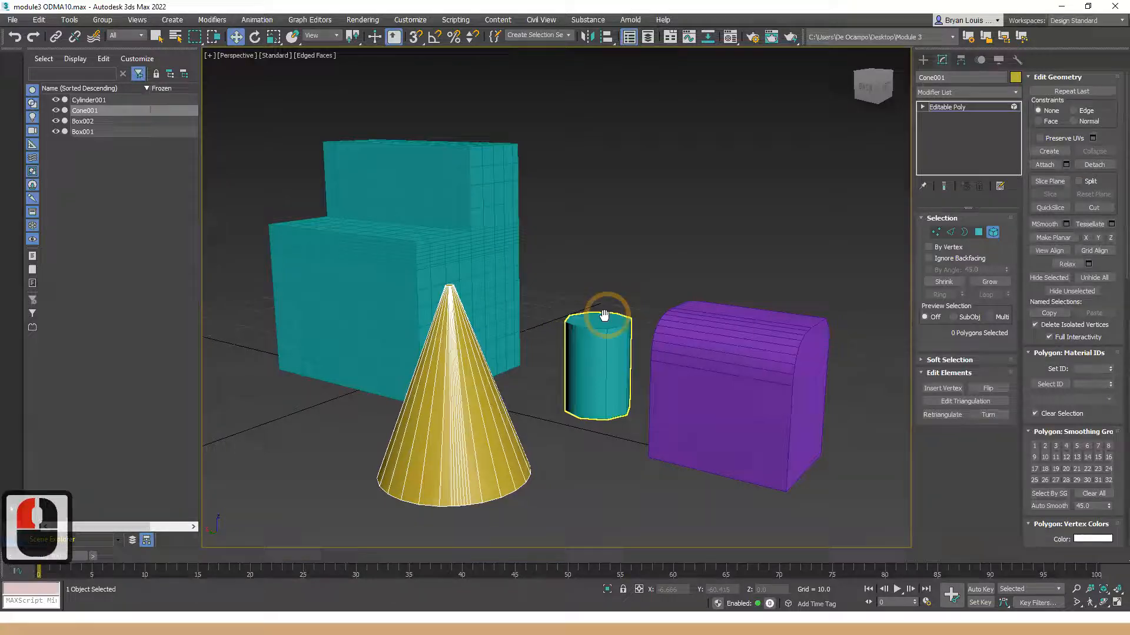
- Try to select a polygon on top of the stepped box while the cone's polygon level is active
alt+middle_drag(598, 323, 449, 312)
scroll(527, 235, up, 4)
click(602, 265)
click(979, 232)
scroll(406, 240, up, 1)
click(459, 259)
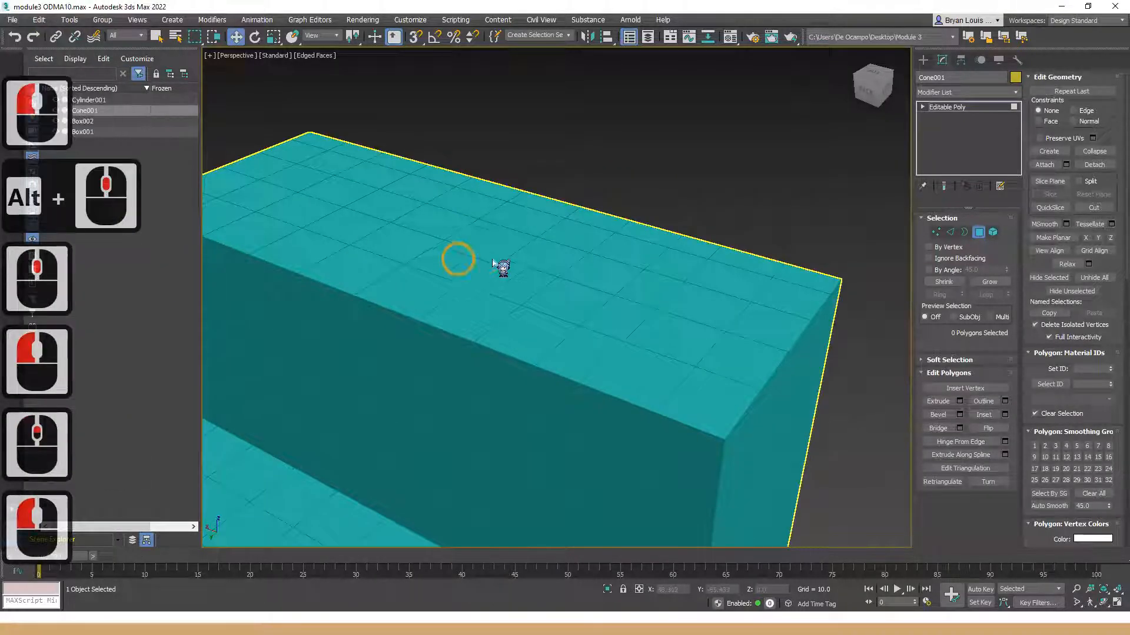
alt+middle_drag(526, 266, 568, 272)
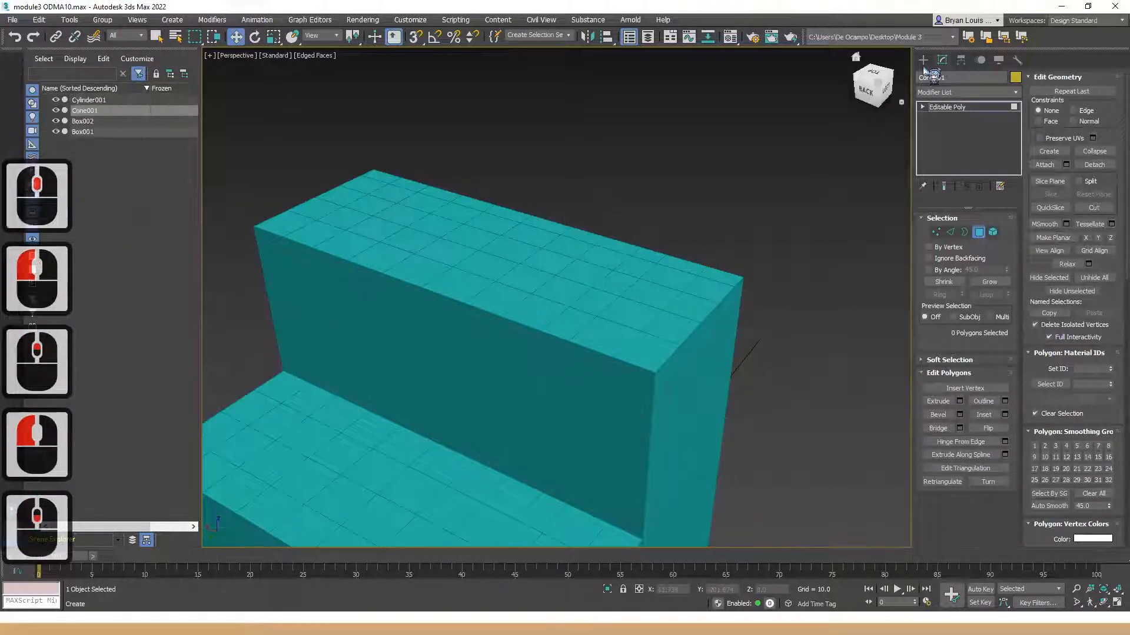
- Leave the cone's editing, make the stepped box active for modification, and select one polygon on its top face
click(744, 191)
click(610, 251)
click(943, 59)
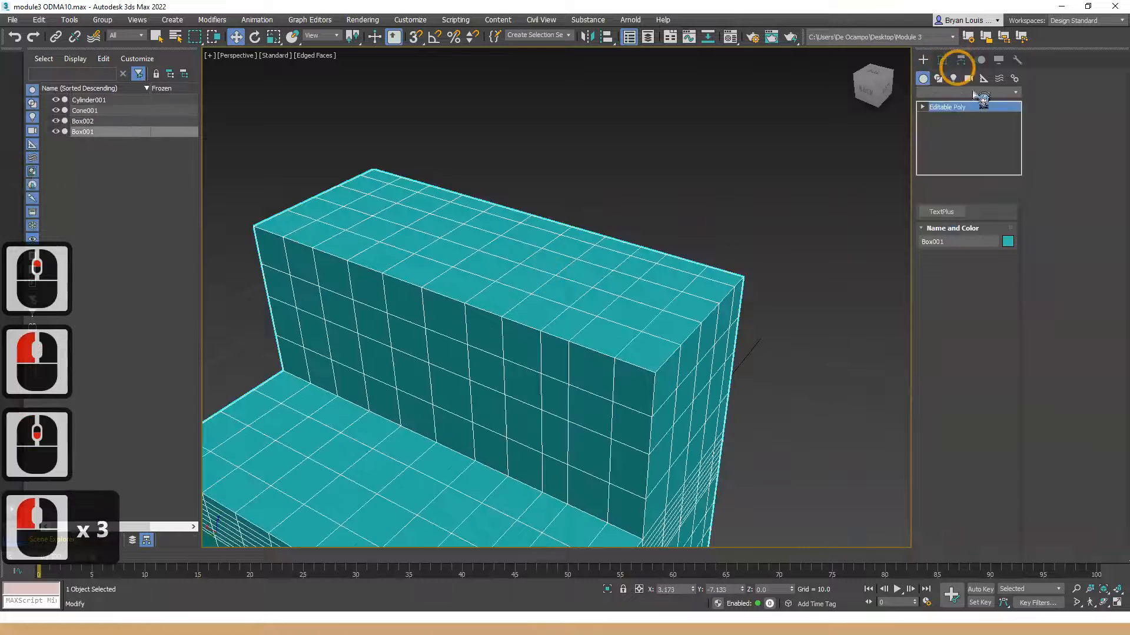
click(556, 261)
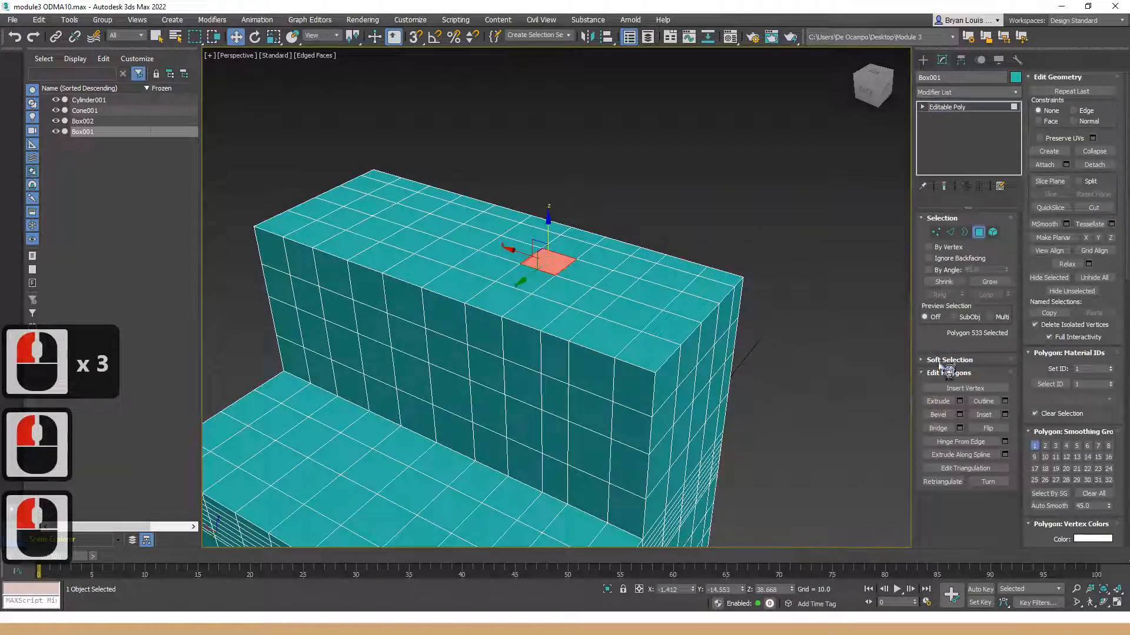
- Start a parametric bevel on the selected top polygon with its outline set to 0
click(959, 415)
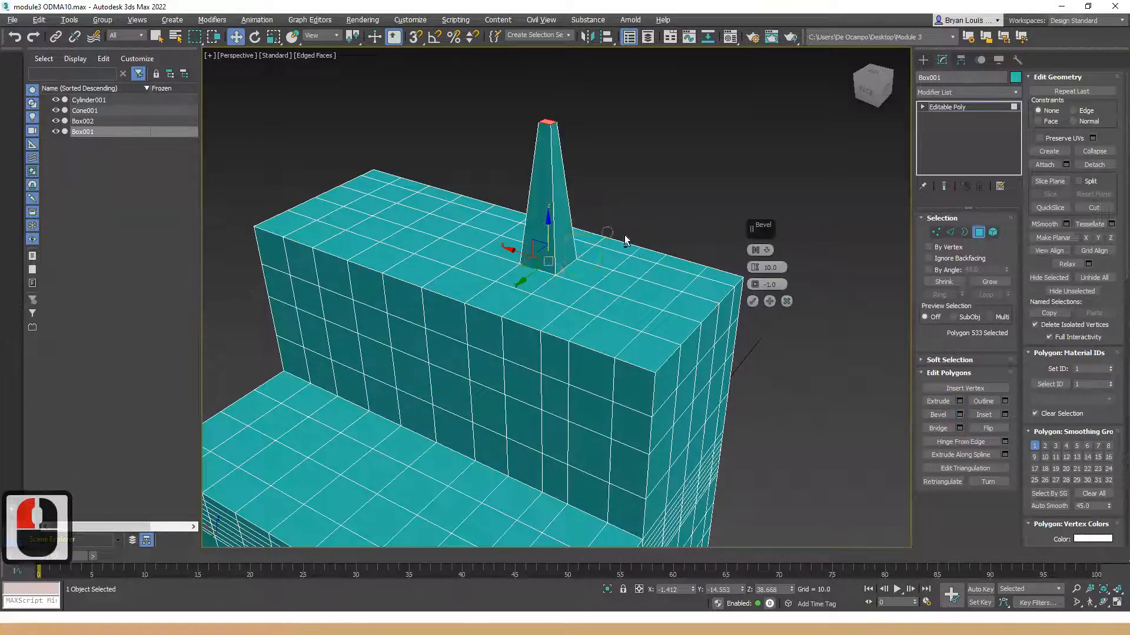
alt+middle_drag(625, 240, 744, 259)
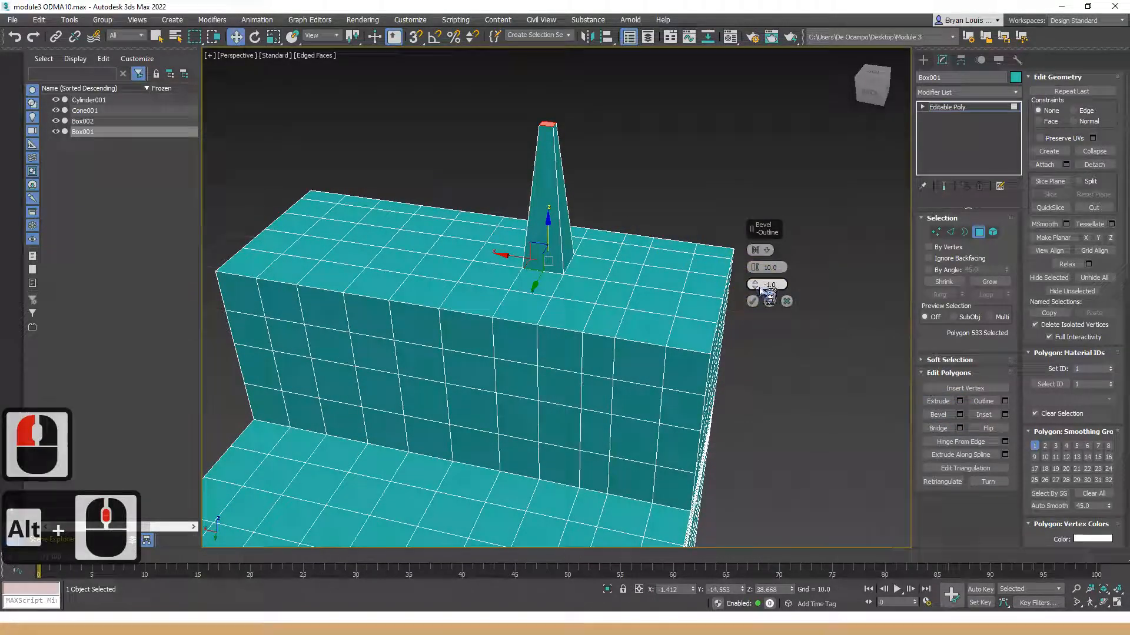
click(726, 283)
text(0)
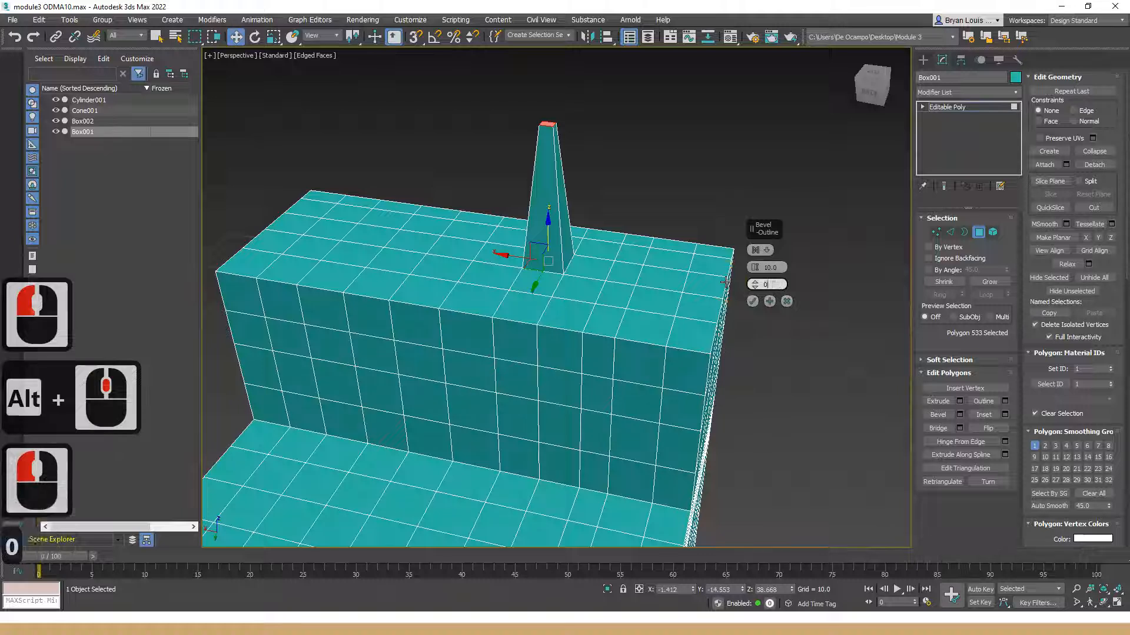
key(Return)
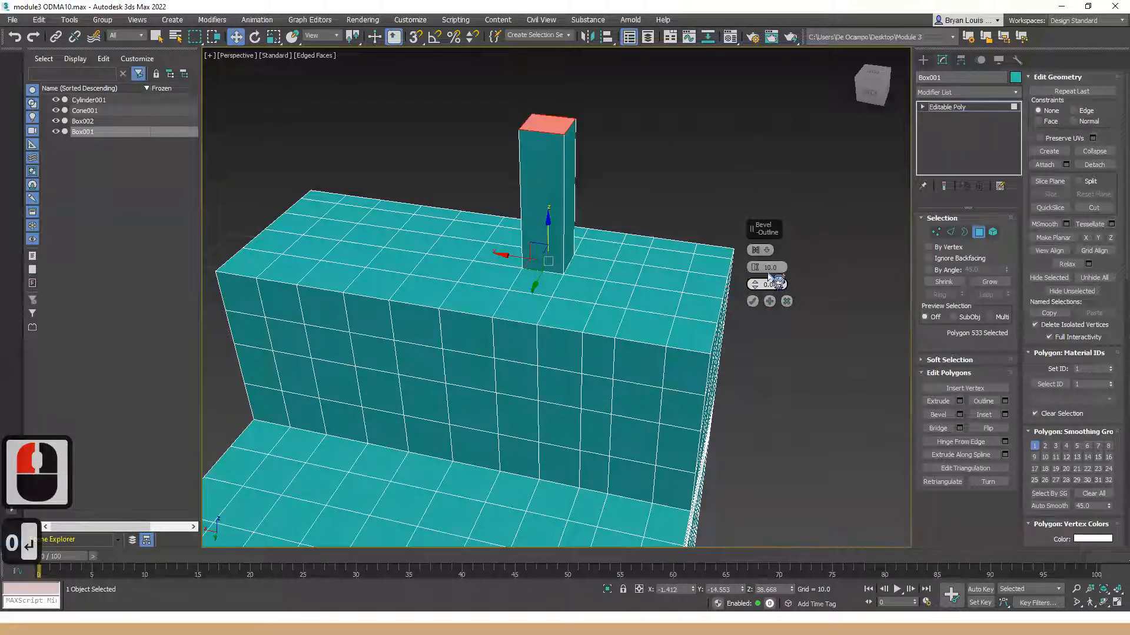
- Try different outline and height amounts for the bevel on the top polygon, and cancel the bevel
drag(766, 287, 765, 292)
scroll(573, 162, up, 3)
alt+middle_drag(571, 171, 529, 263)
drag(754, 267, 767, 322)
alt+middle_drag(580, 382, 671, 391)
drag(763, 271, 780, 230)
alt+middle_drag(613, 285, 606, 269)
alt+middle_drag(504, 290, 446, 299)
middle_drag(601, 374, 519, 427)
middle_drag(519, 428, 589, 328)
click(788, 302)
scroll(473, 304, down, 2)
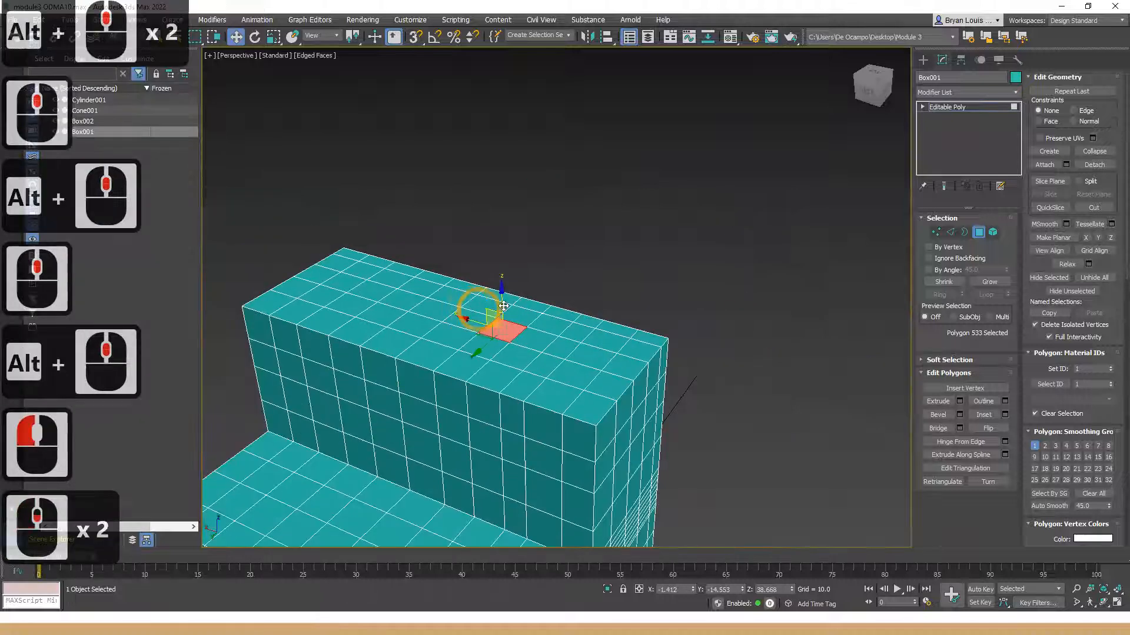
- Clear the polygon selection, pick another polygon on the stepped box's top face, and extrude it upward
scroll(475, 304, up, 1)
click(572, 196)
alt+middle_drag(402, 355, 555, 365)
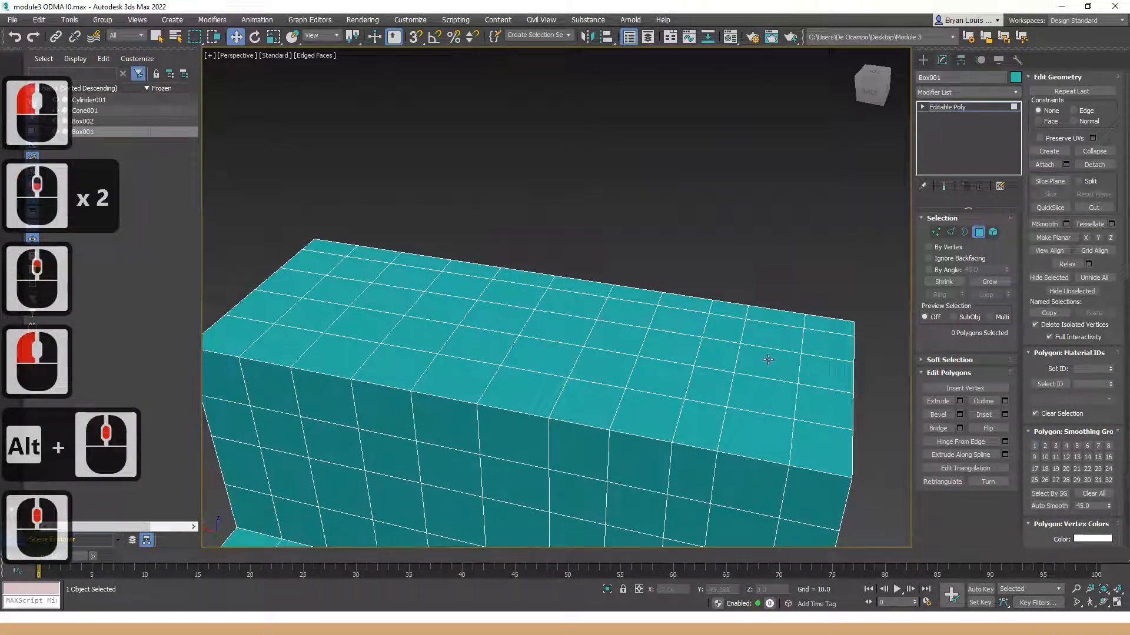
alt+middle_drag(539, 304, 561, 342)
click(560, 342)
drag(565, 320, 534, 325)
- Scale down the end polygon of the raised column to taper it into a narrow spike
key(r)
alt+middle_drag(535, 318, 911, 421)
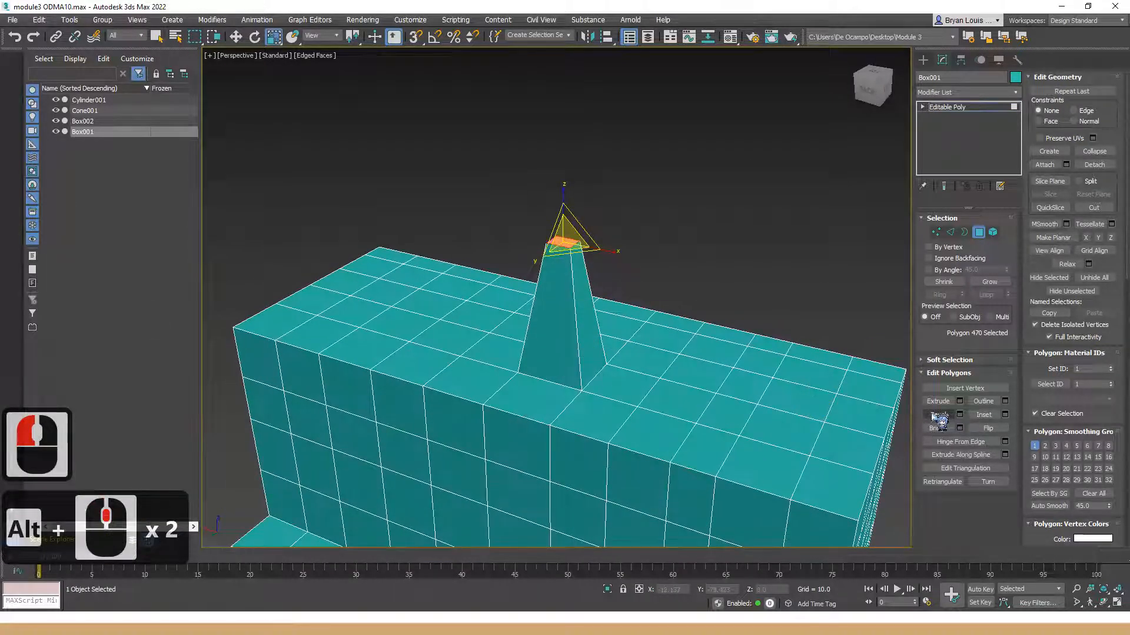
alt+middle_drag(926, 384, 575, 222)
drag(559, 248, 542, 282)
alt+middle_drag(635, 446, 740, 434)
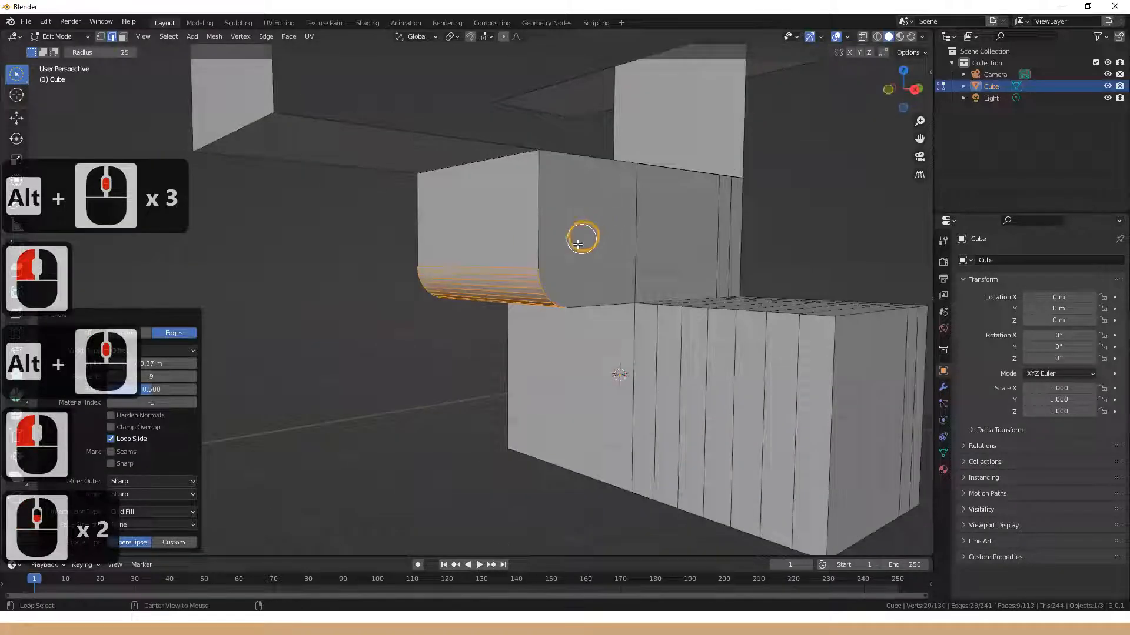
- Switch to Blender and deselect the rounded edges of the cube mesh
alt+middle_click(550, 276)
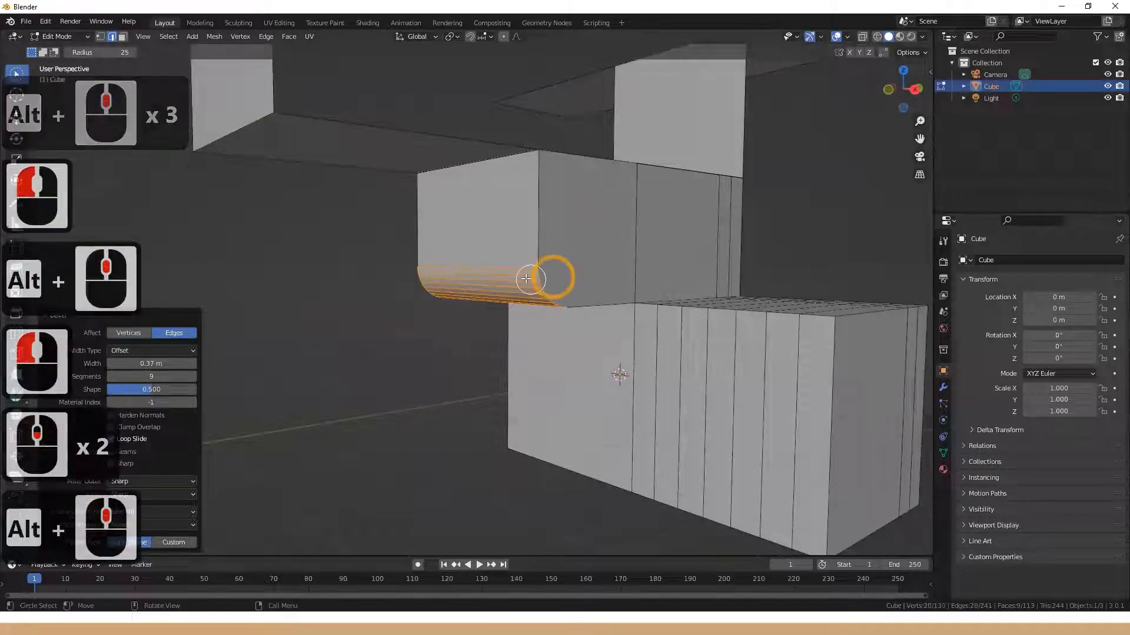
scroll(550, 276, up, 2)
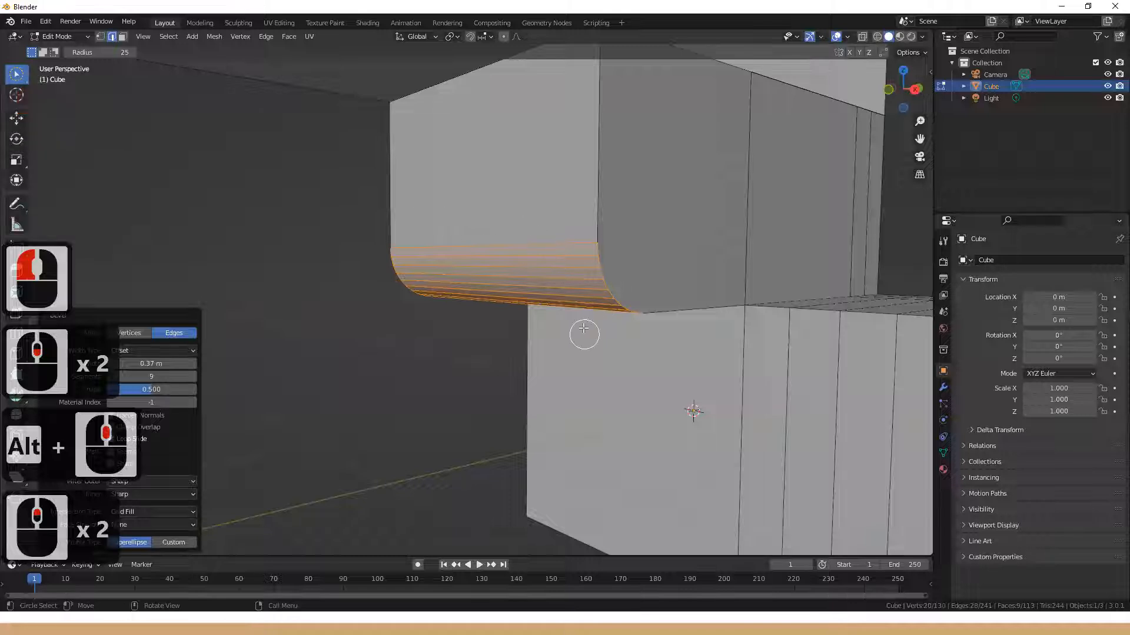
scroll(665, 268, down, 3)
click(330, 339)
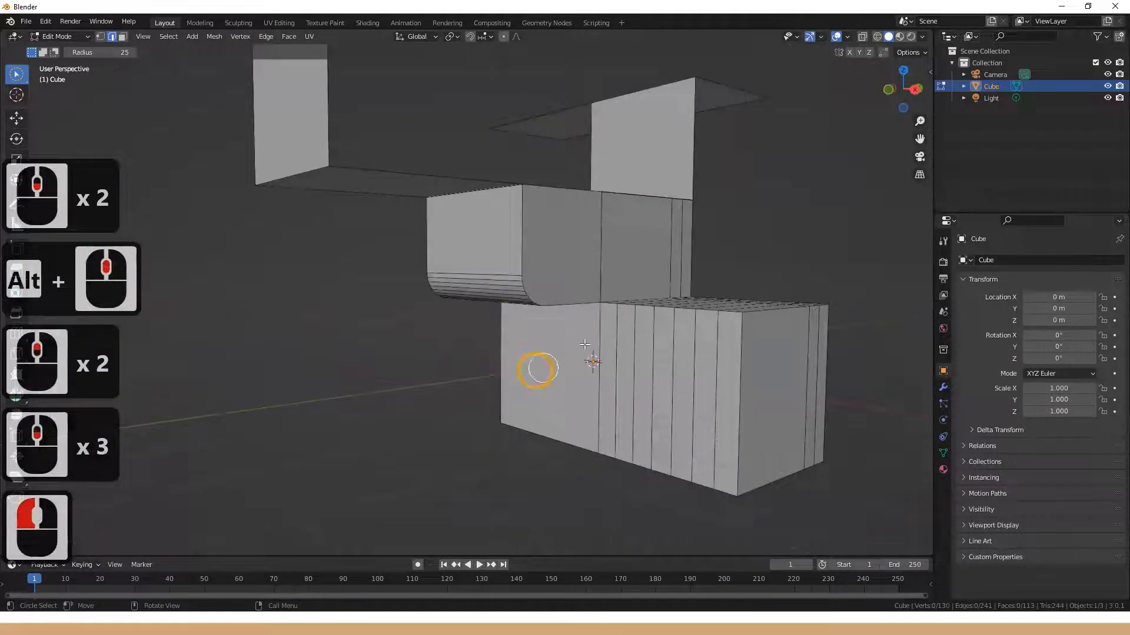
alt+middle_drag(538, 369, 550, 328)
middle_drag(429, 306, 526, 368)
click(414, 269)
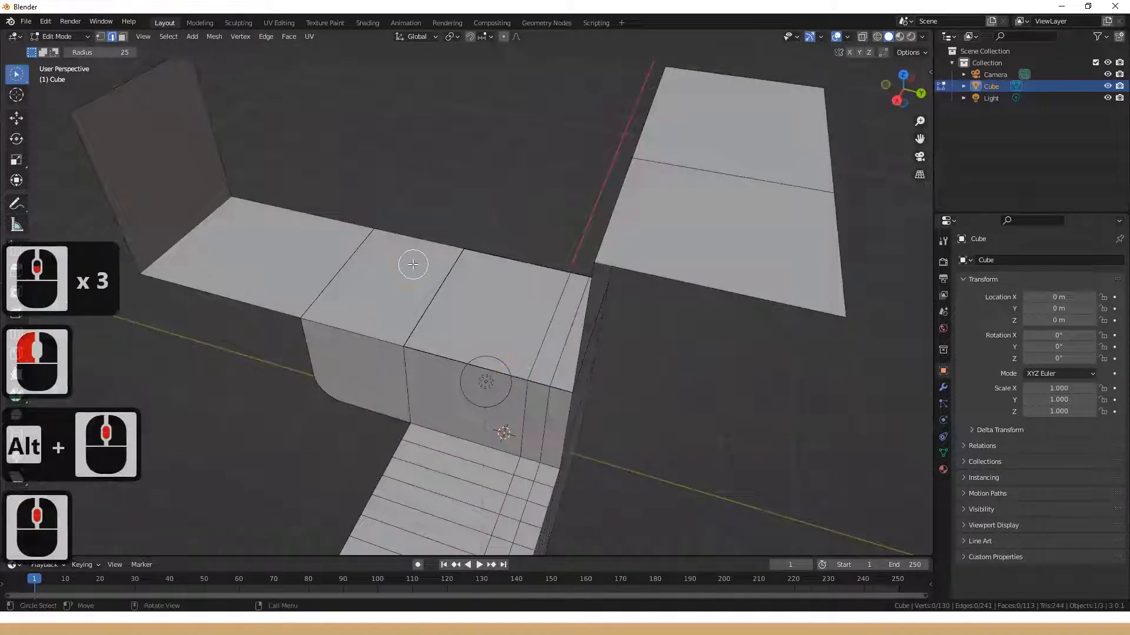
- In face select mode, extrude the face above the mesh's rounded corner about 1.93 m upward and scale it down into a taper
key(3)
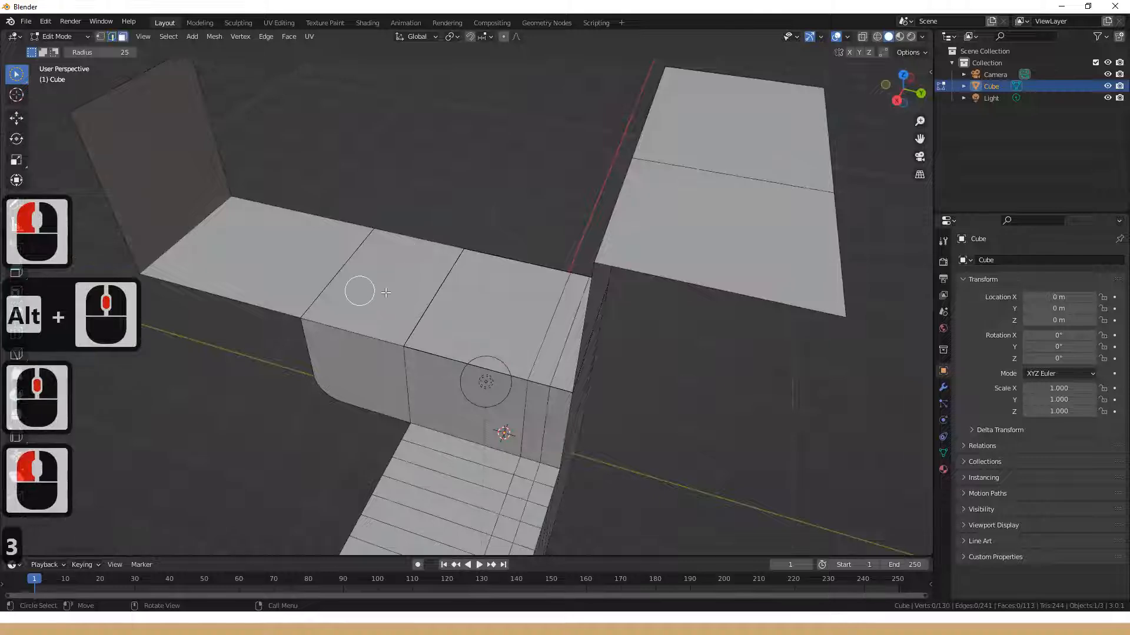
click(353, 283)
key(e)
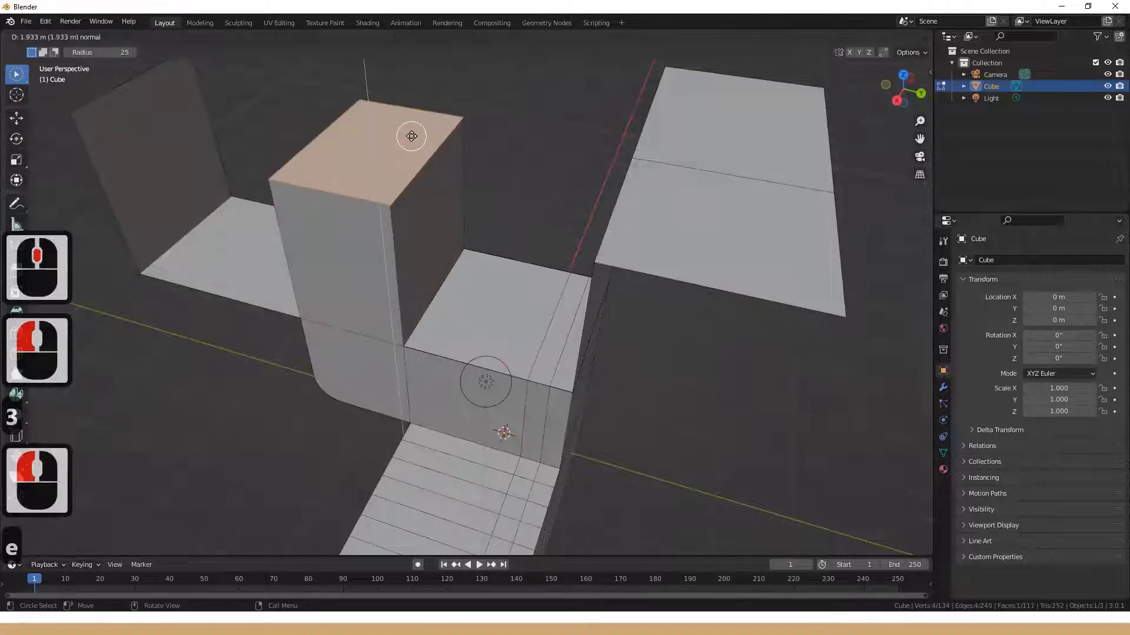
click(411, 134)
key(s)
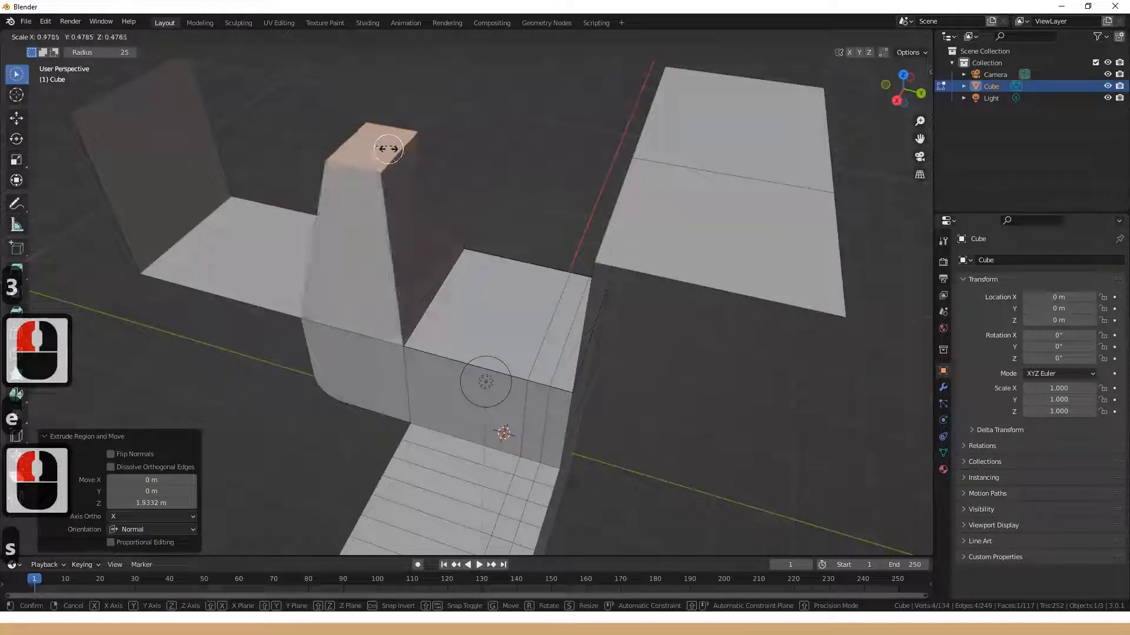
click(379, 153)
middle_drag(378, 270, 864, 454)
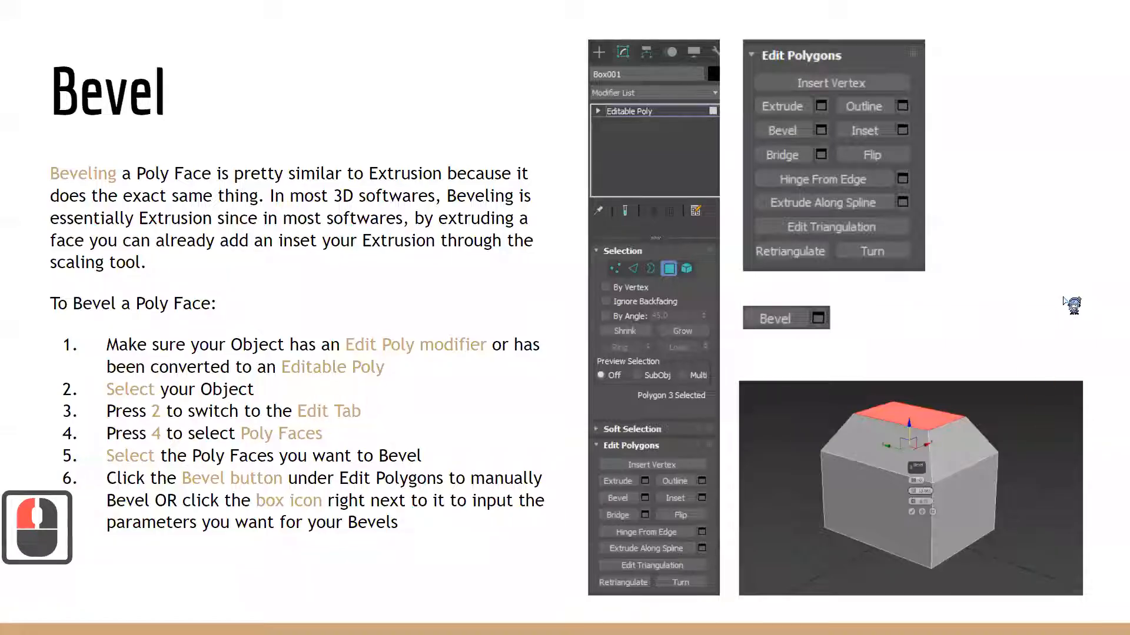
key(Right)
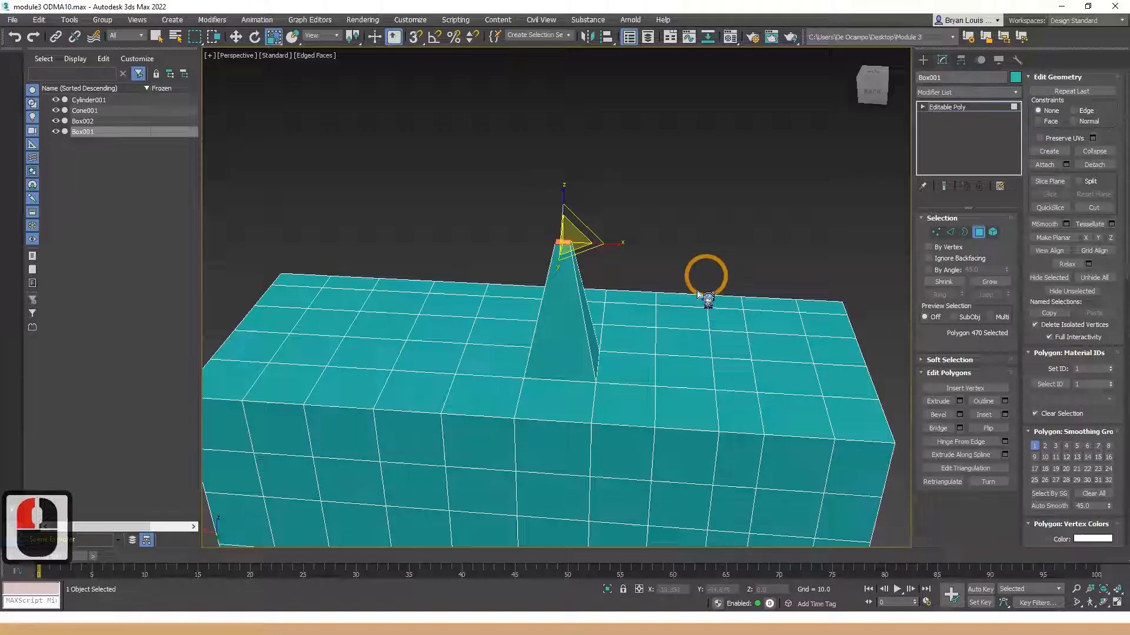
- Switch back to 3ds Max, leave the stepped box's polygon editing, and select the purple rounded box
scroll(768, 393, down, 6)
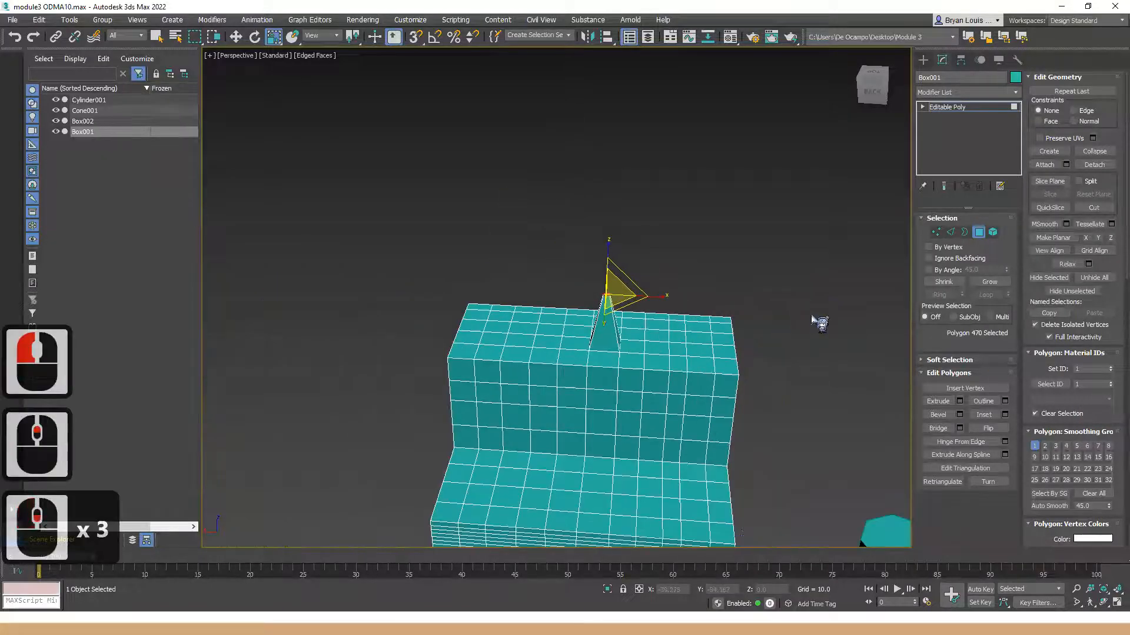
middle_drag(770, 396, 680, 398)
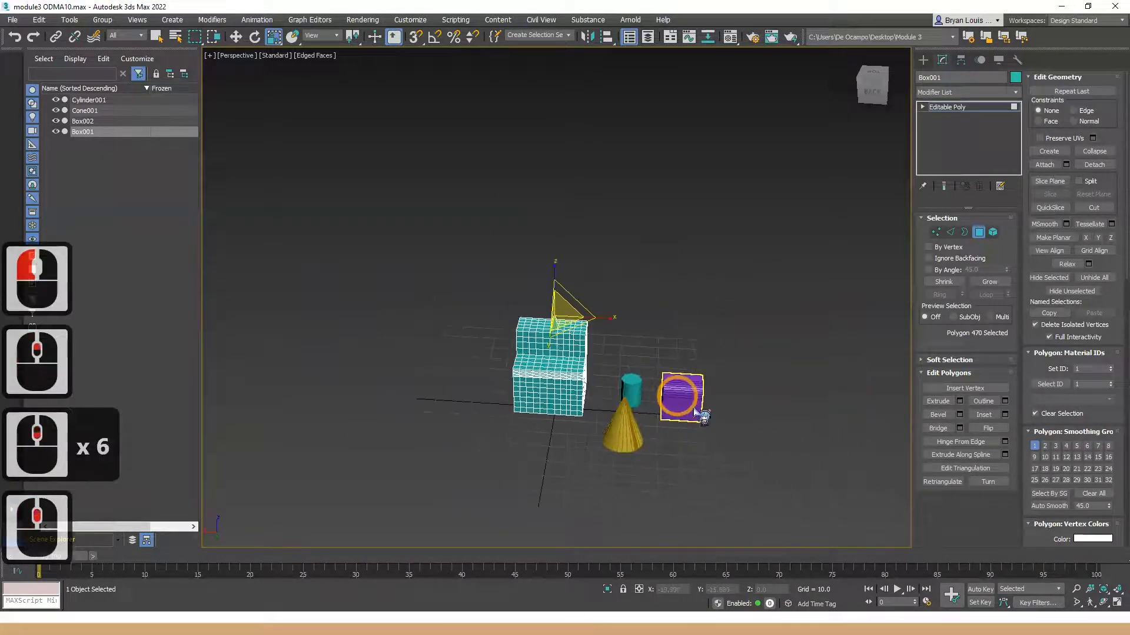
alt+middle_drag(734, 427, 702, 436)
key(Escape)
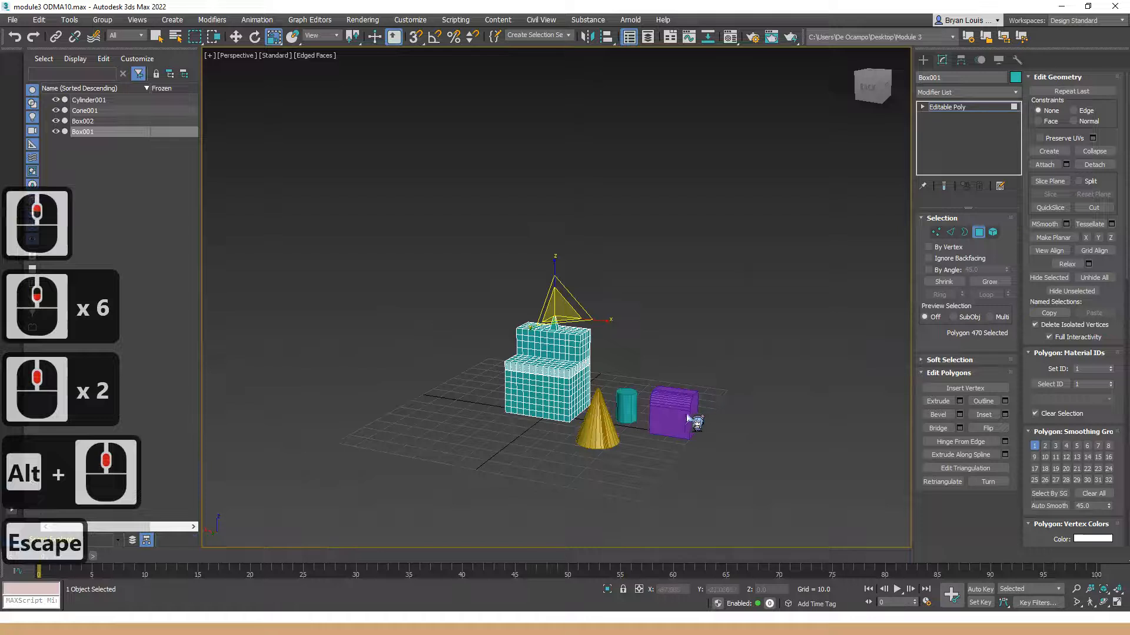
click(923, 60)
click(686, 416)
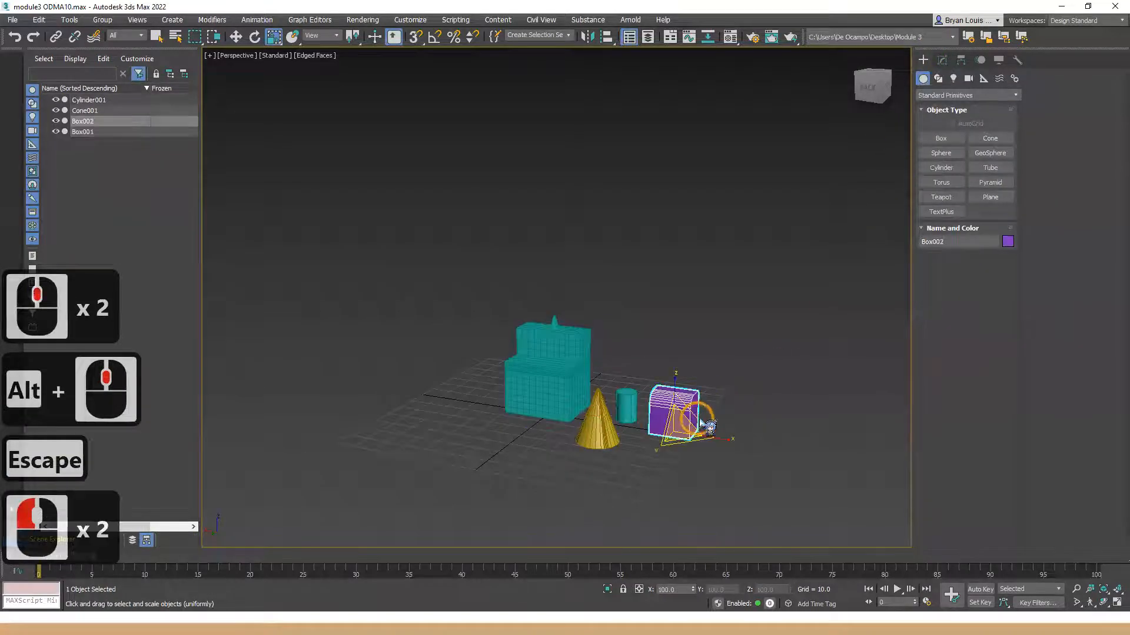
- Enter the polygon level of the rounded box and select its large flat face on the side opposite the rounding
scroll(700, 420, up, 4)
middle_drag(706, 423, 715, 377)
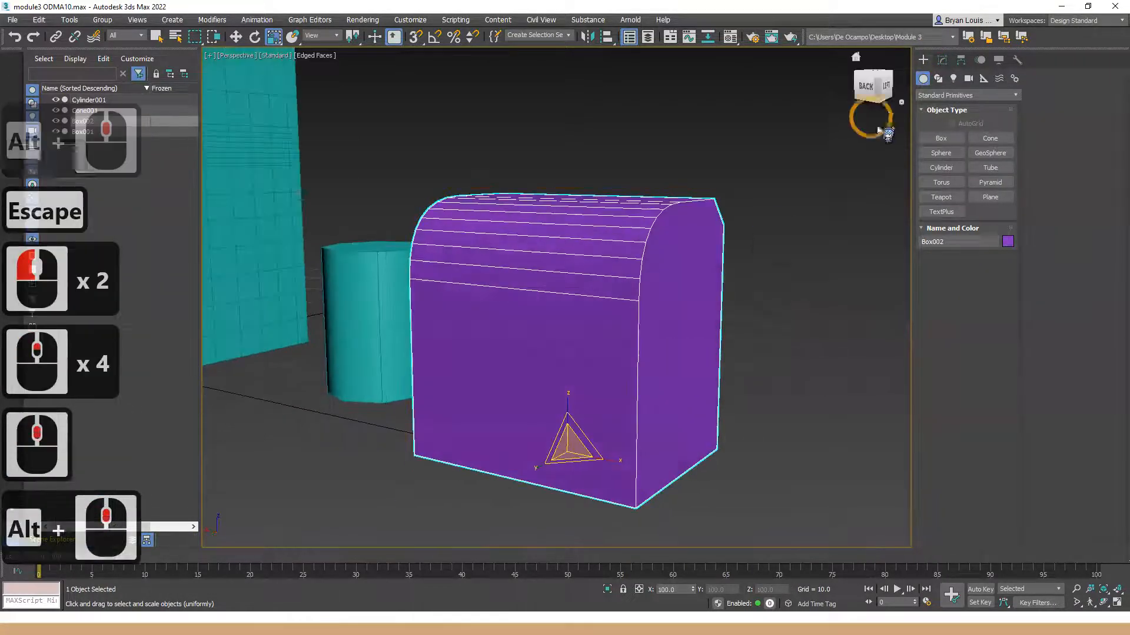
click(942, 60)
key(2)
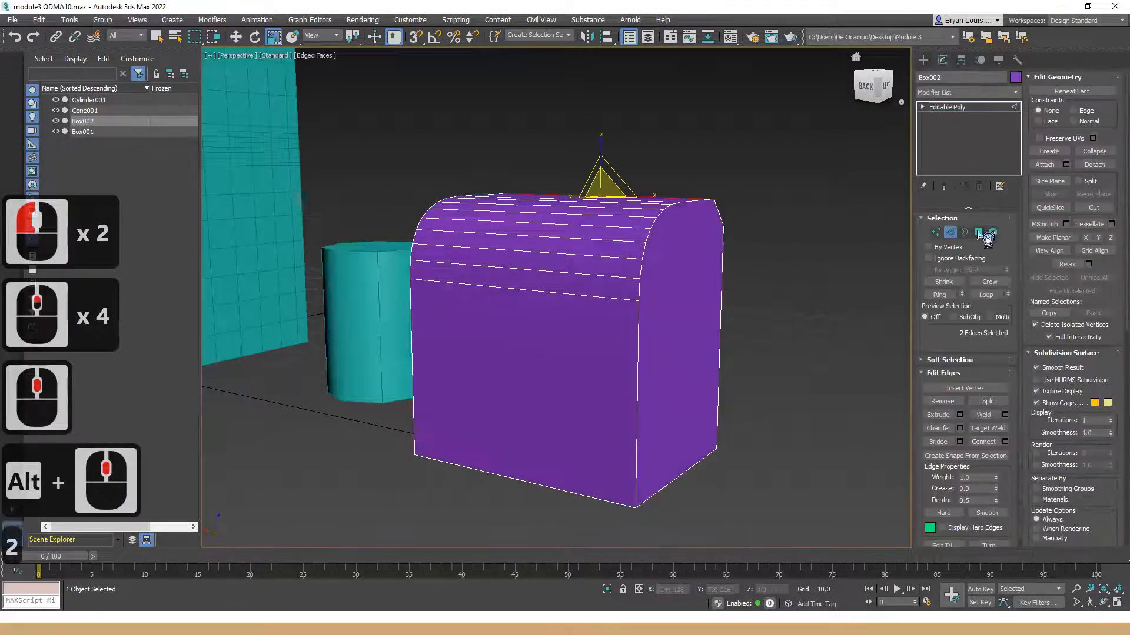
click(979, 233)
alt+middle_drag(530, 365, 560, 364)
click(652, 320)
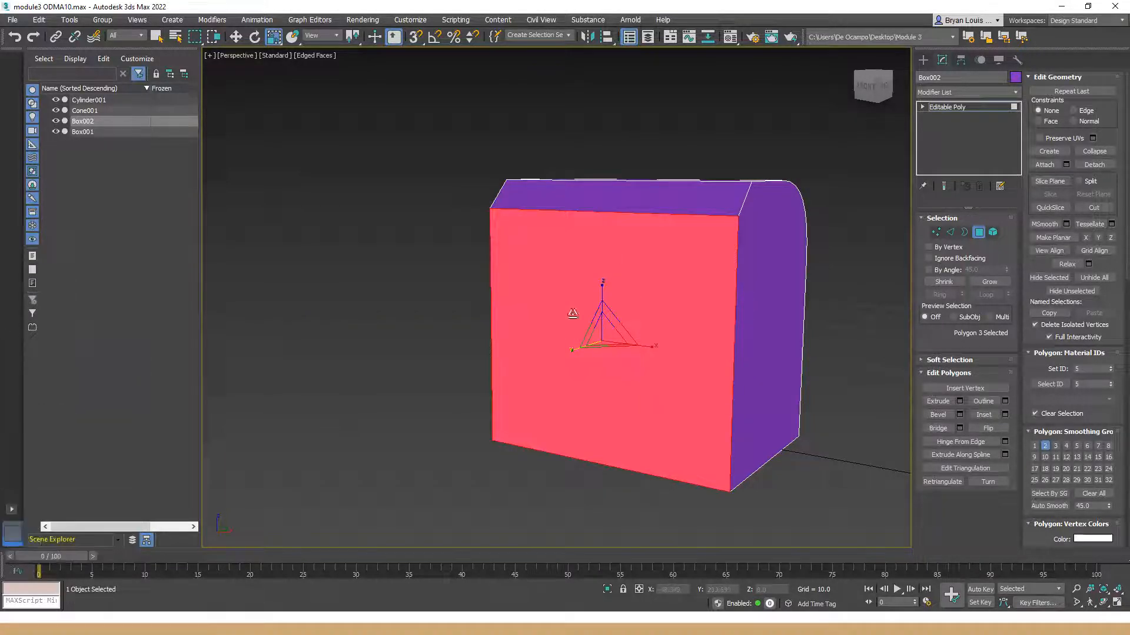
- Inset the selected flat face of the rounded box freehand to leave a wide border around it
click(984, 415)
drag(560, 295, 633, 335)
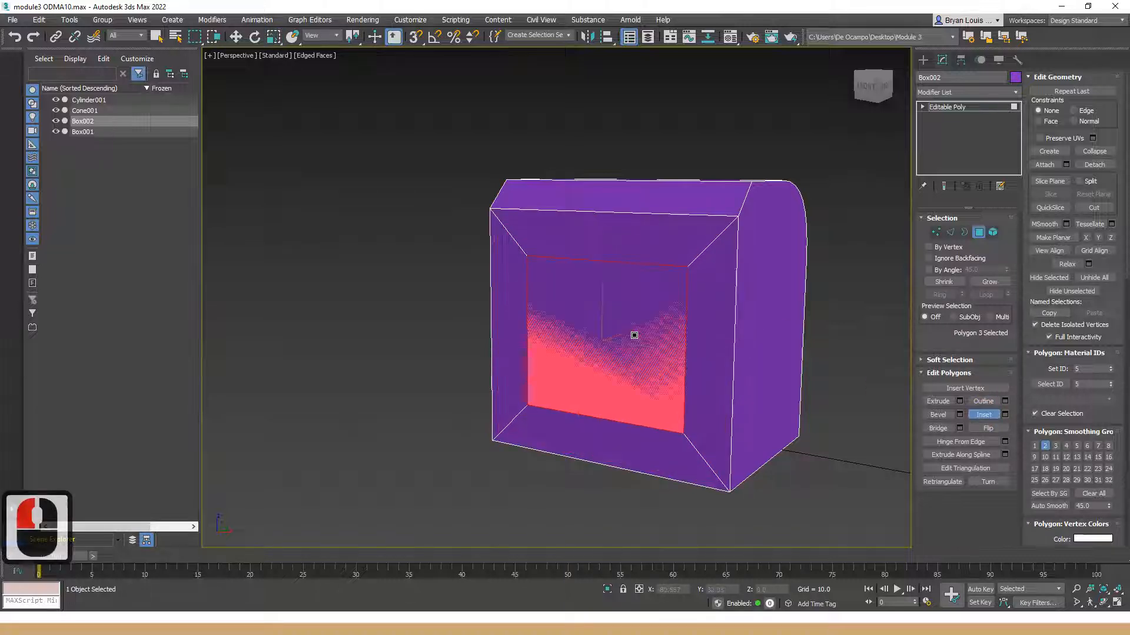
alt+middle_drag(634, 335, 665, 350)
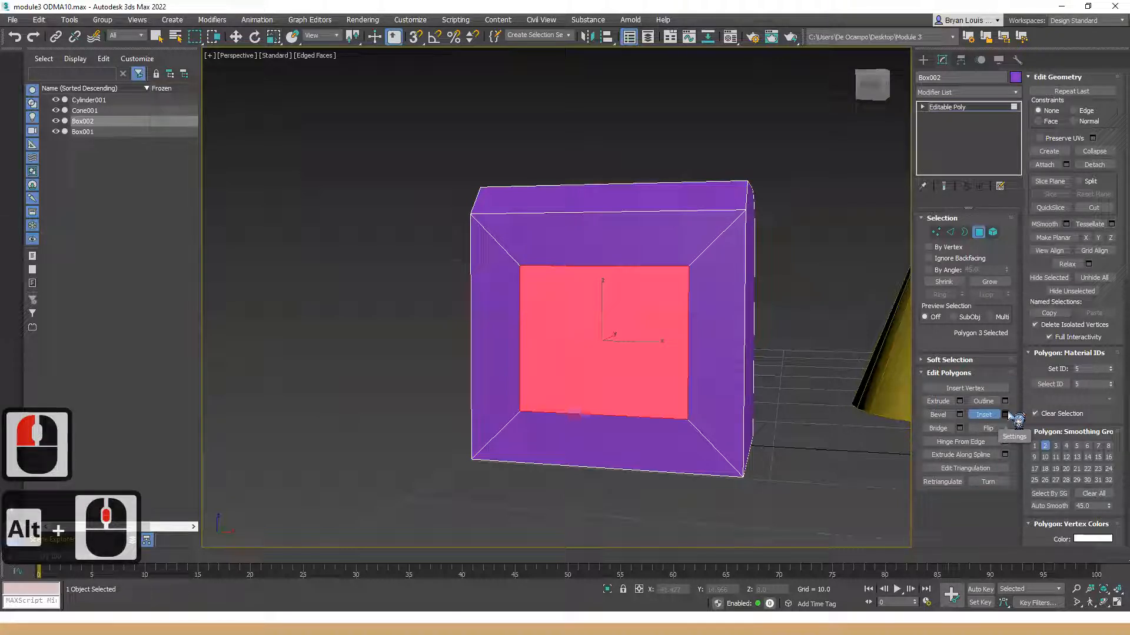
- Try a second, parametric inset with different amounts on the inner polygon, and cancel it
click(1005, 414)
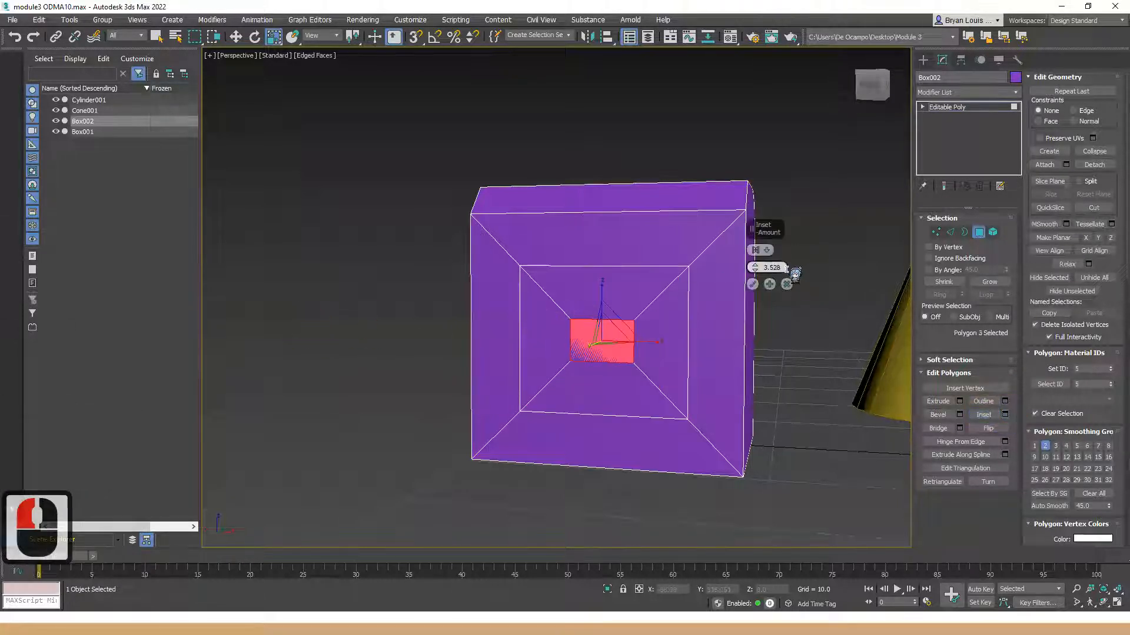
mouse_move(765, 269)
mouse_down()
mouse_move(788, 283)
mouse_move(783, 274)
mouse_up()
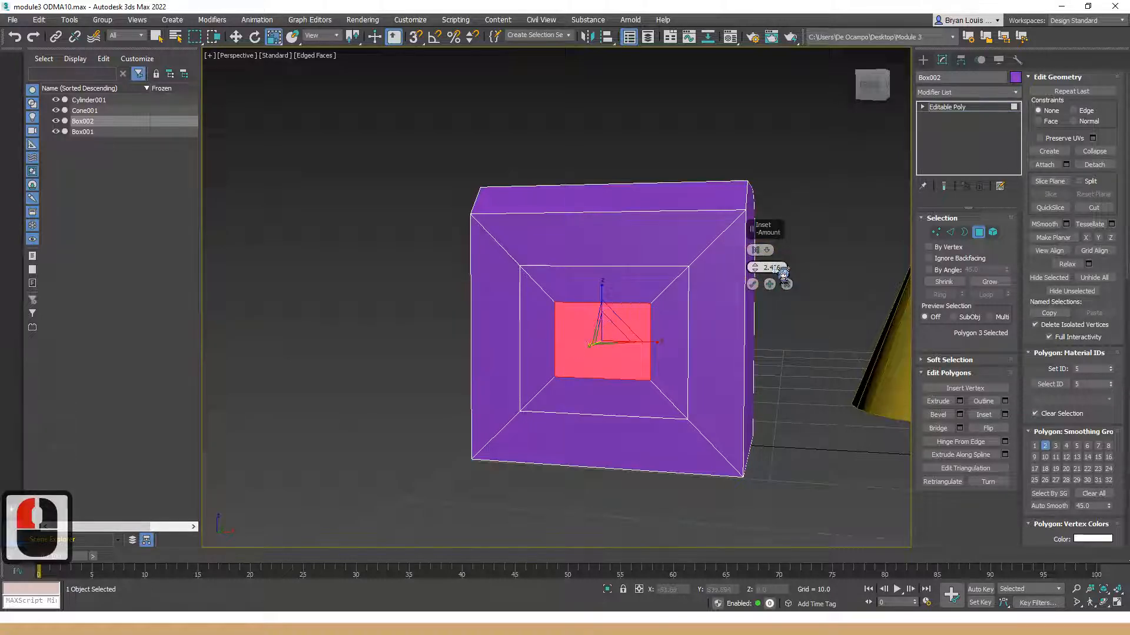
click(788, 284)
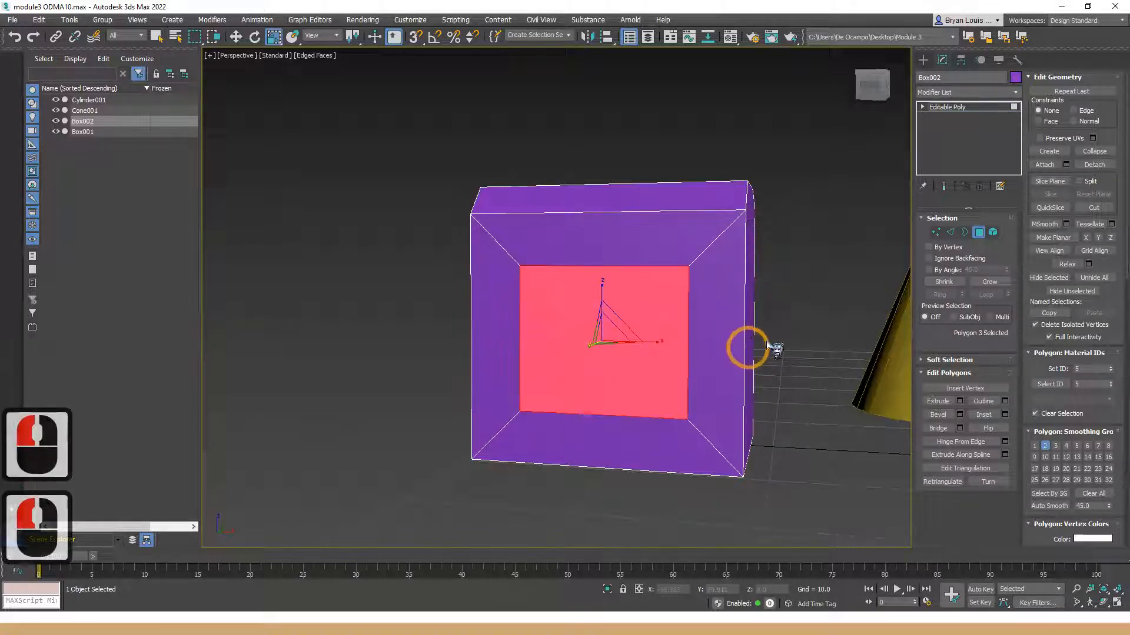
- Examine the inset face of the rounded box from several angles along with the neighbouring objects
scroll(750, 349, down, 2)
alt+middle_drag(759, 357, 646, 381)
alt+middle_drag(646, 381, 556, 354)
scroll(637, 370, up, 2)
scroll(640, 370, down, 1)
alt+middle_drag(618, 360, 579, 402)
mouse_move(648, 404)
alt+middle_down()
mouse_move(580, 429)
mouse_move(634, 415)
alt+middle_up()
alt+middle_drag(522, 417, 569, 400)
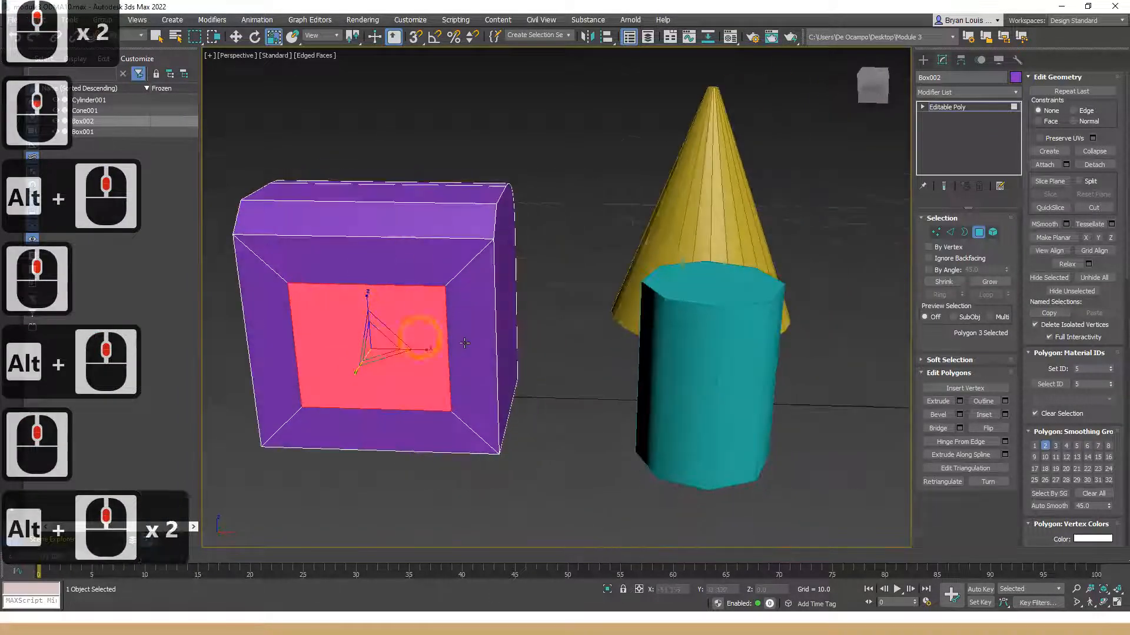
- Leave the rounded box's polygon editing and select the eight-sided turquoise cylinder
alt+middle_drag(559, 354, 540, 388)
alt+middle_drag(683, 382, 613, 307)
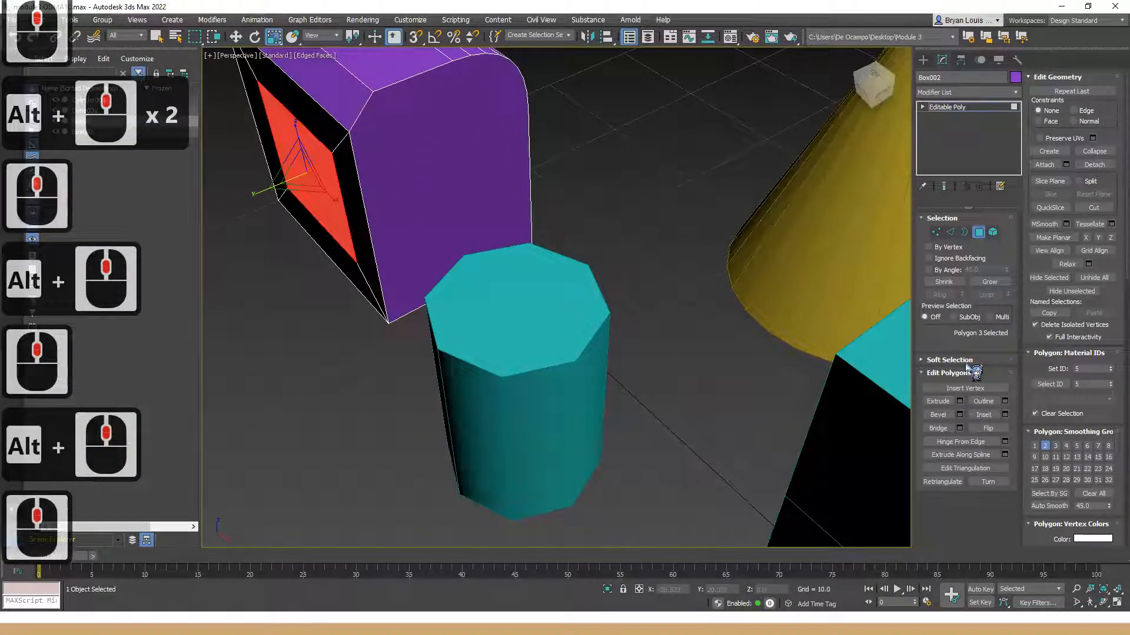
click(677, 382)
click(527, 303)
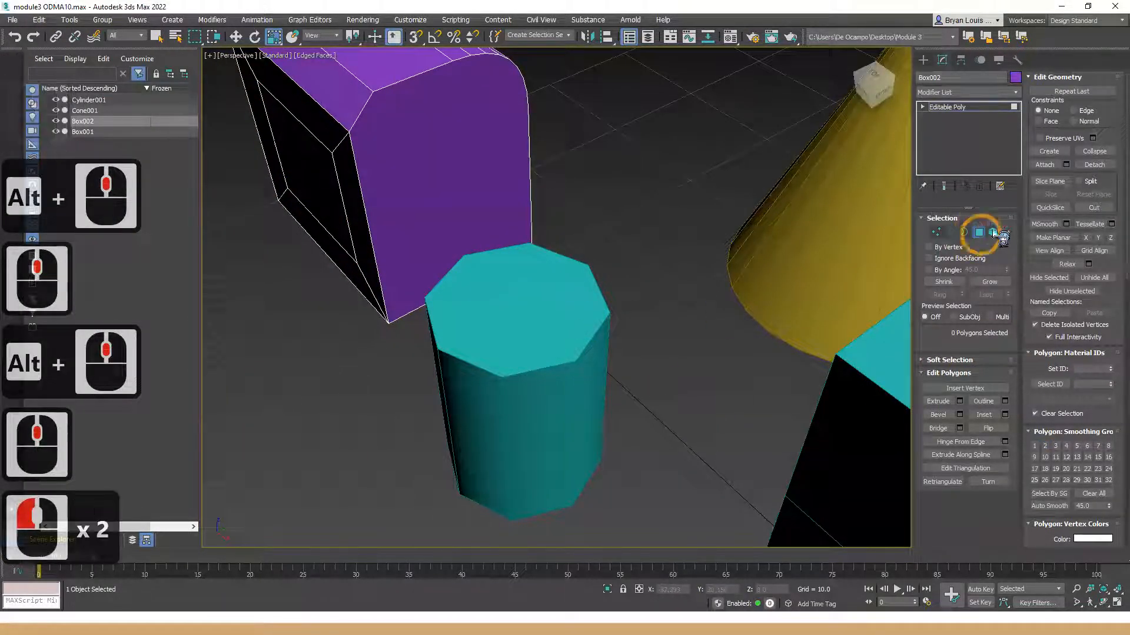
click(672, 308)
key(Escape)
click(613, 348)
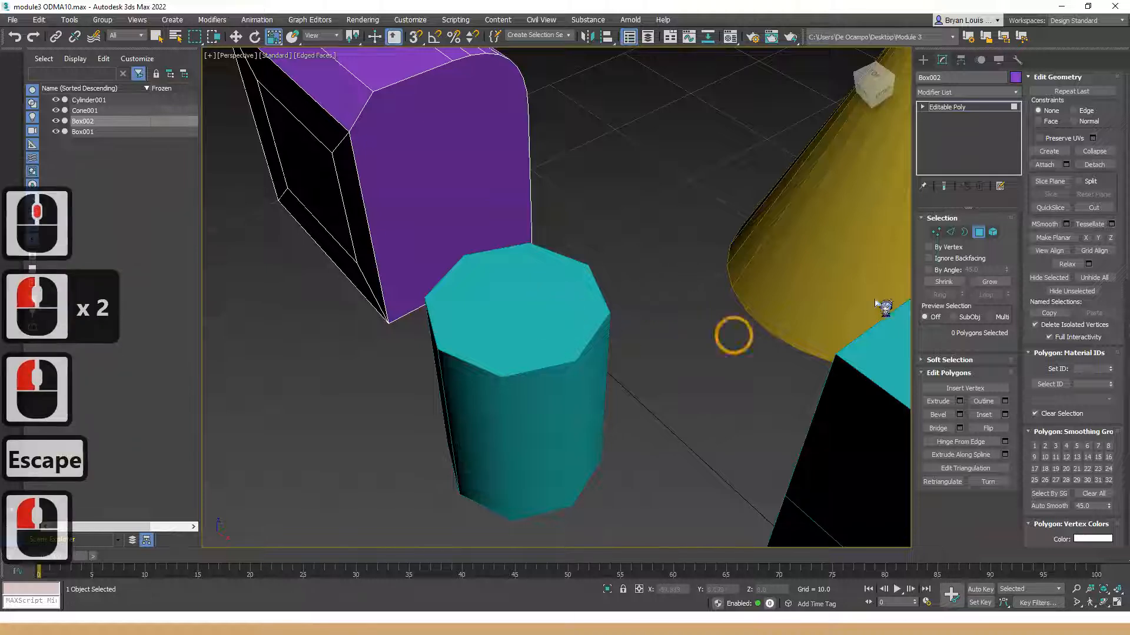
click(774, 166)
double_click(544, 318)
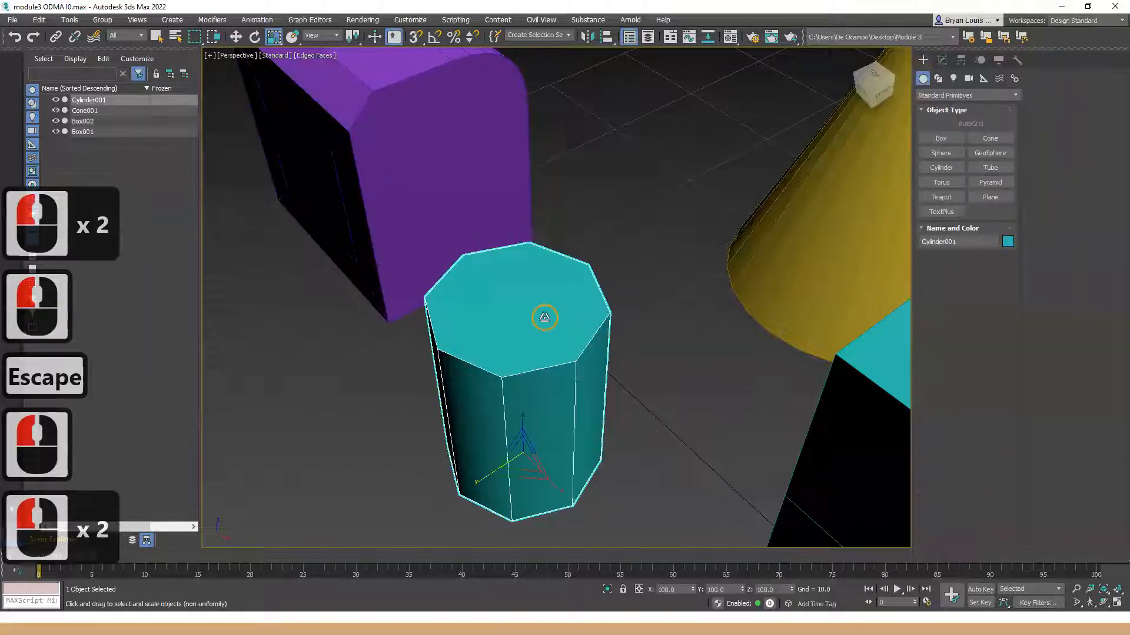
- Convert the cylinder to an editable poly and select its top cap at polygon level
click(943, 59)
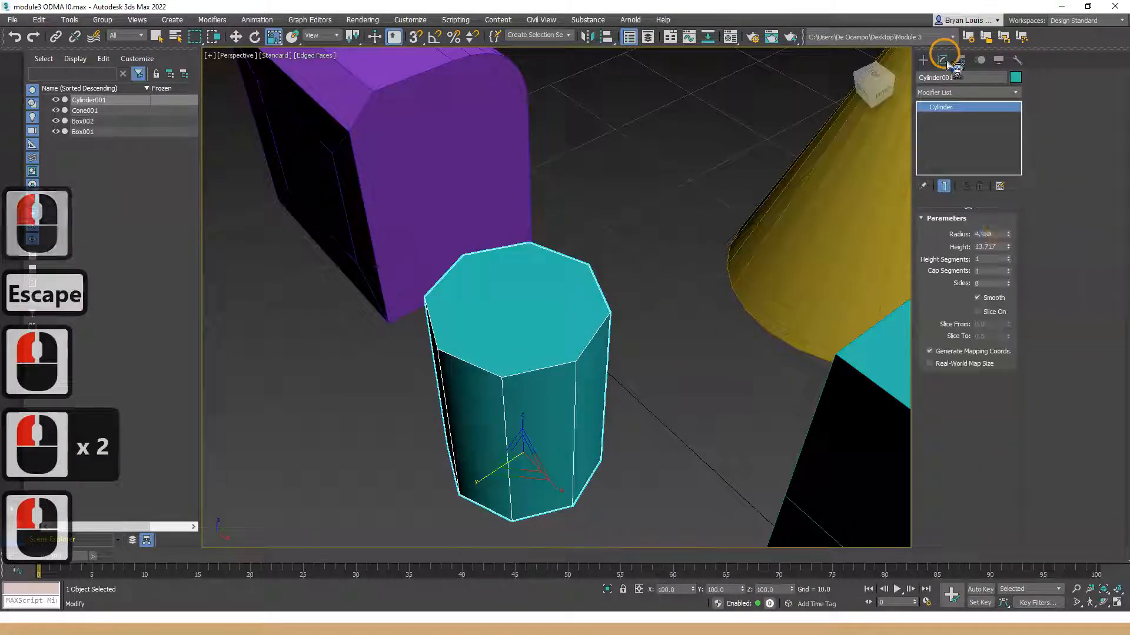
right_click(652, 302)
mouse_move(623, 424)
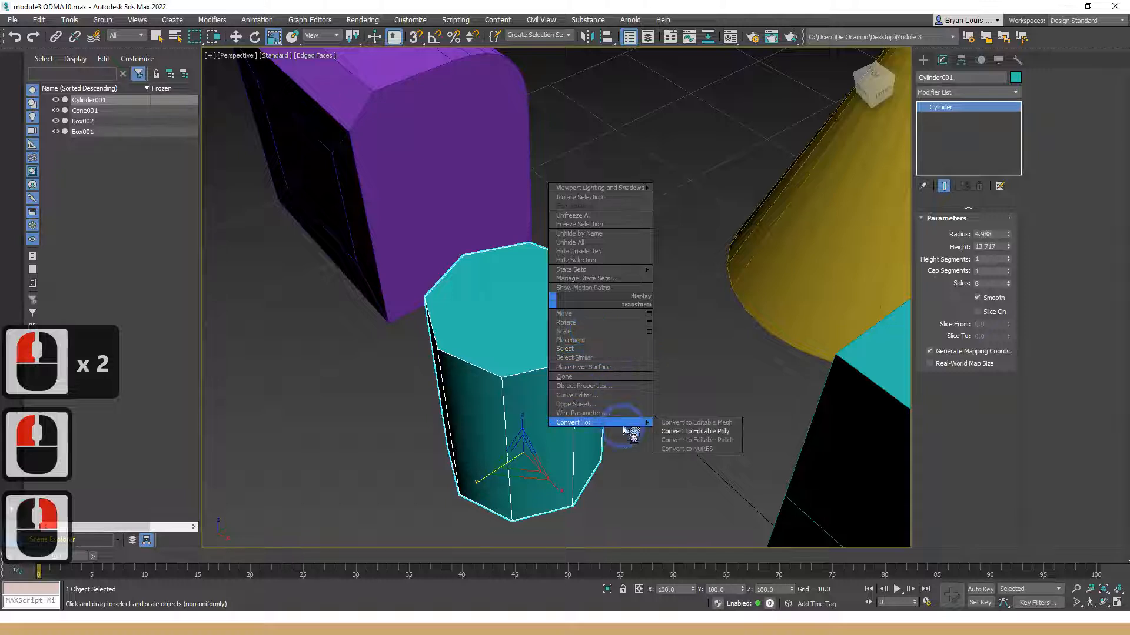
click(682, 432)
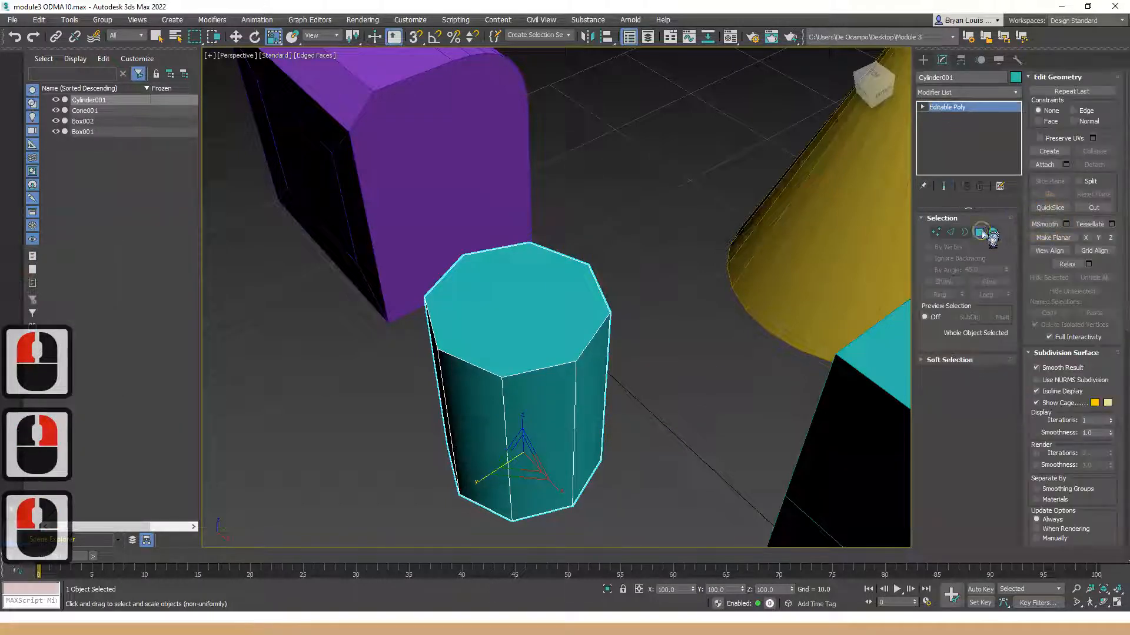
click(979, 232)
double_click(446, 323)
alt+middle_drag(633, 389, 664, 385)
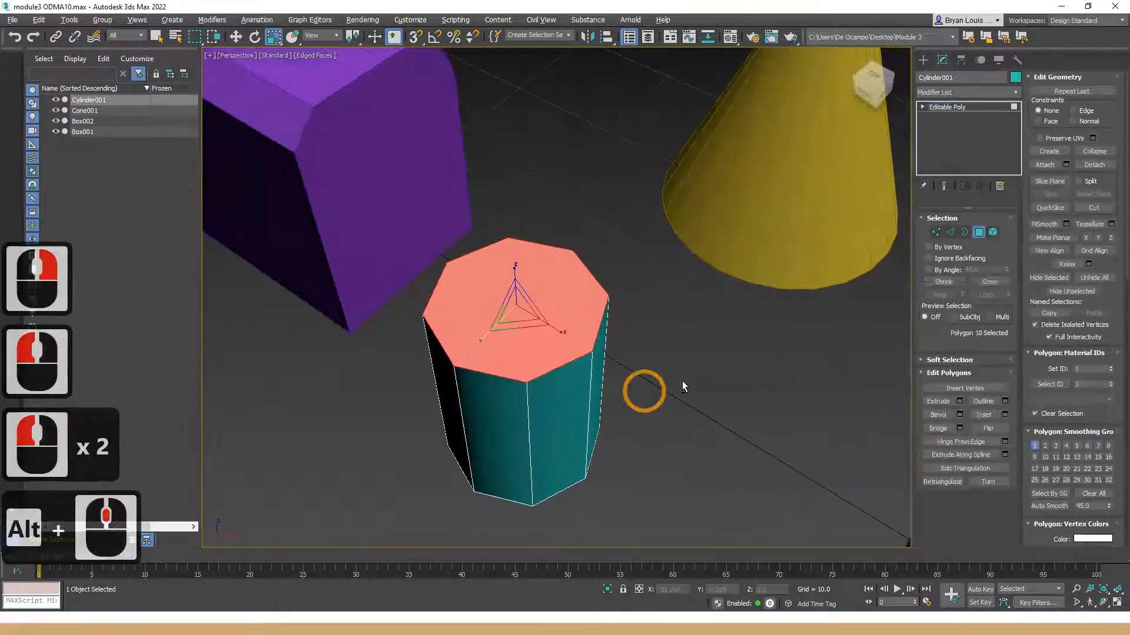
click(1005, 414)
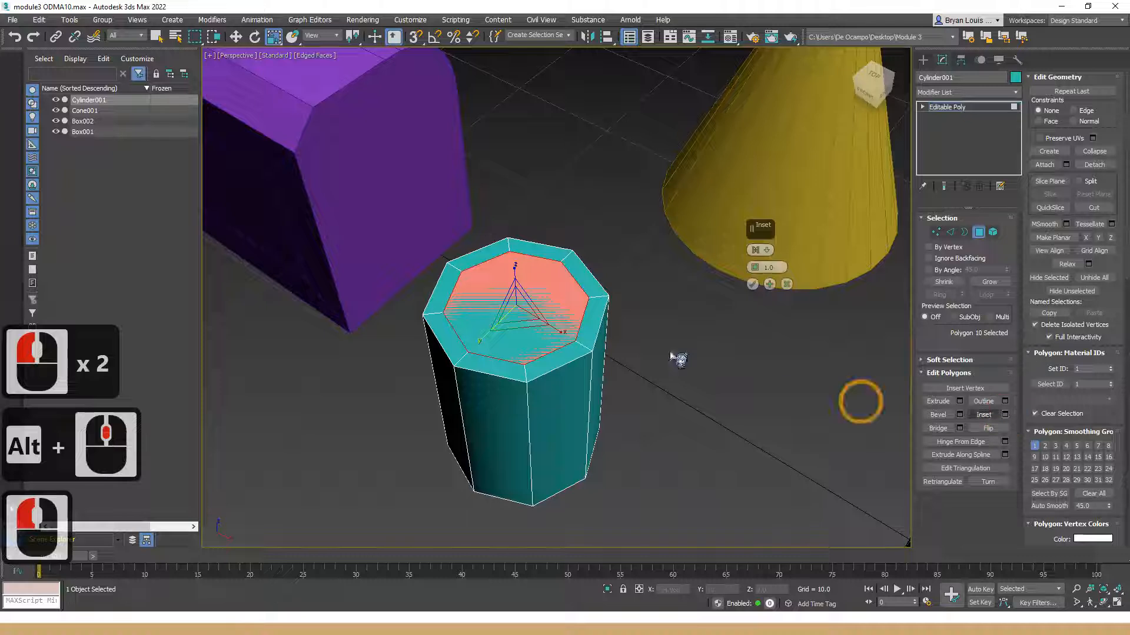
drag(755, 266, 757, 262)
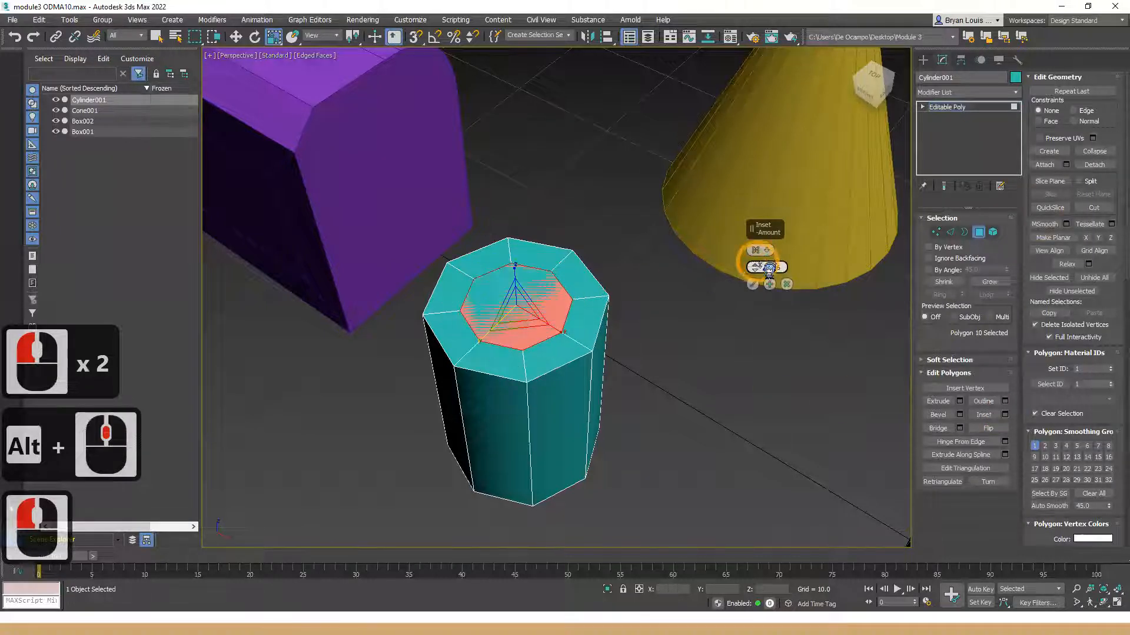
click(787, 285)
- Inset the cylinder's top polygon freehand and raise the inner polygon to about Z 21.9, forming a tapered neck
click(989, 418)
drag(534, 313, 701, 404)
alt+middle_drag(700, 404, 505, 369)
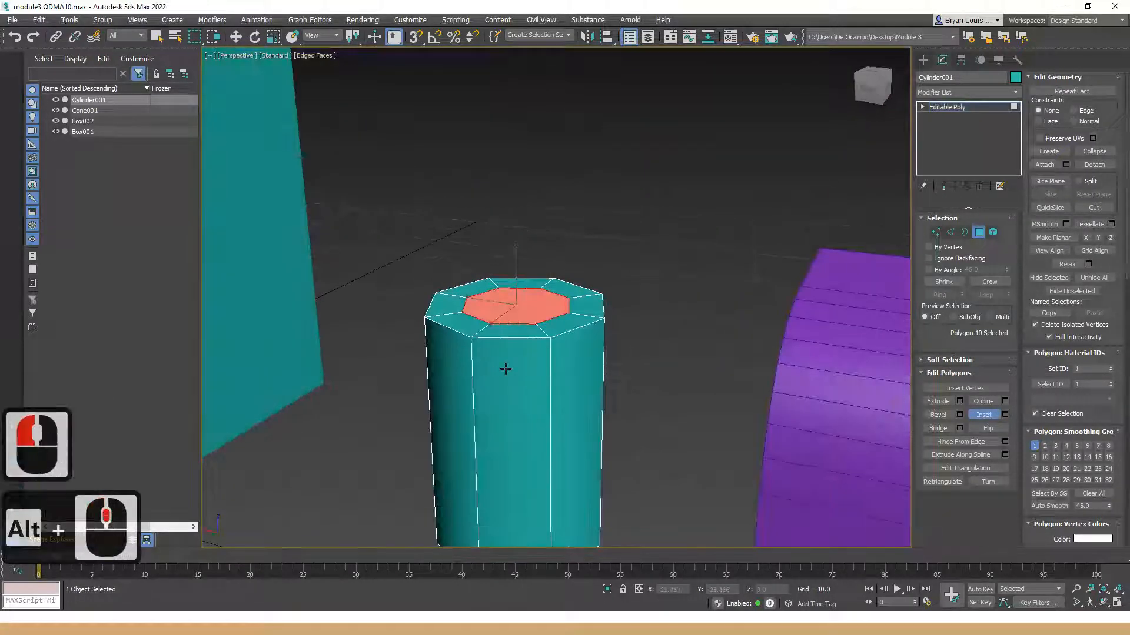
key(w)
drag(517, 273, 513, 127)
- Compare the cylinder's tapered top with the pointed bevel on the stepped box
scroll(517, 211, down, 3)
alt+middle_drag(516, 210, 520, 371)
scroll(356, 209, up, 3)
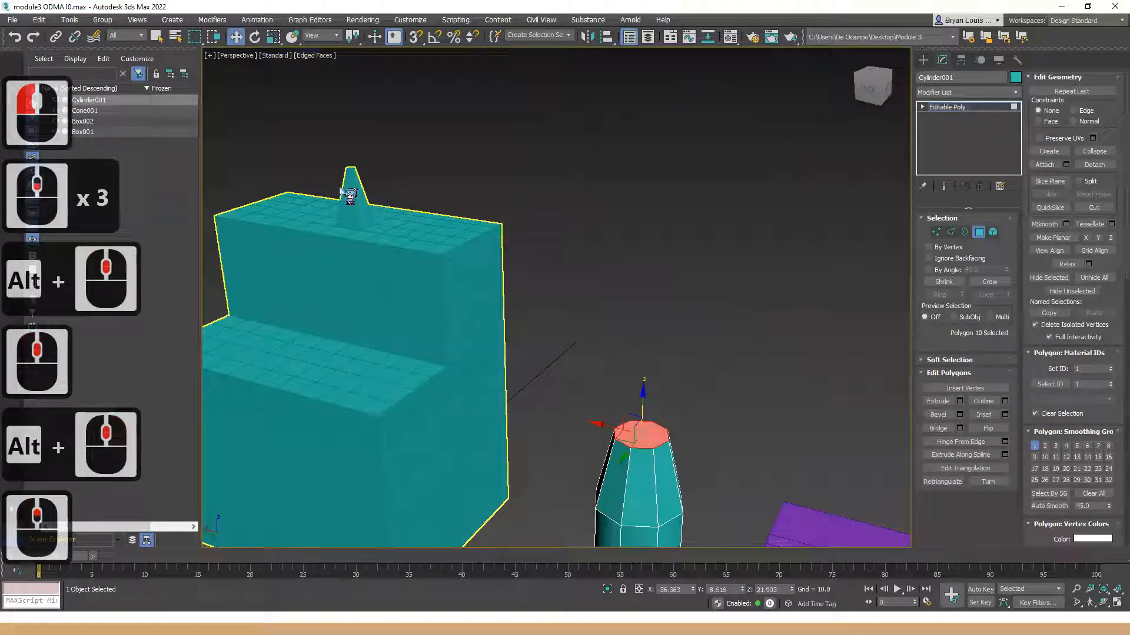
scroll(575, 398, up, 2)
middle_drag(625, 452, 635, 338)
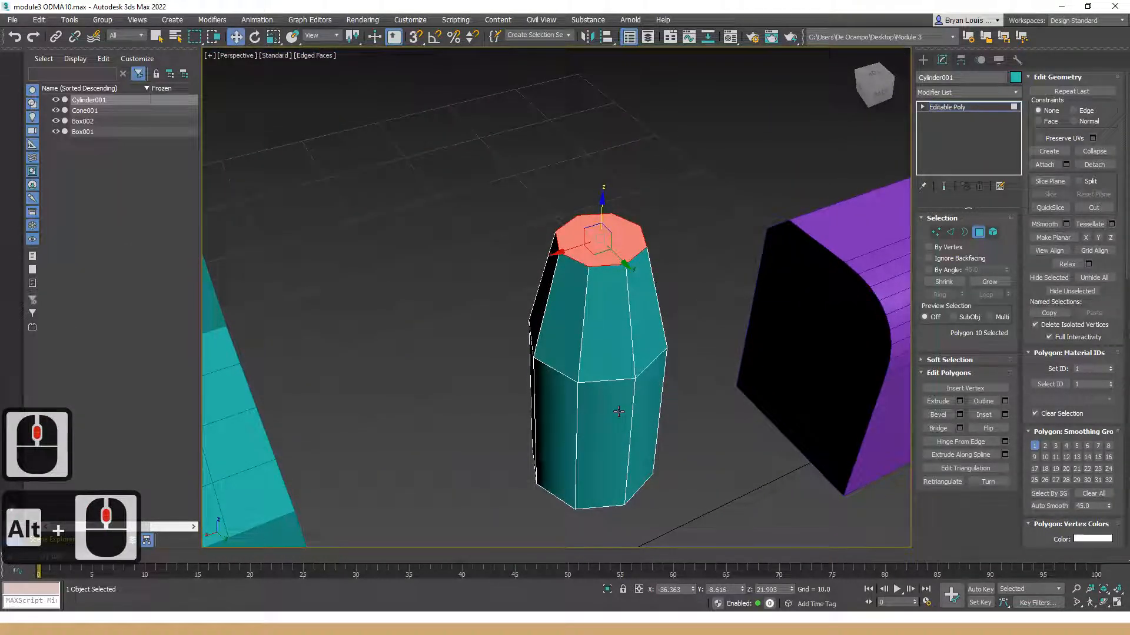
alt+middle_drag(638, 360, 558, 333)
scroll(563, 345, up, 1)
scroll(558, 334, down, 1)
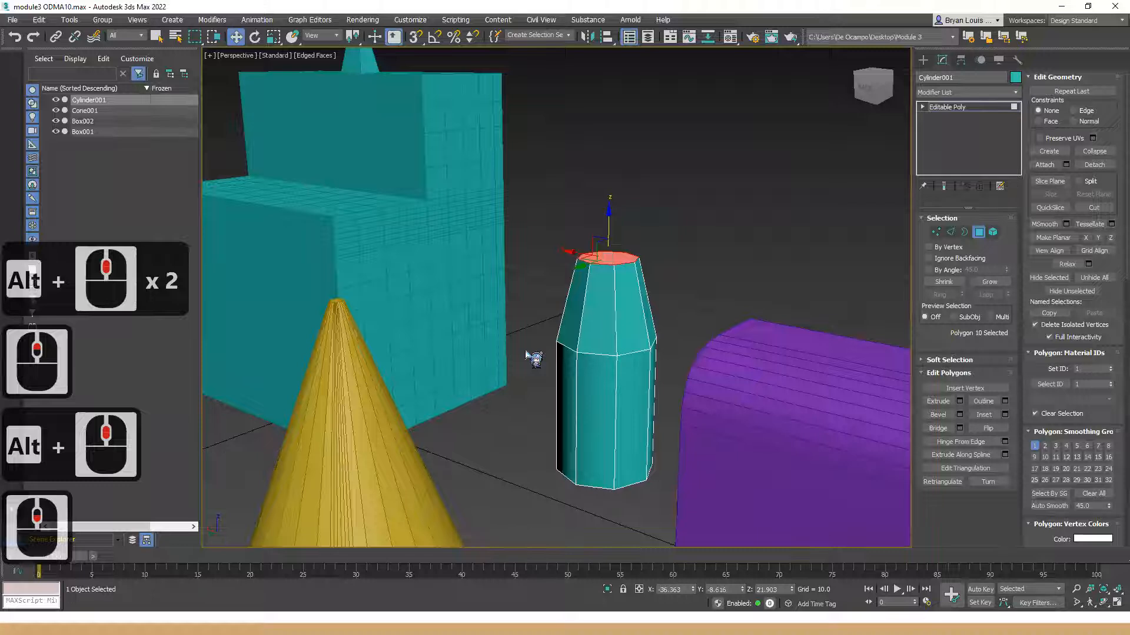
scroll(534, 358, up, 2)
scroll(584, 359, up, 3)
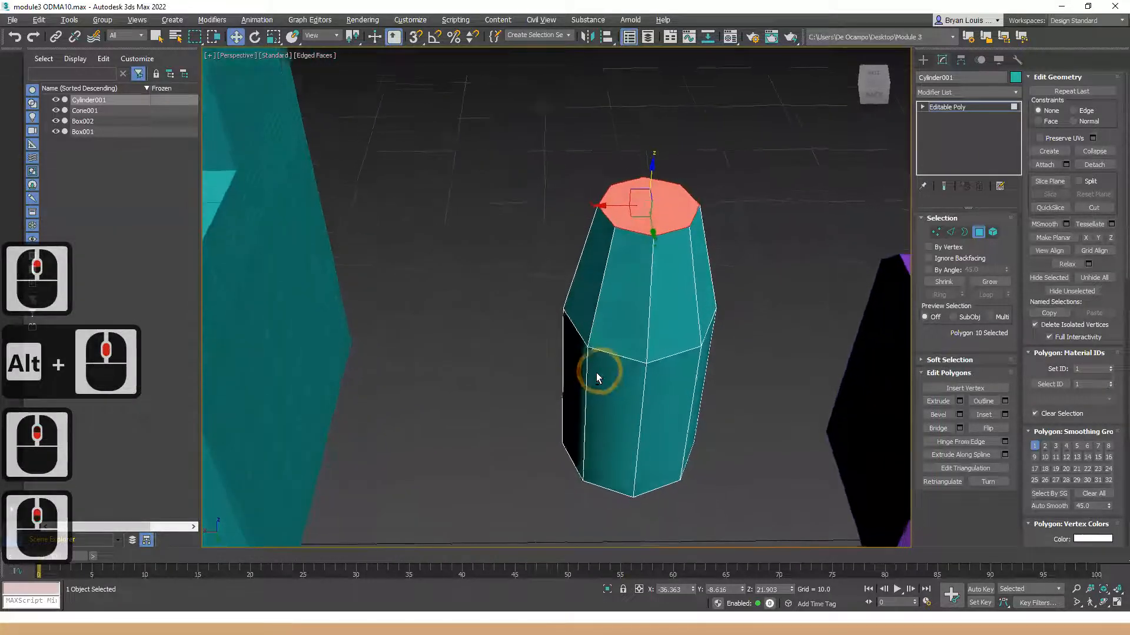
- Inset the raised cap polygon again with the parametric inset, leaving a smaller octagon in its centre
alt+middle_drag(595, 388, 606, 350)
scroll(753, 215, up, 2)
middle_drag(718, 132, 730, 279)
alt+middle_drag(636, 300, 627, 312)
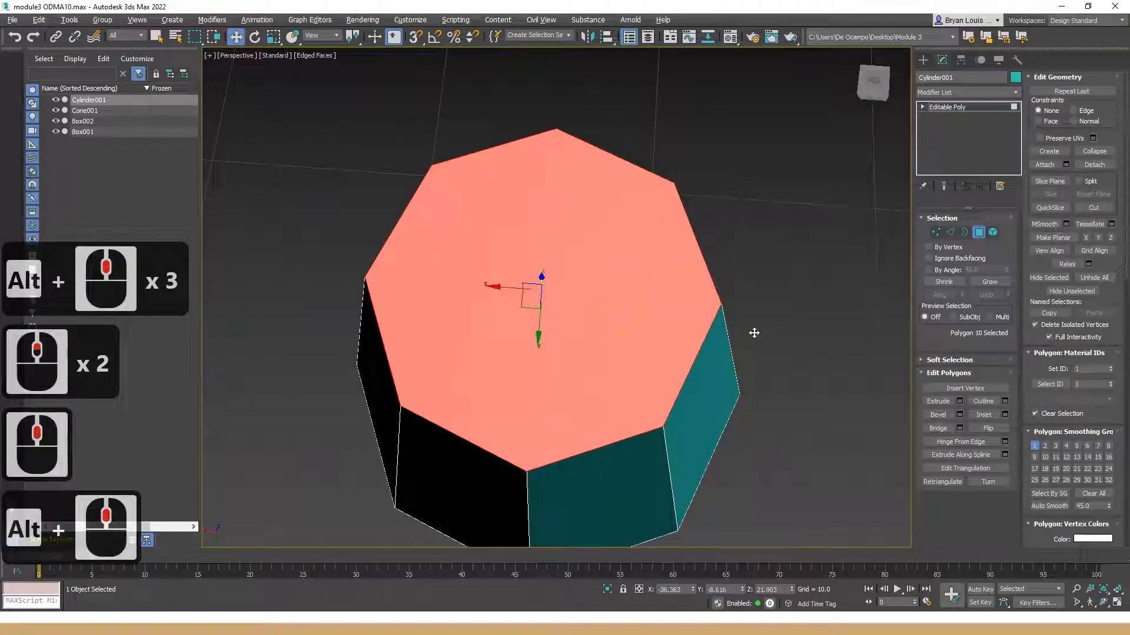
click(1005, 414)
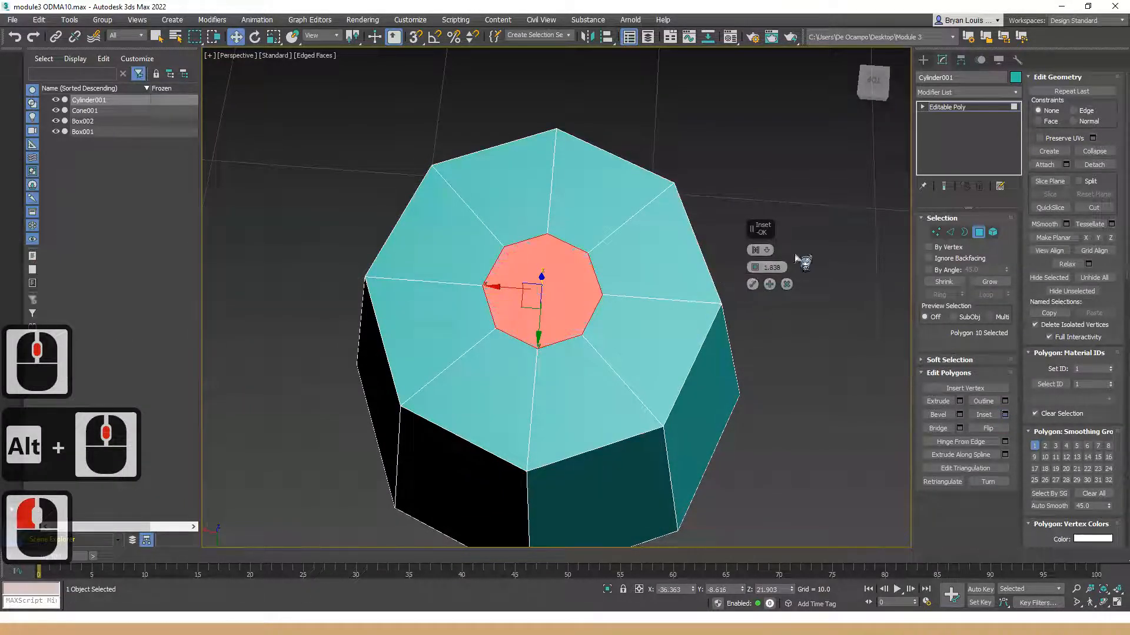
mouse_move(769, 269)
mouse_down()
mouse_move(759, 248)
mouse_move(765, 270)
mouse_up()
click(752, 285)
scroll(536, 255, up, 2)
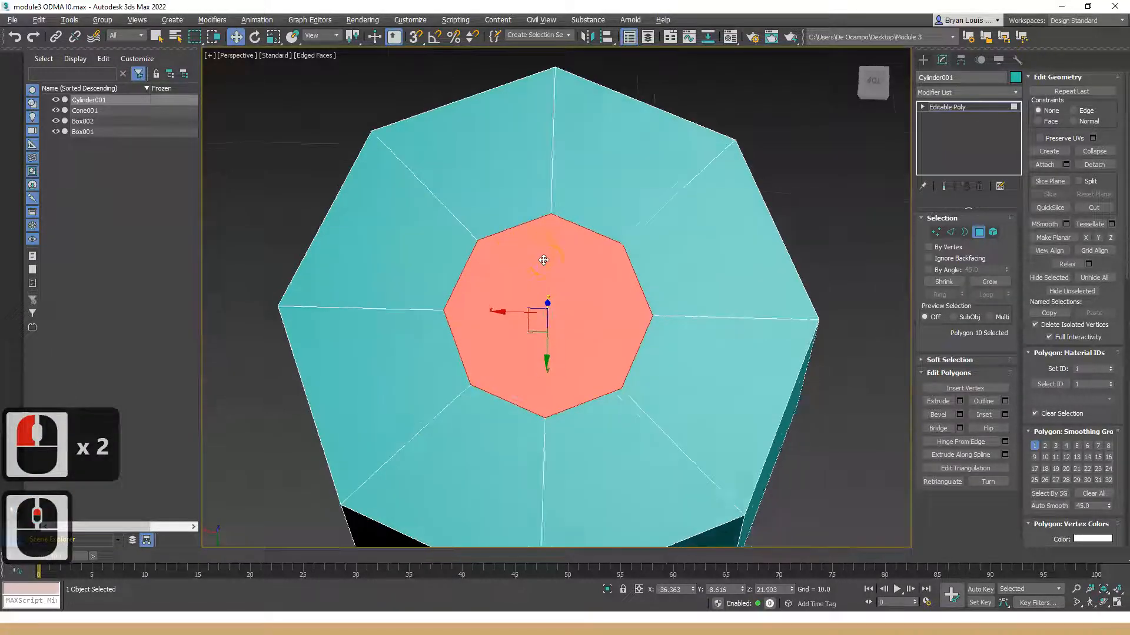
- Switch to the Top view of the cylinder and pick corners of the inner octagon at vertex level
alt+middle_drag(537, 255, 536, 235)
key(t)
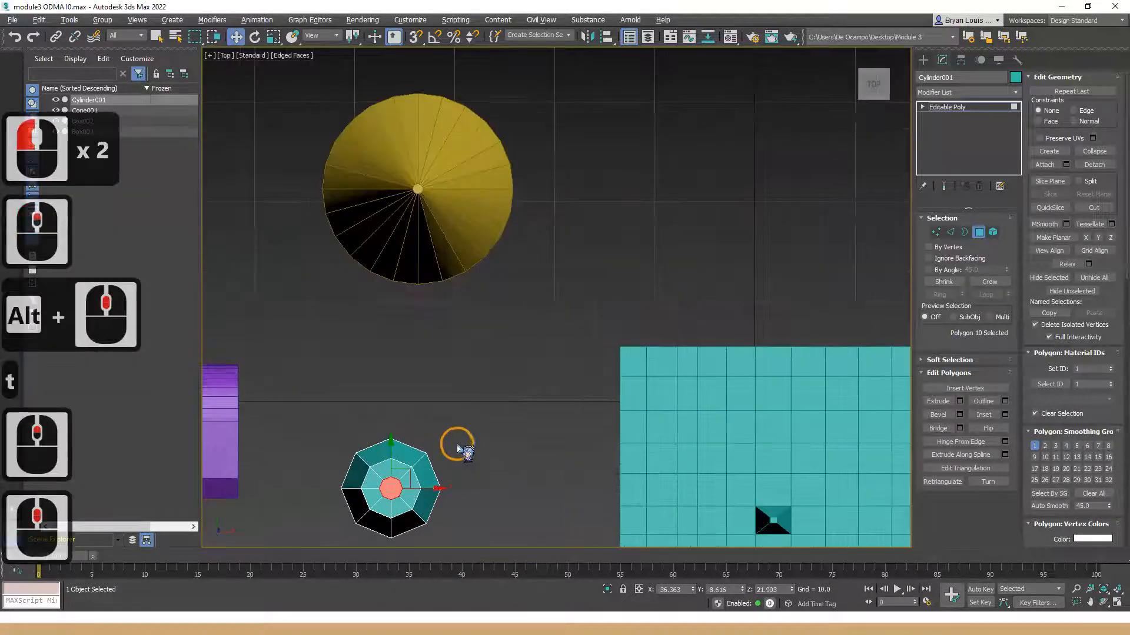
scroll(457, 443, up, 7)
middle_drag(482, 365, 572, 348)
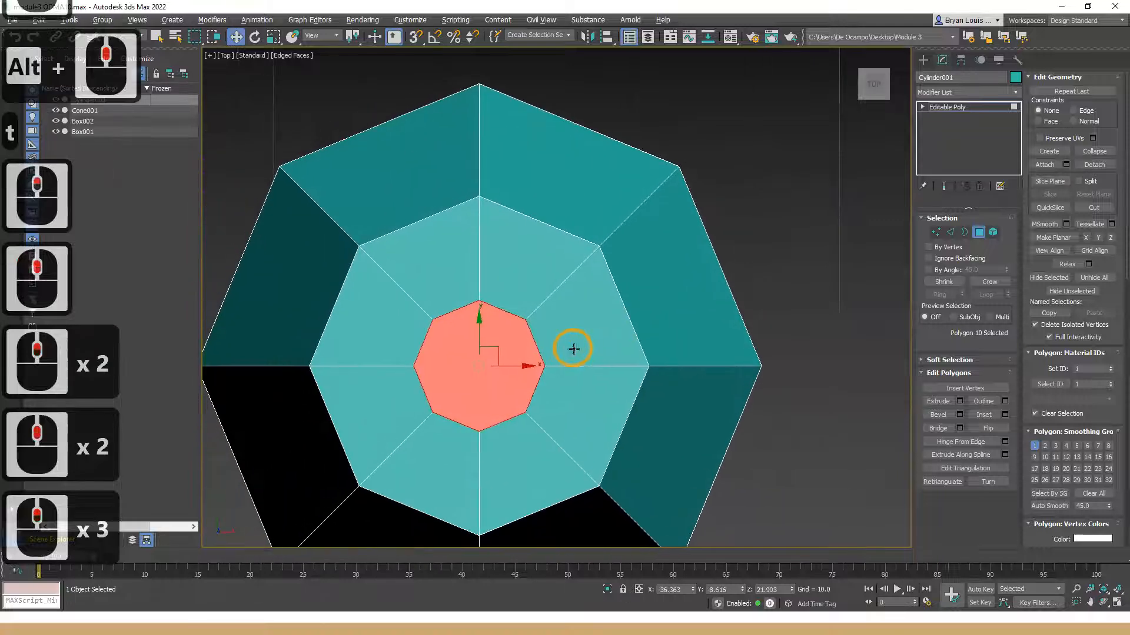
key(1)
click(433, 318)
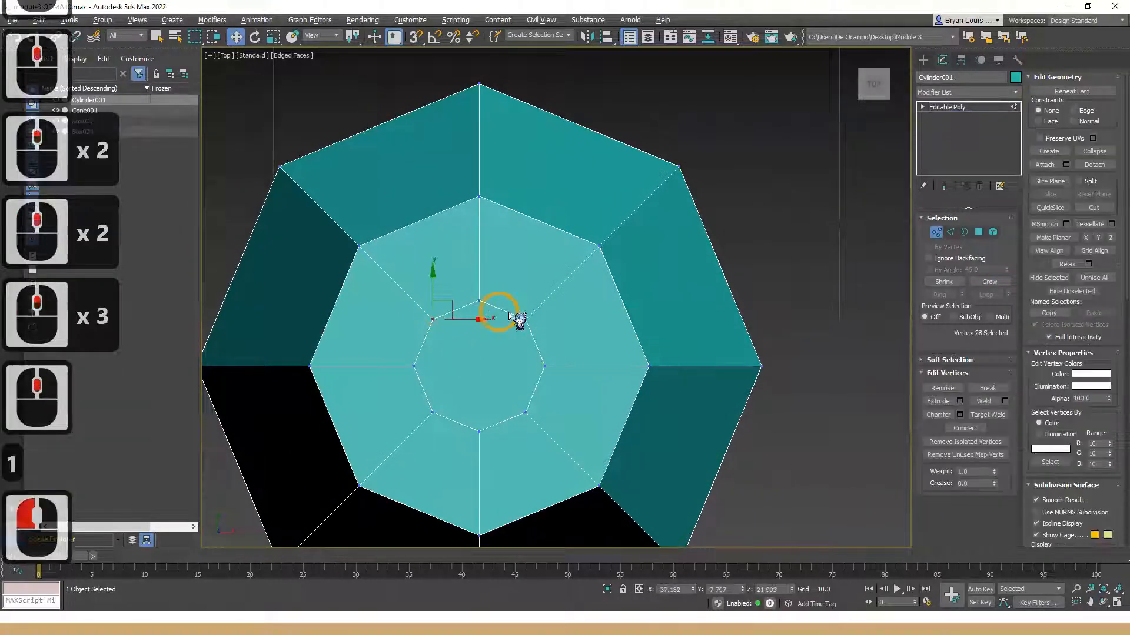
click(525, 319)
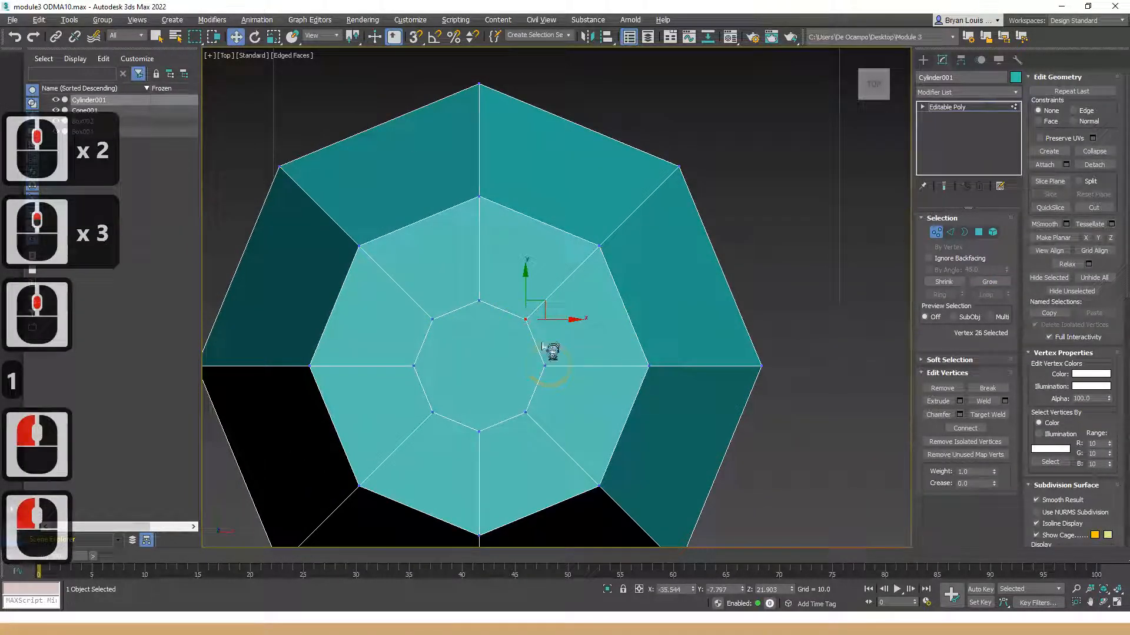
- With snapping on, align the inner octagon's upper-left vertex to its two neighbouring vertices to form a square corner
double_click(436, 318)
key(s)
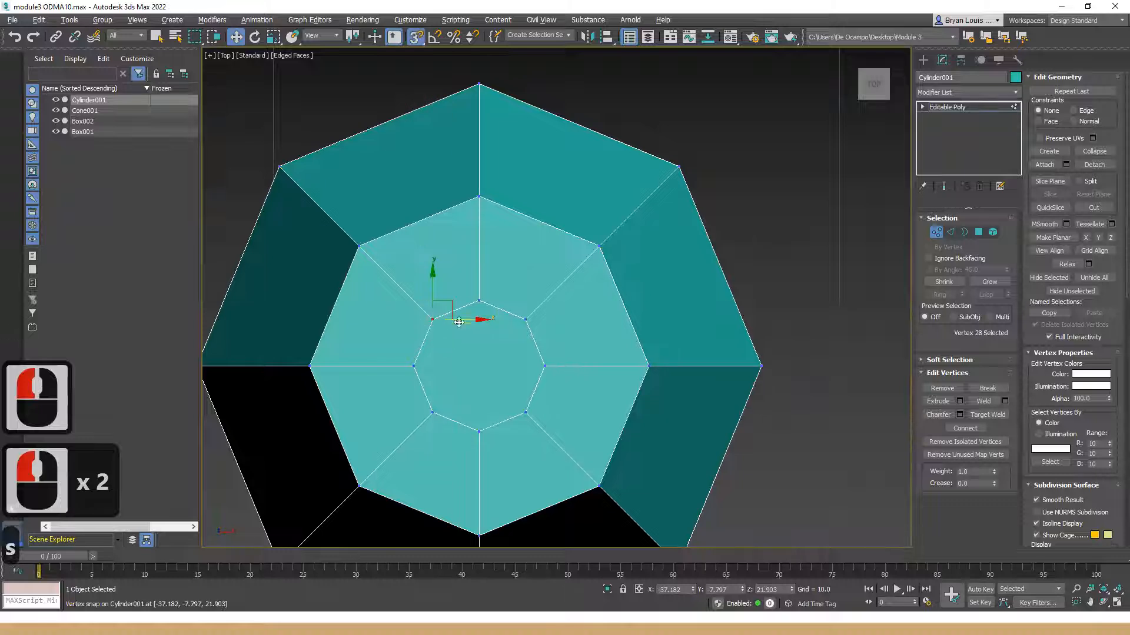
drag(460, 322, 414, 360)
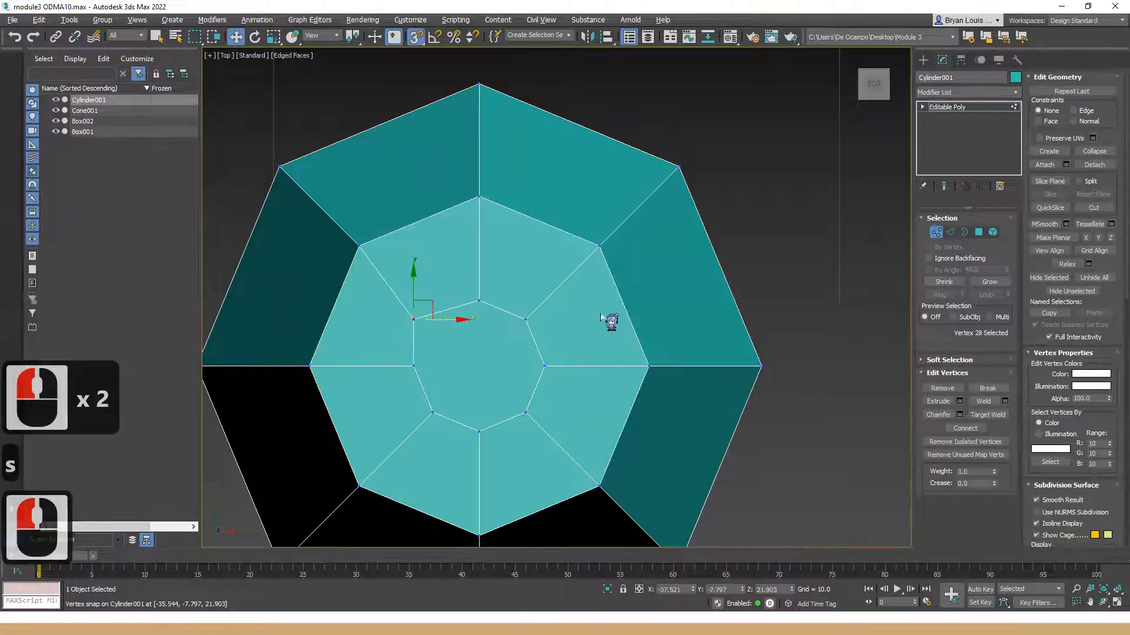
drag(415, 290, 480, 302)
- Snap the other three diagonal vertices of the inner octagon into line with their neighbours to complete a square
click(526, 319)
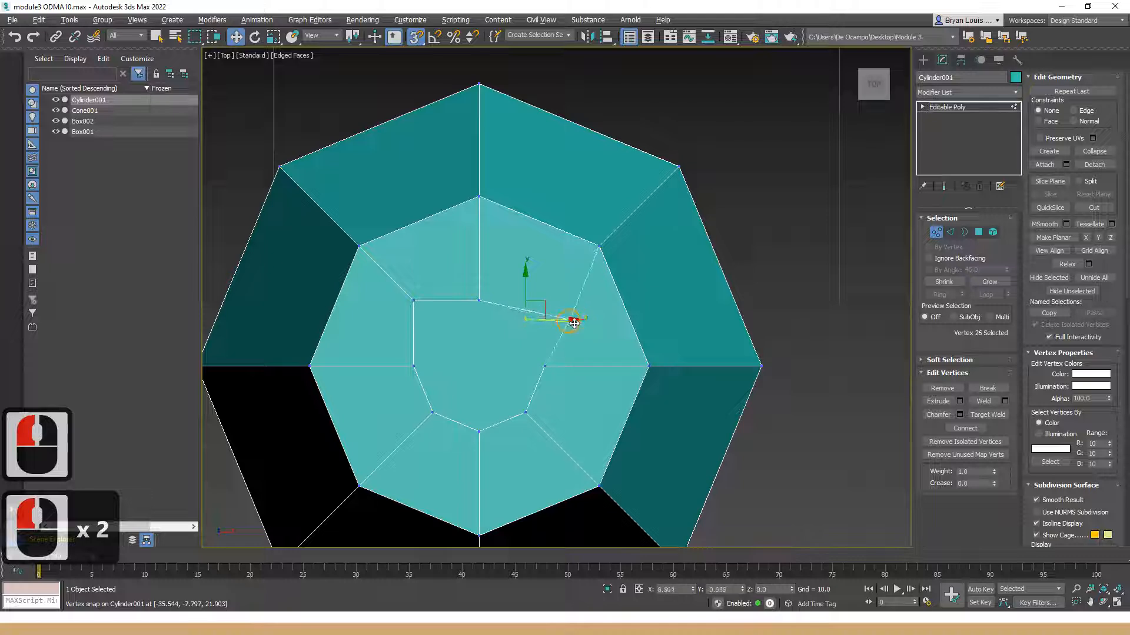
drag(547, 365, 486, 297)
click(431, 414)
drag(455, 413, 481, 430)
click(525, 412)
drag(528, 385, 475, 431)
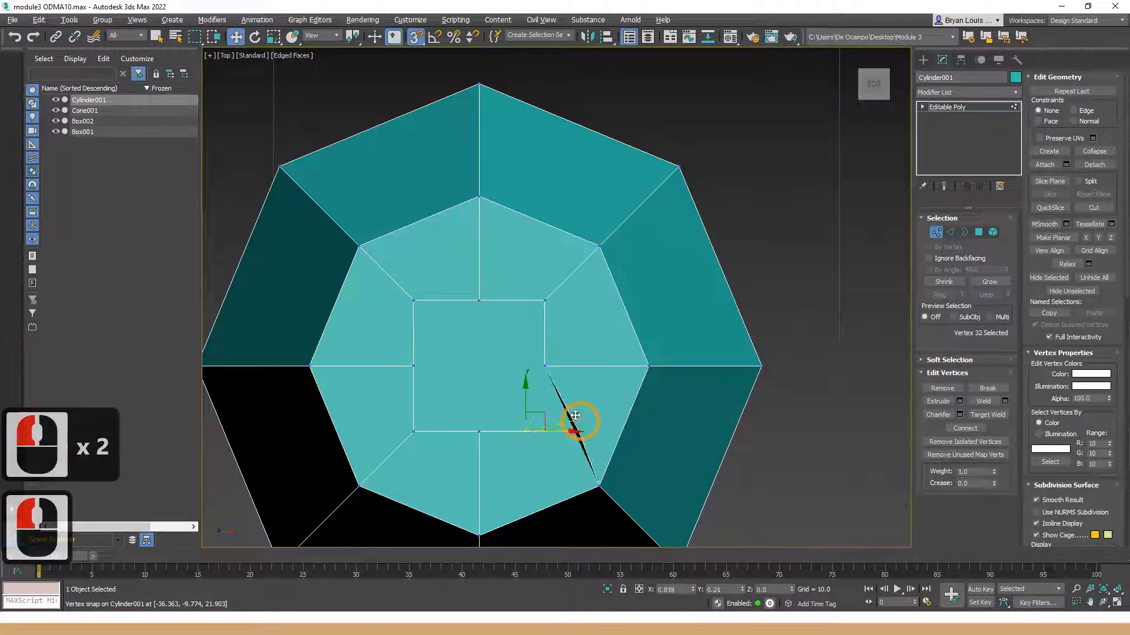
drag(553, 369, 550, 368)
- Return to the Perspective view and select the inner square polygon on the cylinder's cap
alt+middle_drag(759, 279, 545, 226)
key(p)
middle_drag(507, 300, 494, 285)
alt+middle_drag(507, 353, 623, 229)
middle_drag(622, 229, 642, 465)
alt+middle_drag(590, 344, 540, 295)
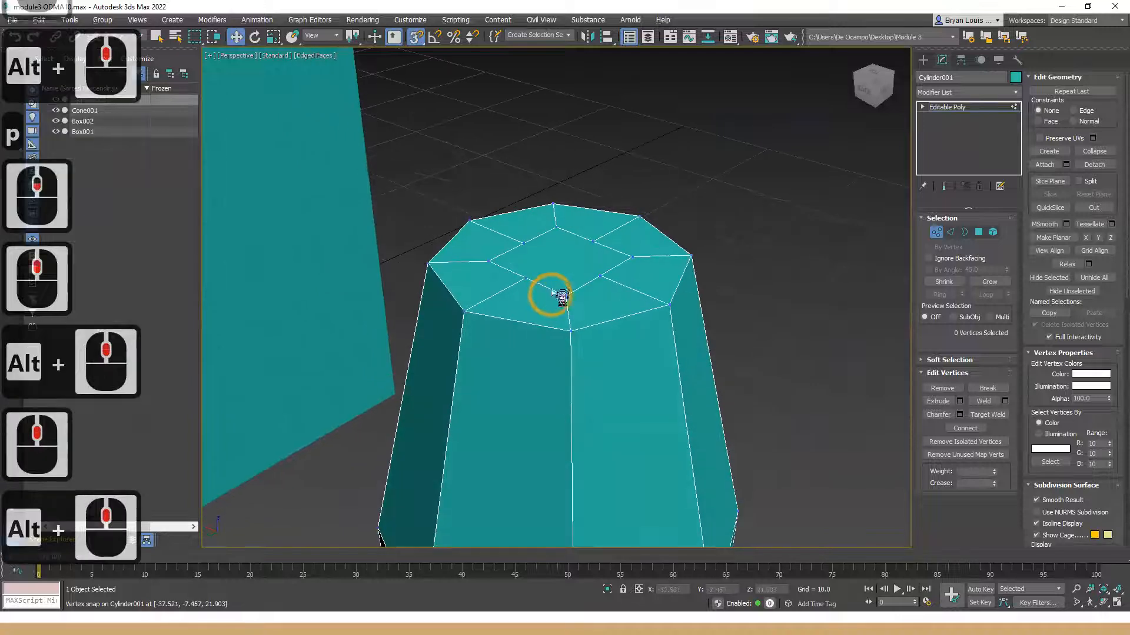
click(978, 233)
click(554, 248)
alt+middle_drag(549, 282, 560, 243)
shift+drag(559, 233, 572, 118)
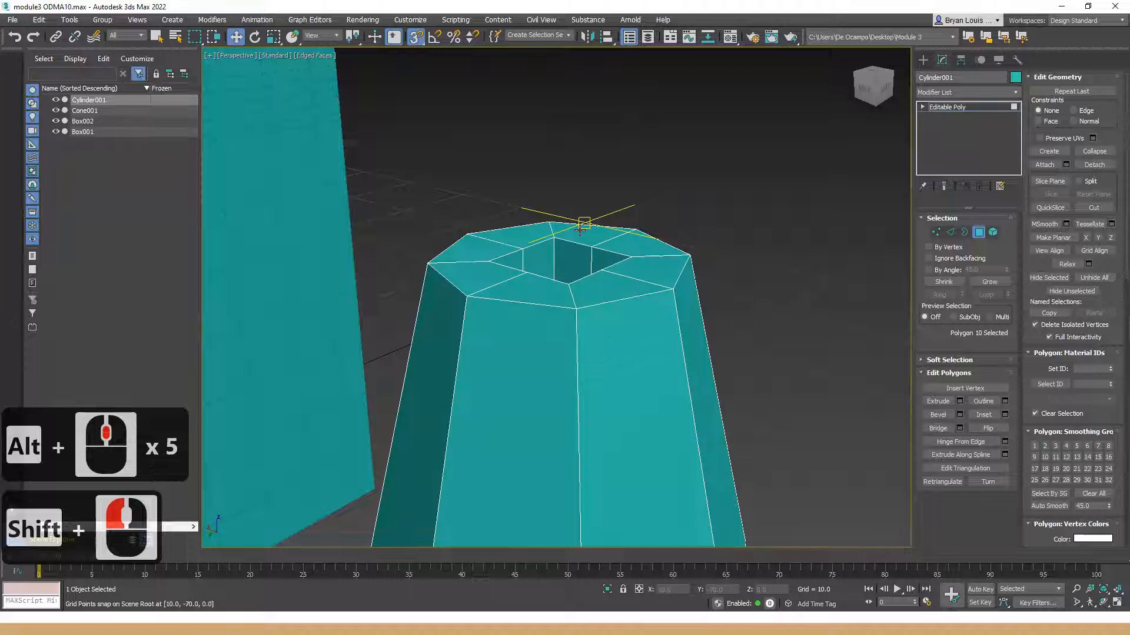
scroll(565, 237, down, 2)
alt+middle_drag(564, 238, 559, 327)
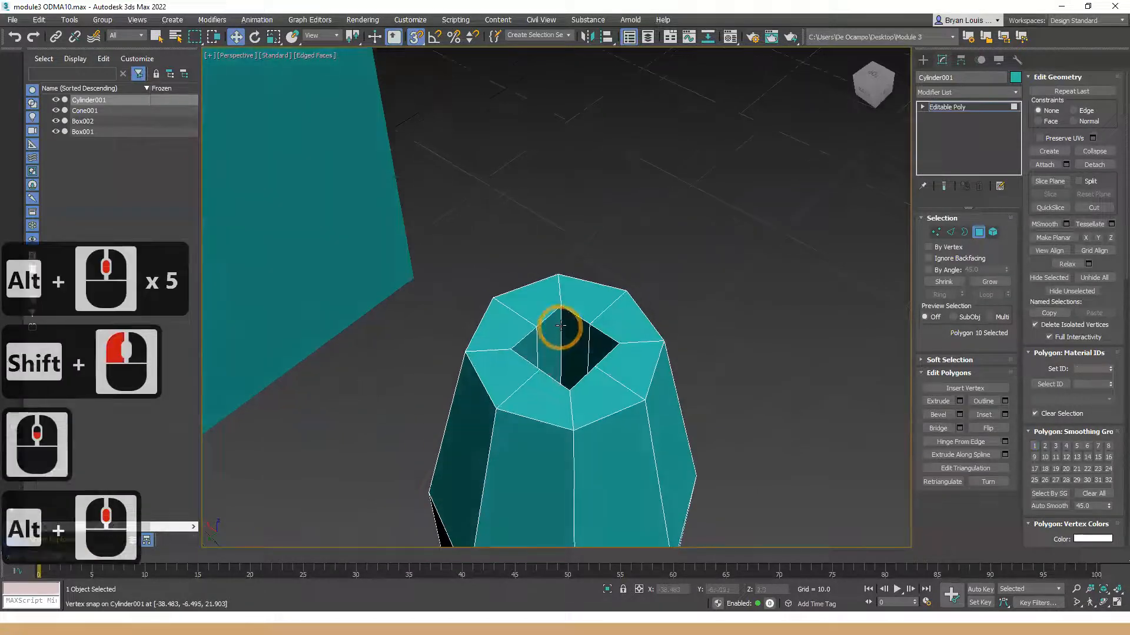
key(ctrl+z)
- Turn snapping off, extrude the square polygon upward about 4.9 units into a post, and deselect it
key(s)
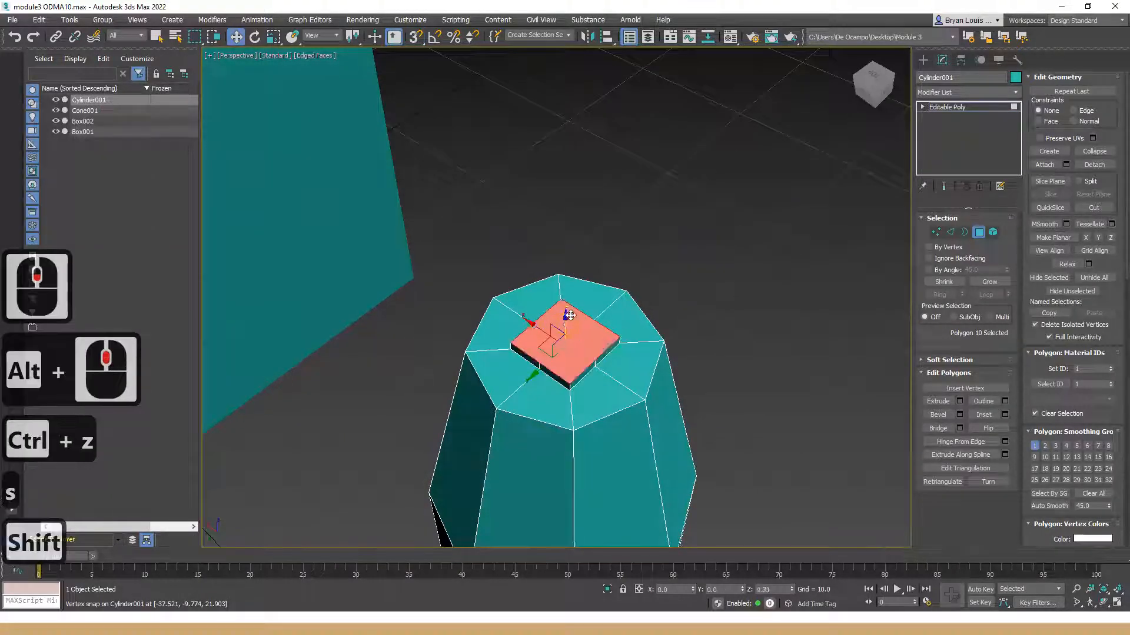
shift+drag(564, 322, 554, 254)
alt+middle_drag(555, 253, 535, 372)
alt+middle_drag(653, 322, 859, 293)
click(745, 297)
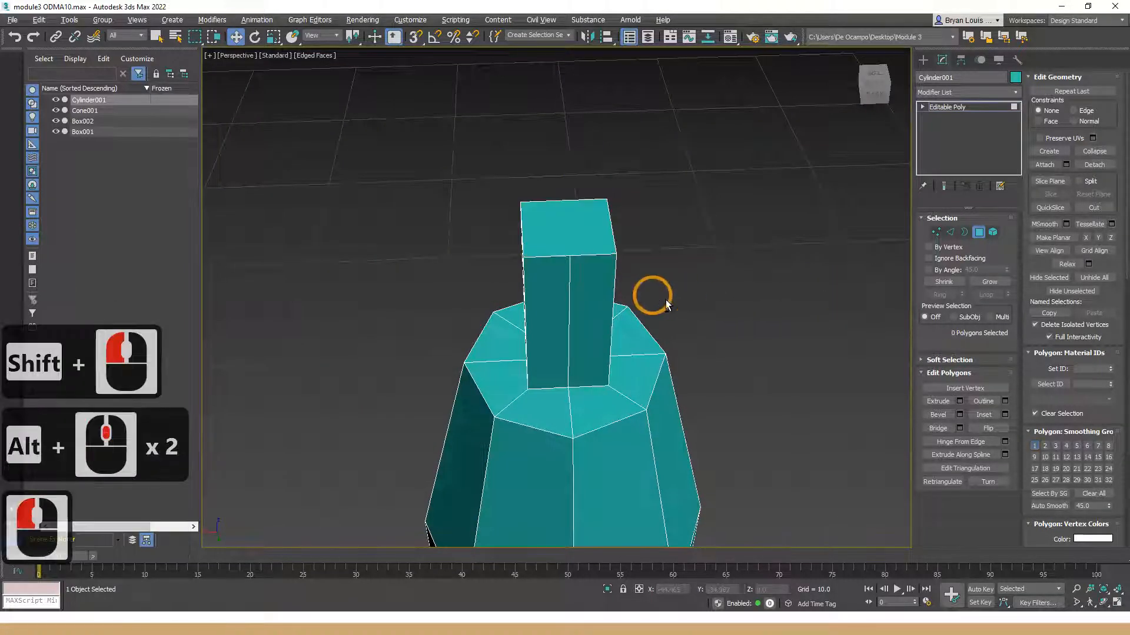
- With vertex snapping on, cut an edge across the square post's top face between the middle vertices of two opposite sides
alt+middle_drag(654, 294, 677, 302)
click(1094, 208)
mouse_move(560, 331)
alt+middle_down()
mouse_move(555, 399)
mouse_move(573, 345)
alt+middle_up()
key(s)
click(525, 268)
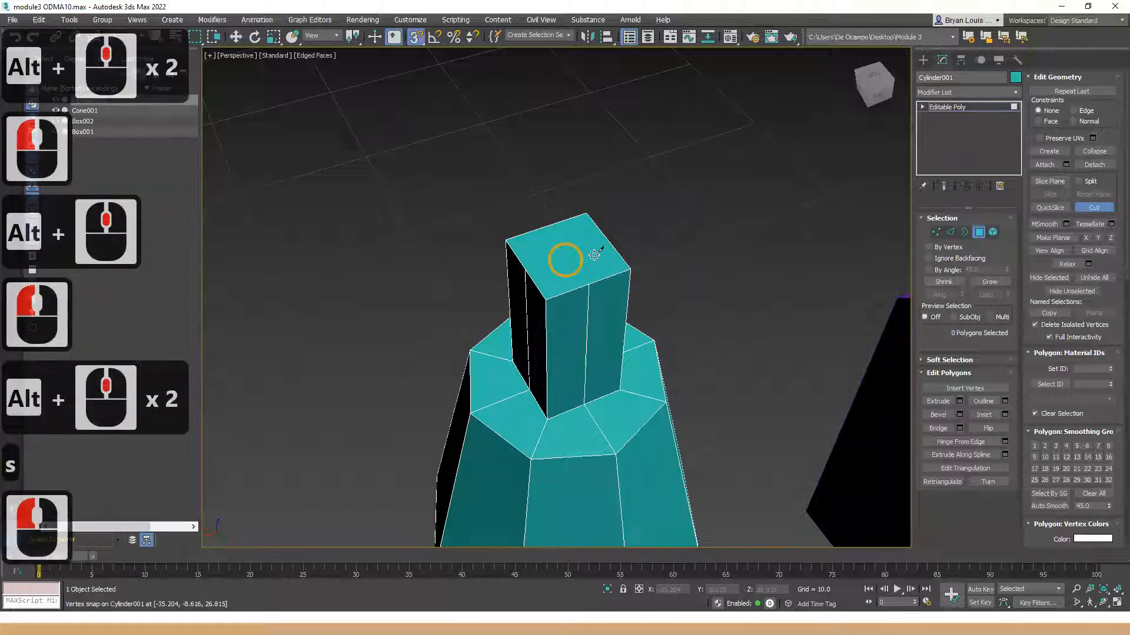
click(619, 263)
click(610, 241)
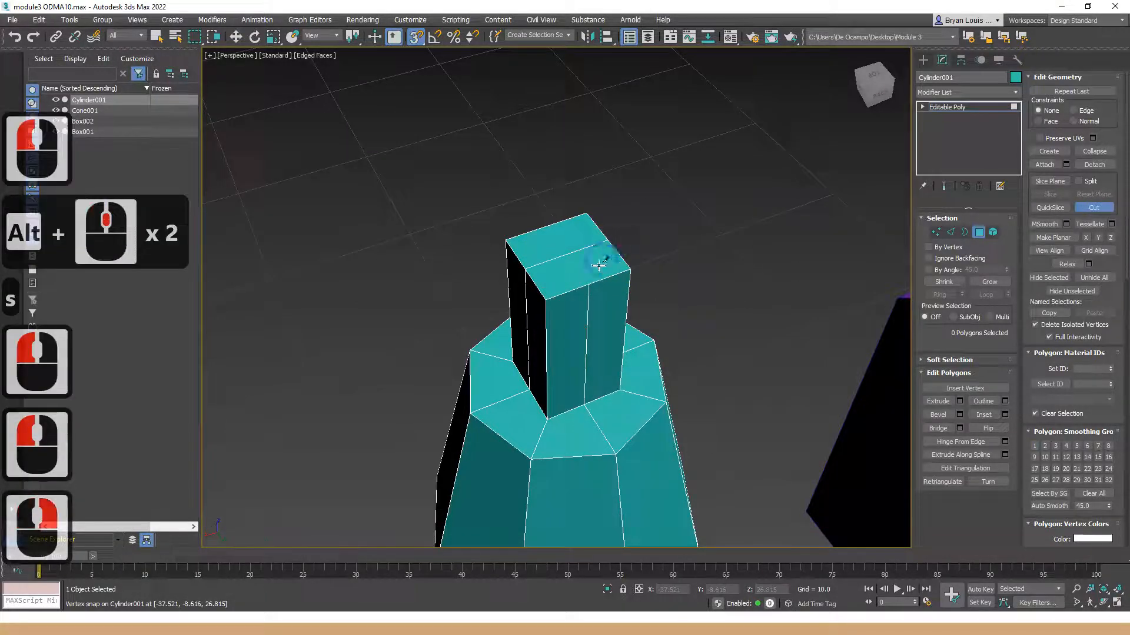
click(555, 229)
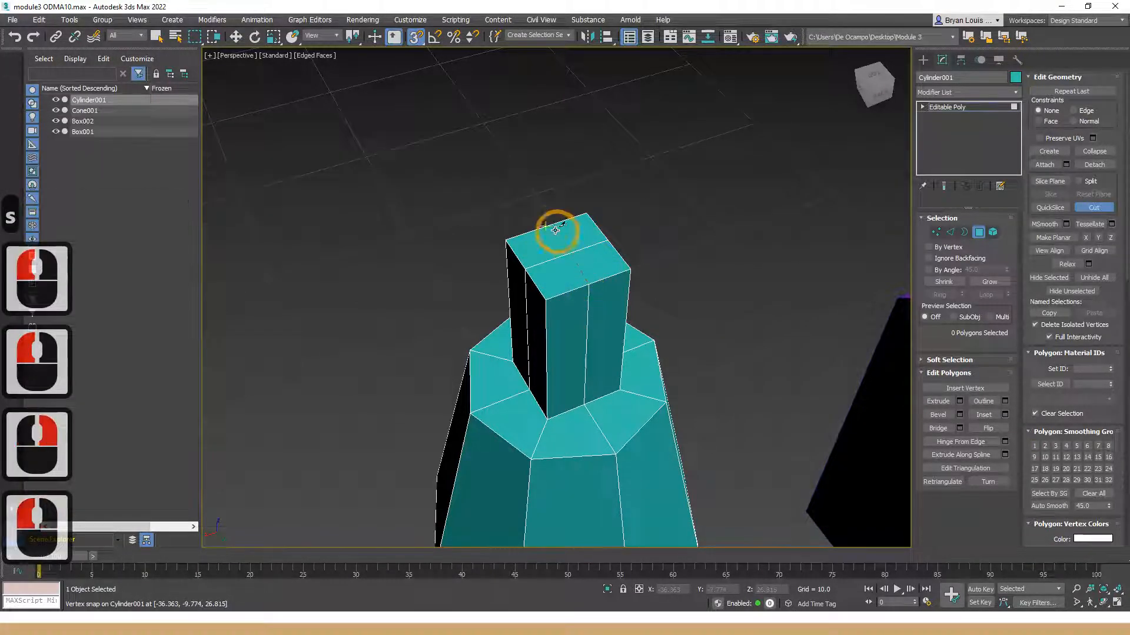
- Examine the finished cylinder with its tapered neck and square post from several sides
alt+middle_drag(658, 232, 491, 313)
scroll(575, 325, down, 2)
scroll(586, 360, up, 2)
scroll(529, 377, down, 2)
alt+middle_drag(532, 400, 524, 294)
alt+middle_drag(412, 336, 457, 363)
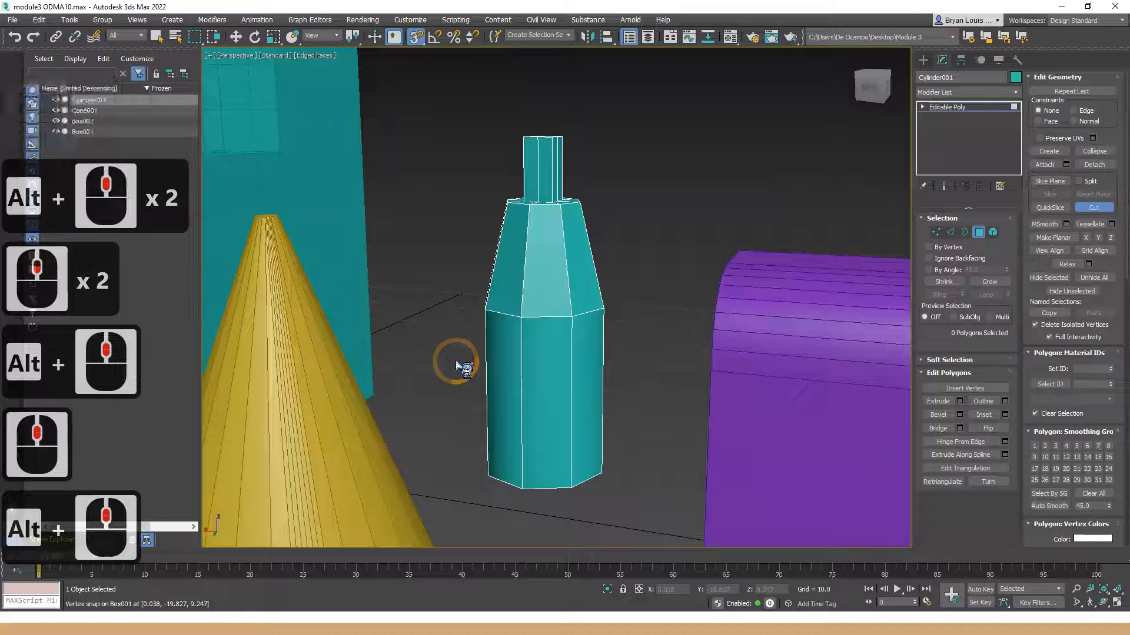
scroll(528, 309, down, 1)
alt+middle_drag(528, 307, 517, 353)
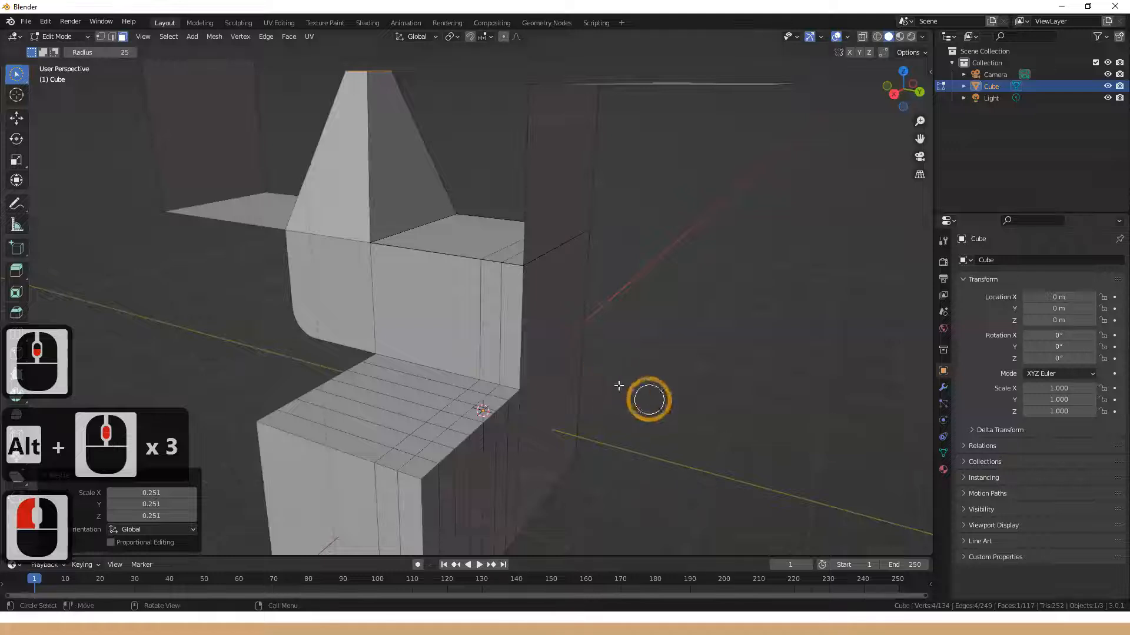
- Switch to Blender and select the large outer half of the flat overhanging face of the cube mesh in face mode
alt+middle_drag(516, 407, 524, 411)
middle_drag(381, 277, 422, 323)
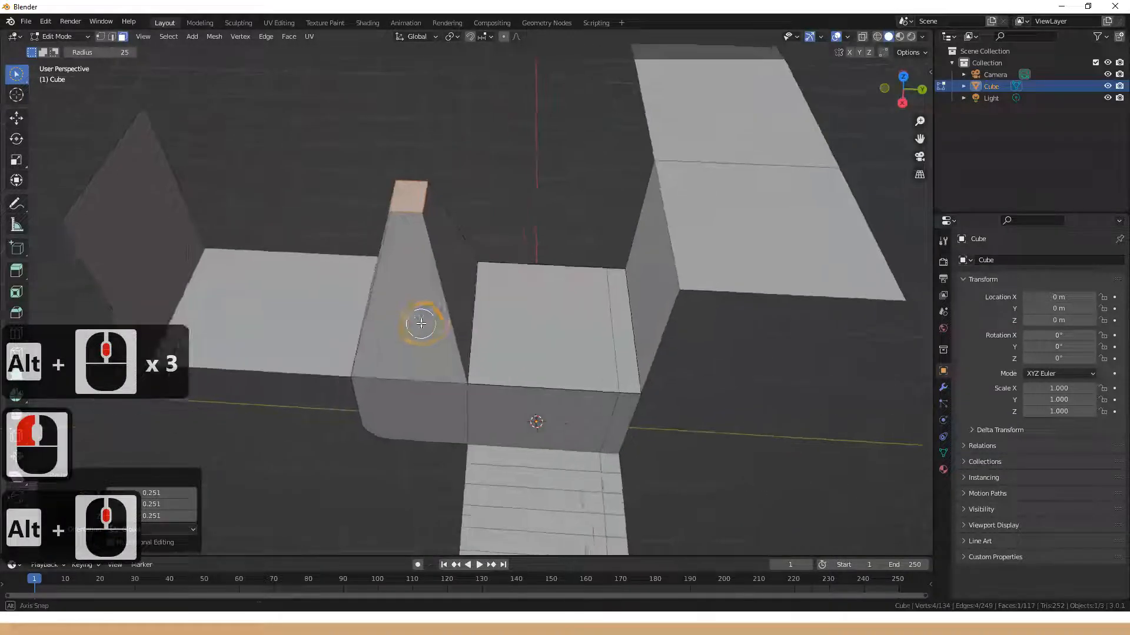
middle_drag(708, 307, 603, 356)
key(3)
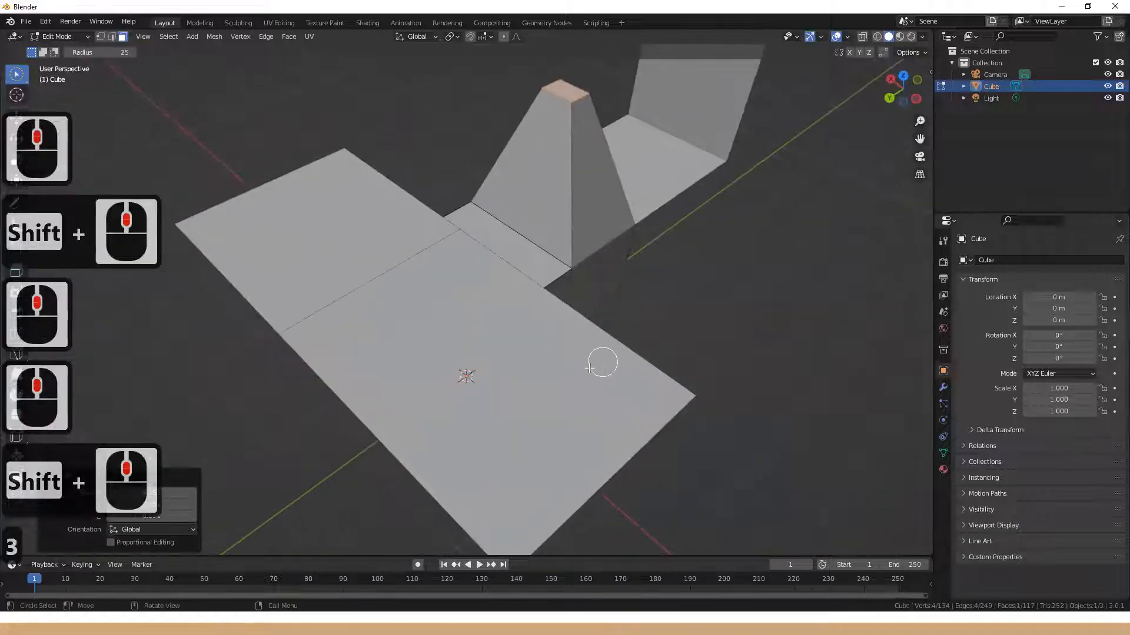
click(556, 372)
alt+middle_click(574, 415)
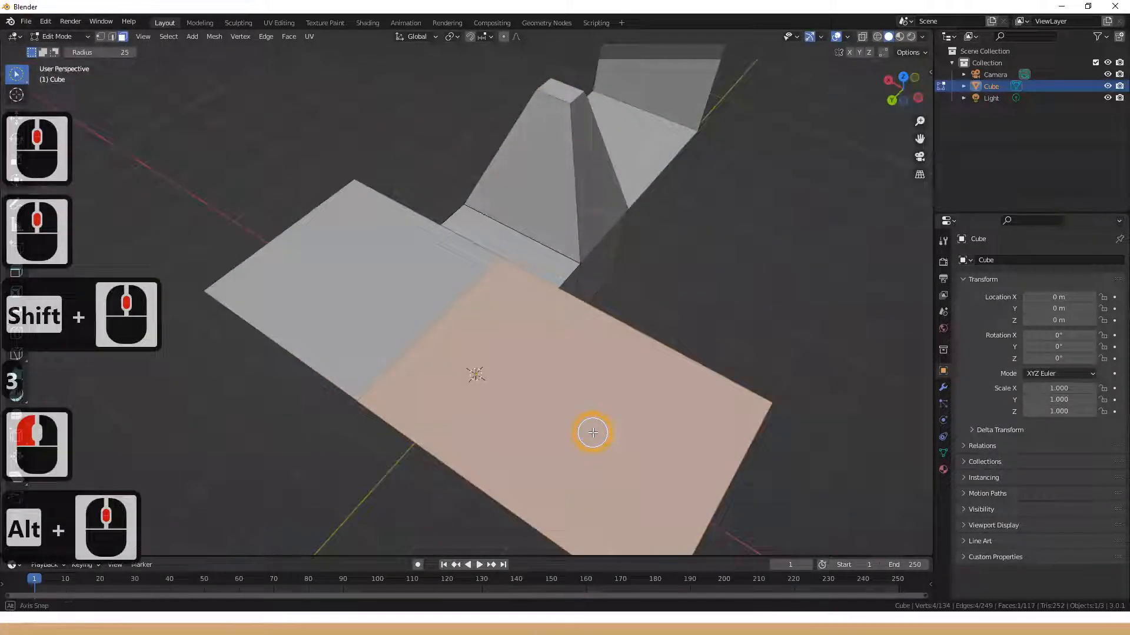
middle_click(591, 432)
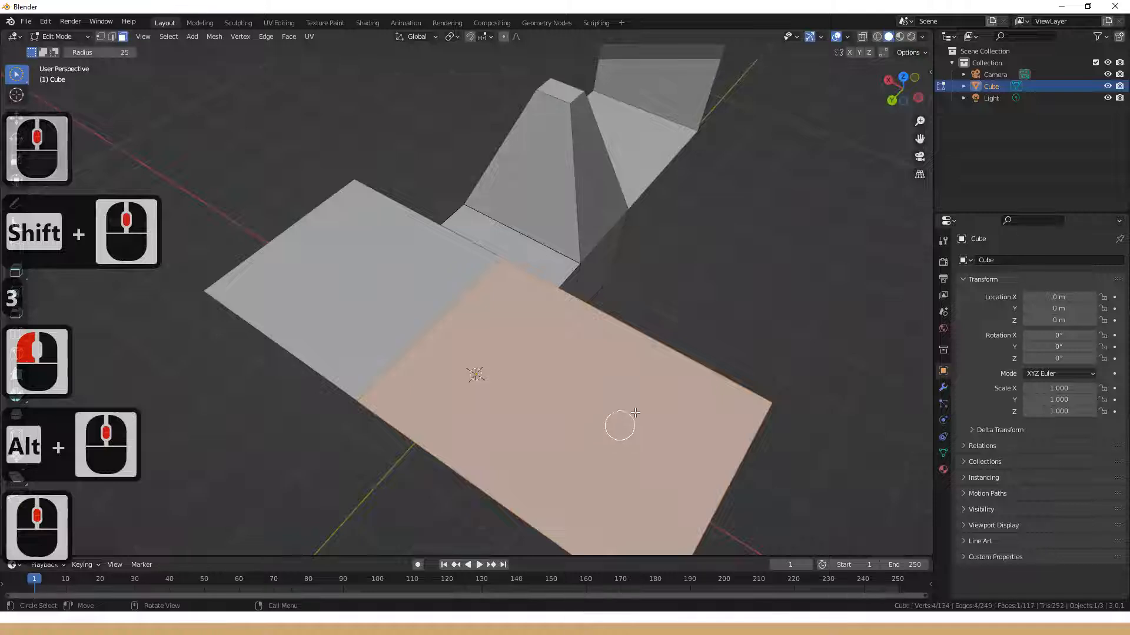
- Inset the selected face, adjust the inset thickness until an even border surrounds the inner rectangle, and deselect it
key(i)
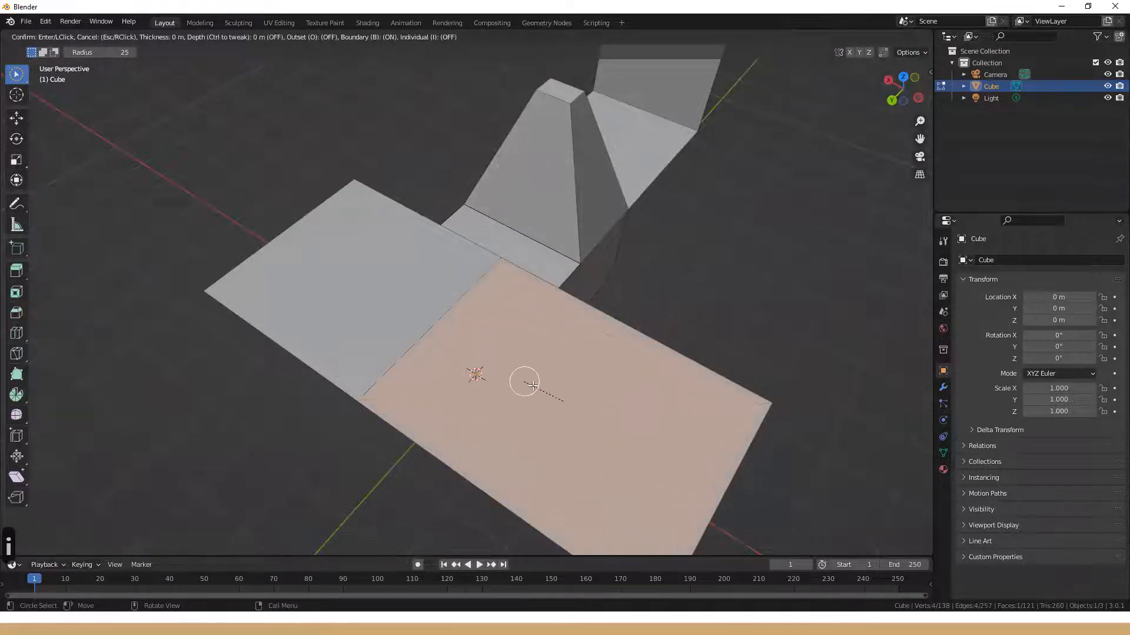
click(581, 453)
drag(152, 476, 187, 484)
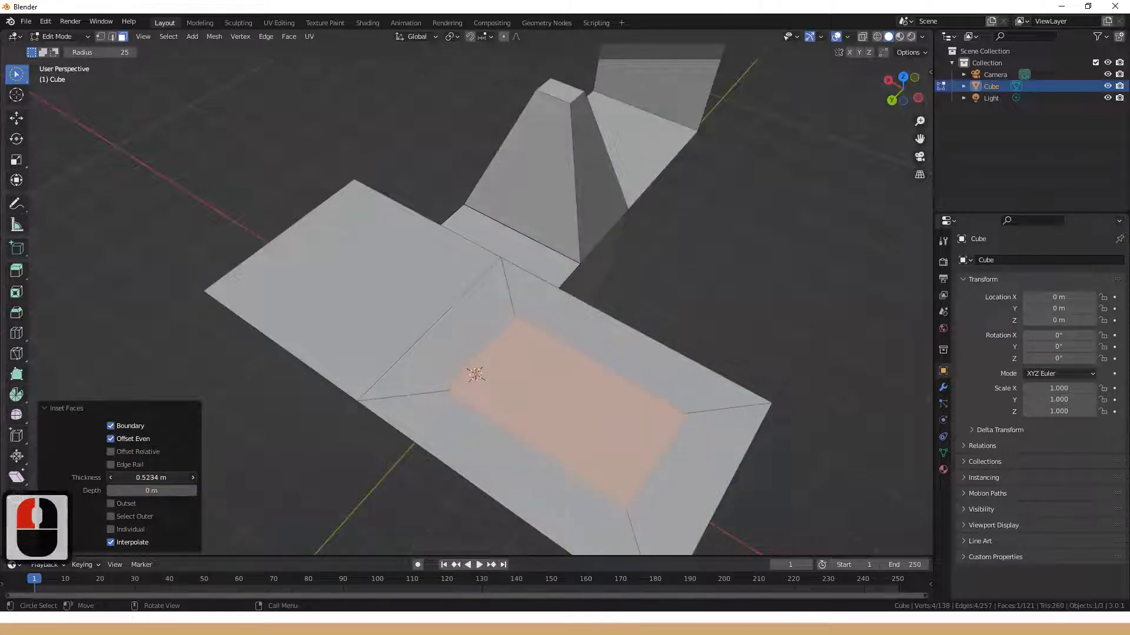
drag(151, 477, 165, 477)
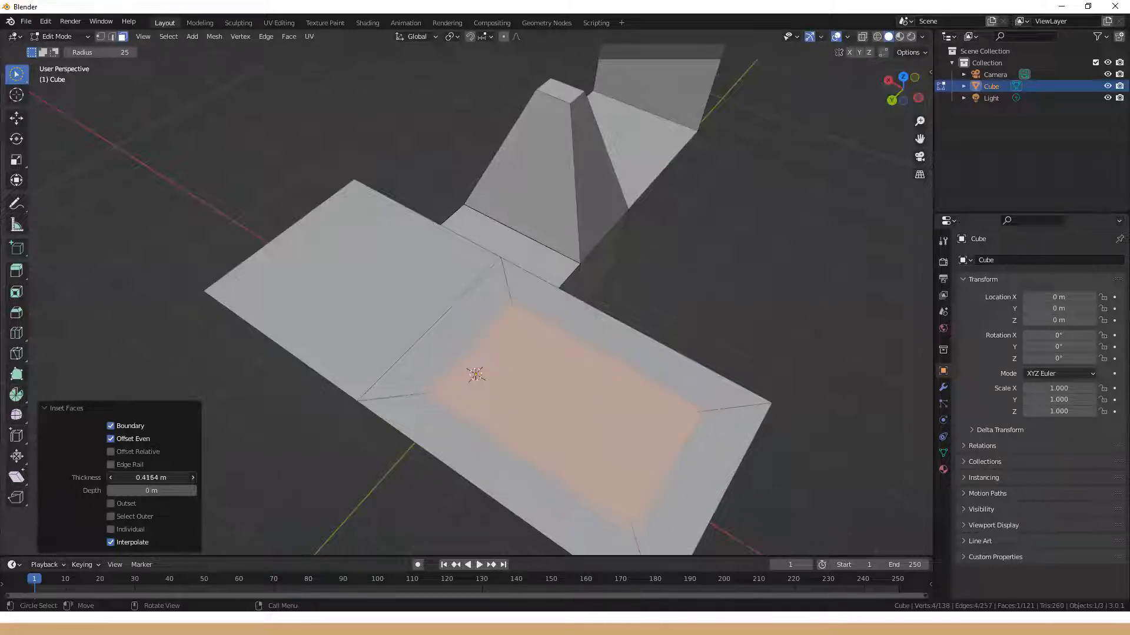
drag(151, 478, 155, 477)
click(290, 471)
click(421, 463)
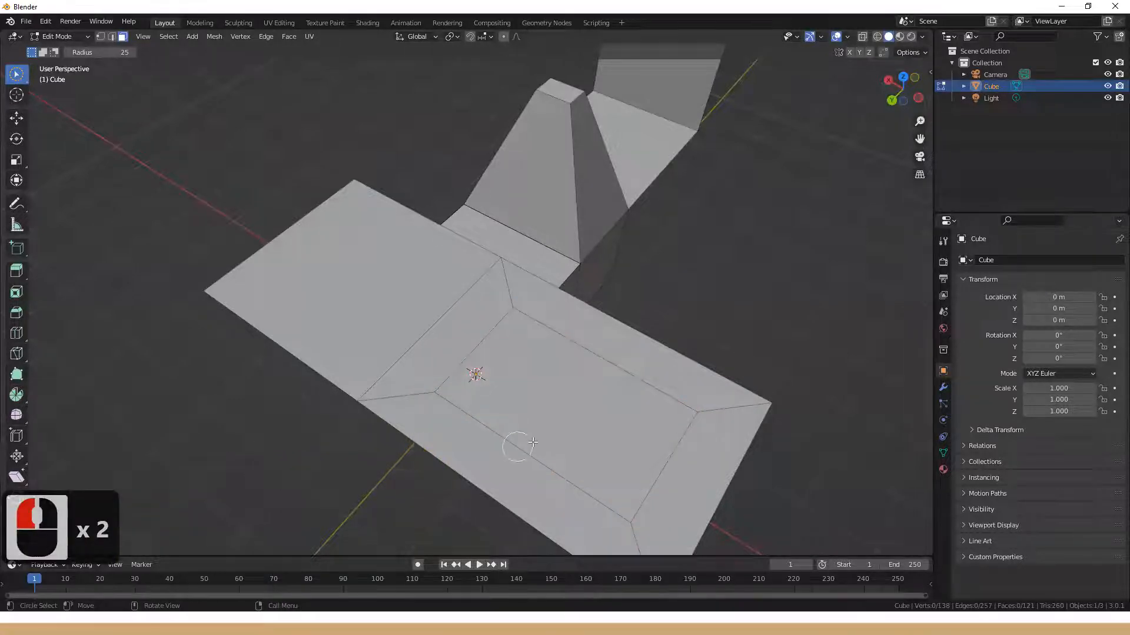
alt+middle_drag(705, 428, 668, 396)
middle_drag(274, 378, 568, 360)
middle_drag(592, 313, 501, 439)
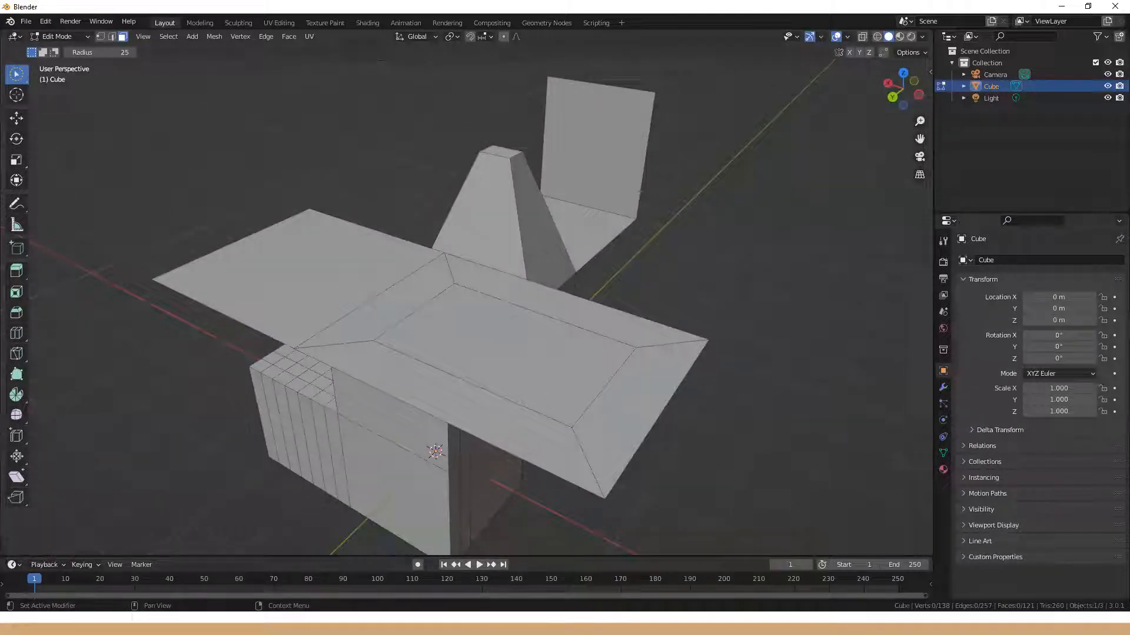
scroll(1040, 412, down, 5)
scroll(1040, 412, up, 14)
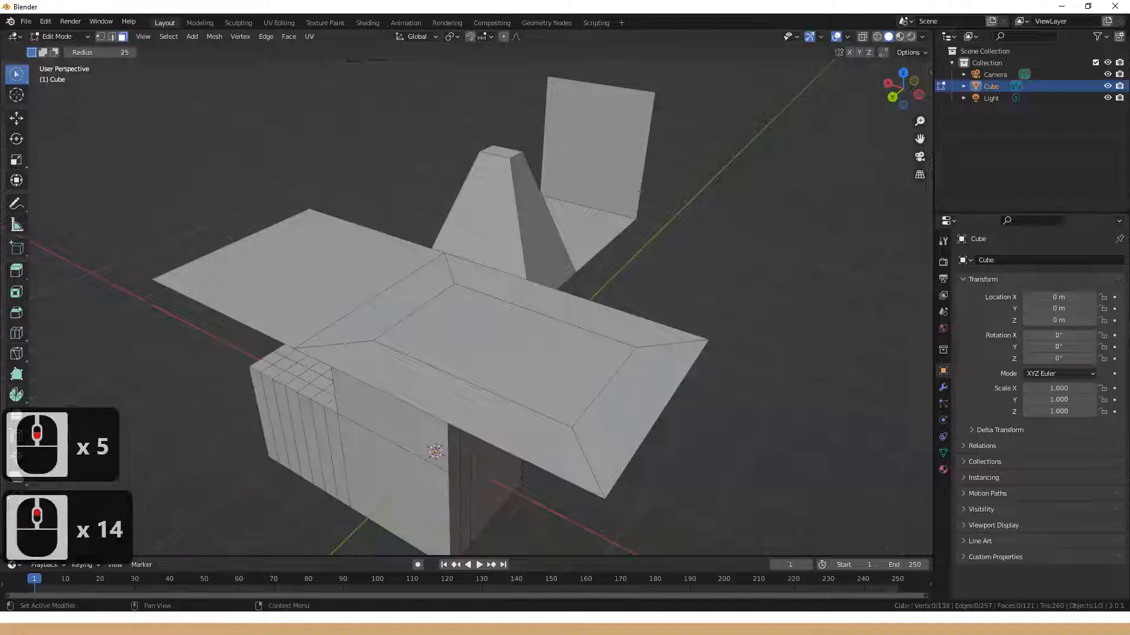
middle_drag(422, 388, 512, 382)
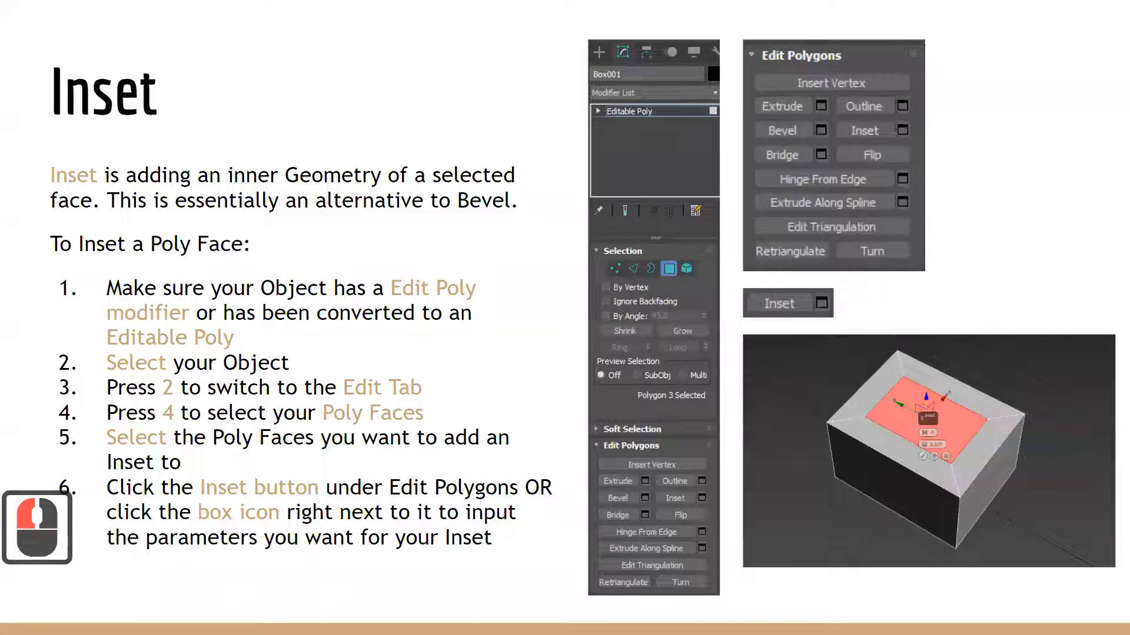
click(1063, 285)
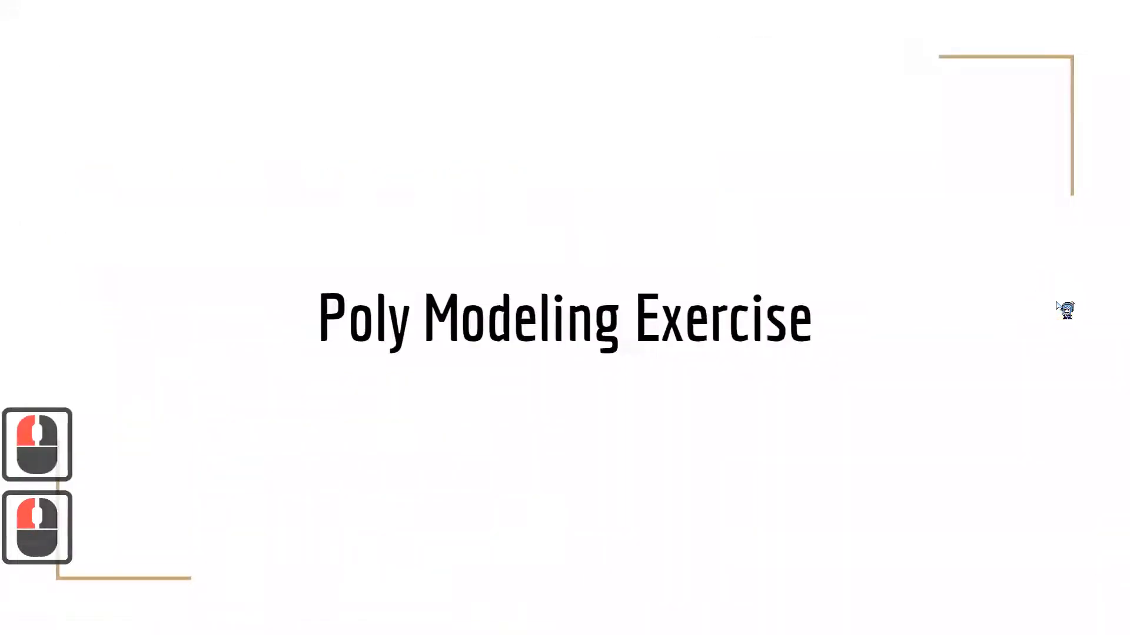
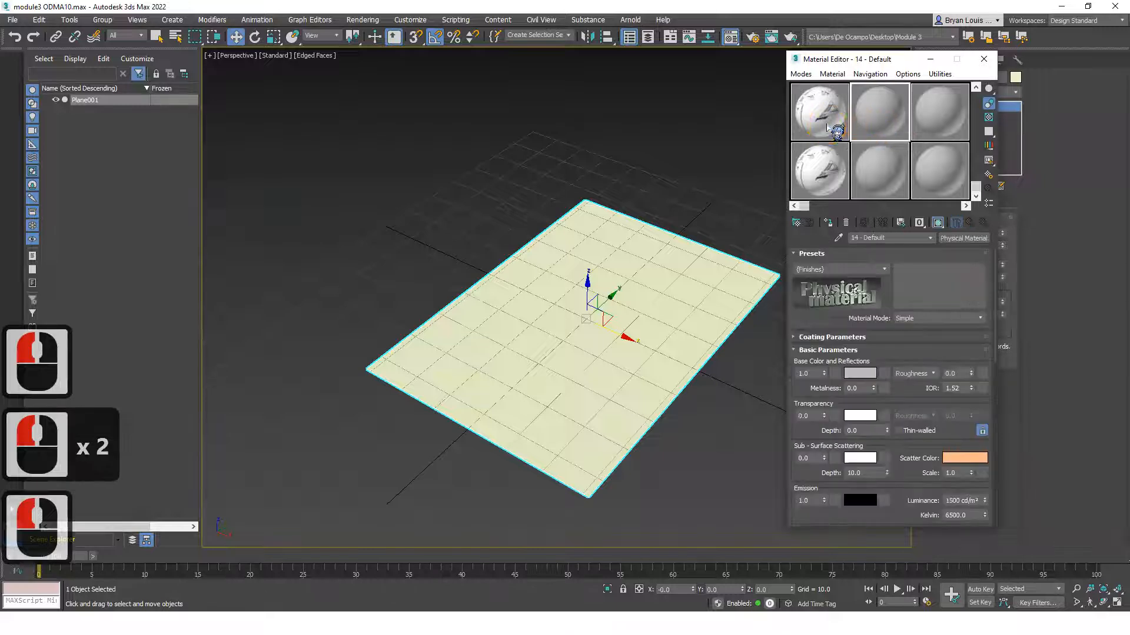
- In 3ds Max, look through the Material Editor's sample slots and compare the textured material with the unused default ones
scroll(630, 263, up, 2)
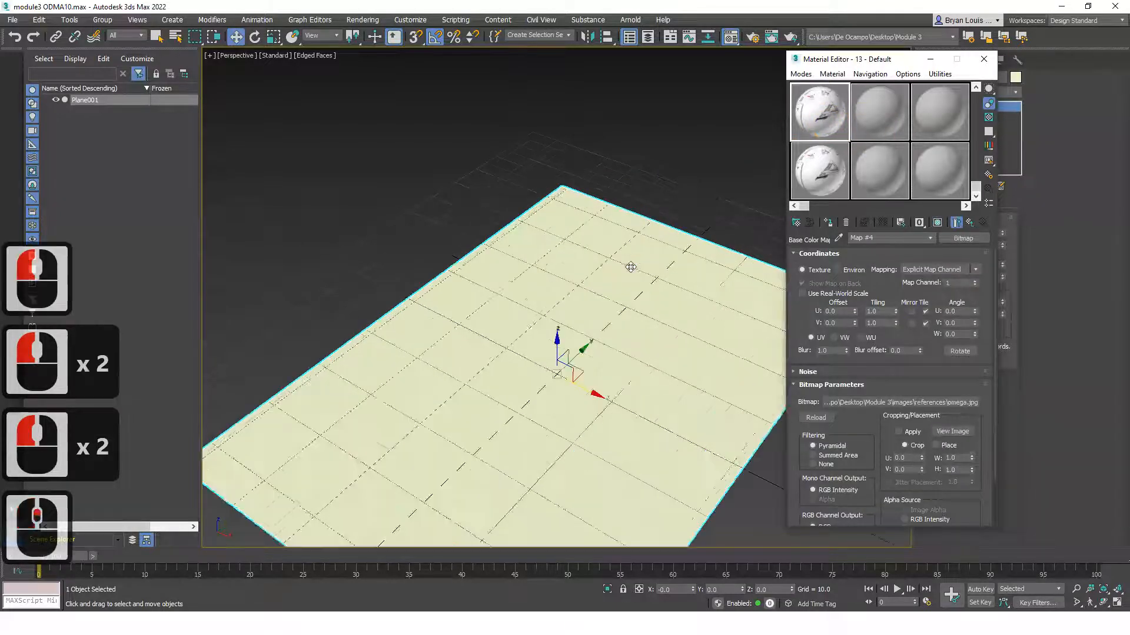
scroll(632, 262, down, 2)
alt+middle_drag(633, 262, 600, 251)
alt+middle_drag(599, 252, 660, 222)
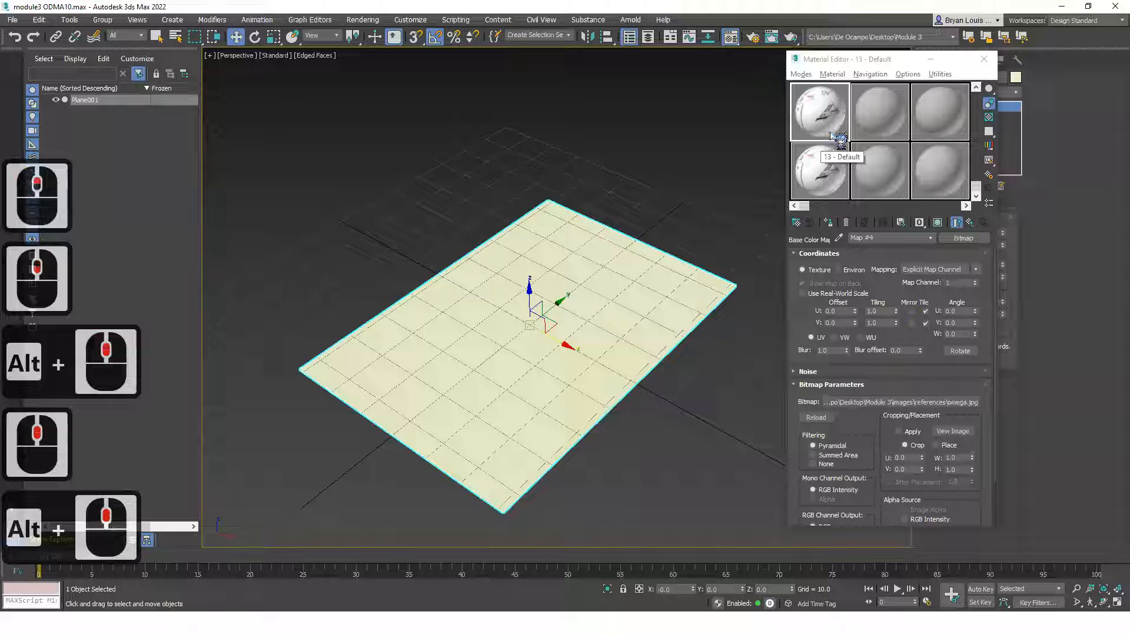
double_click(885, 120)
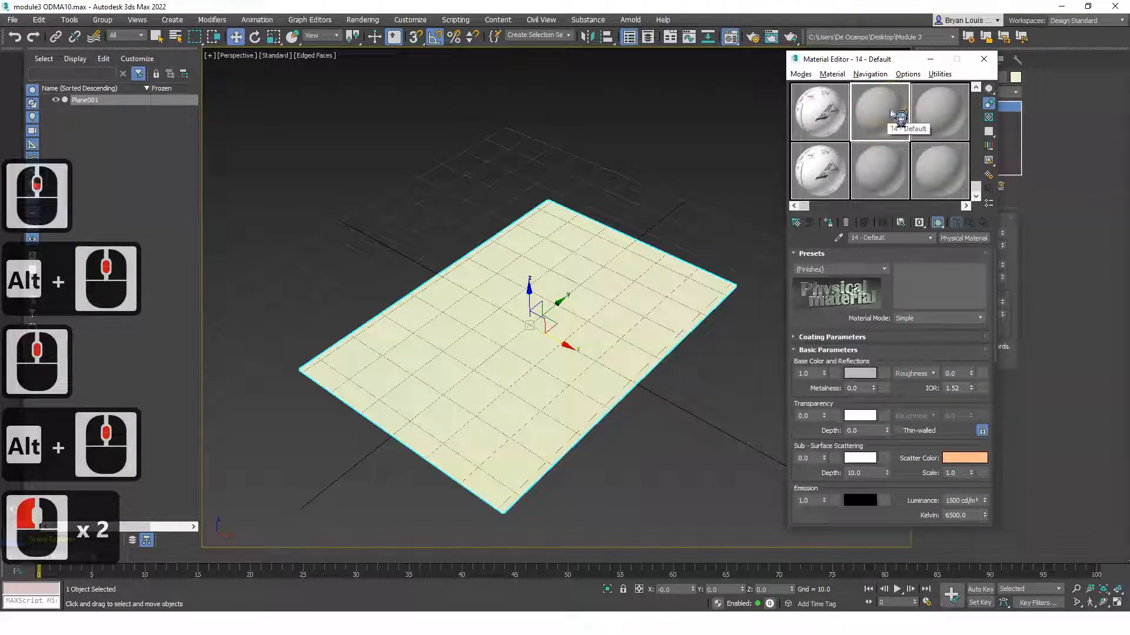
click(885, 177)
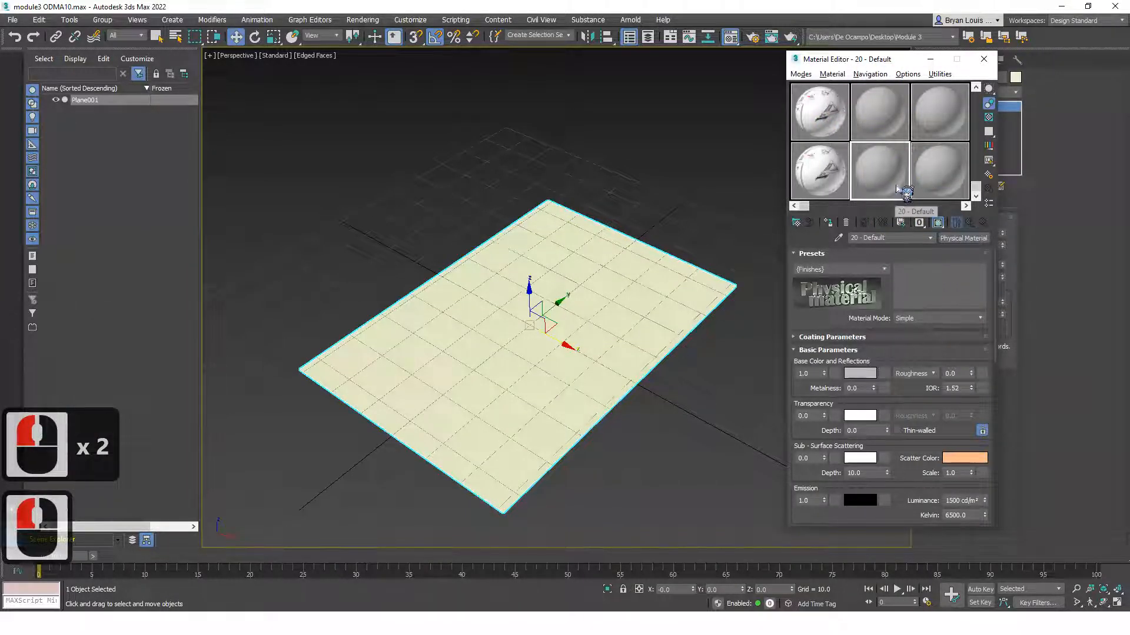
drag(975, 183, 976, 136)
click(930, 113)
click(893, 114)
click(890, 165)
click(933, 164)
click(931, 119)
click(892, 115)
click(887, 175)
click(936, 174)
click(941, 132)
click(890, 125)
click(886, 168)
click(943, 177)
click(977, 196)
drag(976, 136, 977, 189)
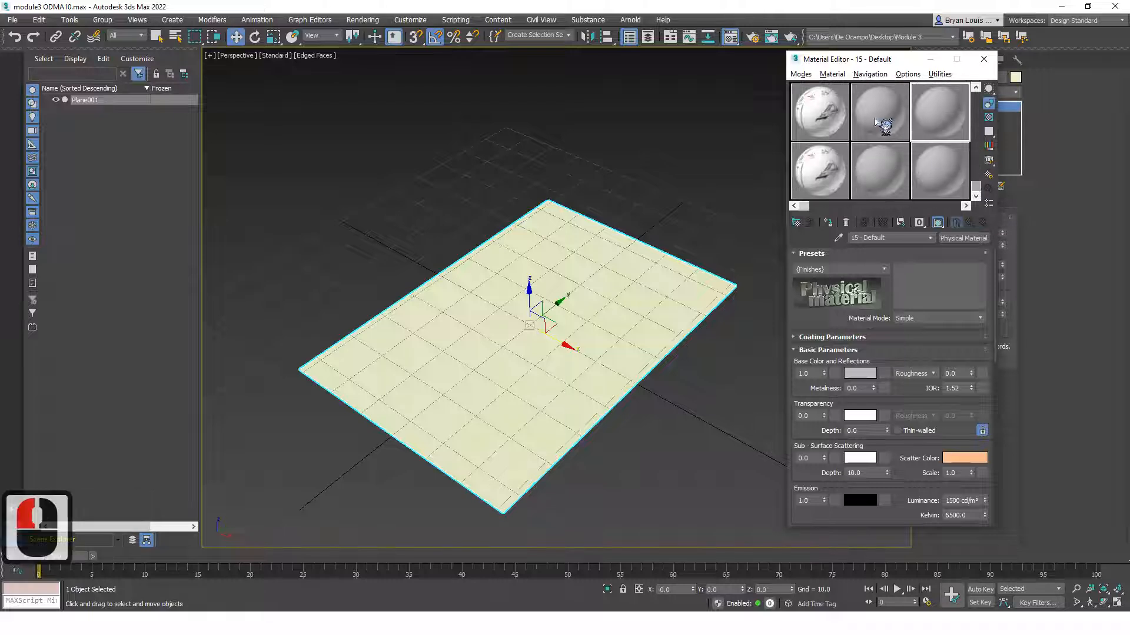
- Switch the material editor to Slate mode and return it to Compact mode
click(806, 78)
click(857, 106)
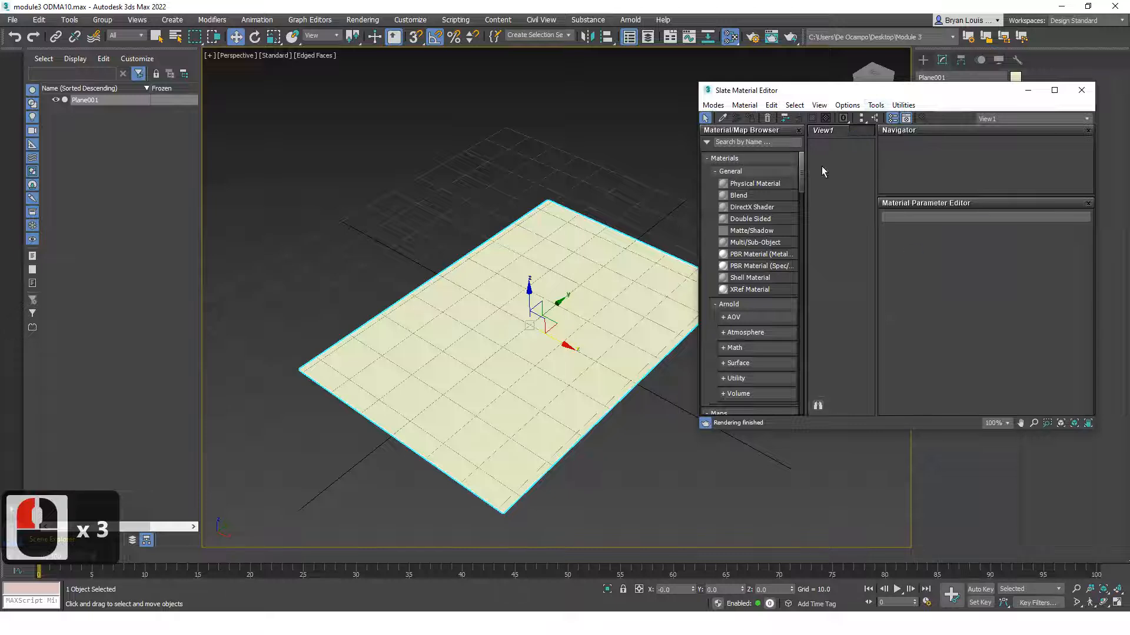
click(723, 107)
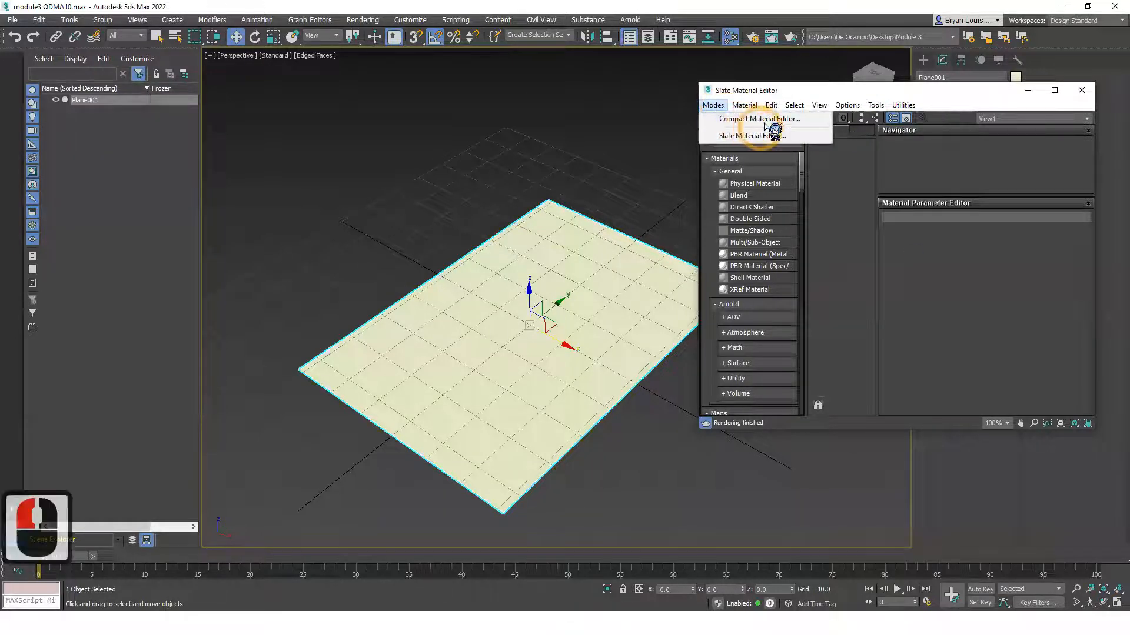
click(817, 119)
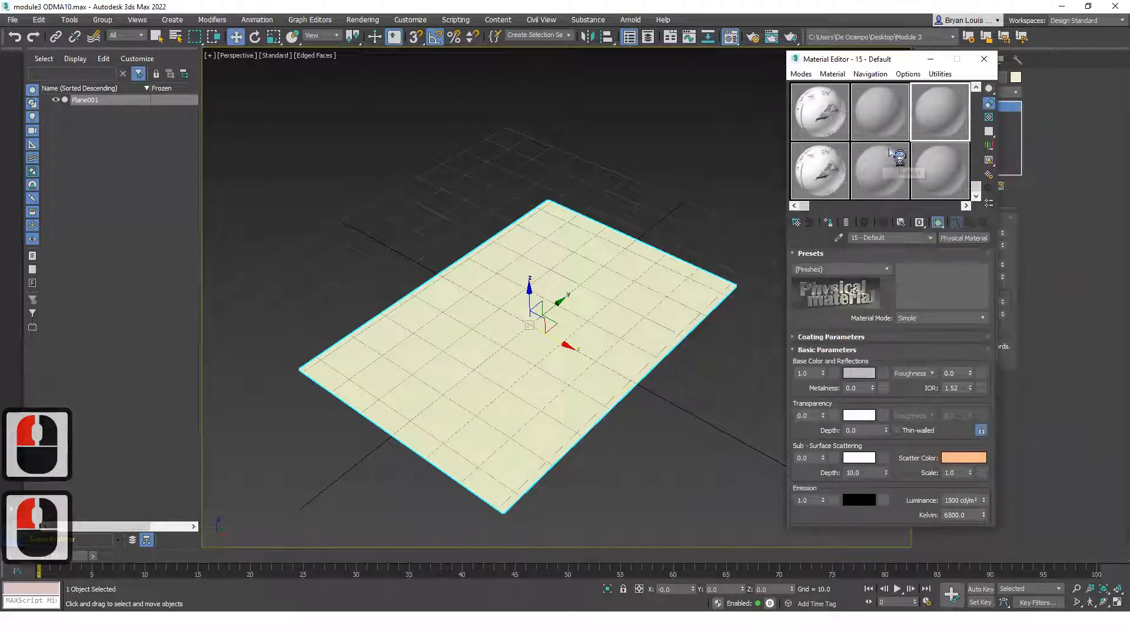
- Look through the sample slots and select the unused 08 - Default material
scroll(926, 169, up, 3)
drag(976, 186, 969, 140)
scroll(923, 157, up, 2)
click(885, 168)
click(887, 167)
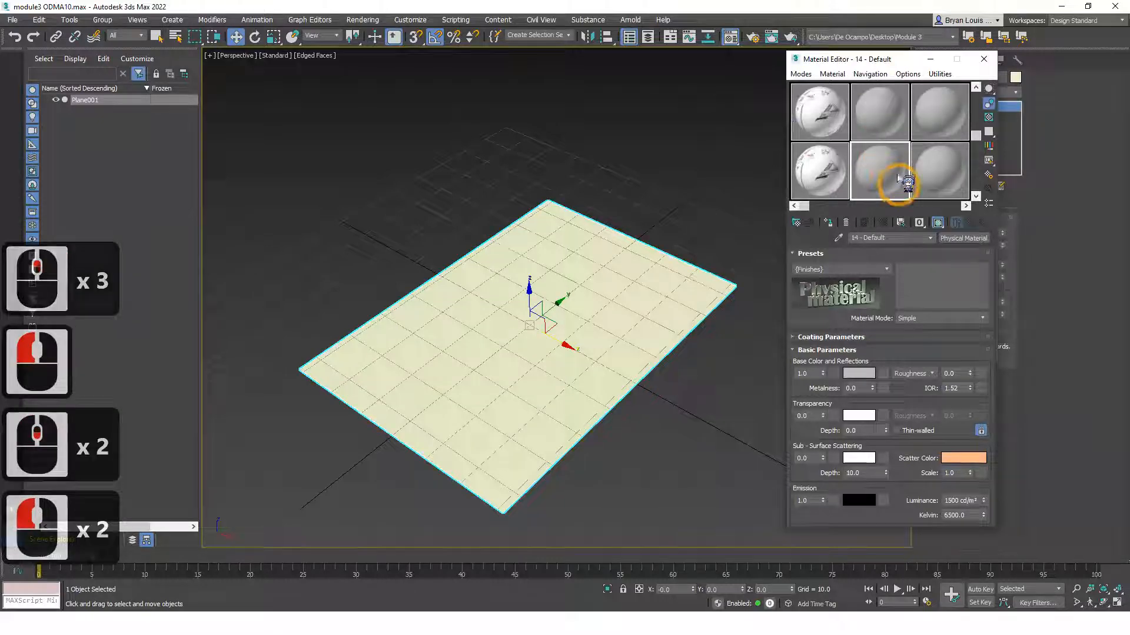
drag(974, 139, 976, 104)
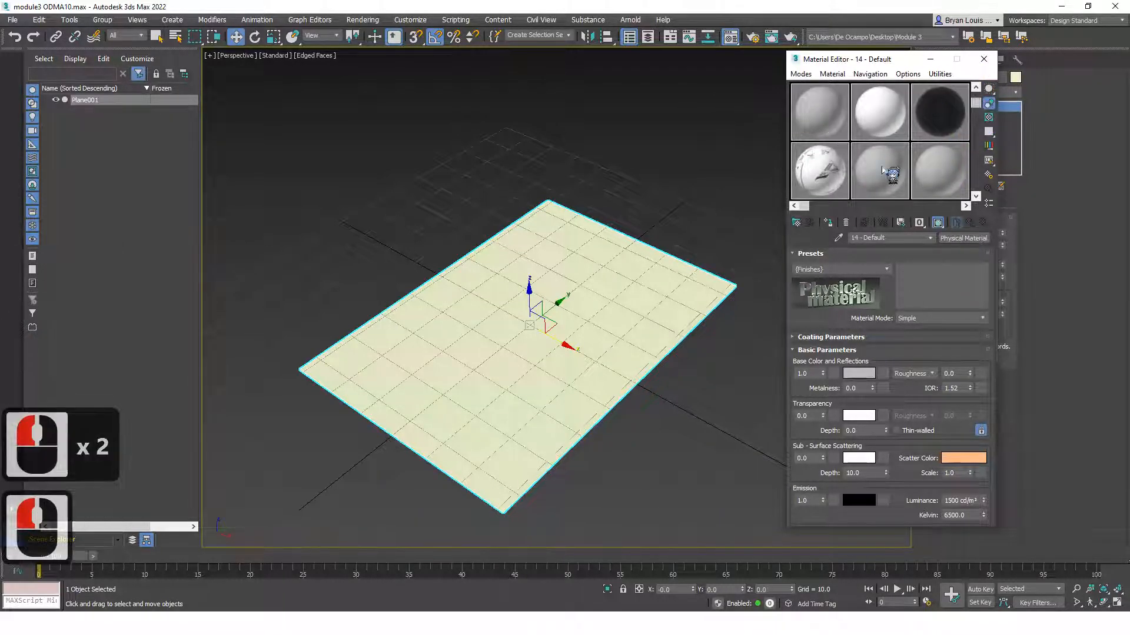
click(821, 111)
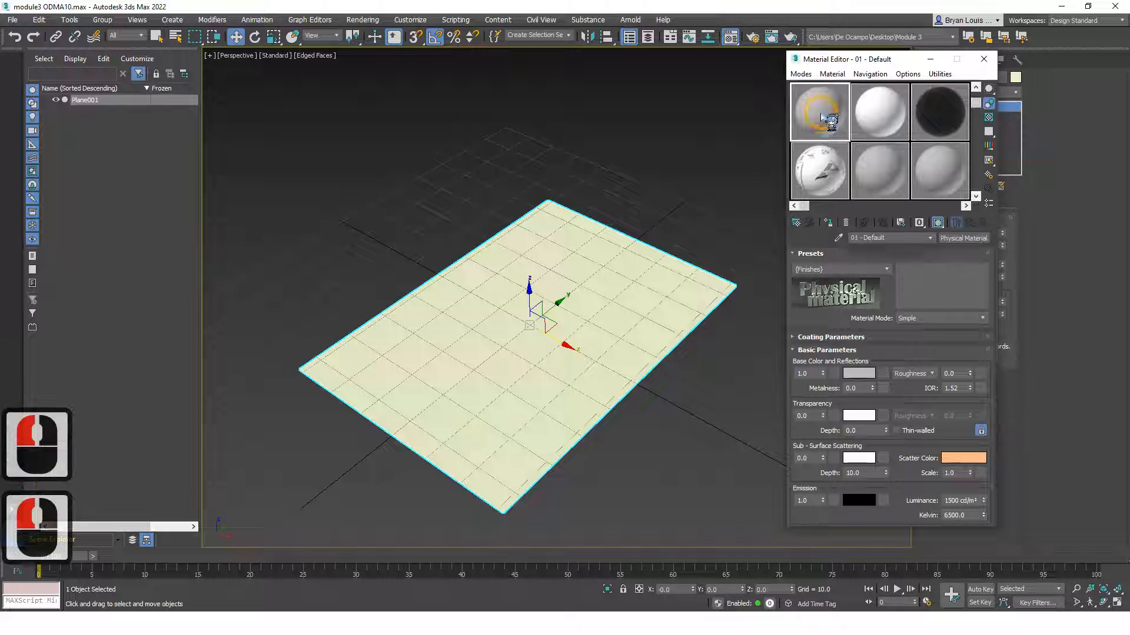
click(899, 183)
middle_drag(934, 179, 919, 176)
click(919, 176)
mouse_move(975, 104)
mouse_down()
mouse_move(978, 133)
mouse_move(975, 90)
mouse_up()
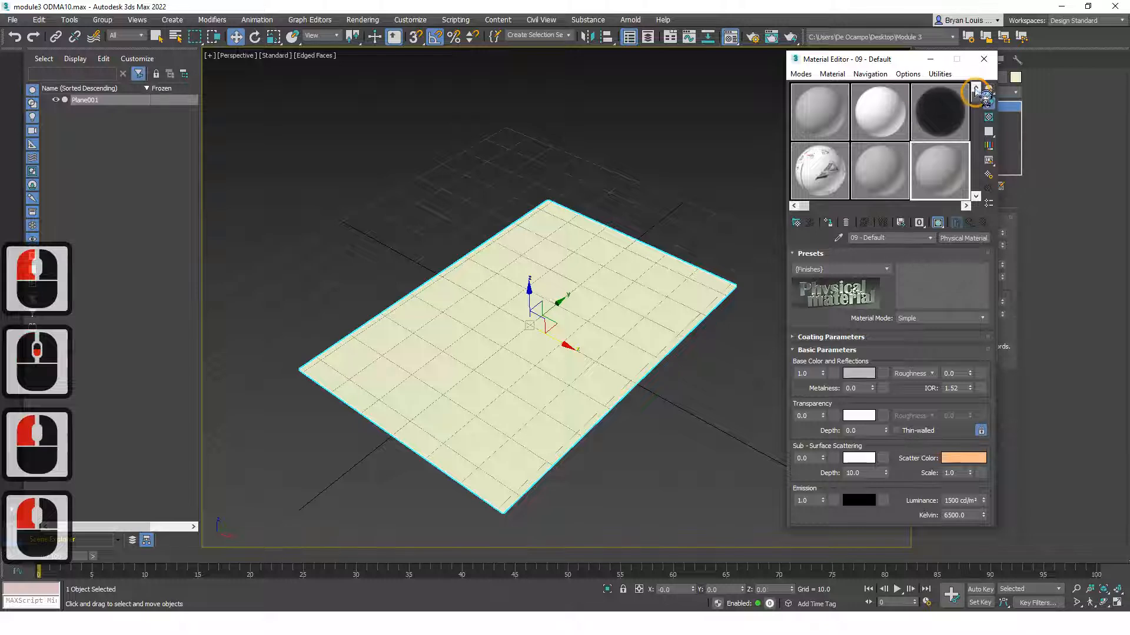
click(900, 180)
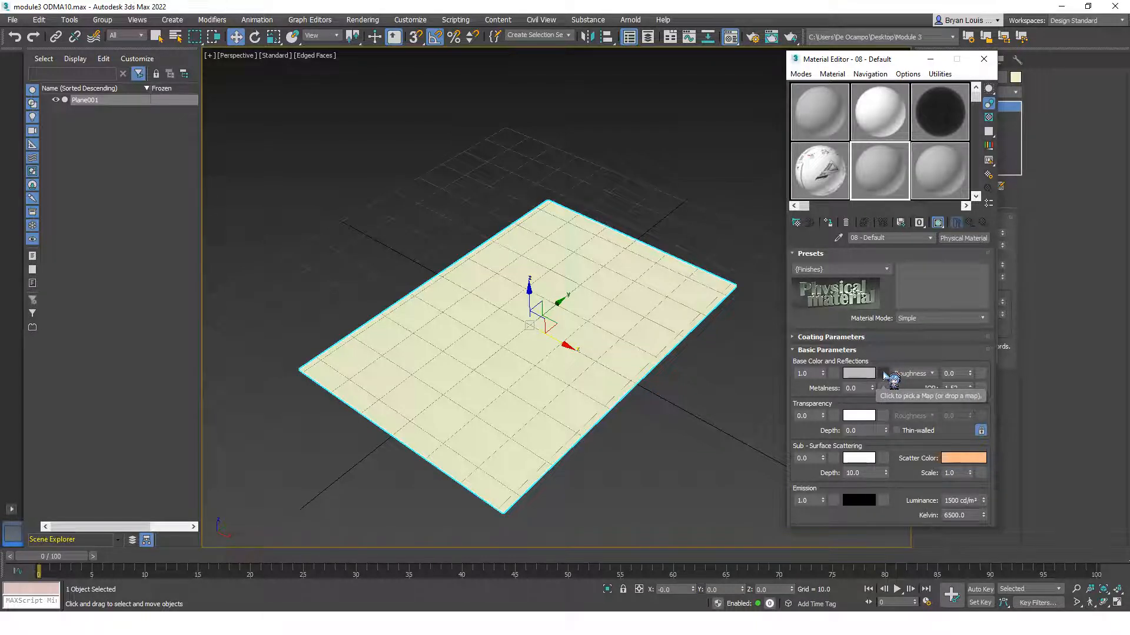
- Add a Bitmap map to the base color of the 08 - Default material
click(884, 374)
mouse_move(725, 266)
mouse_down()
mouse_move(724, 160)
mouse_move(718, 276)
mouse_up()
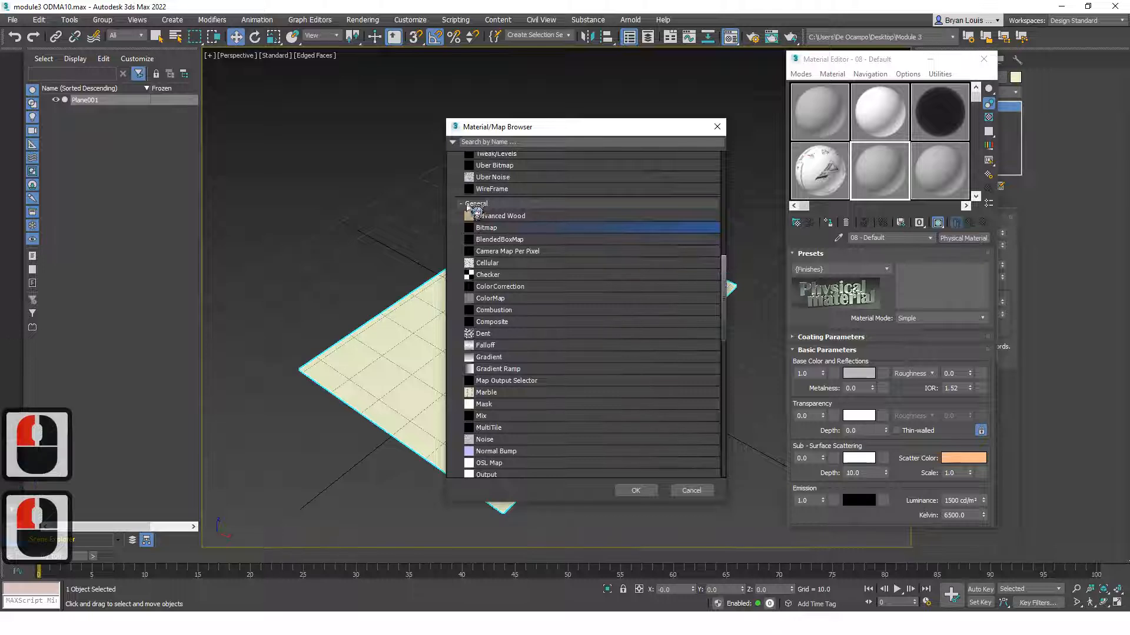
click(497, 228)
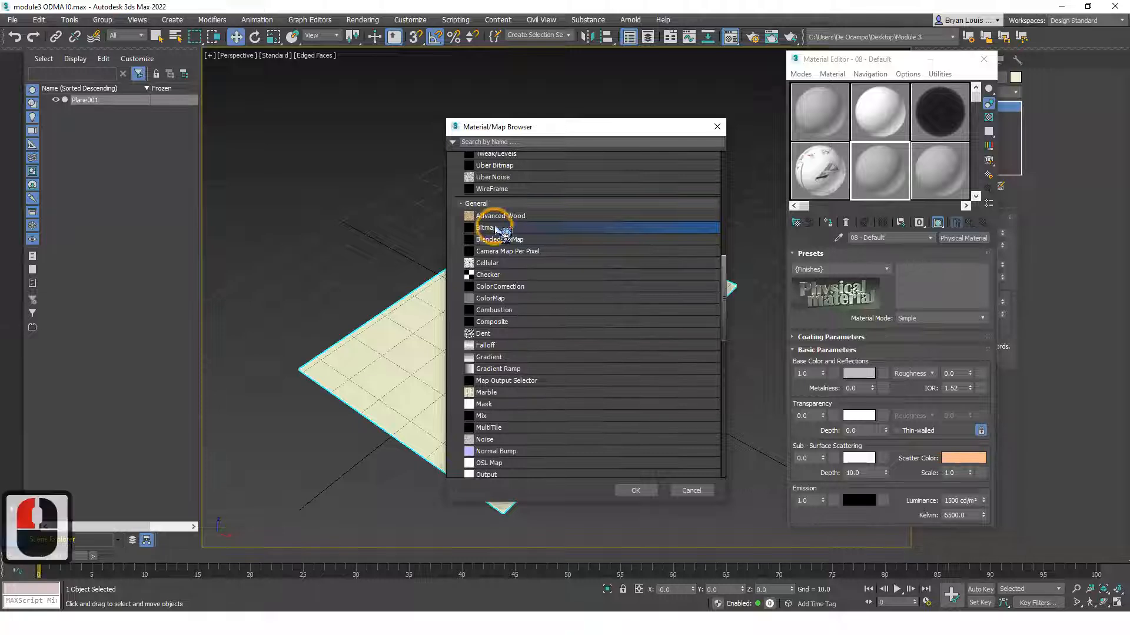
click(636, 490)
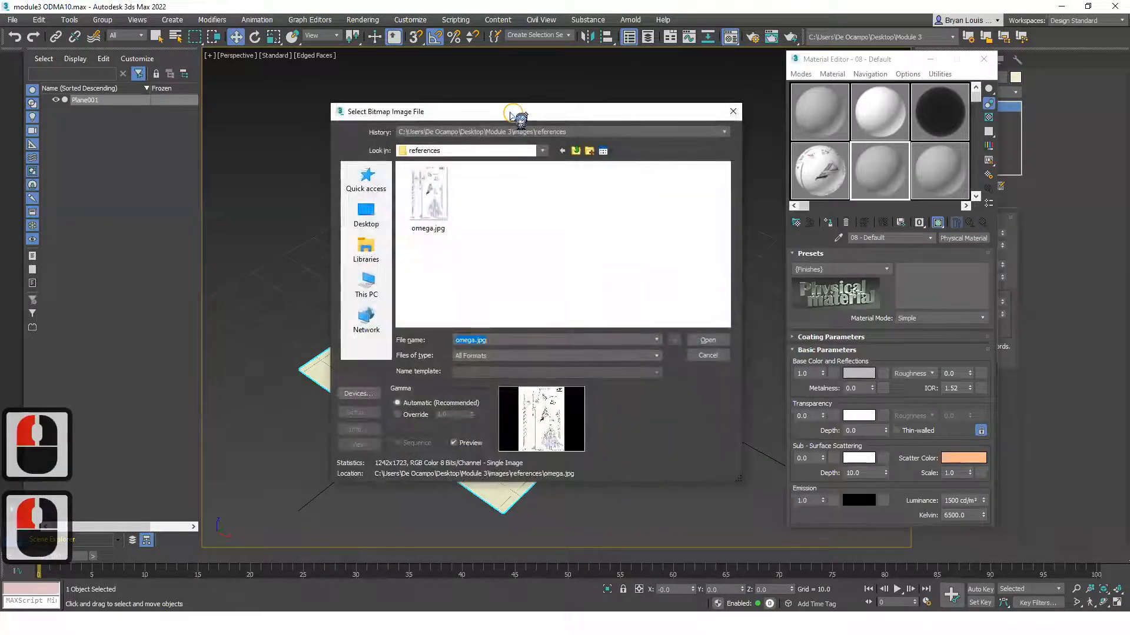
- Examine omega.jpg in the references folder, leave the image selection without loading it, and dismiss the render message
drag(511, 113, 478, 102)
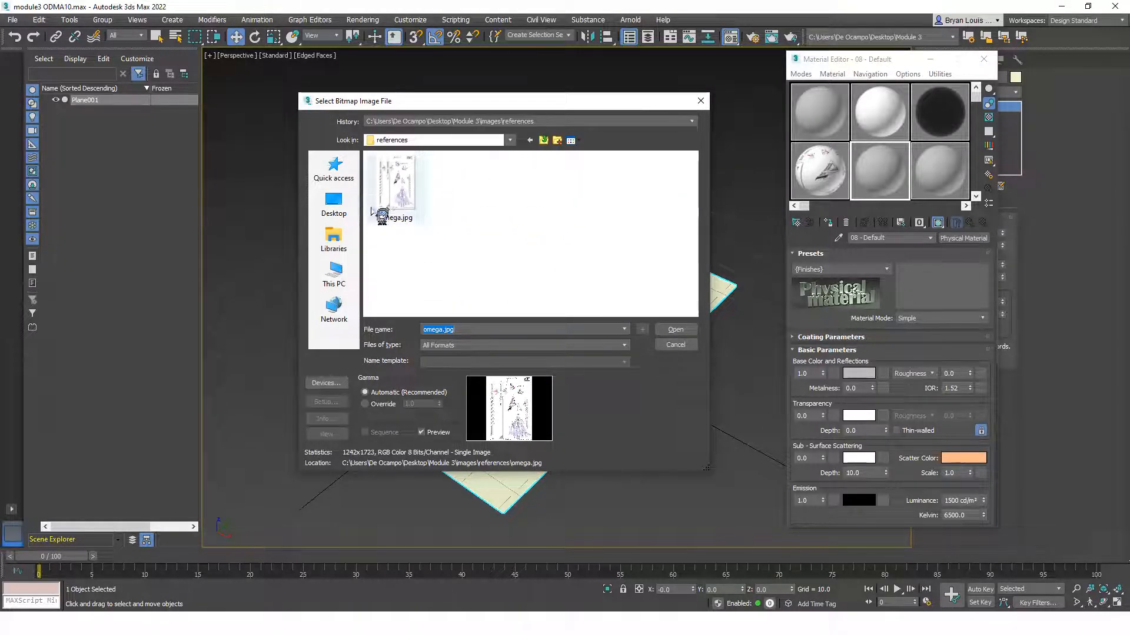
click(418, 193)
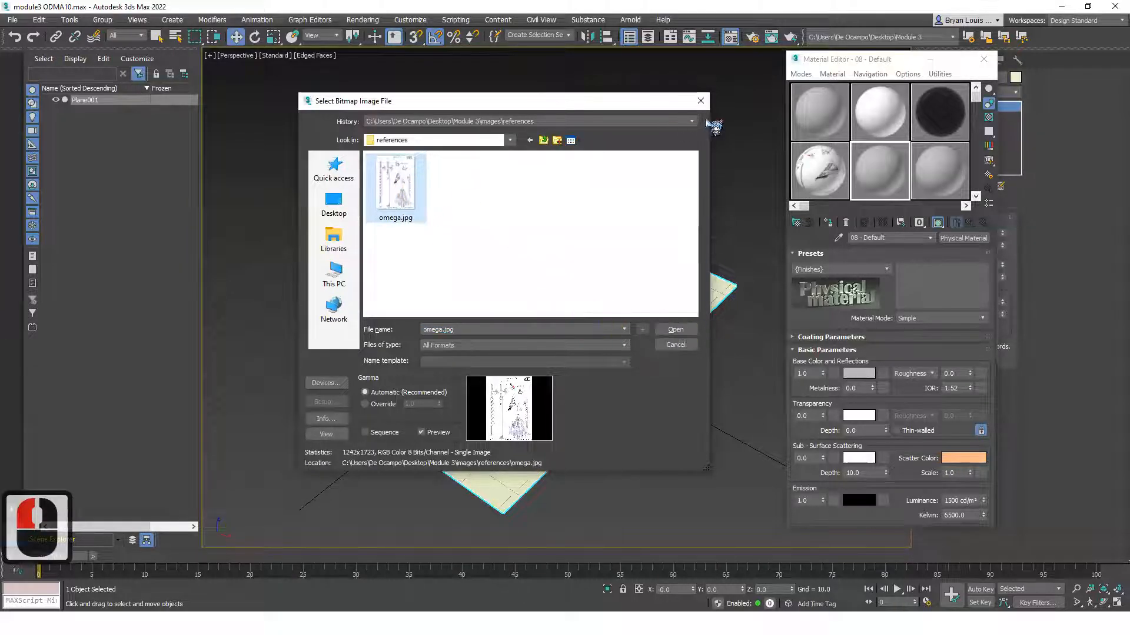
click(708, 99)
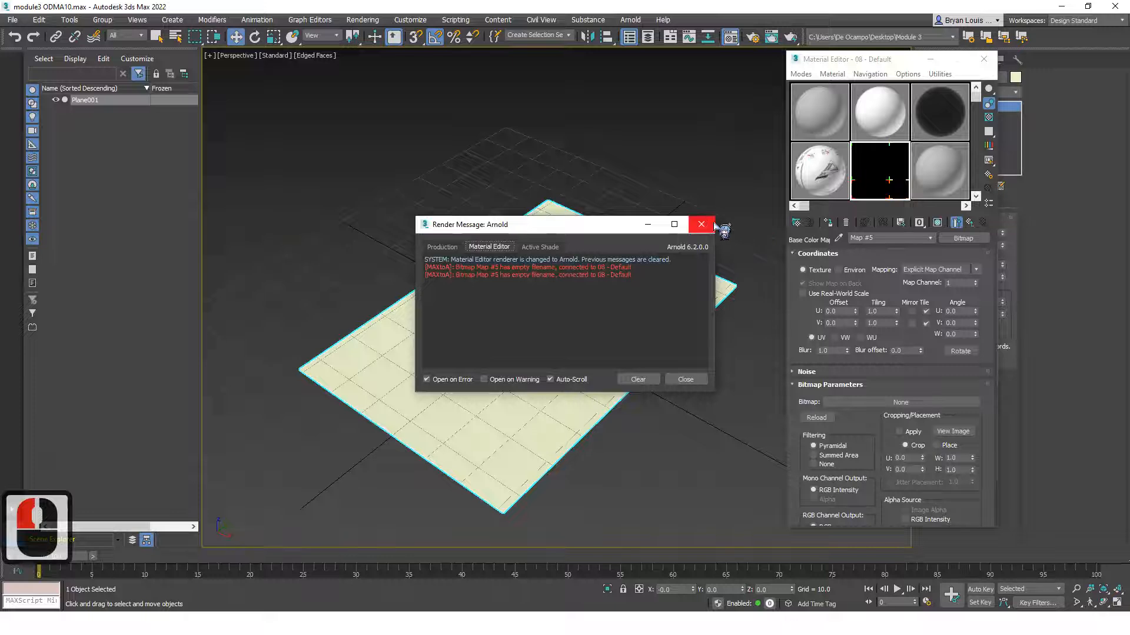
click(711, 226)
- Apply the 07 - Default material containing the omega.jpg bitmap to the plane
click(825, 188)
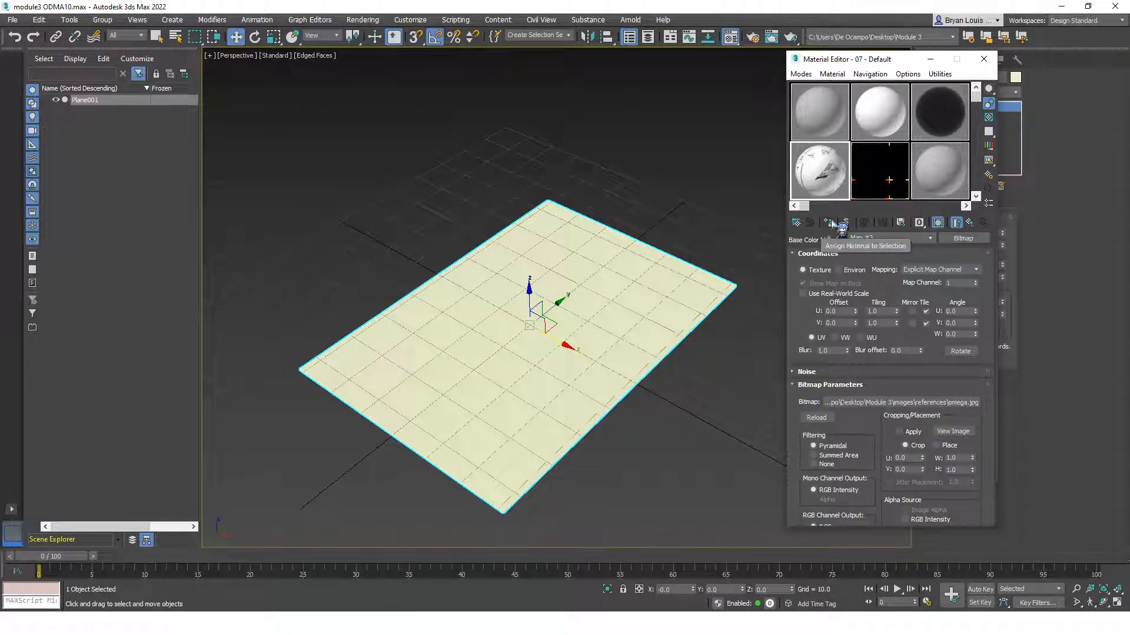
drag(833, 186, 674, 273)
click(701, 177)
click(704, 295)
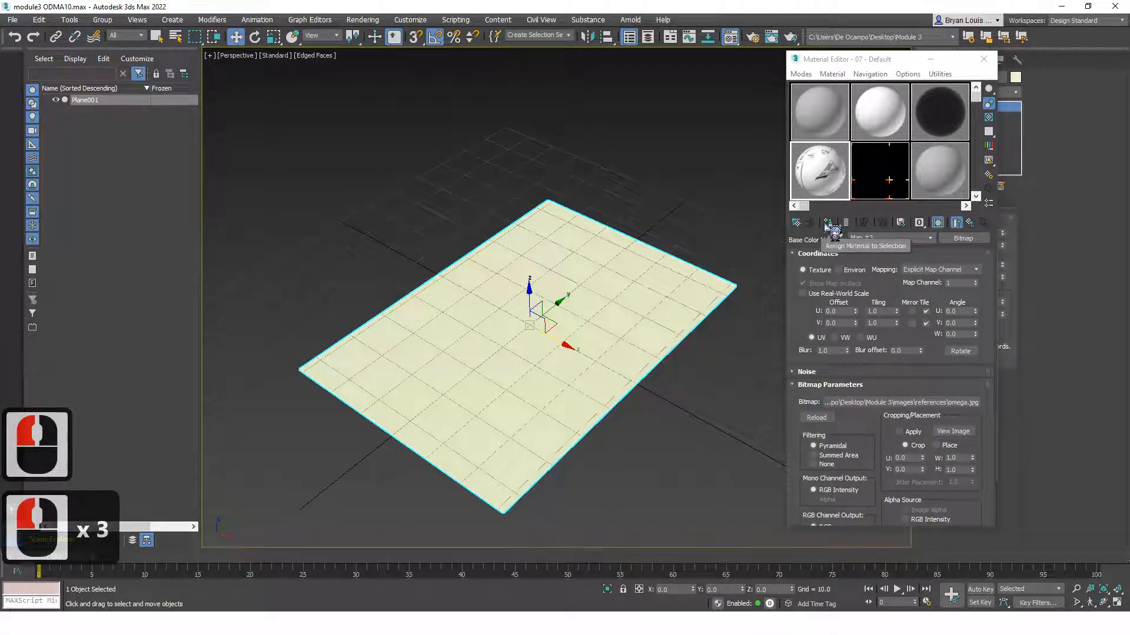
click(823, 184)
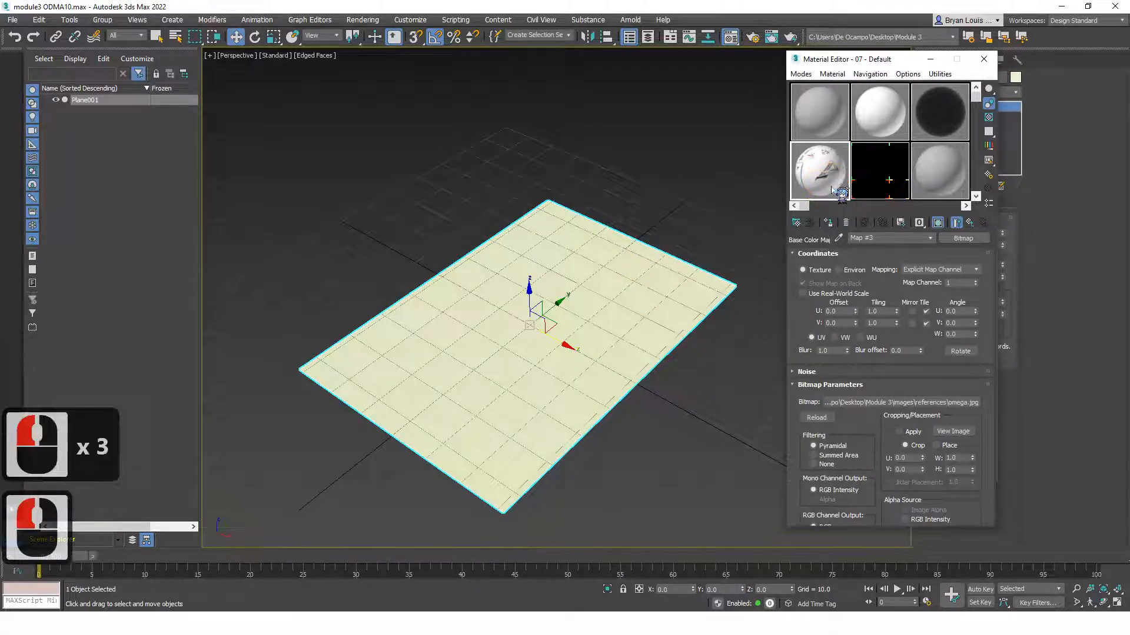
drag(831, 188, 819, 183)
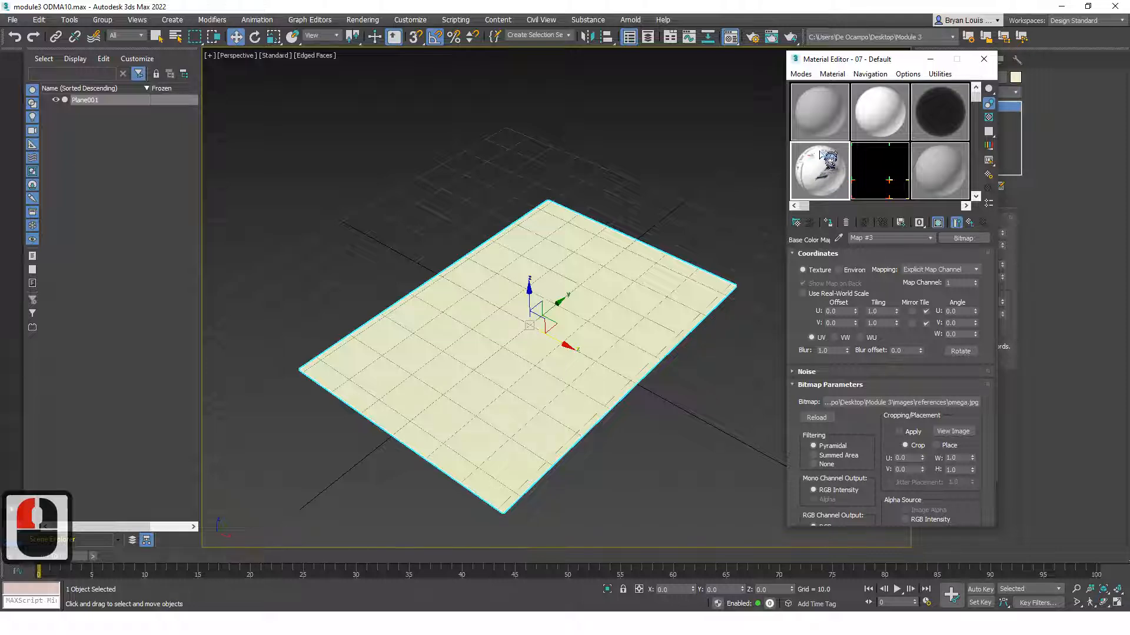
drag(832, 222, 832, 230)
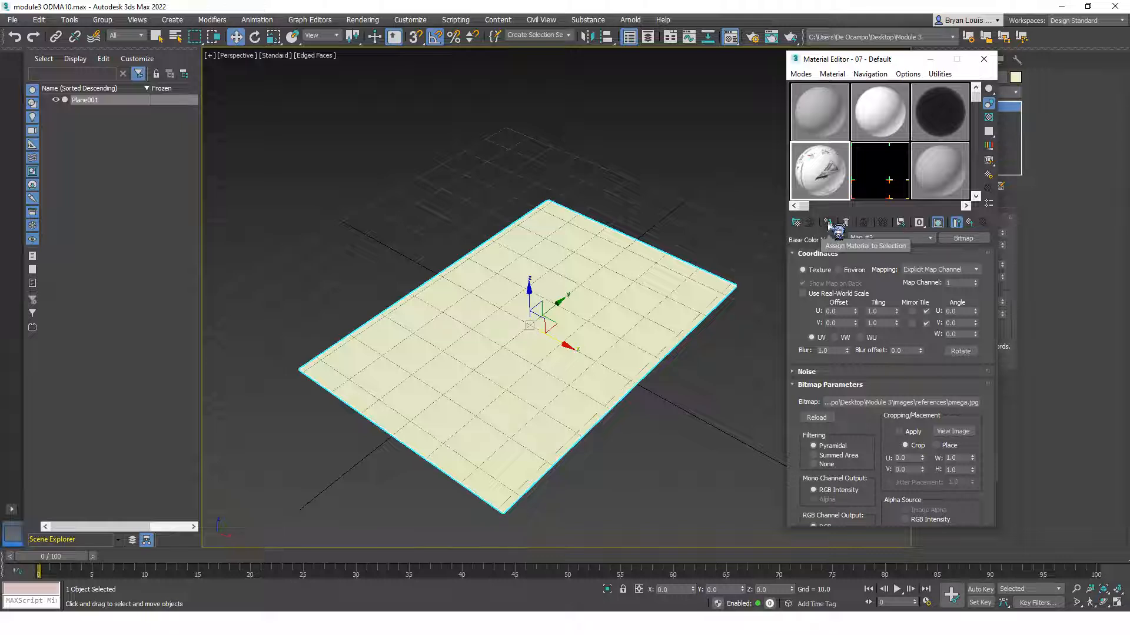
drag(836, 166, 606, 276)
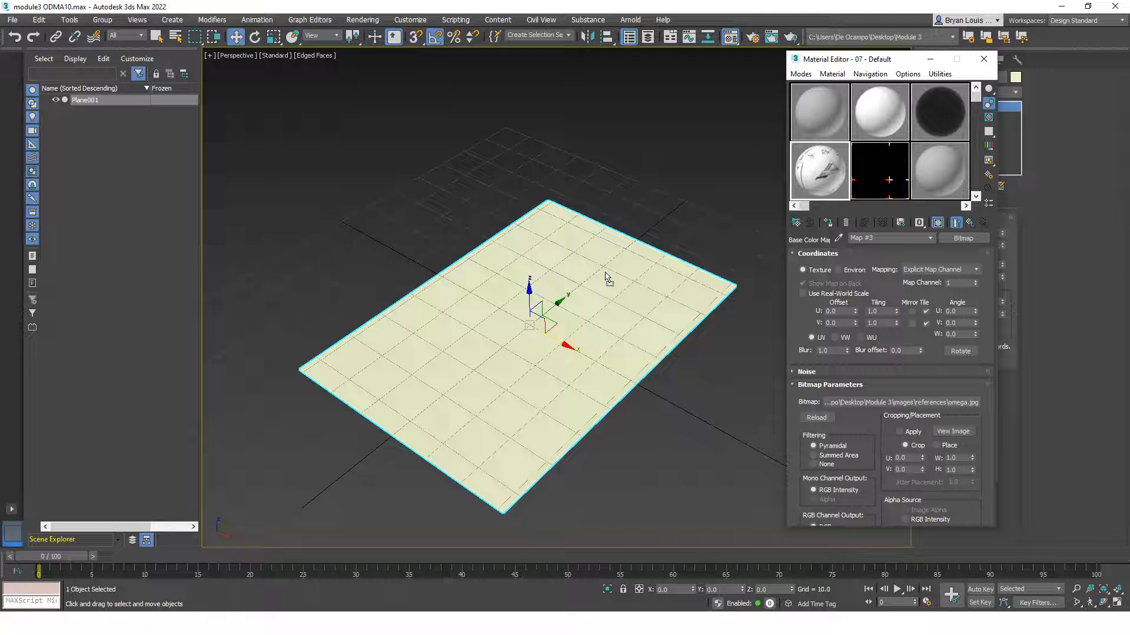
drag(605, 273, 606, 272)
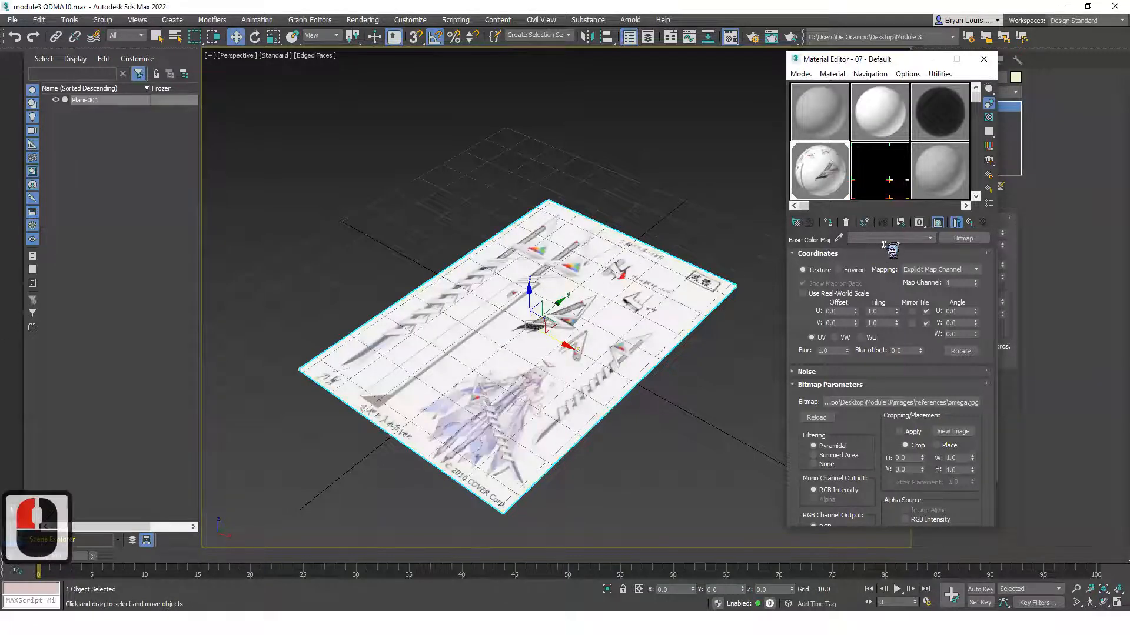
- Turn the shaded material's viewport display off, inspect the plane, and turn the display back on
click(938, 223)
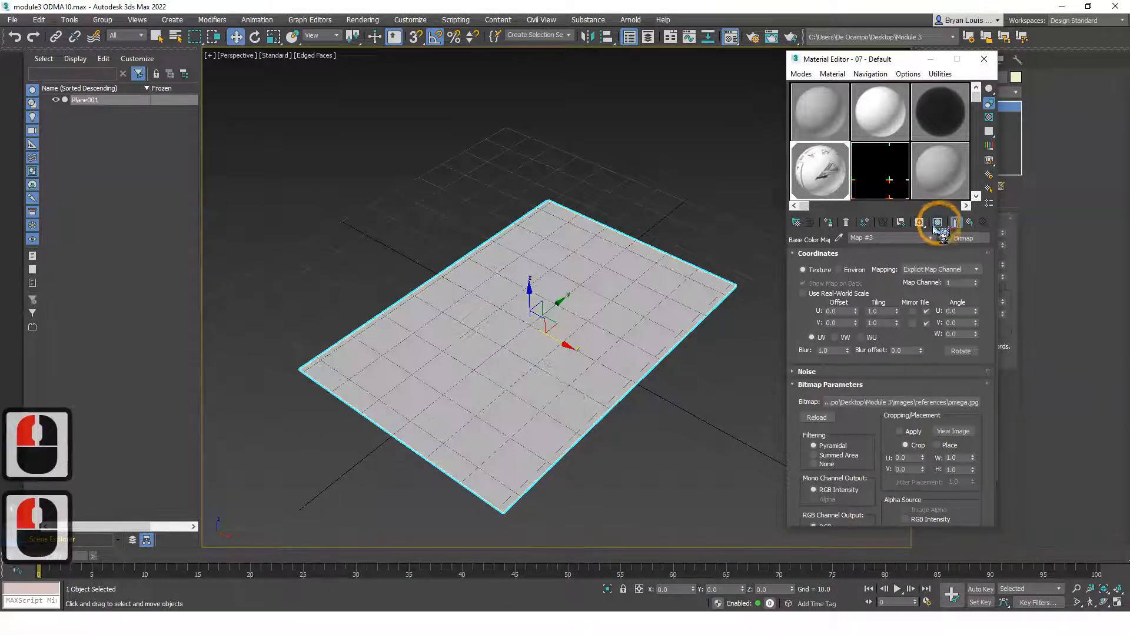
middle_drag(456, 324, 418, 302)
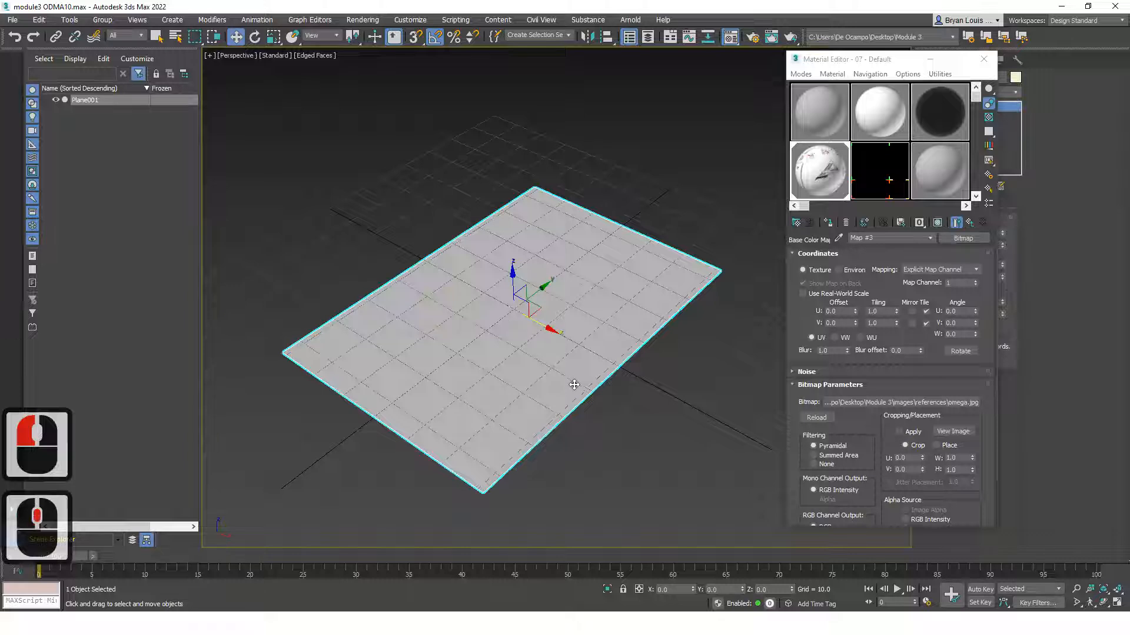
alt+middle_drag(543, 360, 690, 290)
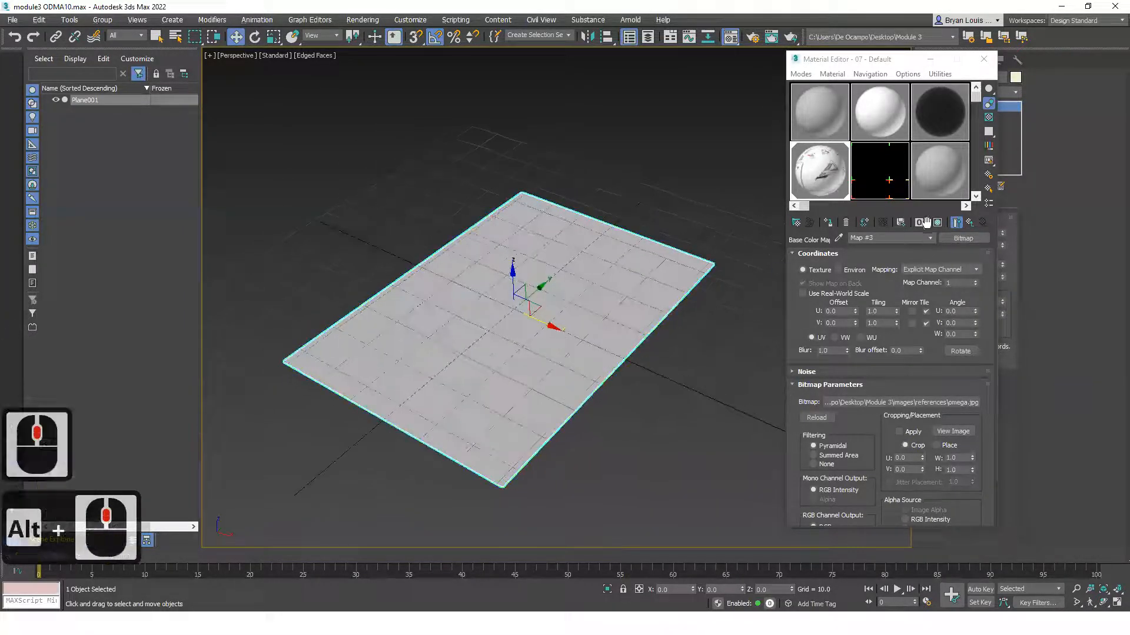
alt+middle_drag(682, 253, 643, 252)
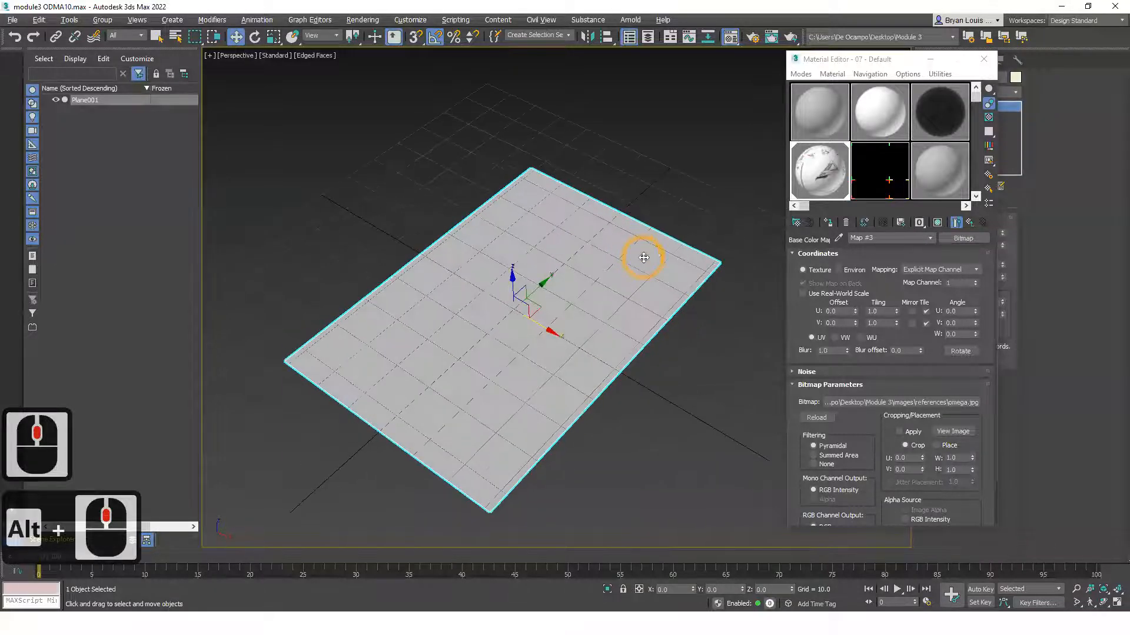
click(946, 227)
mouse_move(645, 284)
alt+middle_down()
mouse_move(704, 299)
mouse_move(610, 327)
mouse_move(693, 241)
alt+middle_up()
- Close the Material Editor and rotate the plane 90 degrees about the X axis to stand it upright
drag(894, 64, 856, 63)
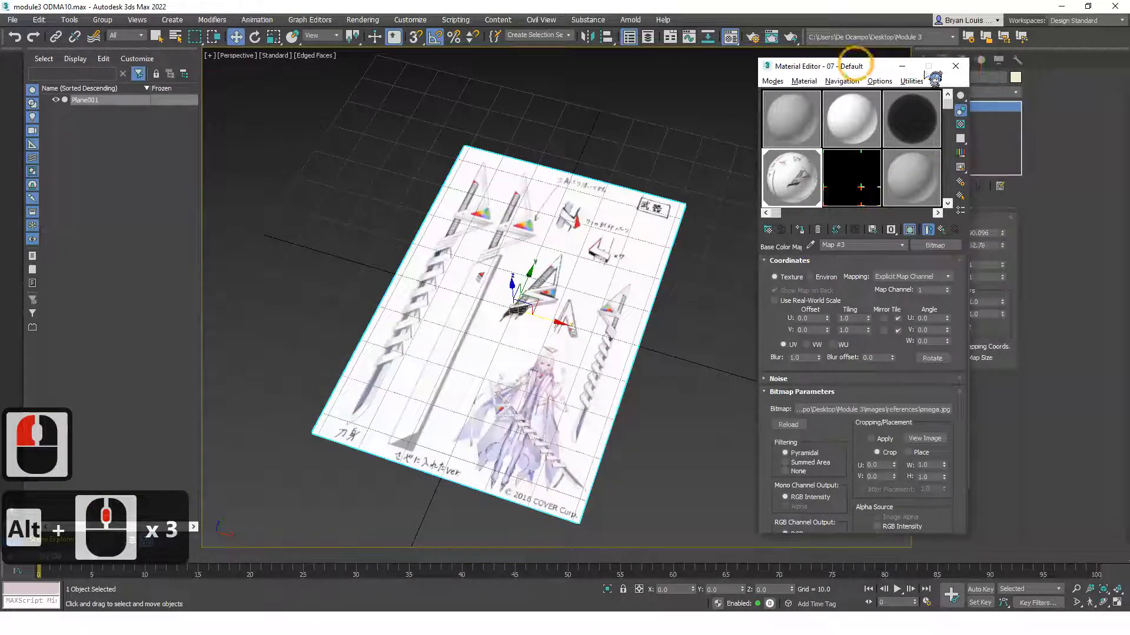
click(951, 59)
alt+middle_drag(554, 293, 567, 265)
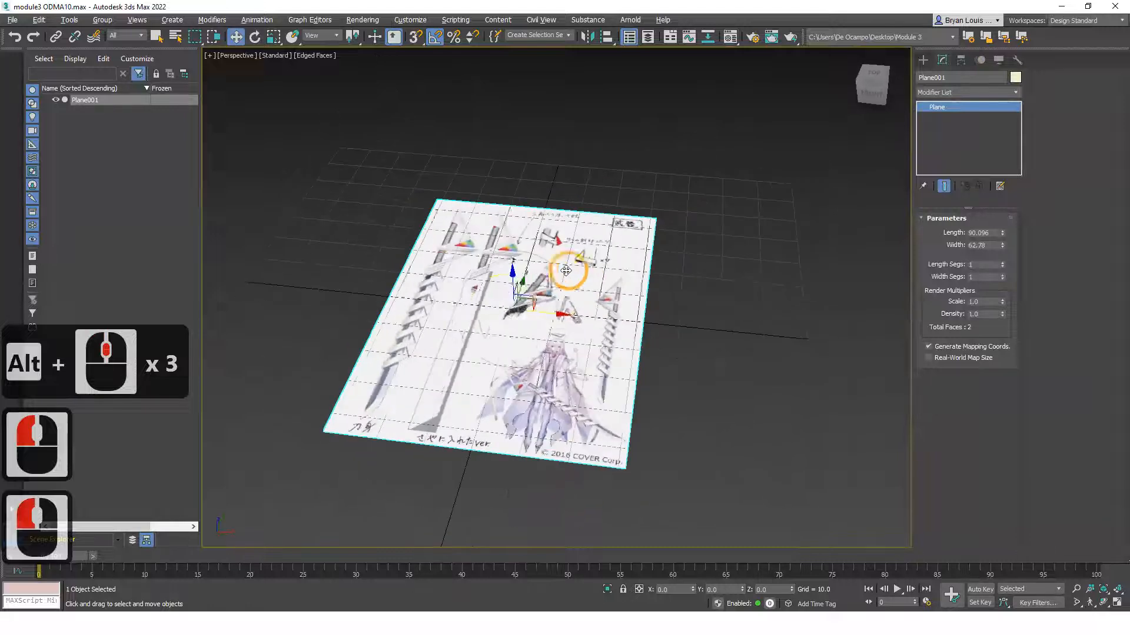
key(e)
drag(506, 303, 502, 339)
triple_click(668, 589)
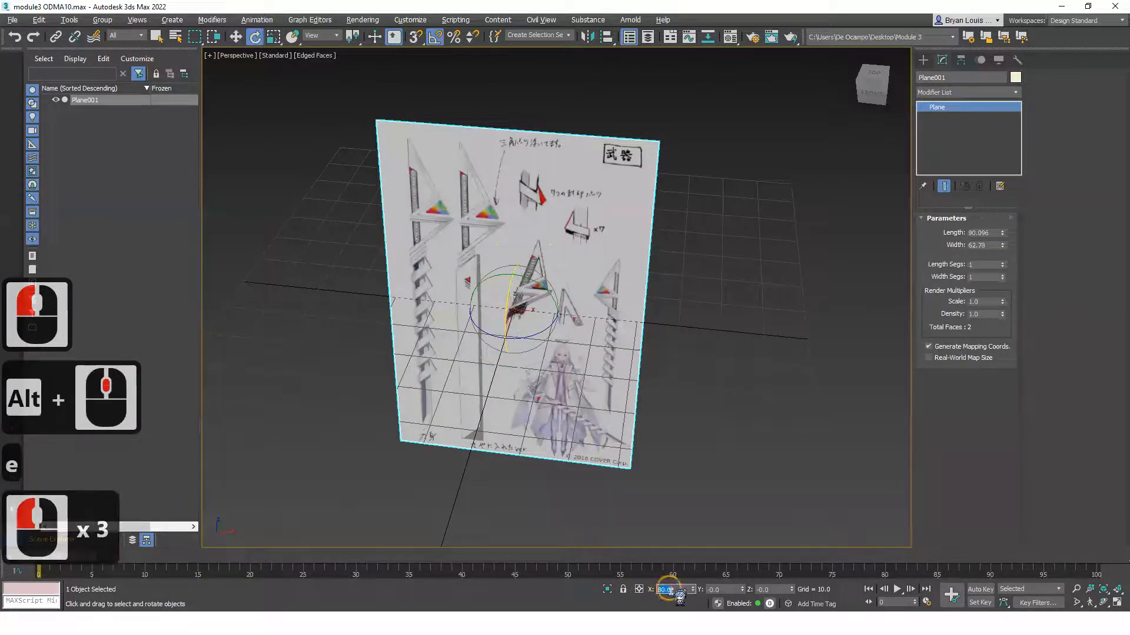
text(90)
key(Return)
- Move the upright plane back along the Y axis to about 77.6
alt+middle_drag(412, 500, 525, 314)
key(w)
drag(556, 312, 882, 297)
alt+middle_drag(771, 315, 732, 348)
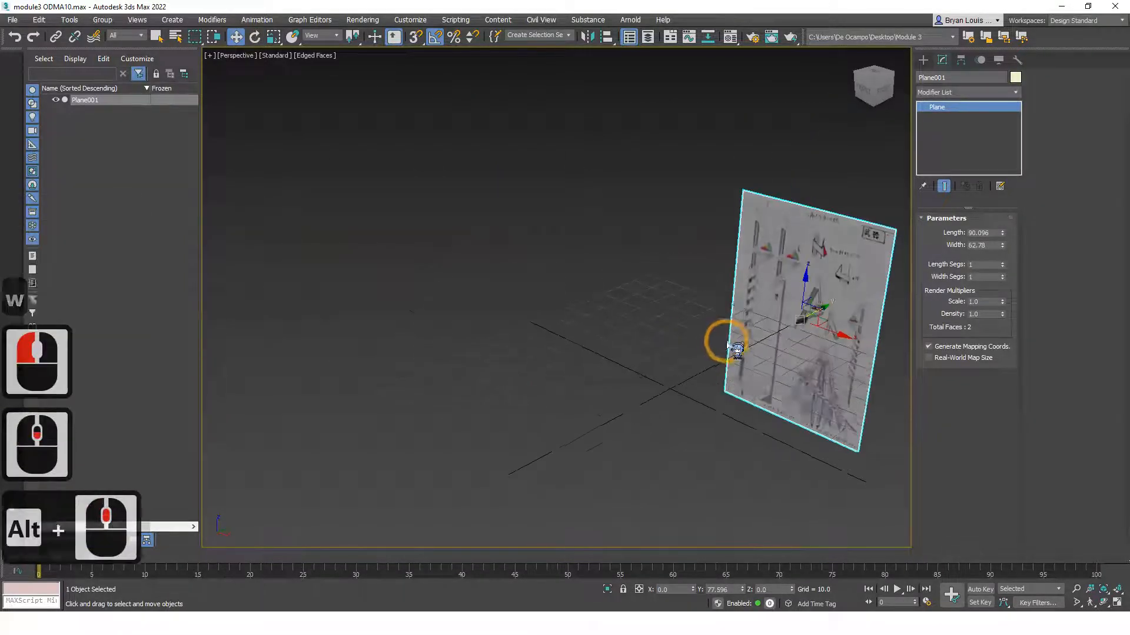
- Examine the upright textured reference plane from several angles and distances
scroll(730, 349, up, 3)
alt+middle_drag(686, 378, 590, 336)
middle_drag(558, 405, 583, 370)
scroll(612, 309, down, 3)
alt+middle_drag(613, 308, 571, 329)
scroll(550, 336, up, 2)
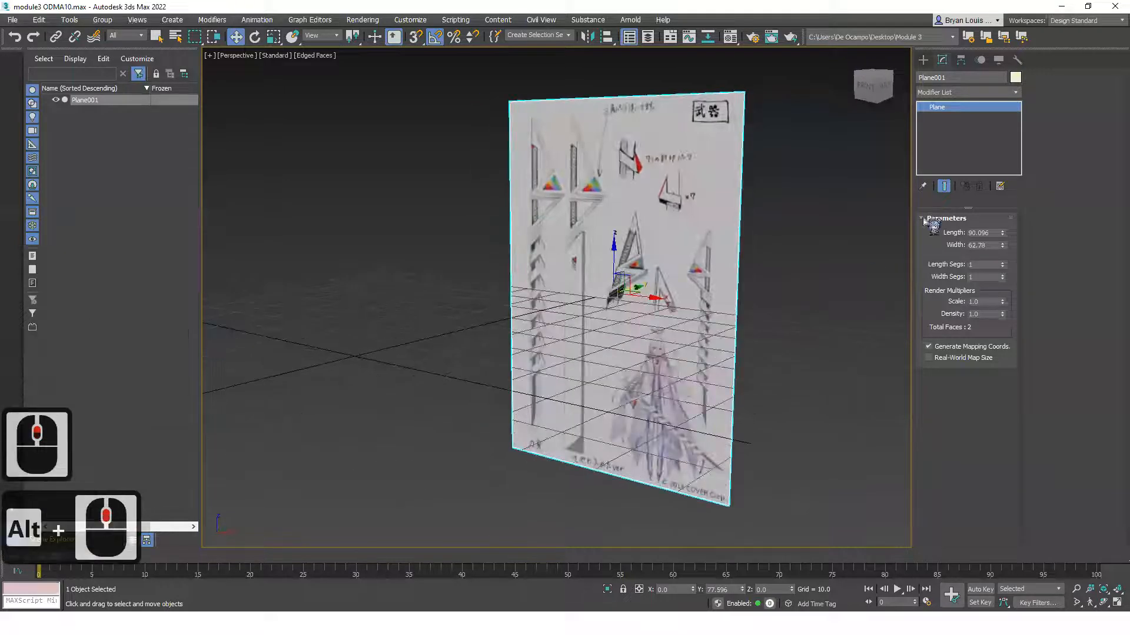
alt+middle_drag(668, 290, 765, 276)
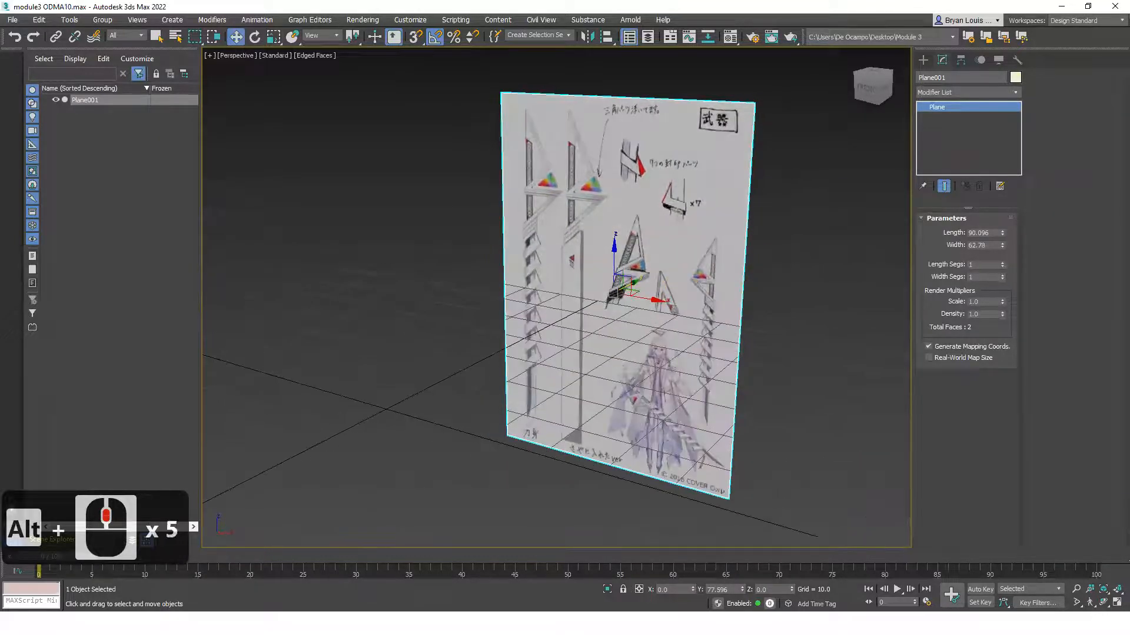
click(564, 624)
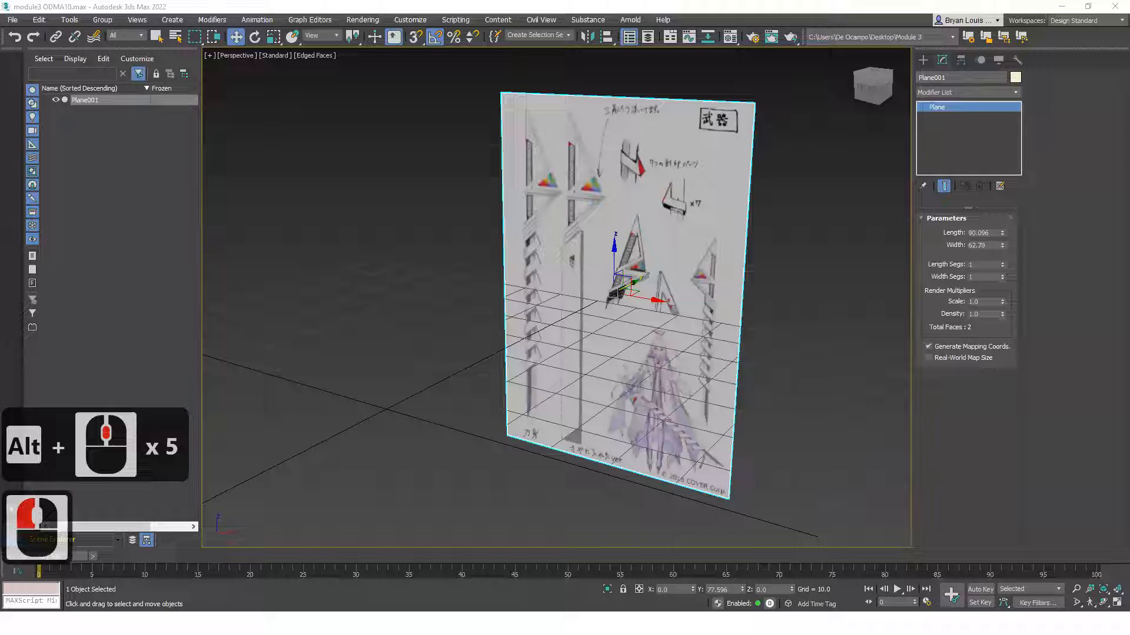
click(565, 624)
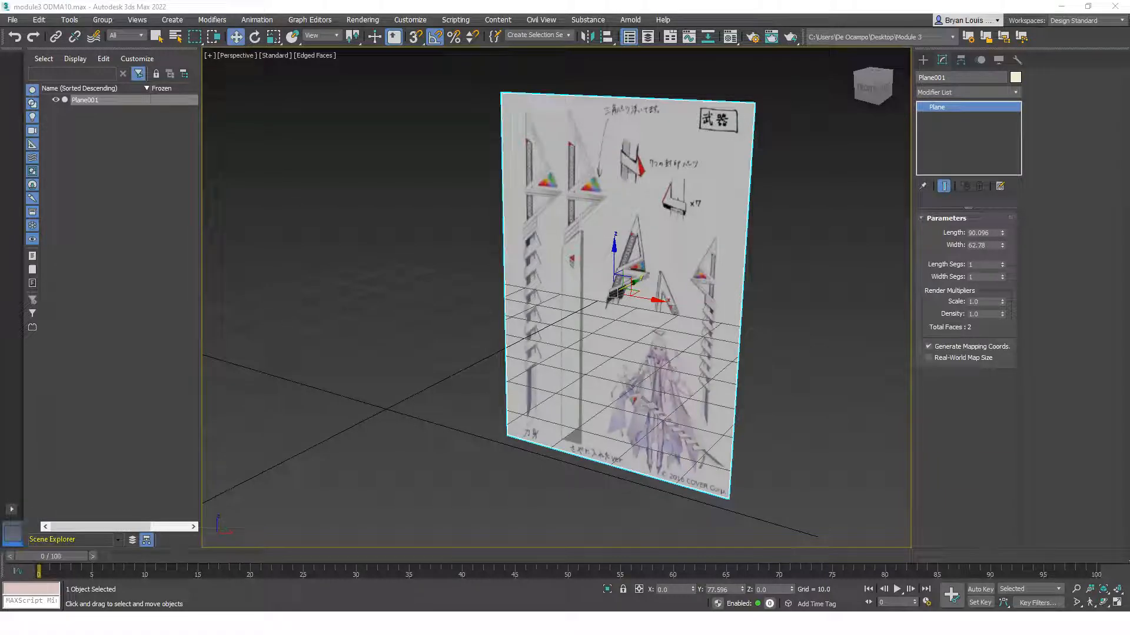
alt+middle_drag(518, 309, 600, 329)
alt+middle_drag(676, 326, 641, 335)
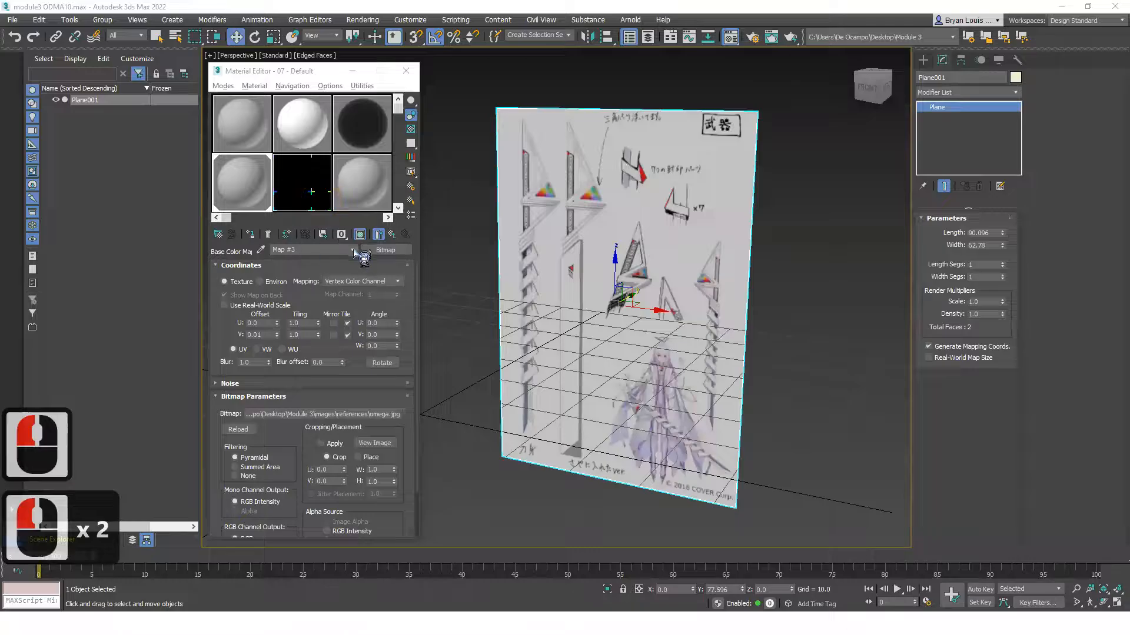
- Go up from Map #3 to the 07 - Default material's parameters and reopen its base color map
click(352, 250)
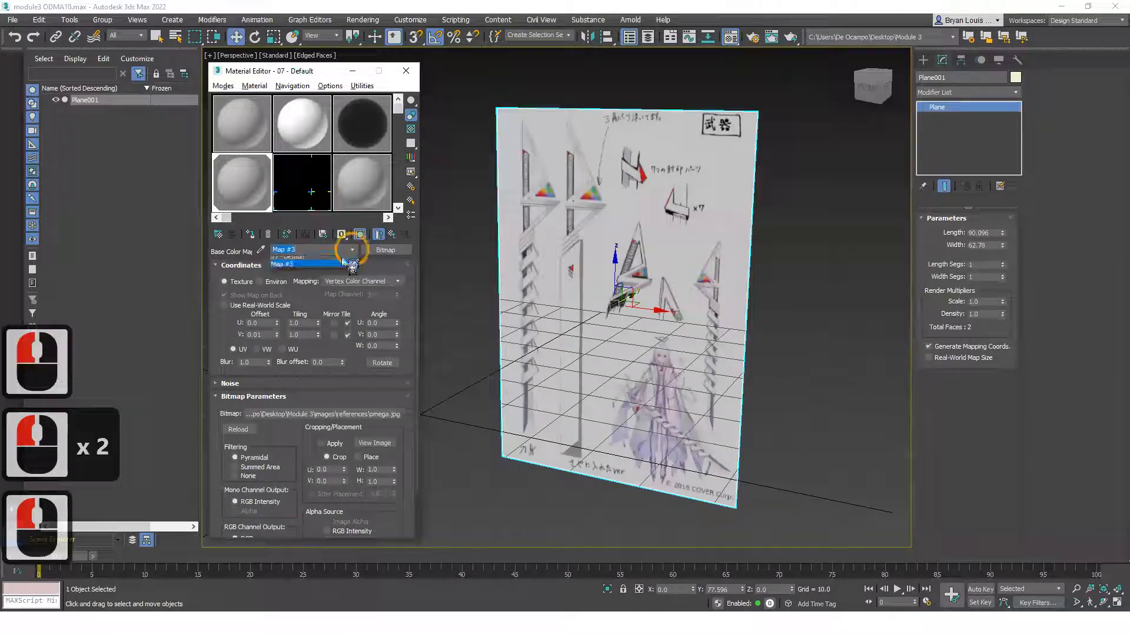
click(332, 258)
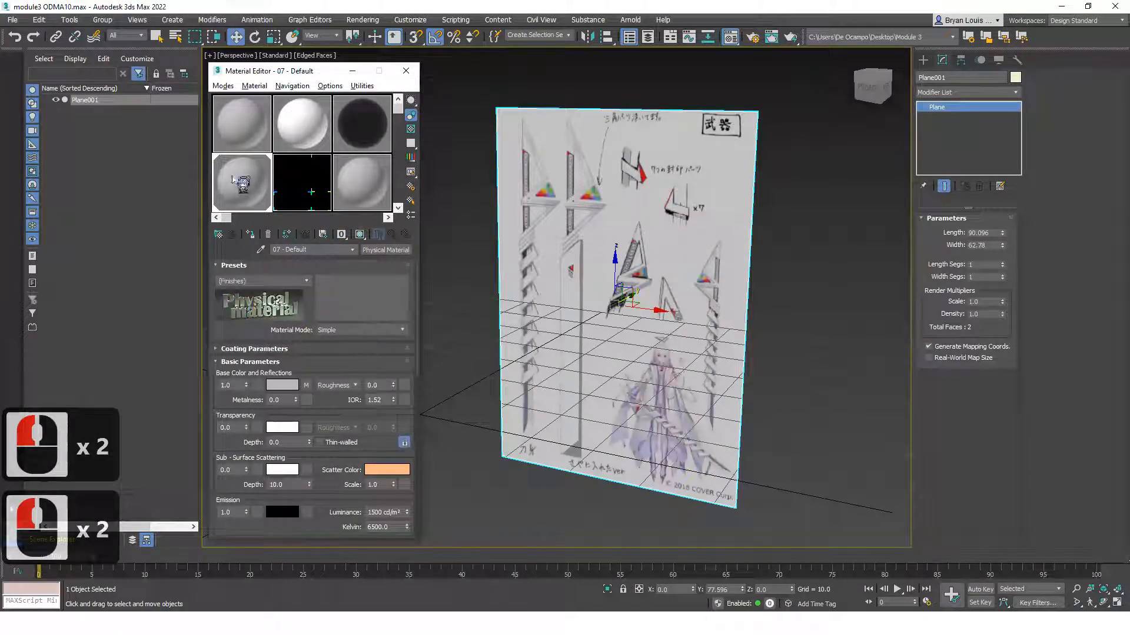
click(298, 227)
scroll(302, 222, down, 2)
drag(307, 391, 233, 194)
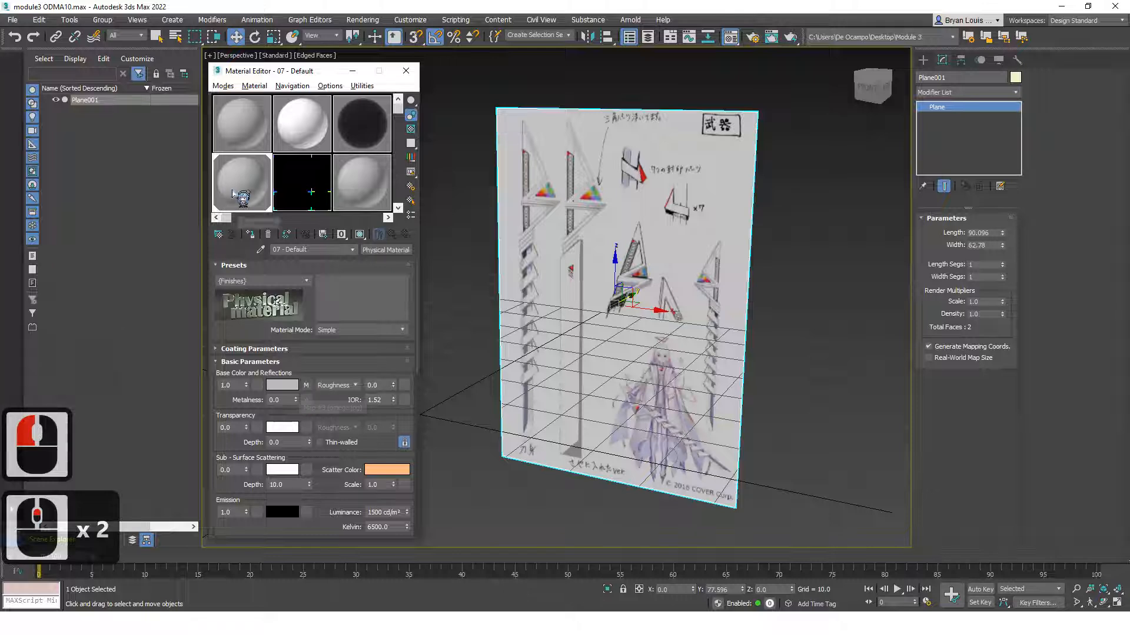
click(234, 194)
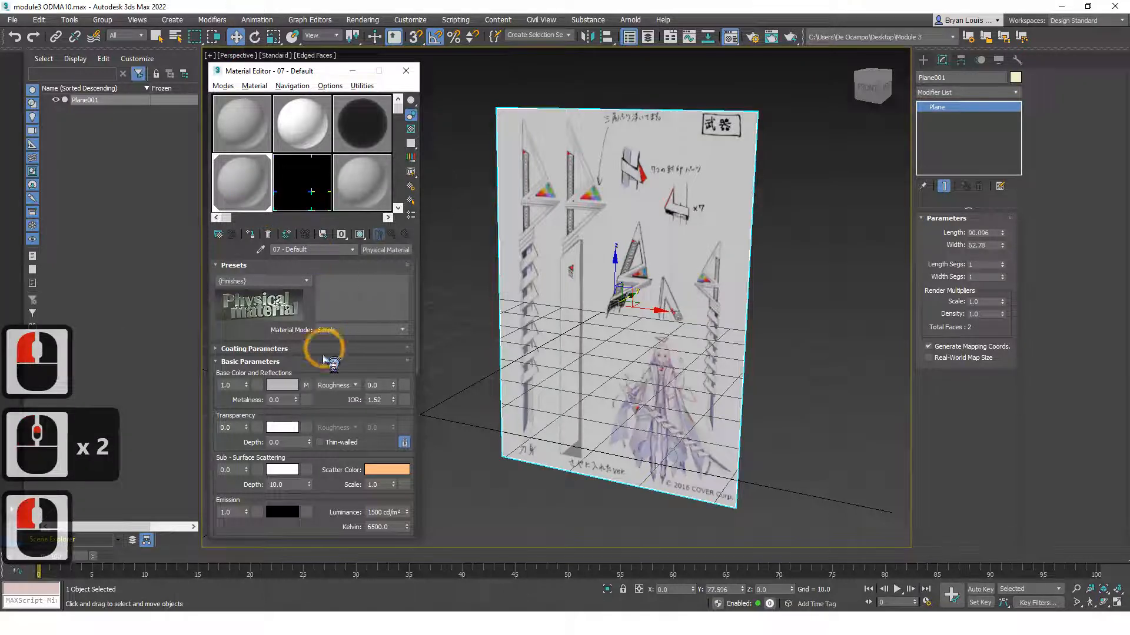
click(306, 386)
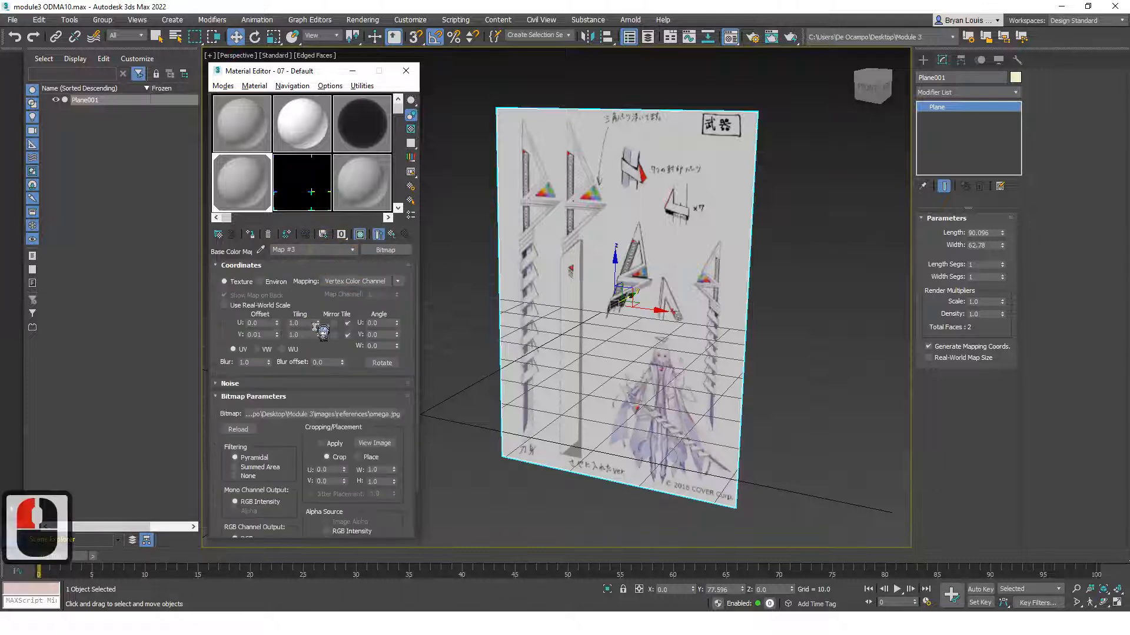
- Try a U angle of 25 on the omega.jpg map and reset it to 0
click(375, 324)
click(382, 334)
drag(398, 322, 397, 309)
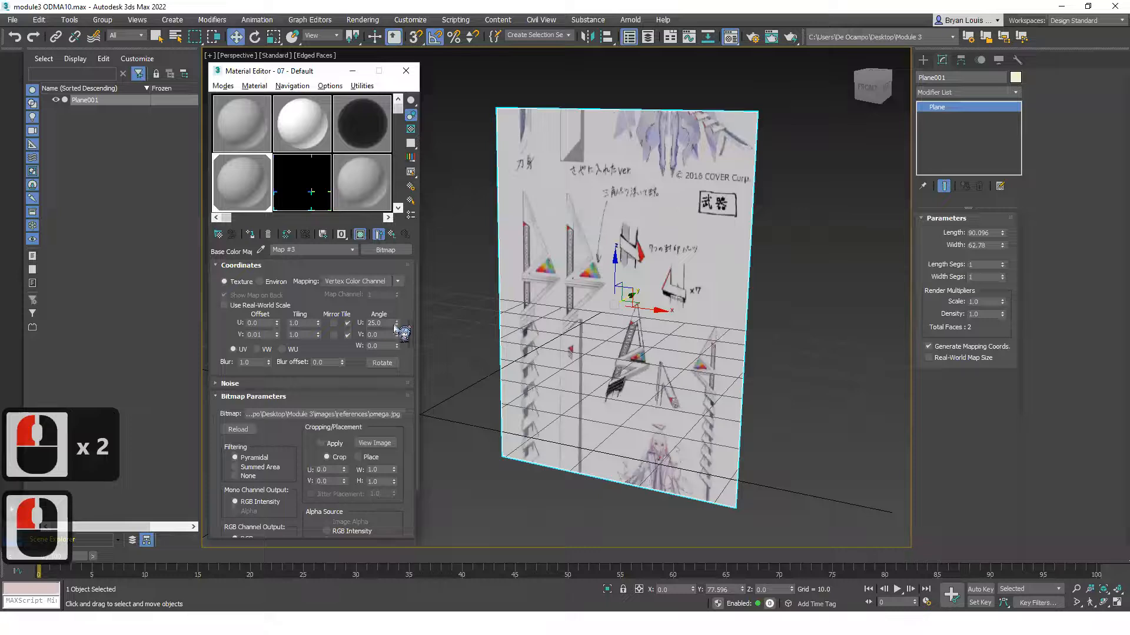
click(380, 323)
text(0)
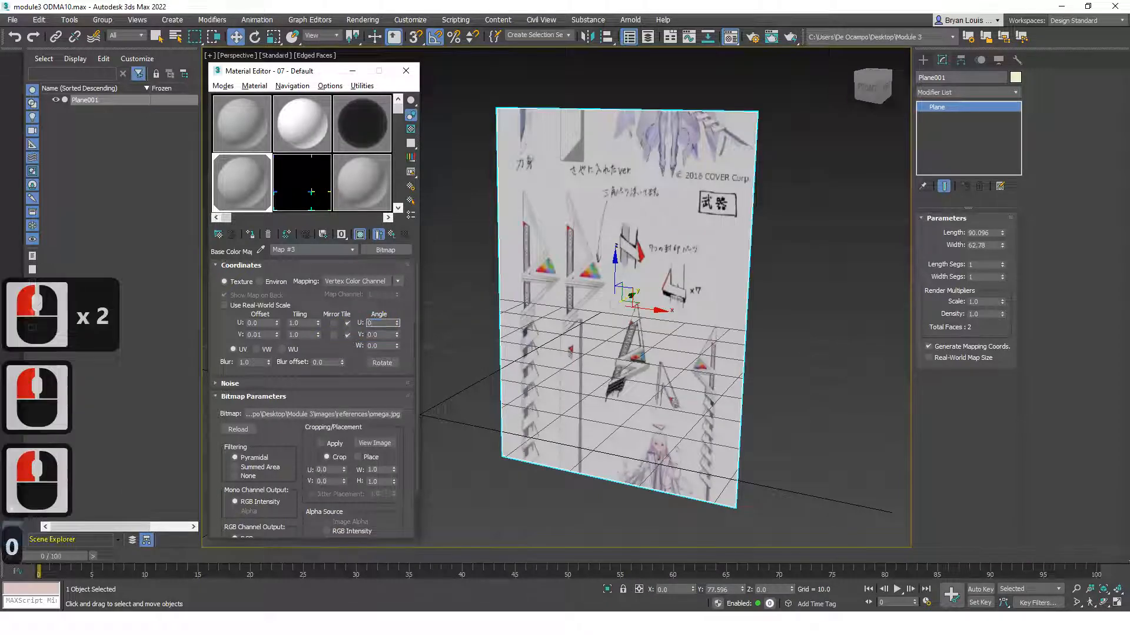
key(Return)
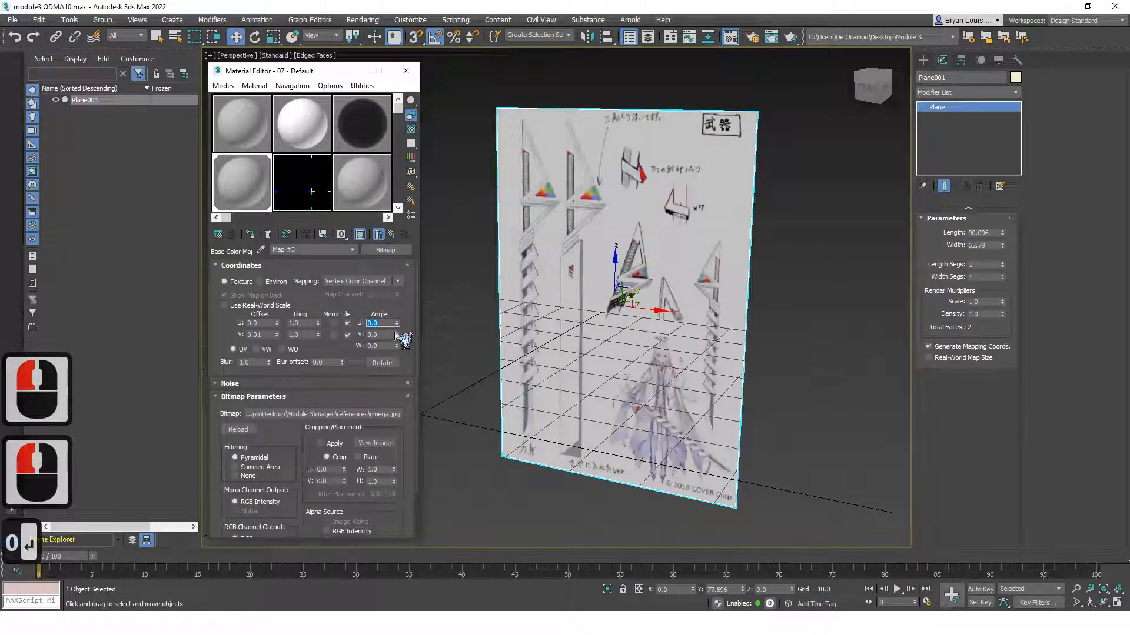
- Try a V angle of 2 and a U angle of 1 on the omega.jpg map and return both to 0
click(397, 333)
click(397, 332)
click(397, 333)
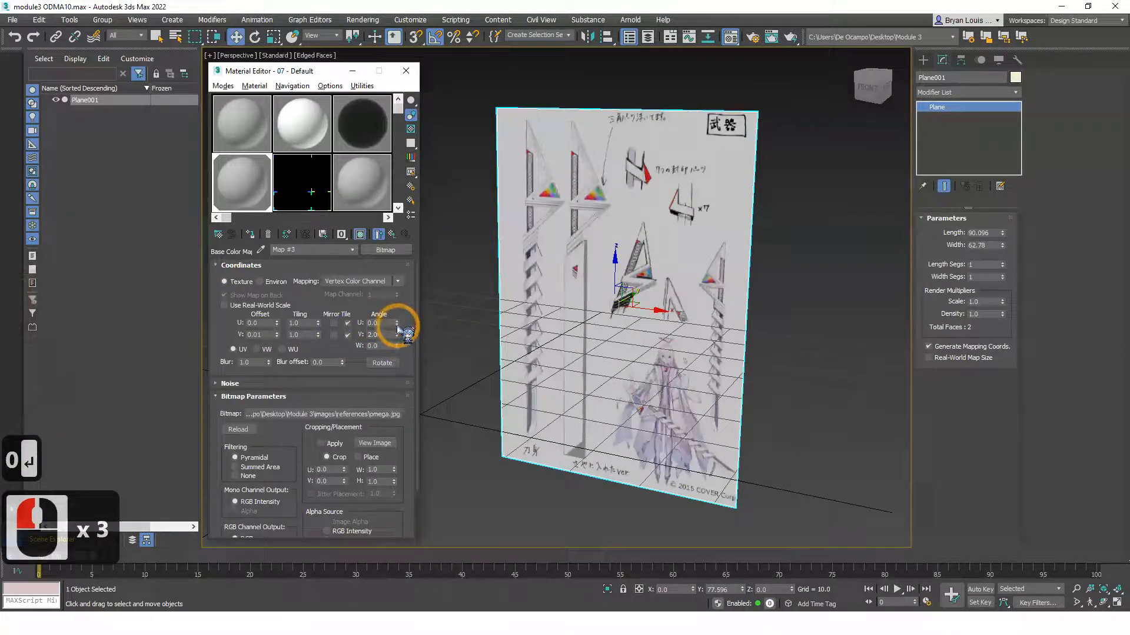
click(398, 324)
click(398, 325)
click(397, 325)
click(398, 324)
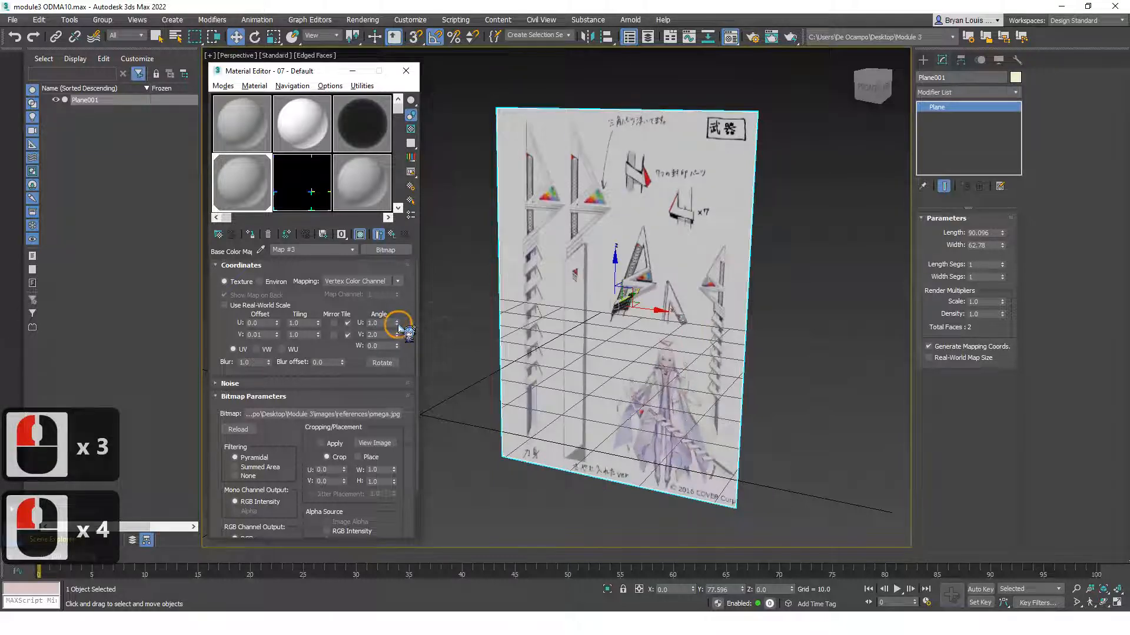
click(397, 337)
click(397, 337)
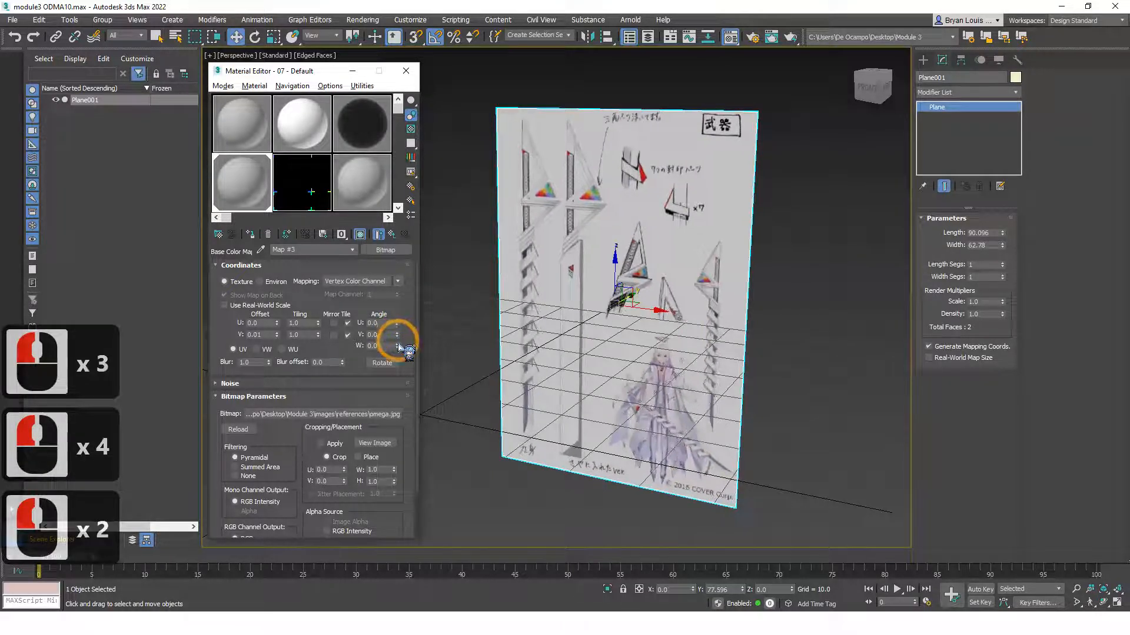
- Try a W angle of 6 on the omega.jpg map and step it back to 0
click(397, 344)
click(397, 344)
click(397, 345)
click(397, 345)
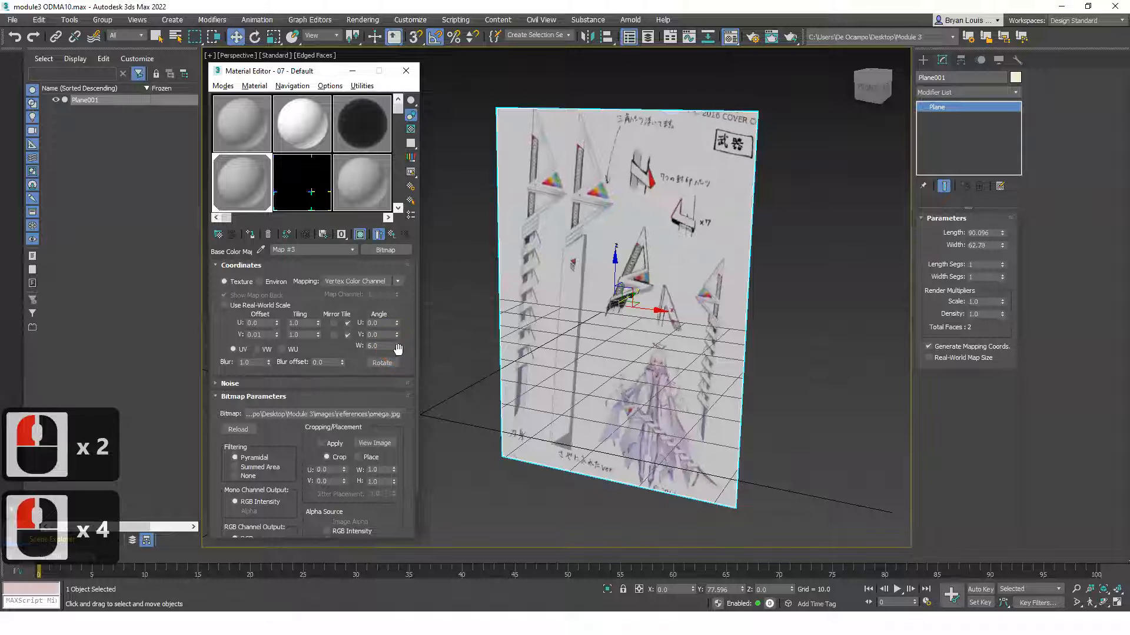
click(398, 348)
click(397, 348)
click(398, 349)
click(397, 348)
click(370, 346)
click(397, 348)
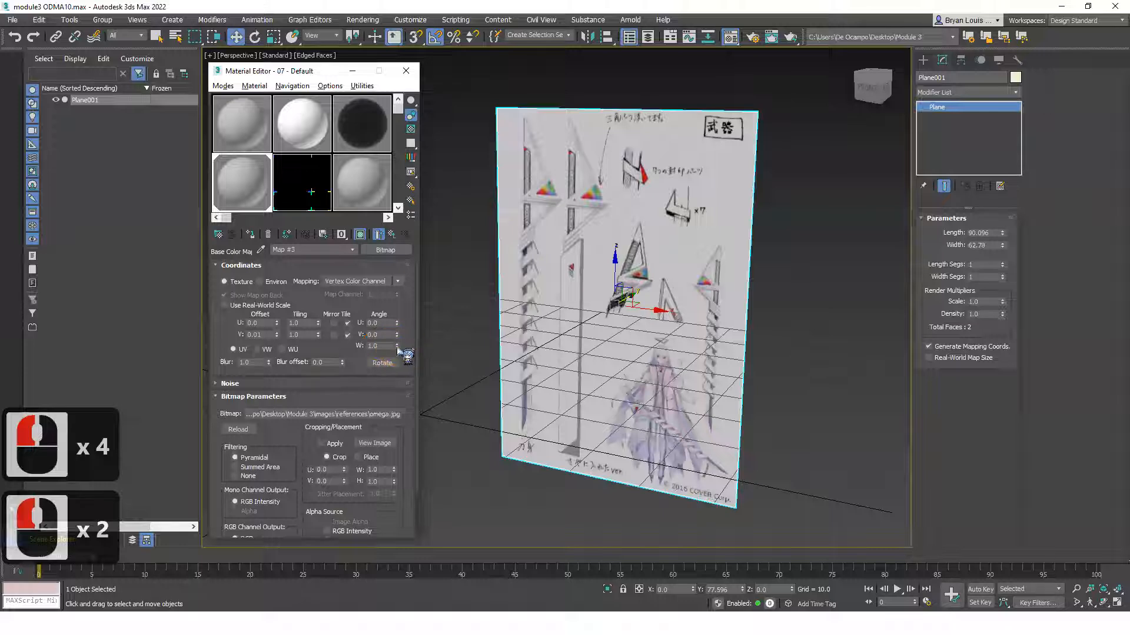
click(397, 348)
- Switch the viewport to the Front view and frame the whole reference plane
middle_drag(612, 333, 641, 315)
key(alt+w)
key(alt+w)
key(alt+w)
key(alt+w)
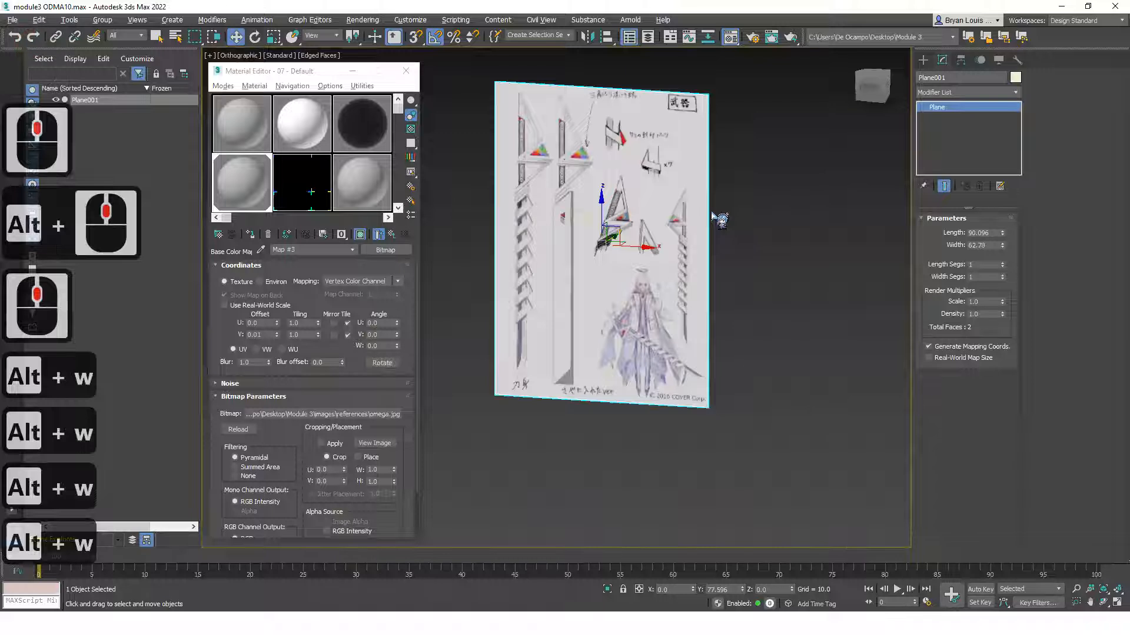
key(f)
scroll(719, 219, down, 5)
scroll(703, 321, down, 2)
middle_drag(724, 338, 587, 245)
click(353, 624)
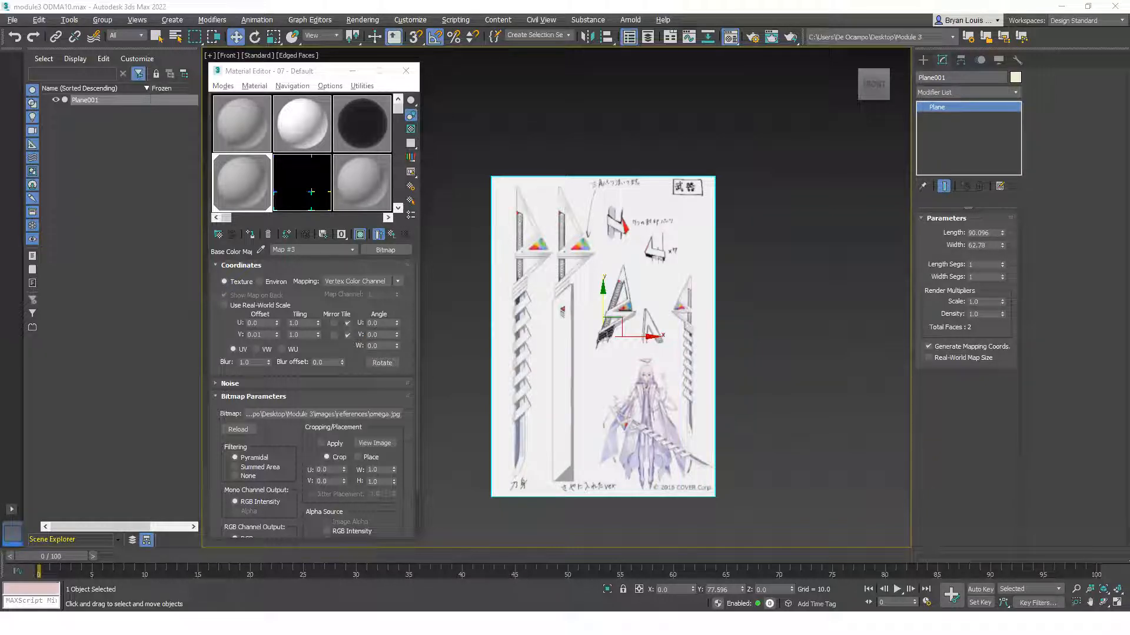
scroll(603, 336, up, 1)
scroll(603, 337, down, 1)
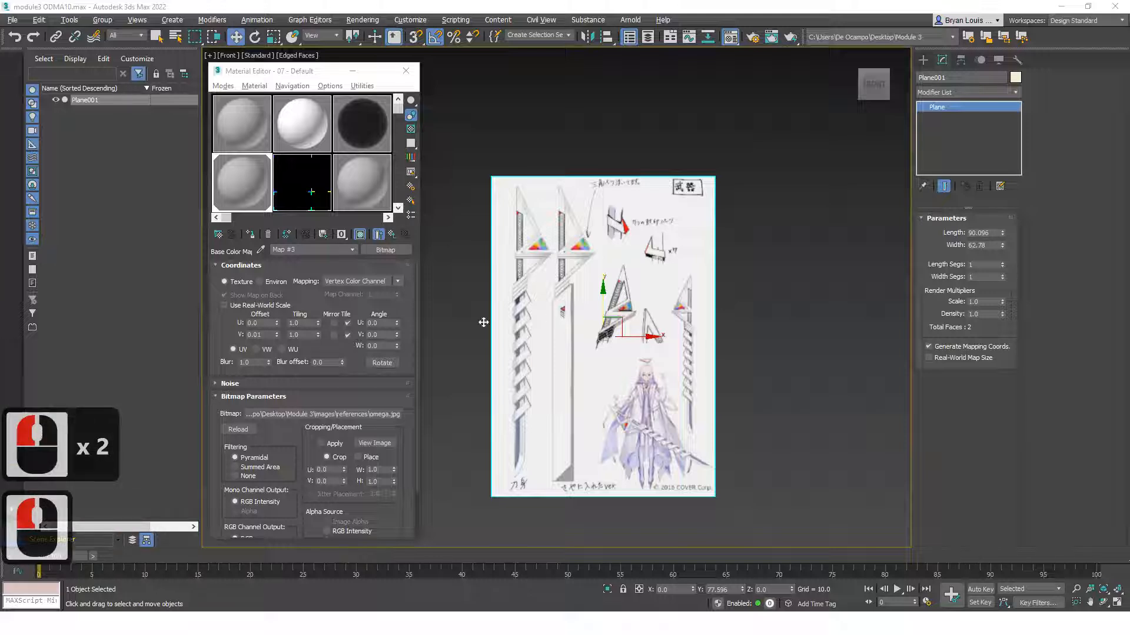
- Return to the 07 - Default material's parameters and reopen its base color map
click(349, 250)
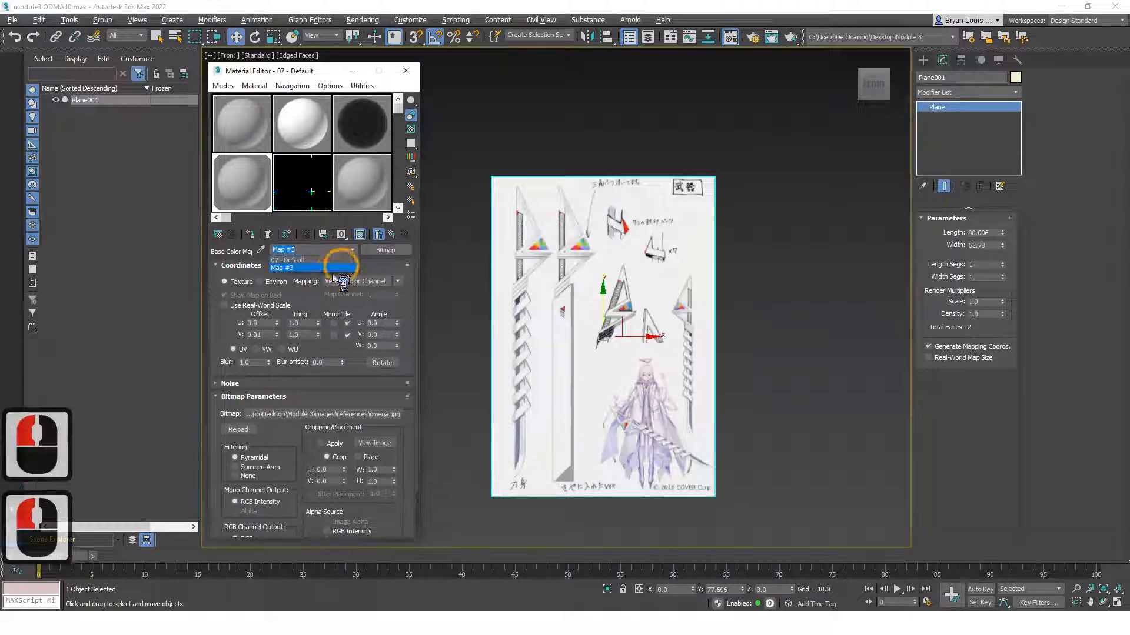
click(294, 259)
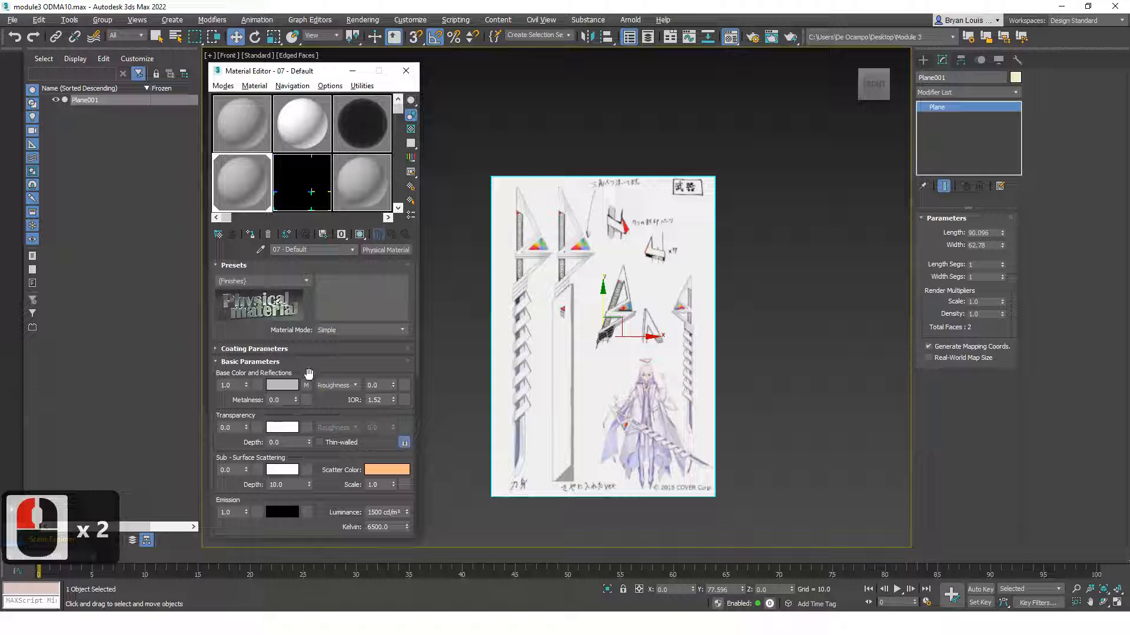
click(259, 192)
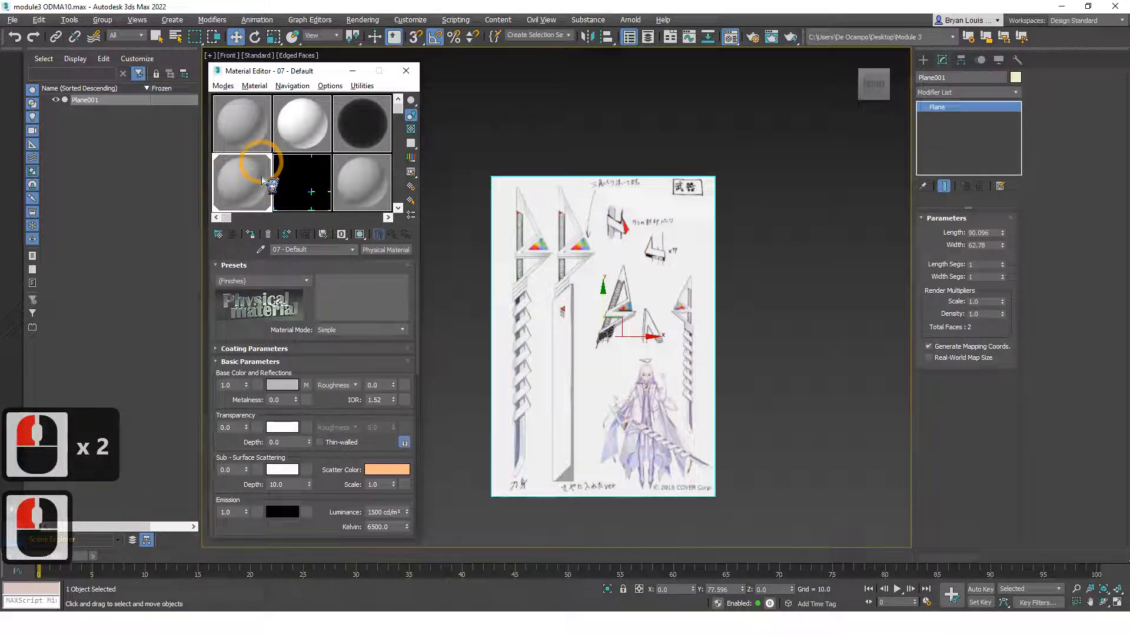
click(306, 385)
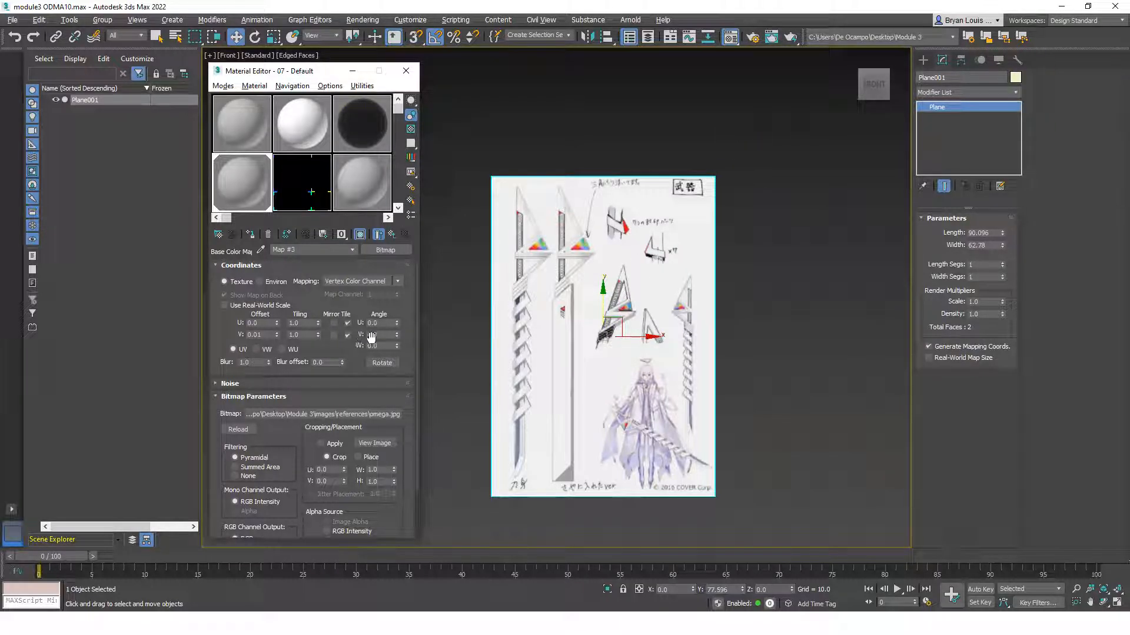
- Try W angles of 1 and -2 on the omega.jpg map in the Front view and reset the angle to 0
click(398, 344)
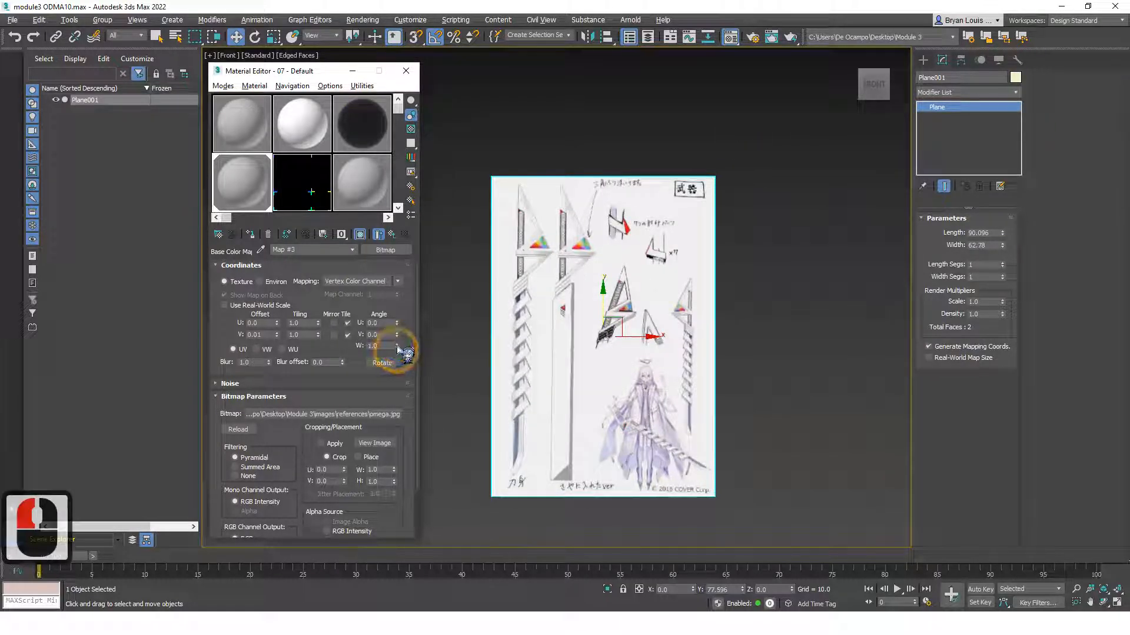
click(398, 344)
click(397, 348)
click(397, 348)
click(398, 347)
click(397, 347)
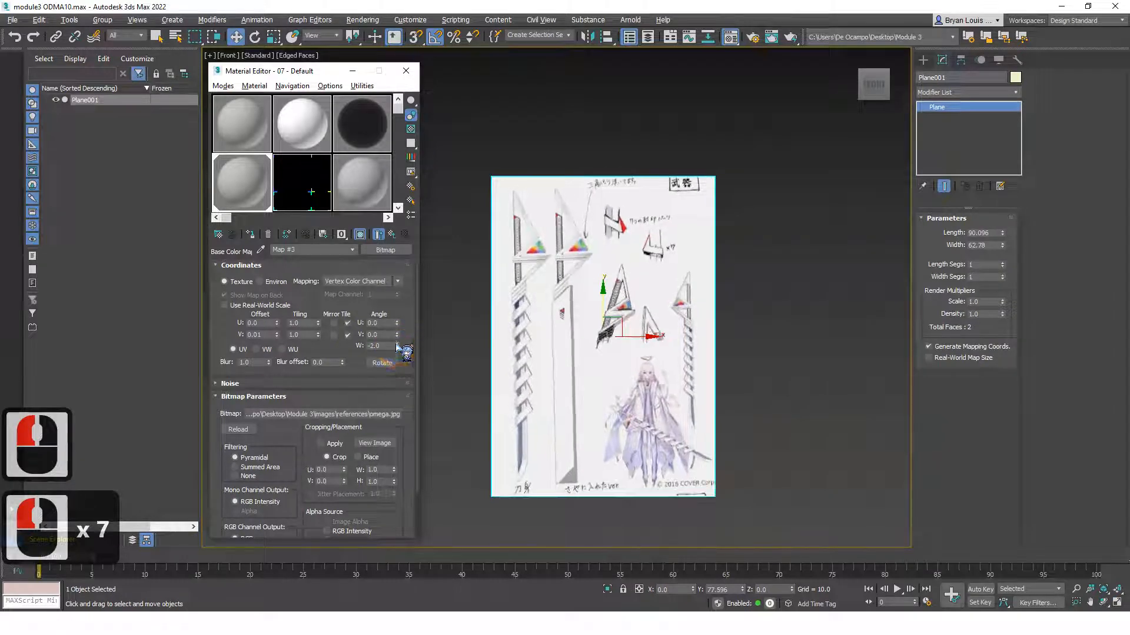
click(397, 344)
click(398, 344)
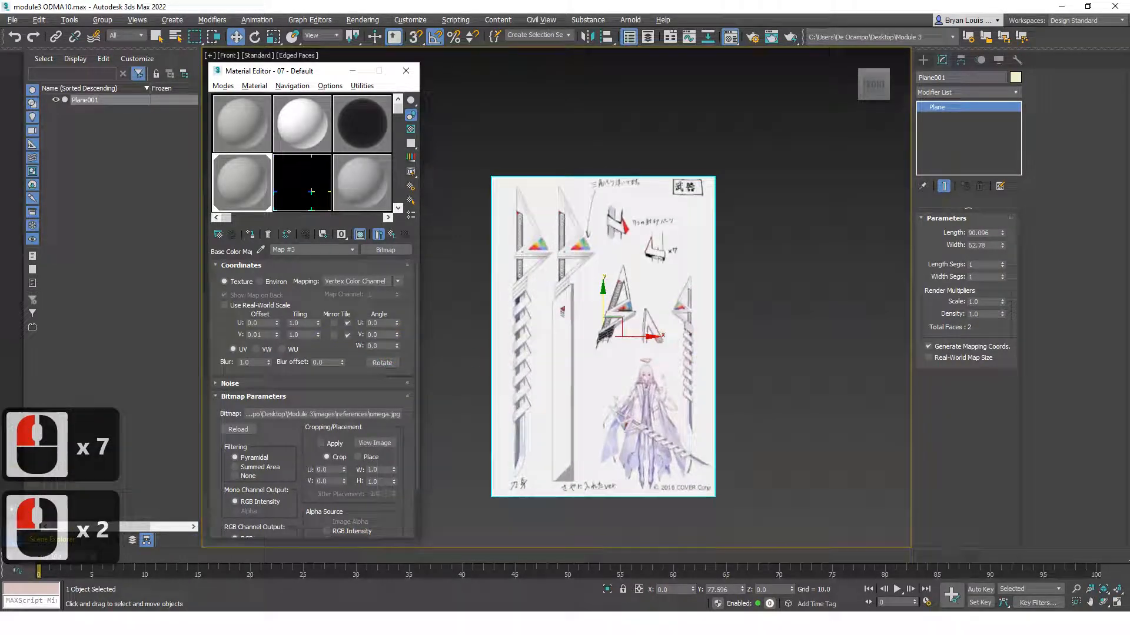
- Examine the sword drawings on the reference plane up close in the Front view
click(564, 624)
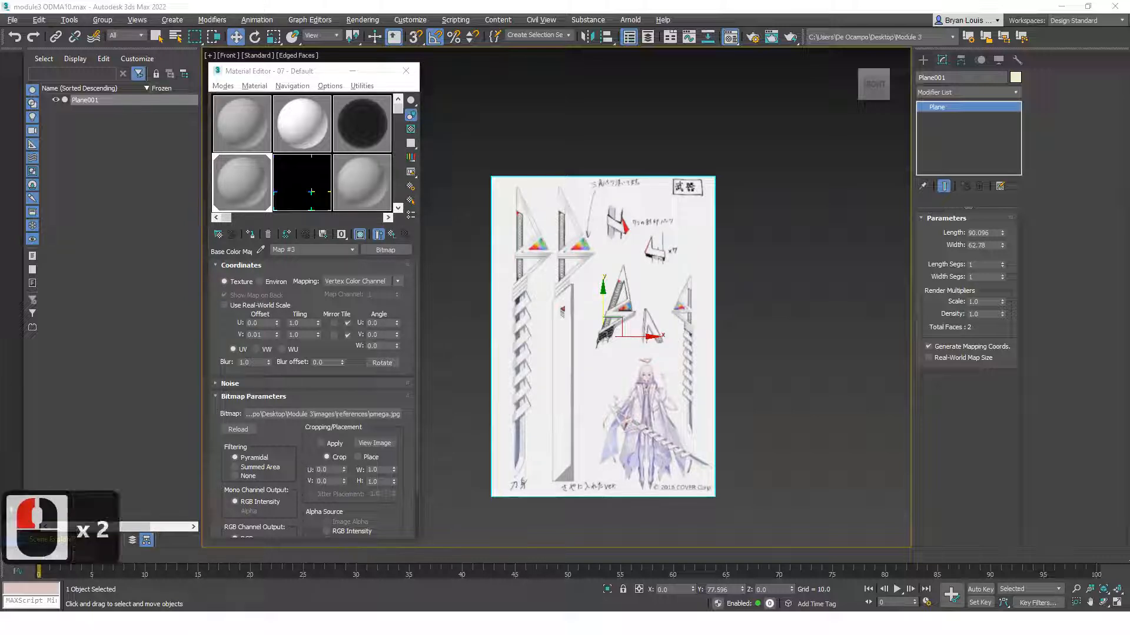
middle_drag(535, 306, 498, 283)
scroll(564, 294, up, 3)
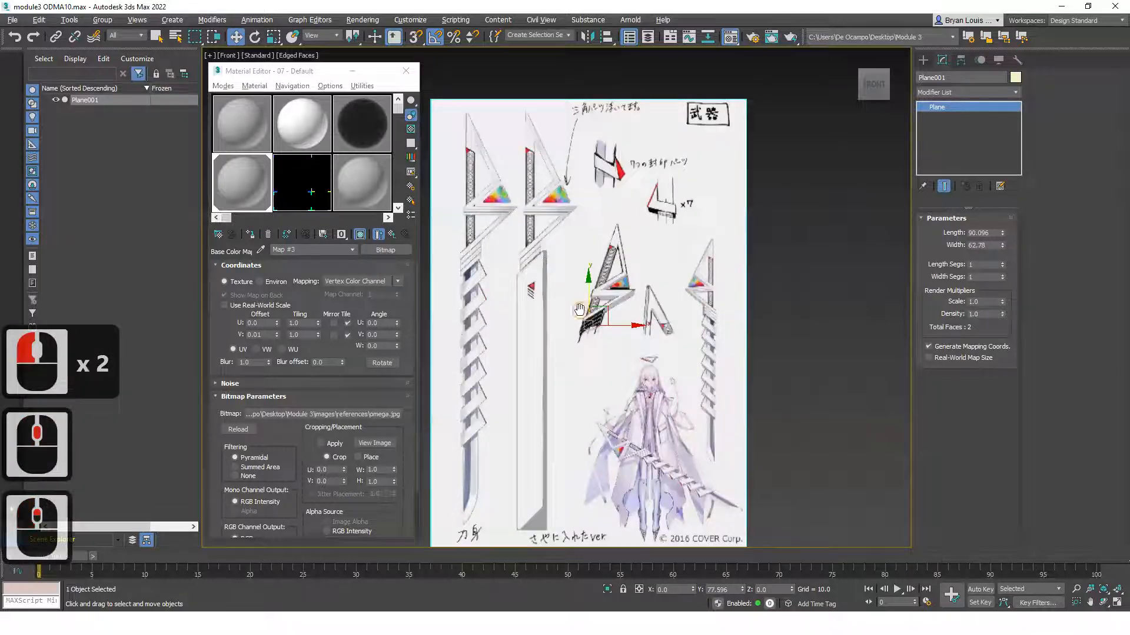
scroll(568, 291, up, 2)
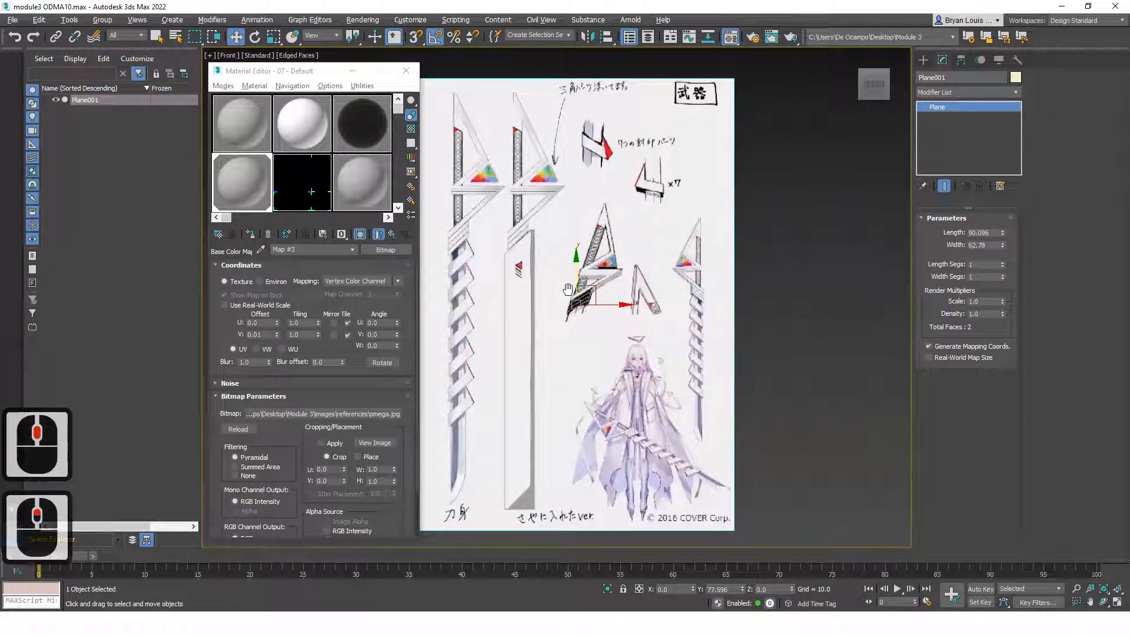
middle_drag(572, 289, 573, 291)
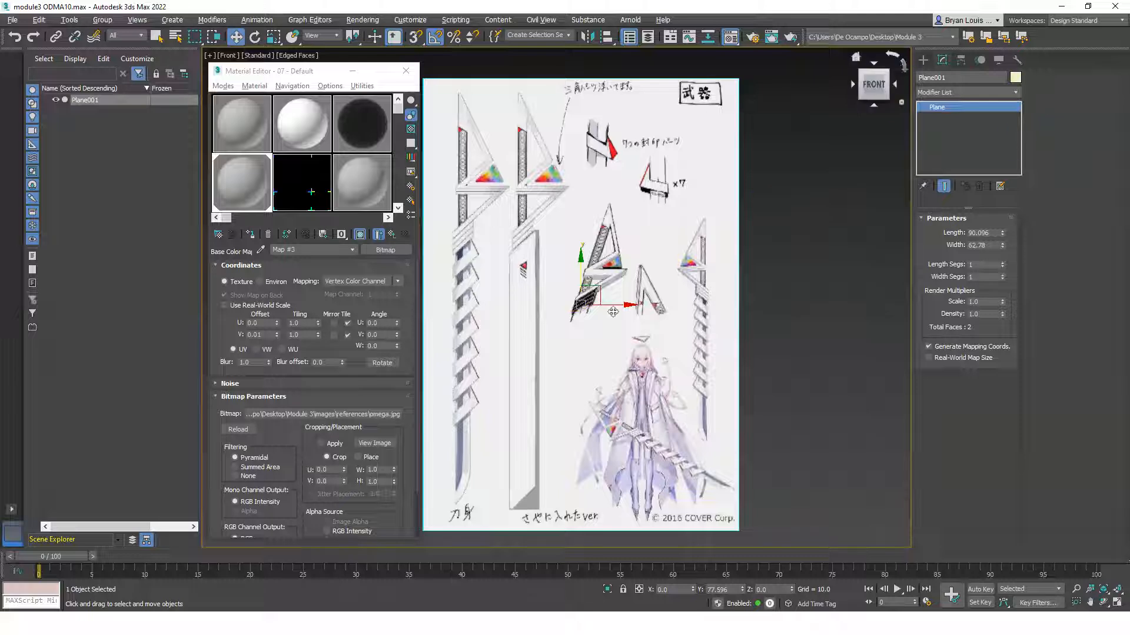
middle_drag(776, 287, 769, 277)
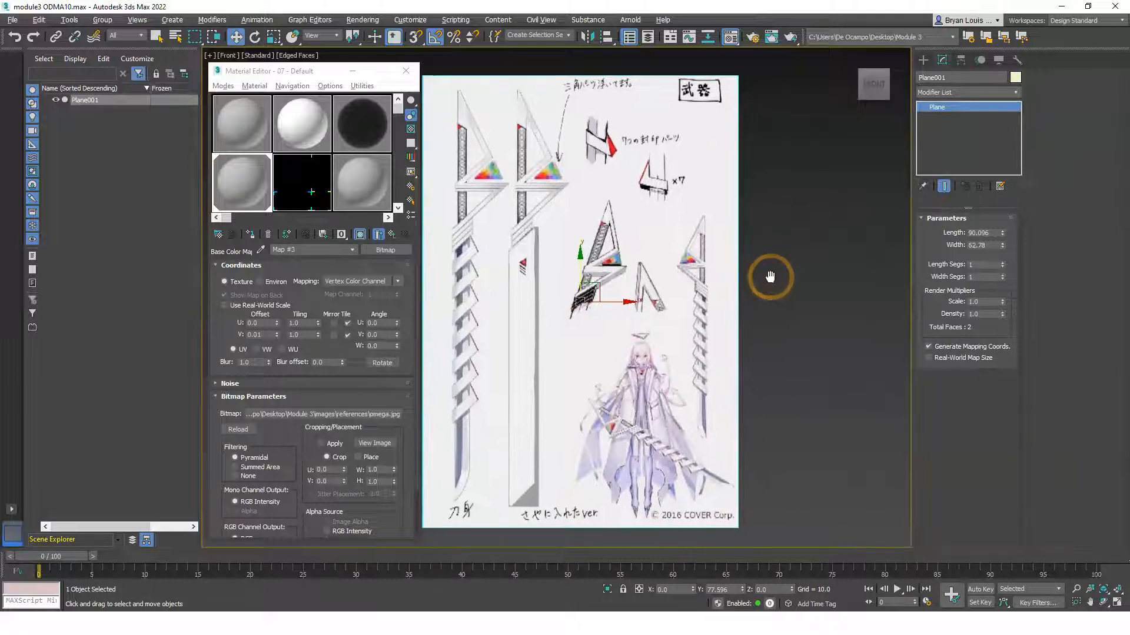
middle_drag(749, 341, 736, 347)
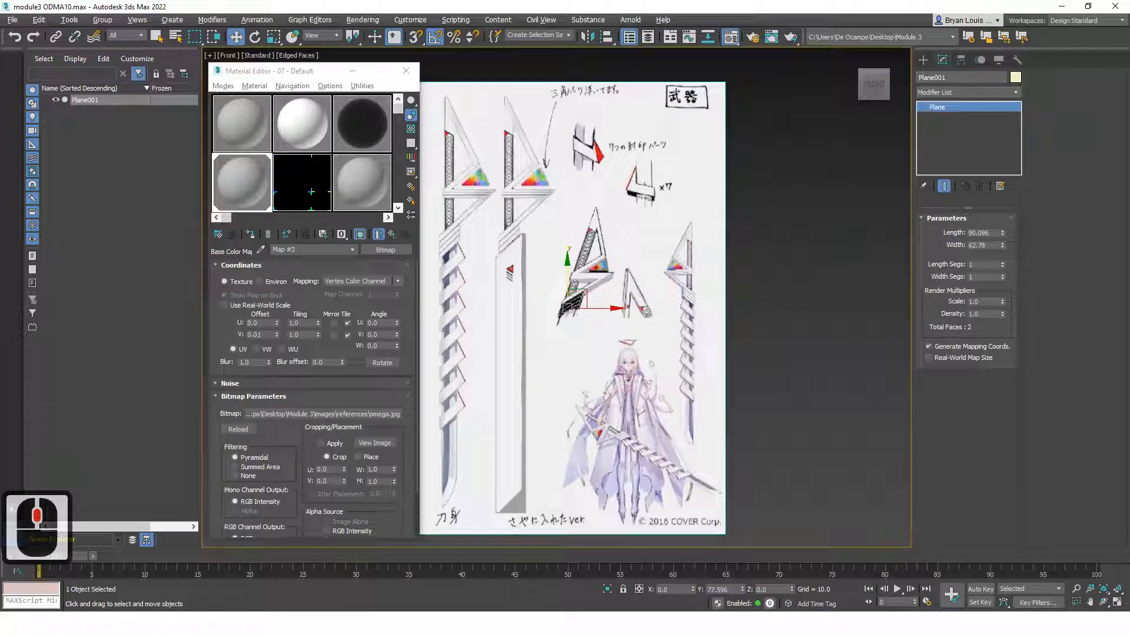
click(564, 624)
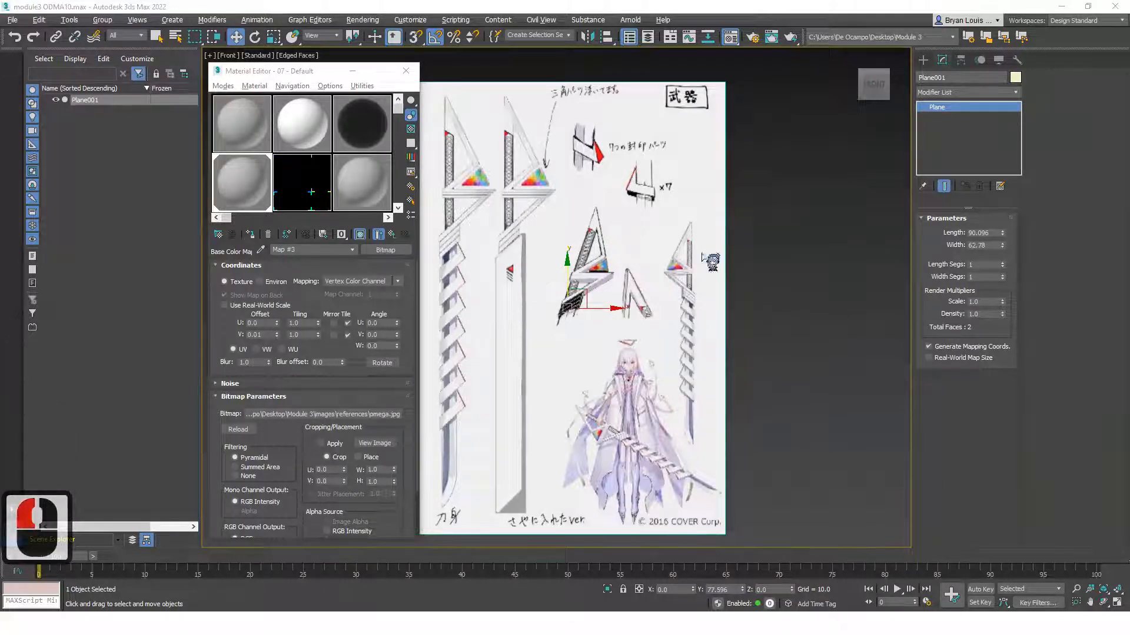
- Try the Slate Material Editor, return to the Compact Material Editor and close the Arnold render message window
click(299, 69)
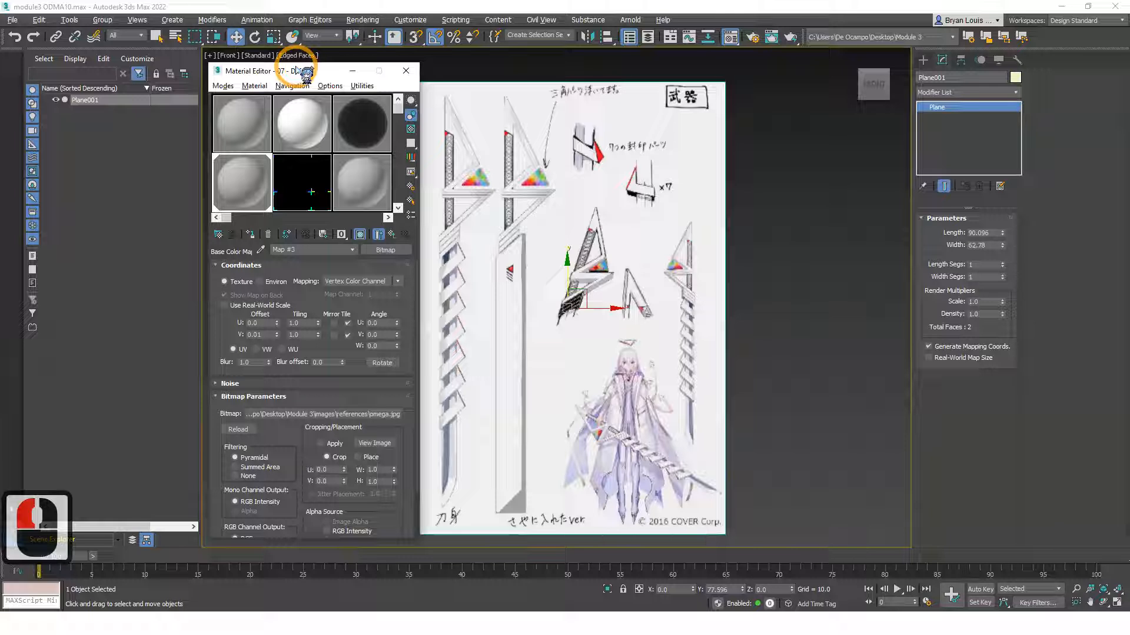
click(223, 86)
click(241, 111)
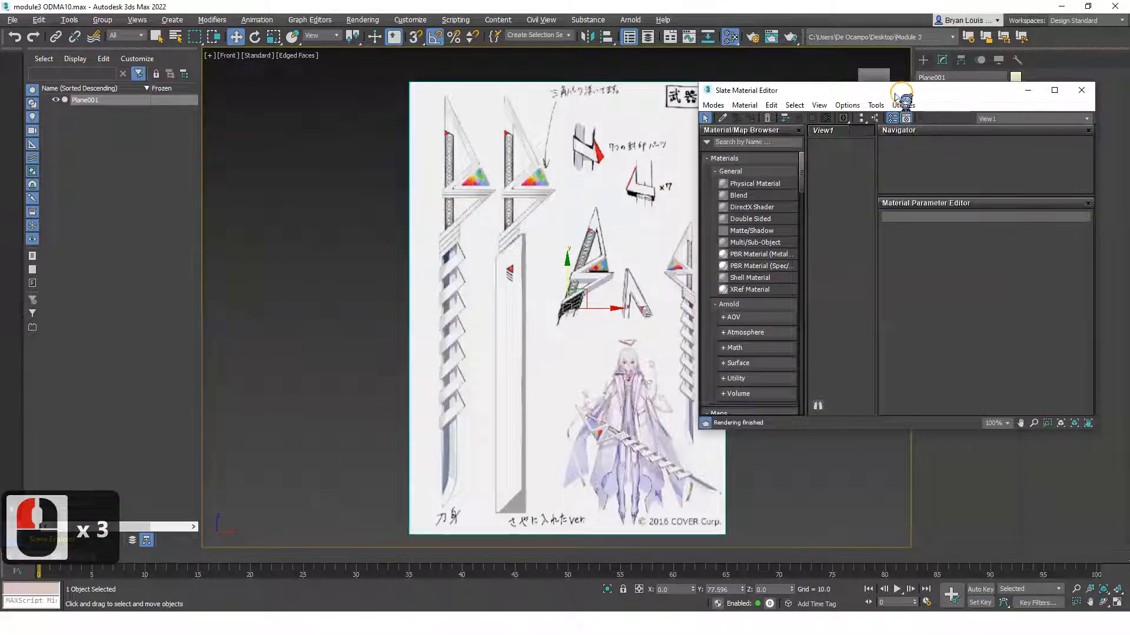
drag(903, 97, 566, 127)
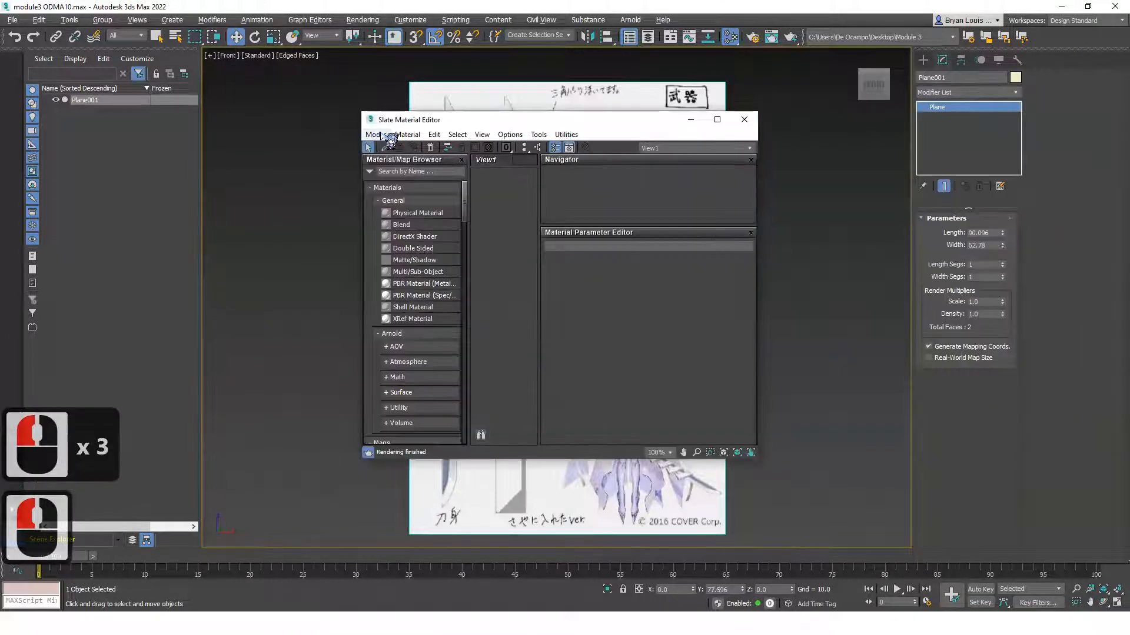
click(379, 136)
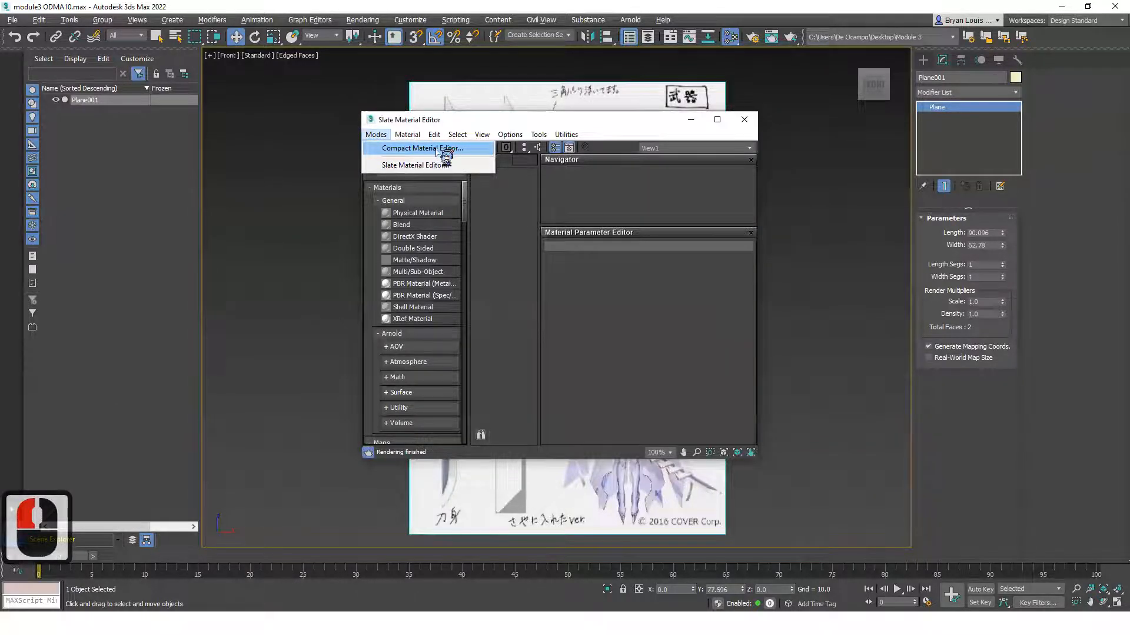
click(436, 149)
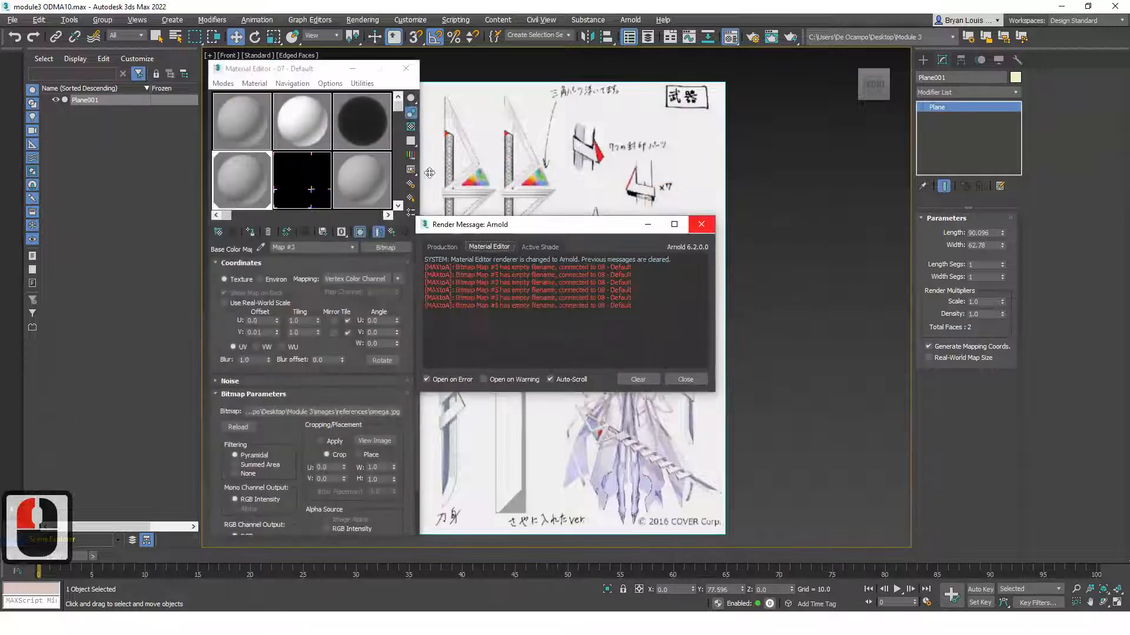
click(701, 224)
double_click(312, 188)
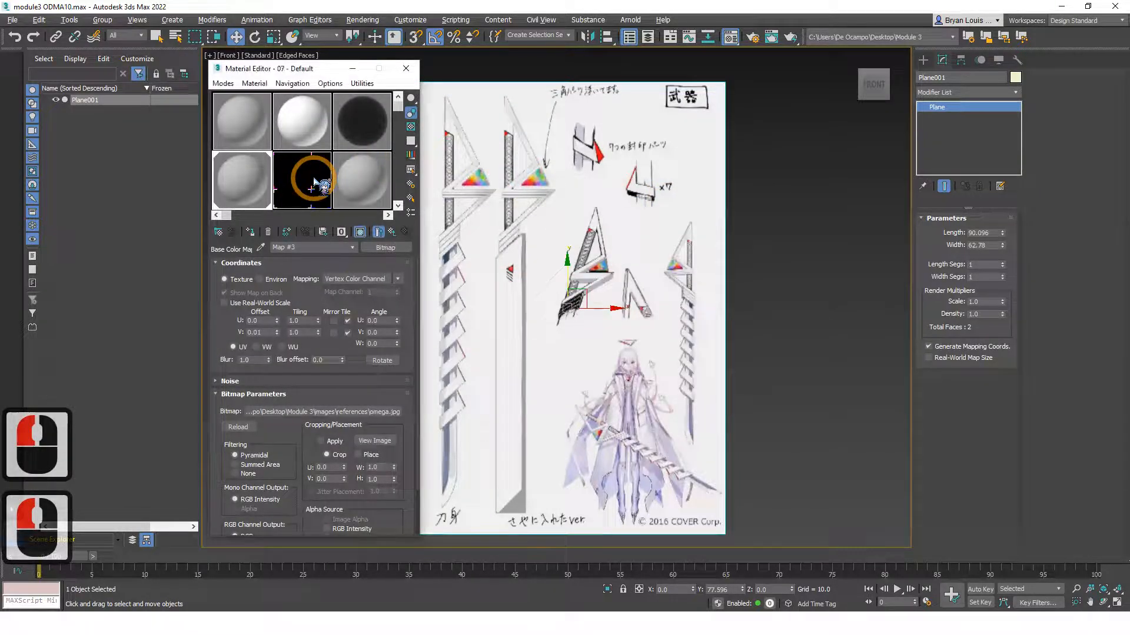
right_click(316, 184)
click(247, 183)
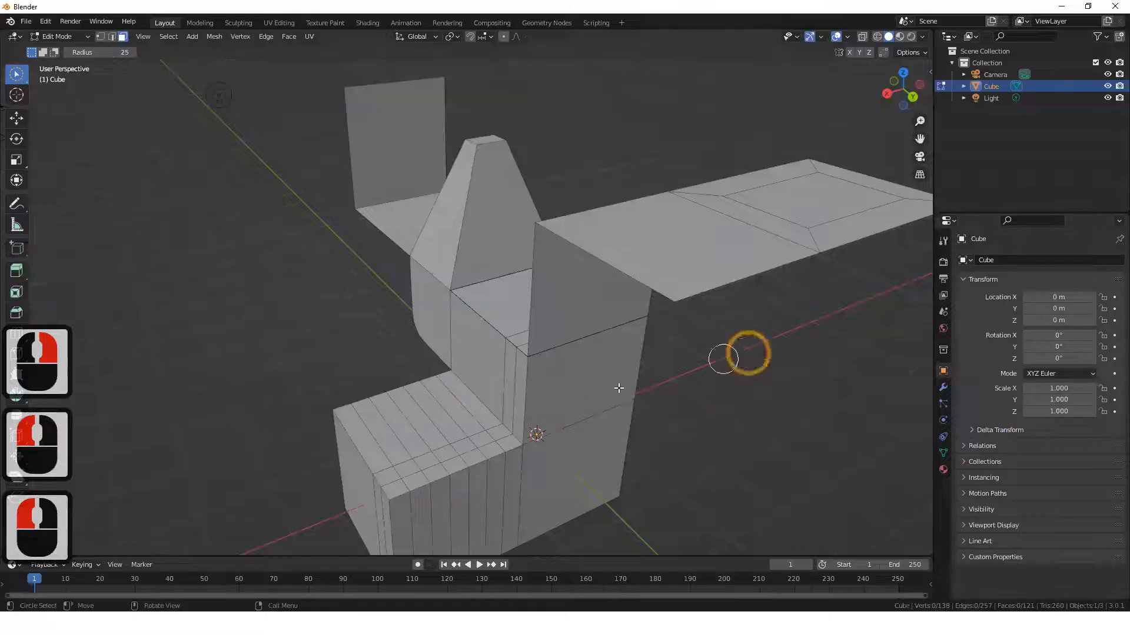
- Switch to Blender and delete only the faces of the entire Cube mesh
middle_drag(739, 353, 673, 381)
key(a)
key(Delete)
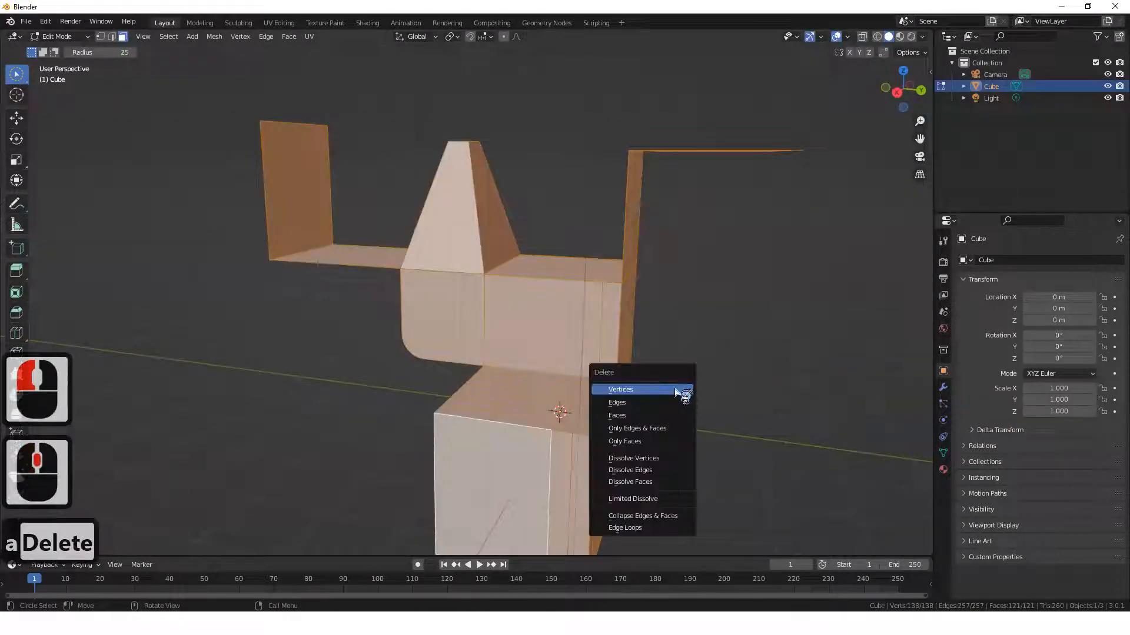
click(655, 441)
middle_drag(654, 441, 651, 423)
click(603, 328)
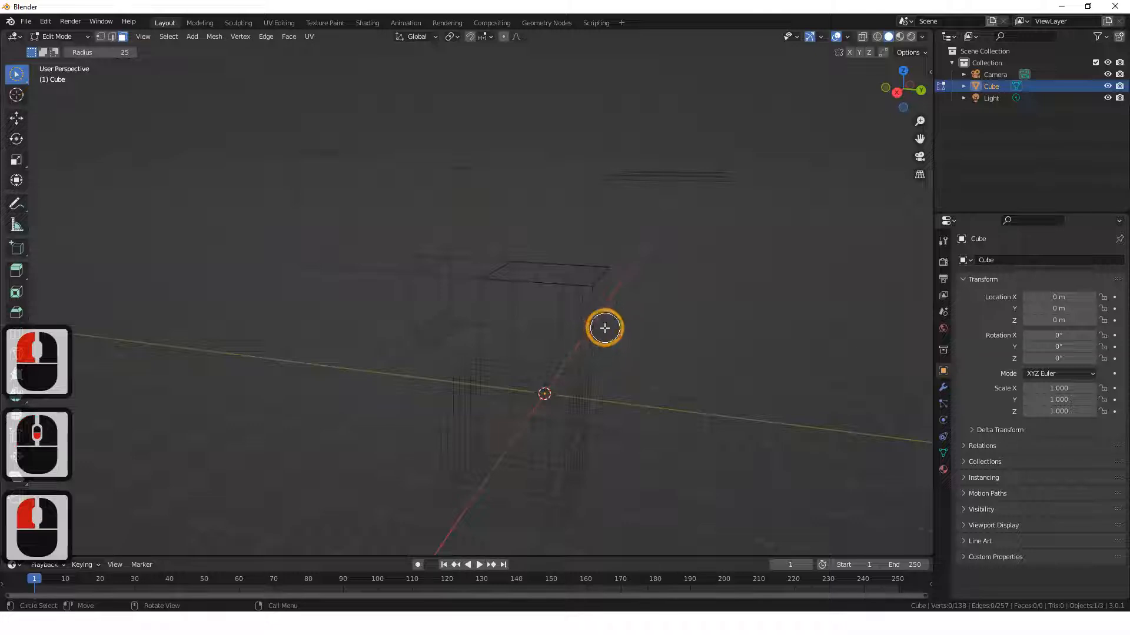
- Delete all remaining edges of the Cube mesh
key(a)
key(Delete)
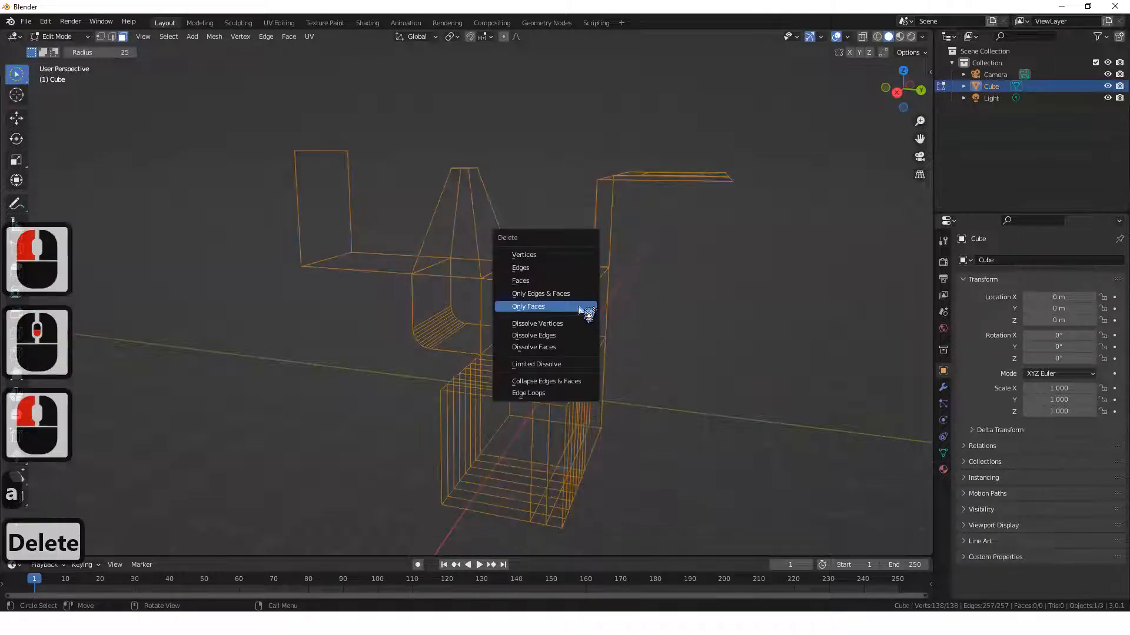
click(562, 267)
middle_drag(665, 376, 589, 437)
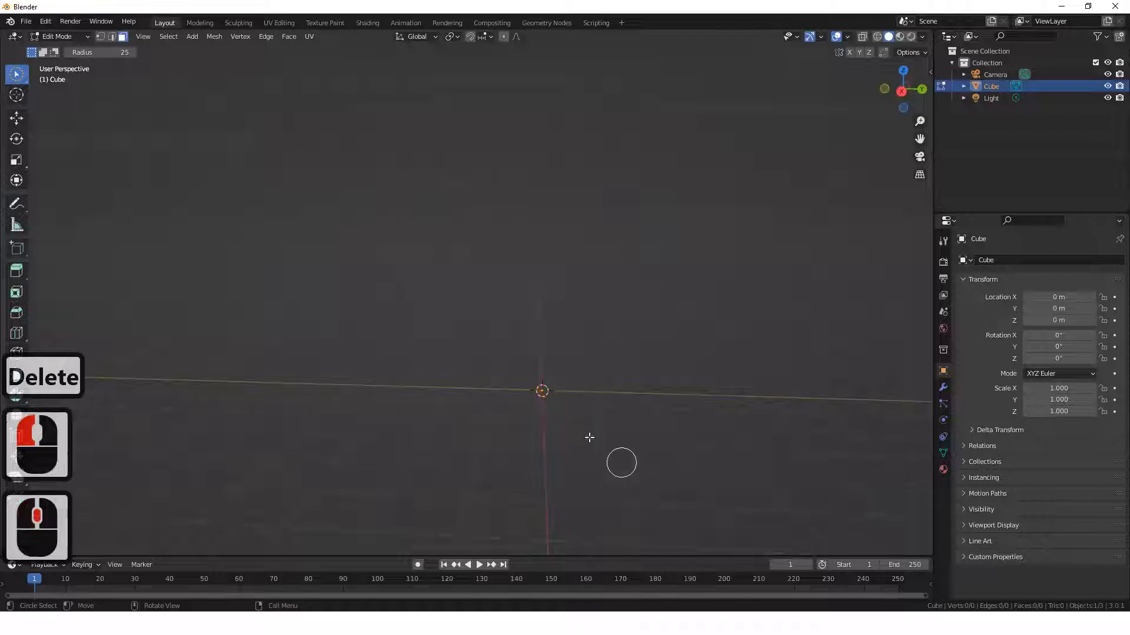
- Open the Add-ons preferences and restrict the list to enabled add-ons only
click(45, 21)
click(110, 190)
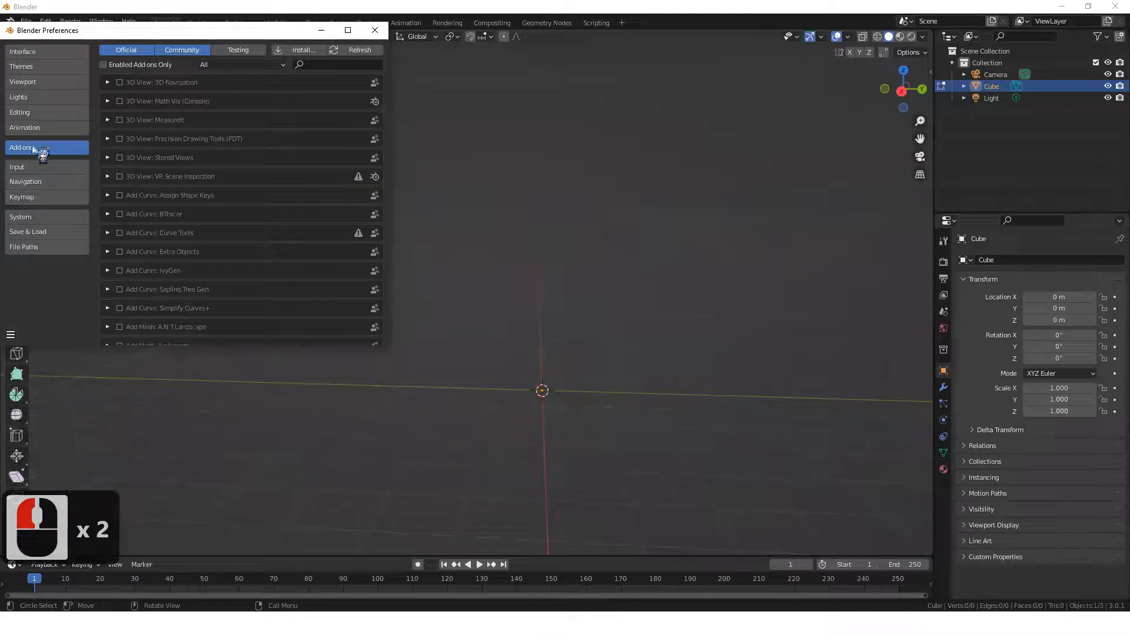
click(103, 64)
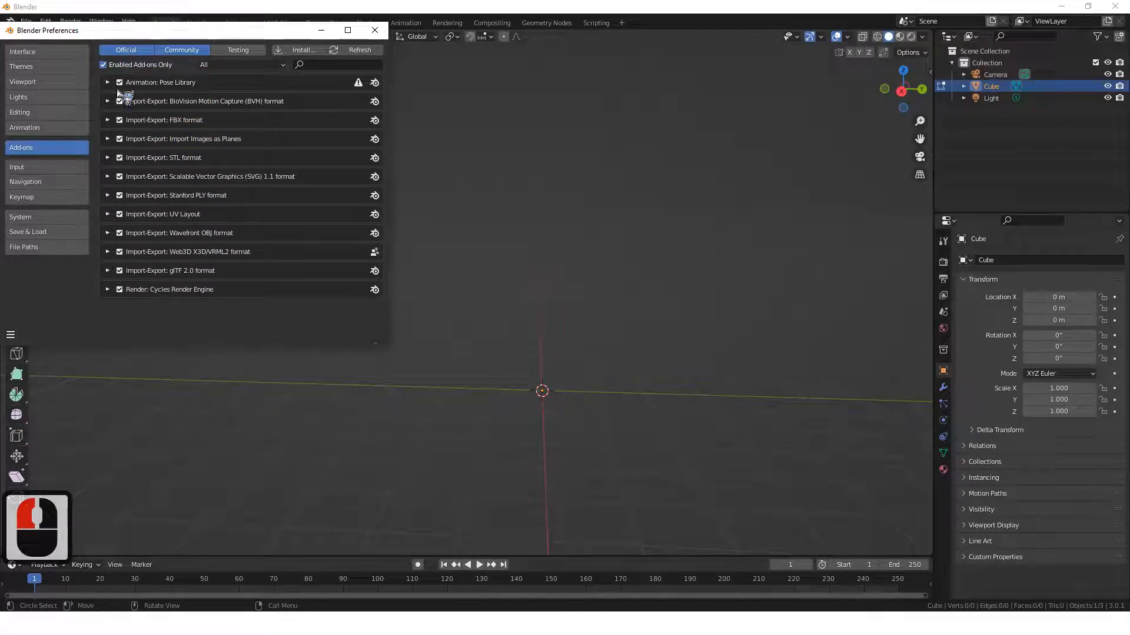
- Remove the enabled-only filter from the add-ons list and close the preferences
click(103, 65)
click(378, 36)
middle_drag(605, 308, 624, 277)
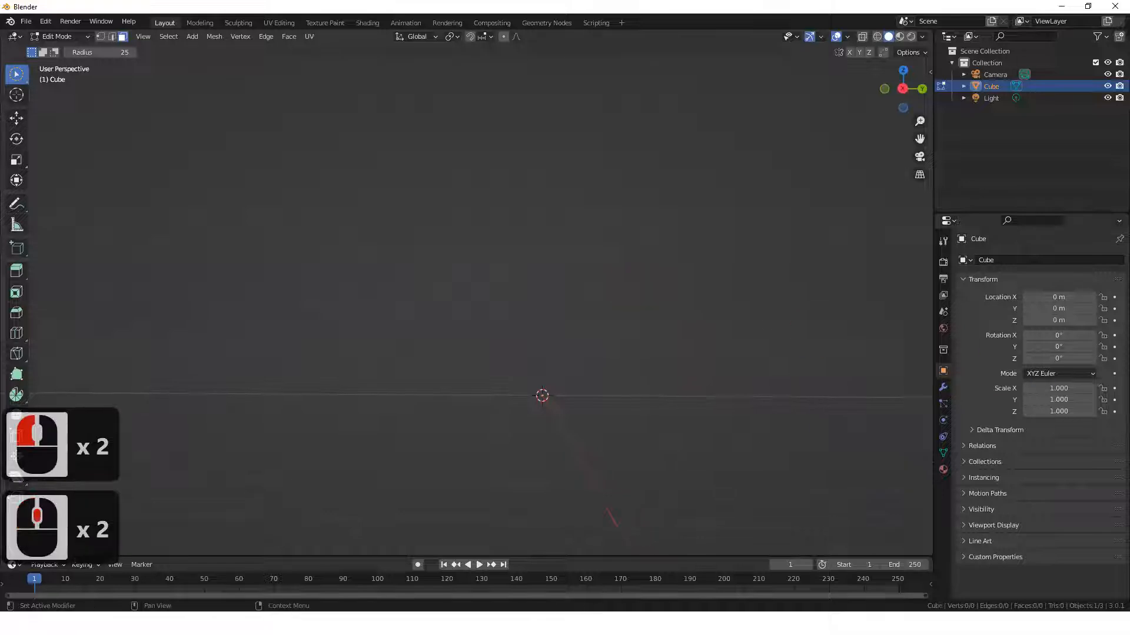
click(1030, 623)
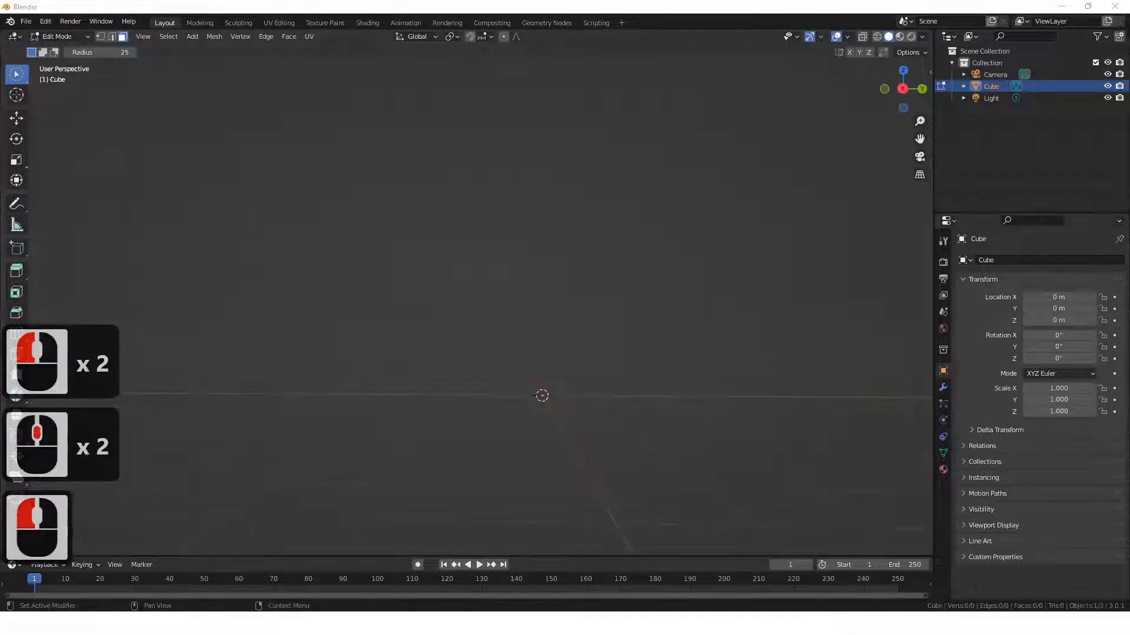
click(1030, 624)
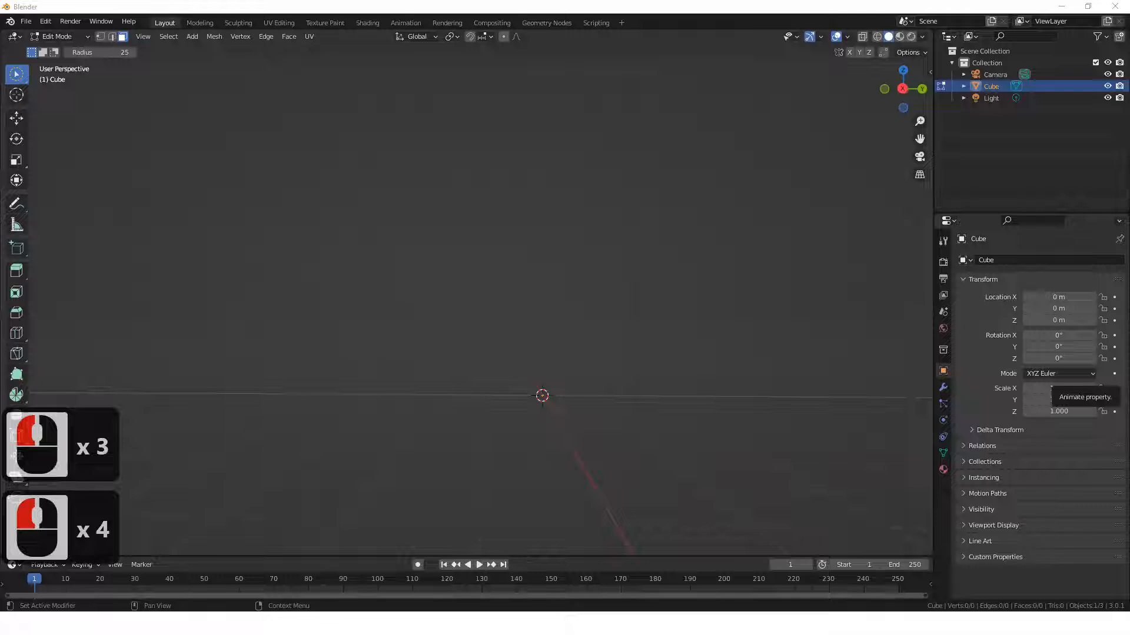
click(585, 316)
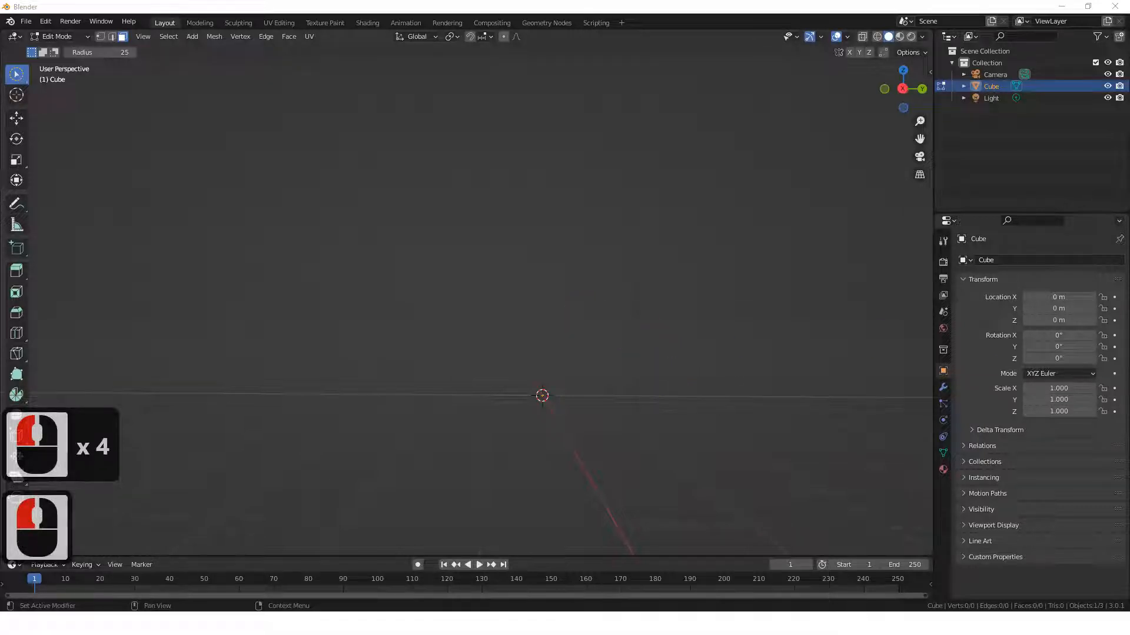
click(635, 304)
- Return the emptied Cube from Edit Mode to Object Mode
middle_drag(637, 315, 715, 345)
key(a)
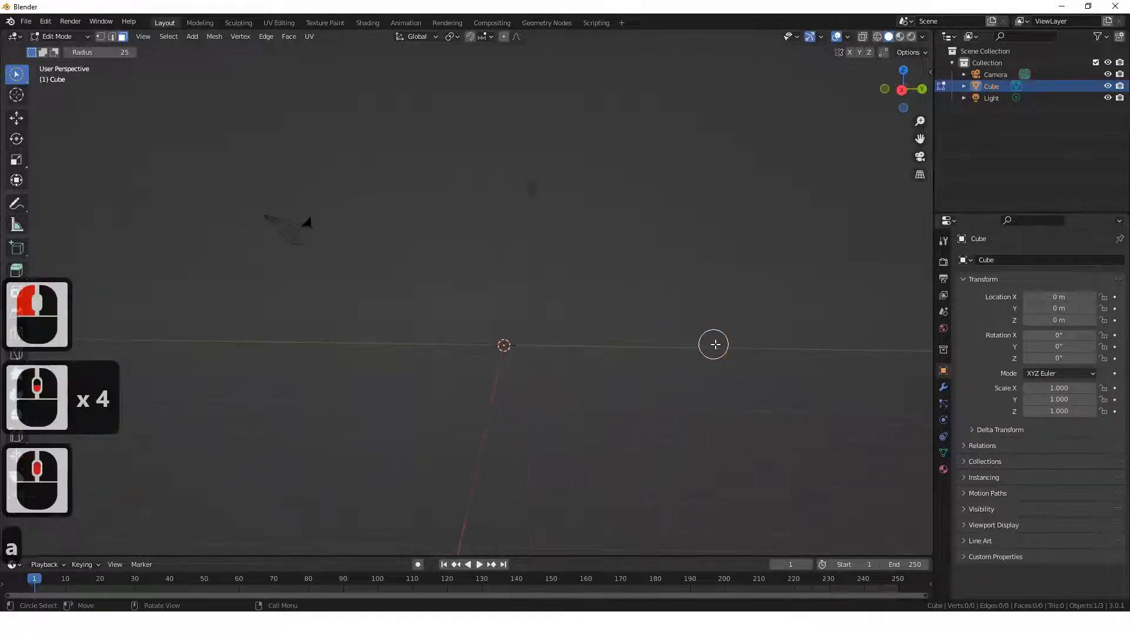
click(531, 327)
middle_drag(532, 328, 553, 361)
key(Tab)
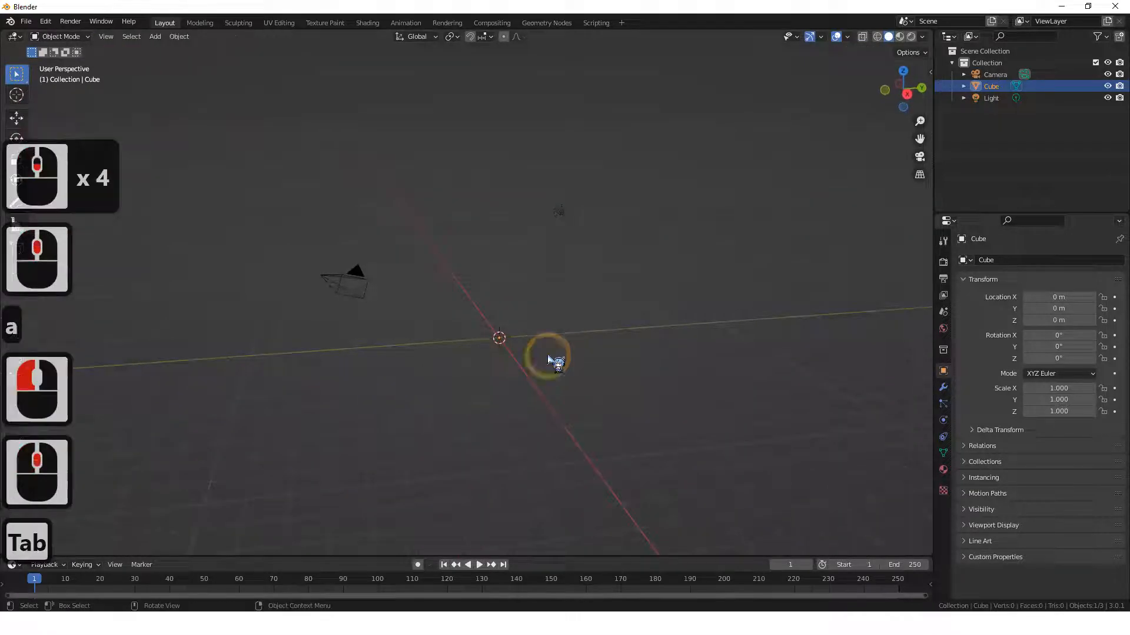
click(492, 290)
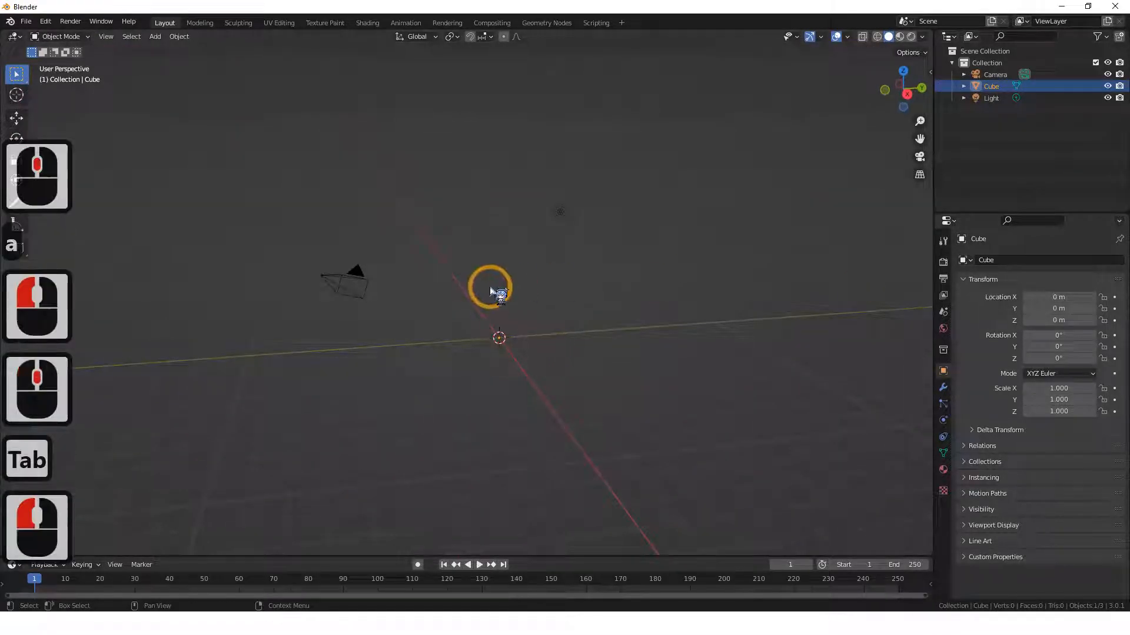
- Try bringing the omega.jpg reference into the perspective view as an image empty, and delete it again
scroll(491, 290, up, 3)
middle_drag(497, 335, 214, 330)
click(541, 314)
scroll(561, 337, up, 1)
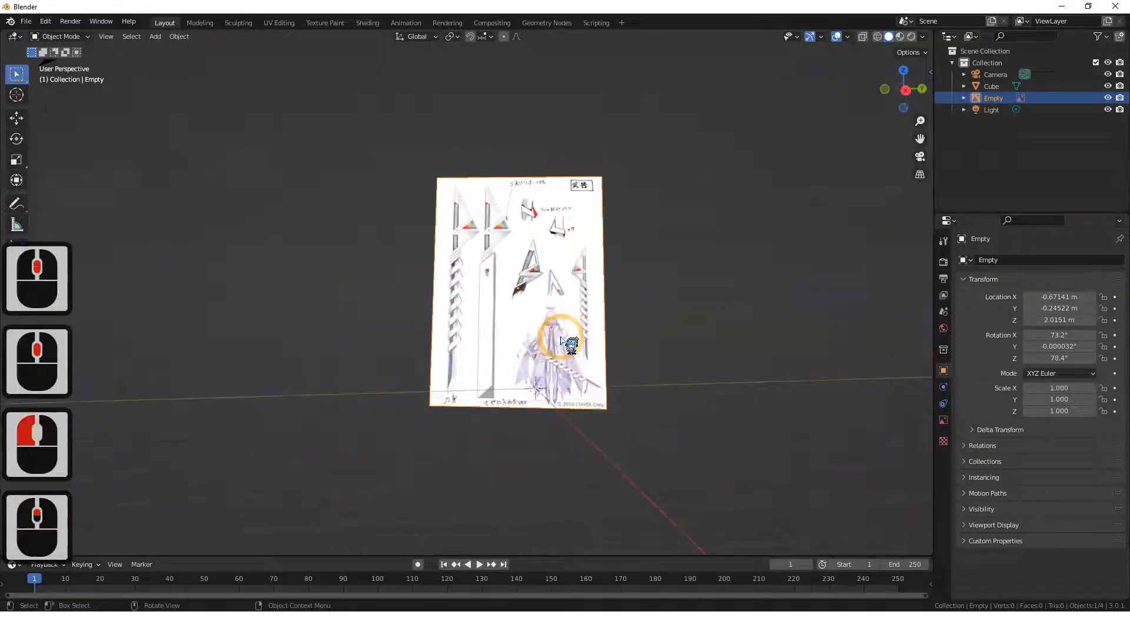
scroll(563, 340, up, 2)
click(595, 329)
key(Delete)
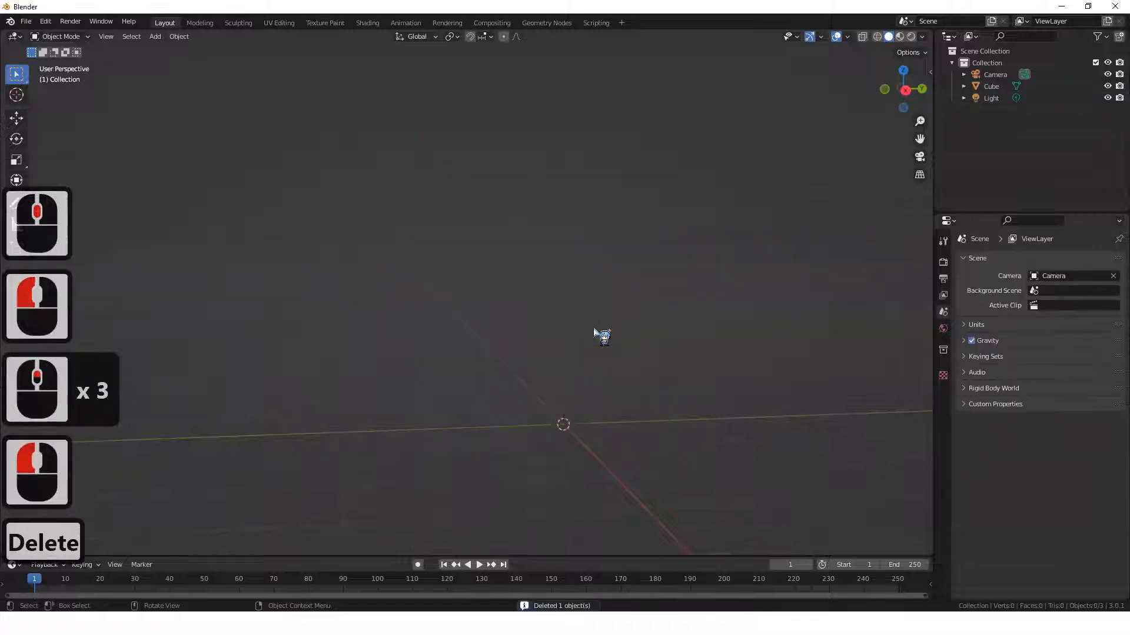
- Delete all remaining scene objects and place the omega.jpg reference image in the front orthographic view near the origin
key(a)
key(Delete)
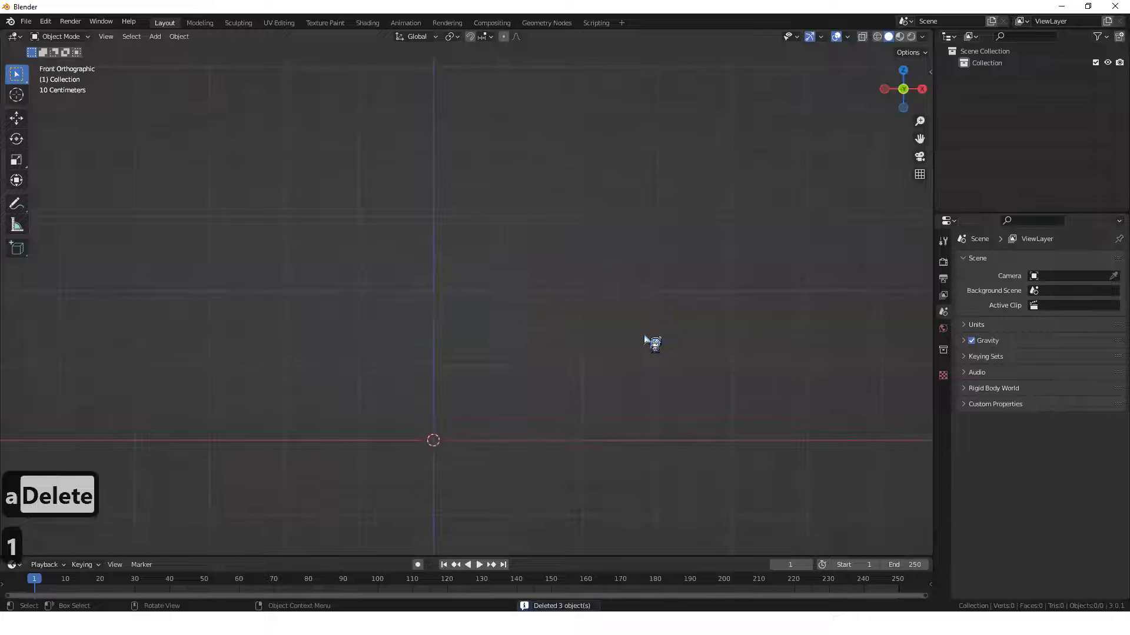
scroll(503, 413, up, 2)
shift+middle_drag(512, 462, 550, 372)
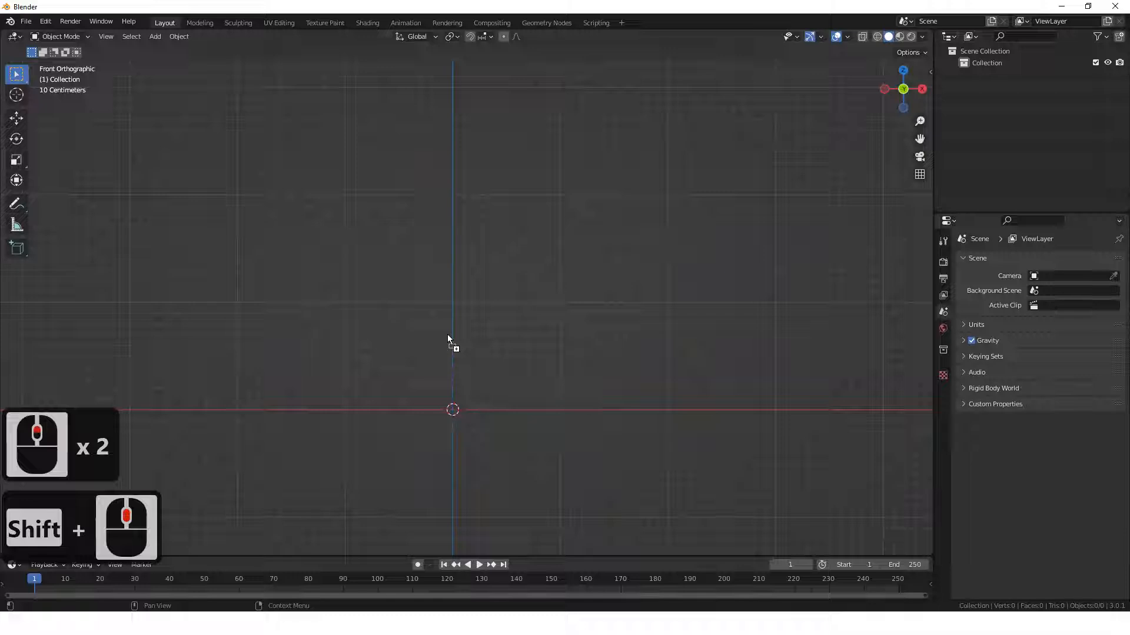
drag(447, 339, 445, 338)
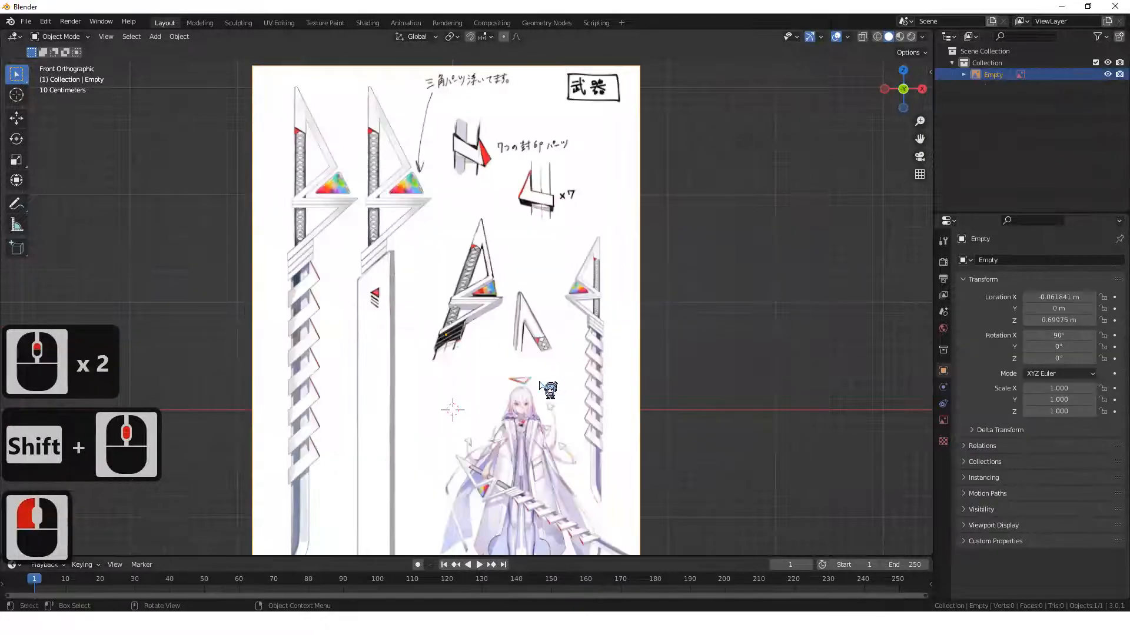
- Move the reference image along the Y axis, away from the world origin
scroll(561, 387, down, 3)
middle_drag(560, 387, 600, 378)
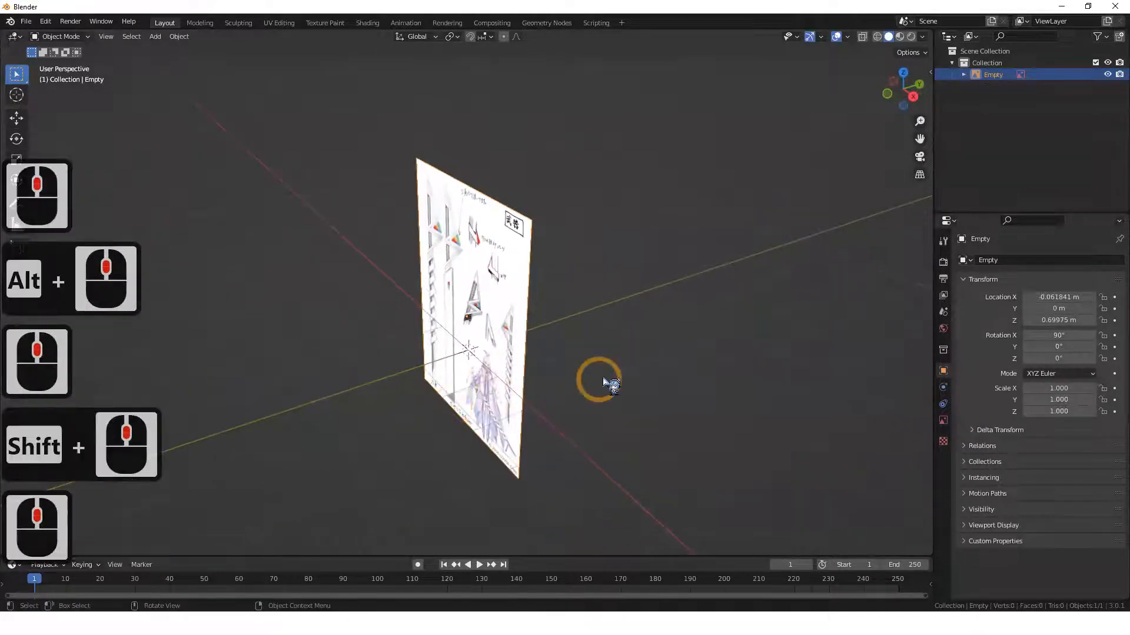
key(g)
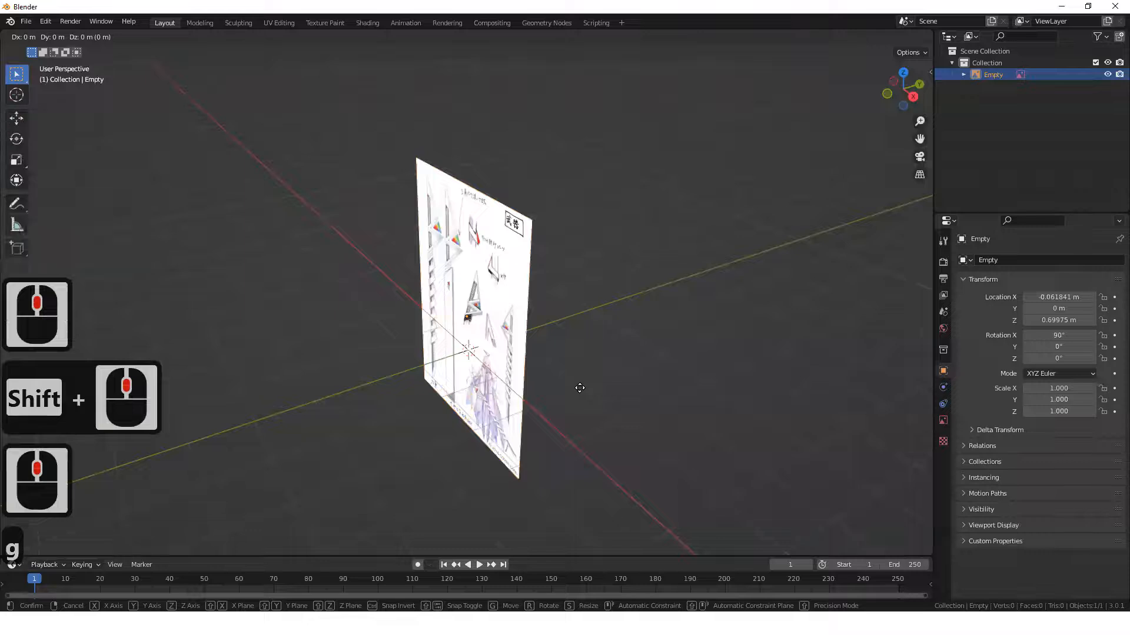
key(y)
click(469, 423)
middle_drag(527, 461, 594, 461)
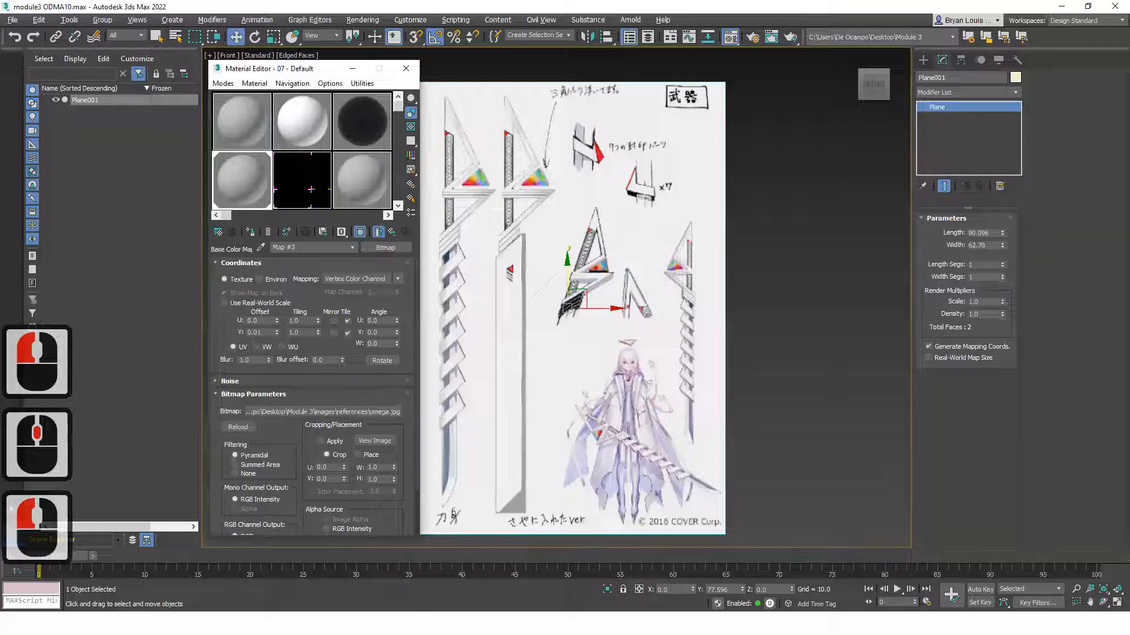
- Switch to 3ds Max and close the Material Editor to clear the Front view of the reference plane
click(415, 287)
click(406, 69)
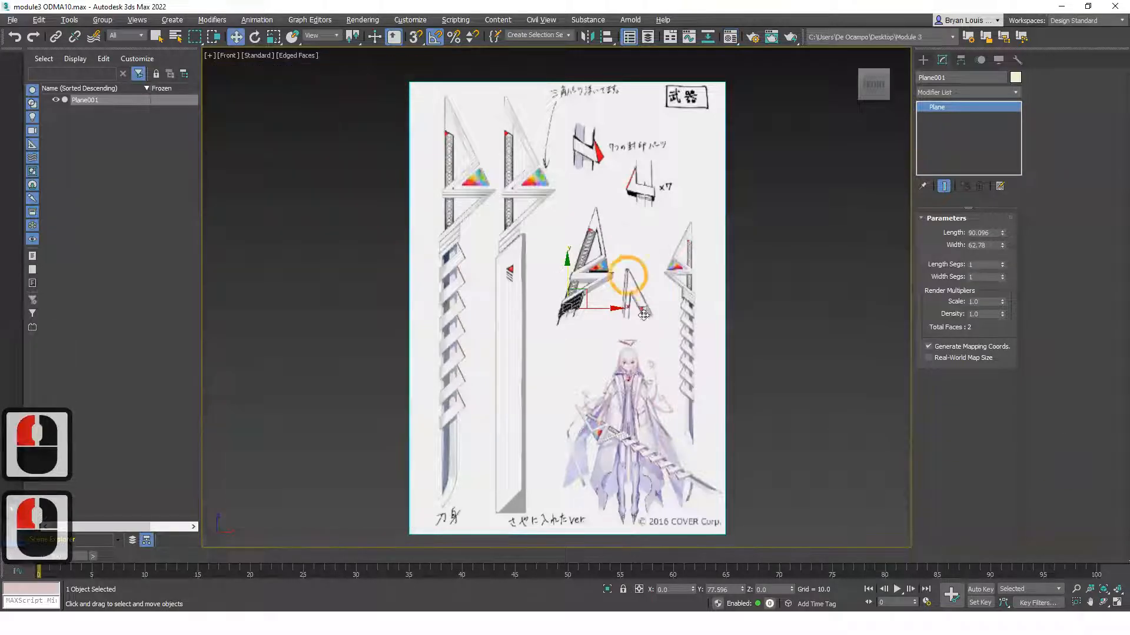
scroll(642, 358, down, 2)
scroll(641, 359, up, 2)
middle_drag(687, 396, 666, 355)
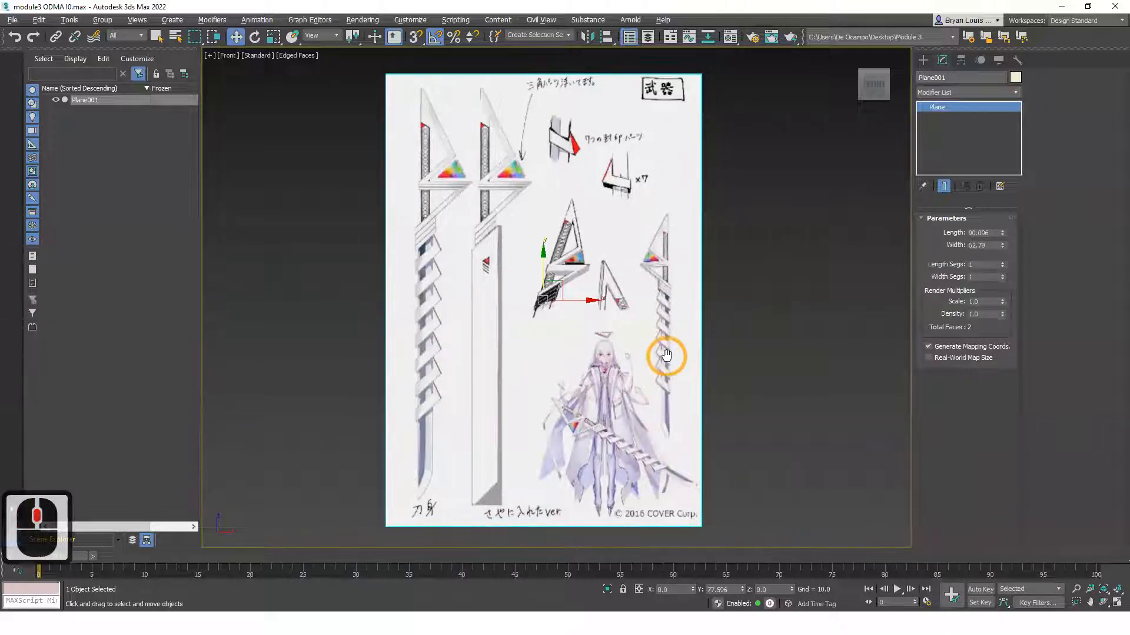
scroll(640, 361, down, 2)
scroll(641, 359, up, 2)
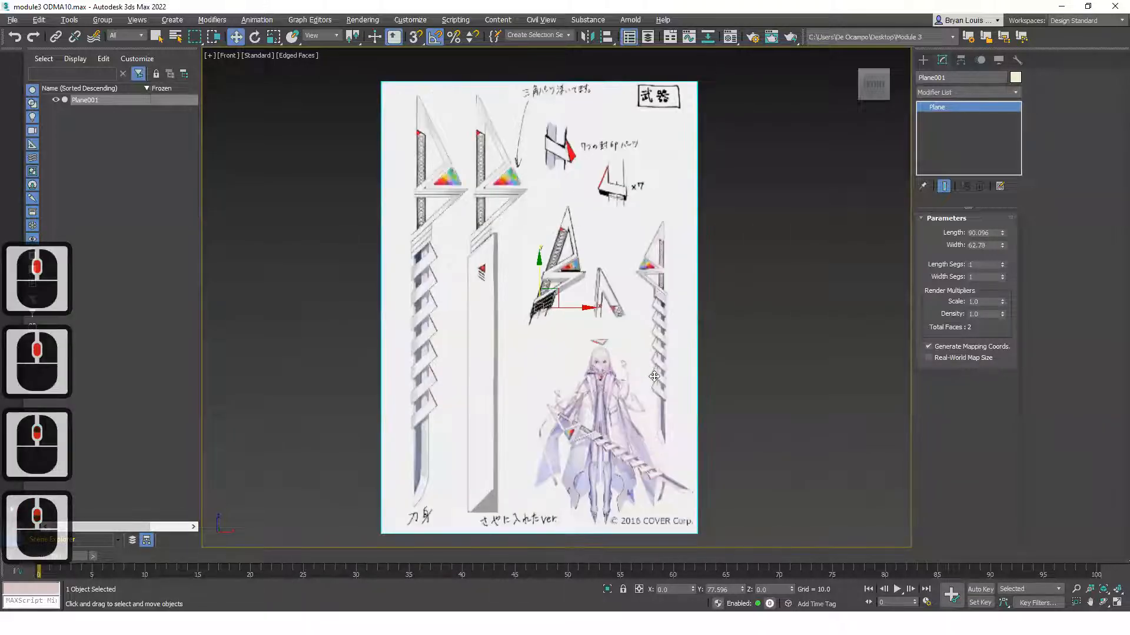
- Restore the four-viewport layout and change the Orthographic viewport to the Top view
key(alt+w)
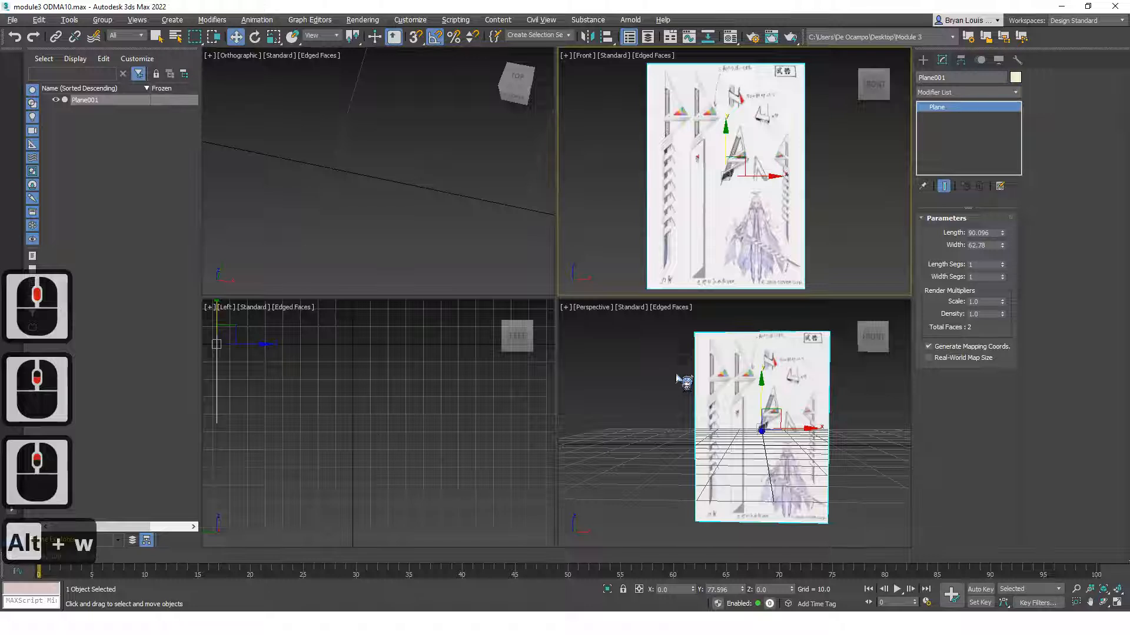
click(415, 205)
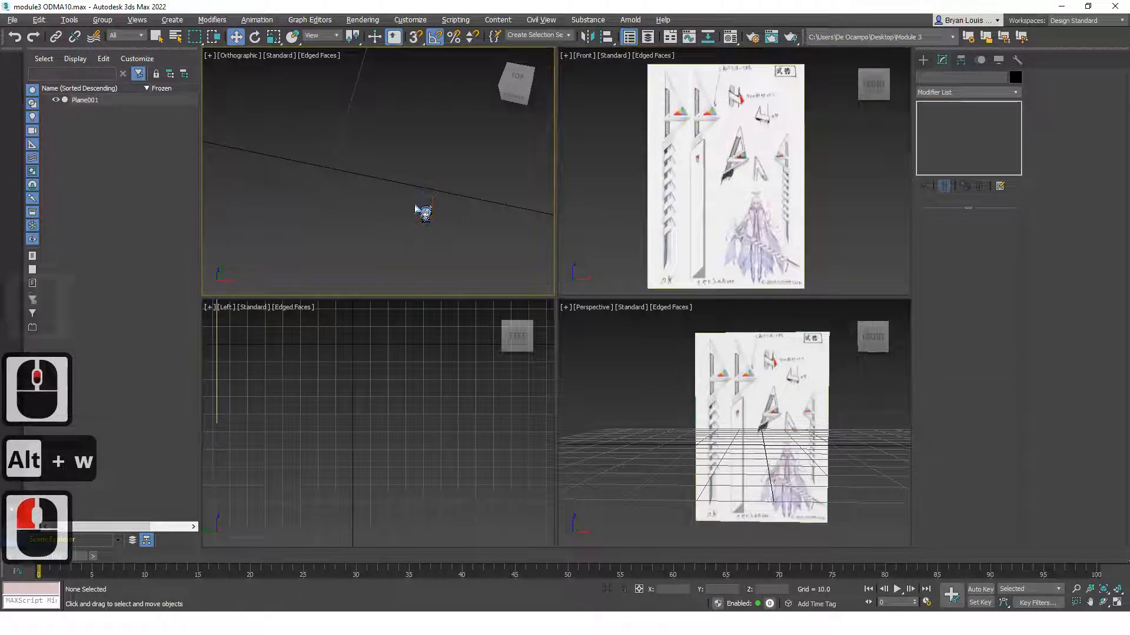
key(t)
click(410, 416)
click(686, 152)
click(644, 412)
click(429, 421)
click(442, 227)
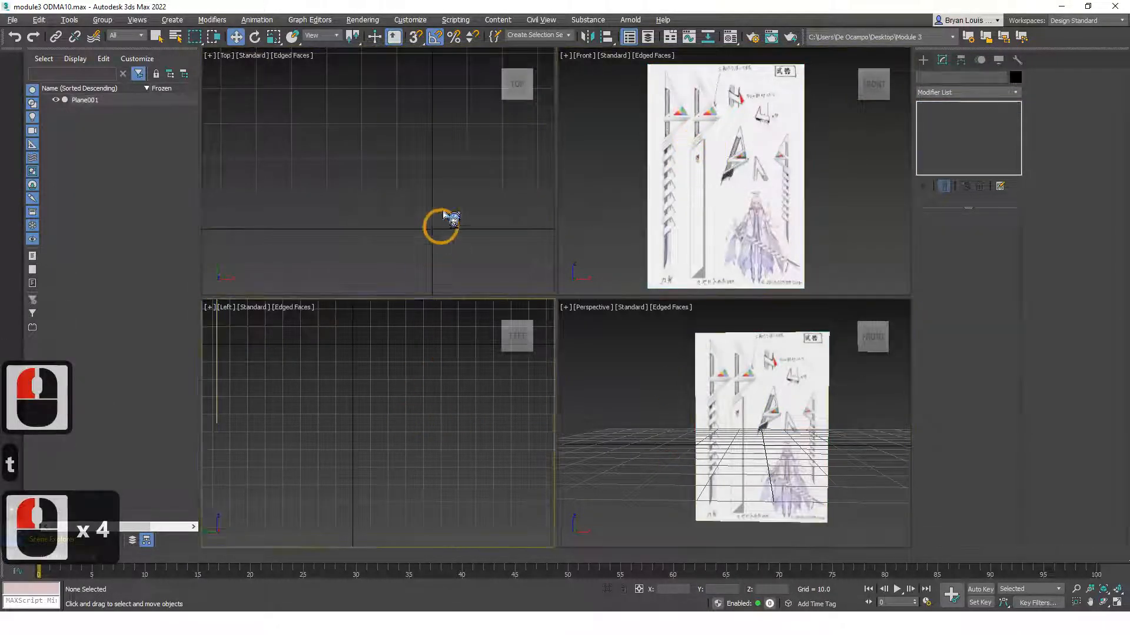
click(639, 189)
click(612, 183)
click(609, 181)
click(399, 170)
click(392, 360)
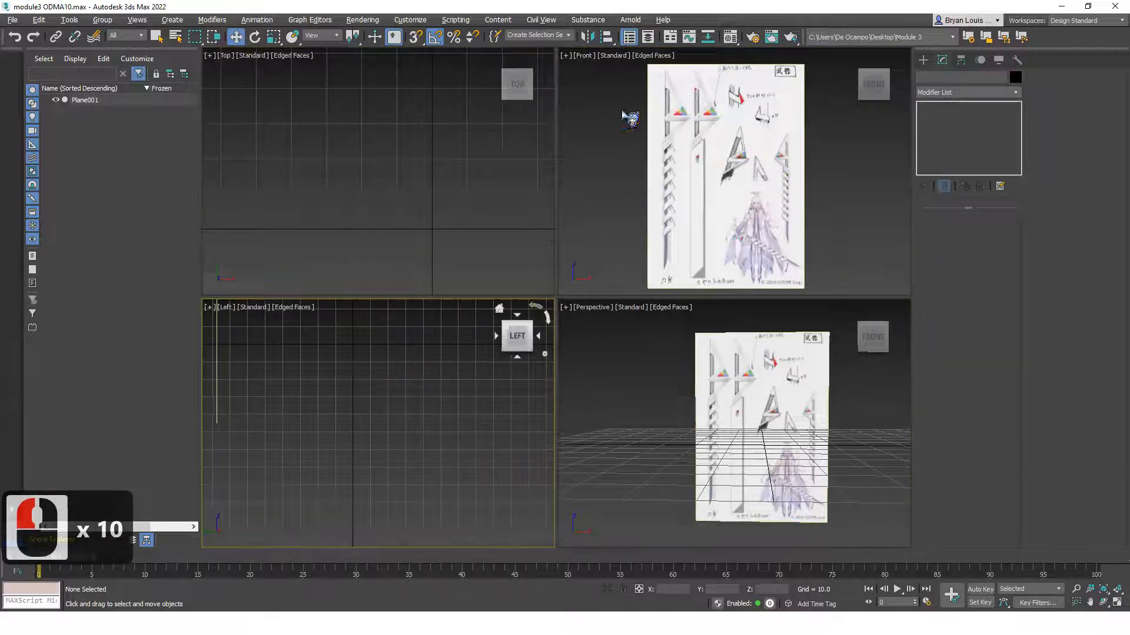
- Turn off Edged Faces in the Front viewport and set its display to Wireframe Override
click(603, 62)
click(662, 56)
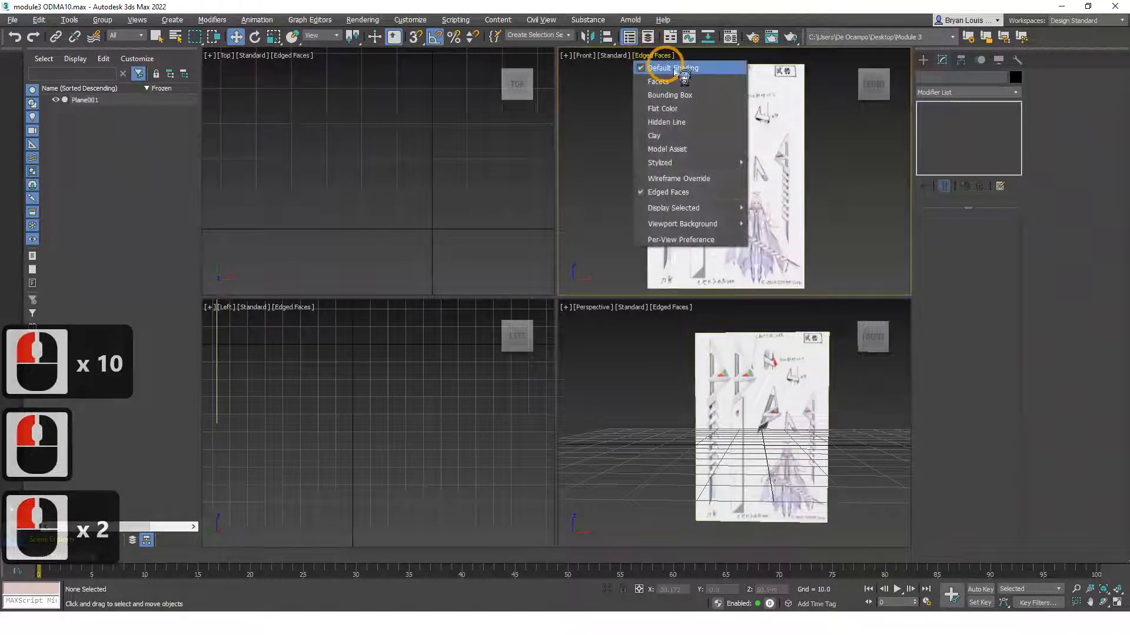
click(668, 184)
click(664, 56)
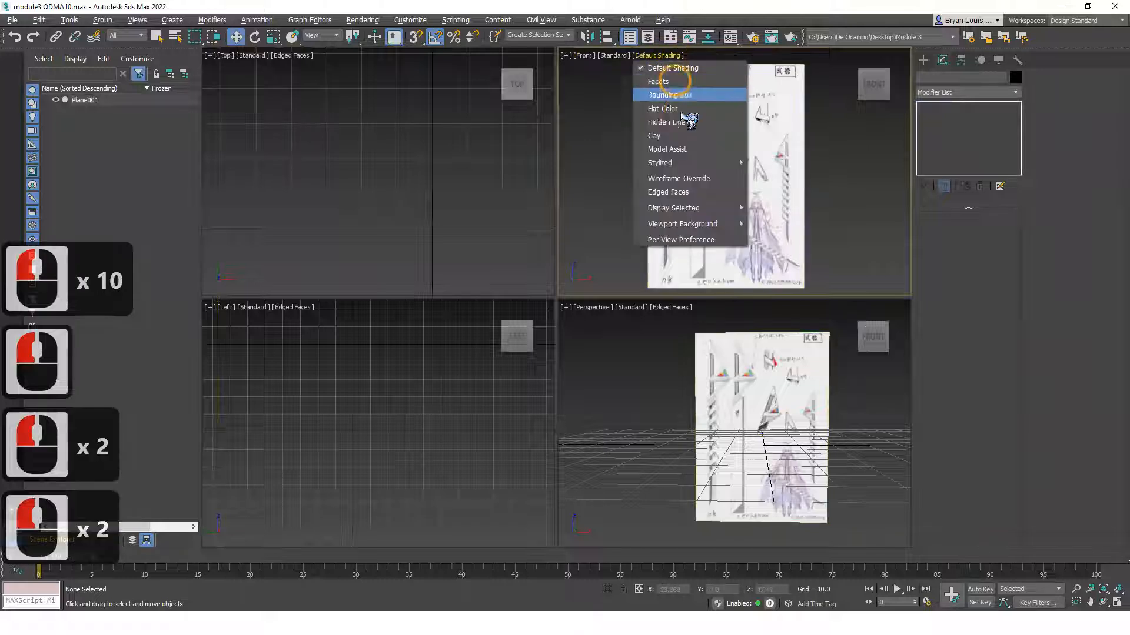
click(368, 147)
click(585, 129)
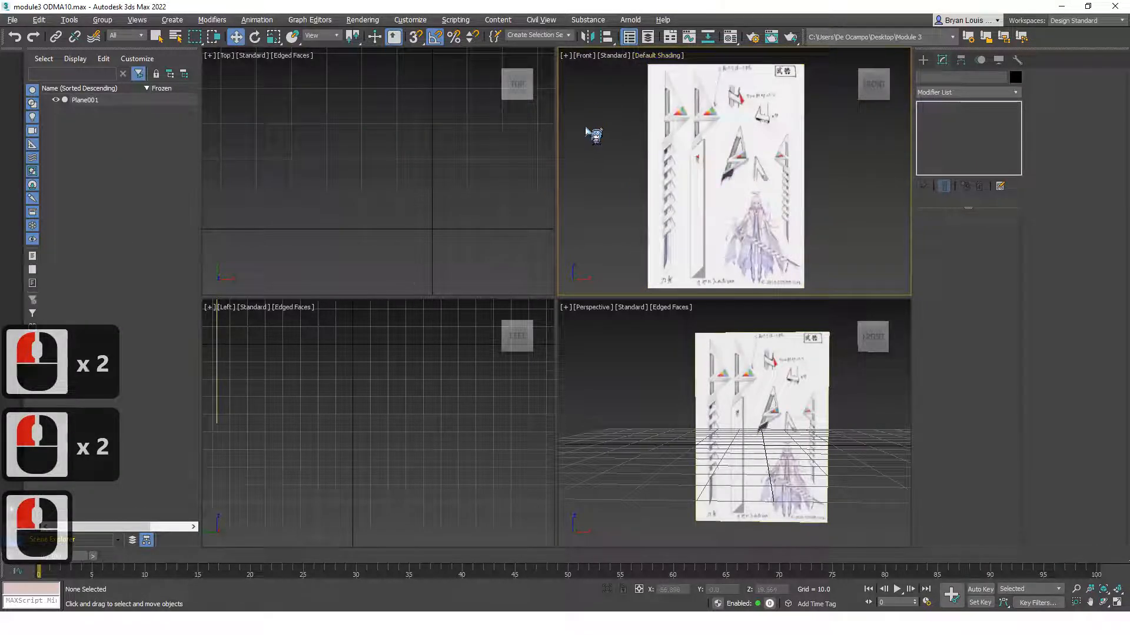
click(368, 347)
click(700, 54)
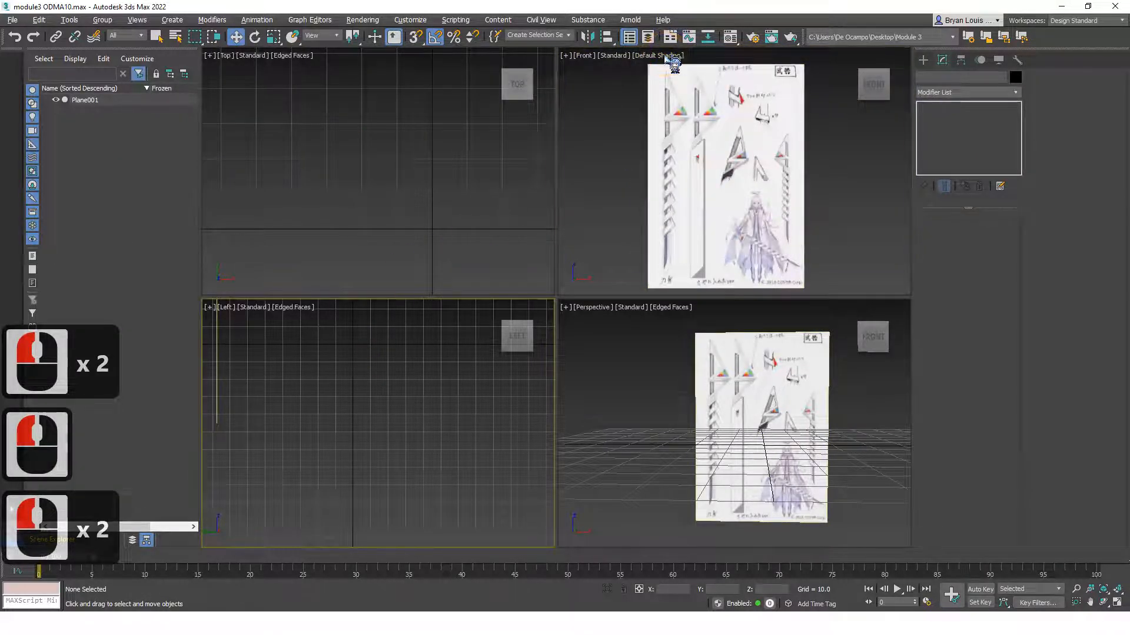
click(667, 57)
click(676, 175)
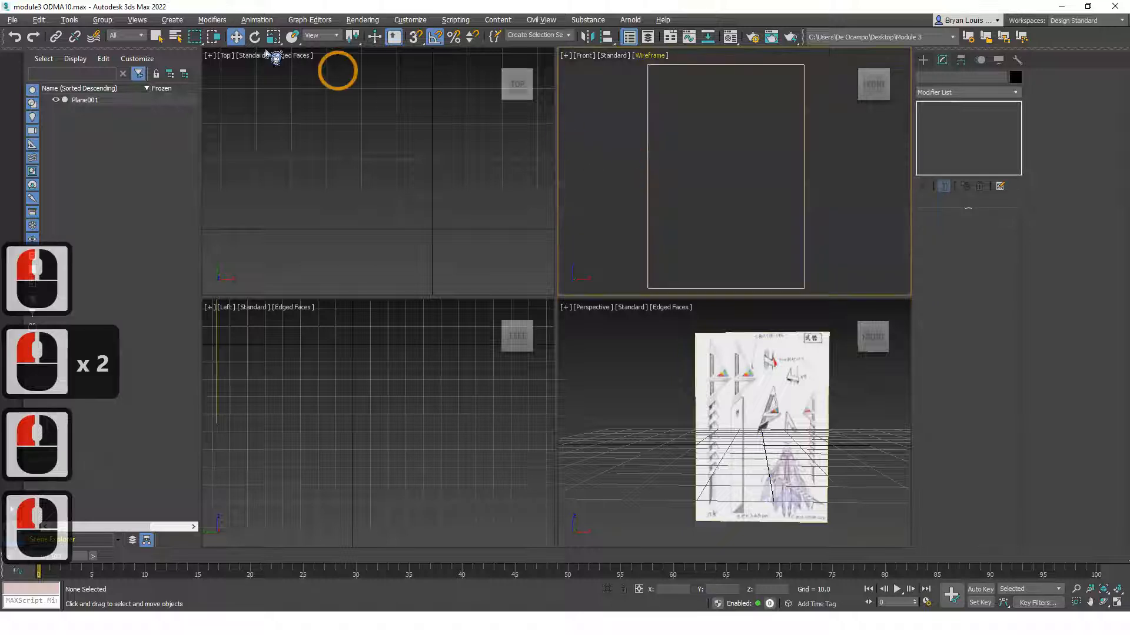
- Set the Top and Left viewports to Wireframe Override
click(291, 55)
click(333, 179)
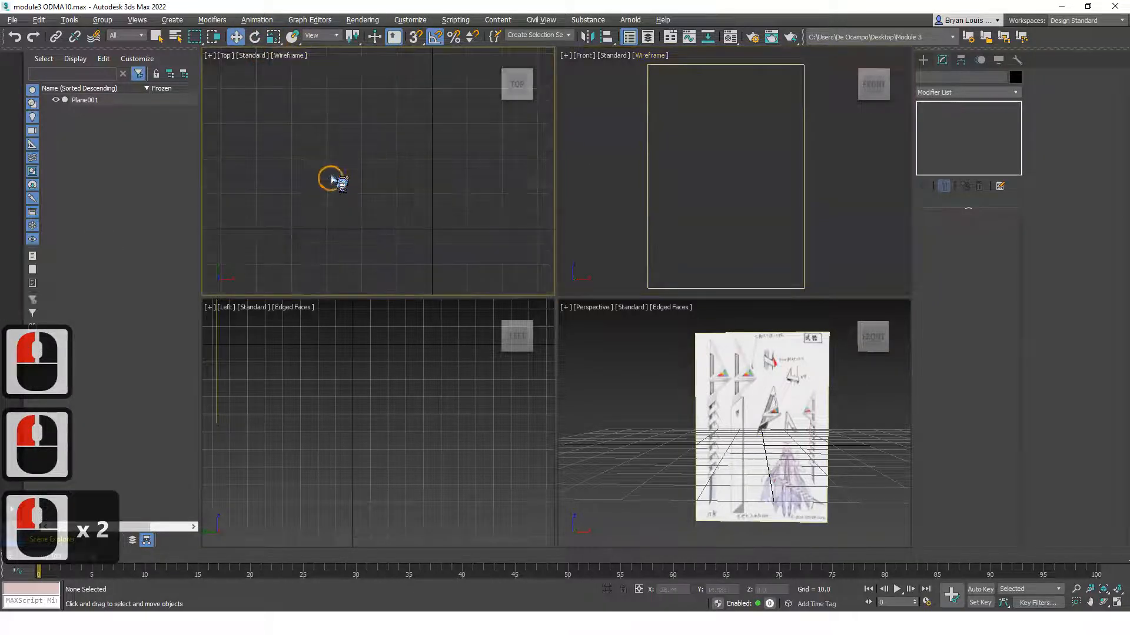
click(291, 308)
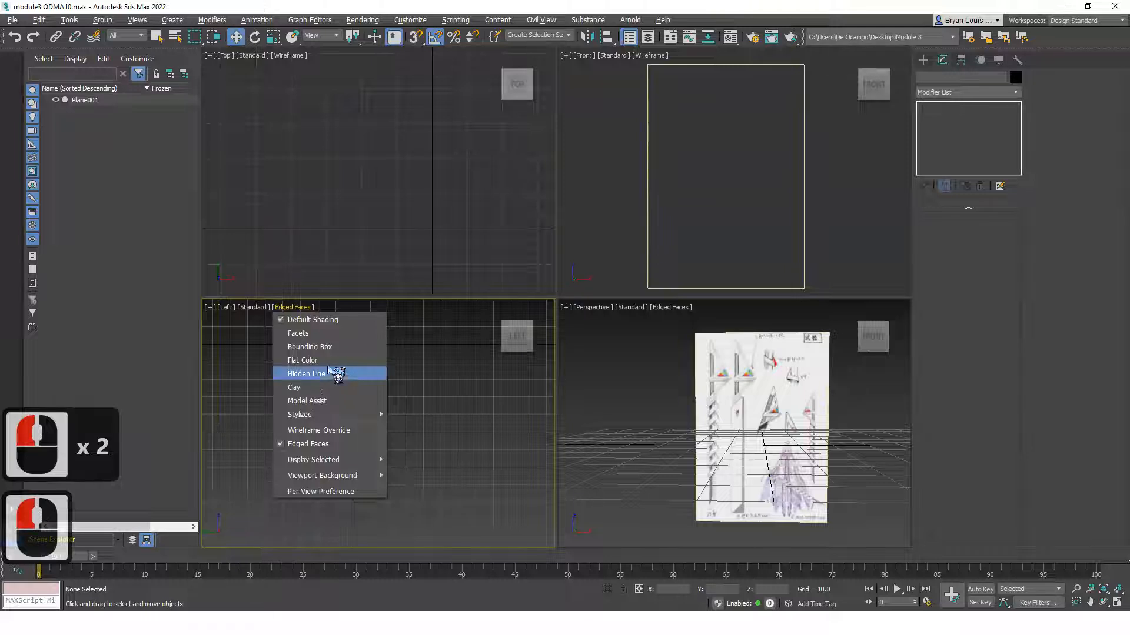
click(322, 429)
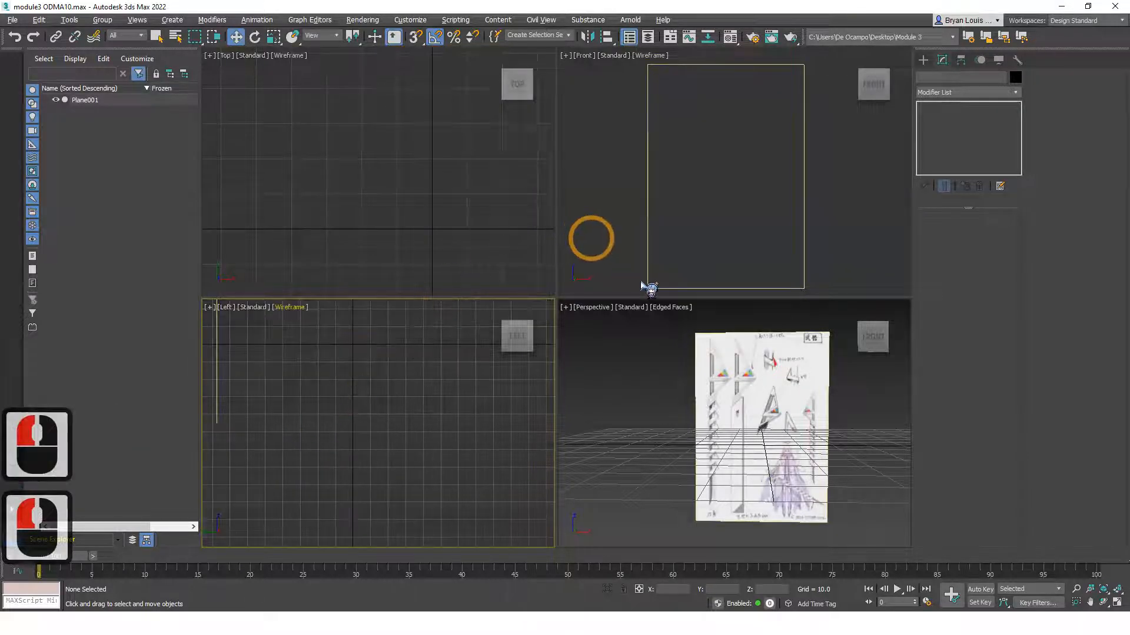
- Show the grid in the Front viewport and set its display to Default Shading with Edged Faces
scroll(744, 221, down, 2)
scroll(740, 224, up, 2)
scroll(742, 209, down, 2)
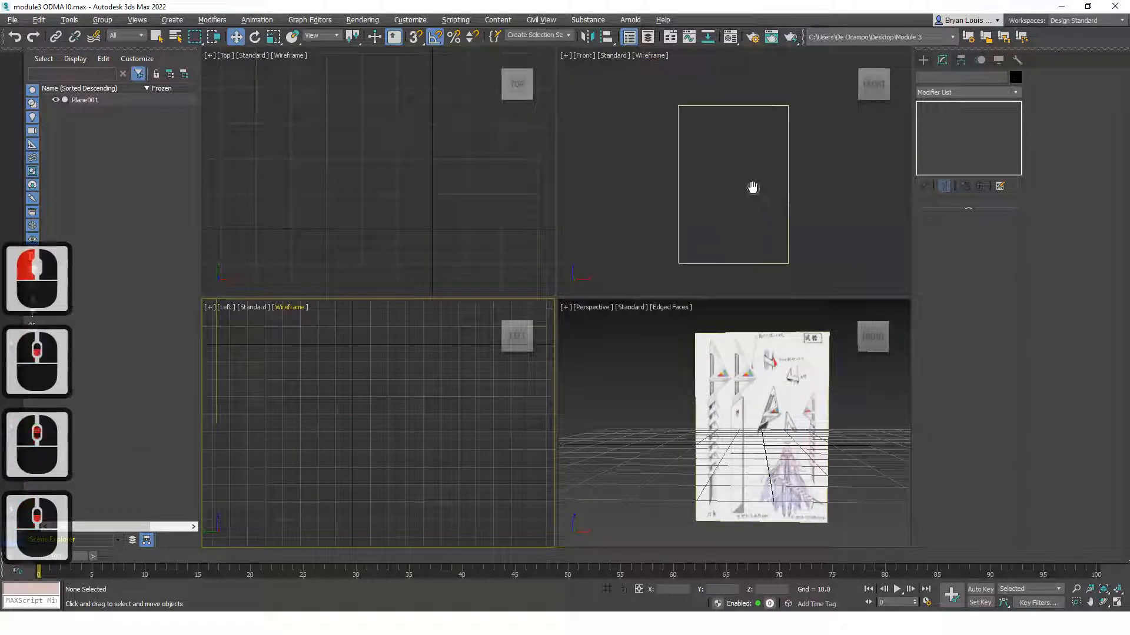
middle_drag(732, 200, 755, 167)
scroll(731, 198, up, 2)
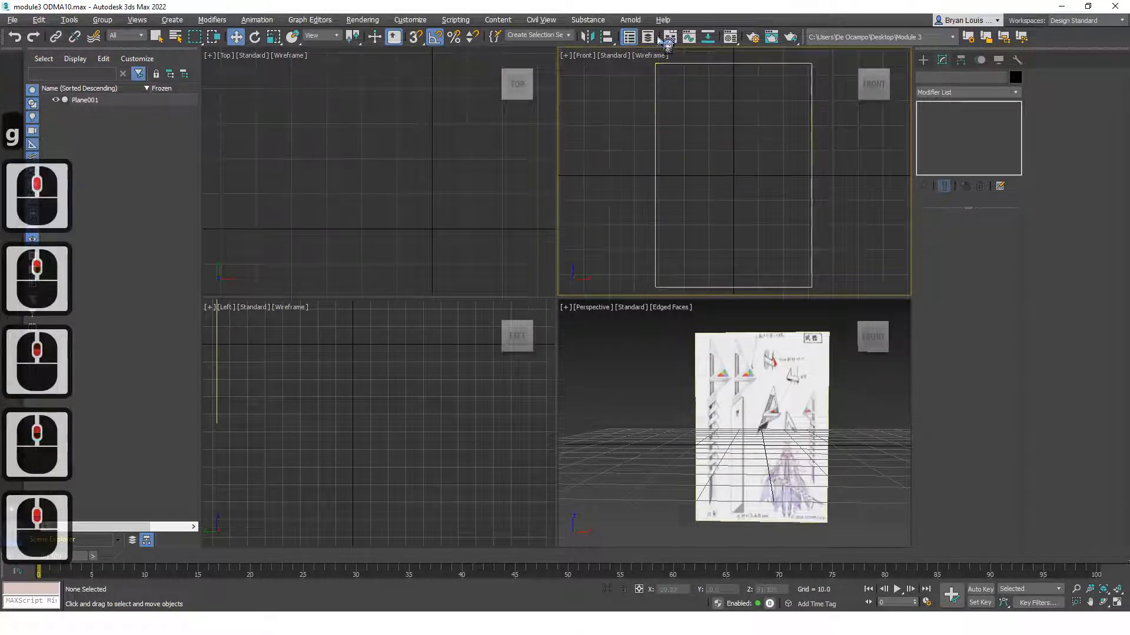
click(655, 57)
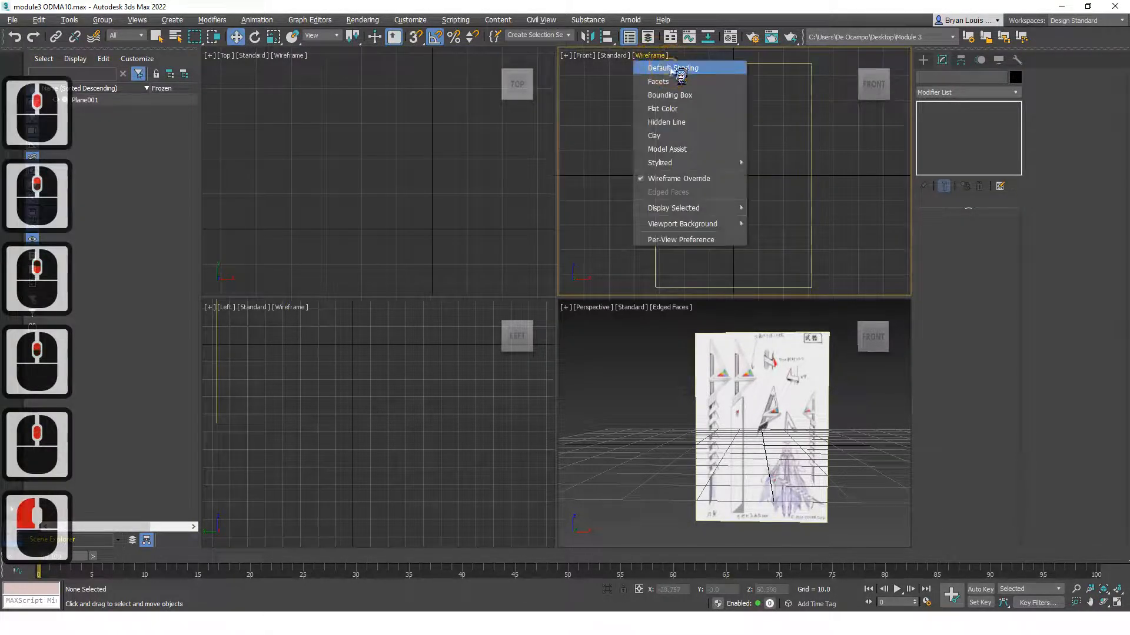
click(674, 68)
click(654, 56)
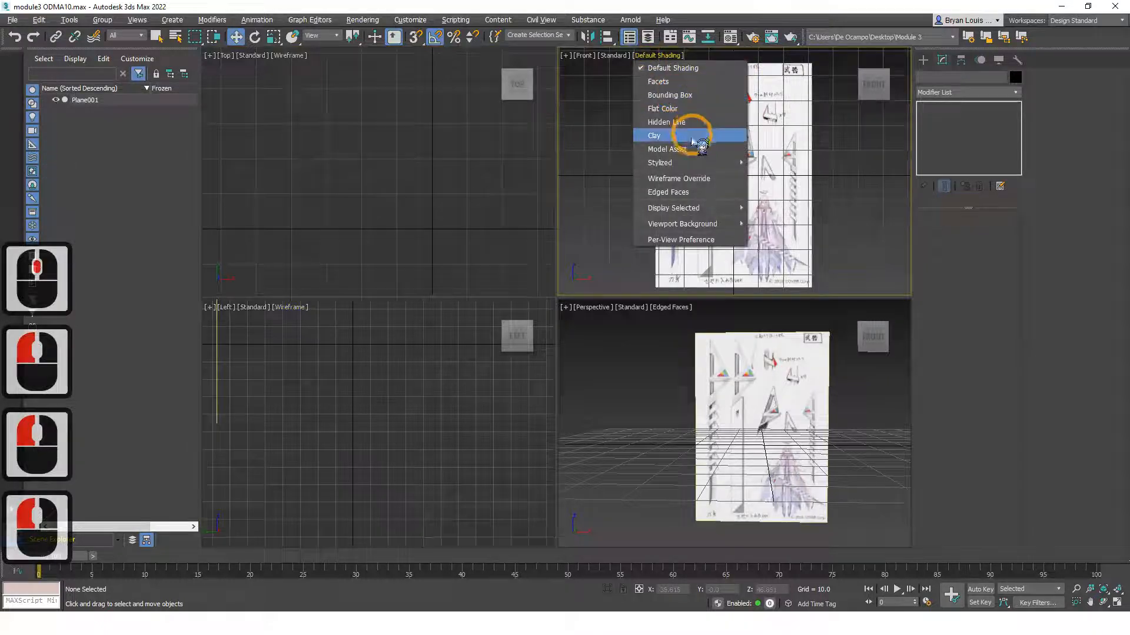
click(668, 192)
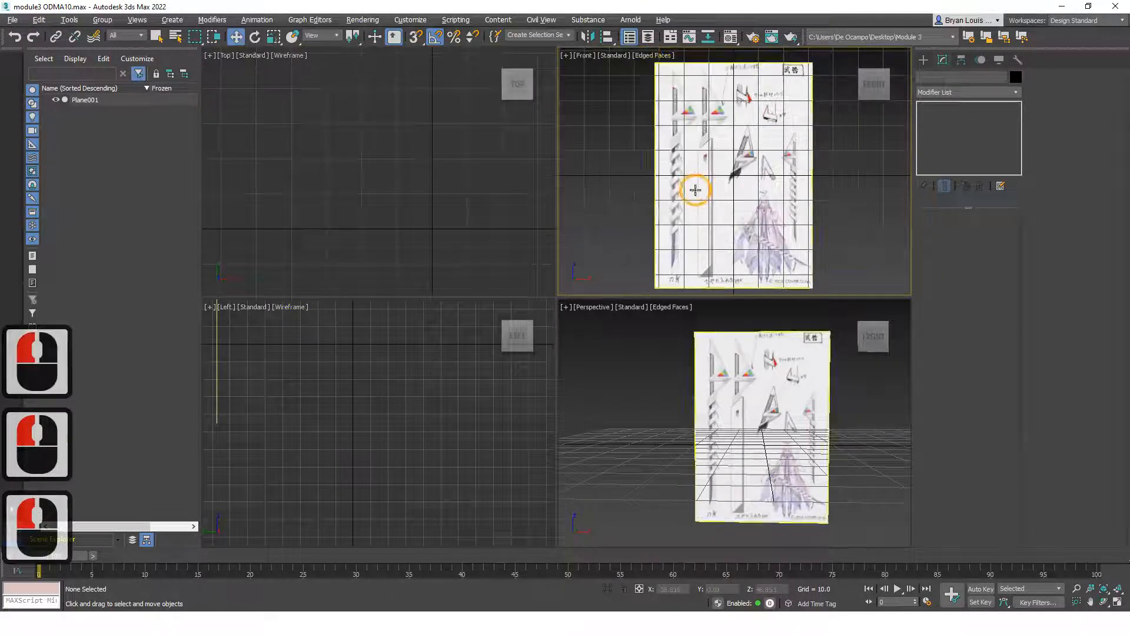
- Set the Top viewport's display to Default Shading
scroll(782, 223, down, 2)
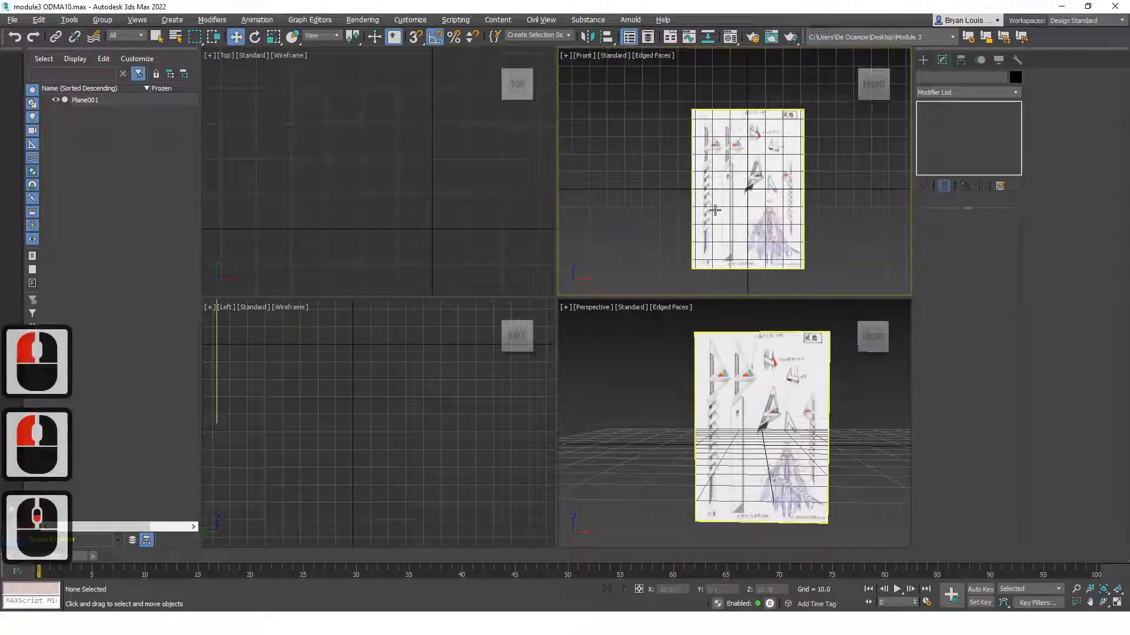
scroll(743, 156, up, 2)
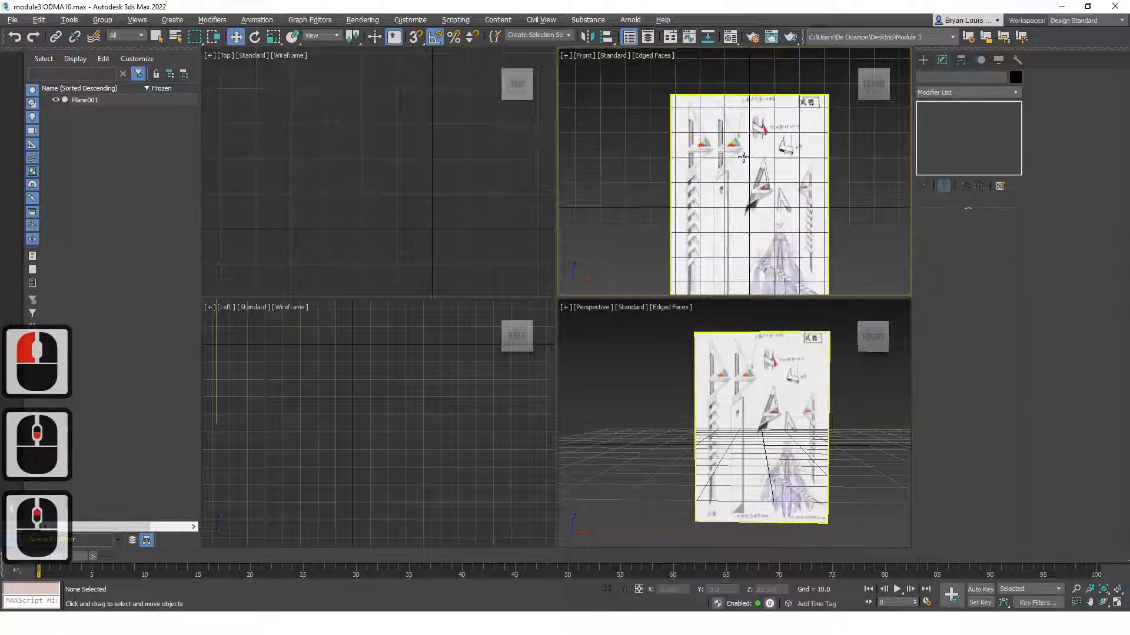
click(290, 55)
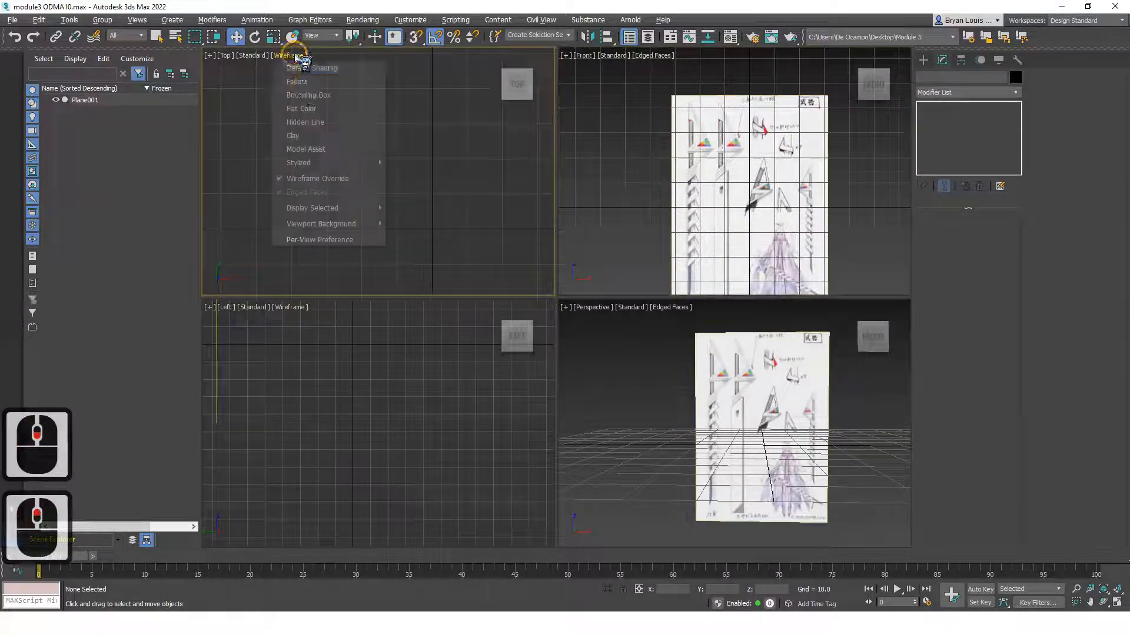
click(317, 68)
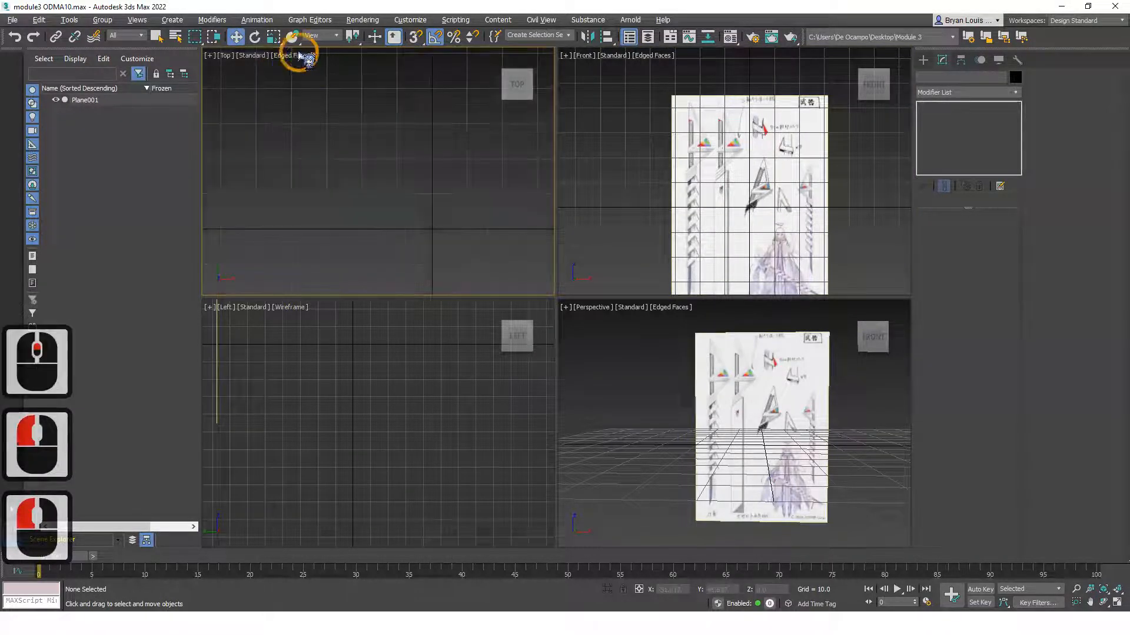
click(300, 55)
click(383, 280)
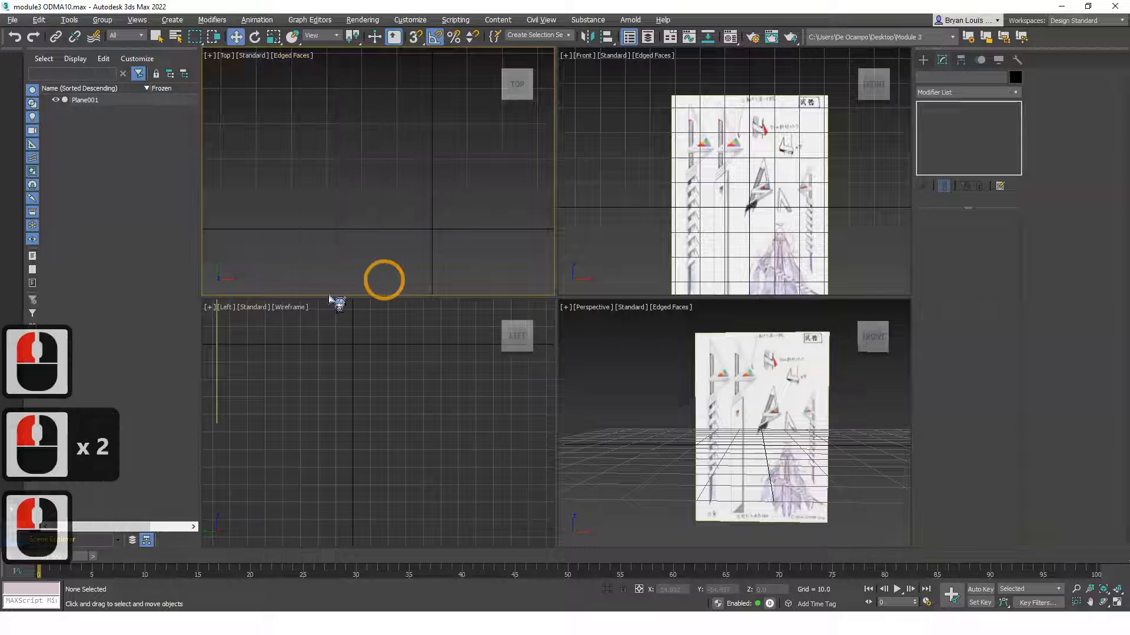
- Set the Left viewport's display to Default Shading, keeping Edged Faces on
click(292, 309)
click(323, 320)
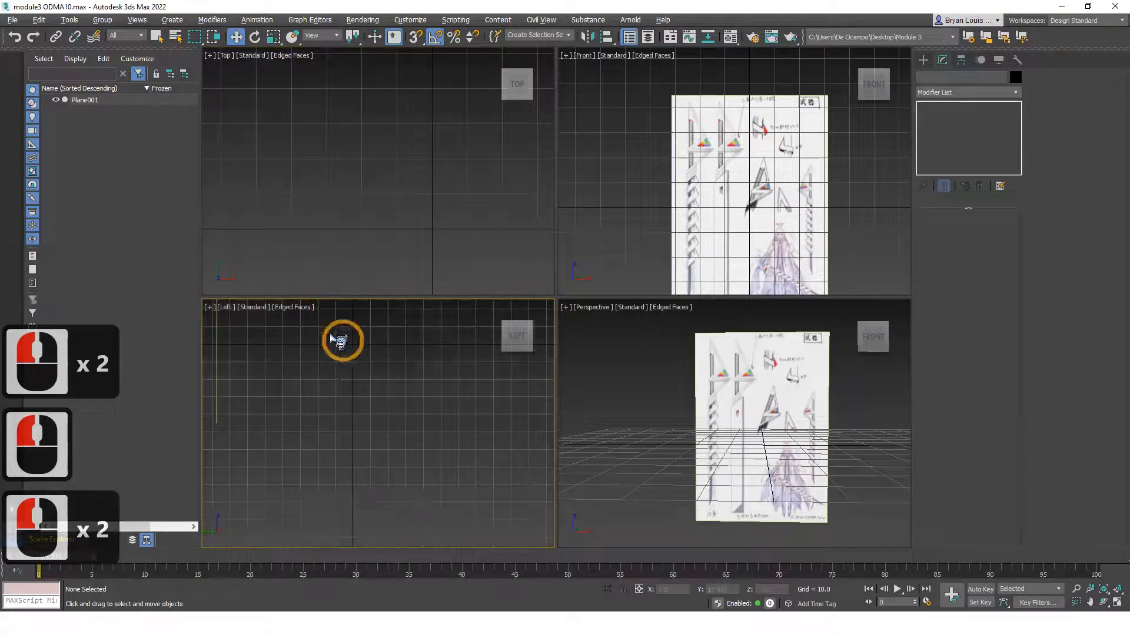
click(292, 309)
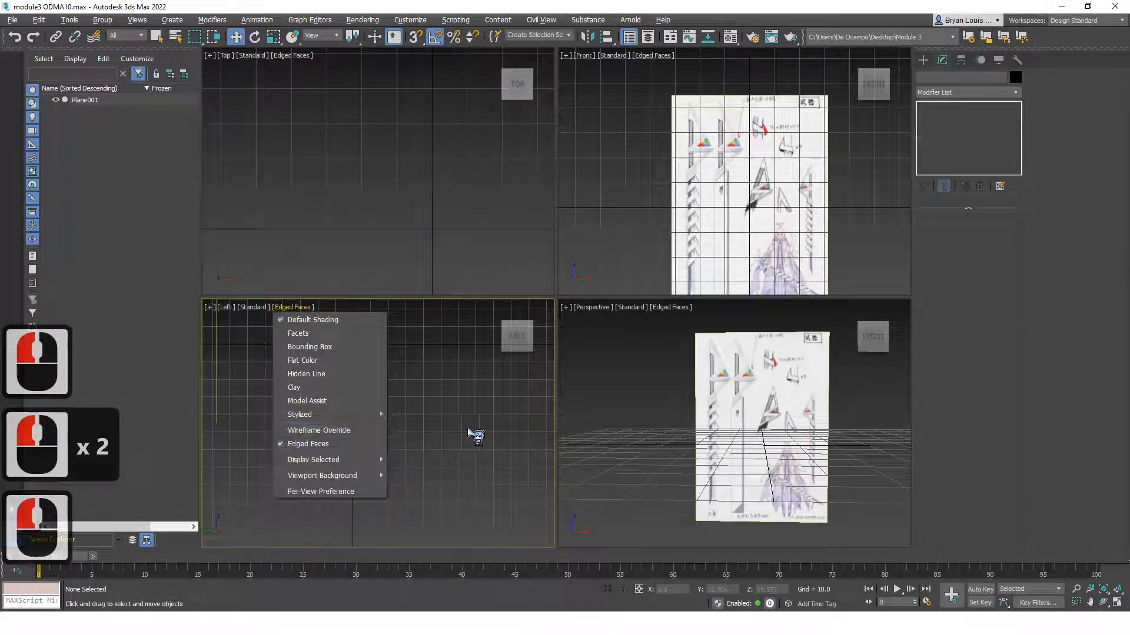
click(655, 396)
middle_drag(655, 392, 666, 385)
middle_drag(666, 386, 623, 390)
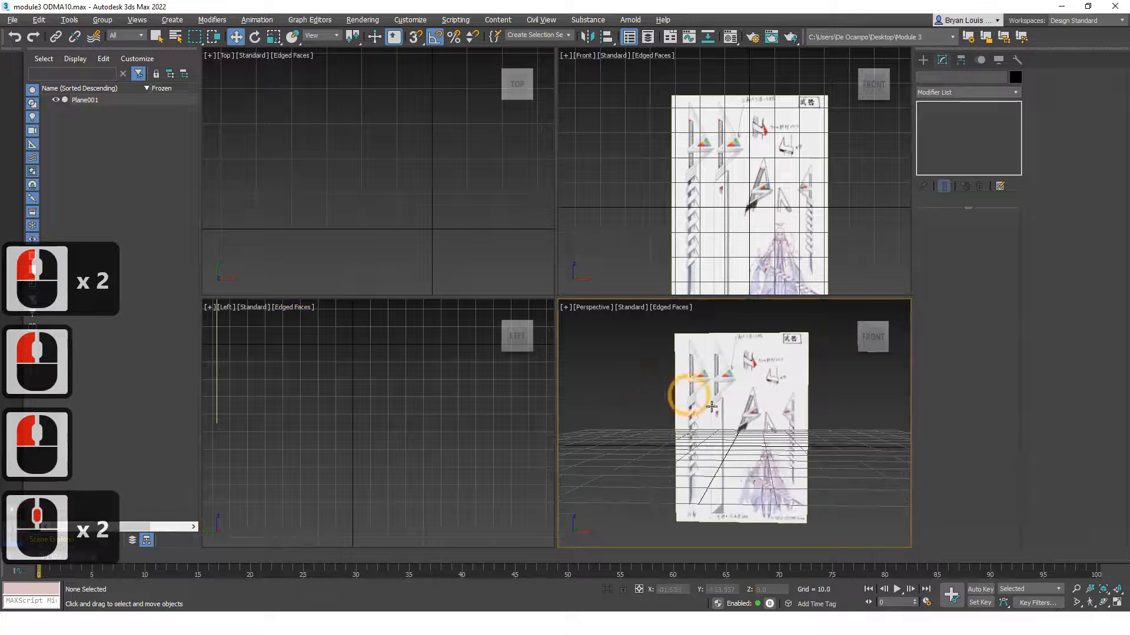
middle_drag(338, 400, 374, 402)
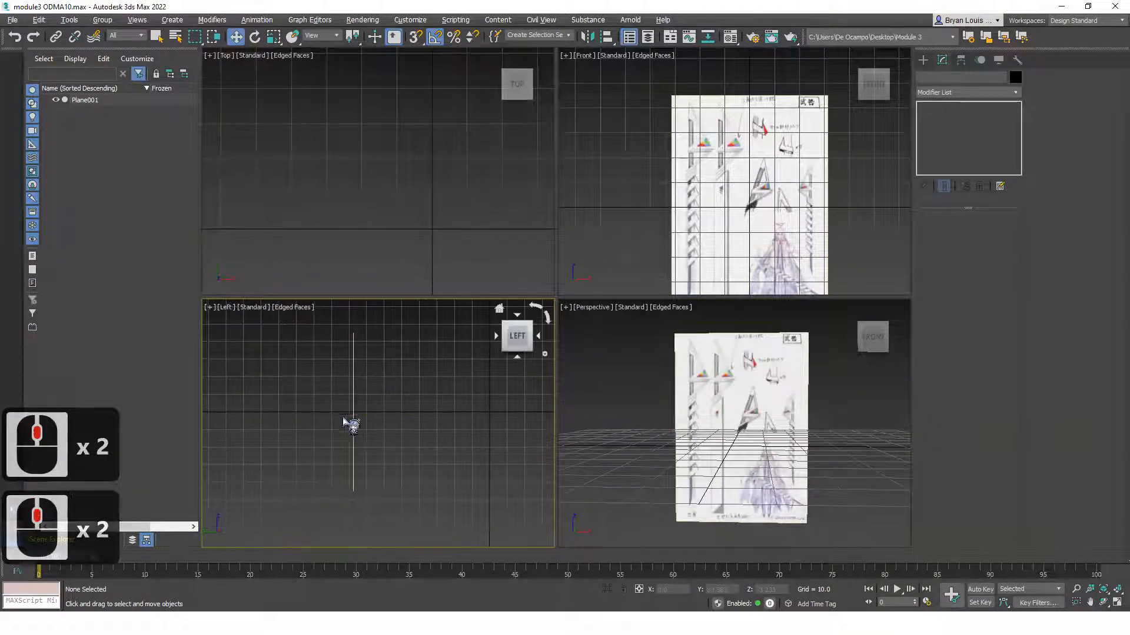
middle_drag(764, 423, 744, 408)
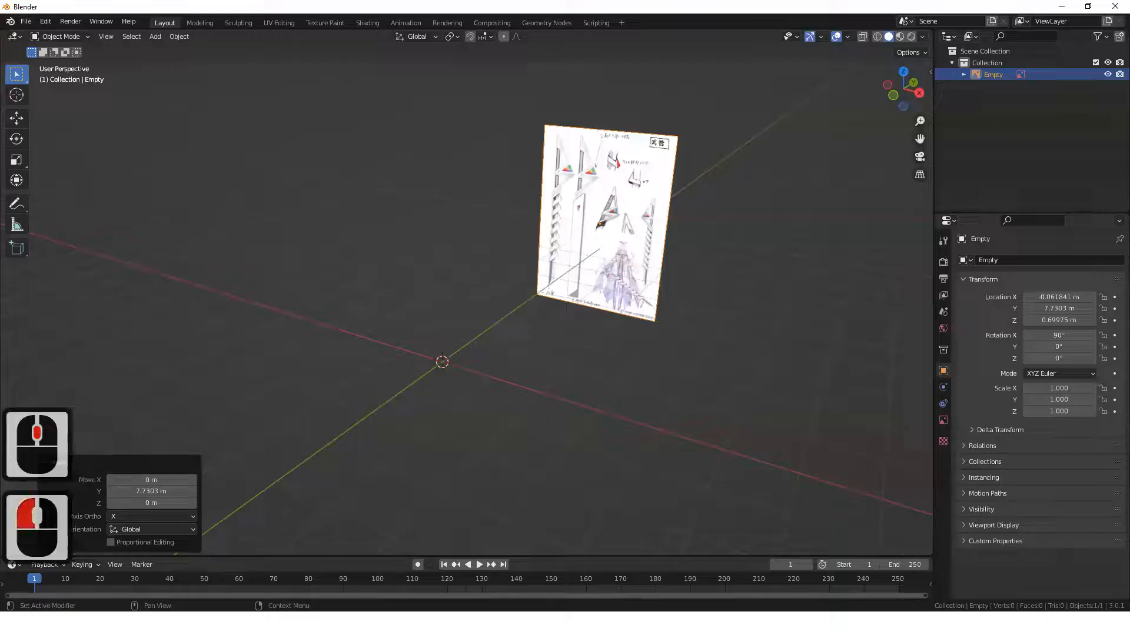
- Switch to Blender, deselect the reference image and split the 3D viewport vertically into two roughly equal areas
middle_drag(654, 273, 406, 370)
middle_drag(402, 218, 501, 210)
click(369, 296)
middle_drag(362, 300, 372, 269)
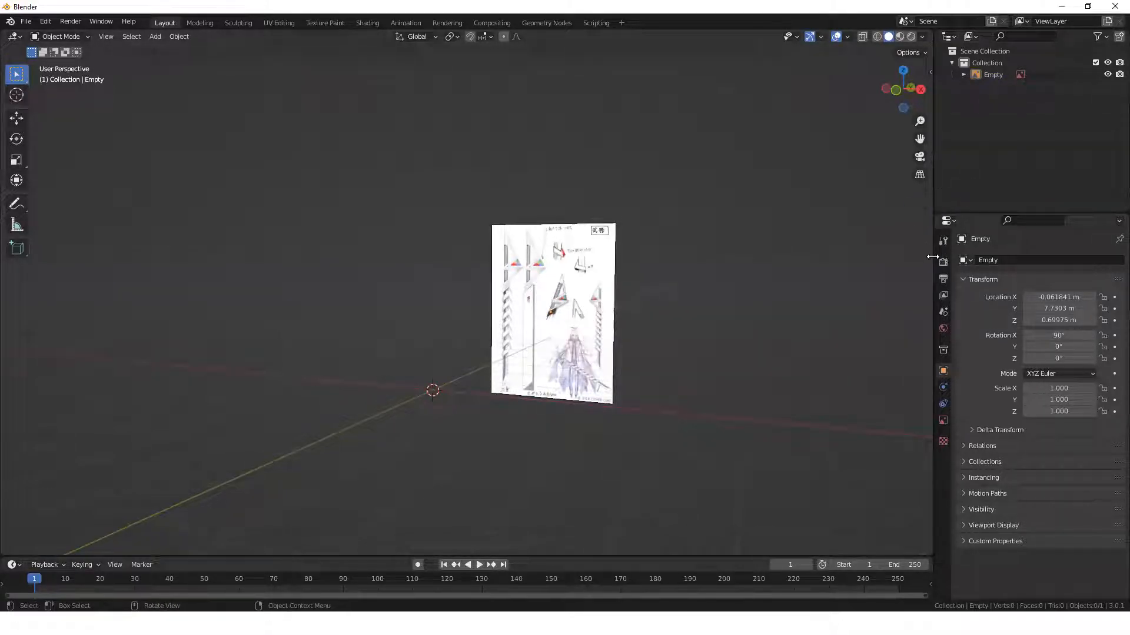
right_click(934, 195)
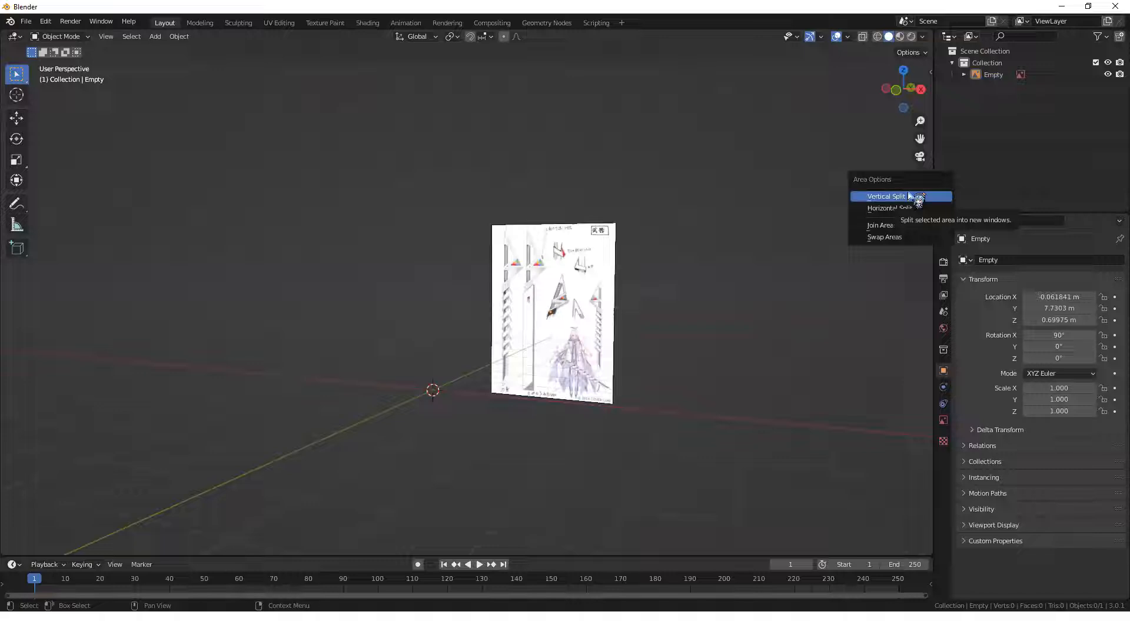
click(908, 195)
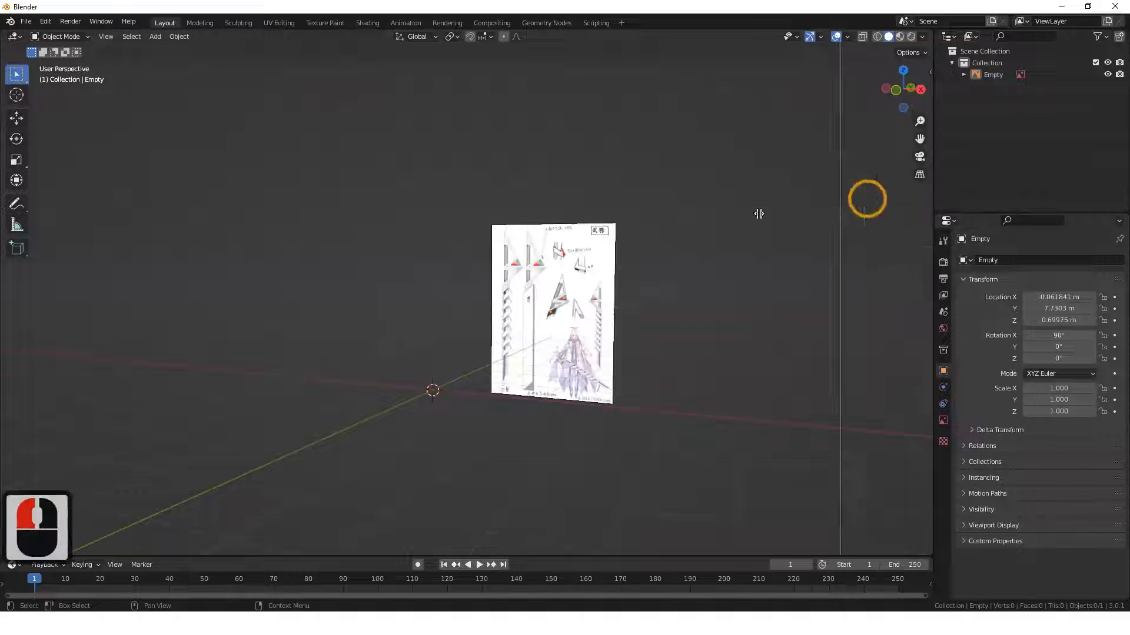
click(483, 180)
- Set the left-hand 3D viewport to the Front Orthographic view
middle_drag(254, 255, 255, 176)
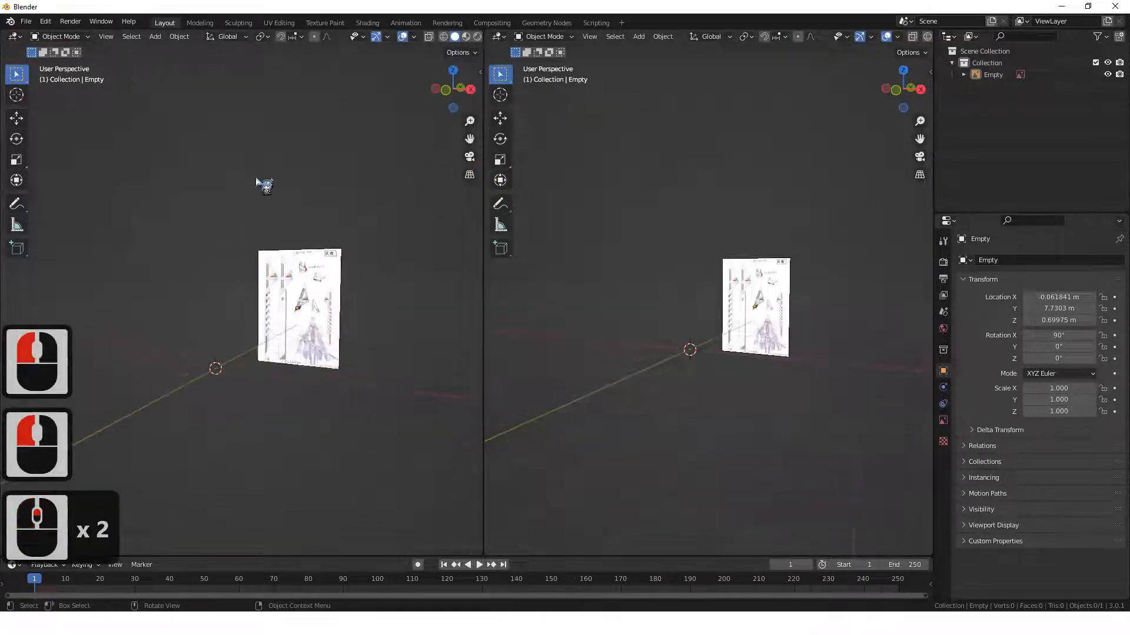
click(246, 167)
key(1)
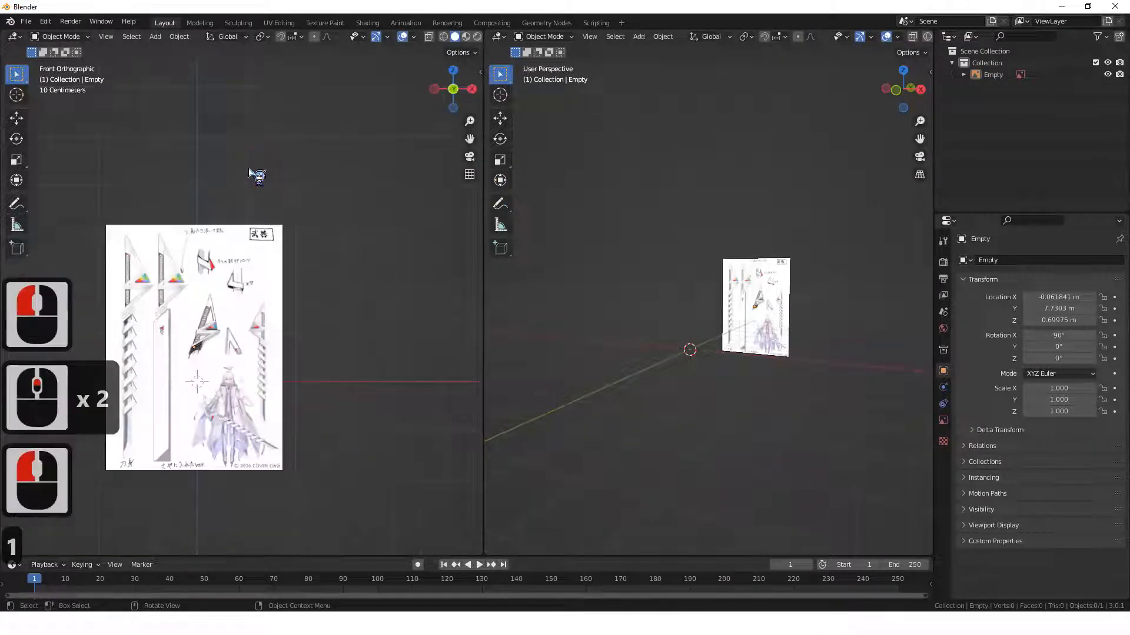
- Cycle the right-hand 3D viewport through the Front, Right and Top orthographic views and return it to a perspective view
scroll(687, 351, up, 14)
middle_drag(746, 356, 813, 338)
scroll(768, 360, down, 8)
middle_drag(739, 386, 797, 344)
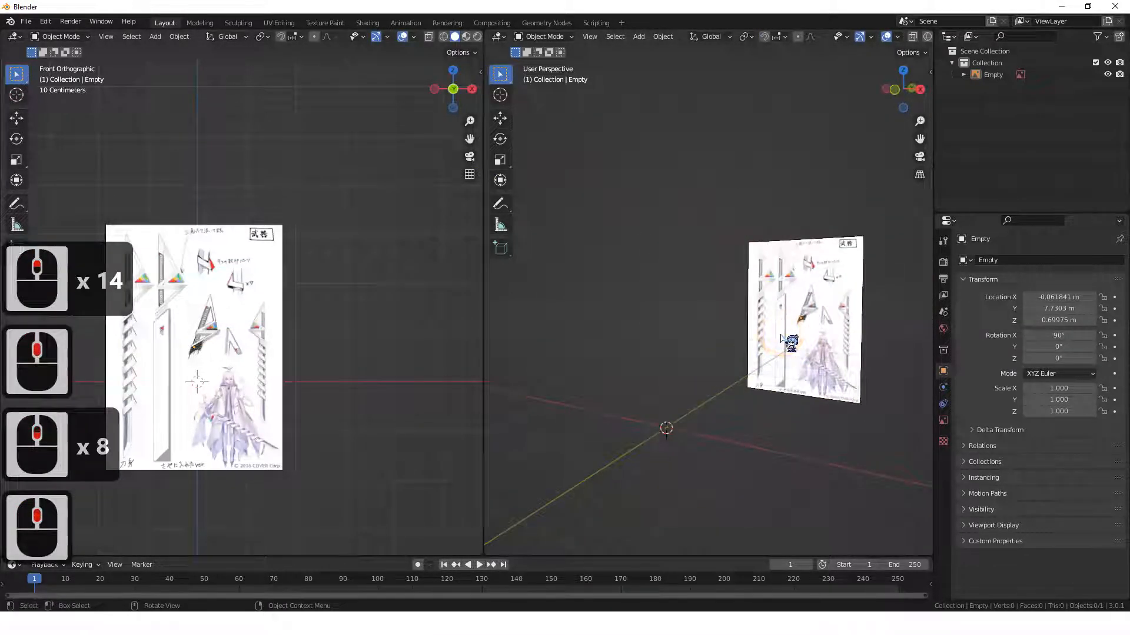
key(KP_1)
key(KP_3)
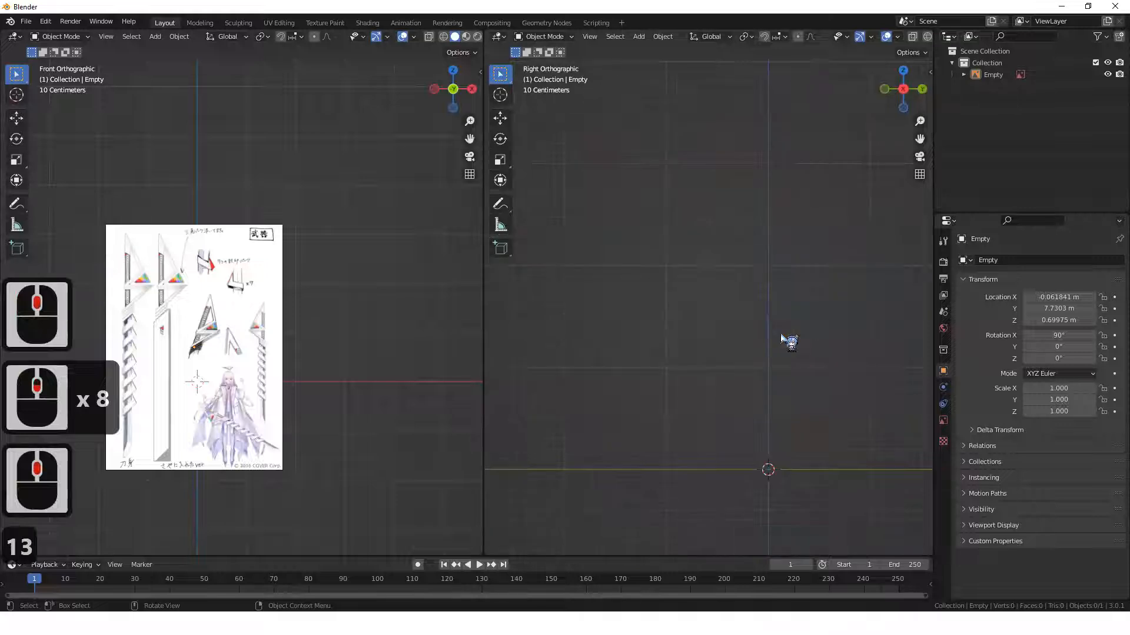
key(KP_7)
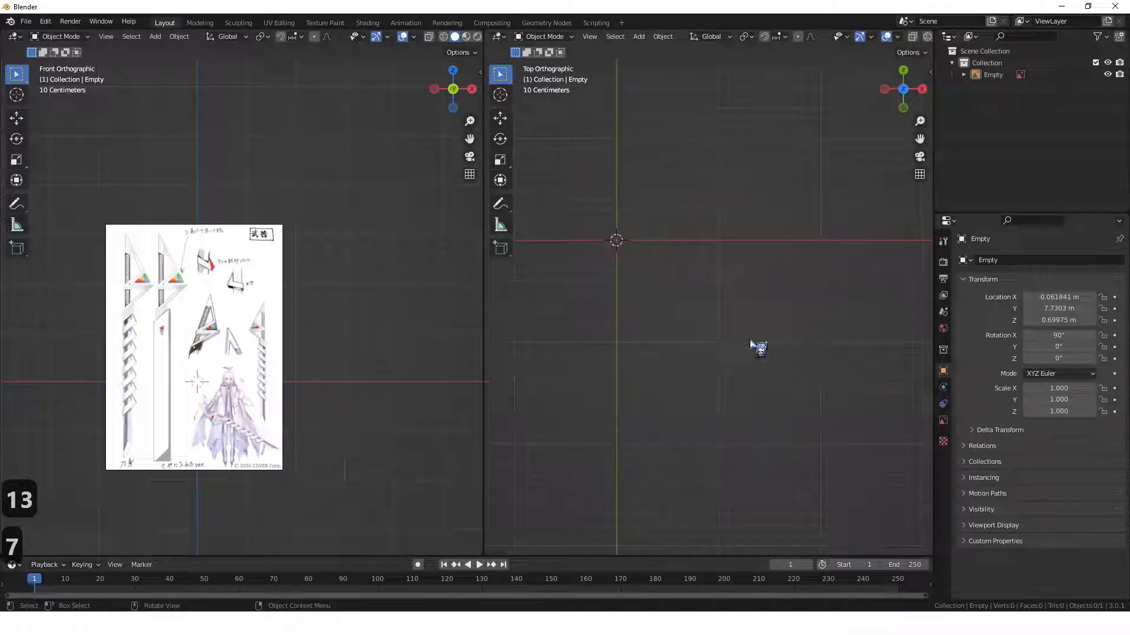
mouse_move(703, 340)
middle_down()
mouse_move(729, 253)
mouse_move(677, 215)
mouse_move(693, 178)
mouse_move(698, 343)
middle_up()
shift+middle_drag(707, 387, 794, 406)
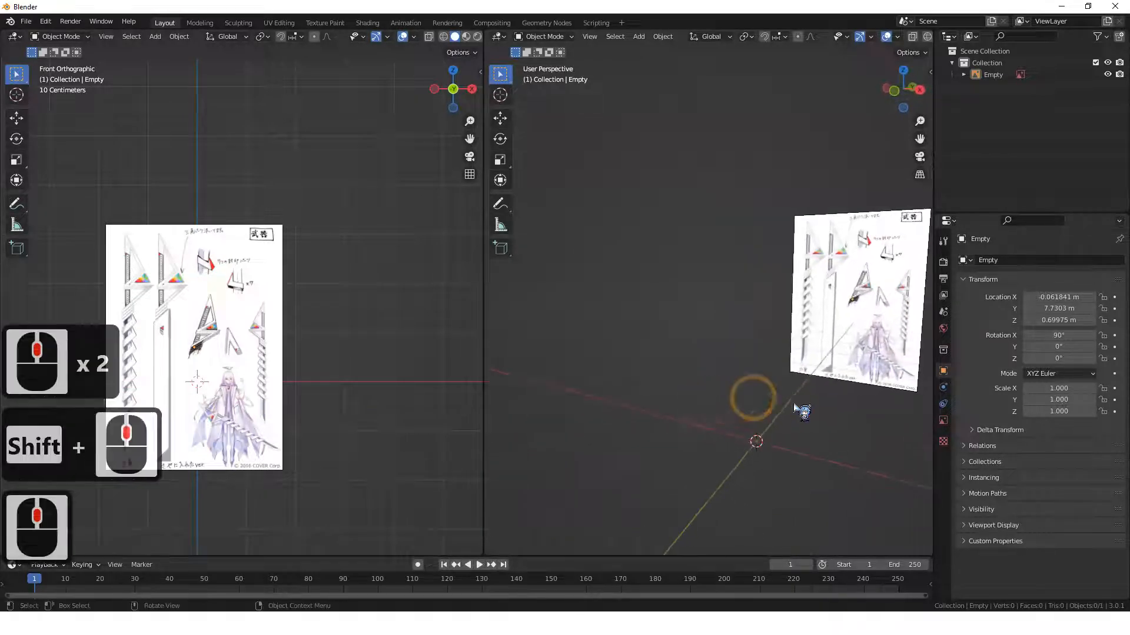
shift+middle_drag(846, 433, 654, 453)
scroll(653, 453, down, 1)
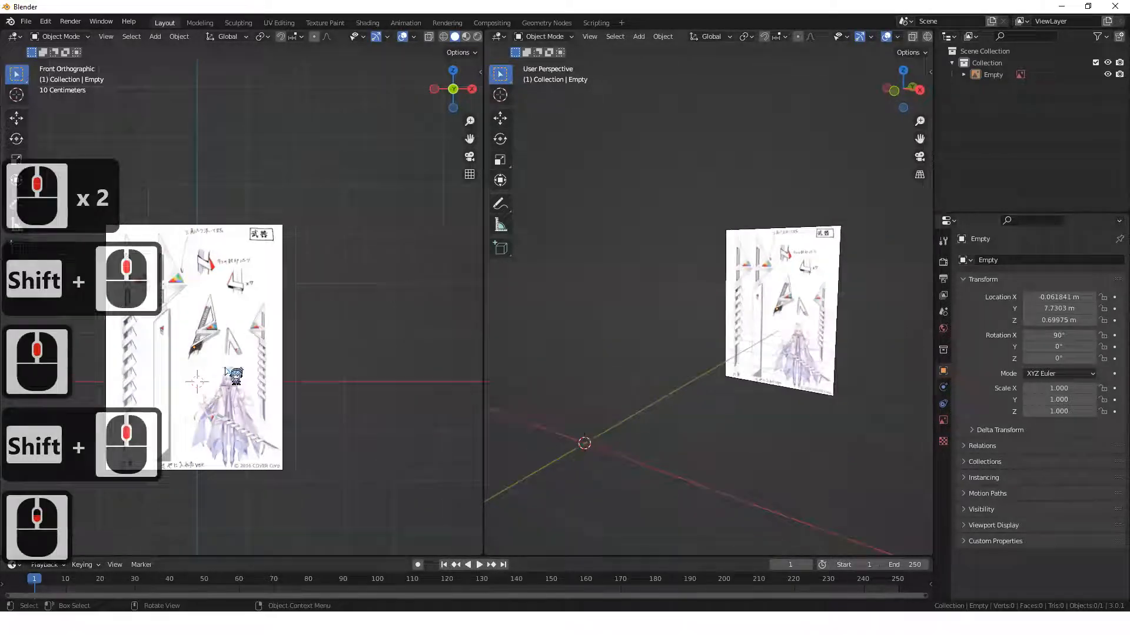
- Restore the Front Orthographic view in the left-hand 3D viewport so the reference image fills it
scroll(225, 367, up, 1)
scroll(248, 353, up, 1)
middle_drag(249, 357, 289, 364)
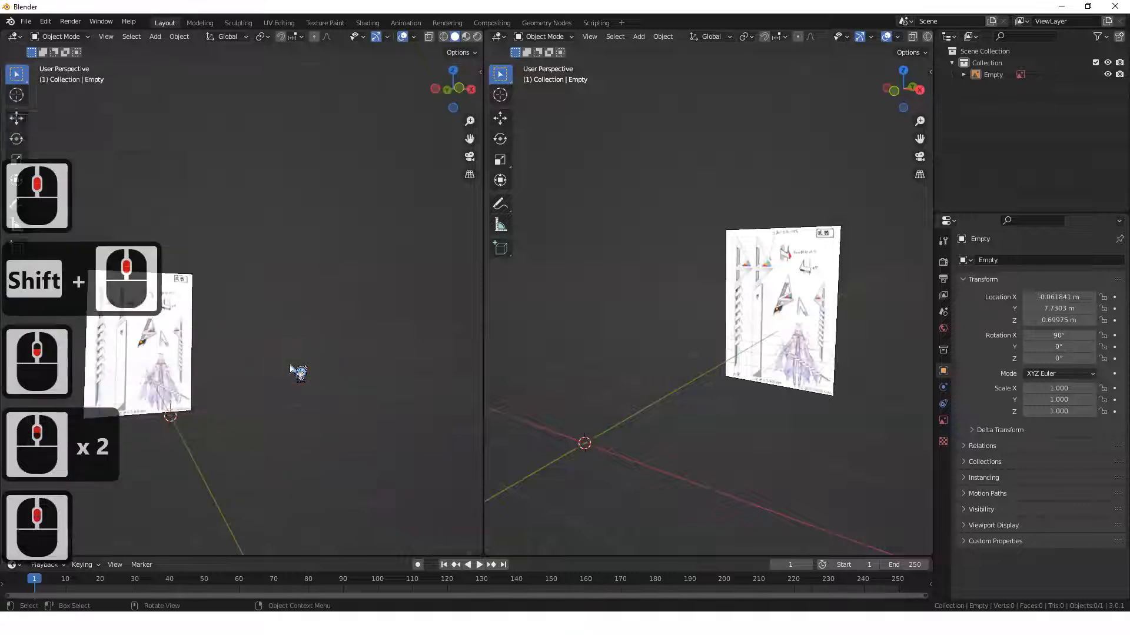
key(KP_1)
shift+middle_drag(221, 419, 307, 365)
scroll(329, 369, up, 1)
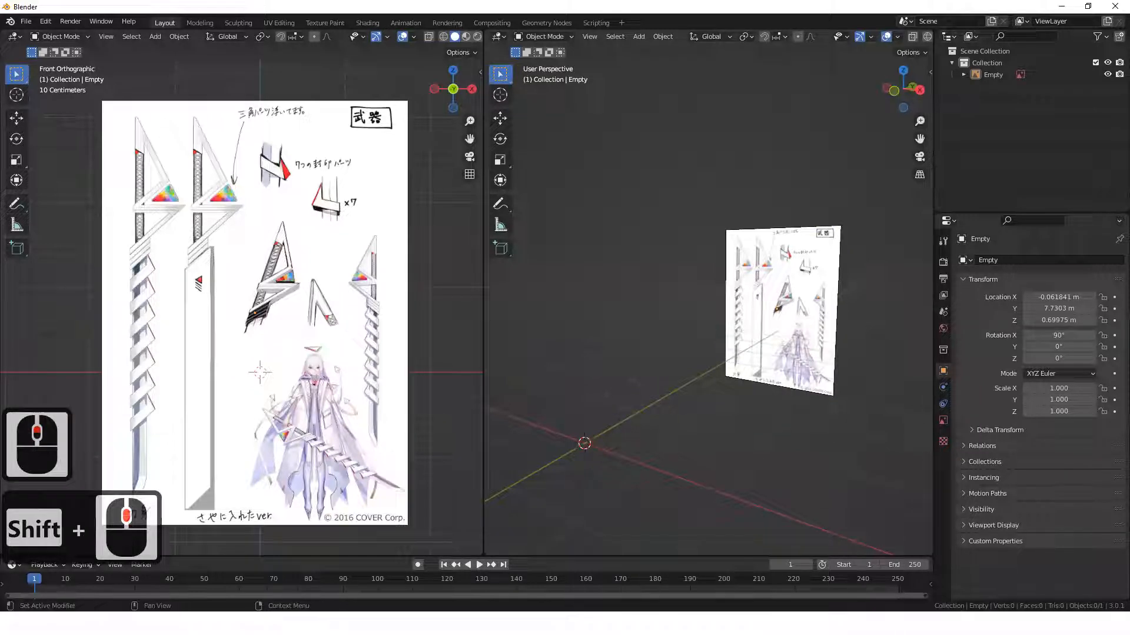
- Switch to 3ds Max and hide the grid in the Front viewport
click(874, 385)
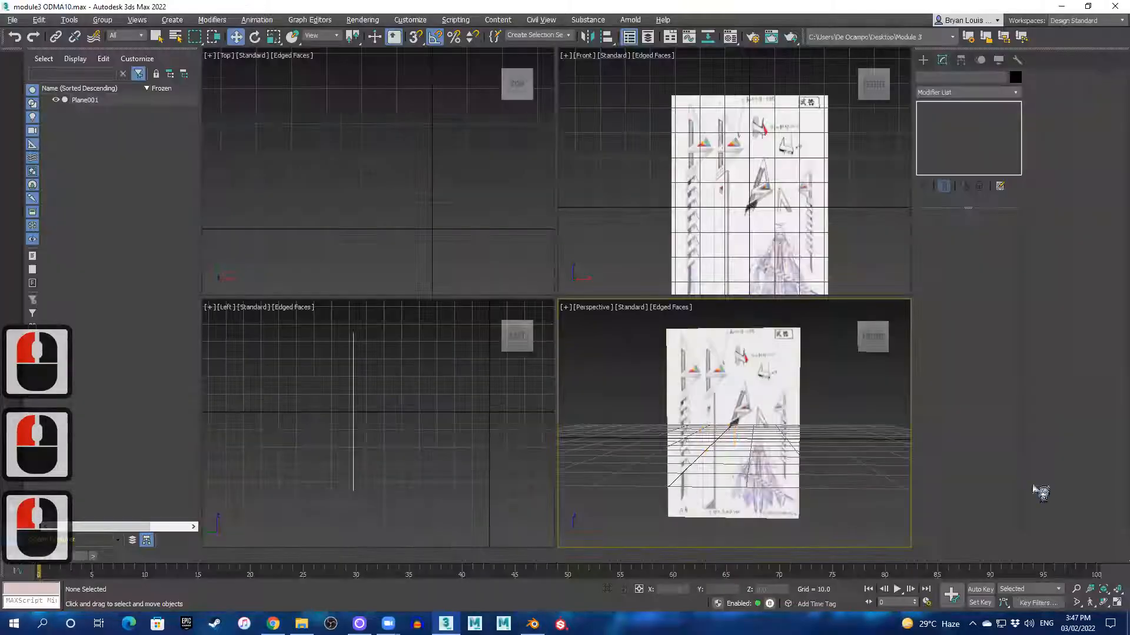
click(913, 306)
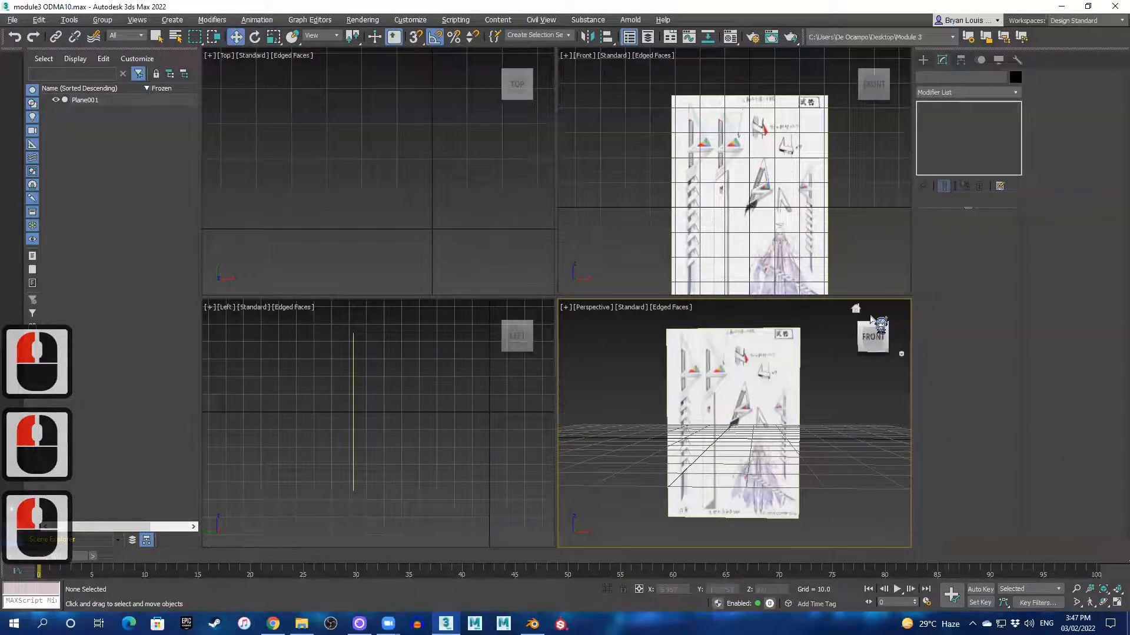
click(775, 350)
middle_drag(767, 422, 770, 433)
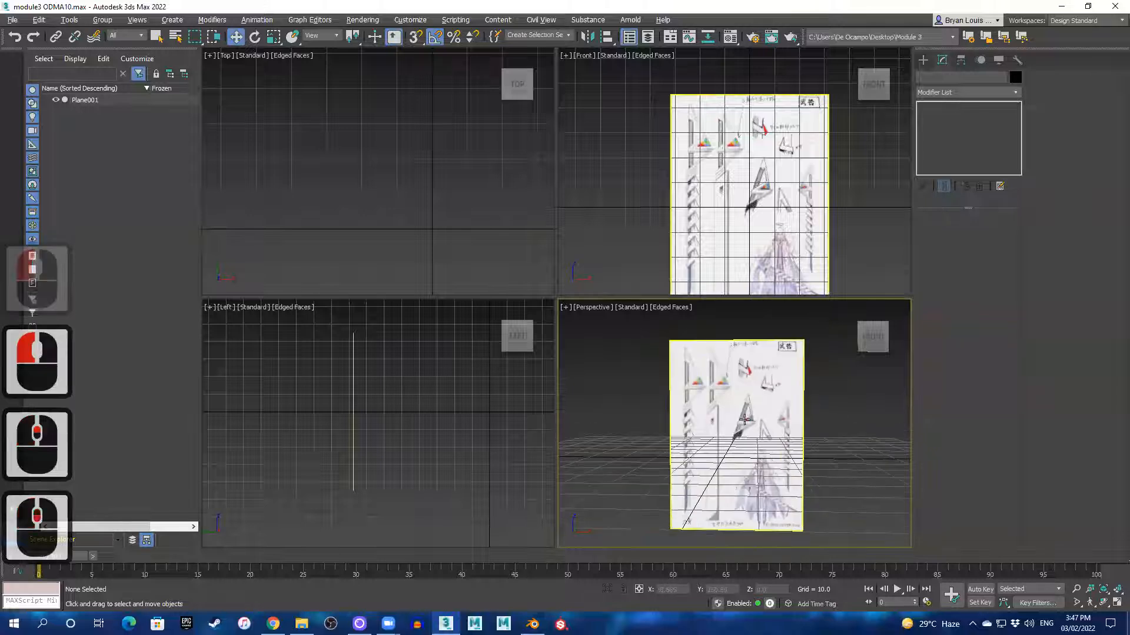
shift+middle_drag(832, 208, 787, 180)
middle_drag(794, 224, 850, 202)
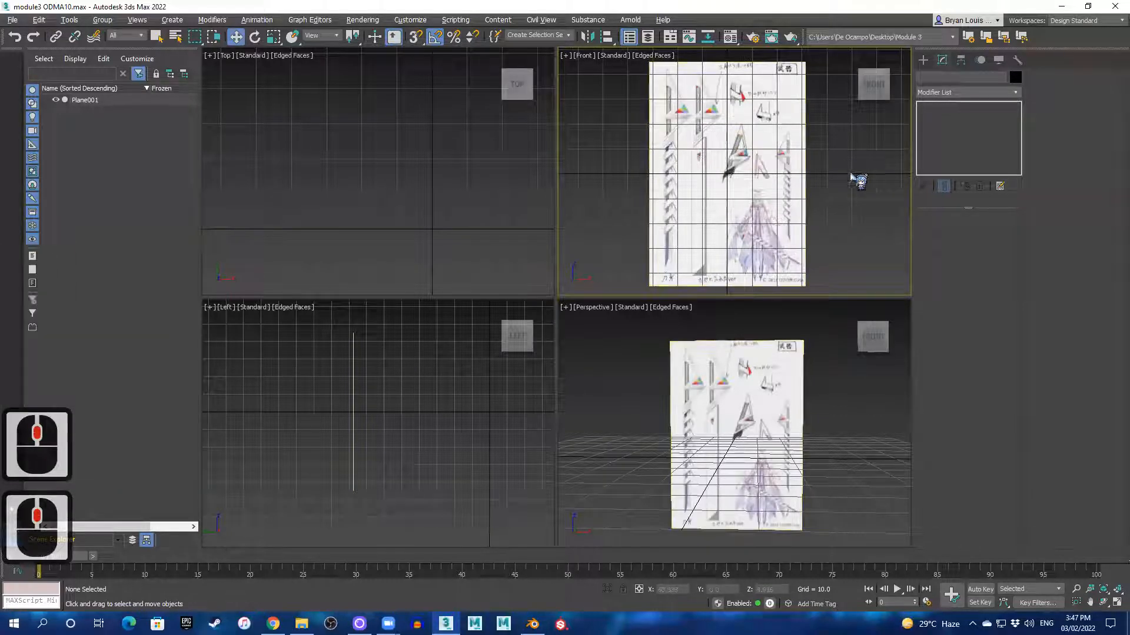
key(g)
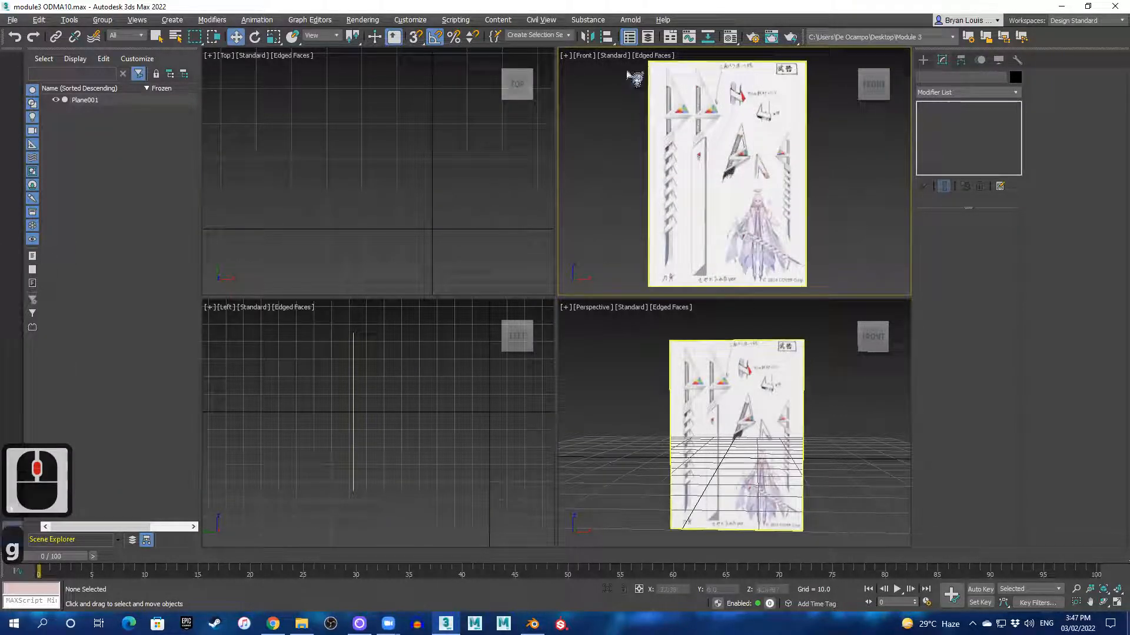
middle_drag(811, 218, 814, 217)
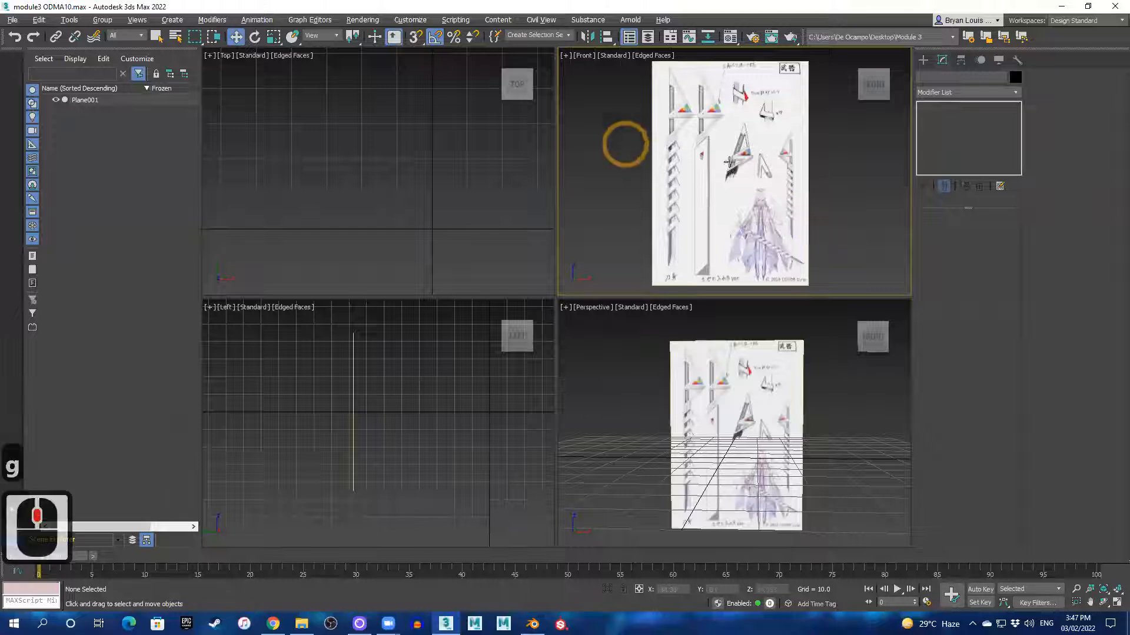
- Toggle the Perspective viewport between maximized and the four-viewport layout, and activate the different viewports in turn
scroll(750, 412, down, 3)
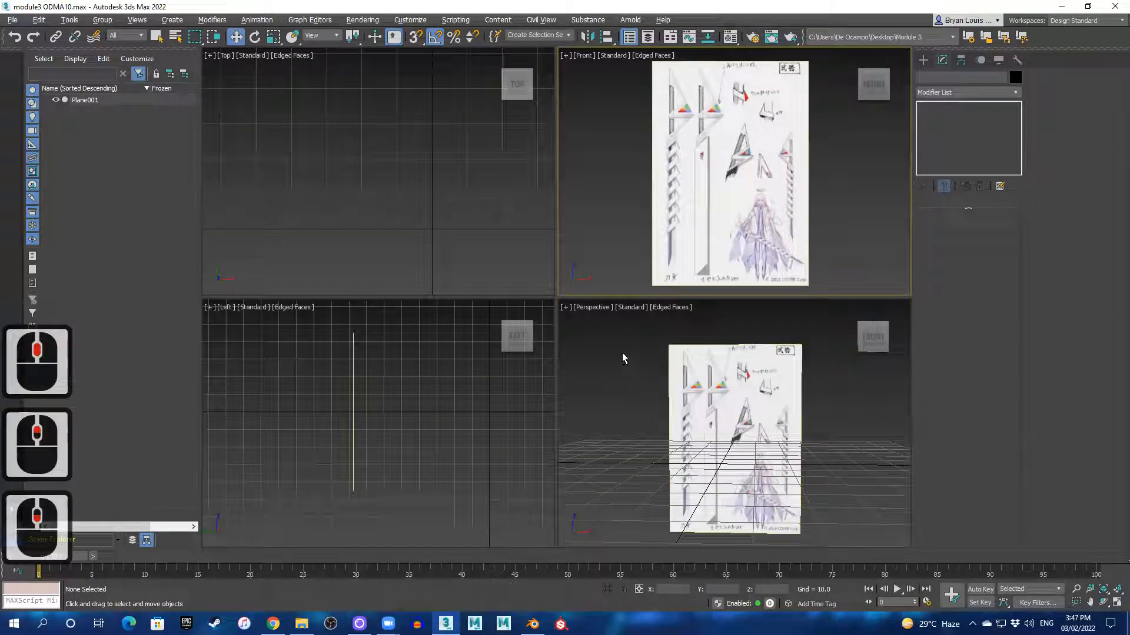
key(alt+w)
scroll(690, 385, up, 4)
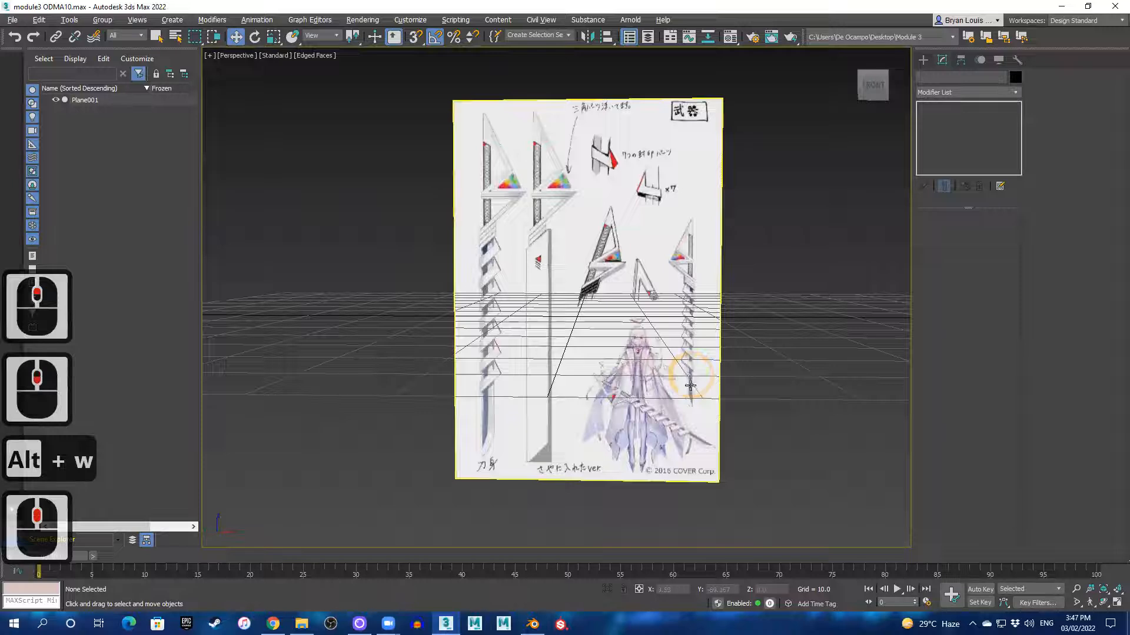
scroll(690, 386, down, 3)
scroll(686, 367, up, 3)
click(482, 227)
click(577, 220)
click(450, 404)
click(635, 411)
click(606, 217)
click(449, 189)
click(399, 379)
click(578, 394)
click(589, 262)
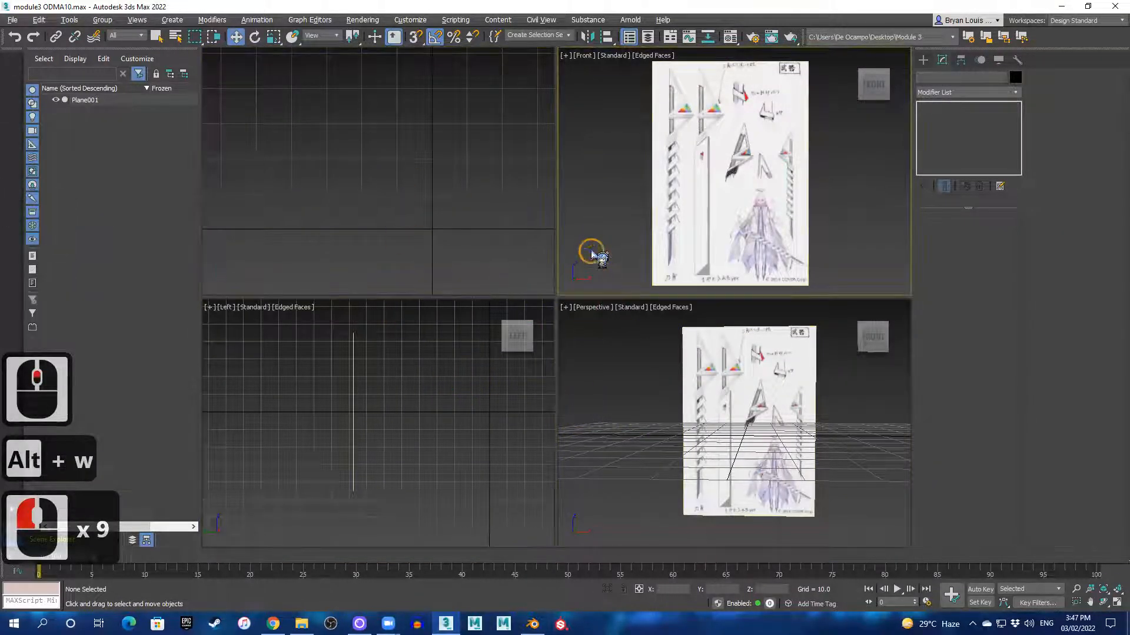
click(611, 365)
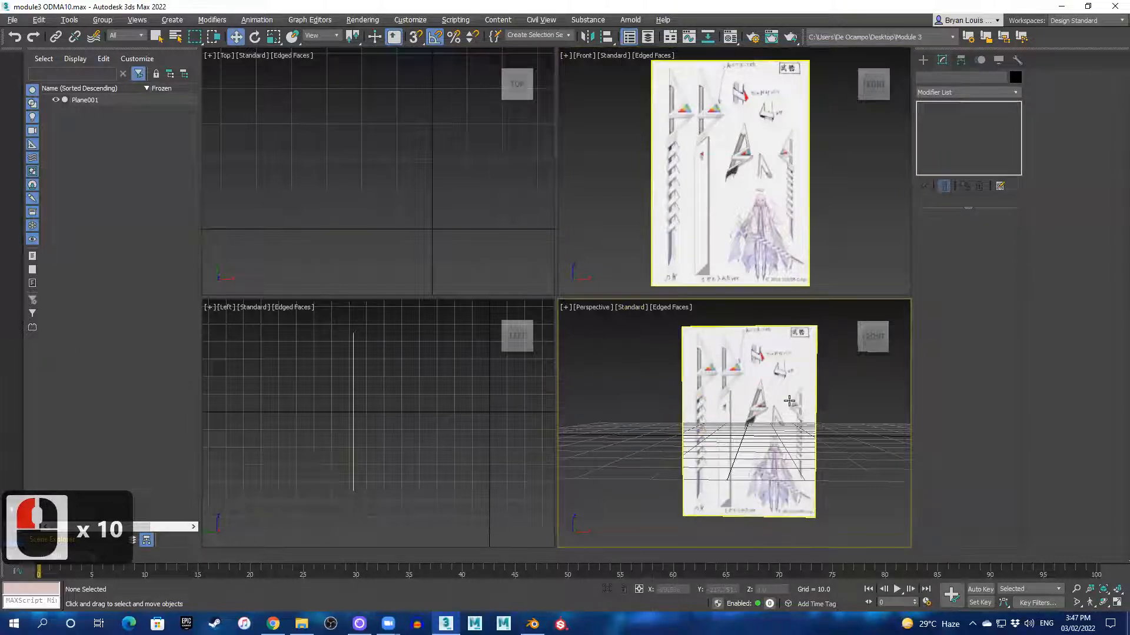
key(alt+w)
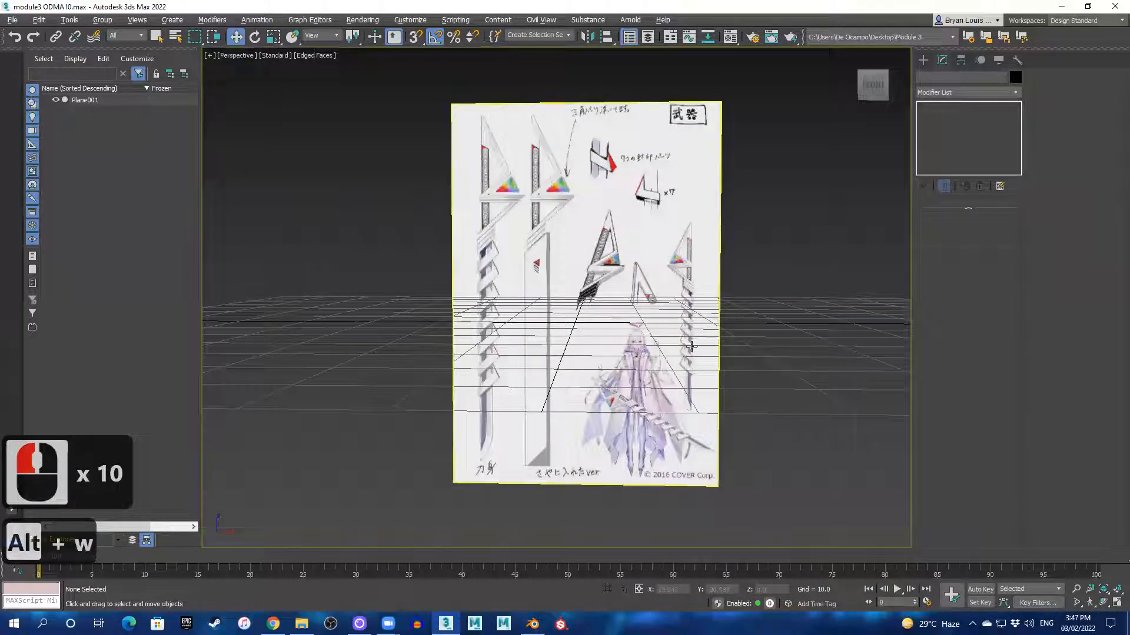
key(alt+w)
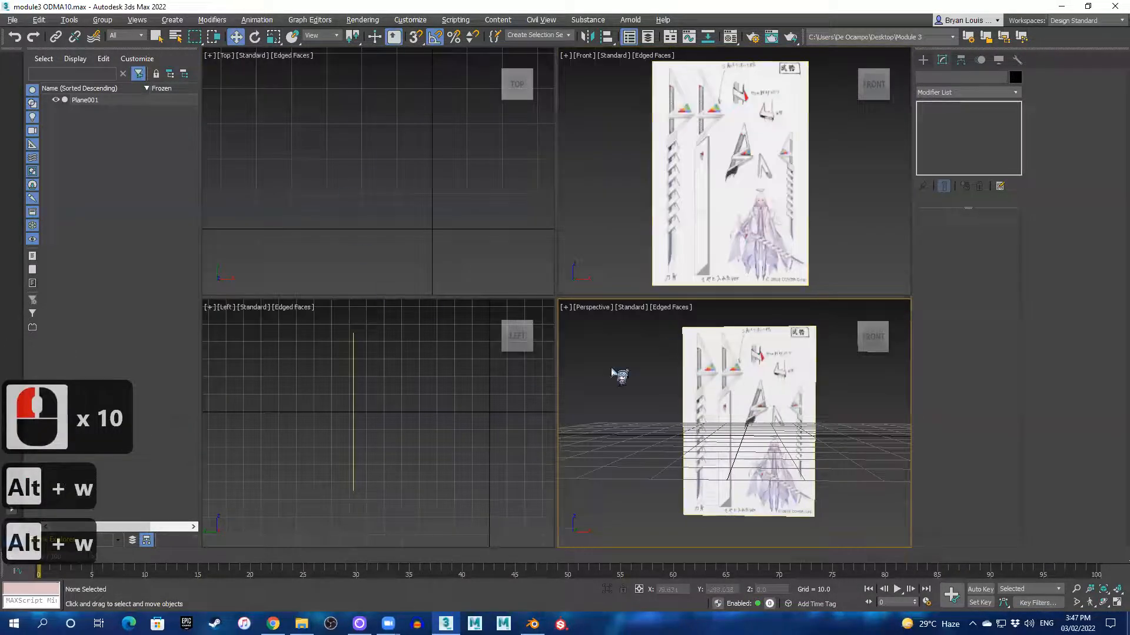
click(622, 266)
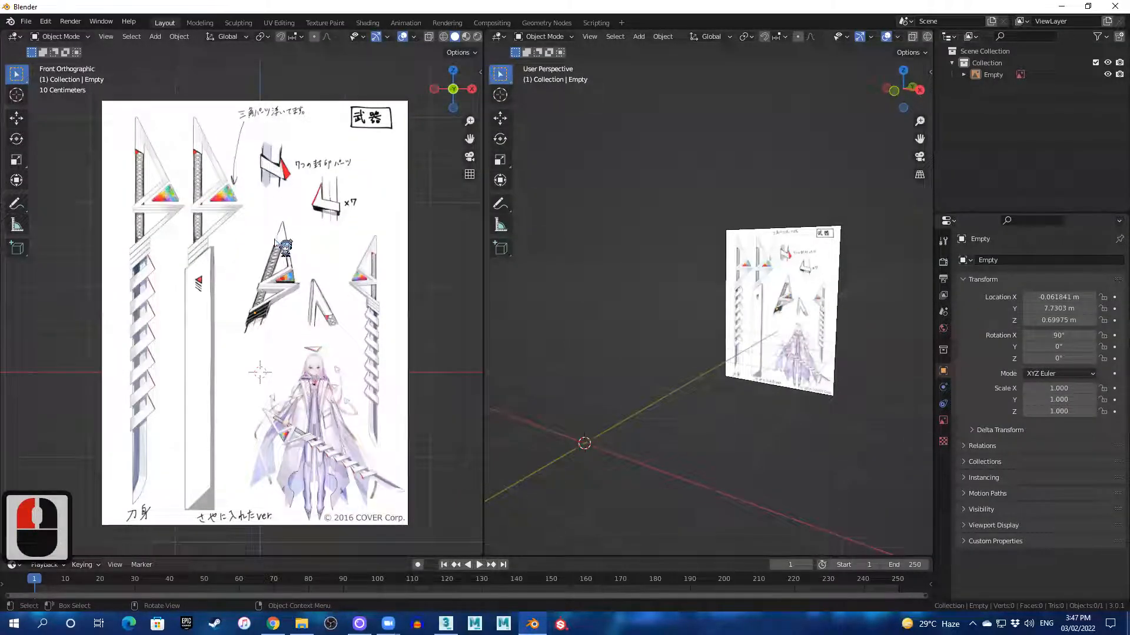
- Maximize the Front Orthographic viewport for a closer look at the weapon reference and restore the split layout
click(294, 185)
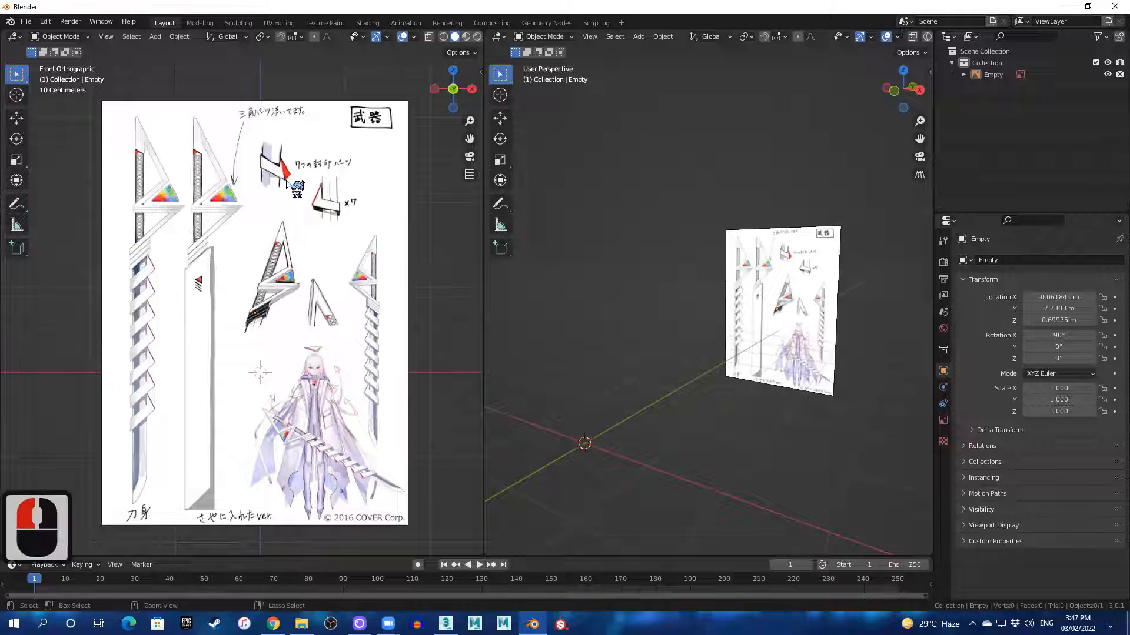
key(ctrl+space)
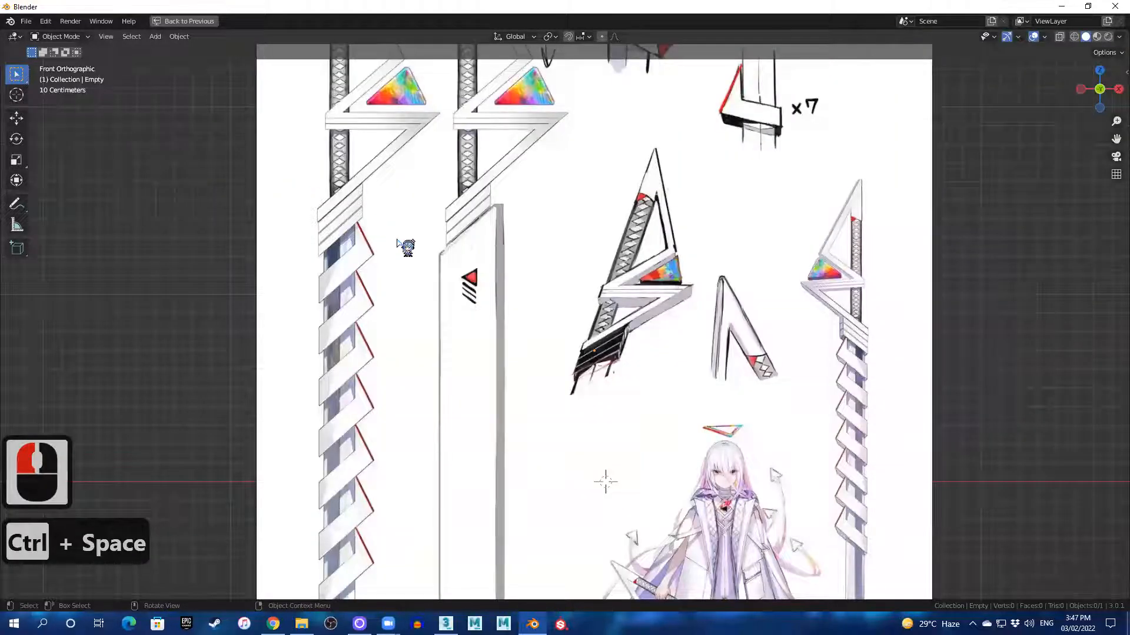
key(ctrl+space)
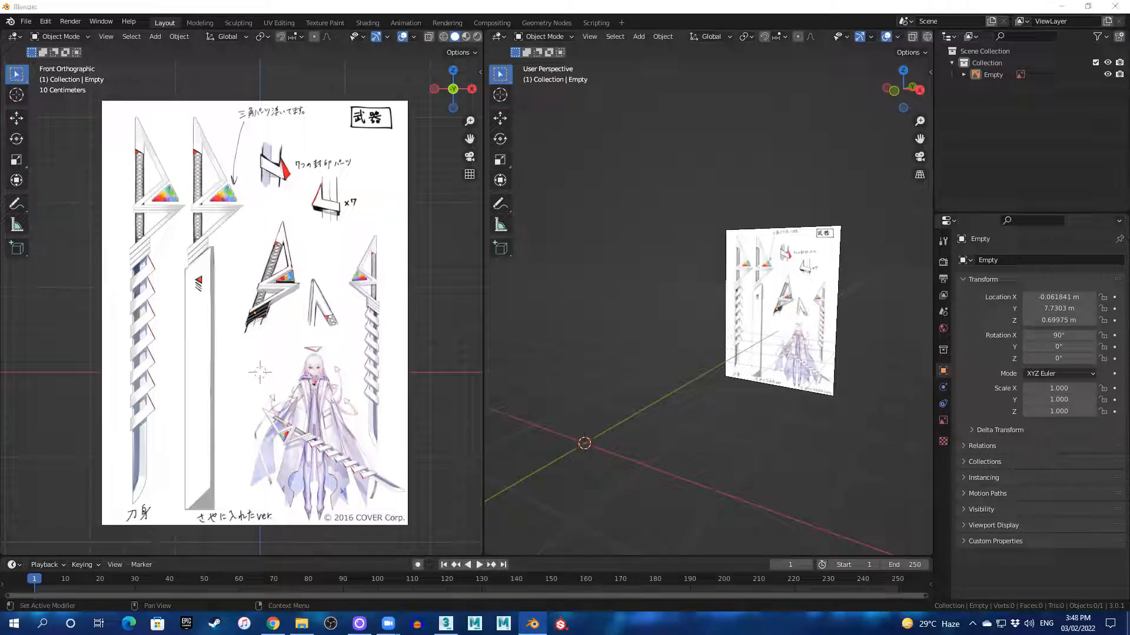
- Switch to 3ds Max and bring up the 01 - Default physical material in the Material Editor
click(445, 623)
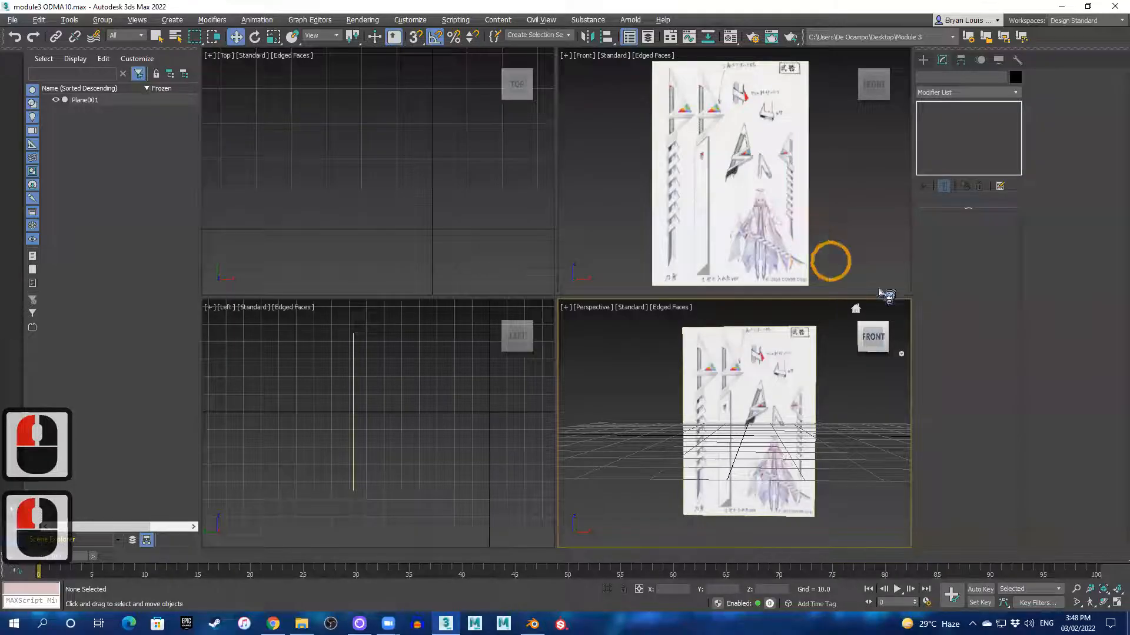
key(m)
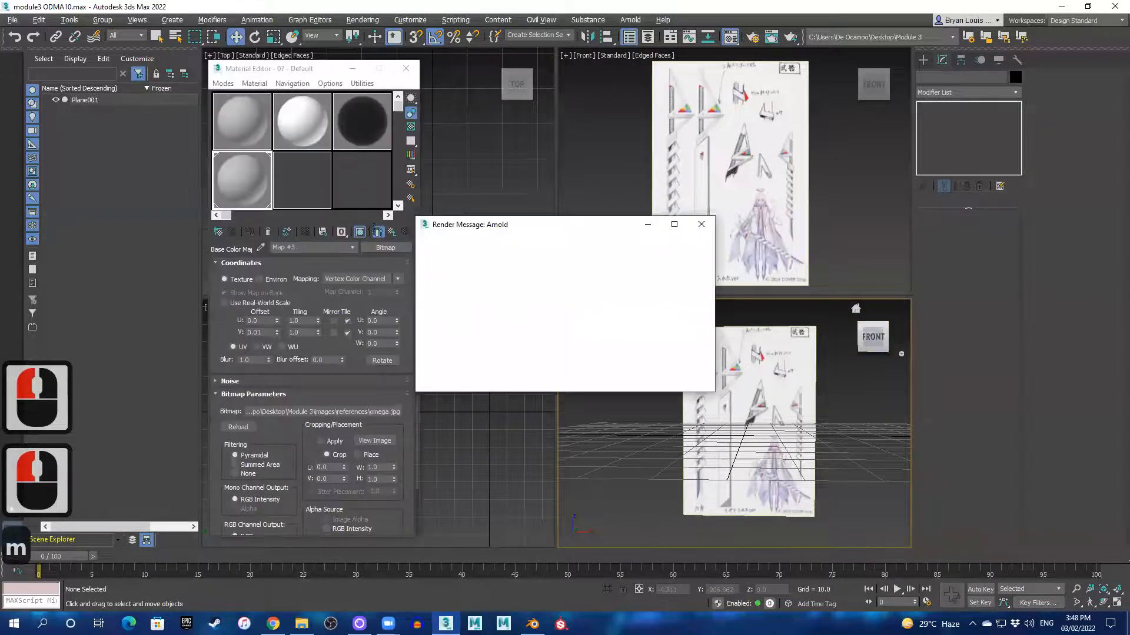
scroll(313, 182, down, 3)
scroll(347, 192, up, 3)
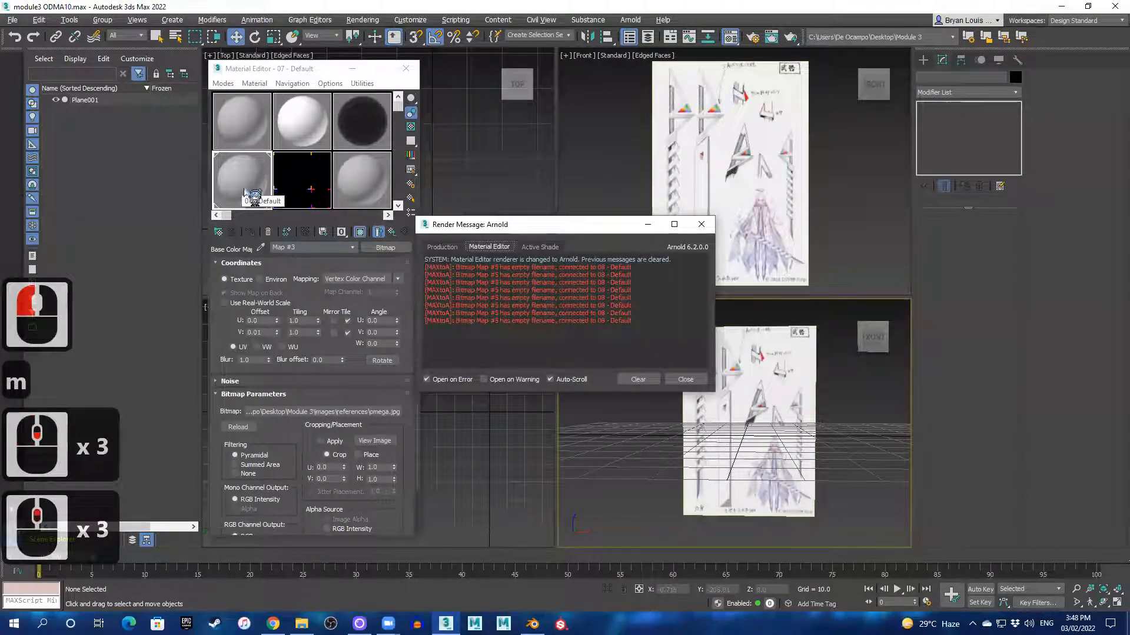
click(237, 126)
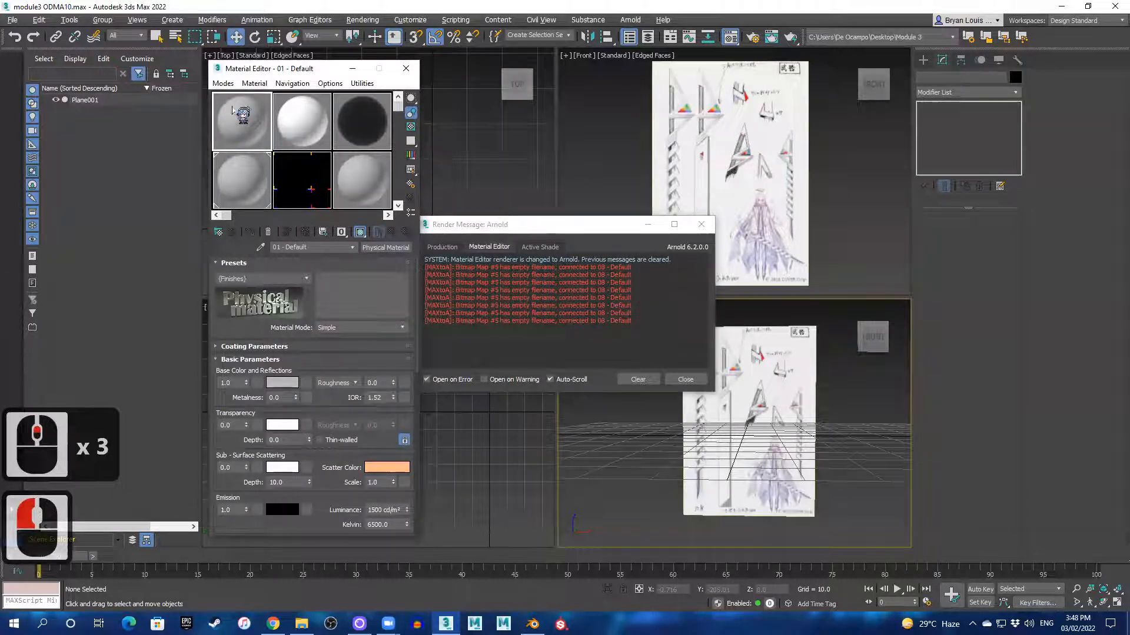
- Select the 07 - Default material with the reference bitmap and dismiss the Arnold render message window
drag(229, 114, 262, 116)
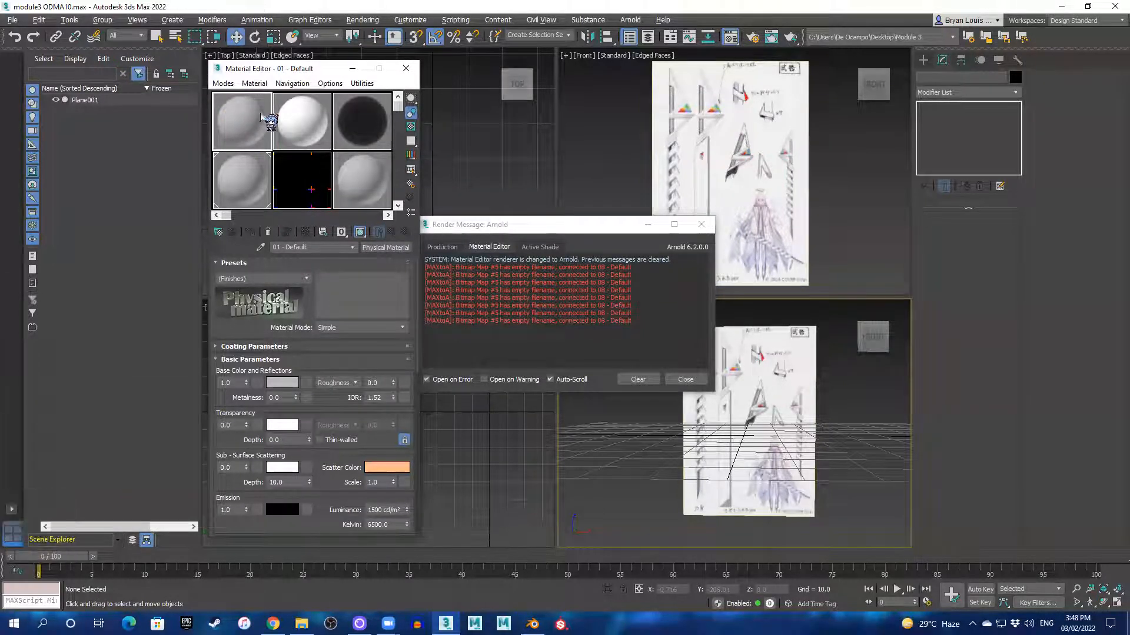
click(257, 170)
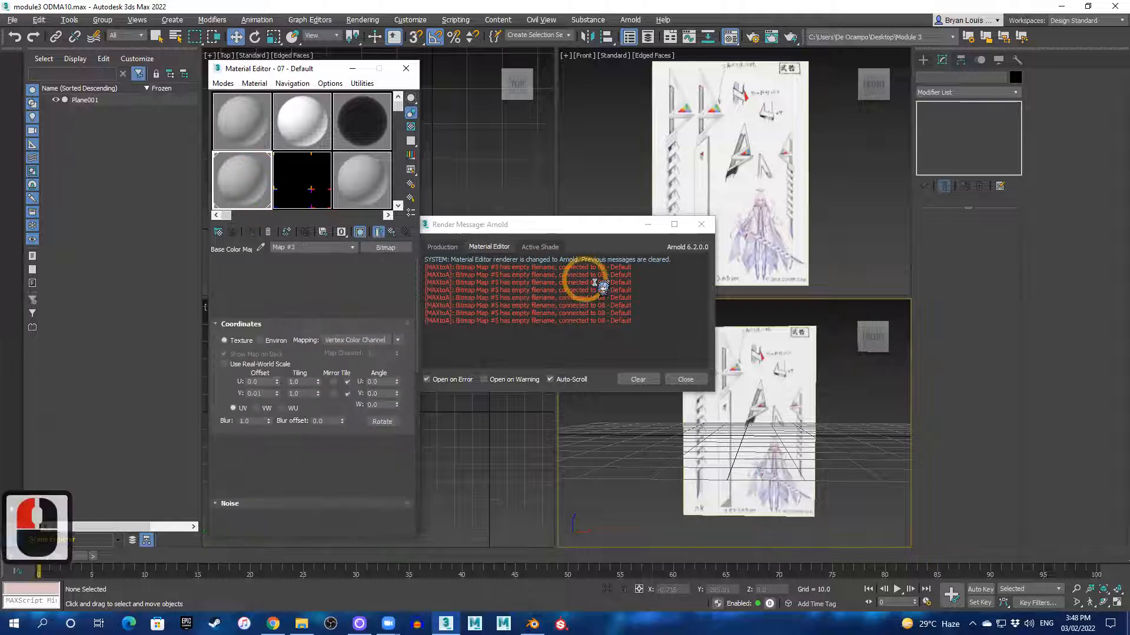
click(700, 225)
- Select the reference plane and assign the 07 - Default material to it
click(783, 400)
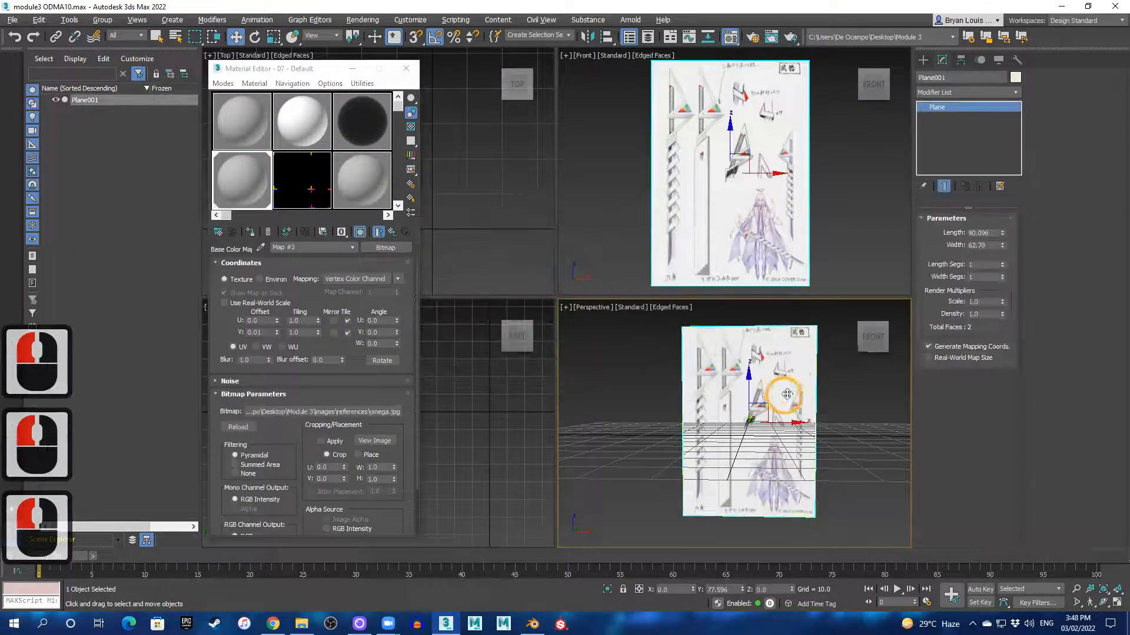
drag(241, 175, 268, 182)
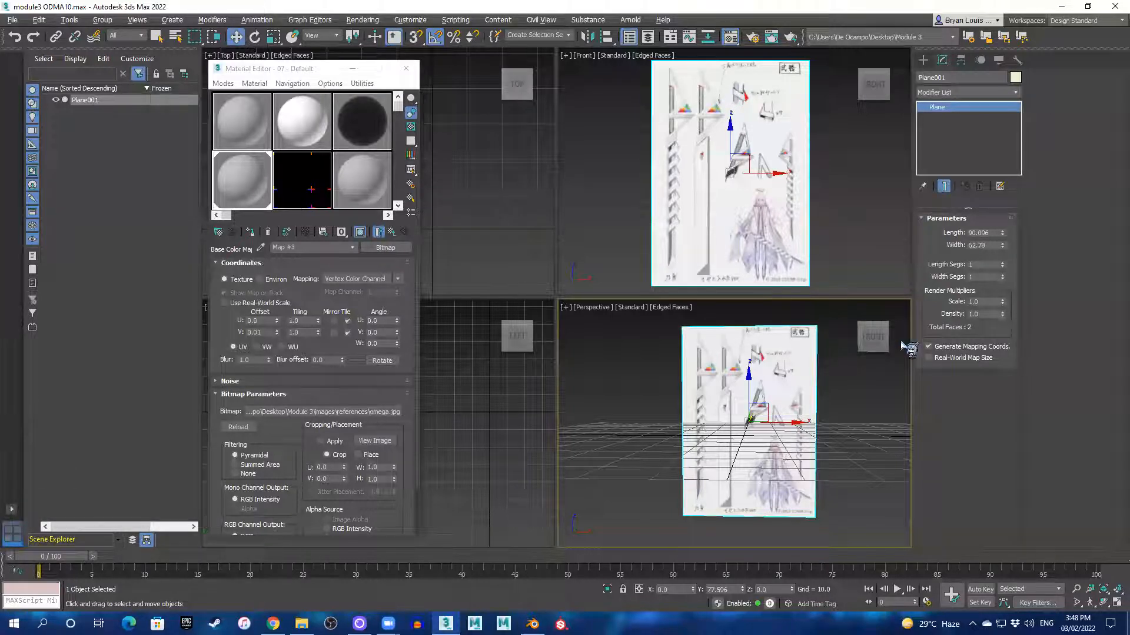
alt+middle_drag(827, 425, 755, 459)
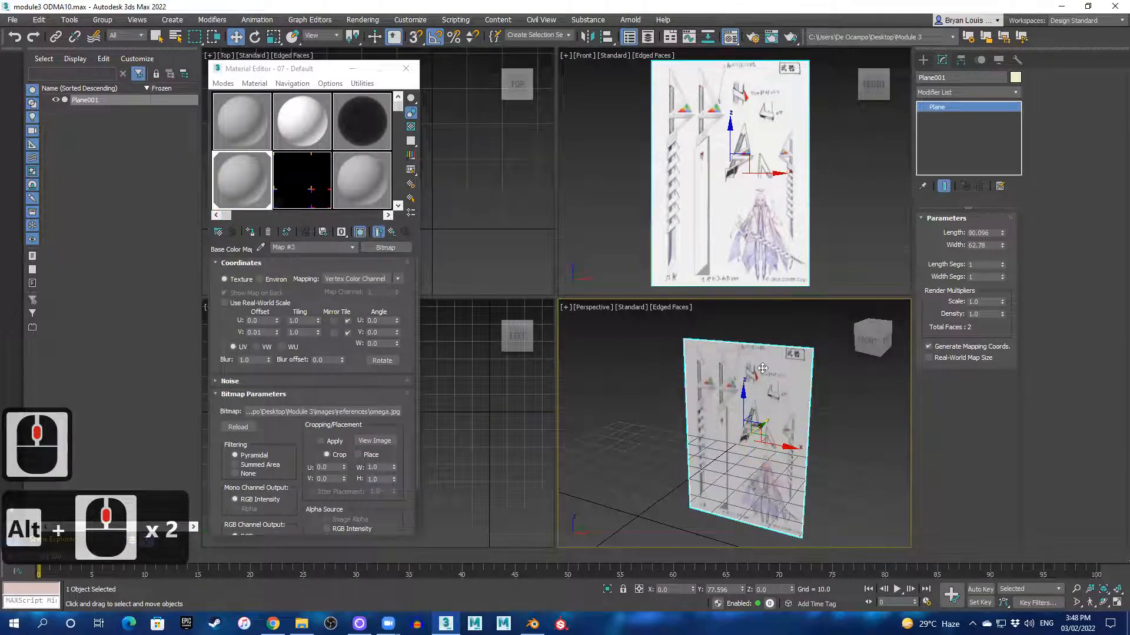
drag(248, 187, 686, 353)
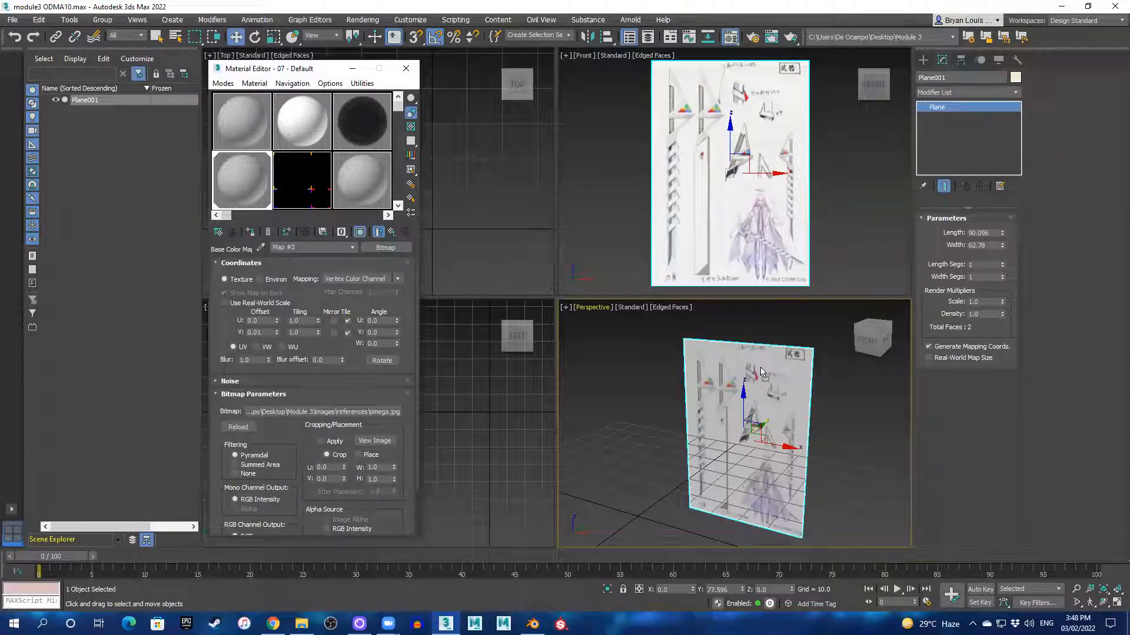
drag(760, 367, 761, 368)
- Turn the material's shaded viewport display off on the reference plane and back on
alt+middle_drag(705, 385, 650, 365)
scroll(754, 405, up, 4)
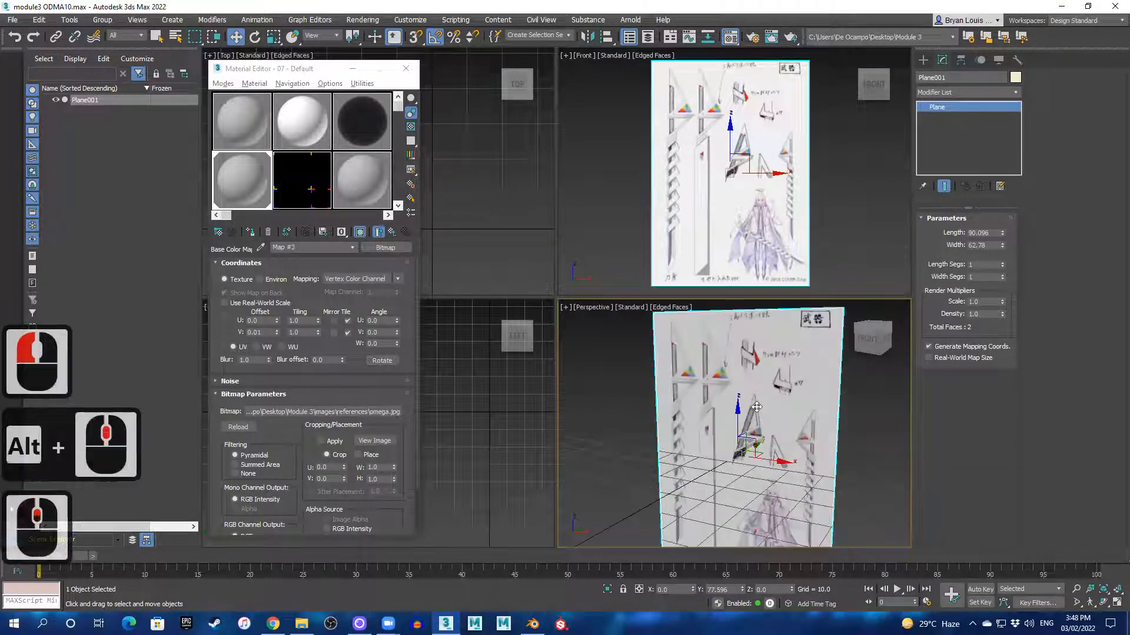
mouse_move(784, 407)
alt+middle_down()
mouse_move(777, 423)
mouse_move(575, 348)
alt+middle_up()
scroll(779, 421, down, 3)
scroll(777, 415, up, 3)
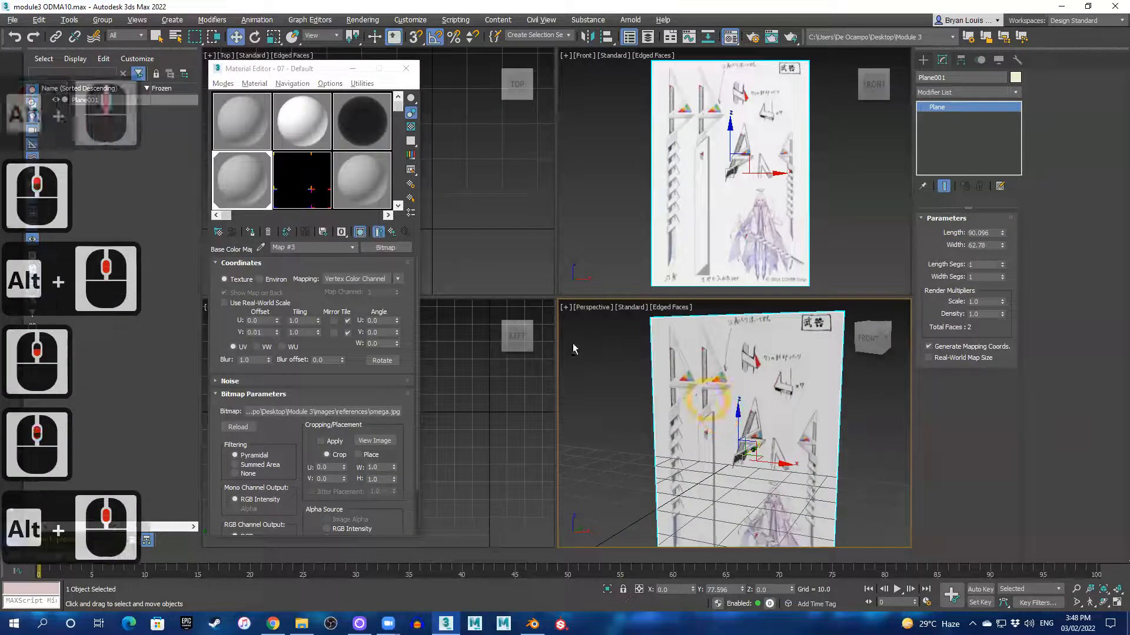
click(359, 231)
scroll(773, 415, down, 2)
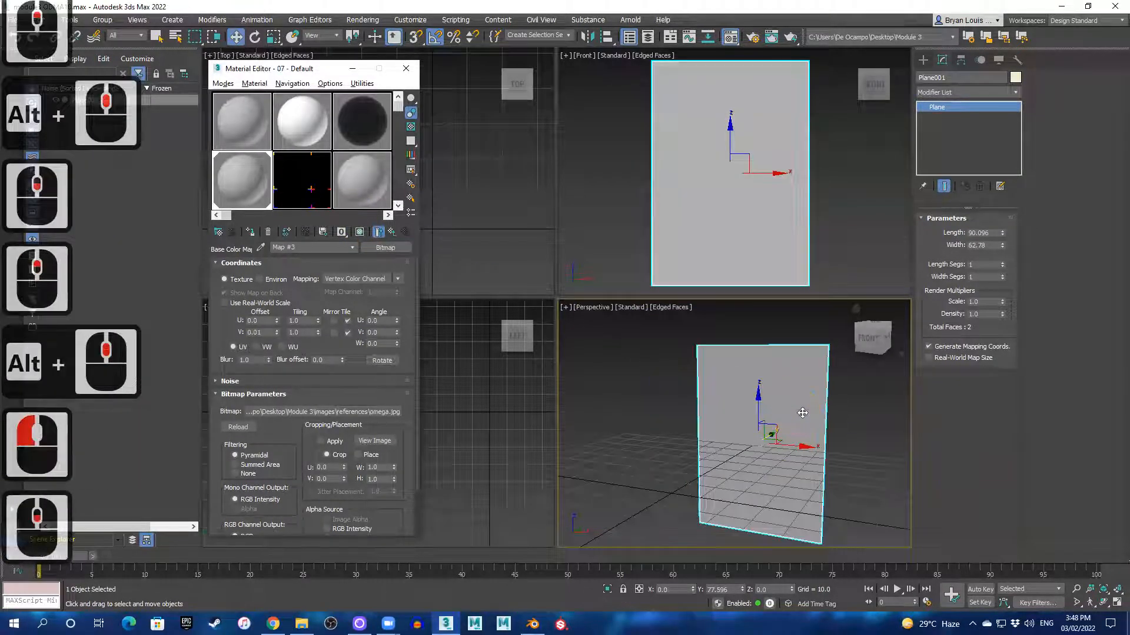
scroll(810, 418, up, 3)
mouse_move(813, 423)
middle_down()
mouse_move(805, 394)
mouse_move(805, 405)
middle_up()
scroll(804, 406, down, 2)
scroll(791, 407, up, 2)
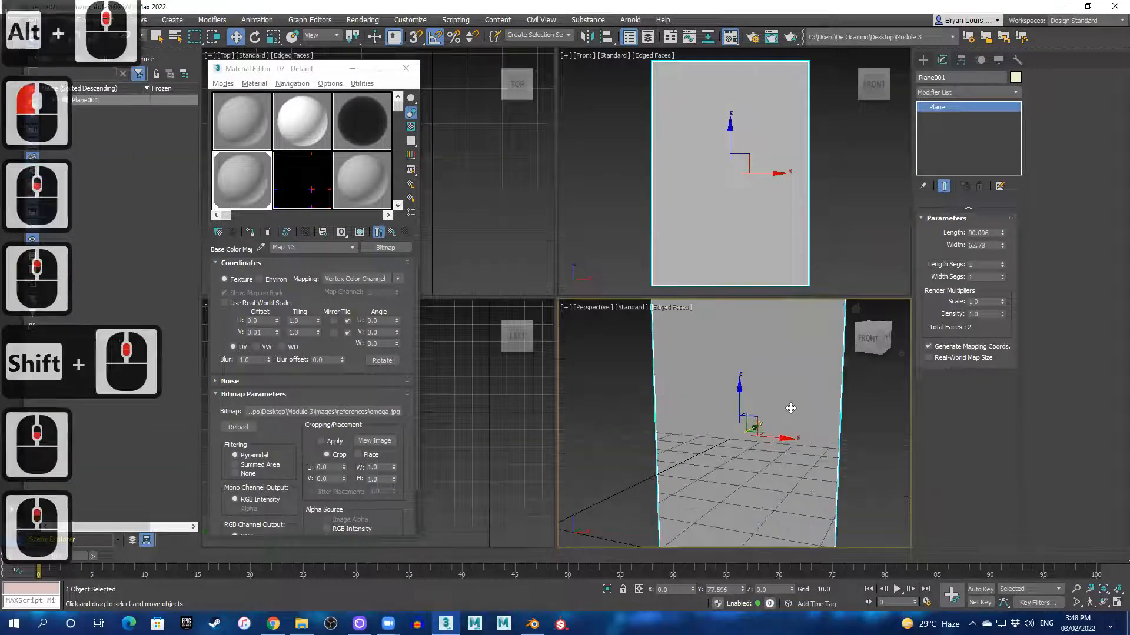
click(364, 234)
mouse_move(787, 379)
alt+middle_down()
mouse_move(667, 407)
mouse_move(695, 407)
mouse_move(706, 394)
mouse_move(745, 413)
mouse_move(748, 439)
alt+middle_up()
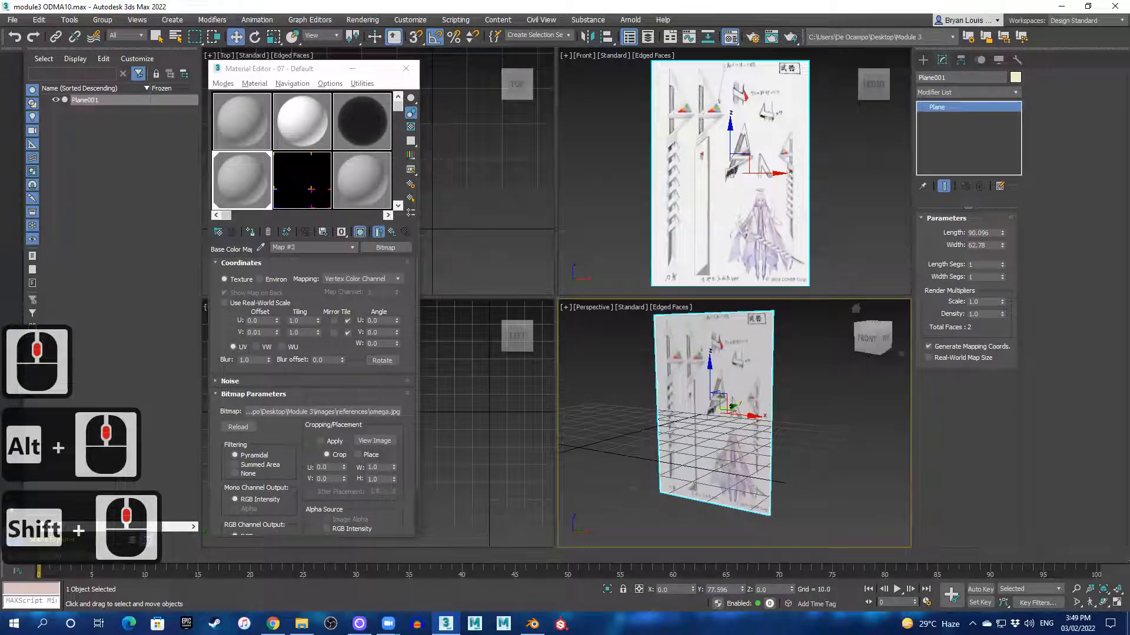
- Close the Material Editor and check the textured reference plane in the maximized Perspective viewport from several angles
click(393, 69)
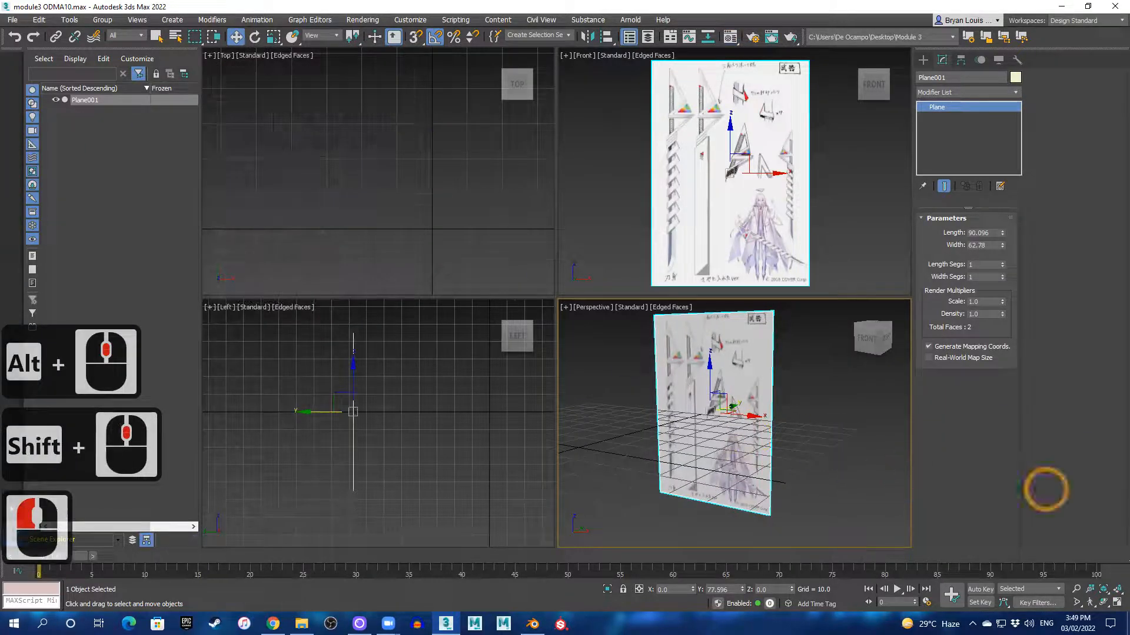
middle_drag(732, 449, 773, 441)
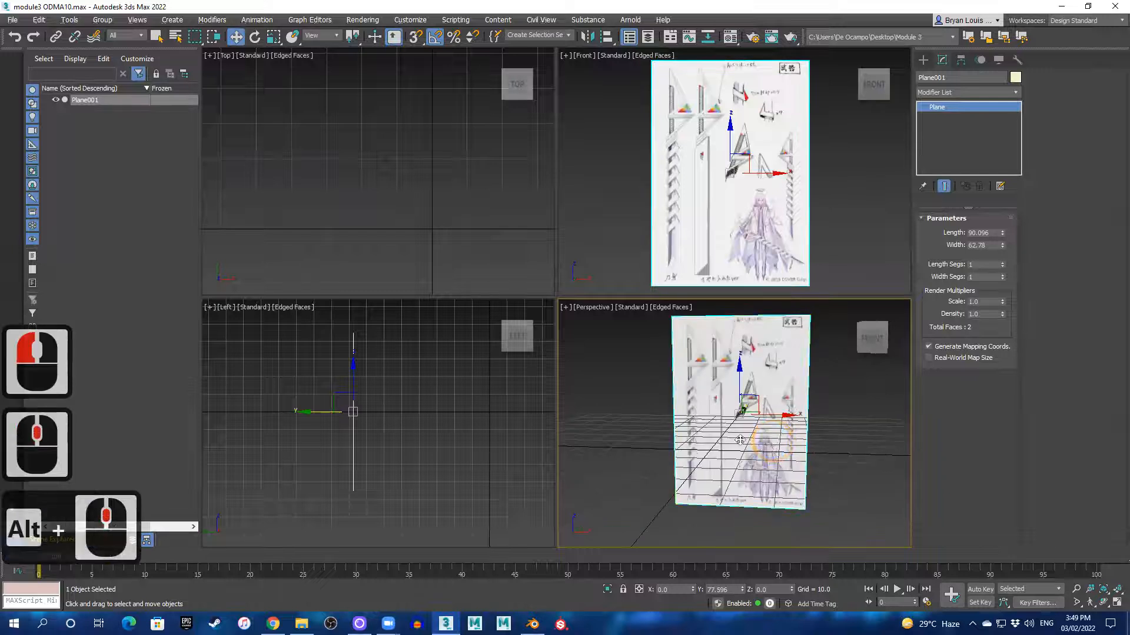
key(alt+w)
alt+middle_drag(600, 363, 513, 358)
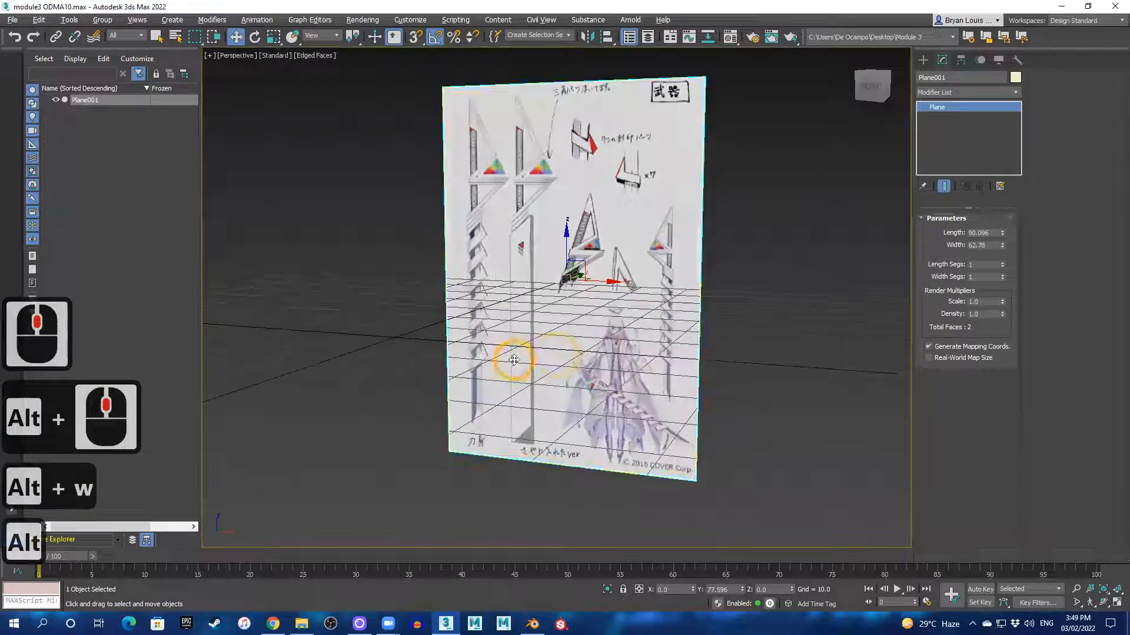
key(alt+w)
key(alt+w)
alt+middle_drag(740, 418, 537, 383)
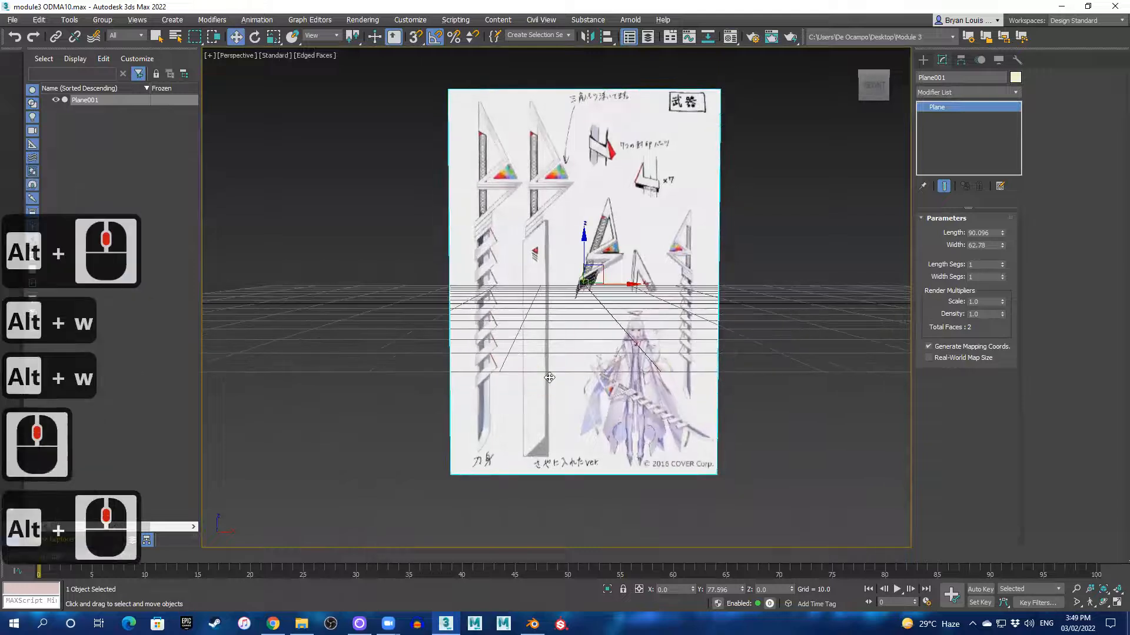
key(alt+w)
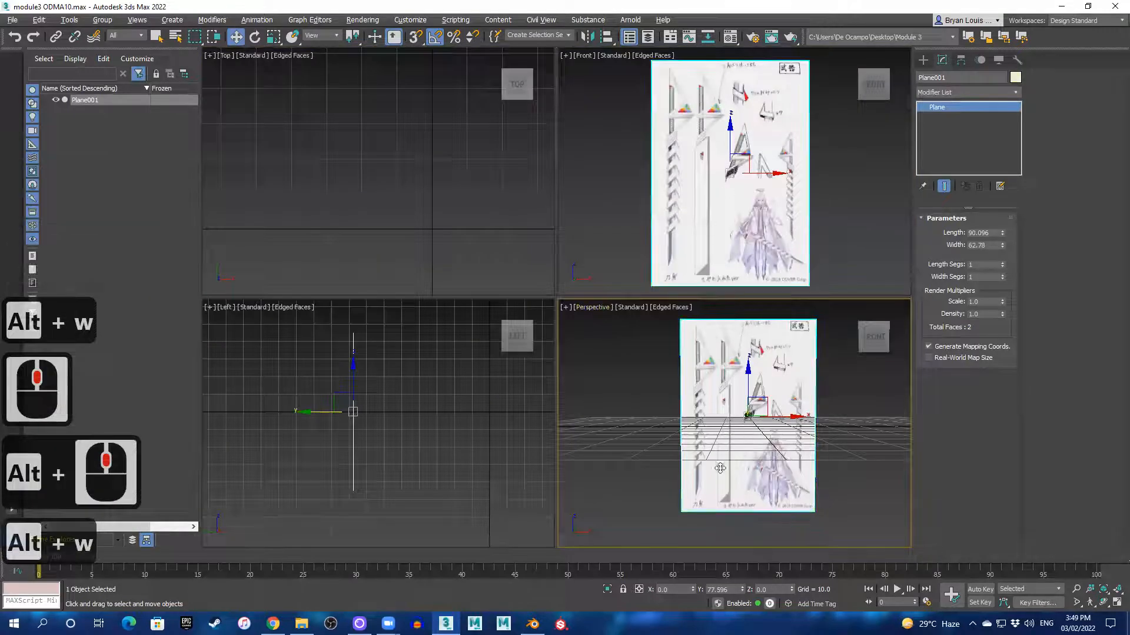
- Maximize the Front viewport and examine the sword drawings on the reference plane, from handle to blade tip
click(703, 216)
key(alt+w)
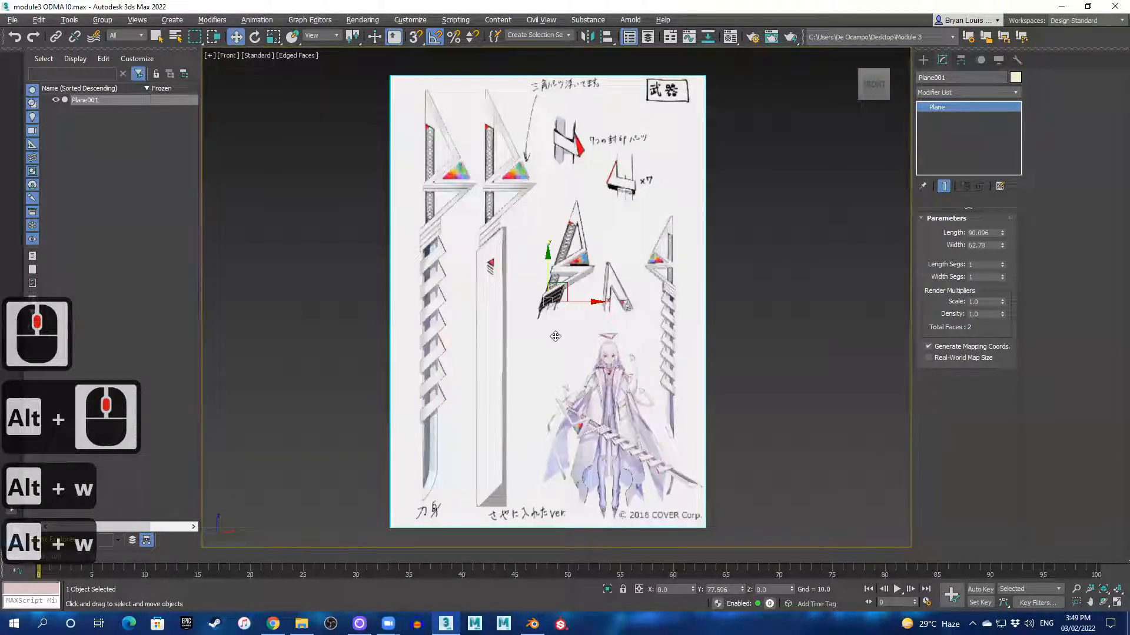
middle_drag(604, 334, 608, 333)
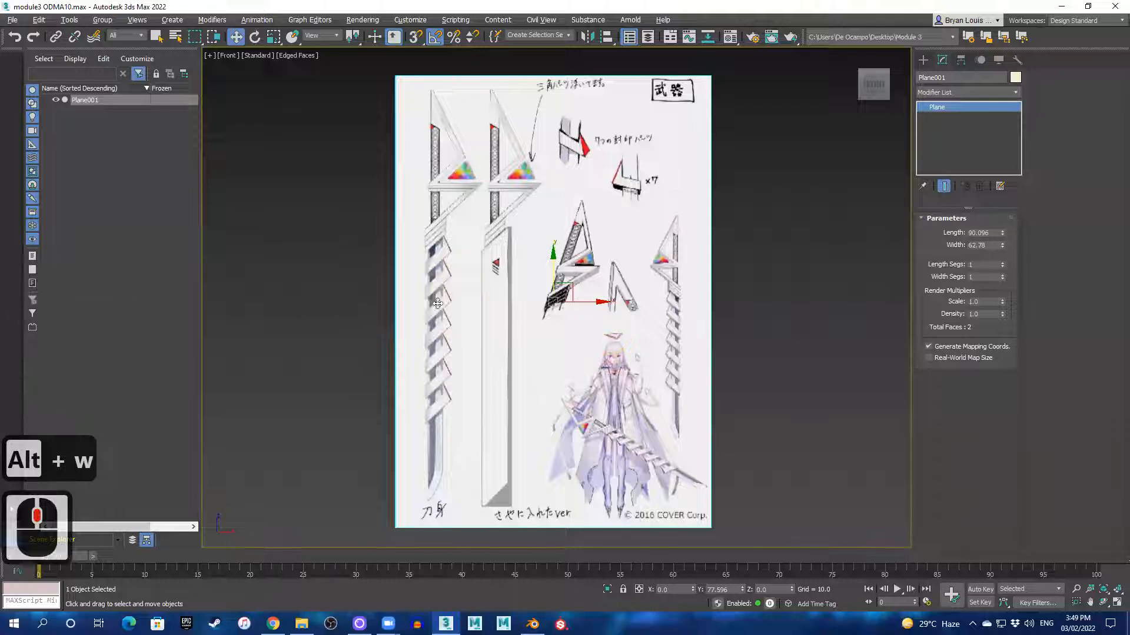
right_click(444, 345)
click(449, 381)
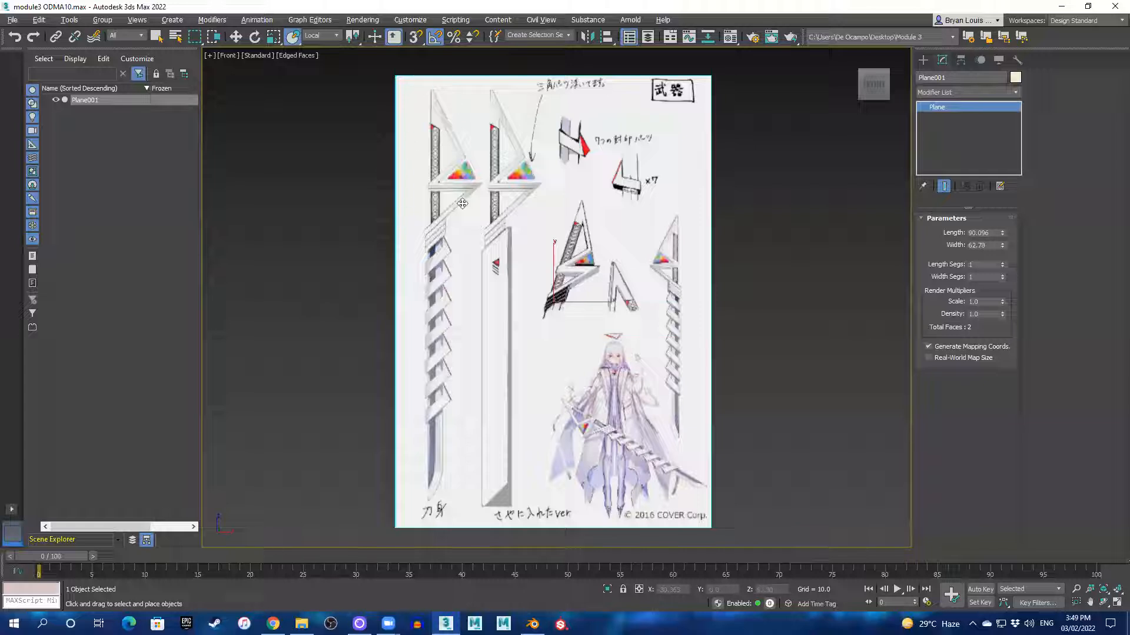
scroll(479, 258, up, 2)
scroll(493, 317, down, 2)
scroll(504, 290, up, 3)
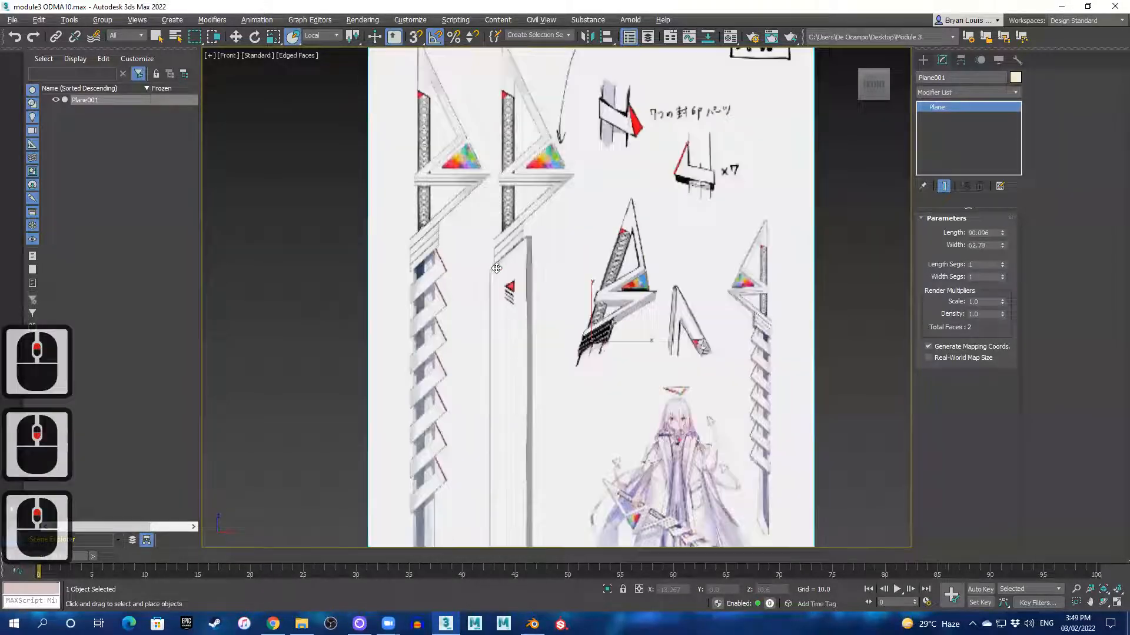
scroll(568, 330, down, 2)
scroll(547, 335, up, 2)
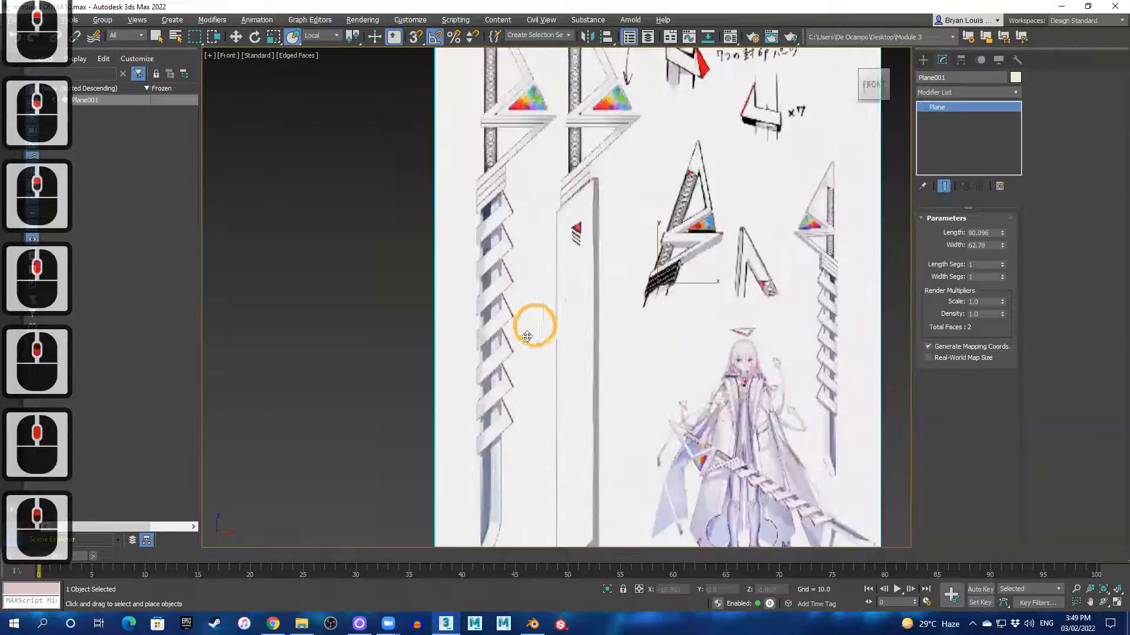
scroll(562, 338, up, 4)
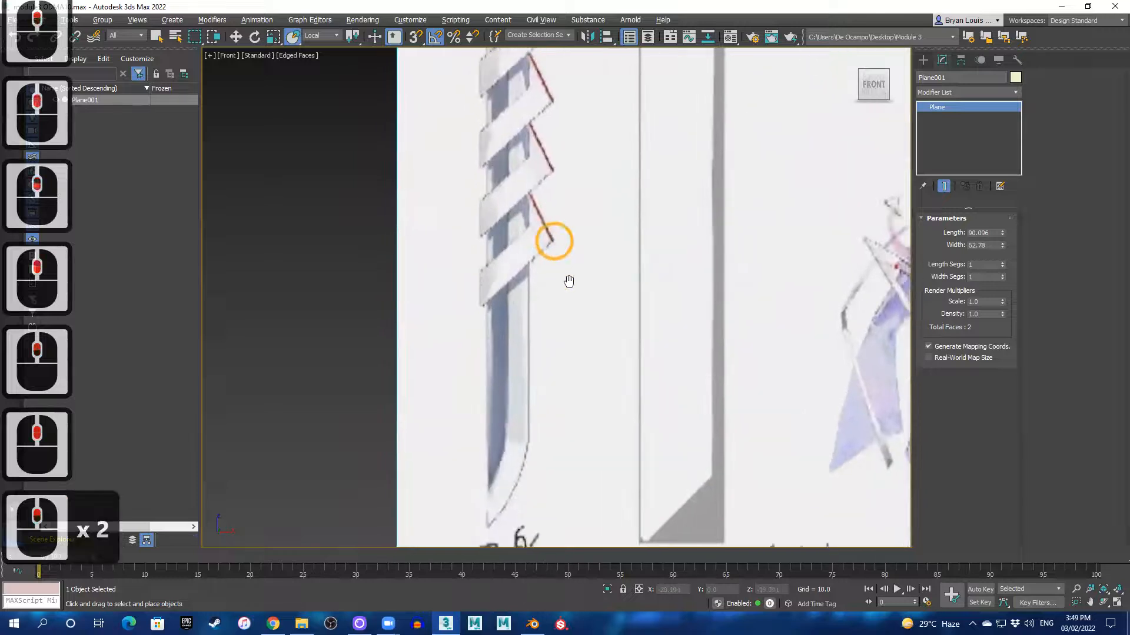
middle_drag(572, 447, 569, 500)
middle_drag(582, 250, 567, 479)
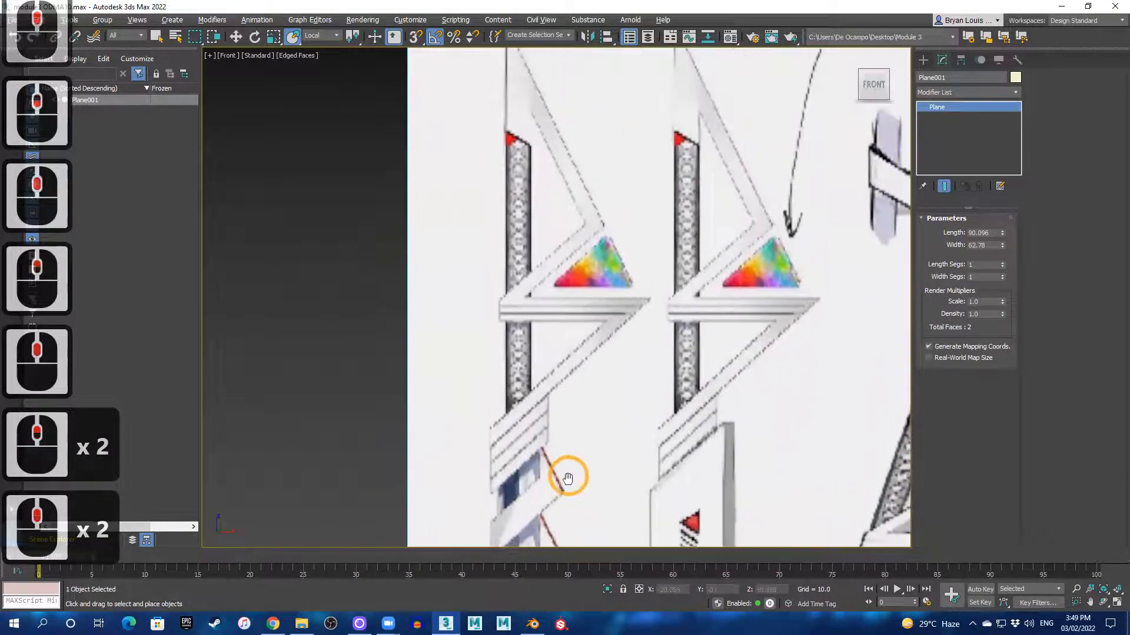
scroll(572, 443, down, 2)
middle_drag(580, 313, 554, 202)
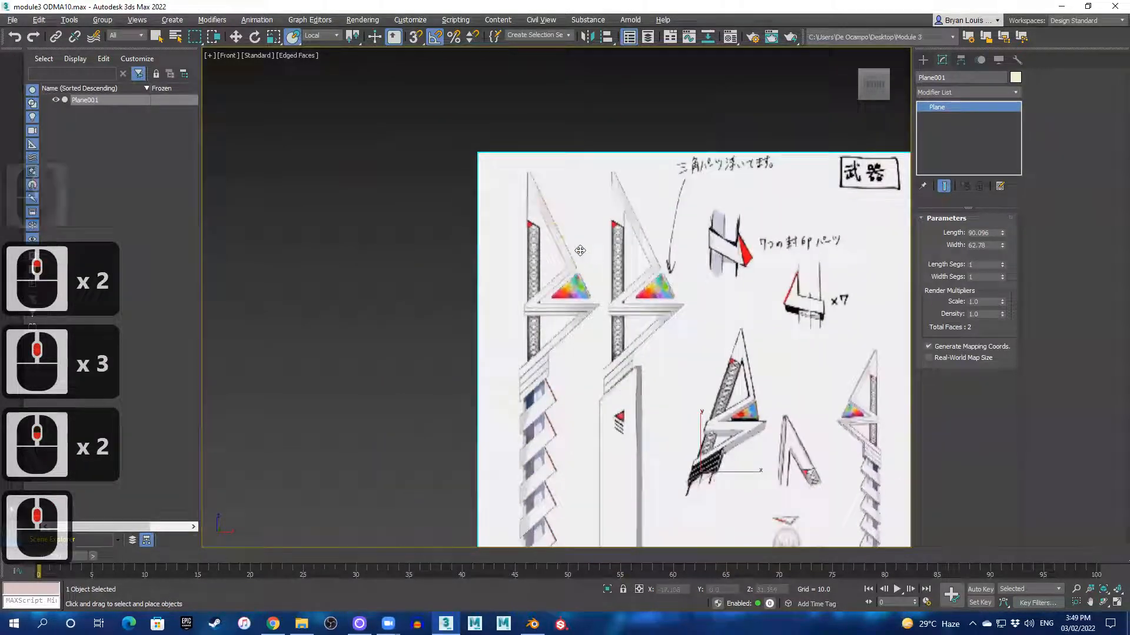
scroll(561, 242, up, 2)
scroll(547, 201, up, 1)
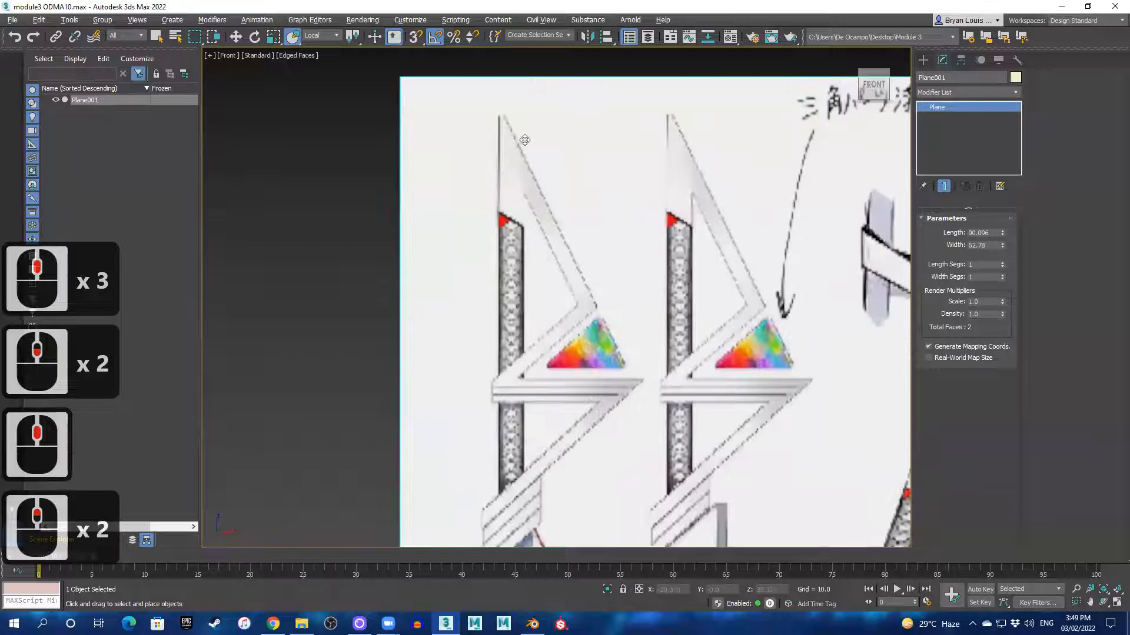
scroll(553, 206, down, 4)
middle_drag(580, 306, 595, 247)
scroll(572, 294, up, 1)
scroll(572, 294, up, 2)
middle_drag(621, 343, 512, 300)
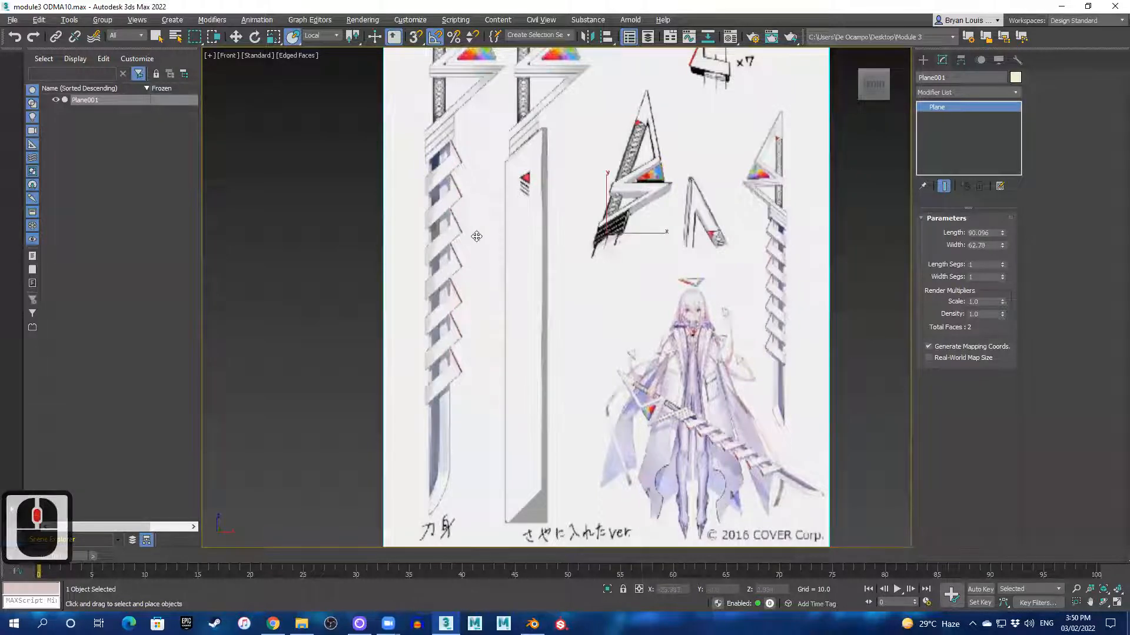
scroll(498, 272, down, 1)
middle_drag(588, 274, 588, 339)
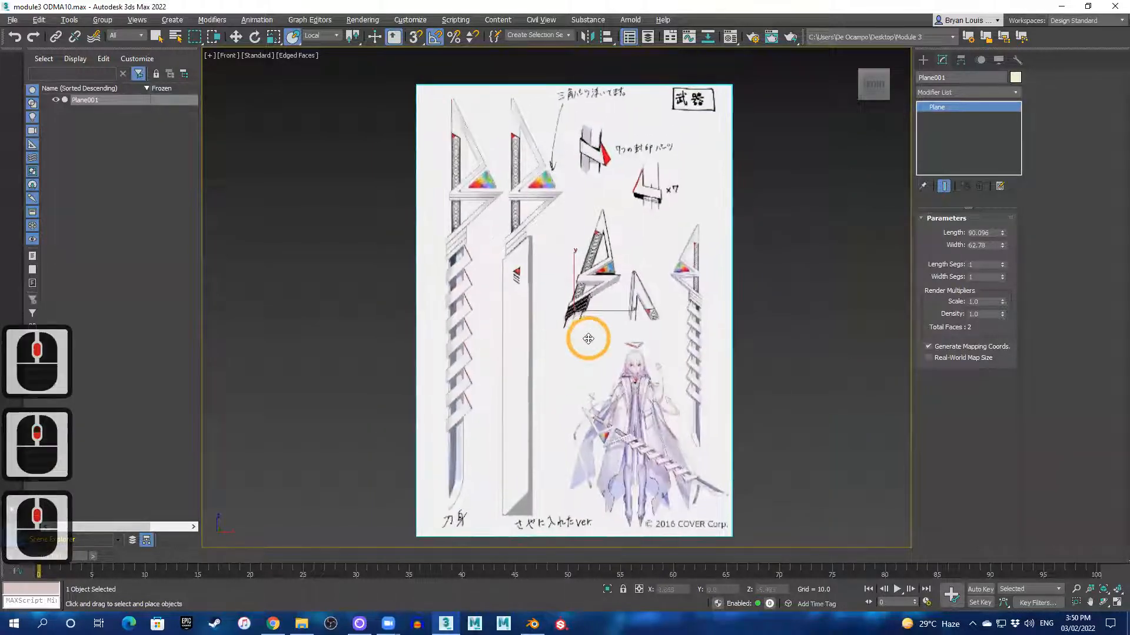
- Create a box about 17.6 by 13.3 by 9.8 in the maximized Perspective viewport, in front of the reference plane
key(alt+w)
key(alt+w)
middle_drag(546, 406, 578, 445)
middle_drag(737, 504, 709, 306)
click(923, 61)
click(946, 142)
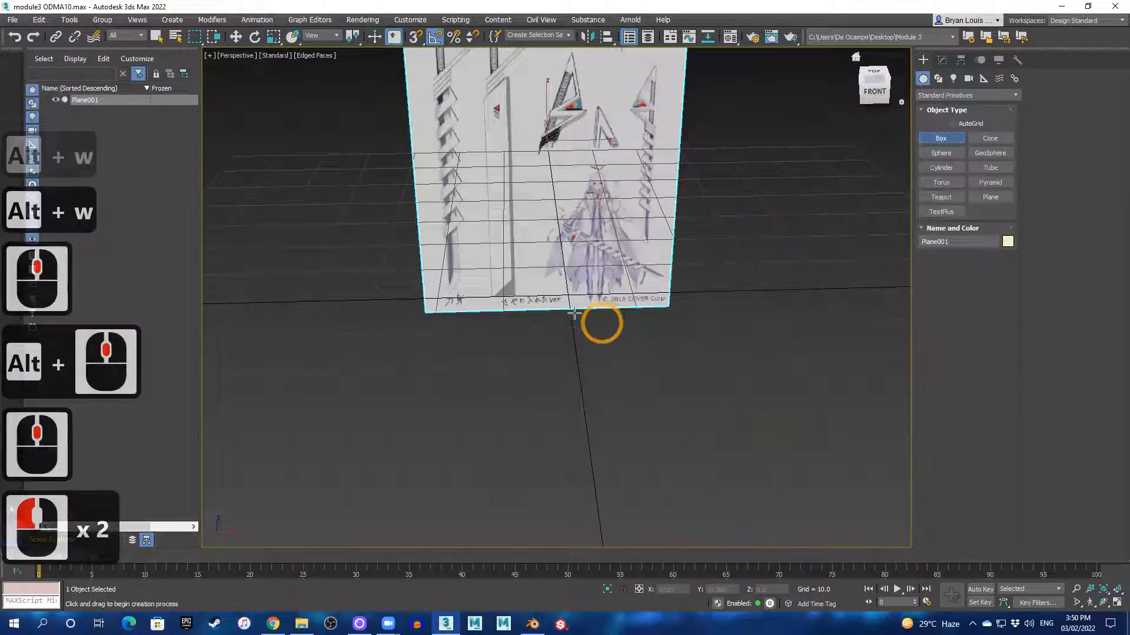
drag(551, 307, 642, 365)
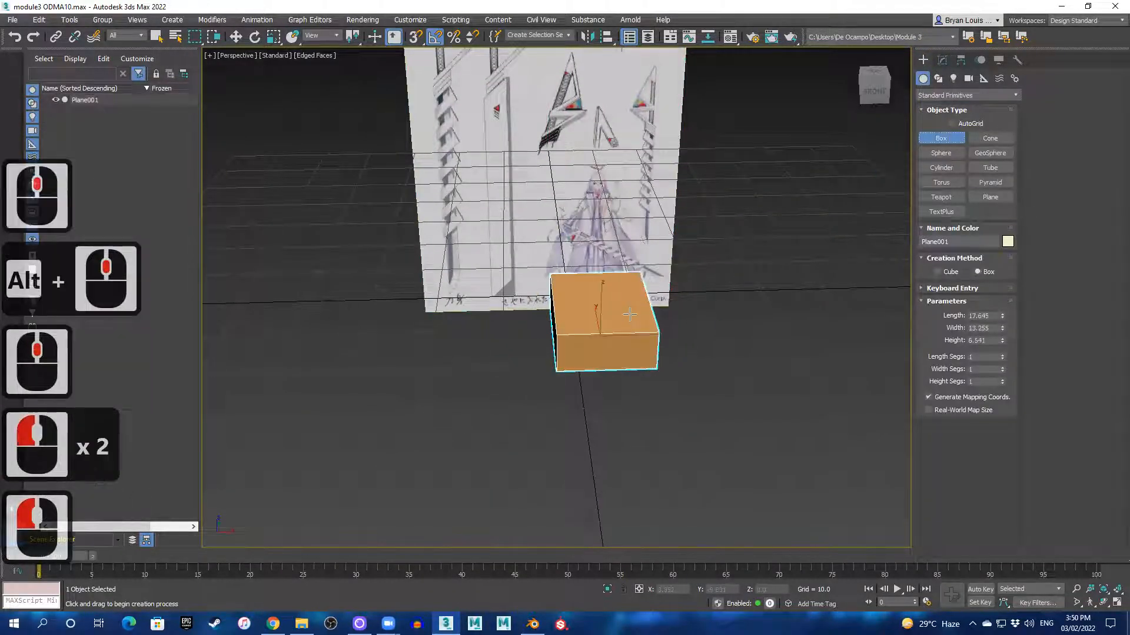
click(978, 291)
- Set the box's length, width and height to 10 each
double_click(994, 315)
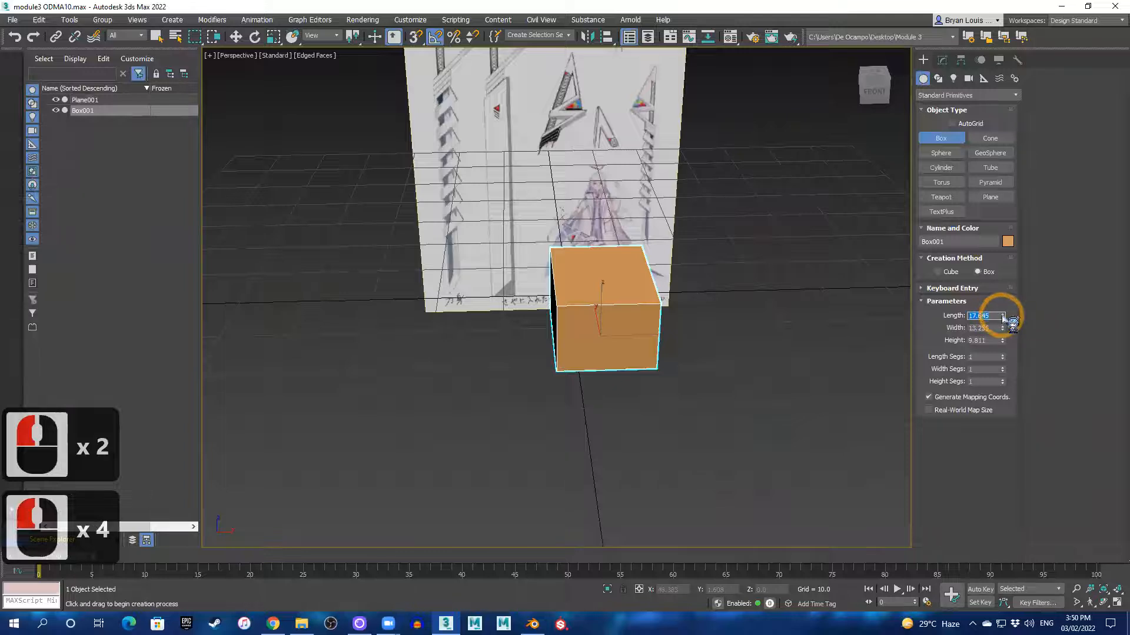
text(10)
double_click(982, 328)
text(10)
double_click(986, 340)
text(10)
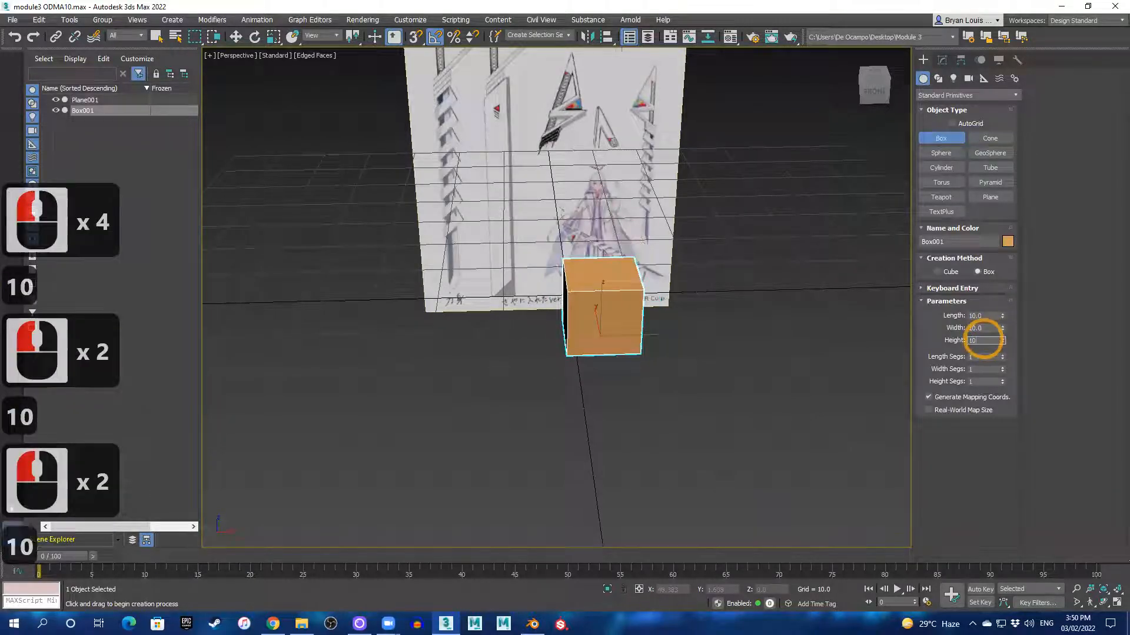
key(Return)
text(ww)
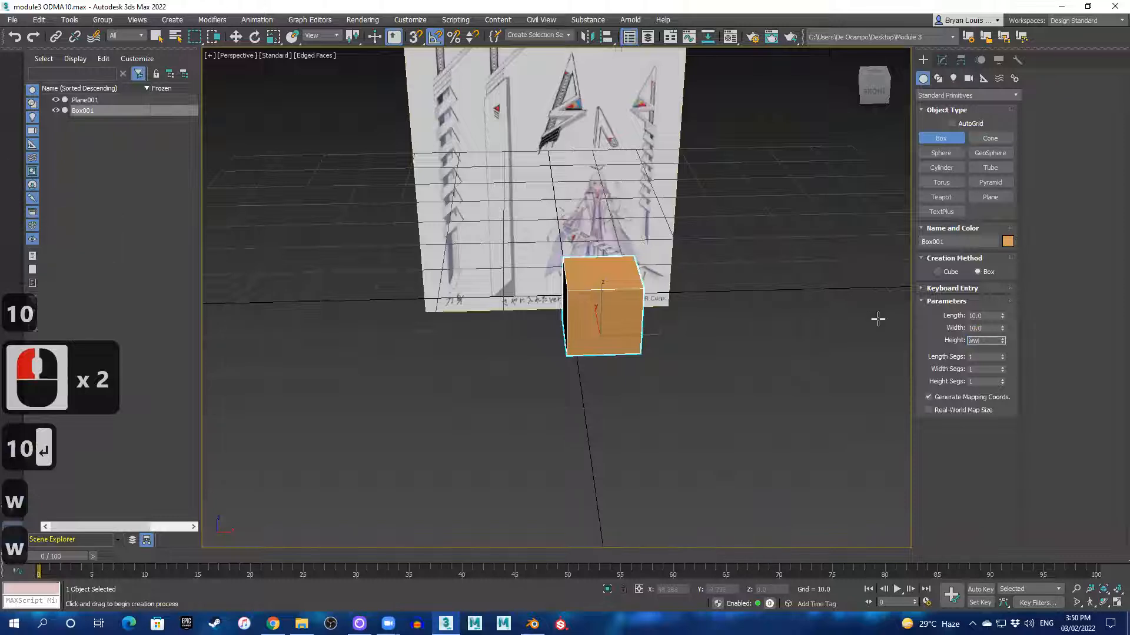
key(BackSpace)
key(BackSpace)
key(BackSpace)
text(10)
click(587, 330)
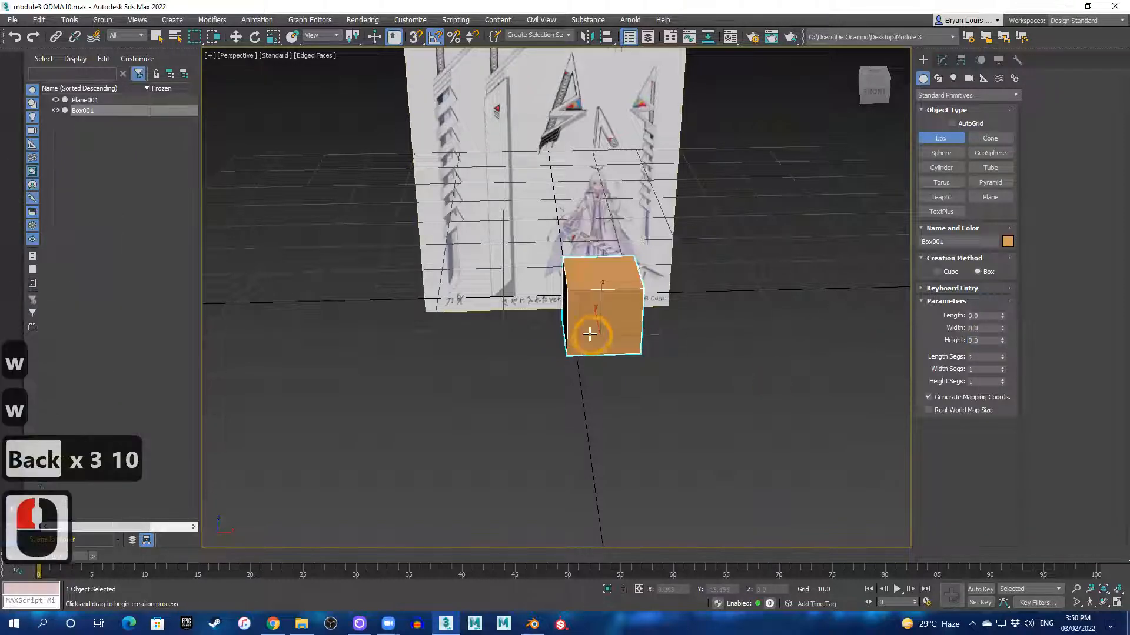
- Move the box to X 0 and Y 0, deselect it and return to the four-viewport layout
click(605, 323)
key(w)
click(674, 589)
click(676, 590)
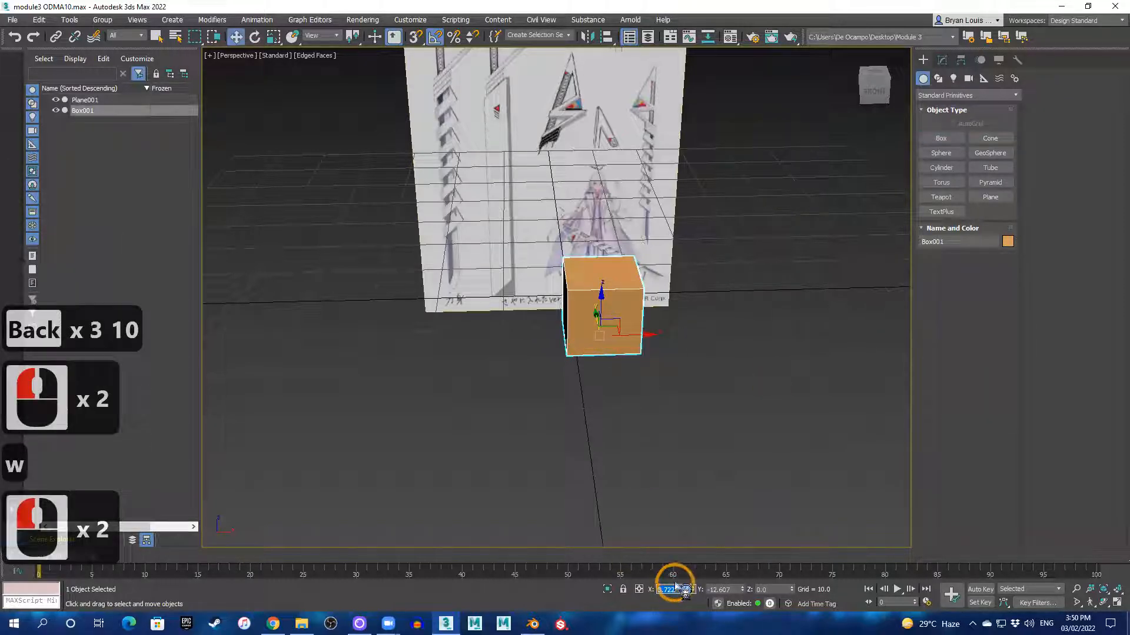
text(0)
double_click(727, 589)
text(0)
key(Return)
double_click(630, 372)
key(alt+w)
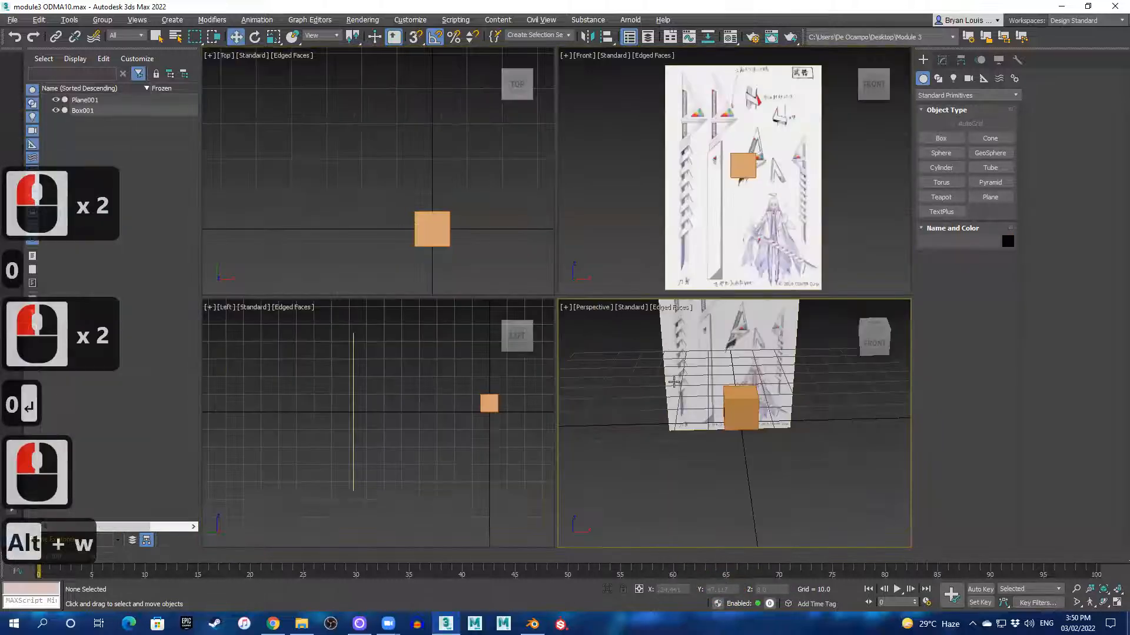
- Maximize the Front viewport, bring the whole reference sheet into view and select the box in front of it
scroll(744, 159, up, 2)
key(alt+w)
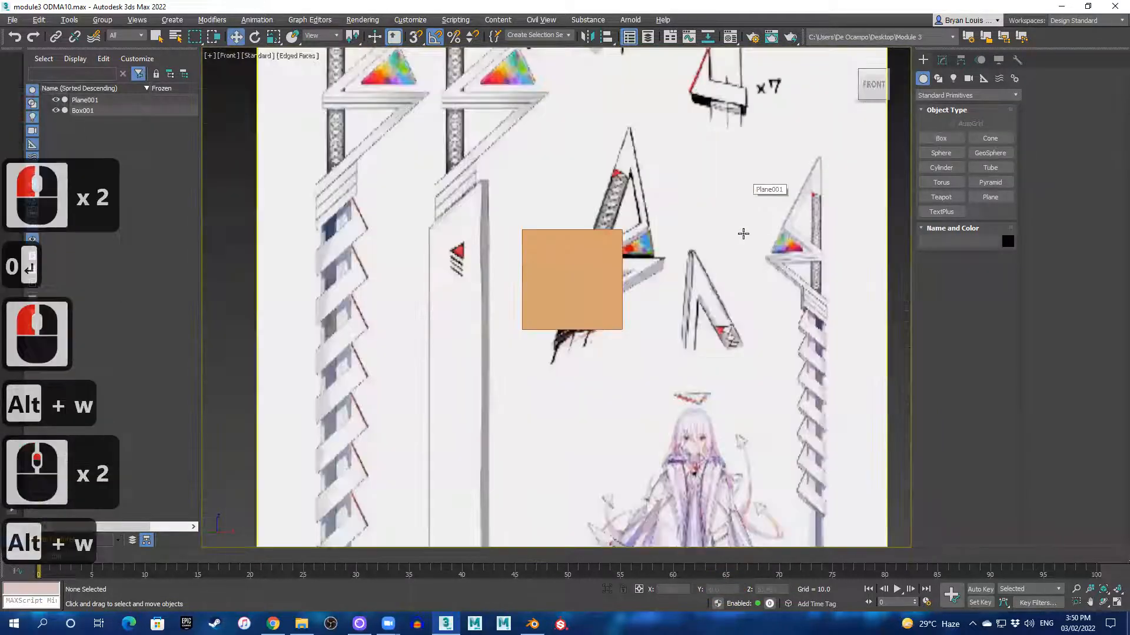
scroll(741, 232, down, 2)
scroll(668, 305, up, 2)
scroll(672, 326, down, 2)
shift+middle_drag(671, 326, 701, 297)
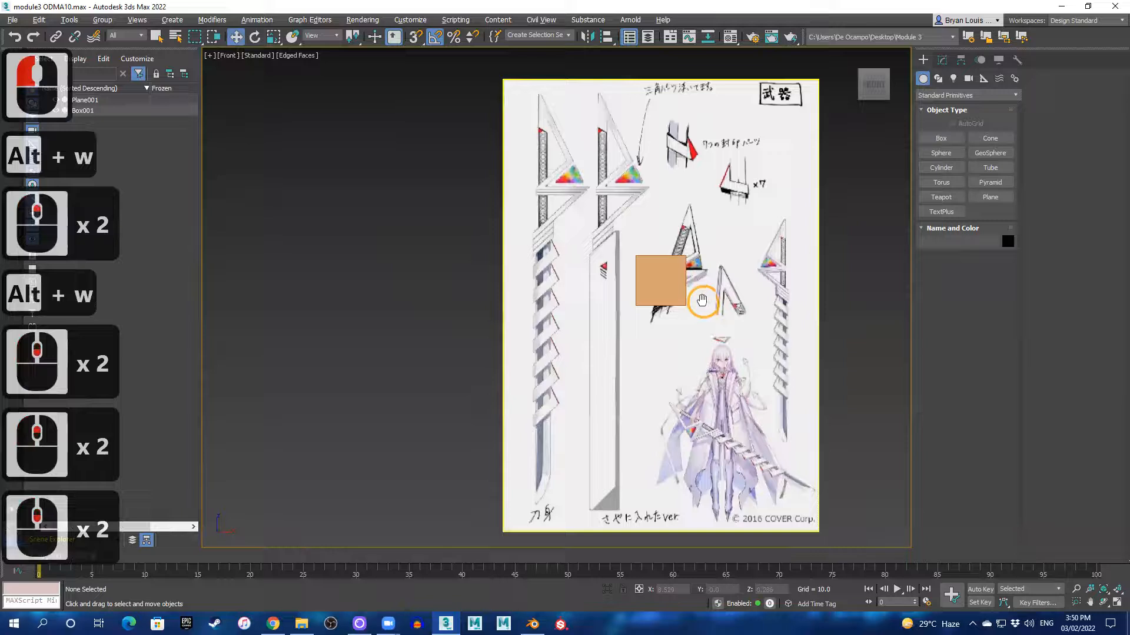
click(699, 277)
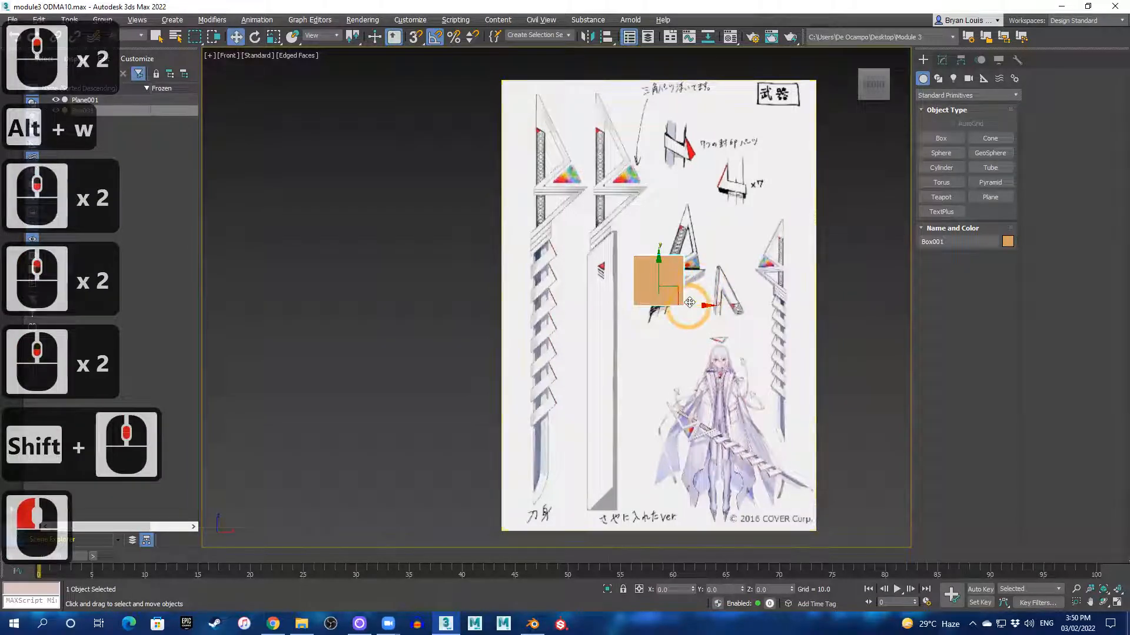
scroll(540, 280, up, 1)
scroll(562, 334, down, 1)
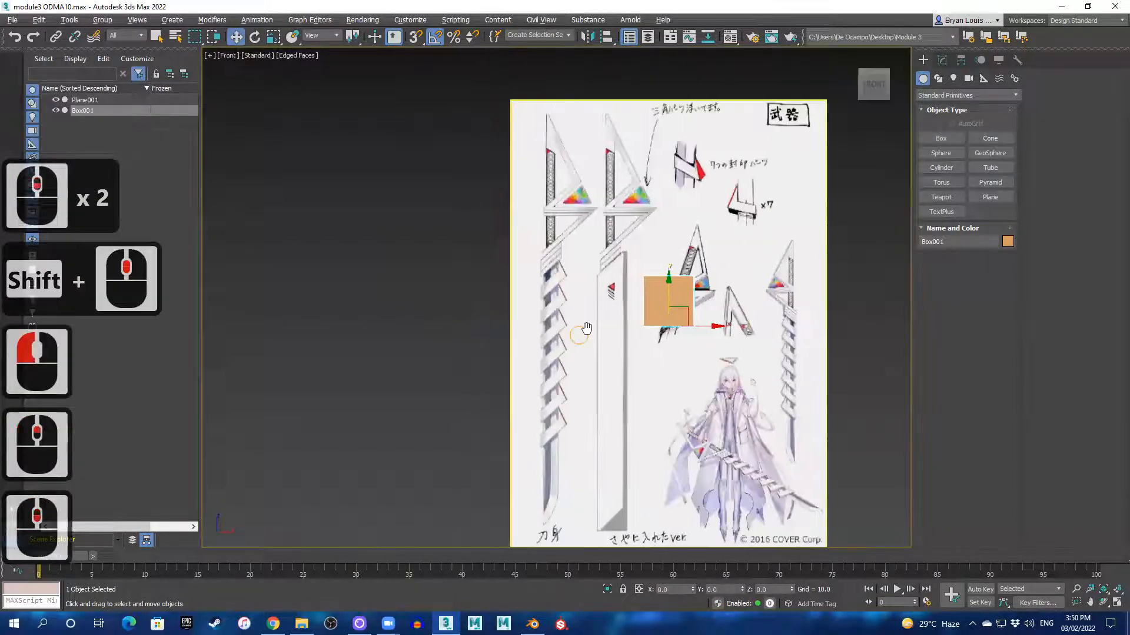
- Examine the unsheathed sword drawing on the reference plane, from its handle along the wrapped bands to the blade tip
shift+middle_drag(578, 297, 605, 296)
scroll(605, 358, up, 2)
middle_drag(609, 353, 548, 350)
middle_drag(594, 365, 585, 298)
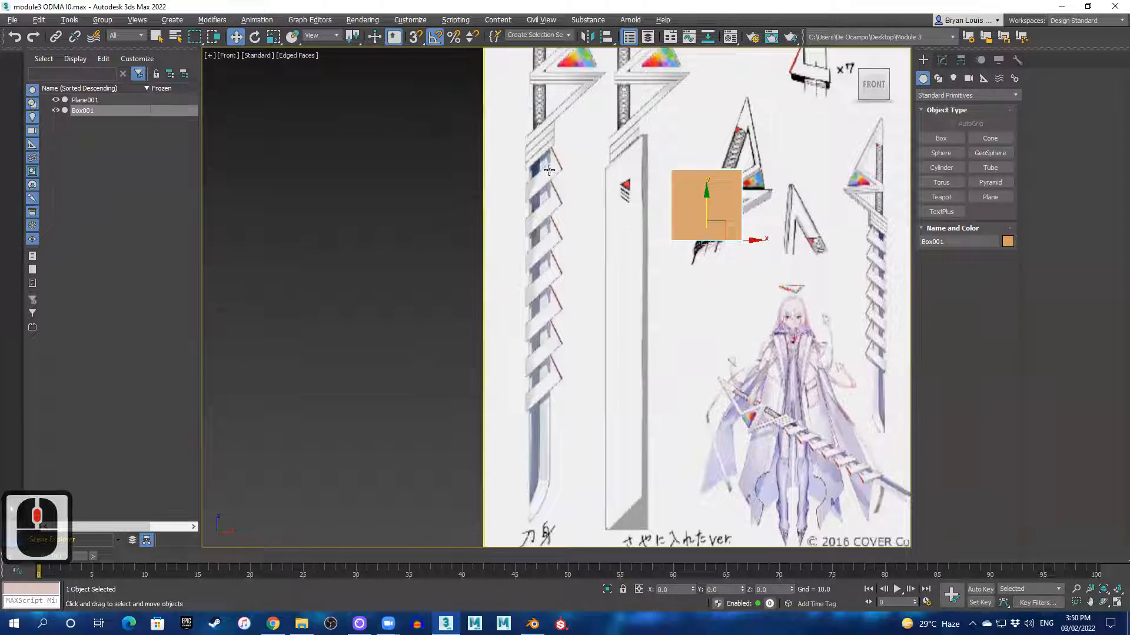
middle_drag(585, 267, 571, 325)
scroll(548, 383, down, 2)
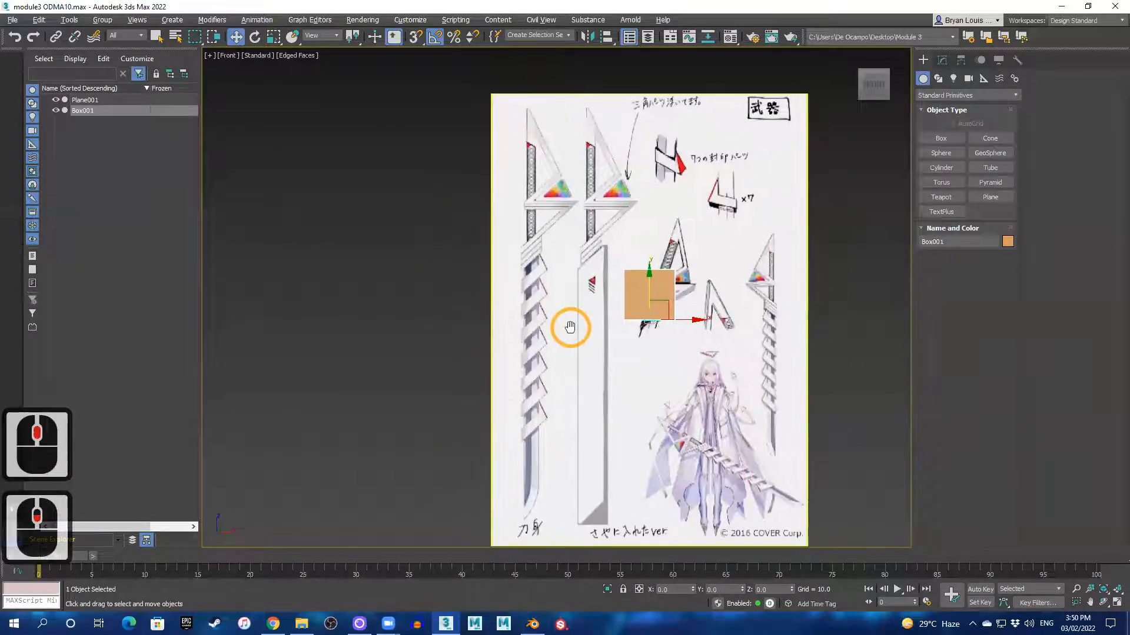
scroll(548, 203, up, 2)
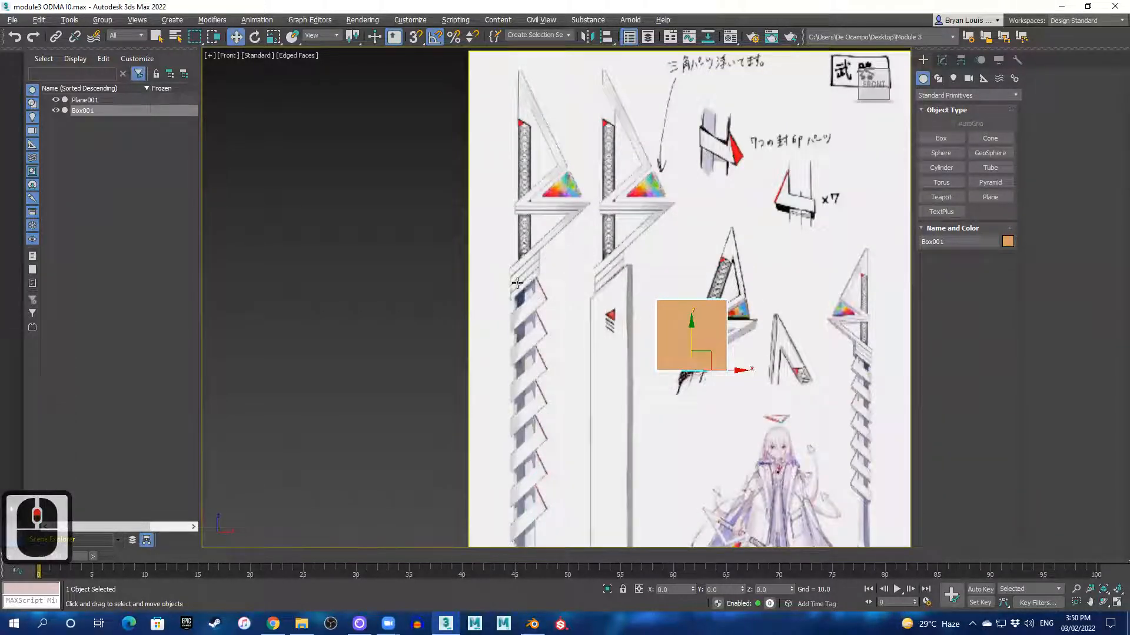
middle_drag(516, 297, 558, 187)
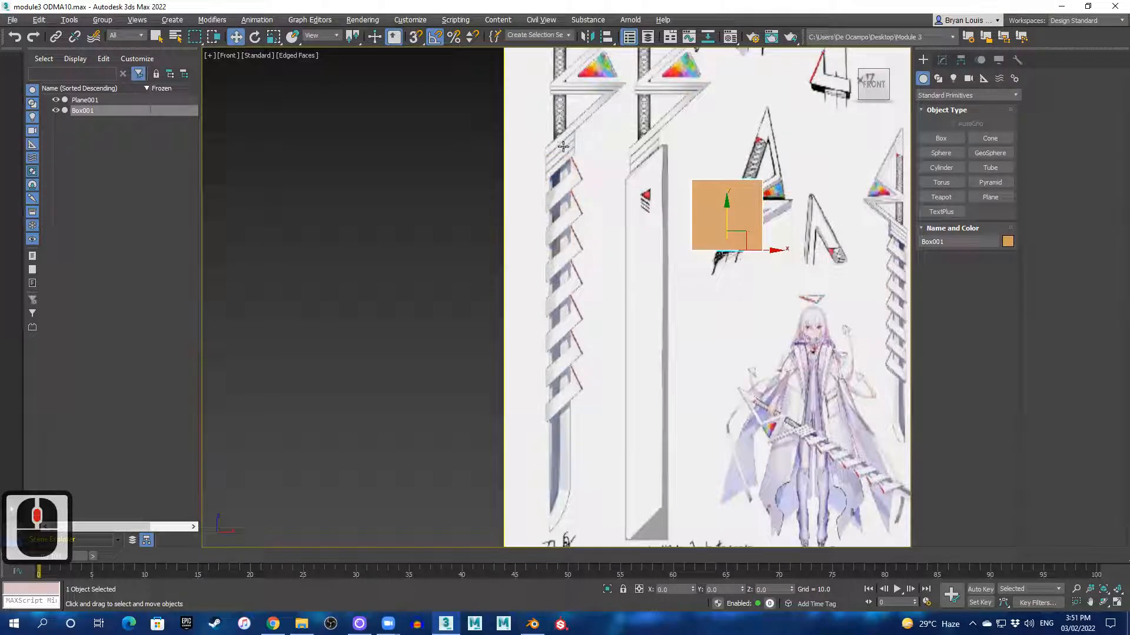
middle_drag(566, 265, 562, 290)
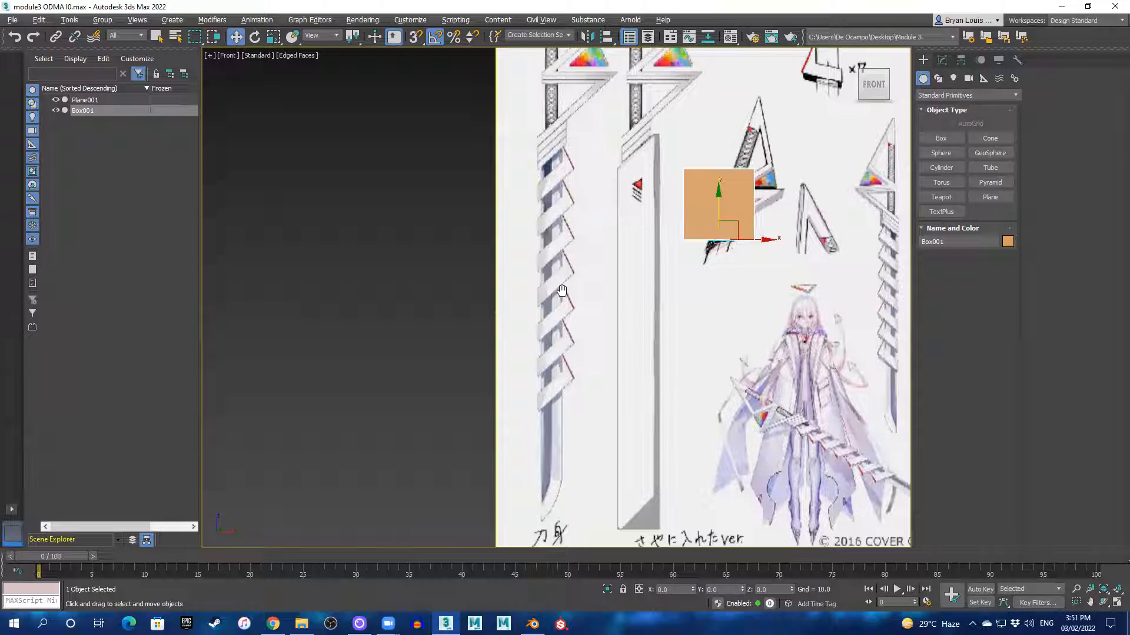
scroll(573, 348, up, 2)
middle_drag(573, 348, 570, 269)
scroll(566, 359, down, 4)
scroll(573, 321, up, 4)
scroll(570, 268, down, 2)
mouse_move(586, 156)
middle_down()
mouse_move(577, 313)
mouse_move(587, 176)
middle_up()
scroll(576, 306, down, 2)
scroll(570, 295, up, 2)
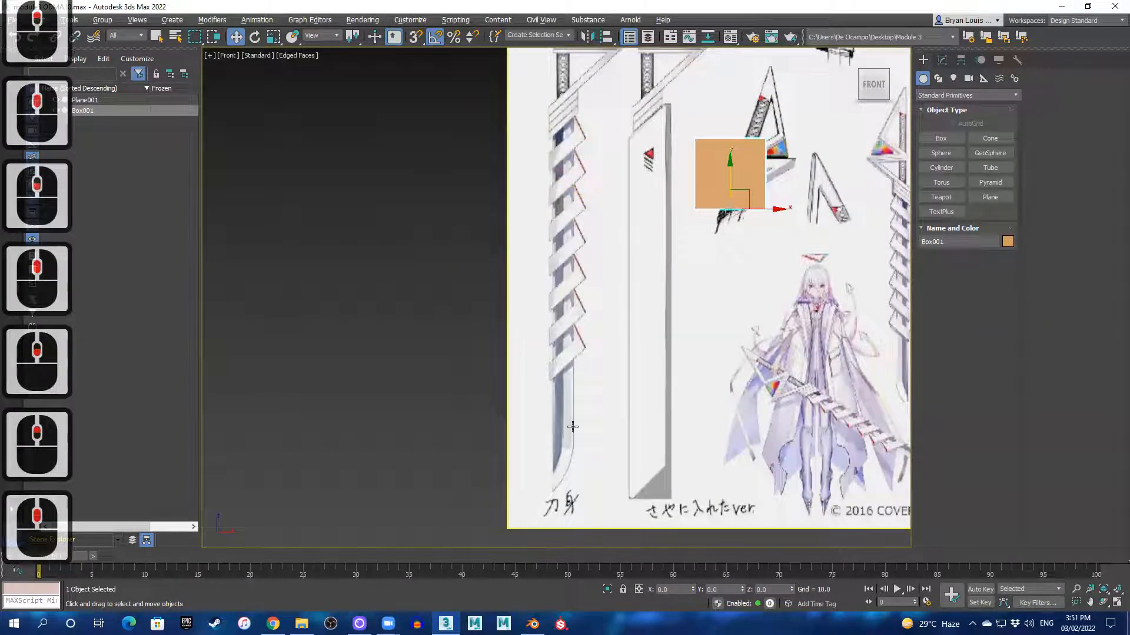
scroll(572, 427, down, 3)
scroll(582, 194, up, 1)
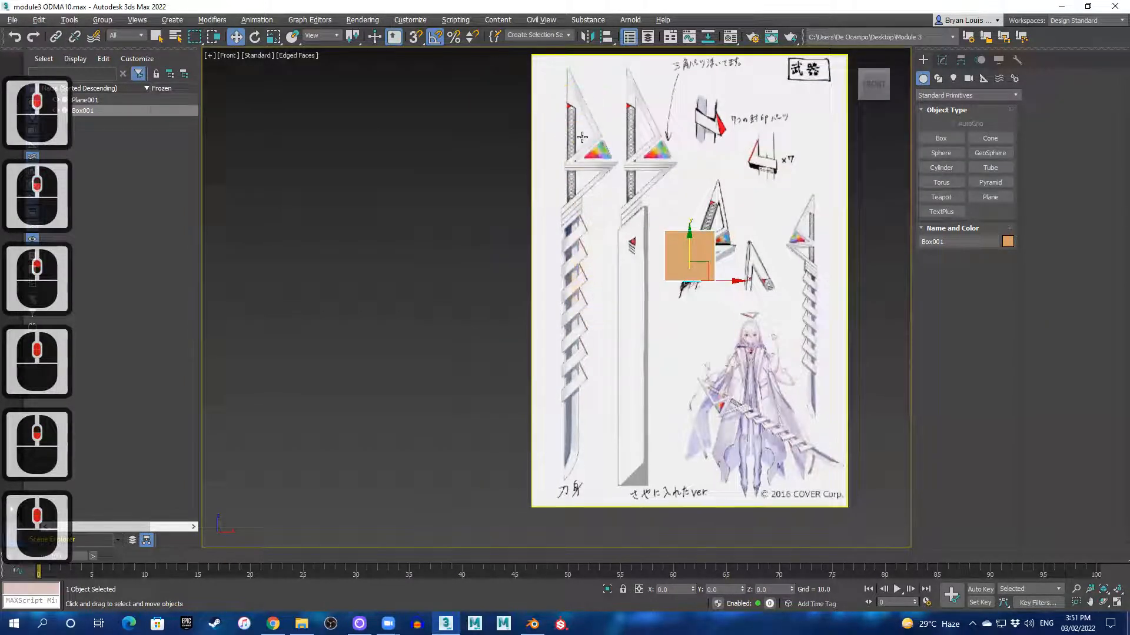
scroll(582, 137, up, 2)
scroll(537, 245, up, 2)
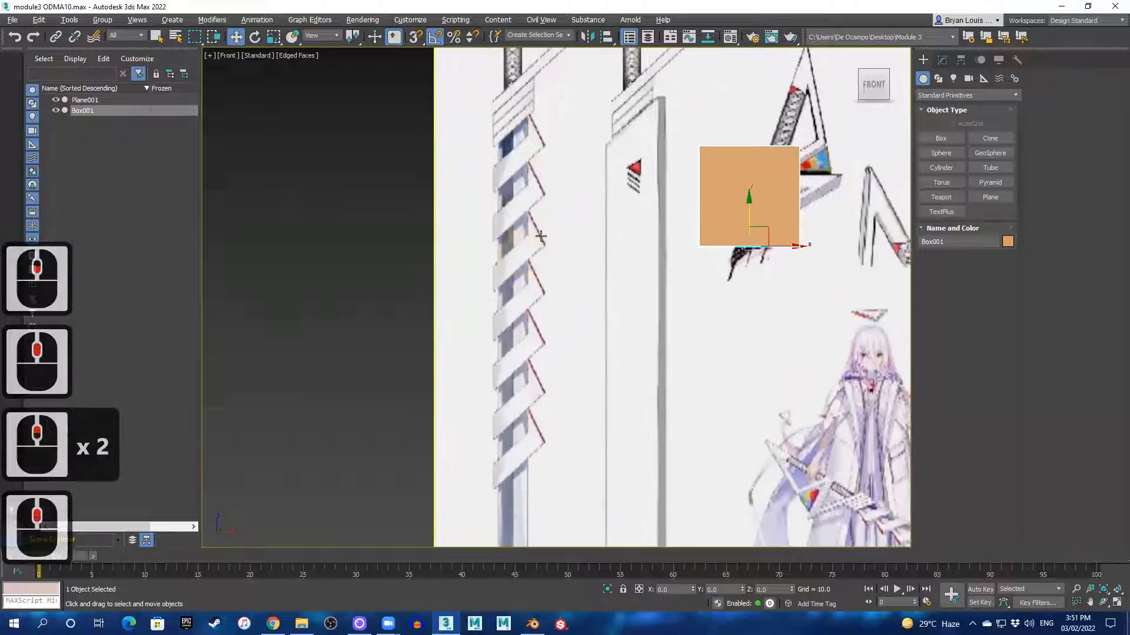
key(w)
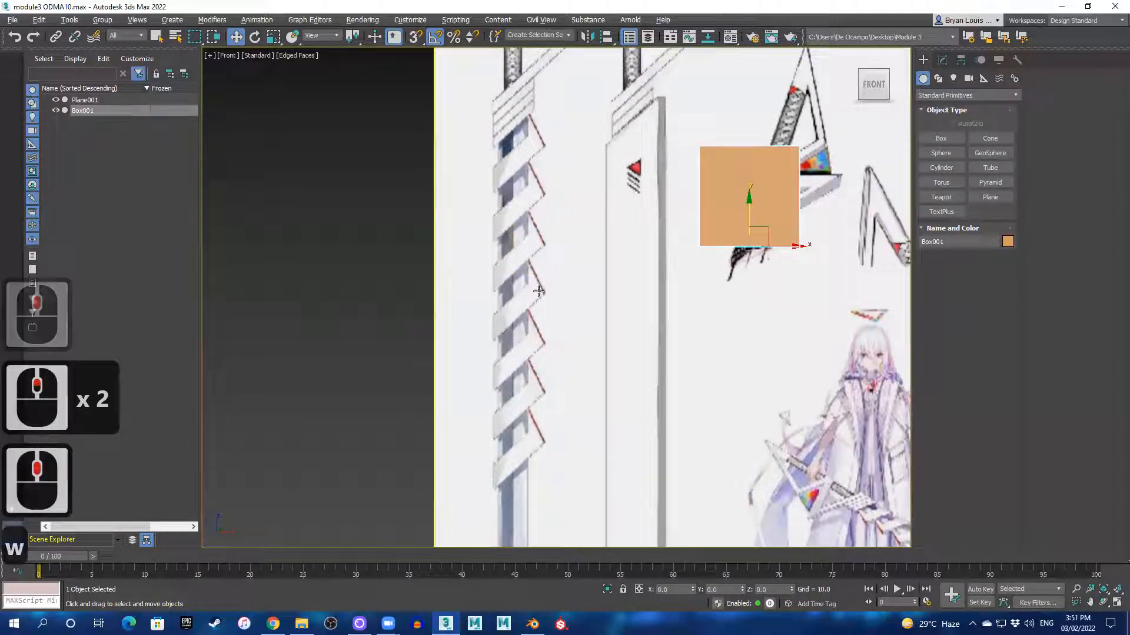
scroll(538, 291, down, 2)
mouse_move(538, 291)
middle_down()
mouse_move(550, 240)
mouse_move(549, 278)
middle_up()
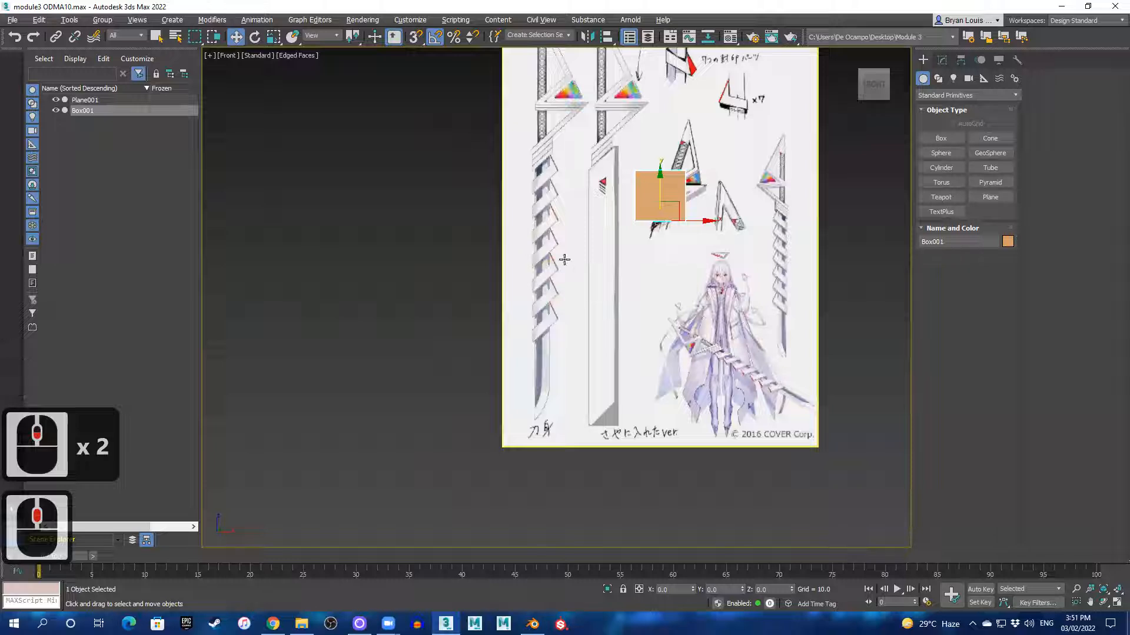
- Try moving the reference plane along X in the Front viewport, and undo the move
click(585, 215)
scroll(600, 151, down, 1)
click(737, 135)
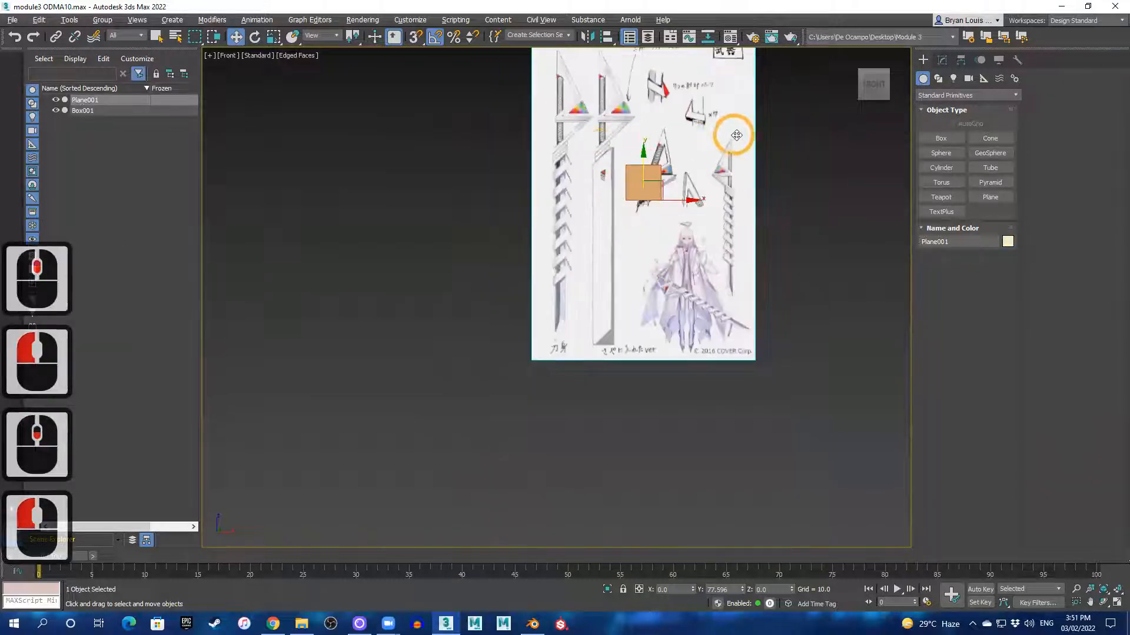
scroll(744, 147, up, 2)
scroll(686, 182, up, 1)
click(600, 307)
drag(594, 323, 729, 320)
key(ctrl+z)
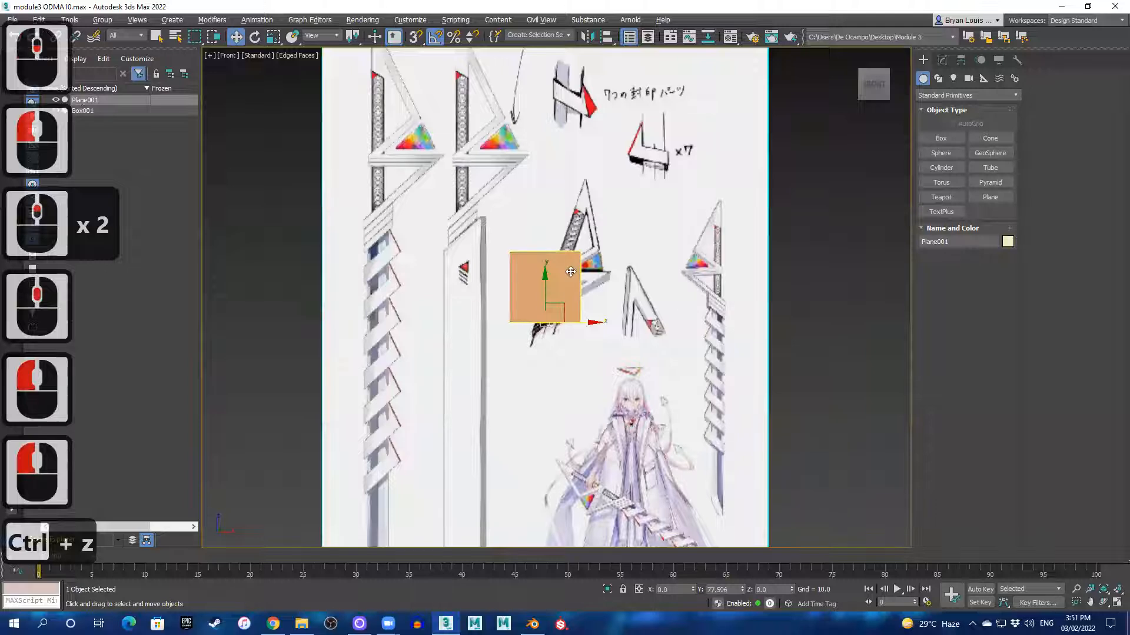
click(656, 370)
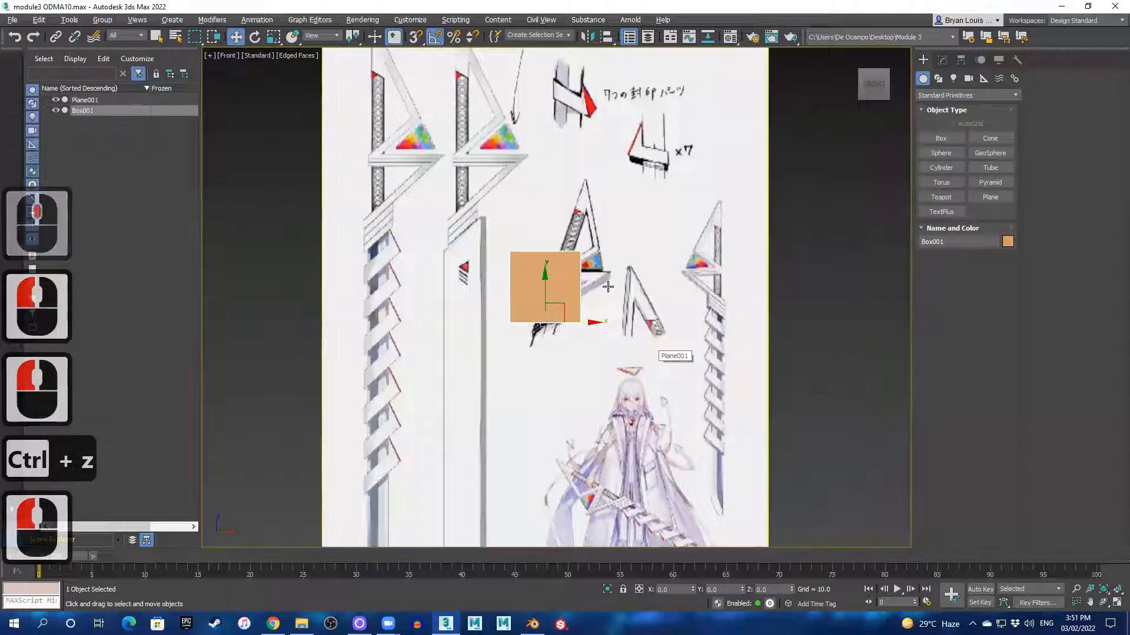
- Move the reference plane along X to about 20.17, aligning the unsheathed sword's blade edge with the box's left side
click(686, 156)
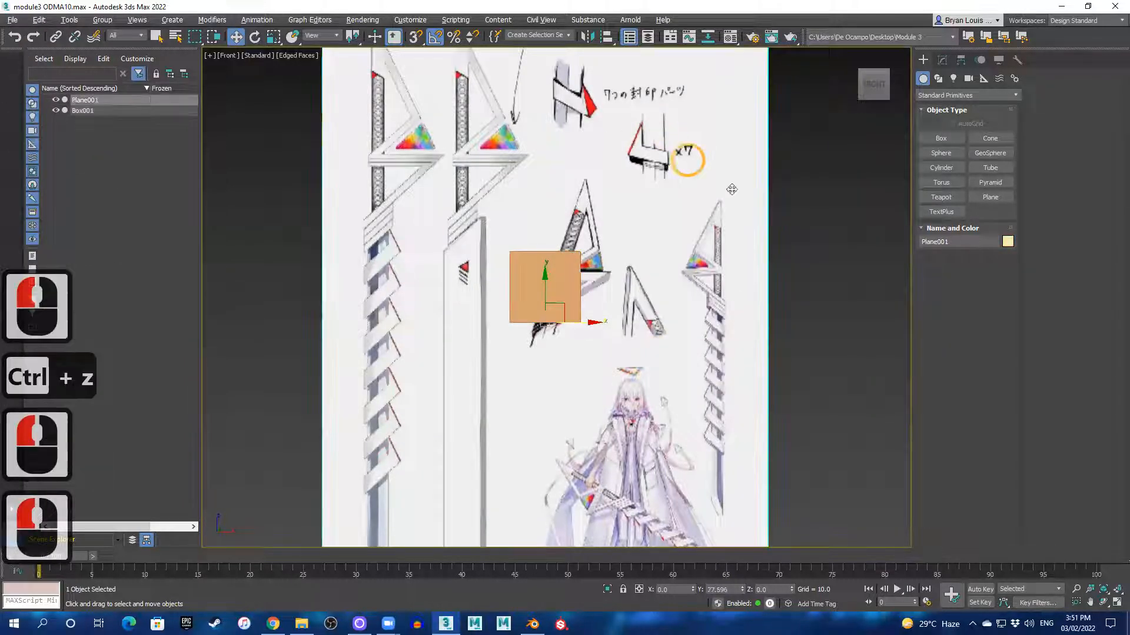
key(w)
drag(595, 323, 688, 324)
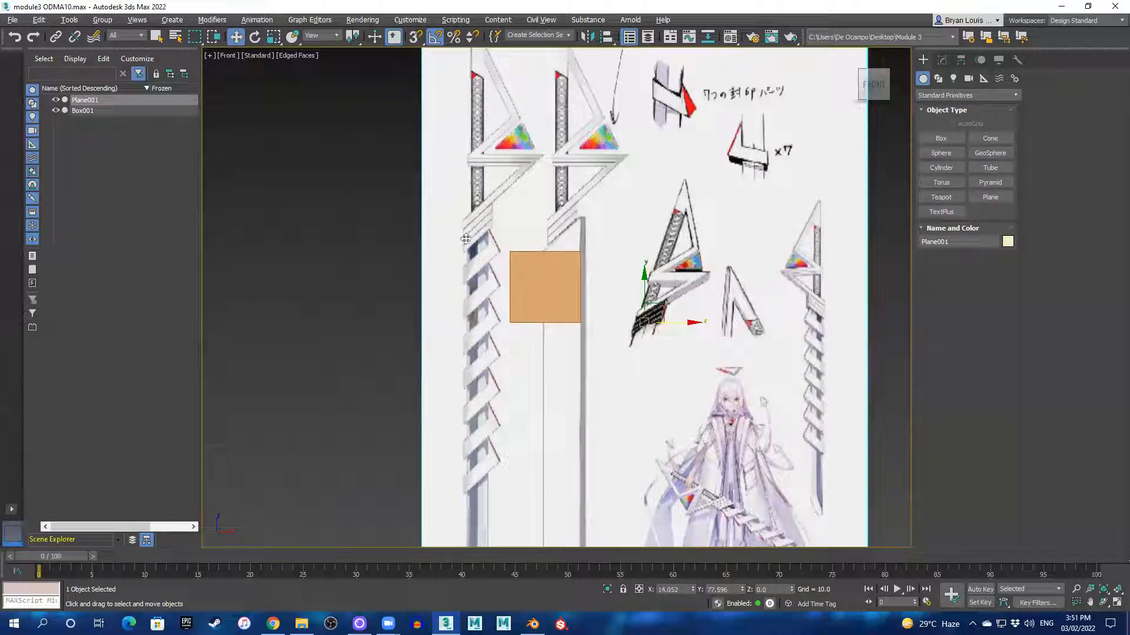
drag(696, 322, 737, 322)
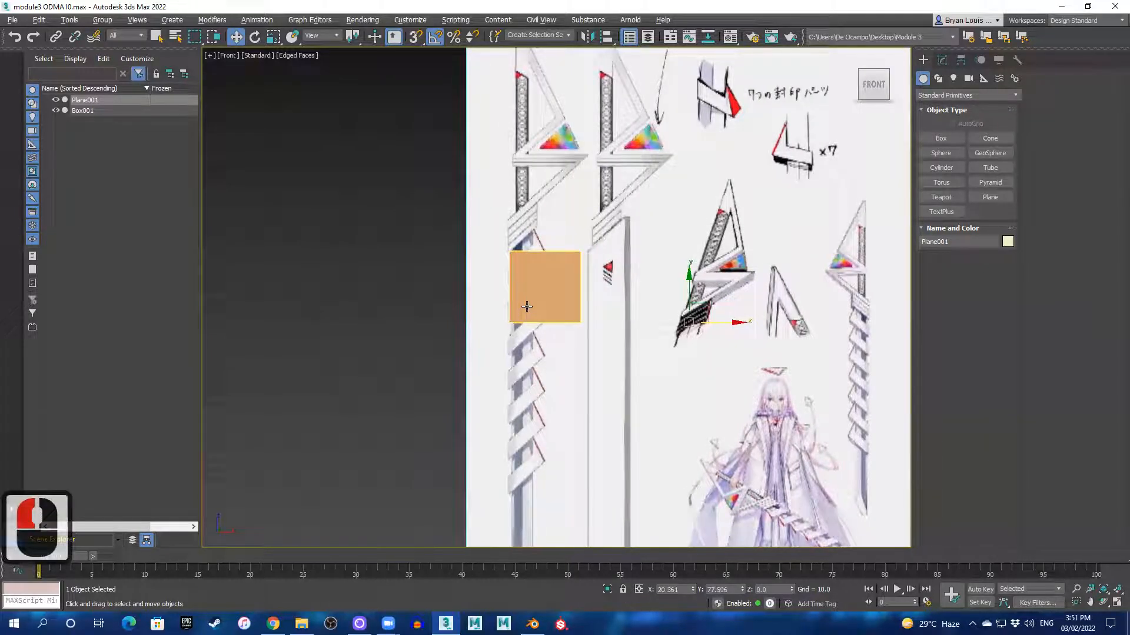
scroll(527, 307, up, 3)
scroll(765, 308, up, 2)
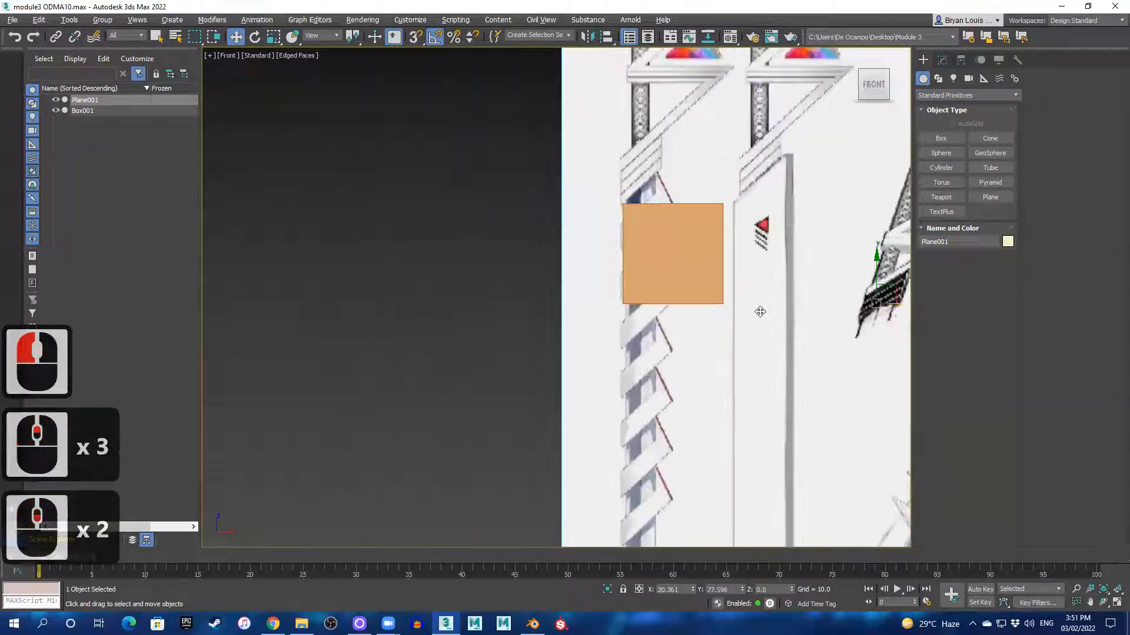
shift+middle_drag(744, 335, 580, 346)
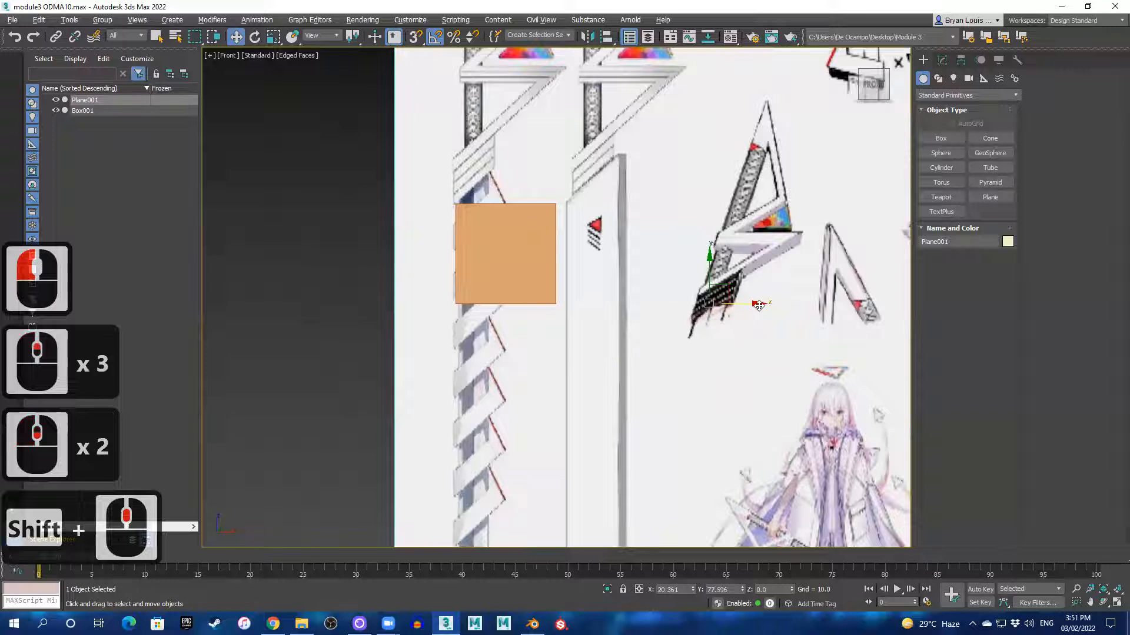
drag(759, 305, 756, 305)
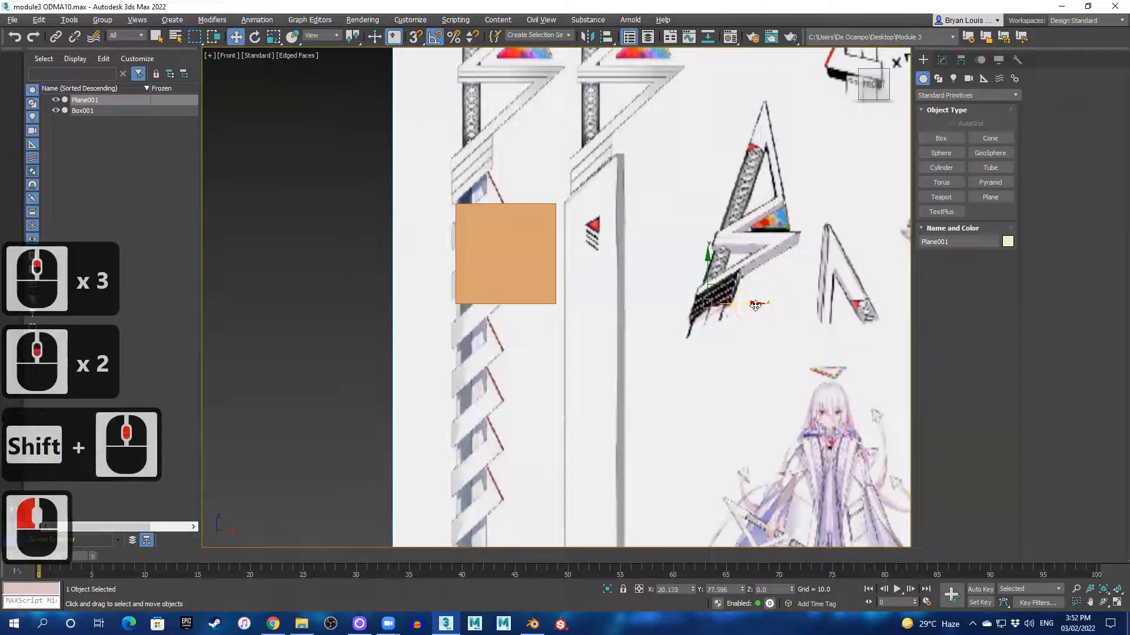
- Select the box and turn on its see-through display so the sword drawing shows behind it
click(501, 237)
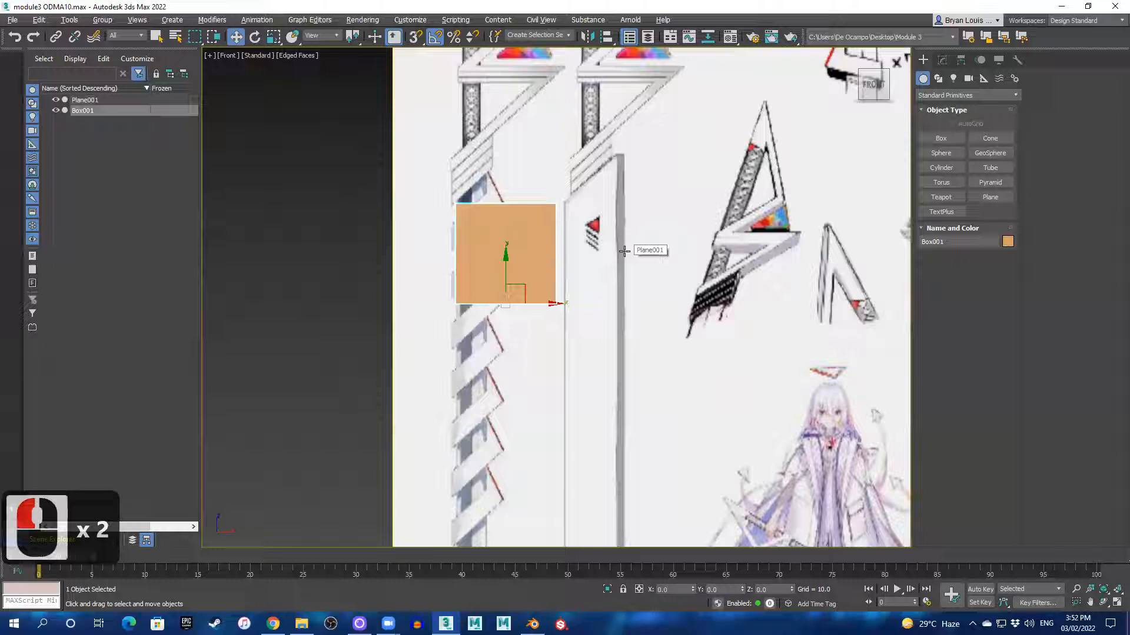
key(alt+x)
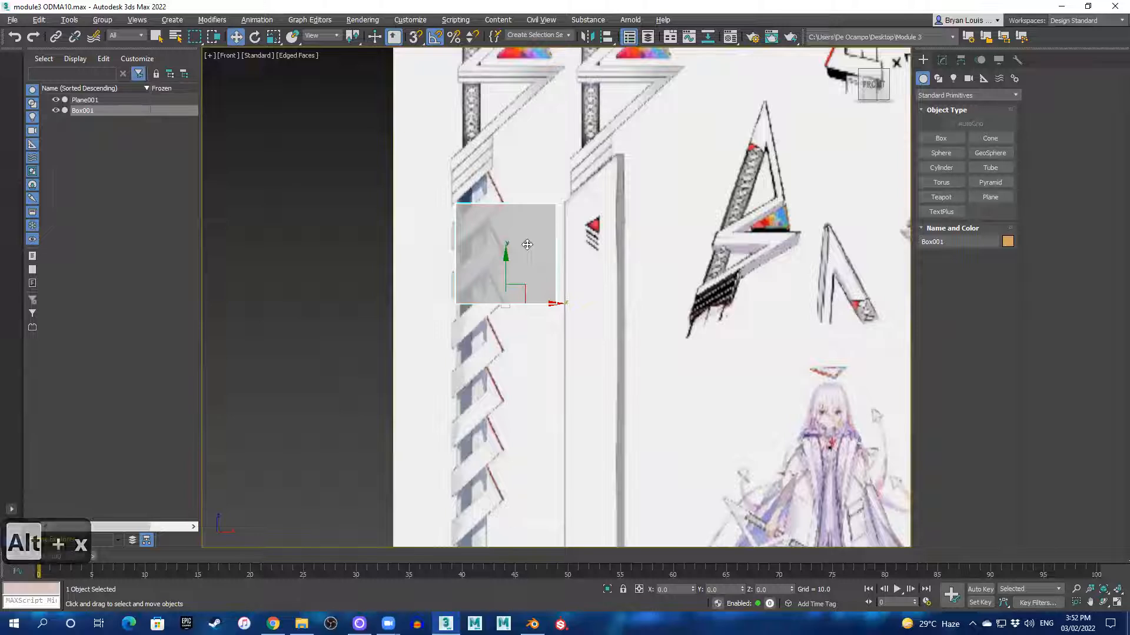
scroll(518, 241, up, 2)
scroll(518, 242, up, 2)
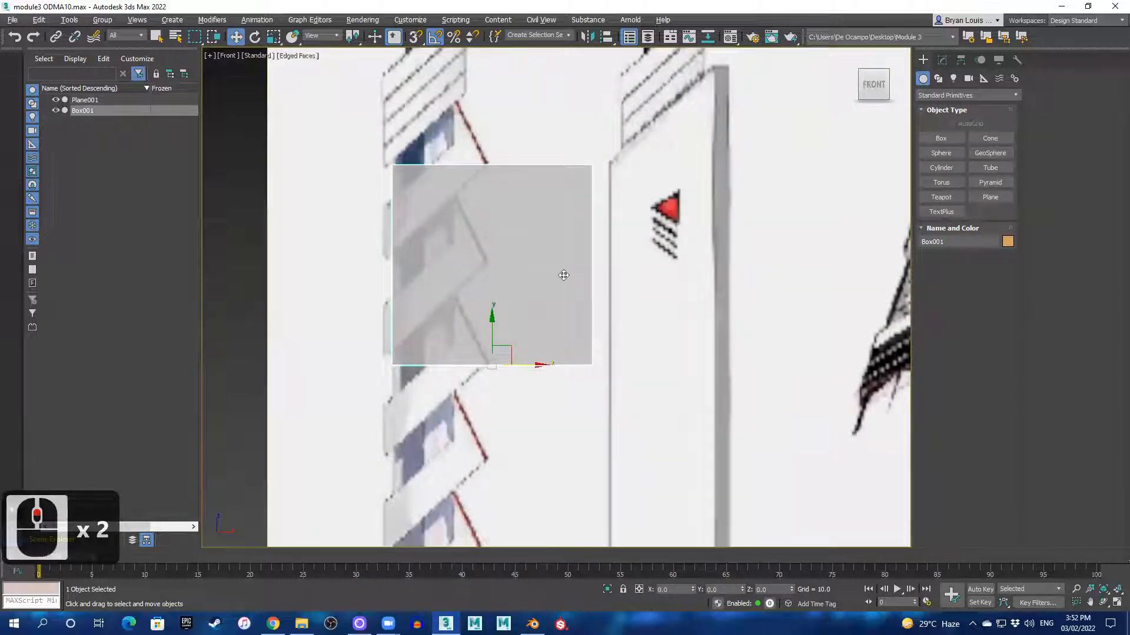
shift+middle_drag(673, 330, 739, 361)
scroll(639, 247, down, 1)
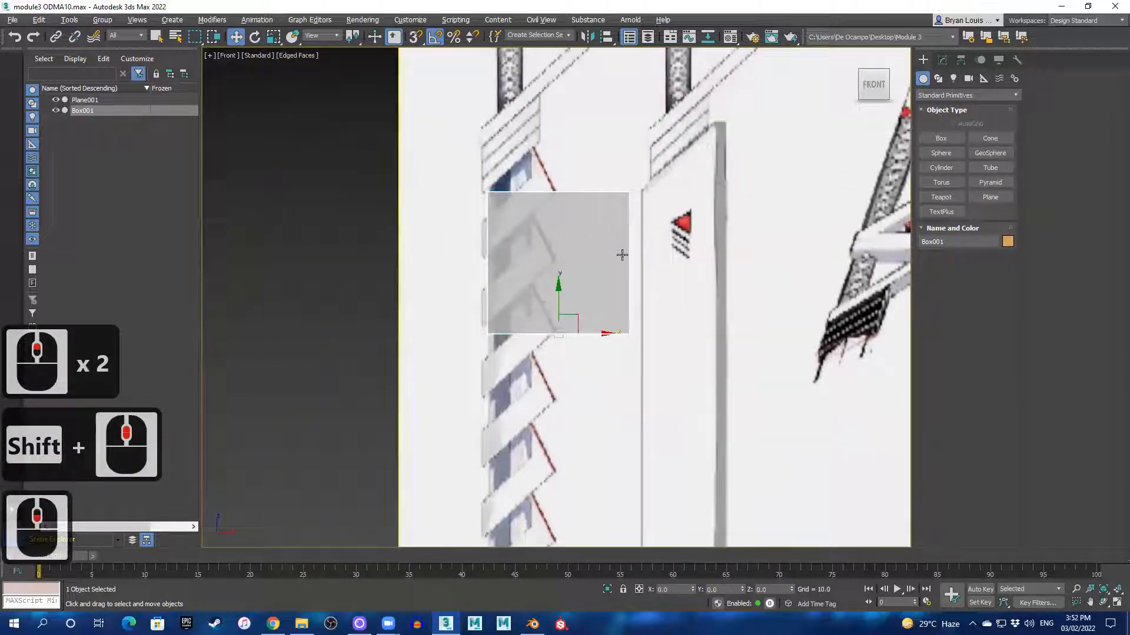
- Examine the unsheathed sword drawing in relation to the see-through box, following the wrapped blade down to its tip
scroll(555, 235, down, 2)
scroll(583, 299, down, 1)
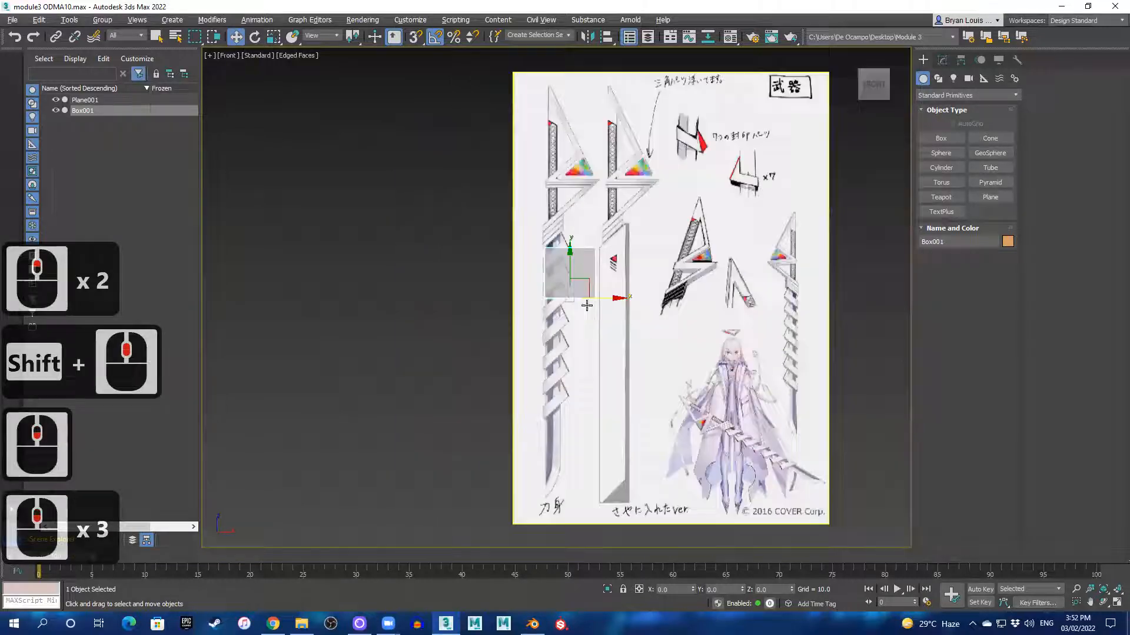
scroll(590, 335, up, 2)
scroll(604, 380, down, 2)
middle_drag(616, 386, 644, 306)
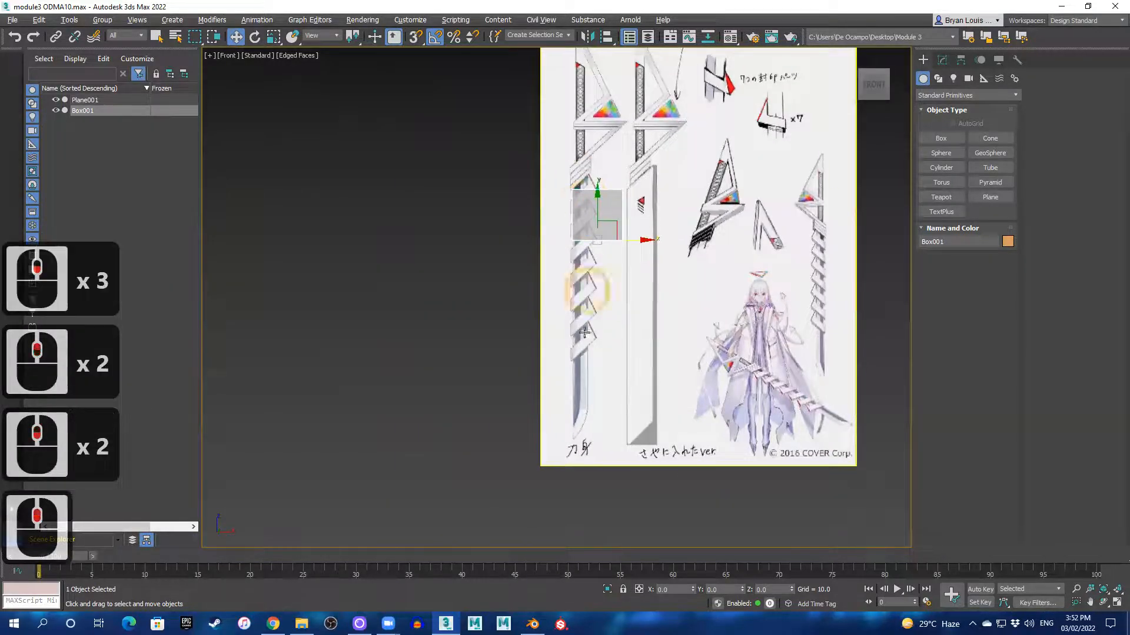
scroll(579, 405, up, 2)
middle_drag(590, 411, 592, 512)
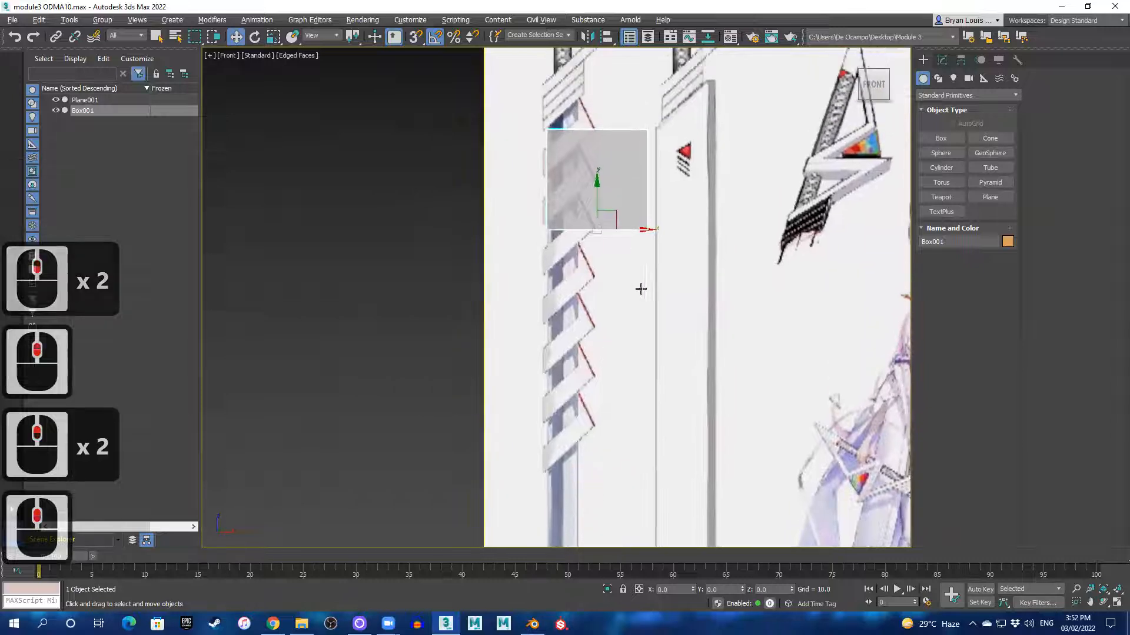
right_click(619, 143)
click(584, 163)
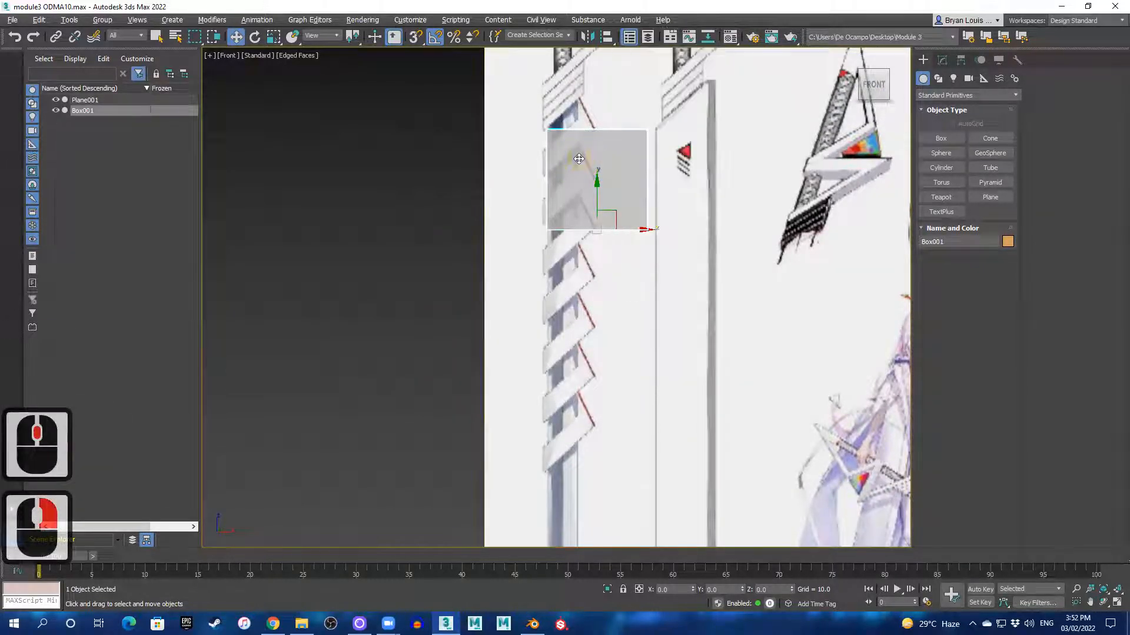
scroll(597, 340, down, 2)
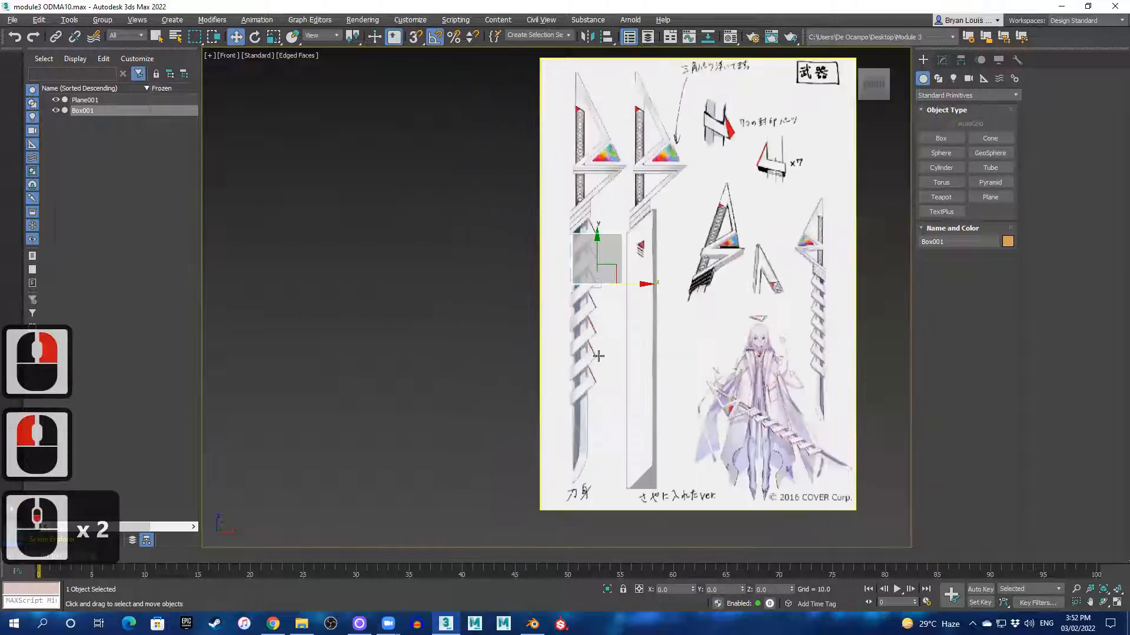
scroll(597, 355, up, 1)
middle_drag(598, 356, 618, 279)
scroll(616, 358, up, 1)
middle_drag(615, 373, 616, 328)
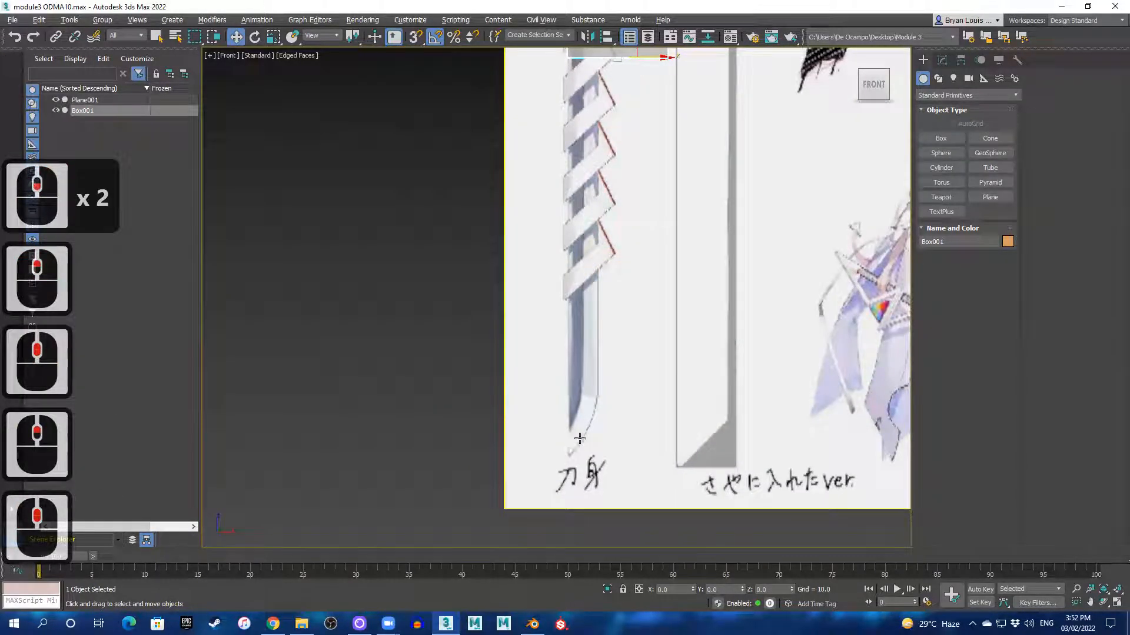
middle_drag(644, 304, 635, 406)
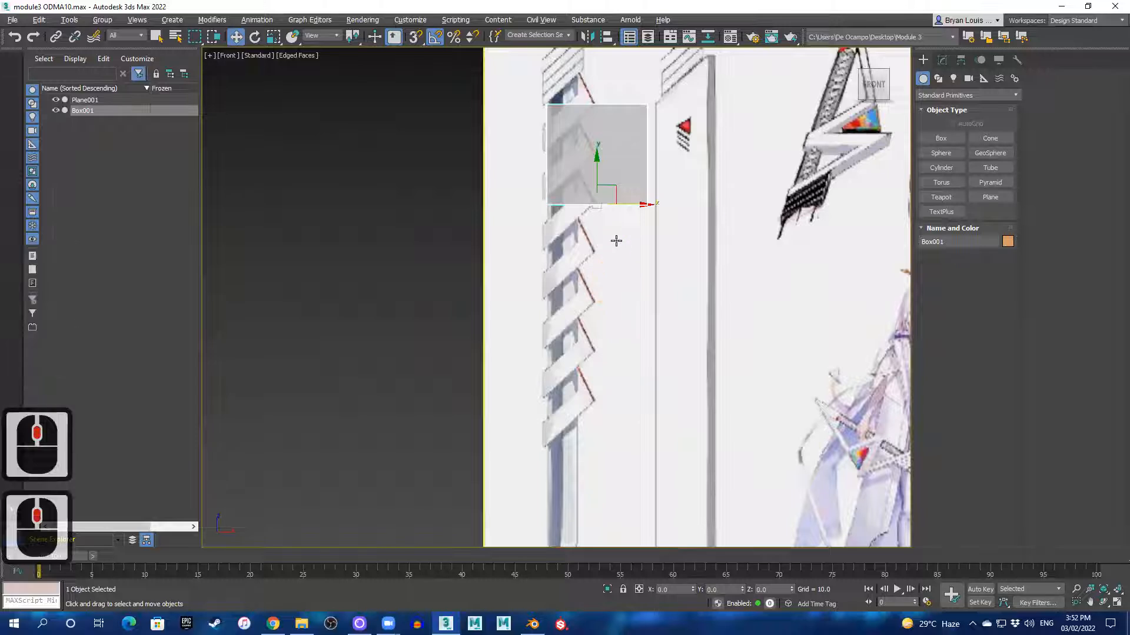
- Switch to the maximized Perspective viewport and view the see-through box from an angle
key(alt+w)
key(alt+w)
alt+middle_drag(582, 375, 518, 361)
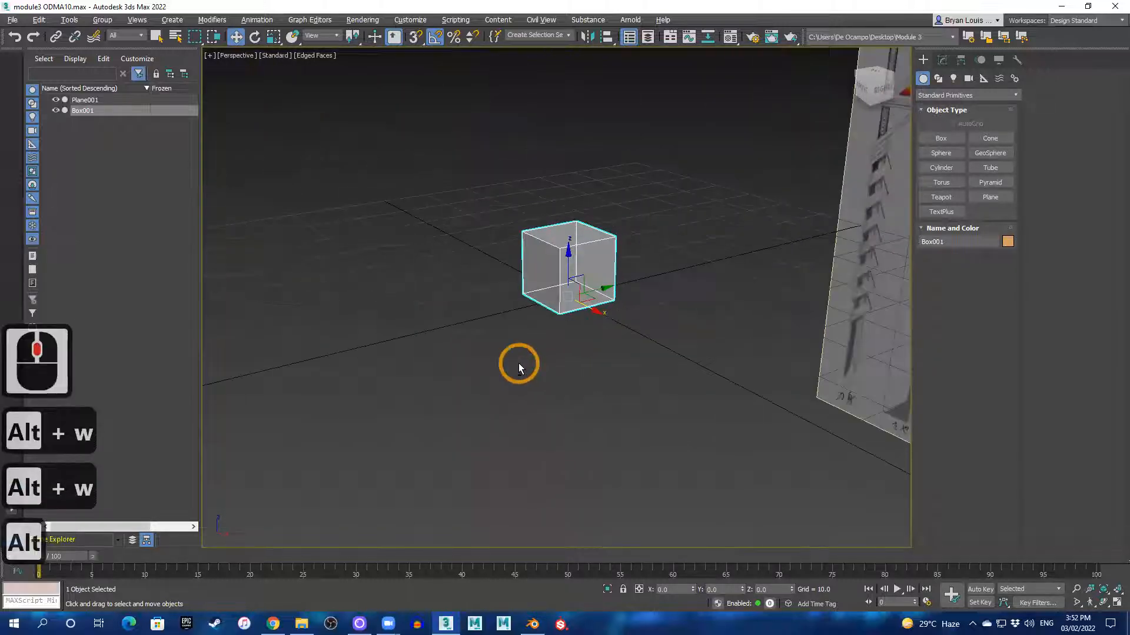
- Set the box's length segments to 2 and check the added center division from several angles
scroll(583, 248, up, 2)
scroll(583, 247, up, 3)
click(942, 60)
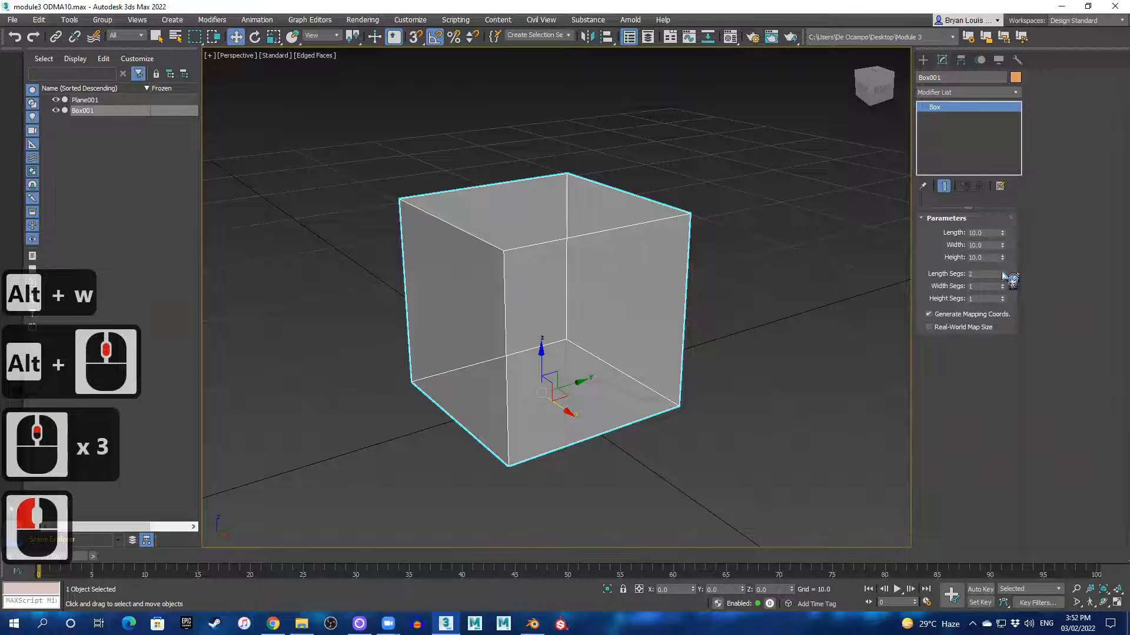
alt+middle_drag(643, 244, 586, 362)
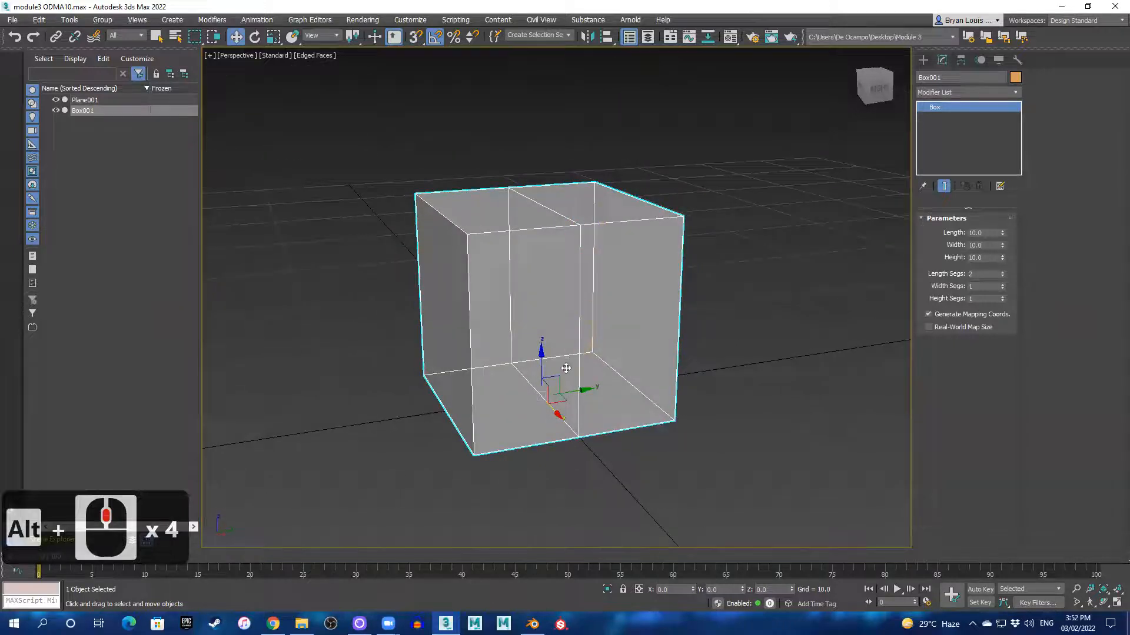
alt+middle_drag(586, 264, 582, 255)
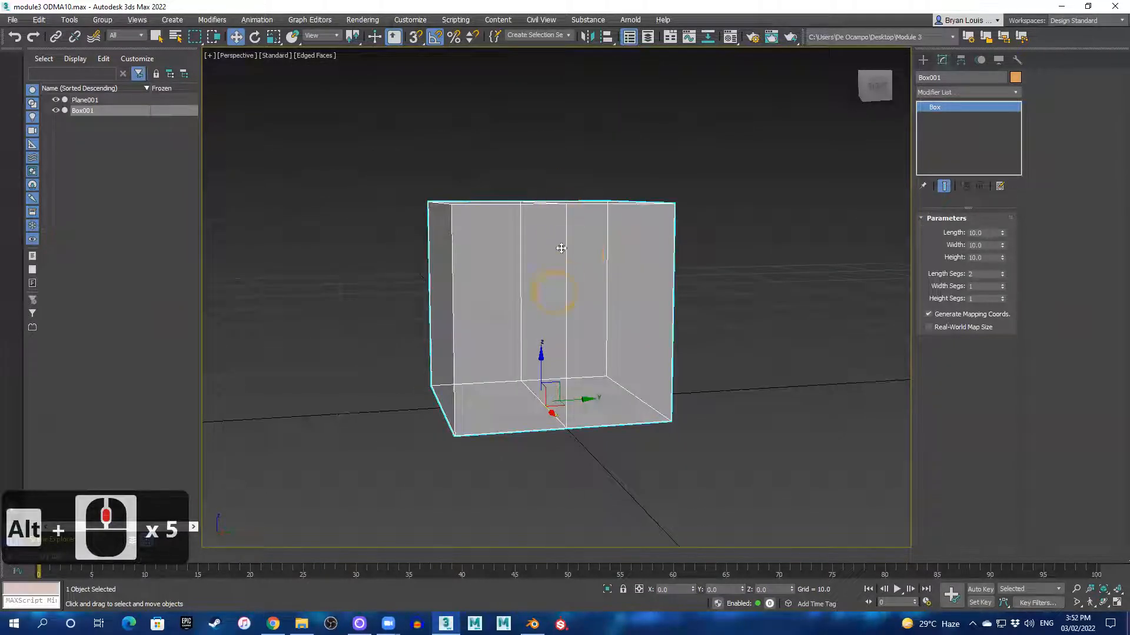
alt+middle_drag(510, 330, 741, 330)
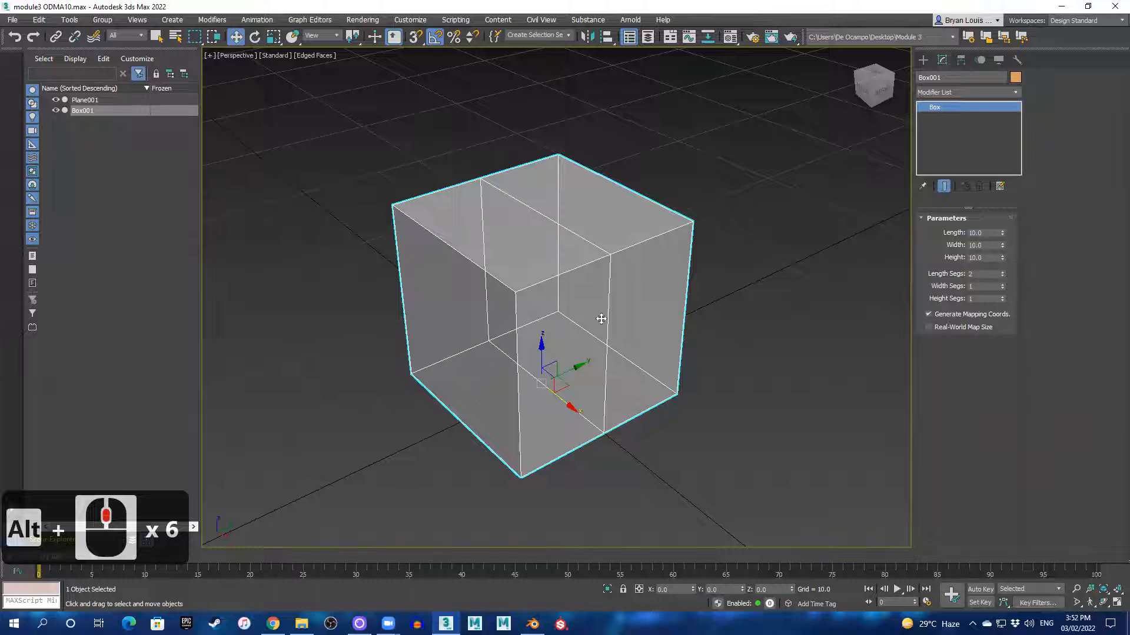
mouse_move(613, 312)
alt+middle_down()
mouse_move(643, 310)
mouse_move(628, 296)
alt+middle_up()
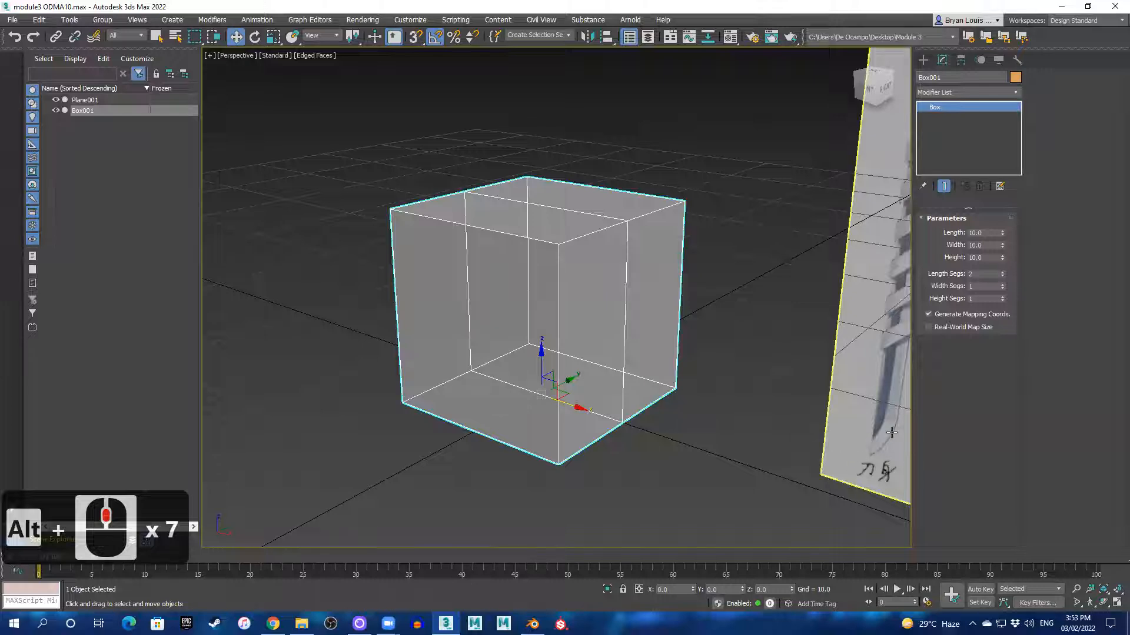
alt+middle_drag(895, 428, 762, 462)
alt+middle_drag(336, 343, 500, 343)
- Switch to the maximized Front viewport, showing the box closely over the unsheathed sword drawing
key(alt+w)
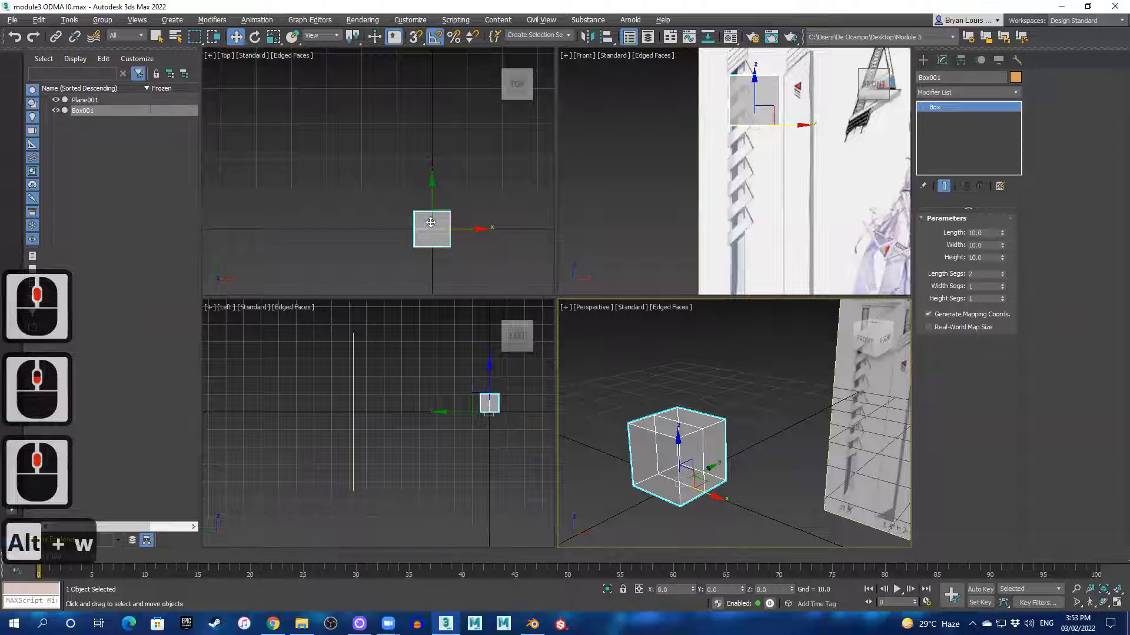
key(alt+w)
scroll(585, 222, up, 5)
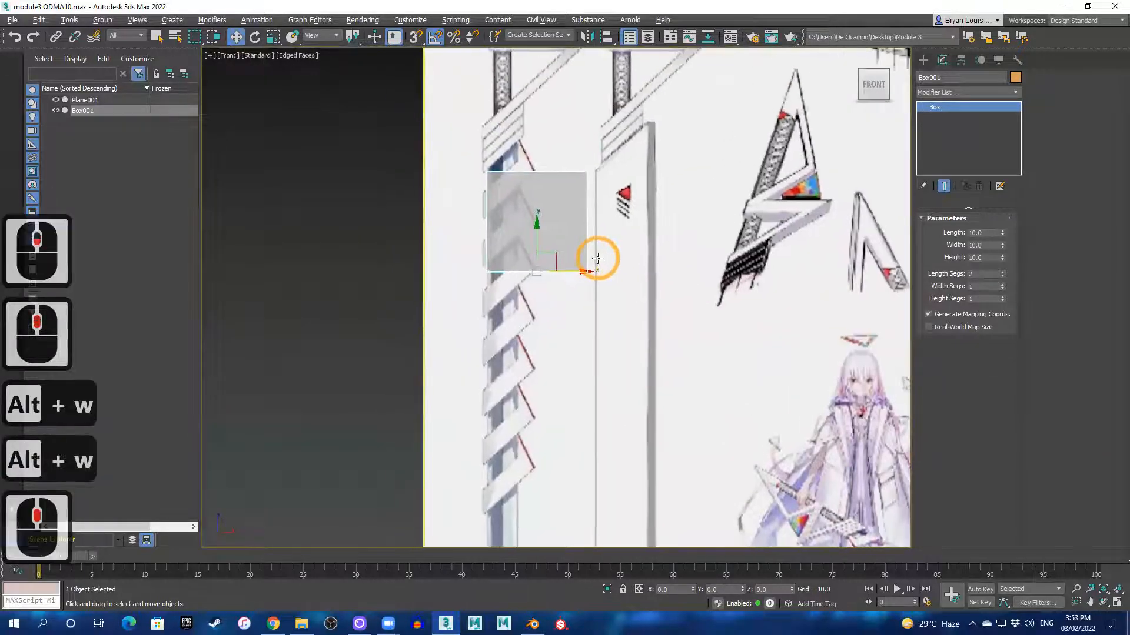
scroll(561, 230, up, 2)
right_click(570, 198)
mouse_move(647, 320)
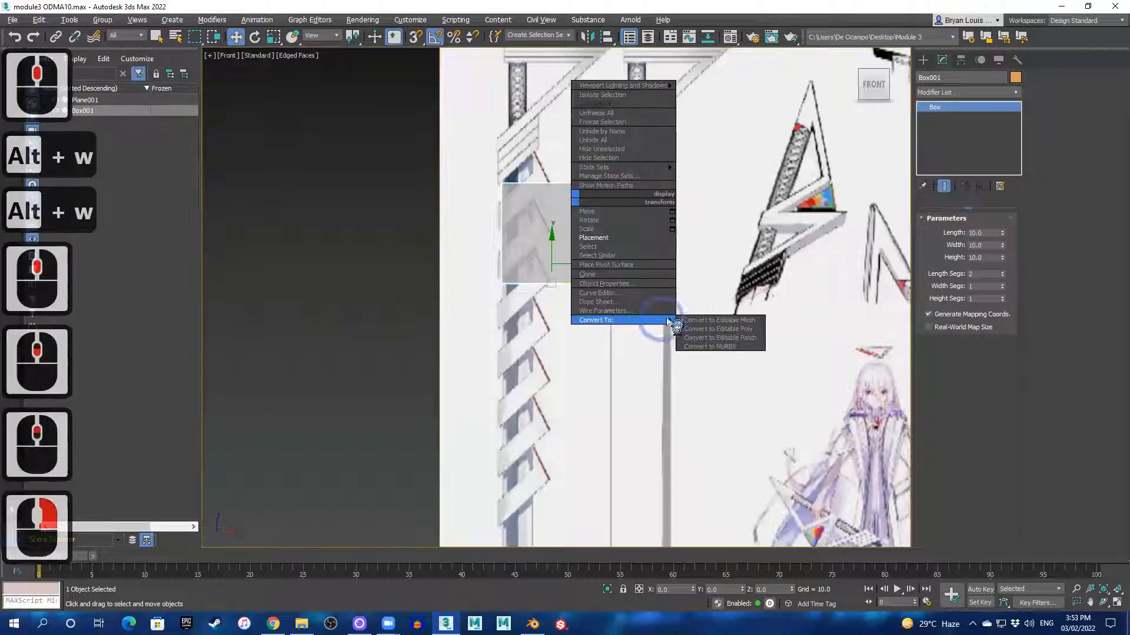
click(732, 329)
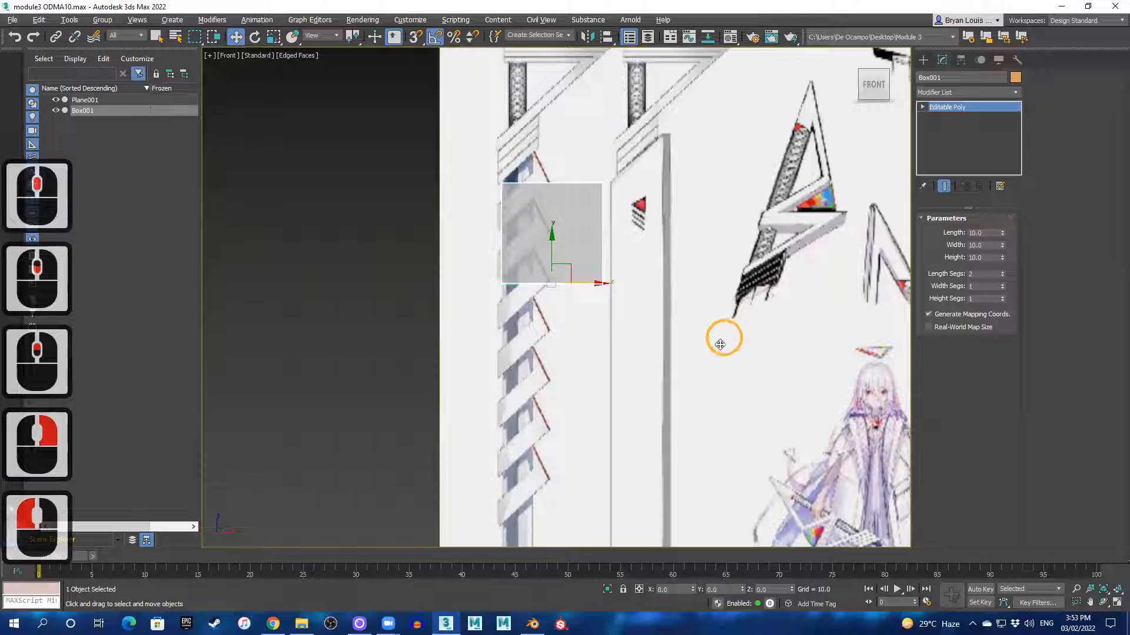
click(567, 214)
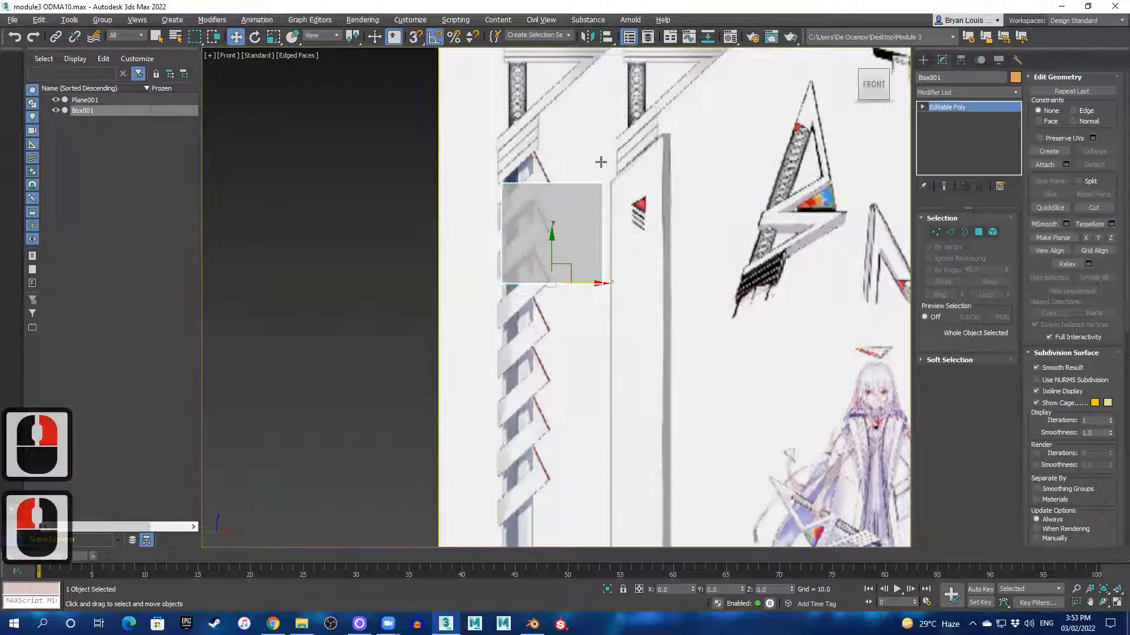
drag(594, 194, 643, 293)
key(ctrl+z)
key(ctrl+z)
key(ctrl+z)
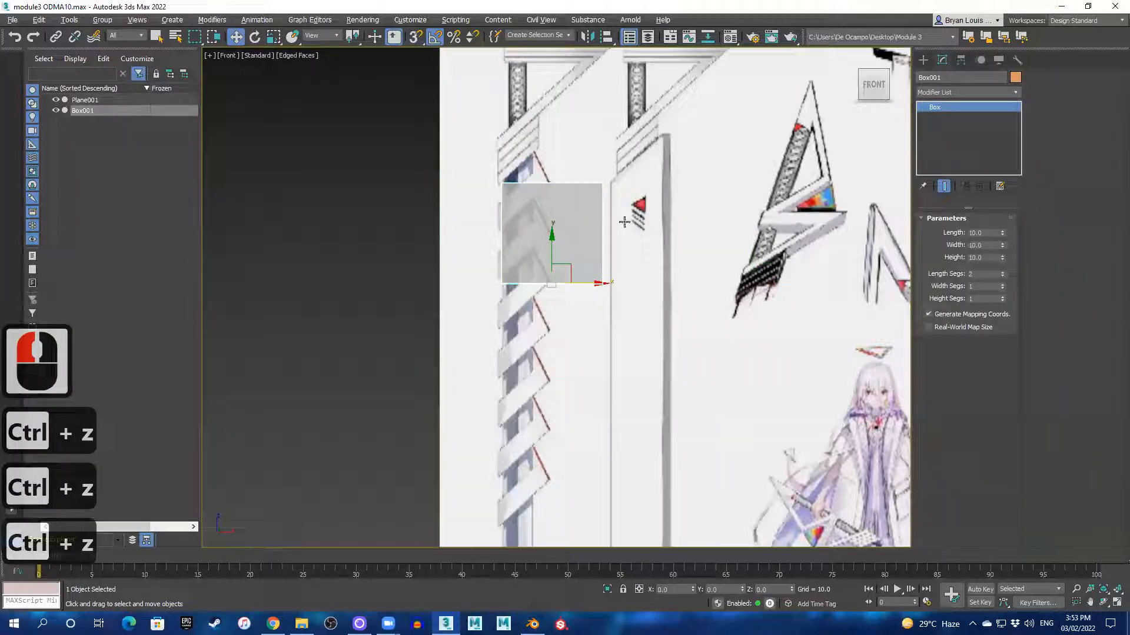
click(471, 224)
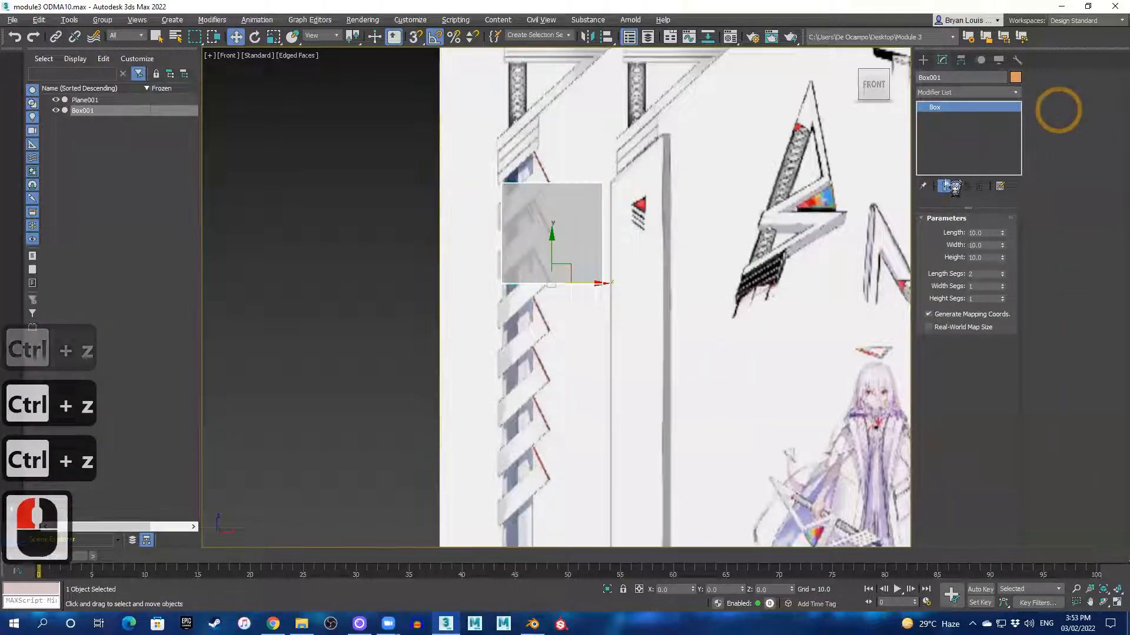
- Convert the box to Editable Poly and enter Vertex sub-object level
right_click(553, 196)
click(682, 324)
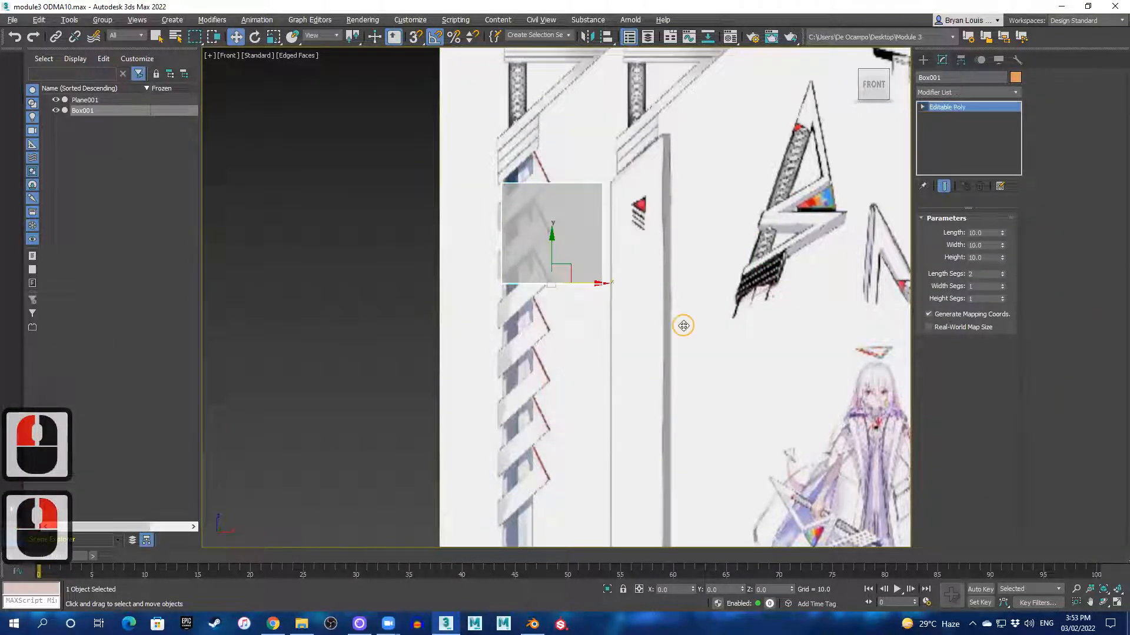
click(574, 244)
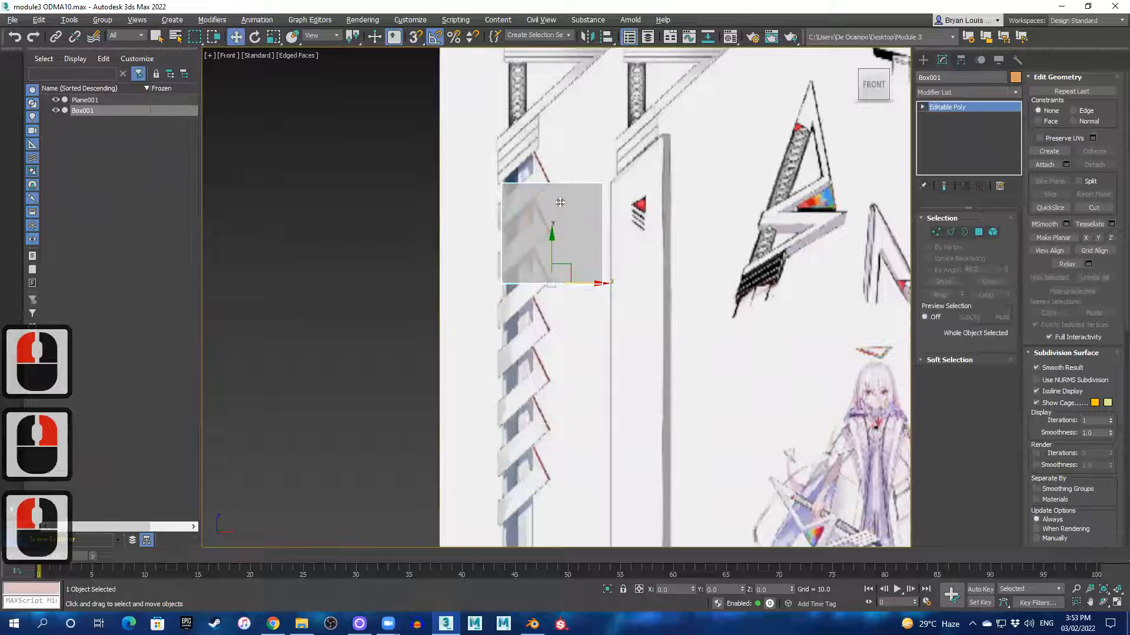
click(935, 232)
- Select the six vertices on the box's right side and move them along X to about -1.91, matching the blade's width
drag(591, 151, 658, 325)
scroll(623, 283, up, 2)
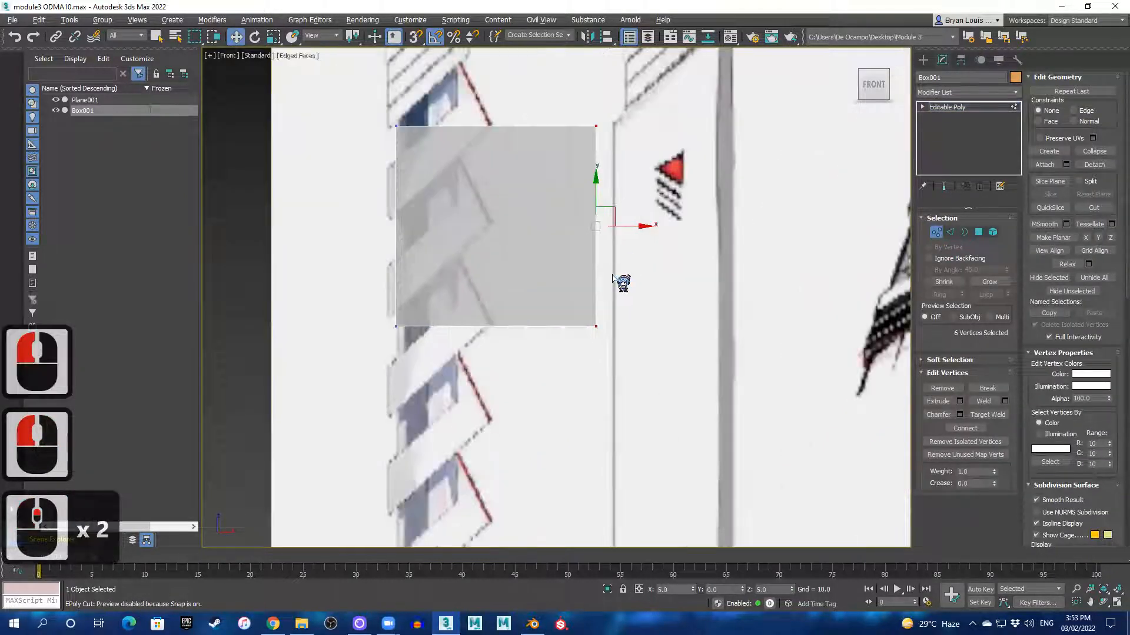
scroll(620, 270, down, 1)
shift+middle_drag(673, 249, 666, 253)
scroll(631, 305, up, 1)
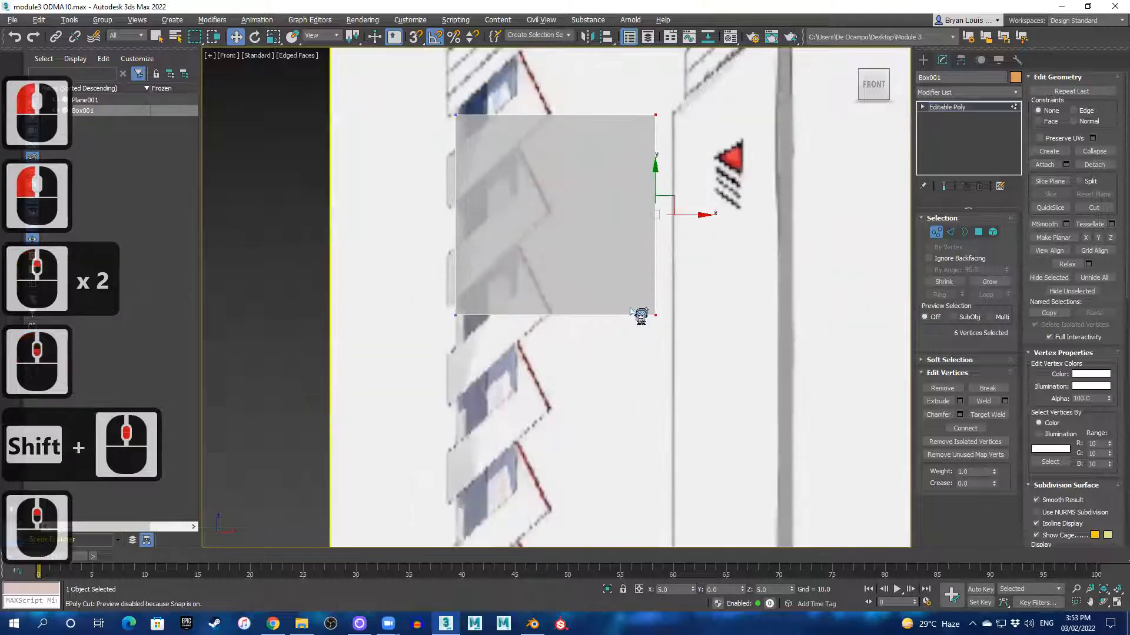
drag(697, 214, 744, 406)
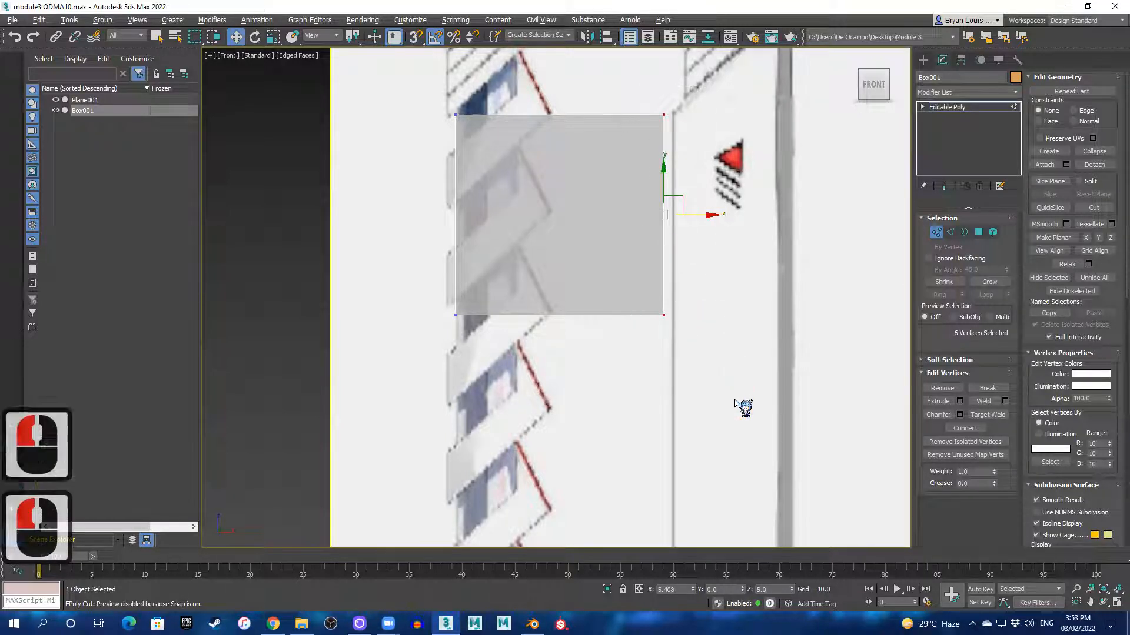
drag(644, 104, 720, 371)
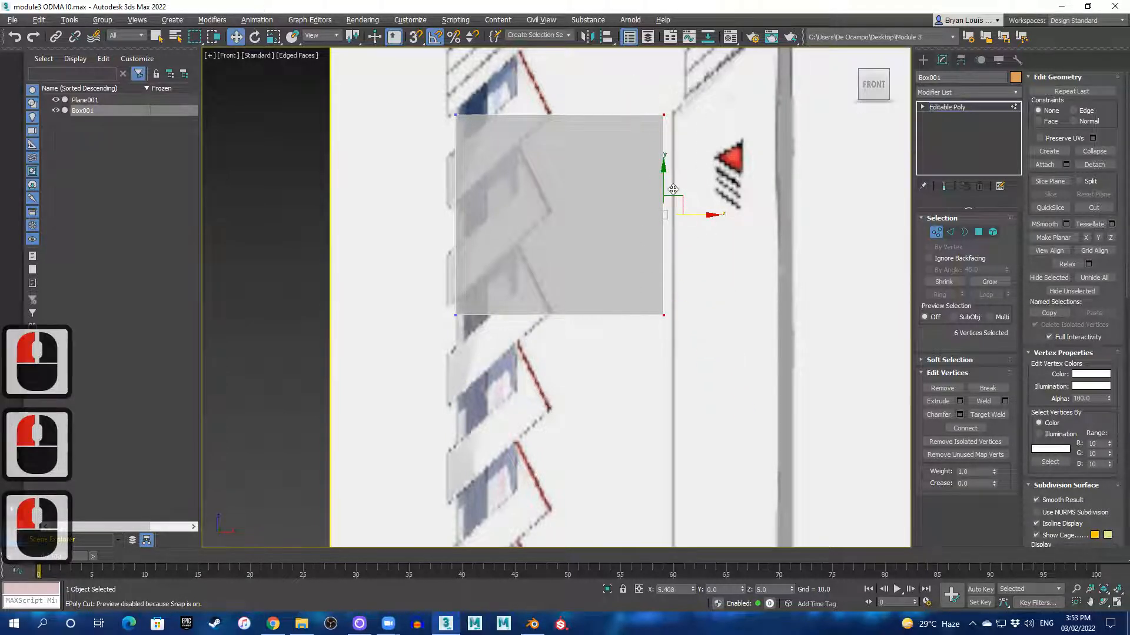
click(648, 229)
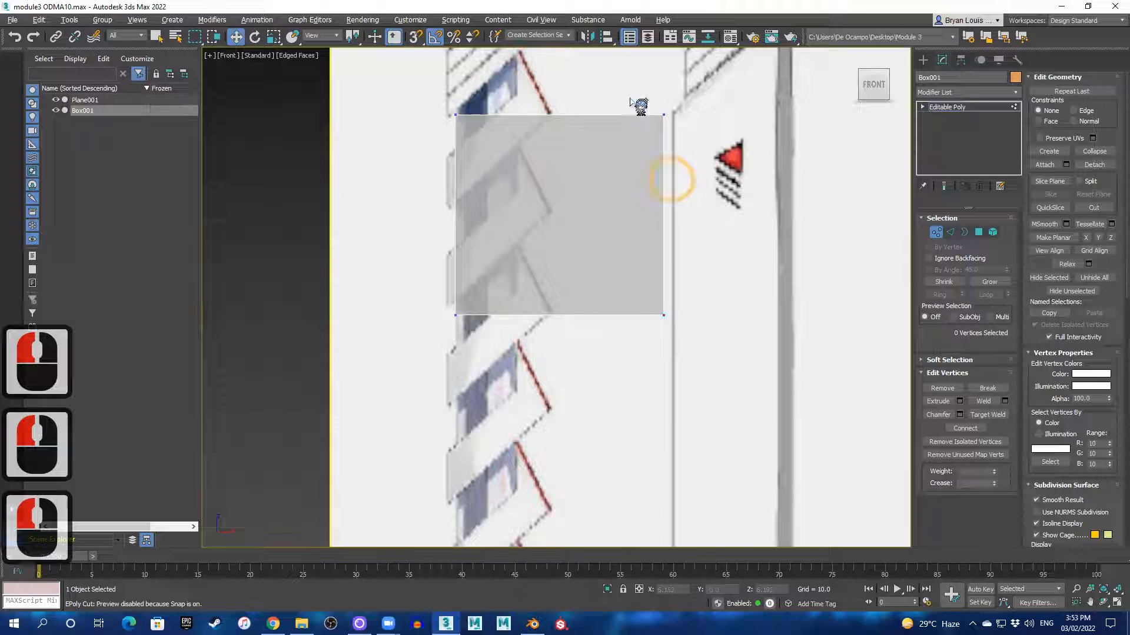
drag(717, 389, 719, 395)
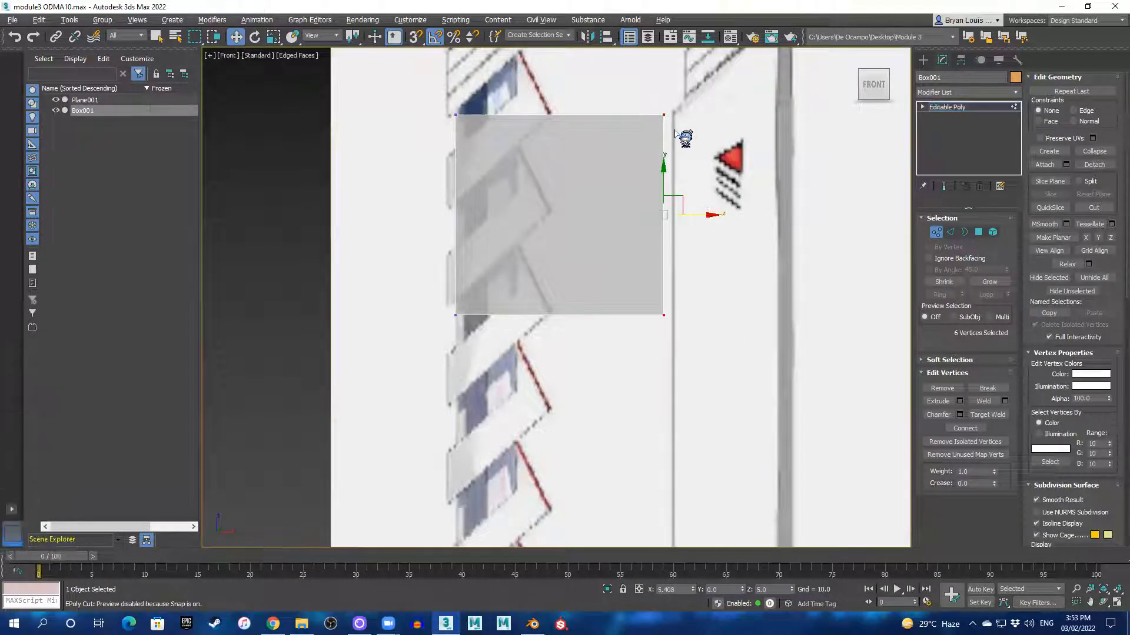
drag(709, 215, 563, 229)
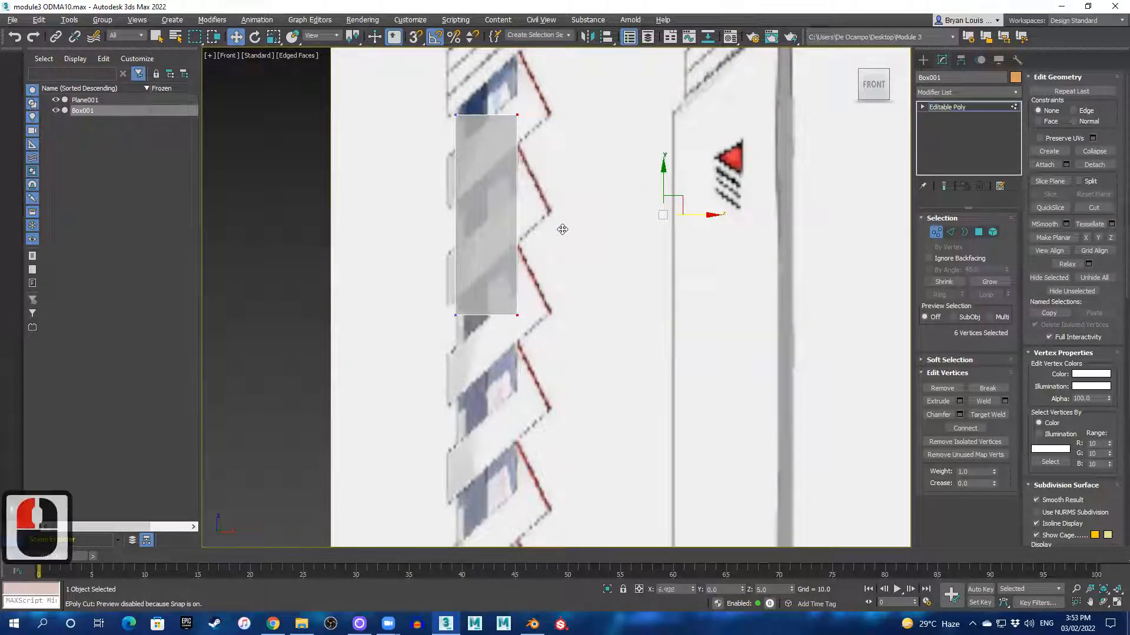
- Select the box's top vertices and raise them to about Z 14.08, up into the sword's guard
scroll(547, 97, down, 2)
shift+middle_drag(569, 109, 620, 222)
middle_drag(633, 167, 646, 349)
scroll(586, 345, up, 4)
scroll(586, 343, up, 3)
scroll(649, 227, down, 3)
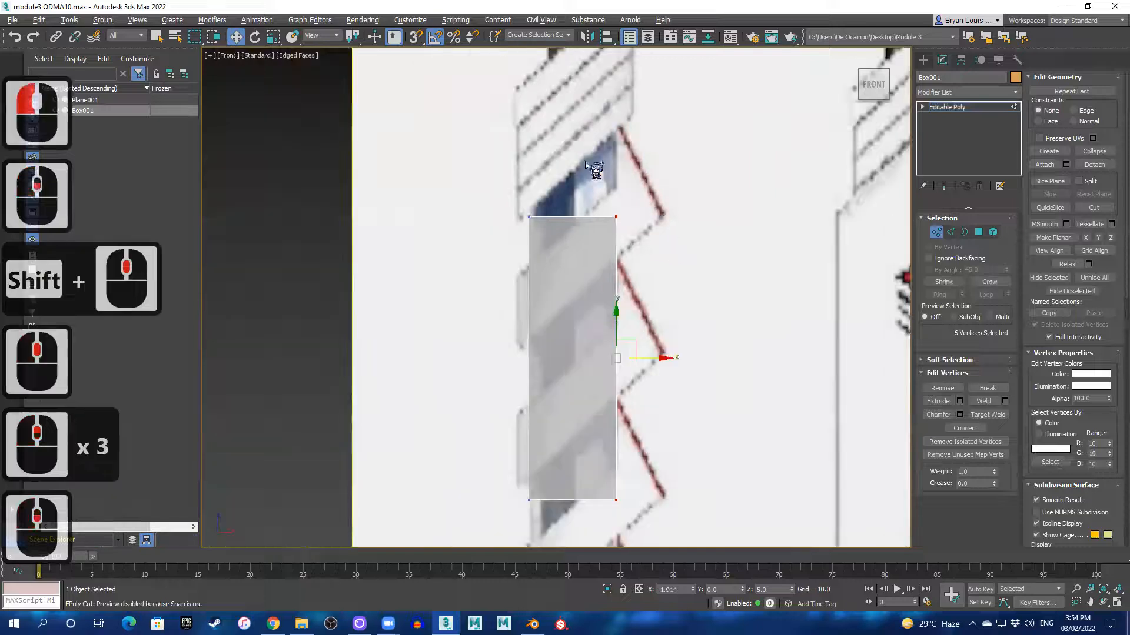
drag(525, 197, 672, 228)
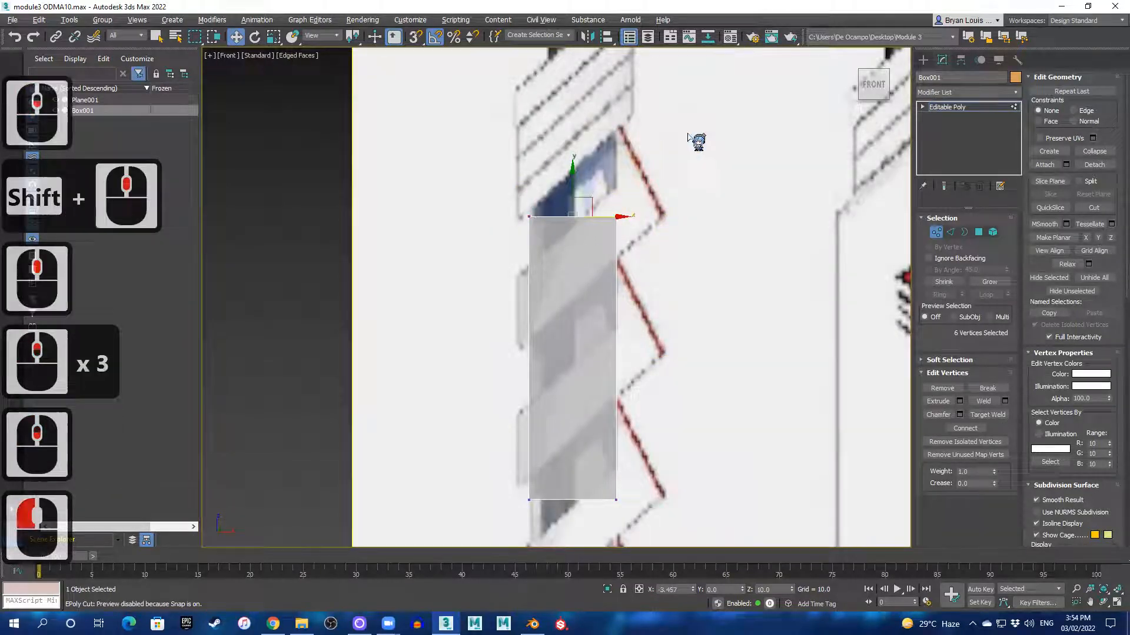
middle_drag(690, 140, 688, 240)
drag(564, 303, 575, 181)
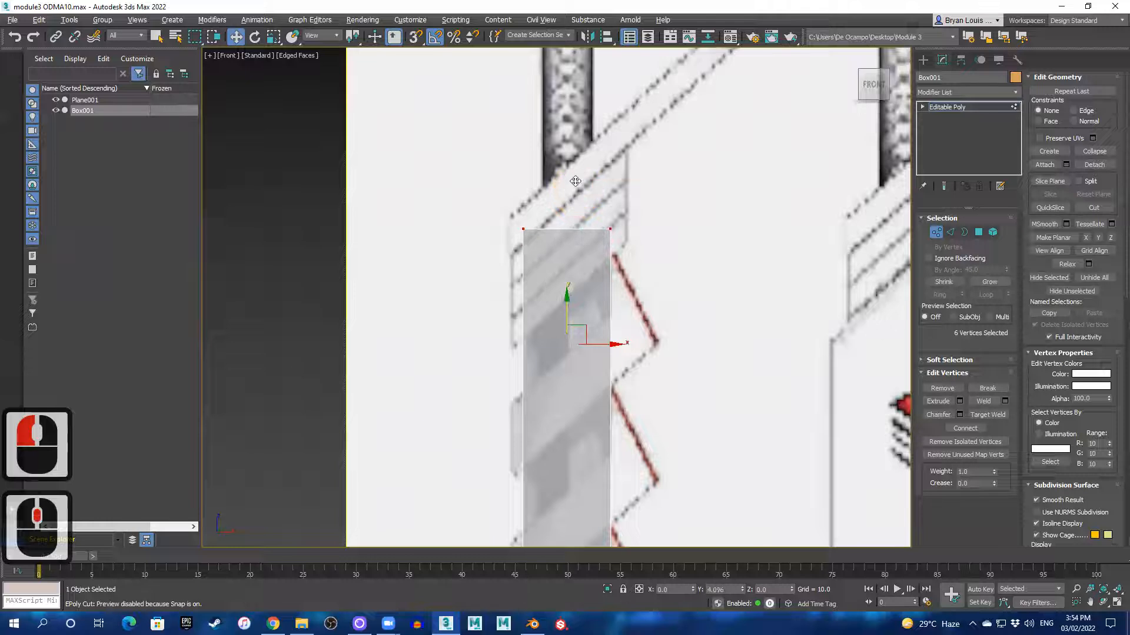
- Select the box's bottom vertices and lower them to about Z -39.87, at the tip of the drawn blade
scroll(580, 323, down, 2)
middle_drag(693, 444, 637, 253)
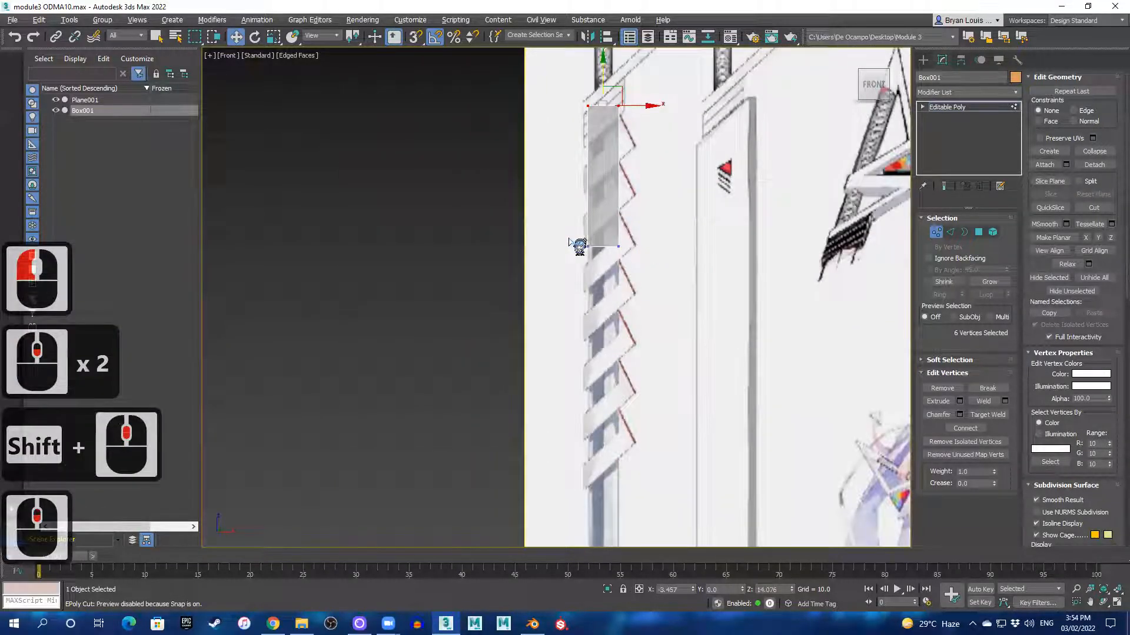
drag(697, 270, 698, 272)
scroll(671, 384, down, 2)
scroll(673, 383, up, 2)
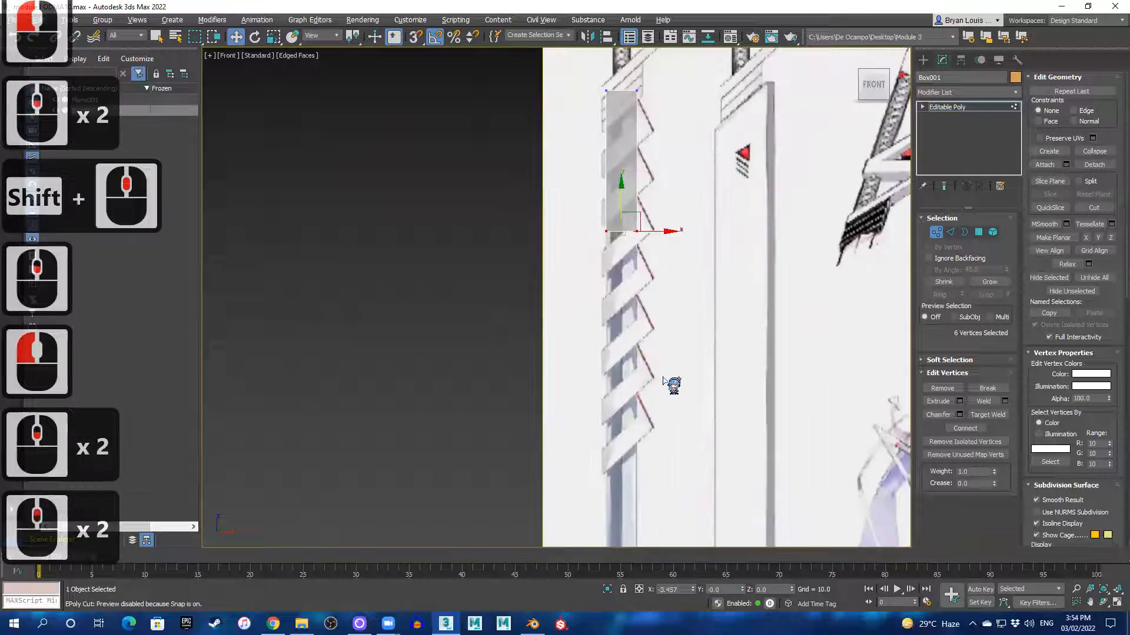
middle_drag(673, 384, 660, 281)
drag(619, 99, 696, 498)
scroll(697, 498, down, 2)
scroll(680, 516, up, 3)
middle_drag(680, 516, 630, 330)
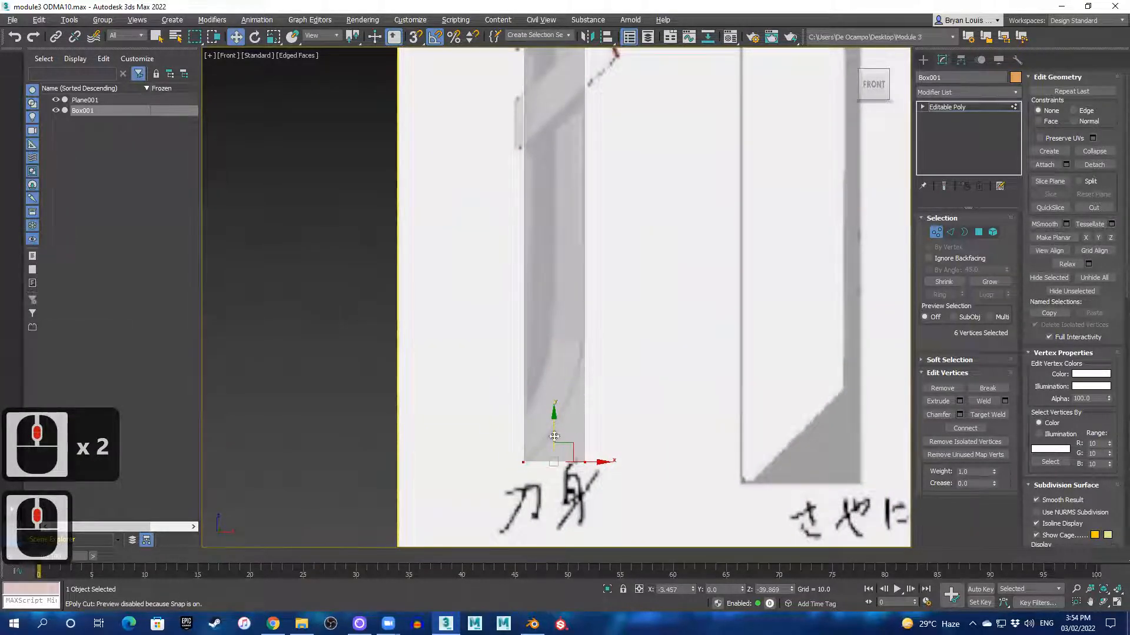
- Raise only the bottom-right vertices to about Z -33.89, forming the slanted blade tip along the drawing
key(q)
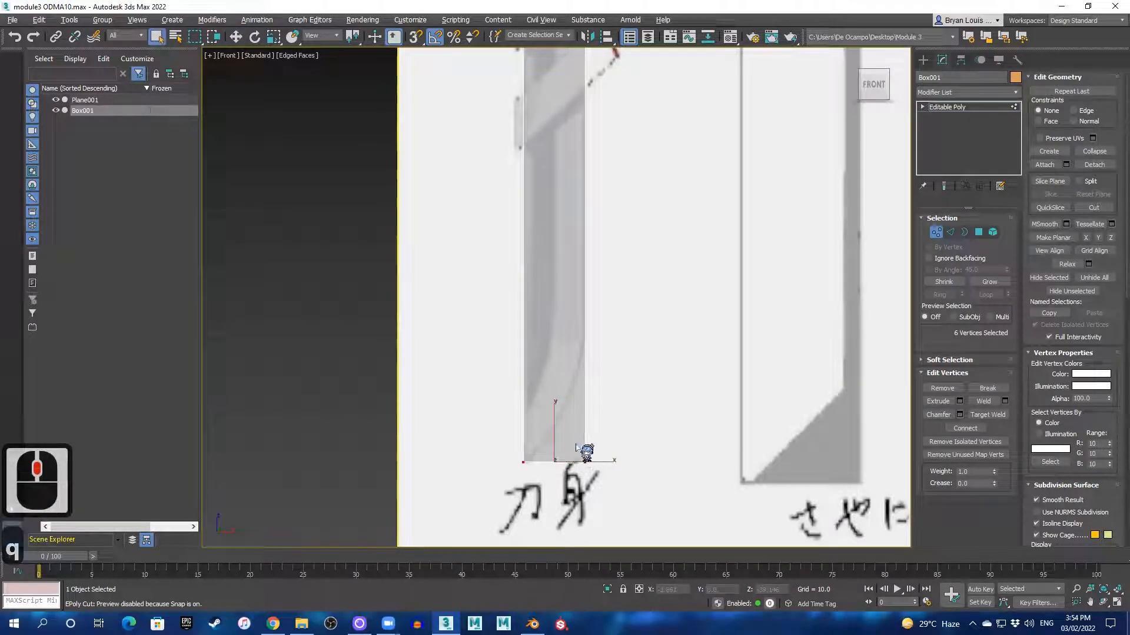
drag(603, 473, 612, 465)
key(w)
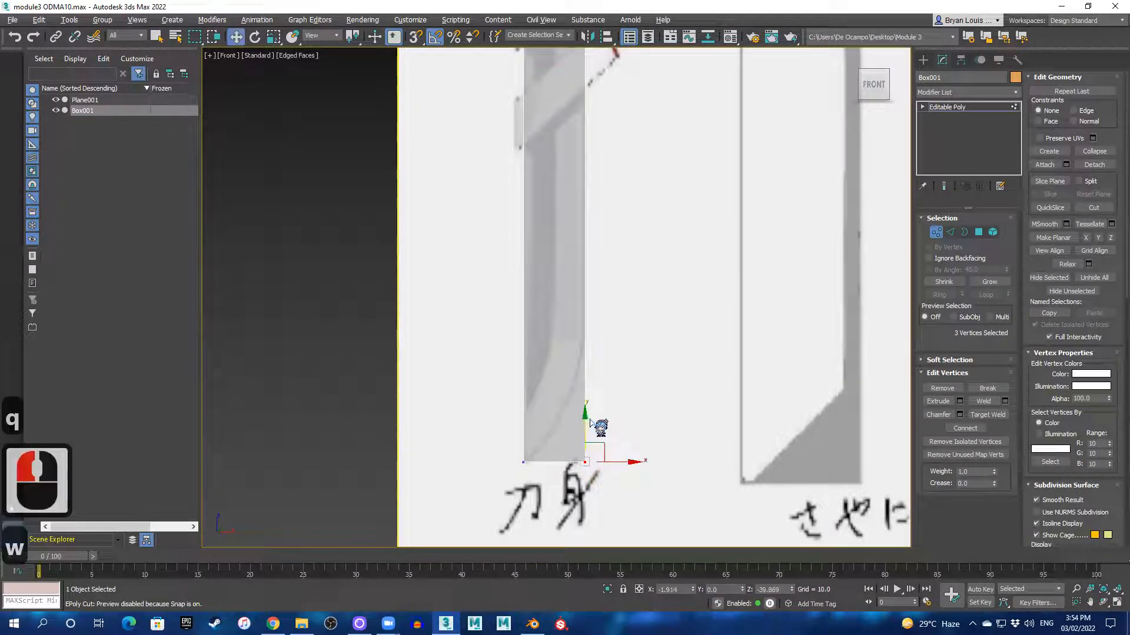
drag(592, 366, 592, 295)
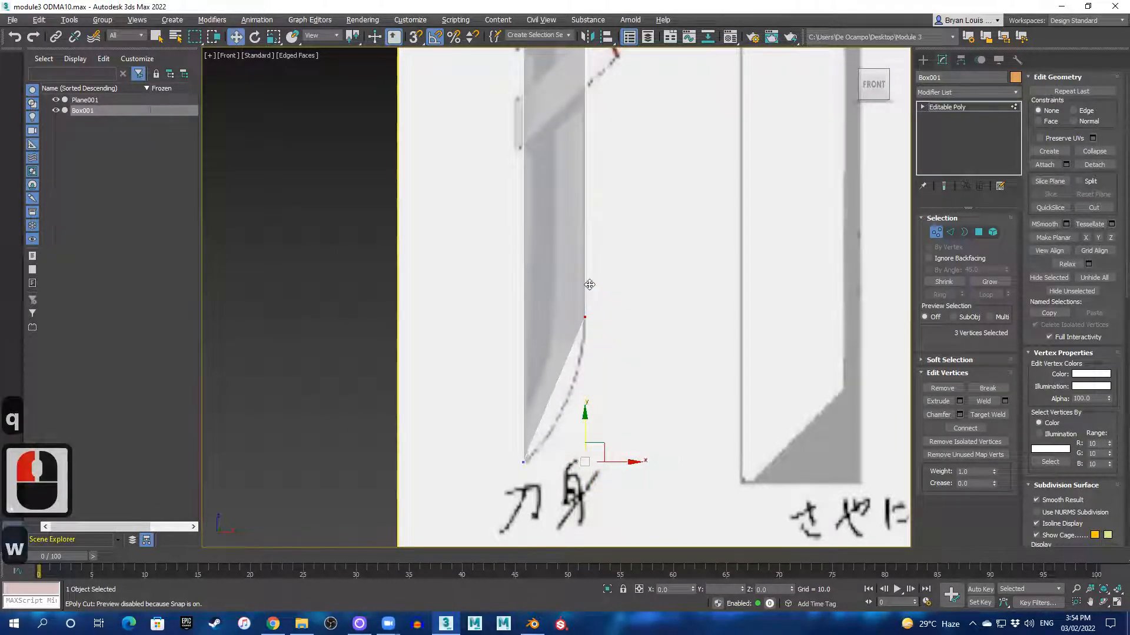
click(585, 342)
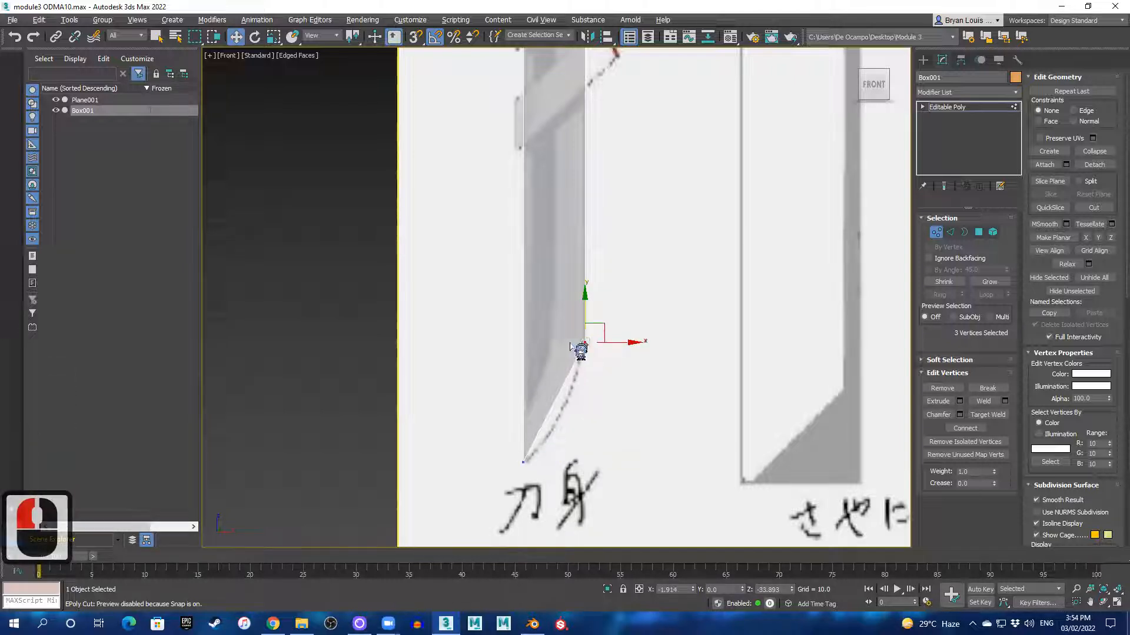
scroll(580, 351, down, 4)
middle_drag(670, 188, 569, 338)
- Switch to Blender and add a cube mesh to the scene containing the sword reference image
click(533, 624)
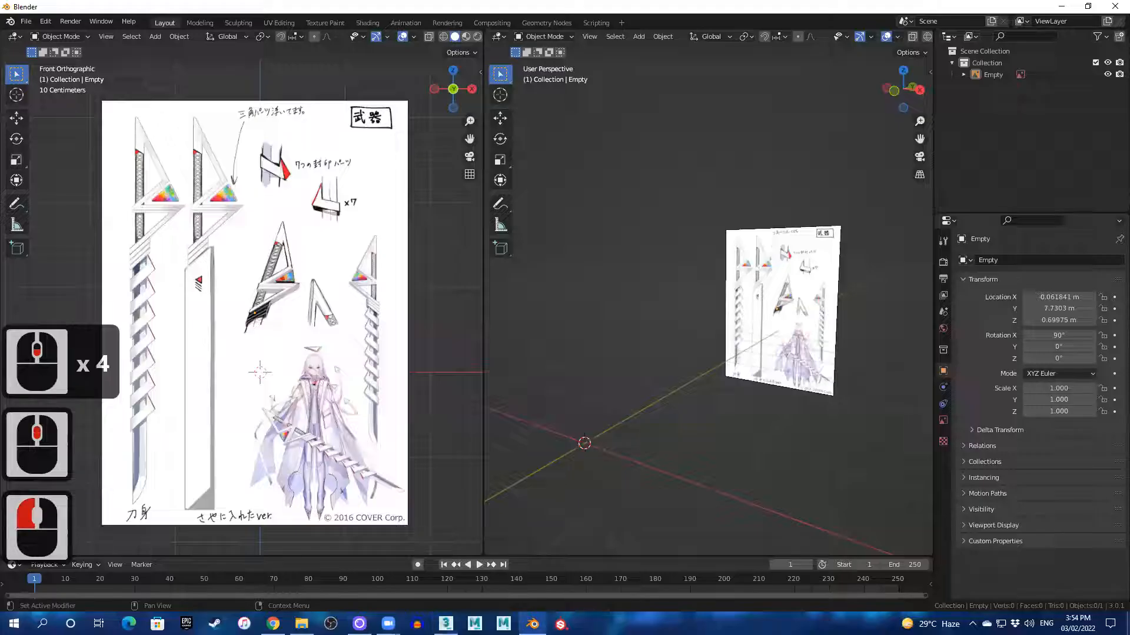
scroll(670, 311, up, 4)
middle_drag(610, 437, 632, 467)
scroll(632, 466, down, 2)
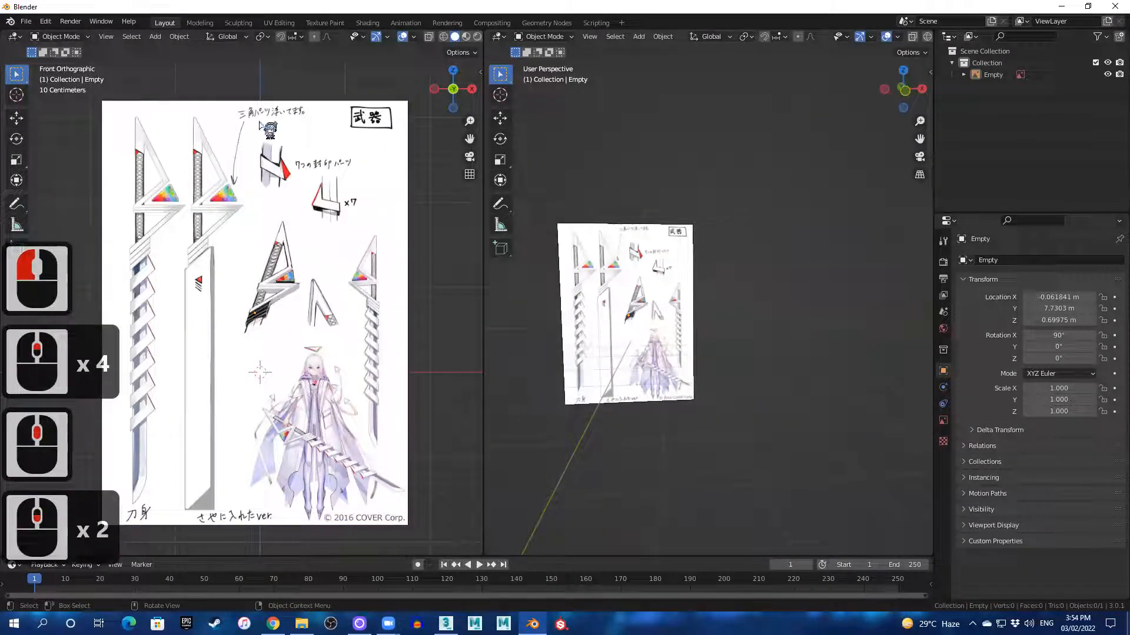
click(155, 36)
mouse_move(195, 53)
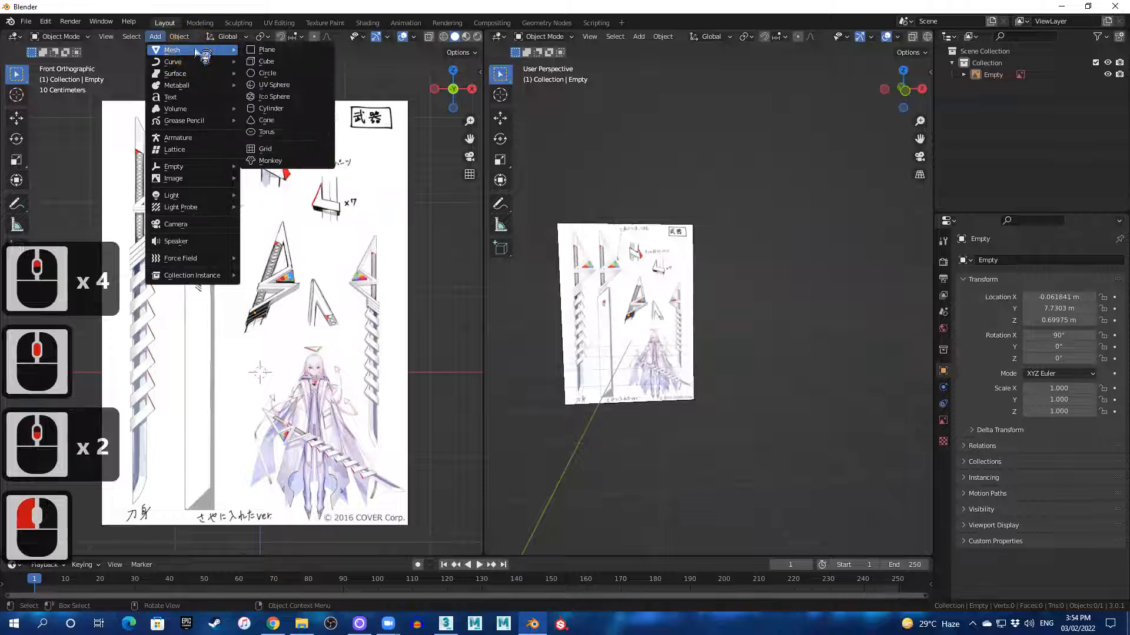
click(283, 61)
scroll(647, 379, down, 2)
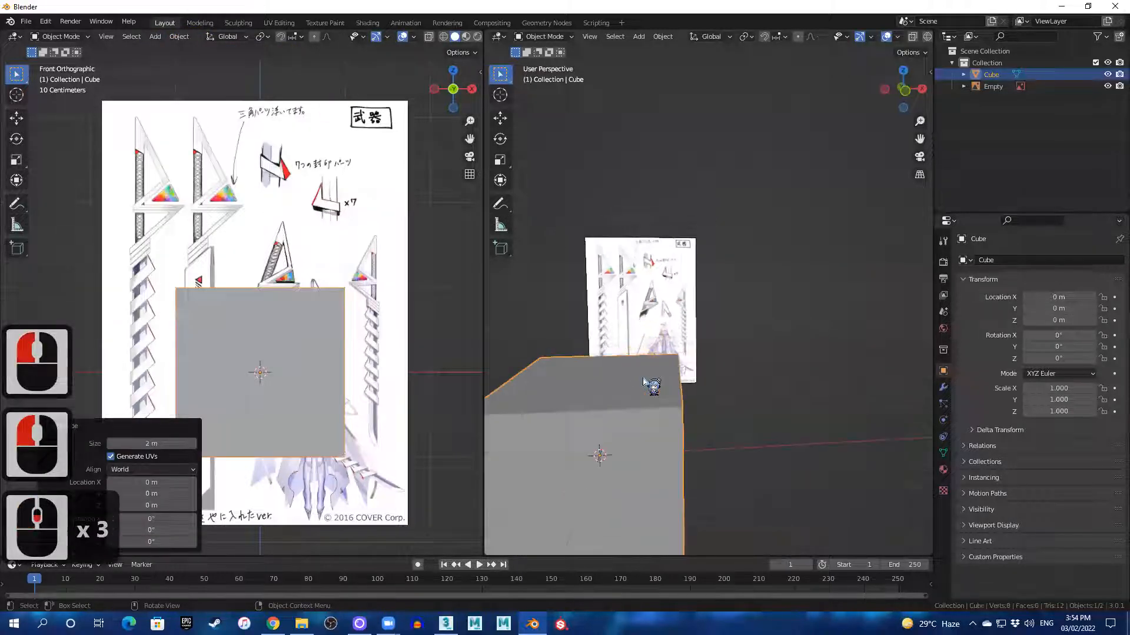
key(Tab)
middle_drag(638, 378, 761, 337)
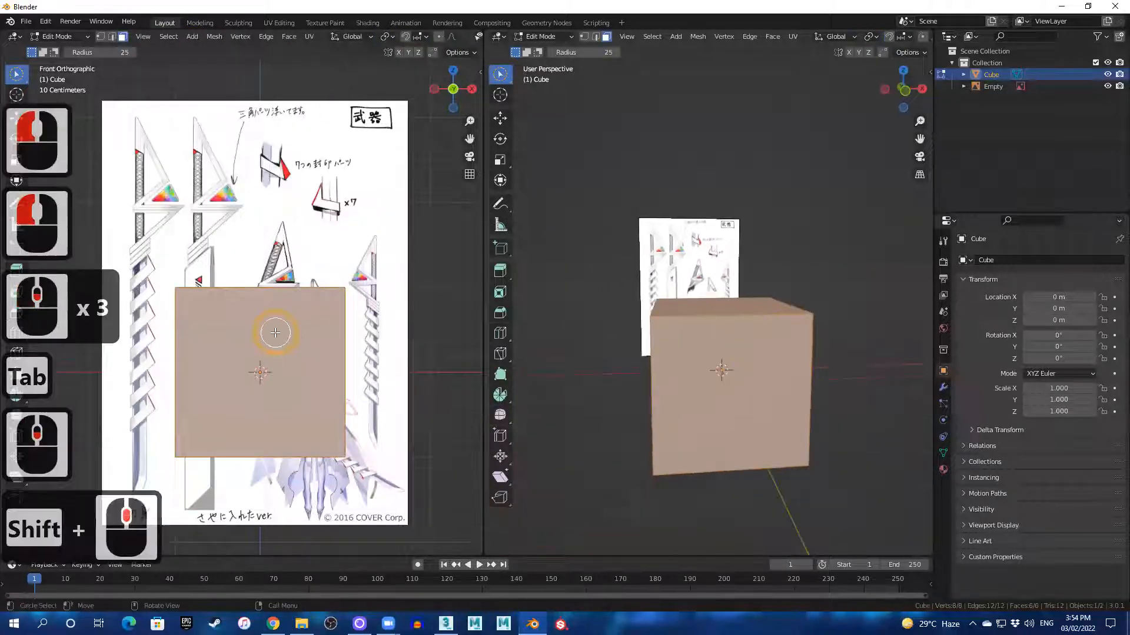
scroll(297, 343, up, 4)
scroll(294, 351, down, 2)
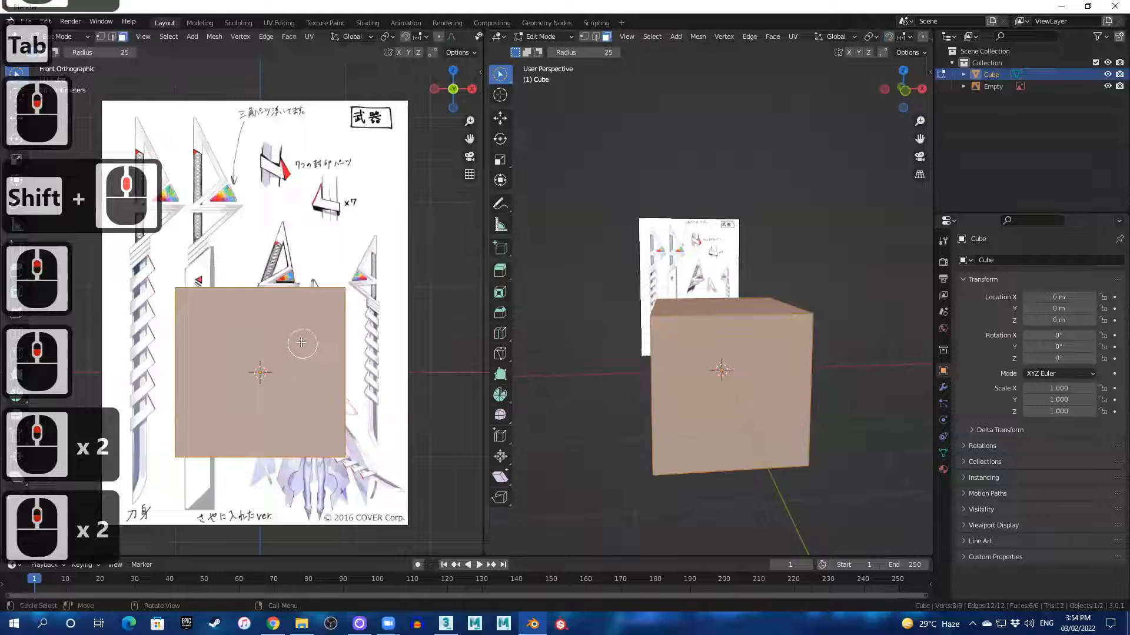
scroll(284, 385, up, 2)
click(376, 232)
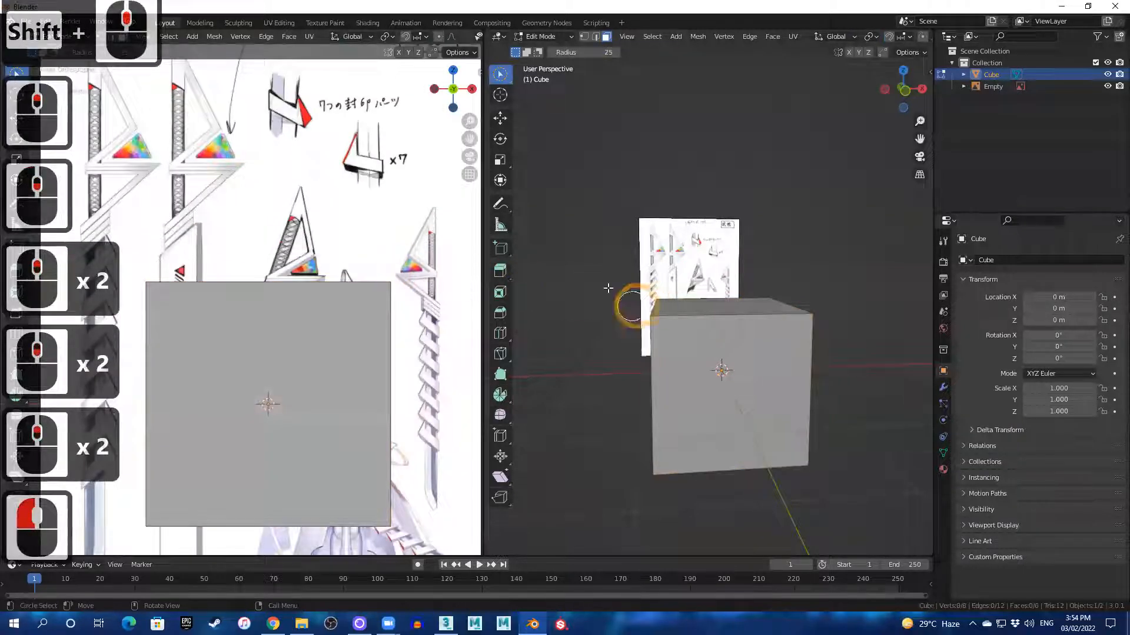
click(711, 222)
click(809, 212)
key(Tab)
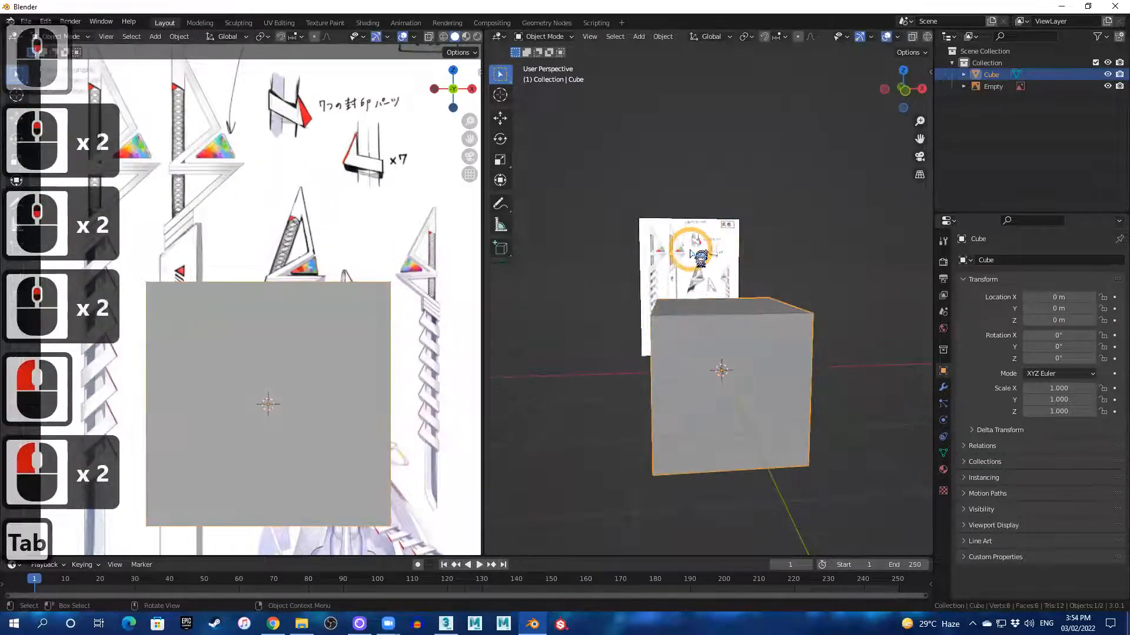
- Move the sword reference image about 0.48 m along the X axis, behind the cube
click(730, 269)
key(g)
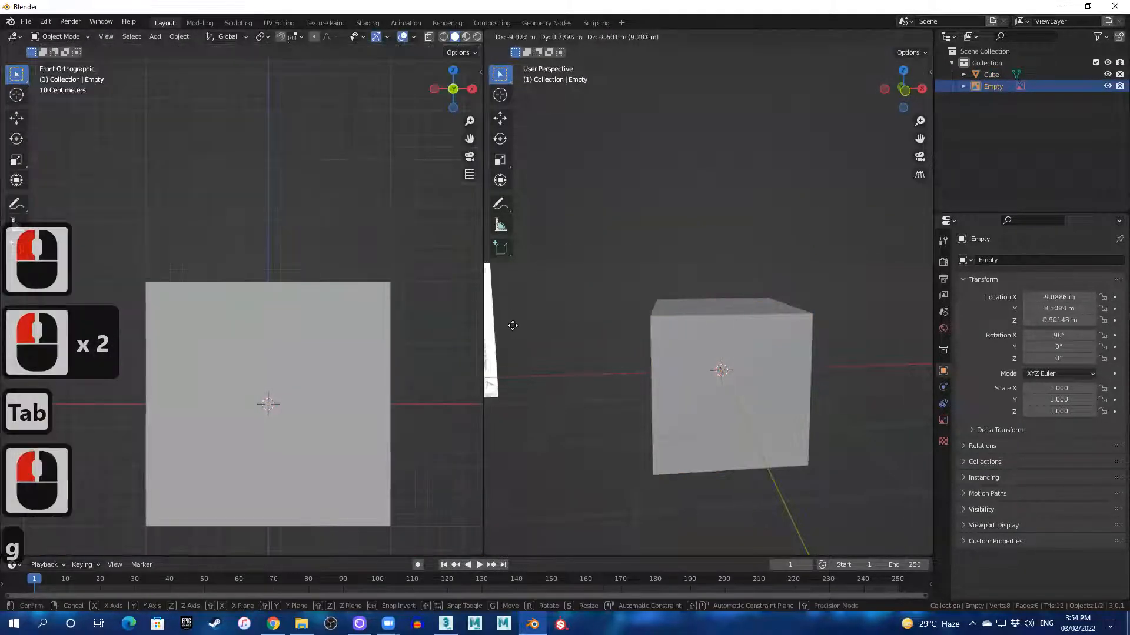
key(x)
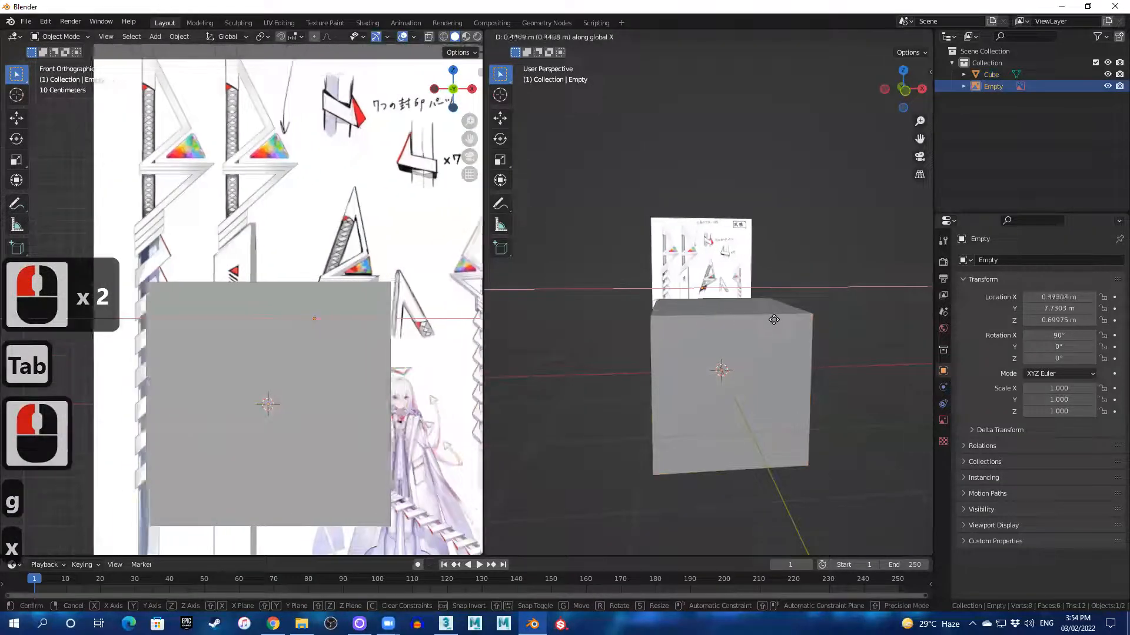
click(779, 318)
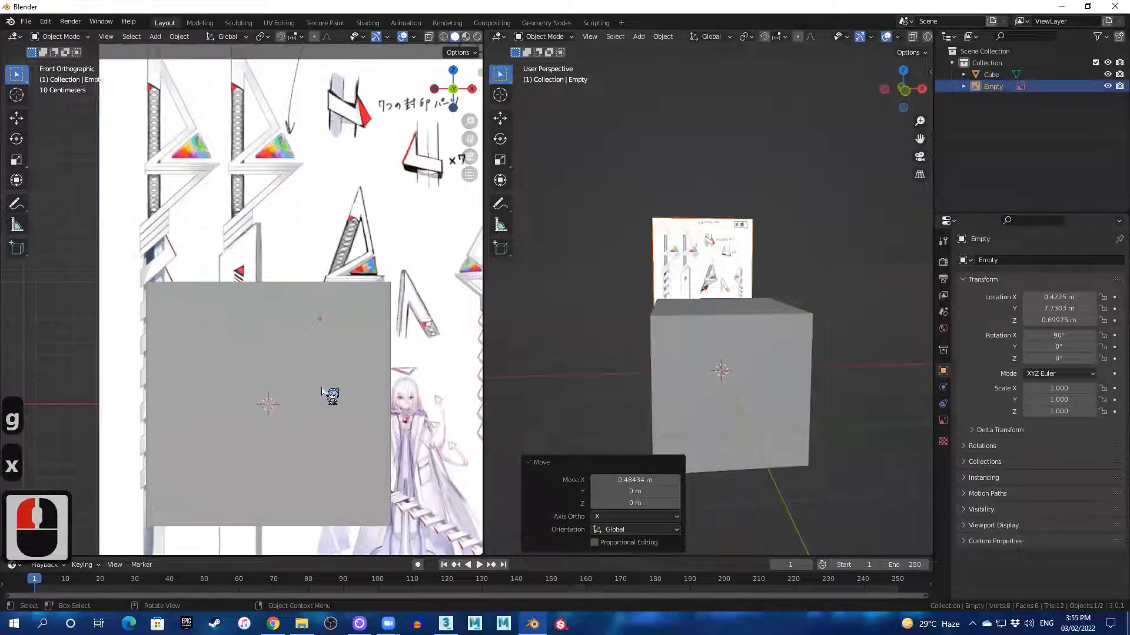
- Try to move the cube's right-side vertices in the front view, using vertex selection in Edit Mode
scroll(329, 362, up, 1)
shift+middle_drag(330, 388, 298, 291)
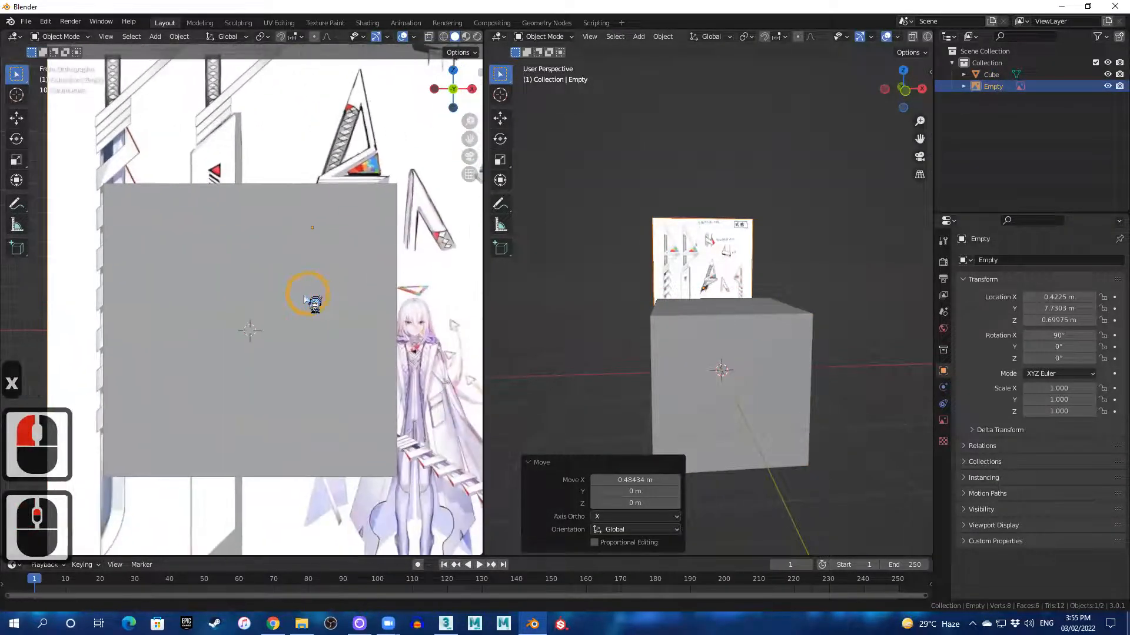
click(329, 327)
key(Tab)
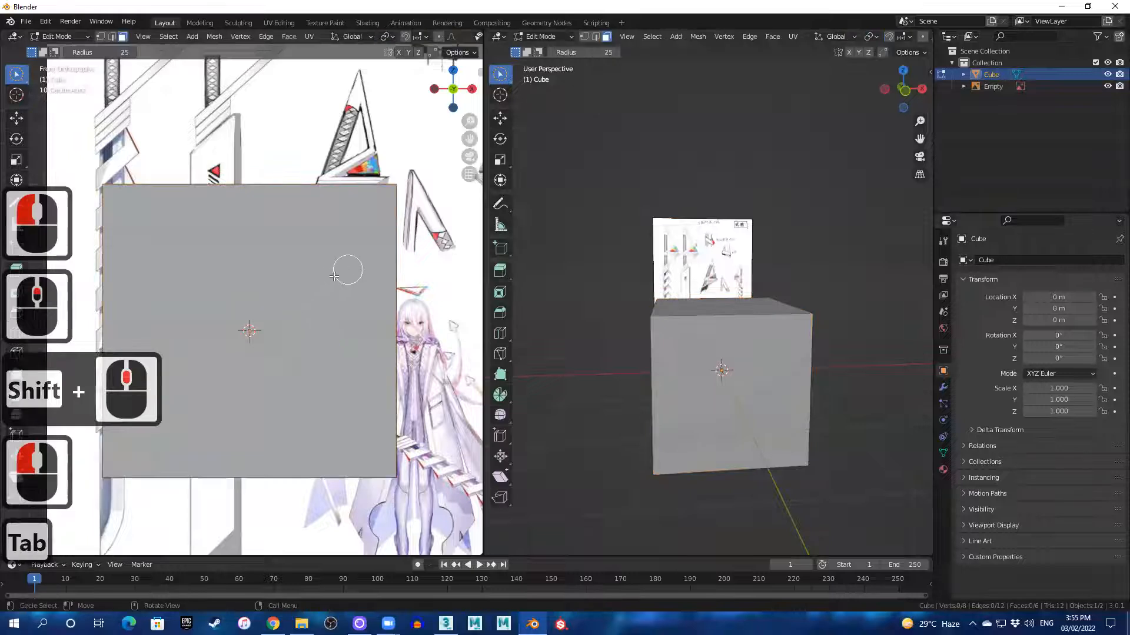
key(1)
drag(379, 159, 422, 398)
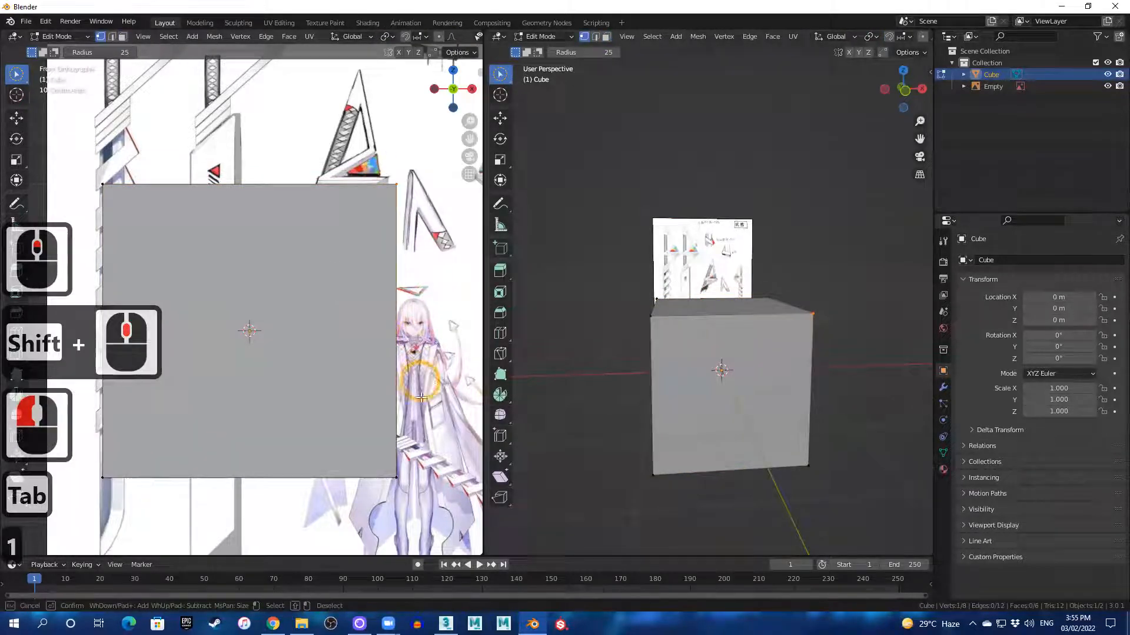
drag(413, 205, 417, 206)
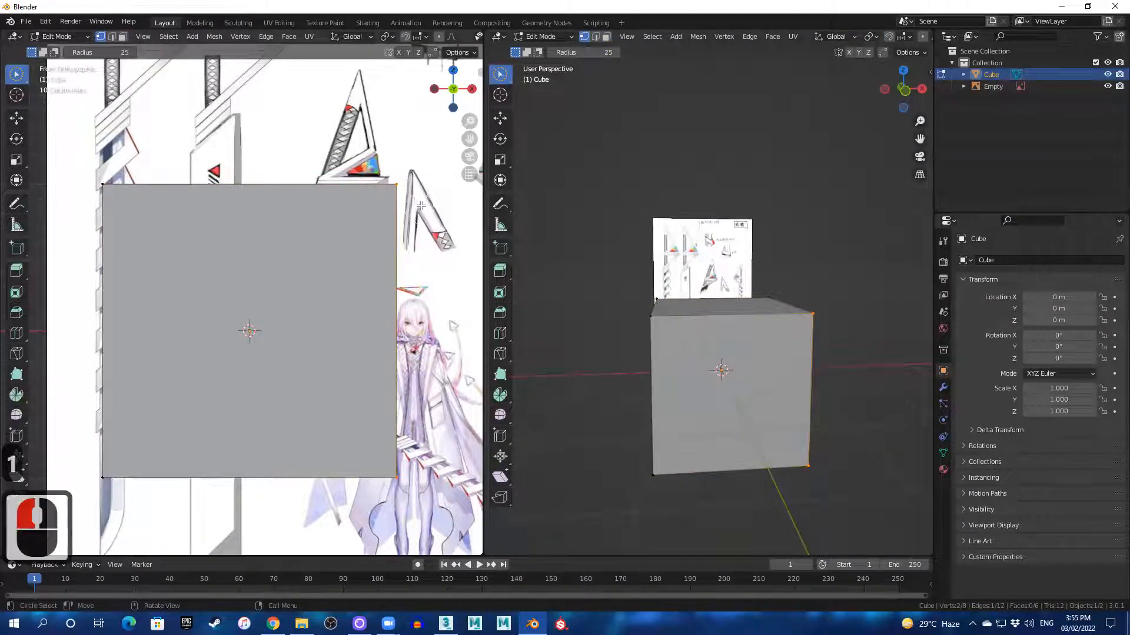
key(g)
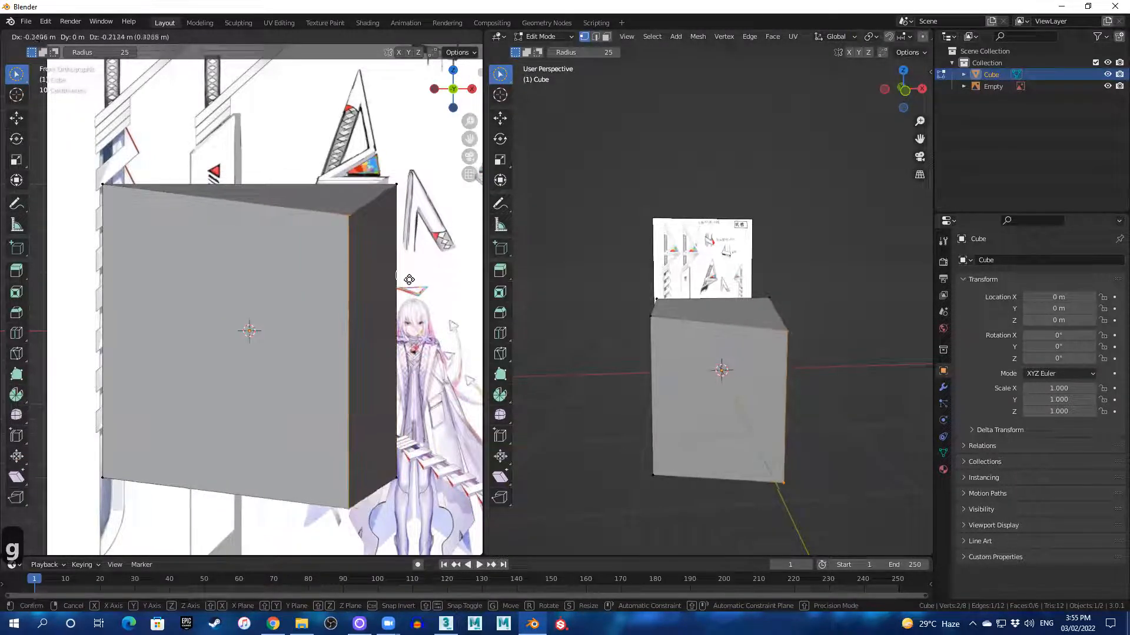
key(Escape)
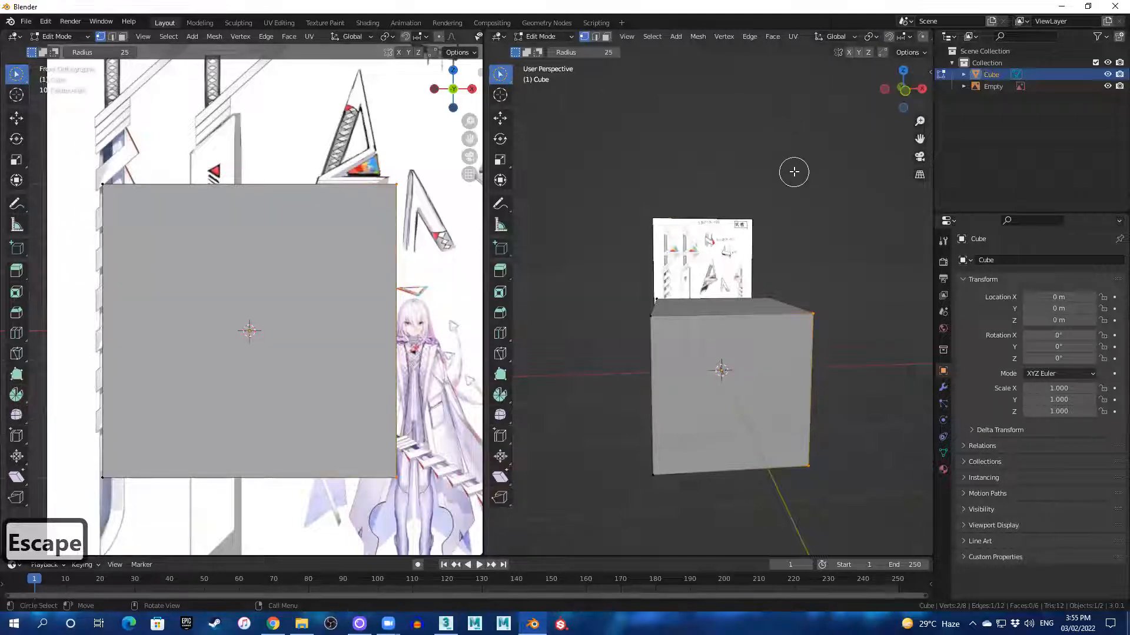
key(Tab)
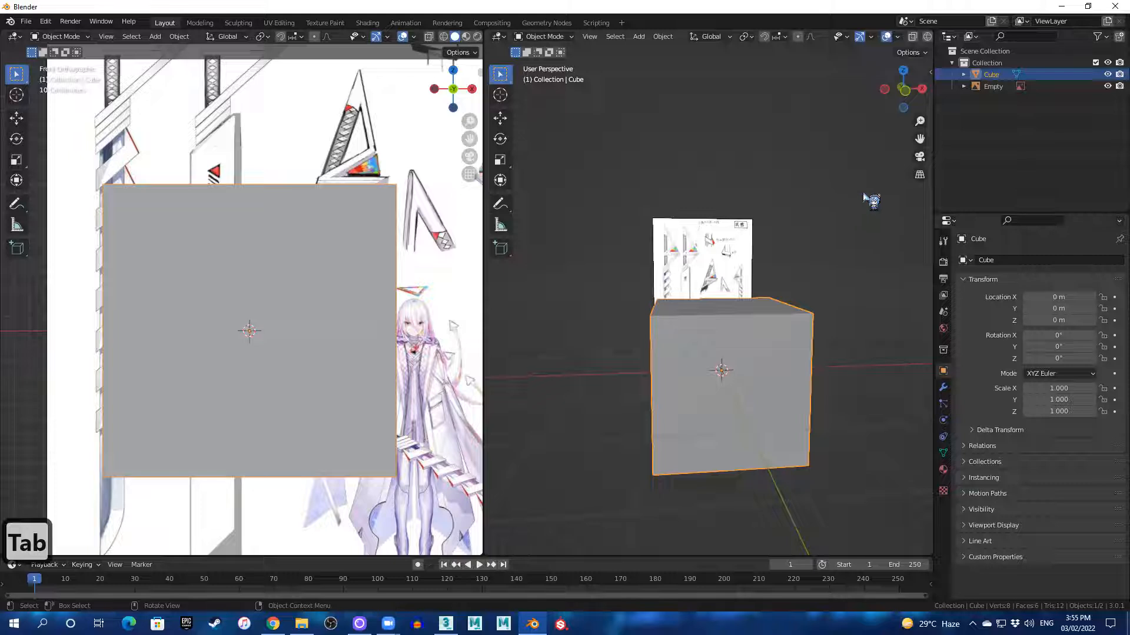
- Enable X-ray display in both the perspective and front viewports so the reference shows through the cube
key(ctrl+space)
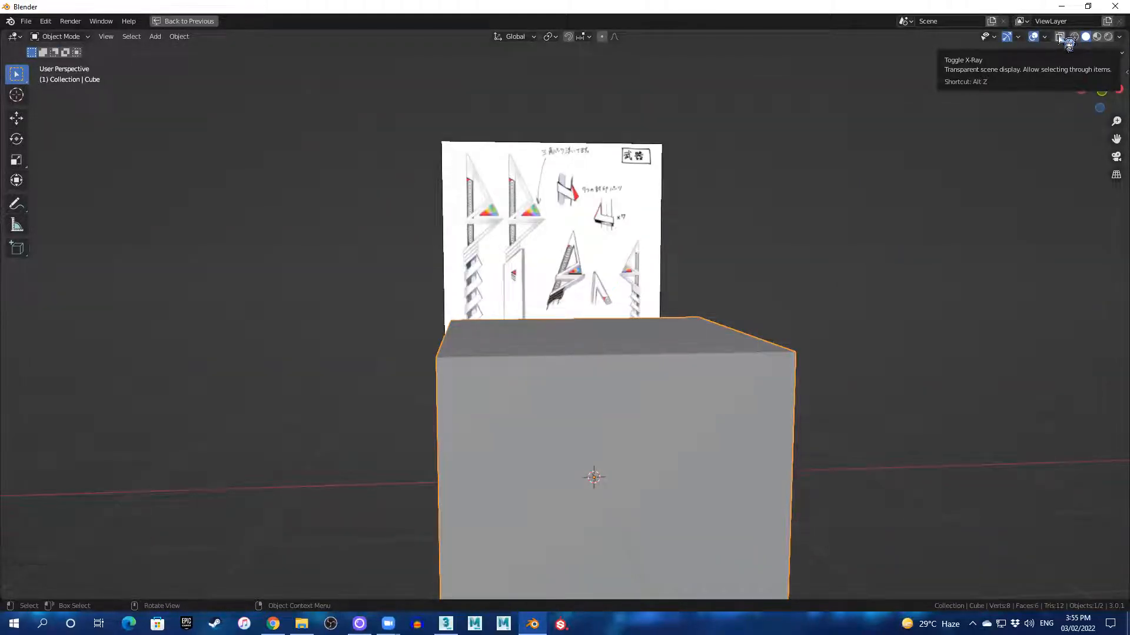
click(1060, 38)
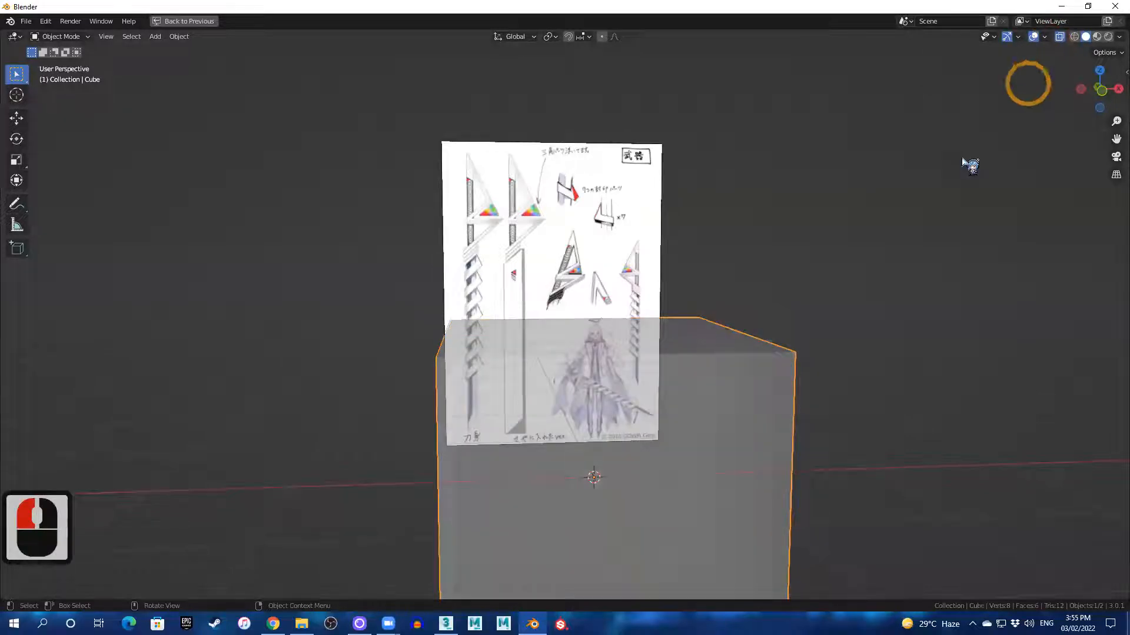
mouse_move(760, 314)
middle_down()
mouse_move(714, 317)
mouse_move(744, 313)
middle_up()
key(ctrl+space)
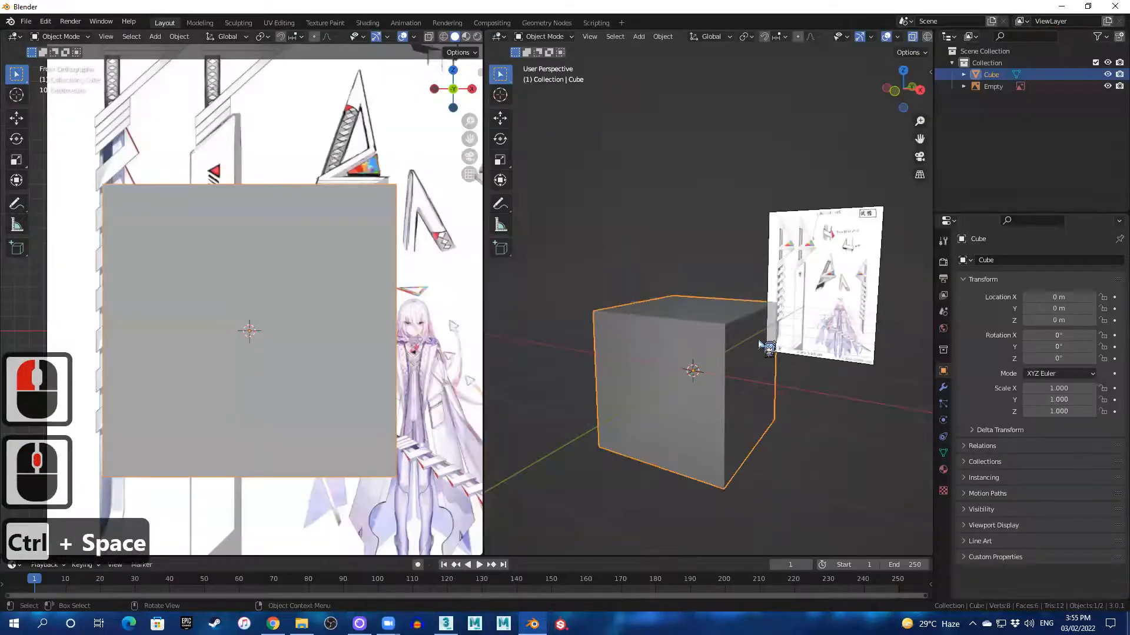
scroll(655, 345, up, 2)
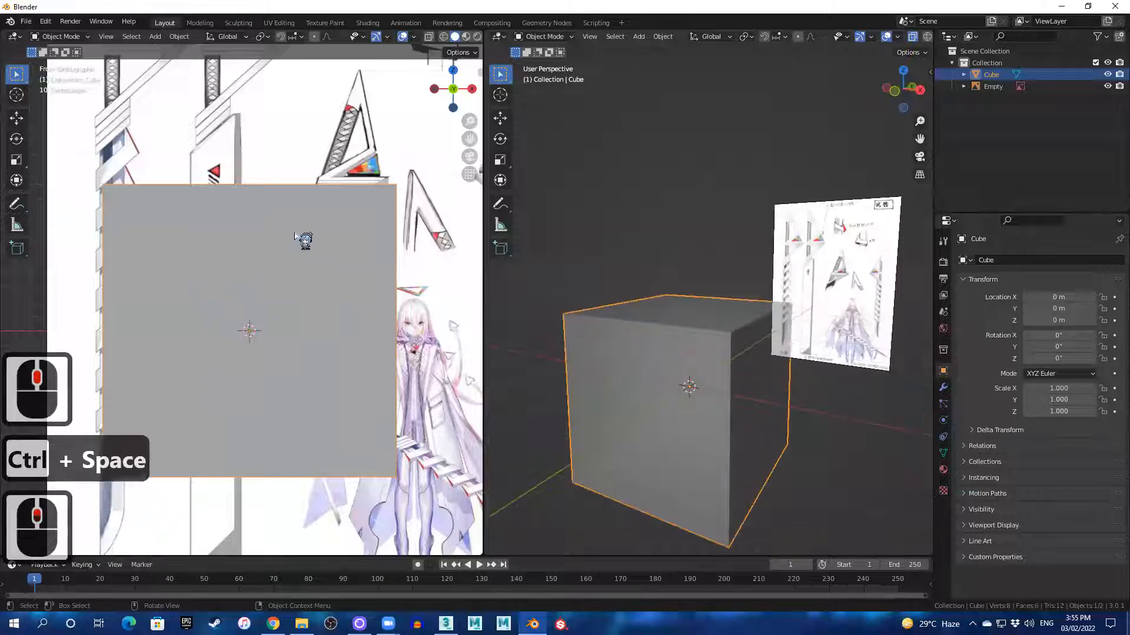
click(429, 36)
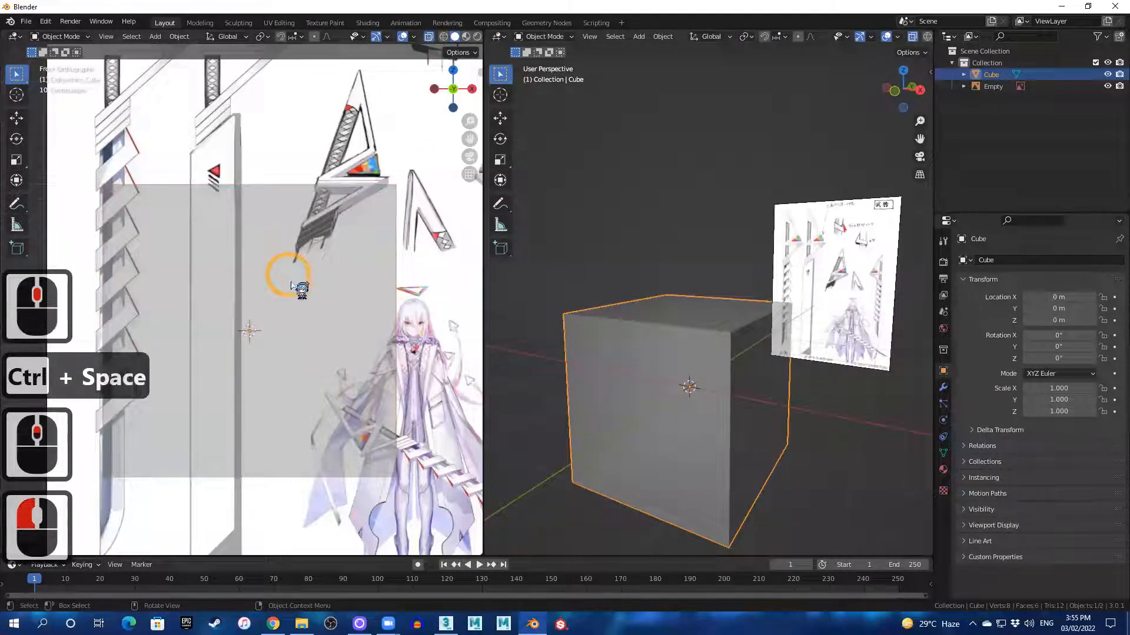
- Select all of the cube's right-side vertices and edge-slide them by a factor of 0.930 to the drawn blade's right edge
shift+middle_drag(232, 241, 300, 239)
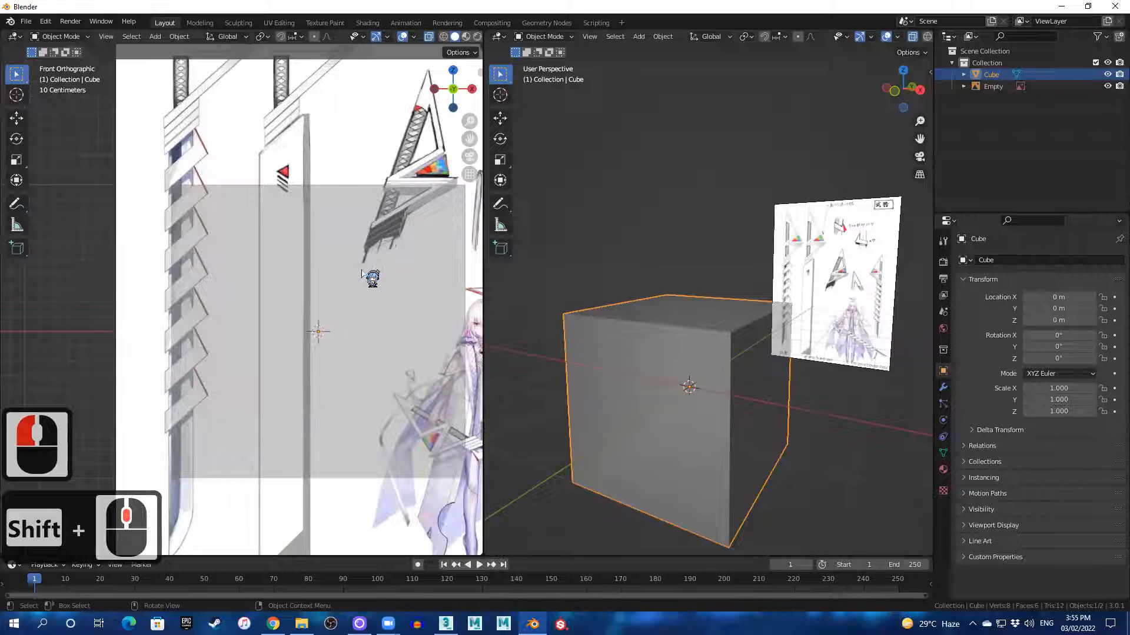
key(Tab)
shift+middle_drag(368, 245, 276, 231)
mouse_move(362, 153)
mouse_down()
mouse_move(381, 293)
mouse_move(372, 472)
mouse_up()
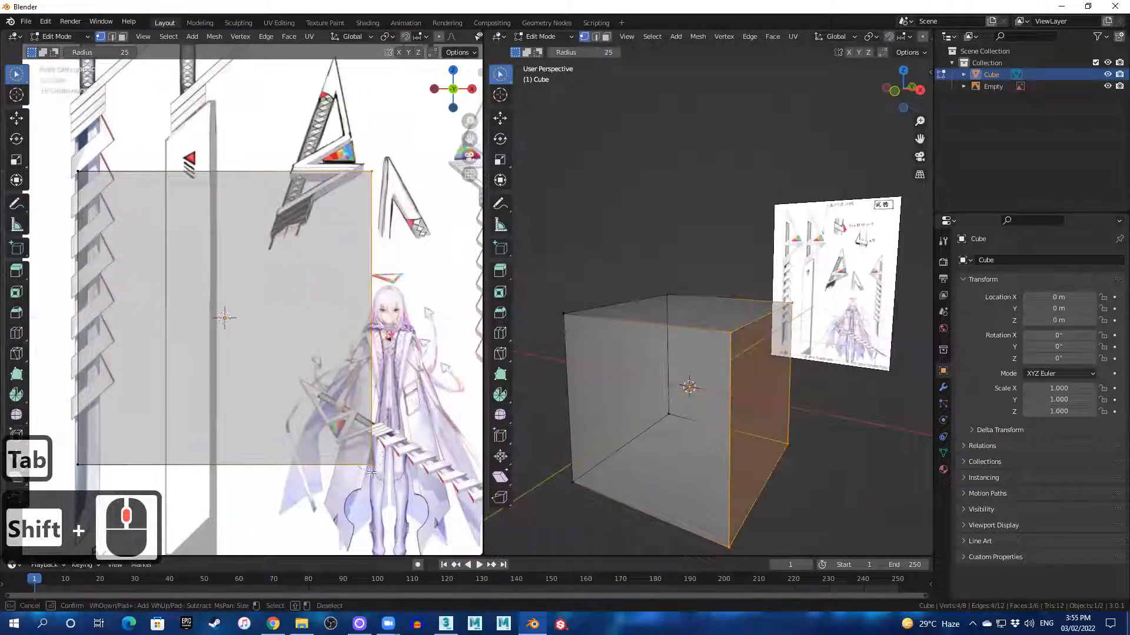
click(374, 481)
key(g)
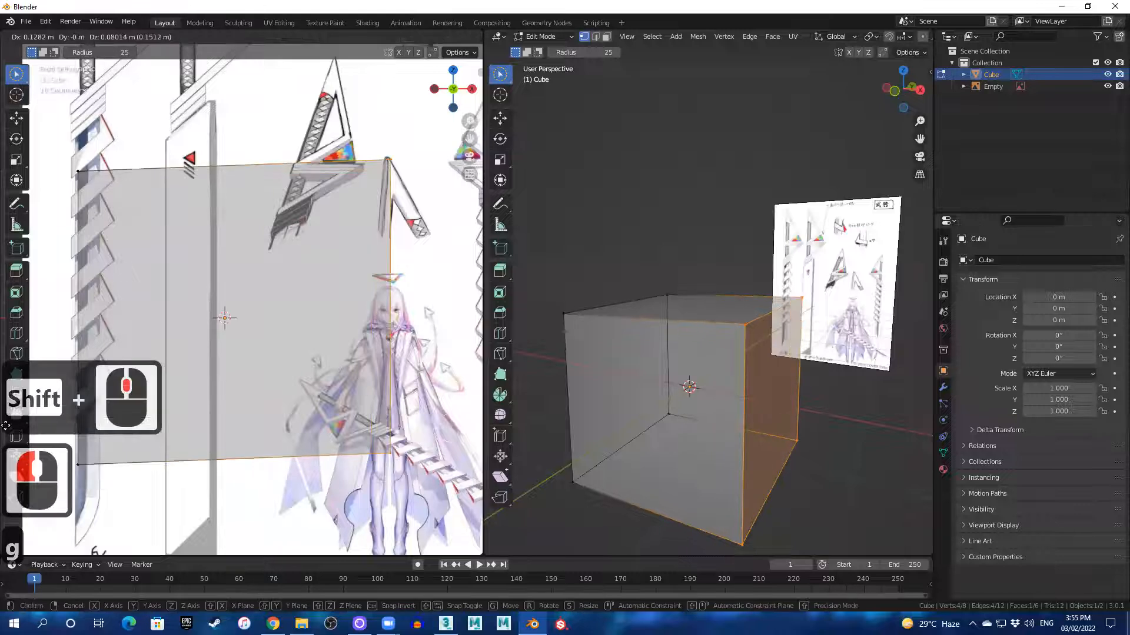
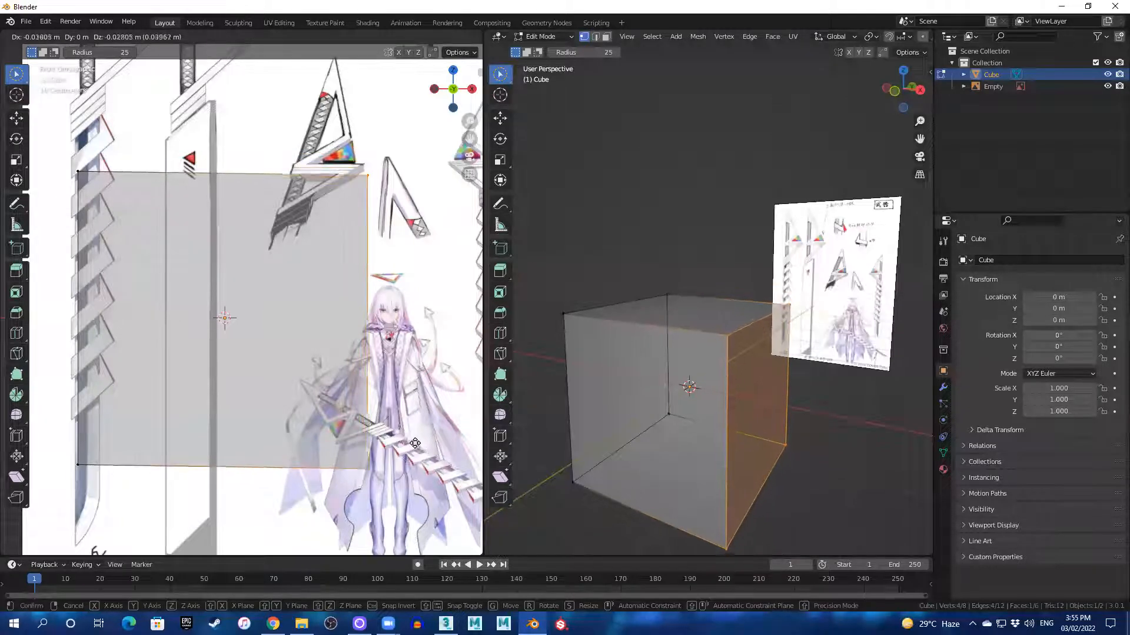
key(g)
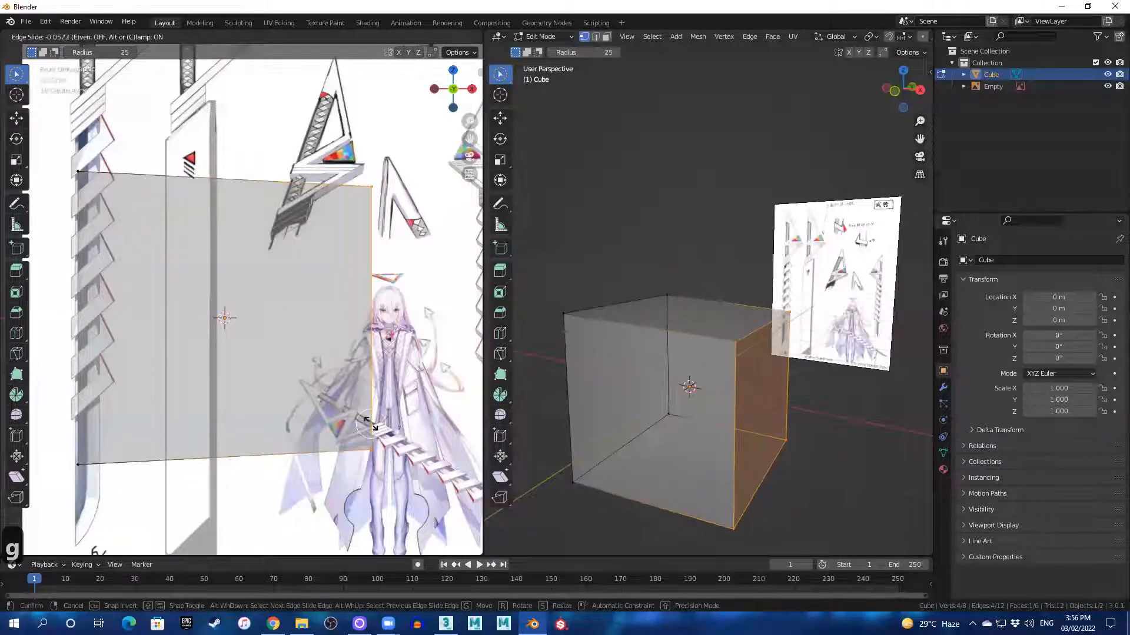
key(x)
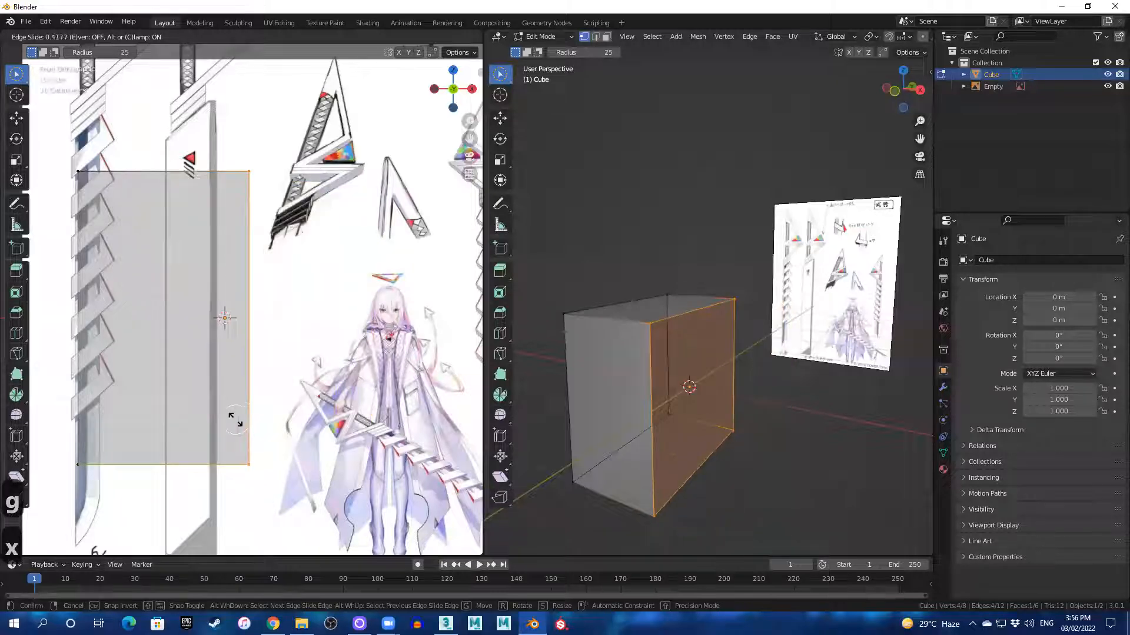
click(88, 420)
- Select the mesh's left-side vertices and move them about -0.02 m along X onto the drawn blade's left edge
shift+middle_drag(171, 386, 308, 383)
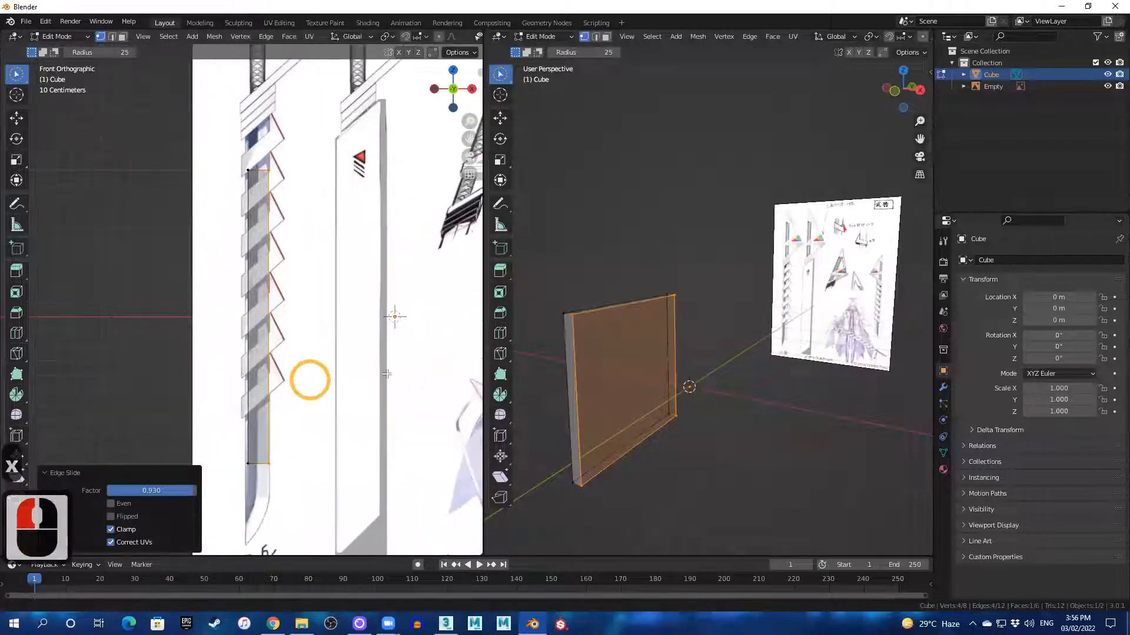
scroll(302, 307, up, 2)
drag(279, 124, 289, 487)
key(g)
key(x)
click(282, 471)
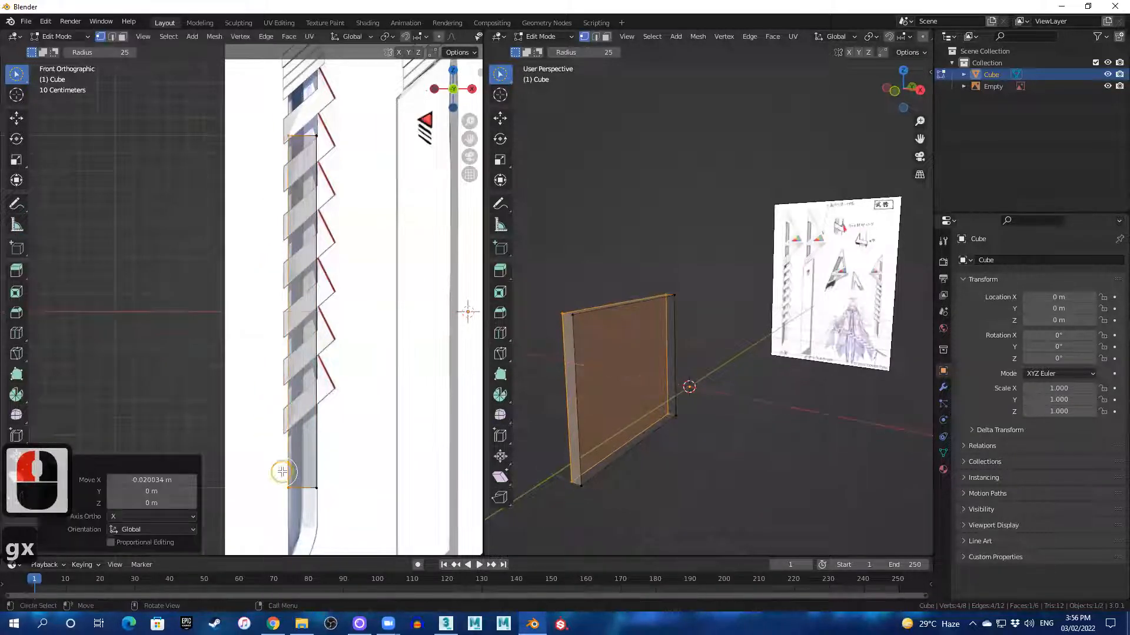
- Select the mesh's top vertices and raise them about 0.42 m along Z, up to the sword's guard
shift+middle_drag(340, 239, 327, 298)
drag(269, 229, 350, 250)
key(g)
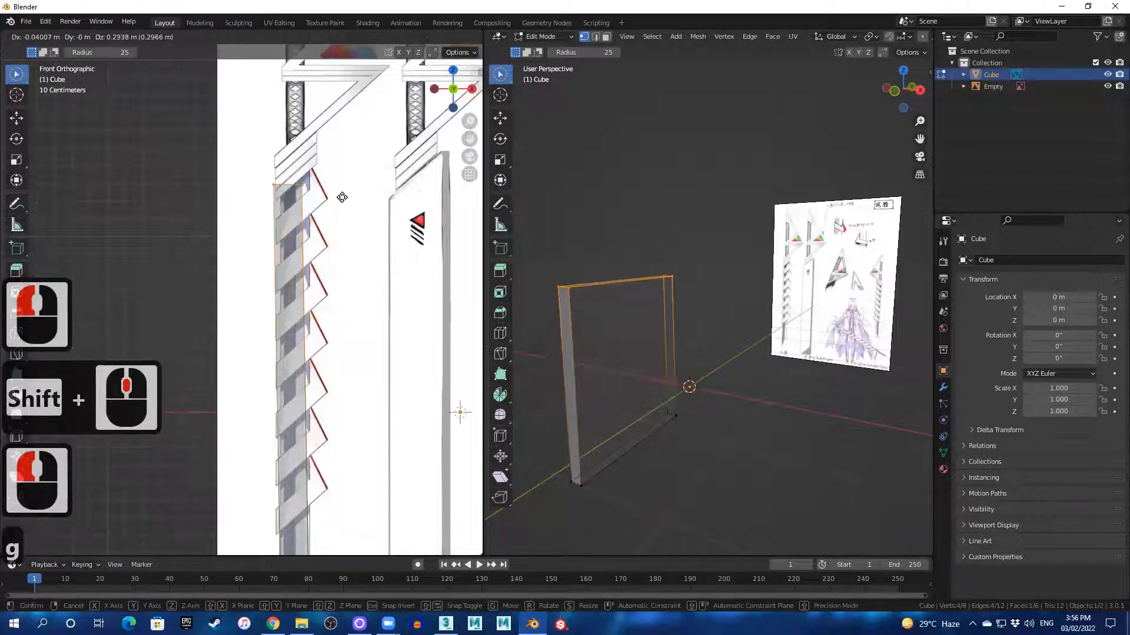
key(z)
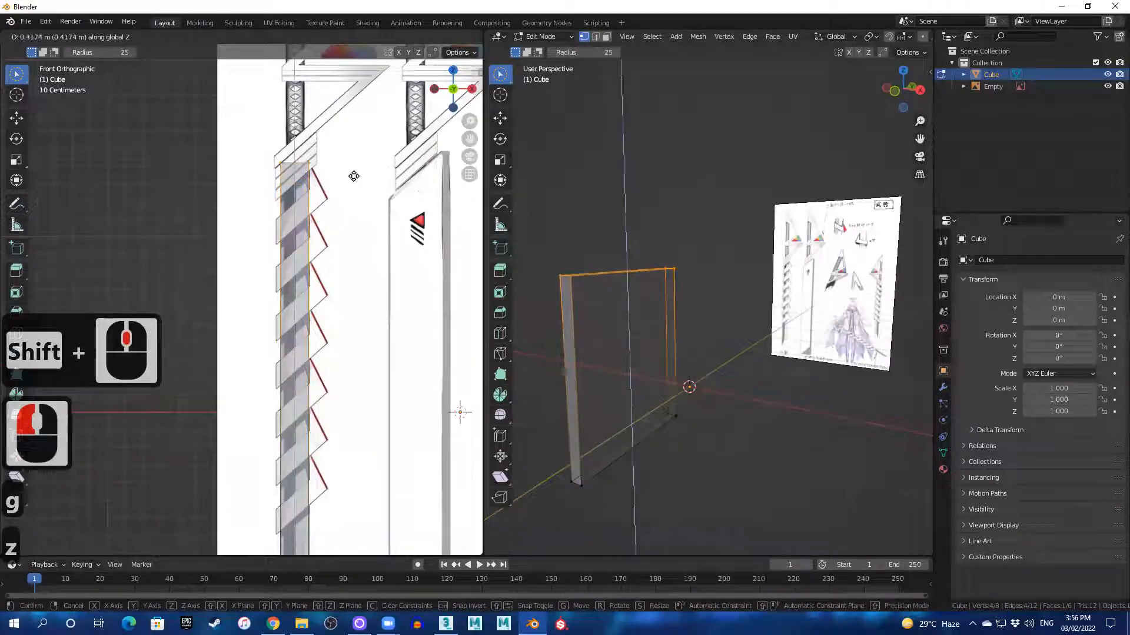
click(353, 174)
- Select the mesh's bottom vertices and lower them about 0.55 m along Z to the tip of the drawn blade
shift+middle_drag(320, 385, 318, 188)
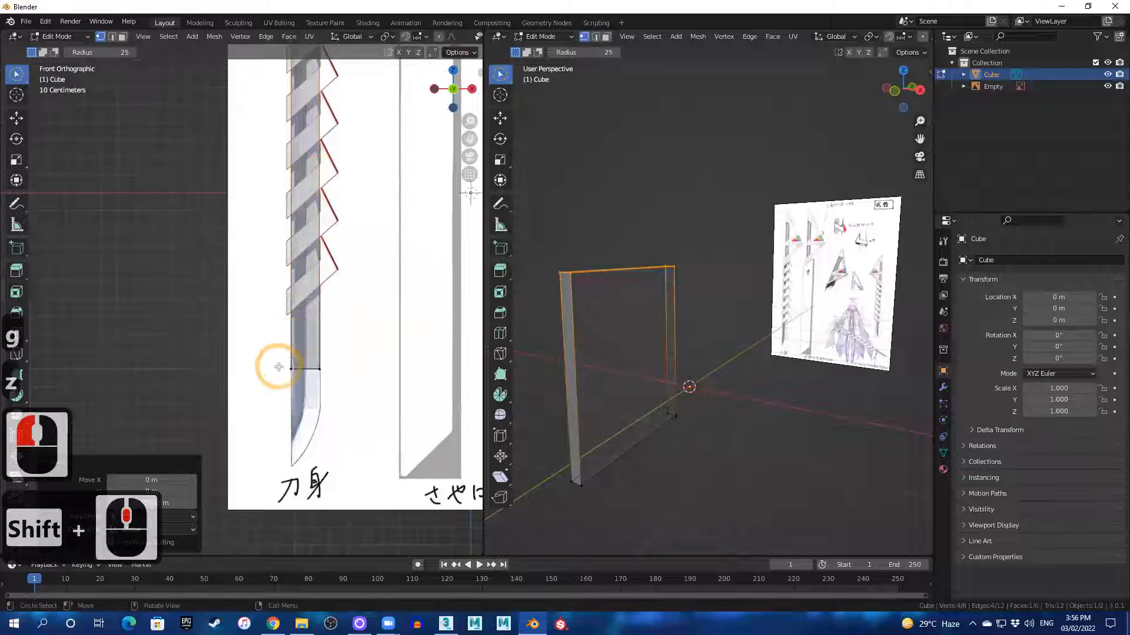
drag(272, 361, 360, 373)
key(g)
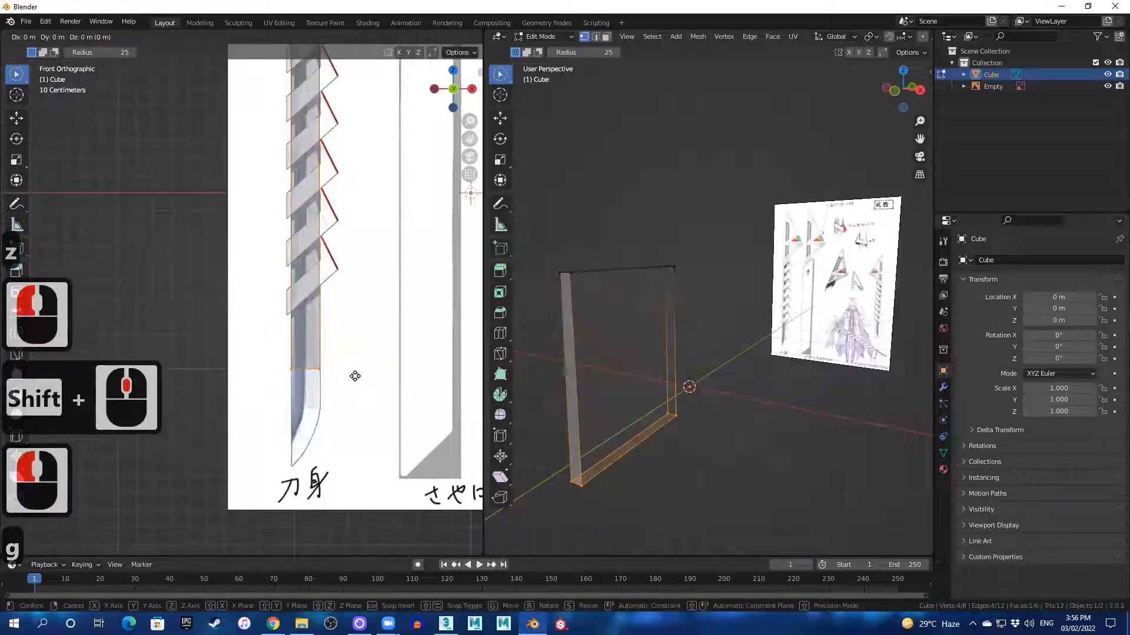
key(z)
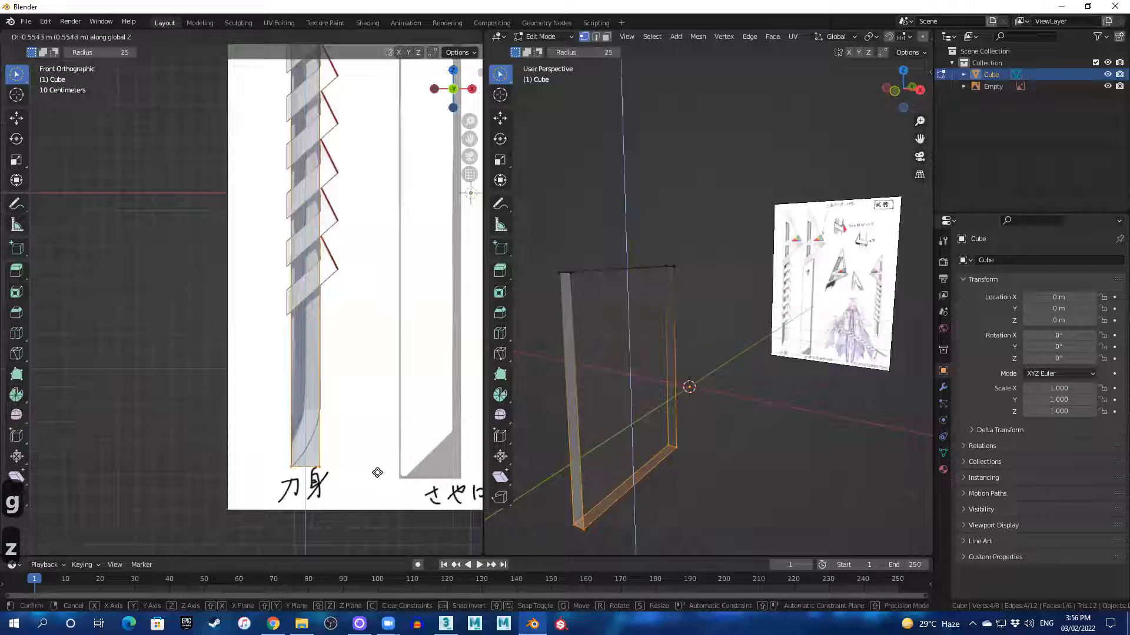
click(353, 470)
- Raise only the bottom-right vertices about 0.31 m along Z to form the blade's slanted tip
click(333, 474)
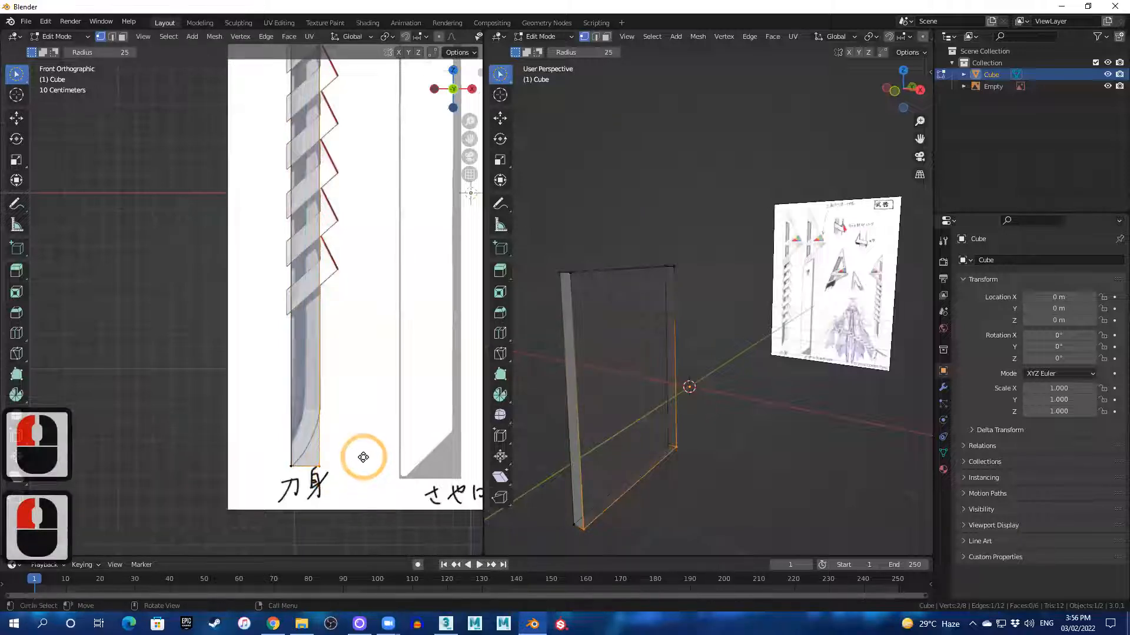
key(g)
key(z)
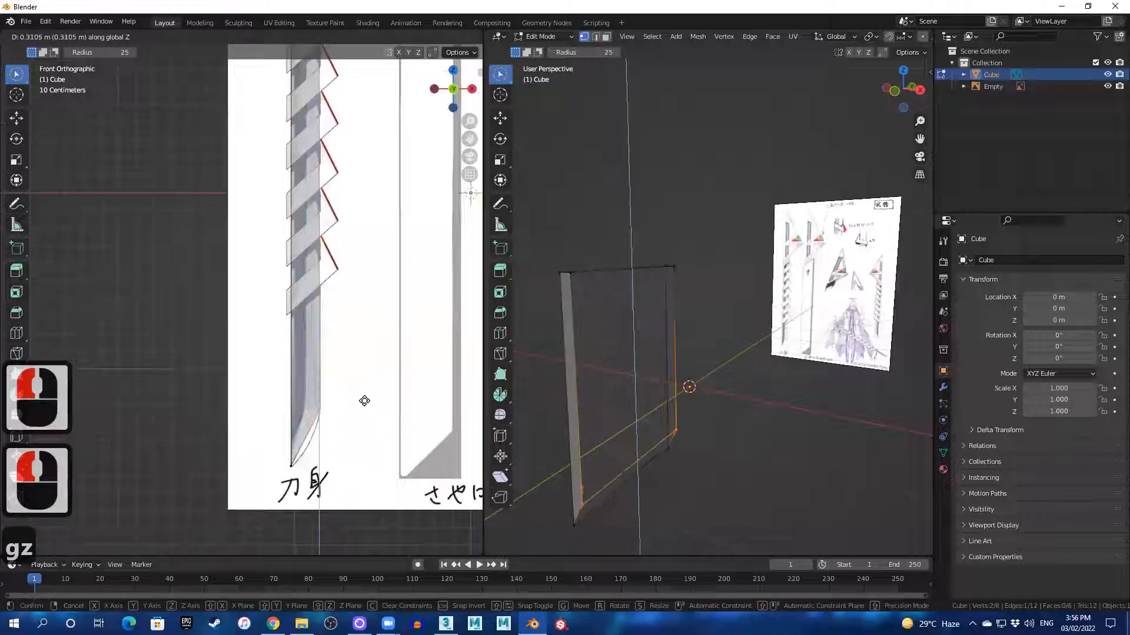
click(364, 399)
shift+middle_drag(343, 295, 295, 484)
scroll(320, 400, down, 2)
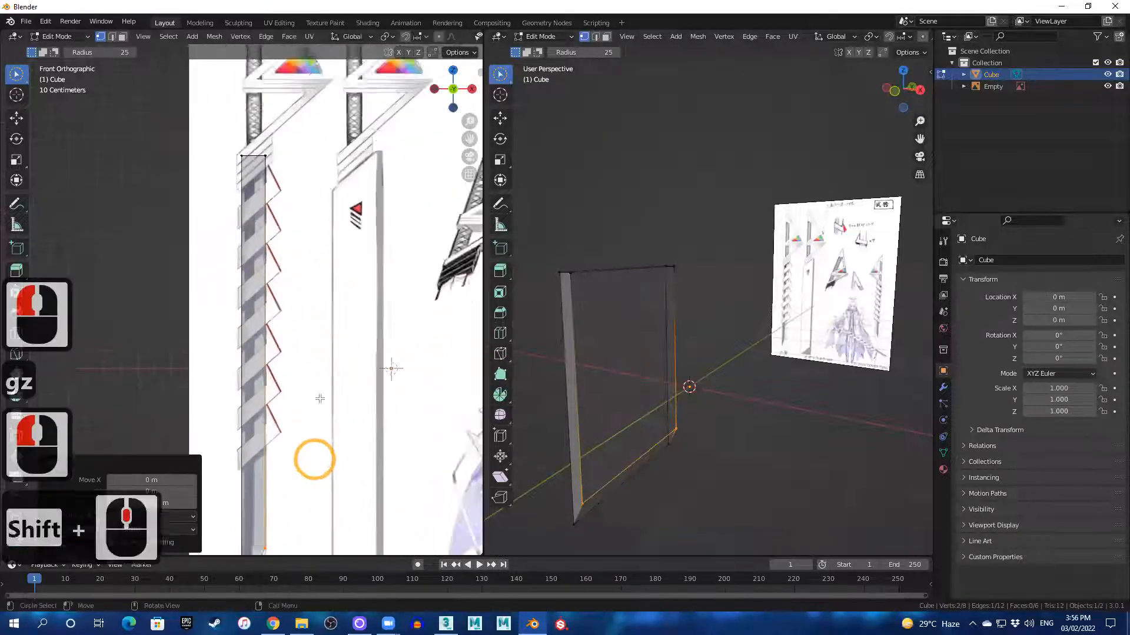
- Switch to 3ds Max and examine how the blade's edges and tip line up with the reference drawing in the Front view
scroll(334, 387, down, 1)
shift+middle_drag(328, 396, 293, 347)
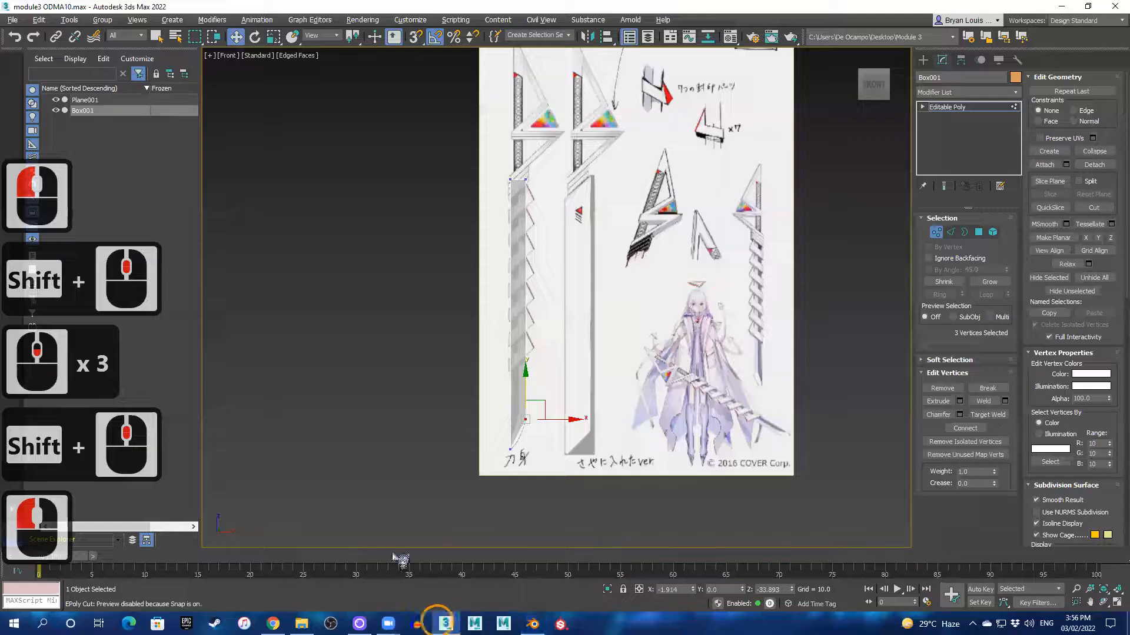
scroll(486, 294, up, 2)
shift+middle_drag(569, 386, 529, 282)
scroll(518, 277, down, 1)
scroll(539, 183, down, 1)
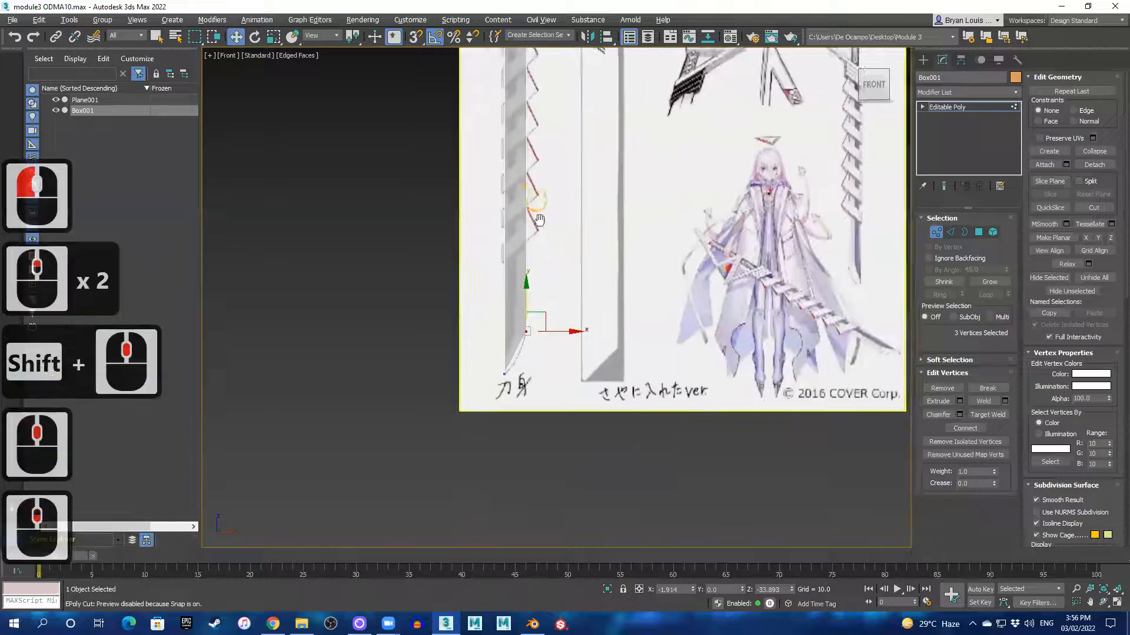
middle_drag(534, 204, 532, 380)
middle_drag(504, 245, 521, 123)
scroll(534, 376, up, 3)
middle_drag(548, 414, 559, 282)
middle_drag(604, 238, 598, 358)
middle_drag(573, 250, 582, 469)
scroll(557, 252, down, 3)
scroll(549, 271, up, 3)
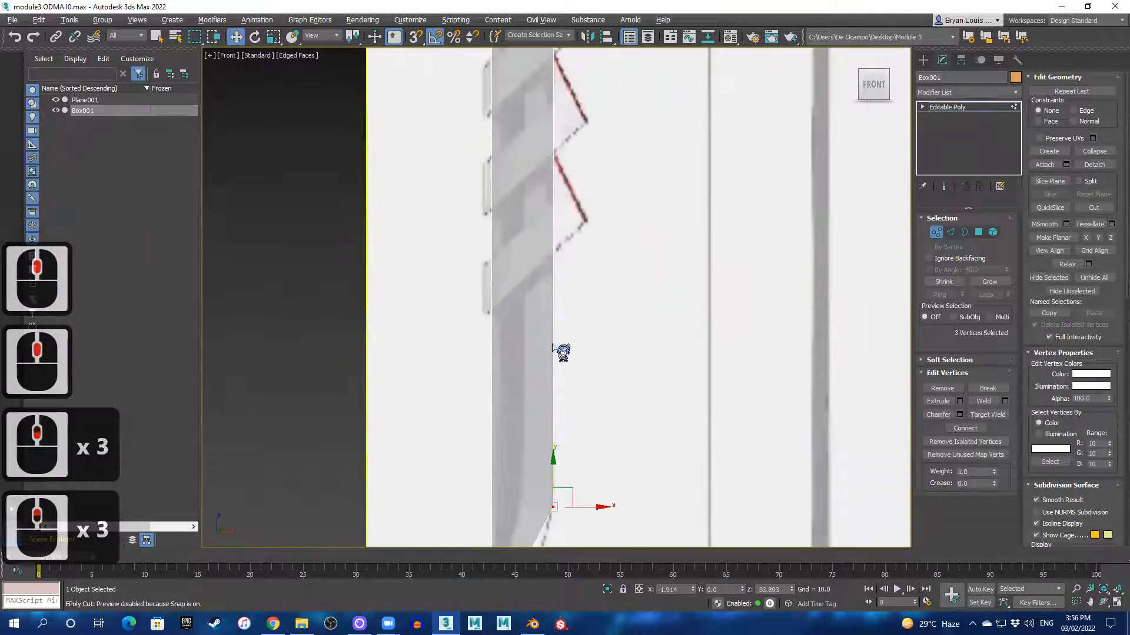
middle_drag(555, 352, 556, 192)
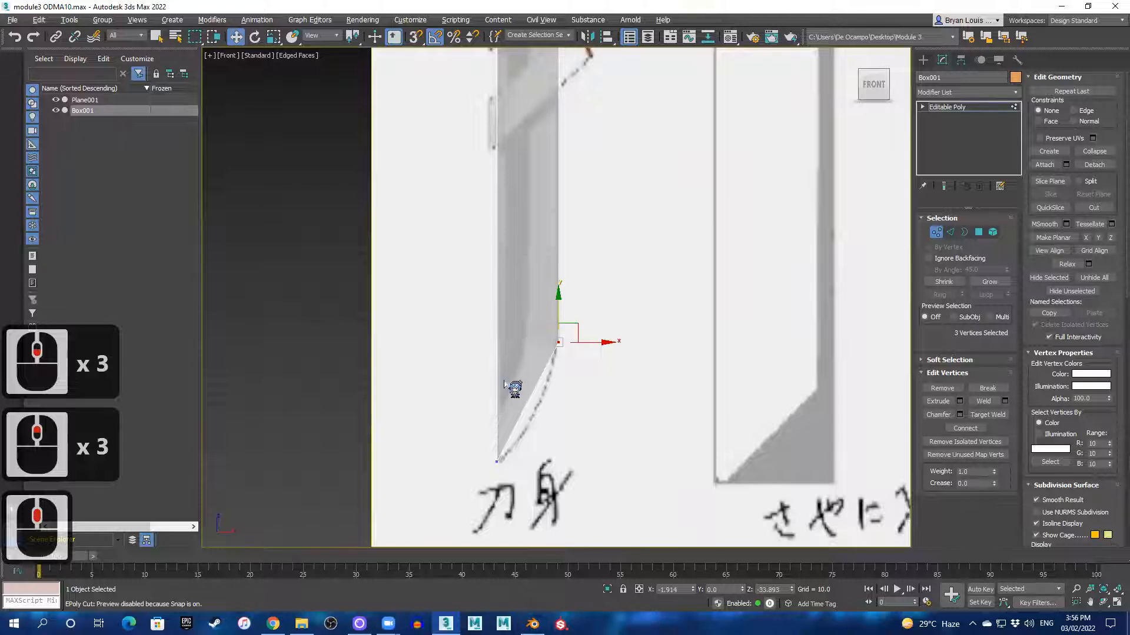
scroll(500, 326, down, 1)
middle_drag(494, 191, 493, 390)
scroll(505, 131, down, 1)
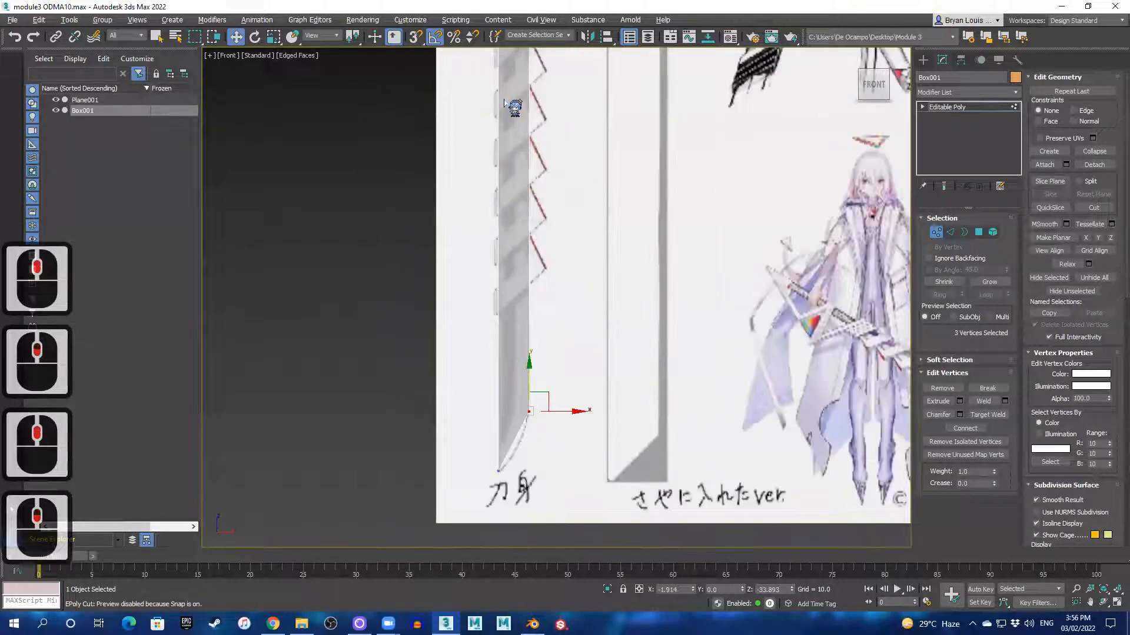
middle_drag(502, 102, 498, 215)
middle_drag(494, 127, 493, 170)
scroll(510, 126, up, 3)
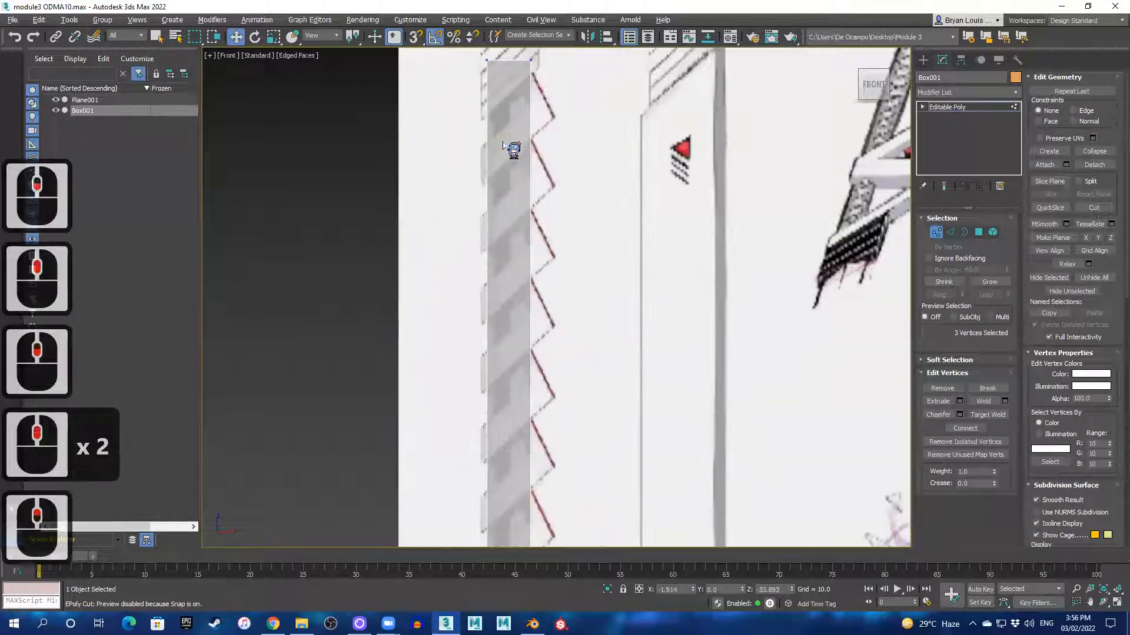
scroll(525, 205, down, 3)
middle_drag(526, 206, 539, 53)
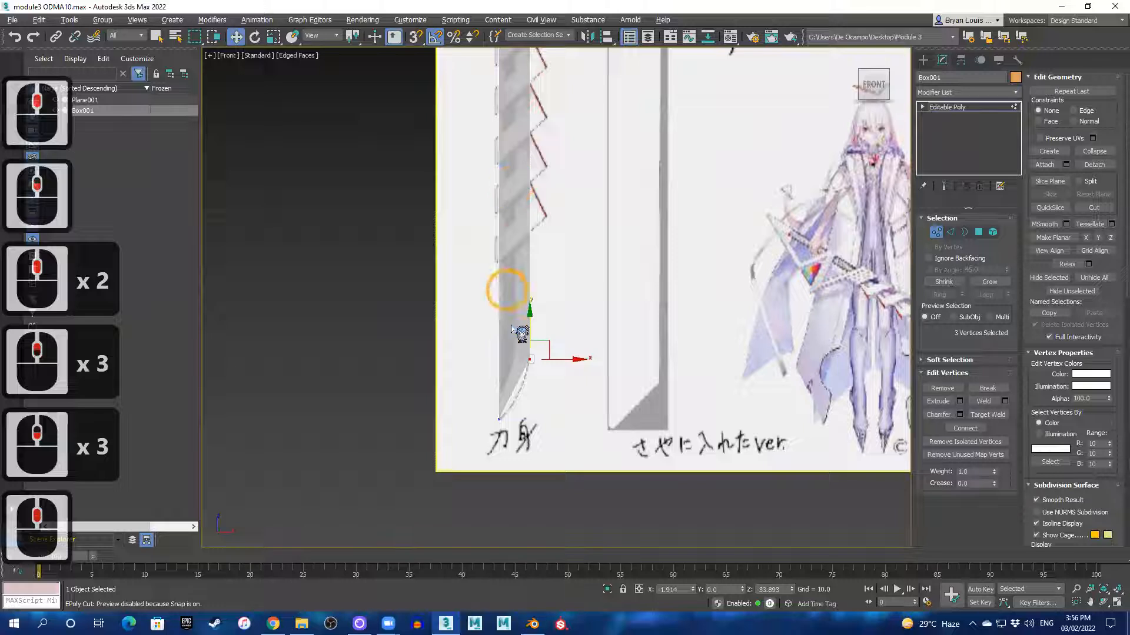
scroll(518, 335, up, 3)
middle_drag(511, 378, 510, 262)
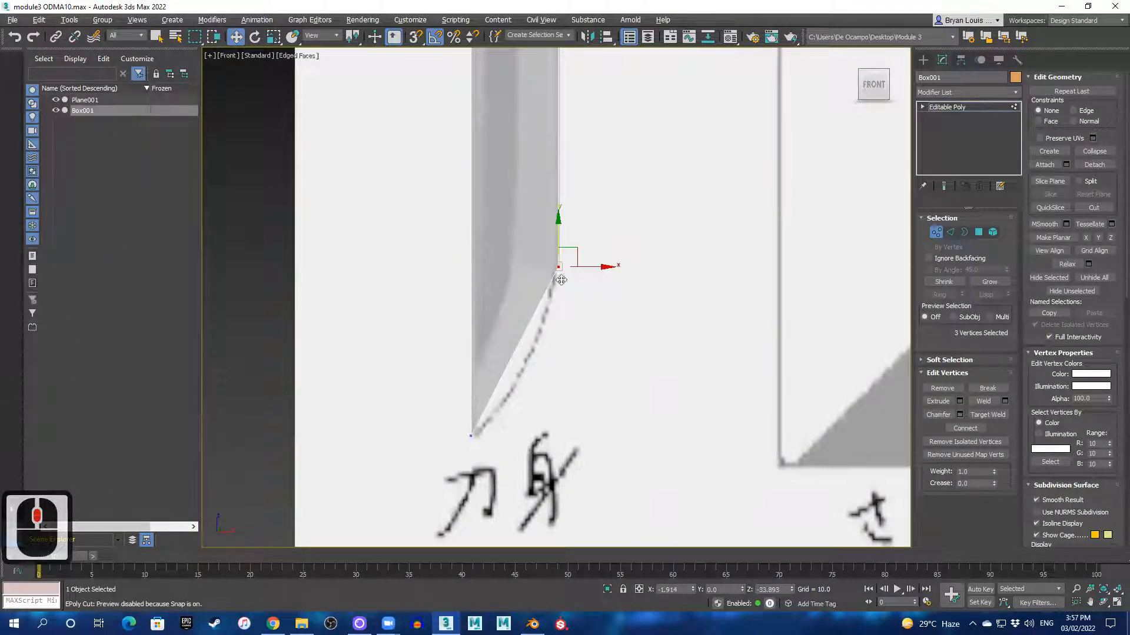
middle_click(600, 314)
- Select the four front and back corner vertices on the blade's right side and move them inward to X about -3.49
key(alt+w)
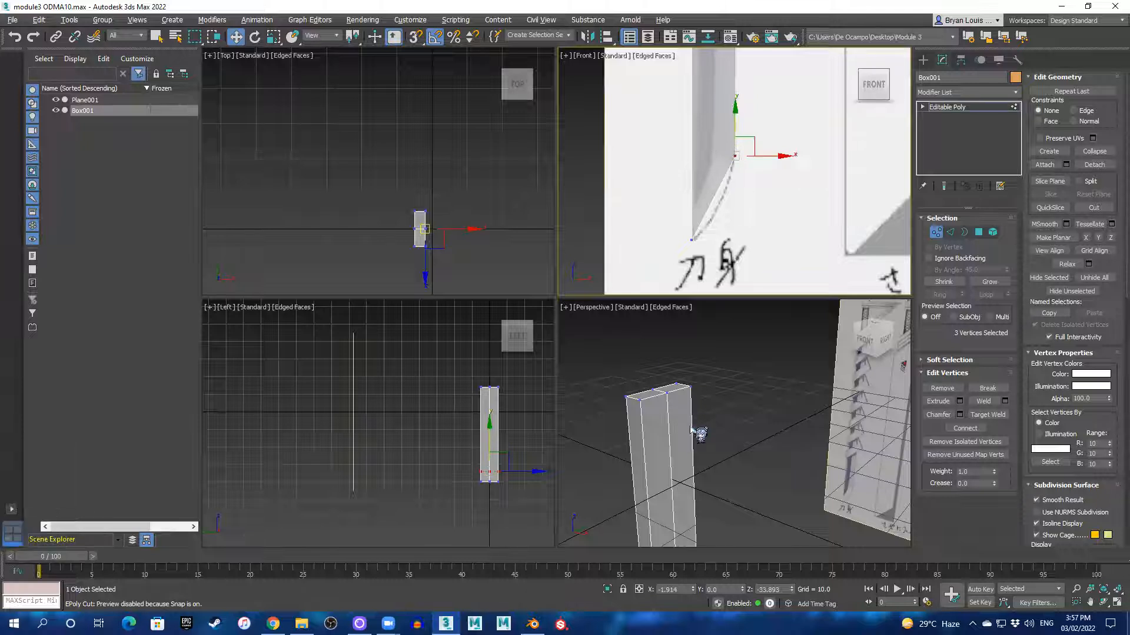
alt+middle_drag(701, 434, 651, 419)
click(657, 417)
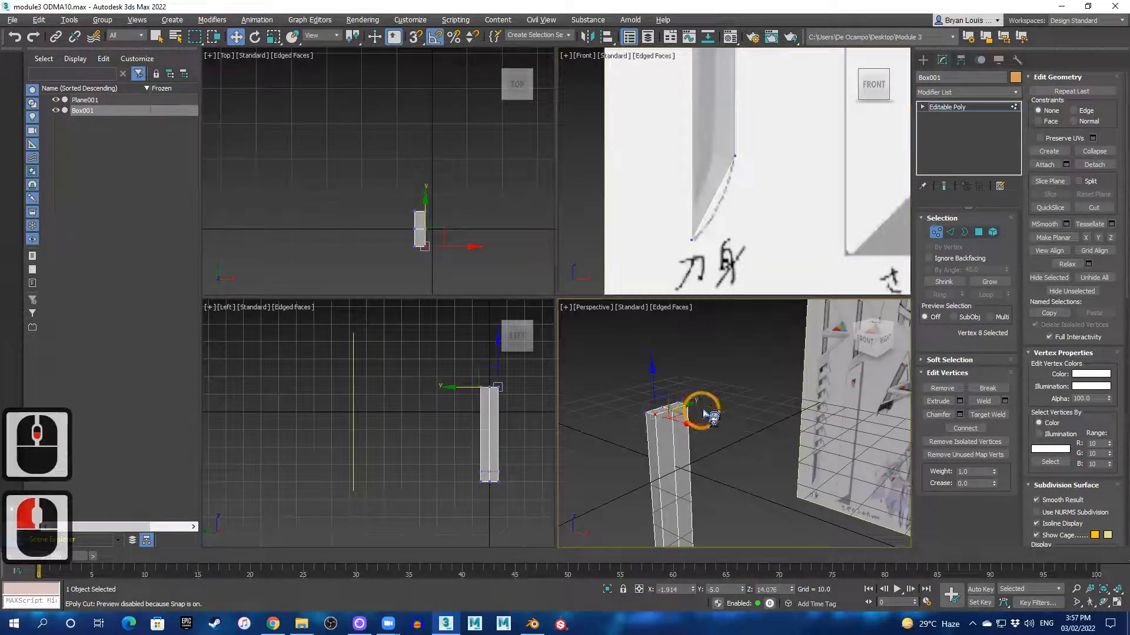
key(q)
alt+middle_drag(712, 428, 685, 415)
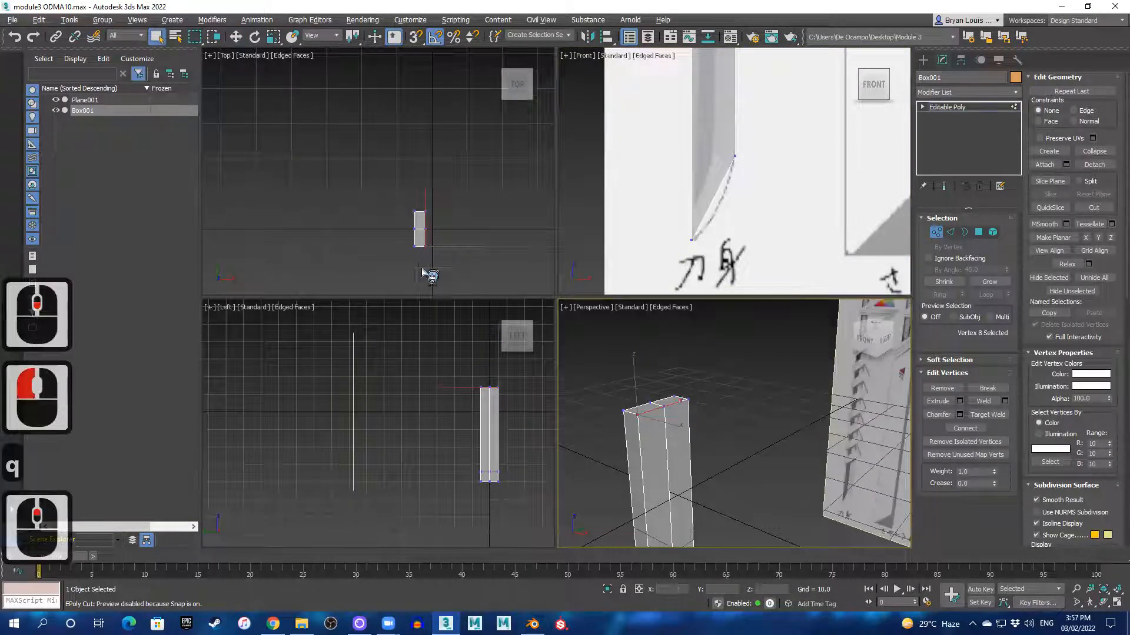
scroll(432, 276, up, 4)
click(412, 170)
shift+click(436, 178)
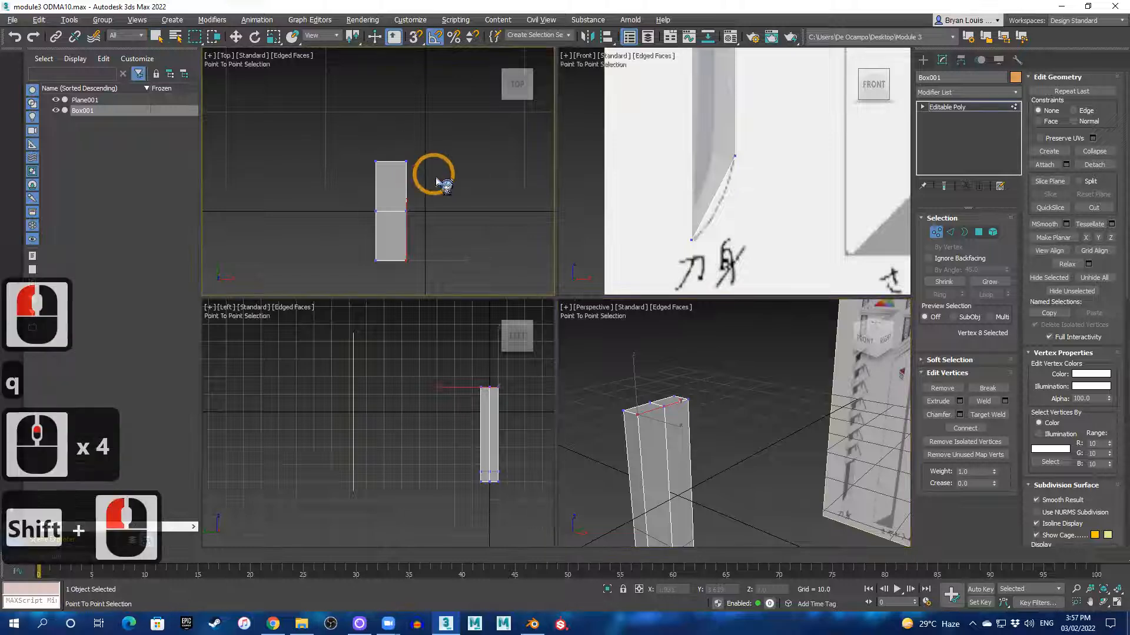
click(400, 160)
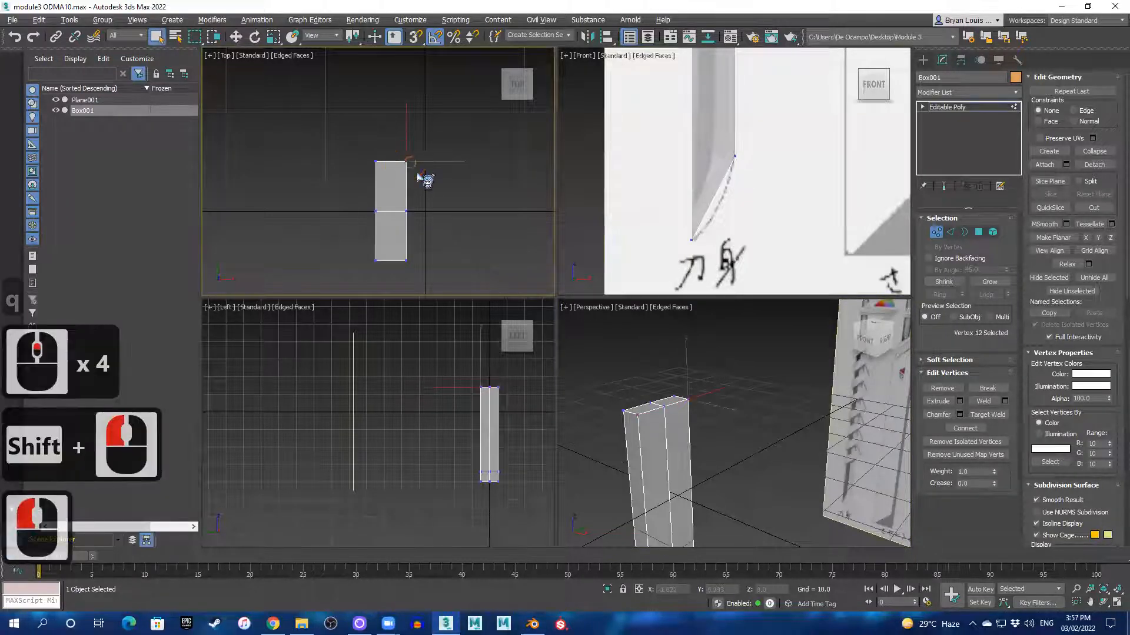
click(411, 256)
ctrl+click(405, 260)
click(397, 142)
drag(405, 147, 434, 171)
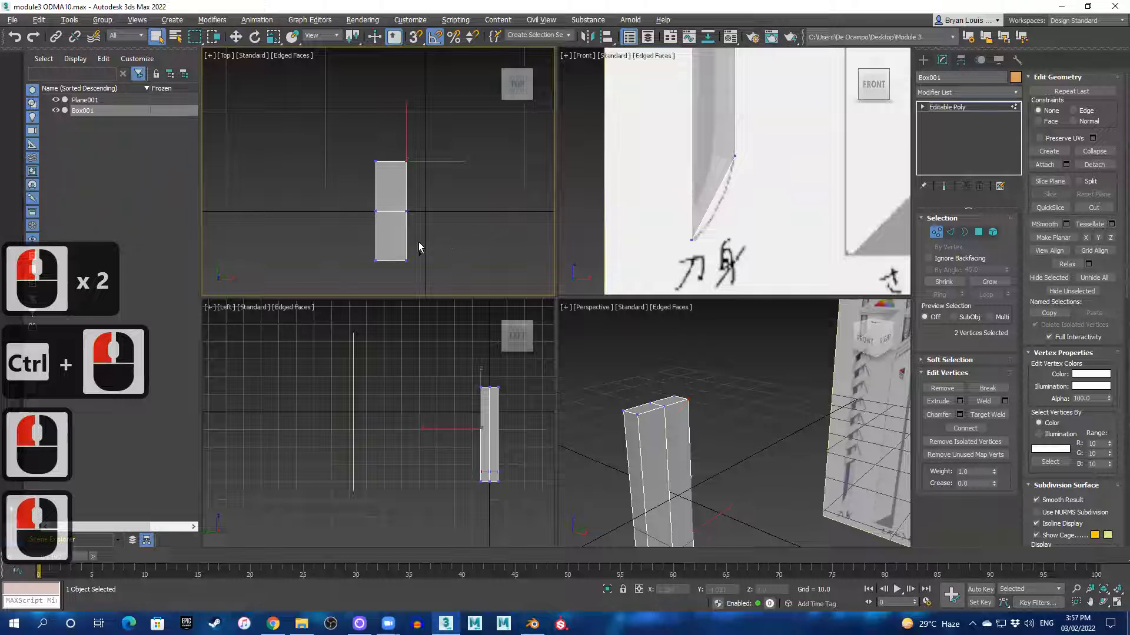
ctrl+drag(427, 279, 424, 272)
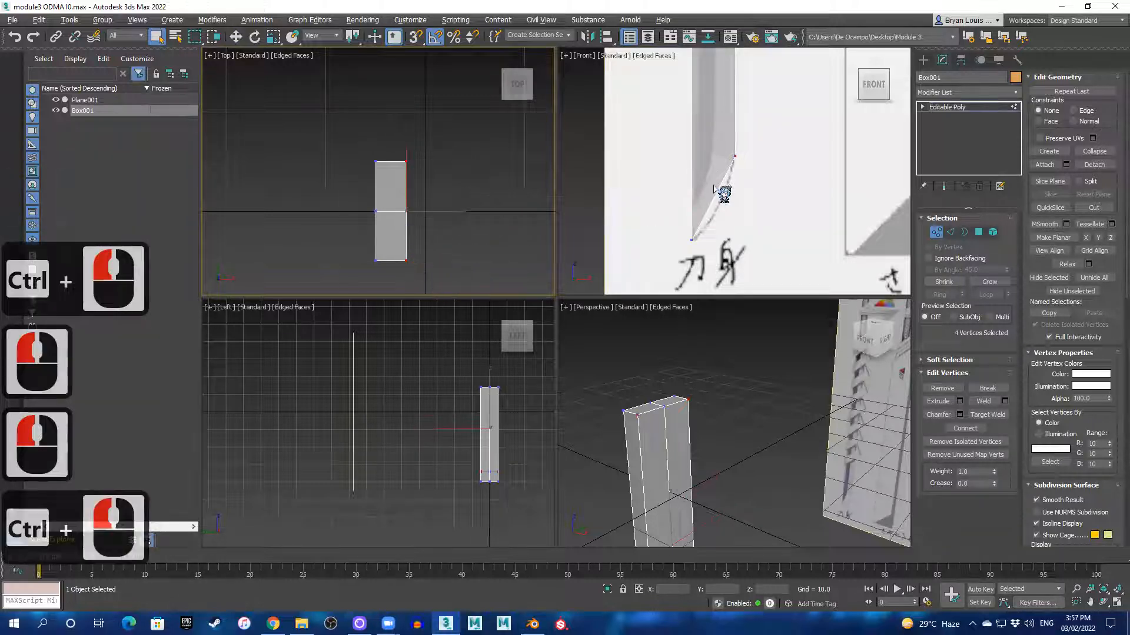
key(w)
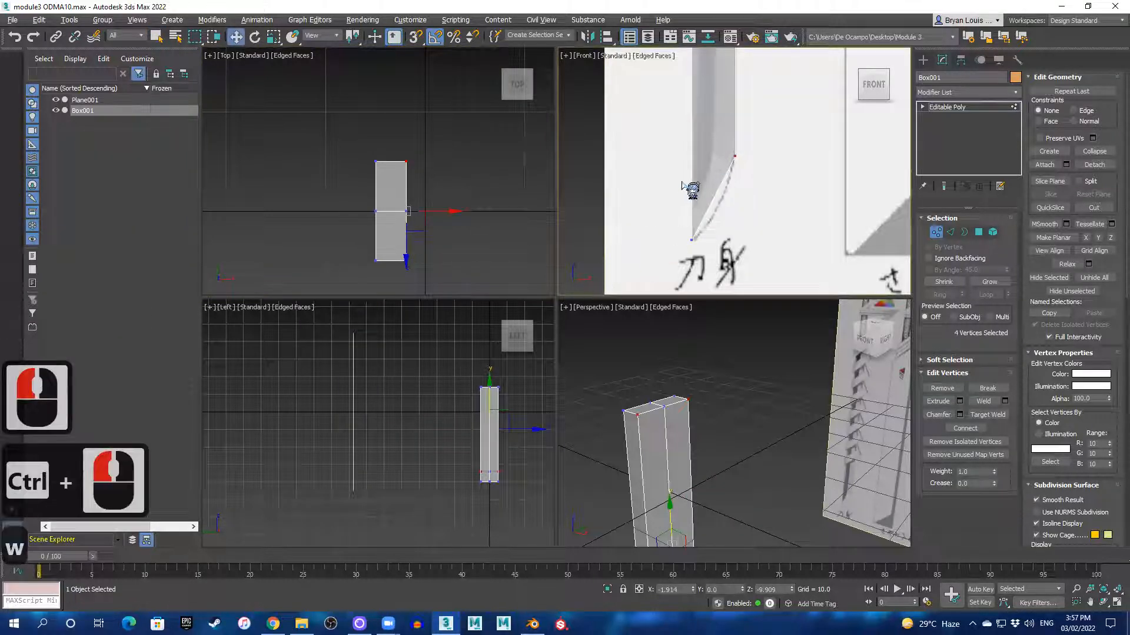
key(alt+w)
scroll(632, 253, down, 3)
middle_drag(581, 195, 553, 244)
drag(531, 219, 518, 220)
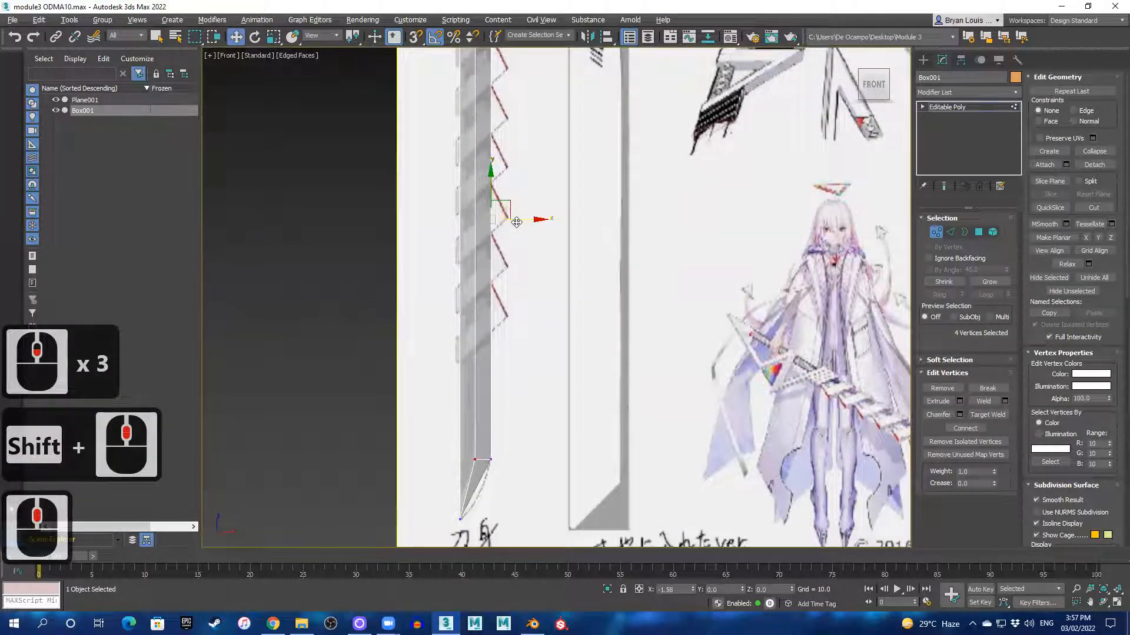
click(517, 391)
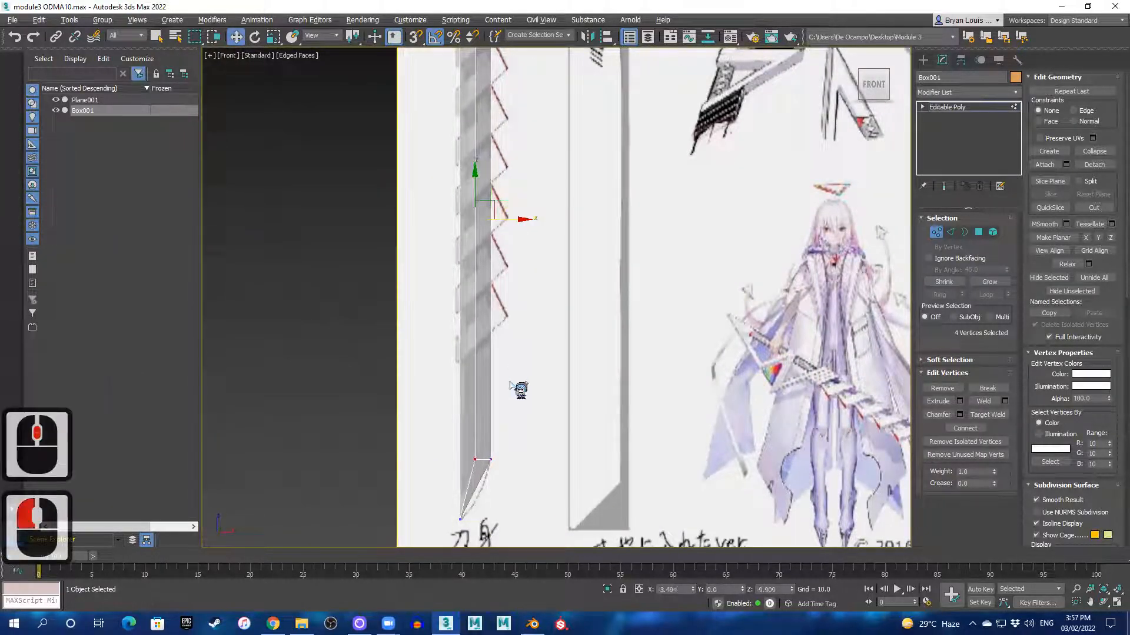
- Fine-tune the four right-side corner vertices to X about -3.447 against the drawn bevel line
scroll(517, 388, up, 3)
shift+middle_drag(538, 383, 540, 290)
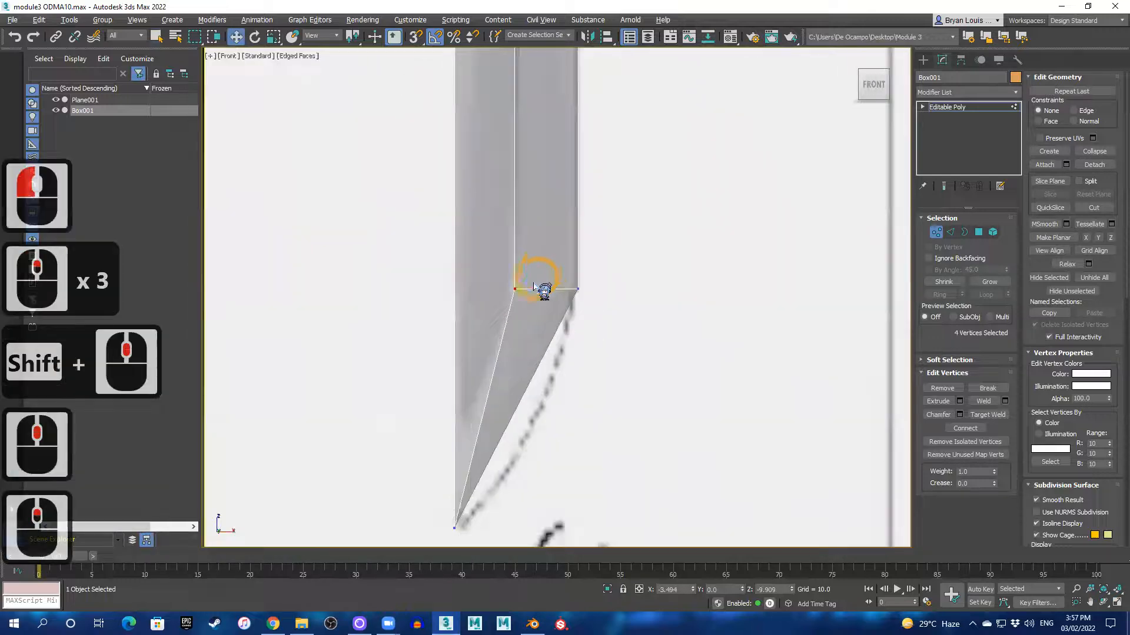
scroll(524, 274, up, 2)
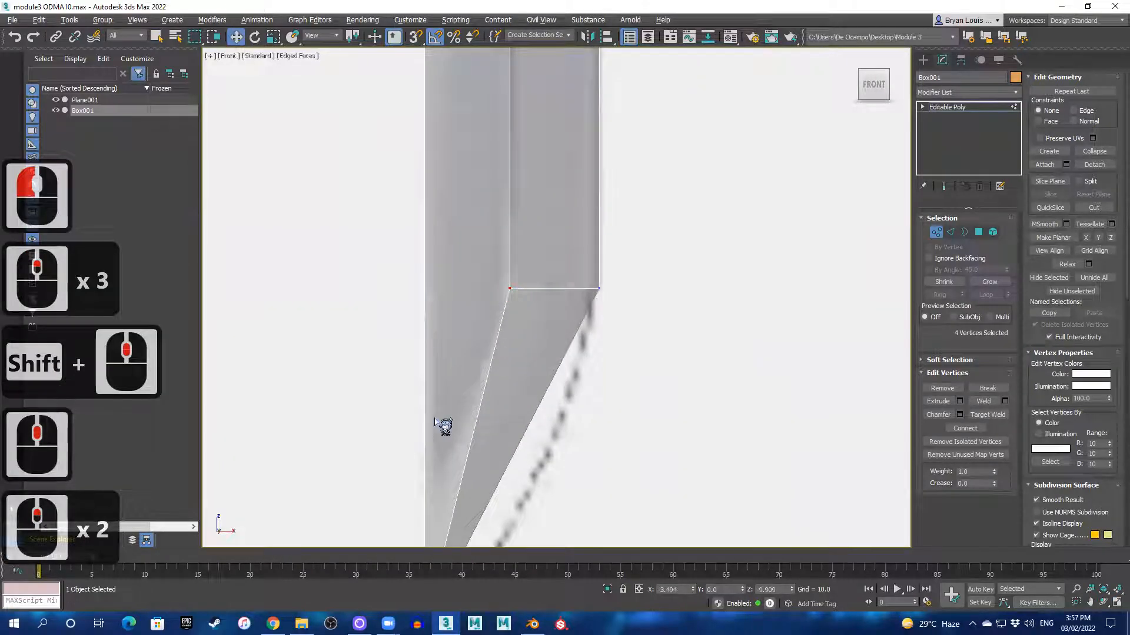
scroll(600, 171, down, 4)
middle_drag(567, 210, 542, 302)
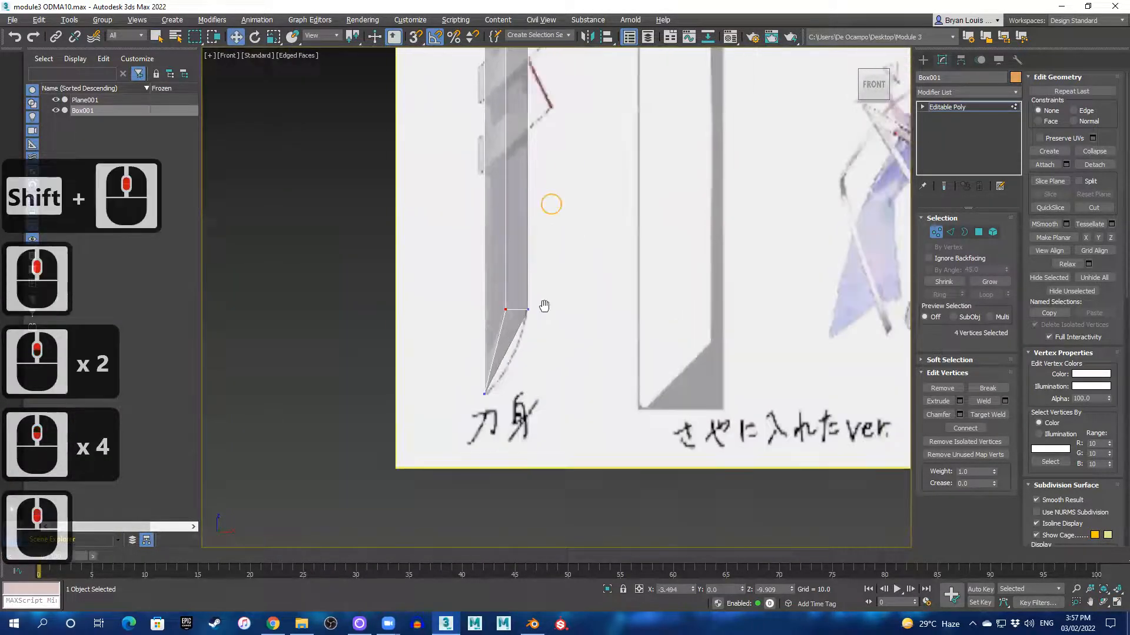
scroll(542, 302, up, 2)
drag(539, 146, 541, 146)
middle_drag(577, 410, 616, 210)
scroll(550, 358, up, 2)
scroll(551, 360, up, 1)
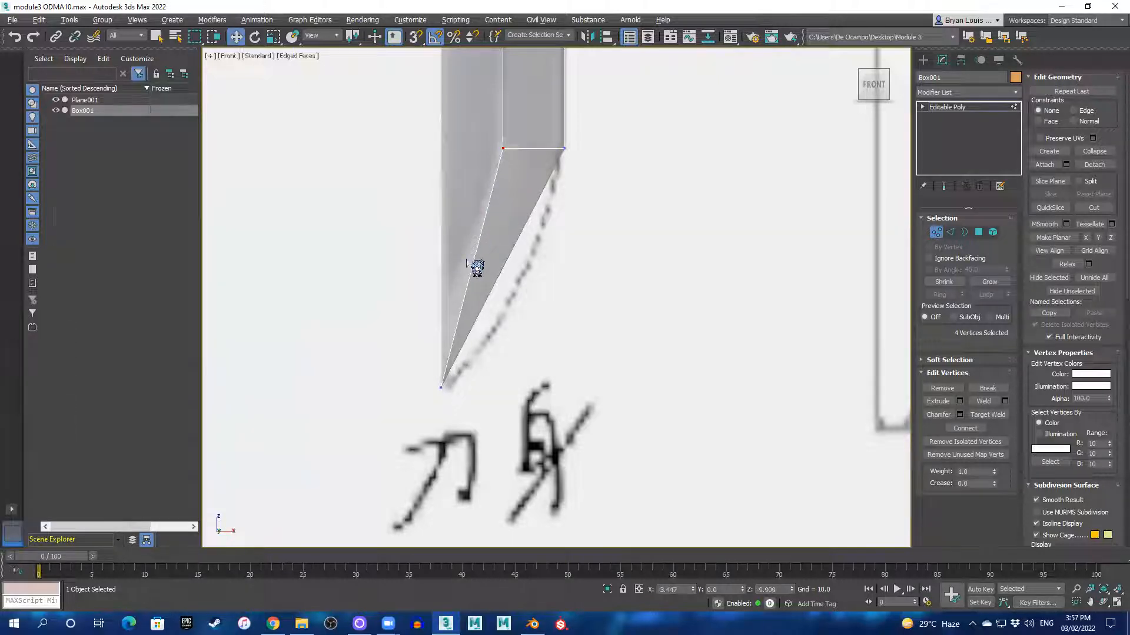
- Select the four front and back corner vertices on the blade's left side and raise them to Z about -10.43
key(alt+w)
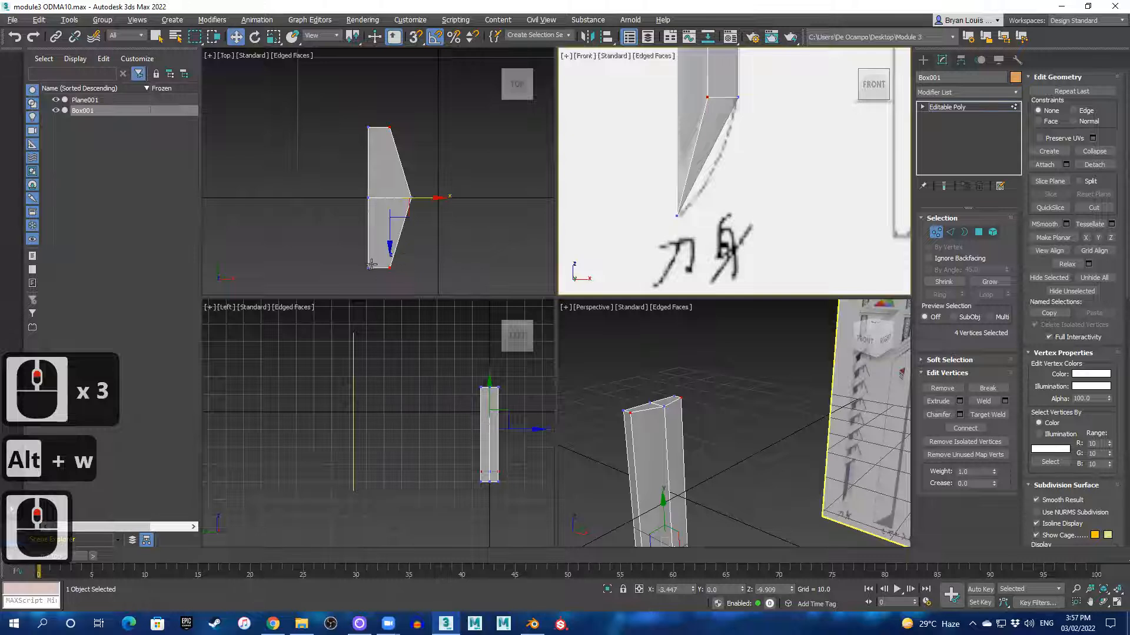
drag(355, 264, 374, 283)
ctrl+drag(350, 112, 375, 141)
key(alt+w)
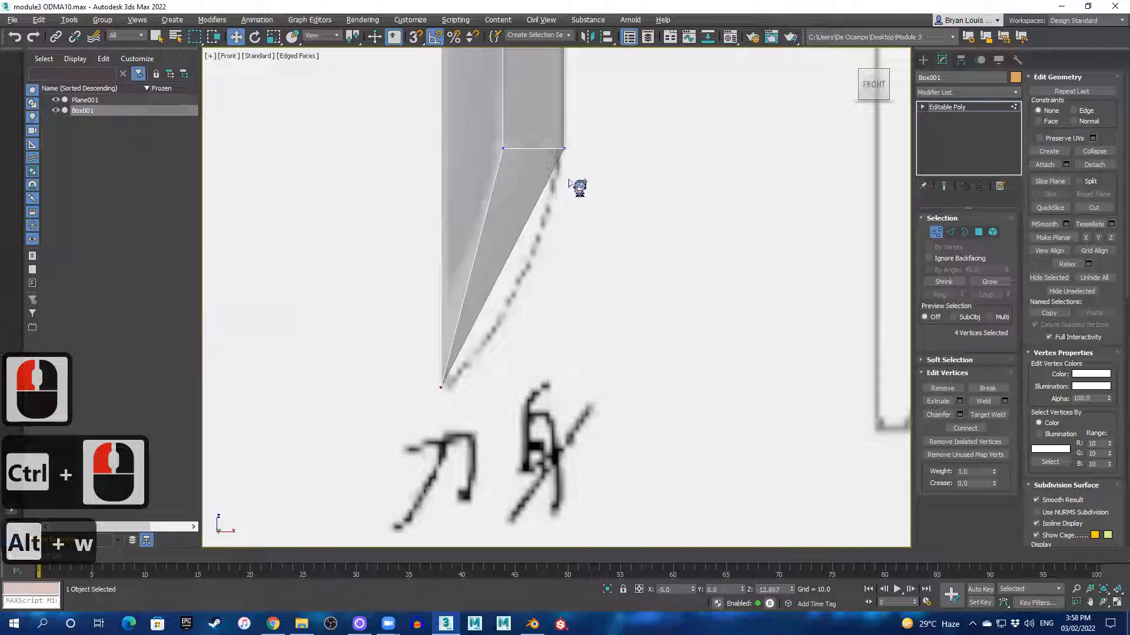
middle_drag(649, 181, 685, 269)
key(w)
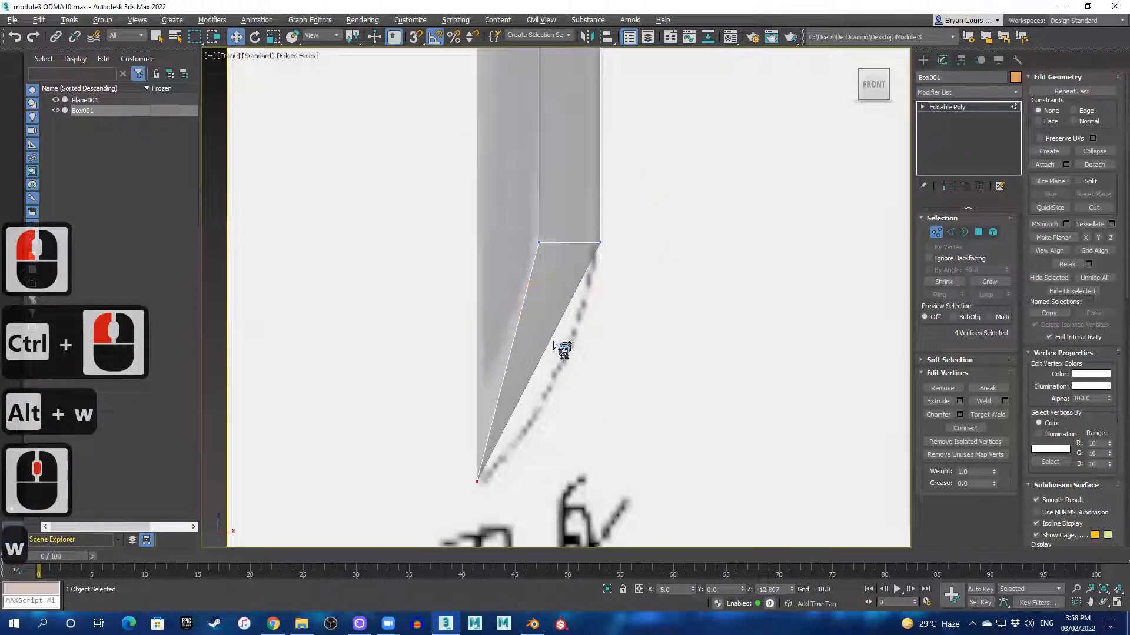
scroll(560, 232, down, 6)
scroll(582, 247, up, 3)
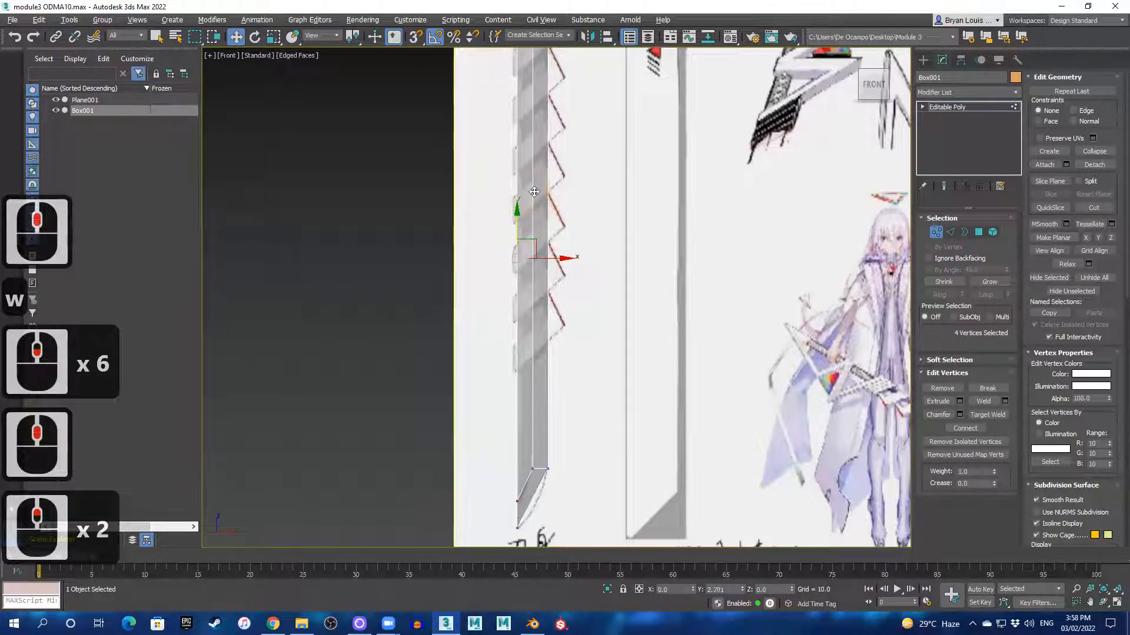
drag(535, 193, 536, 170)
- Select only the two left corner vertices near the blade's tip and lower them slightly to Z about -37.61
scroll(567, 382, up, 2)
shift+scroll(559, 431, up, 1)
shift+middle_drag(559, 422, 591, 382)
scroll(591, 382, down, 3)
middle_drag(577, 282, 555, 336)
scroll(555, 336, up, 6)
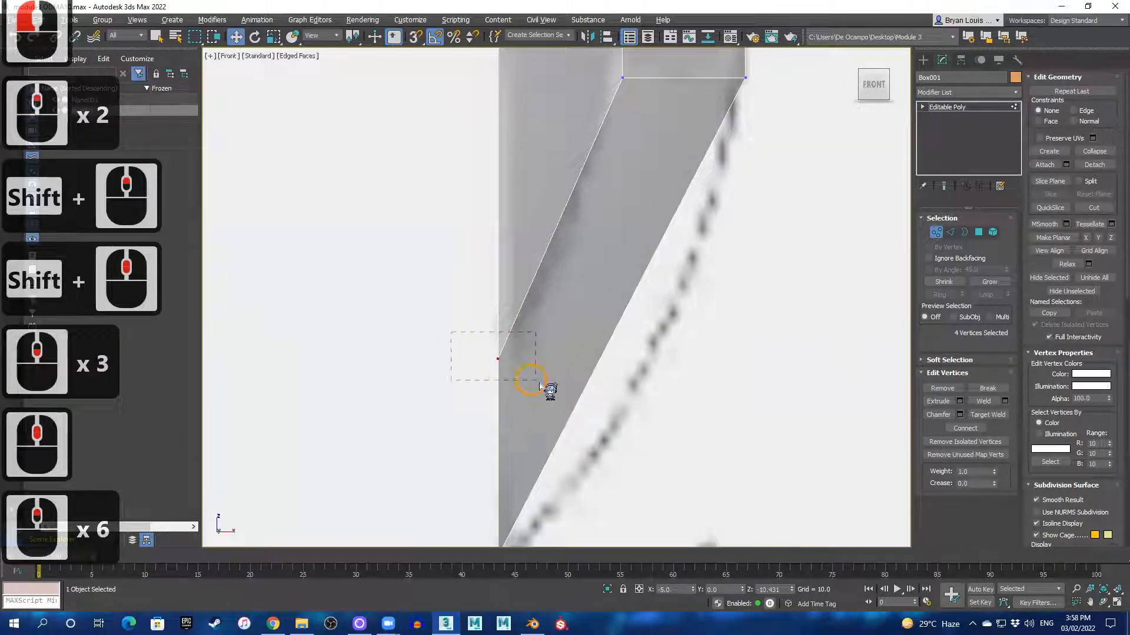
drag(539, 384, 537, 381)
mouse_move(496, 315)
mouse_down()
mouse_move(497, 338)
mouse_move(502, 288)
mouse_move(503, 330)
mouse_up()
scroll(636, 121, down, 7)
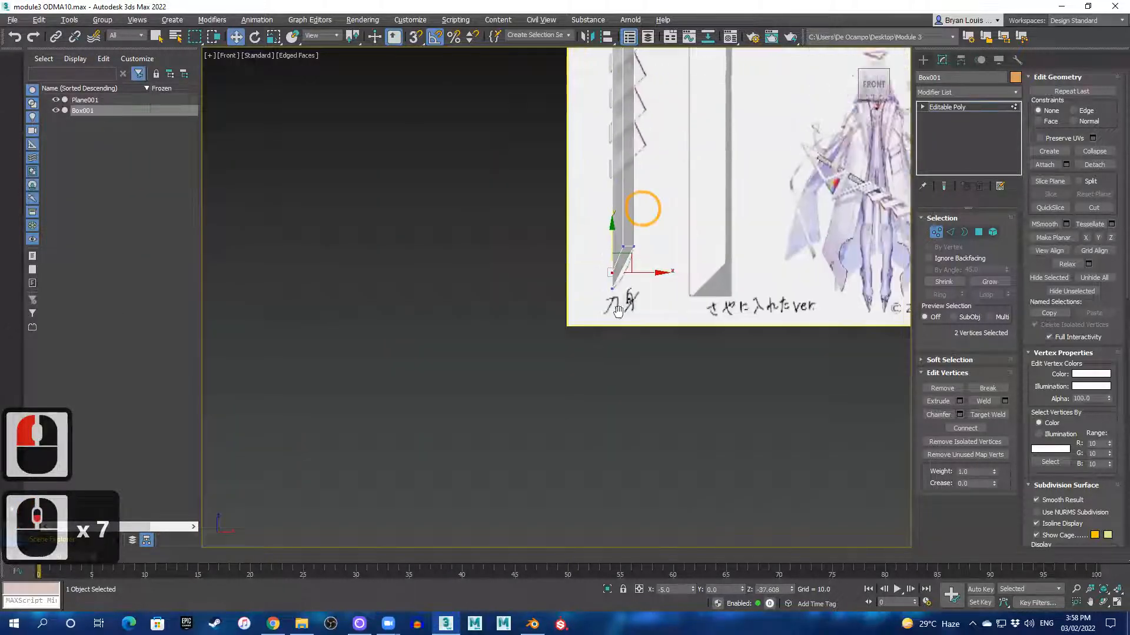
- Select the two raised corner vertices at the blade's top and vertex-snap them down to the top edge at Z 14.076
middle_drag(617, 310, 522, 518)
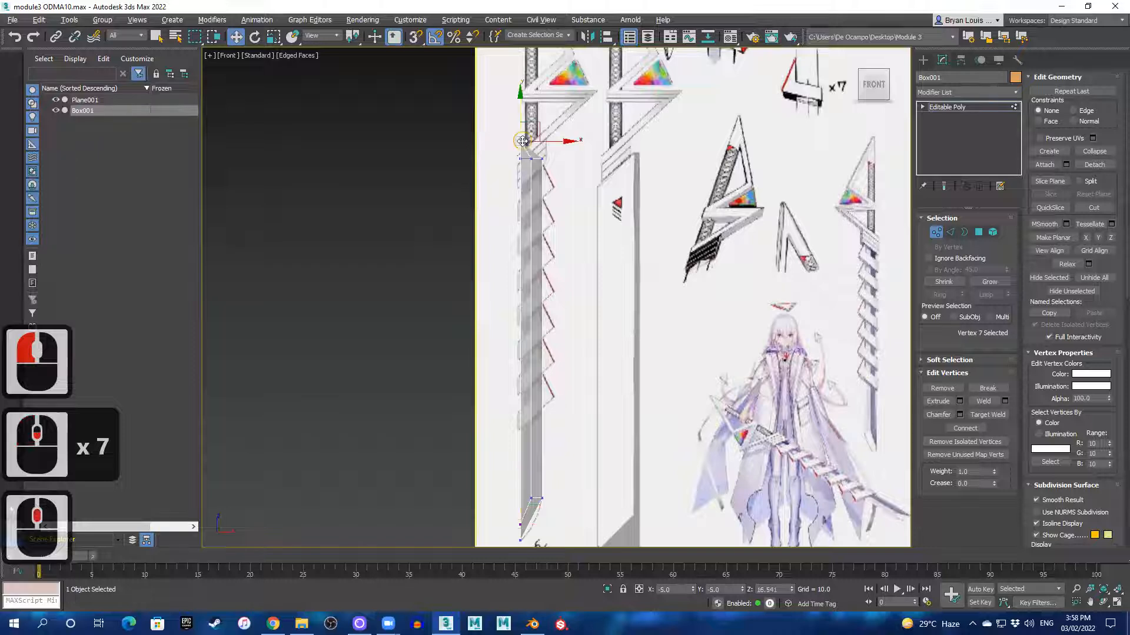
scroll(522, 141, up, 6)
drag(393, 127, 457, 167)
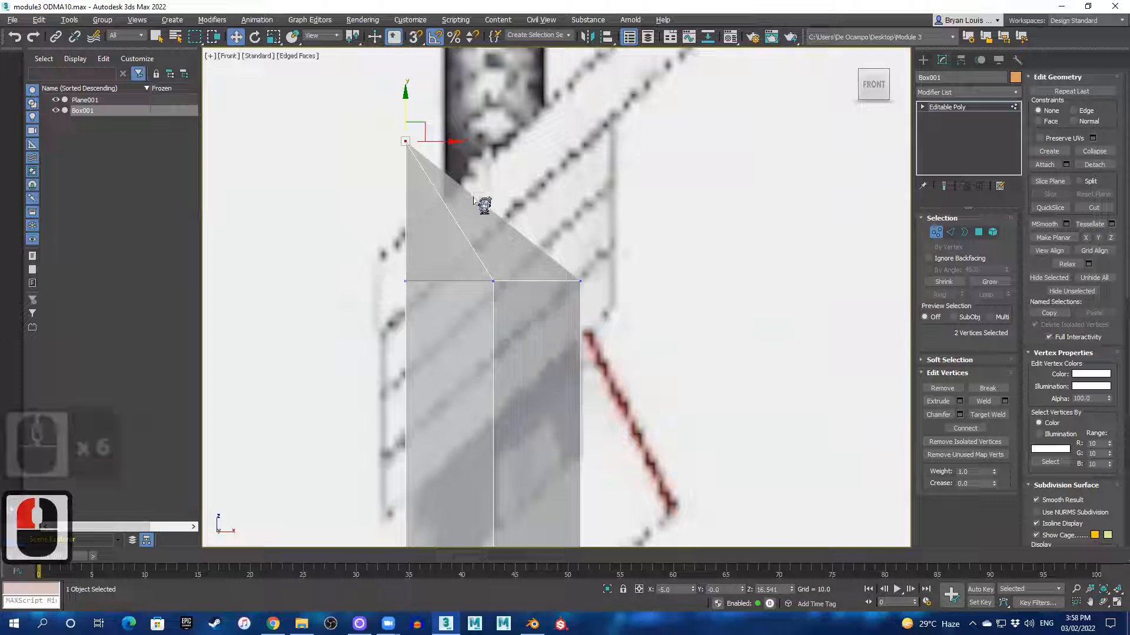
key(w)
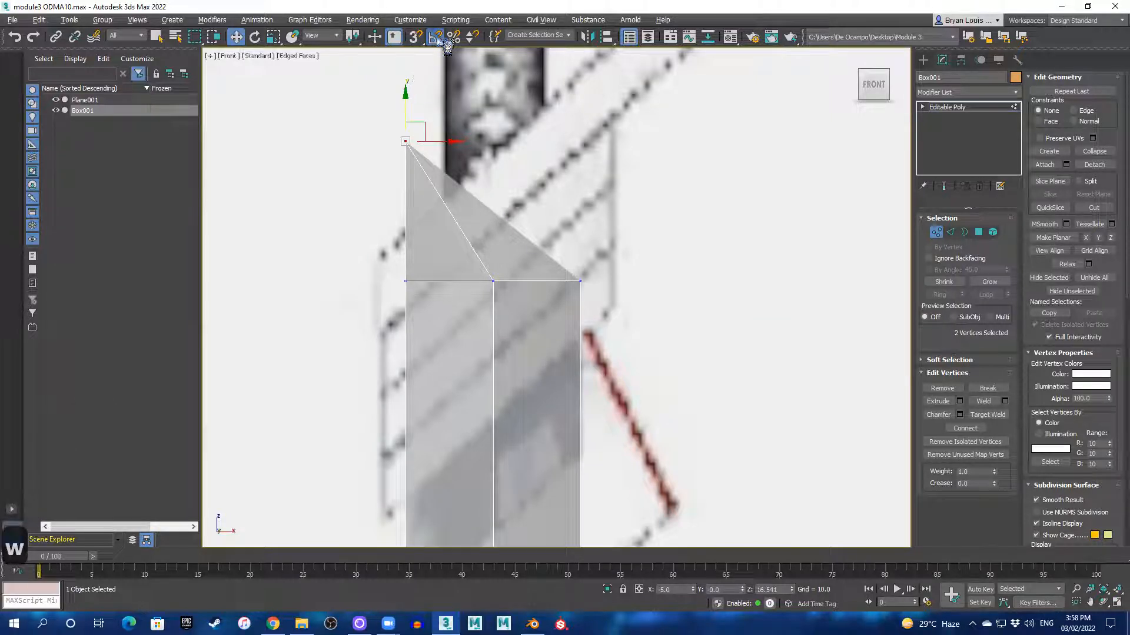
key(a)
drag(408, 105, 416, 278)
scroll(570, 408, down, 5)
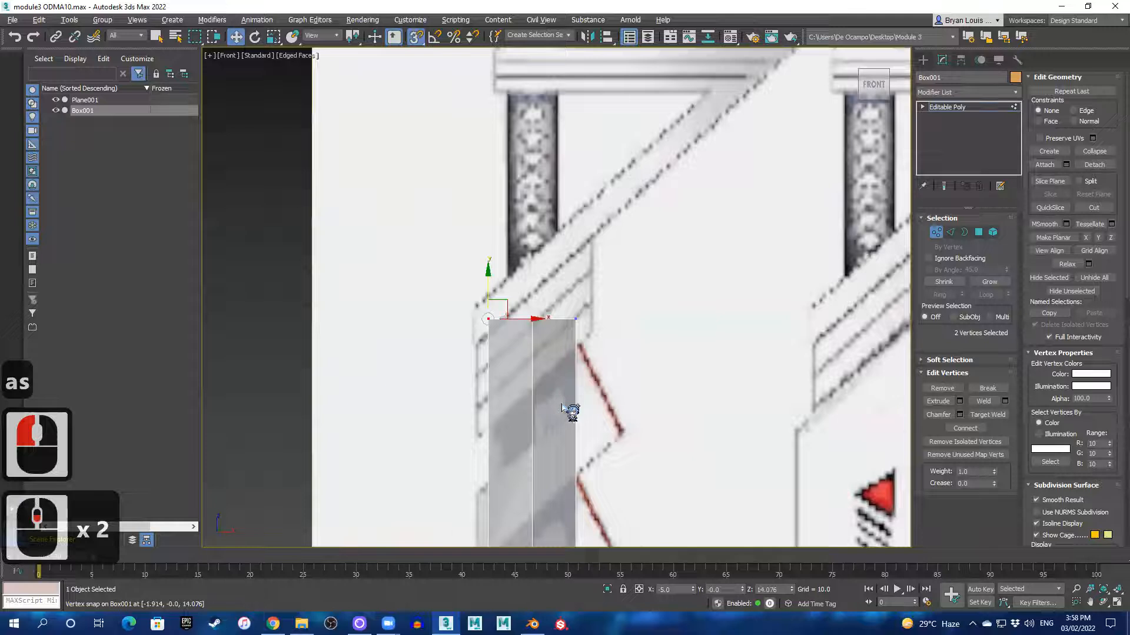
- Turn off the blade's see-through display and examine its bevelled tip in the maximized Perspective view
middle_drag(551, 435, 562, 242)
middle_drag(574, 501, 555, 166)
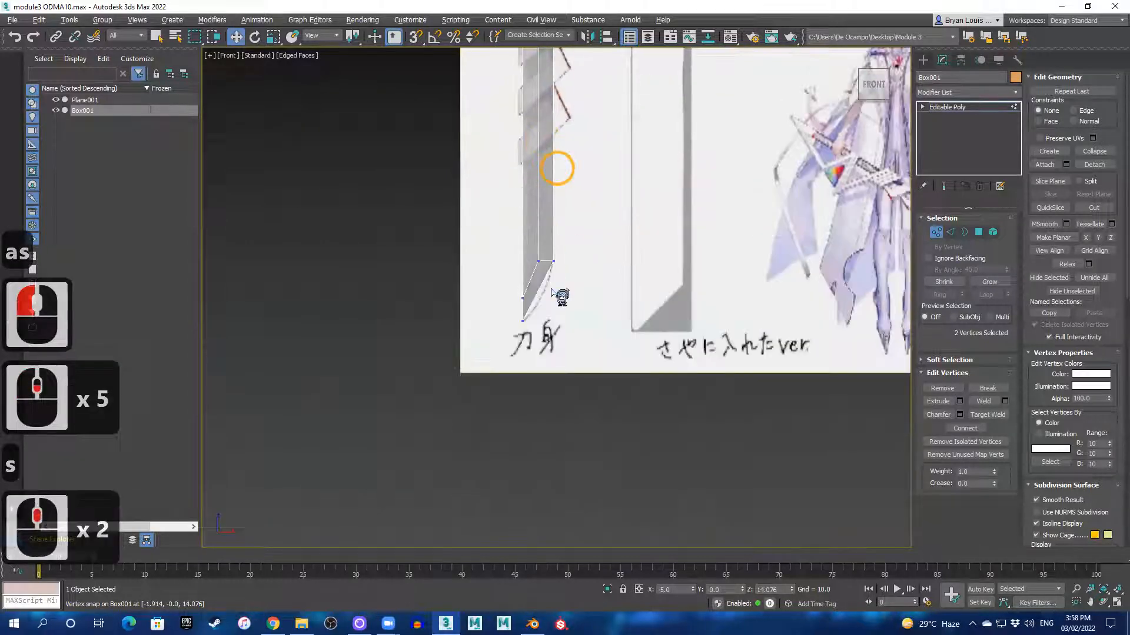
scroll(534, 290, up, 5)
middle_drag(556, 236, 549, 321)
key(alt+w)
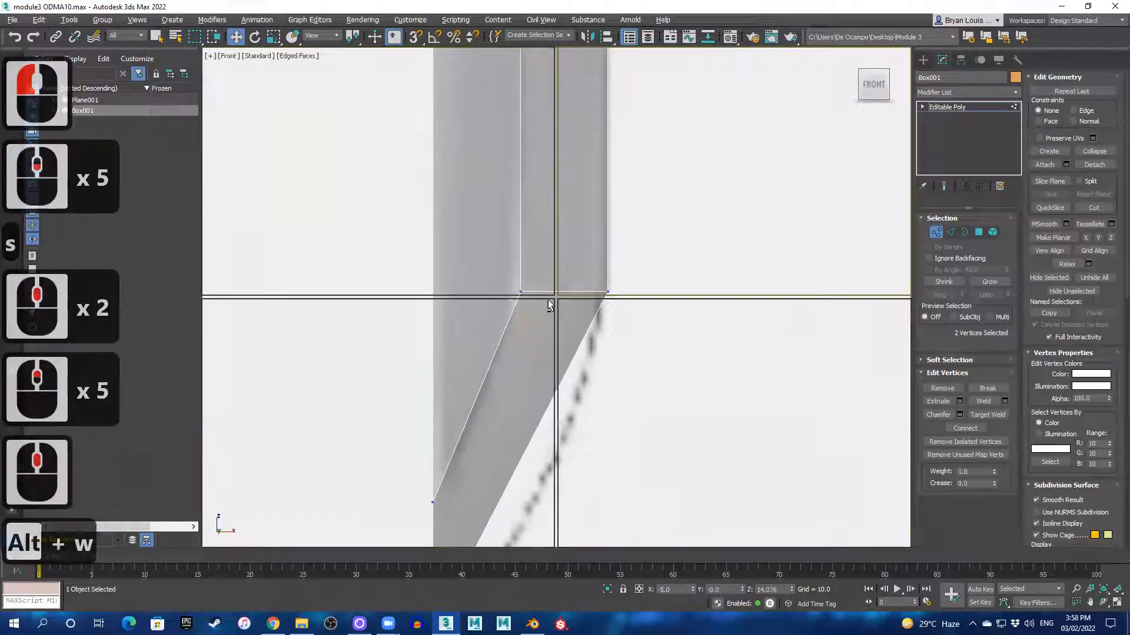
key(alt+w)
alt+middle_drag(465, 452, 557, 340)
scroll(551, 337, down, 2)
middle_drag(519, 302, 565, 324)
key(alt+x)
scroll(526, 343, up, 2)
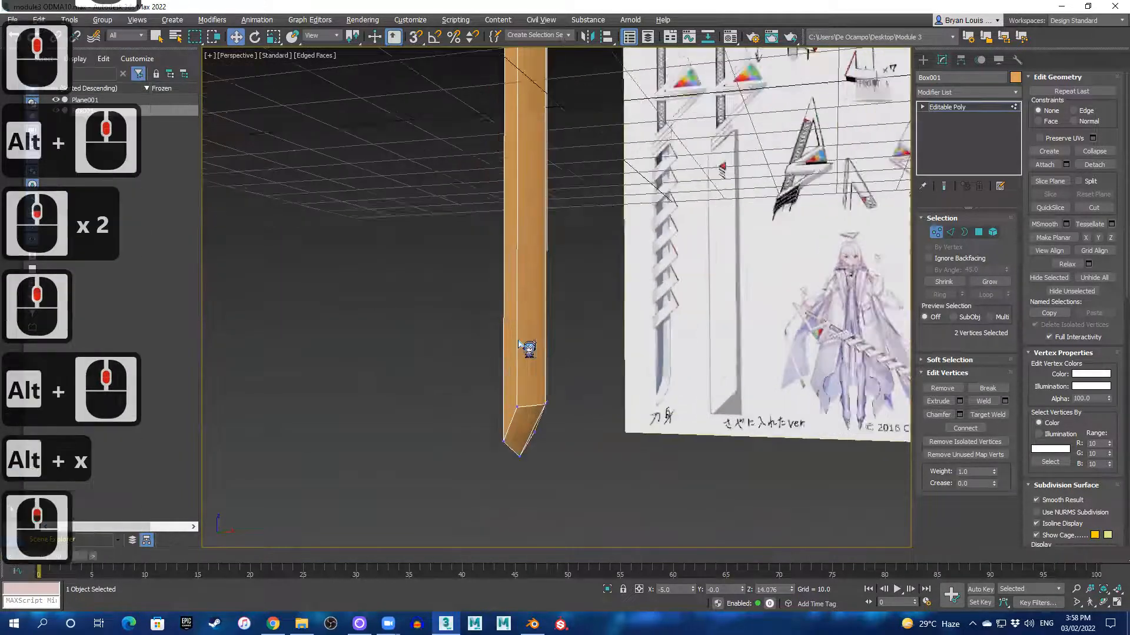
- Select the blade's eight outer front and back vertices and scale them along Y to flatten the blade to a thin profile
alt+middle_drag(552, 384, 539, 441)
middle_drag(545, 288, 546, 474)
alt+middle_drag(563, 338, 587, 222)
key(alt+w)
drag(356, 122, 470, 156)
shift+drag(319, 258, 454, 280)
key(r)
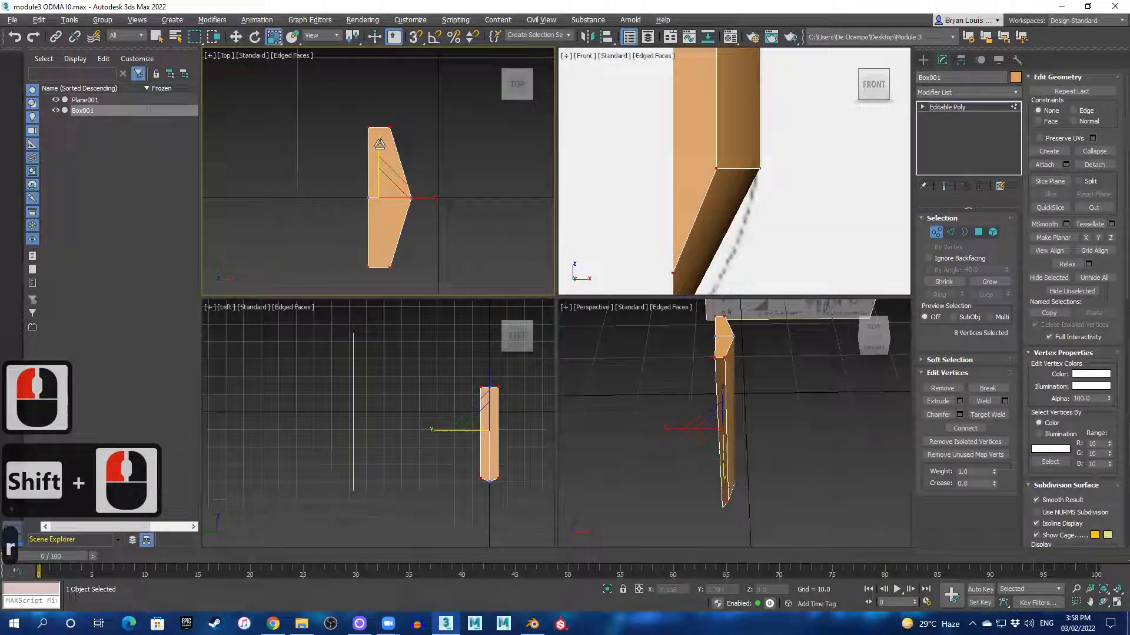
drag(378, 144, 389, 201)
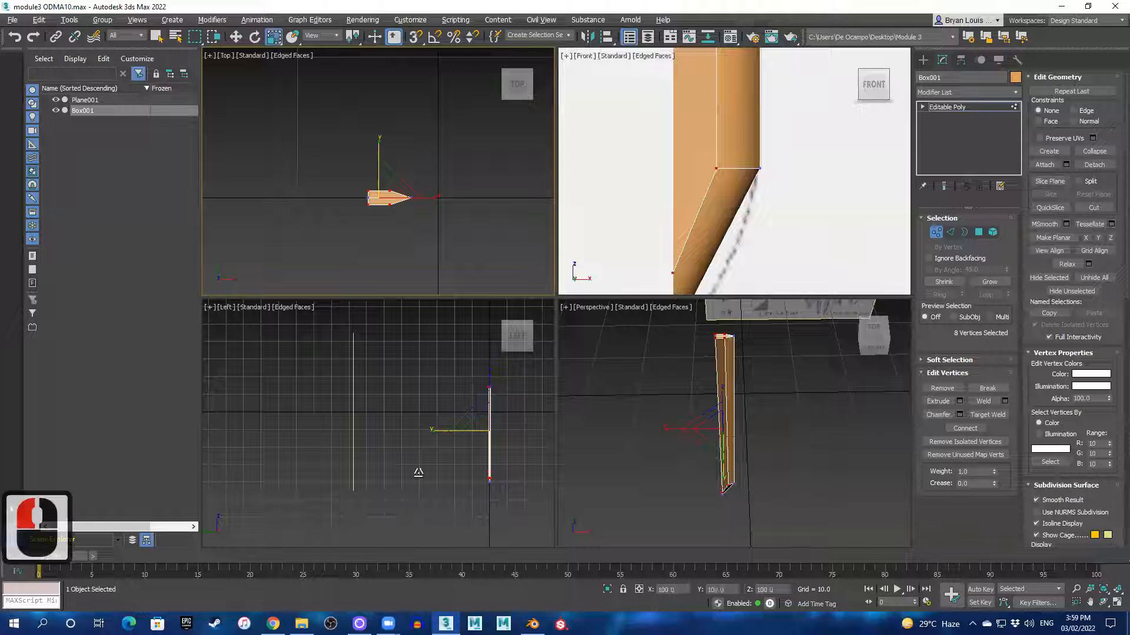
- Scale the eight selected outer vertices further along Y to about 70 percent, thinning the blade's cross-section more
scroll(383, 235, up, 4)
scroll(729, 359, up, 2)
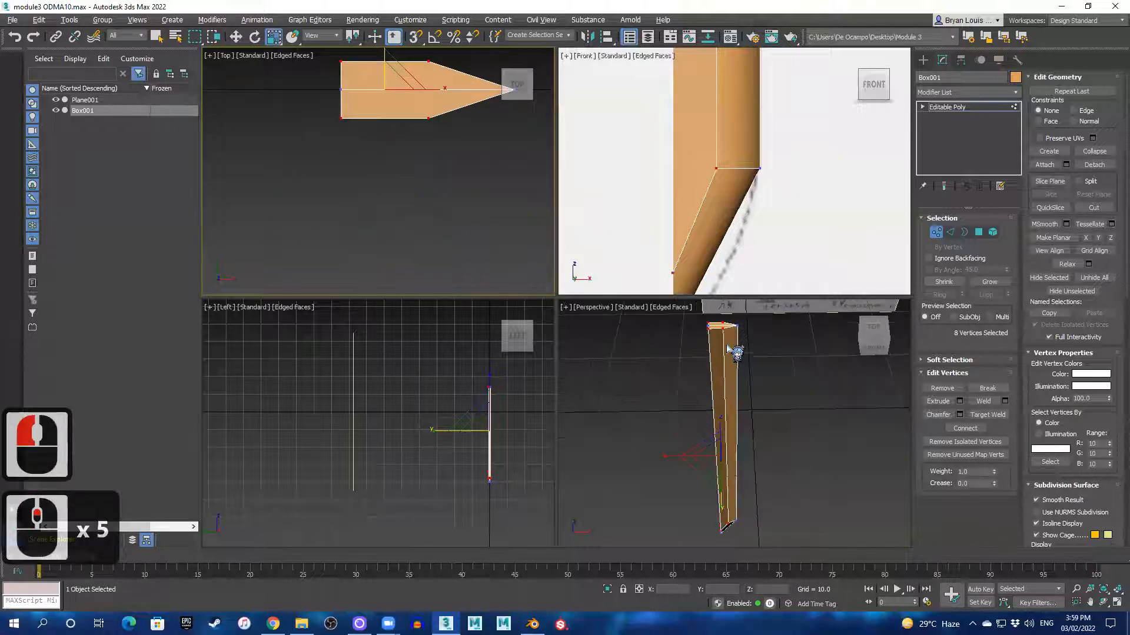
alt+middle_drag(714, 373, 618, 504)
scroll(805, 379, down, 2)
alt+middle_drag(687, 430, 702, 452)
scroll(702, 452, up, 1)
scroll(708, 380, up, 3)
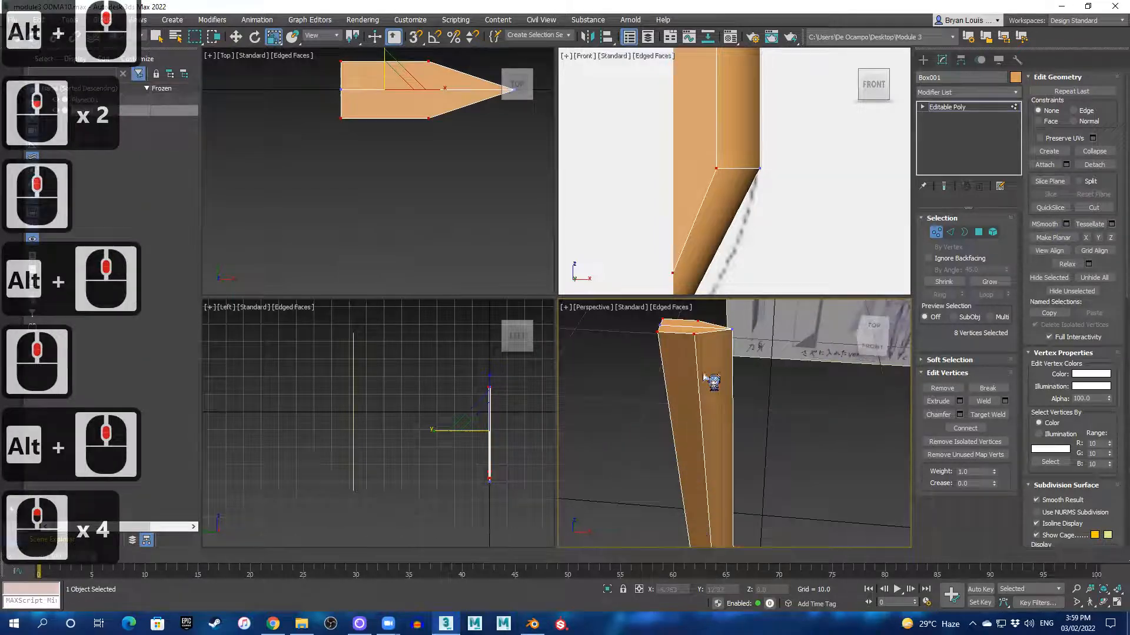
alt+middle_drag(705, 389, 705, 444)
middle_drag(403, 150, 378, 242)
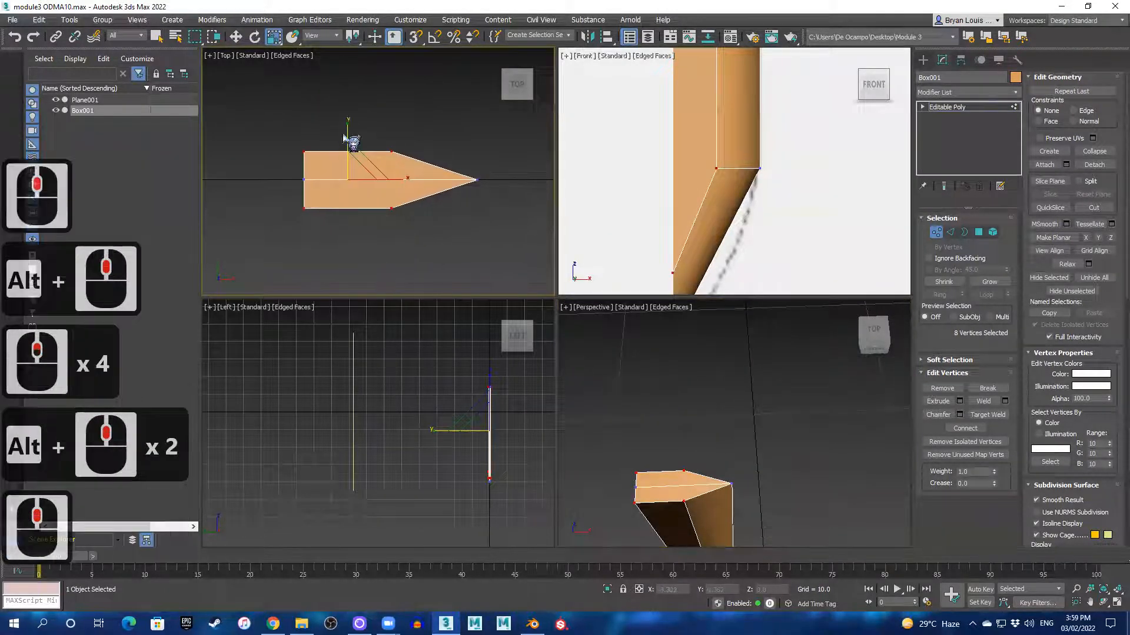
drag(345, 128, 345, 147)
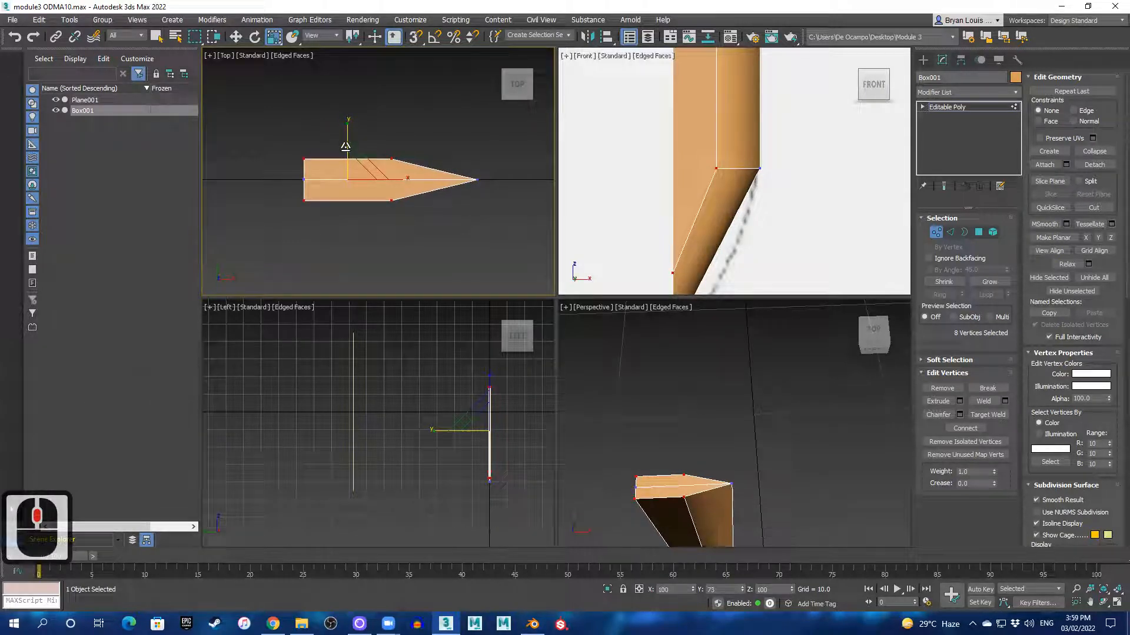
click(344, 149)
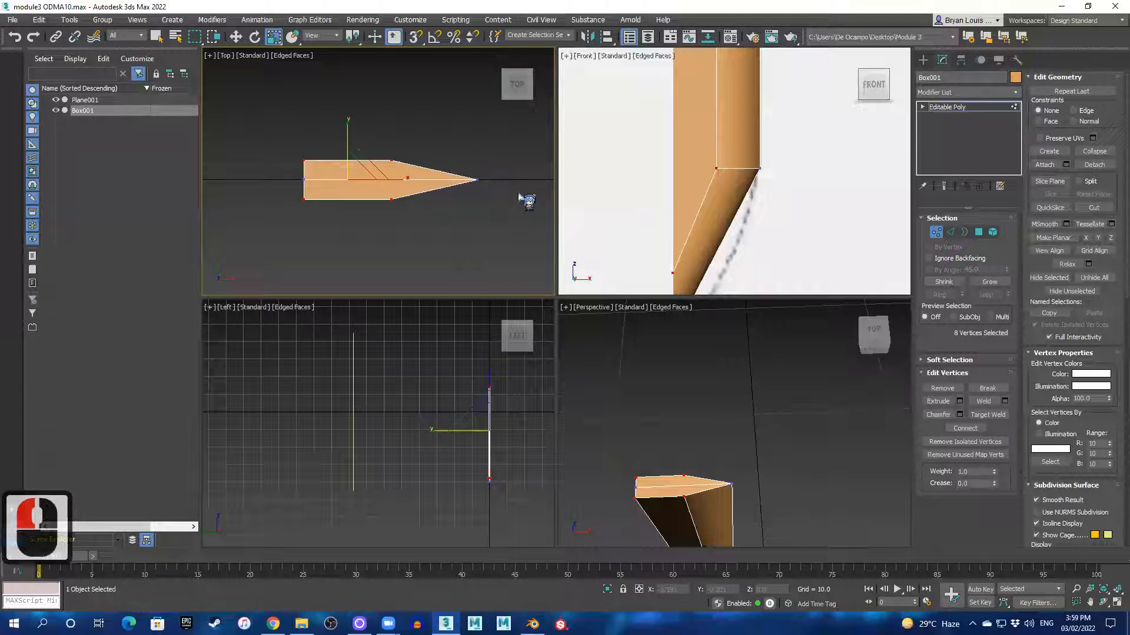
- Restore the Top view and examine the thinned blade down to its tip in the maximized Perspective view
mouse_move(474, 243)
alt+middle_down()
mouse_move(456, 225)
mouse_move(478, 240)
alt+middle_up()
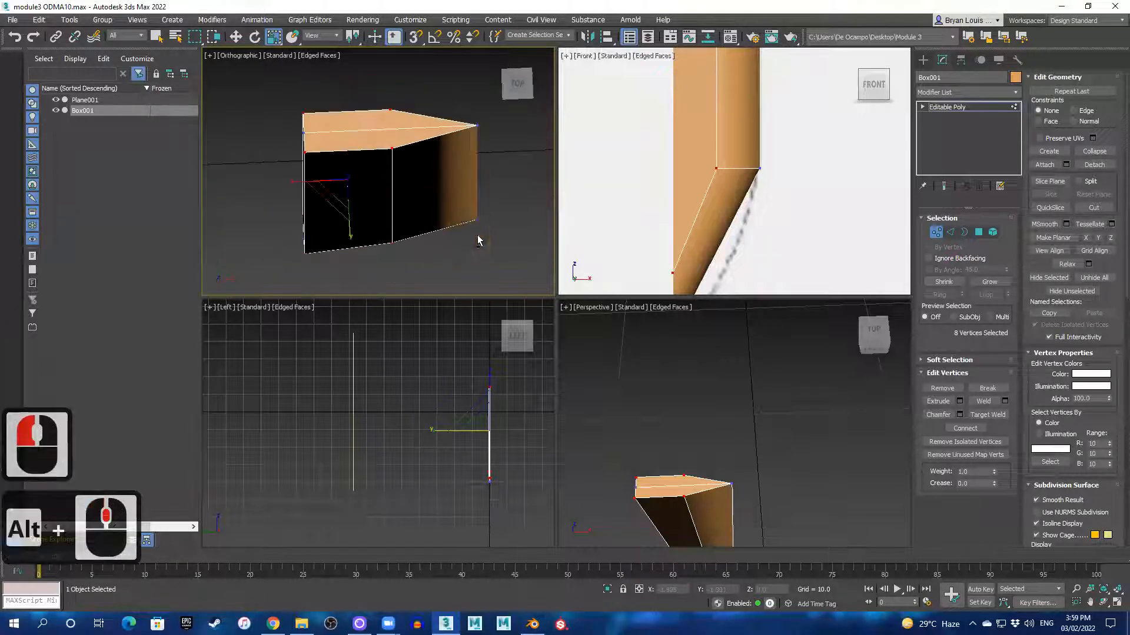
key(t)
alt+middle_drag(696, 451, 531, 323)
key(alt+w)
middle_drag(589, 406, 564, 153)
middle_drag(547, 388, 567, 351)
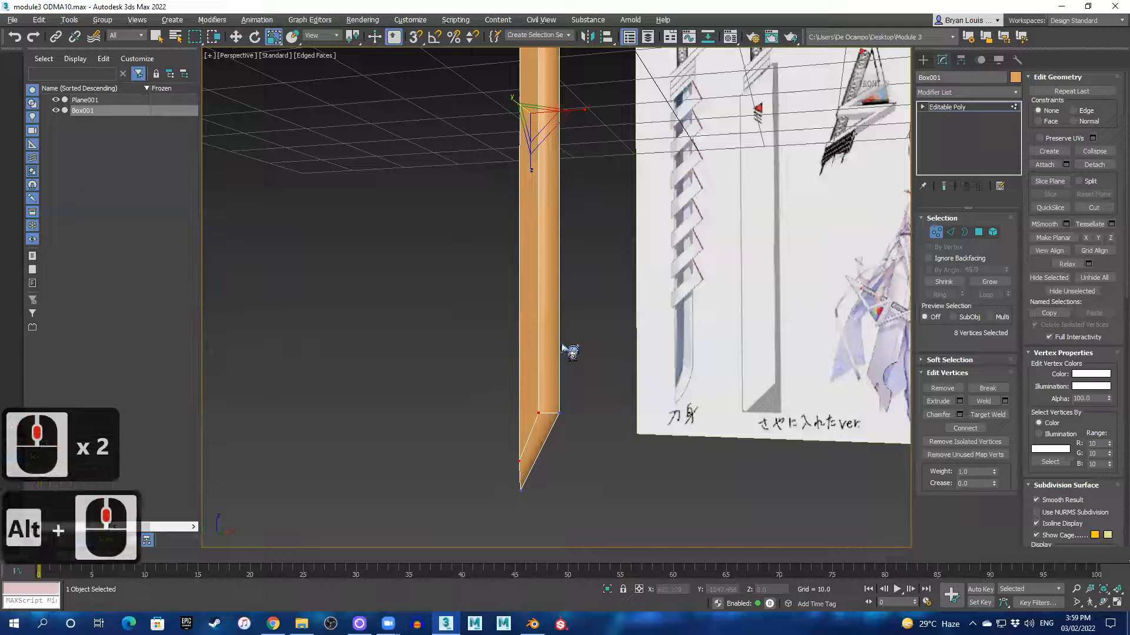
- Turn on see-through display for the blade and compare its Front outline with the reference and its cross-section from the Top
key(alt+w)
scroll(719, 174, down, 2)
middle_drag(731, 164, 712, 242)
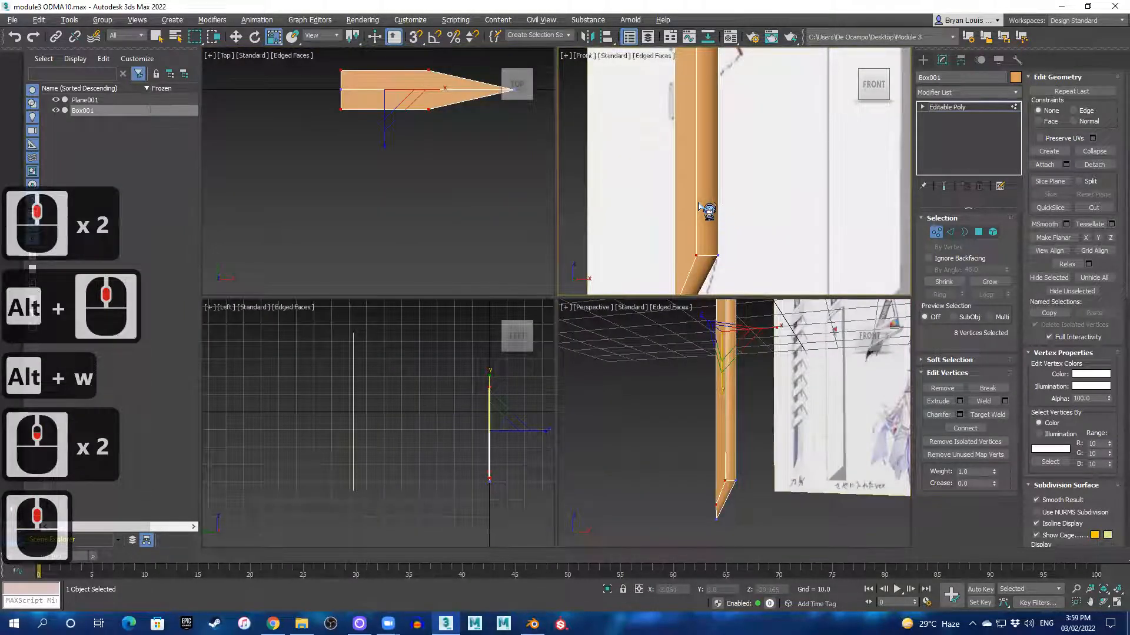
key(alt+x)
scroll(709, 239, down, 2)
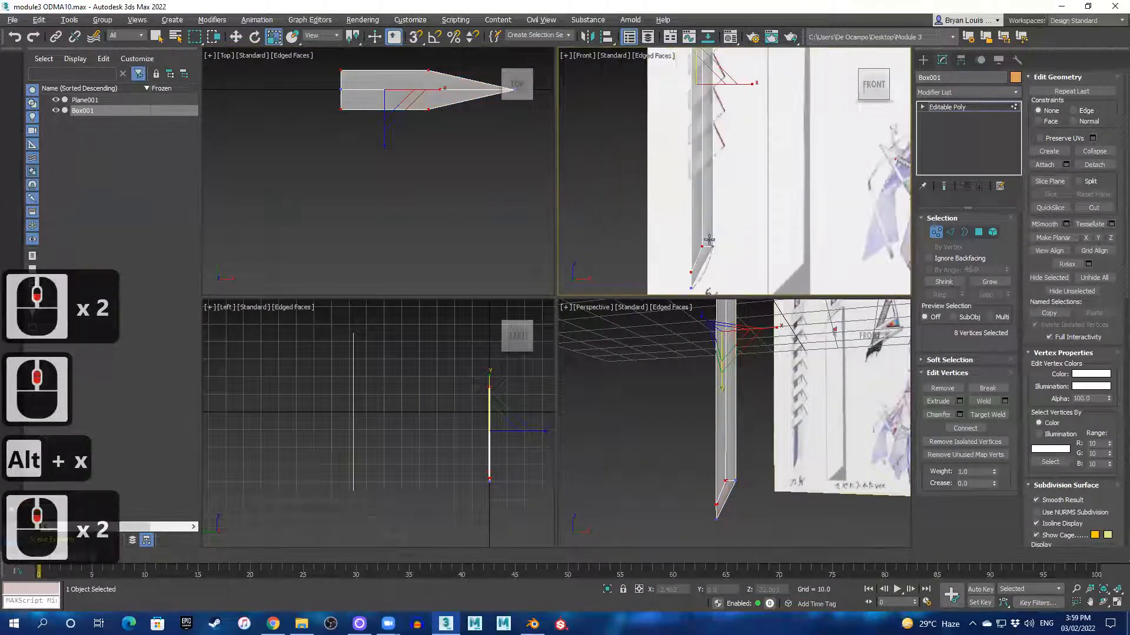
mouse_move(715, 240)
middle_down()
mouse_move(723, 218)
mouse_move(718, 231)
middle_up()
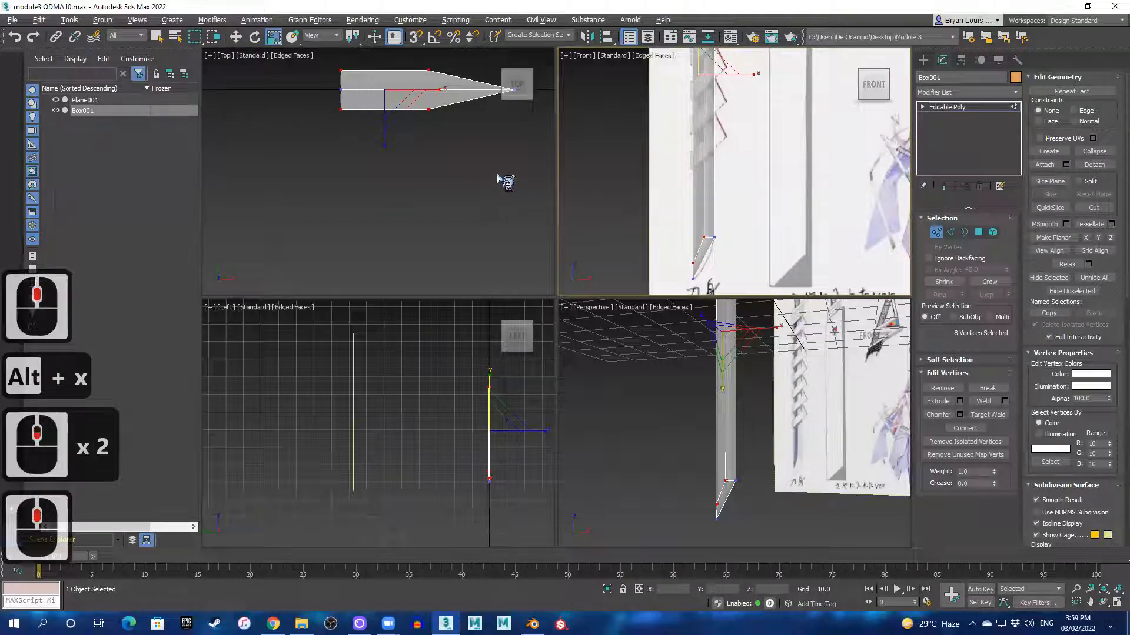
shift+middle_drag(484, 171, 444, 231)
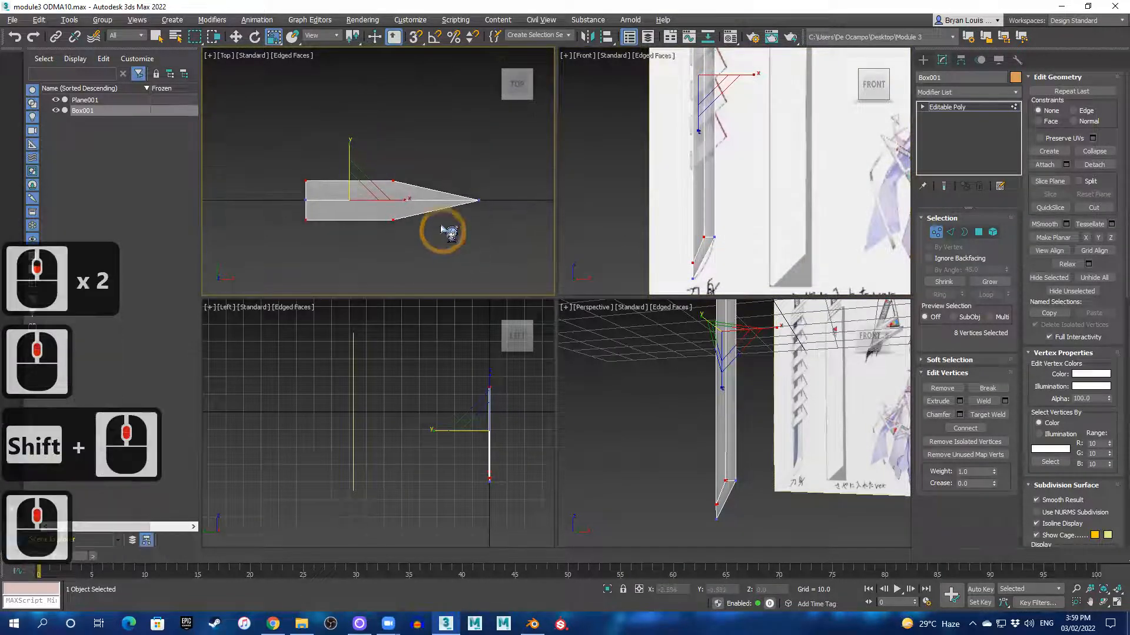
scroll(443, 230, up, 2)
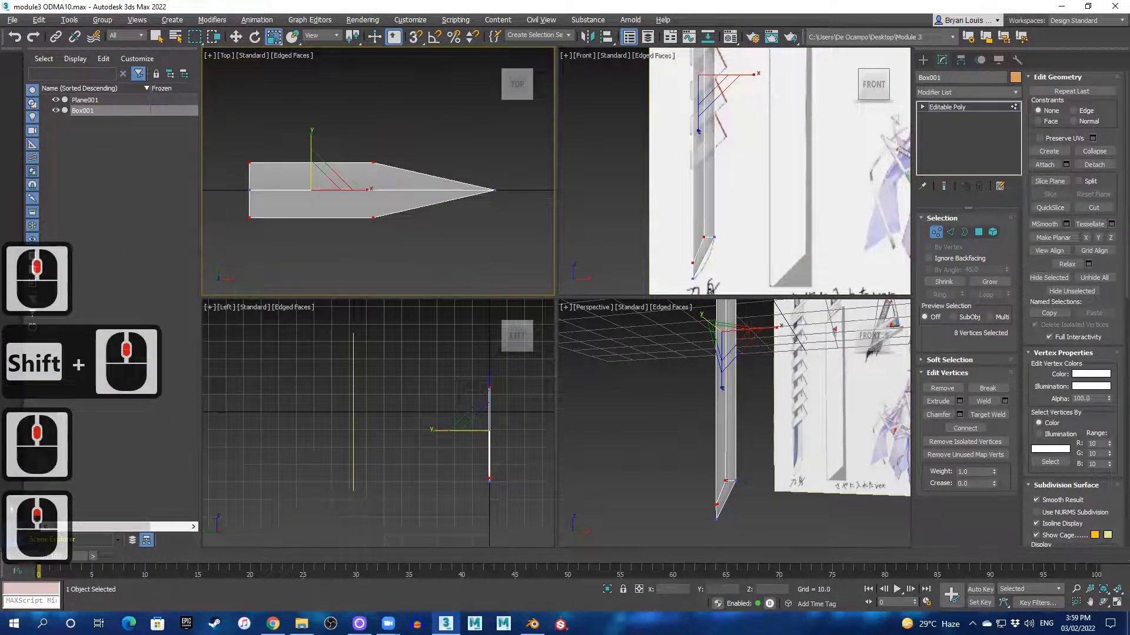
click(1093, 208)
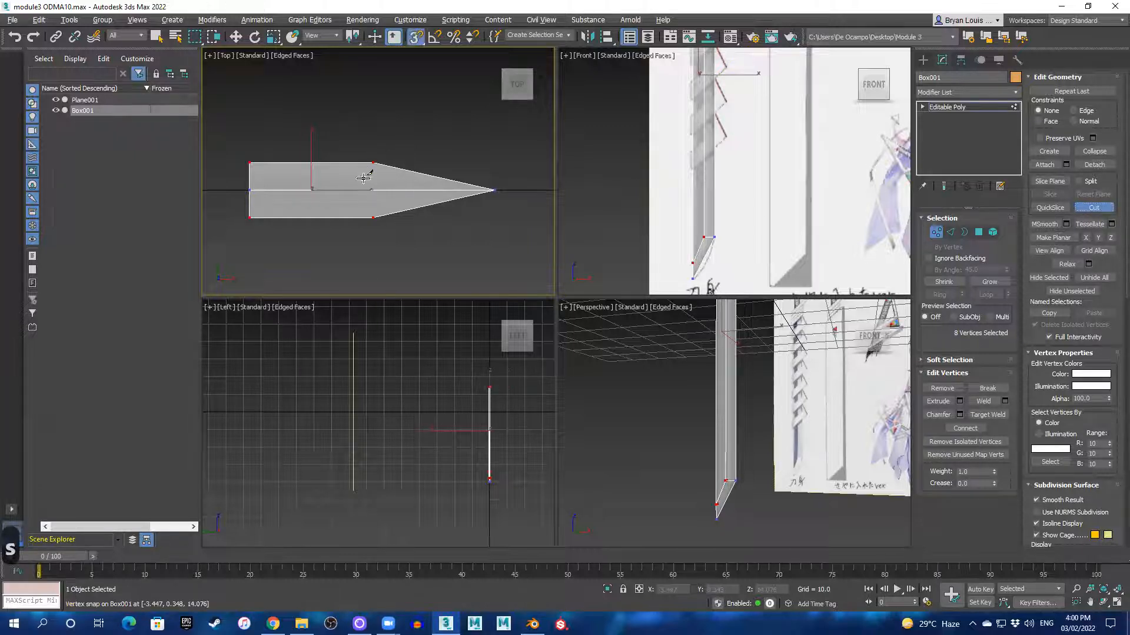
right_click(415, 36)
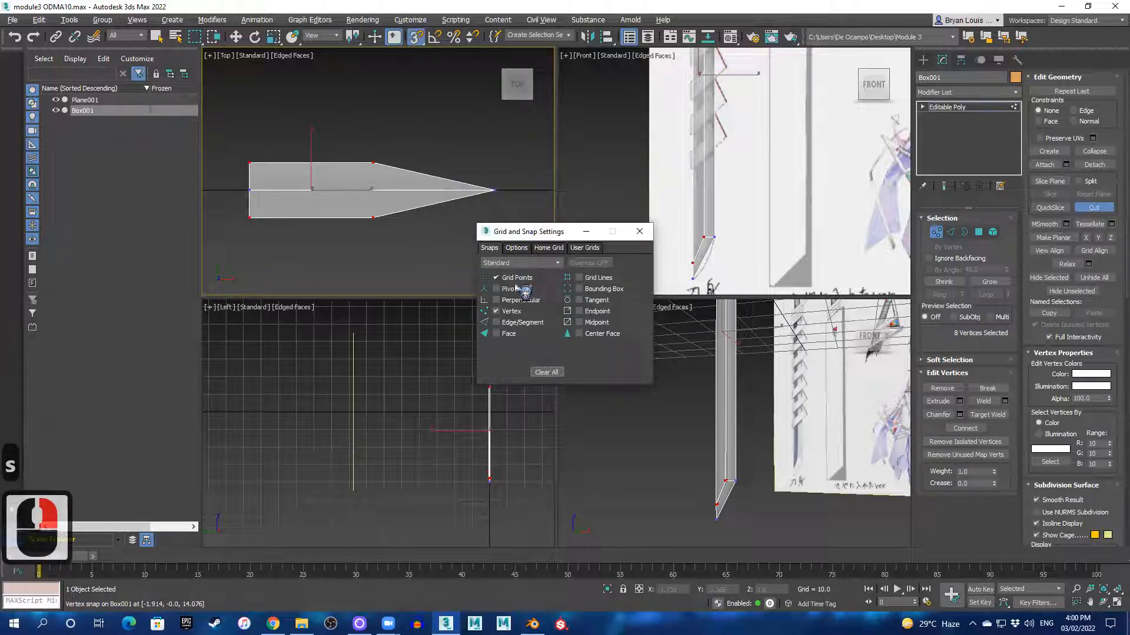
click(640, 231)
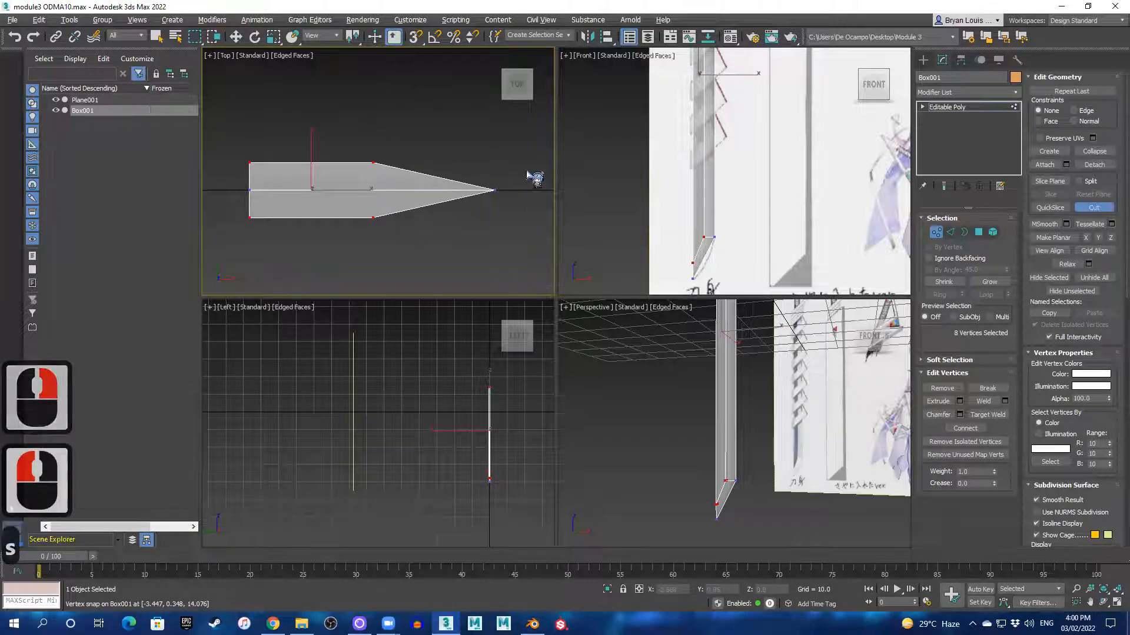
click(1087, 206)
scroll(499, 263, down, 2)
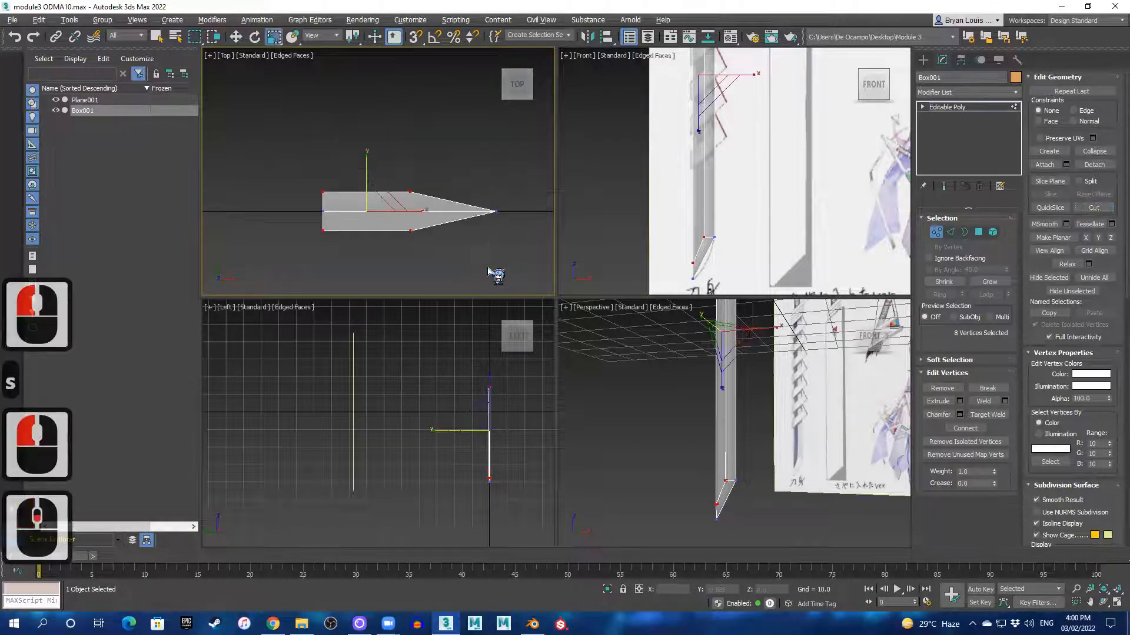
- Examine the blade's tip in the Front view and its edges and ends from several angles in the maximized Perspective view
scroll(688, 253, up, 2)
middle_drag(746, 276, 740, 234)
alt+middle_drag(737, 404, 742, 432)
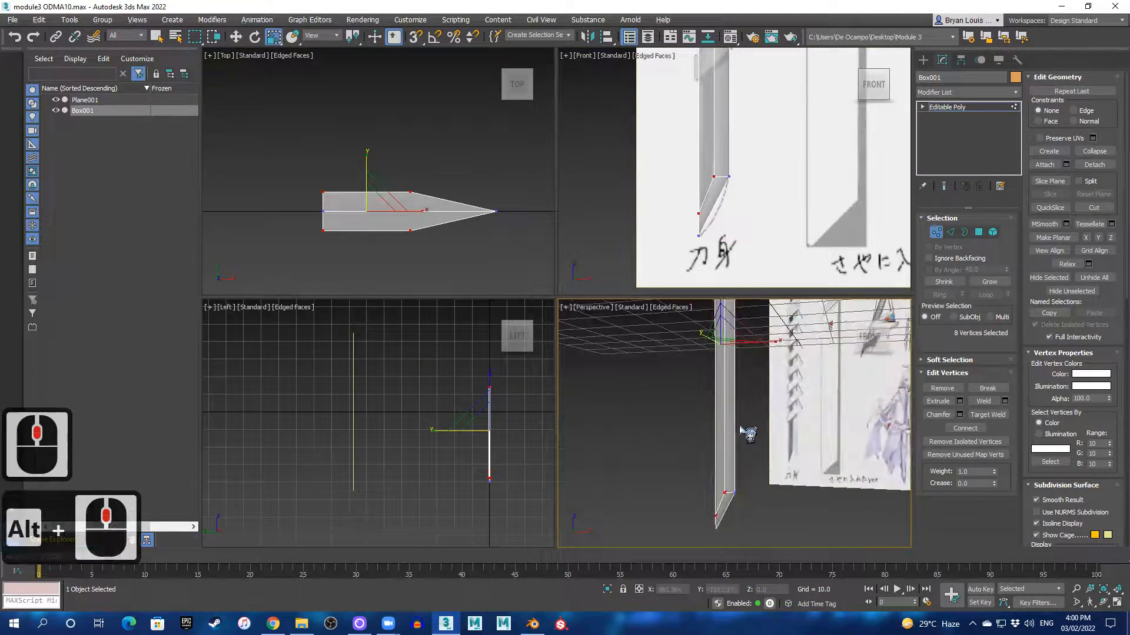
key(alt+w)
alt+middle_drag(563, 366, 580, 459)
scroll(576, 424, down, 3)
alt+middle_drag(554, 377, 607, 394)
scroll(541, 200, up, 2)
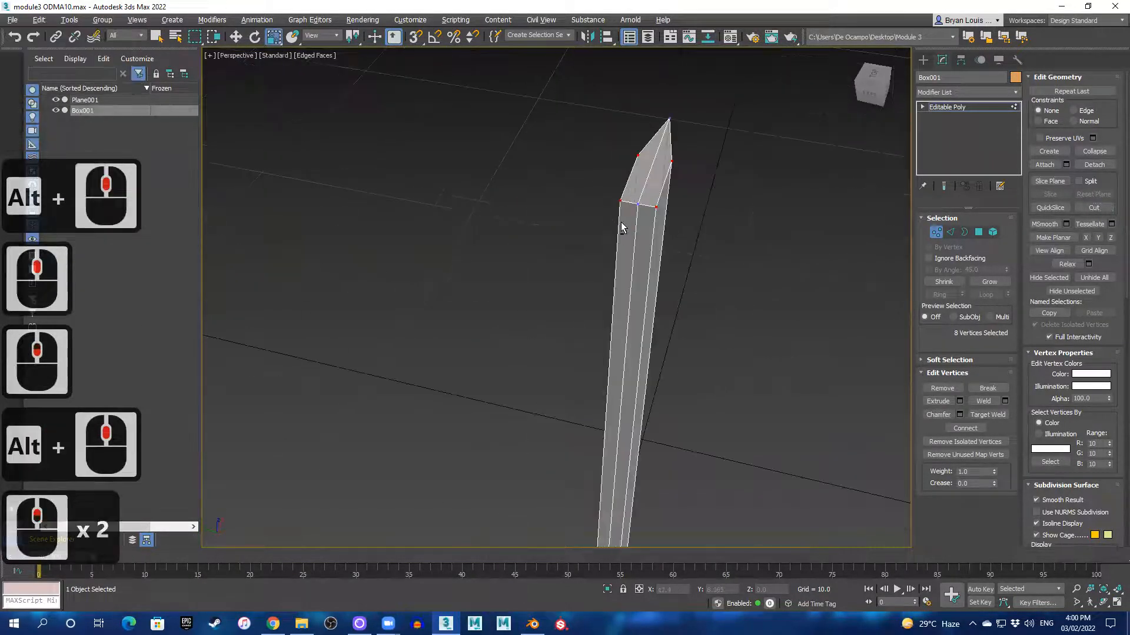
alt+middle_drag(621, 222, 538, 222)
scroll(704, 283, down, 1)
alt+middle_drag(630, 302, 514, 301)
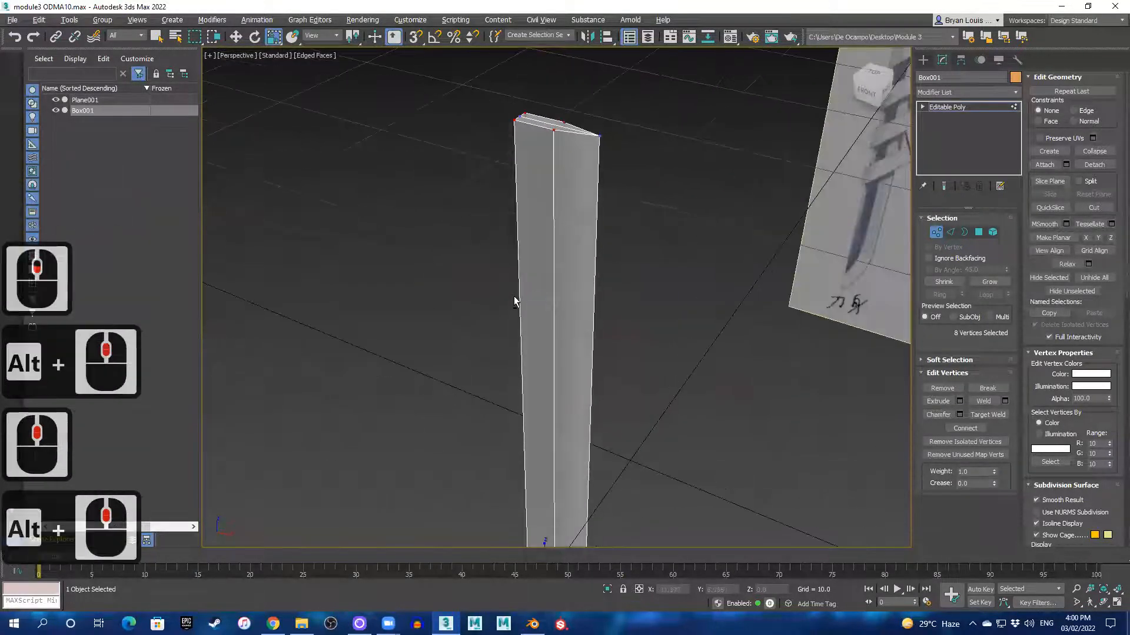
key(alt+1)
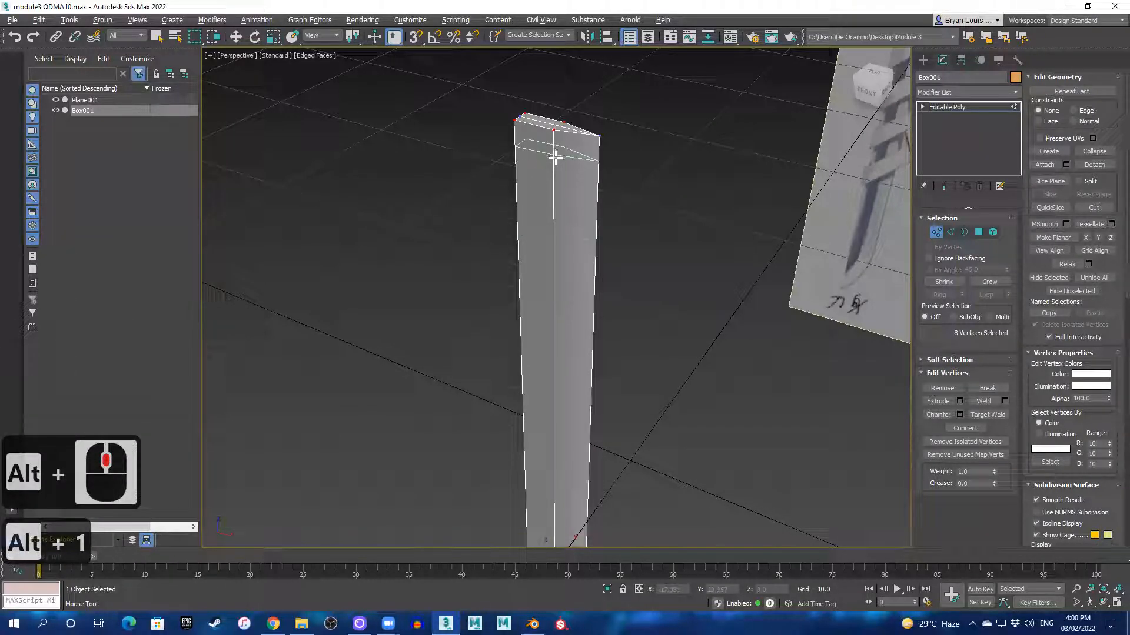
key(Escape)
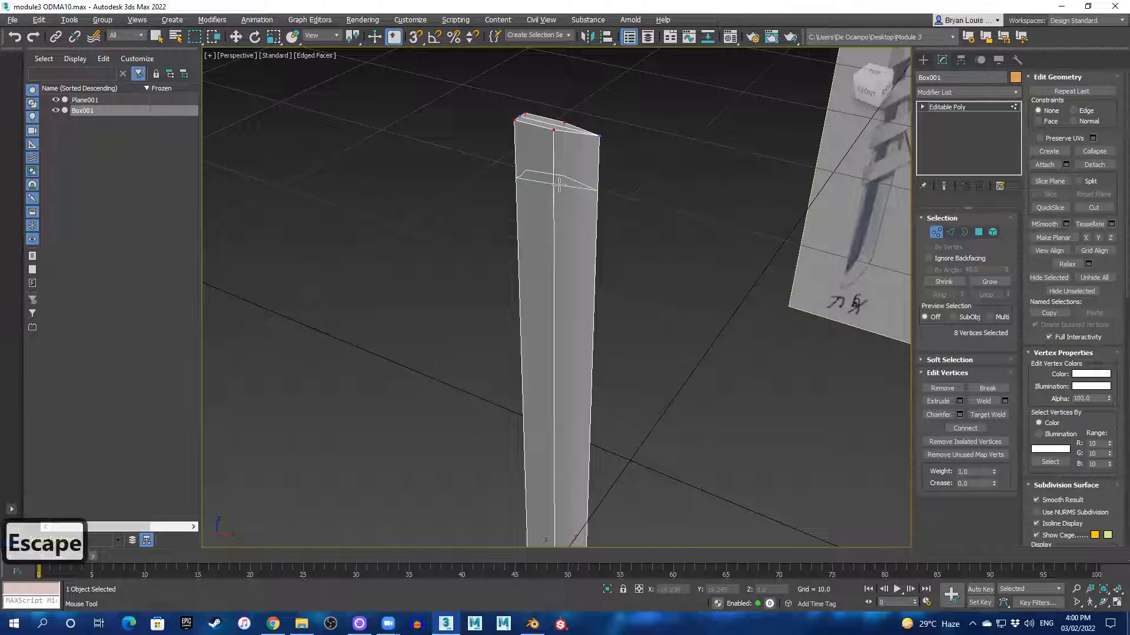
right_click(620, 190)
- Examine the blade from its upper end to the pointed tip in Perspective, checking where the tip needs extra edges
alt+middle_drag(525, 259, 542, 152)
scroll(571, 248, down, 1)
scroll(553, 352, down, 2)
alt+middle_drag(562, 384, 556, 302)
middle_drag(575, 406, 564, 212)
scroll(532, 295, up, 1)
scroll(531, 294, up, 2)
key(alt+w)
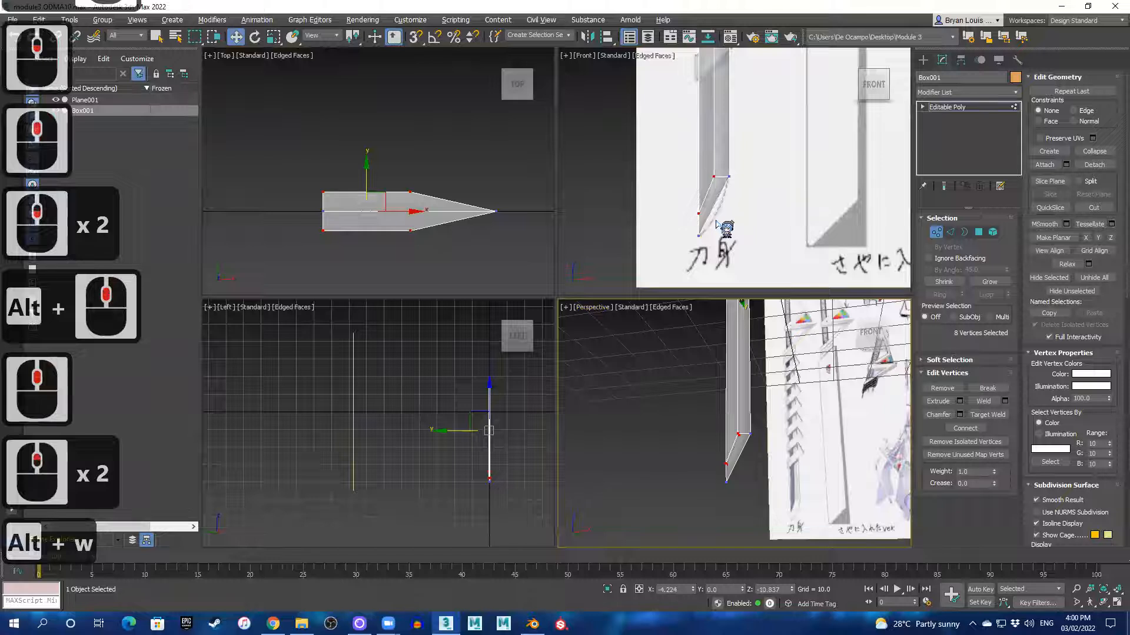
- Clear the vertex selection and insert a SwiftLoop edge loop midway along the blade's slanted tip edge in the Front view
key(alt+w)
scroll(597, 166, up, 1)
scroll(576, 438, down, 4)
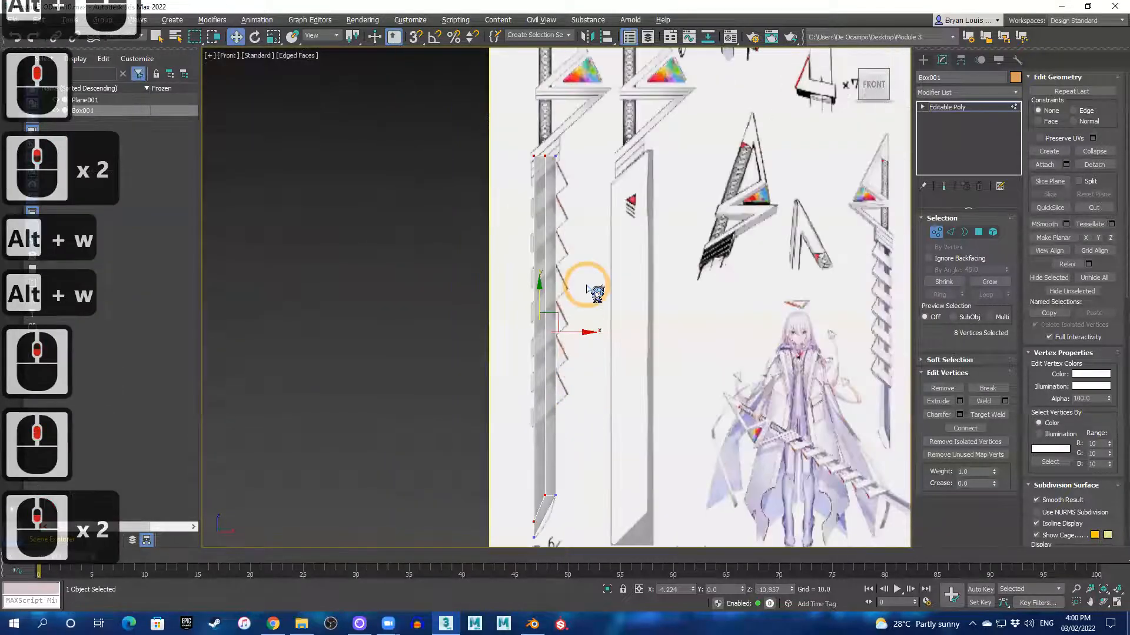
middle_drag(586, 284, 585, 234)
click(471, 321)
scroll(522, 406, up, 3)
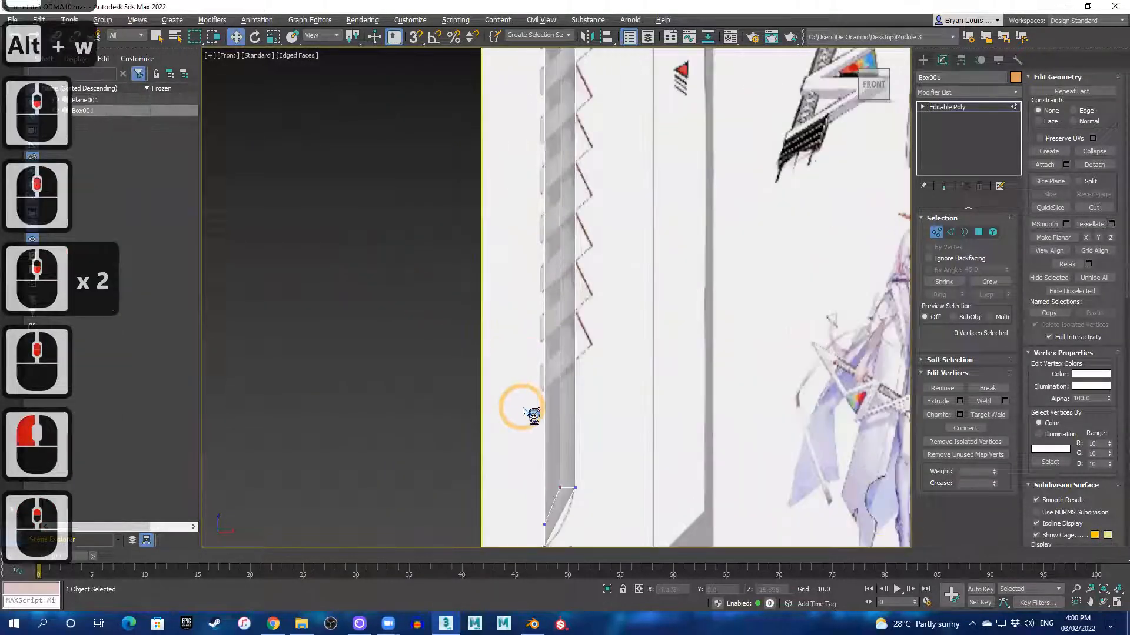
scroll(577, 368, up, 1)
scroll(603, 299, up, 2)
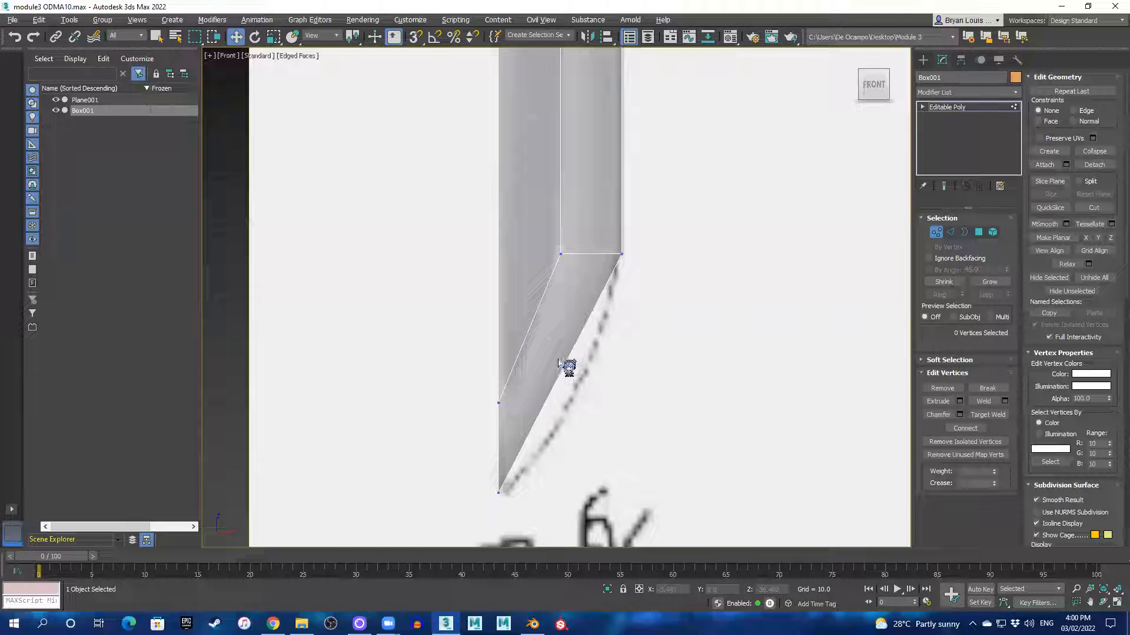
double_click(586, 363)
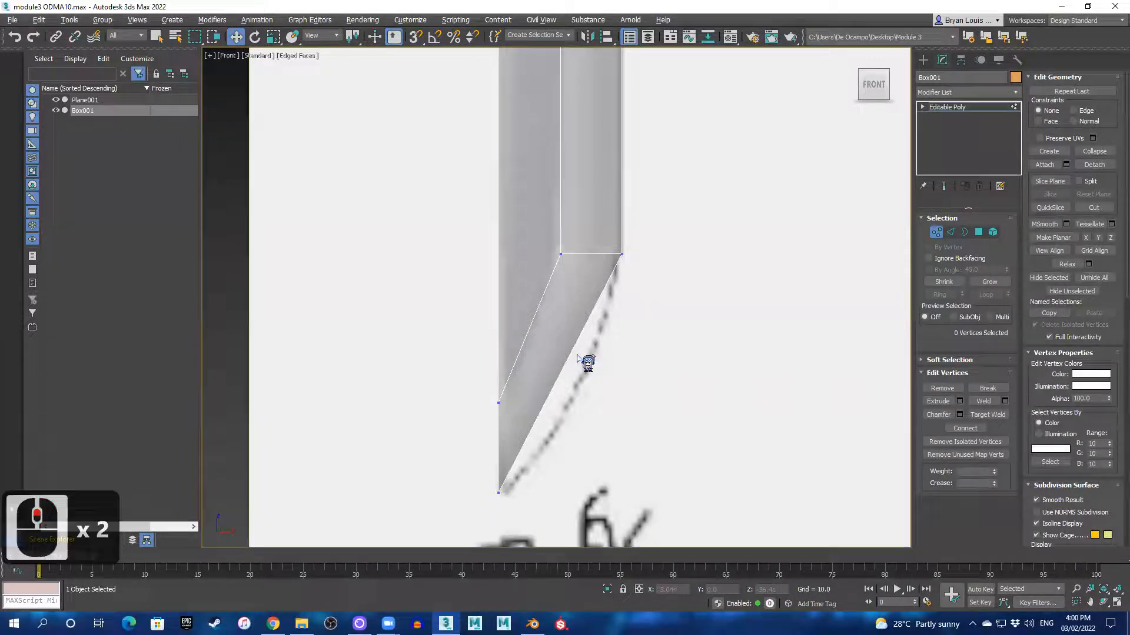
key(alt+1)
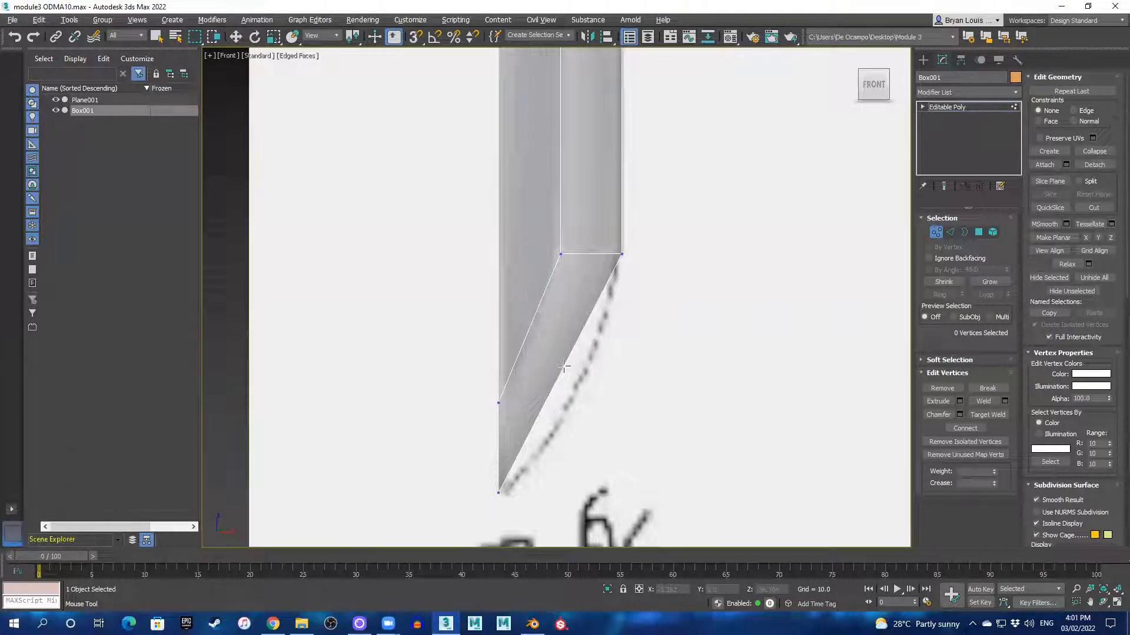
click(641, 416)
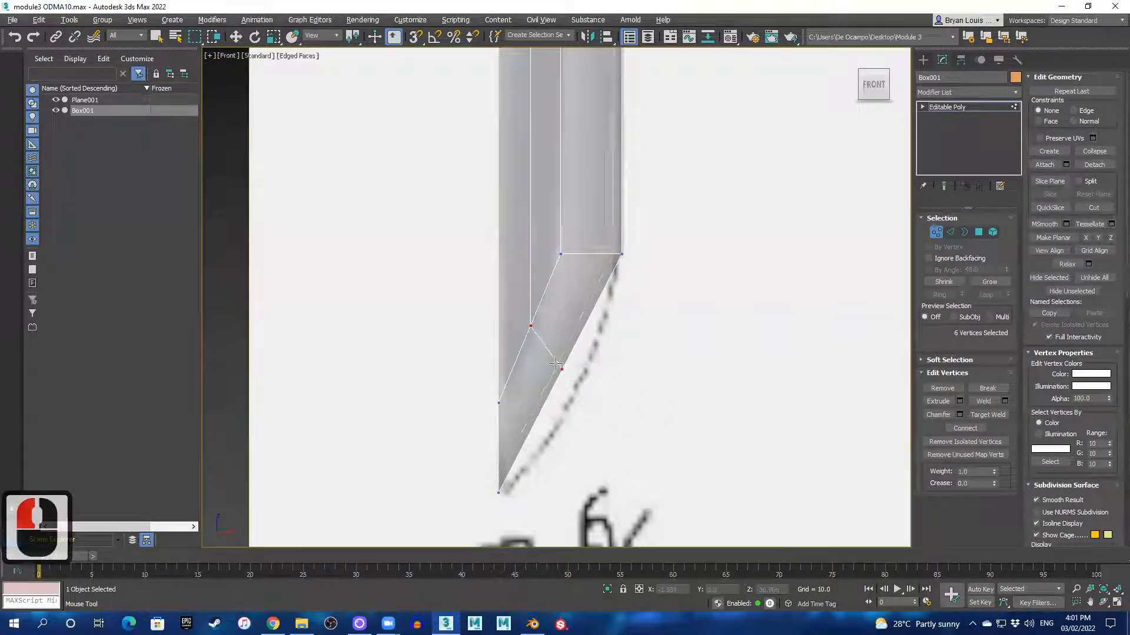
right_click(409, 332)
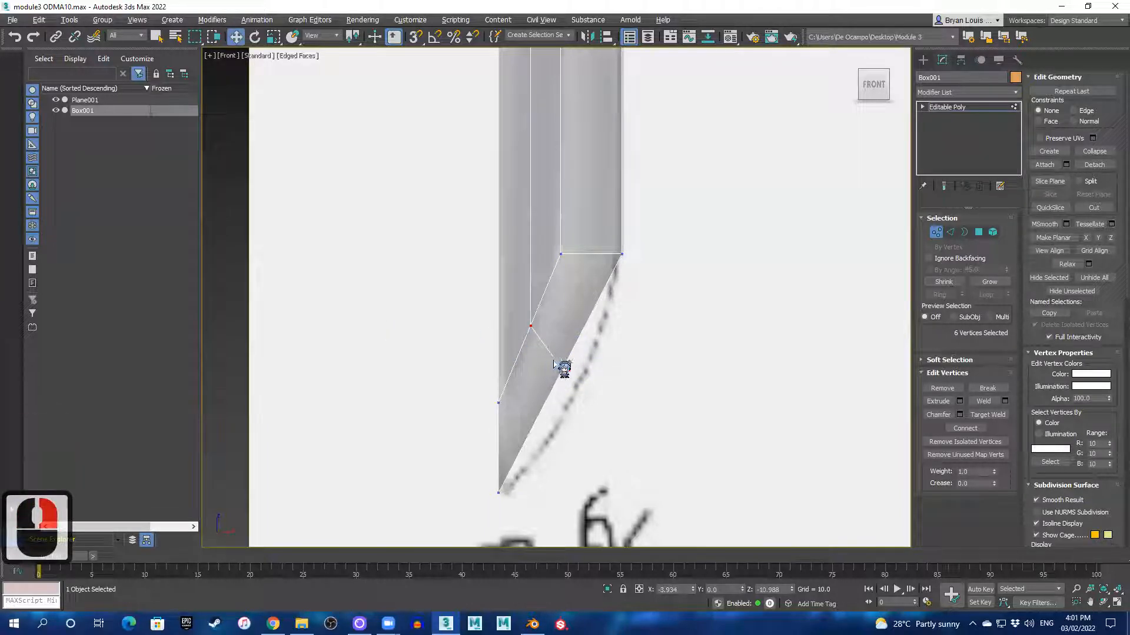
- Select the new loop's vertex on the slanted tip edge and move it outward onto the reference drawing's dashed curve
click(576, 380)
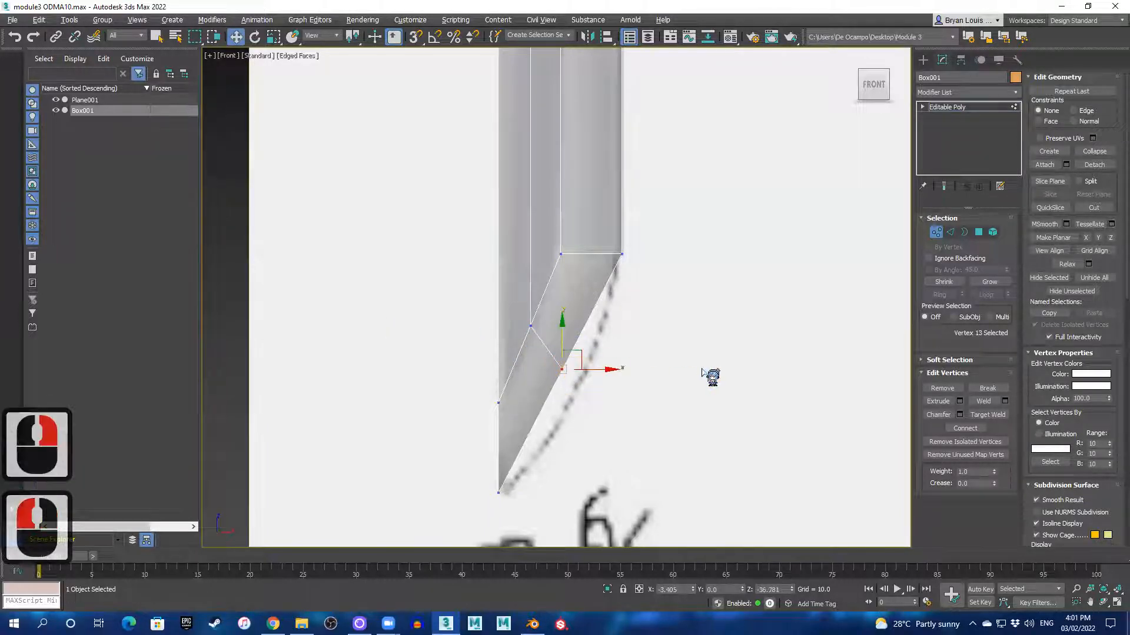
key(g)
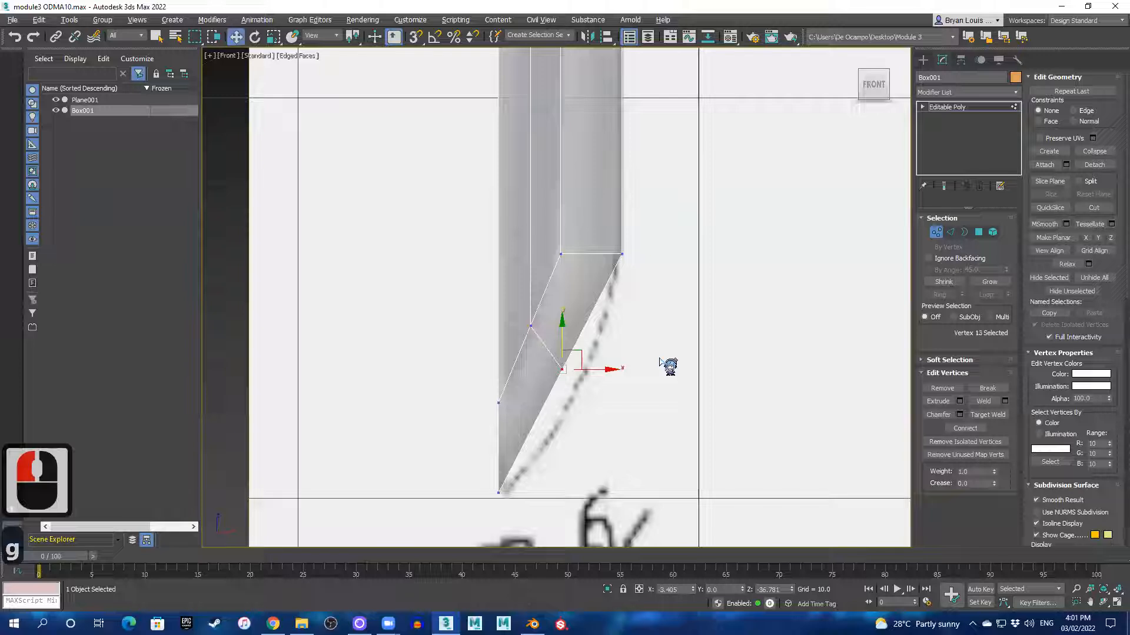
key(g)
key(w)
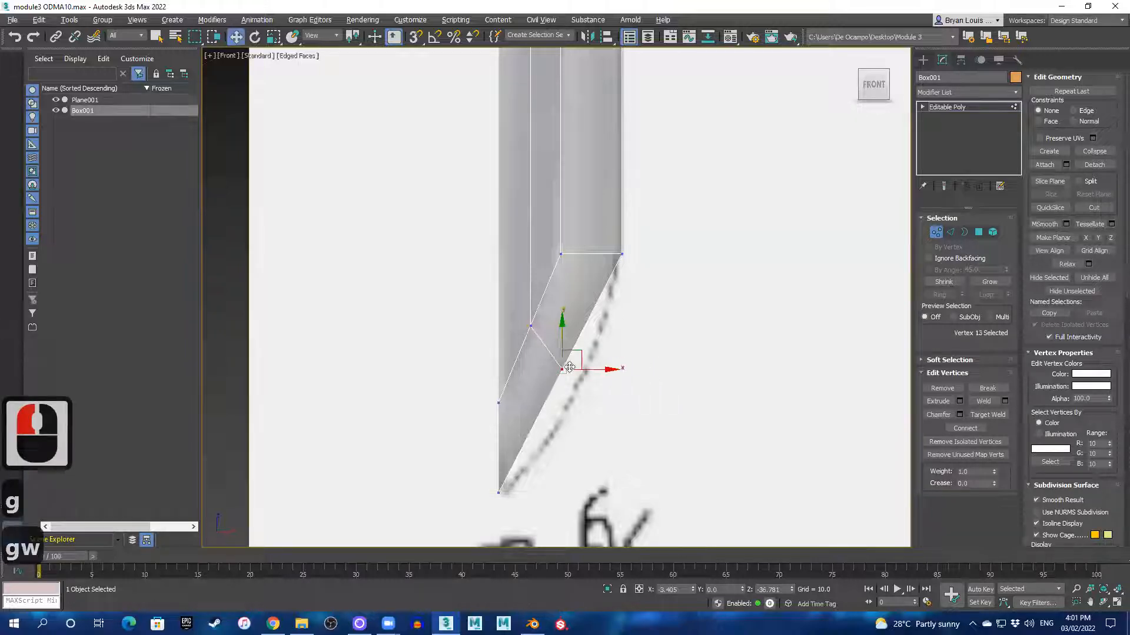
drag(562, 370, 578, 383)
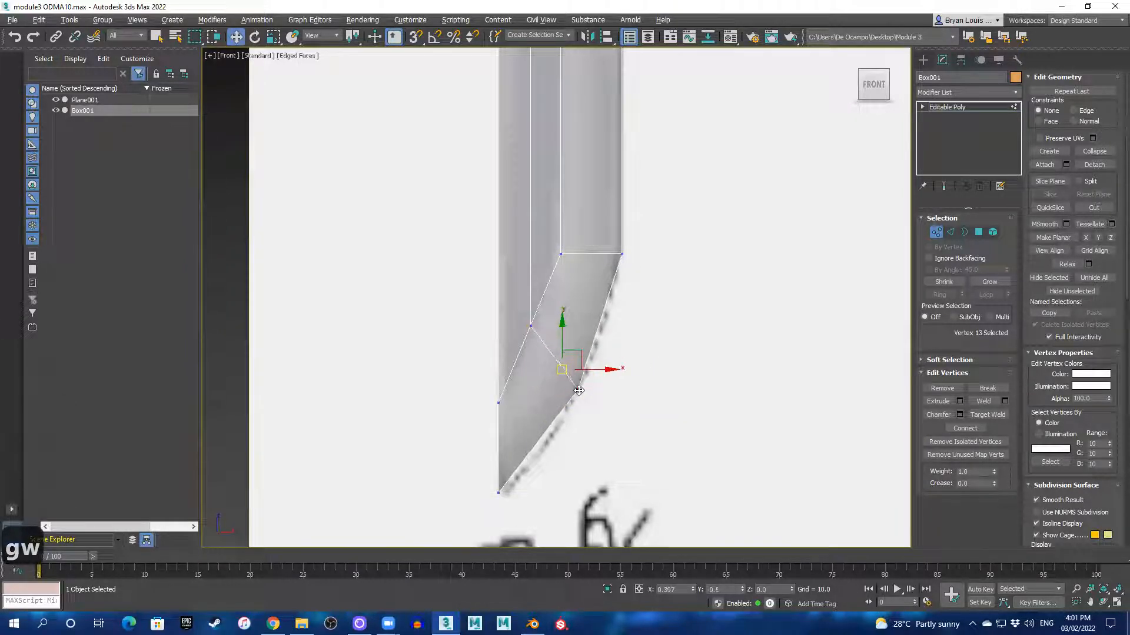
- Place the selected middle vertex of the tip's slanted edge on the bend of the reference drawing's dashed outline
drag(579, 390, 578, 390)
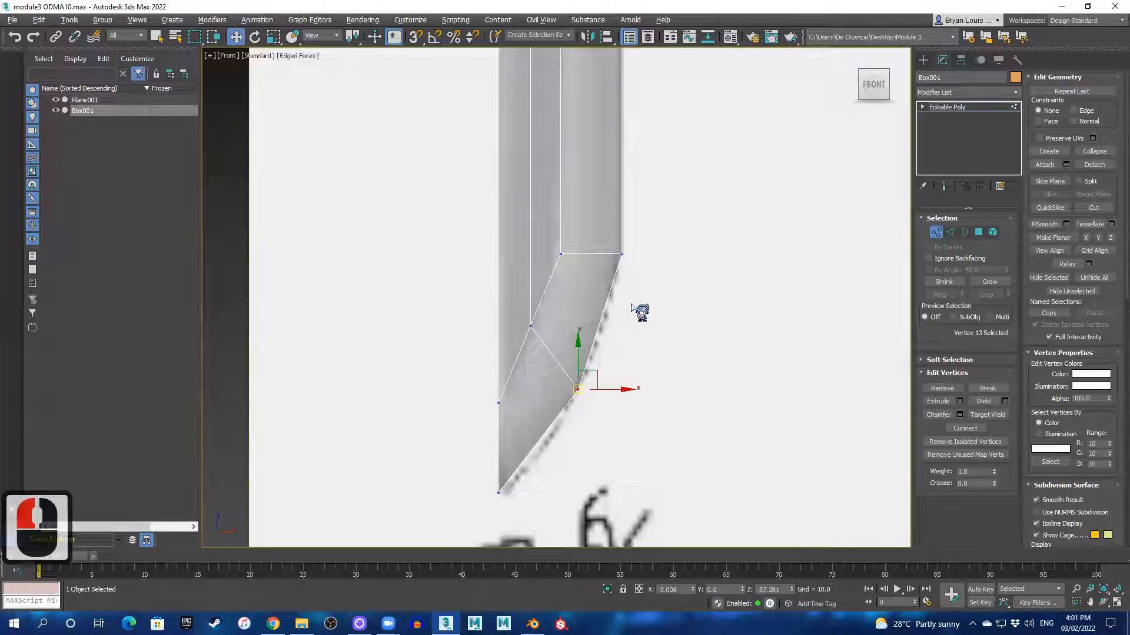
- Examine the full length of the blade against the reference drawing in the Front view, from its upper end to the tip
scroll(631, 307, down, 3)
shift+middle_drag(680, 183, 660, 281)
middle_drag(663, 233, 595, 465)
scroll(596, 385, down, 3)
middle_drag(606, 254, 585, 272)
scroll(599, 373, up, 3)
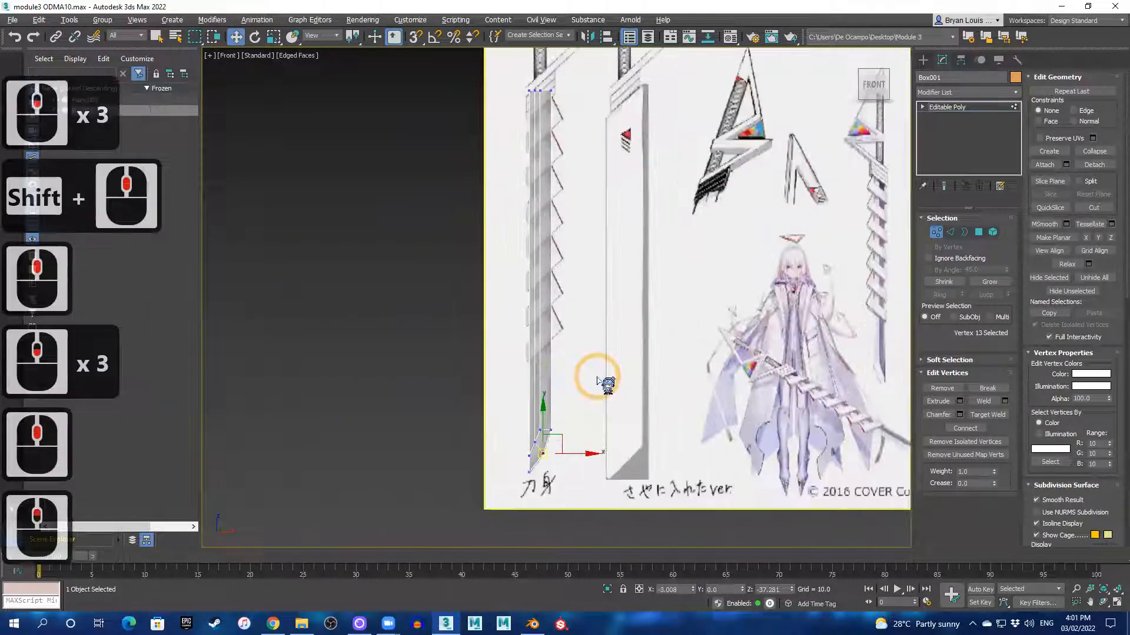
middle_drag(572, 355, 594, 369)
scroll(577, 351, down, 1)
scroll(595, 469, down, 3)
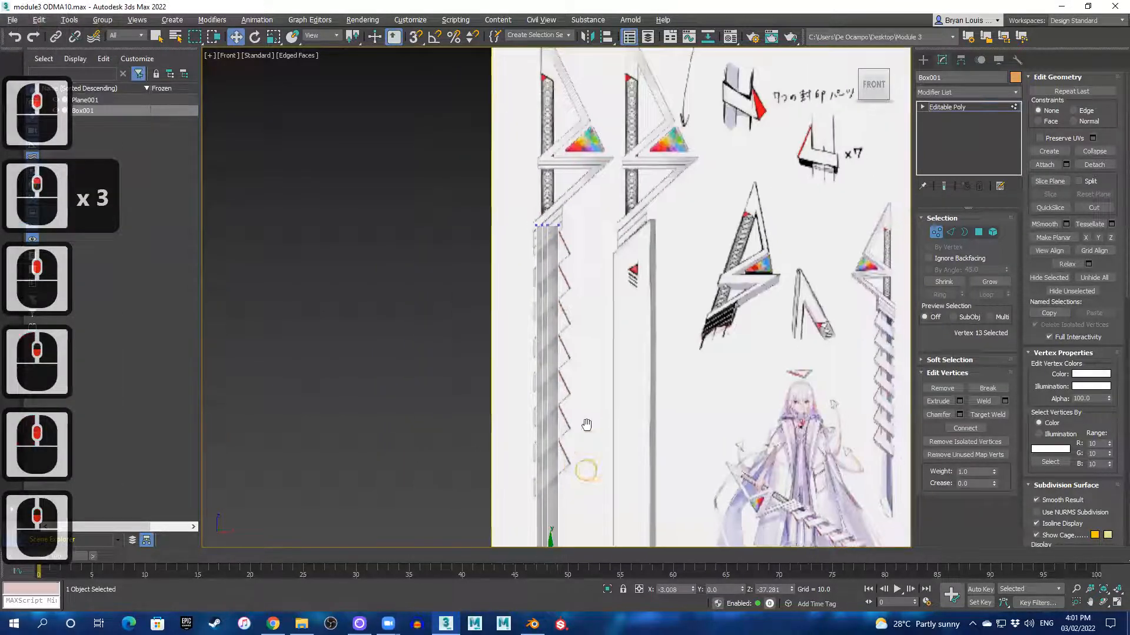
scroll(585, 373, up, 6)
scroll(606, 447, up, 2)
middle_drag(584, 442, 641, 372)
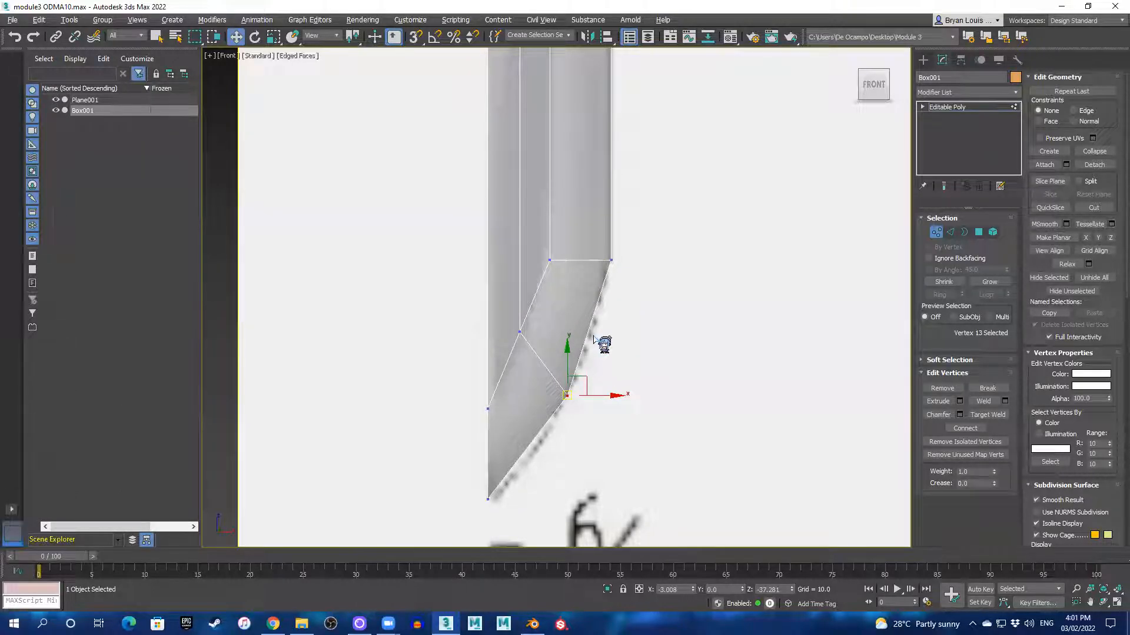
- Examine how closely the segments of the blade's tip edge follow the dashed curve in the reference drawing
scroll(593, 337, down, 2)
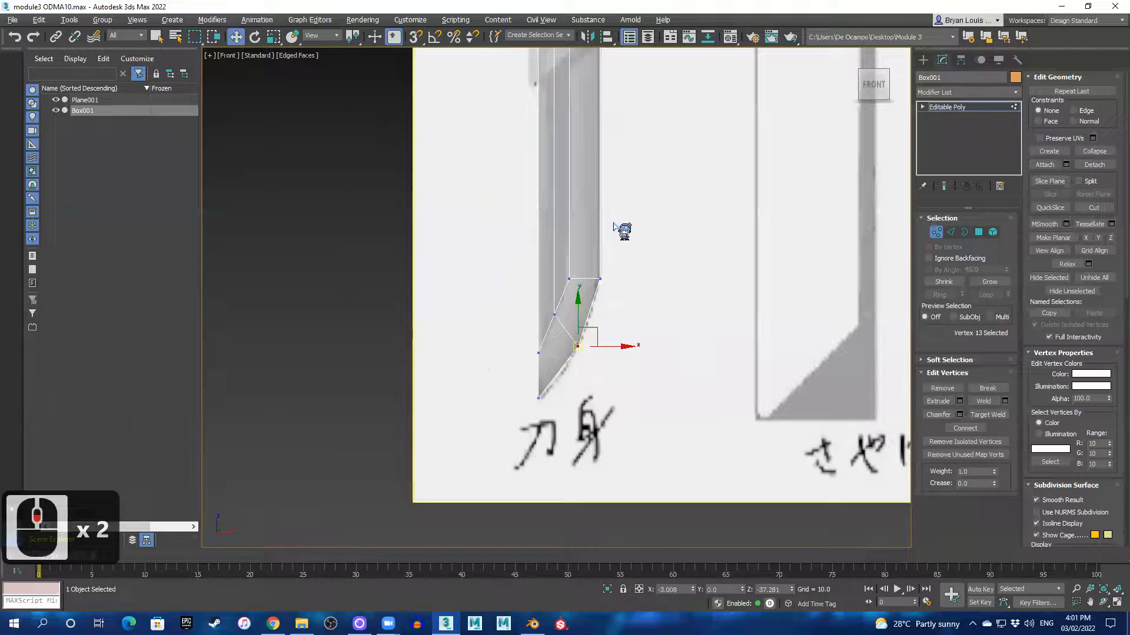
scroll(614, 223, down, 1)
shift+middle_drag(590, 290, 592, 295)
scroll(588, 306, up, 3)
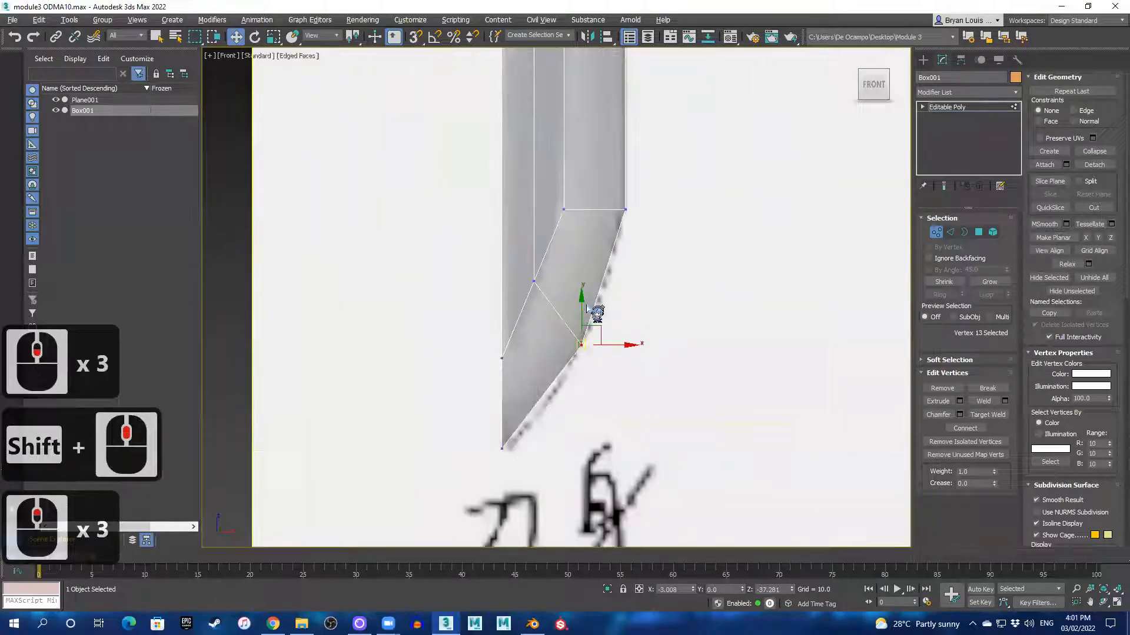
scroll(588, 309, up, 1)
scroll(605, 253, down, 4)
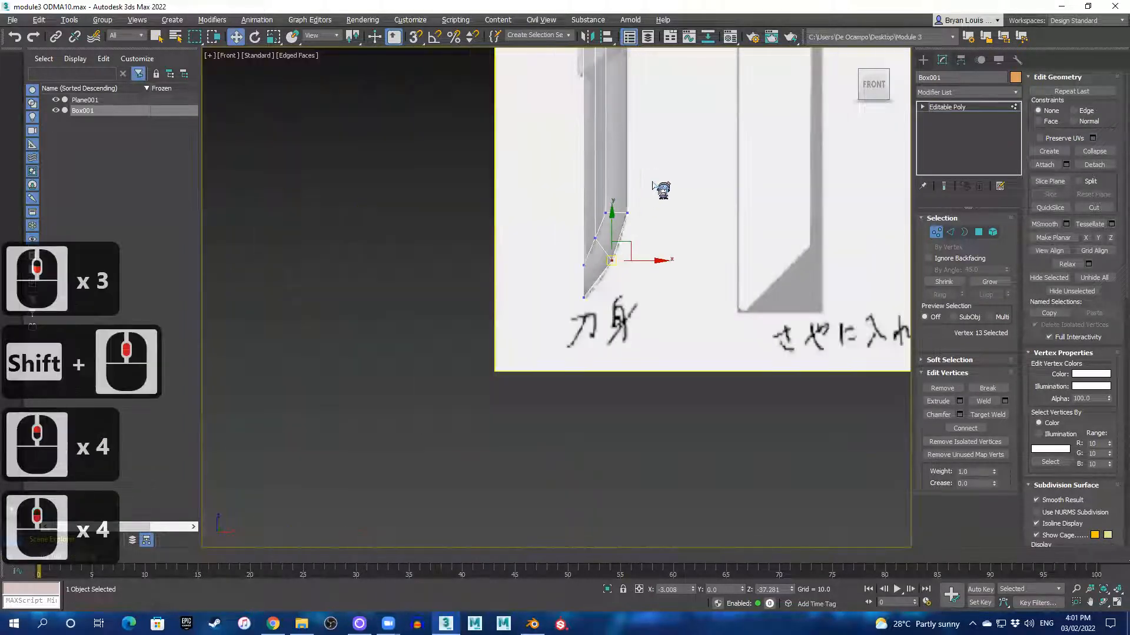
middle_drag(648, 181, 607, 392)
scroll(590, 323, down, 4)
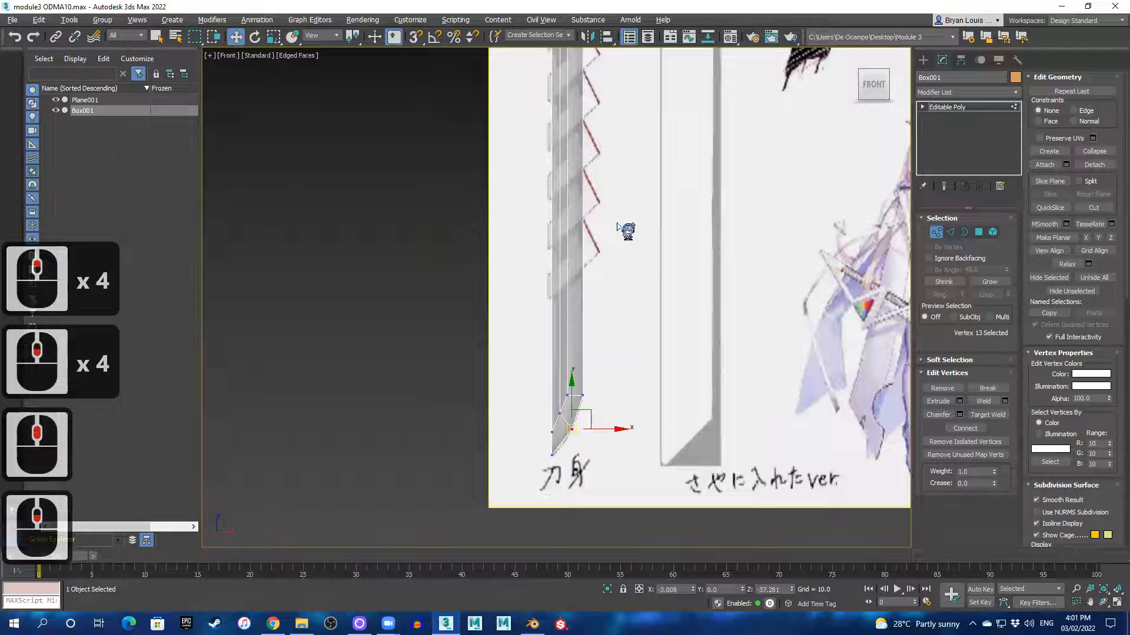
scroll(647, 332, up, 4)
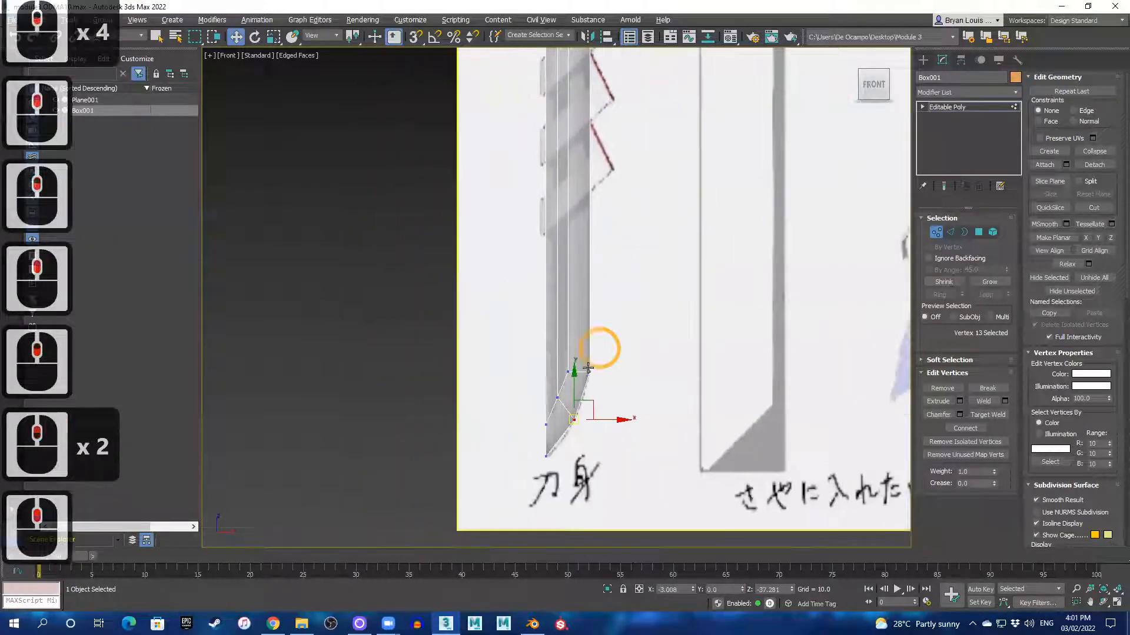
scroll(598, 350, up, 4)
scroll(612, 351, up, 3)
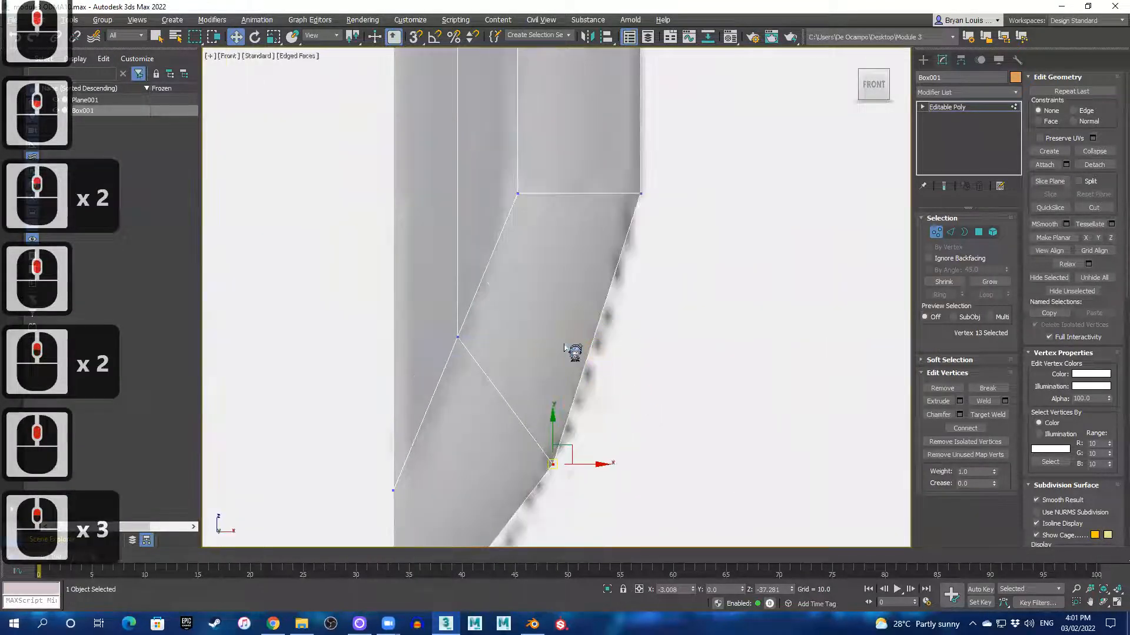
scroll(597, 315, down, 2)
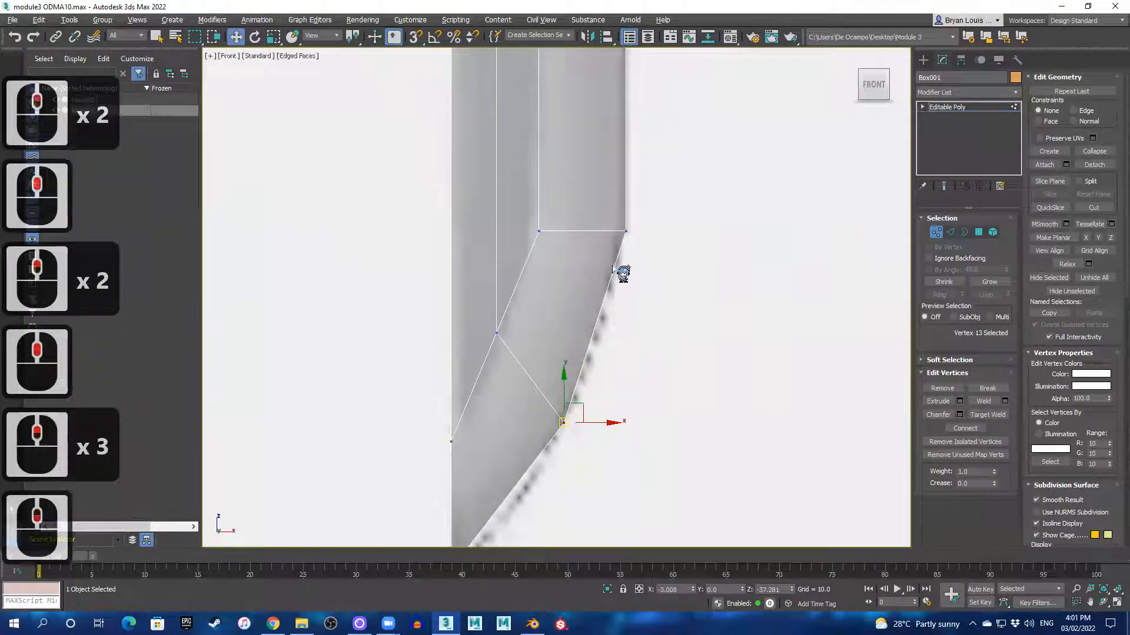
middle_drag(581, 393, 665, 262)
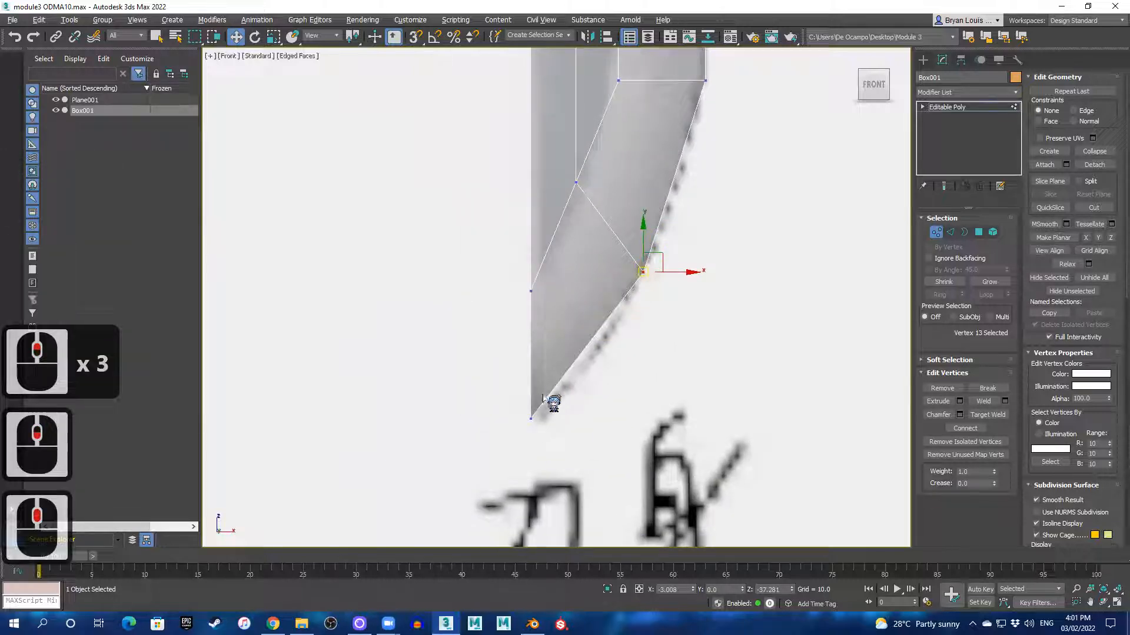
middle_drag(673, 148, 636, 302)
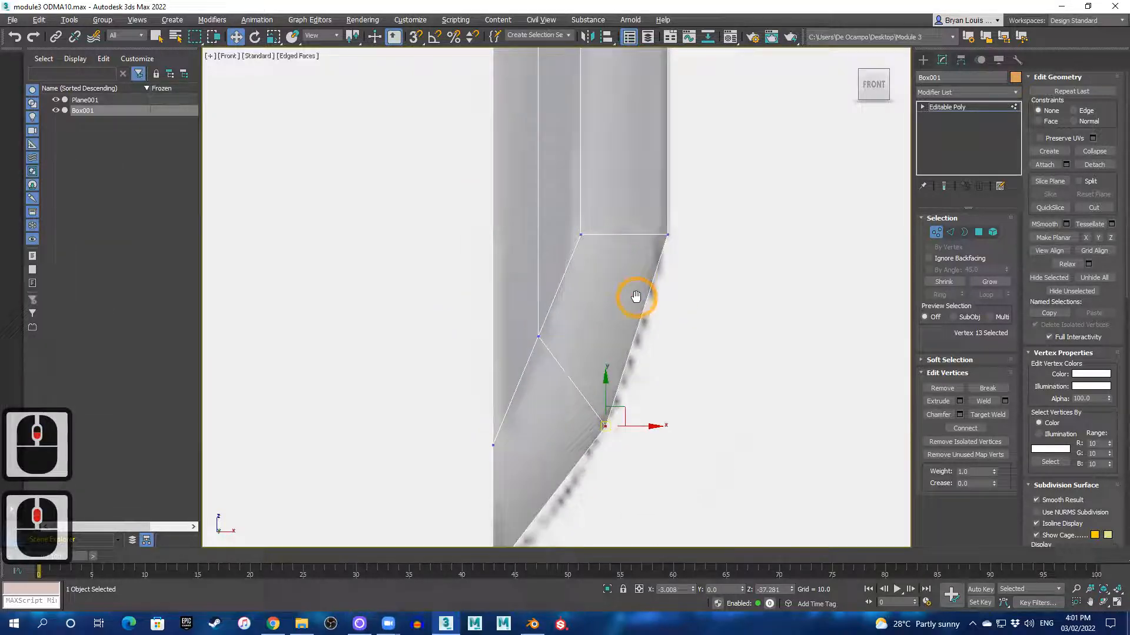
click(538, 337)
drag(544, 340, 572, 352)
key(ctrl+z)
- Select both overlapping vertices at the inner end of the tip's edge loop and move them slightly toward the cutting edge
key(q)
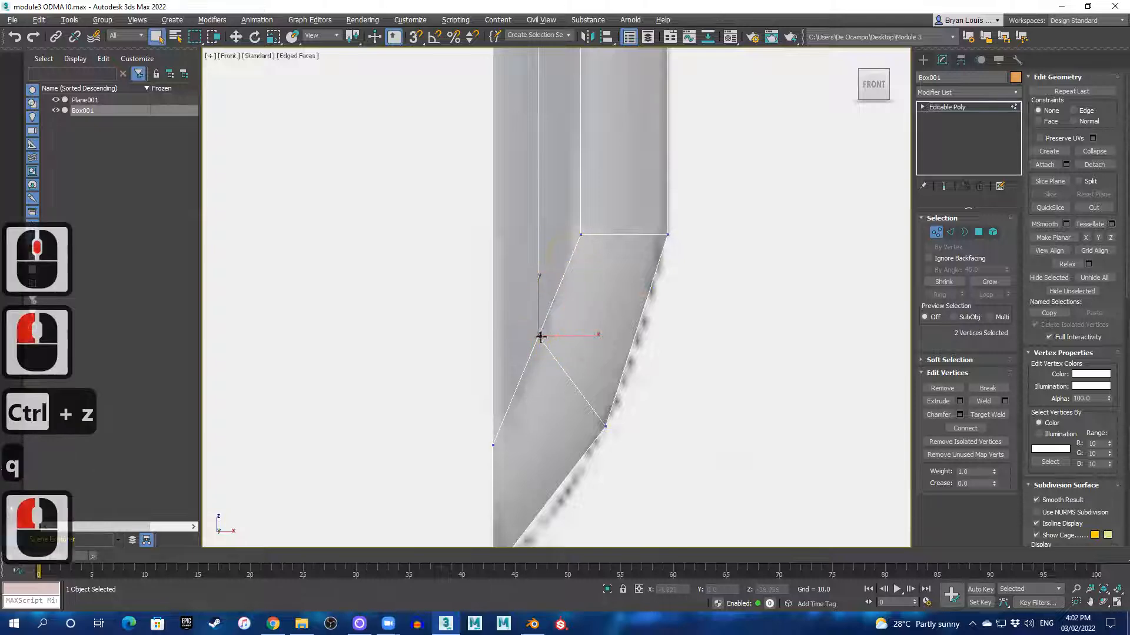
key(w)
drag(540, 336, 545, 338)
- Select the matching vertex pair at the blade's upper end and, with snapping on, align it along X with the moved inner tip vertices
scroll(641, 315, down, 2)
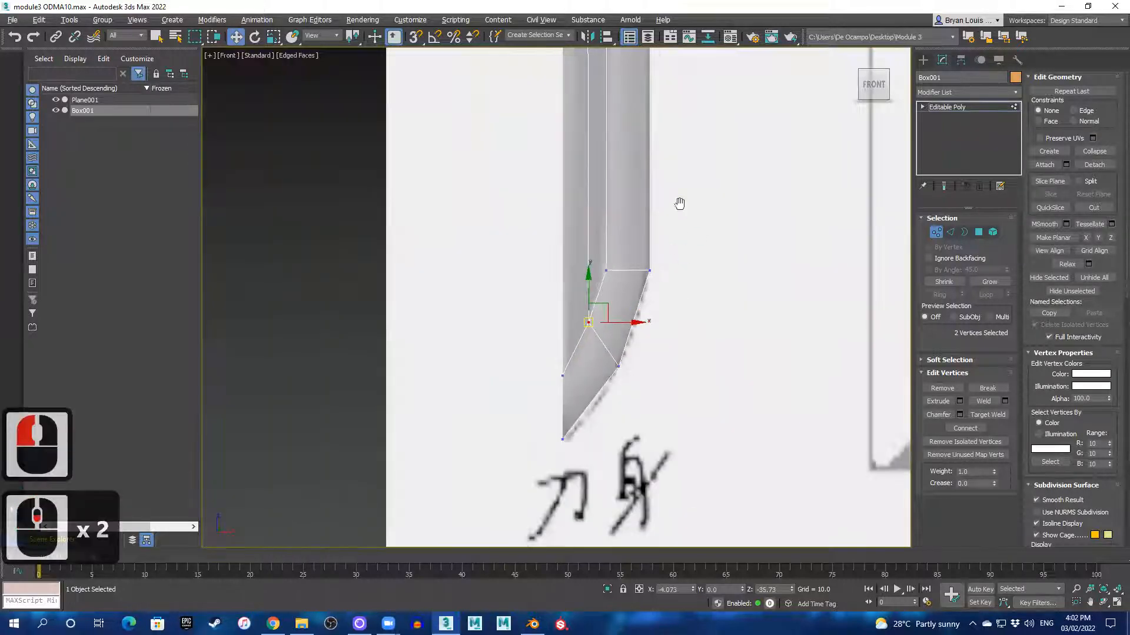
shift+middle_drag(680, 203, 665, 391)
scroll(676, 222, down, 2)
middle_drag(676, 222, 643, 315)
scroll(624, 239, up, 2)
middle_drag(617, 216, 592, 362)
scroll(572, 222, up, 5)
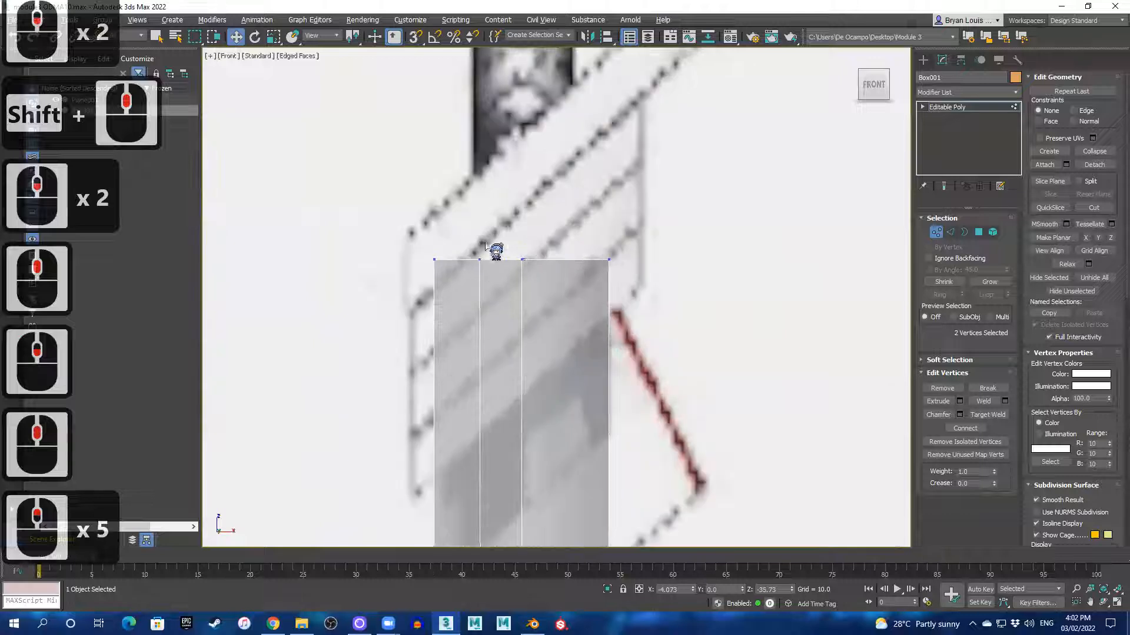
drag(484, 274, 486, 276)
scroll(520, 350, down, 3)
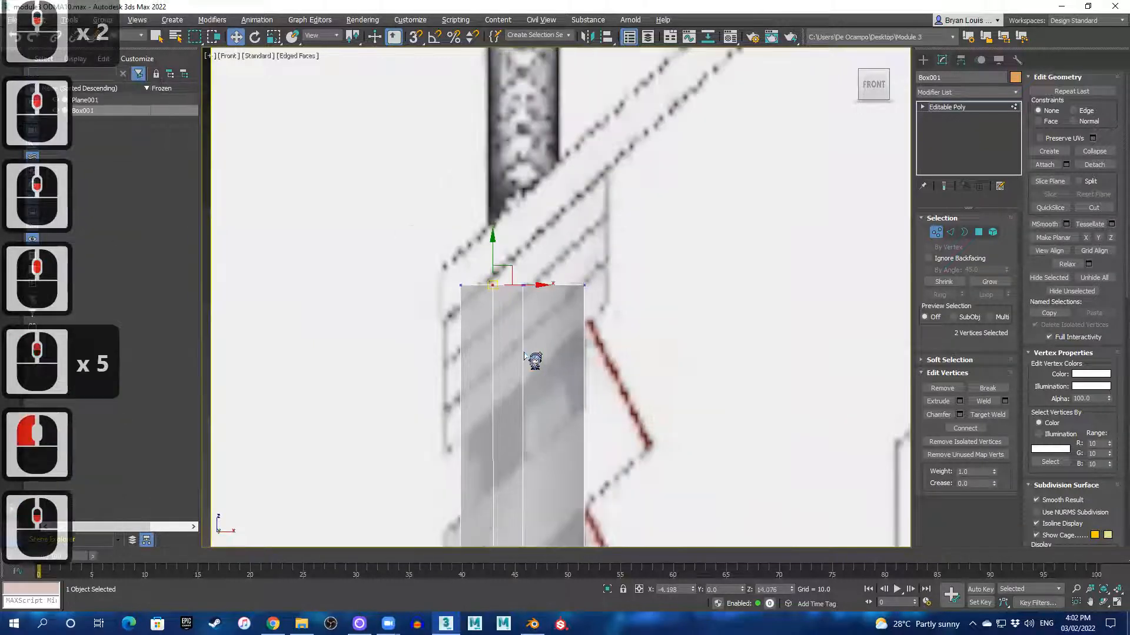
key(w)
scroll(541, 391, down, 3)
middle_drag(542, 391, 608, 171)
scroll(604, 230, up, 1)
scroll(533, 324, down, 1)
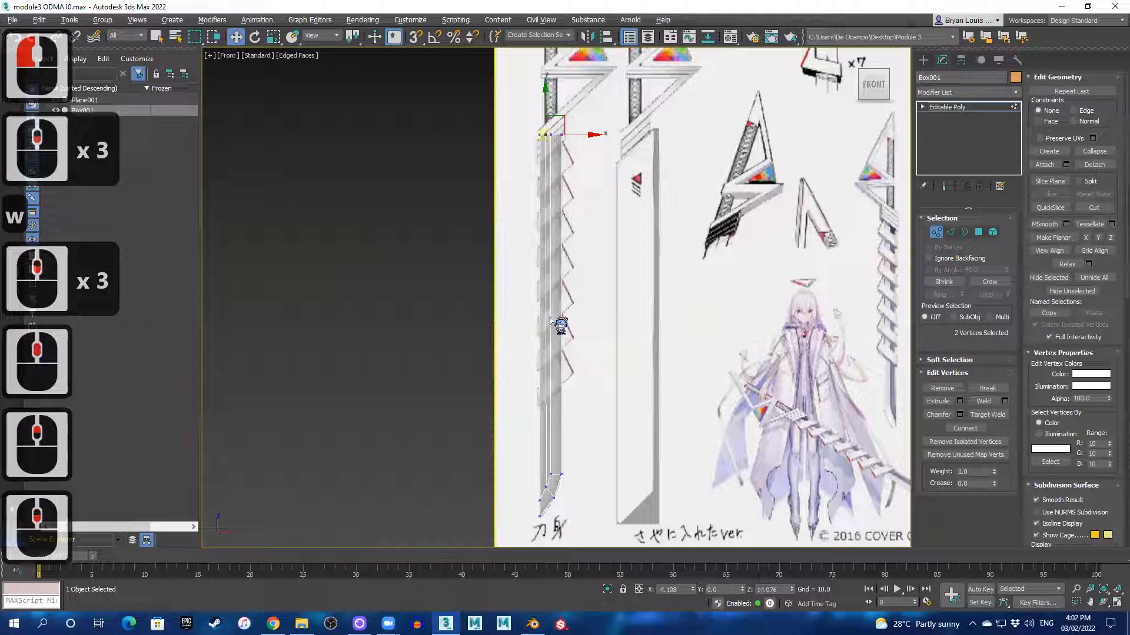
key(s)
drag(590, 139, 548, 488)
scroll(491, 213, up, 1)
scroll(551, 342, down, 2)
middle_drag(564, 329, 537, 344)
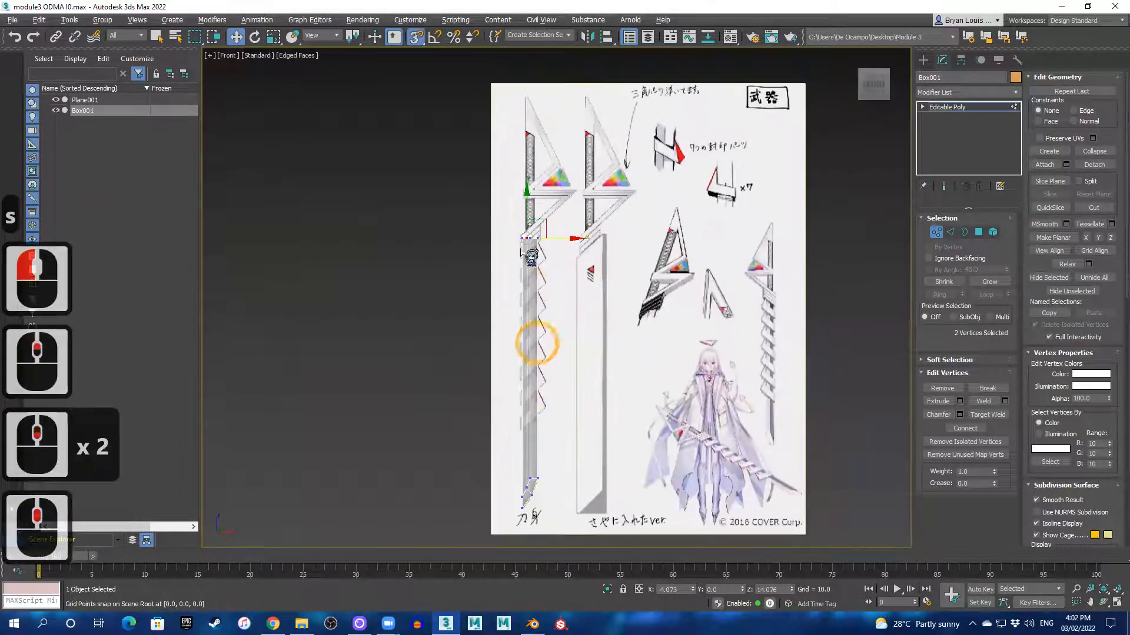
- Insert a SwiftLoop edge loop midway across the upper segment of the blade's curved tip
scroll(539, 268, up, 5)
scroll(600, 369, down, 4)
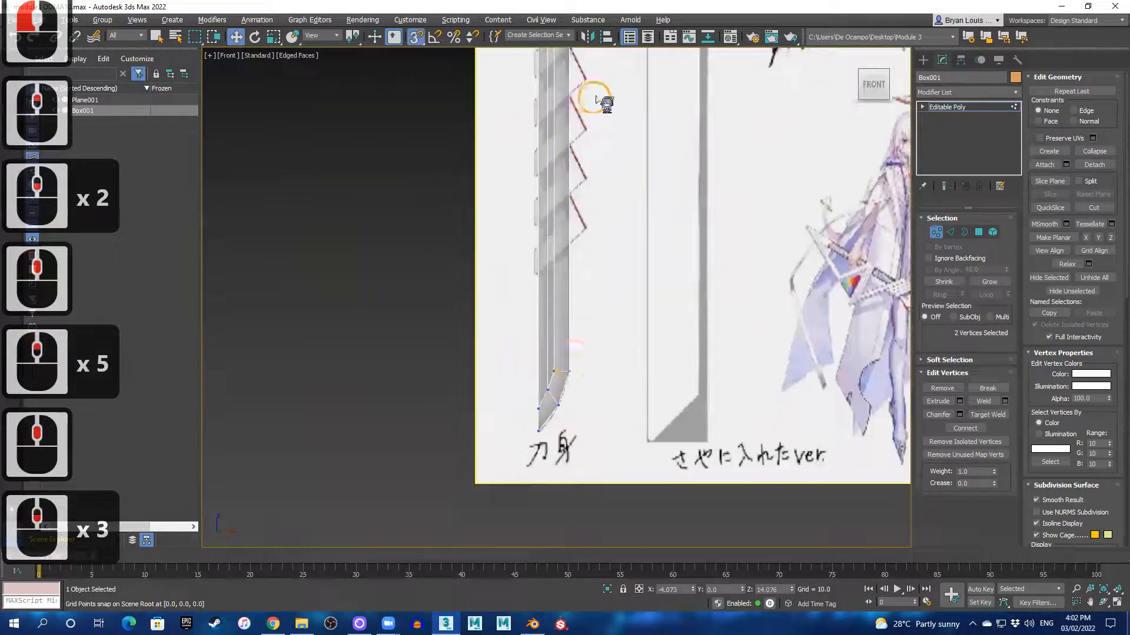
scroll(585, 295, up, 2)
scroll(560, 368, up, 5)
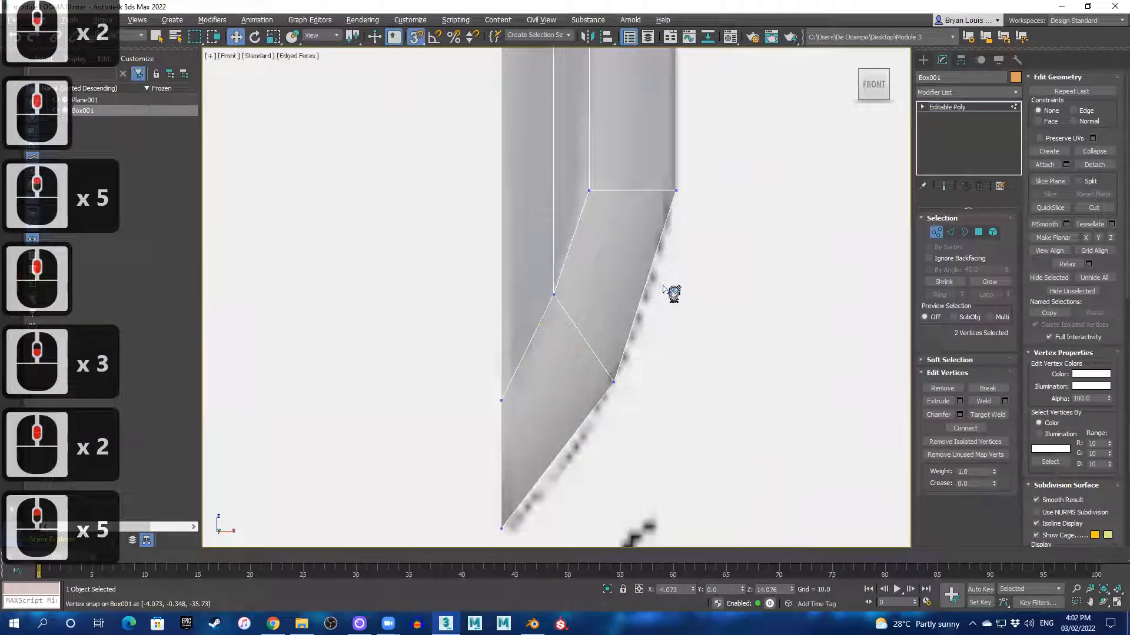
key(alt+1)
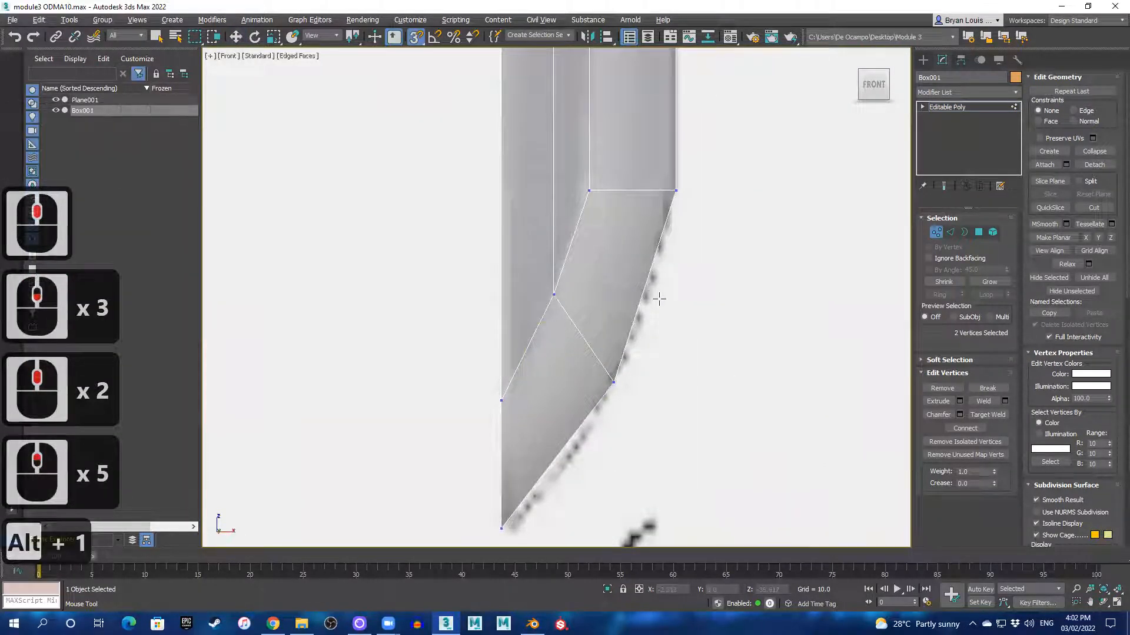
key(Escape)
drag(696, 293, 635, 294)
key(alt+1)
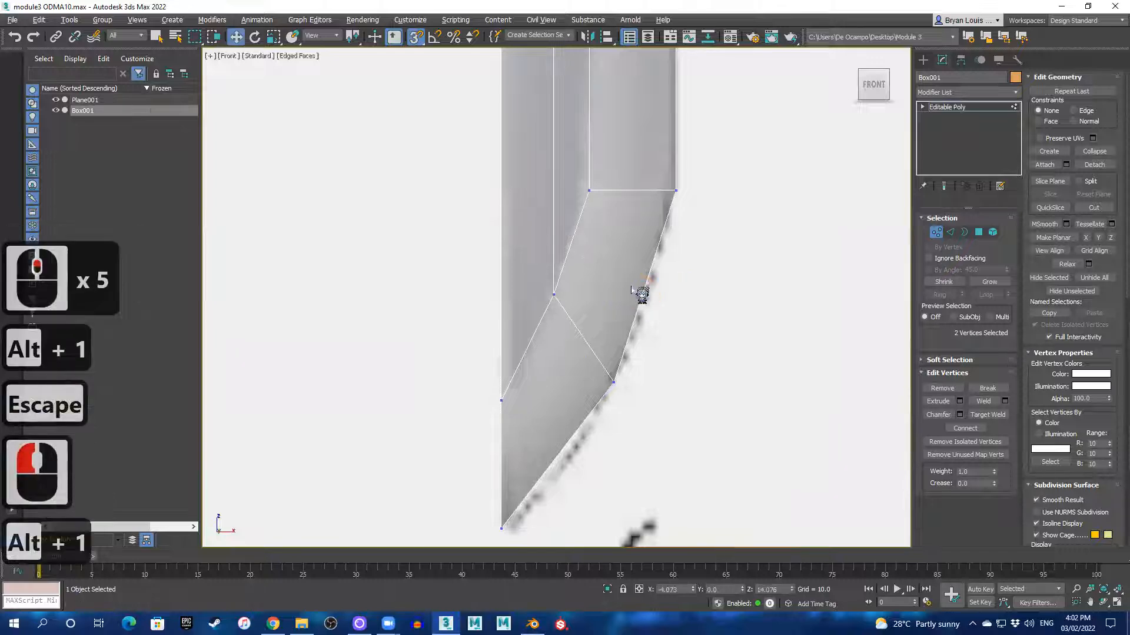
key(alt+1)
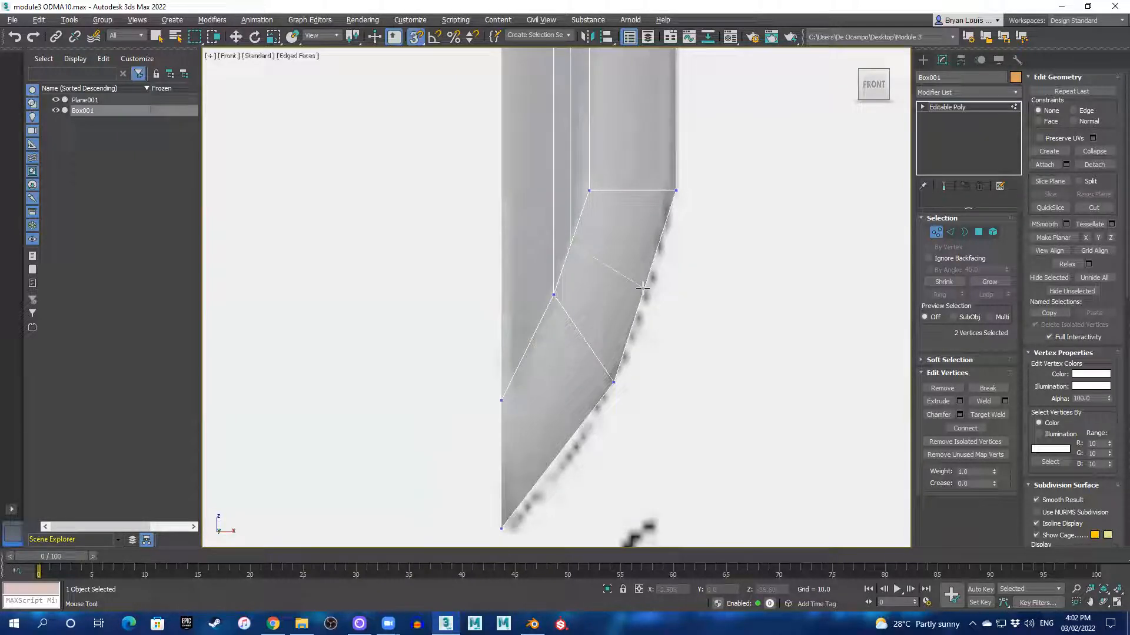
click(642, 287)
- Select the new loop's outer vertex on the tip edge and move it outward along X onto the dashed curve
scroll(651, 295, up, 2)
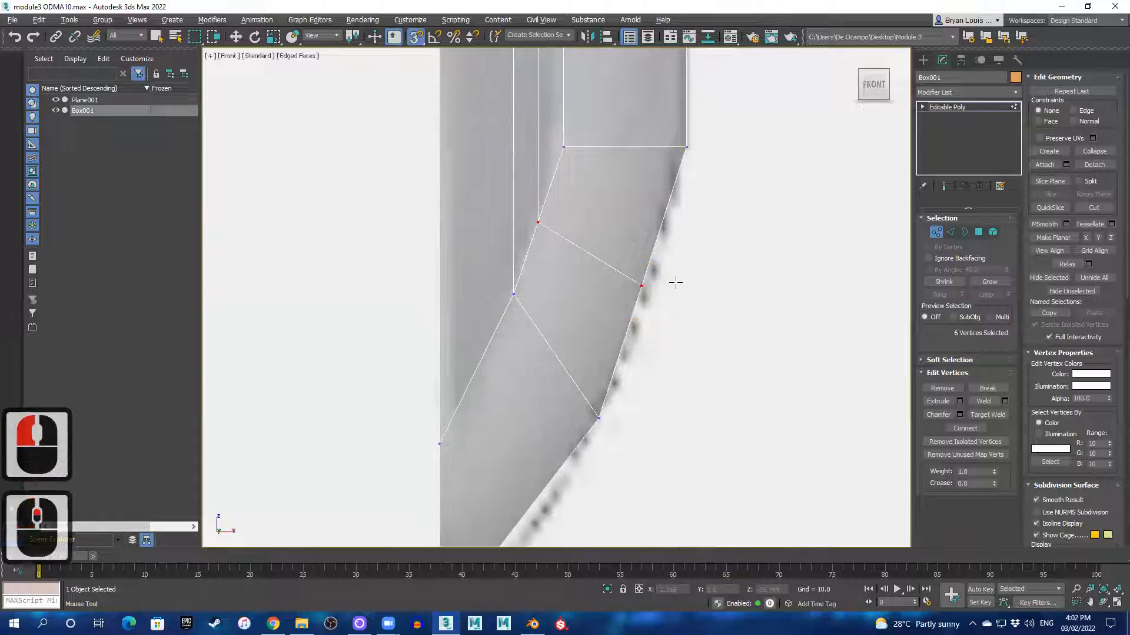
key(q)
key(w)
key(q)
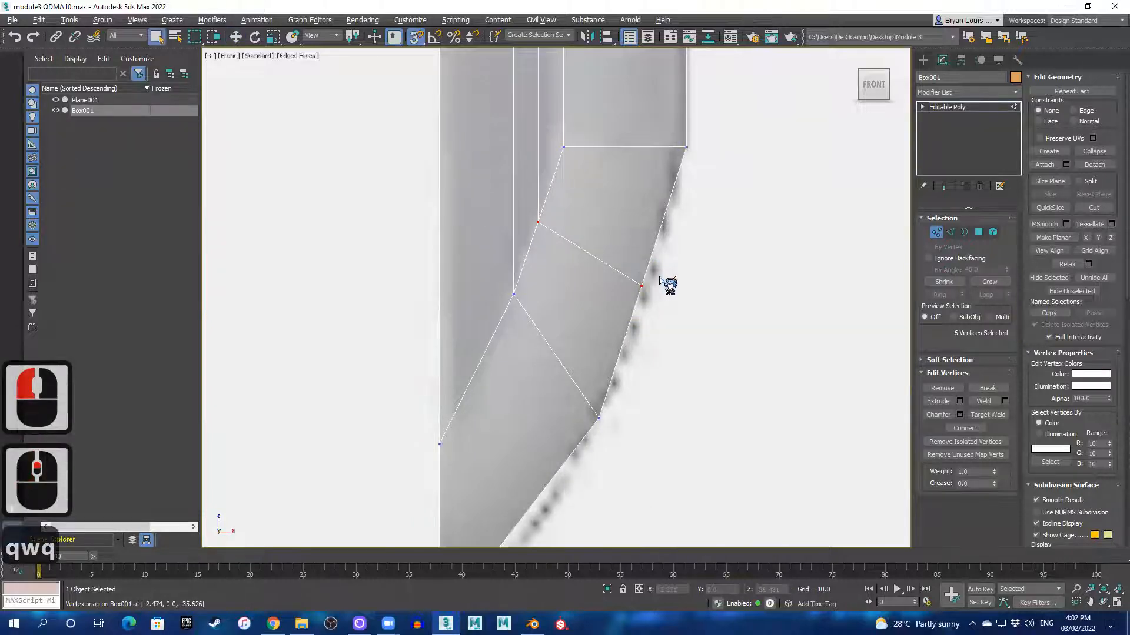
drag(666, 319, 668, 320)
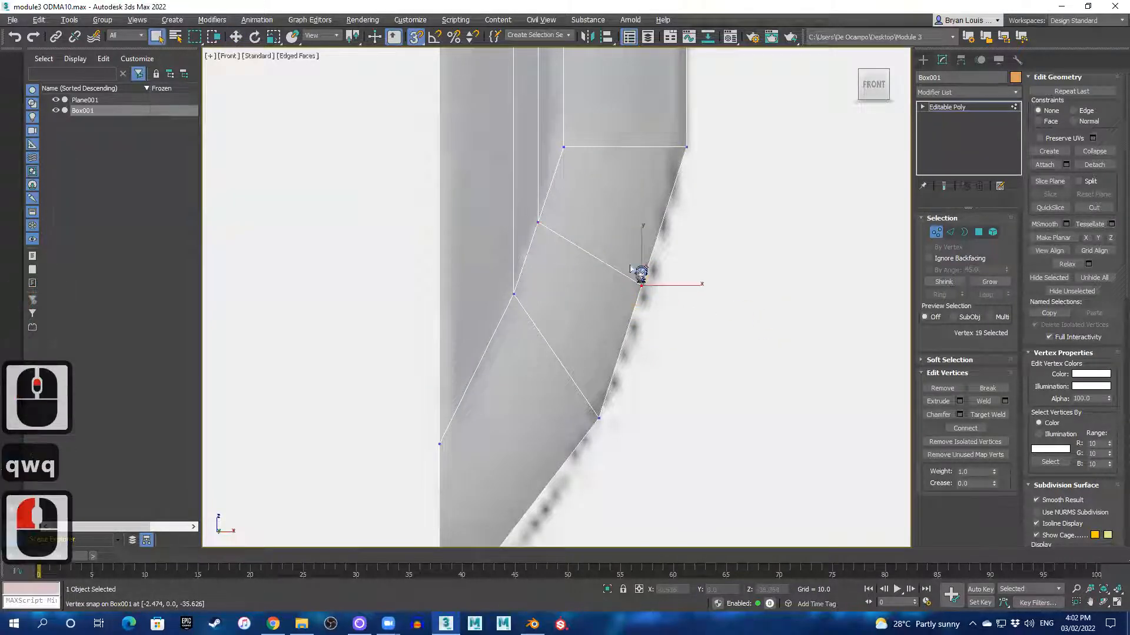
key(w)
drag(644, 286, 651, 288)
click(651, 287)
scroll(694, 318, down, 3)
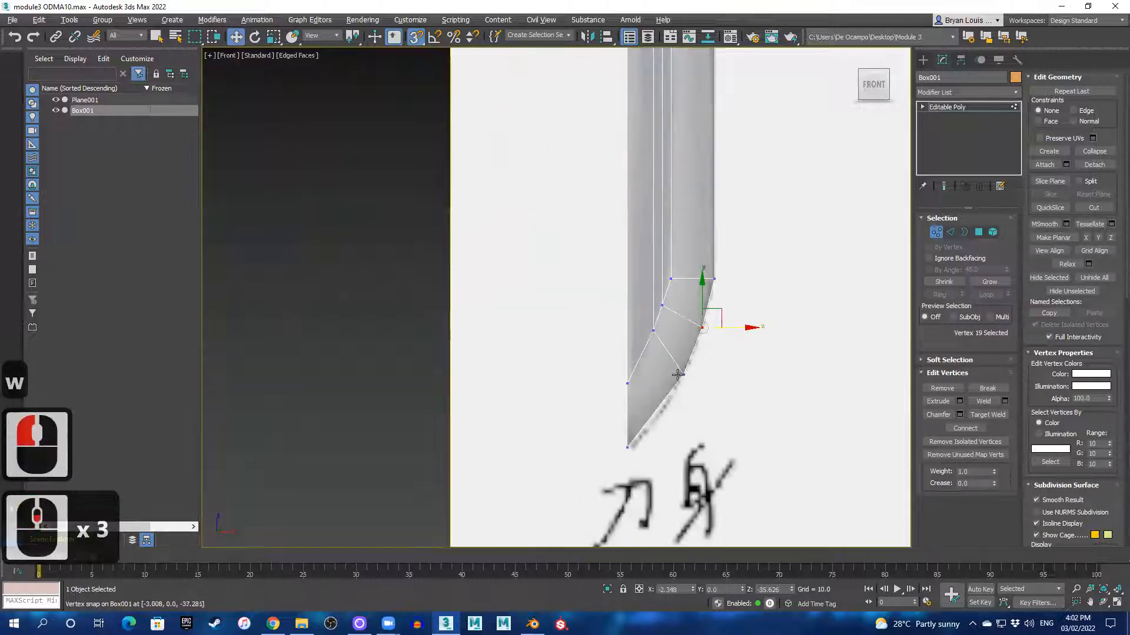
scroll(724, 295, up, 3)
scroll(788, 247, down, 4)
middle_drag(802, 242, 689, 232)
scroll(683, 330, up, 4)
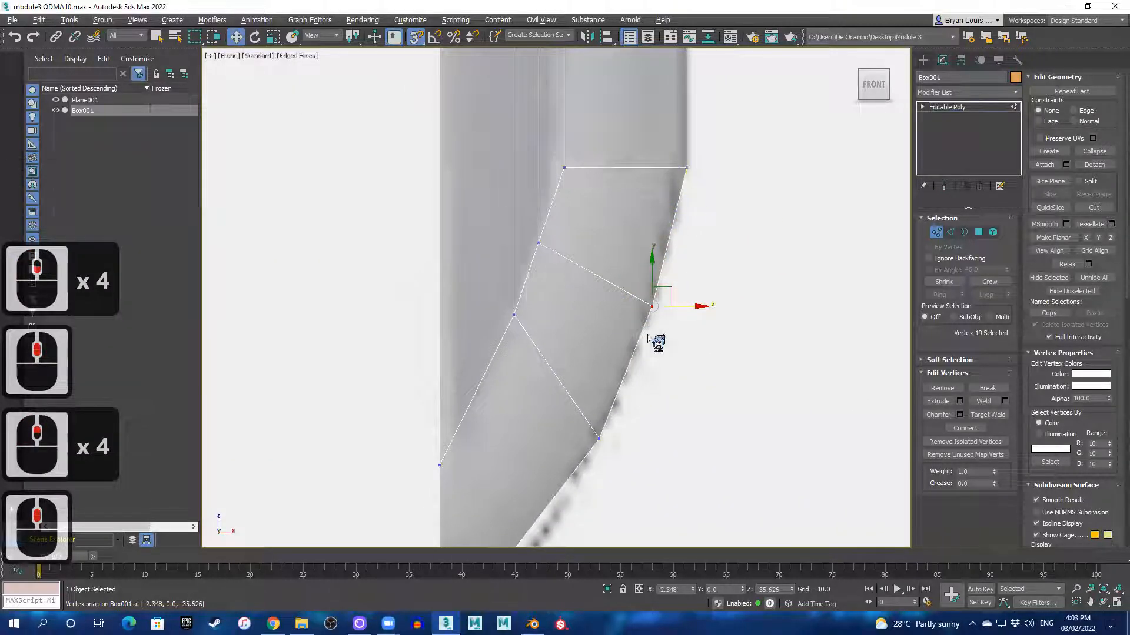
- Select the vertex pair at the new loop's inner end and shift it slightly along X toward the cutting edge
middle_drag(746, 149, 774, 258)
middle_drag(570, 245, 594, 300)
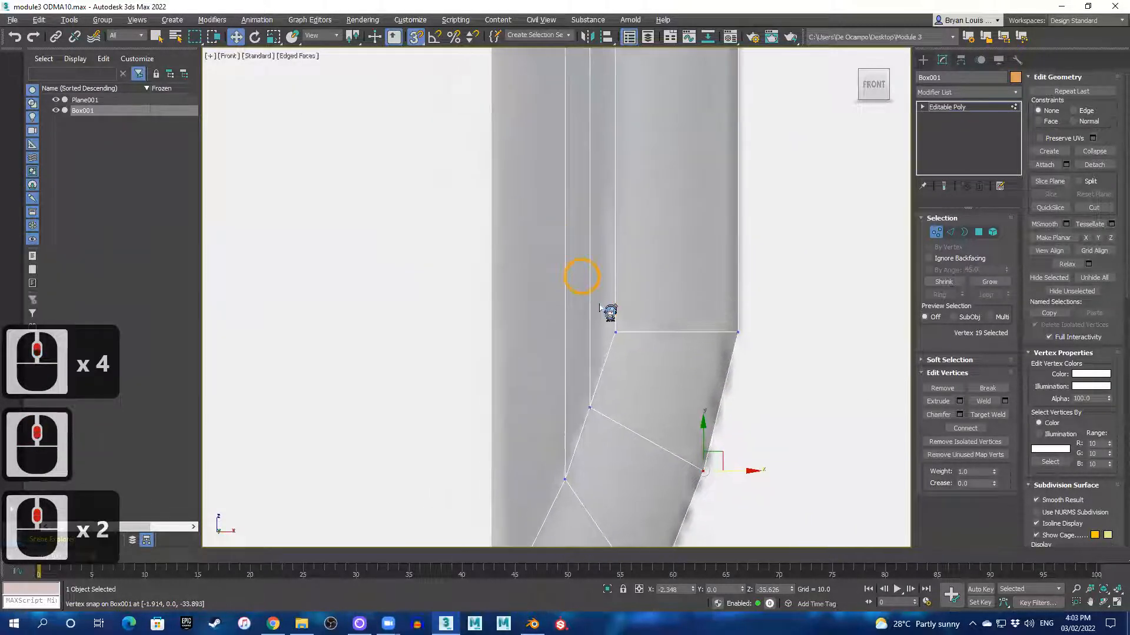
scroll(594, 406, up, 2)
middle_drag(608, 422, 606, 326)
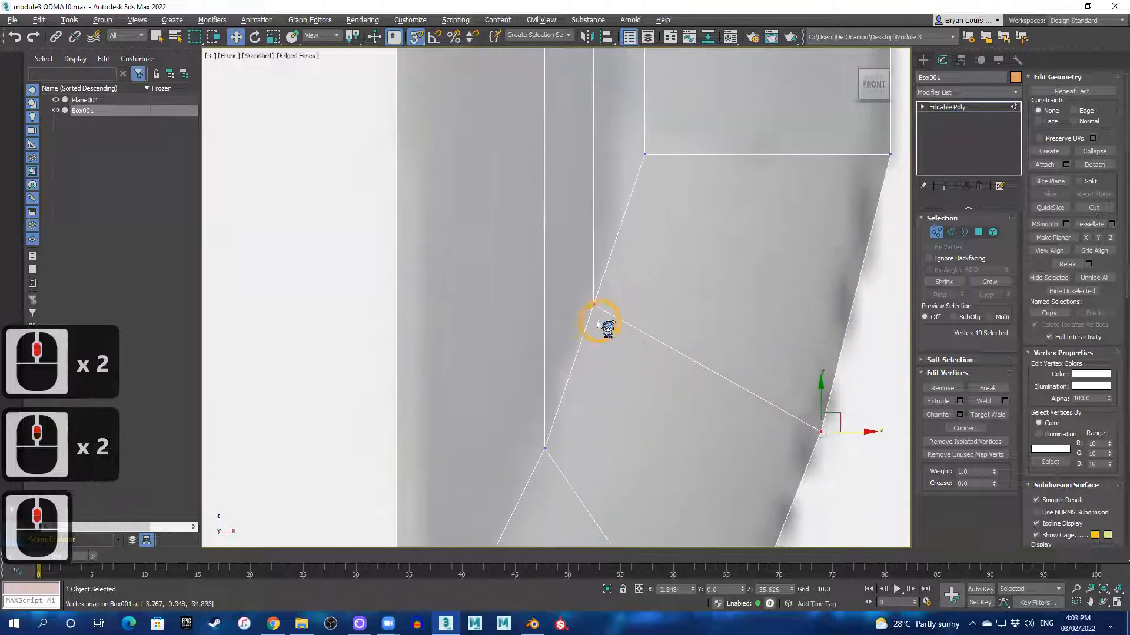
click(593, 304)
scroll(623, 321, down, 2)
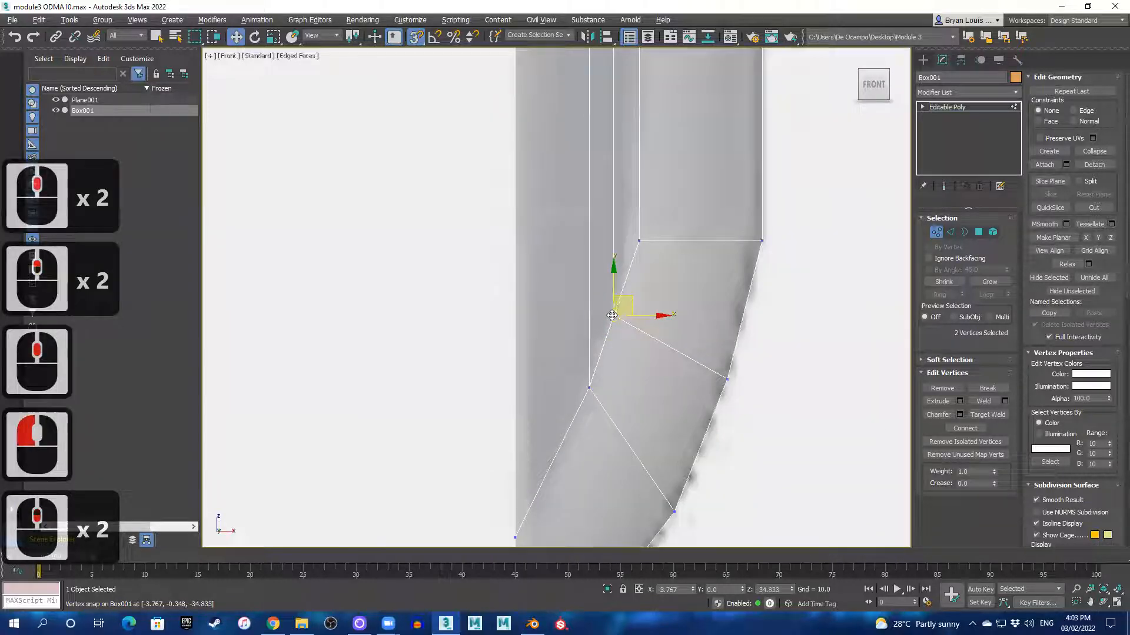
drag(614, 316, 617, 317)
- Select the new edge line's vertex pair at the blade's upper end and snap it along X to the shifted inner tip vertices
scroll(675, 198, down, 3)
middle_drag(683, 164, 653, 495)
scroll(653, 292, down, 2)
middle_drag(664, 223, 630, 485)
middle_drag(610, 133, 590, 469)
scroll(576, 326, up, 5)
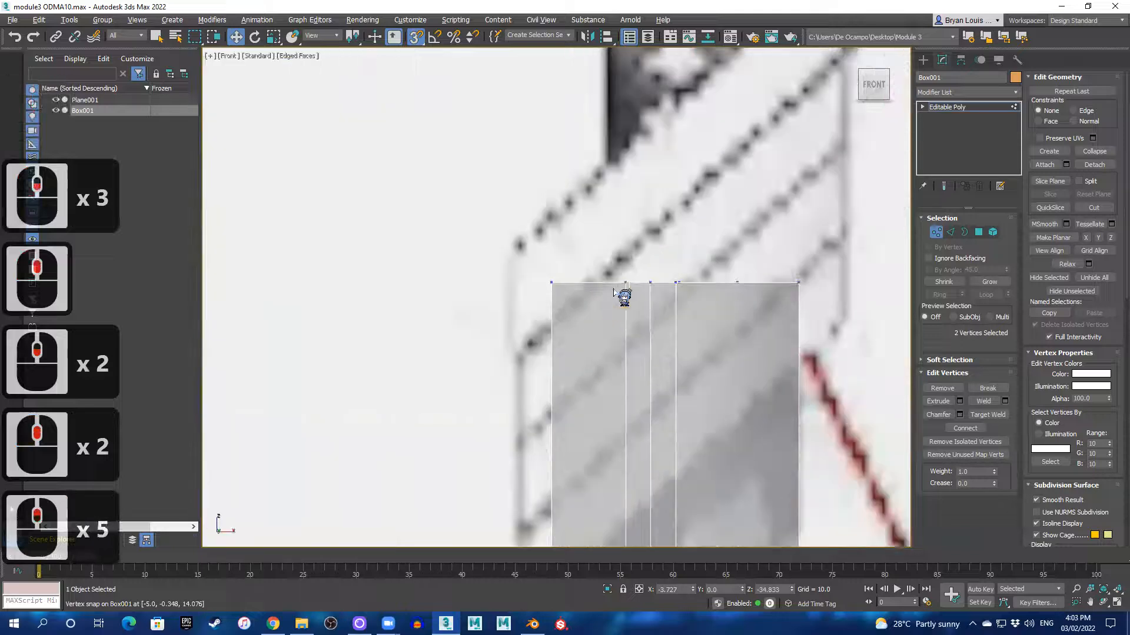
click(651, 284)
scroll(682, 318, down, 4)
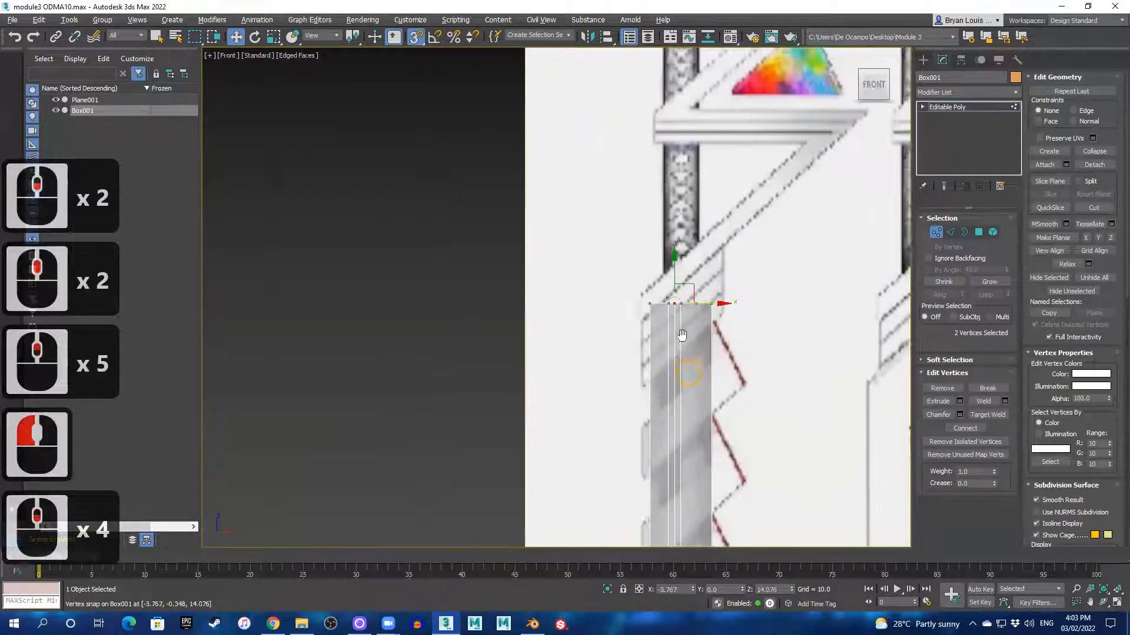
middle_drag(682, 335, 638, 197)
scroll(638, 200, down, 2)
middle_drag(611, 252, 582, 91)
scroll(628, 259, down, 1)
scroll(633, 278, up, 1)
scroll(634, 277, down, 2)
drag(653, 91, 620, 441)
scroll(622, 419, up, 2)
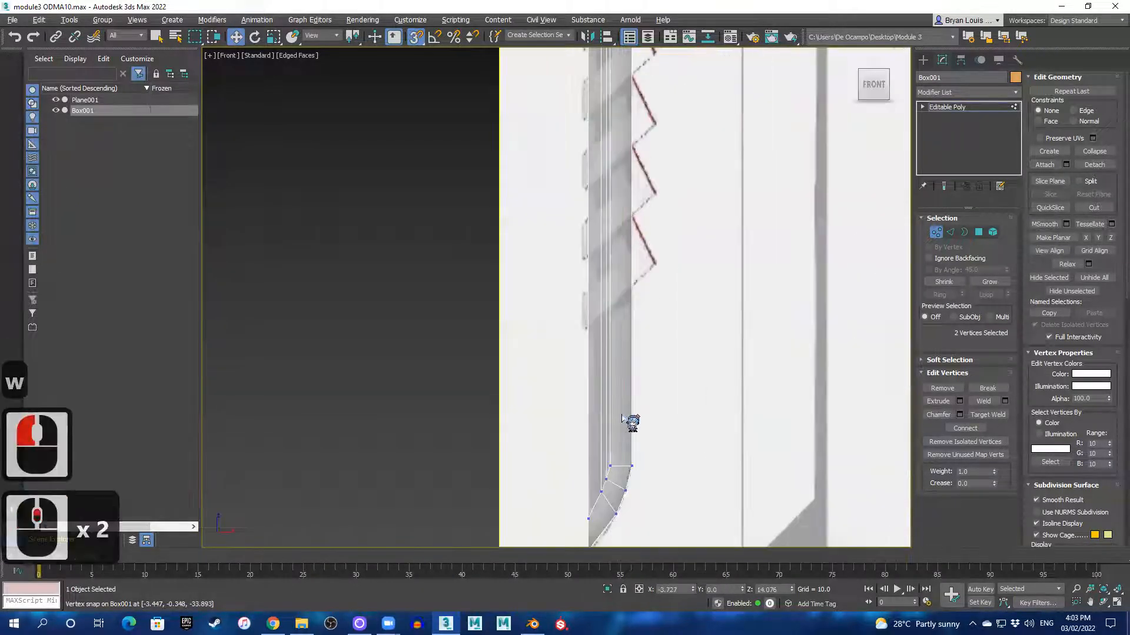
- Insert a SwiftLoop edge loop across the lowest segment of the blade's curved tip
scroll(622, 419, up, 2)
shift+middle_drag(615, 465, 653, 259)
scroll(600, 385, up, 2)
middle_drag(590, 392, 645, 336)
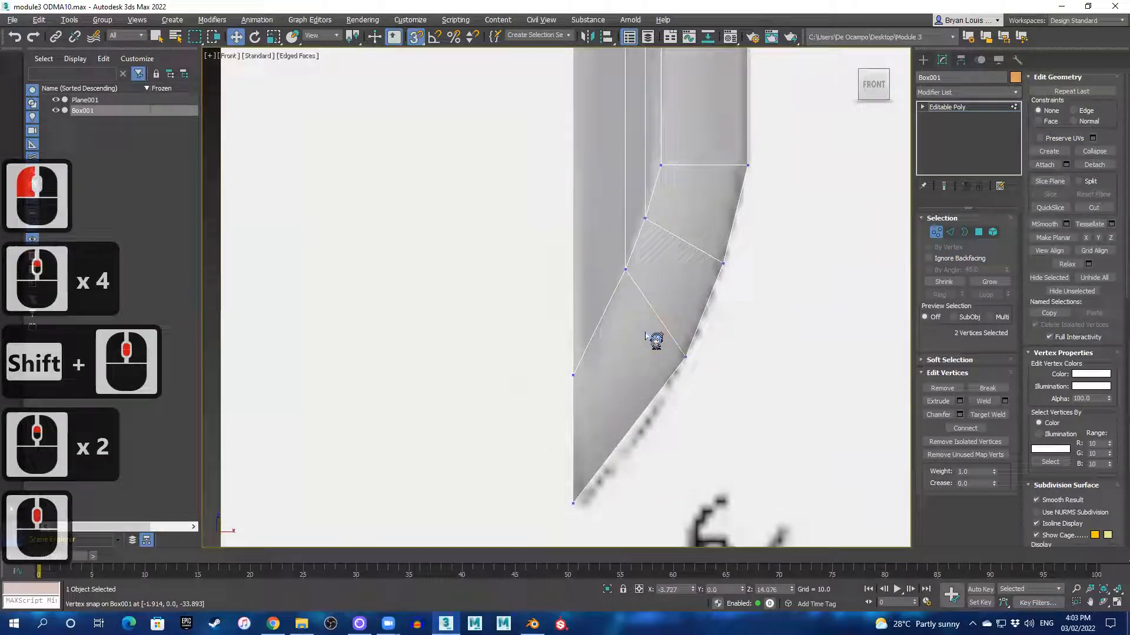
key(alt+1)
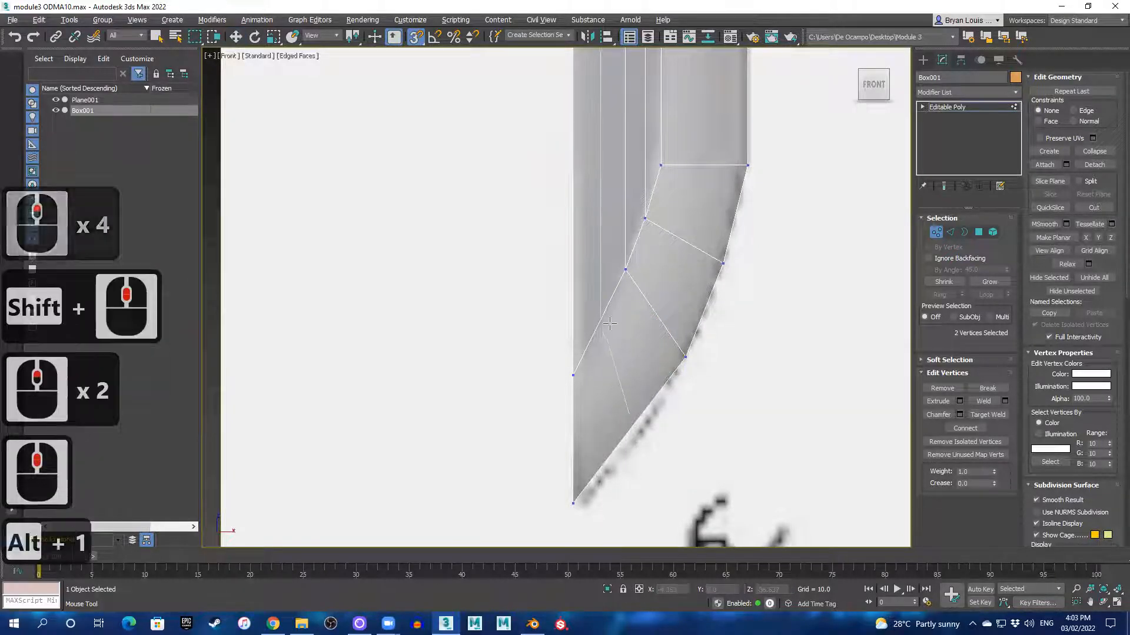
click(612, 321)
- Select the lowest loop's outer vertex on the cutting edge and move it outward onto the reference's dashed curve
key(q)
click(636, 420)
key(w)
drag(639, 420, 641, 430)
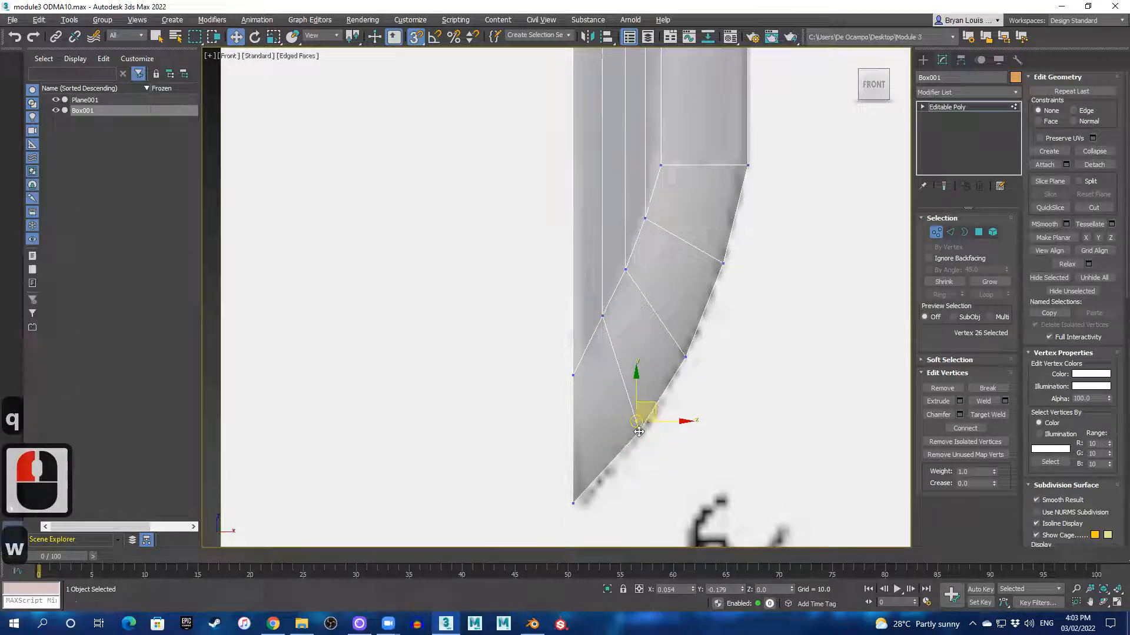
- Select the vertex pair at the lowest loop's inner end, shift it slightly along X toward the cutting edge, and clear the selection
middle_drag(622, 342, 630, 369)
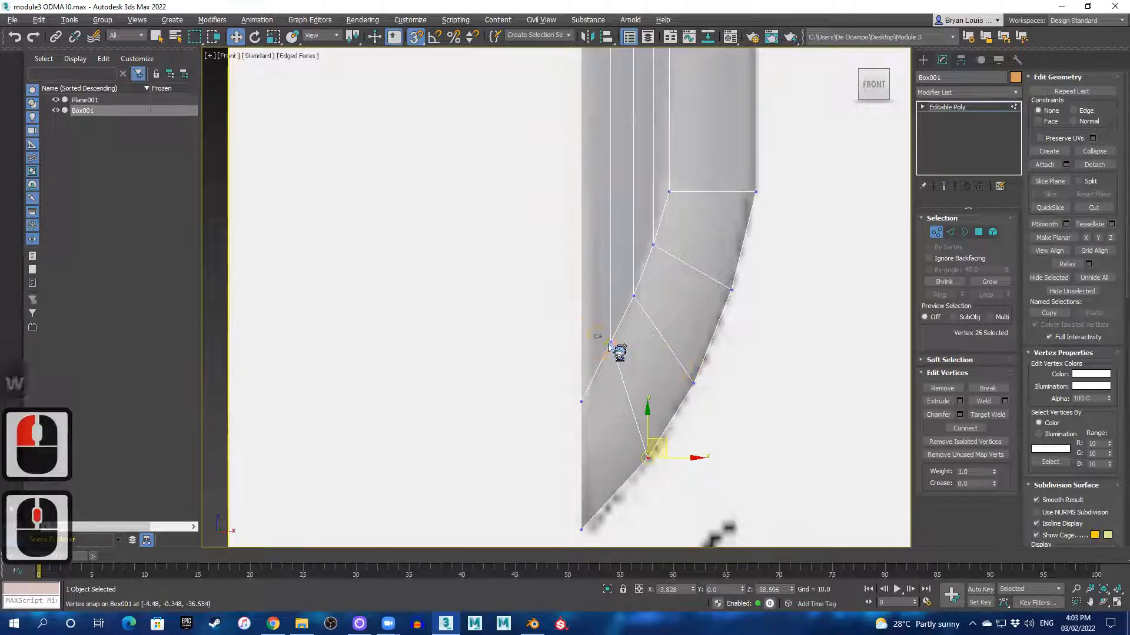
click(616, 345)
key(w)
drag(612, 344, 504, 360)
right_click(473, 333)
click(404, 457)
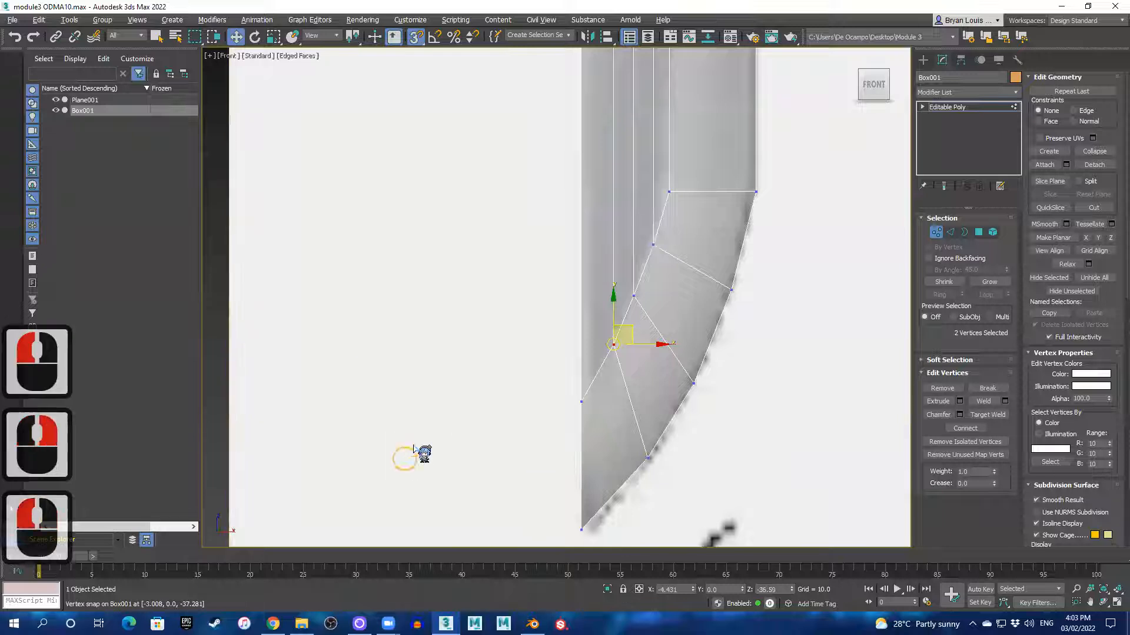
click(469, 365)
click(528, 348)
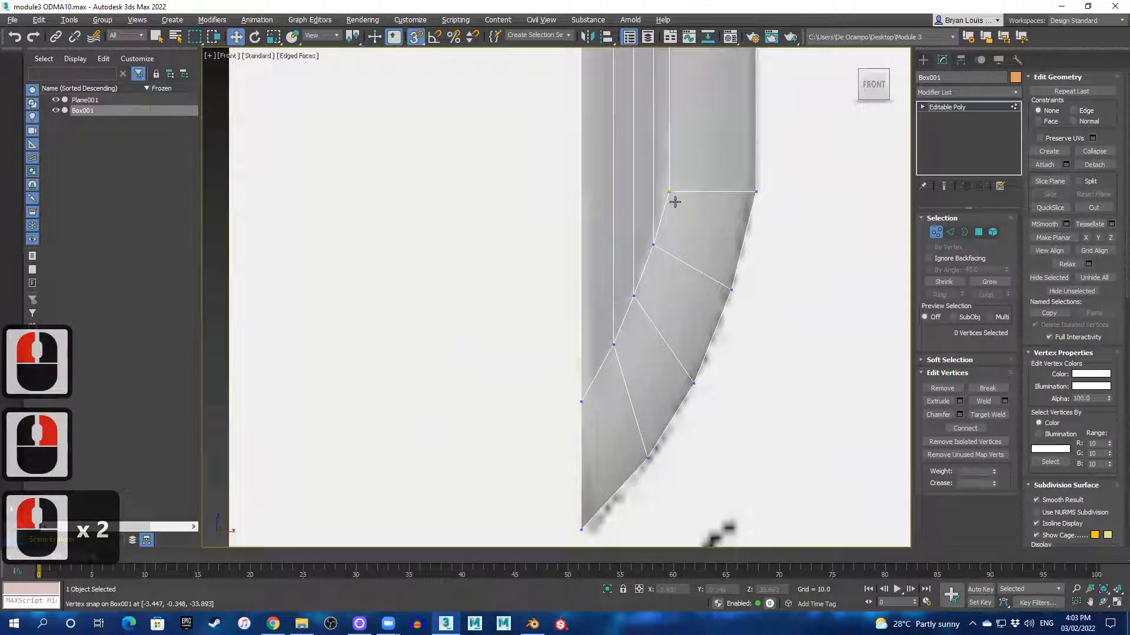
- Select the lowest loop's vertex pair at the blade's upper end and snap it along X to the matching inner tip vertices
scroll(695, 228, down, 2)
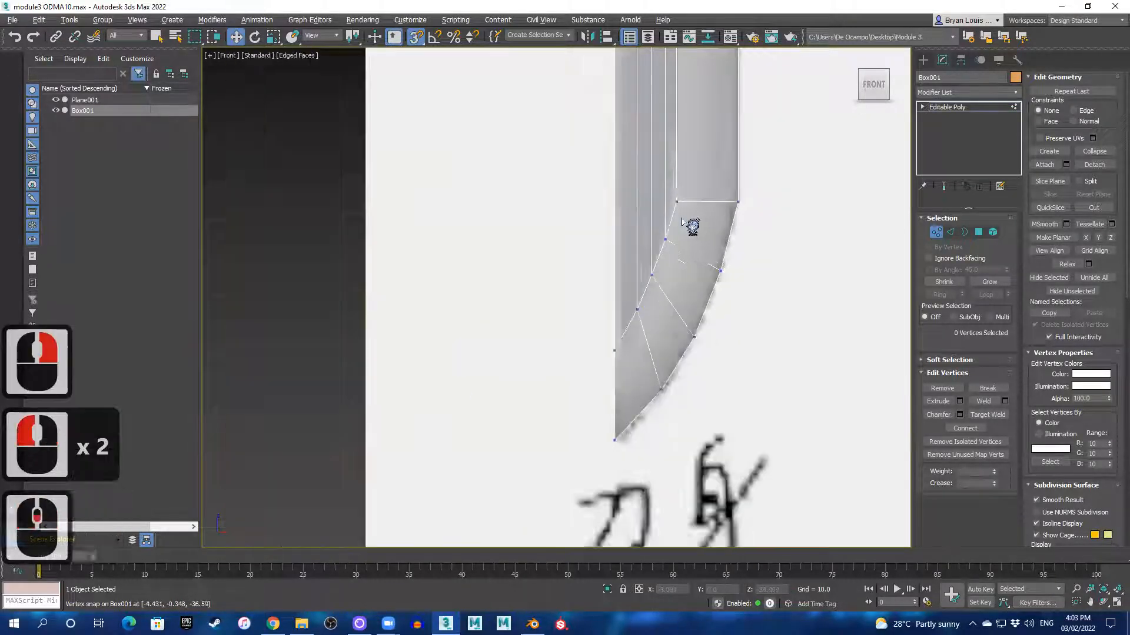
middle_drag(732, 239, 697, 444)
scroll(680, 436, down, 2)
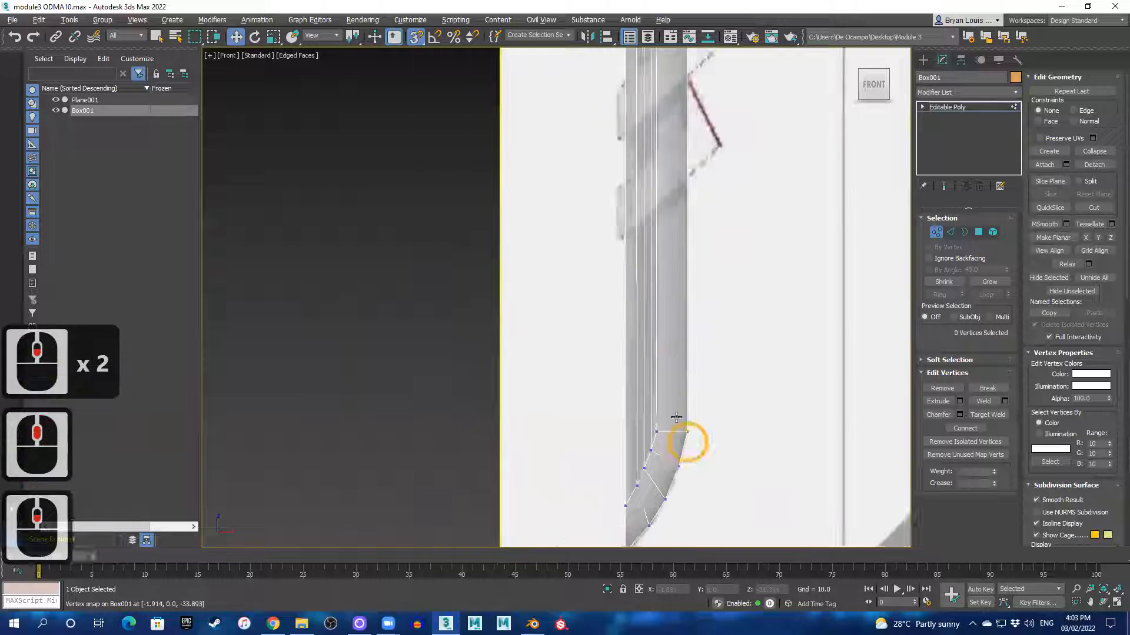
middle_drag(692, 285, 661, 486)
scroll(674, 318, down, 2)
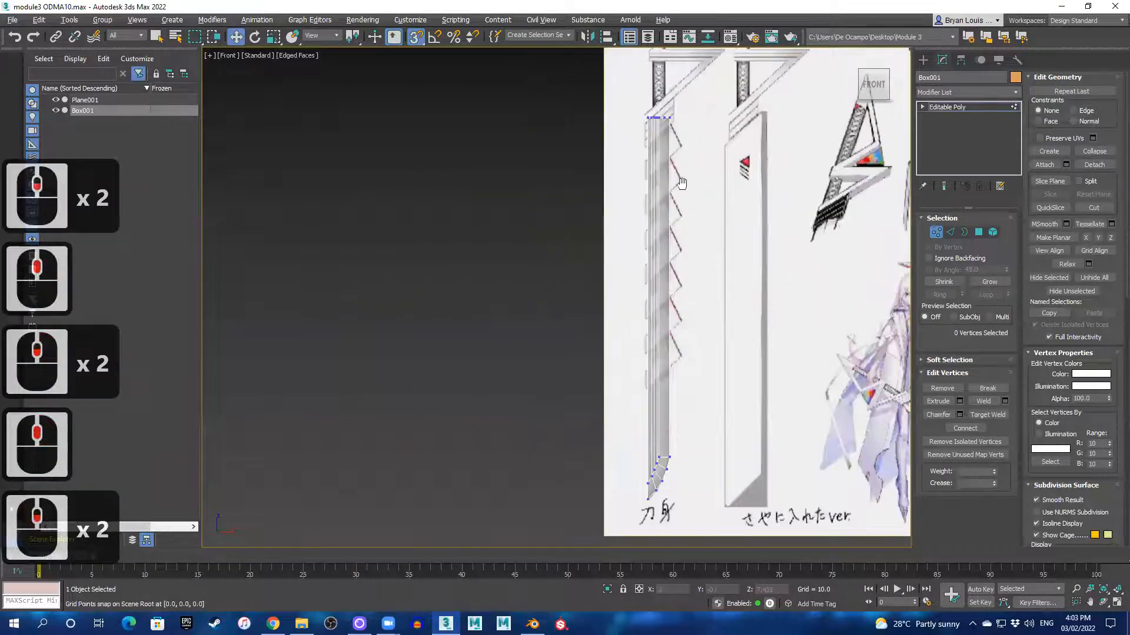
middle_drag(680, 181, 659, 448)
scroll(645, 403, up, 10)
scroll(640, 376, down, 4)
middle_drag(635, 259, 605, 252)
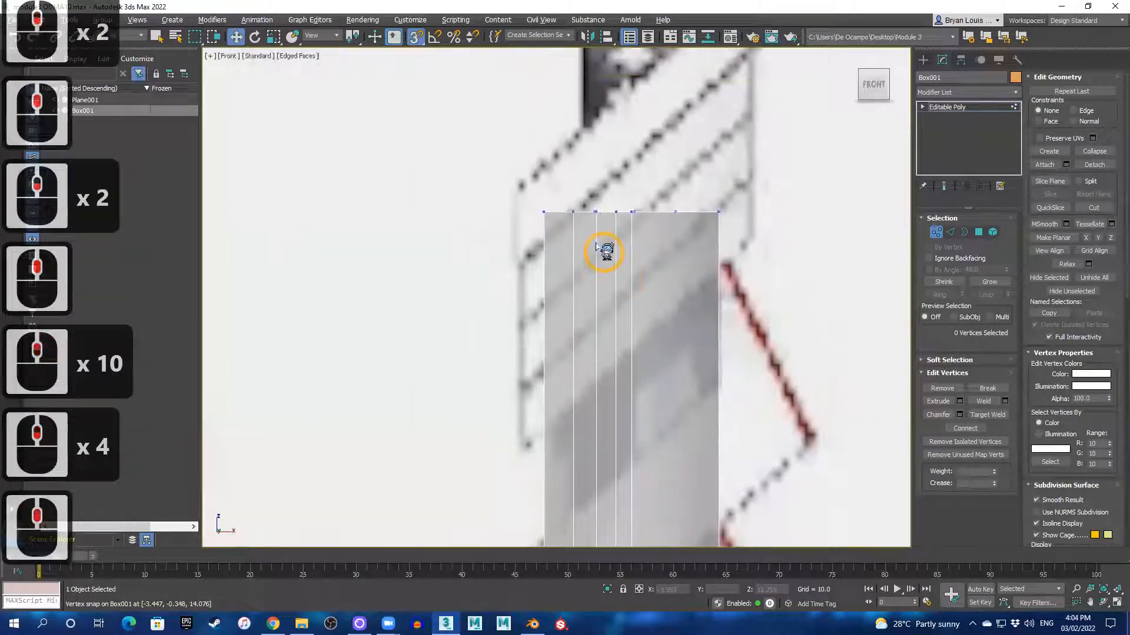
click(568, 210)
key(ctrl+z)
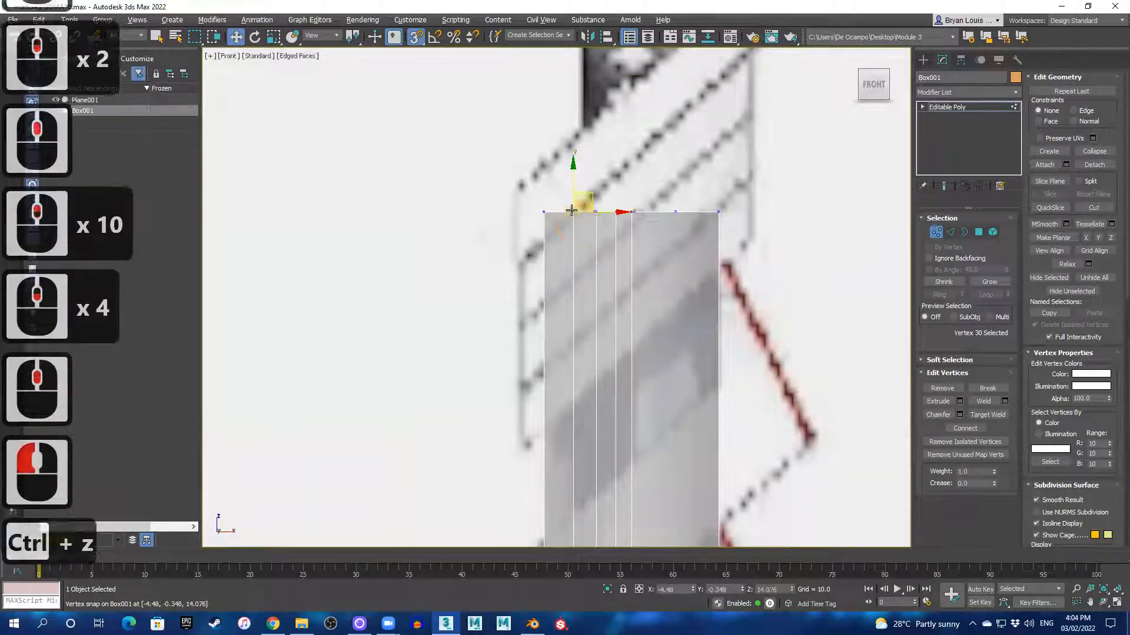
key(q)
click(580, 232)
key(w)
scroll(621, 305, down, 5)
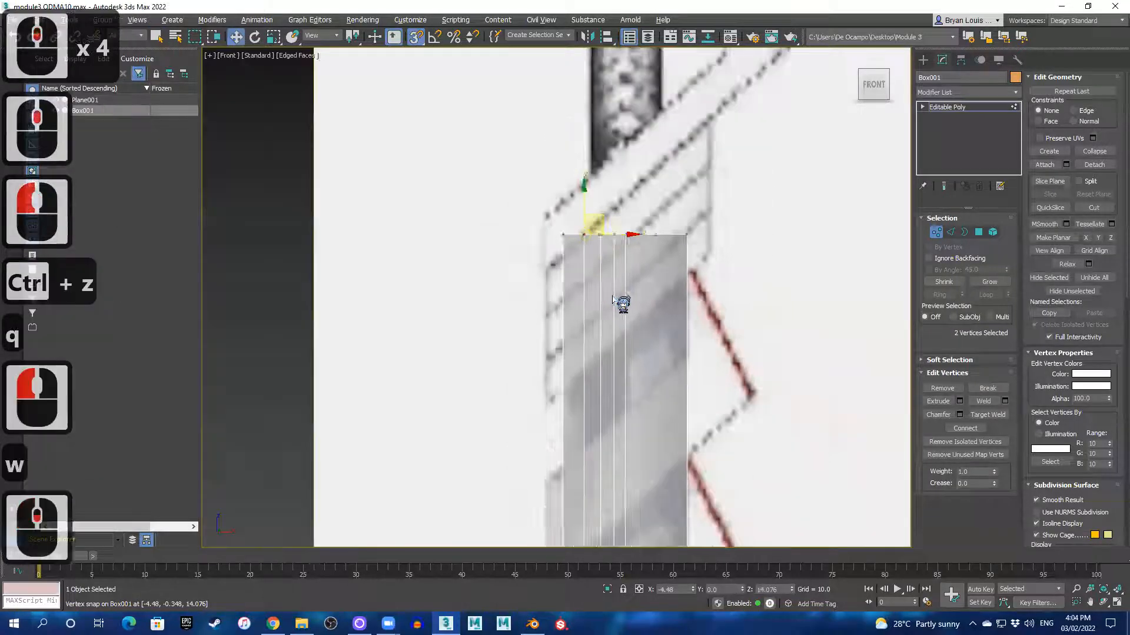
middle_drag(641, 340, 600, 112)
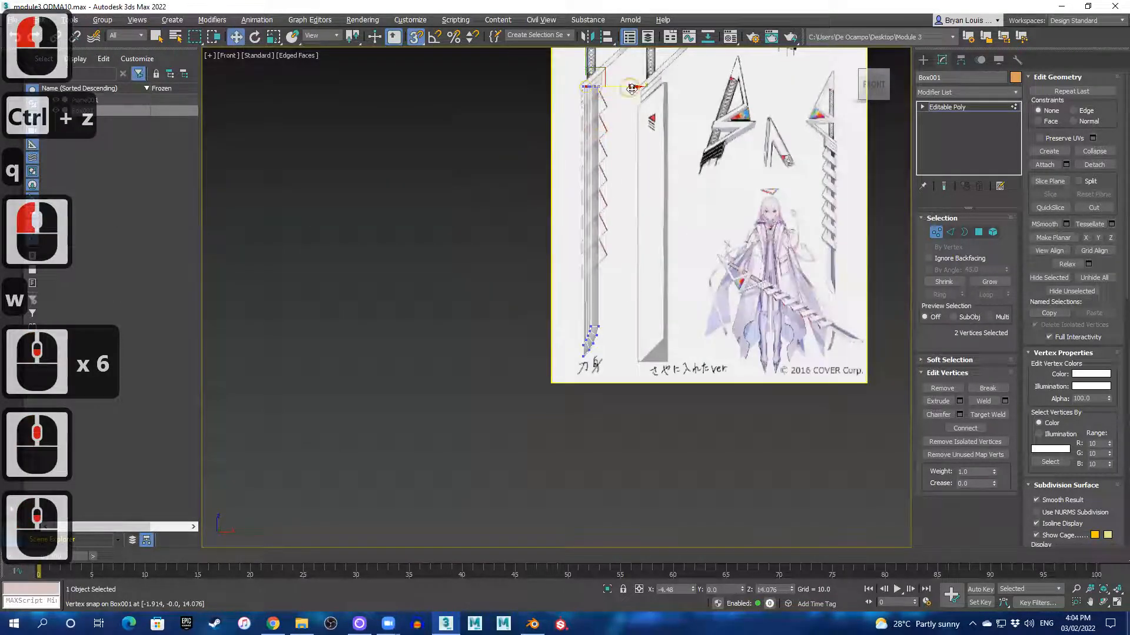
drag(586, 341, 585, 344)
scroll(594, 358, up, 6)
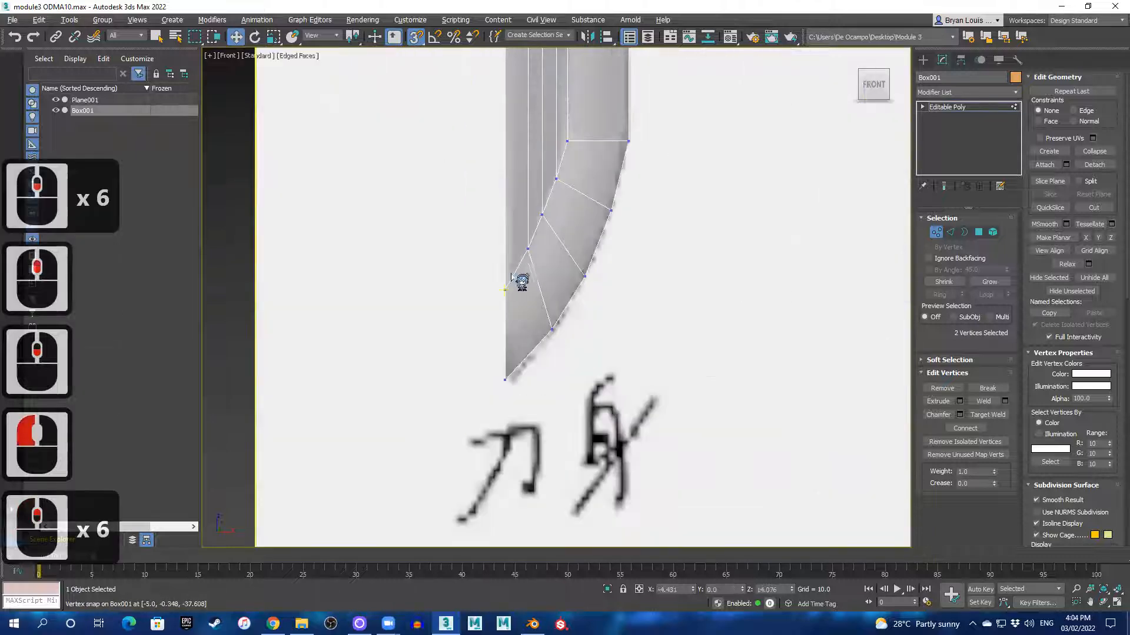
- Examine the blade's long edge lines from the tip to the upper end against the reference drawing
scroll(574, 233, down, 1)
middle_drag(648, 209, 636, 526)
middle_drag(610, 200, 581, 583)
middle_drag(563, 252, 576, 385)
middle_drag(584, 226, 569, 435)
middle_drag(571, 184, 578, 259)
middle_drag(578, 310, 579, 336)
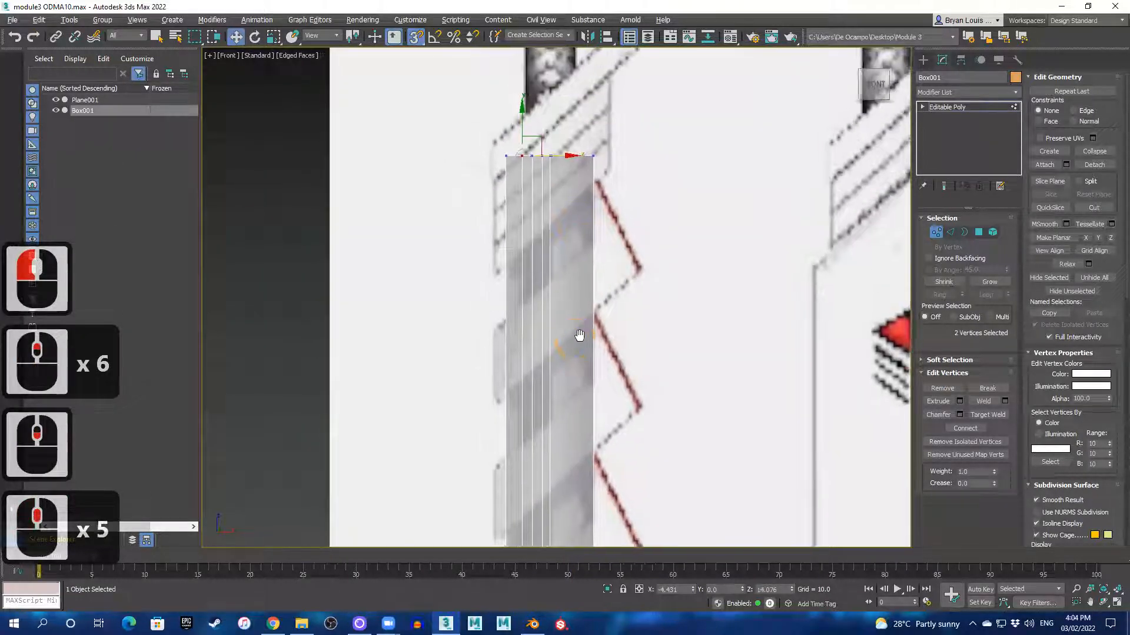
middle_drag(580, 532, 600, 330)
scroll(600, 353, down, 4)
middle_drag(569, 529, 576, 300)
scroll(592, 297, up, 3)
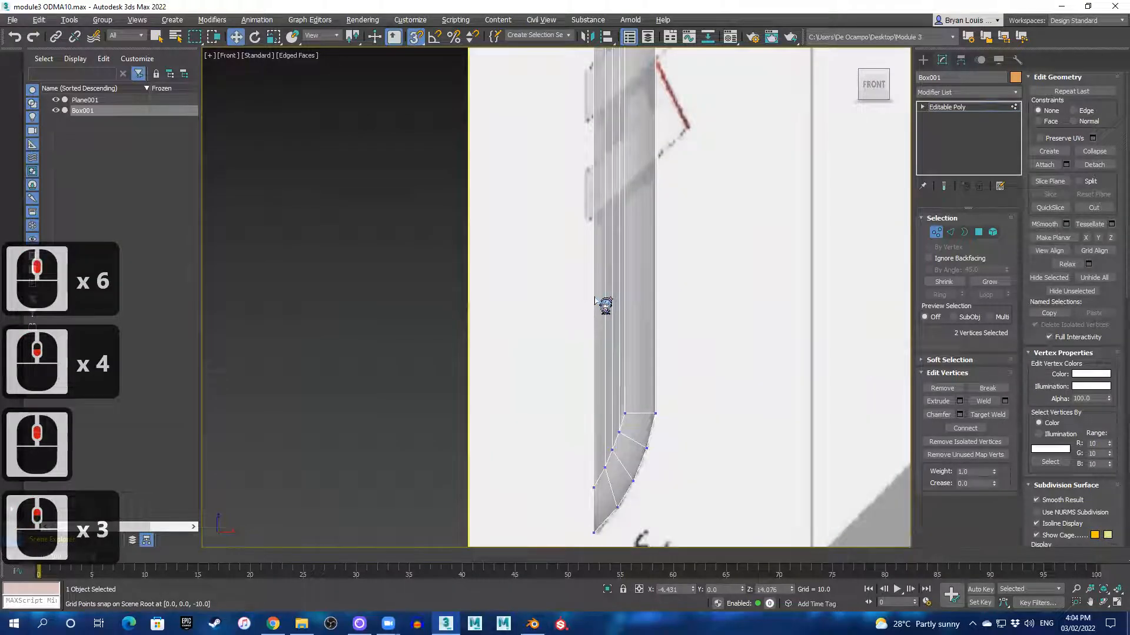
scroll(622, 327, down, 2)
middle_drag(615, 361, 588, 443)
mouse_move(574, 227)
middle_down()
mouse_move(537, 398)
mouse_move(580, 230)
middle_up()
scroll(583, 229, down, 2)
mouse_move(598, 326)
middle_down()
mouse_move(605, 253)
mouse_move(596, 337)
middle_up()
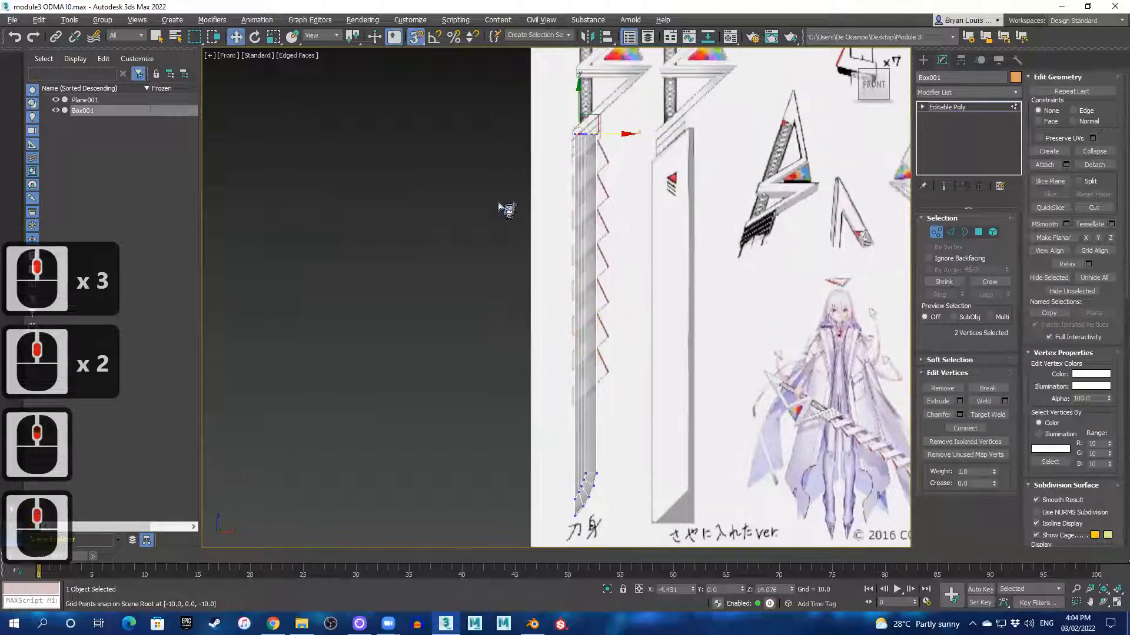
scroll(594, 482, up, 2)
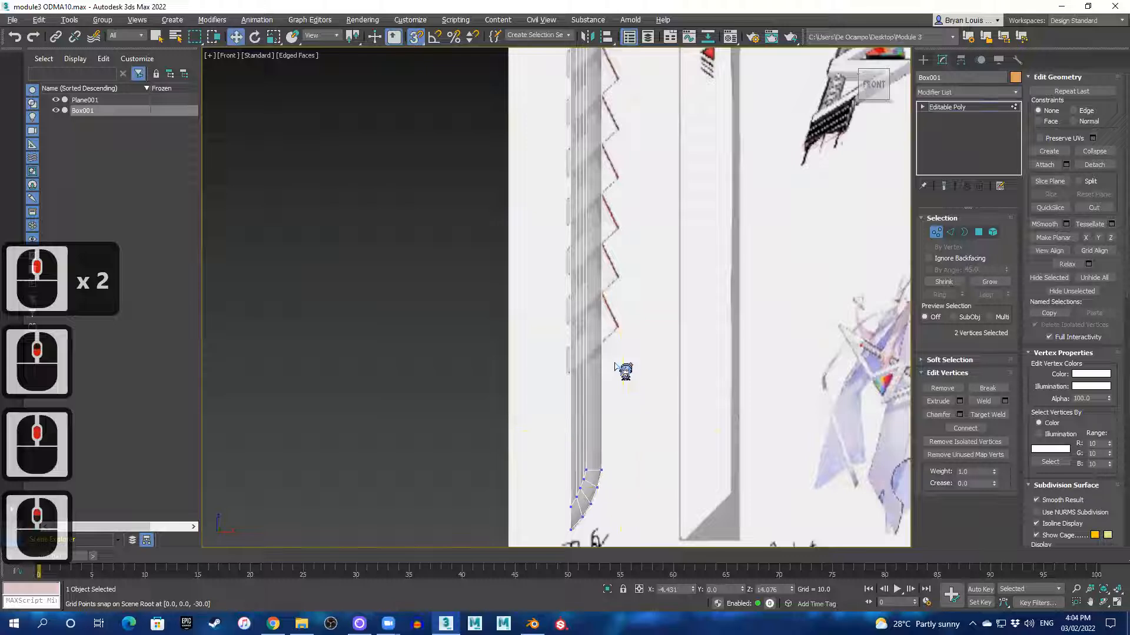
- Turn off the blade's see-through display in the maximized perspective view and exit vertex editing
key(alt+w)
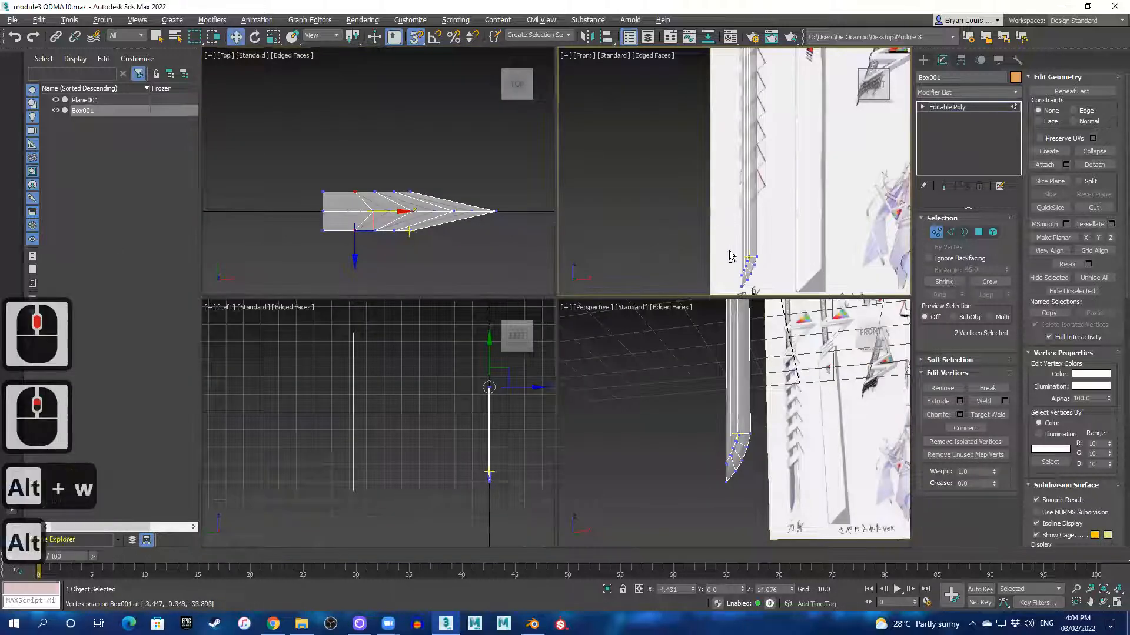
key(alt+w)
alt+middle_drag(723, 396, 623, 361)
key(alt+x)
click(665, 296)
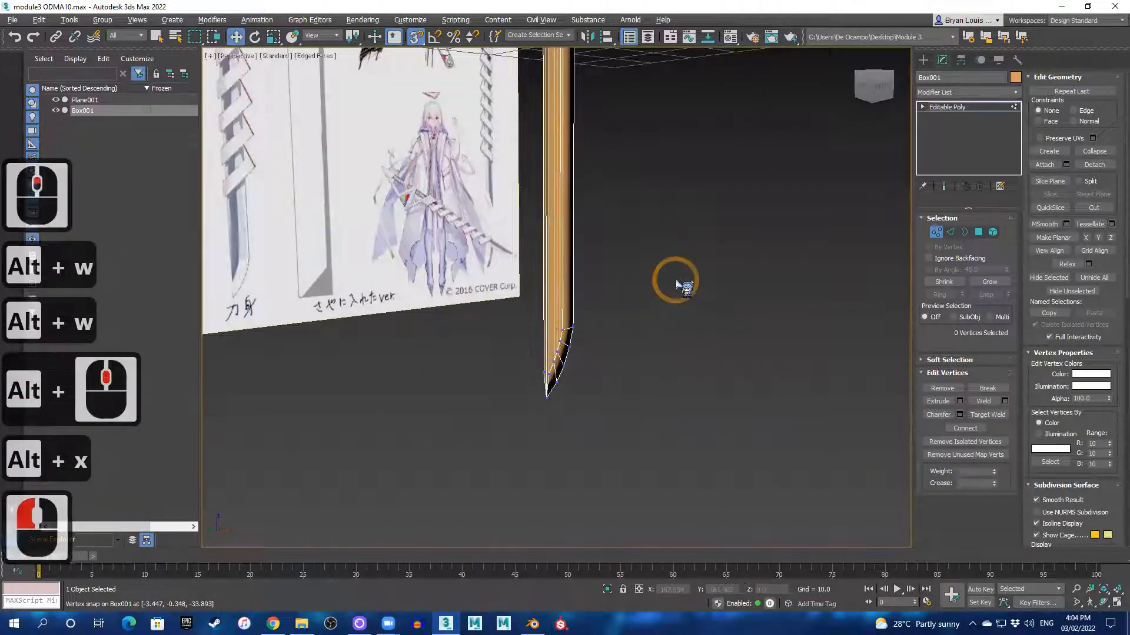
click(698, 275)
click(936, 234)
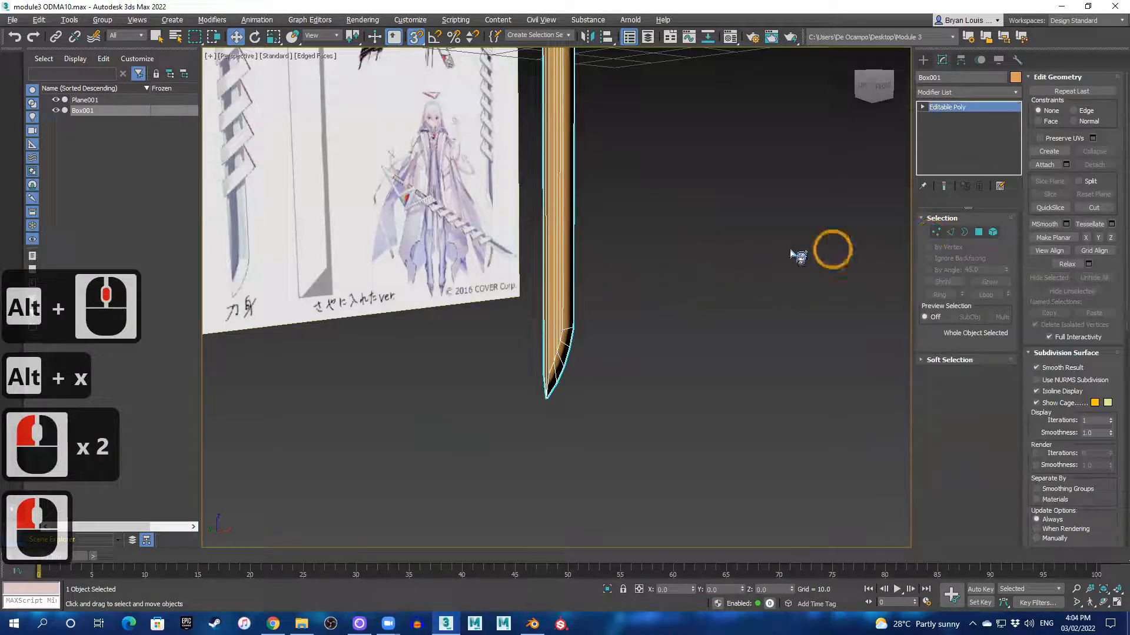
- Deselect the blade and turn off vertex snapping
click(628, 312)
alt+middle_drag(627, 312, 473, 501)
scroll(490, 495, down, 2)
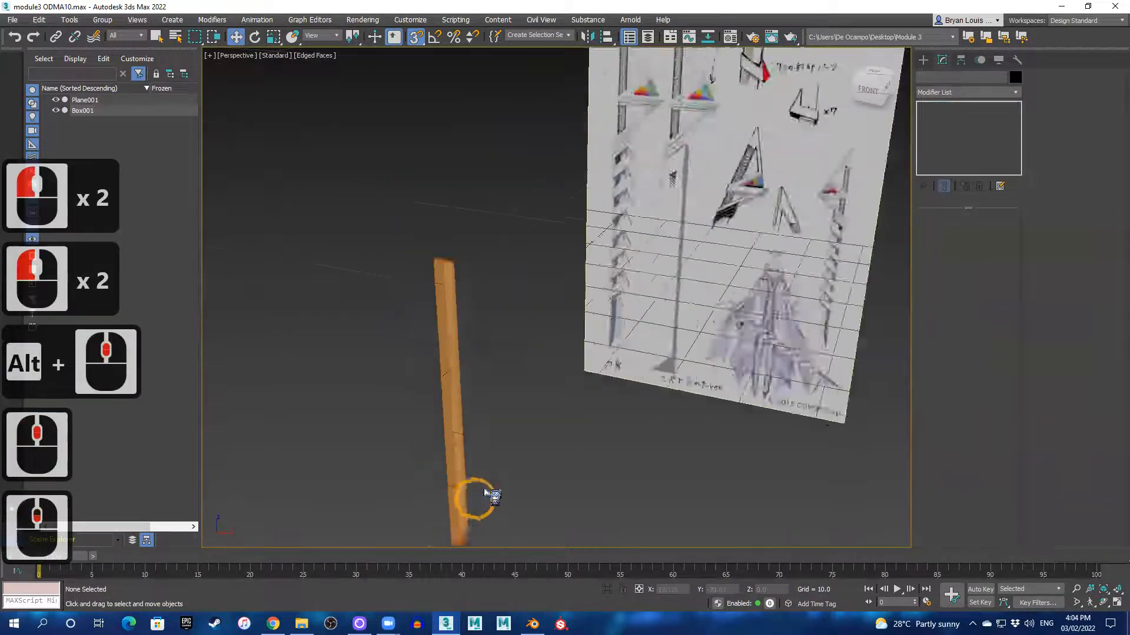
scroll(464, 421, up, 2)
alt+middle_drag(472, 462, 573, 367)
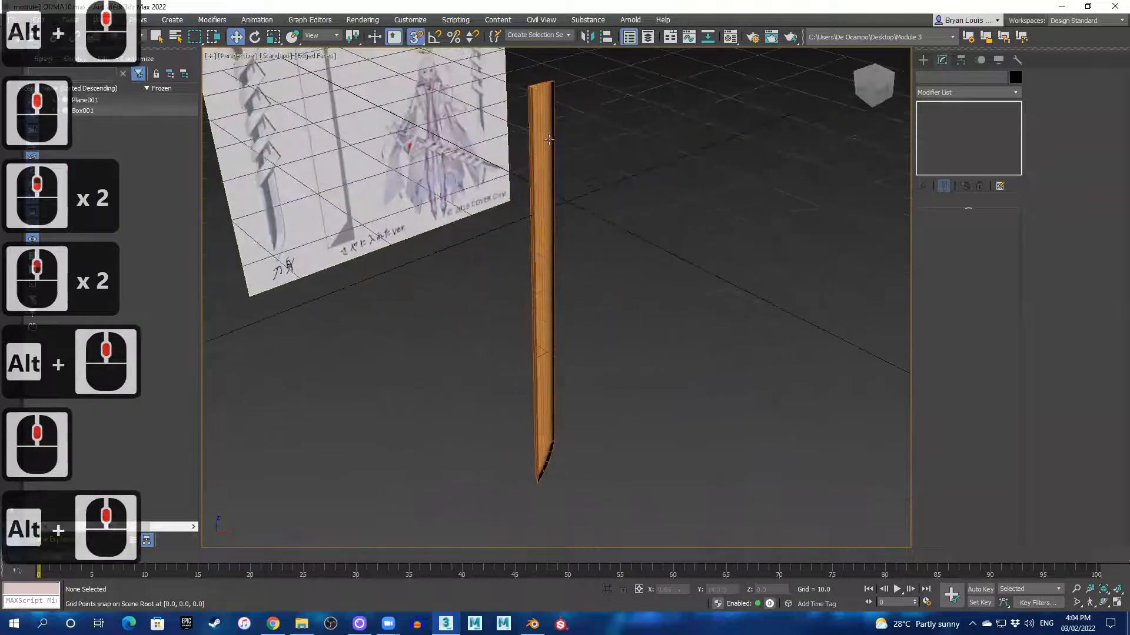
click(535, 280)
click(568, 273)
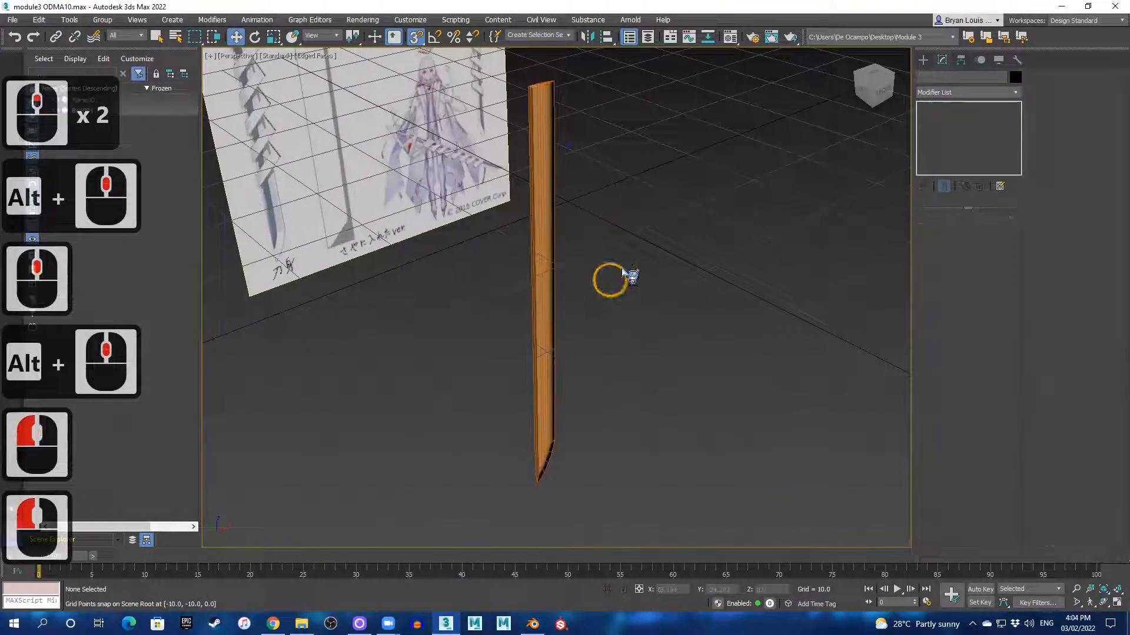
key(s)
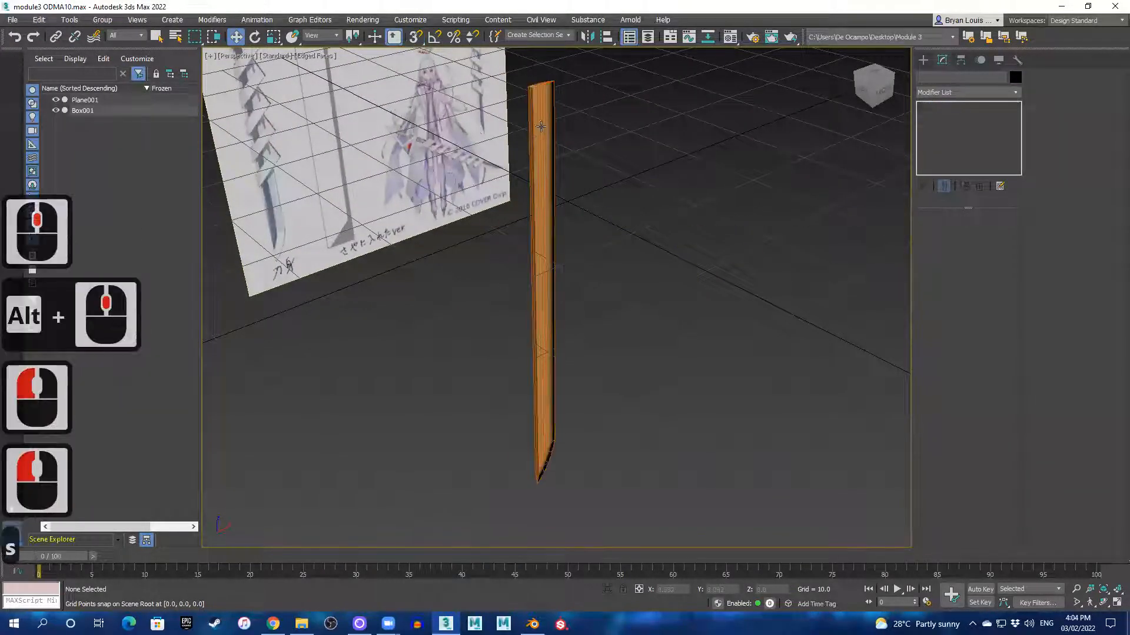
- Apply the grey 01 - Default physical material to the blade and close the Material Editor
alt+middle_drag(597, 305, 553, 320)
key(m)
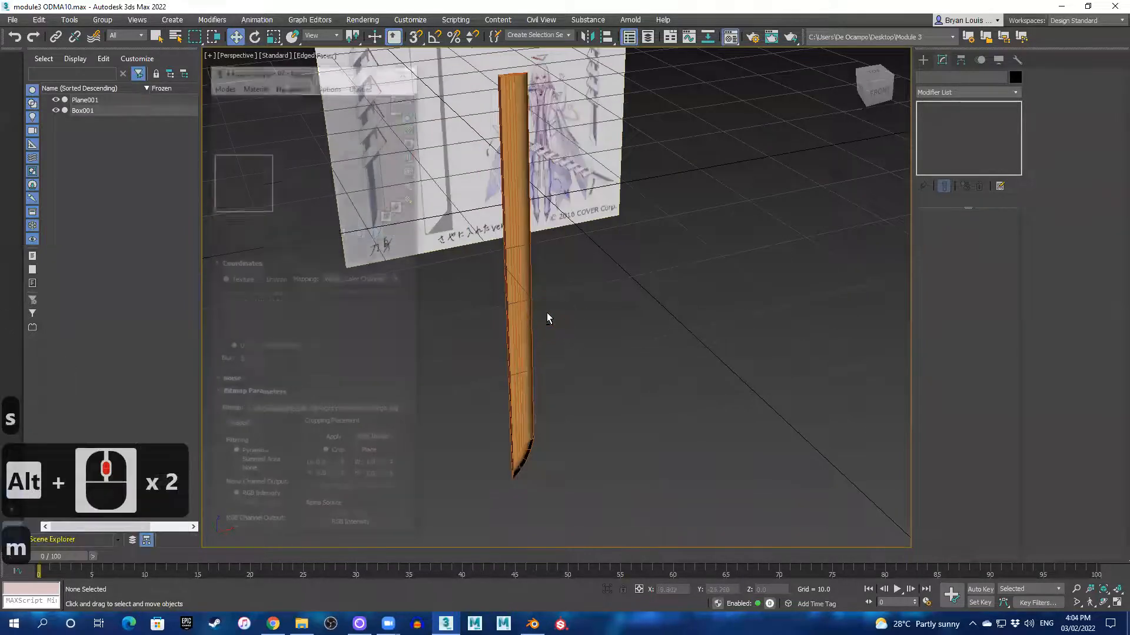
click(696, 222)
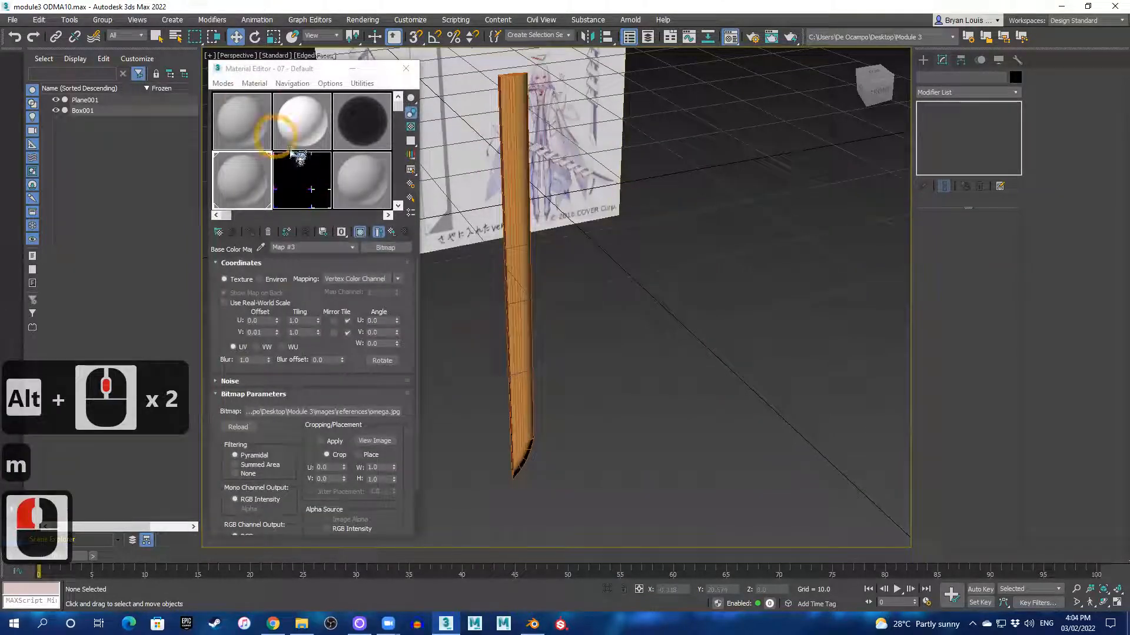
click(298, 128)
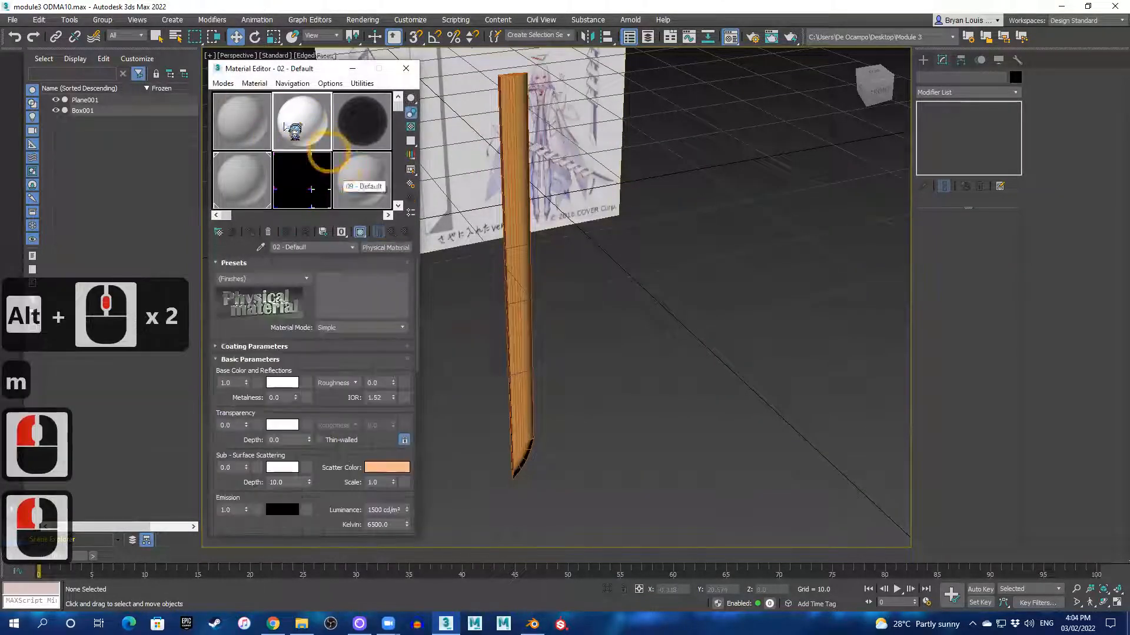
click(238, 116)
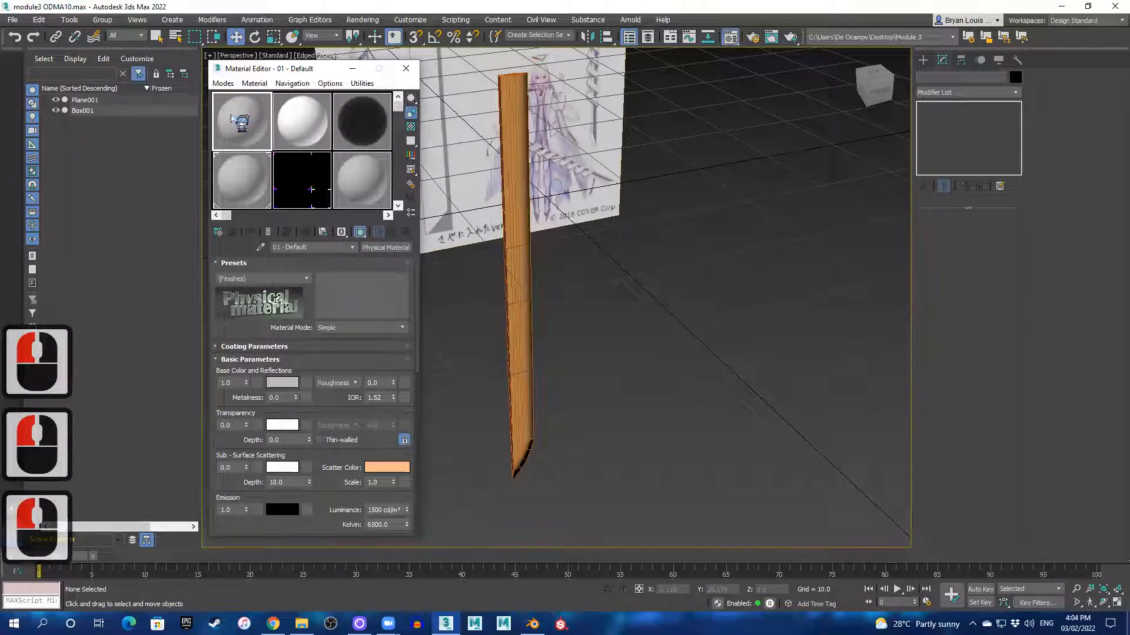
drag(523, 186, 521, 185)
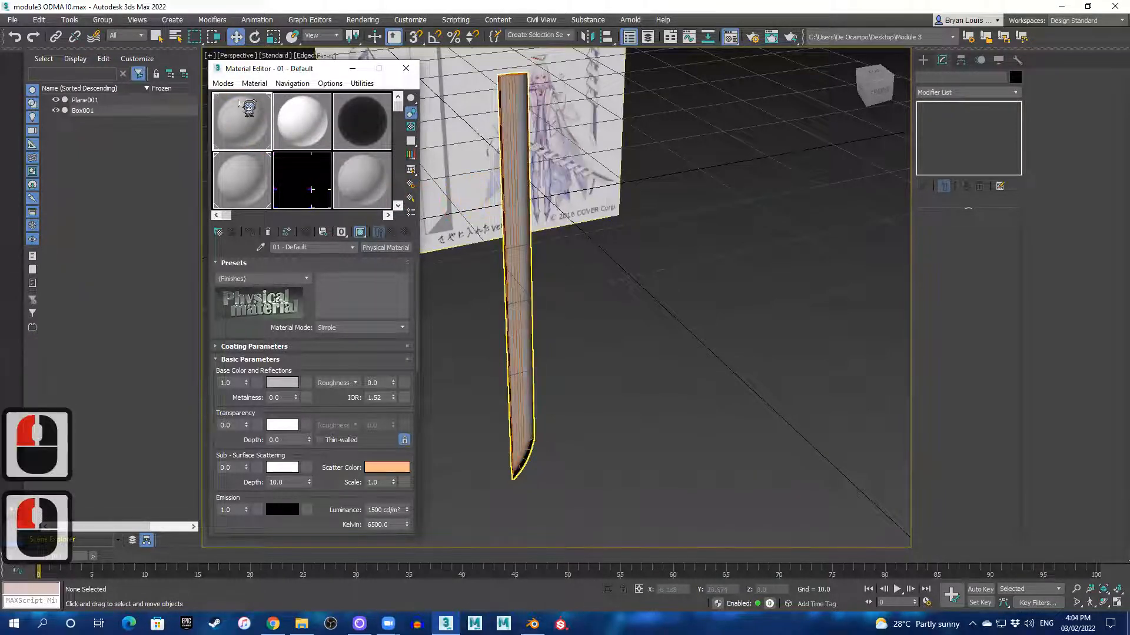
scroll(533, 338, up, 1)
scroll(618, 359, down, 2)
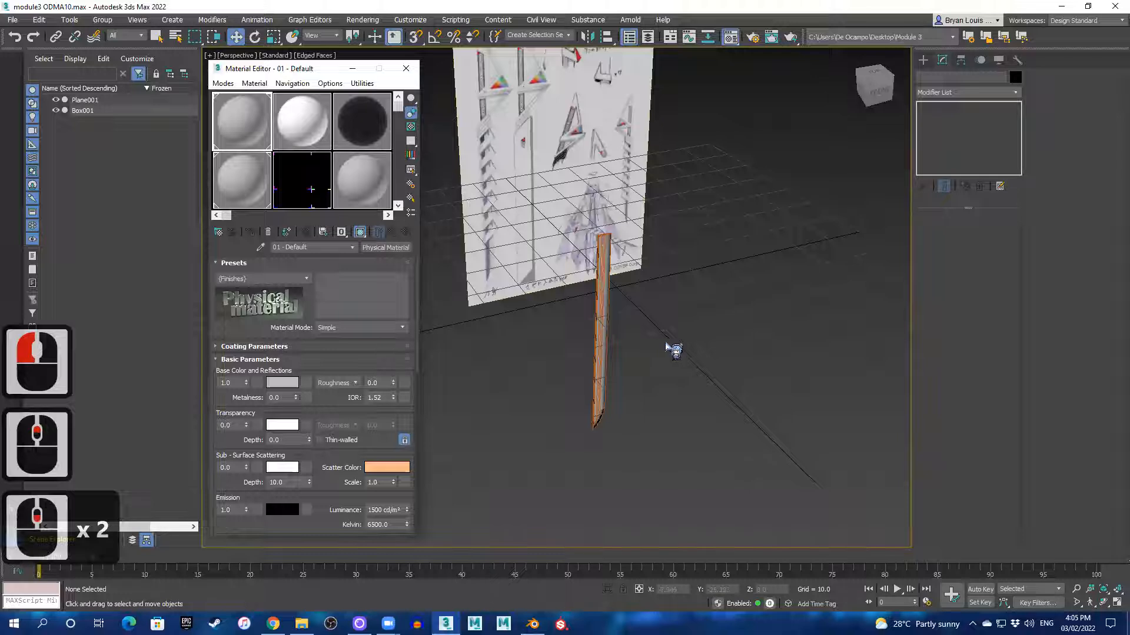
click(633, 344)
scroll(629, 343, up, 1)
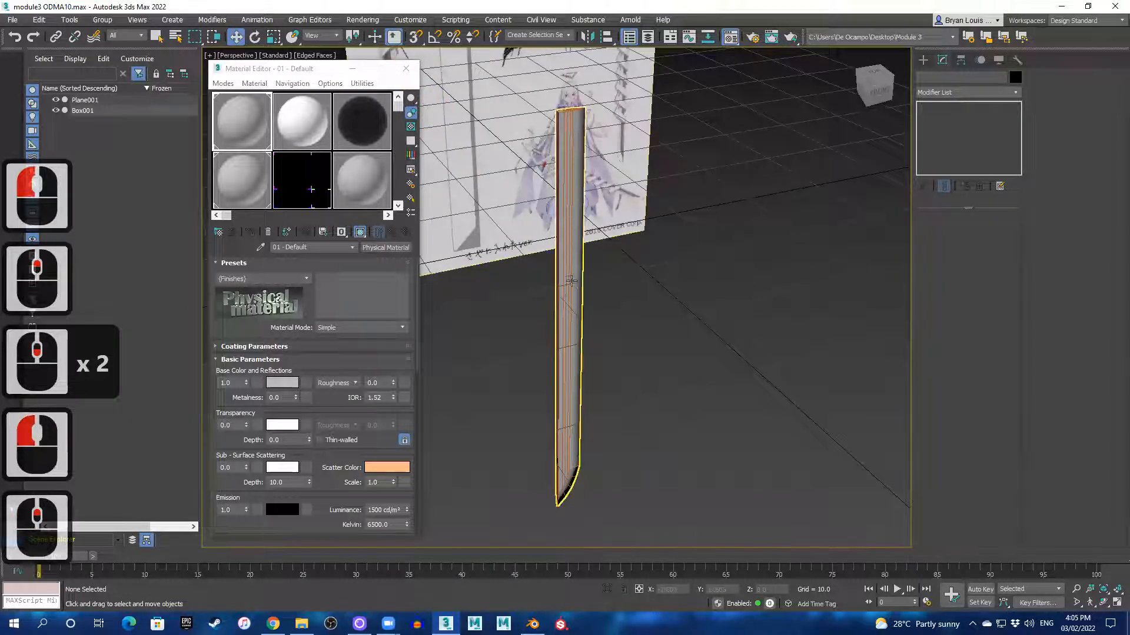
click(406, 68)
- Change the blade's object colour to black and deselect it
double_click(584, 227)
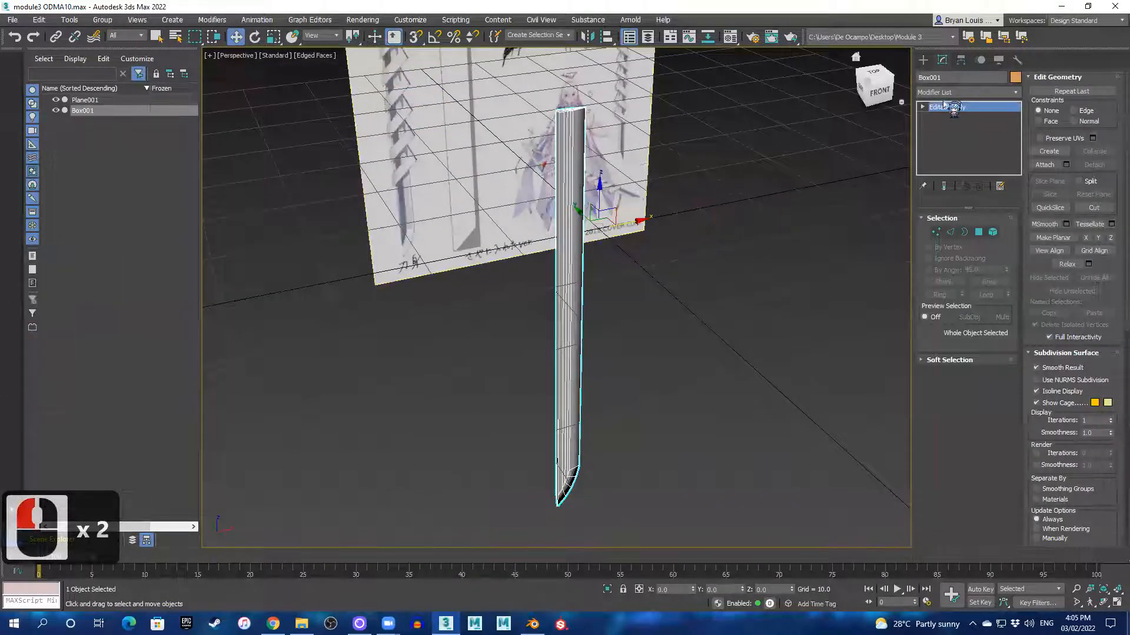
click(1016, 77)
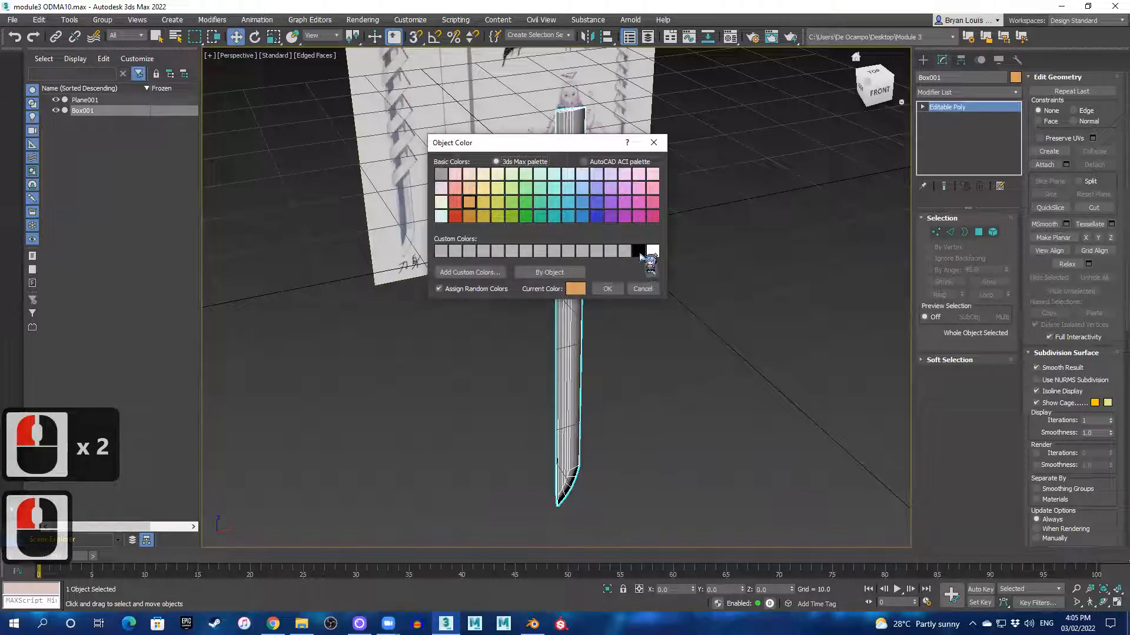
click(639, 251)
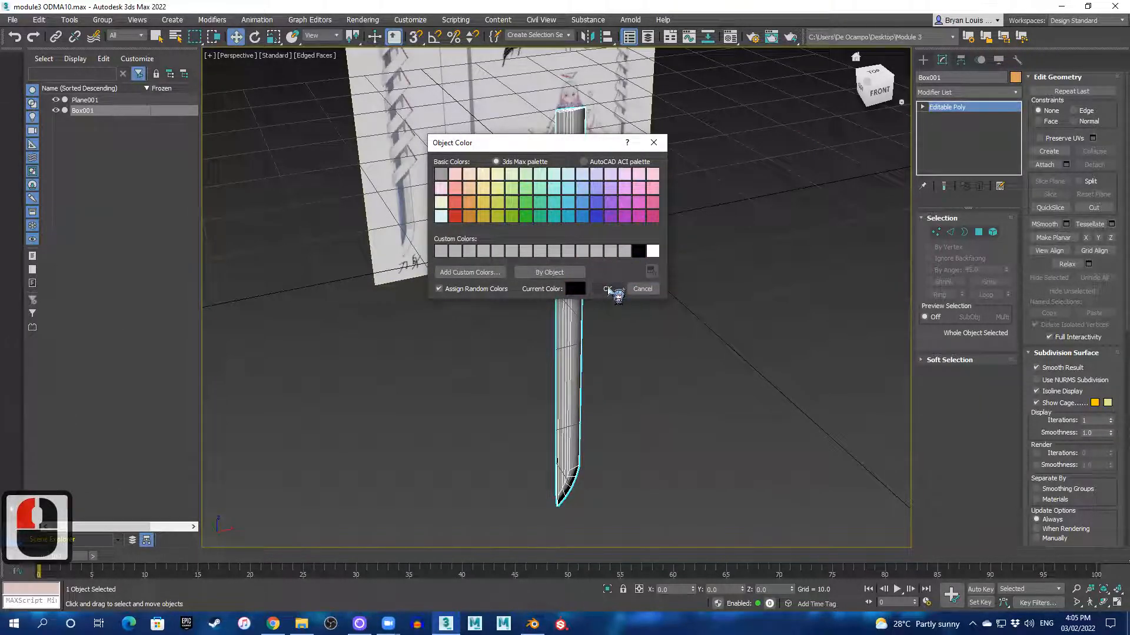
click(608, 289)
click(602, 290)
- Examine the blade from several angles, checking its shading, black edge lines and rounded tip
scroll(585, 321, up, 5)
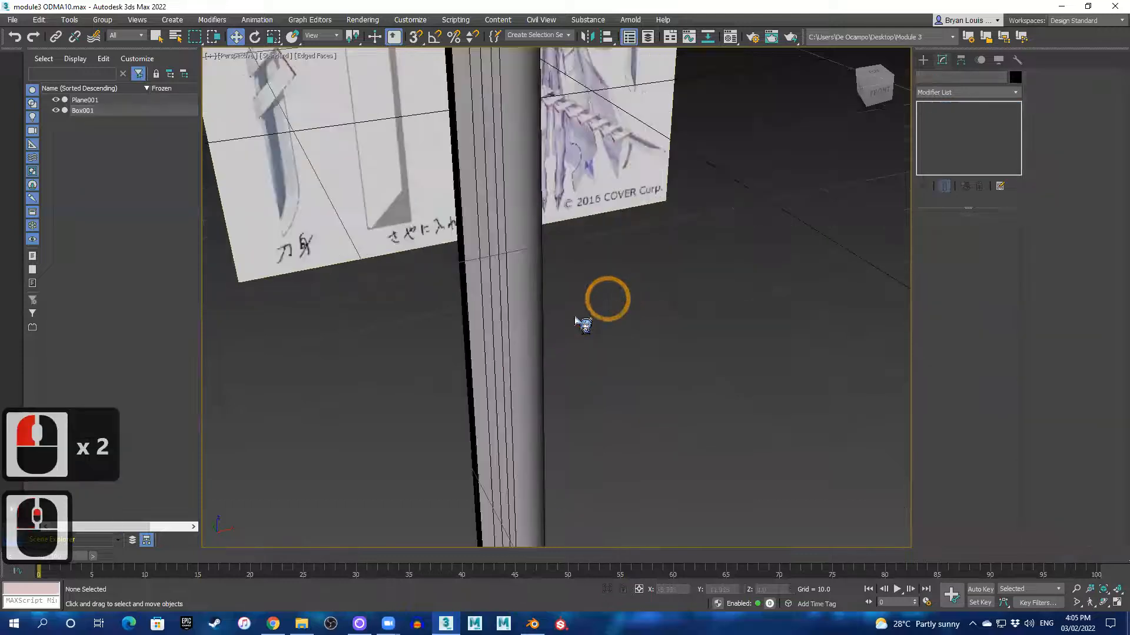
scroll(581, 315, down, 5)
alt+middle_drag(568, 295, 547, 305)
scroll(492, 358, down, 2)
scroll(579, 349, up, 2)
scroll(605, 353, down, 1)
scroll(789, 214, up, 1)
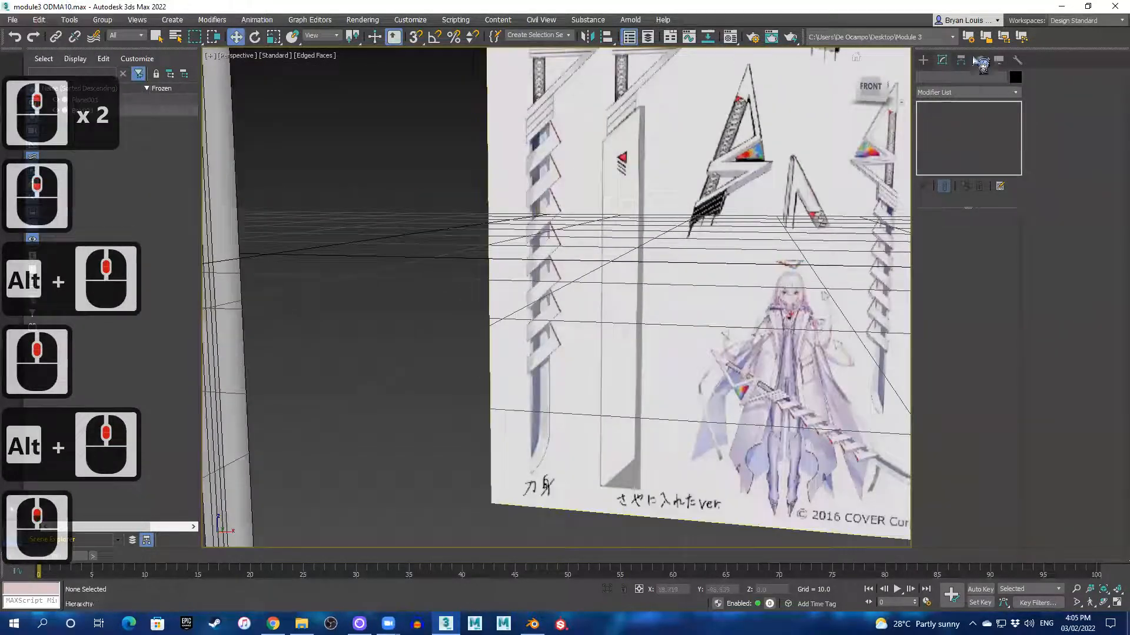
scroll(419, 191, down, 2)
alt+middle_drag(401, 220, 460, 213)
scroll(505, 463, up, 2)
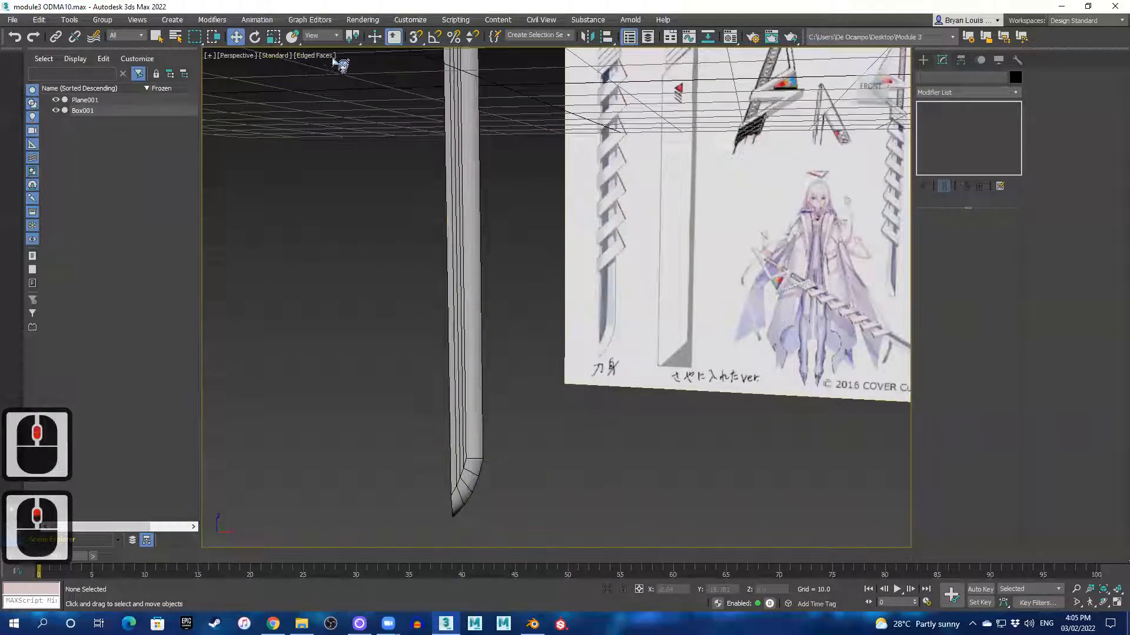
middle_drag(506, 217, 504, 254)
scroll(505, 254, down, 3)
middle_drag(504, 255, 463, 347)
scroll(480, 326, up, 3)
- Make the blade see-through and maximize the front view over the reference drawing
key(alt+w)
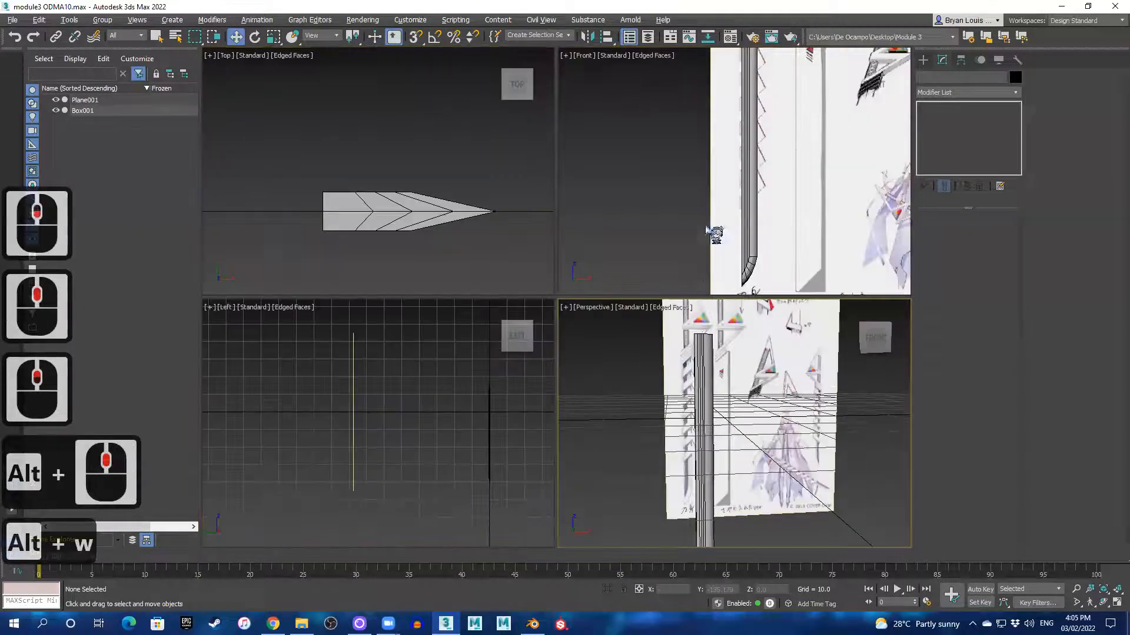
click(749, 214)
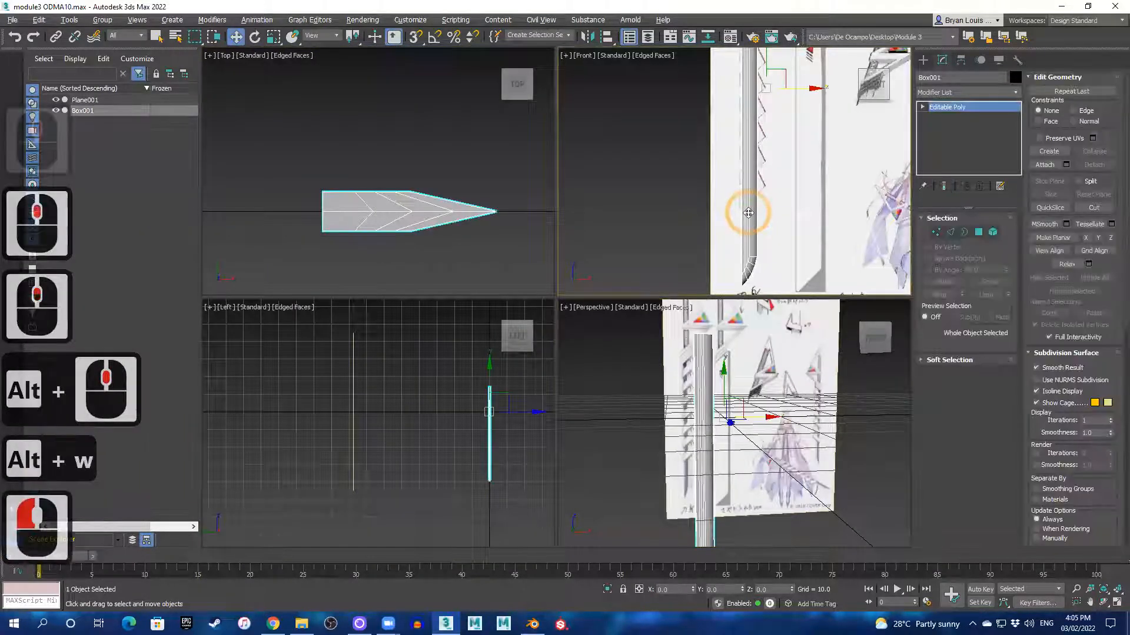
key(alt+x)
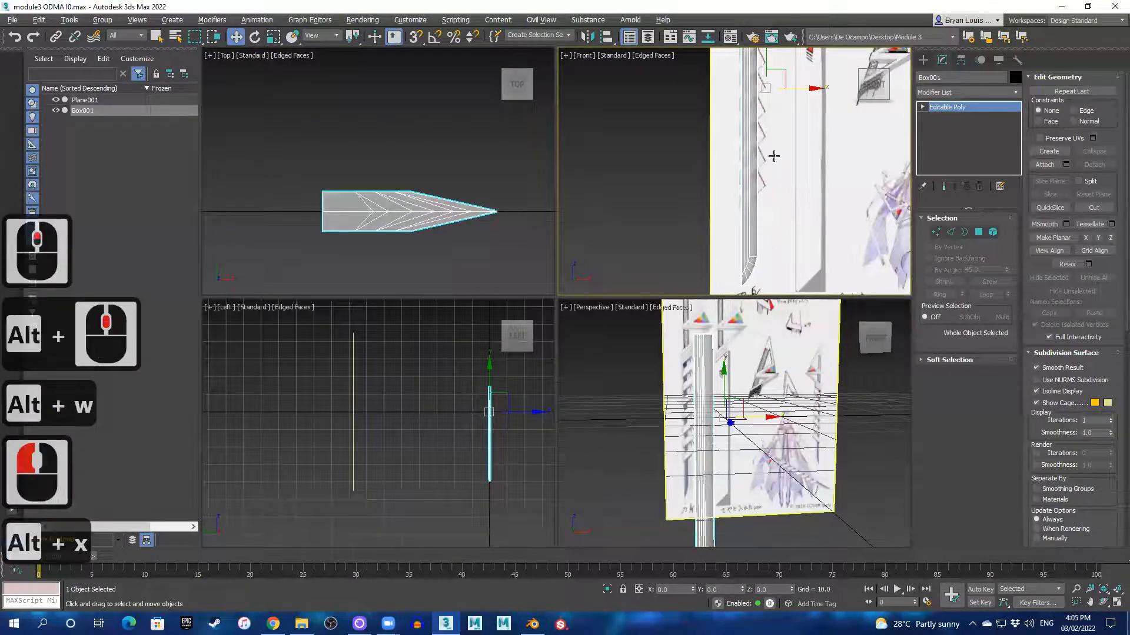
scroll(736, 214, down, 2)
key(alt+w)
- Examine the zigzag seal parts wrapped along the blade in the reference drawing, from the upper end to the tip
scroll(730, 110, down, 2)
scroll(635, 220, up, 2)
middle_drag(625, 244, 639, 195)
scroll(636, 197, down, 2)
scroll(625, 206, up, 2)
middle_drag(623, 246, 645, 348)
scroll(587, 215, up, 2)
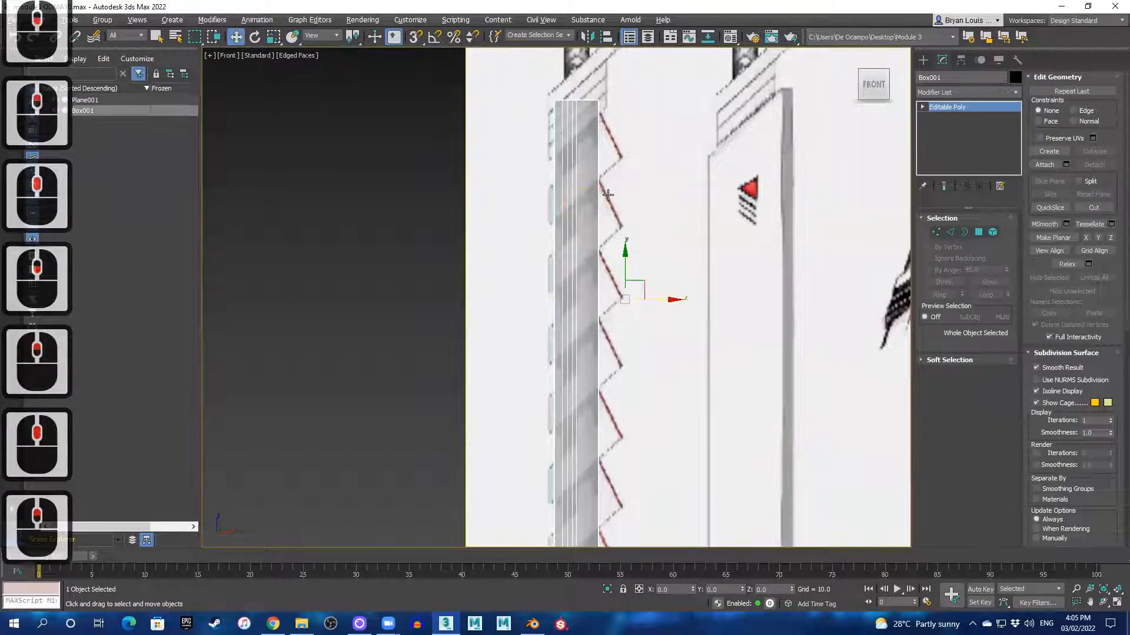
scroll(618, 187, down, 2)
scroll(602, 172, up, 2)
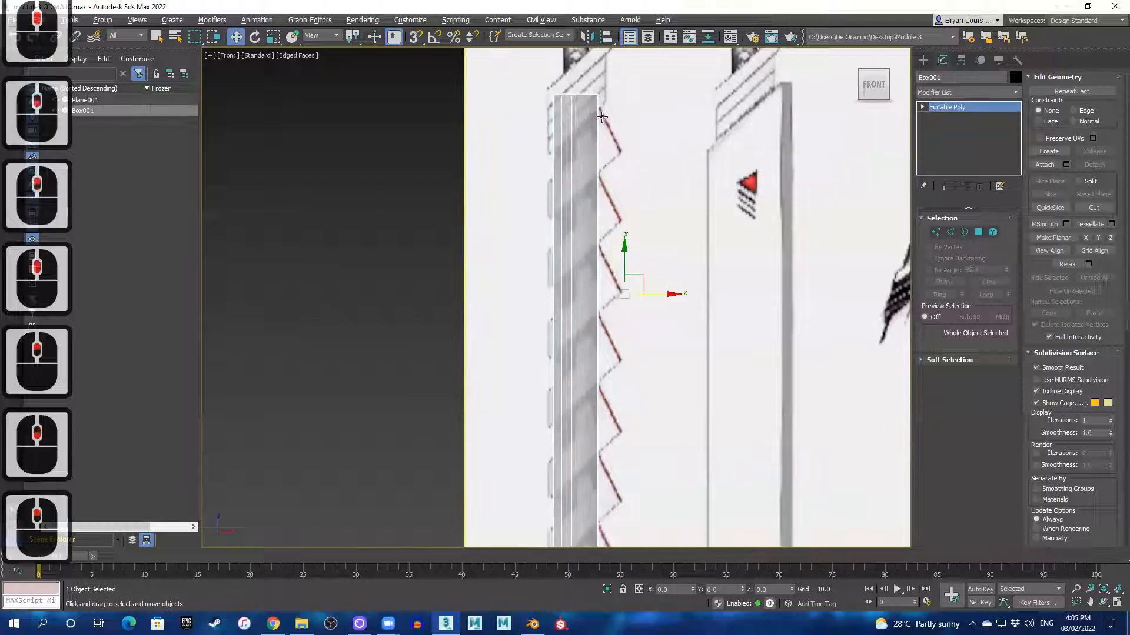
scroll(596, 153, down, 3)
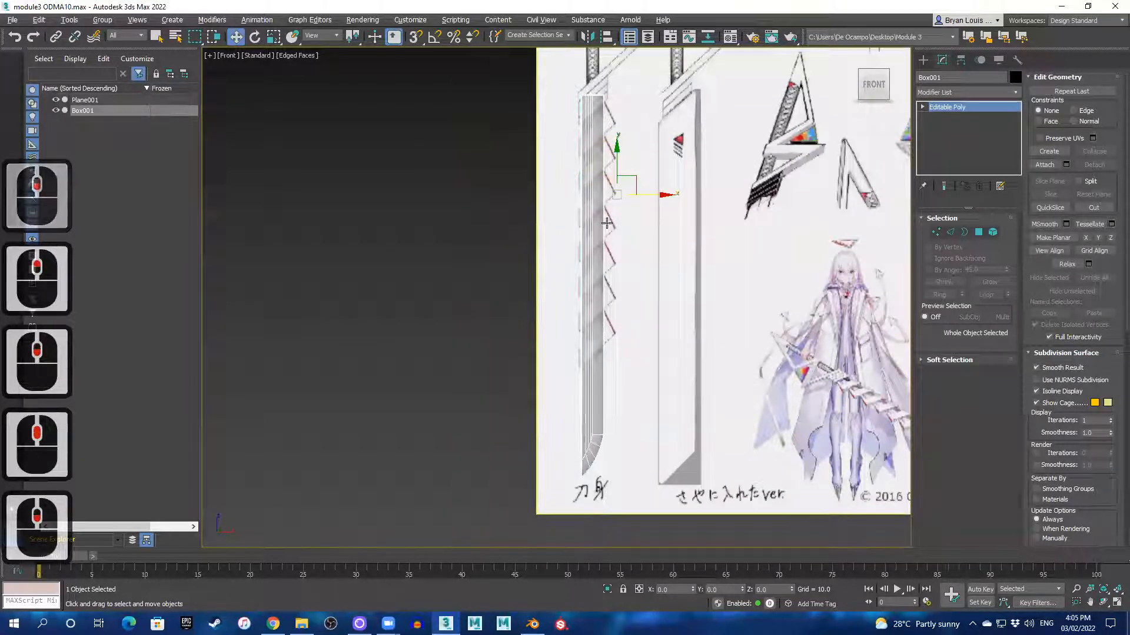
scroll(612, 298, up, 2)
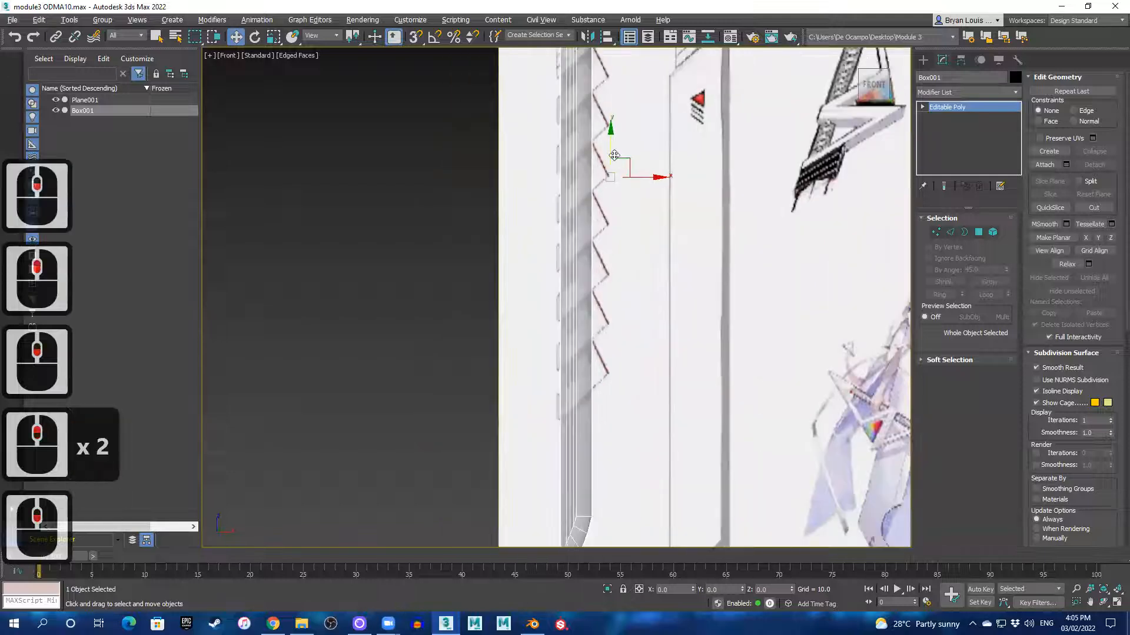
scroll(618, 189, down, 3)
scroll(606, 211, up, 5)
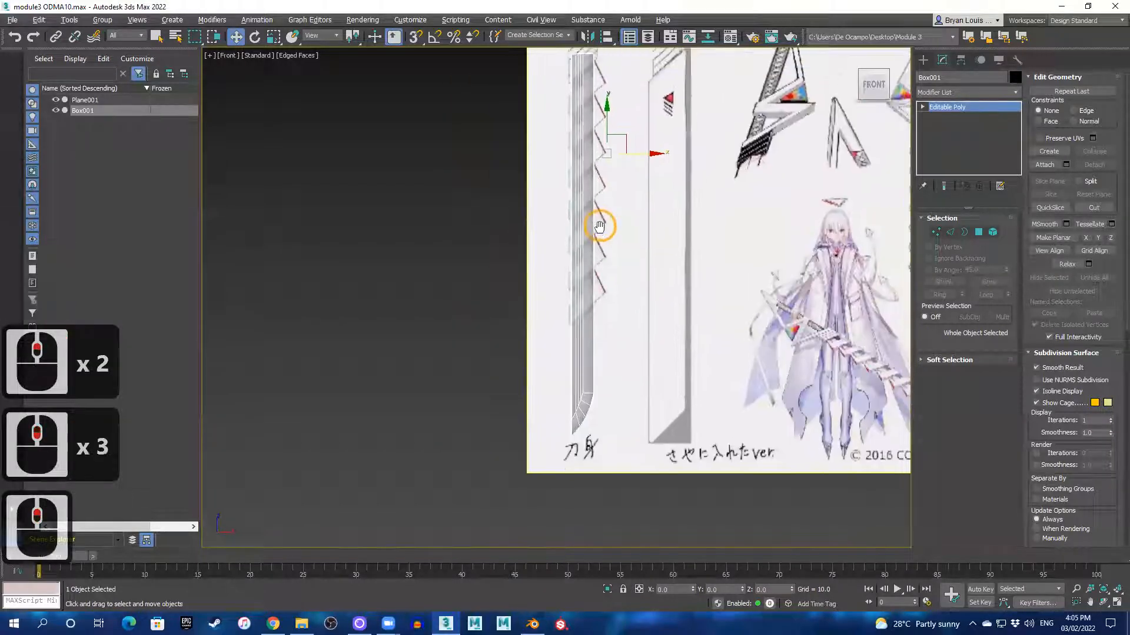
middle_drag(584, 115, 593, 148)
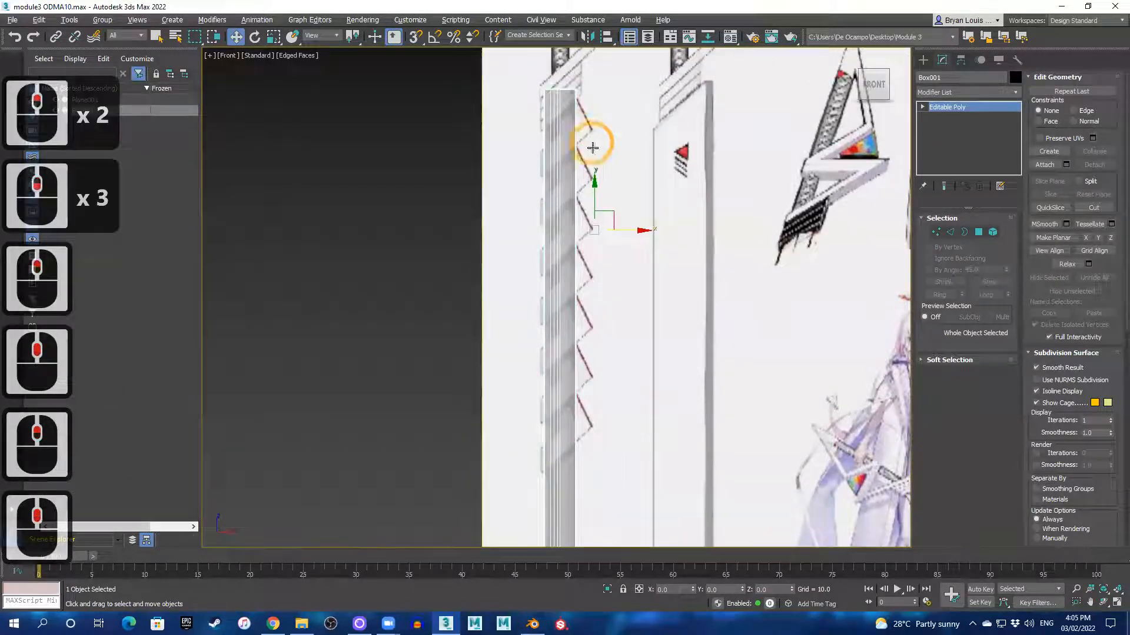
scroll(582, 143, up, 2)
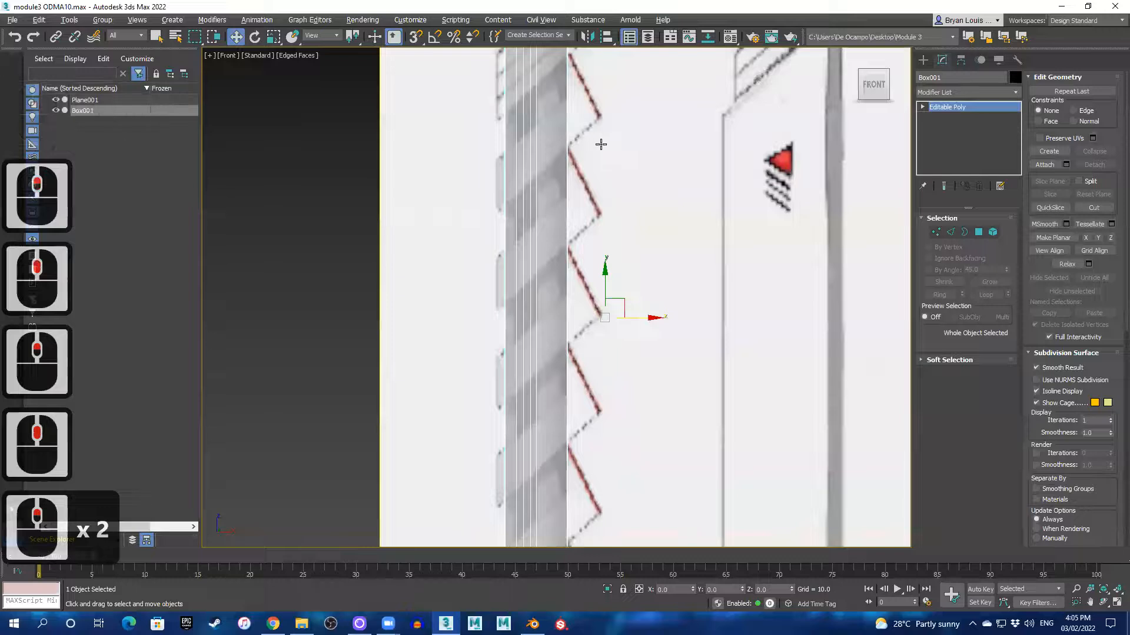
- Create a box in front of the blade in the perspective view, about 8.3 long, 8.9 wide and 10.7 high
click(922, 59)
click(941, 138)
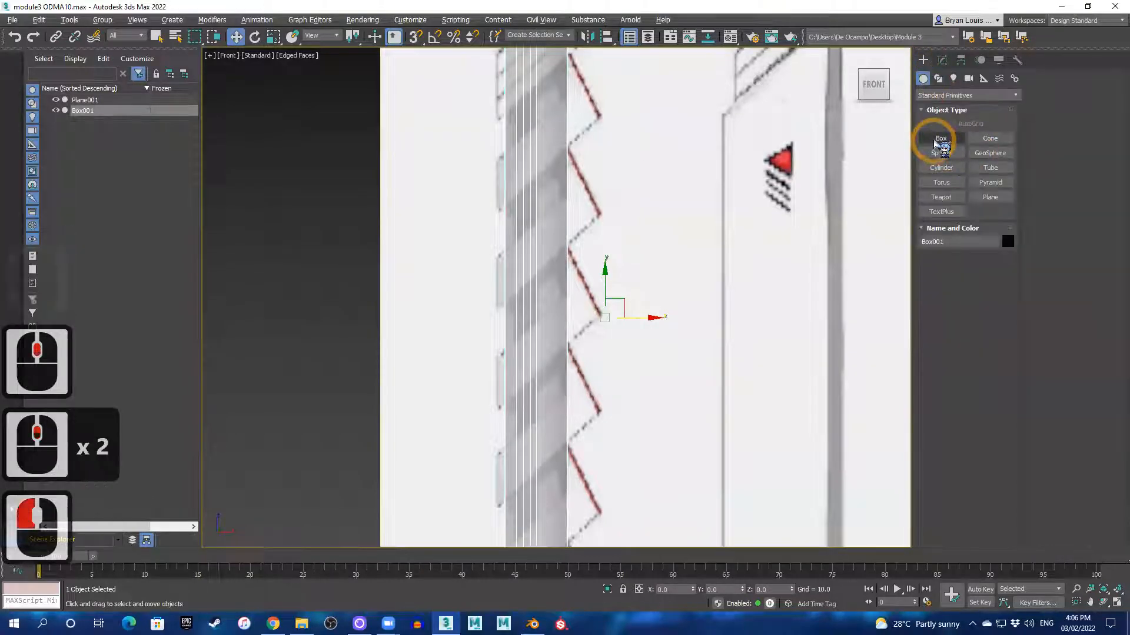
key(alt+w)
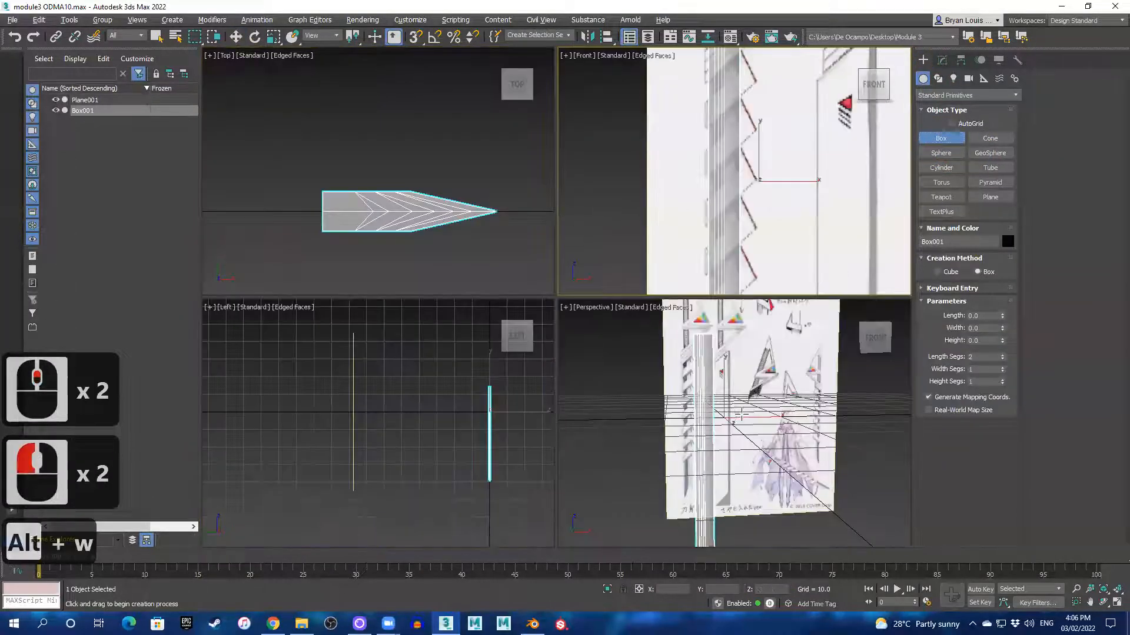
alt+middle_drag(741, 415, 719, 448)
key(alt+w)
scroll(585, 379, down, 1)
alt+middle_drag(585, 379, 558, 381)
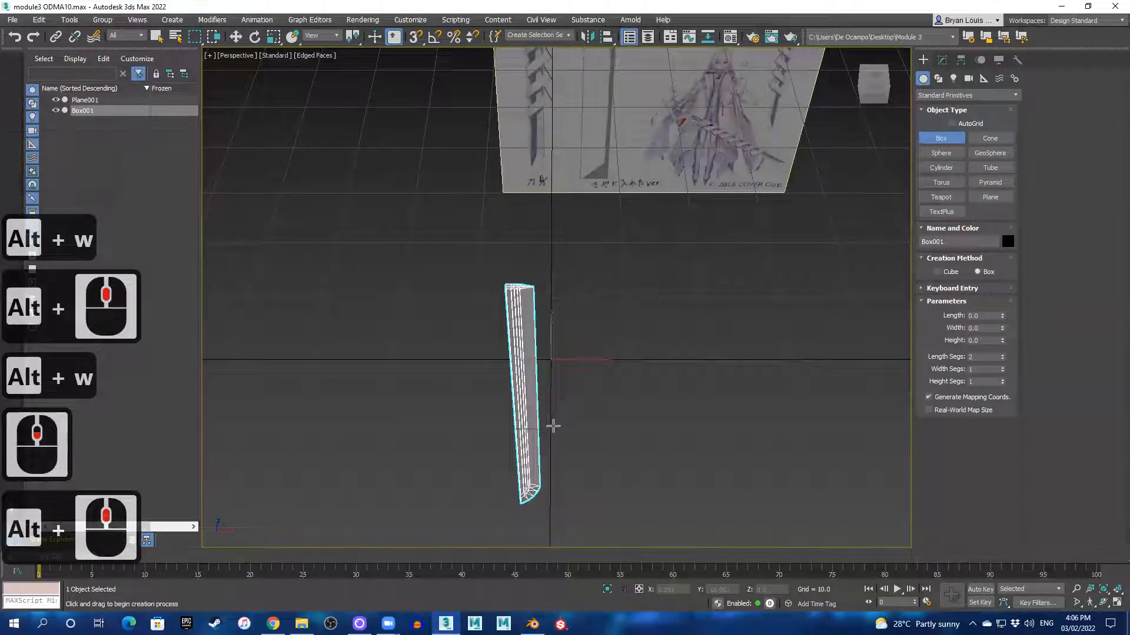
drag(550, 424, 580, 453)
drag(623, 483, 633, 487)
alt+middle_drag(616, 406, 523, 345)
alt+middle_drag(700, 366, 530, 372)
- Examine the detail sketches of the seal parts and the guard in the front view's reference drawing
key(alt+w)
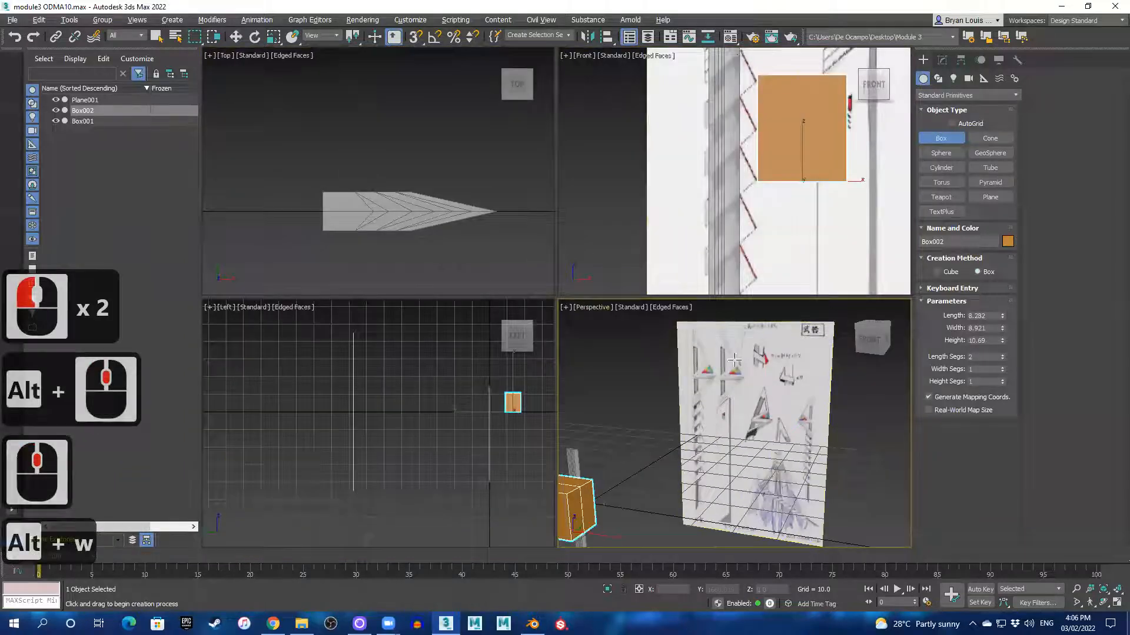
key(alt+w)
scroll(750, 205, down, 2)
middle_drag(749, 205, 420, 320)
scroll(425, 316, down, 2)
middle_drag(550, 297, 596, 272)
scroll(524, 206, up, 2)
scroll(495, 231, up, 2)
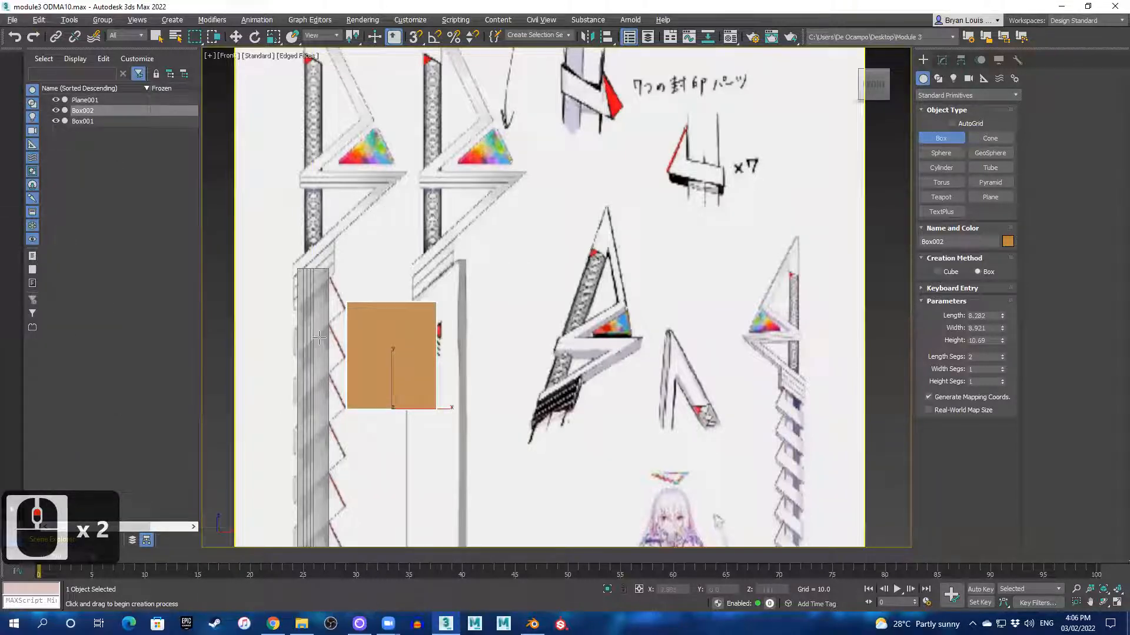
scroll(581, 256, up, 3)
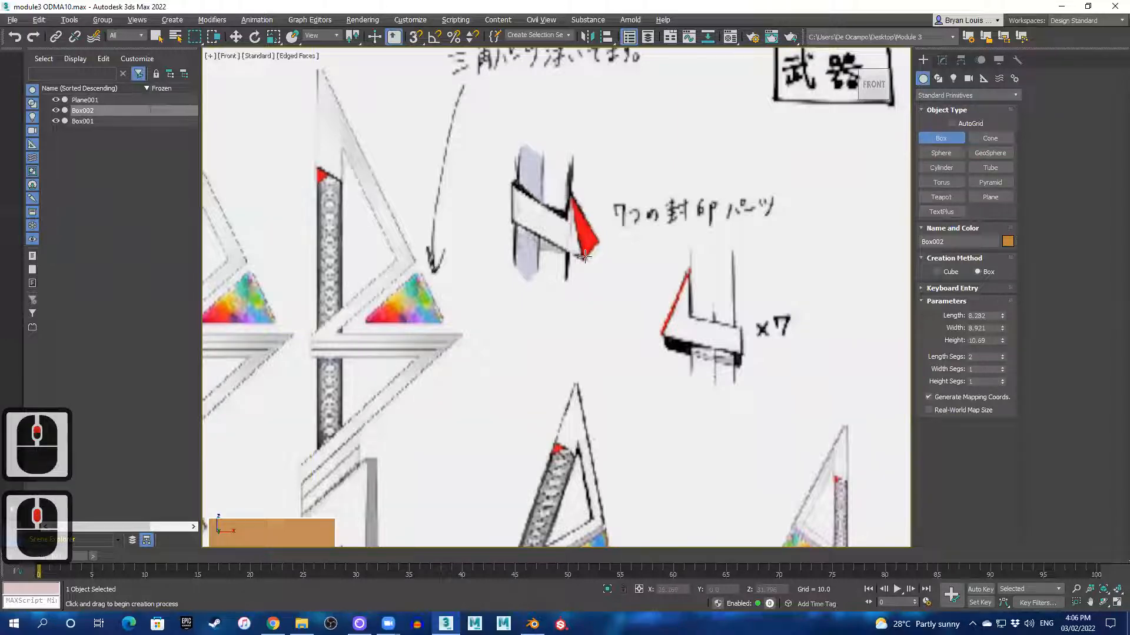
scroll(580, 294, down, 2)
middle_drag(559, 373, 631, 287)
scroll(538, 371, up, 1)
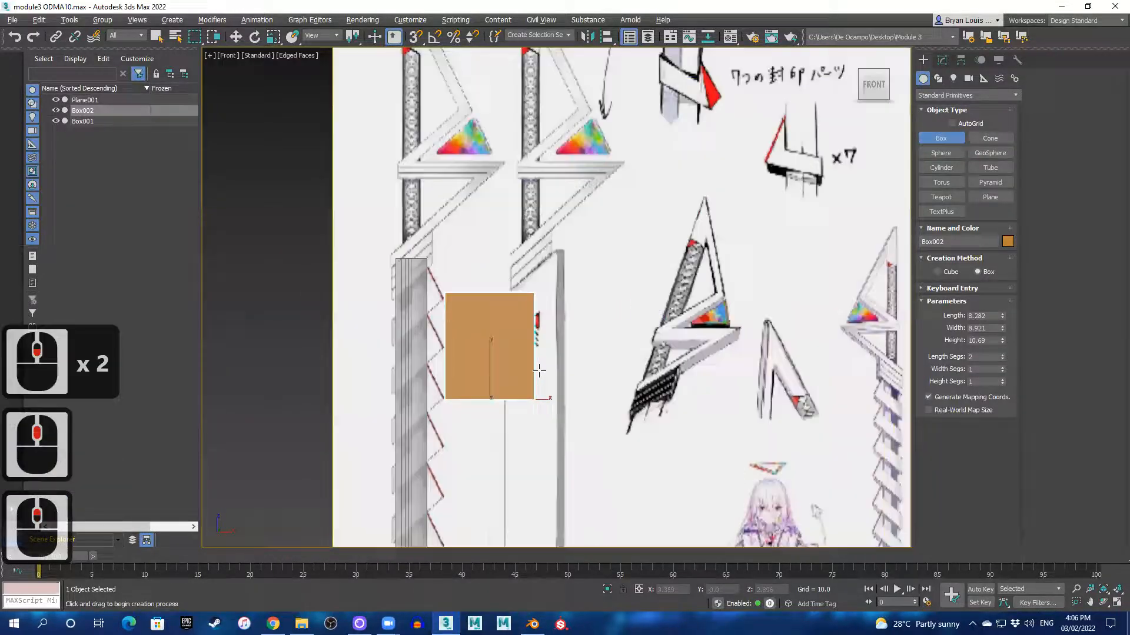
scroll(538, 371, up, 2)
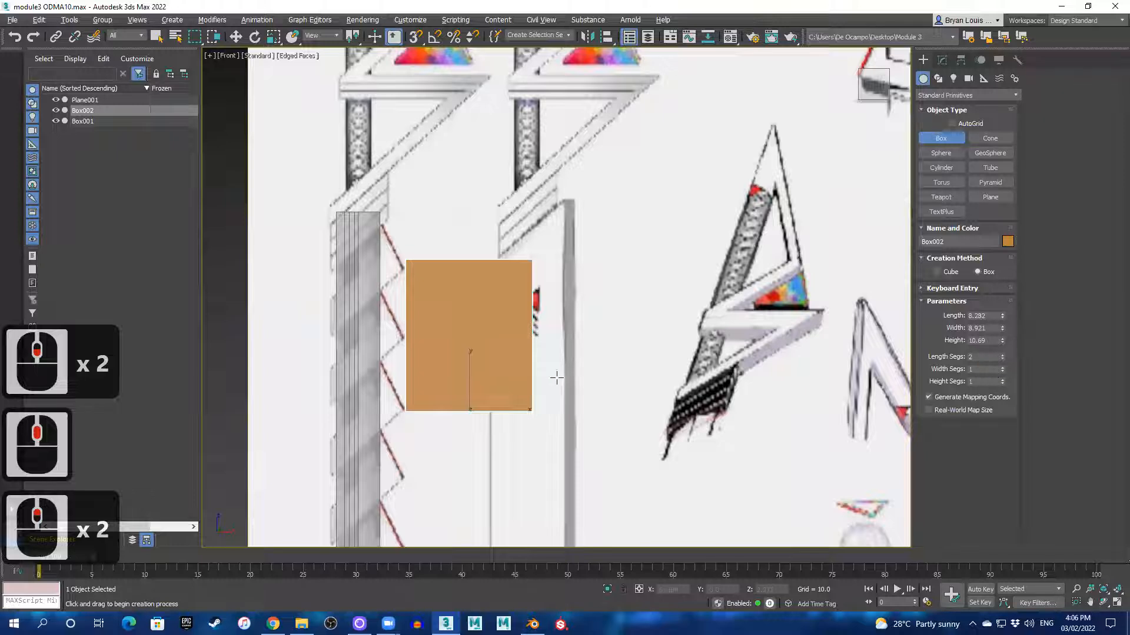
- Restore the front view after rotating it, and move the new box to X 0 and Y 0
key(alt+w)
alt+middle_drag(716, 246, 645, 265)
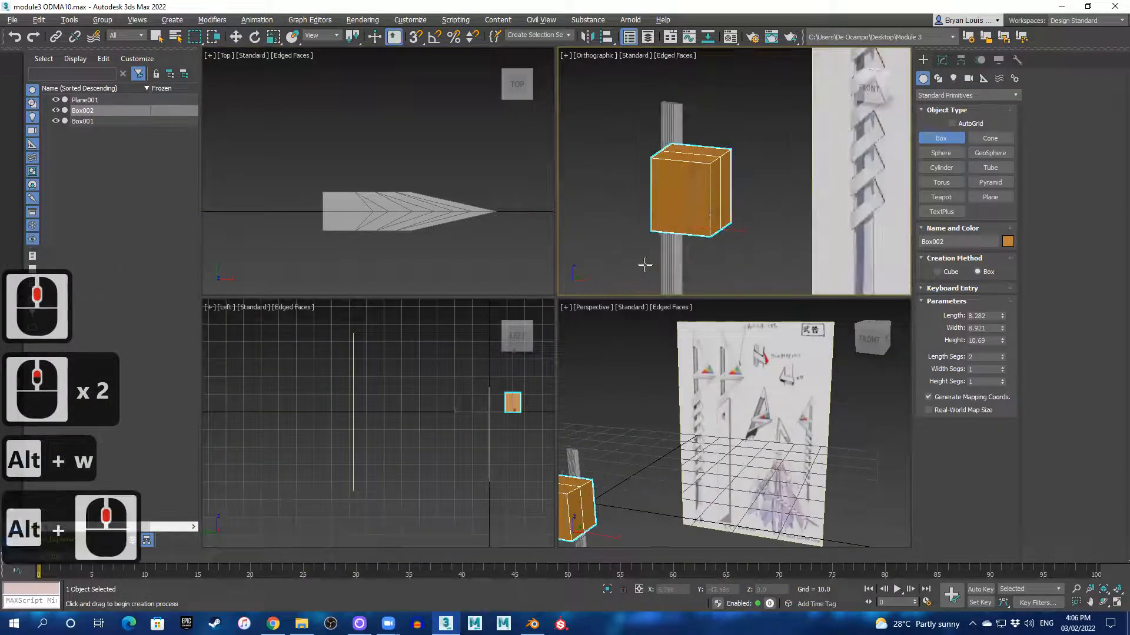
key(f)
middle_drag(601, 483, 761, 514)
key(w)
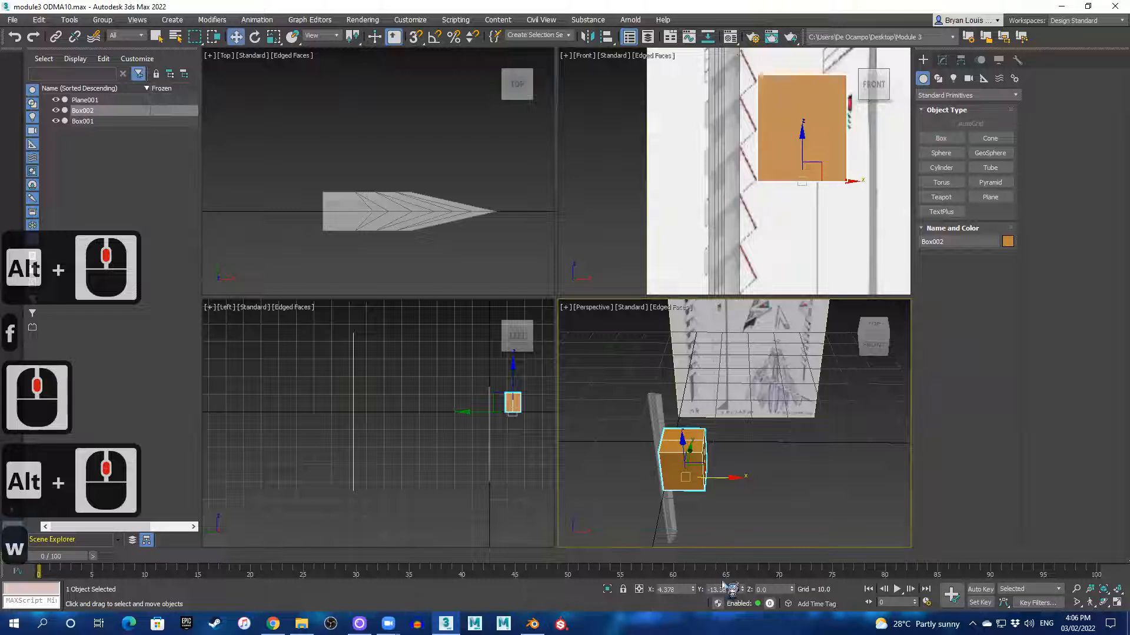
double_click(680, 590)
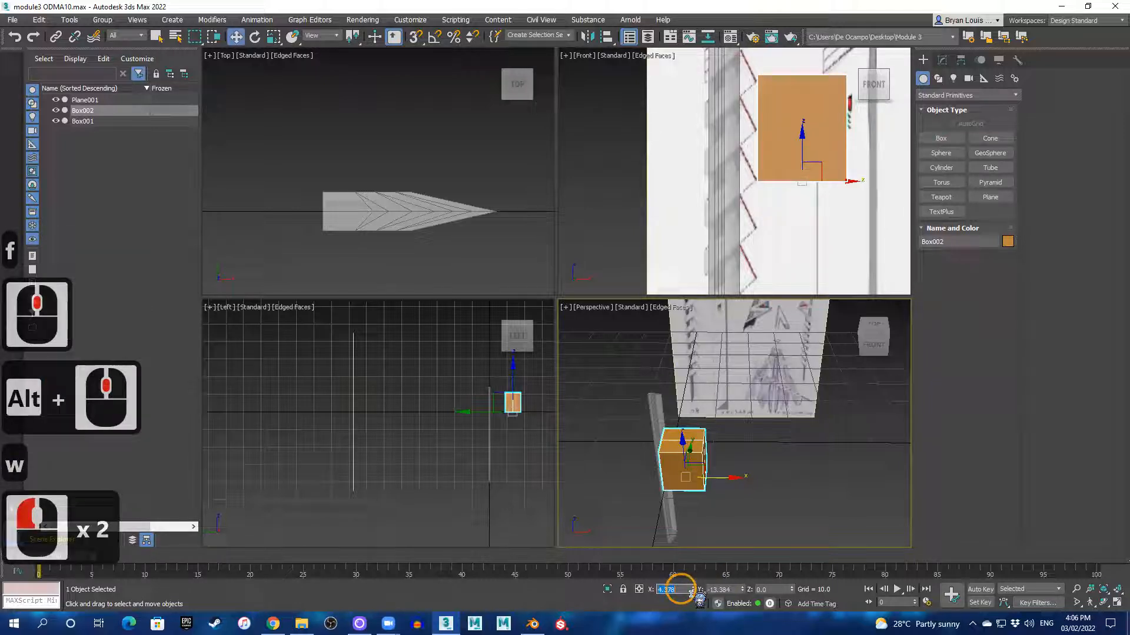
text(0)
double_click(722, 590)
text(0)
key(Return)
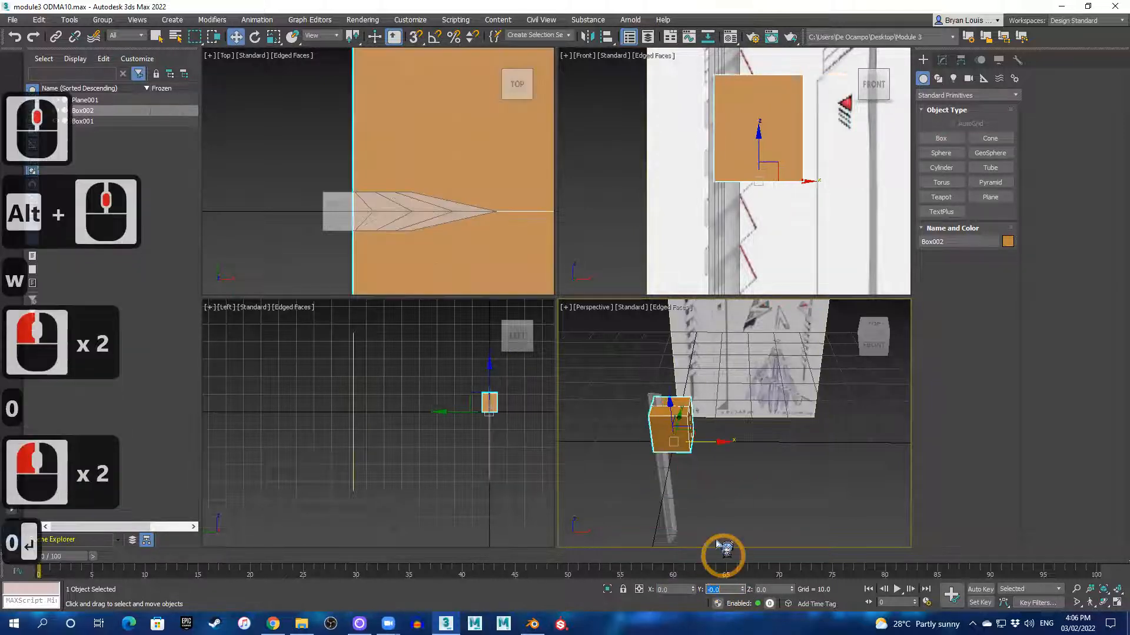
- Turn on vertex snapping and snap the new box's pivot to a vertex at the blade's upper end
scroll(688, 424, up, 2)
key(alt+w)
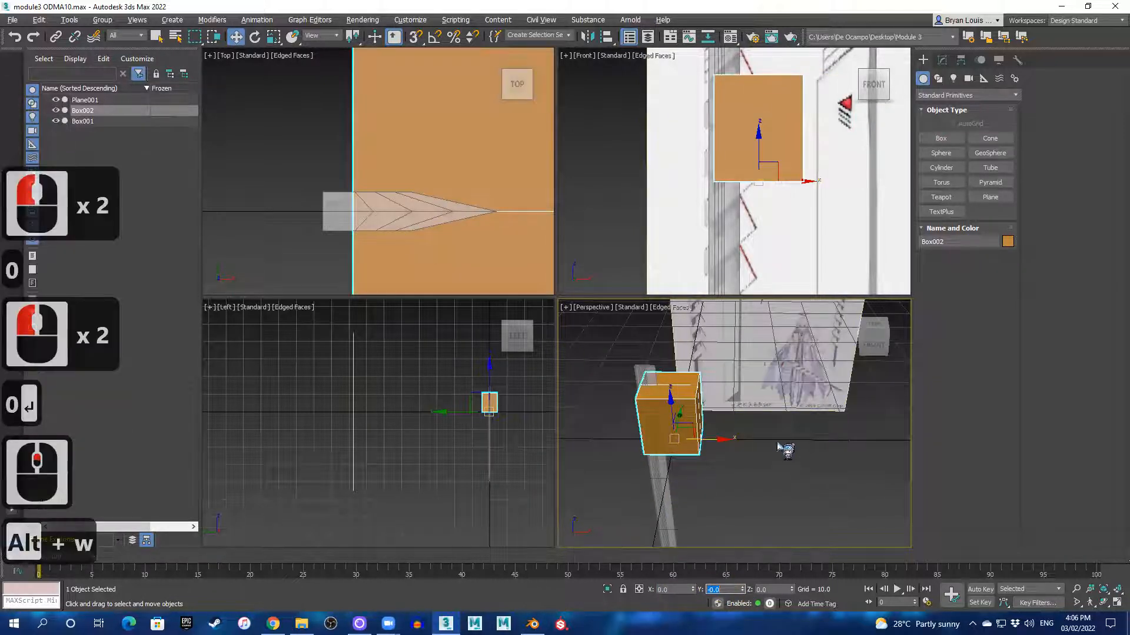
click(784, 451)
click(470, 315)
alt+middle_drag(471, 315, 633, 427)
alt+middle_click(633, 427)
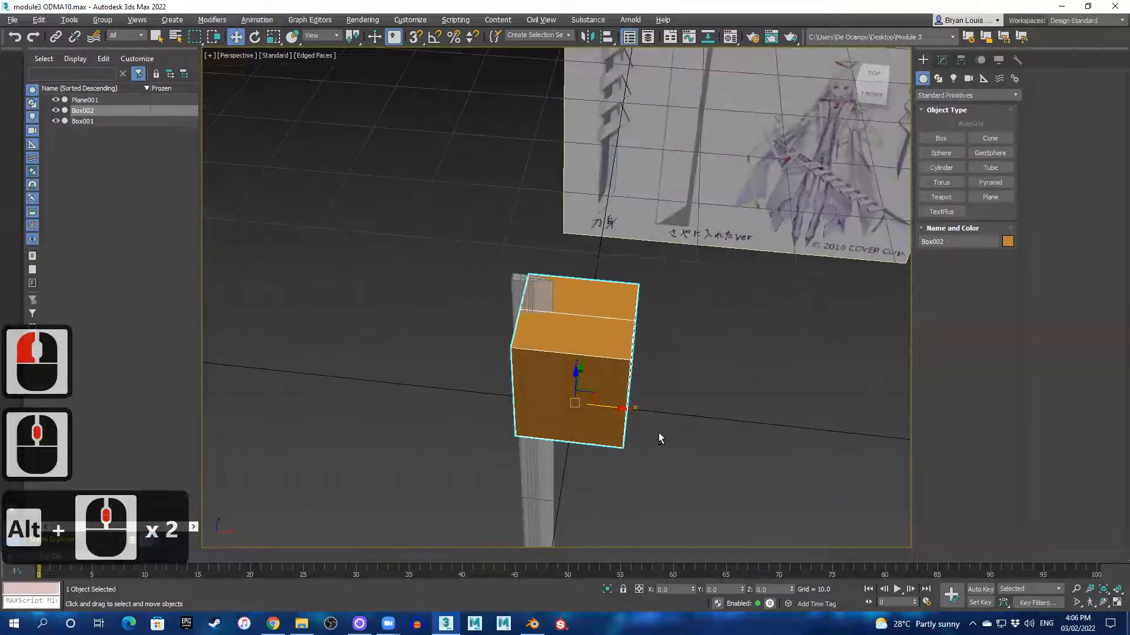
key(s)
drag(575, 406, 523, 278)
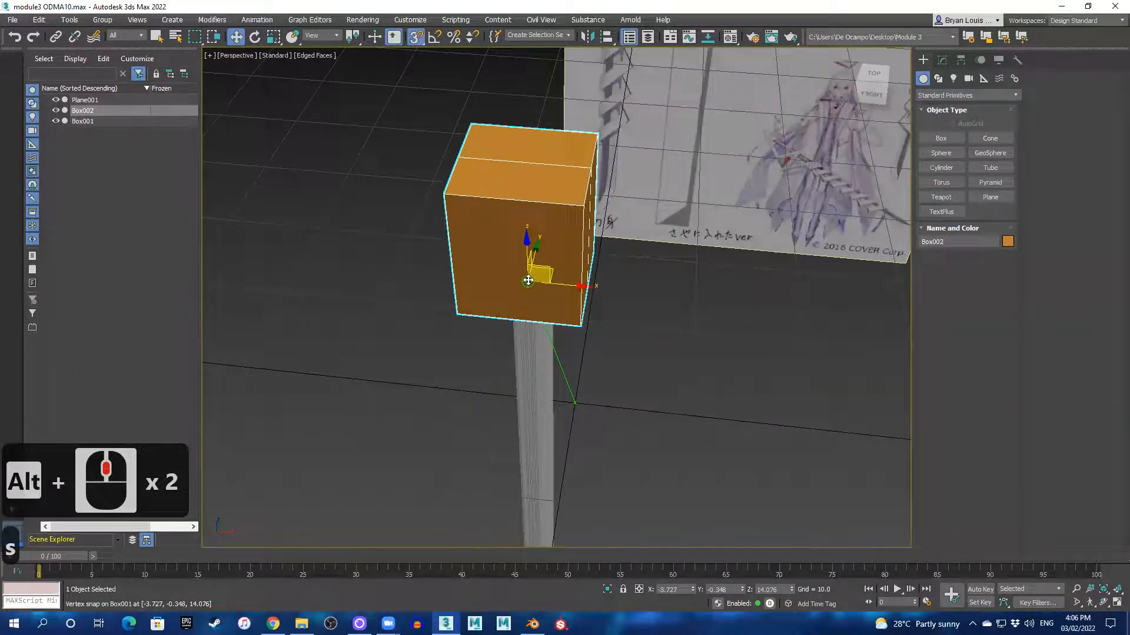
click(528, 281)
alt+middle_drag(546, 304, 554, 303)
- Make the new box see-through and snap it to a vertex on the blade's centreline in the top view
key(alt+w)
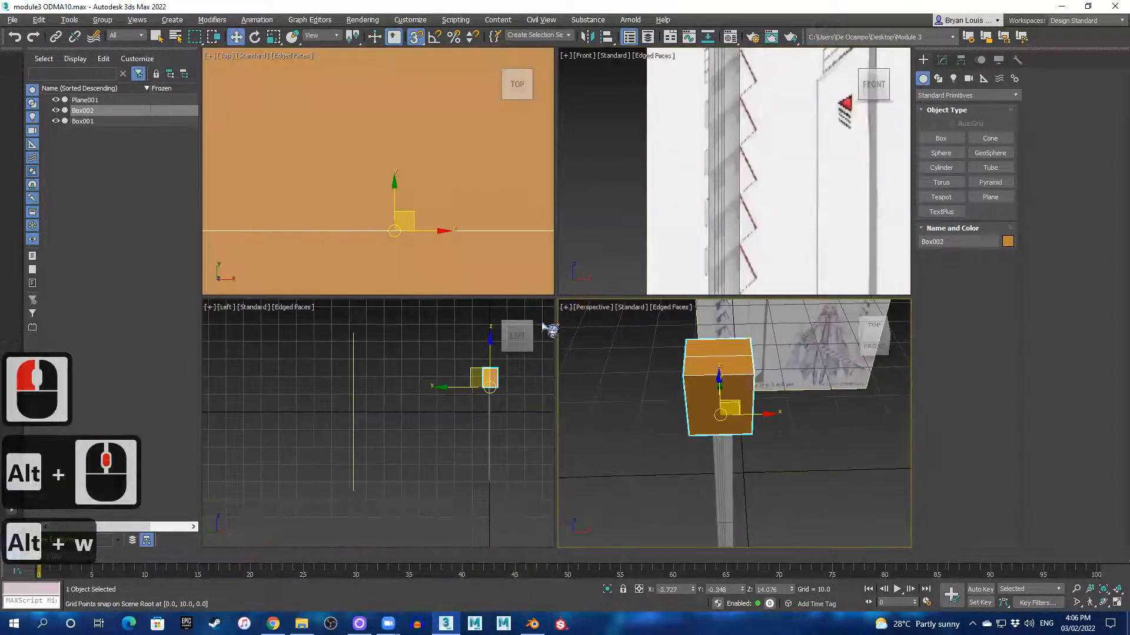
scroll(437, 183, down, 4)
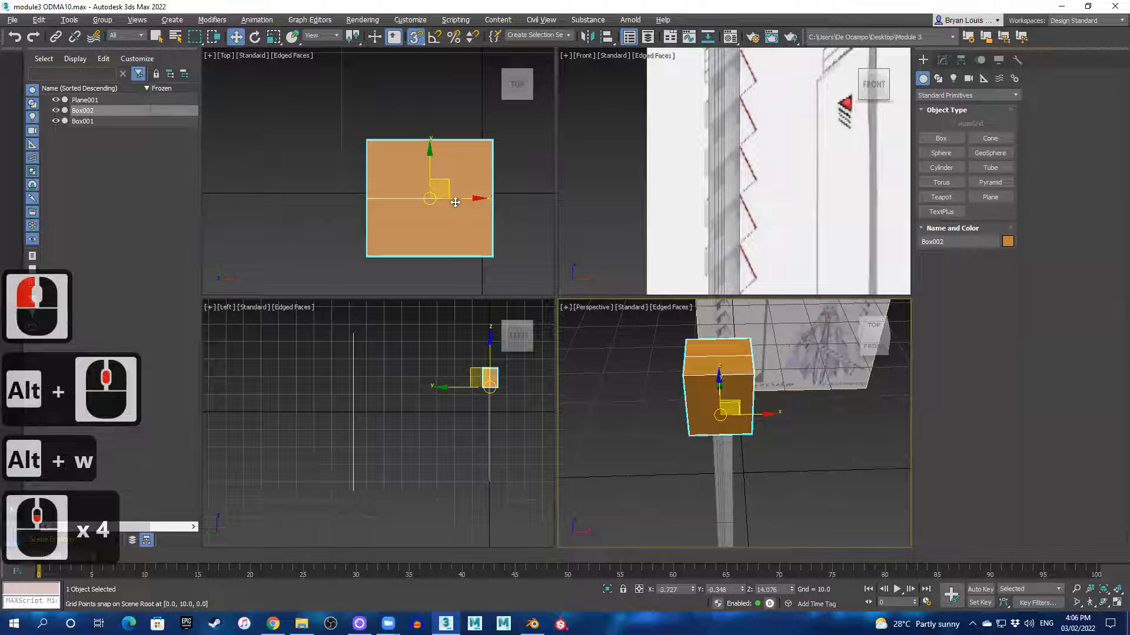
key(alt+x)
scroll(474, 222, up, 2)
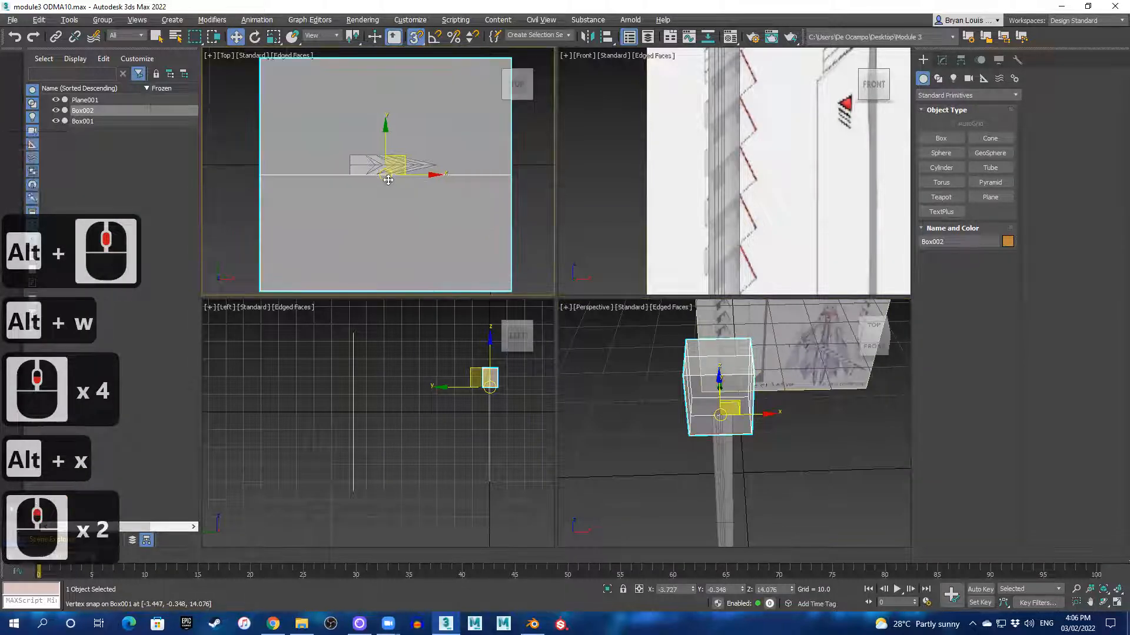
drag(388, 180, 391, 171)
scroll(449, 197, down, 1)
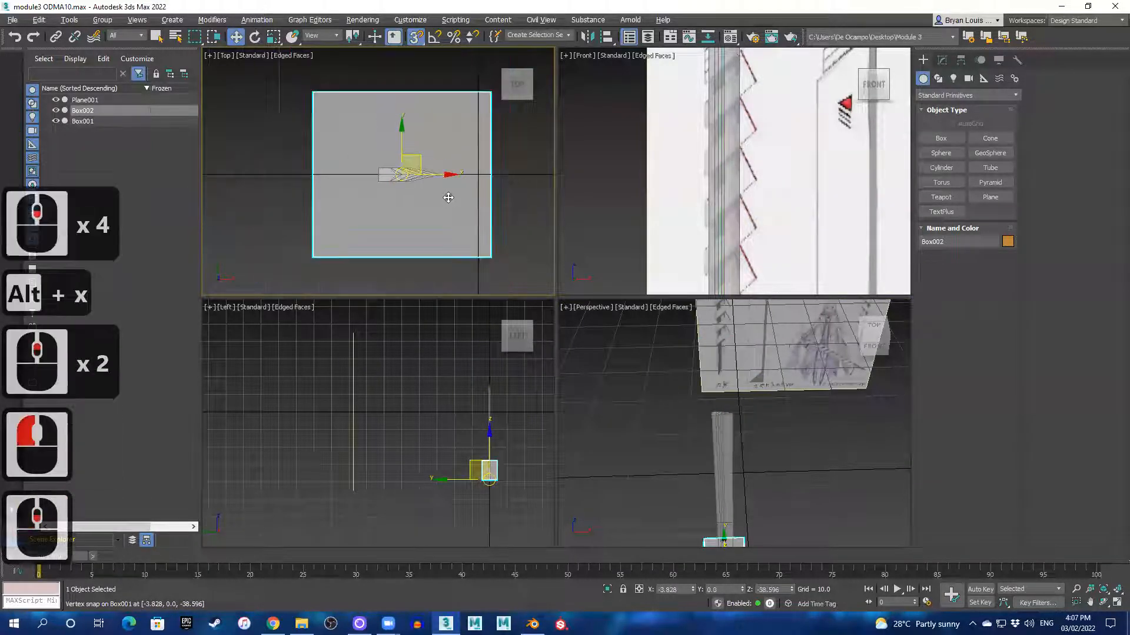
- Switch to Blender, maximize the perspective viewport and return the blade to Object Mode
middle_drag(542, 209, 518, 223)
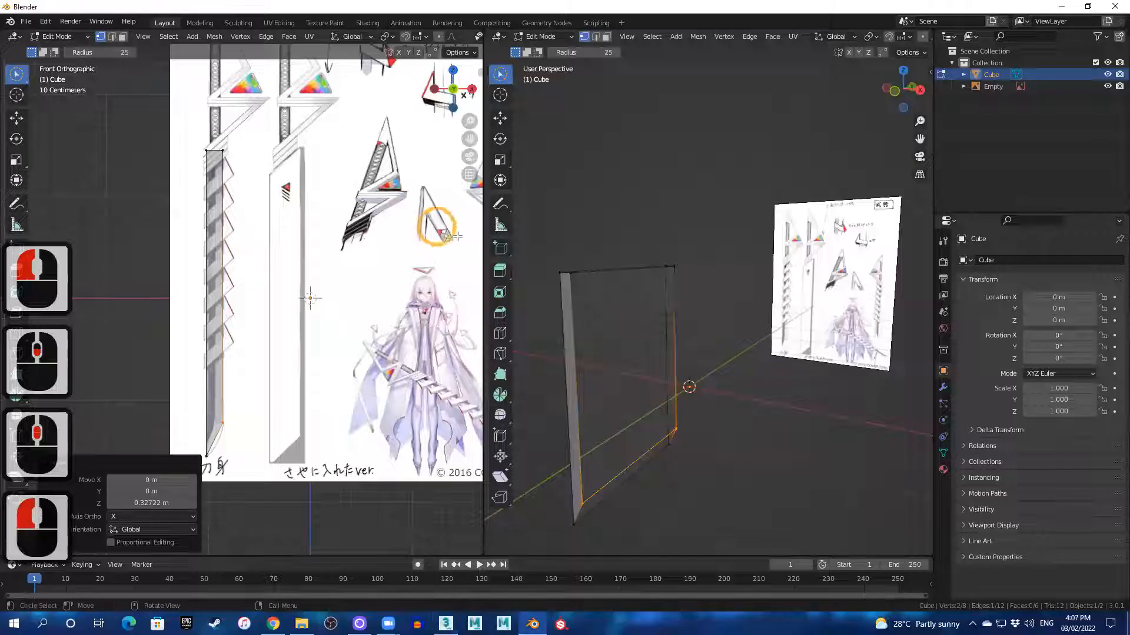
middle_drag(566, 332, 644, 363)
key(alt+w)
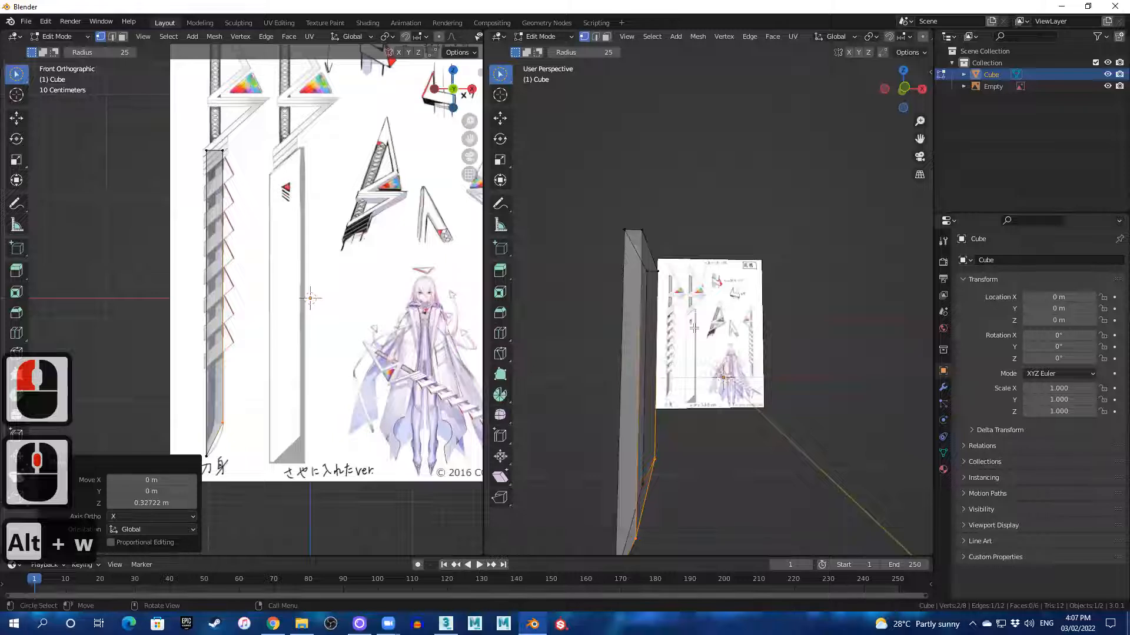
key(ctrl+space)
middle_drag(714, 320, 756, 412)
key(Tab)
- Select the blade and scale it along the Y axis by 0.555
shift+middle_drag(526, 463, 588, 401)
middle_drag(515, 347, 544, 337)
click(545, 337)
middle_drag(576, 375, 531, 382)
key(s)
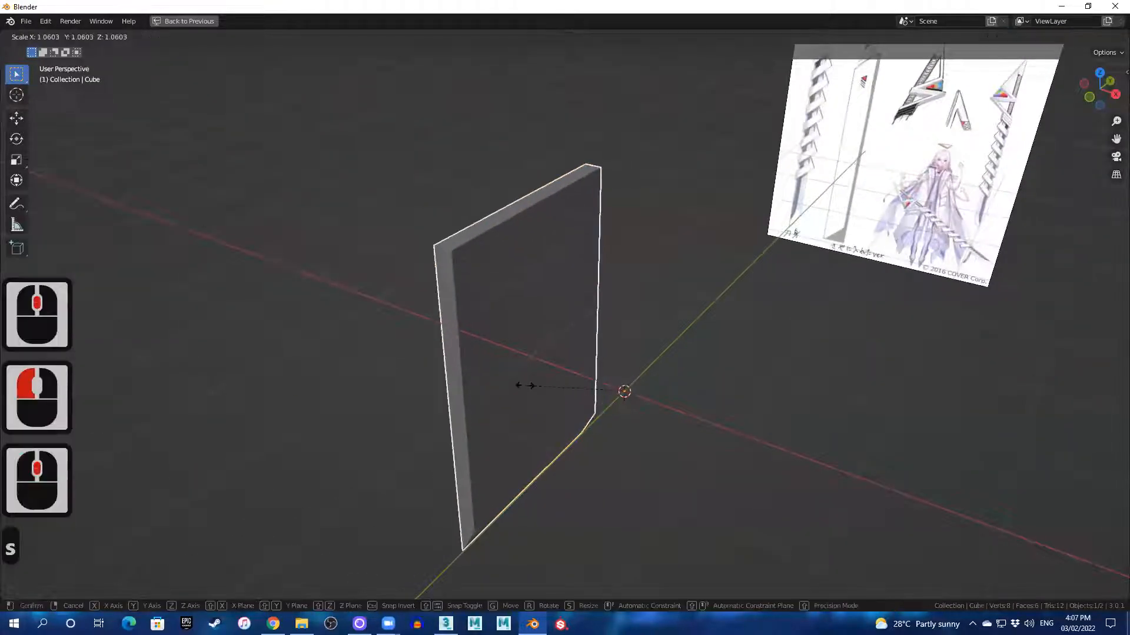
key(y)
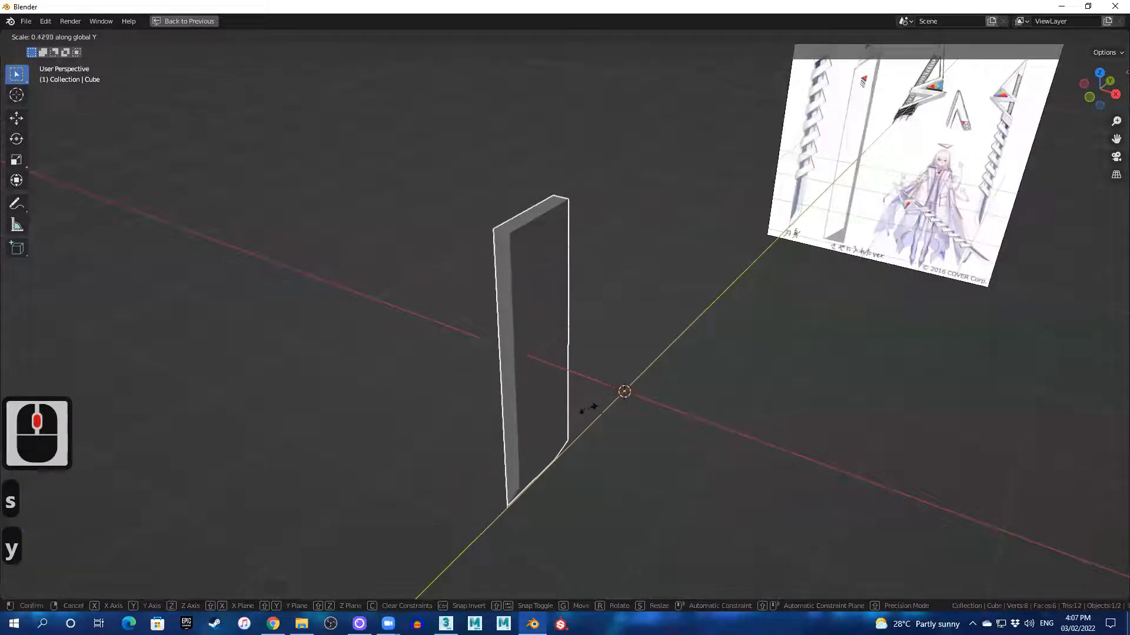
click(576, 375)
- Try rotating the blade around its current origin
alt+middle_drag(536, 404, 661, 413)
middle_drag(588, 433, 556, 451)
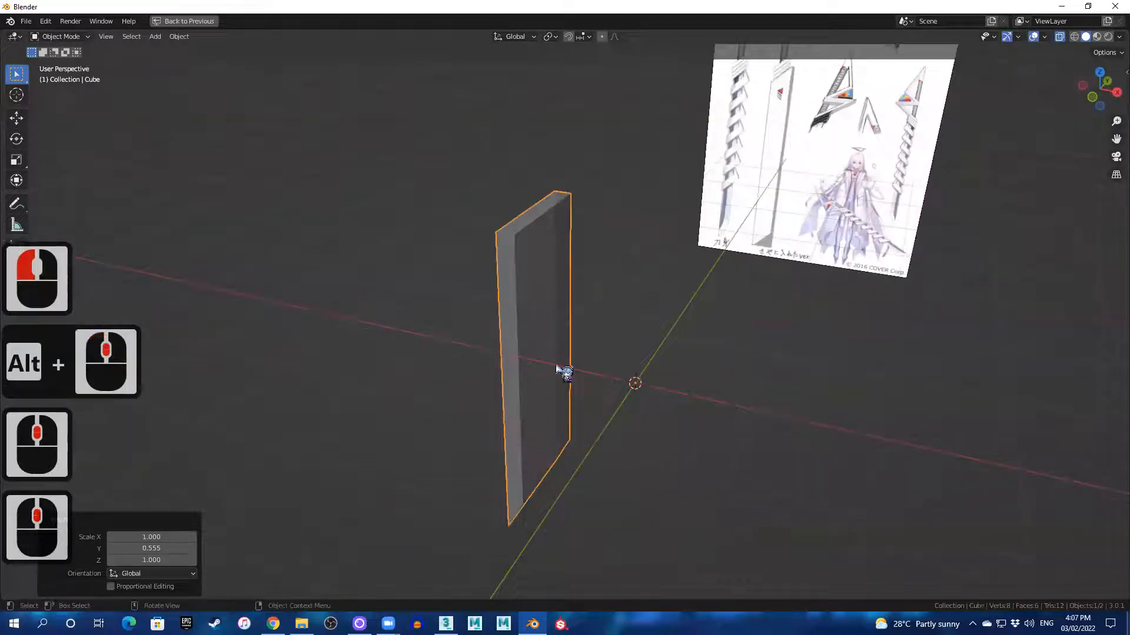
key(r)
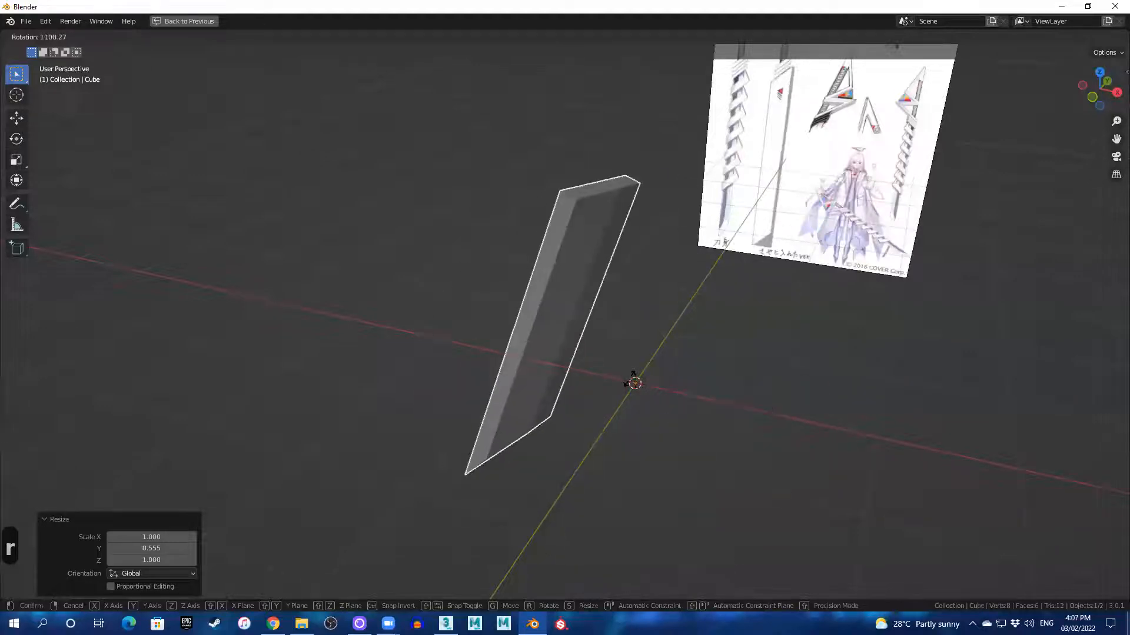
key(Escape)
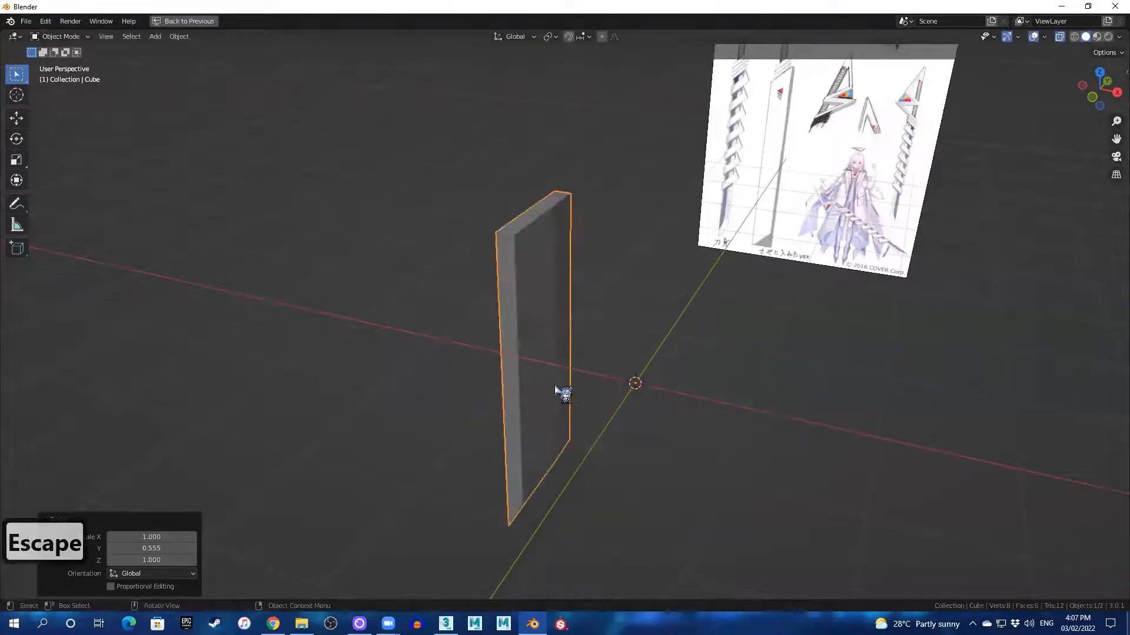
middle_drag(508, 401, 551, 353)
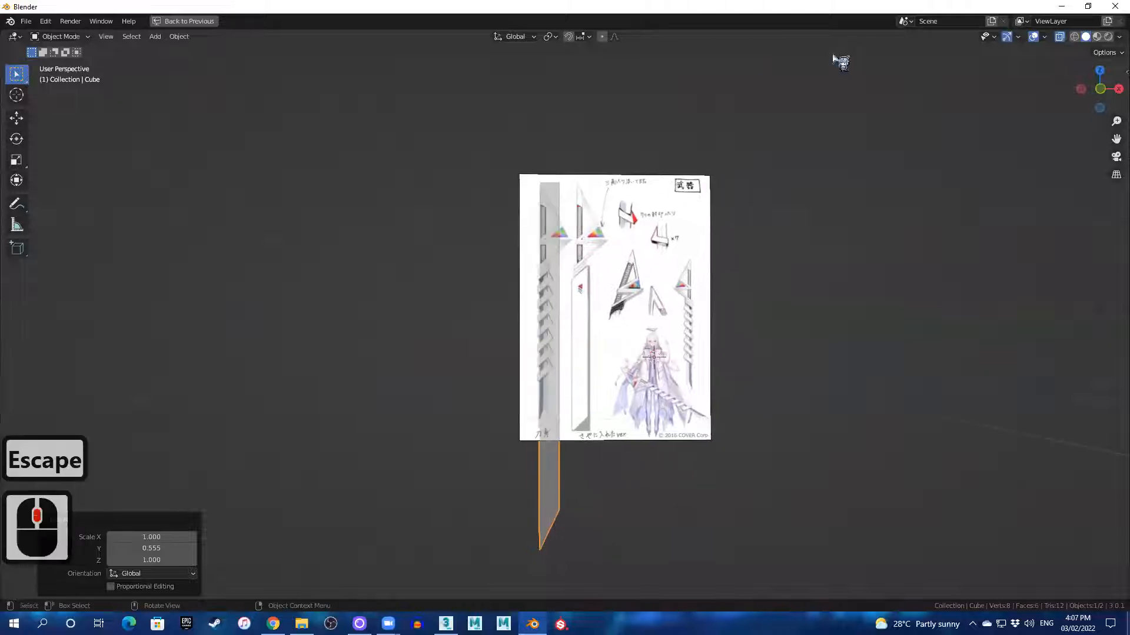
- Turn off X-ray and place the 3D cursor near the middle of the blade in the front view
click(1060, 37)
middle_drag(626, 383, 600, 407)
key(1)
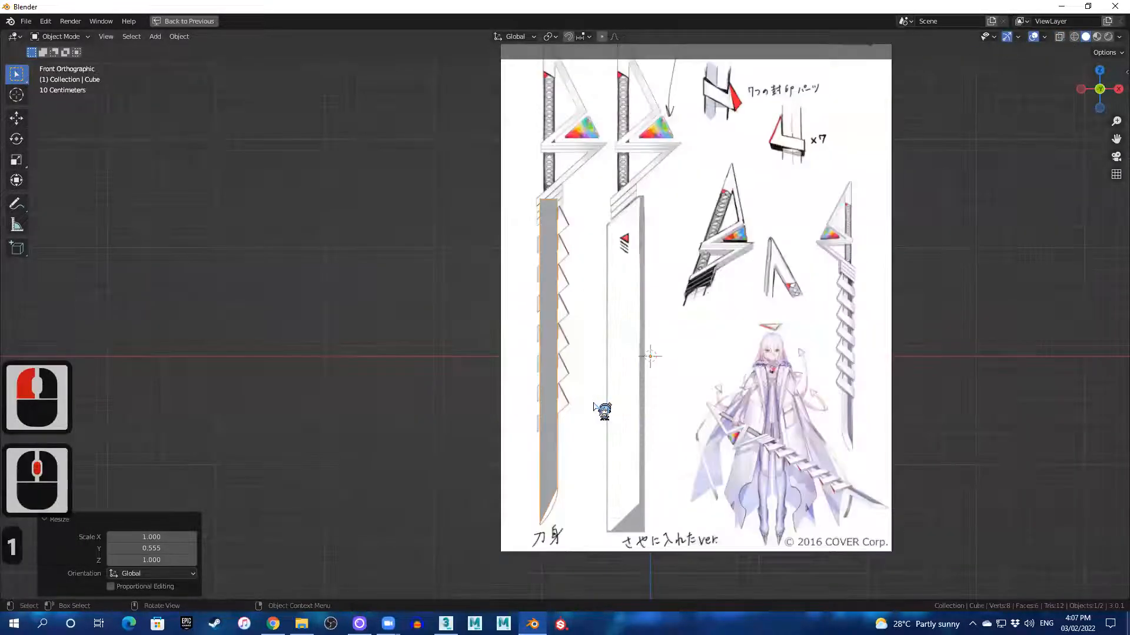
scroll(607, 315, up, 3)
scroll(755, 346, down, 3)
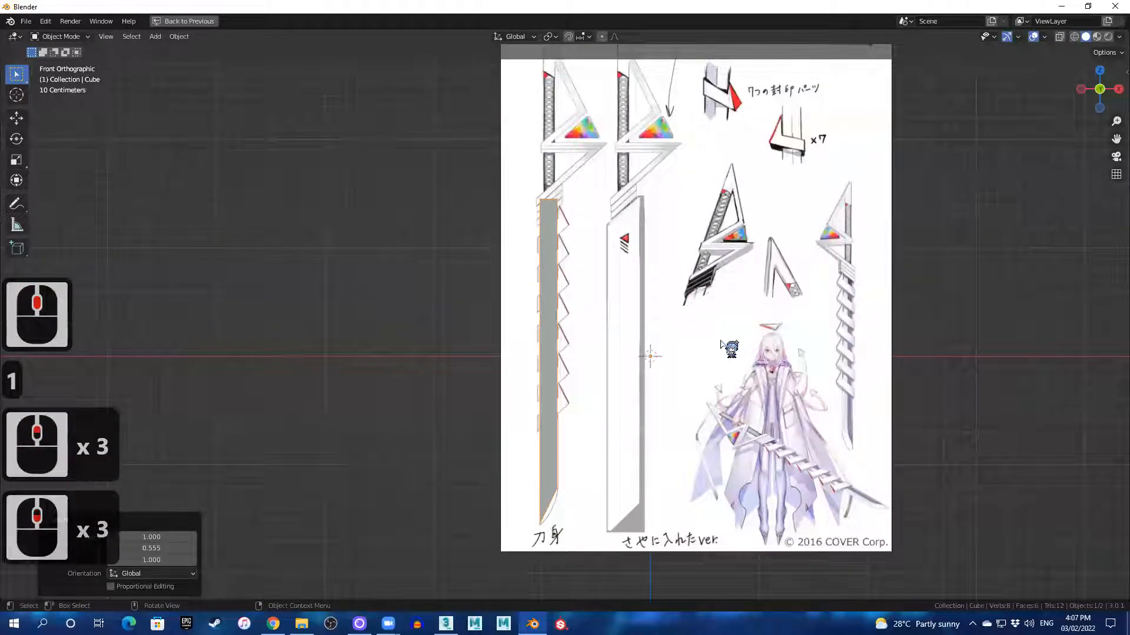
shift+middle_drag(695, 312, 661, 308)
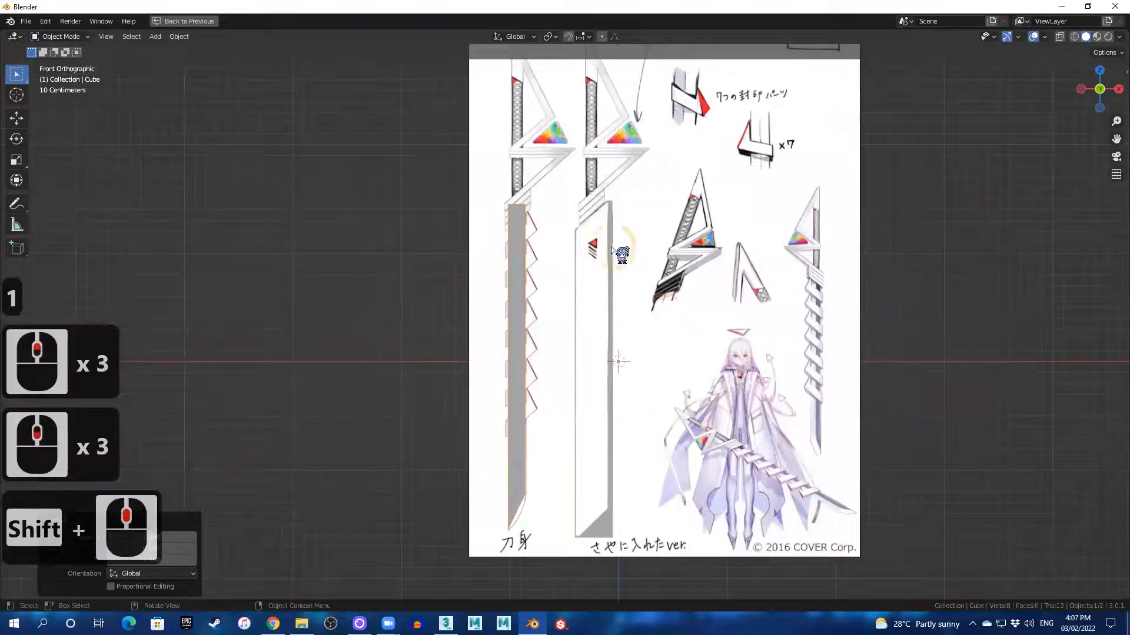
click(19, 96)
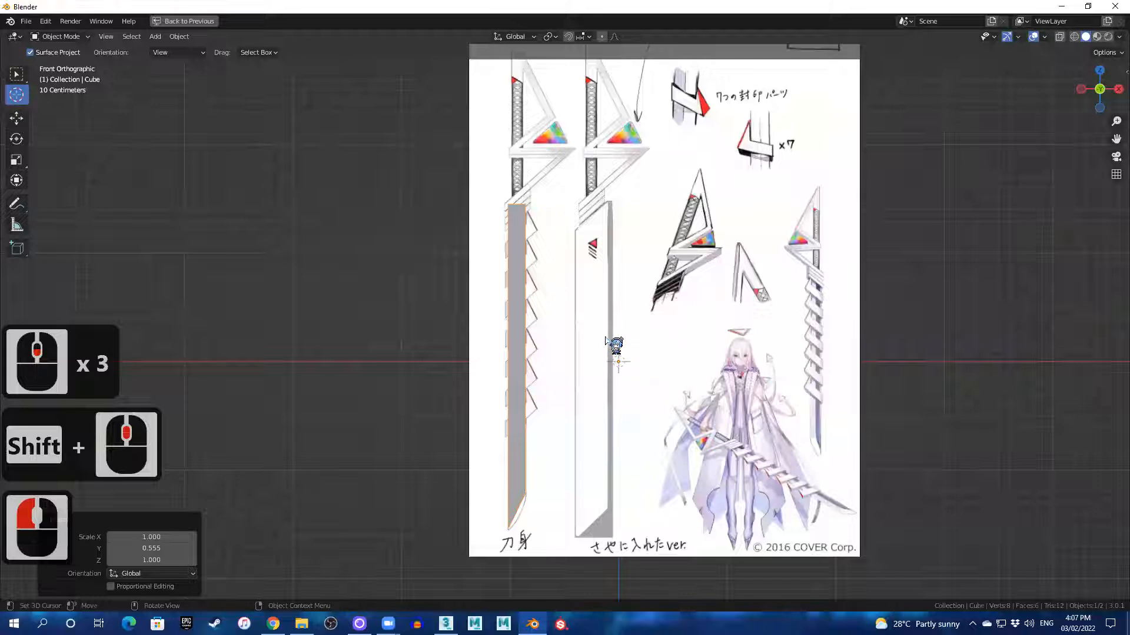
click(516, 332)
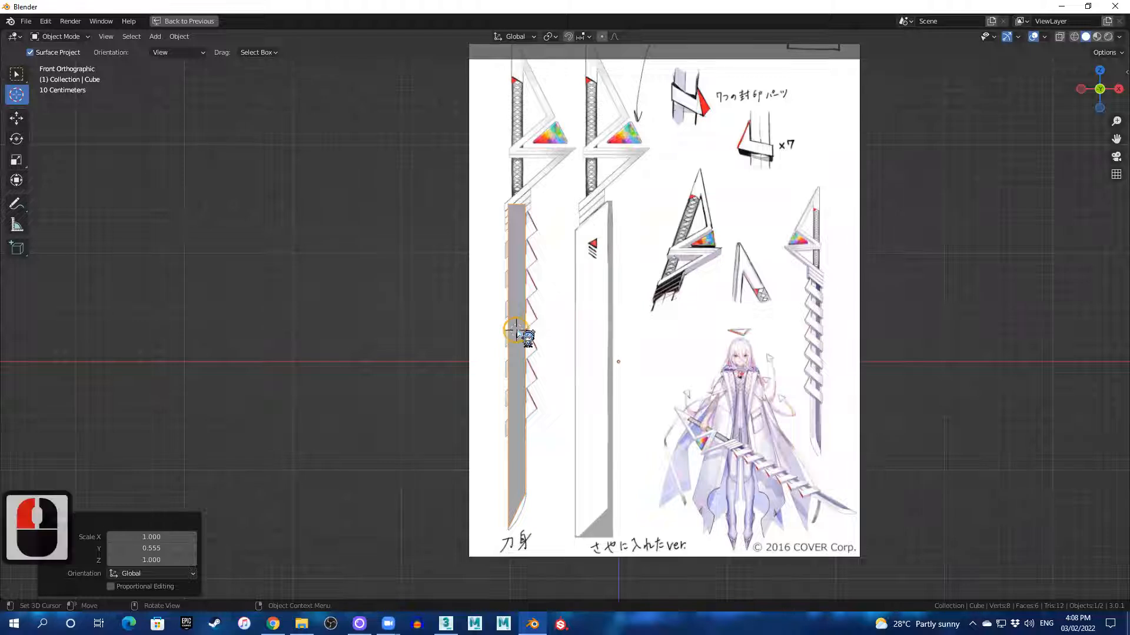
- Set the blade's origin to the 3D cursor
scroll(583, 355, up, 3)
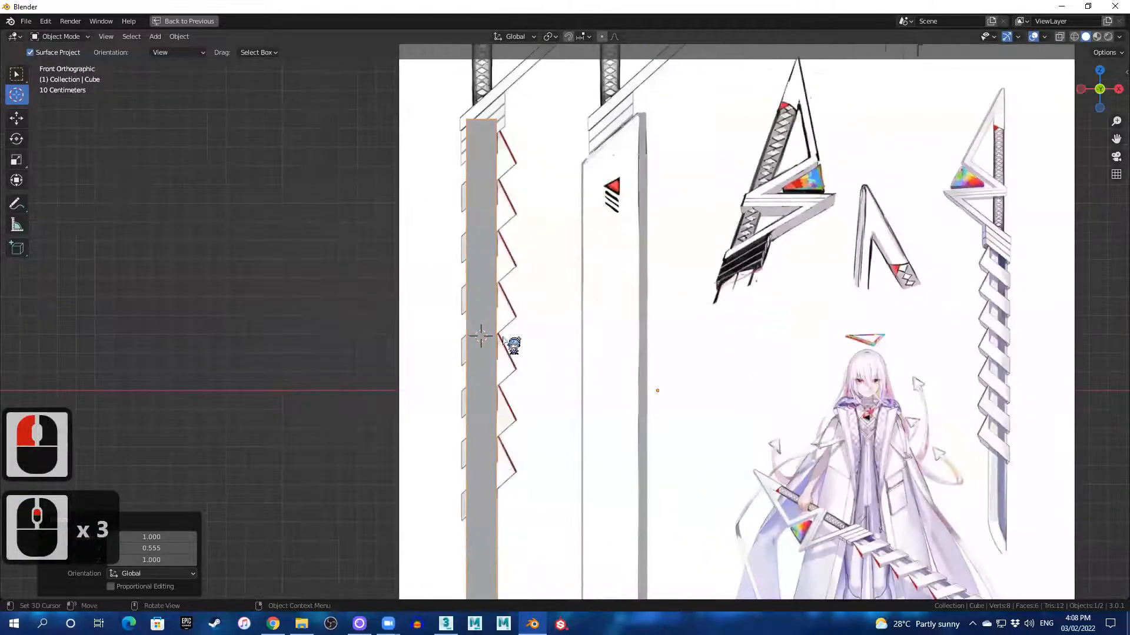
scroll(504, 340, down, 2)
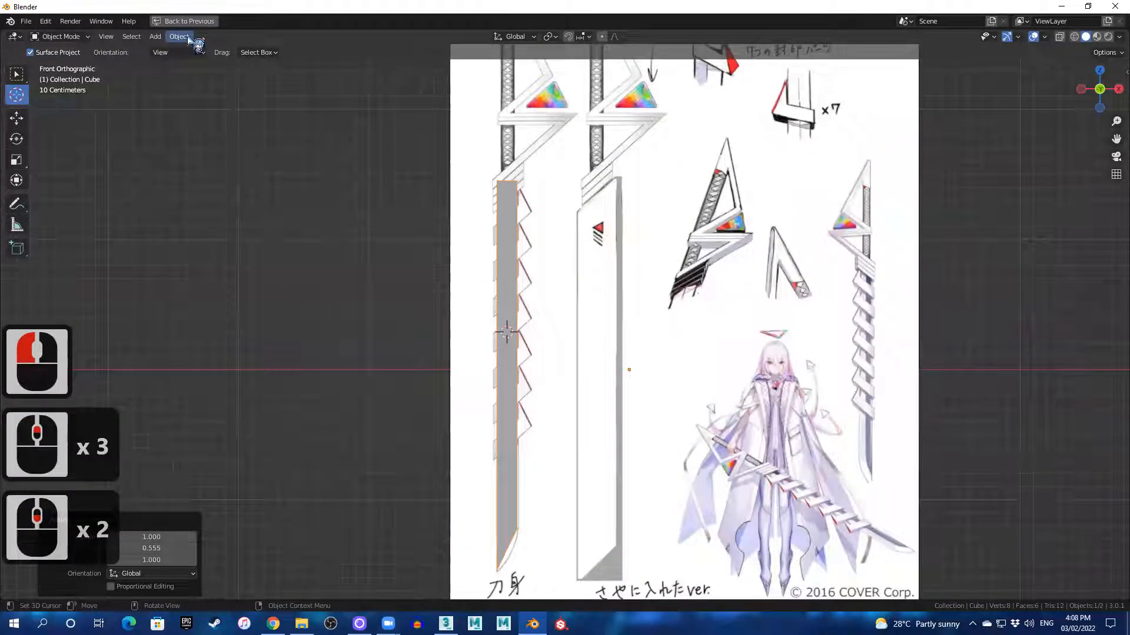
click(186, 37)
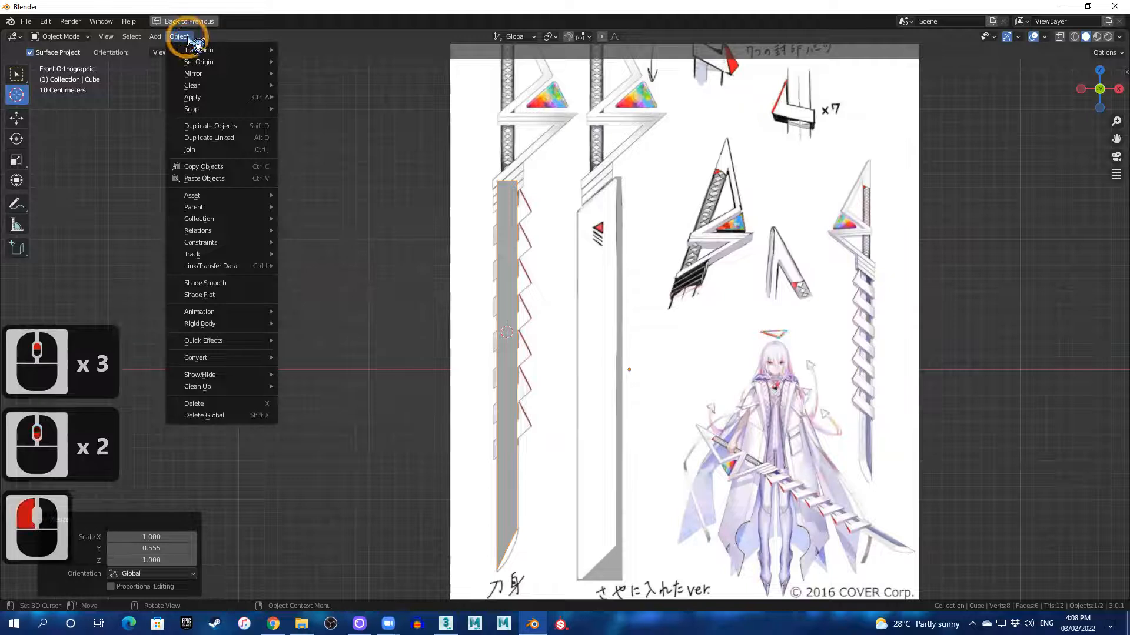
mouse_move(224, 68)
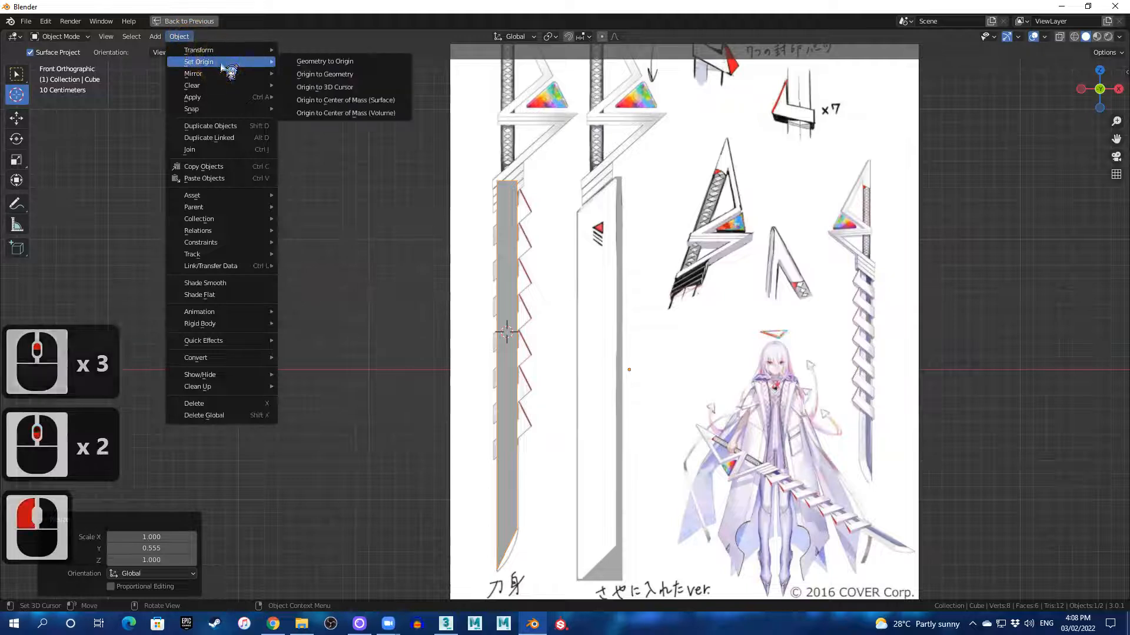
click(345, 88)
- Snap the 3D cursor to the world origin
key(shift+s)
key(shift+s)
key(shift+s)
shift+click(343, 250)
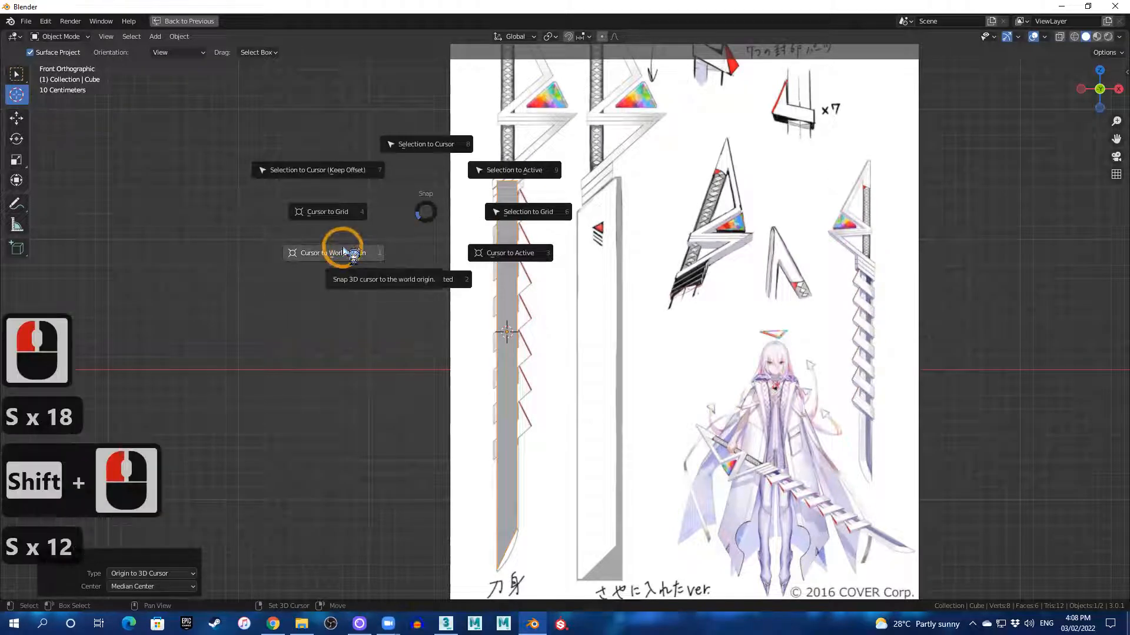
shift+click(333, 257)
- Place the 3D cursor on the upper part of the blade, and return it to the world origin
scroll(520, 324, up, 1)
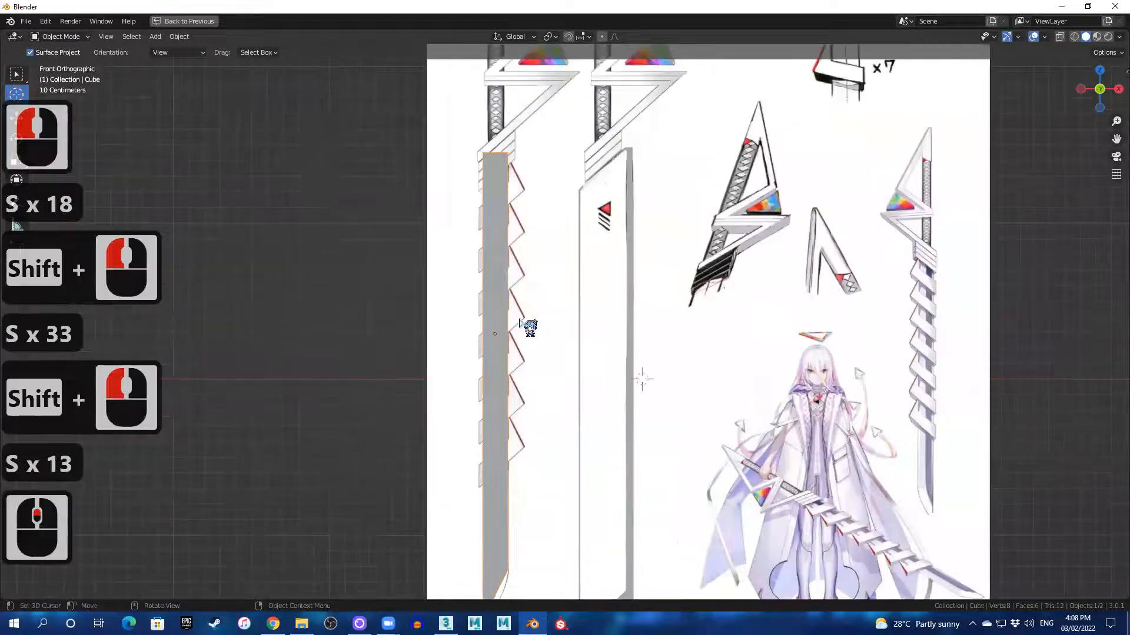
click(500, 254)
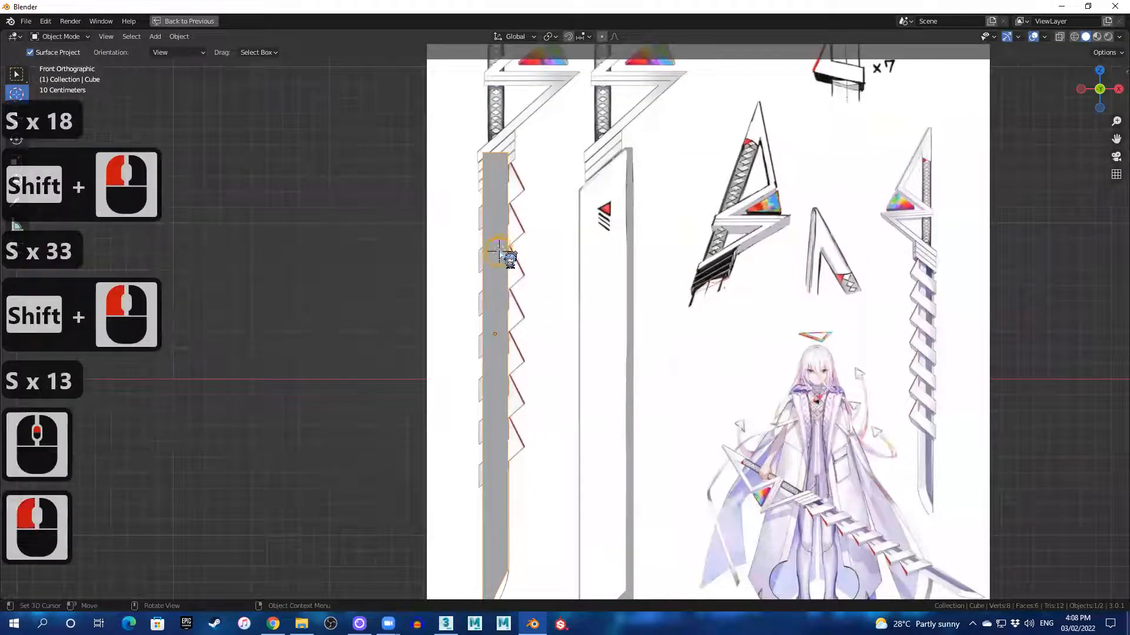
key(shift+s)
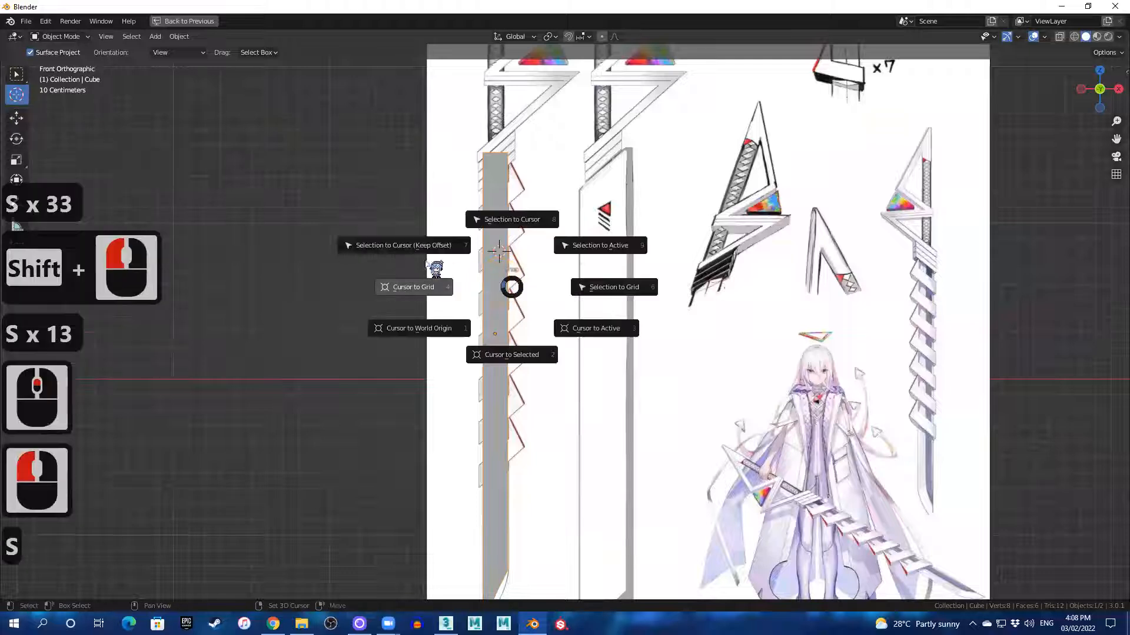
click(436, 335)
key(q)
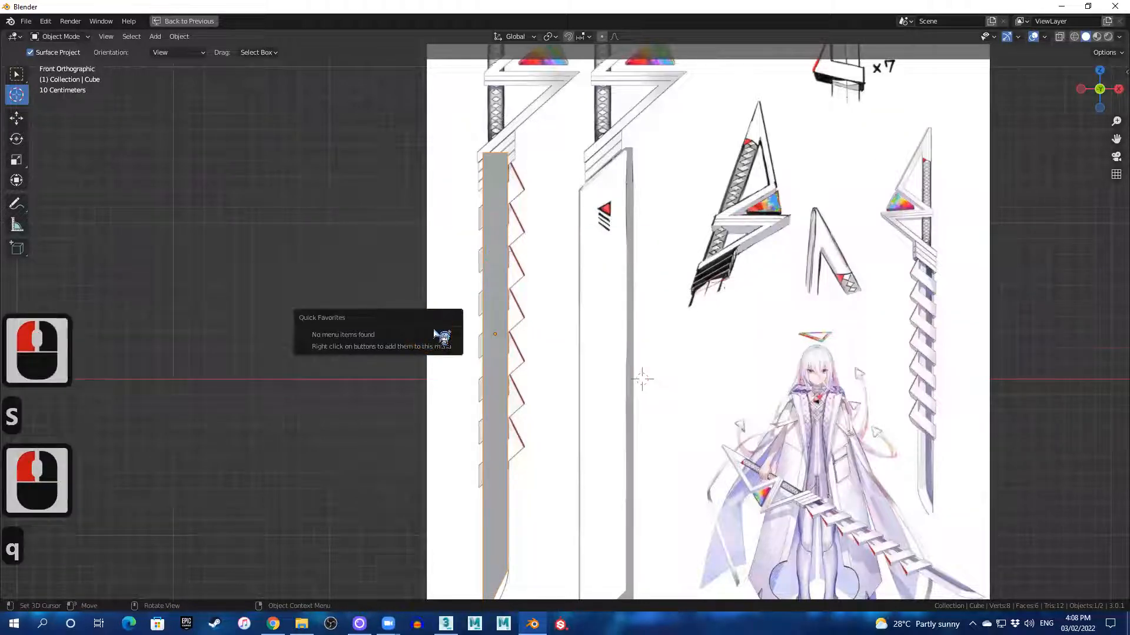
- Switch back to the Select Box tool and select the blade
click(16, 73)
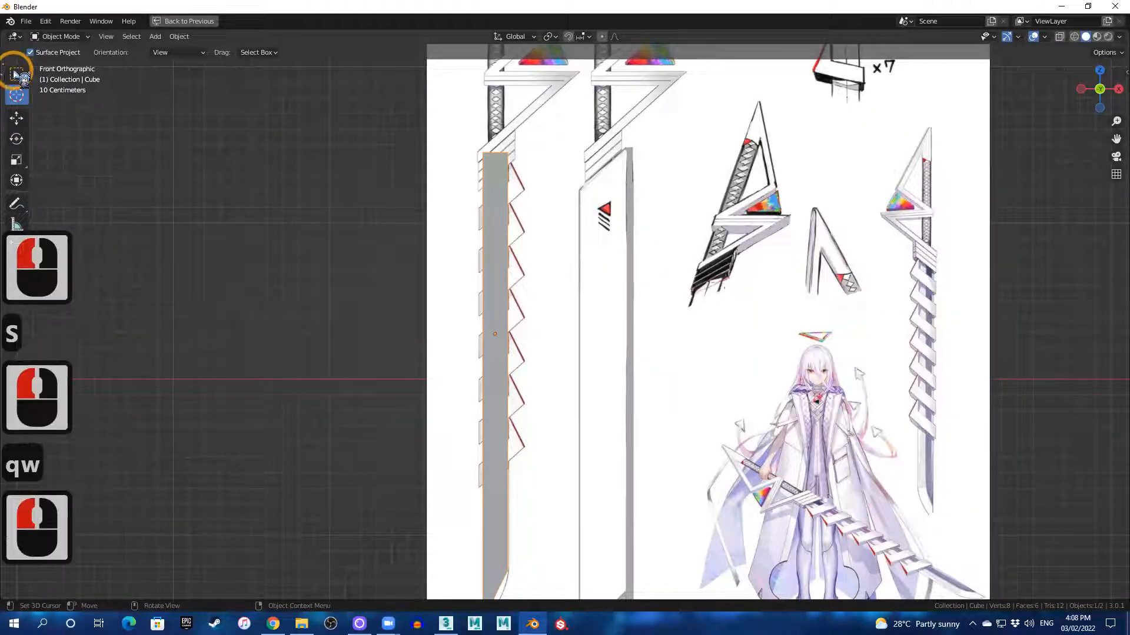
click(69, 101)
click(502, 308)
click(490, 263)
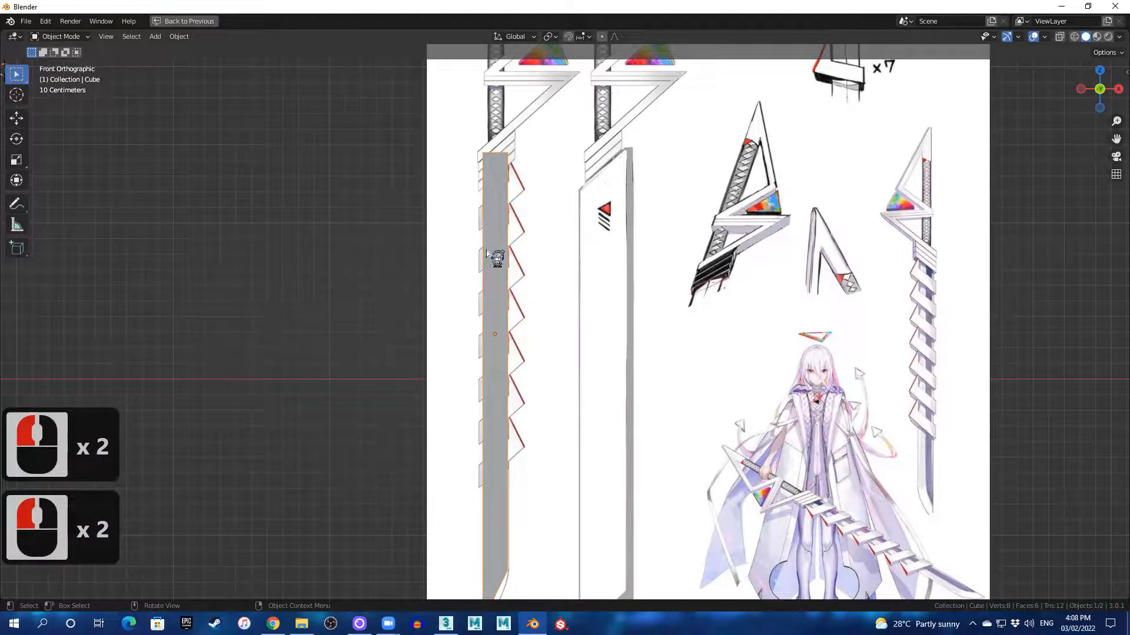
- Try rotating the blade around its new origin at mid-length
scroll(505, 393, down, 1)
key(r)
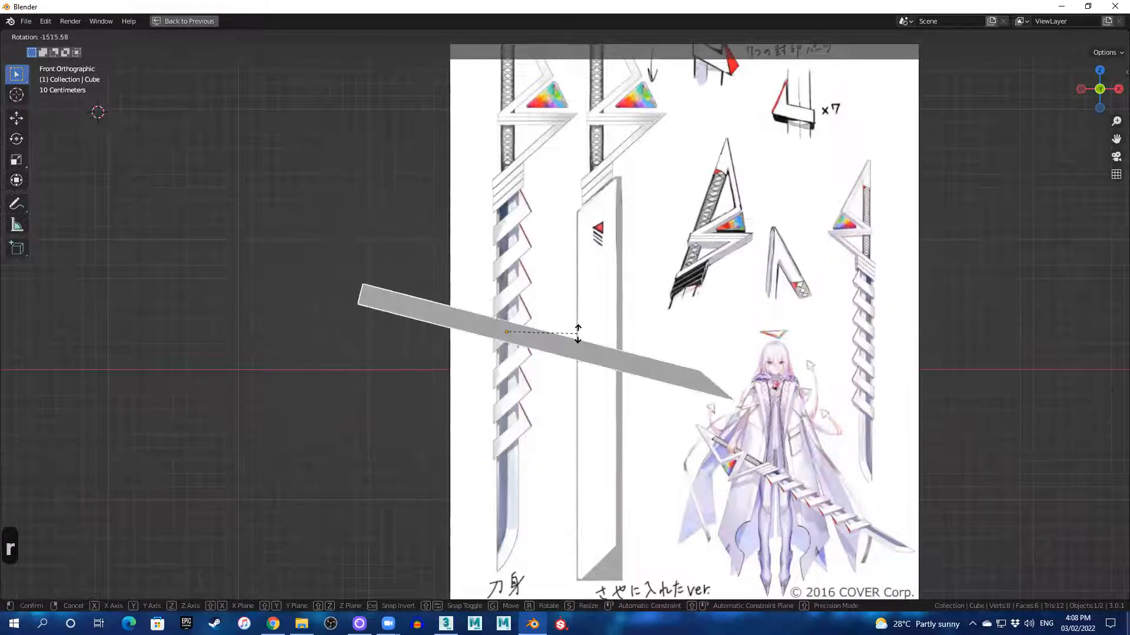
key(Escape)
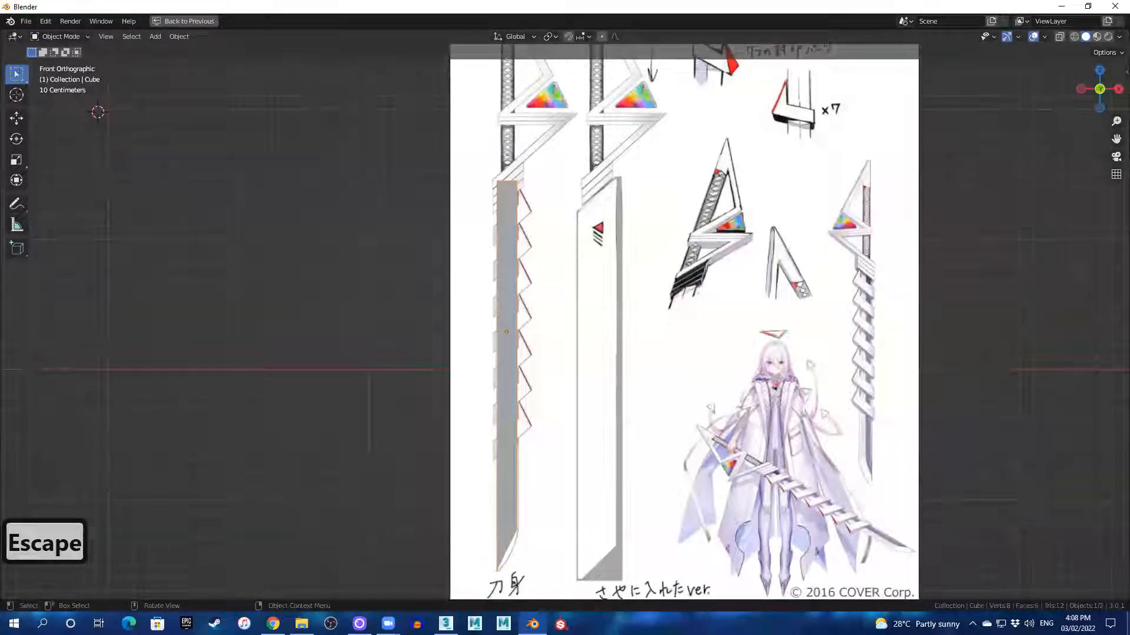
- Switch to 3ds Max, maximize the perspective view and select the blade, Box001
click(962, 419)
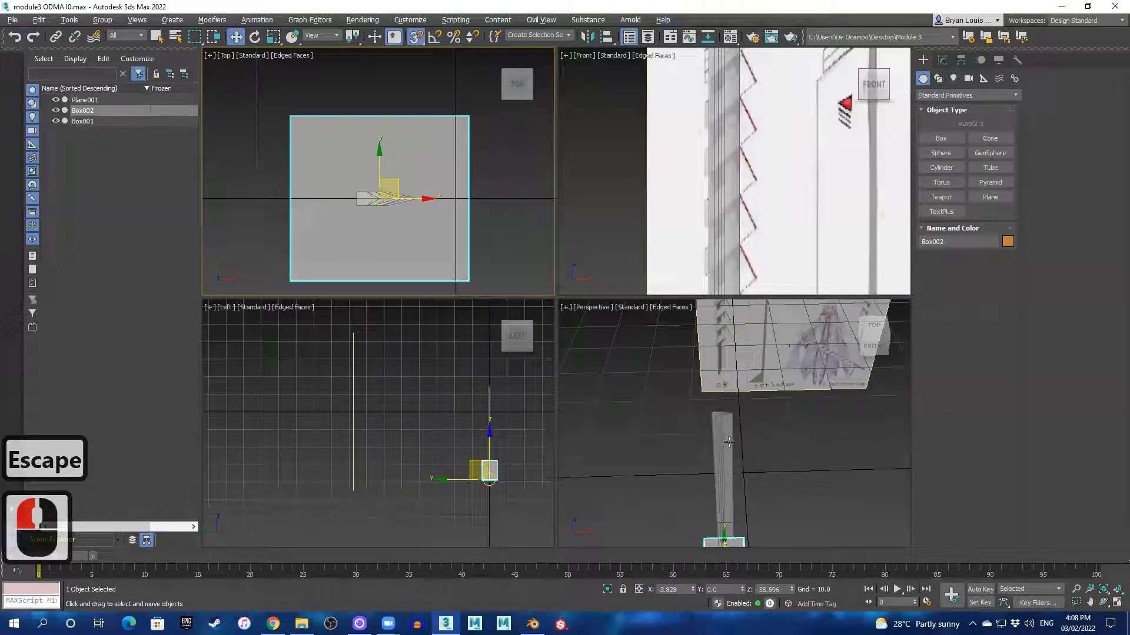
key(alt+w)
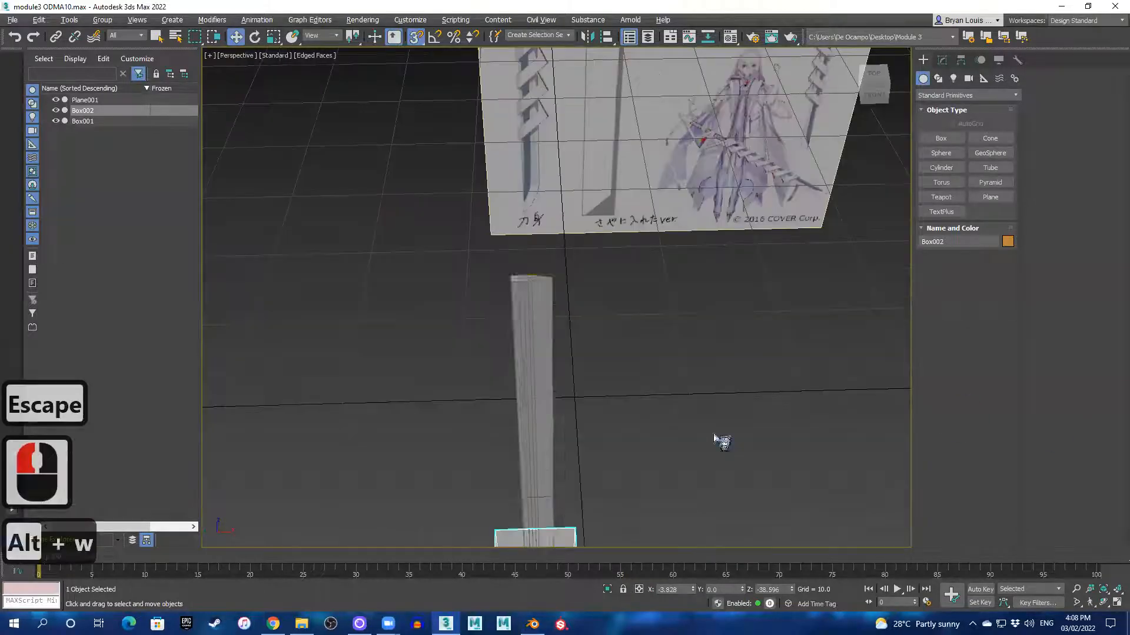
alt+middle_drag(579, 439, 575, 294)
click(537, 232)
scroll(571, 294, down, 2)
scroll(582, 276, up, 3)
scroll(553, 347, down, 2)
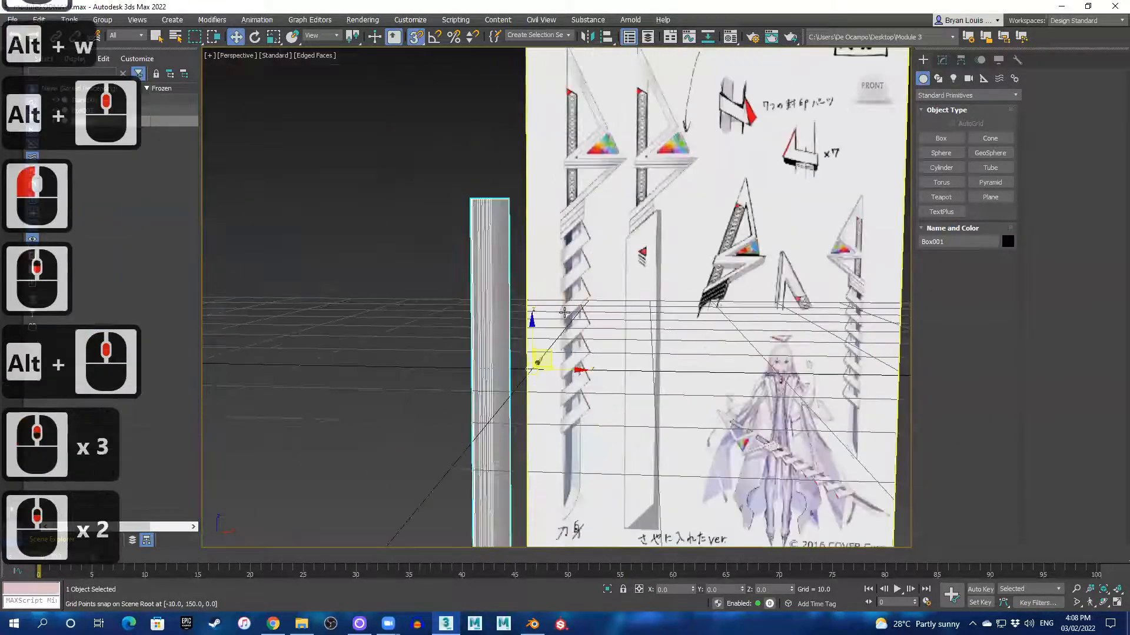
alt+middle_drag(563, 346, 570, 357)
key(z)
scroll(606, 296, up, 2)
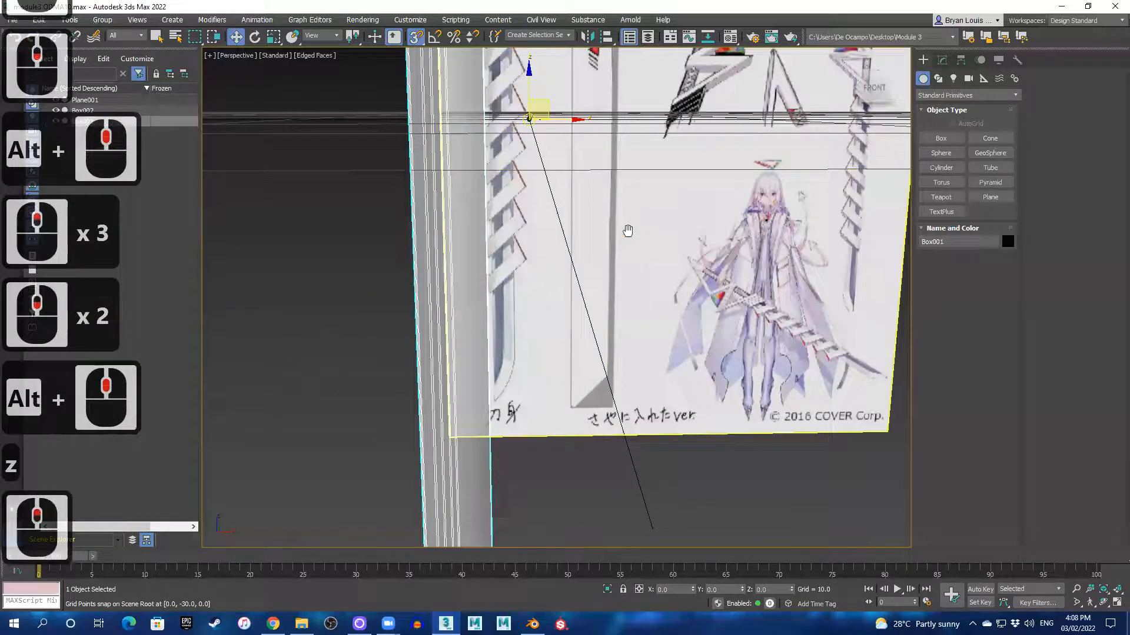
scroll(606, 296, down, 2)
alt+middle_drag(600, 323, 485, 317)
scroll(479, 325, down, 1)
scroll(485, 317, down, 2)
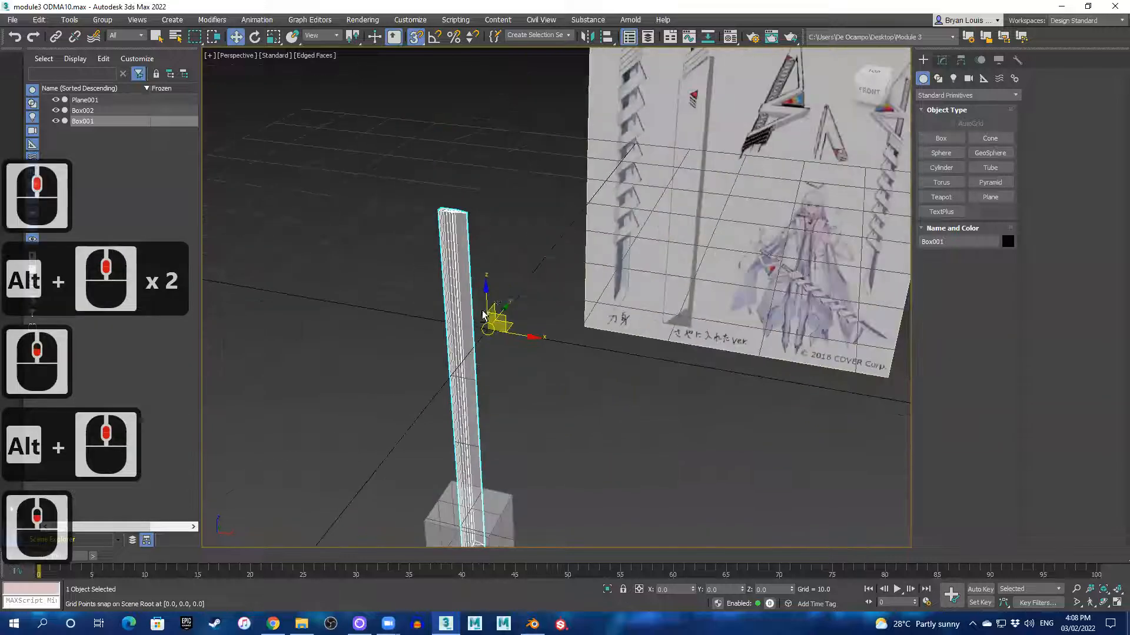
- Enable Affect Pivot Only for the blade and move its pivot along X onto the blade, at about X -3.83
click(962, 62)
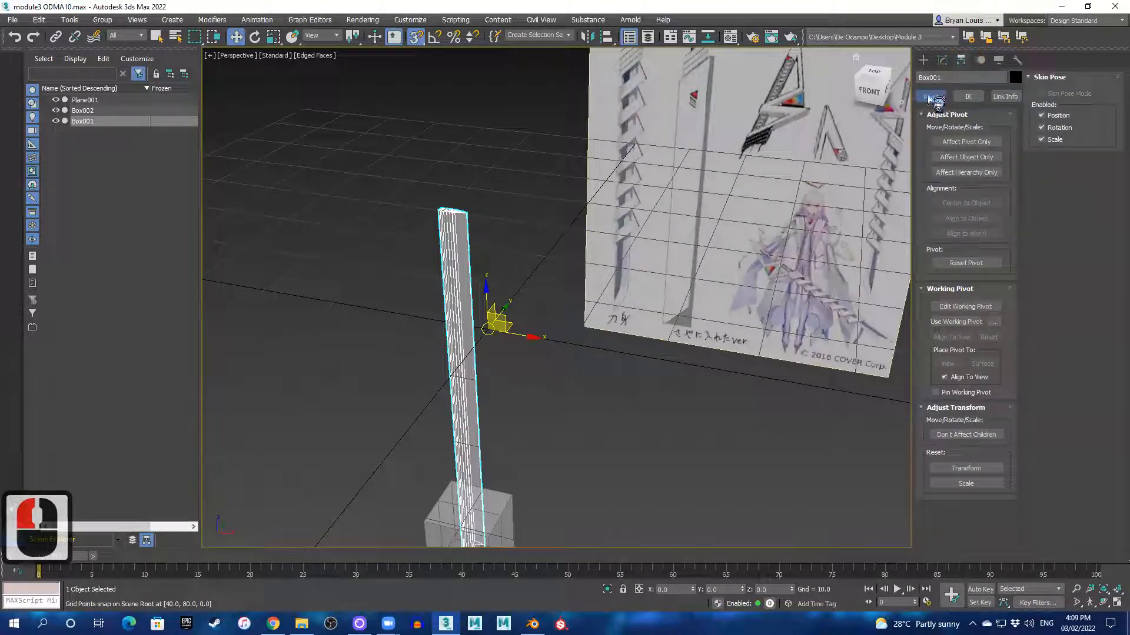
click(988, 144)
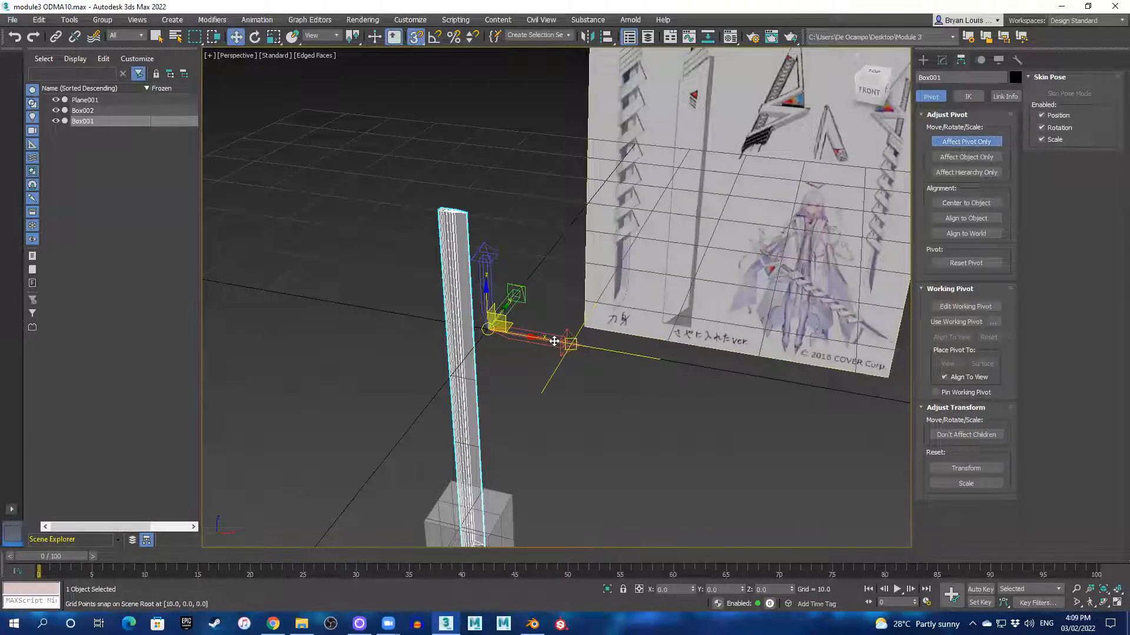
drag(530, 335, 496, 324)
- Center the blade's pivot to the object
alt+middle_drag(504, 353, 508, 327)
scroll(537, 378, down, 2)
alt+middle_drag(611, 316, 570, 354)
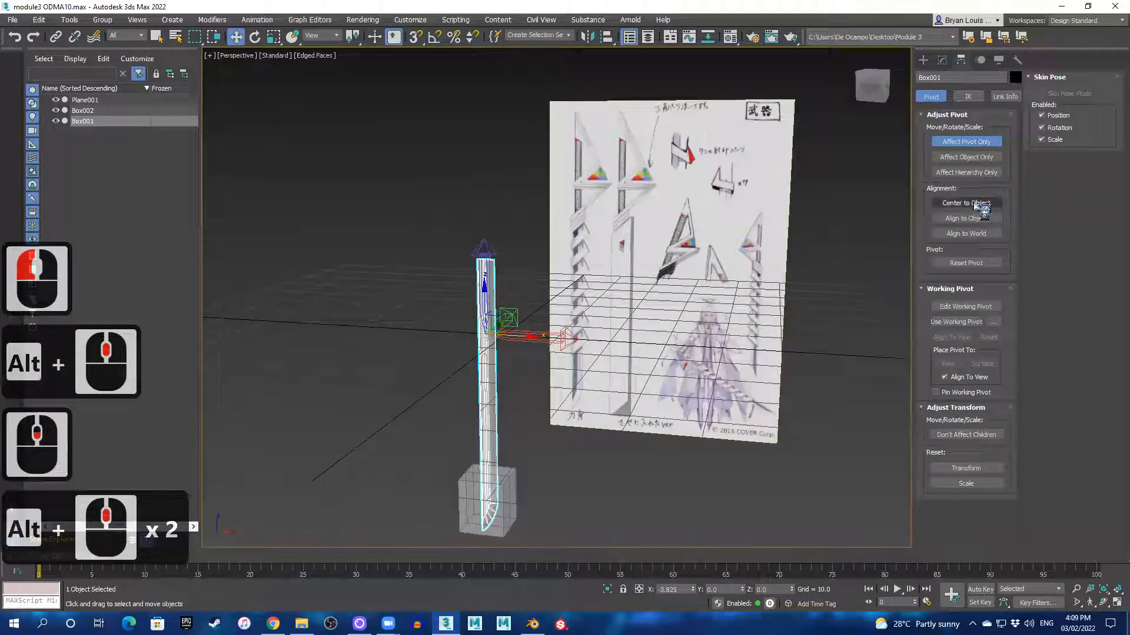
click(980, 206)
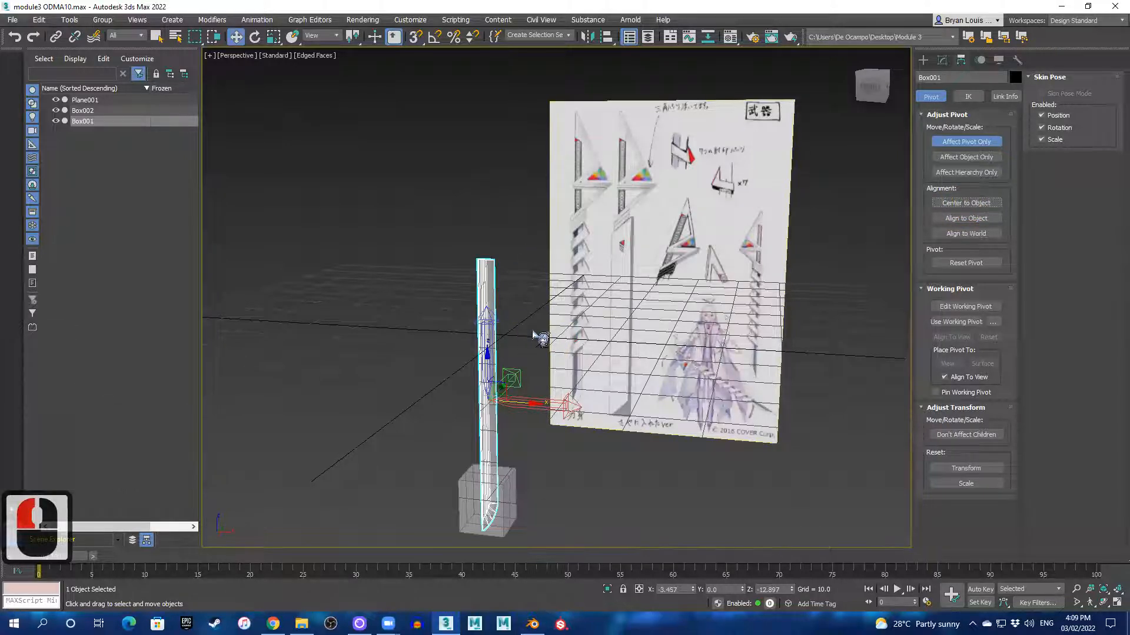
- Check the centered pivot against the blade and turn off Affect Pivot Only
alt+middle_drag(535, 371, 534, 369)
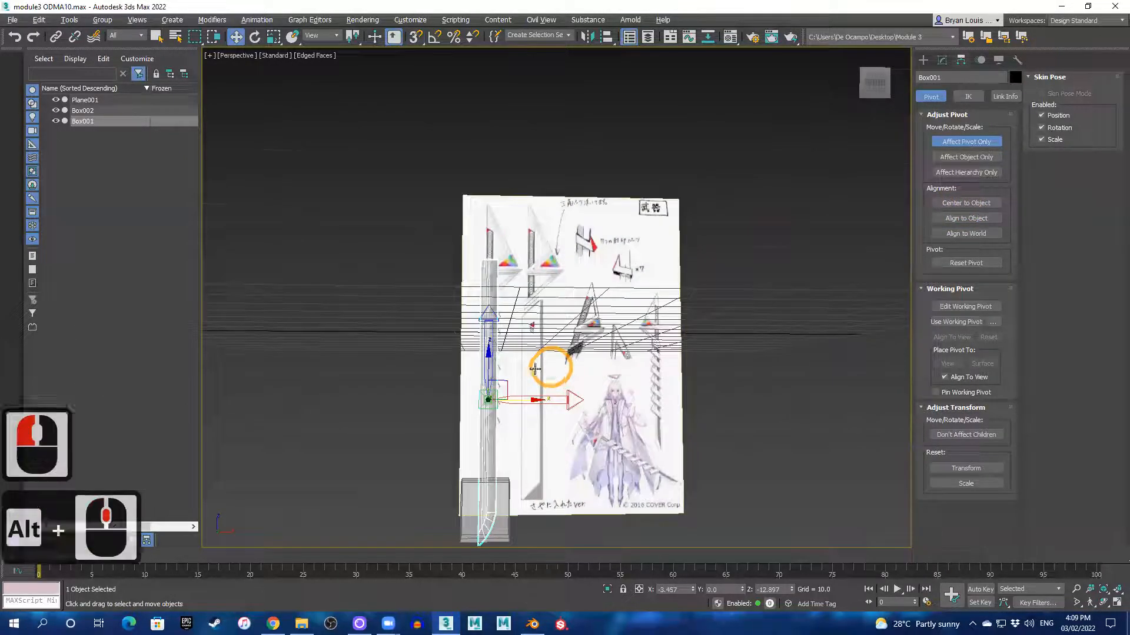
scroll(535, 369, up, 3)
middle_drag(507, 409, 550, 324)
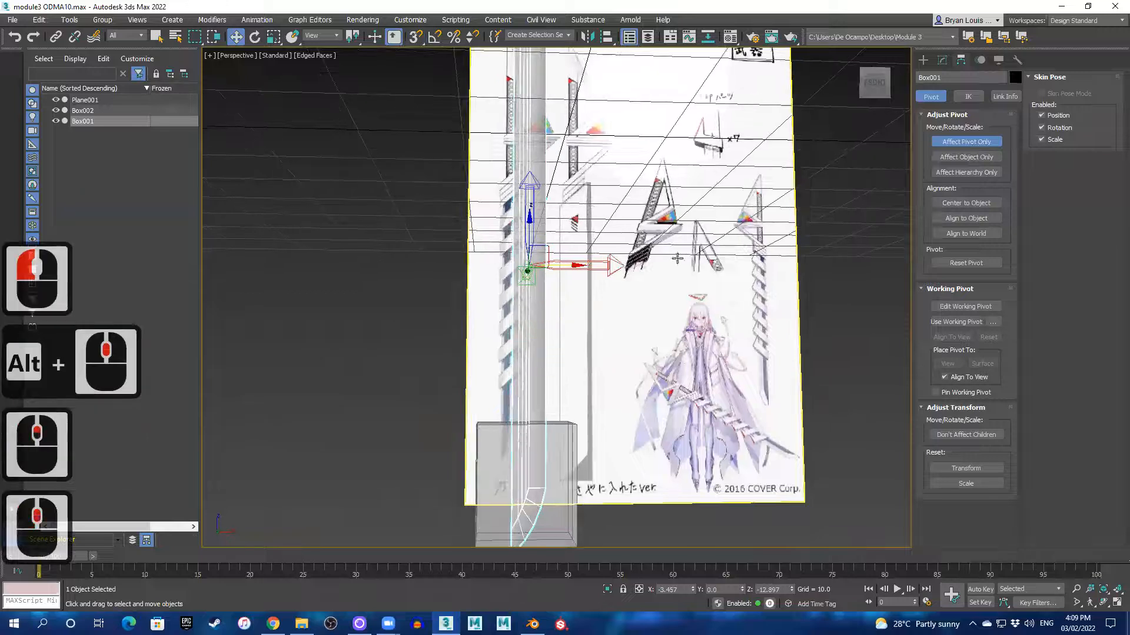
alt+middle_drag(677, 259, 585, 317)
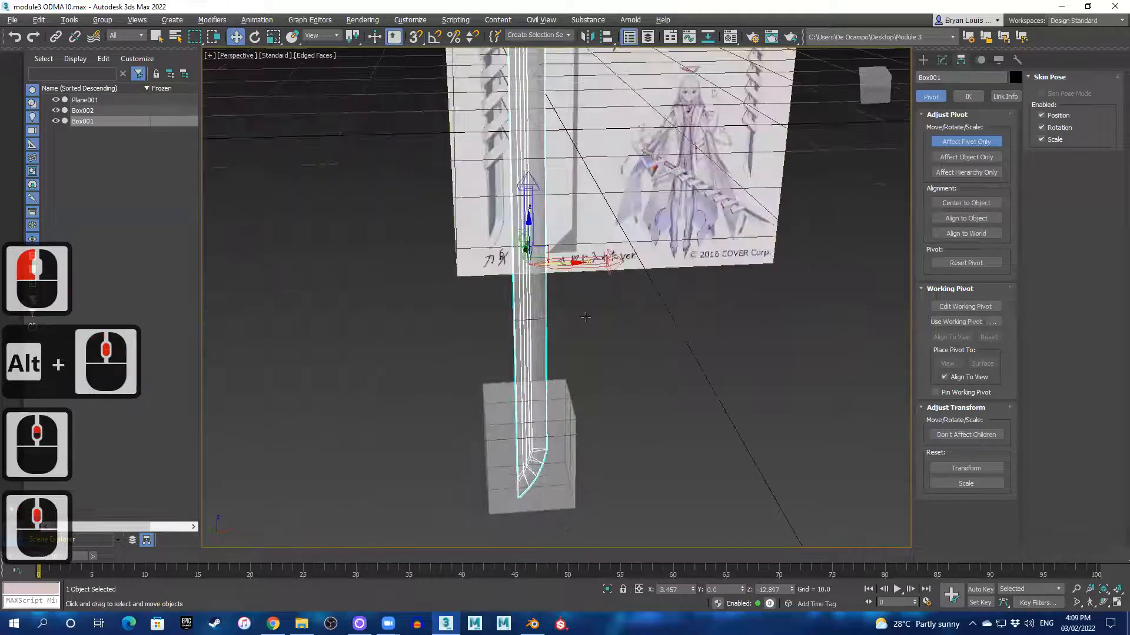
click(991, 142)
- Try rotating the blade around its centered pivot and undo the rotation
scroll(595, 214, down, 4)
mouse_move(595, 214)
alt+middle_down()
mouse_move(566, 205)
mouse_move(606, 210)
alt+middle_up()
scroll(606, 210, up, 2)
mouse_move(573, 266)
alt+middle_down()
mouse_move(658, 249)
mouse_move(575, 265)
alt+middle_up()
key(e)
drag(552, 293, 497, 286)
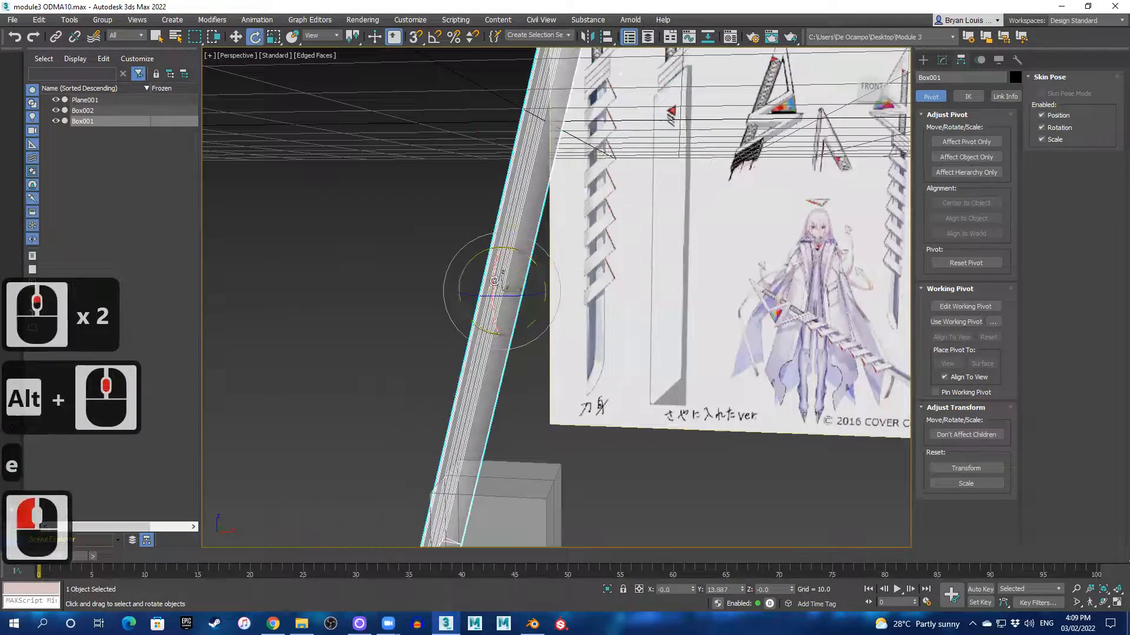
key(ctrl+z)
- Select Box002 in the maximized front view and move it up the blade to about Z -1.74
scroll(530, 288, down, 3)
scroll(582, 293, up, 1)
alt+middle_drag(583, 292, 568, 288)
key(alt+w)
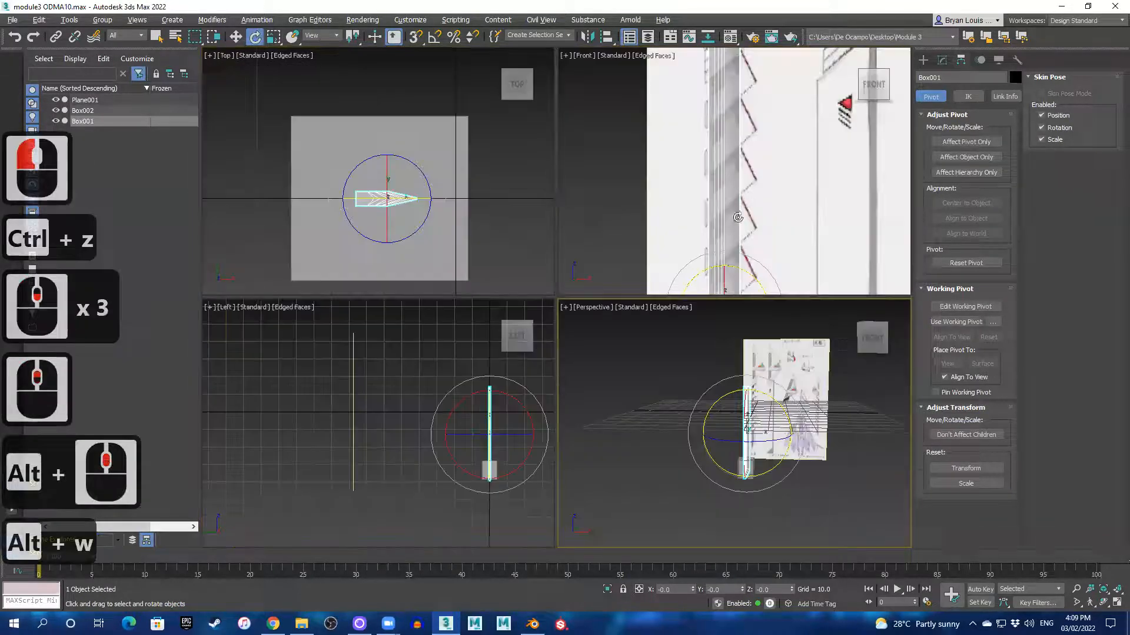
key(alt+w)
scroll(680, 298, down, 4)
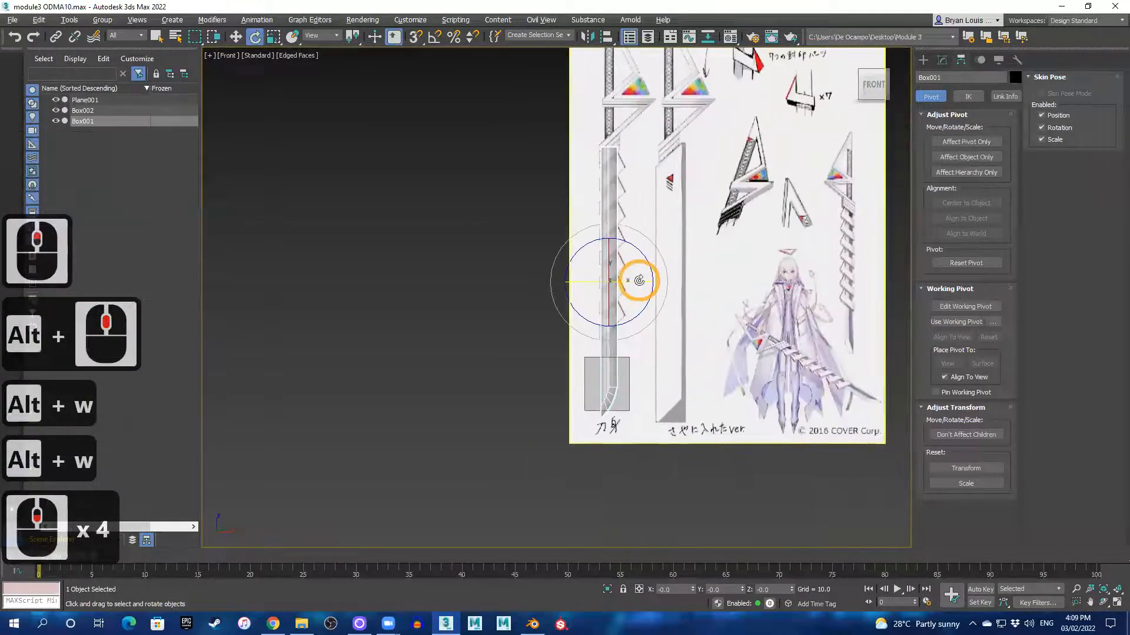
click(627, 369)
scroll(670, 337, up, 1)
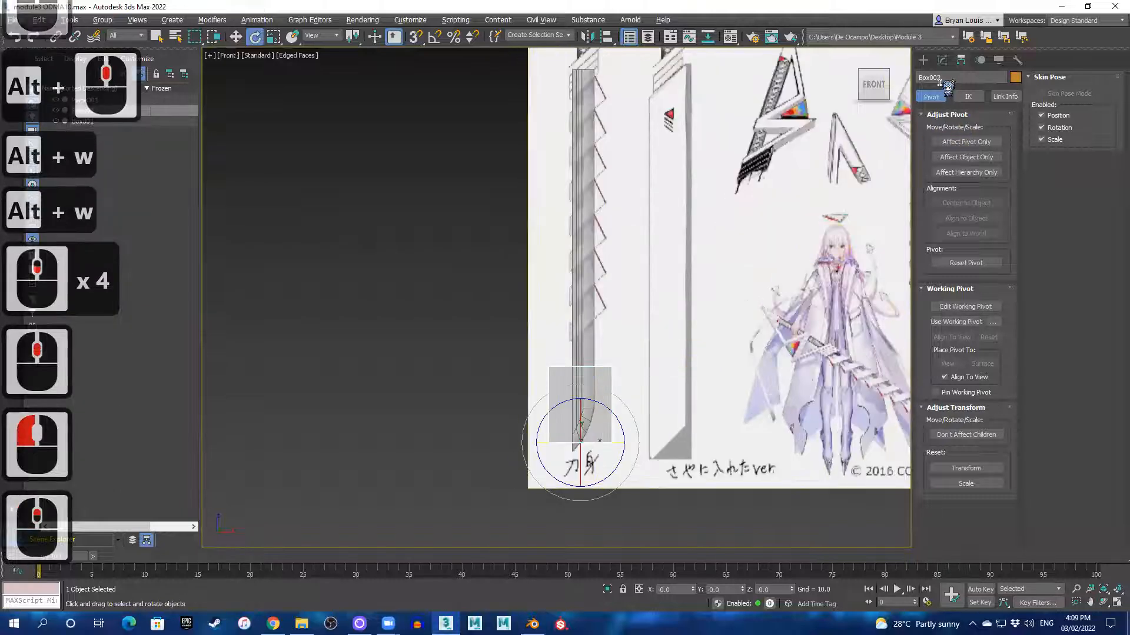
click(922, 60)
scroll(598, 288, up, 1)
key(w)
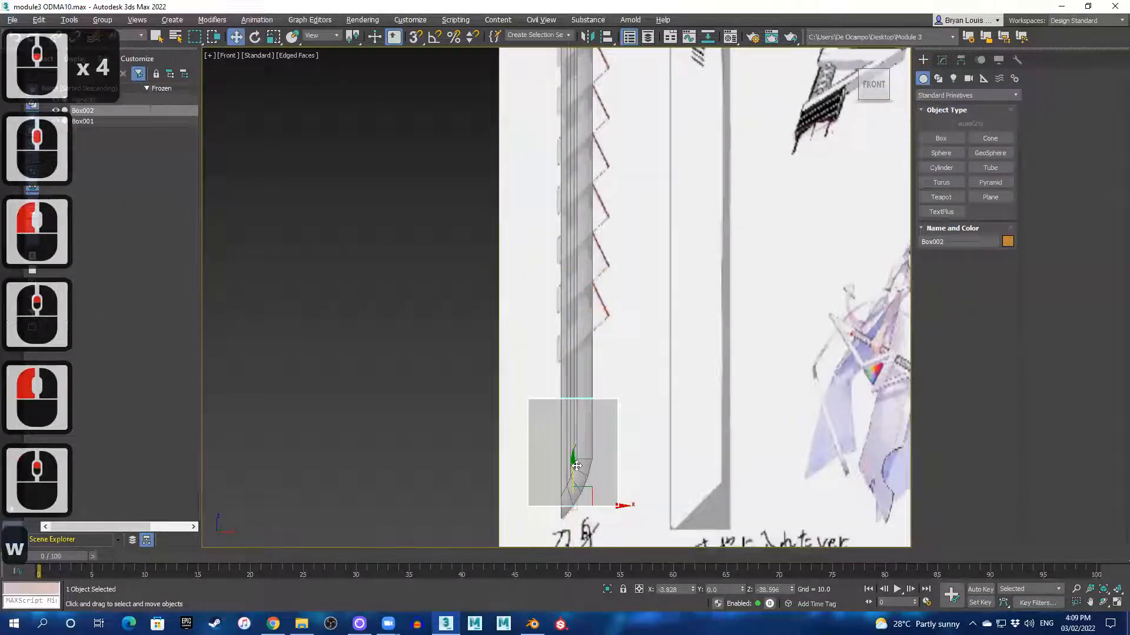
drag(576, 465, 583, 158)
middle_drag(756, 121, 759, 310)
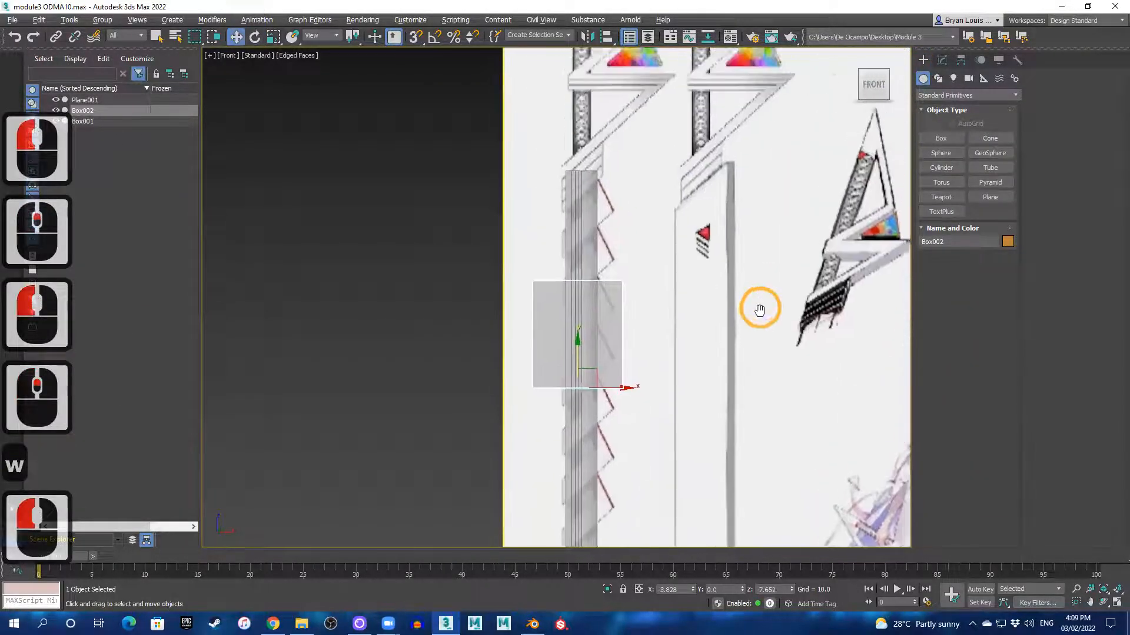
scroll(583, 350, up, 2)
drag(569, 359, 673, 220)
scroll(729, 179, down, 1)
middle_drag(729, 179, 618, 252)
- Return to the four-view layout and convert Box002 to an Editable Poly
key(alt+w)
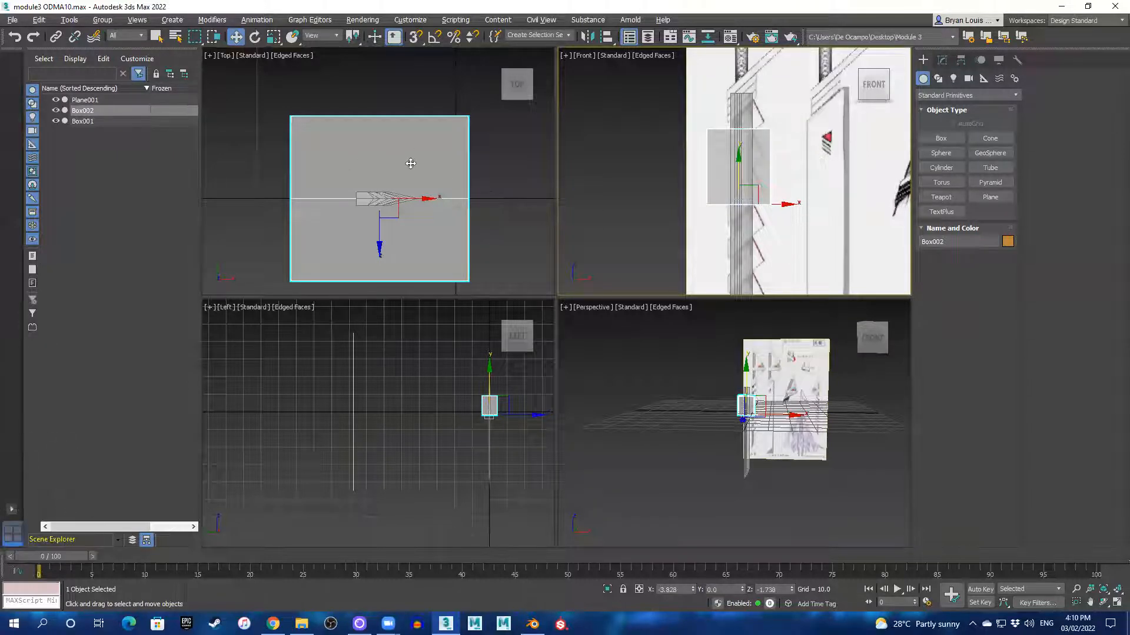
right_click(500, 171)
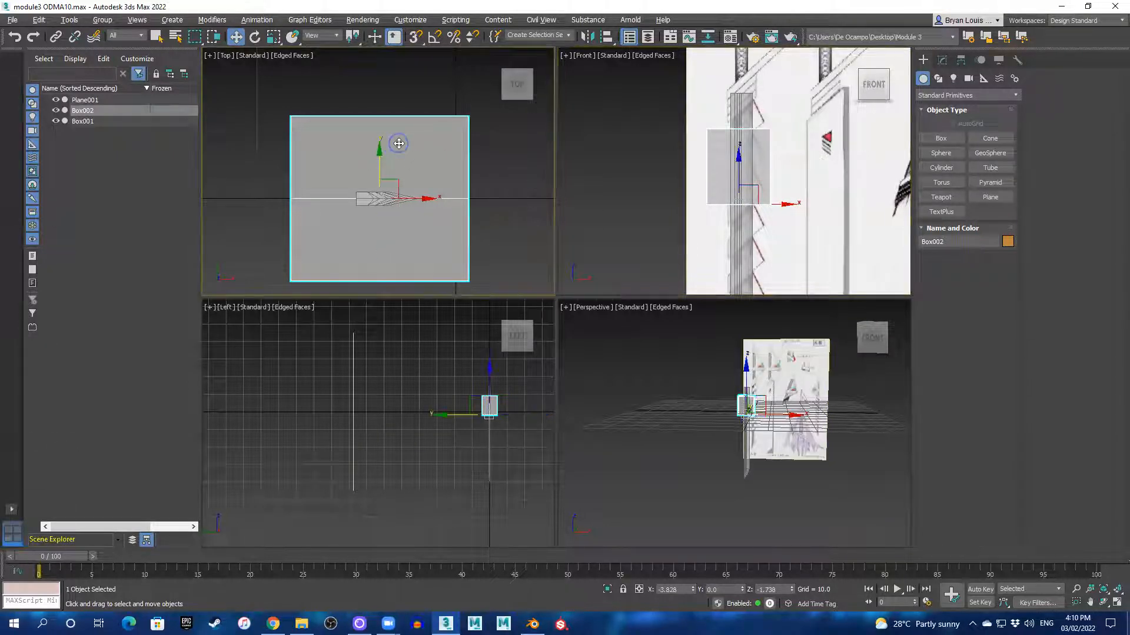
right_click(421, 128)
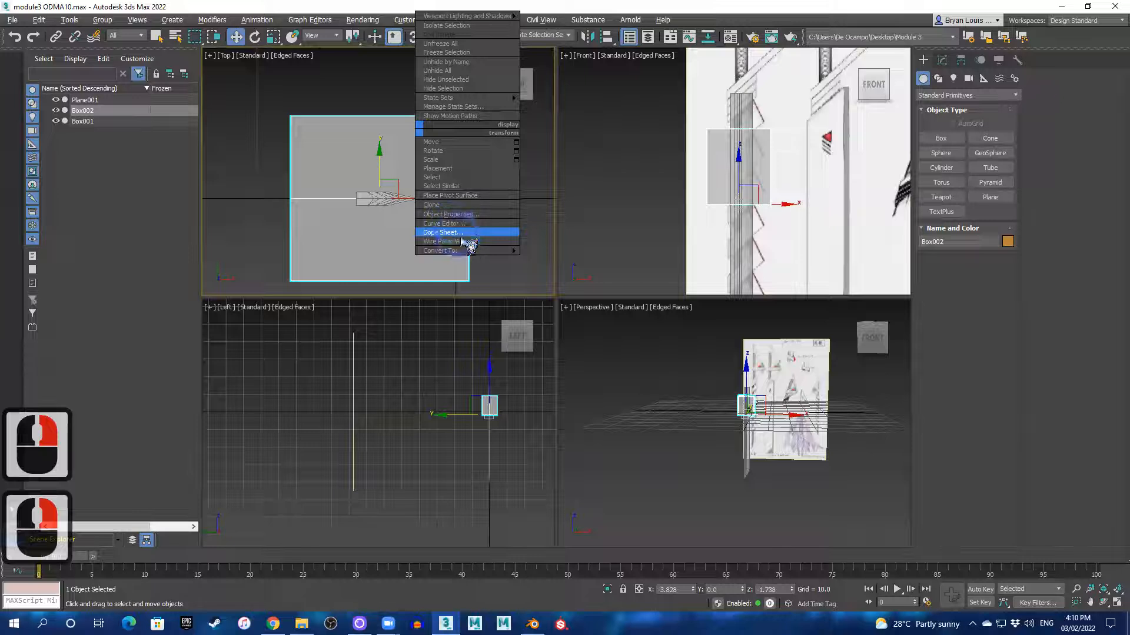
mouse_move(481, 253)
click(550, 259)
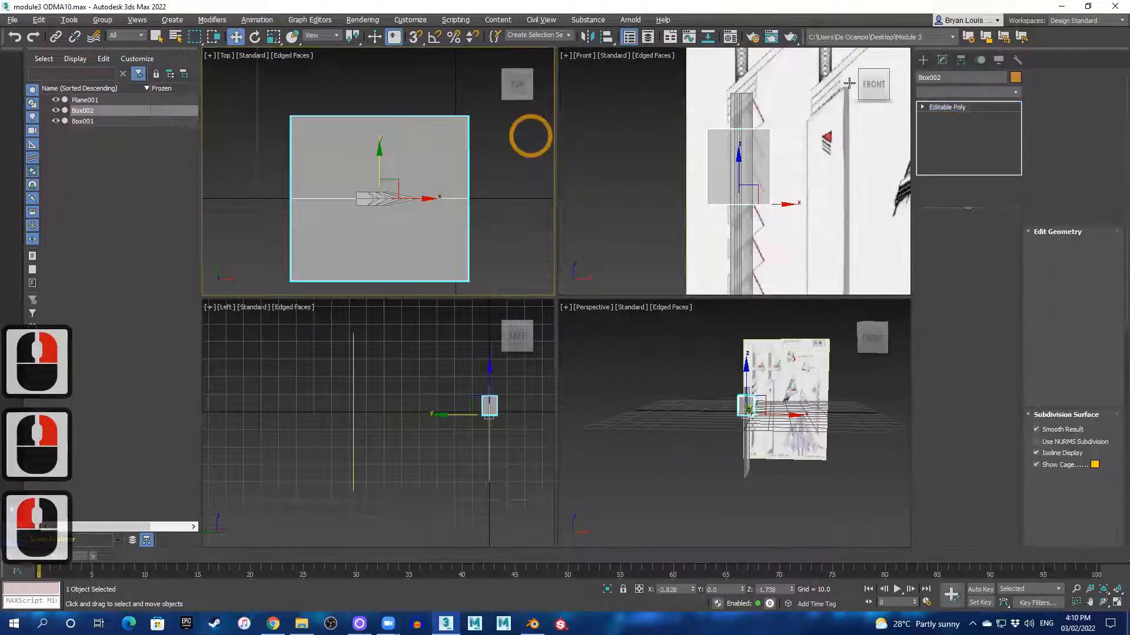
- Select all of Box002's vertices in the top view and scale them along Y into a thin slab around the blade
click(936, 232)
drag(279, 113, 513, 143)
drag(393, 296, 522, 294)
key(r)
drag(379, 146, 345, 399)
drag(377, 154, 381, 151)
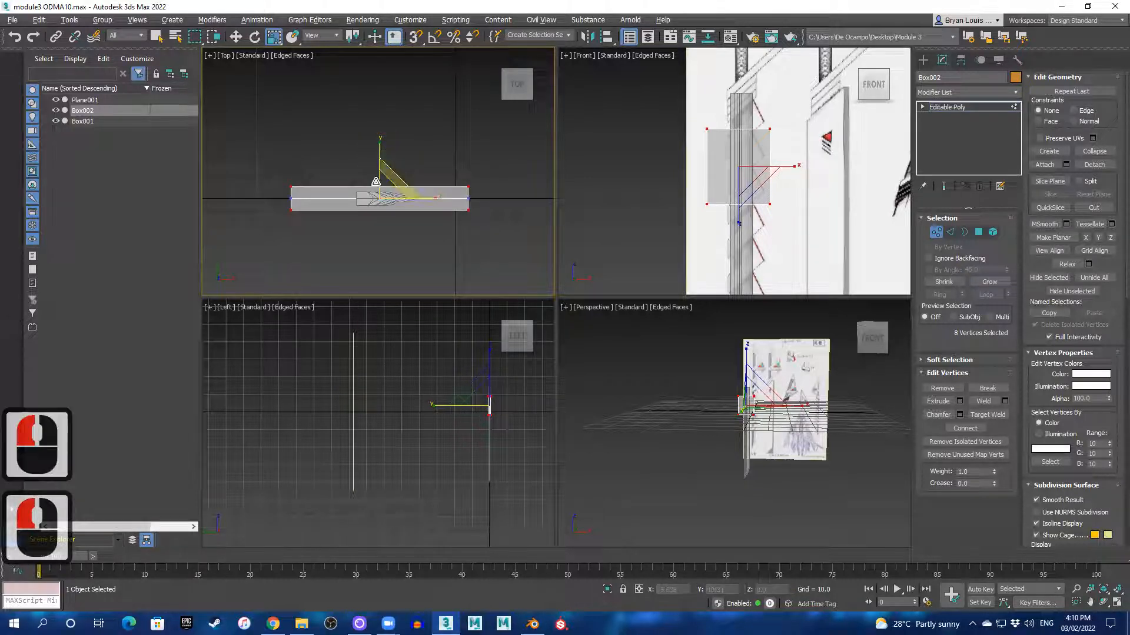
- Compare the slab with the seal part sketches and fine-tune its Y thickness to slightly more than the blade's
scroll(386, 194, up, 4)
scroll(412, 202, down, 3)
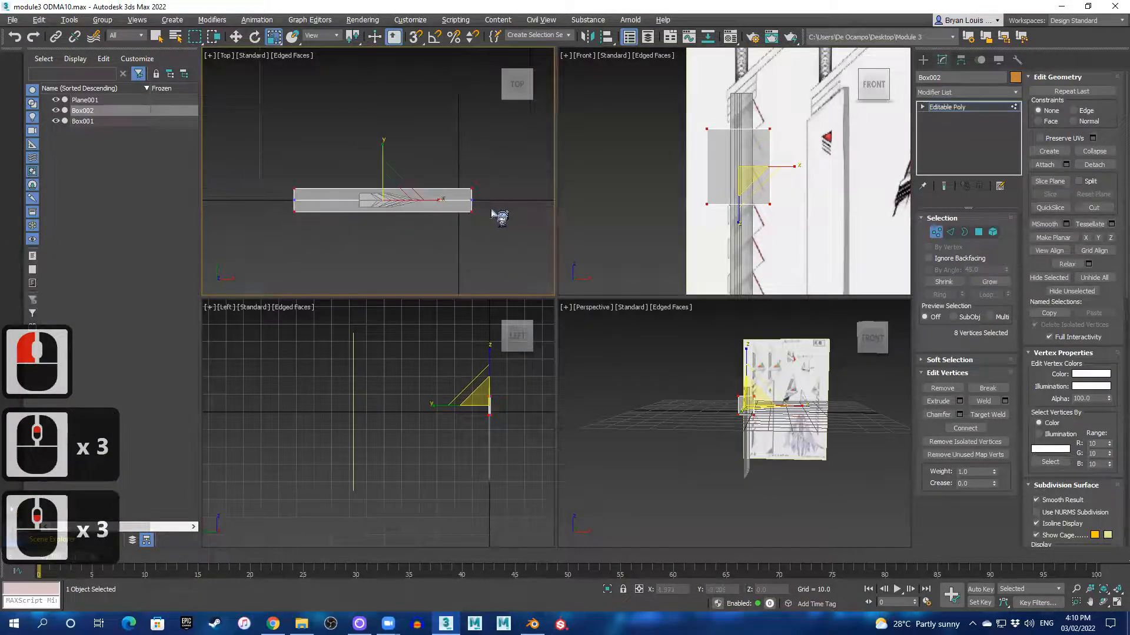
scroll(488, 256, down, 4)
scroll(382, 260, down, 1)
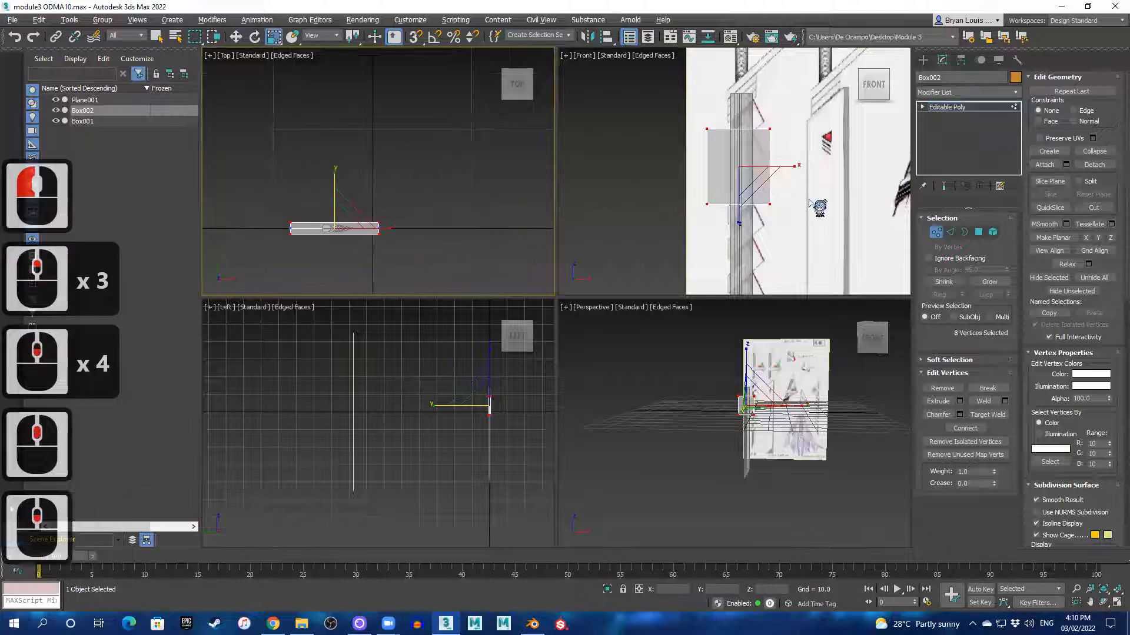
middle_drag(813, 199, 606, 249)
middle_drag(761, 161, 721, 228)
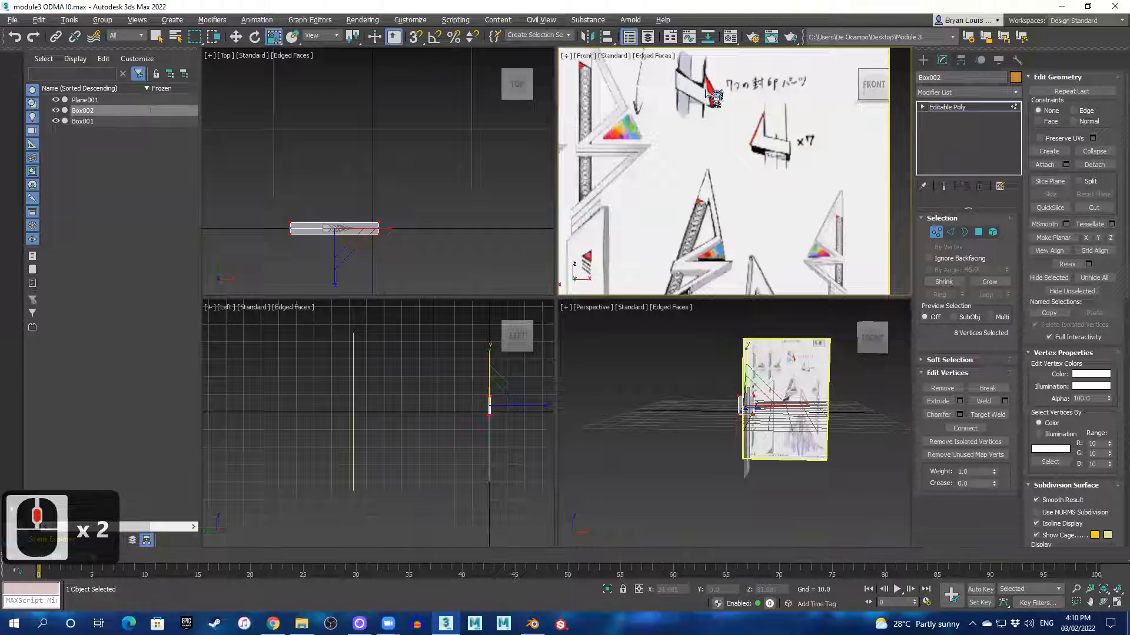
scroll(330, 230, up, 3)
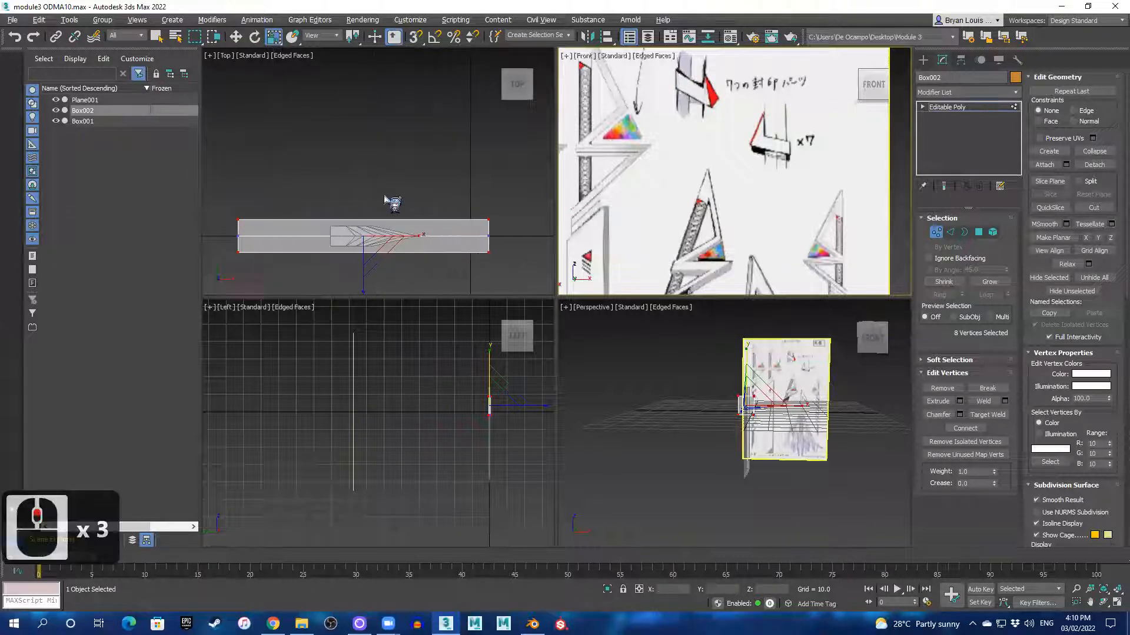
scroll(388, 195, up, 3)
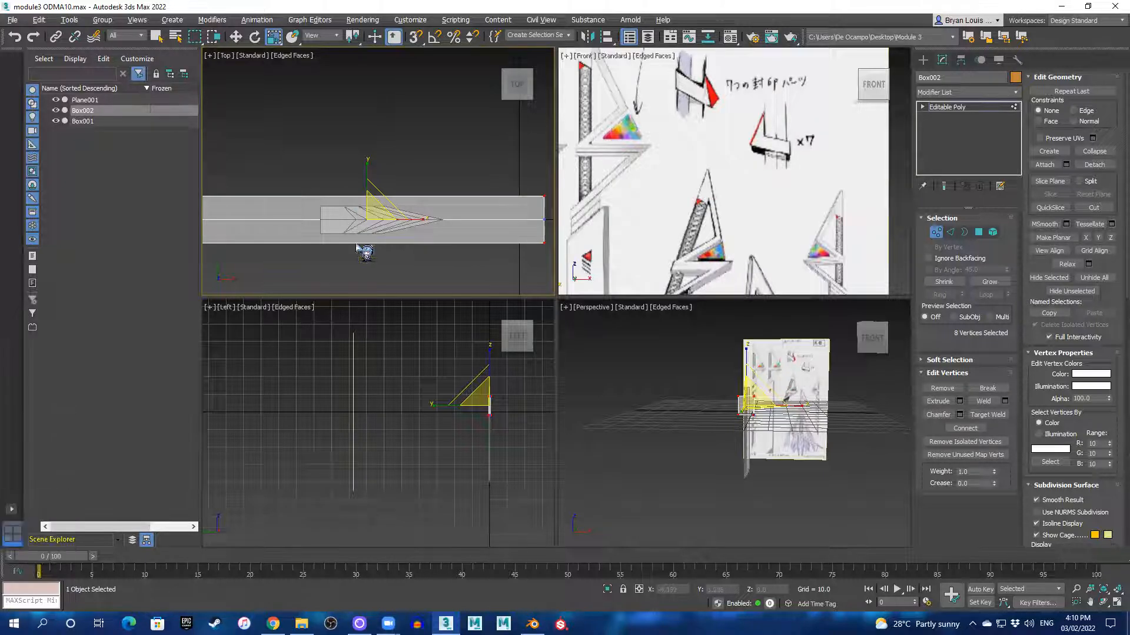
drag(366, 173, 370, 170)
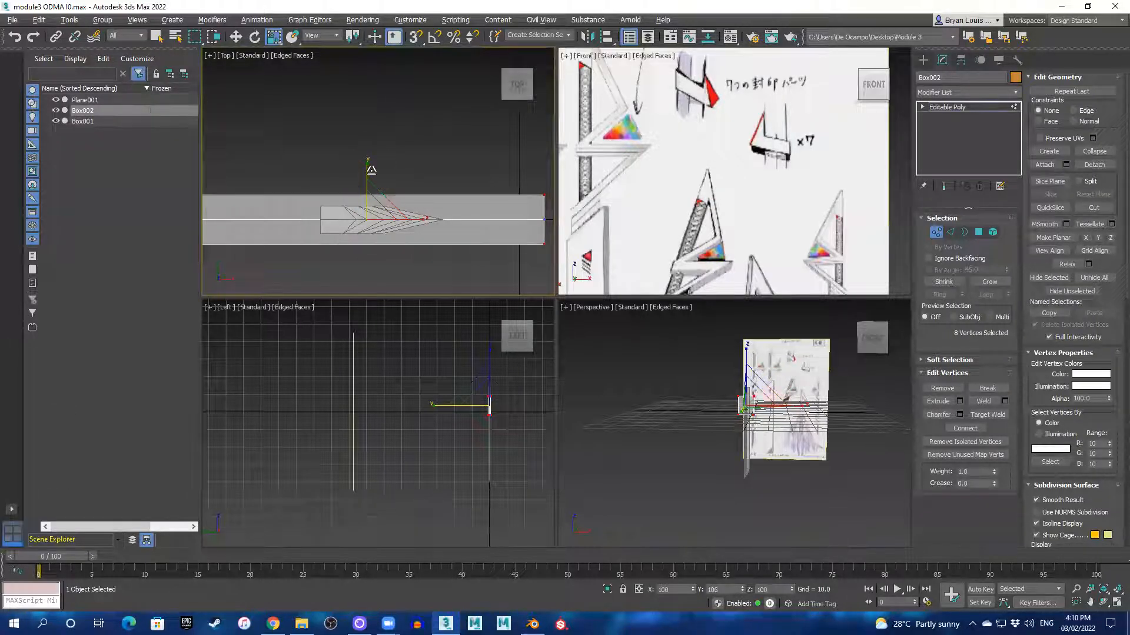
- Select the vertices on Box002's blunt-edge side and move them along X toward the blade, to about X -5.5
scroll(405, 188, down, 2)
middle_drag(406, 186, 453, 184)
drag(282, 181, 323, 247)
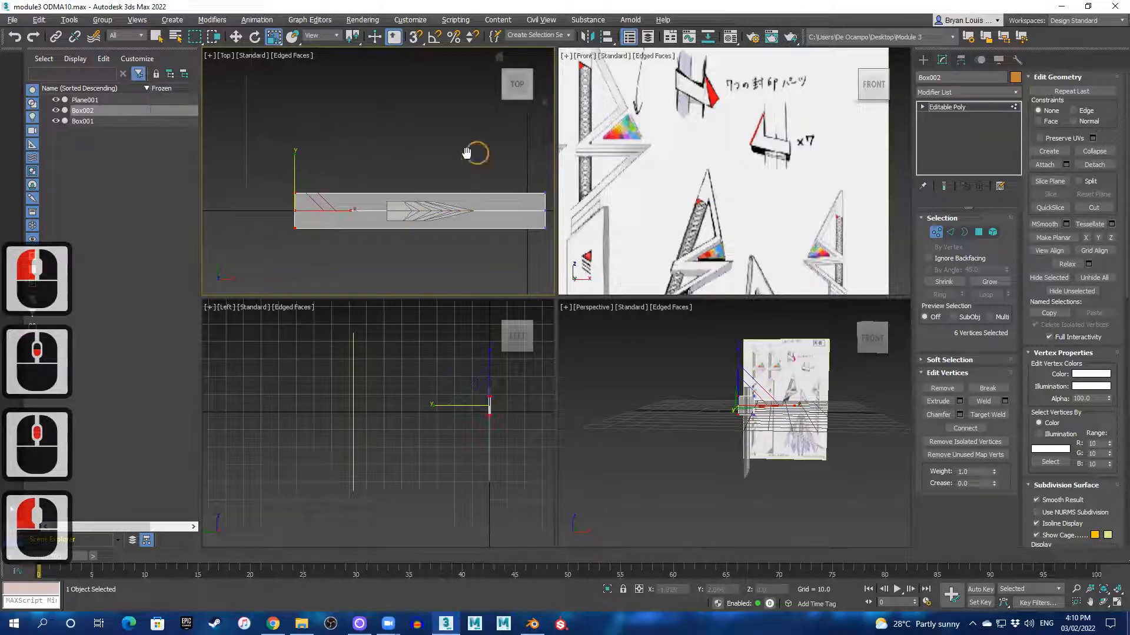
shift+middle_drag(469, 151, 431, 146)
scroll(668, 227, down, 2)
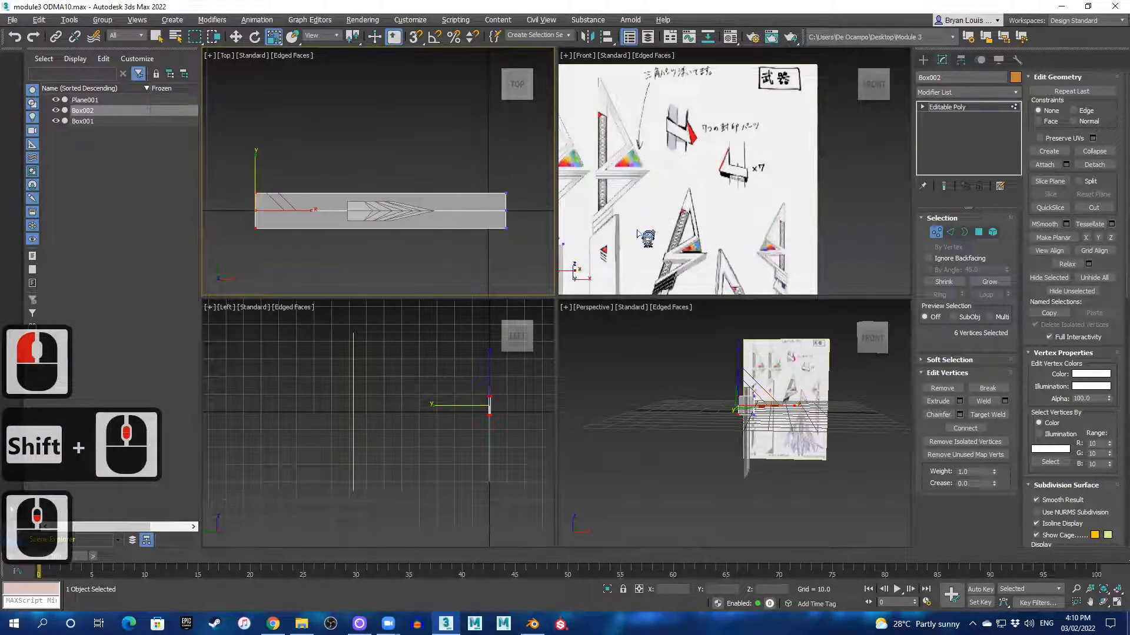
scroll(756, 214, up, 3)
key(alt+w)
scroll(537, 293, up, 5)
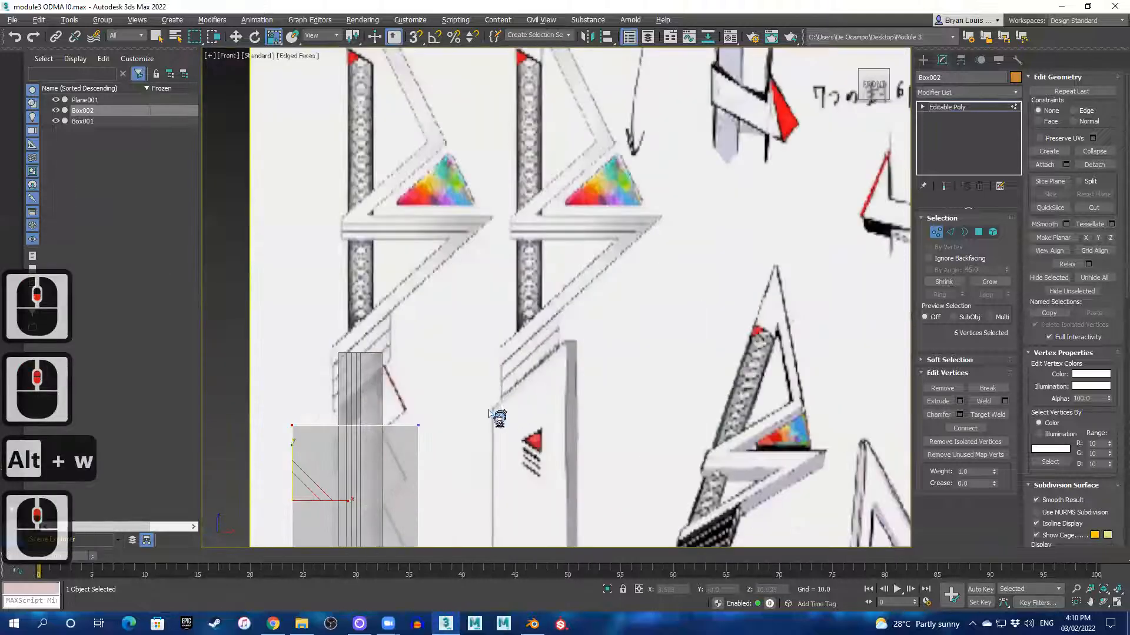
key(w)
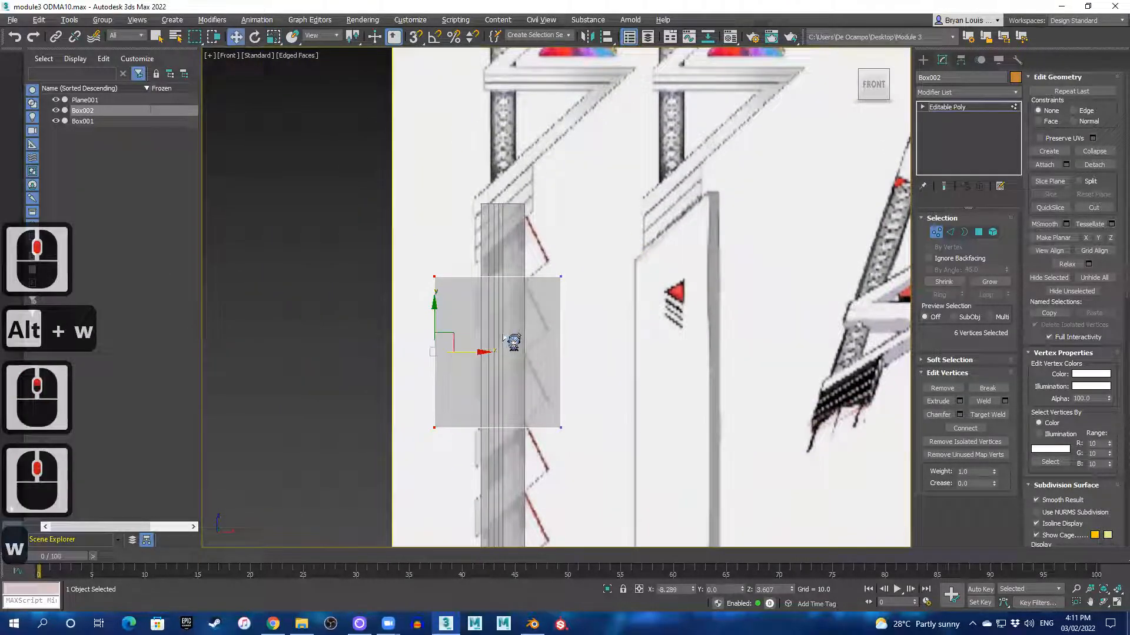
drag(479, 352, 523, 356)
scroll(489, 312, up, 3)
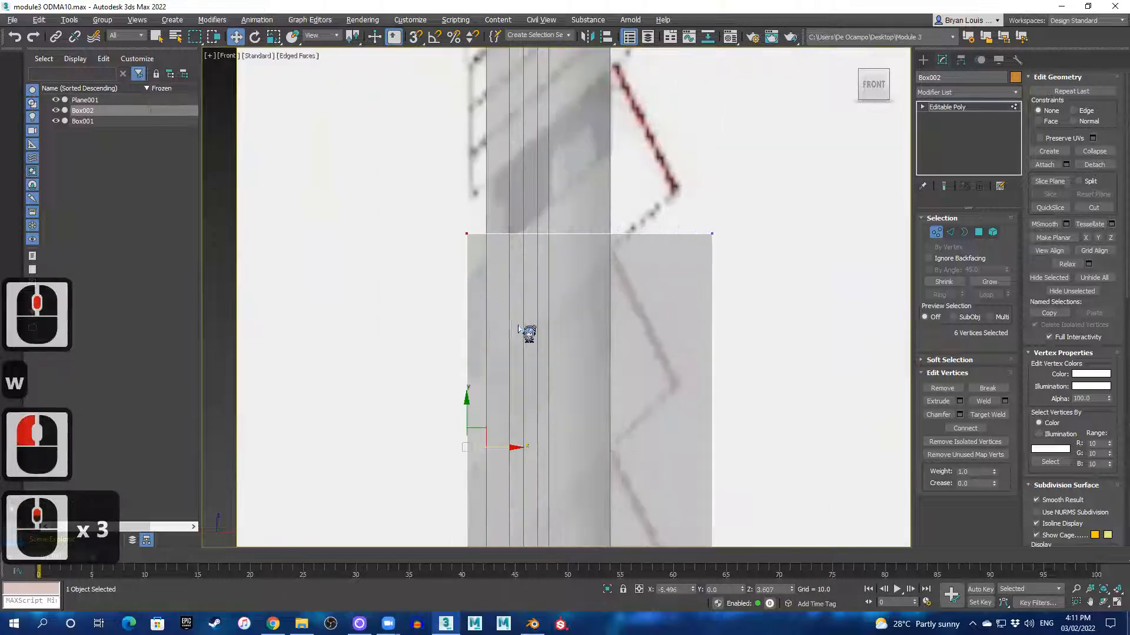
- Shorten Box002 in the front view by raising its lower vertices to about Z 5.3 and lowering its upper vertices to about Z 8
scroll(519, 326, down, 3)
drag(481, 422, 633, 457)
drag(545, 402, 595, 303)
scroll(565, 303, up, 3)
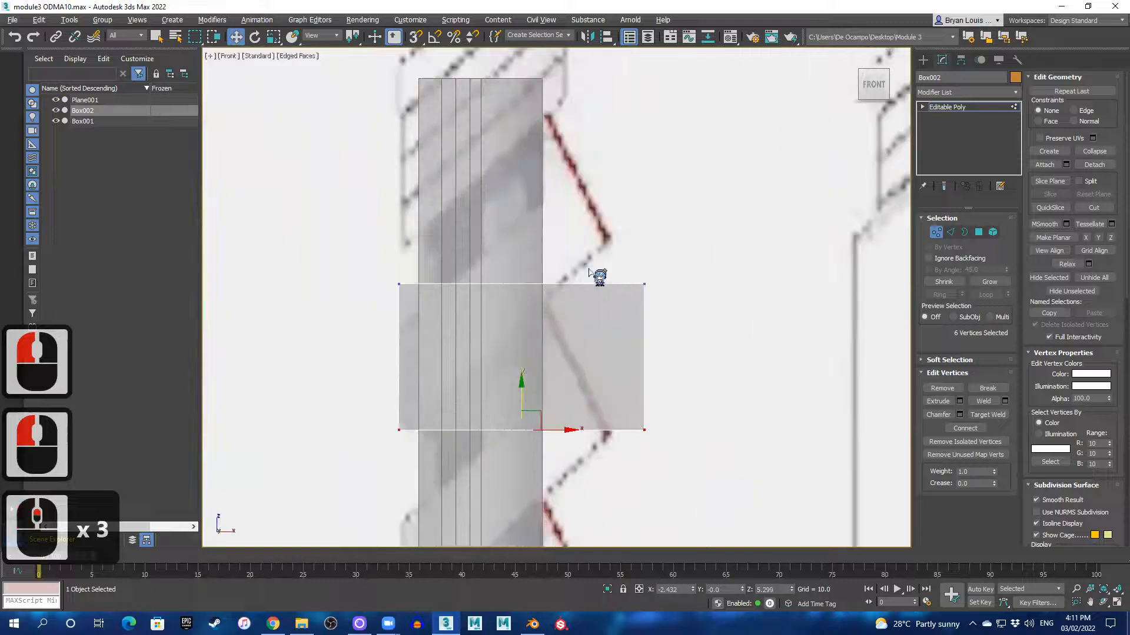
drag(481, 304, 653, 306)
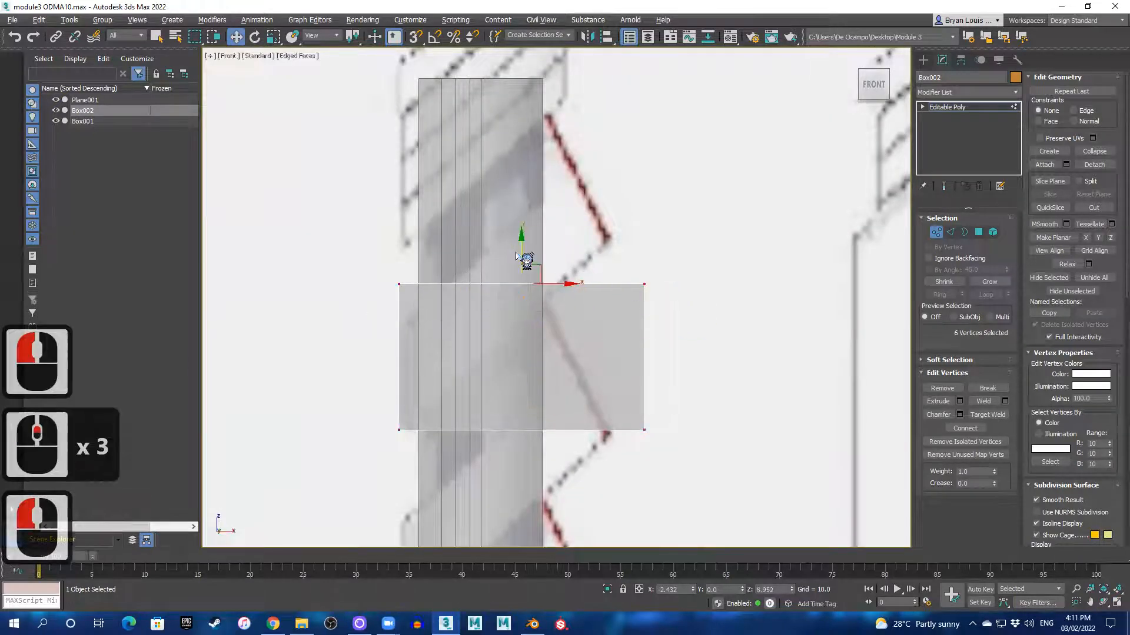
drag(522, 253, 542, 294)
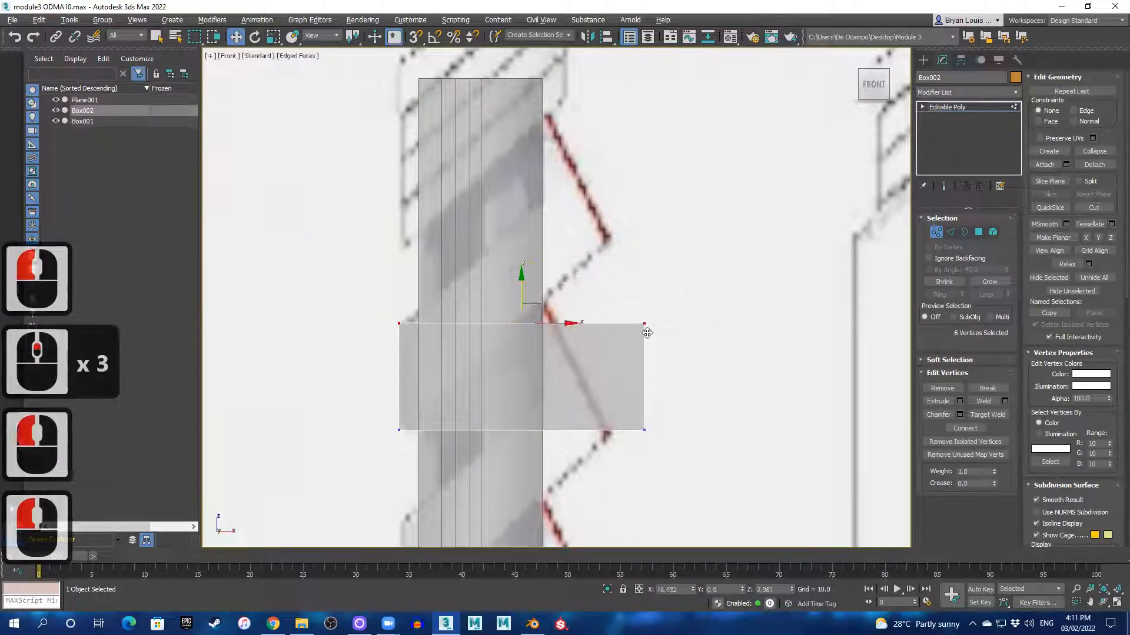
- Move Box002's upper-right vertices to the start of the first red line, snapped to the pillar's right edge at about X -1.91, Z 13.2
drag(629, 318, 652, 332)
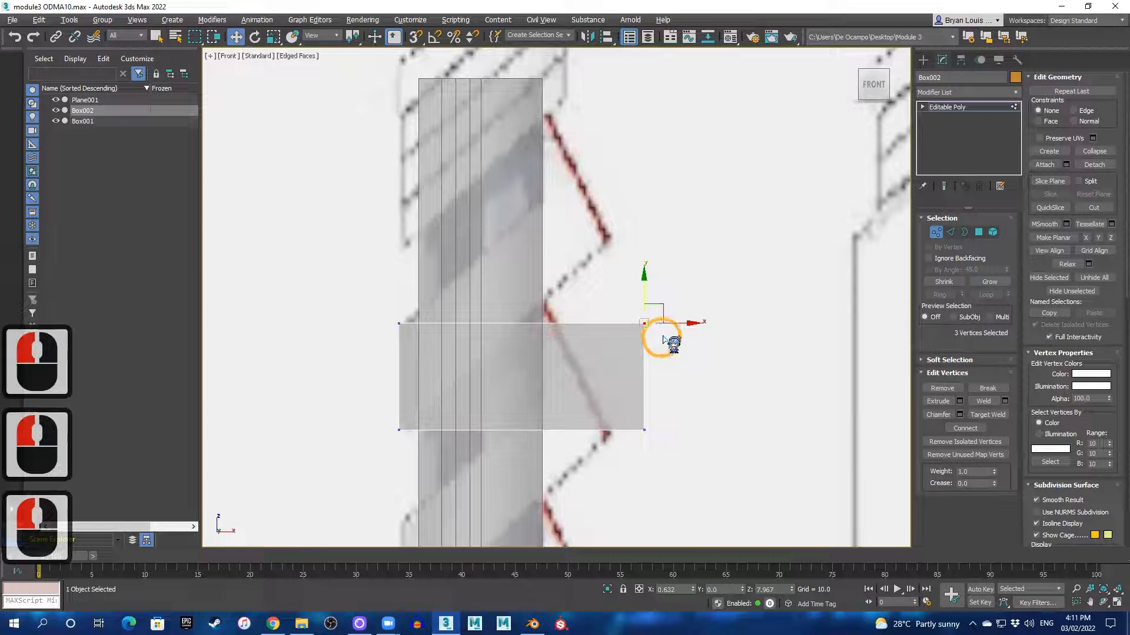
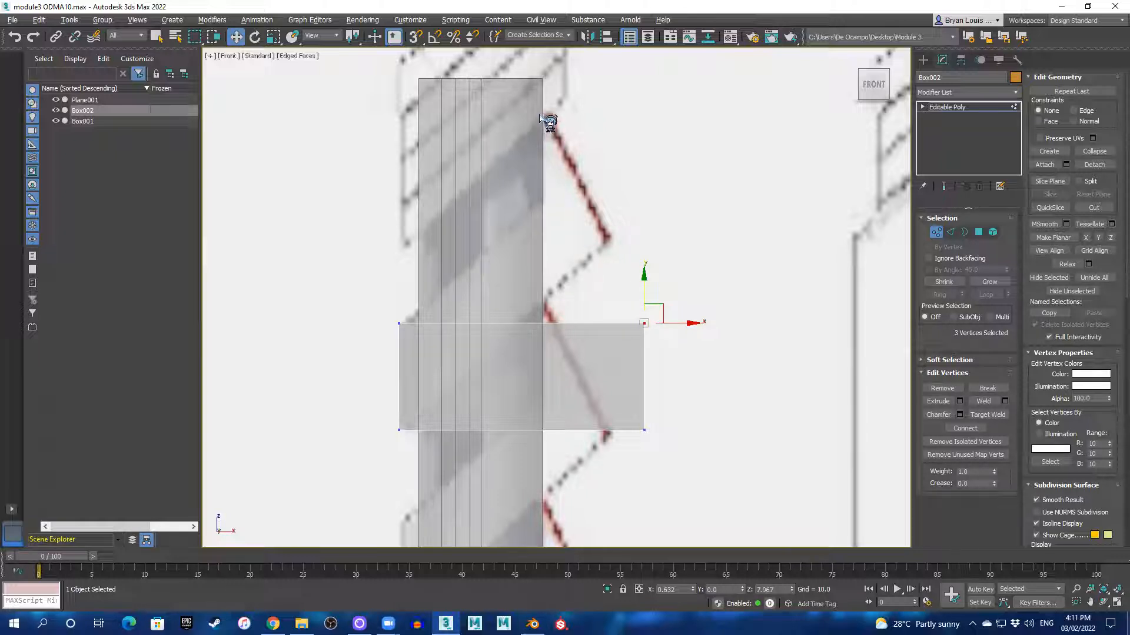
drag(644, 279, 607, 125)
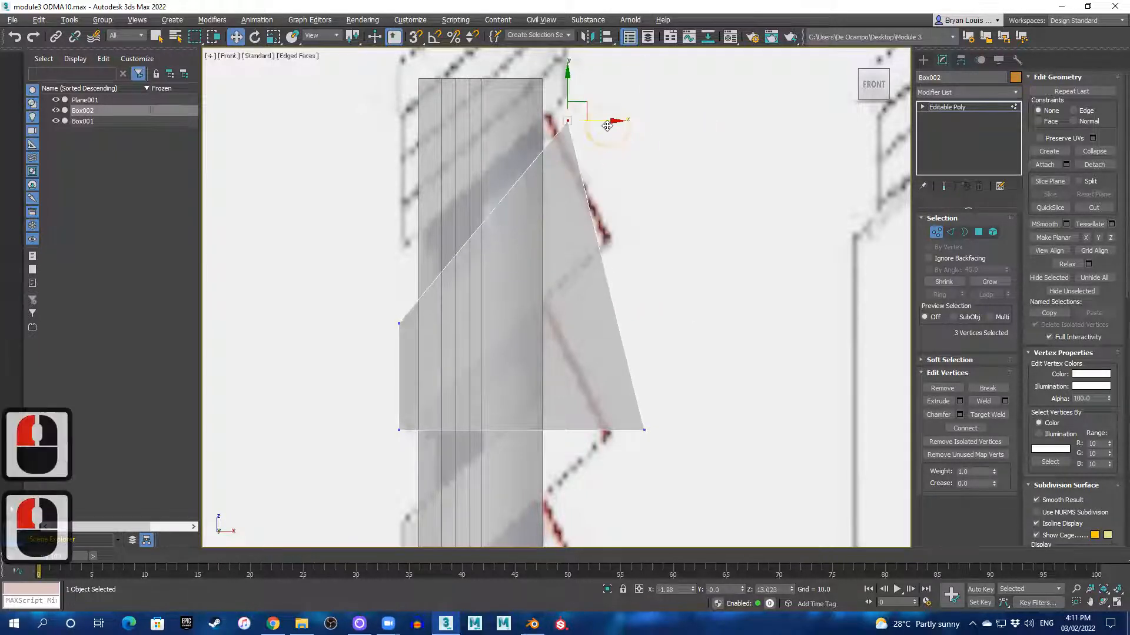
key(s)
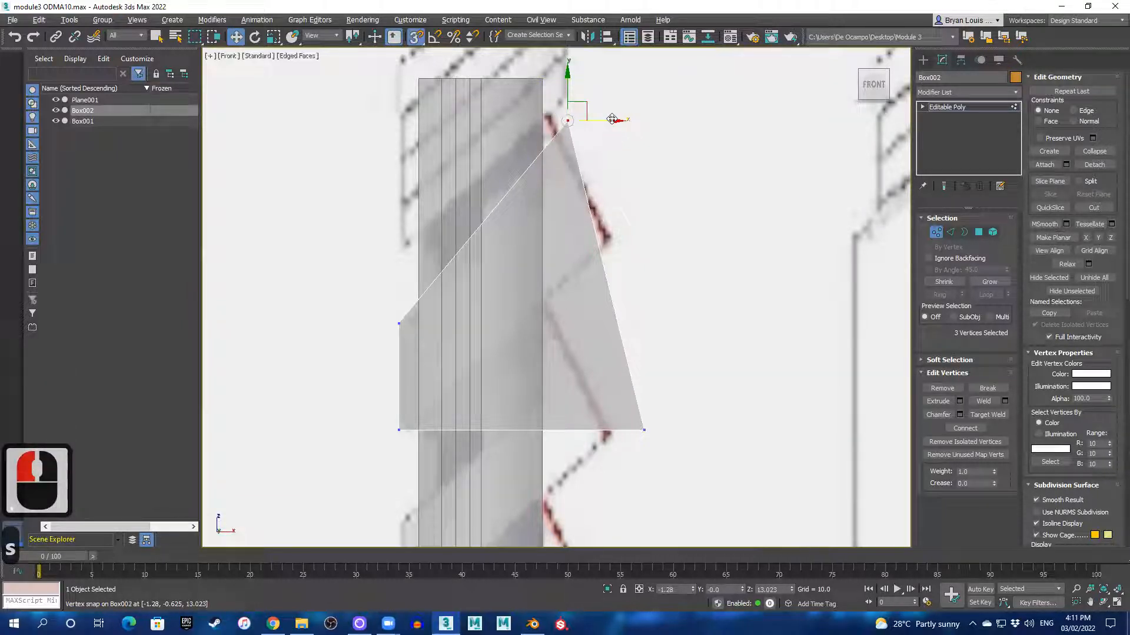
drag(613, 120, 558, 110)
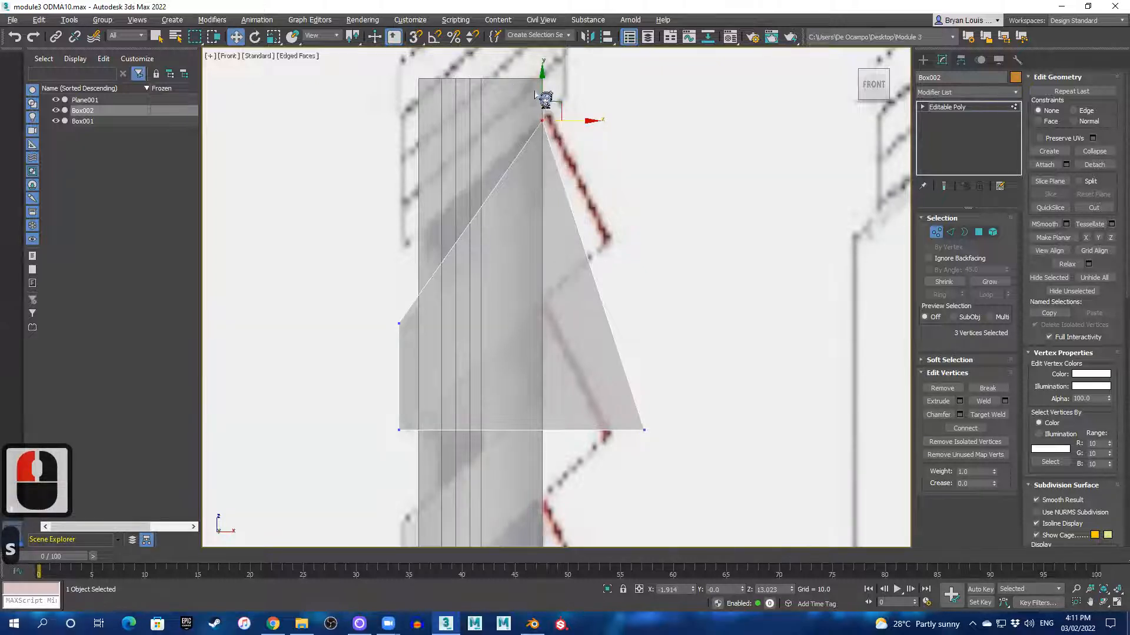
mouse_move(541, 84)
mouse_down()
mouse_move(545, 75)
mouse_move(561, 94)
mouse_up()
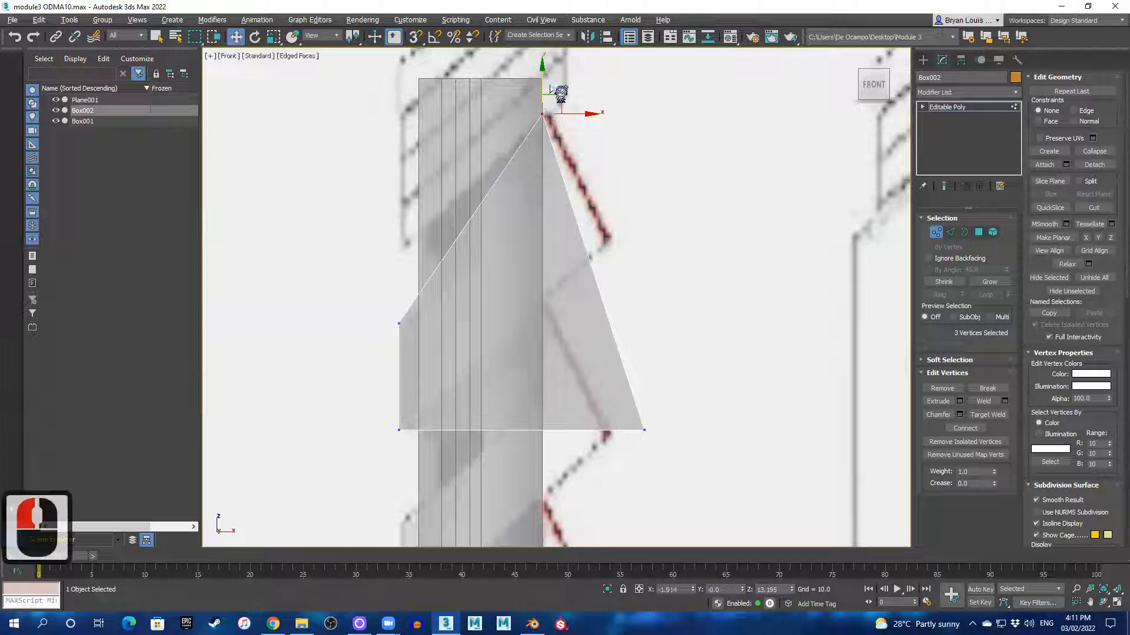
- Move Box002's lower-right vertices to the outer end of the first red line, at about X -0.16, Z 10.06
click(643, 430)
drag(643, 424, 612, 247)
key(ctrl+z)
drag(629, 419, 612, 237)
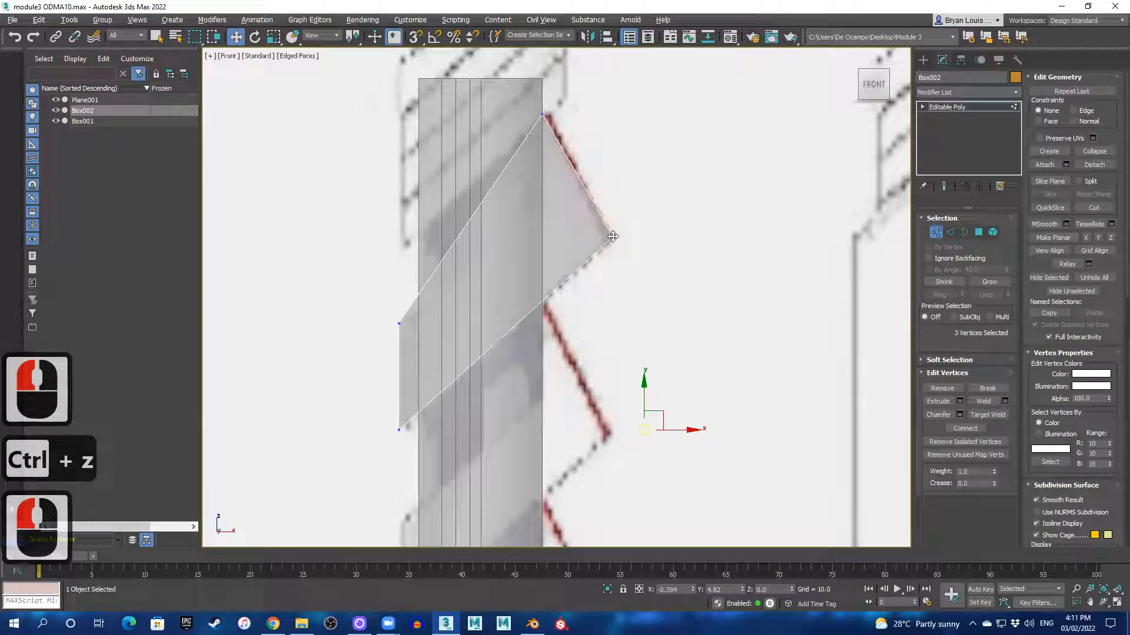
click(612, 237)
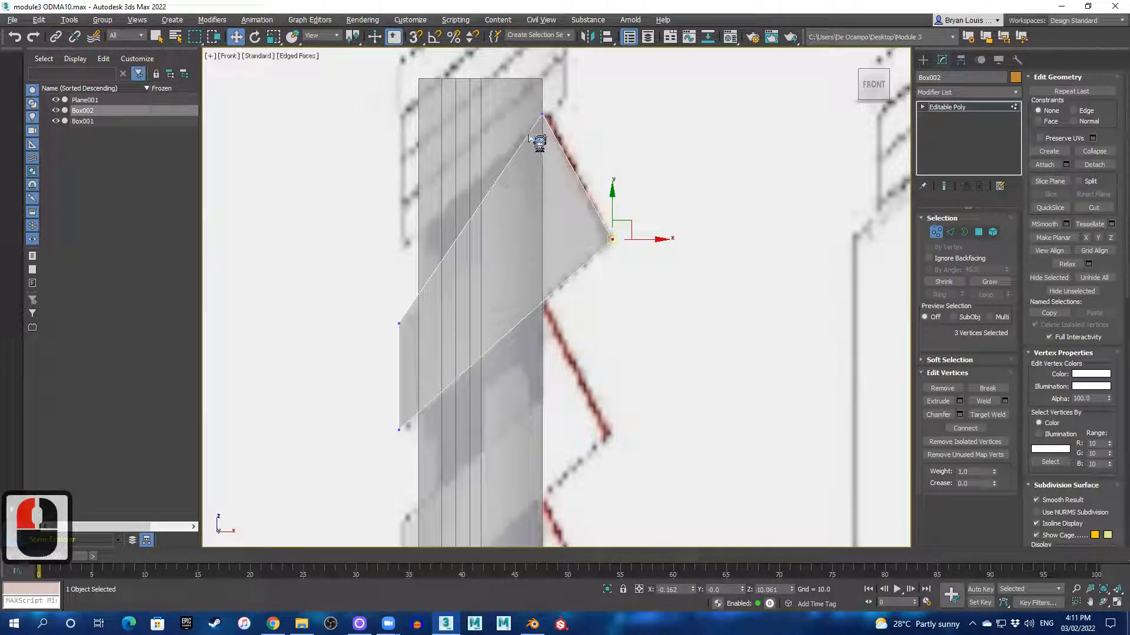
- Insert an edge loop with SwiftLoop across Box002, running through the point where its lower edge crosses the pillar's right edge
scroll(624, 211, down, 2)
middle_drag(680, 238, 469, 264)
scroll(469, 264, down, 2)
middle_drag(583, 268, 473, 334)
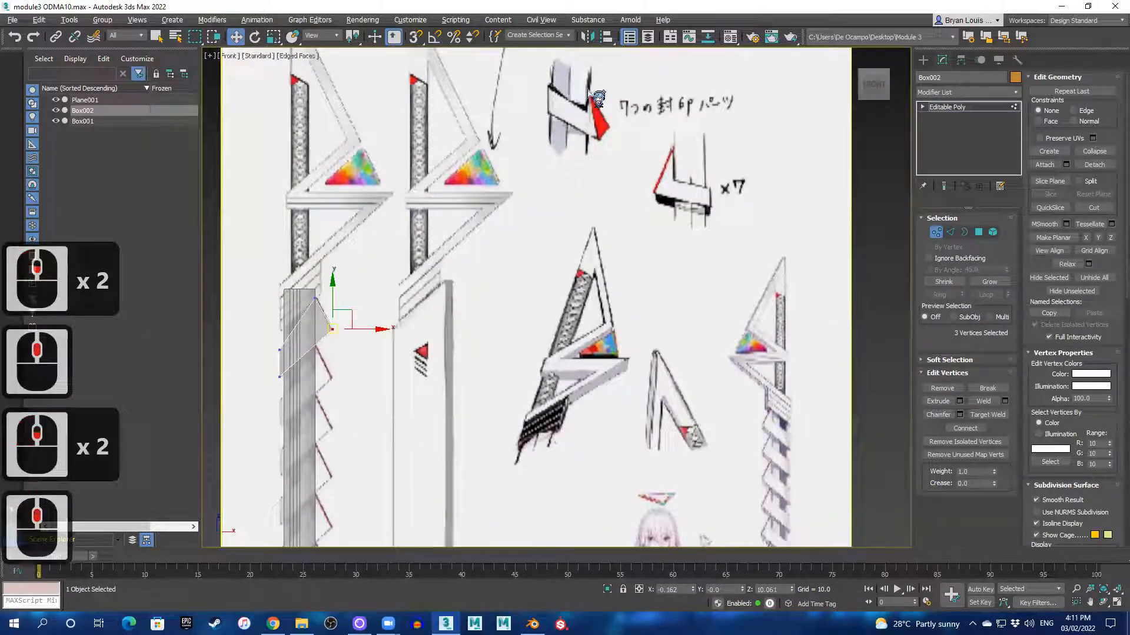
middle_drag(338, 355, 506, 325)
scroll(502, 321, up, 3)
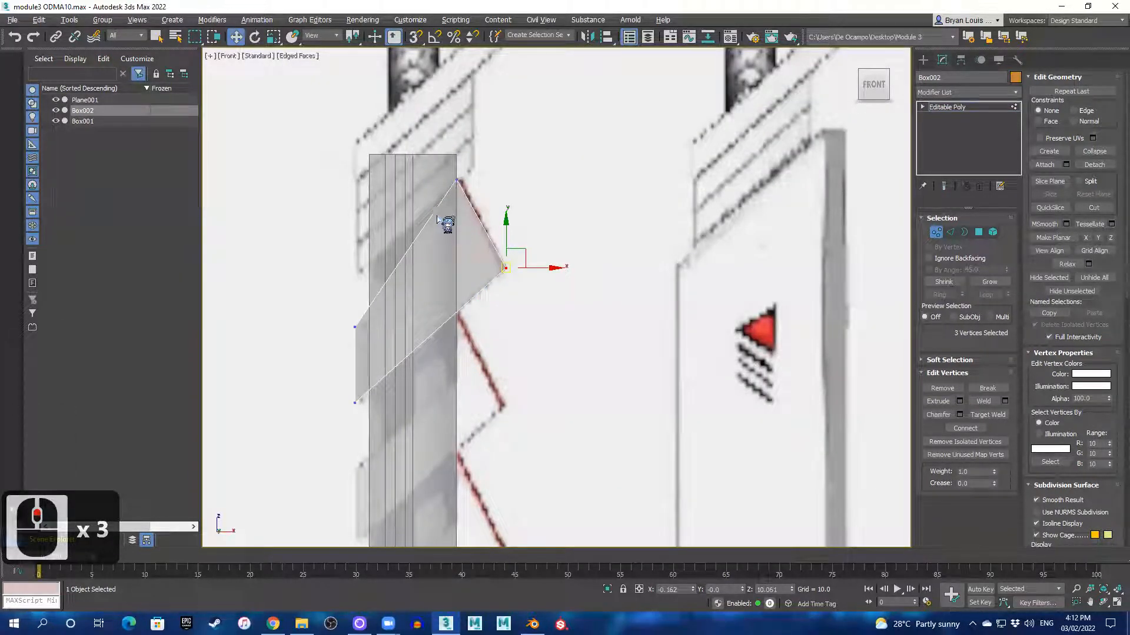
key(alt+1)
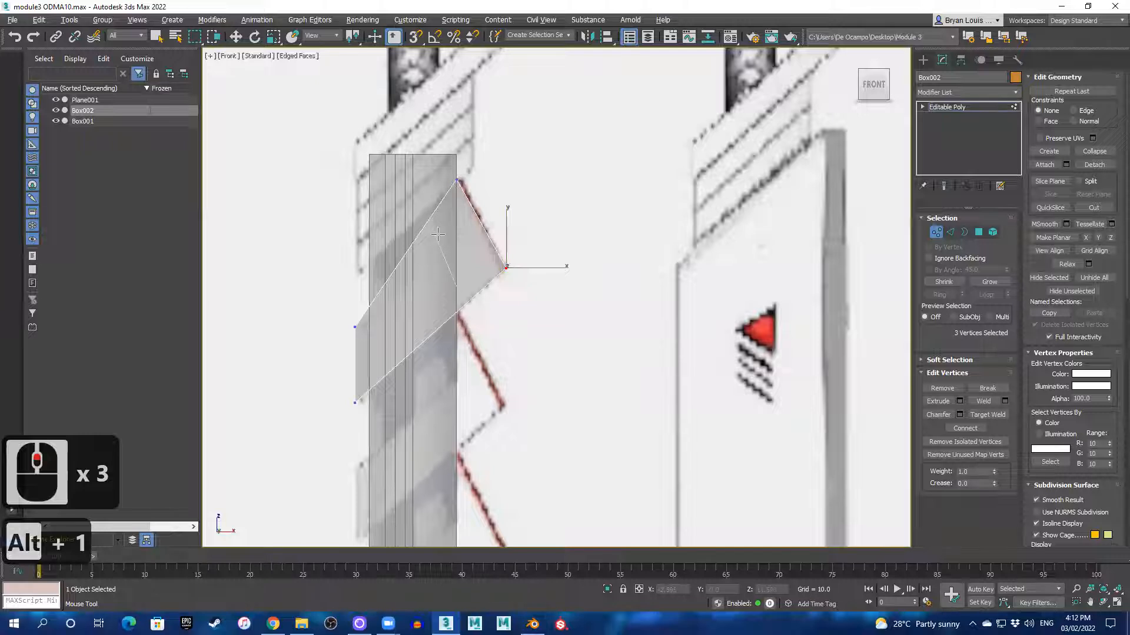
scroll(437, 234, up, 3)
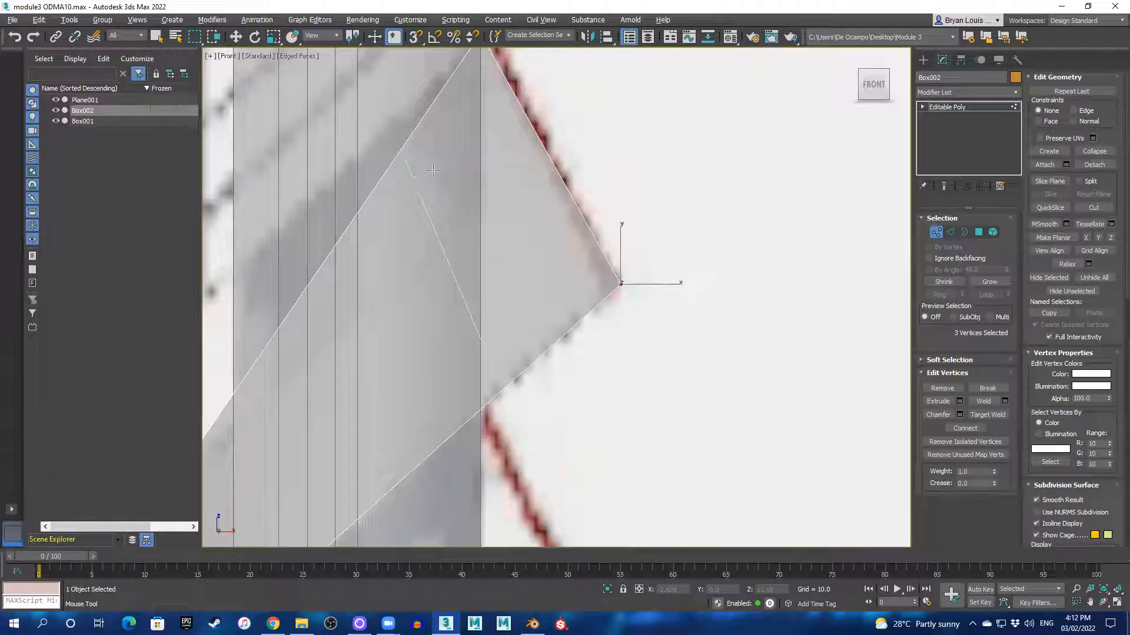
click(420, 188)
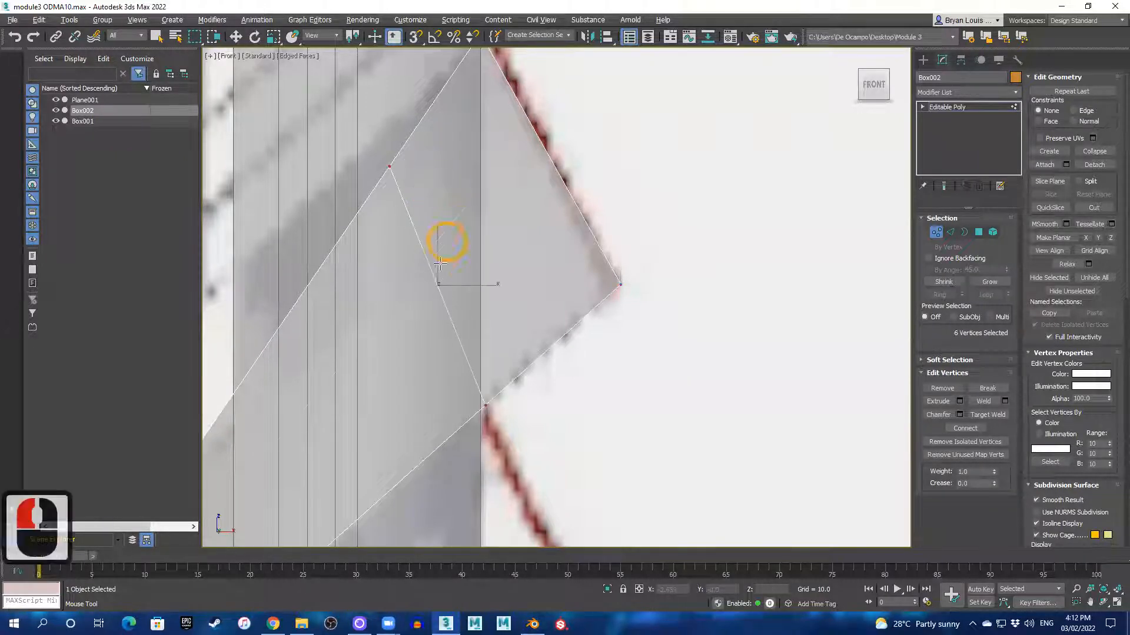
scroll(447, 240, down, 2)
right_click(472, 234)
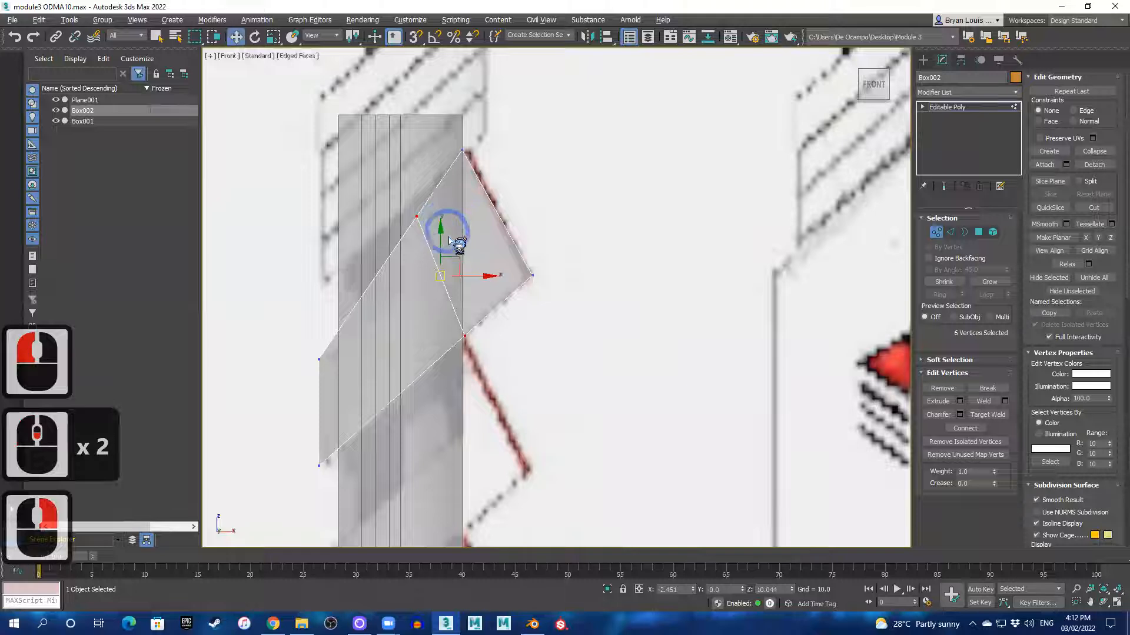
- Move the new loop's upper vertices onto the pillar's right edge at about Z 10.96, snapping them in line with the top corner vertices
scroll(457, 247, up, 1)
drag(415, 214, 469, 228)
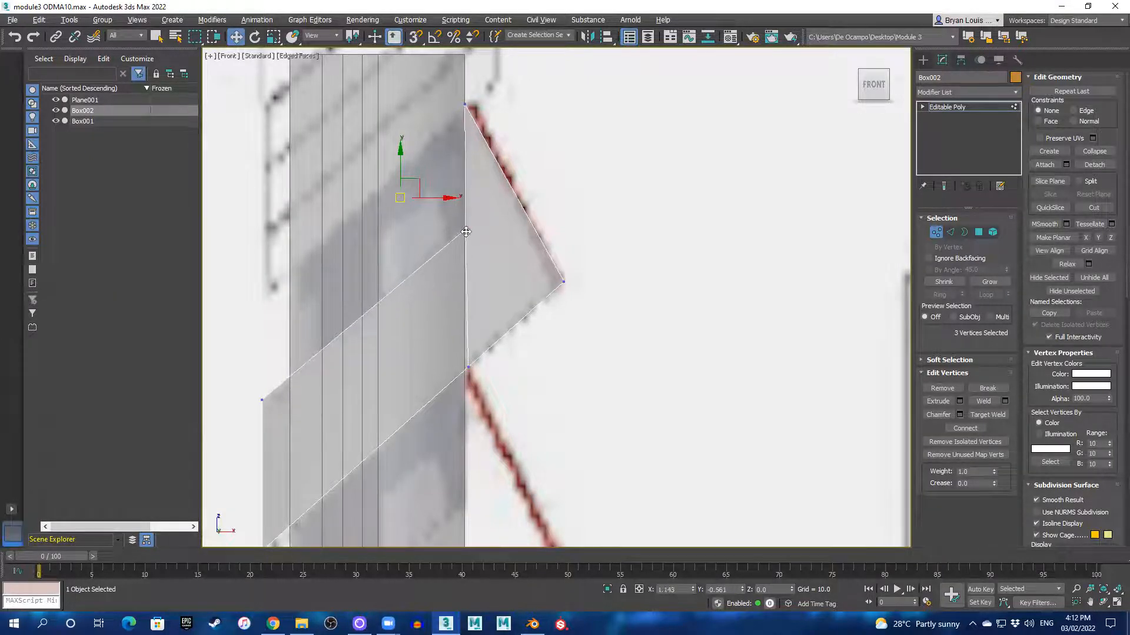
drag(461, 233, 474, 165)
key(s)
drag(471, 116, 471, 106)
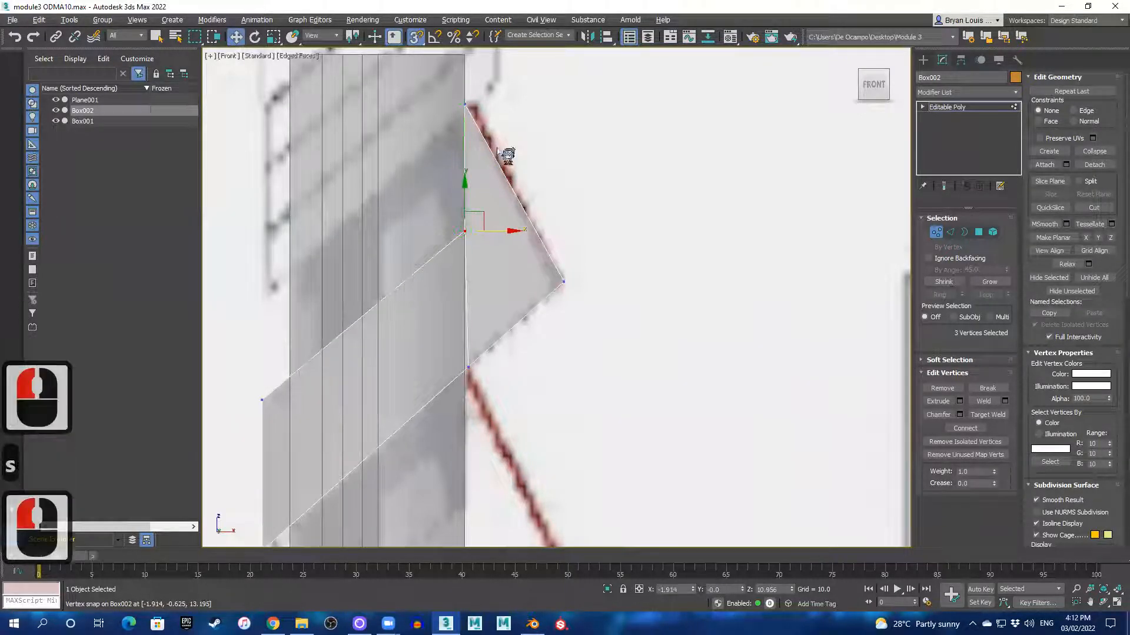
key(s)
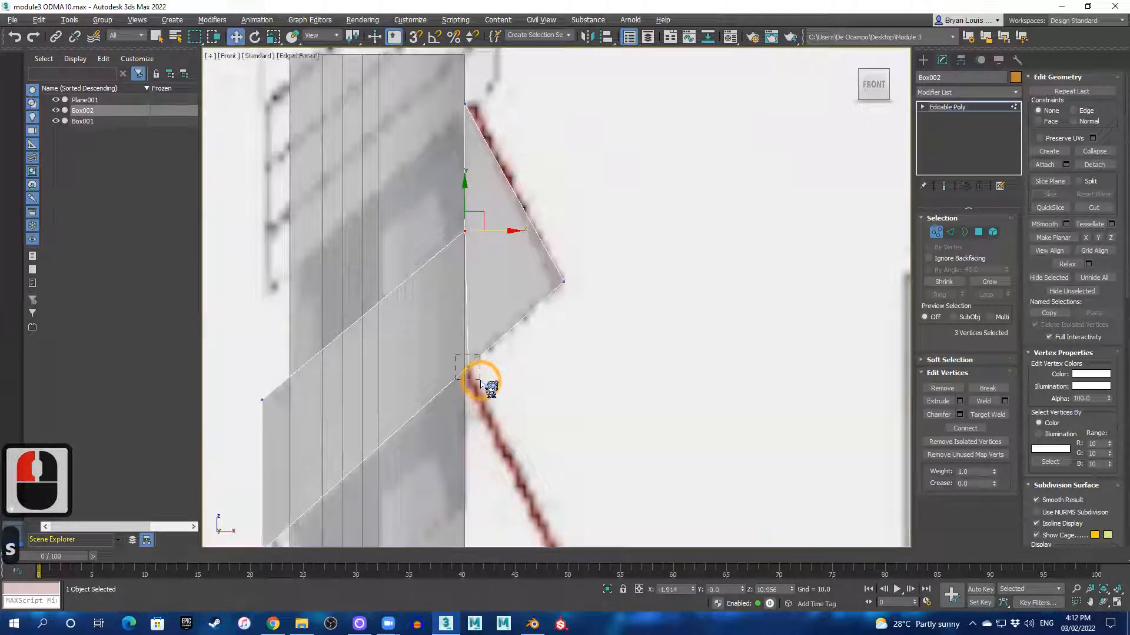
- Snap the loop's lower vertices horizontally to the pillar's right edge, in line with the vertices above them at about X -1.91
drag(481, 381, 481, 381)
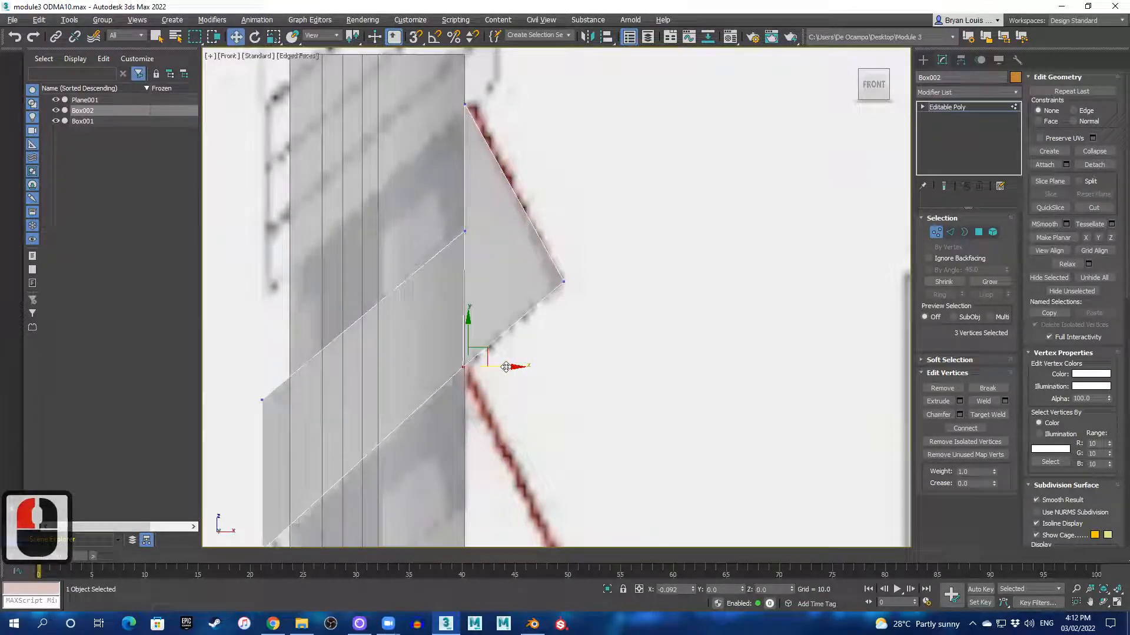
click(506, 366)
key(s)
key(ctrl+z)
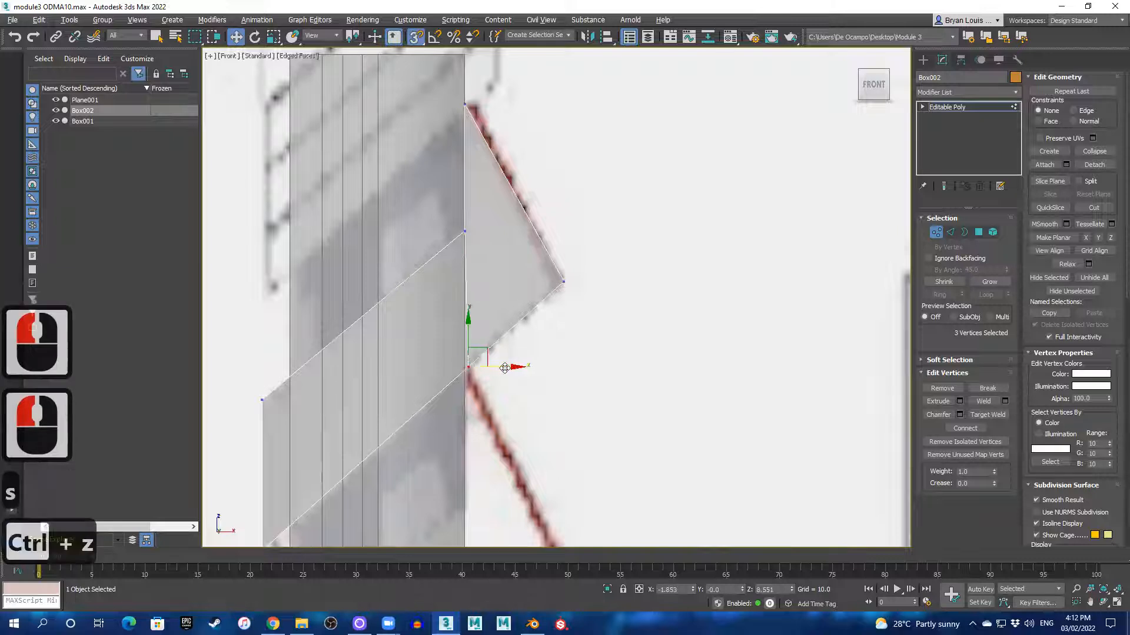
drag(514, 367, 463, 229)
scroll(462, 229, down, 4)
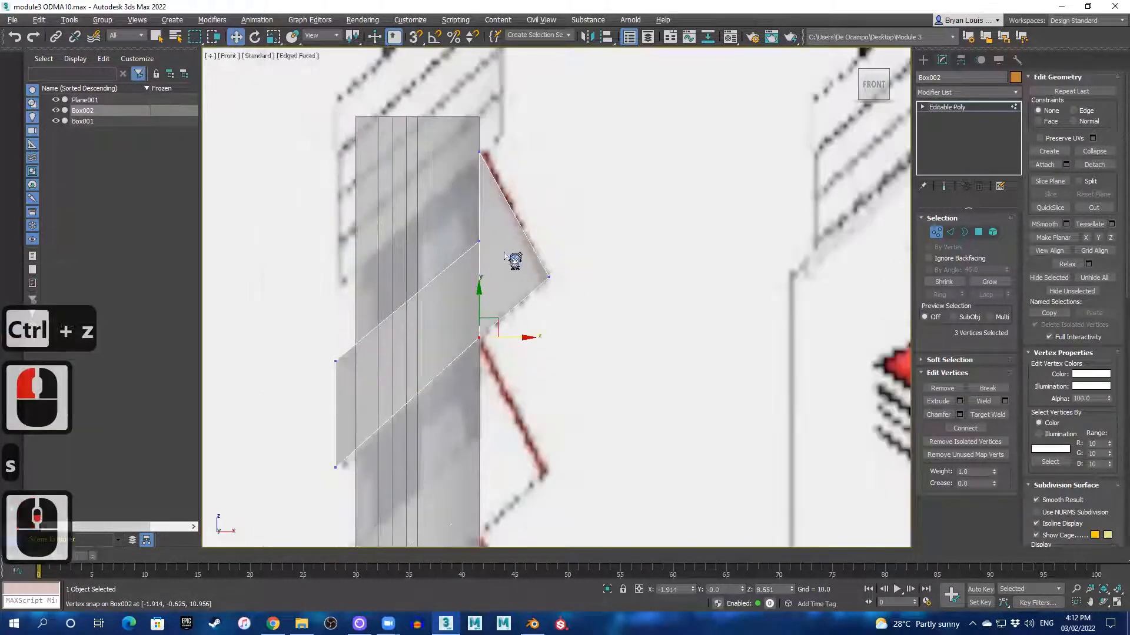
- Examine the reshaped Box002 in the perspective view and compare it with the reference drawing in the front view
key(alt+w)
alt+middle_drag(679, 176, 652, 218)
key(f)
alt+middle_drag(725, 390, 693, 346)
key(alt+w)
scroll(600, 264, up, 2)
scroll(601, 265, up, 2)
middle_drag(621, 132, 408, 320)
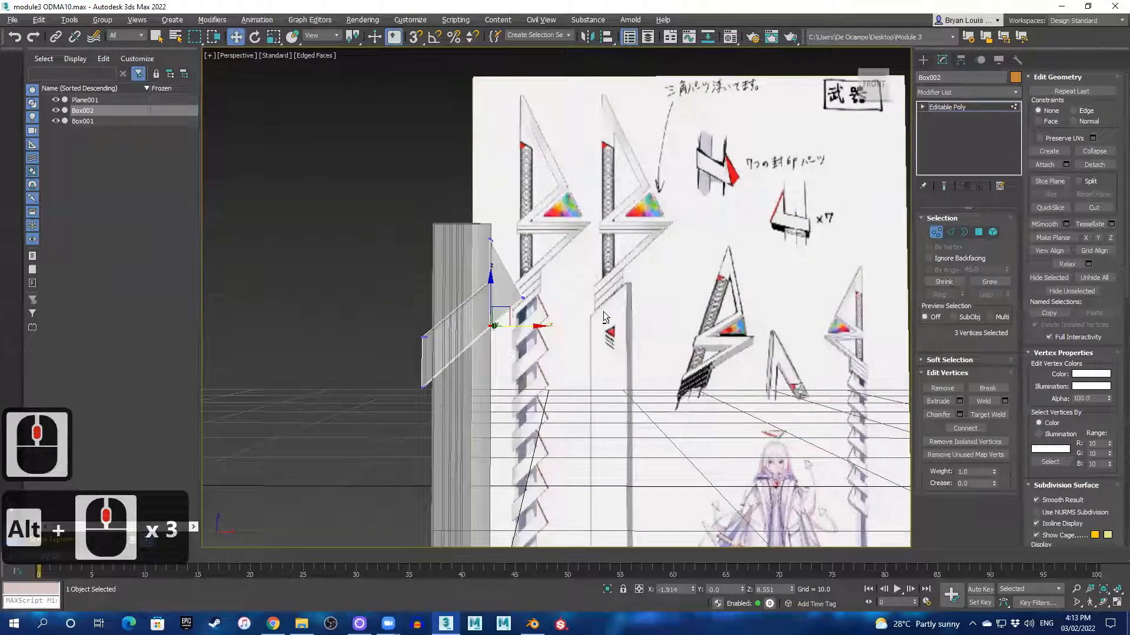
key(alt+w)
key(alt+w)
scroll(522, 373, down, 2)
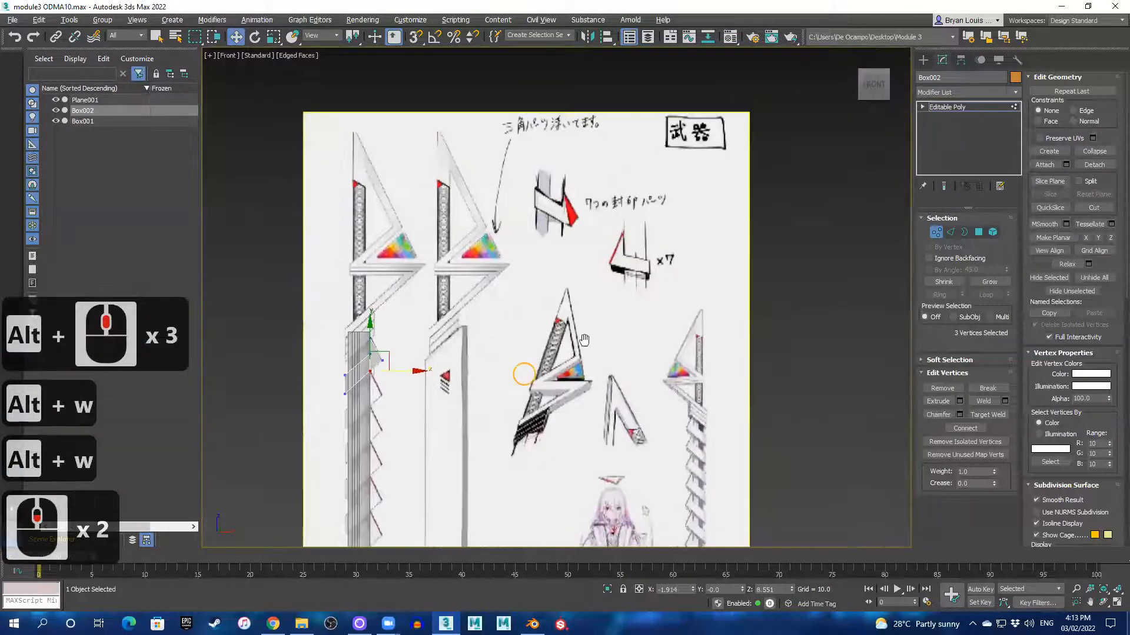
scroll(527, 292, up, 1)
scroll(527, 300, up, 6)
middle_drag(433, 330, 724, 221)
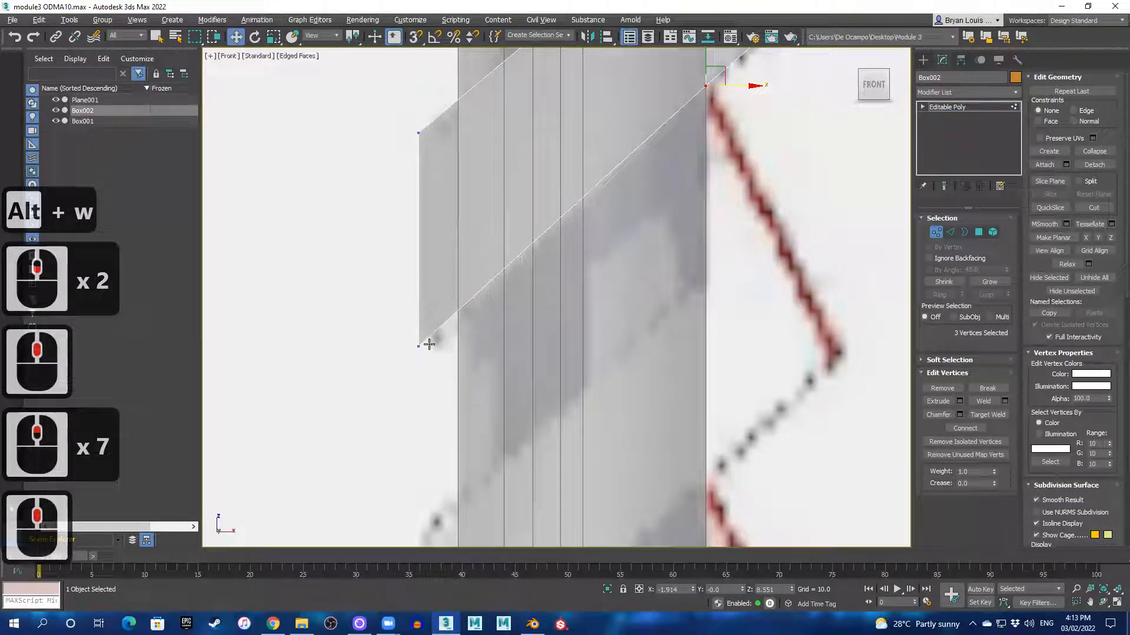
middle_drag(620, 196, 453, 455)
middle_drag(556, 235, 521, 433)
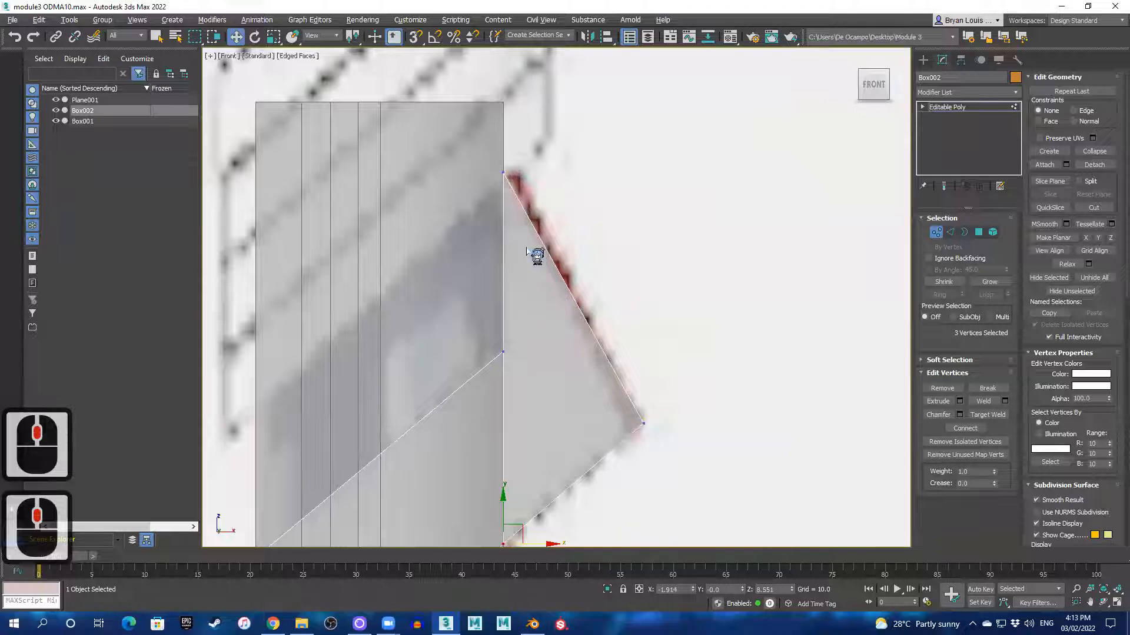
middle_drag(526, 251, 519, 270)
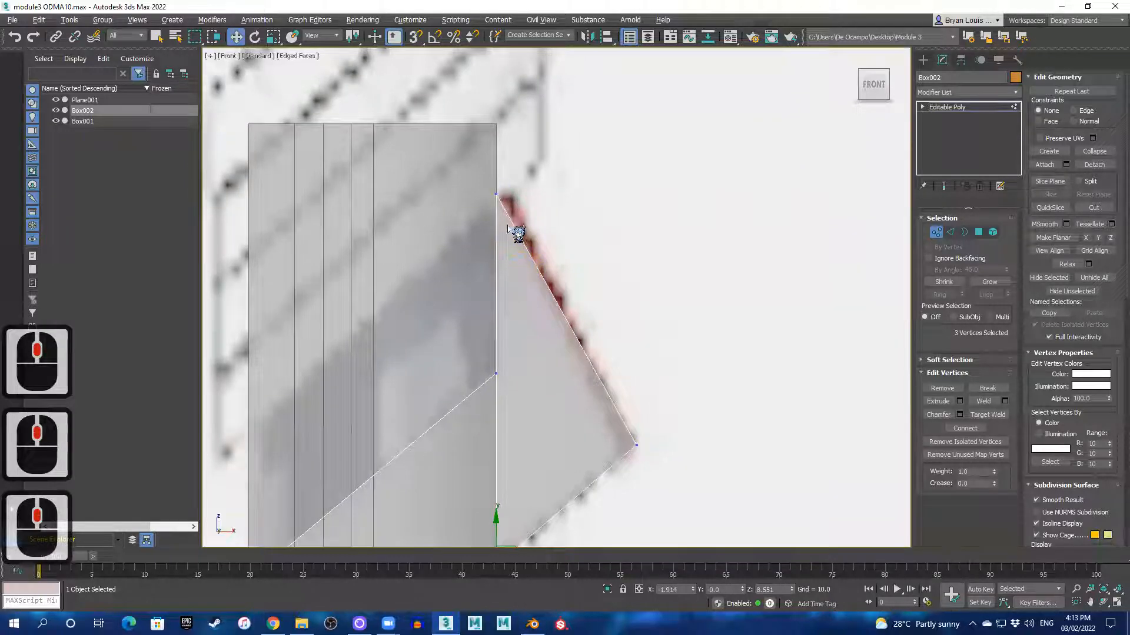
- Select Box002's two outer top corner vertices in the perspective view and scale them together along Y into a narrow tip
key(alt+w)
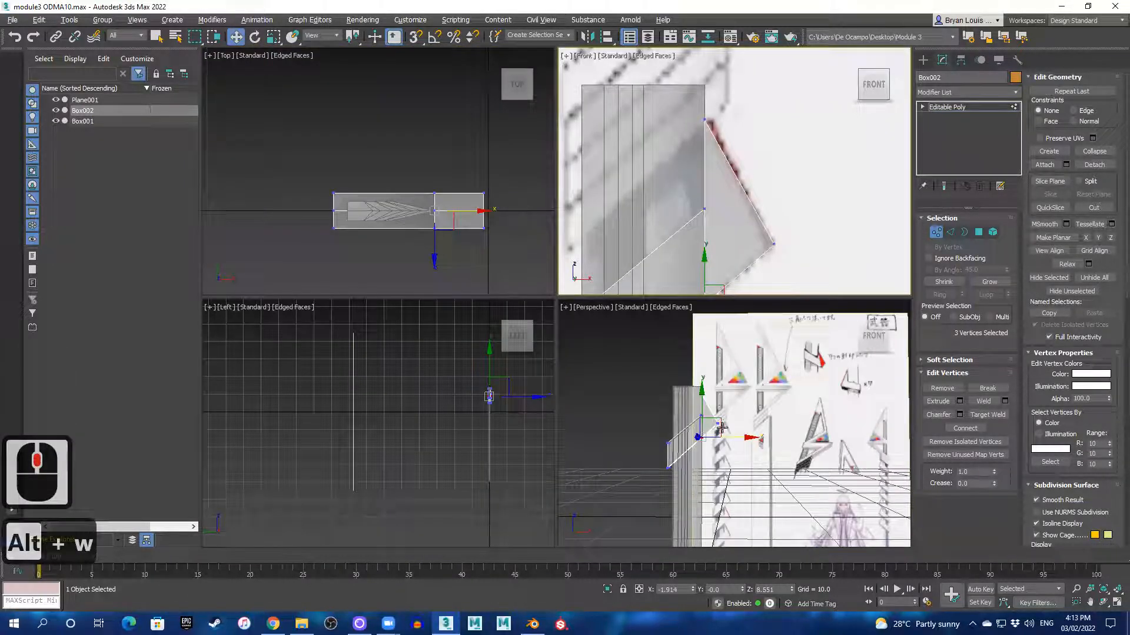
key(alt+w)
middle_drag(486, 286, 462, 262)
scroll(495, 259, up, 4)
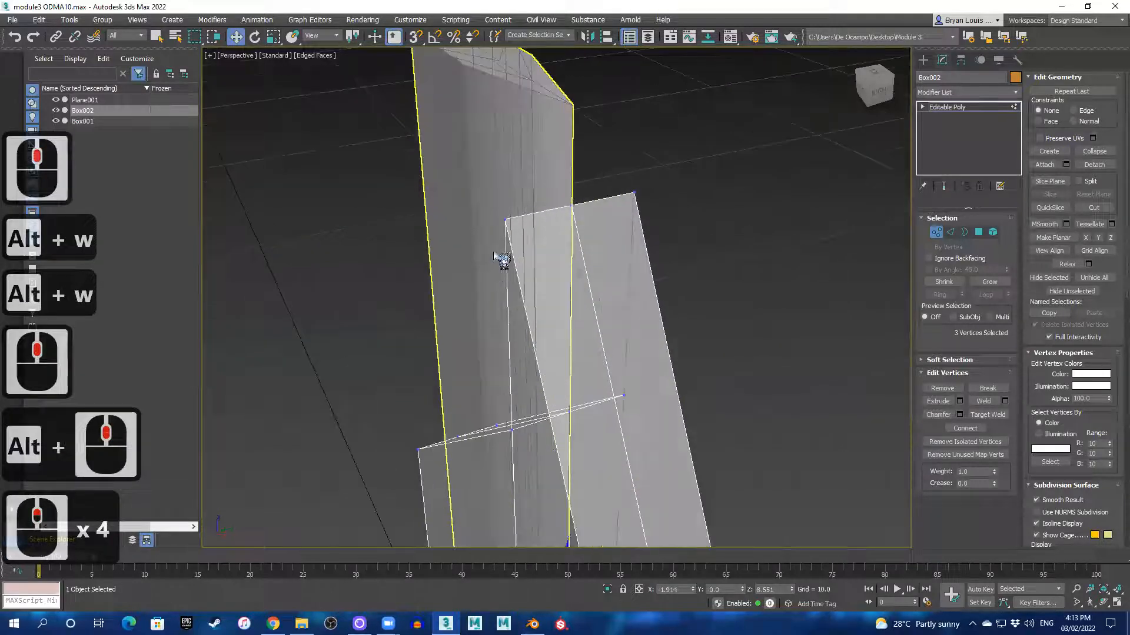
click(505, 219)
ctrl+click(631, 195)
alt+middle_drag(549, 292, 615, 260)
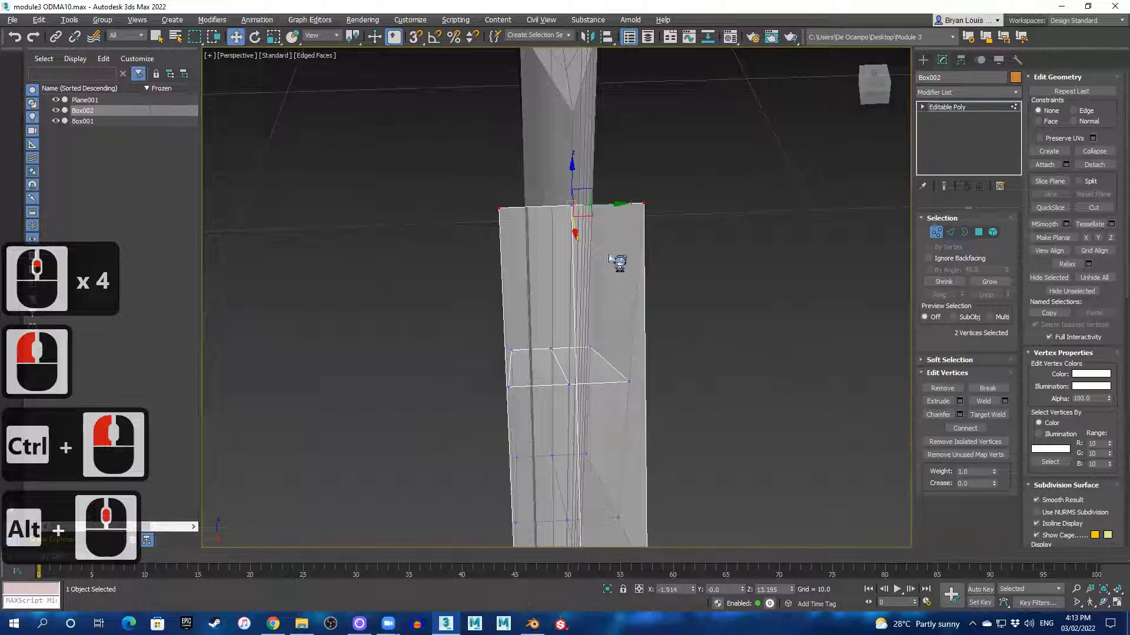
key(r)
drag(517, 202, 922, 406)
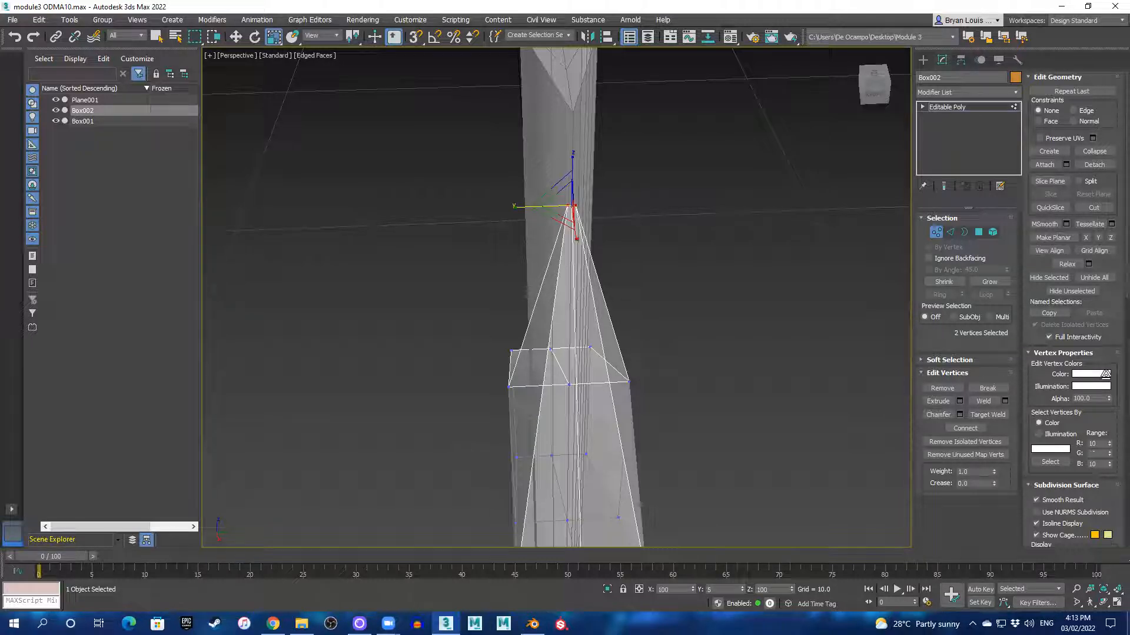
- Try to select the outer vertices of Box002's tip and scale them further along Y
click(783, 247)
click(580, 192)
scroll(577, 196, up, 2)
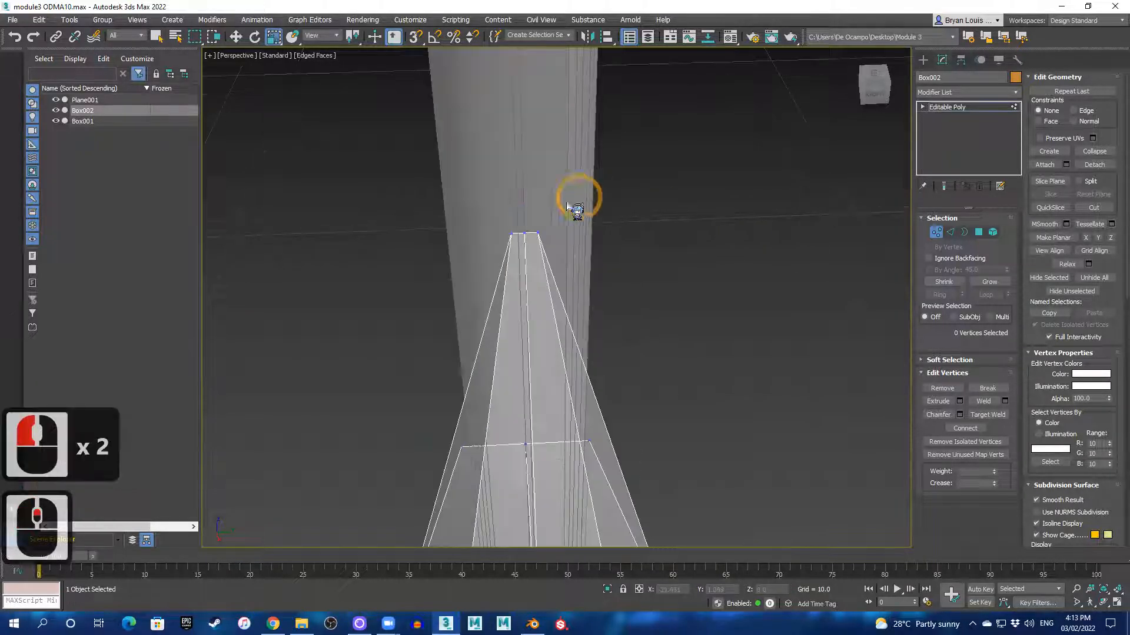
click(516, 253)
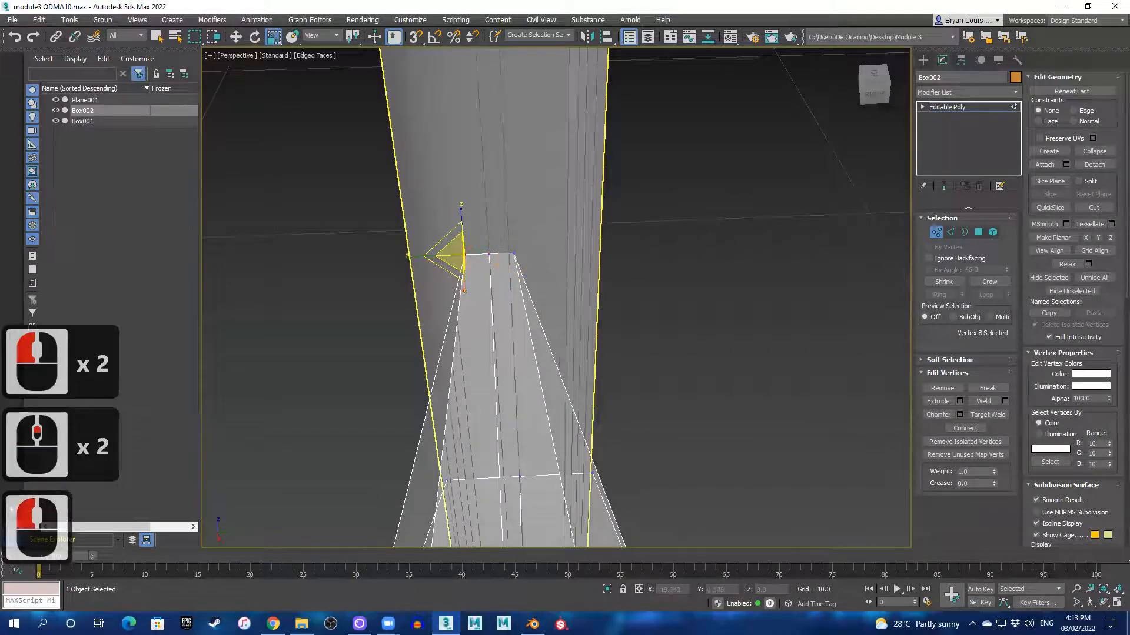
shift+click(514, 254)
click(417, 257)
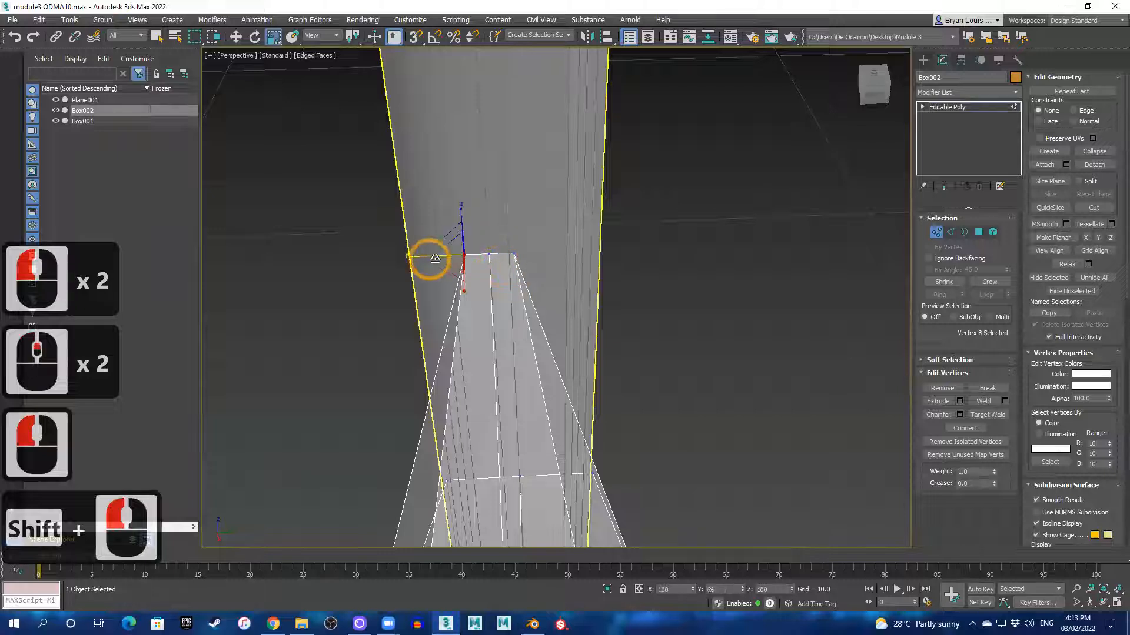
click(418, 256)
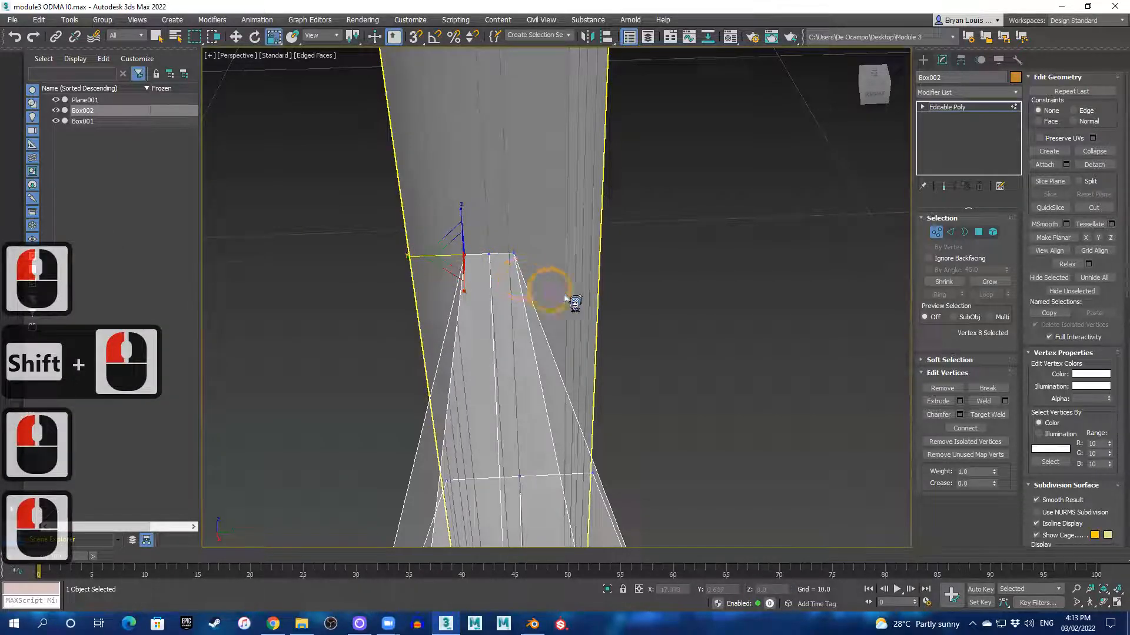
scroll(633, 303, down, 2)
click(675, 291)
- Select the two outer vertices of Box002's pointed tip and scale them together along Y to narrow the tip further
scroll(665, 300, up, 2)
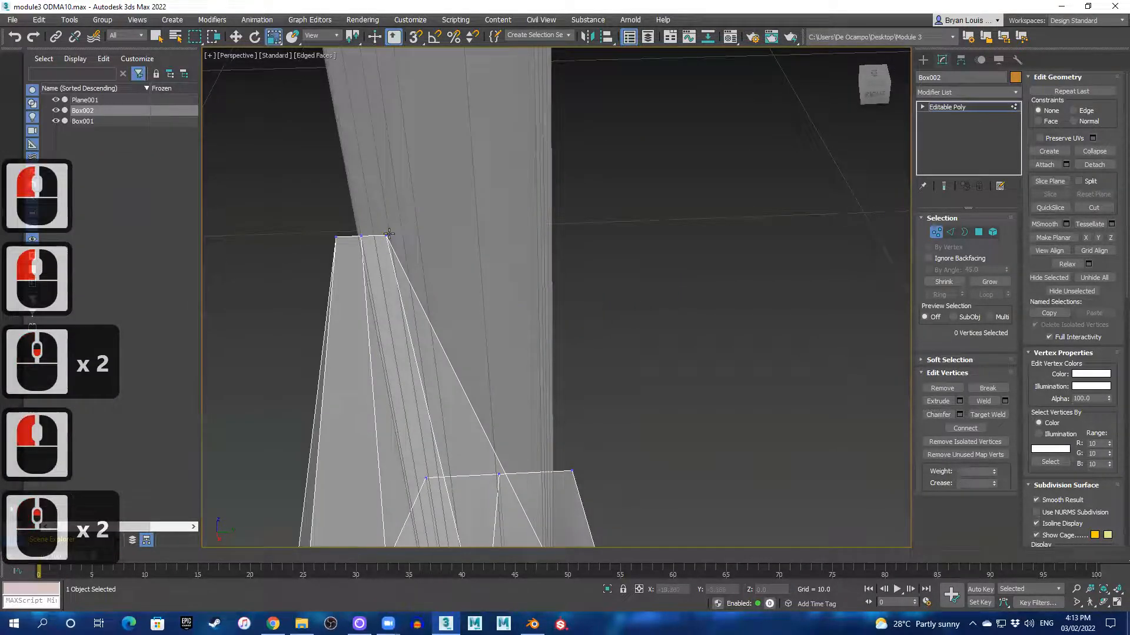
shift+click(348, 235)
click(338, 235)
ctrl+click(383, 235)
middle_drag(444, 252, 588, 266)
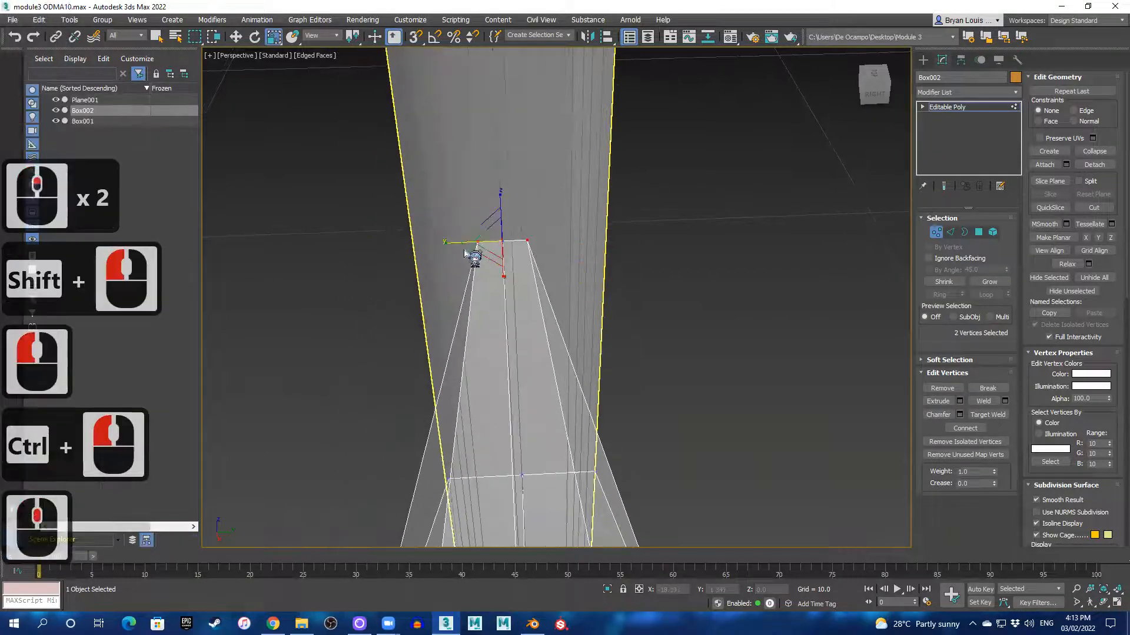
drag(445, 239, 499, 240)
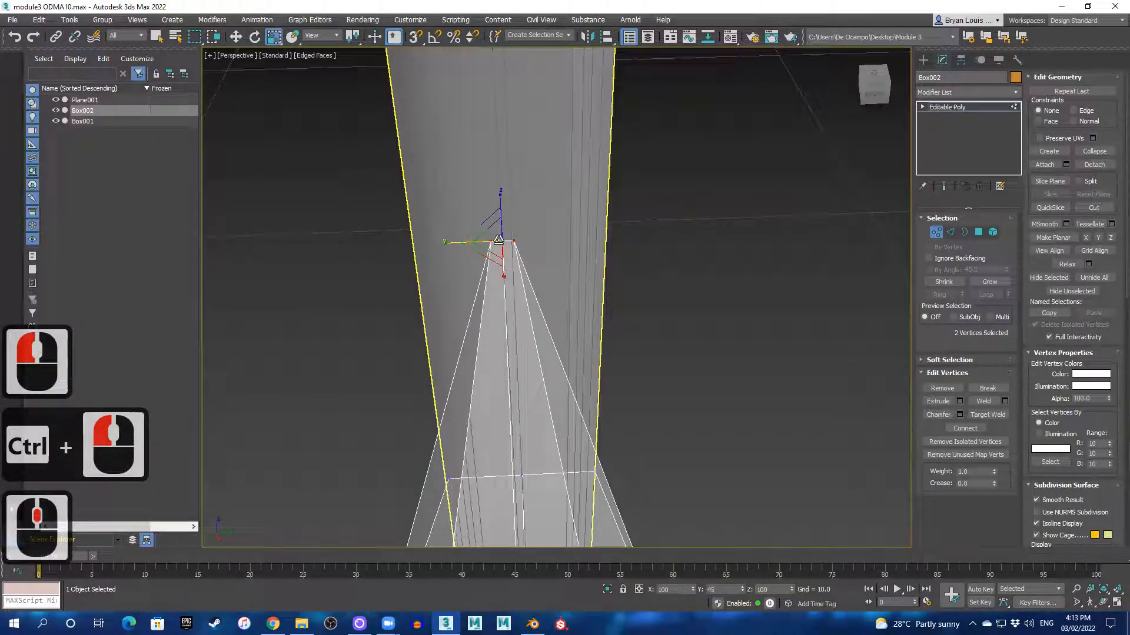
scroll(586, 312, down, 4)
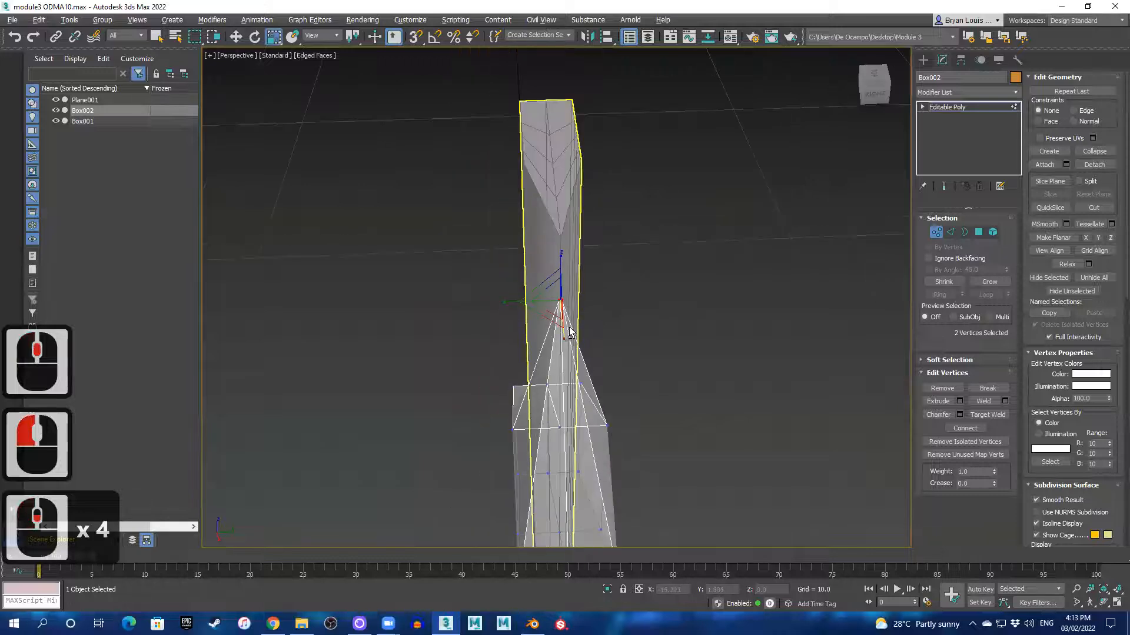
- Examine Box002's narrowed tip from several angles in the perspective view and compare it with the guard sketches on the reference drawing
alt+middle_drag(598, 297, 570, 341)
middle_drag(571, 341, 552, 237)
scroll(553, 239, down, 1)
alt+middle_drag(580, 282, 549, 219)
scroll(549, 213, up, 1)
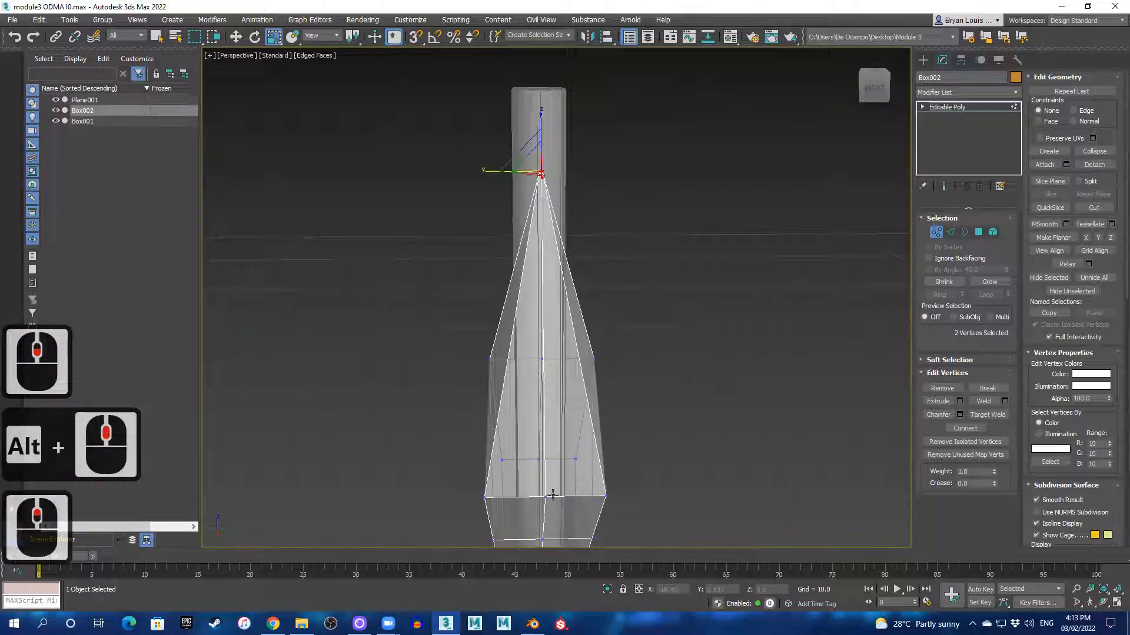
alt+middle_drag(496, 477, 639, 342)
middle_drag(609, 187, 562, 448)
scroll(492, 198, up, 2)
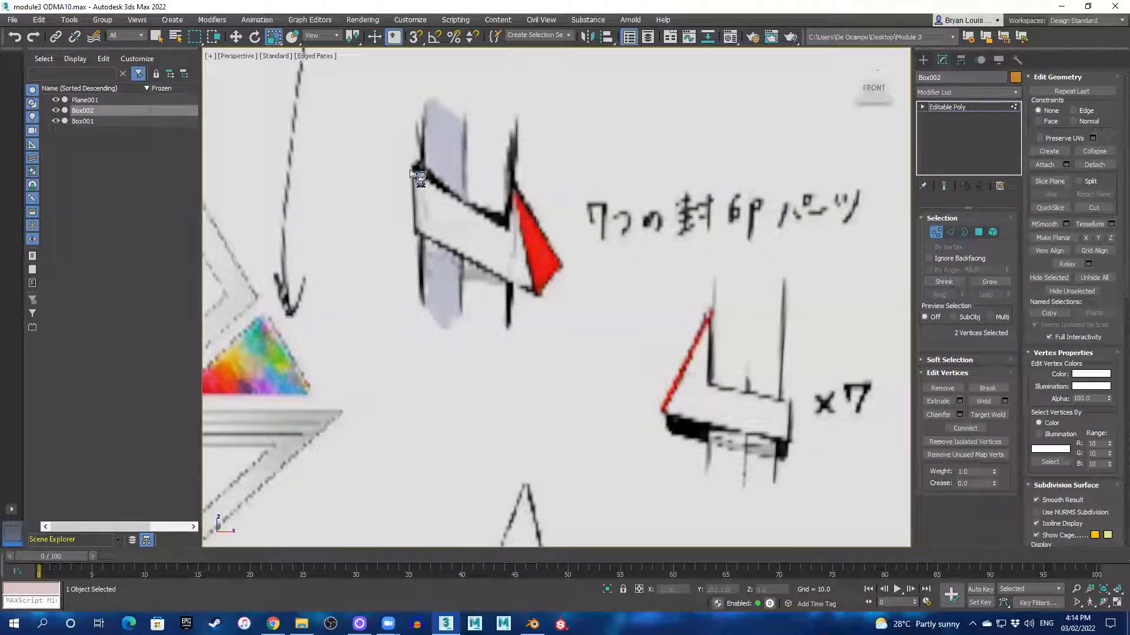
scroll(479, 234, down, 4)
middle_drag(473, 402, 639, 220)
- Select the two outer vertices where Box002's band meets the pointed tip and scale them along Y to about 58%
scroll(587, 307, up, 1)
scroll(583, 306, up, 3)
scroll(518, 341, down, 2)
alt+middle_drag(393, 362, 474, 361)
middle_drag(402, 386, 515, 296)
scroll(473, 365, up, 1)
click(530, 280)
scroll(494, 314, up, 2)
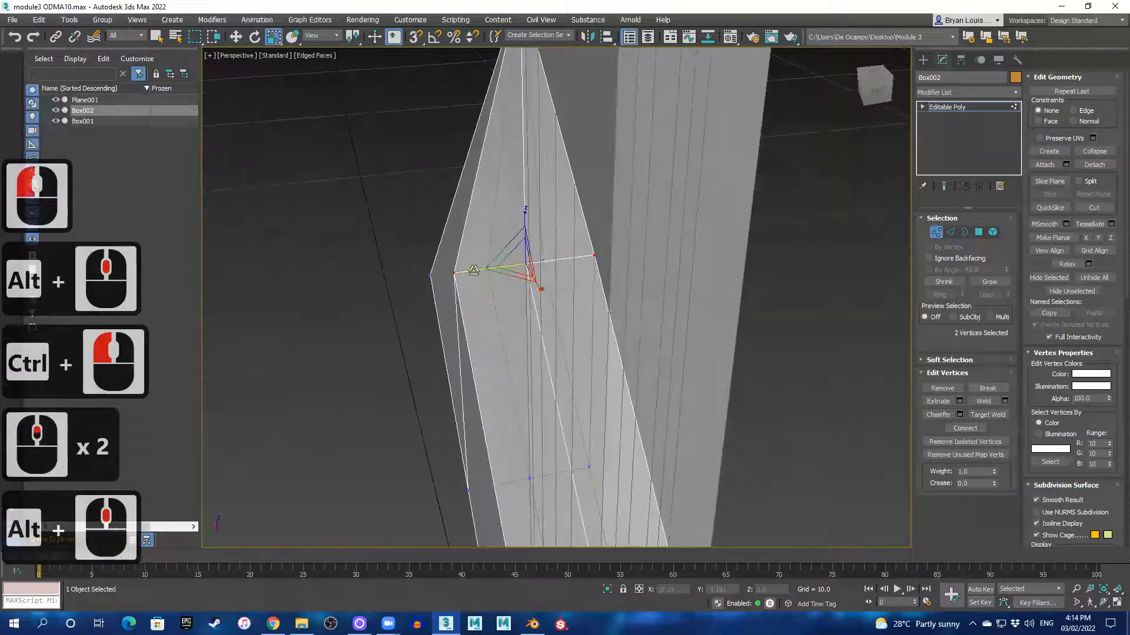
drag(488, 269, 500, 268)
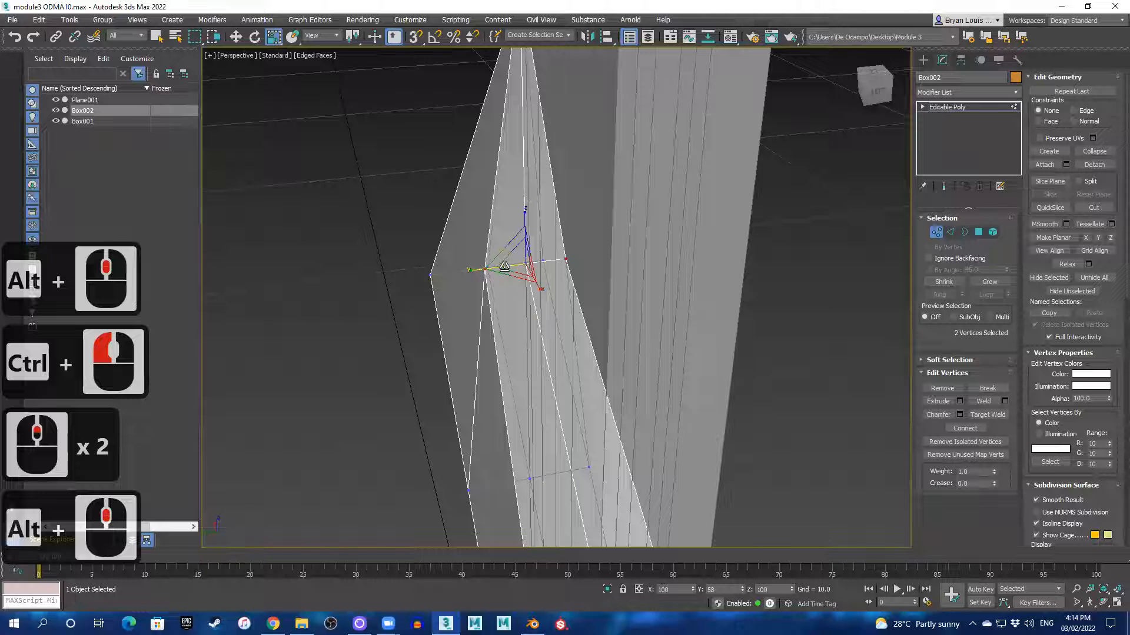
click(504, 268)
scroll(572, 350, down, 2)
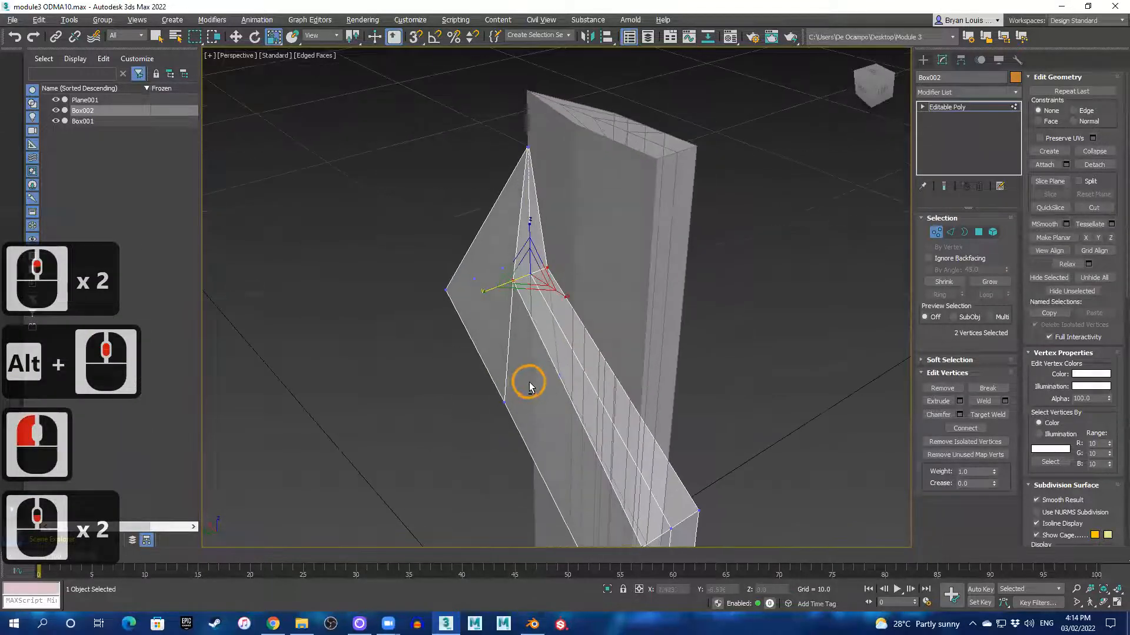
- Turn off Box002's see-through display and examine its shape from the side and front against the reference drawing
alt+middle_drag(529, 387, 530, 380)
key(alt+x)
scroll(591, 353, up, 1)
alt+middle_drag(592, 361, 376, 247)
scroll(504, 198, down, 2)
alt+middle_drag(504, 198, 412, 191)
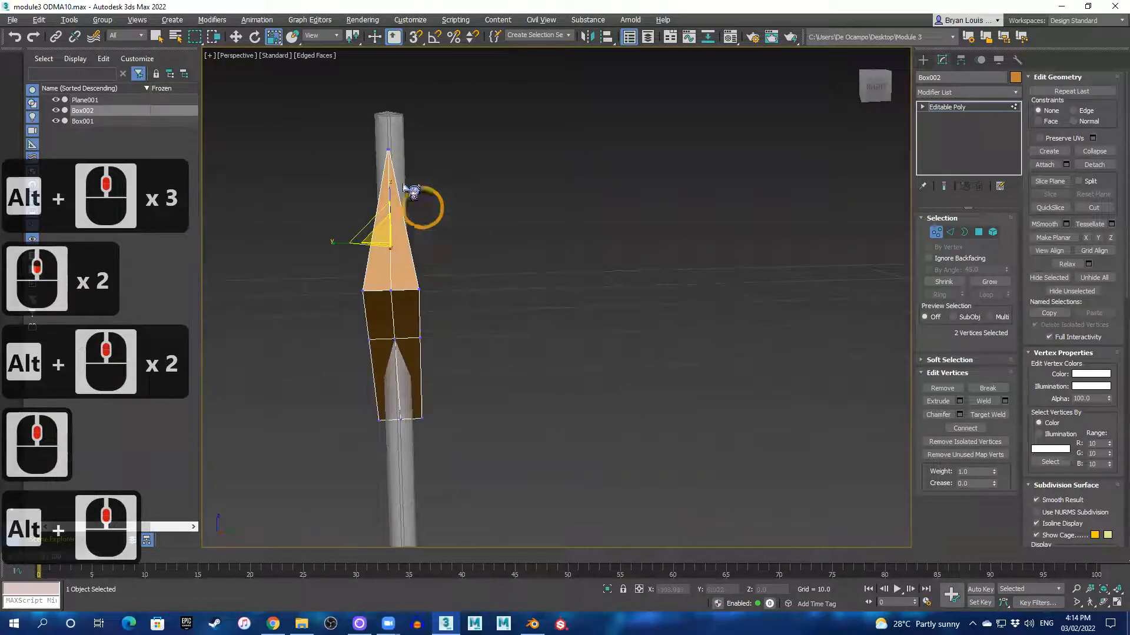
mouse_move(547, 243)
alt+middle_down()
mouse_move(600, 239)
mouse_move(532, 229)
mouse_move(660, 227)
mouse_move(628, 225)
mouse_move(634, 239)
mouse_move(577, 244)
mouse_move(486, 285)
mouse_move(459, 317)
mouse_move(496, 282)
mouse_move(408, 284)
mouse_move(615, 333)
alt+middle_up()
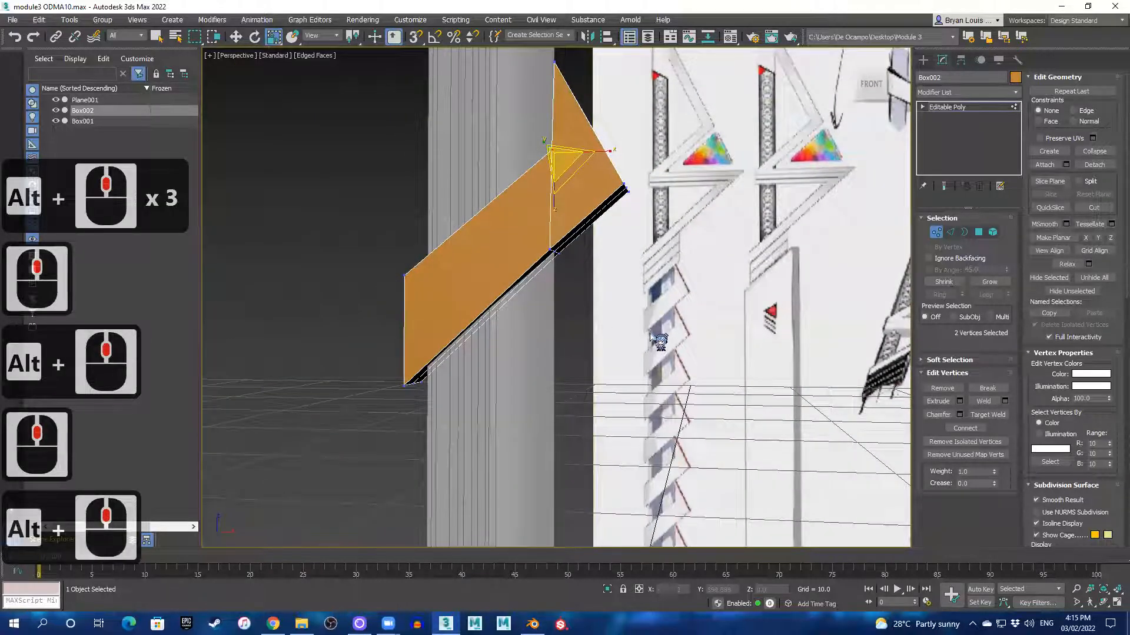
mouse_move(401, 346)
alt+middle_down()
mouse_move(423, 328)
mouse_move(426, 348)
mouse_move(444, 318)
alt+middle_up()
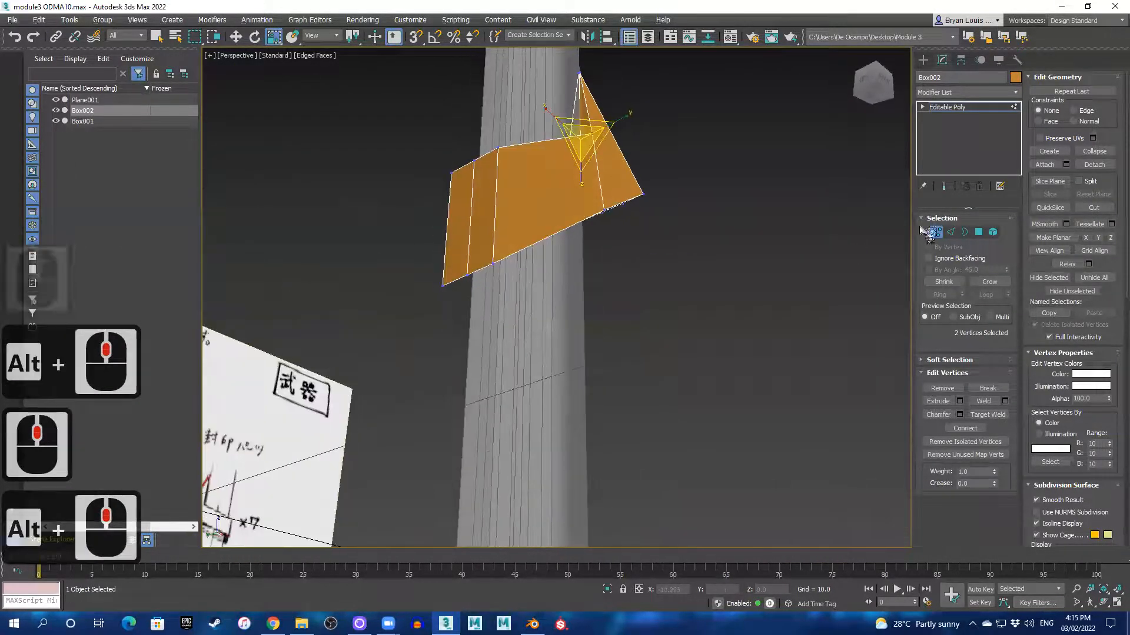
- Select the two bottom edges at Box002's blunt lower end and set their chamfer to amount 0.275 with 0 connect edge segments
click(950, 232)
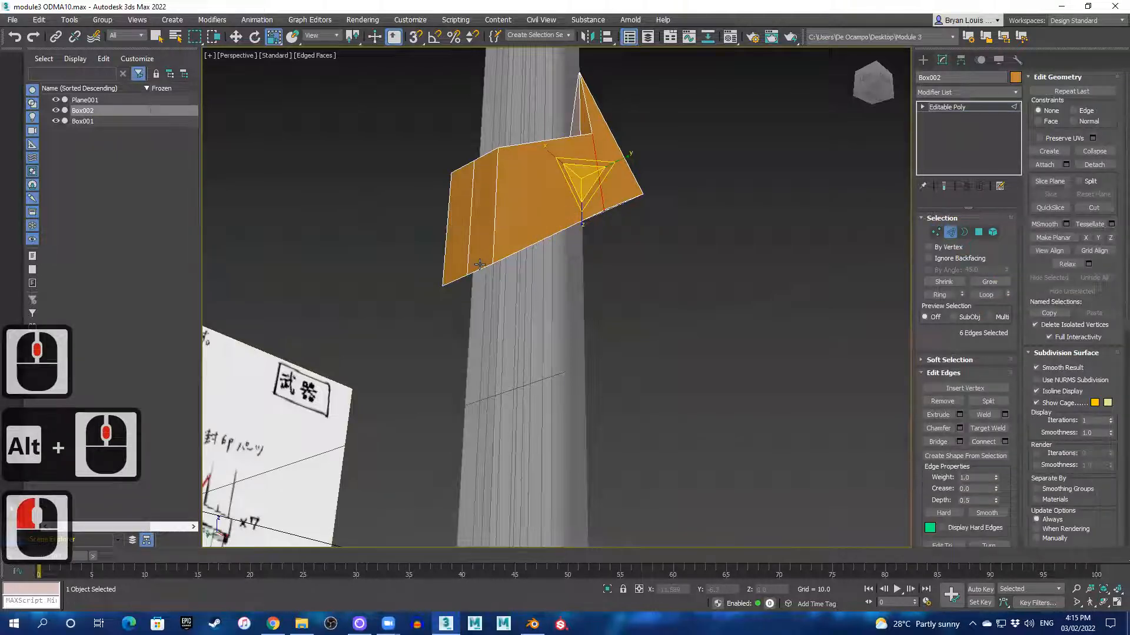
click(521, 257)
alt+middle_drag(522, 257, 457, 255)
alt+middle_drag(641, 245, 618, 256)
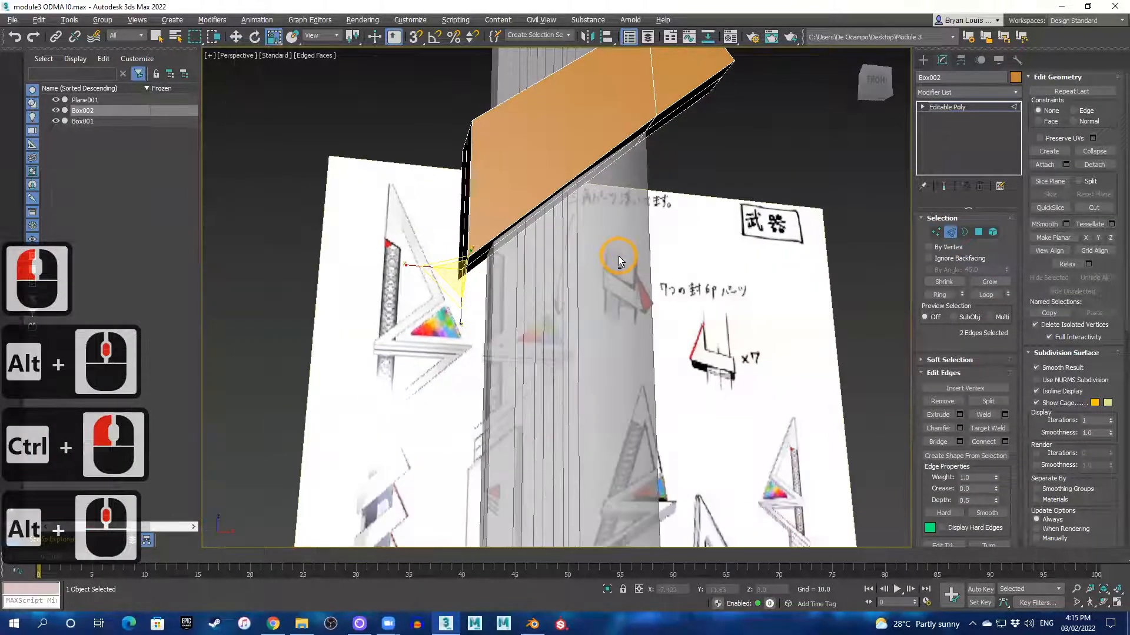
alt+middle_drag(868, 308, 892, 333)
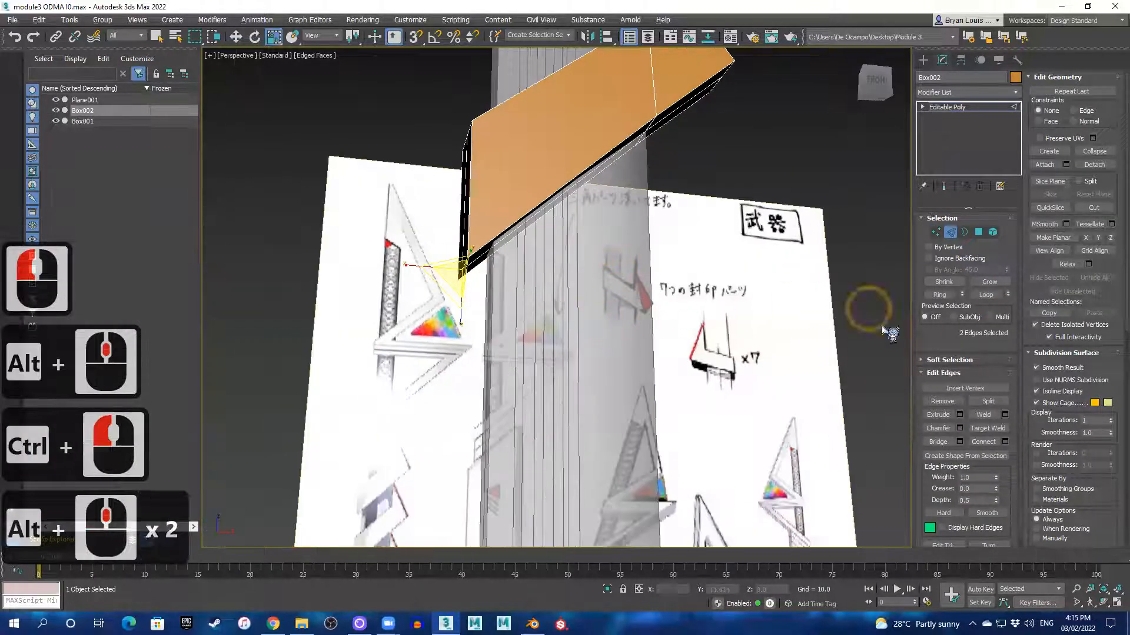
click(959, 428)
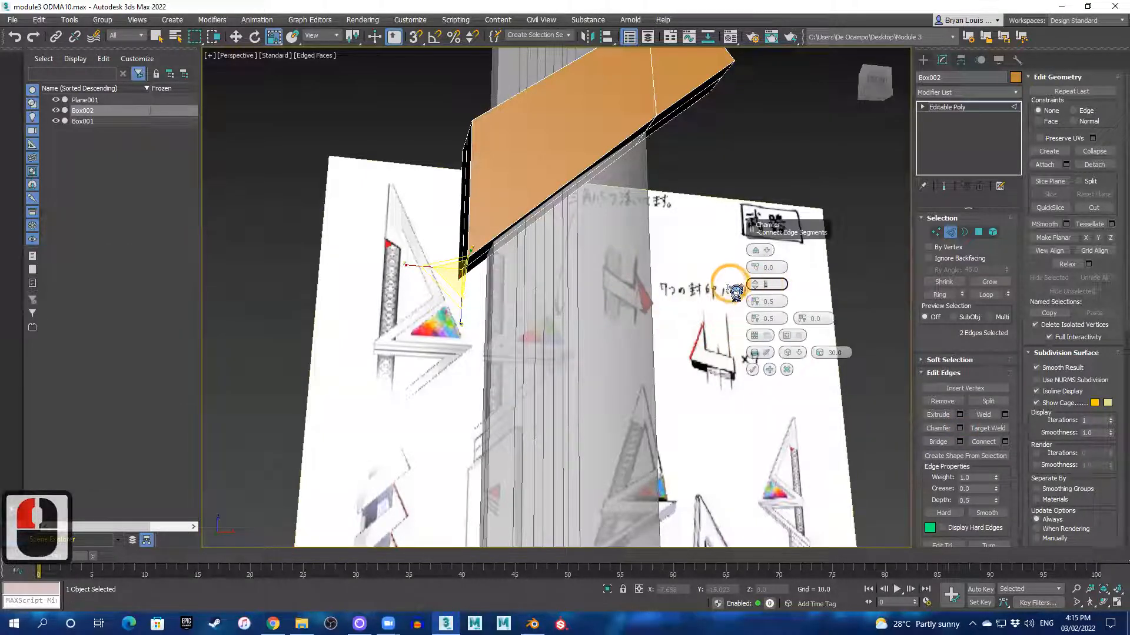
text(0)
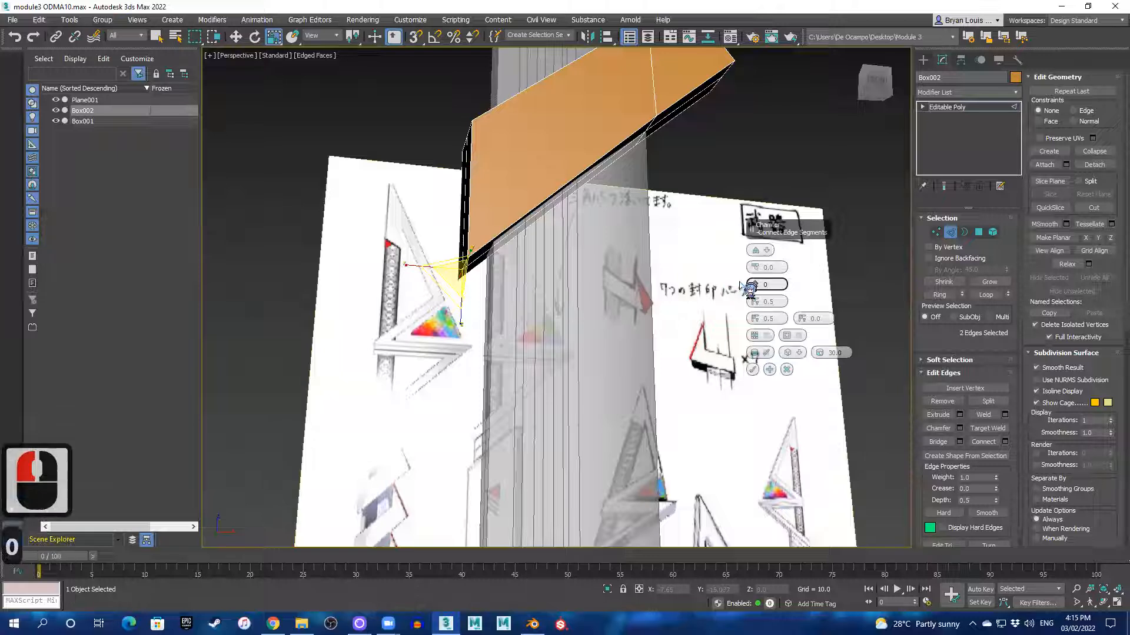
alt+middle_drag(612, 275, 525, 266)
scroll(525, 266, up, 2)
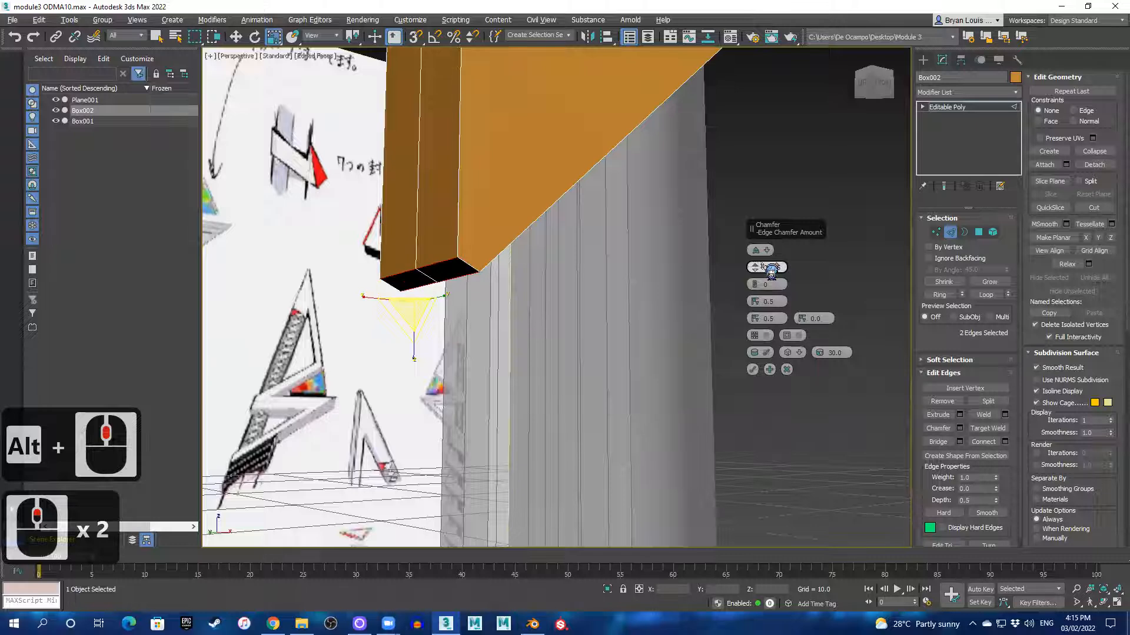
click(527, 294)
- Compare the chamfer preview with the reference in the front view using see-through display, and apply the chamfer
key(alt+w)
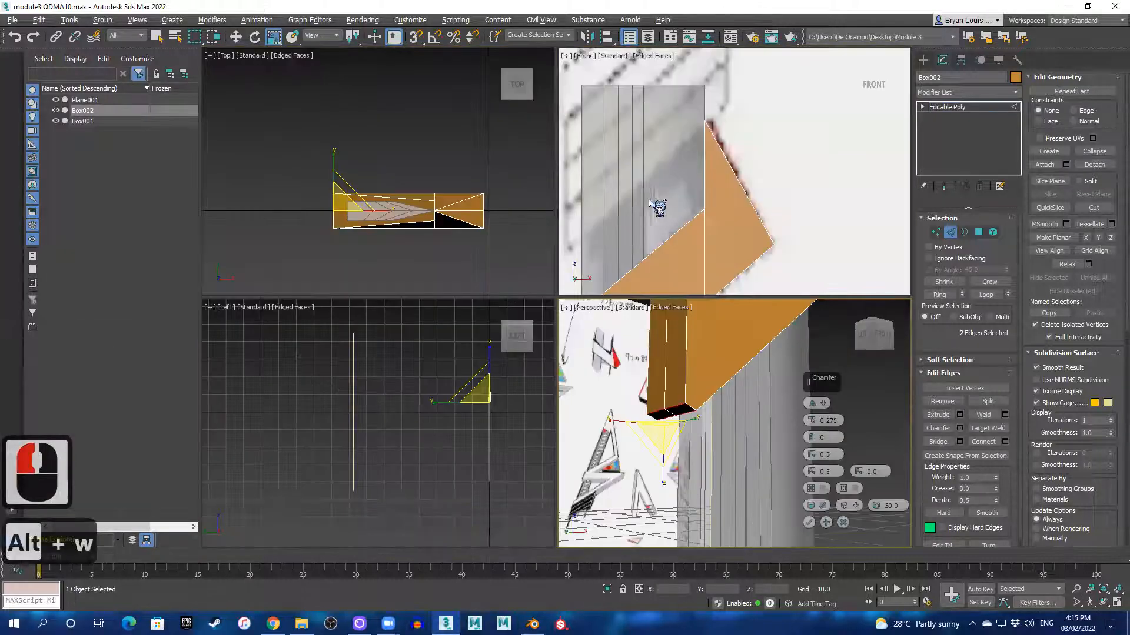
scroll(654, 211, down, 2)
middle_drag(635, 232, 716, 186)
key(alt+w)
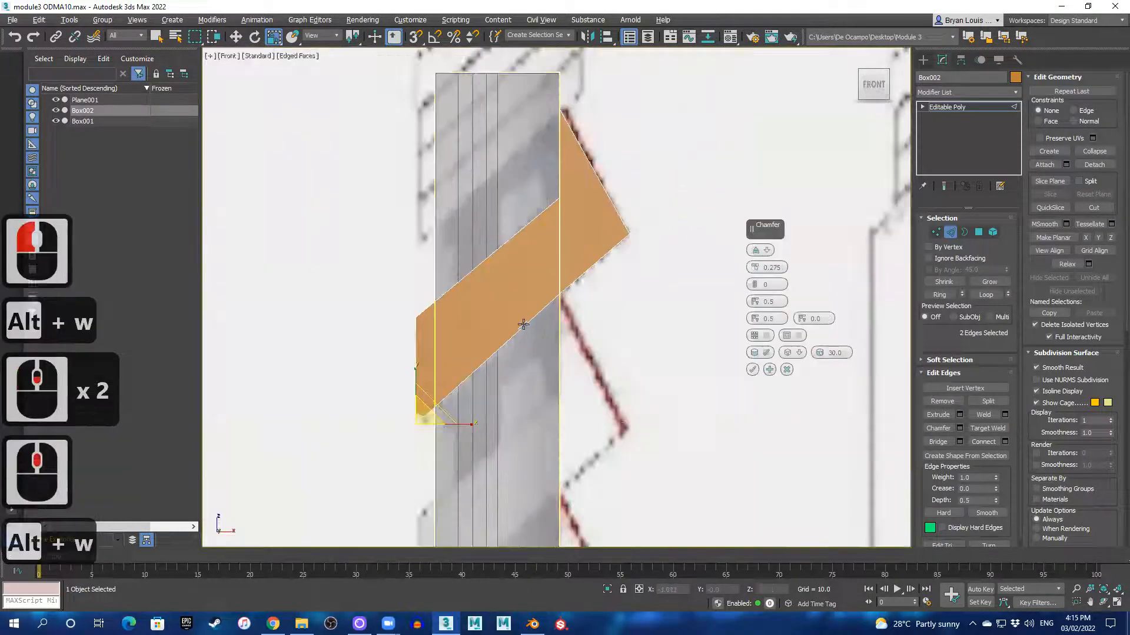
key(alt+x)
scroll(484, 376, up, 3)
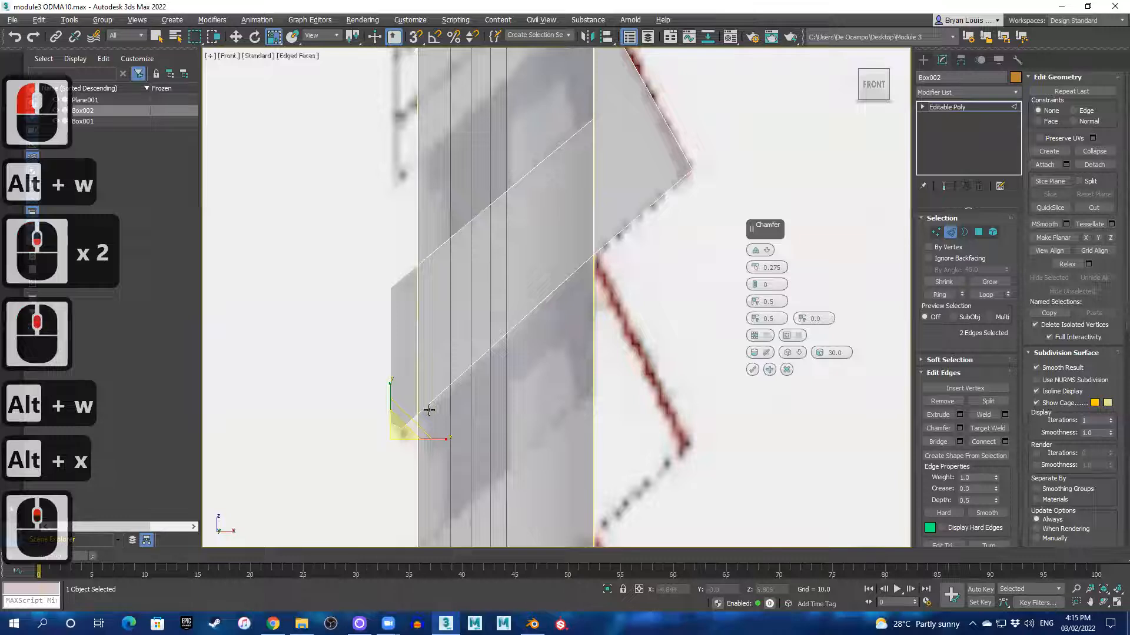
middle_drag(484, 368, 546, 300)
scroll(535, 391, down, 3)
scroll(542, 396, up, 3)
scroll(546, 300, down, 2)
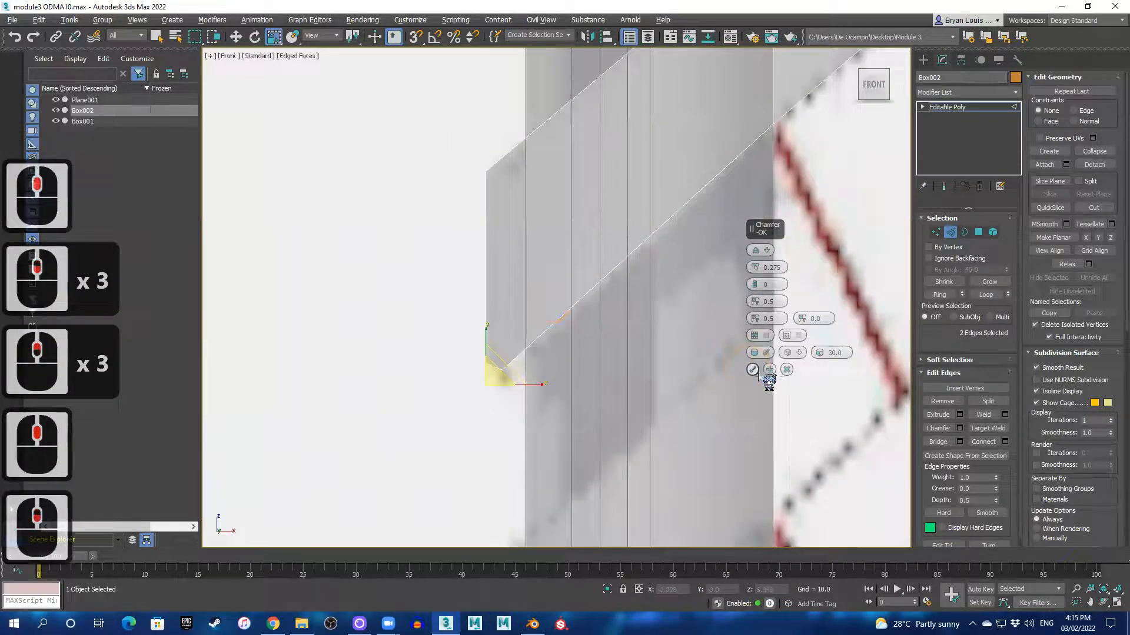
click(753, 369)
- Select the six vertices along Box002's vertical blunt end and move them slightly inward along X to match the reference outline
scroll(486, 360, up, 2)
scroll(517, 365, down, 2)
middle_drag(537, 300, 512, 272)
key(1)
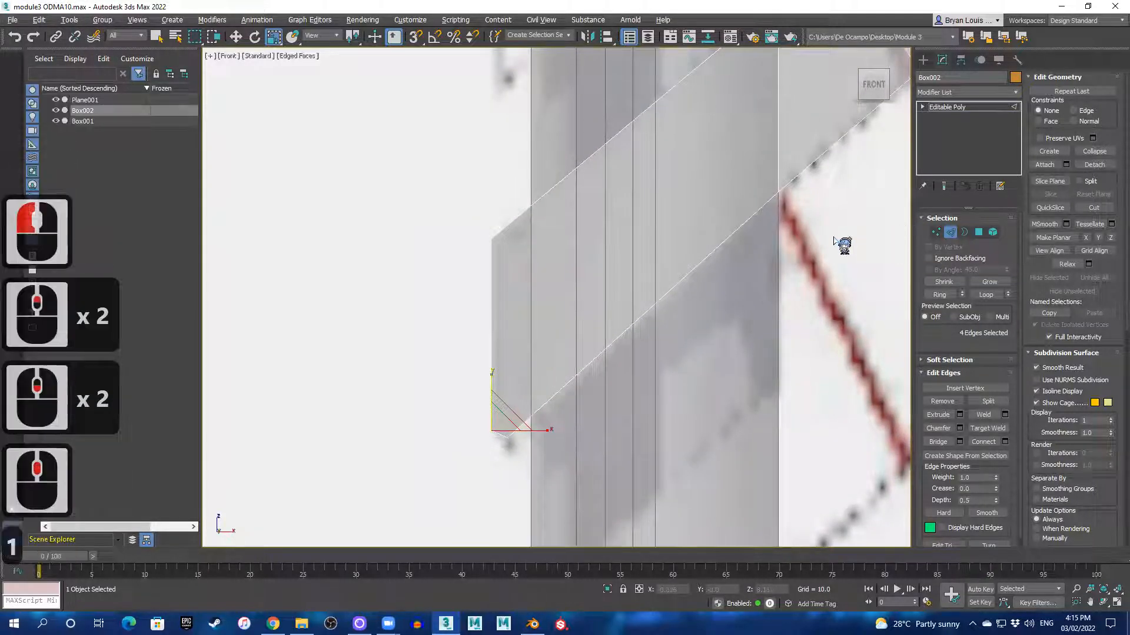
drag(469, 202, 500, 453)
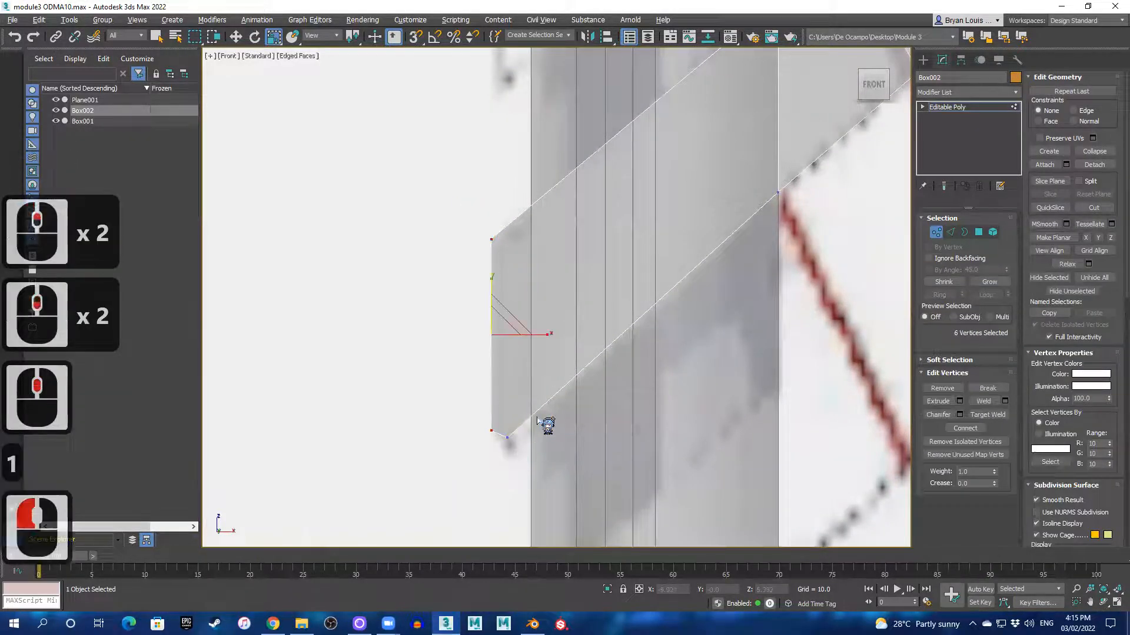
key(w)
drag(537, 337, 554, 340)
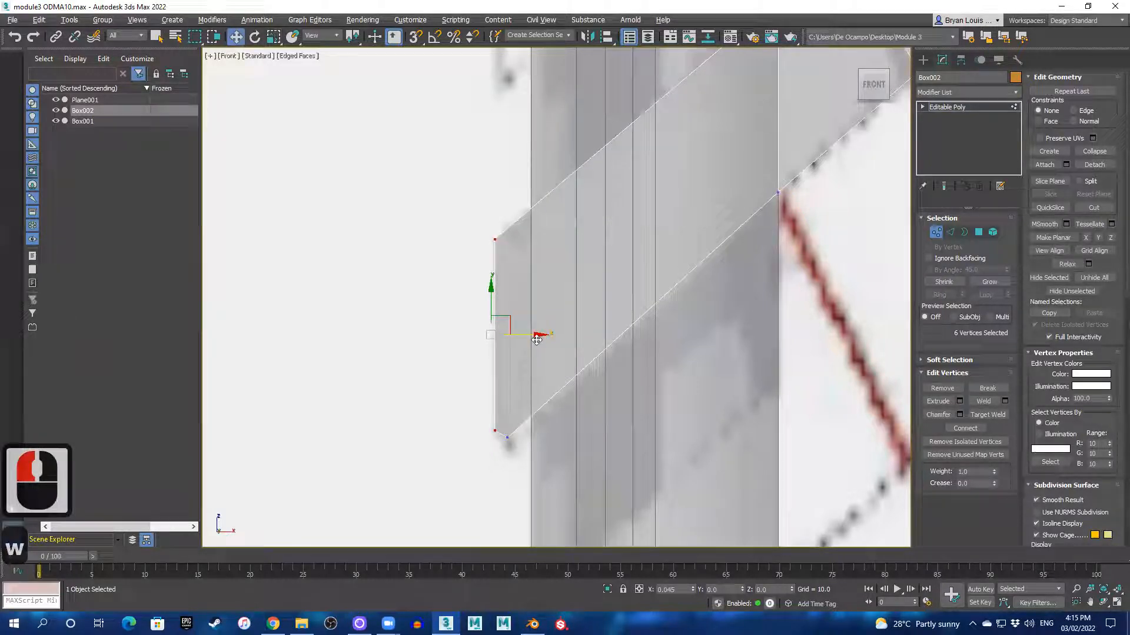
scroll(514, 461, up, 4)
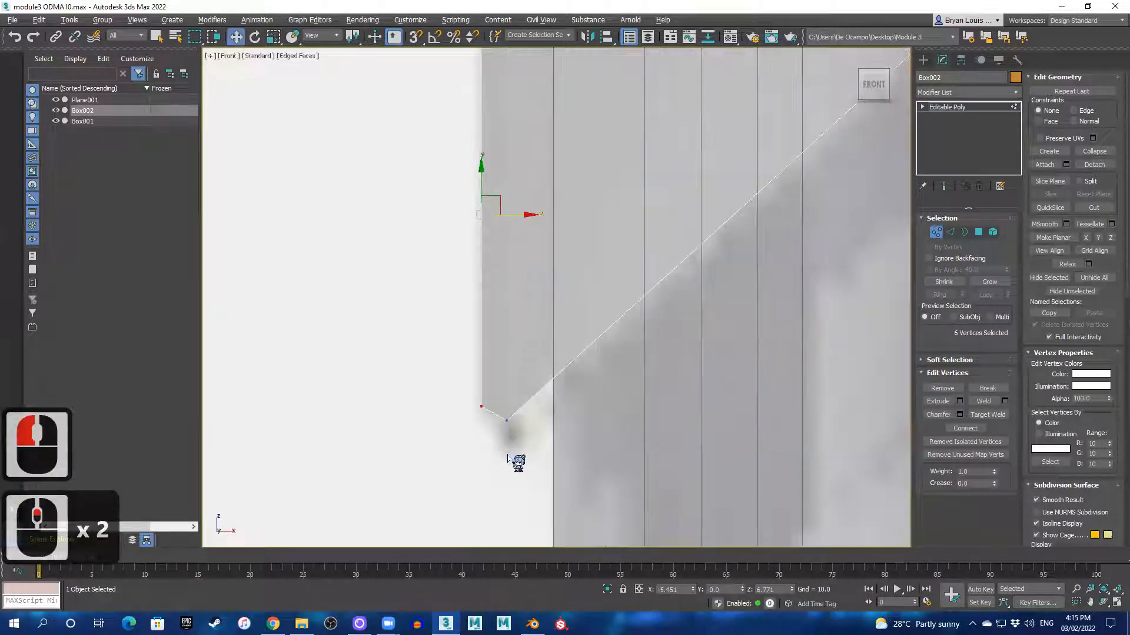
middle_drag(518, 464, 497, 405)
click(494, 371)
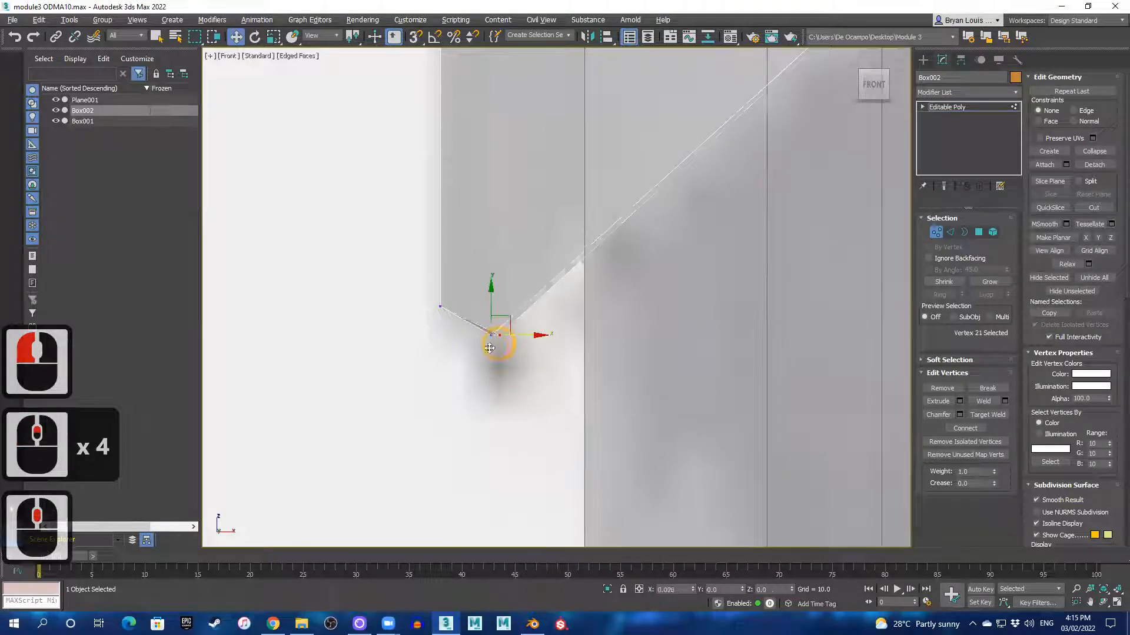
click(490, 347)
key(ctrl+z)
- Select the three vertices at the chamfered end's lowest corner and move them to about X -5.27, Z 5.38 on the reference corner
key(q)
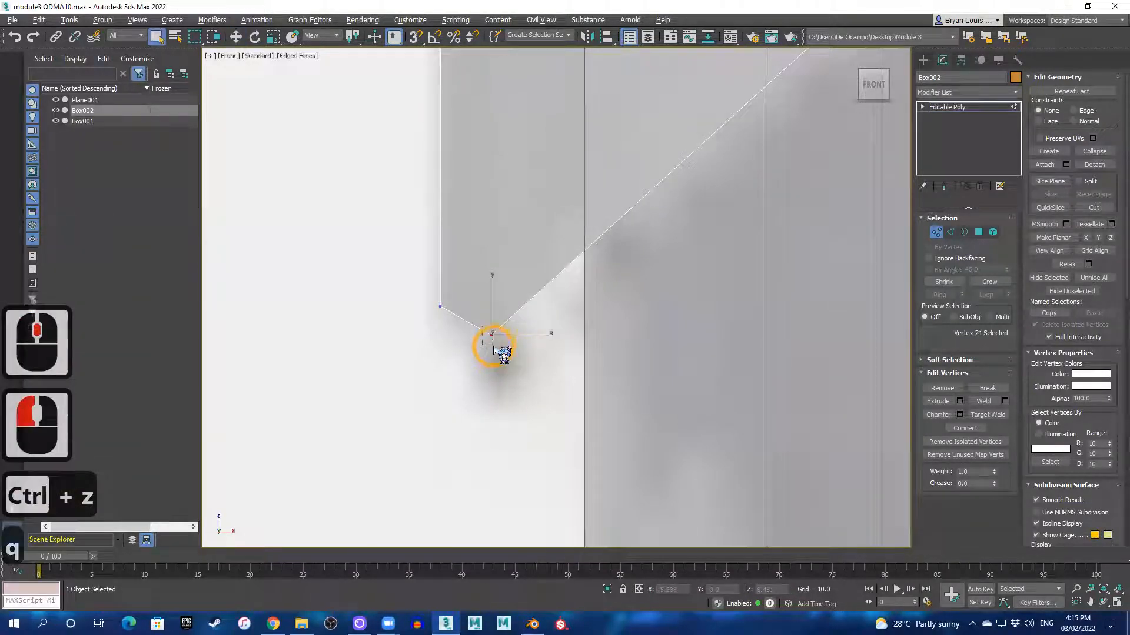
click(493, 347)
key(w)
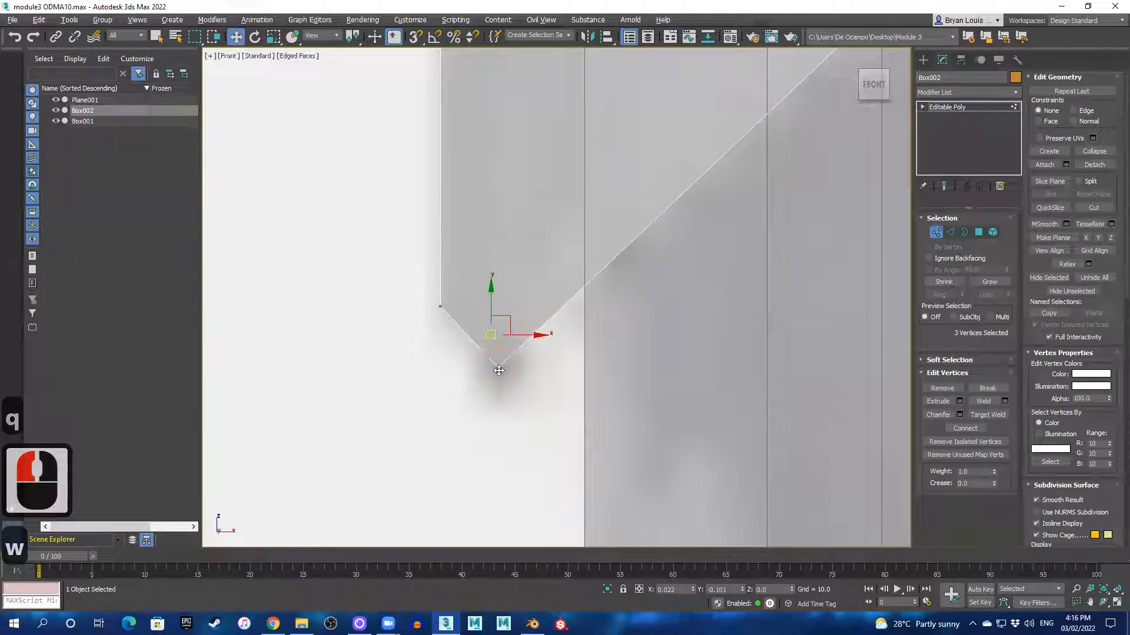
scroll(714, 262, up, 5)
middle_drag(713, 217, 549, 341)
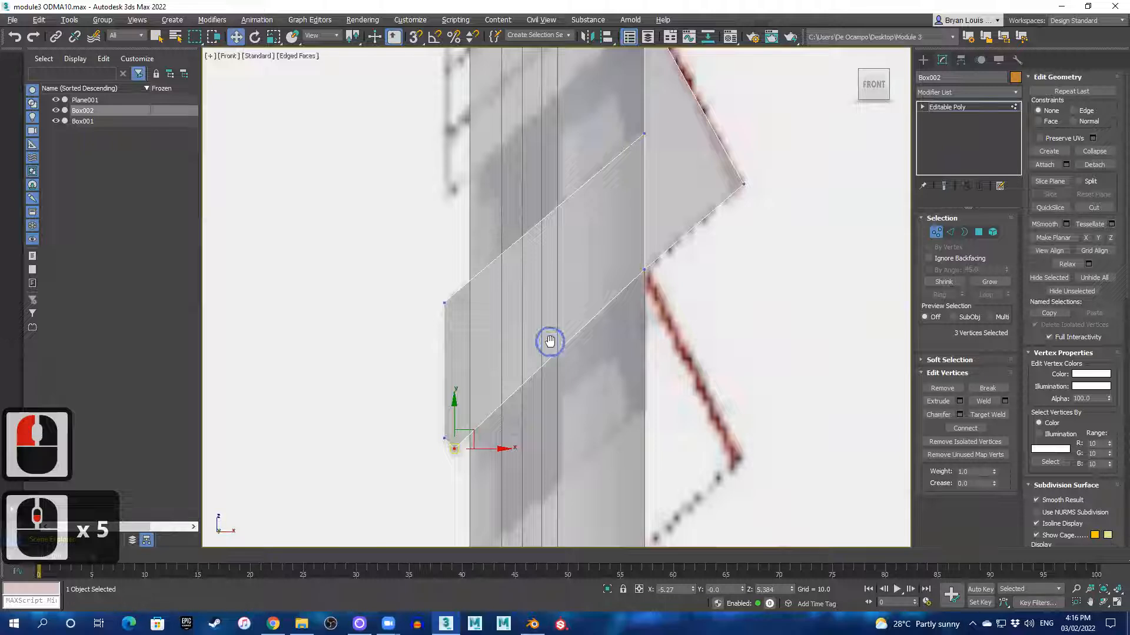
- Examine Box002's whole outline against the reference drawing in the front view
right_click(551, 340)
scroll(686, 259, up, 7)
middle_drag(686, 259, 412, 425)
scroll(504, 328, down, 7)
middle_drag(646, 148, 478, 438)
scroll(477, 436, down, 2)
middle_drag(497, 395, 580, 197)
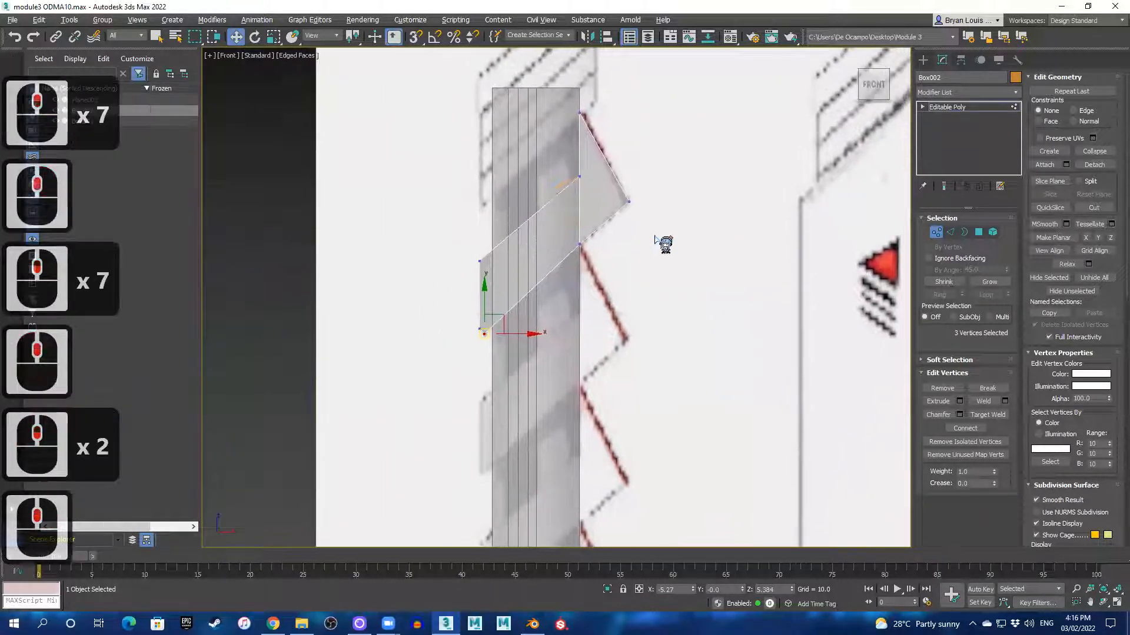
- Finish vertex editing on Box002, open the Standard Primitives creation options and return to the four-viewport layout
key(1)
click(923, 60)
key(alt+w)
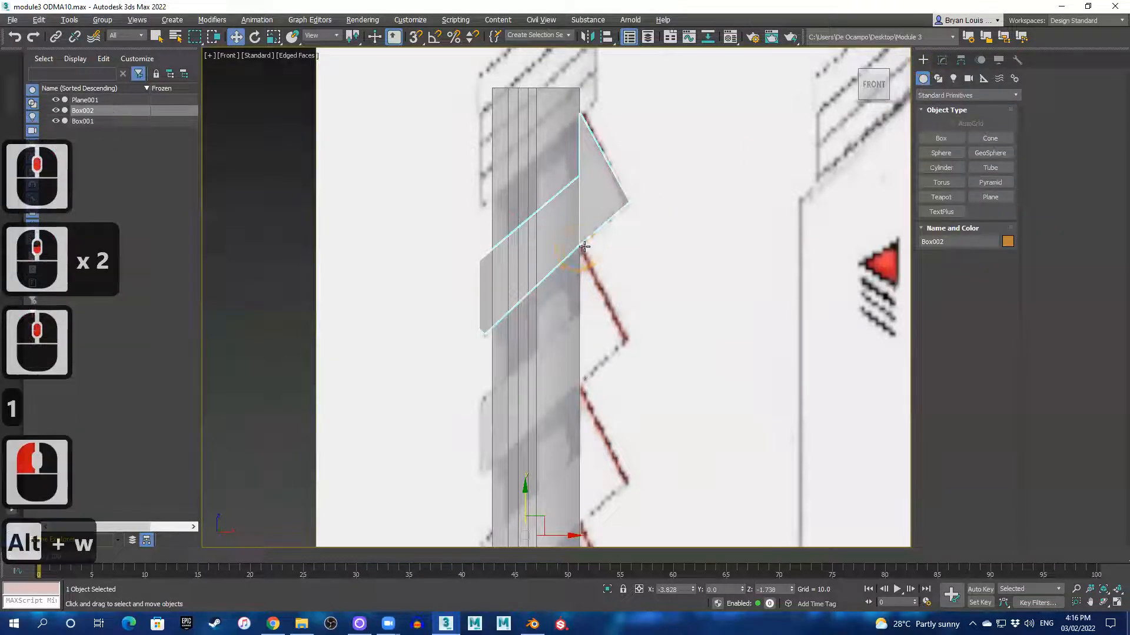
key(alt+w)
alt+middle_drag(657, 211, 629, 246)
key(p)
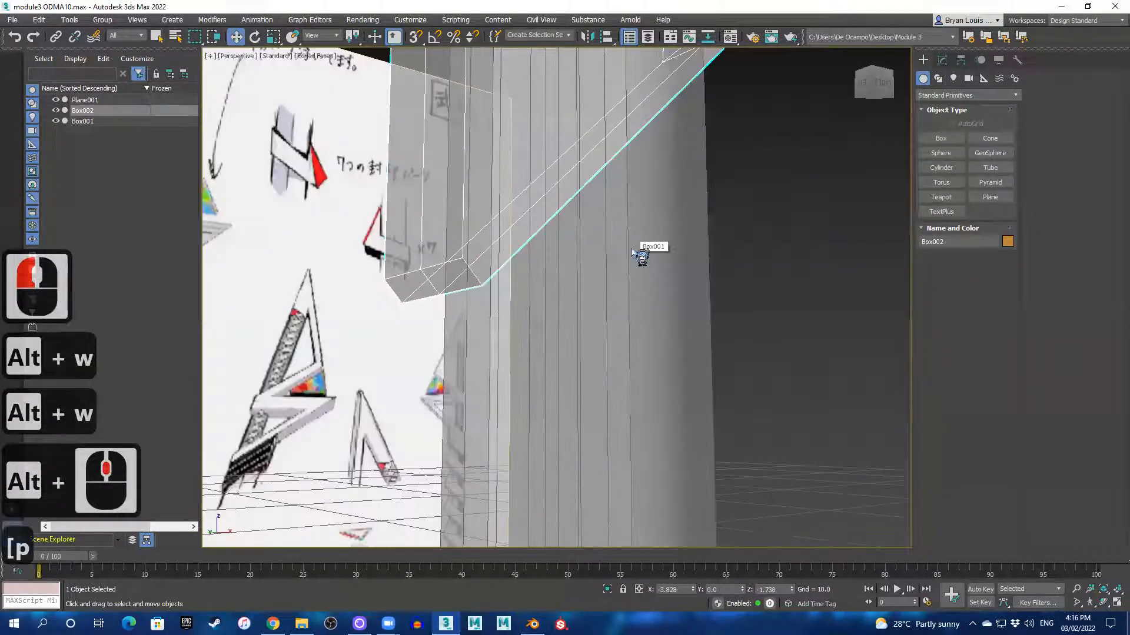
right_click(645, 259)
click(816, 226)
key(alt+w)
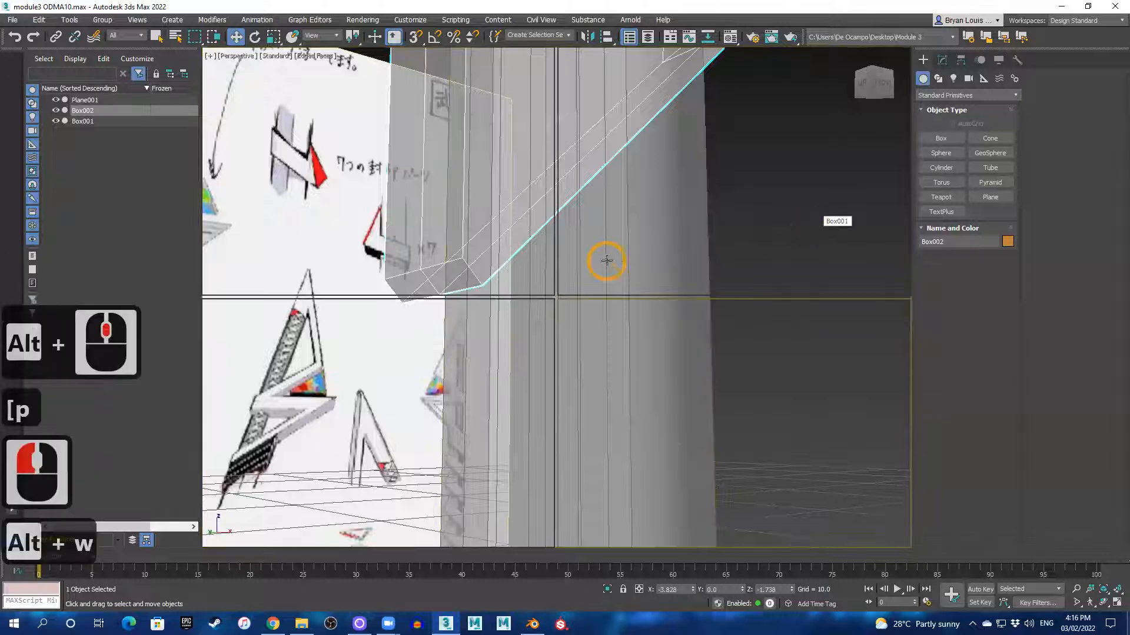
key(f)
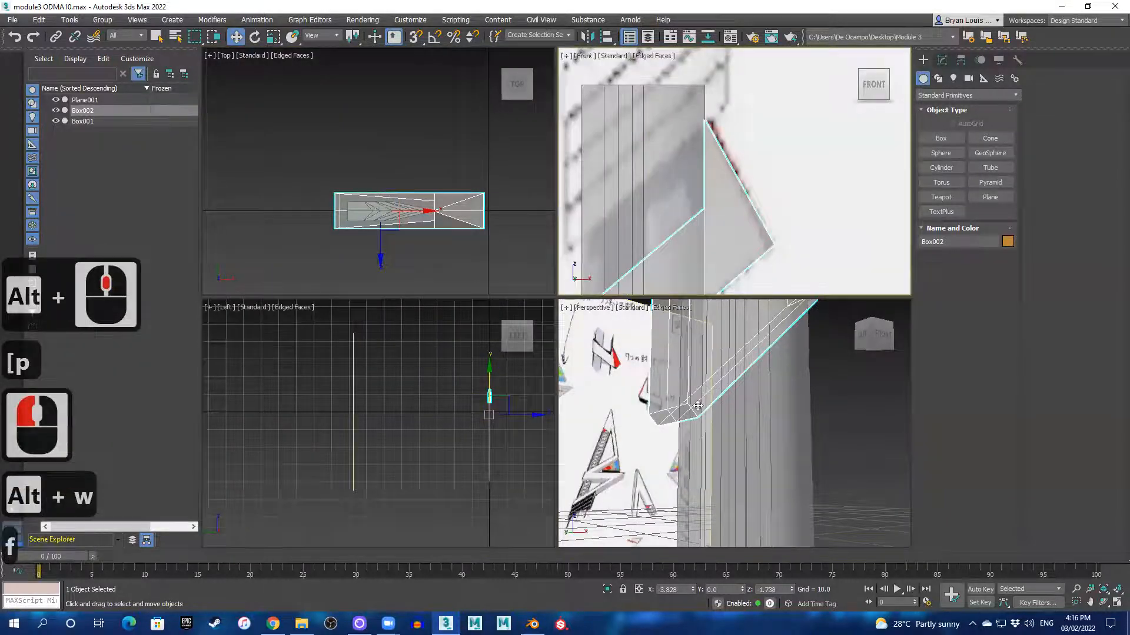
- Turn off see-through display for Box002 and Box001 in the enlarged perspective view
key(alt+w)
scroll(677, 361, down, 3)
alt+middle_drag(656, 312, 374, 307)
click(421, 199)
middle_drag(374, 308, 466, 282)
key(alt+x)
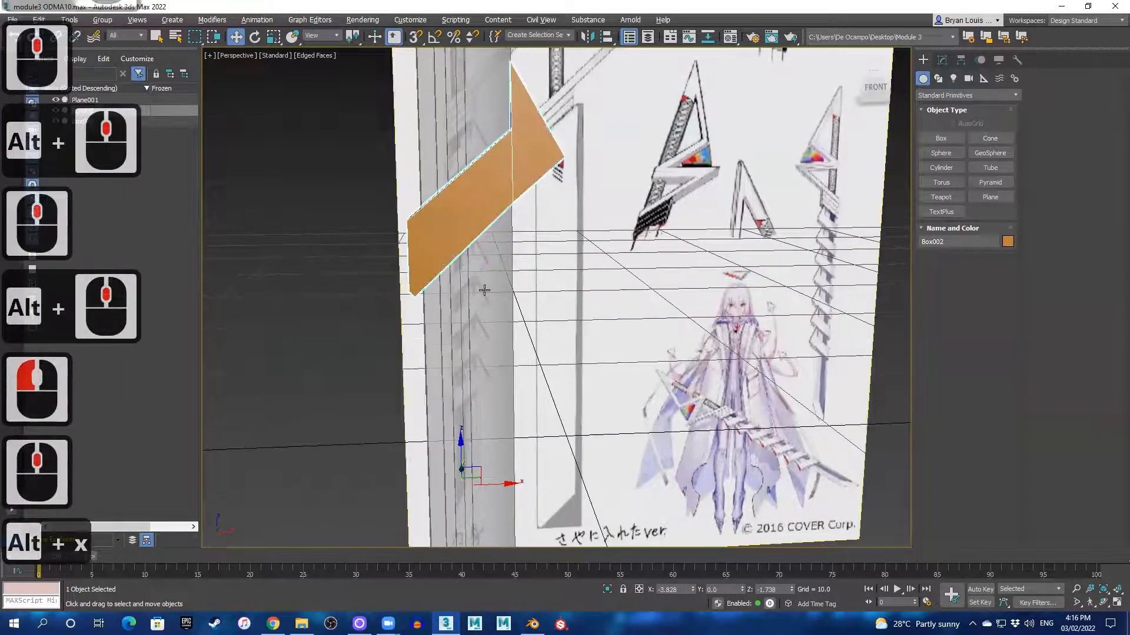
click(459, 122)
key(alt+x)
scroll(527, 203, down, 2)
middle_drag(527, 206, 516, 223)
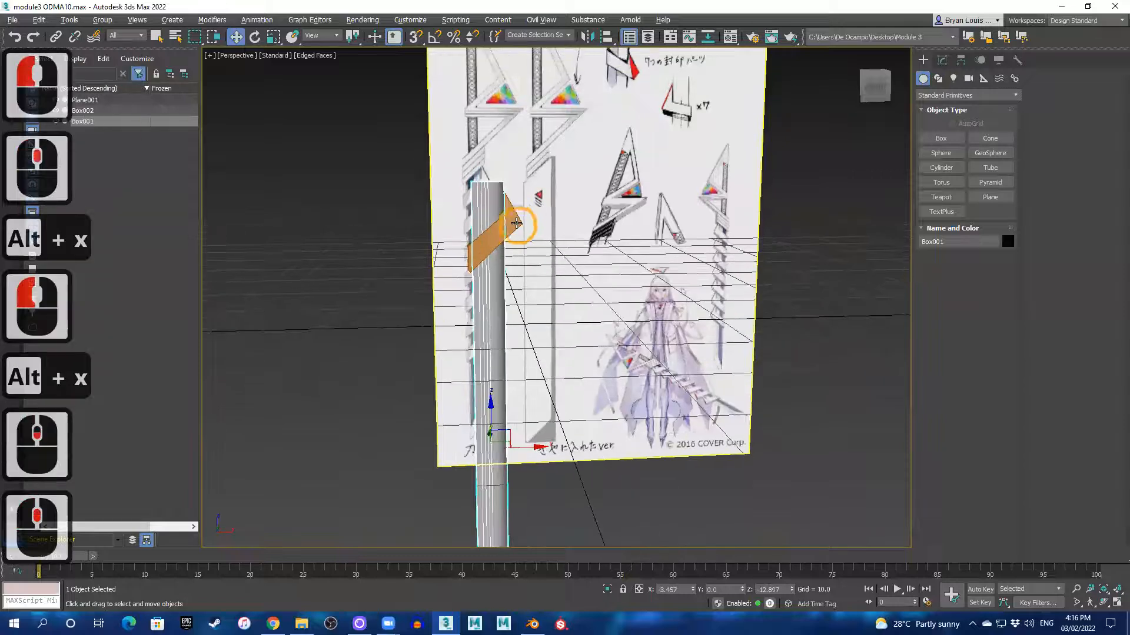
- Select Box002 and assign the 01 - Default physical material to it, dismissing the Arnold render message
scroll(515, 223, up, 1)
click(516, 223)
key(m)
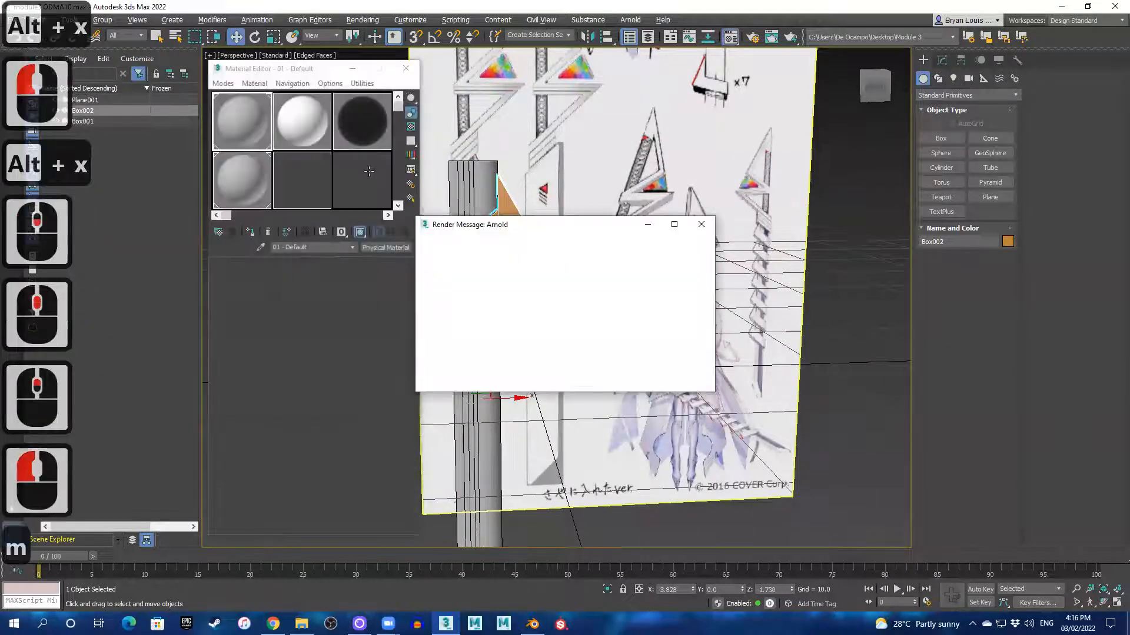
click(704, 230)
drag(241, 120, 501, 234)
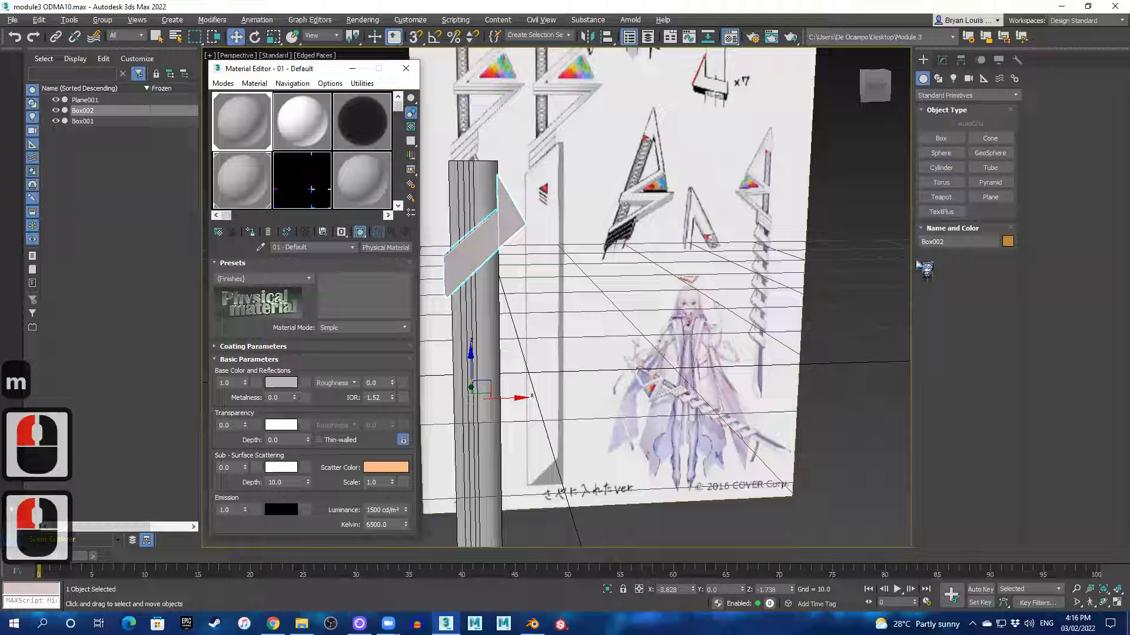
- Set Box002's object color to black and close the Material Editor
click(1008, 241)
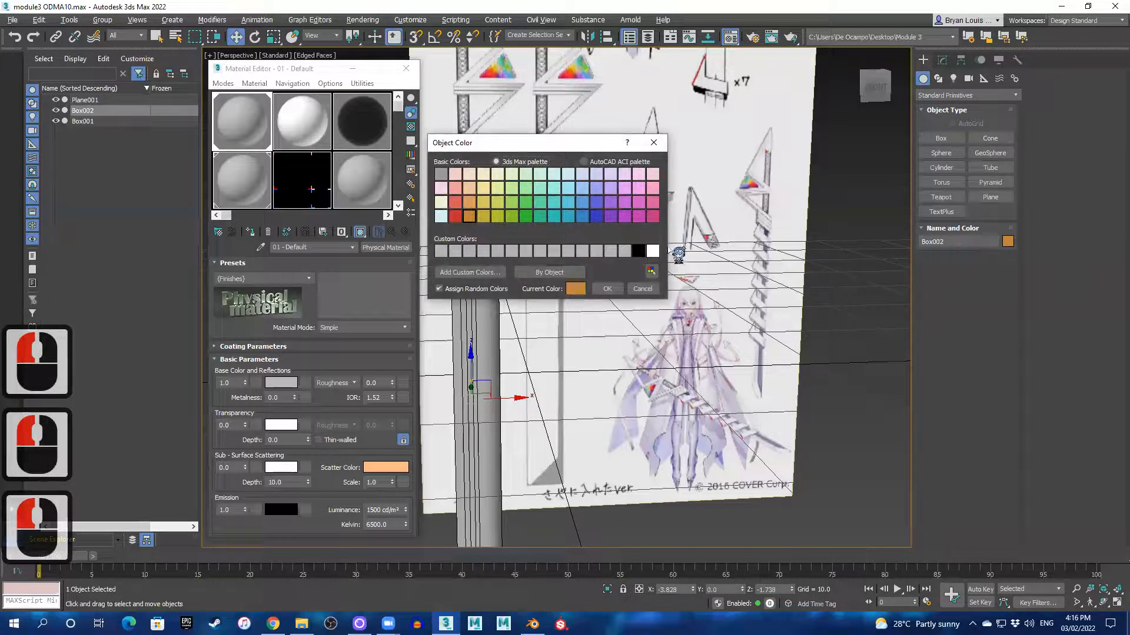
click(607, 289)
middle_drag(550, 316, 657, 331)
scroll(635, 304, up, 1)
scroll(635, 304, down, 1)
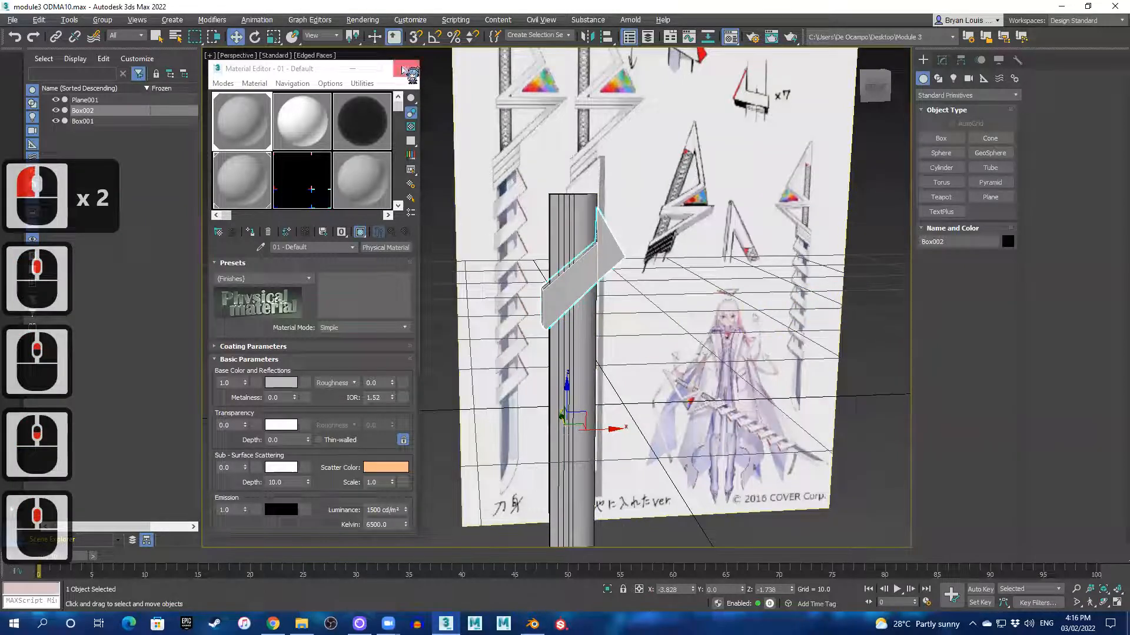
click(403, 71)
click(588, 287)
scroll(587, 288, up, 1)
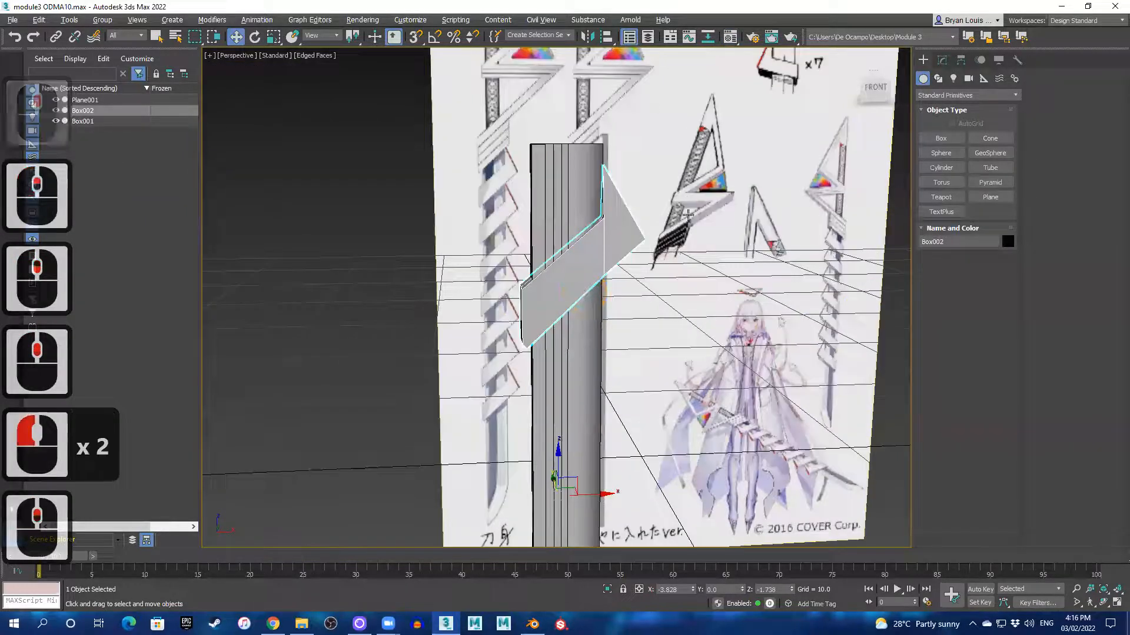
scroll(584, 443, down, 1)
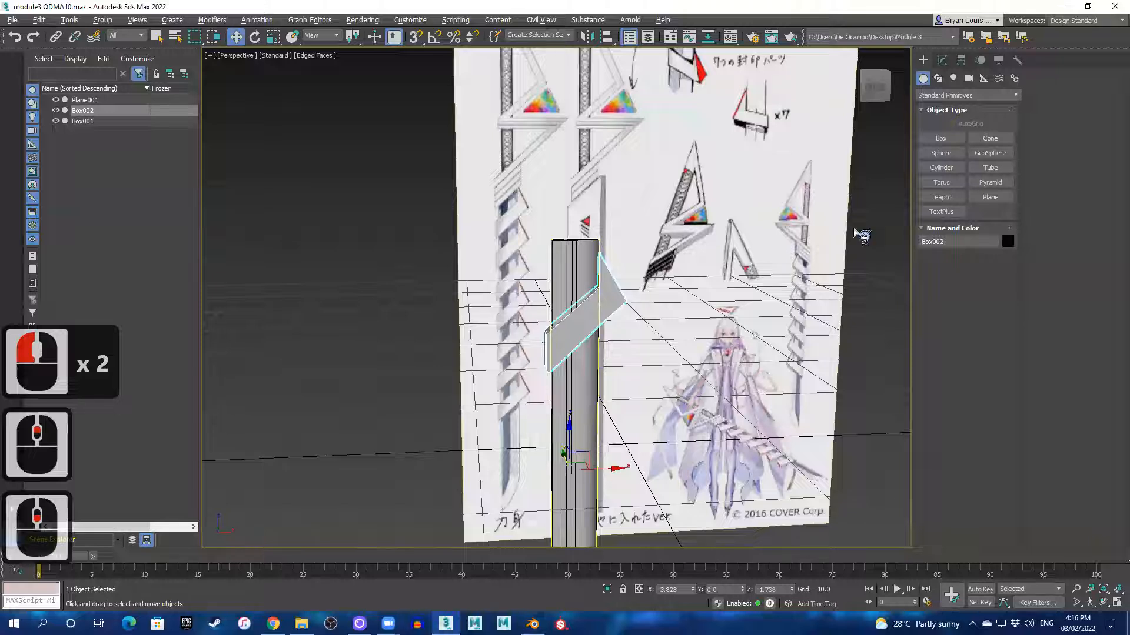
- Center Box002's pivot to the object, leave pivot editing and return to the Standard Primitives creation options
click(963, 60)
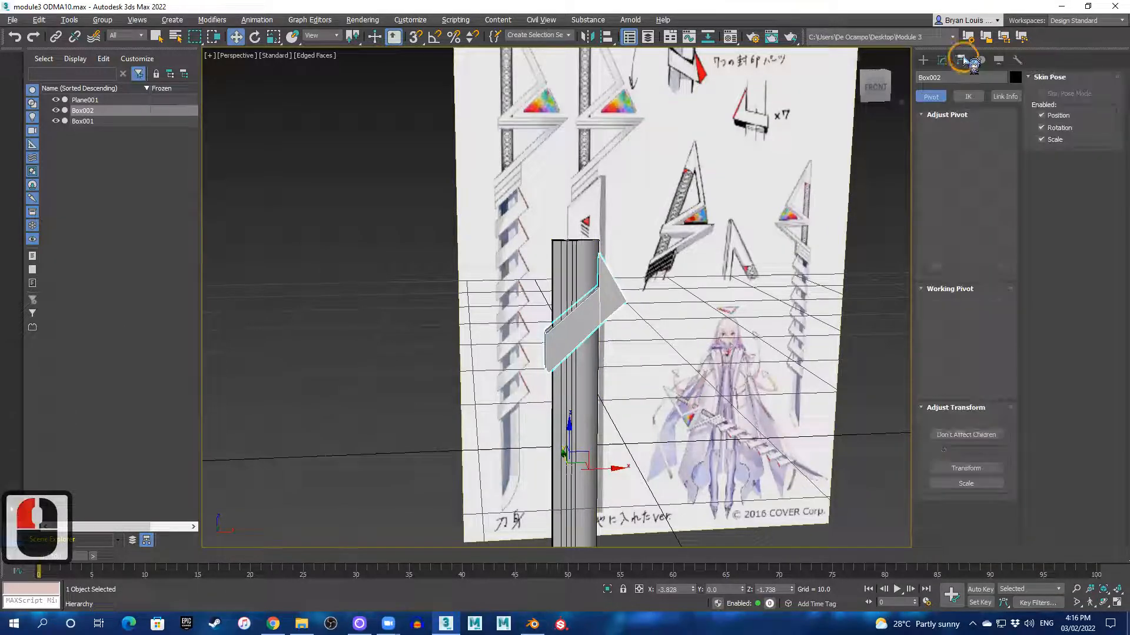
click(994, 143)
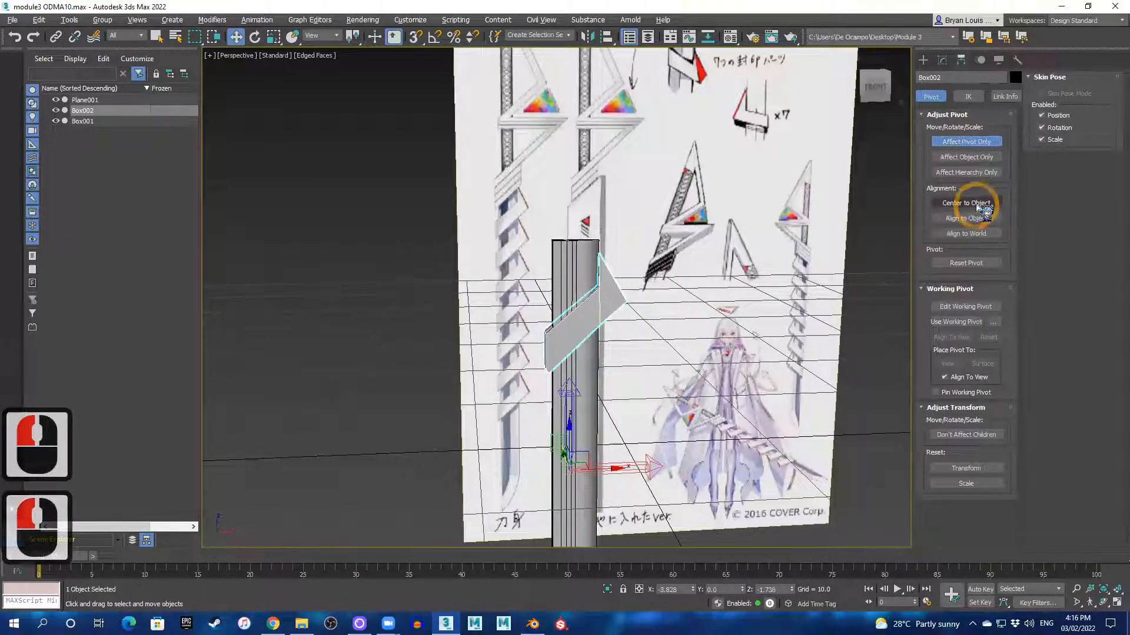
click(984, 204)
alt+middle_drag(524, 361, 504, 348)
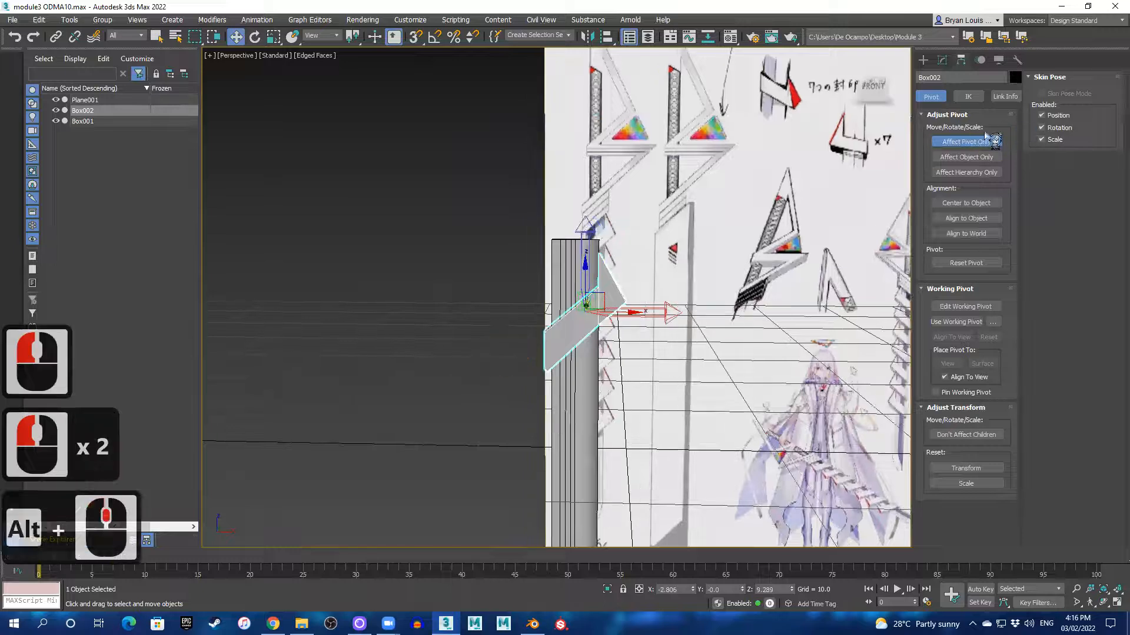
click(974, 143)
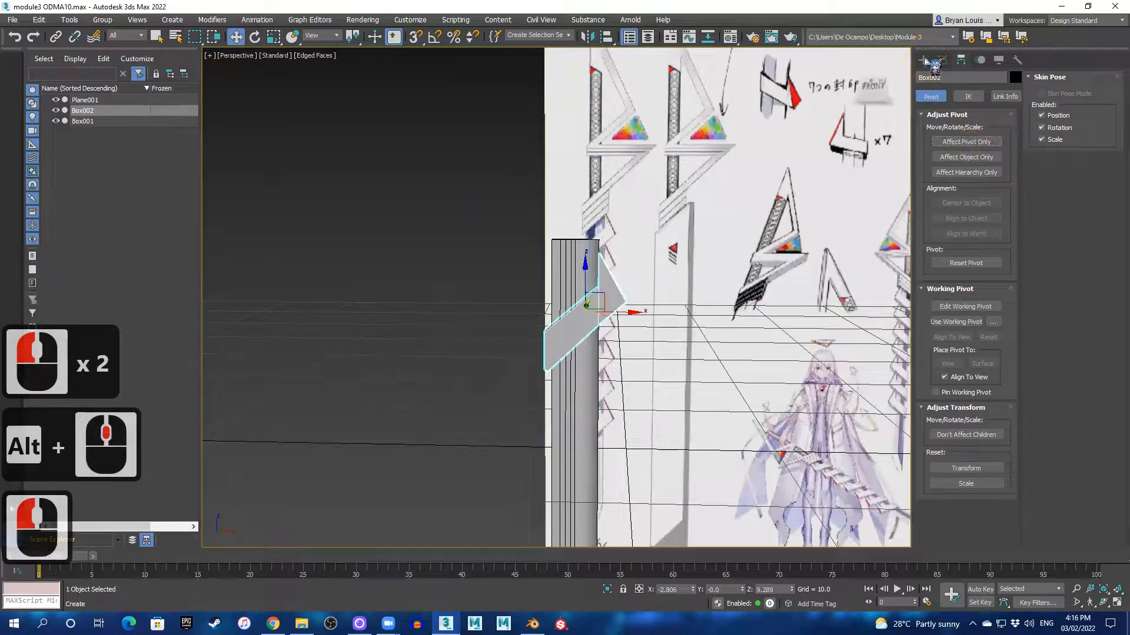
click(923, 60)
- Clone Box002 down the pillar in the front view as six instances spaced about 4.79 units apart along Z
key(alt+w)
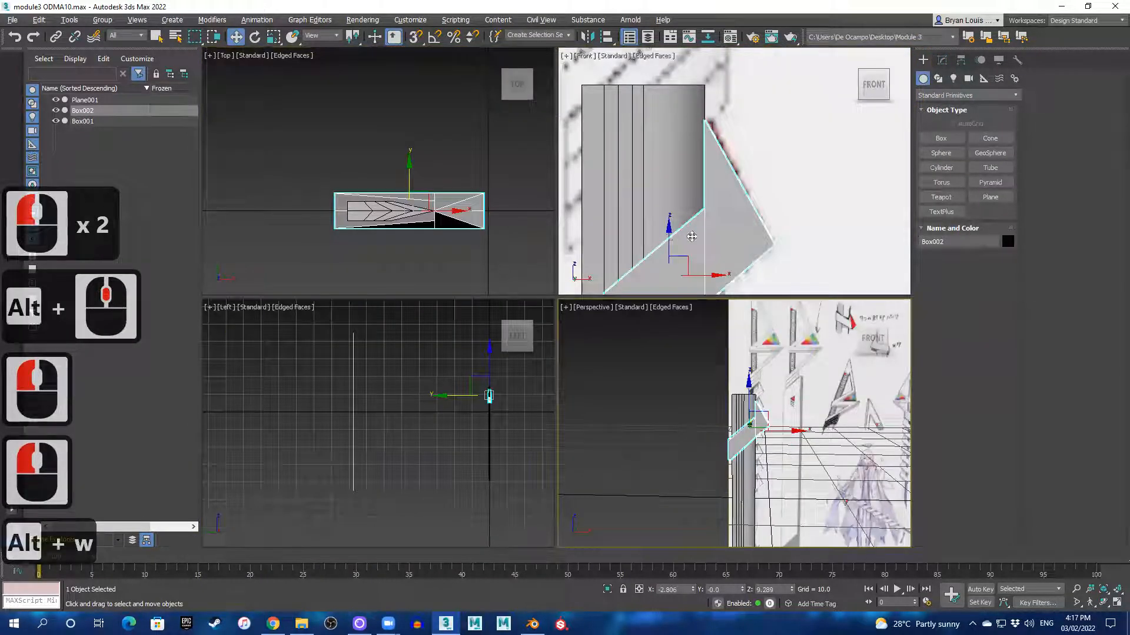
middle_click(692, 236)
key(alt+w)
scroll(688, 262, down, 2)
middle_drag(600, 330, 641, 171)
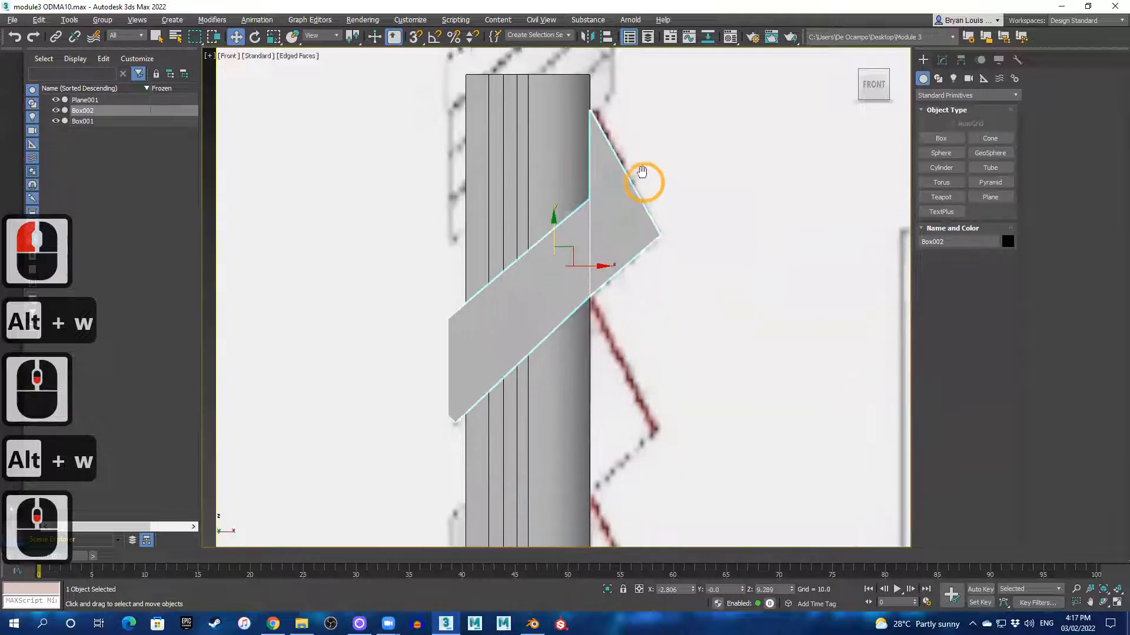
scroll(641, 172, down, 6)
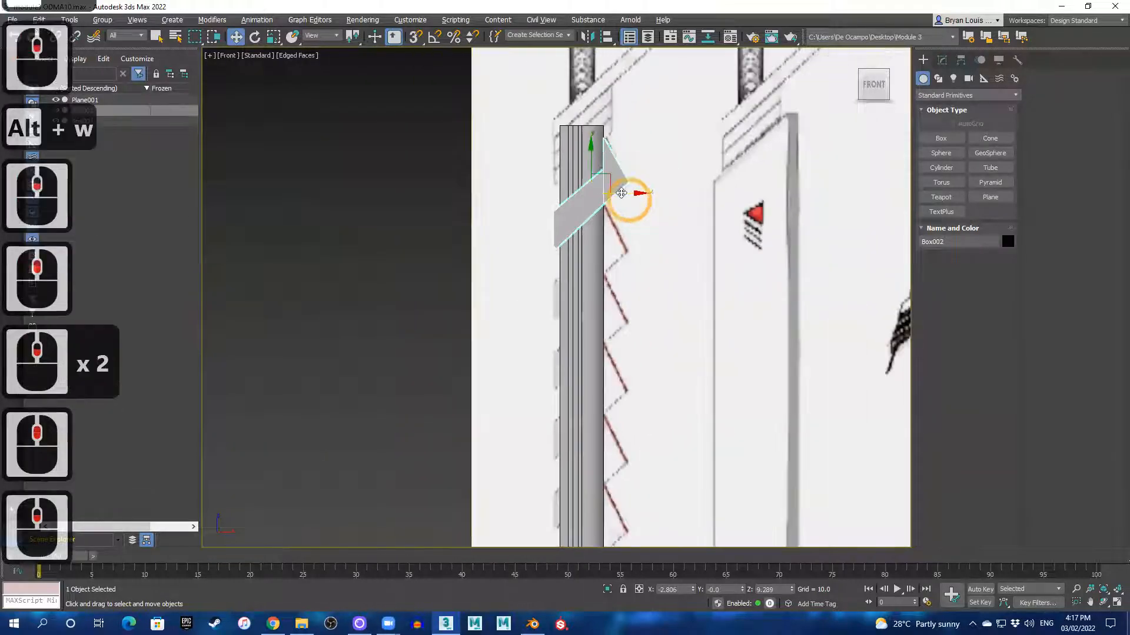
drag(592, 212, 612, 230)
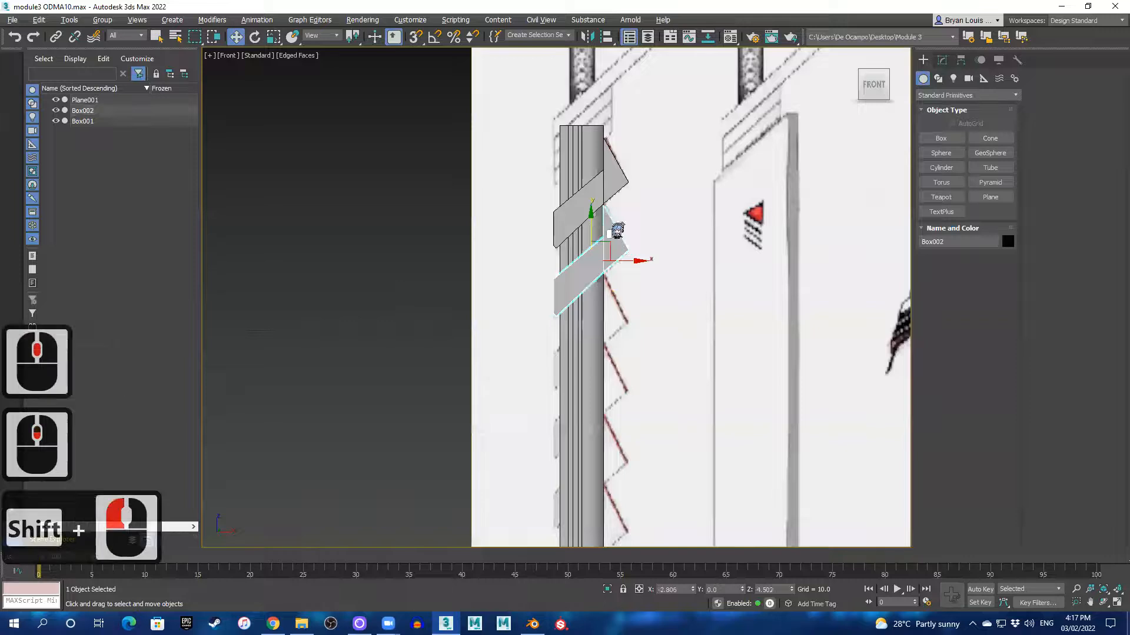
drag(504, 248, 387, 216)
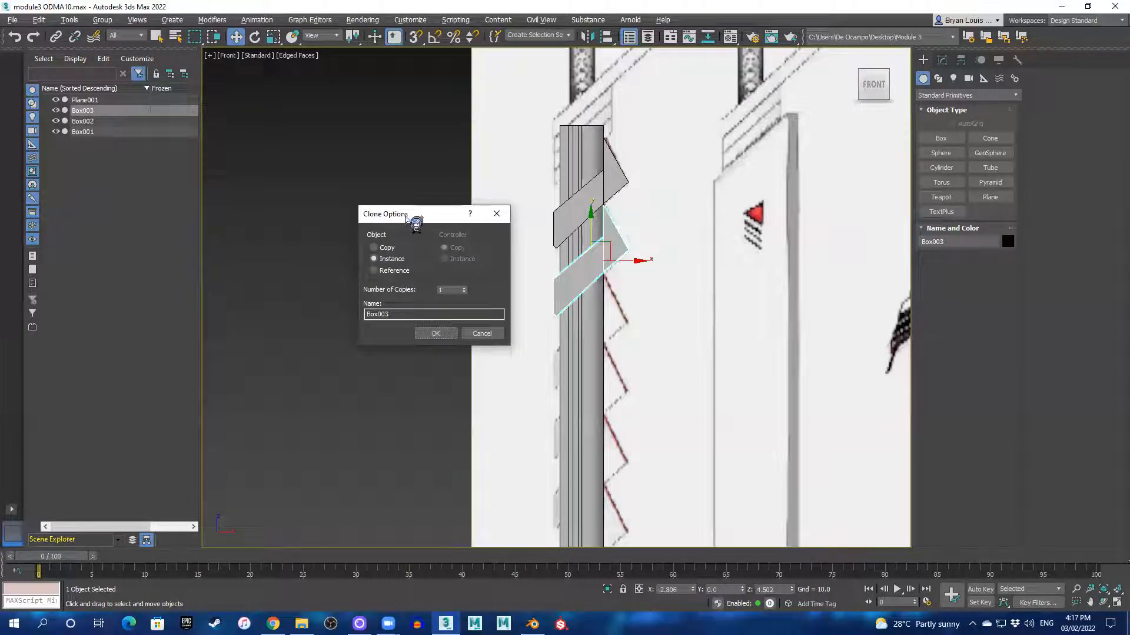
drag(410, 220, 374, 212)
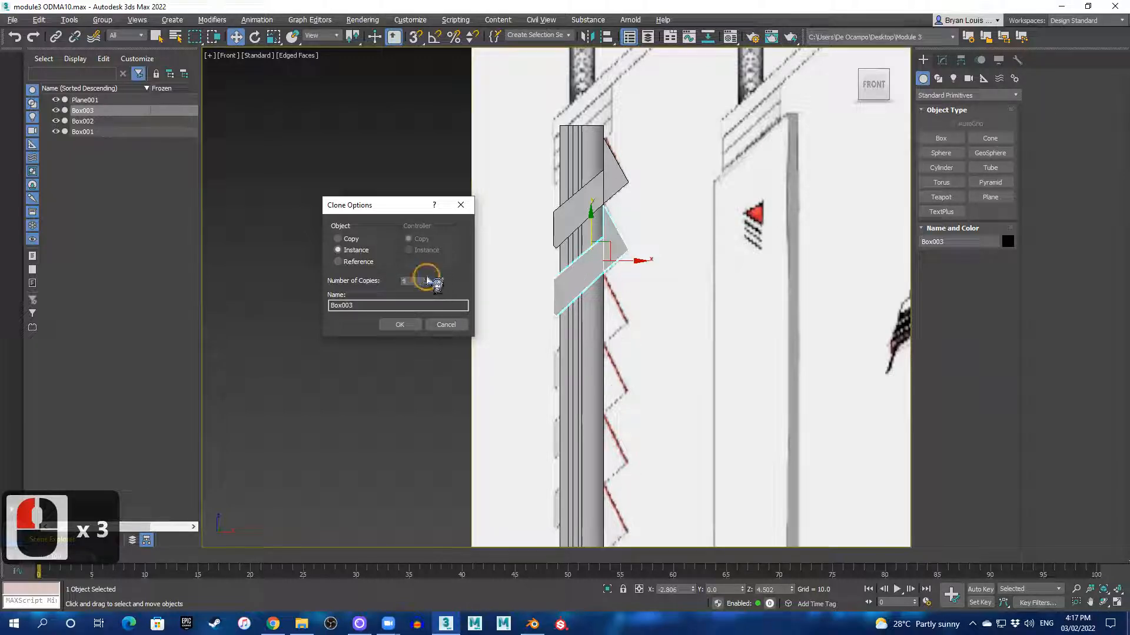
click(406, 324)
- Examine the row of cloned guards along the pillar against the reference in the front and perspective views
scroll(651, 323, down, 2)
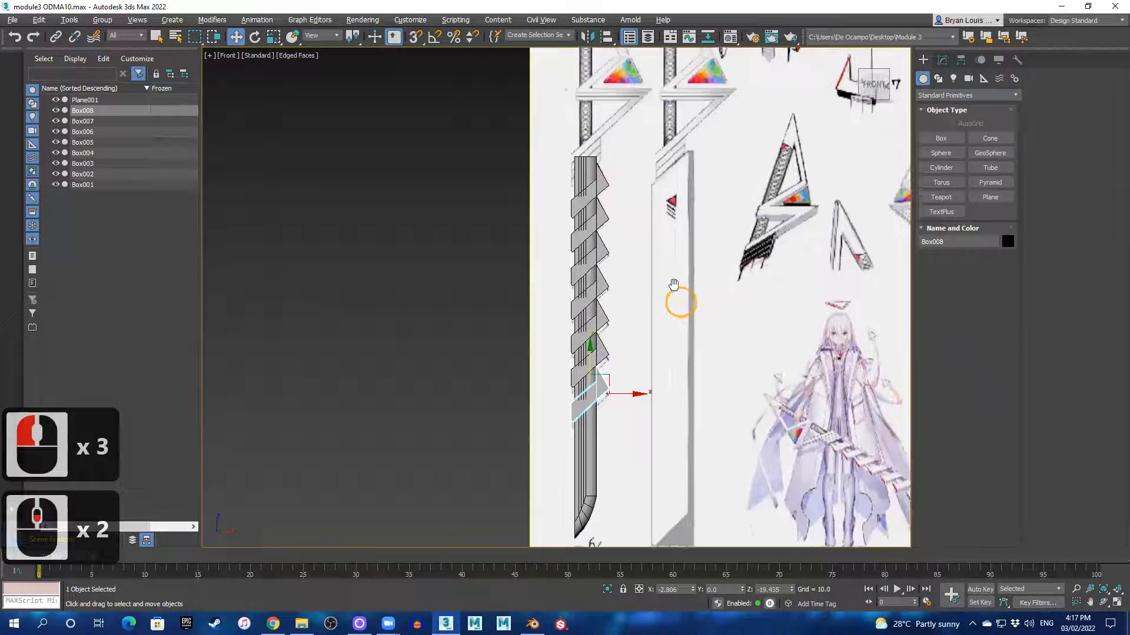
middle_drag(674, 285, 623, 277)
key(alt+w)
key(alt+w)
alt+middle_drag(628, 232, 607, 244)
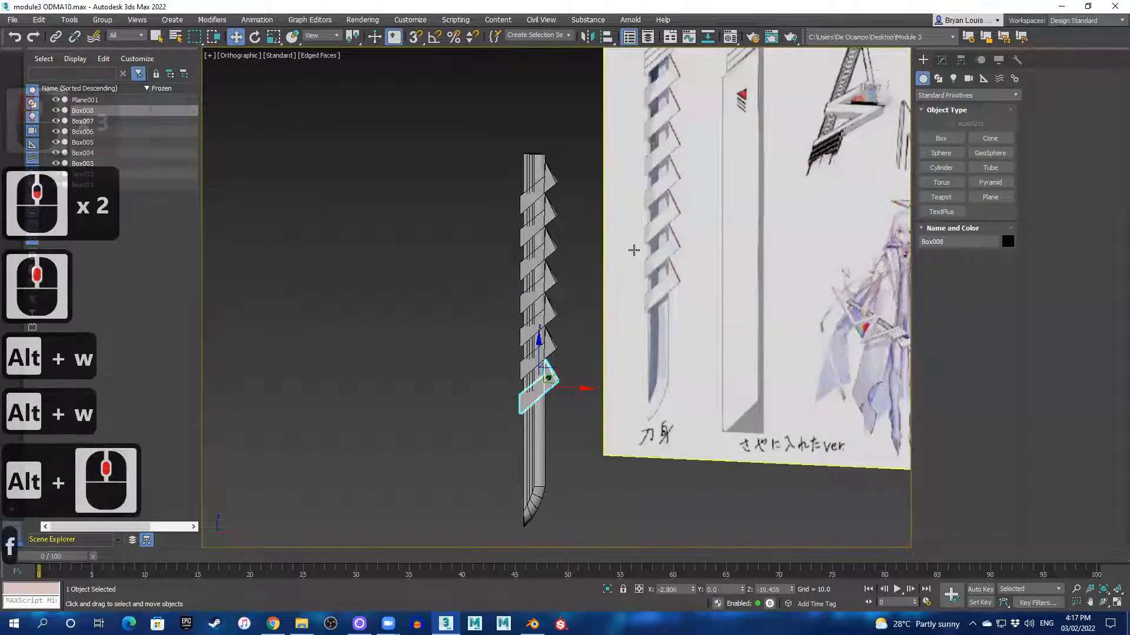
key(f)
key(p)
scroll(676, 334, down, 1)
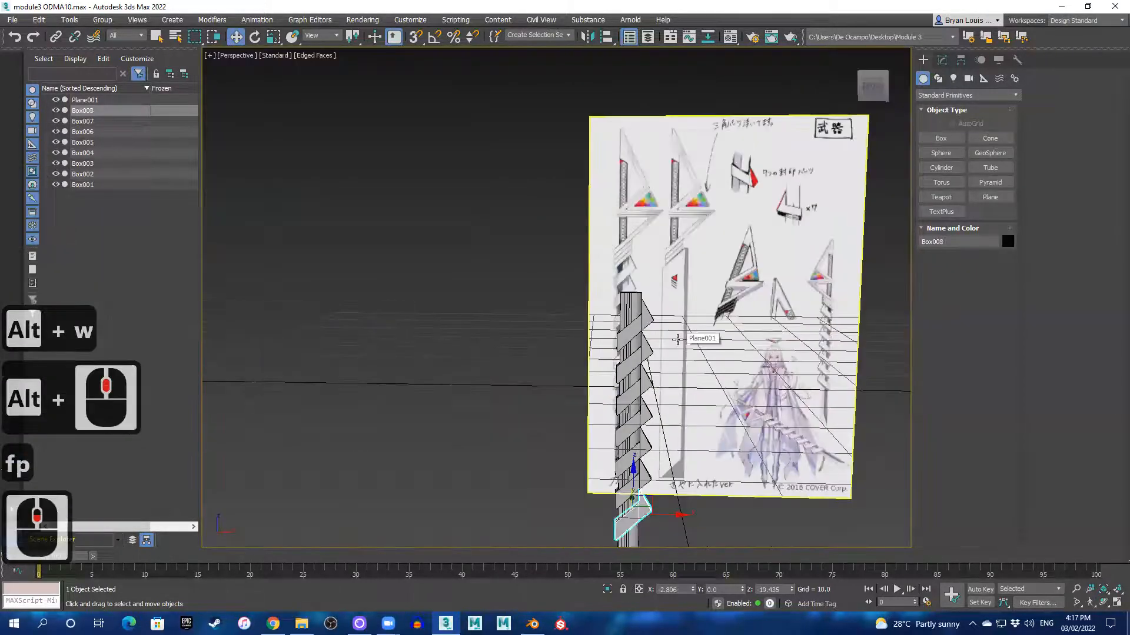
scroll(677, 340, down, 2)
scroll(630, 353, up, 3)
alt+middle_drag(556, 324, 488, 292)
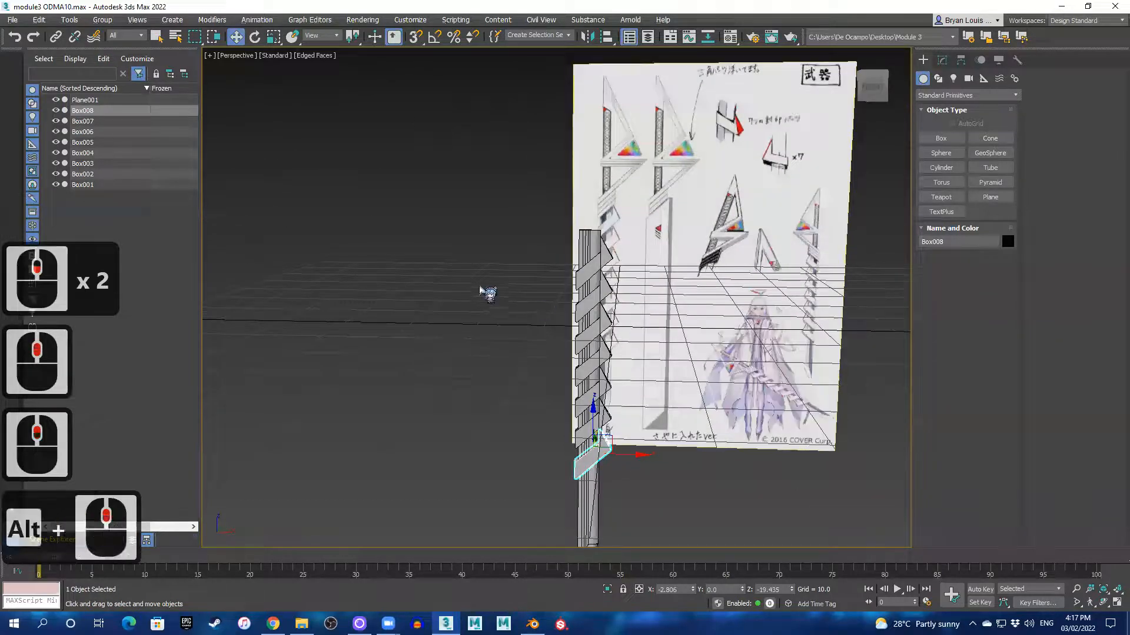
scroll(496, 309, up, 1)
middle_drag(548, 335, 459, 244)
key(alt+w)
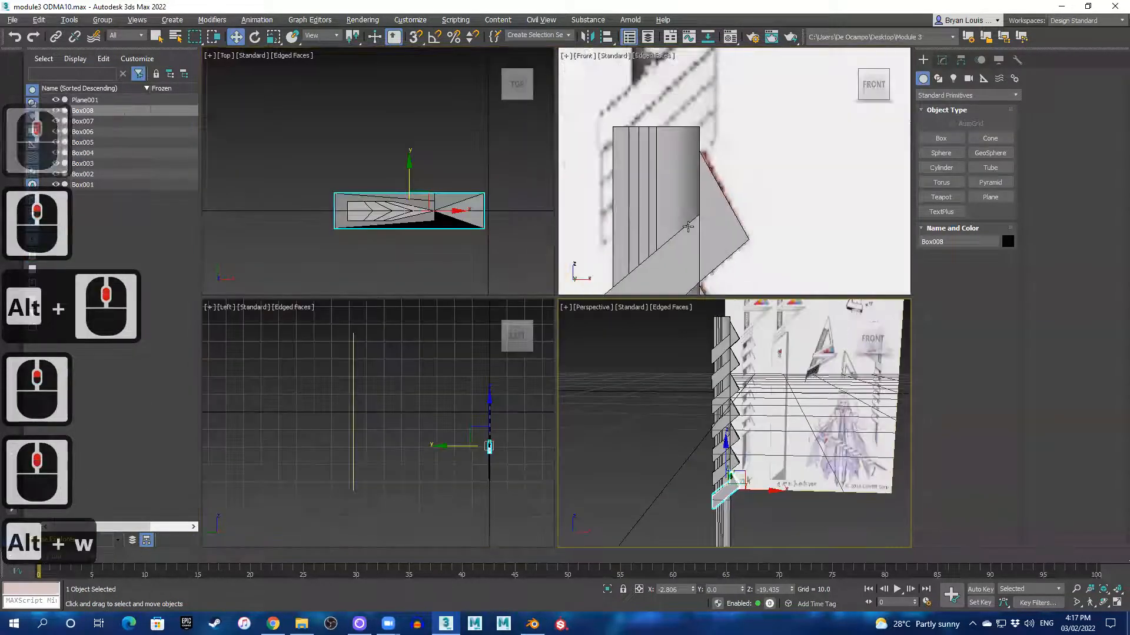
scroll(688, 227, down, 5)
key(alt+w)
scroll(615, 199, down, 2)
mouse_move(616, 200)
middle_down()
mouse_move(621, 140)
mouse_move(605, 252)
mouse_move(614, 292)
middle_up()
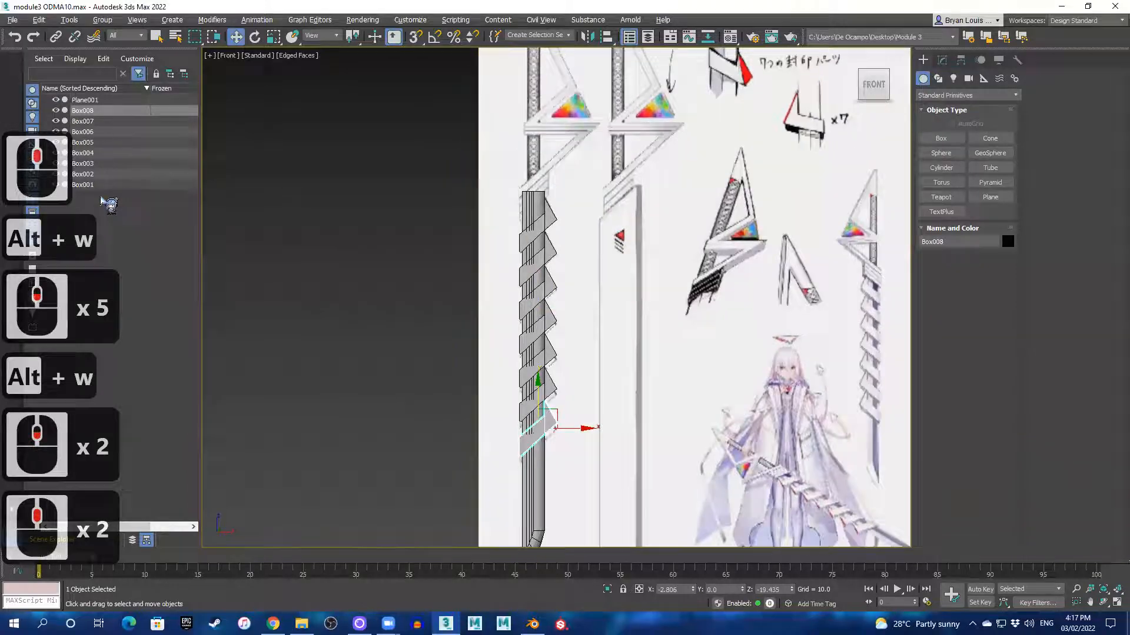
- Select Box001 through Box008 in the scene list and group them as bladeMesh
click(88, 184)
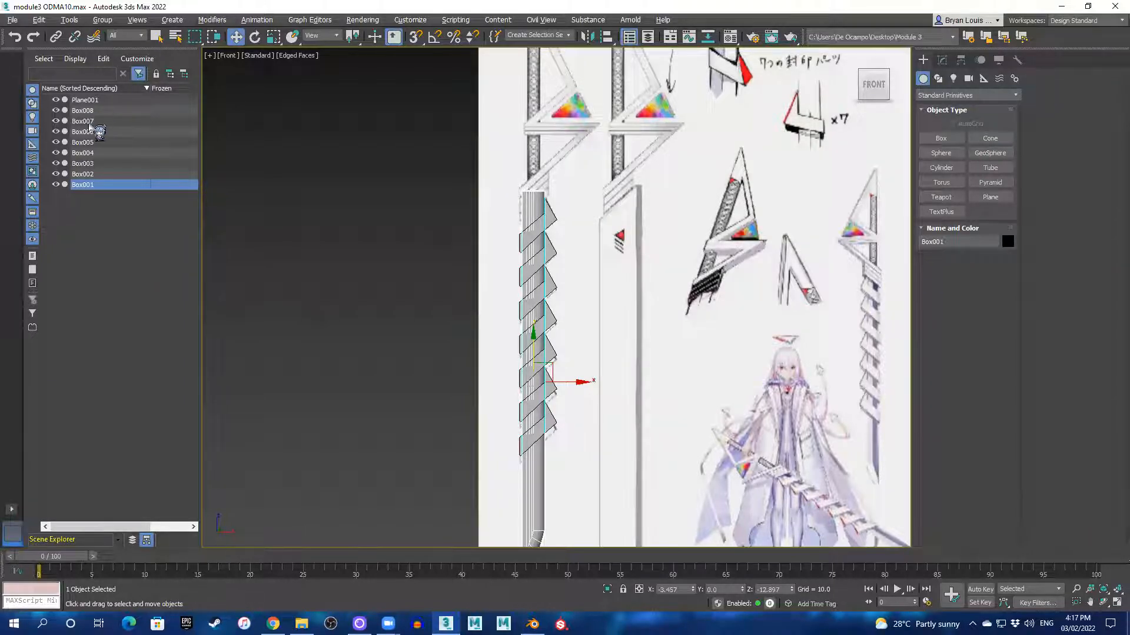
click(86, 110)
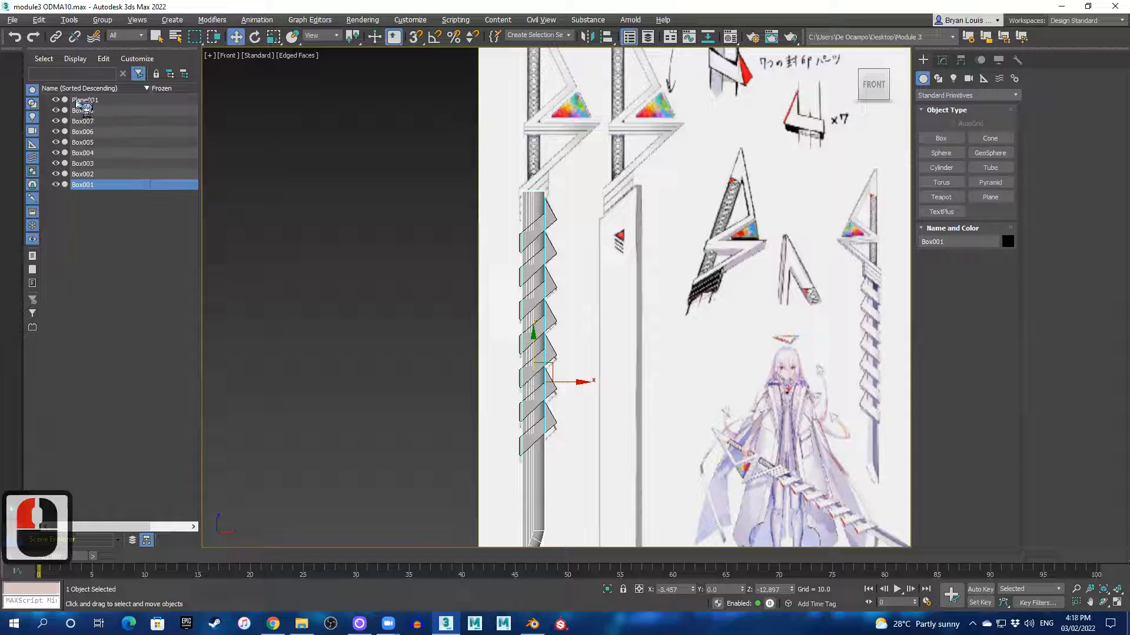
shift+click(104, 111)
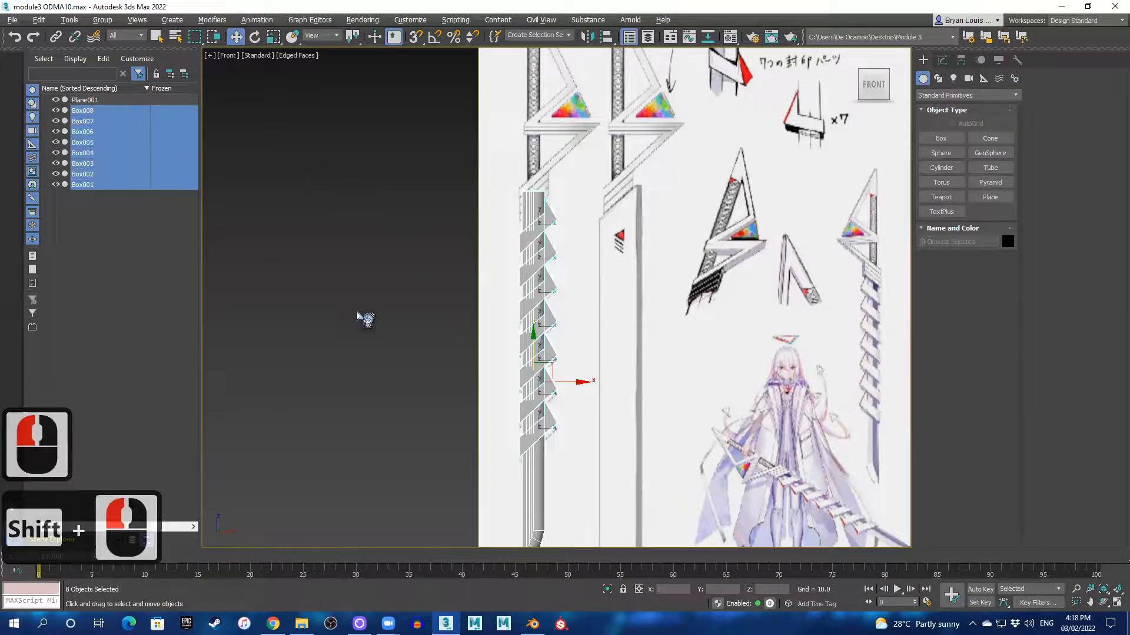
scroll(495, 355, down, 2)
scroll(457, 263, up, 2)
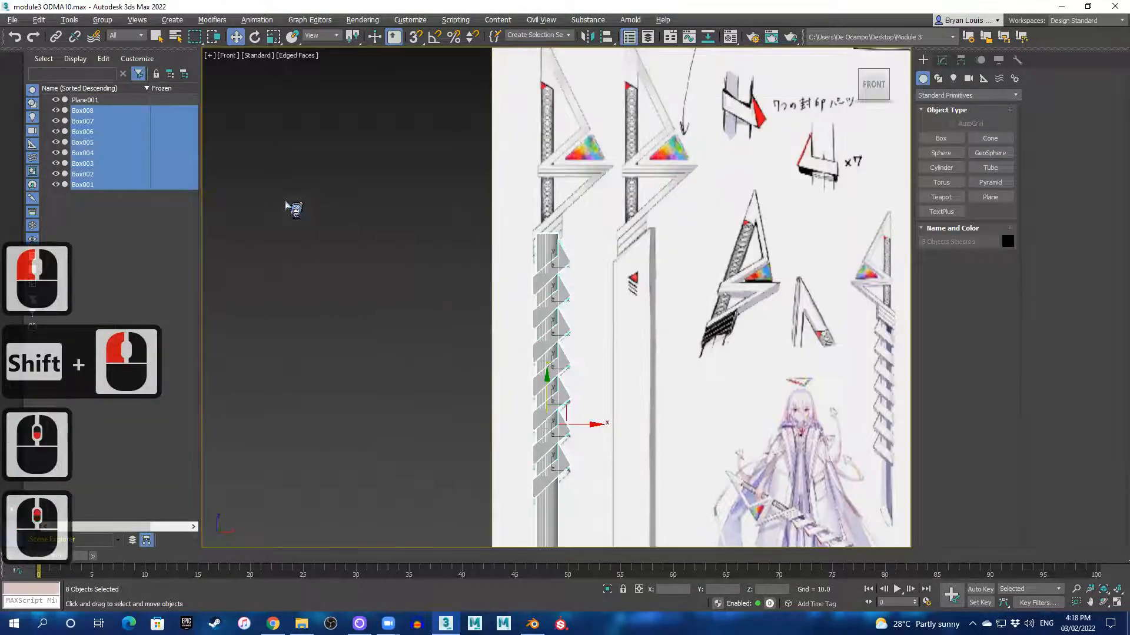
click(102, 20)
click(128, 42)
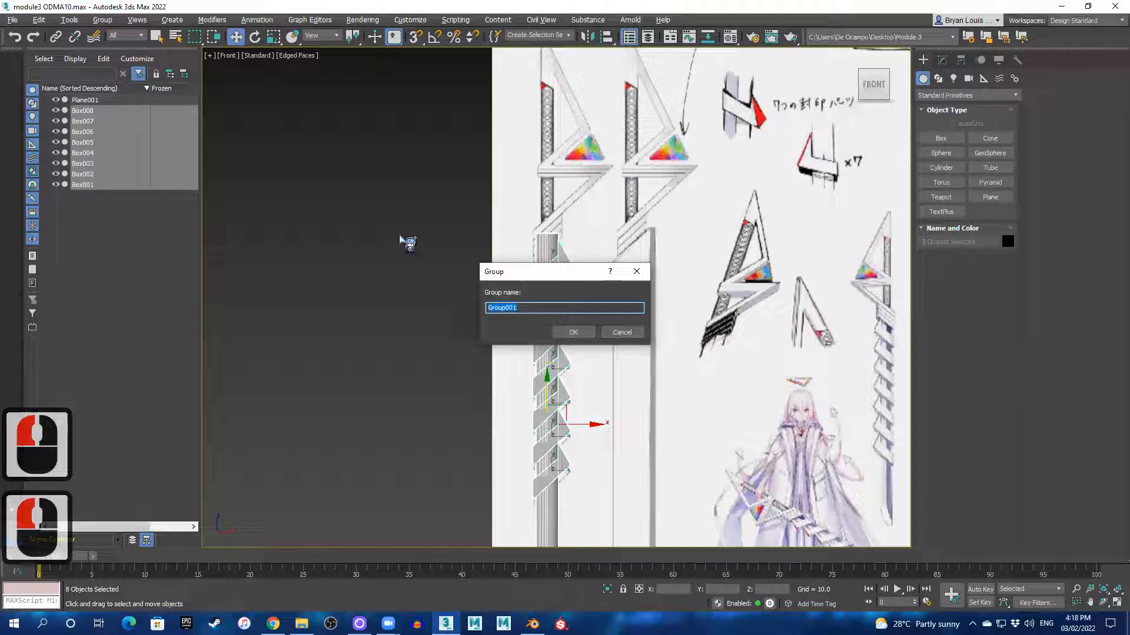
text(bladeMesh)
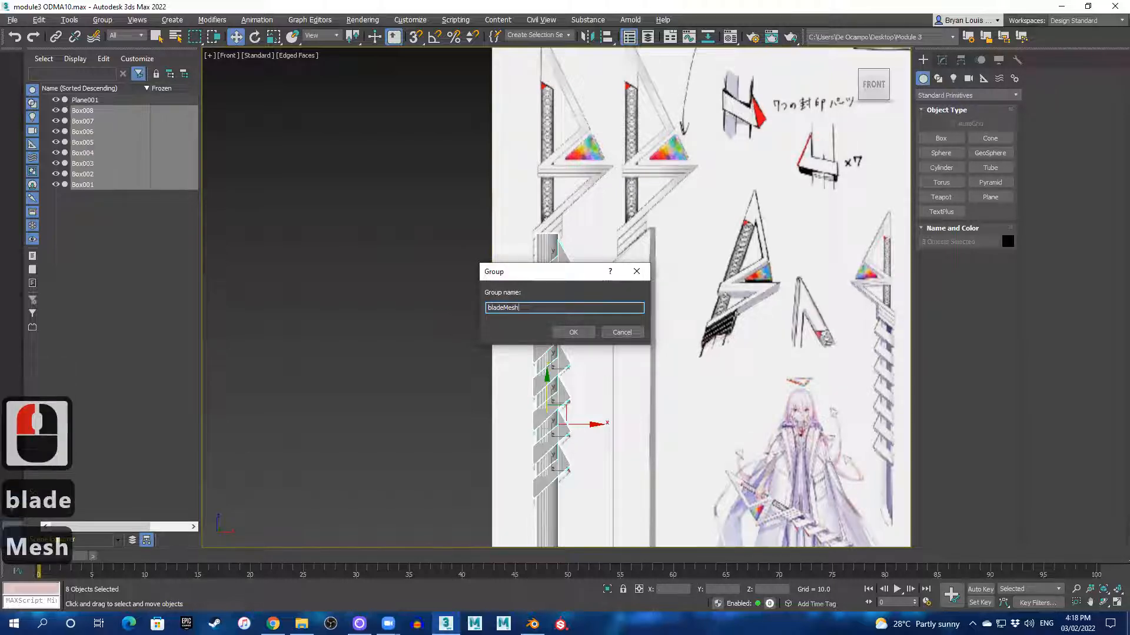
key(Return)
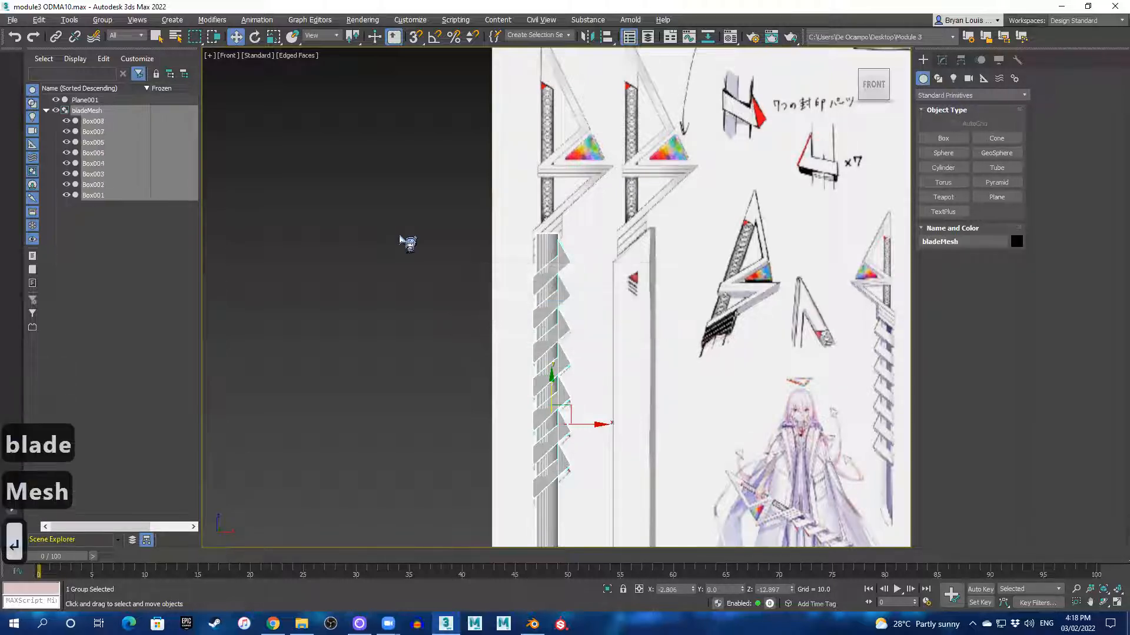
- Check that the bladeMesh group selects as one object and examine its guards against the reference outline
click(47, 111)
click(555, 285)
scroll(559, 294, up, 3)
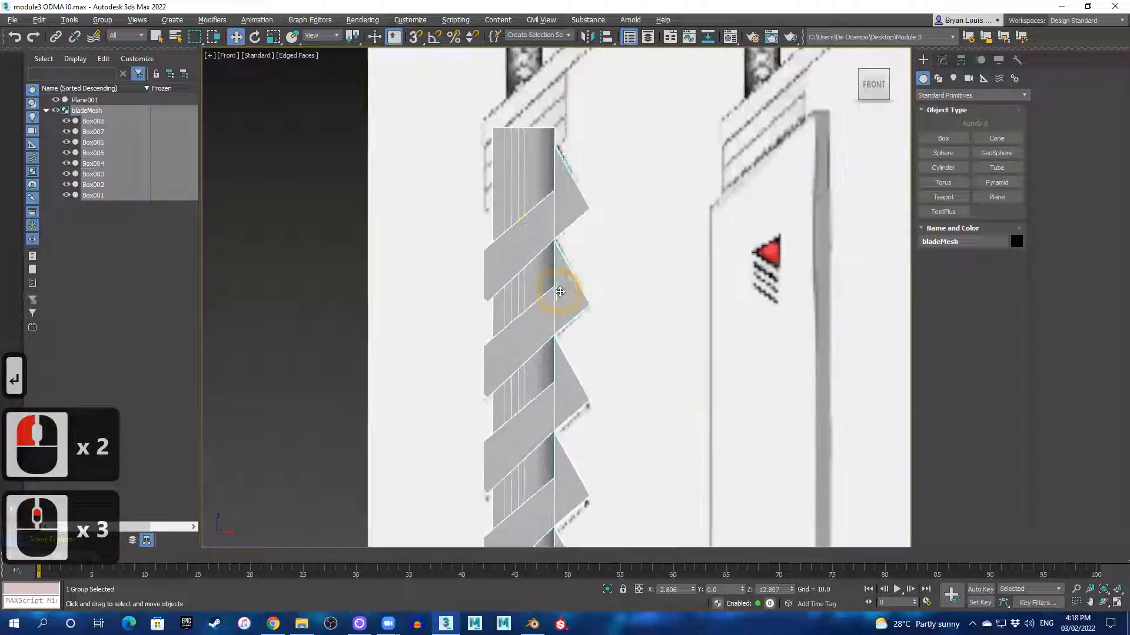
triple_click(560, 291)
scroll(547, 307, down, 2)
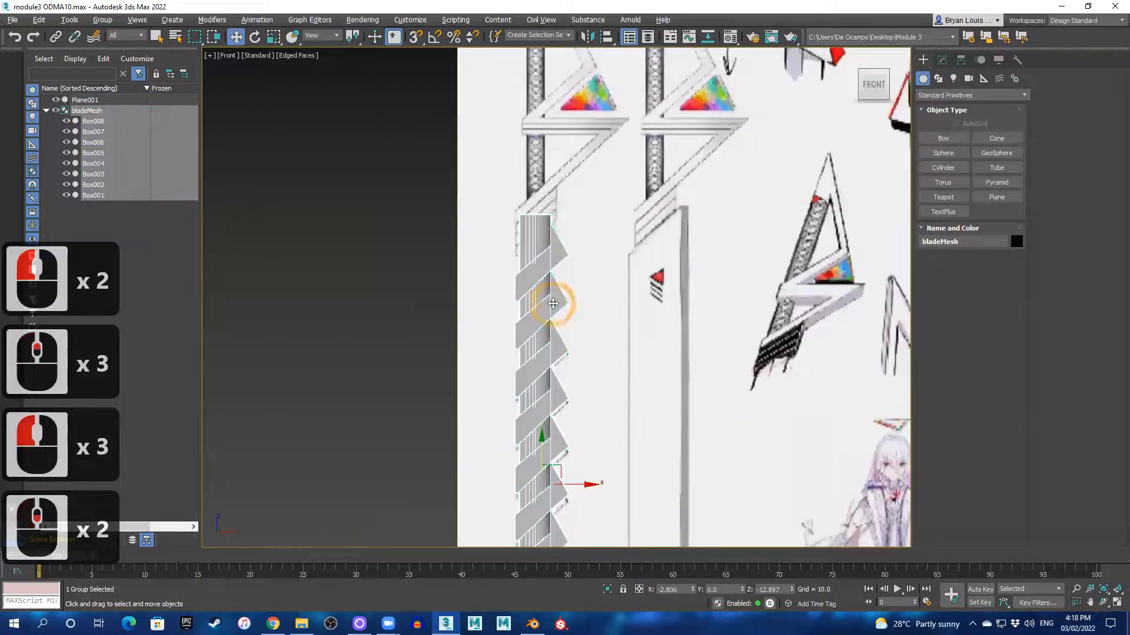
double_click(550, 400)
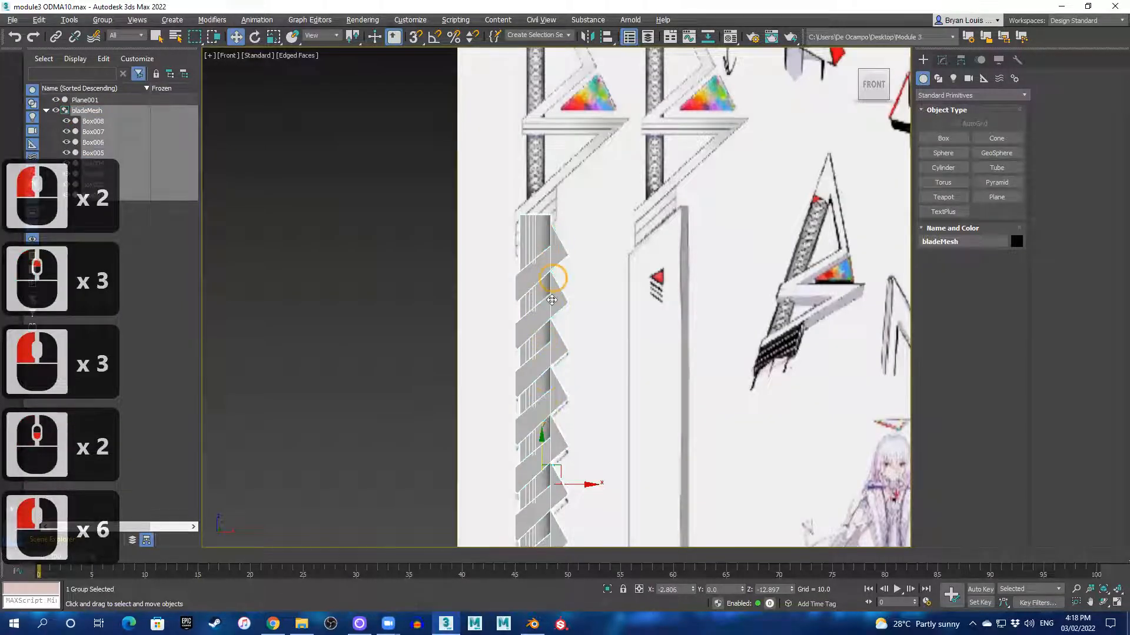
scroll(551, 300, up, 3)
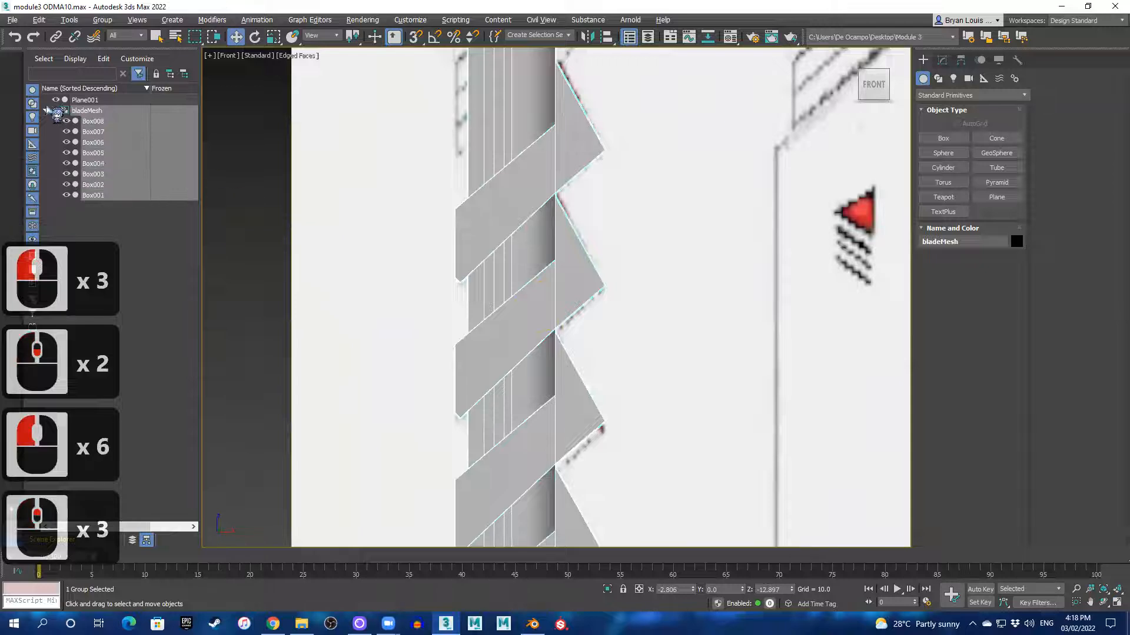
- Collapse the bladeMesh group's members in the scene list and keep the whole group selected
click(47, 110)
click(93, 111)
click(170, 128)
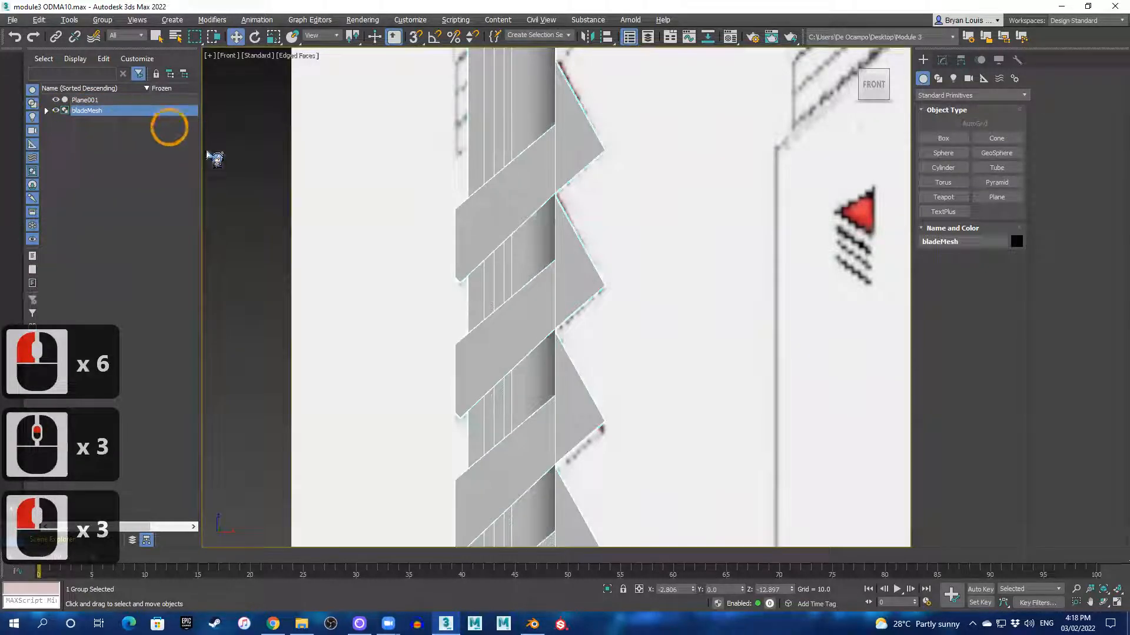
scroll(517, 214, down, 2)
scroll(530, 252, up, 1)
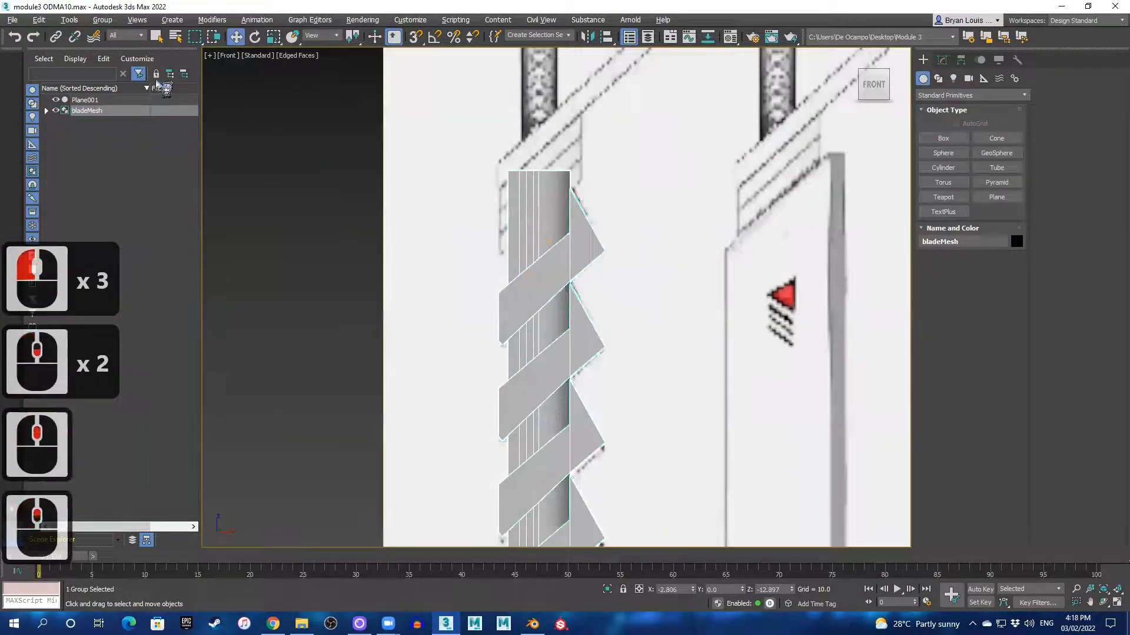
- Open the bladeMesh group and select its guards Box004, Box003 and Box002 individually
click(100, 21)
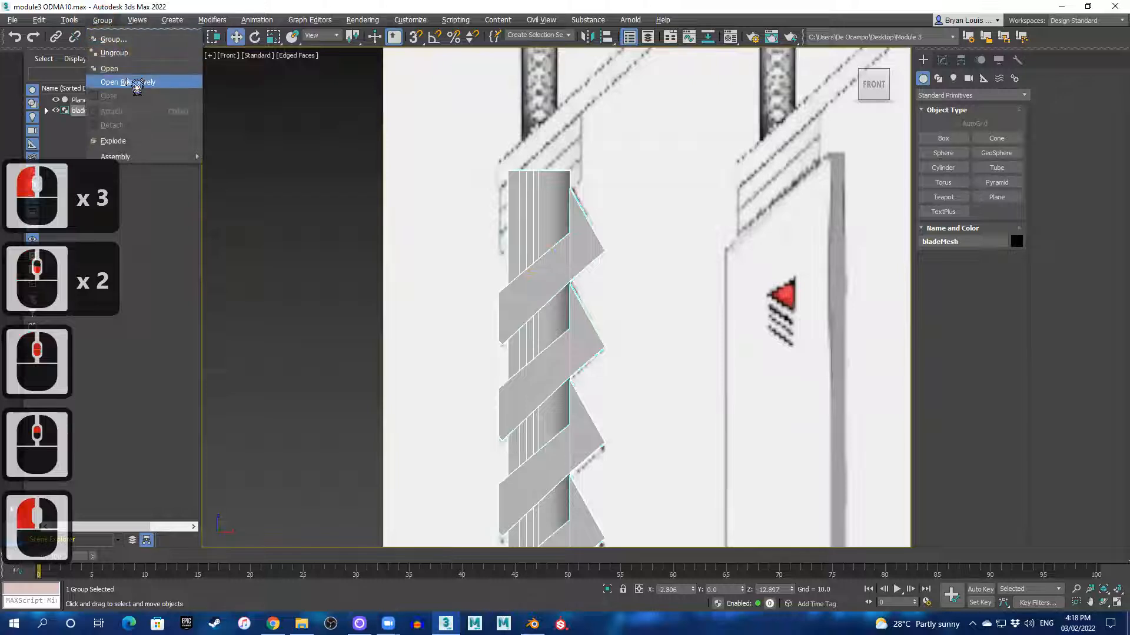
click(110, 69)
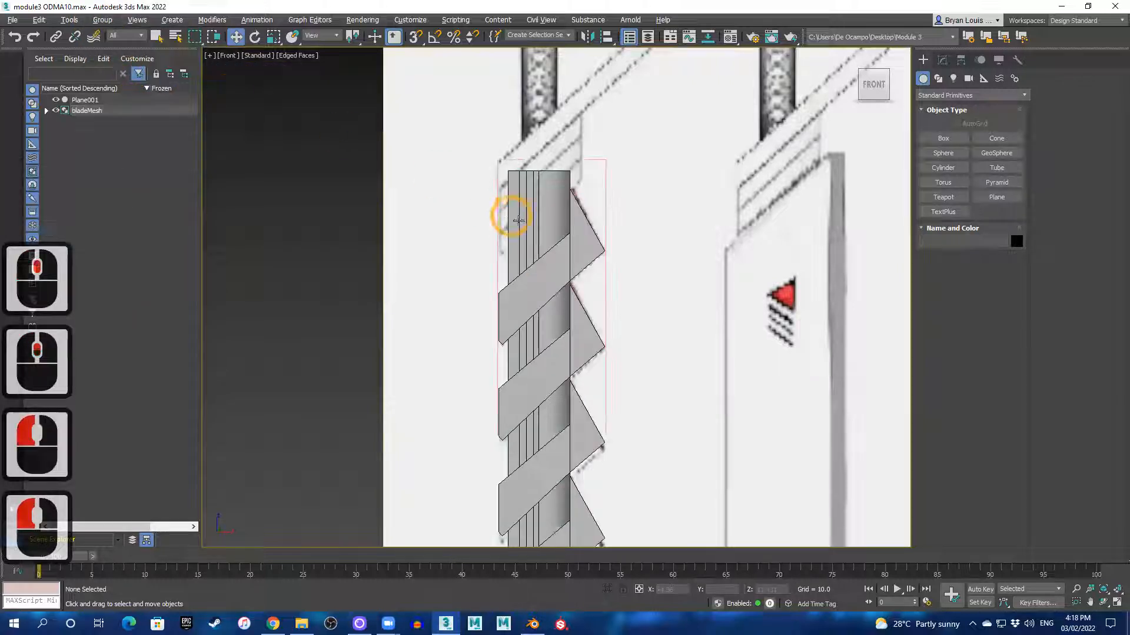
click(578, 325)
click(561, 452)
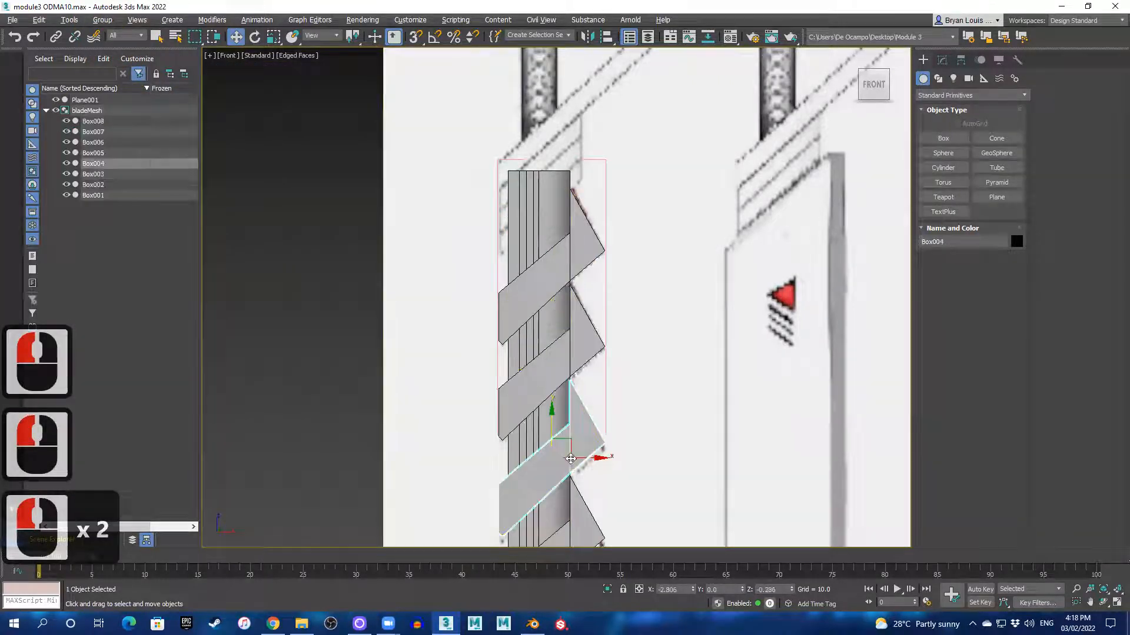
click(565, 358)
click(554, 265)
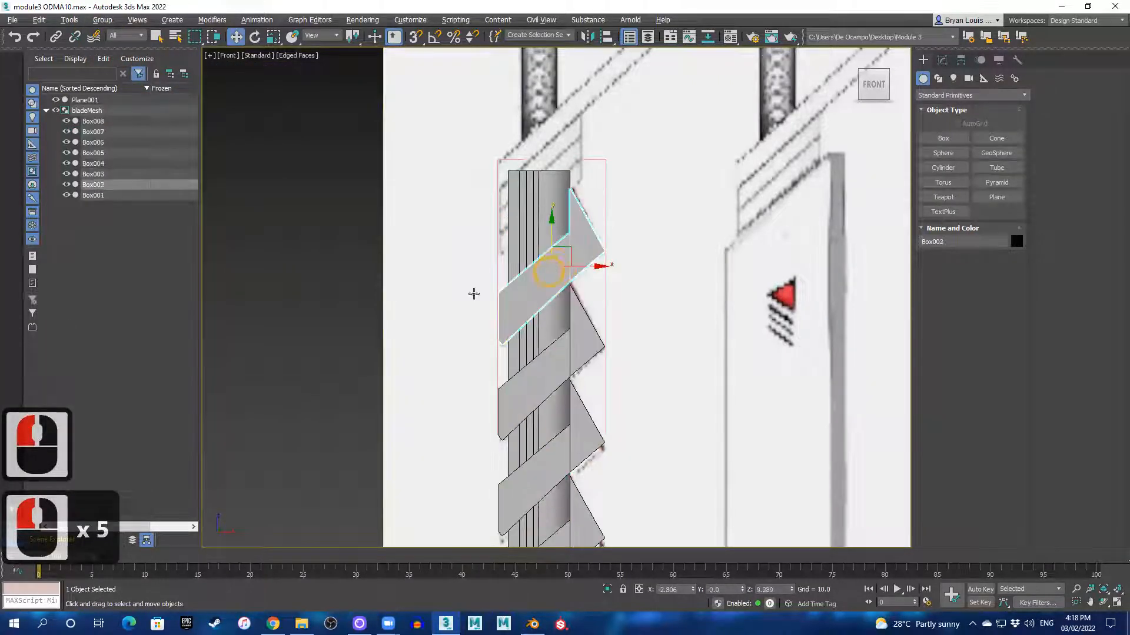
- Close the bladeMesh group and collapse its members in the scene list
double_click(87, 110)
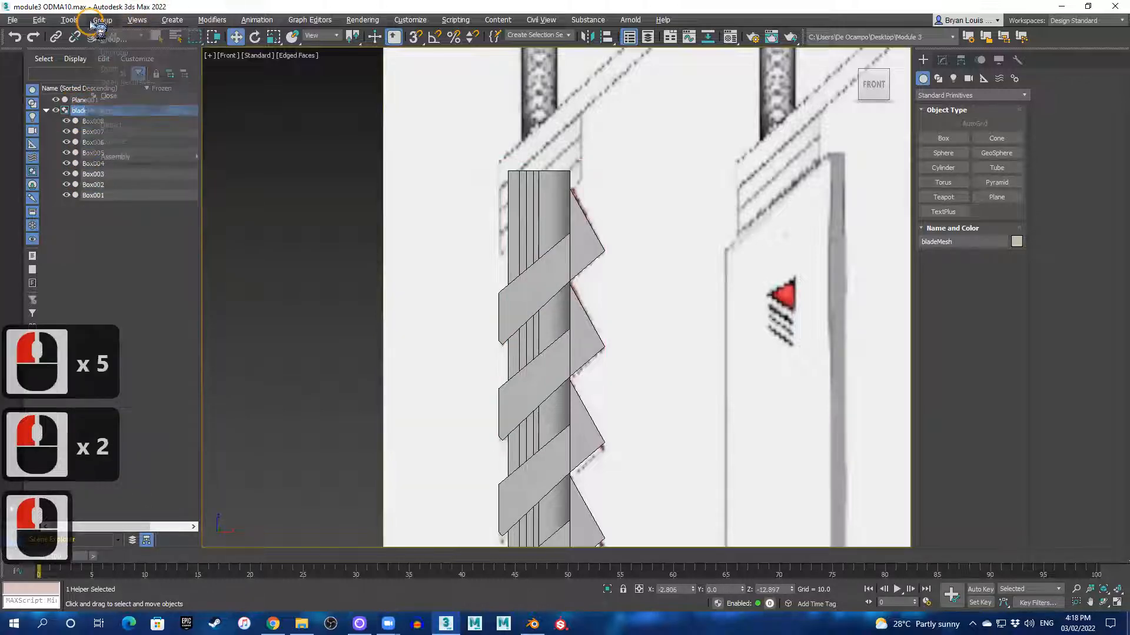
double_click(112, 110)
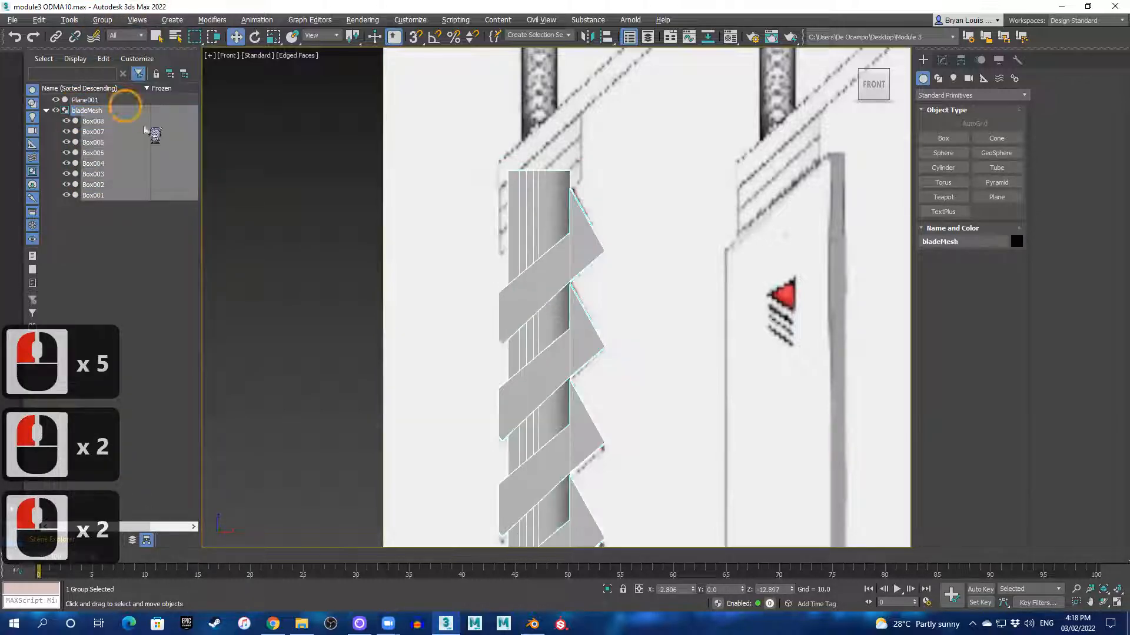
click(47, 111)
scroll(575, 299, down, 3)
scroll(518, 341, down, 2)
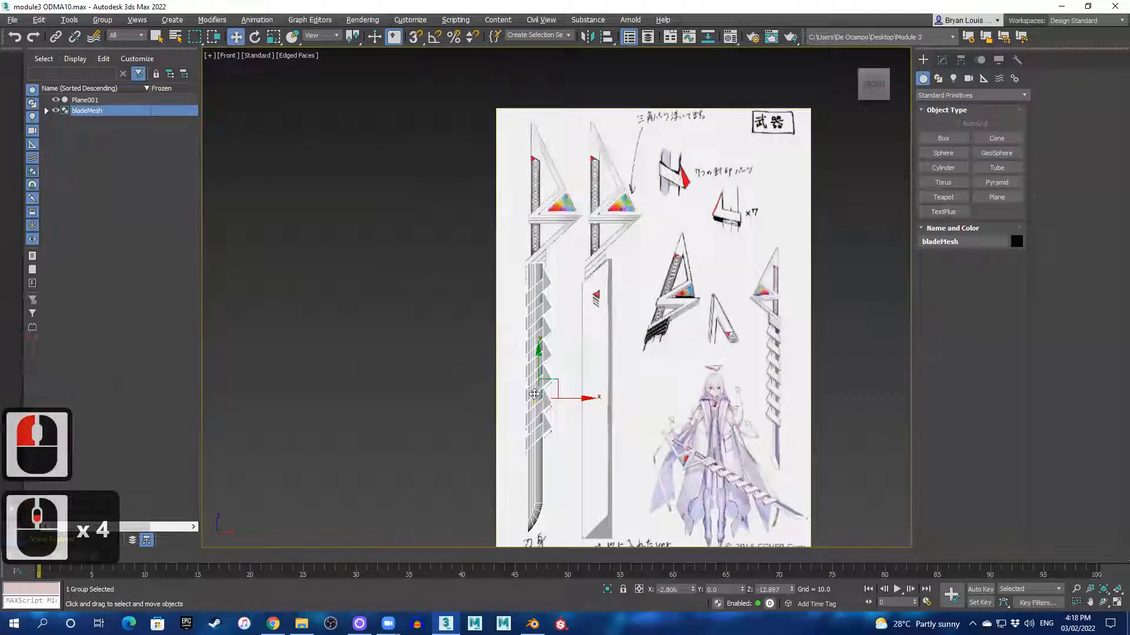
- Switch to Blender, restore the full multi-area layout from the maximized viewport, and select the blade's Cube object
click(532, 623)
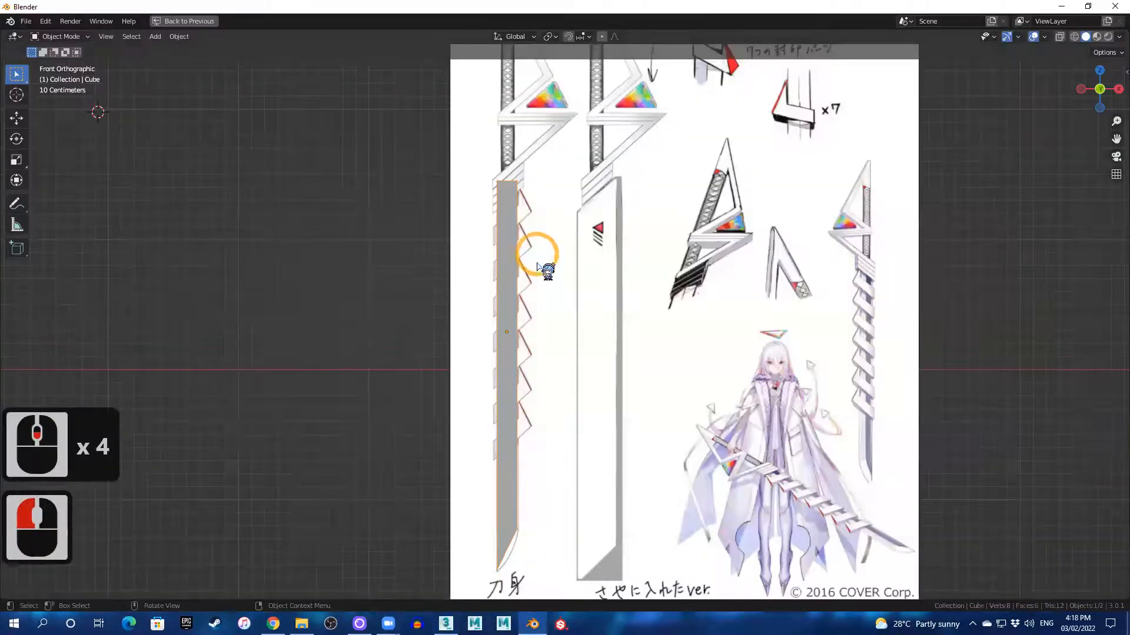
scroll(539, 264, down, 1)
scroll(539, 265, up, 2)
click(493, 257)
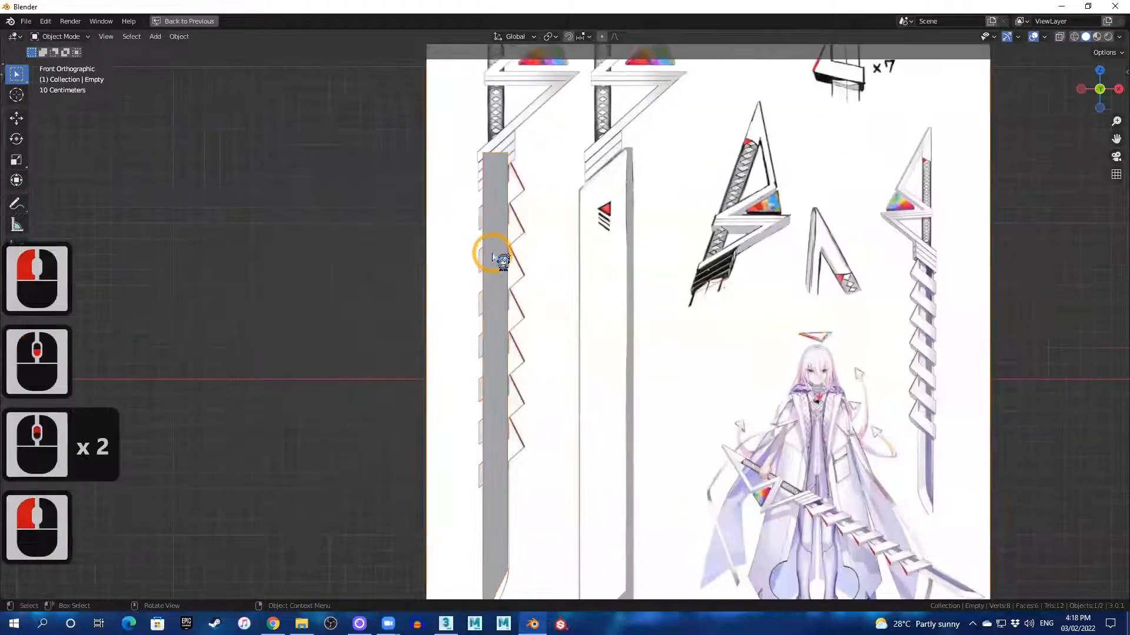
key(ctrl+space)
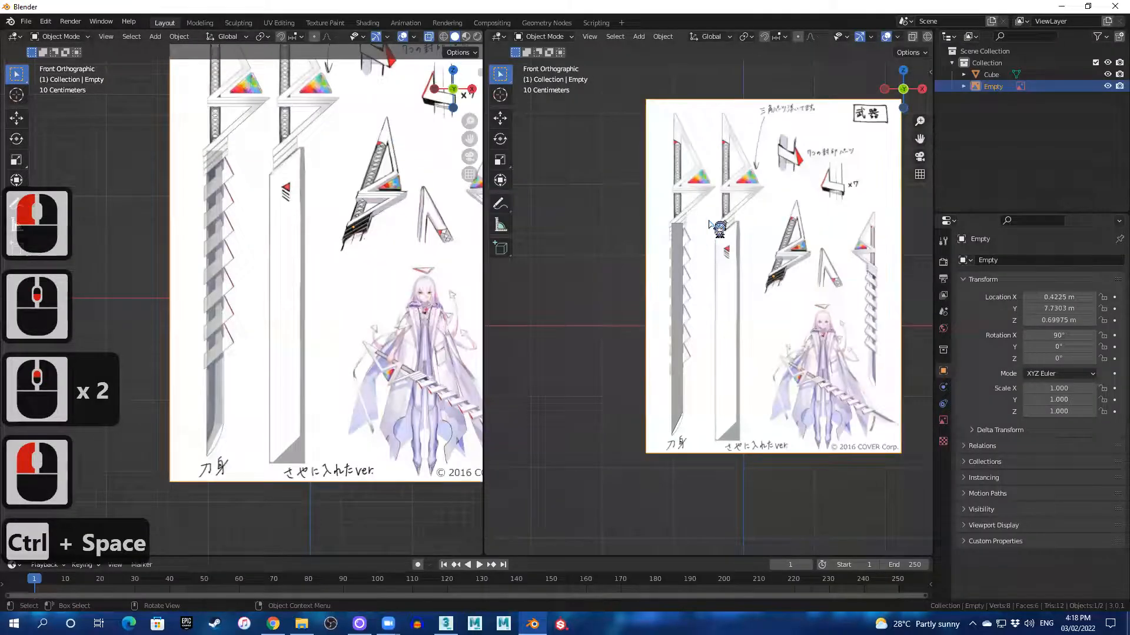
click(679, 231)
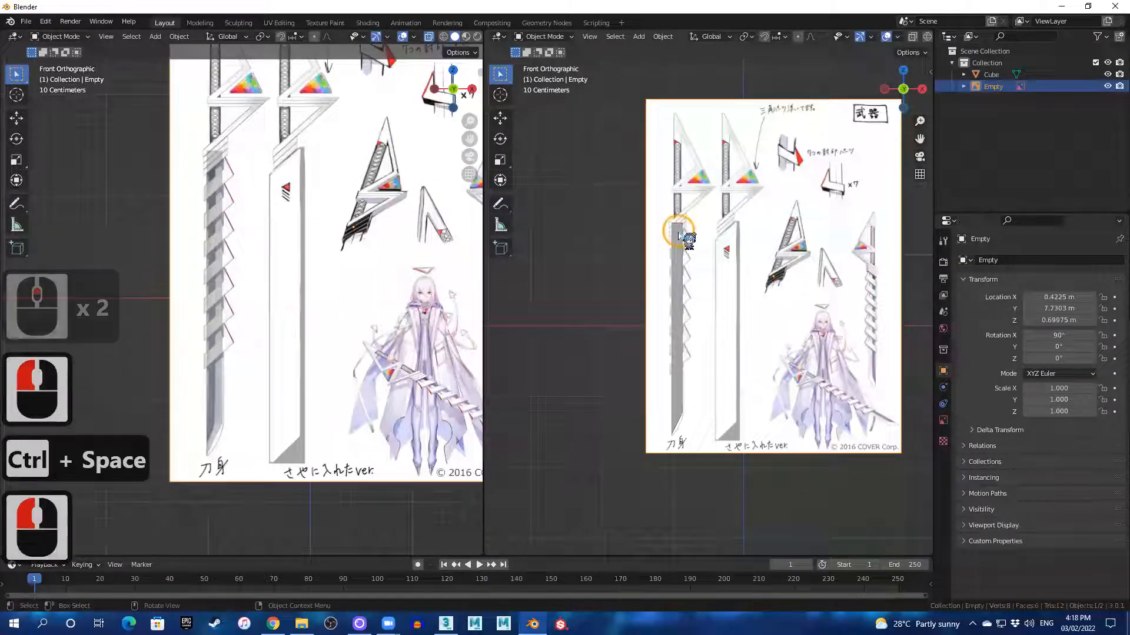
click(993, 75)
scroll(678, 264, up, 2)
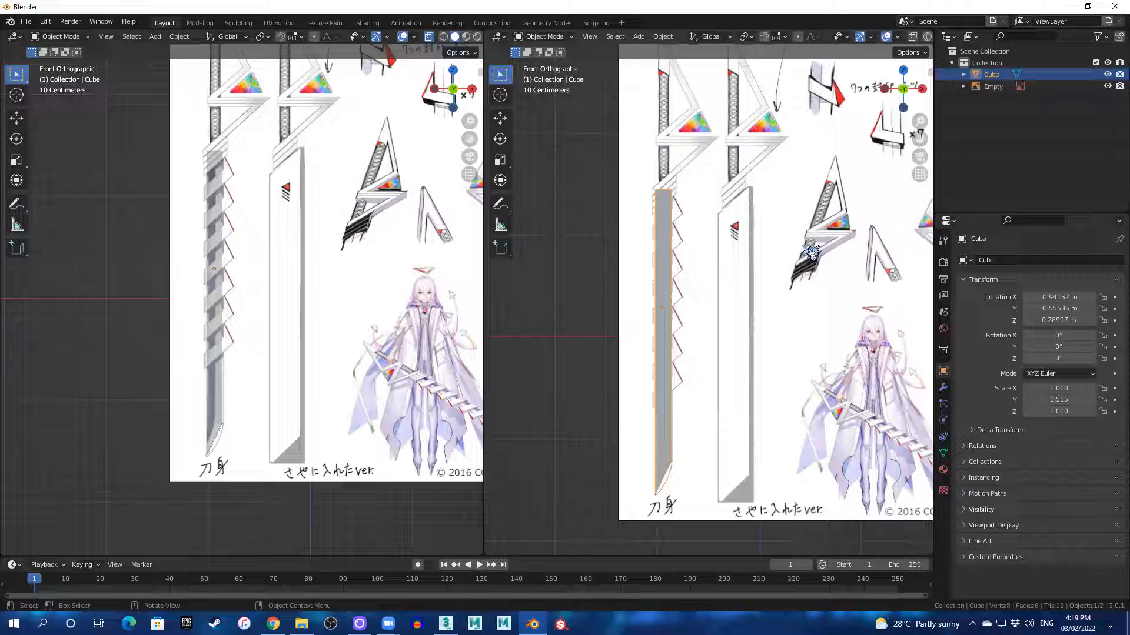
- Move the Cube into a new collection named bladeMesh
key(m)
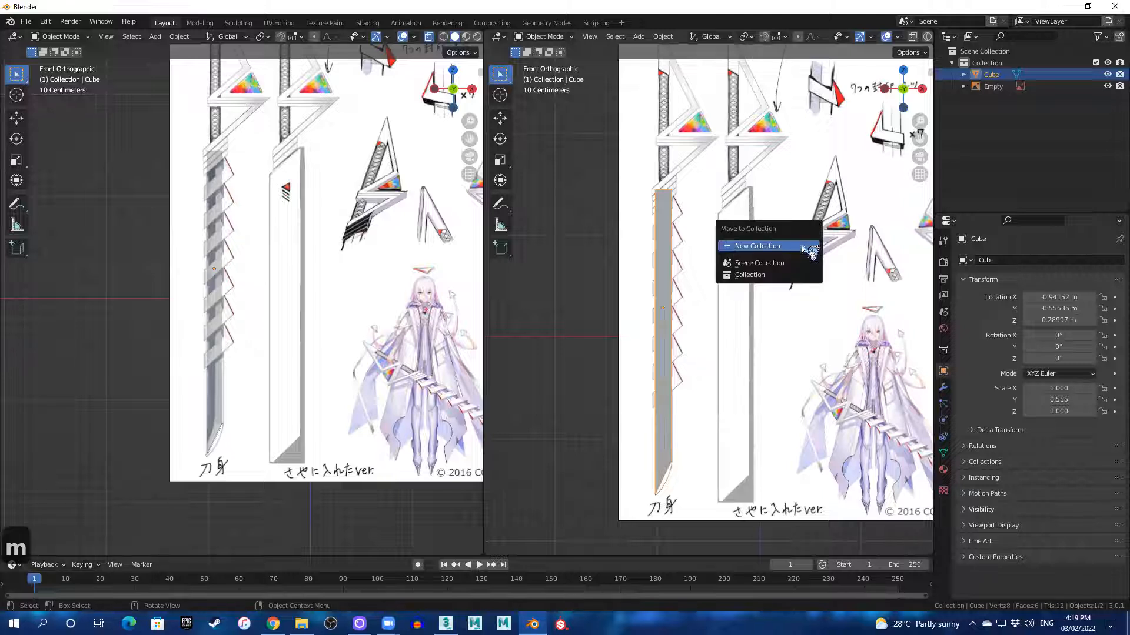
click(775, 246)
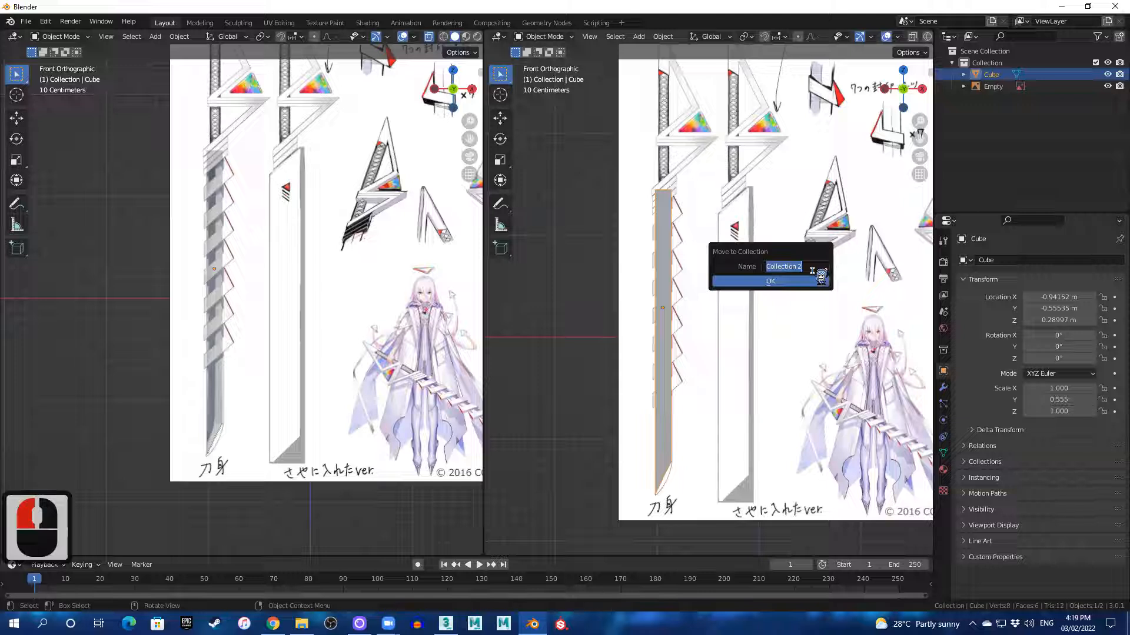
text(blade)
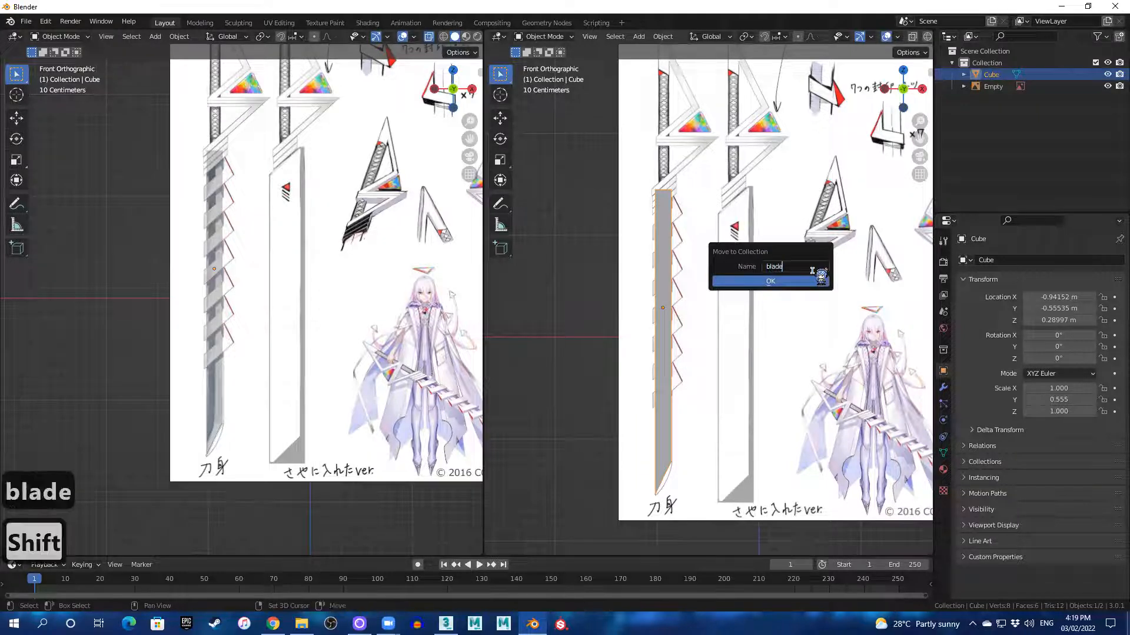
text(Mesh\)
key(BackSpace)
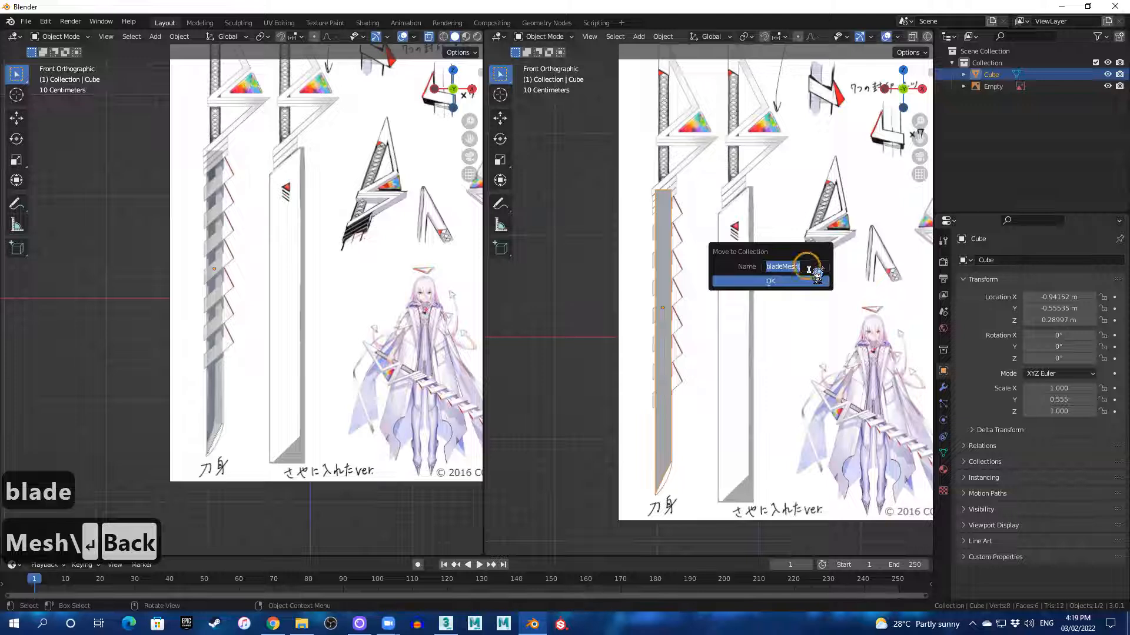
double_click(812, 268)
key(BackSpace)
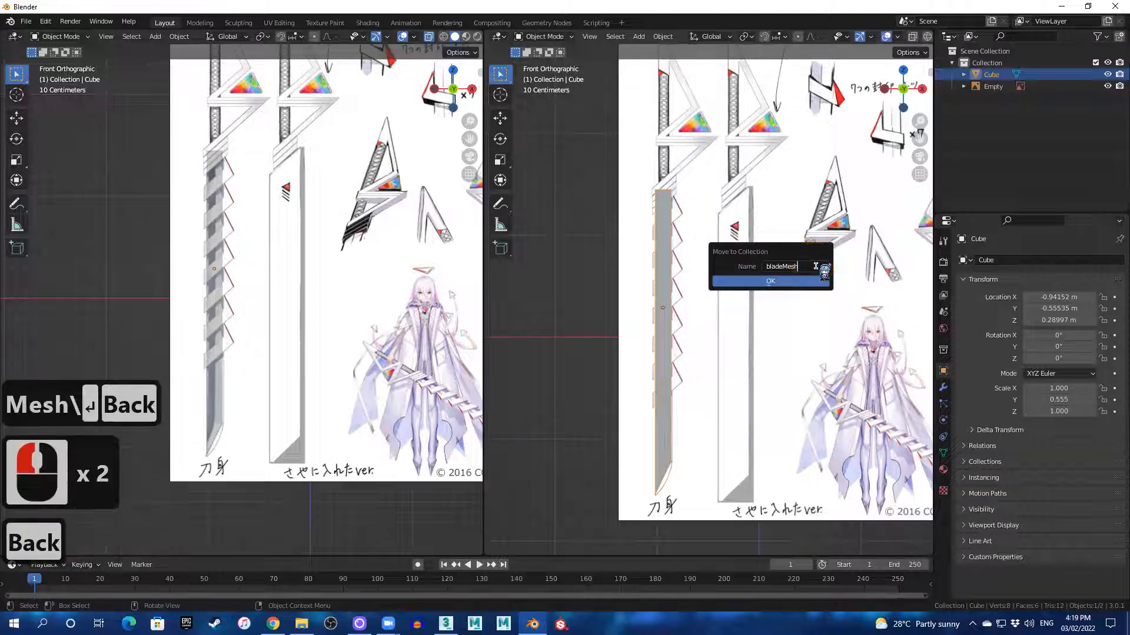
click(801, 282)
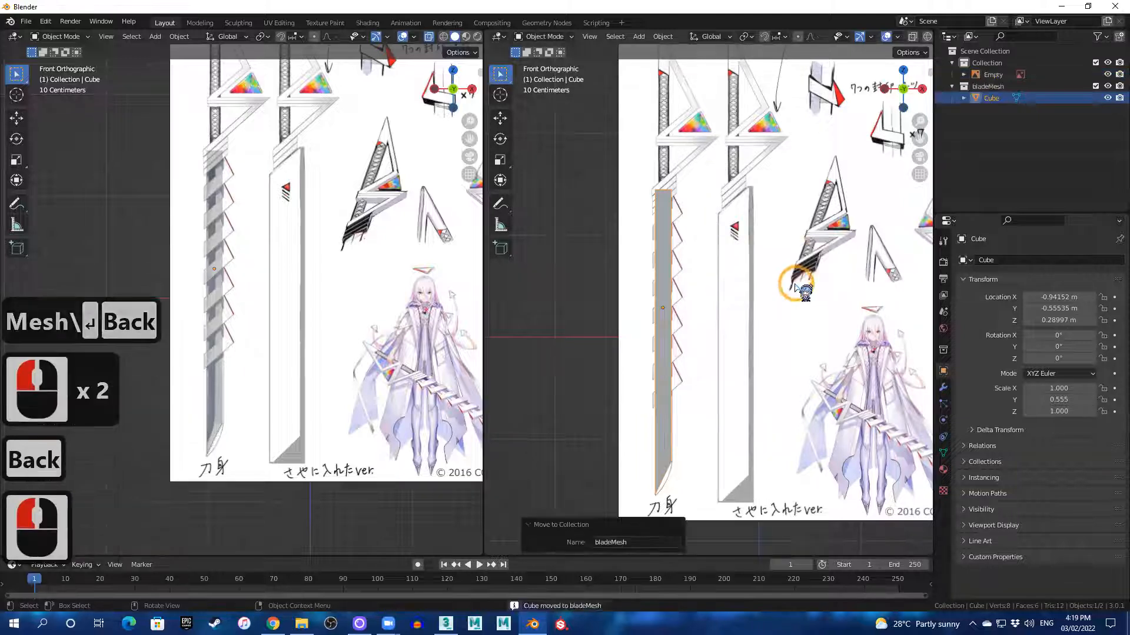
- Check the Cube's placement under the bladeMesh collection by selecting both entries in the outliner
click(1002, 88)
click(990, 98)
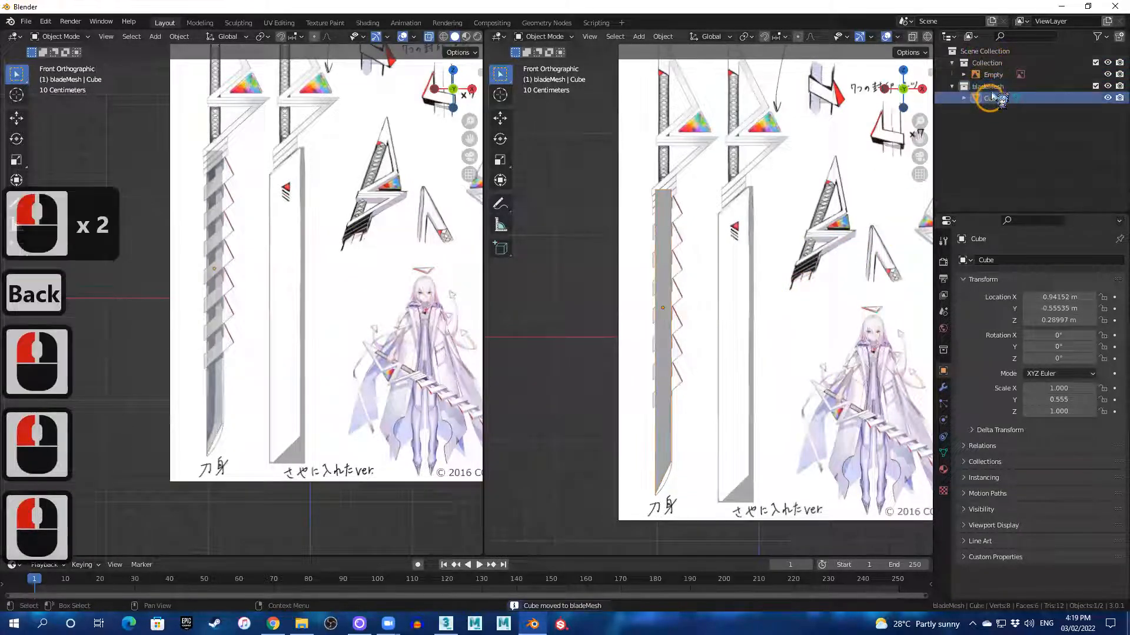
click(991, 88)
click(993, 99)
click(995, 96)
click(996, 97)
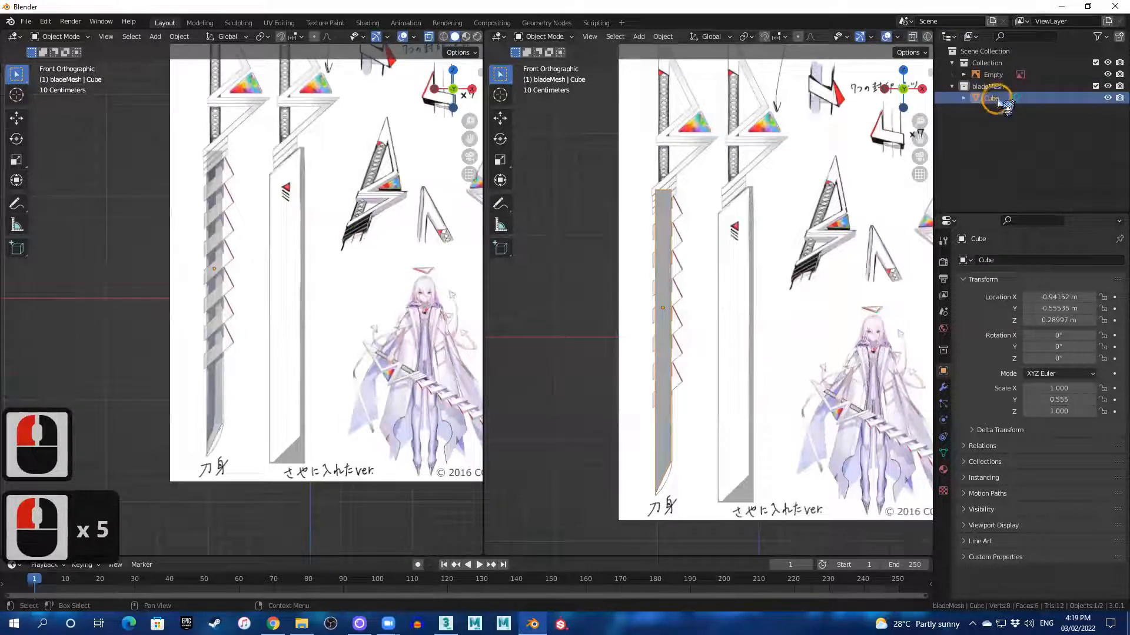
click(1000, 96)
click(996, 97)
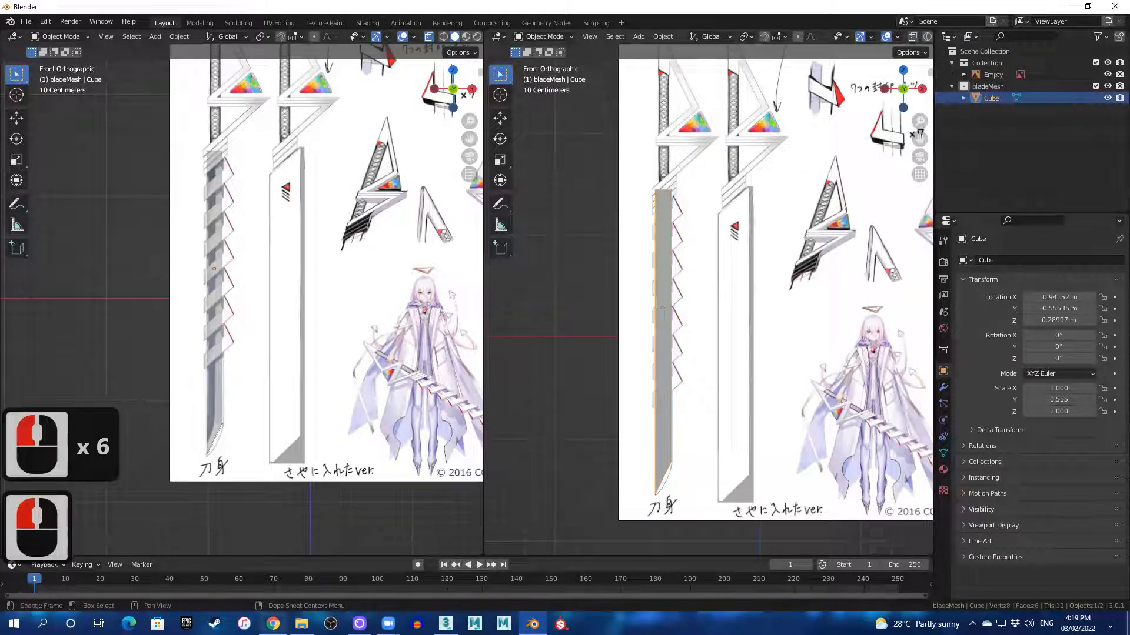
- Switch back to 3ds Max and examine the reference handle above the blade up to the patterned grip's red tip
mouse_move(273, 624)
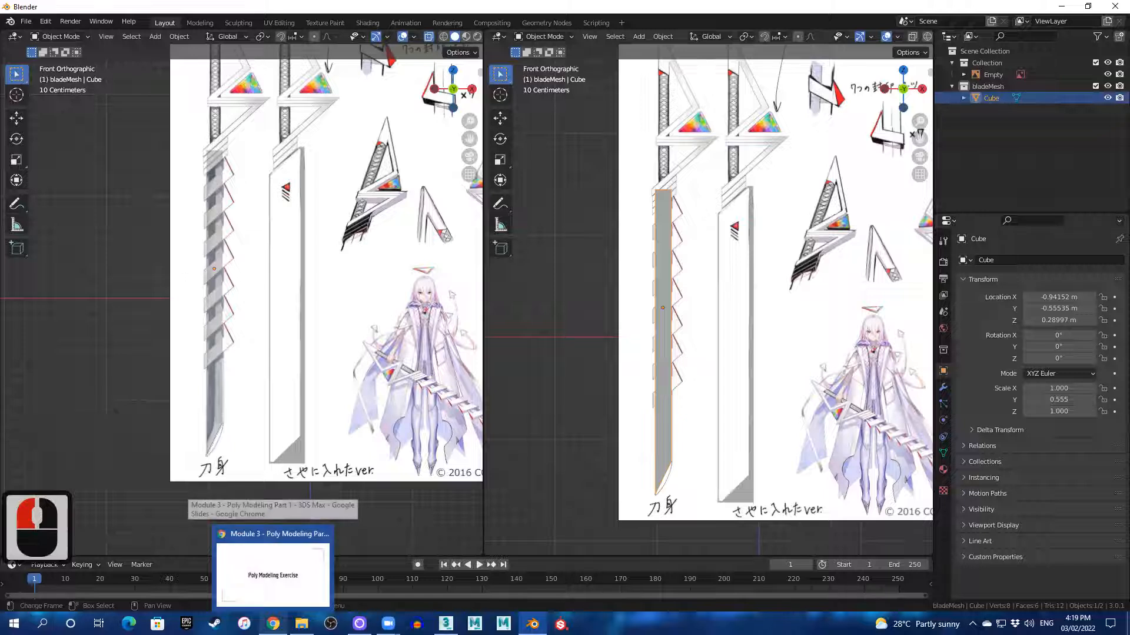
click(446, 624)
scroll(550, 337, up, 3)
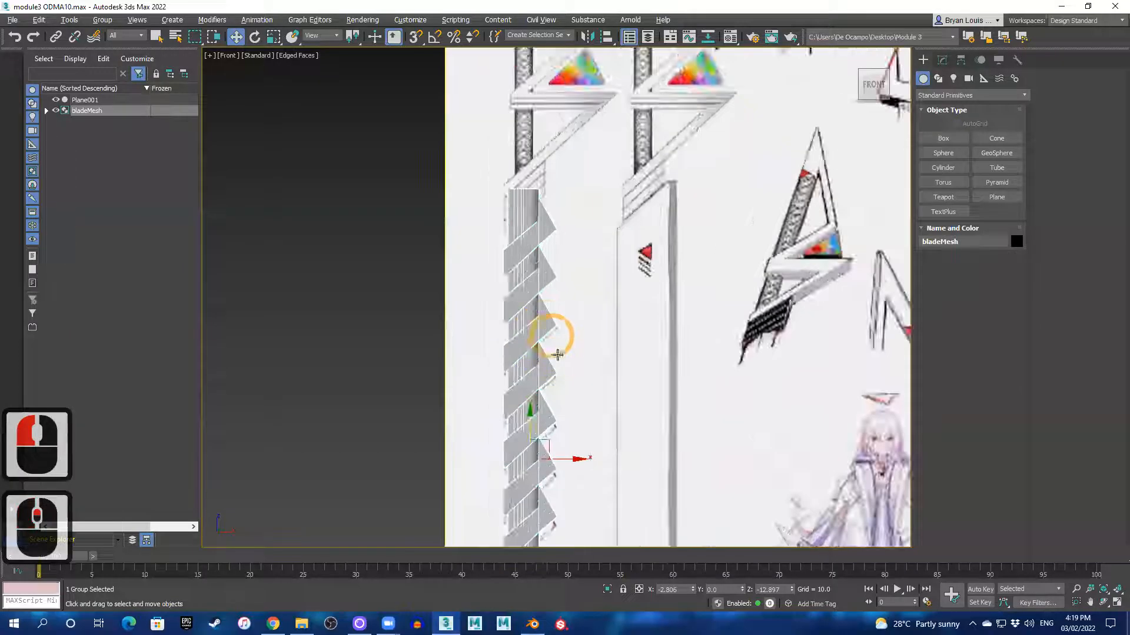
shift+middle_drag(601, 369, 593, 401)
scroll(580, 229, up, 2)
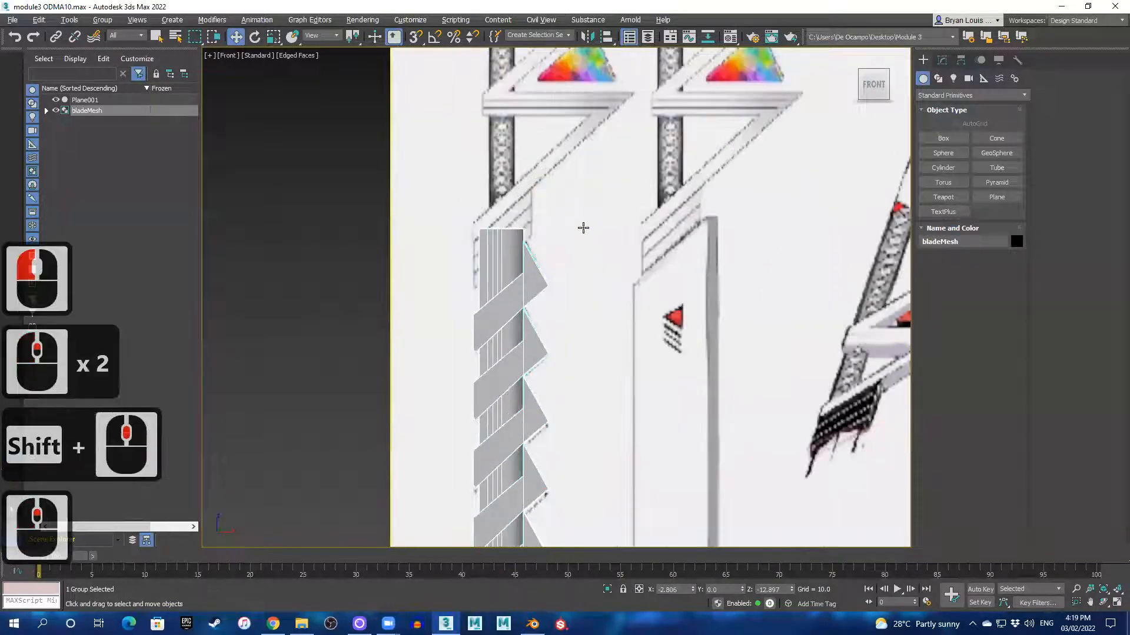
scroll(613, 297, down, 3)
scroll(599, 302, up, 3)
middle_drag(599, 302, 565, 408)
scroll(565, 409, down, 2)
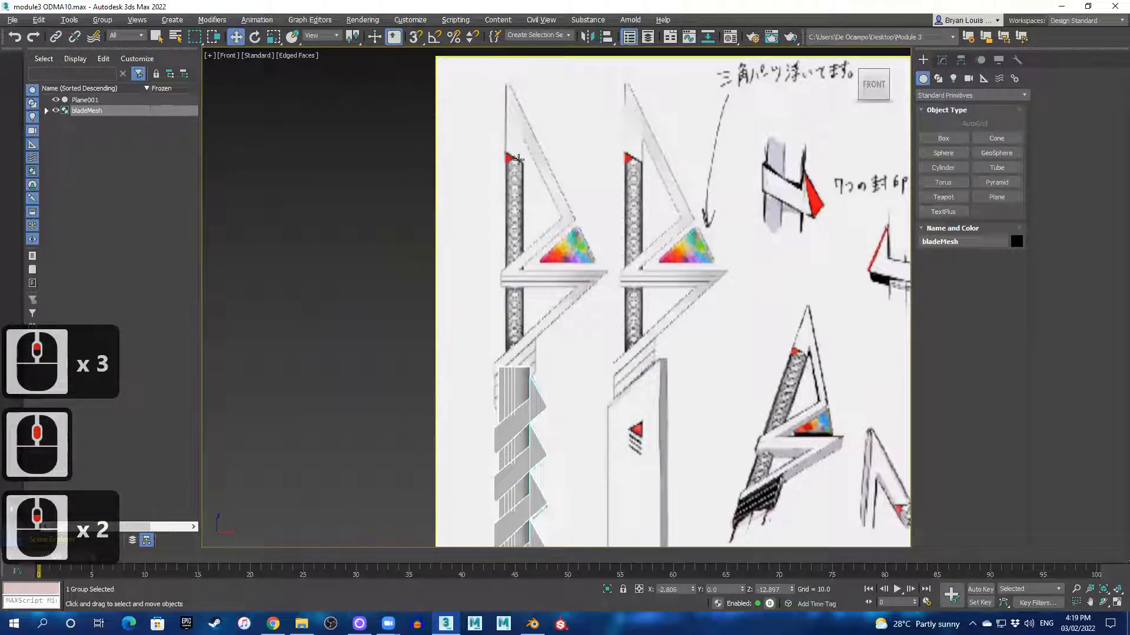
scroll(517, 159, up, 4)
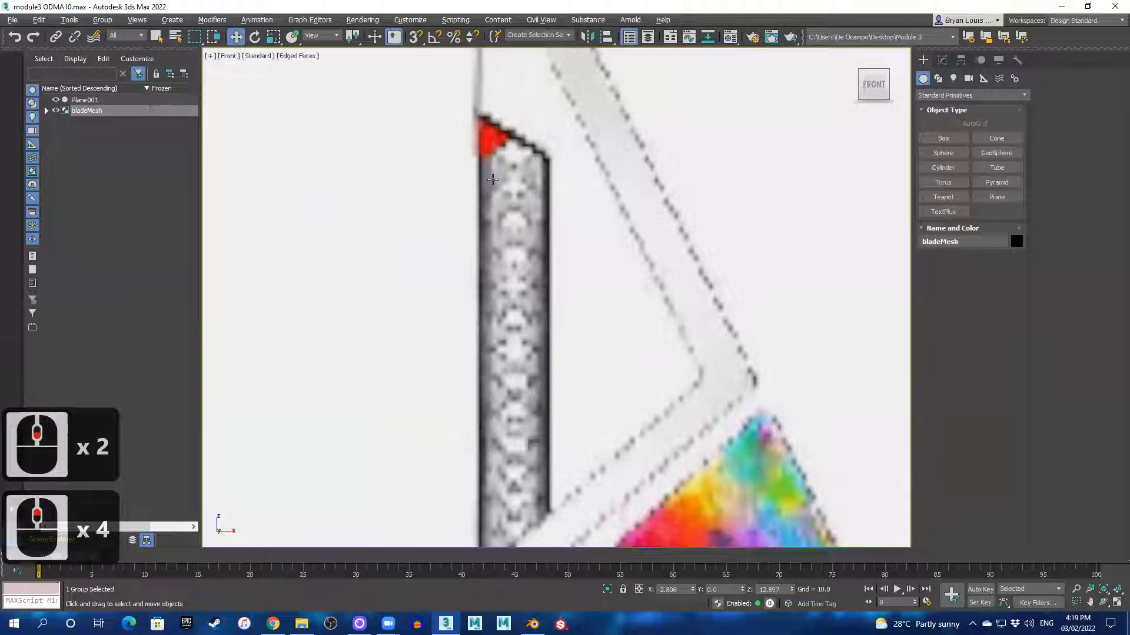
- Examine the layered collar in the front-view reference where the pillar's upper end meets the handle
scroll(493, 176, down, 4)
middle_drag(512, 186, 515, 344)
scroll(514, 344, up, 2)
scroll(514, 344, up, 3)
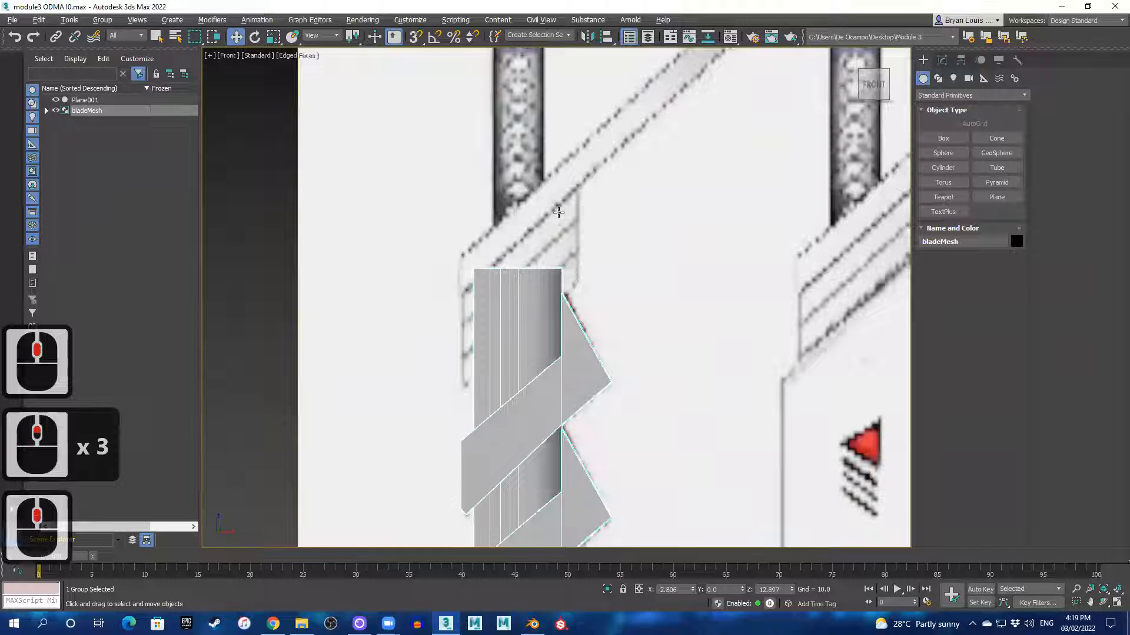
scroll(510, 195, down, 2)
scroll(523, 251, up, 2)
middle_drag(450, 310, 461, 369)
middle_drag(549, 238, 466, 443)
scroll(469, 443, down, 2)
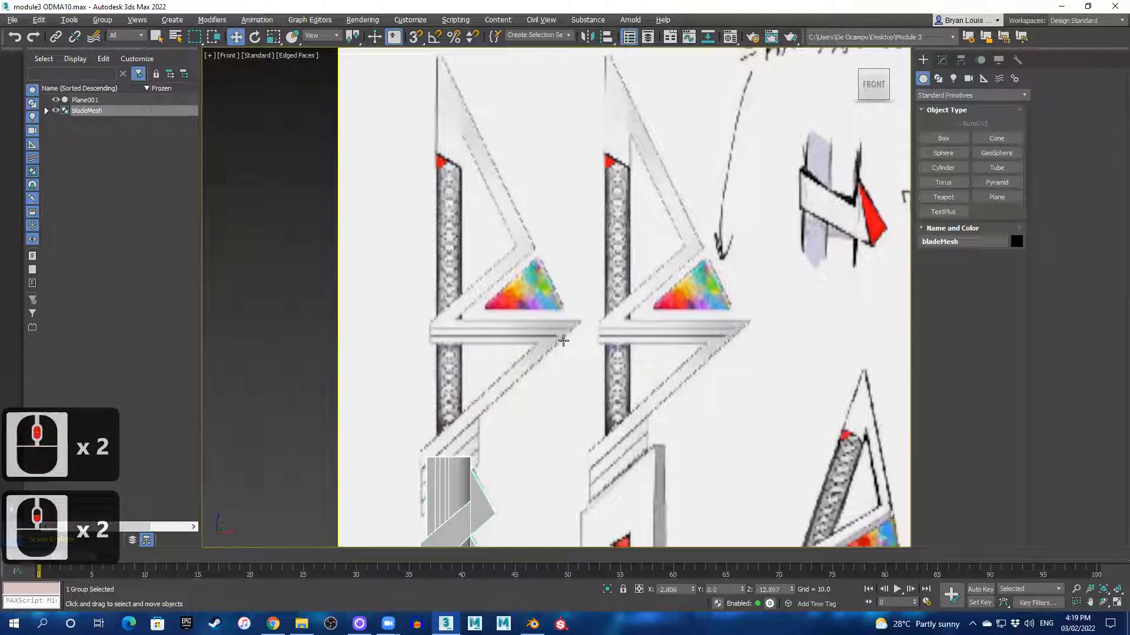
- Examine the reference's angular handle frame, rainbow triangle and slanted collar in relation to the modelled pillar
middle_drag(425, 194, 449, 165)
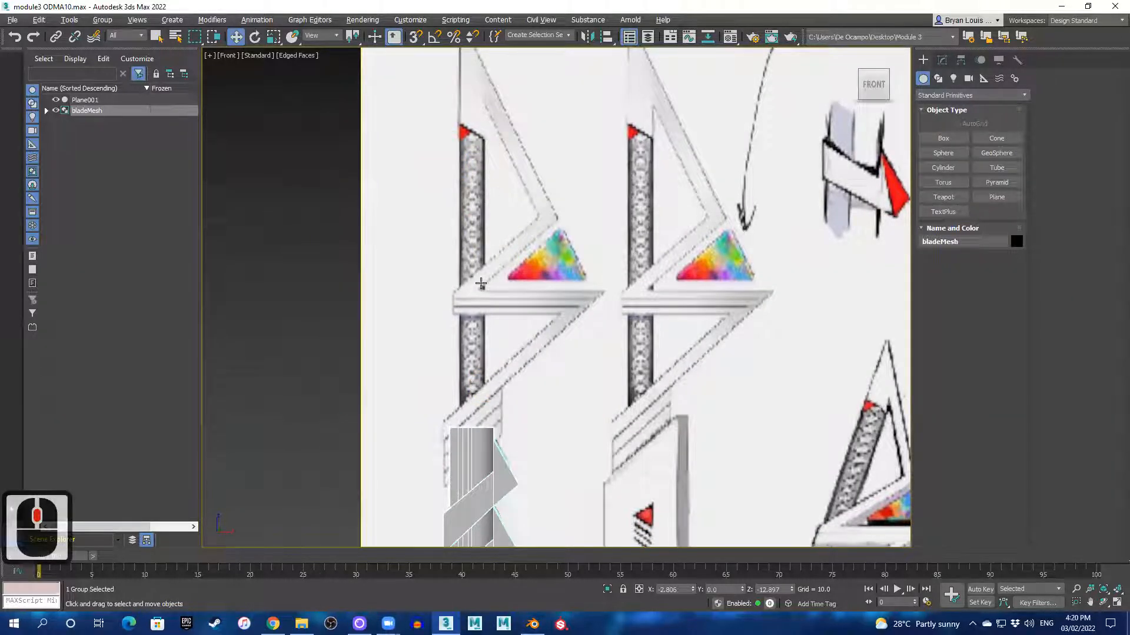
scroll(504, 420, down, 1)
middle_drag(513, 413, 556, 301)
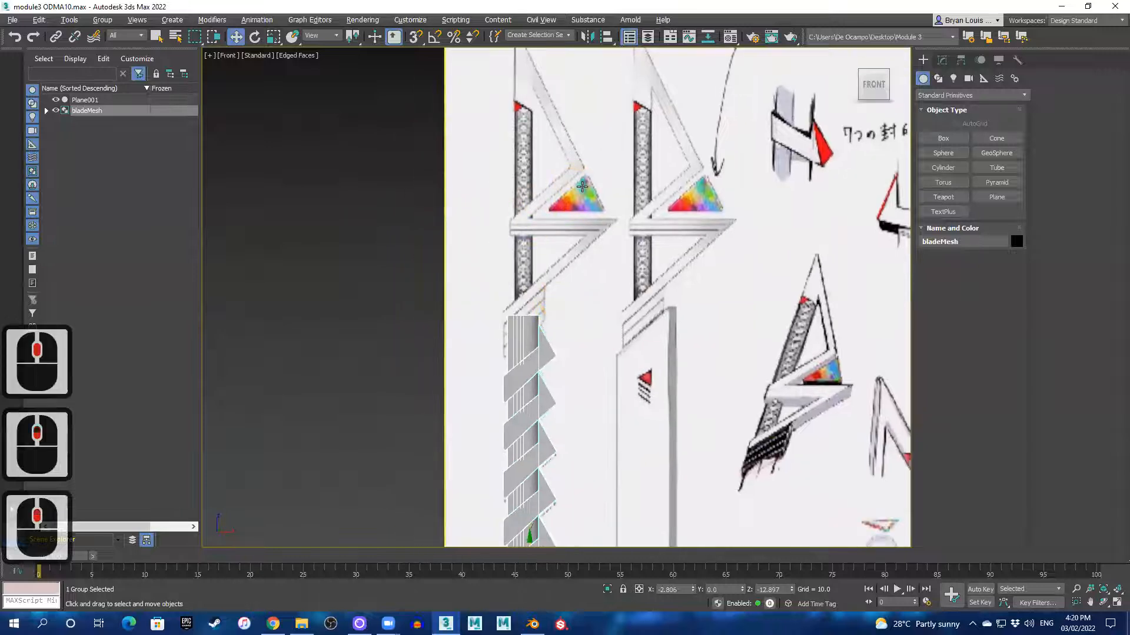
scroll(582, 186, up, 3)
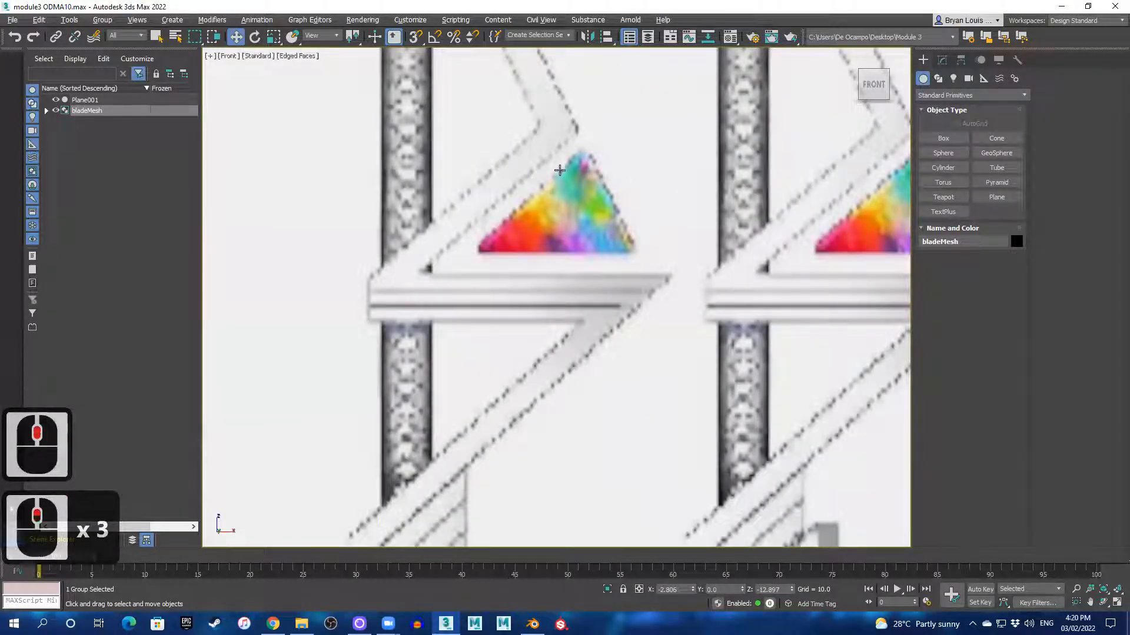
scroll(582, 320, down, 3)
middle_drag(558, 369, 574, 151)
scroll(555, 214, up, 3)
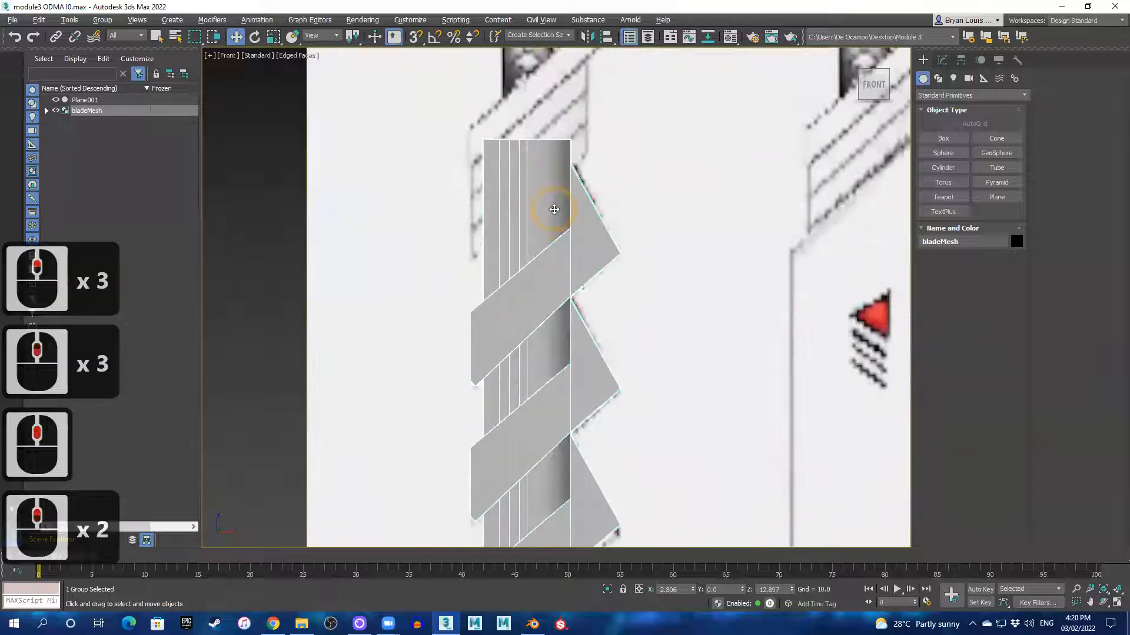
middle_drag(580, 259, 583, 287)
scroll(627, 234, down, 1)
middle_drag(628, 235, 430, 341)
scroll(430, 340, up, 1)
middle_drag(587, 412, 678, 358)
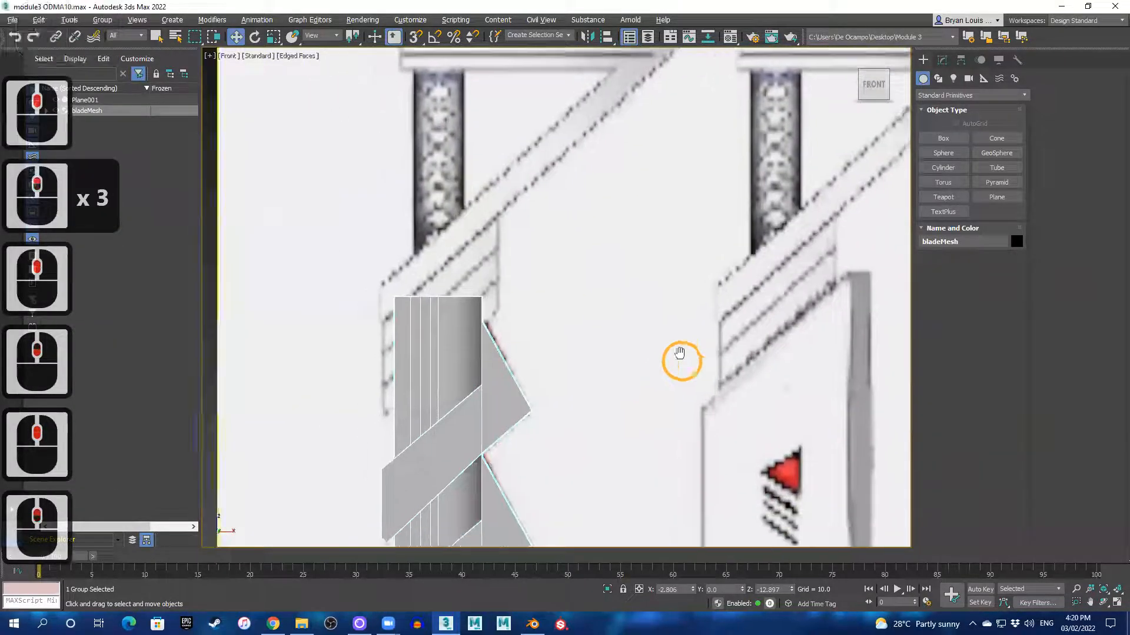
- Examine the angled handle sketch in the front-view reference, focusing on its dark layered collar and how it meets the blade
middle_drag(764, 307, 529, 257)
scroll(544, 310, down, 4)
scroll(552, 385, up, 2)
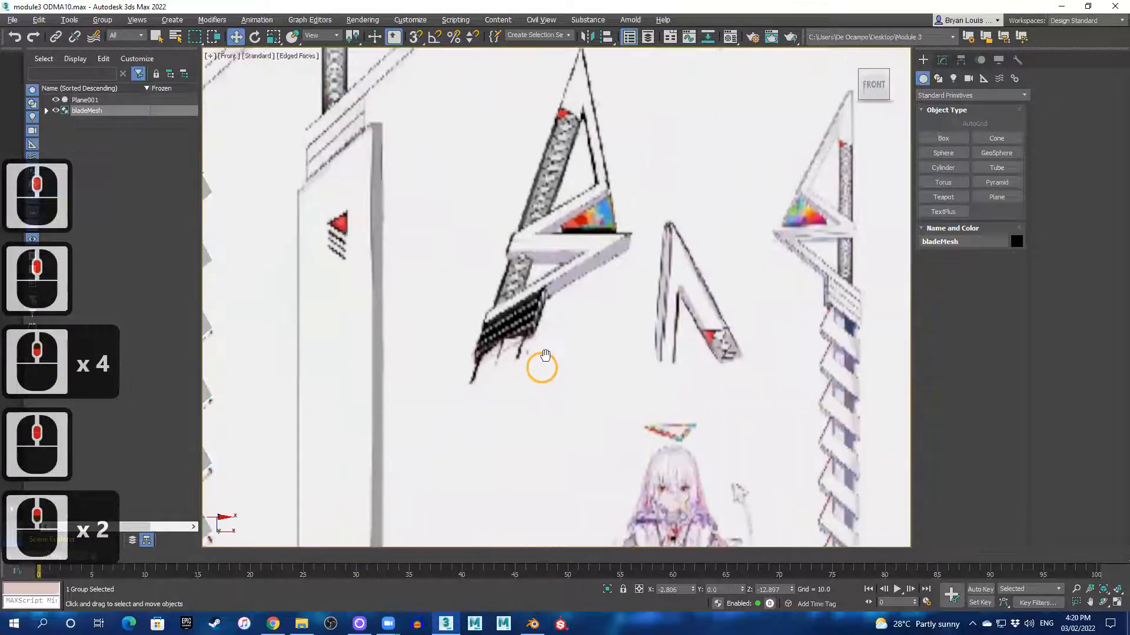
scroll(537, 365, up, 3)
scroll(547, 257, down, 2)
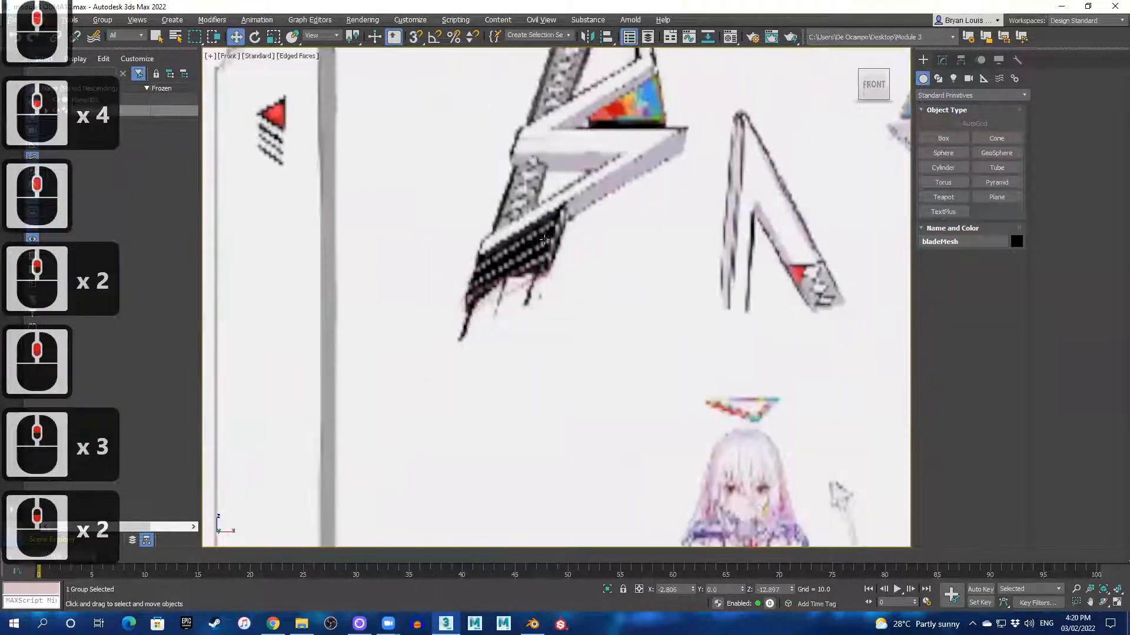
scroll(544, 241, down, 1)
middle_drag(542, 243, 539, 291)
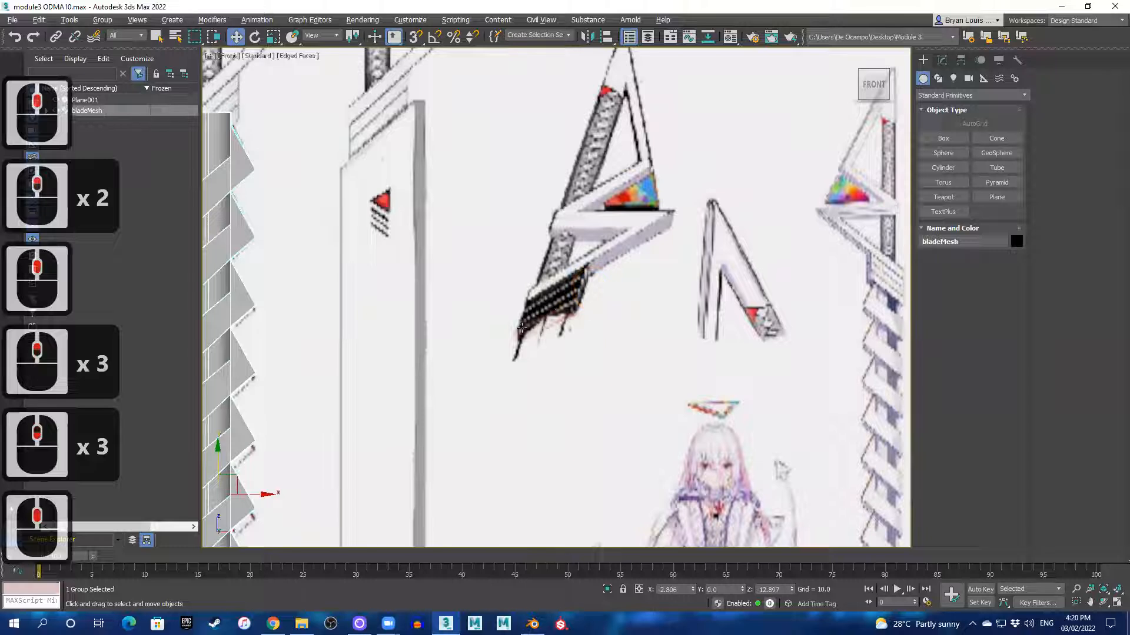
scroll(533, 319, down, 2)
middle_drag(465, 318, 615, 357)
scroll(538, 272, up, 1)
scroll(537, 273, up, 2)
- Create a box beside the blade in the perspective view, about 5.9 long, 8.2 wide and 5 high
key(alt+w)
key(alt+w)
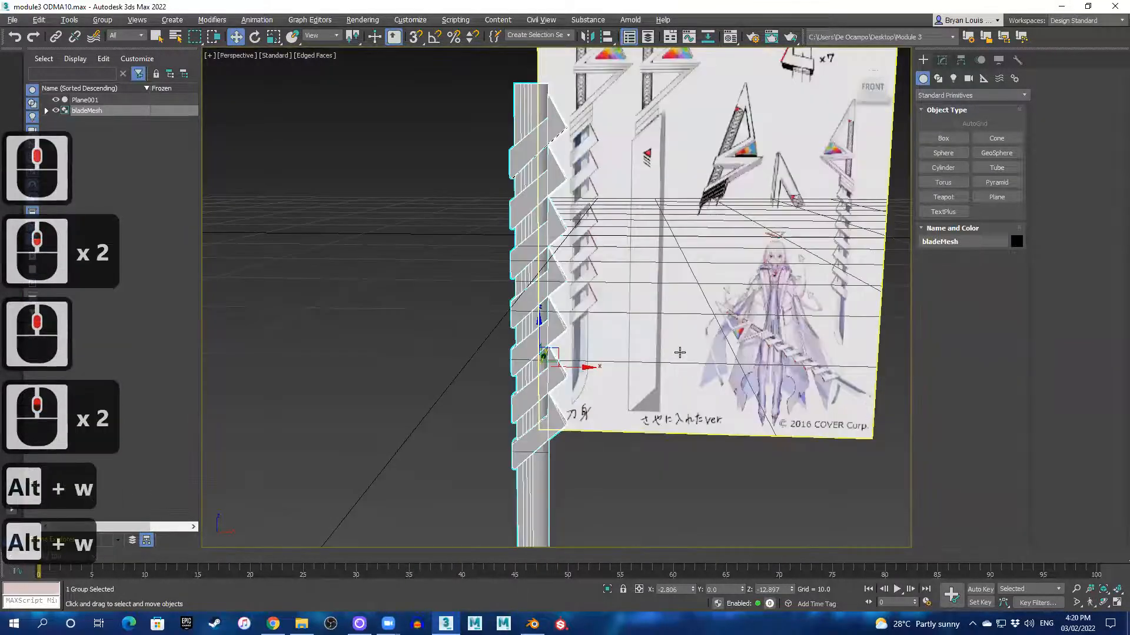
scroll(676, 353, down, 2)
alt+middle_drag(610, 341, 794, 151)
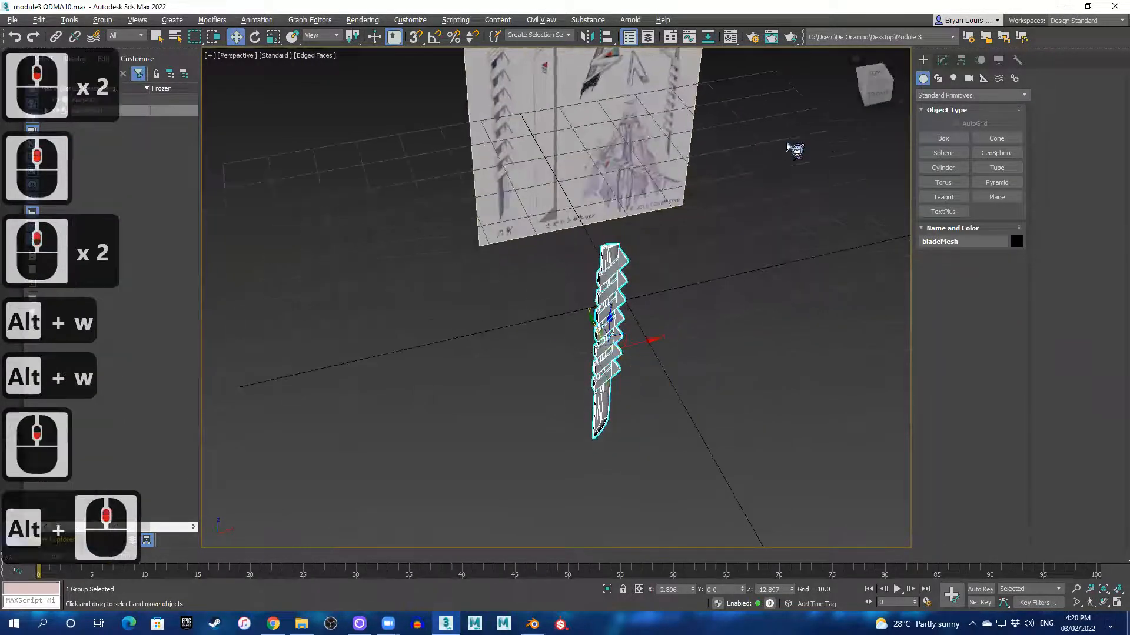
click(935, 141)
scroll(717, 324, up, 1)
alt+middle_drag(718, 327, 670, 359)
drag(554, 366, 660, 395)
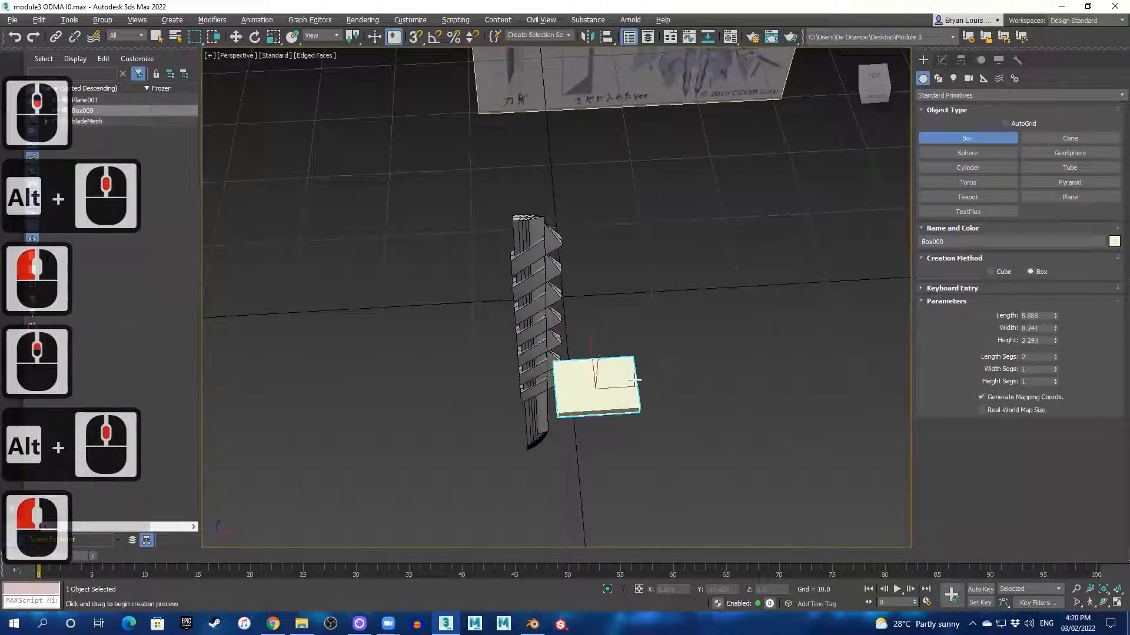
click(739, 361)
- Examine the new box against the blade and the reference collar sketches in the perspective and front views
alt+middle_drag(739, 361, 606, 323)
scroll(683, 254, up, 4)
scroll(661, 233, down, 5)
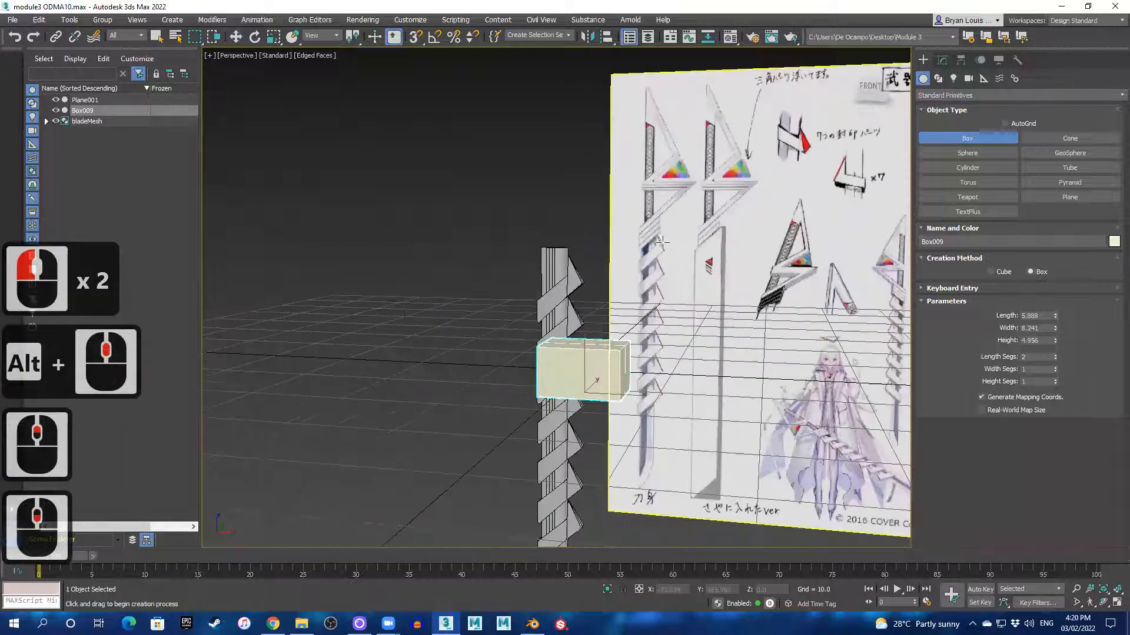
alt+middle_drag(654, 376, 554, 363)
scroll(661, 292, up, 3)
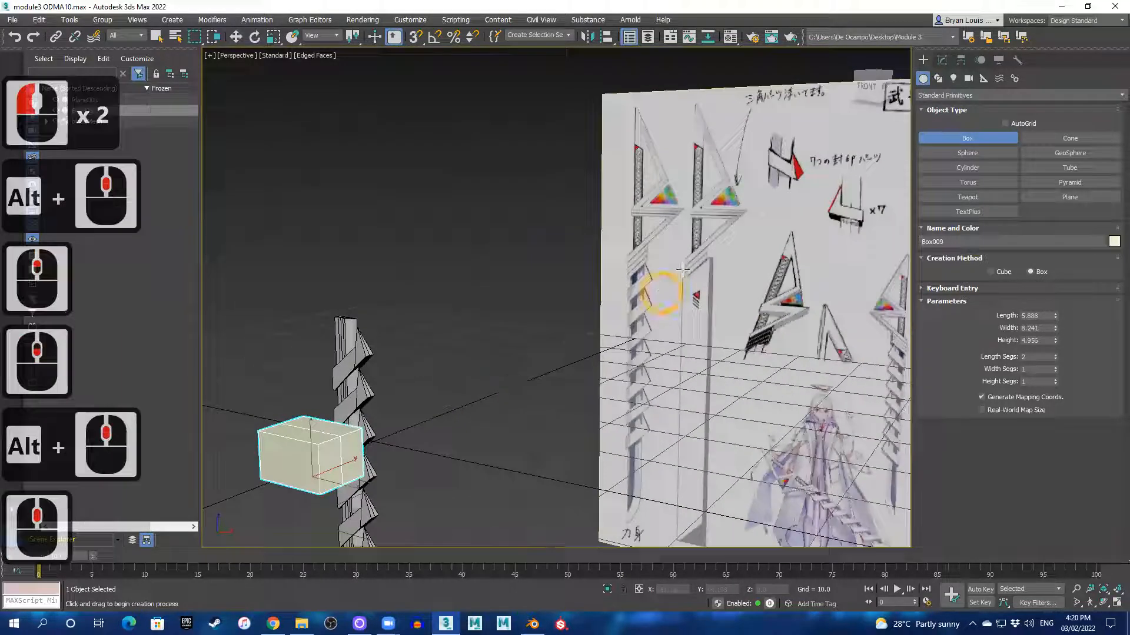
key(alt+w)
key(alt+w)
middle_drag(764, 210, 660, 274)
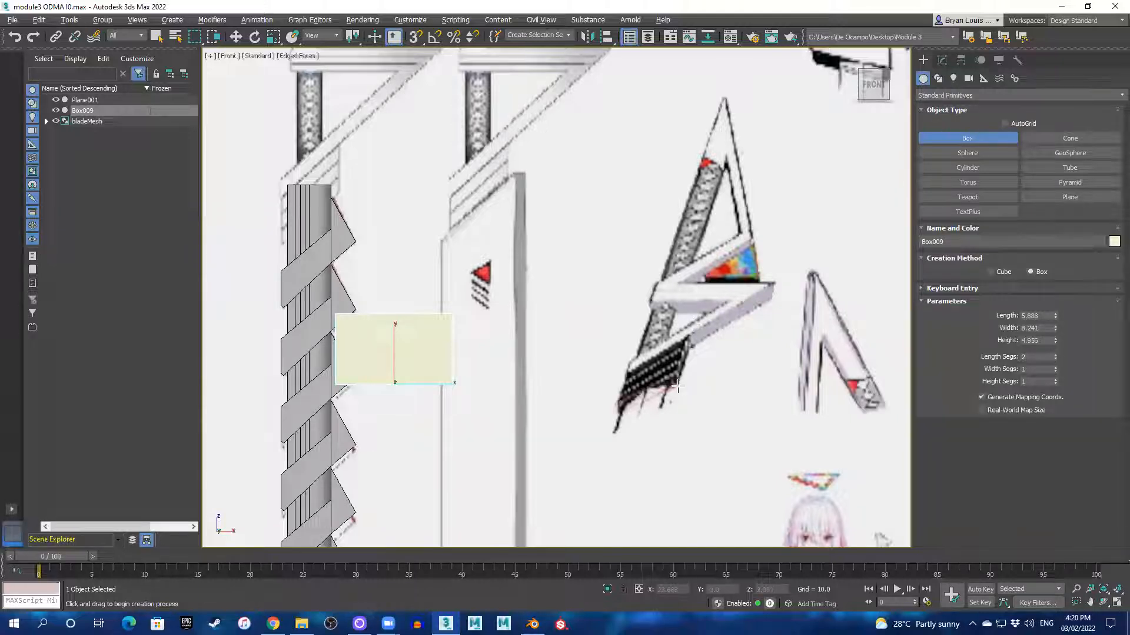
key(alt+w)
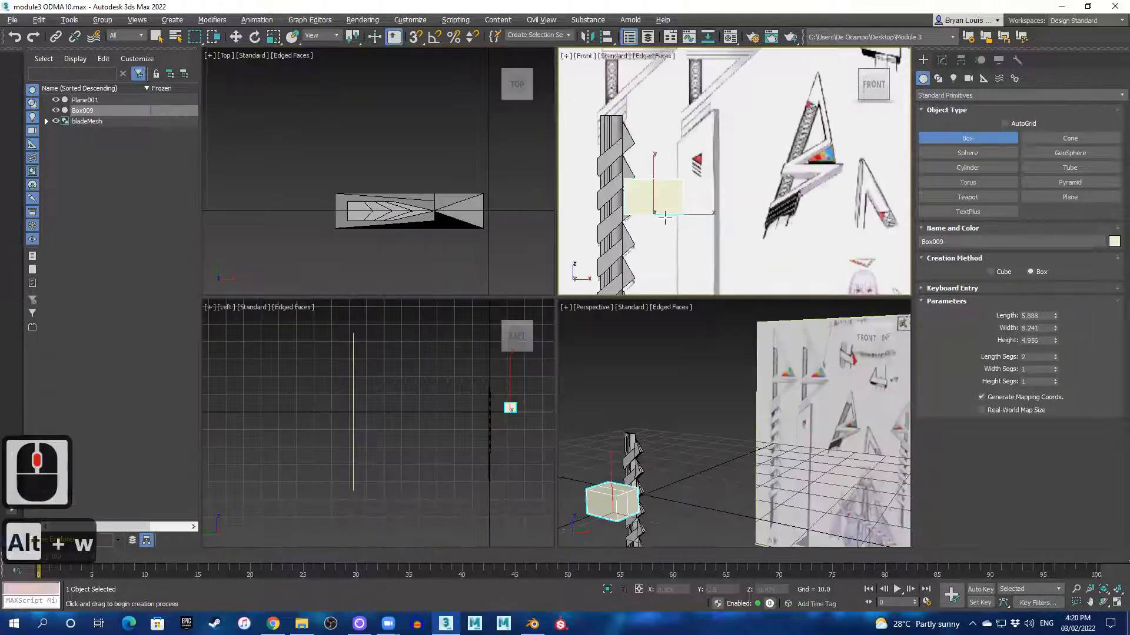
key(alt+w)
middle_drag(517, 350, 683, 301)
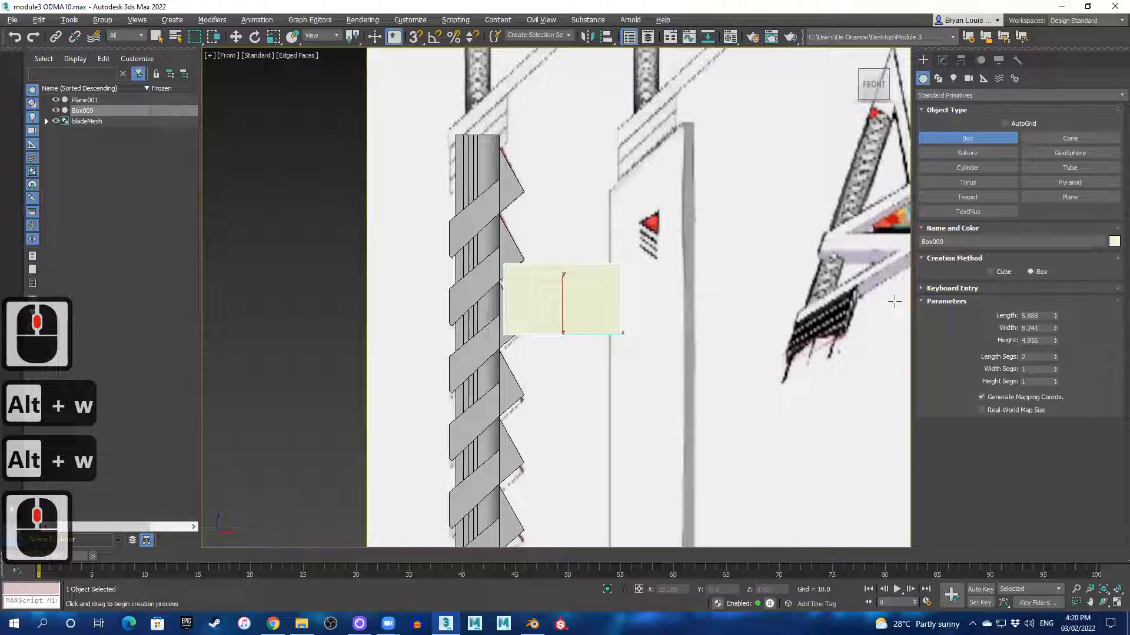
- Set the box's length segments to 1 and end box creation
click(875, 369)
text(1)
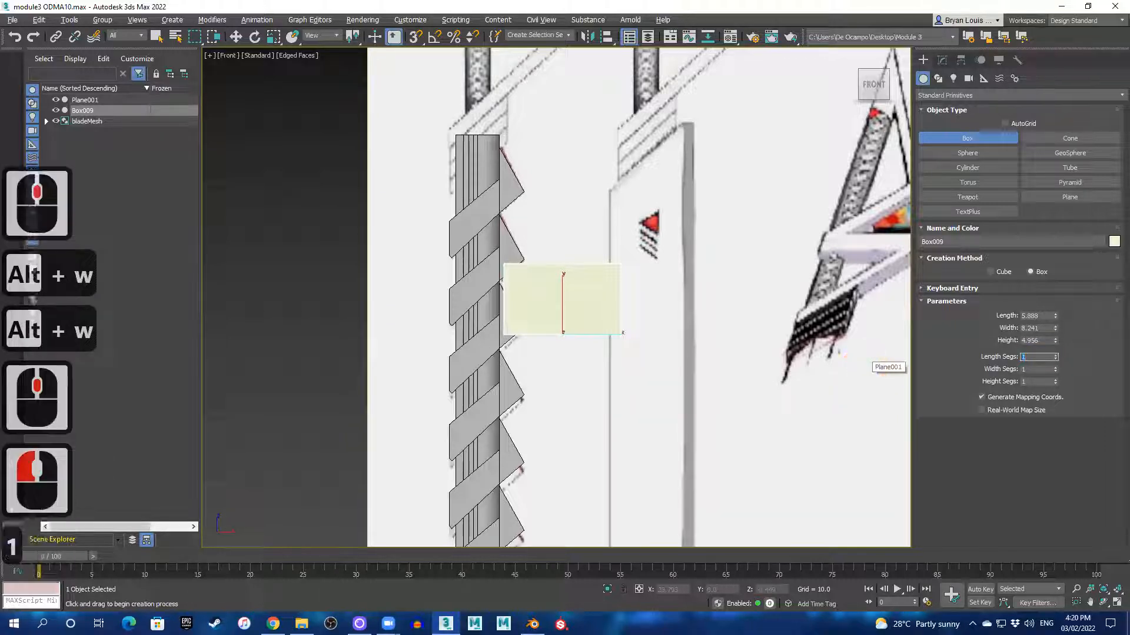
key(Return)
right_click(590, 292)
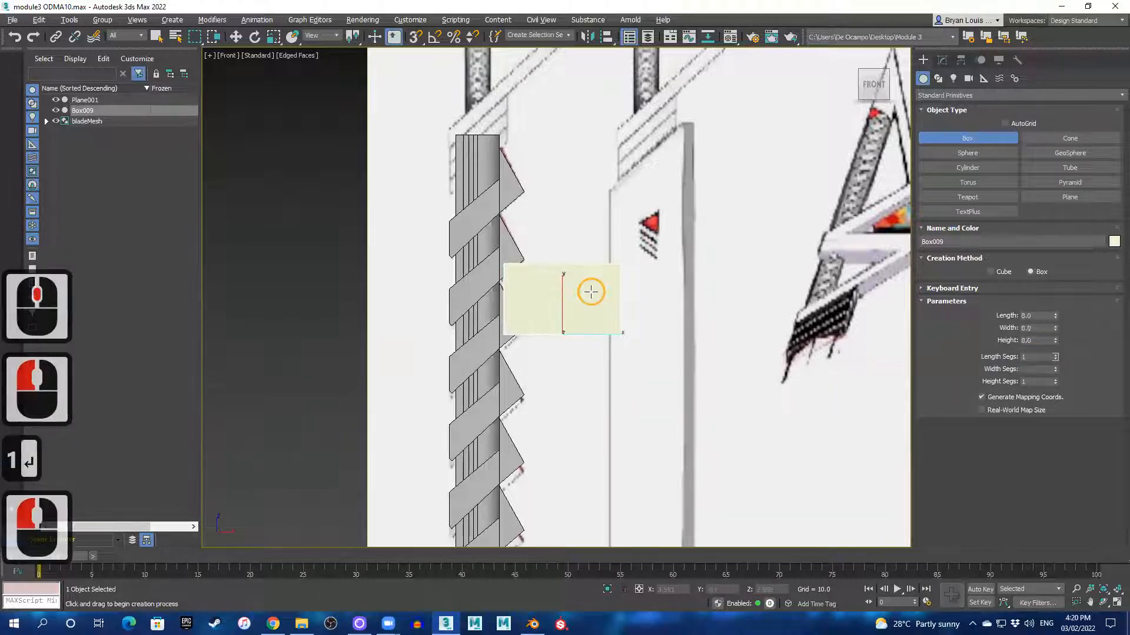
- Move the box with snapping onto the blade's centre in the top view and make it see-through
key(w)
key(alt+w)
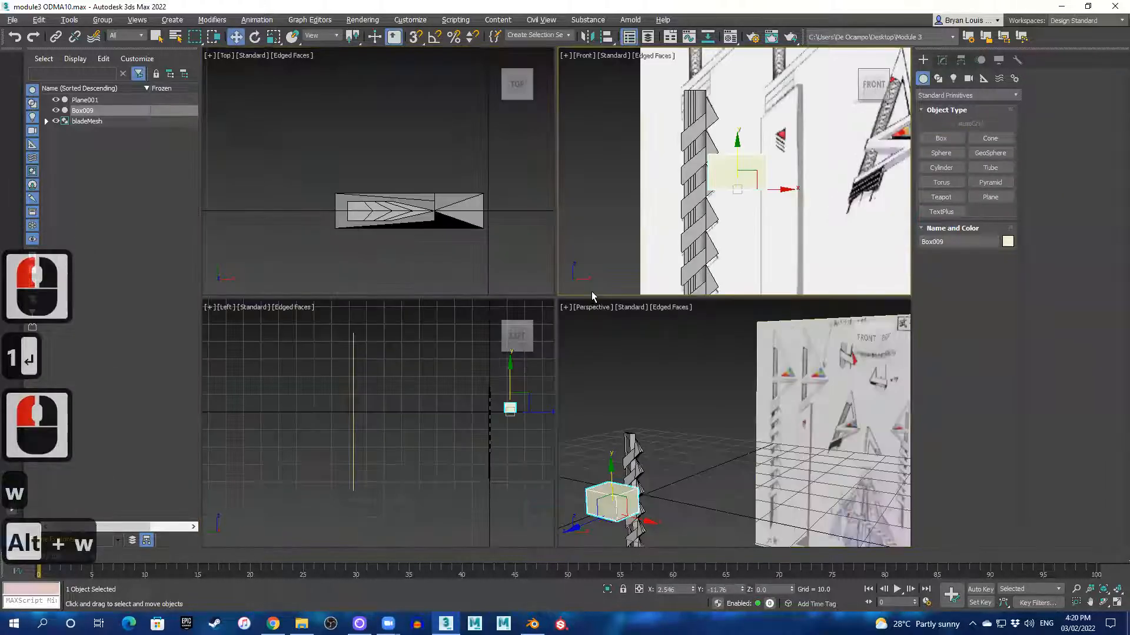
middle_click(429, 239)
middle_click(457, 239)
key(alt+w)
scroll(487, 242, down, 3)
scroll(550, 290, up, 4)
scroll(553, 303, down, 3)
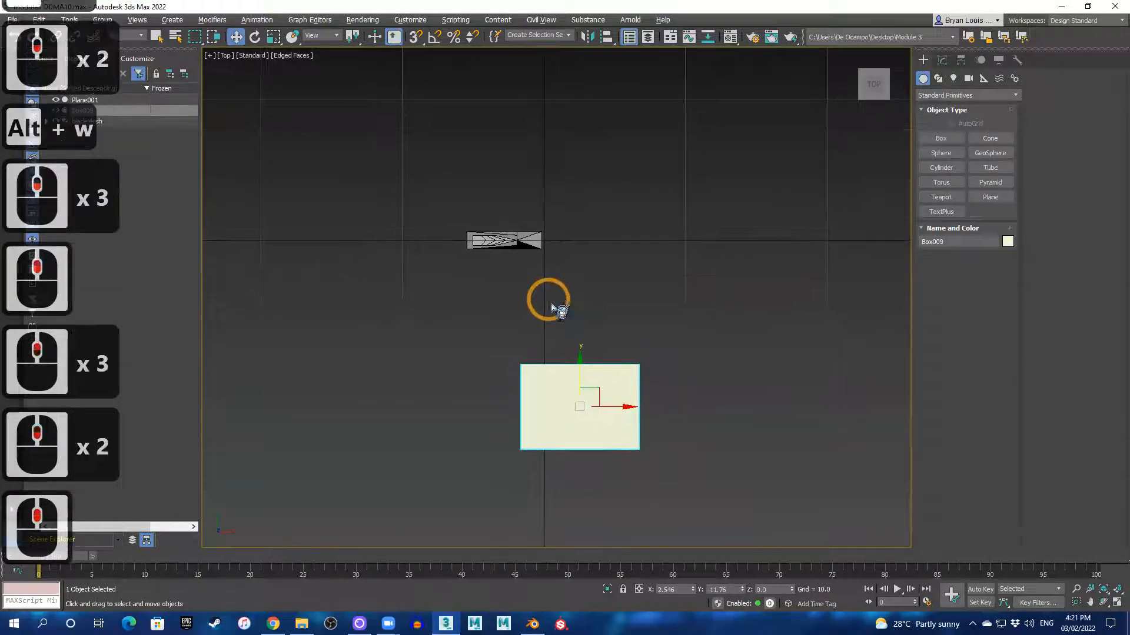
key(s)
drag(583, 410, 495, 240)
key(alt+x)
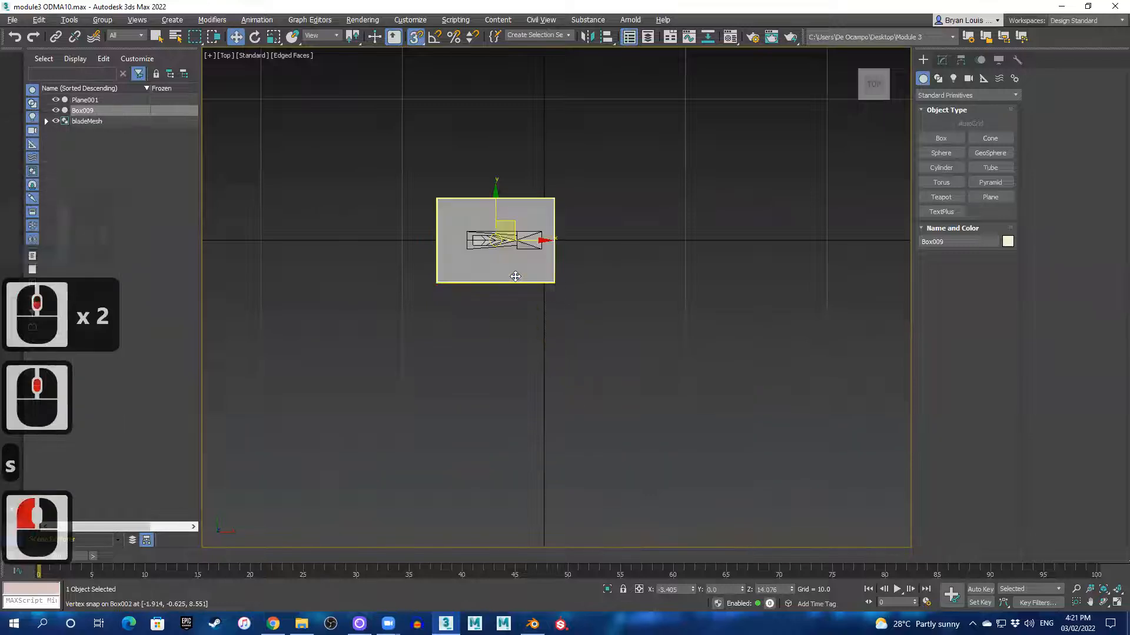
- Examine the see-through box over the blade's end in the top view and against the collar reference in the front view
scroll(495, 238, up, 3)
middle_drag(649, 146, 582, 322)
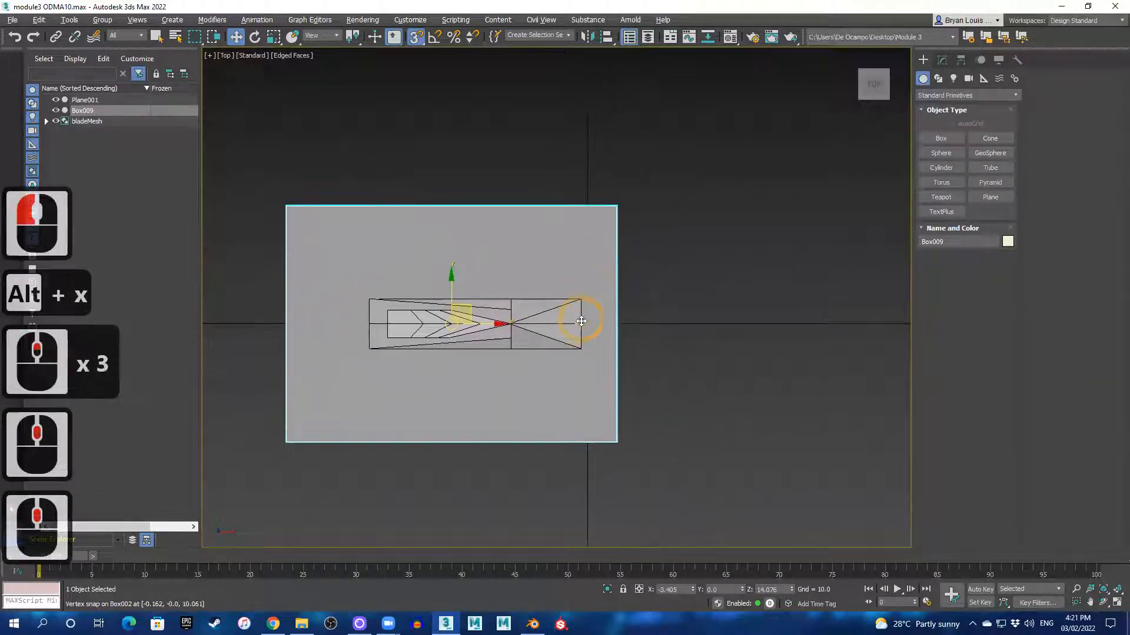
key(alt+w)
key(alt+w)
middle_drag(718, 248, 447, 319)
scroll(517, 381, down, 2)
middle_drag(518, 385, 546, 317)
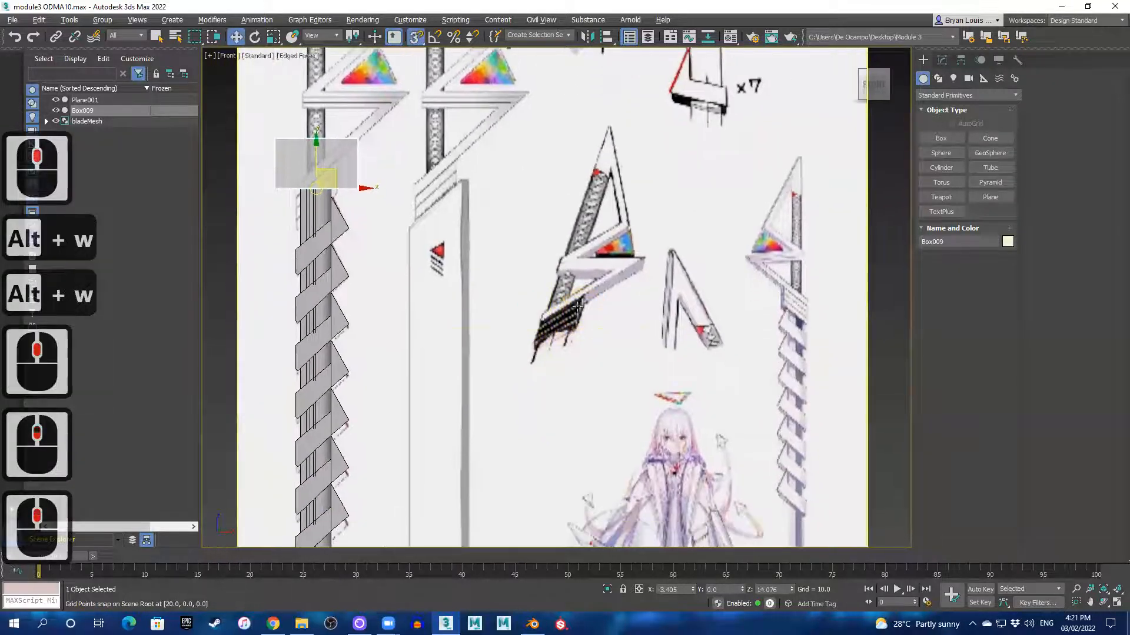
scroll(542, 331, down, 2)
scroll(385, 251, up, 4)
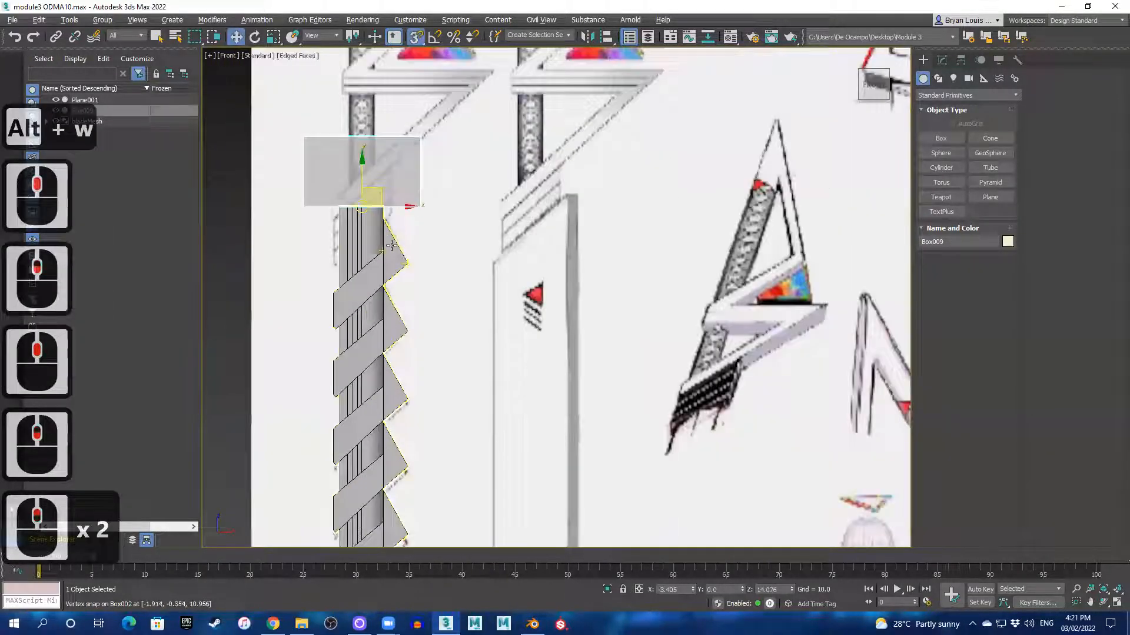
key(alt+w)
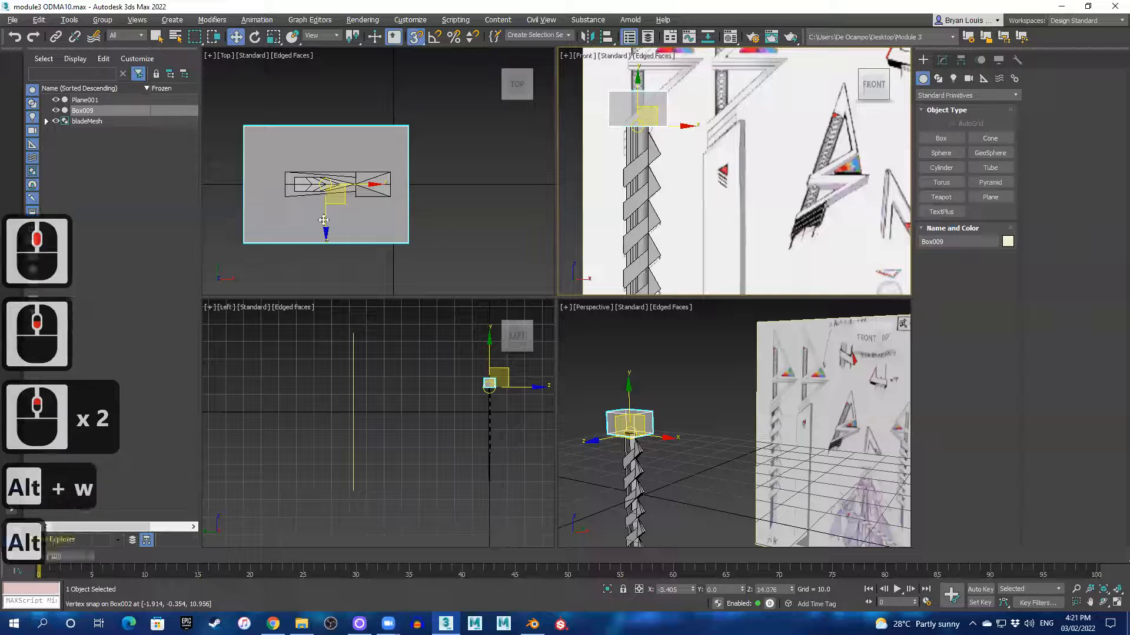
key(alt+w)
scroll(469, 333, up, 2)
scroll(496, 329, down, 1)
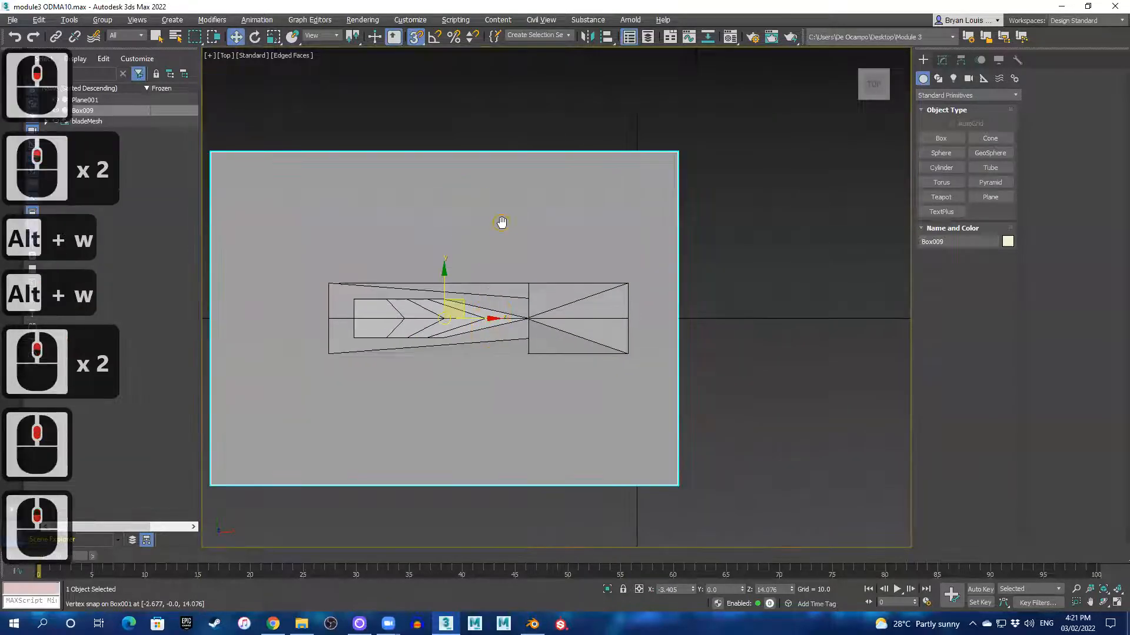
middle_drag(501, 222, 533, 266)
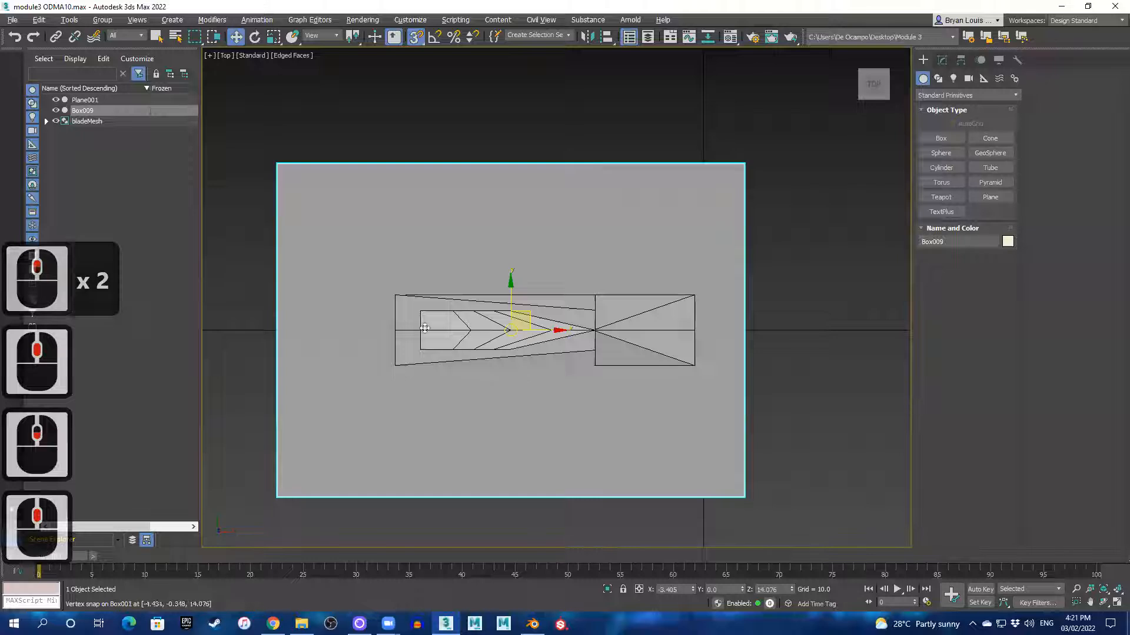
- Convert the box to an Editable Poly
right_click(650, 193)
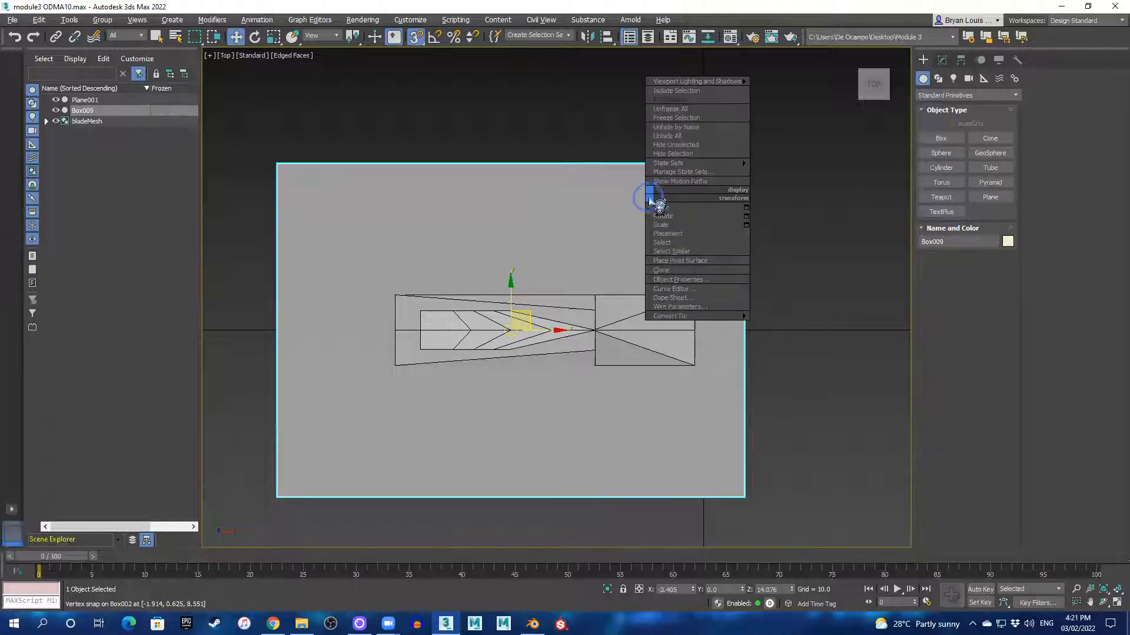
mouse_move(700, 317)
click(765, 325)
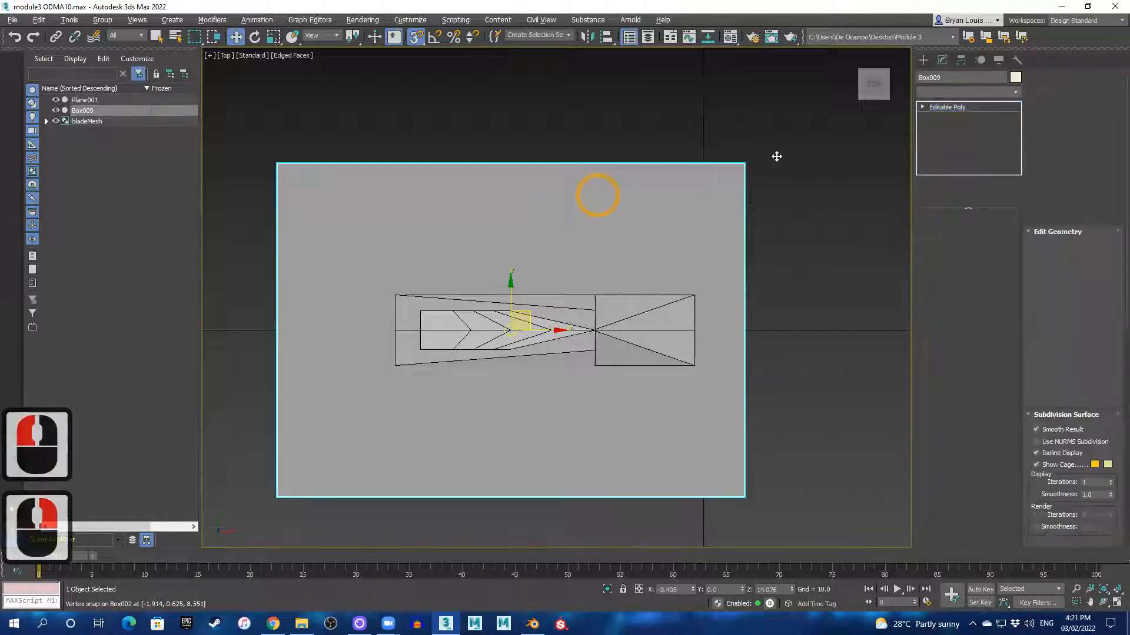
- Snap the box's front and back vertices along Y in the top view to match the blade parts' thickness
click(942, 234)
drag(230, 145, 779, 207)
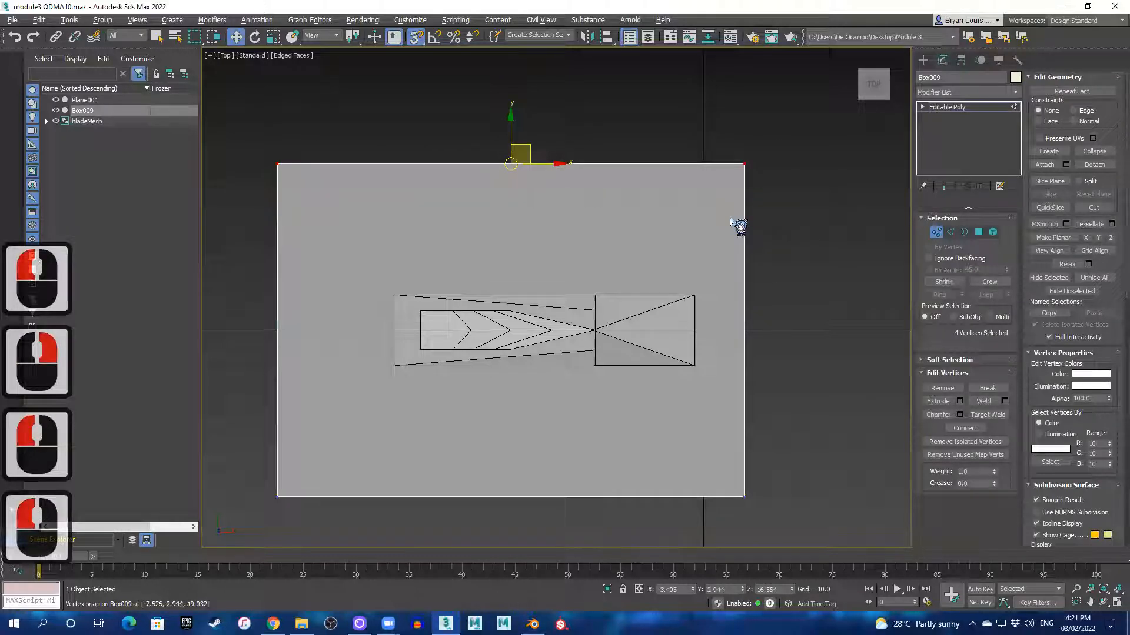
drag(511, 121, 699, 289)
drag(261, 496, 736, 527)
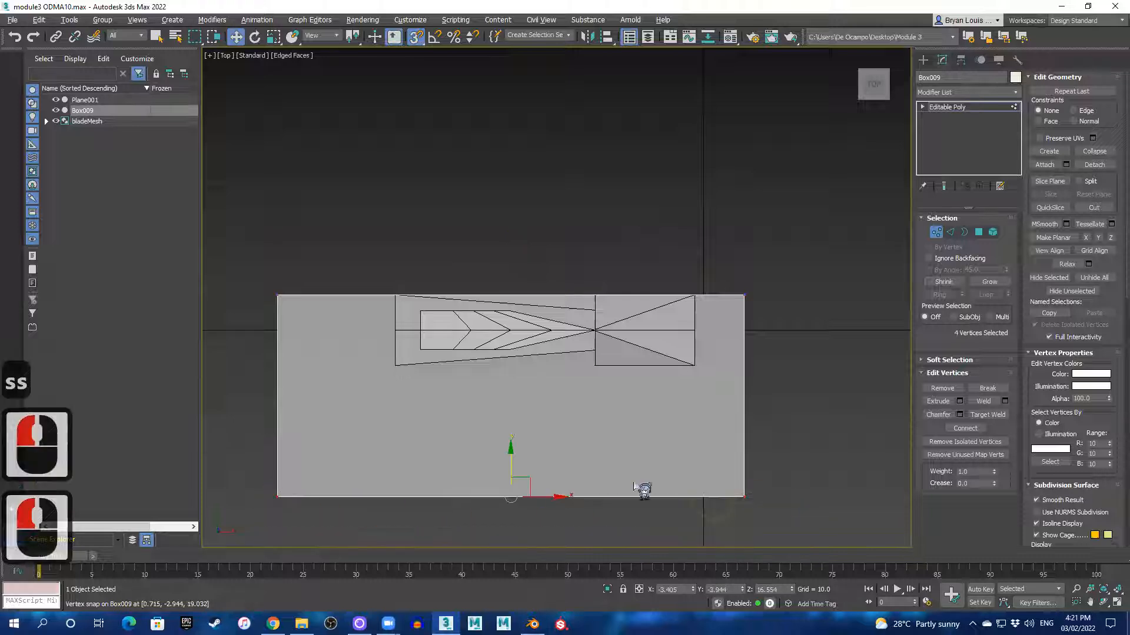
drag(511, 468, 694, 365)
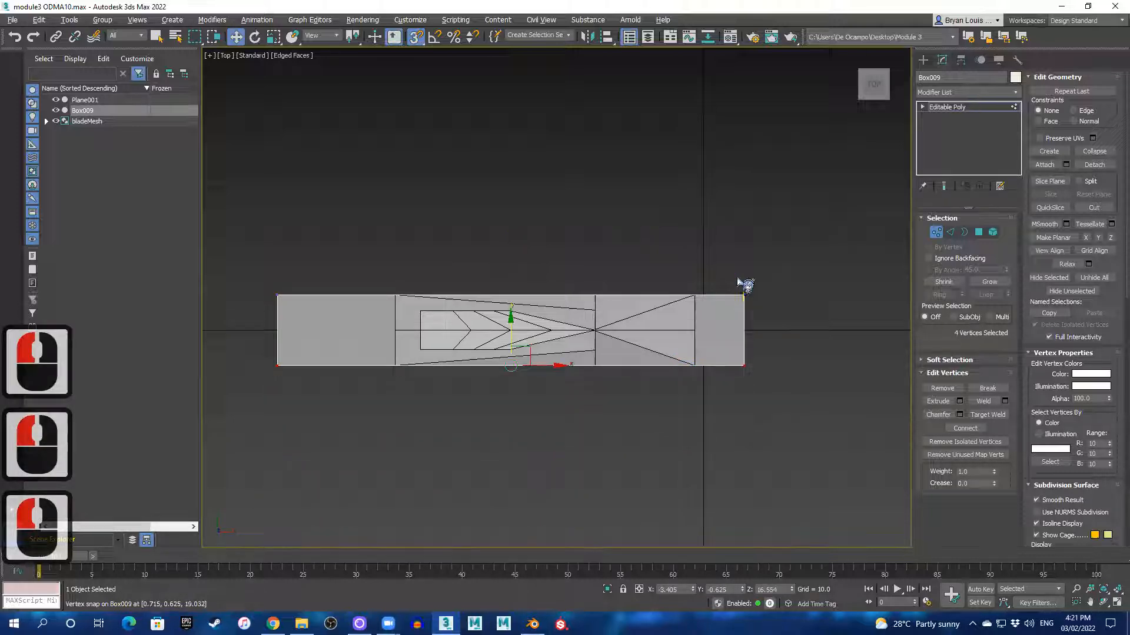
- Snap the vertices at both ends of the box along X to the outer ends of the blade parts
drag(804, 406, 804, 406)
drag(745, 330, 693, 330)
drag(282, 394, 284, 393)
drag(309, 329, 393, 339)
- Turn snapping off and lower the whole box in the front view over the pillar's upper end, to about Z 9.83
key(alt+w)
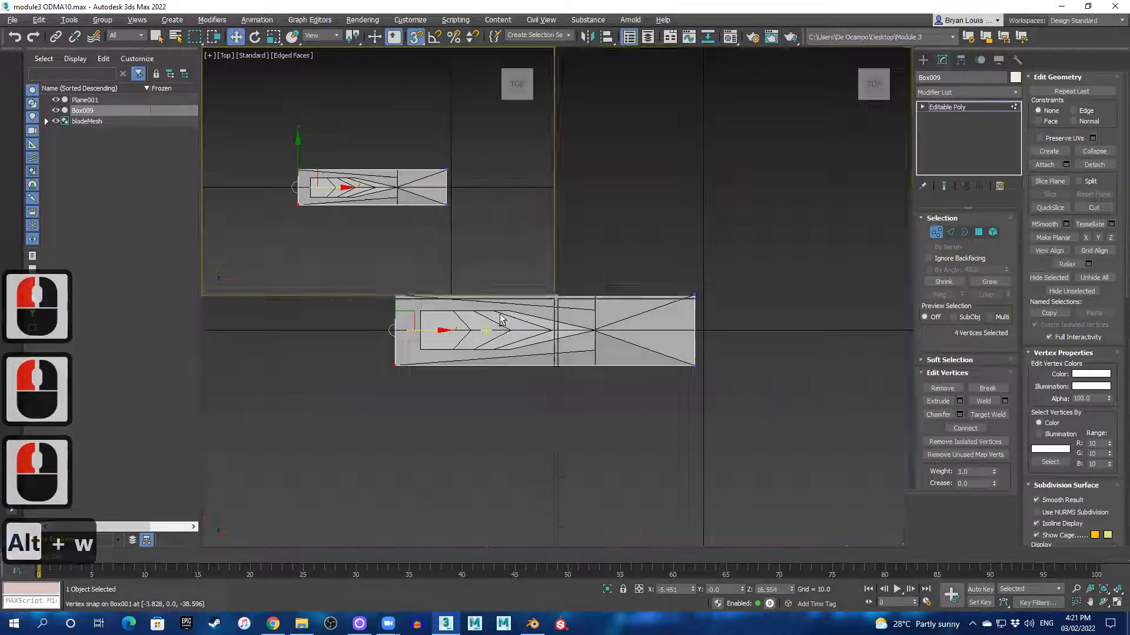
key(alt+w)
scroll(427, 132, up, 2)
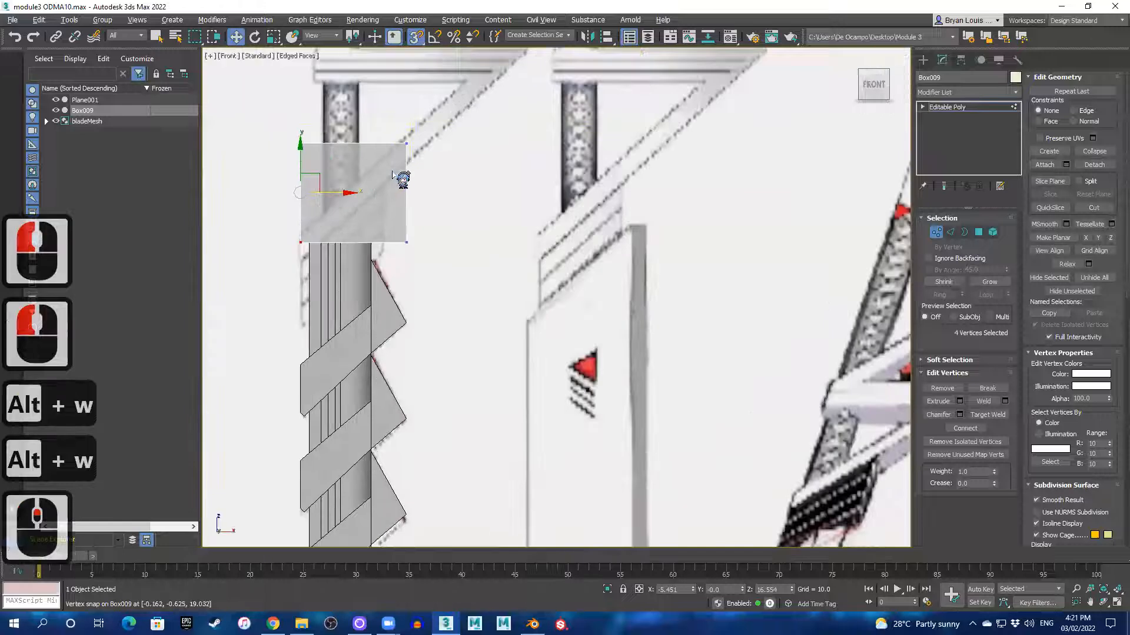
middle_drag(464, 299, 609, 299)
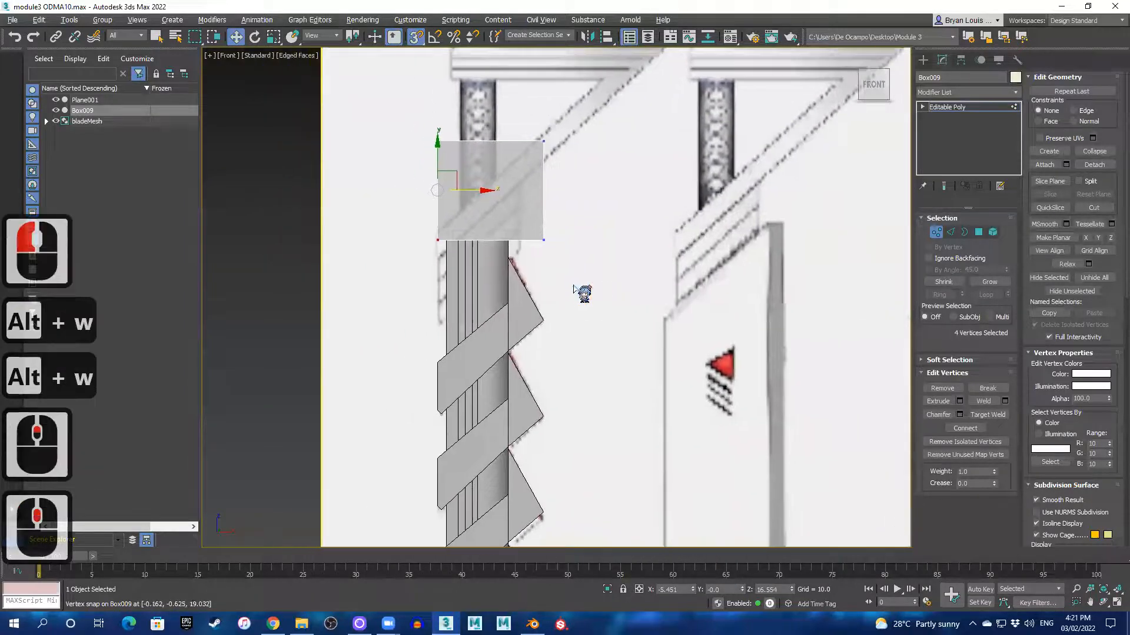
scroll(541, 235, up, 1)
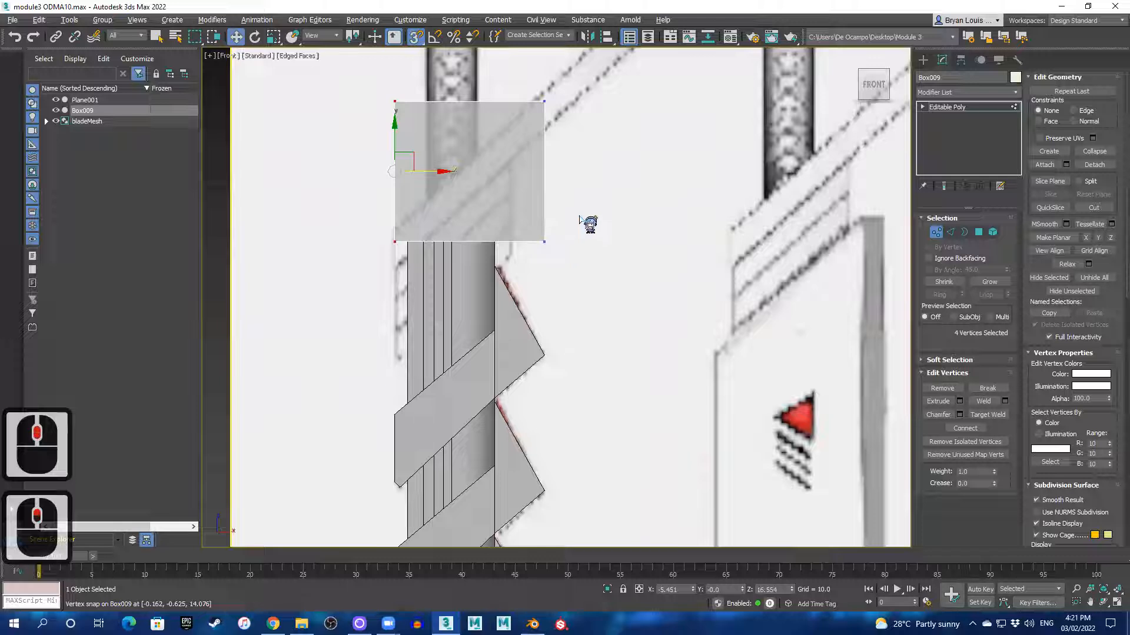
click(935, 232)
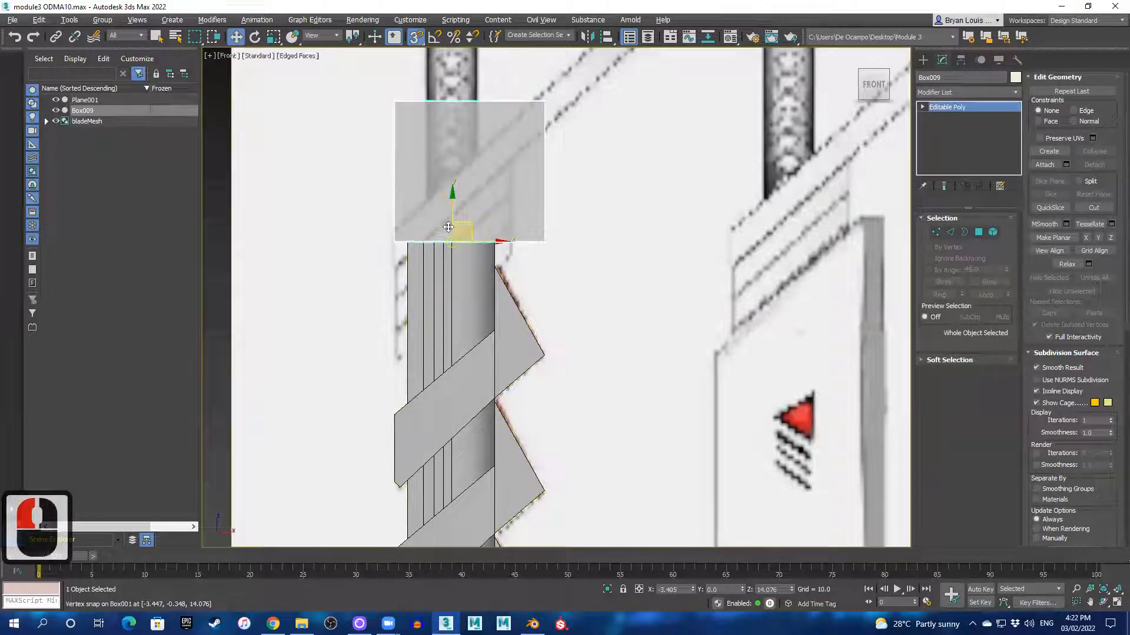
drag(453, 196, 453, 214)
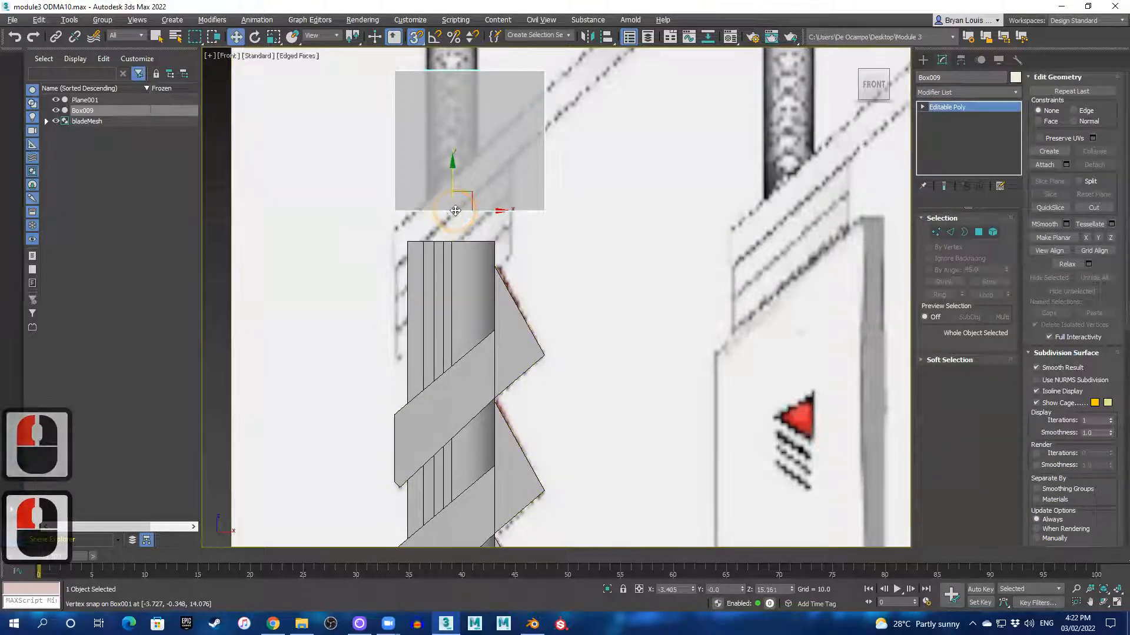
key(ctrl+z)
key(s)
drag(455, 195, 481, 316)
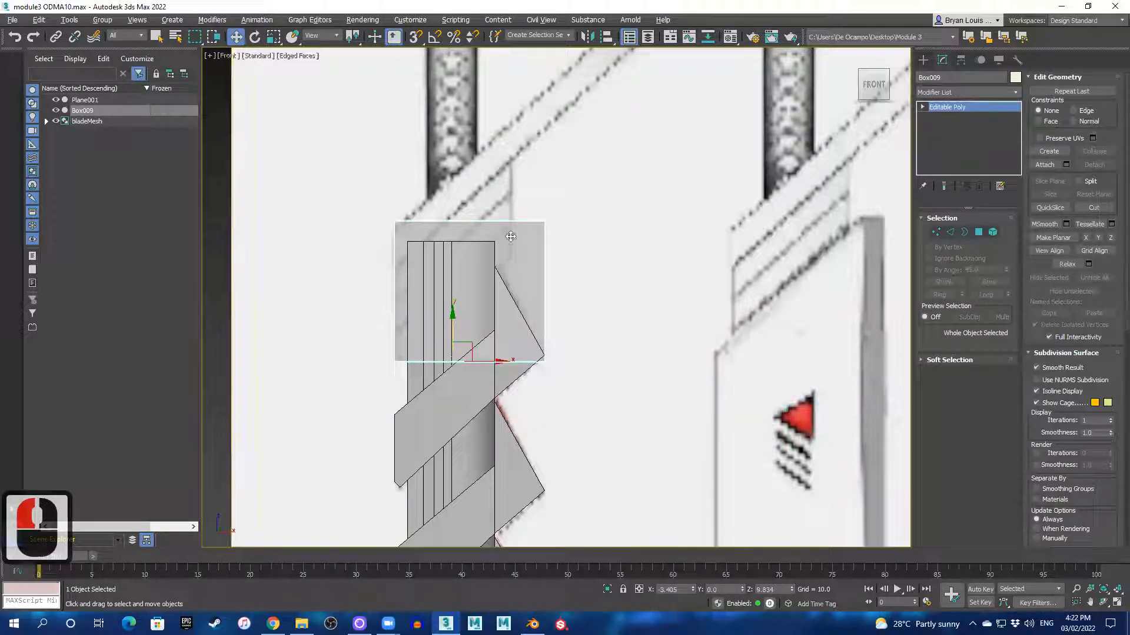
- Lower the four top vertices of the box in the front view
click(935, 233)
drag(382, 215, 665, 235)
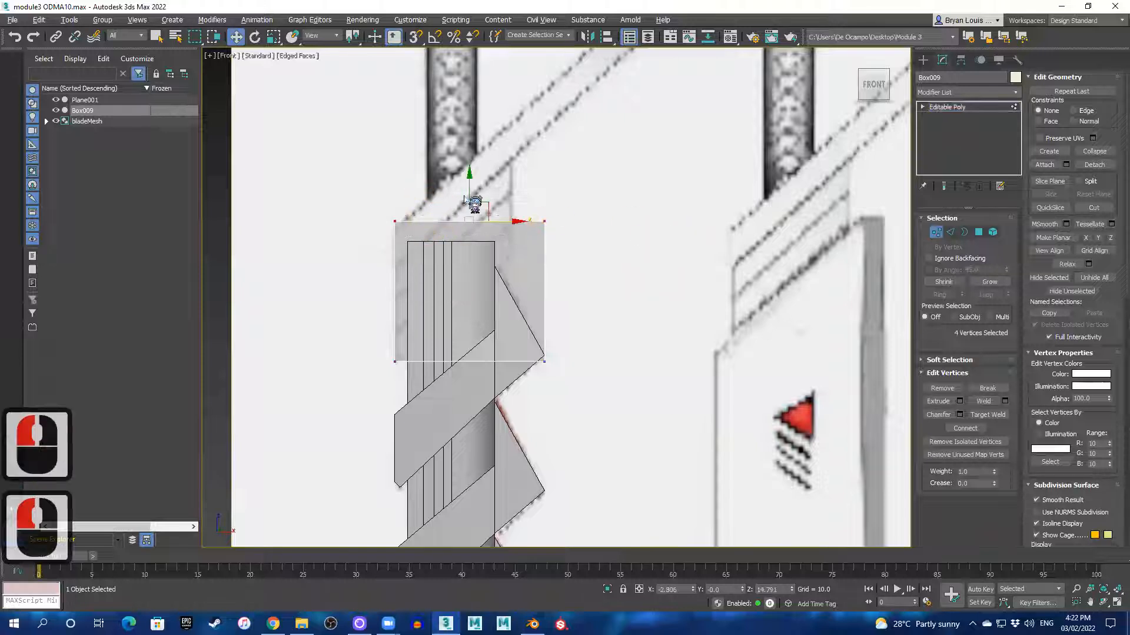
drag(467, 193, 498, 237)
- Pull the box's right-end vertices inward and raise them to about X -1.345, Z 15.263, slanting the box along the reference collar
drag(568, 277, 538, 258)
drag(553, 324, 577, 391)
drag(587, 313, 553, 316)
drag(512, 264, 536, 164)
scroll(497, 308, down, 2)
scroll(476, 302, up, 2)
scroll(473, 288, up, 1)
- Examine the slanted box from several angles and compare it with the layered collar in the reference drawings
key(alt+w)
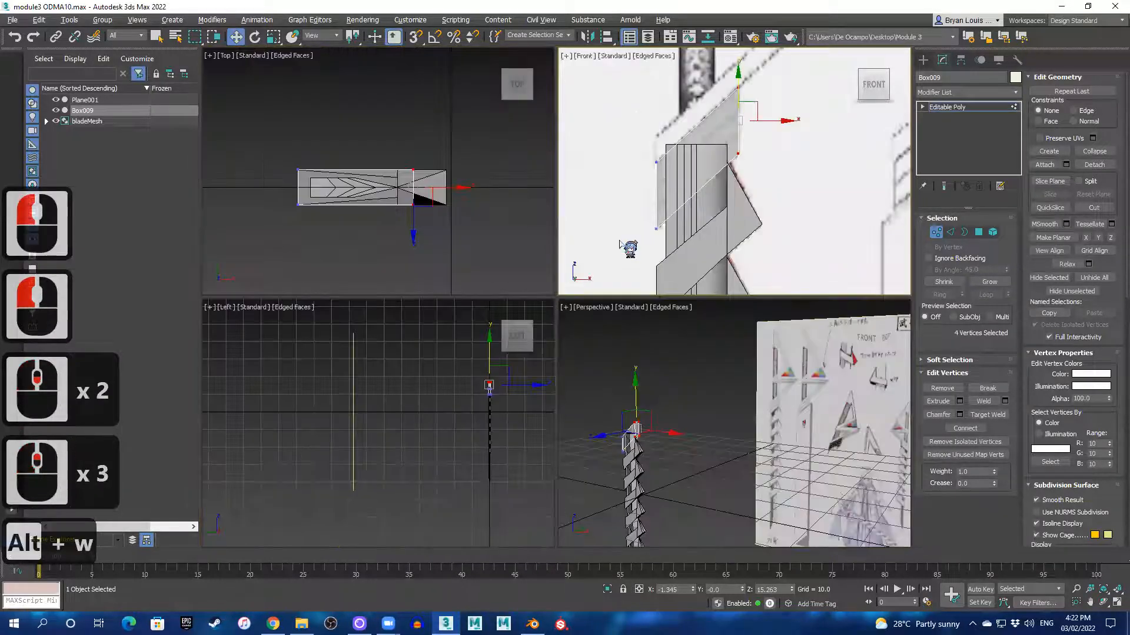
key(alt+w)
alt+middle_drag(674, 221, 597, 245)
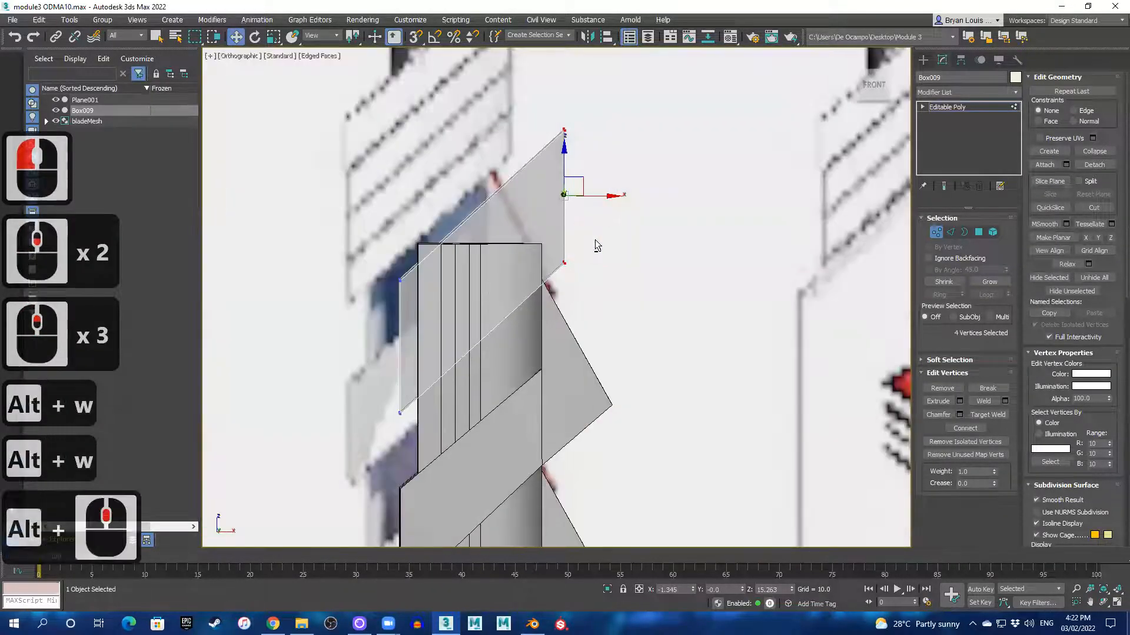
key(f)
key(alt+w)
key(alt+w)
scroll(384, 371, up, 2)
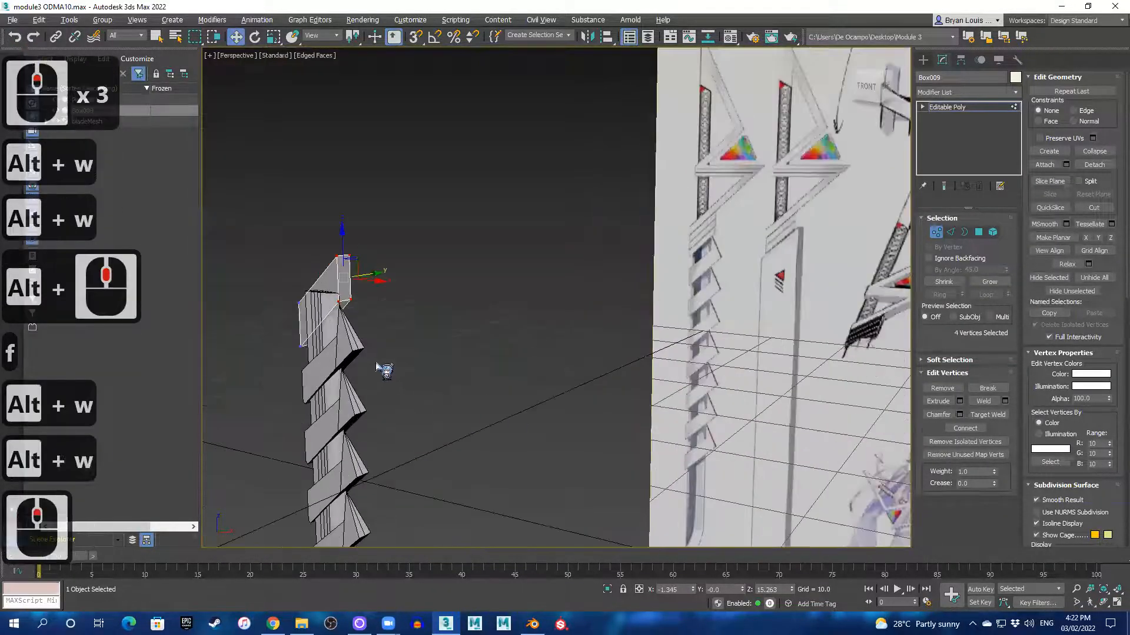
alt+middle_drag(484, 362, 458, 363)
key(alt+x)
middle_drag(438, 307, 623, 345)
alt+middle_drag(624, 344, 462, 296)
middle_drag(576, 302, 356, 353)
scroll(429, 265, up, 3)
mouse_move(361, 307)
middle_down()
mouse_move(612, 240)
mouse_move(649, 218)
middle_up()
scroll(607, 317, up, 1)
middle_drag(558, 357, 428, 363)
scroll(437, 367, down, 2)
middle_drag(555, 323, 469, 292)
scroll(569, 380, up, 2)
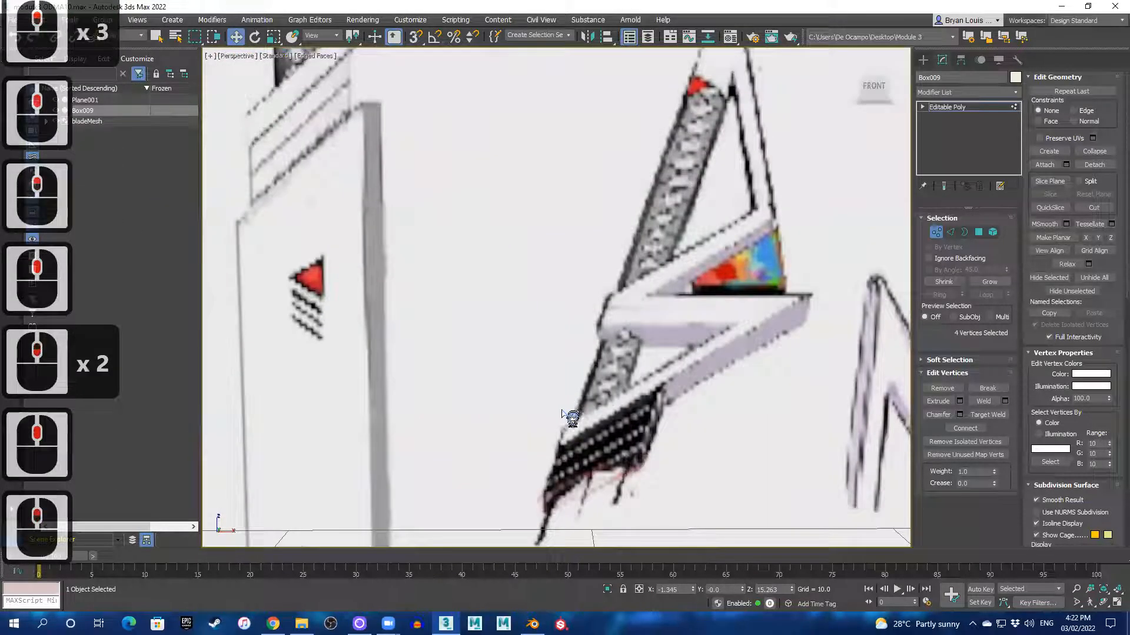
scroll(584, 339, up, 1)
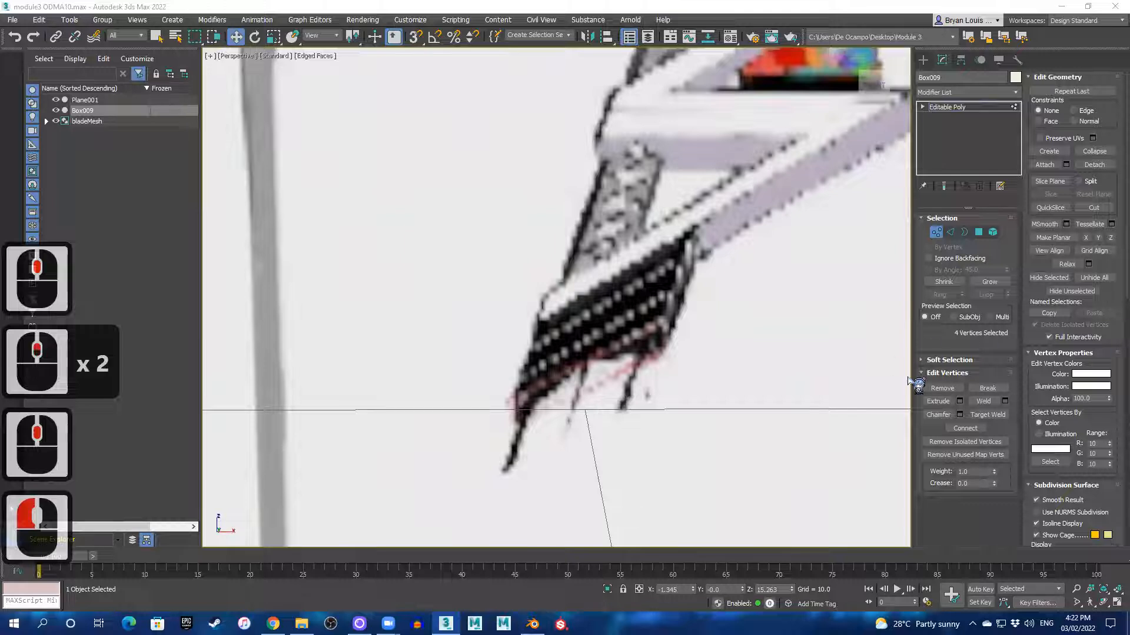
scroll(603, 325, down, 4)
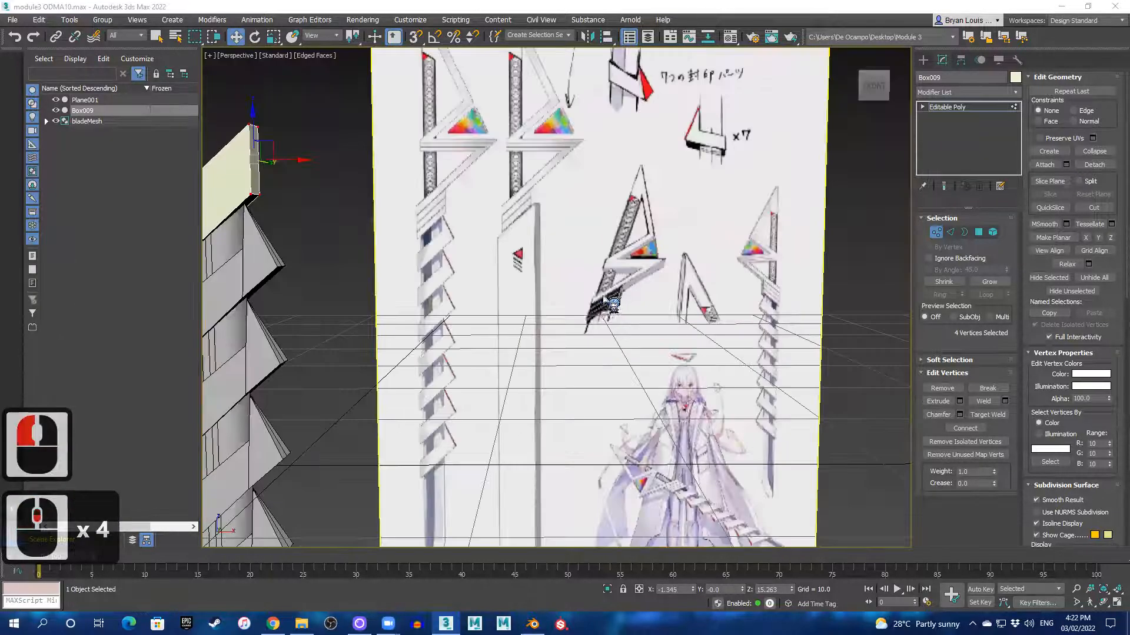
middle_drag(446, 351, 575, 365)
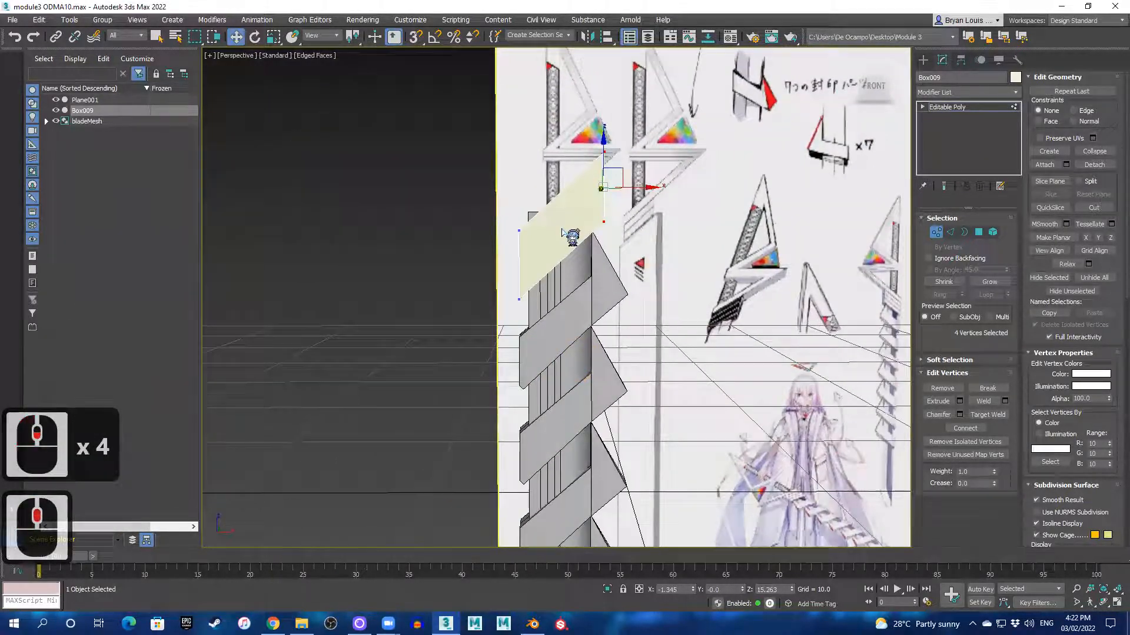
key(alt+w)
key(alt+w)
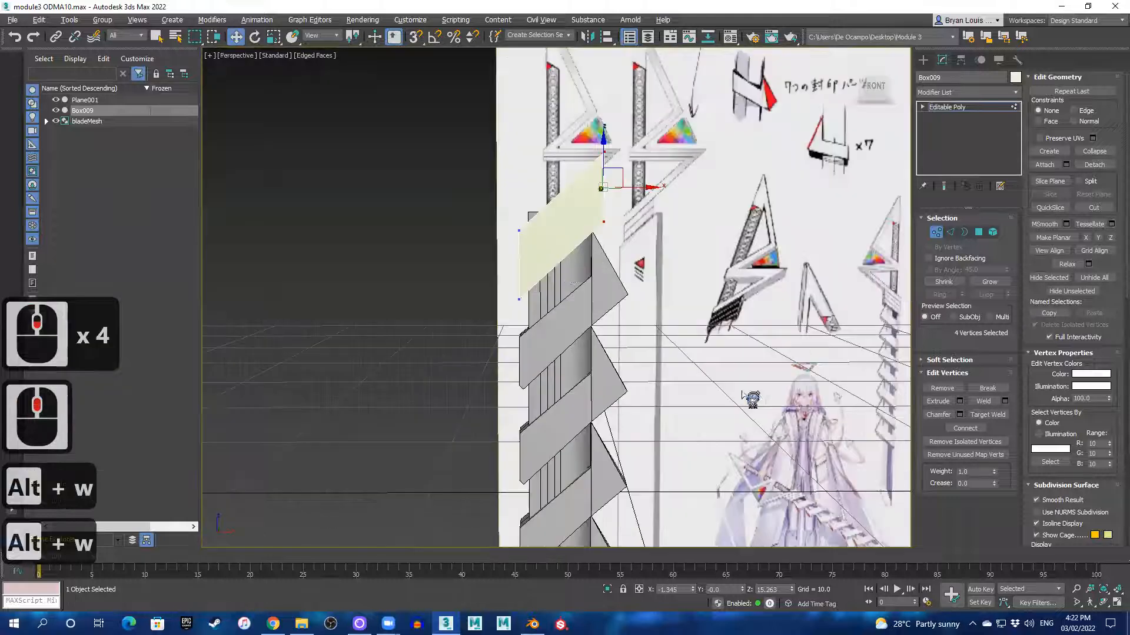
middle_drag(561, 286, 572, 262)
key(alt+w)
key(alt+w)
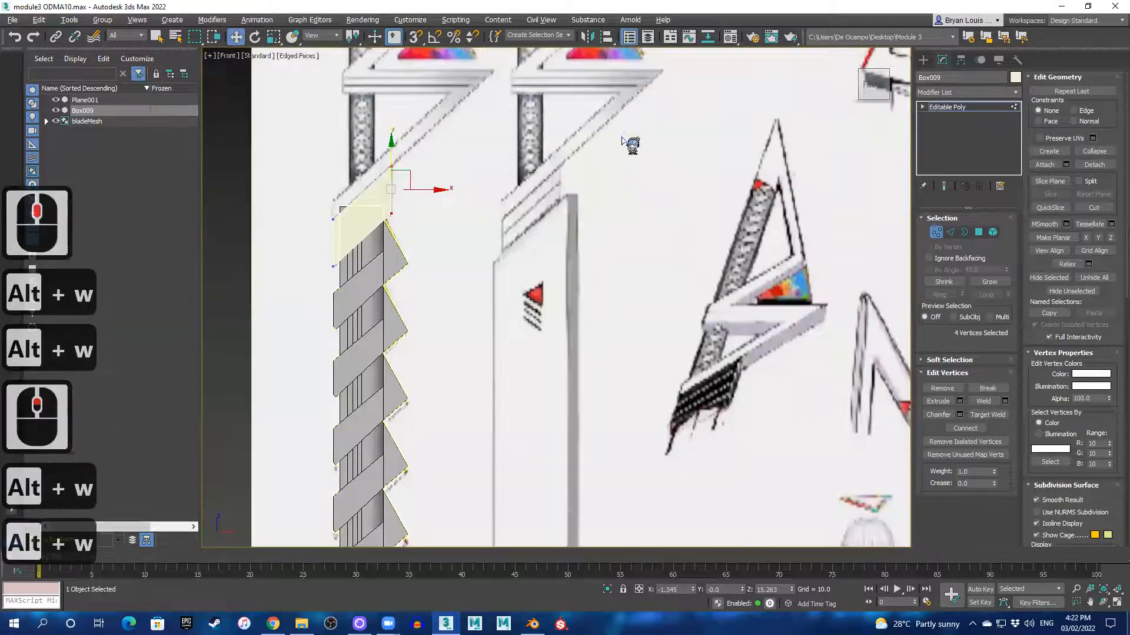
- Turn on see-through display and insert two slanted edge loops around the box with SwiftLoop, following the reference's collar lines
key(alt+x)
scroll(540, 147, up, 5)
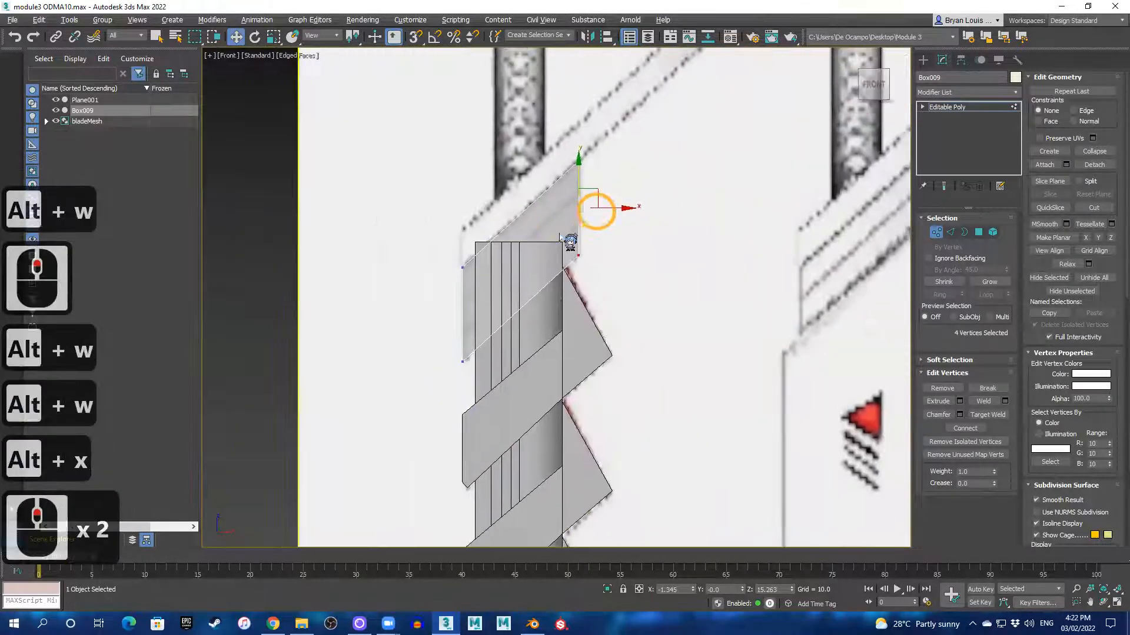
scroll(516, 235, up, 1)
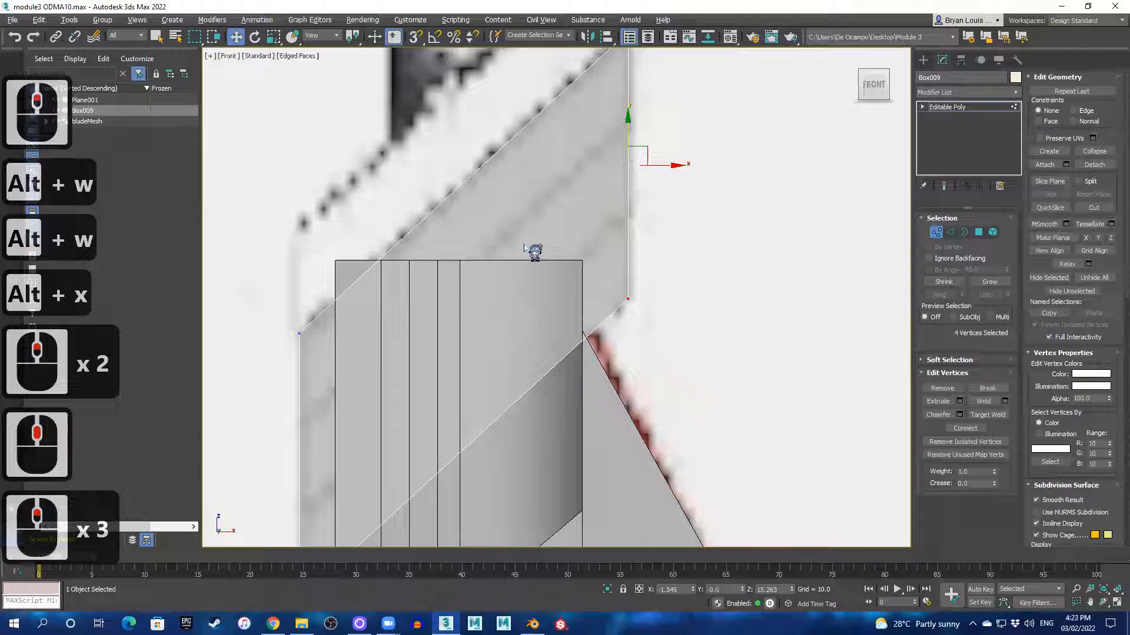
key(alt+1)
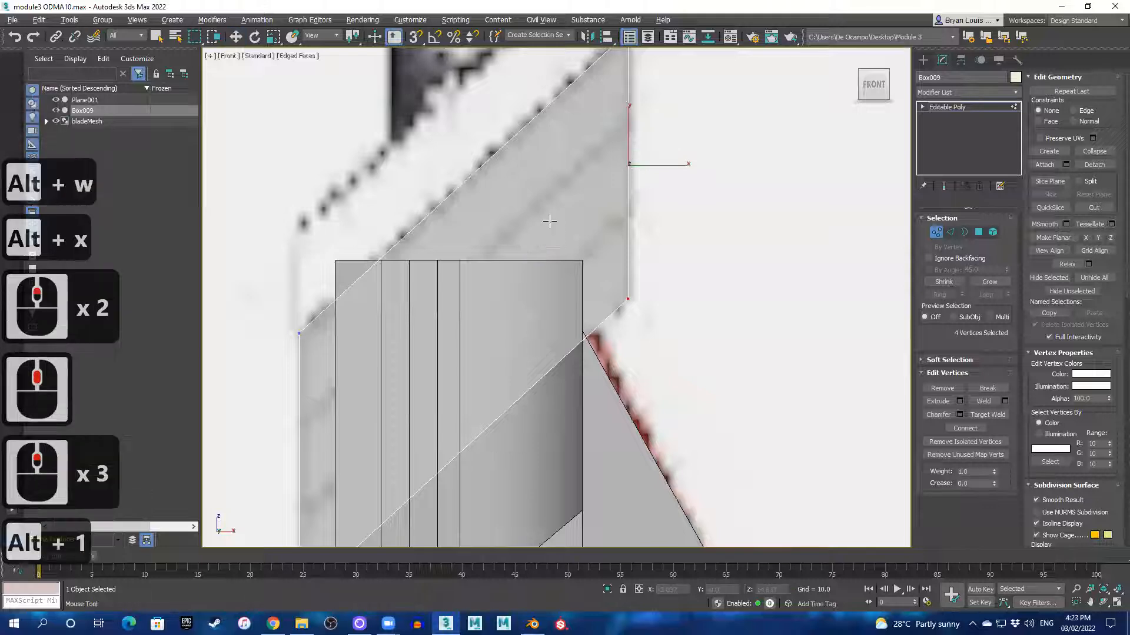
click(627, 124)
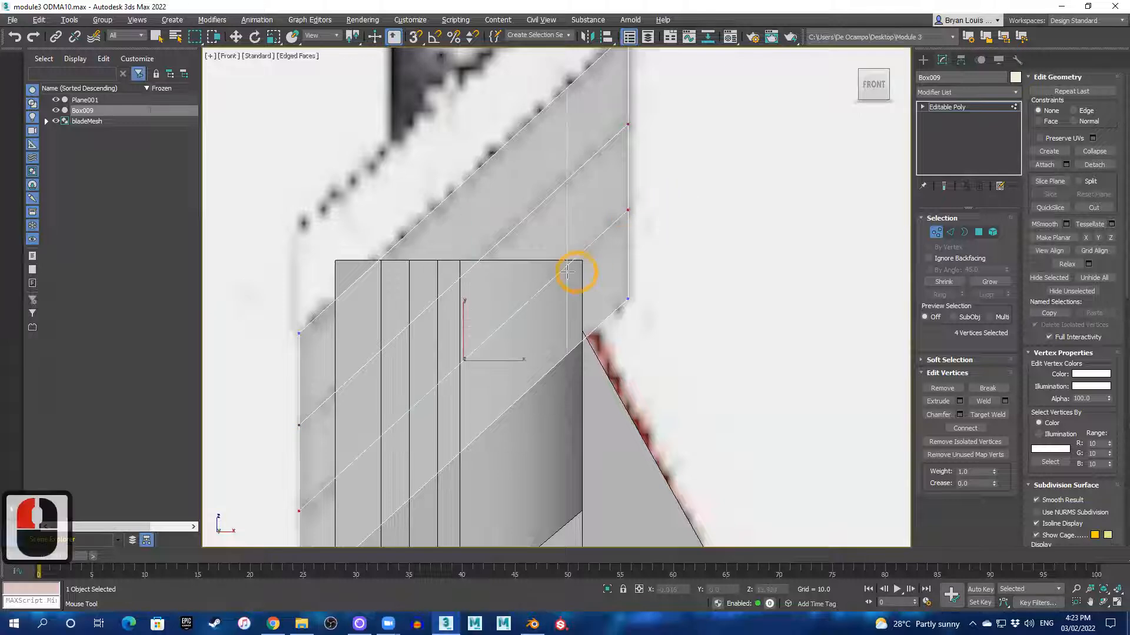
scroll(573, 270, down, 3)
scroll(556, 294, up, 2)
mouse_move(555, 294)
middle_down()
mouse_move(628, 250)
mouse_move(436, 328)
mouse_move(569, 310)
middle_up()
key(q)
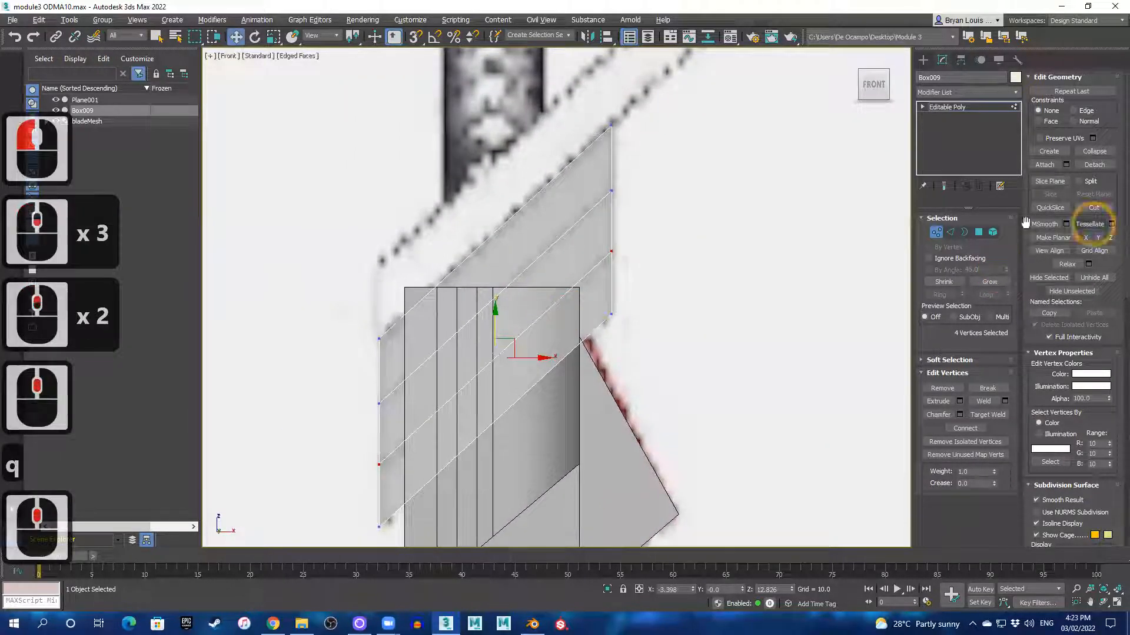
- Start a chamfer on the upper inserted edge loop of the box with an amount of 0.06 and one segment
click(950, 231)
click(558, 240)
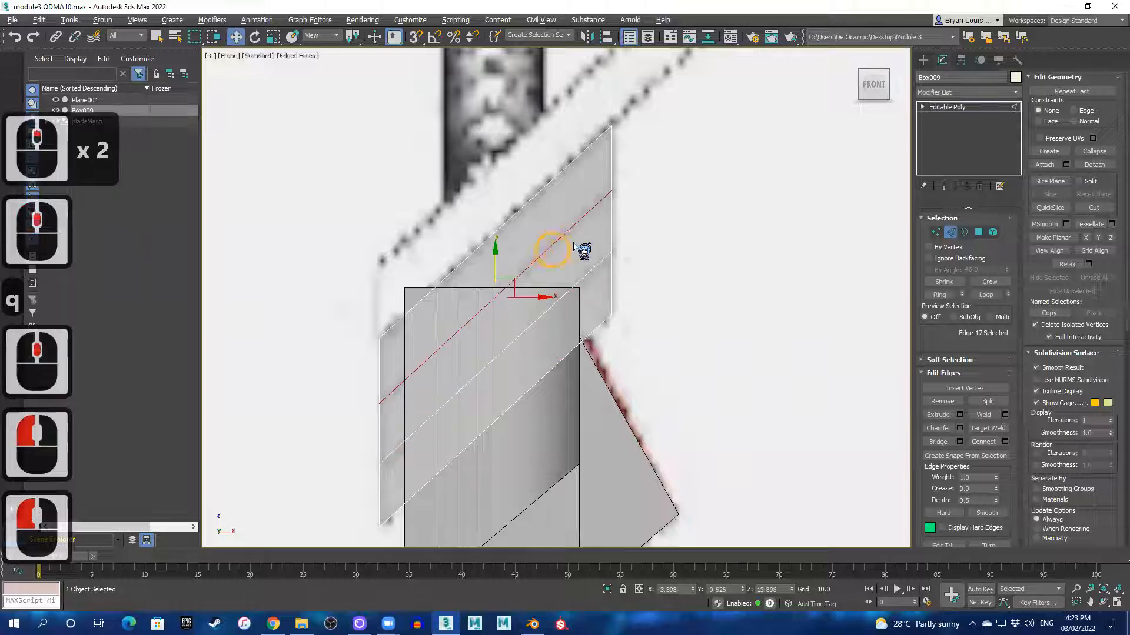
ctrl+double_click(559, 240)
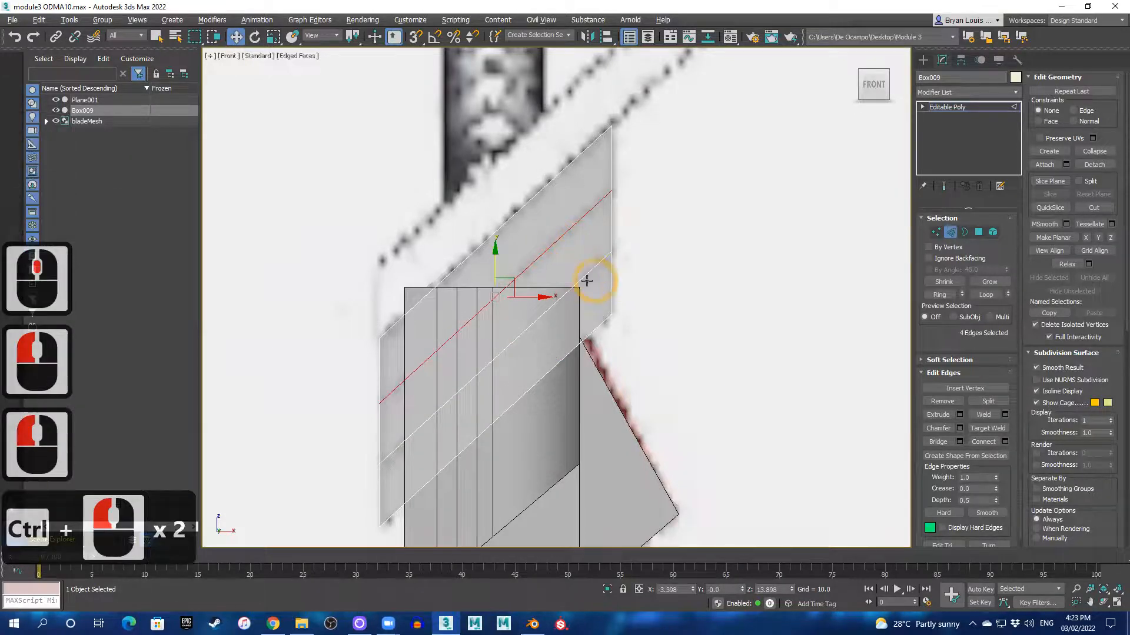
click(960, 428)
key(alt+w)
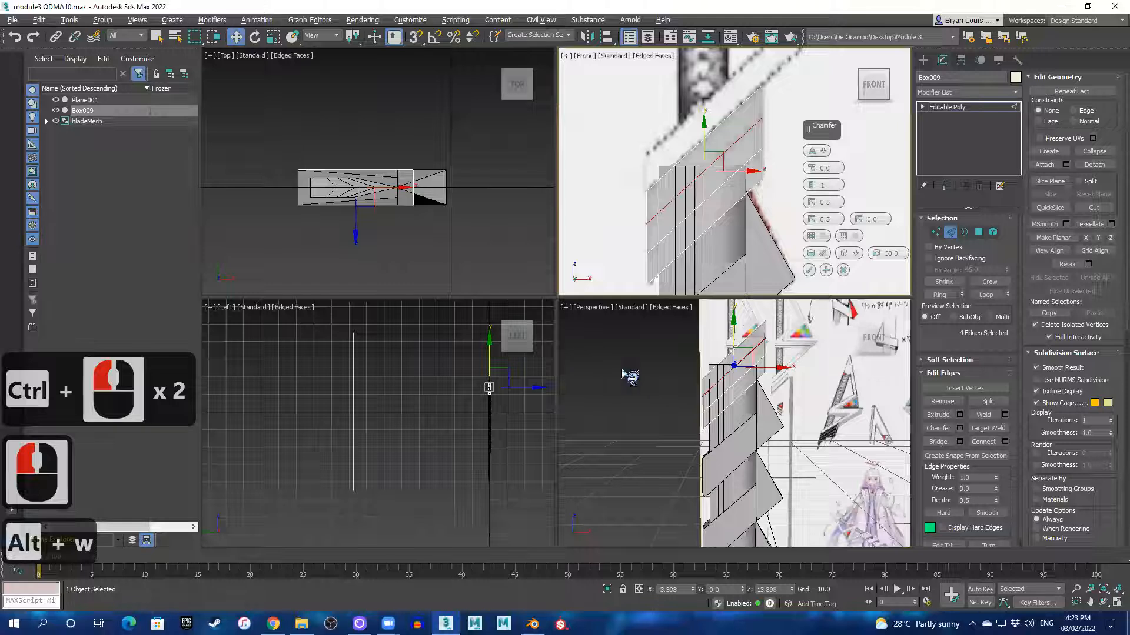
key(alt+w)
key(alt+w)
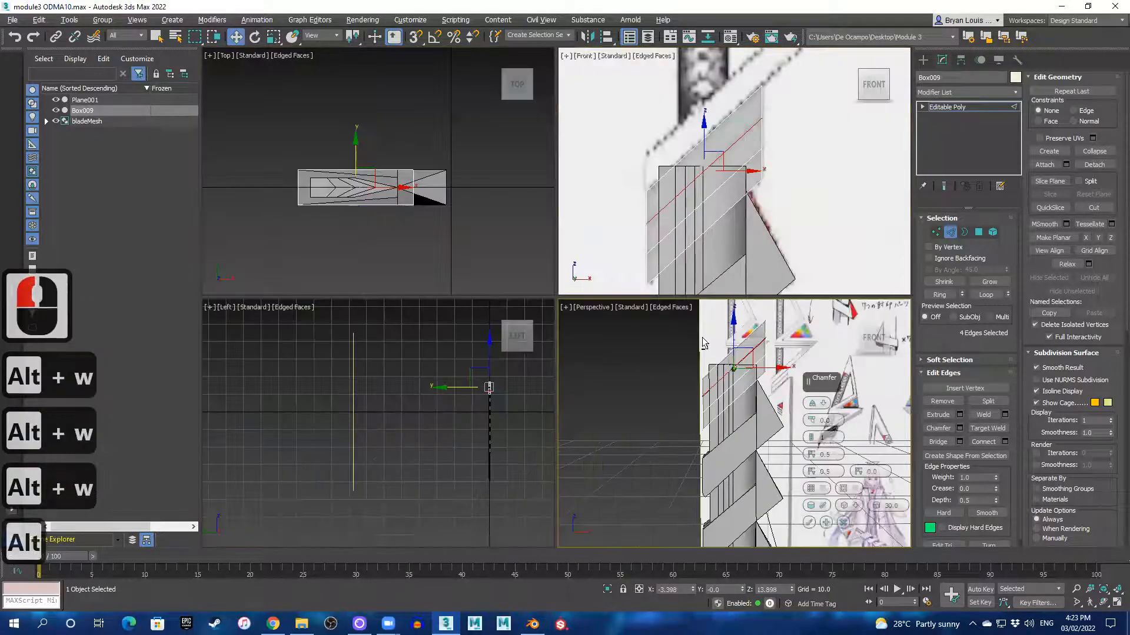
alt+middle_drag(708, 372, 678, 375)
key(alt+w)
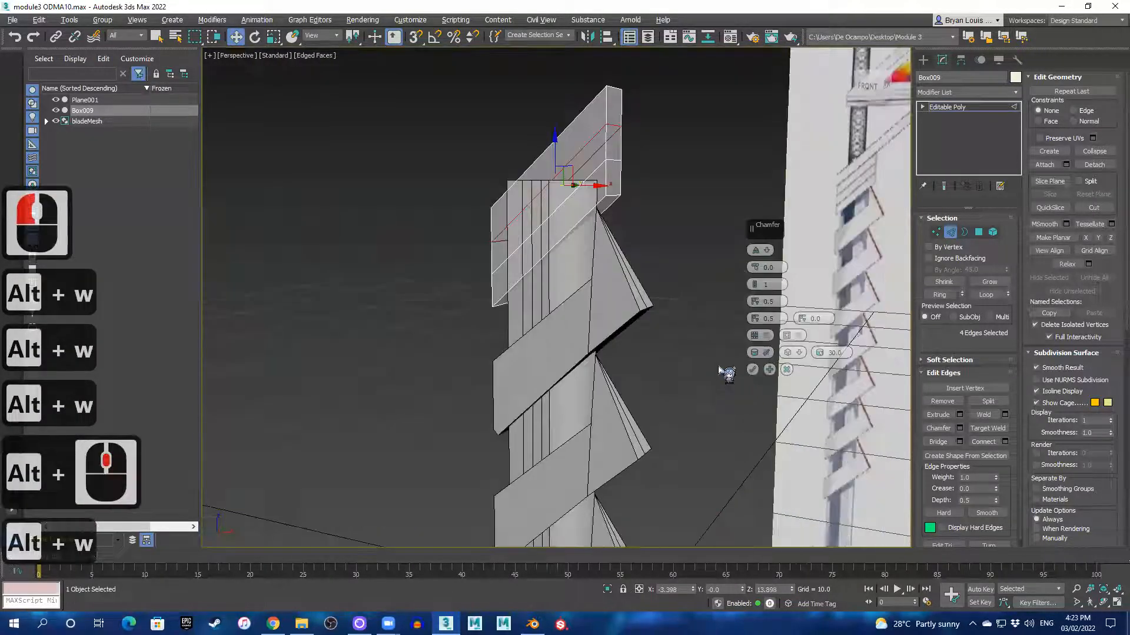
scroll(641, 323, up, 3)
alt+middle_drag(606, 303, 719, 251)
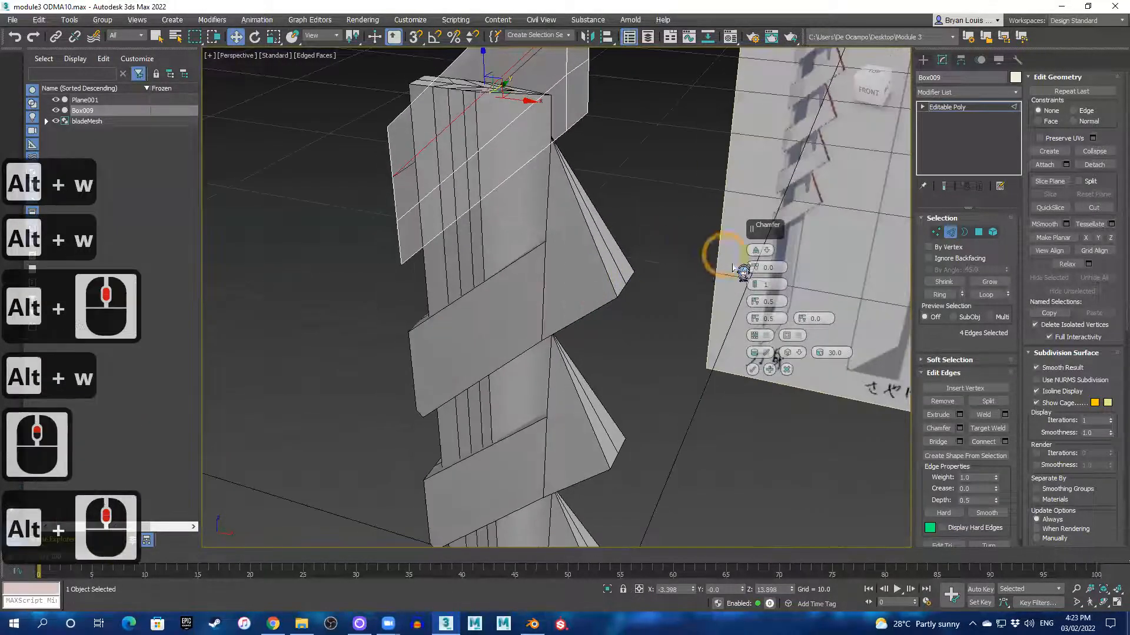
double_click(764, 268)
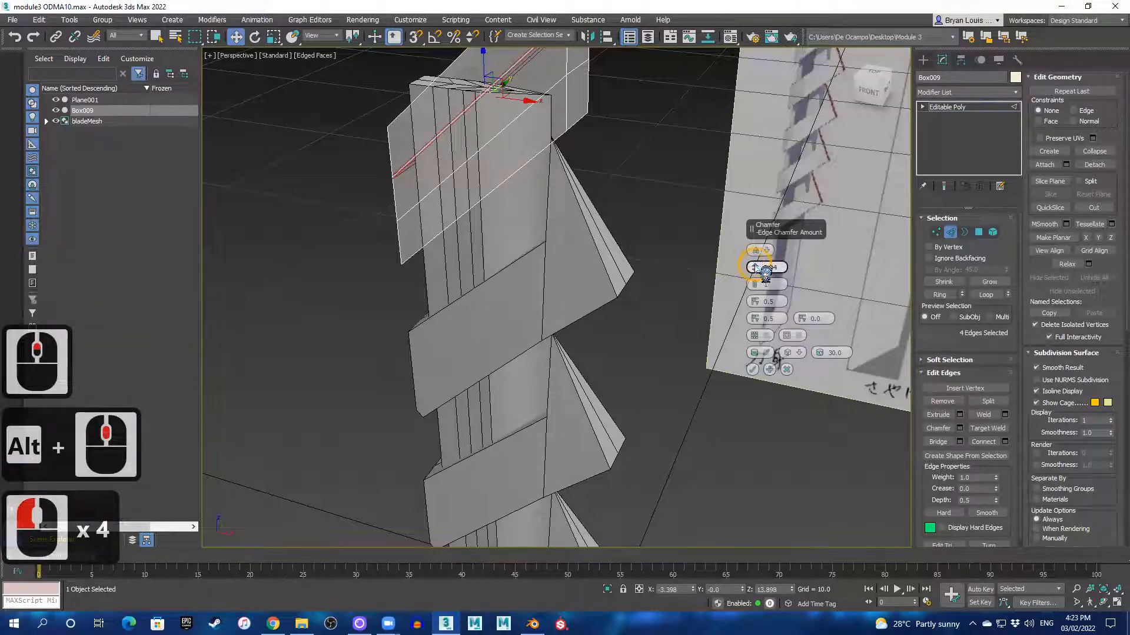
click(764, 272)
click(764, 286)
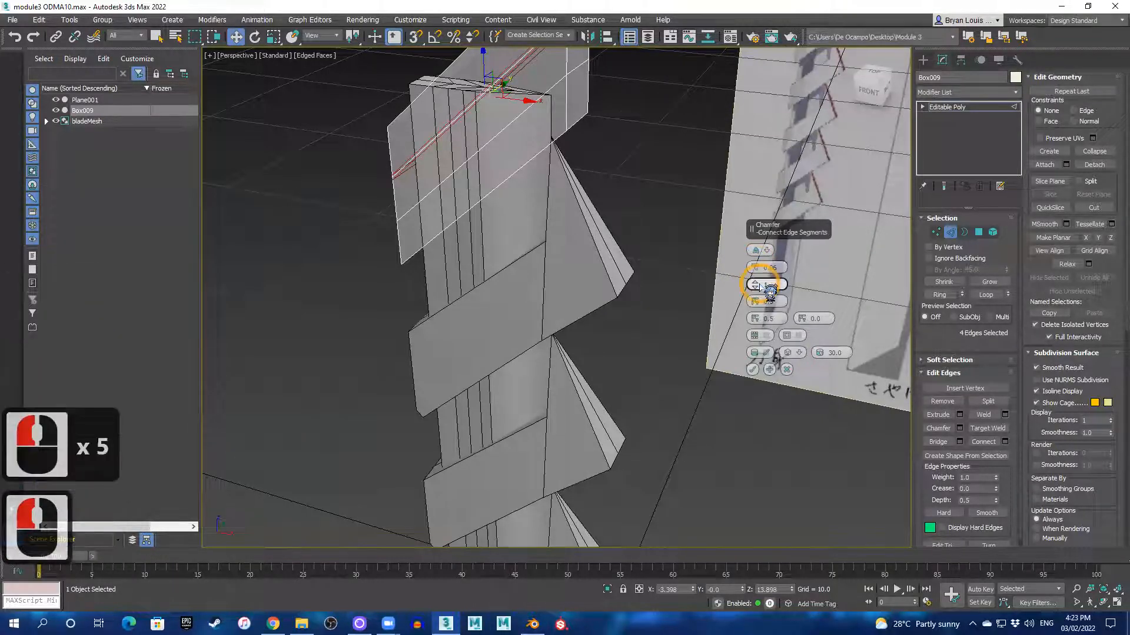
- Set the upper loop's chamfer amount to 0.1 against the reference line and apply the chamfer
key(alt+w)
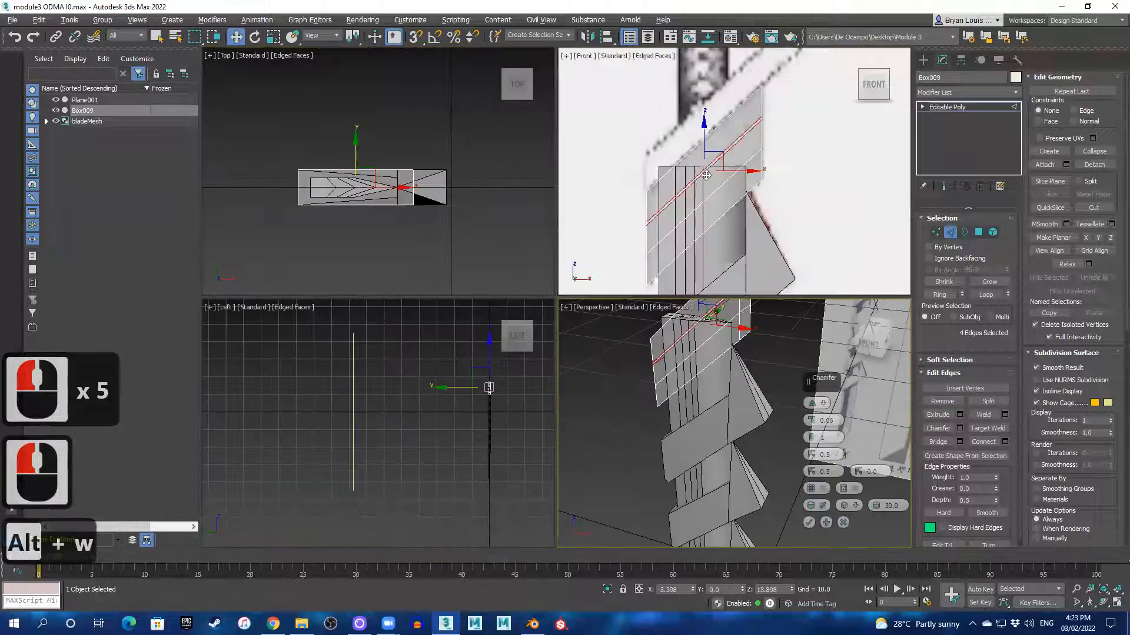
key(alt+w)
scroll(612, 212, up, 2)
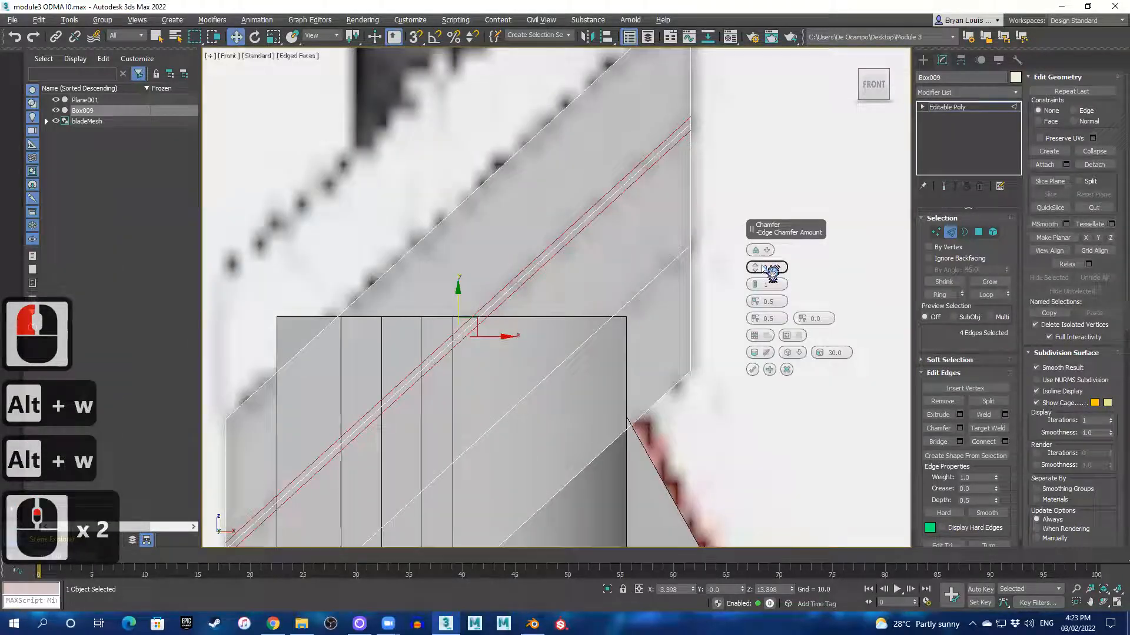
click(759, 267)
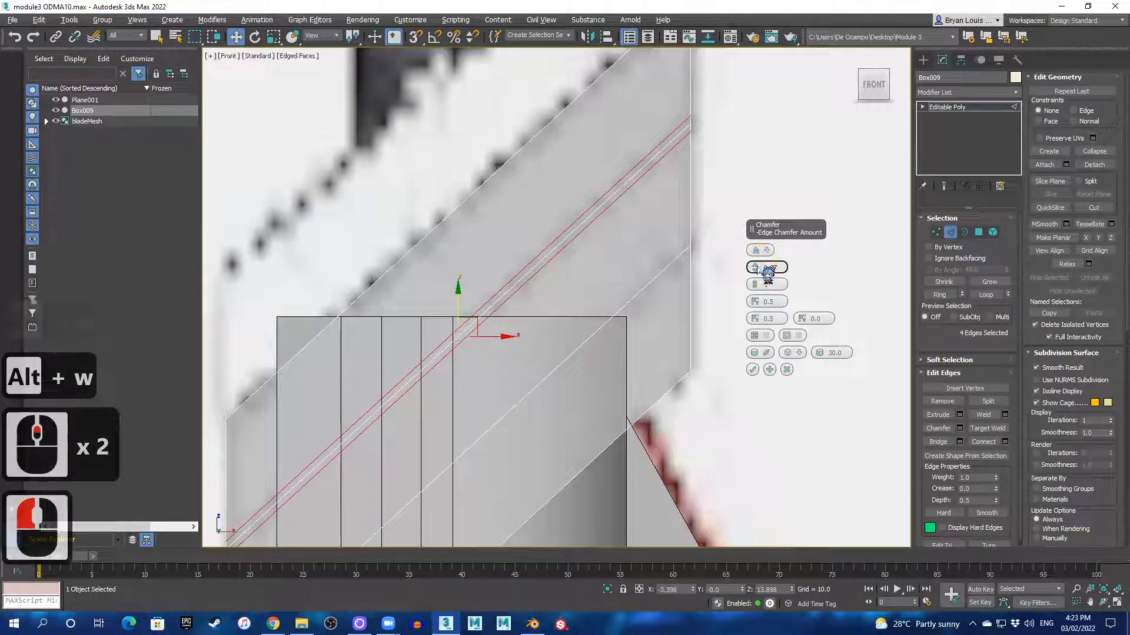
click(757, 266)
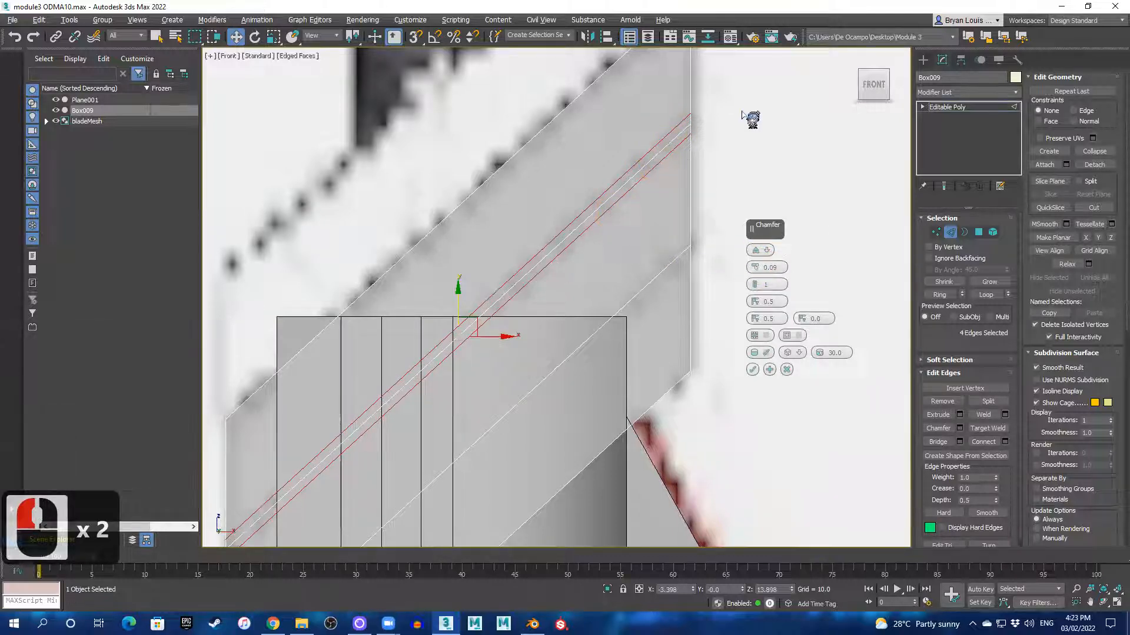
scroll(609, 270, down, 1)
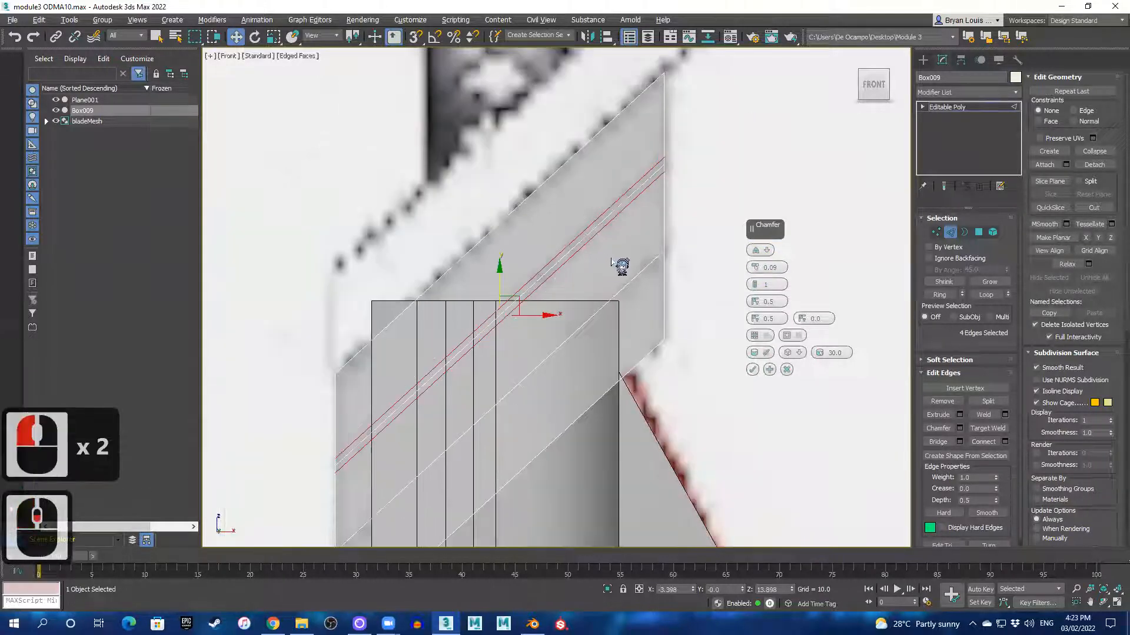
click(752, 264)
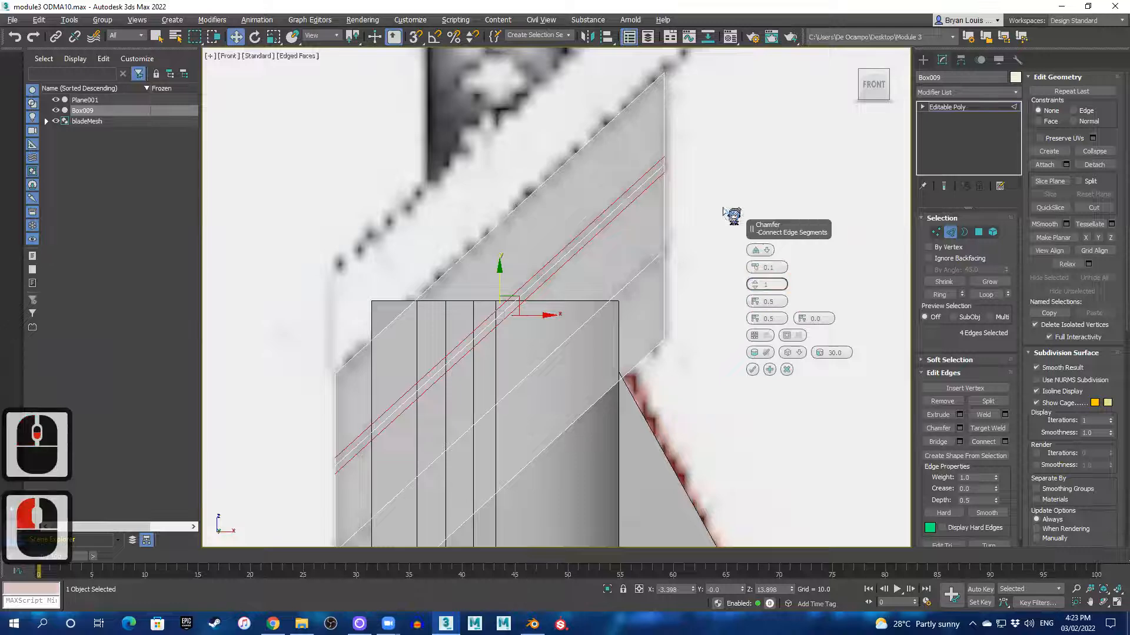
click(752, 370)
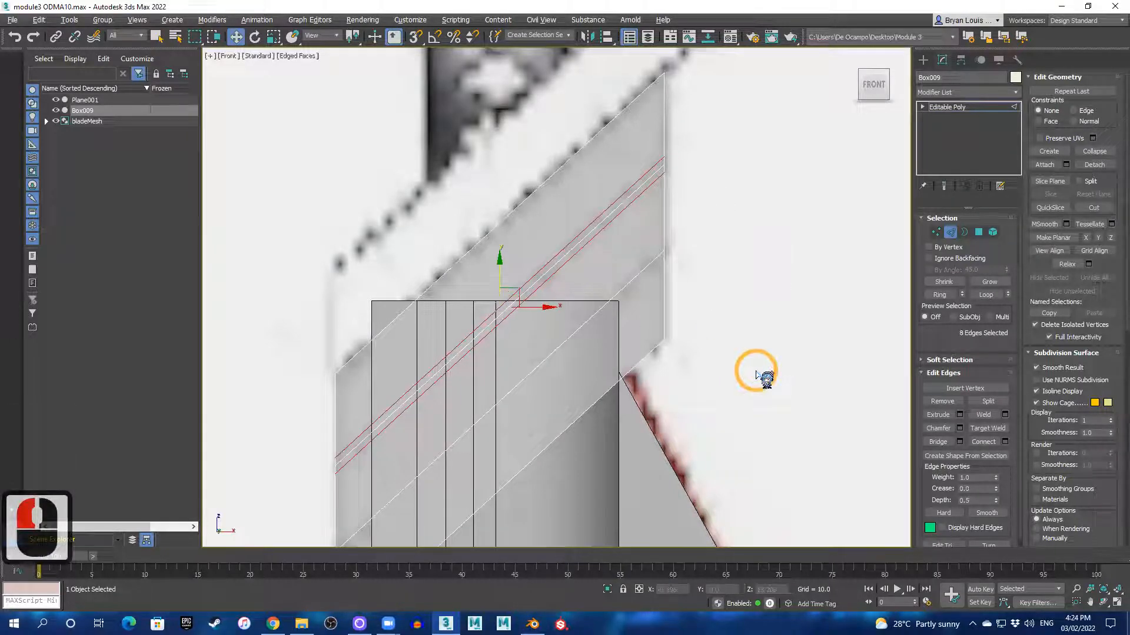
- Select the whole lower inserted edge loop of the box and repeat the same chamfer on it
click(579, 324)
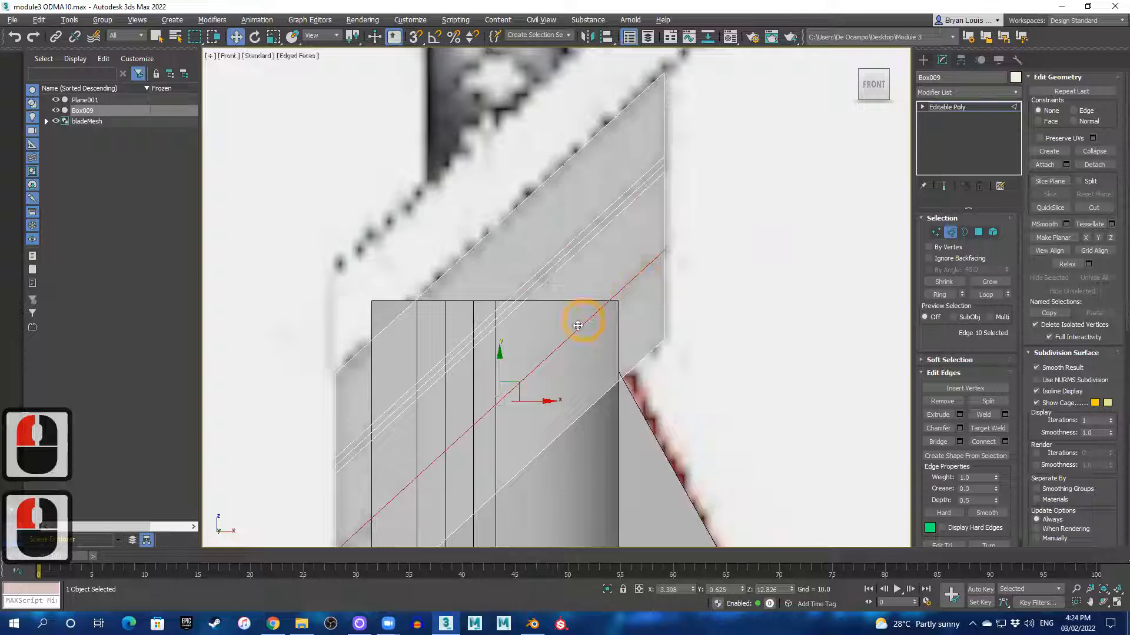
ctrl+double_click(630, 282)
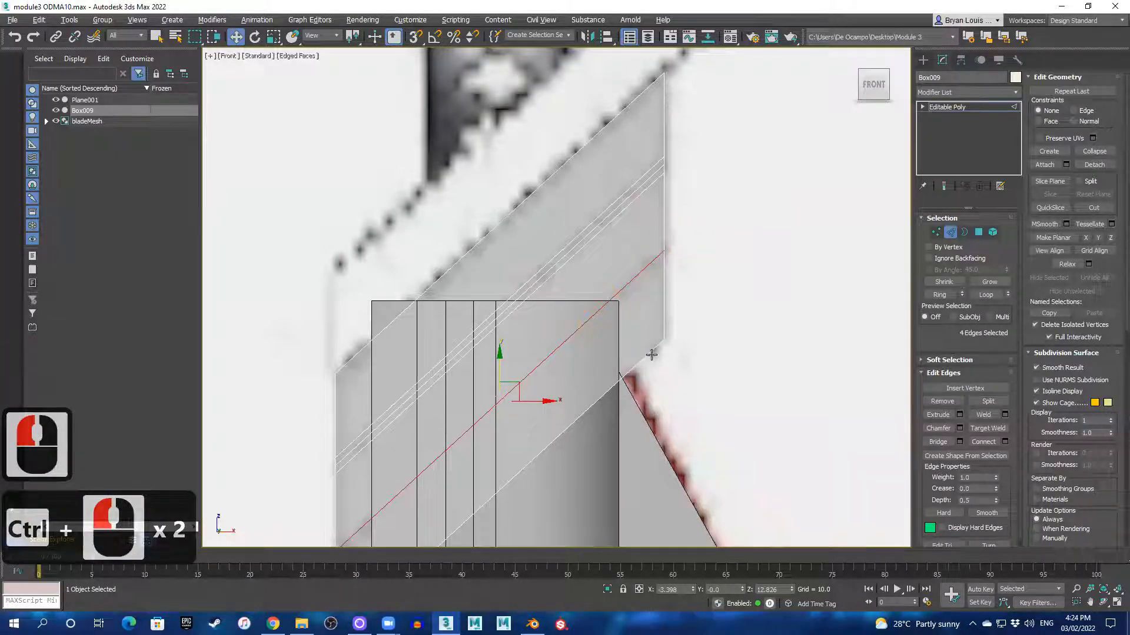
middle_drag(688, 347, 729, 268)
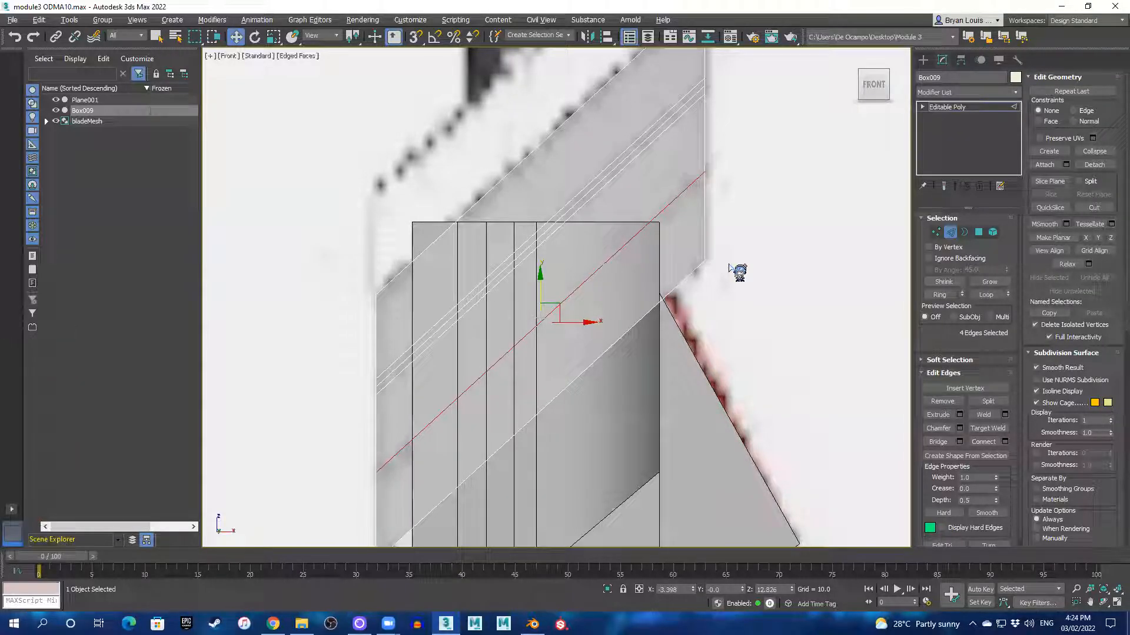
key(semicolon)
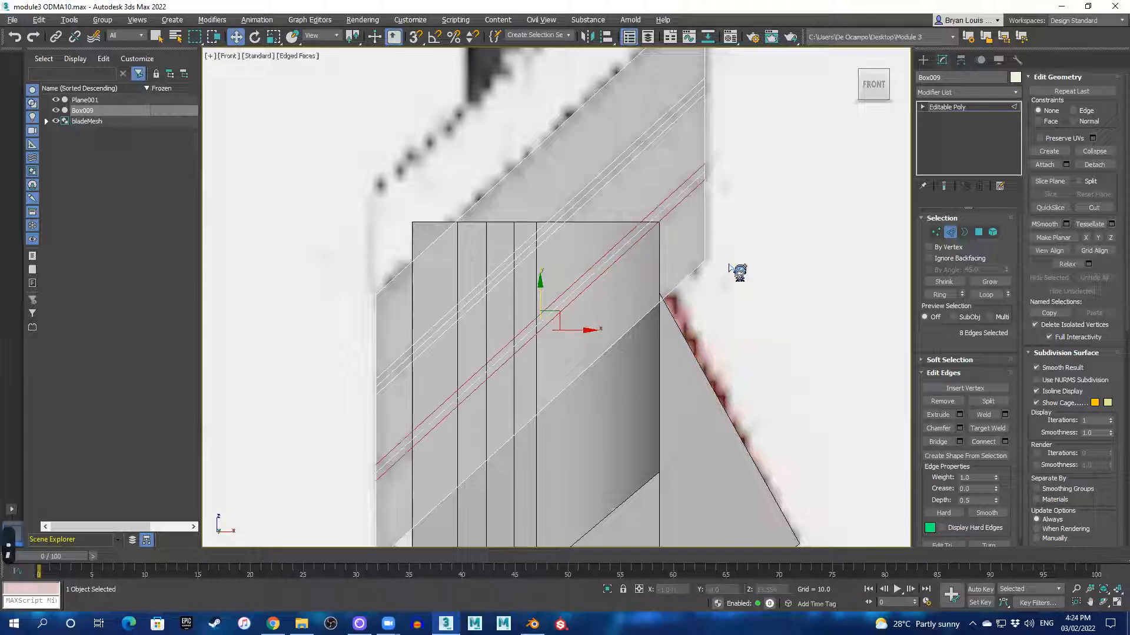
- Select the centre edge of the box's upper chamfered band and check it against the reference collar line
middle_drag(689, 244, 698, 278)
scroll(622, 210, up, 2)
click(616, 211)
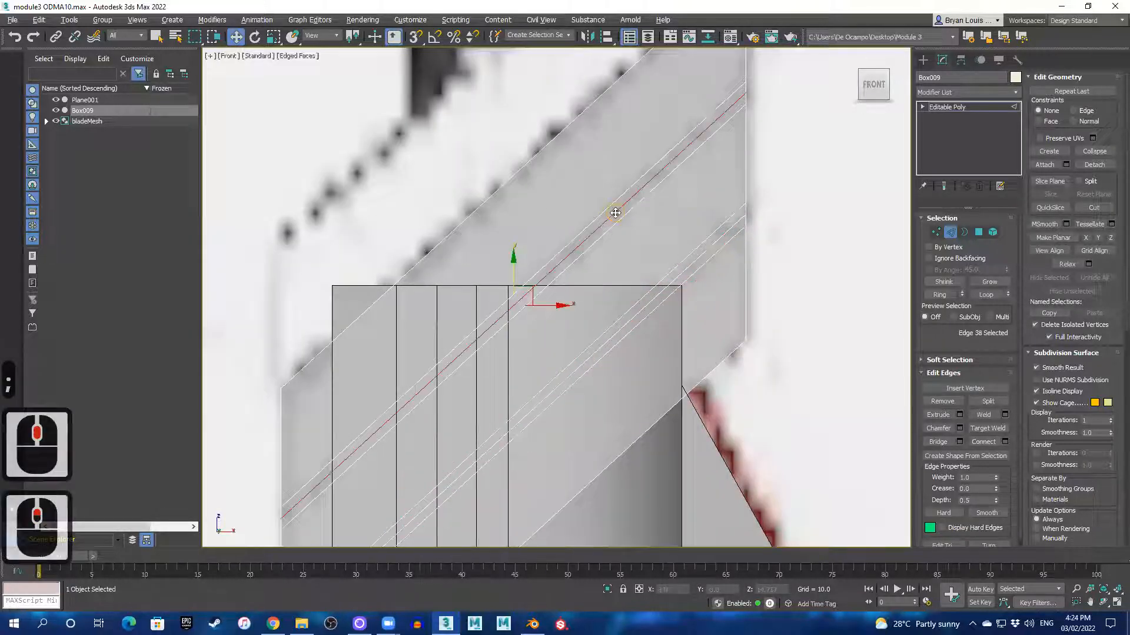
click(528, 290)
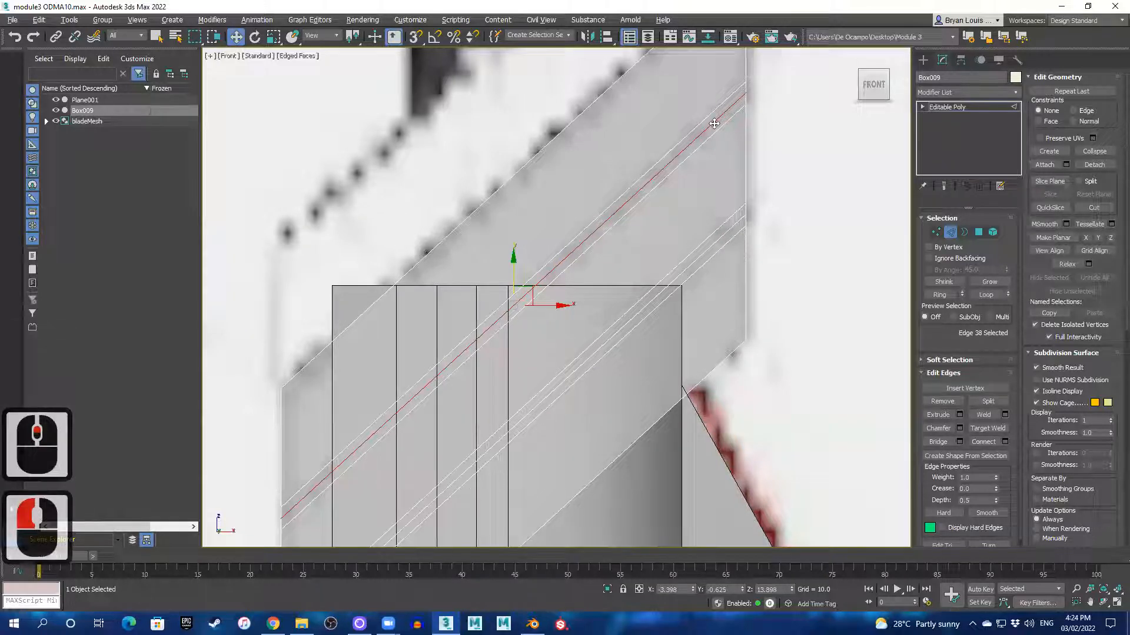
scroll(694, 159, down, 2)
scroll(676, 140, up, 2)
middle_drag(677, 140, 669, 231)
scroll(628, 247, down, 2)
scroll(532, 382, up, 2)
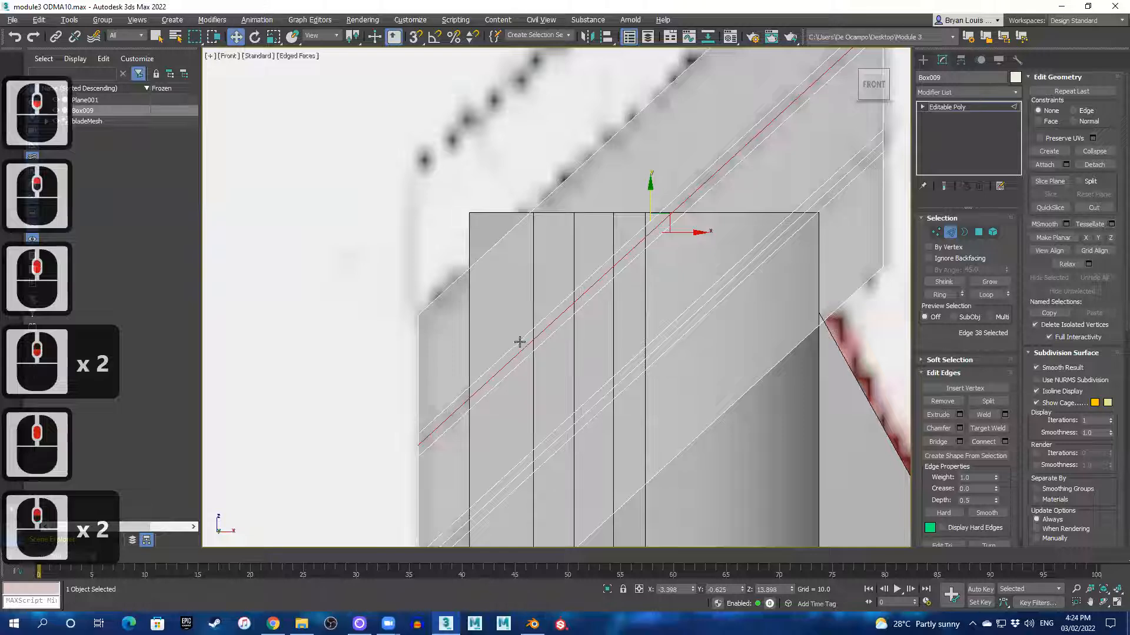
middle_drag(773, 134, 686, 230)
scroll(636, 265, down, 1)
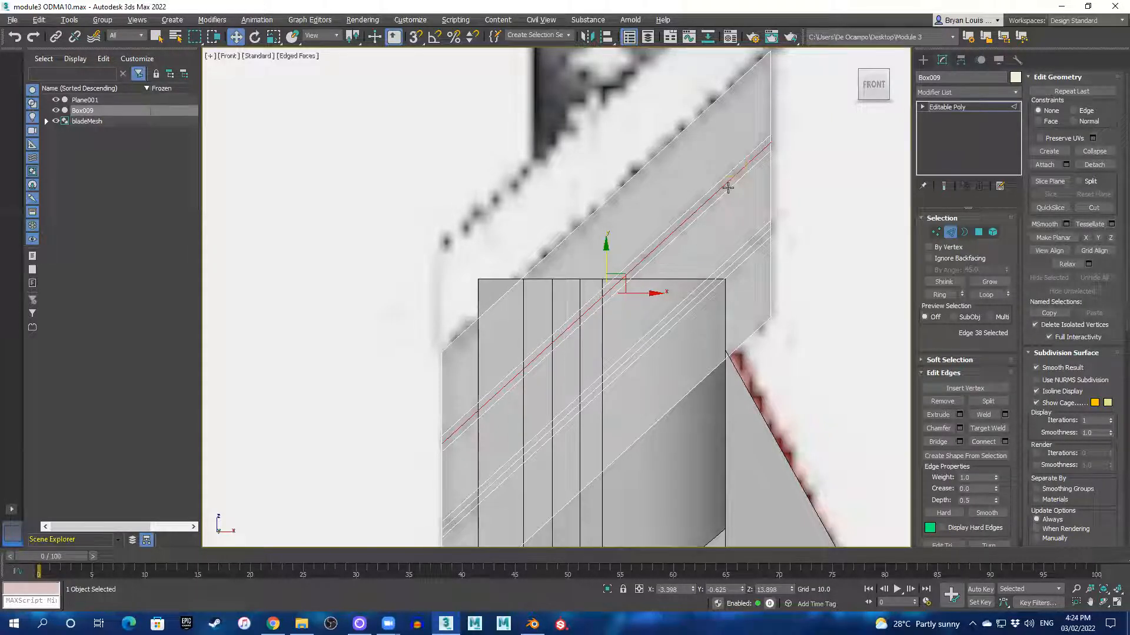
scroll(676, 232, up, 2)
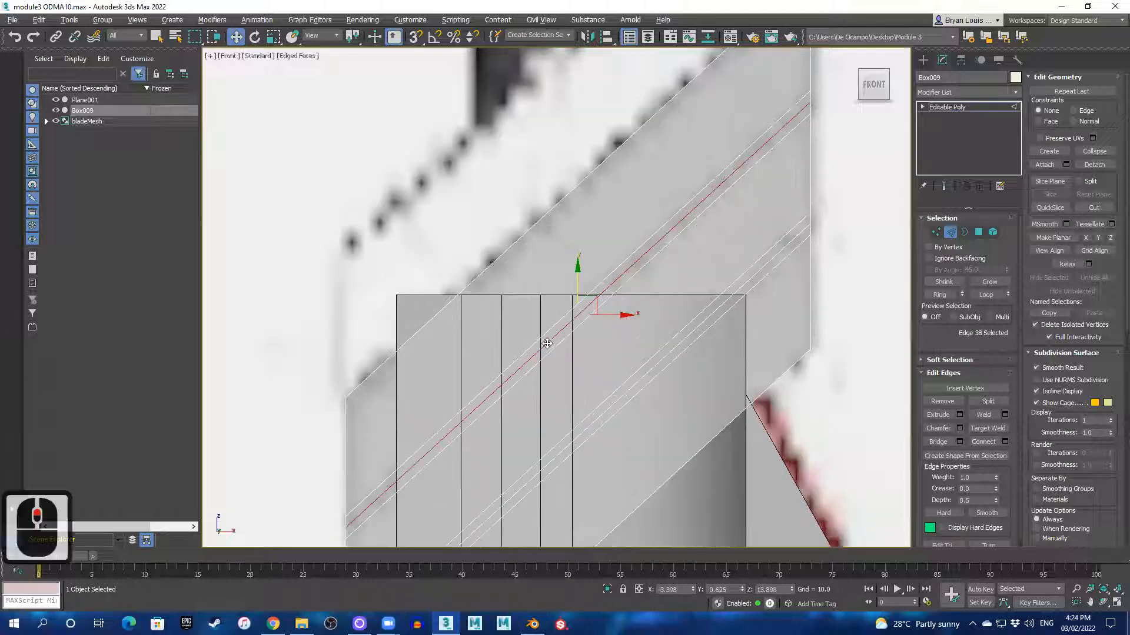
scroll(649, 271, down, 2)
middle_drag(674, 242, 673, 174)
scroll(721, 209, up, 2)
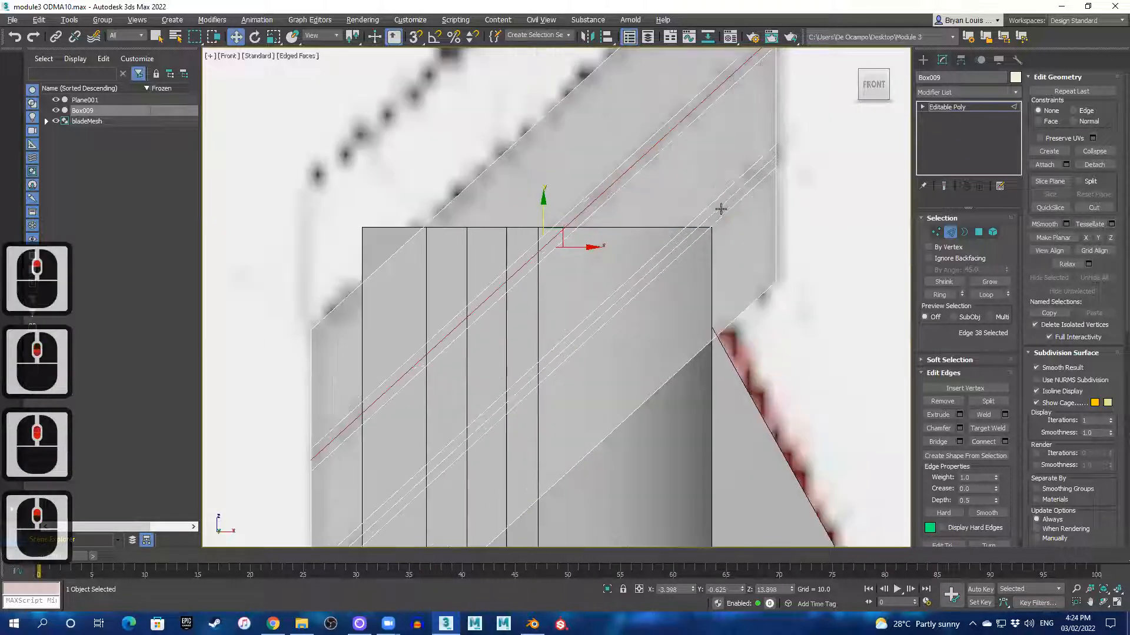
- Try to select the centre edges of both chamfered bands together in the front view
ctrl+double_click(722, 206)
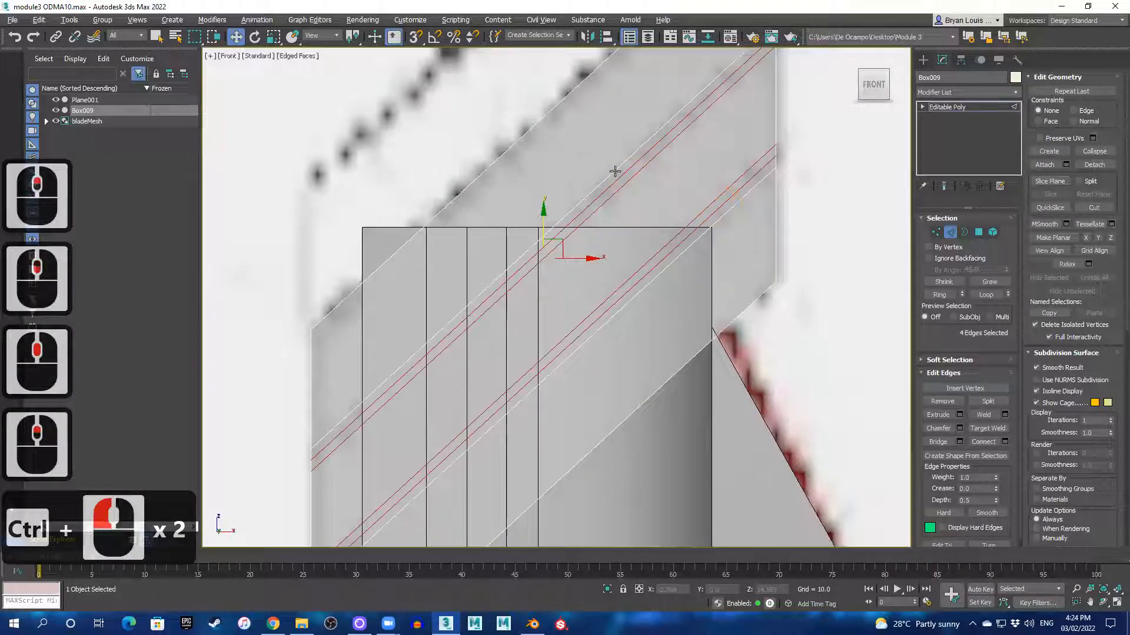
click(625, 182)
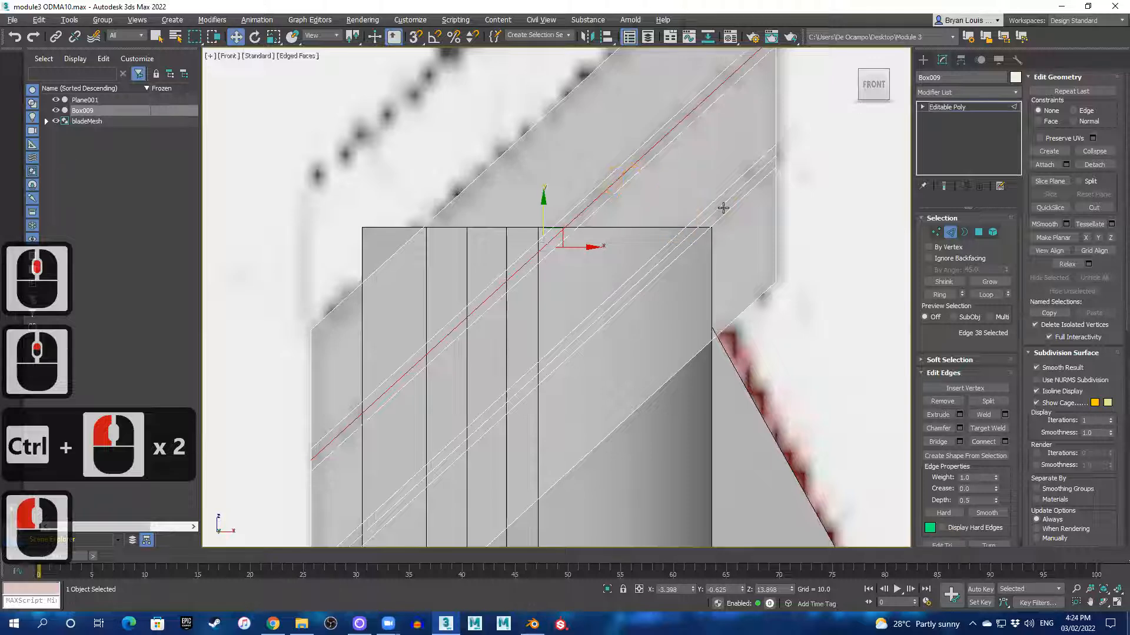
ctrl+double_click(721, 208)
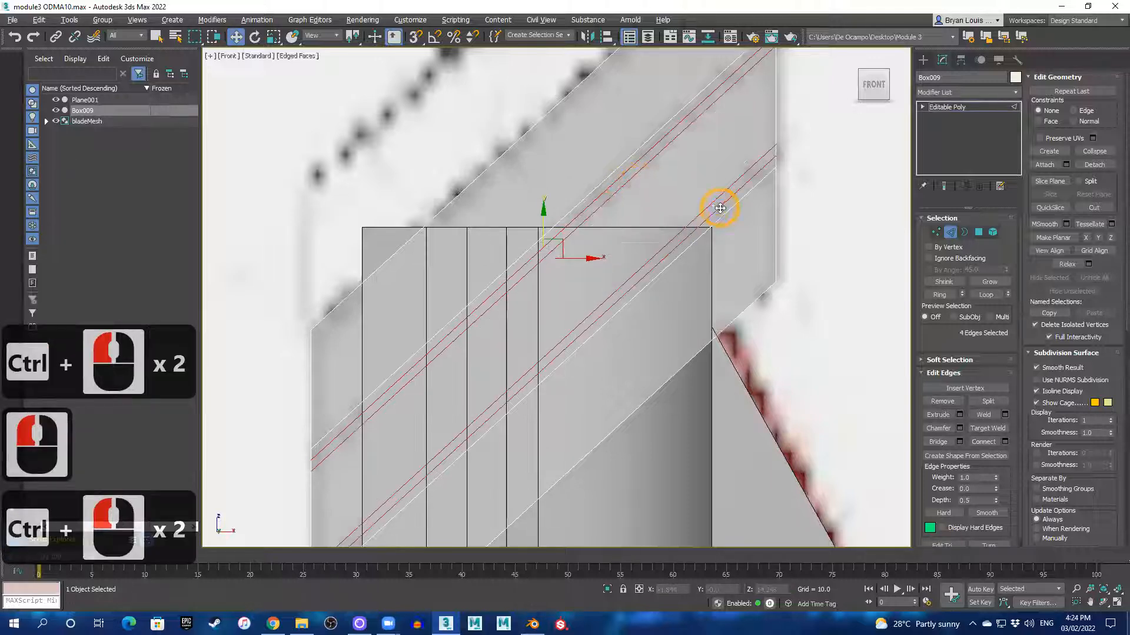
click(610, 191)
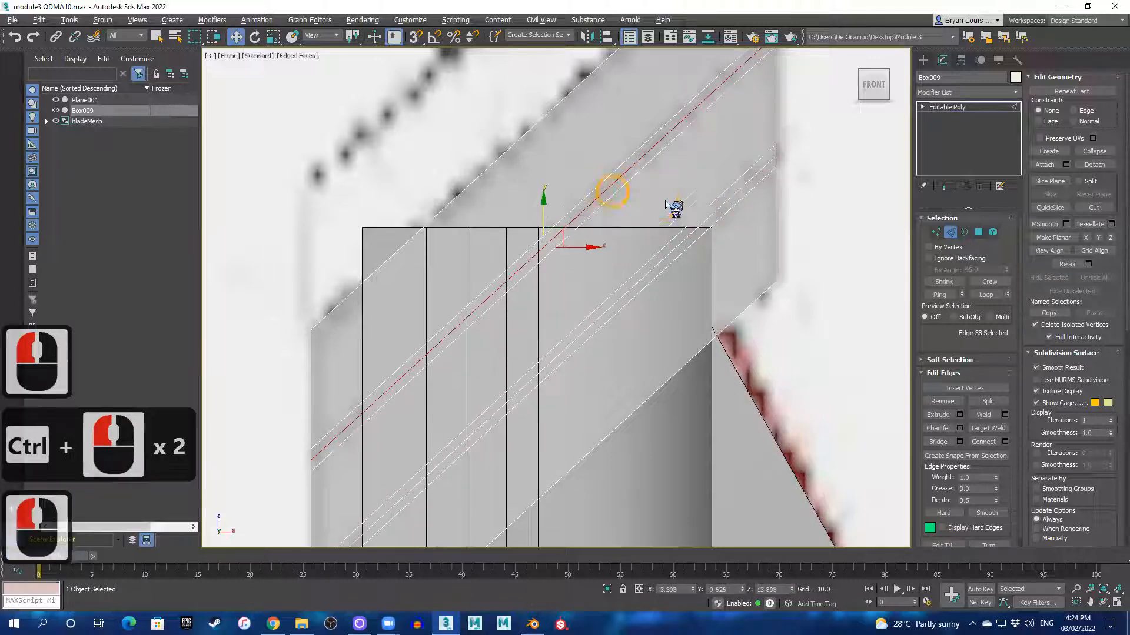
click(728, 197)
click(626, 176)
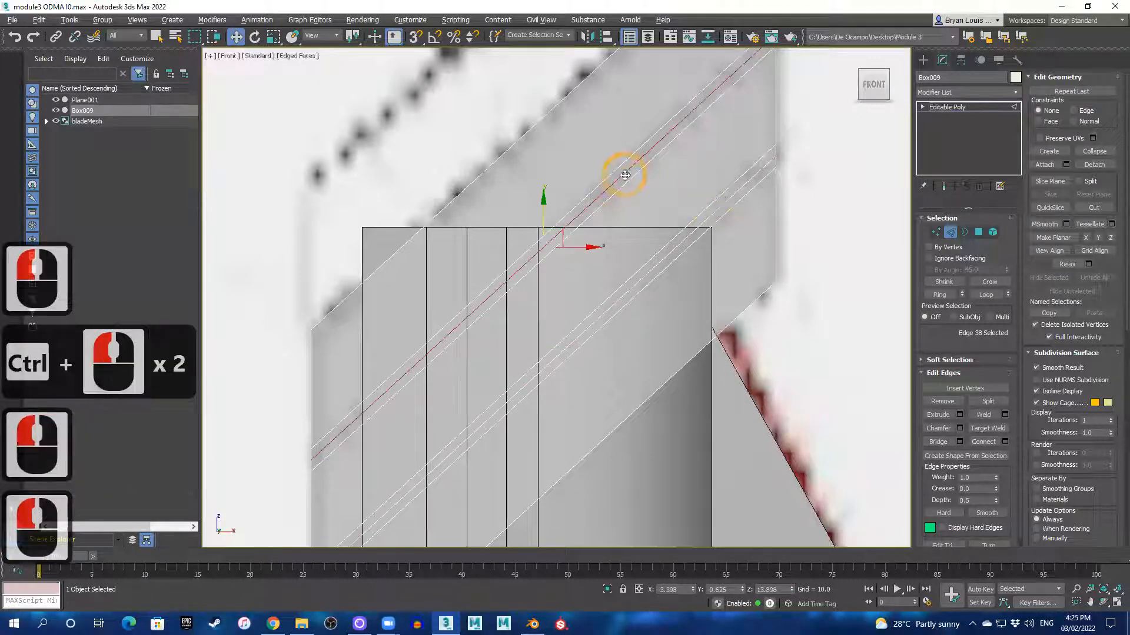
ctrl+double_click(732, 192)
- Select the complete centre edge loops of both chamfered bands from the perspective view
key(alt+w)
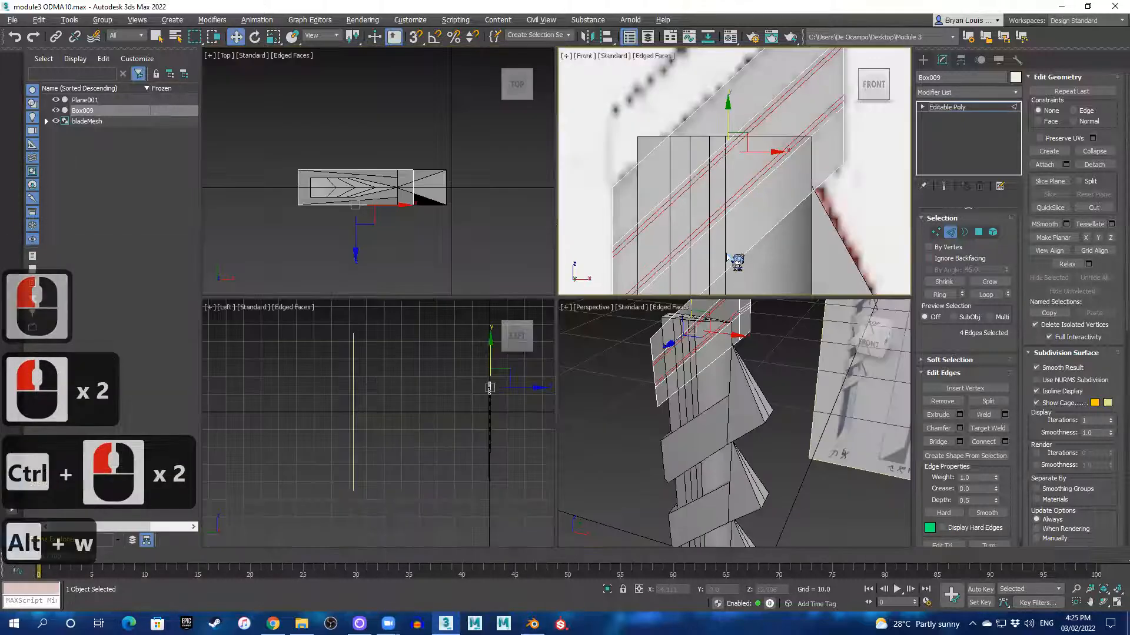
key(alt+w)
middle_drag(694, 253, 647, 304)
click(624, 223)
scroll(609, 266, up, 2)
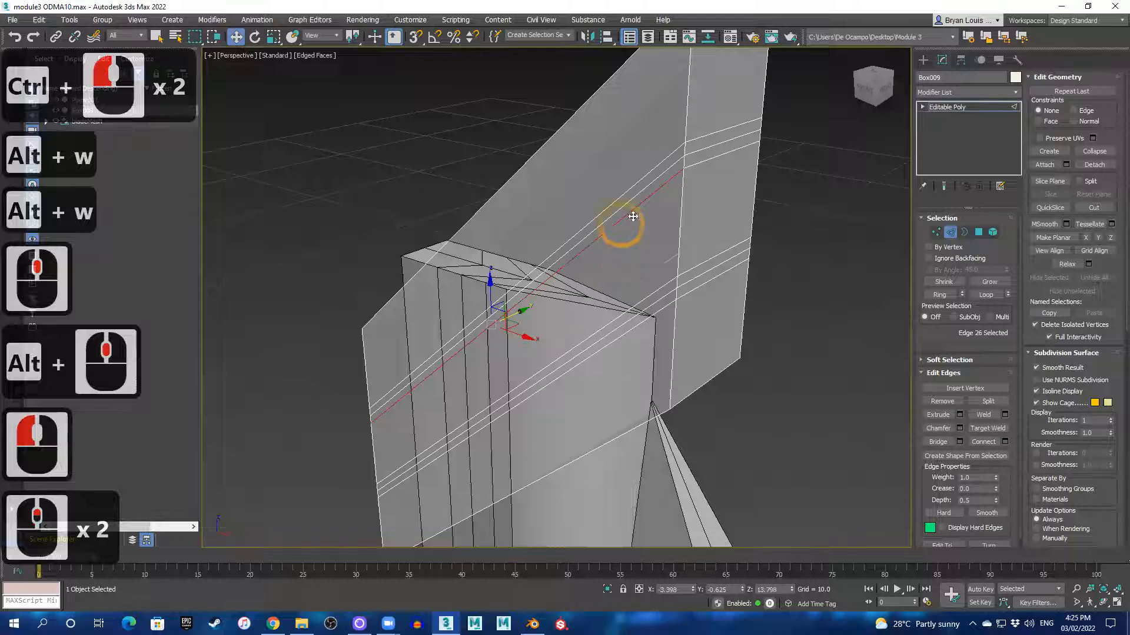
click(664, 170)
ctrl+double_click(665, 171)
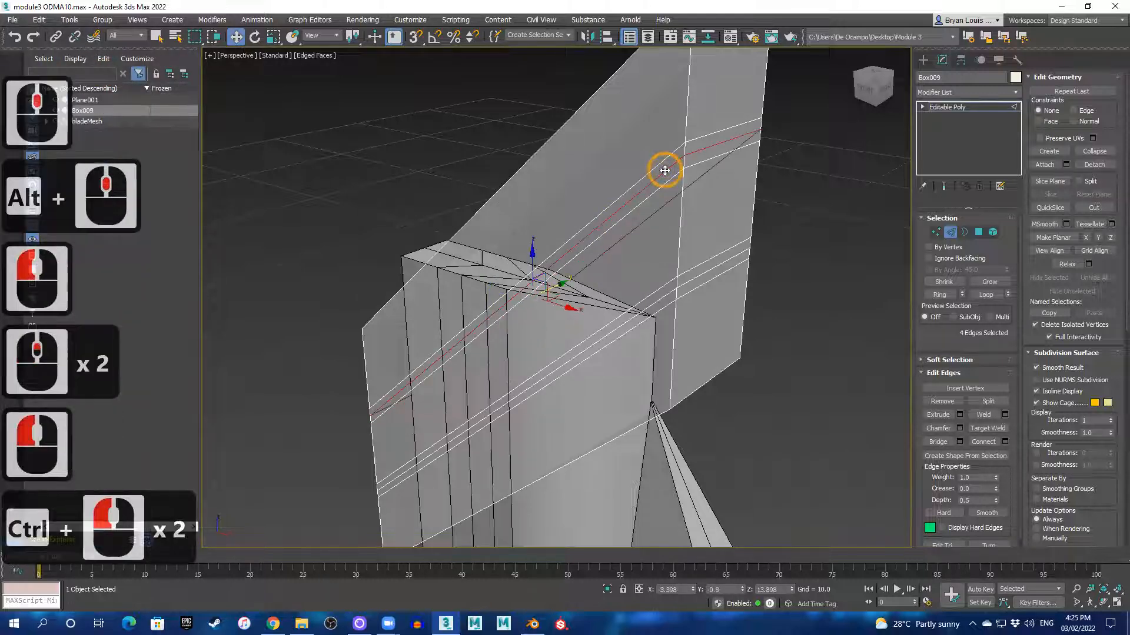
ctrl+double_click(648, 305)
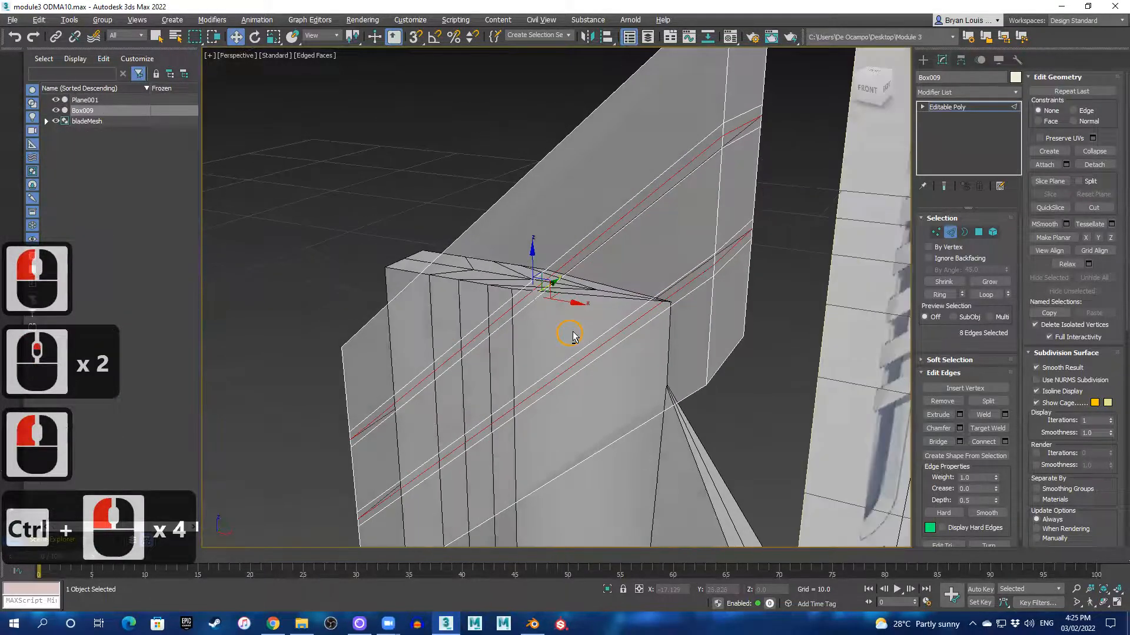
- Scale the two selected centre loops inward uniformly to about 97% to sink shallow grooves into the box
alt+middle_drag(640, 309, 520, 348)
key(r)
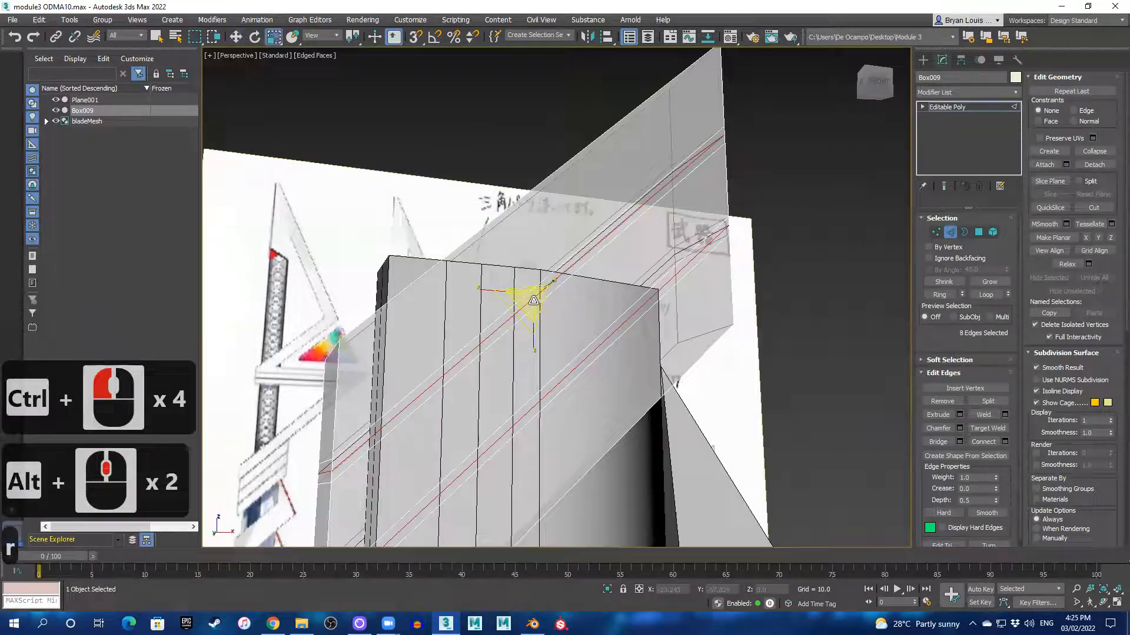
key(alt+w)
key(alt+w)
scroll(646, 234, down, 3)
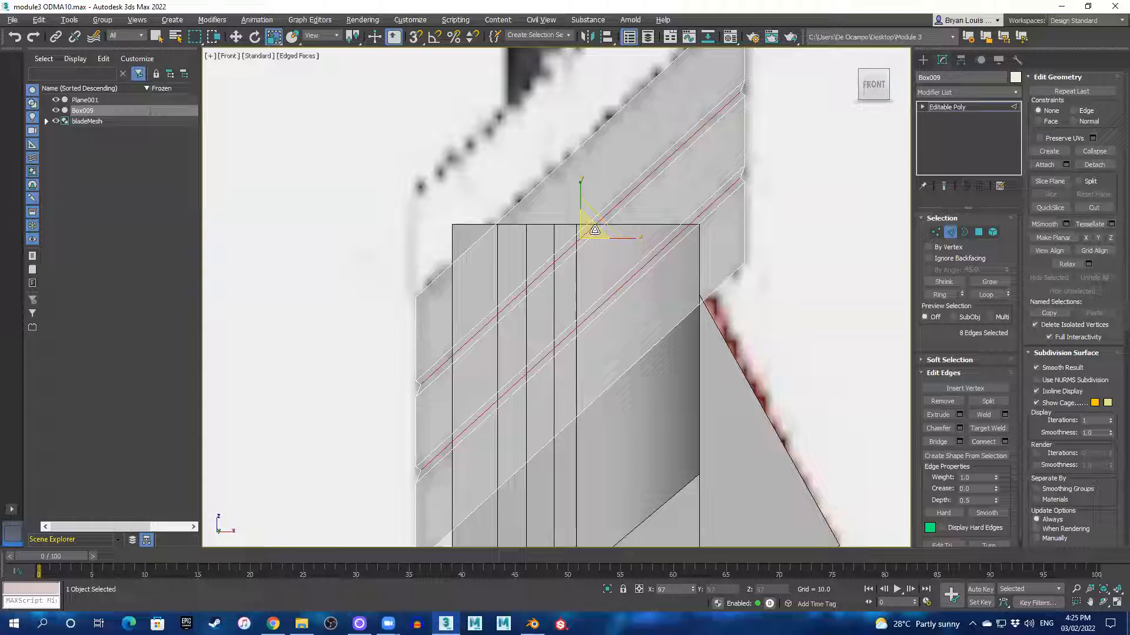
drag(594, 230, 598, 233)
- Turn off see-through display, clear the edge selection and examine the grooved box in the perspective view
key(alt+w)
middle_click(714, 398)
key(alt+w)
alt+middle_drag(714, 398, 470, 130)
key(alt+x)
click(470, 128)
alt+middle_drag(432, 295, 567, 304)
alt+scroll(579, 272, down, 1)
scroll(579, 272, down, 2)
middle_click(579, 317)
key(alt+w)
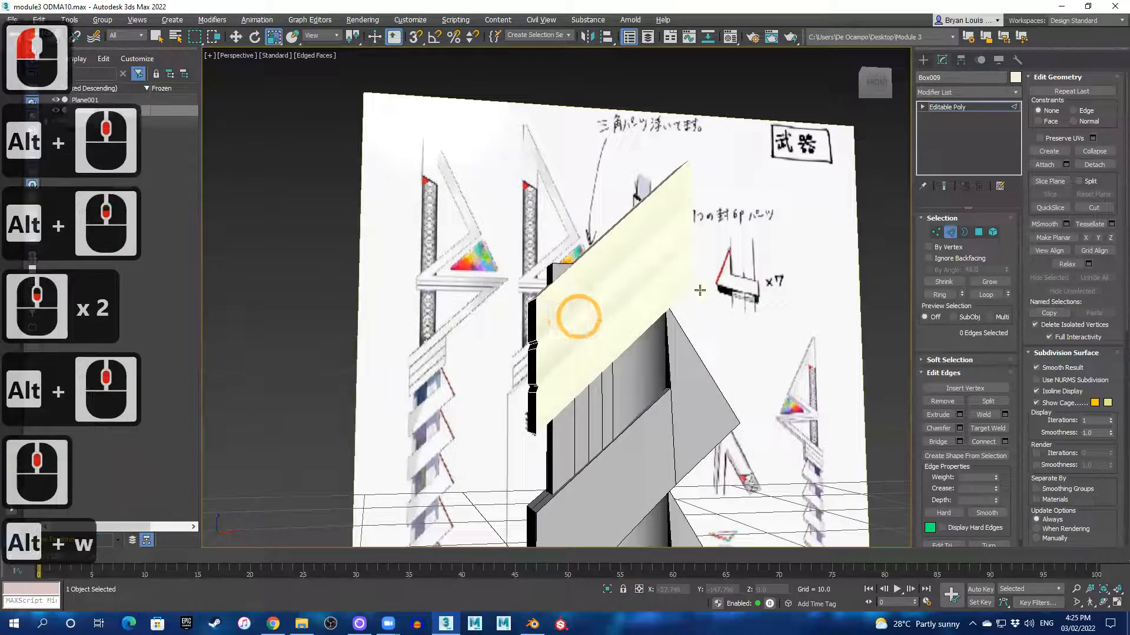
- Turn see-through display back on and select the short thickness edge at the box's lowest pointed corner
scroll(751, 181, down, 2)
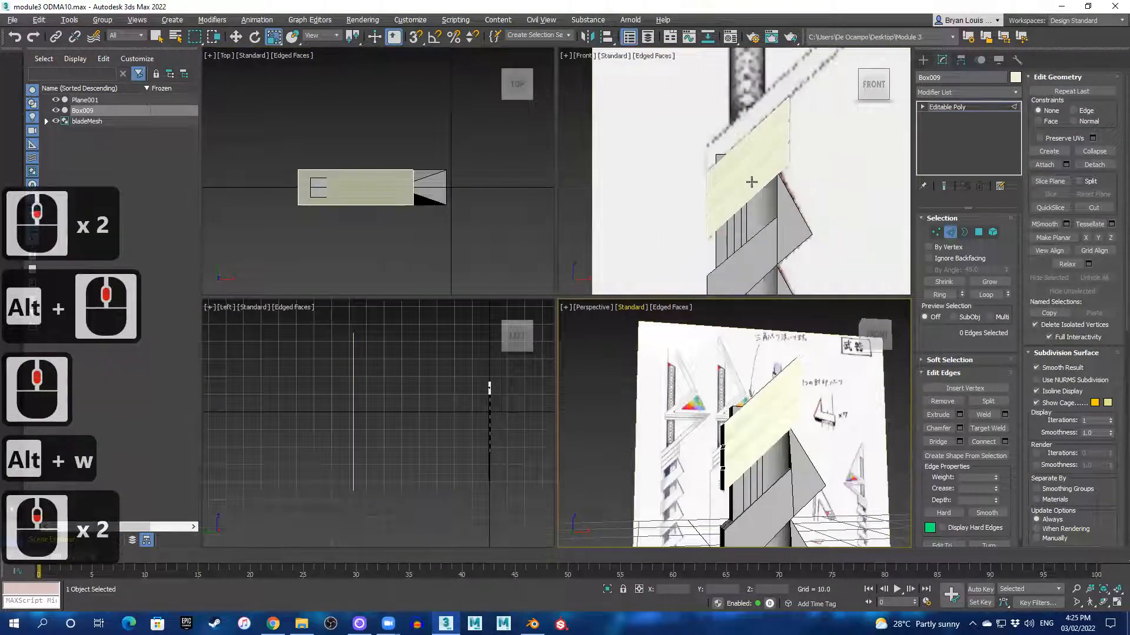
scroll(775, 148, up, 1)
scroll(790, 157, down, 2)
middle_drag(780, 171, 574, 227)
mouse_move(679, 220)
middle_down()
mouse_move(605, 212)
mouse_move(769, 175)
middle_up()
scroll(669, 189, up, 3)
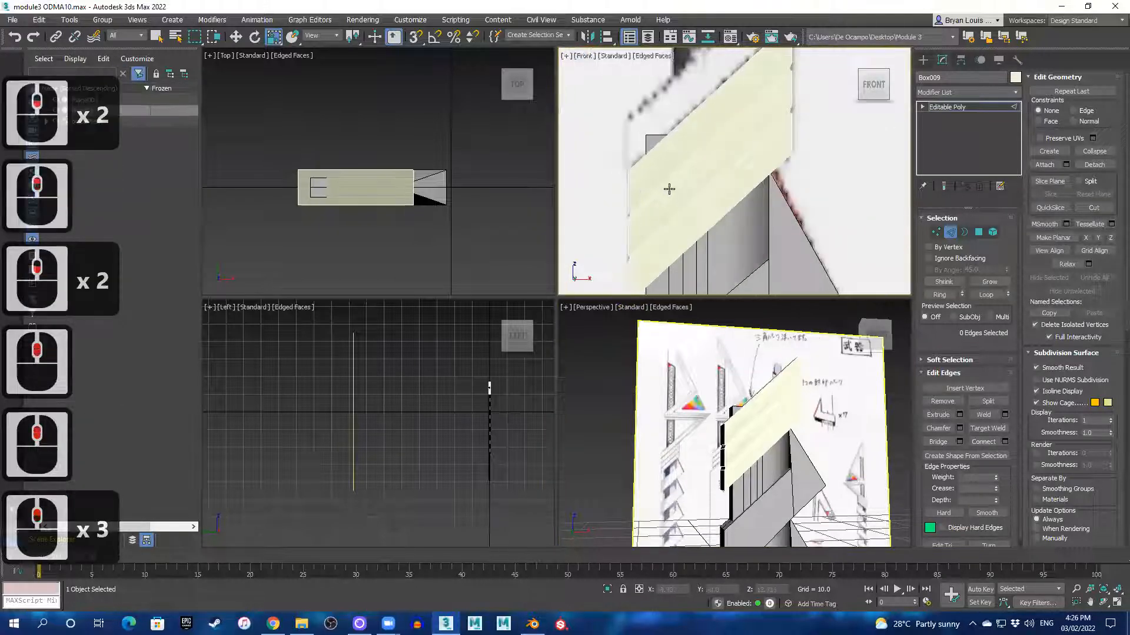
key(alt+x)
mouse_move(668, 220)
middle_down()
mouse_move(751, 111)
mouse_move(728, 167)
mouse_move(663, 222)
middle_up()
scroll(663, 221, up, 2)
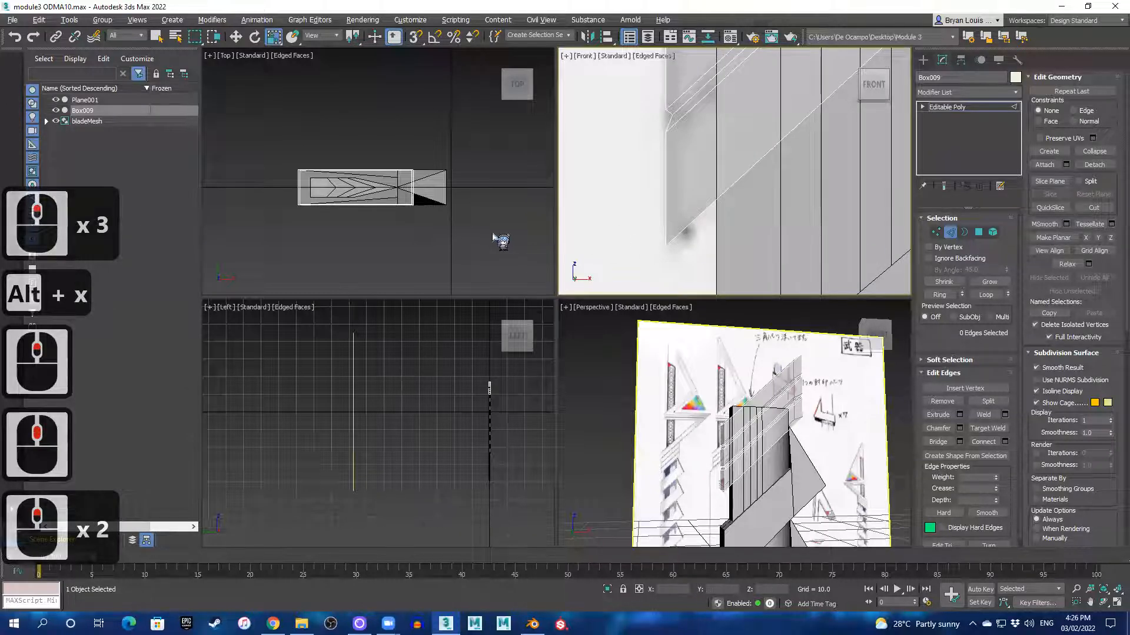
mouse_move(332, 219)
middle_down()
mouse_move(343, 235)
mouse_move(332, 225)
middle_up()
alt+middle_drag(664, 441, 706, 423)
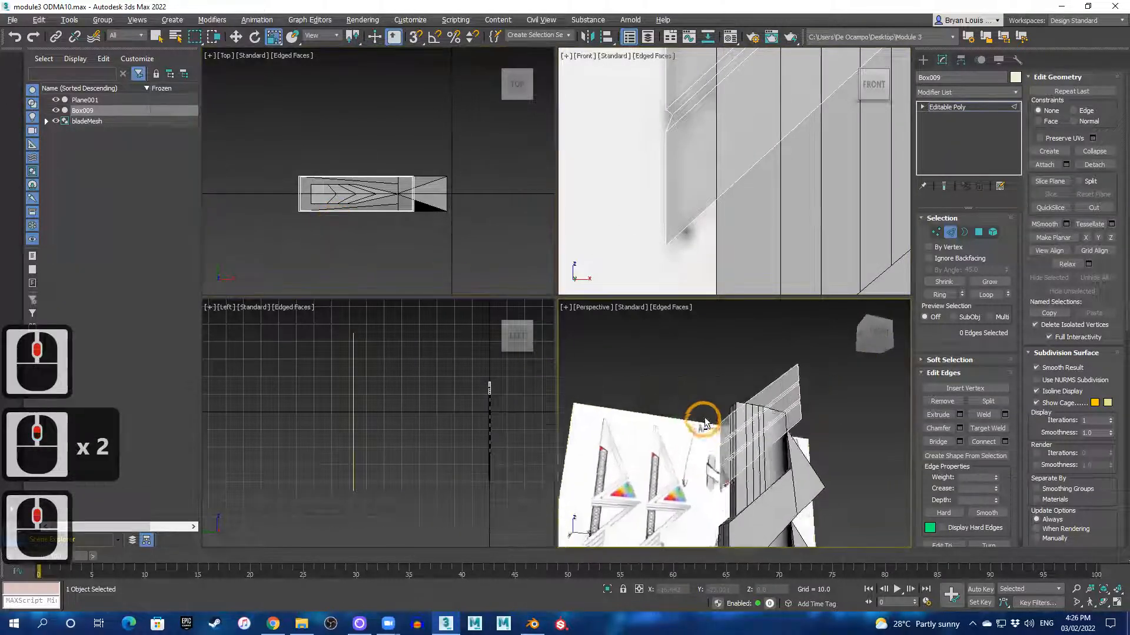
scroll(705, 424, up, 3)
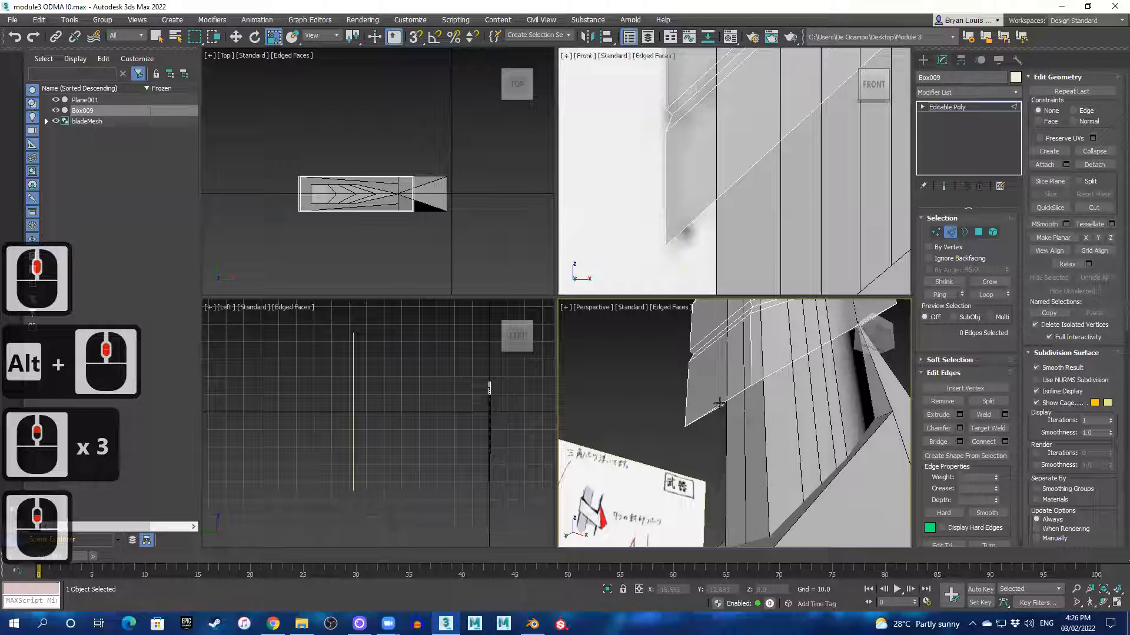
click(719, 403)
alt+middle_drag(718, 388, 680, 369)
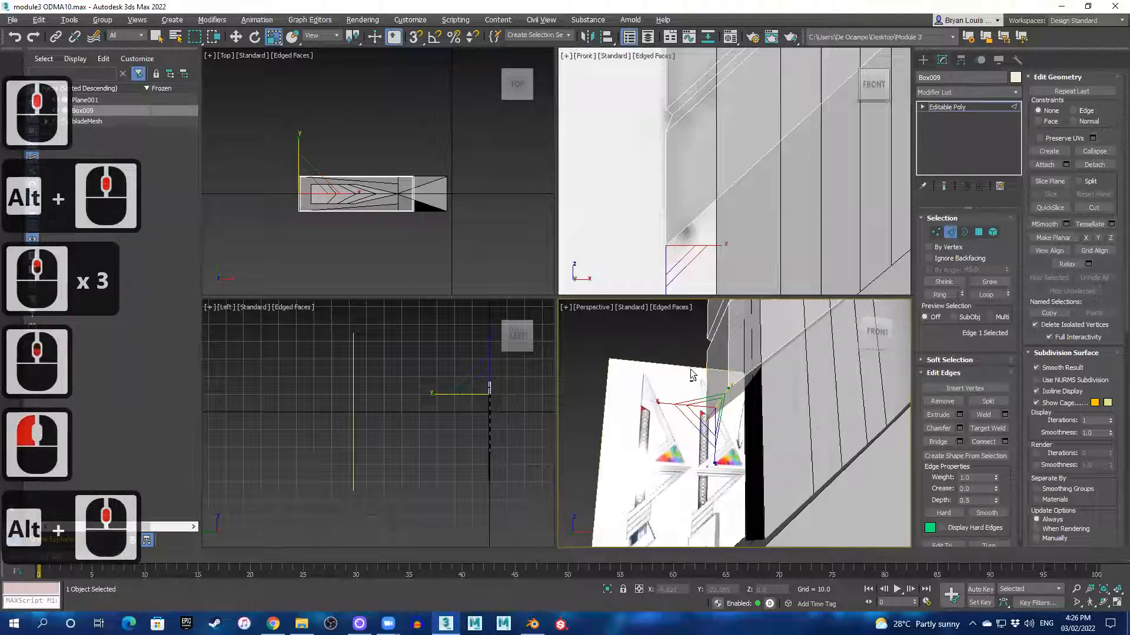
- Chamfer the selected lower corner edge with an amount of 0.277 and 0 segments
click(960, 428)
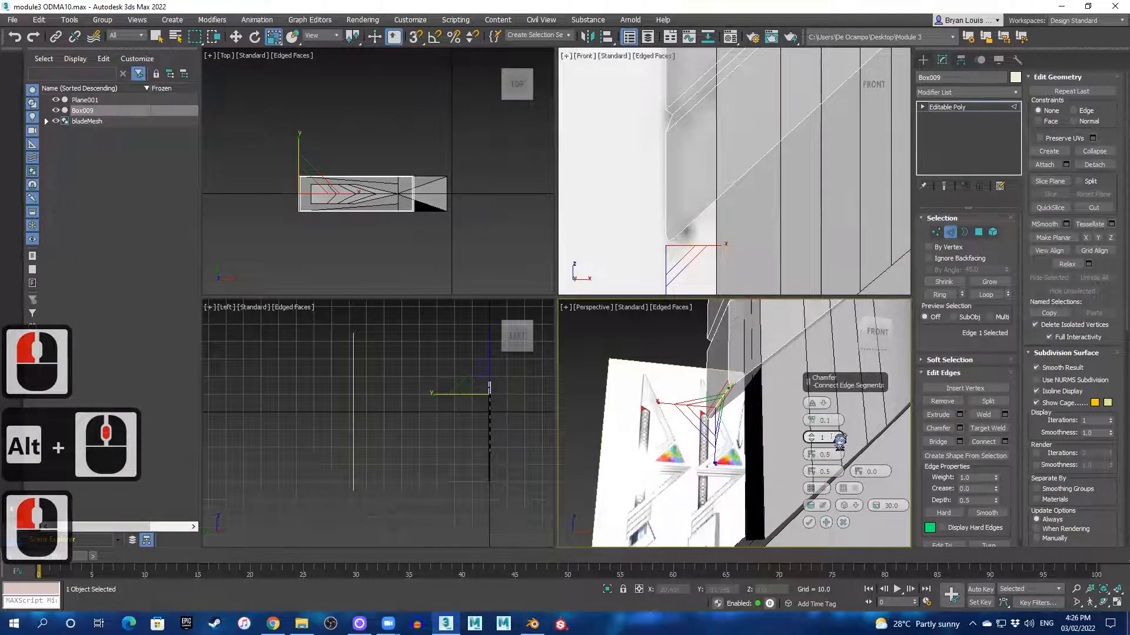
drag(831, 437, 762, 442)
text(1)
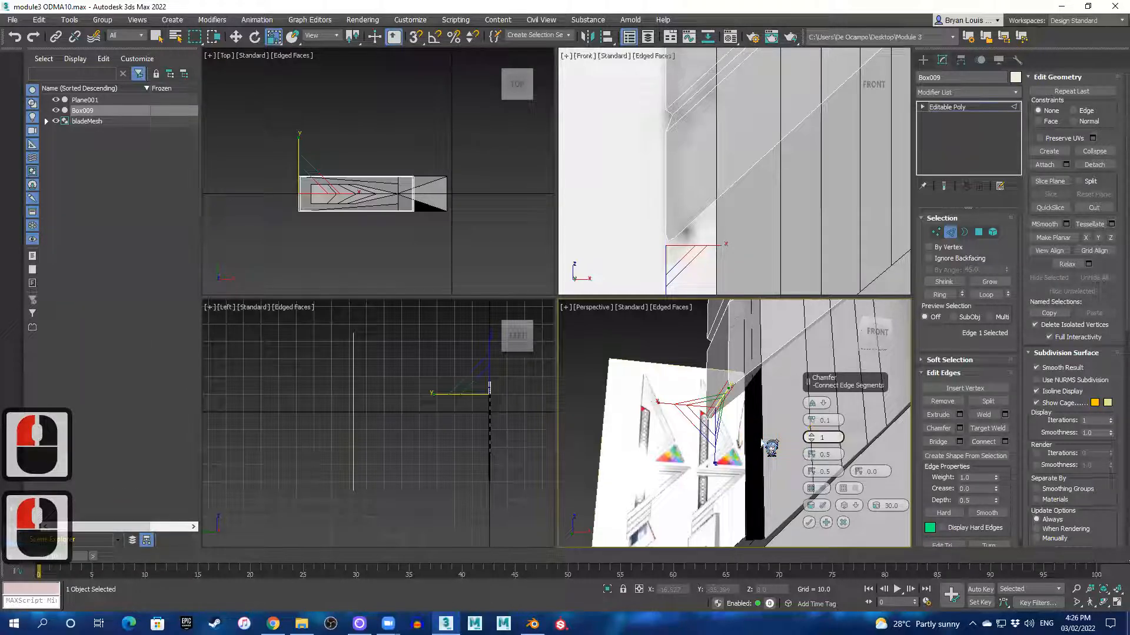
key(BackSpace)
text(0)
key(BackSpace)
key(BackSpace)
key(BackSpace)
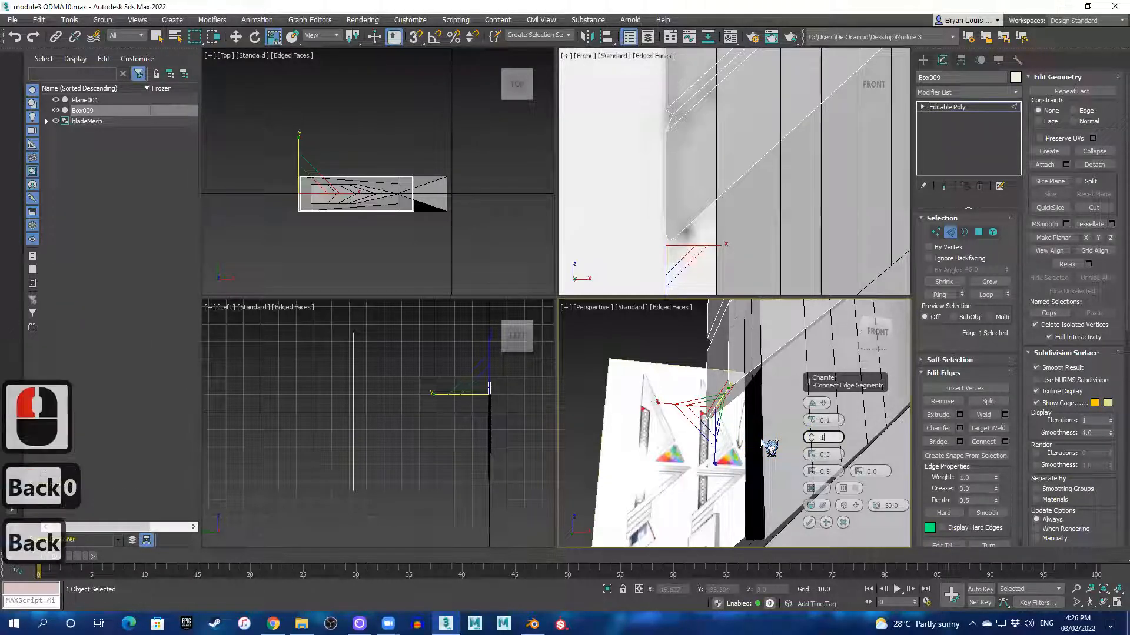
click(823, 438)
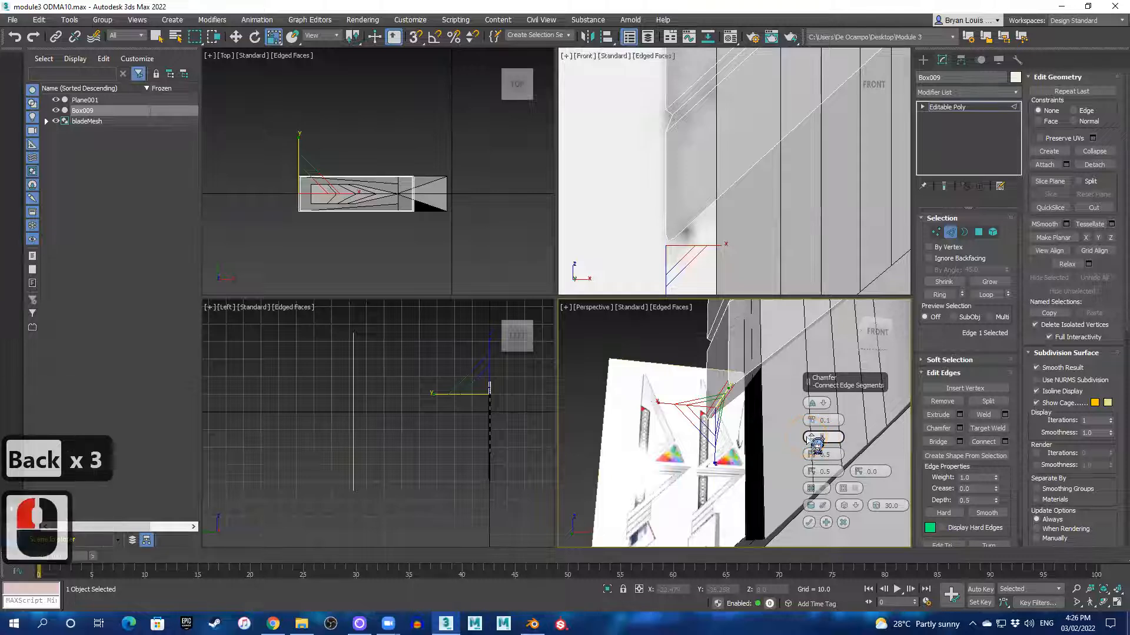
text(0)
click(824, 420)
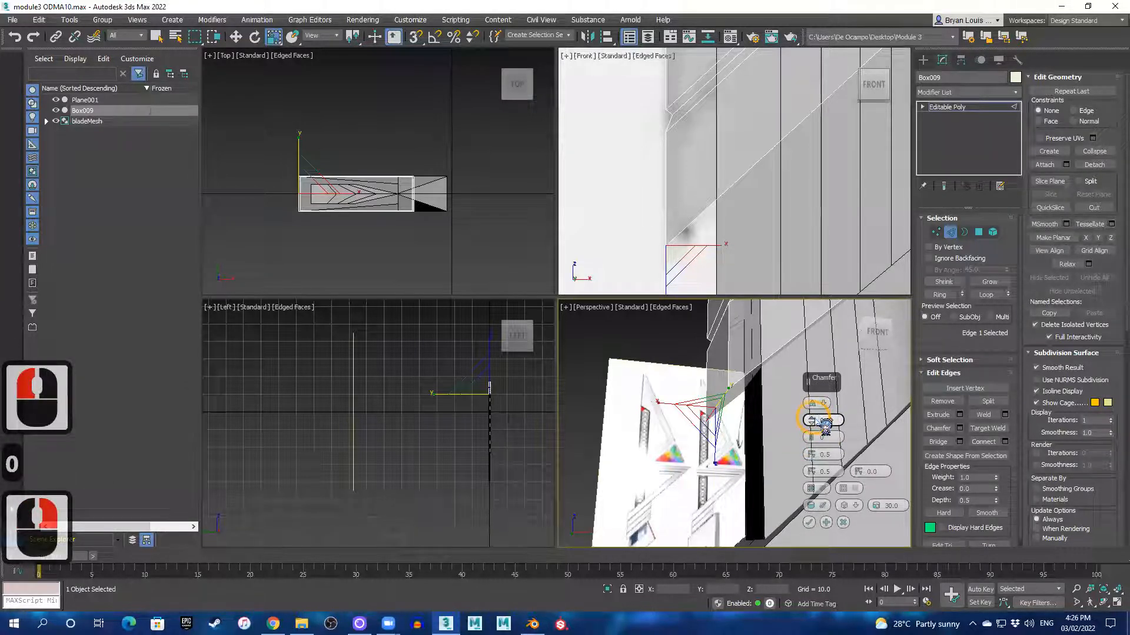
drag(816, 423, 824, 426)
click(815, 421)
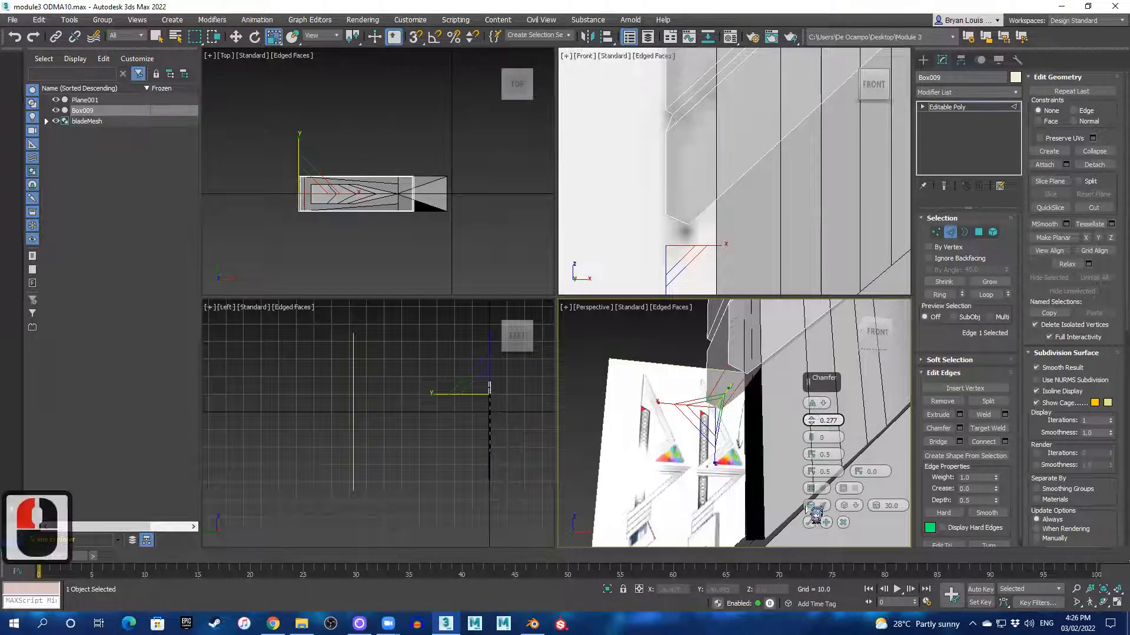
click(810, 522)
- Move the chamfered corner's vertices vertically in the front view to match the reference's bevelled collar tip
click(686, 226)
key(alt+w)
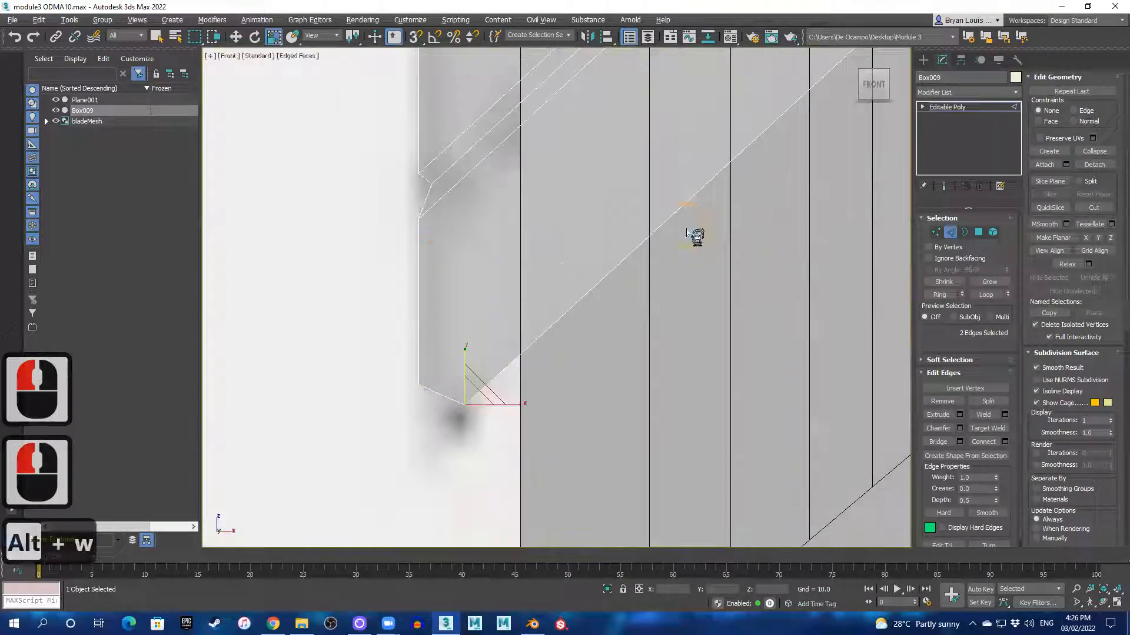
key(1)
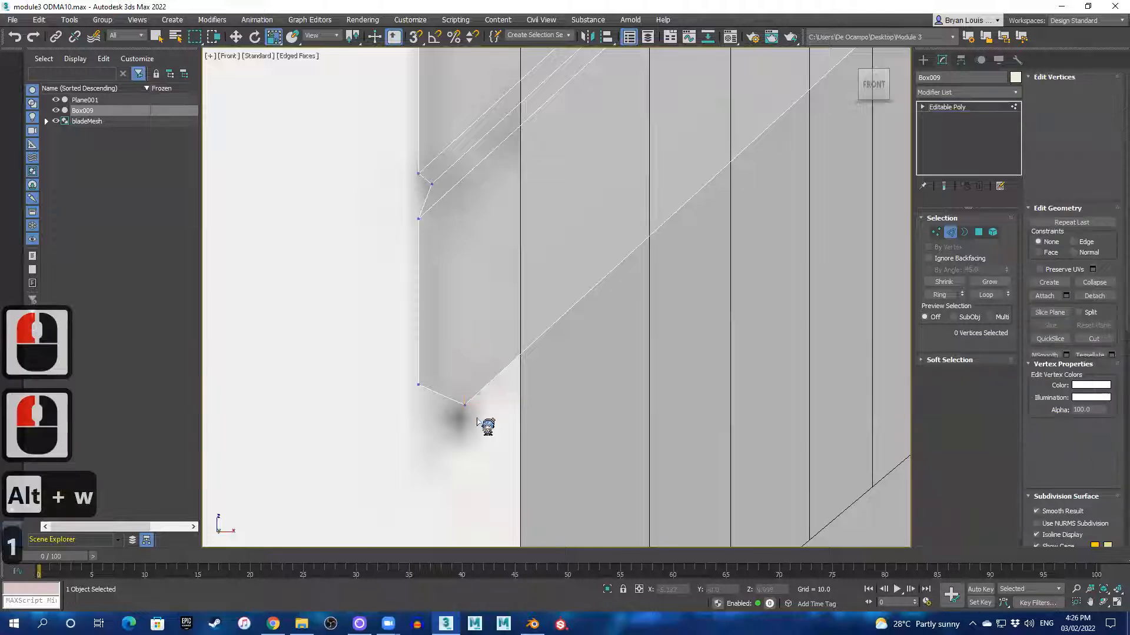
click(468, 405)
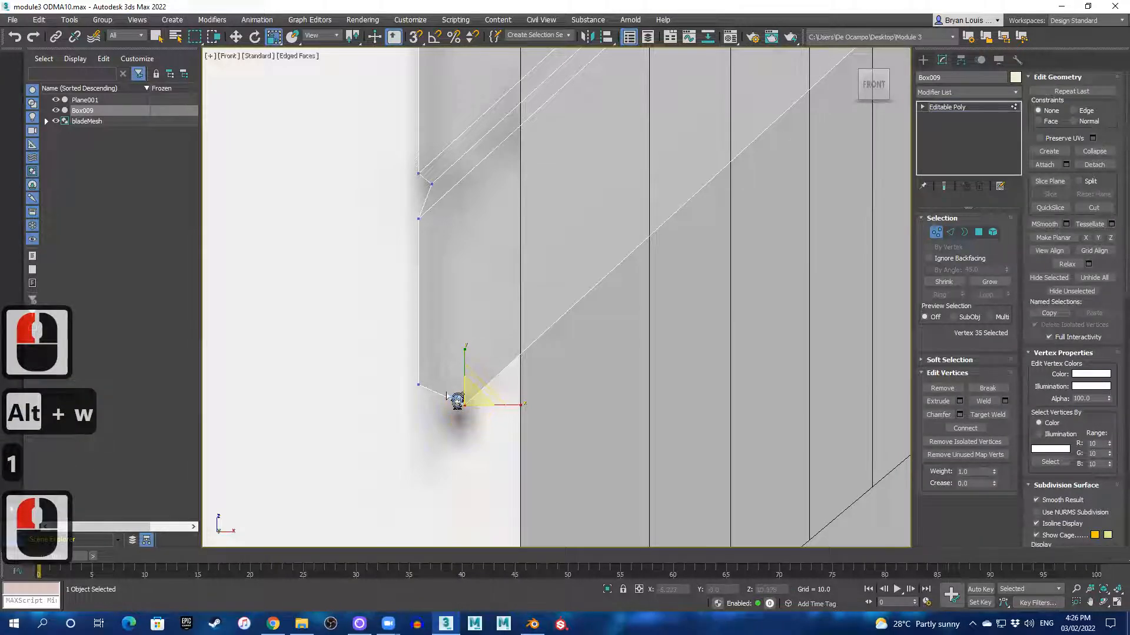
key(q)
click(465, 404)
key(w)
mouse_move(466, 375)
mouse_down()
mouse_move(462, 397)
mouse_move(469, 358)
mouse_move(464, 398)
mouse_move(431, 398)
mouse_up()
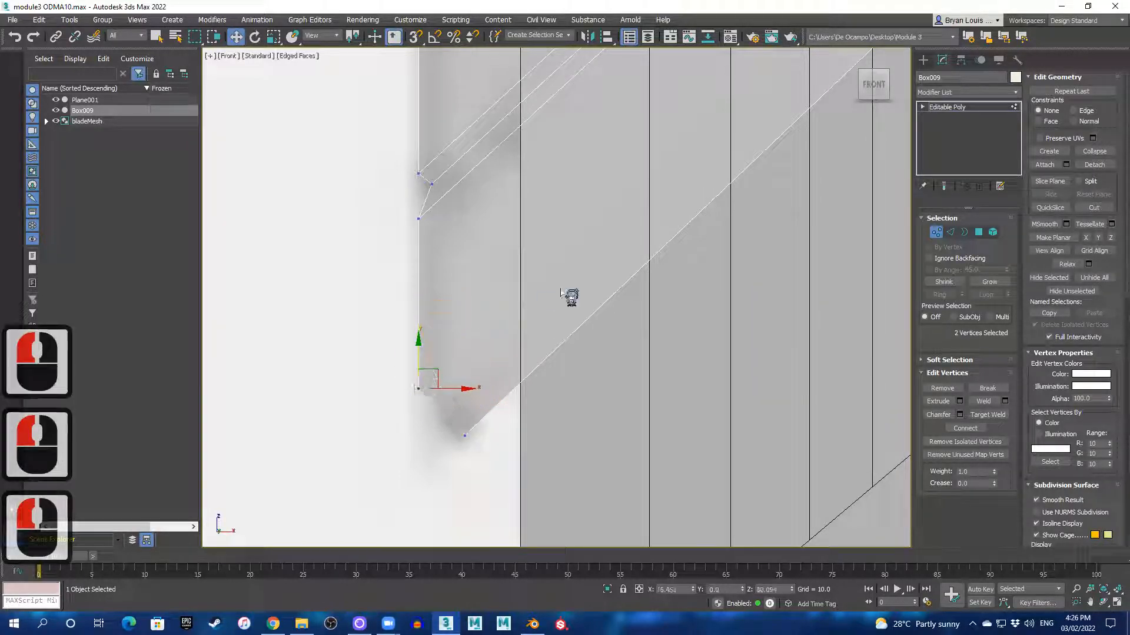
key(alt+w)
scroll(725, 194, up, 3)
key(alt+w)
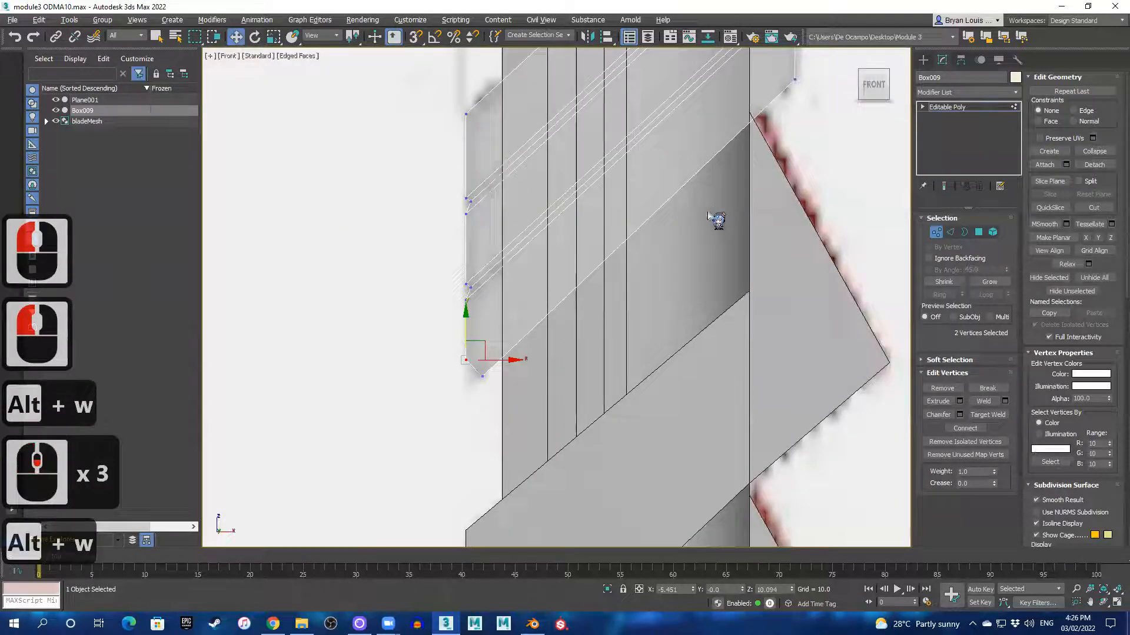
- Examine the box's outline and bevelled corner against the reference collar in the front view
scroll(681, 222, down, 2)
scroll(565, 356, up, 3)
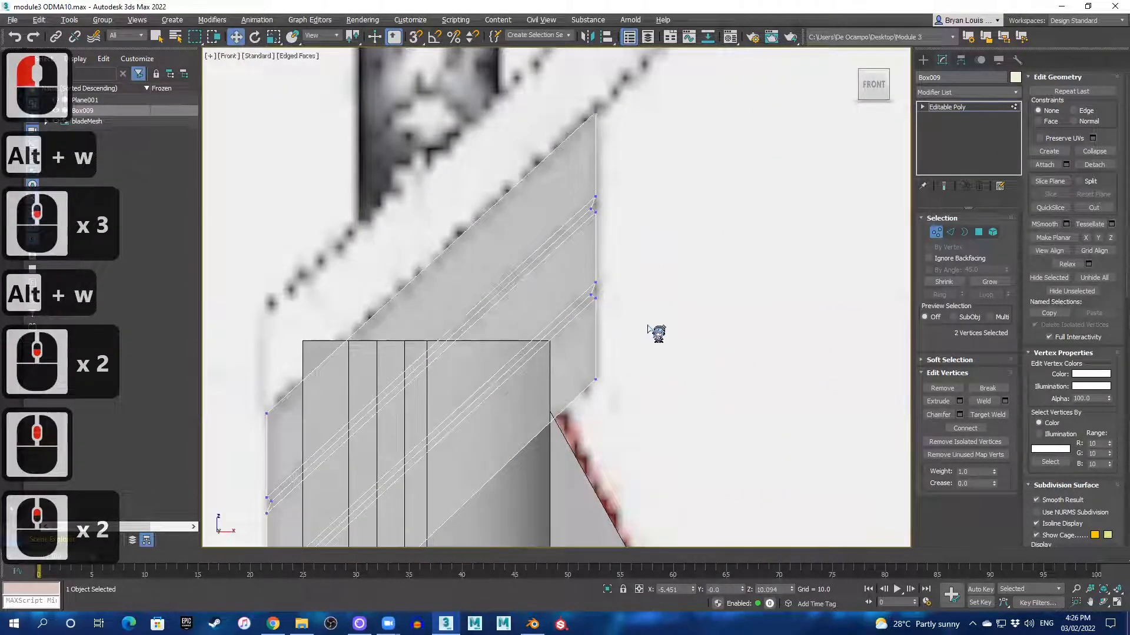
middle_drag(649, 328, 339, 320)
scroll(676, 301, down, 4)
middle_drag(677, 306, 388, 369)
middle_drag(658, 369, 766, 270)
middle_drag(397, 243, 565, 240)
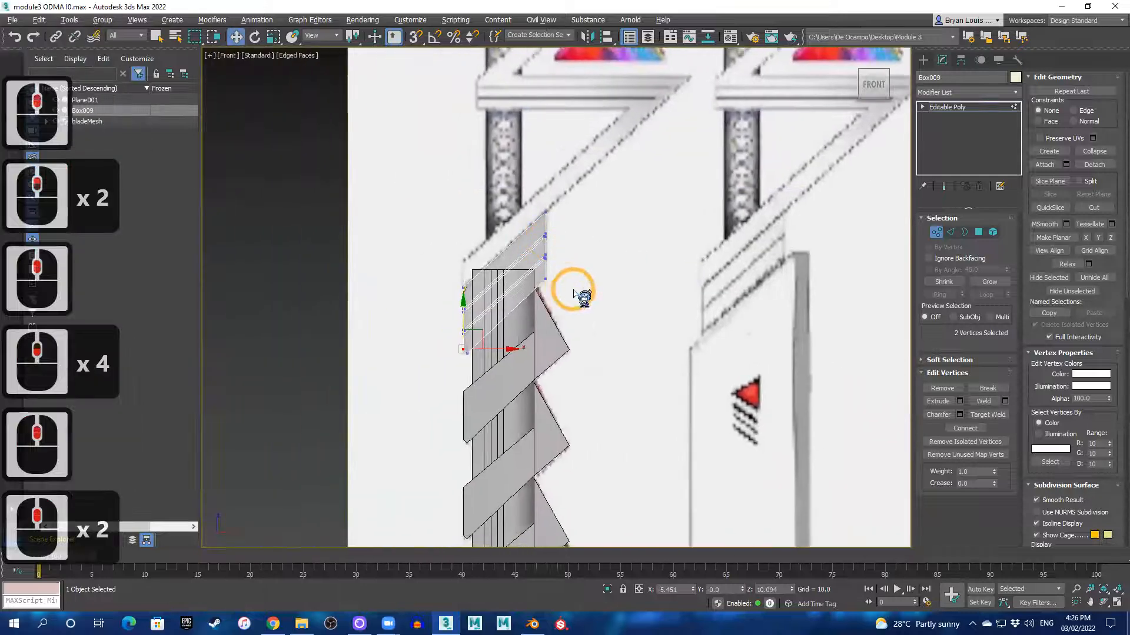
scroll(580, 298, up, 3)
middle_drag(482, 278, 610, 330)
scroll(556, 302, up, 1)
scroll(555, 309, down, 1)
scroll(608, 330, up, 2)
- Select the short thickness edge at the box's right-hand lower corner and chamfer it by repeating the previous chamfer
key(alt+w)
alt+middle_drag(729, 224, 685, 203)
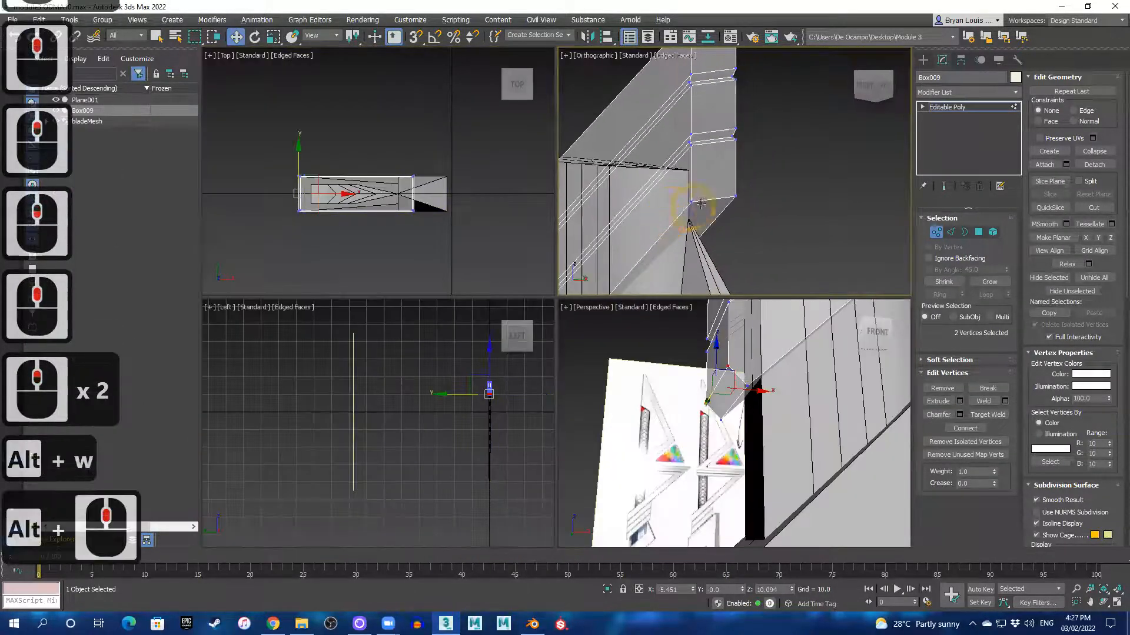
click(950, 232)
click(711, 201)
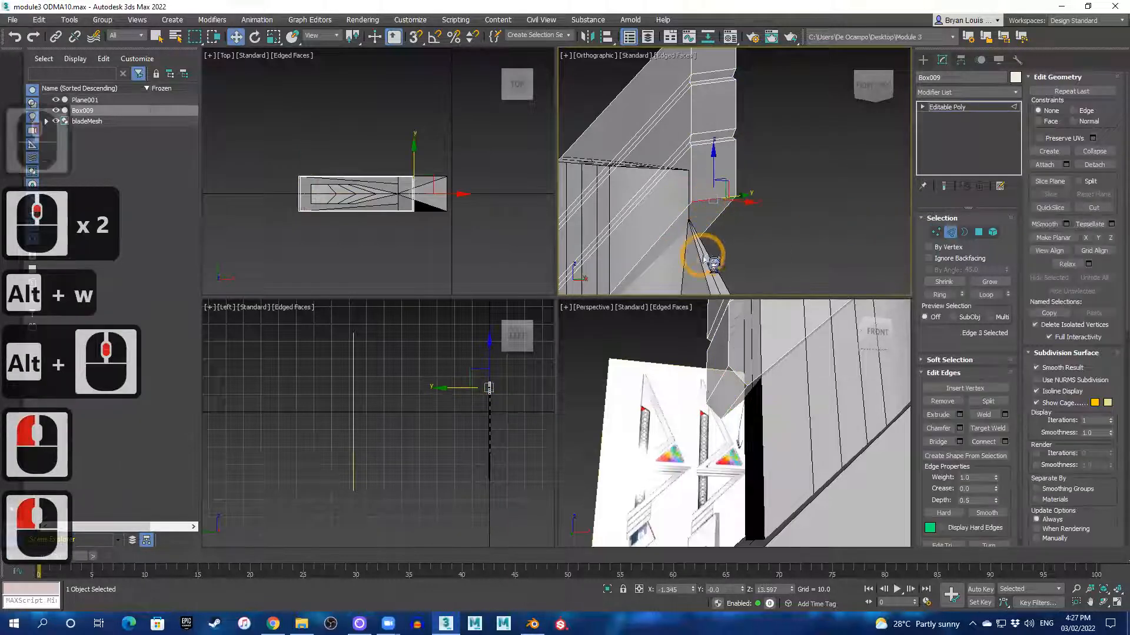
key(alt+w)
key(f)
key(alt+w)
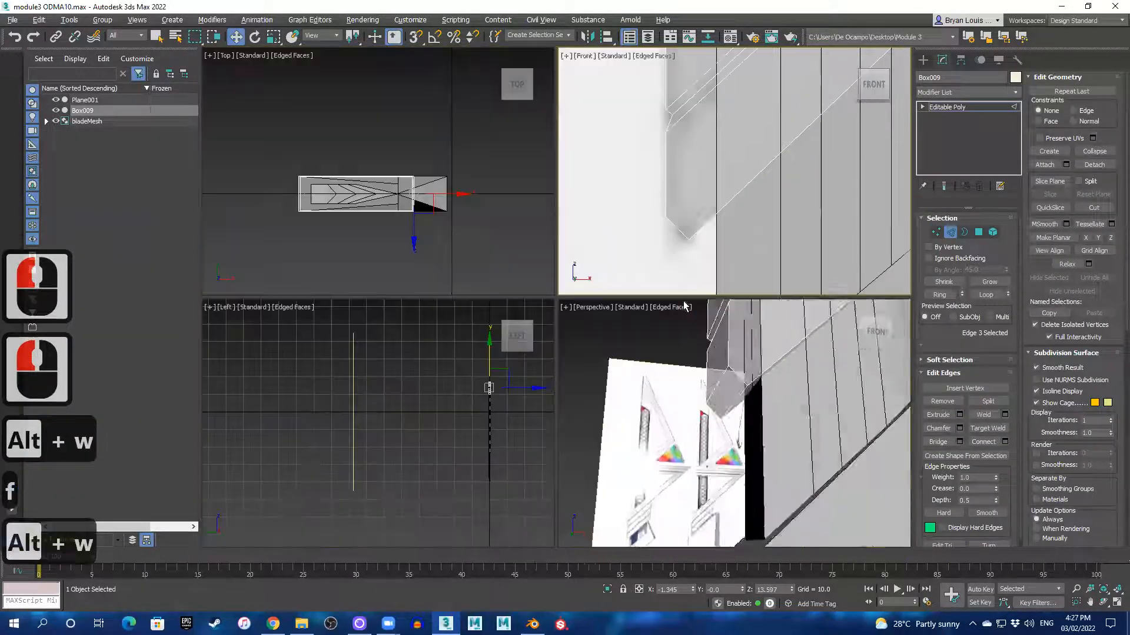
scroll(778, 391, down, 2)
key(alt+w)
scroll(764, 386, down, 3)
alt+middle_drag(711, 327, 753, 409)
key(semicolon)
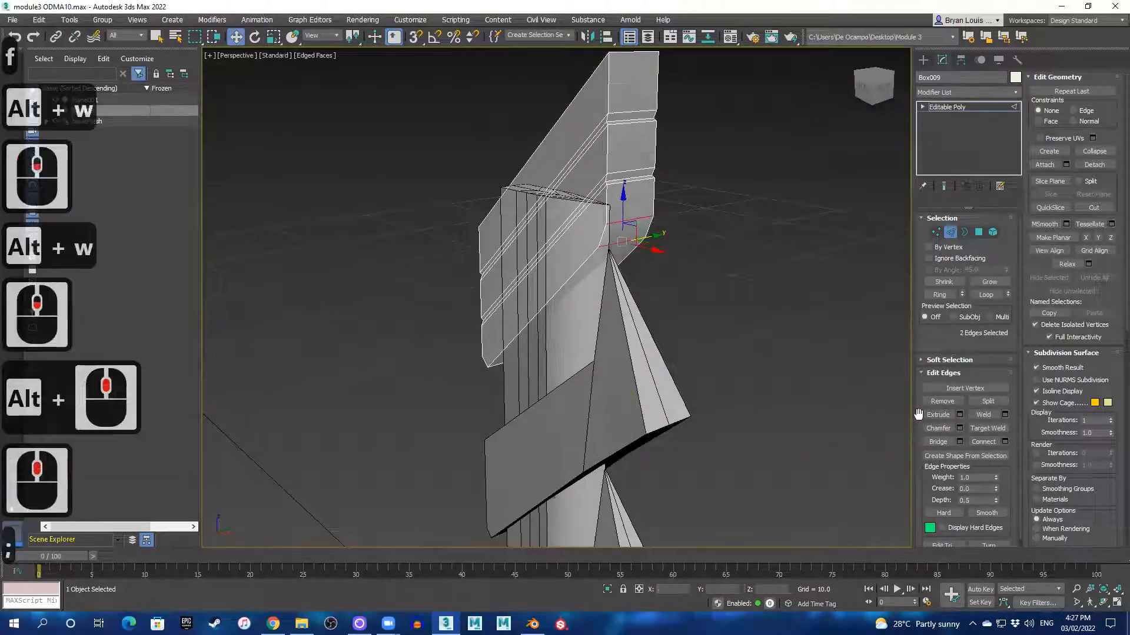
- Move the lower vertex pair of the new right-hand bevel outward in the front view to follow the reference corner
alt+middle_drag(705, 330, 768, 309)
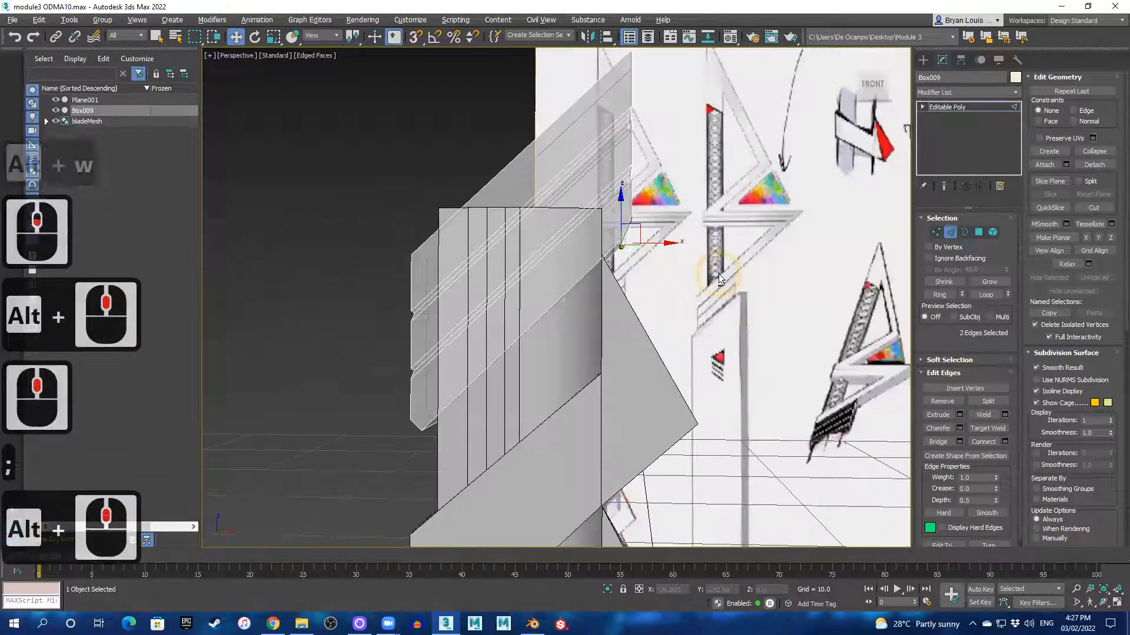
scroll(643, 239, up, 3)
scroll(660, 244, down, 3)
key(alt+w)
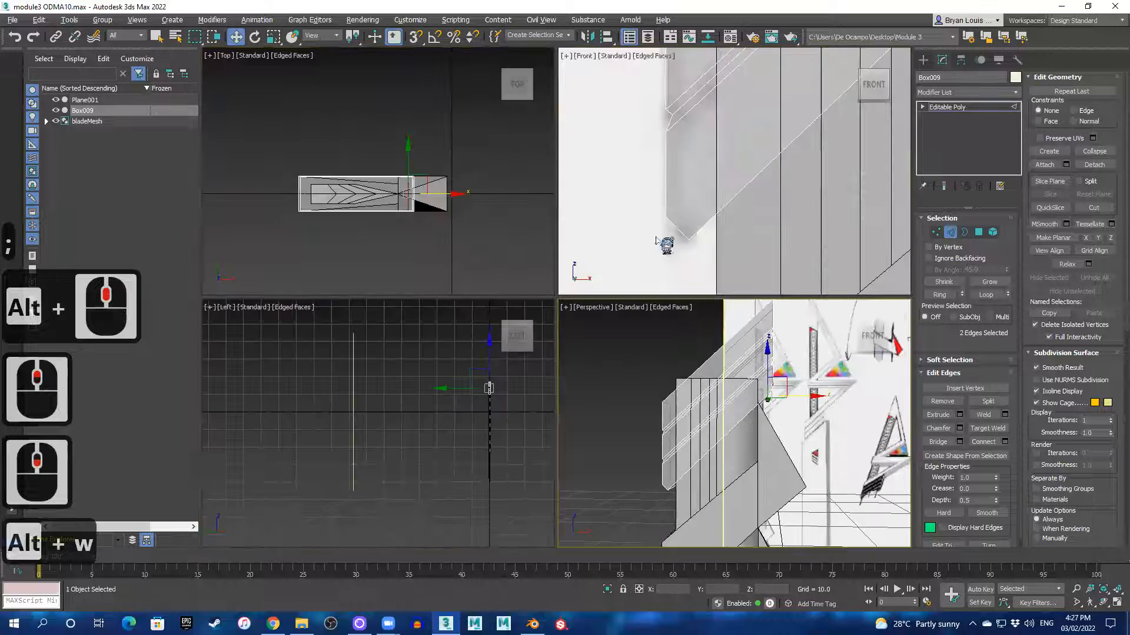
key(alt+w)
scroll(796, 167, down, 4)
middle_drag(797, 164, 447, 400)
scroll(546, 295, up, 2)
key(1)
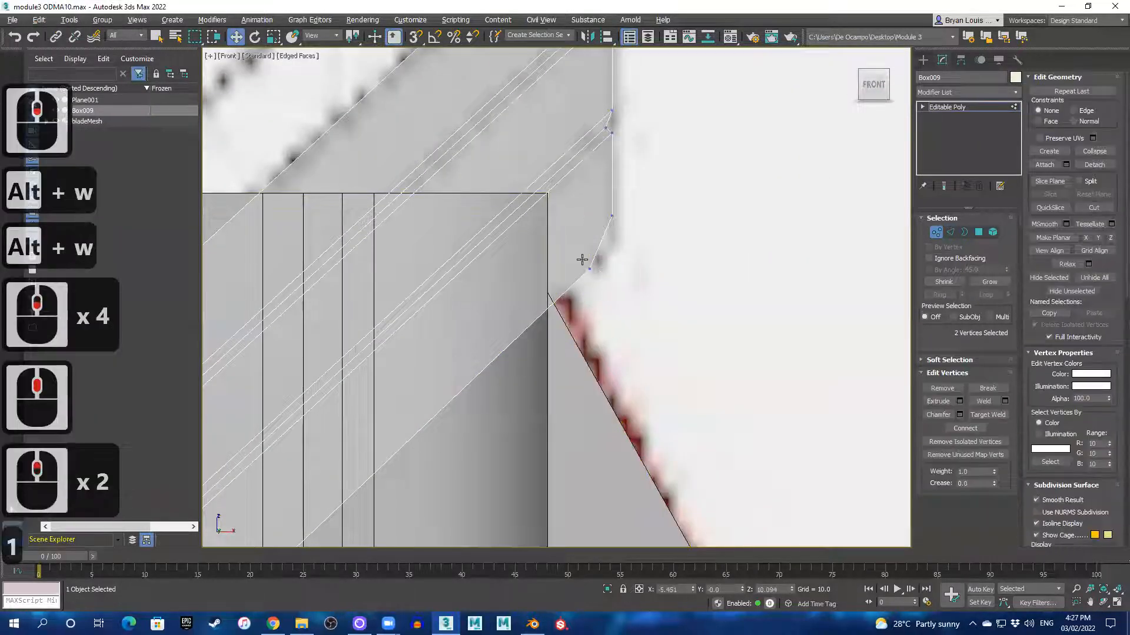
drag(589, 268, 641, 271)
key(ctrl+z)
key(q)
key(w)
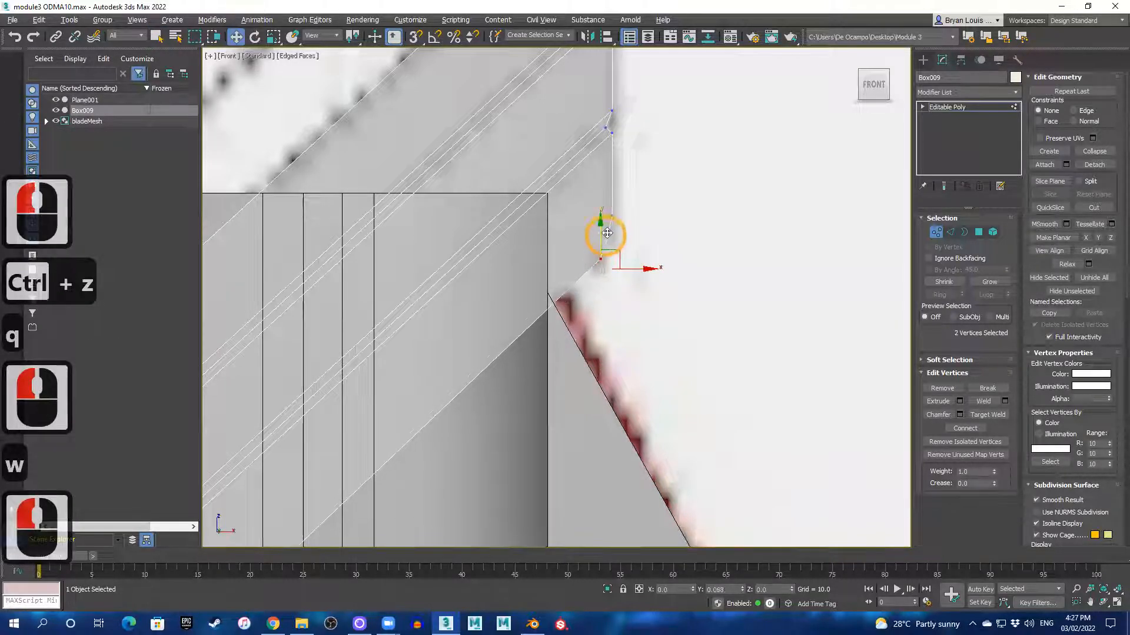
drag(607, 233, 607, 234)
- Select both upper vertices of the right-hand bevel and move them straight down in the front view to shorten the bevel
click(625, 226)
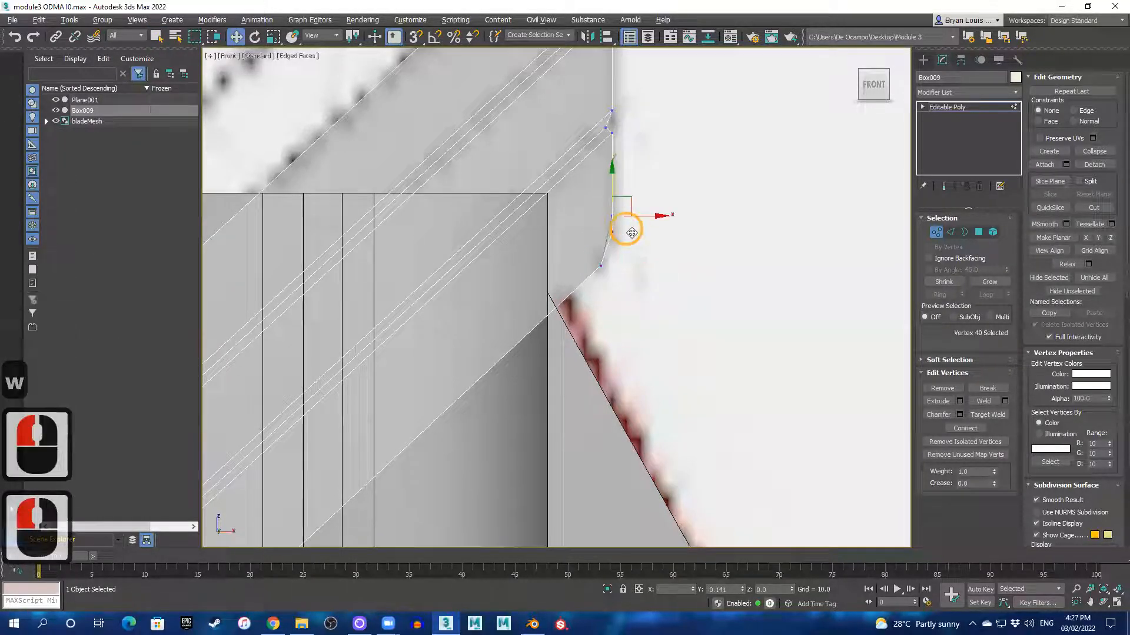
key(ctrl+z)
key(q)
click(634, 223)
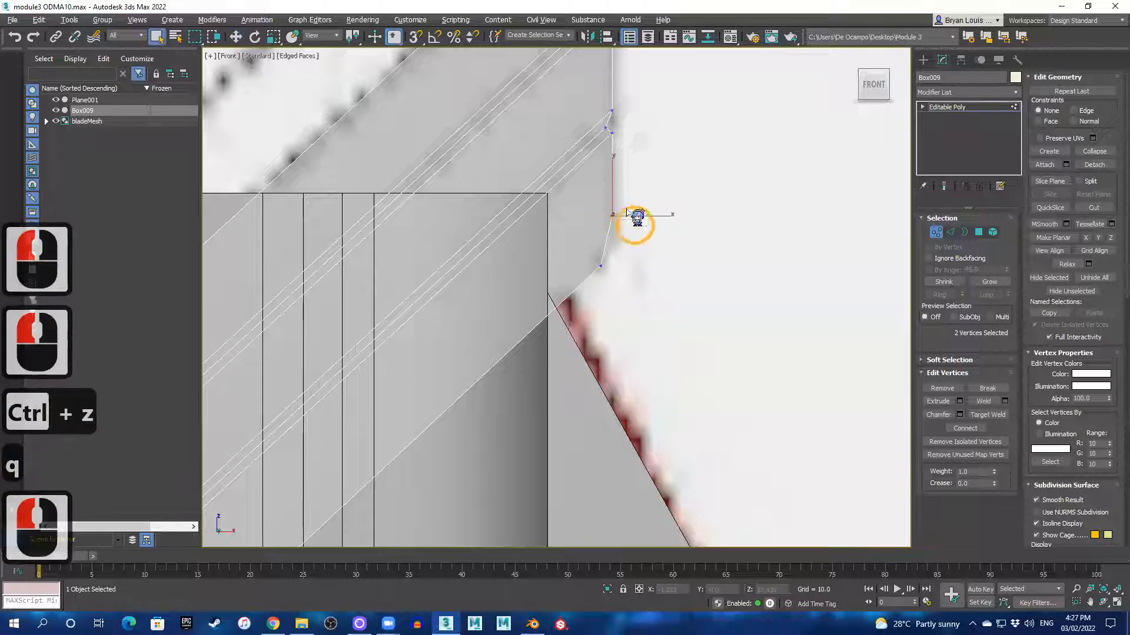
key(w)
drag(614, 194, 652, 234)
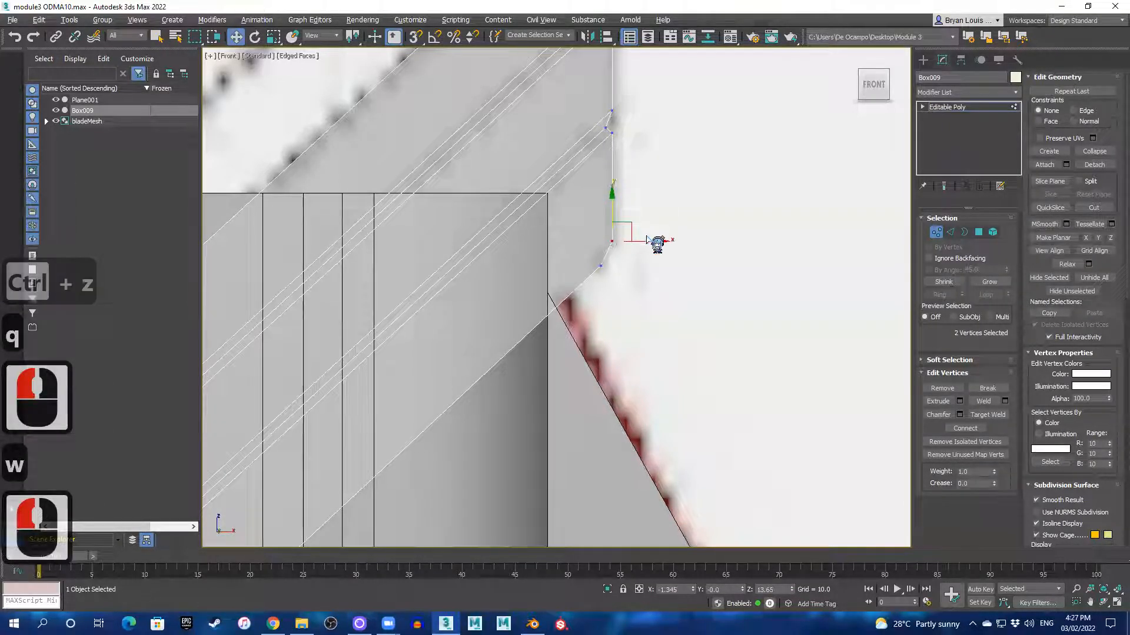
- Examine the bevelled collar against the reference sheet in the front and perspective views
scroll(665, 226, down, 2)
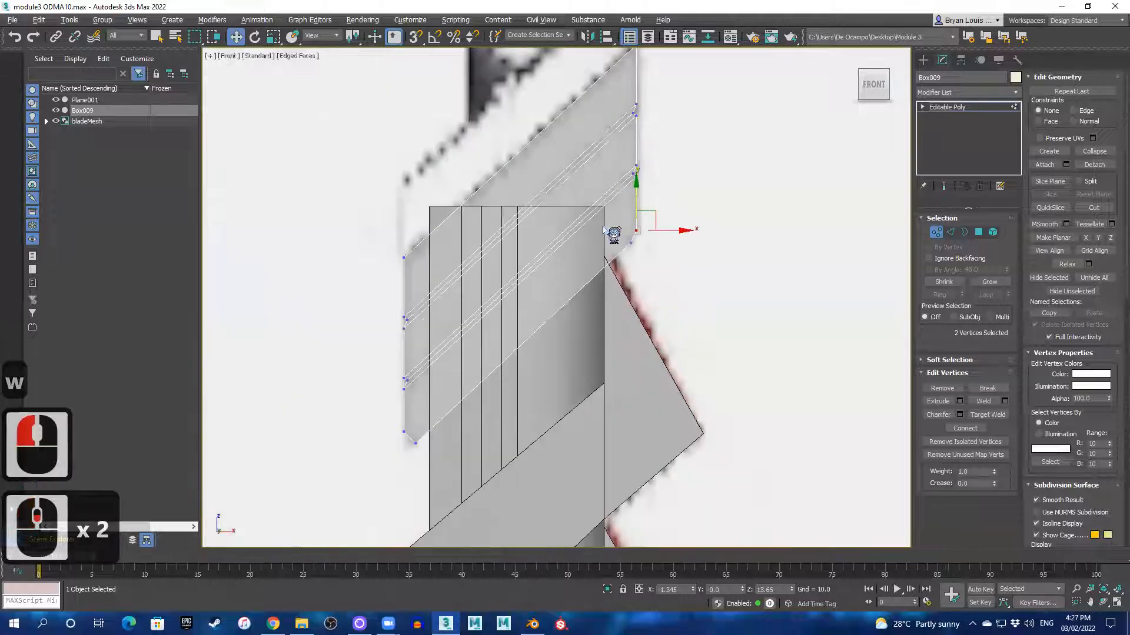
middle_drag(613, 234, 655, 263)
key(alt+w)
key(alt+w)
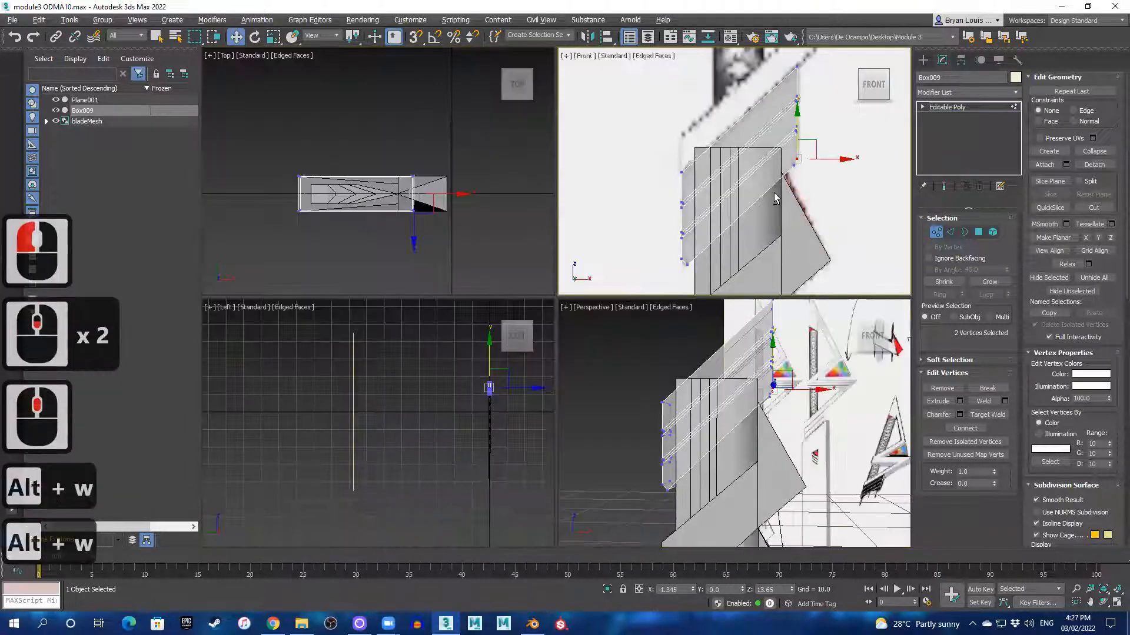
scroll(565, 286, up, 2)
middle_drag(565, 286, 525, 332)
scroll(525, 333, down, 2)
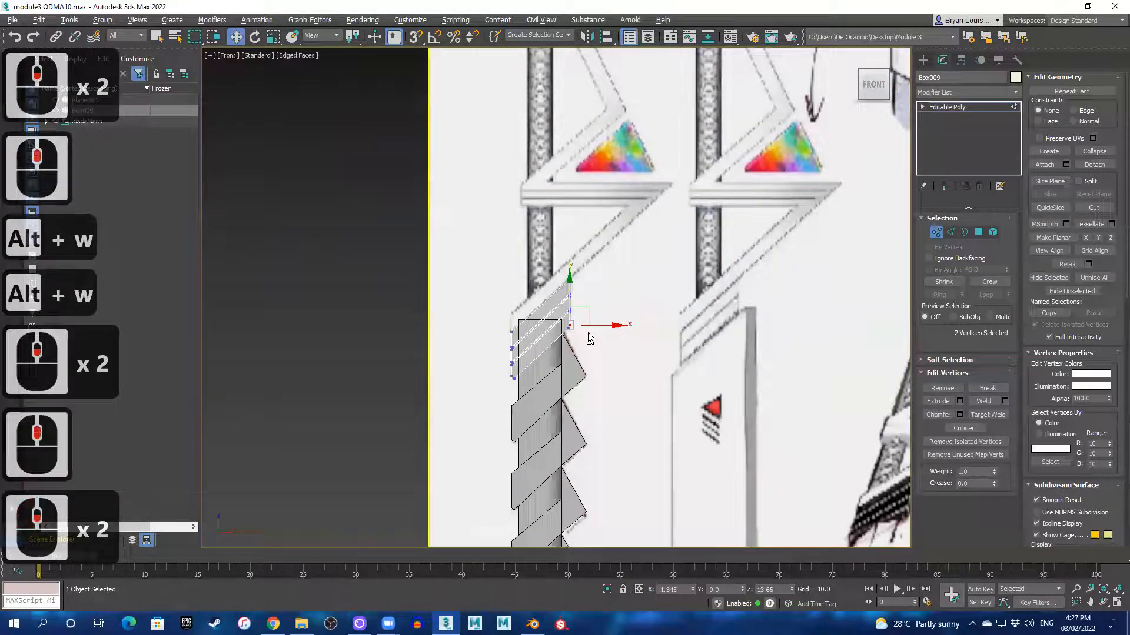
key(alt+w)
scroll(756, 202, up, 2)
key(alt+w)
alt+middle_drag(729, 207, 550, 255)
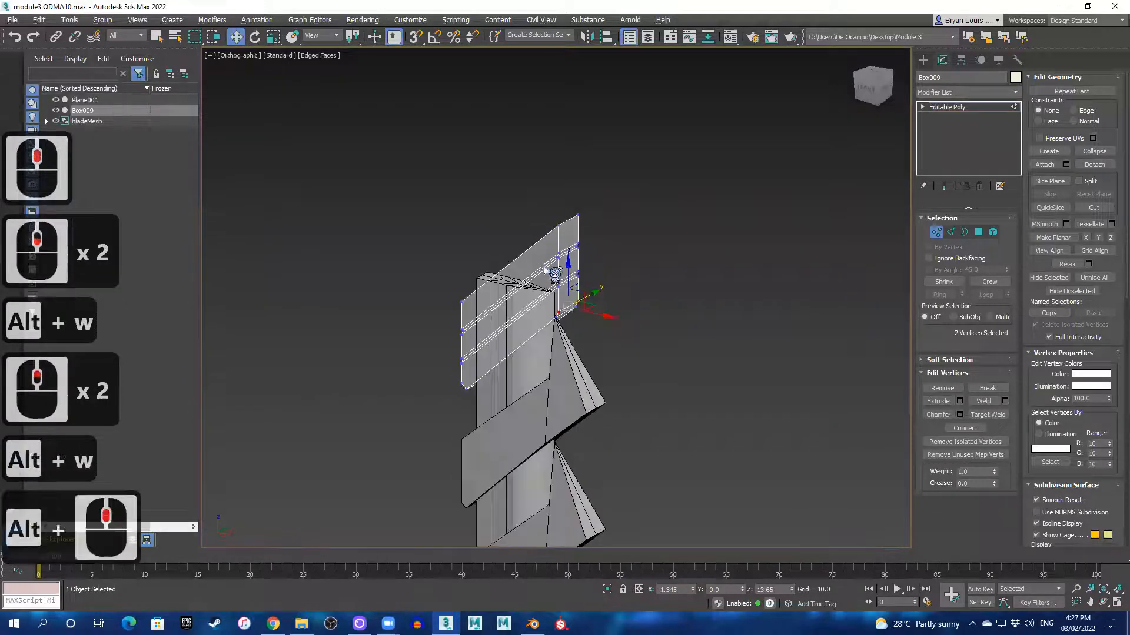
key(f)
key(p)
scroll(598, 295, down, 2)
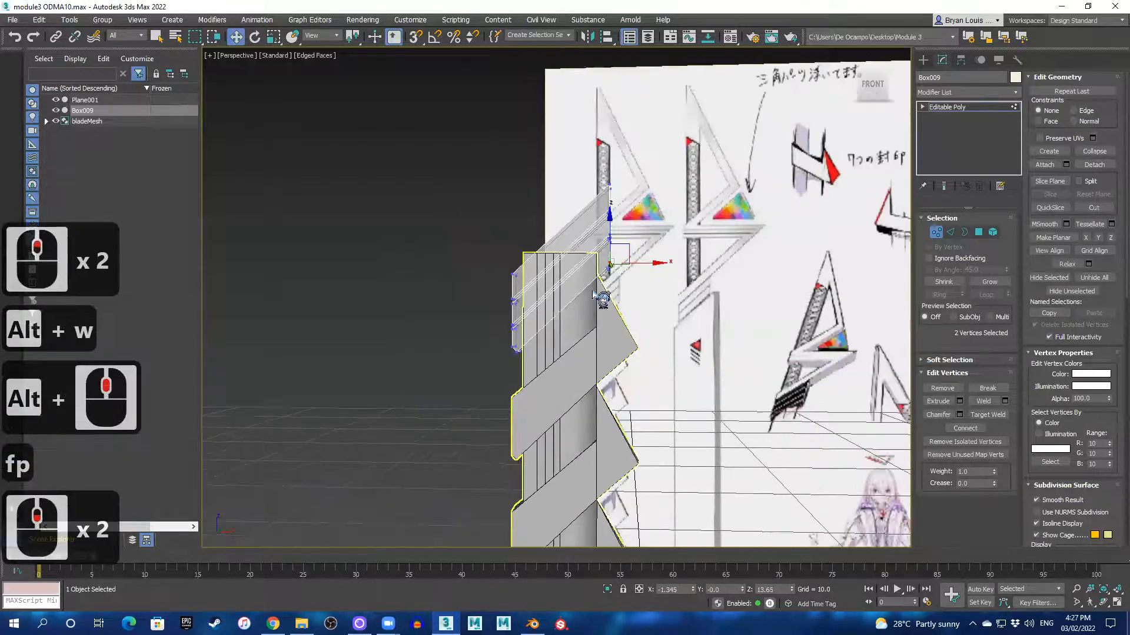
key(alt+w)
key(alt+w)
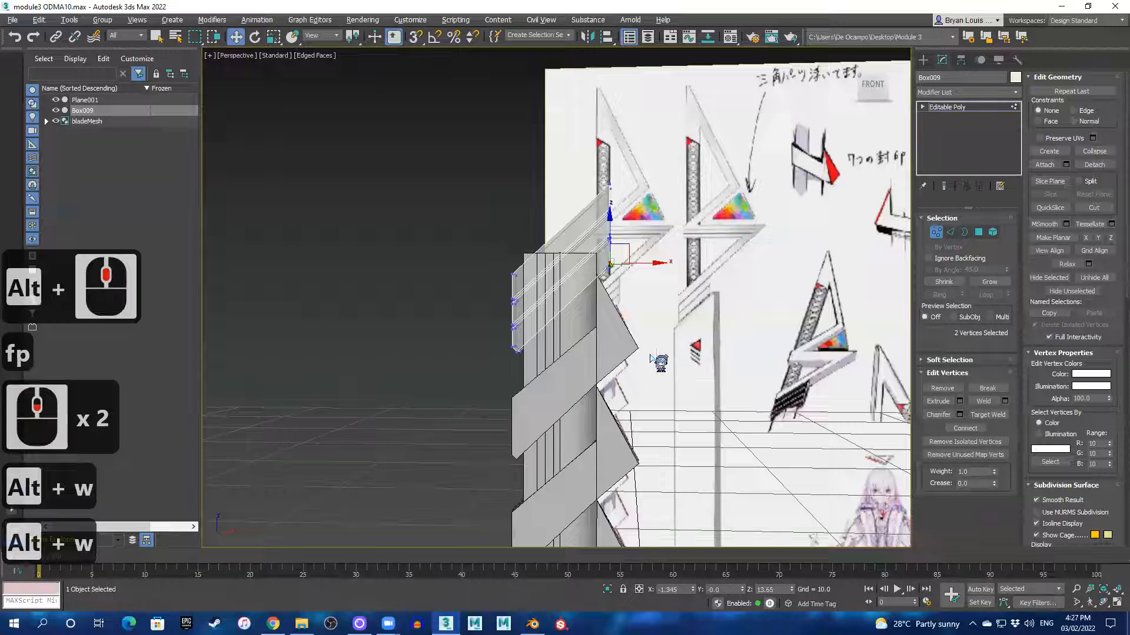
scroll(630, 320, up, 2)
scroll(630, 320, down, 1)
- Leave vertex editing and turn off the collar box's see-through display
click(923, 61)
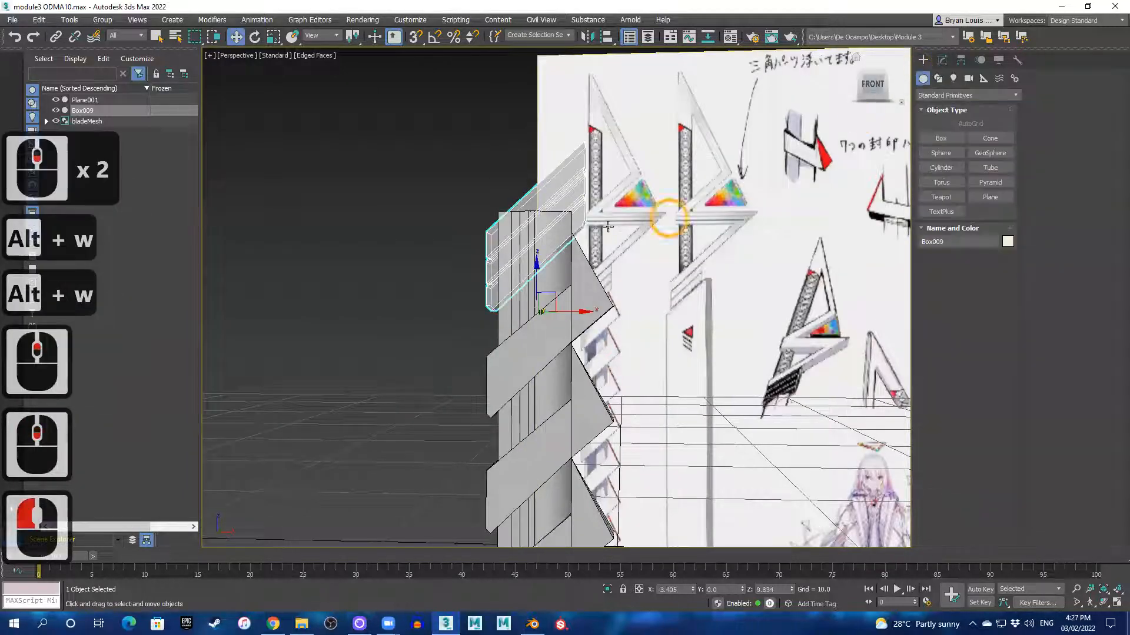
key(alt+x)
alt+middle_drag(550, 223, 619, 229)
- Open the Material Editor, dismiss the Arnold render message and assign the 01 - Default material to the collar box
key(m)
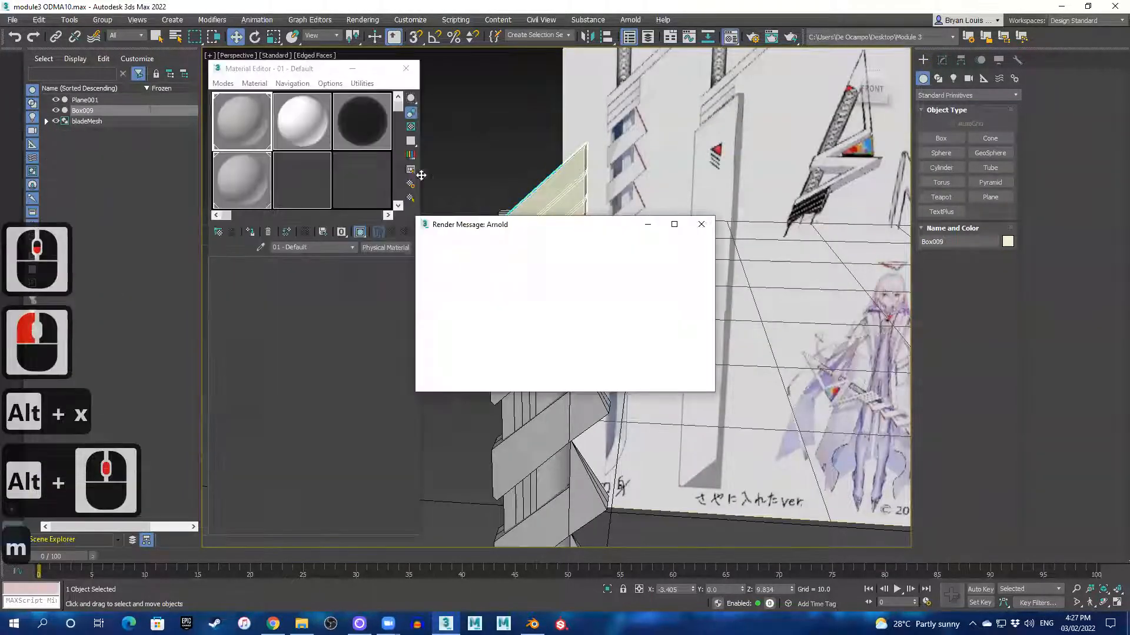
click(701, 224)
drag(241, 126, 569, 181)
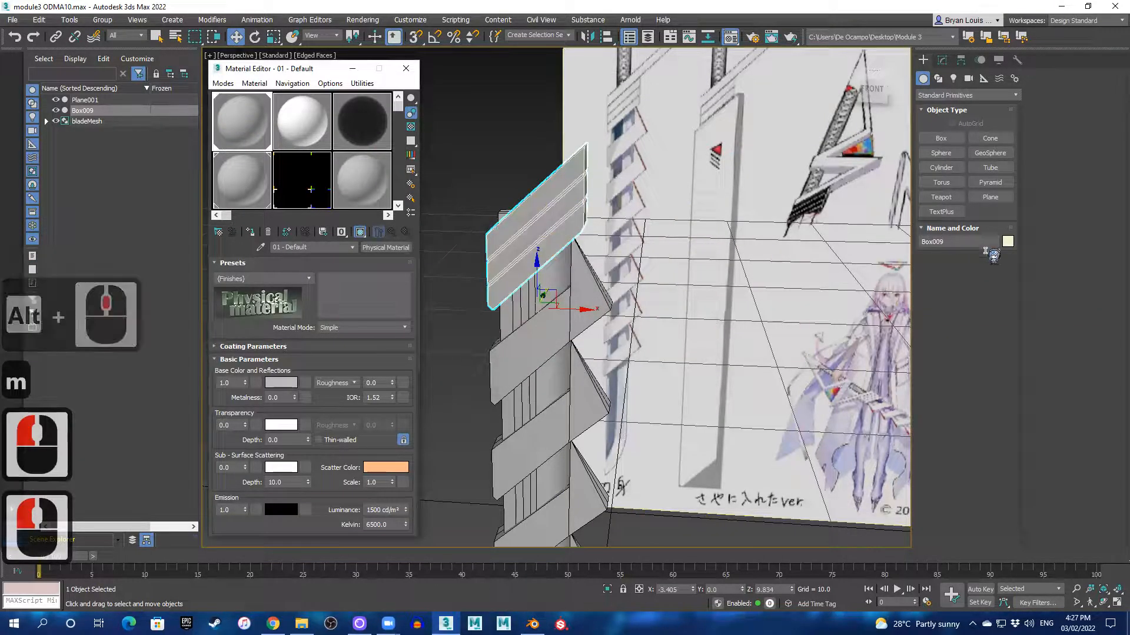
- Set the collar box's object color to black and clear the selection
click(1009, 243)
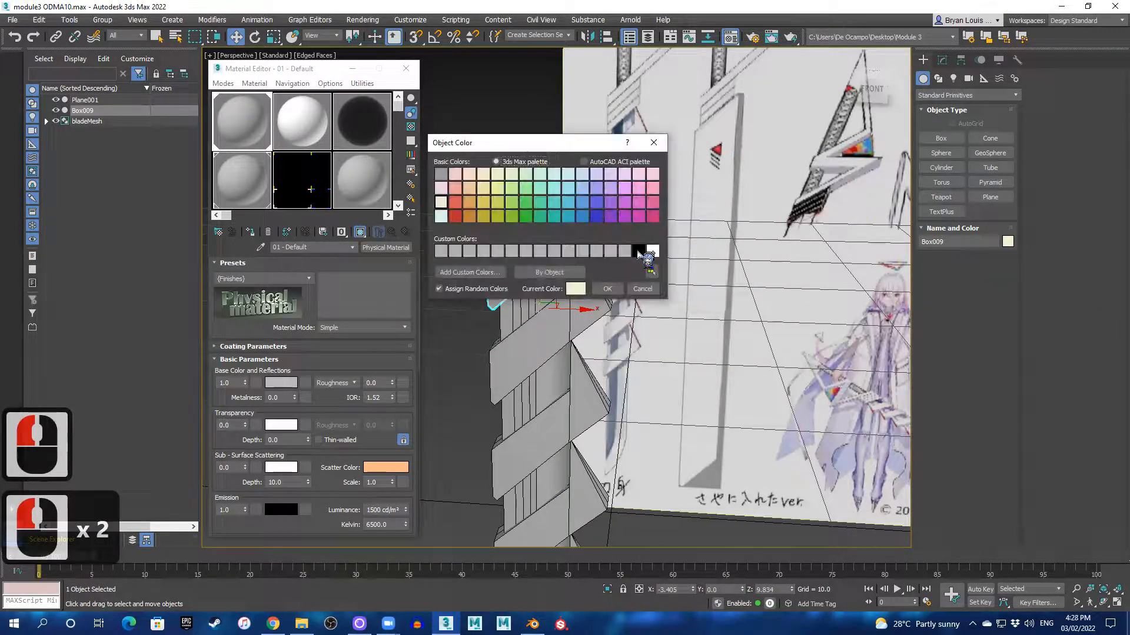
double_click(611, 287)
click(493, 151)
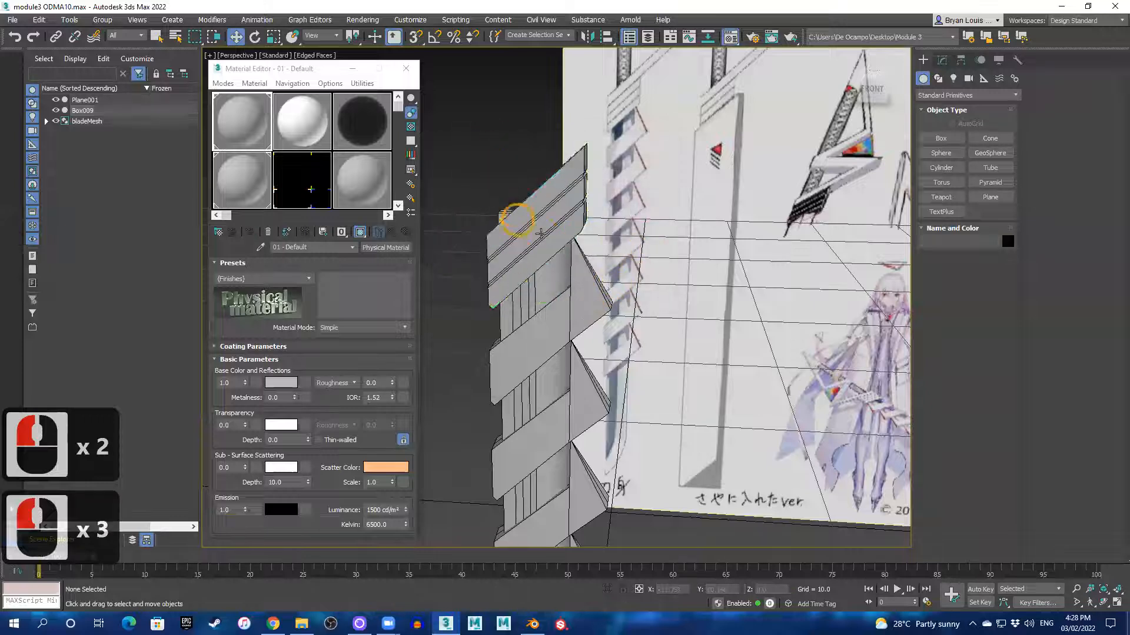
- Examine the shaded collar and the handle section of the reference sheet in the perspective view
scroll(519, 235, up, 2)
alt+middle_drag(524, 242, 581, 269)
middle_drag(581, 269, 605, 264)
scroll(605, 264, down, 2)
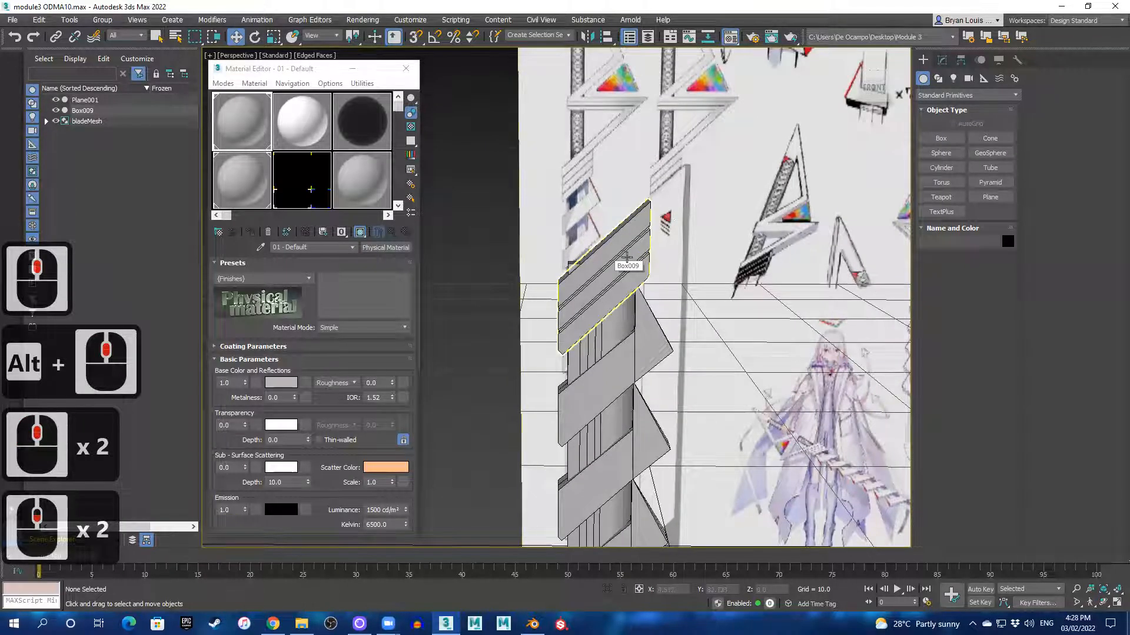
scroll(626, 257, up, 5)
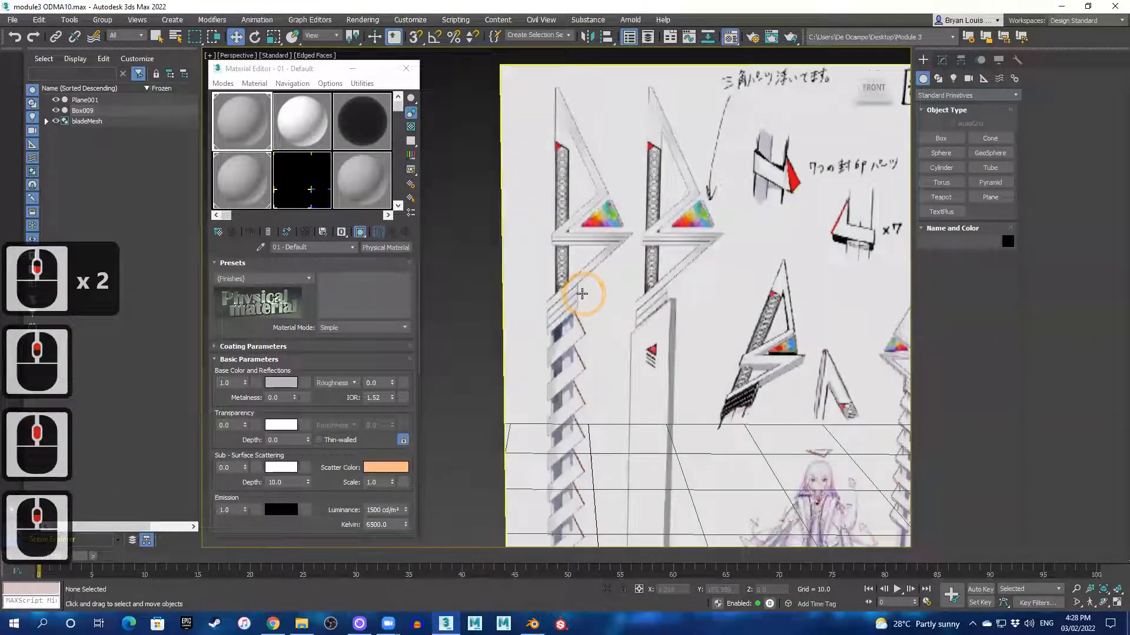
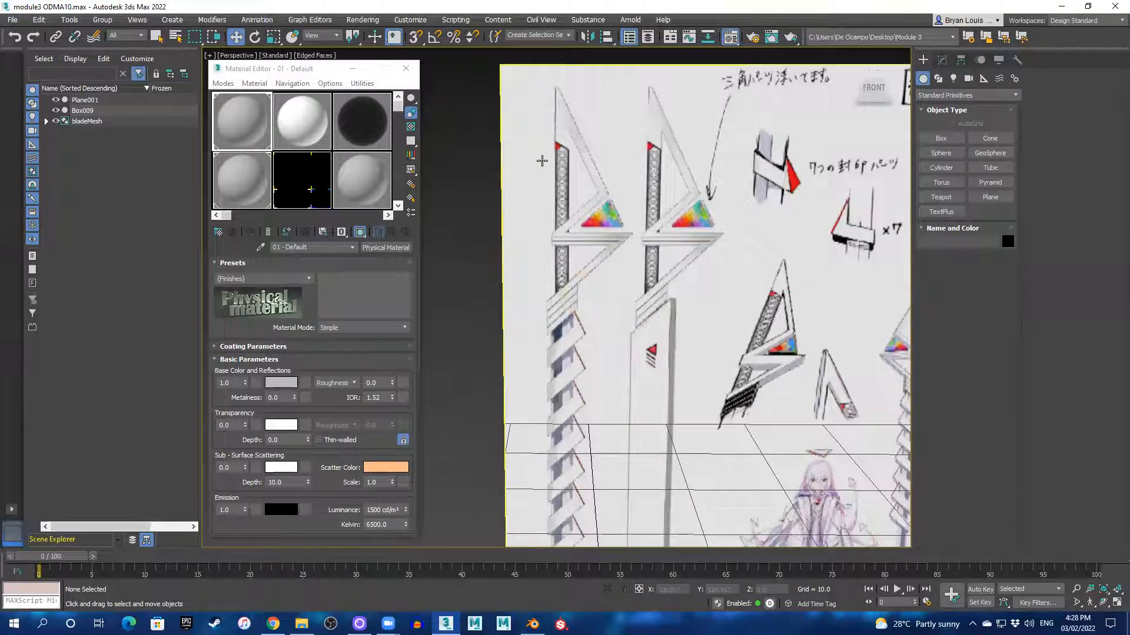
middle_click(655, 290)
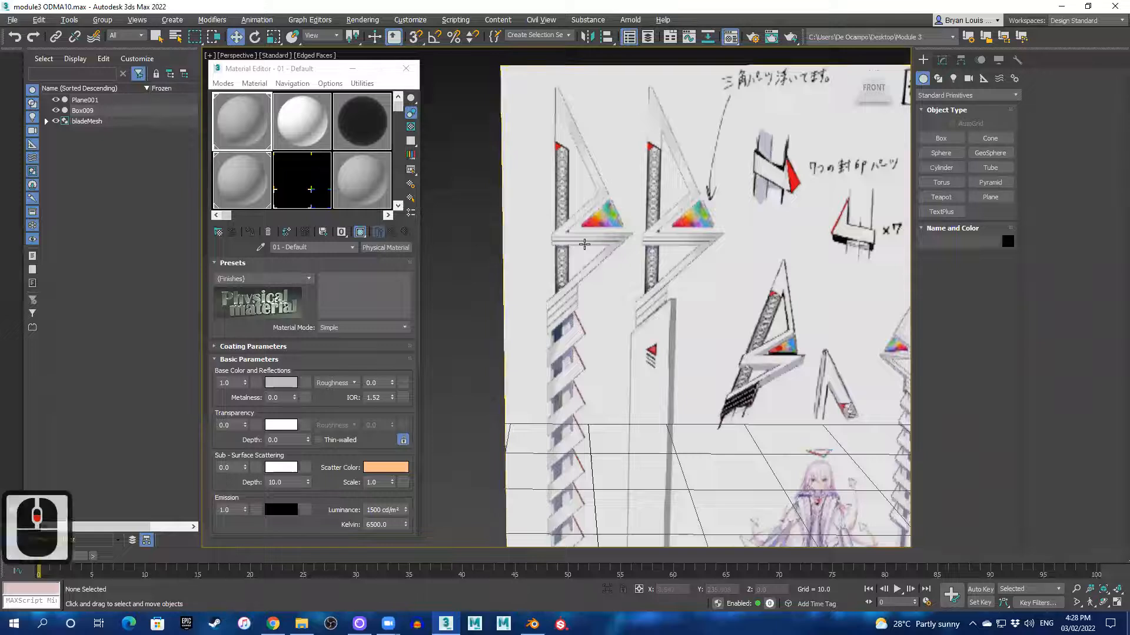
key(alt+w)
key(alt+w)
middle_click(760, 420)
middle_click(760, 420)
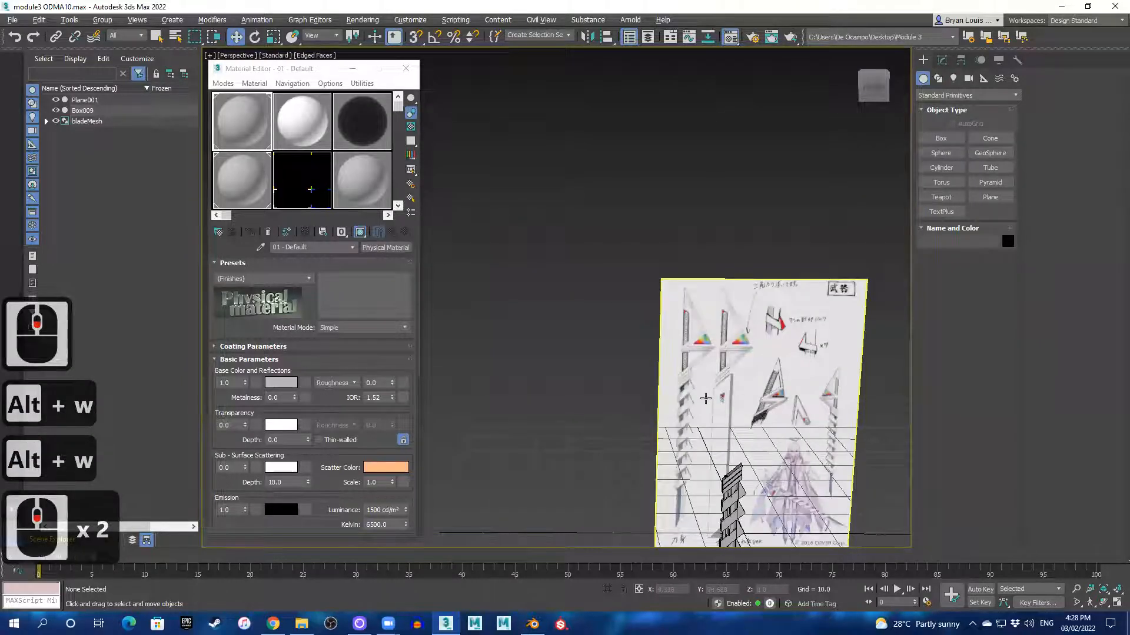
- Create an 8-sided cylinder about 1.27 in radius and 15.3 high on the ground grid beside the blade
scroll(710, 405, down, 1)
middle_drag(708, 408, 673, 328)
scroll(673, 331, up, 2)
middle_drag(733, 376, 640, 376)
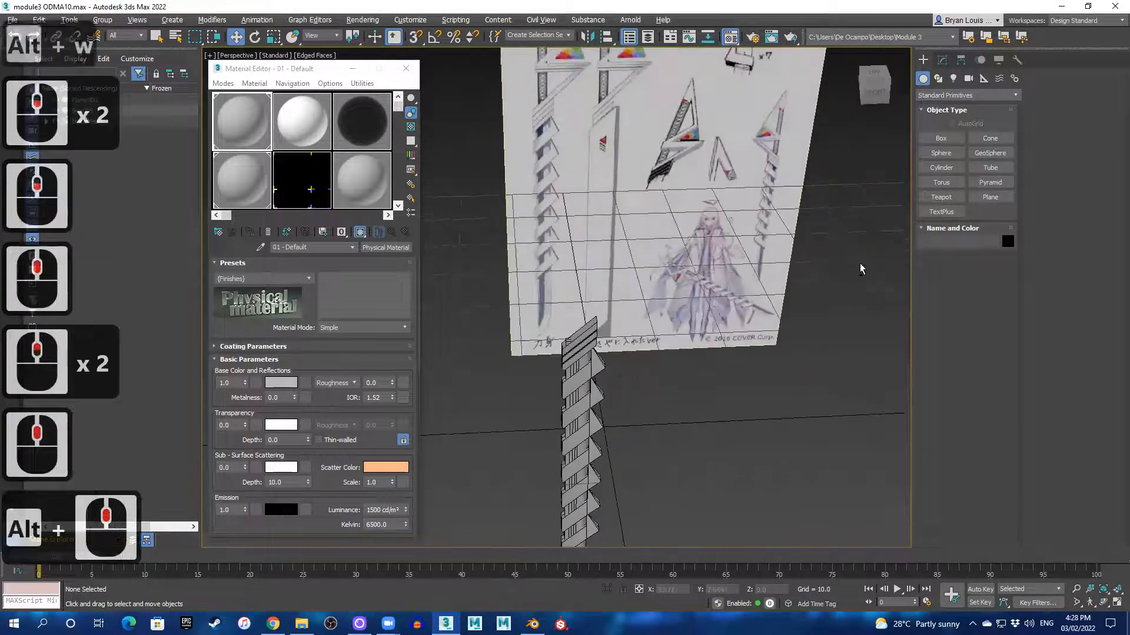
click(941, 168)
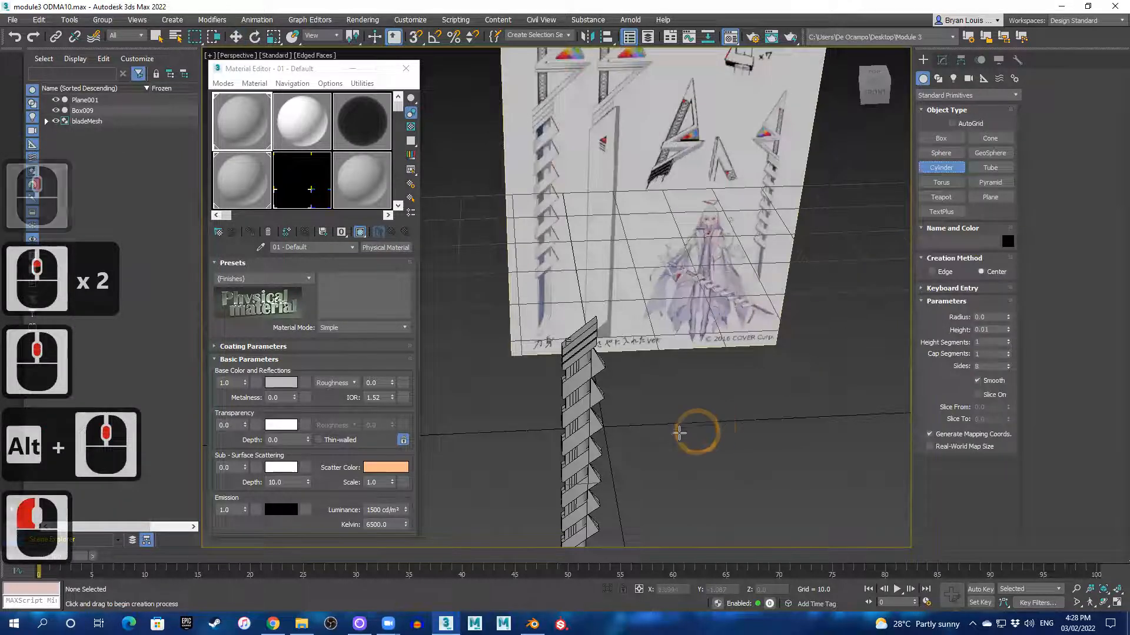
drag(660, 425, 660, 428)
click(674, 360)
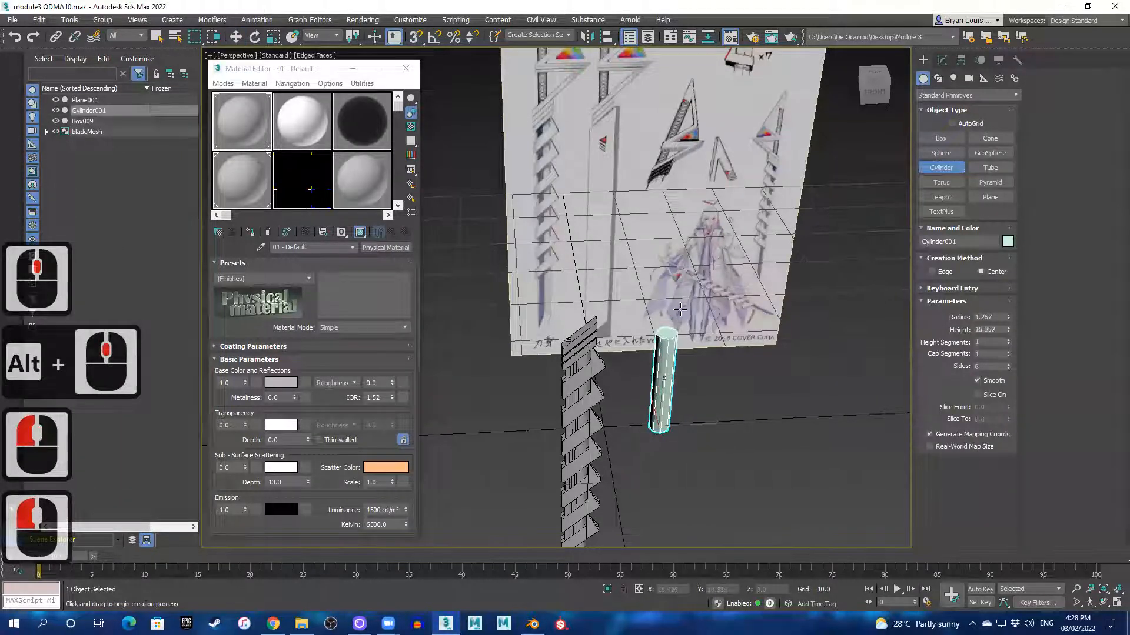
- Activate the Move tool for the cylinder, close the Material Editor and return to the four-viewport layout
mouse_move(683, 306)
alt+middle_down()
mouse_move(747, 317)
mouse_move(675, 306)
alt+middle_up()
key(w)
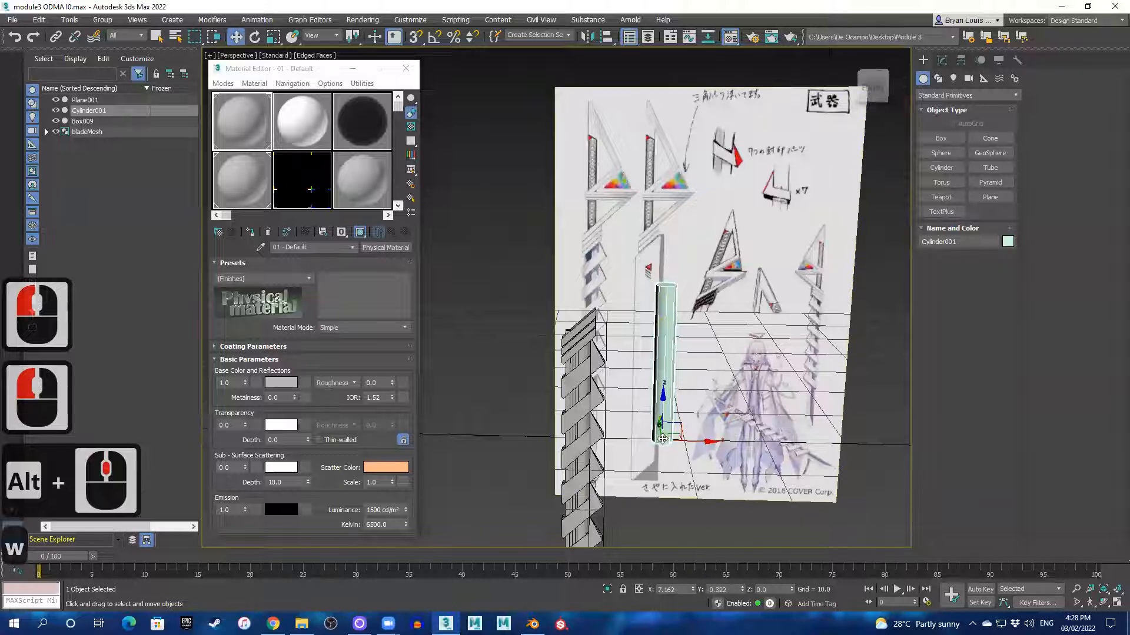
click(407, 69)
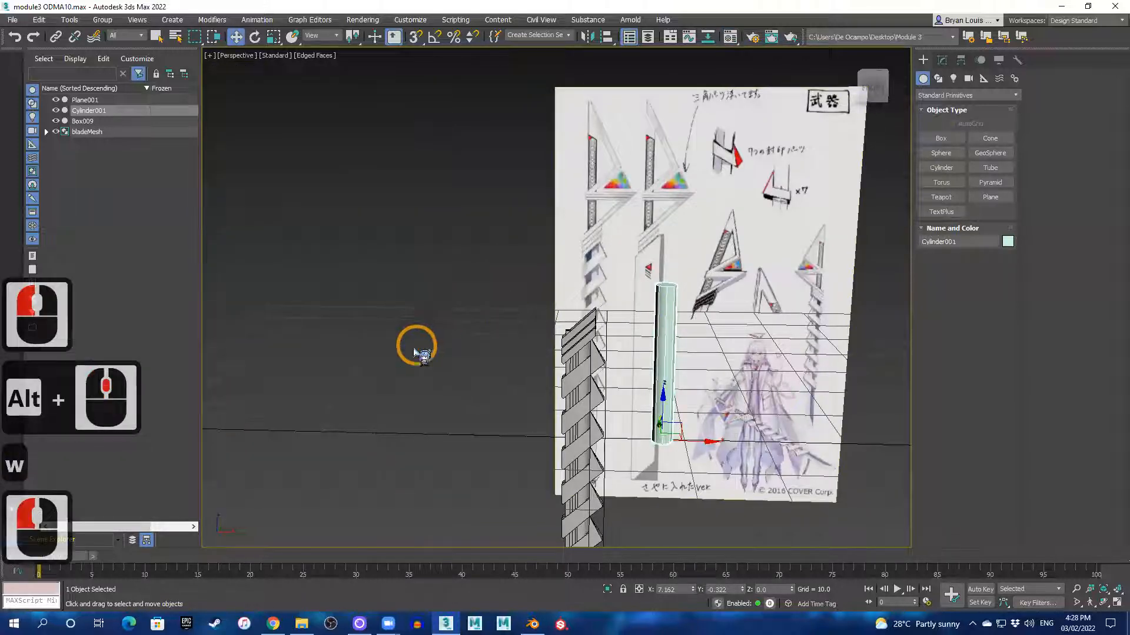
key(alt+w)
scroll(430, 230, down, 2)
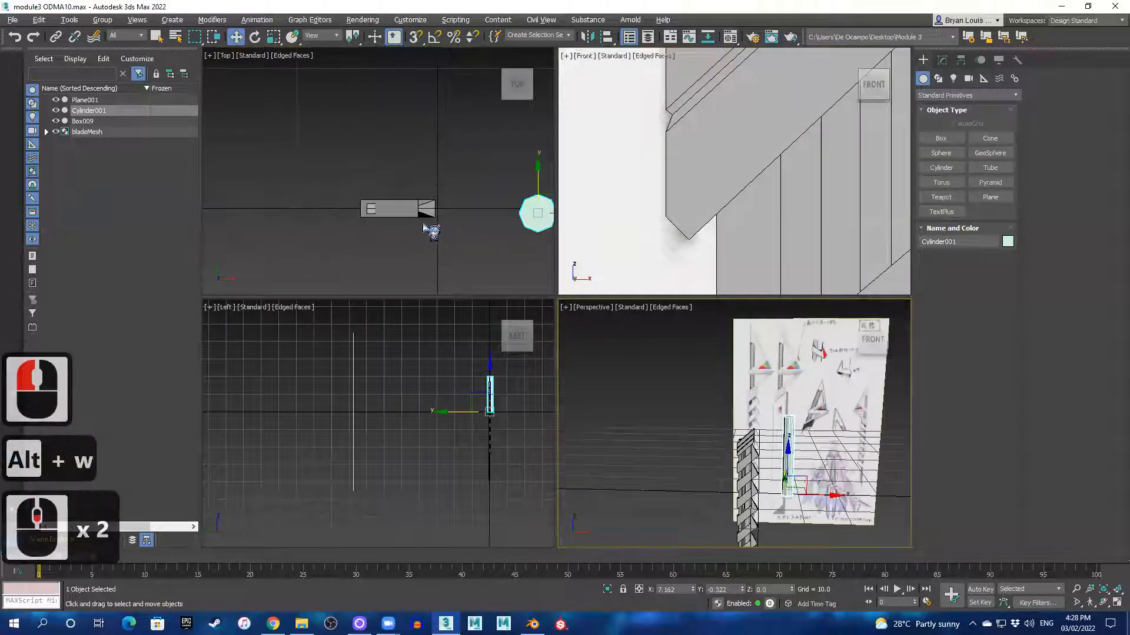
- With vertex snapping on, move the cylinder onto the top end of bladeMesh, to X -5.0, Y 0, Z 14.076
middle_drag(461, 220, 384, 216)
key(s)
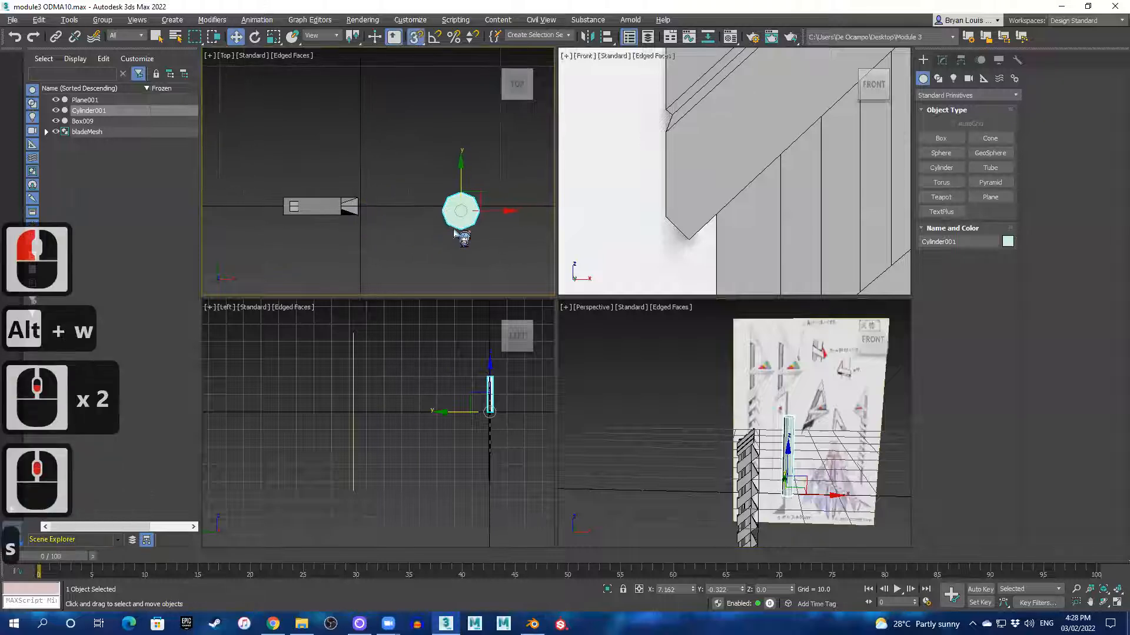
drag(464, 210, 290, 206)
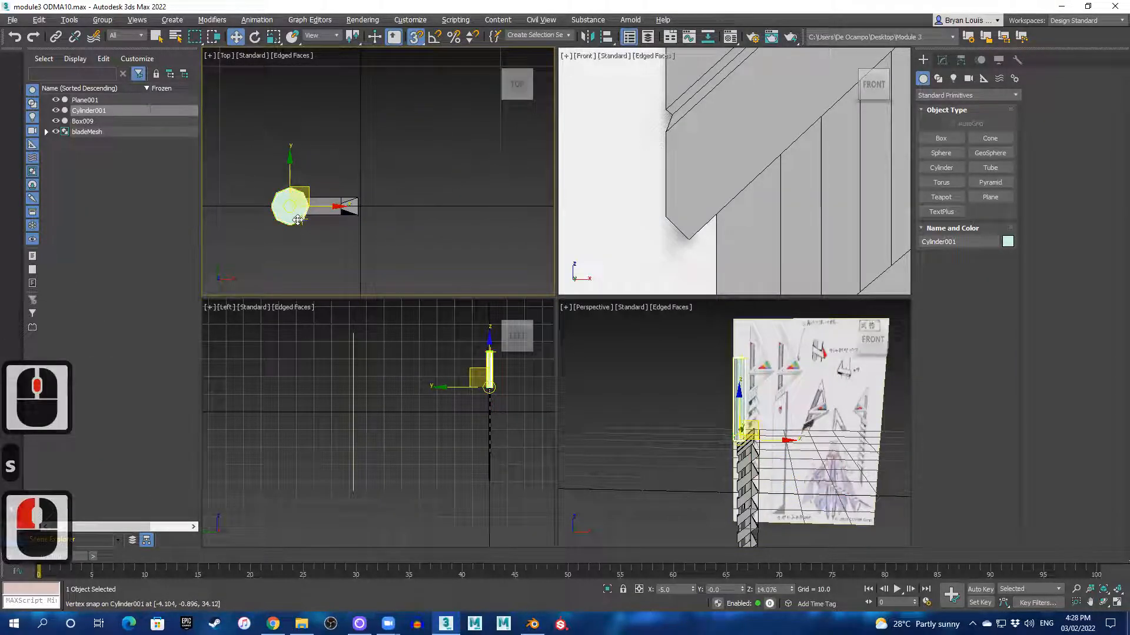
key(alt+x)
scroll(297, 219, up, 4)
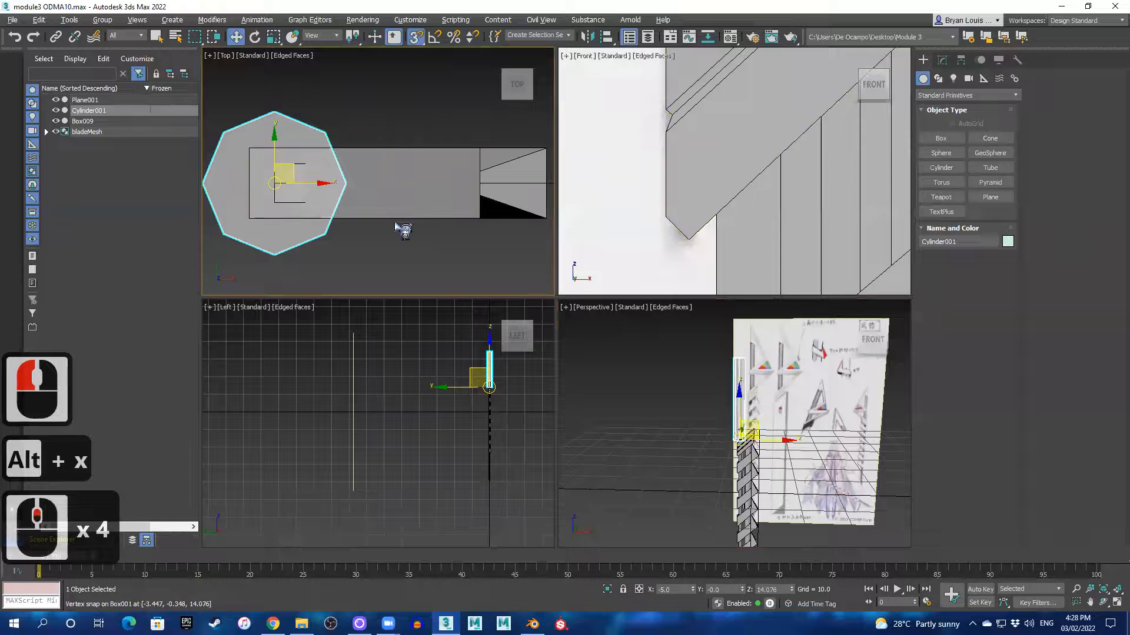
key(alt+x)
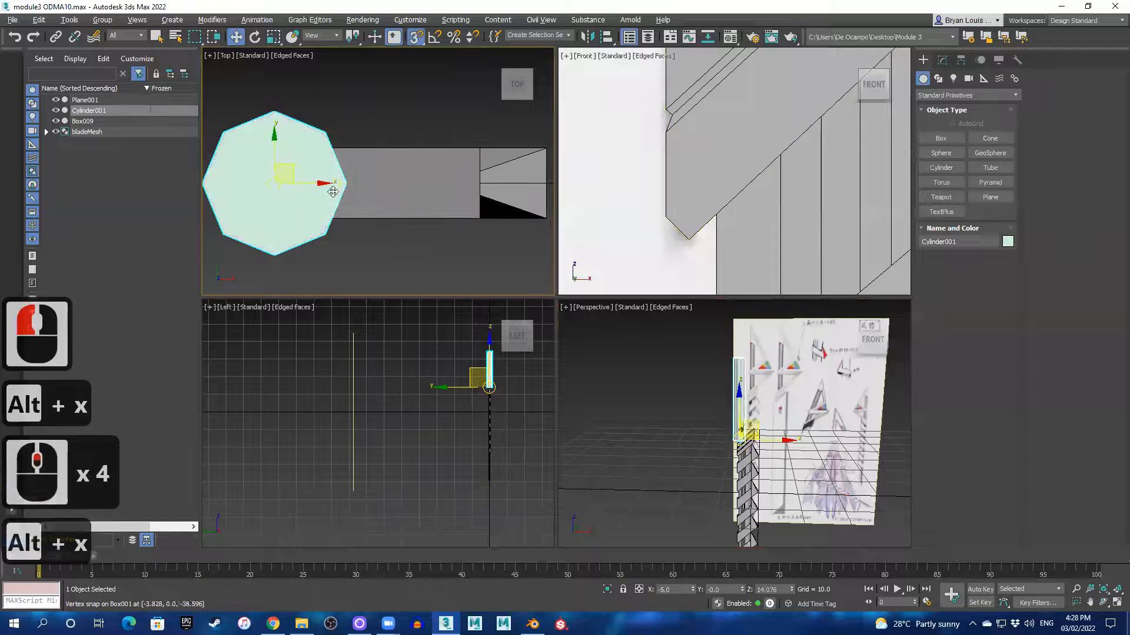
- Make the cylinder see-through over the reference in the front view and reduce its radius to about 0.72
click(942, 60)
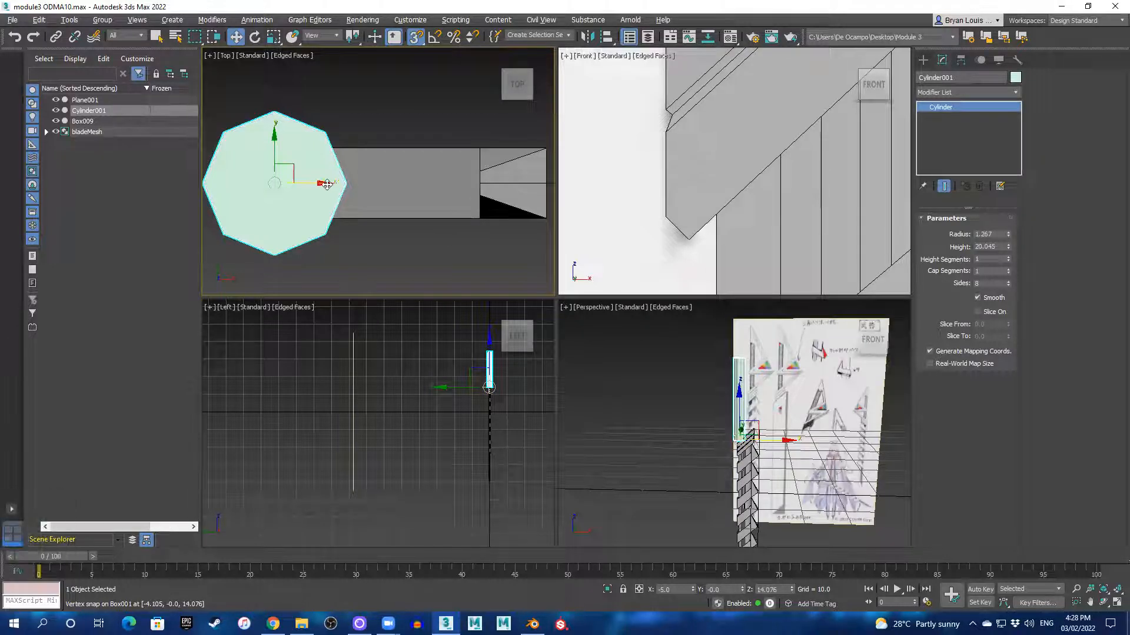
click(765, 219)
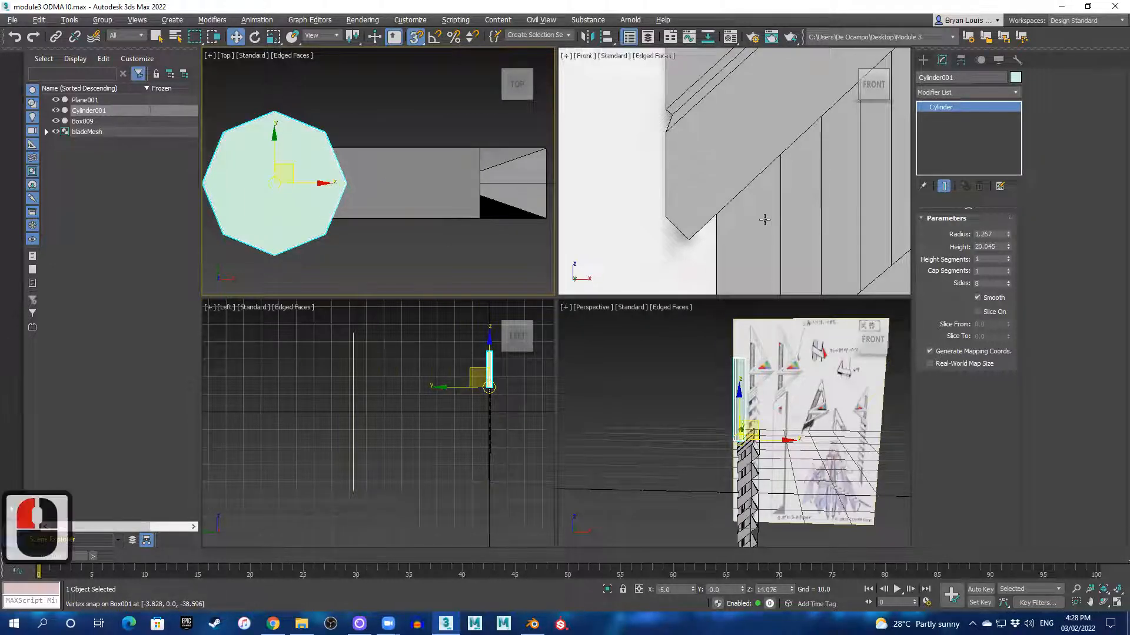
key(alt+w)
scroll(712, 154, up, 5)
middle_drag(691, 336, 666, 388)
scroll(665, 388, down, 1)
middle_drag(719, 238, 630, 376)
key(alt+x)
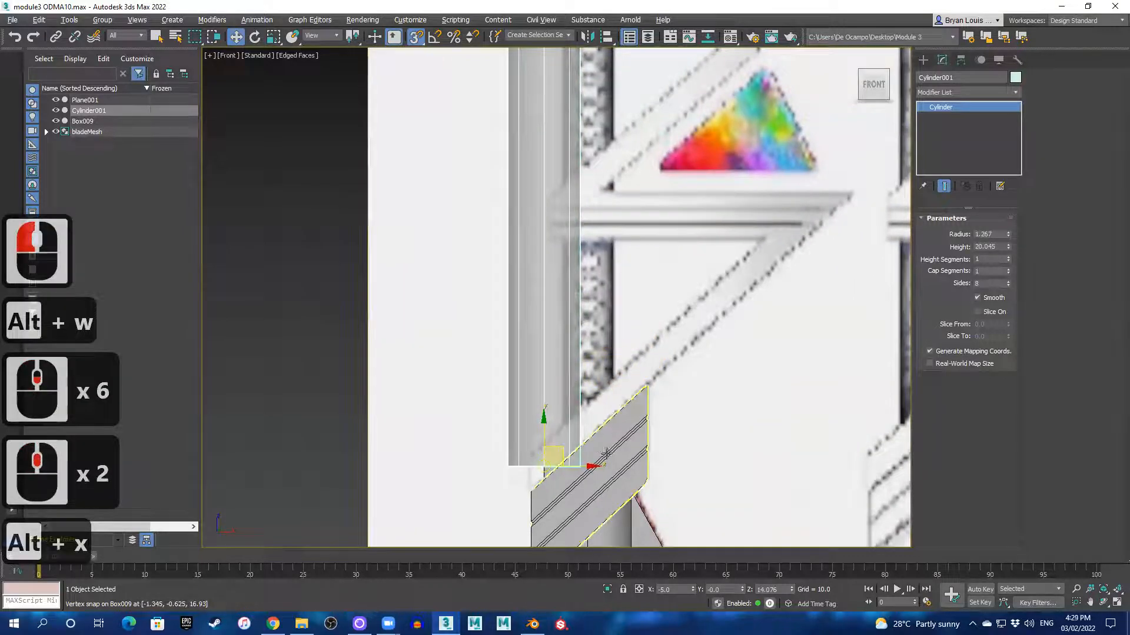
drag(1008, 236, 1000, 263)
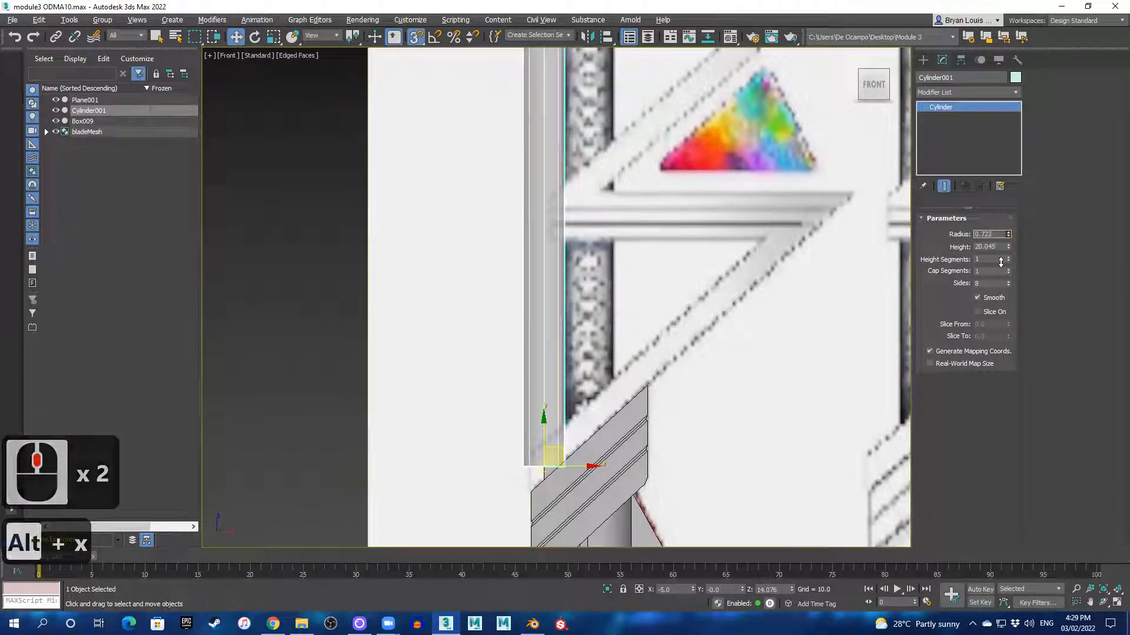
- Turn snapping off and move the cylinder along X to about -3.42, centring it over the handle in the reference
key(w)
drag(593, 468, 638, 465)
click(606, 467)
key(ctrl+z)
key(s)
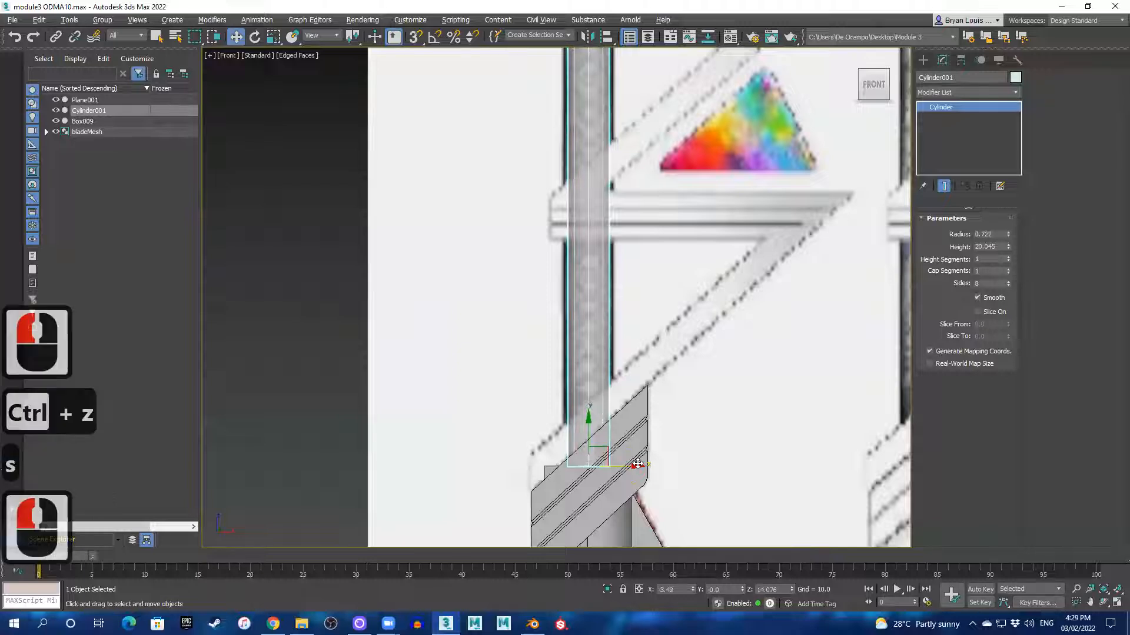
- Set the cylinder's radius to 0.812 and nudge it along X to -3.441 to fit the reference handle's width
click(1008, 232)
click(1008, 233)
click(1008, 233)
click(1008, 233)
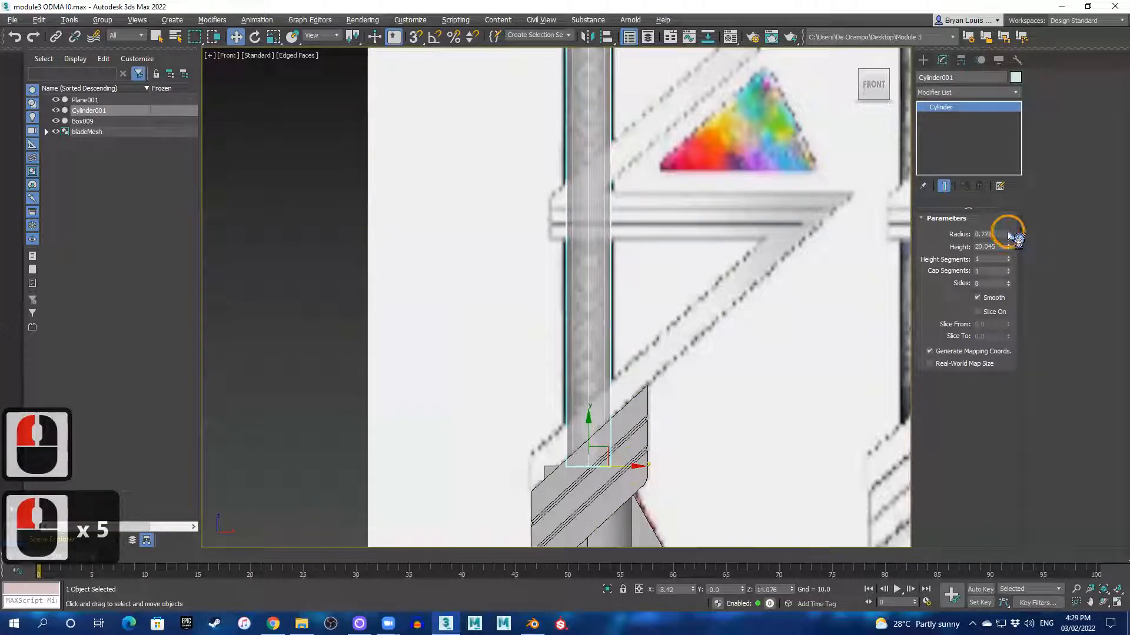
click(1009, 233)
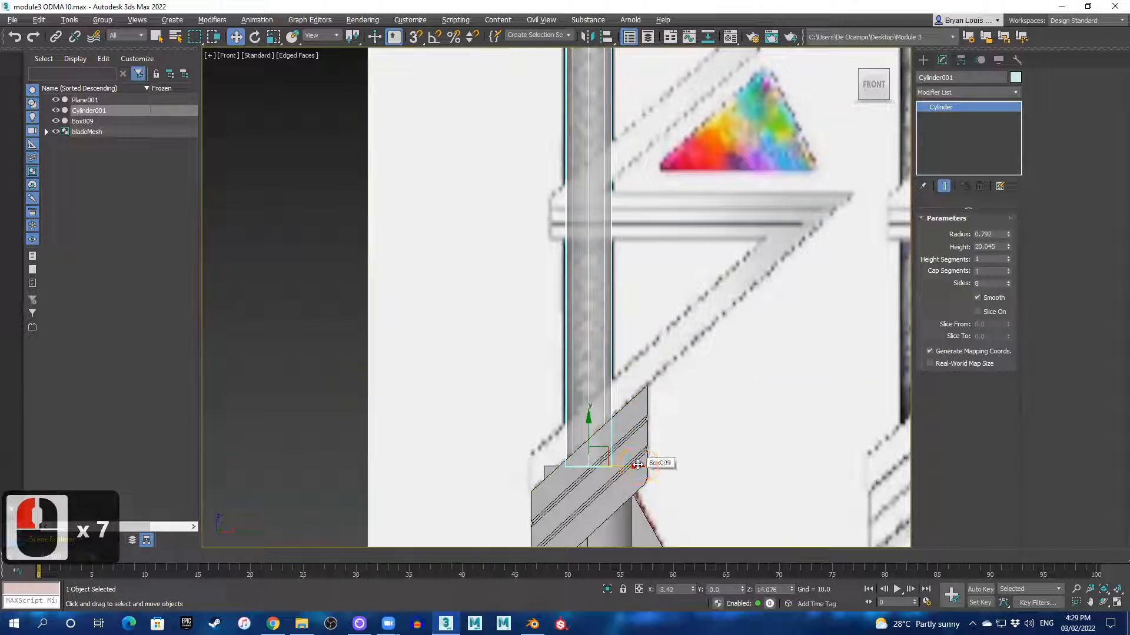
drag(637, 464, 635, 466)
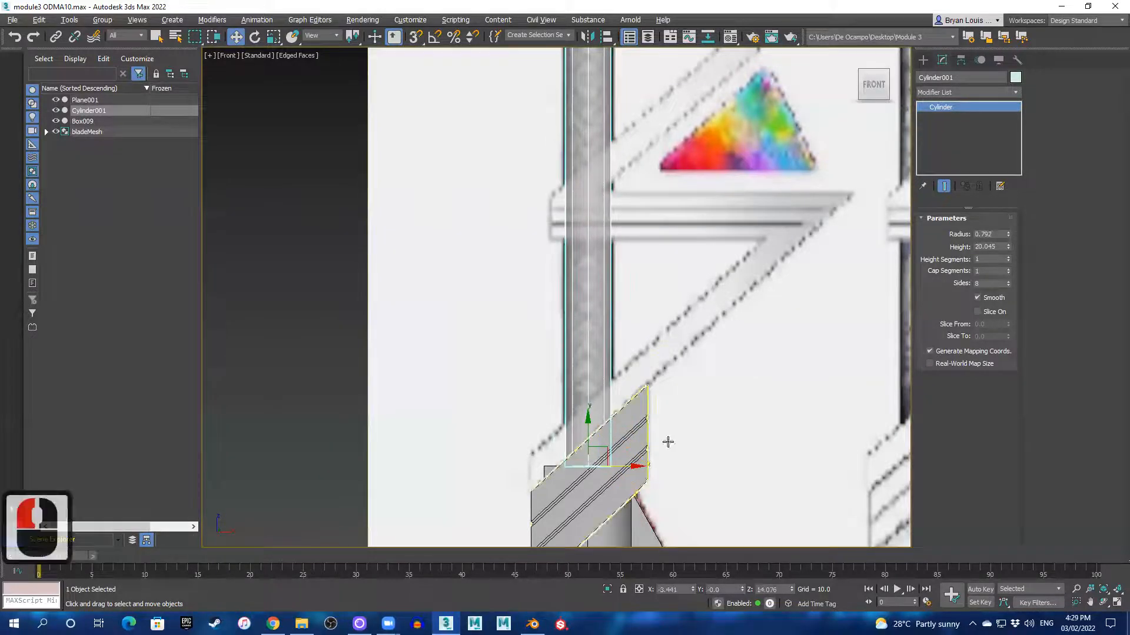
click(1008, 233)
click(1007, 233)
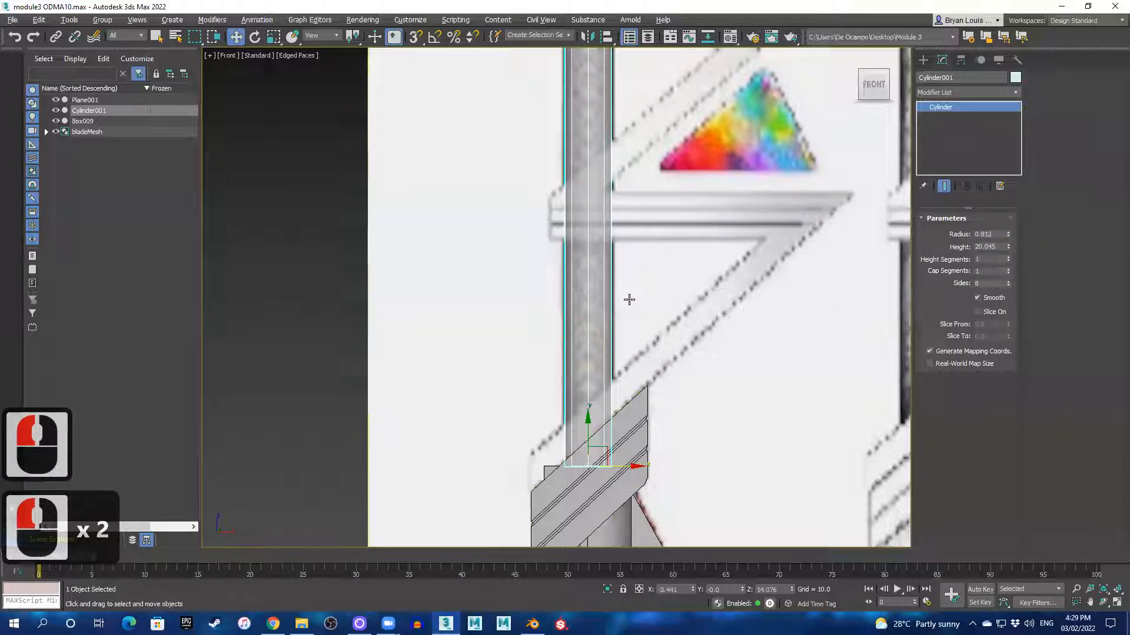
- Examine how the cylinder sits against the collar and blade in the top, front and perspective views
key(alt+w)
key(alt+w)
scroll(608, 318, down, 2)
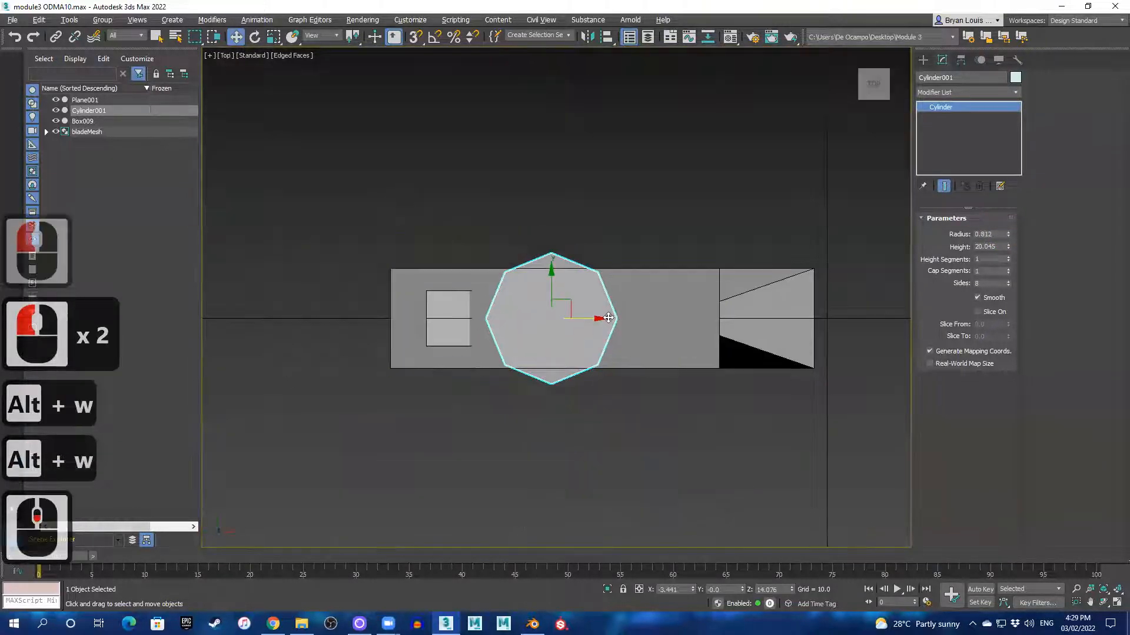
scroll(609, 318, down, 2)
scroll(611, 315, up, 2)
scroll(551, 308, up, 1)
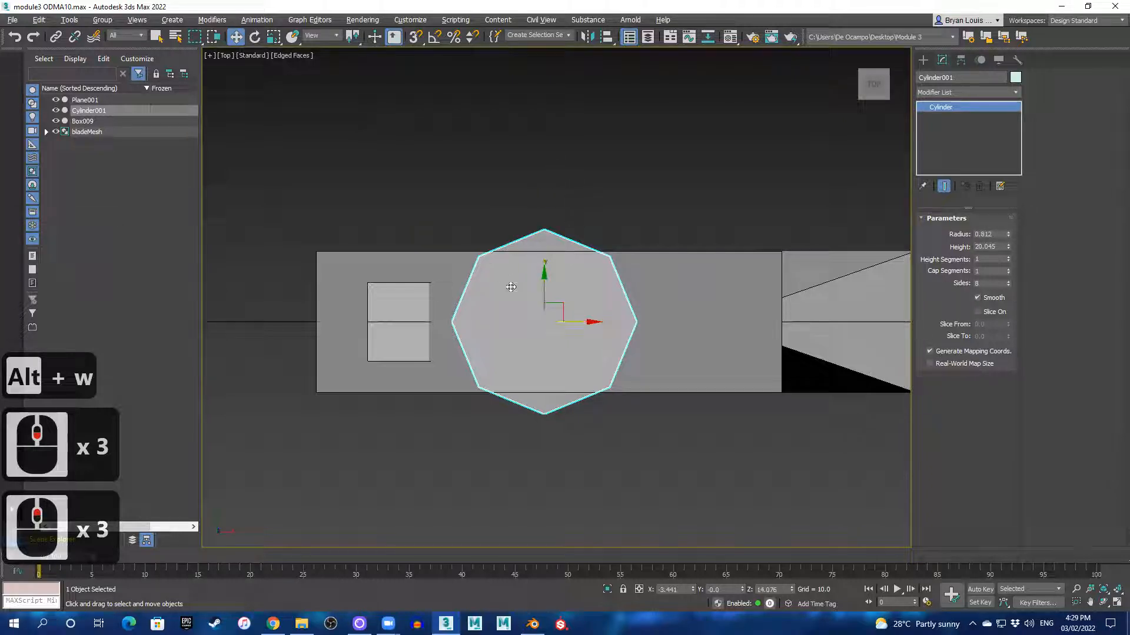
scroll(659, 329, down, 3)
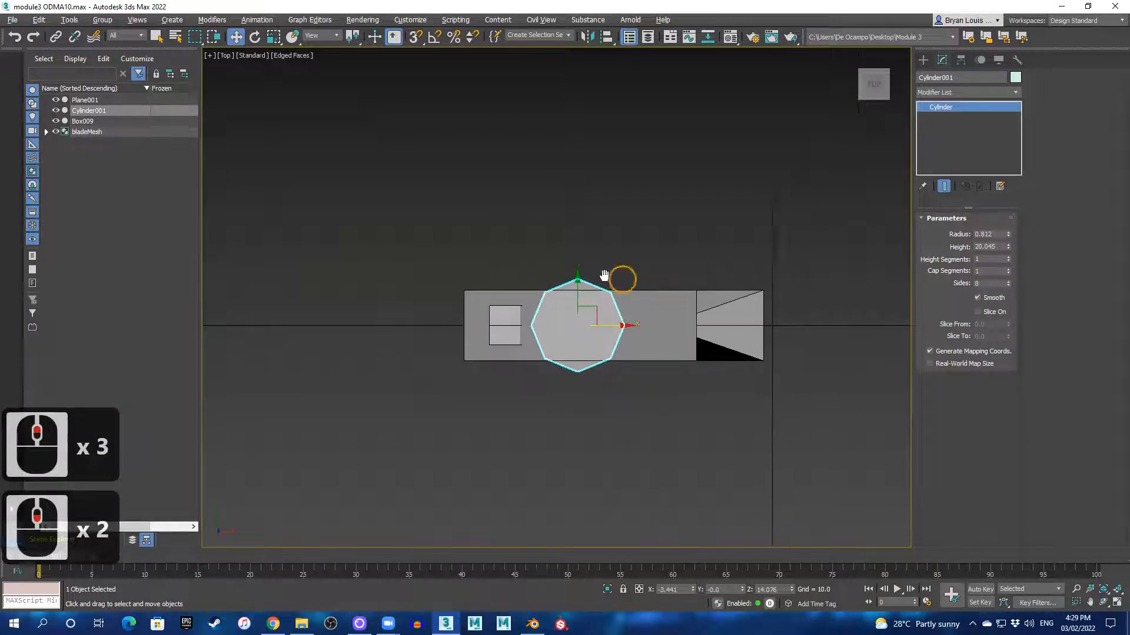
scroll(597, 312, up, 3)
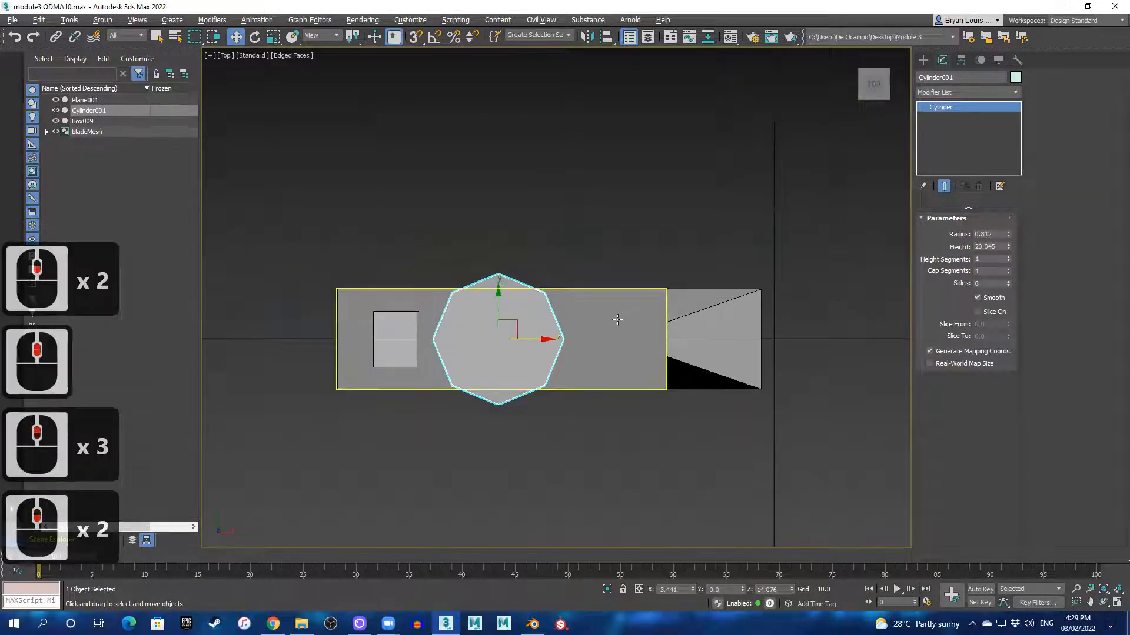
key(alt+w)
scroll(732, 156, up, 2)
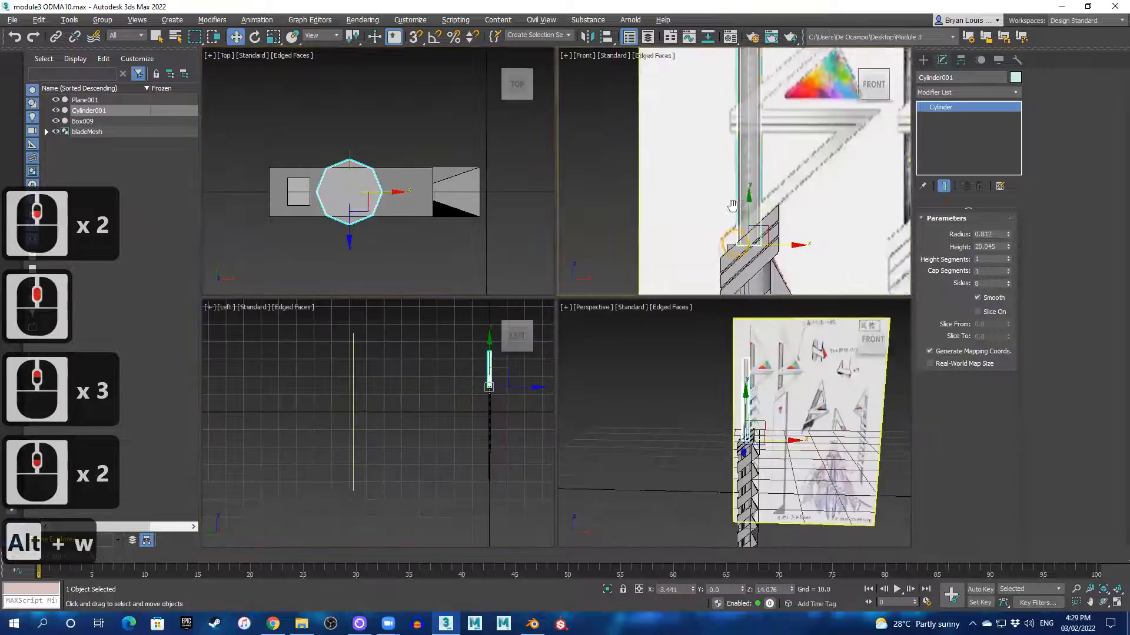
key(alt+w)
scroll(494, 308, up, 2)
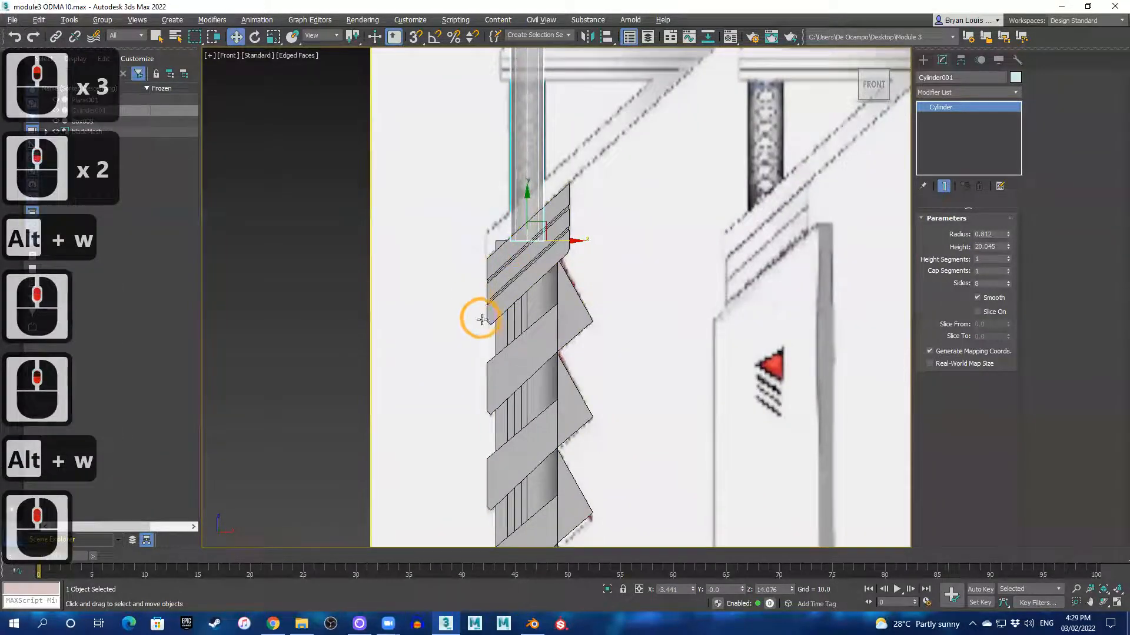
alt+middle_drag(502, 306, 547, 312)
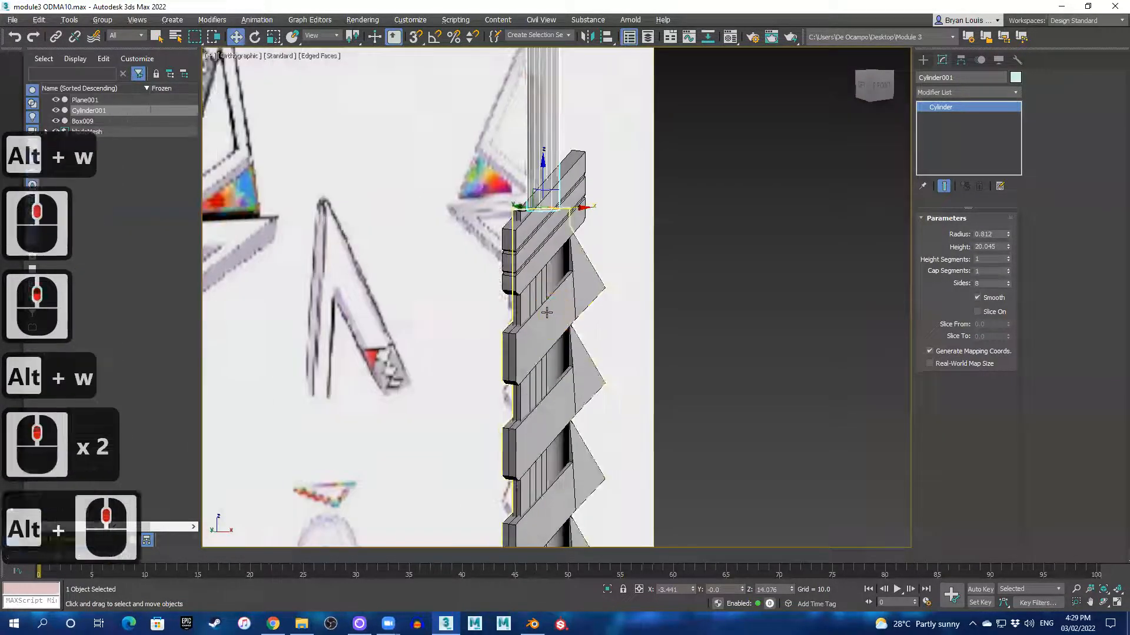
key(f)
key(alt+w)
key(alt+w)
scroll(548, 366, up, 3)
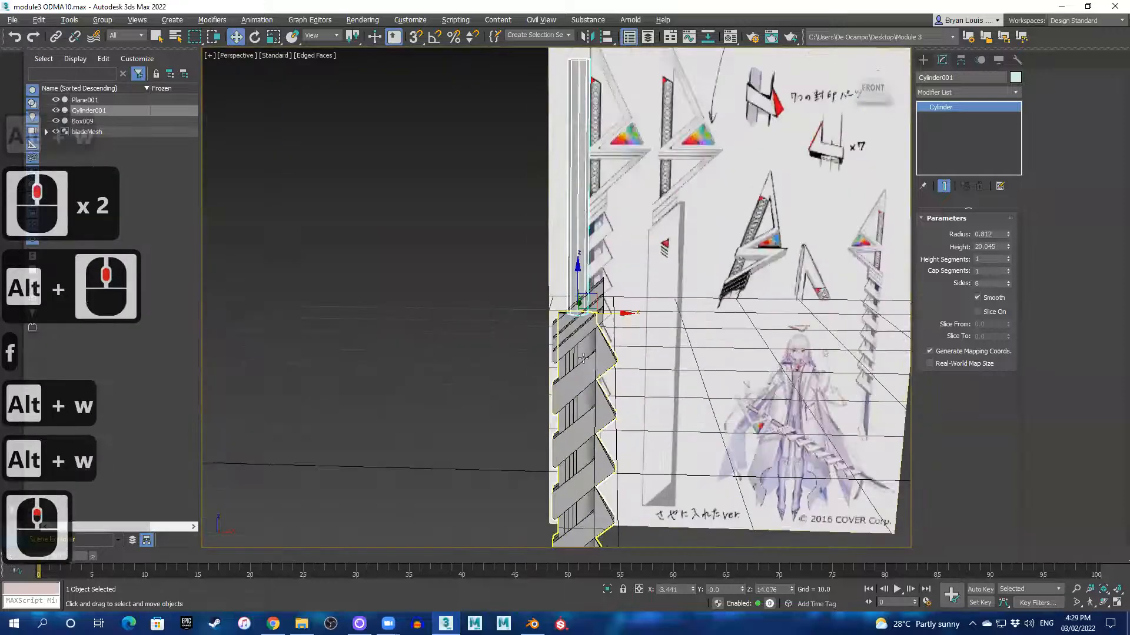
alt+middle_drag(548, 366, 524, 326)
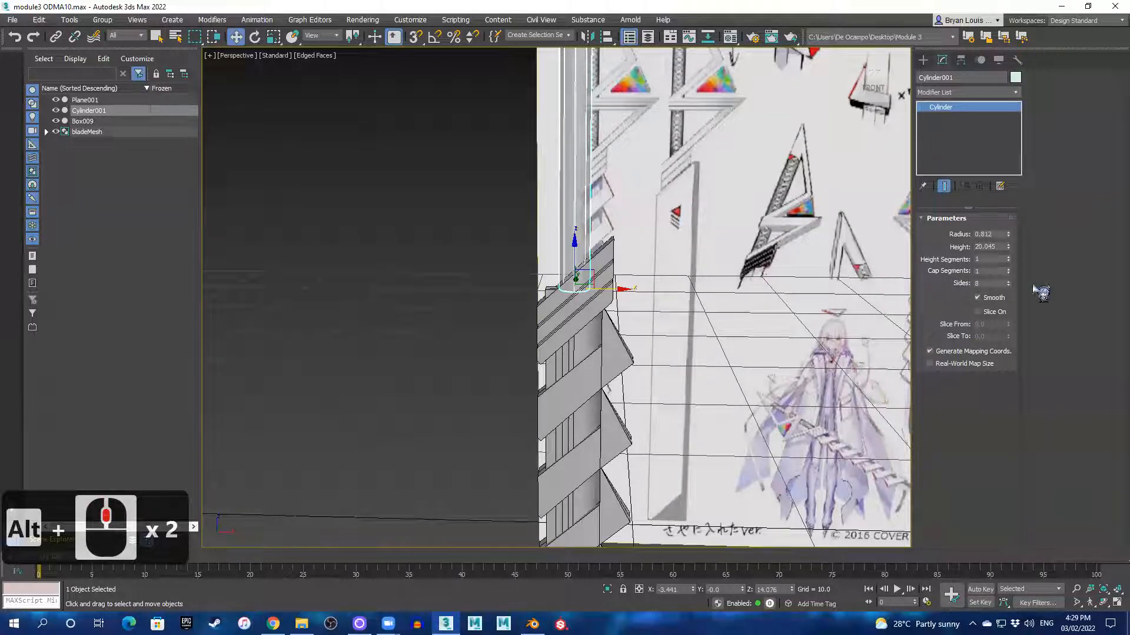
- Try the cylinder with 6 sides and inspect its hexagonal shape where it meets the collar
click(1008, 286)
click(1008, 287)
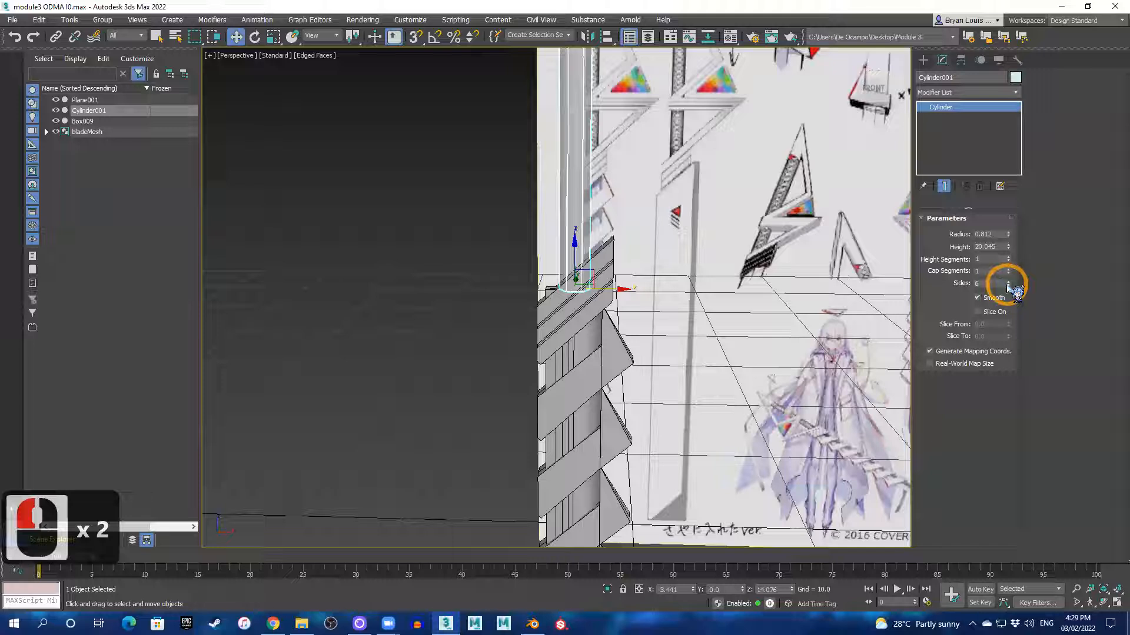
alt+middle_drag(537, 256, 716, 294)
alt+middle_drag(608, 279, 627, 322)
middle_click(624, 323)
middle_click(622, 318)
alt+middle_click(763, 268)
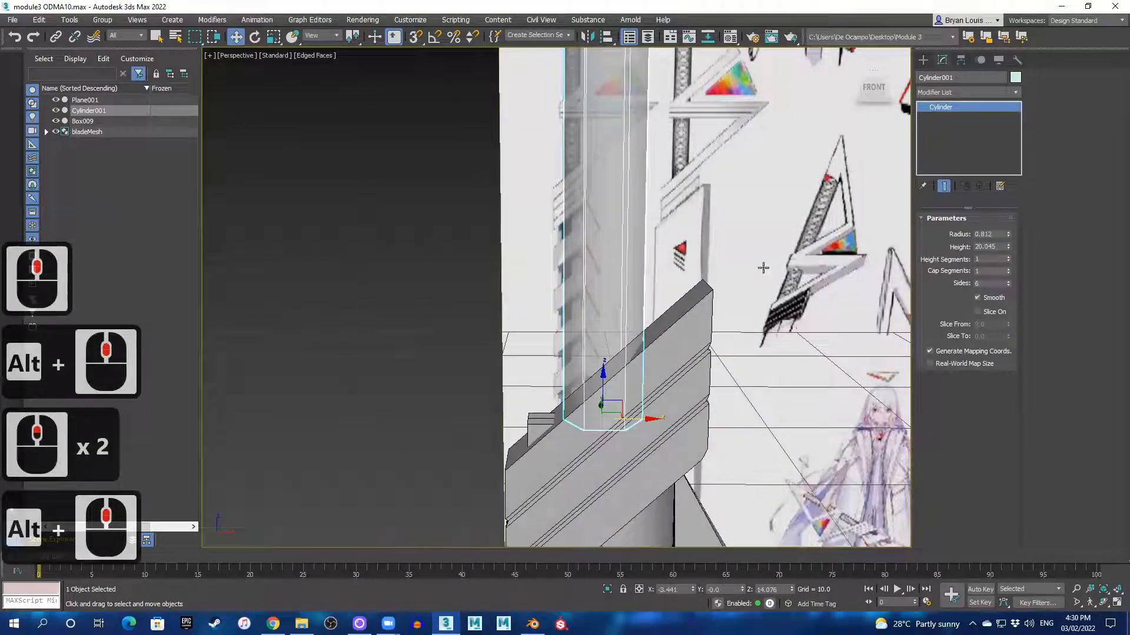
scroll(547, 331, down, 3)
alt+middle_click(542, 327)
key(alt+w)
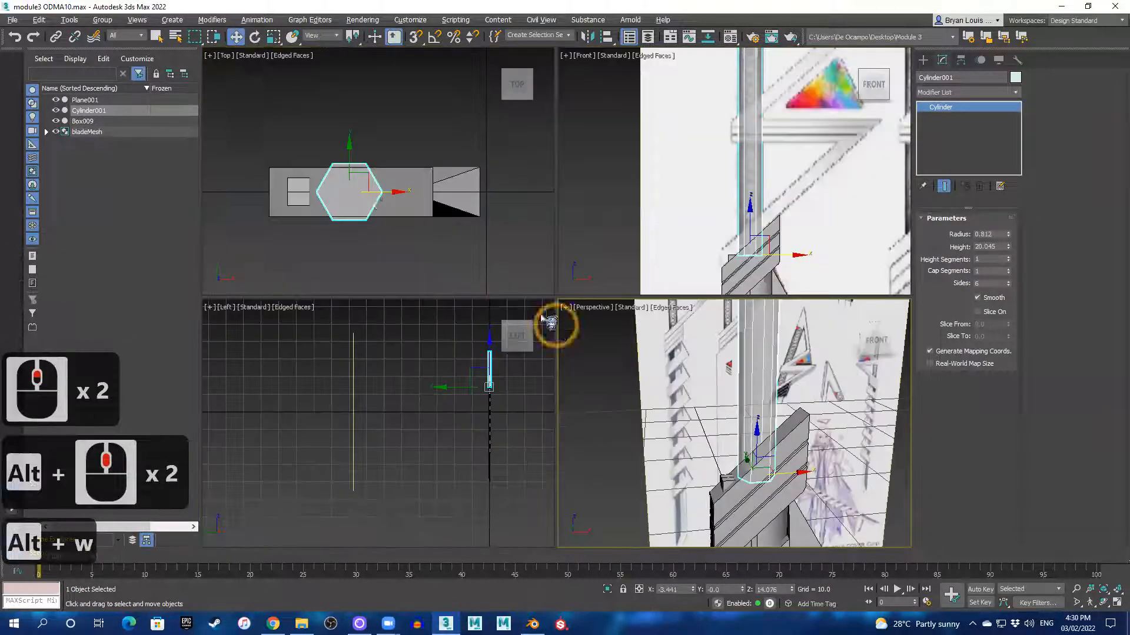
- Restore the cylinder to 8 sides and reduce its radius to 0.562 so it fits within the collar's thickness
key(alt+w)
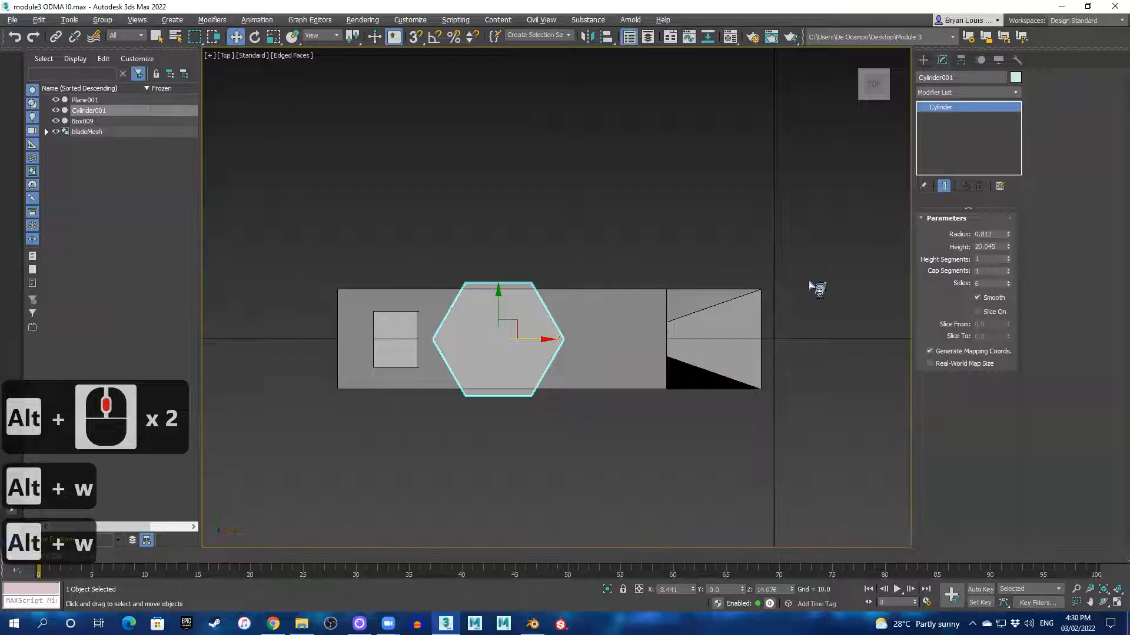
triple_click(1008, 236)
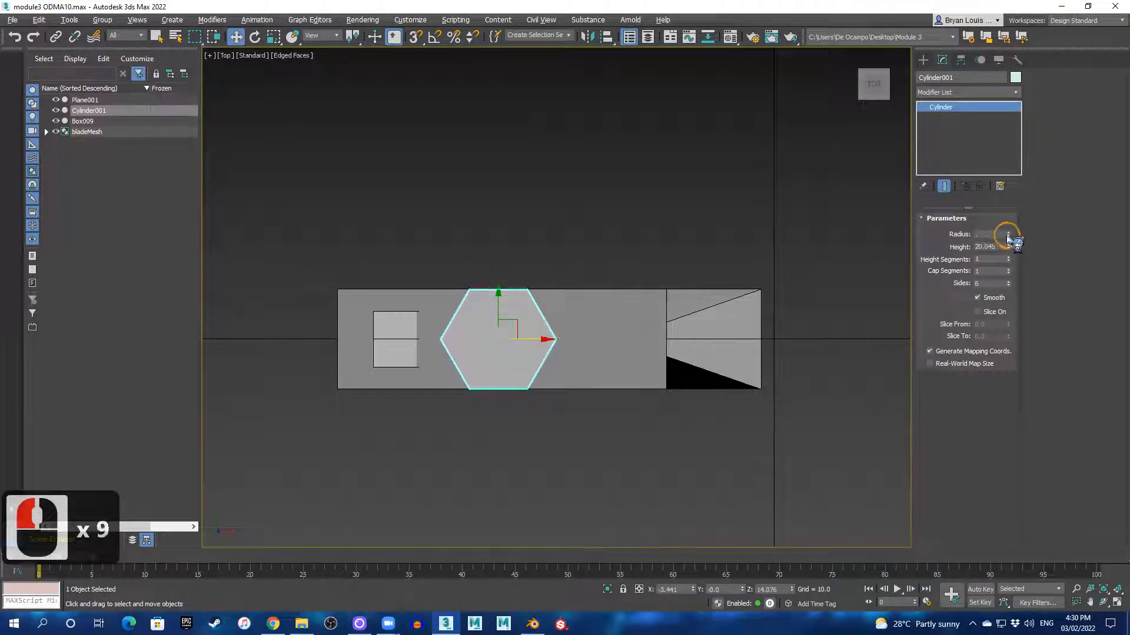
click(1008, 282)
click(1009, 282)
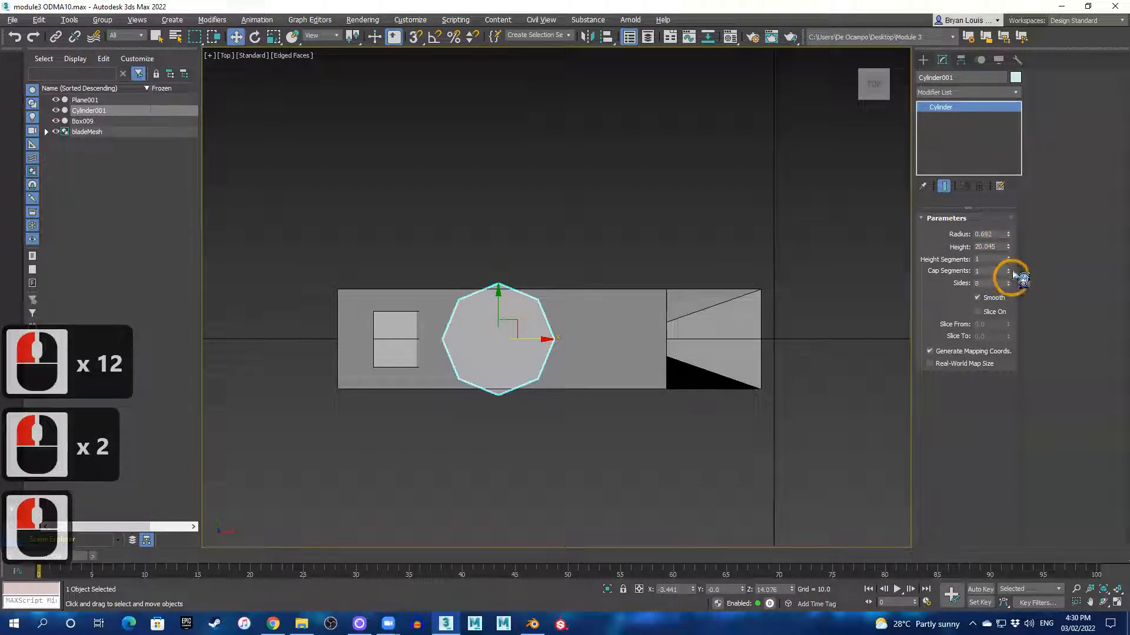
triple_click(1008, 236)
double_click(1008, 236)
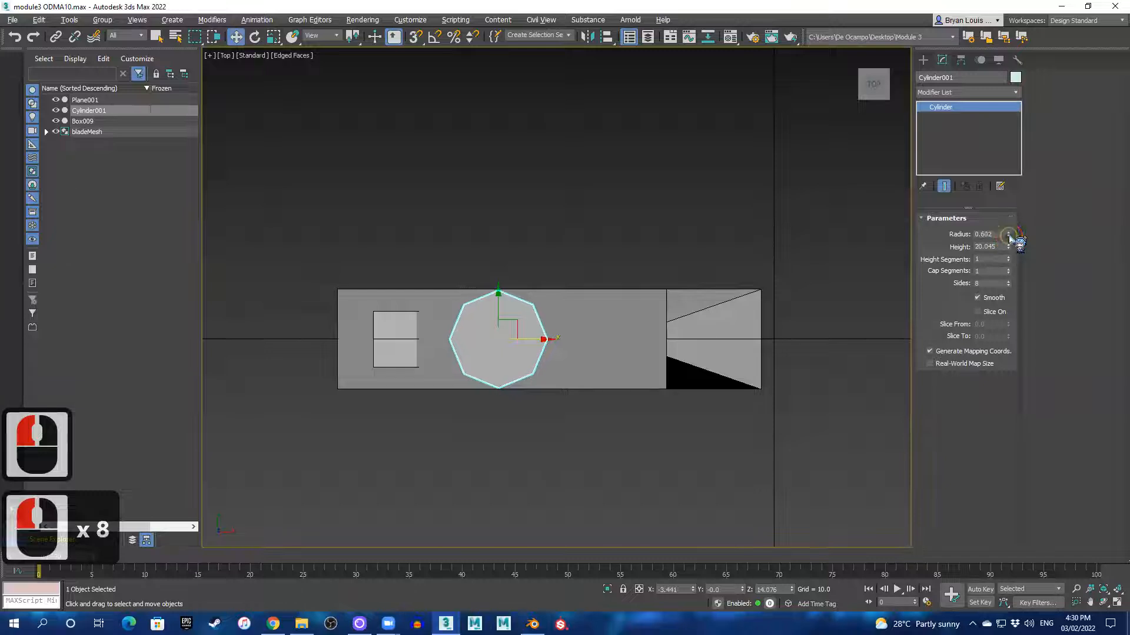
click(1008, 237)
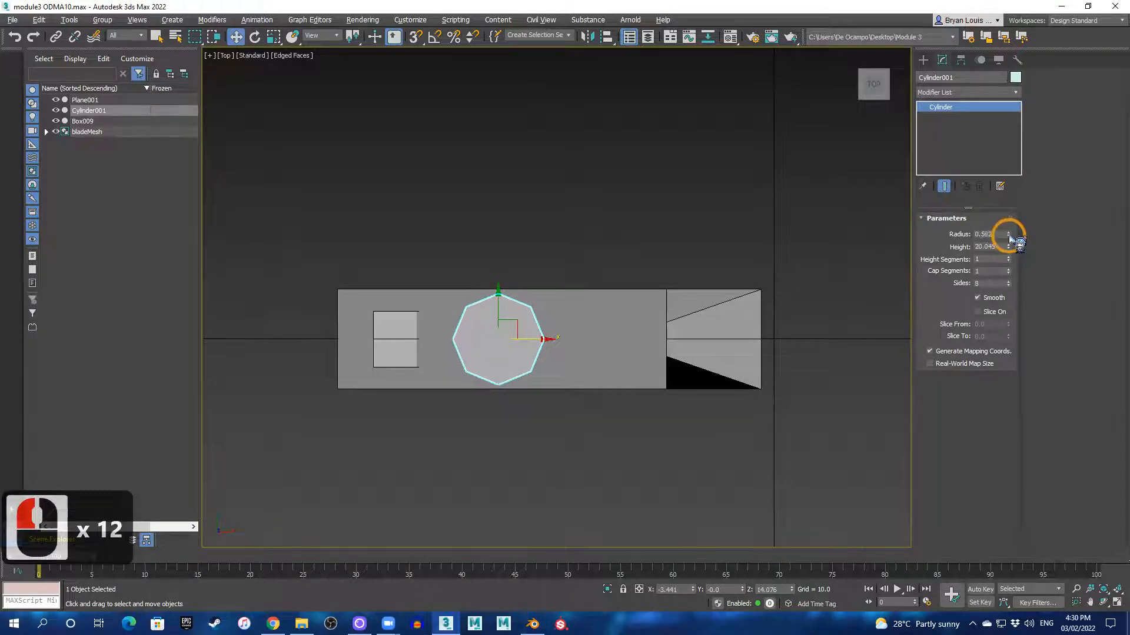
- Examine the thinner cylinder against the collar and the reference handle from the front and from orbited views
key(alt+w)
key(alt+w)
scroll(612, 356, up, 2)
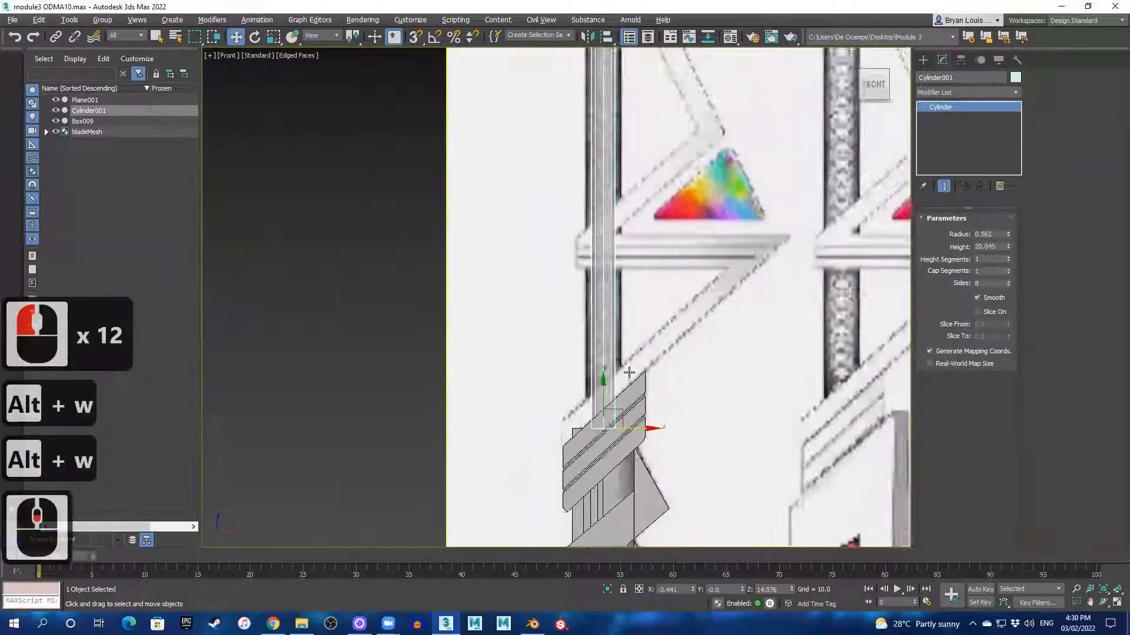
middle_drag(612, 356, 553, 323)
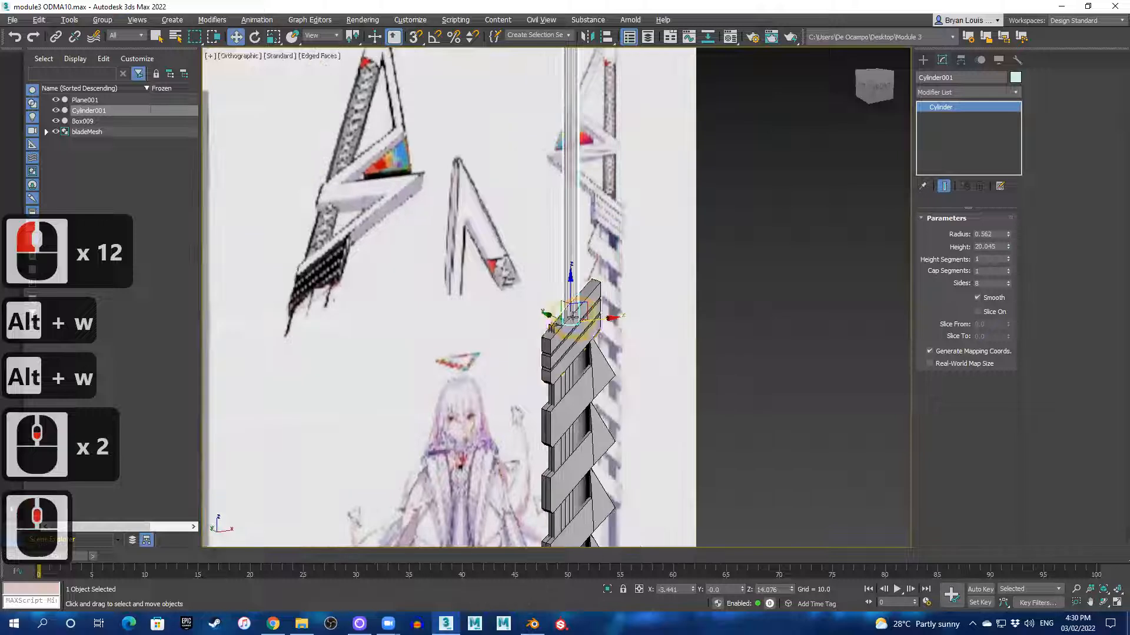
key(f)
scroll(580, 324, up, 3)
key(alt+w)
key(alt+w)
alt+middle_drag(596, 433, 694, 353)
scroll(645, 399, down, 2)
key(alt+w)
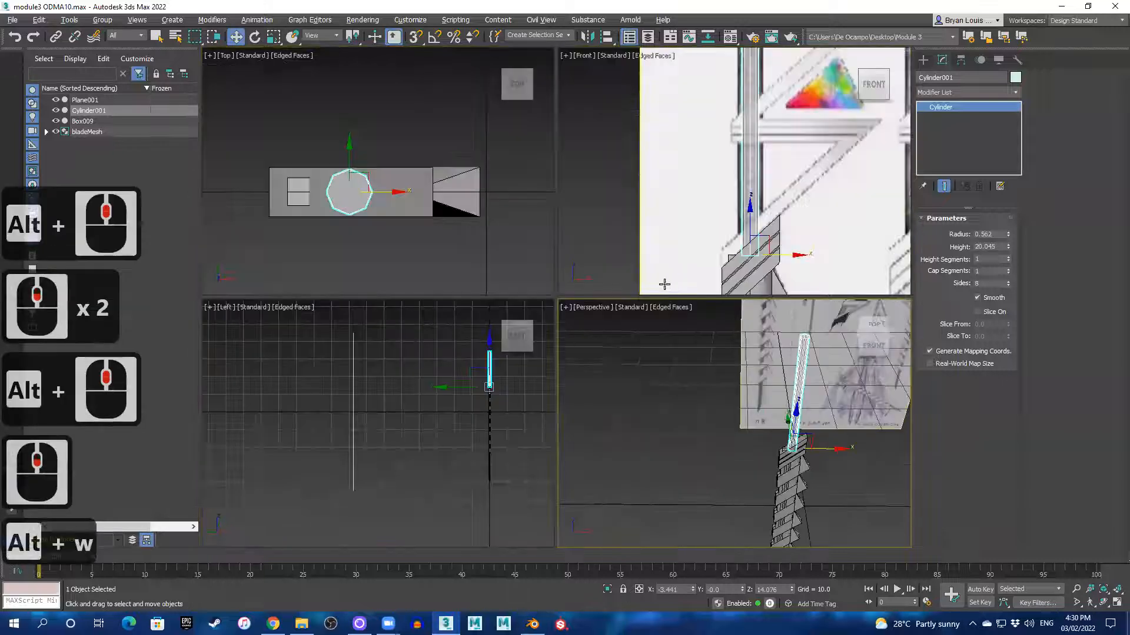
- Convert the handle cylinder to an editable poly
key(alt+w)
scroll(737, 146, down, 2)
middle_drag(692, 124, 653, 306)
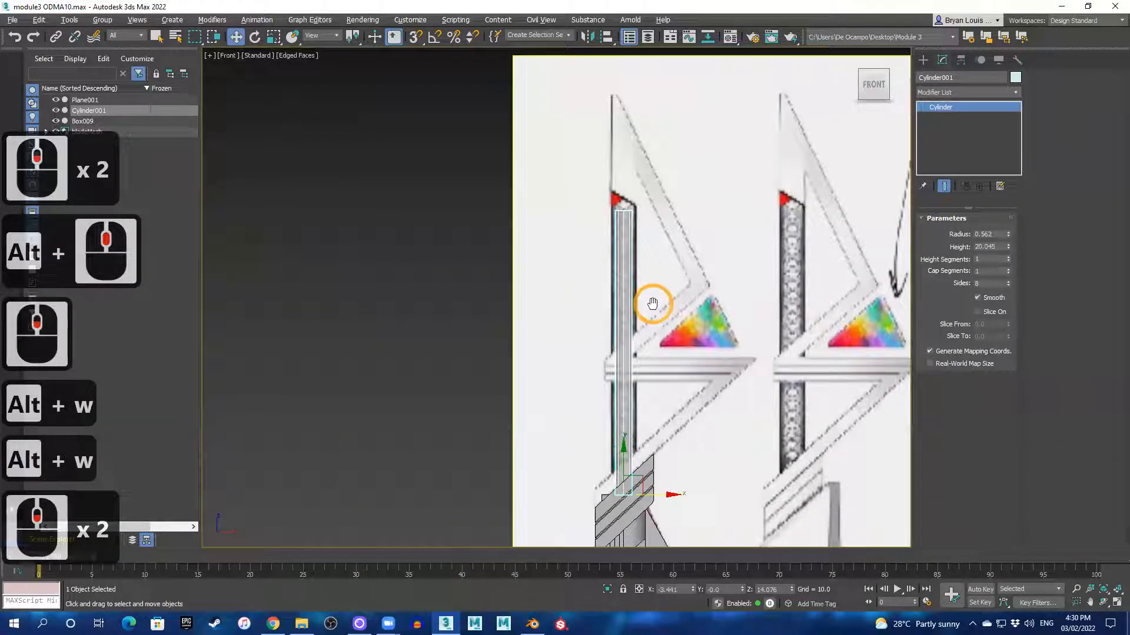
scroll(644, 254, up, 1)
scroll(644, 254, up, 1)
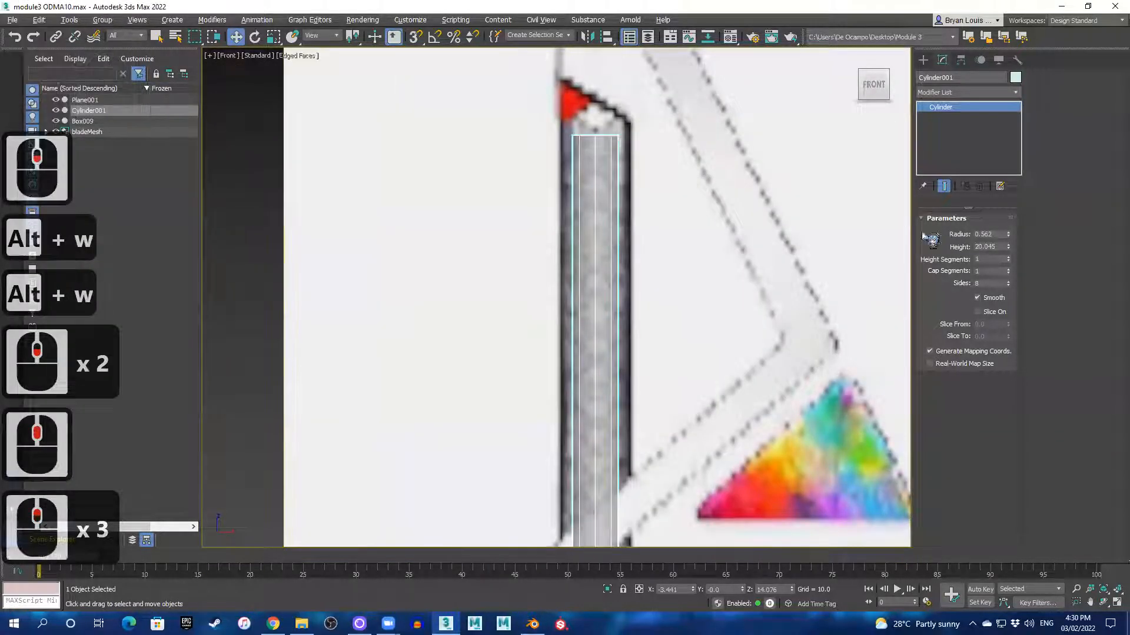
scroll(593, 204, down, 2)
middle_drag(589, 323, 611, 172)
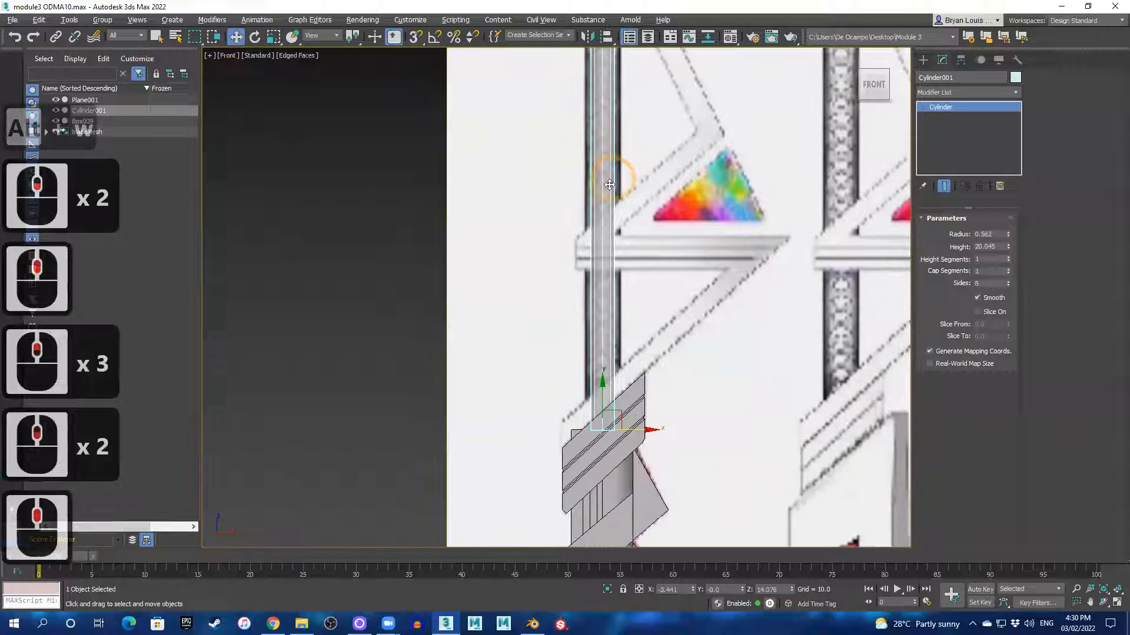
right_click(601, 147)
mouse_move(677, 256)
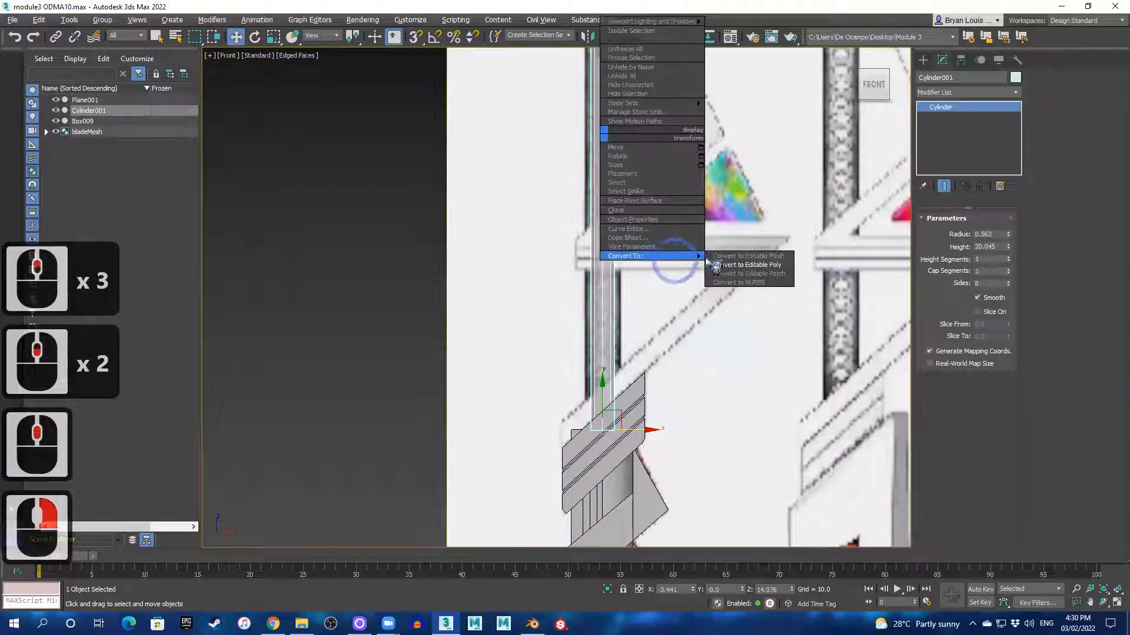
click(743, 265)
- Raise the cylinder's eight top vertices to a Z of about 36.29, slightly past the red tip of the reference handle
middle_drag(617, 145, 617, 436)
key(1)
drag(569, 192, 651, 238)
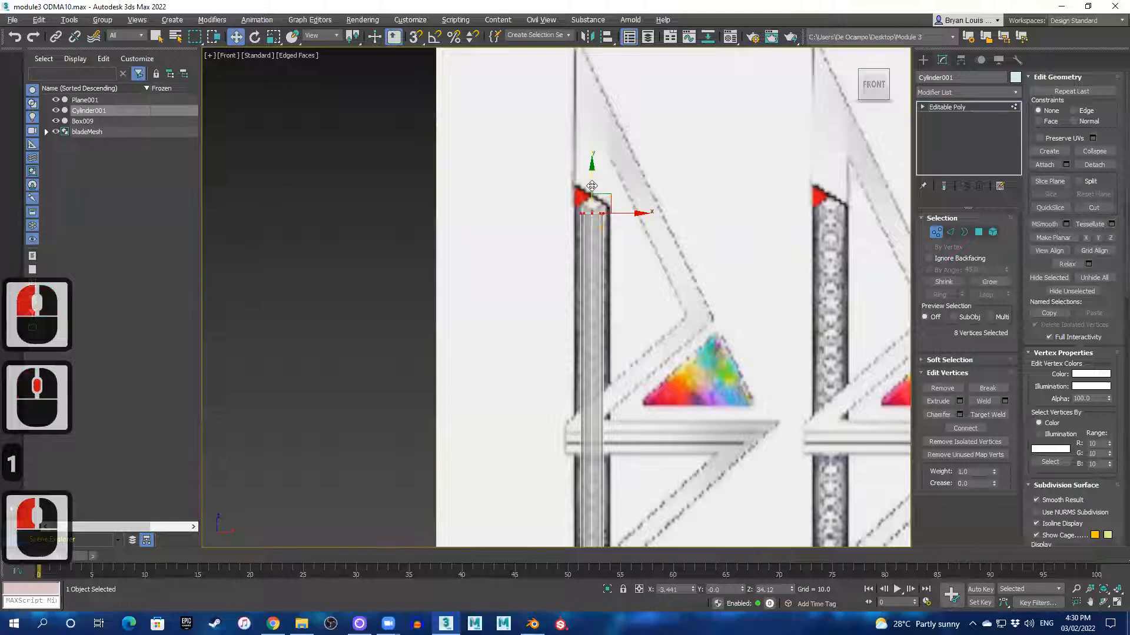
drag(596, 140, 595, 142)
scroll(613, 267, down, 2)
middle_drag(617, 324, 597, 376)
scroll(587, 257, up, 3)
middle_drag(587, 258, 608, 376)
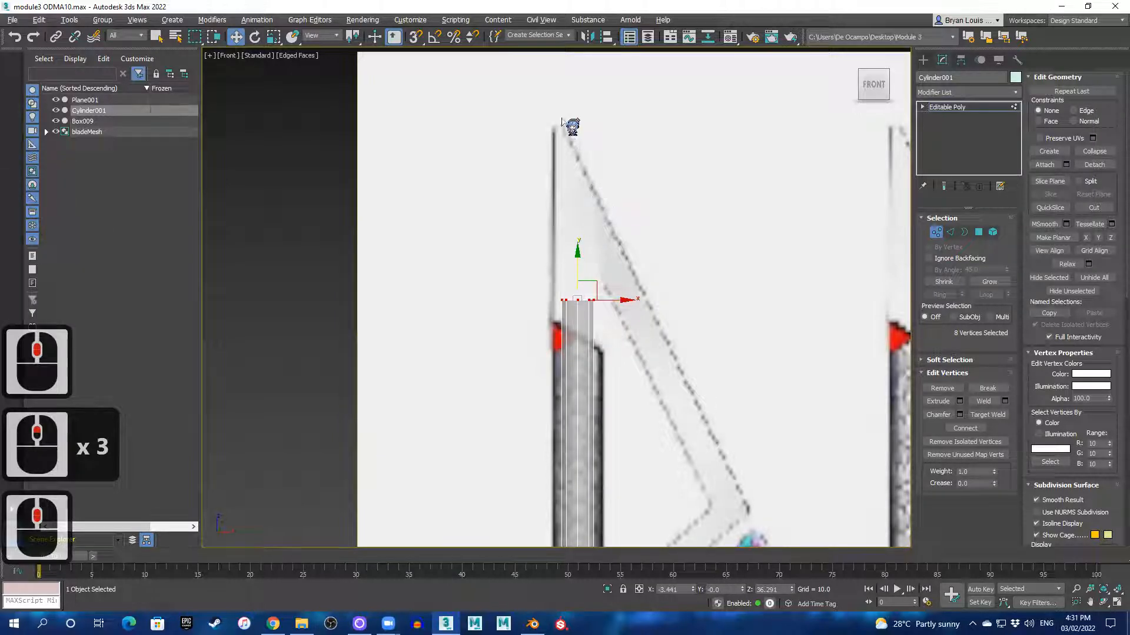
- Examine the reference's triangular frame, crossbars and handle from the tip down to the collar, comparing them with the modelled parts
middle_drag(691, 380, 618, 166)
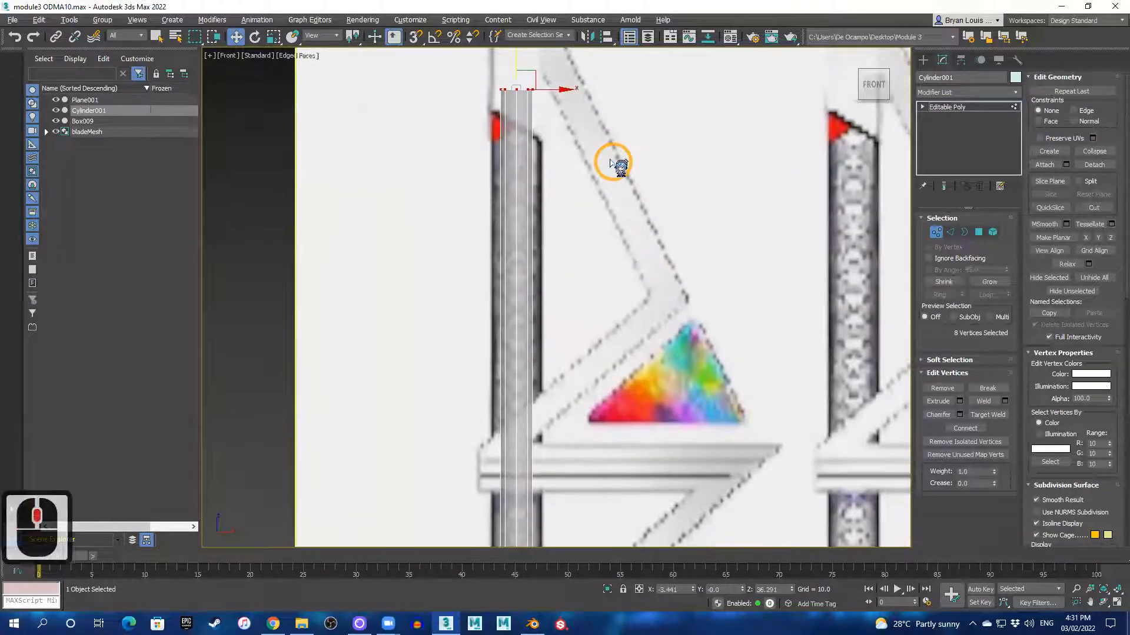
scroll(602, 197, down, 2)
middle_drag(591, 340, 611, 545)
scroll(597, 373, up, 1)
scroll(598, 321, up, 1)
scroll(606, 399, down, 1)
middle_drag(599, 383, 490, 367)
scroll(666, 278, down, 1)
middle_drag(719, 309, 658, 245)
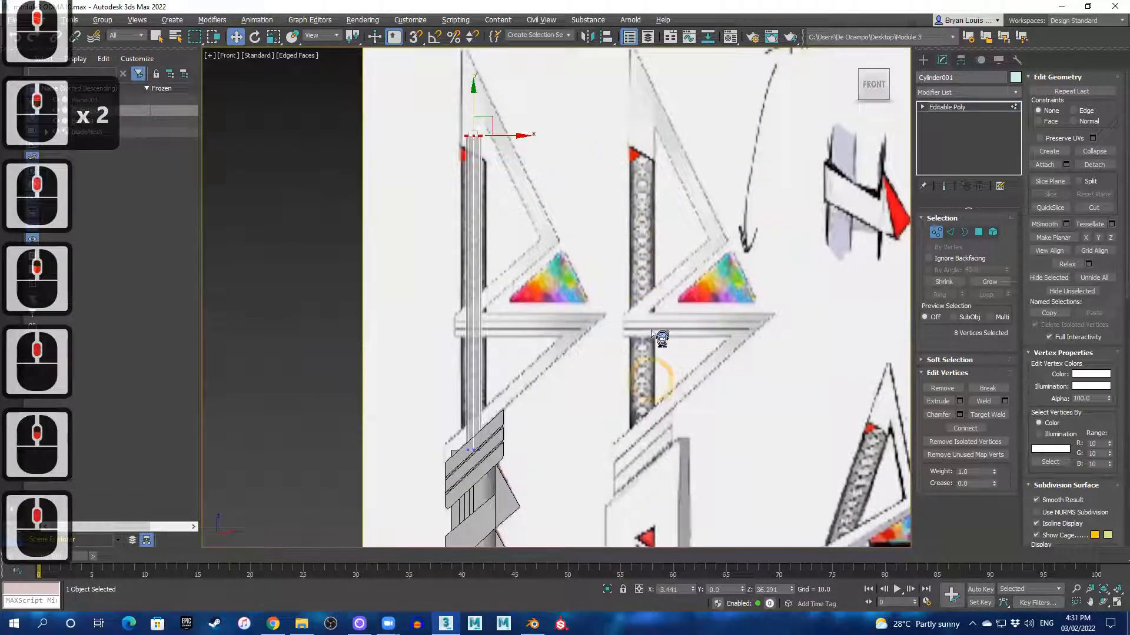
middle_drag(558, 416, 638, 305)
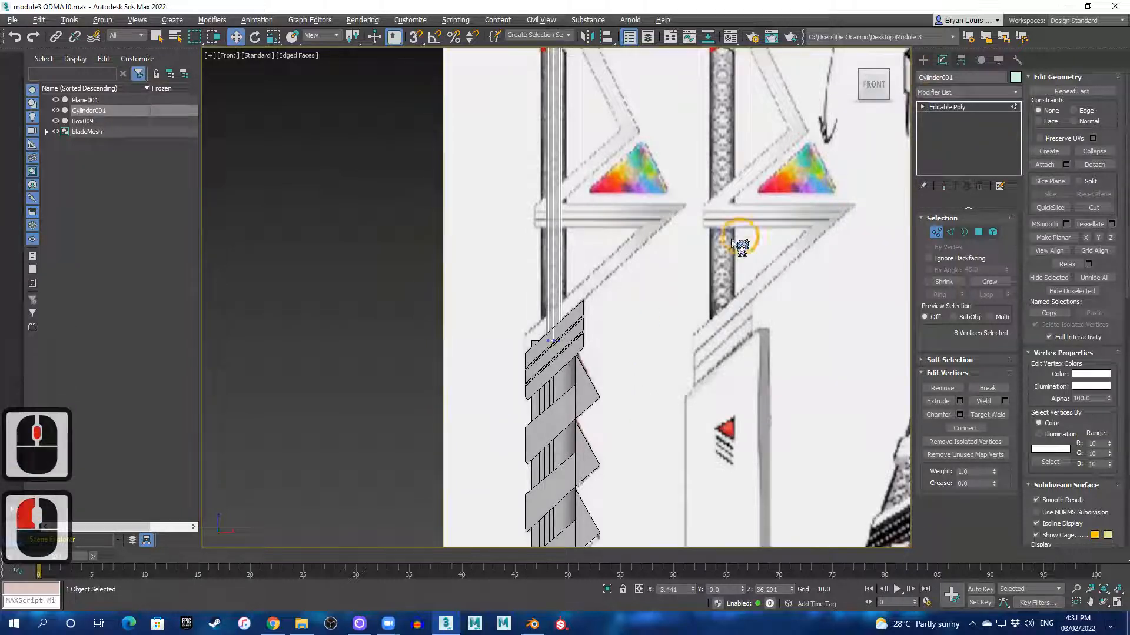
scroll(723, 229, down, 4)
scroll(647, 324, up, 3)
scroll(642, 334, up, 3)
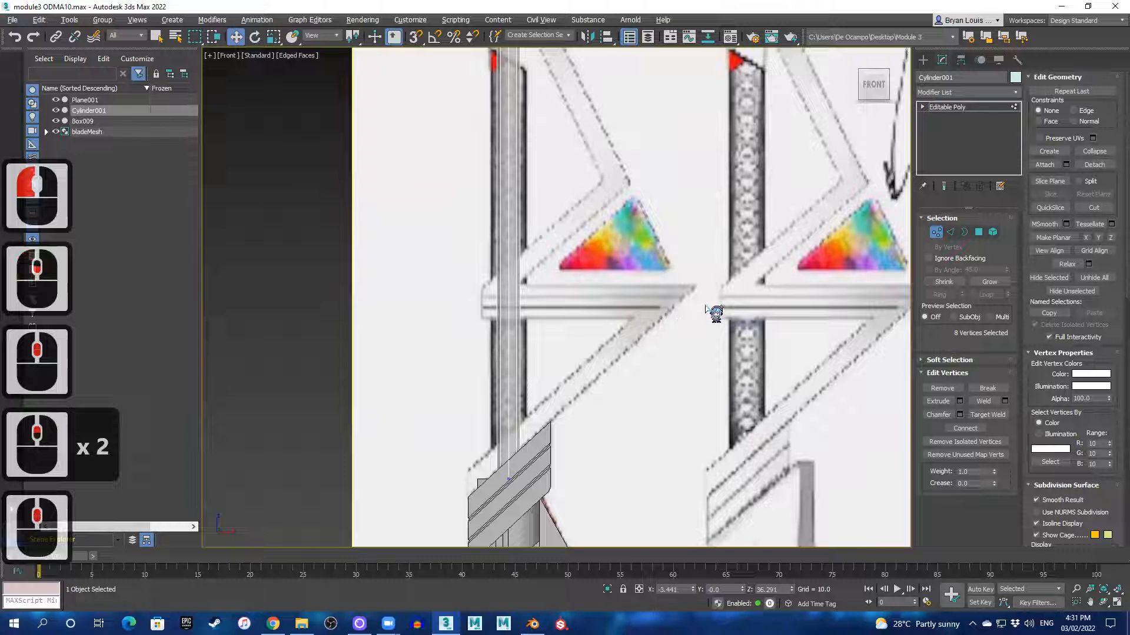
scroll(718, 315, down, 4)
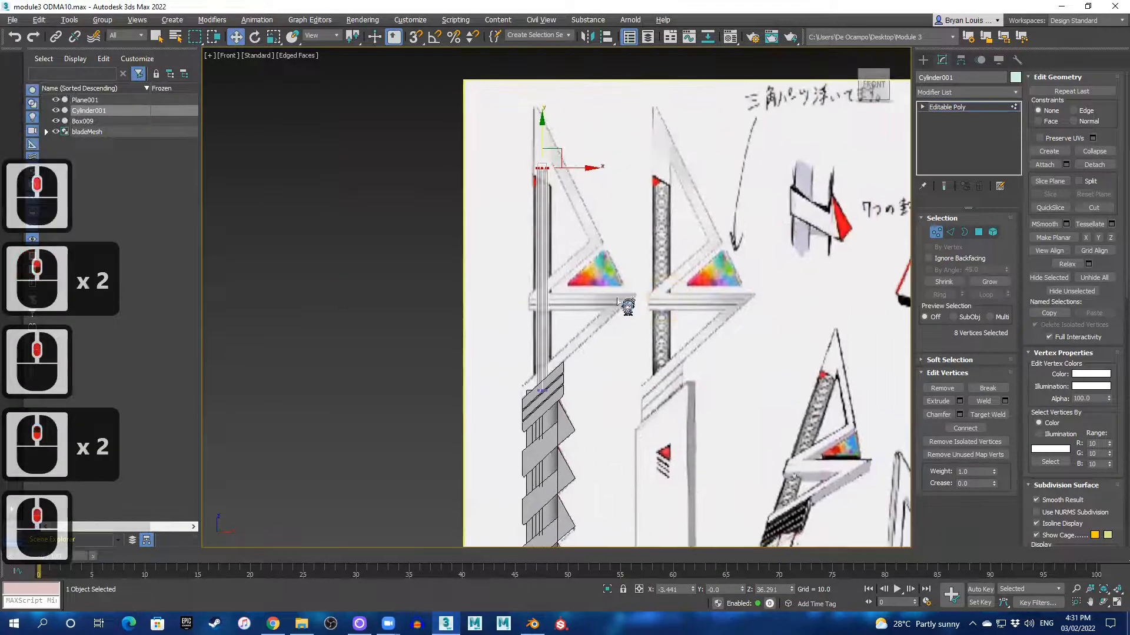
scroll(603, 324, up, 4)
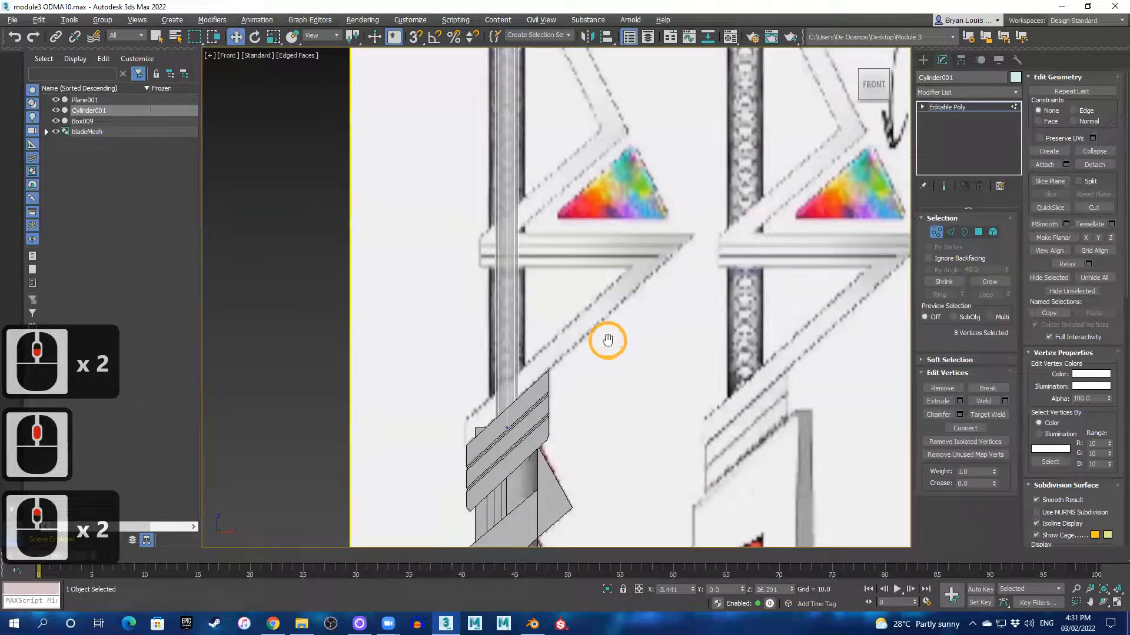
middle_drag(637, 247, 591, 414)
middle_drag(583, 252, 629, 320)
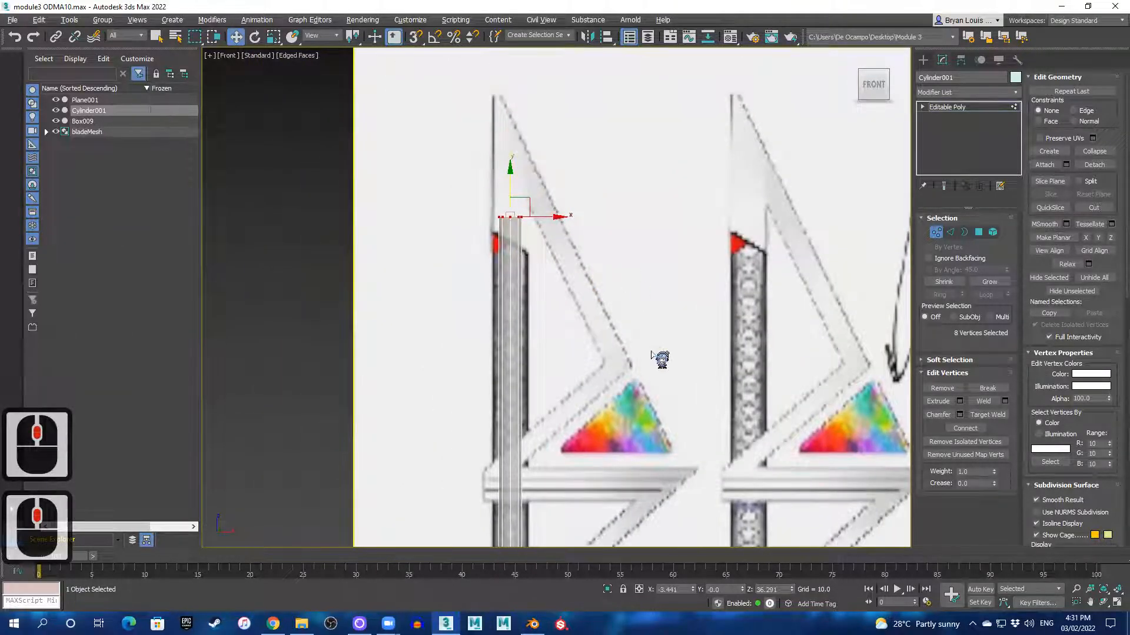
scroll(662, 359, down, 3)
scroll(600, 277, up, 6)
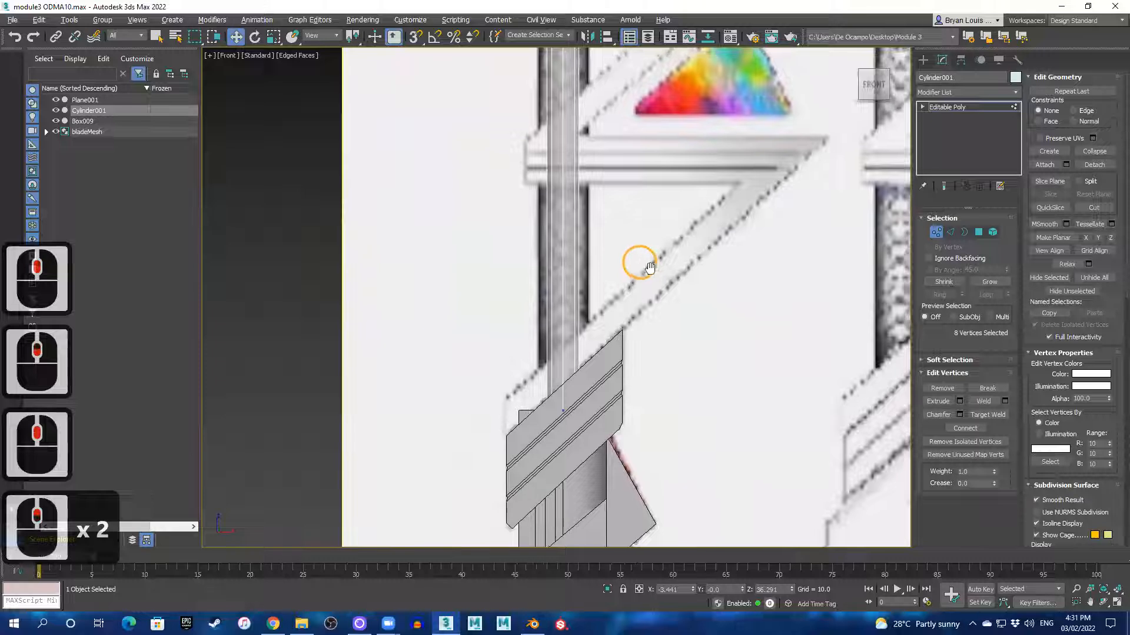
middle_drag(650, 267, 663, 274)
- Create a box about 8.758 long, 7.402 wide and 9.537 high beside the blade in the perspective view
click(923, 59)
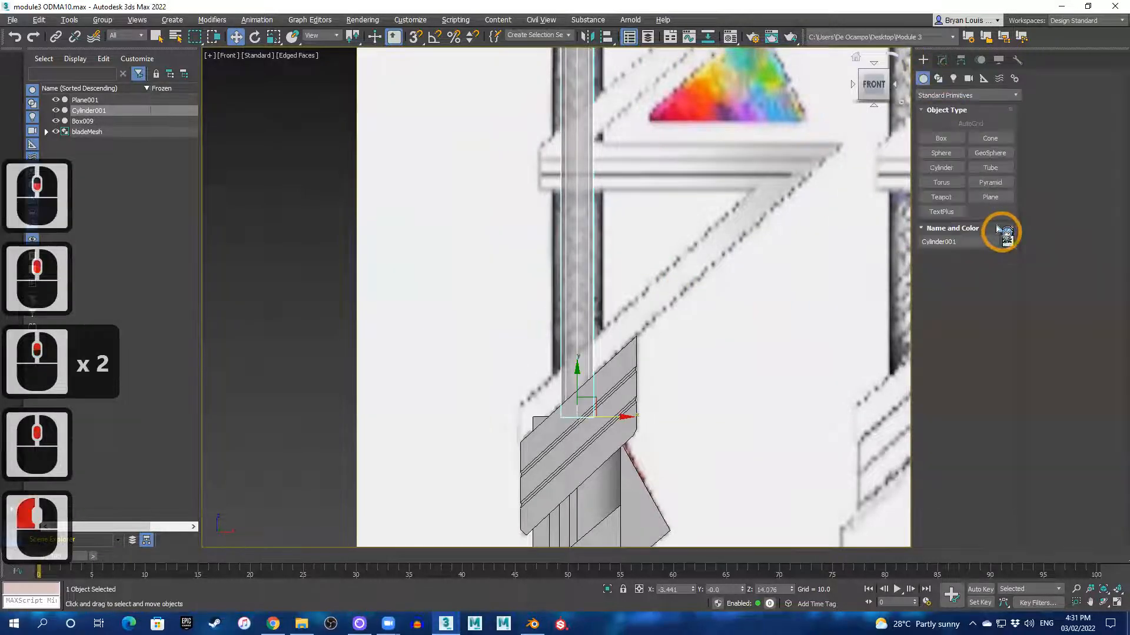
scroll(674, 216, down, 2)
click(941, 137)
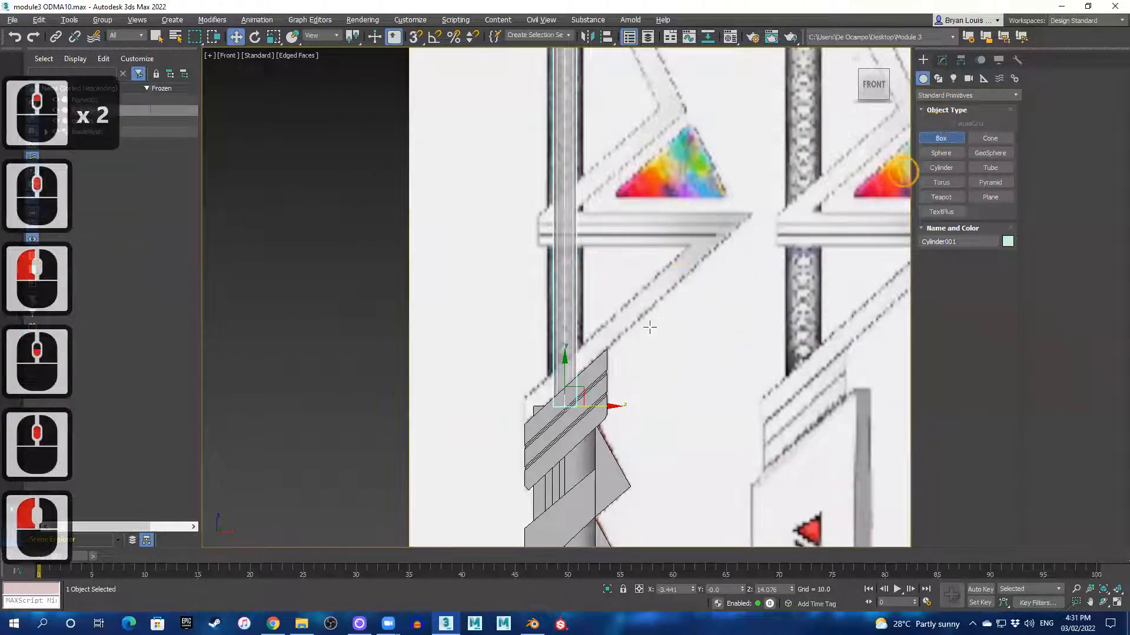
key(alt+w)
key(alt+w)
scroll(748, 272, down, 3)
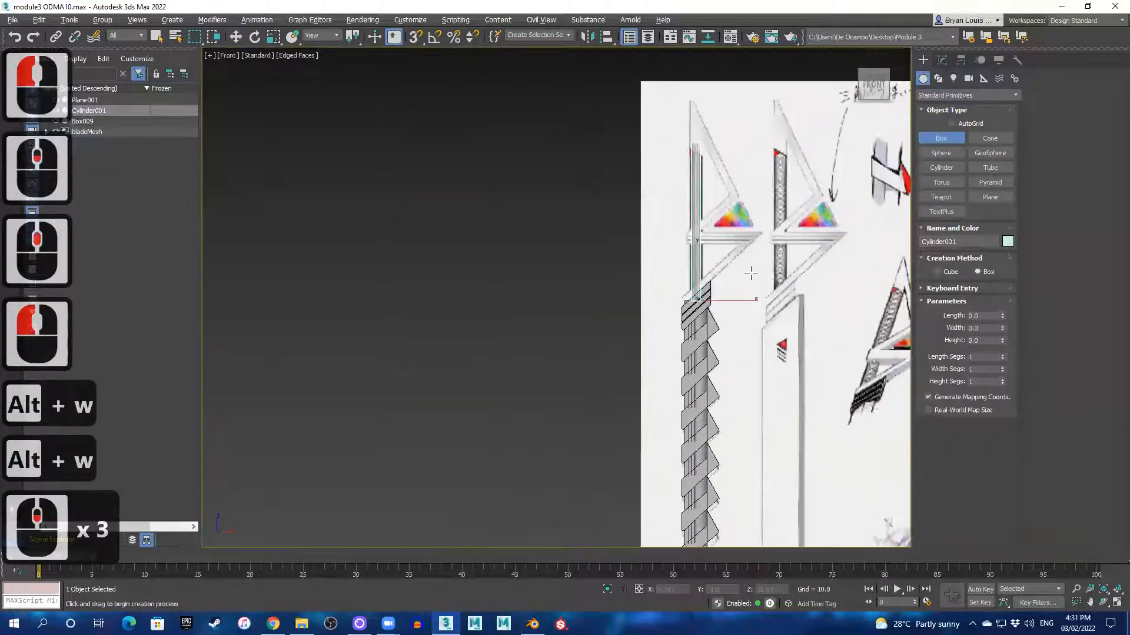
scroll(747, 275, up, 2)
key(alt+w)
key(alt+w)
scroll(802, 445, down, 1)
middle_drag(802, 446, 653, 345)
drag(648, 385, 709, 429)
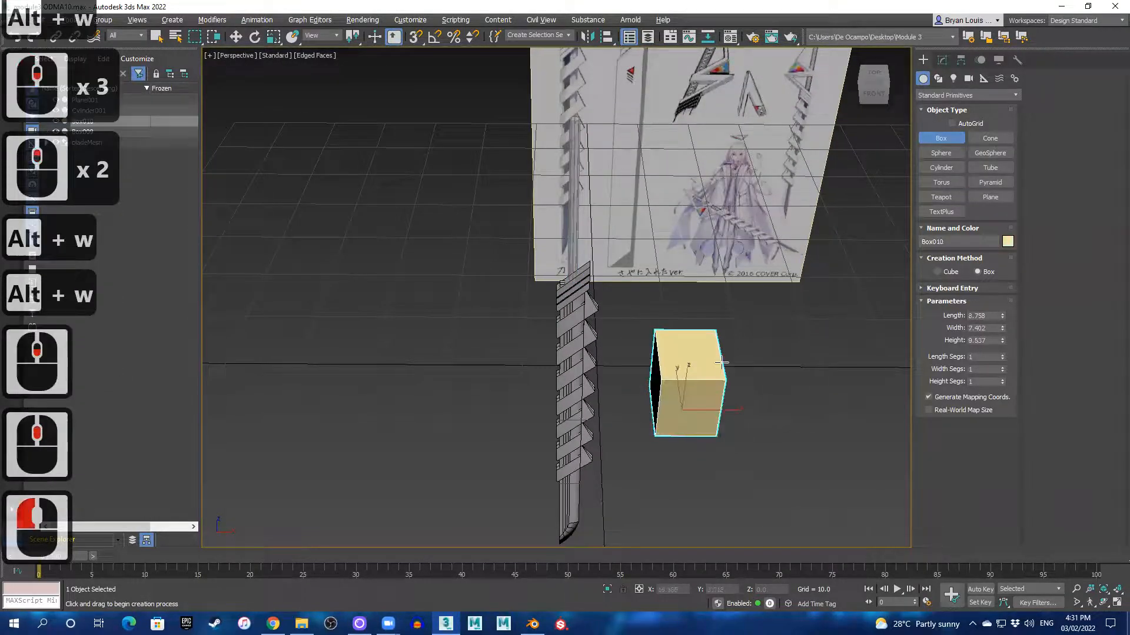
click(733, 361)
- Examine the angled sketch of the collar and triangular frame on the reference sheet
scroll(718, 207, up, 10)
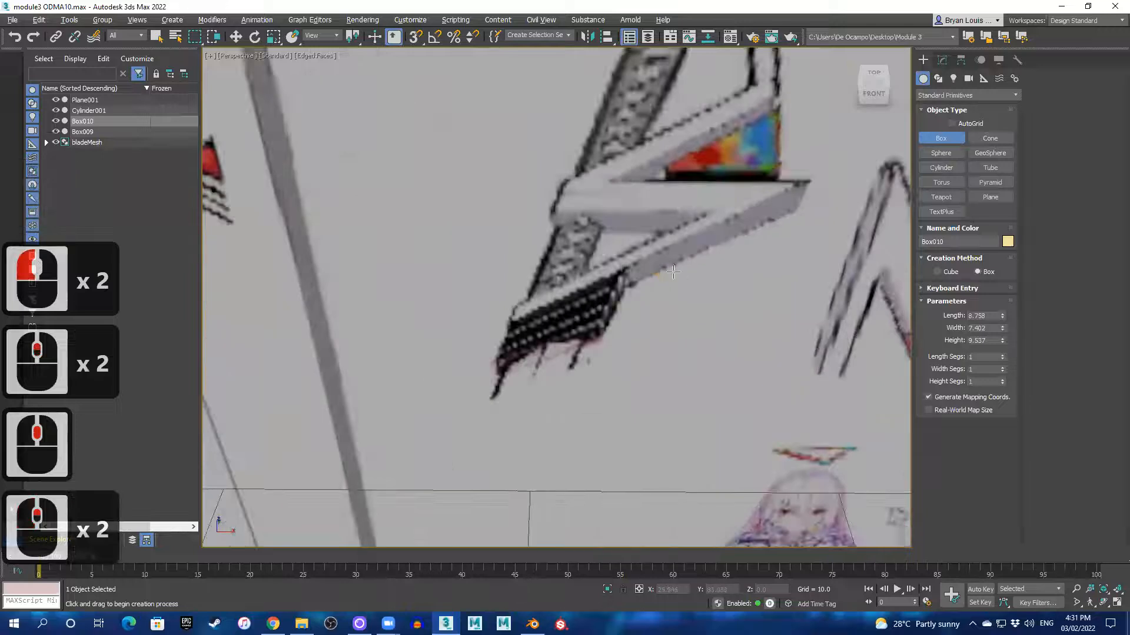
scroll(673, 271, down, 3)
mouse_move(529, 294)
middle_down()
mouse_move(604, 345)
mouse_move(620, 432)
mouse_move(622, 250)
middle_up()
scroll(595, 241, up, 3)
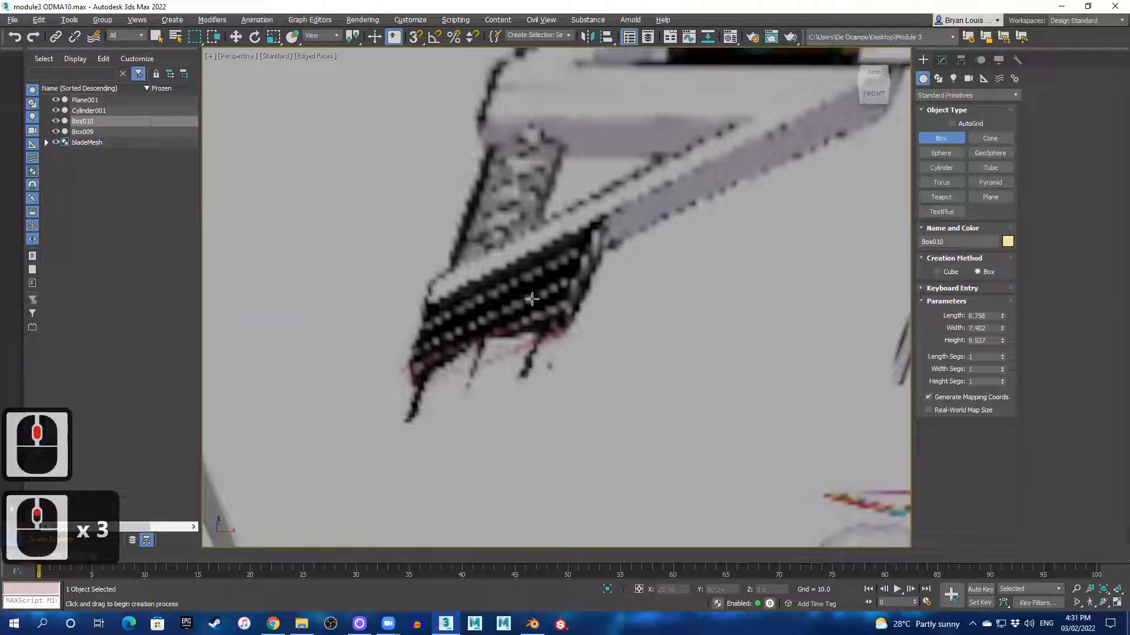
scroll(529, 301, down, 7)
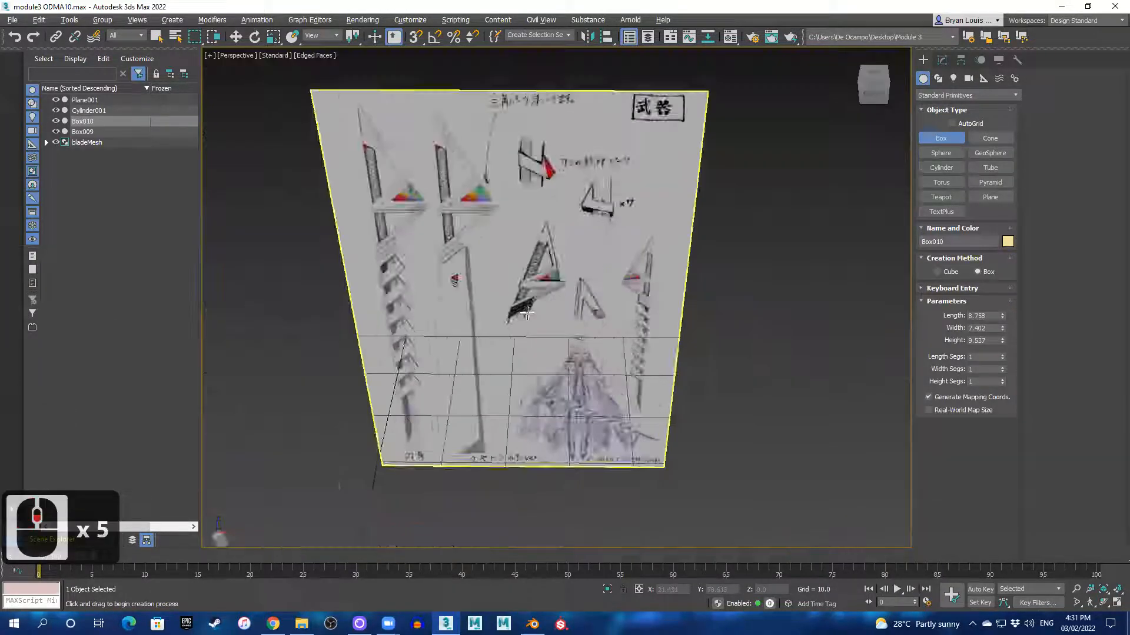
middle_drag(488, 472, 557, 421)
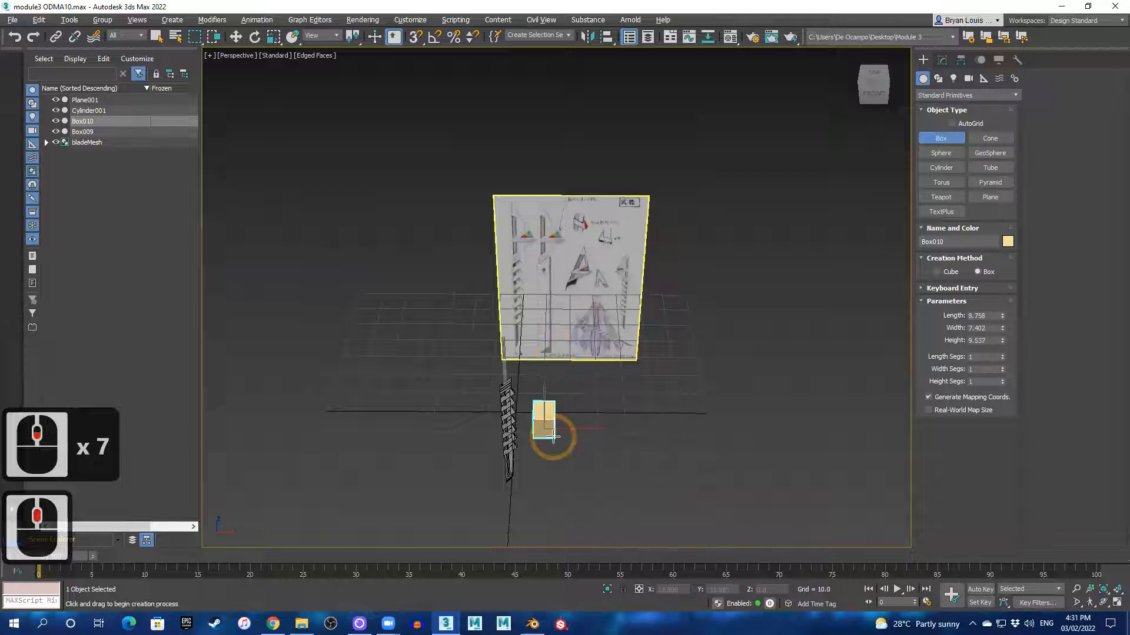
- Move the new box with snapping in the top view so that it is centred on the handle cylinder
key(alt+w)
scroll(481, 224, down, 2)
key(alt+w)
scroll(476, 222, down, 2)
middle_drag(705, 360, 495, 284)
key(w)
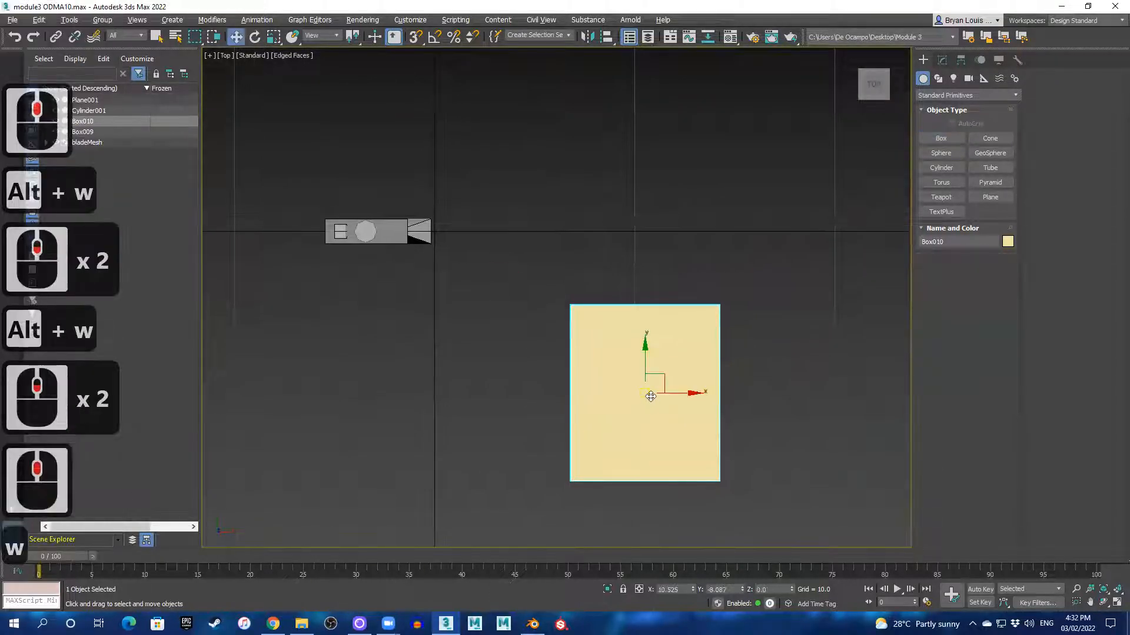
key(s)
drag(650, 397, 366, 241)
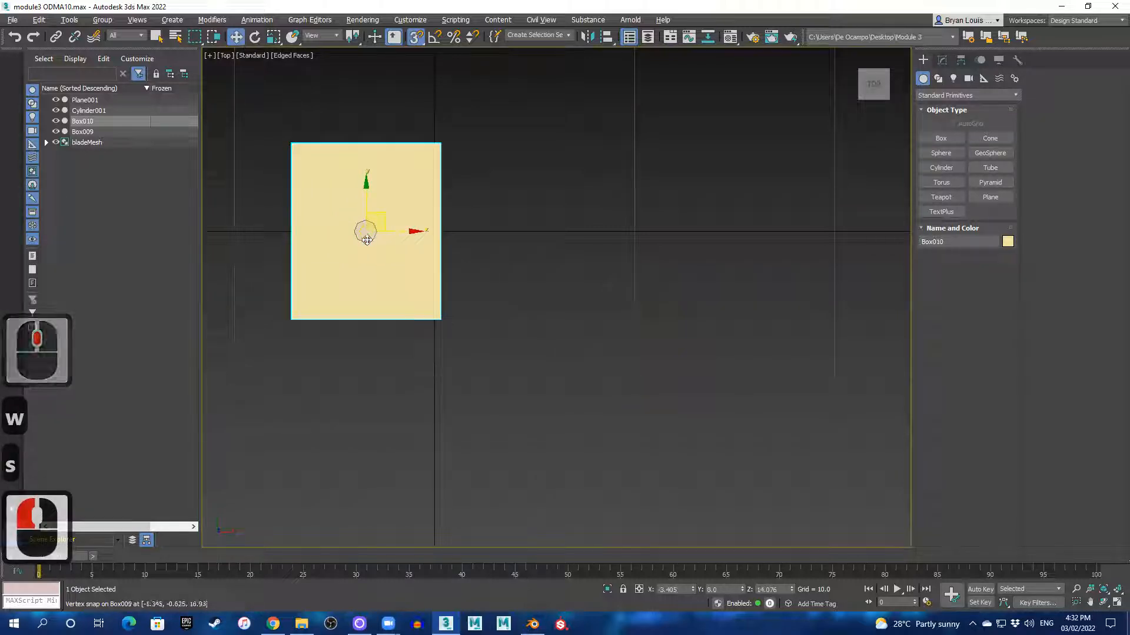
- Make the box see-through and shift it along X to -2.883 so it covers the full length of the collar
key(alt+x)
scroll(367, 241, up, 3)
drag(339, 228, 312, 219)
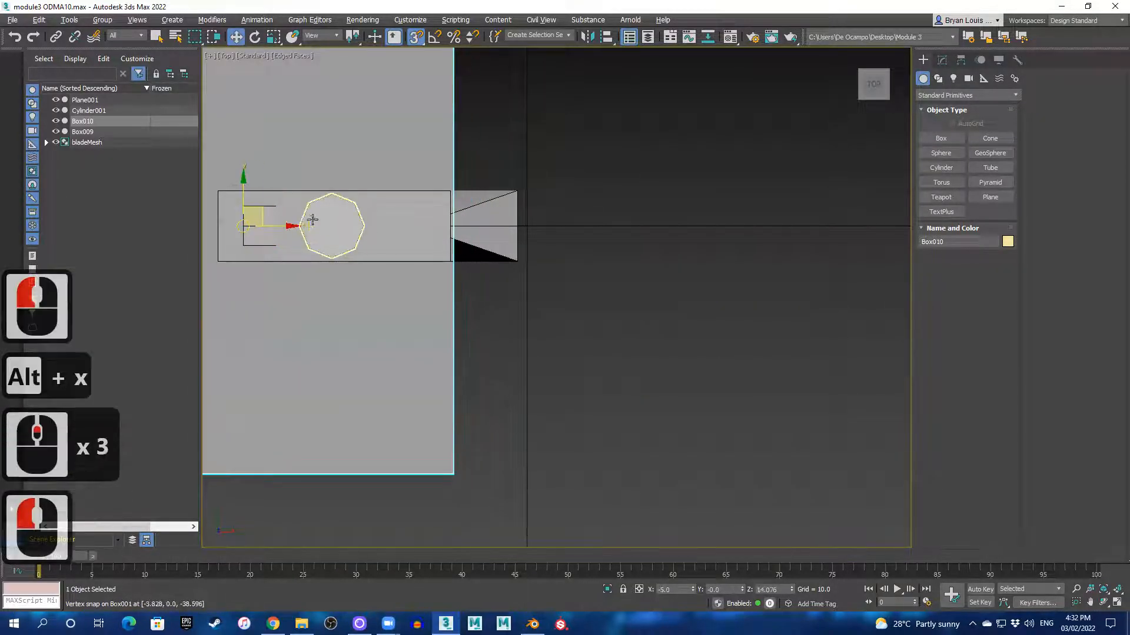
key(alt+x)
key(alt+x)
middle_drag(349, 217, 585, 294)
scroll(584, 294, down, 2)
key(s)
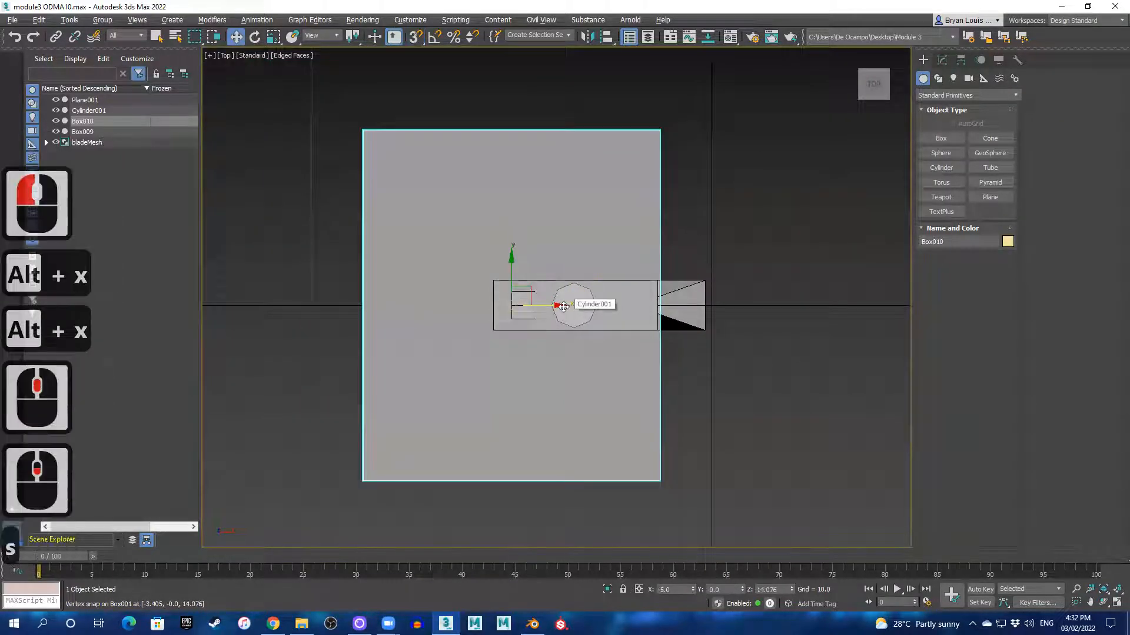
drag(559, 307, 644, 306)
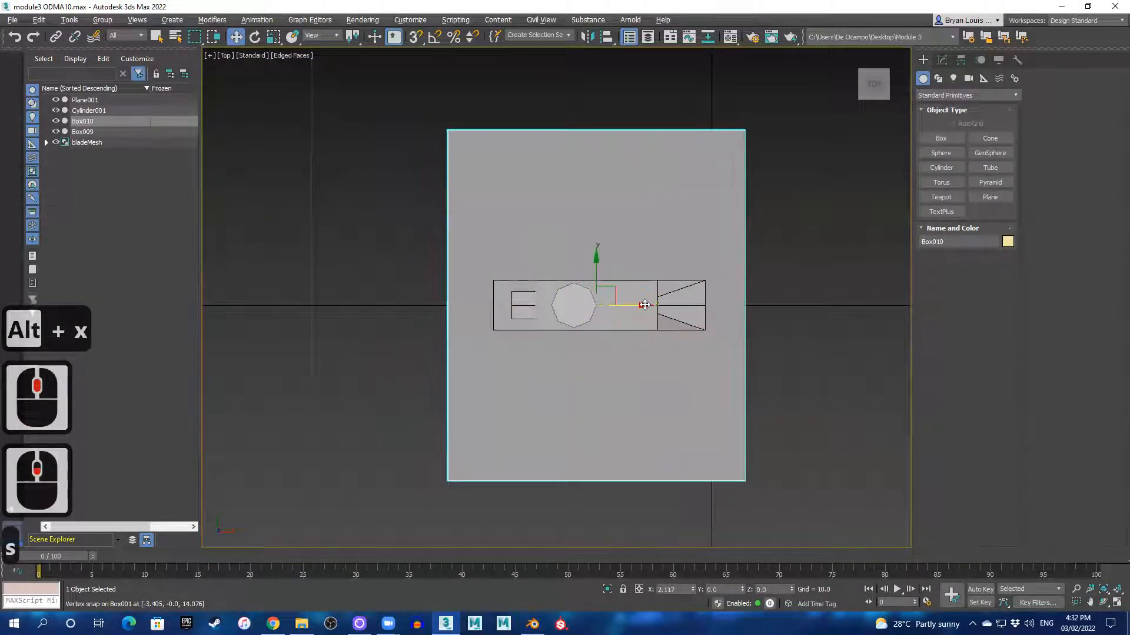
- Convert the see-through box to an editable poly
key(alt+w)
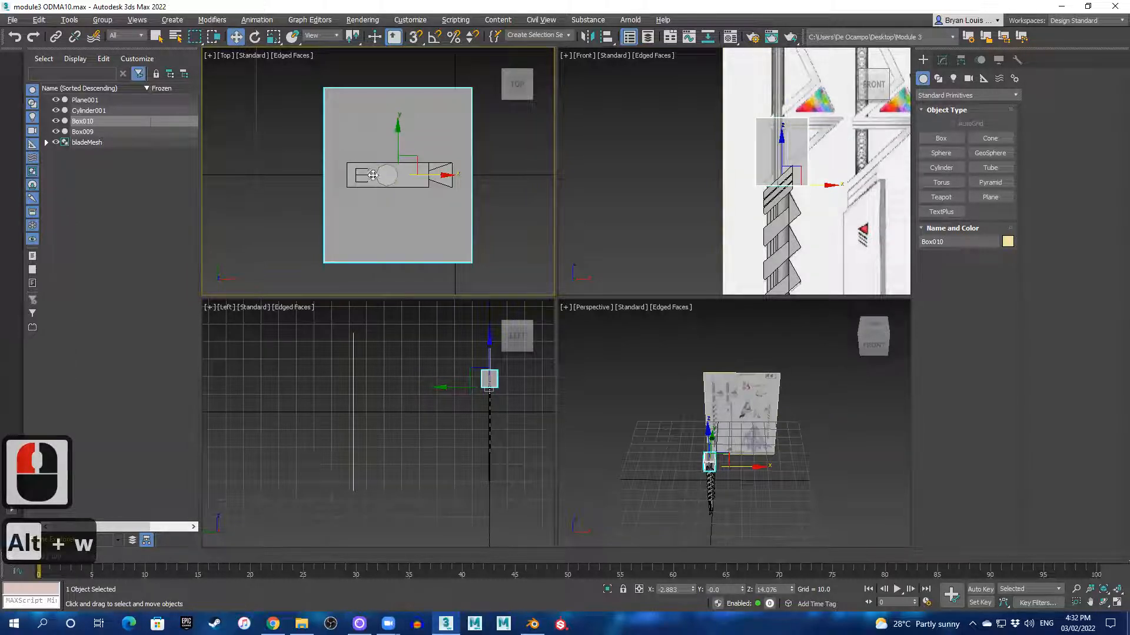
scroll(373, 175, up, 1)
key(alt+w)
scroll(577, 266, down, 2)
middle_drag(612, 275, 557, 256)
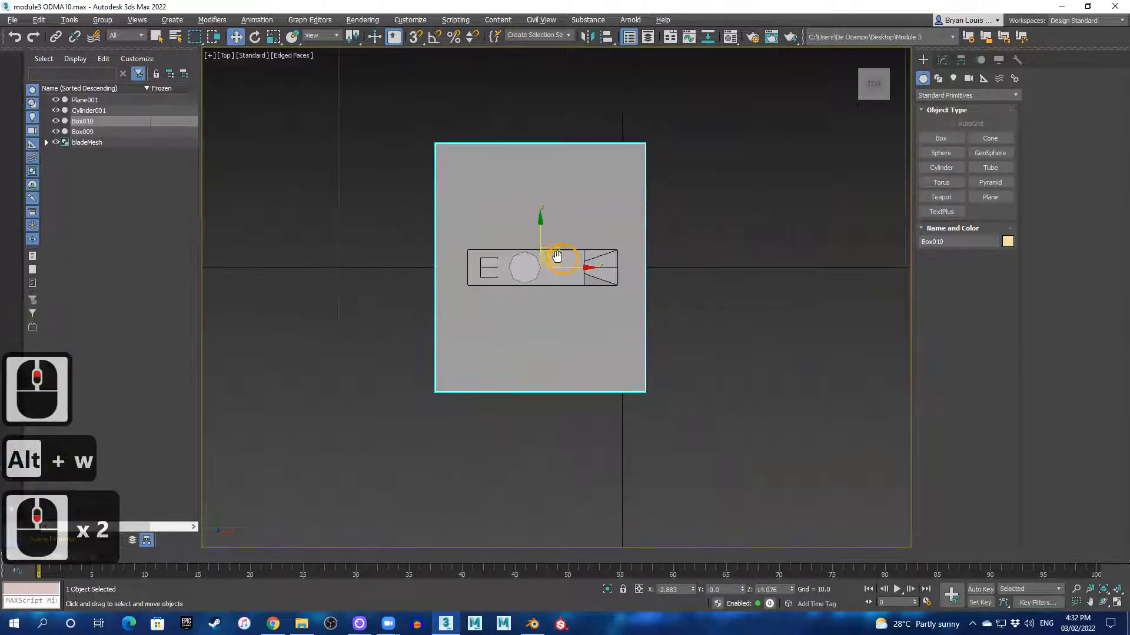
scroll(607, 198, up, 1)
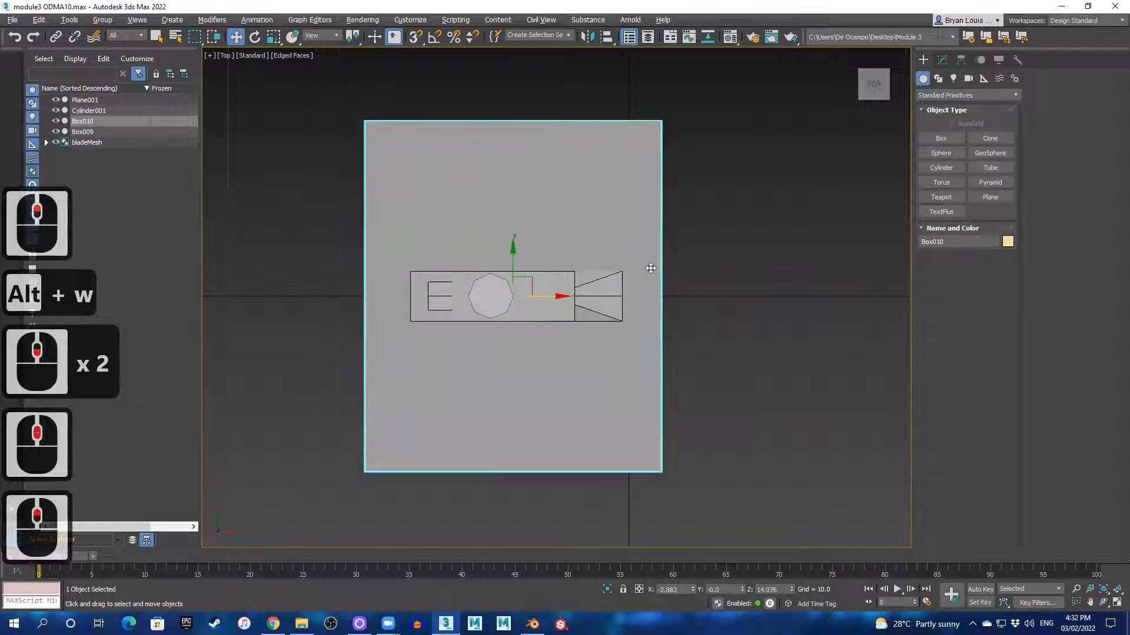
scroll(650, 269, up, 1)
scroll(678, 270, down, 1)
middle_drag(580, 274, 594, 273)
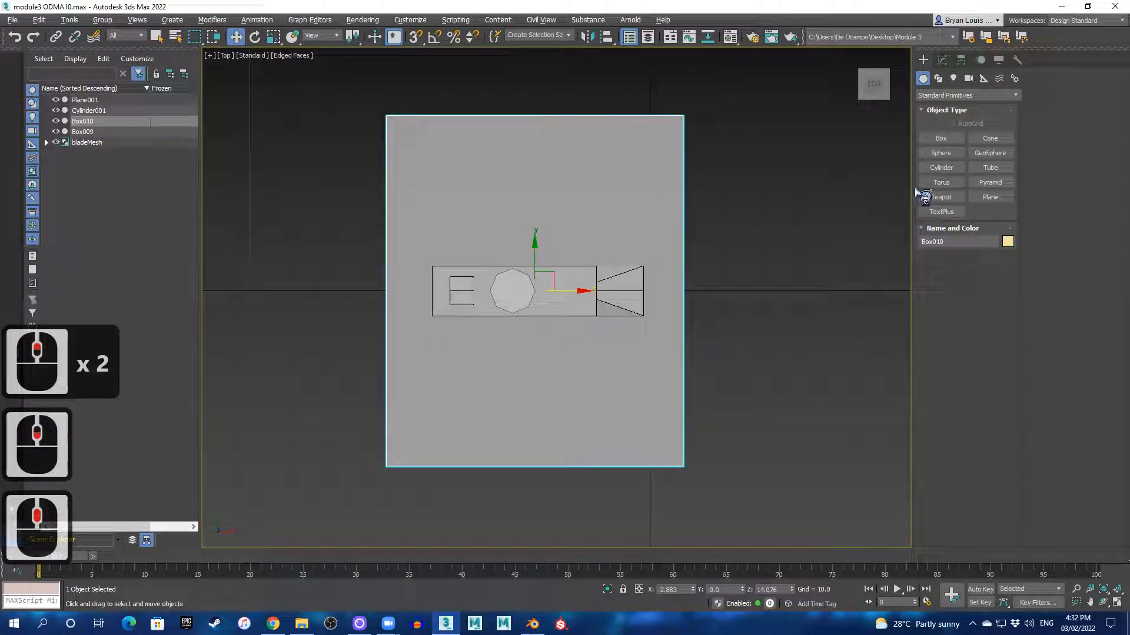
click(943, 60)
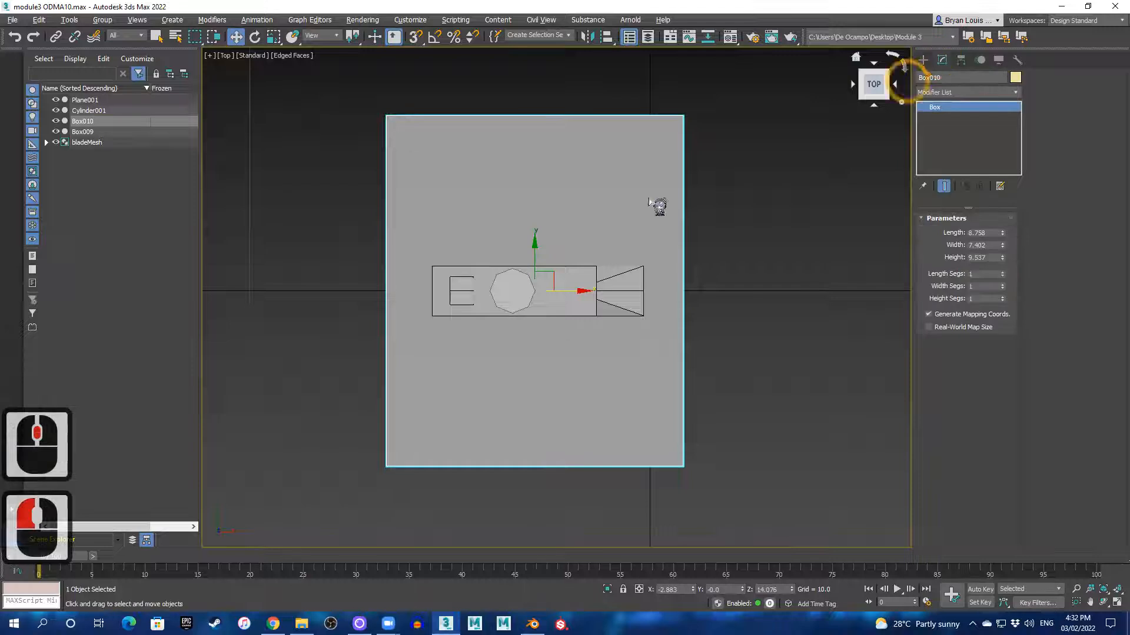
right_click(609, 258)
mouse_move(624, 283)
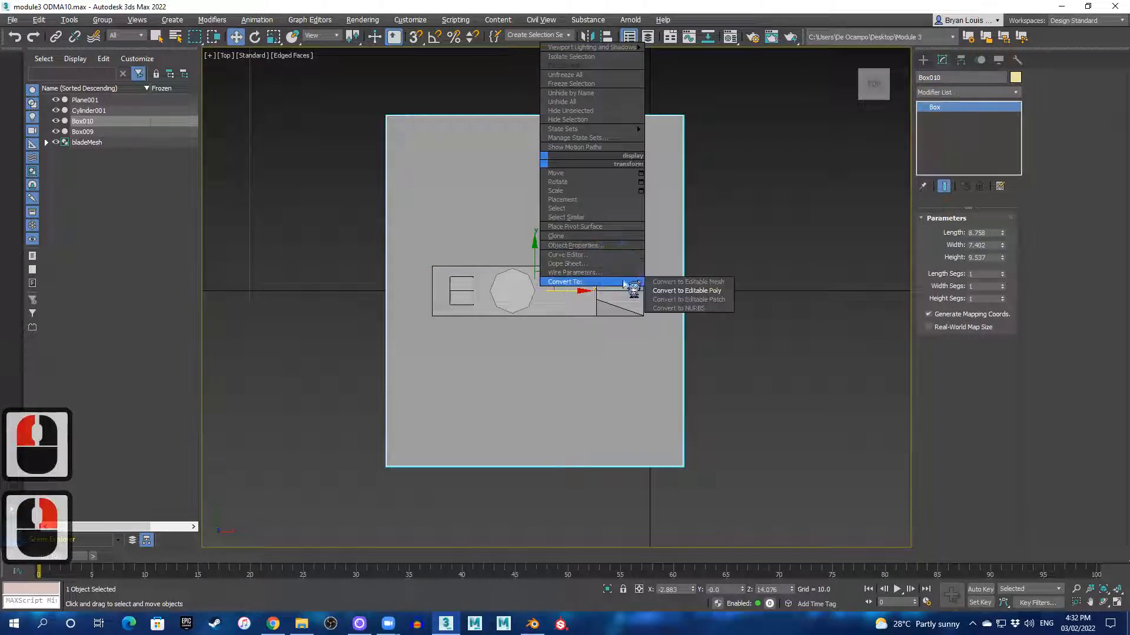
click(684, 290)
- Snap the box's upper row of vertices in the top view to the collar's matching long edge, and its left vertices to the collar's left end
key(1)
drag(367, 101, 680, 144)
key(s)
drag(537, 85, 424, 266)
drag(399, 463, 396, 480)
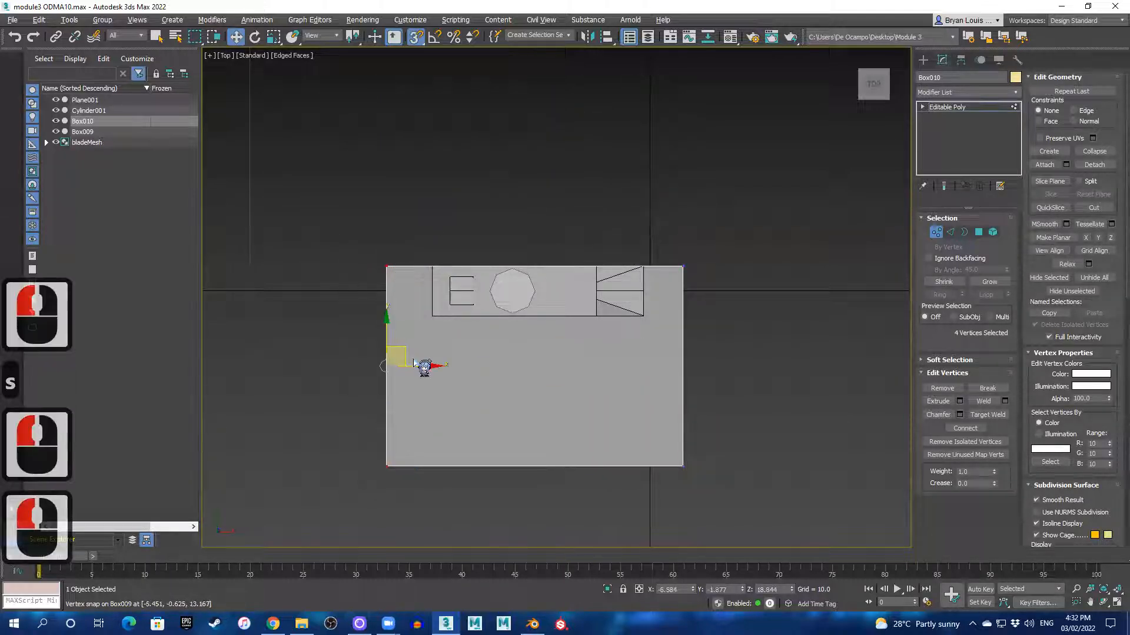
drag(413, 363, 442, 351)
drag(440, 303, 433, 304)
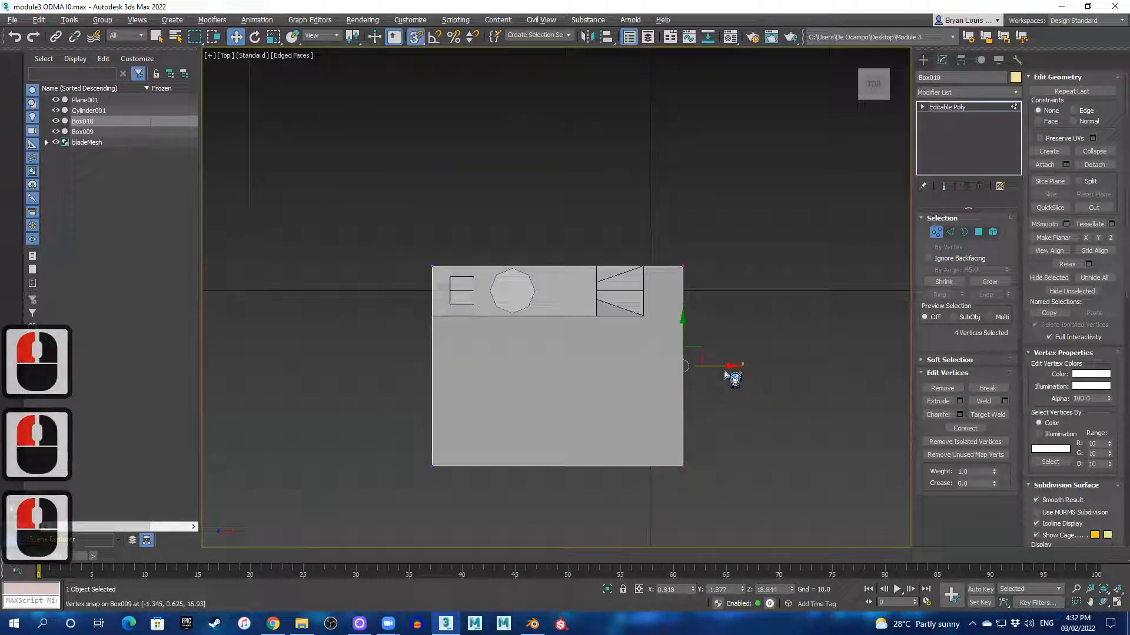
- Snap the box's right vertices in the top view to the collar's right end, and its lower row to the collar's lower long edge
drag(713, 366, 644, 316)
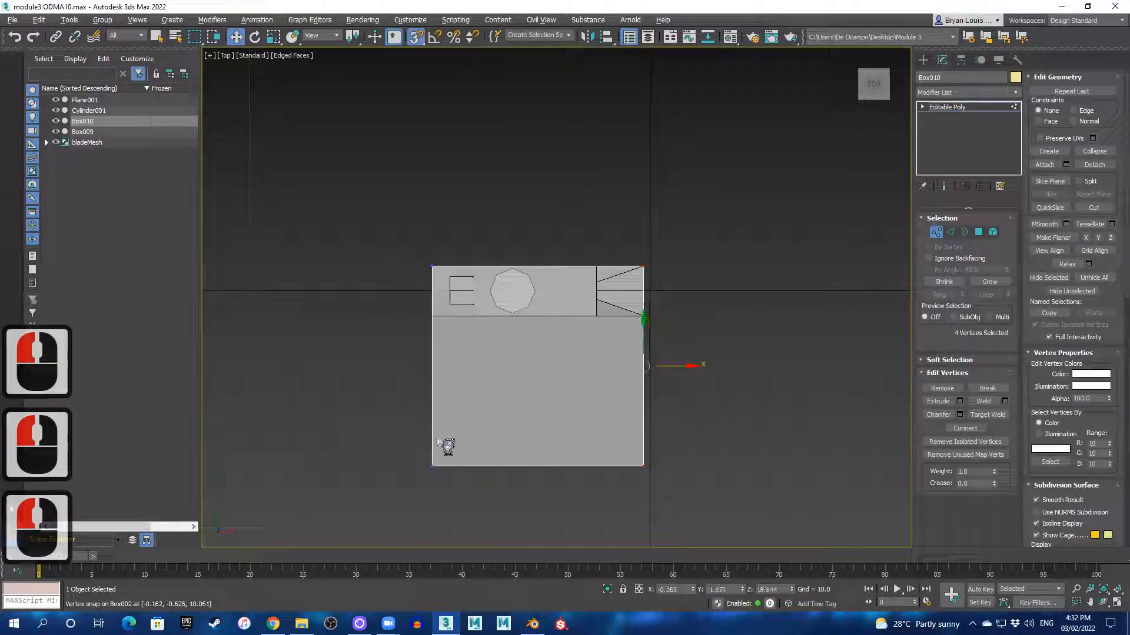
ctrl+drag(708, 491, 626, 454)
drag(538, 438, 433, 312)
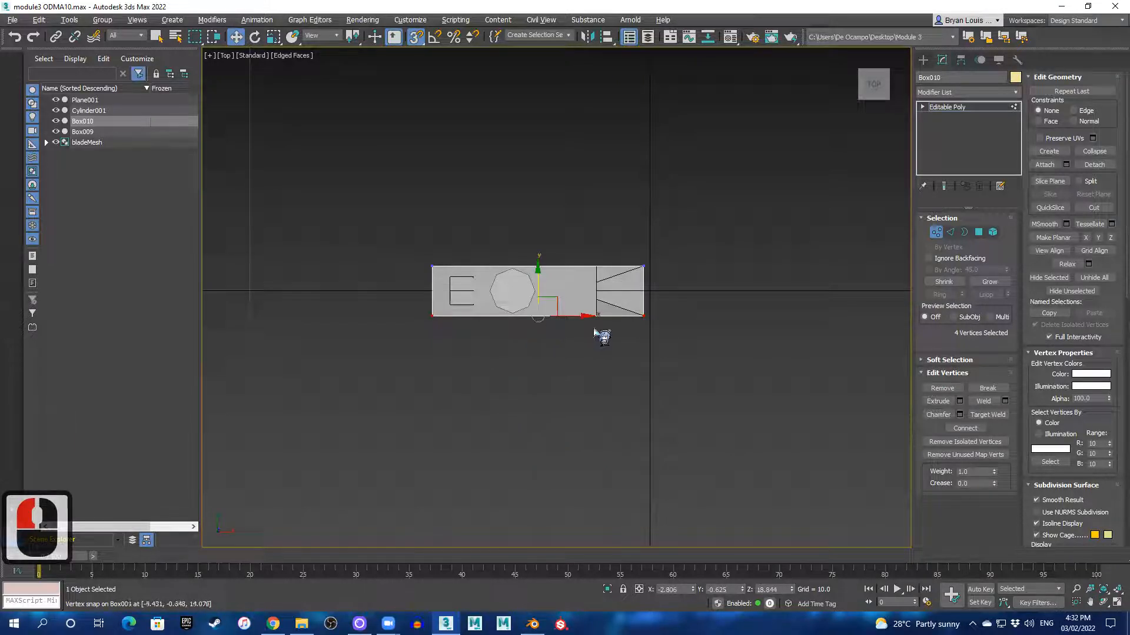
- Compare the fitted box with the collar and the reference drawing in the front and top views
key(alt+w)
key(alt+w)
middle_drag(731, 271, 601, 312)
scroll(537, 335, up, 2)
middle_drag(538, 335, 572, 331)
scroll(592, 333, up, 1)
scroll(592, 331, down, 1)
scroll(584, 235, down, 2)
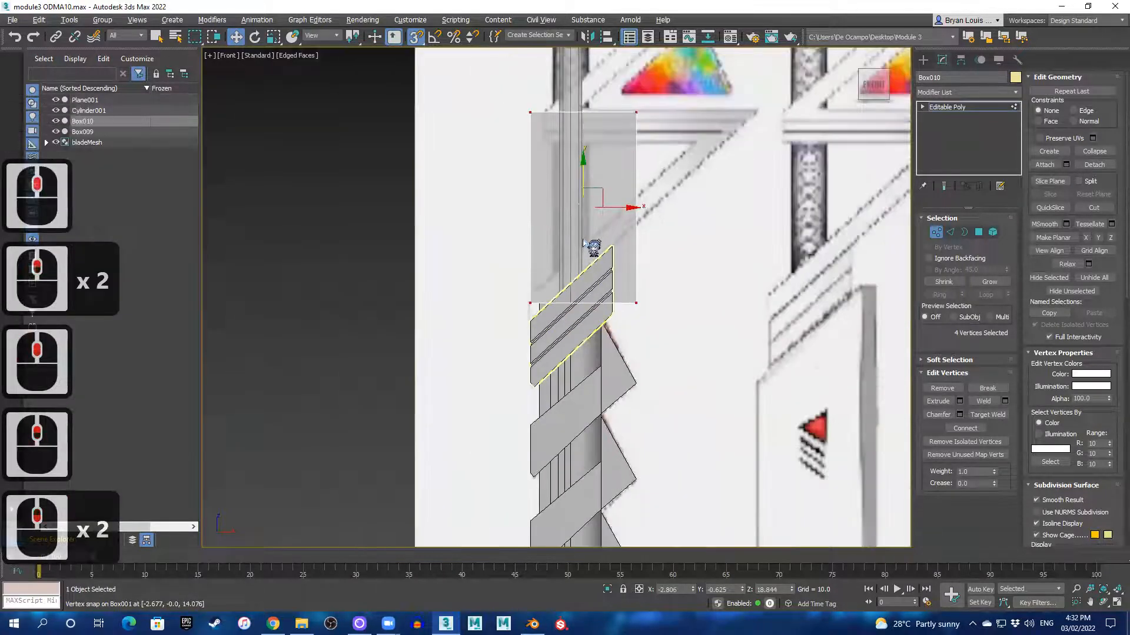
key(alt+w)
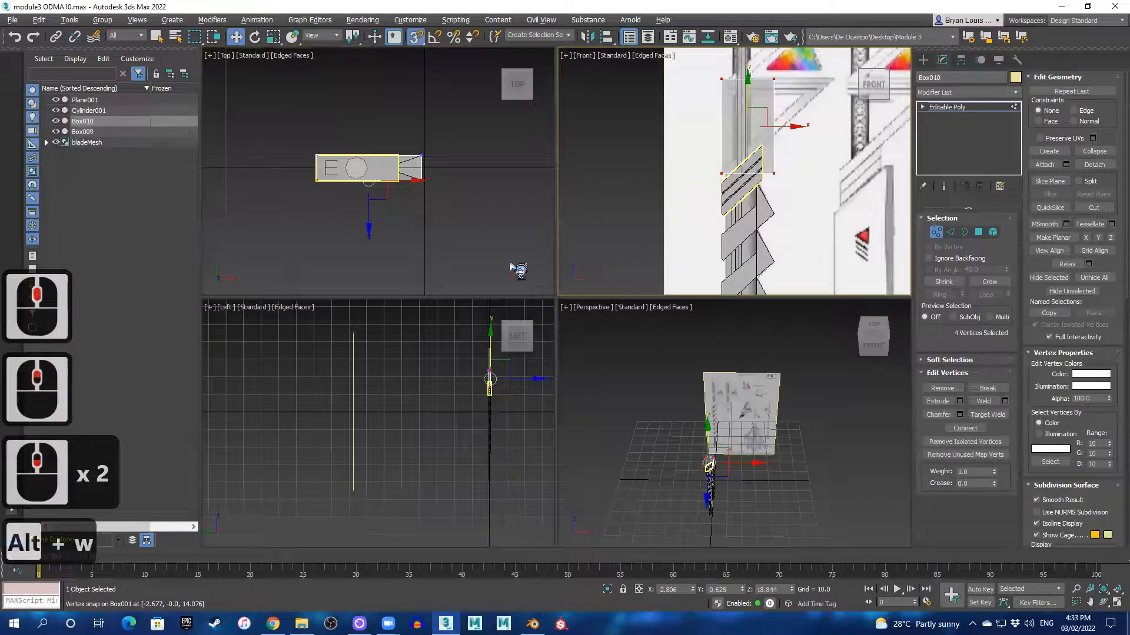
scroll(388, 200, up, 3)
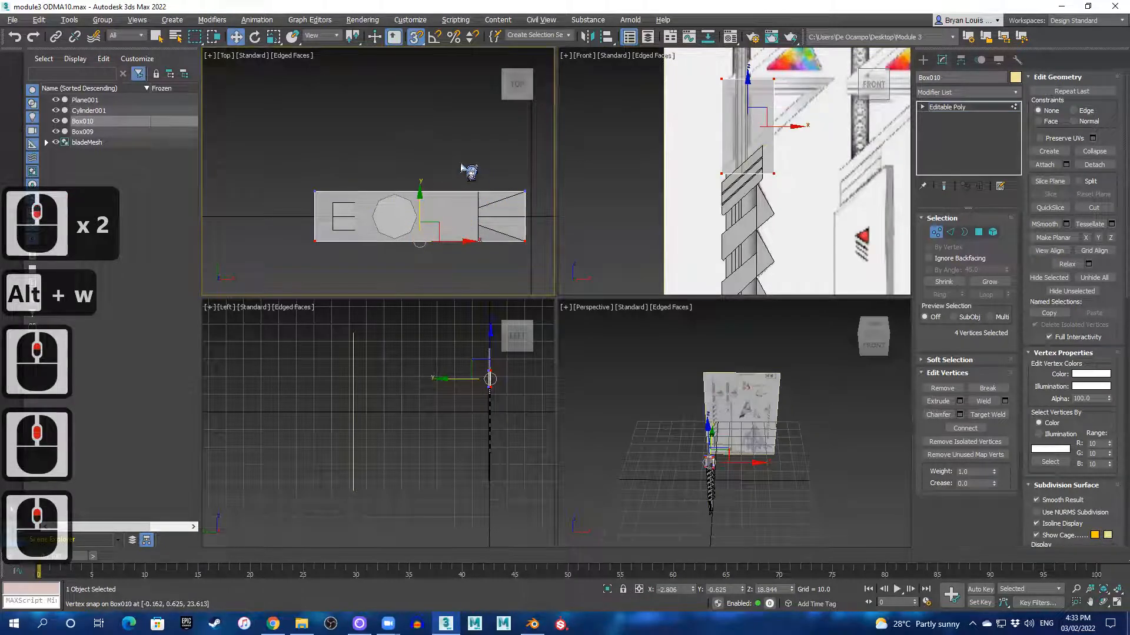
- Try to scale all of the box's polygons in the top view
click(979, 233)
drag(252, 134, 541, 267)
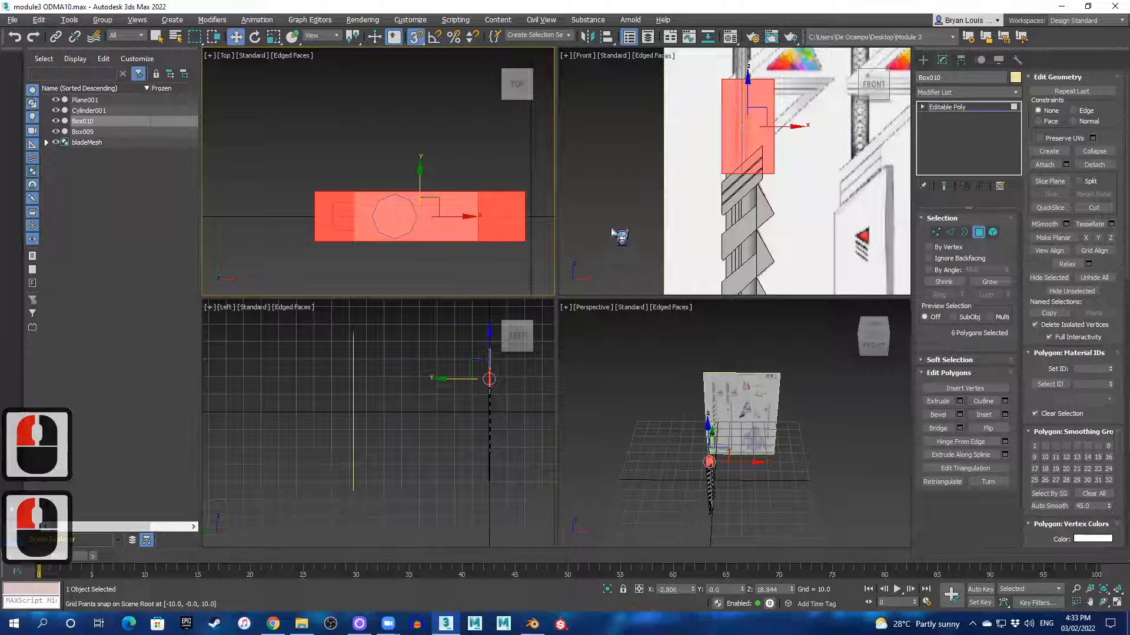
key(r)
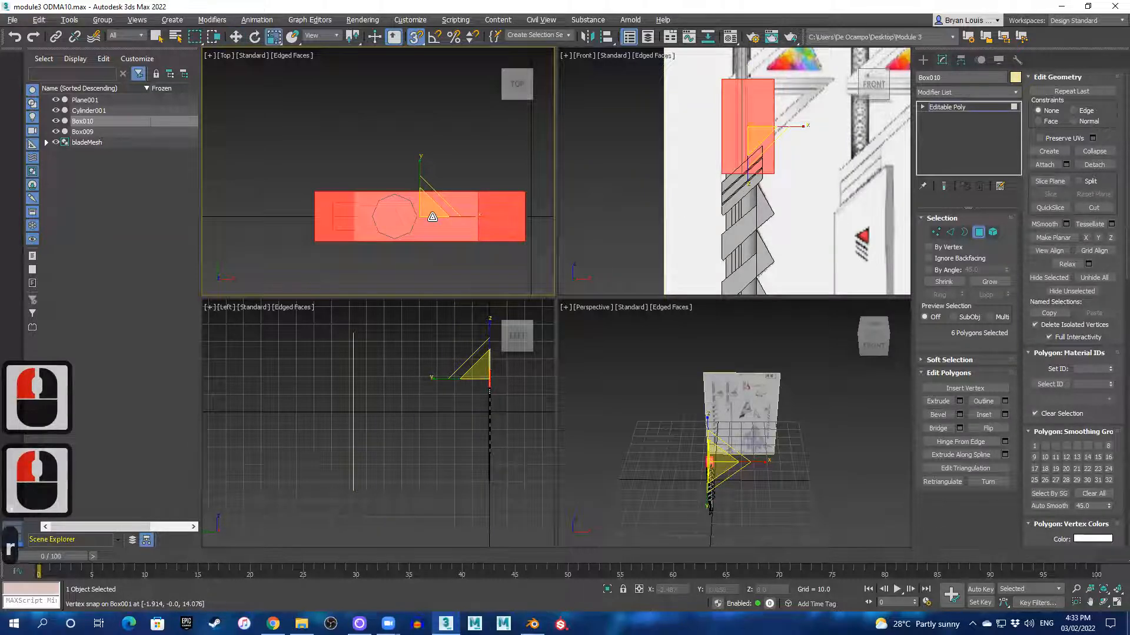
drag(433, 215, 459, 212)
key(ctrl+z)
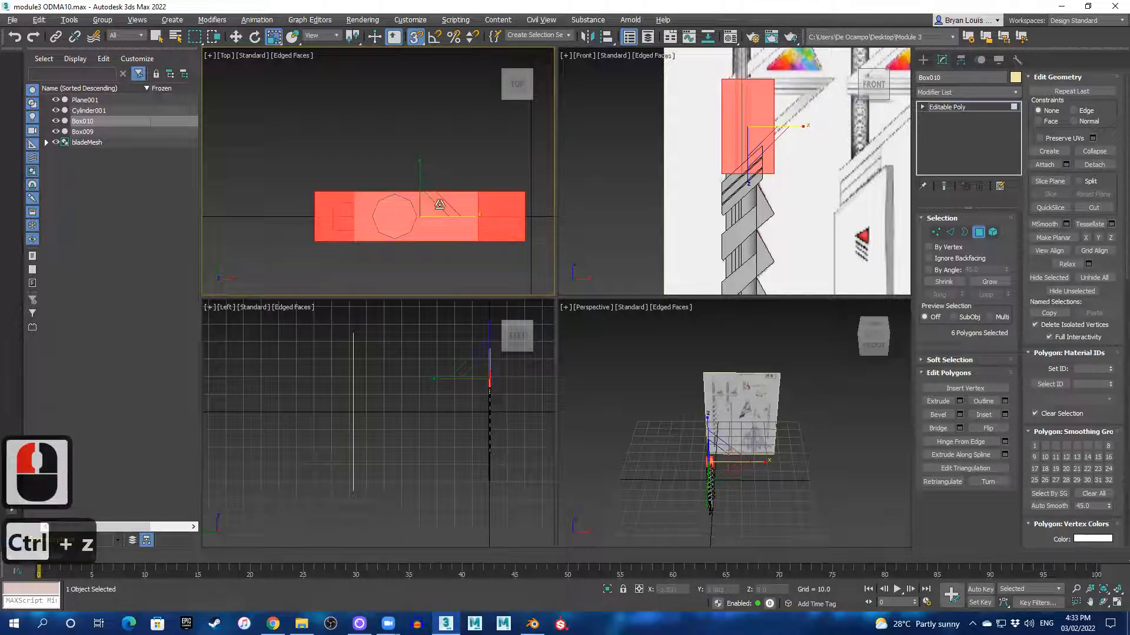
click(845, 186)
- Select all eight vertices of the box and scale them up along Y so it slightly overhangs the collar's long sides
click(936, 232)
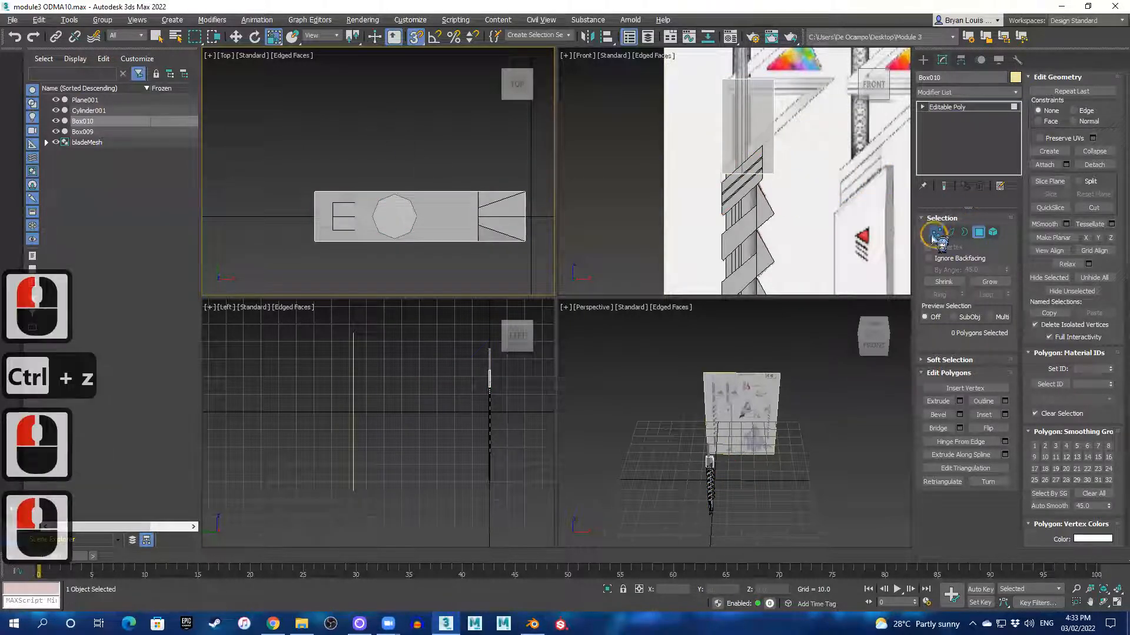
drag(289, 170, 563, 196)
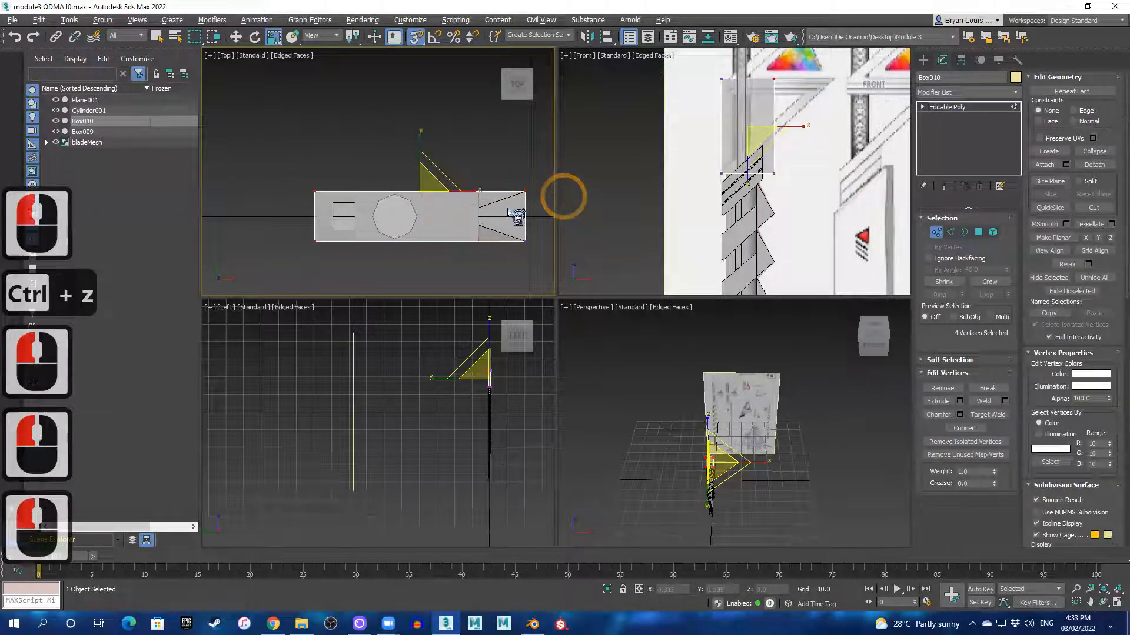
drag(278, 230, 532, 265)
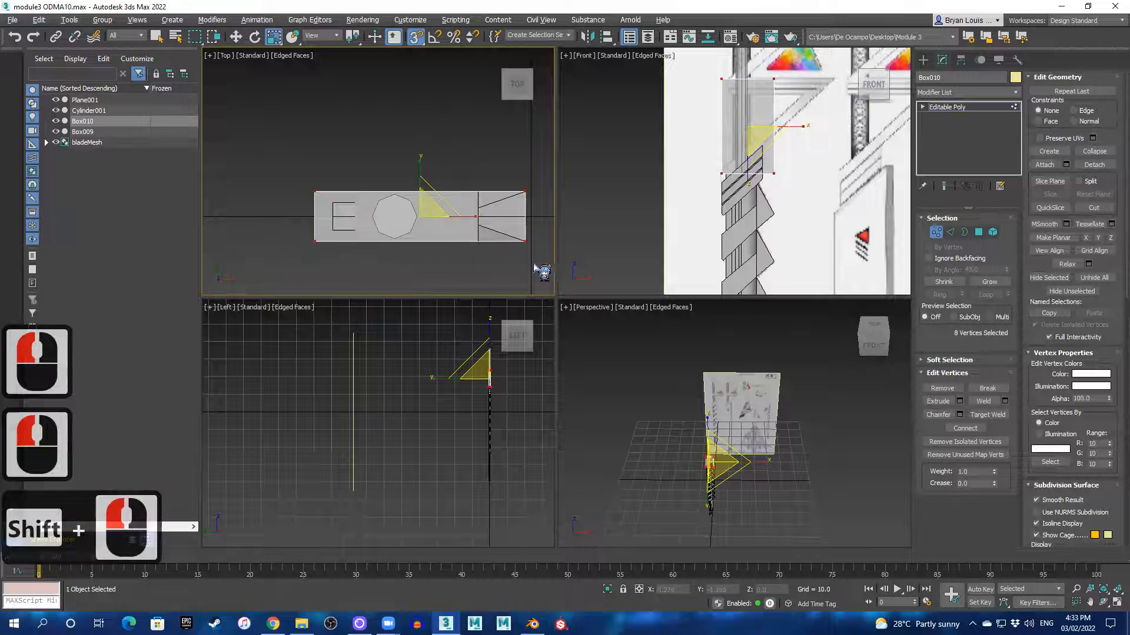
key(alt+x)
key(alt+x)
middle_click(440, 221)
middle_click(441, 221)
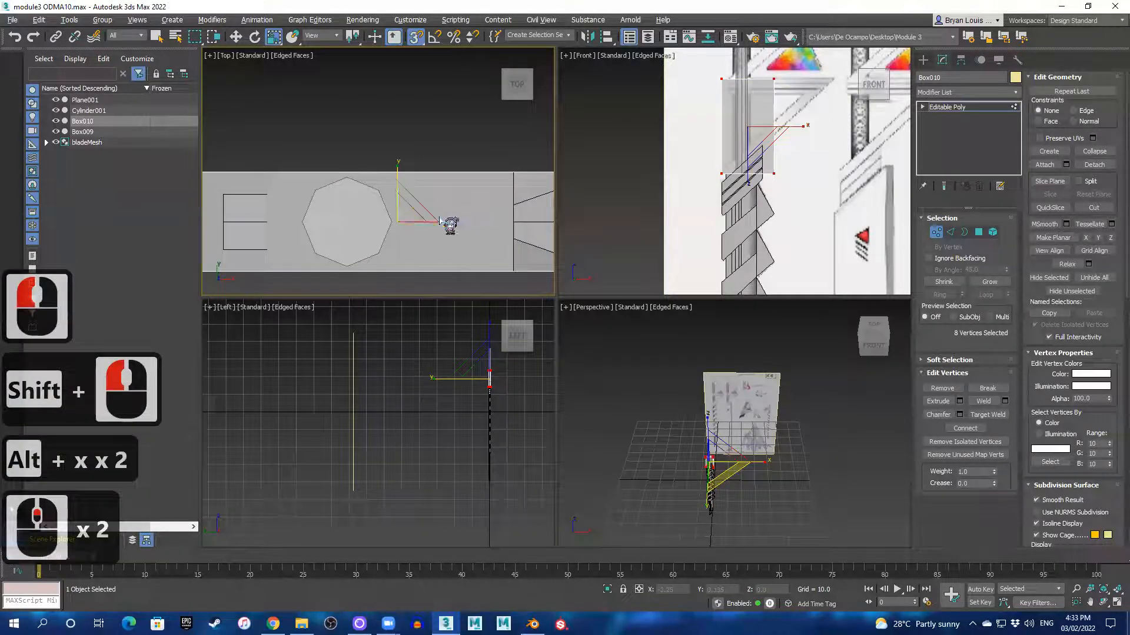
scroll(438, 199, down, 2)
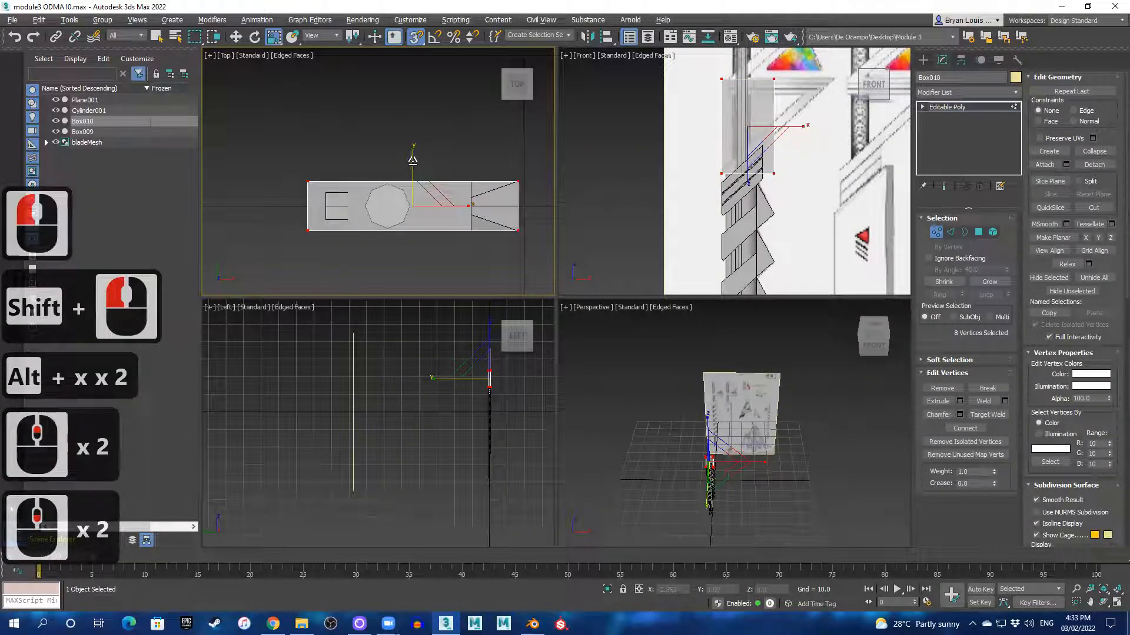
drag(415, 159, 421, 154)
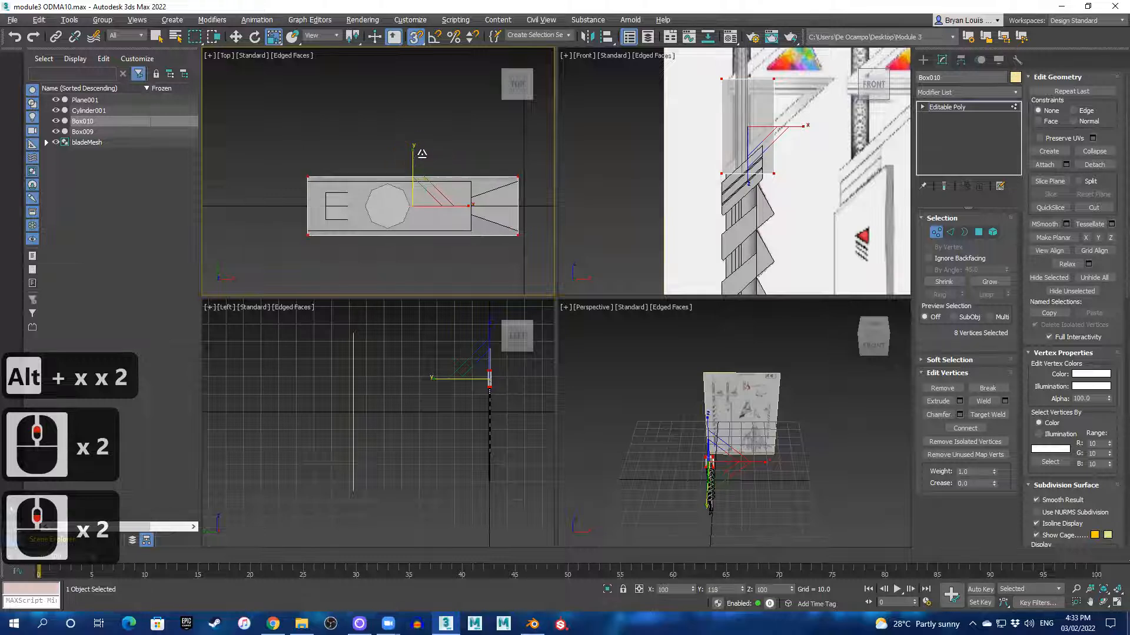
- Scale all of the box's vertices slightly outward along X so it overhangs both ends of the collar
drag(286, 147, 313, 265)
shift+drag(540, 226, 550, 253)
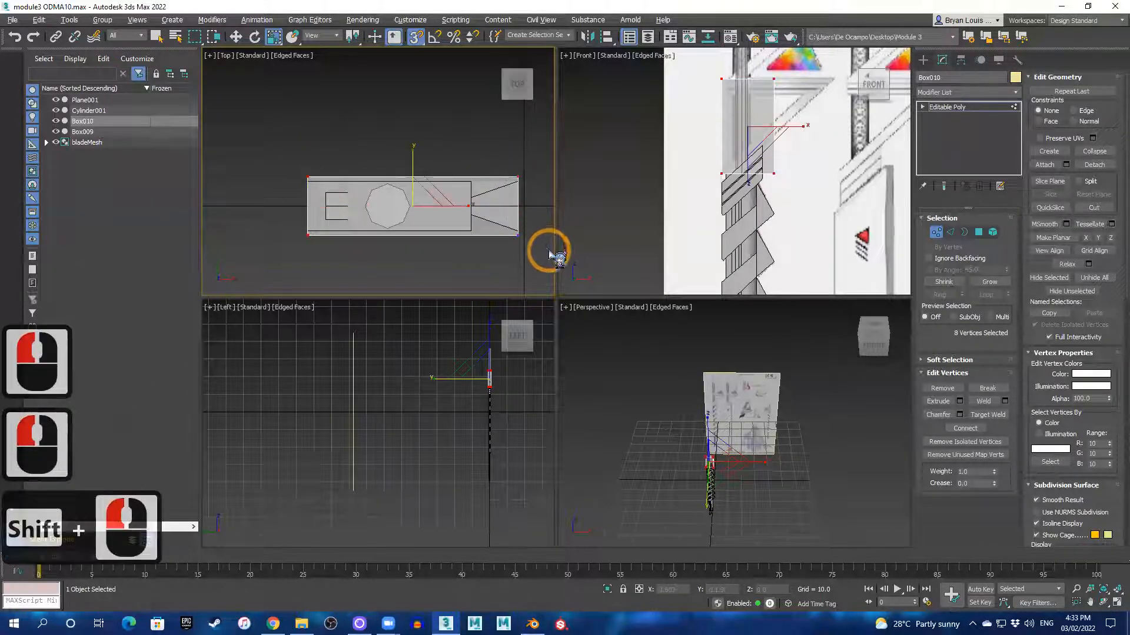
click(466, 204)
- Inspect from several angles in the perspective view how the enlarged box surrounds the collar
key(alt+w)
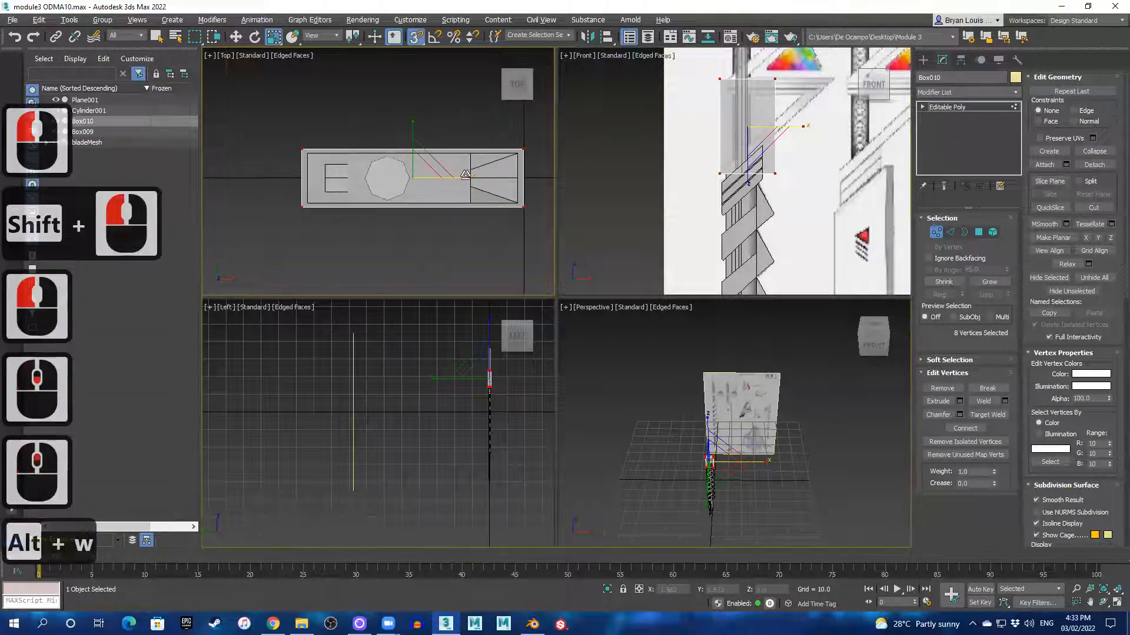
key(alt+w)
key(alt+w)
scroll(491, 373, up, 3)
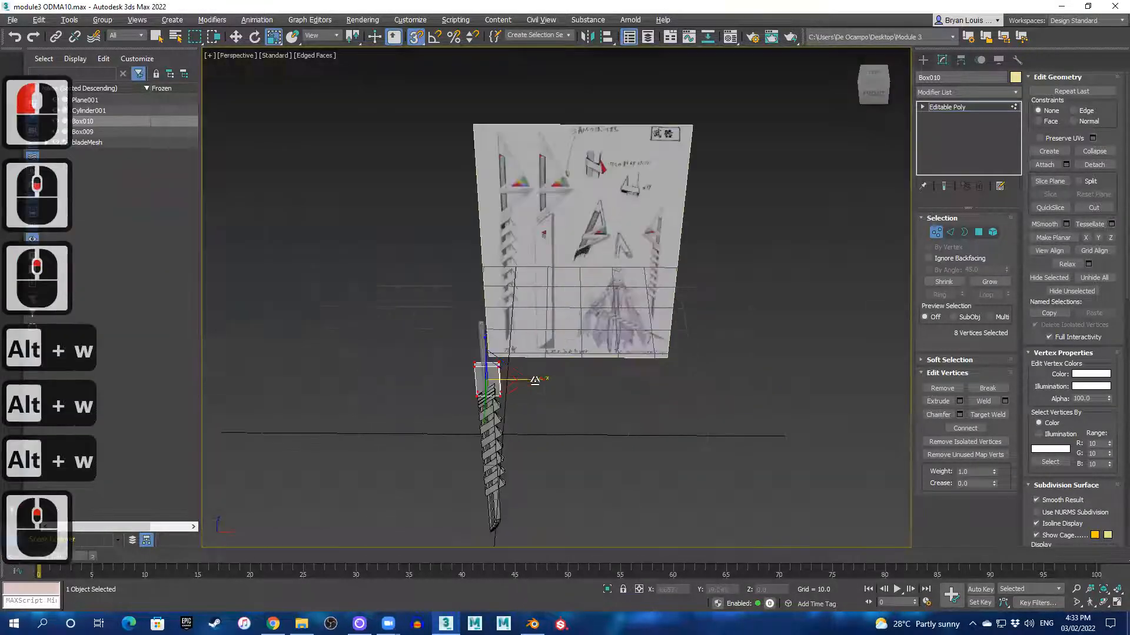
alt+middle_drag(441, 379, 396, 389)
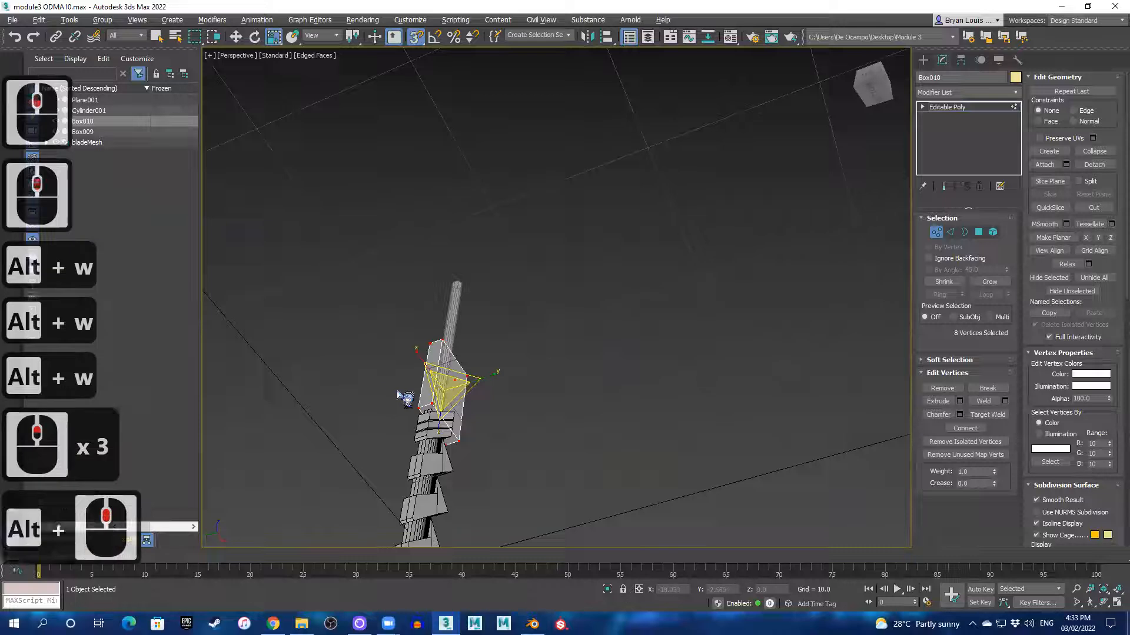
scroll(428, 415, up, 2)
scroll(426, 413, up, 1)
alt+middle_drag(553, 422, 518, 372)
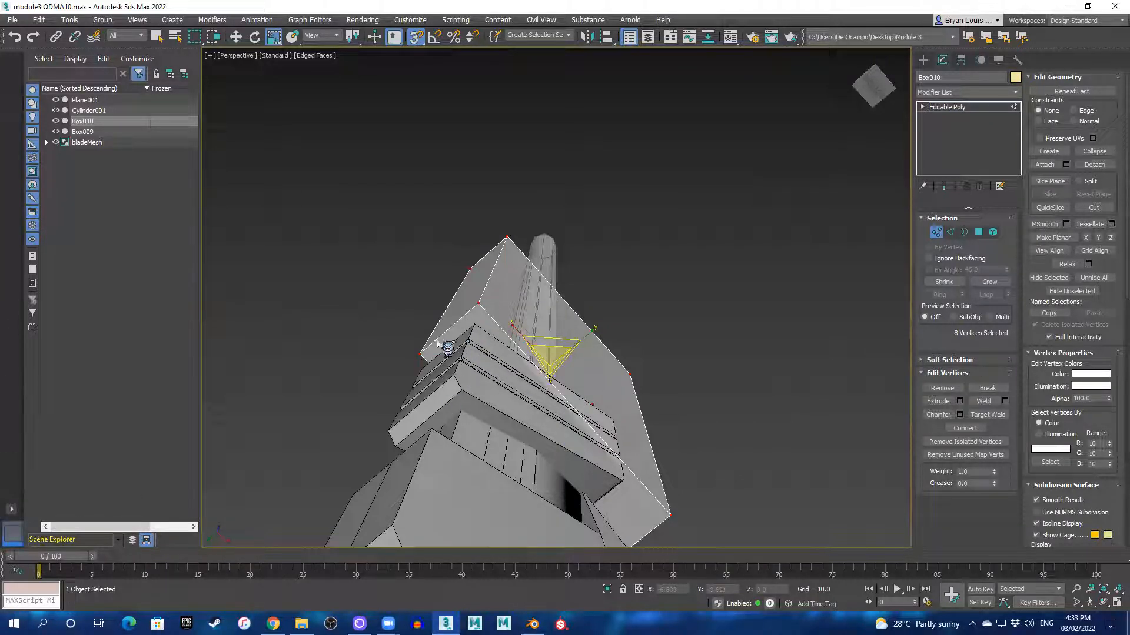
alt+middle_drag(520, 352, 510, 428)
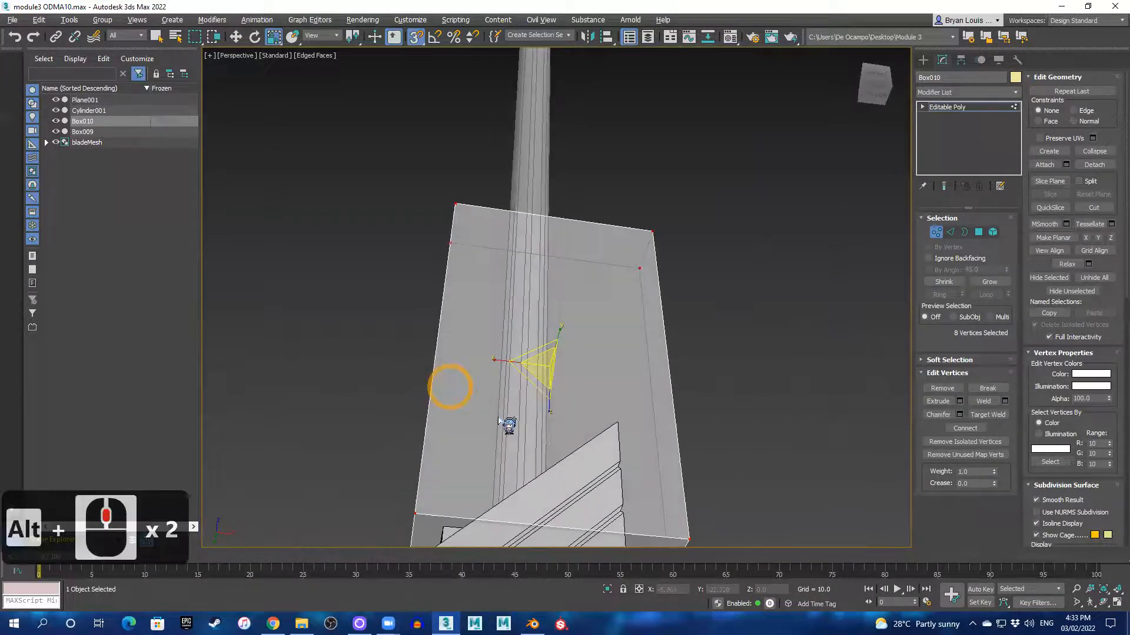
- Try to lower the box's left vertices in the front view towards the collar's slanted upper edge
key(alt+w)
key(alt+w)
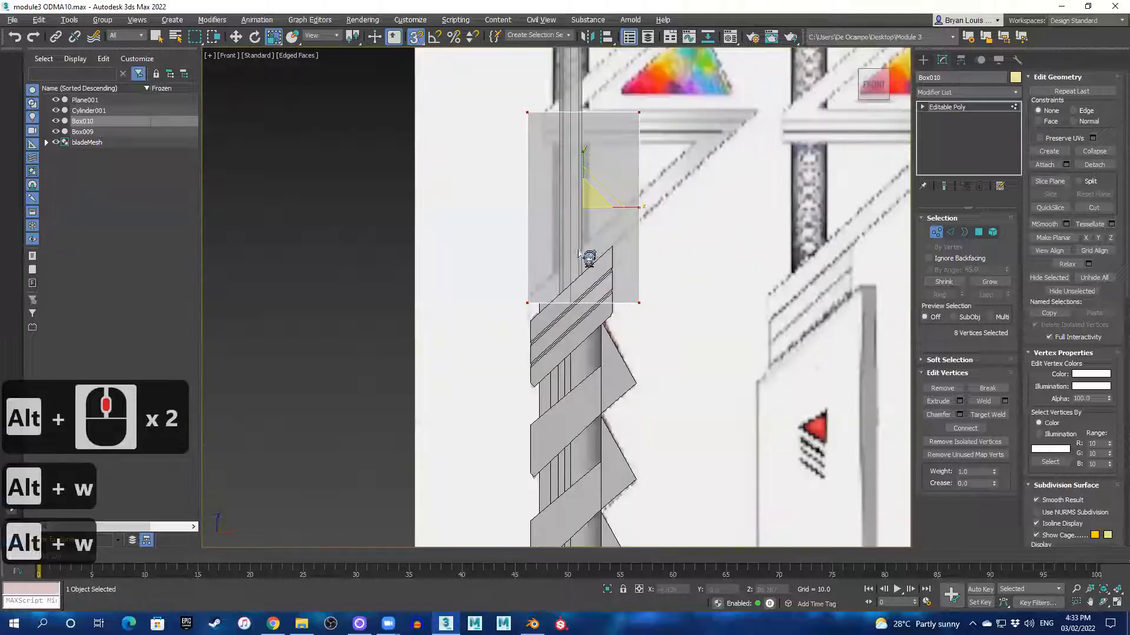
scroll(579, 254, up, 2)
scroll(572, 227, down, 2)
middle_drag(566, 158, 573, 207)
drag(521, 131, 542, 221)
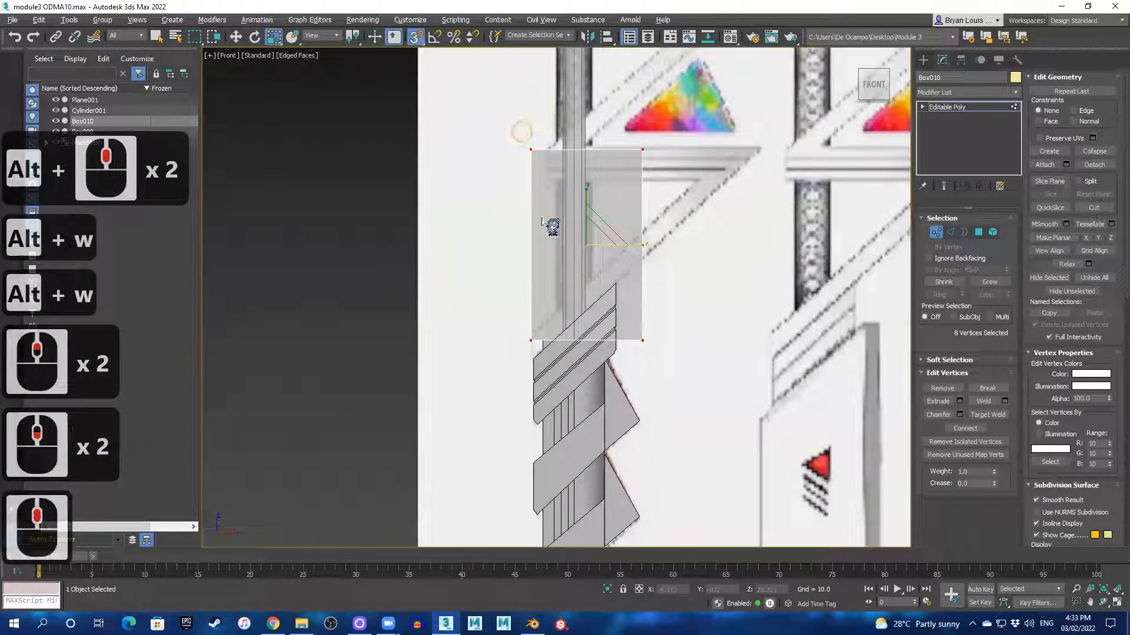
drag(553, 351, 553, 351)
key(w)
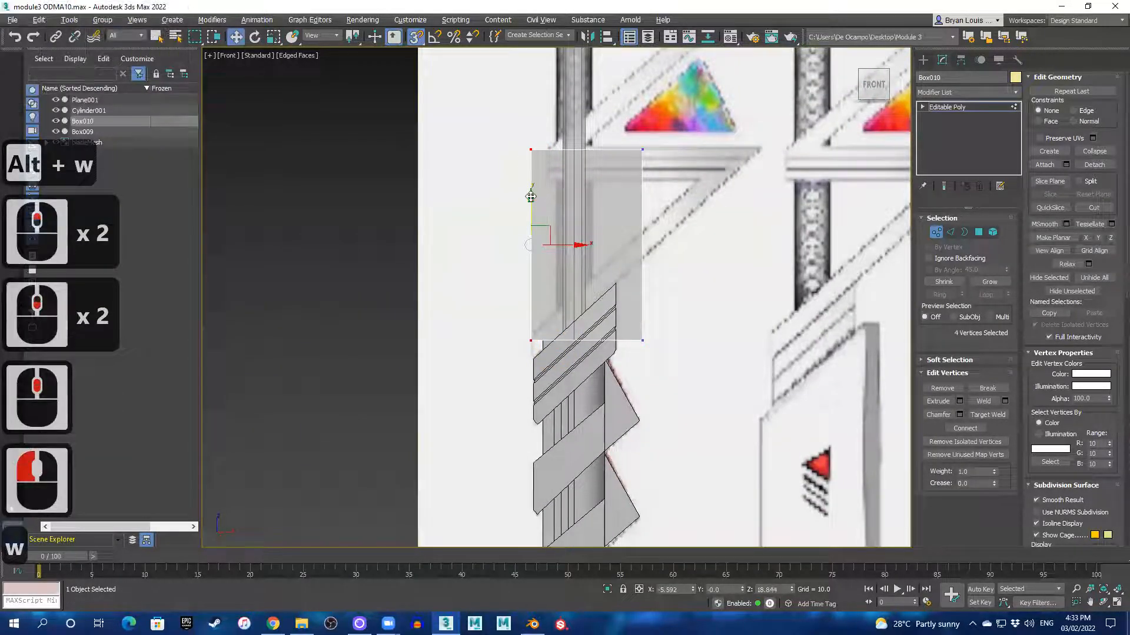
drag(530, 197, 583, 287)
scroll(538, 179, up, 2)
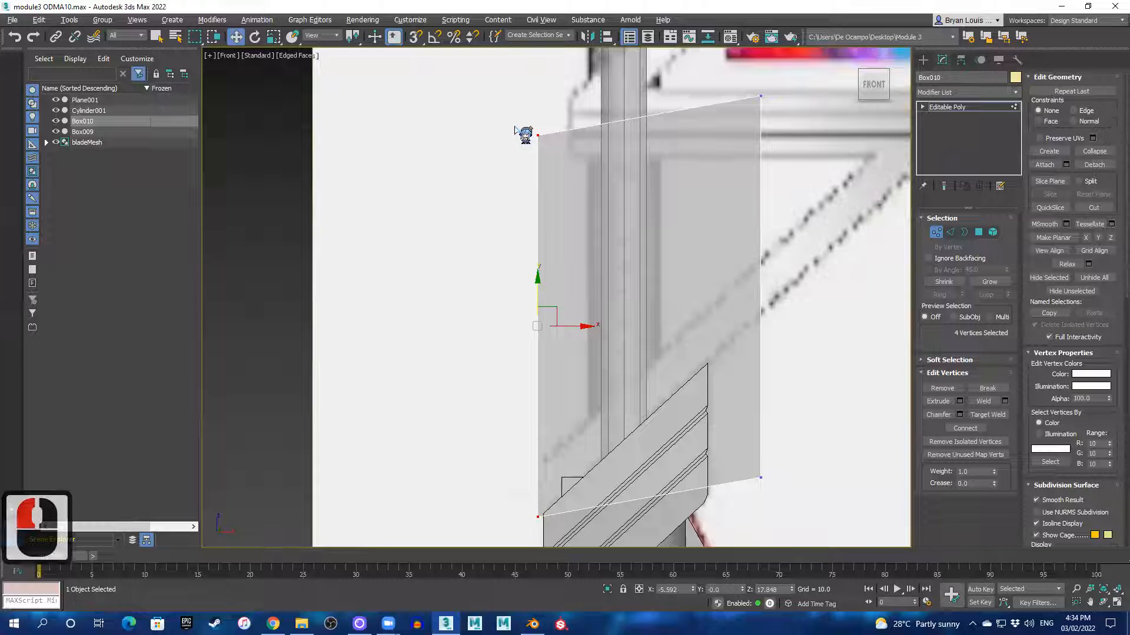
key(ctrl+z)
key(ctrl+z)
scroll(598, 178, down, 3)
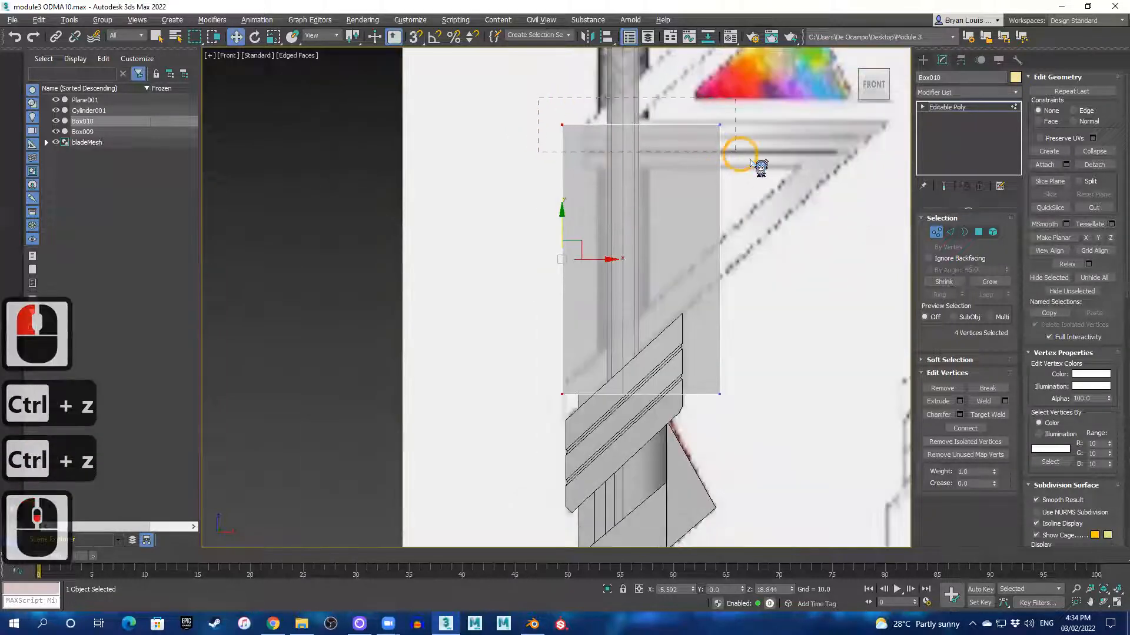
- Flatten the box in the front view by lowering its top vertices onto the collar and its bottom vertices to Z 13.145
drag(761, 166, 759, 166)
key(w)
drag(642, 97, 672, 341)
drag(799, 434, 808, 433)
drag(642, 359, 663, 384)
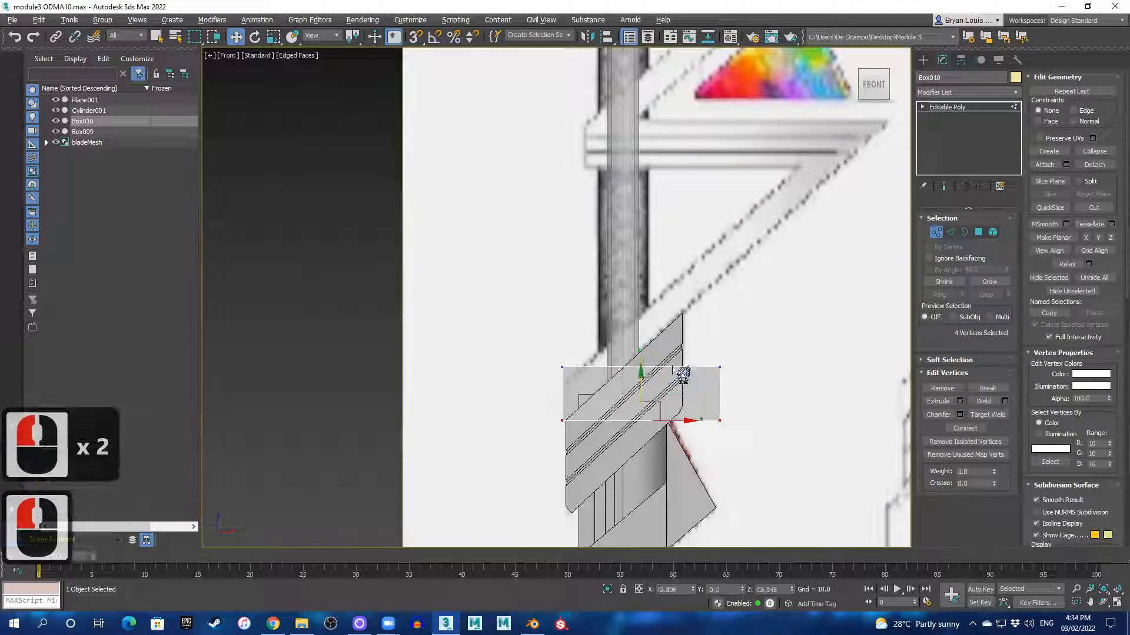
- Lower the box's top vertices to Z 14.431 to match the thickness of the diagonal bar in the reference
scroll(659, 367, up, 4)
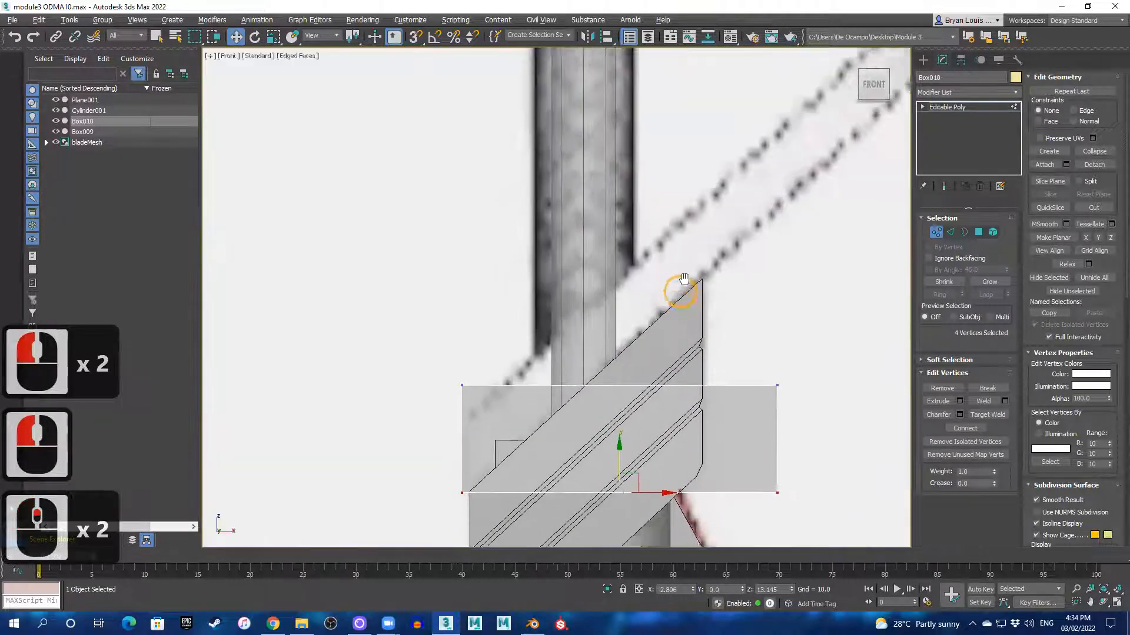
drag(750, 297, 854, 289)
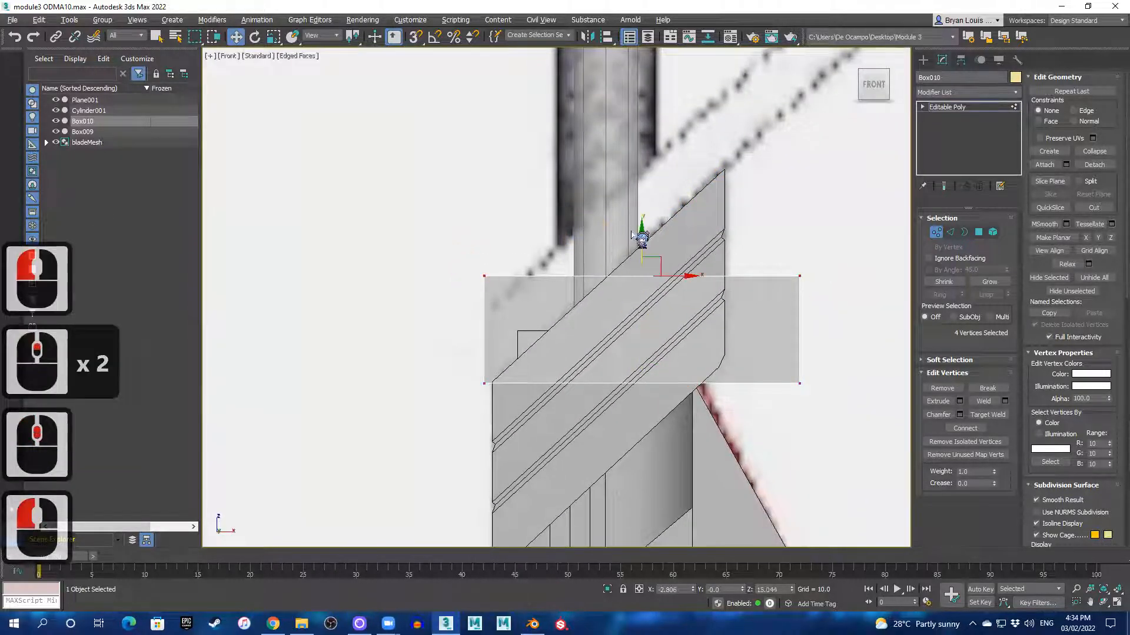
drag(640, 234, 666, 270)
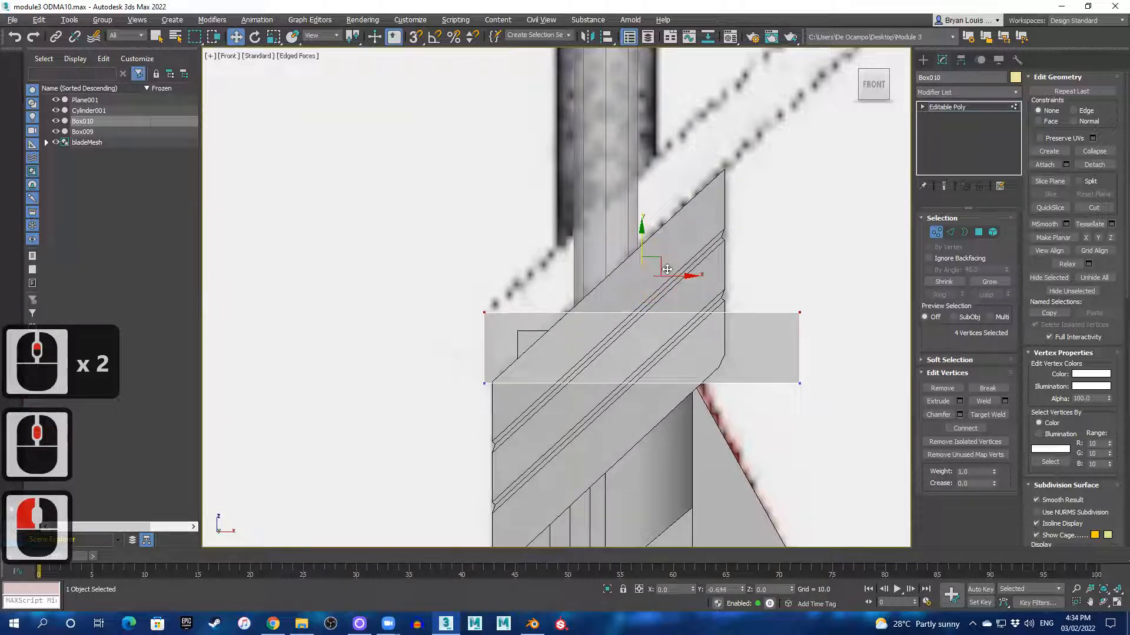
- Move the box's right vertices up and outward to X 2.393, Z 20.648 so the box follows the reference's diagonal bar
scroll(775, 222, down, 2)
middle_drag(751, 223, 508, 283)
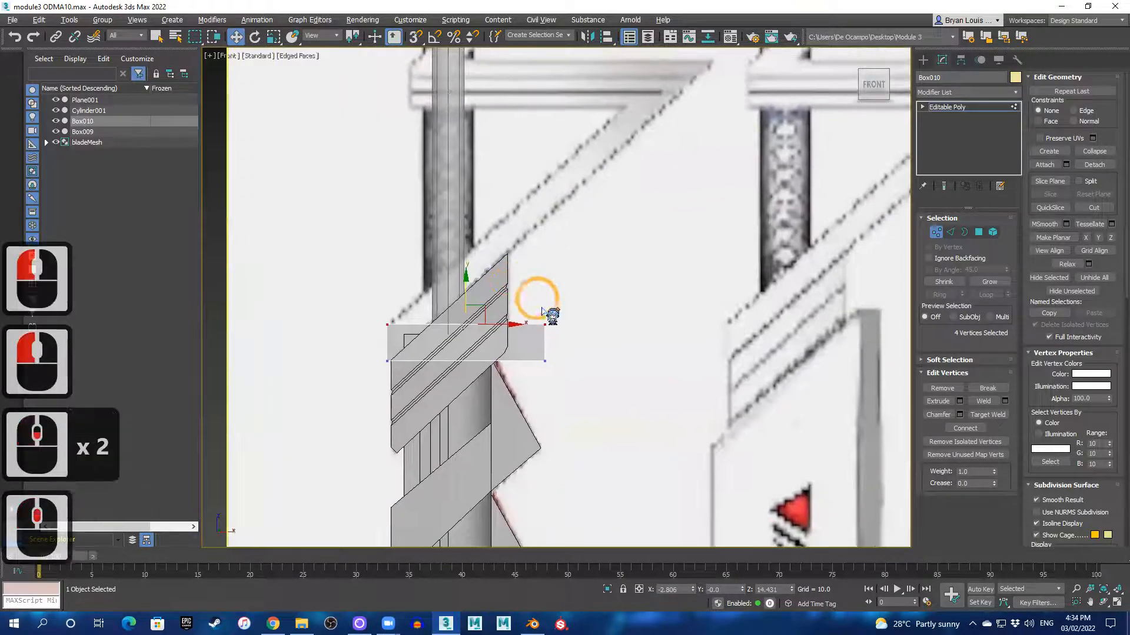
drag(549, 348, 570, 385)
drag(545, 298, 574, 106)
middle_drag(594, 122, 527, 298)
drag(523, 327, 589, 321)
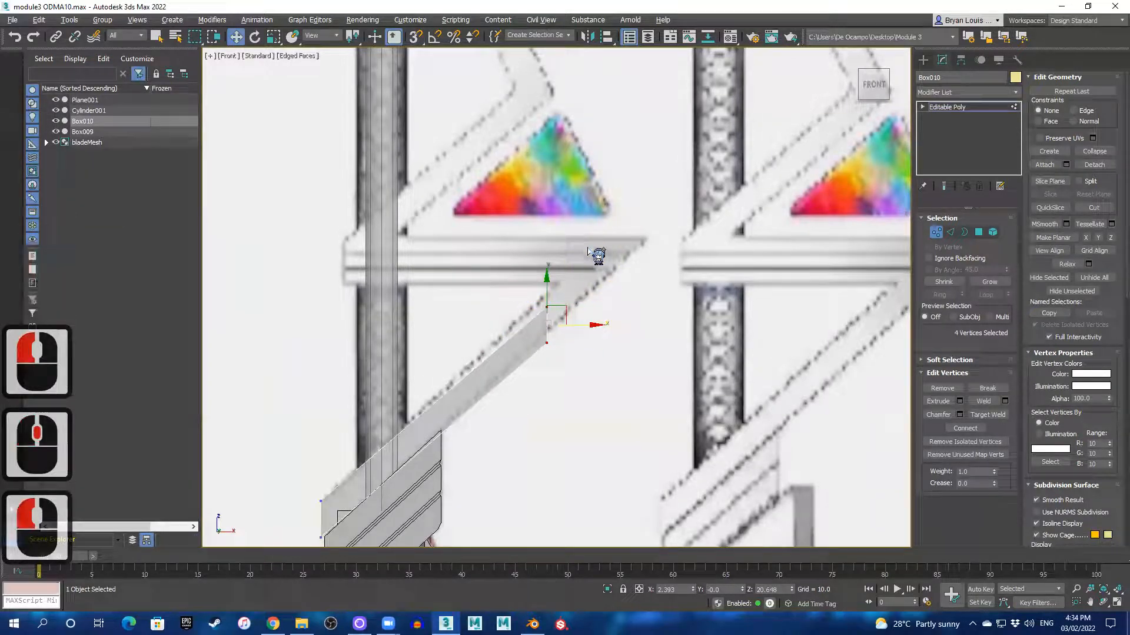
- Move the diagonal bar's upper end vertices along the reference until they reach the horizontal beam's tip
drag(533, 276, 559, 212)
drag(588, 263, 621, 262)
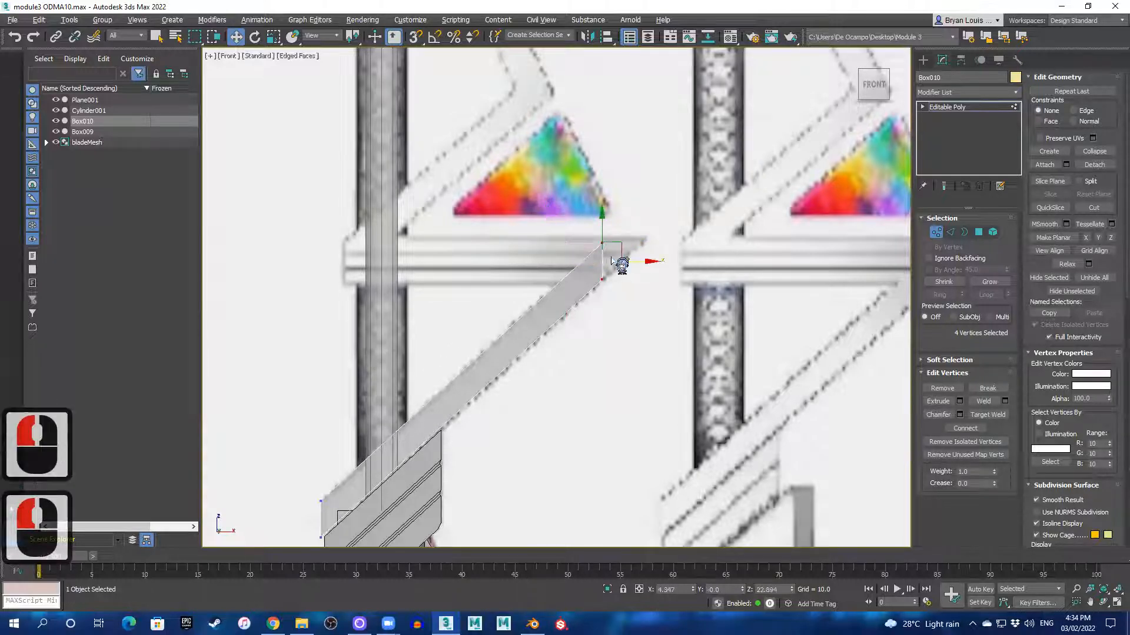
scroll(622, 265, up, 2)
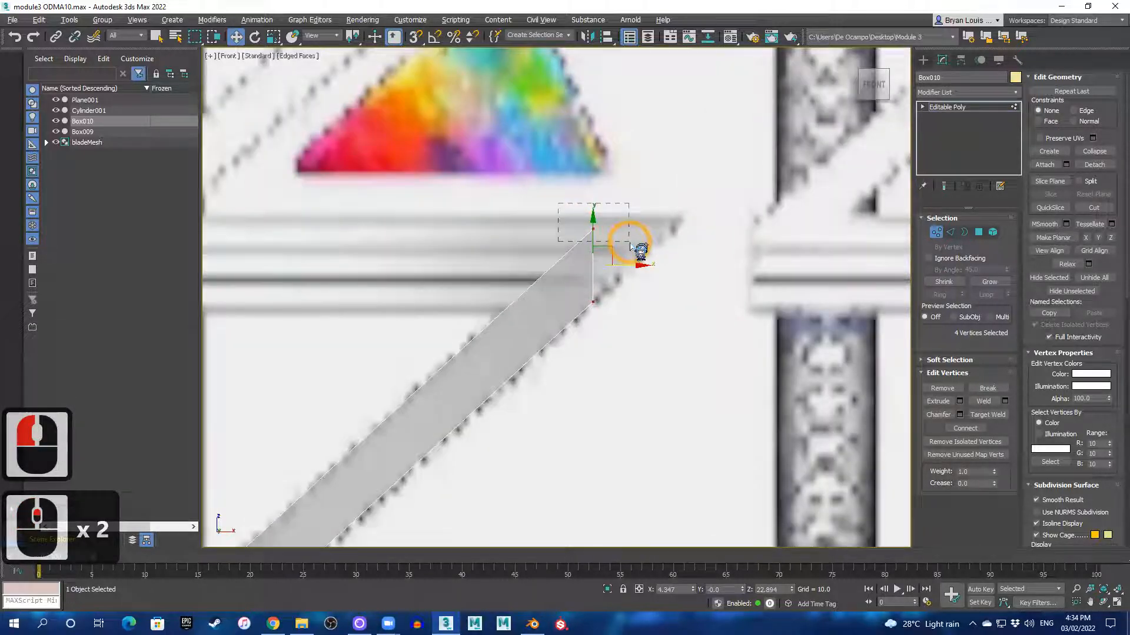
- Shape the diagonal bar's tip by raising its upper vertices to the beam's top edge and moving its lower vertices to the pointed corner
click(593, 230)
drag(593, 203, 593, 188)
drag(578, 294, 646, 235)
key(s)
- Select the lower-edge vertices at both ends of the diagonal bar and move them down about 0.13 units to follow the reference
scroll(612, 312, down, 2)
middle_drag(529, 313, 587, 214)
scroll(501, 368, up, 3)
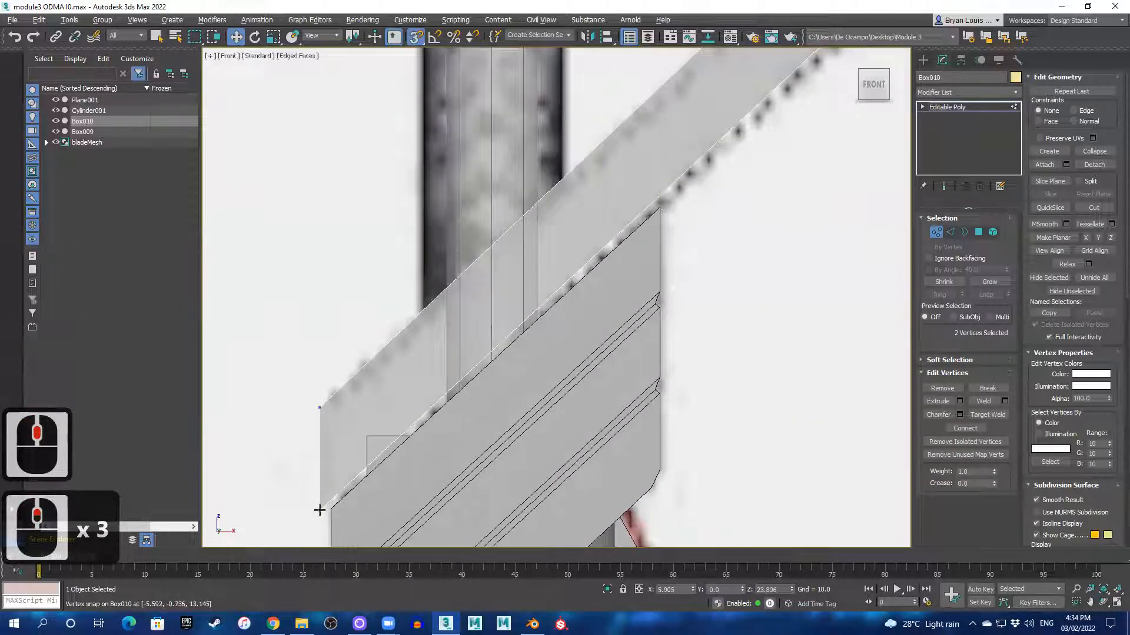
scroll(739, 192, down, 3)
middle_drag(739, 192, 671, 230)
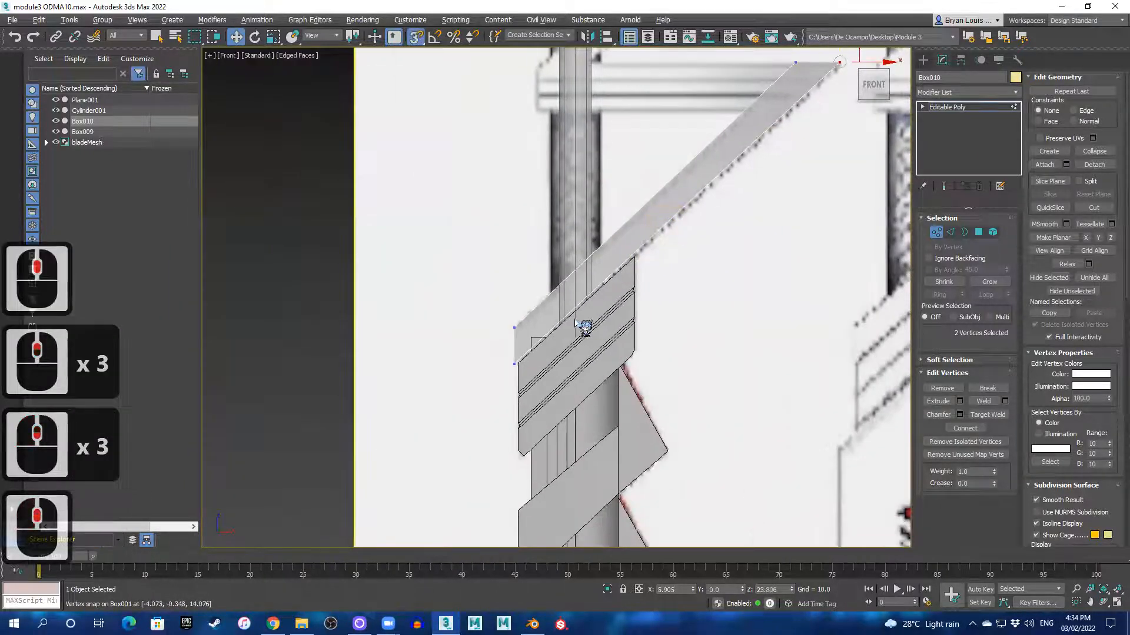
ctrl+click(520, 370)
scroll(647, 300, down, 2)
scroll(652, 295, up, 2)
scroll(663, 191, up, 1)
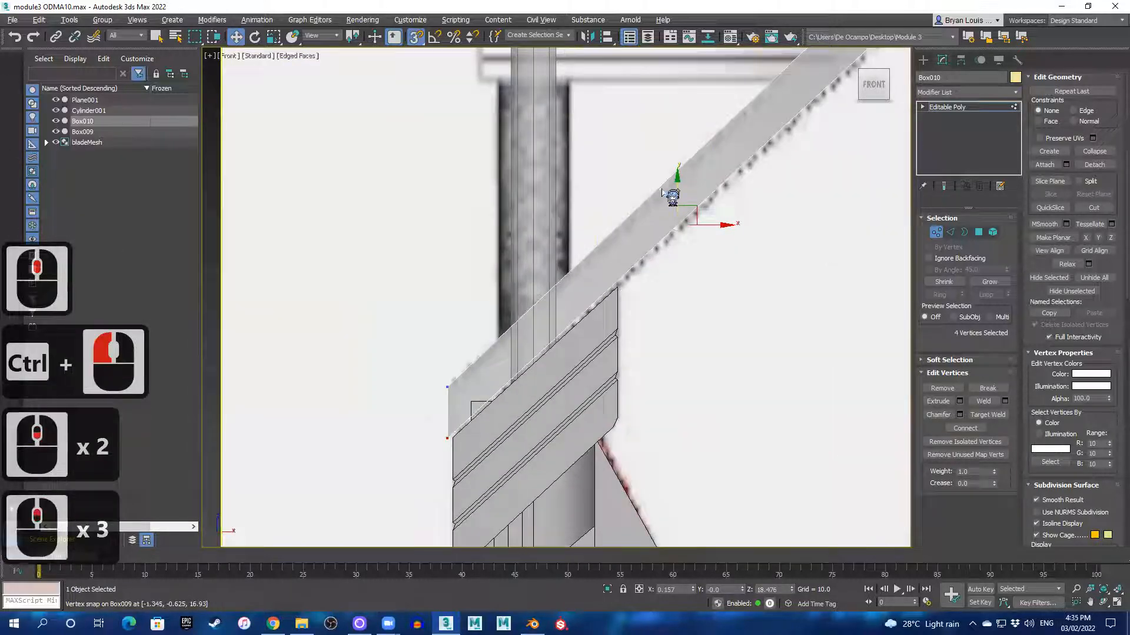
key(s)
drag(675, 181, 619, 186)
key(s)
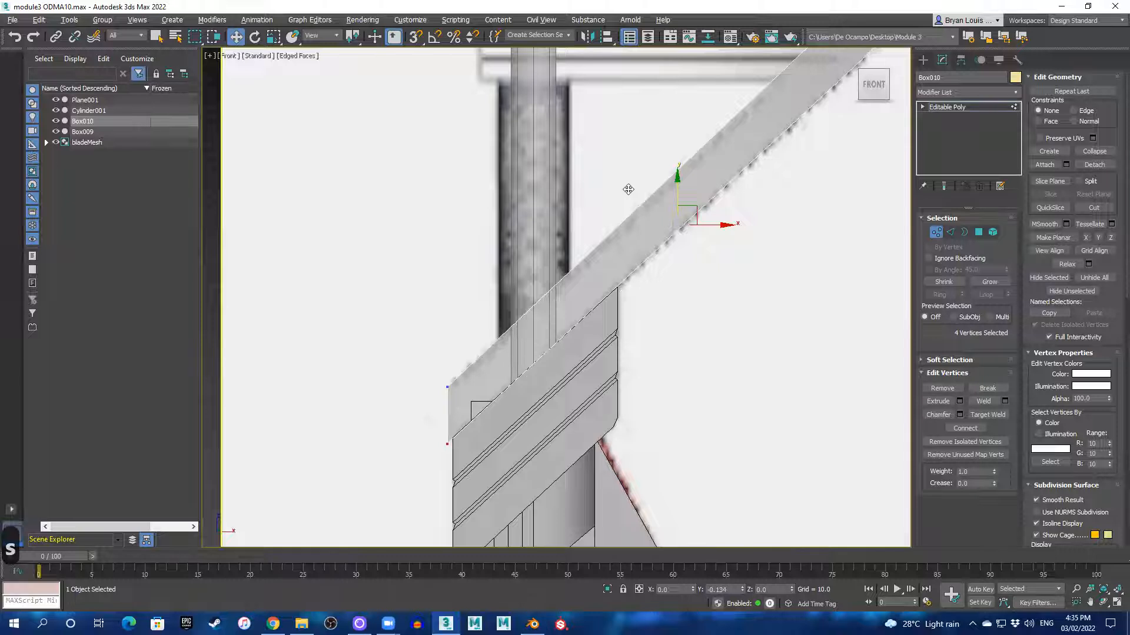
drag(628, 189, 629, 195)
- Snap the outer vertices of the bar's tip level with its inner vertices so the top edge is horizontal
middle_drag(750, 177, 490, 368)
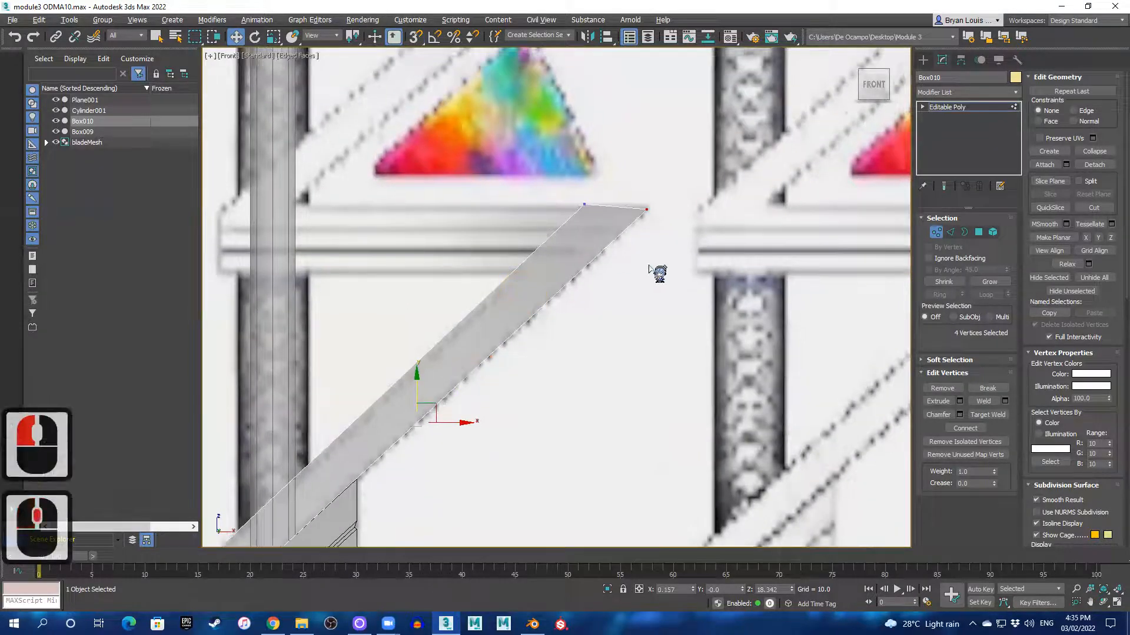
click(583, 201)
click(647, 209)
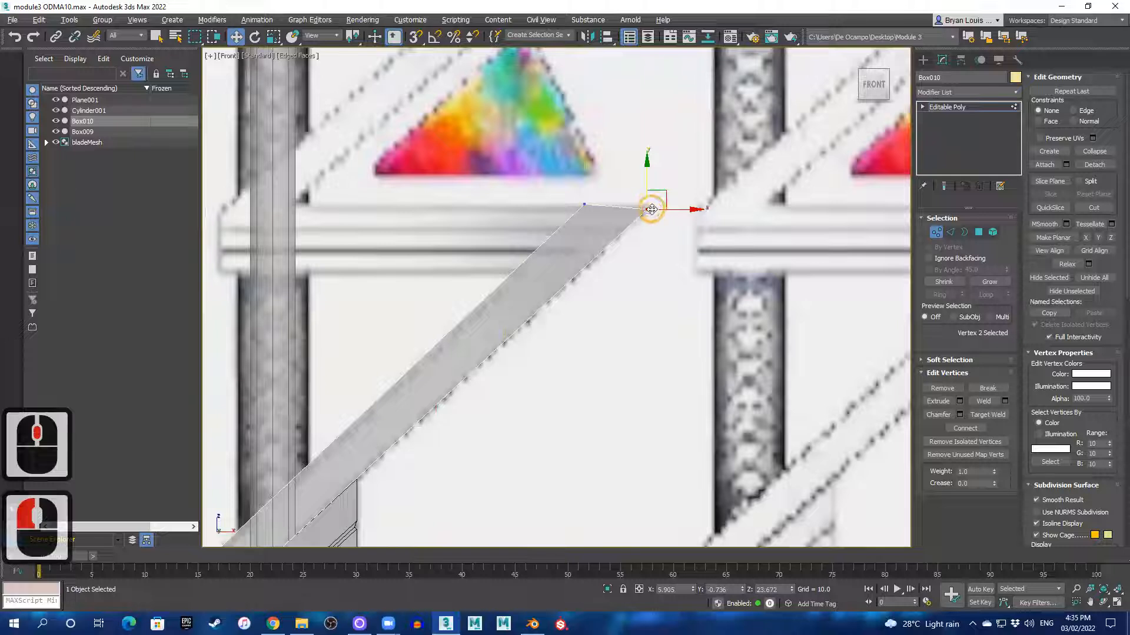
key(w)
key(s)
drag(649, 194, 573, 206)
key(ctrl+z)
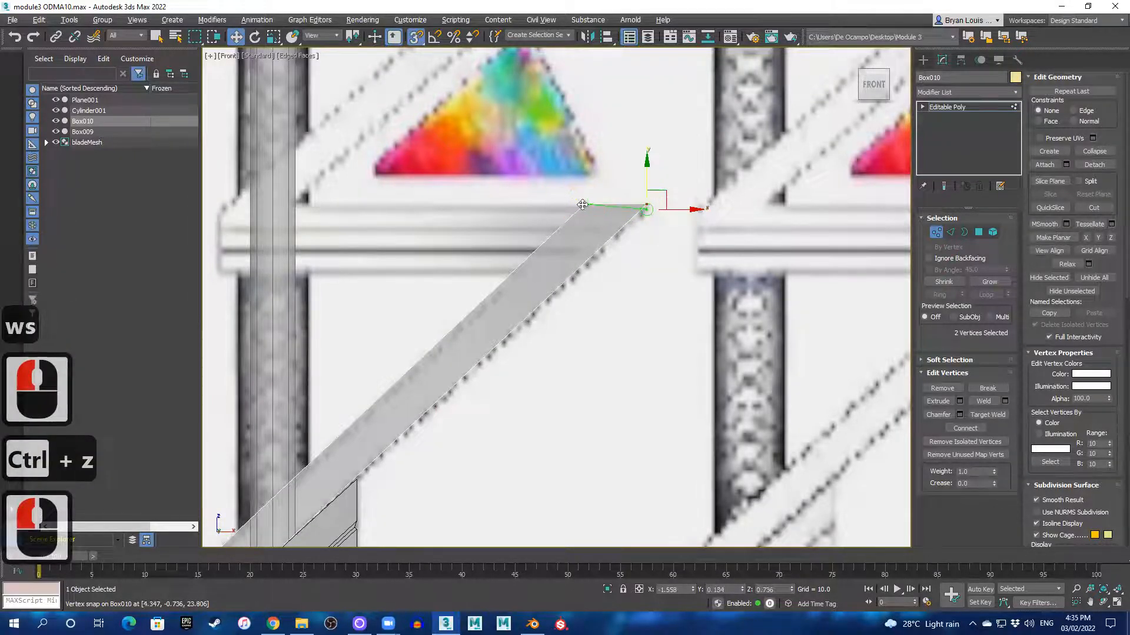
scroll(559, 326, down, 2)
mouse_move(542, 339)
middle_down()
mouse_move(618, 285)
mouse_move(552, 357)
middle_up()
scroll(625, 288, up, 2)
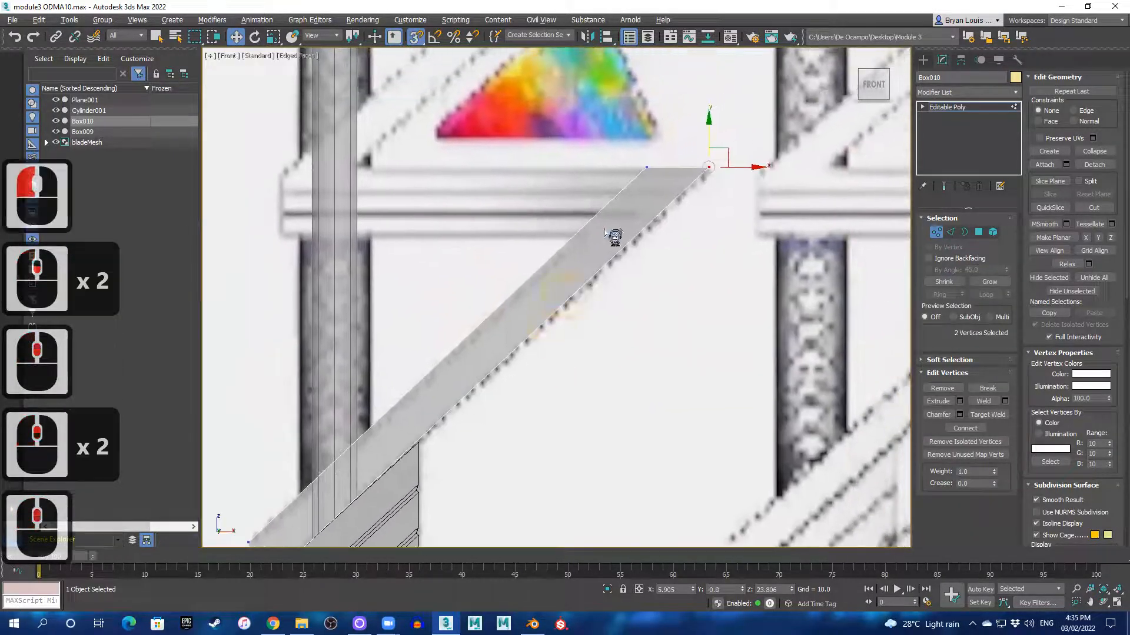
- Shift the inner vertices of the bar's tip slightly outward along X, to about X 4.522, without snapping
key(s)
click(650, 167)
mouse_move(683, 169)
mouse_down()
mouse_move(660, 179)
mouse_move(696, 169)
mouse_up()
key(ctrl+z)
key(q)
key(w)
- Move the outer vertices of the bar's tip outward along X to about 6.124 to match the reference corner
scroll(506, 386, down, 4)
middle_drag(509, 358, 581, 292)
scroll(604, 265, up, 3)
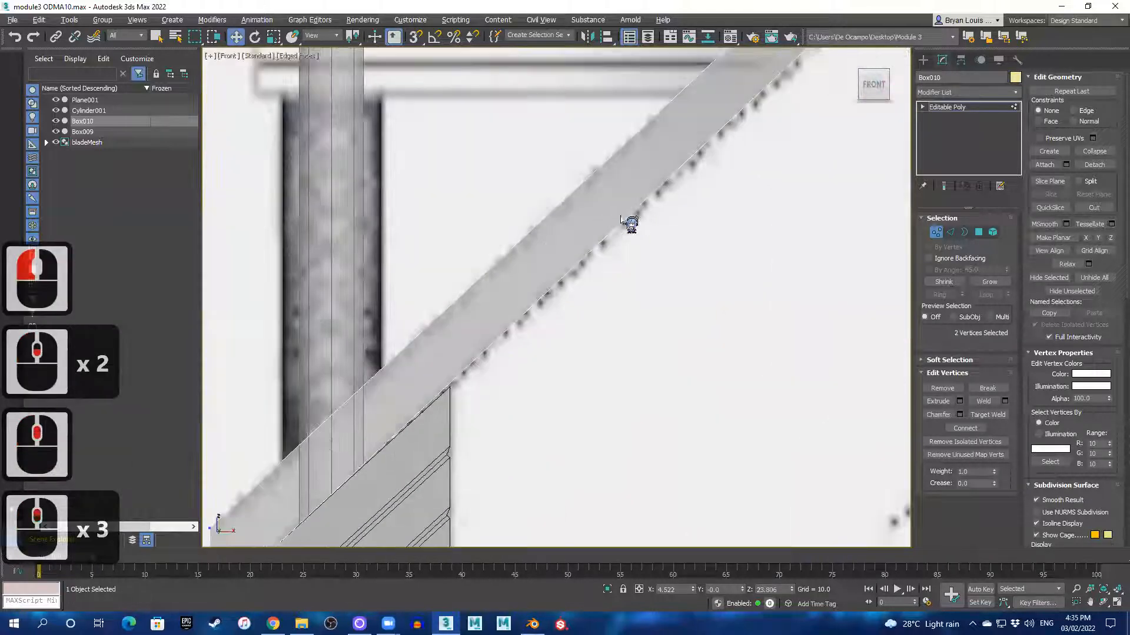
middle_drag(626, 214, 750, 149)
scroll(746, 152, down, 1)
scroll(483, 363, up, 3)
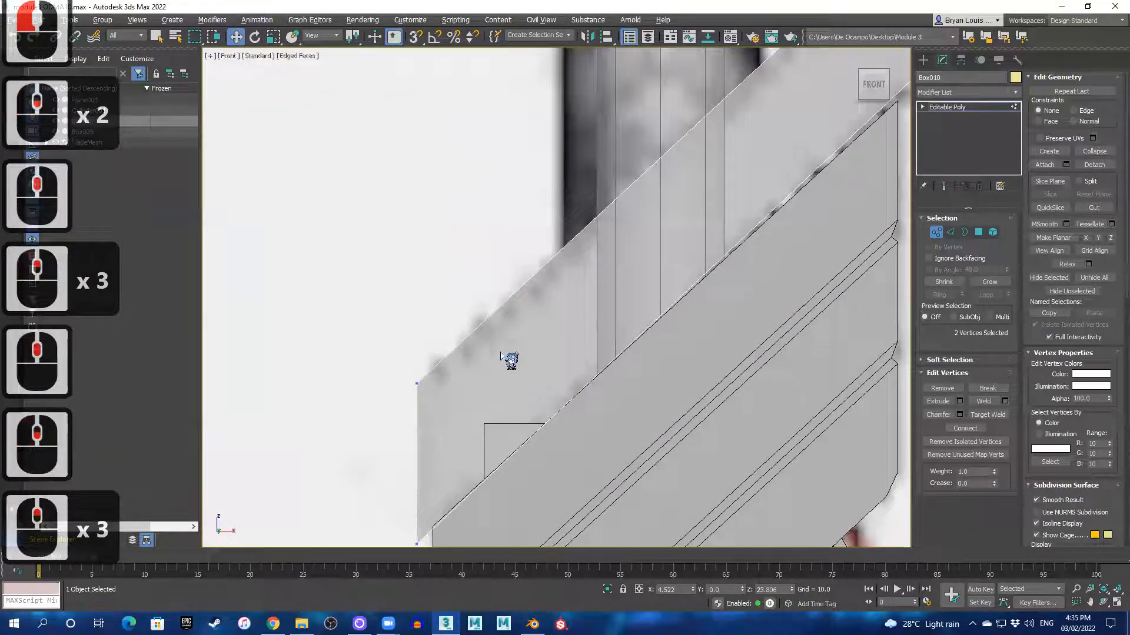
middle_drag(802, 238, 445, 462)
scroll(447, 456, down, 4)
middle_drag(703, 201, 562, 306)
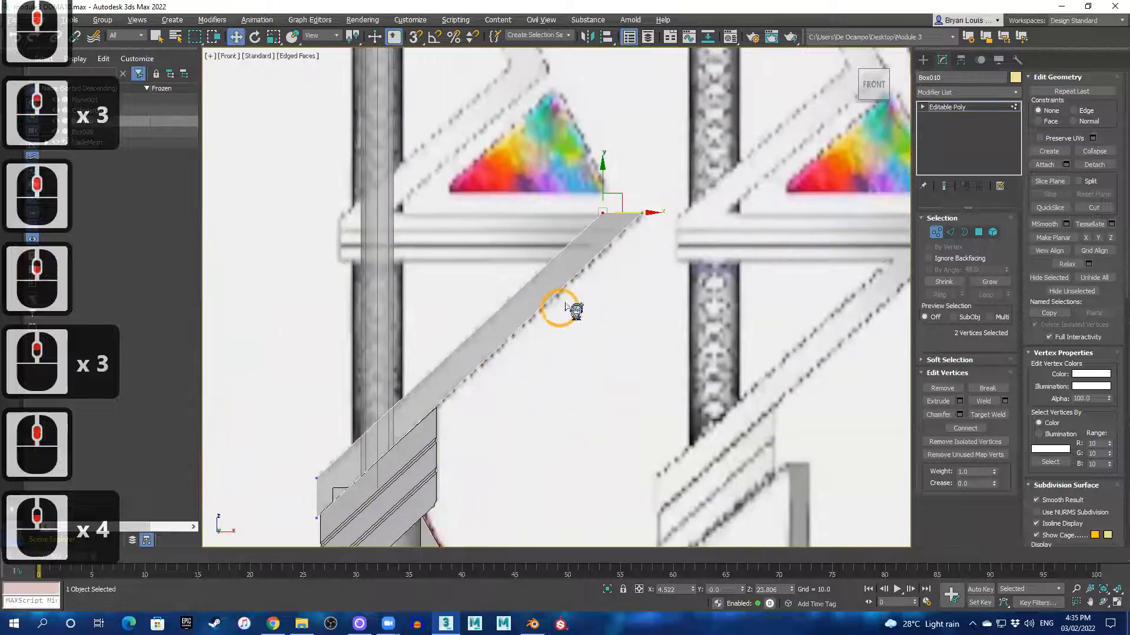
scroll(642, 237, up, 1)
scroll(649, 238, up, 2)
drag(633, 157, 670, 196)
scroll(655, 203, down, 2)
middle_drag(550, 313, 570, 253)
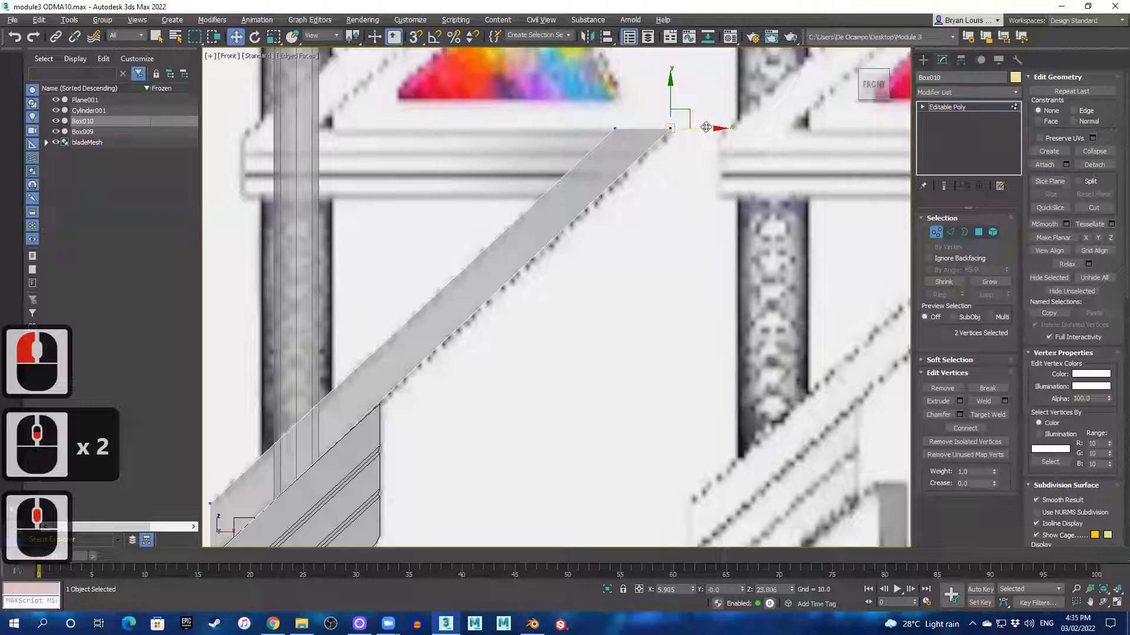
drag(711, 128, 714, 129)
- Add an edge loop across the diagonal bar near its tip, level with the horizontal beam's underside
scroll(548, 239, down, 2)
middle_drag(496, 291, 630, 333)
scroll(534, 280, up, 3)
scroll(534, 280, up, 1)
scroll(471, 274, down, 3)
scroll(542, 271, up, 2)
scroll(625, 258, up, 1)
scroll(631, 335, down, 1)
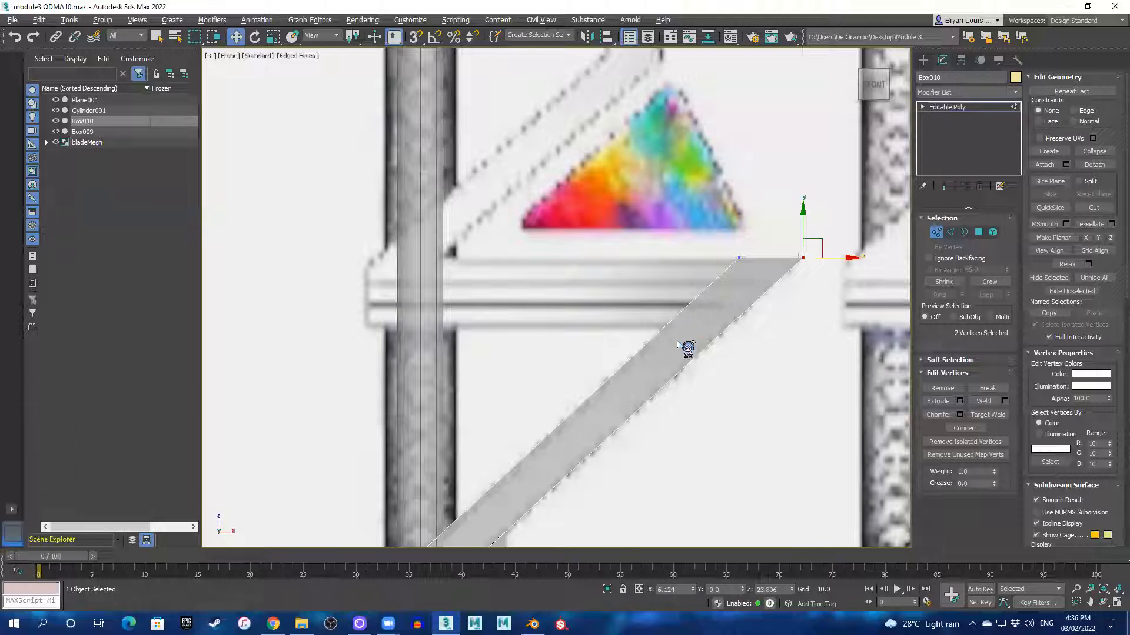
alt+middle_drag(681, 336, 681, 336)
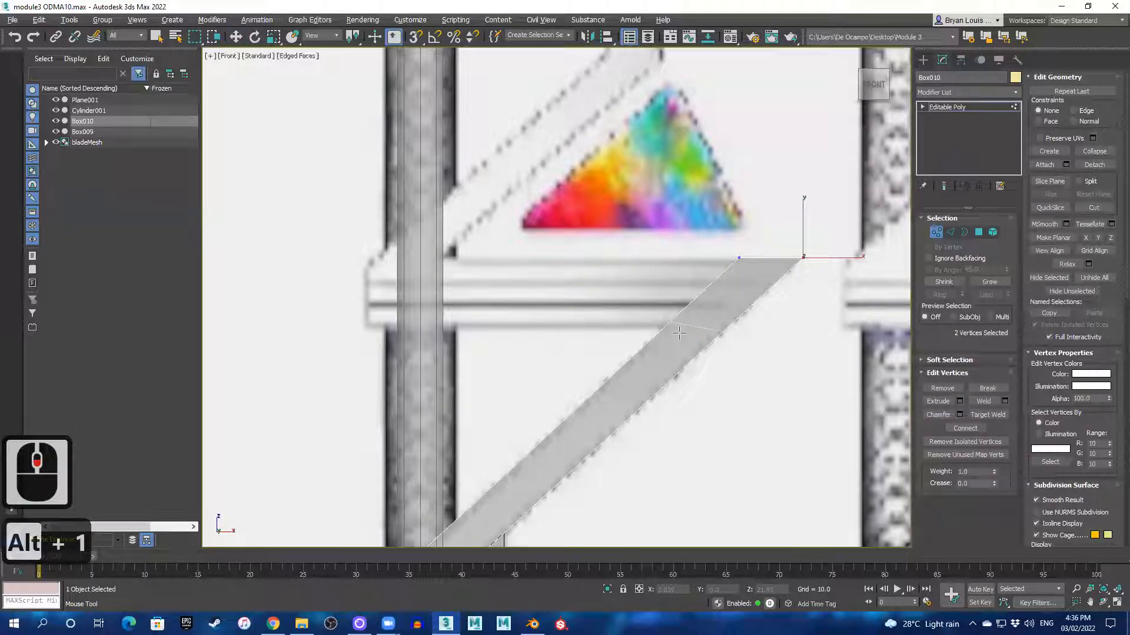
drag(647, 299, 754, 377)
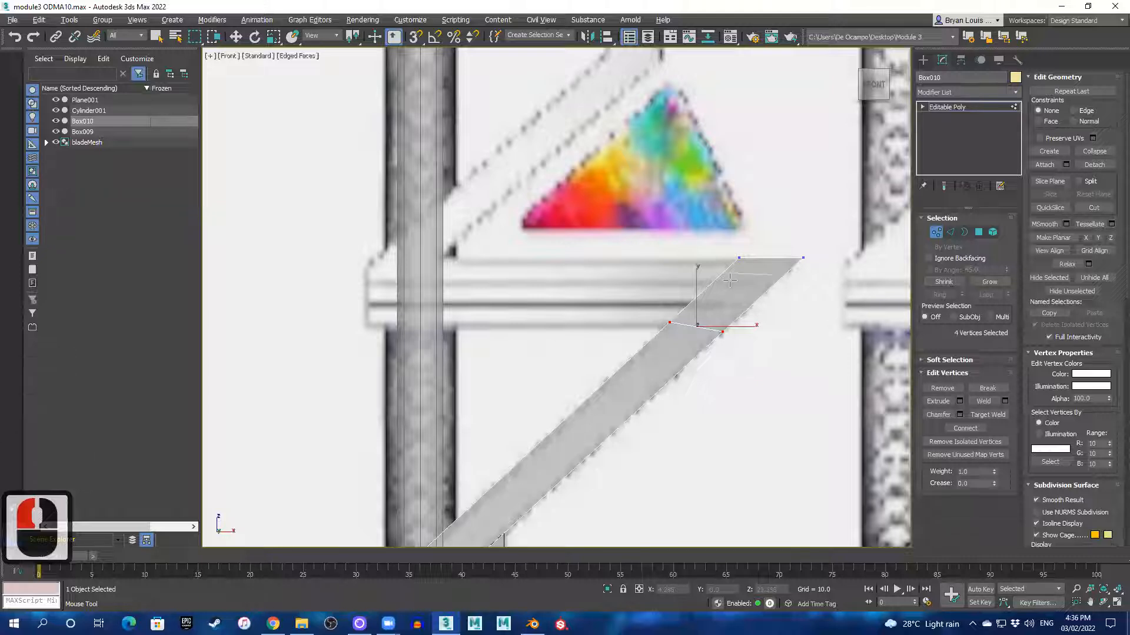
- Select the inner side polygon between the new edge loop and the bar's tip, facing the vertical pole
click(978, 232)
key(alt+w)
key(alt+w)
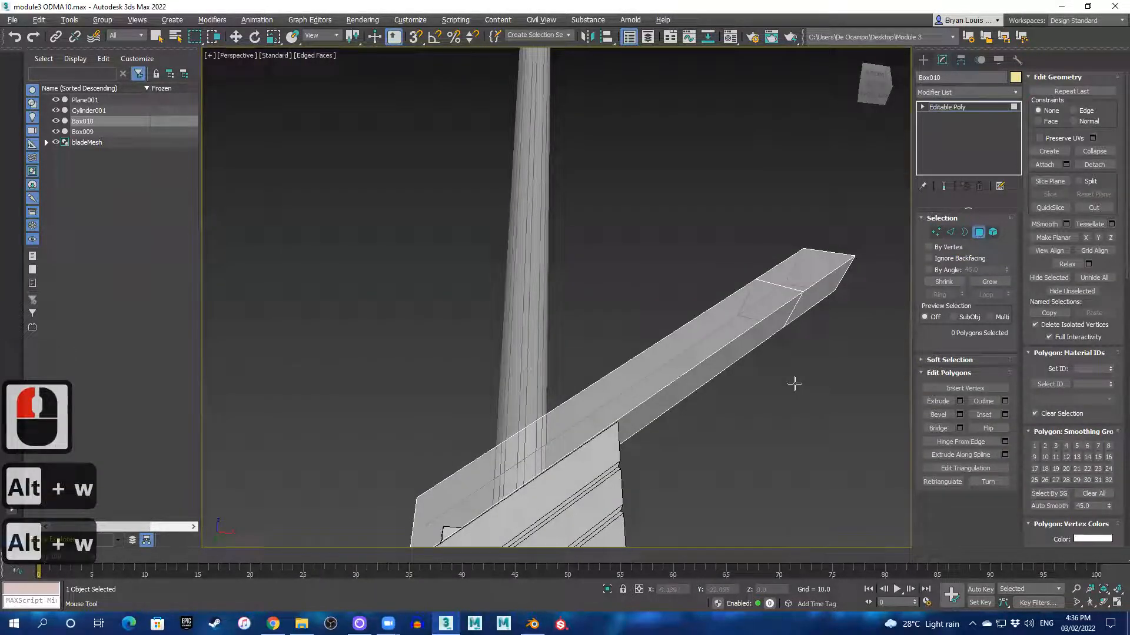
scroll(777, 383, down, 2)
middle_drag(718, 340, 705, 455)
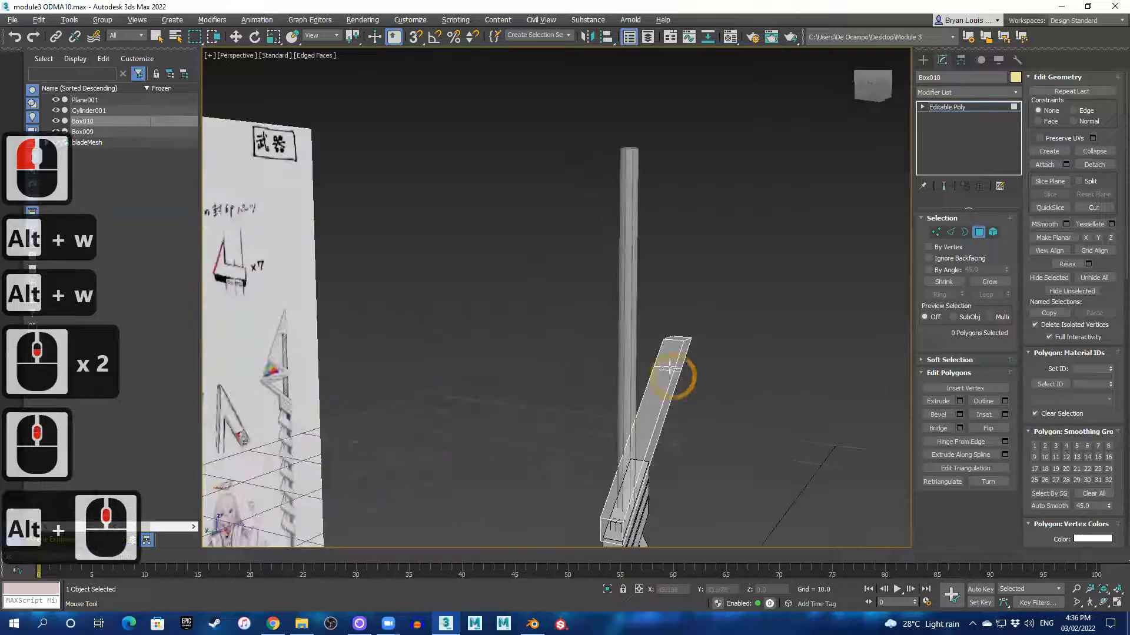
click(666, 356)
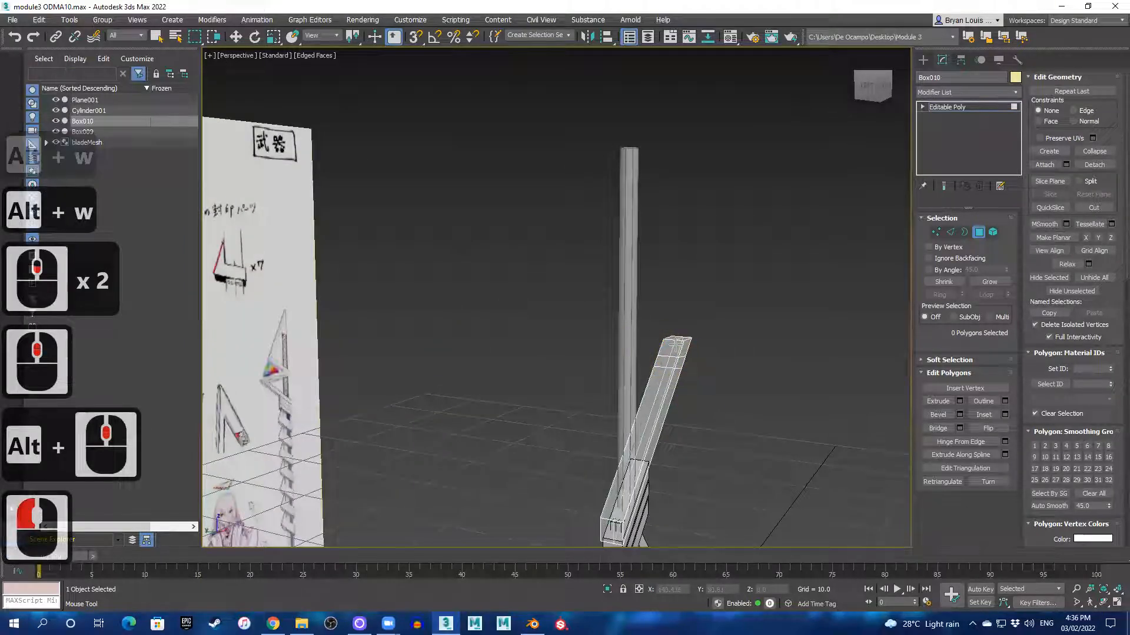
key(ctrl+z)
right_click(704, 347)
click(675, 353)
alt+middle_drag(683, 359, 597, 373)
key(alt+w)
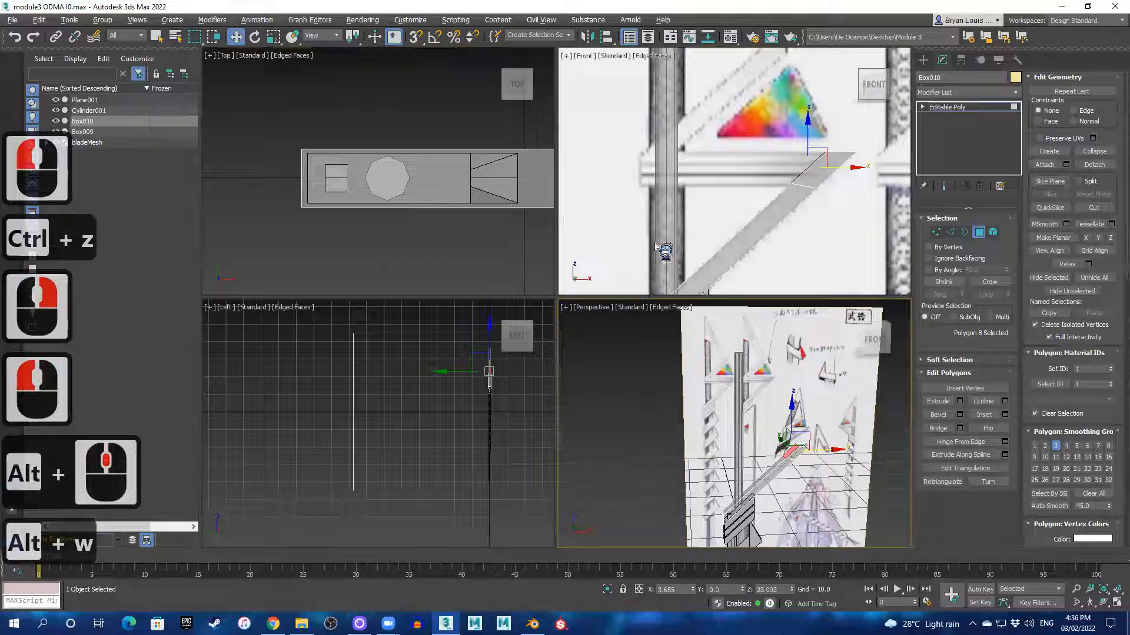
- Extrude the selected polygon horizontally across the pole to the far end of the reference beam
key(alt+w)
scroll(670, 285, up, 1)
scroll(694, 292, down, 1)
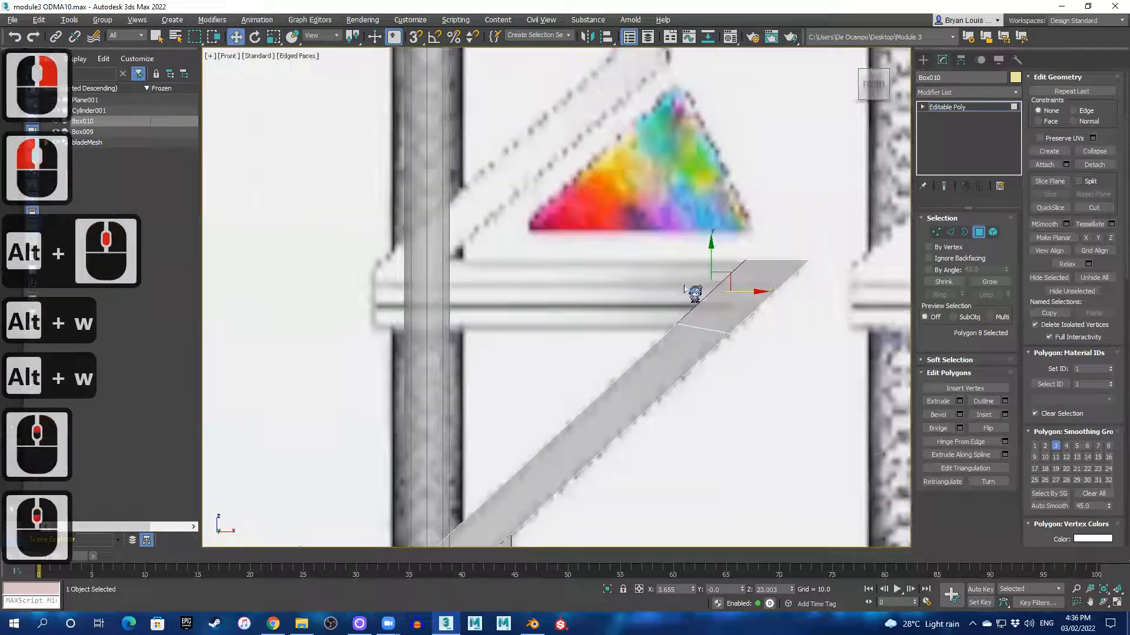
shift+drag(755, 295, 451, 322)
- Snap the upper vertices of the beam's far end directly above its lower vertices to make the end vertical
middle_drag(459, 257, 500, 271)
key(1)
drag(481, 269, 521, 287)
key(w)
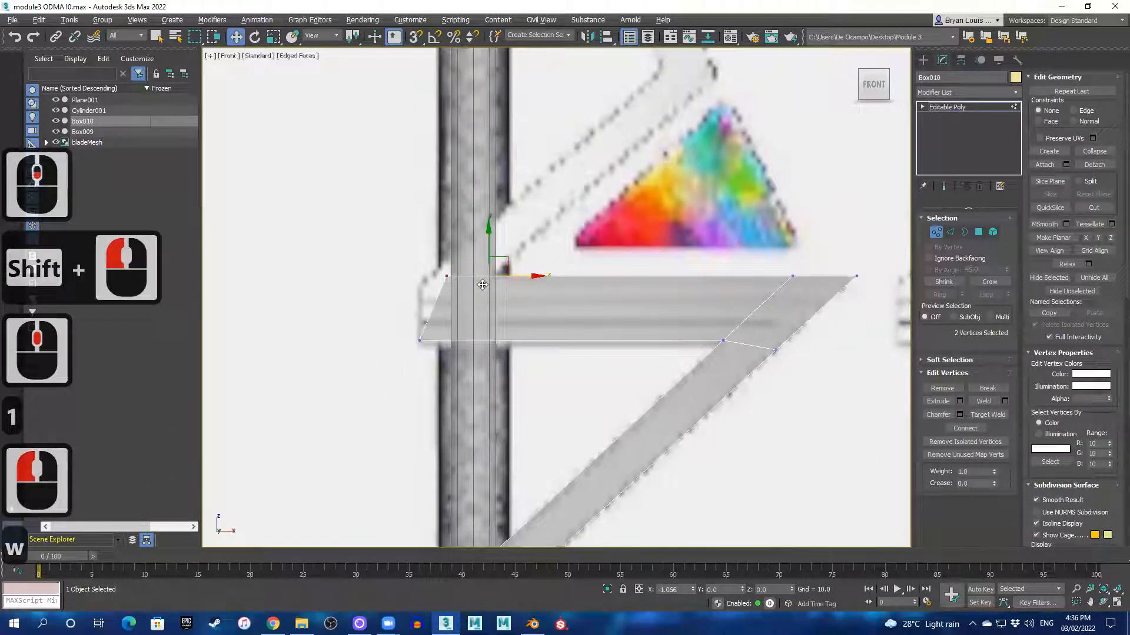
key(s)
drag(483, 284, 447, 308)
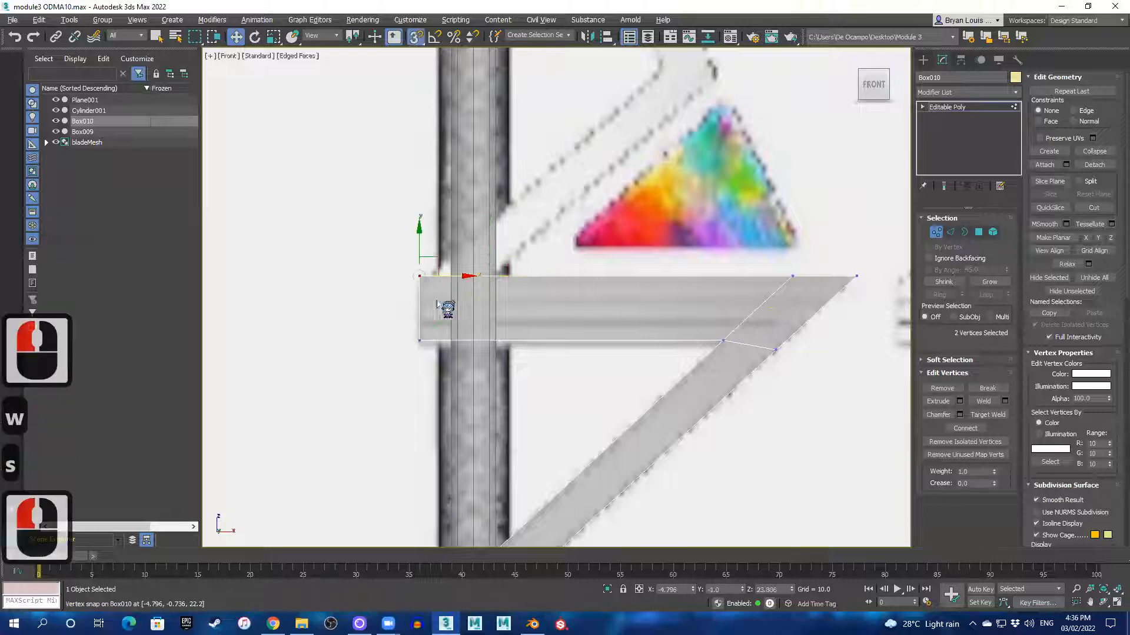
- Add an edge loop across the horizontal beam where the next diagonal bar meets the pole
scroll(535, 222, down, 2)
middle_drag(535, 222, 434, 379)
scroll(507, 315, up, 3)
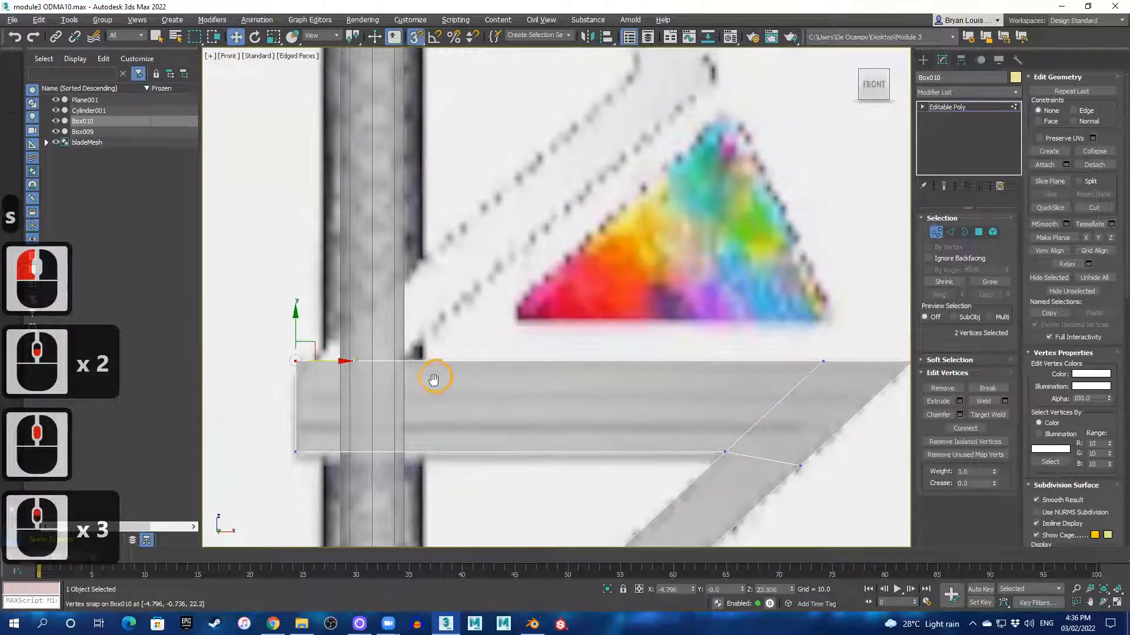
scroll(719, 87, down, 2)
scroll(441, 328, up, 1)
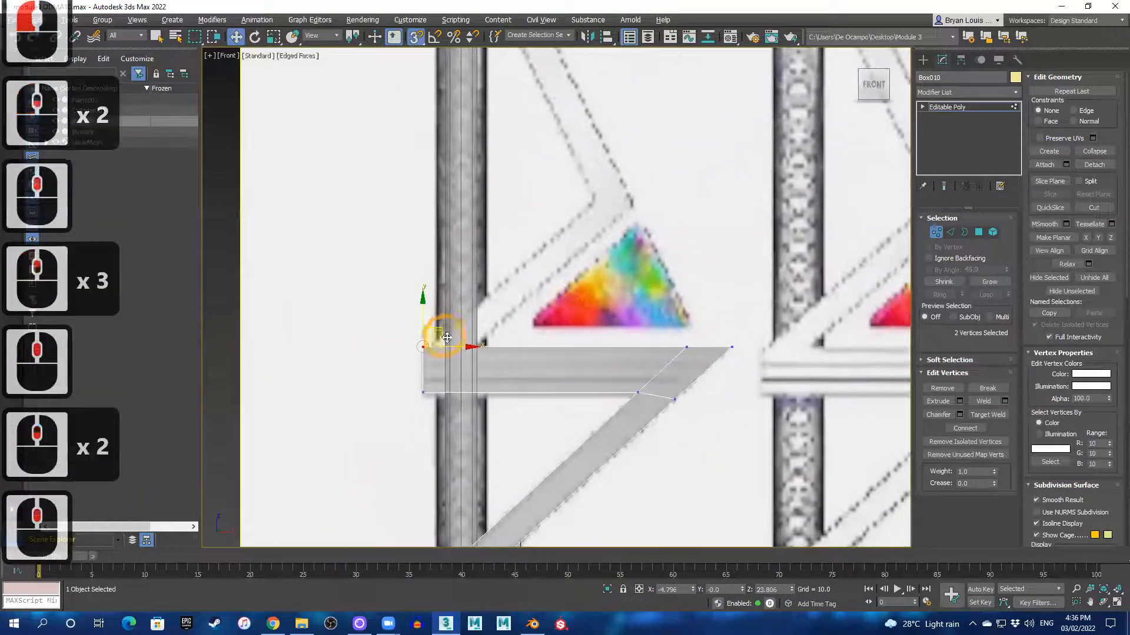
scroll(449, 331, up, 1)
key(alt+1)
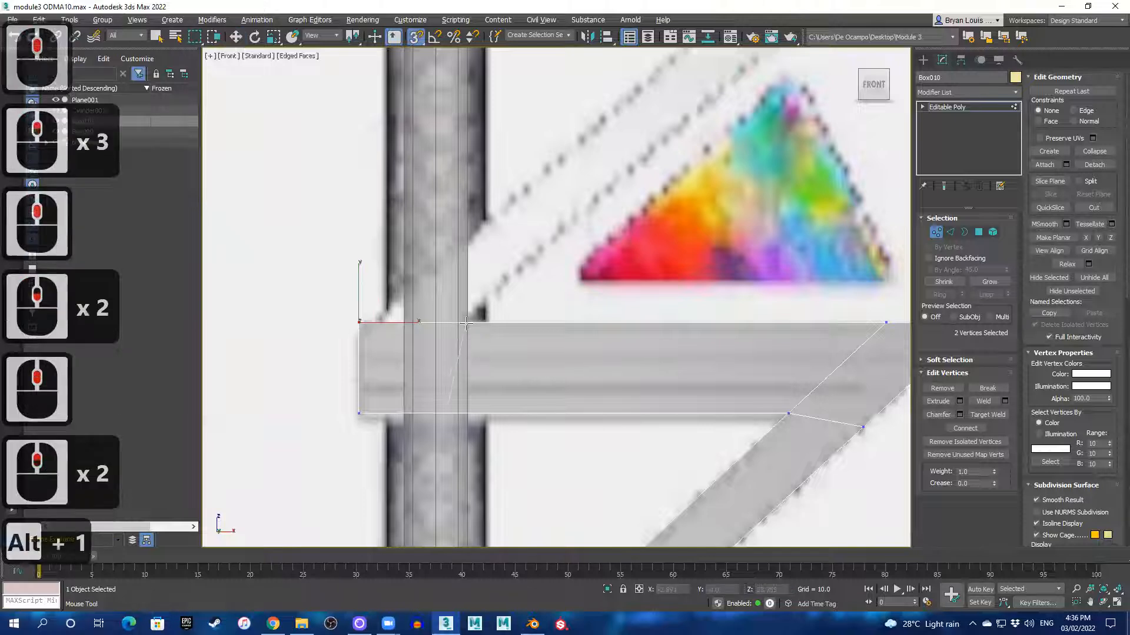
click(462, 322)
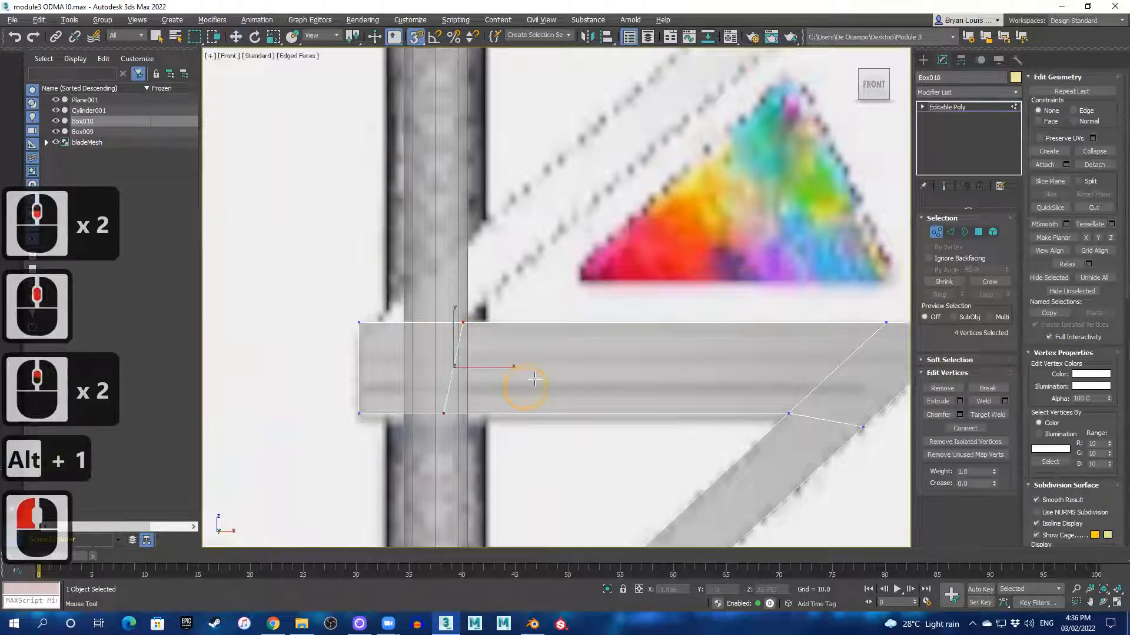
- Snap the lower vertices of the beam's new edge loop directly below its upper vertices to straighten the loop
key(q)
click(460, 416)
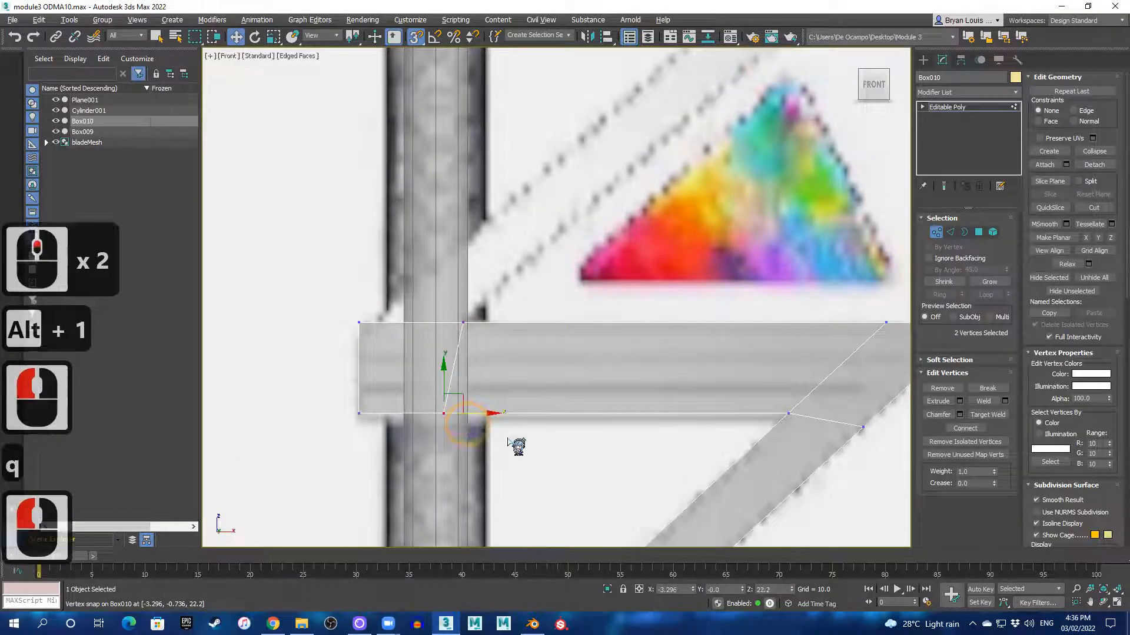
key(w)
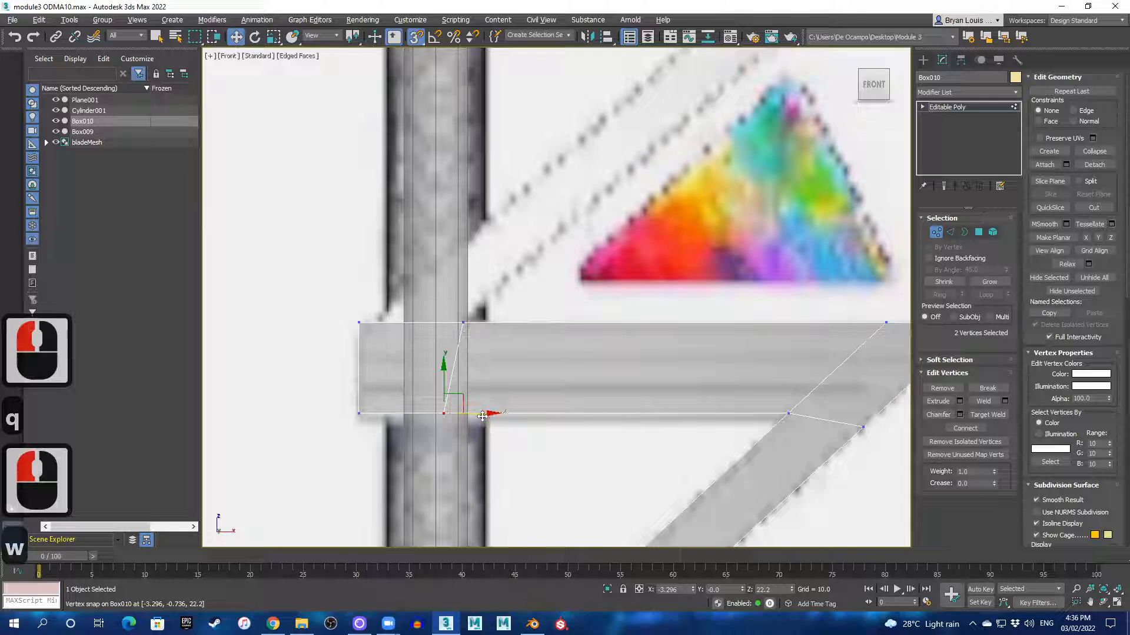
drag(483, 417, 495, 404)
drag(472, 337, 464, 323)
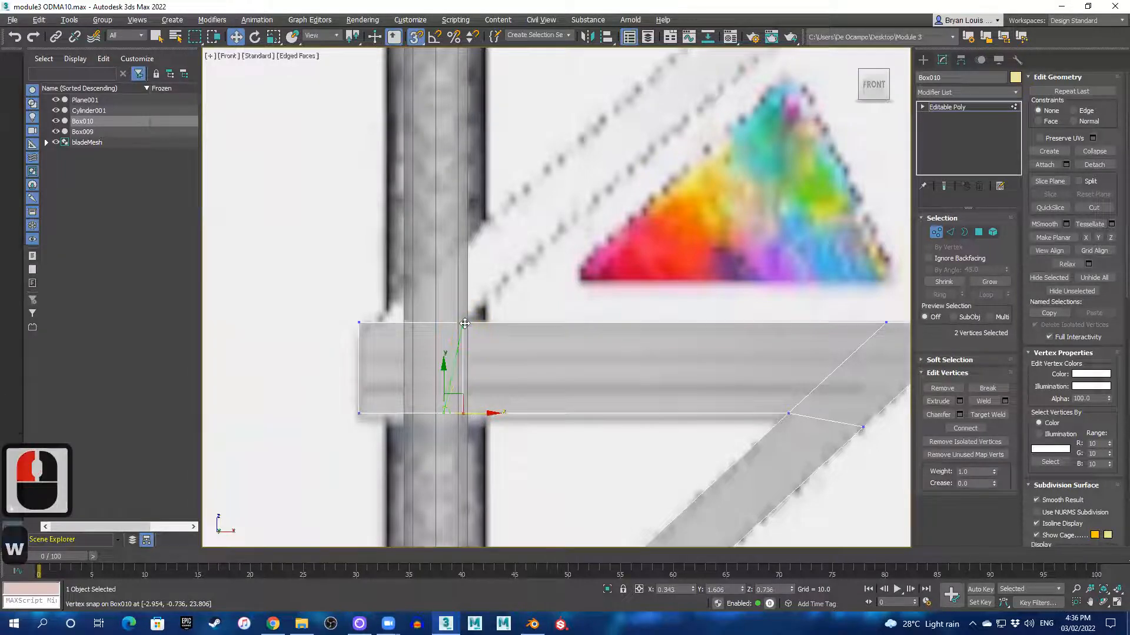
- Select the upper polygon of Box010's short beam-end section that crosses the pole
middle_drag(583, 245, 530, 327)
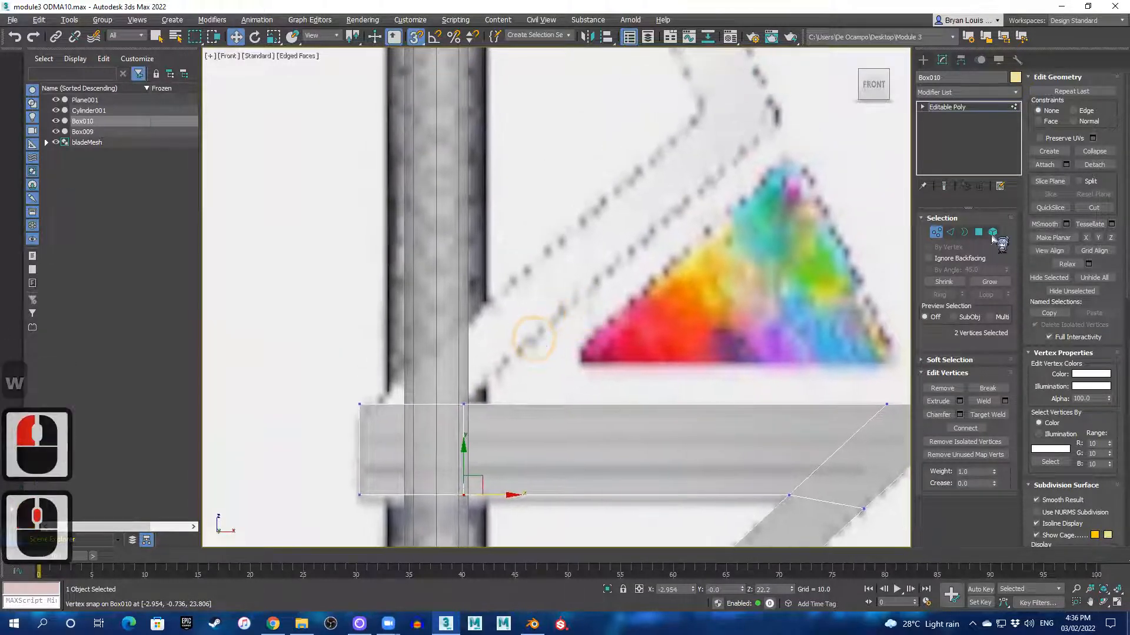
click(979, 234)
click(542, 353)
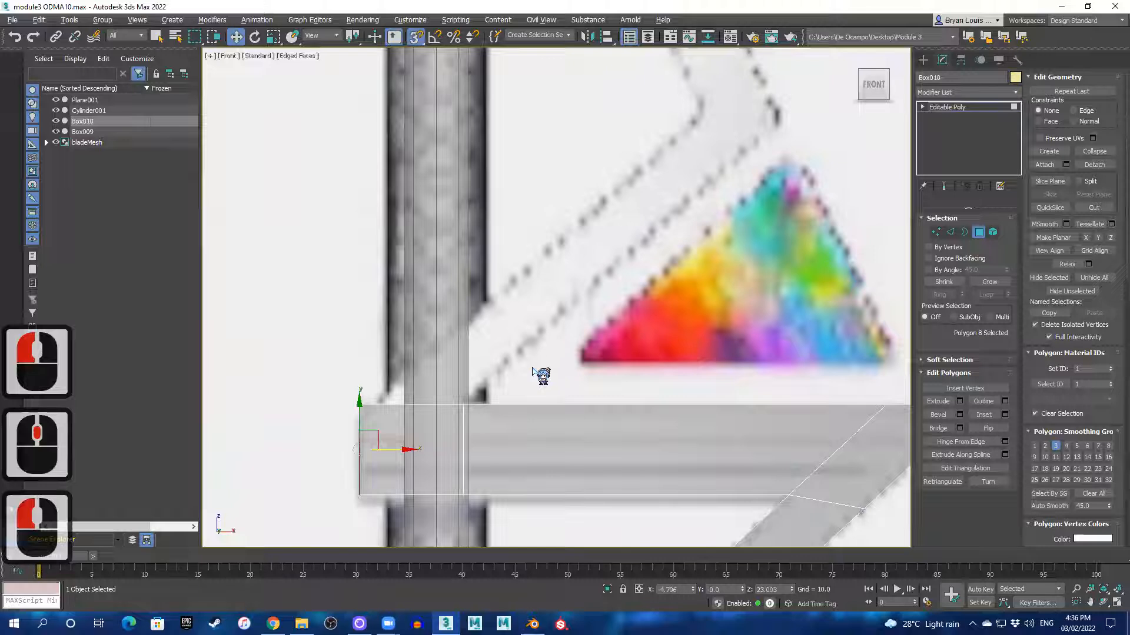
key(alt+w)
scroll(755, 410, up, 4)
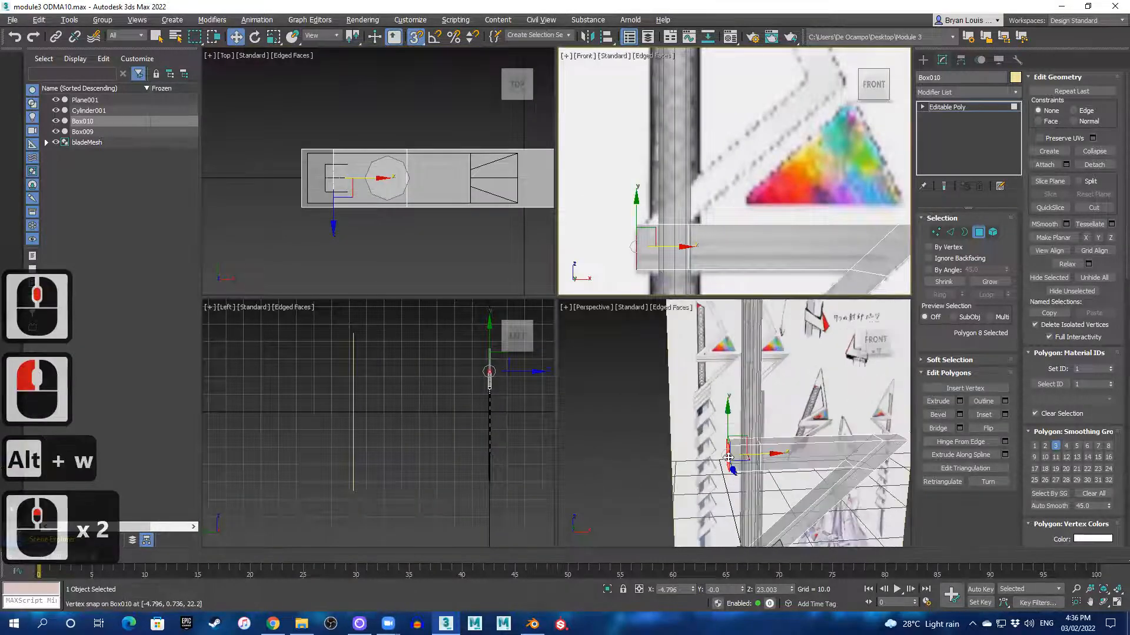
click(736, 422)
click(749, 434)
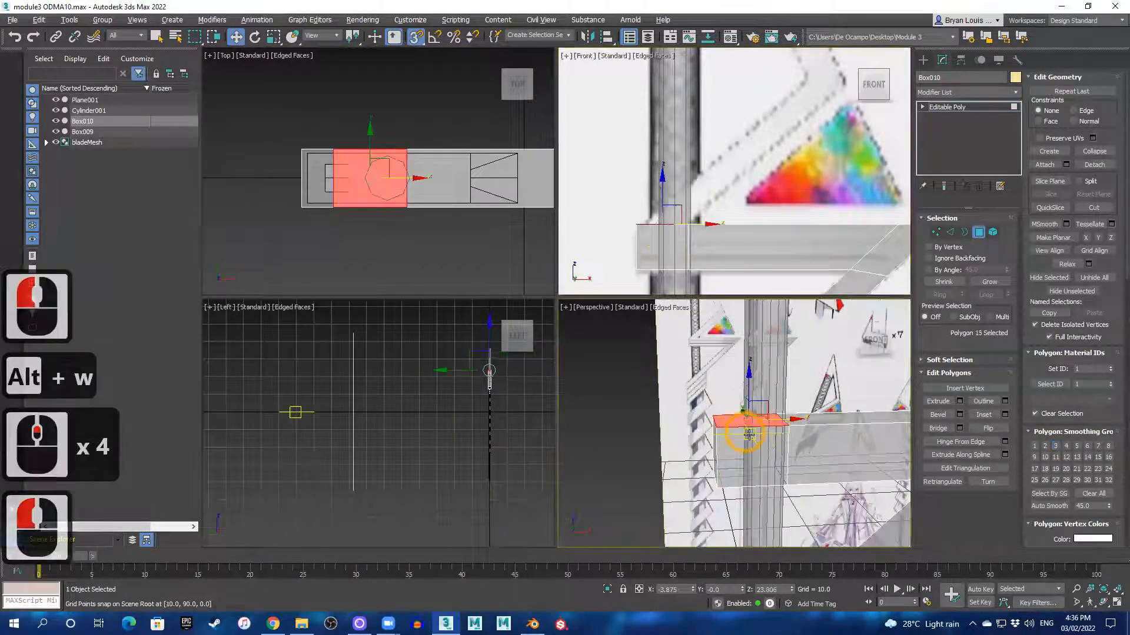
- Extrude the selected polygon diagonally up to the next corner of the reference frame, above the coloured triangle
key(alt+w)
middle_drag(704, 227, 638, 331)
scroll(638, 330, down, 2)
drag(513, 383, 687, 294)
scroll(731, 244, up, 3)
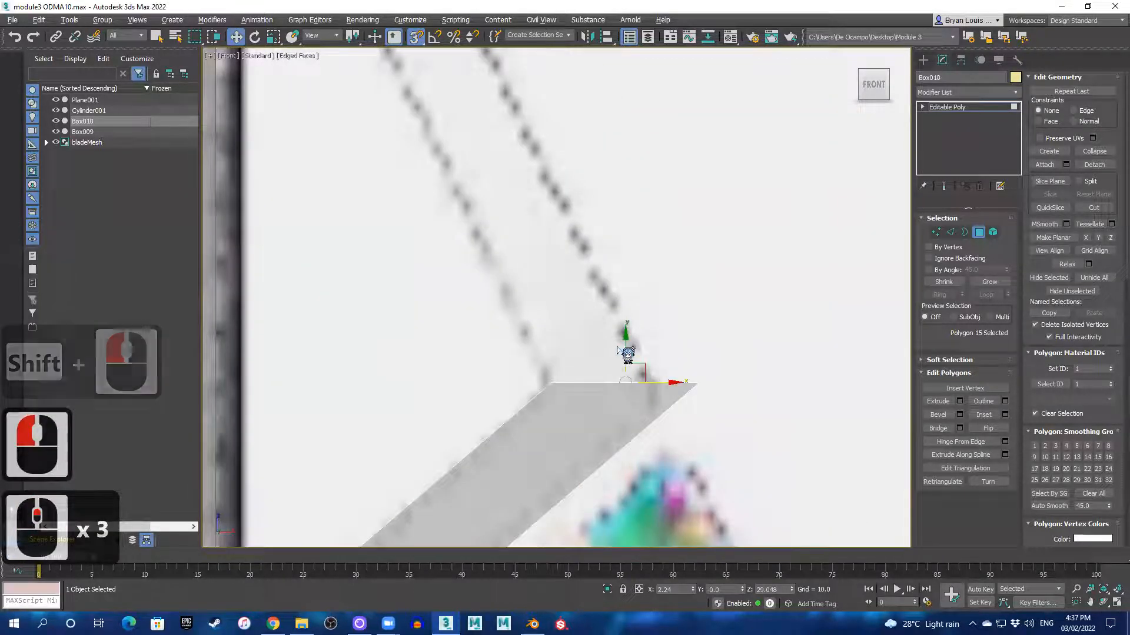
drag(617, 335, 630, 384)
- Extrude the corner polygon up along the long slanted bar to where the reference's inner outline meets the blade tip
scroll(629, 382, down, 3)
middle_drag(665, 301, 659, 388)
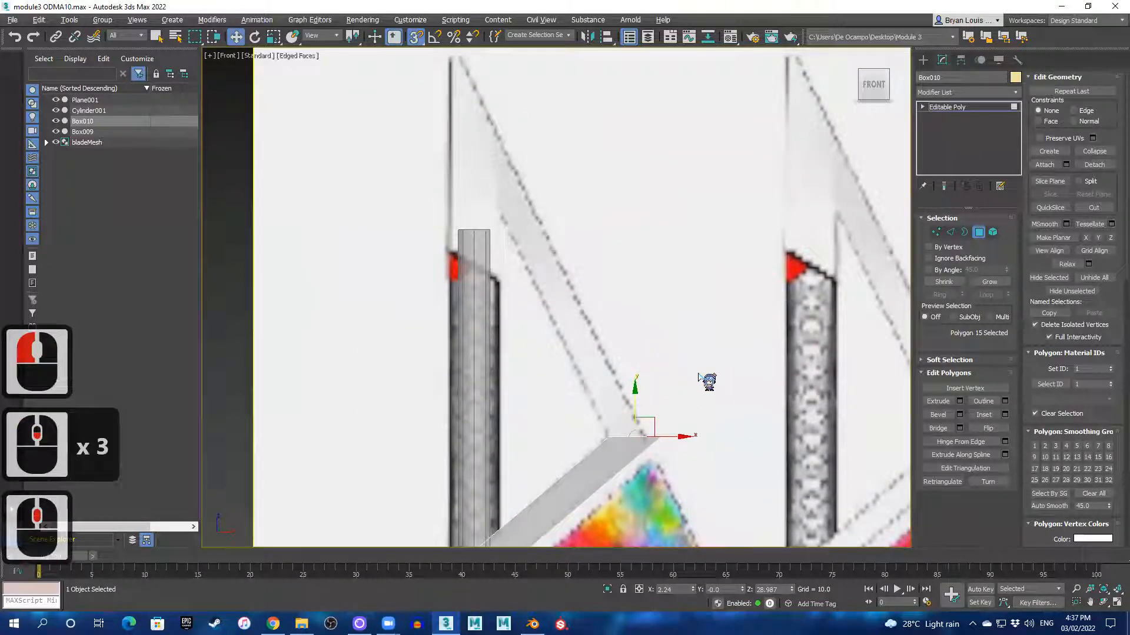
key(w)
shift+drag(634, 393, 538, 252)
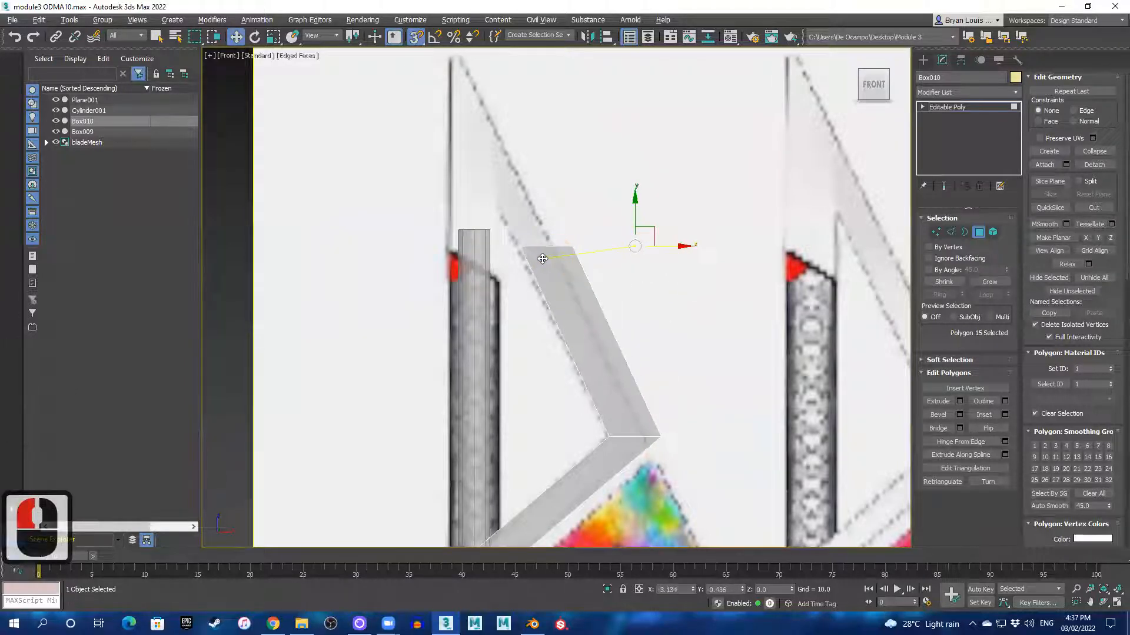
drag(538, 213, 529, 183)
drag(522, 161, 517, 207)
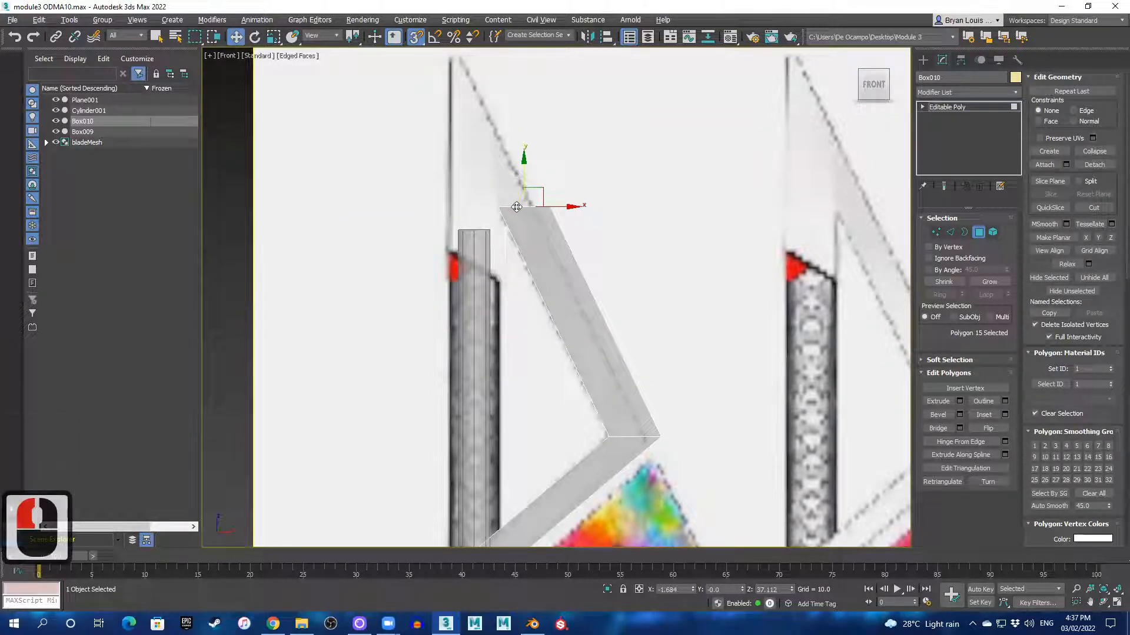
- With snapping off, move the outer vertices of the slanted bar's end directly above its inner vertices, onto the reference's outer outline
click(936, 233)
click(499, 203)
drag(542, 192, 568, 227)
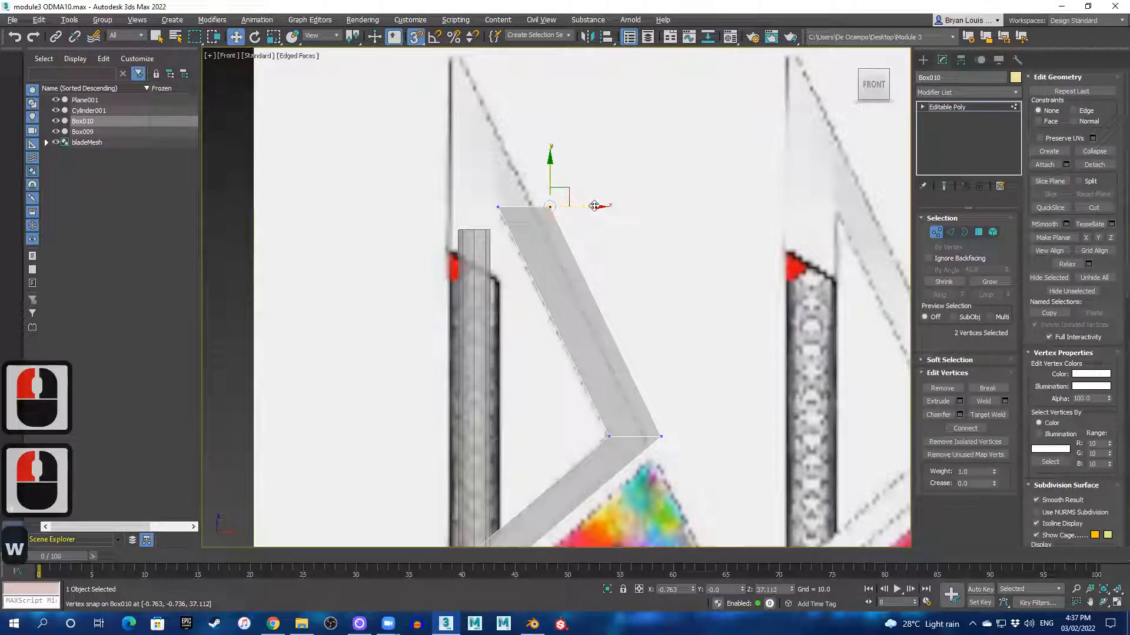
key(s)
key(s)
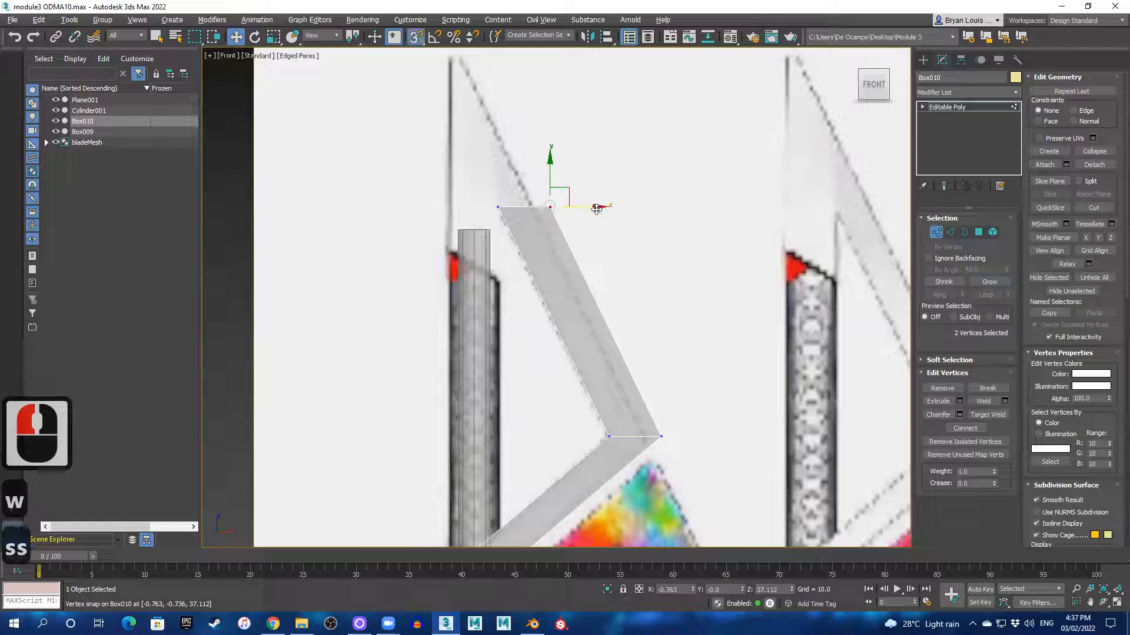
drag(553, 207, 515, 113)
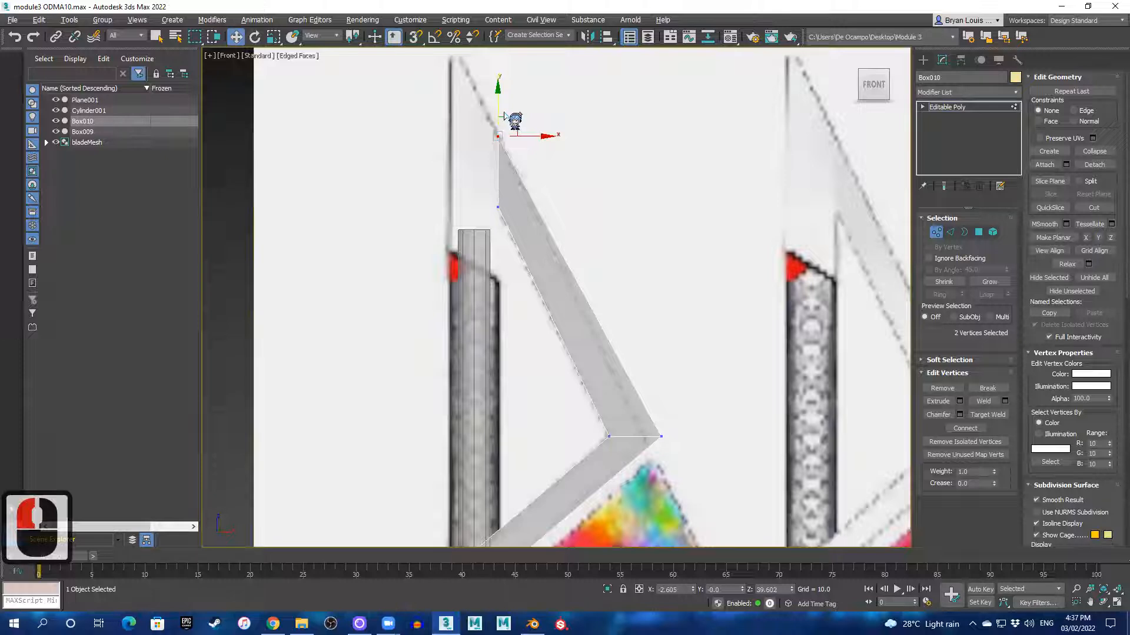
- Check the blade tip in the reference sketches and move all four end vertices of the slanted bar up to the tip's vertical edge
scroll(504, 116, down, 6)
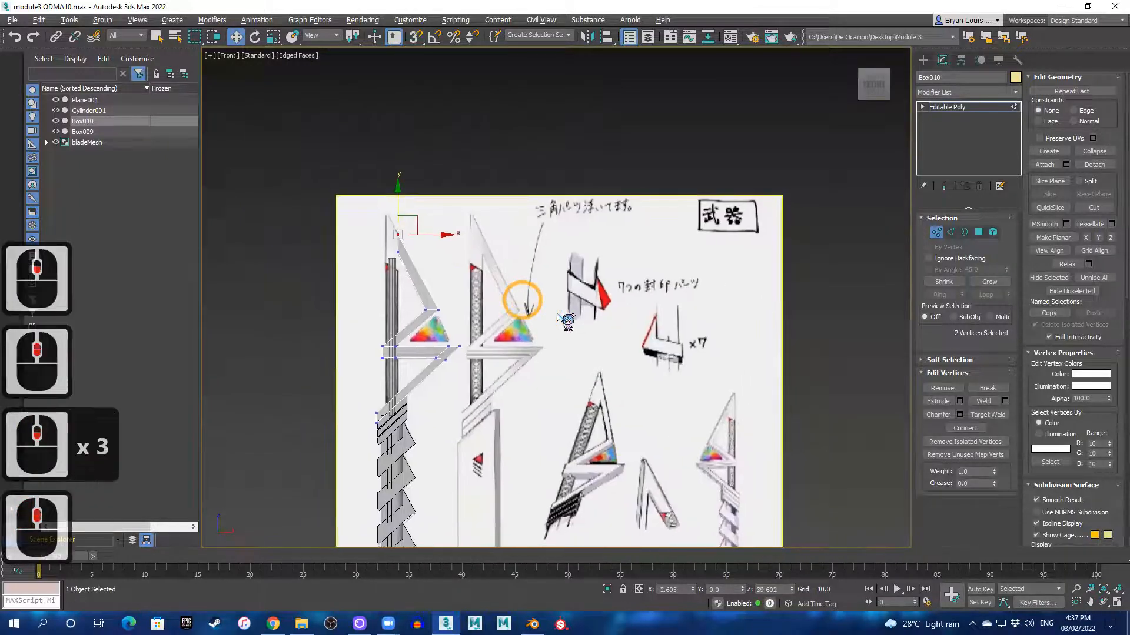
scroll(557, 316, up, 6)
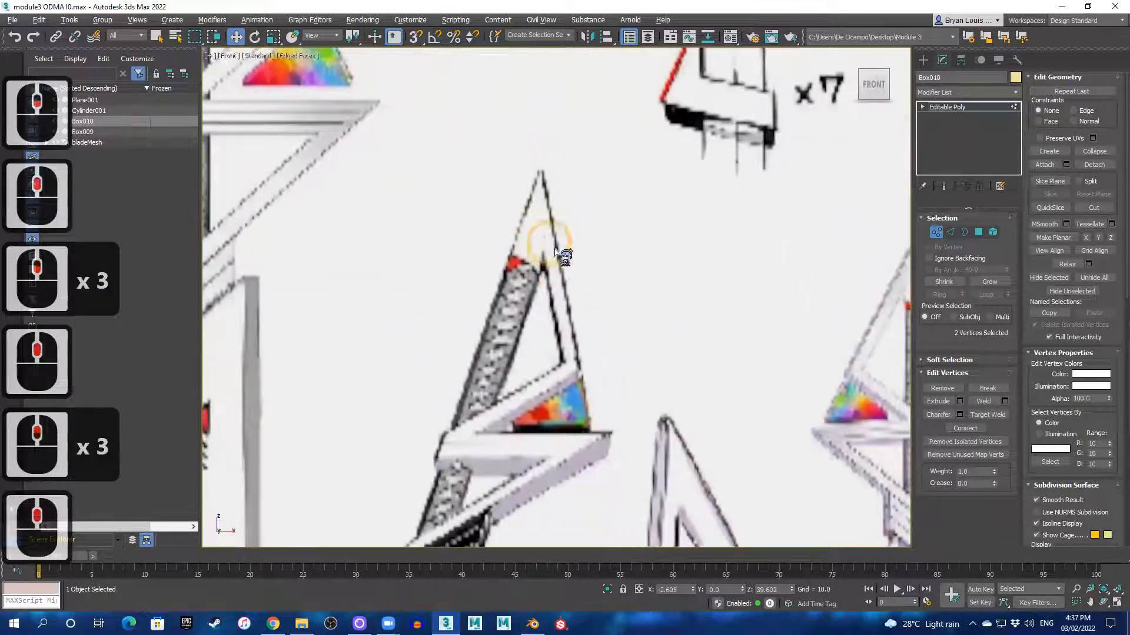
scroll(557, 255, down, 5)
middle_drag(521, 294, 554, 323)
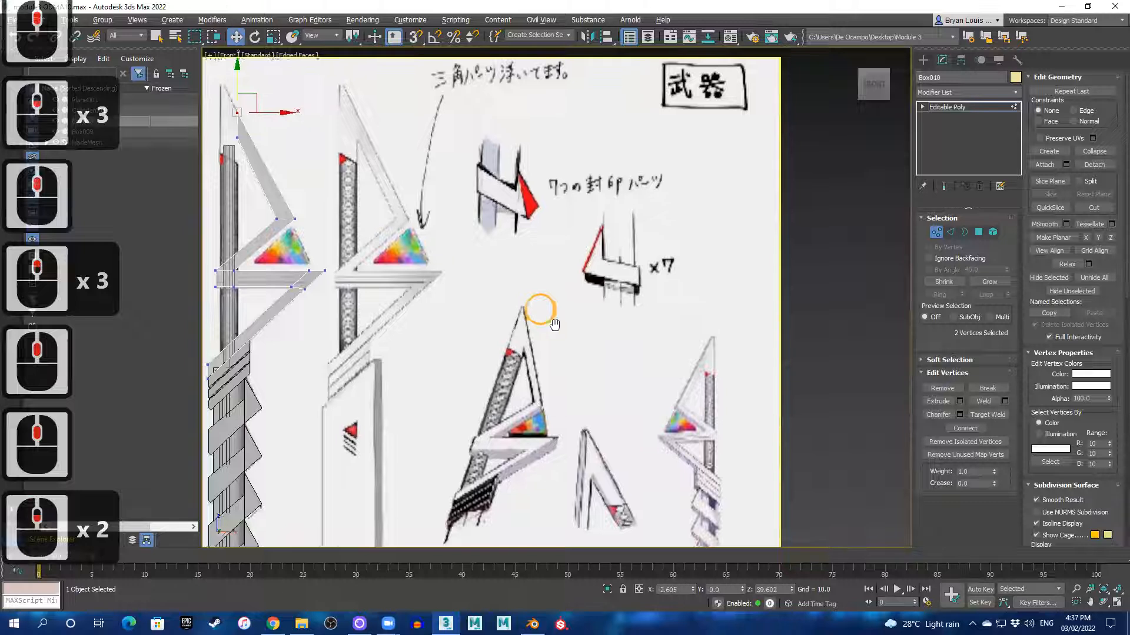
scroll(368, 181, up, 6)
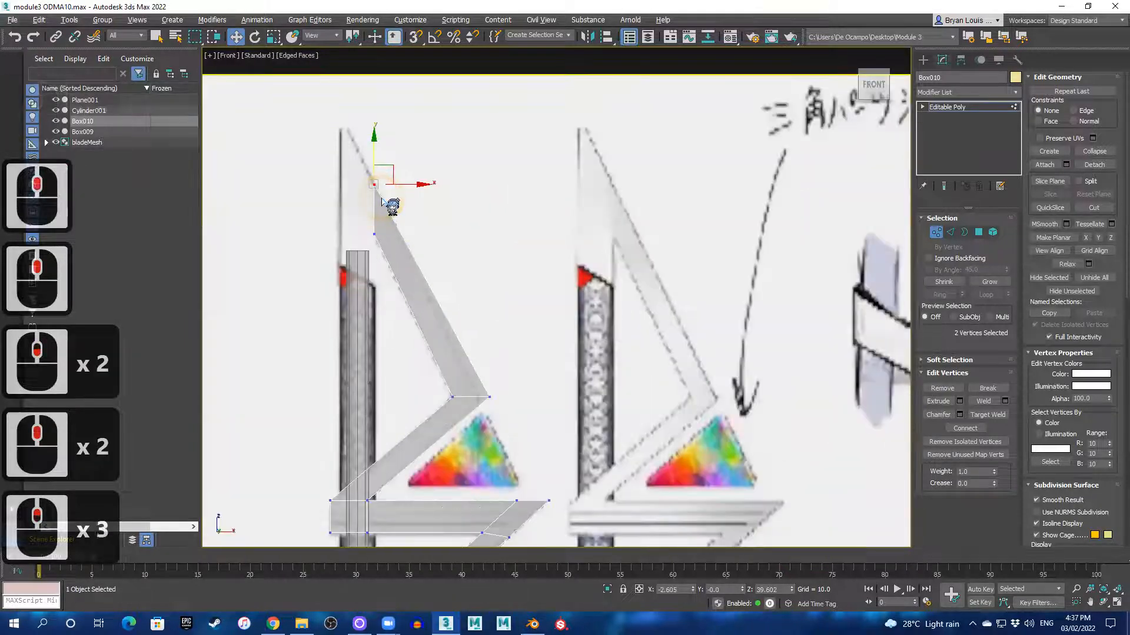
scroll(383, 201, up, 4)
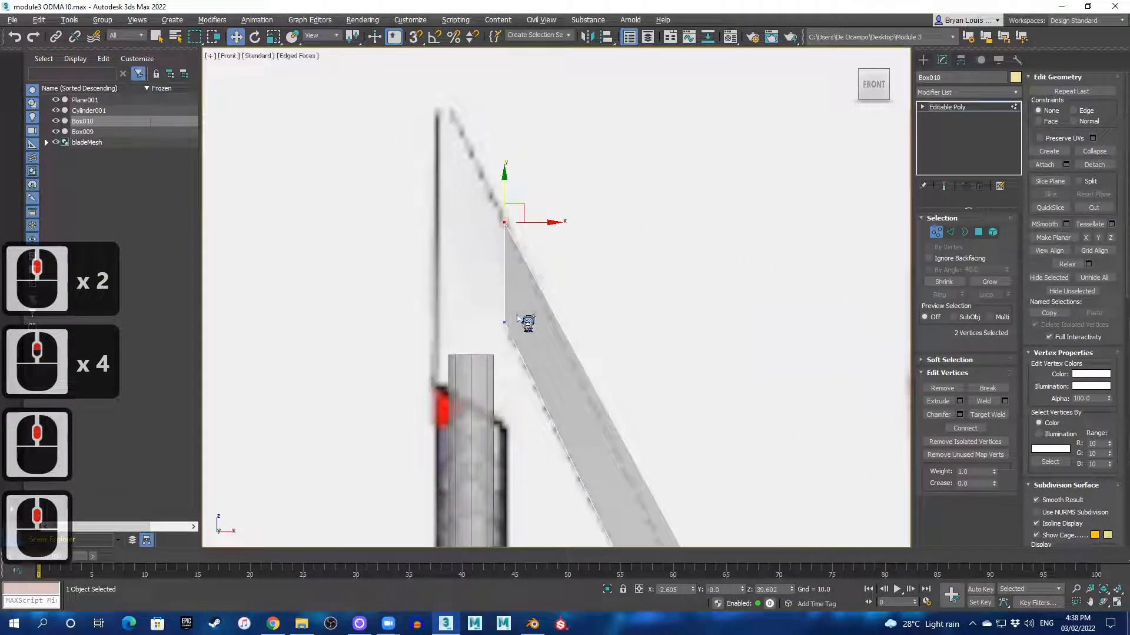
shift+drag(506, 320, 541, 257)
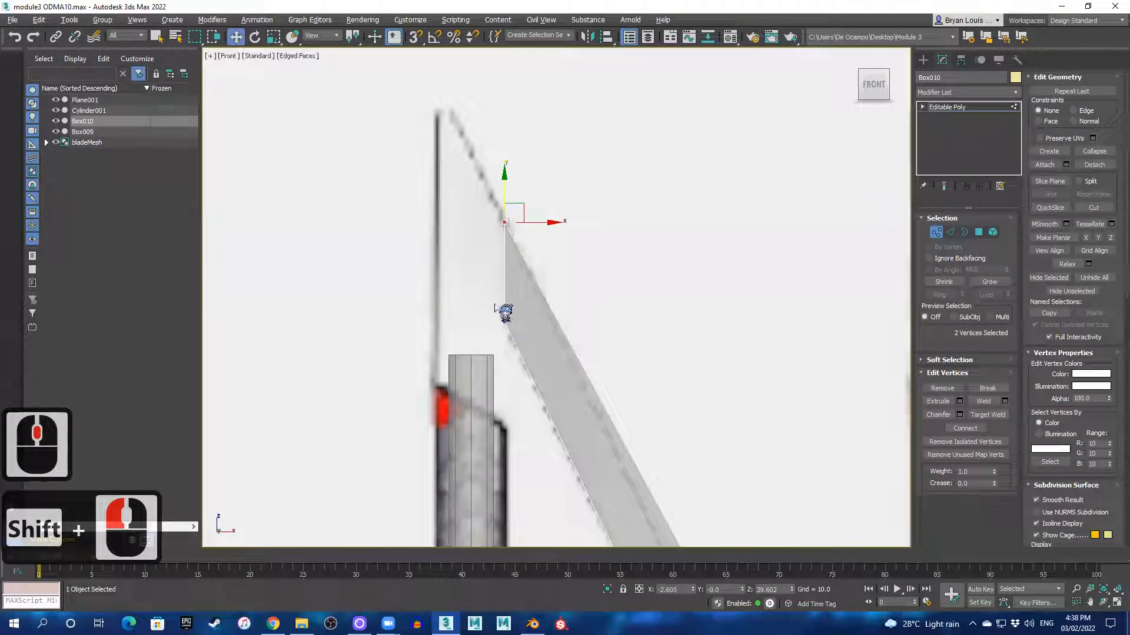
ctrl+drag(507, 328, 515, 344)
drag(543, 271, 463, 108)
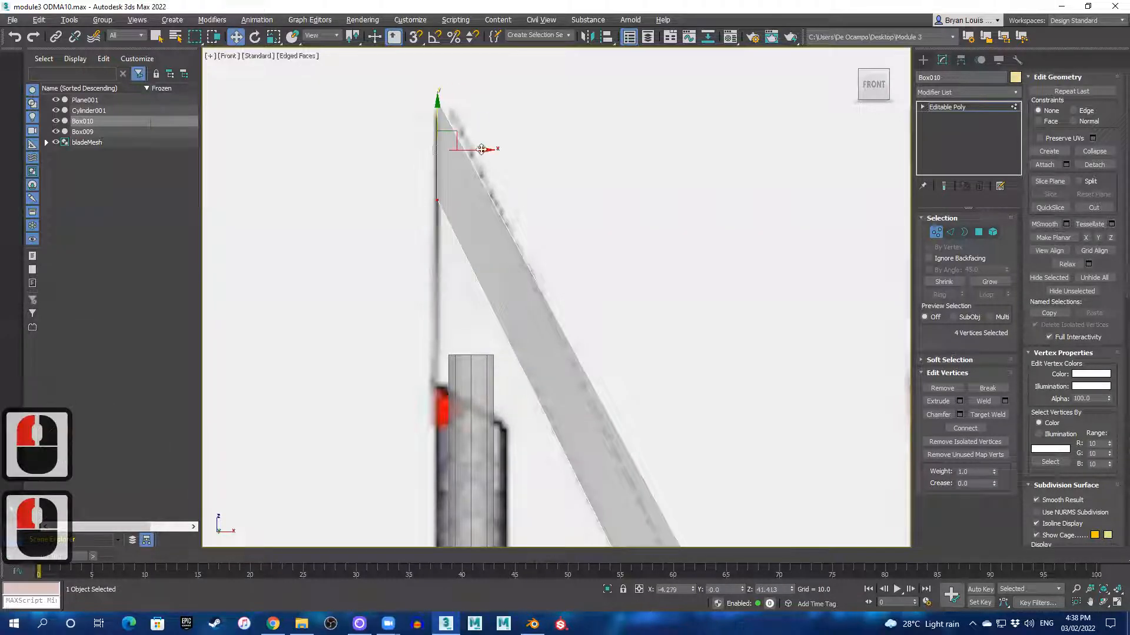
- Add an edge loop across the upper slanted bar, level with the pole's end
key(alt+1)
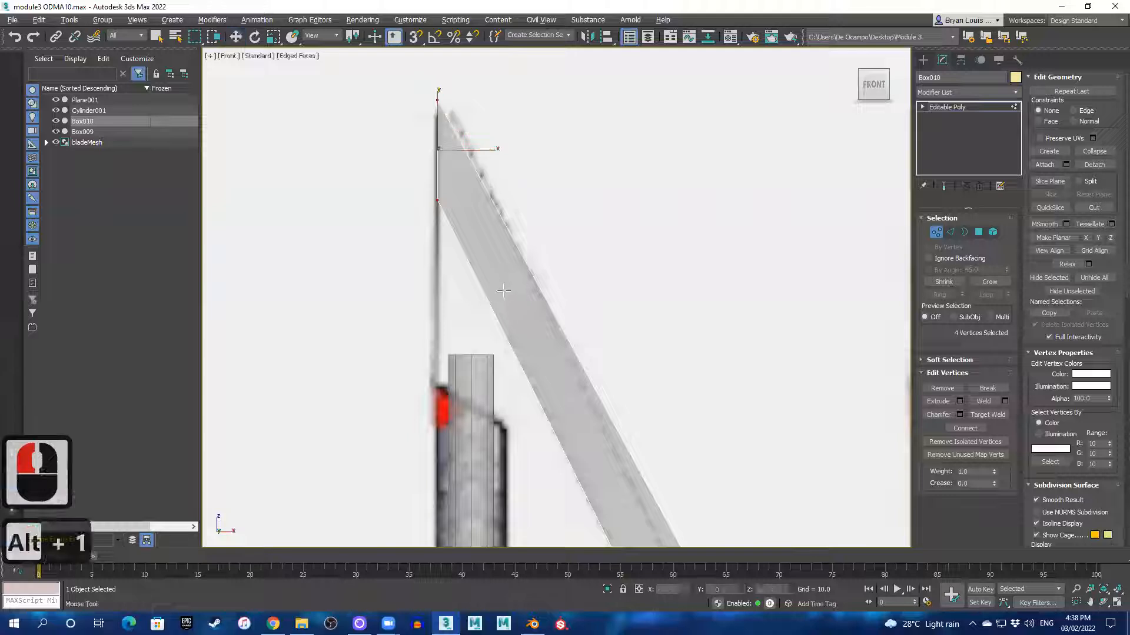
click(523, 352)
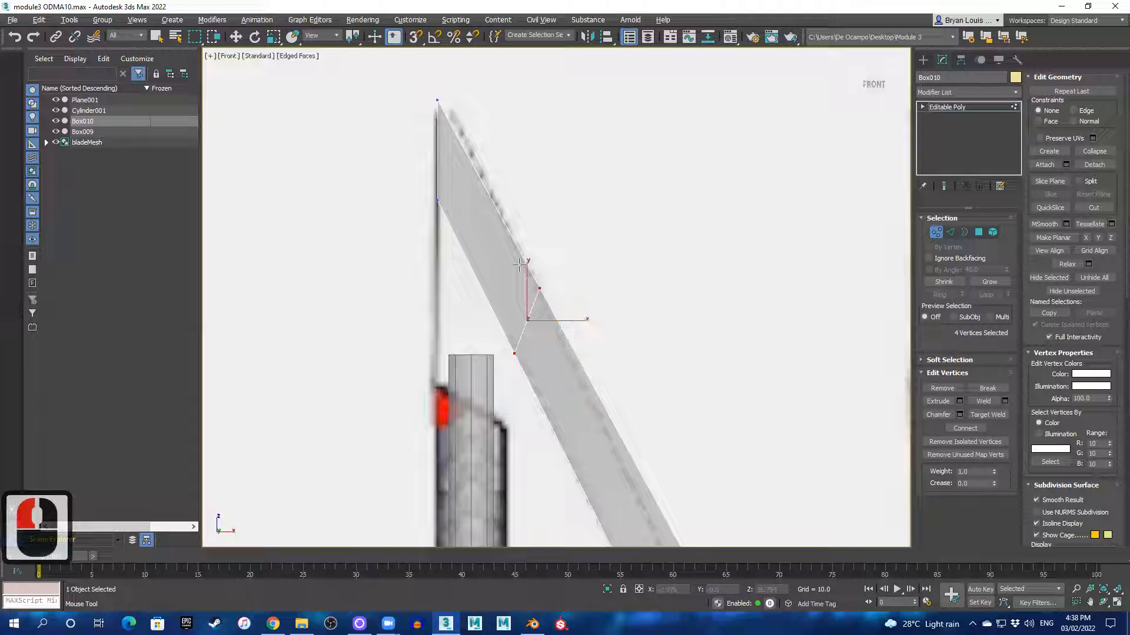
click(978, 232)
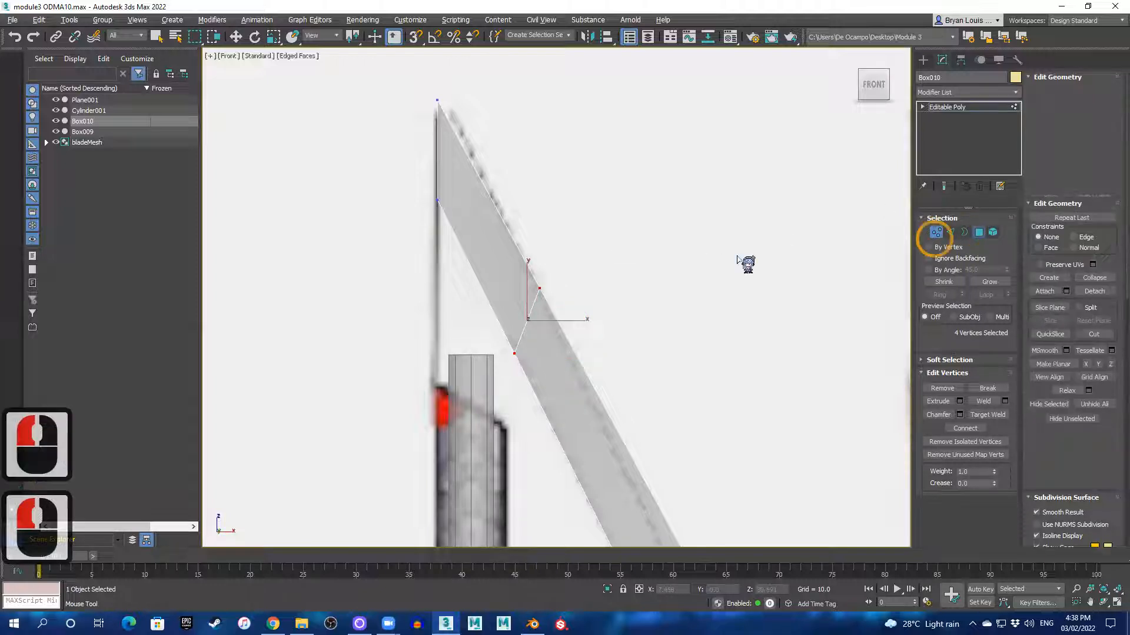
click(468, 286)
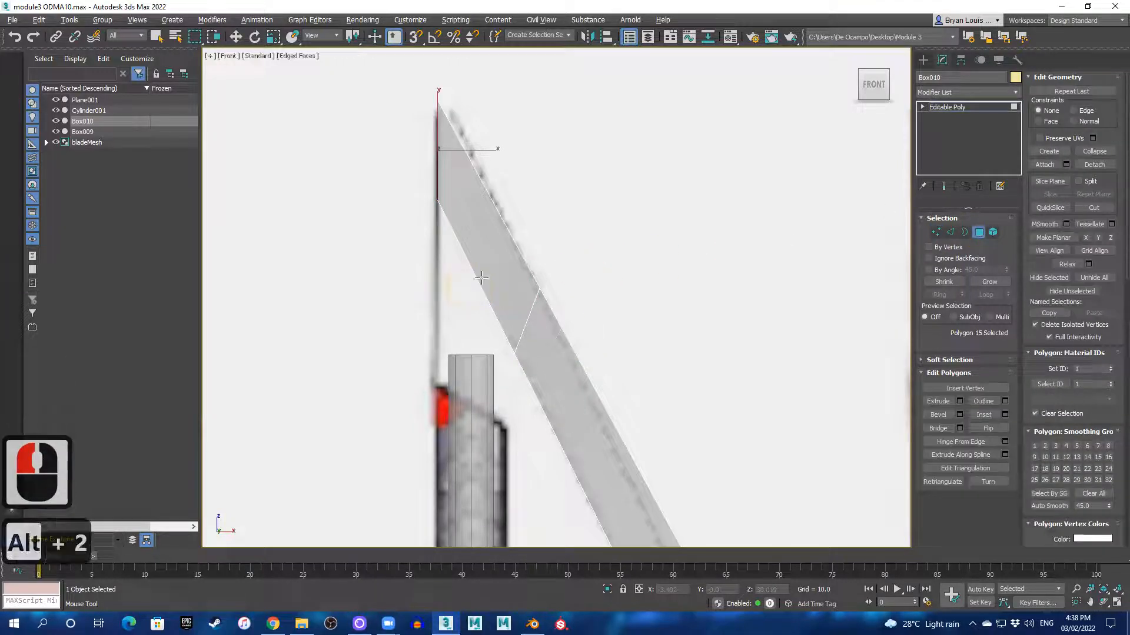
- Select the inner-side polygon of the slanted bar between the tip and the new edge loop
key(alt+w)
mouse_move(719, 411)
middle_down()
mouse_move(723, 370)
mouse_move(715, 397)
middle_up()
scroll(723, 370, down, 3)
scroll(715, 400, up, 2)
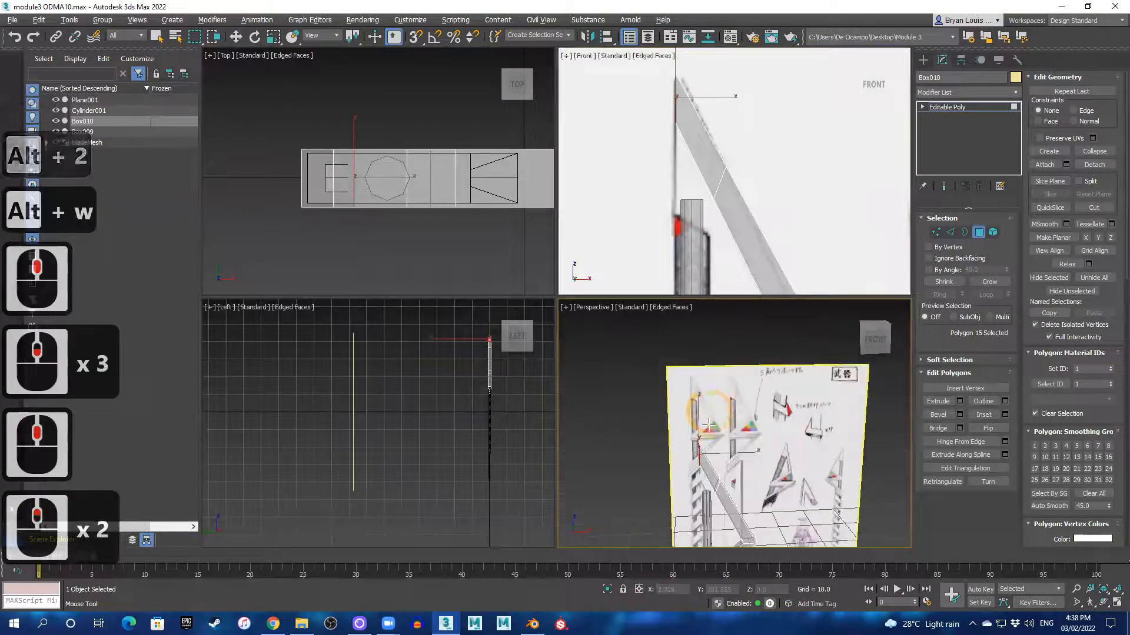
key(alt+w)
scroll(497, 339, up, 1)
alt+middle_drag(492, 412, 520, 347)
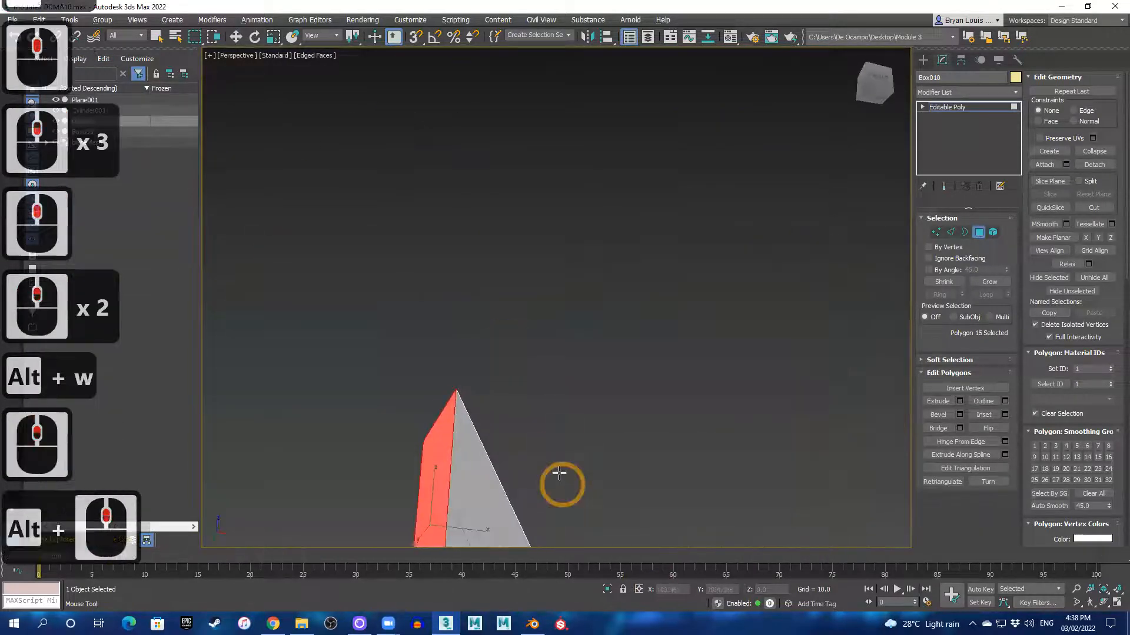
middle_drag(560, 472, 565, 229)
right_click(493, 372)
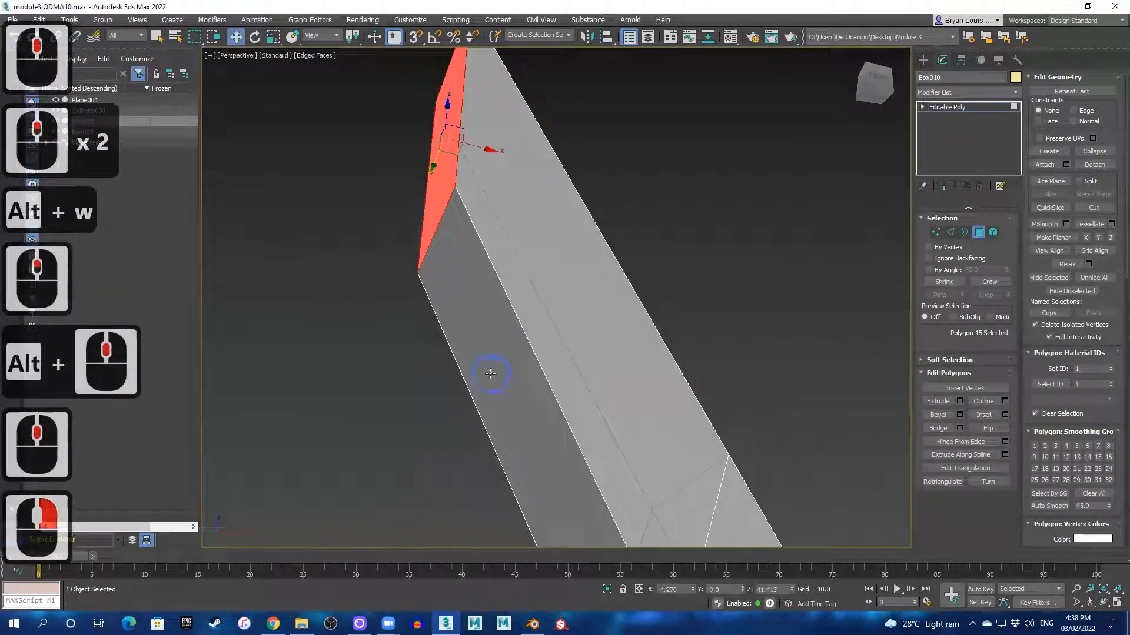
click(492, 373)
- Try to extrude the selected inner polygon straight down toward the pole's end, and undo it
scroll(575, 365, down, 1)
middle_click(575, 366)
middle_click(575, 366)
key(alt+w)
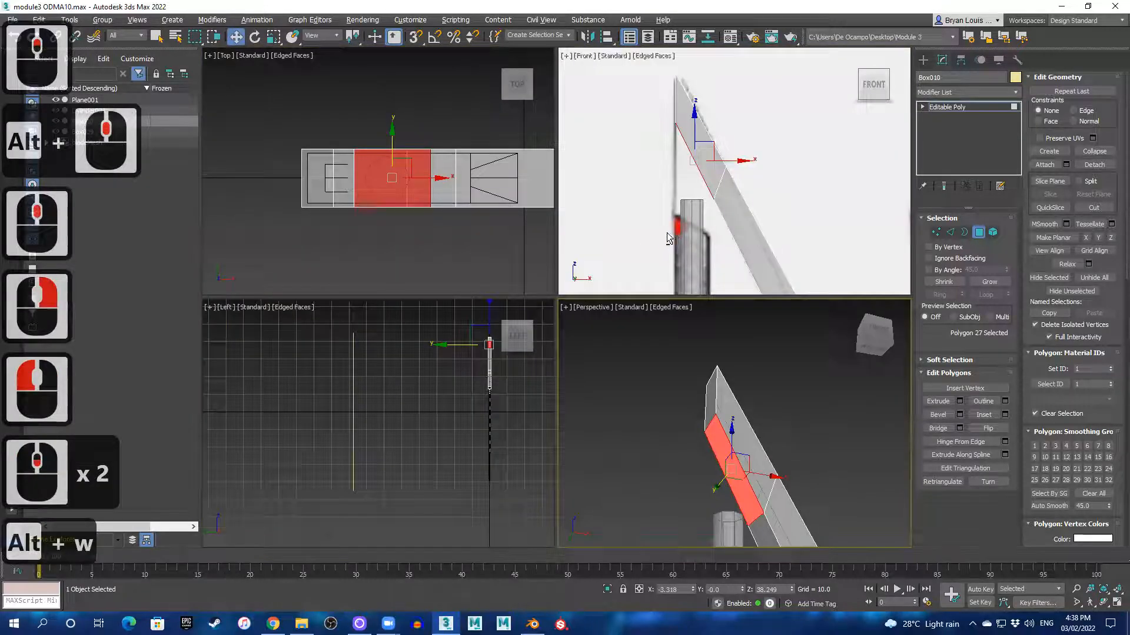
key(alt+w)
scroll(542, 238, up, 2)
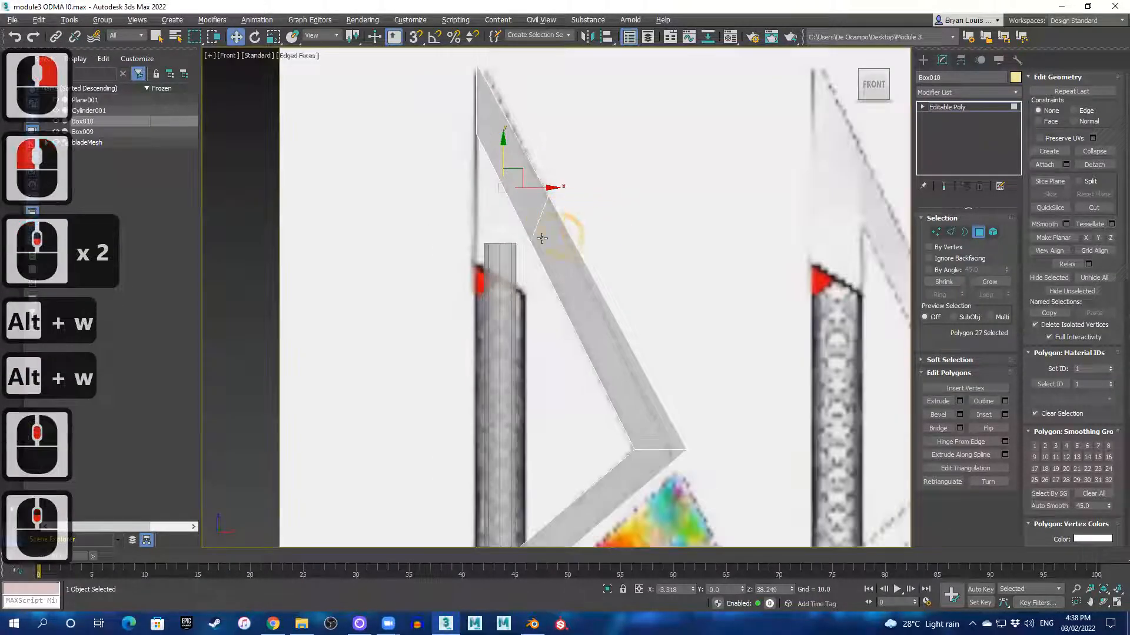
scroll(537, 219, down, 1)
scroll(578, 216, up, 2)
middle_drag(577, 217, 372, 227)
scroll(455, 252, down, 1)
middle_drag(454, 252, 502, 262)
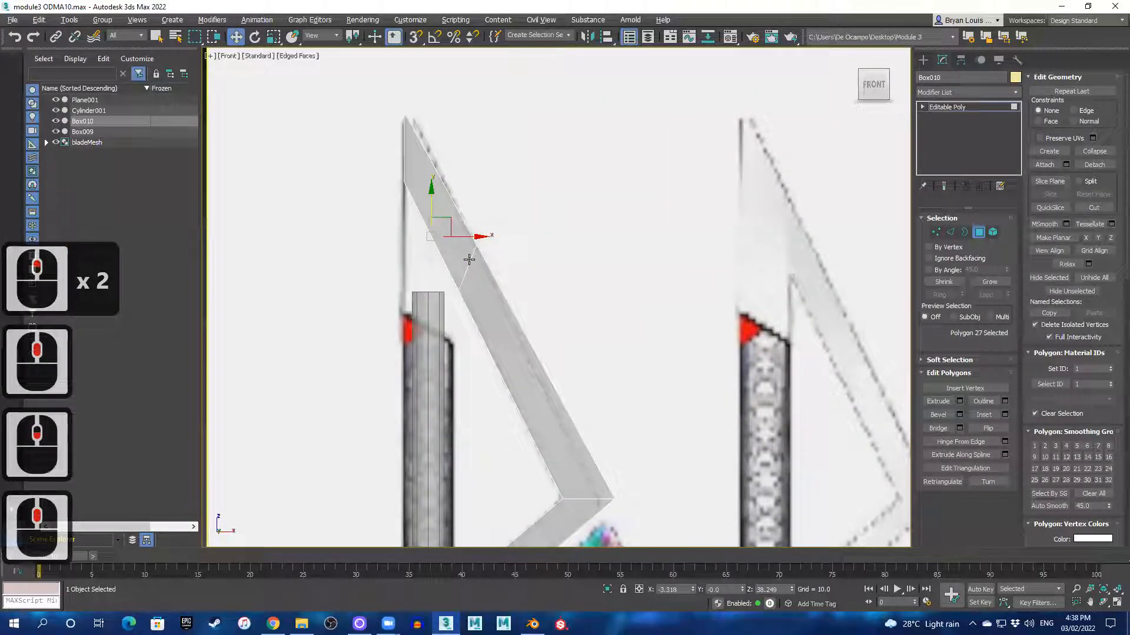
key(w)
shift+drag(435, 208, 441, 266)
key(Escape)
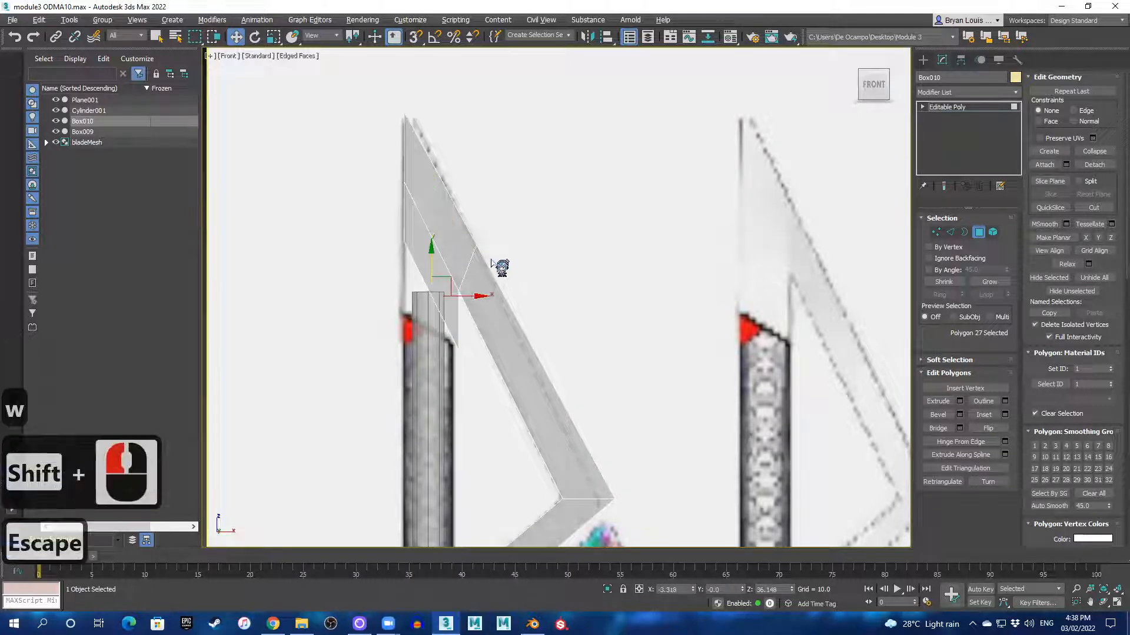
key(ctrl+z)
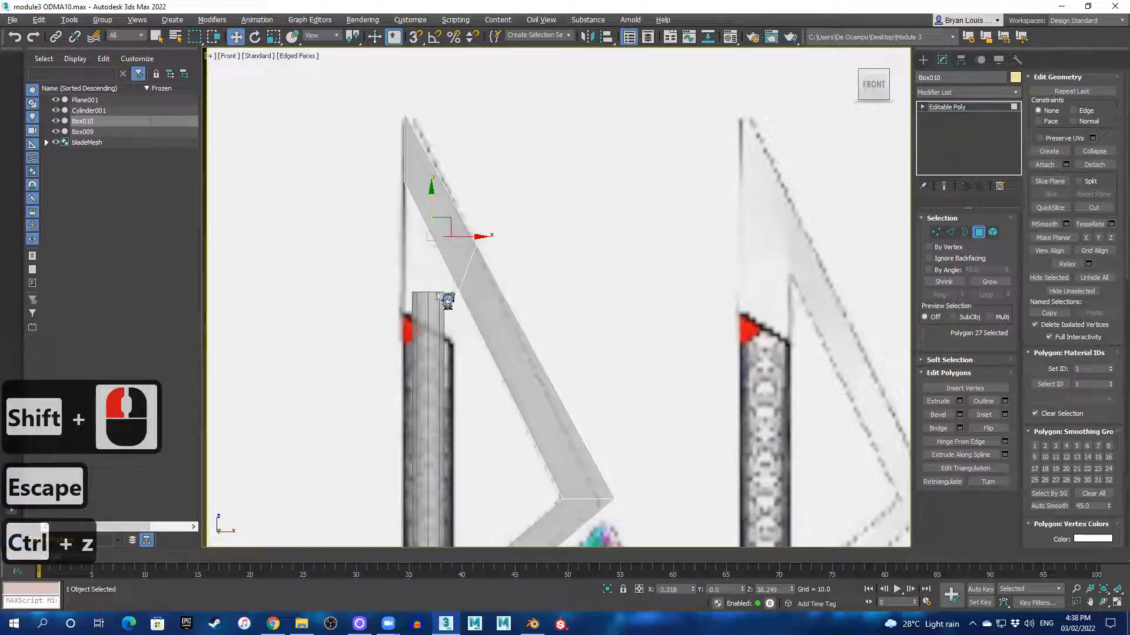
- Undo the edge loop added across the upper slanted bar
click(935, 233)
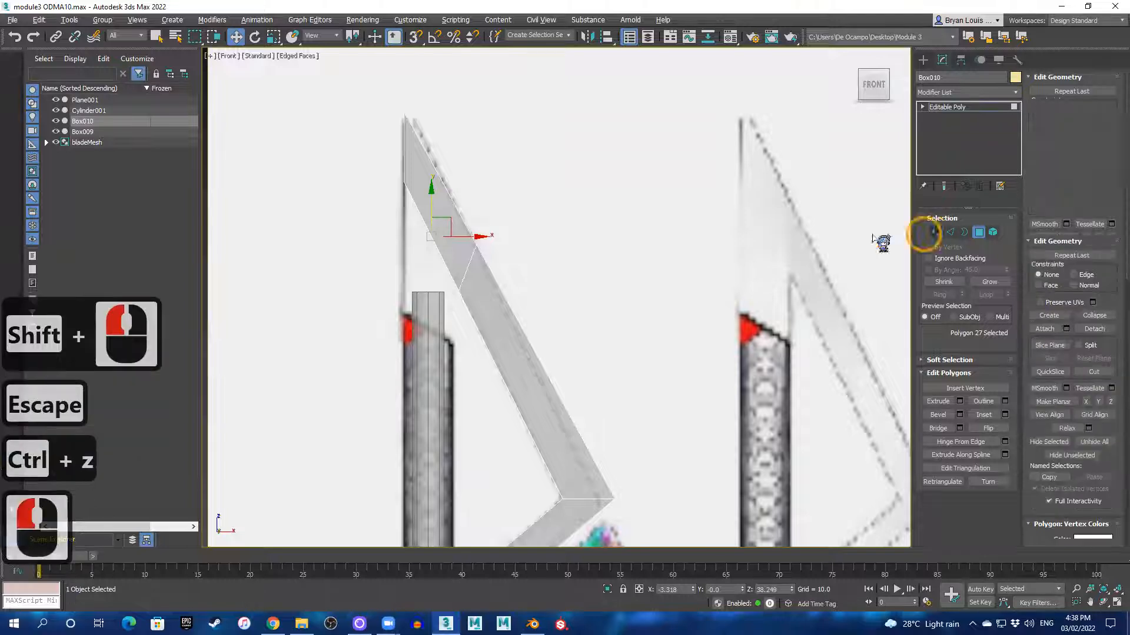
drag(390, 93, 428, 209)
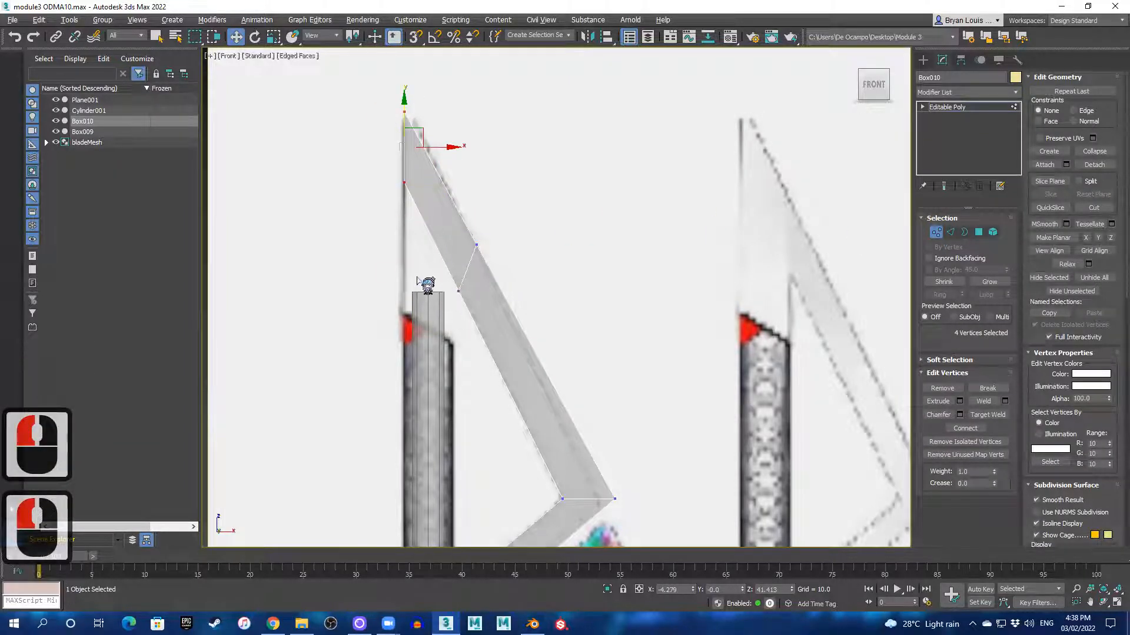
key(ctrl+z)
key(ctrl+z)
key(ctrl+z)
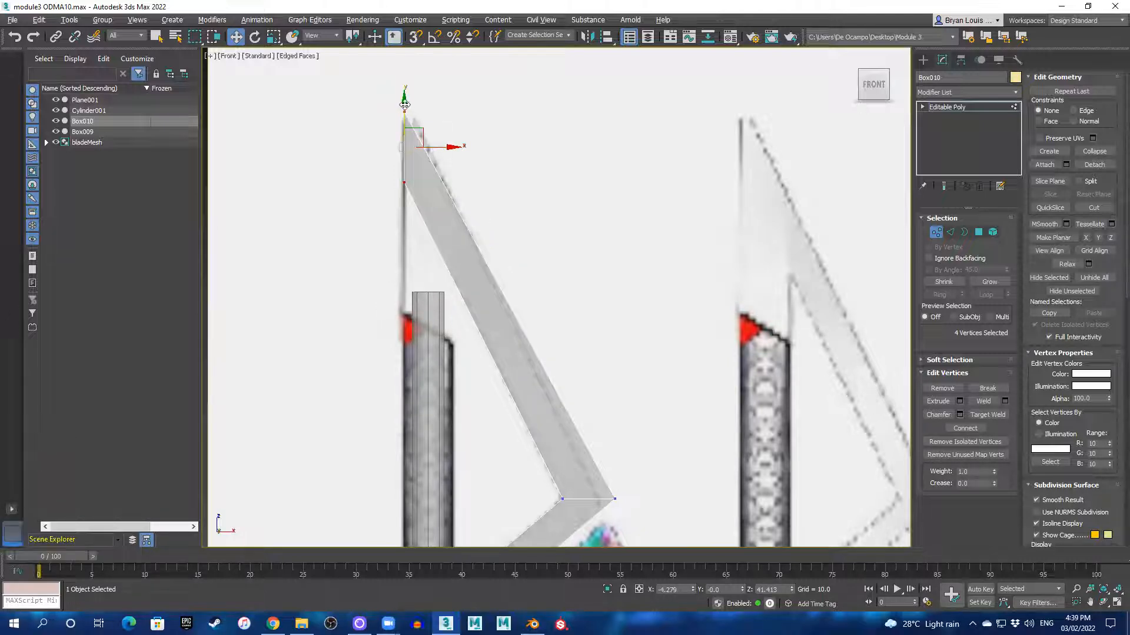
- Shift the four vertices at the blade tip about 0.19 units along X, toward the slanted bar
click(445, 147)
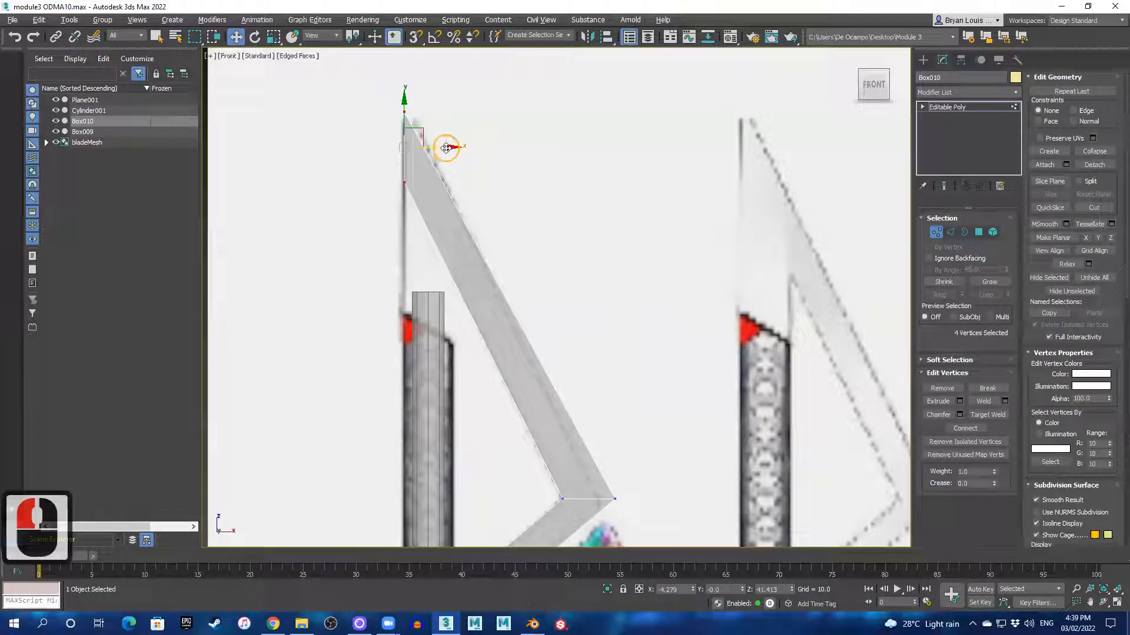
click(451, 148)
drag(449, 147, 454, 148)
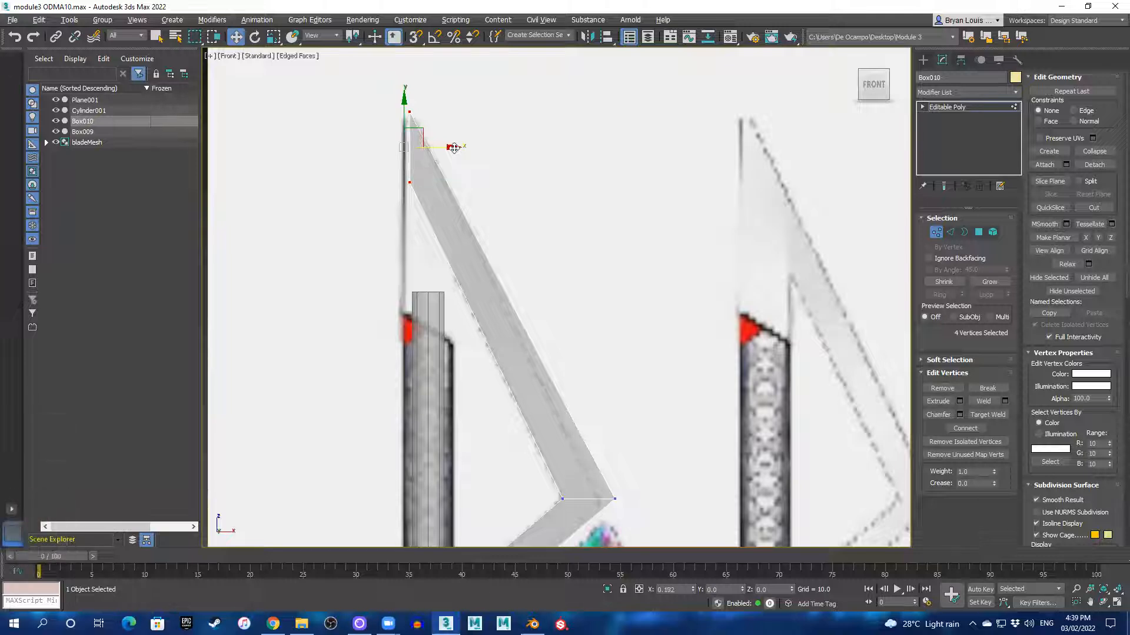
drag(454, 148, 491, 279)
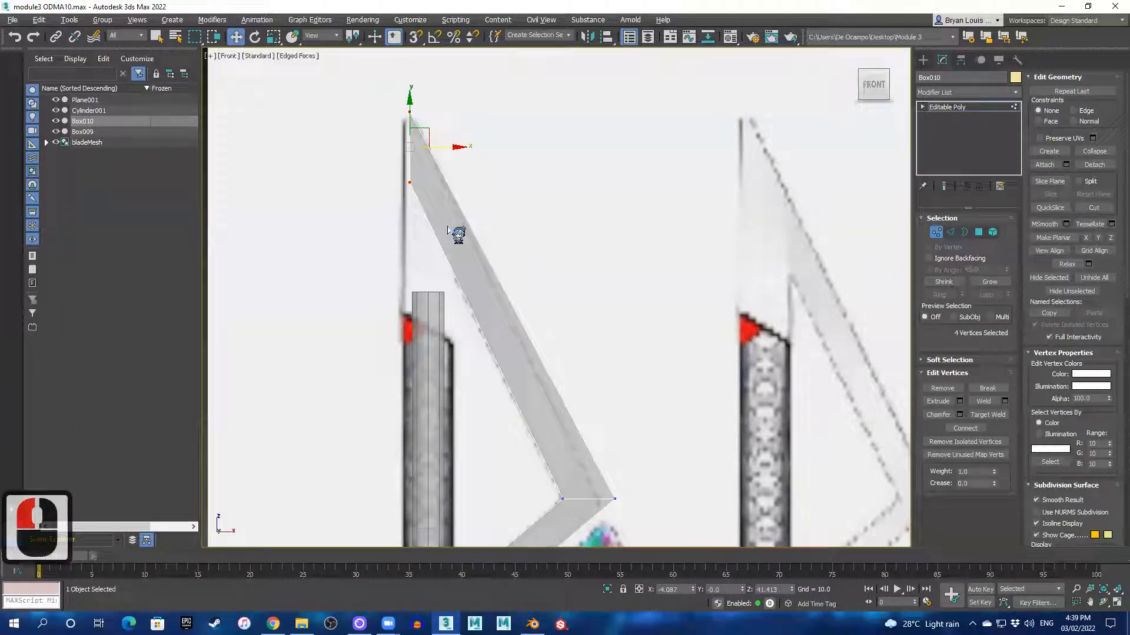
- Add an edge loop across the upper slanted bar near the pole's end and select the inner polygon between it and the tip
key(alt+1)
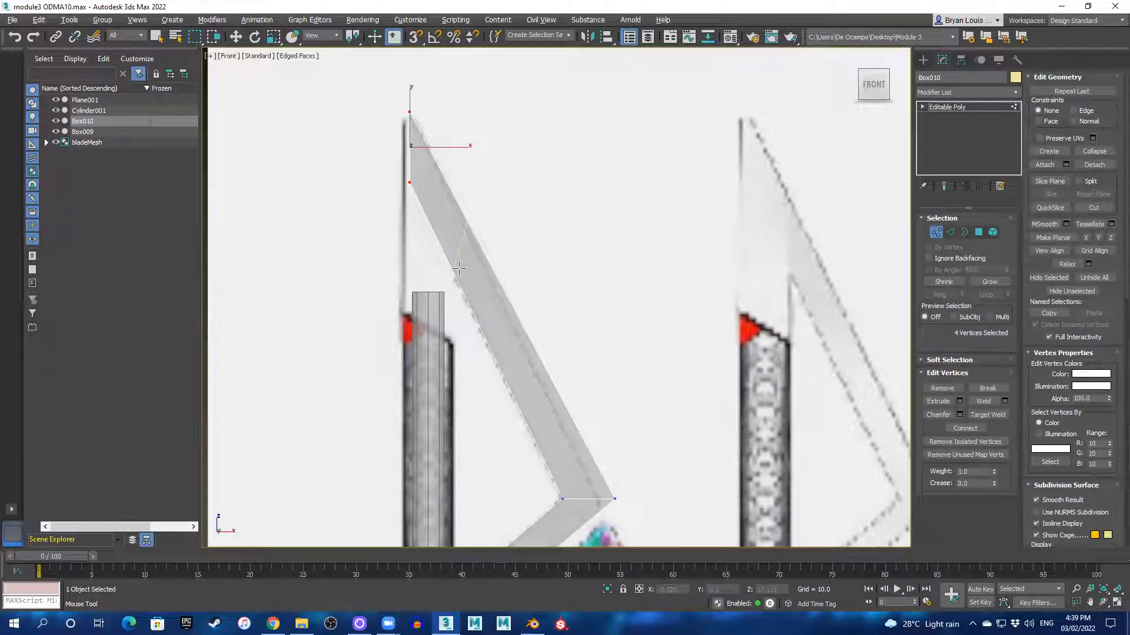
click(458, 266)
key(alt+w)
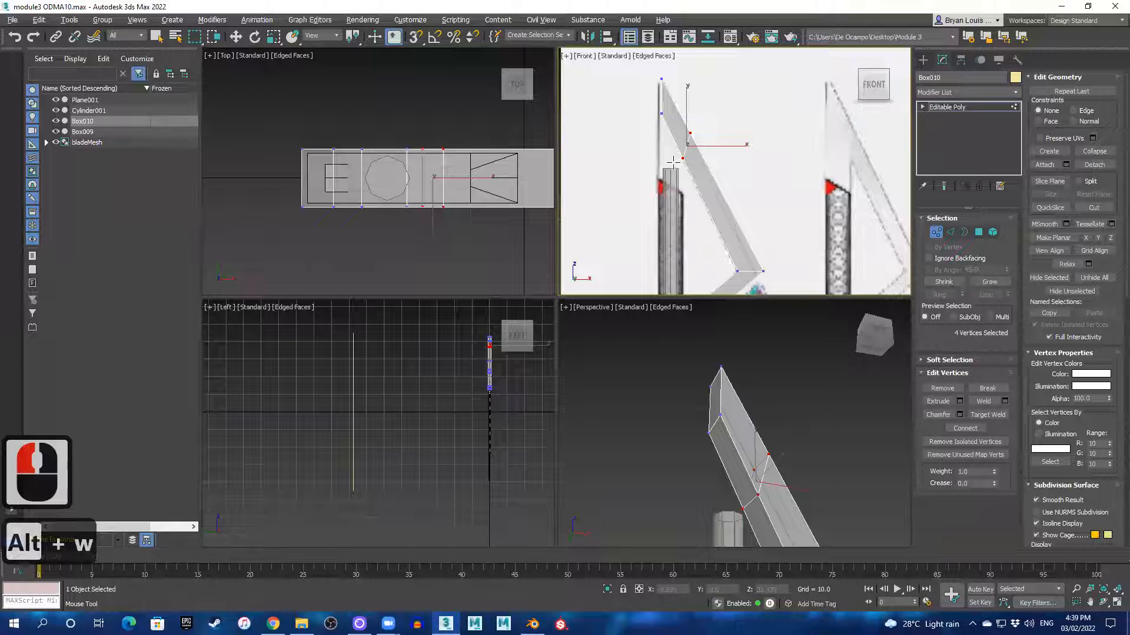
alt+middle_drag(630, 260, 702, 204)
click(978, 232)
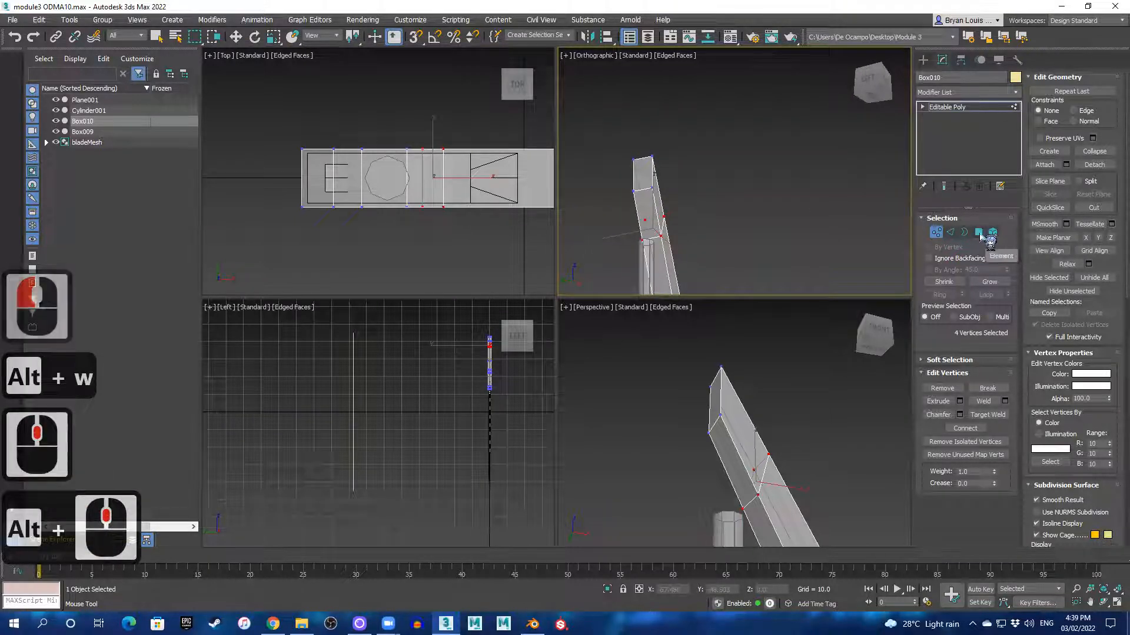
click(643, 176)
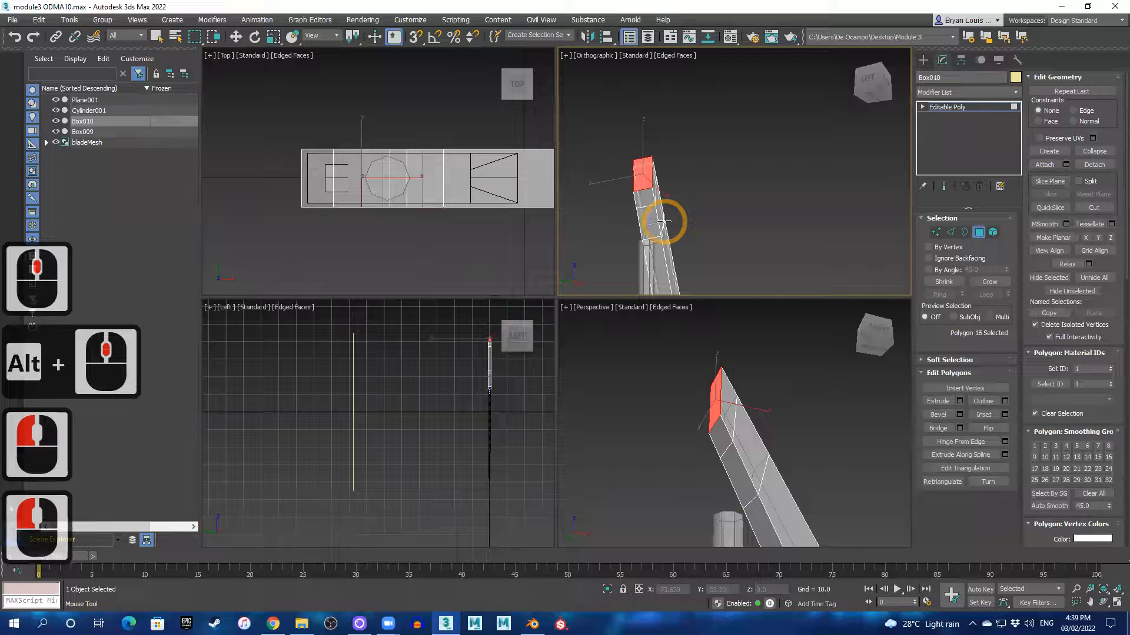
key(ctrl+z)
right_click(689, 188)
click(641, 210)
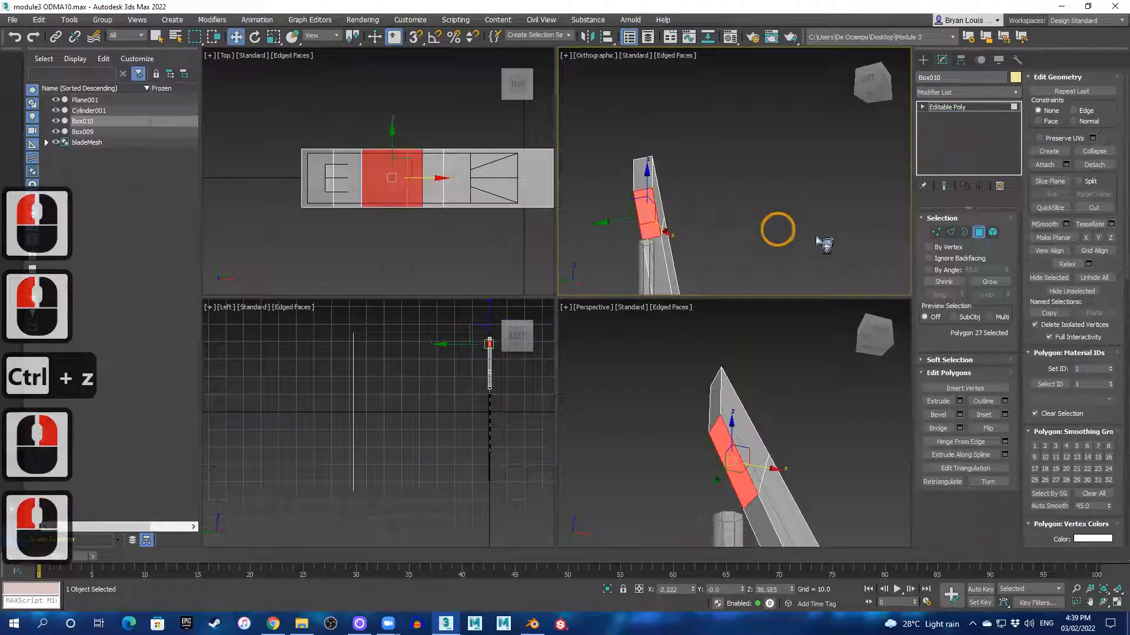
- In the front view, extrude the selected inner polygon straight down about 2.6 units to the pole's slanted end
key(f)
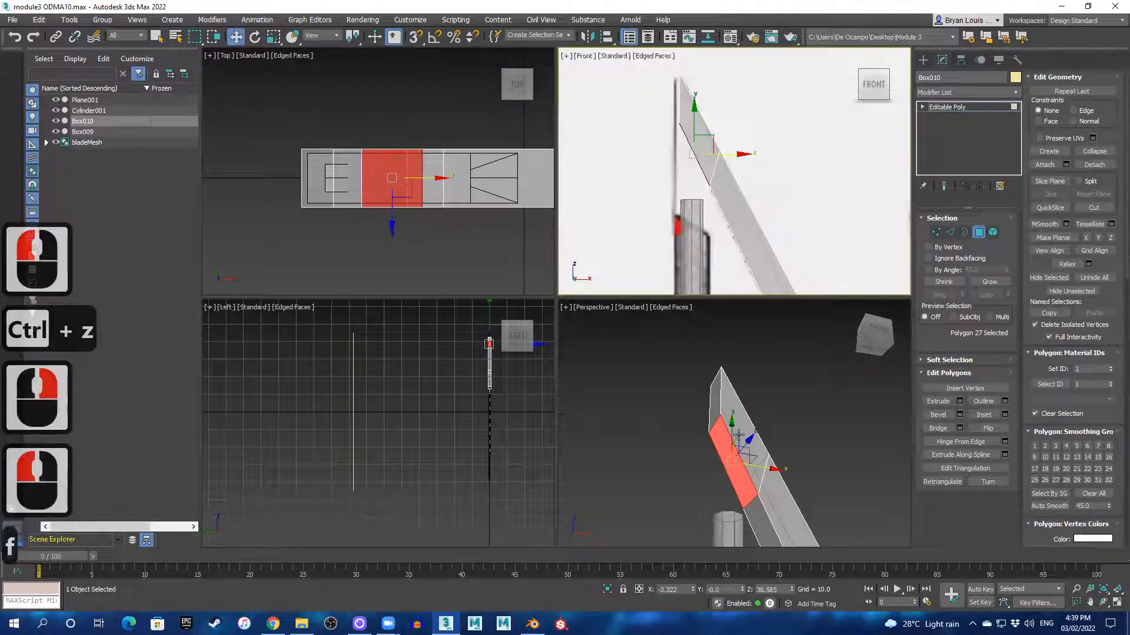
key(alt+w)
key(alt+w)
key(alt+w)
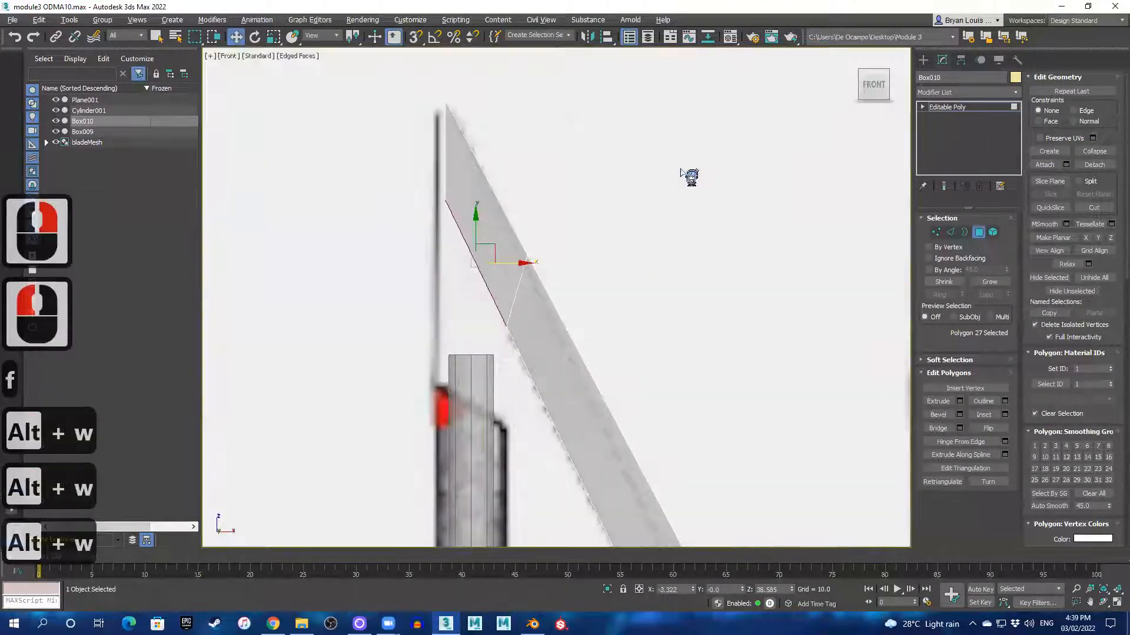
shift+drag(477, 220, 483, 325)
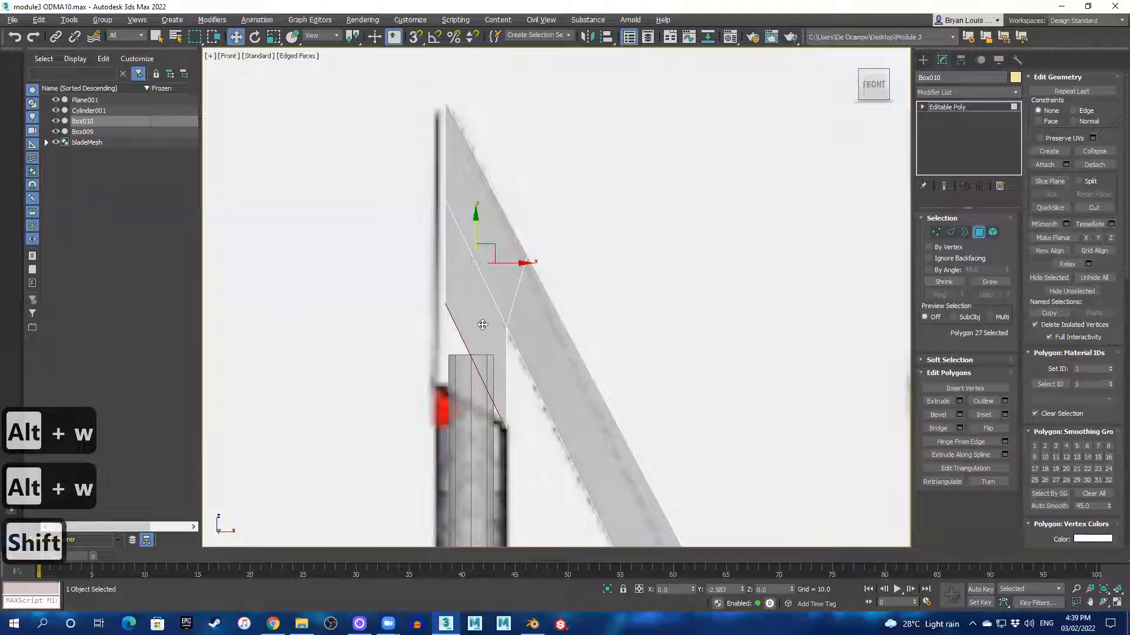
- Lower the outer-side bottom vertices of the new extrusion to the top of the pole's red marking
key(1)
click(444, 274)
key(w)
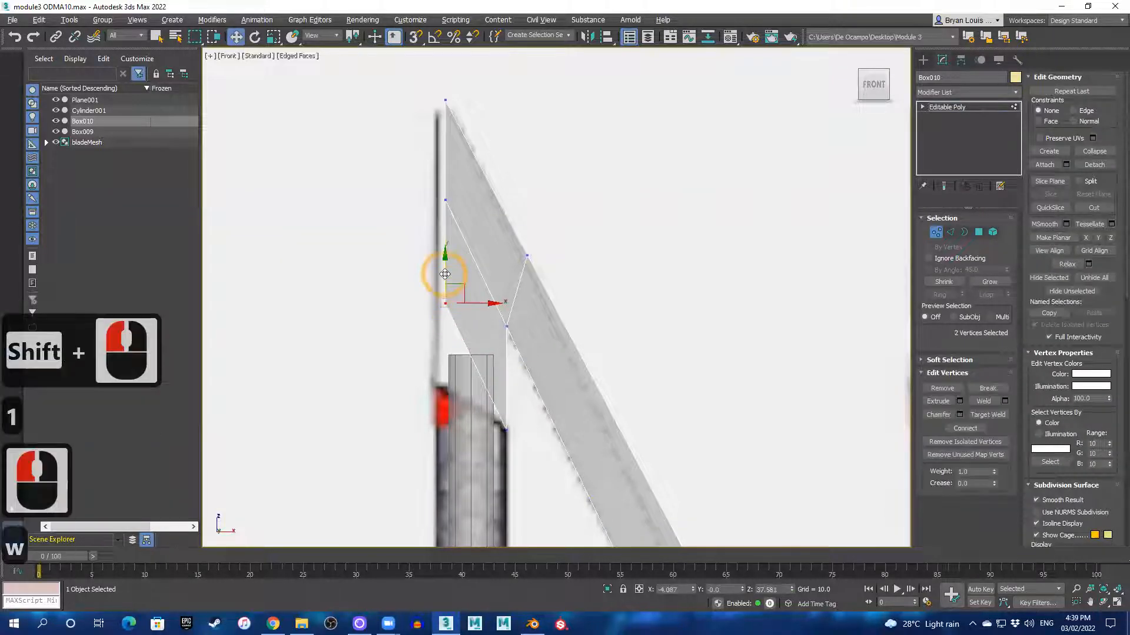
drag(446, 289, 453, 354)
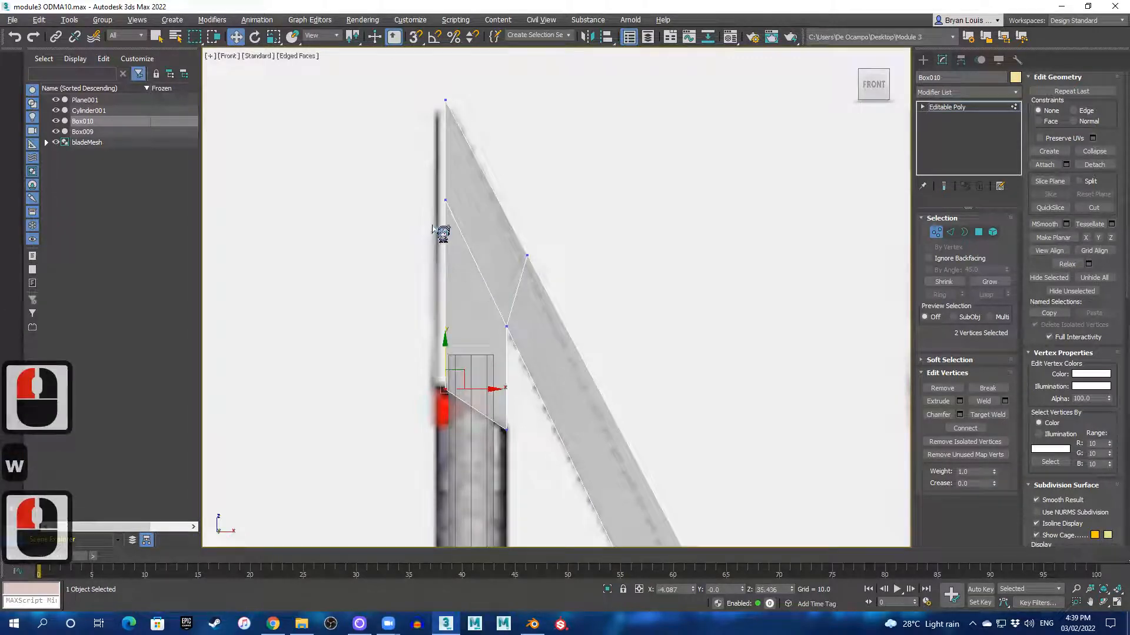
- Align all vertices of the tip's vertical side with the reference outline and fine-tune the bottom corner's height
drag(425, 70, 453, 407)
drag(489, 229, 484, 228)
drag(436, 388, 444, 414)
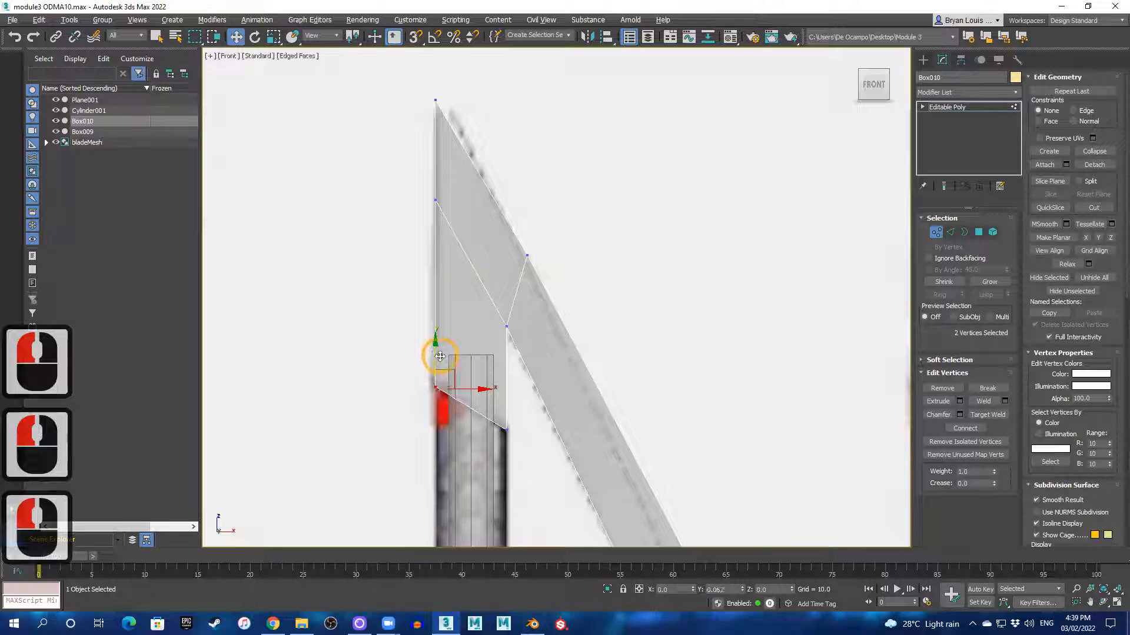
- Examine the extended blade tip against the reference in the front view and from different angles in perspective
scroll(586, 335, down, 2)
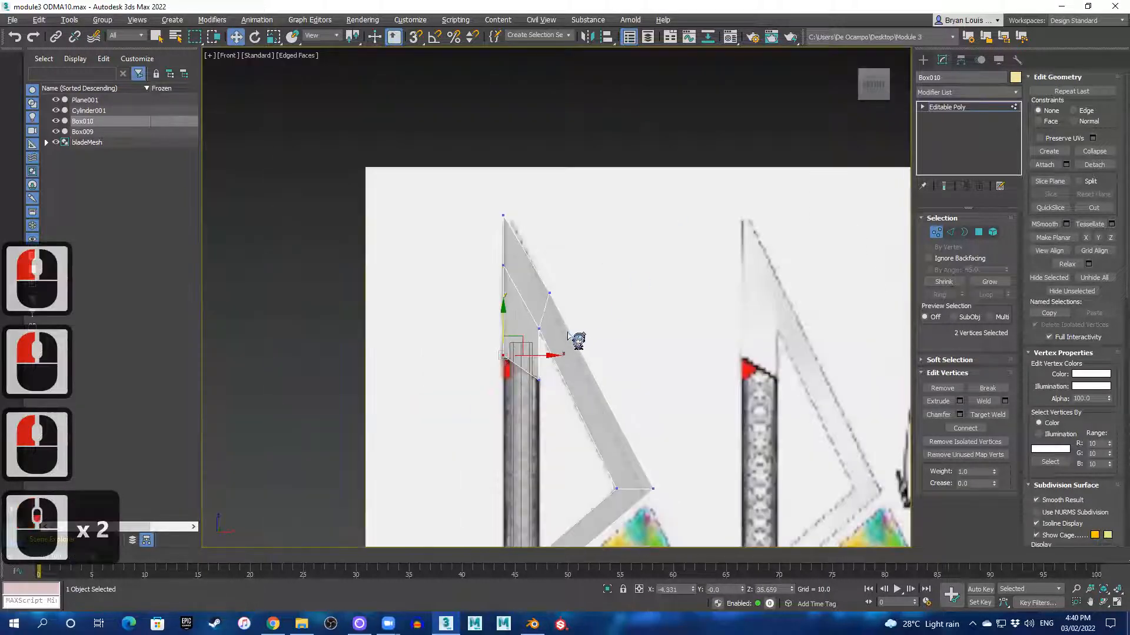
scroll(559, 341, up, 2)
scroll(547, 340, up, 1)
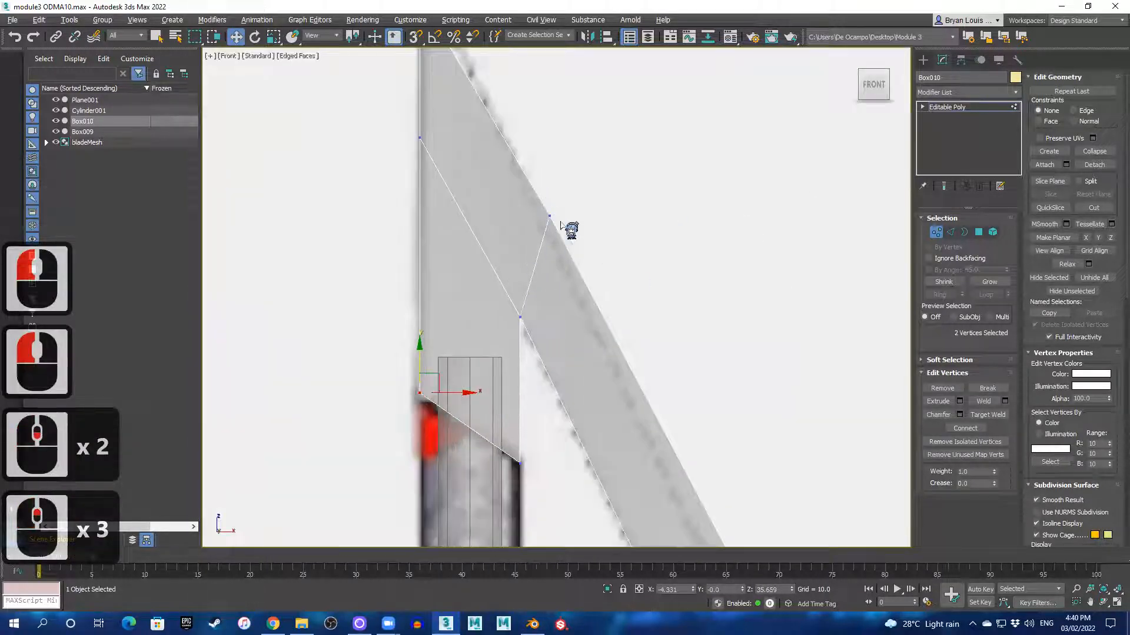
scroll(568, 232, down, 4)
middle_drag(540, 256, 504, 179)
scroll(506, 184, down, 1)
middle_drag(541, 311, 525, 360)
key(alt+w)
key(alt+w)
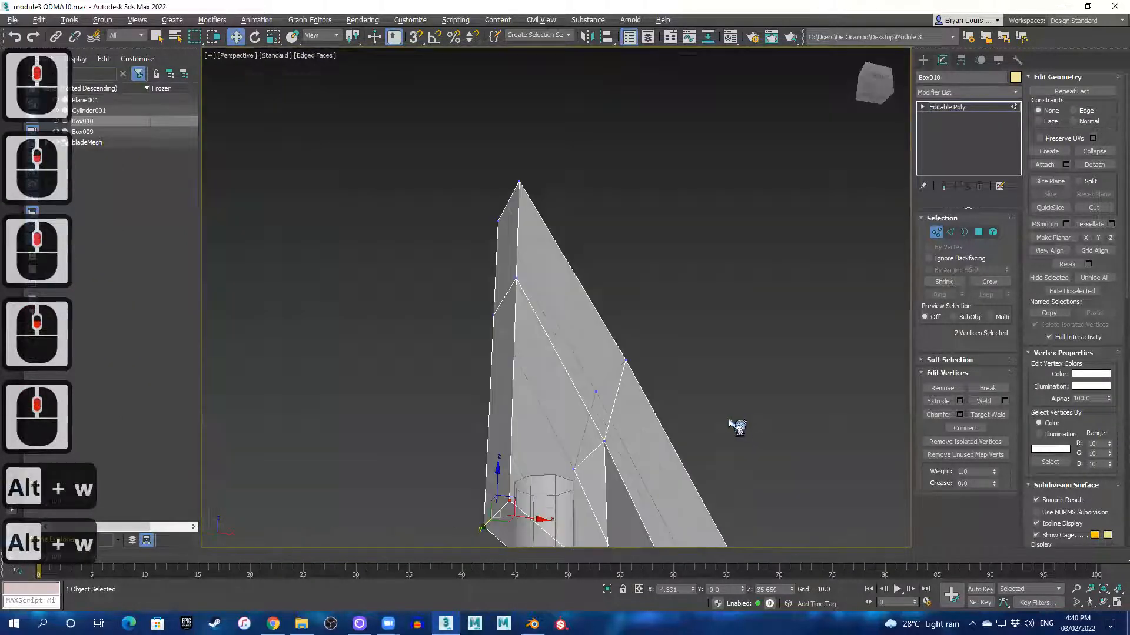
scroll(730, 422, down, 2)
alt+middle_drag(645, 405, 488, 370)
scroll(509, 324, down, 2)
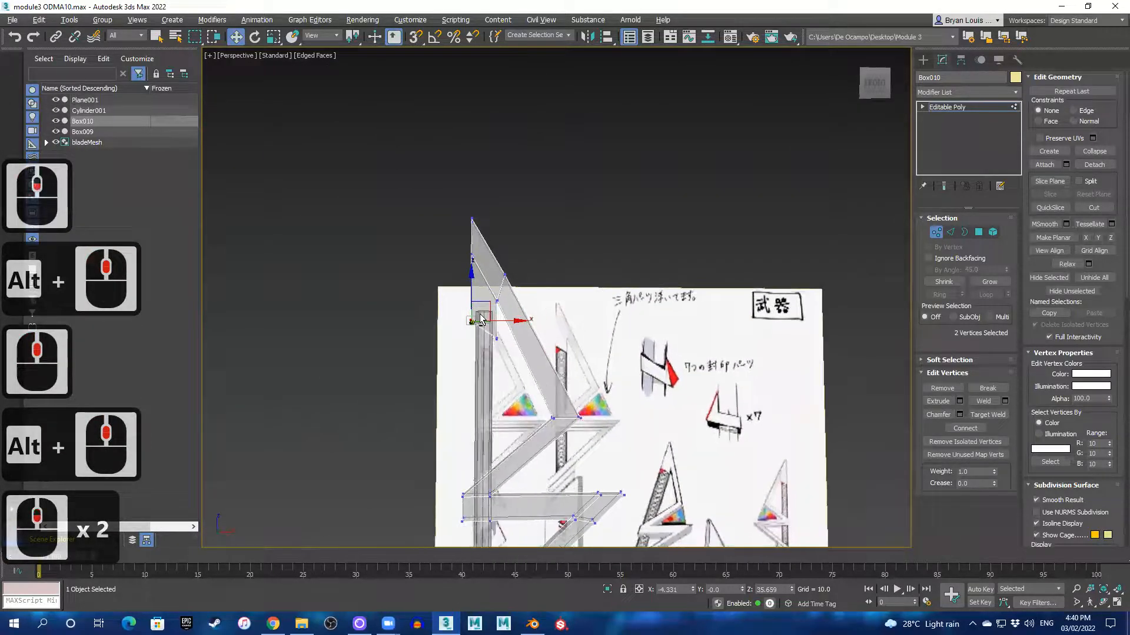
- Turn off the see-through display of Box010 in the perspective view
key(alt+x)
scroll(489, 370, up, 5)
scroll(588, 323, down, 5)
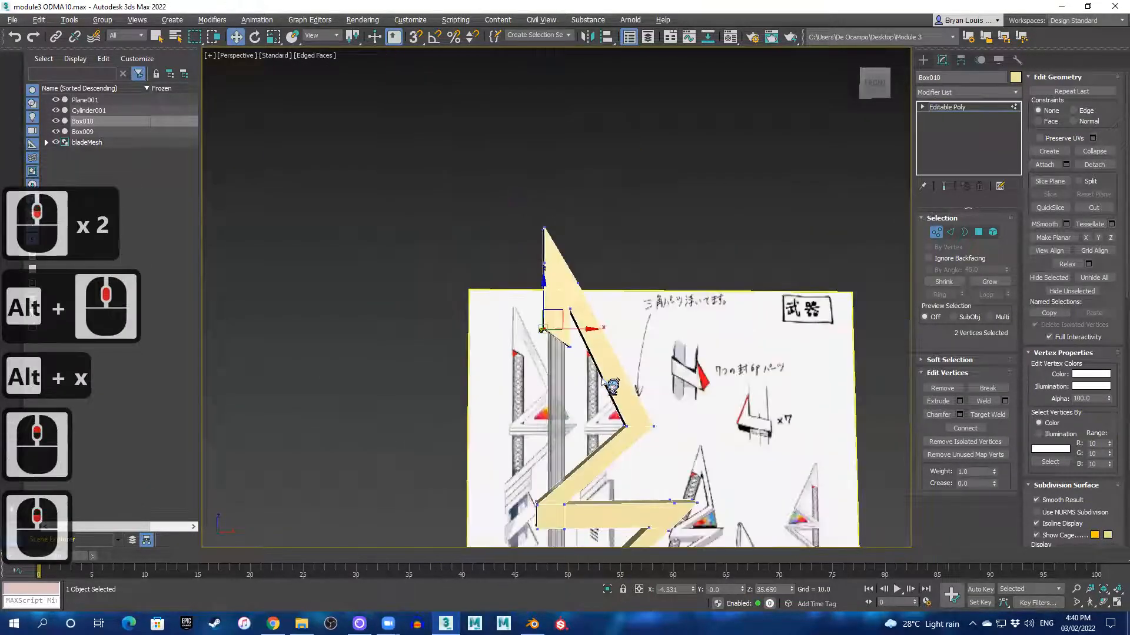
- Assign the gray 01 - Default material to Box010, closing the Arnold render message window
key(m)
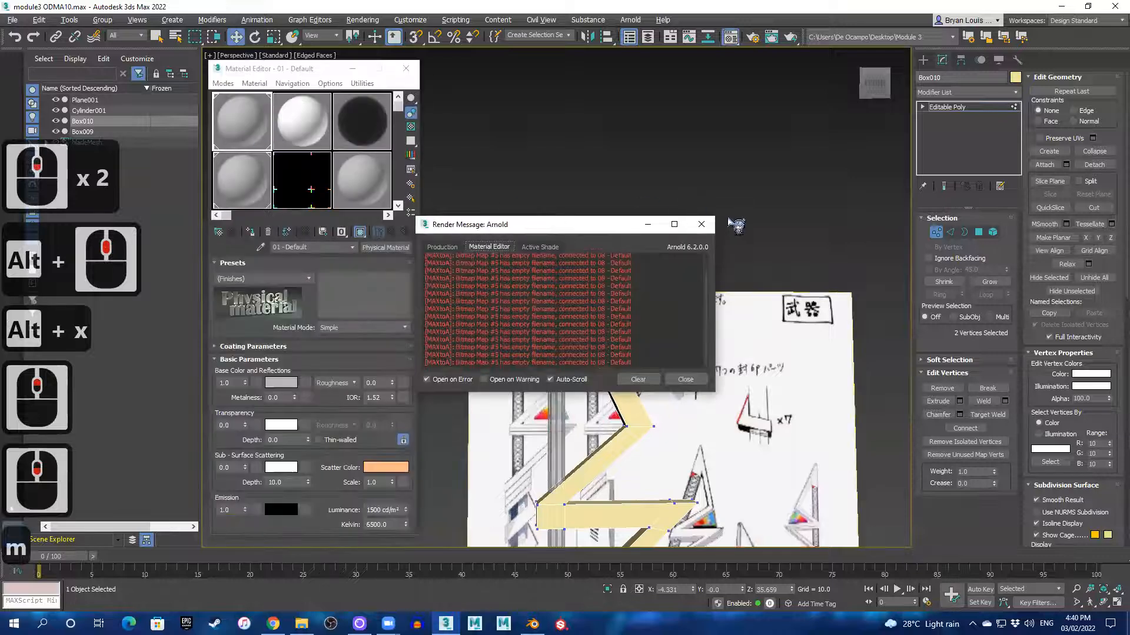
click(701, 224)
drag(253, 127, 543, 291)
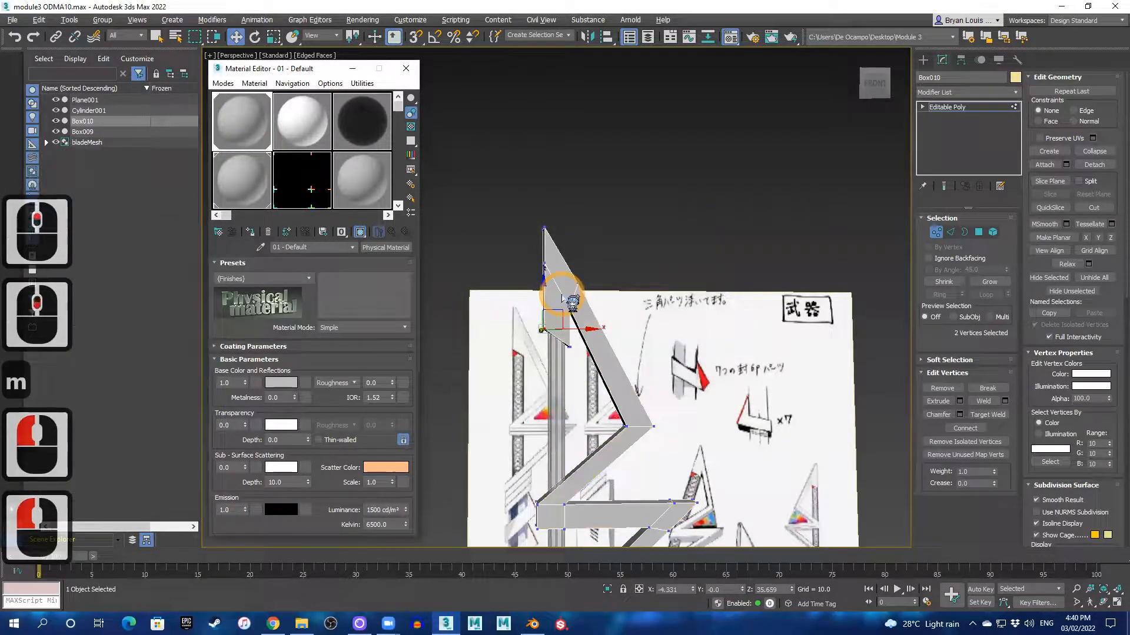
- Set Box010's object color to black and clear its vertex selection
click(1015, 77)
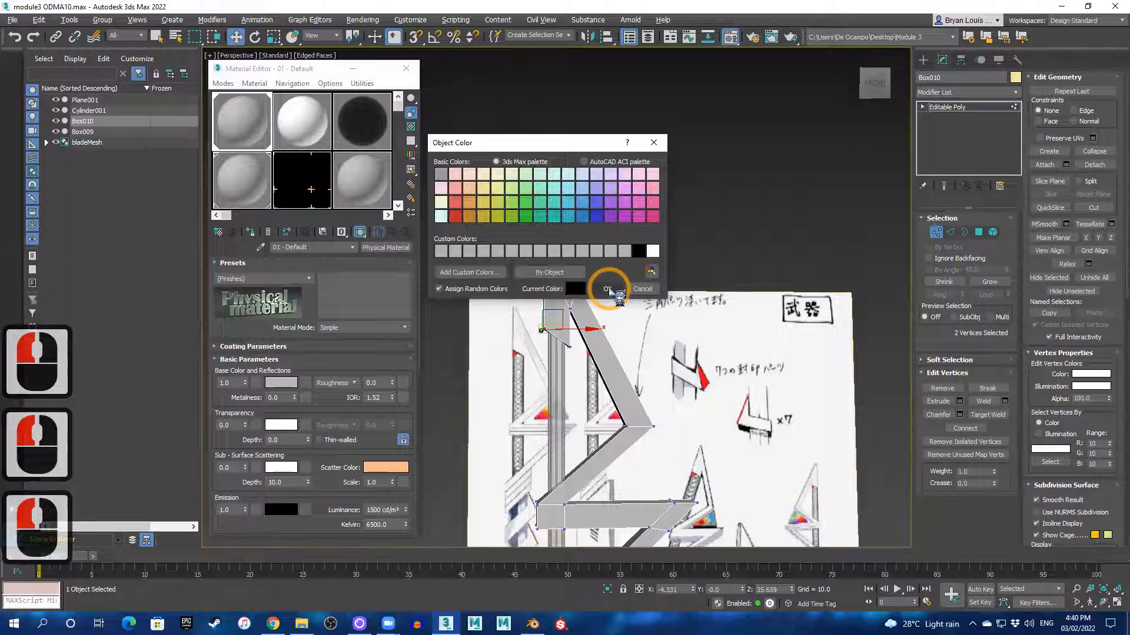
click(610, 290)
scroll(654, 259, down, 2)
middle_drag(635, 274, 612, 141)
click(646, 125)
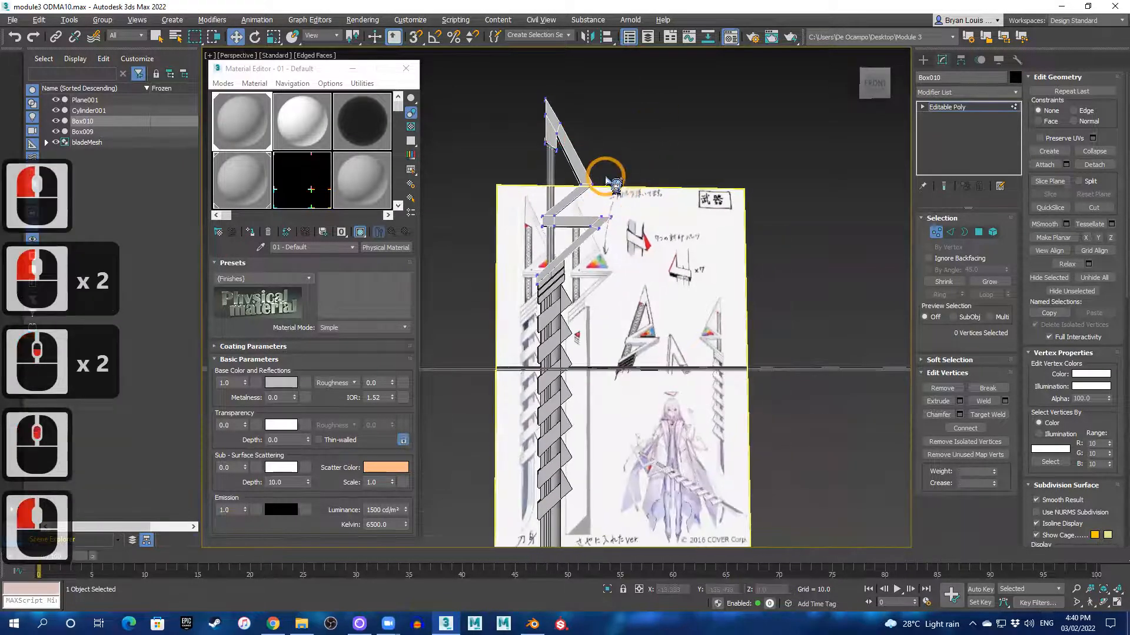
- Leave vertex editing with nothing selected and close the Material Editor
scroll(606, 178, up, 1)
click(923, 60)
click(656, 145)
scroll(658, 214, down, 2)
alt+middle_drag(658, 213, 573, 254)
key(alt+w)
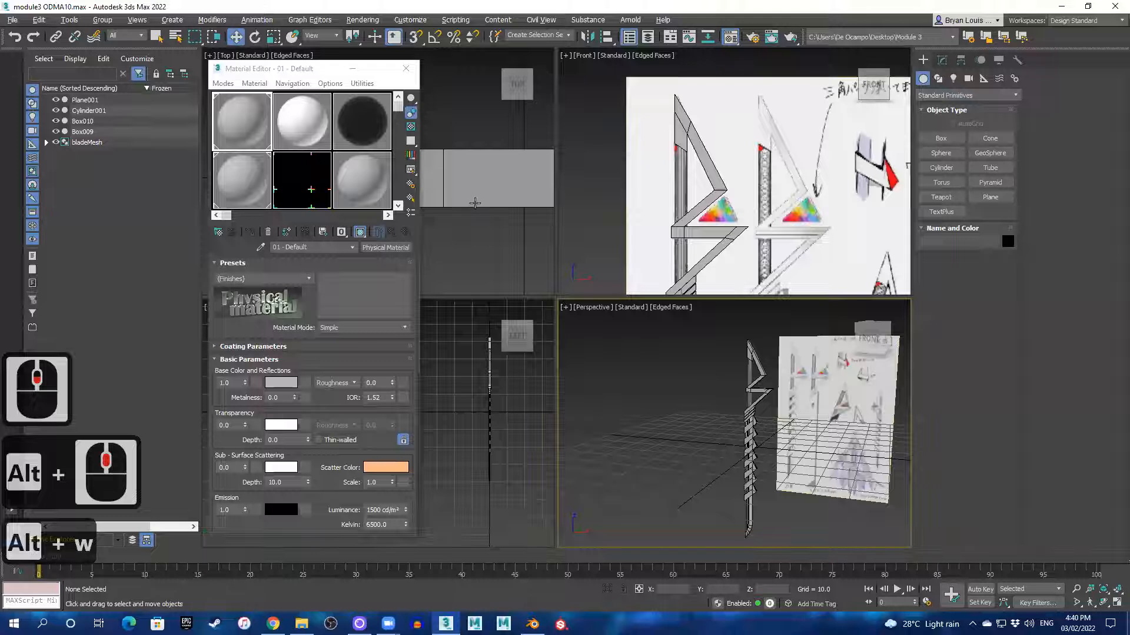
key(alt)
click(406, 68)
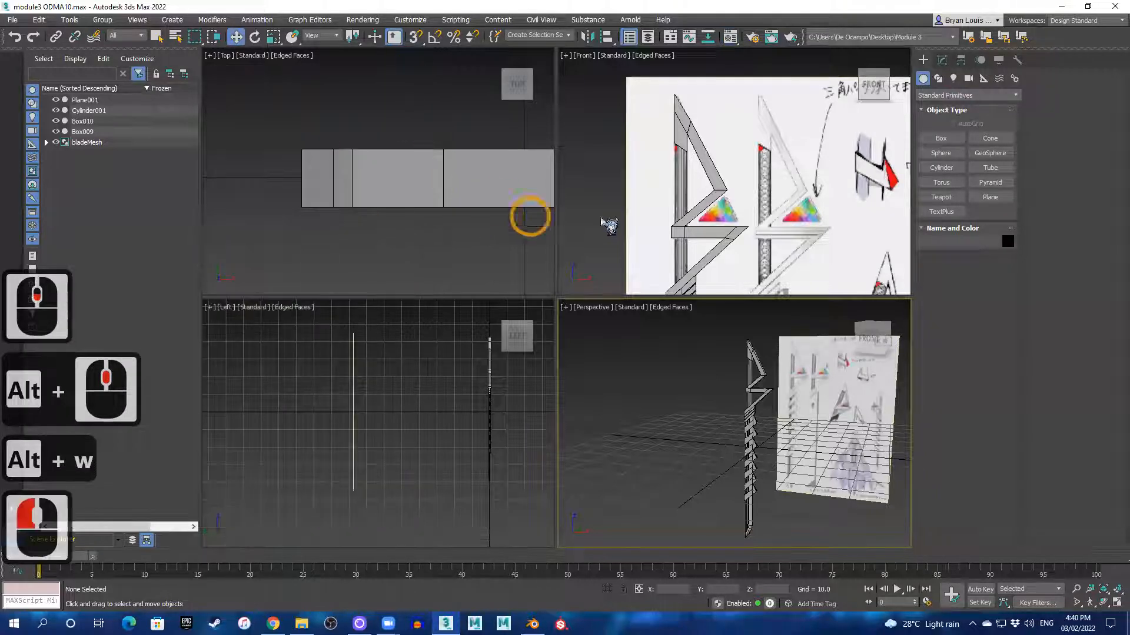
- Draw a three-sided NGon spline with a radius of about 1.31 over the reference's colored triangle in the front view
key(alt+w)
scroll(595, 367, up, 2)
middle_drag(580, 329, 597, 320)
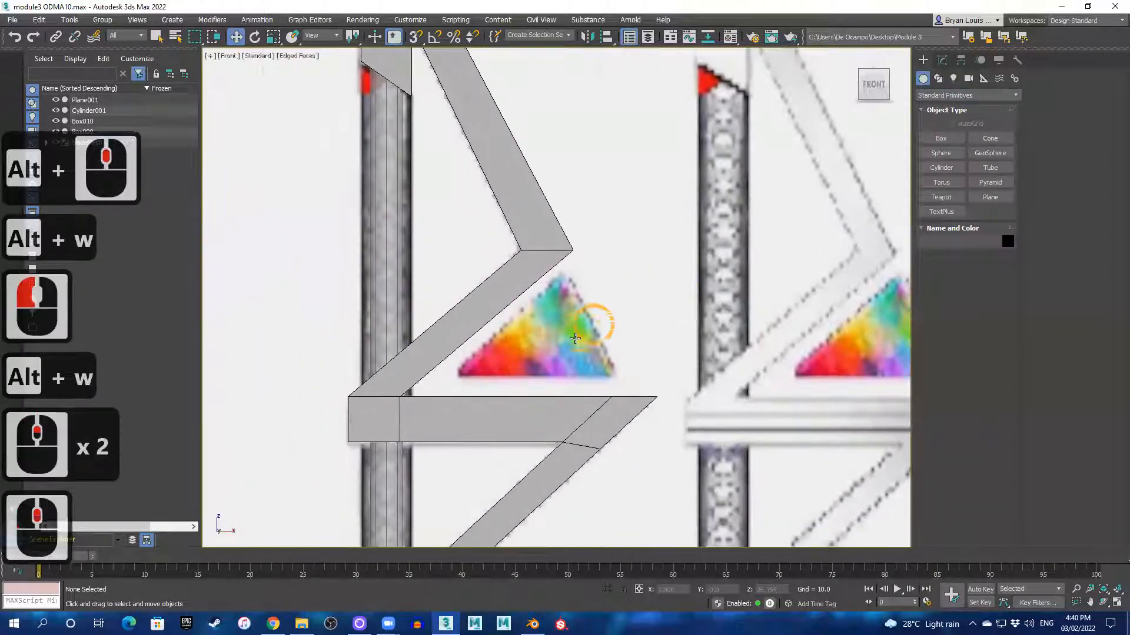
scroll(555, 374, up, 2)
middle_drag(555, 375, 578, 353)
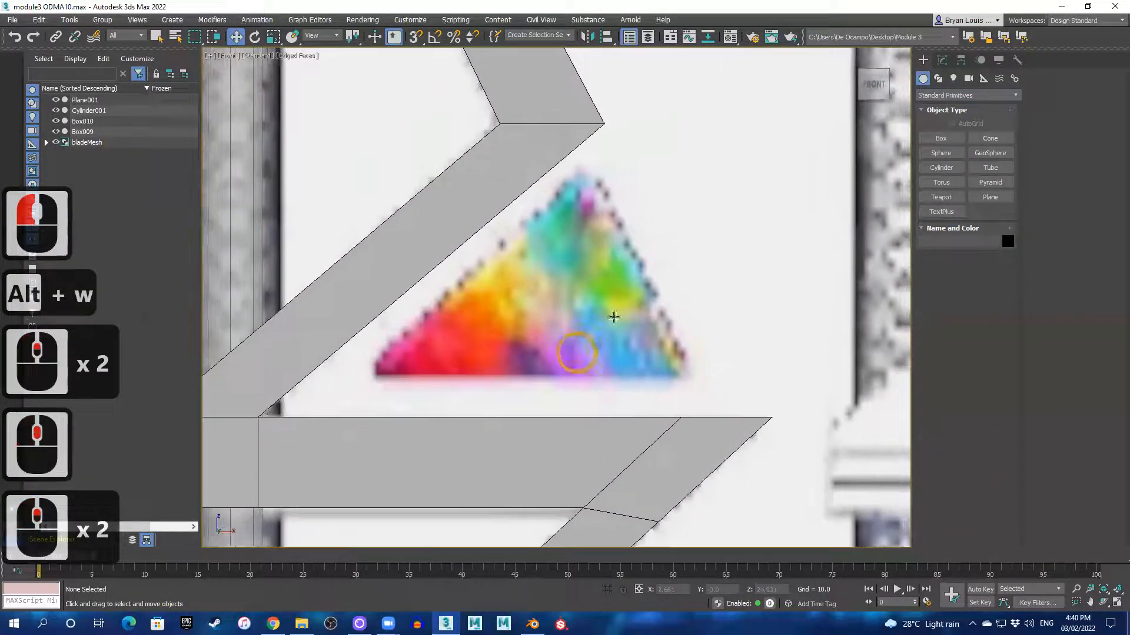
click(944, 61)
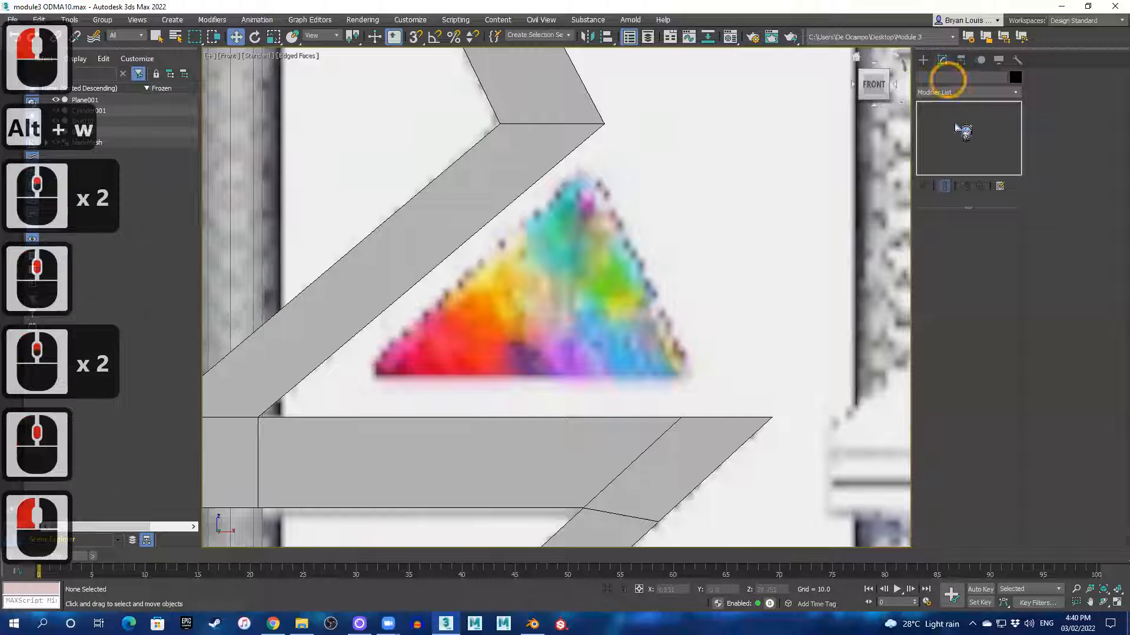
click(923, 60)
click(938, 78)
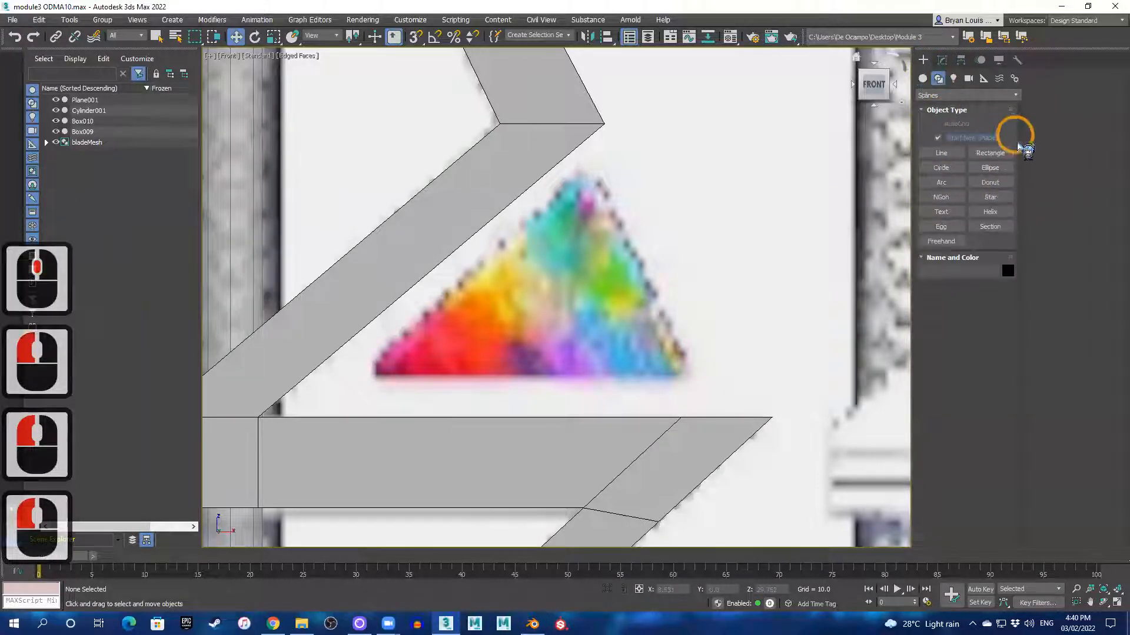
click(941, 197)
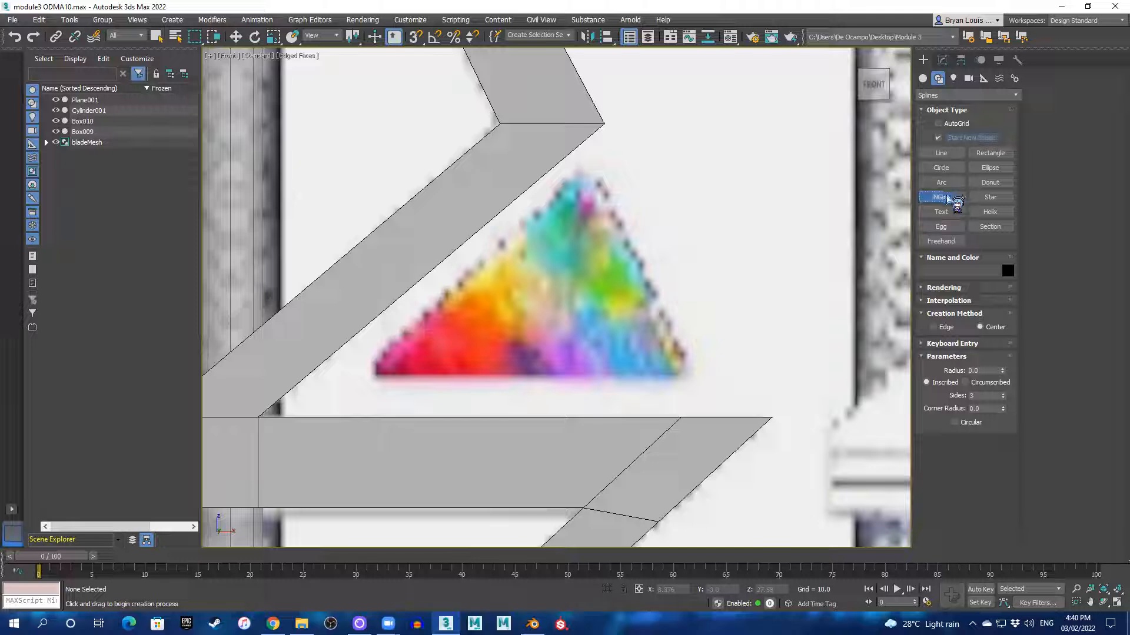
click(948, 198)
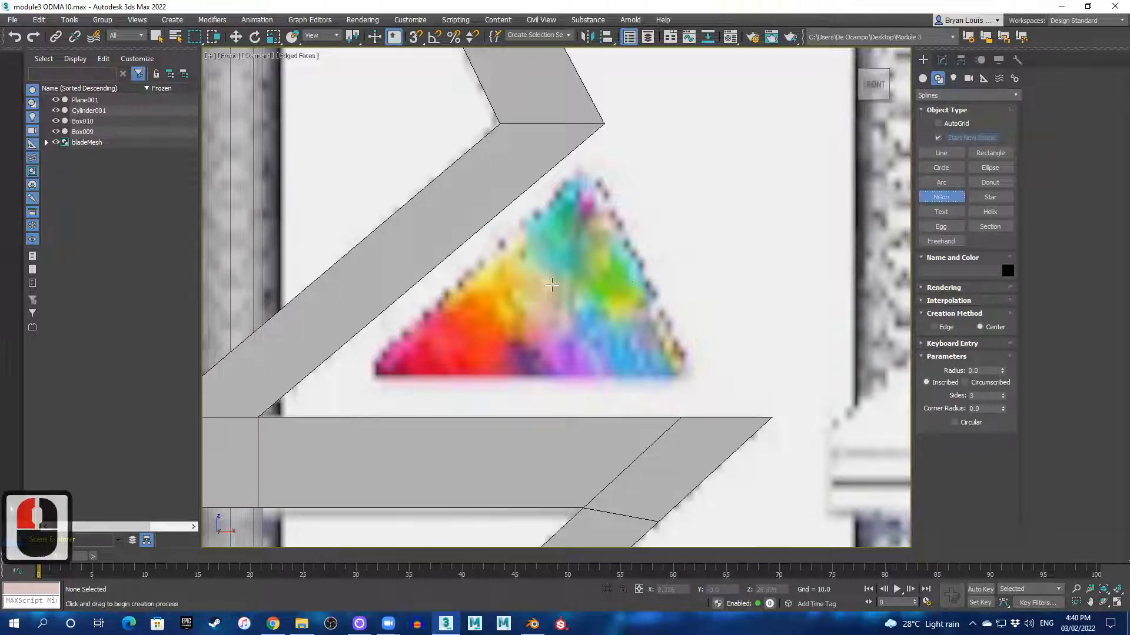
drag(586, 317, 517, 344)
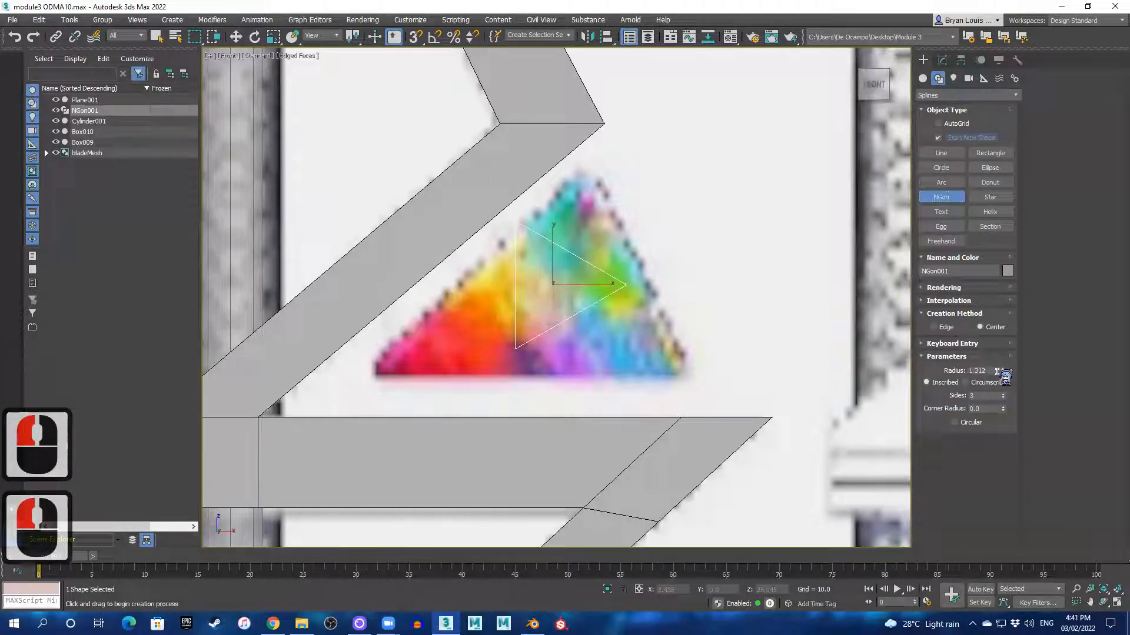
- Set the NGon's number of sides to 6 and finish creating it
text(6)
key(Return)
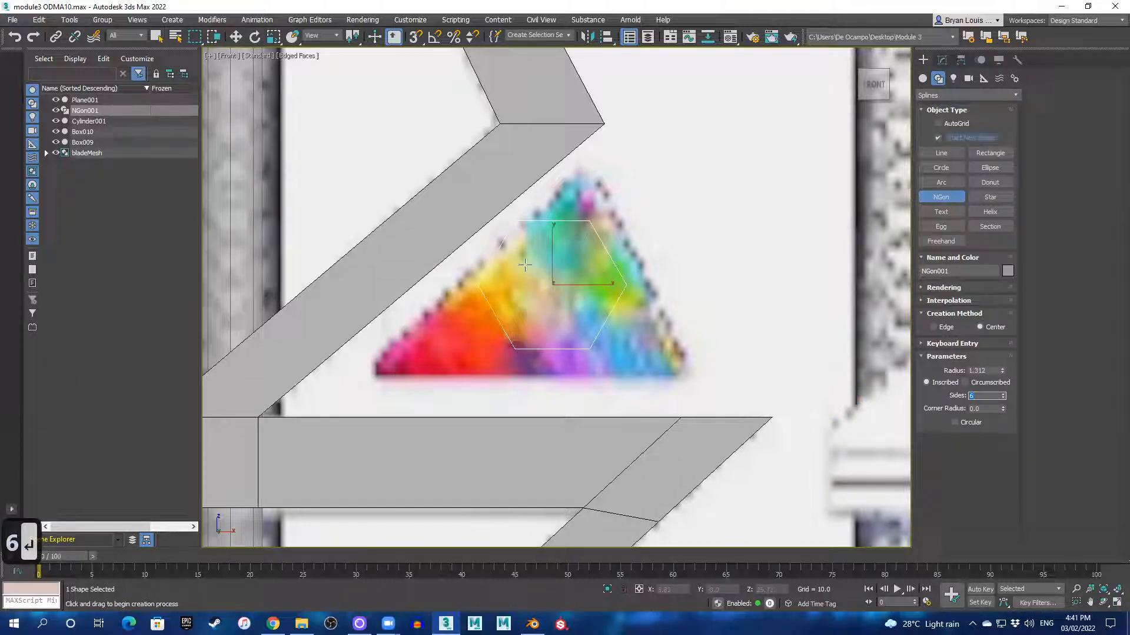
right_click(550, 289)
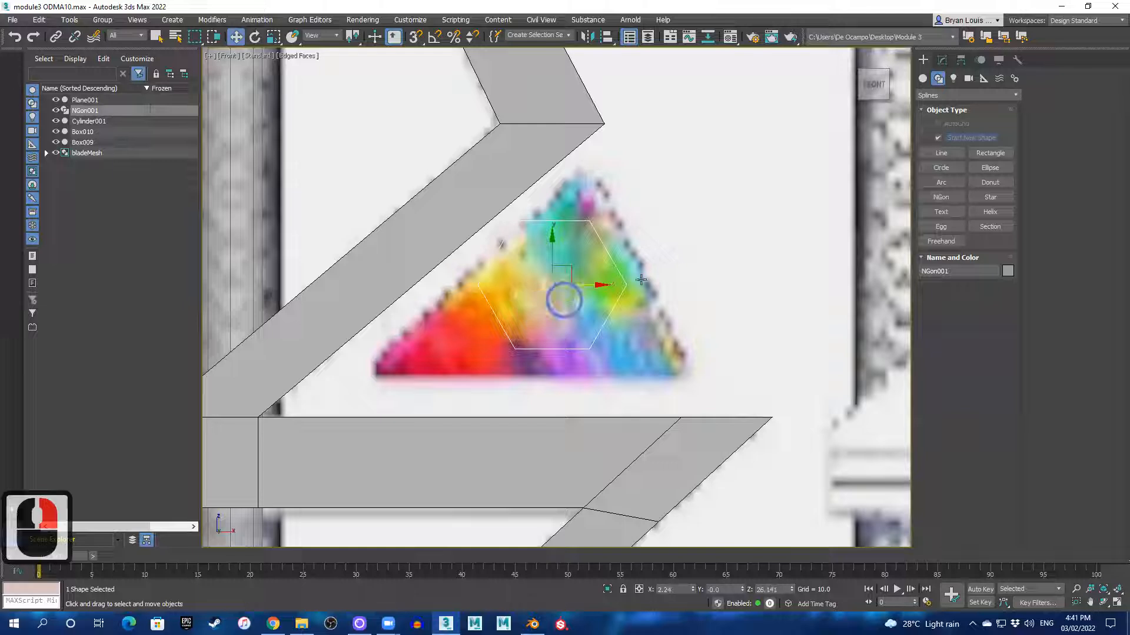
- Convert the six-sided NGon to an Editable Poly and start editing its vertices
right_click(569, 310)
mouse_move(653, 435)
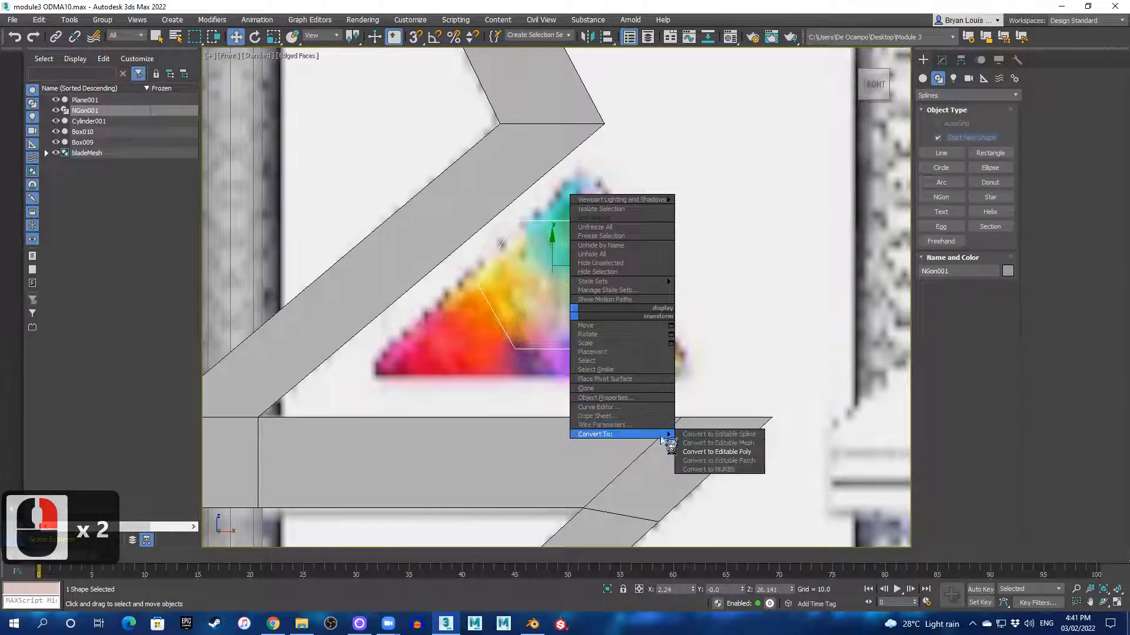
click(717, 452)
middle_drag(535, 323, 597, 315)
scroll(563, 335, up, 3)
click(938, 234)
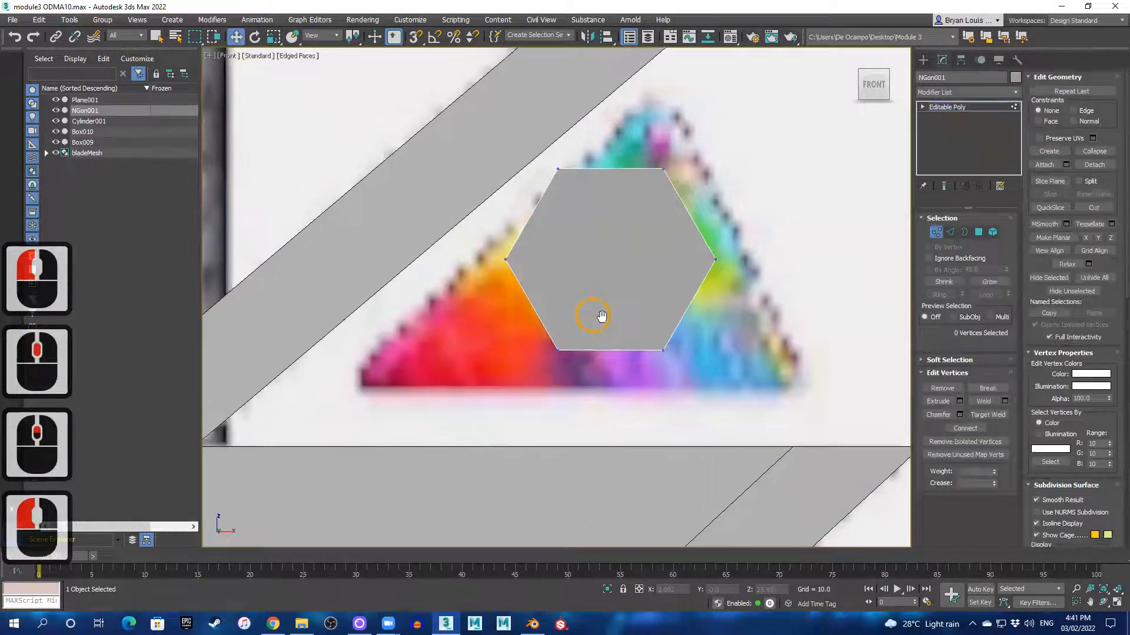
- Move the hexagon's leftmost vertex to the lower-left corner of the reference's colored triangle
drag(524, 274, 428, 340)
click(493, 294)
click(507, 300)
drag(394, 266, 391, 340)
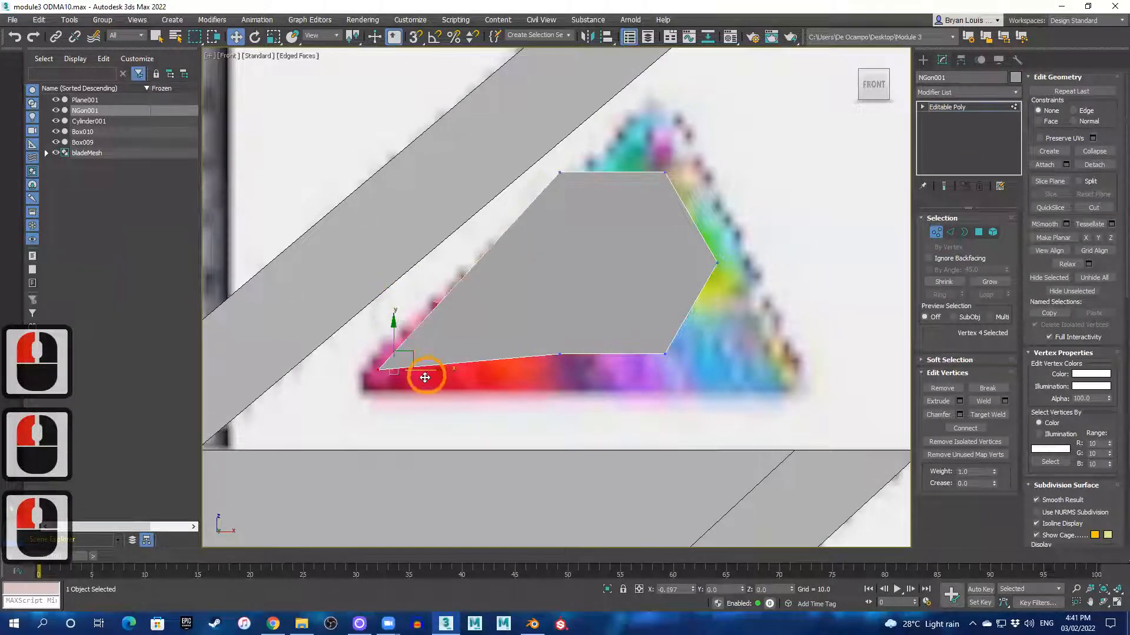
drag(411, 379, 369, 343)
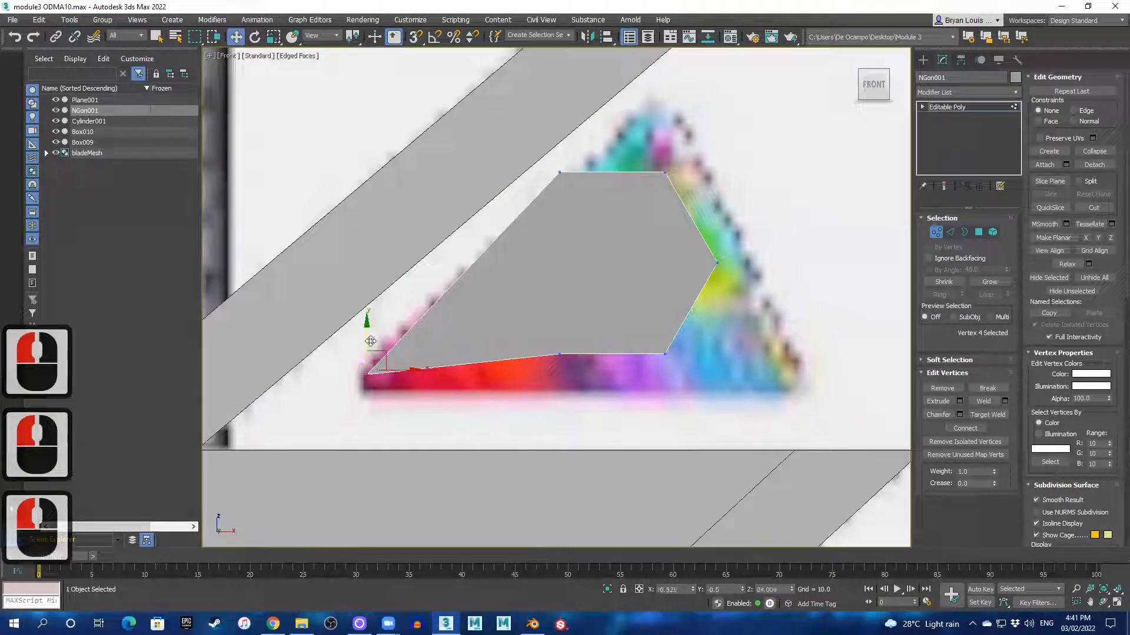
- Move the bottom-left vertex down to the reference triangle's base and beside the left corner vertex, forming a small beveled corner
click(559, 353)
drag(559, 350, 562, 370)
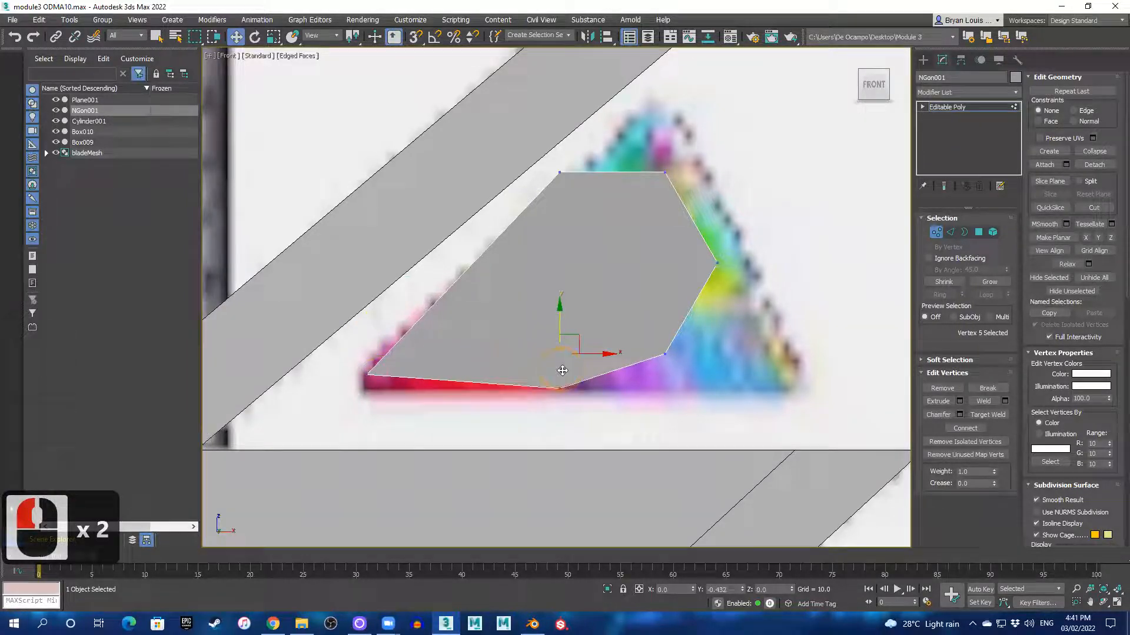
click(574, 386)
key(s)
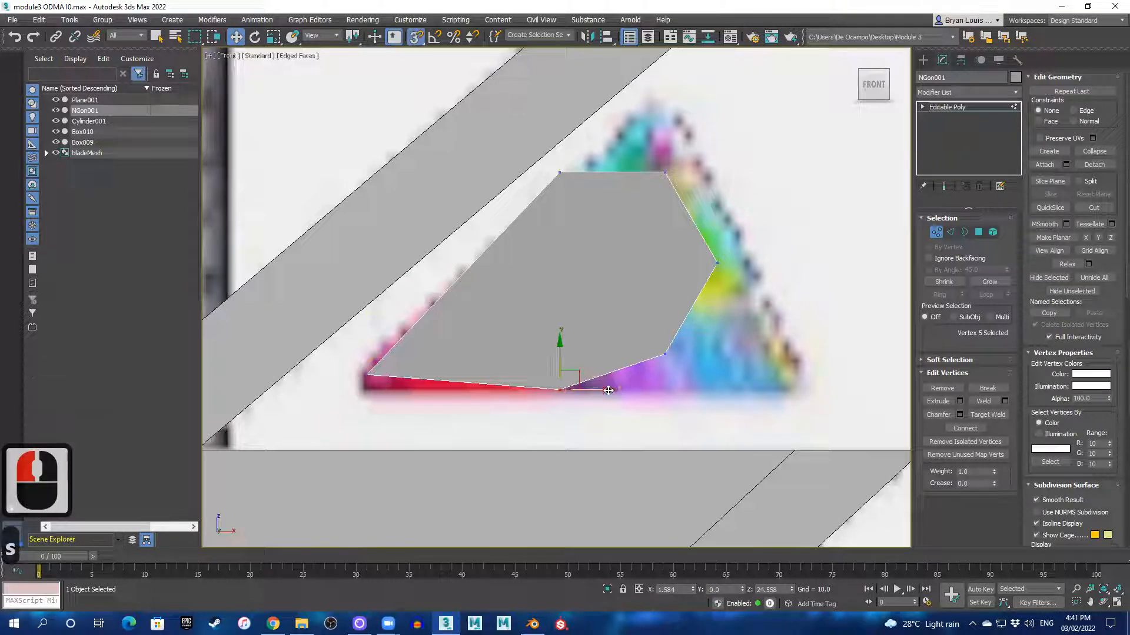
key(s)
drag(604, 389, 421, 404)
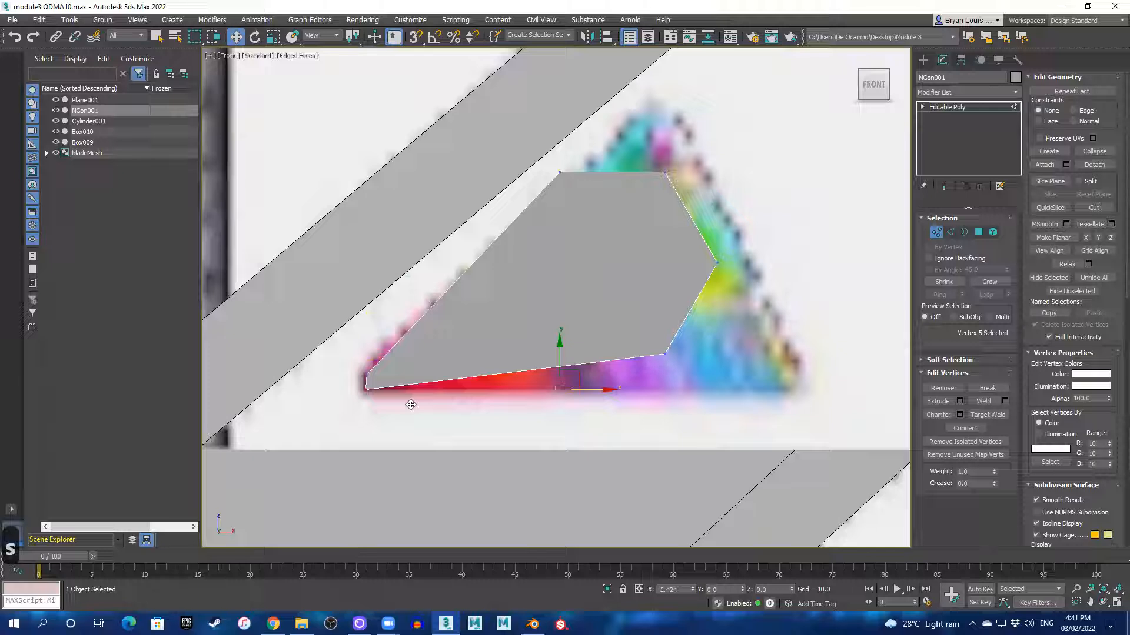
click(398, 390)
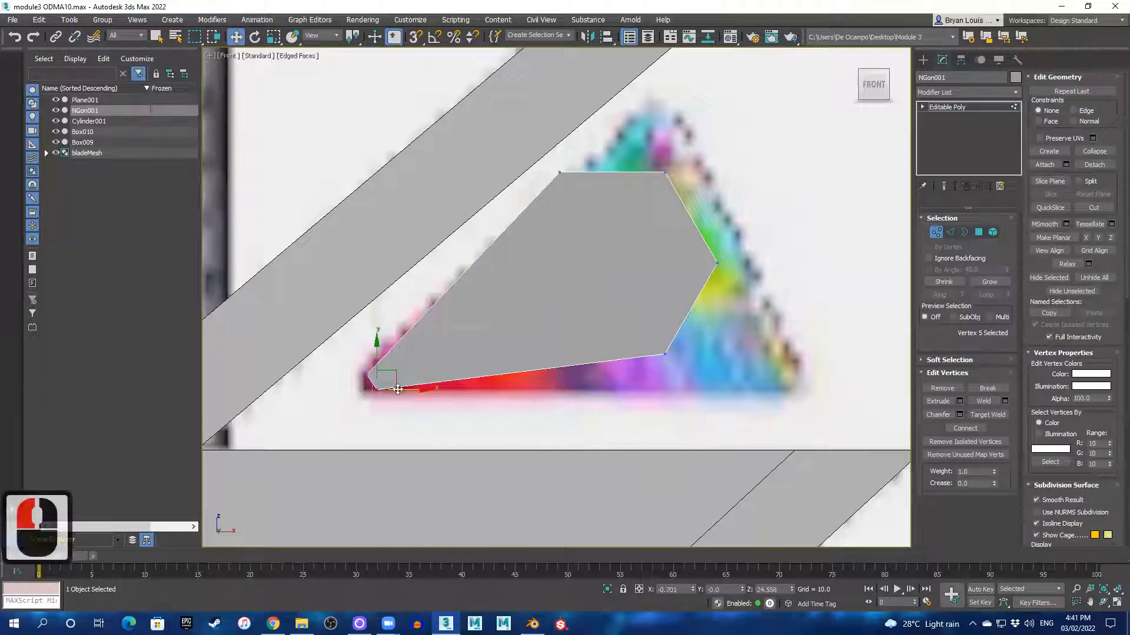
click(390, 378)
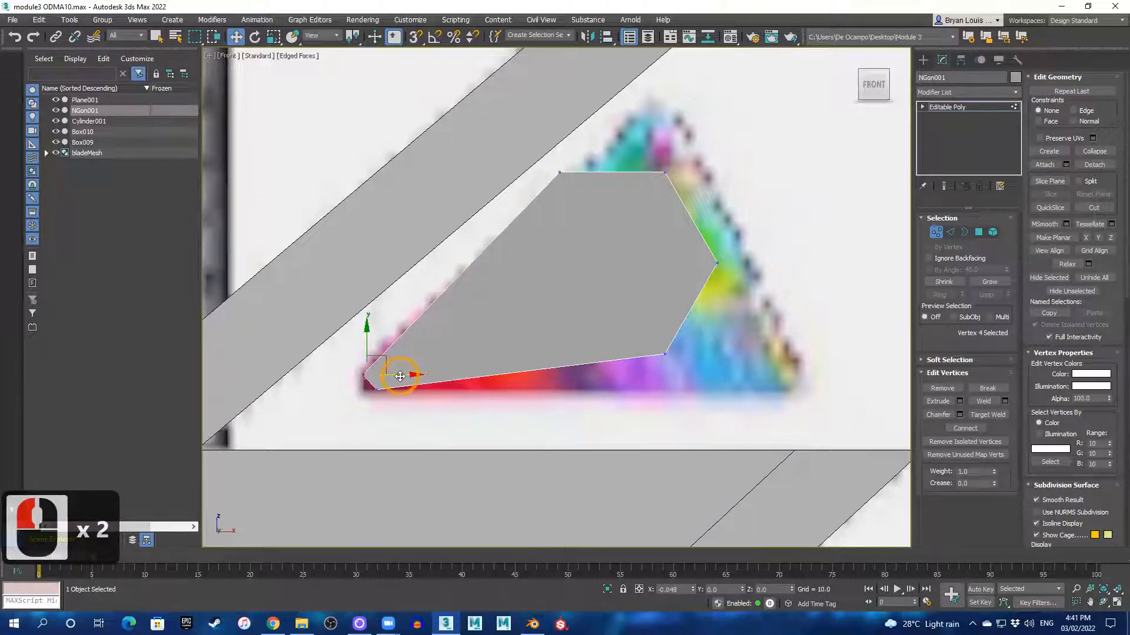
double_click(407, 393)
drag(422, 391, 416, 391)
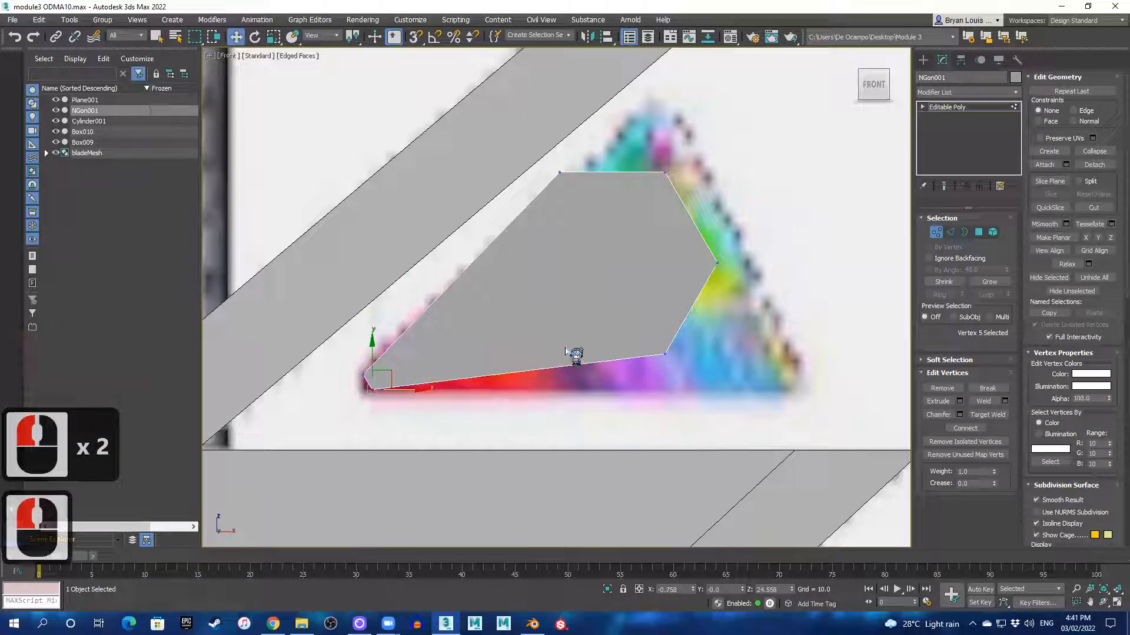
- Snap the bottom-right vertex level with the bottom-left one, and slide it along the base to the reference triangle's right corner
click(672, 355)
key(w)
key(s)
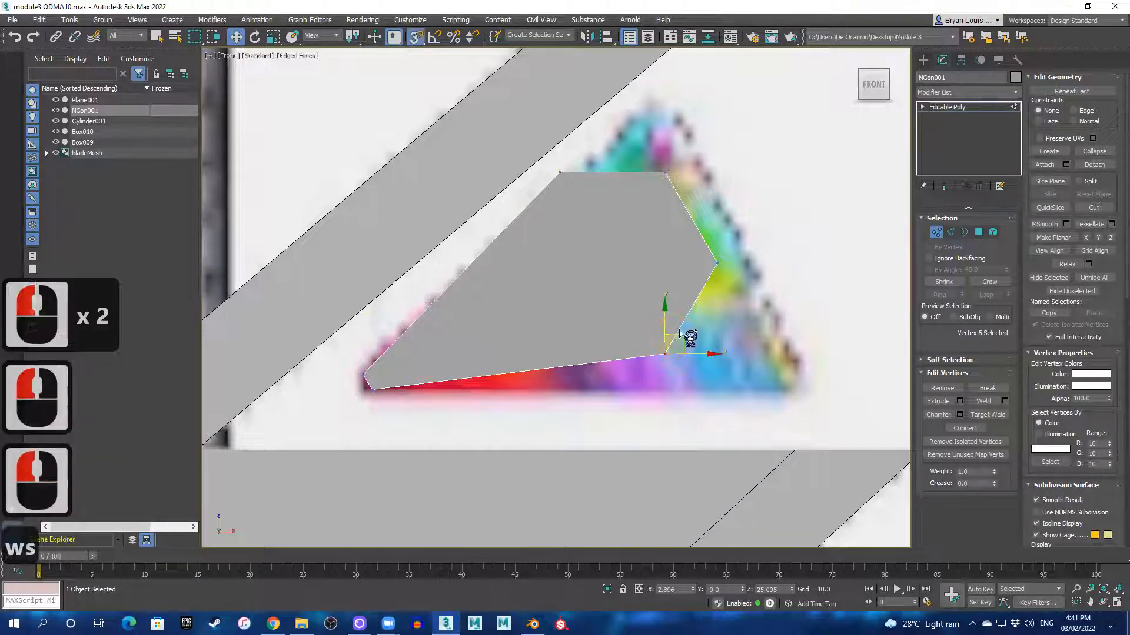
drag(662, 327, 371, 388)
drag(666, 347, 369, 390)
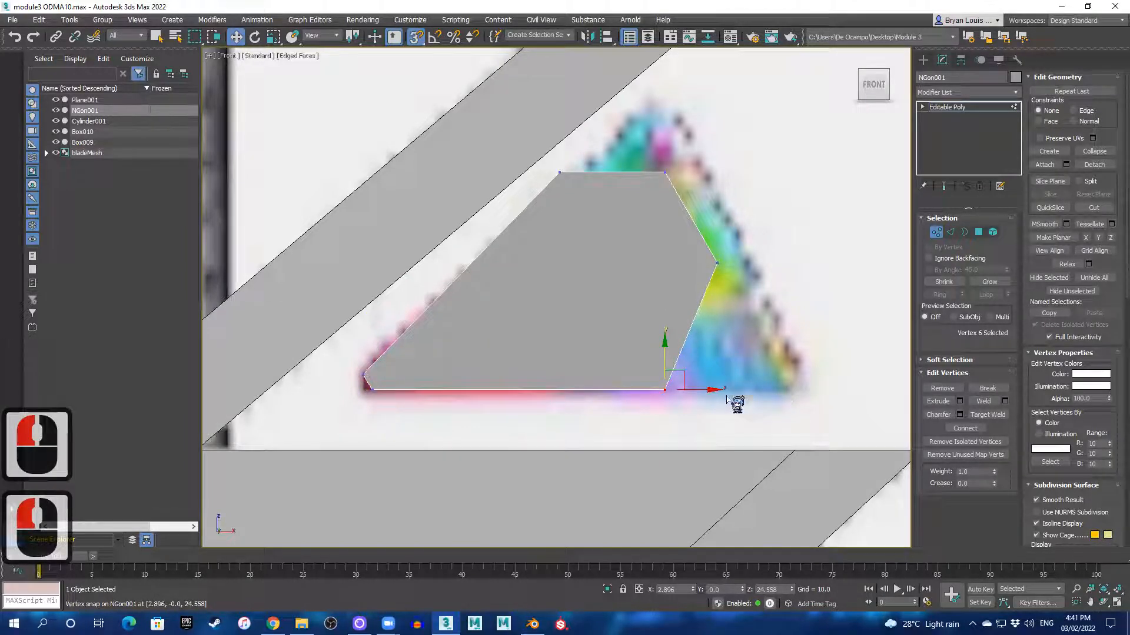
key(s)
drag(705, 389, 833, 395)
- Move the rightmost vertex to the lower-right corner, snapped to the height of the left corner's upper vertex
click(717, 262)
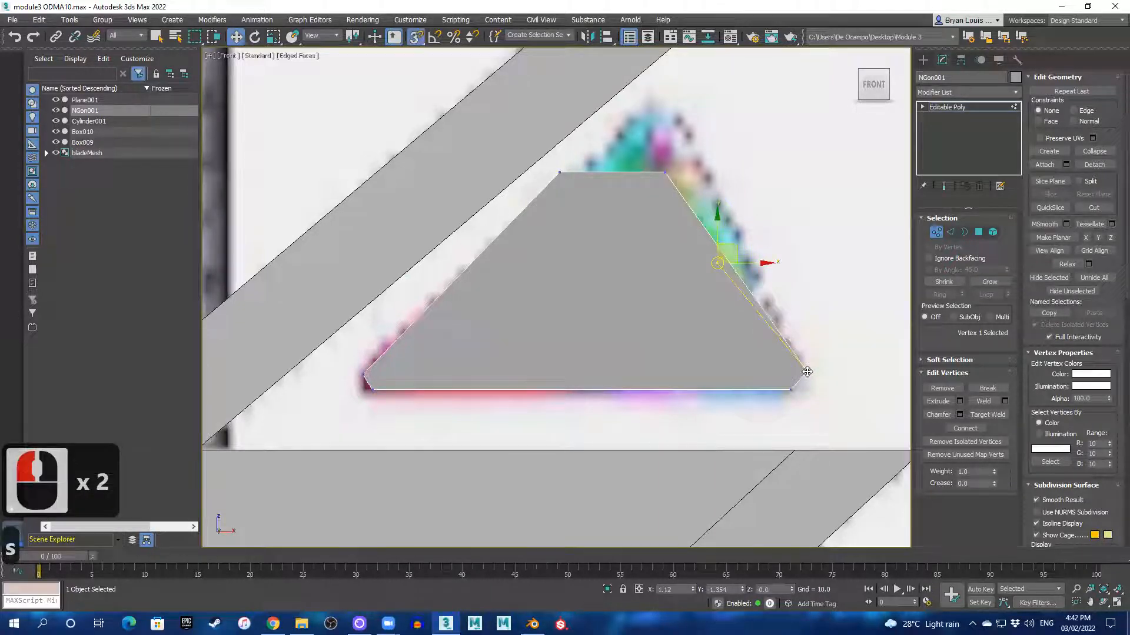
key(s)
drag(812, 366, 364, 377)
- Move the two upper vertices close together at the reference triangle's apex, with the left one snapped level with the right
middle_drag(745, 254, 719, 373)
click(650, 290)
drag(650, 269, 696, 224)
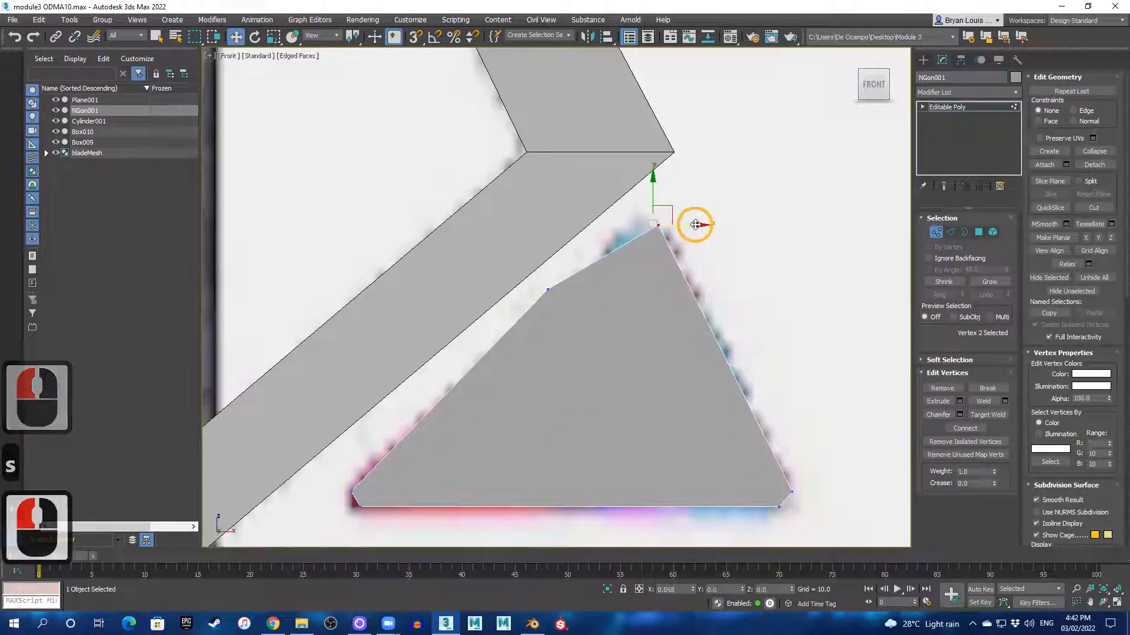
double_click(548, 289)
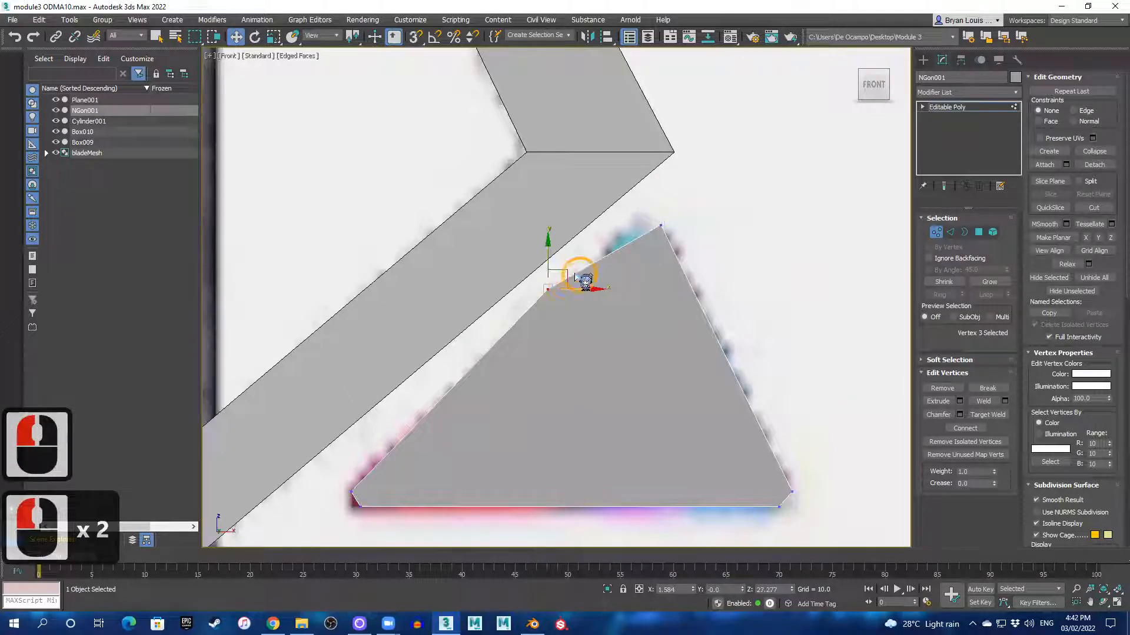
drag(548, 266, 685, 232)
key(s)
key(s)
scroll(716, 309, down, 2)
scroll(724, 346, up, 2)
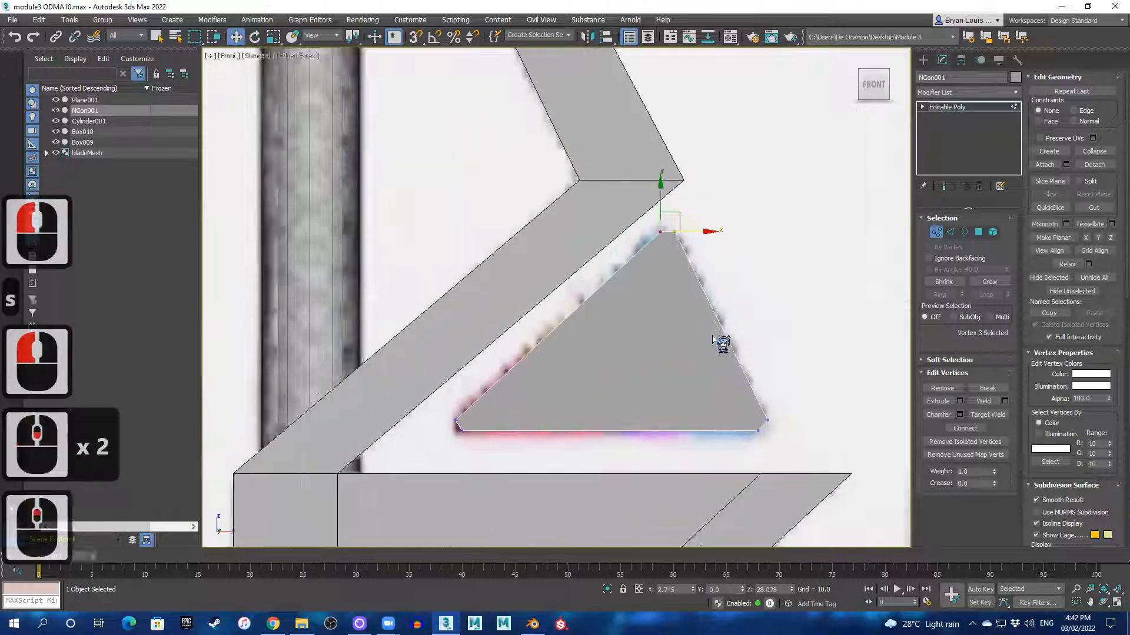
scroll(691, 396, down, 1)
middle_drag(682, 381, 666, 443)
scroll(669, 403, up, 2)
scroll(671, 412, down, 2)
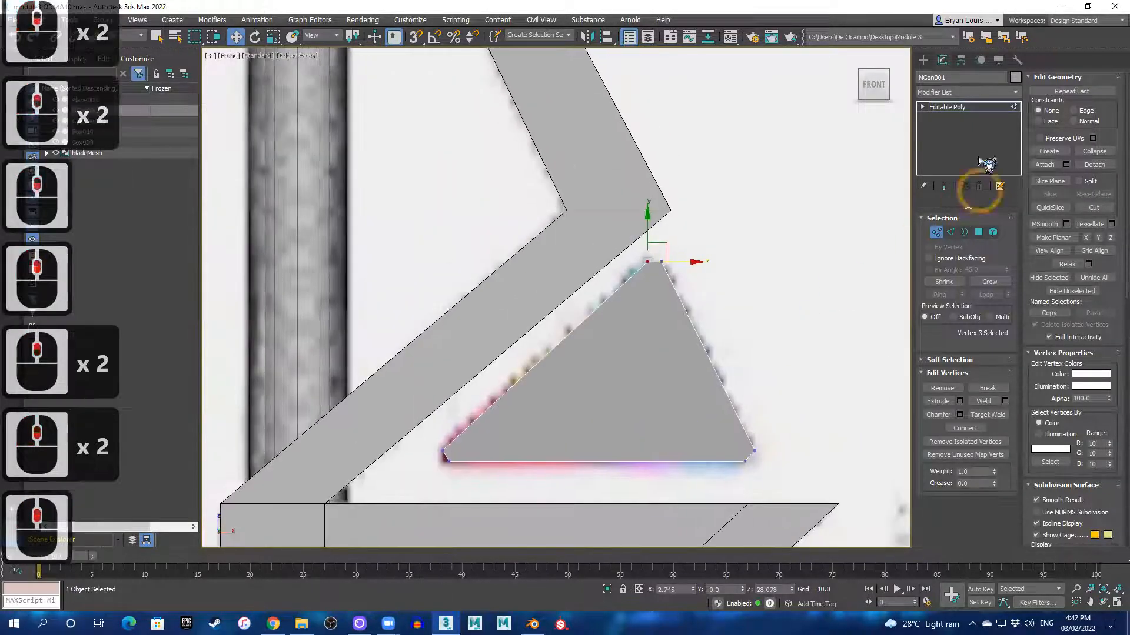
- Leave vertex editing and add a Shell modifier to the triangle piece in the perspective view
click(925, 61)
scroll(648, 396, down, 1)
scroll(643, 411, up, 2)
scroll(635, 427, down, 1)
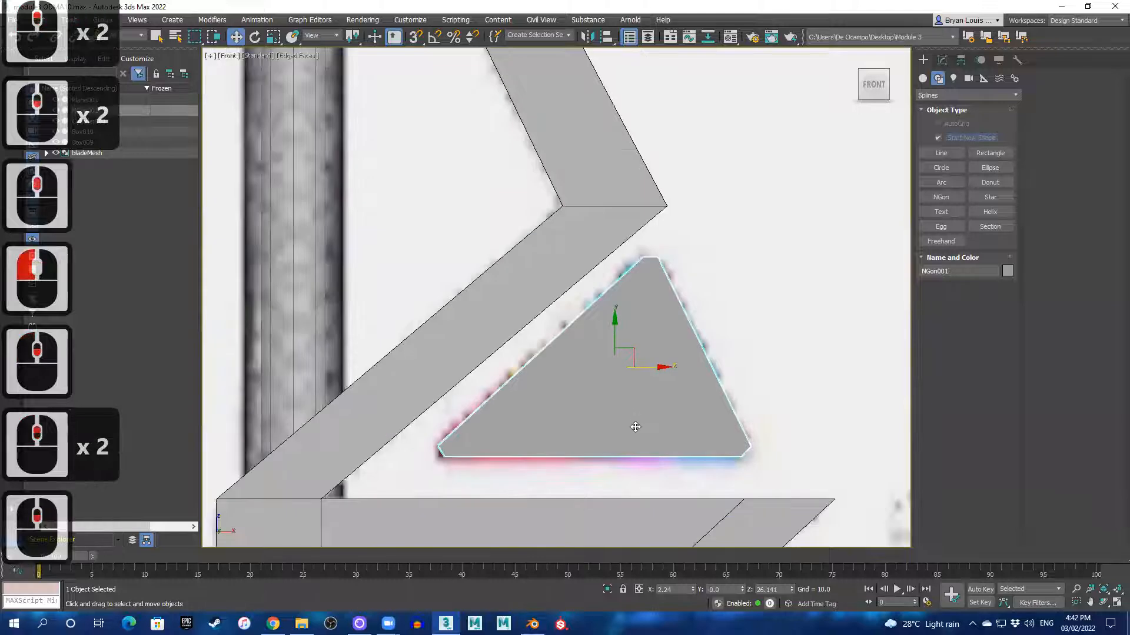
scroll(635, 427, up, 2)
scroll(632, 430, down, 2)
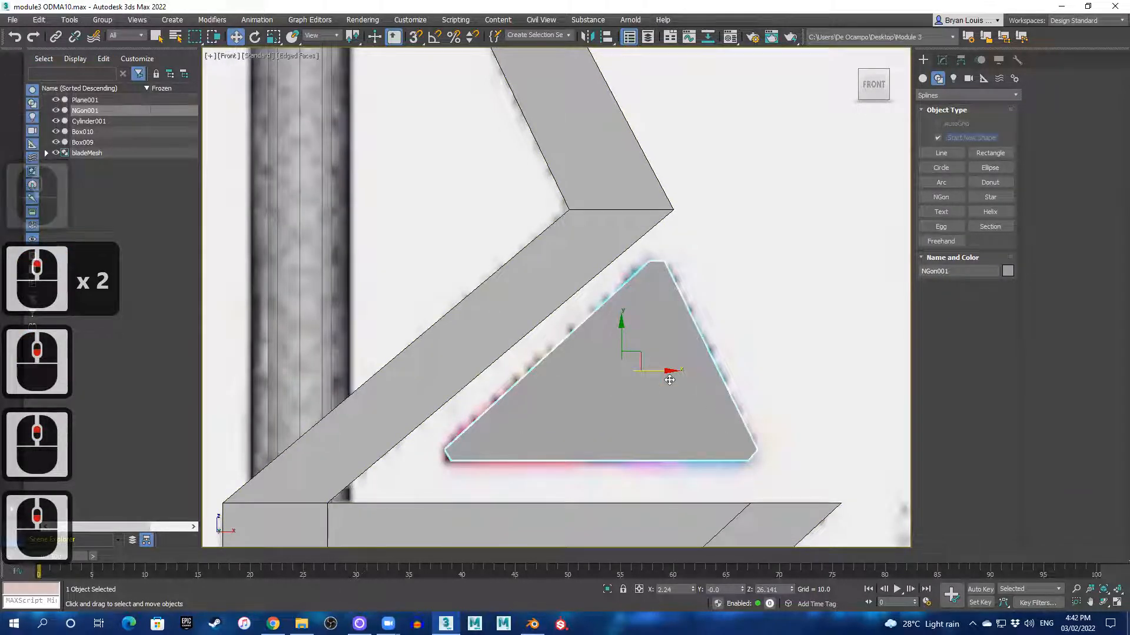
key(alt+w)
key(alt+w)
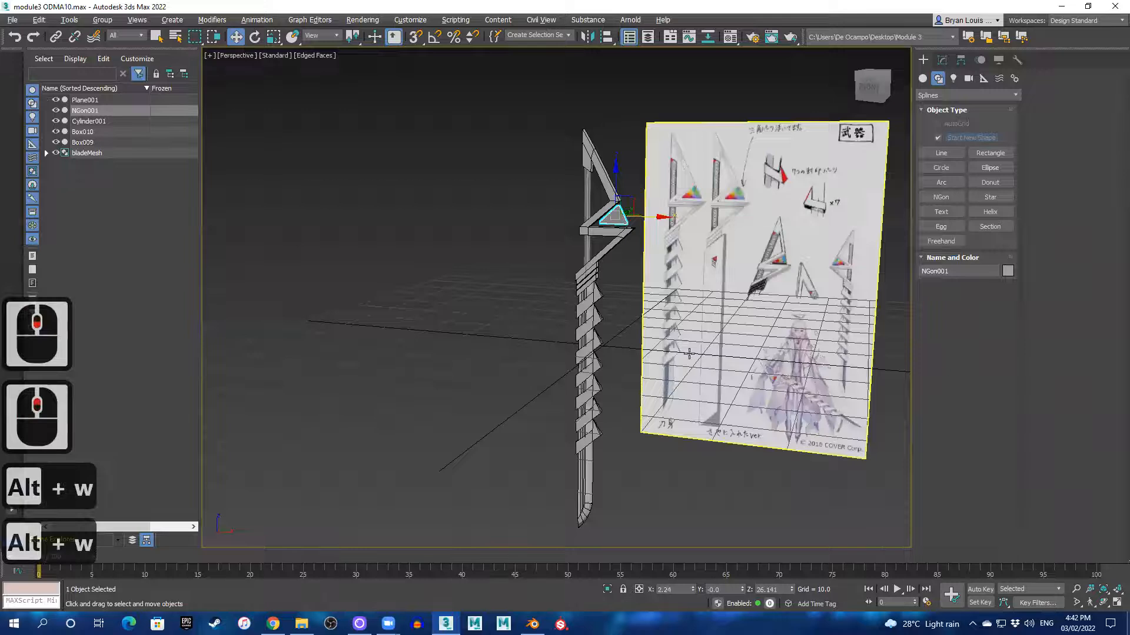
scroll(643, 197, up, 3)
middle_drag(643, 197, 615, 330)
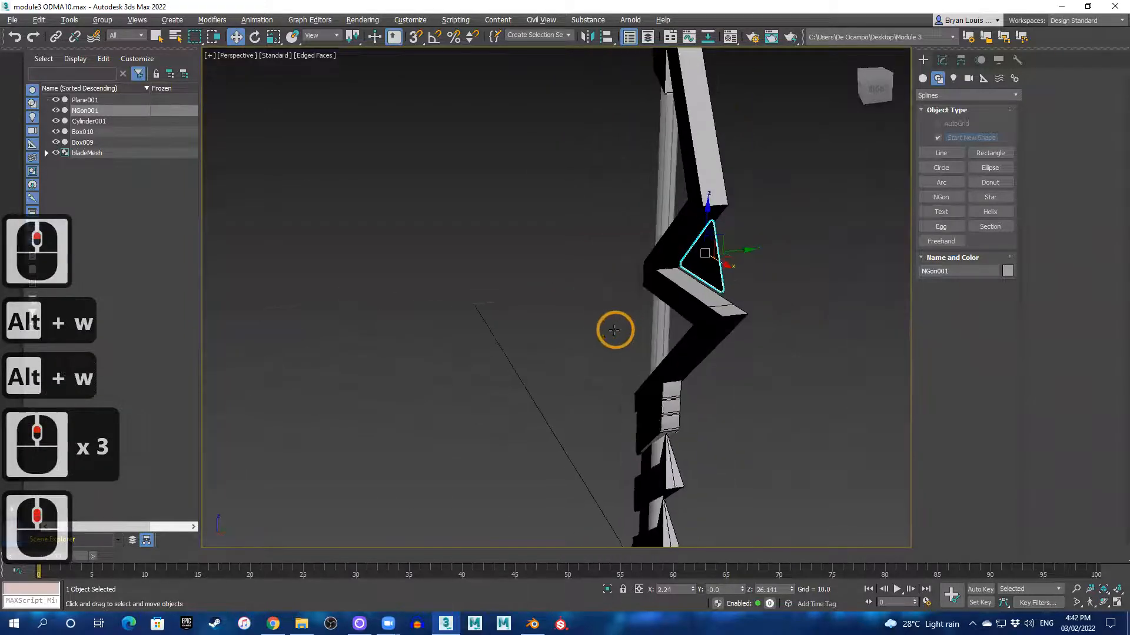
scroll(698, 290, up, 2)
middle_drag(698, 290, 618, 388)
click(942, 60)
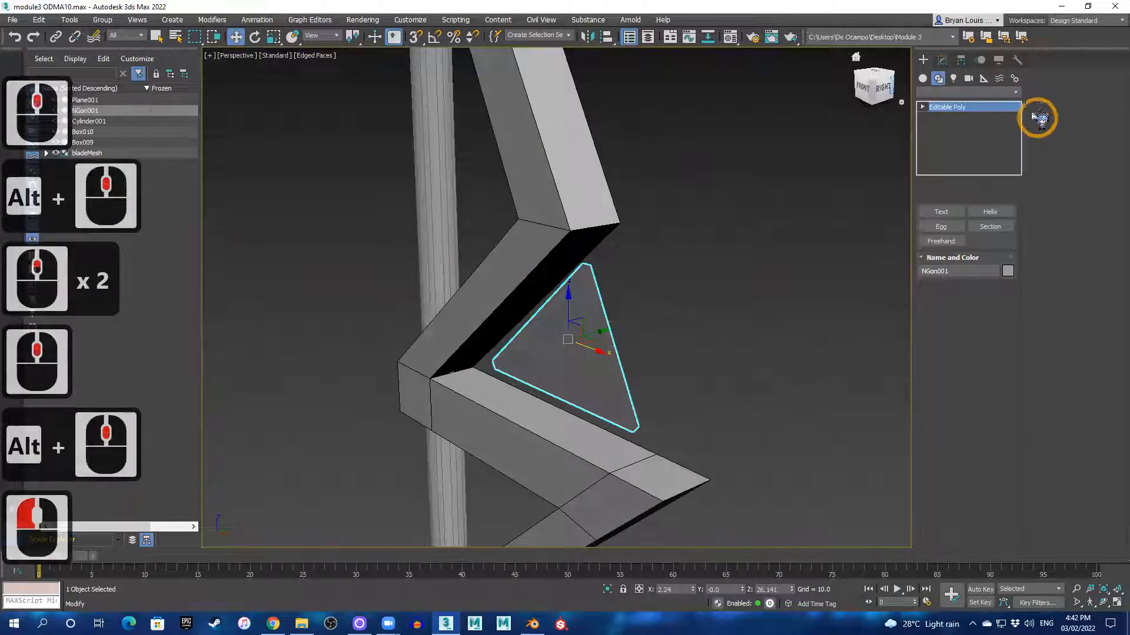
click(1015, 92)
text(she)
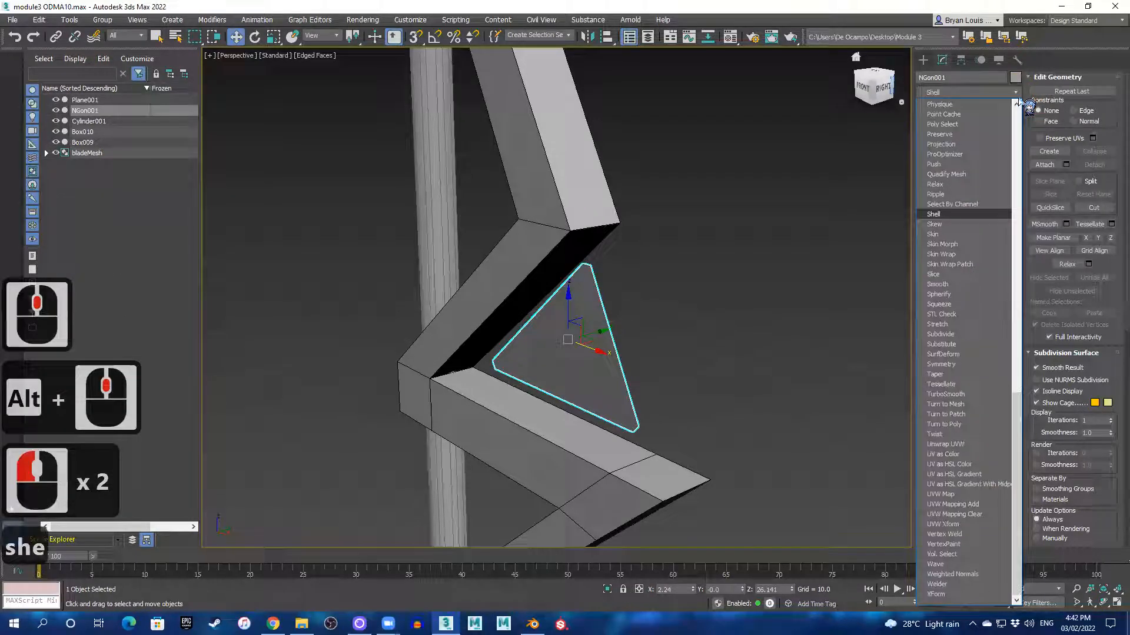
key(Return)
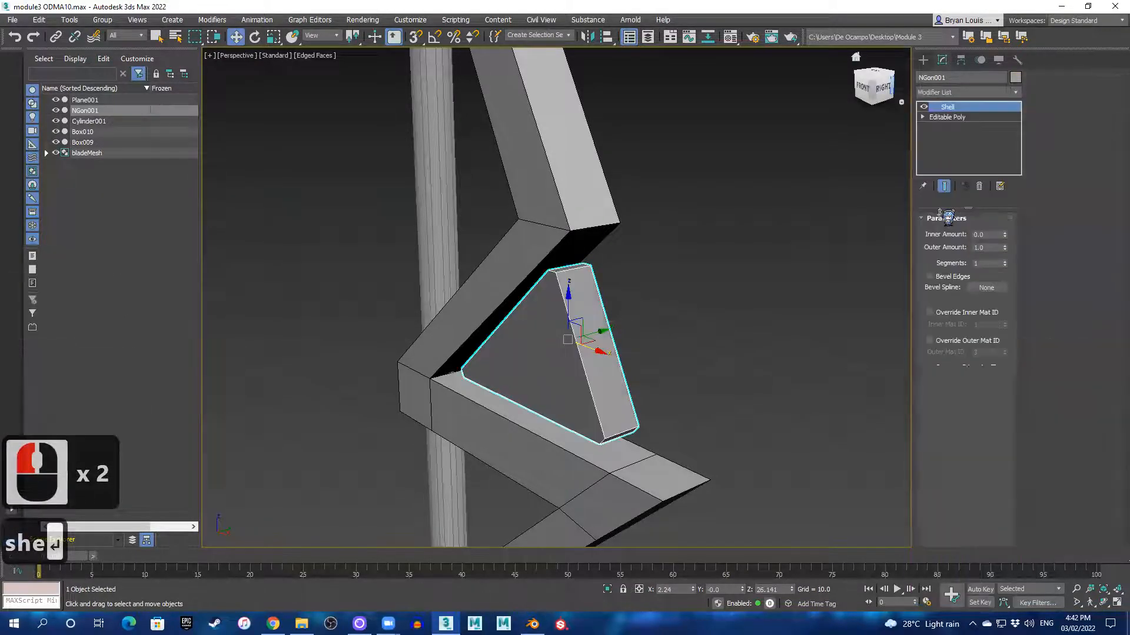
- Set the Shell modifier's outer amount to 0.2
alt+middle_drag(558, 282, 480, 283)
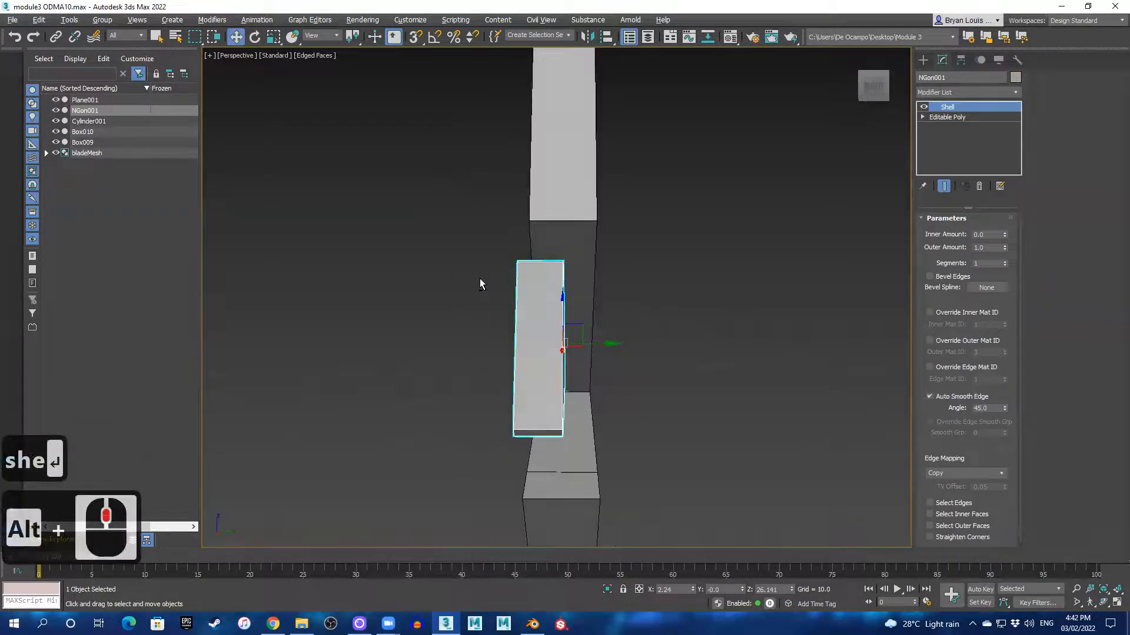
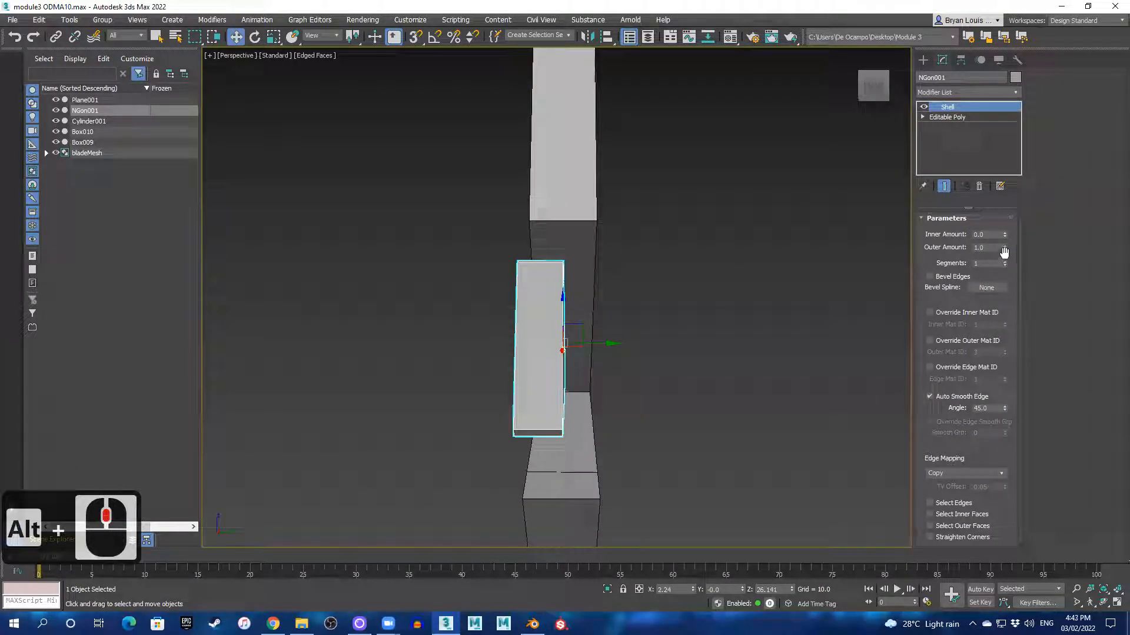
drag(1005, 250, 1012, 288)
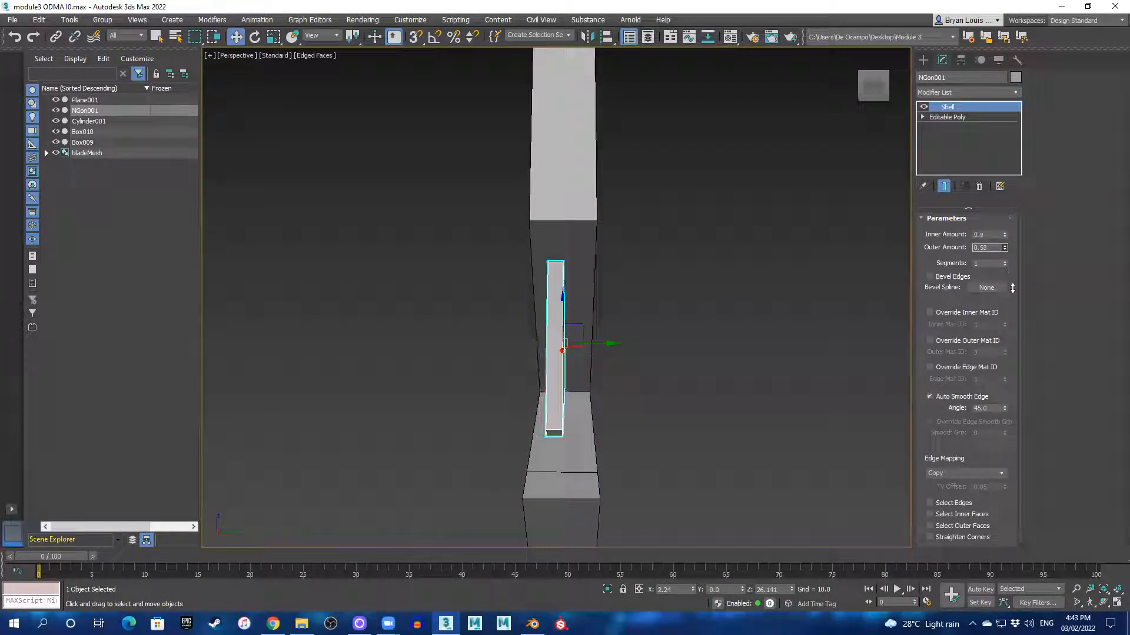
click(1004, 246)
click(1005, 245)
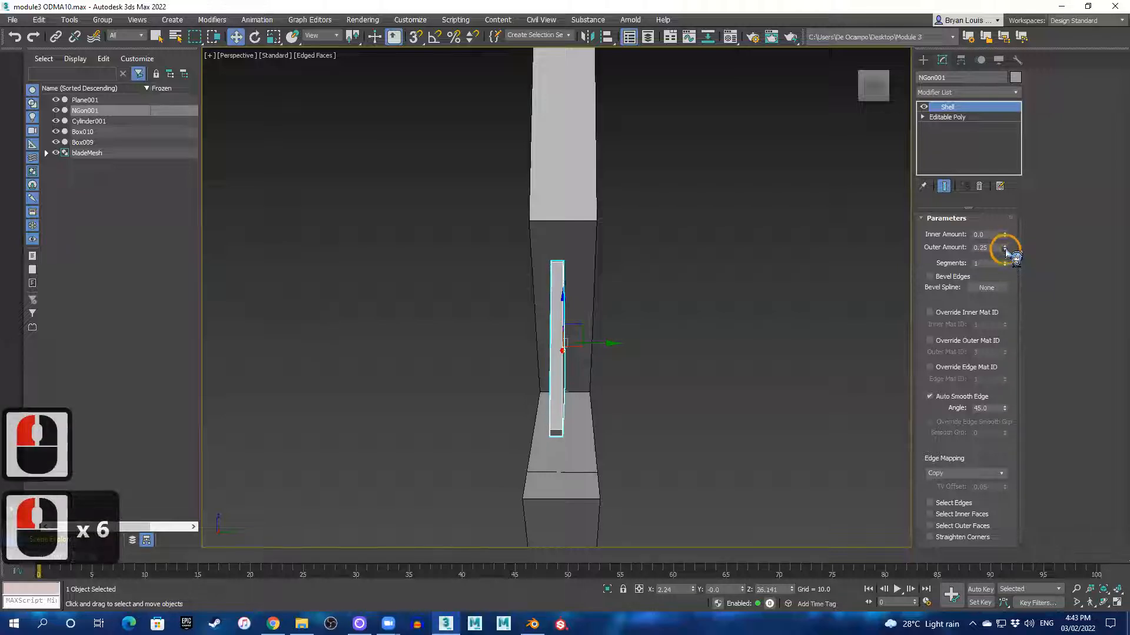
click(1005, 250)
click(1005, 250)
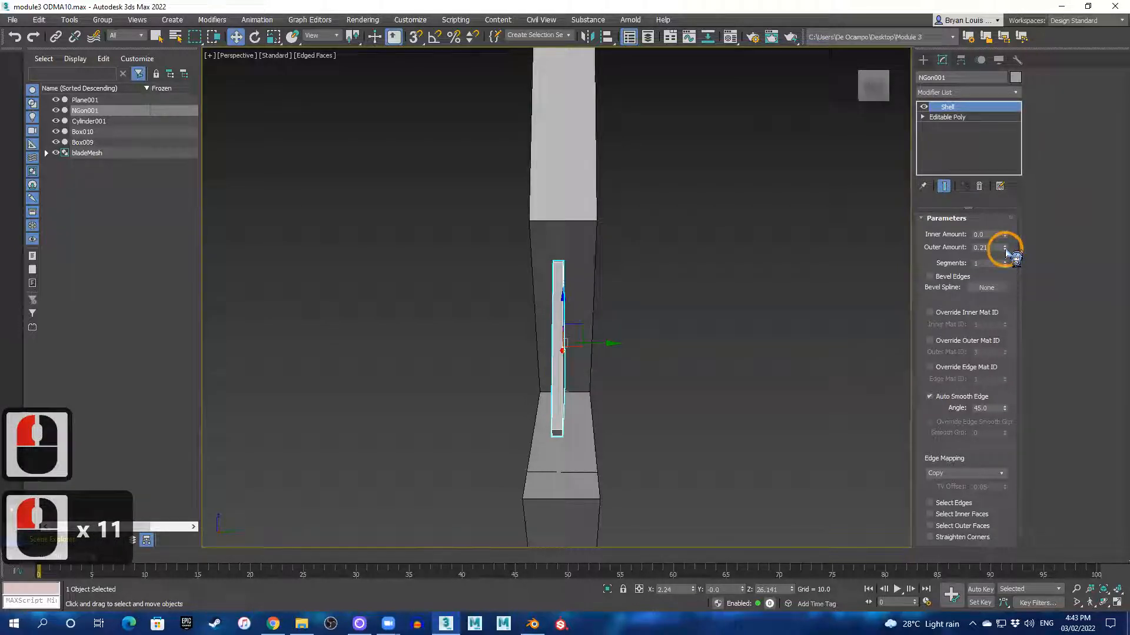
- Set the Shell modifier's inner amount to 0.2
click(1005, 233)
click(1006, 234)
click(1006, 234)
click(1005, 233)
click(1006, 234)
click(1006, 233)
click(1005, 233)
click(1005, 234)
click(1006, 233)
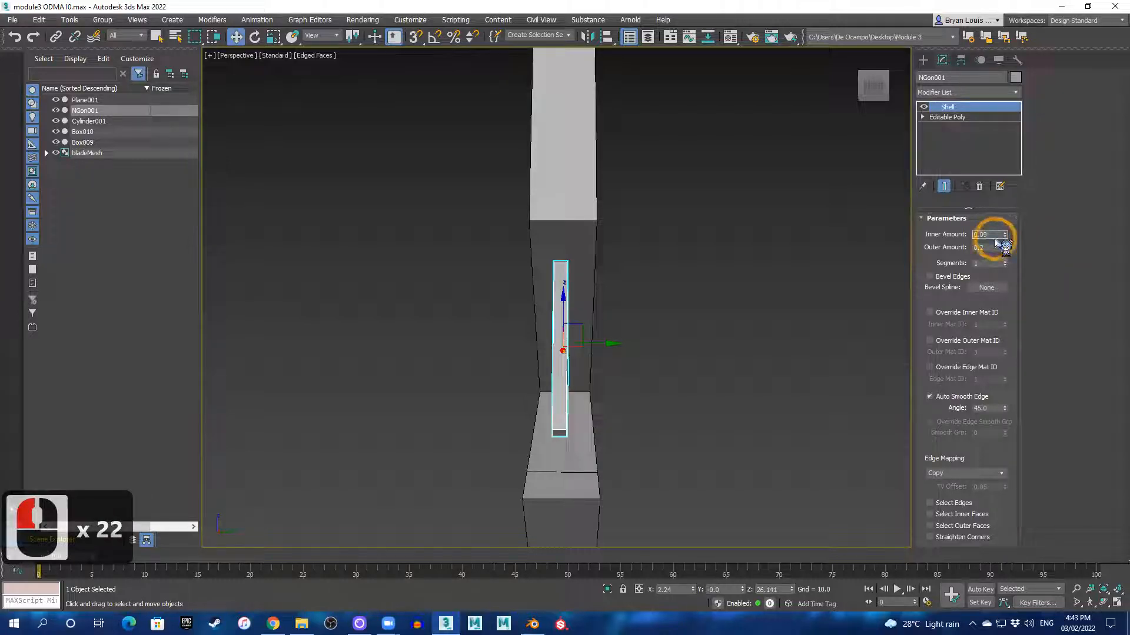
key(BackSpace)
key(BackSpace)
key(Return)
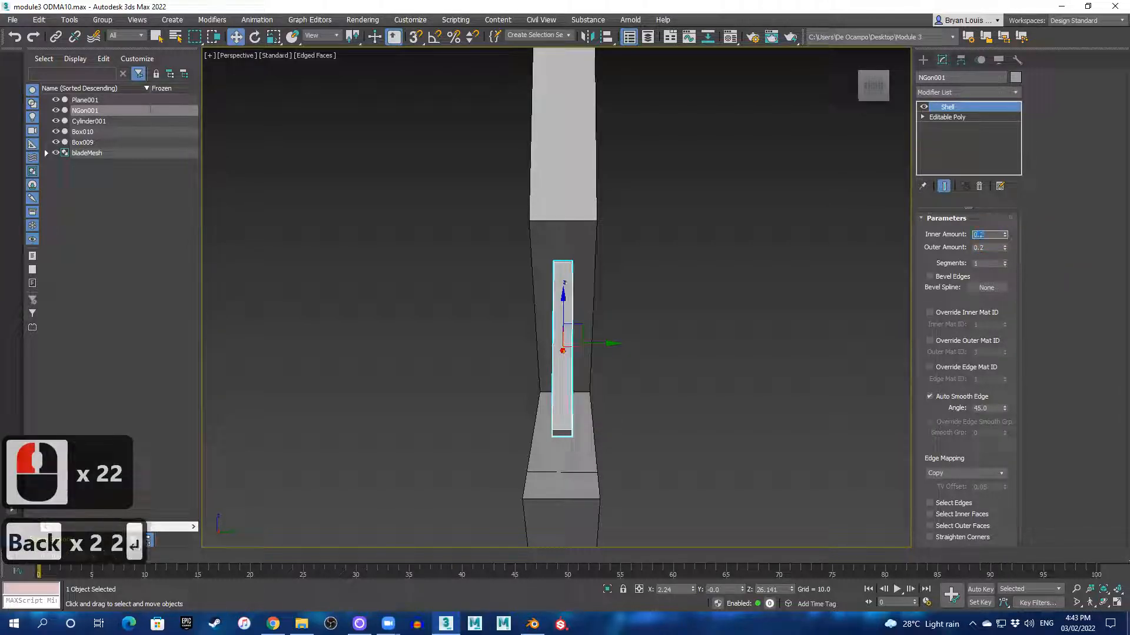
- Add an Edit Poly modifier above the Shell on the triangle piece
alt+middle_drag(581, 336, 554, 340)
scroll(652, 329, up, 2)
right_click(519, 269)
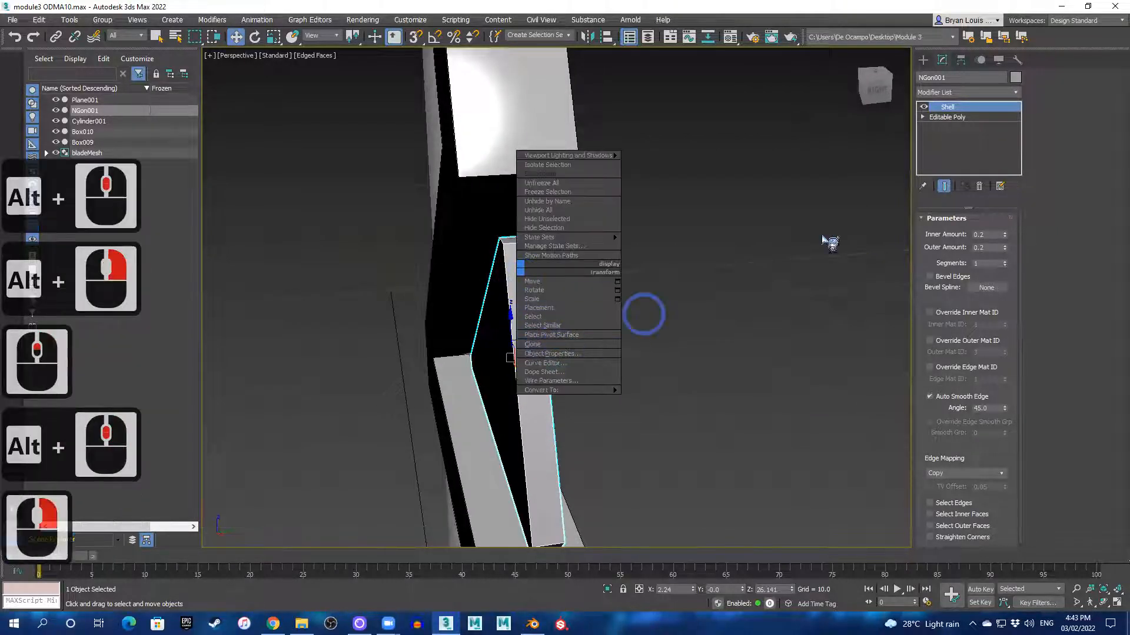
click(1013, 93)
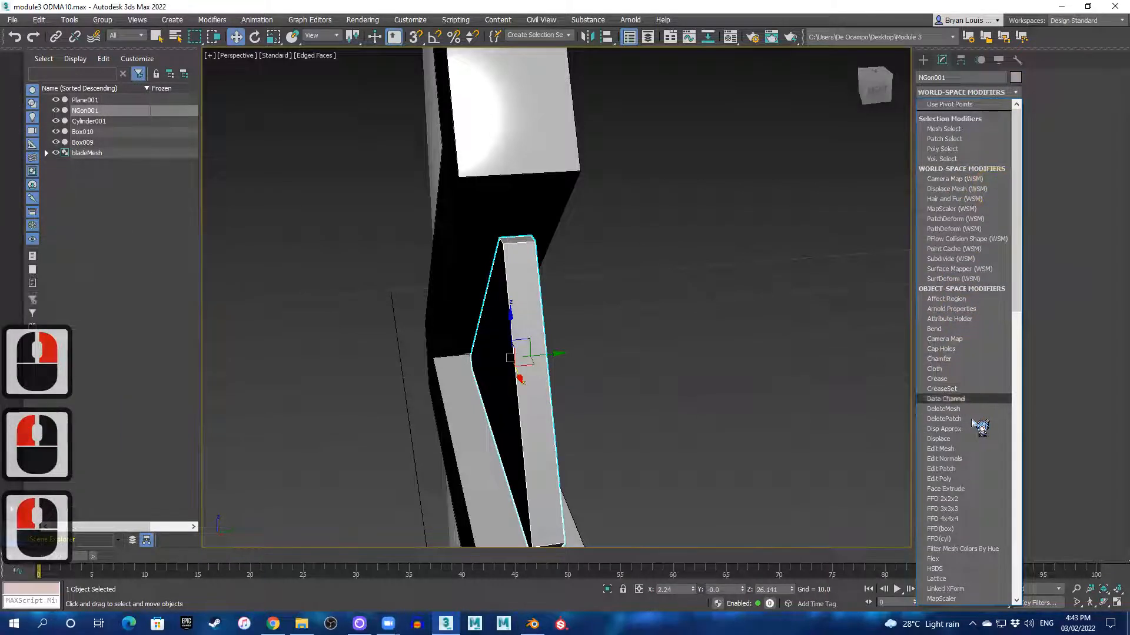
click(953, 474)
alt+middle_drag(545, 340, 1071, 299)
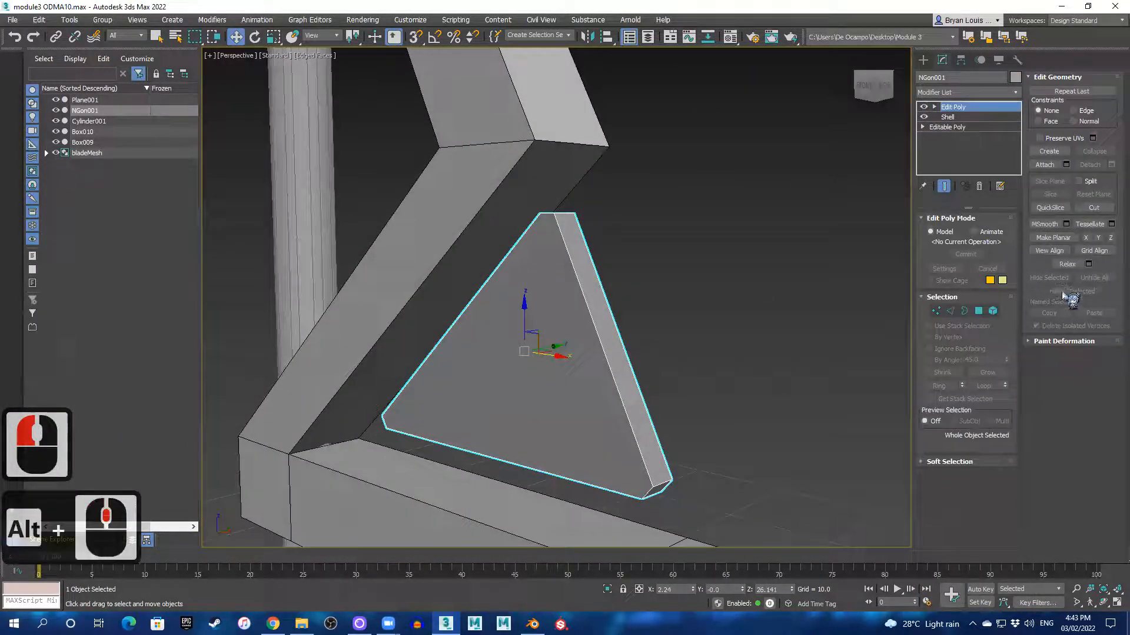
- Select the large front and back polygons of the triangle piece in Edit Poly
click(978, 310)
alt+middle_drag(598, 303, 497, 326)
click(521, 321)
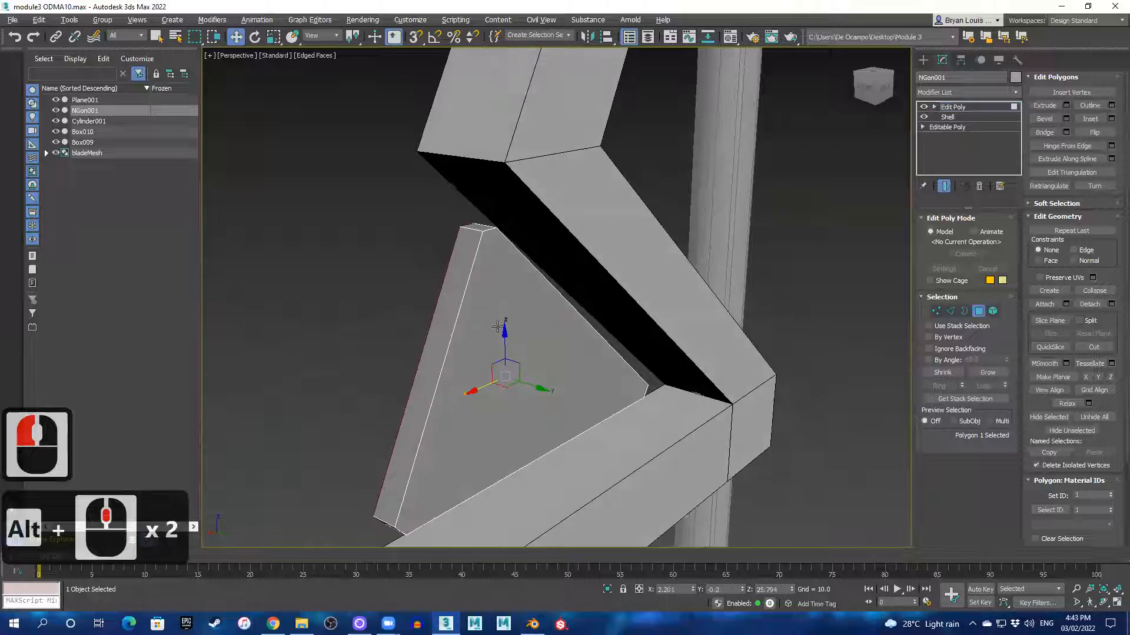
ctrl+click(562, 345)
alt+middle_drag(562, 345, 529, 361)
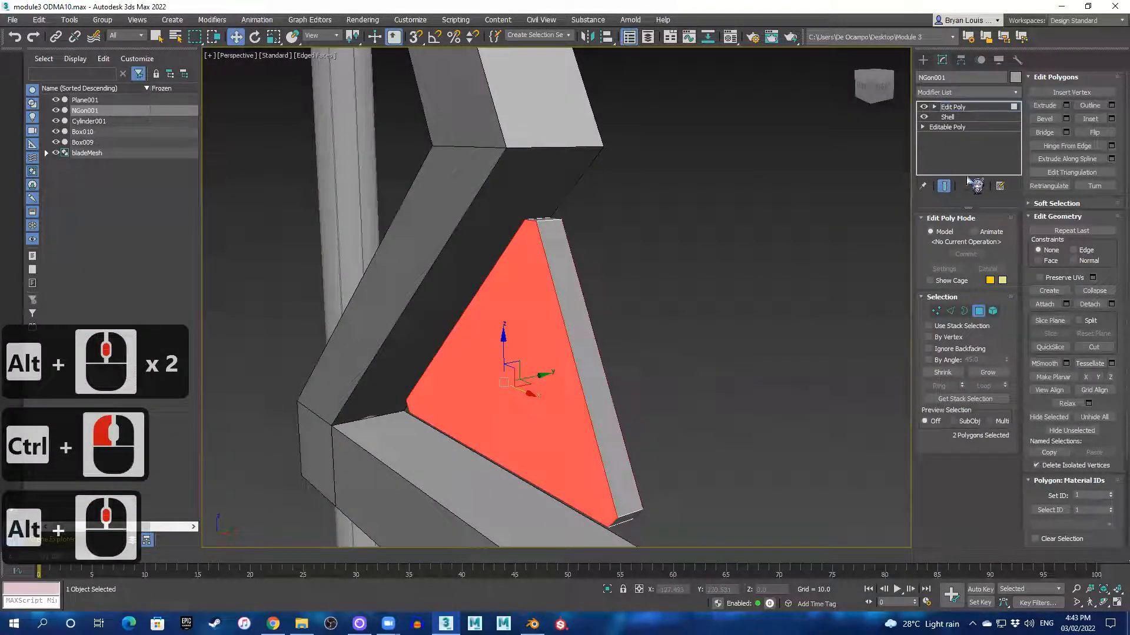
- Open the Bevel settings for both selected faces, try an inward outline, and reset the outline to 0
click(1066, 119)
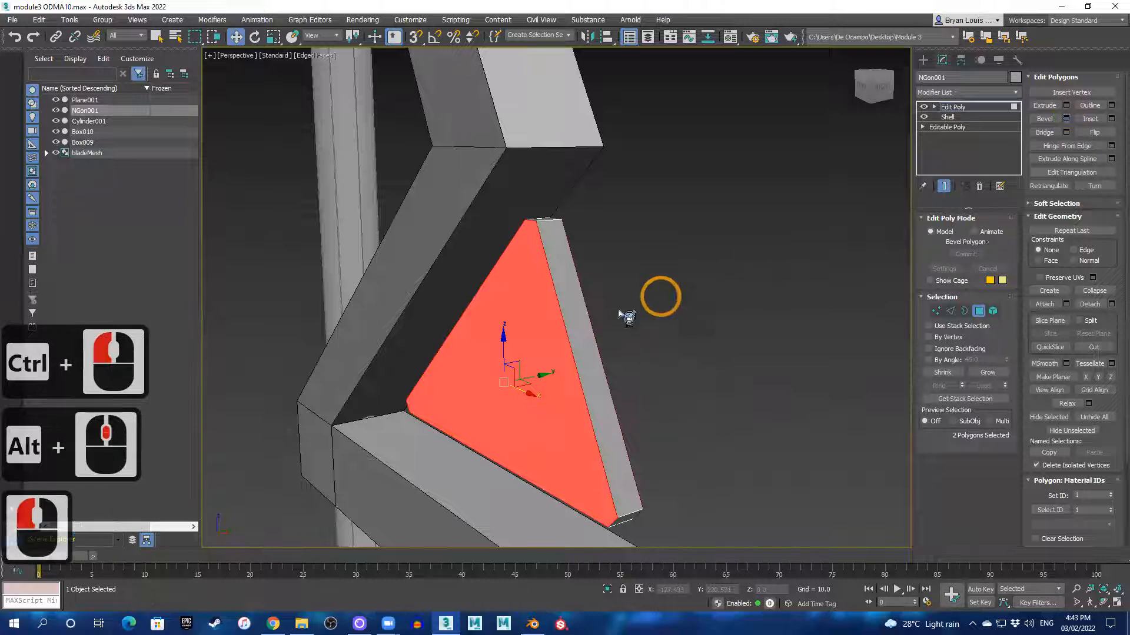
drag(764, 287, 764, 290)
click(755, 287)
click(755, 287)
click(755, 287)
click(754, 287)
click(754, 287)
click(755, 287)
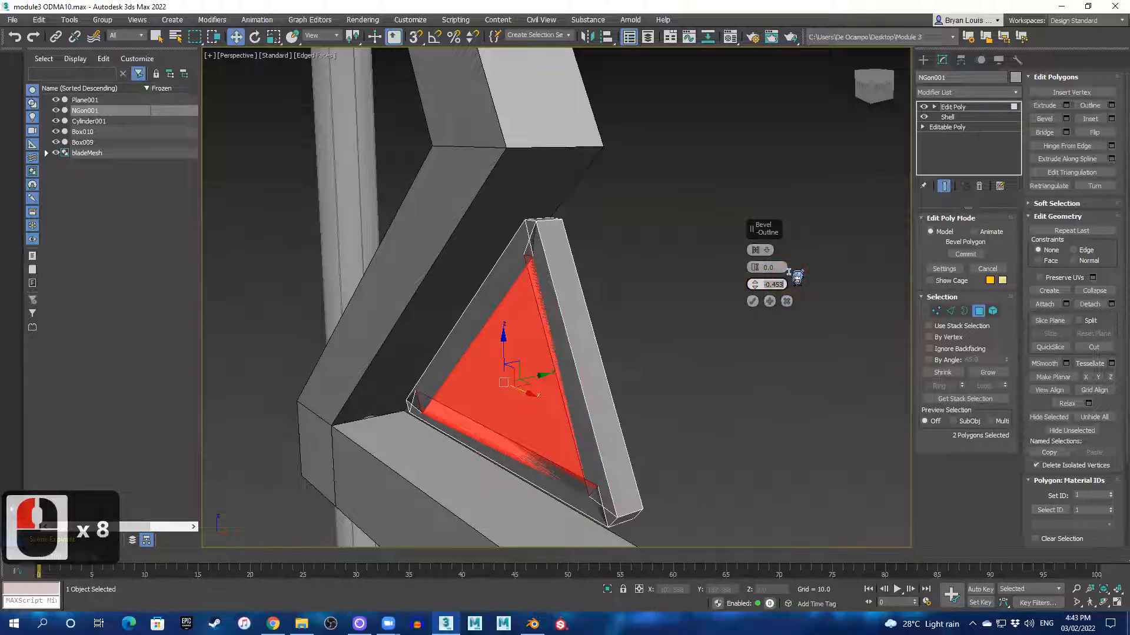
text(0)
key(Return)
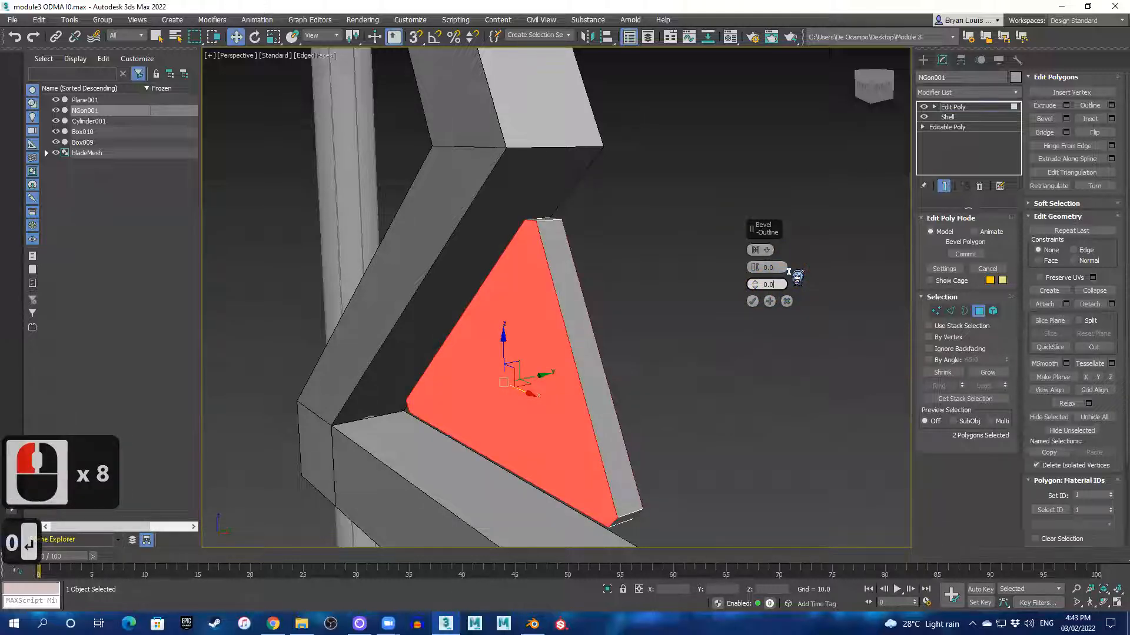
- Set the bevel height to 0.03 and the outline to -0.1 on the triangle piece's two large faces
double_click(756, 285)
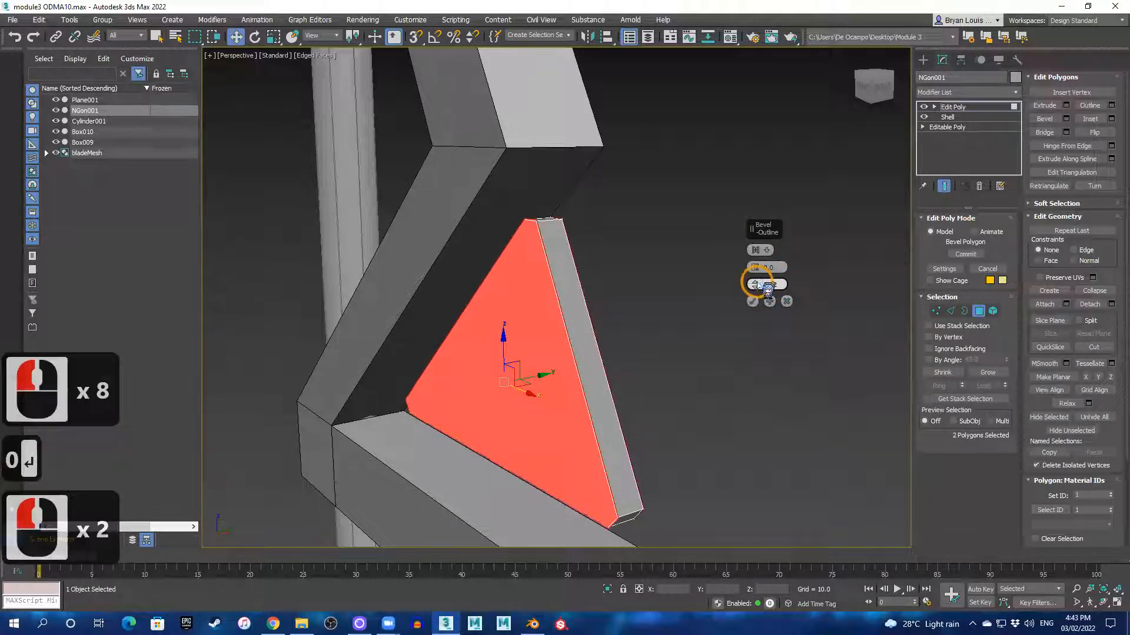
click(768, 287)
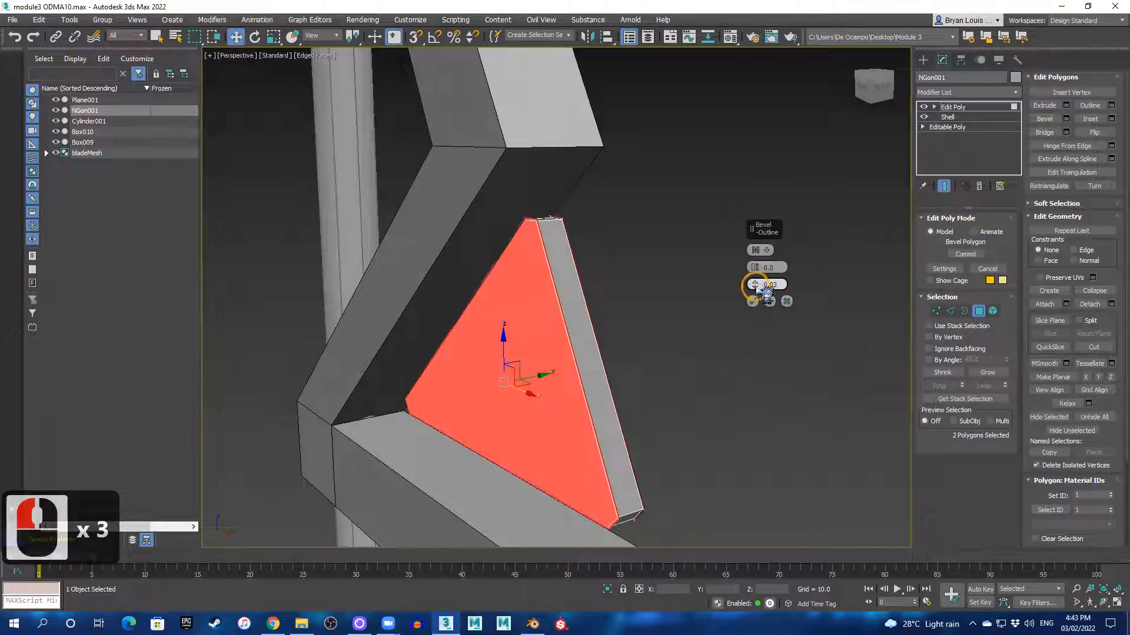
double_click(755, 287)
double_click(755, 287)
click(756, 288)
click(756, 286)
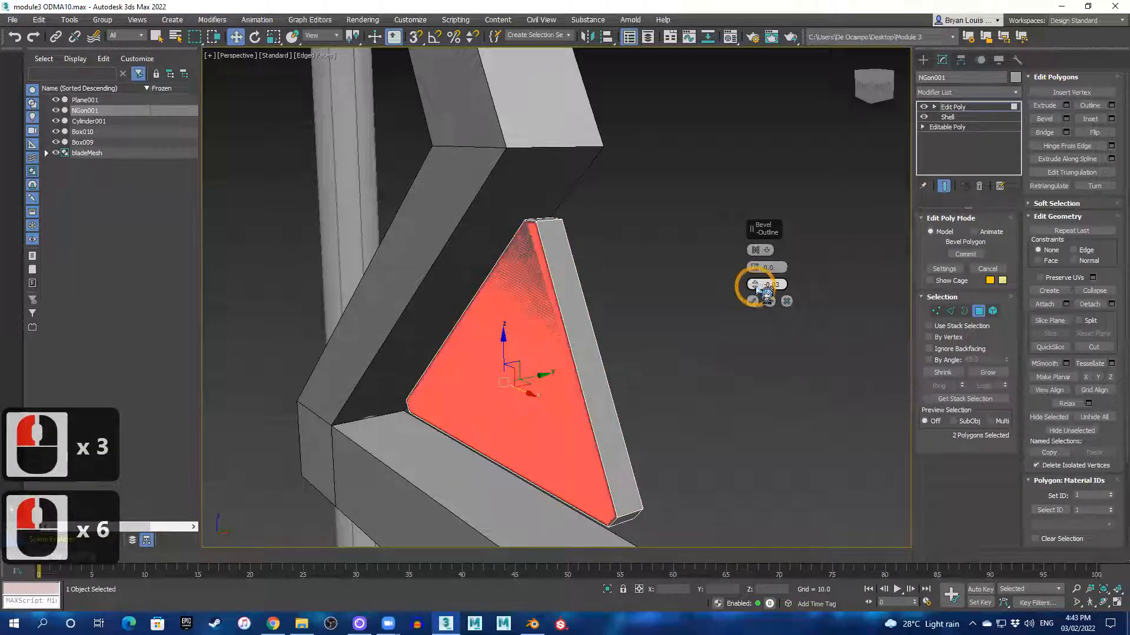
double_click(765, 268)
click(765, 269)
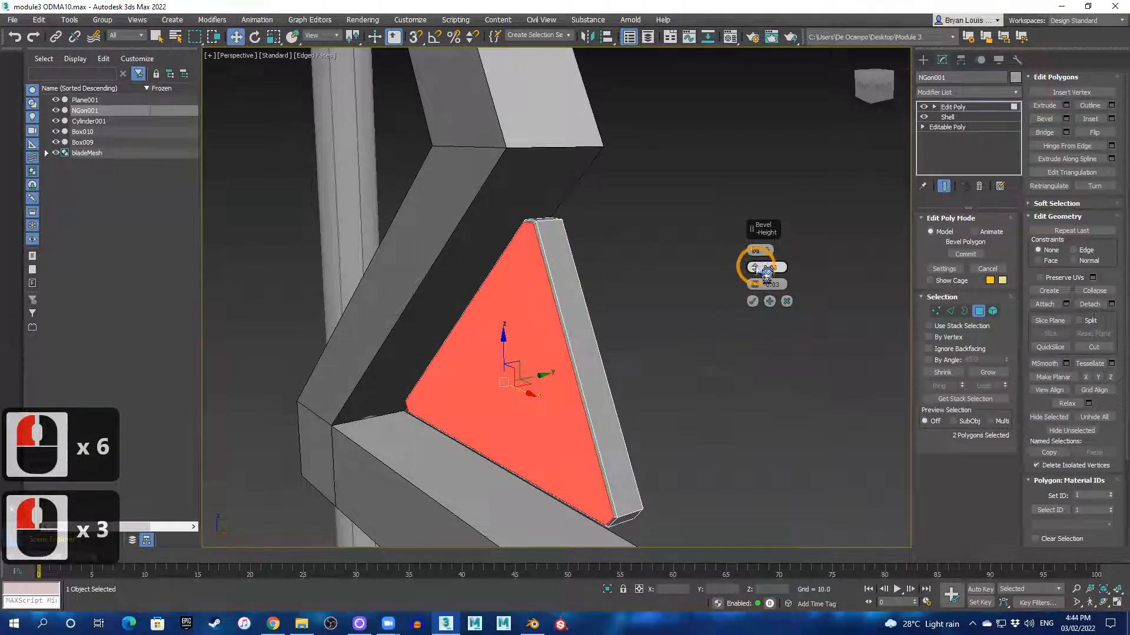
alt+middle_drag(682, 301, 480, 328)
double_click(766, 287)
click(766, 287)
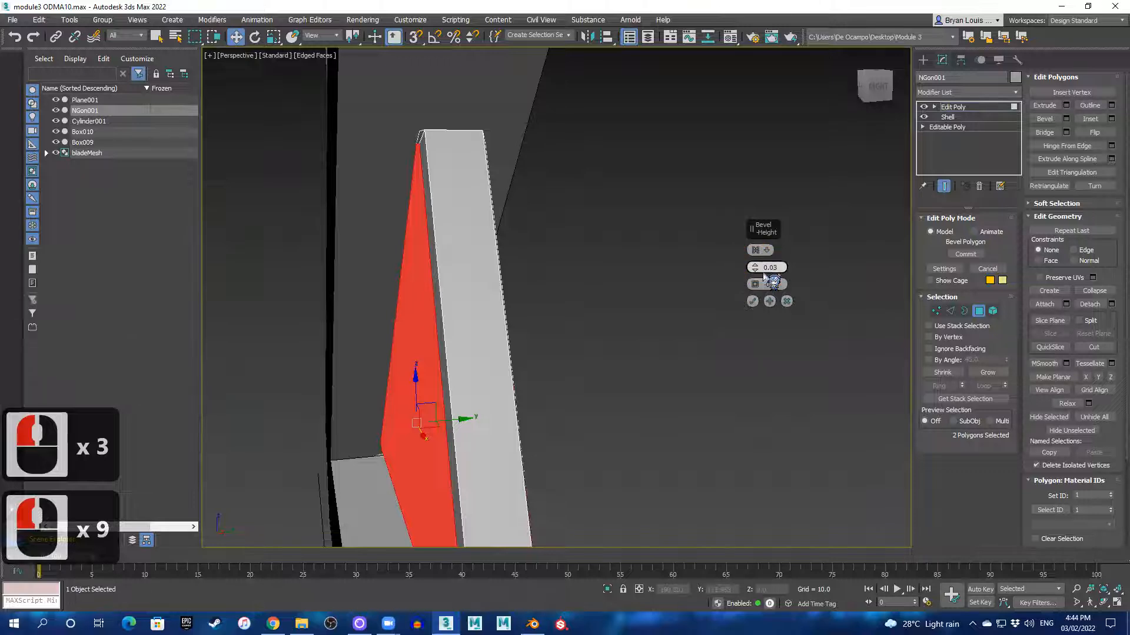
click(755, 286)
- Raise the bevel height slightly above 0.07, apply the bevel, and clear the polygon selection
click(755, 266)
click(755, 265)
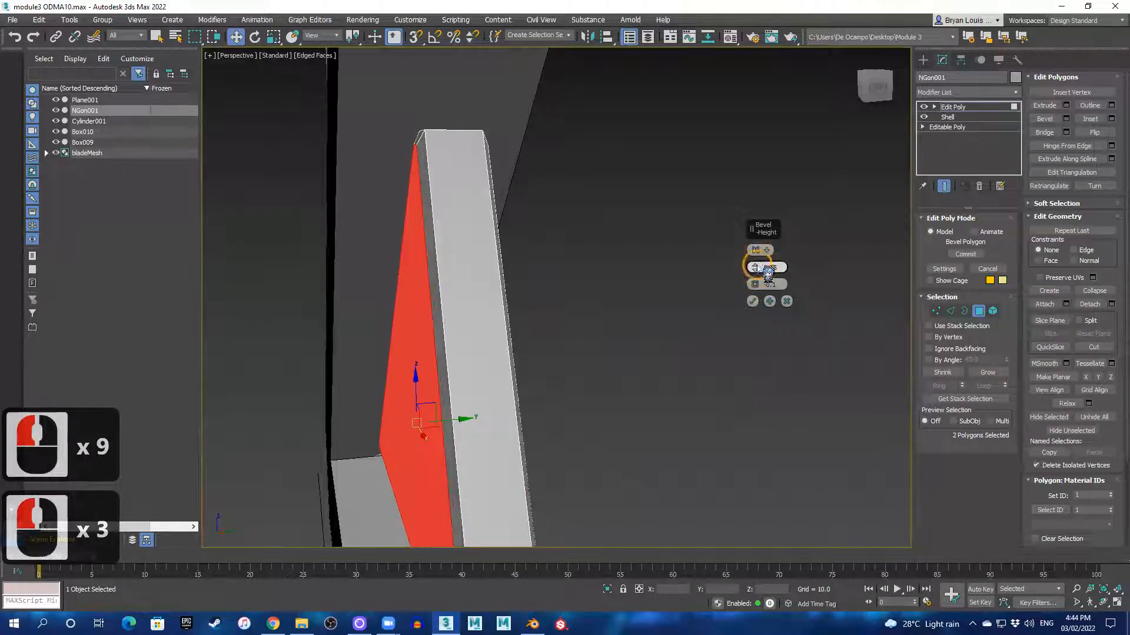
click(755, 265)
click(755, 265)
click(755, 265)
click(765, 270)
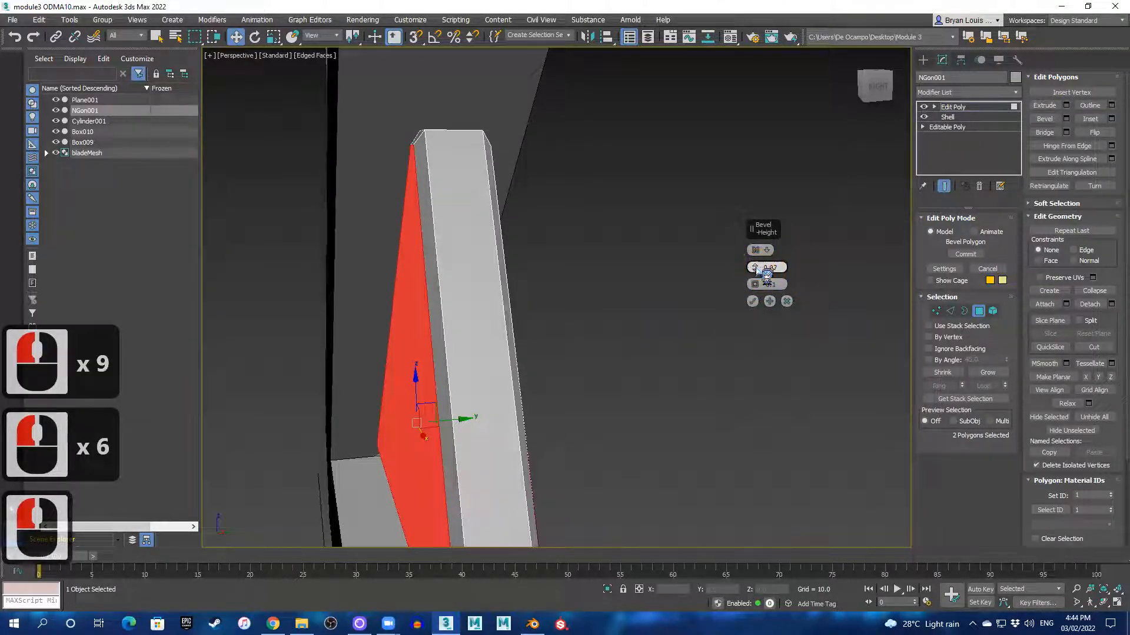
click(765, 270)
click(756, 266)
click(755, 265)
click(756, 266)
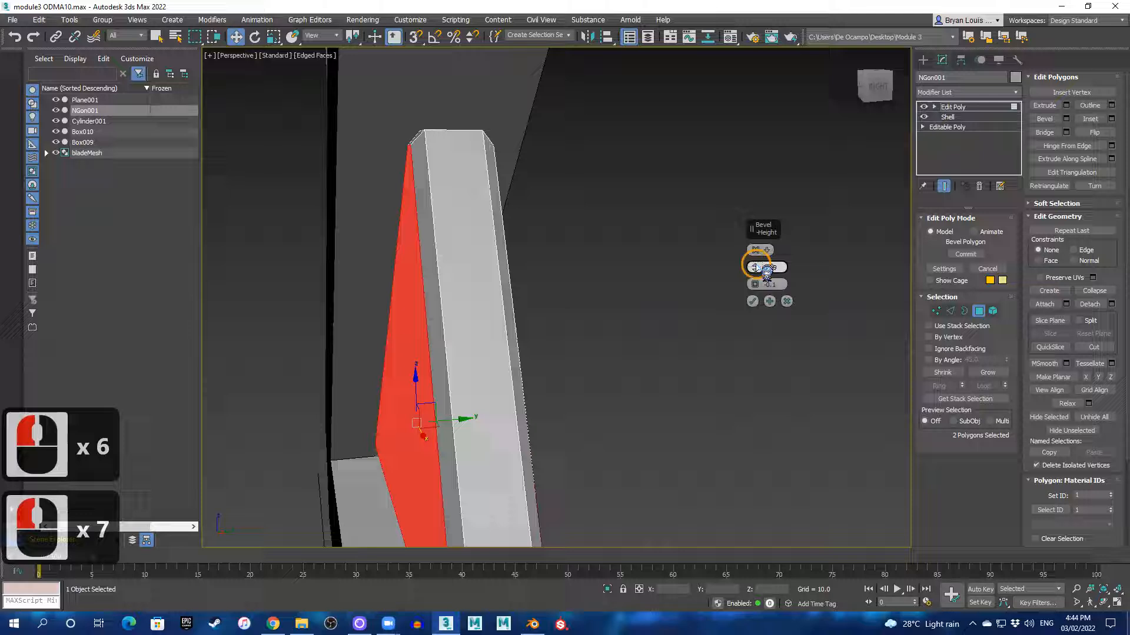
click(753, 302)
mouse_move(388, 348)
alt+middle_down()
mouse_move(527, 368)
mouse_move(389, 371)
alt+middle_up()
scroll(526, 369, down, 3)
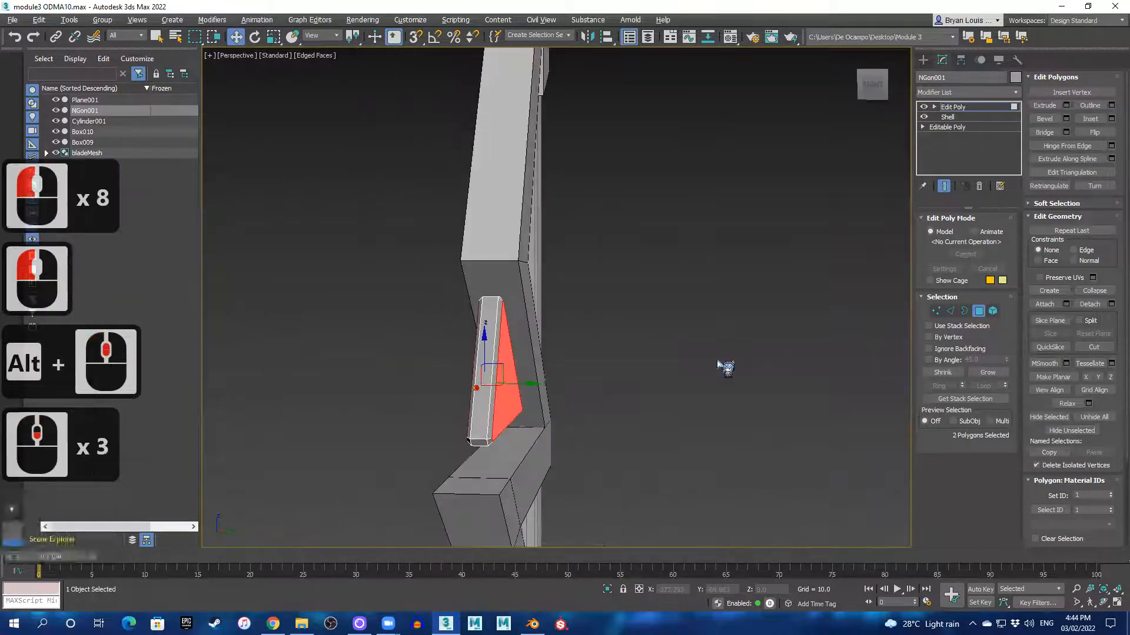
click(724, 369)
- Examine the whole weapon model beside the reference sheet in the perspective view
scroll(480, 379, down, 3)
mouse_move(518, 393)
alt+middle_down()
mouse_move(560, 383)
mouse_move(512, 391)
alt+middle_up()
scroll(559, 383, down, 2)
scroll(523, 392, up, 1)
key(alt+w)
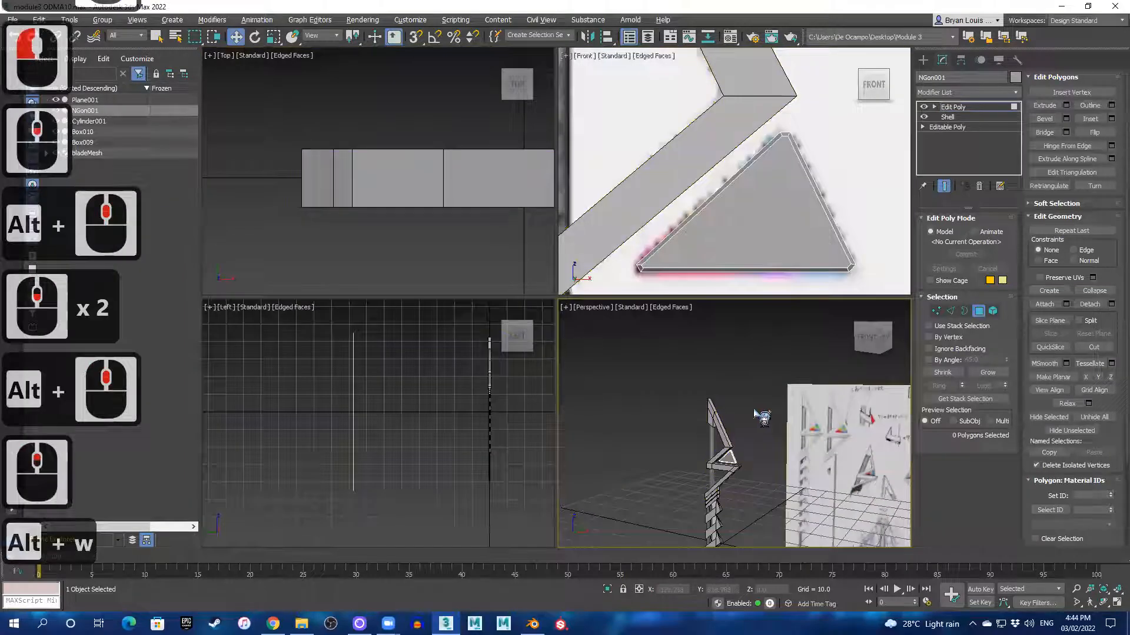
key(alt+w)
scroll(620, 348, down, 2)
scroll(585, 373, up, 1)
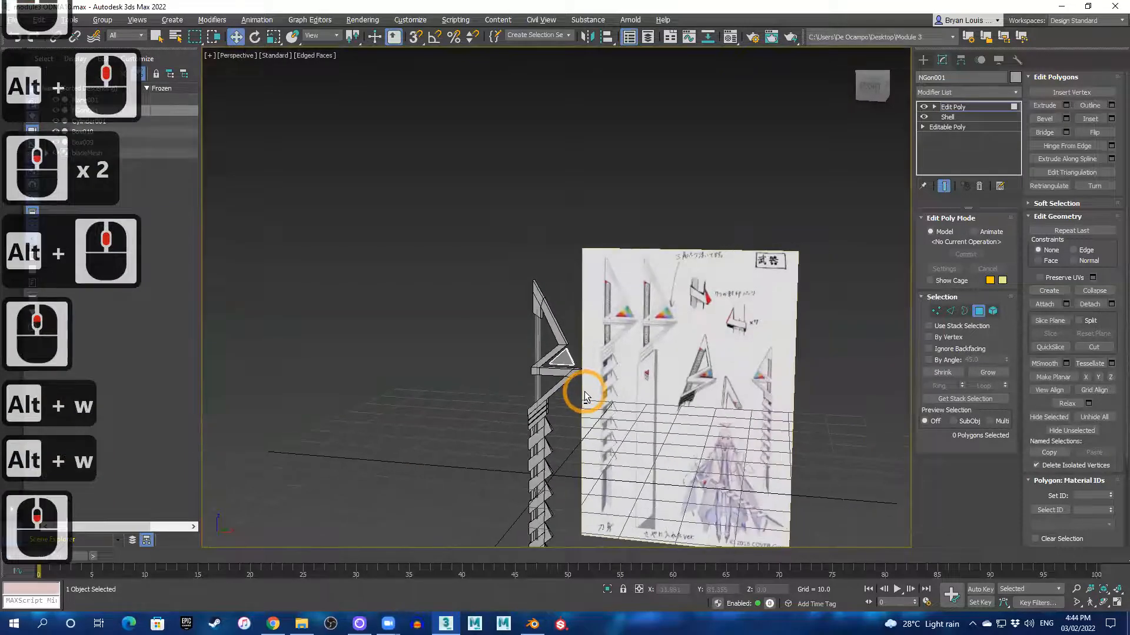
alt+middle_drag(587, 397, 597, 444)
key(alt+w)
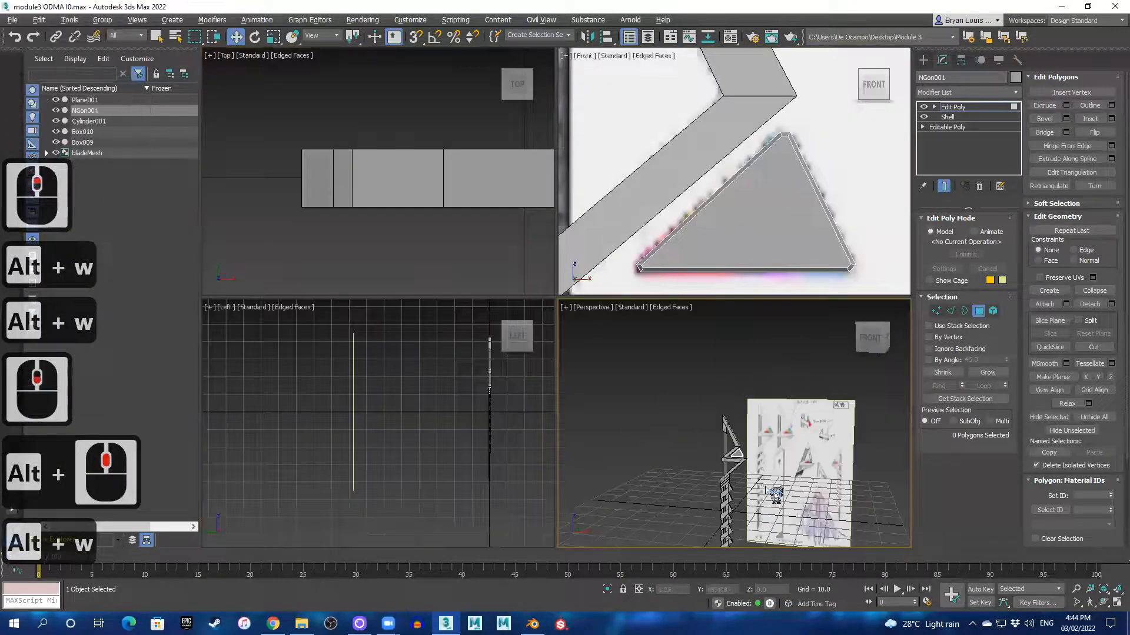
middle_drag(743, 448, 705, 425)
key(alt+w)
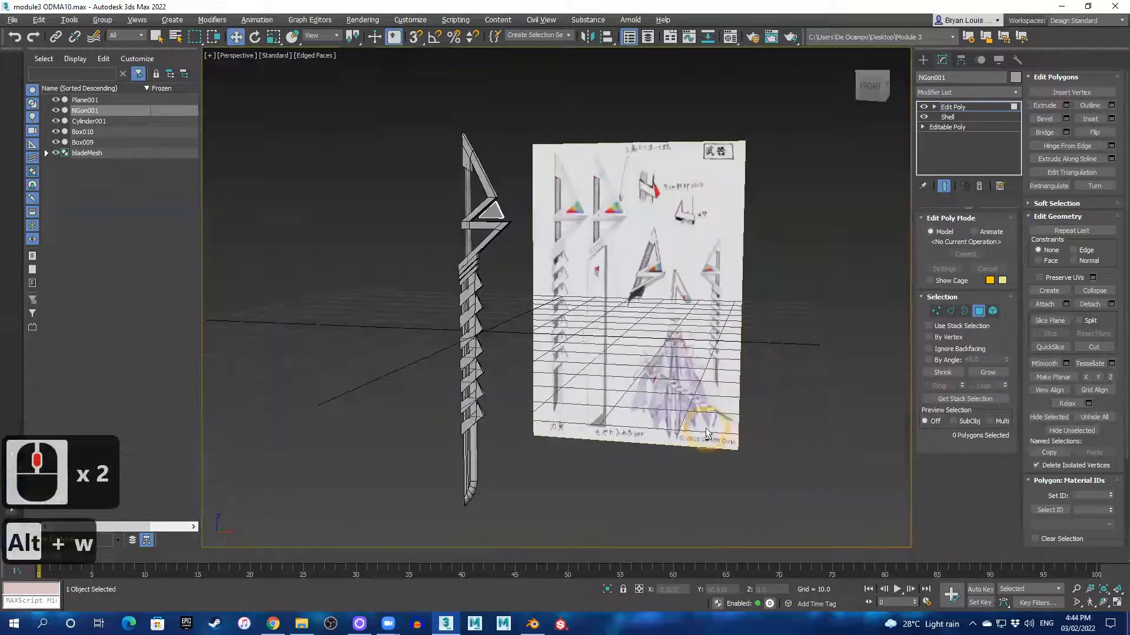
key(alt+w)
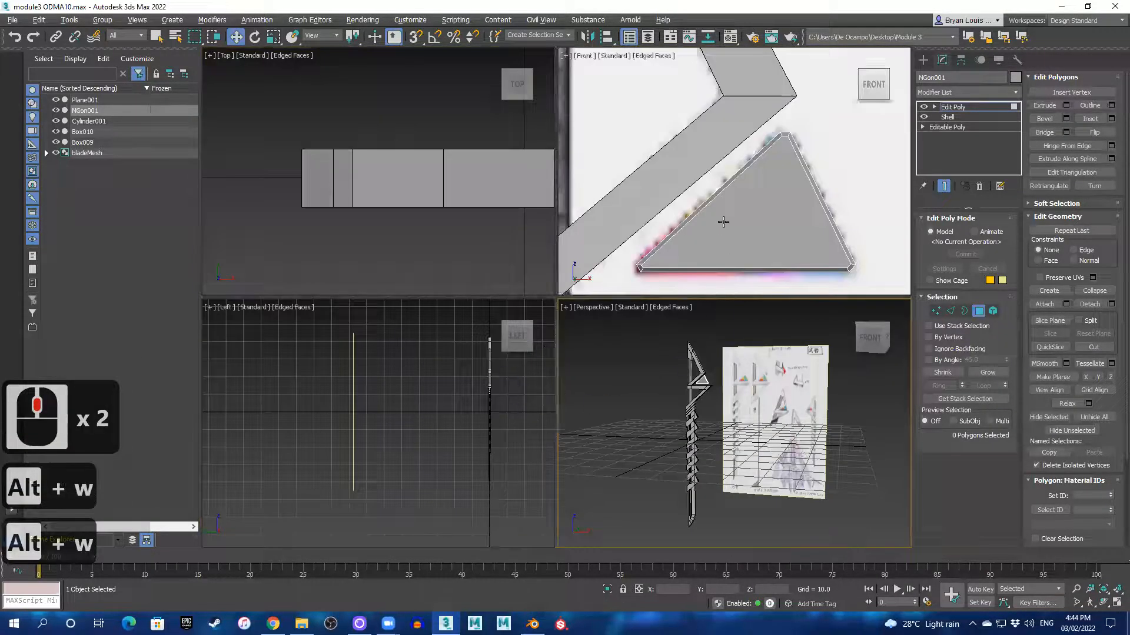
- Examine the sheathed version of the weapon on the front-view reference, following the scabbard down to its slanted end
scroll(727, 224, down, 3)
middle_drag(781, 261, 698, 201)
scroll(699, 202, down, 2)
key(alt+w)
scroll(685, 288, down, 2)
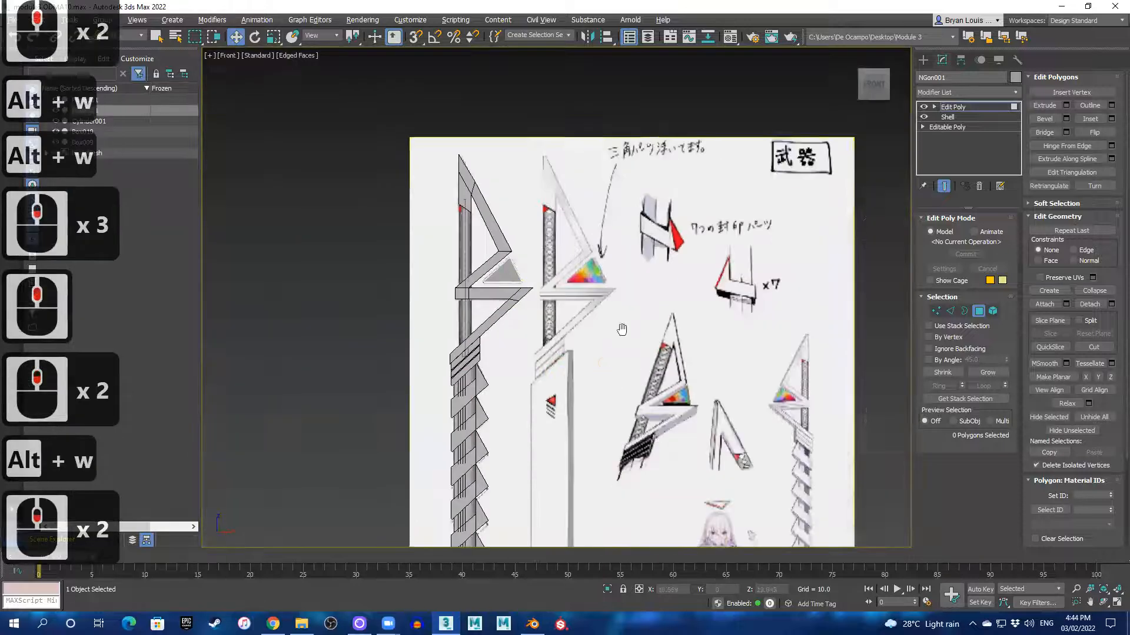
middle_drag(622, 329, 666, 137)
middle_drag(615, 368, 623, 197)
scroll(601, 410, up, 1)
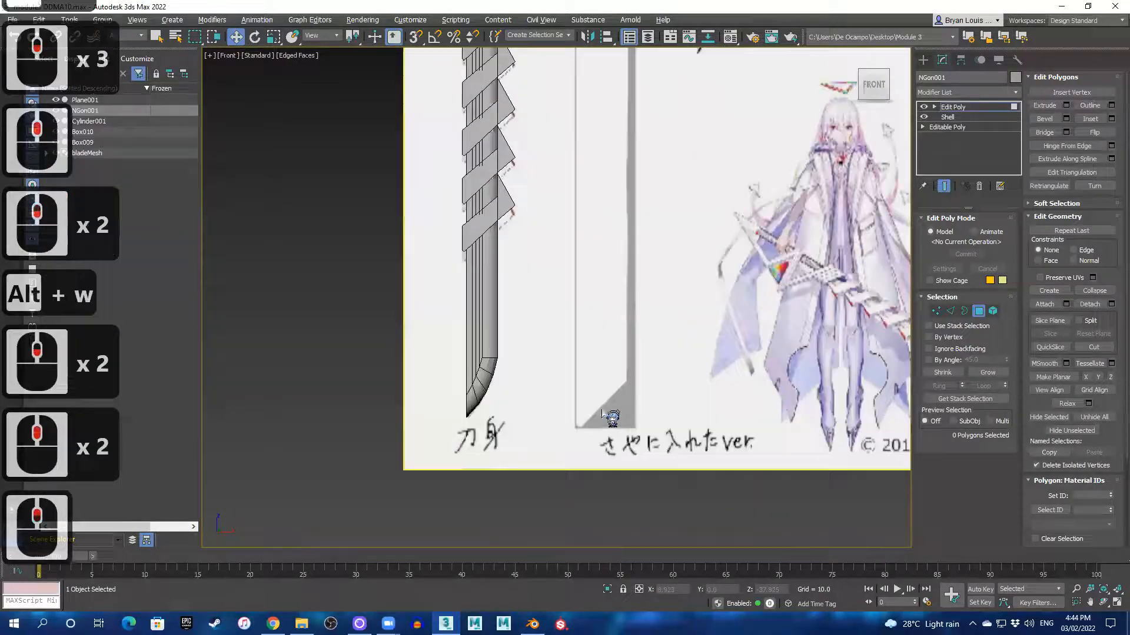
scroll(601, 412, up, 1)
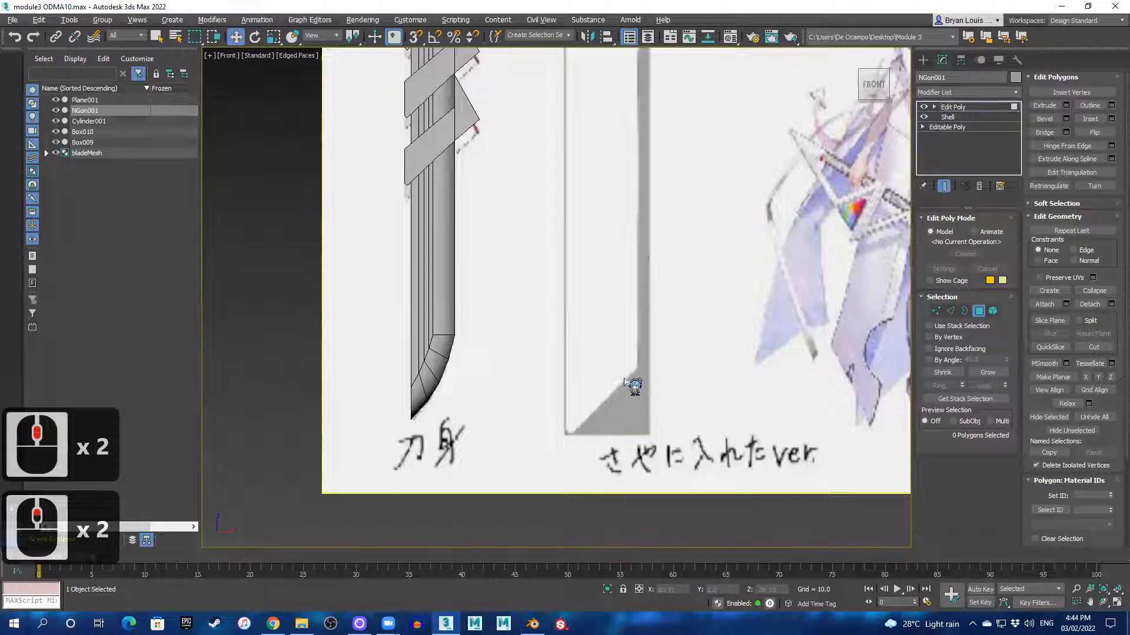
middle_drag(694, 329, 501, 405)
middle_drag(736, 262, 597, 419)
middle_drag(721, 141, 675, 419)
mouse_move(494, 424)
middle_down()
mouse_move(516, 442)
mouse_move(571, 423)
middle_up()
middle_drag(588, 487, 625, 433)
middle_drag(680, 240, 672, 386)
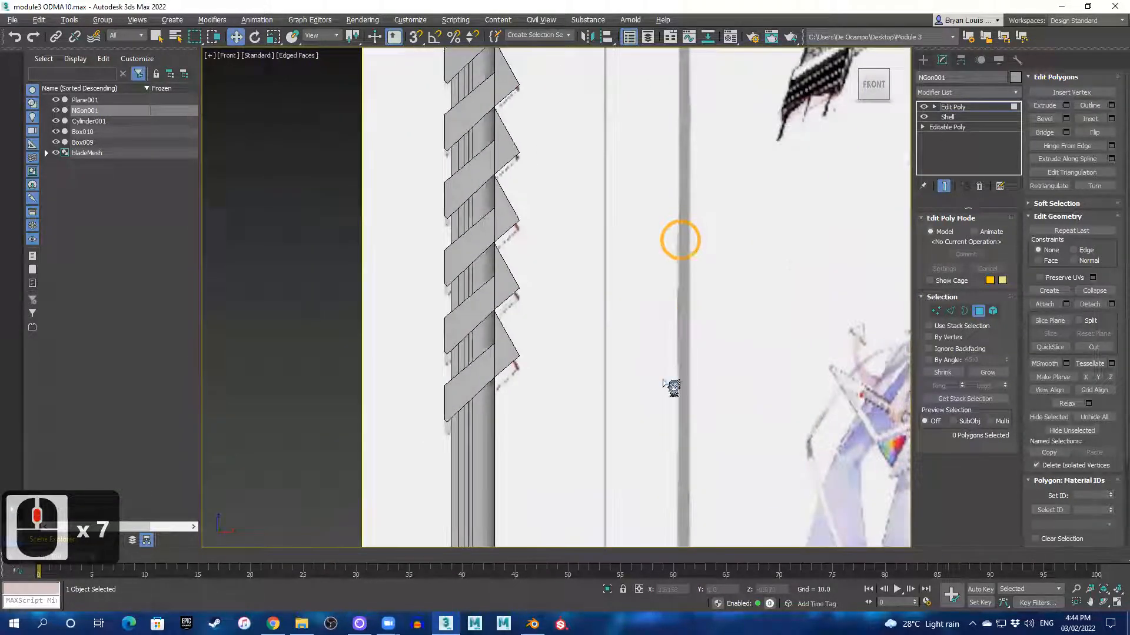
middle_drag(661, 429, 635, 271)
mouse_move(702, 466)
middle_down()
mouse_move(668, 391)
mouse_move(671, 408)
middle_up()
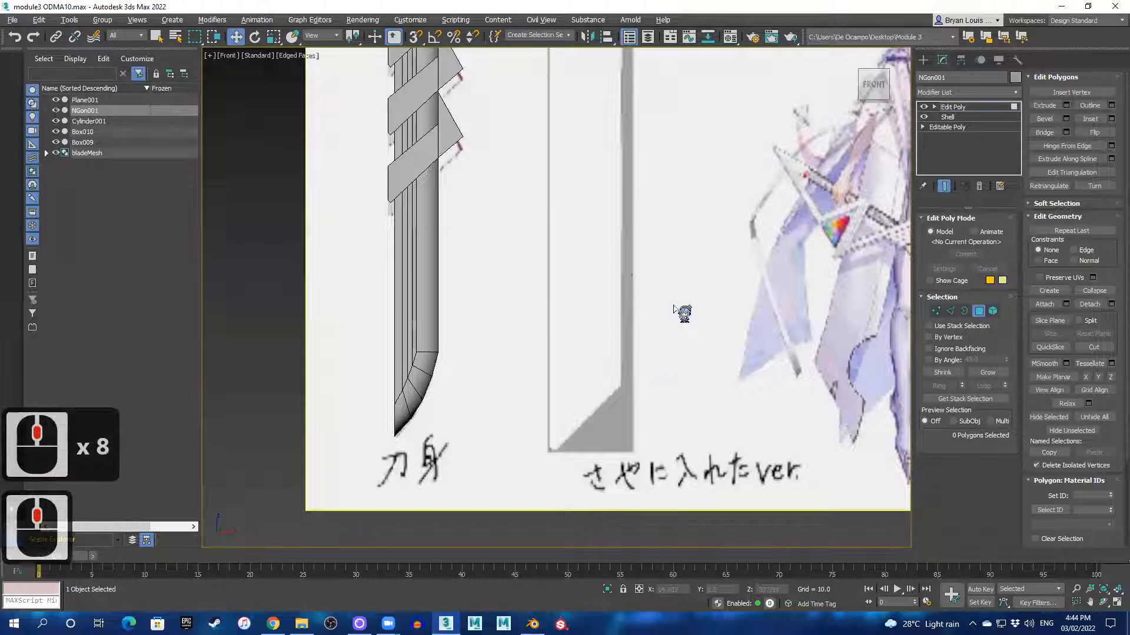
middle_drag(676, 282, 673, 470)
scroll(681, 227, down, 2)
middle_drag(689, 221, 683, 380)
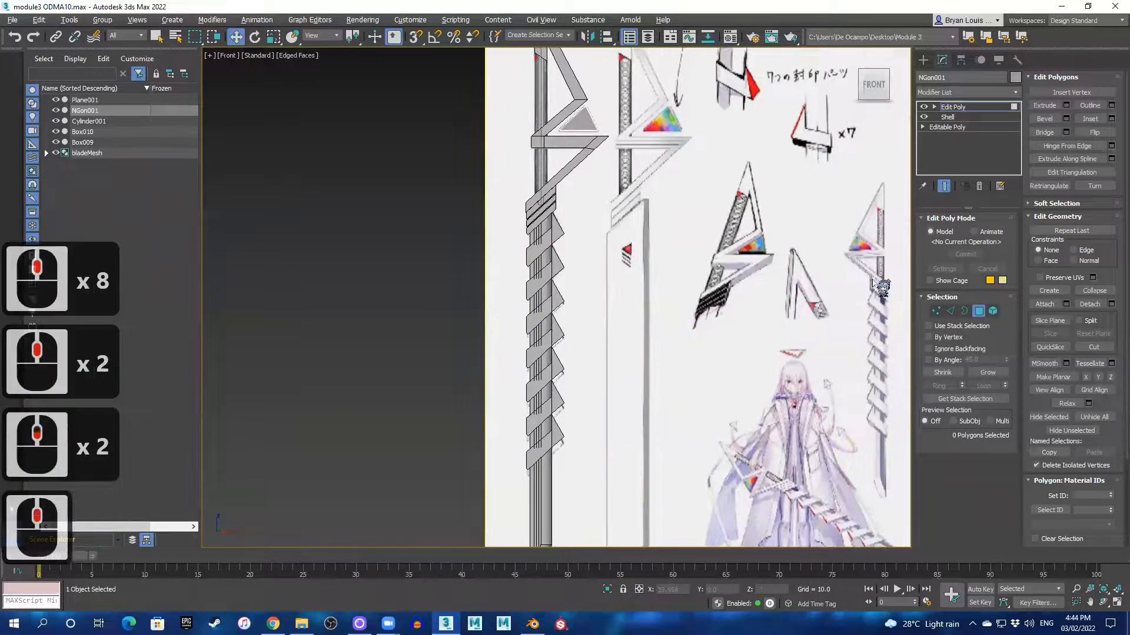
- Draw a box about 18.4 long, 14.2 wide and 13.2 high beside the blade in perspective, with two length segments
click(921, 59)
scroll(696, 269, down, 2)
middle_drag(721, 254, 621, 288)
scroll(631, 277, up, 1)
middle_drag(582, 365, 648, 302)
click(922, 79)
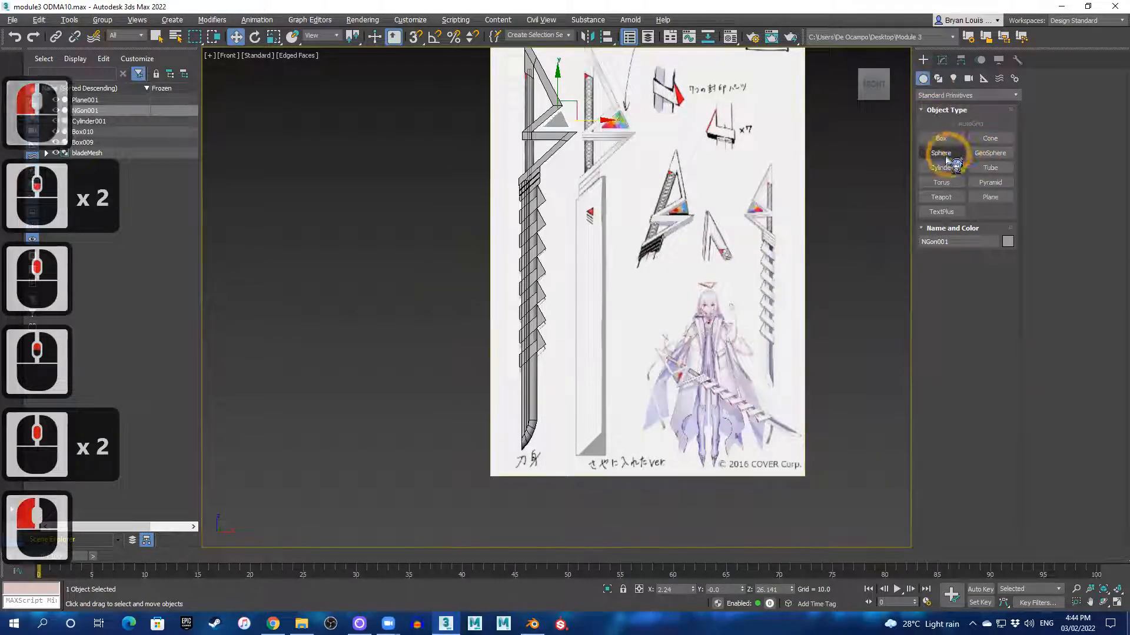
click(947, 139)
scroll(600, 226, up, 1)
scroll(612, 379, up, 1)
middle_drag(612, 379, 593, 366)
scroll(593, 369, down, 1)
key(alt+w)
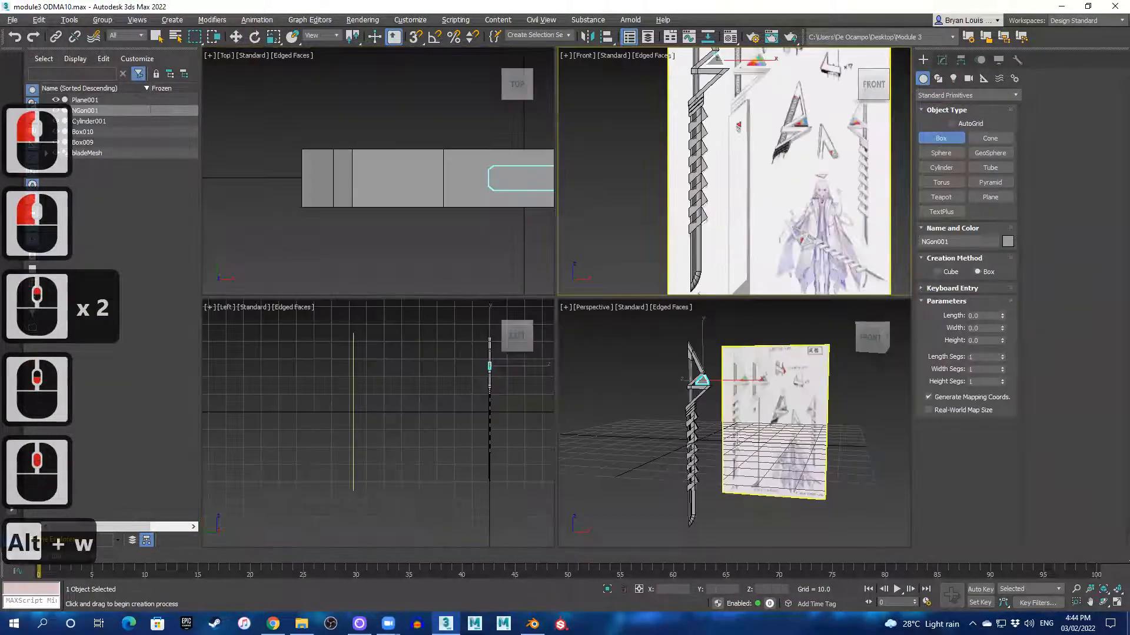
middle_click(736, 448)
key(alt+w)
alt+middle_drag(618, 441, 543, 357)
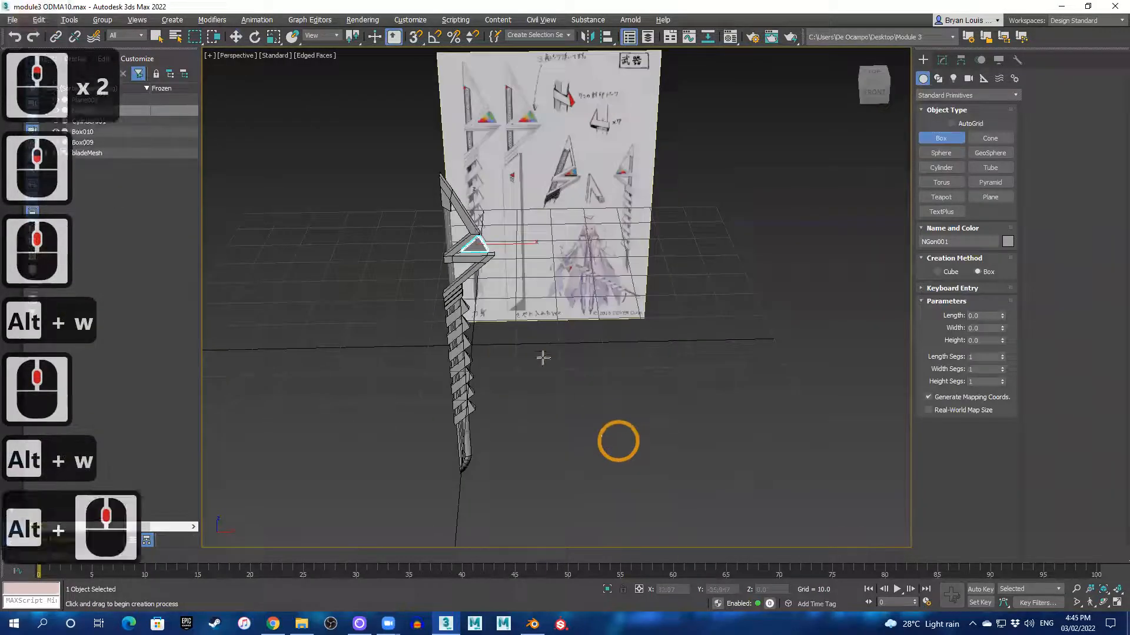
drag(511, 346, 575, 397)
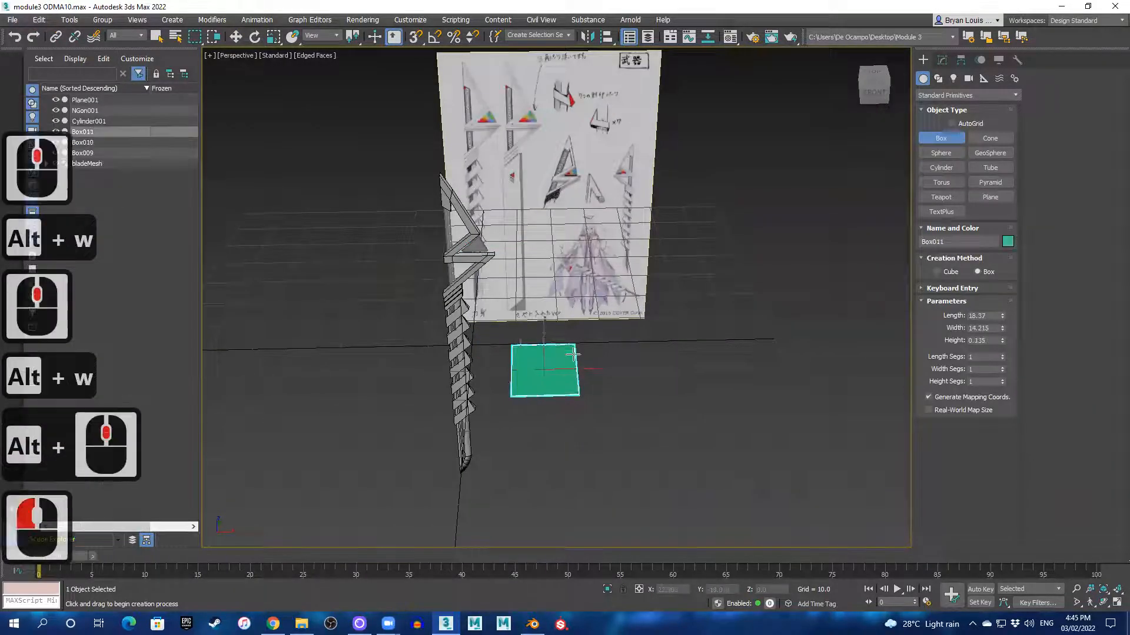
click(573, 337)
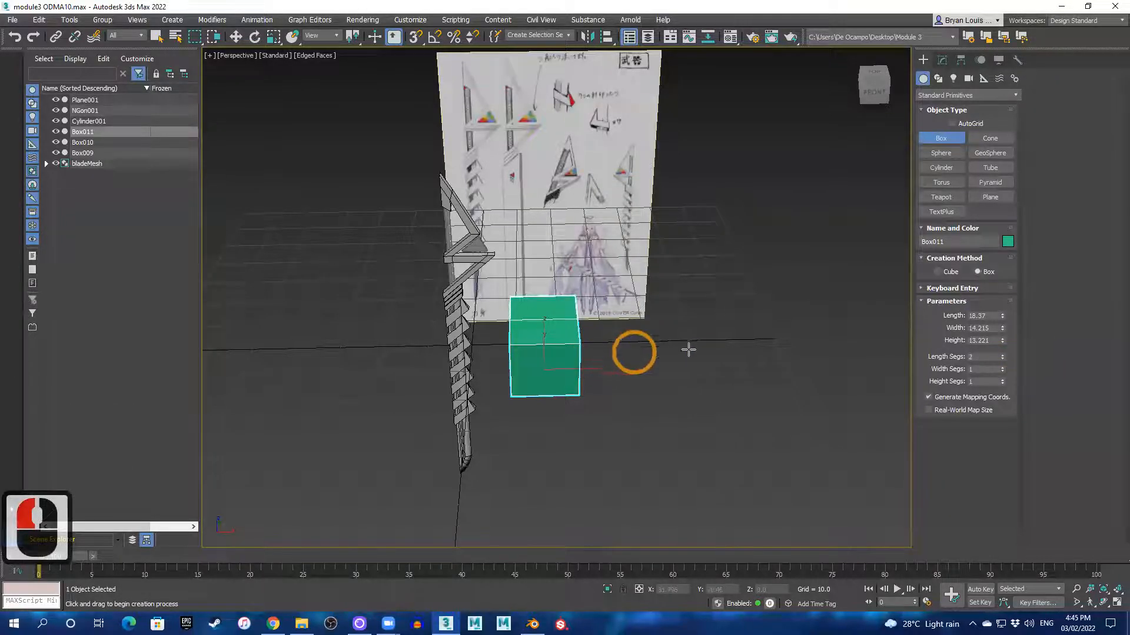
- Leave box creation and convert the new box to an Editable Poly
alt+middle_drag(647, 395, 615, 363)
scroll(615, 363, up, 2)
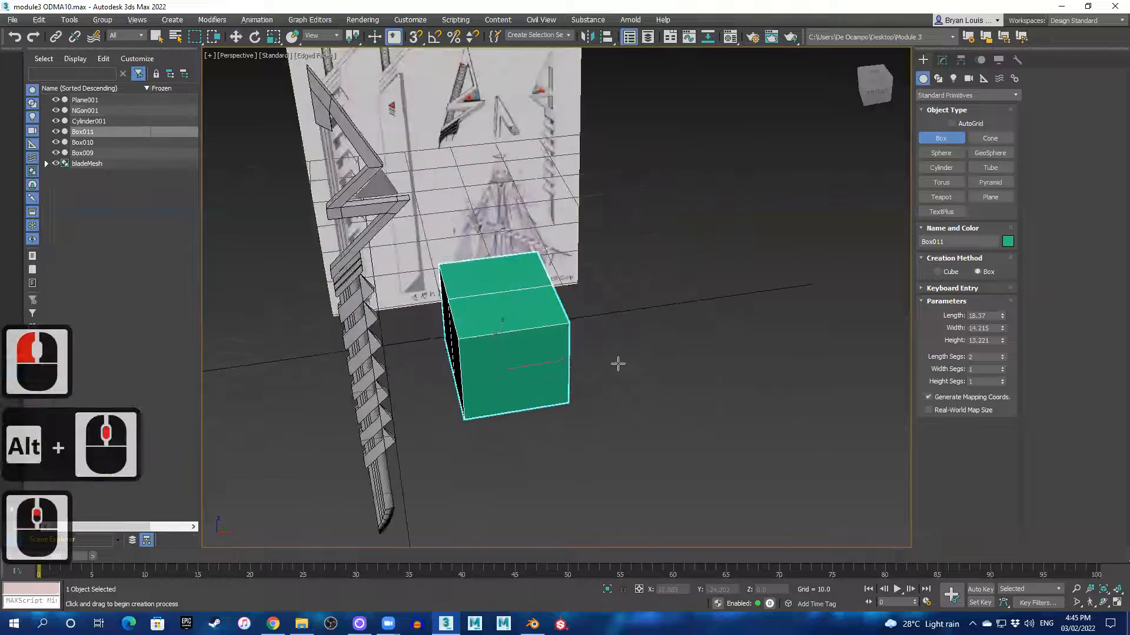
right_click(451, 293)
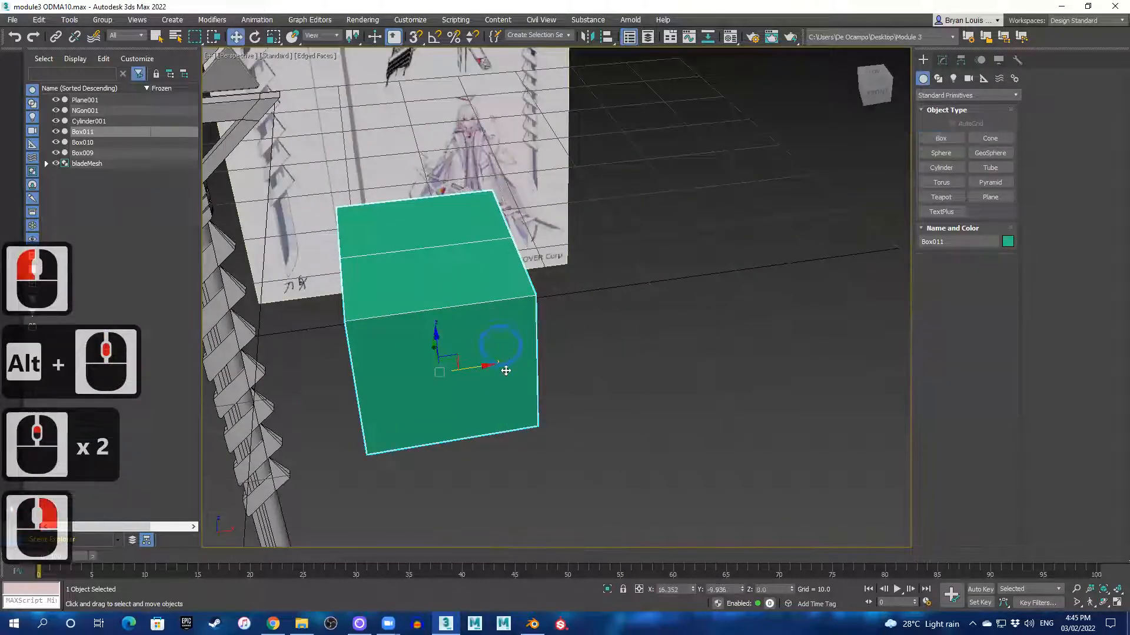
right_click(484, 302)
click(600, 428)
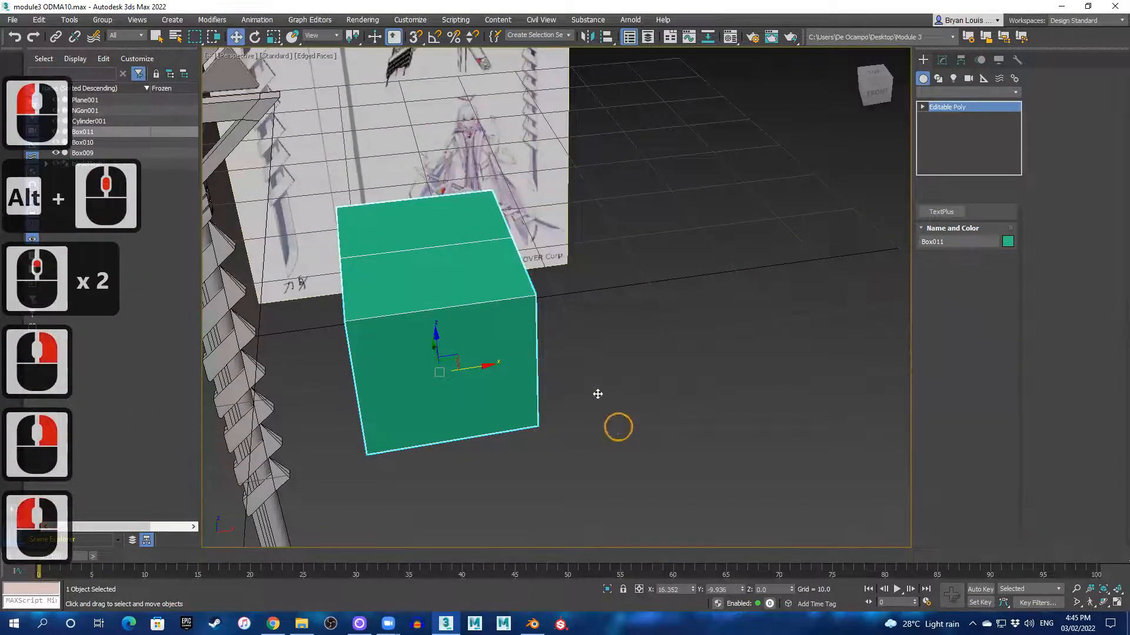
- Make the box see-through and, in the top view with snapping, centre it over the blade at Y 0
alt+middle_drag(522, 273, 512, 270)
key(alt+w)
key(alt+w)
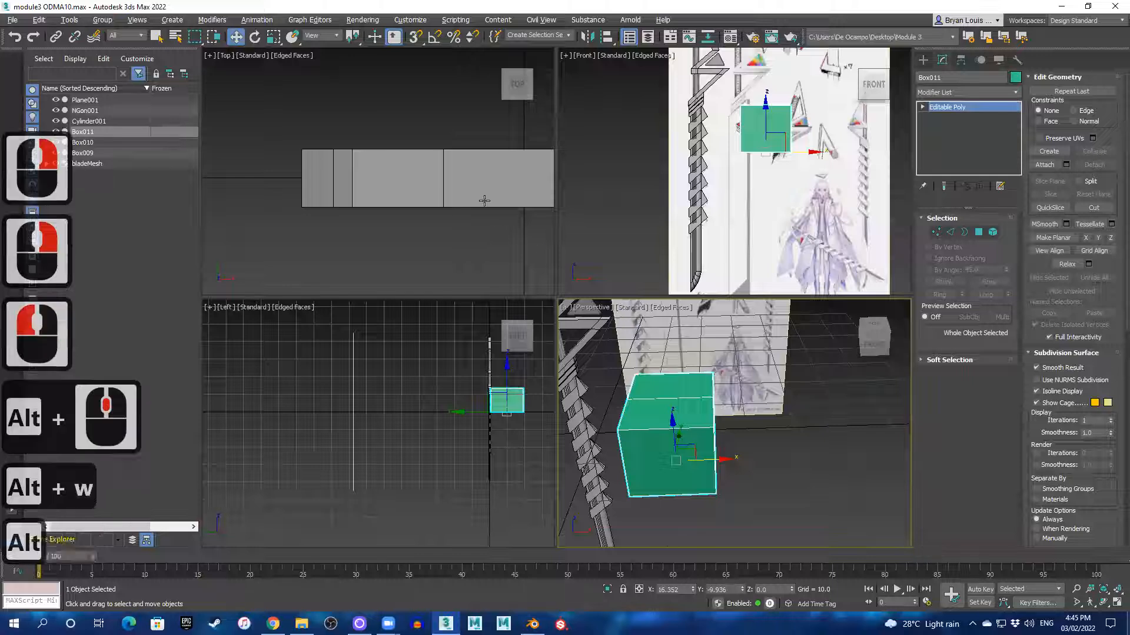
scroll(596, 270, up, 6)
middle_drag(596, 270, 587, 270)
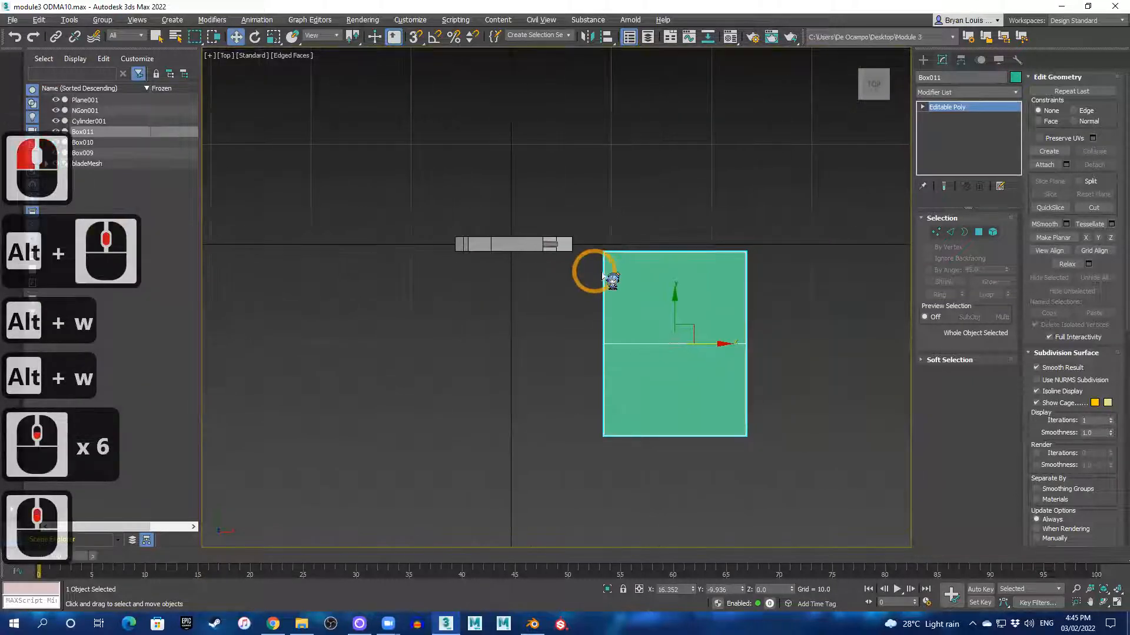
key(alt+x)
key(w)
key(s)
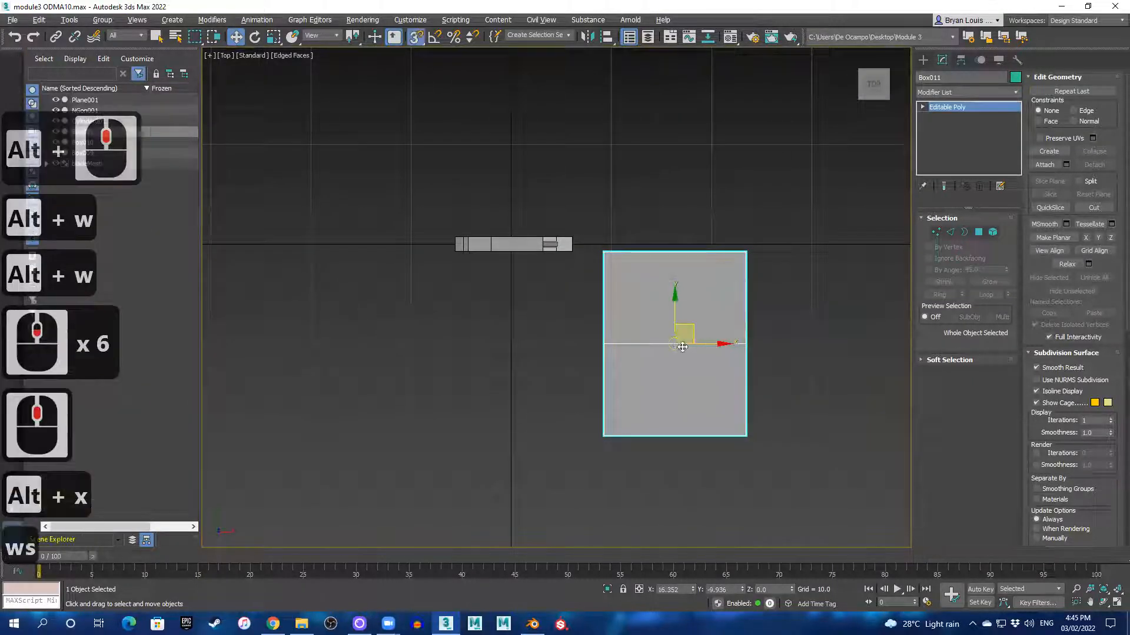
mouse_move(674, 344)
mouse_down()
mouse_move(511, 247)
mouse_move(485, 246)
mouse_move(544, 244)
mouse_move(479, 244)
mouse_move(549, 240)
mouse_up()
scroll(515, 251, up, 3)
scroll(516, 250, up, 2)
scroll(525, 247, down, 5)
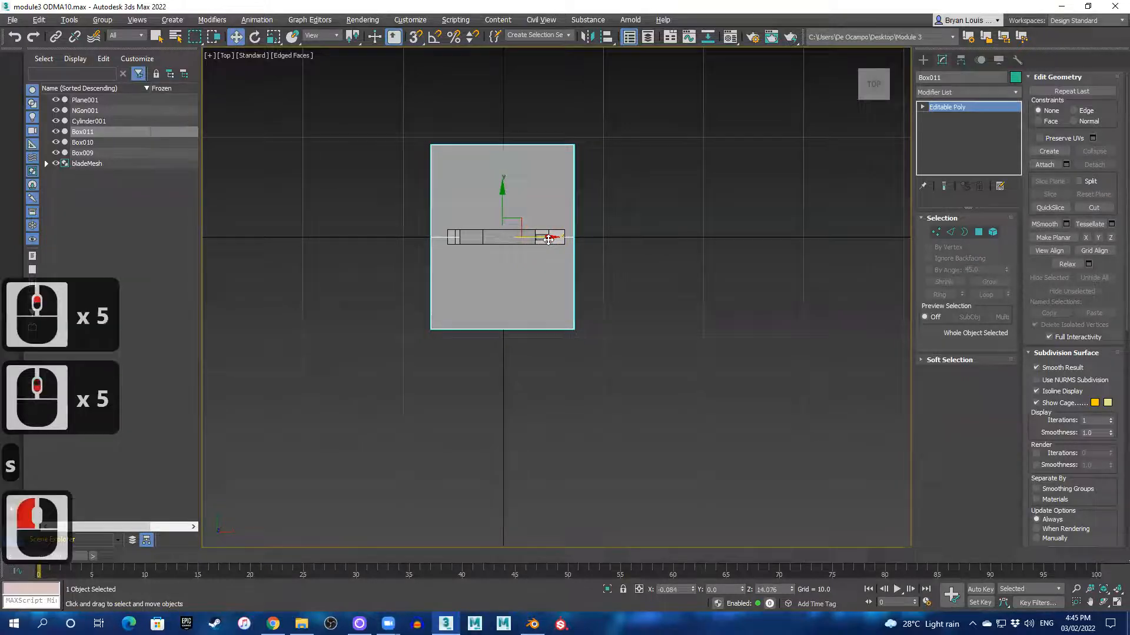
- In the front view, shift the reference plane sideways to about X 8.3 so the sheathed drawing lies behind the modelled weapon
key(alt+w)
key(alt+w)
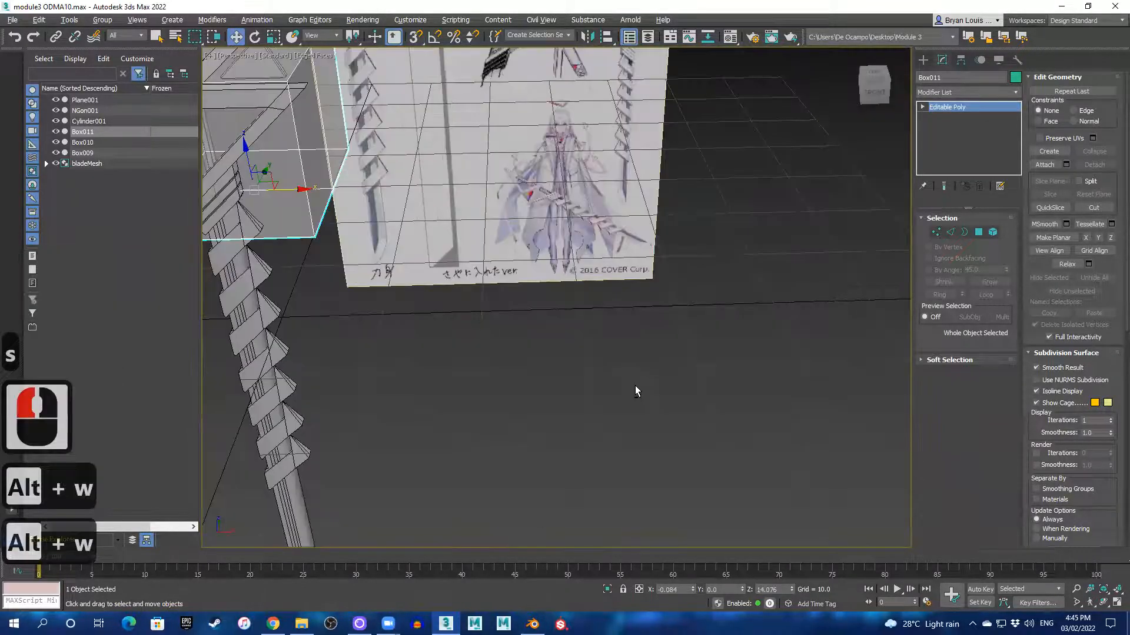
scroll(595, 359, down, 2)
key(alt+w)
key(alt+w)
scroll(712, 192, down, 3)
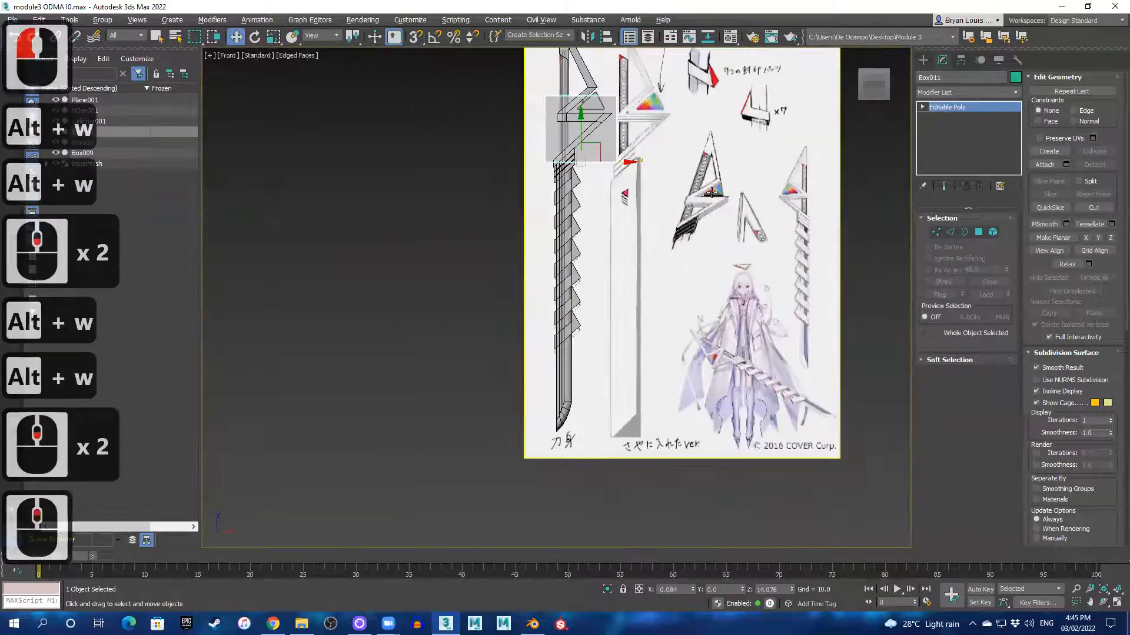
click(742, 219)
drag(726, 233, 667, 234)
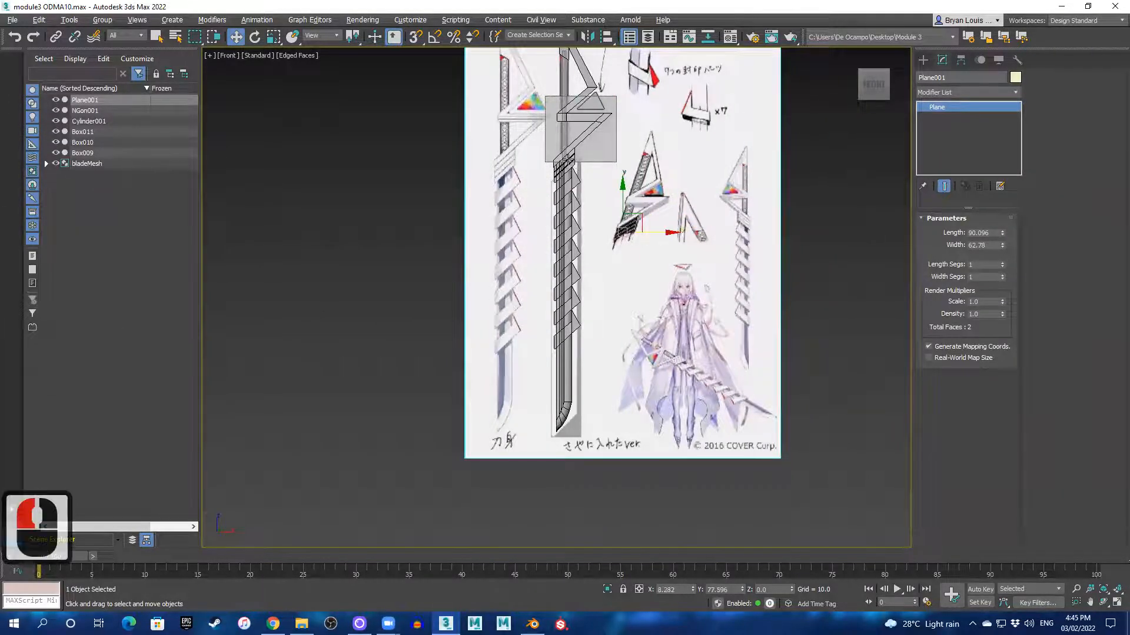
- Move the see-through box down onto the wrapped blade section in the front view, to about Z -3.1
scroll(666, 238, up, 6)
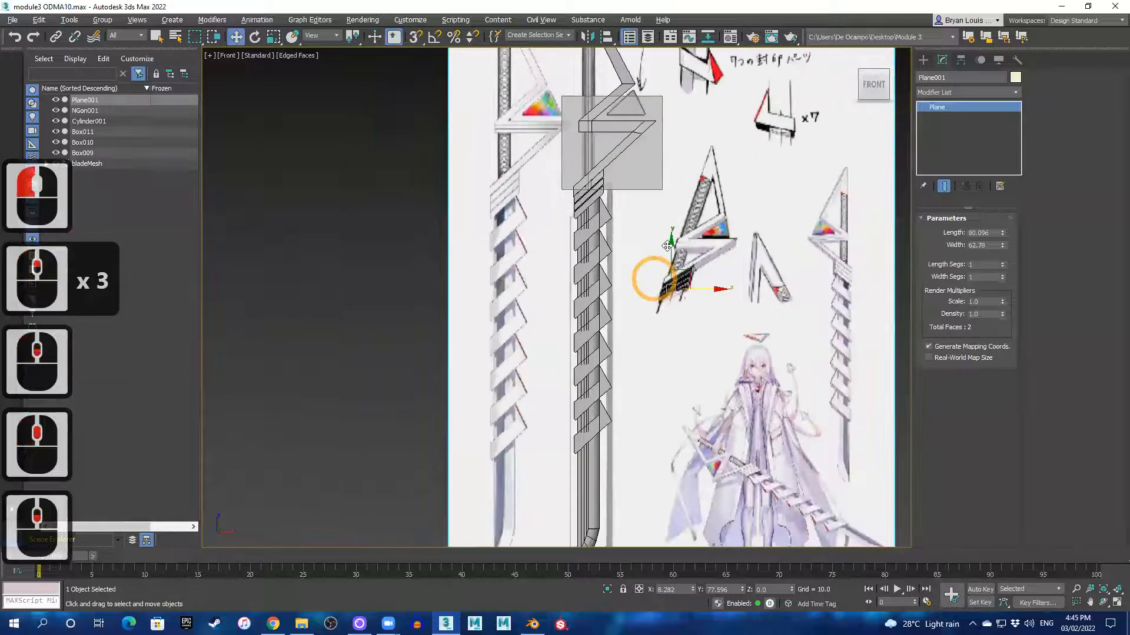
scroll(667, 245, down, 2)
scroll(636, 245, up, 4)
click(631, 294)
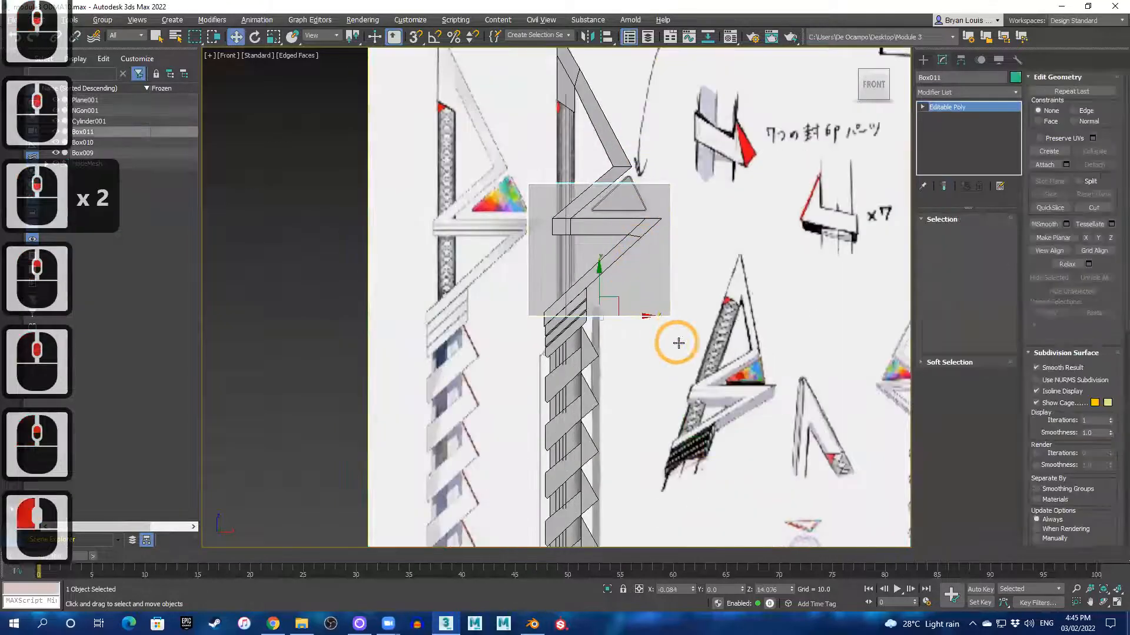
scroll(678, 343, down, 1)
middle_drag(679, 342, 673, 156)
drag(616, 101, 686, 223)
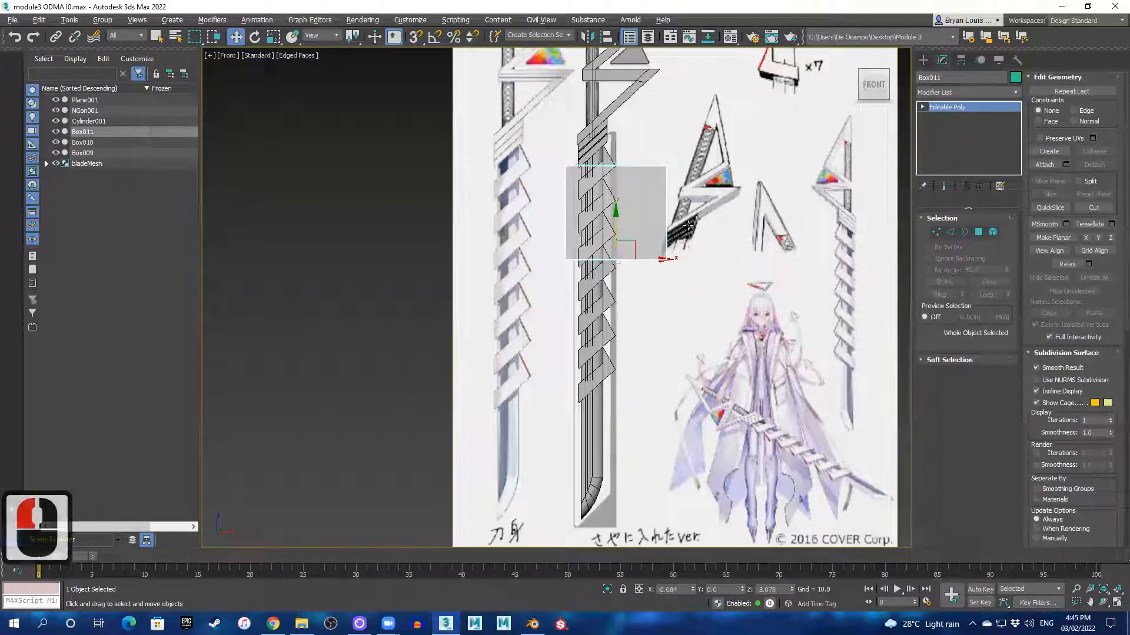
- Move the box's left-side vertices in to the scabbard's left edge, at about X -6.07
scroll(644, 217, up, 2)
key(1)
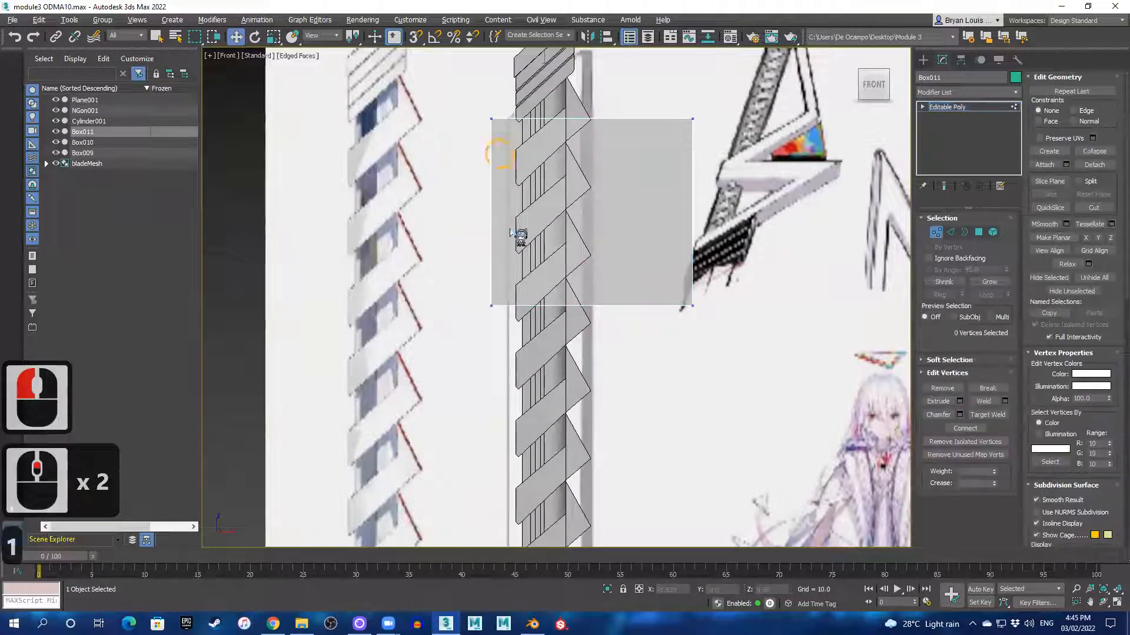
drag(508, 347, 507, 347)
key(w)
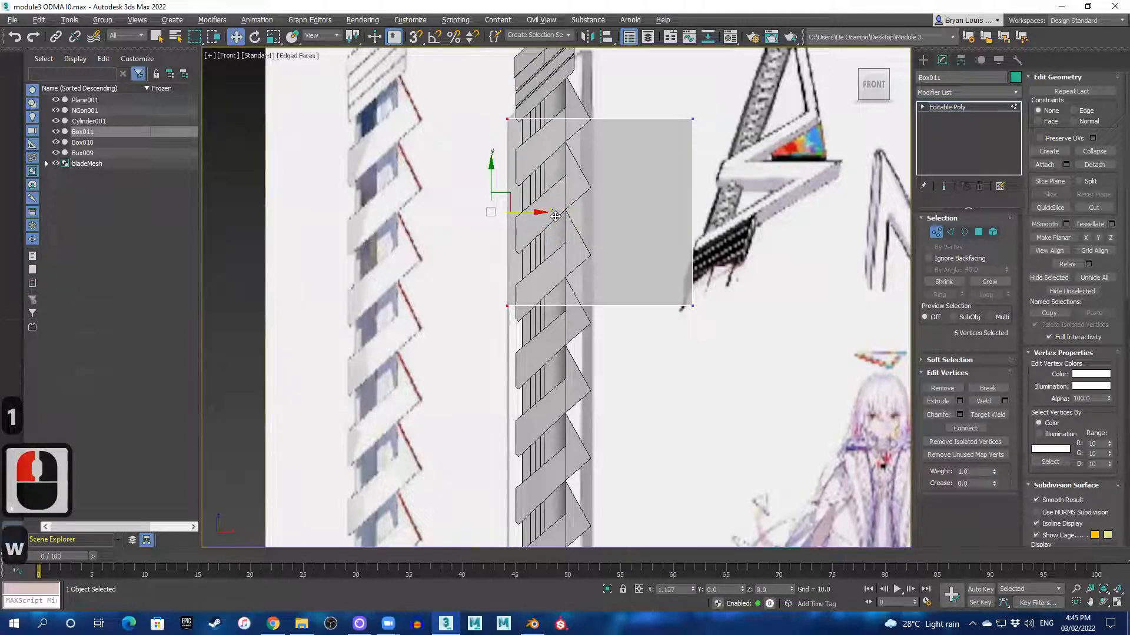
drag(555, 217, 682, 125)
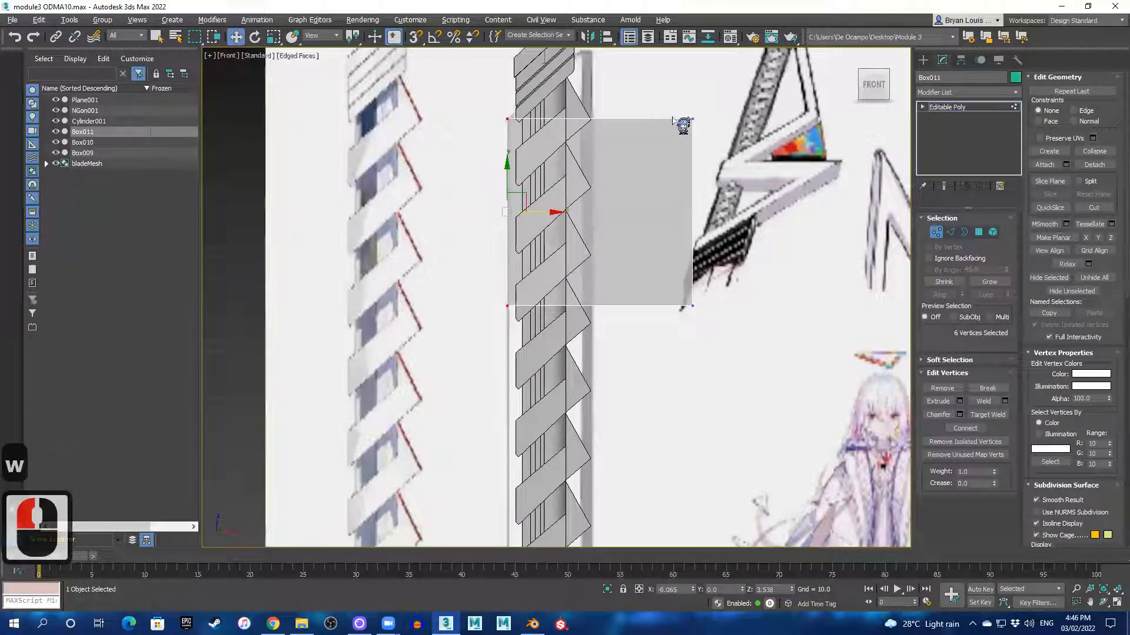
- Move the box's right-side vertices in to the inner line of the scabbard's right edge, at about X -0.86
drag(719, 322, 719, 326)
scroll(642, 159, down, 2)
mouse_move(651, 79)
middle_down()
mouse_move(655, 121)
mouse_move(633, 86)
middle_up()
scroll(634, 98, down, 2)
scroll(633, 100, up, 2)
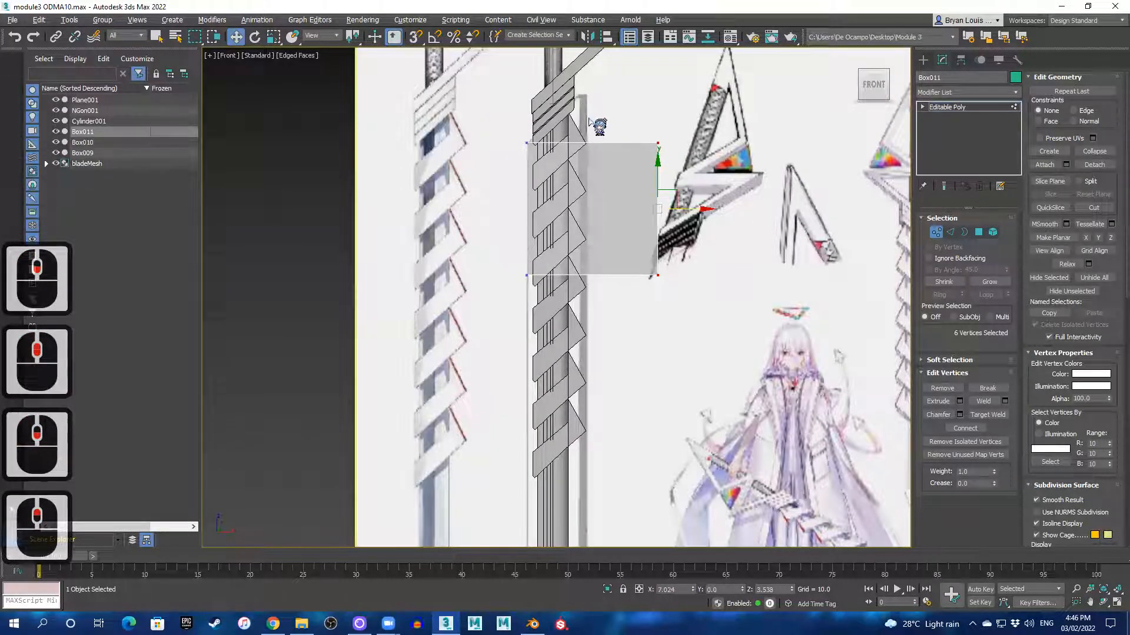
click(698, 347)
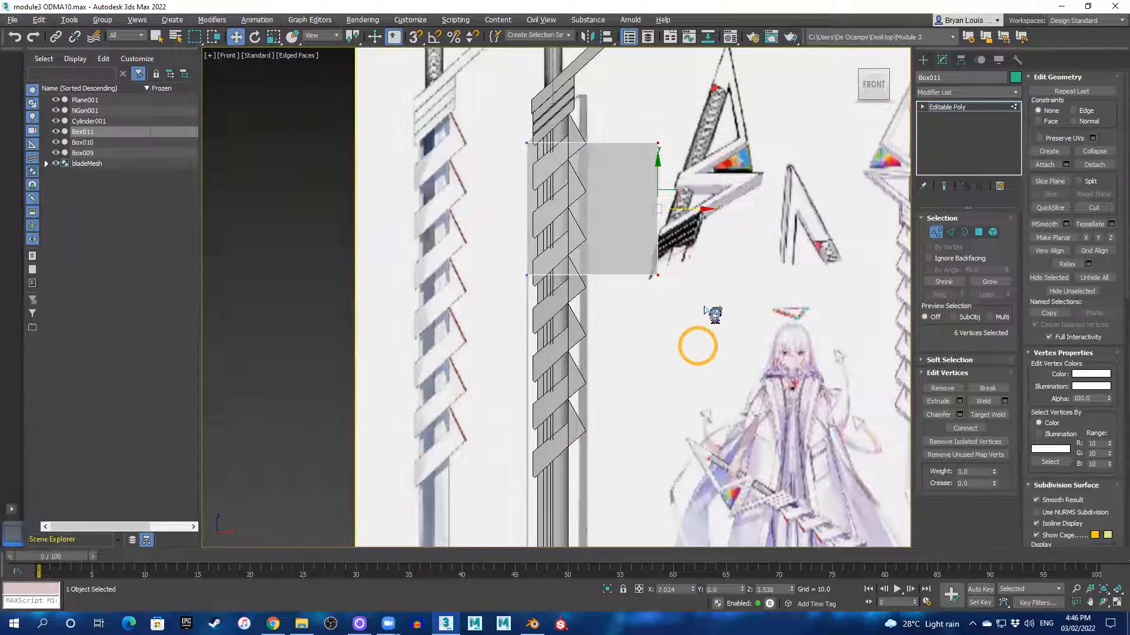
drag(688, 208, 627, 209)
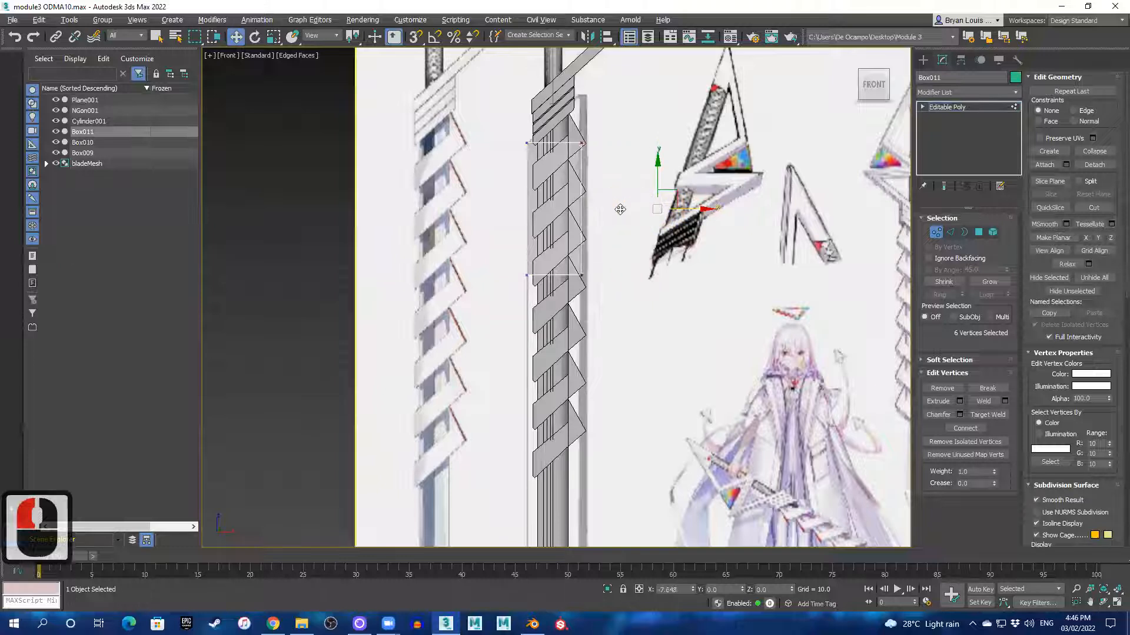
- Raise the box's upper-right vertices to the scabbard's slanted top at about Z 15 and lower its bottom vertices to about Z -41
scroll(579, 101, up, 2)
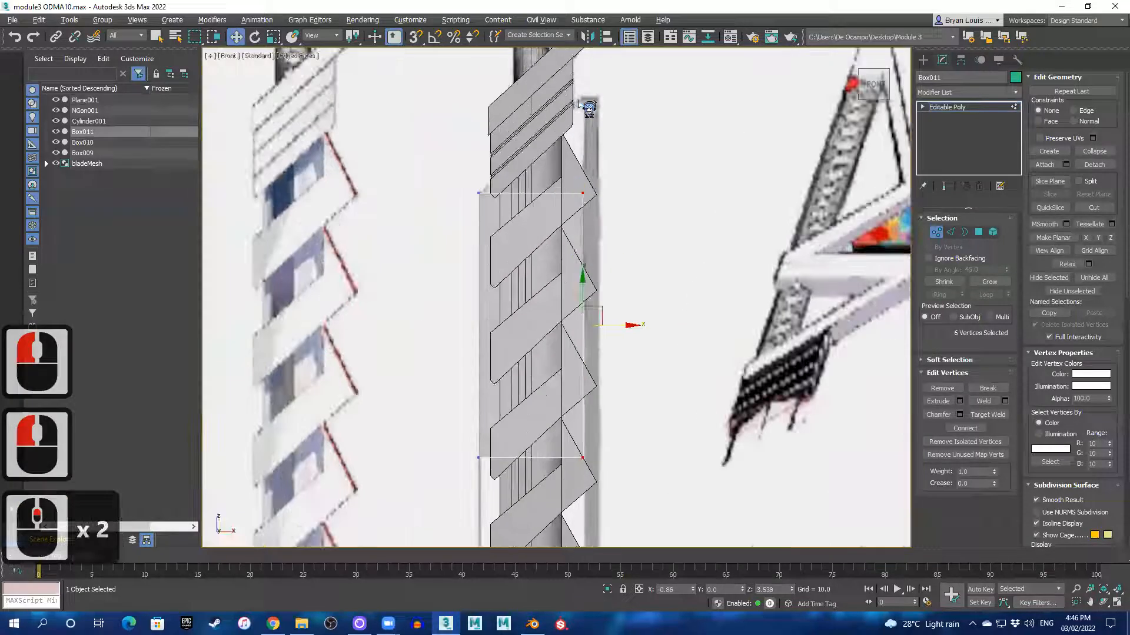
click(583, 190)
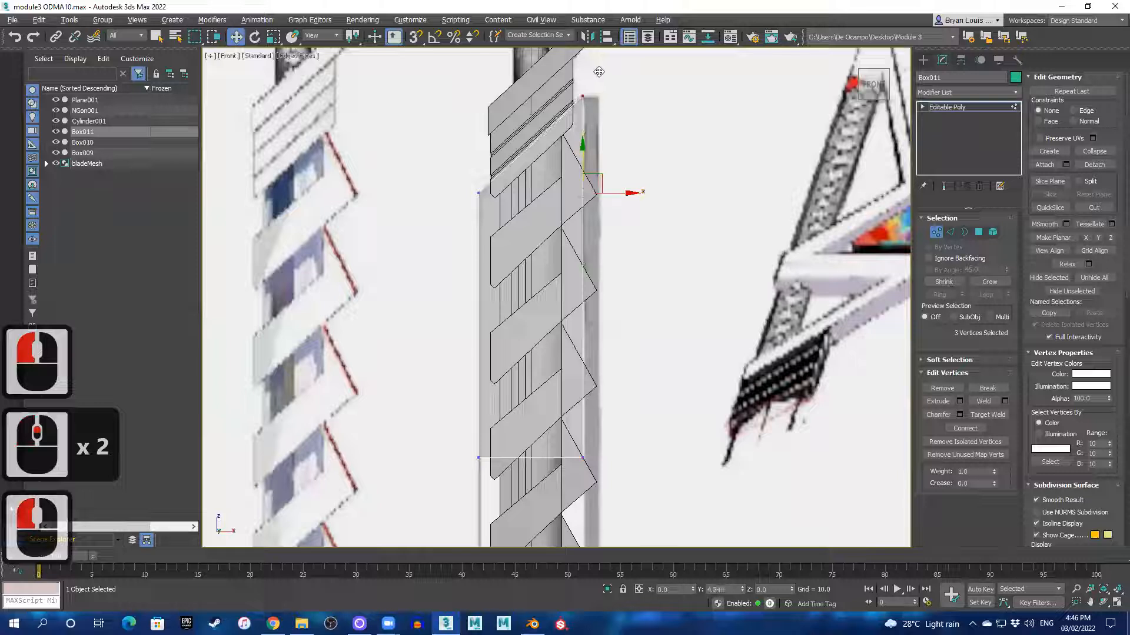
scroll(602, 139, down, 4)
scroll(598, 101, up, 2)
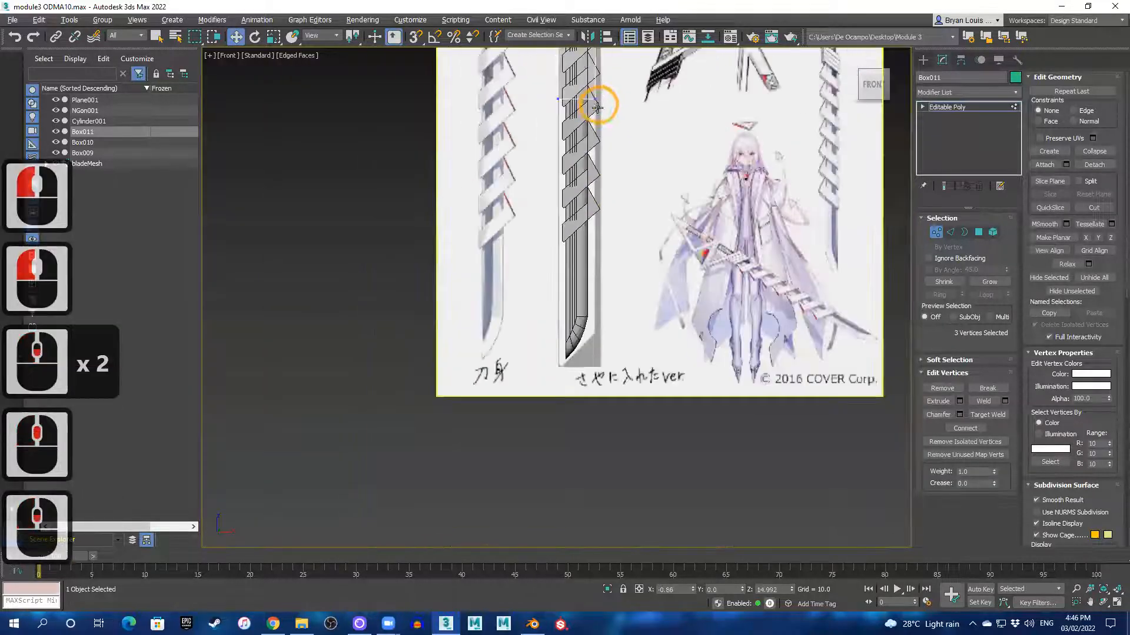
middle_drag(593, 134, 599, 200)
drag(534, 143, 682, 185)
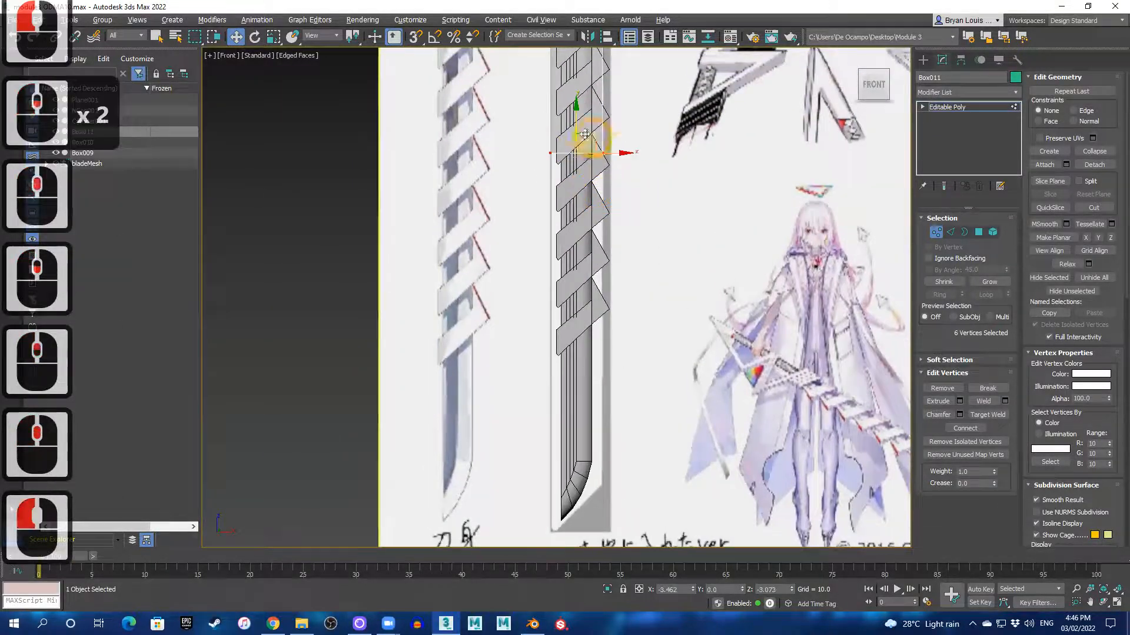
drag(581, 153, 626, 500)
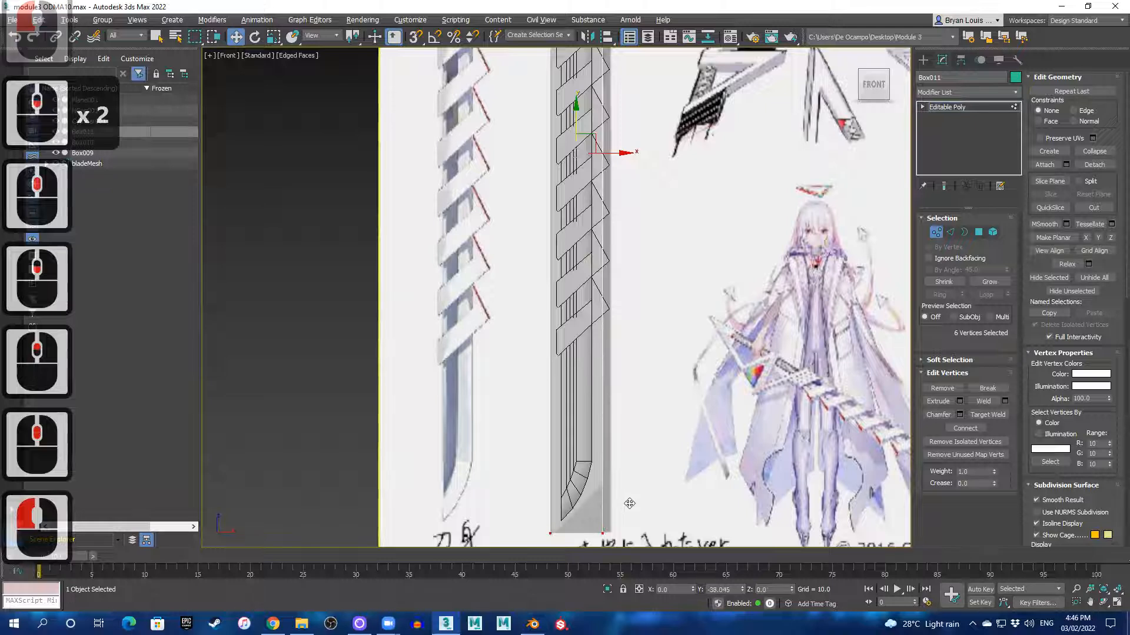
- Raise the box's lower-right vertices to about Z -36.1 to follow the scabbard's slanted end
scroll(627, 517, up, 3)
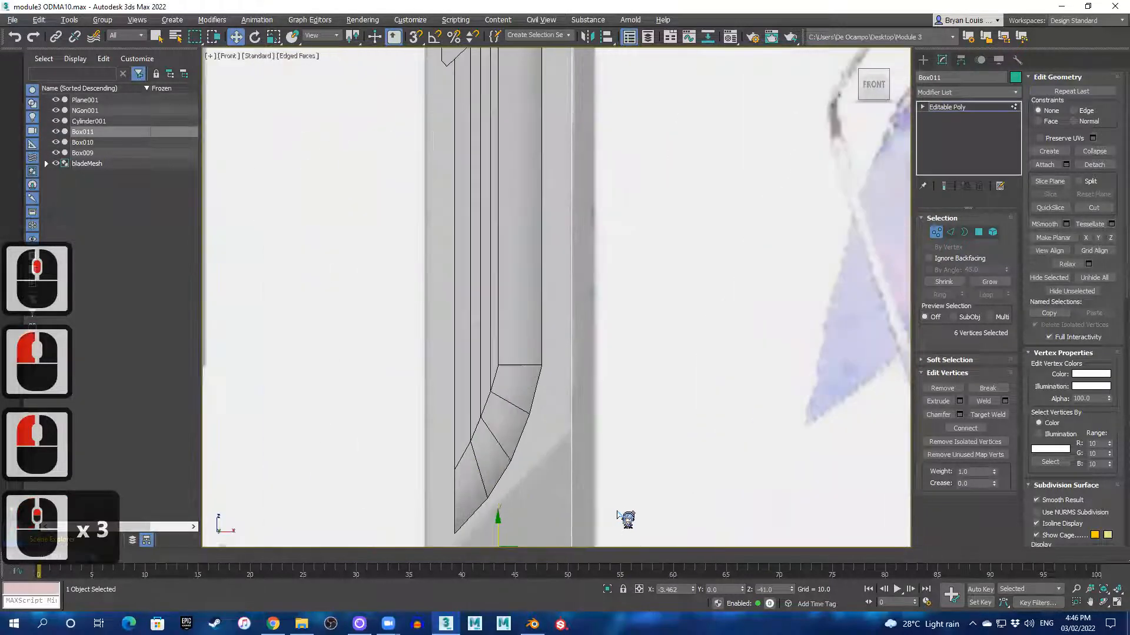
middle_drag(627, 517, 630, 365)
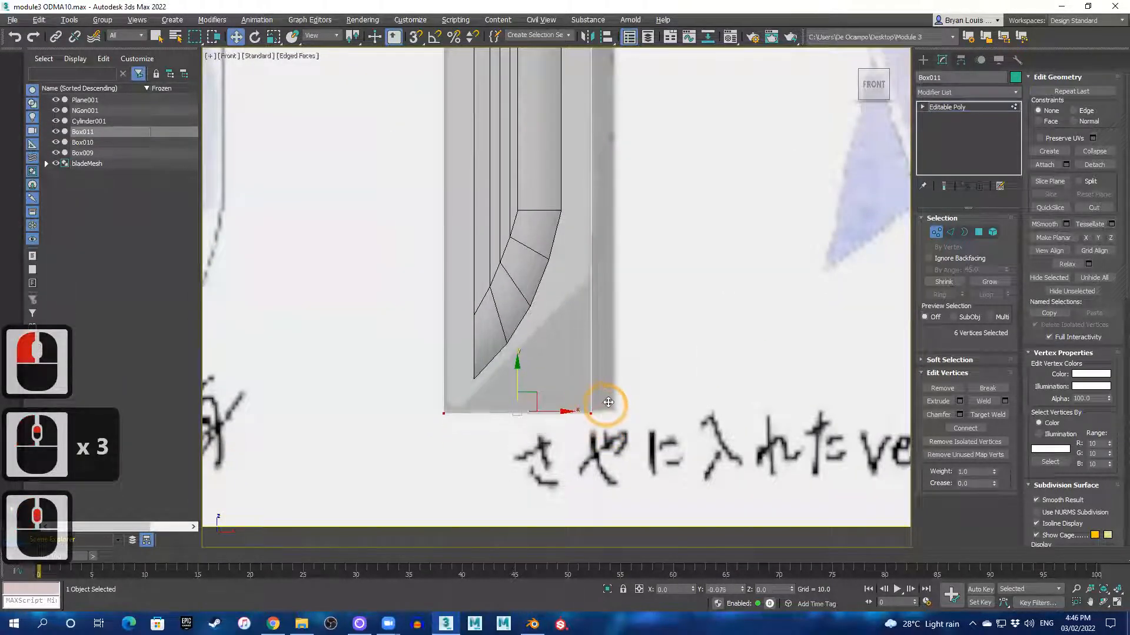
click(593, 397)
drag(590, 385, 614, 247)
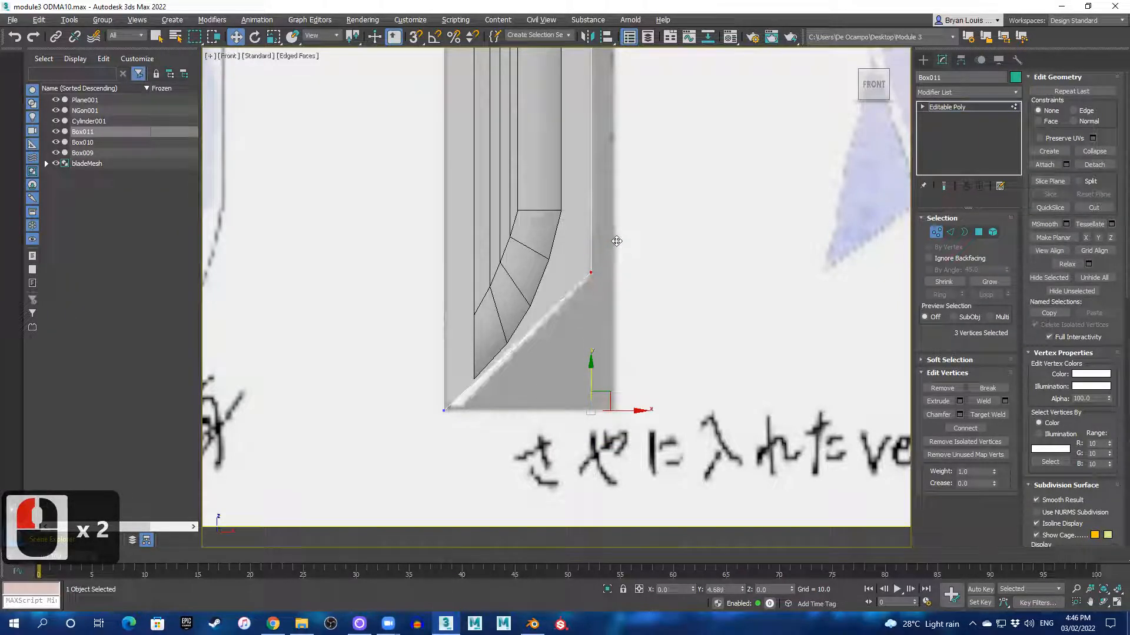
- Add a vertical edge loop along the scabbard mesh, close to its left edge
scroll(615, 242, down, 6)
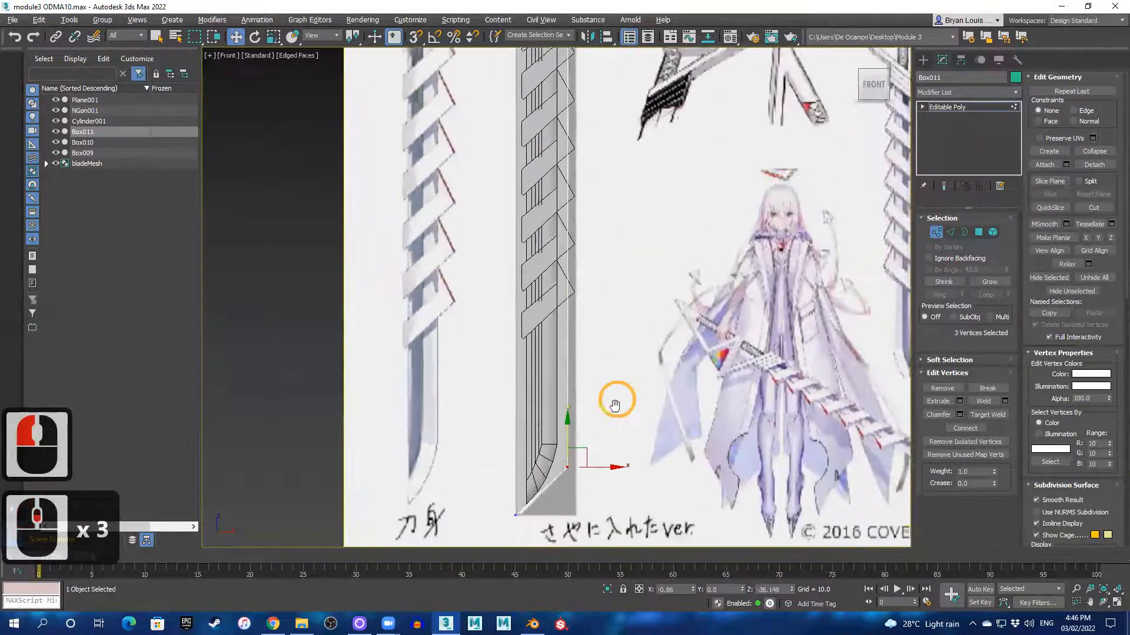
scroll(607, 190, up, 7)
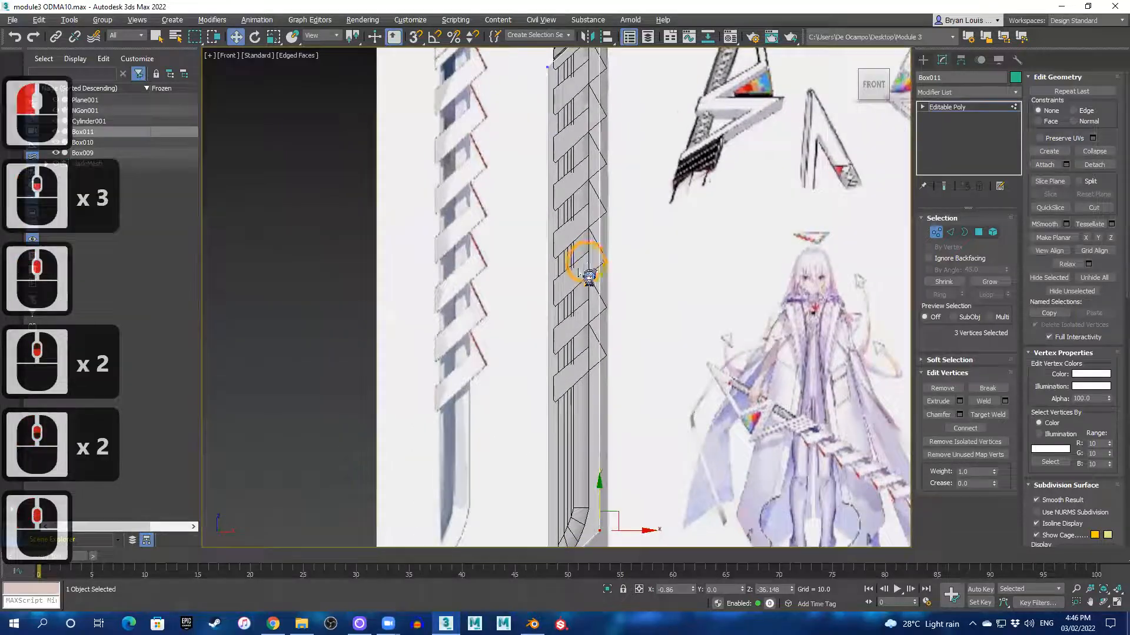
key(alt+1)
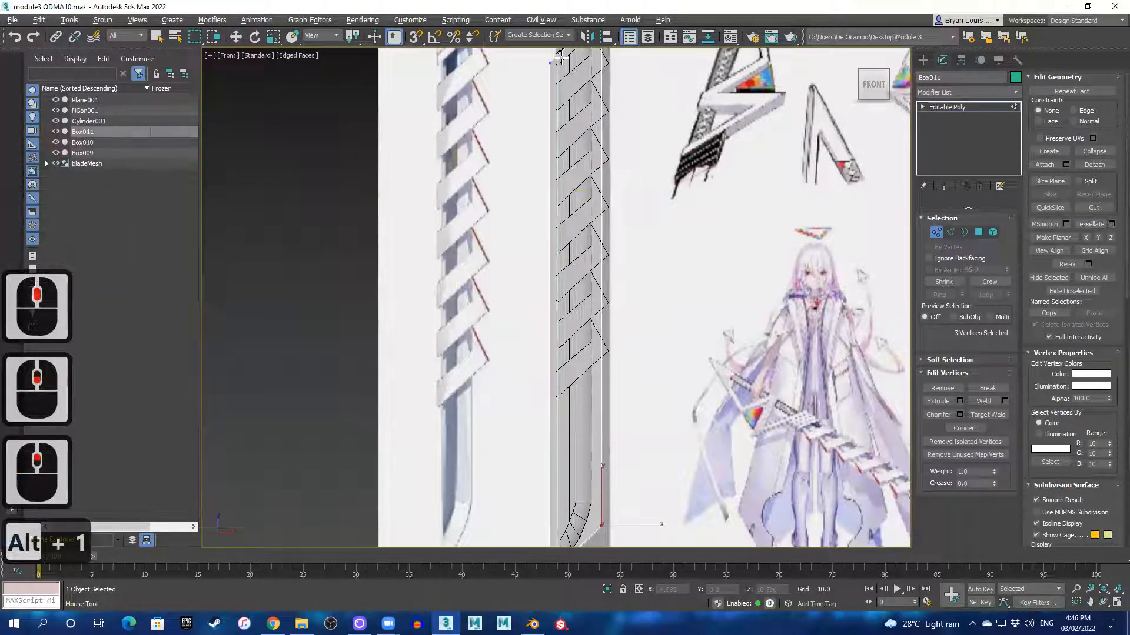
scroll(600, 276, up, 4)
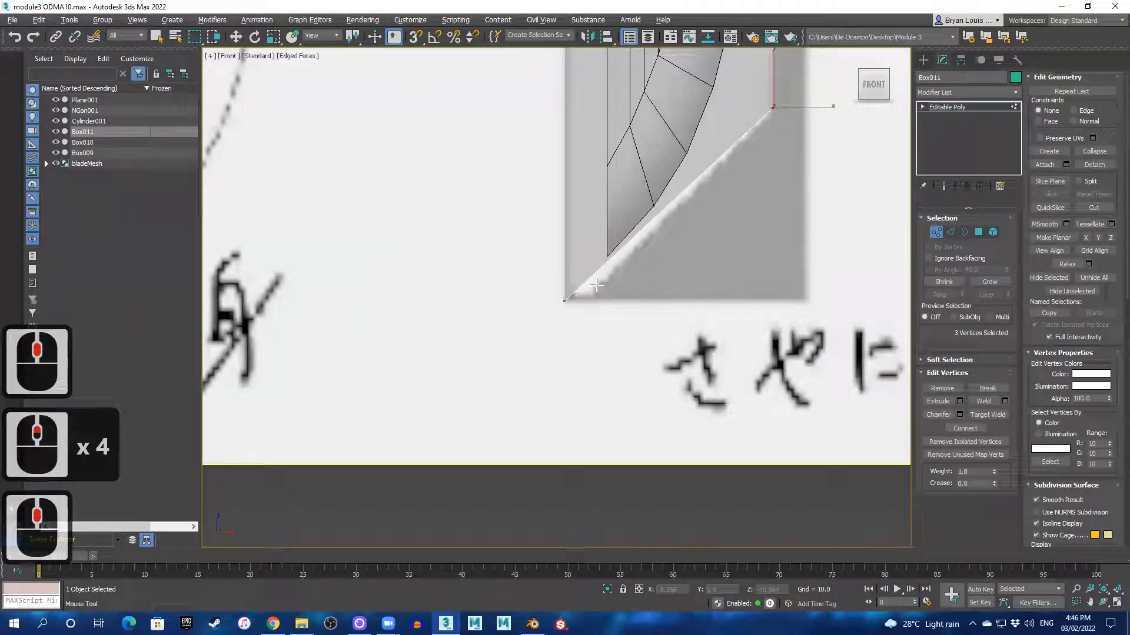
drag(594, 272, 632, 345)
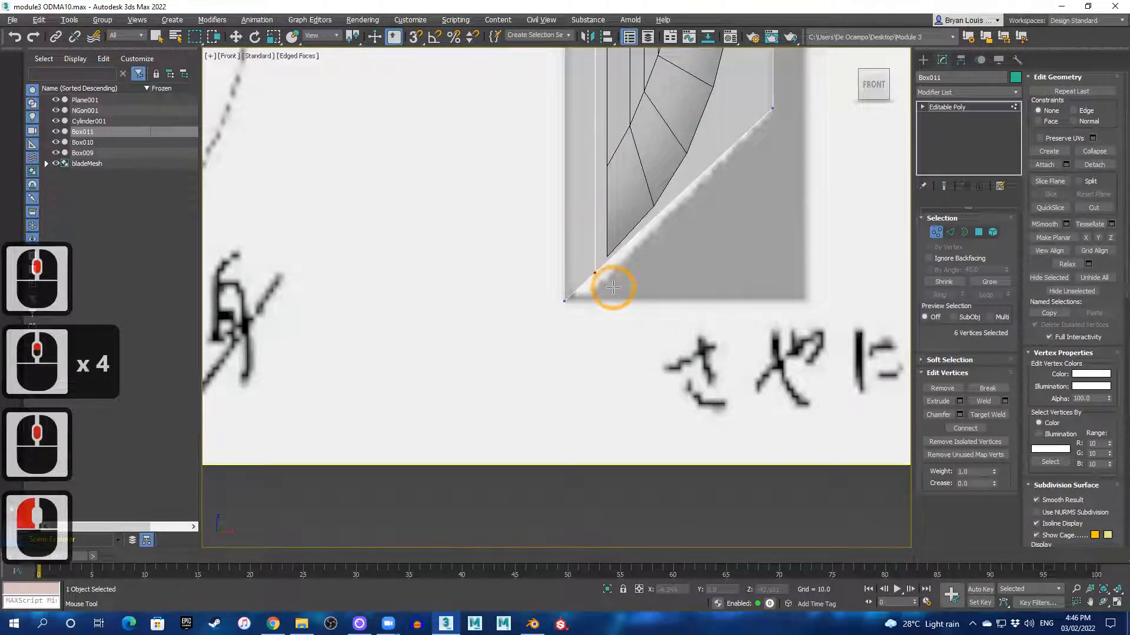
- Snap the new loop's lower vertices down level with the scabbard's bottom-left corner, at about Z -41
key(w)
key(w)
drag(604, 287, 566, 300)
key(shift)
scroll(650, 235, down, 2)
middle_drag(657, 207, 583, 365)
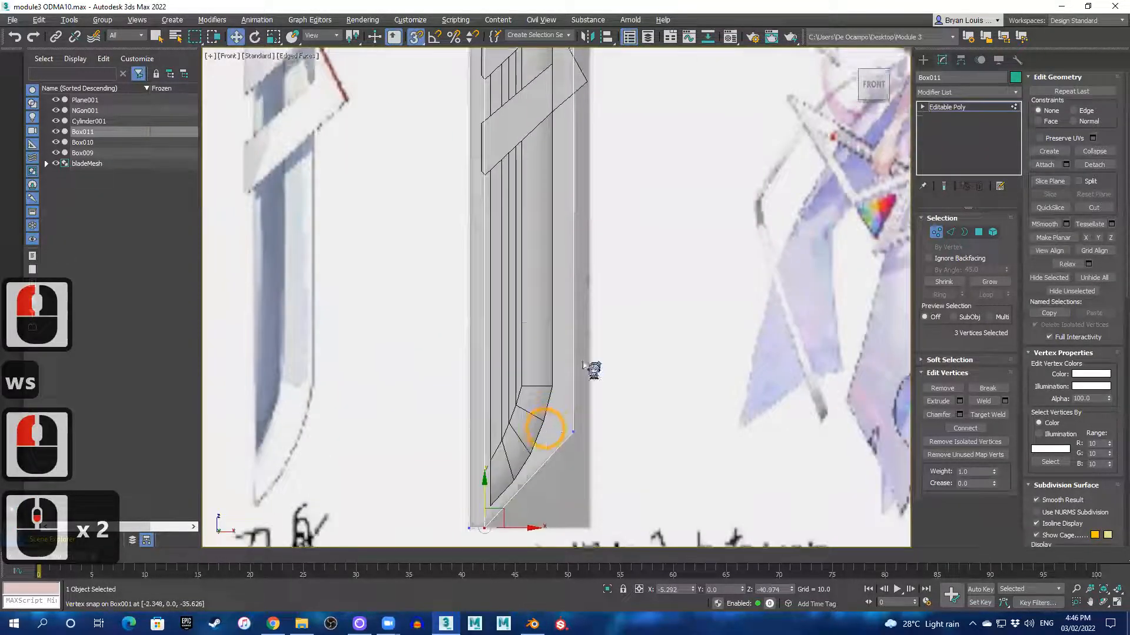
- Examine how the scabbard mesh sits around the blade in the perspective, top and front views
scroll(583, 364, down, 5)
key(alt+w)
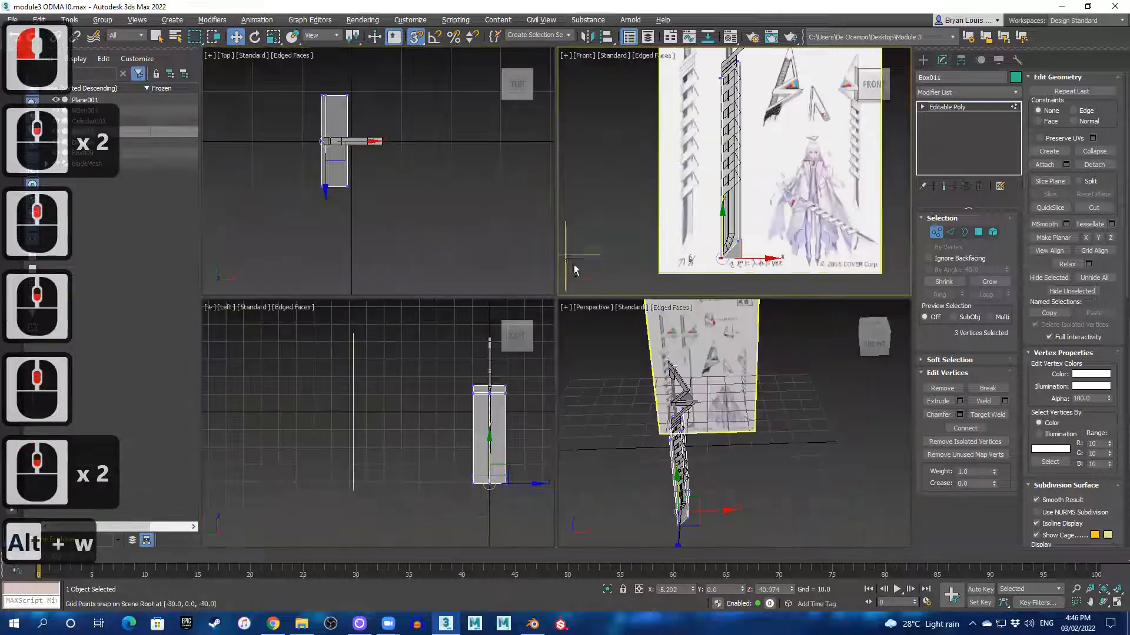
key(alt+w)
scroll(487, 353, up, 2)
middle_drag(487, 353, 621, 383)
key(alt+w)
key(alt+w)
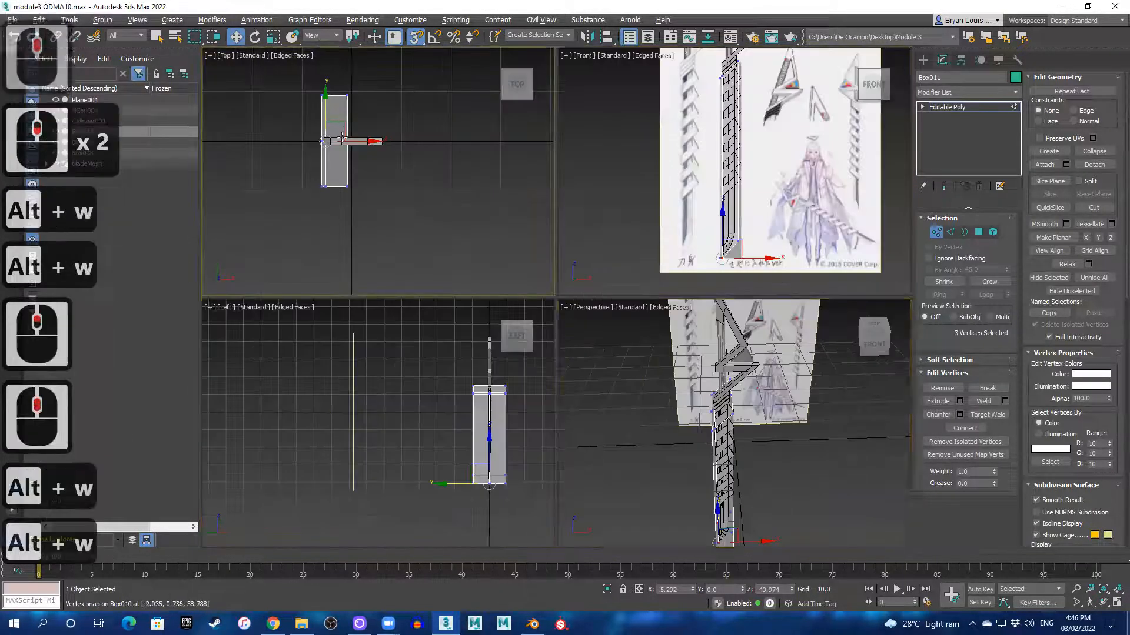
scroll(436, 220, up, 1)
scroll(439, 220, up, 2)
scroll(527, 229, down, 2)
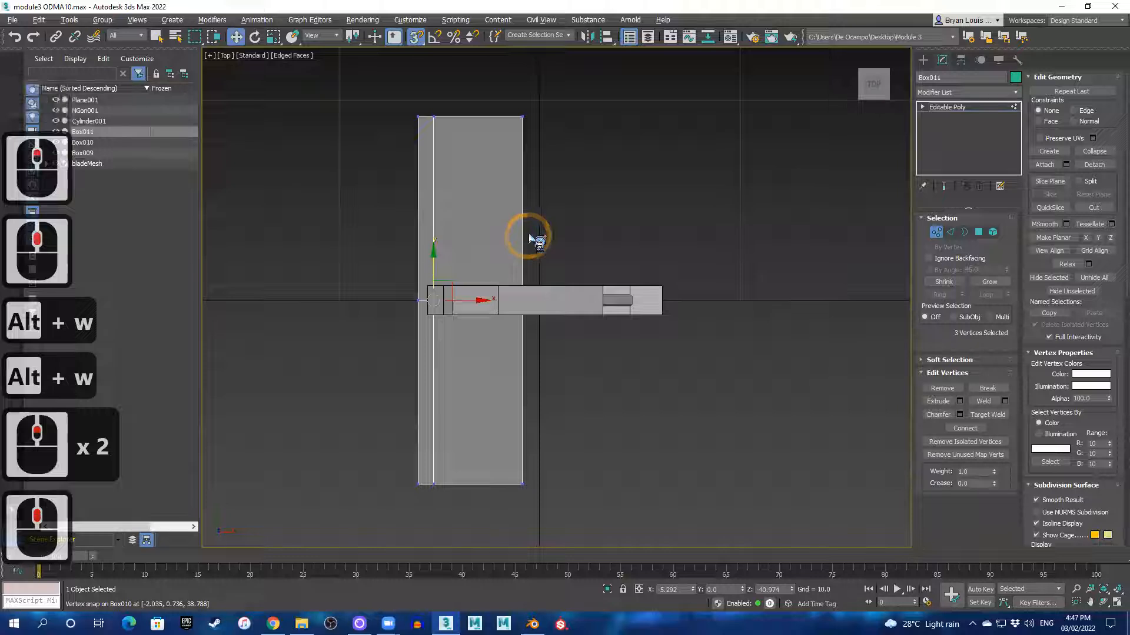
key(alt+w)
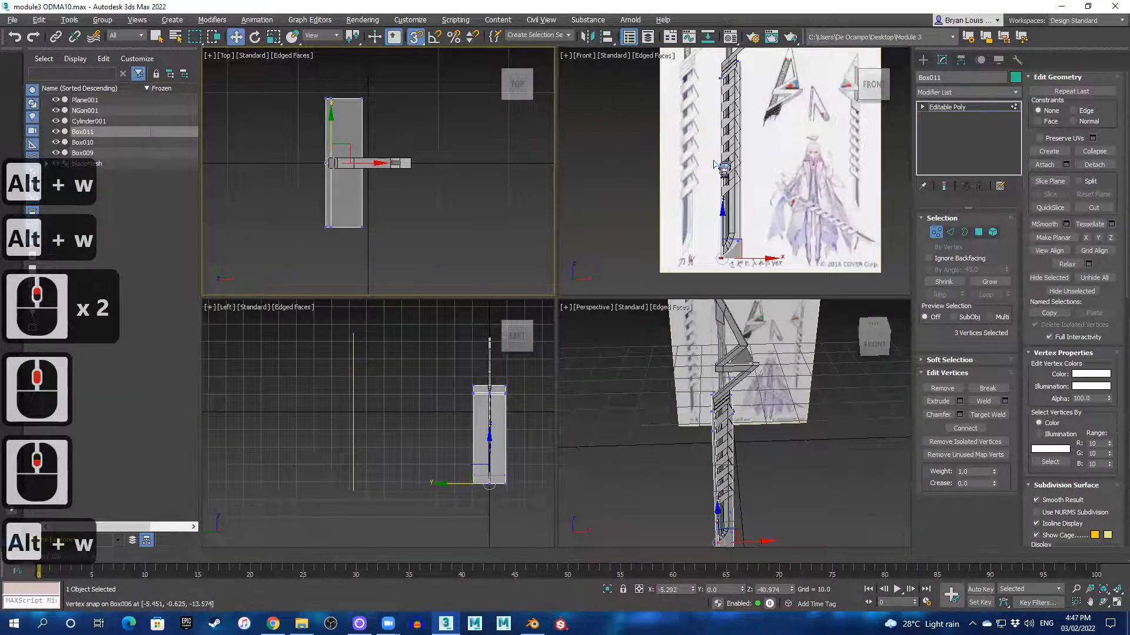
key(alt+w)
scroll(594, 144, down, 1)
scroll(600, 214, up, 1)
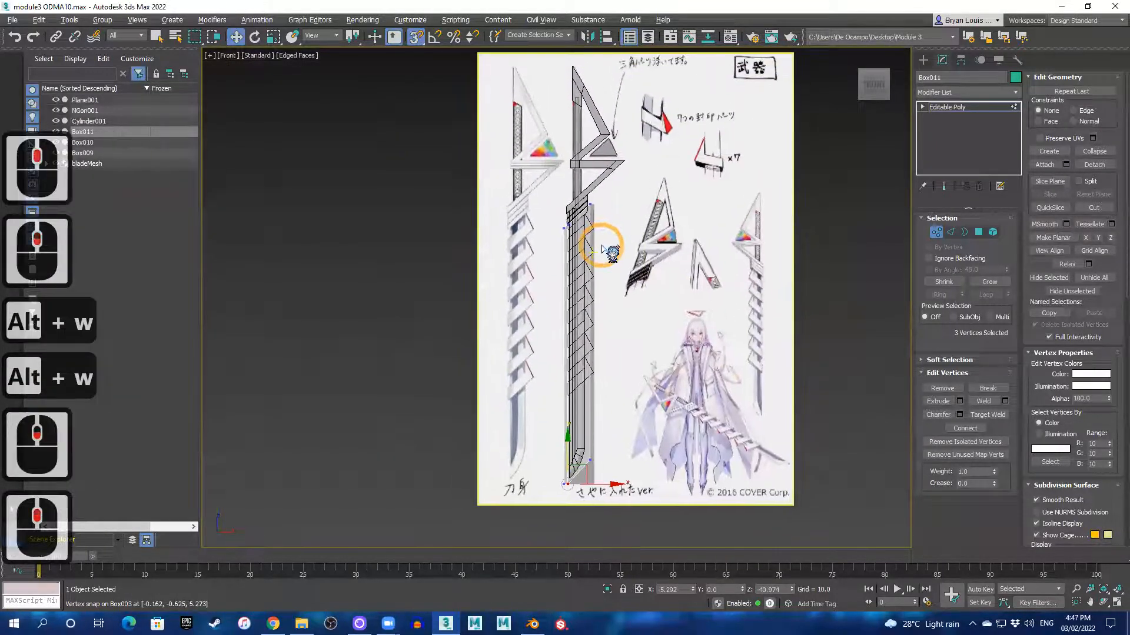
- Scale all the scabbard's vertices down along Y until the mesh is only slightly thicker than the blade
key(alt+w)
key(alt+w)
scroll(382, 176, up, 1)
drag(366, 114, 700, 193)
shift+drag(397, 493, 661, 549)
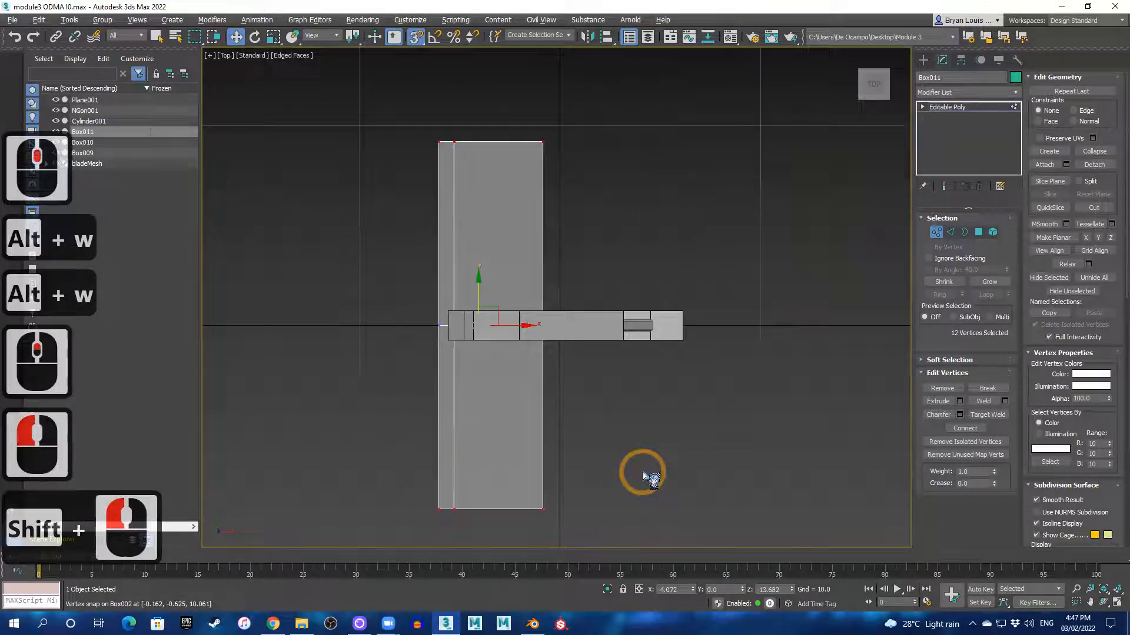
key(r)
drag(480, 267, 494, 341)
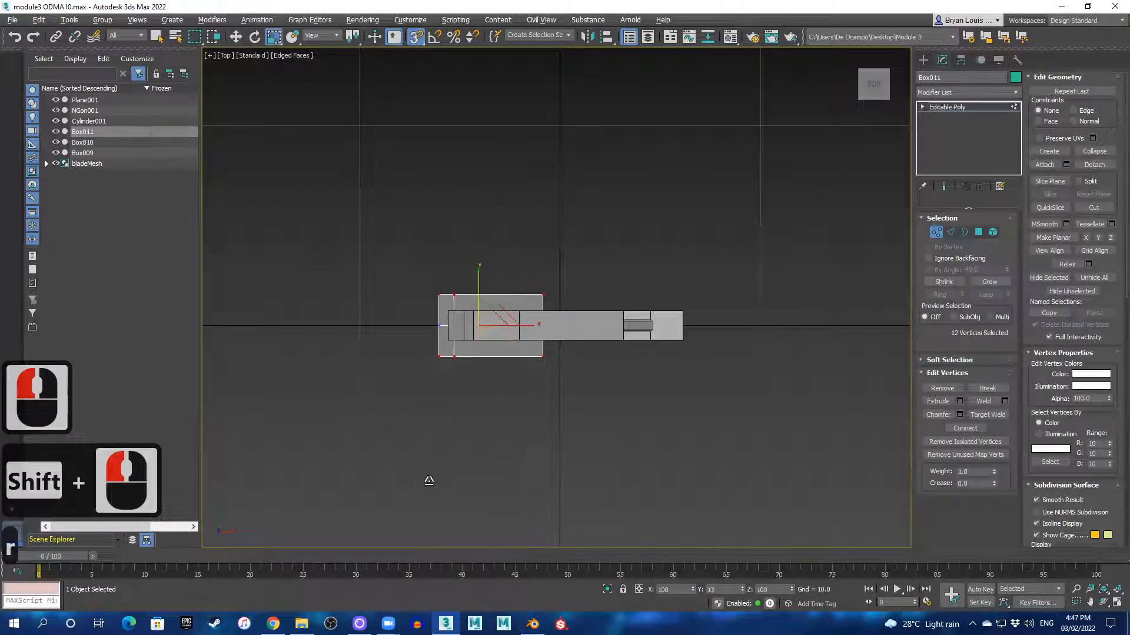
drag(431, 545, 438, 579)
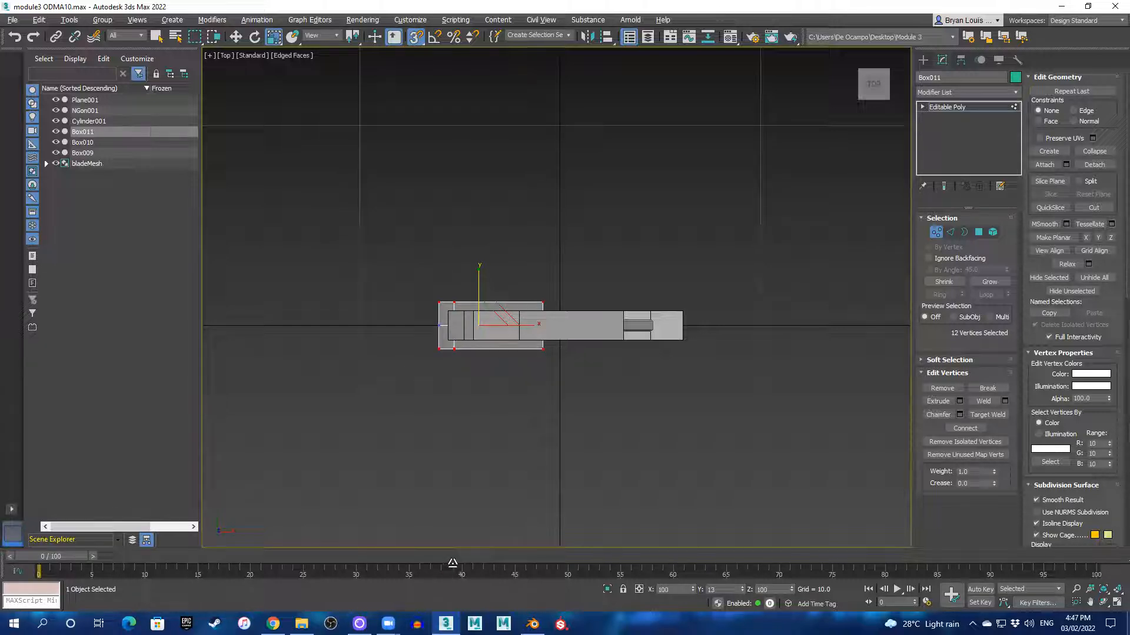
drag(461, 5, 462, 6)
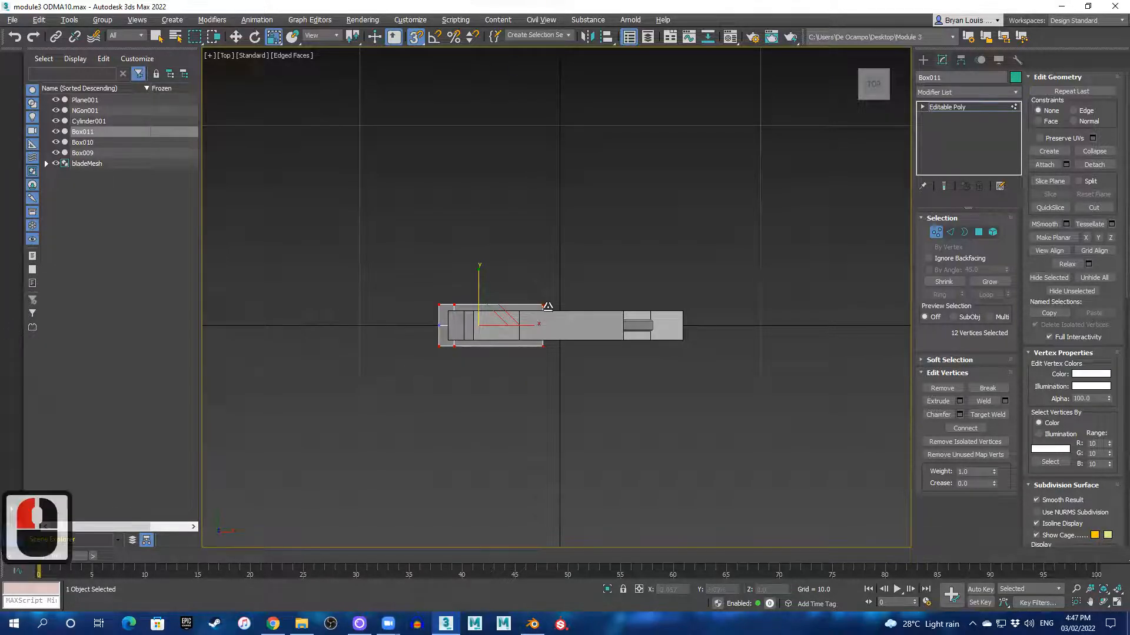
- Examine the thinned scabbard around the blade and its spikes from several angles in the perspective view
key(alt+w)
key(alt+w)
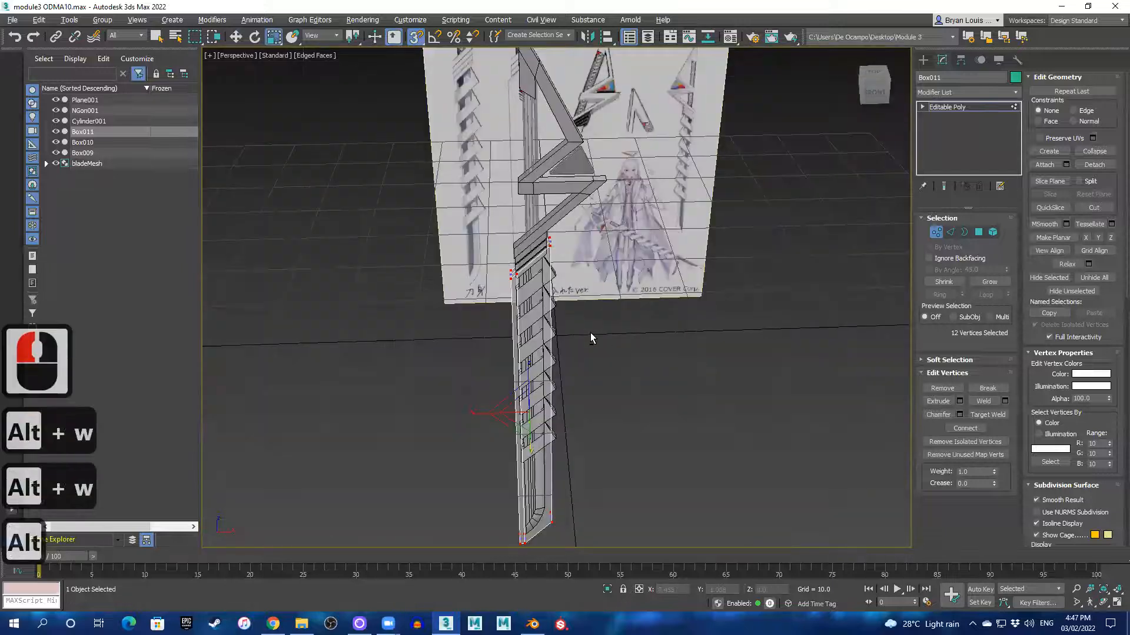
middle_drag(564, 331, 449, 282)
scroll(560, 249, up, 4)
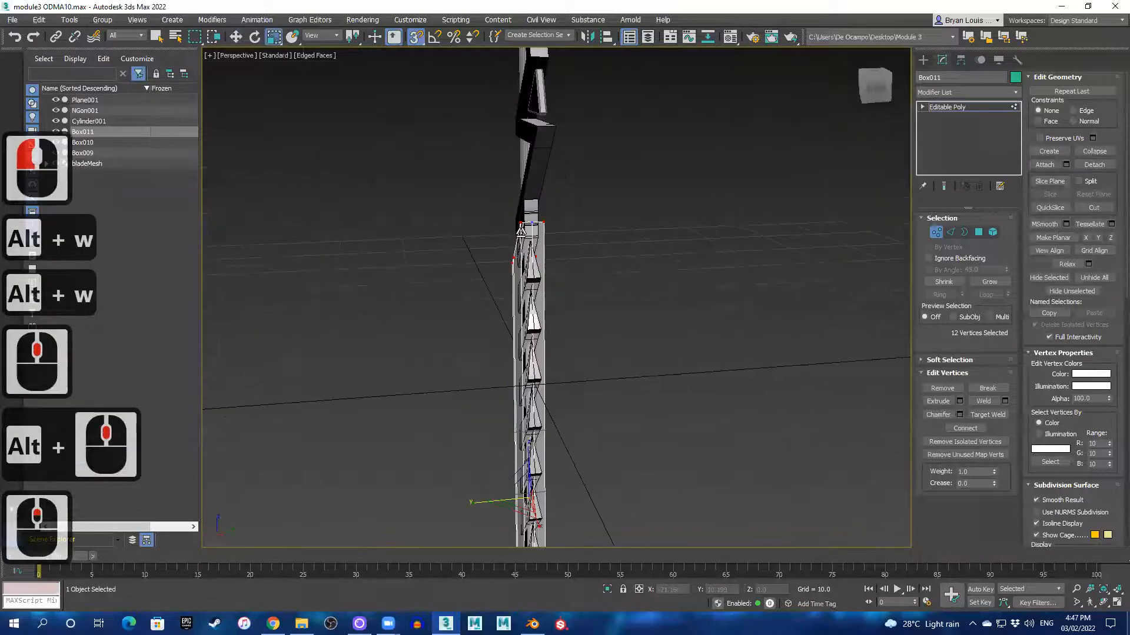
scroll(552, 242, down, 1)
middle_drag(607, 267, 647, 266)
scroll(559, 236, down, 3)
scroll(610, 257, up, 1)
mouse_move(528, 242)
alt+middle_down()
mouse_move(581, 238)
mouse_move(510, 239)
alt+middle_up()
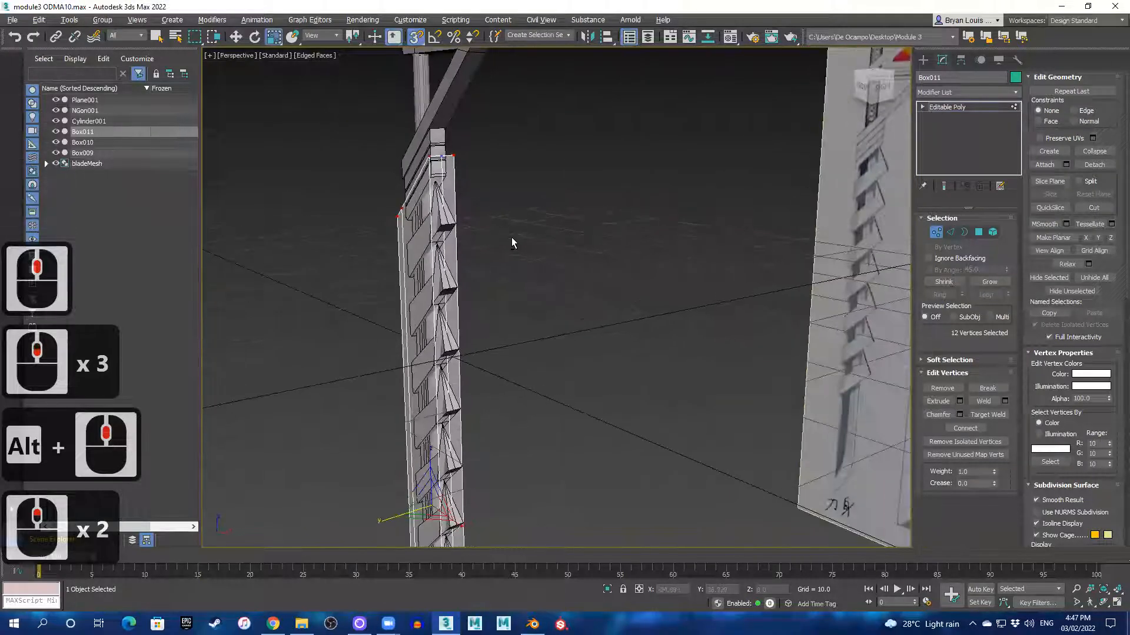
- Chamfer the centre edges along the scabbard's spiked side and slanted end by about 0.413
click(952, 232)
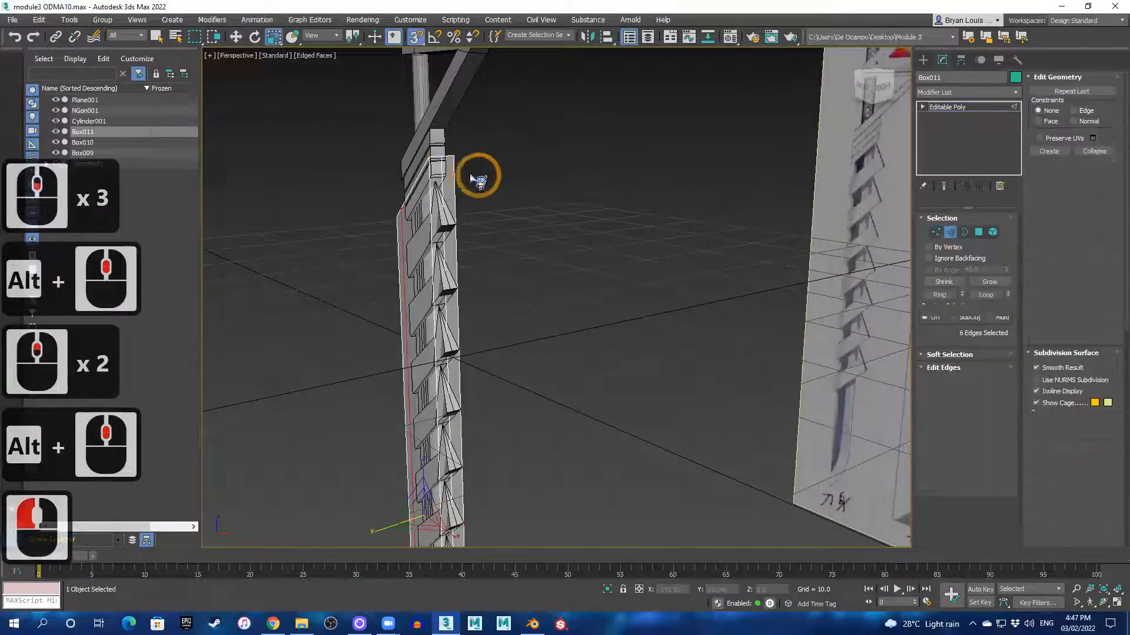
click(442, 166)
scroll(473, 260, down, 1)
scroll(479, 302, down, 1)
middle_drag(481, 301, 505, 197)
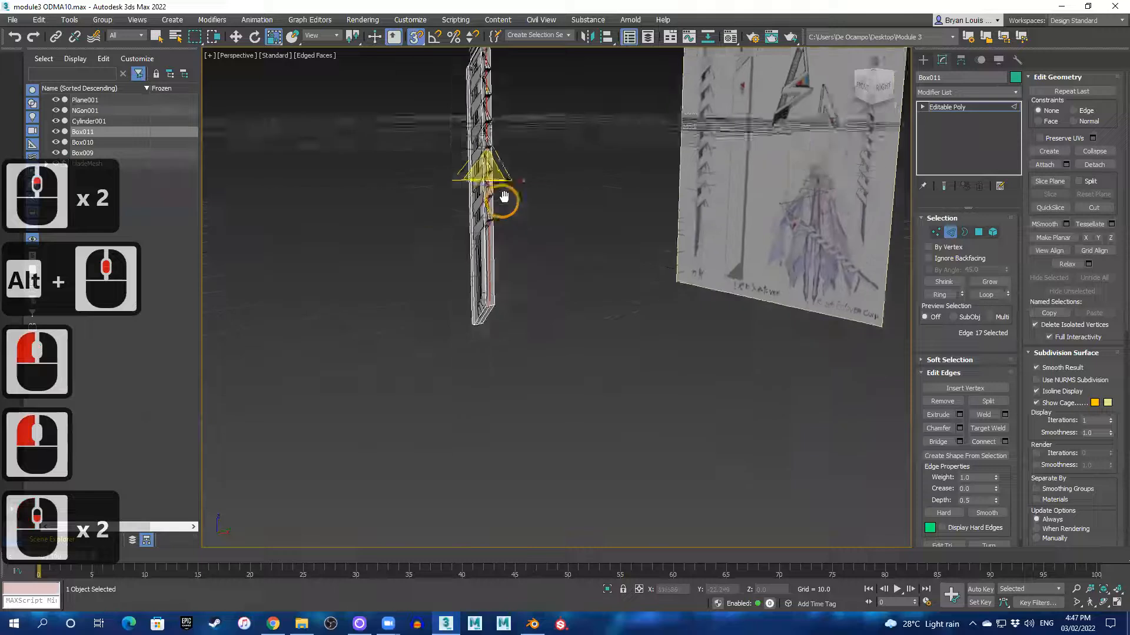
scroll(493, 306, up, 3)
alt+middle_drag(480, 327, 506, 284)
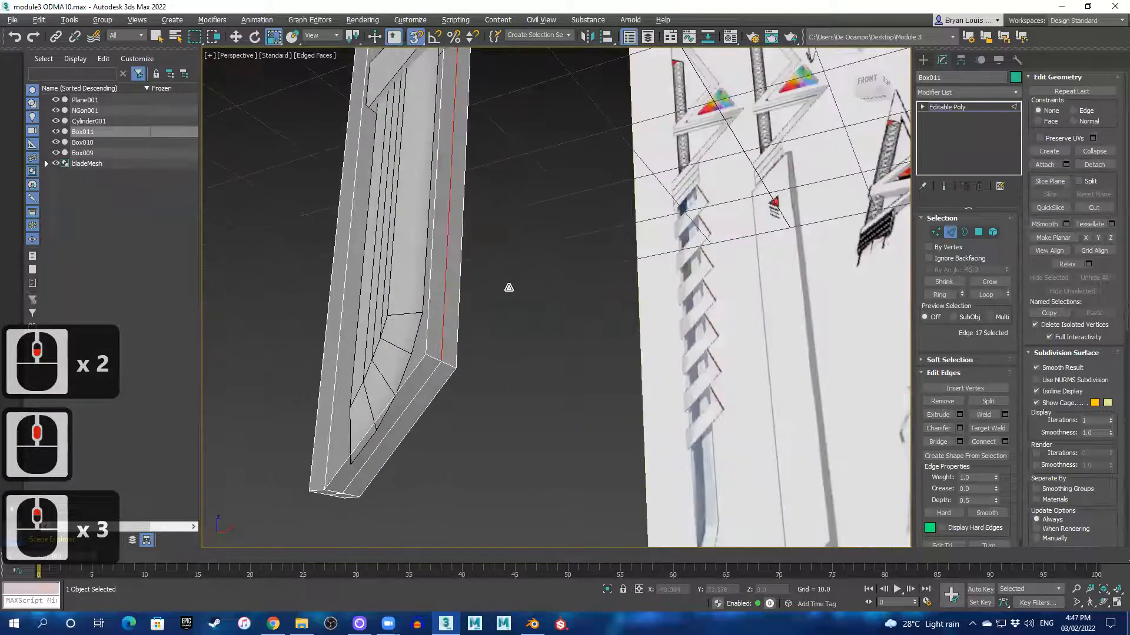
shift+click(424, 383)
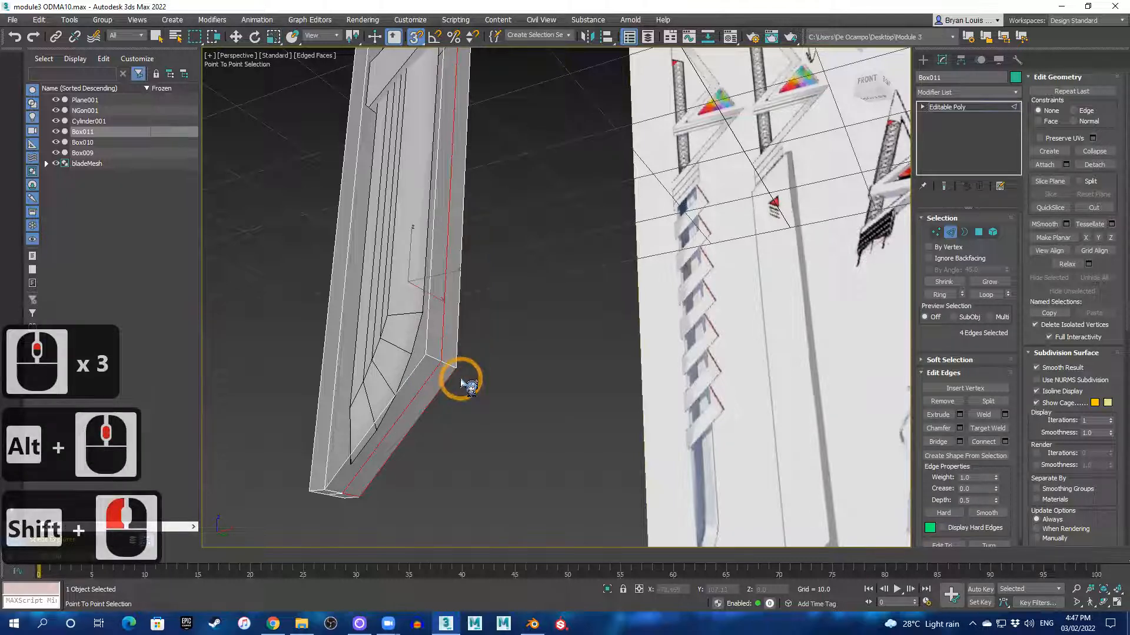
ctrl+click(434, 378)
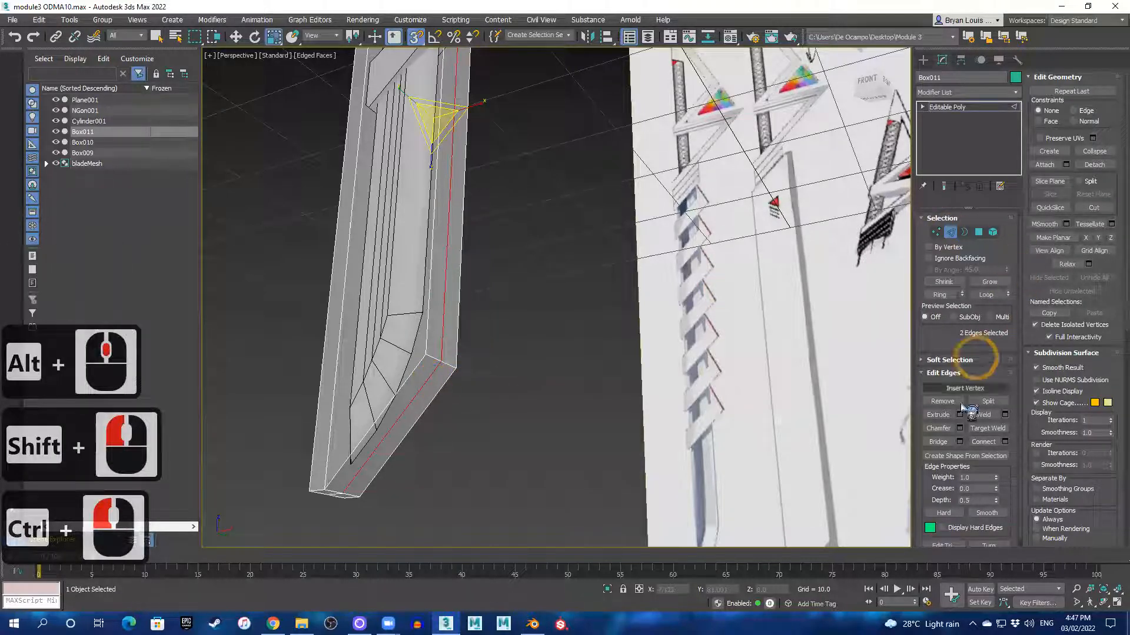
click(960, 428)
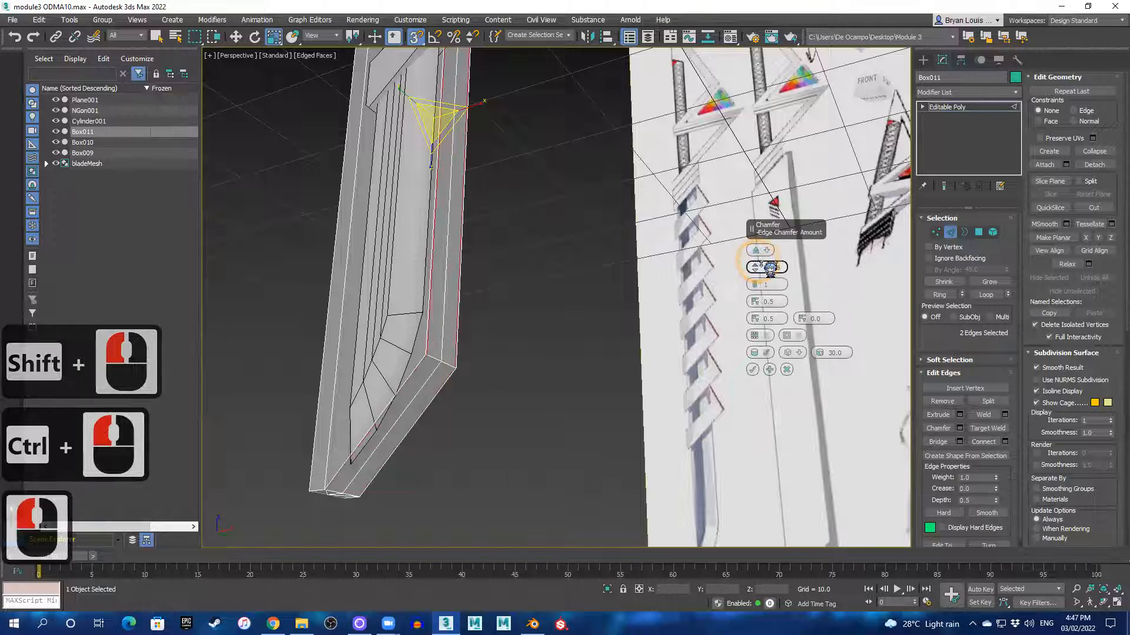
drag(764, 267, 767, 269)
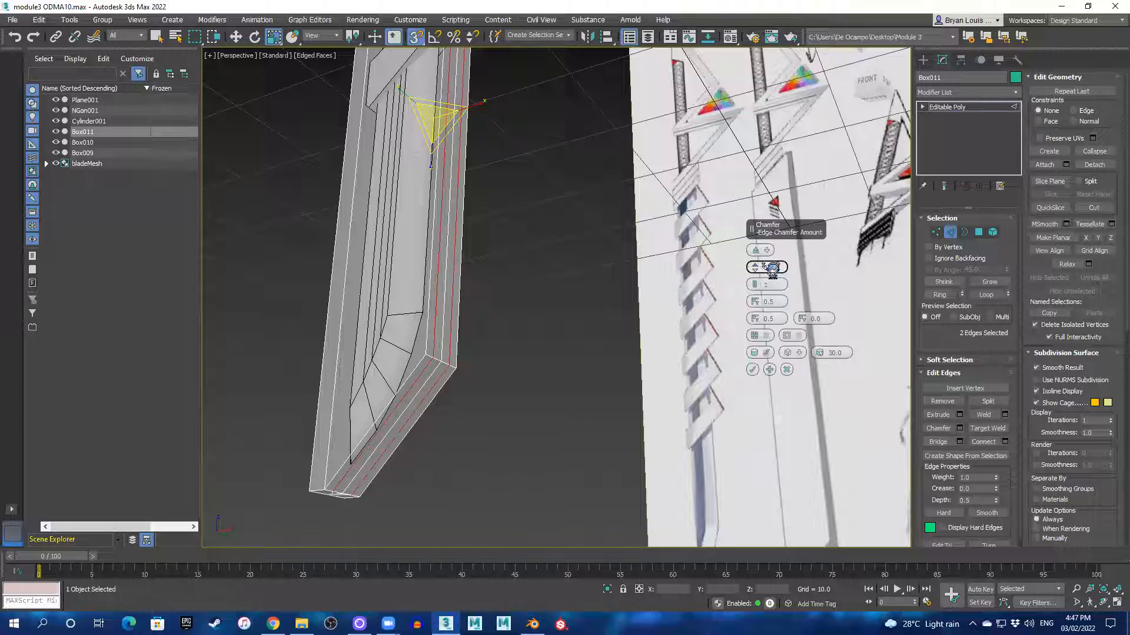
- Widen the edge chamfer to about 0.622 so the strip clears the blade and spikes, and apply it
alt+middle_drag(514, 267, 465, 136)
scroll(517, 101, up, 3)
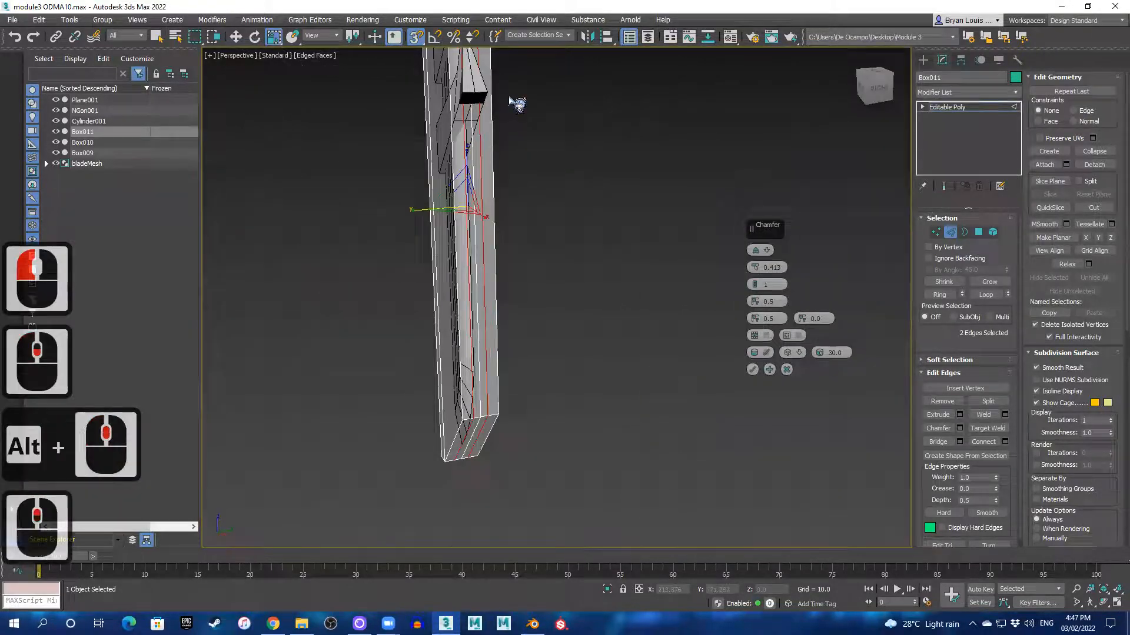
alt+middle_drag(507, 103, 496, 144)
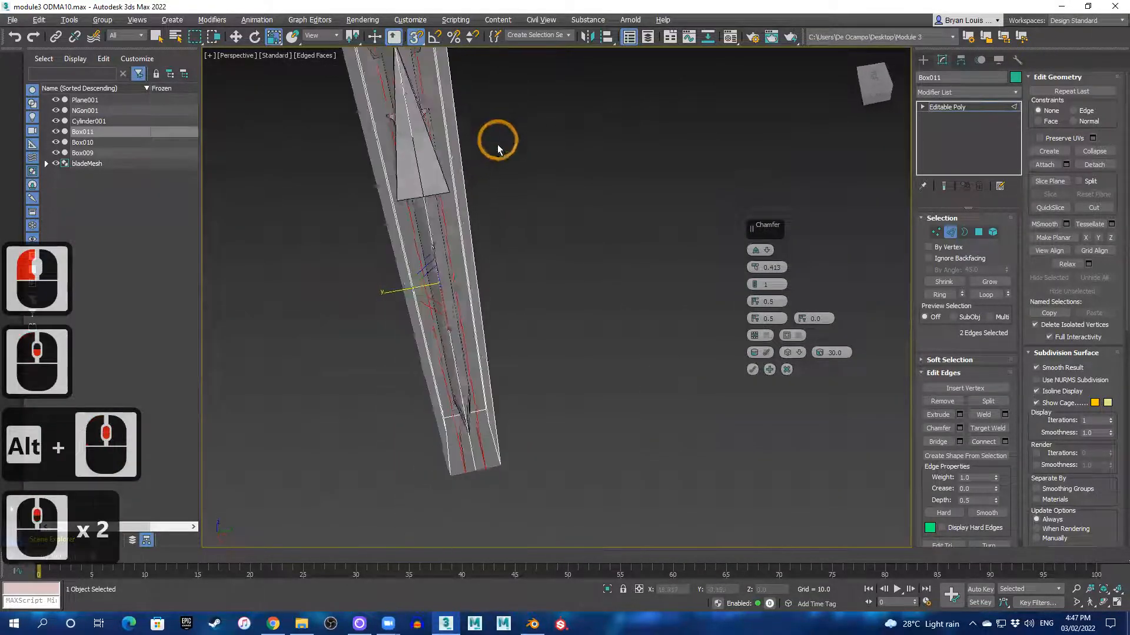
click(763, 272)
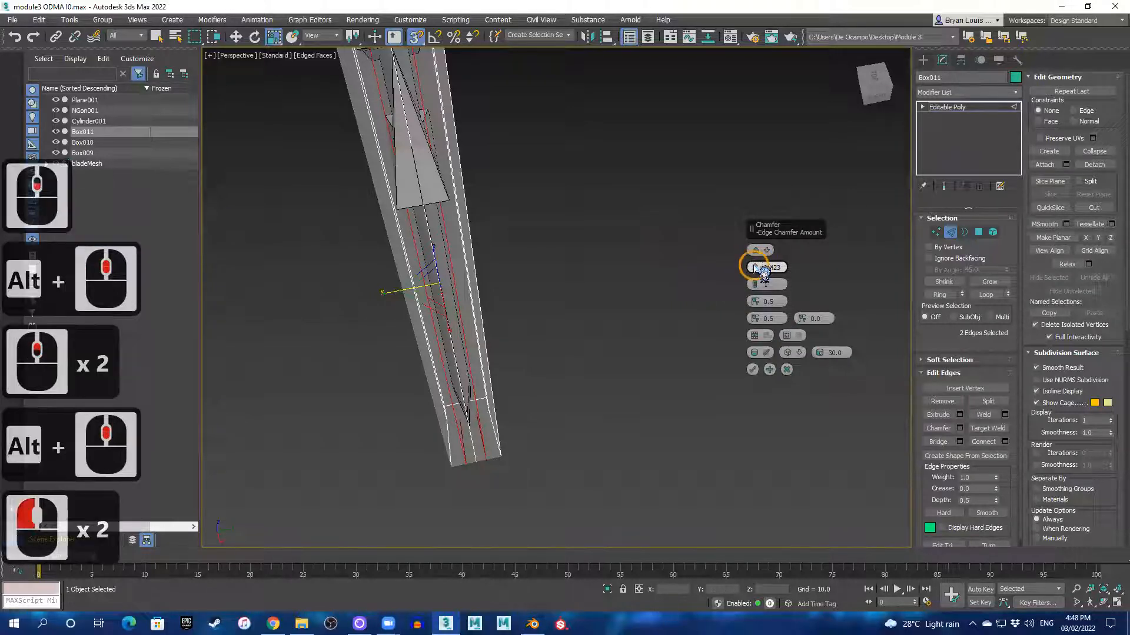
triple_click(764, 272)
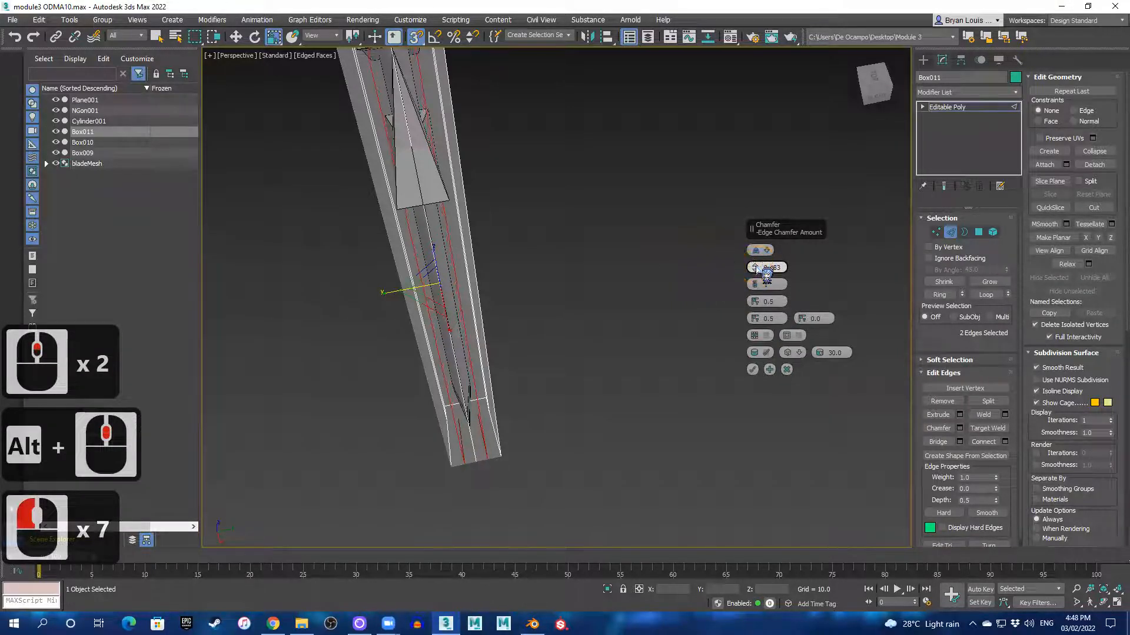
double_click(764, 272)
alt+middle_drag(515, 288, 518, 154)
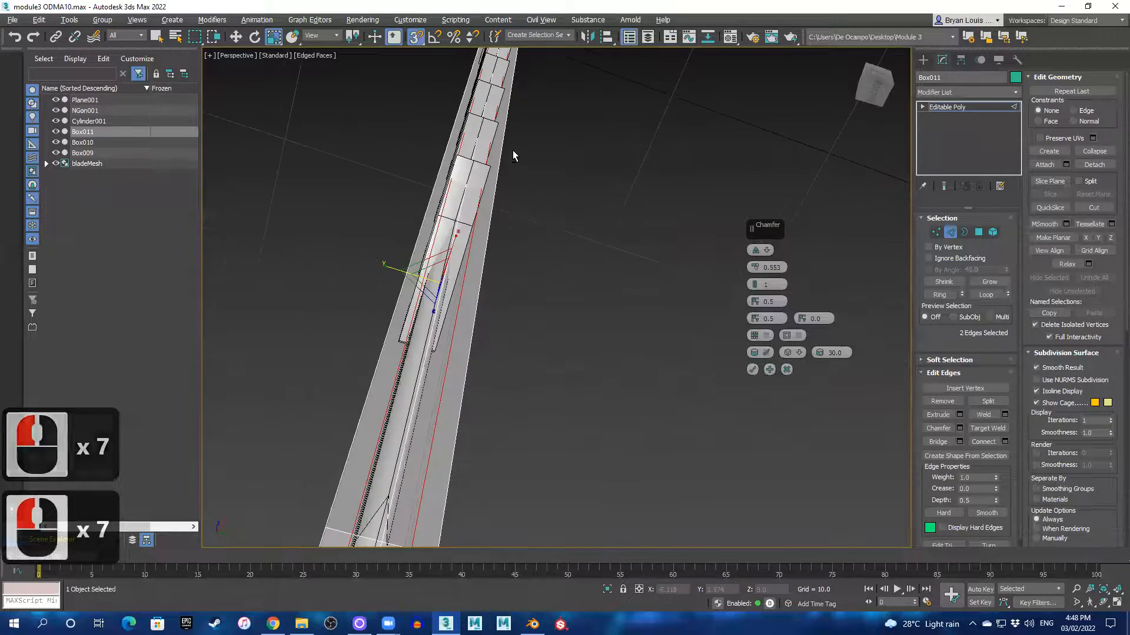
click(763, 272)
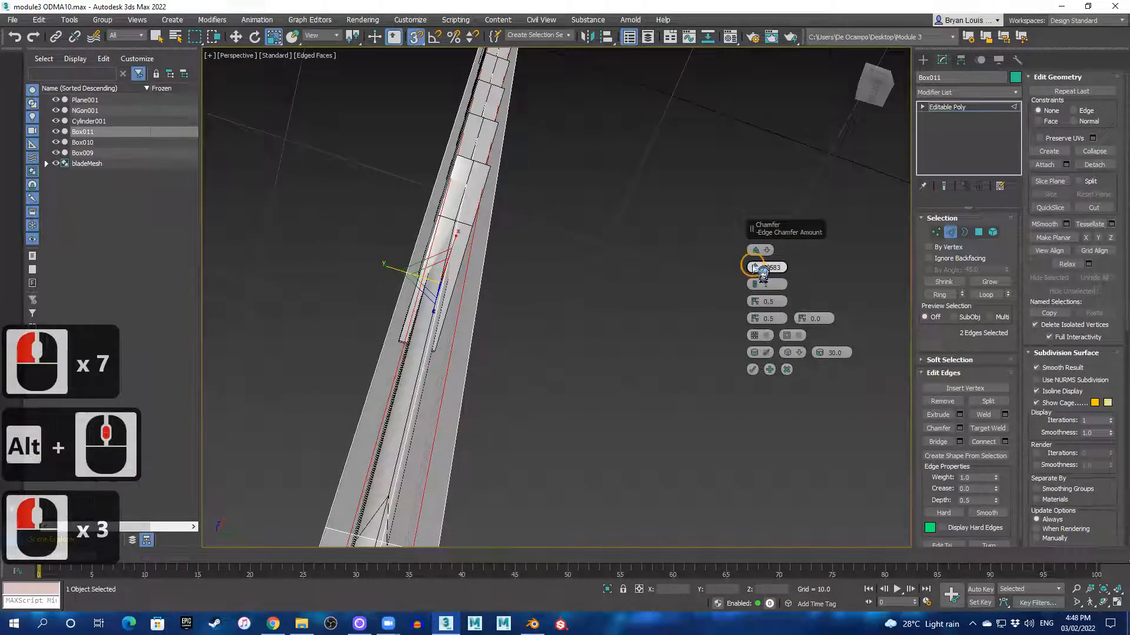
alt+middle_drag(473, 244, 486, 365)
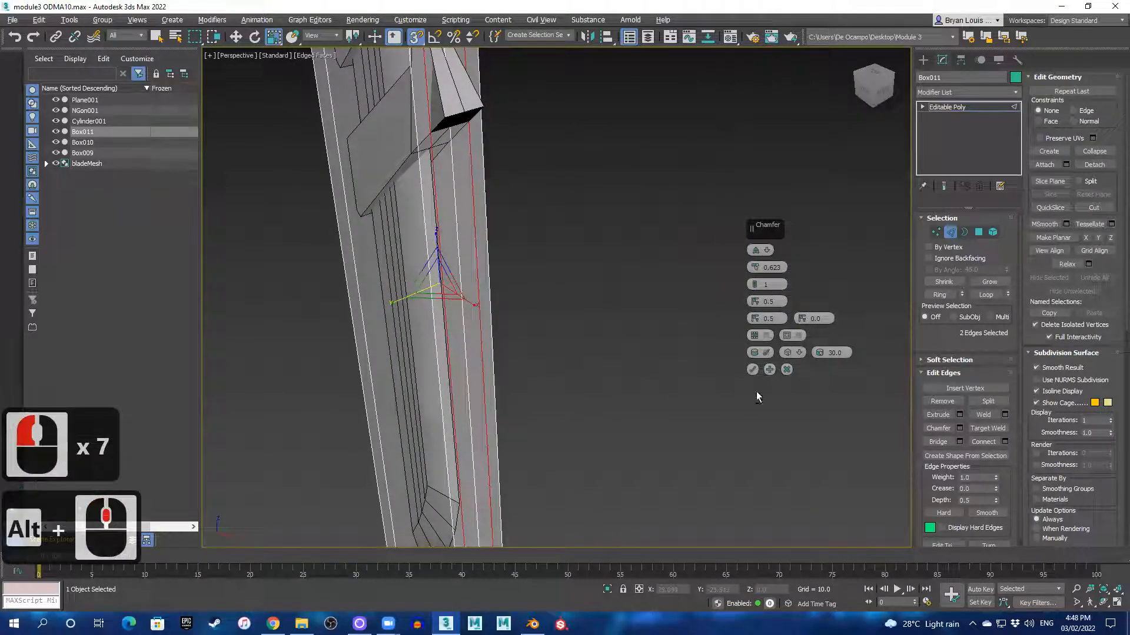
click(753, 370)
- Extrude the four chamfered strip polygons on the scabbard's spiked side and slanted end outward along X
middle_drag(416, 232, 479, 201)
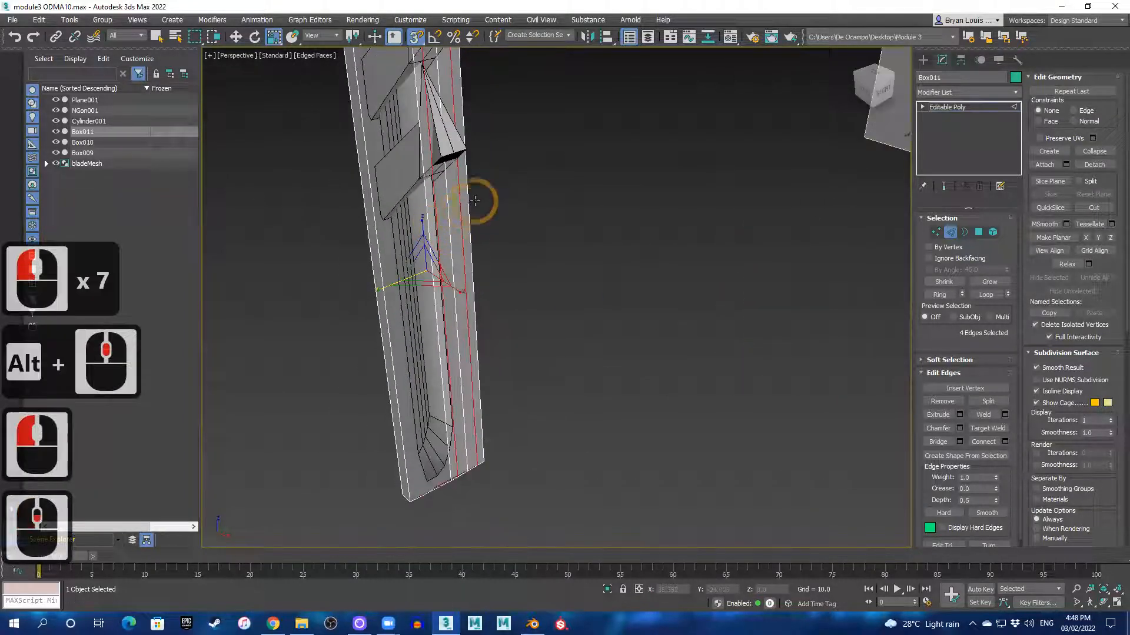
key(alt+w)
key(alt+w)
scroll(584, 343, up, 1)
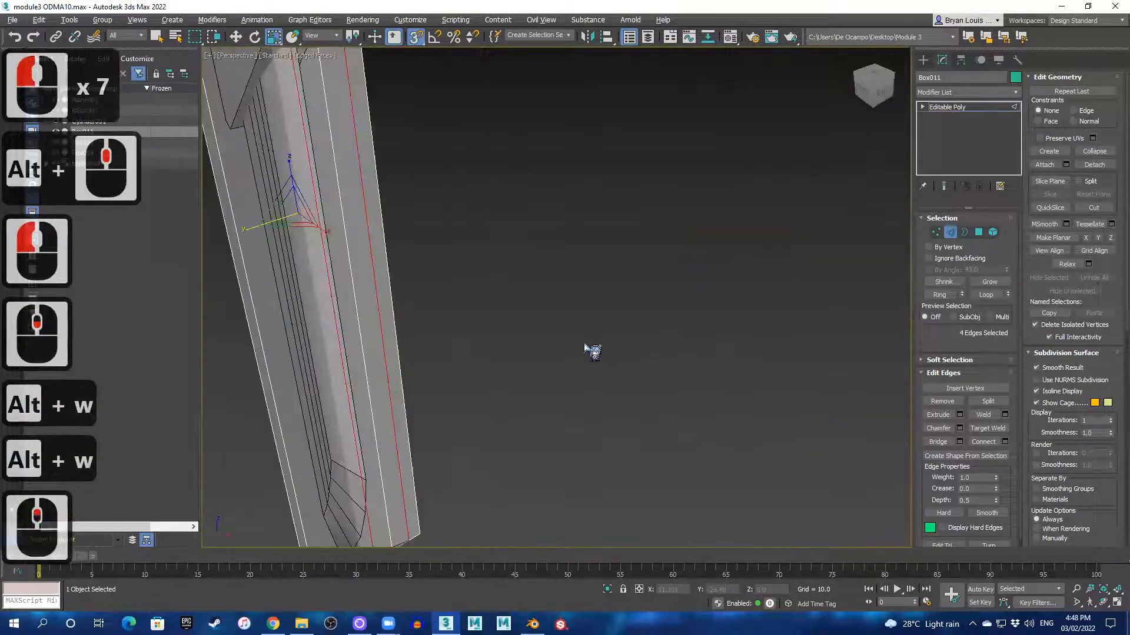
scroll(473, 294, down, 1)
click(978, 232)
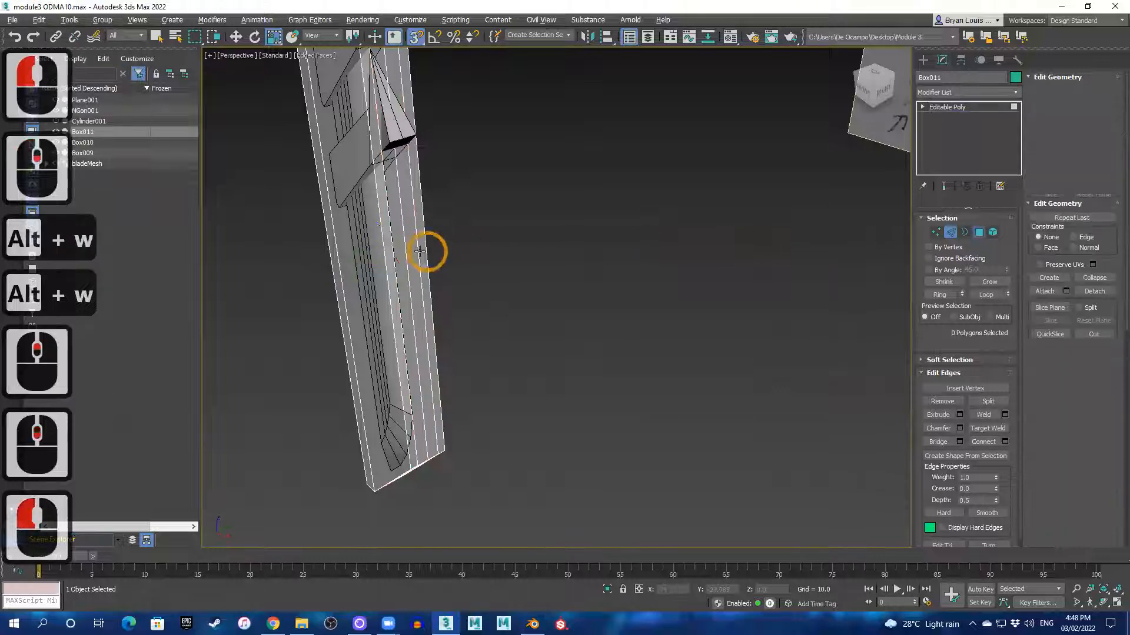
click(397, 215)
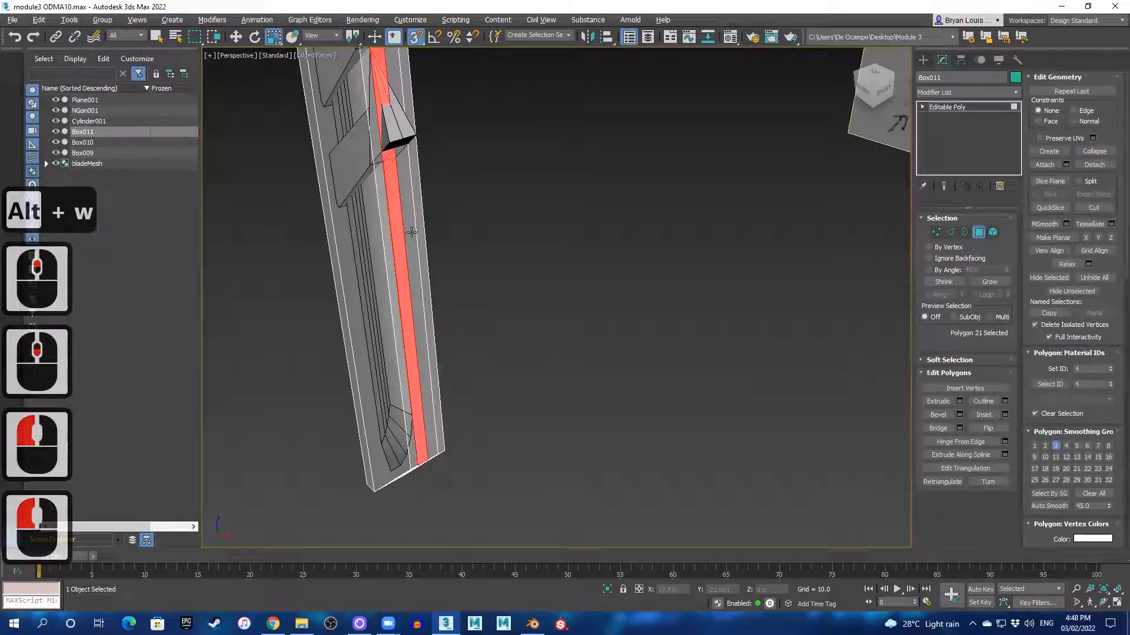
shift+click(411, 233)
ctrl+click(411, 228)
scroll(417, 209, down, 2)
middle_drag(431, 274, 468, 199)
middle_drag(456, 385, 509, 240)
ctrl+click(415, 296)
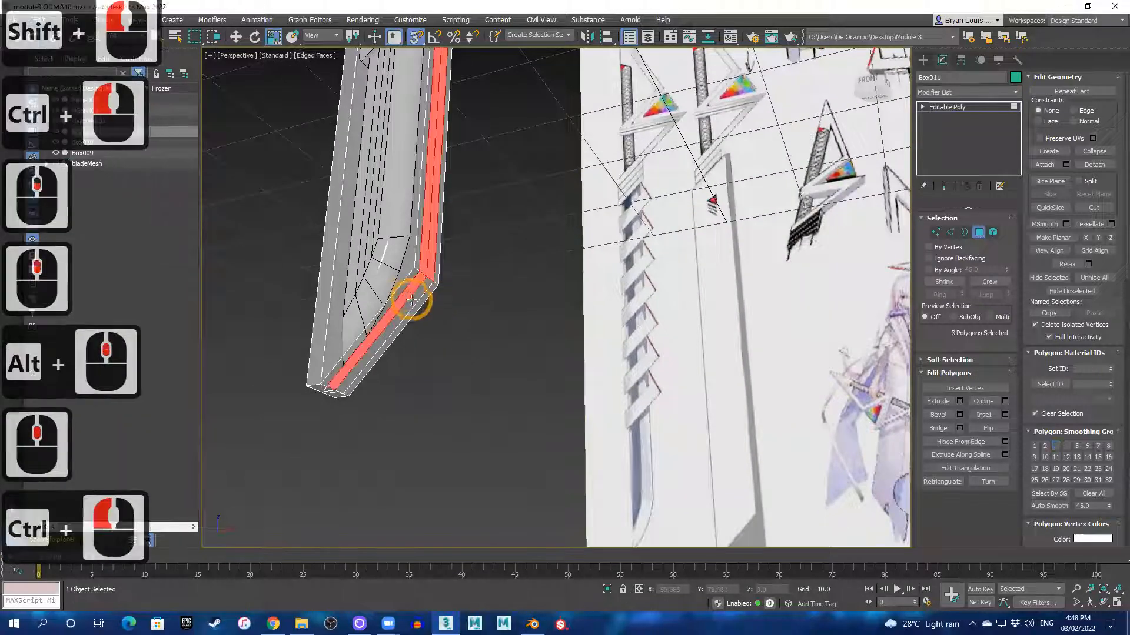
ctrl+click(427, 293)
scroll(497, 280, down, 1)
key(w)
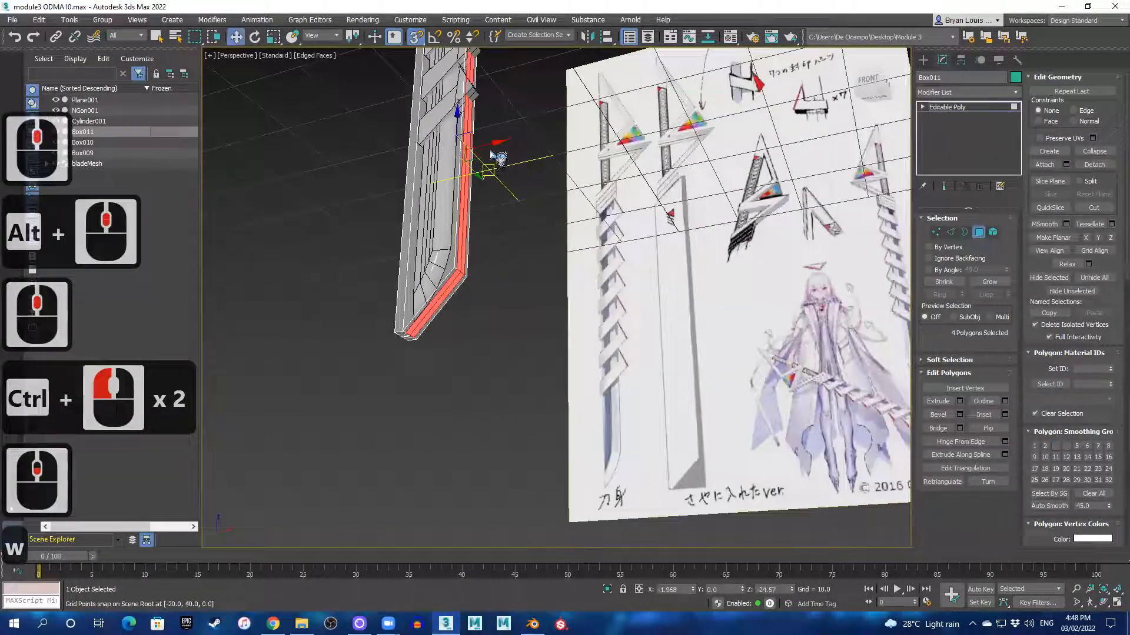
shift+drag(489, 147, 499, 145)
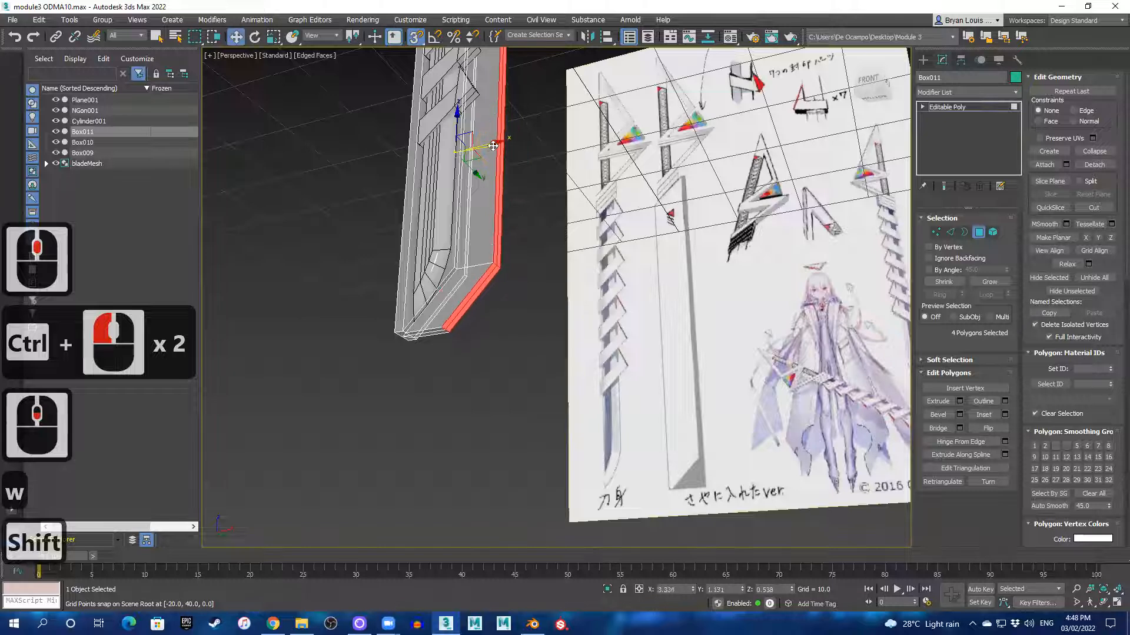
- Move the extruded polygons back along X to about -1.24, in line with the scabbard's right edge in the front reference
key(alt+w)
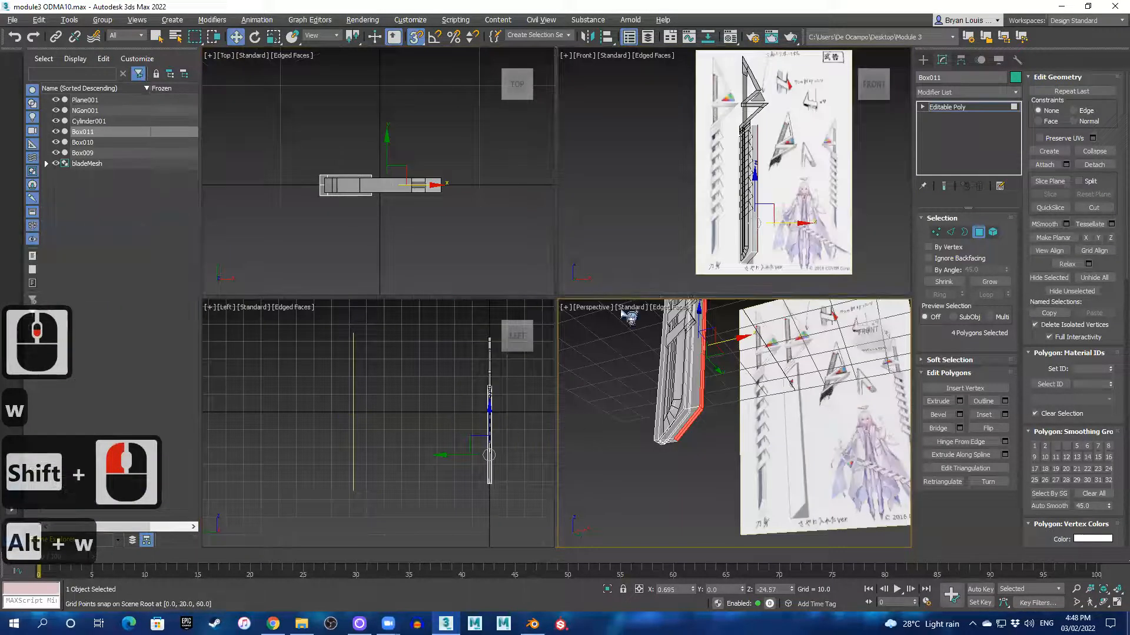
key(alt+w)
scroll(706, 311, up, 2)
middle_drag(612, 338, 634, 274)
scroll(631, 267, down, 1)
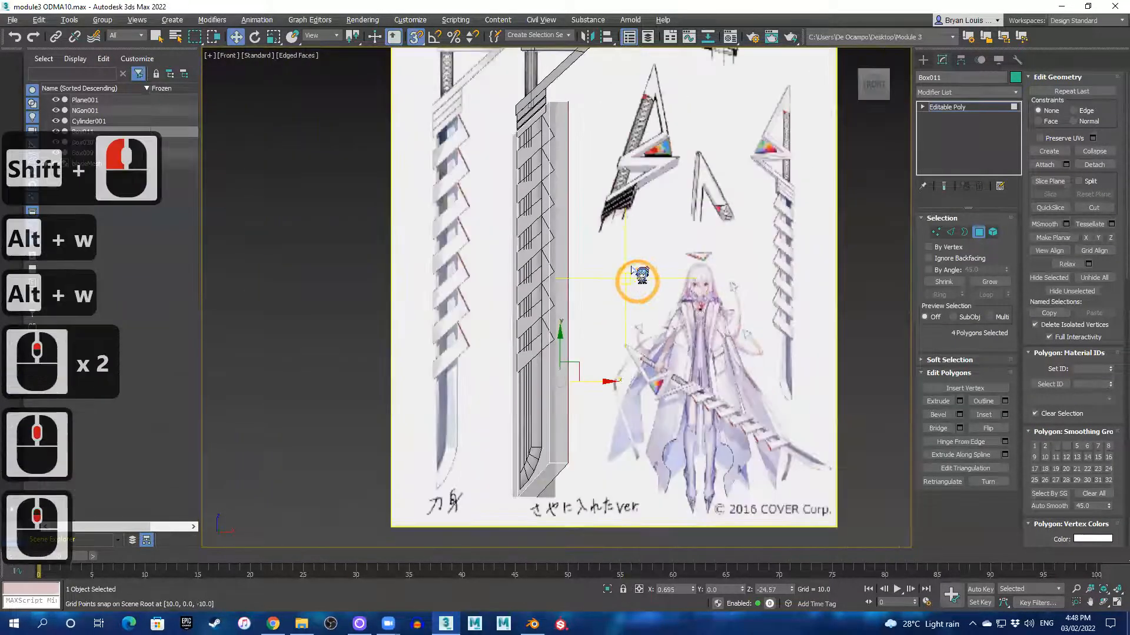
scroll(625, 271, up, 1)
scroll(591, 312, up, 1)
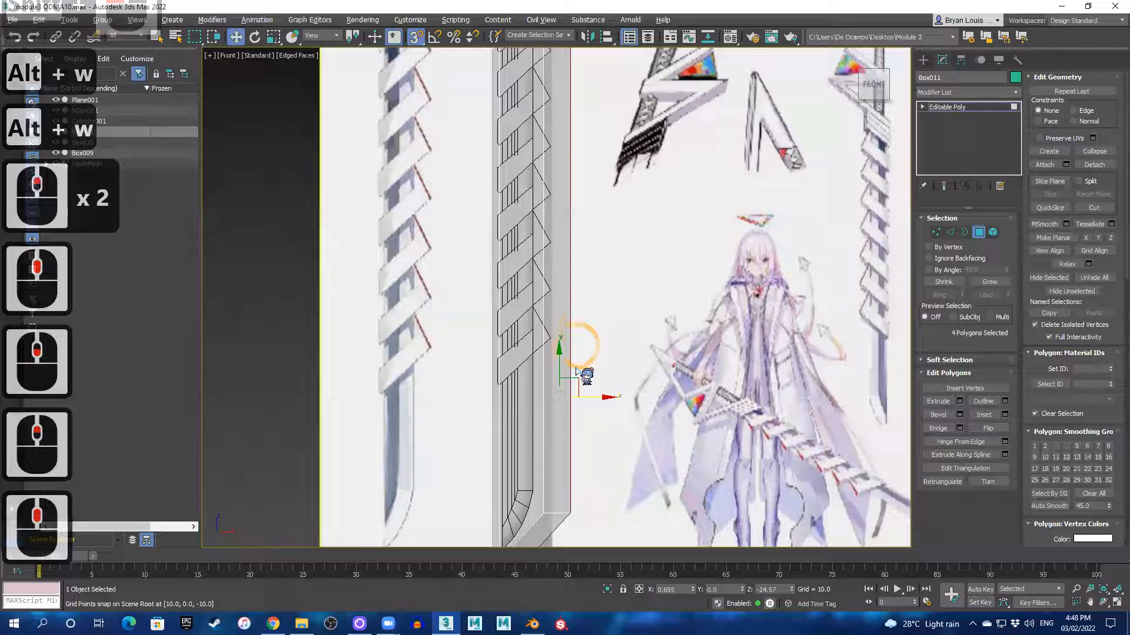
mouse_move(593, 399)
mouse_down()
mouse_move(562, 398)
mouse_move(579, 400)
mouse_up()
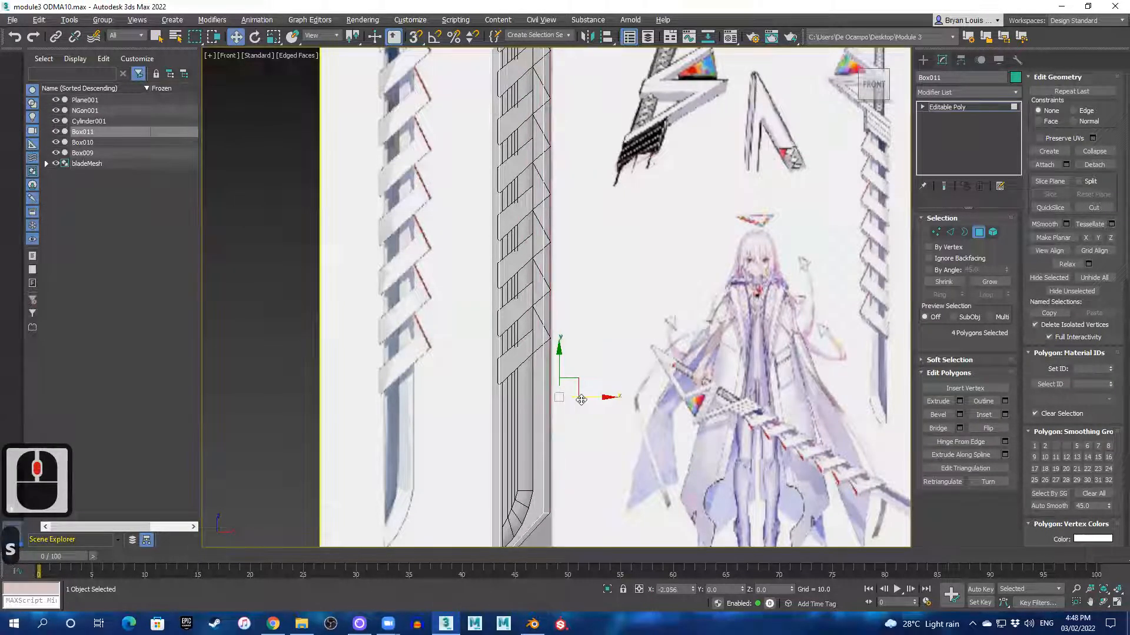
click(583, 400)
- Snap the three vertices at the base of the strip's slanted end along X to about -0.135, squaring off the scabbard's lower corner
middle_drag(595, 404, 595, 198)
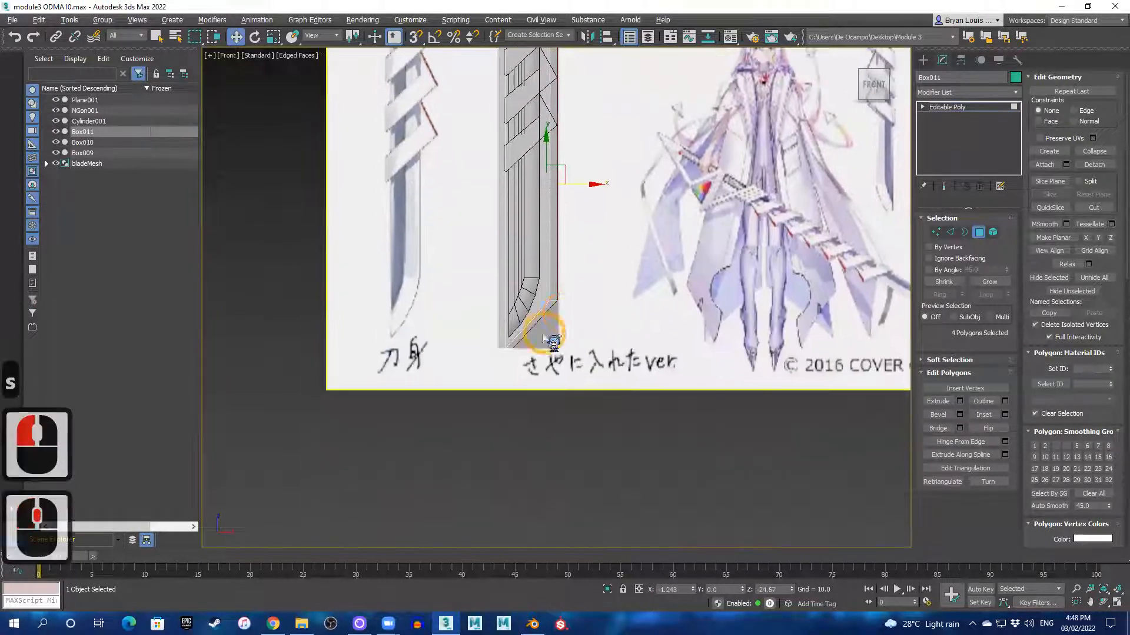
scroll(464, 365, up, 3)
key(1)
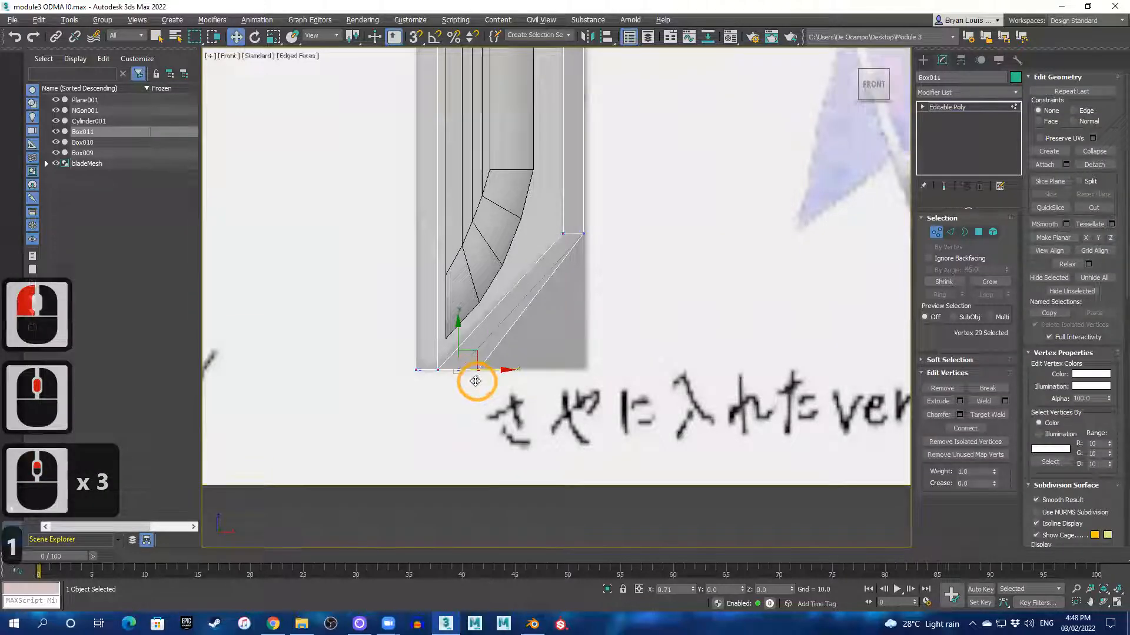
key(ctrl+z)
key(q)
key(w)
drag(486, 391, 580, 296)
key(s)
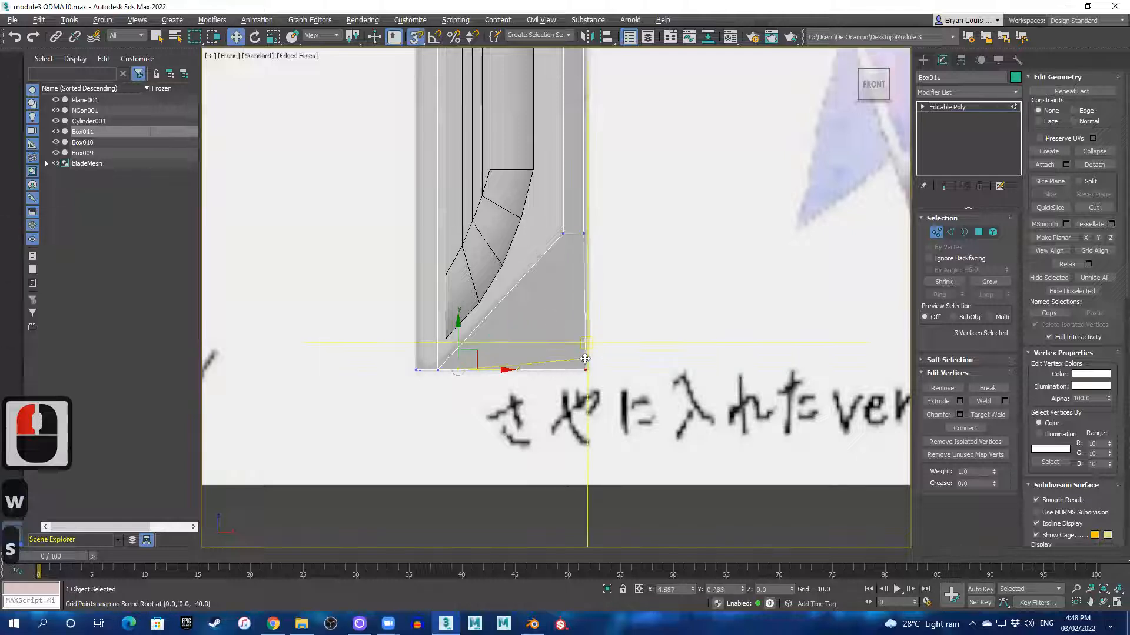
drag(584, 241, 585, 233)
key(s)
scroll(602, 289, down, 2)
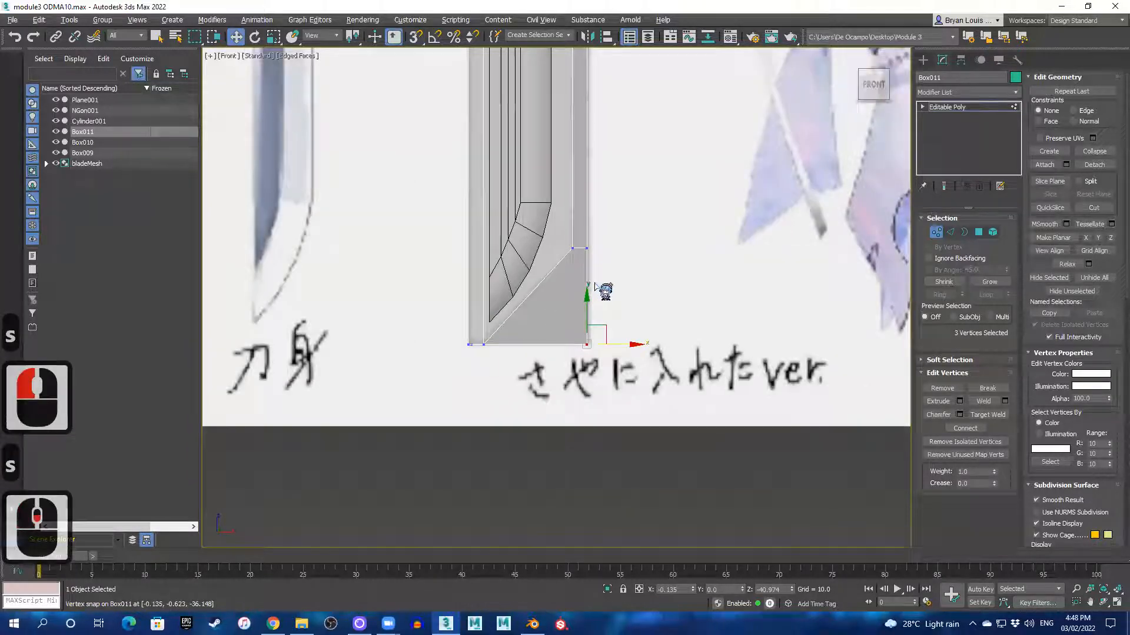
- Examine the scabbard mesh from the front and in perspective, checking the extruded strip and the squared-off bottom end
key(alt+w)
key(alt+w)
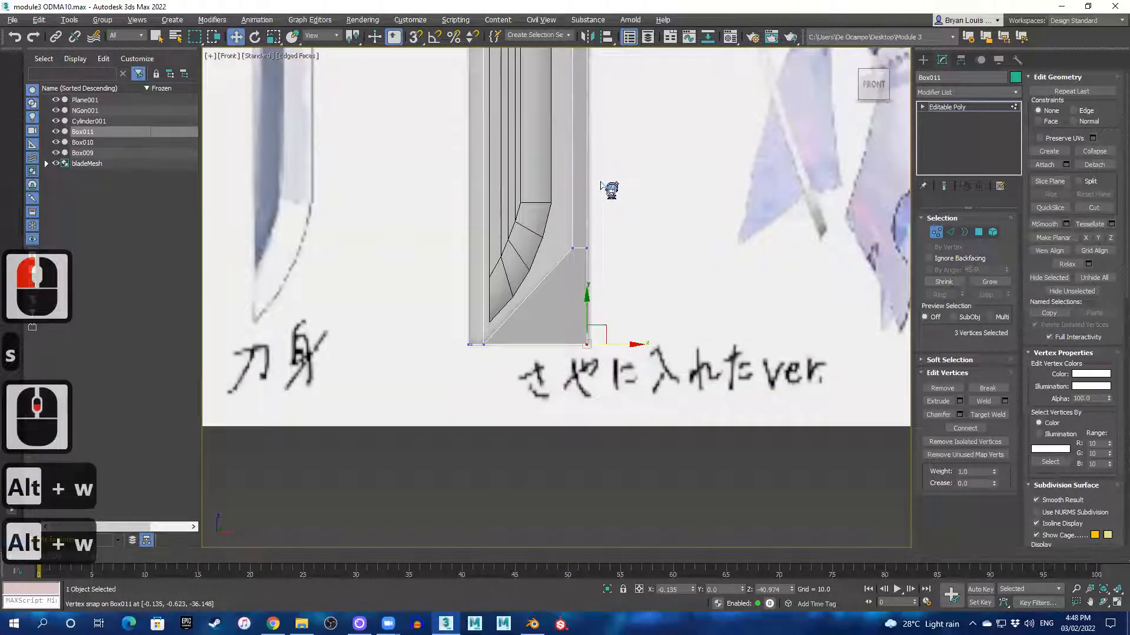
middle_drag(600, 182, 614, 284)
scroll(565, 218, down, 2)
scroll(566, 217, up, 2)
key(alt+w)
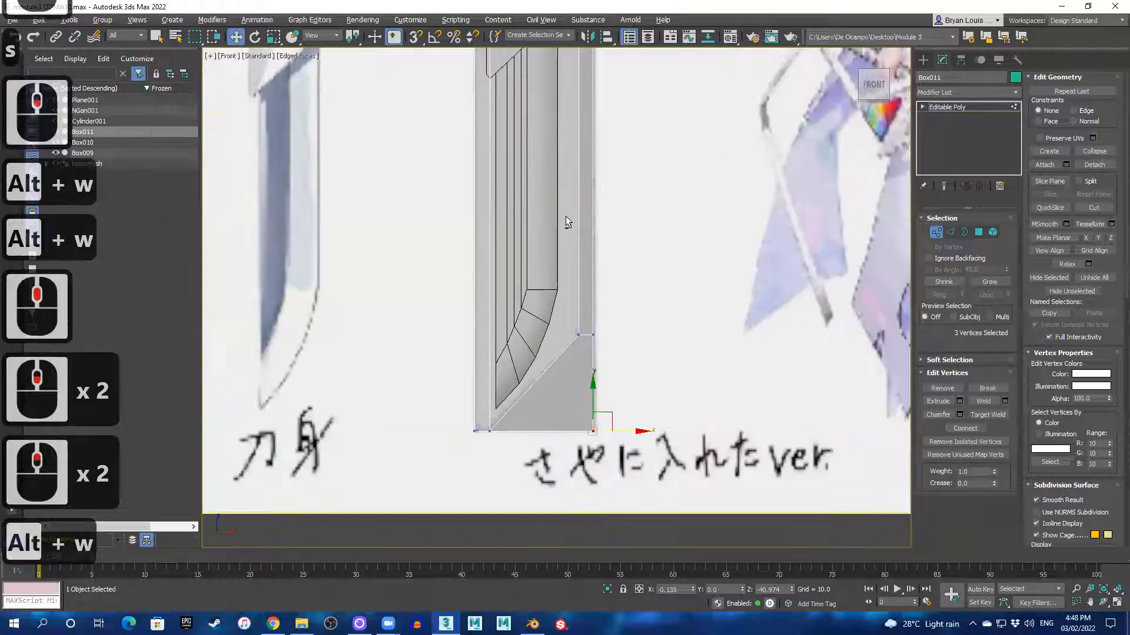
key(alt+w)
scroll(666, 214, down, 1)
key(alt+w)
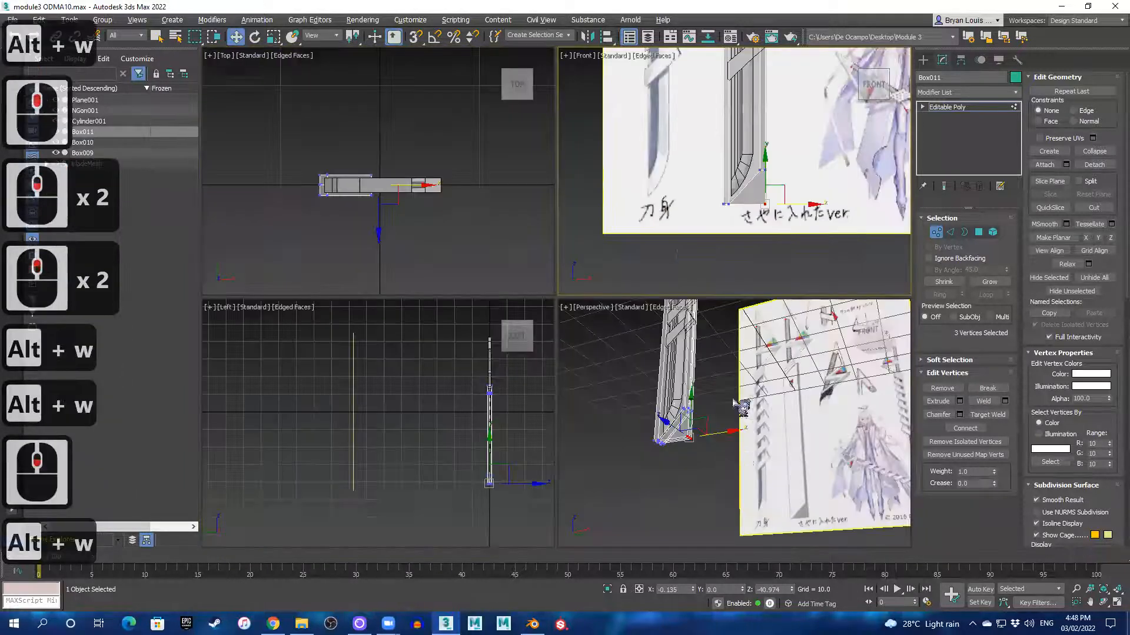
key(alt+w)
alt+middle_drag(582, 282, 540, 497)
key(alt+x)
scroll(540, 497, down, 1)
mouse_move(551, 191)
middle_down()
mouse_move(554, 271)
mouse_move(618, 277)
mouse_move(638, 267)
mouse_move(538, 203)
middle_up()
scroll(554, 271, down, 1)
scroll(535, 200, up, 3)
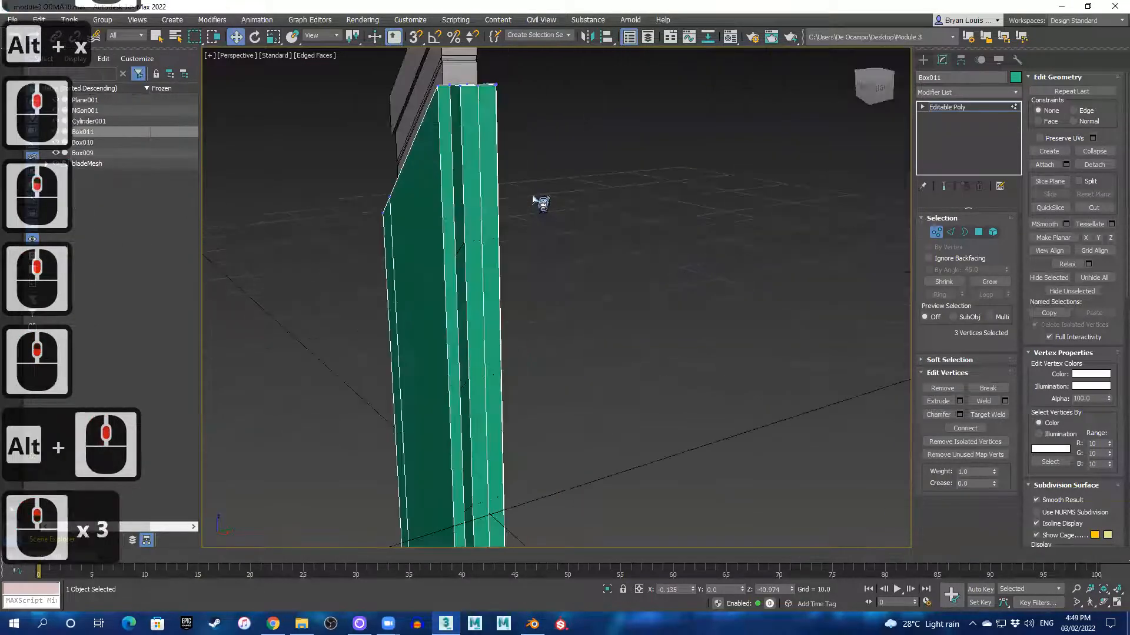
scroll(533, 197, up, 1)
scroll(538, 206, down, 3)
alt+middle_drag(520, 241, 623, 295)
scroll(623, 294, down, 3)
scroll(618, 303, up, 2)
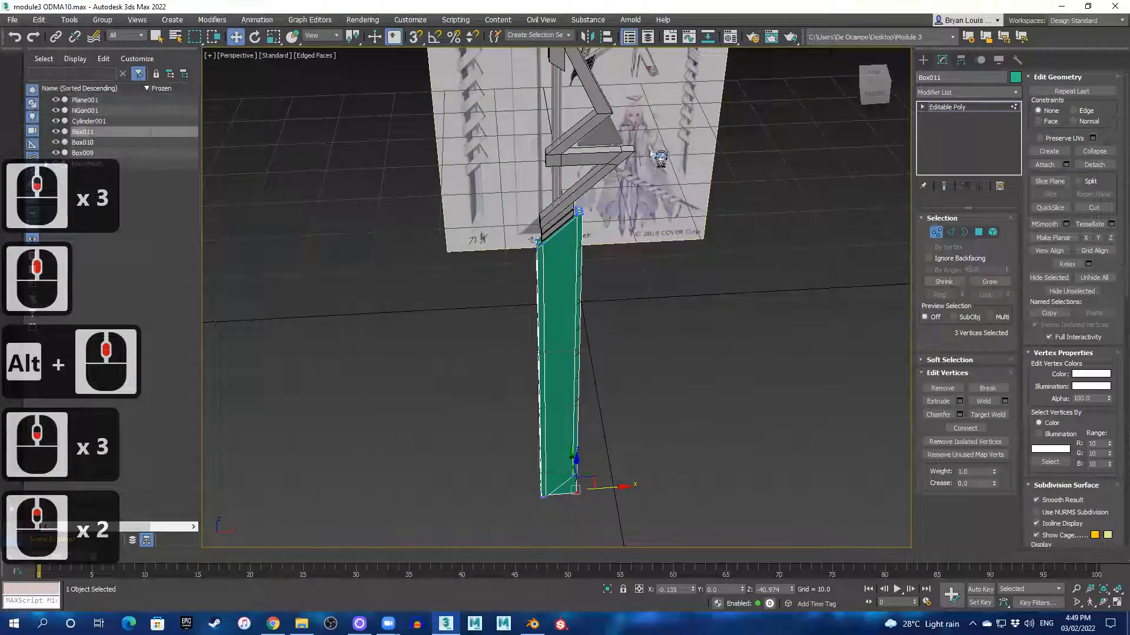
alt+middle_drag(668, 292, 520, 280)
scroll(530, 259, up, 3)
middle_drag(562, 423, 568, 107)
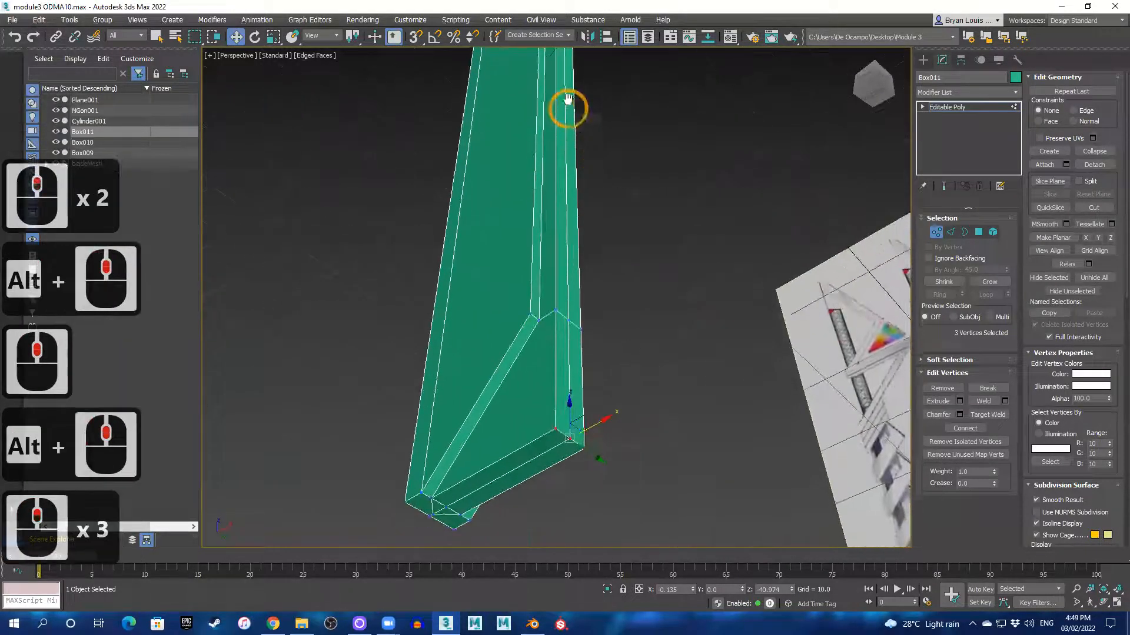
- Remove the extra middle edge joining the inner vertex to the strip's centre line on the scabbard's bottom face
alt+middle_drag(532, 282, 553, 264)
middle_drag(494, 316, 600, 233)
scroll(521, 405, up, 2)
scroll(547, 379, down, 2)
scroll(548, 379, up, 4)
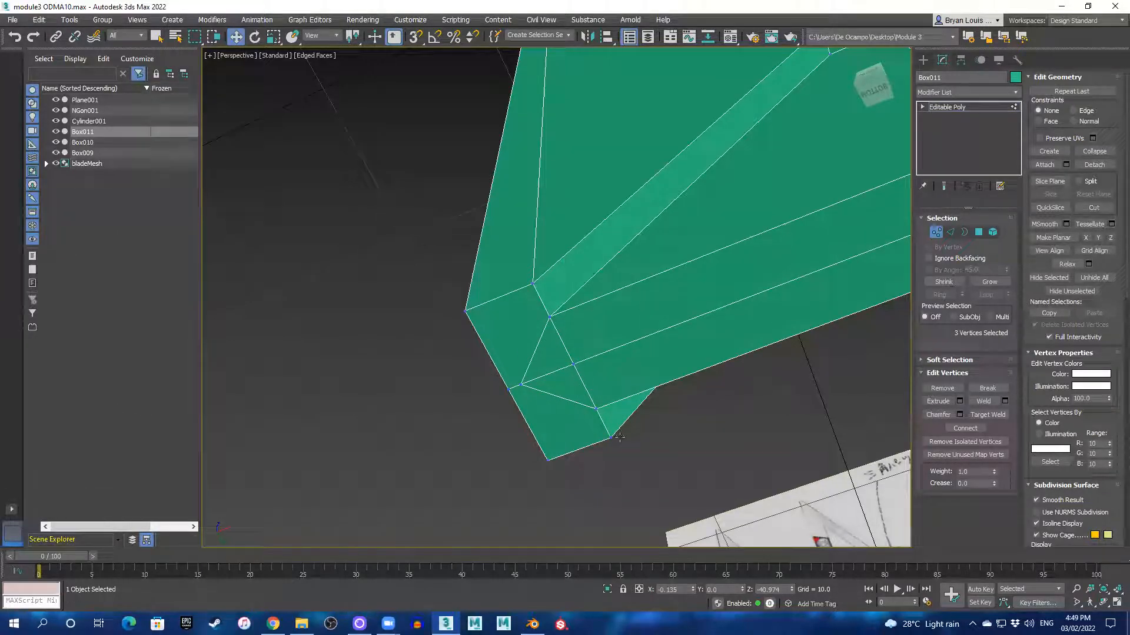
scroll(590, 372, up, 1)
middle_drag(586, 352, 562, 322)
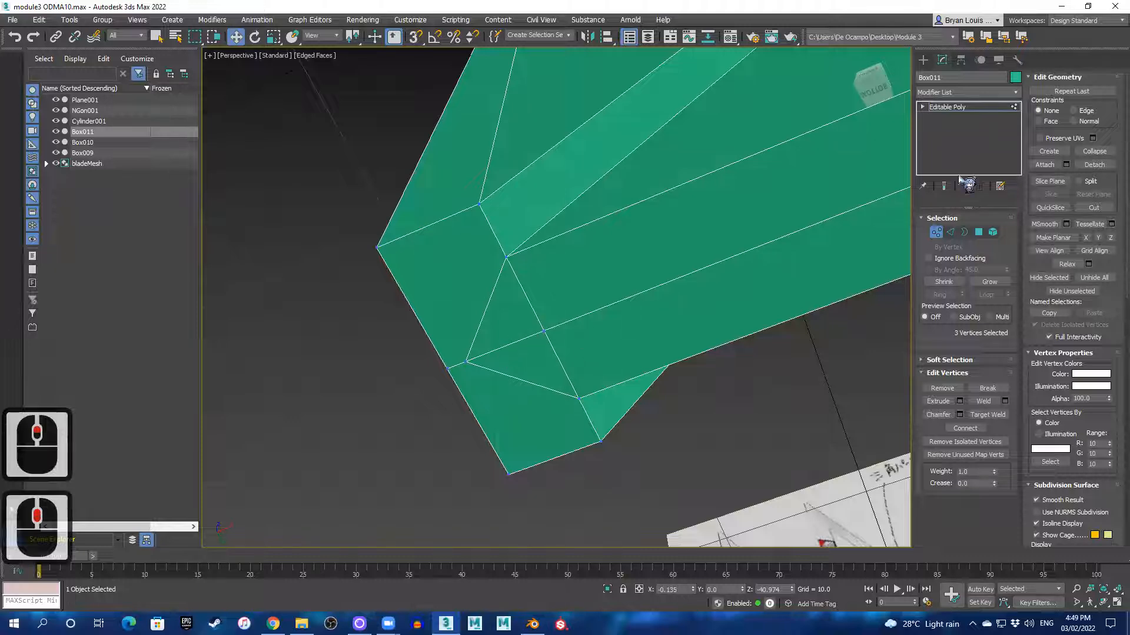
click(951, 233)
click(516, 341)
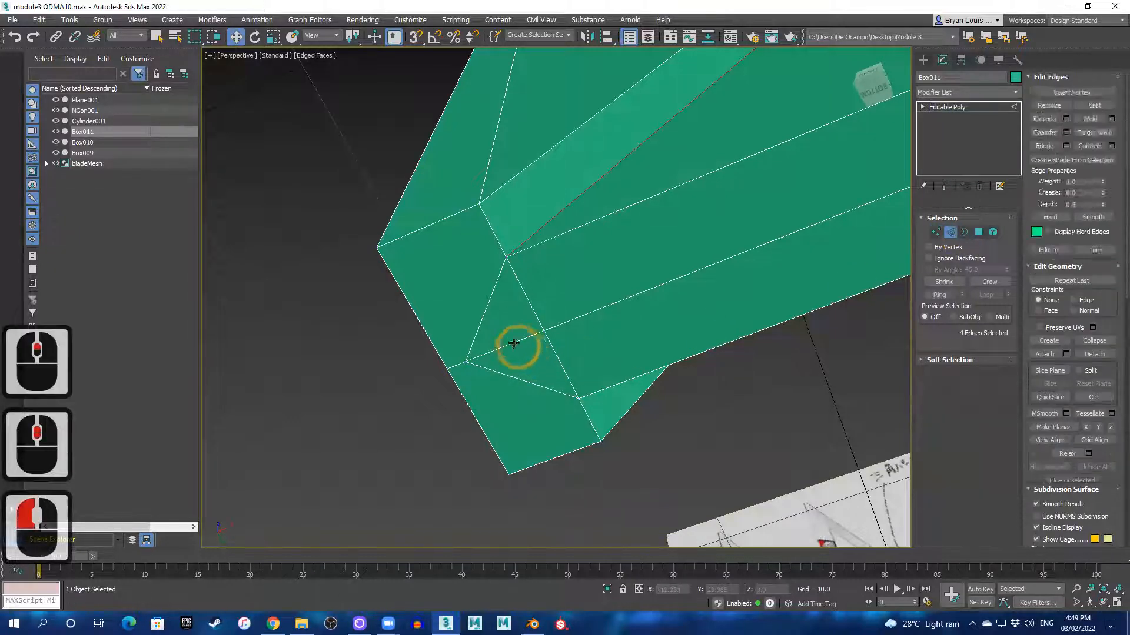
scroll(724, 310, down, 2)
scroll(729, 299, up, 1)
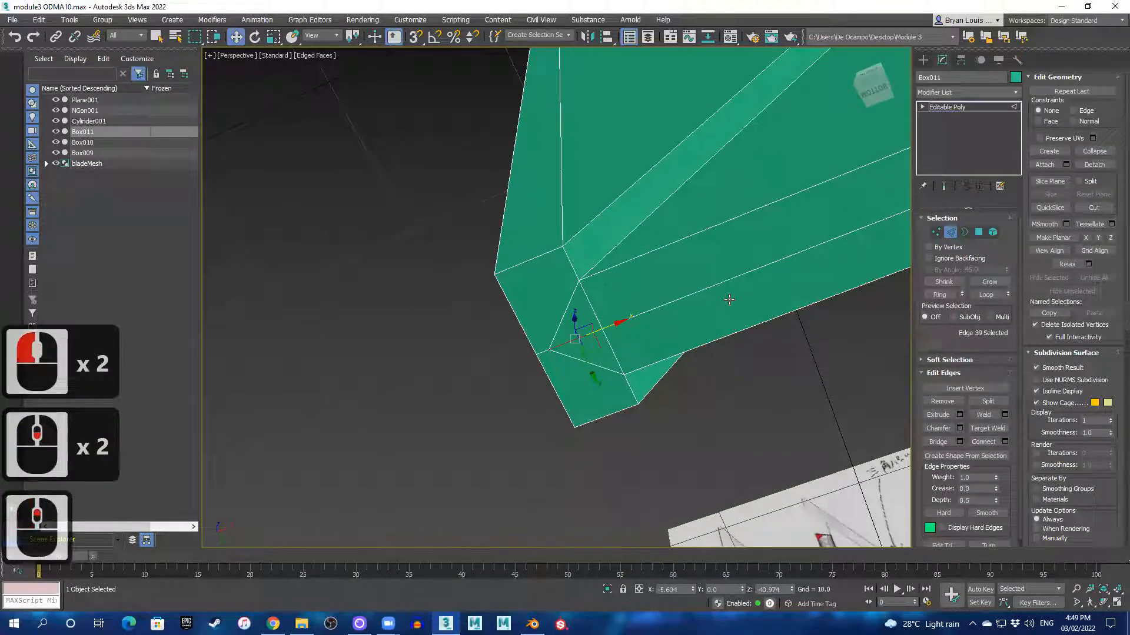
right_click(564, 346)
mouse_move(609, 227)
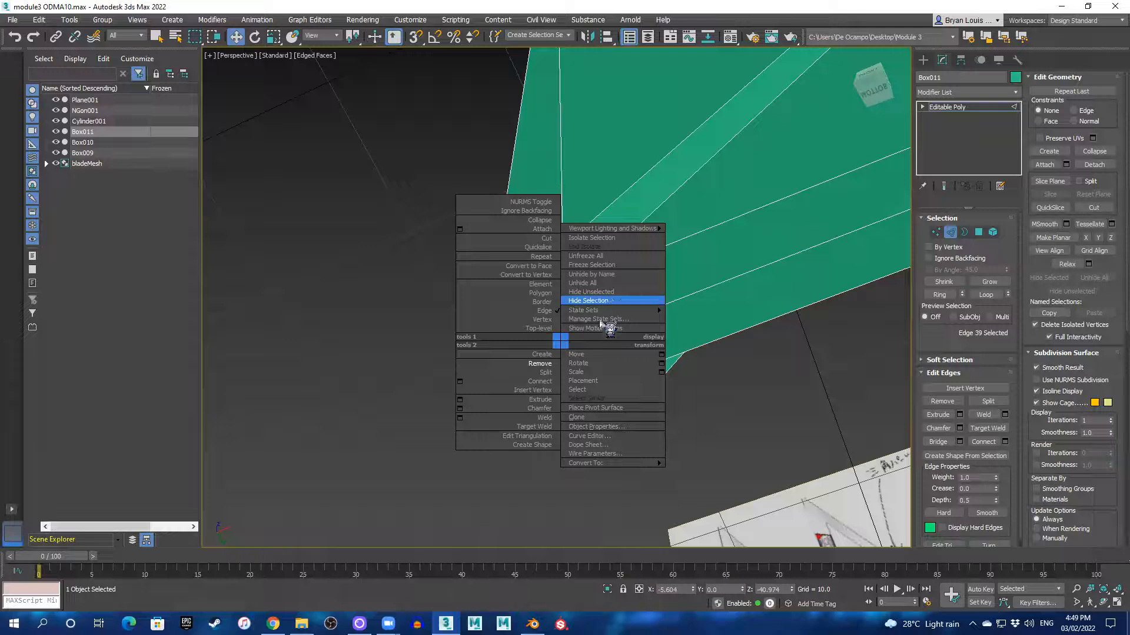
click(542, 364)
scroll(680, 302, up, 1)
scroll(636, 337, down, 2)
middle_drag(676, 299, 429, 333)
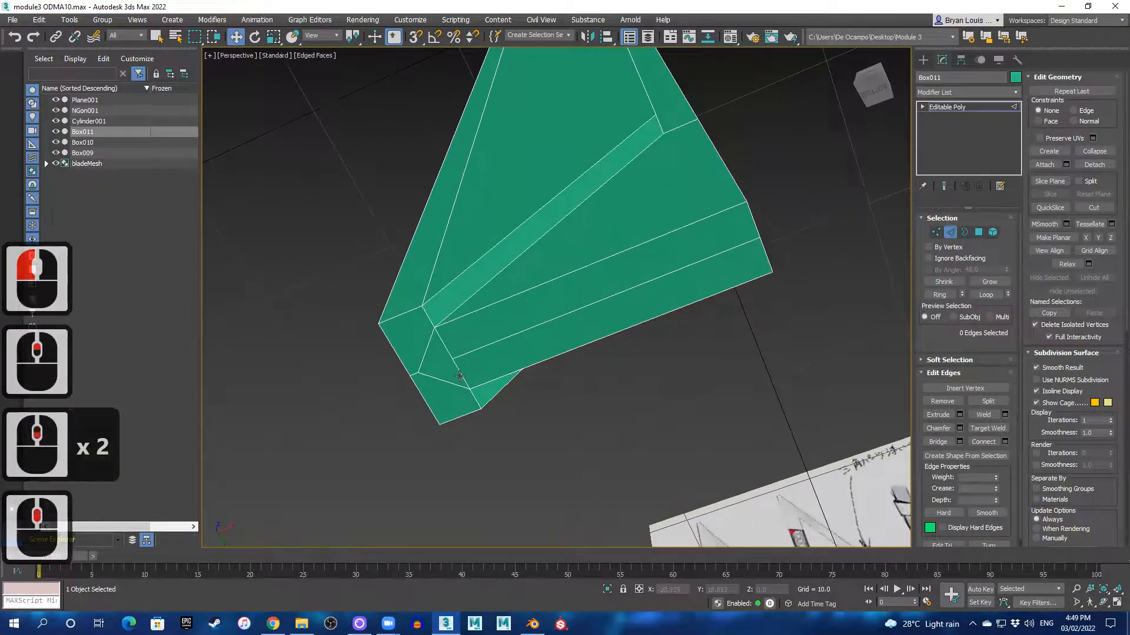
middle_drag(613, 296, 583, 310)
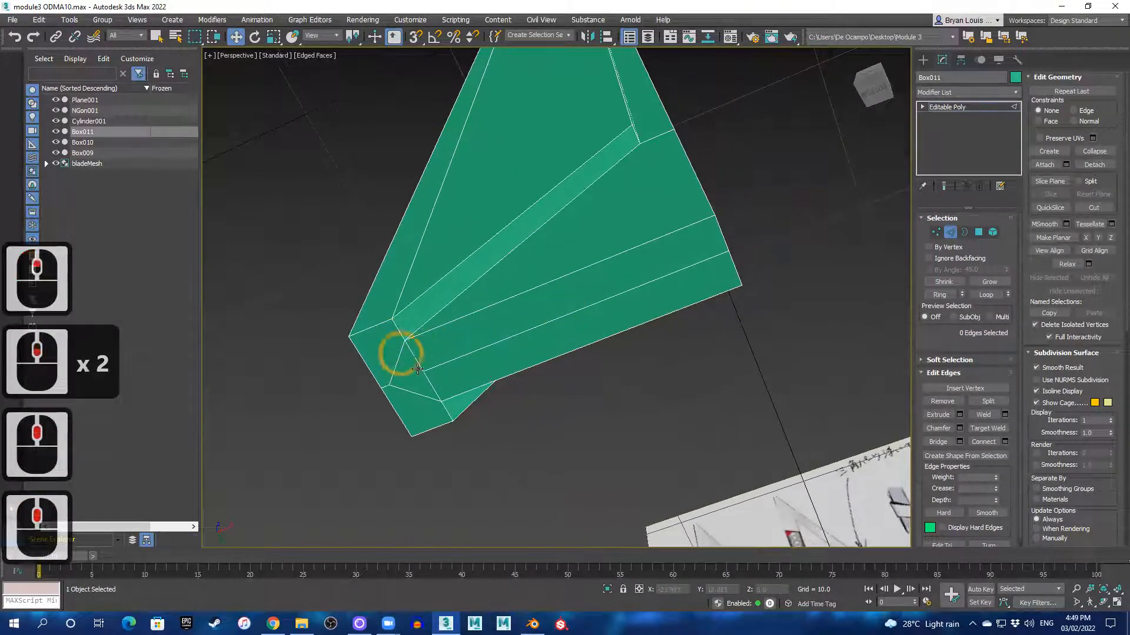
- Move the two centre edges running down the scabbard strip's outer face outward along X to about 0.242, forming a ridge
scroll(548, 261, down, 2)
alt+middle_drag(547, 272, 577, 346)
scroll(574, 296, down, 1)
alt+middle_drag(572, 344, 403, 381)
alt+drag(546, 349, 559, 353)
alt+middle_drag(560, 353, 568, 357)
scroll(571, 438, up, 2)
middle_drag(537, 457, 567, 360)
scroll(567, 358, up, 1)
scroll(566, 353, down, 3)
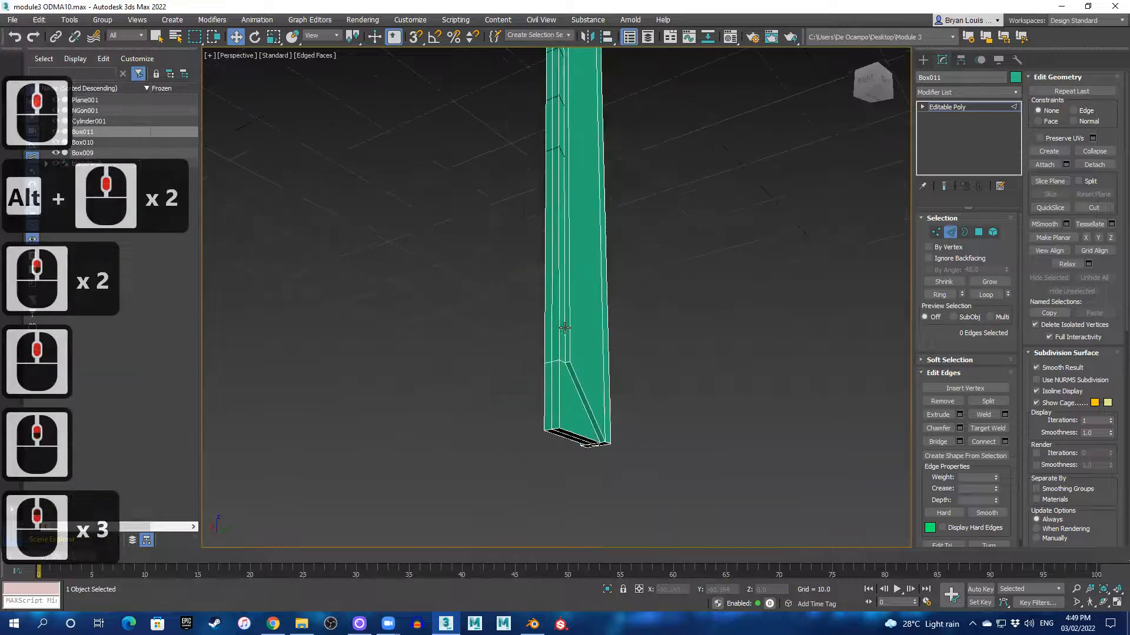
alt+middle_drag(569, 286, 599, 245)
middle_drag(600, 246, 486, 334)
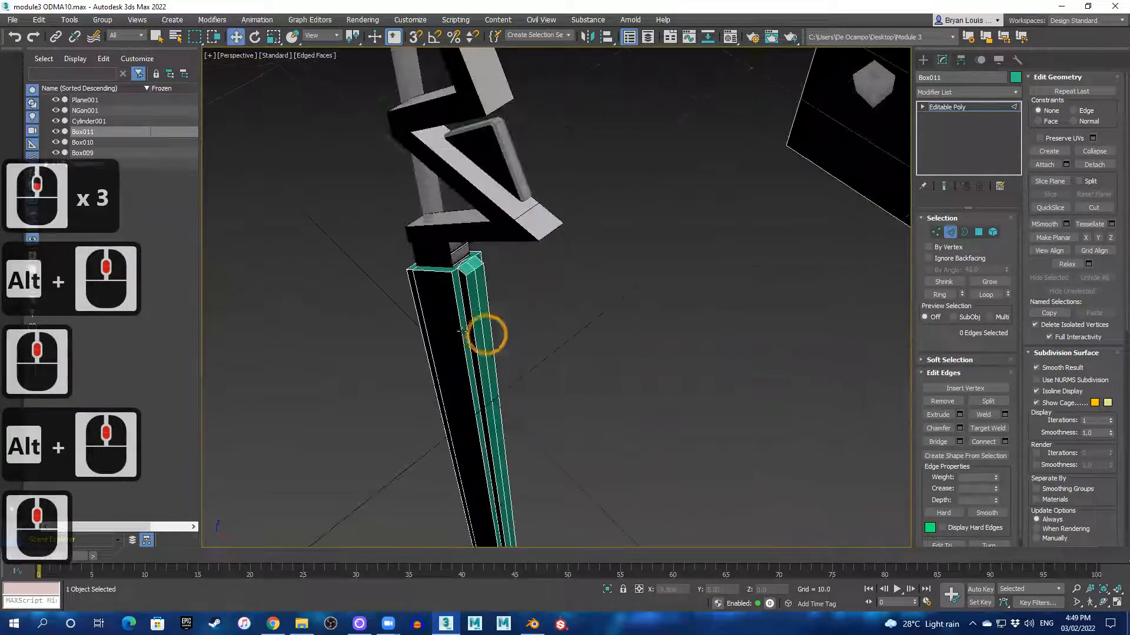
click(474, 276)
scroll(529, 366, down, 1)
middle_drag(552, 382, 572, 253)
scroll(531, 353, up, 2)
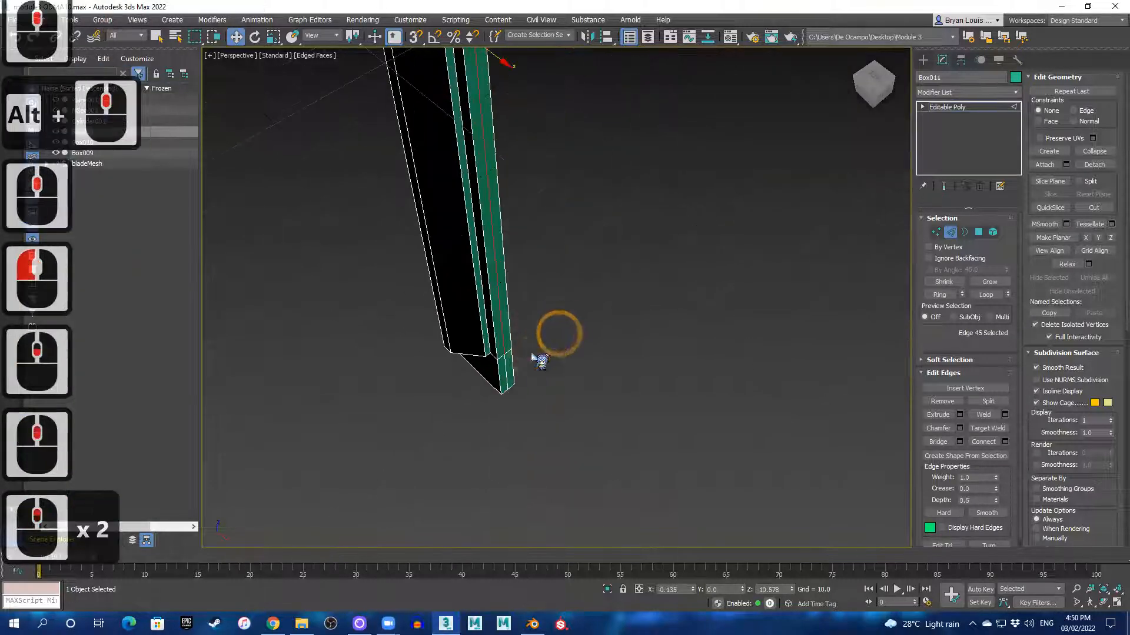
key(w)
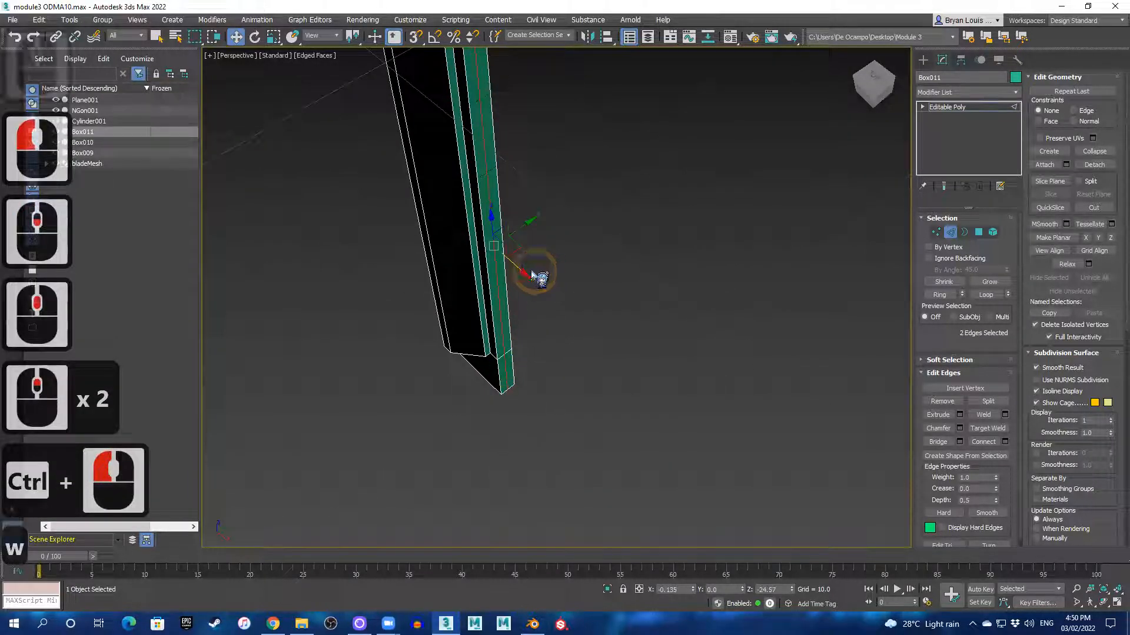
drag(524, 267, 460, 108)
alt+middle_drag(460, 108, 523, 434)
scroll(532, 289, down, 3)
scroll(509, 297, down, 3)
middle_drag(510, 298, 551, 324)
key(Tab)
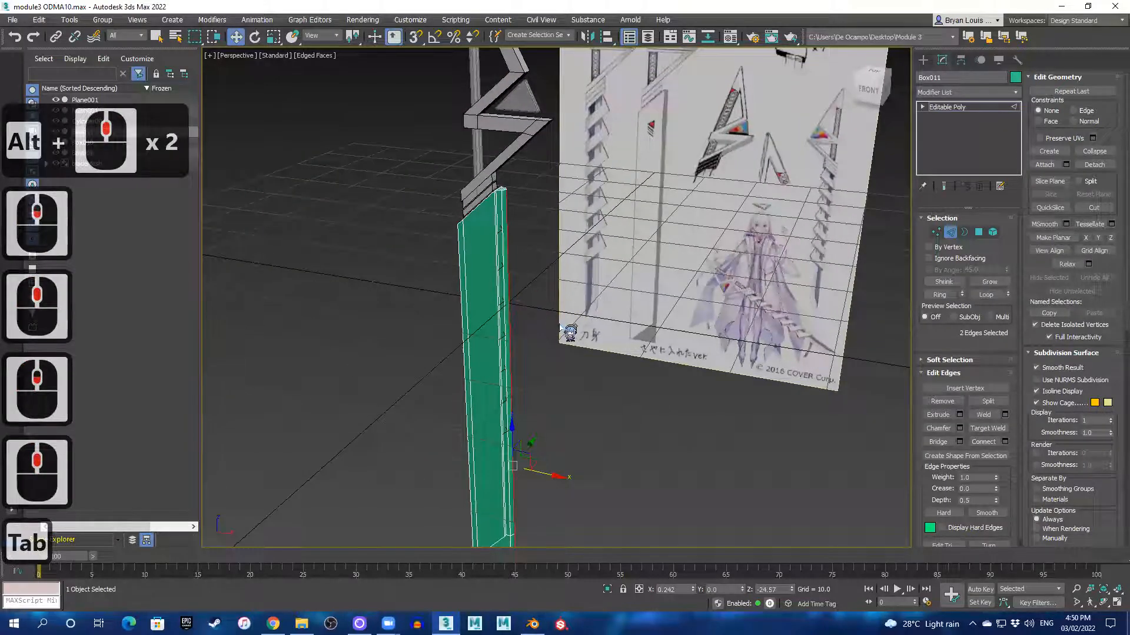
- Assign the 01 - Default material to the scabbard and change its object colour to black
click(923, 60)
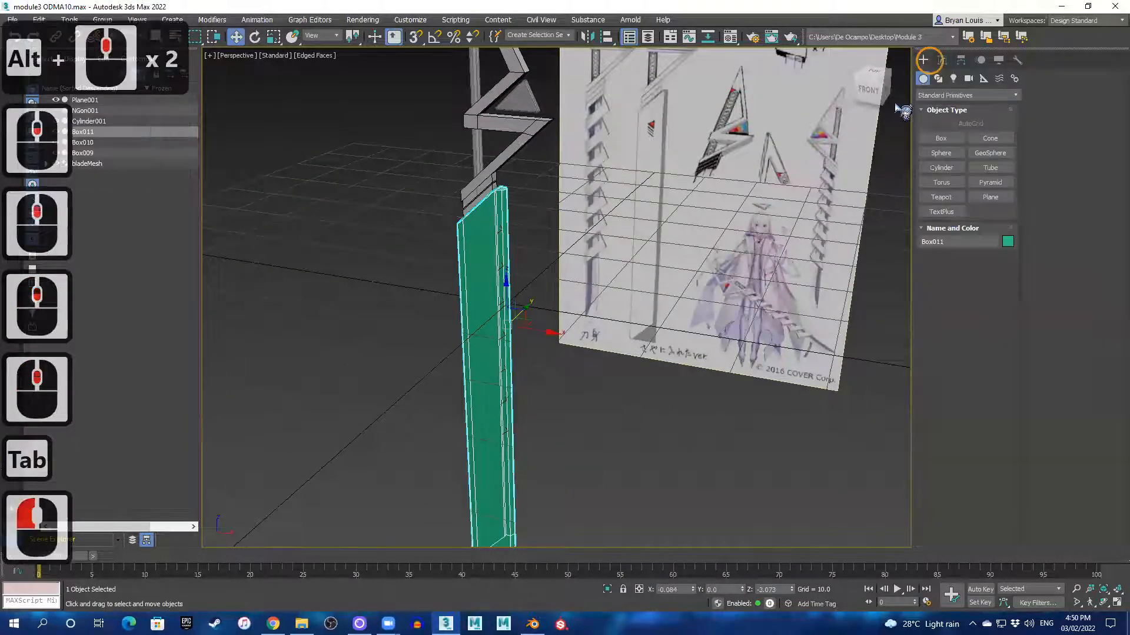
key(m)
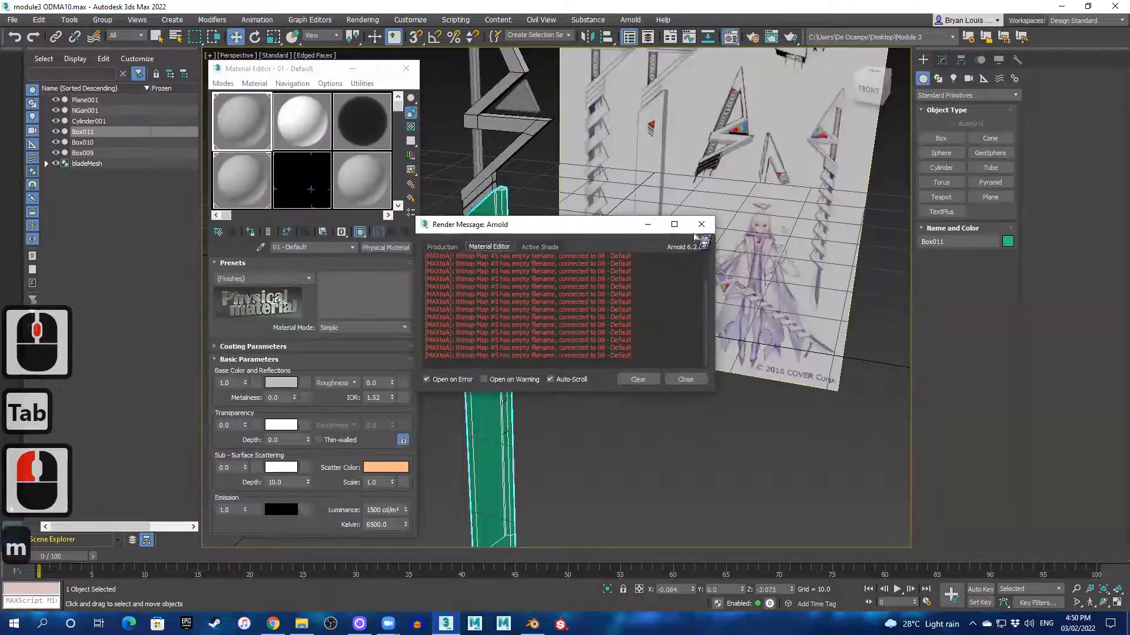
click(701, 224)
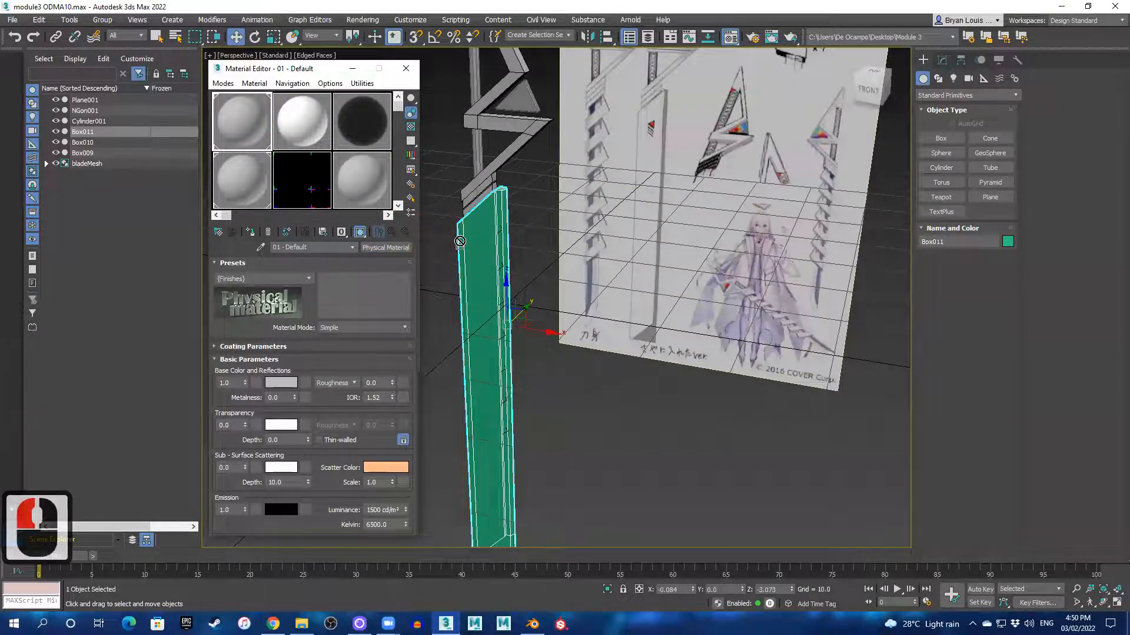
click(250, 232)
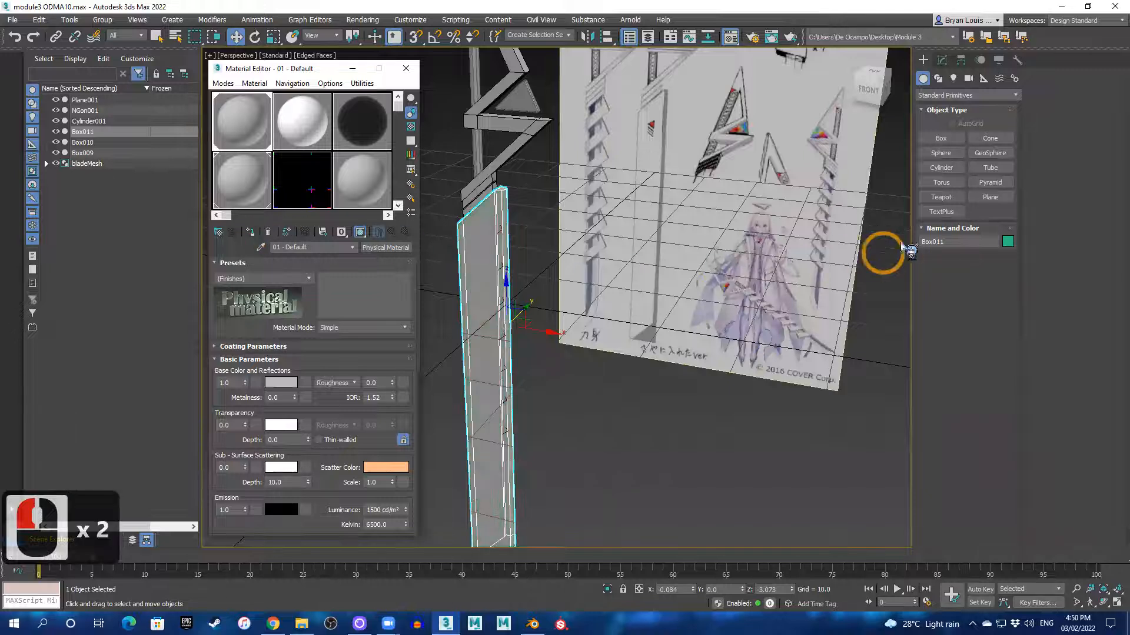
click(1009, 242)
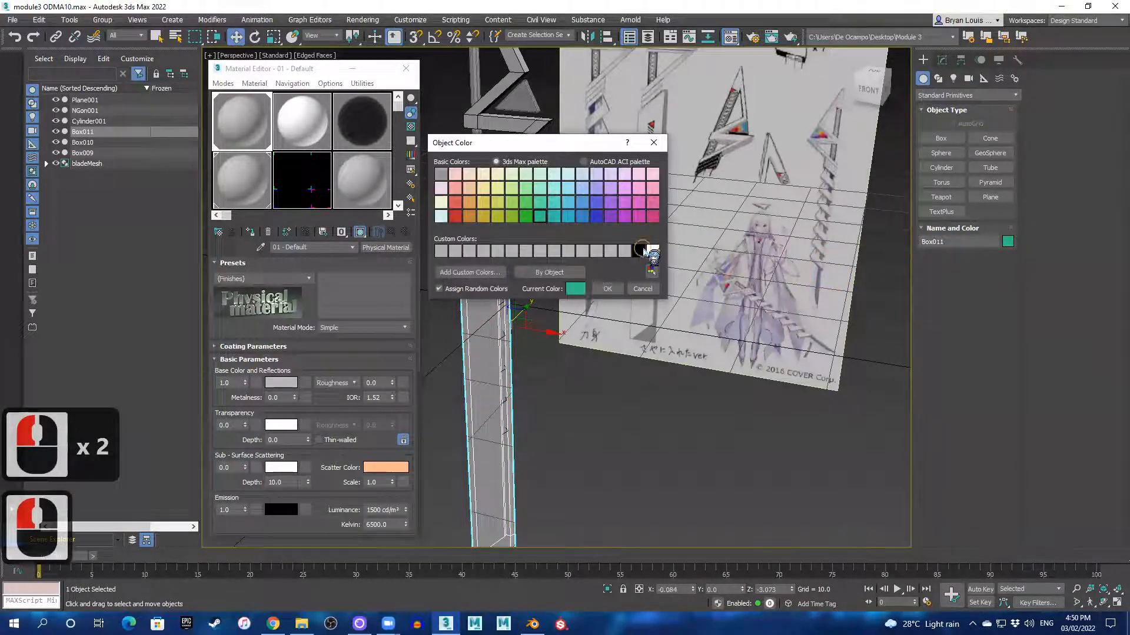
click(643, 251)
click(608, 290)
click(611, 411)
scroll(622, 412, up, 1)
scroll(582, 403, down, 2)
alt+middle_drag(567, 398, 567, 378)
scroll(571, 383, up, 1)
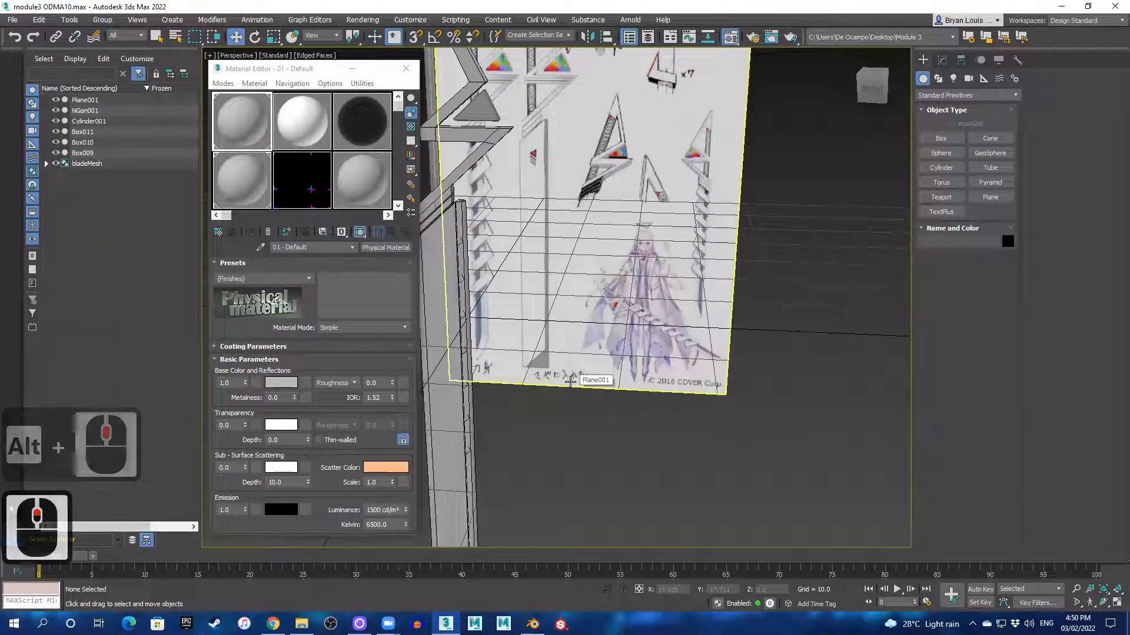
key(alt+w)
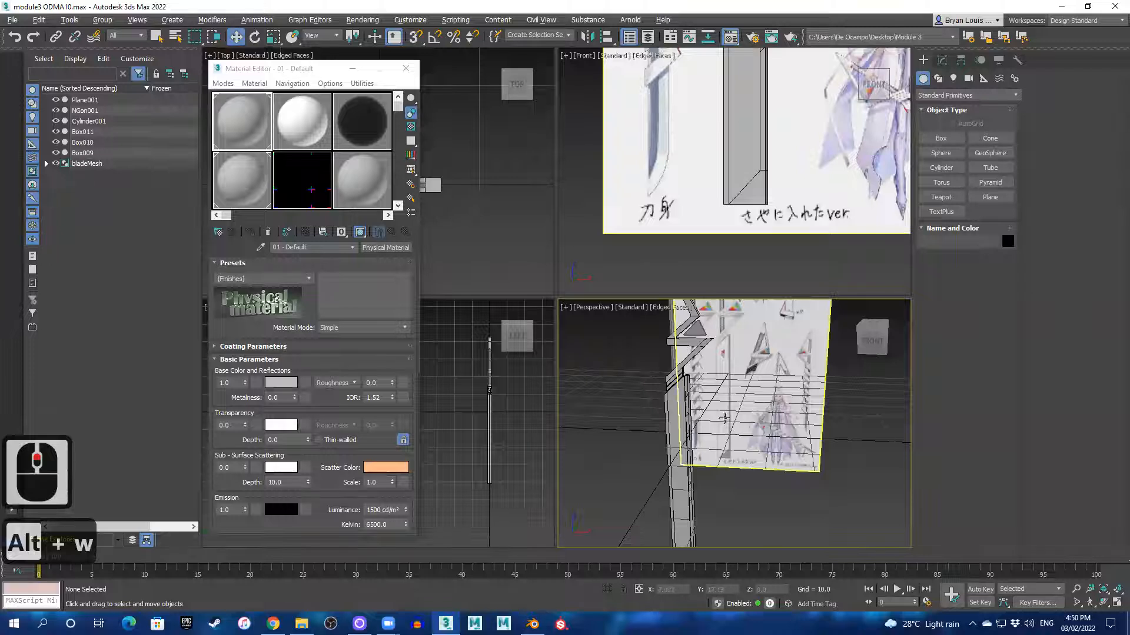
key(alt+w)
scroll(527, 239, up, 3)
click(406, 69)
- Remove the extra middle edge joining the inner vertex to the strip's centre line on the scabbard's top face
alt+middle_drag(494, 341, 569, 373)
scroll(588, 256, up, 4)
mouse_move(604, 280)
alt+middle_down()
mouse_move(612, 295)
mouse_move(603, 295)
alt+middle_up()
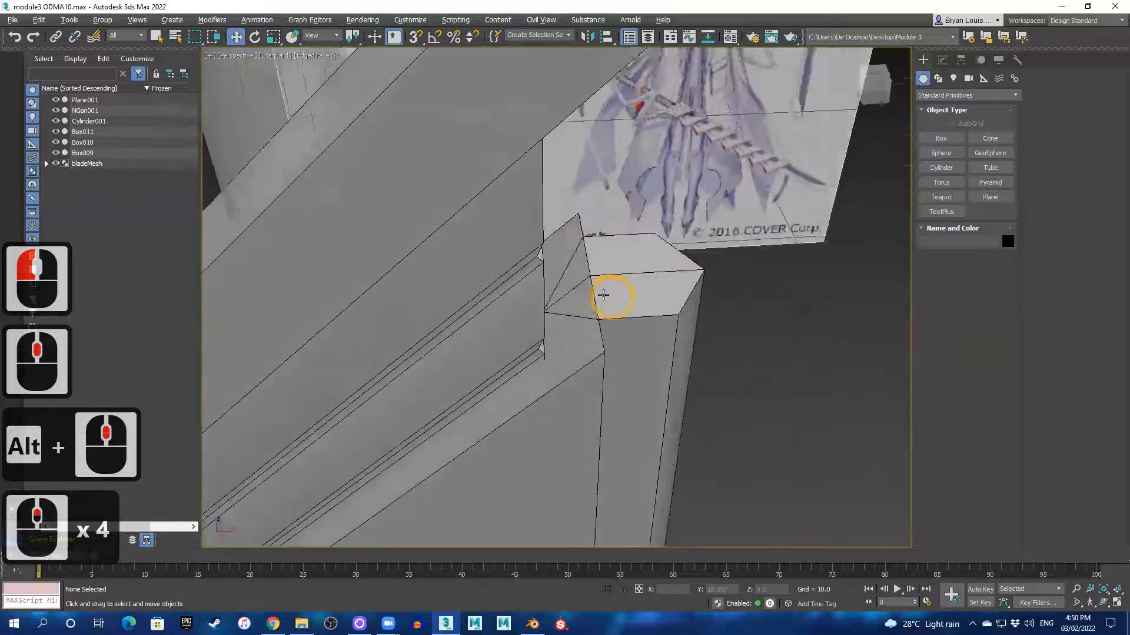
click(942, 60)
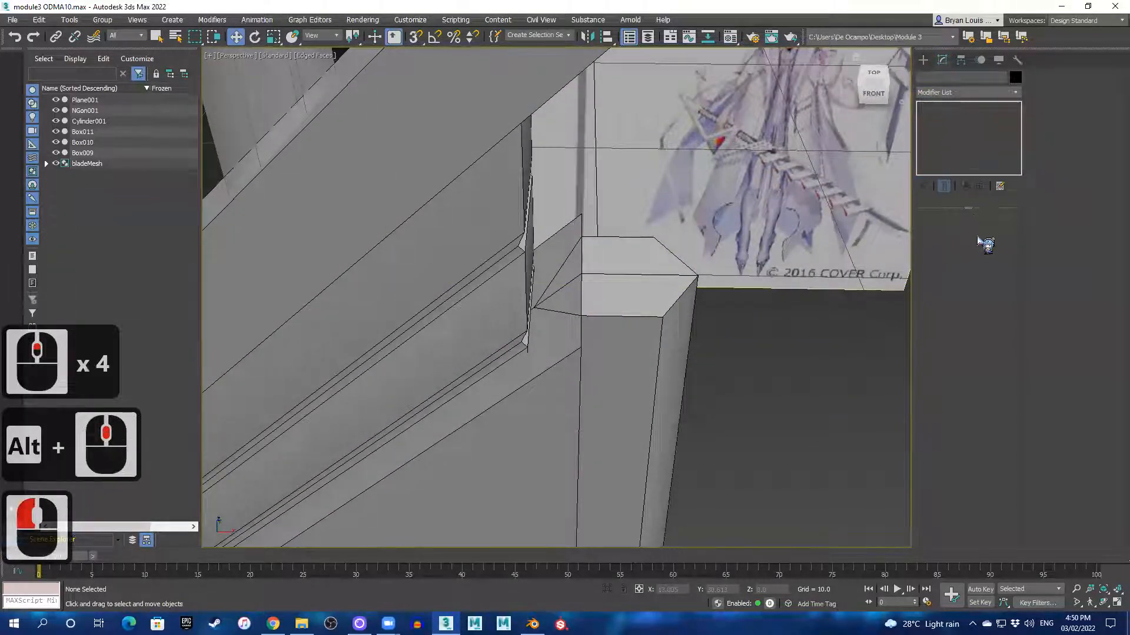
click(564, 292)
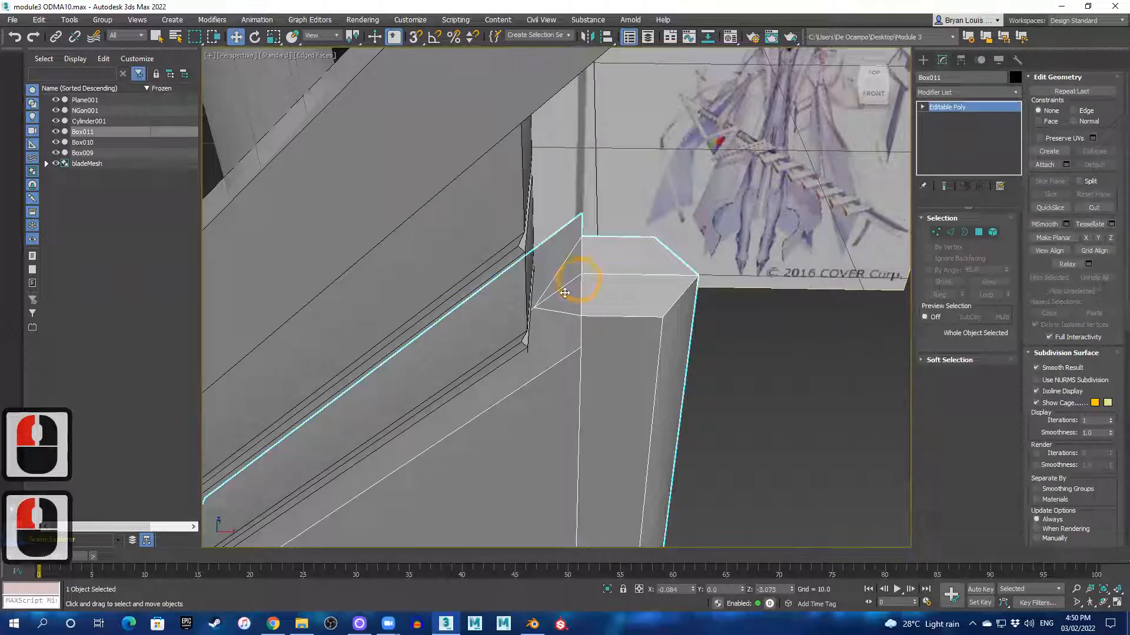
click(949, 232)
click(559, 291)
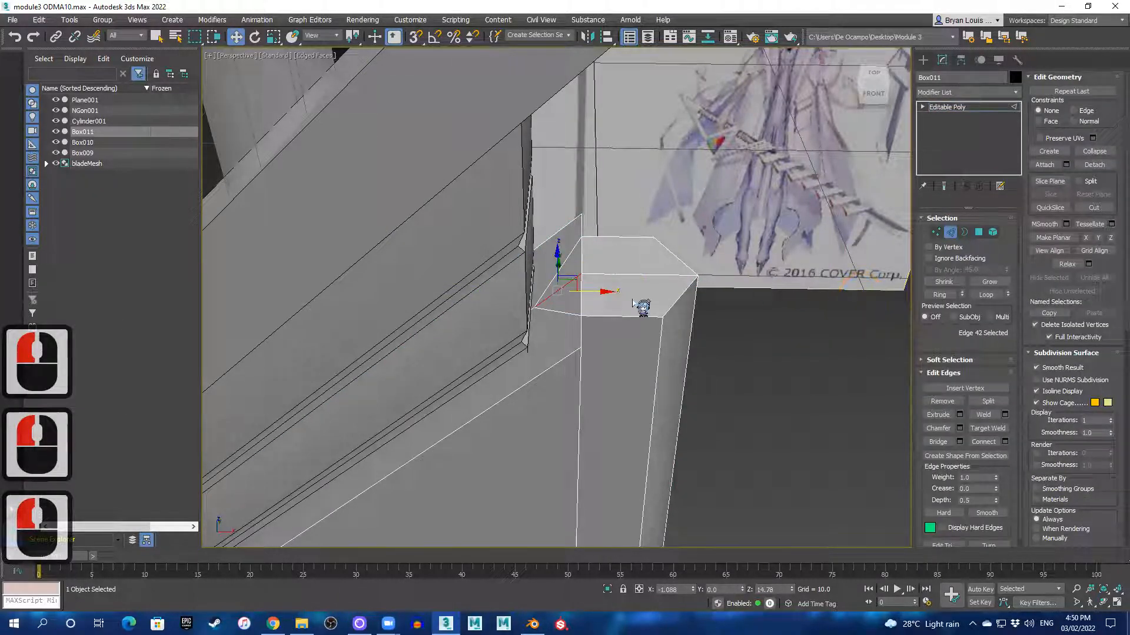
right_click(542, 303)
click(533, 279)
- Hide the perspective view's grid and select the long vertical edge on the scabbard's side opposite the strip
middle_drag(627, 310, 595, 219)
scroll(650, 411, down, 3)
scroll(591, 247, down, 2)
alt+middle_drag(586, 355, 555, 333)
scroll(673, 374, up, 1)
scroll(673, 374, down, 1)
key(g)
scroll(651, 367, down, 3)
scroll(510, 321, down, 2)
scroll(529, 315, up, 2)
scroll(554, 333, down, 2)
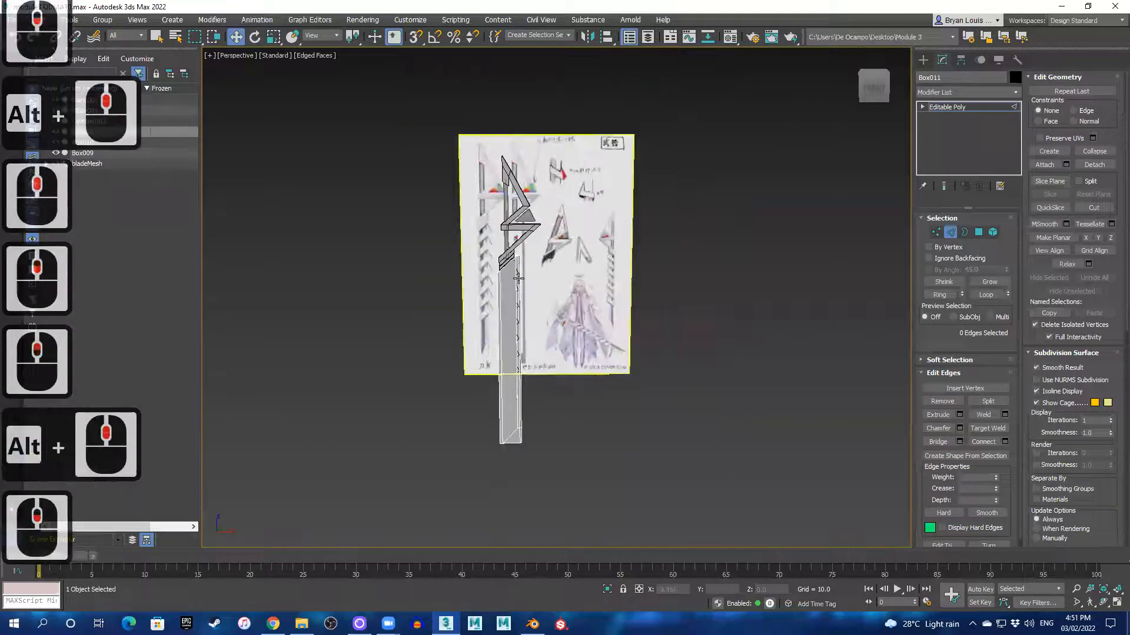
key(w)
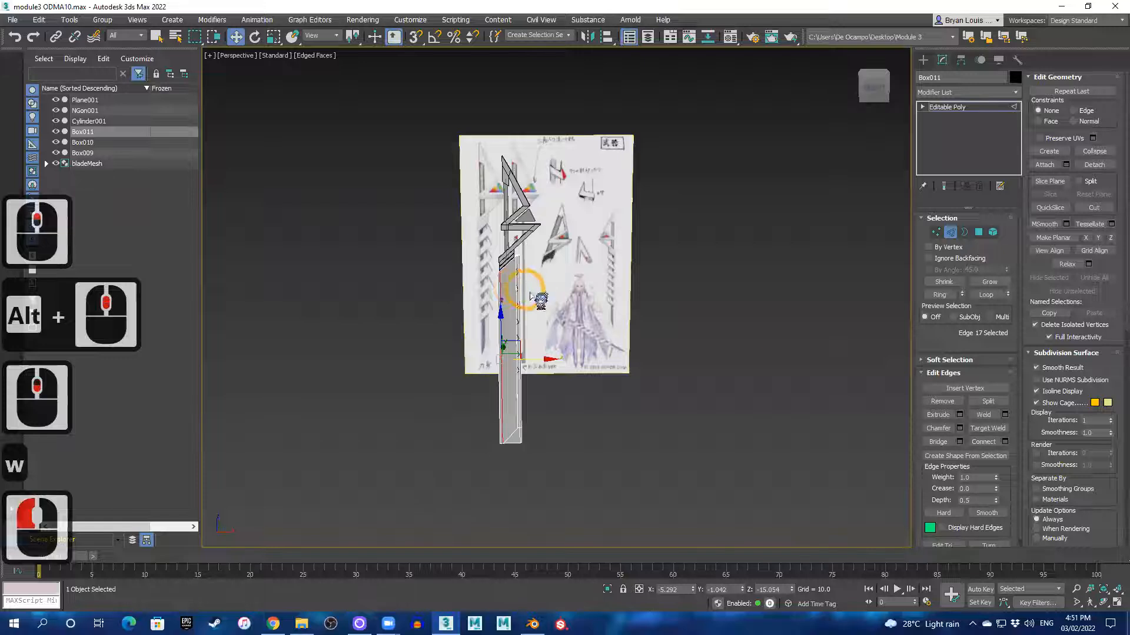
- Leave the scabbard's edge editing and return to object-level selection
scroll(512, 294, up, 4)
click(923, 60)
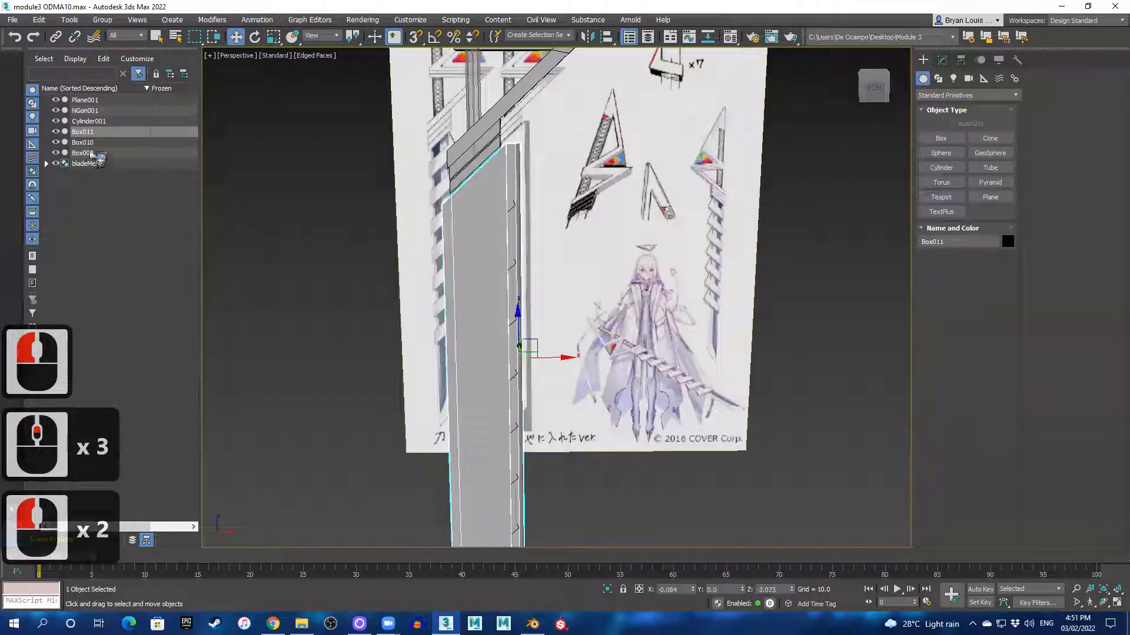
click(88, 152)
scroll(259, 213, down, 2)
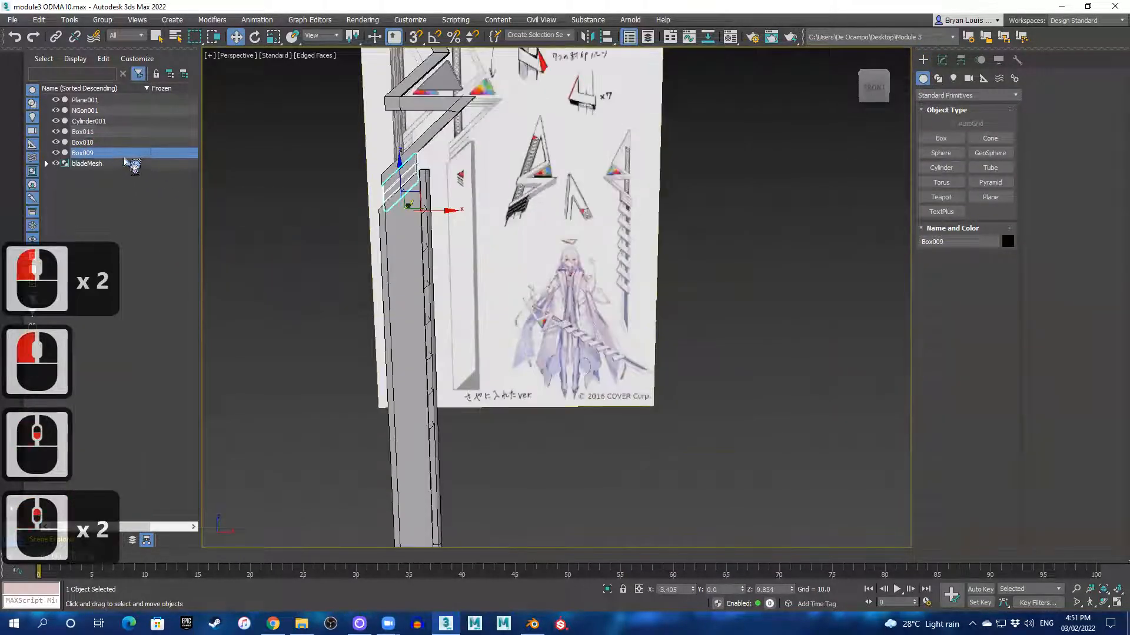
middle_drag(442, 239, 562, 288)
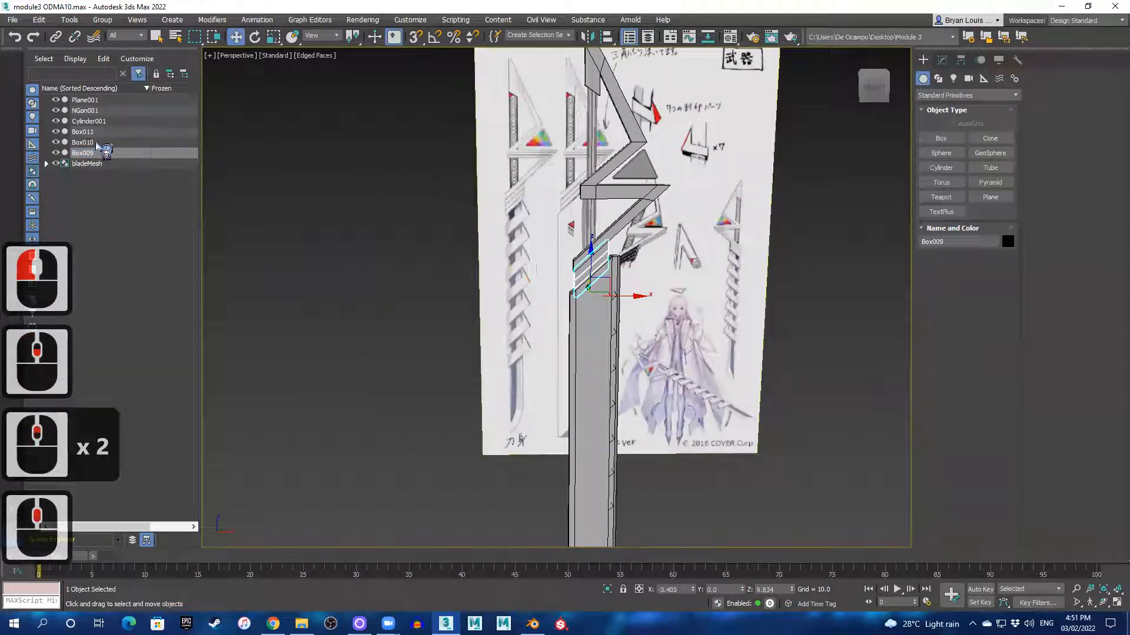
shift+click(94, 142)
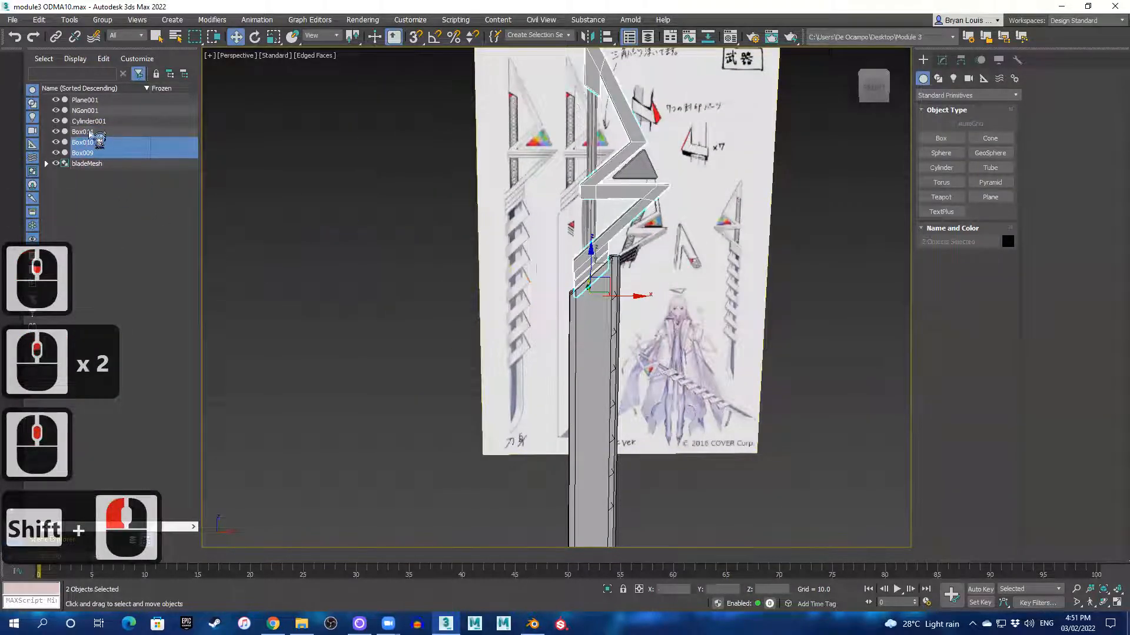
shift+click(90, 133)
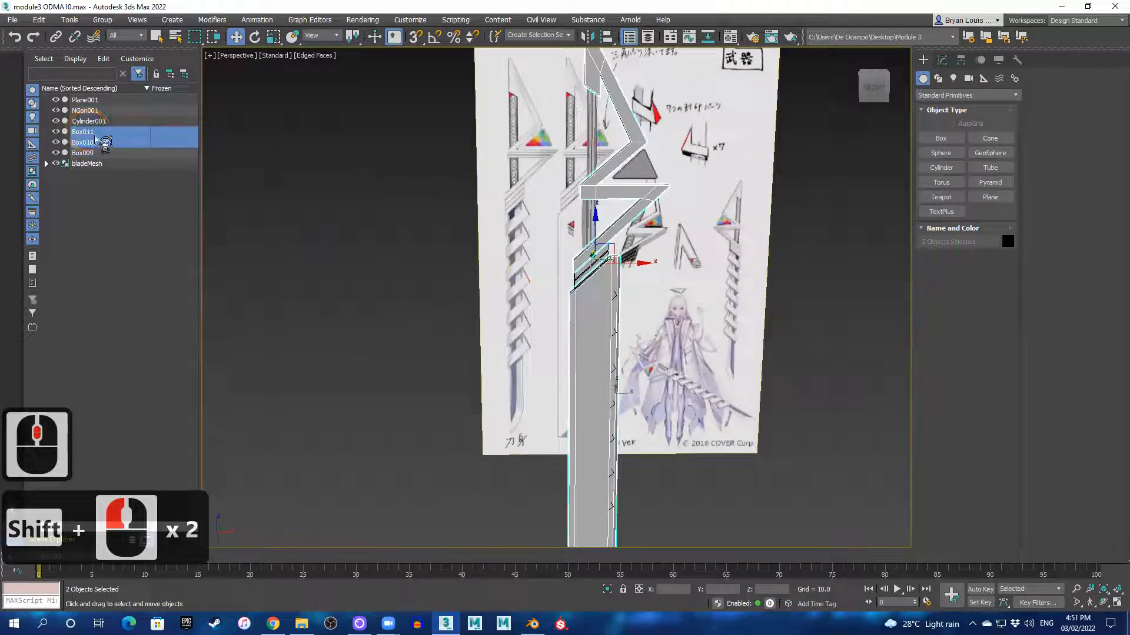
- Select the four handle parts together: NGon001, Cylinder001, Box010 and Box009
click(106, 122)
click(114, 122)
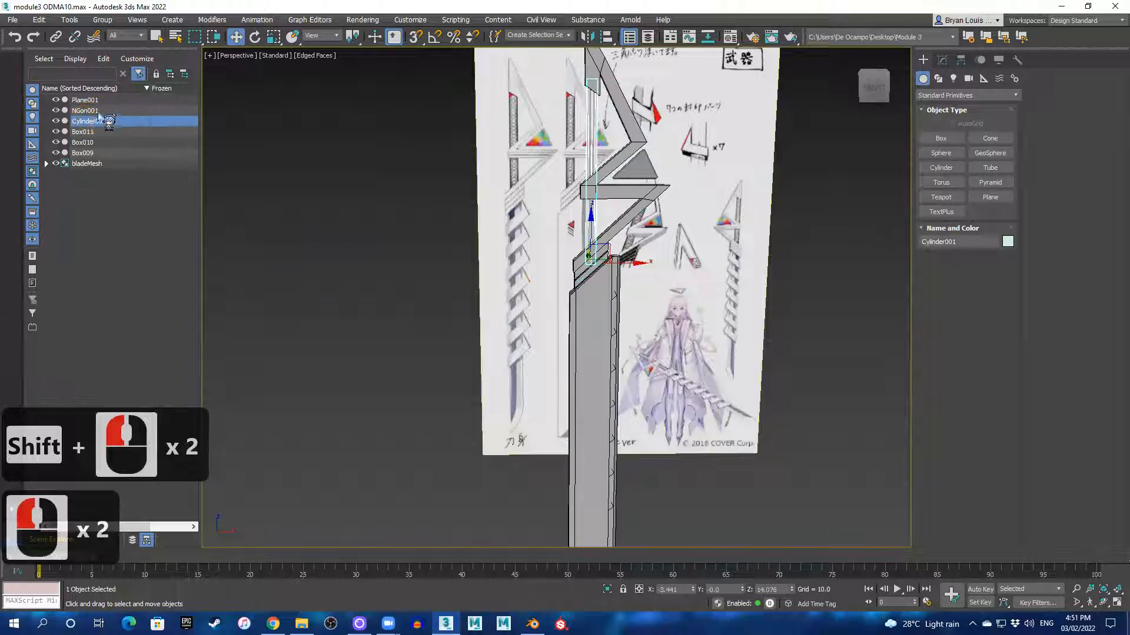
ctrl+click(89, 111)
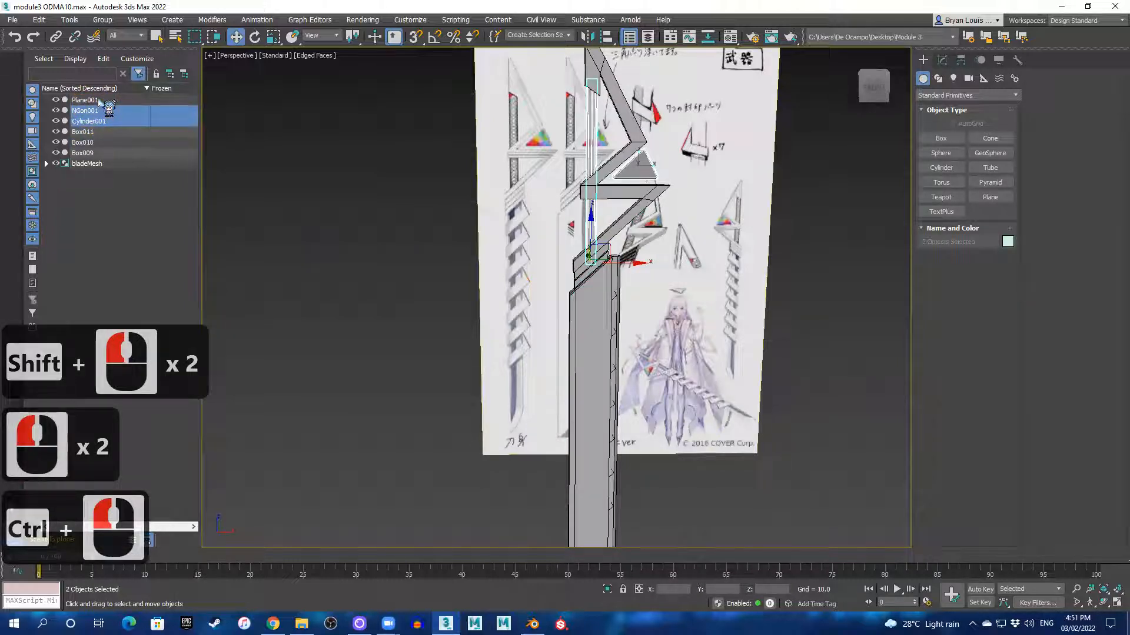
ctrl+click(99, 101)
ctrl+click(88, 101)
ctrl+click(94, 132)
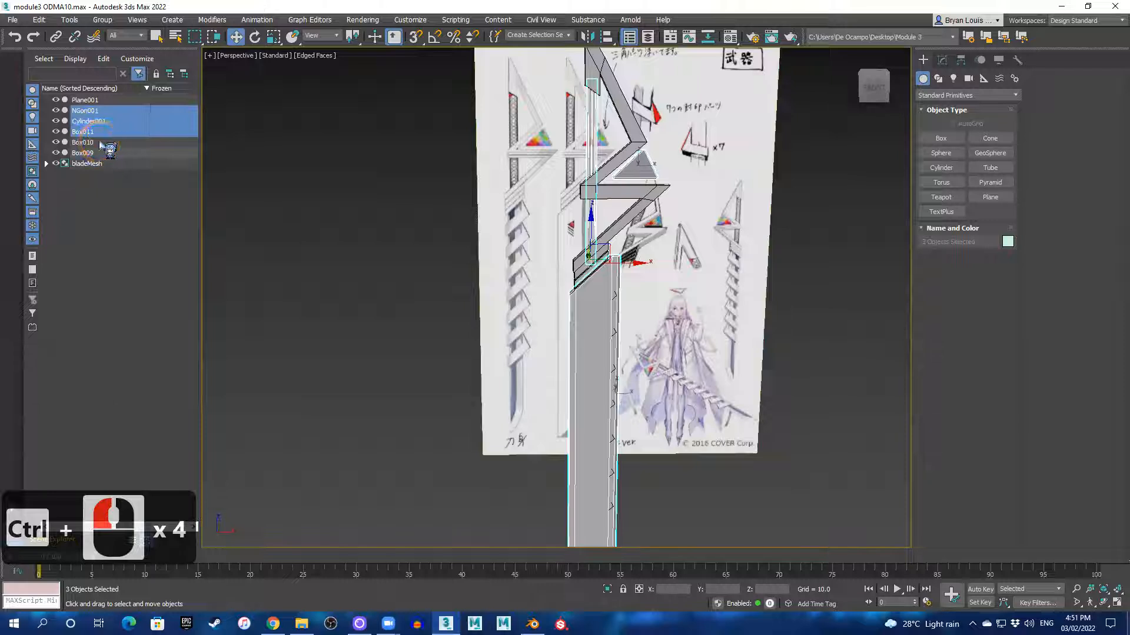
ctrl+click(93, 143)
ctrl+click(93, 154)
ctrl+click(554, 221)
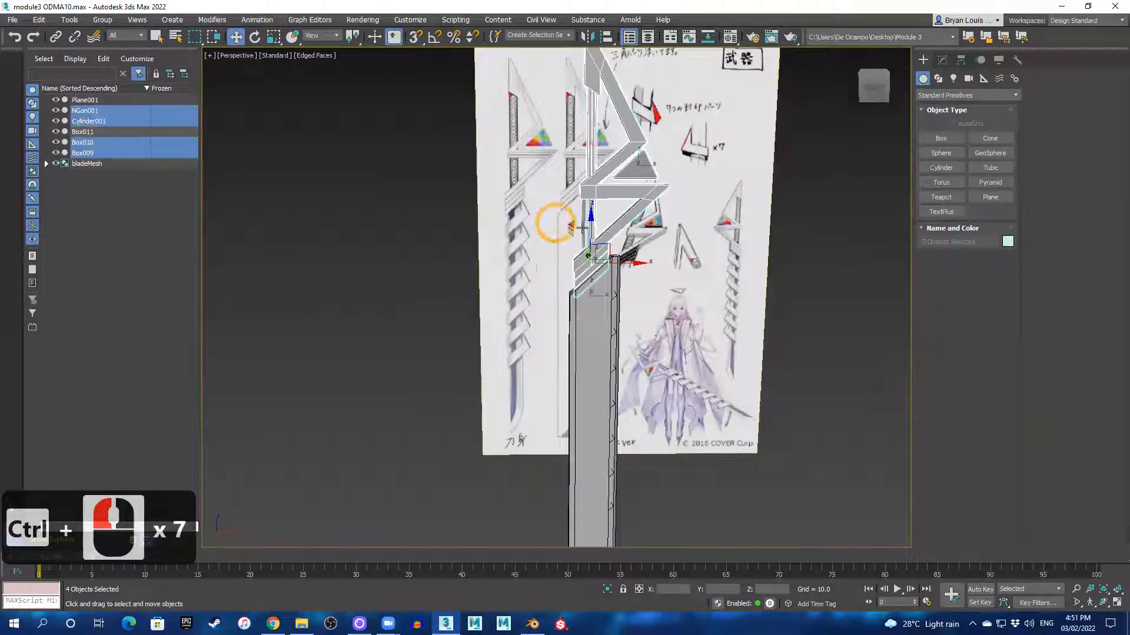
middle_drag(555, 222, 549, 237)
- Group the selected handle parts under the name handleMesh and clear the selection
click(101, 20)
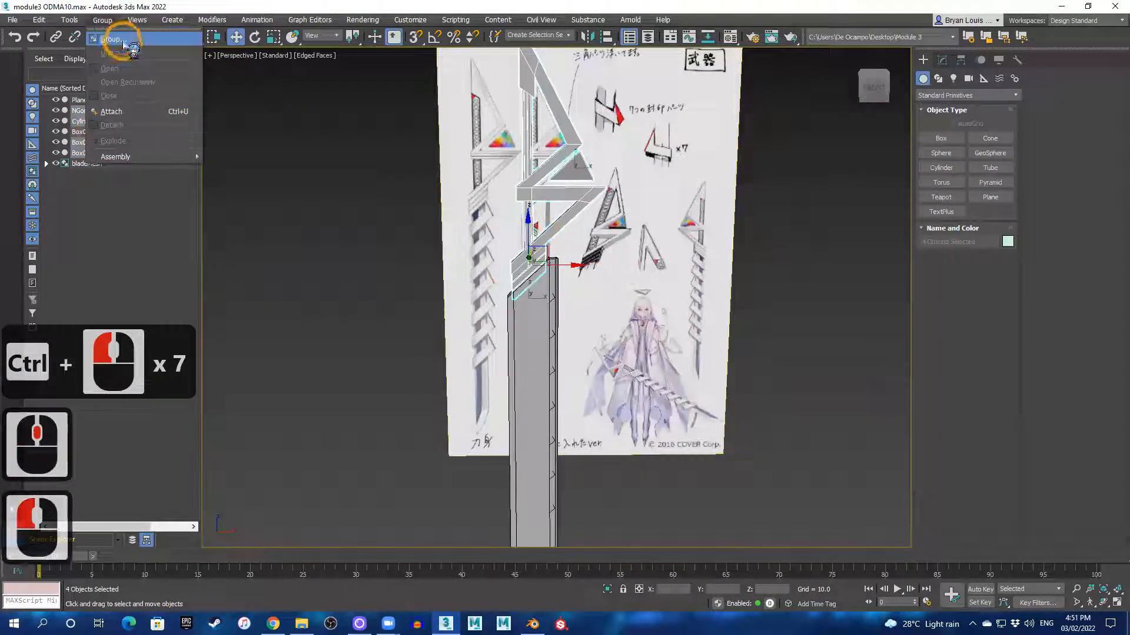
click(115, 32)
text(h)
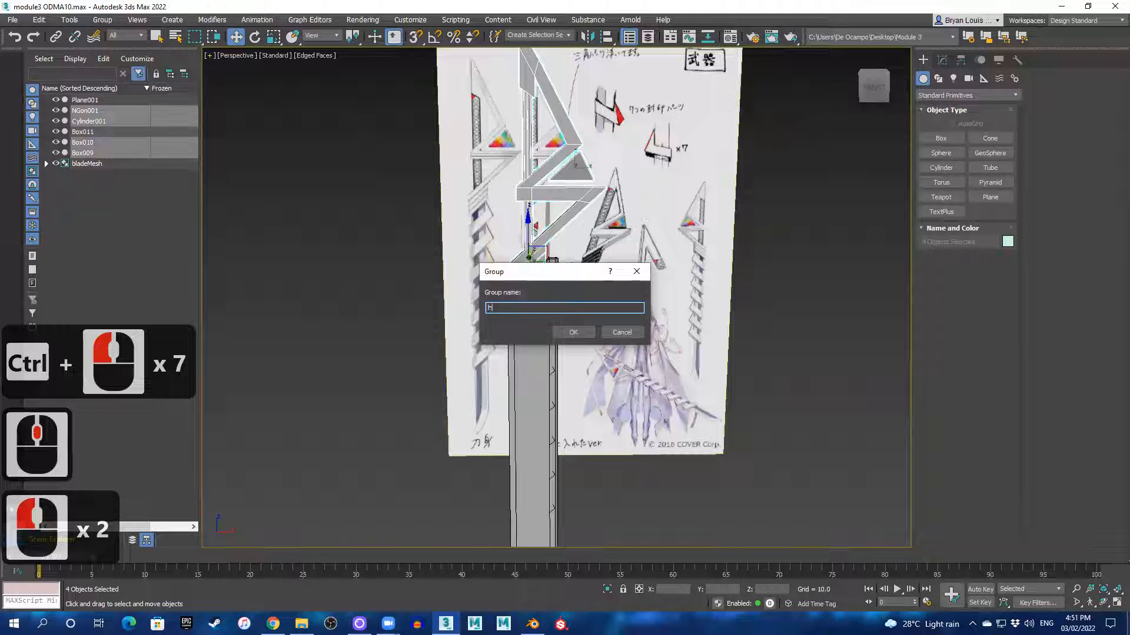
text(andleMesh)
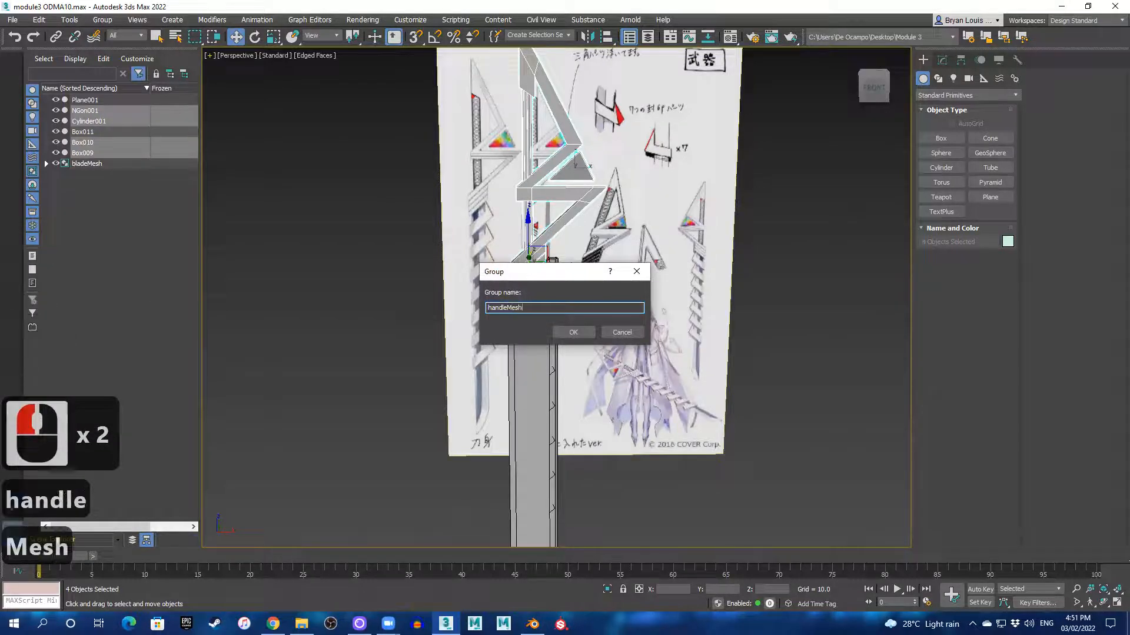
key(Return)
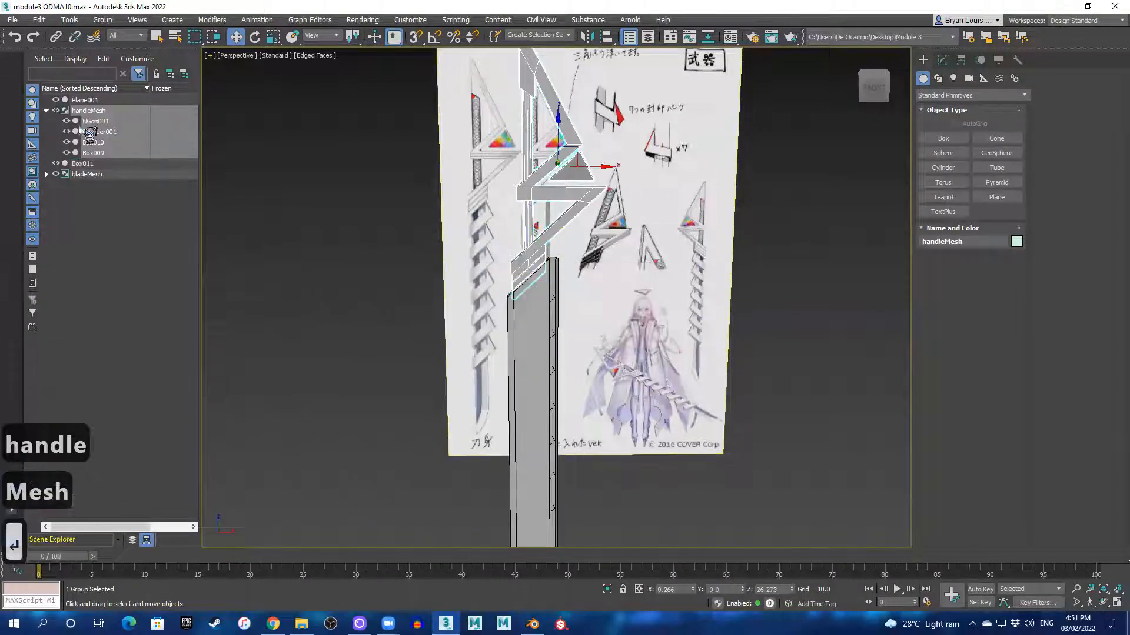
click(102, 143)
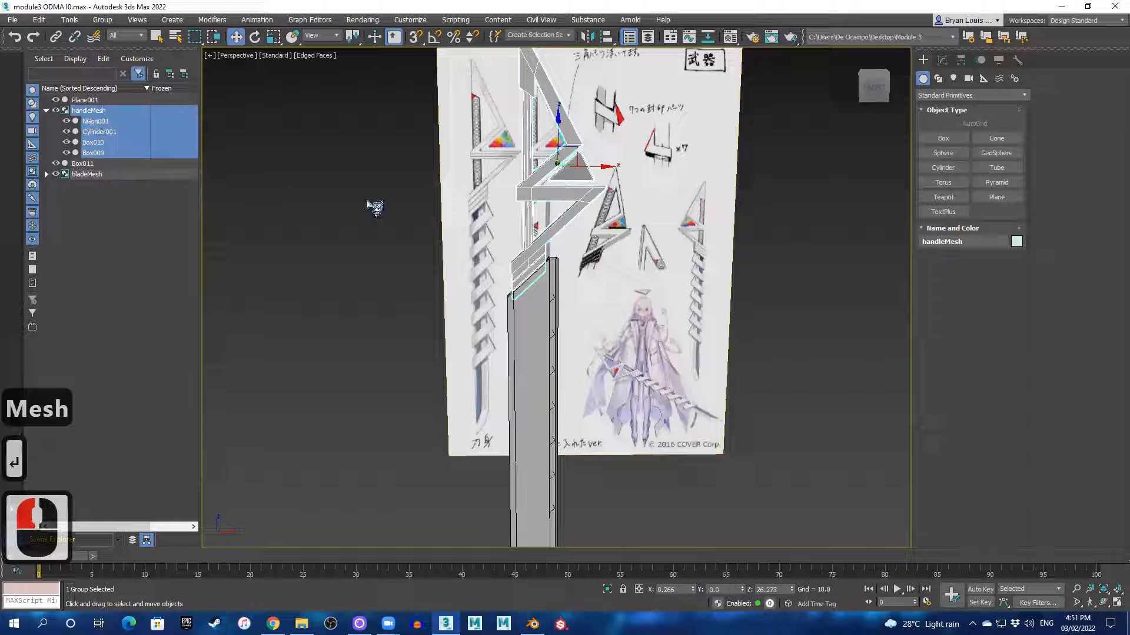
click(121, 232)
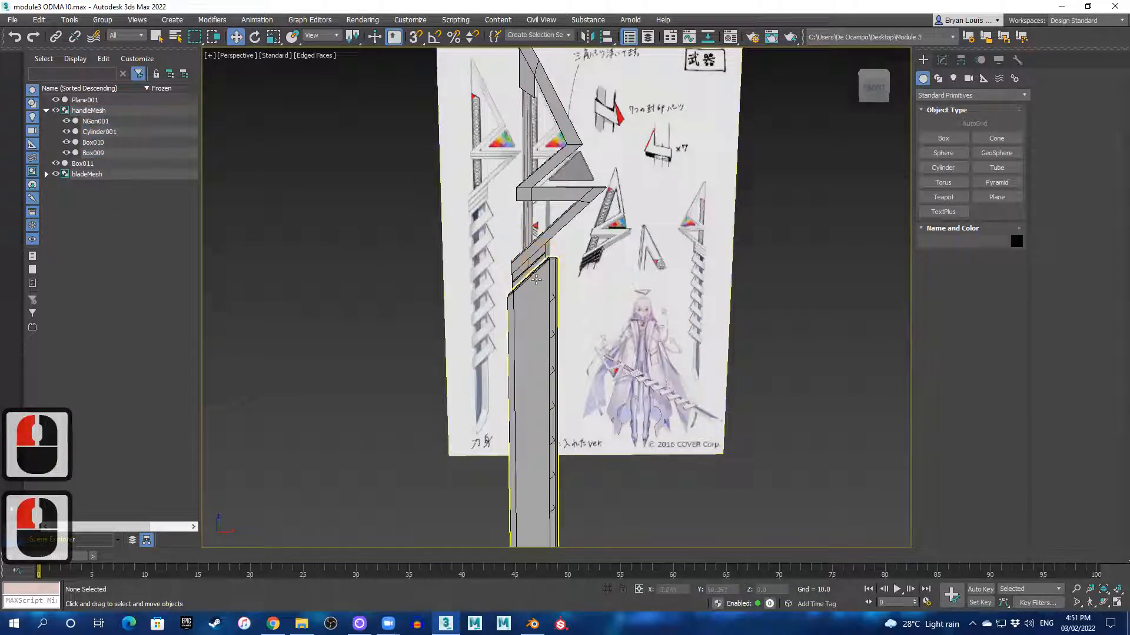
- Put the scabbard object Box011 into its own group named sheathMesh and collapse that group in the scene list
click(551, 333)
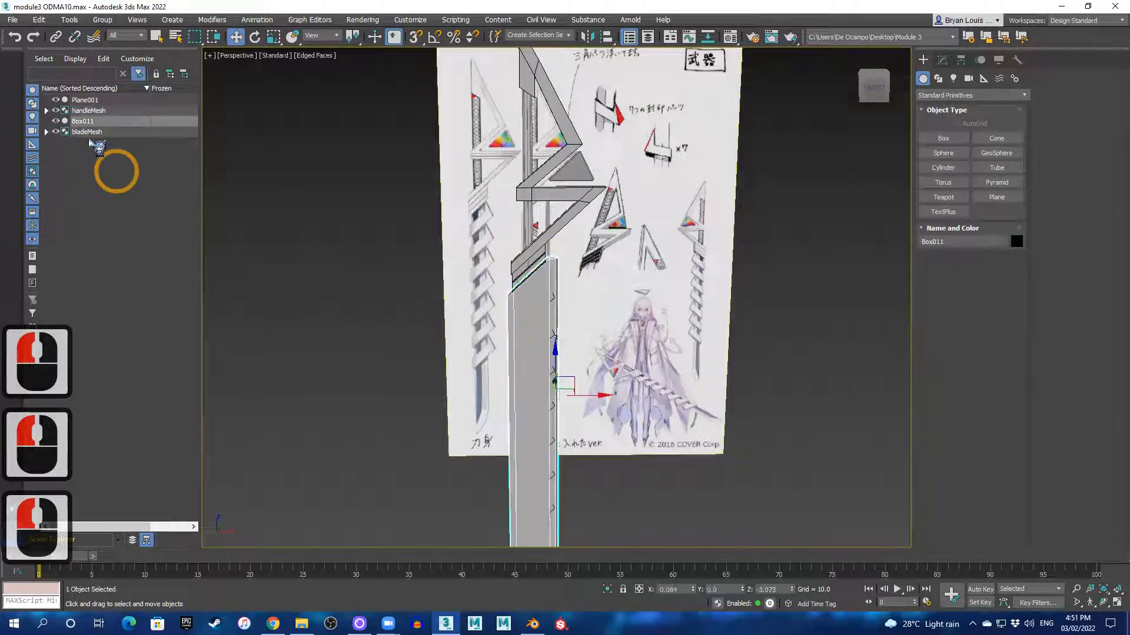
click(103, 20)
click(118, 31)
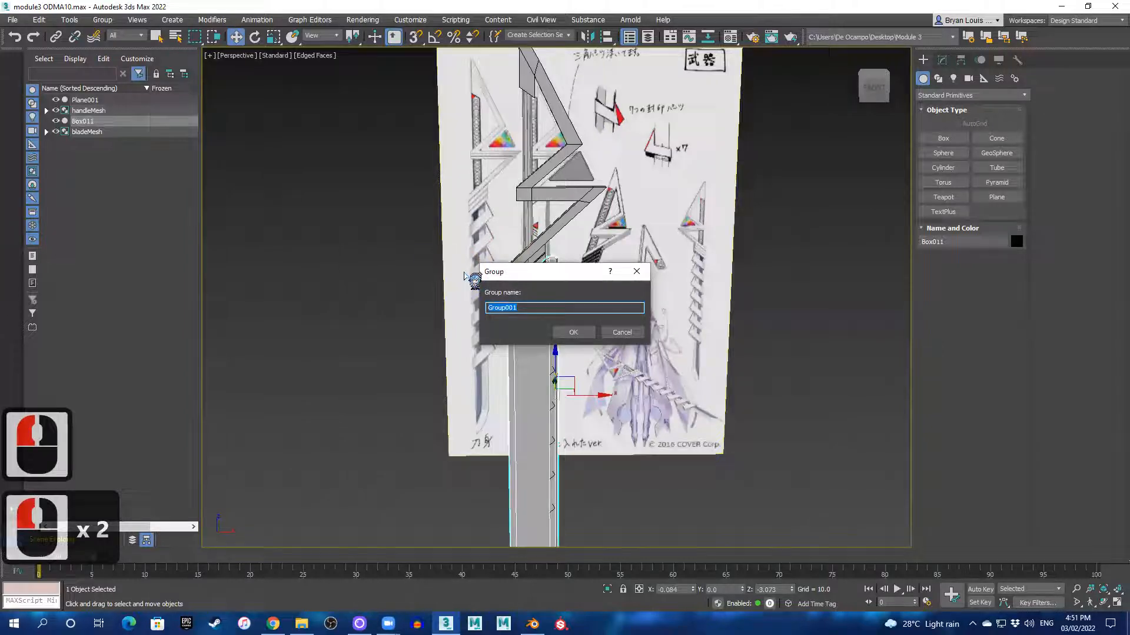
text(sheathMesh)
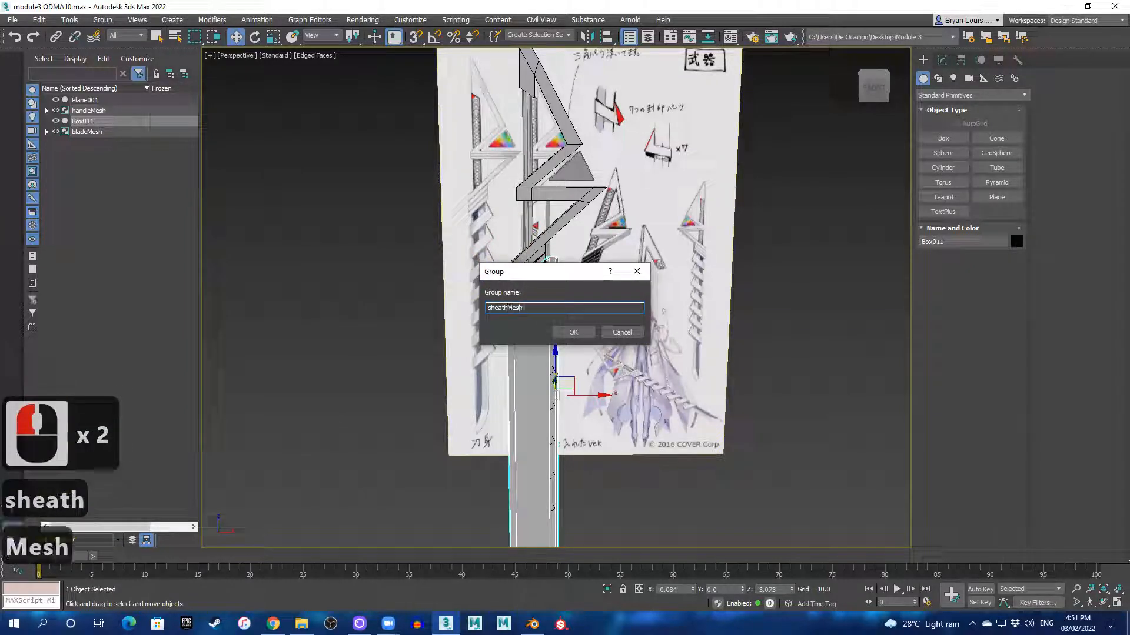
key(Return)
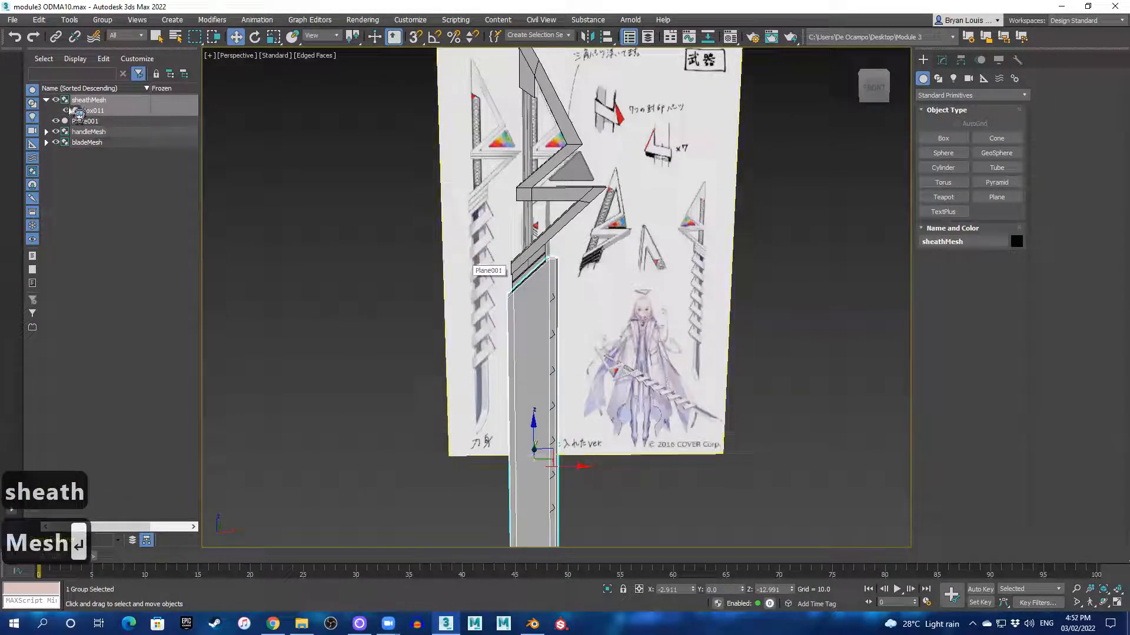
click(47, 101)
- Hide the reference image plane Plane001 and clear the selection
click(65, 111)
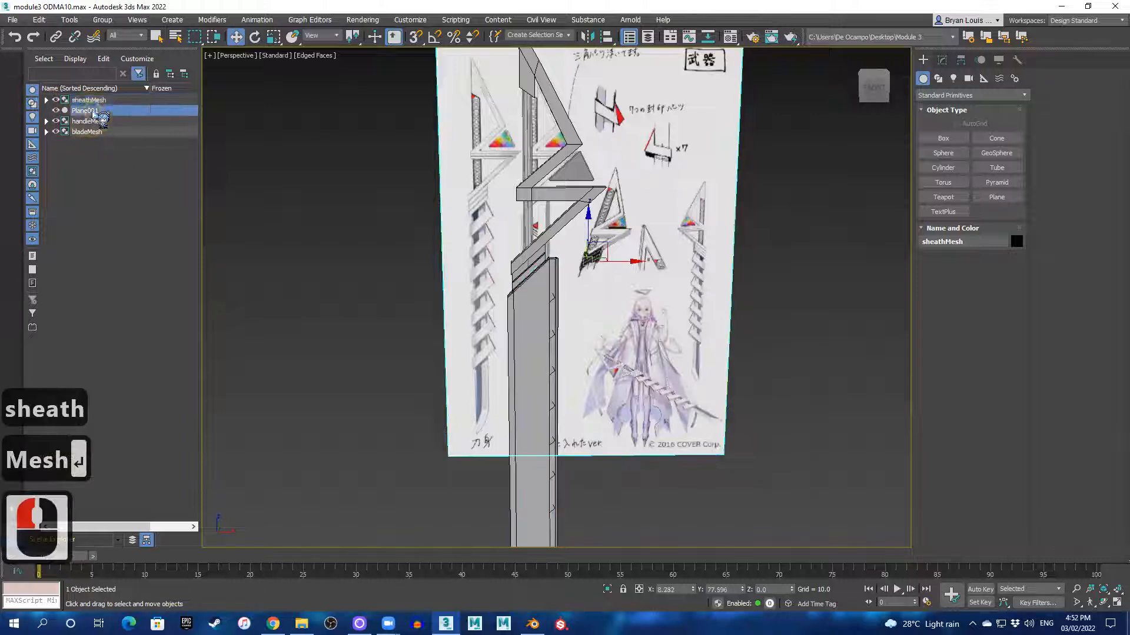
click(57, 111)
scroll(469, 202, down, 2)
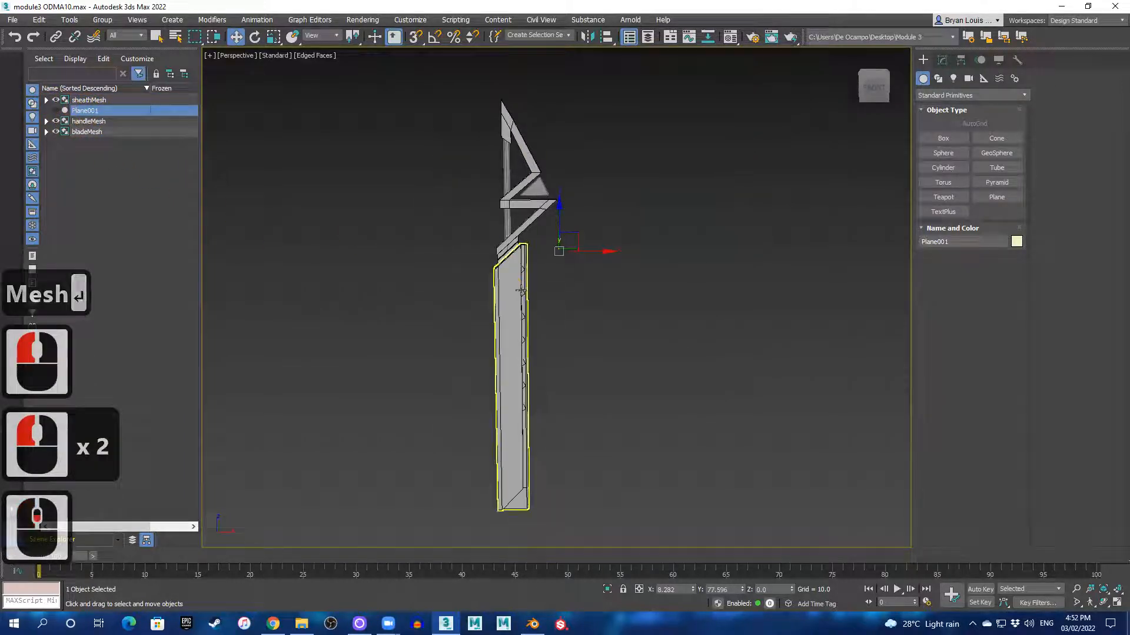
middle_drag(516, 294, 492, 294)
click(300, 200)
- Center the sheathMesh group's pivot to the object, with only the pivot affected
click(88, 100)
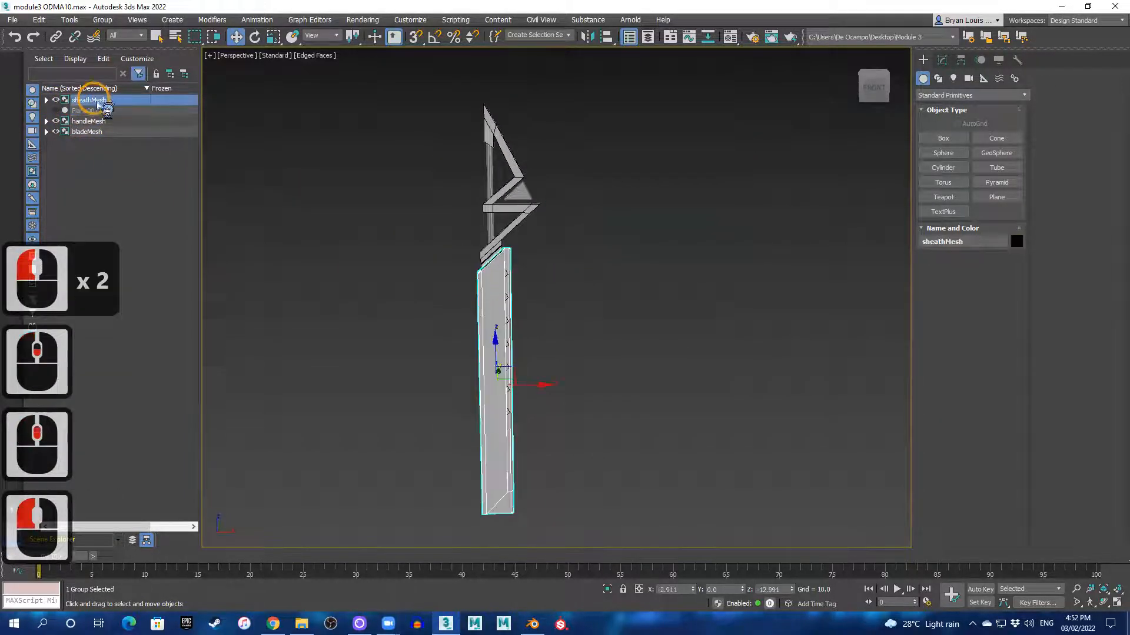
click(961, 59)
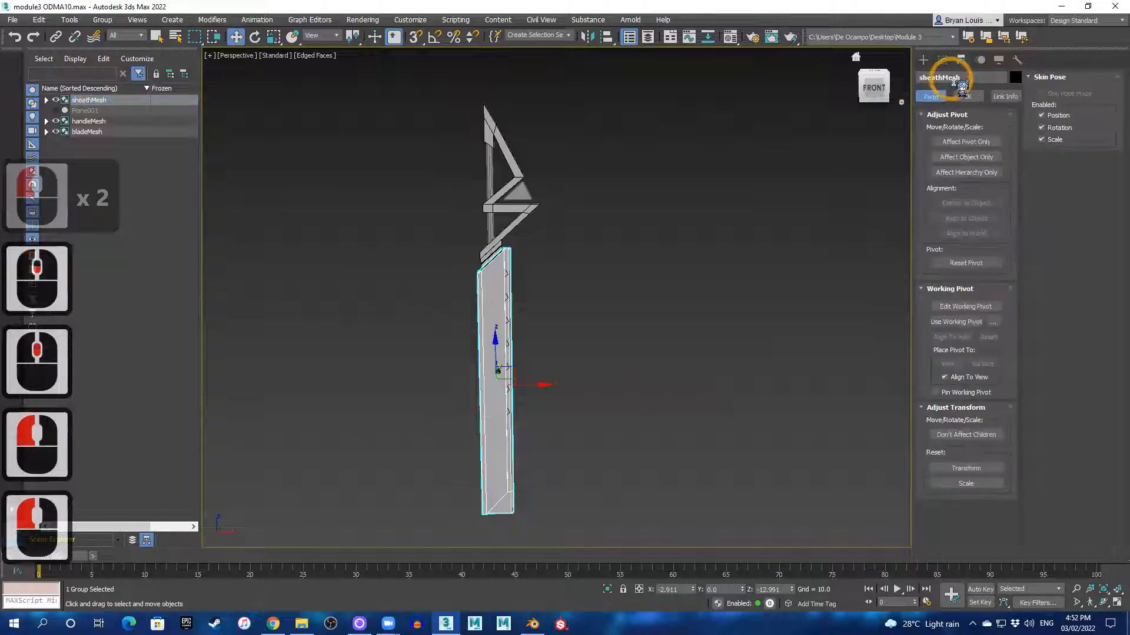
click(966, 142)
click(979, 204)
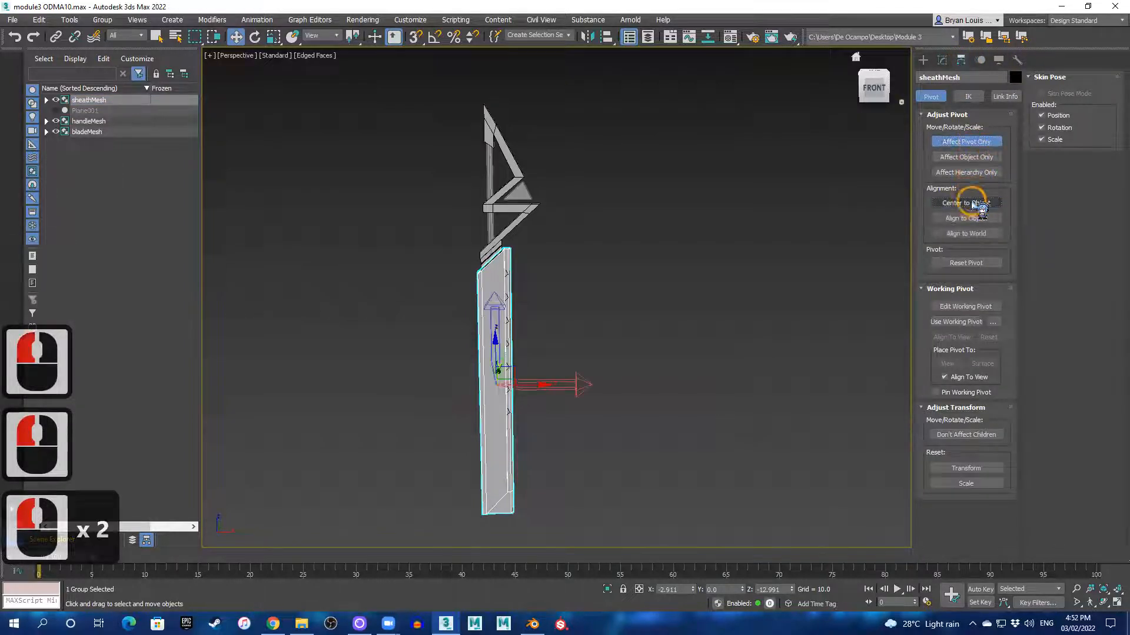
- Center the pivots of the handleMesh and bladeMesh groups to their objects and clear the selection
click(100, 122)
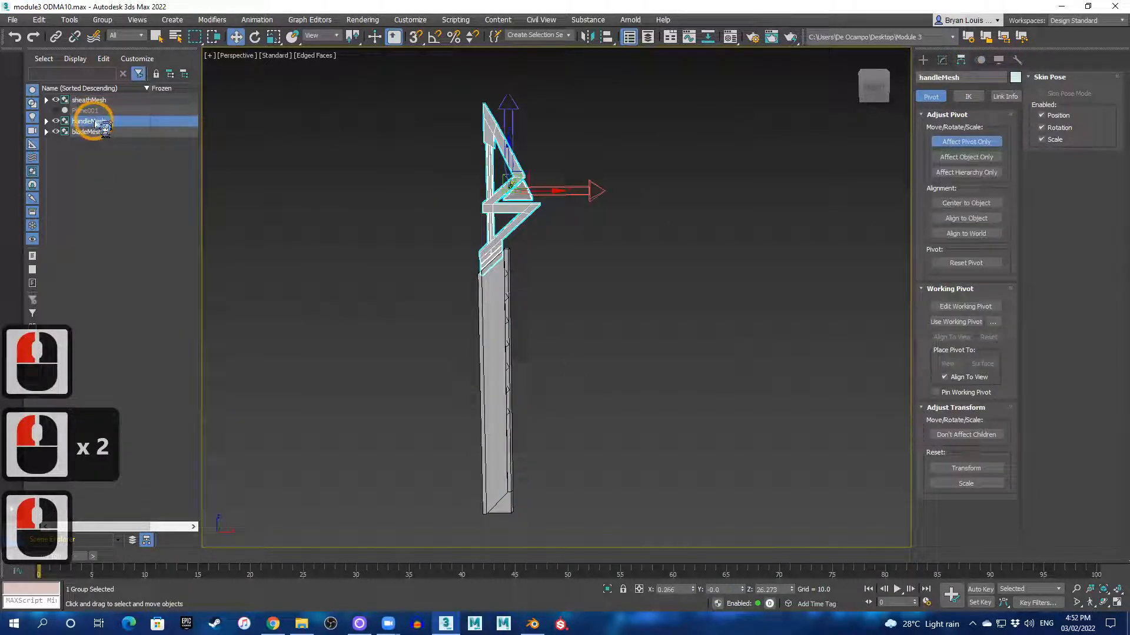
click(966, 203)
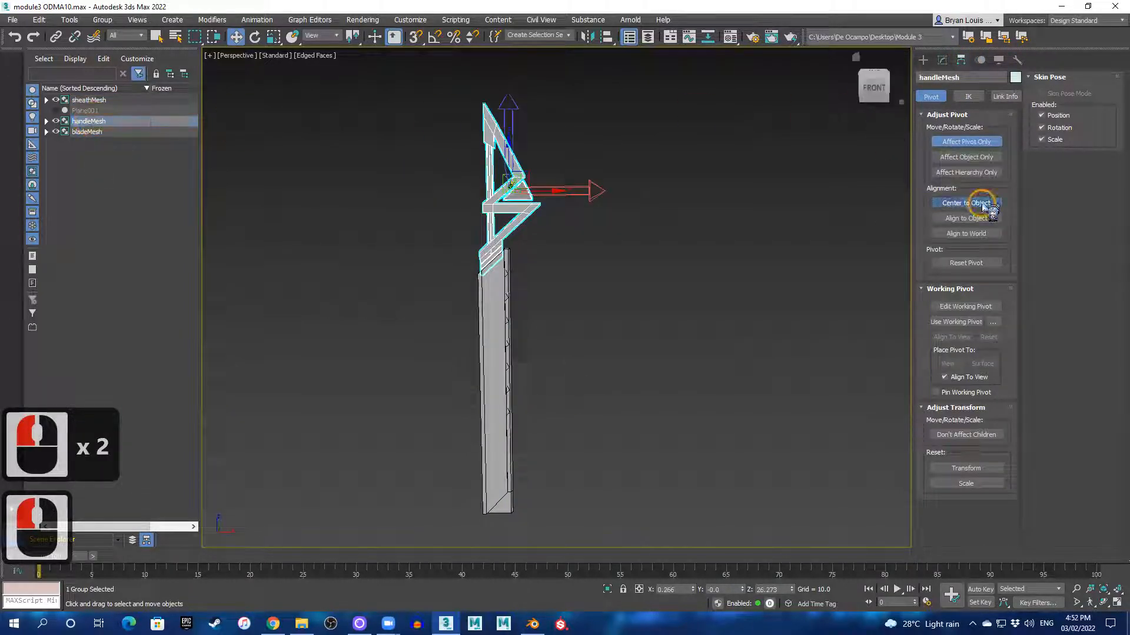
click(85, 132)
click(989, 204)
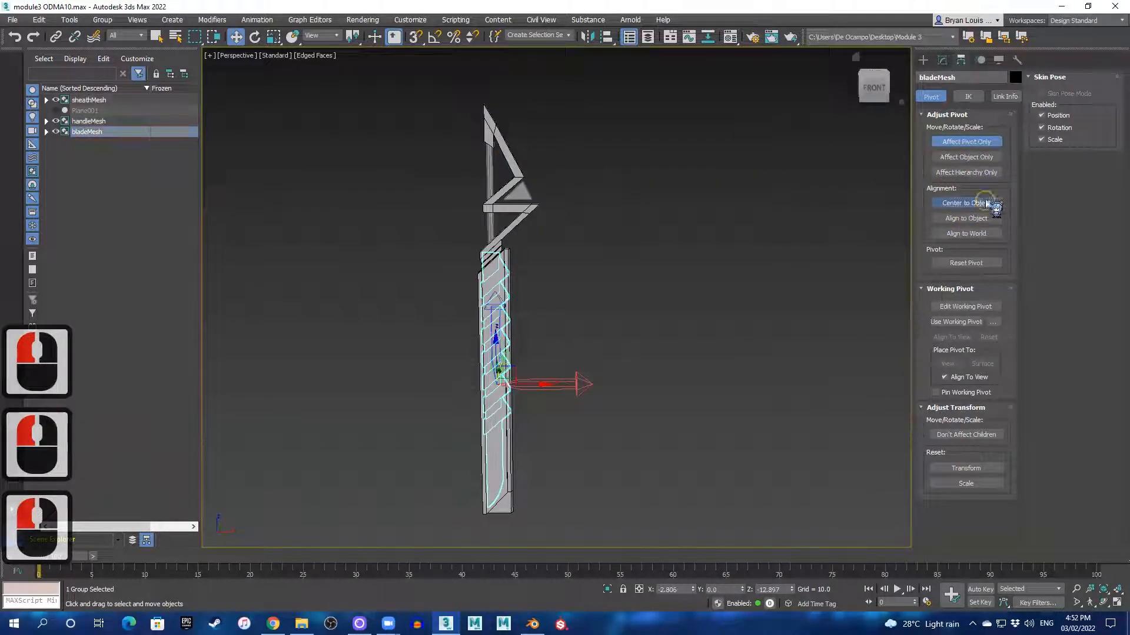
scroll(596, 282, up, 4)
click(139, 150)
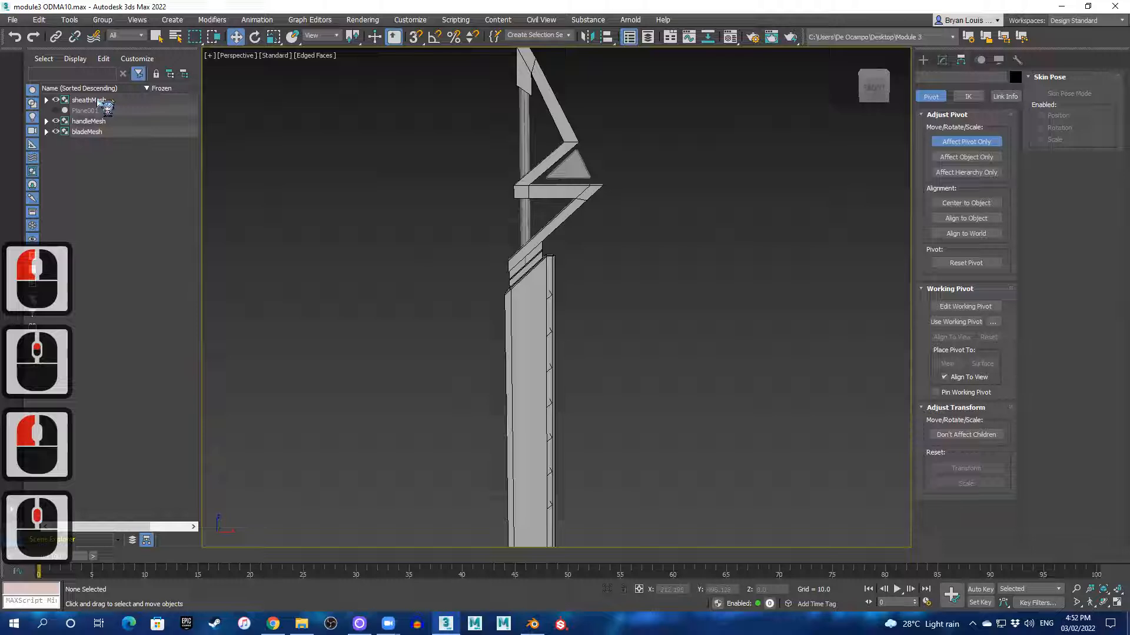
scroll(370, 176, down, 3)
click(88, 100)
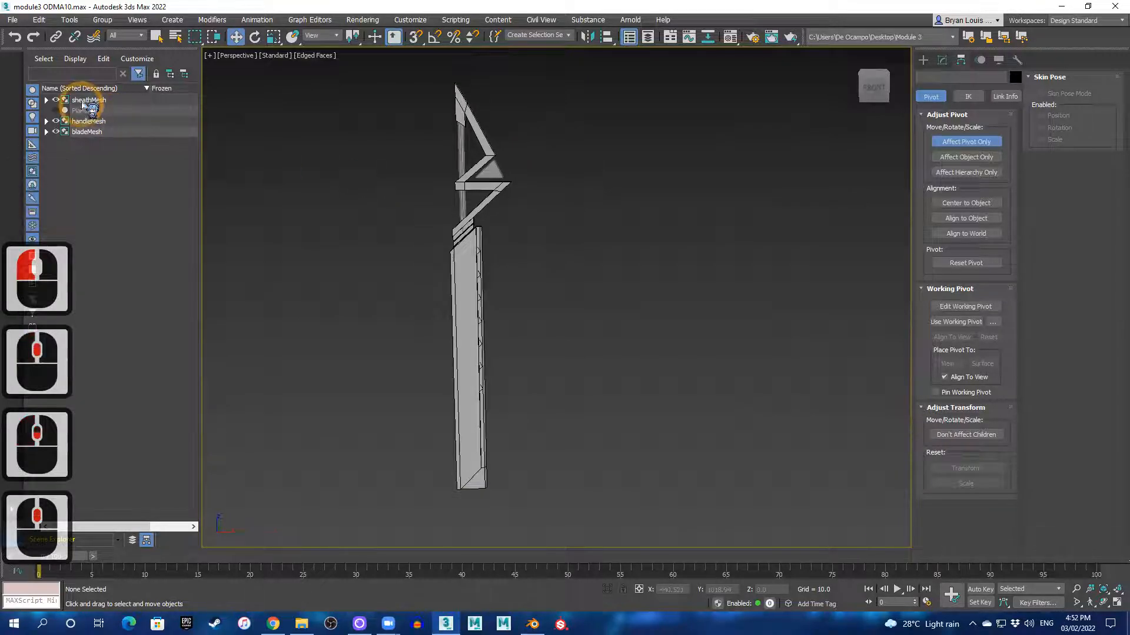
scroll(373, 215, up, 2)
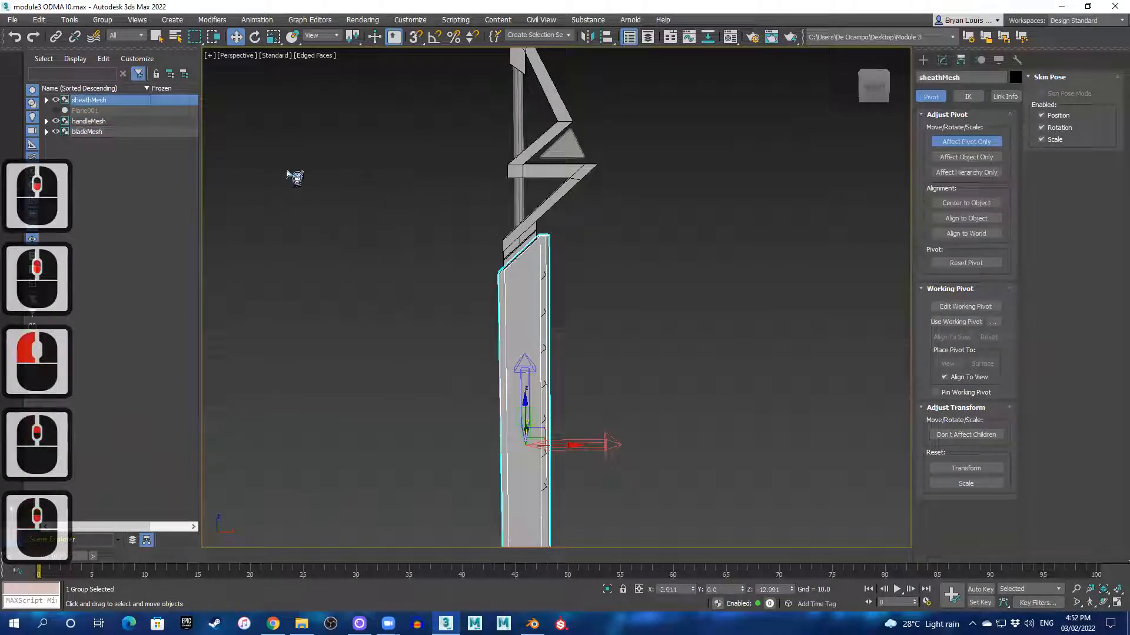
scroll(288, 174, down, 2)
middle_click(166, 137)
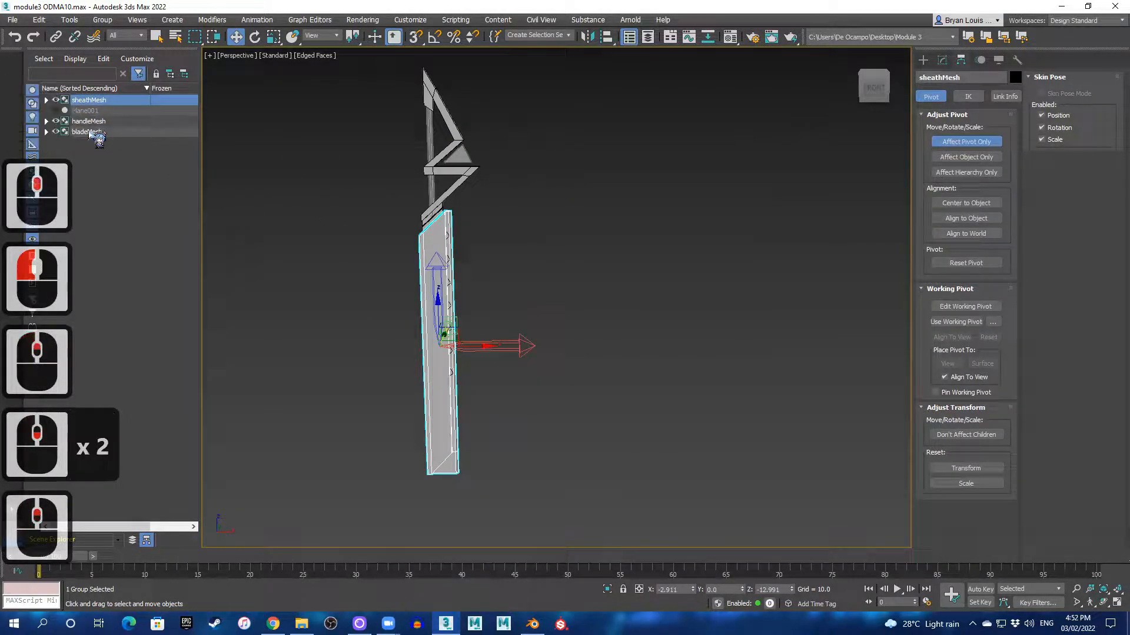
shift+click(88, 132)
click(121, 148)
- Turn off pivot-only editing and clone the bladeMesh, handleMesh and sheathMesh groups together as one independent copy beside the original weapon
click(89, 132)
ctrl+click(96, 121)
ctrl+click(108, 100)
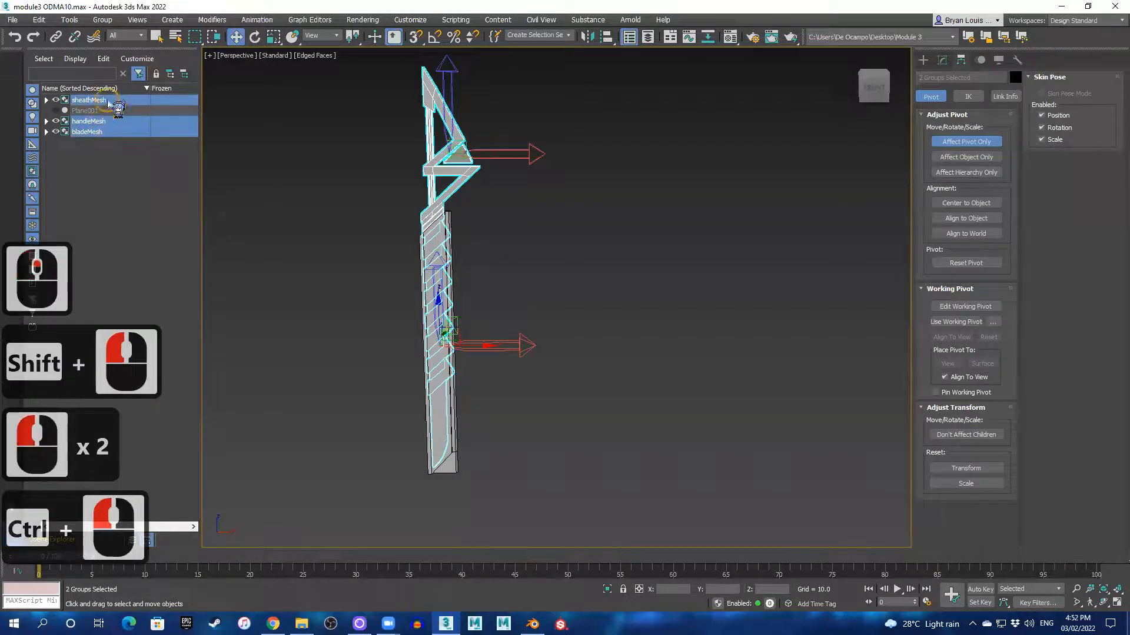
key(w)
click(958, 144)
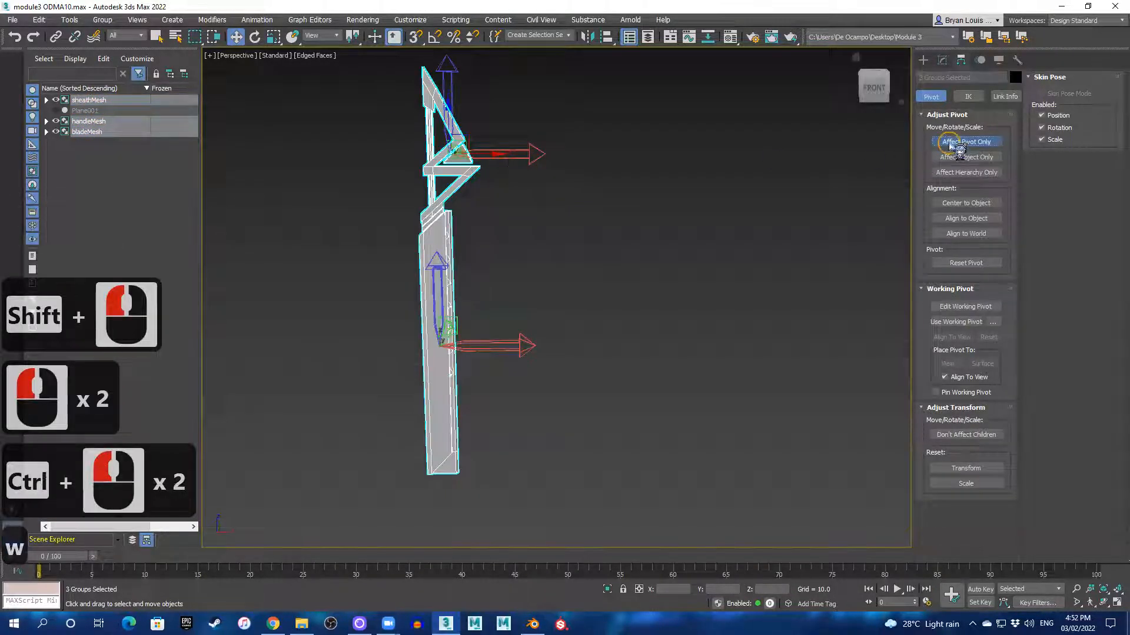
mouse_move(494, 154)
shift+mouse_down()
mouse_move(605, 155)
mouse_move(592, 156)
shift+mouse_up()
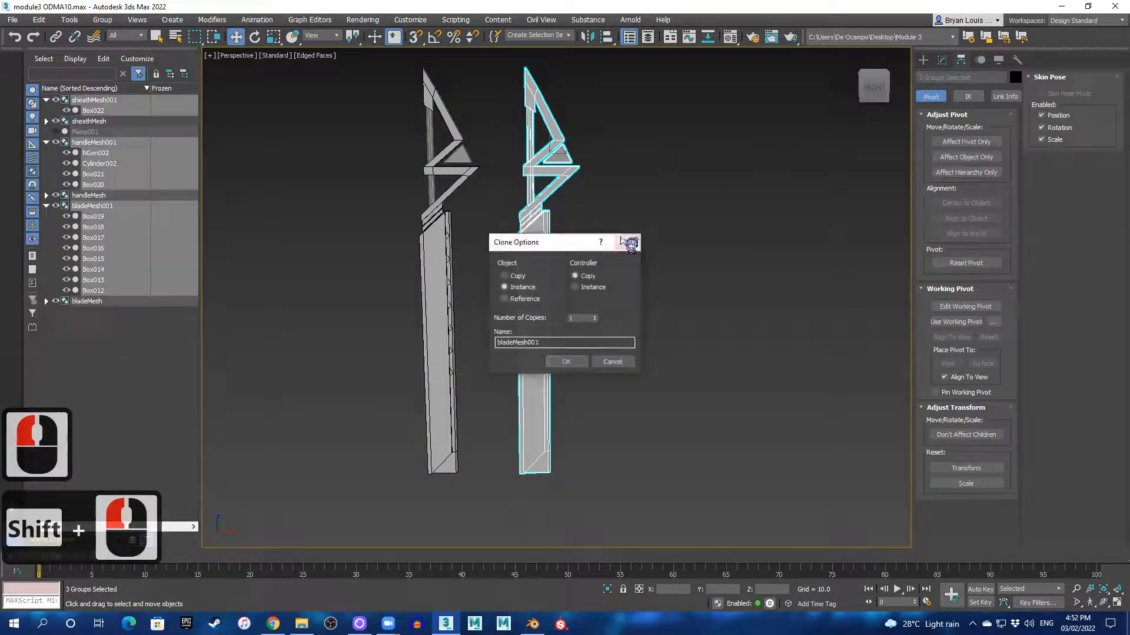
click(504, 286)
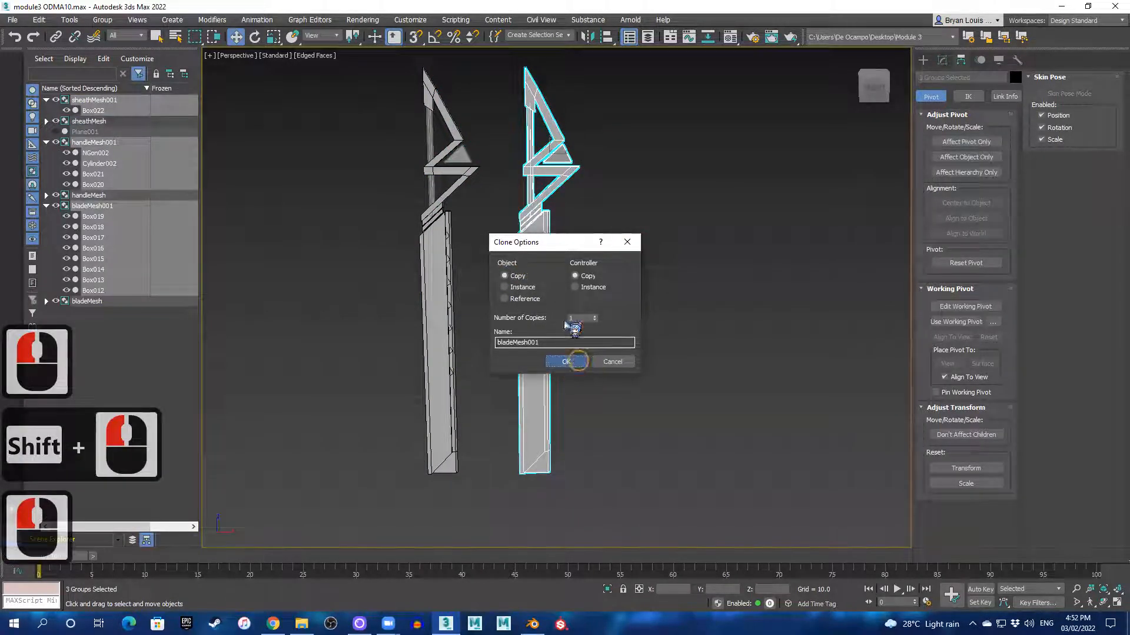
click(566, 361)
- Delete the sheathMesh group from the original weapon so its blade is exposed
scroll(594, 242, up, 3)
click(427, 247)
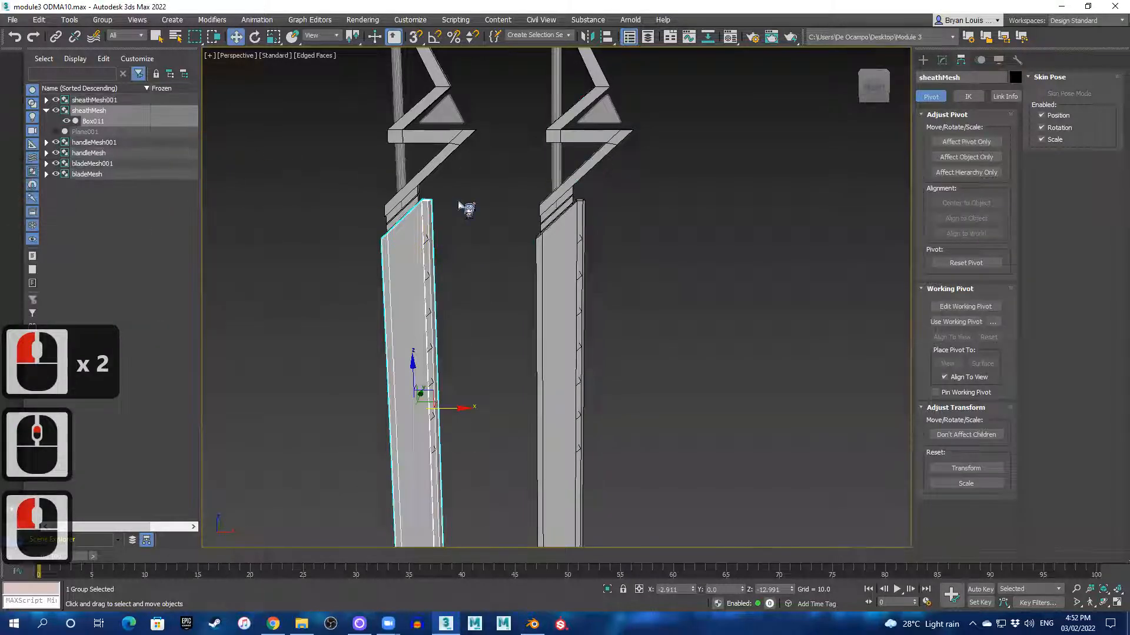
key(Delete)
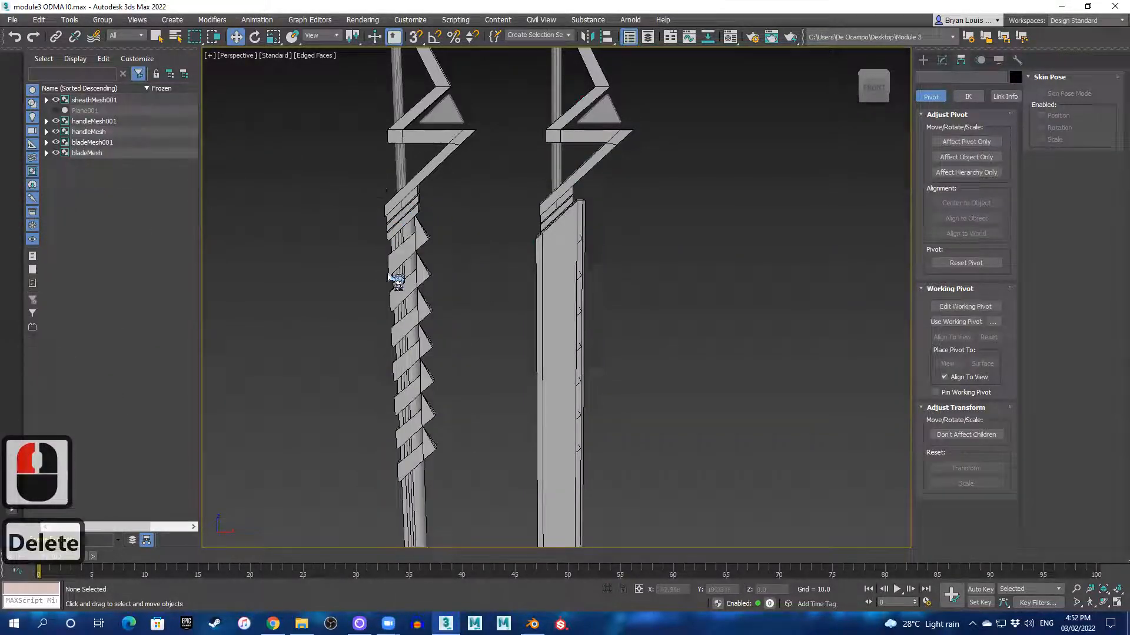
scroll(460, 305, down, 3)
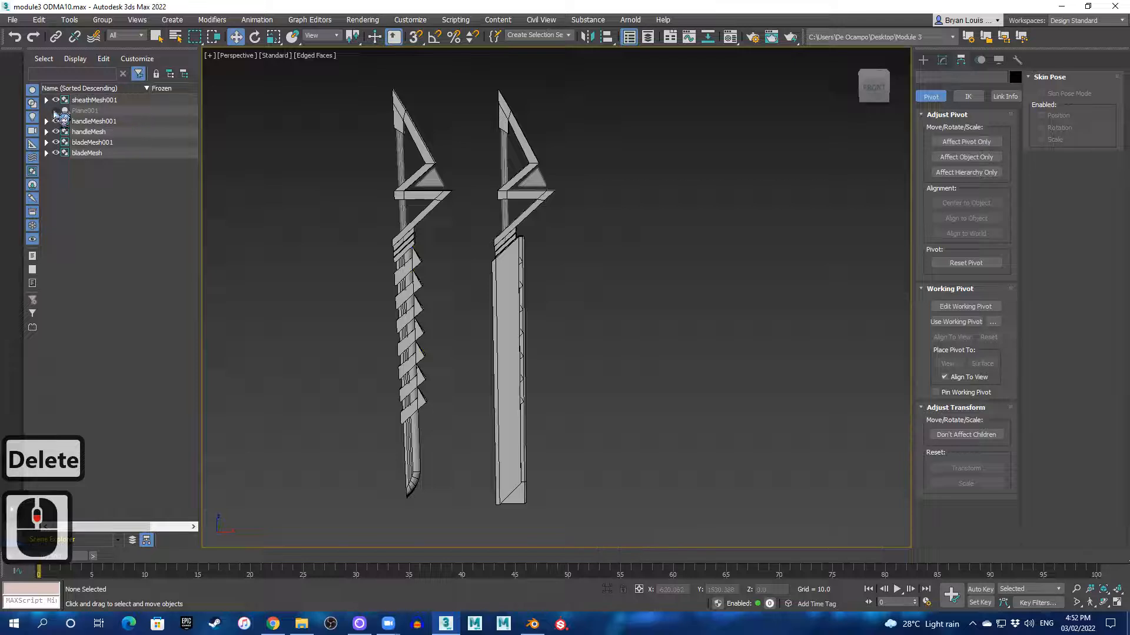
- Unhide the reference image plane Plane001 and compare both weapon versions with the drawing from an angle
click(55, 111)
alt+middle_drag(530, 187, 471, 206)
scroll(475, 232, up, 2)
scroll(508, 230, down, 2)
middle_drag(479, 260, 537, 252)
scroll(530, 253, up, 3)
scroll(530, 253, down, 3)
scroll(598, 293, up, 3)
scroll(599, 294, down, 3)
alt+middle_drag(581, 302, 591, 332)
scroll(577, 292, up, 3)
scroll(579, 309, down, 2)
scroll(571, 341, up, 3)
scroll(568, 345, down, 3)
scroll(567, 350, up, 3)
scroll(568, 355, down, 3)
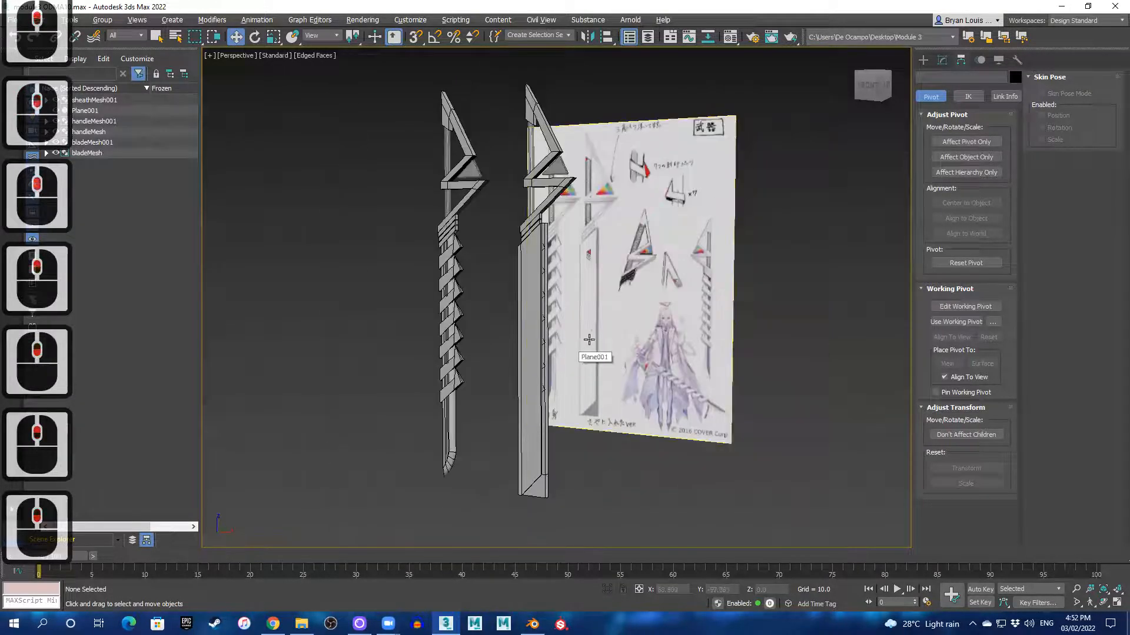
click(1076, 603)
scroll(567, 360, down, 2)
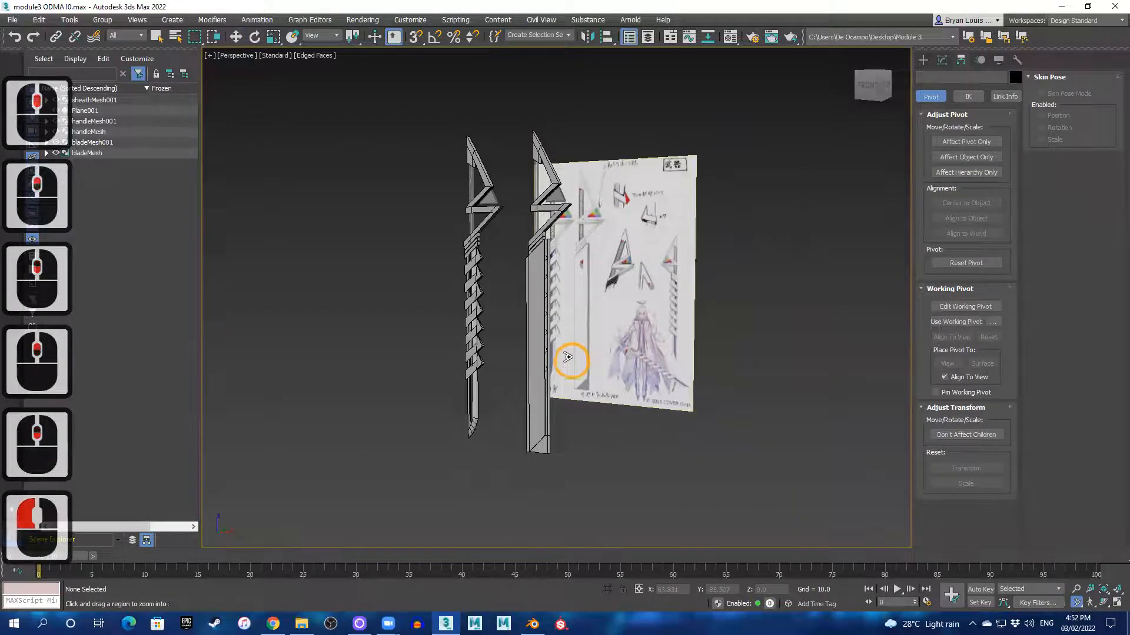
scroll(575, 330, up, 4)
middle_drag(590, 329, 574, 341)
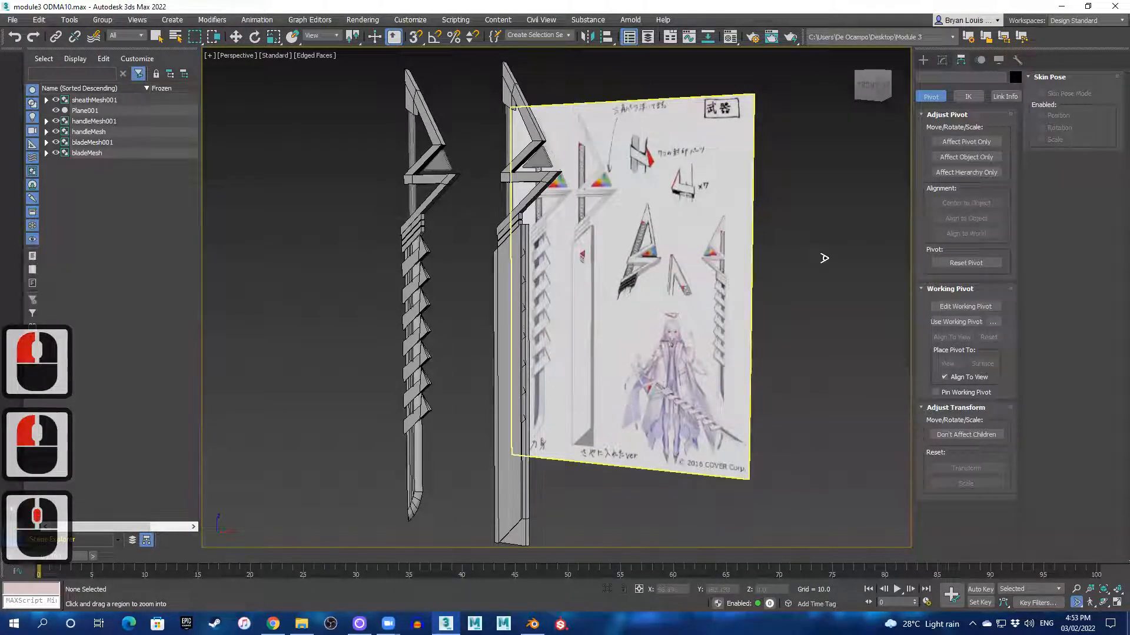
- Turn off the edged faces display and hide the reference plane Plane001
key(F4)
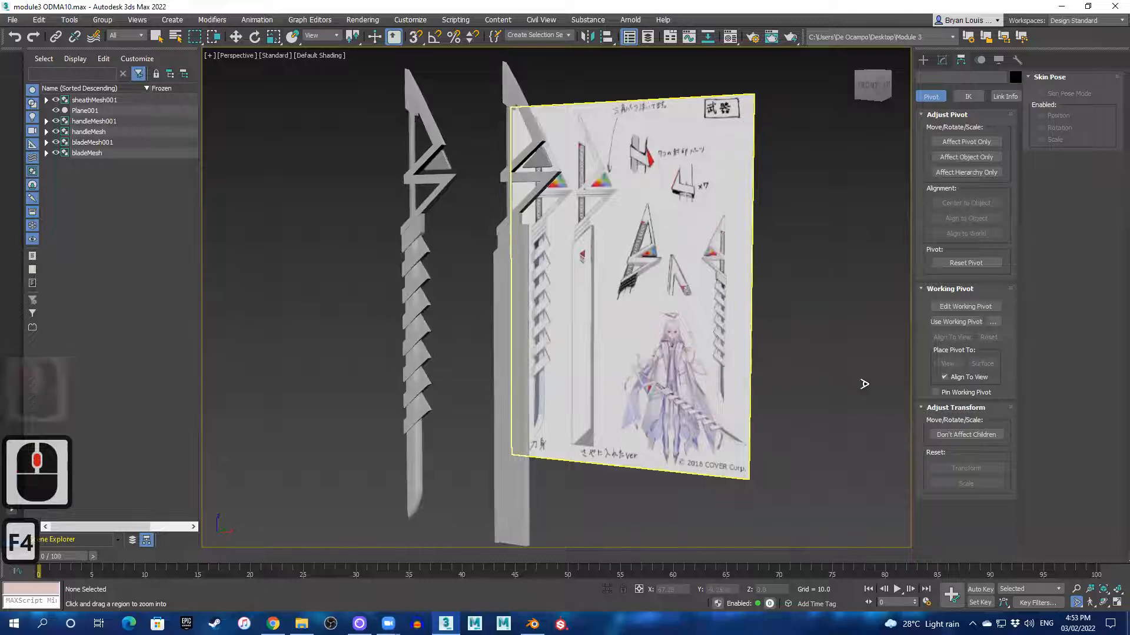
click(868, 383)
key(Escape)
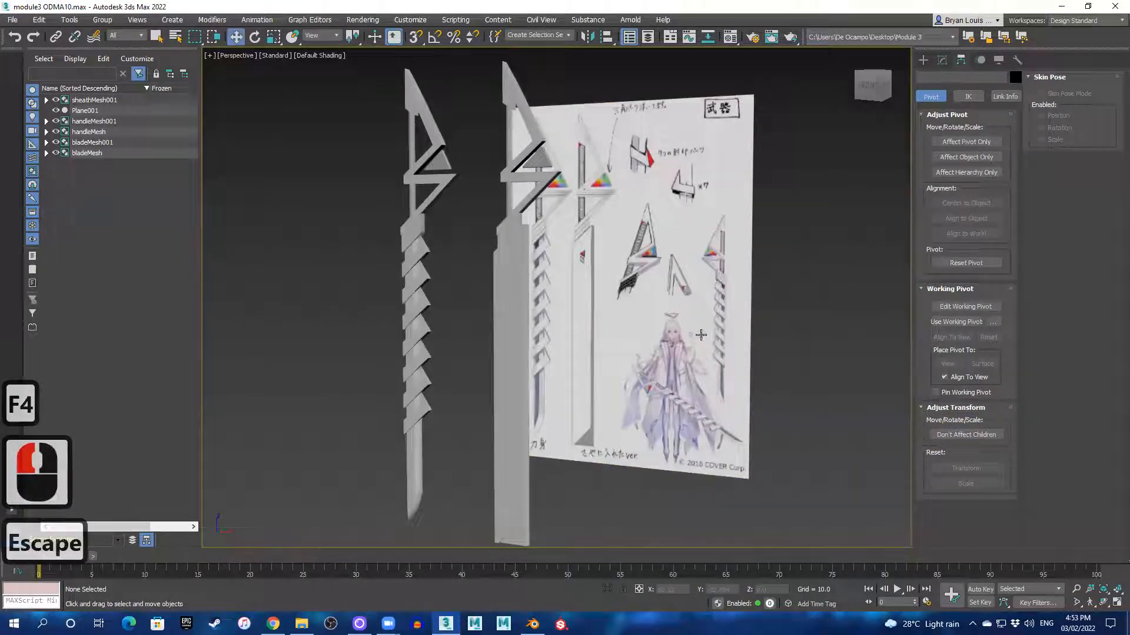
middle_drag(724, 340, 731, 340)
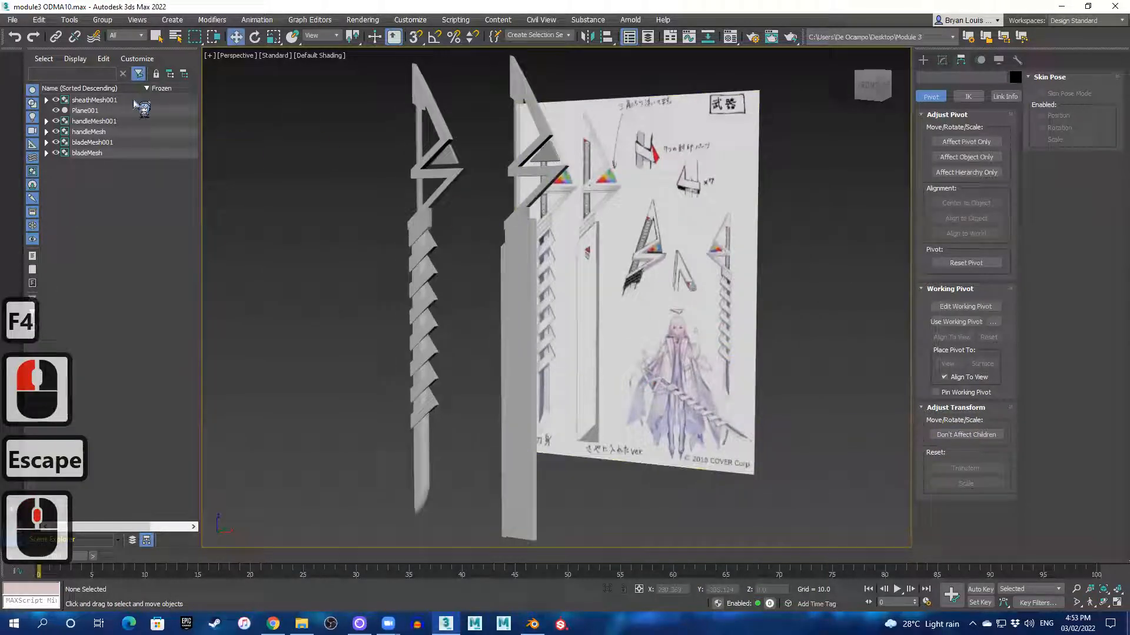
click(56, 110)
middle_drag(496, 280, 623, 286)
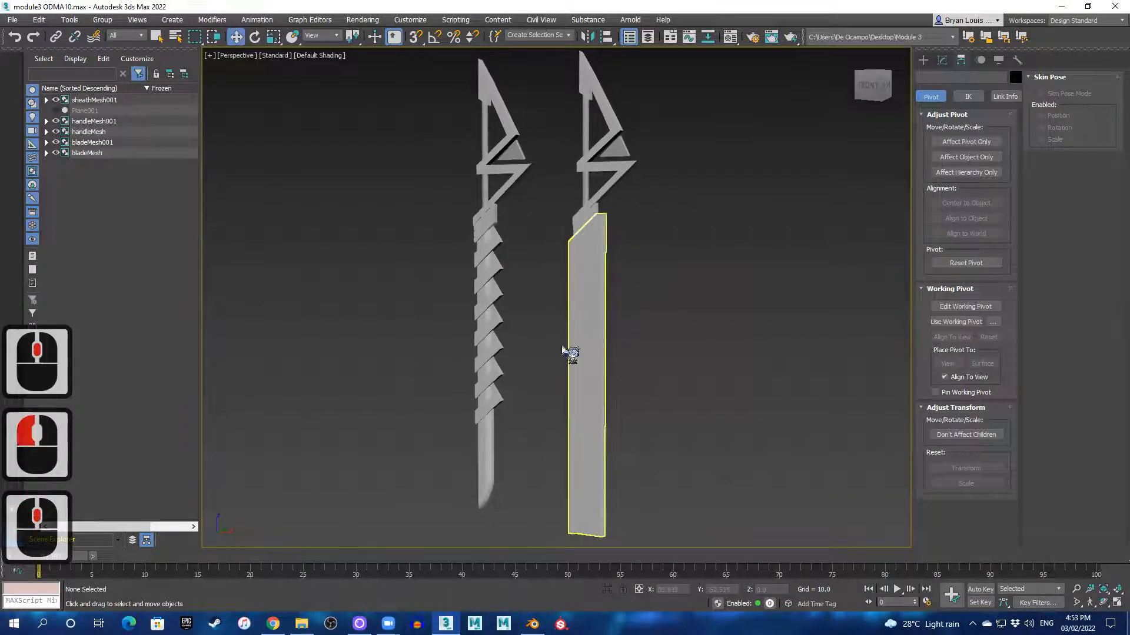
- Switch to Blender and try out selecting the blade Cube and the reference image Empty, individually and together
click(640, 398)
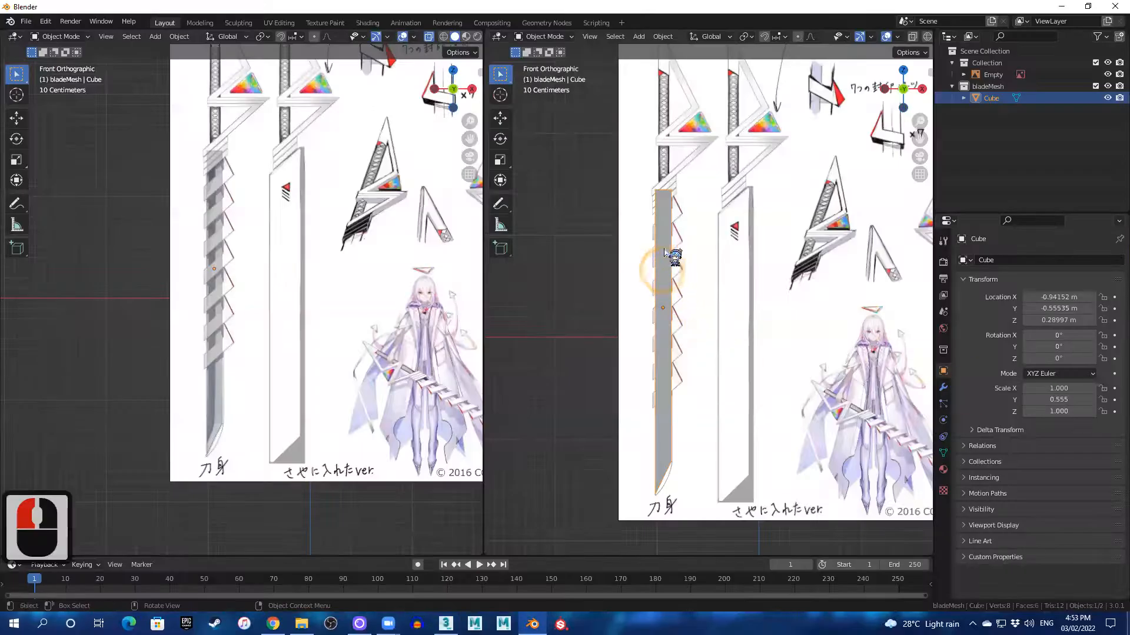
click(734, 171)
click(661, 220)
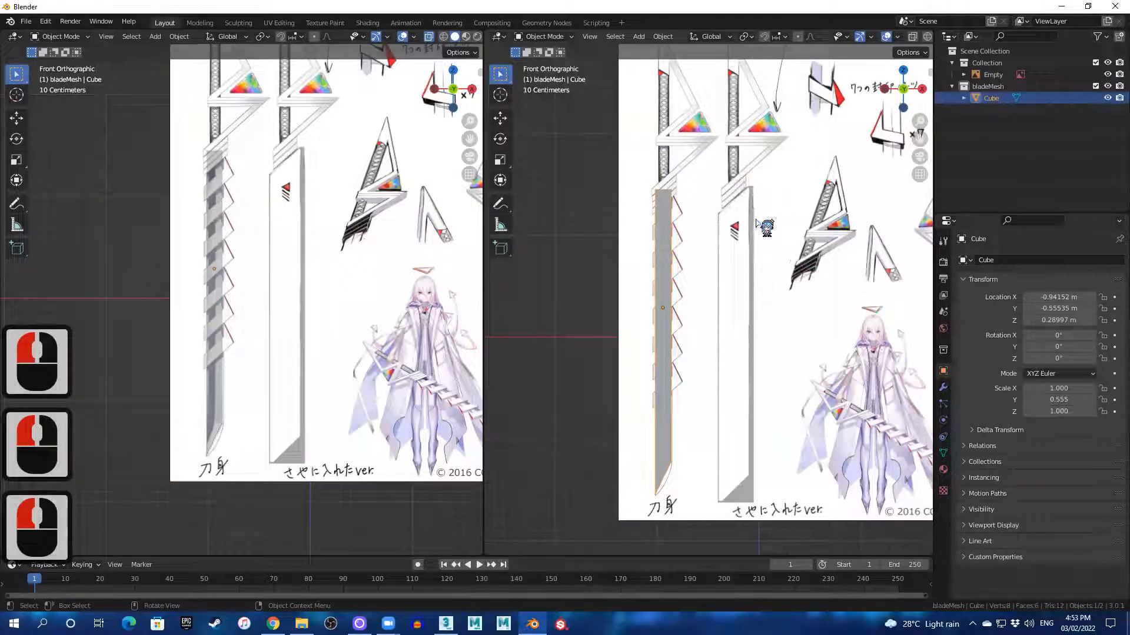
shift+click(762, 222)
middle_drag(762, 222, 770, 200)
shift+click(771, 262)
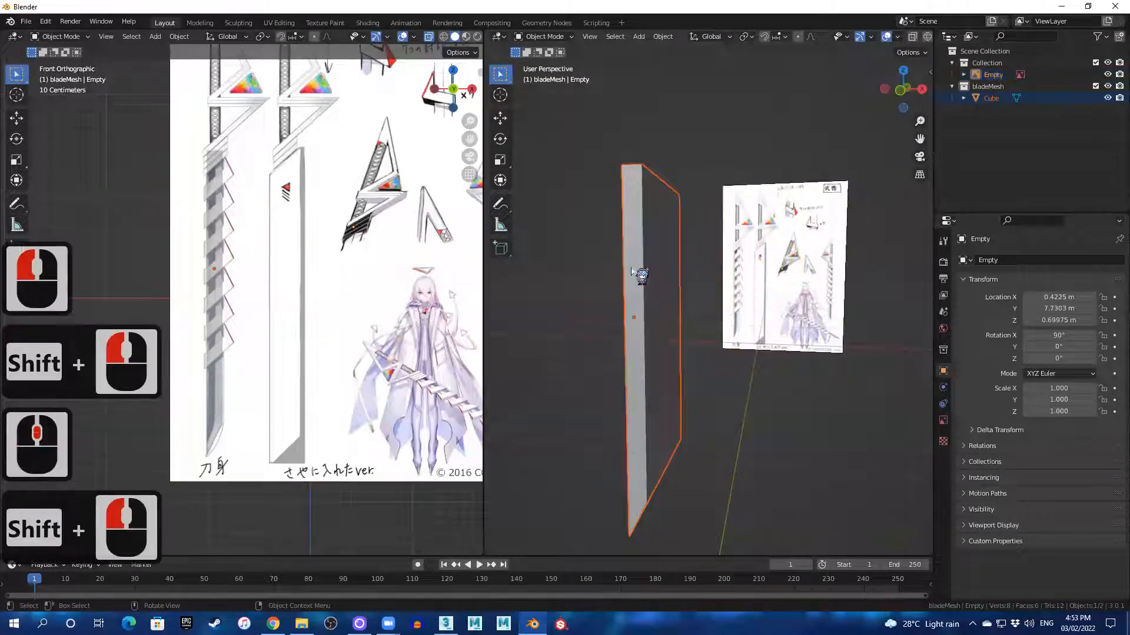
click(643, 273)
middle_drag(705, 315, 728, 310)
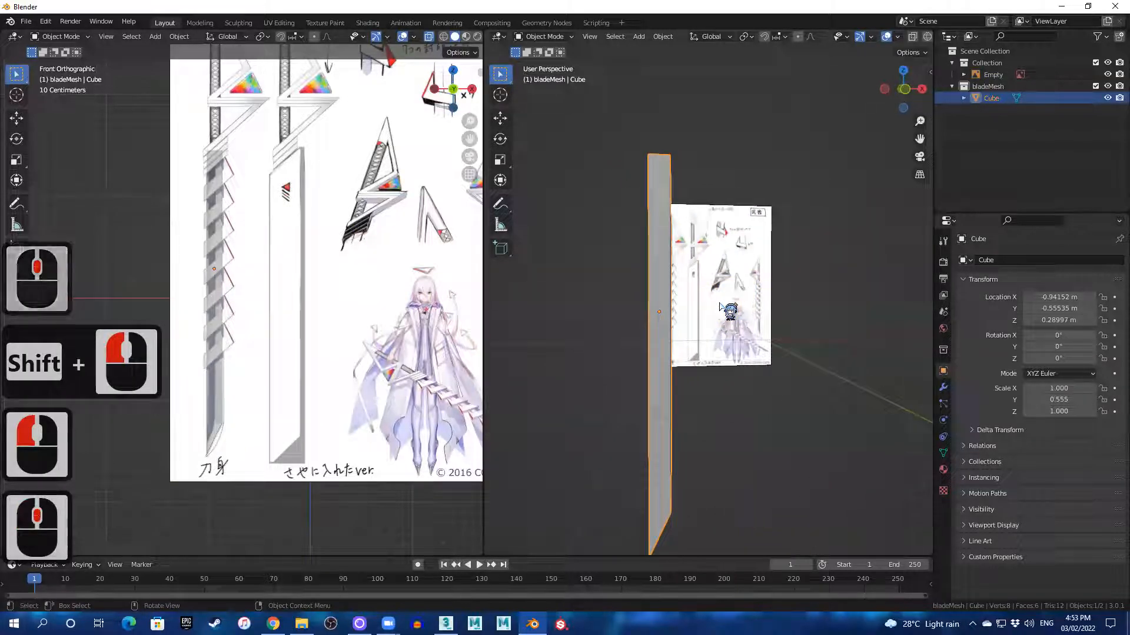
click(658, 248)
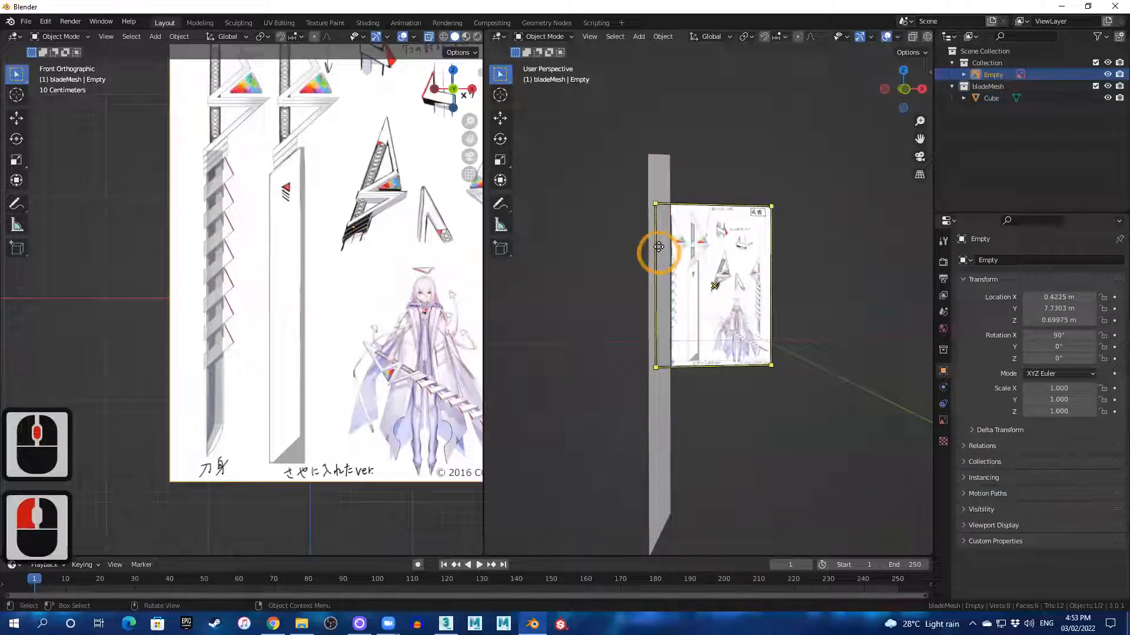
- Select the blade Cube and the reference Empty and move them to a new collection named Blade
click(660, 184)
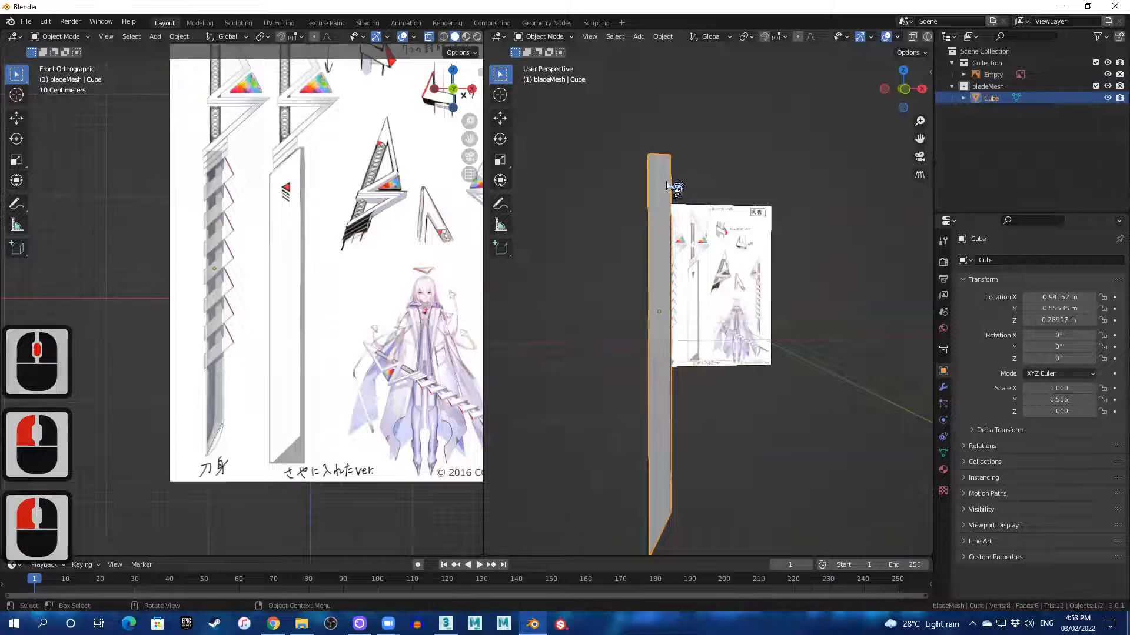
shift+click(741, 246)
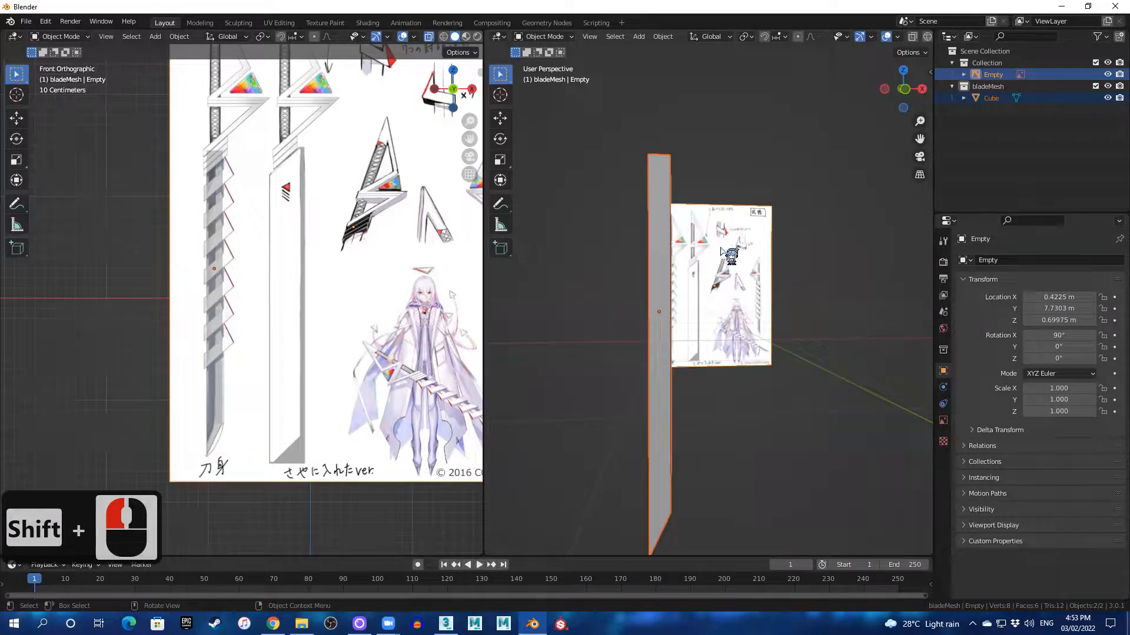
key(m)
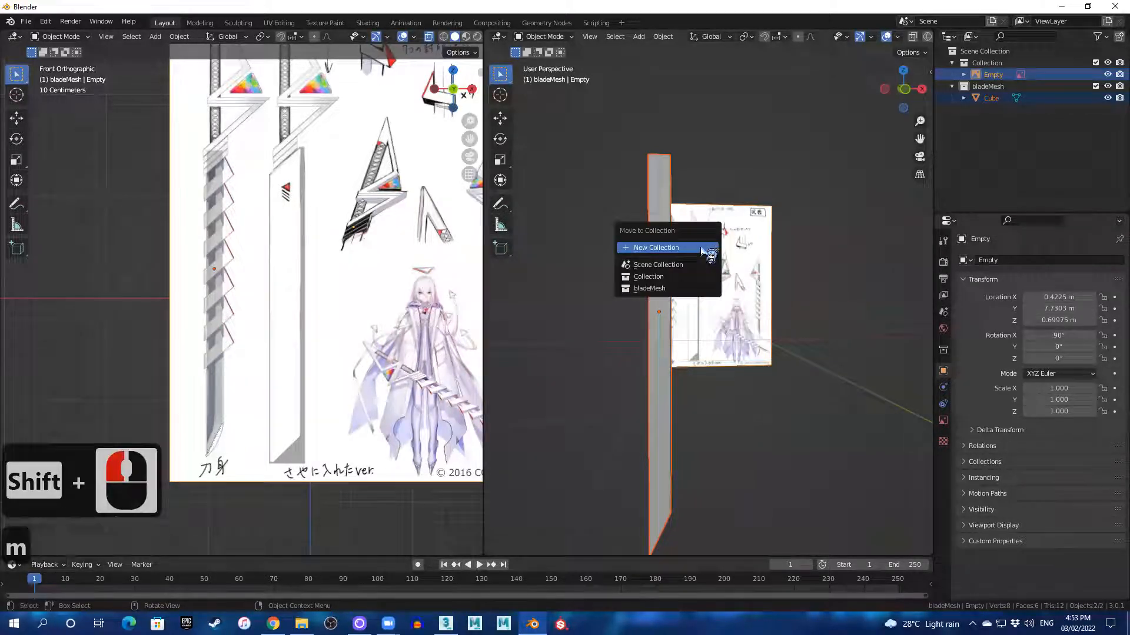
click(660, 248)
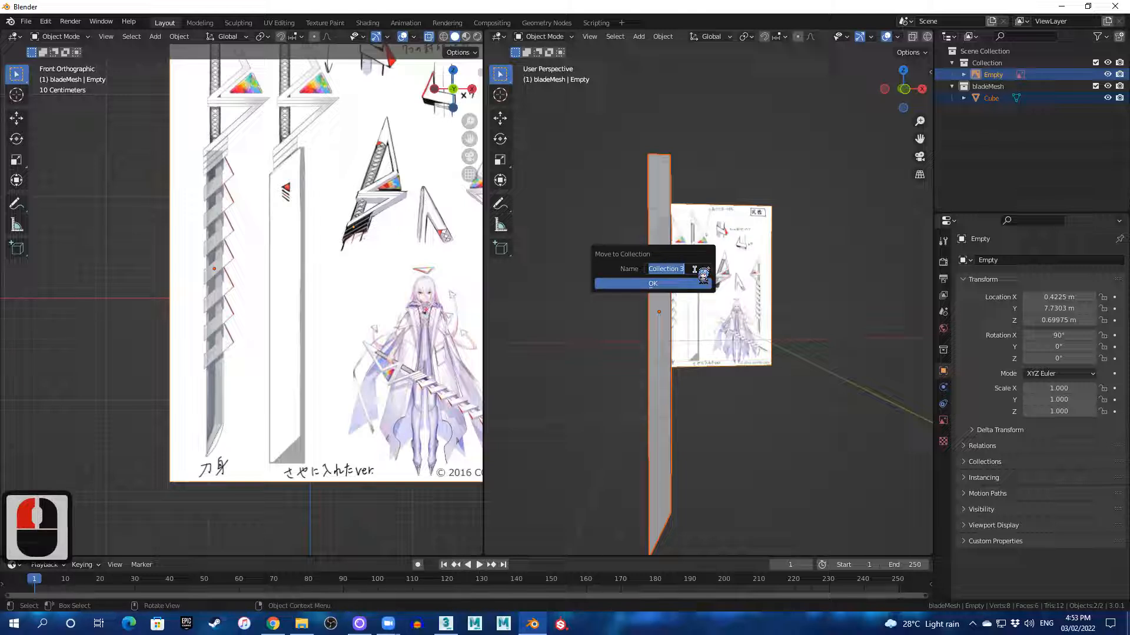
text(Blade)
key(Return)
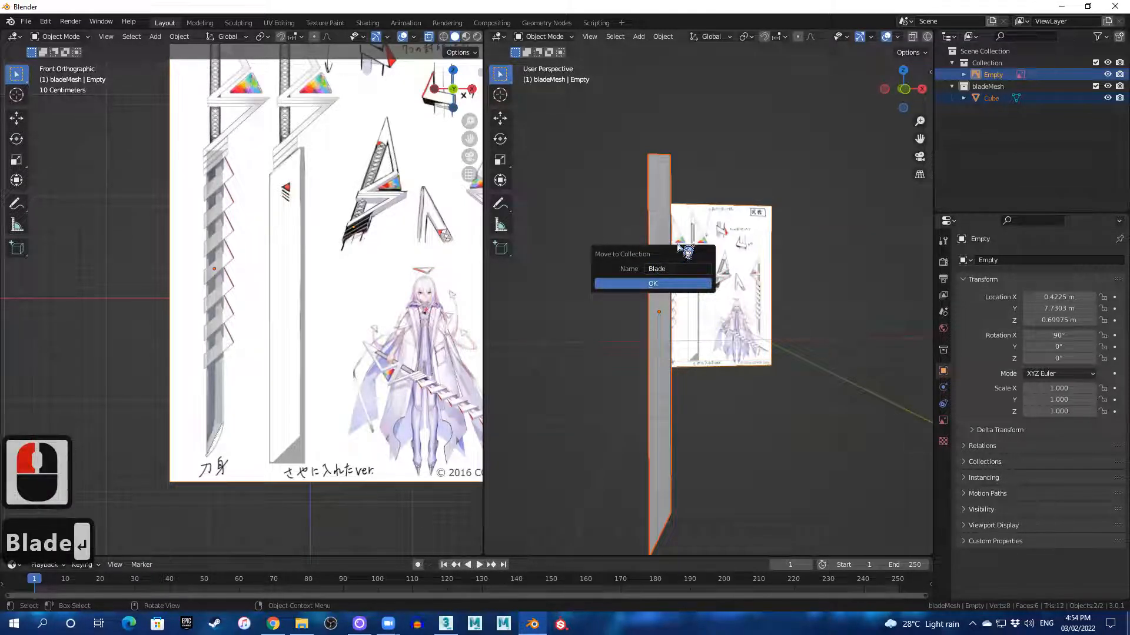
click(685, 283)
middle_drag(845, 201, 727, 255)
middle_drag(768, 257, 791, 299)
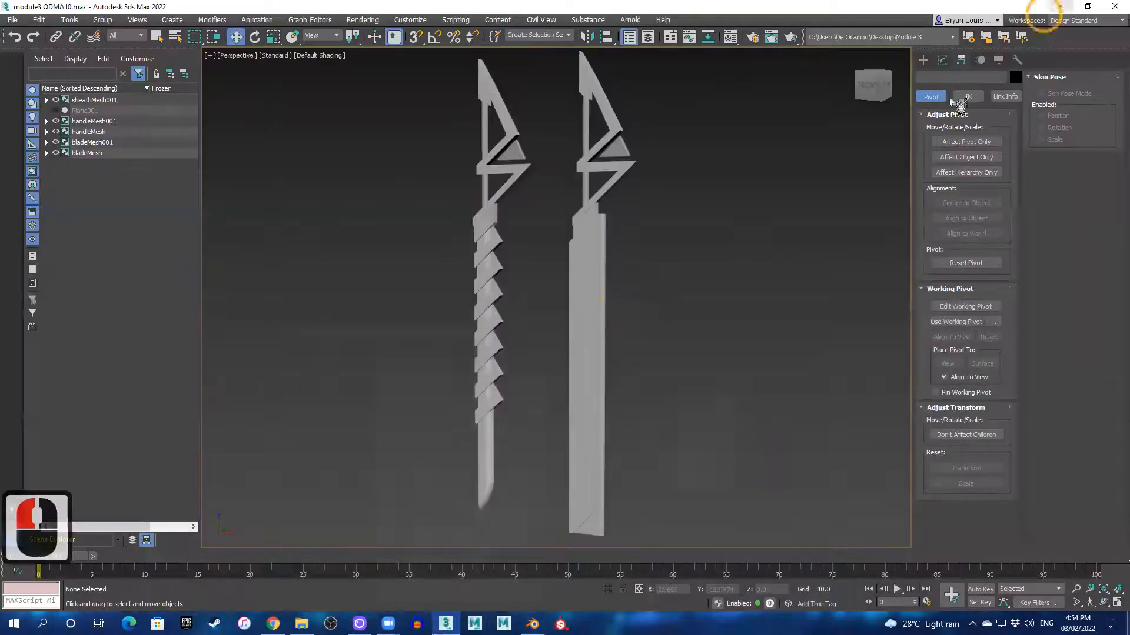
- Return to 3ds Max and examine the unsheathed and sheathed weapons in plain shading
click(565, 322)
scroll(566, 324, up, 2)
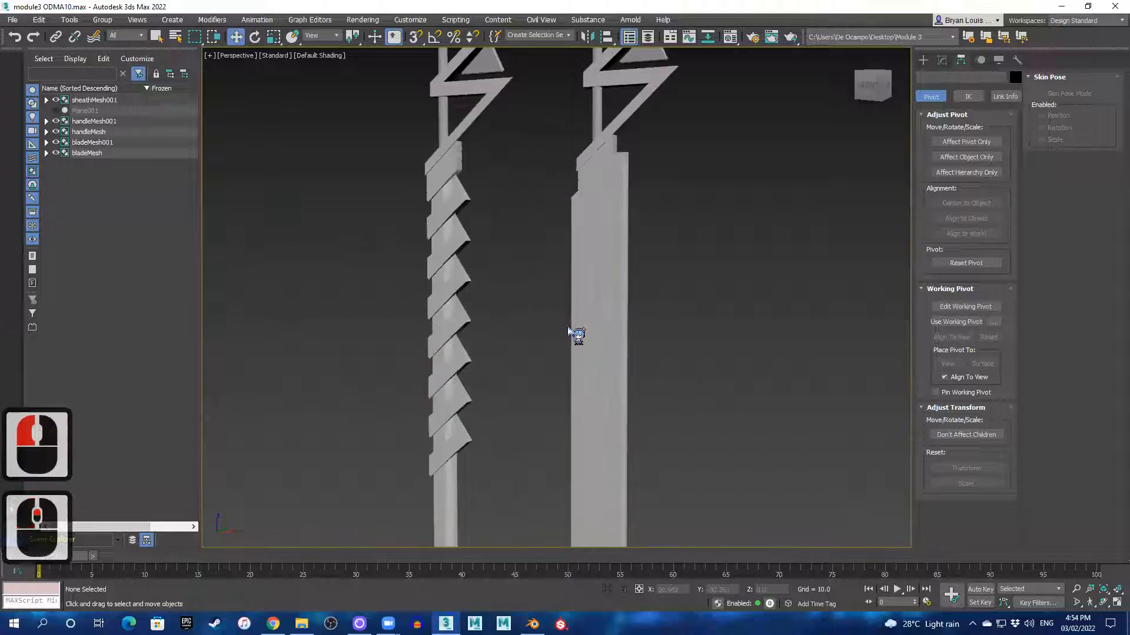
scroll(566, 326, down, 2)
scroll(556, 377, up, 2)
middle_drag(549, 414, 574, 379)
scroll(558, 406, down, 2)
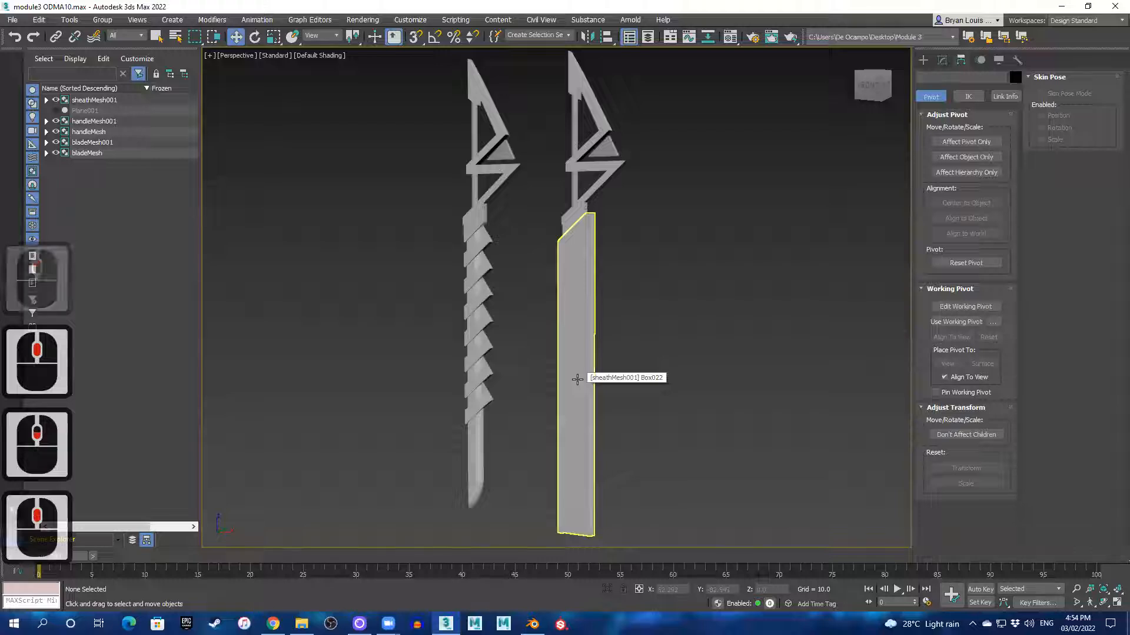
middle_drag(557, 388, 571, 390)
click(697, 383)
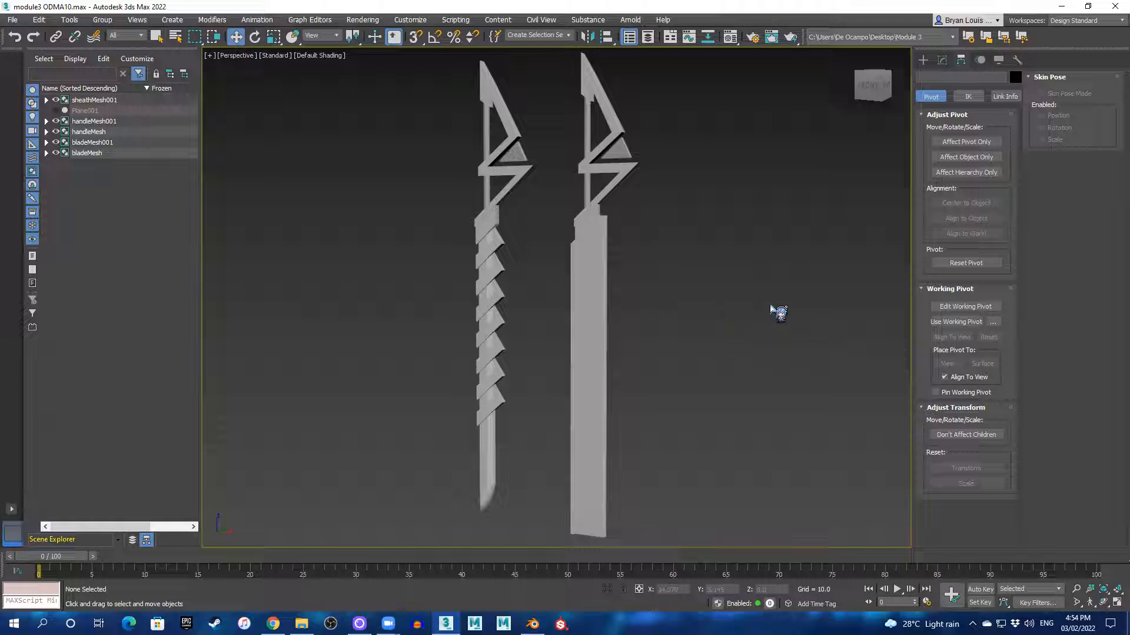
middle_drag(713, 325, 711, 325)
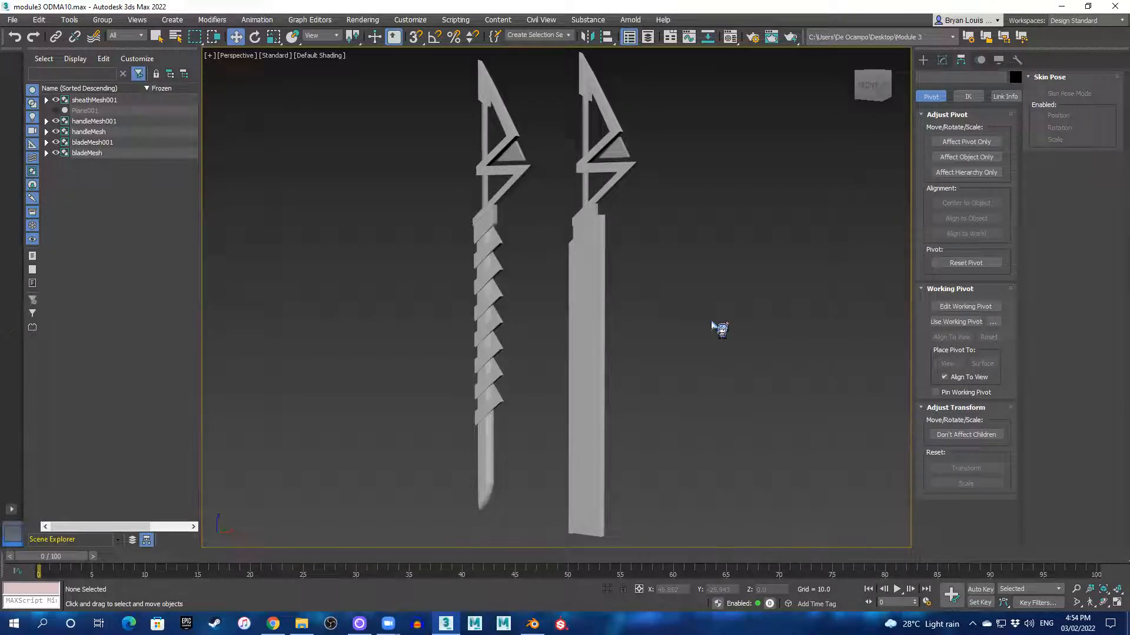
- Turn the edged faces display back on and examine the edges of both weapon versions
key(F4)
scroll(530, 327, up, 3)
middle_drag(454, 337, 598, 333)
scroll(598, 333, down, 2)
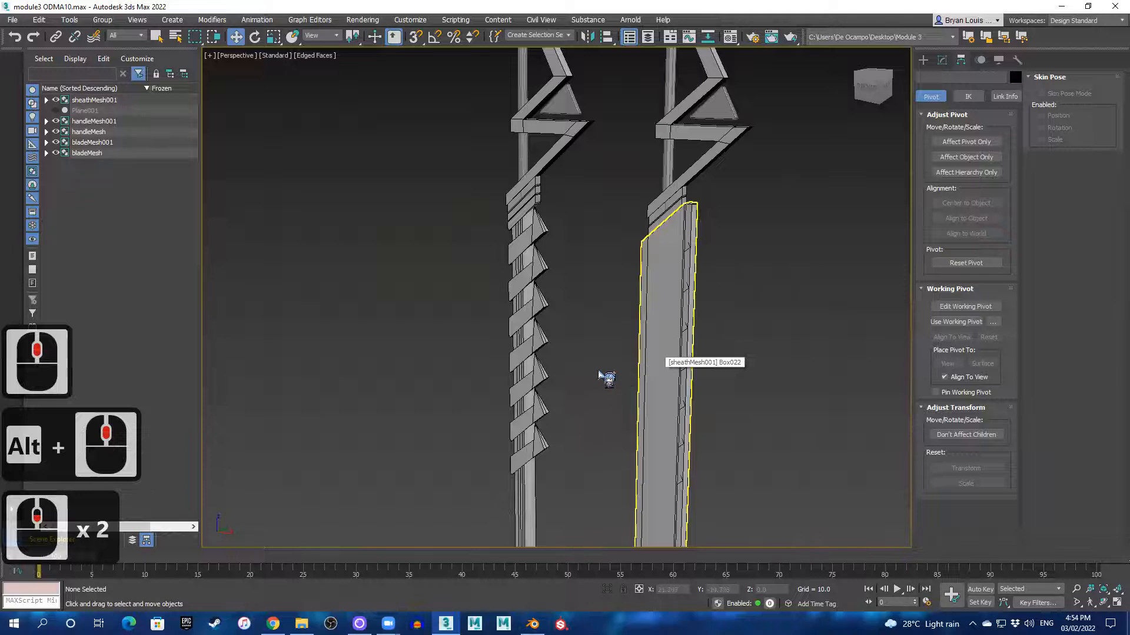
scroll(605, 378, down, 3)
middle_drag(606, 378, 584, 346)
scroll(572, 358, up, 1)
scroll(570, 354, down, 1)
scroll(570, 358, up, 1)
scroll(571, 358, down, 1)
scroll(569, 352, up, 1)
scroll(571, 355, down, 1)
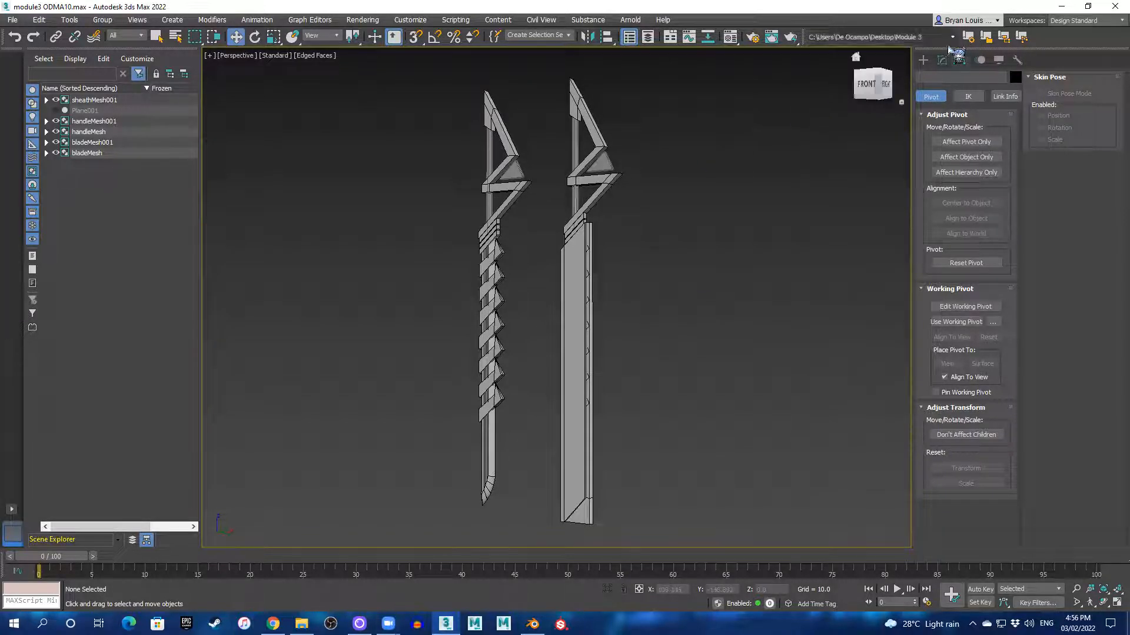
- Bring up the Standard Primitives creation options and review both weapons in the perspective view
click(923, 60)
click(609, 258)
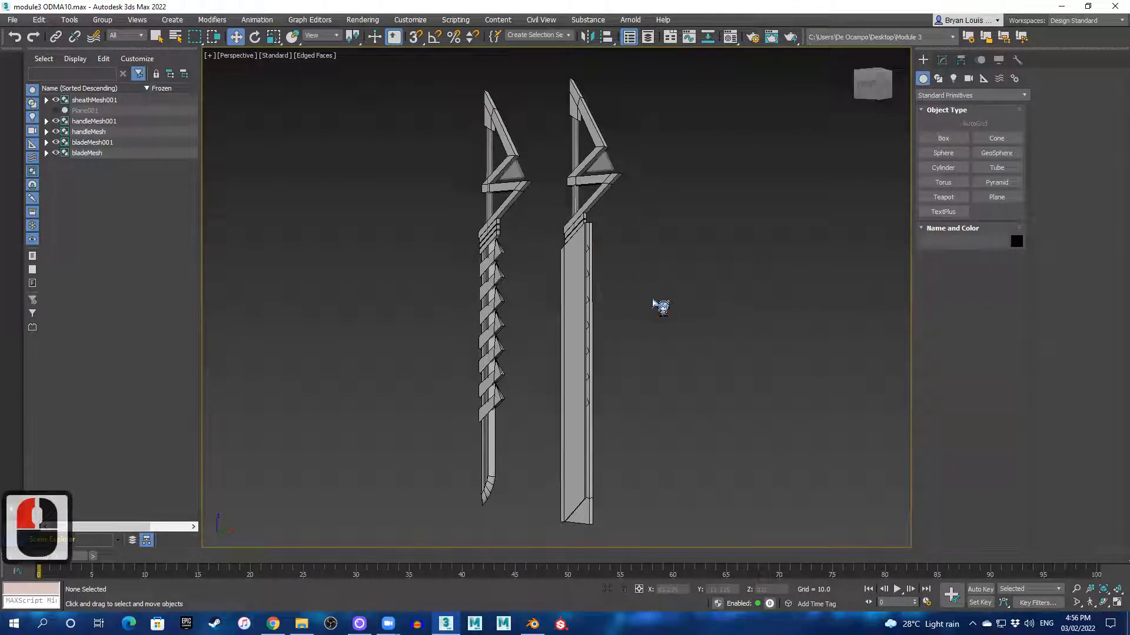
middle_drag(693, 334, 713, 335)
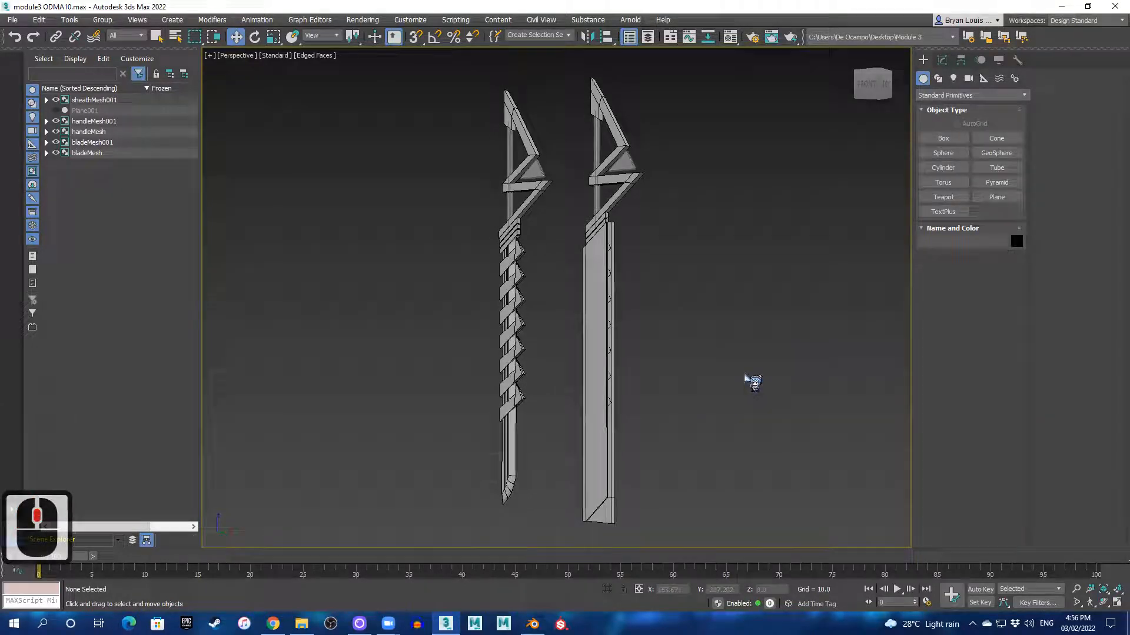
click(1077, 600)
click(722, 253)
drag(722, 251, 720, 254)
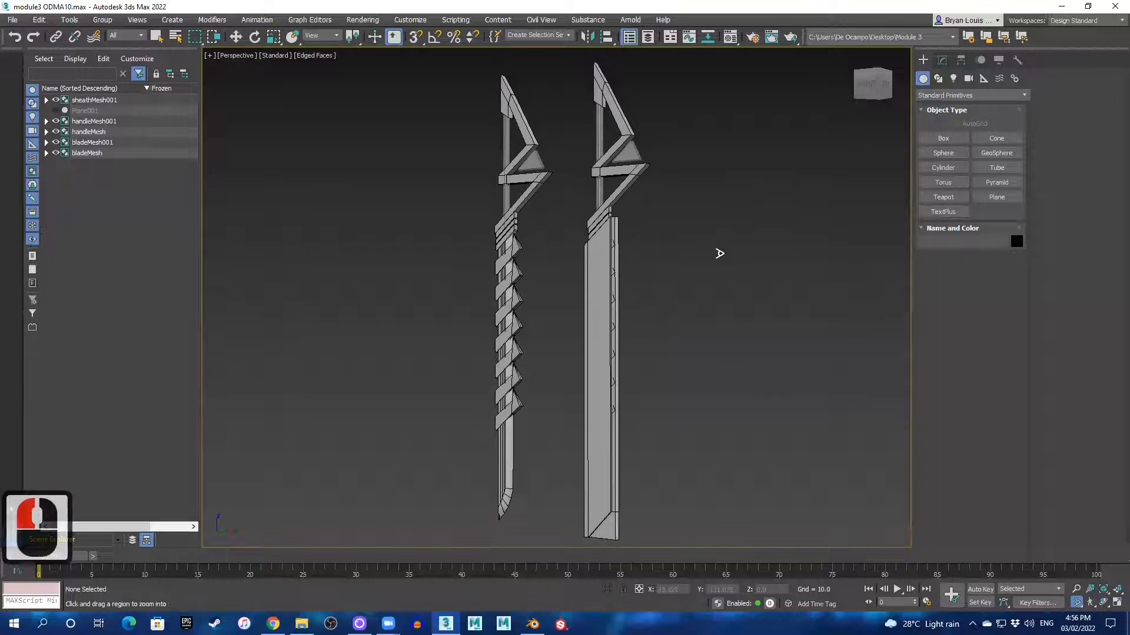
middle_drag(728, 252, 718, 247)
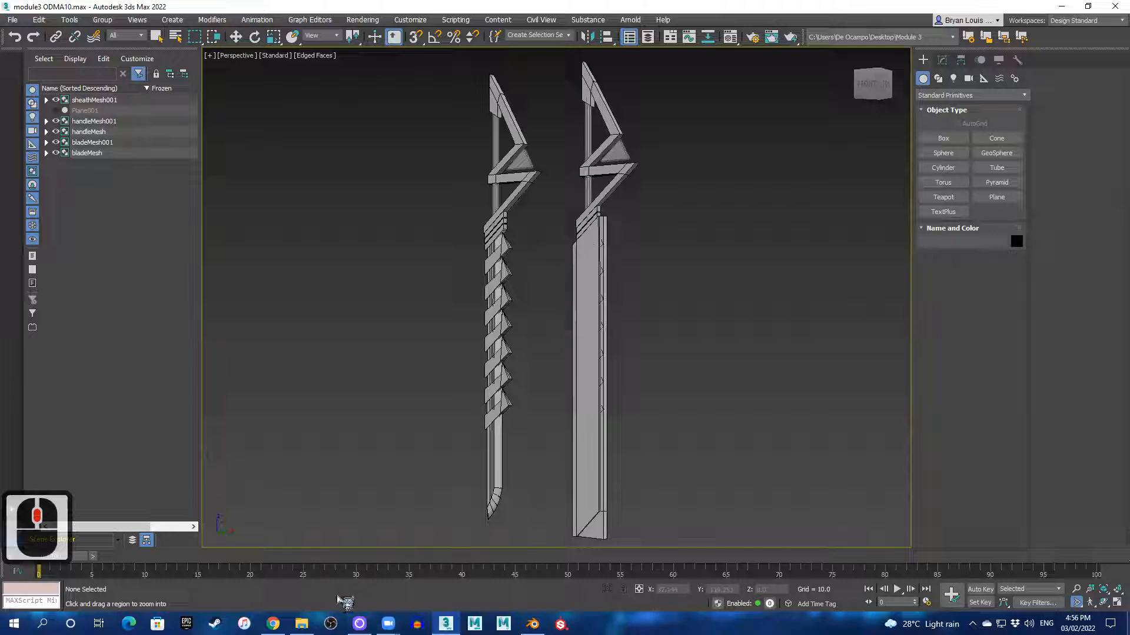
click(280, 627)
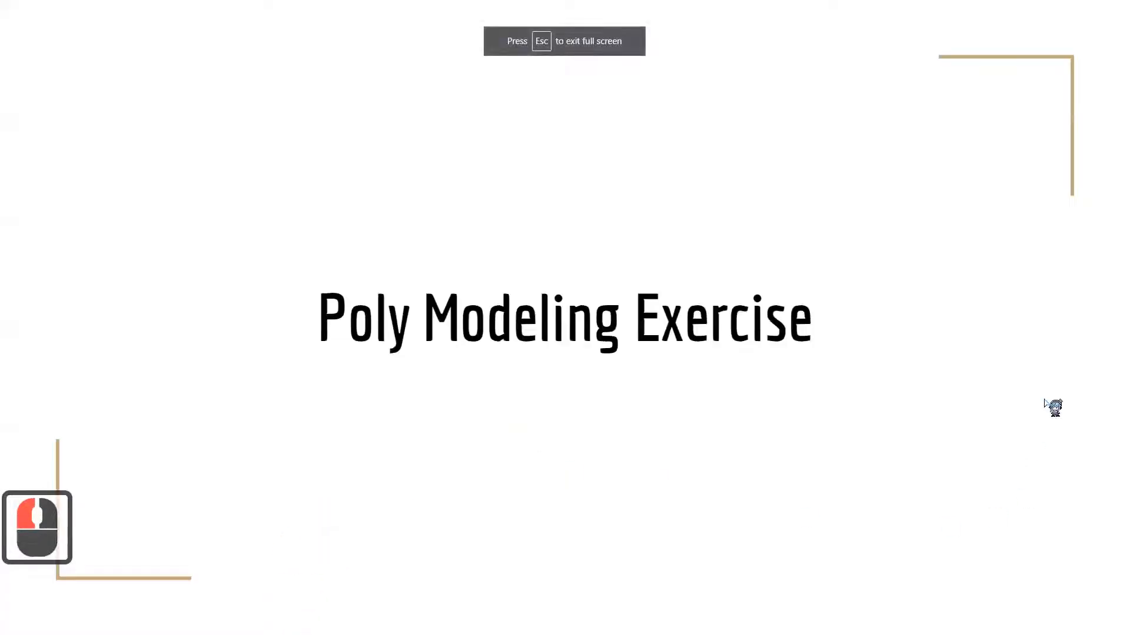
click(1066, 336)
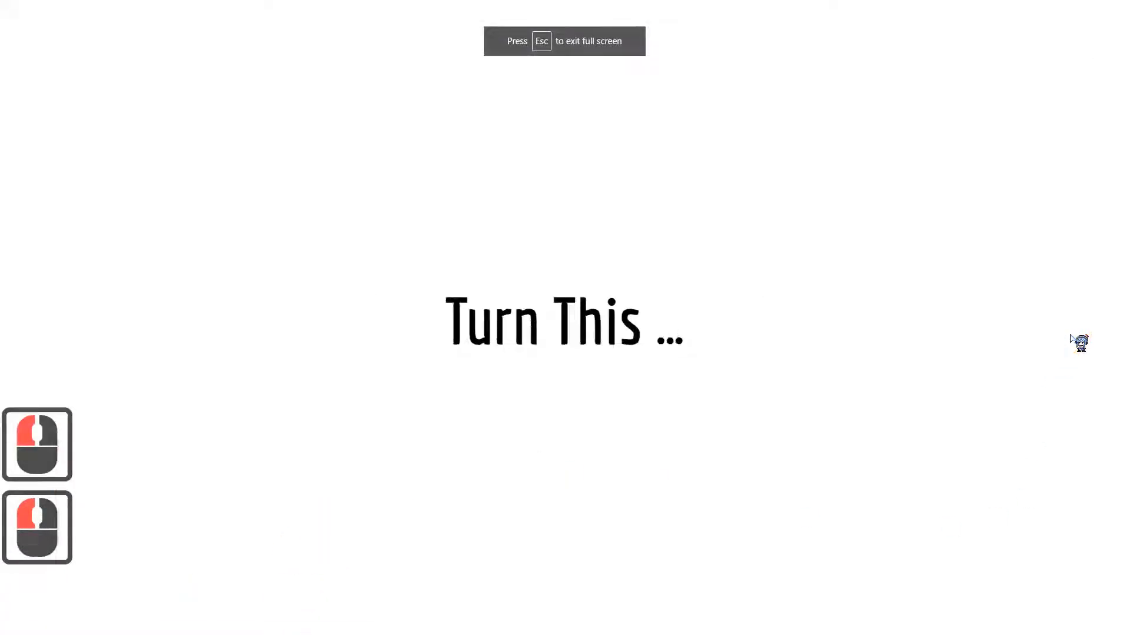
key(Right)
key(Right)
key(Right)
key(Right)
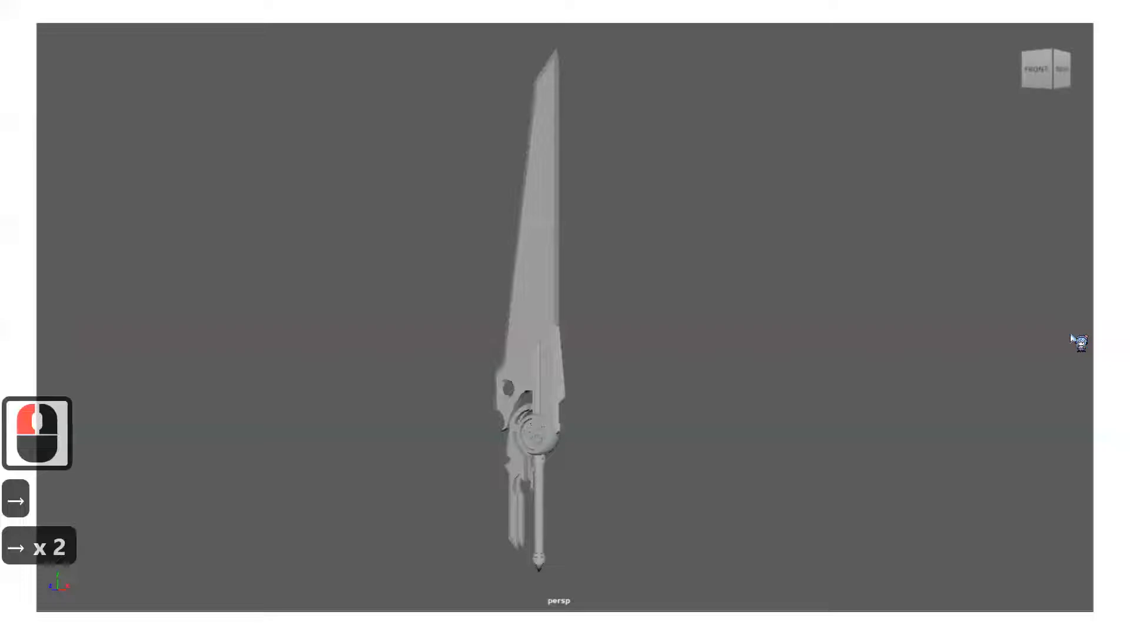
key(Right)
key(Right)
key(Right)
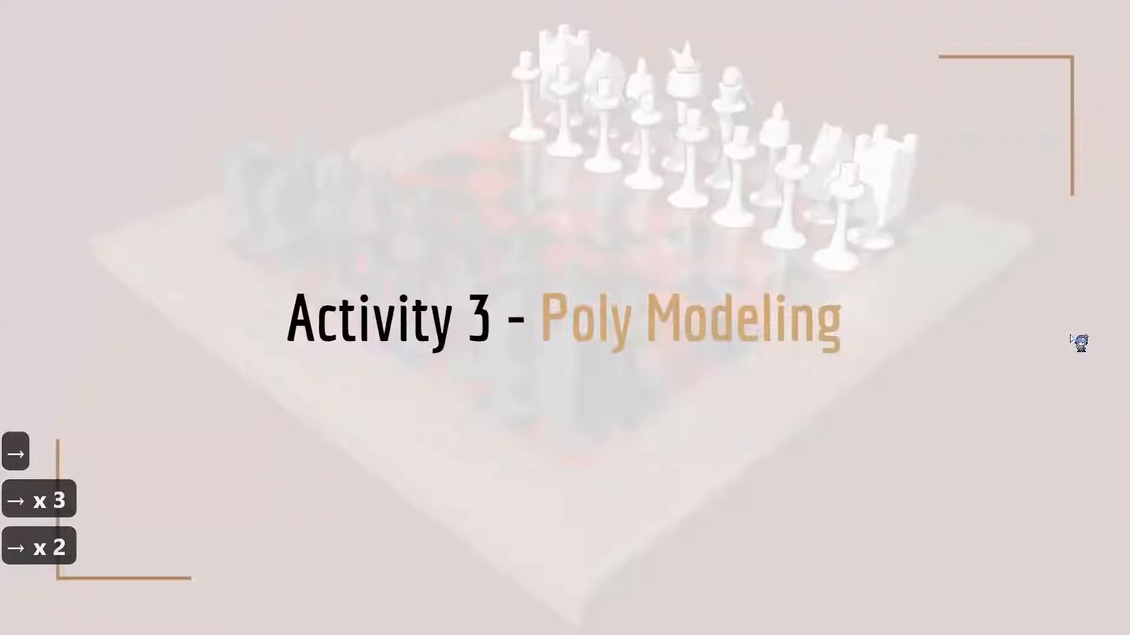
key(Left)
key(Left)
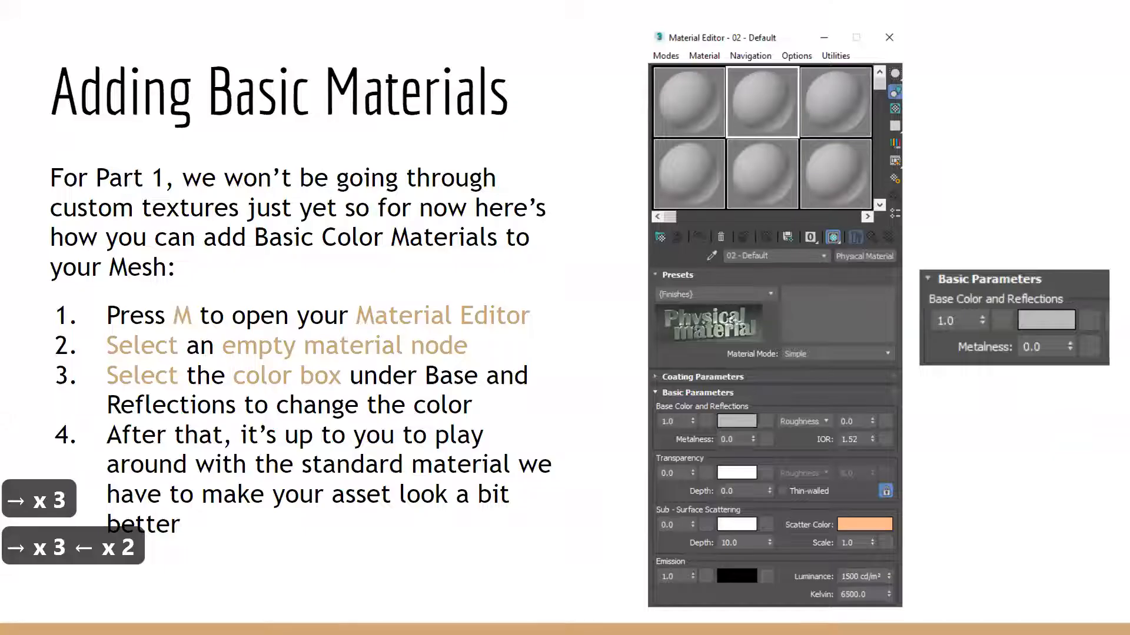
key(Right)
key(Left)
key(Right)
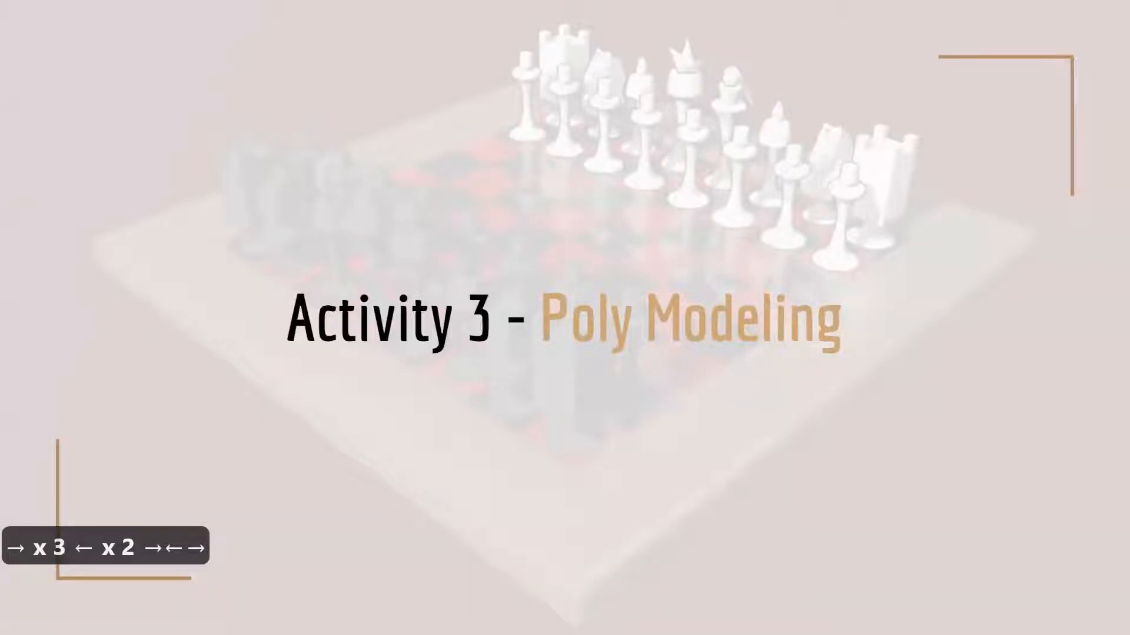
key(Right)
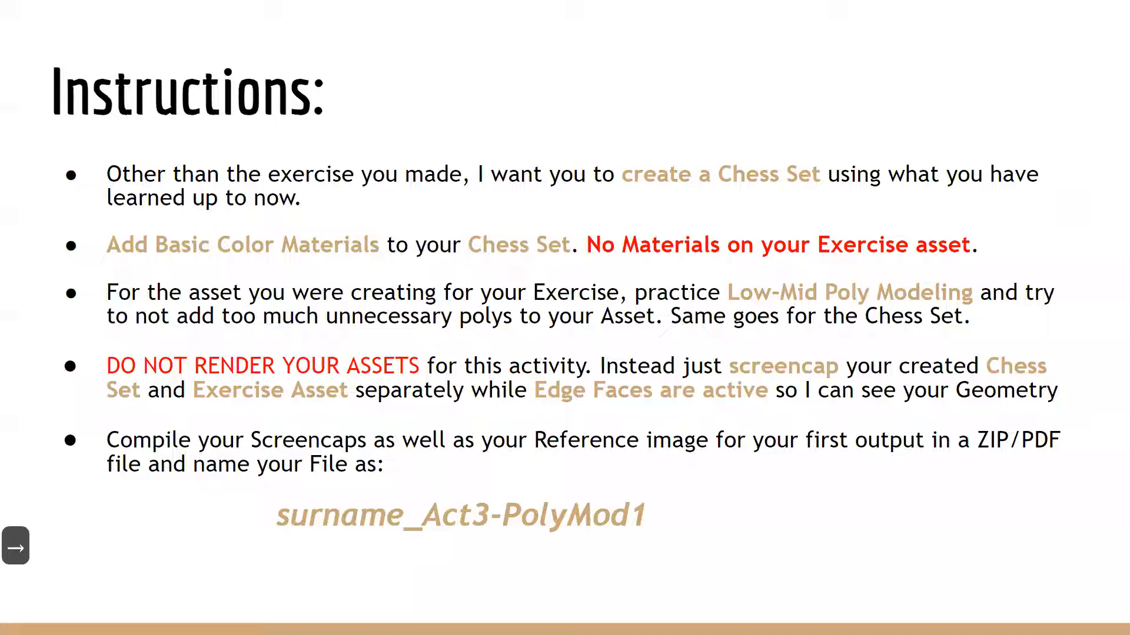
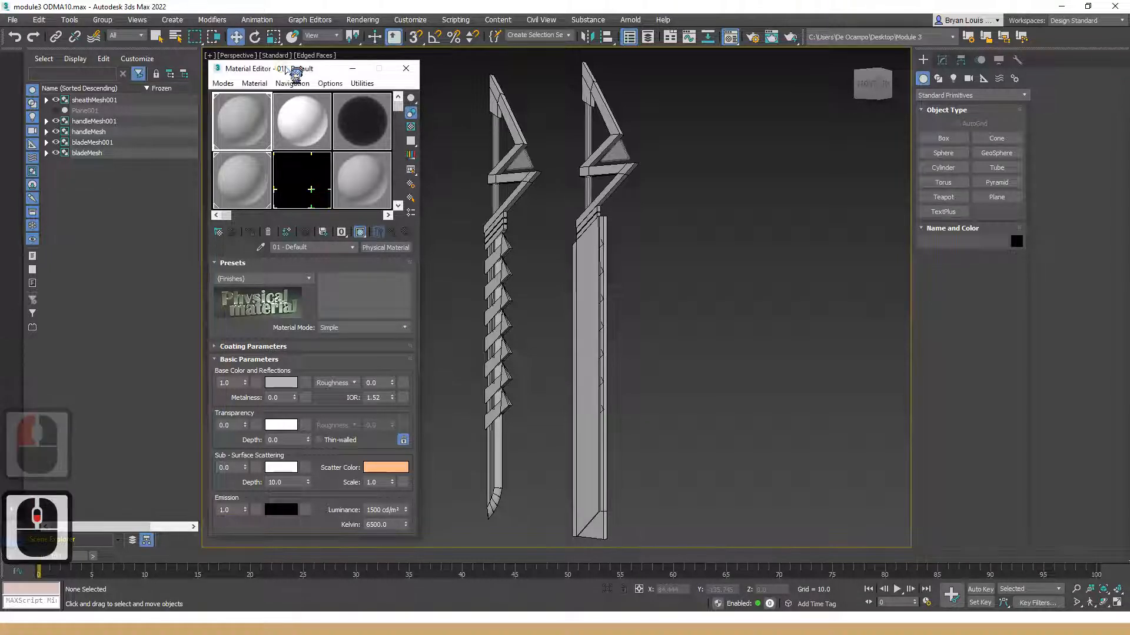
- Compare the 01 - Default and 02 - Default sample materials and look through the material types available for 01 - Default
drag(290, 68, 293, 68)
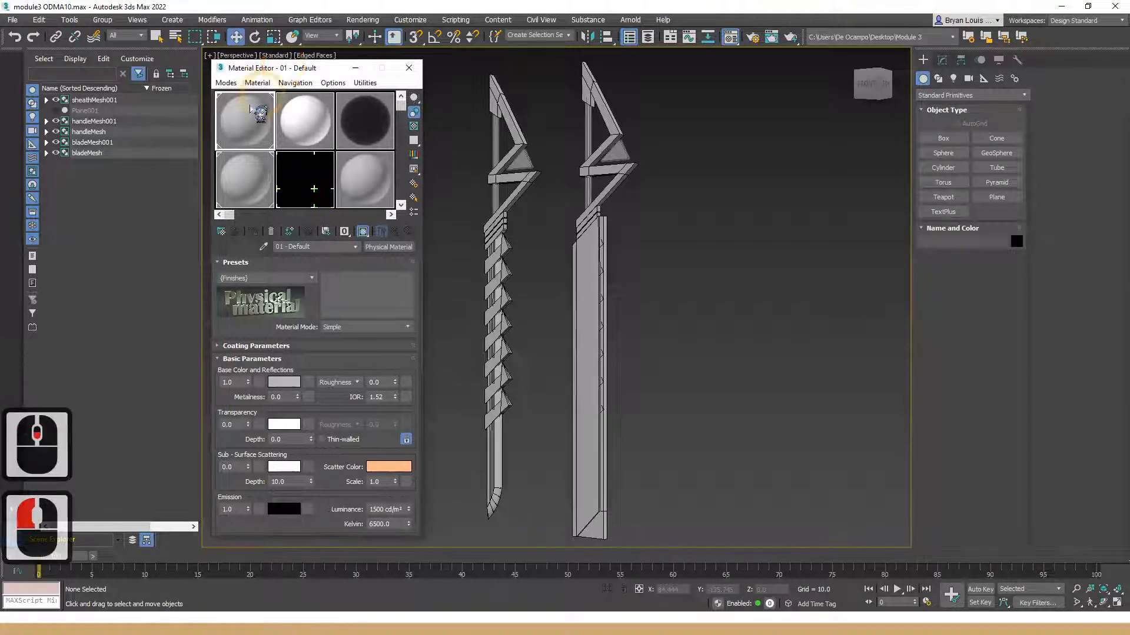
click(297, 130)
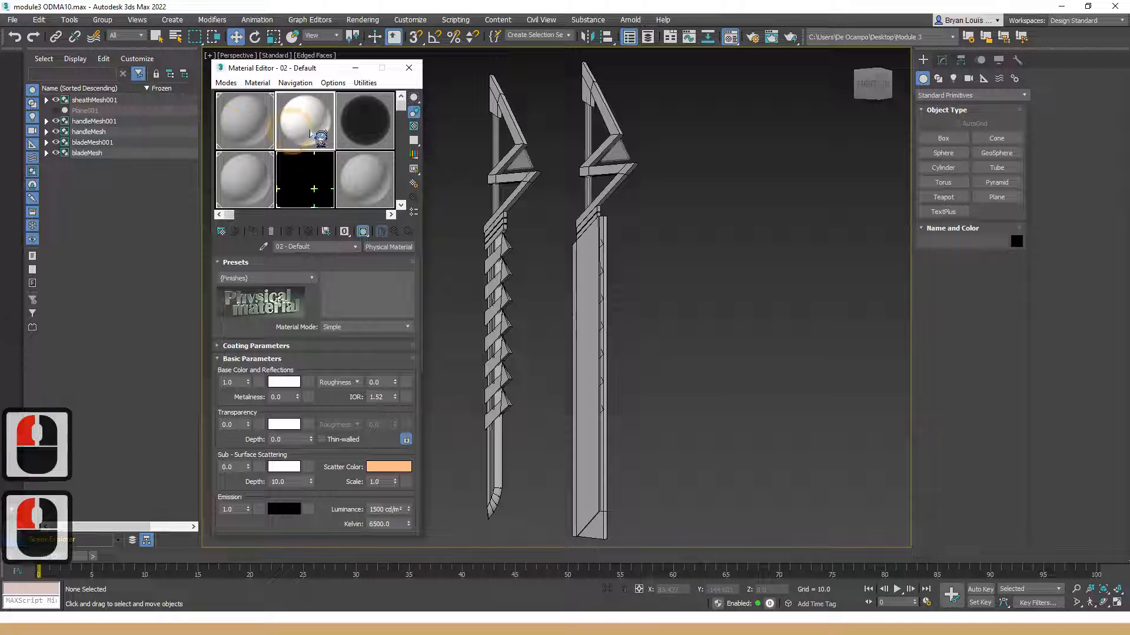
click(258, 136)
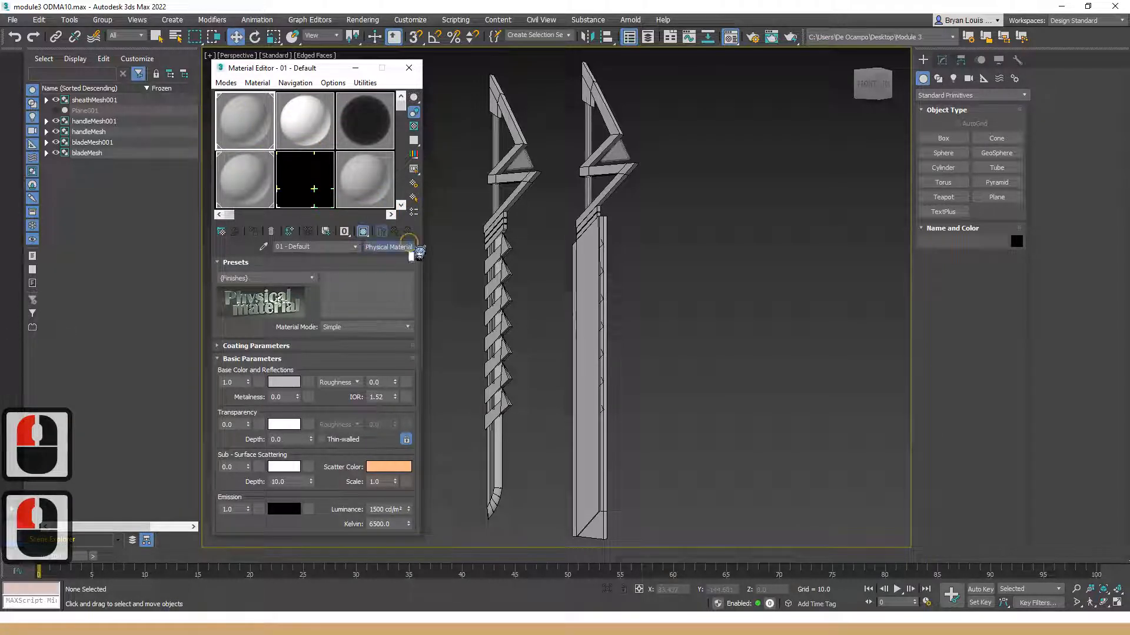
click(406, 247)
click(717, 126)
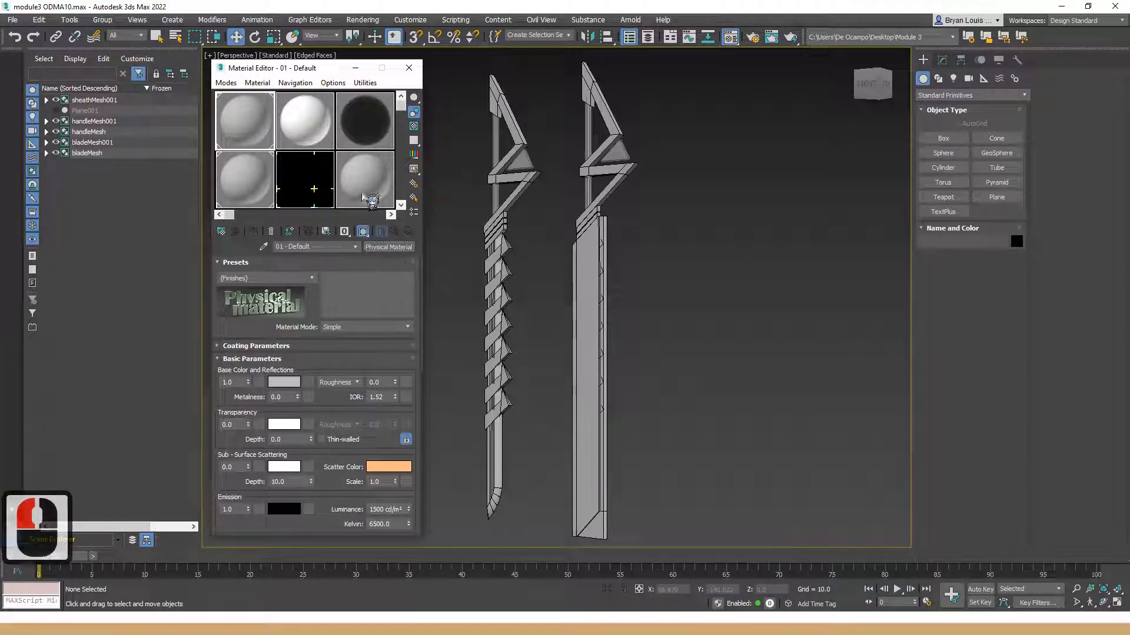
click(389, 247)
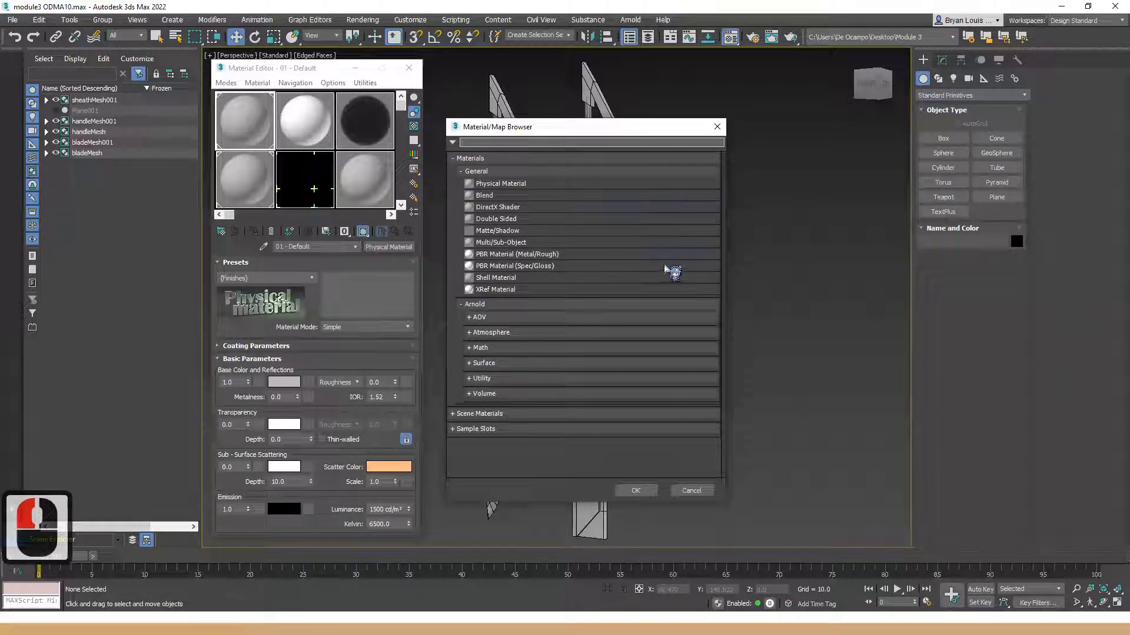
click(717, 126)
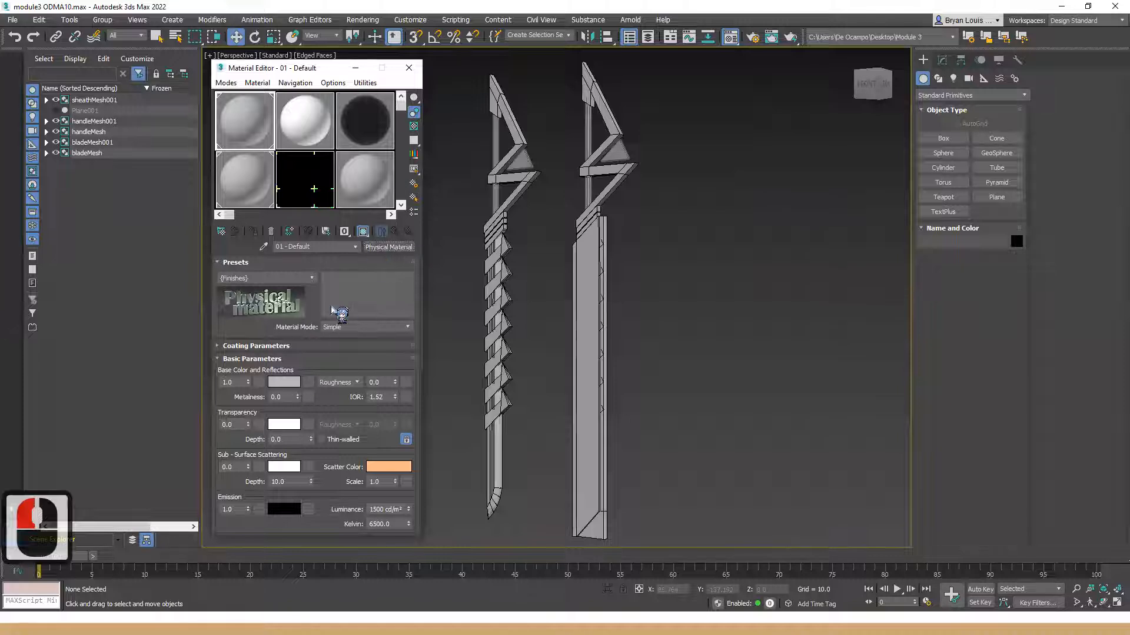
- Inspect the base color selector of the 02 - Default material, keeping its white color
click(305, 123)
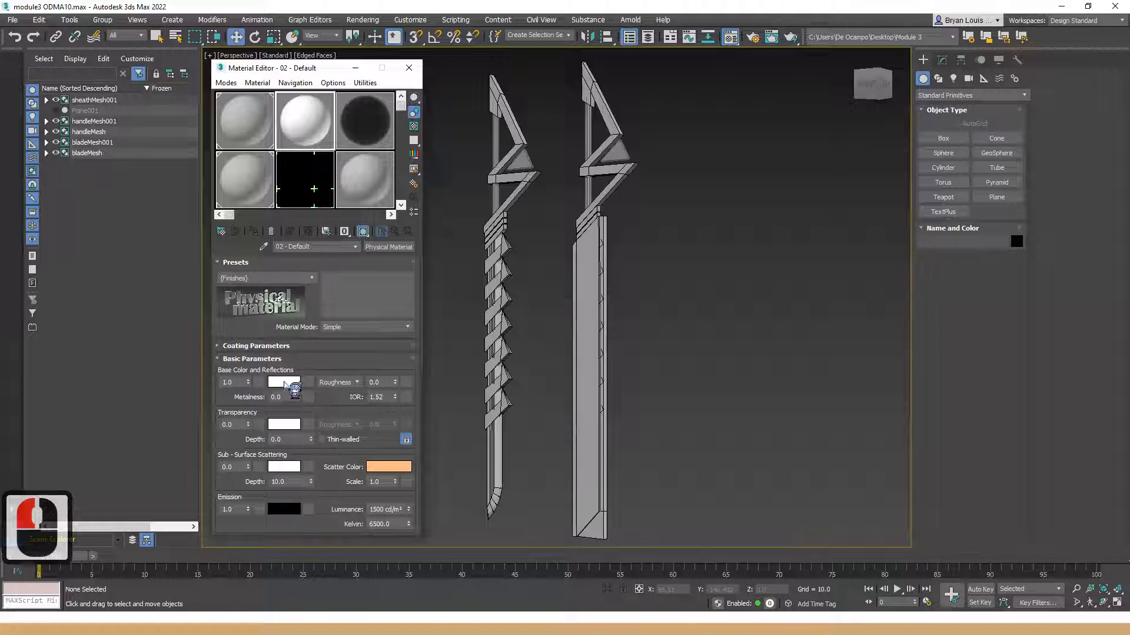
click(285, 383)
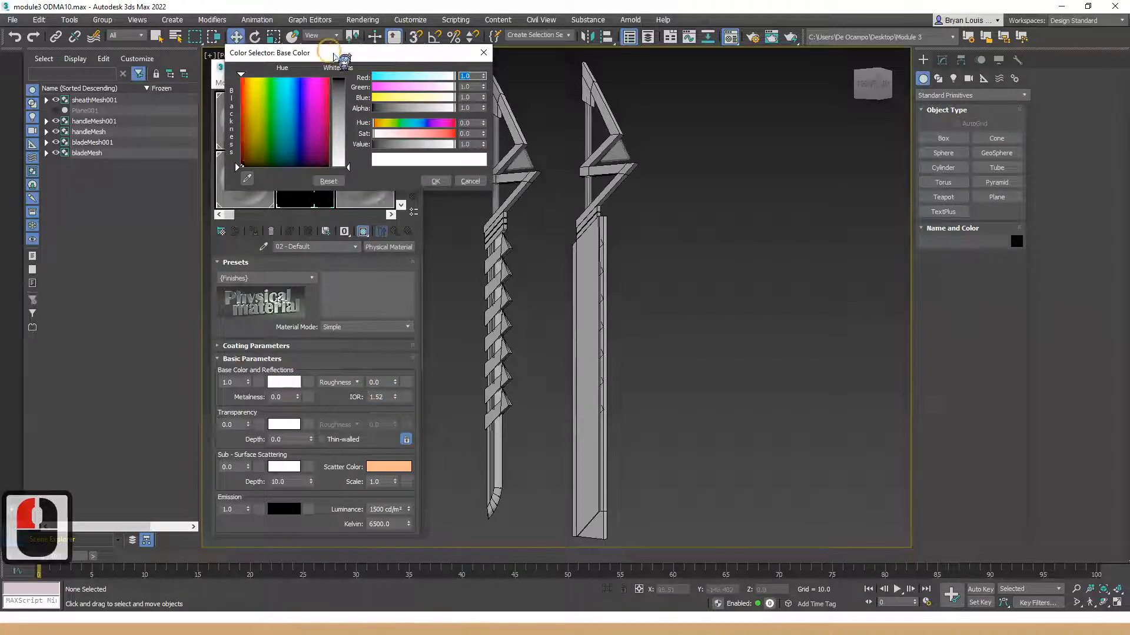
drag(343, 59, 327, 208)
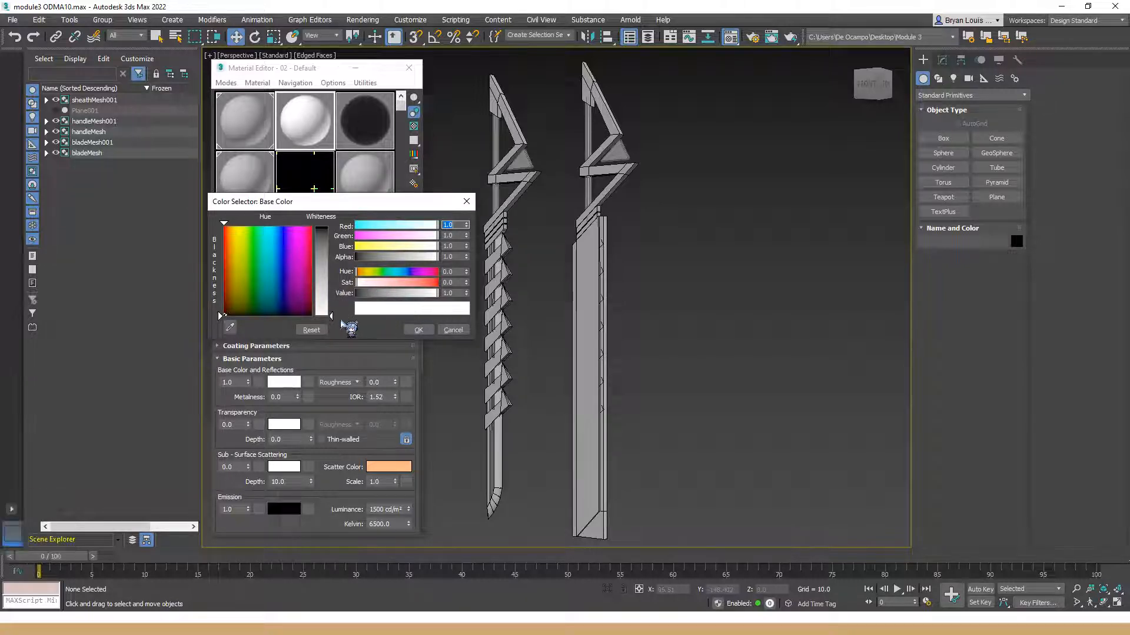
click(424, 331)
- Examine the other sample slots in the Material Editor, including the 03, 07 and 09 - Default materials
click(359, 115)
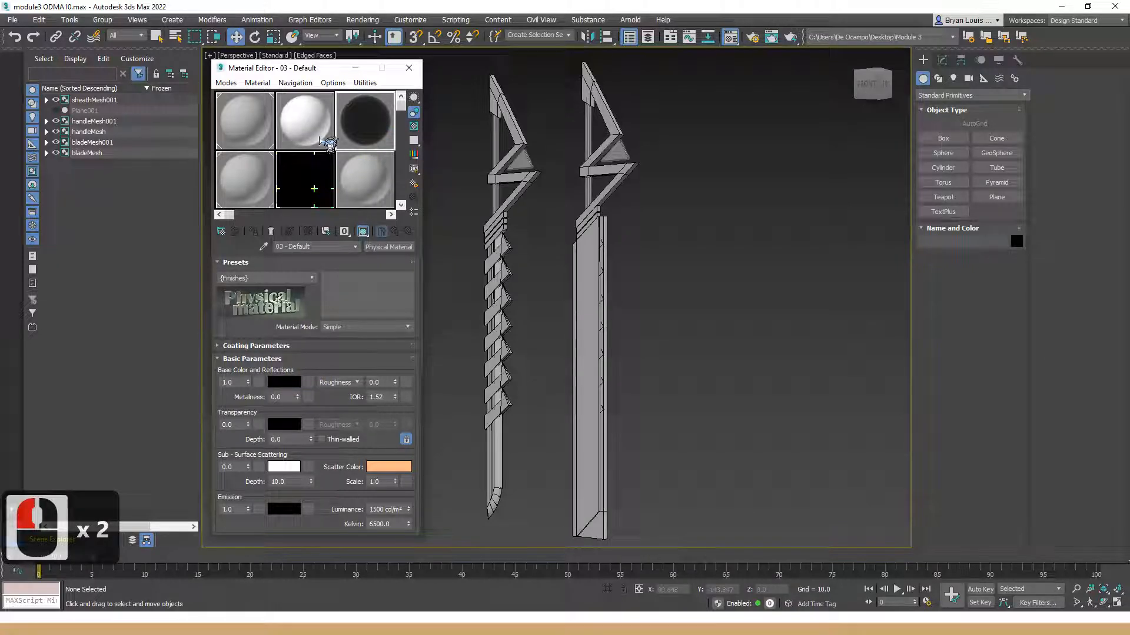
click(322, 119)
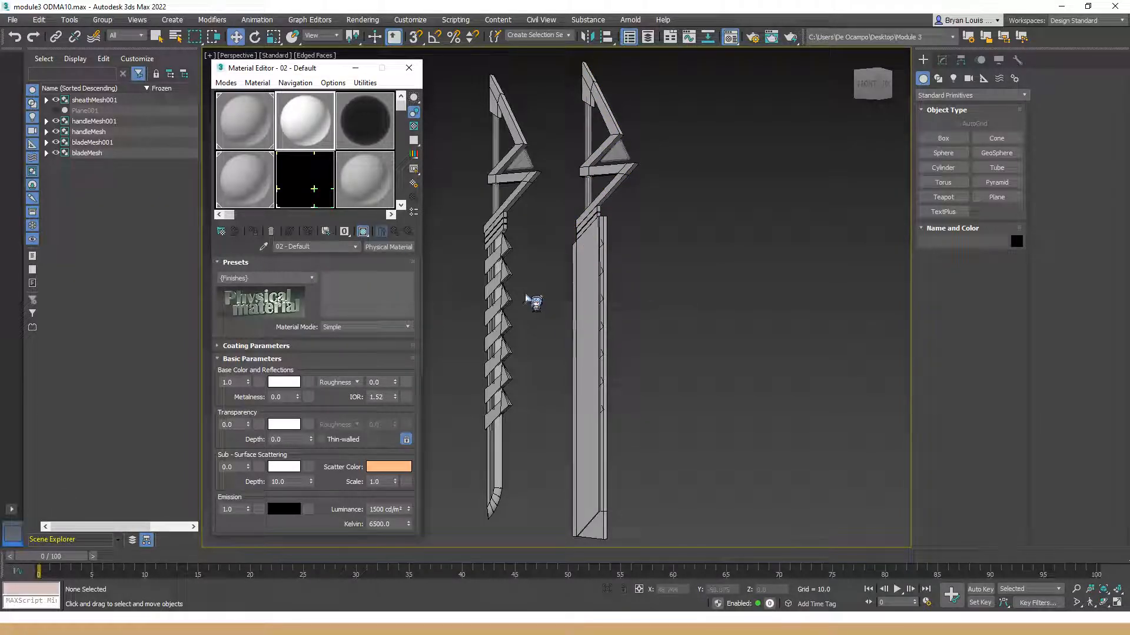
click(270, 178)
click(302, 189)
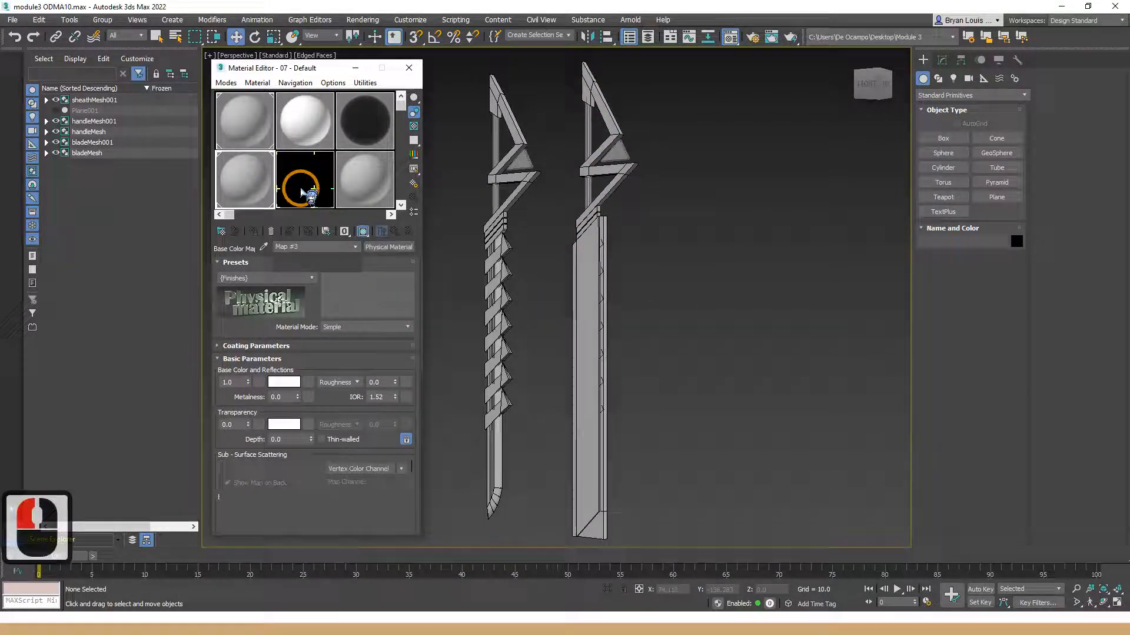
click(368, 190)
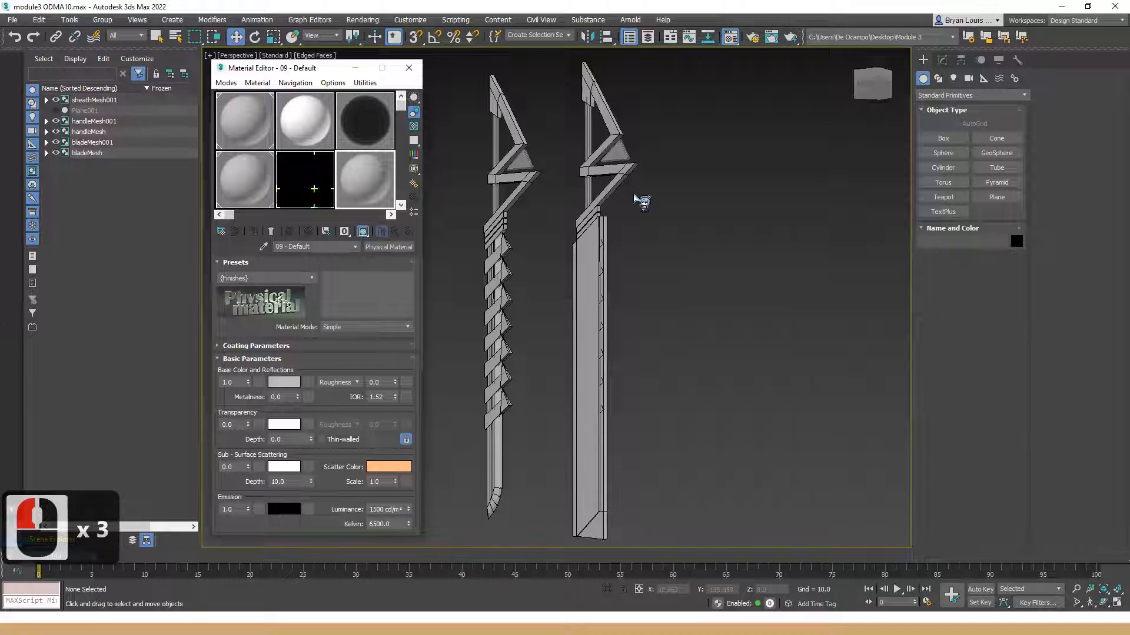
click(615, 183)
click(714, 256)
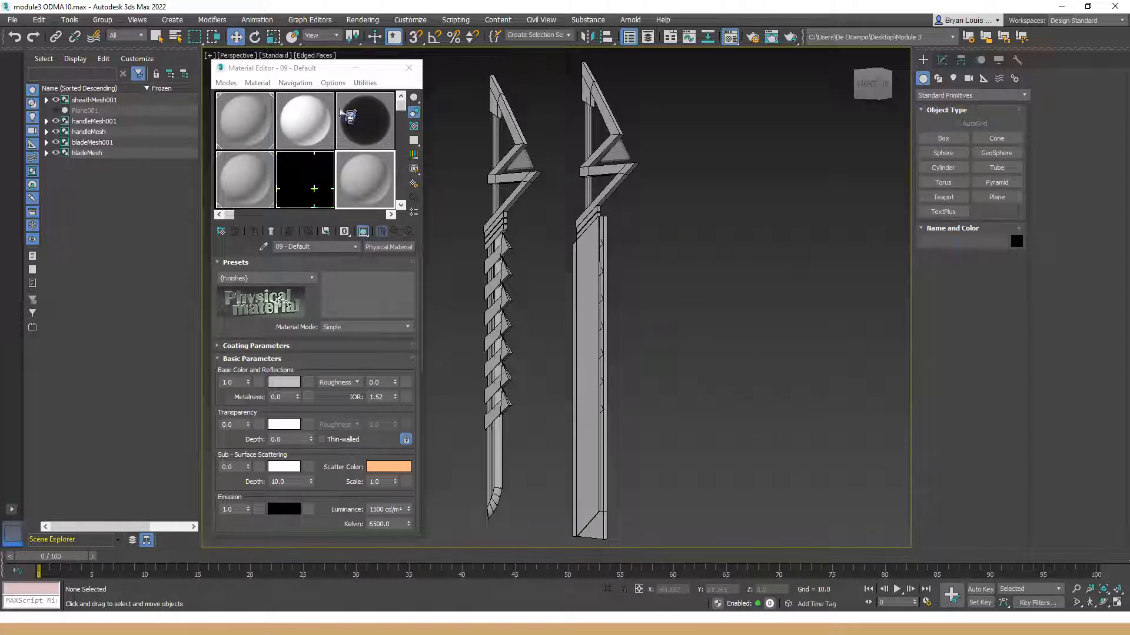
click(299, 67)
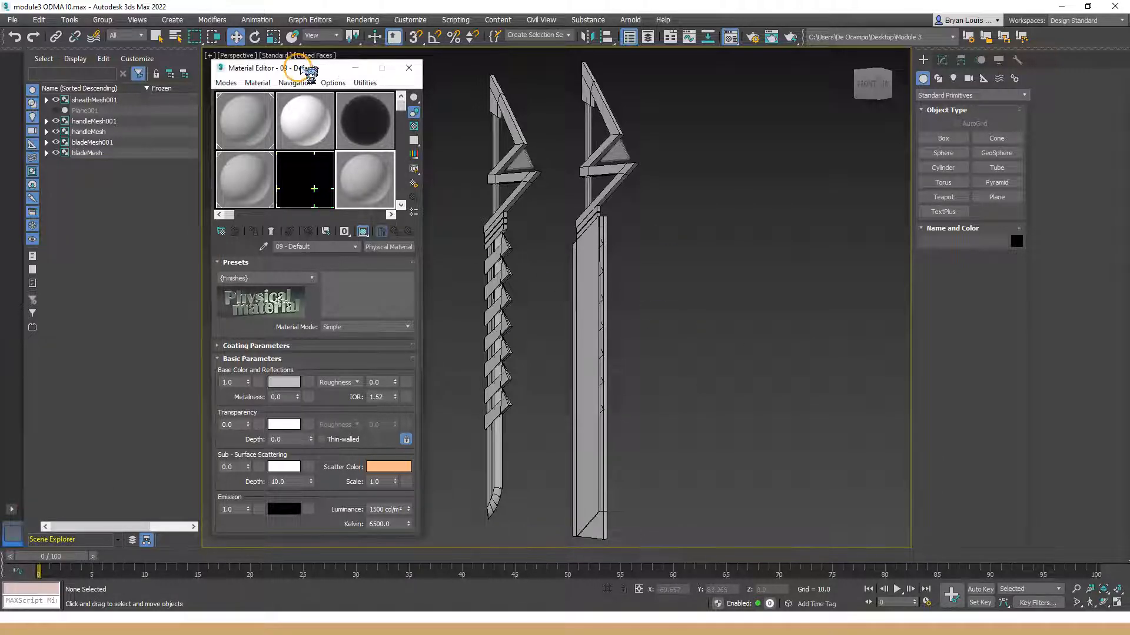
drag(300, 69, 301, 70)
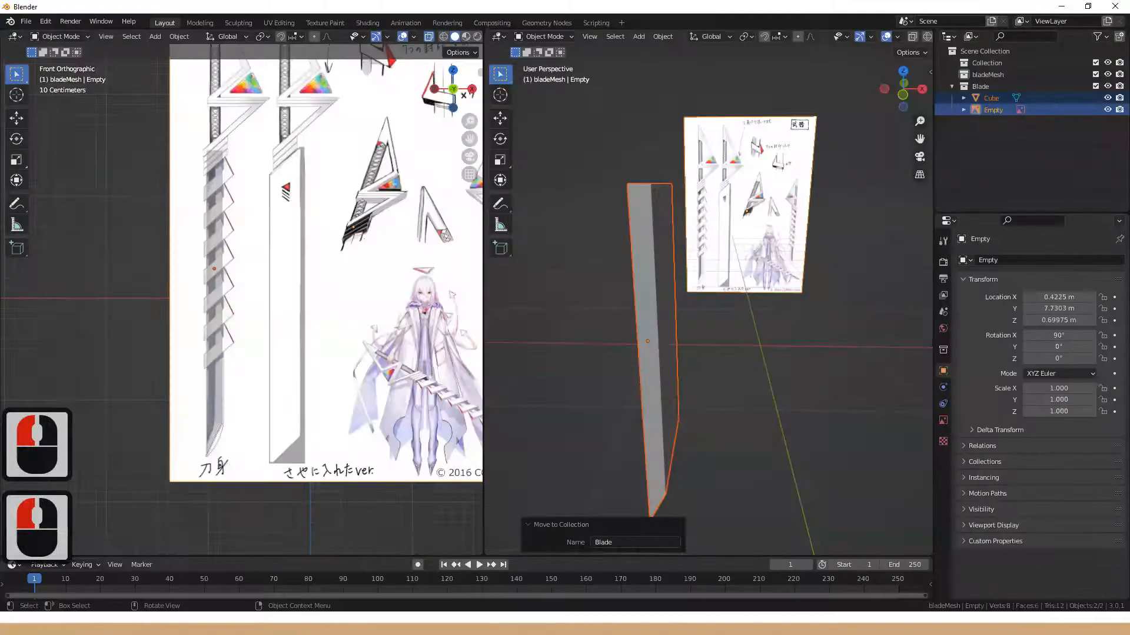
- Switch to Blender and give the blade Cube a material slot with a new material
middle_drag(710, 336, 870, 359)
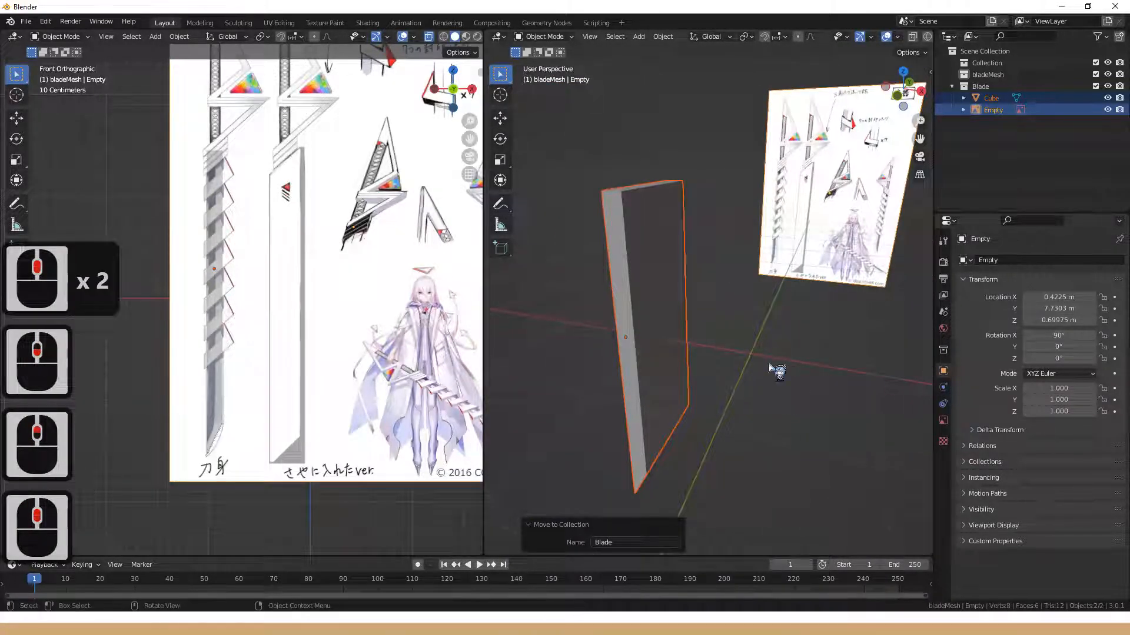
click(704, 229)
click(662, 271)
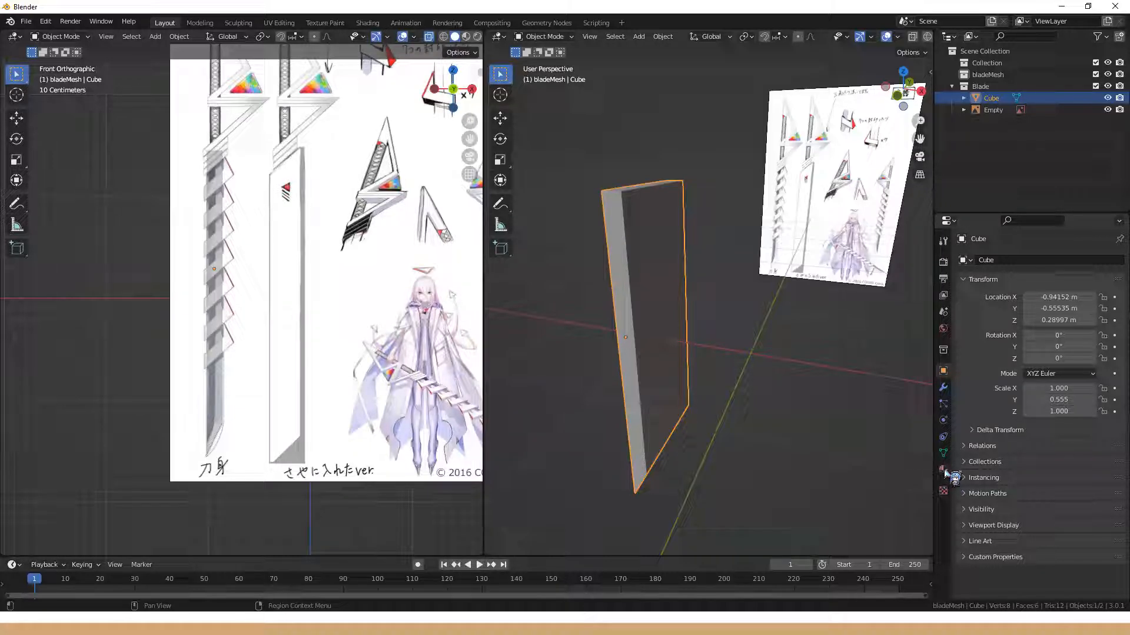
click(944, 469)
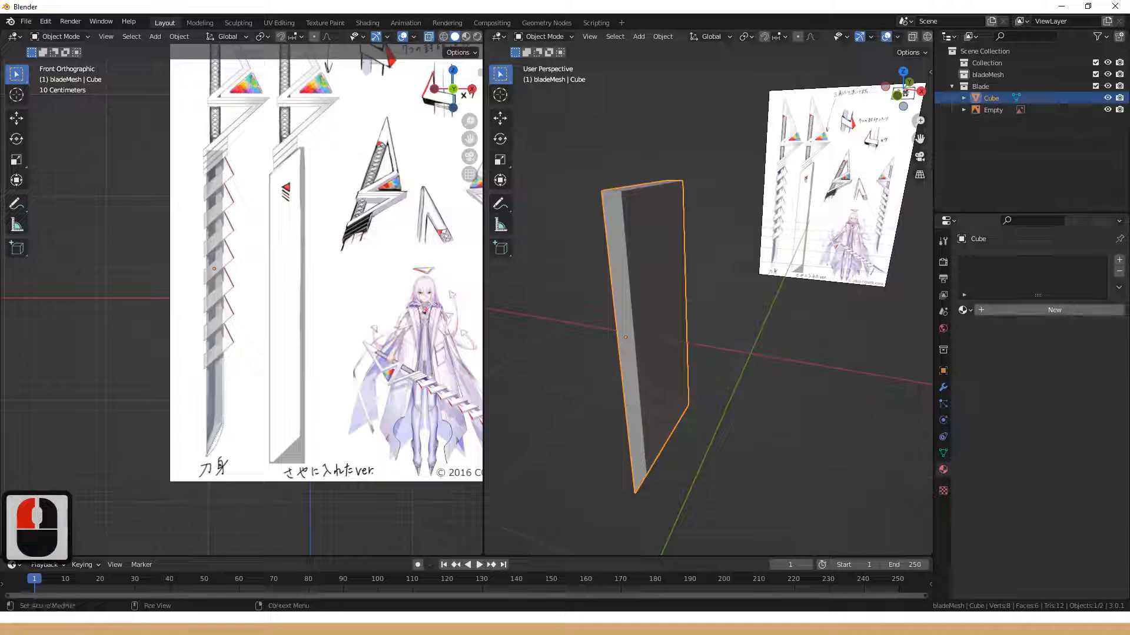
click(1116, 262)
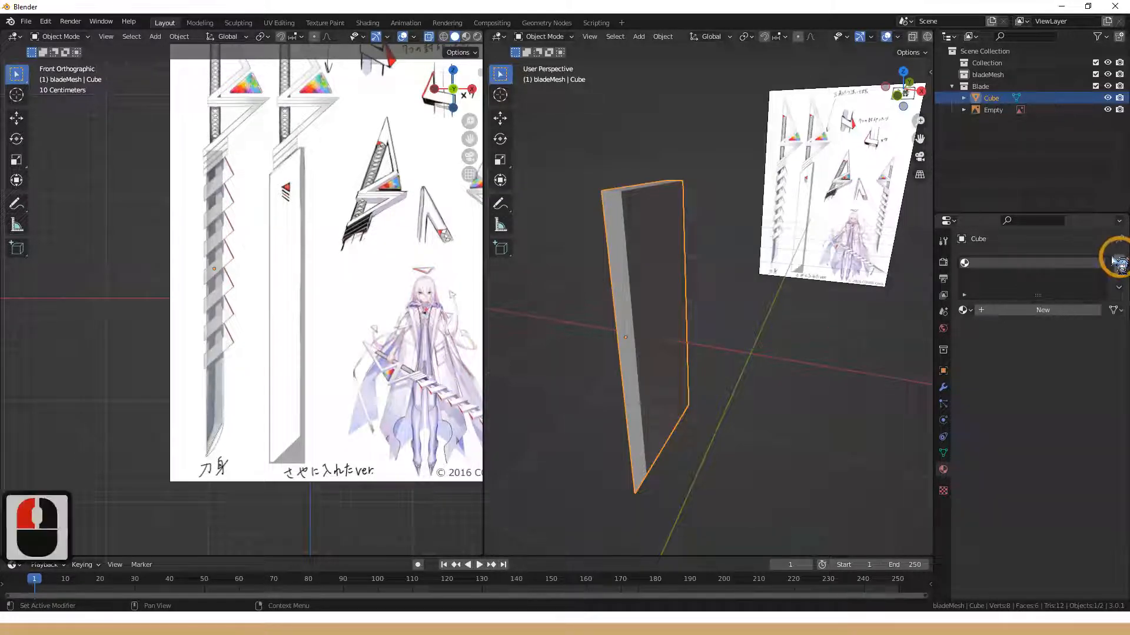
click(1039, 312)
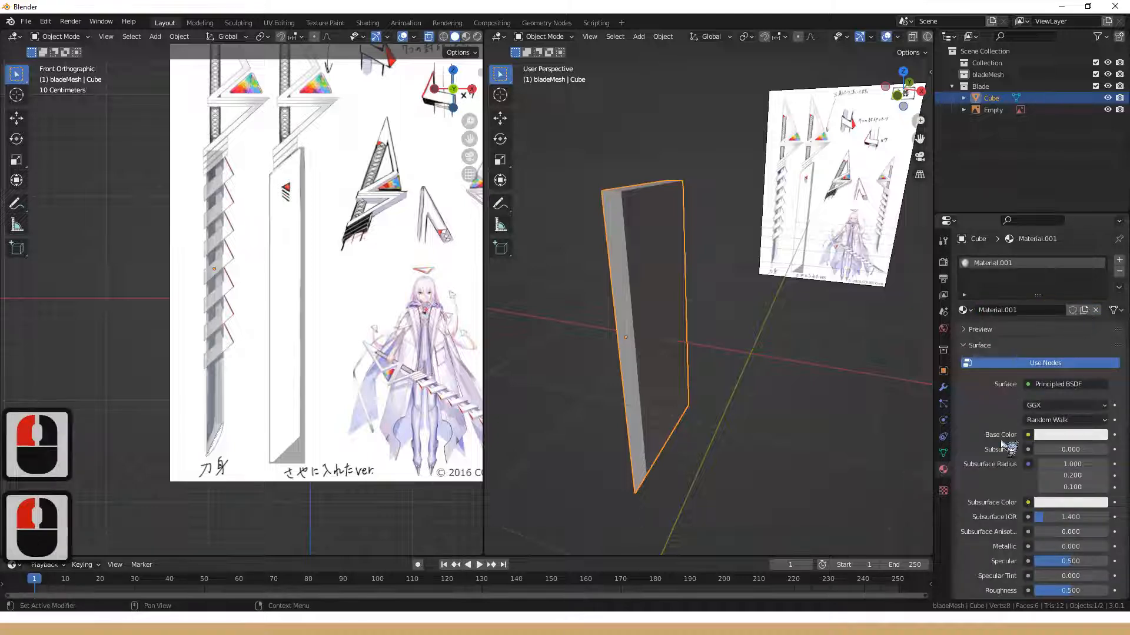
- Brighten the base color of the Cube's new material to pure white
scroll(1072, 453, down, 1)
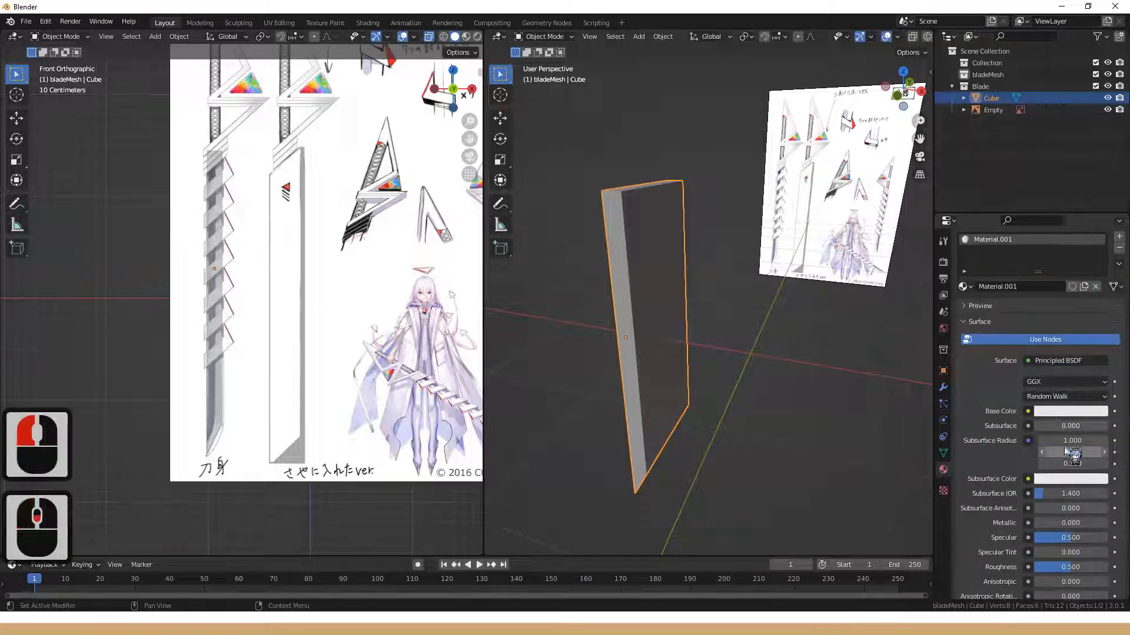
scroll(1072, 453, down, 3)
click(1058, 366)
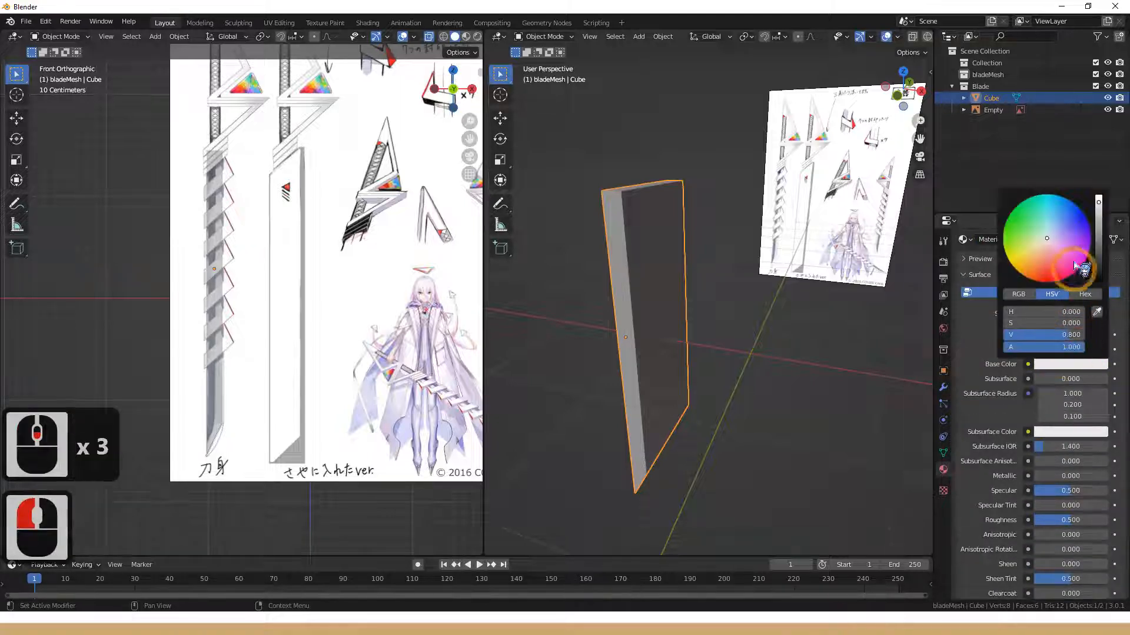
click(1098, 195)
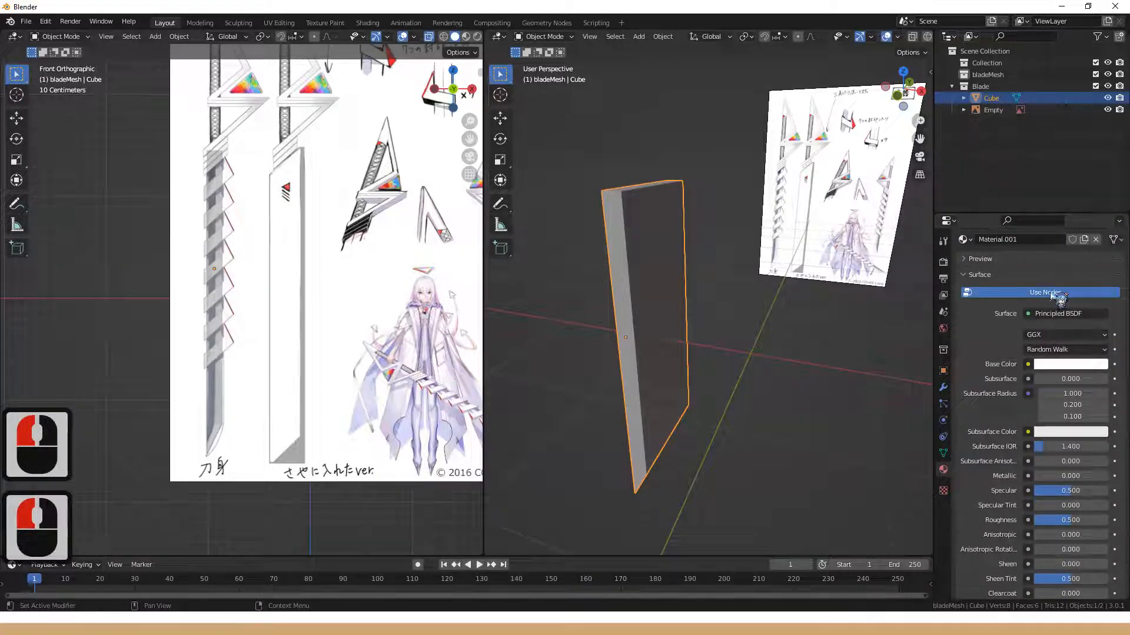
- Add a second material slot to the Cube and create another new material in it
scroll(1048, 294, up, 2)
scroll(1047, 294, up, 2)
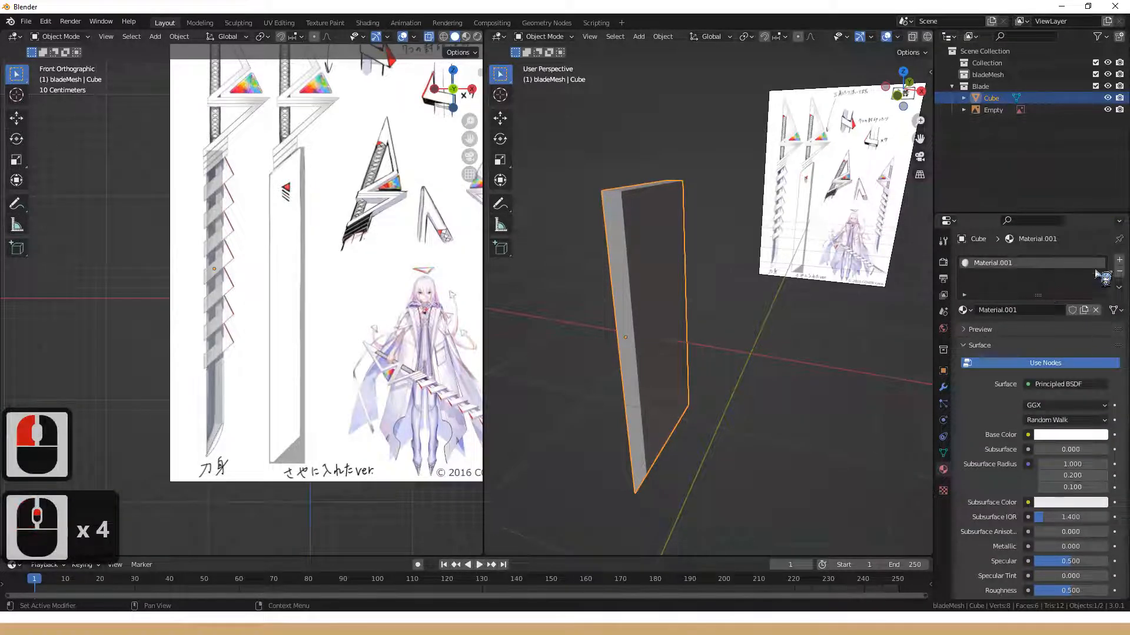
click(1119, 260)
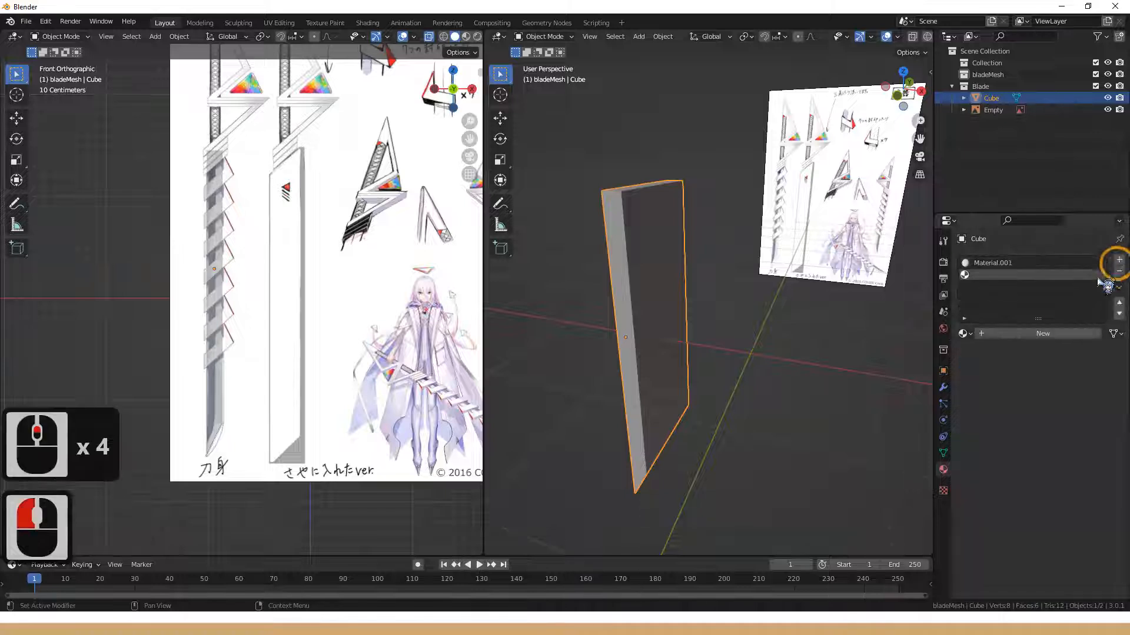
click(1027, 334)
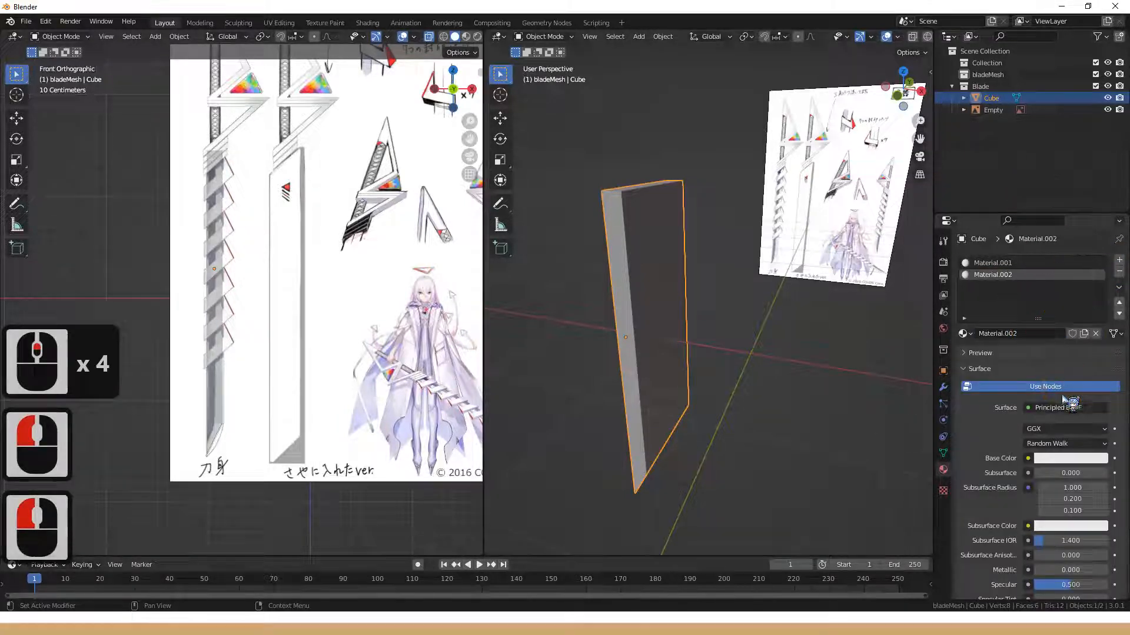
- Darken the base color of the Cube's second material, Material.002, to black
click(1071, 458)
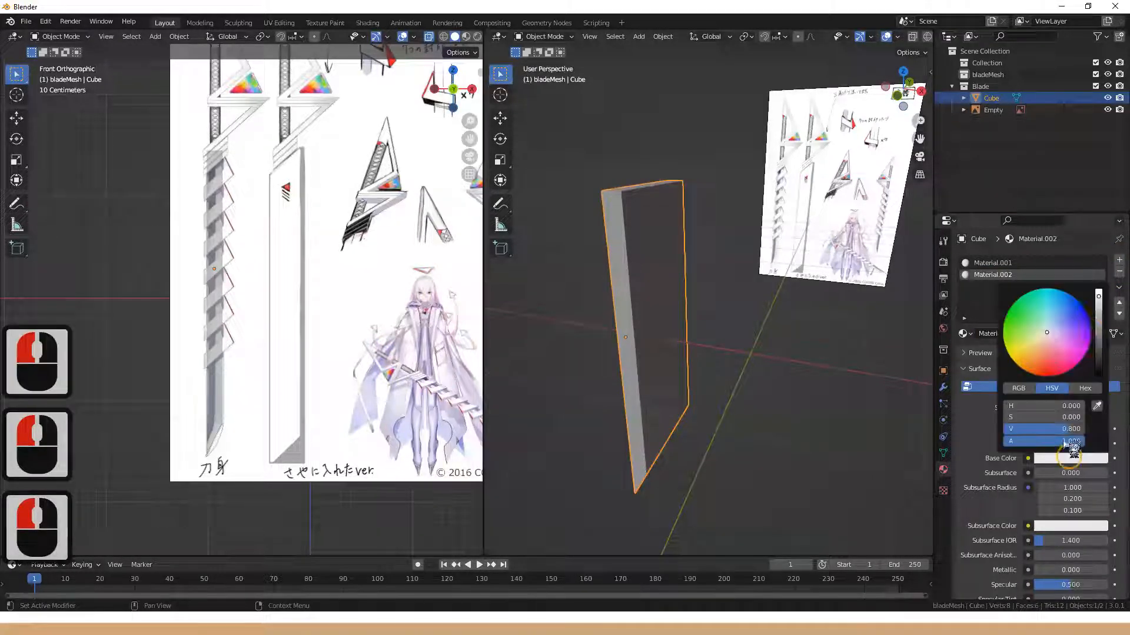
drag(1070, 429, 1011, 429)
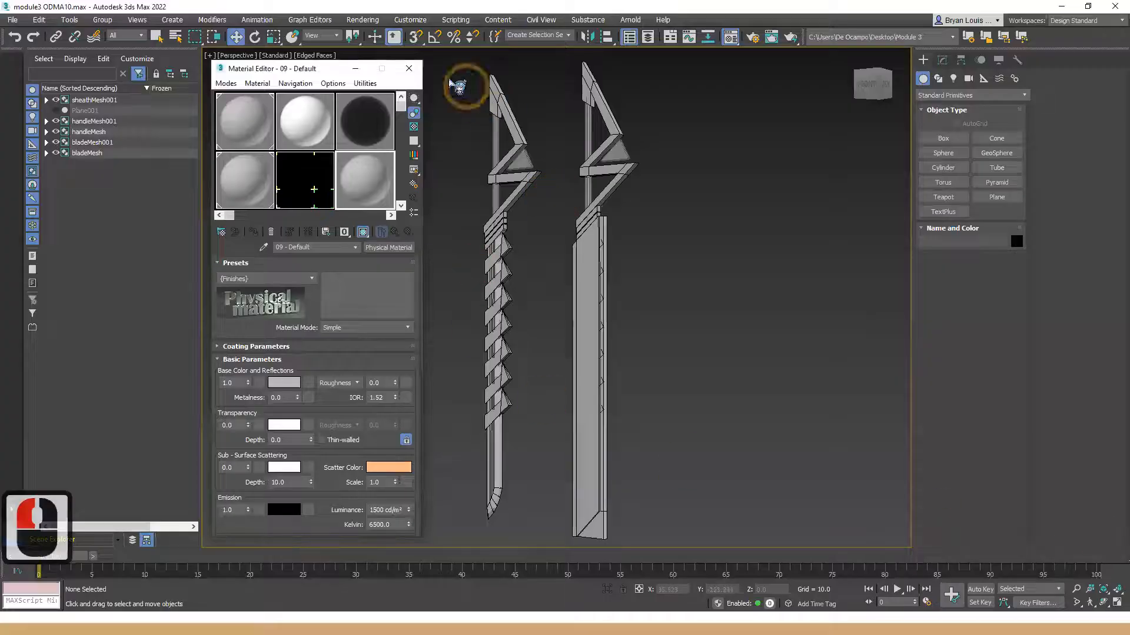
click(401, 68)
click(498, 188)
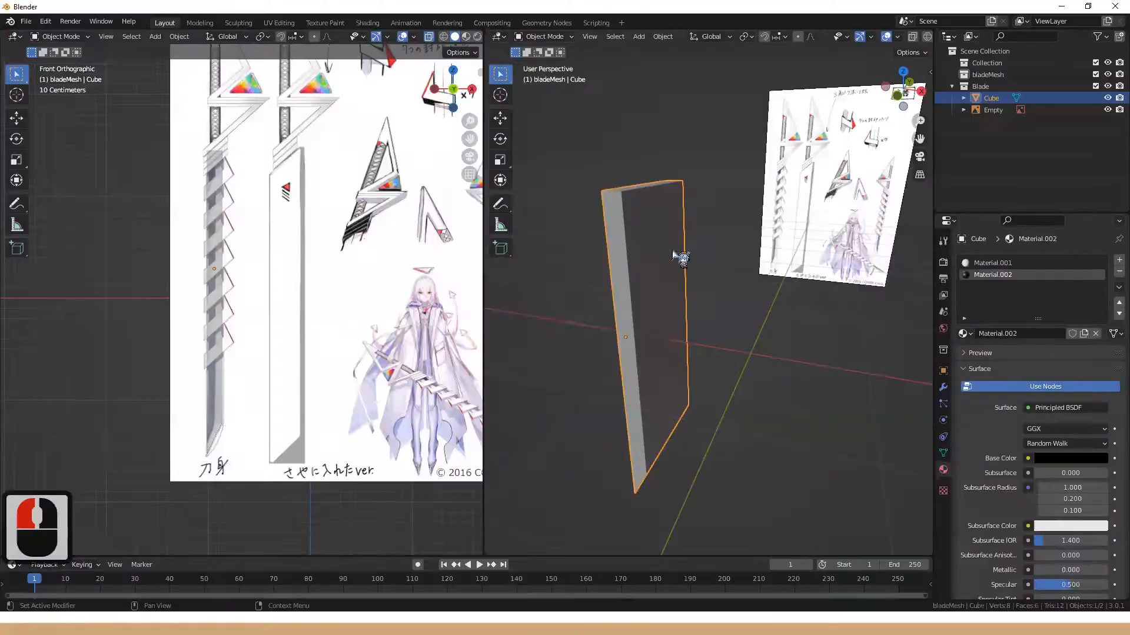
- Open the blade Cube in Edit Mode in a maximized perspective viewport and clear its vertex selection
middle_drag(711, 327, 701, 303)
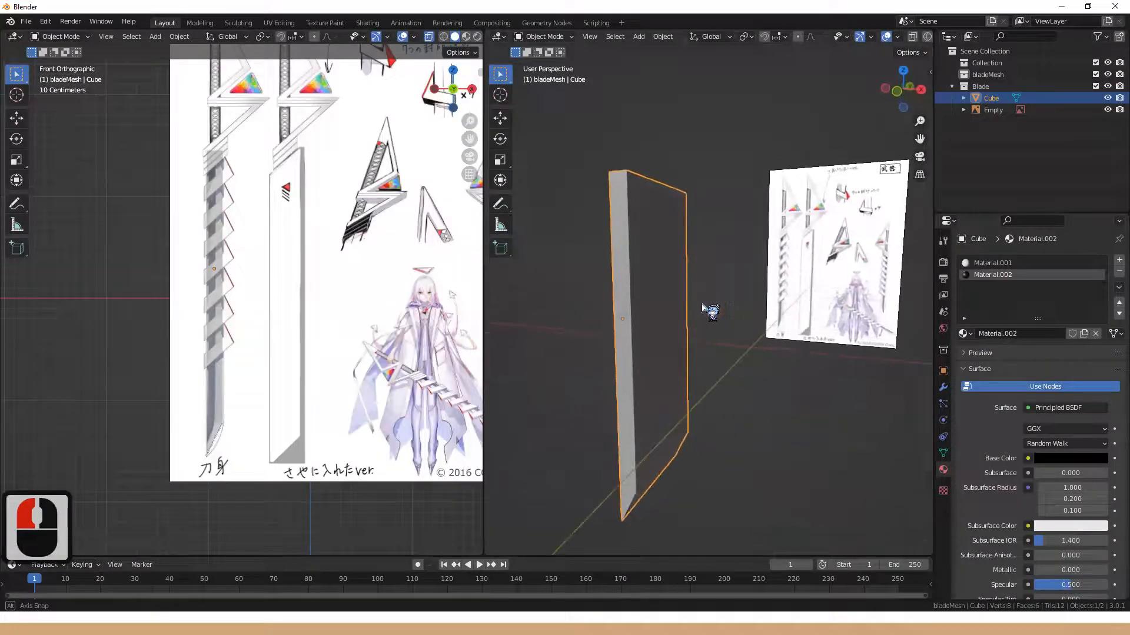
key(Tab)
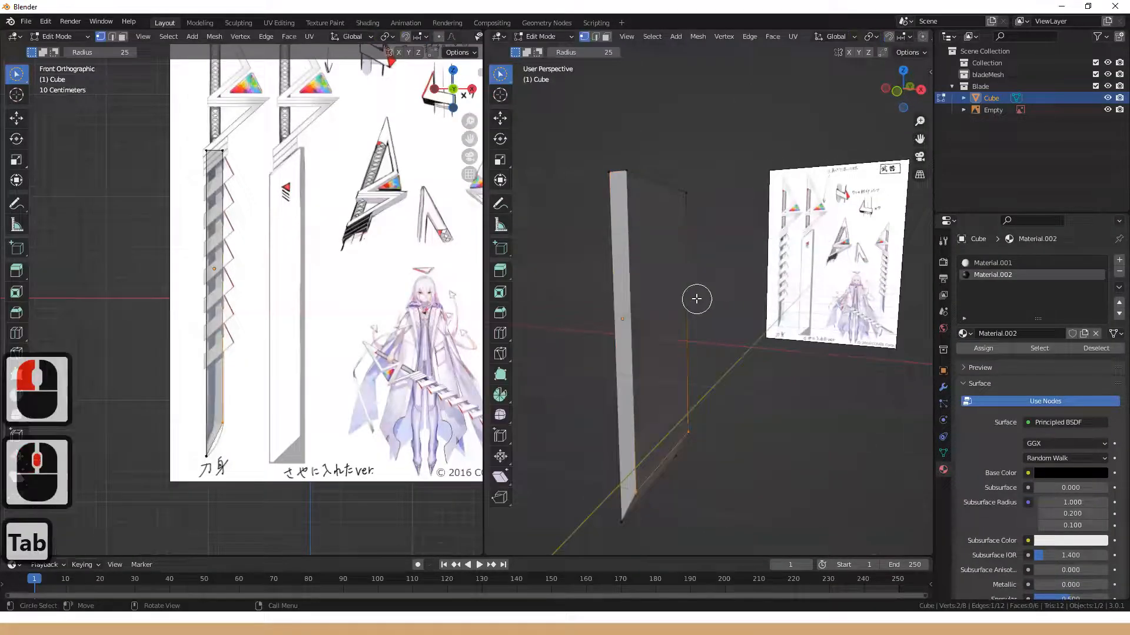
key(ctrl+space)
scroll(487, 249, down, 2)
scroll(558, 294, down, 1)
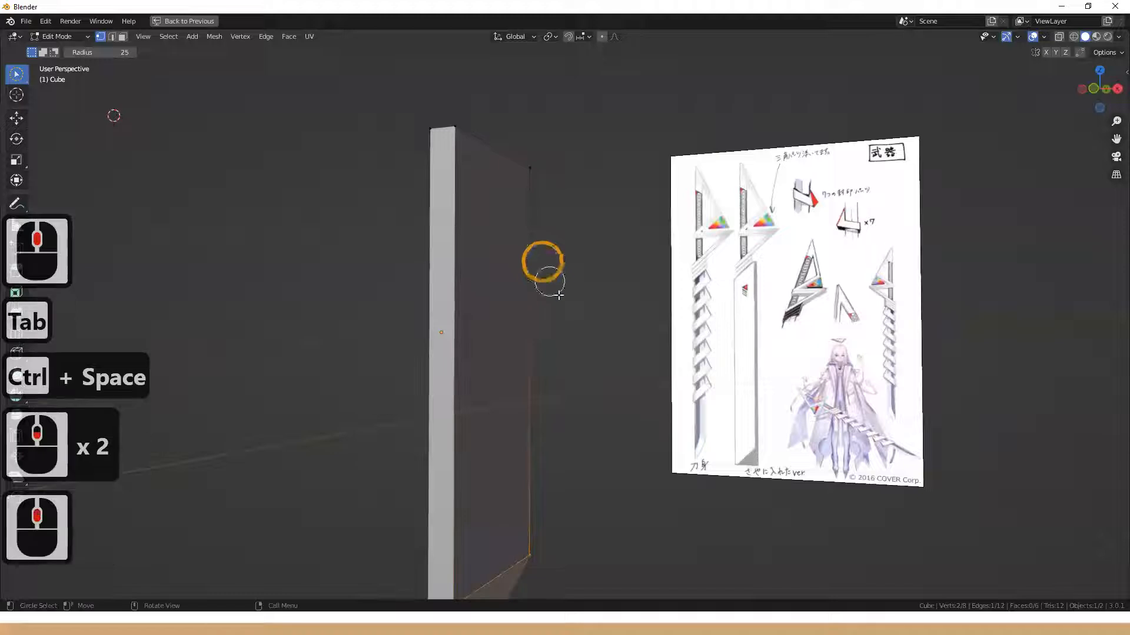
shift+middle_drag(616, 378, 608, 287)
click(615, 286)
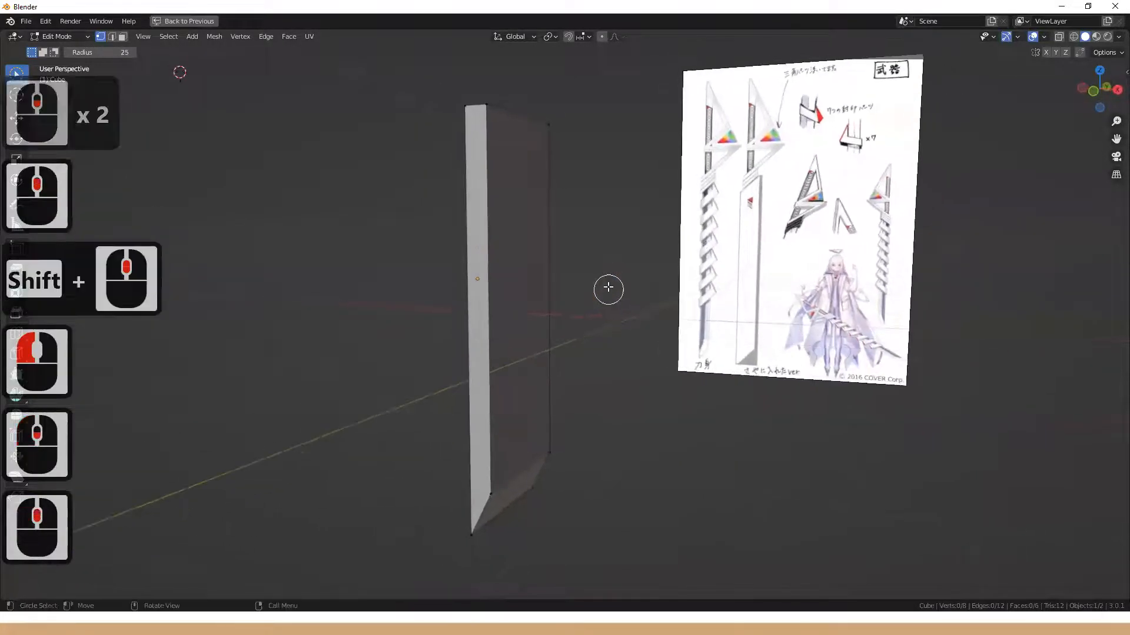